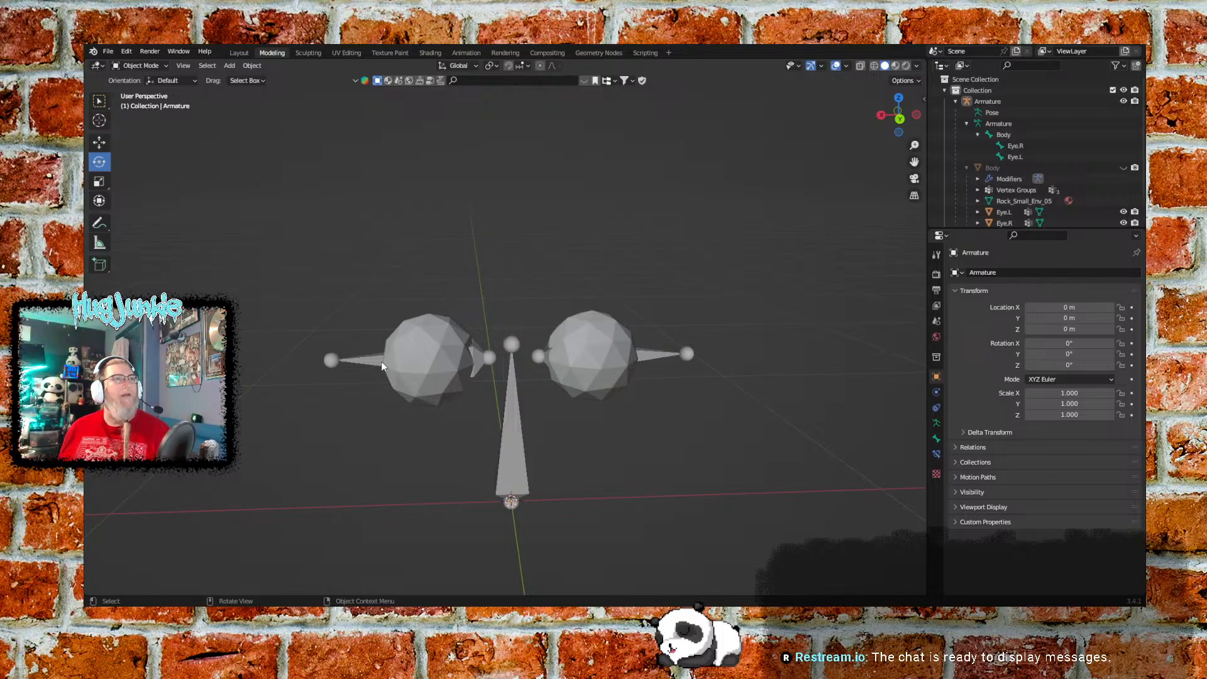
Select the Eye.R mesh together with the armature and switch the armature to Pose Mode
{"action": "left_click", "coordinate": [405, 359]}
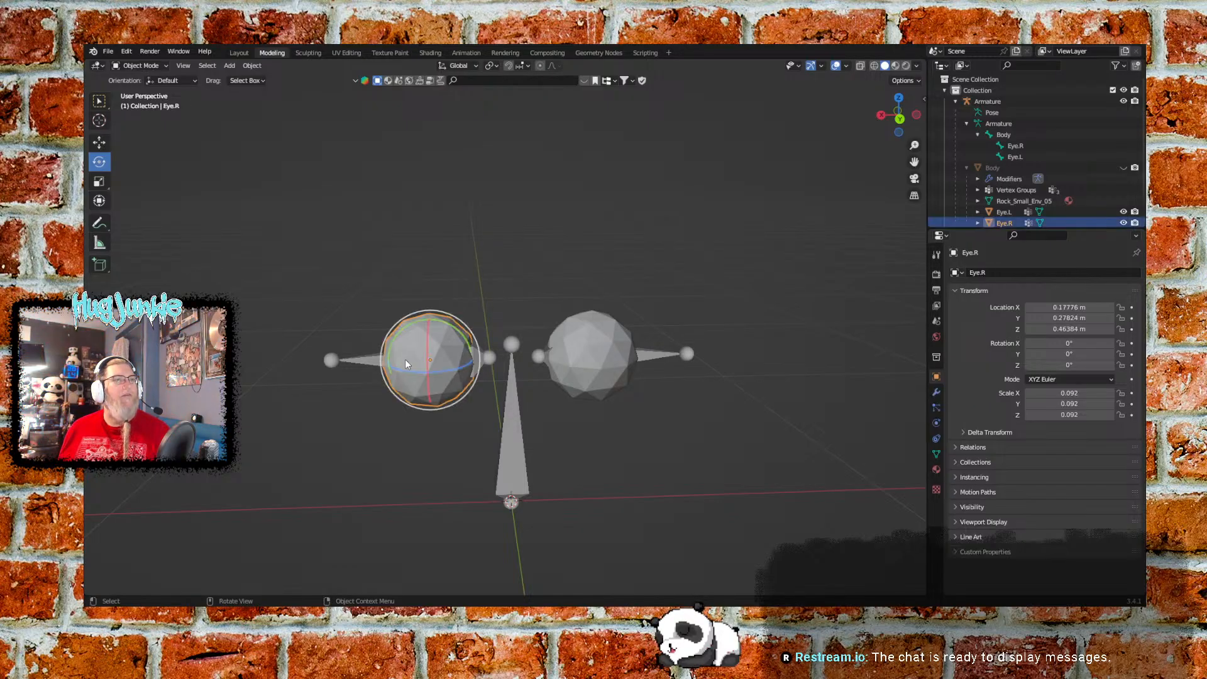
{"action": "left_click", "coordinate": [370, 363], "text": "shift"}
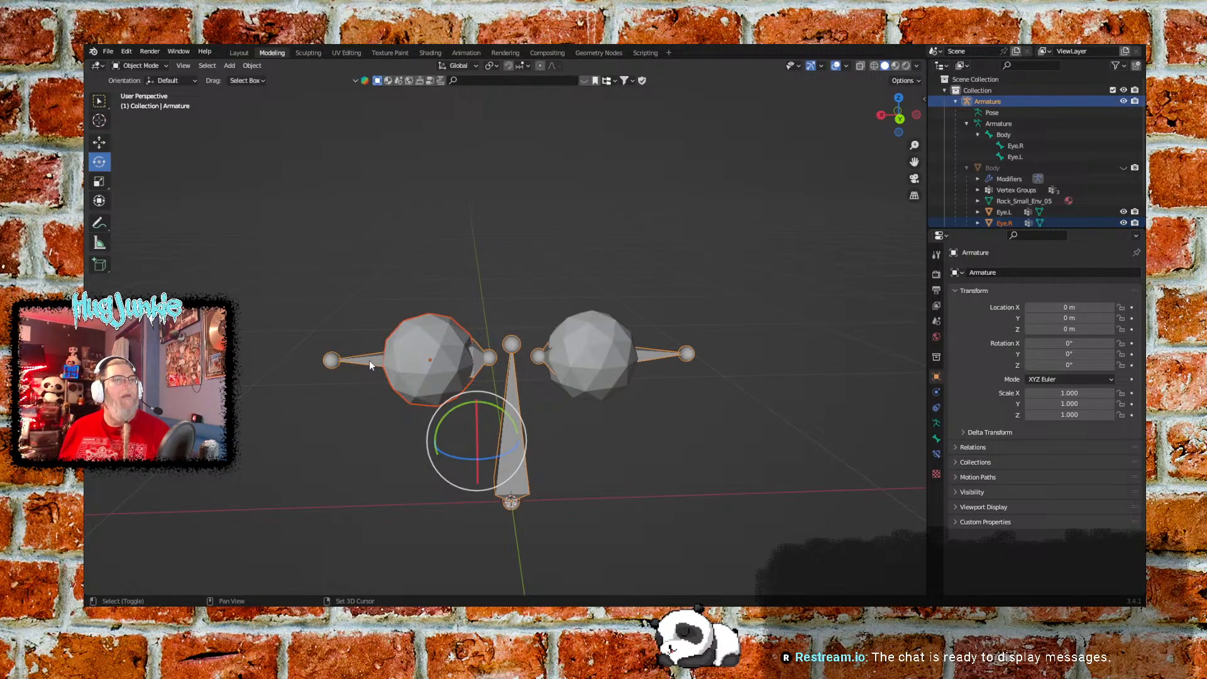
{"action": "left_click", "coordinate": [151, 66]}
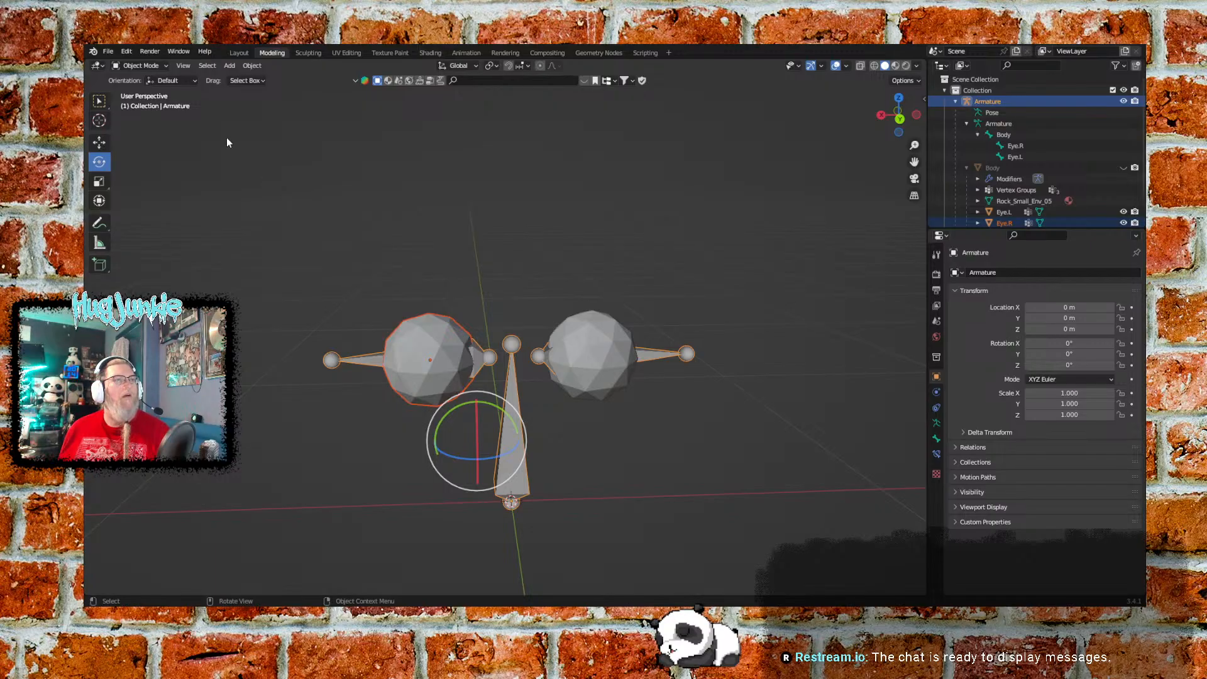
{"action": "left_click", "coordinate": [157, 66]}
{"action": "left_click", "coordinate": [152, 105]}
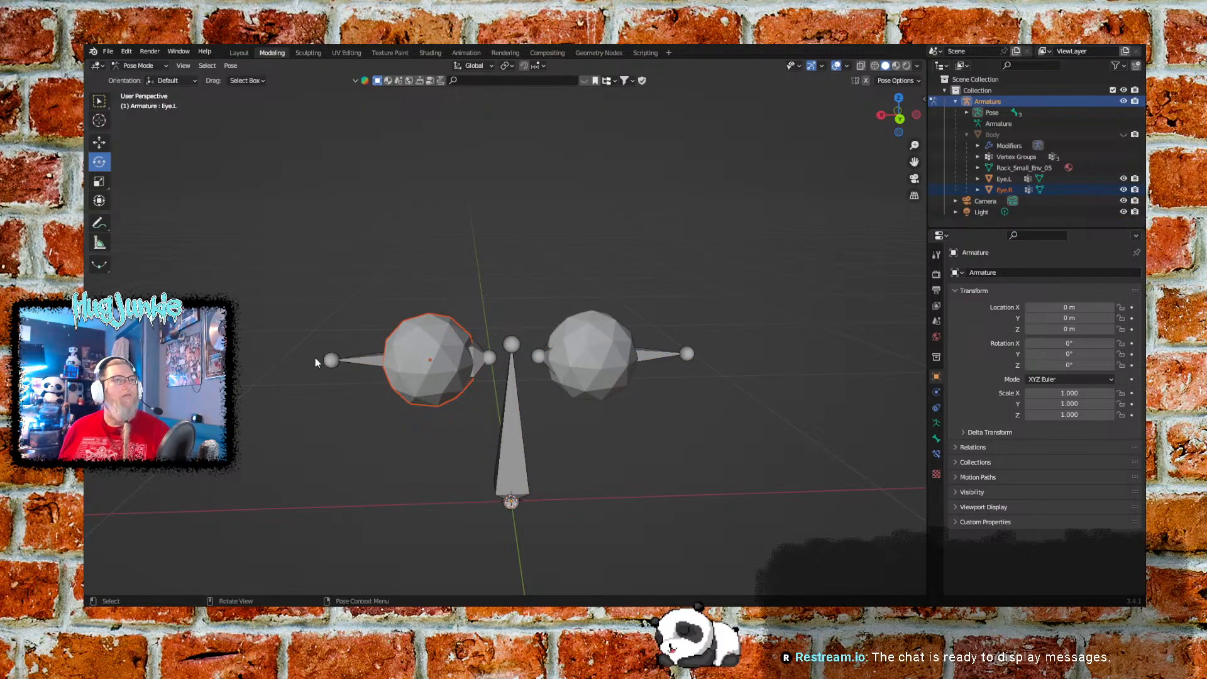
Rotate the Eye.R bone -110° about the global X axis and clear the bone selection
{"action": "middle_click_drag", "start_coordinate": [315, 357], "coordinate": [415, 418]}
{"action": "left_click", "coordinate": [410, 415]}
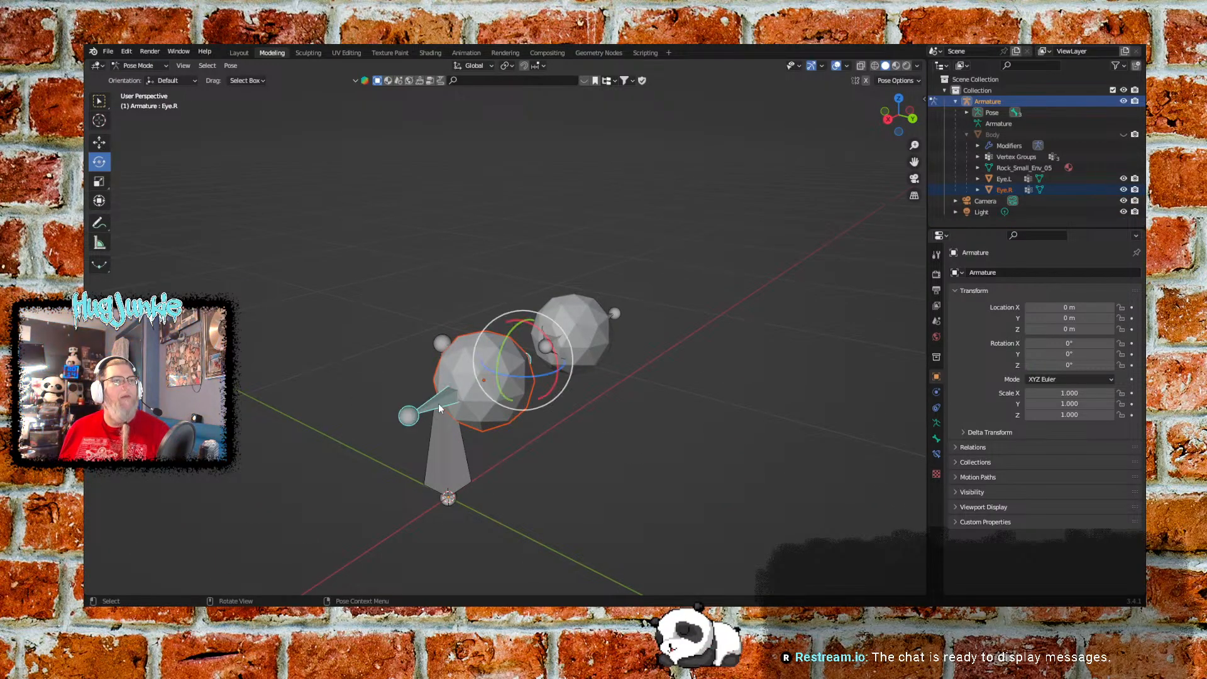
{"action": "left_click_drag", "start_coordinate": [532, 349], "coordinate": [549, 459]}
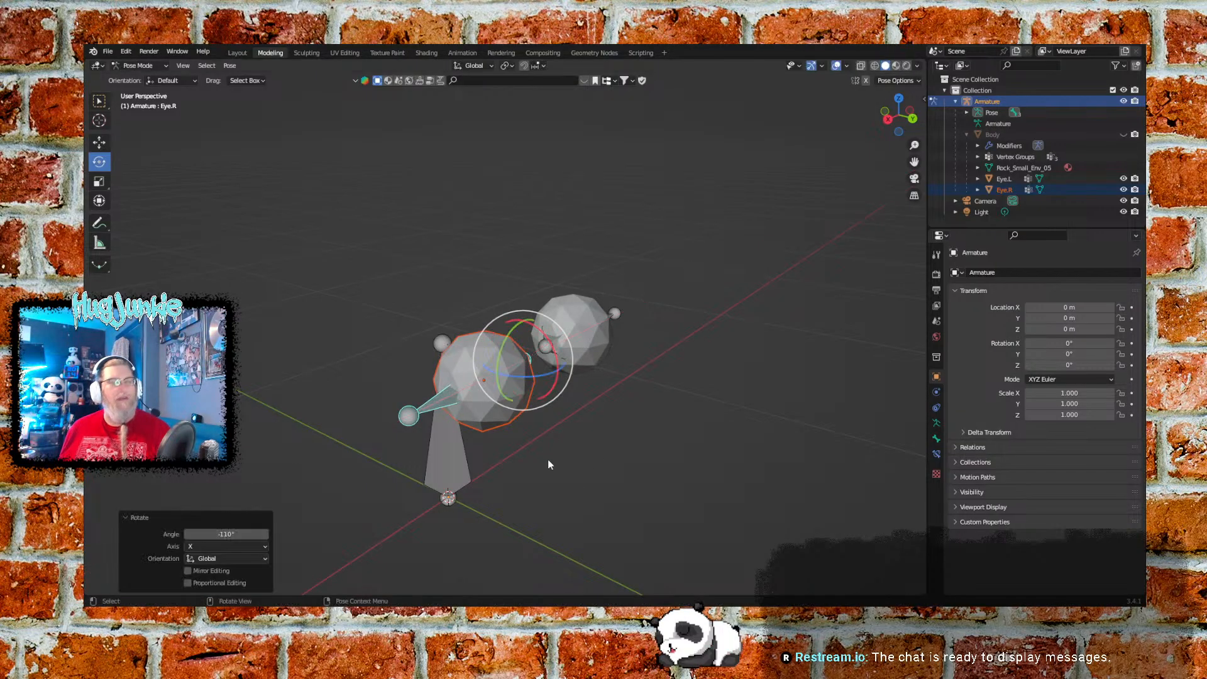
{"action": "left_click", "coordinate": [469, 272]}
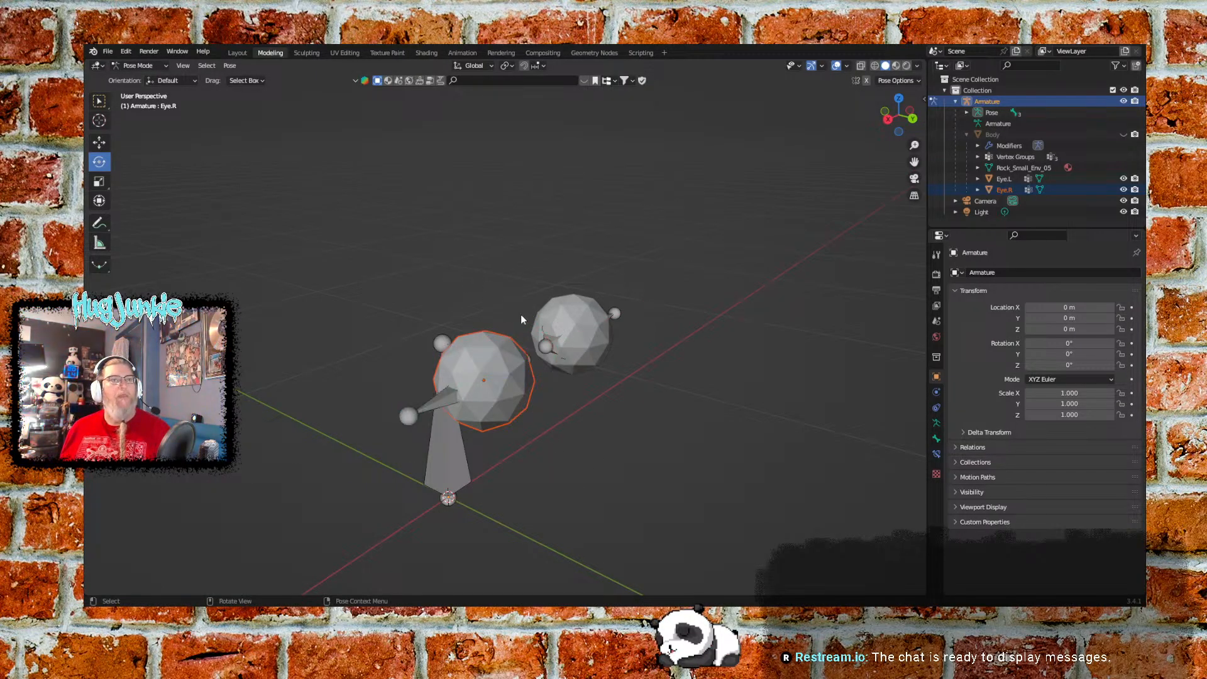
Return the armature to Object Mode and deselect everything
{"action": "middle_click_drag", "start_coordinate": [672, 384], "coordinate": [605, 372]}
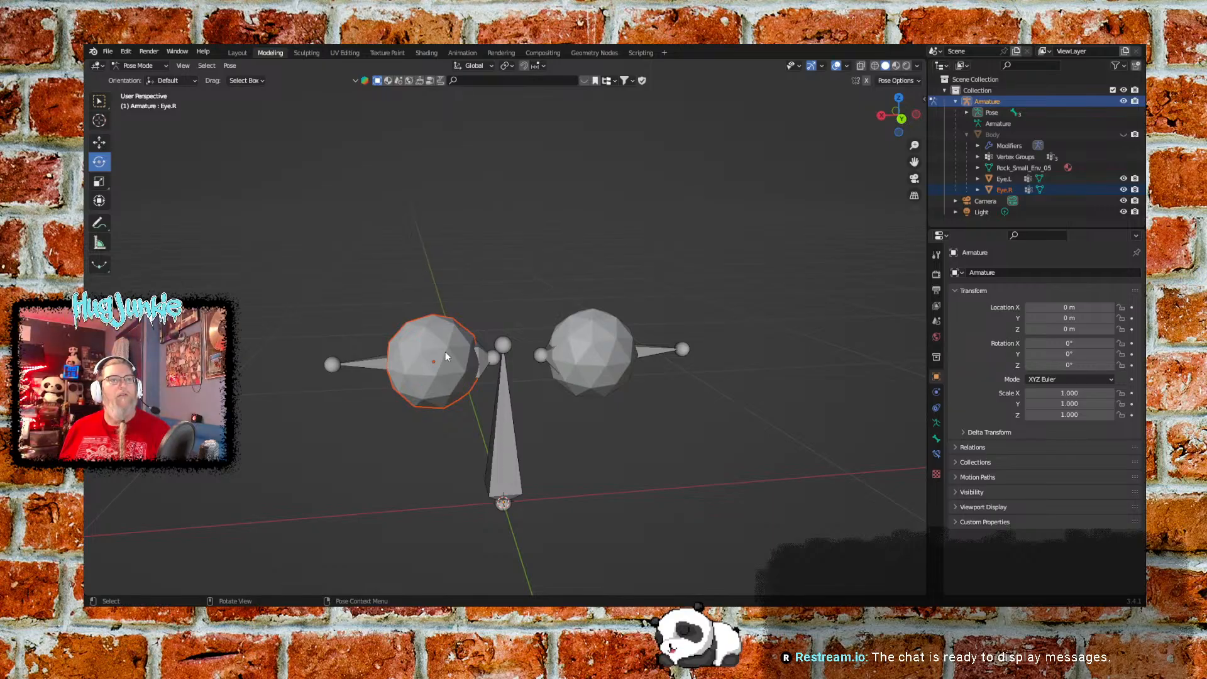
{"action": "left_click", "coordinate": [146, 66]}
{"action": "left_click", "coordinate": [144, 78]}
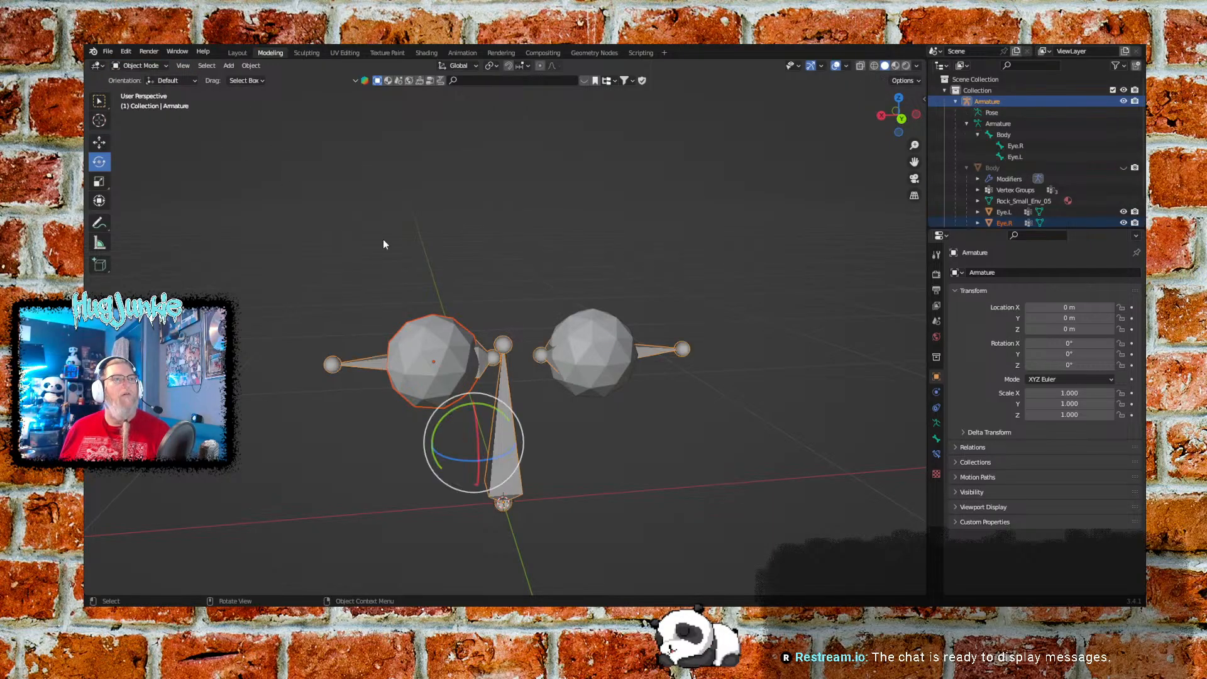
{"action": "left_click", "coordinate": [383, 239]}
{"action": "left_click", "coordinate": [432, 369]}
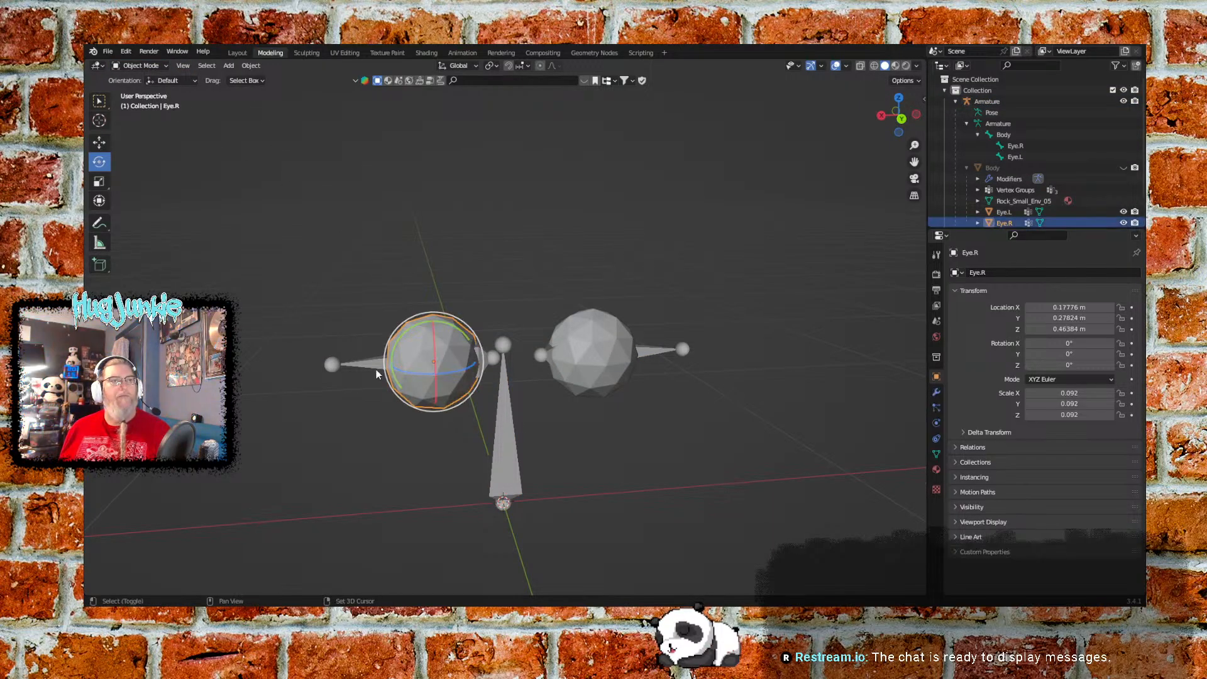
{"action": "left_click", "coordinate": [366, 365], "text": "shift"}
{"action": "left_click", "coordinate": [353, 344]}
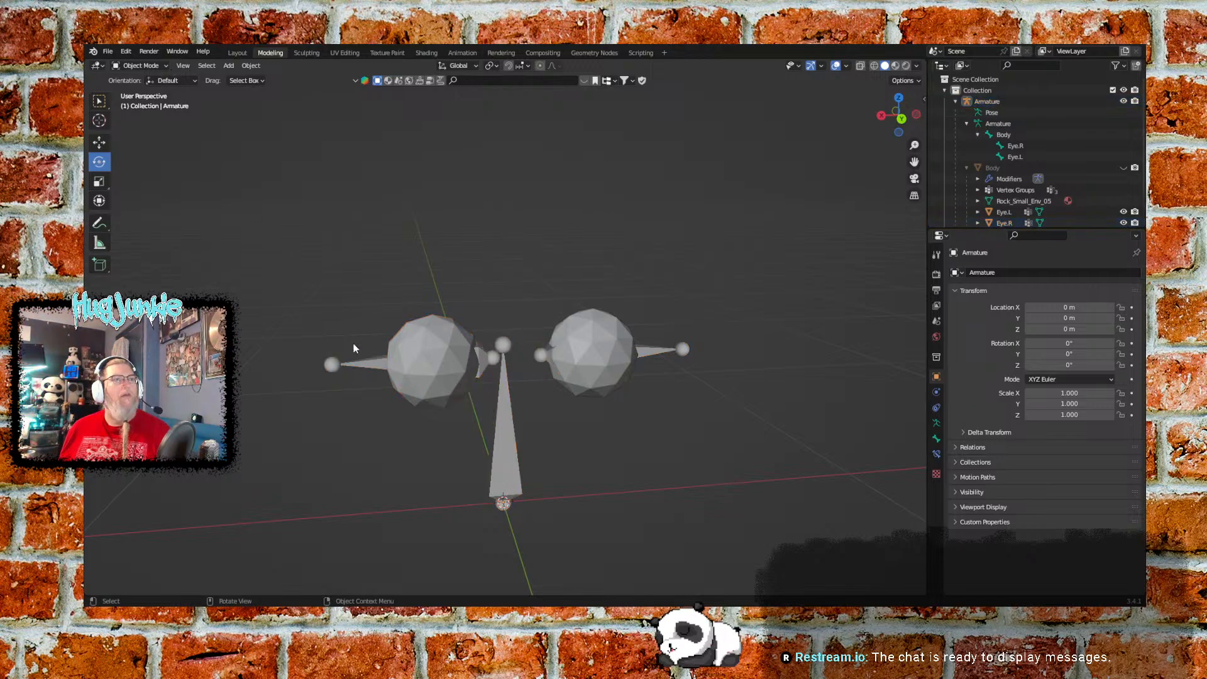
Select the armature with the Eye.R mesh as active object and inspect the mesh's weights in Weight Paint mode
{"action": "left_click", "coordinate": [370, 363]}
{"action": "left_click", "coordinate": [436, 365], "text": "shift"}
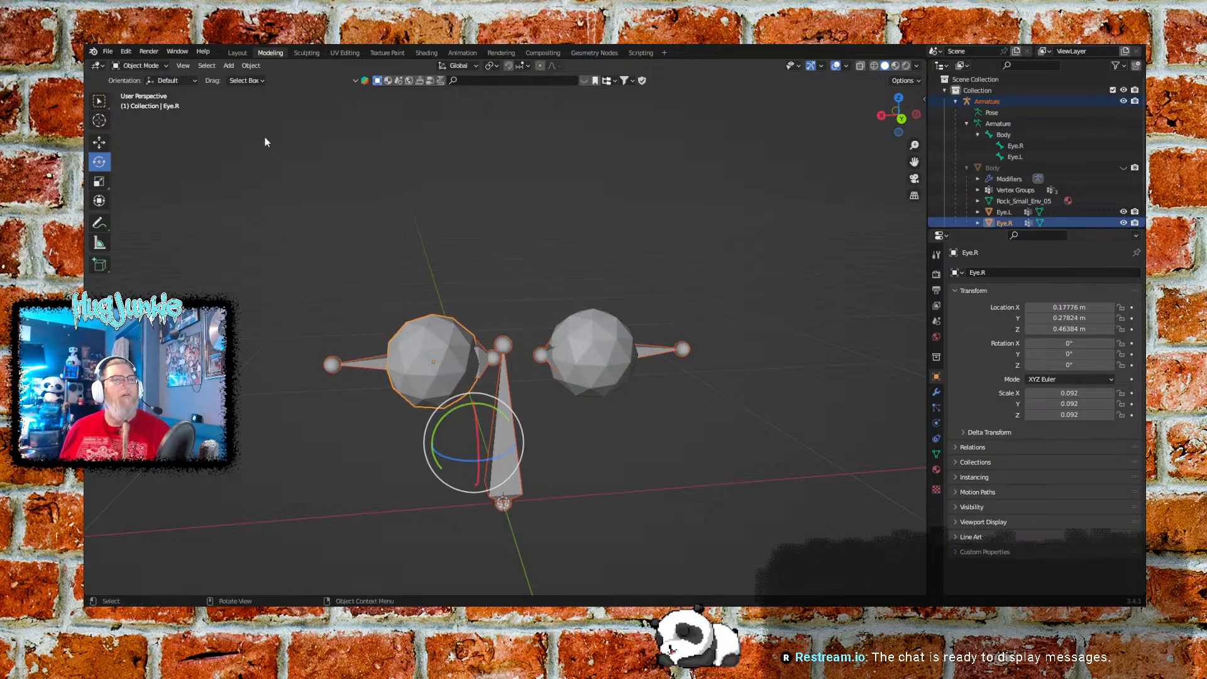
{"action": "left_click", "coordinate": [141, 65]}
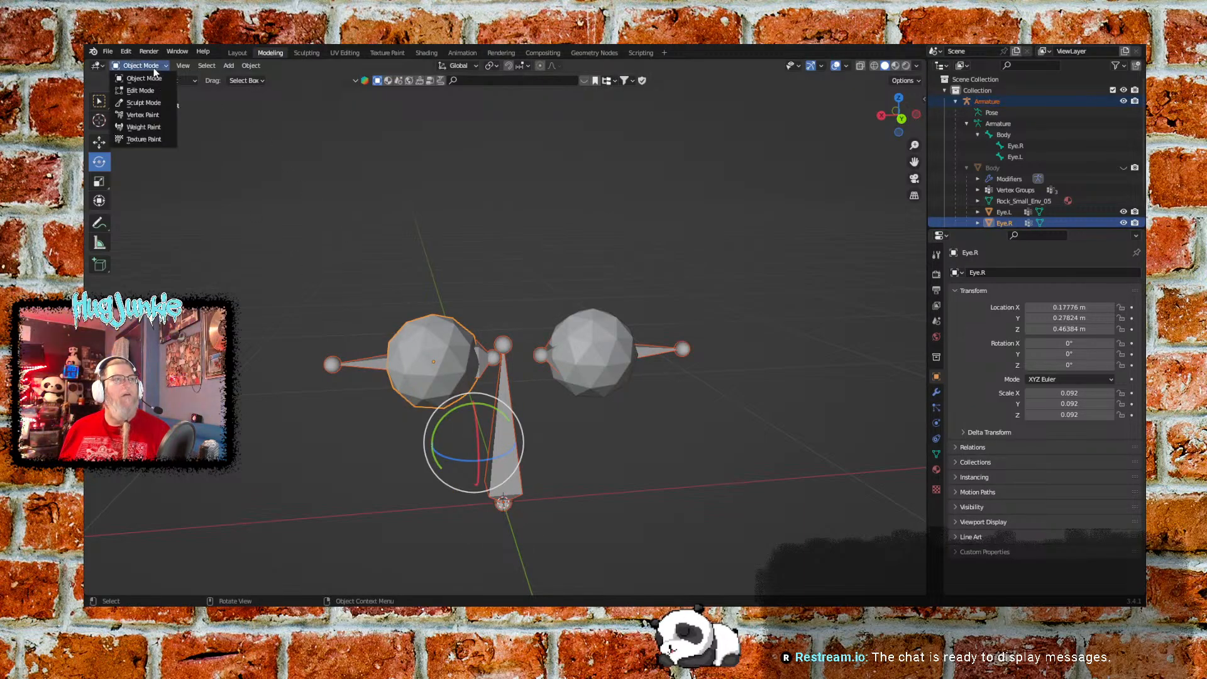
{"action": "left_click", "coordinate": [155, 130]}
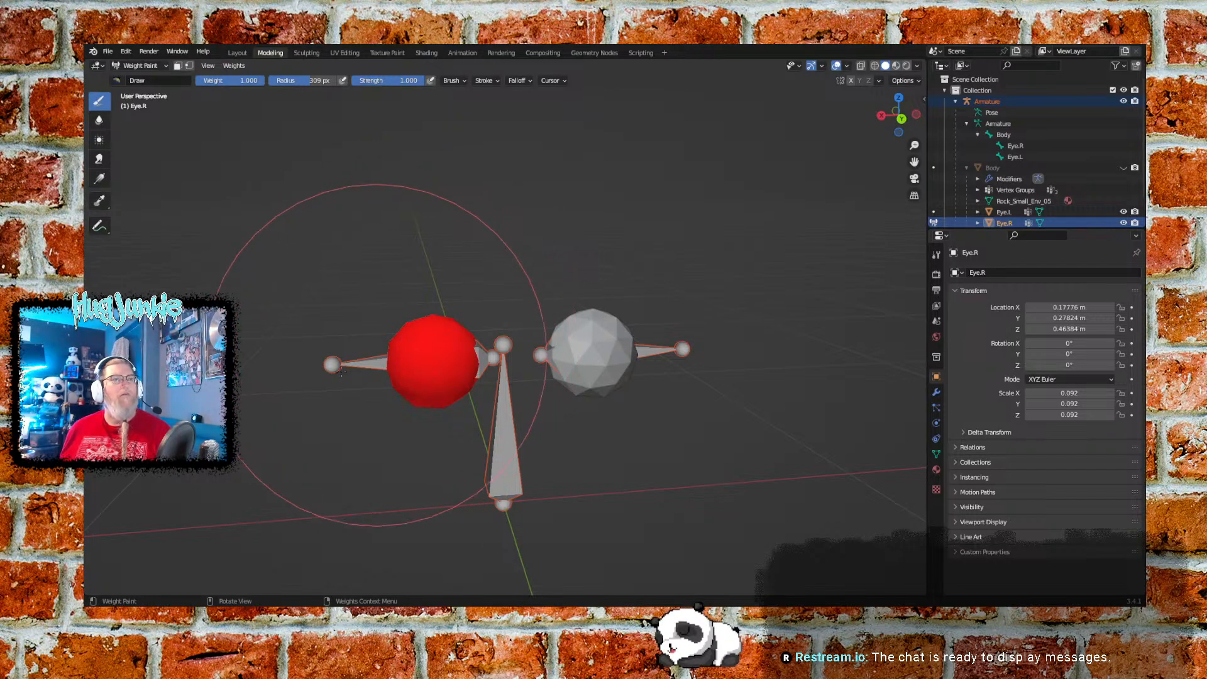
{"action": "mouse_move", "coordinate": [315, 390]}
{"action": "middle_mouse_down"}
{"action": "mouse_move", "coordinate": [392, 365]}
{"action": "mouse_move", "coordinate": [332, 371]}
{"action": "middle_mouse_up"}
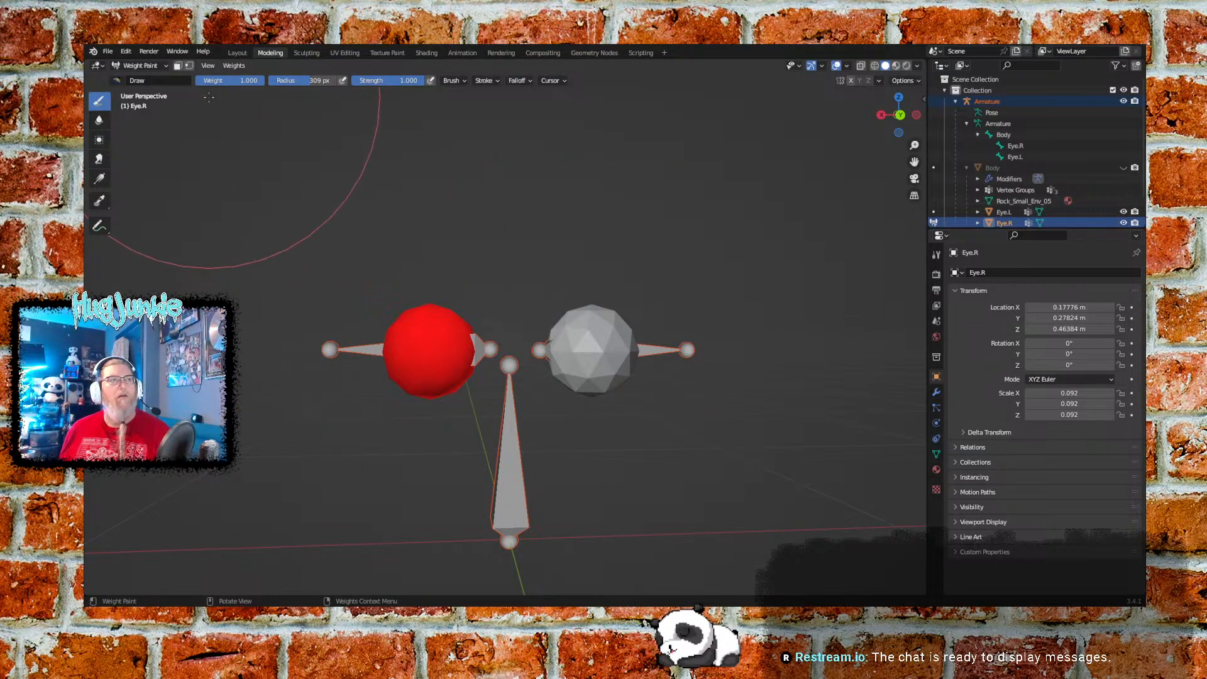
Leave Weight Paint for Object Mode and clear the selection of the mesh and armature
{"action": "left_click", "coordinate": [151, 65]}
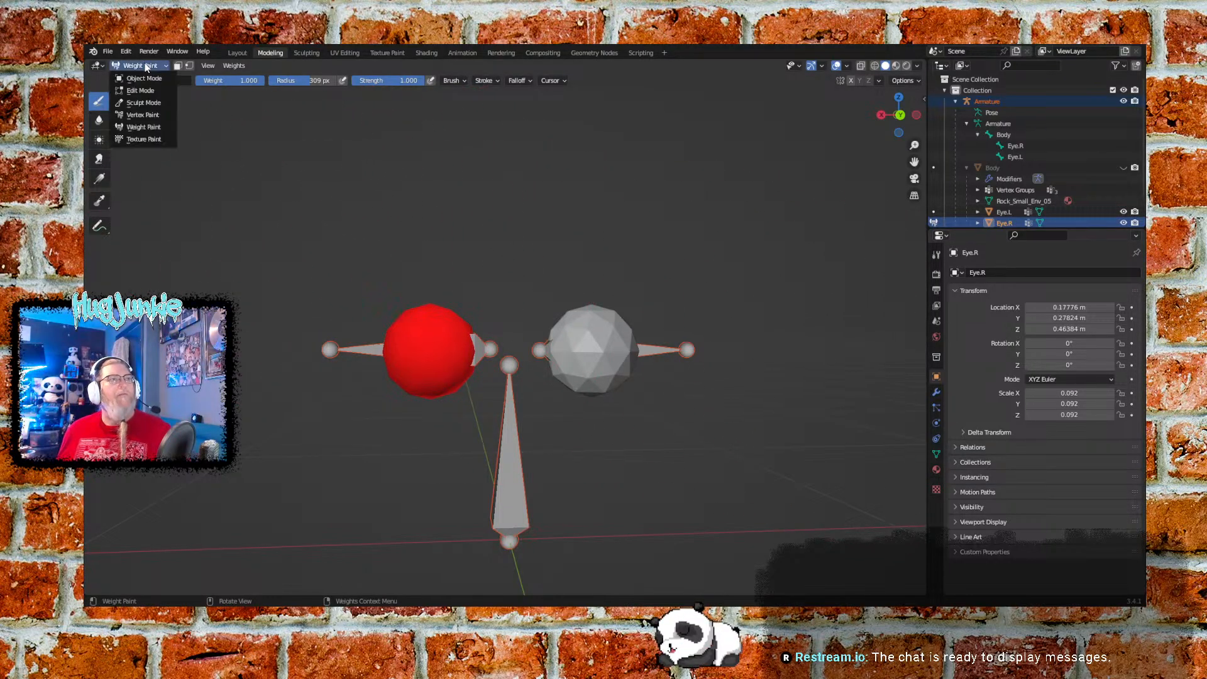
{"action": "left_click", "coordinate": [149, 78]}
{"action": "left_click", "coordinate": [383, 252]}
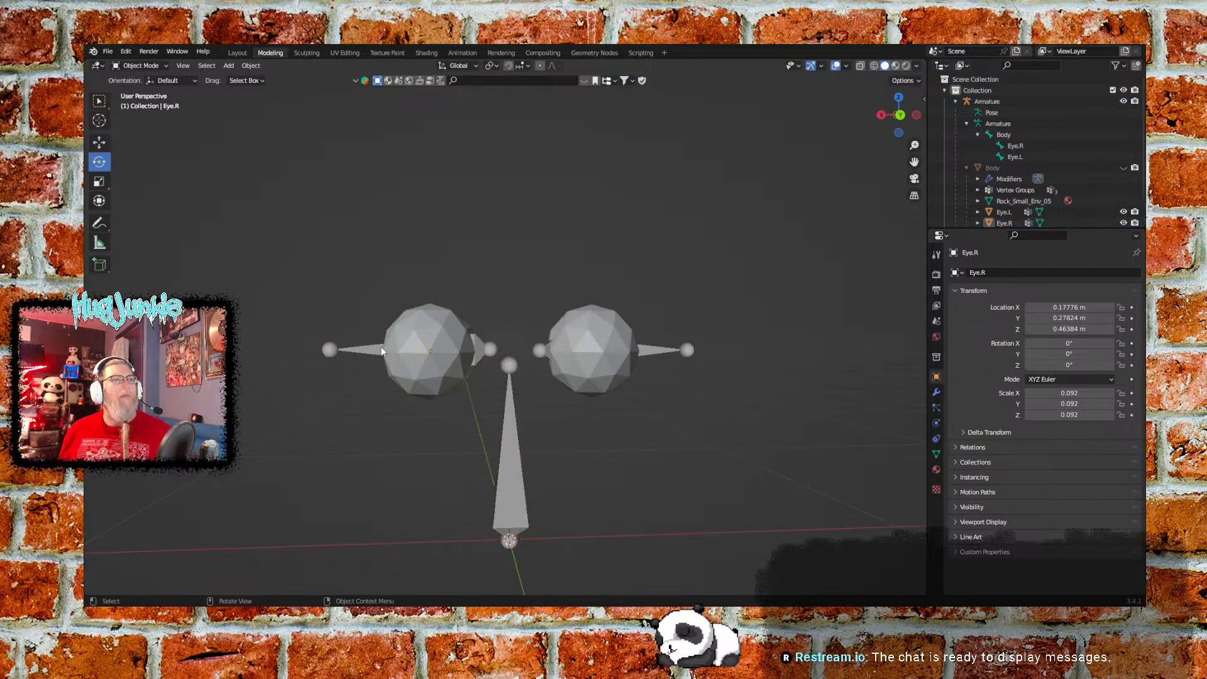
Examine the Eye.R bone's Relations settings and its Bone Group choices, then the Eye.R mesh's transform properties
{"action": "left_click", "coordinate": [374, 350]}
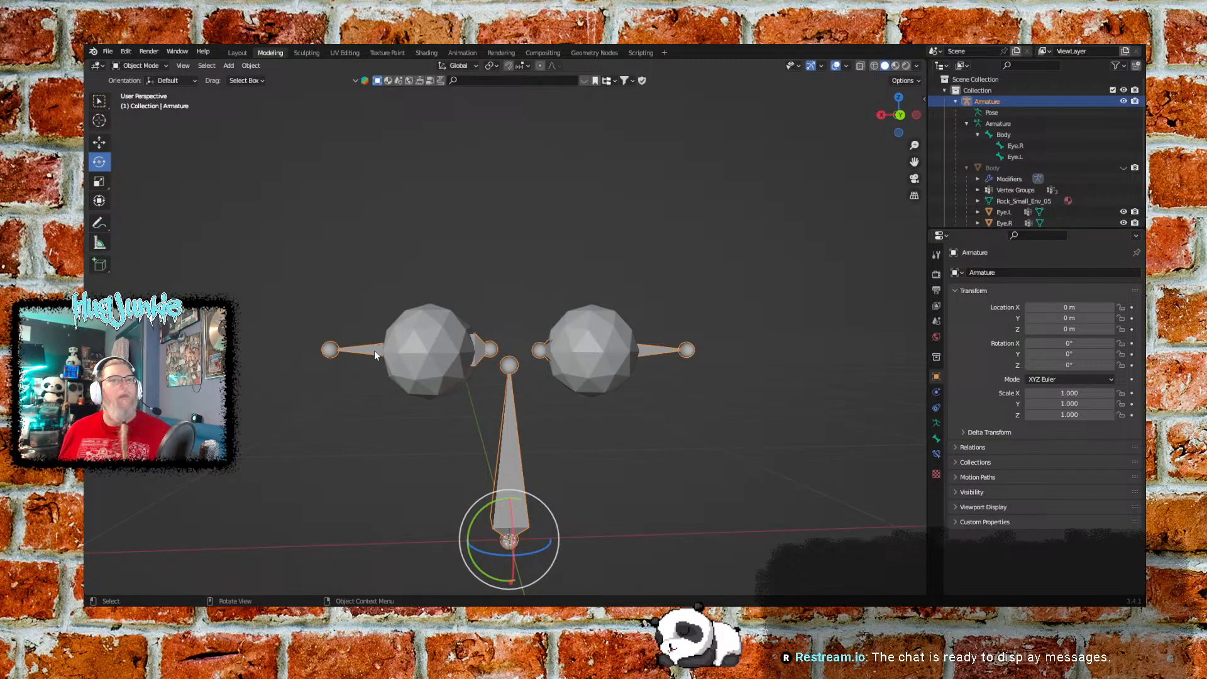
{"action": "left_click", "coordinate": [937, 438]}
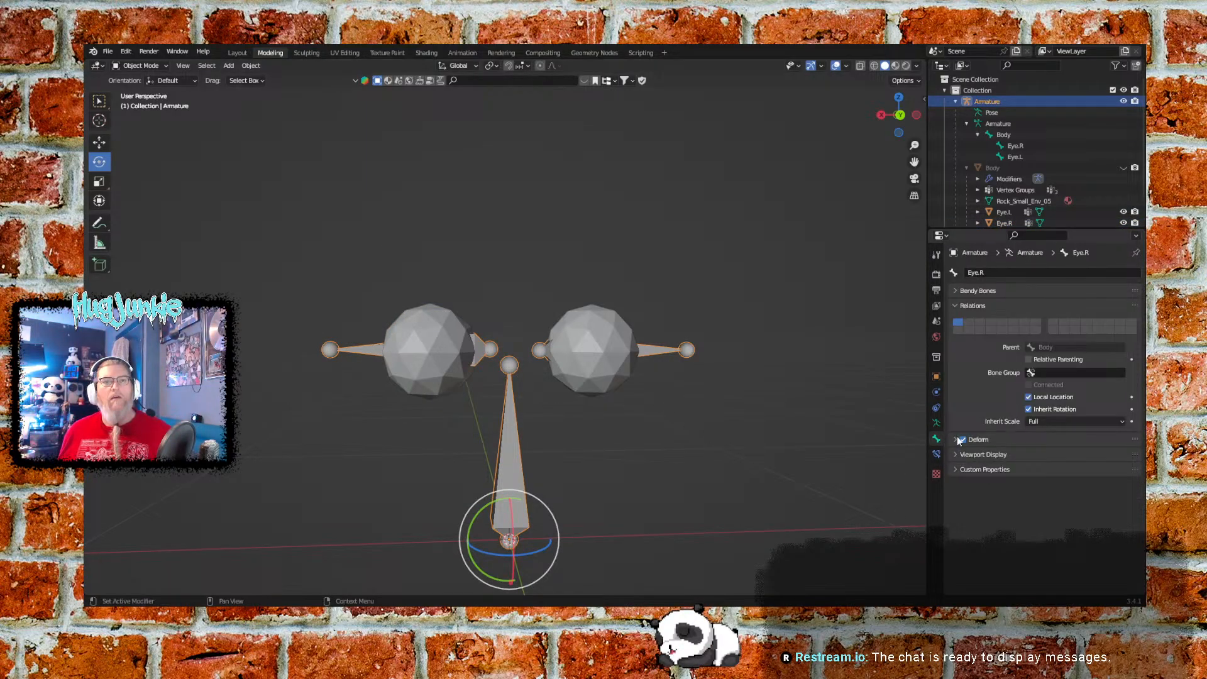
{"action": "left_click", "coordinate": [1063, 373]}
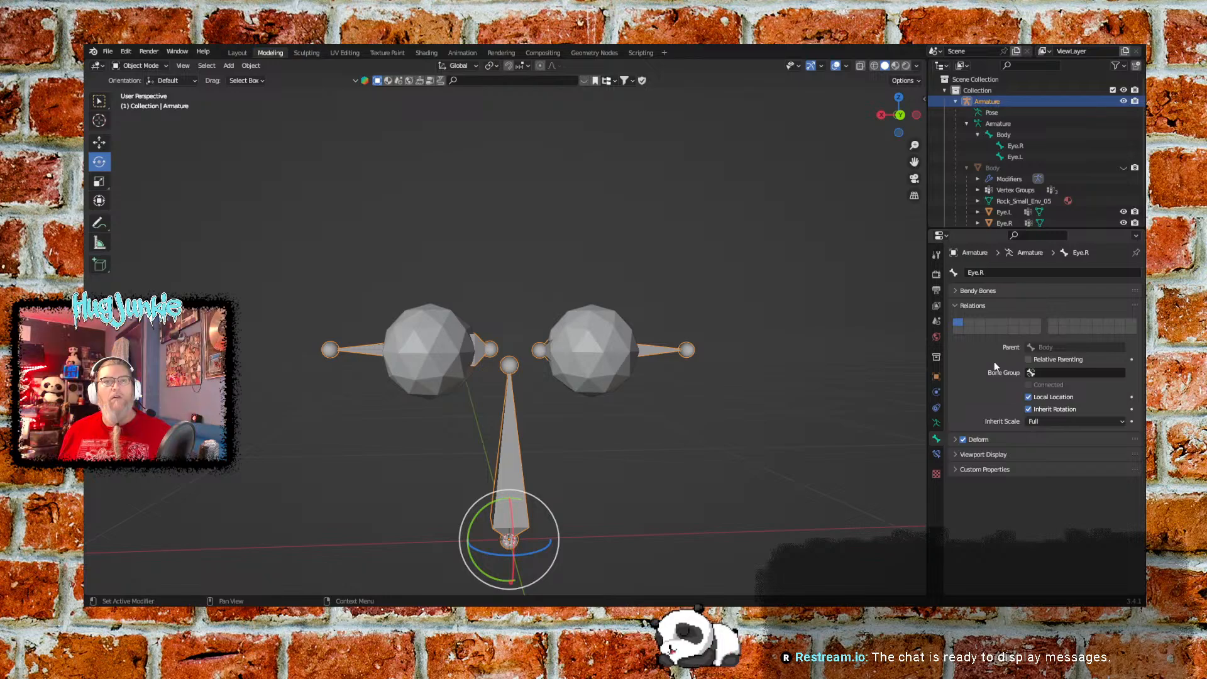
{"action": "left_click", "coordinate": [407, 357]}
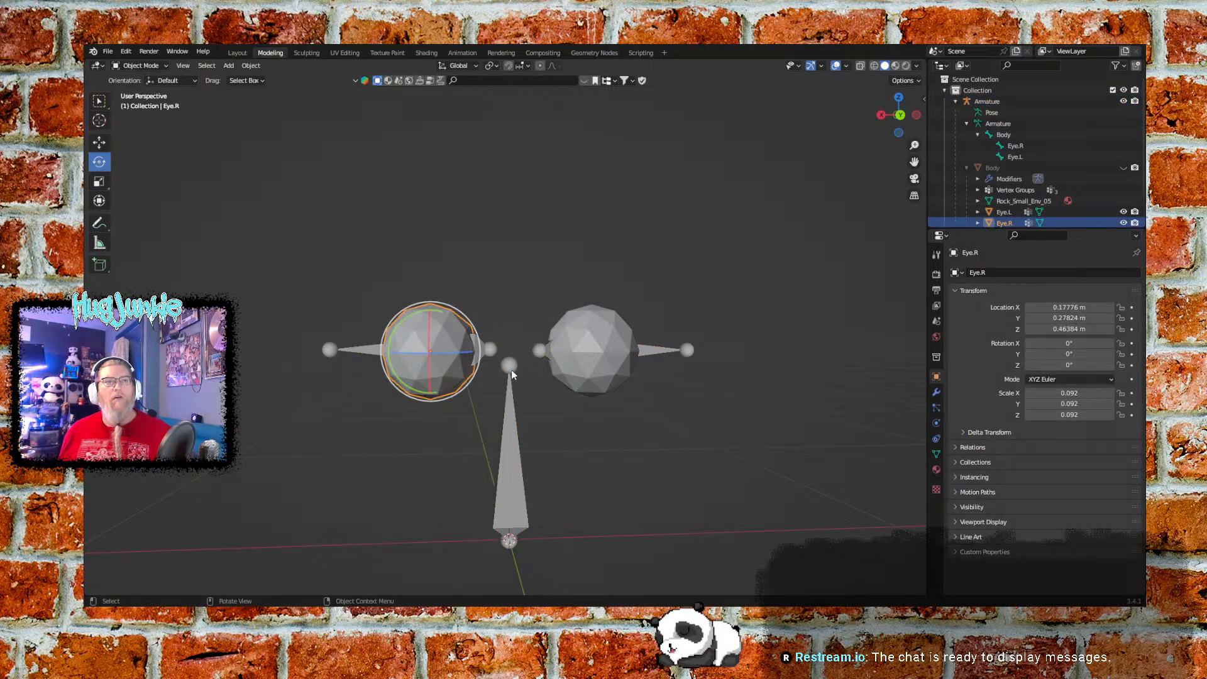
{"action": "left_click", "coordinate": [444, 278]}
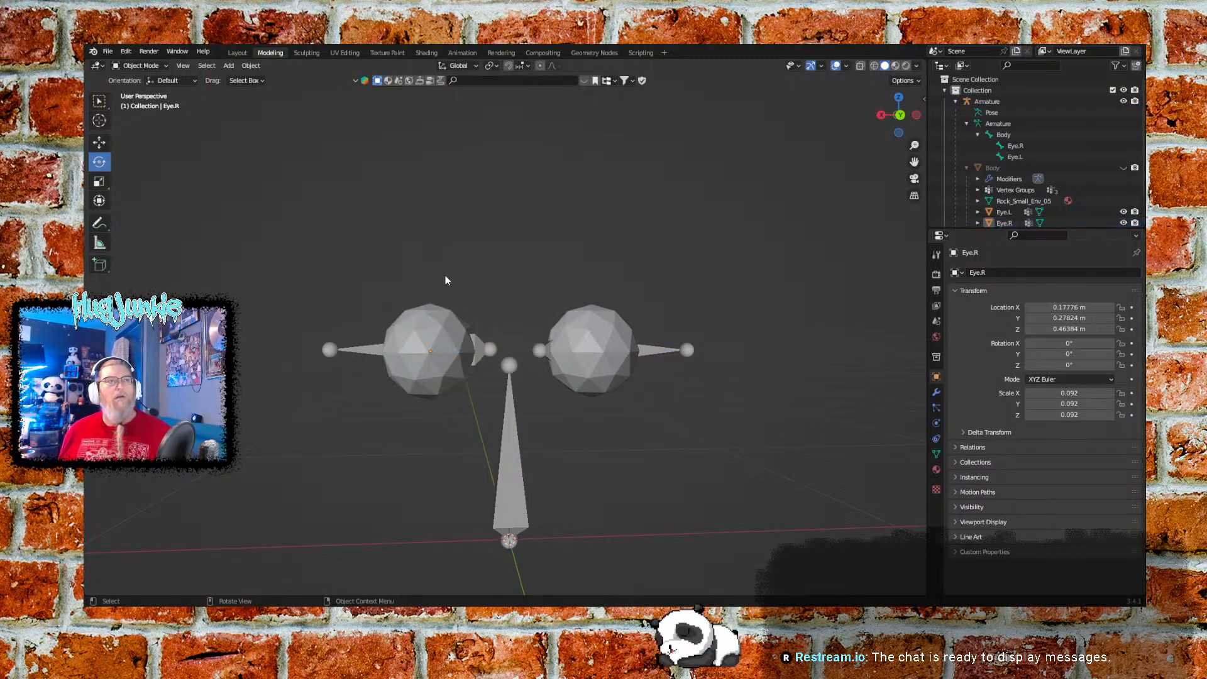
Switch to the Move tool and try selecting the Eye.R mesh and the armature together in either order
{"action": "left_click", "coordinate": [100, 142]}
{"action": "left_click", "coordinate": [365, 347]}
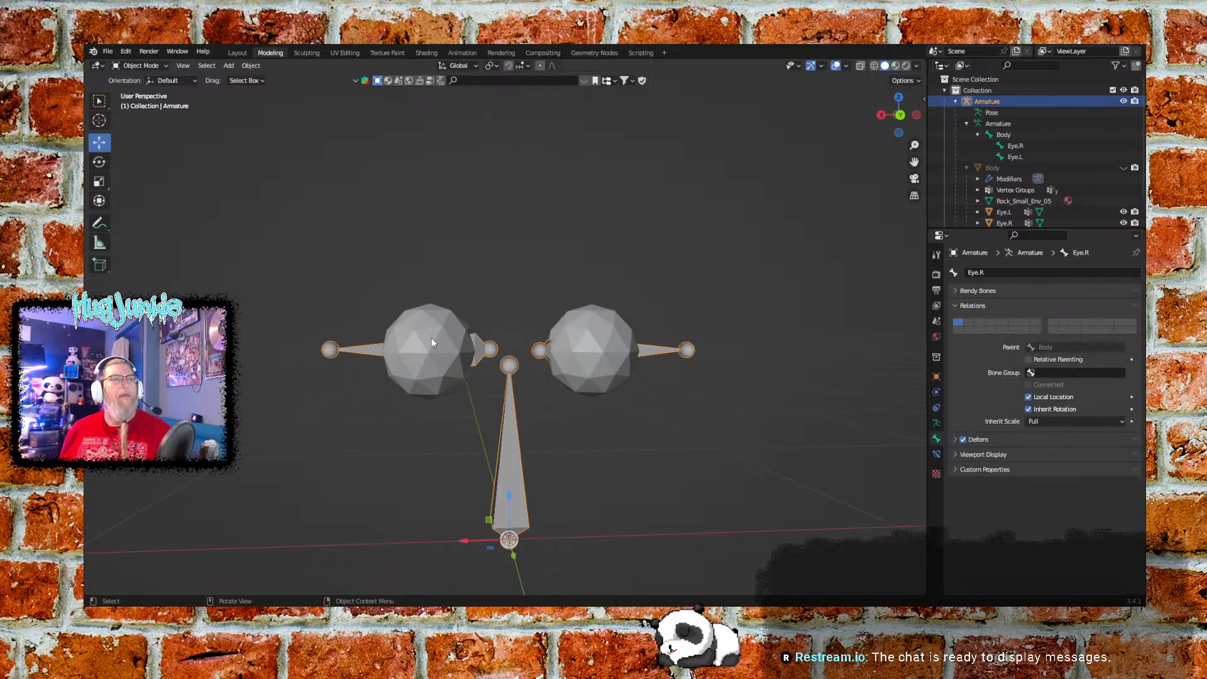
{"action": "left_click", "coordinate": [431, 337]}
{"action": "left_click", "coordinate": [368, 347], "text": "shift"}
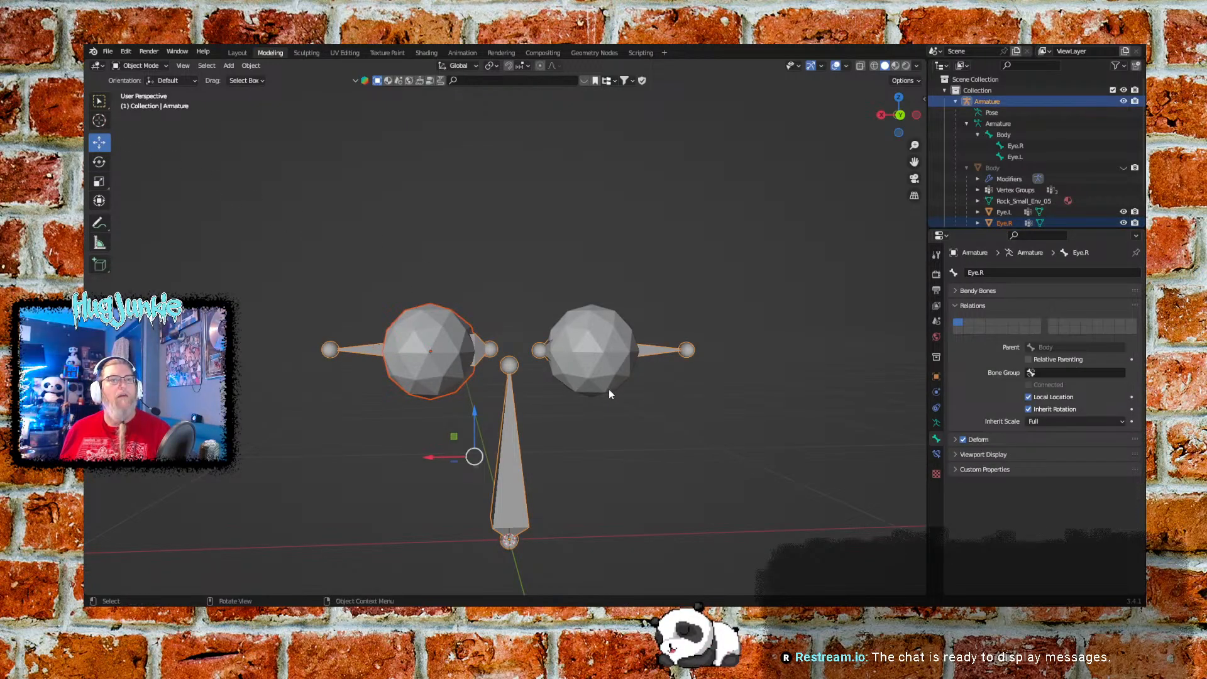
{"action": "left_click", "coordinate": [389, 286]}
{"action": "left_click", "coordinate": [363, 356]}
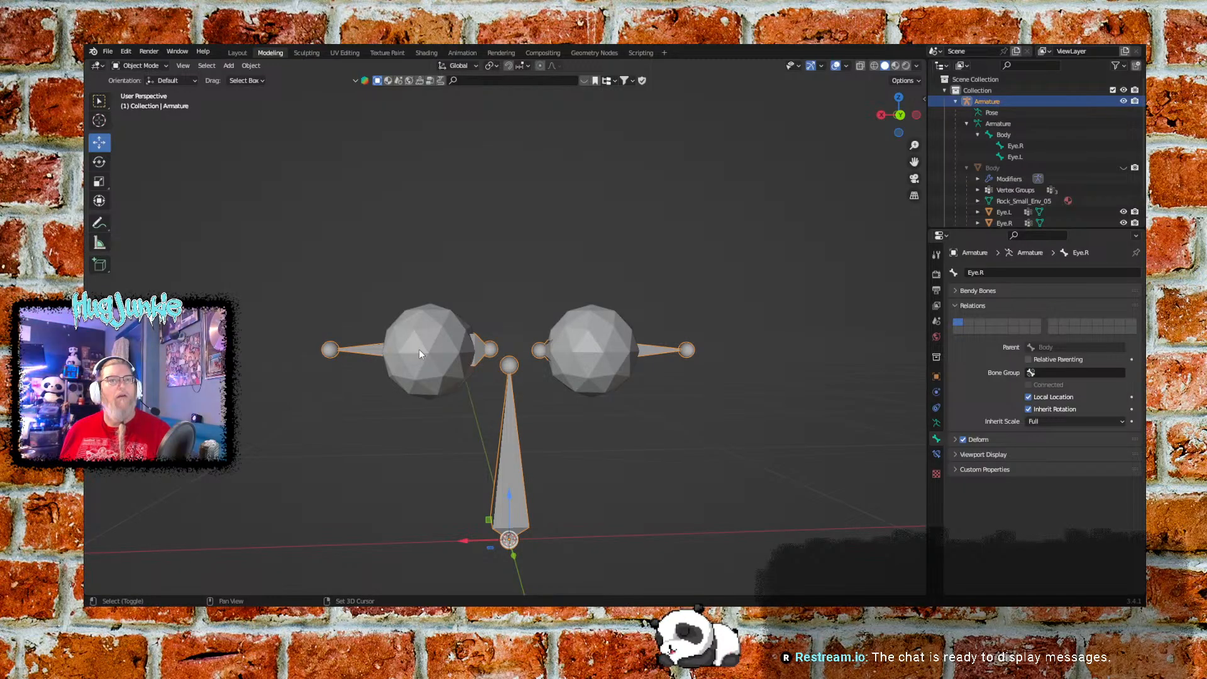
{"action": "left_click", "coordinate": [418, 353], "text": "shift"}
{"action": "left_click", "coordinate": [444, 266]}
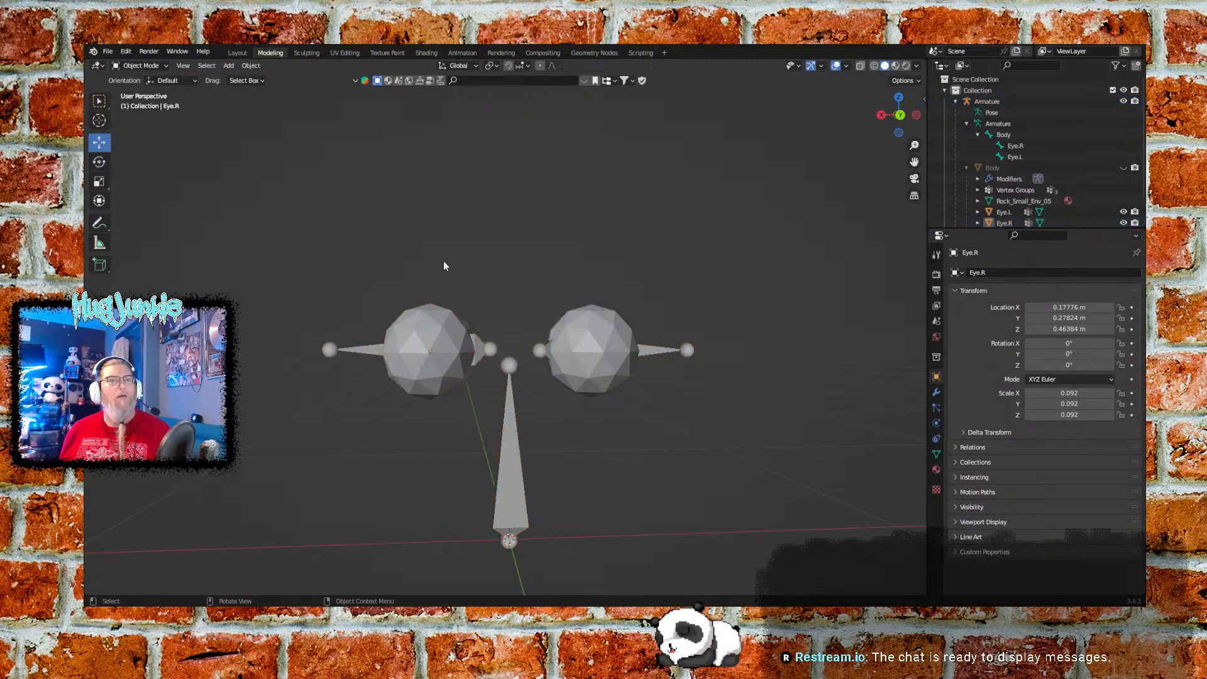
Select the armature and review the Eye.R bone's Deform settings and Bone Group options
{"action": "left_click", "coordinate": [377, 356]}
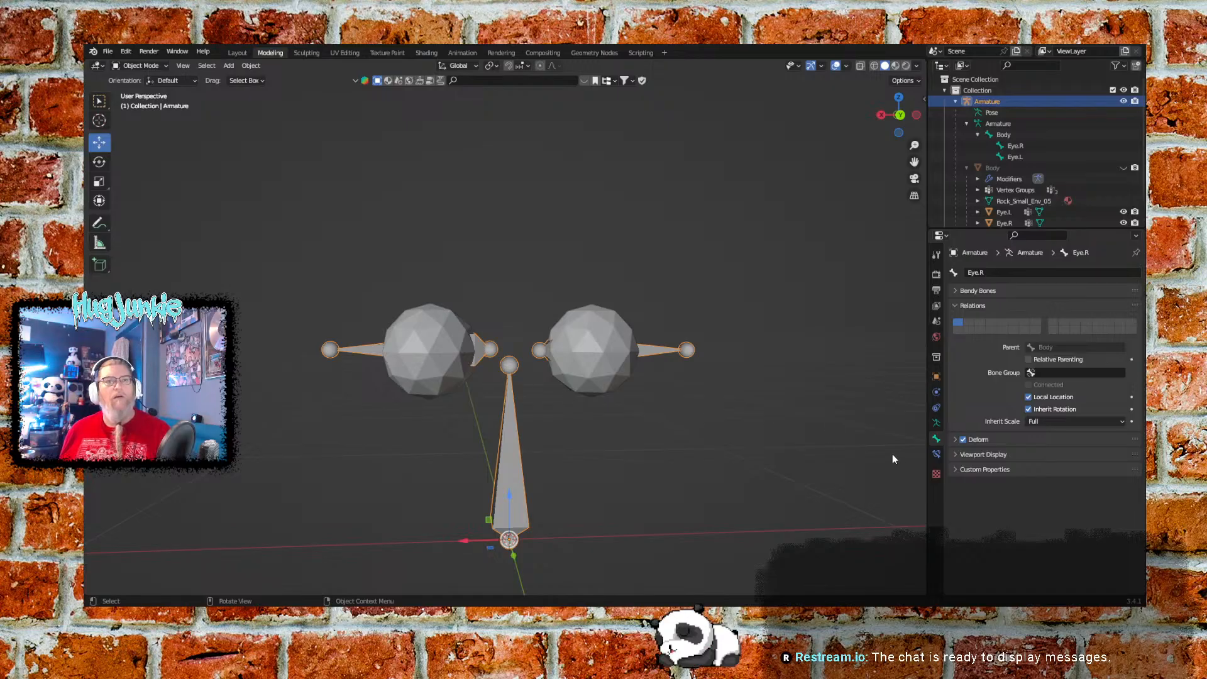
{"action": "left_click", "coordinate": [955, 440]}
{"action": "left_click", "coordinate": [956, 439]}
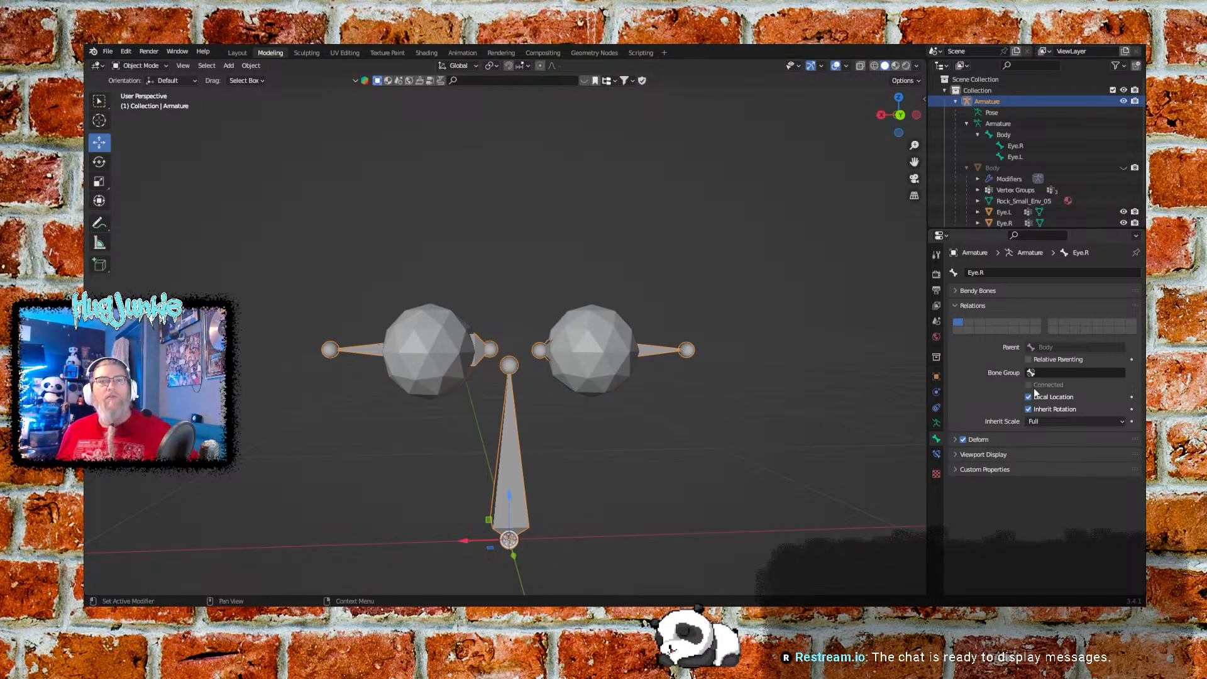
{"action": "left_click", "coordinate": [1044, 373]}
{"action": "left_click", "coordinate": [1003, 377]}
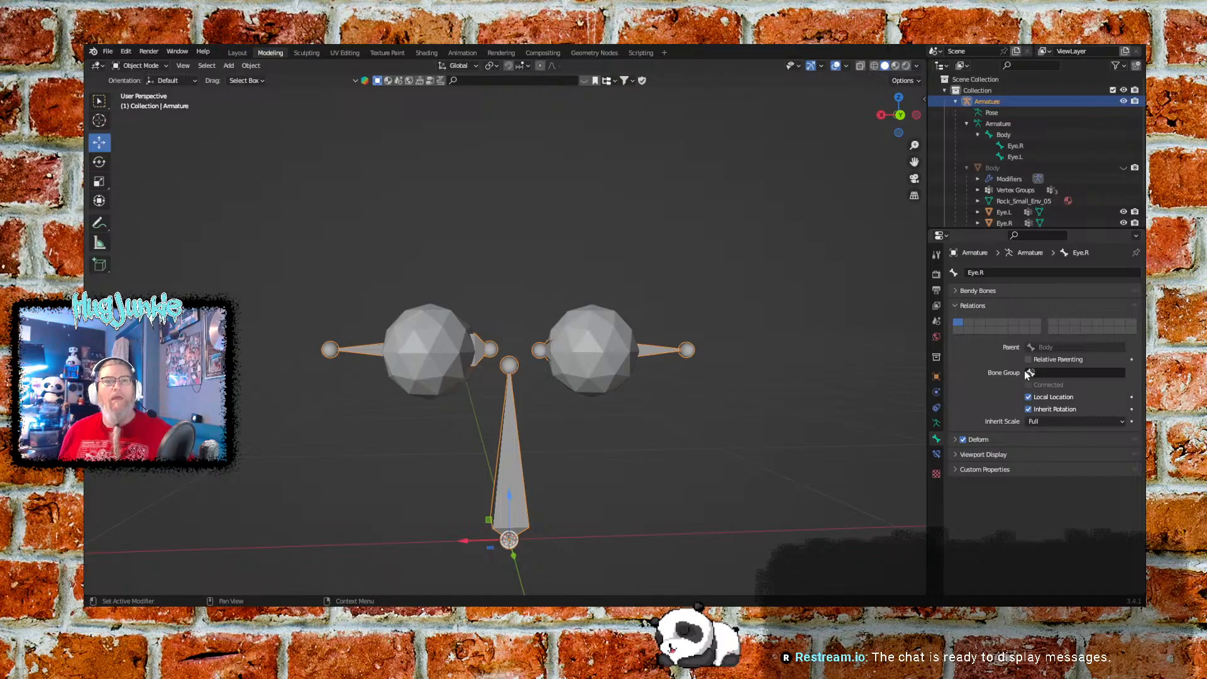
{"action": "left_click", "coordinate": [1029, 373]}
{"action": "left_click", "coordinate": [1004, 363]}
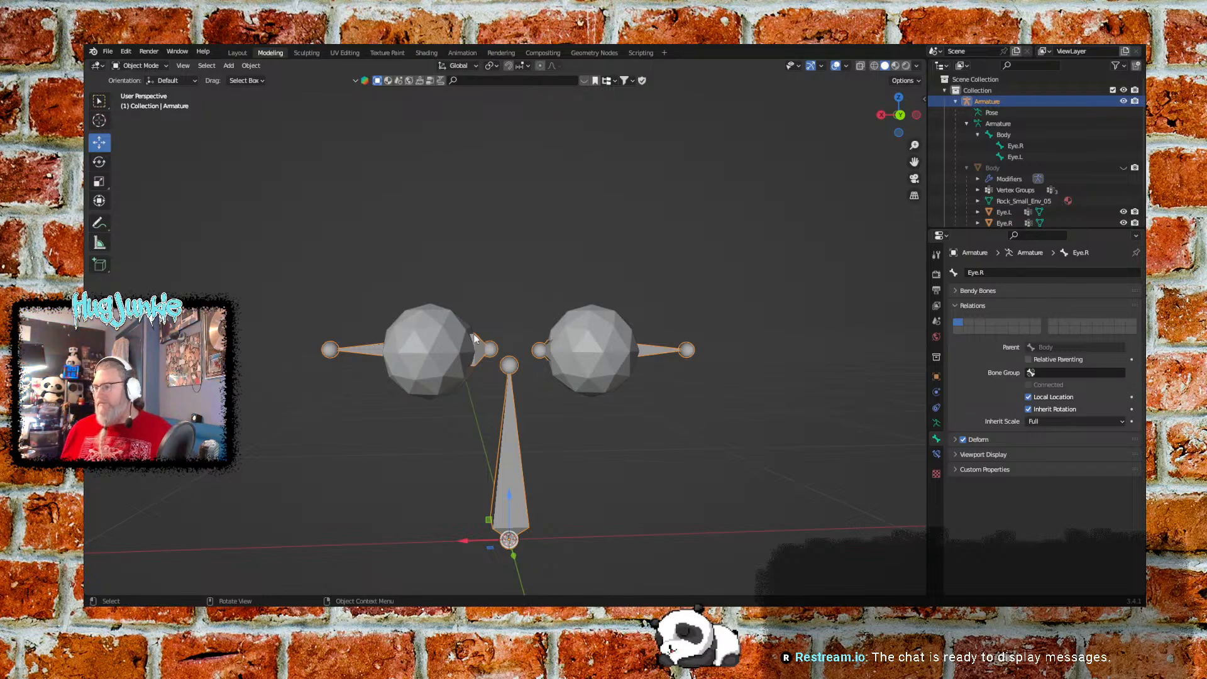
Select only the Eye.R mesh and look through the armature's hierarchy in the outliner
{"action": "left_click", "coordinate": [557, 297]}
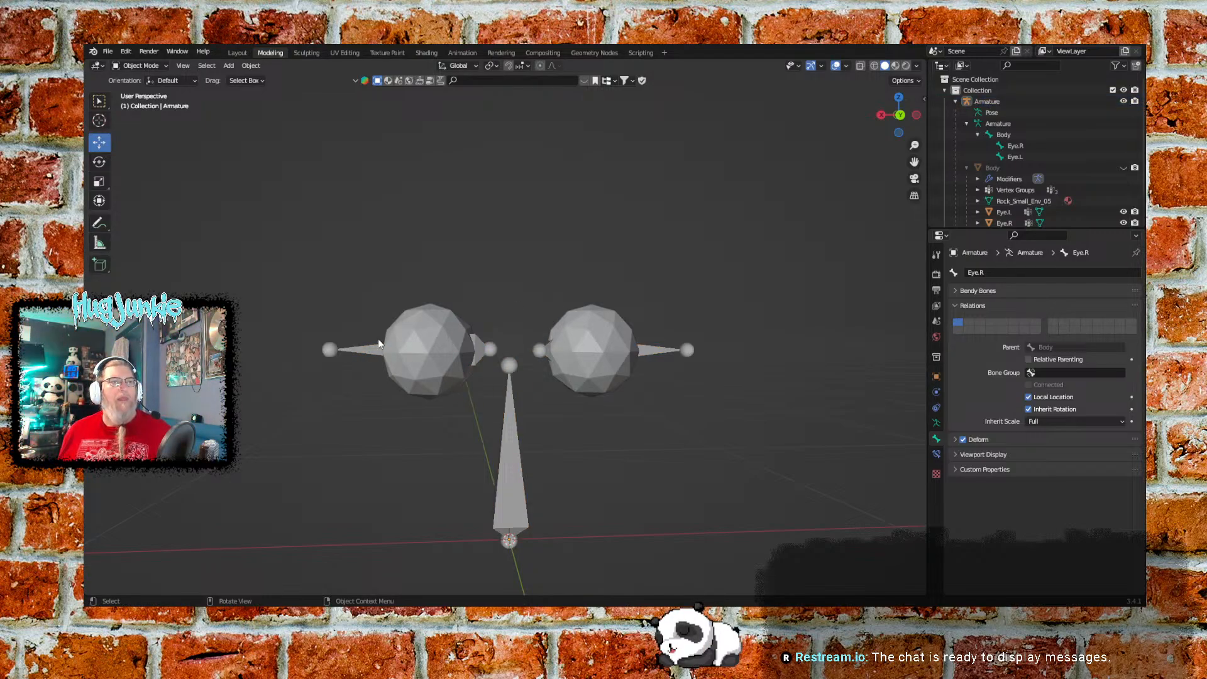
{"action": "left_click", "coordinate": [417, 351]}
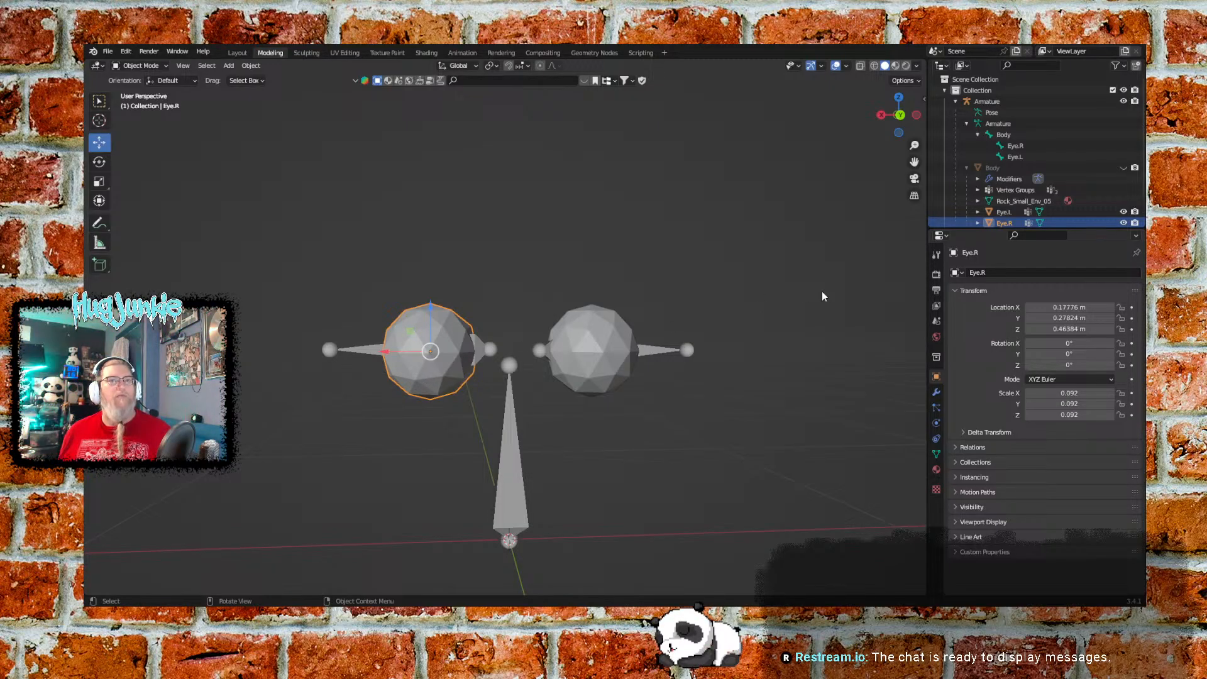
{"action": "scroll", "coordinate": [1014, 174], "scroll_direction": "down", "scroll_amount": 2}
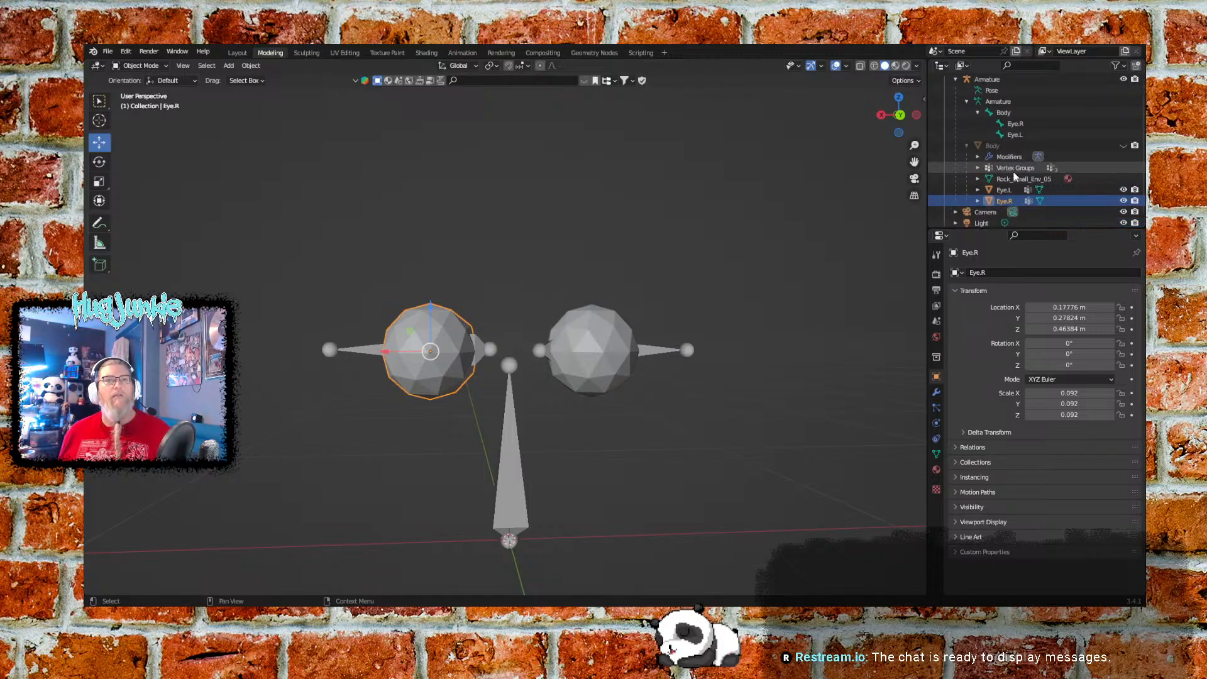
{"action": "scroll", "coordinate": [1044, 169], "scroll_direction": "up", "scroll_amount": 2}
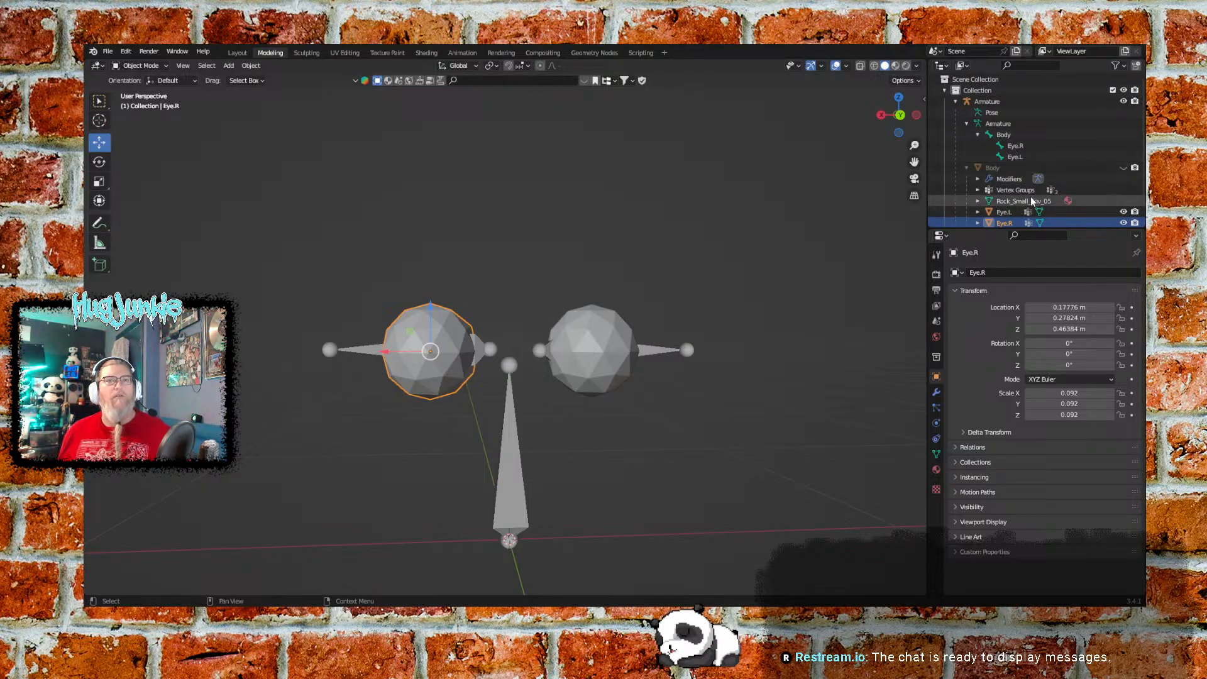
{"action": "scroll", "coordinate": [1032, 202], "scroll_direction": "down", "scroll_amount": 2}
{"action": "scroll", "coordinate": [1029, 201], "scroll_direction": "up", "scroll_amount": 2}
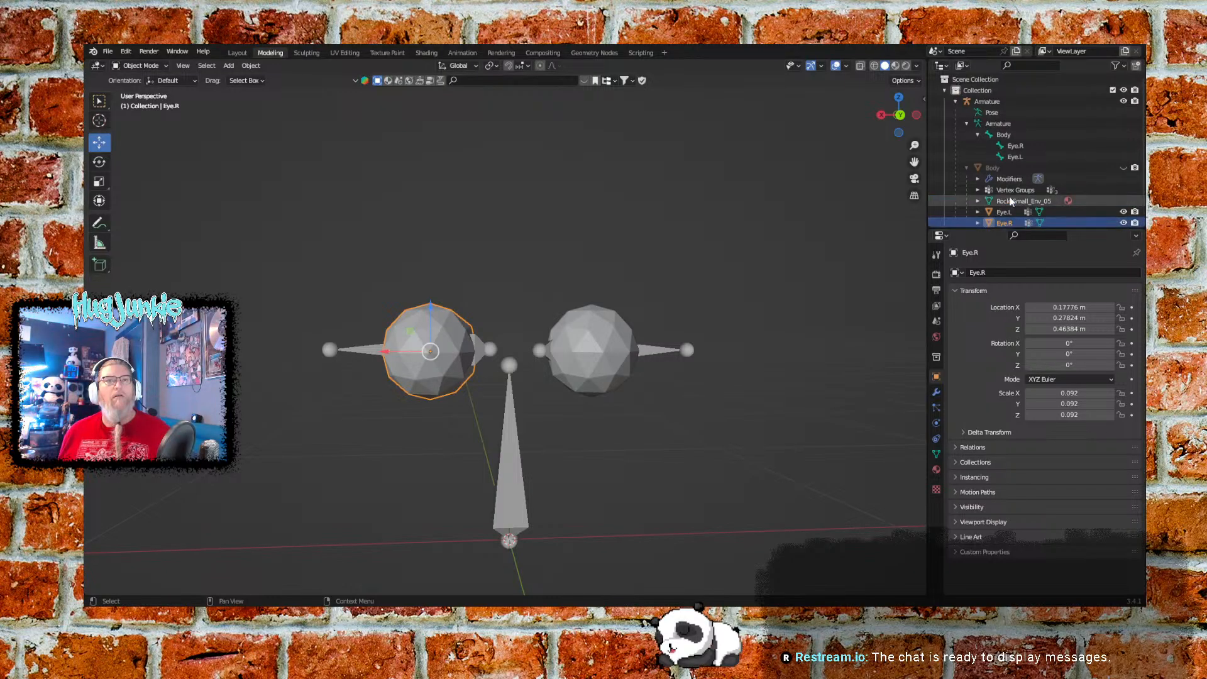
Review the Eye.R bone and the Eye.R mesh entries in the outliner, ending with the mesh selected
{"action": "scroll", "coordinate": [1012, 195], "scroll_direction": "down", "scroll_amount": 3}
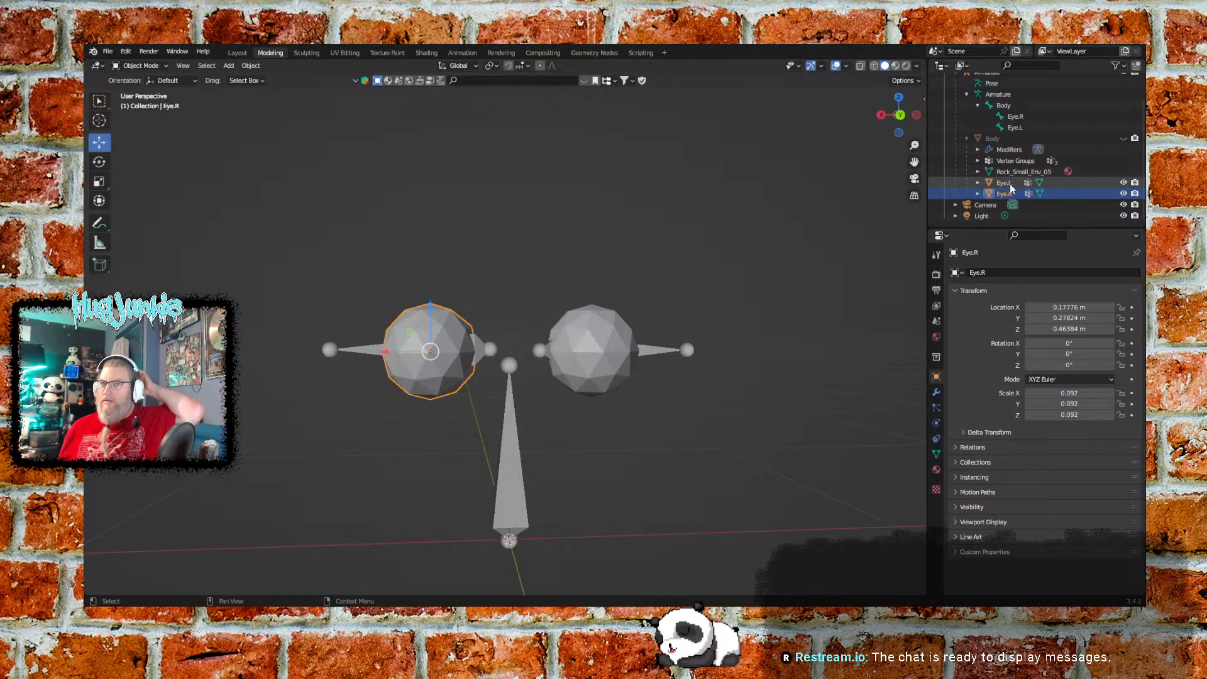
{"action": "scroll", "coordinate": [1010, 184], "scroll_direction": "up", "scroll_amount": 3}
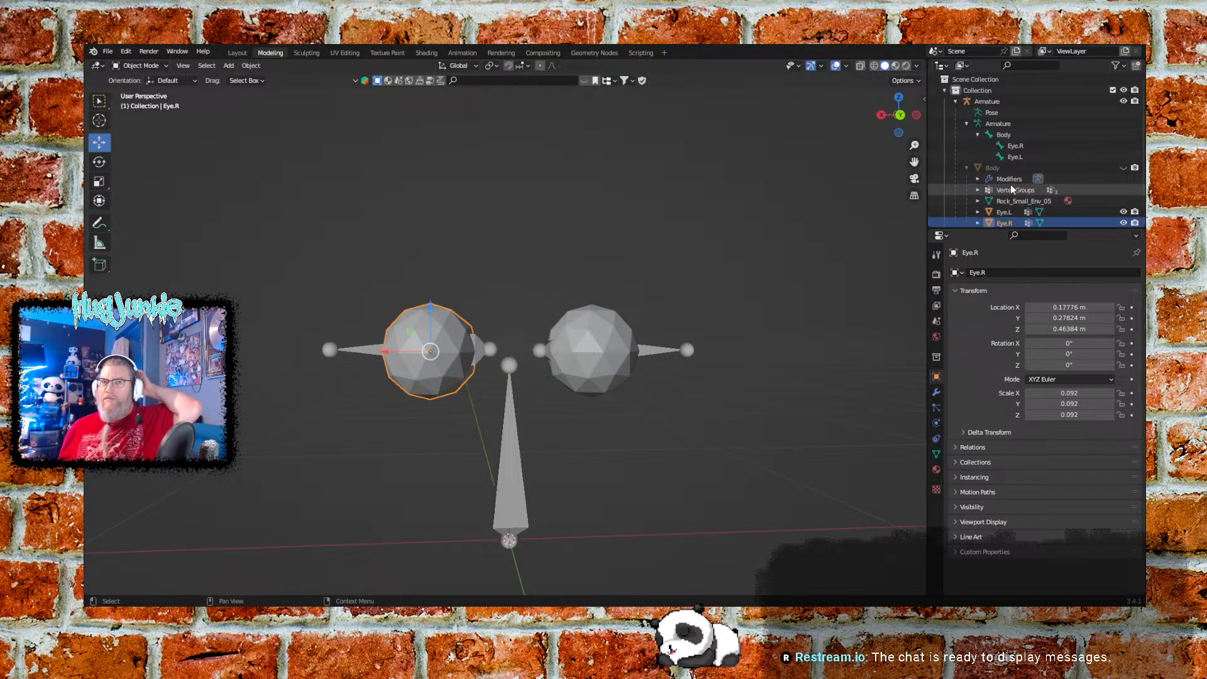
{"action": "left_click", "coordinate": [1029, 146]}
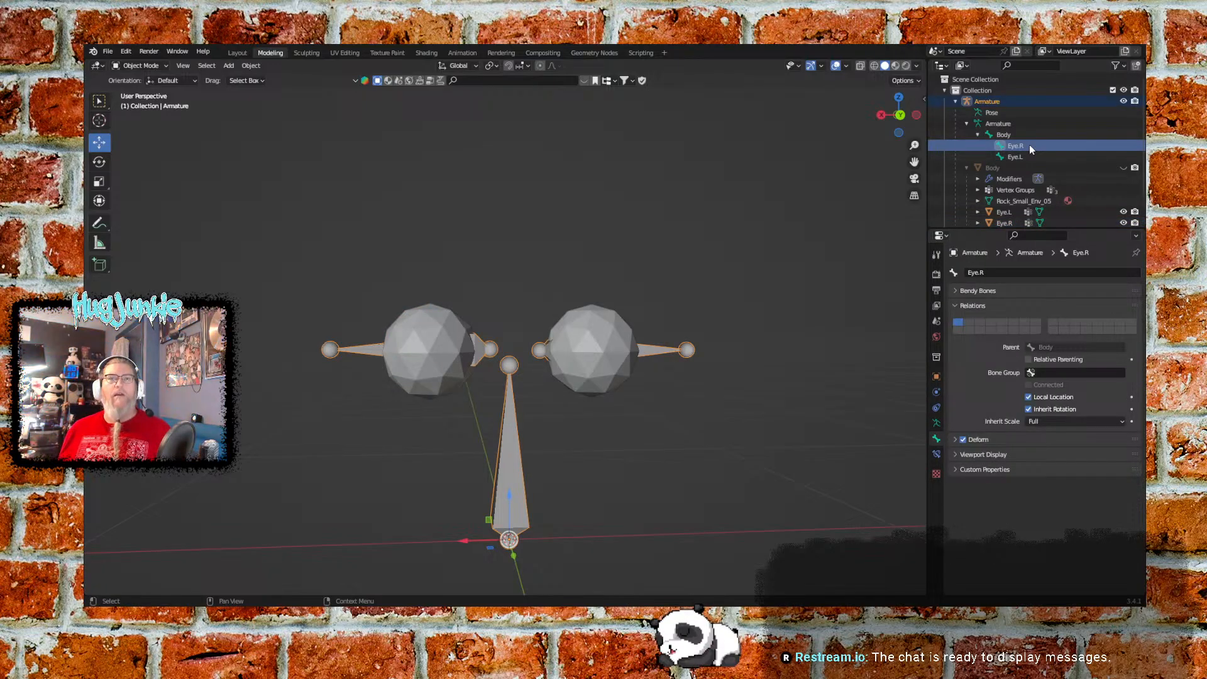
{"action": "scroll", "coordinate": [1034, 149], "scroll_direction": "down", "scroll_amount": 2}
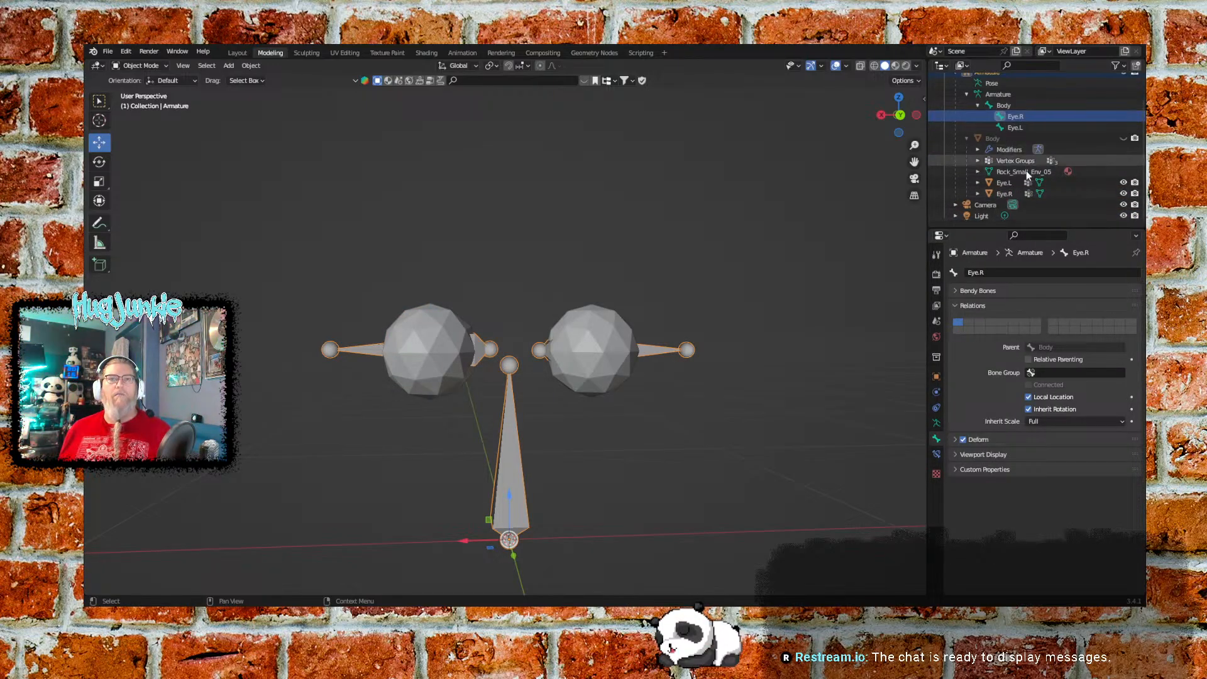
{"action": "left_click", "coordinate": [1006, 194]}
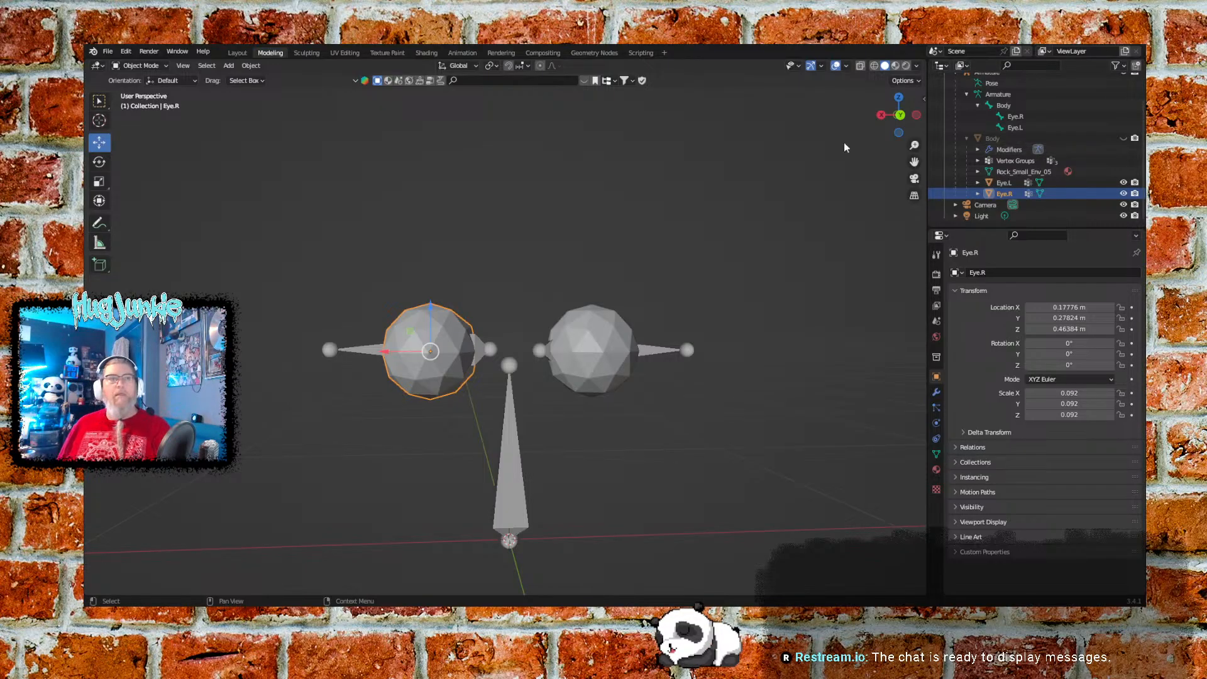
Select the Eye.R mesh together with the armature and look over the object commands available for them
{"action": "left_click", "coordinate": [561, 227]}
{"action": "left_click", "coordinate": [425, 386]}
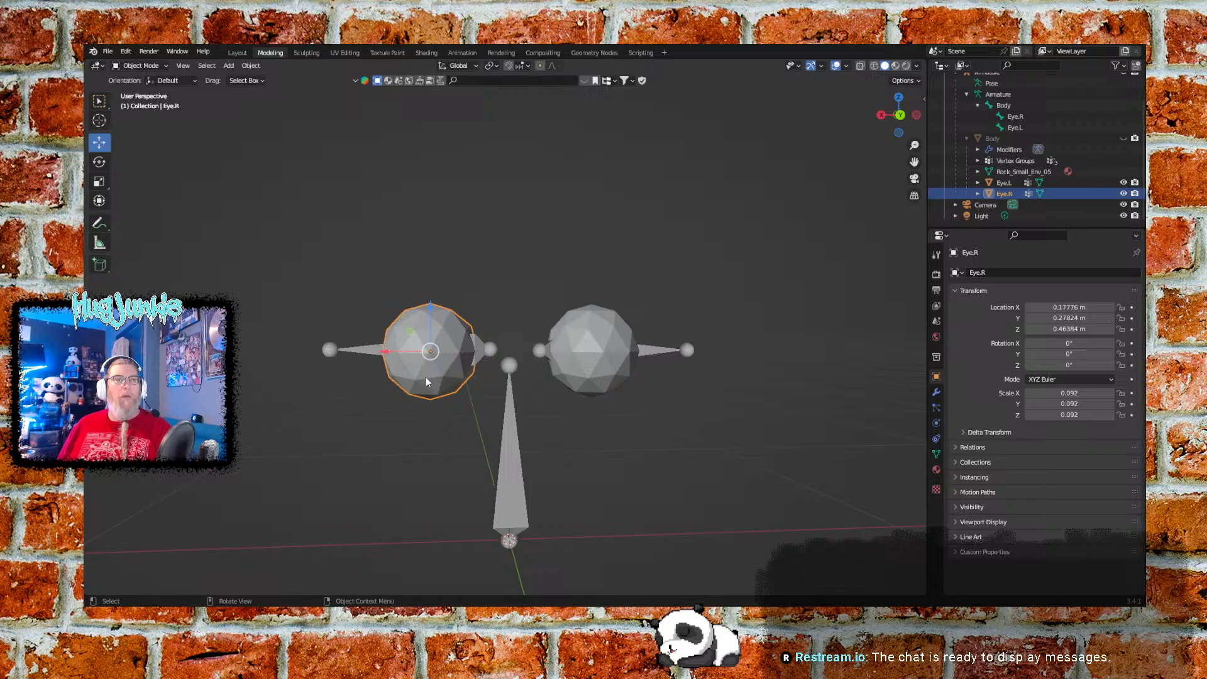
{"action": "left_click", "coordinate": [360, 352], "text": "shift"}
{"action": "right_click", "coordinate": [378, 353]}
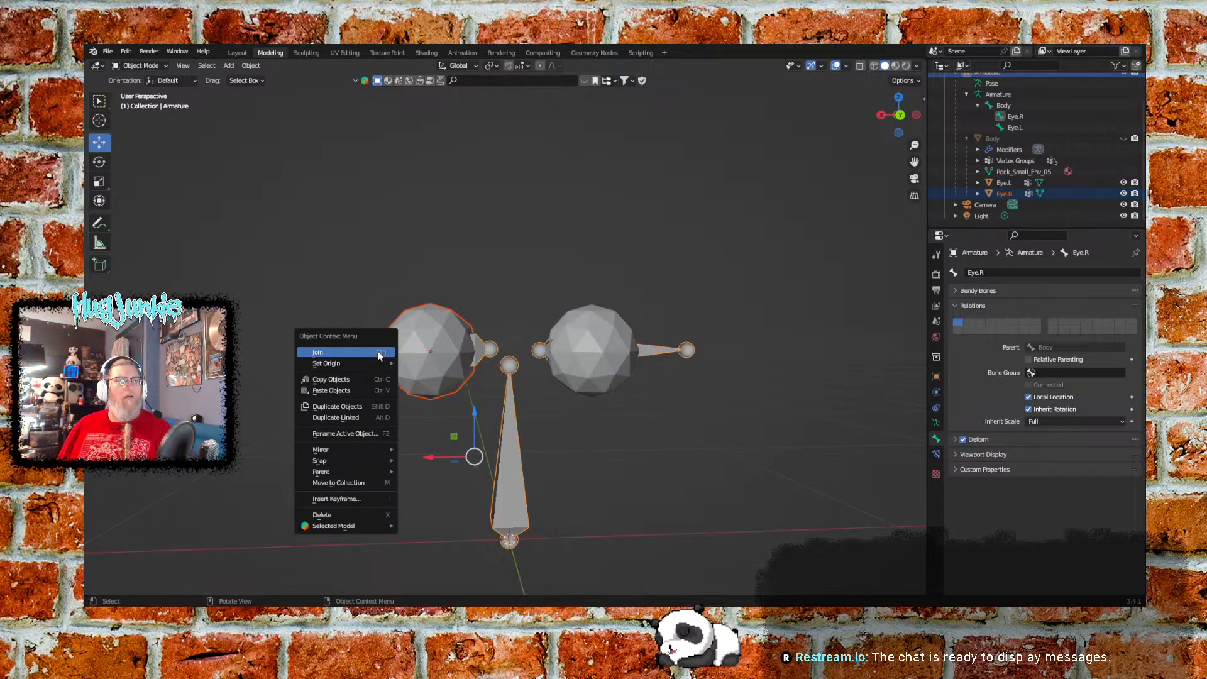
{"action": "left_click", "coordinate": [408, 236]}
Parent the Eye.R mesh to the armature with automatic weights, and clear the selection
{"action": "left_click", "coordinate": [403, 370]}
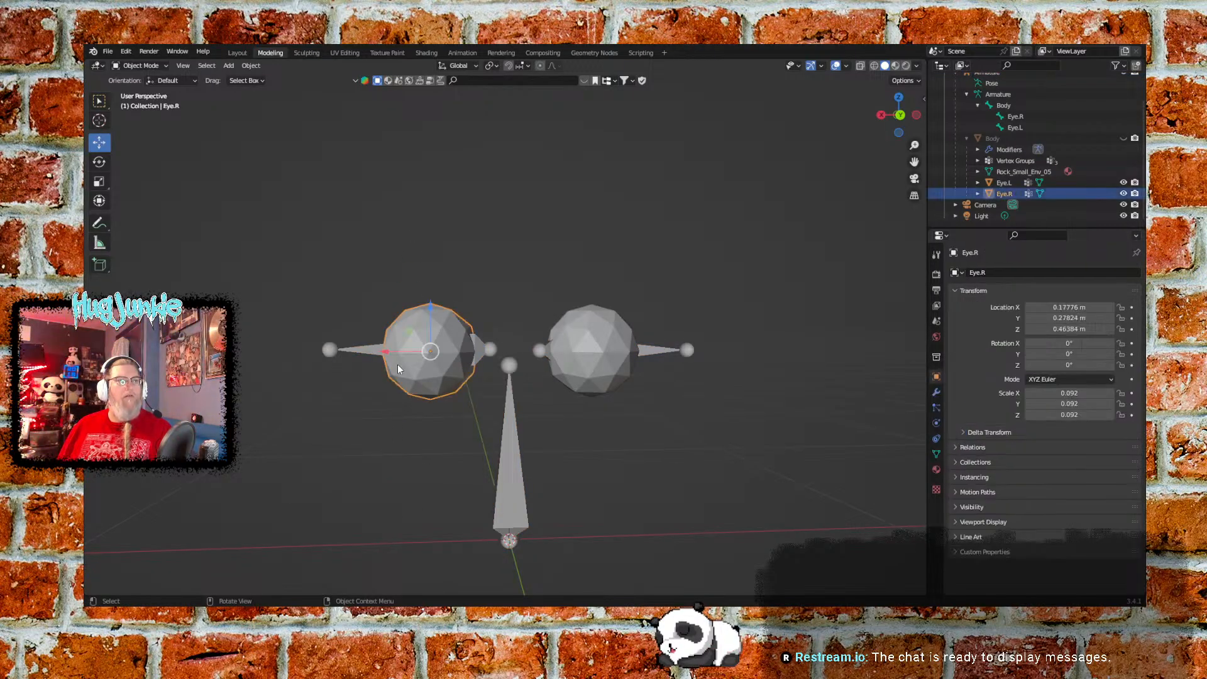
{"action": "left_click", "coordinate": [364, 349], "text": "shift"}
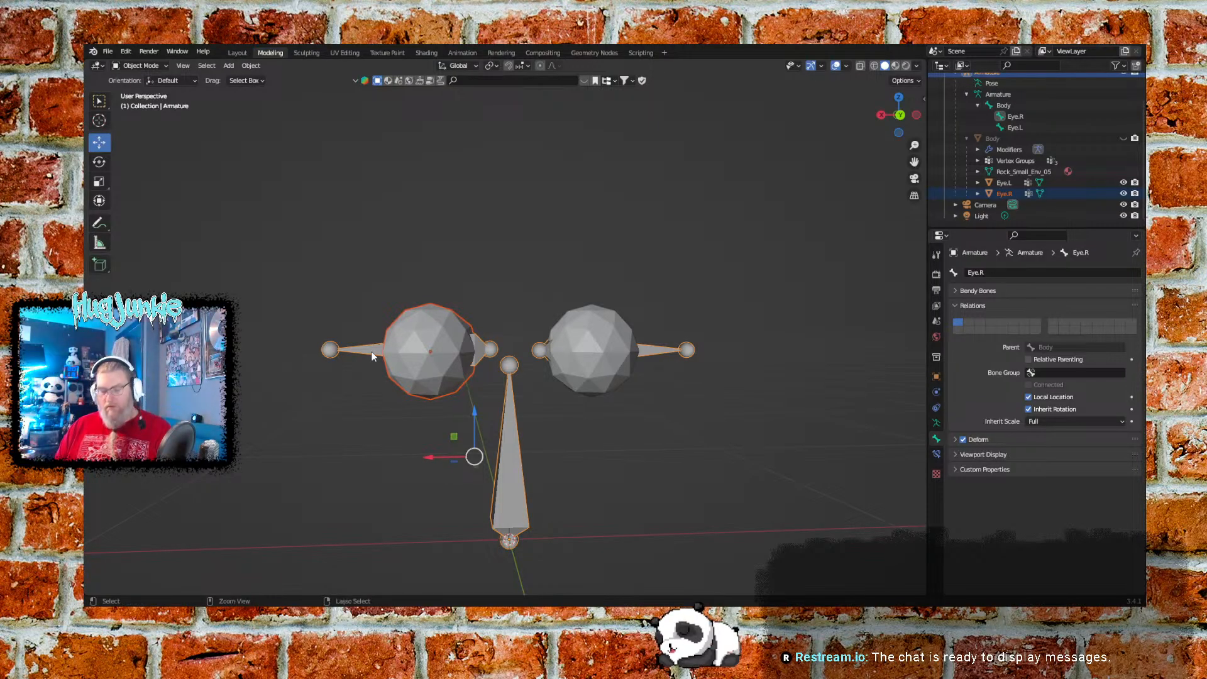
{"action": "key", "text": "ctrl+p"}
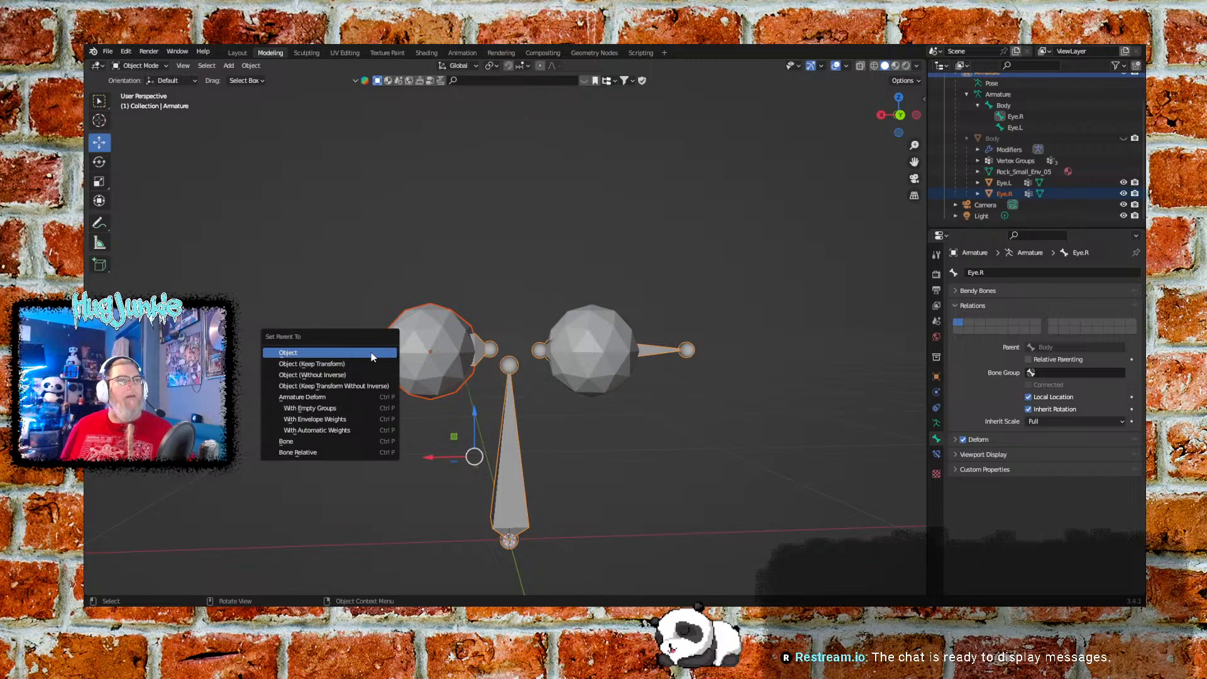
{"action": "left_click", "coordinate": [338, 430]}
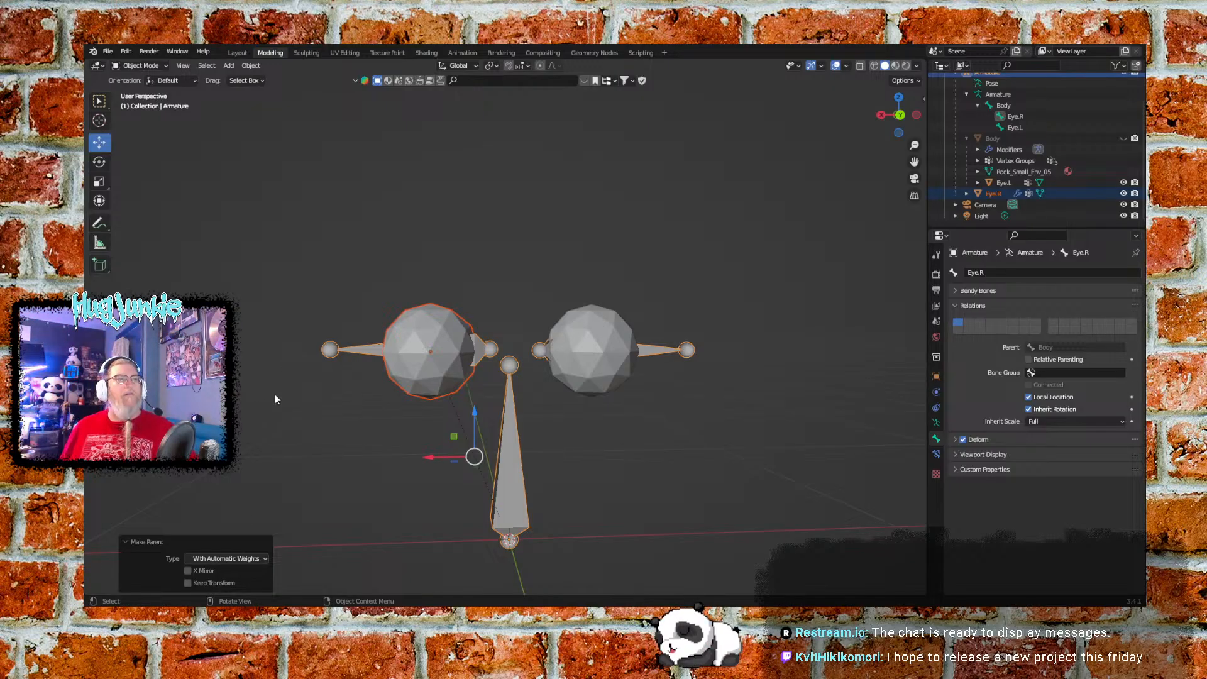
{"action": "left_click", "coordinate": [190, 542]}
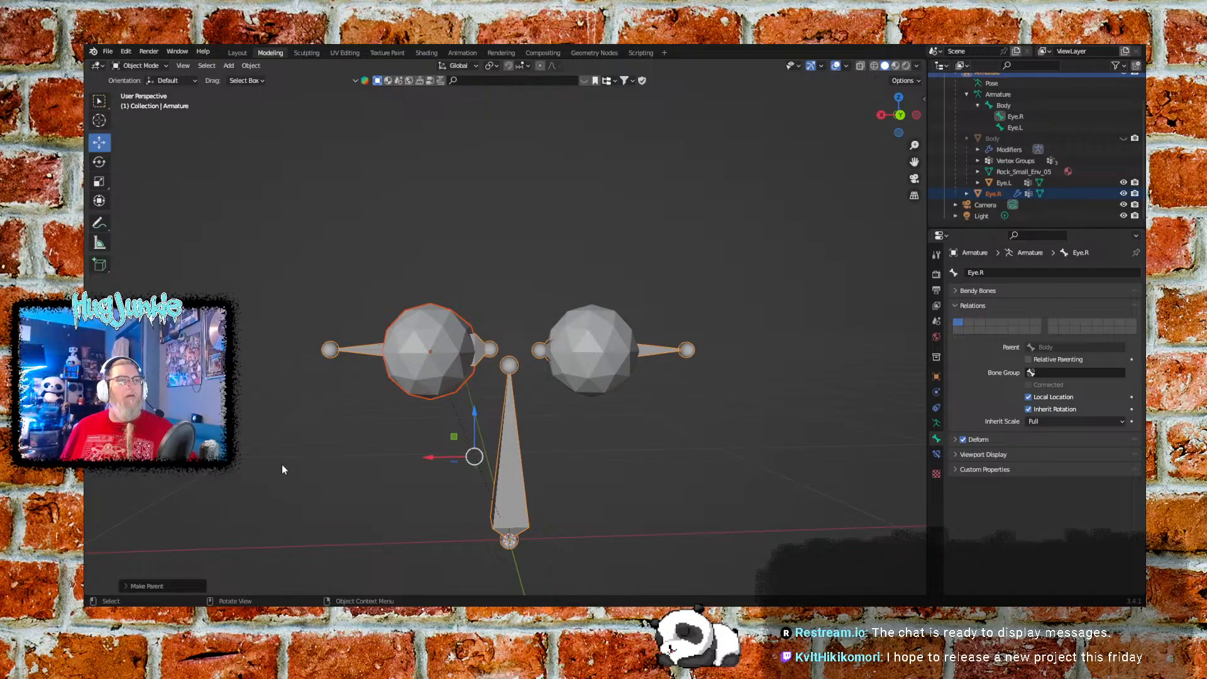
{"action": "left_click", "coordinate": [494, 278]}
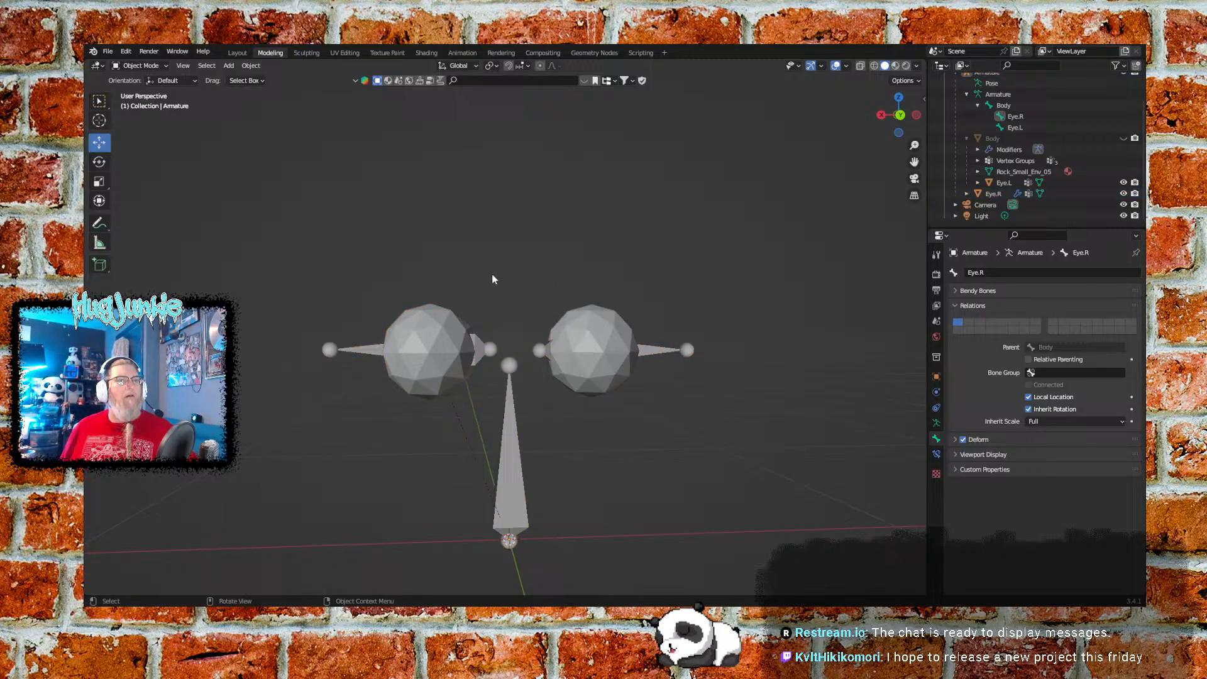
Parent the Eye.L mesh to the armature the same way as Eye.R, and clear the selection
{"action": "left_click", "coordinate": [597, 367]}
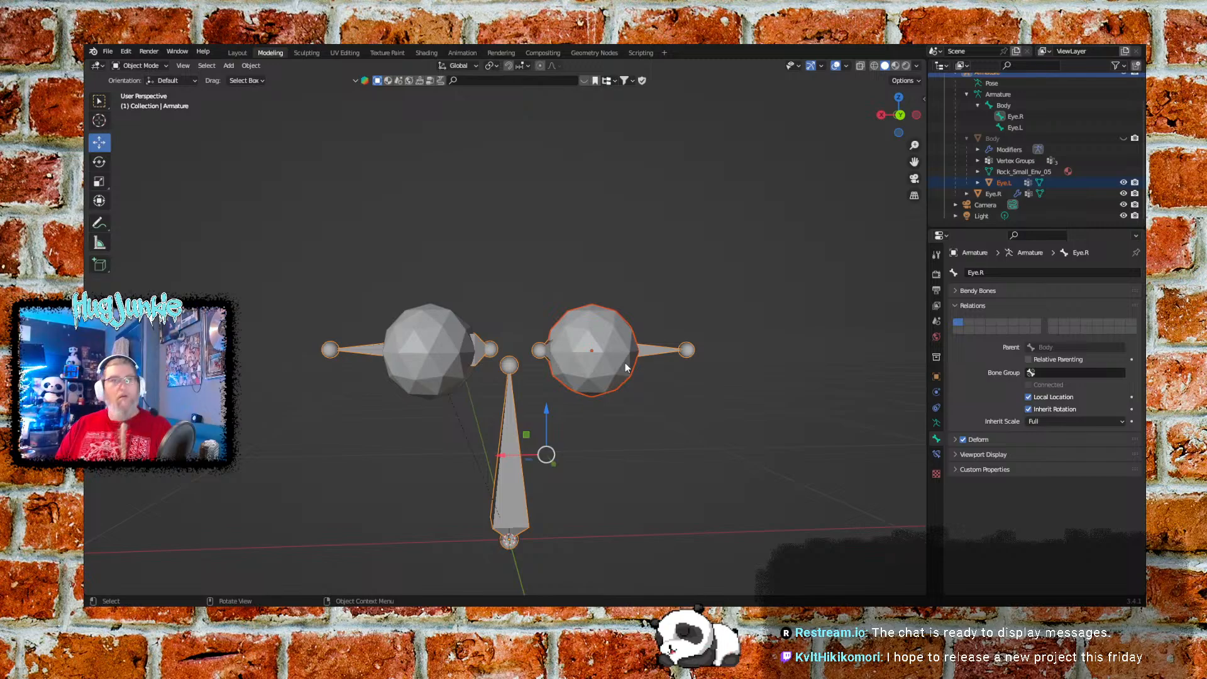
{"action": "key", "text": "ctrl+p"}
{"action": "left_click", "coordinate": [626, 367]}
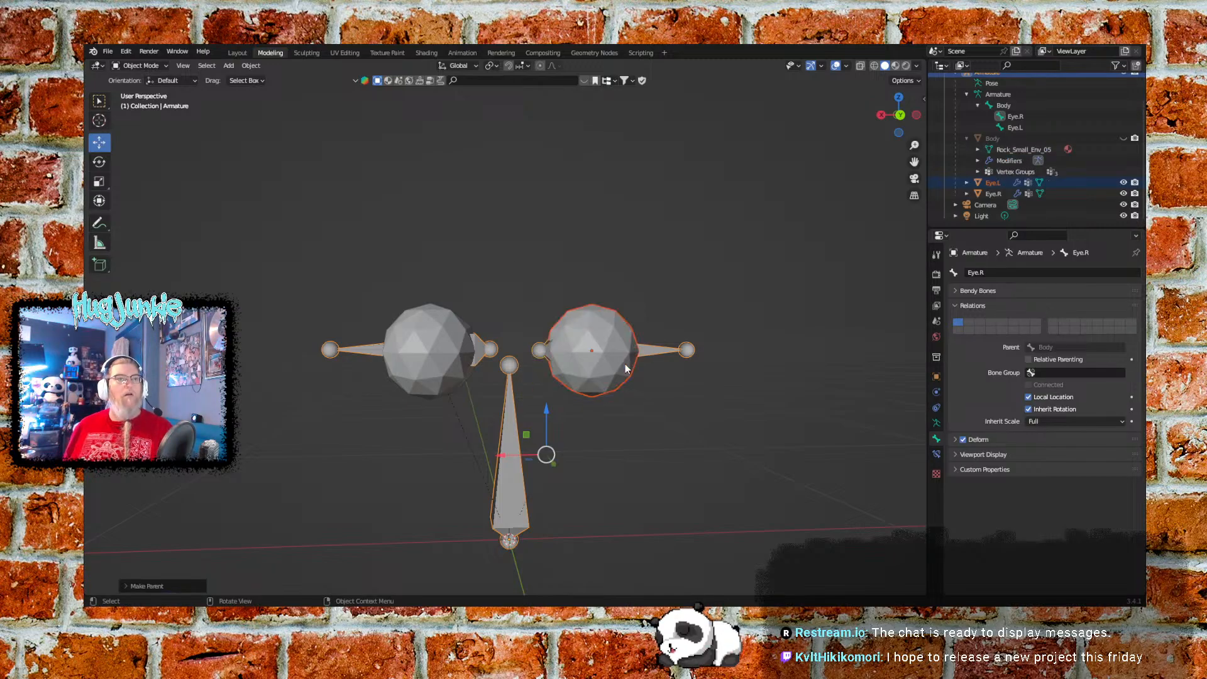
{"action": "left_click", "coordinate": [539, 291]}
Select the Eye.R mesh together with the armature and switch to Pose Mode
{"action": "left_click", "coordinate": [428, 354]}
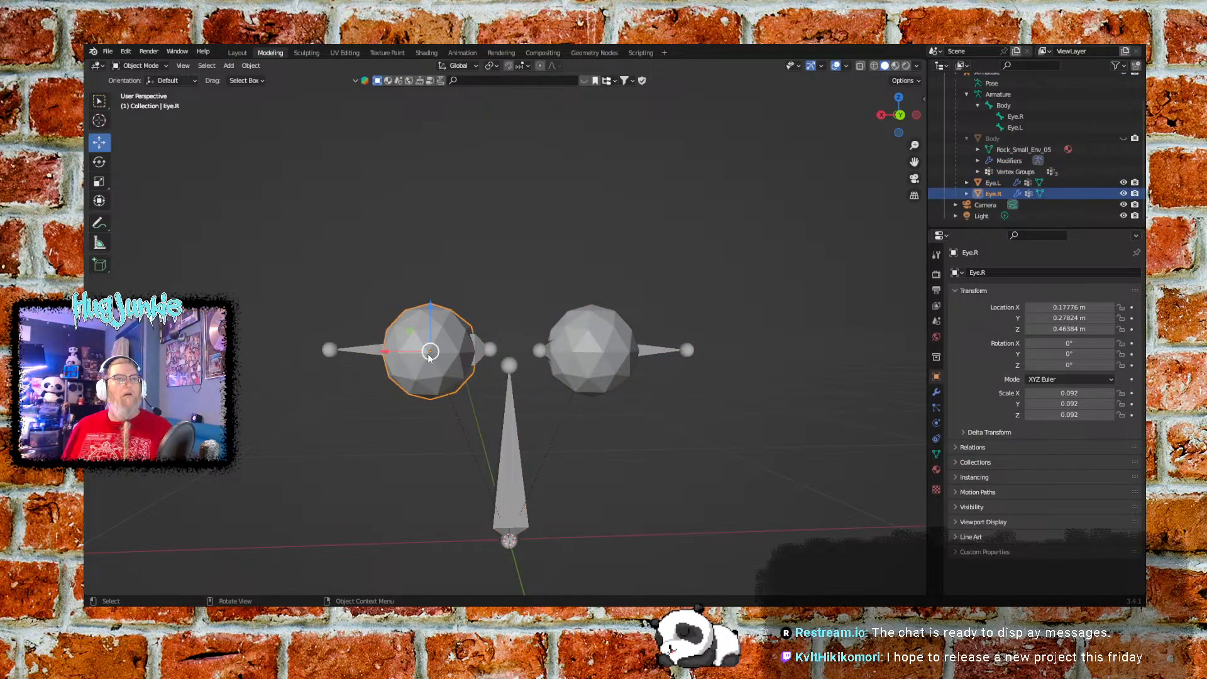
{"action": "left_click", "coordinate": [360, 347], "text": "shift"}
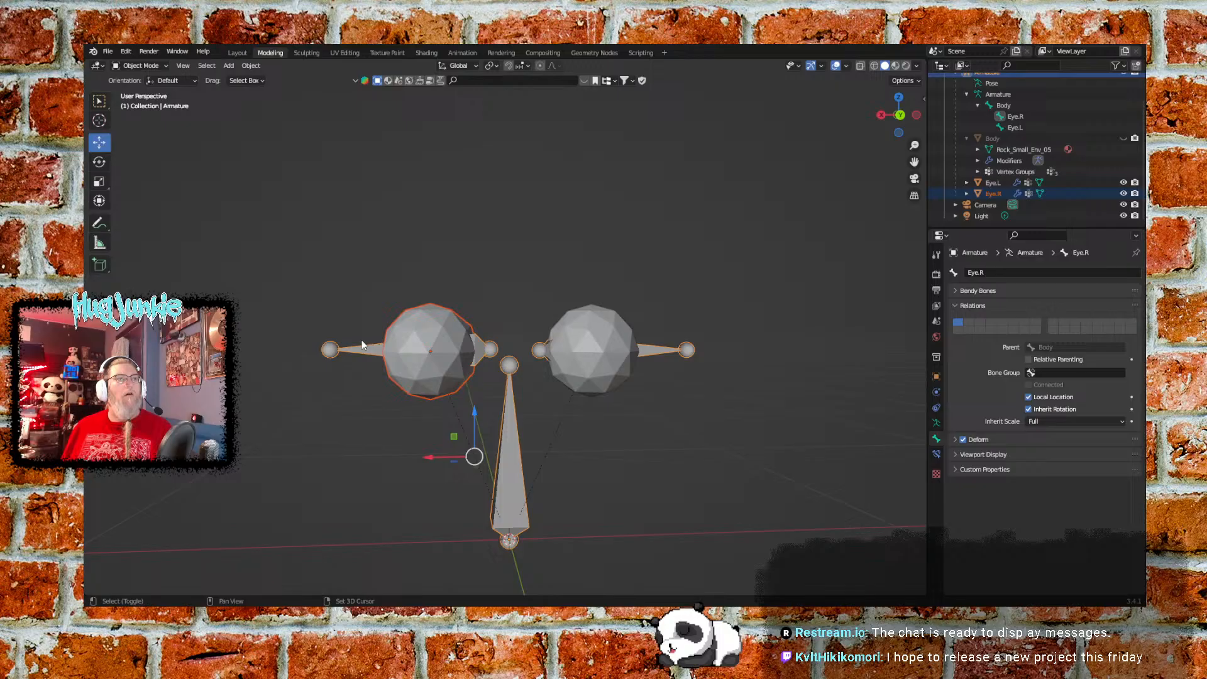
{"action": "left_click", "coordinate": [145, 66]}
{"action": "left_click", "coordinate": [135, 104]}
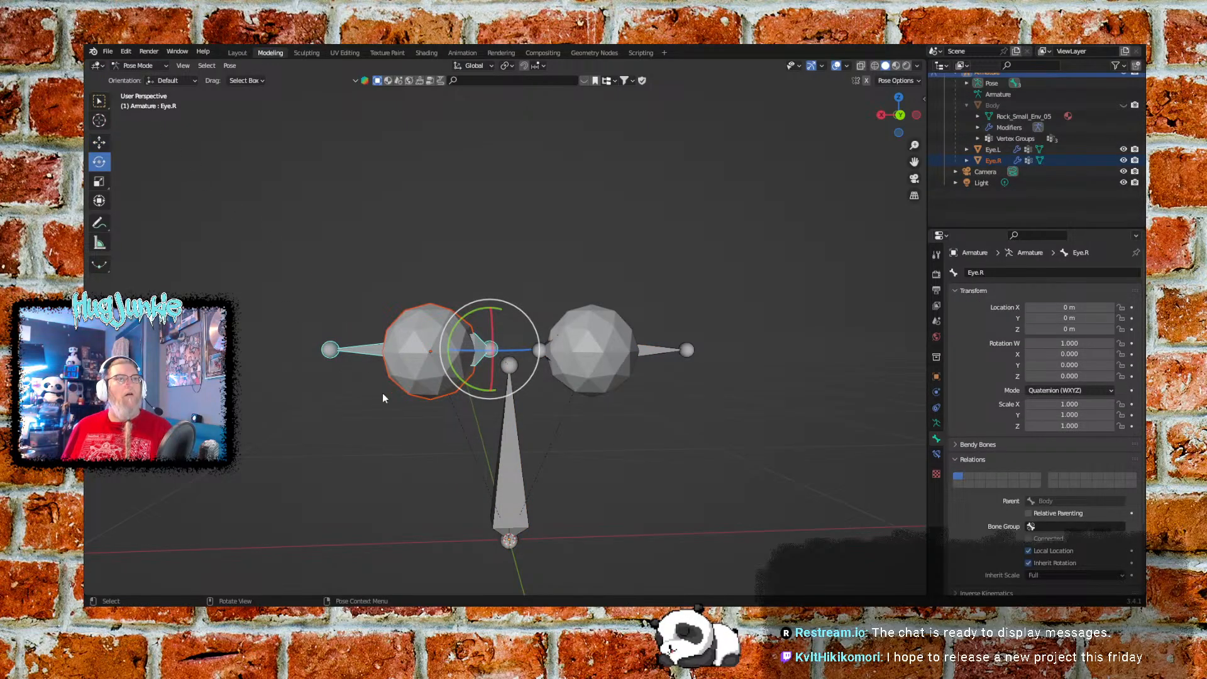
Try a slight rotation of the Eye.R bone, undo it, and deselect the bone
{"action": "middle_click_drag", "start_coordinate": [382, 398], "coordinate": [466, 441]}
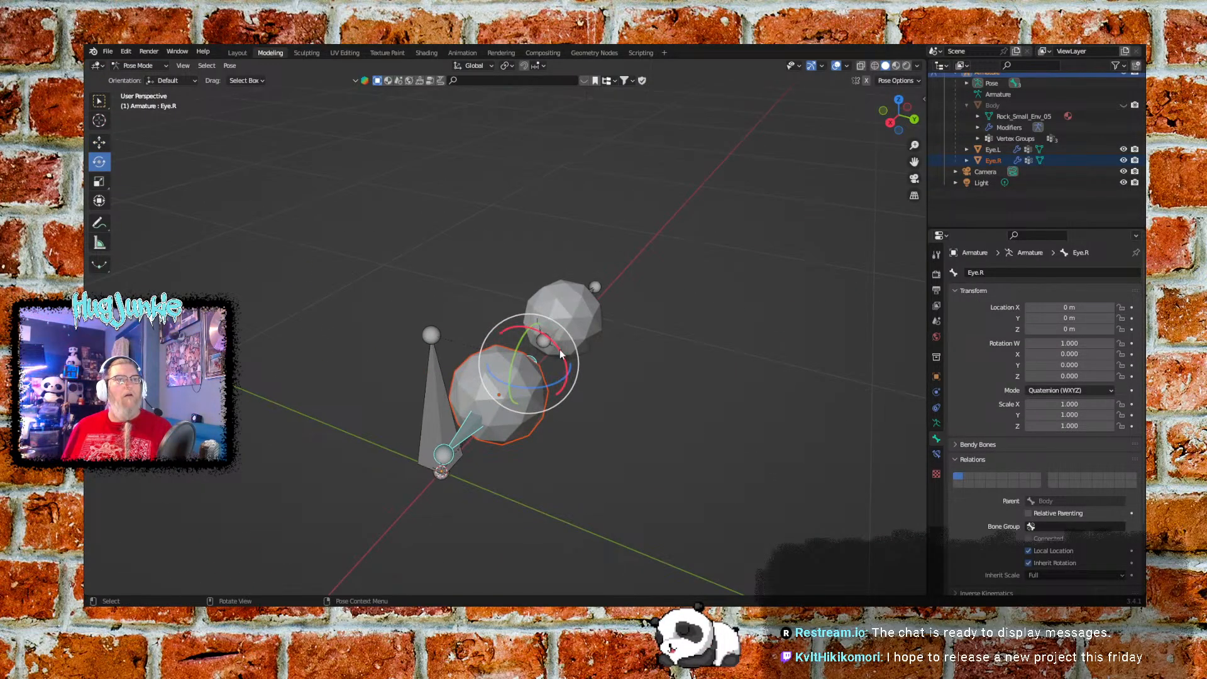
{"action": "mouse_move", "coordinate": [562, 354]}
{"action": "left_mouse_down"}
{"action": "mouse_move", "coordinate": [604, 444]}
{"action": "mouse_move", "coordinate": [554, 352]}
{"action": "left_mouse_up"}
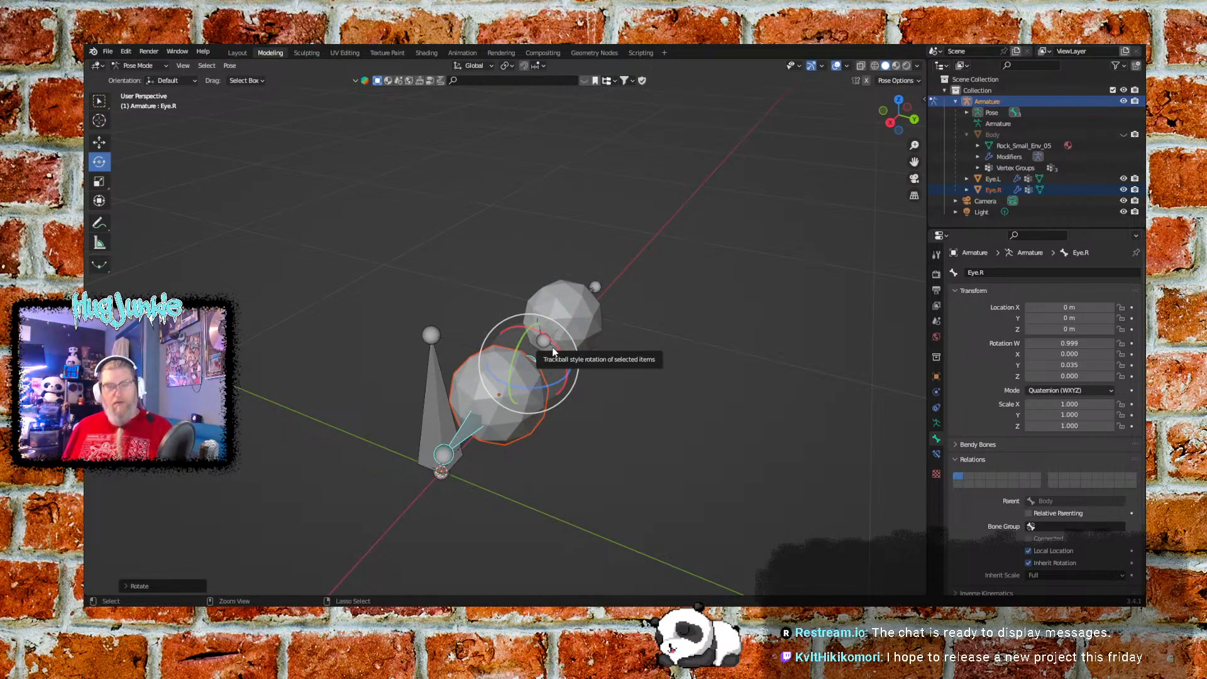
{"action": "key", "text": "ctrl+z"}
{"action": "left_click", "coordinate": [580, 443]}
Rotate the Eye.R bone to test how the right eye mesh follows, and clear the bone's rotation
{"action": "middle_click_drag", "start_coordinate": [636, 410], "coordinate": [645, 418]}
{"action": "left_click", "coordinate": [898, 119]}
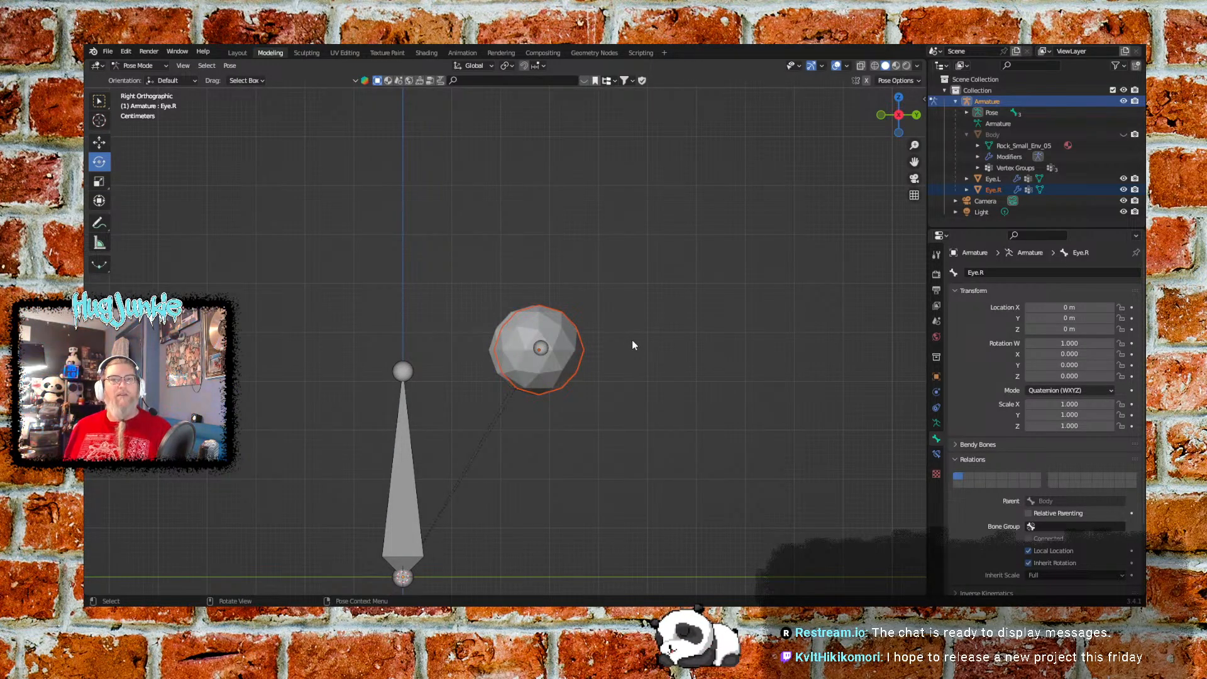
{"action": "scroll", "coordinate": [609, 383], "scroll_direction": "up", "scroll_amount": 4}
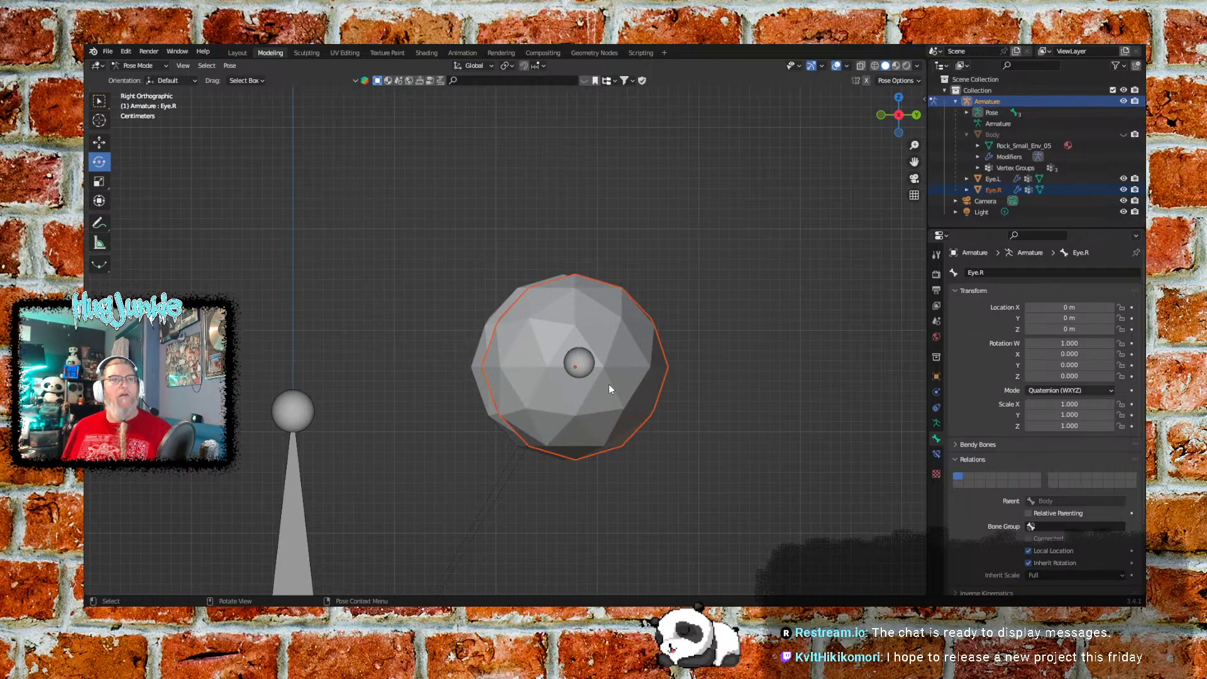
{"action": "scroll", "coordinate": [722, 417], "scroll_direction": "up", "scroll_amount": 3}
{"action": "middle_click_drag", "start_coordinate": [709, 404], "coordinate": [594, 356], "text": "shift"}
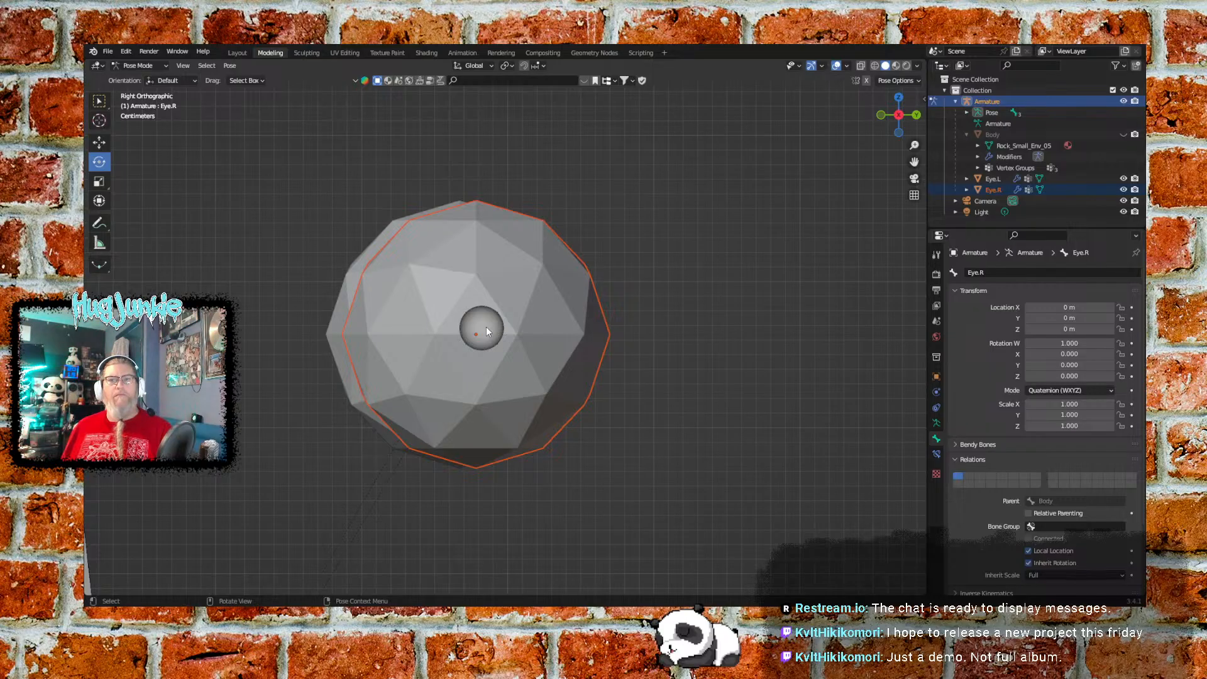
{"action": "left_click", "coordinate": [504, 293]}
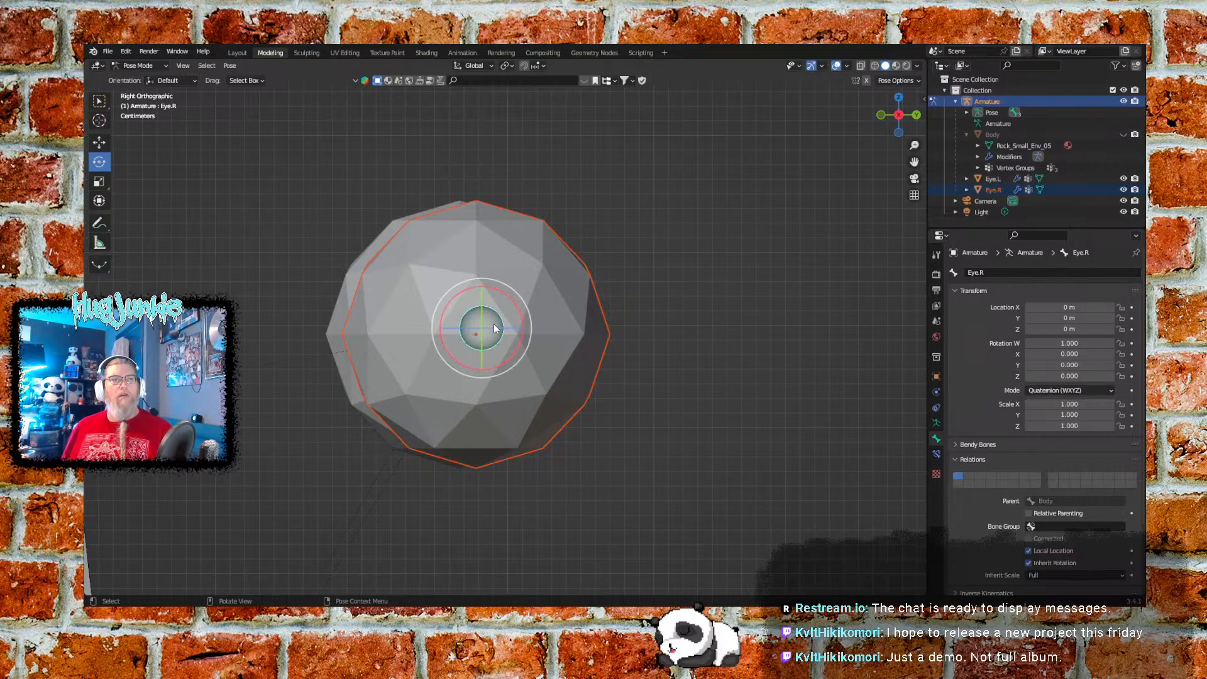
{"action": "left_click_drag", "start_coordinate": [504, 293], "coordinate": [501, 413]}
{"action": "key", "text": "alt+r"}
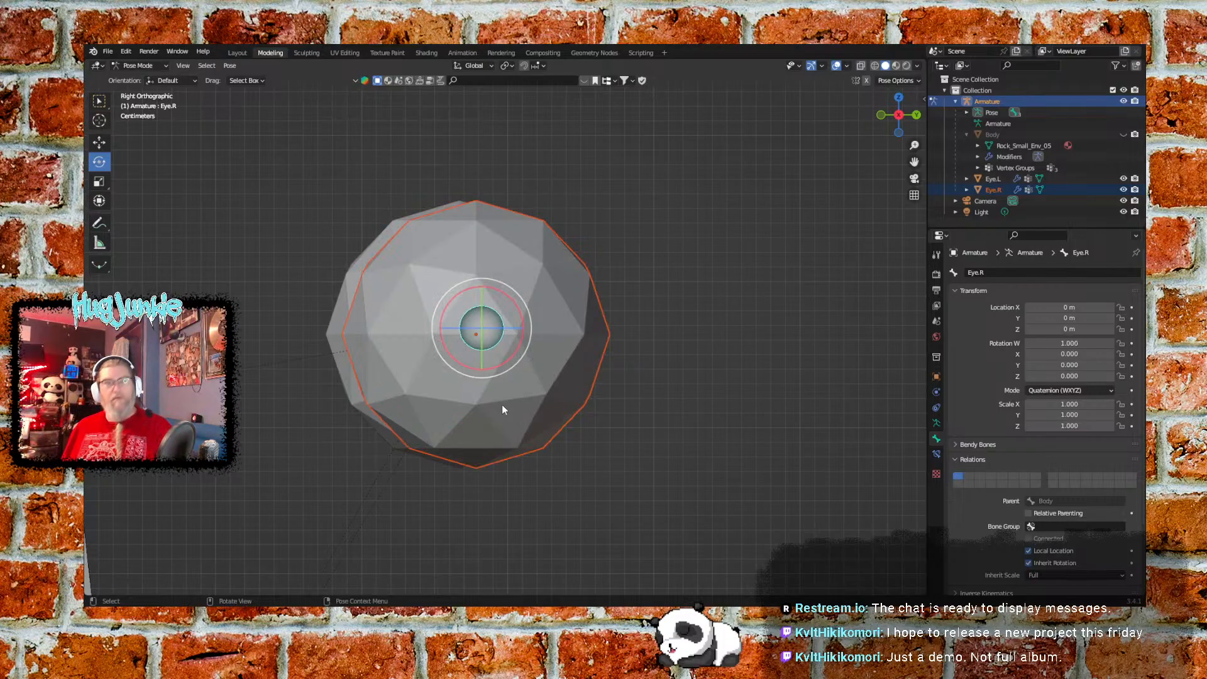
{"action": "left_click", "coordinate": [738, 314]}
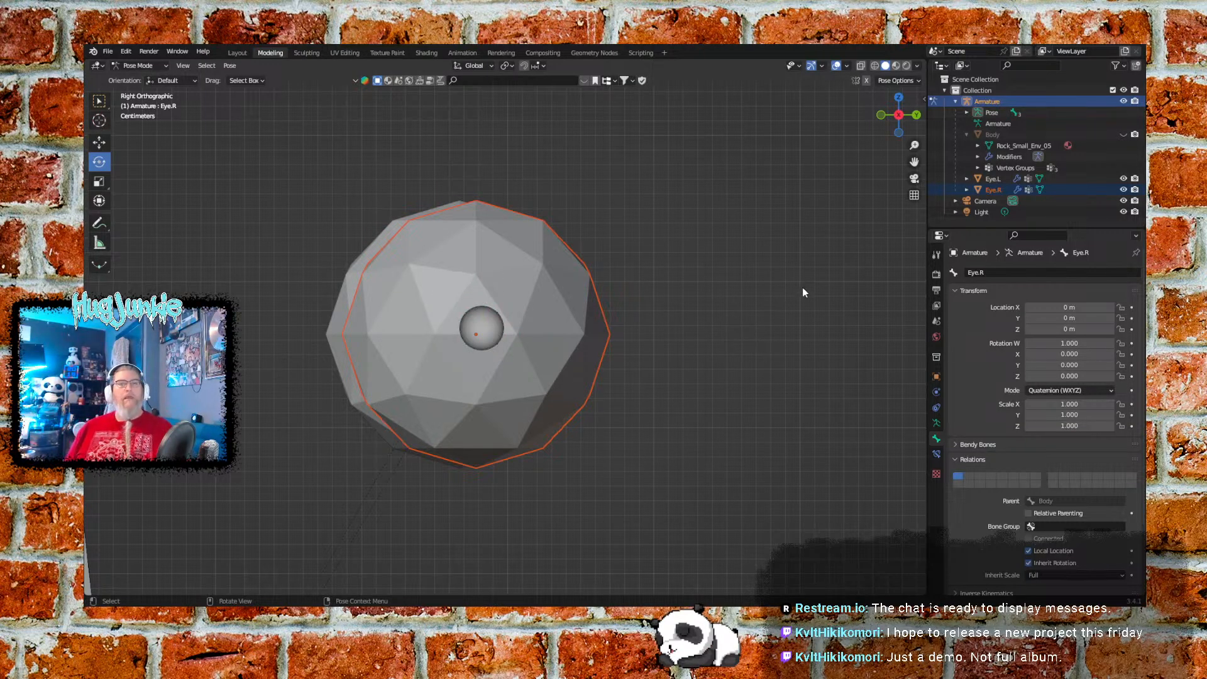
Unhide the Body mesh around the two eyes
{"action": "middle_click_drag", "start_coordinate": [803, 293], "coordinate": [715, 322]}
{"action": "scroll", "coordinate": [713, 319], "scroll_direction": "down", "scroll_amount": 5}
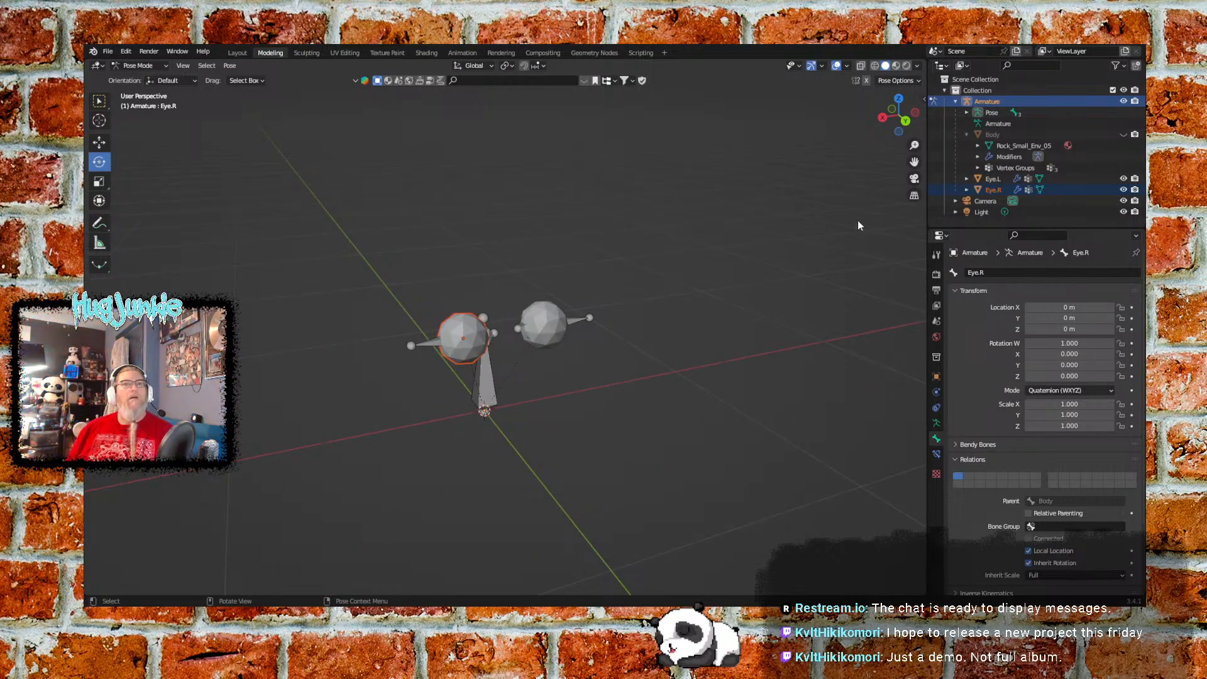
{"action": "left_click", "coordinate": [1124, 135]}
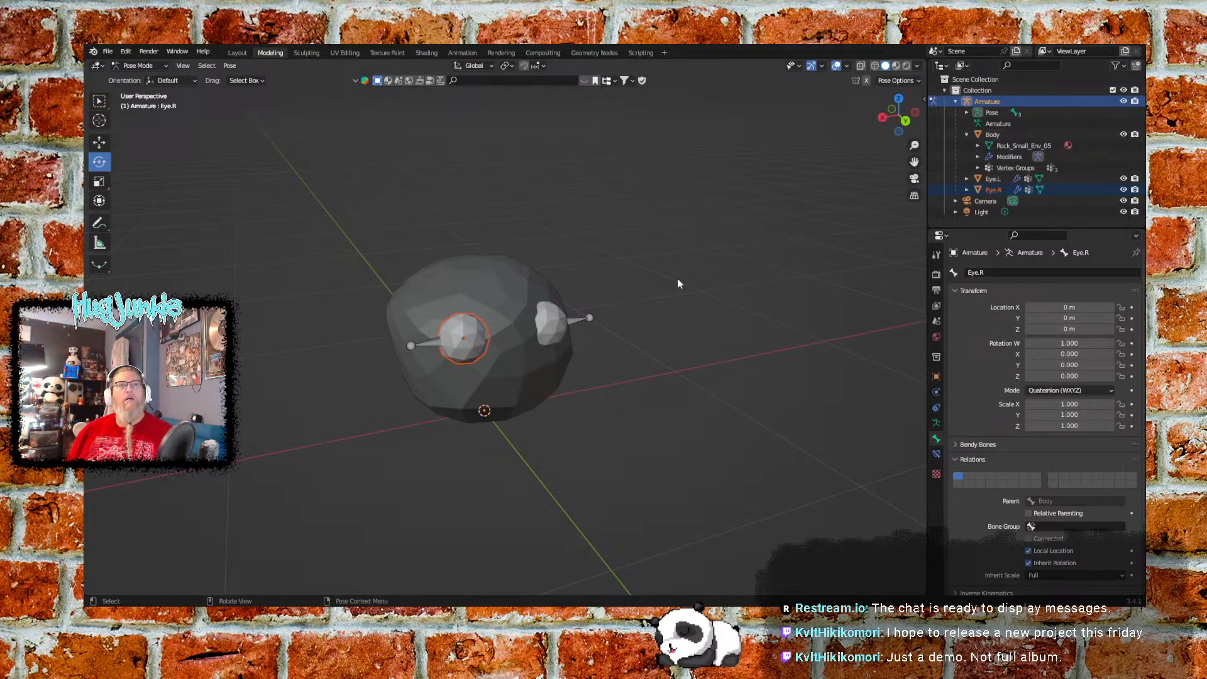
Test-rotate the Eye.L bone and the Eye.R bone with the body shown, resetting each rotation
{"action": "left_click", "coordinate": [584, 322]}
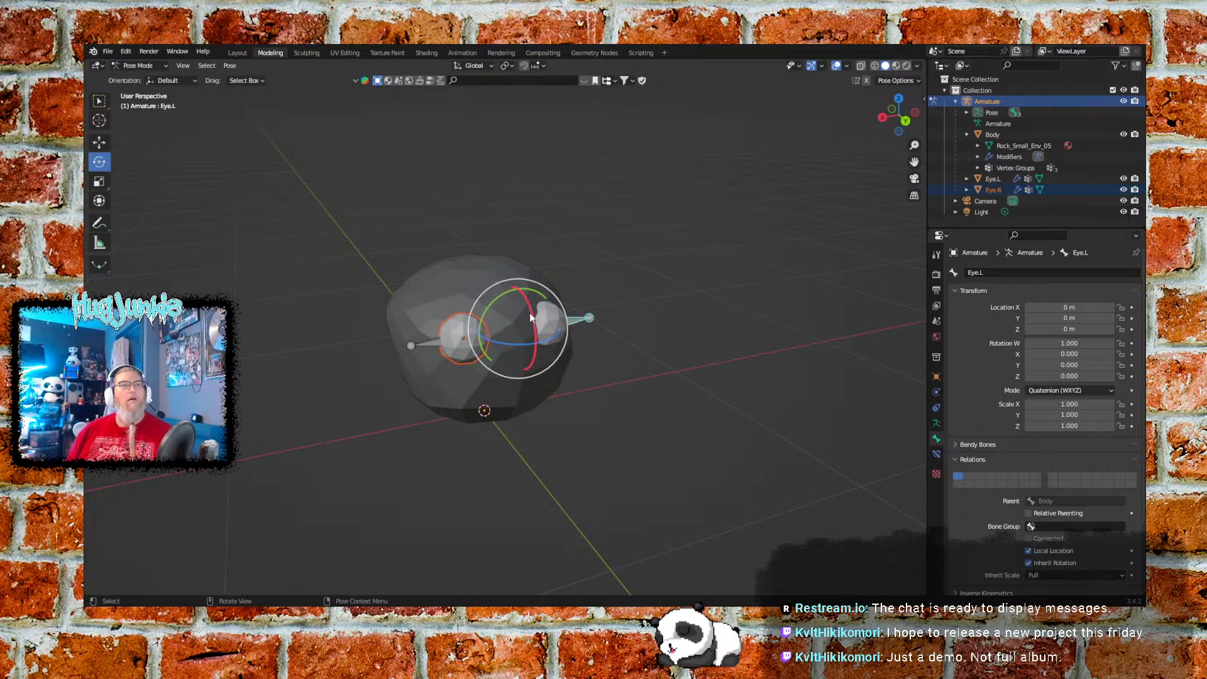
{"action": "left_click_drag", "start_coordinate": [527, 318], "coordinate": [533, 291]}
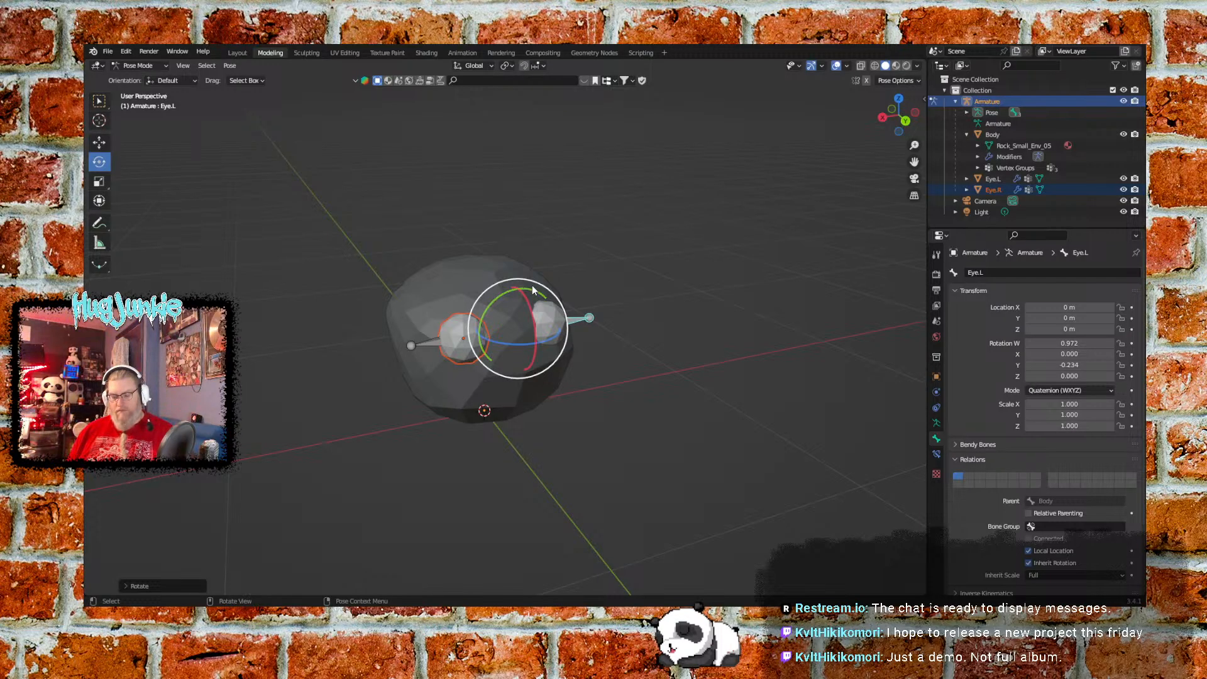
{"action": "key", "text": "ctrl+z"}
{"action": "left_click", "coordinate": [466, 337]}
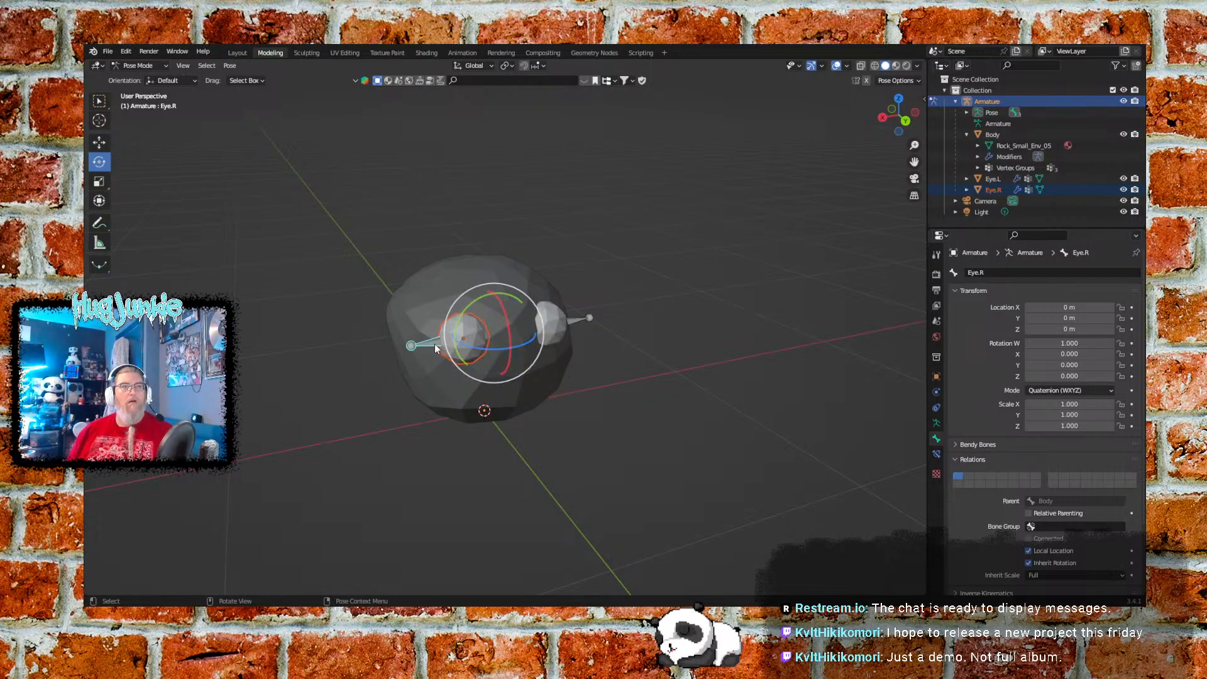
{"action": "left_click_drag", "start_coordinate": [507, 327], "coordinate": [498, 245]}
{"action": "key", "text": "alt+r"}
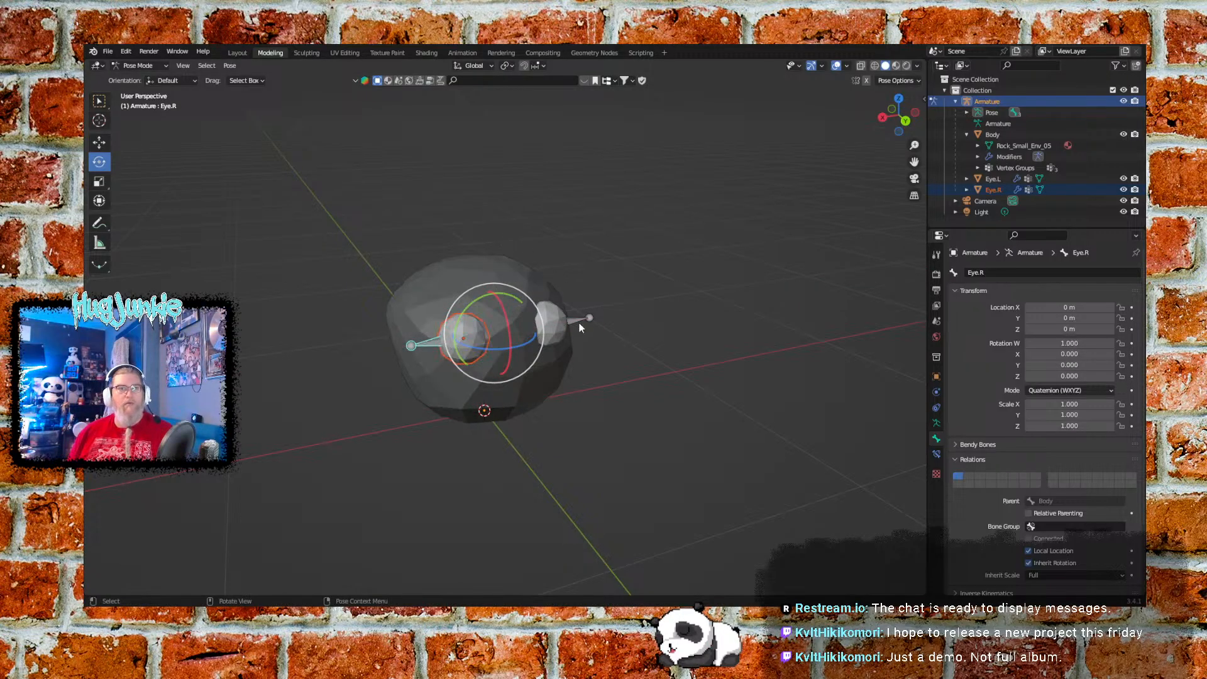
Try a trackball rotation on the Eye.L bone and cancel it
{"action": "left_click", "coordinate": [578, 316]}
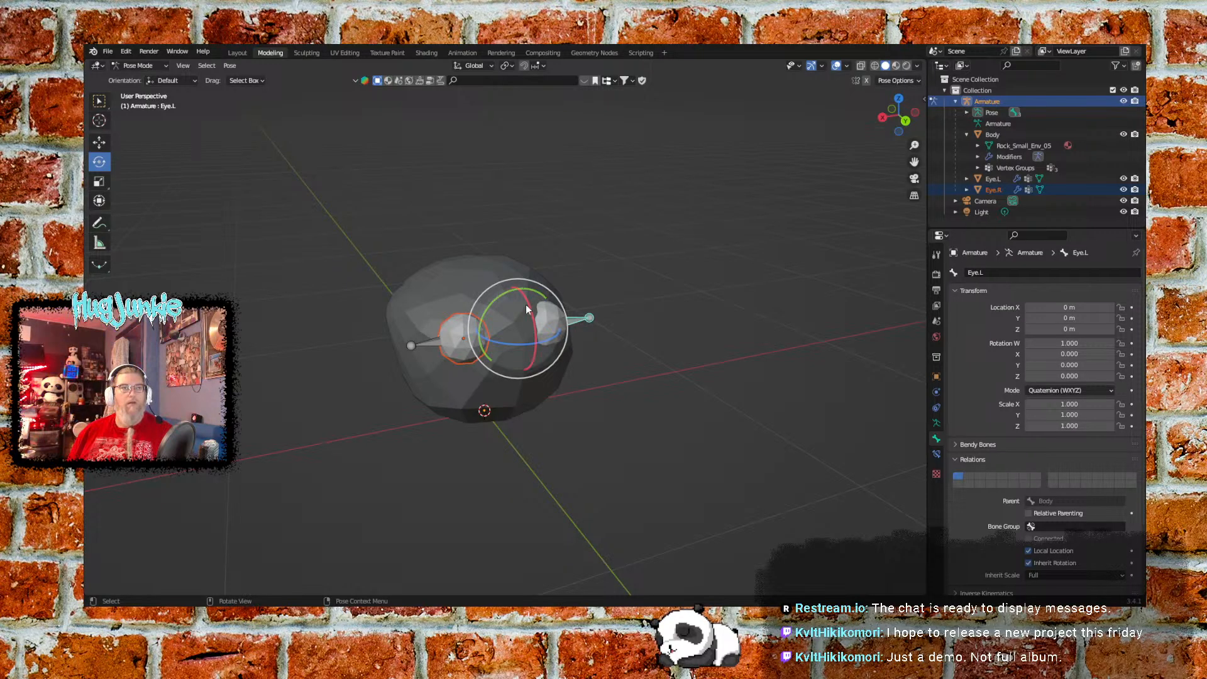
{"action": "key", "text": "r"}
{"action": "key", "text": "r"}
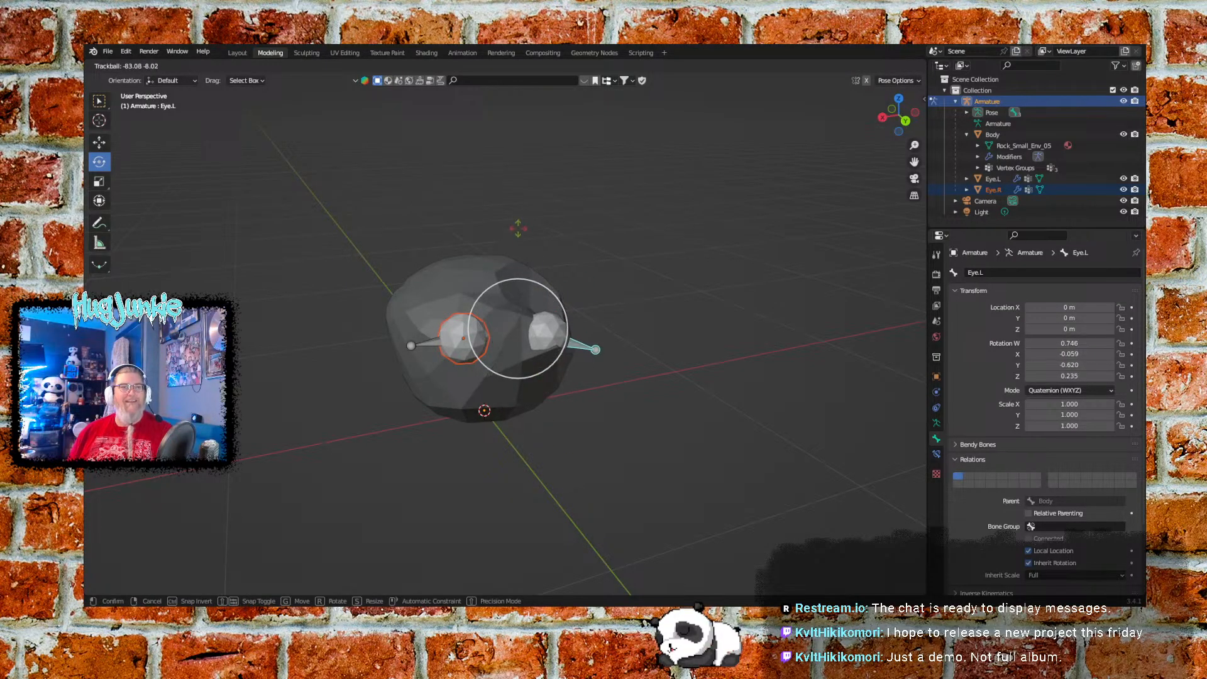
{"action": "key", "text": "Escape"}
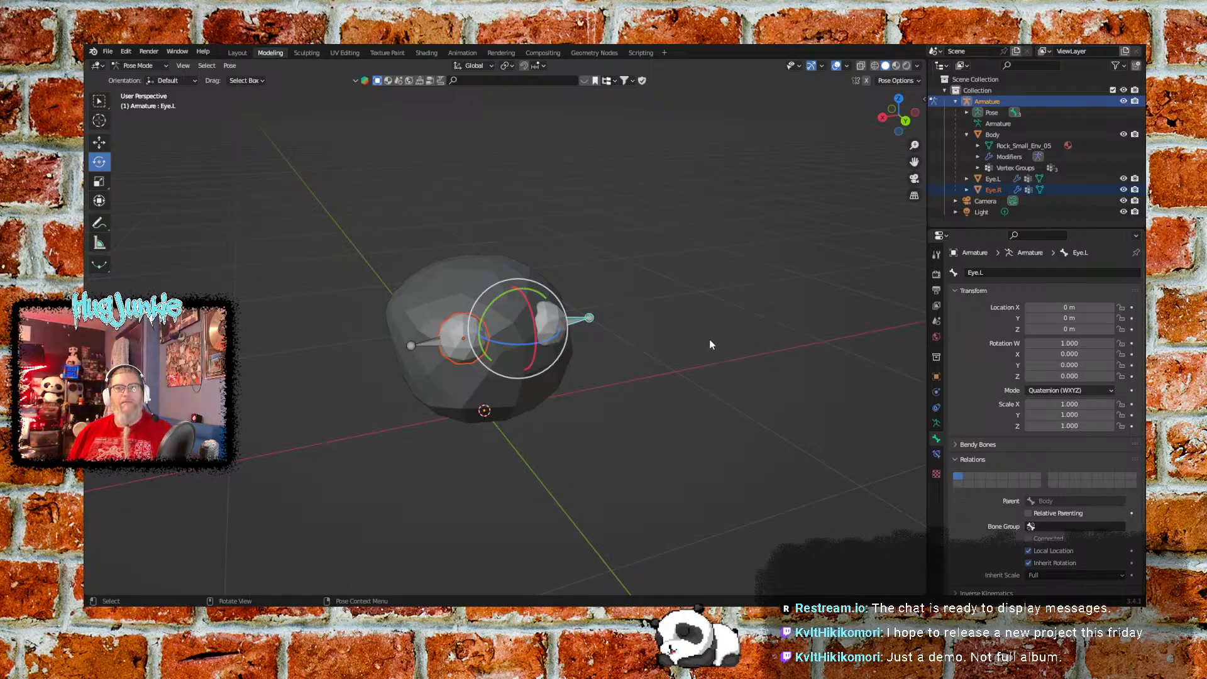
Test-rotate the Eye.L bone with the red axis ring from a front view of the body, and undo the rotation
{"action": "middle_click_drag", "start_coordinate": [714, 349], "coordinate": [697, 345]}
{"action": "scroll", "coordinate": [697, 345], "scroll_direction": "up", "scroll_amount": 3}
{"action": "left_click", "coordinate": [787, 355]}
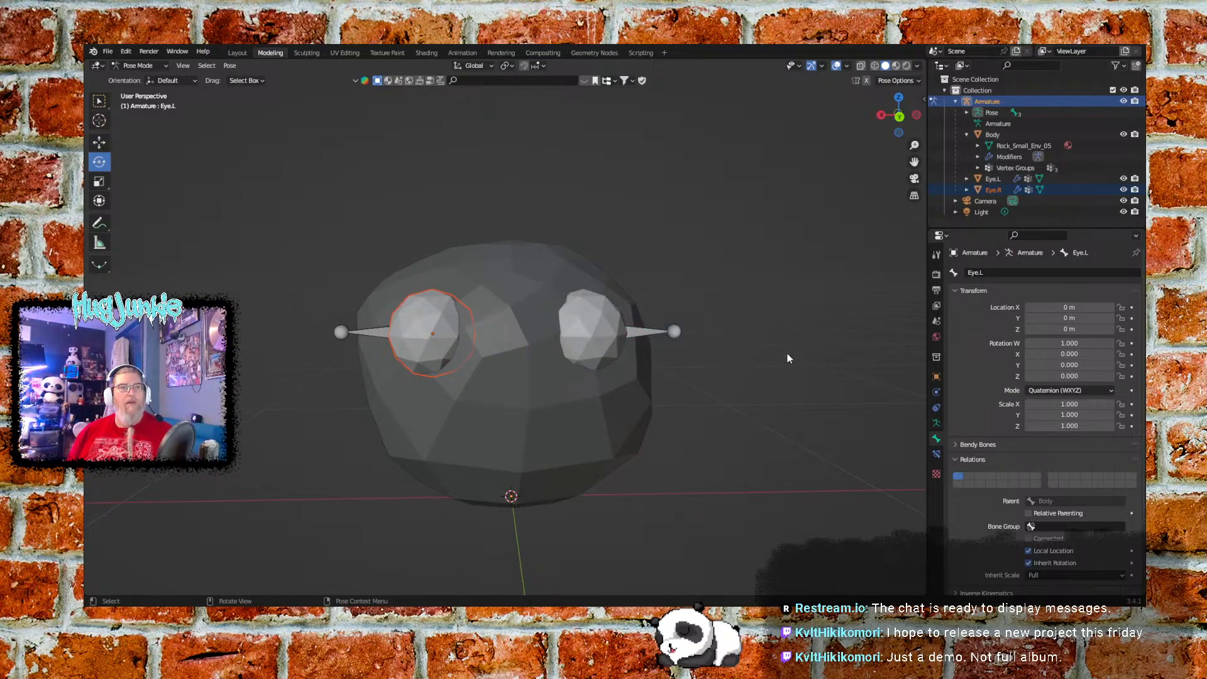
{"action": "left_click", "coordinate": [650, 330]}
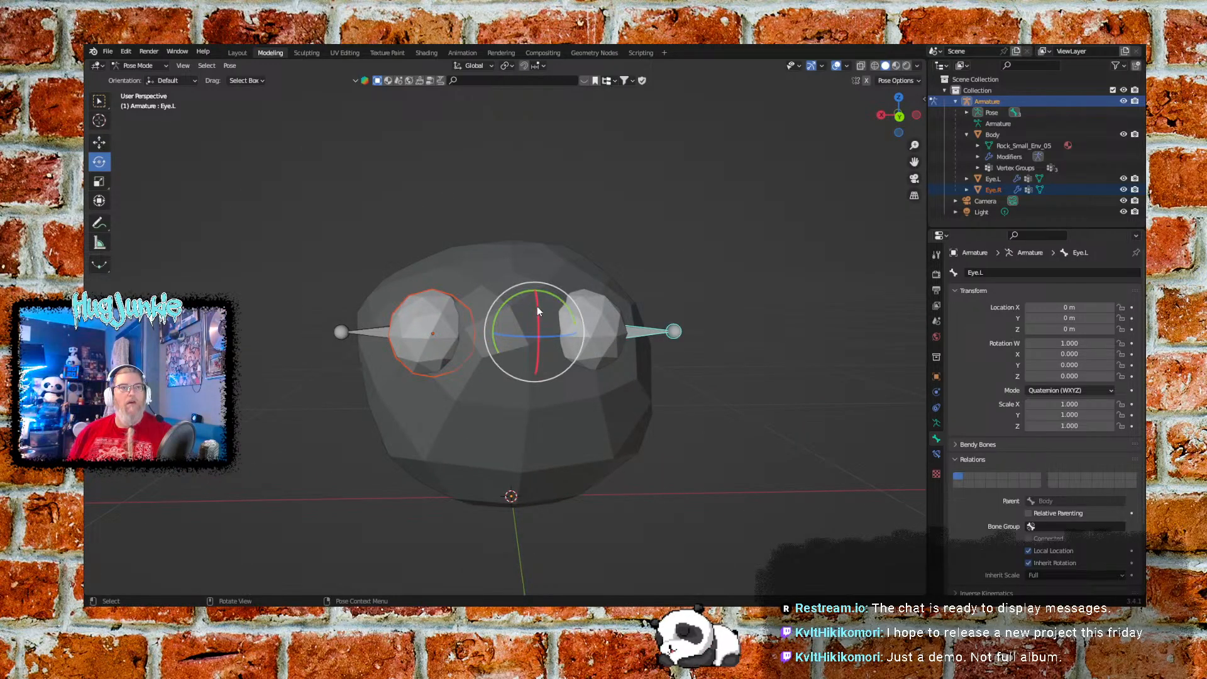
{"action": "left_click_drag", "start_coordinate": [537, 307], "coordinate": [551, 382]}
{"action": "key", "text": "ctrl+z"}
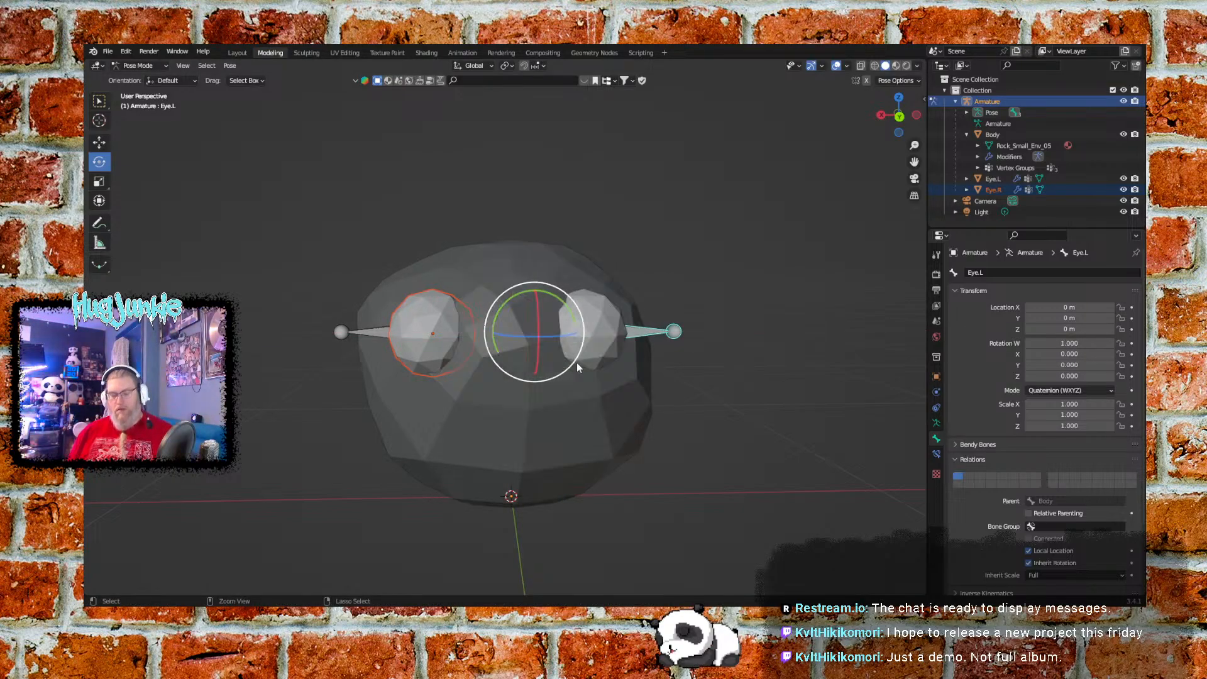
Test the Eye.L bone with a trackball rotation and single-axis rotations to see how the body deforms, undoing each one
{"action": "middle_click_drag", "start_coordinate": [662, 358], "coordinate": [723, 376]}
{"action": "key", "text": "r"}
{"action": "key", "text": "r"}
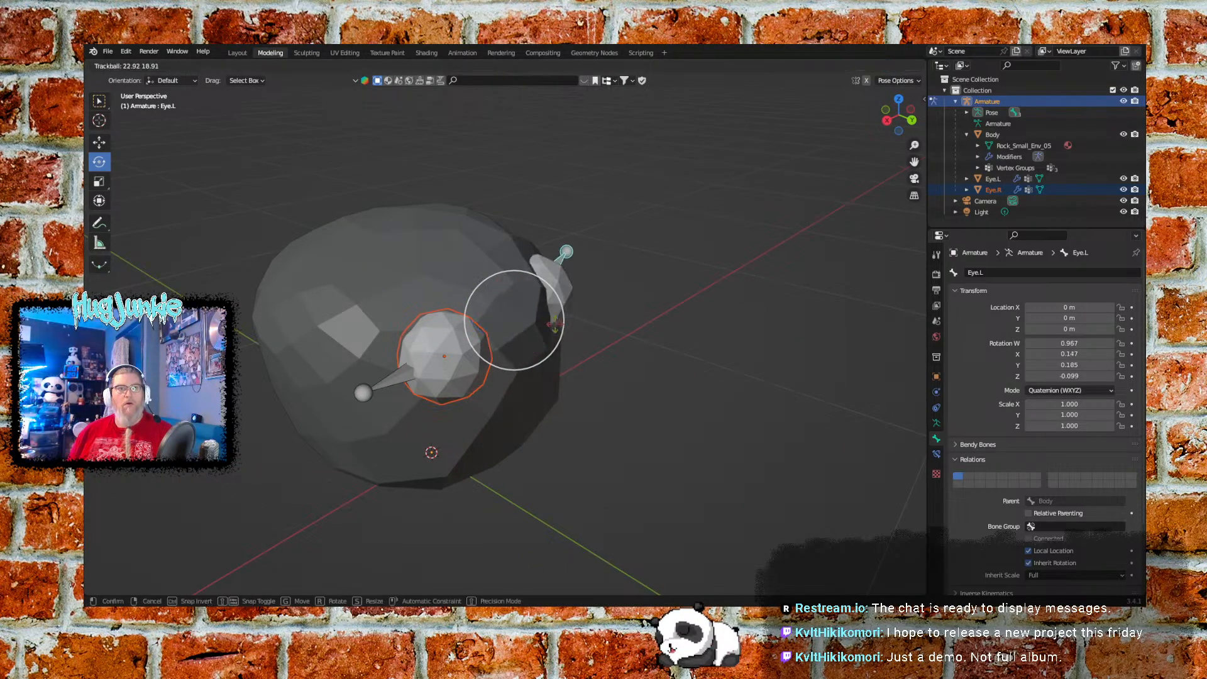
{"action": "left_click", "coordinate": [661, 315]}
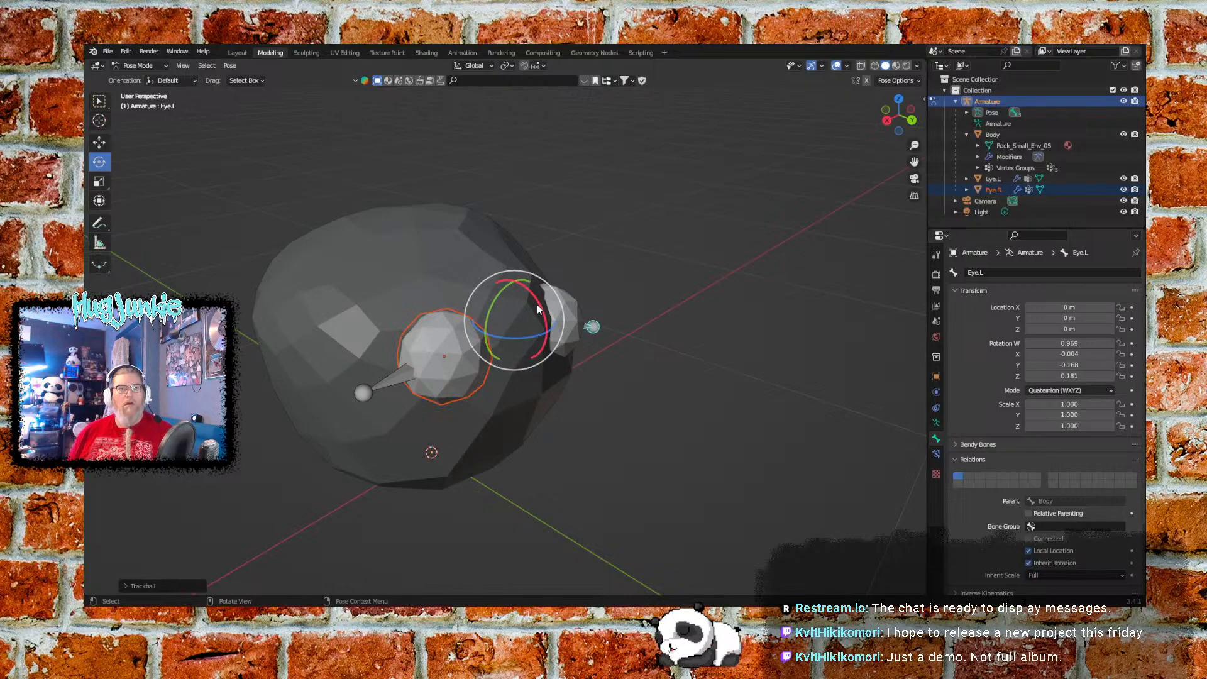
{"action": "left_click_drag", "start_coordinate": [537, 304], "coordinate": [527, 251]}
{"action": "key", "text": "ctrl+z"}
{"action": "key", "text": "ctrl+z"}
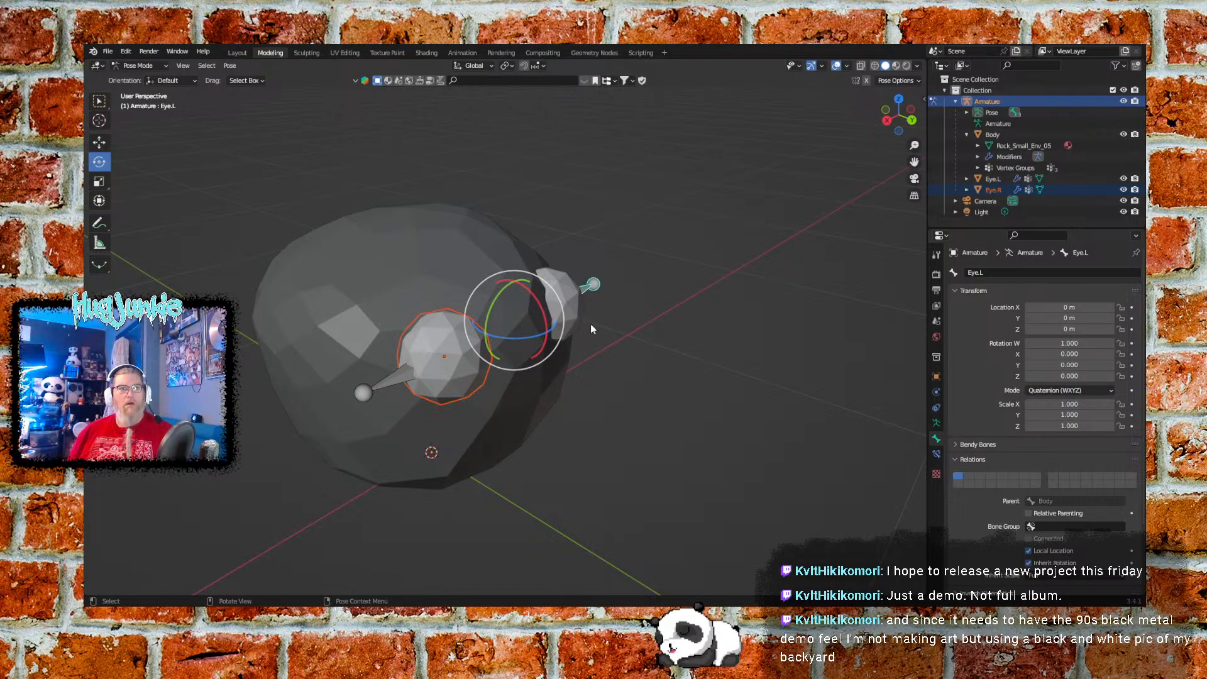
{"action": "left_click_drag", "start_coordinate": [549, 321], "coordinate": [560, 385]}
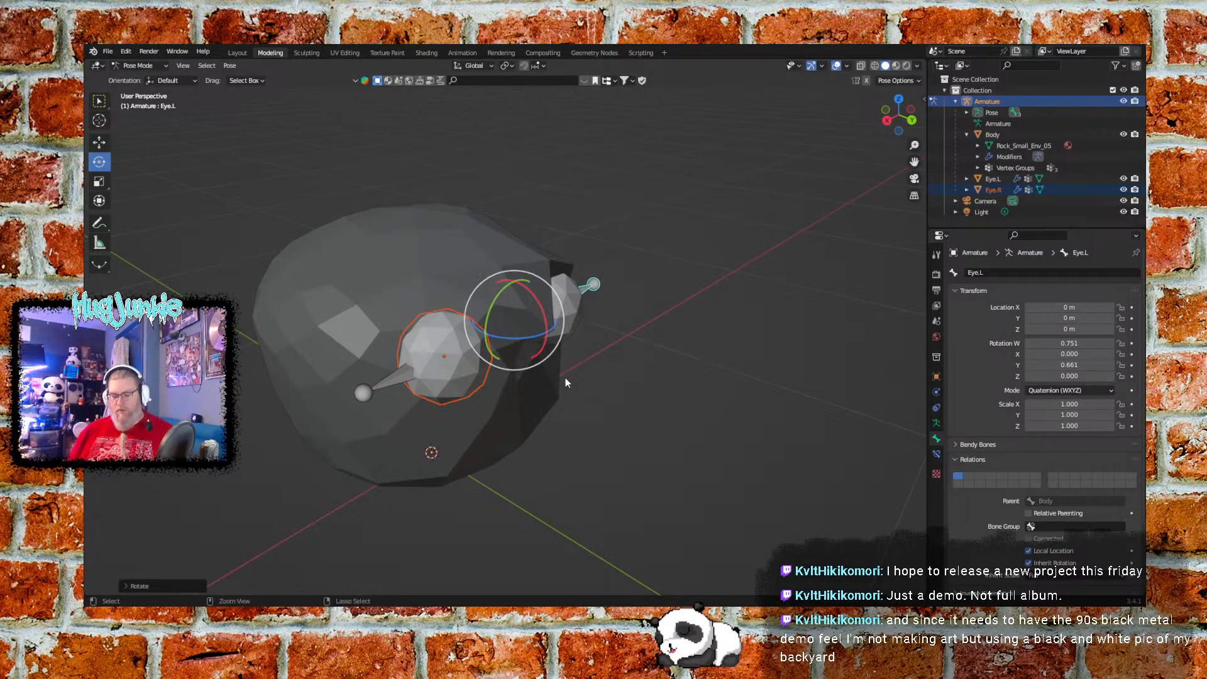
{"action": "key", "text": "ctrl+z"}
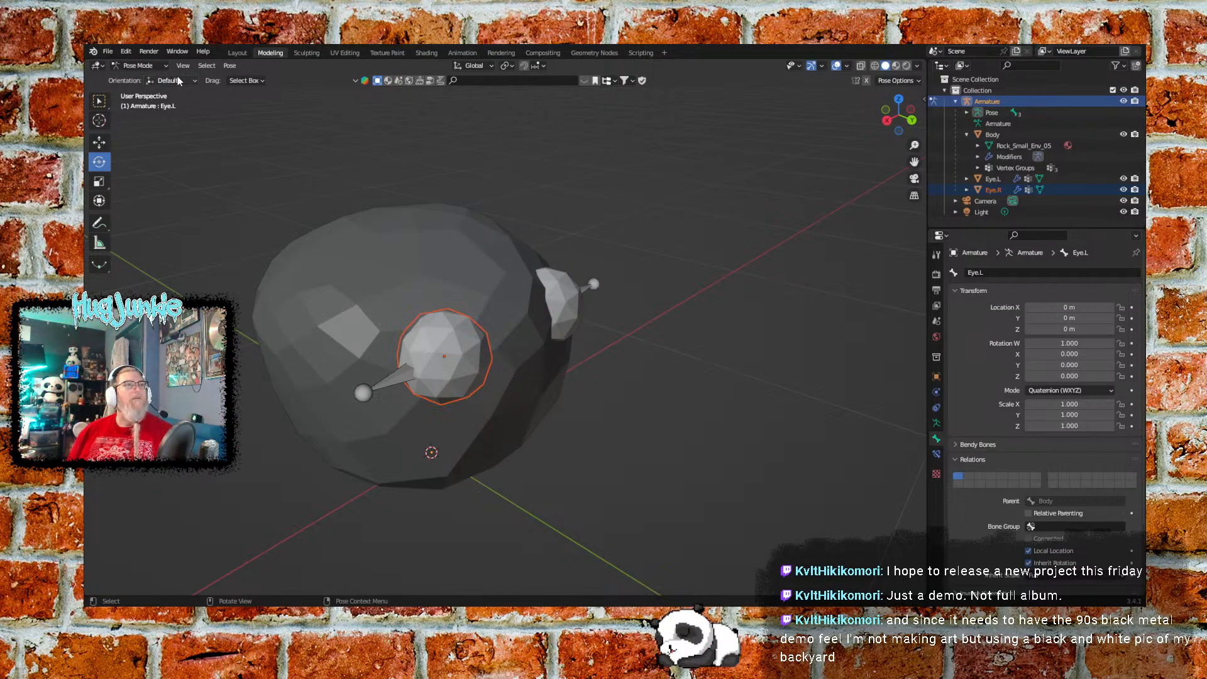
Leave Pose Mode and put the Body mesh into Weight Paint mode
{"action": "left_click", "coordinate": [157, 66]}
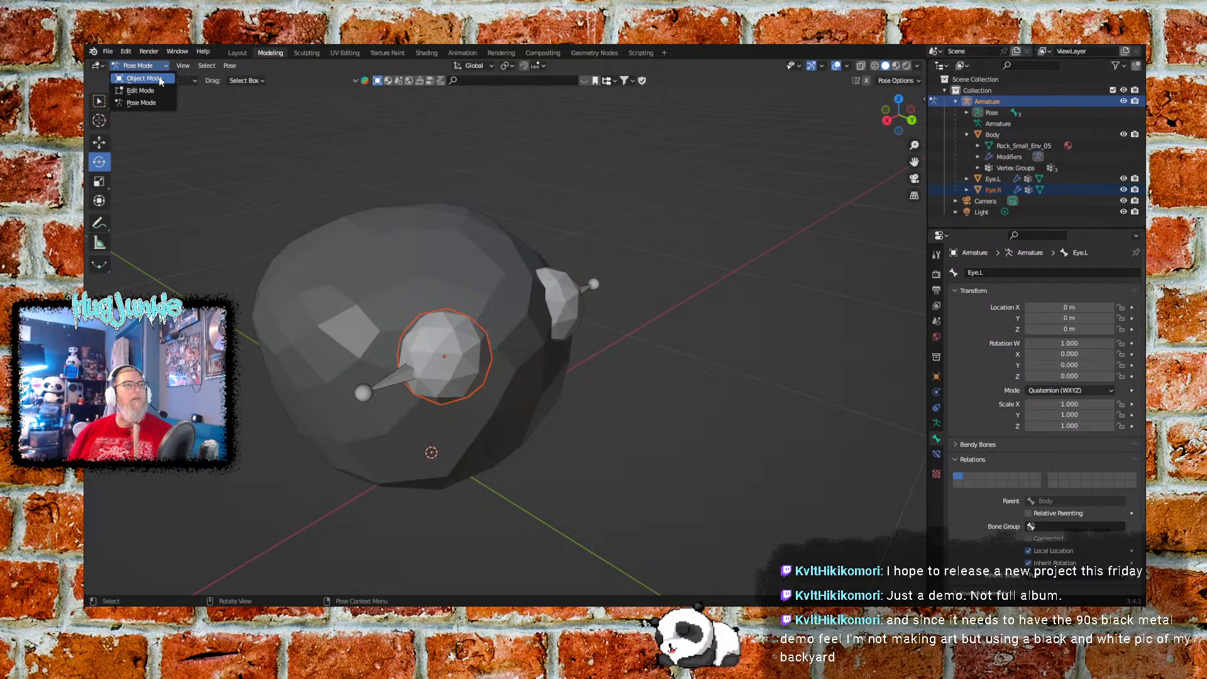
{"action": "left_click", "coordinate": [135, 79]}
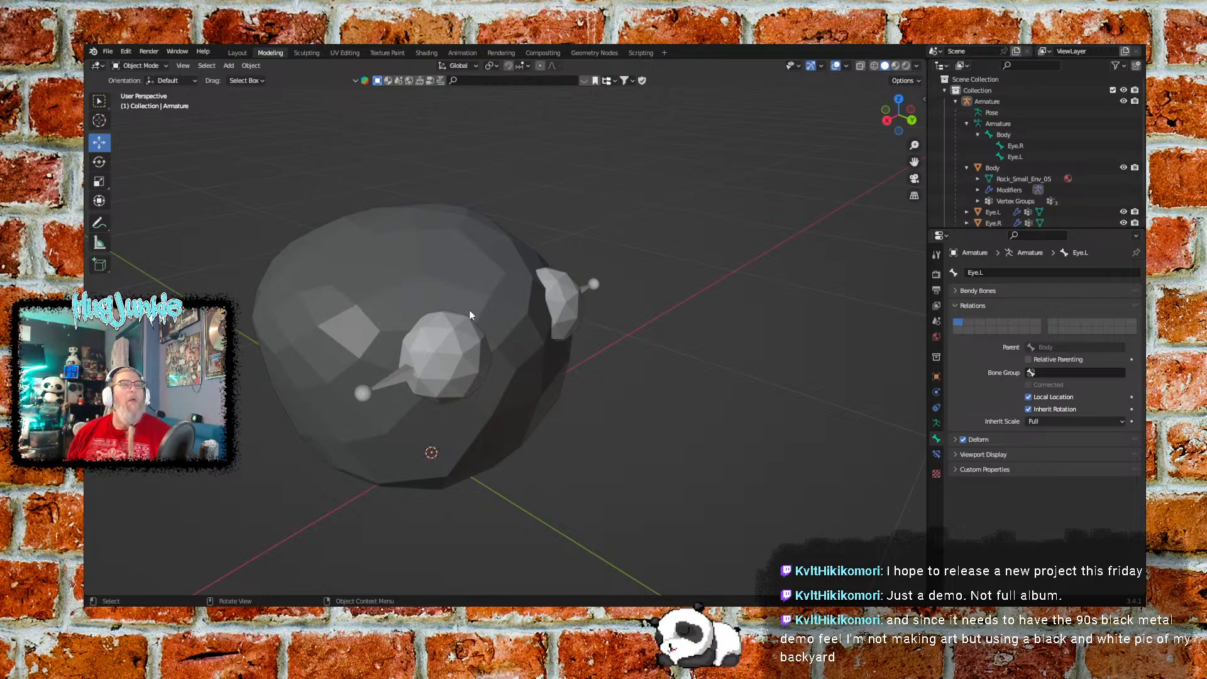
{"action": "left_click", "coordinate": [439, 302]}
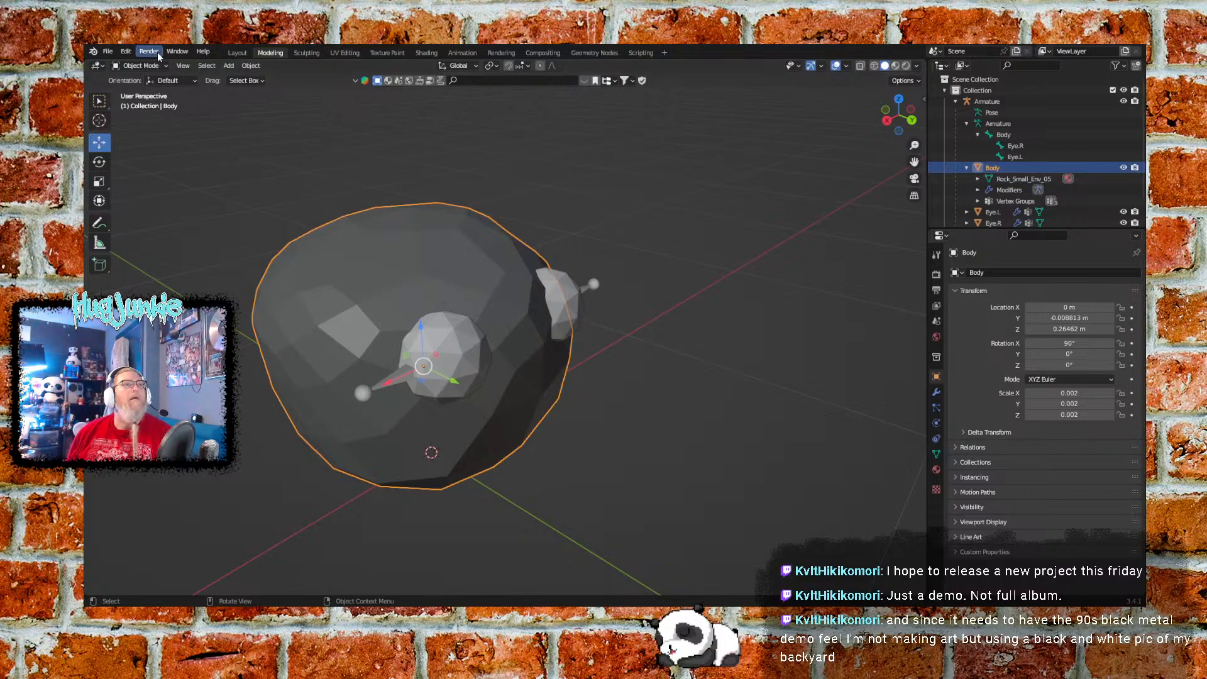
{"action": "left_click", "coordinate": [141, 66]}
{"action": "left_click", "coordinate": [157, 127]}
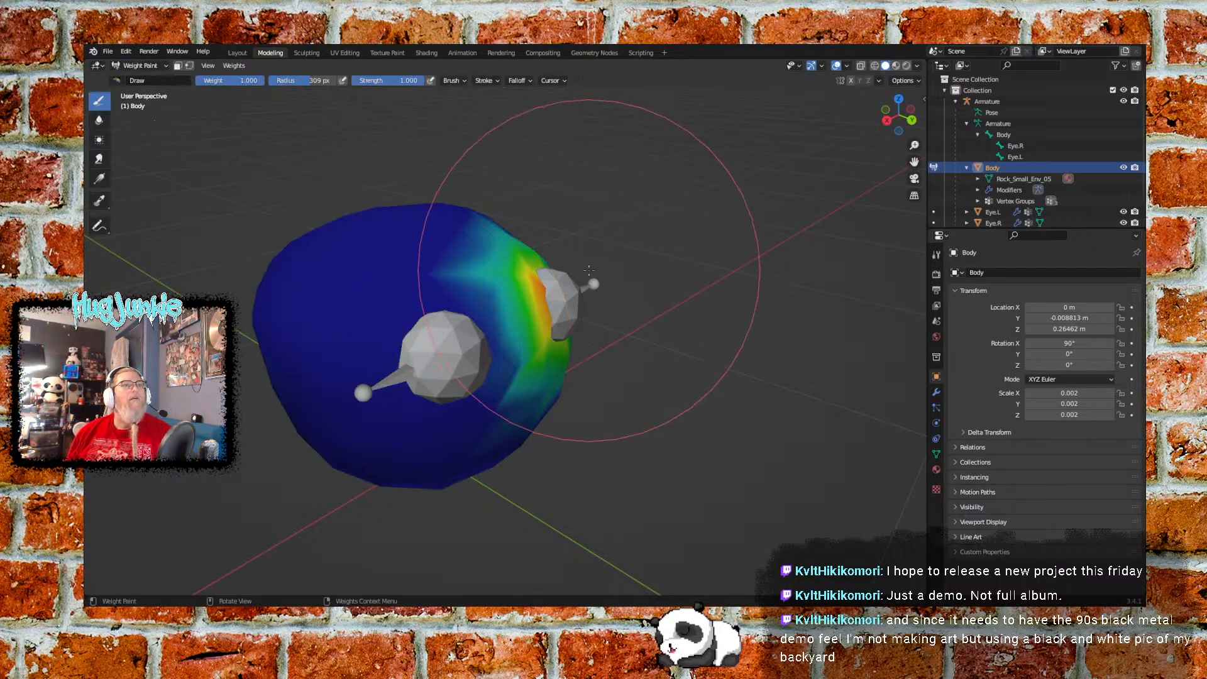
Try to select the Eye.R bone while weight painting the Body mesh
{"action": "middle_click_drag", "start_coordinate": [696, 270], "coordinate": [649, 350]}
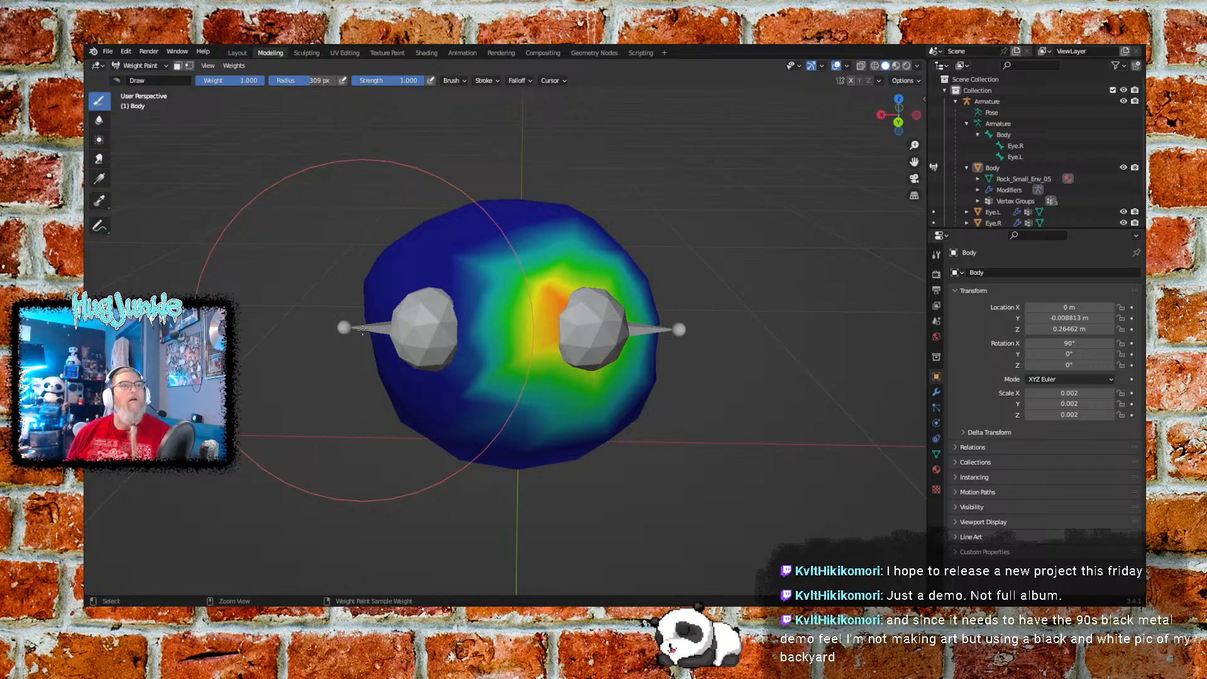
{"action": "left_click", "coordinate": [365, 328], "text": "ctrl"}
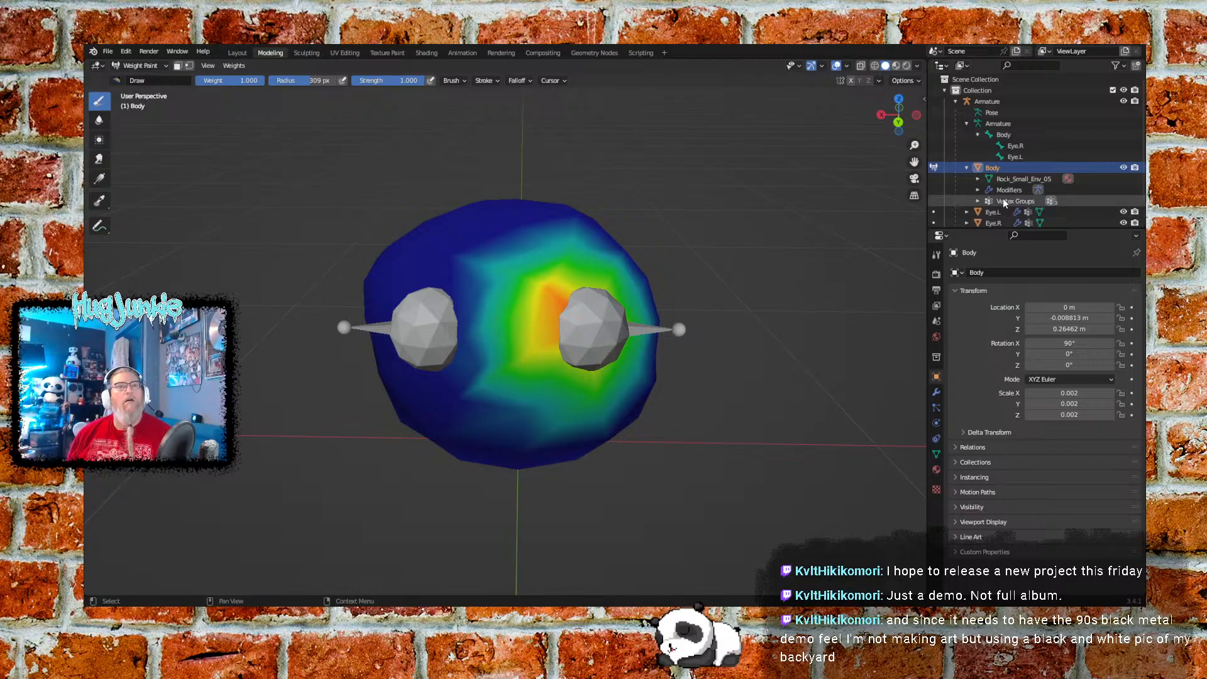
{"action": "left_click", "coordinate": [1016, 145]}
{"action": "left_click", "coordinate": [998, 124]}
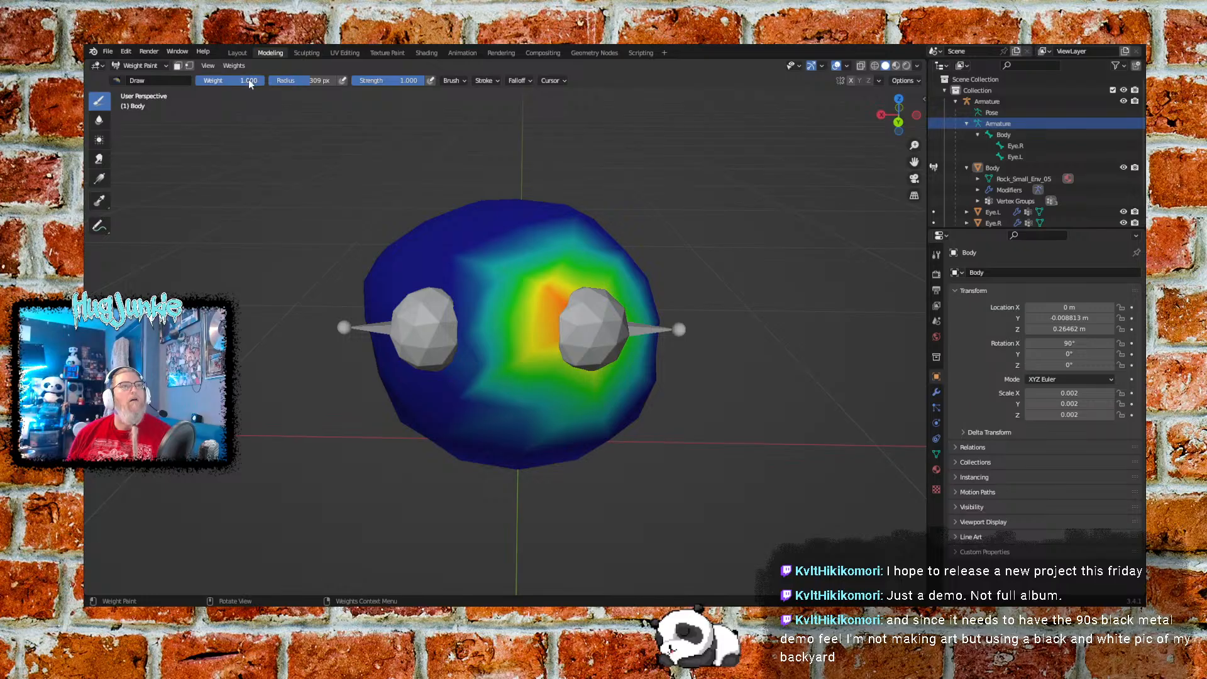
Paint the Body mesh around the left eye with brush weight 0 to remove the eye bone's influence, and return to Object Mode
{"action": "left_click_drag", "start_coordinate": [247, 80], "coordinate": [114, 77]}
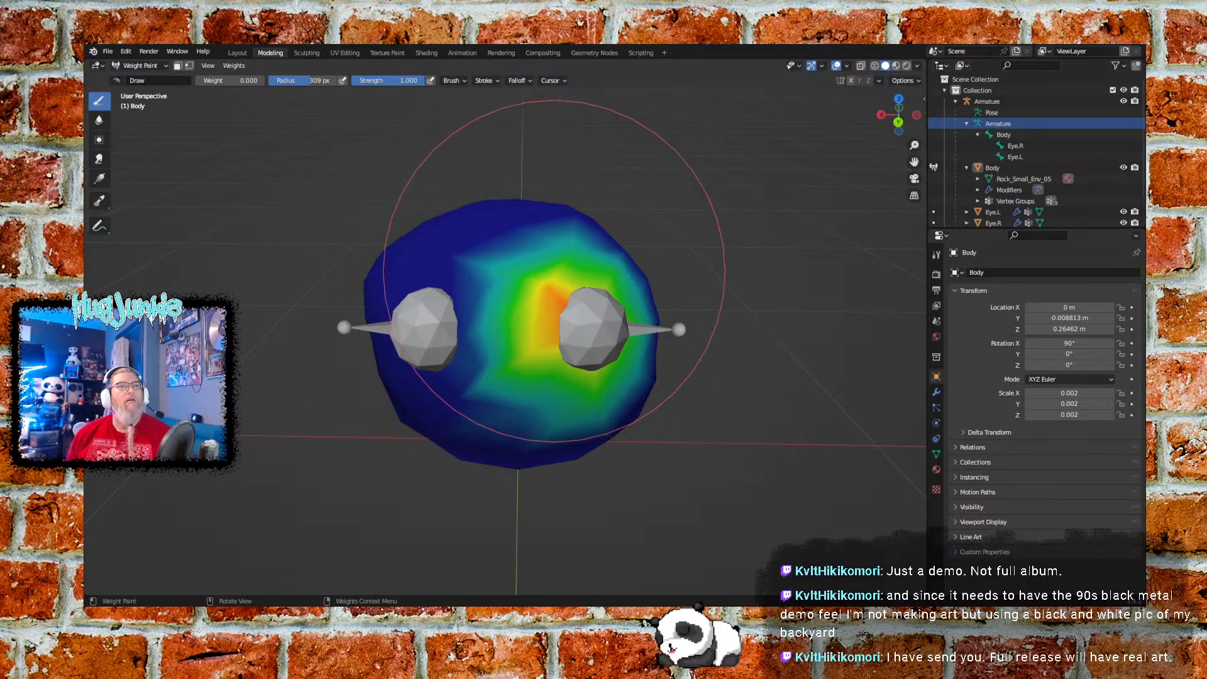
{"action": "mouse_move", "coordinate": [555, 269]}
{"action": "left_mouse_down"}
{"action": "mouse_move", "coordinate": [593, 377]}
{"action": "mouse_move", "coordinate": [500, 265]}
{"action": "left_mouse_up"}
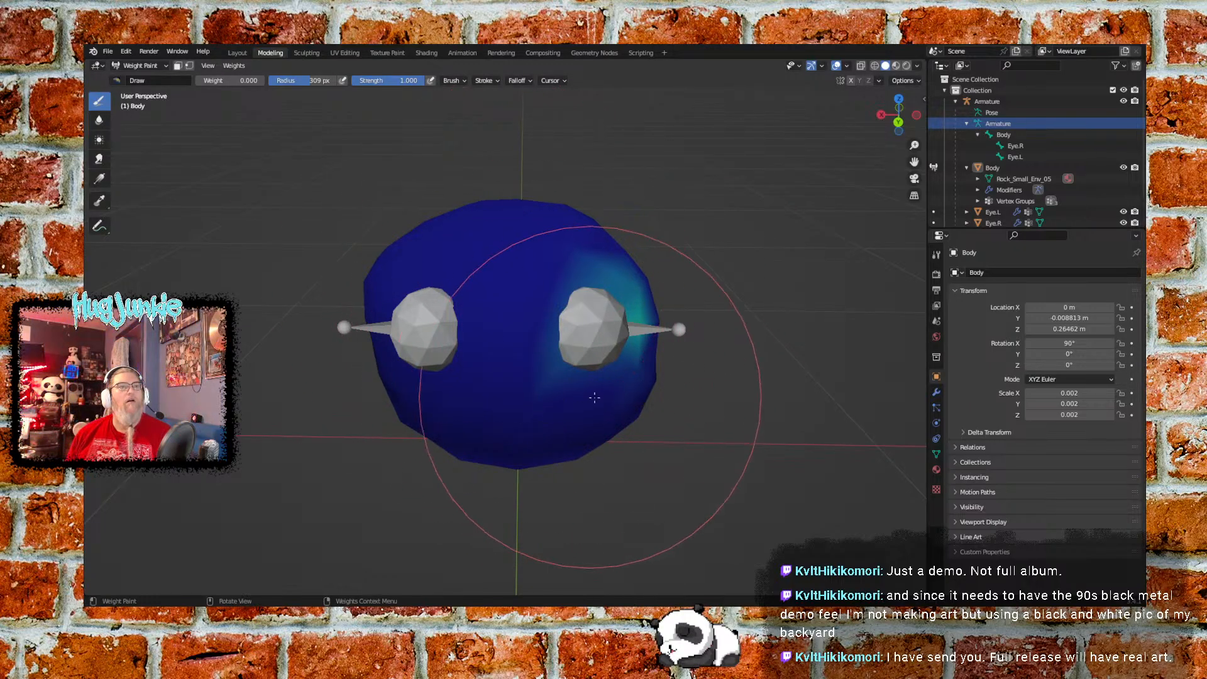
{"action": "middle_click_drag", "start_coordinate": [535, 311], "coordinate": [472, 326]}
{"action": "left_click_drag", "start_coordinate": [647, 302], "coordinate": [651, 390]}
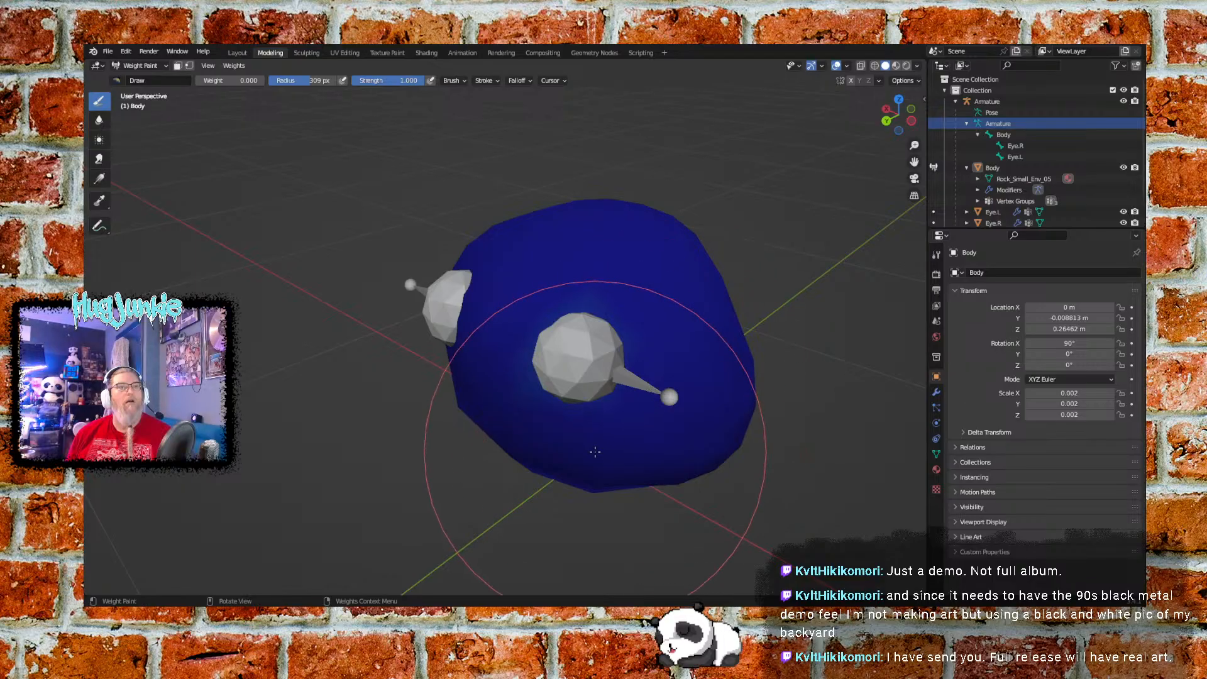
{"action": "middle_click_drag", "start_coordinate": [476, 376], "coordinate": [472, 287]}
{"action": "left_click", "coordinate": [161, 68]}
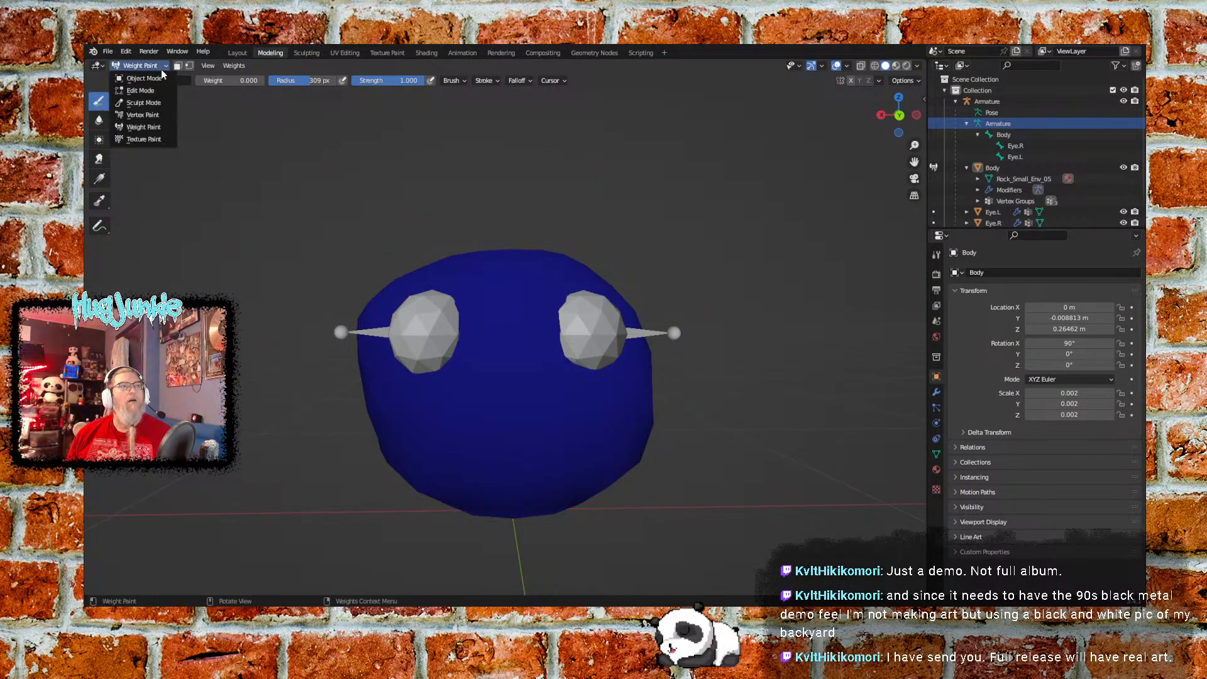
{"action": "left_click", "coordinate": [148, 79]}
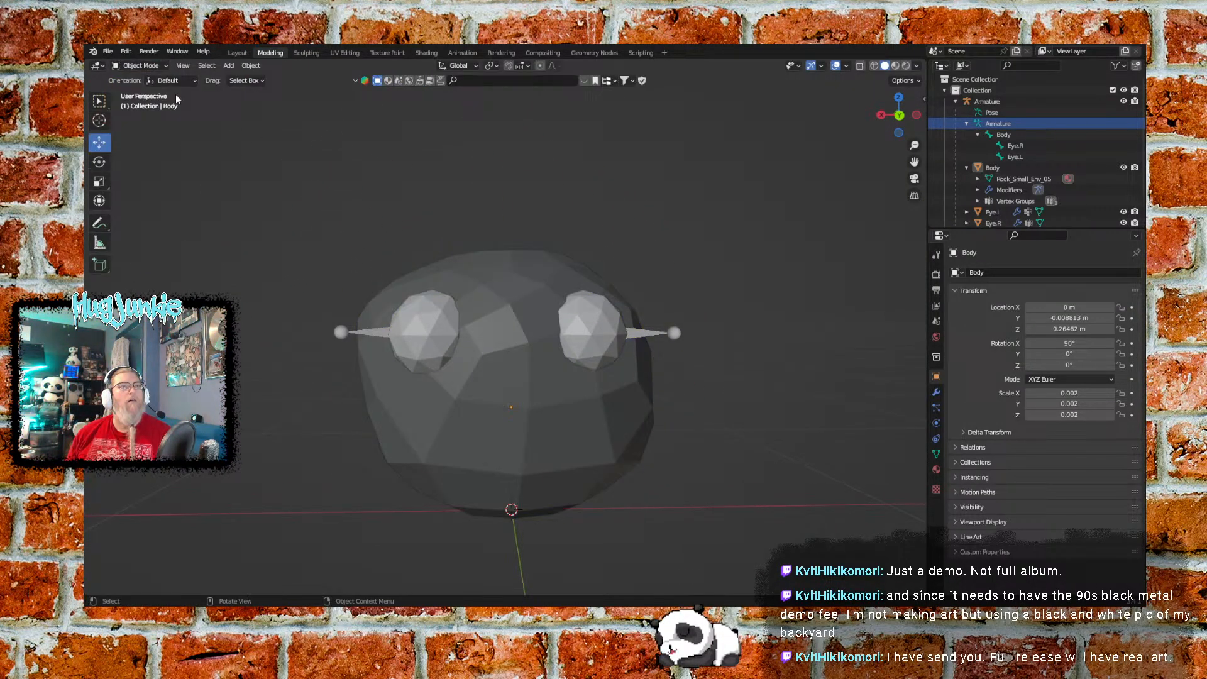
Inspect the Eye.R mesh in Weight Paint mode, return to Object Mode and deselect it
{"action": "left_click", "coordinate": [431, 348]}
{"action": "left_click", "coordinate": [137, 67]}
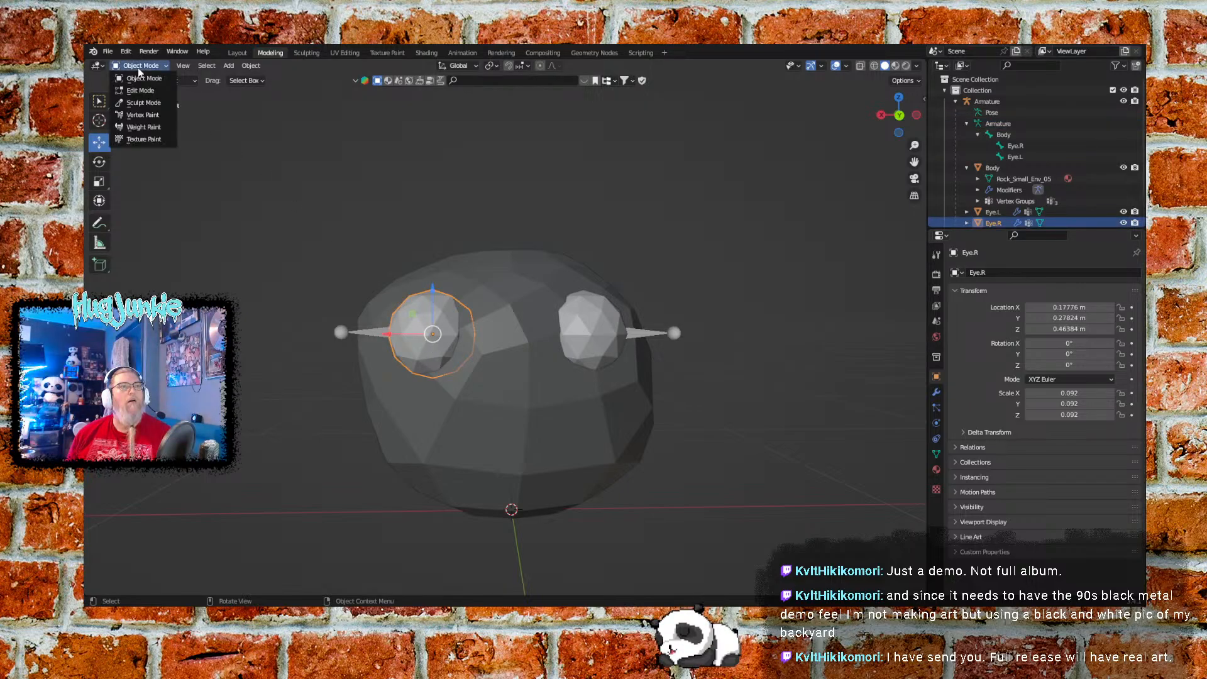
{"action": "left_click", "coordinate": [151, 124]}
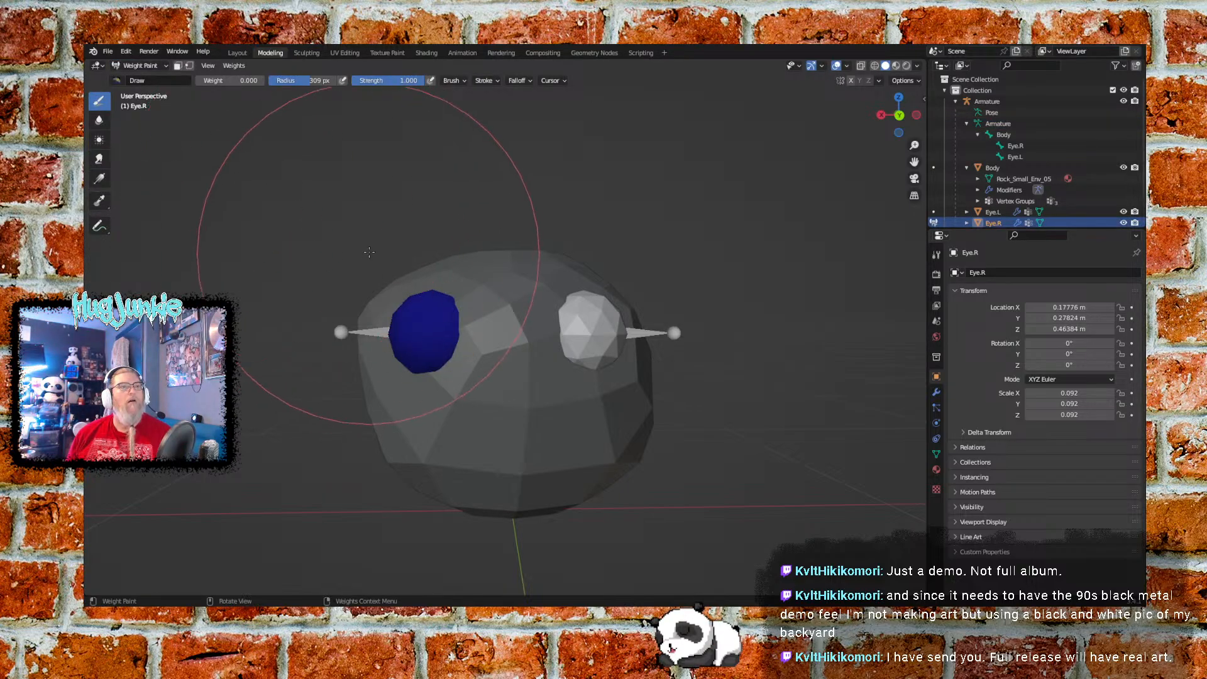
{"action": "left_click", "coordinate": [151, 67]}
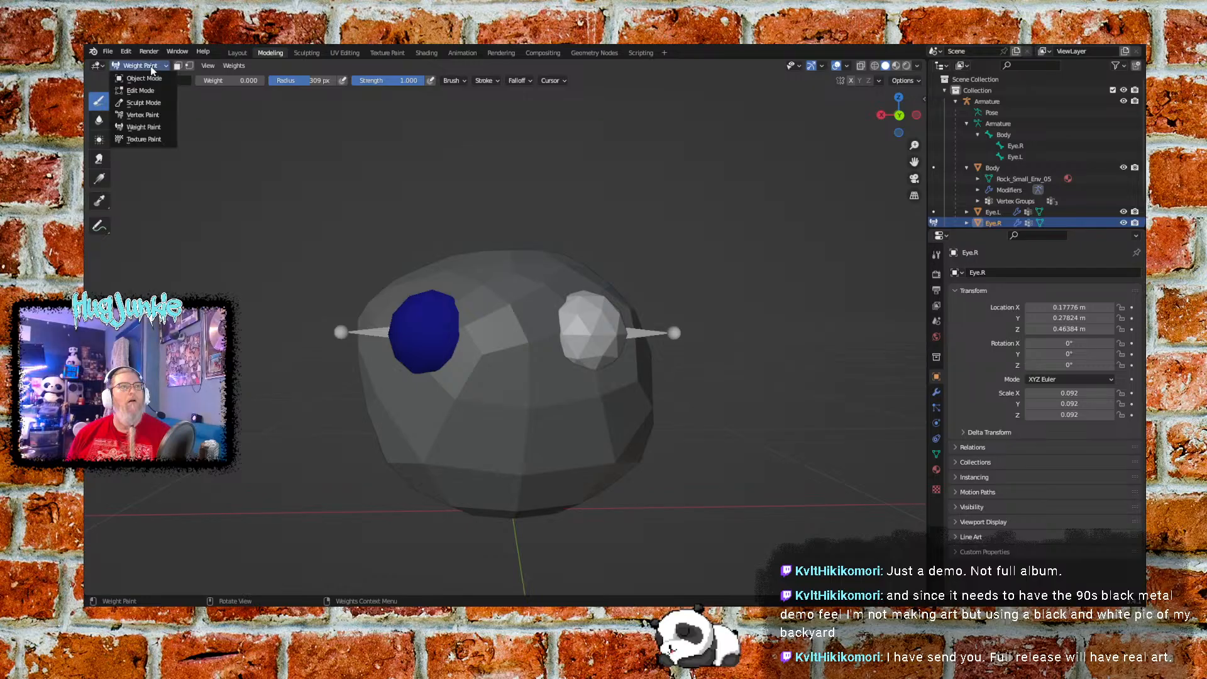
{"action": "left_click", "coordinate": [154, 78]}
{"action": "left_click", "coordinate": [333, 183]}
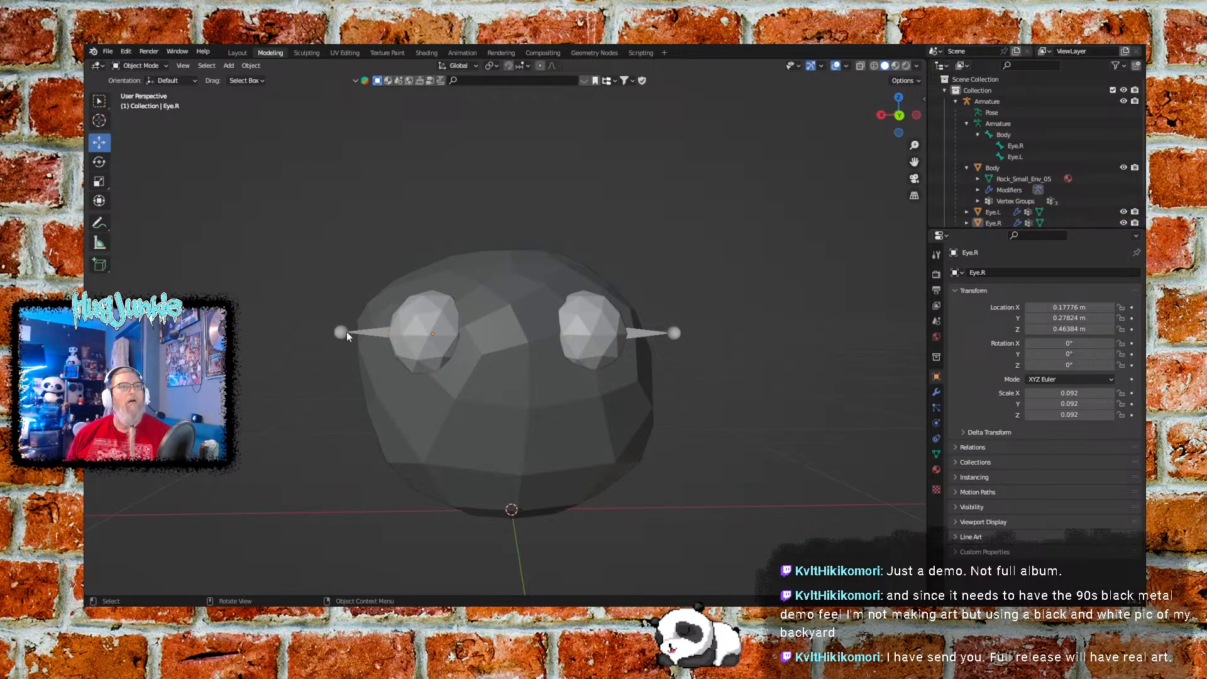
Recheck the Body mesh's painted weights in Weight Paint mode and return to Object Mode
{"action": "left_click", "coordinate": [341, 332]}
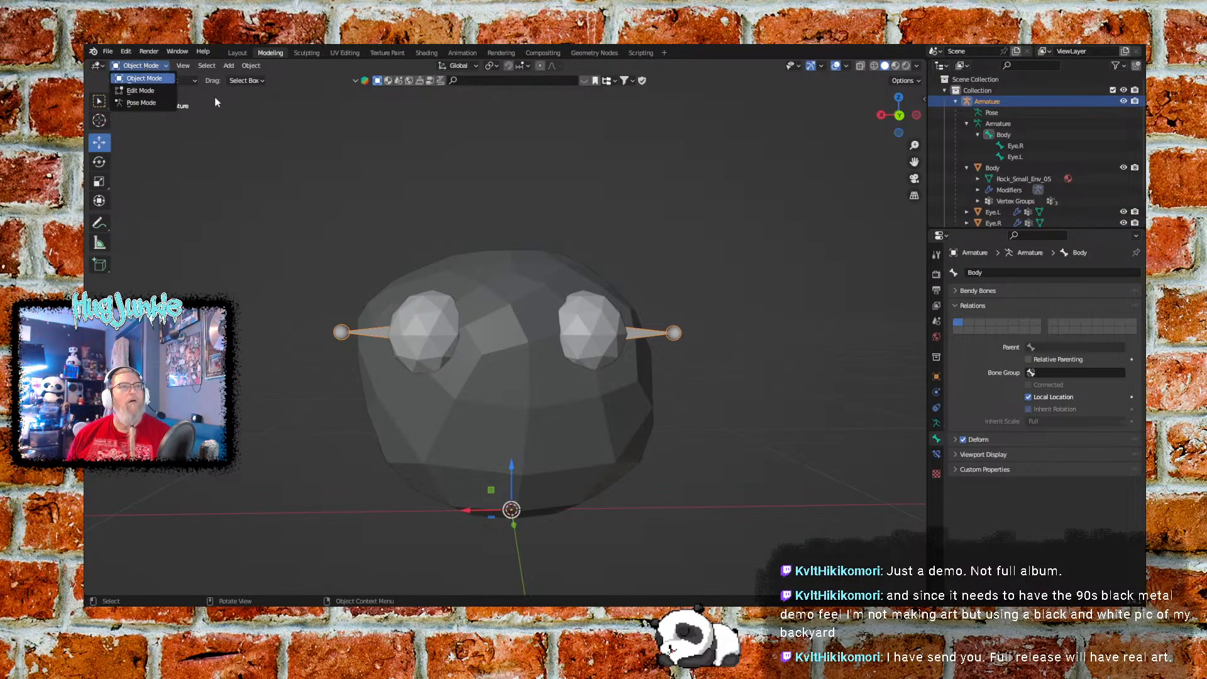
{"action": "left_click", "coordinate": [386, 260]}
{"action": "left_click", "coordinate": [430, 342]}
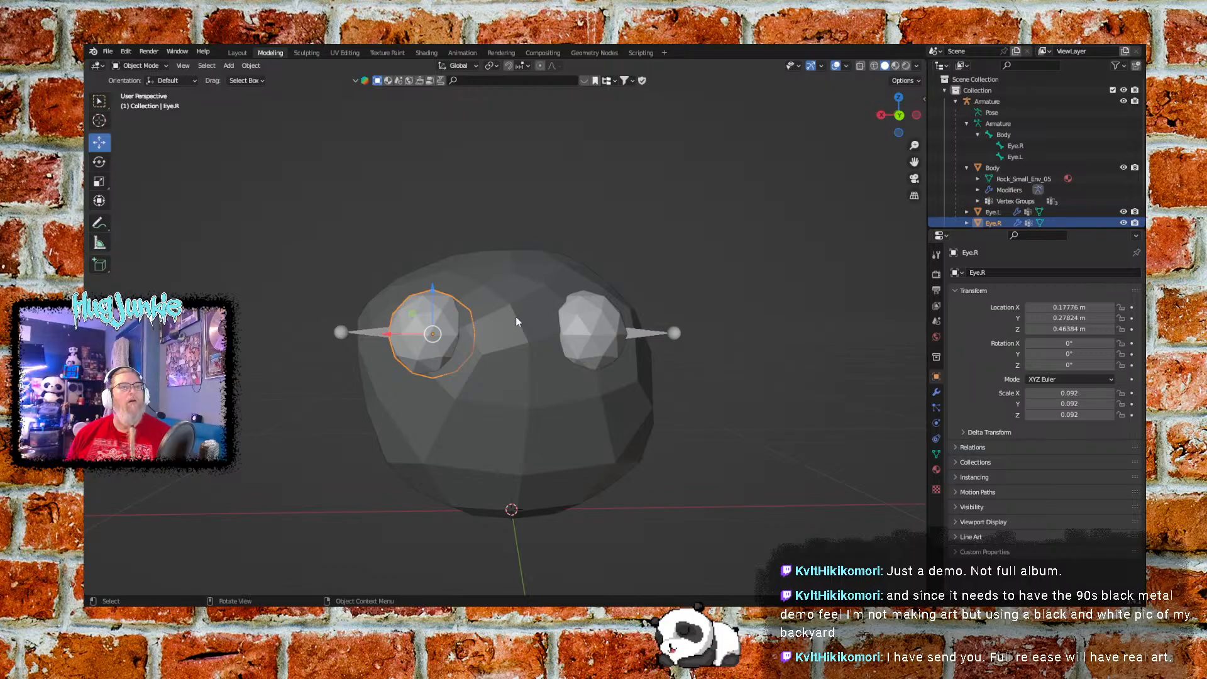
{"action": "left_click", "coordinate": [493, 307]}
{"action": "left_click", "coordinate": [141, 66]}
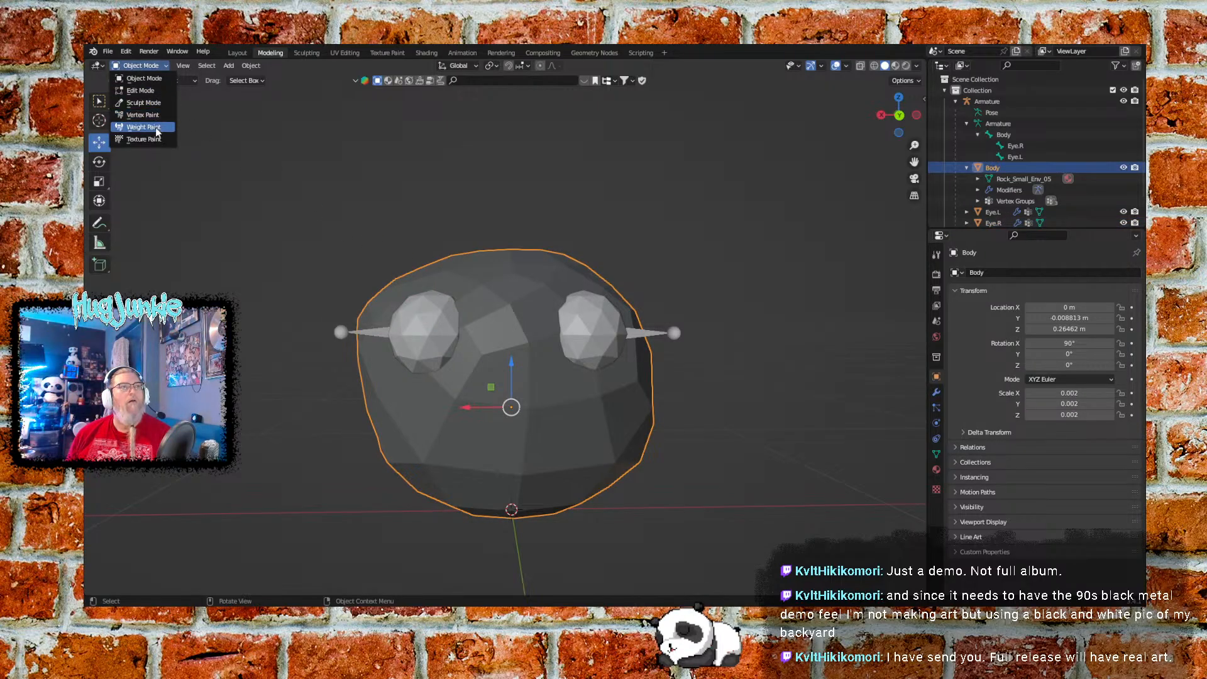
{"action": "left_click", "coordinate": [156, 127]}
{"action": "mouse_move", "coordinate": [415, 290]}
{"action": "middle_mouse_down"}
{"action": "mouse_move", "coordinate": [459, 287]}
{"action": "mouse_move", "coordinate": [415, 271]}
{"action": "middle_mouse_up"}
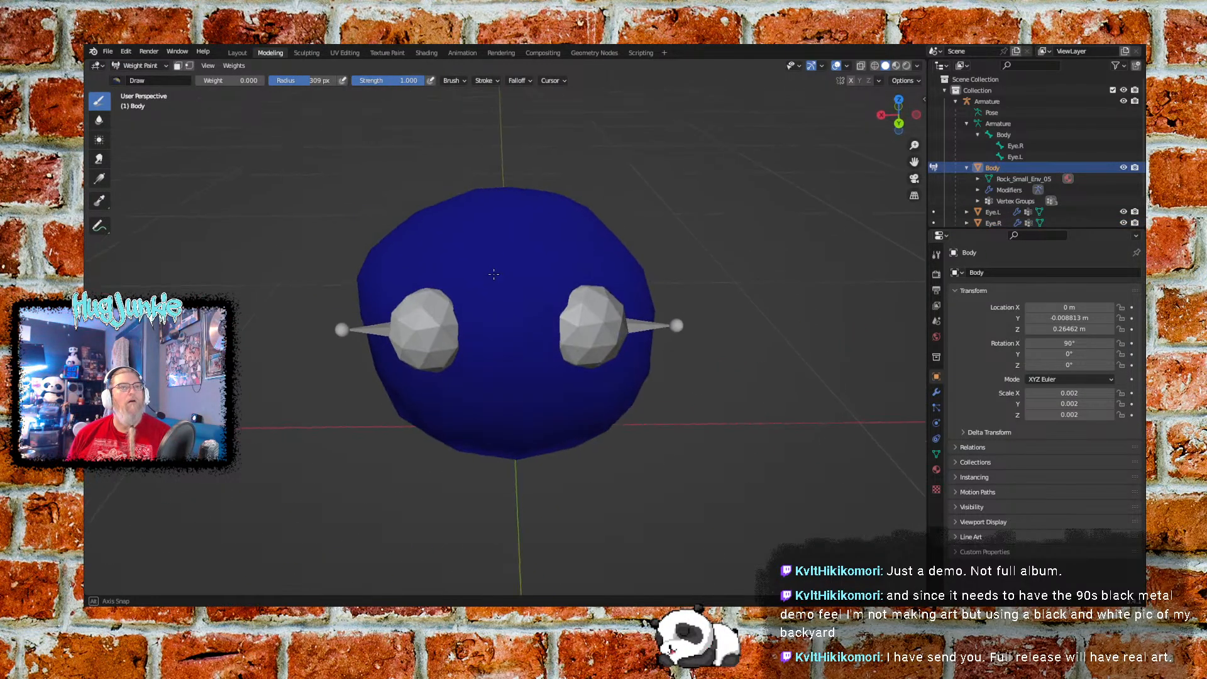
{"action": "left_click", "coordinate": [156, 68]}
{"action": "left_click", "coordinate": [146, 79]}
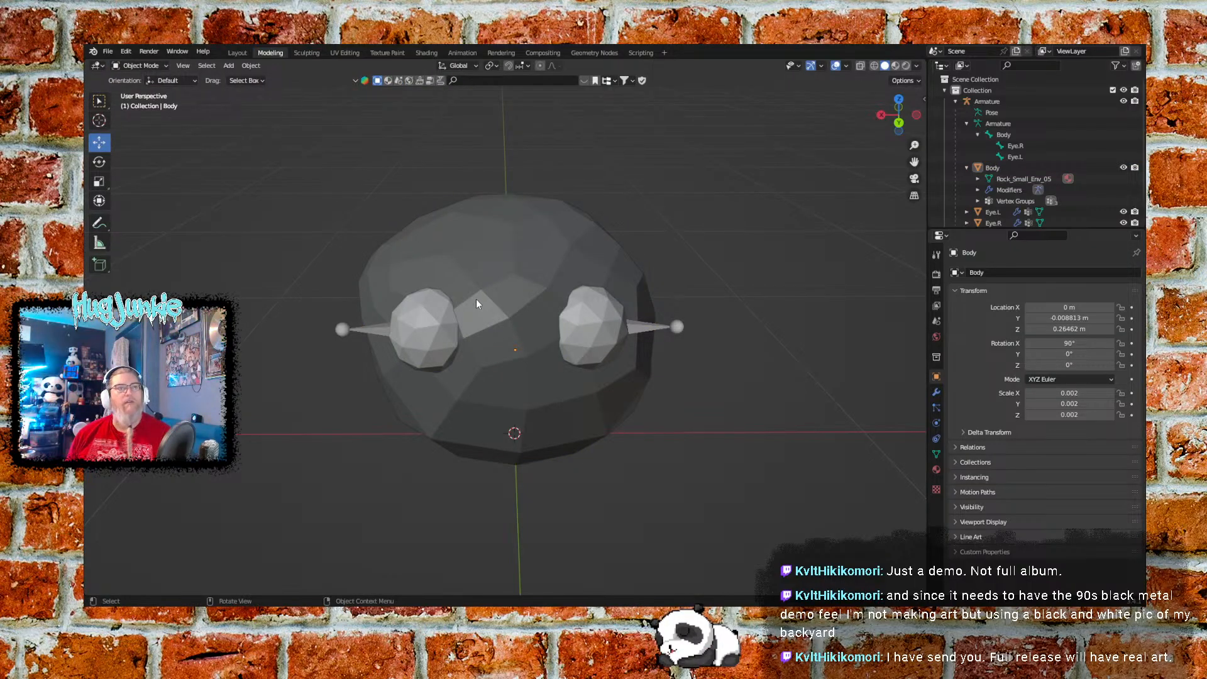
Enter Pose Mode with the Body mesh and armature selected, deselect the bones, and return to Object Mode
{"action": "left_click", "coordinate": [482, 281]}
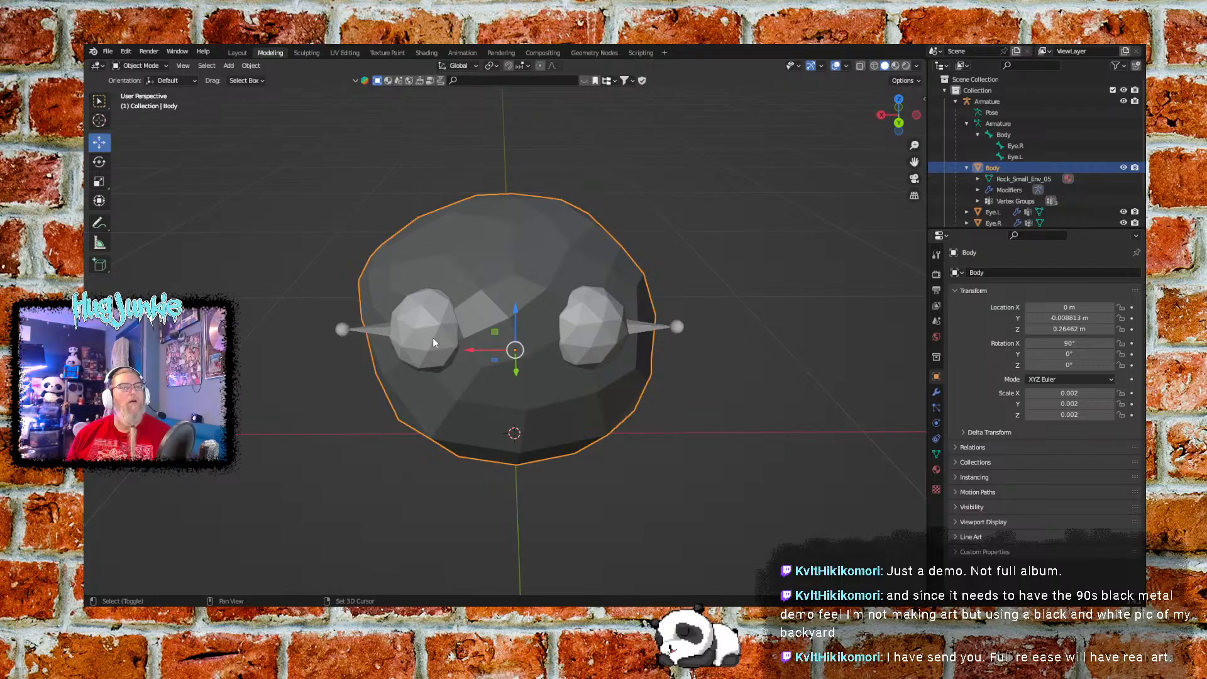
{"action": "left_click", "coordinate": [345, 330], "text": "shift"}
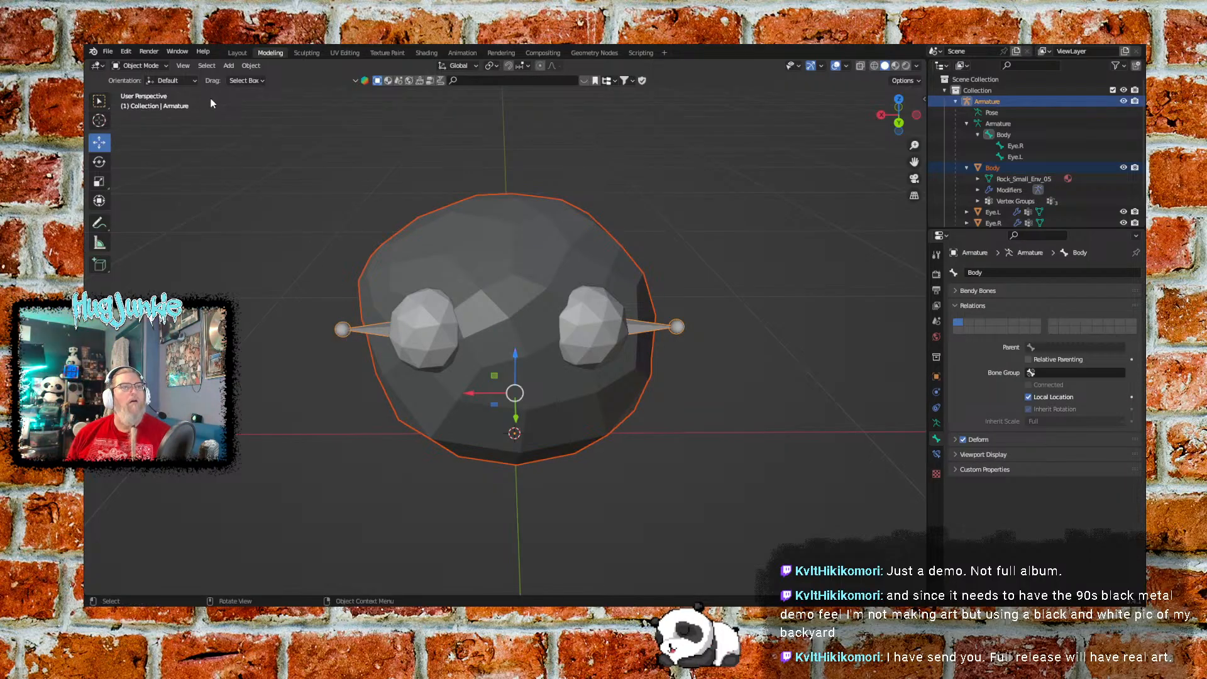
{"action": "left_click", "coordinate": [157, 66]}
{"action": "left_click", "coordinate": [142, 103]}
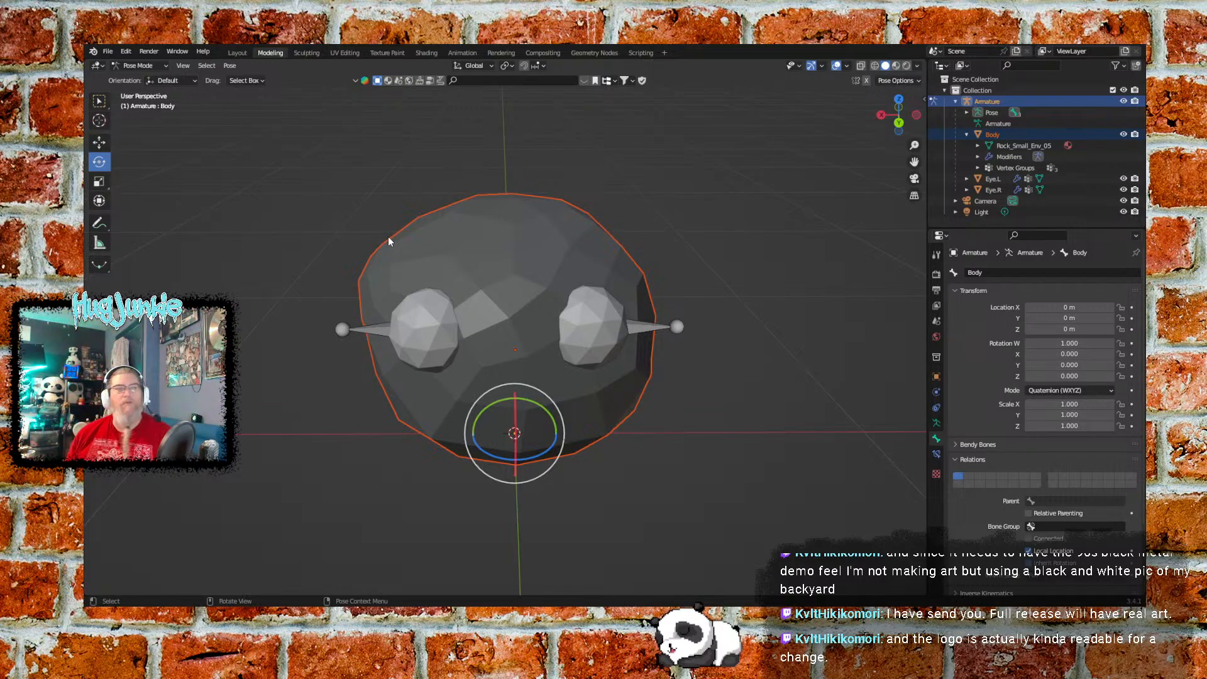
{"action": "left_click", "coordinate": [371, 195]}
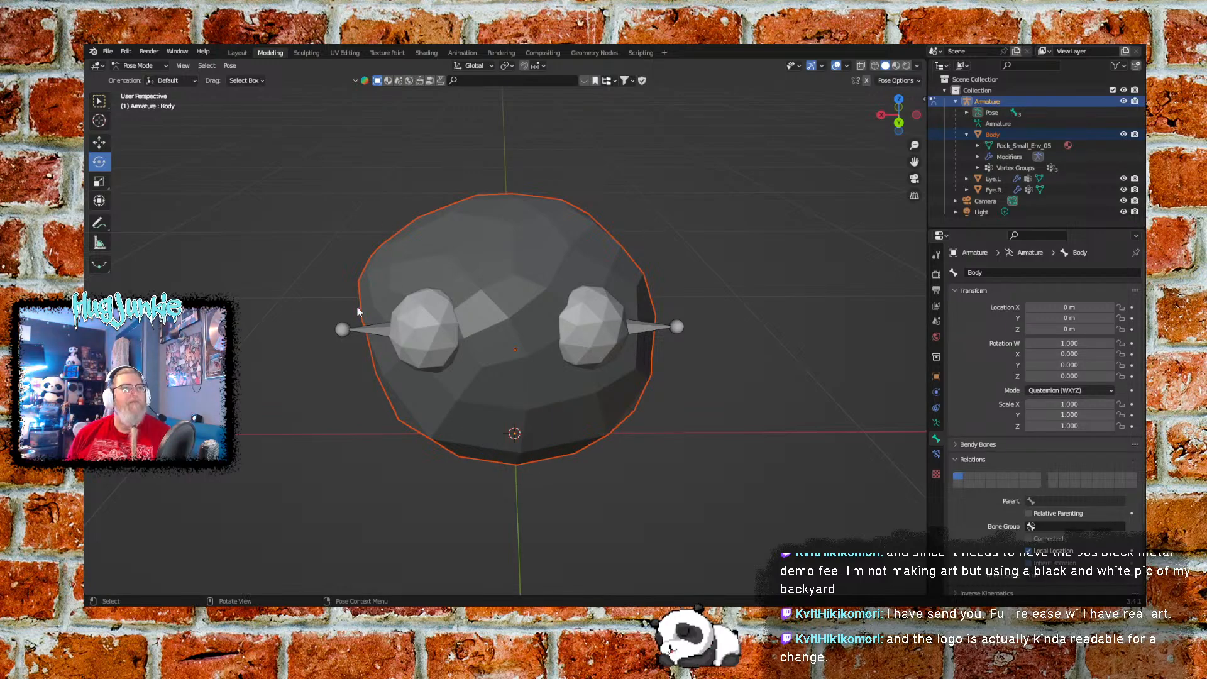
{"action": "left_click", "coordinate": [140, 65]}
{"action": "left_click", "coordinate": [154, 75]}
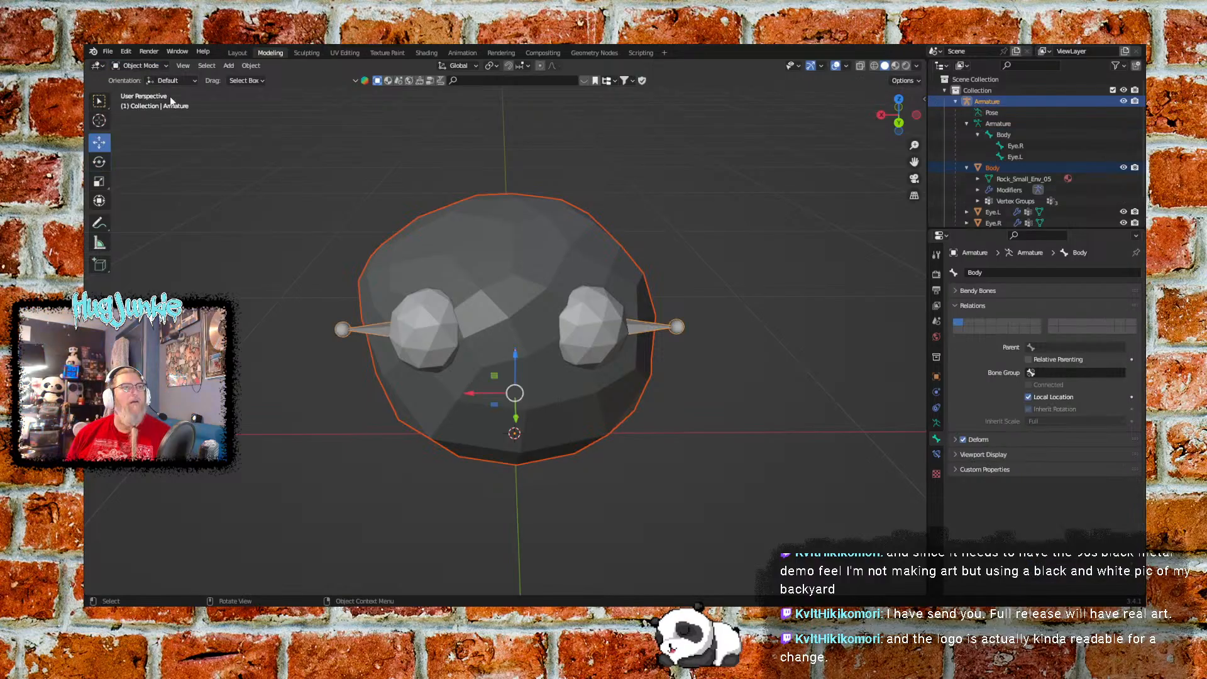
Select only the armature, enter Pose Mode, test-rotate the Eye.R bone to check its effect on the body, and undo the rotation
{"action": "left_click", "coordinate": [371, 358]}
{"action": "left_click", "coordinate": [380, 327]}
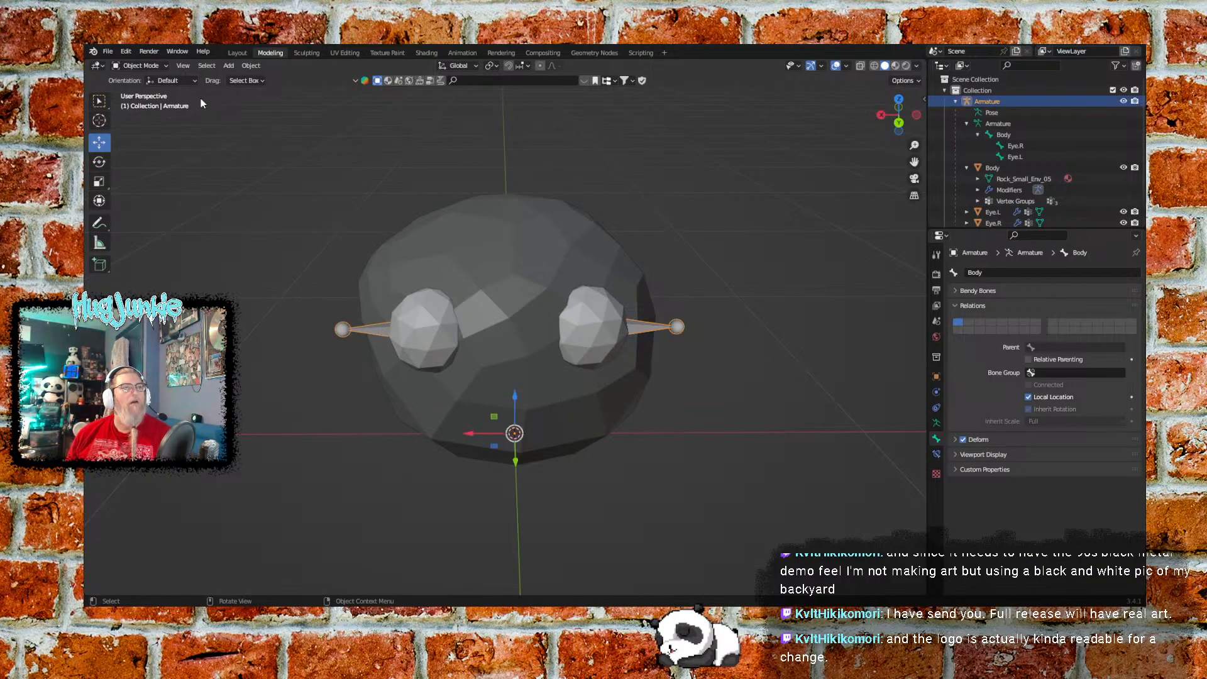
{"action": "left_click", "coordinate": [157, 67]}
{"action": "left_click", "coordinate": [141, 102]}
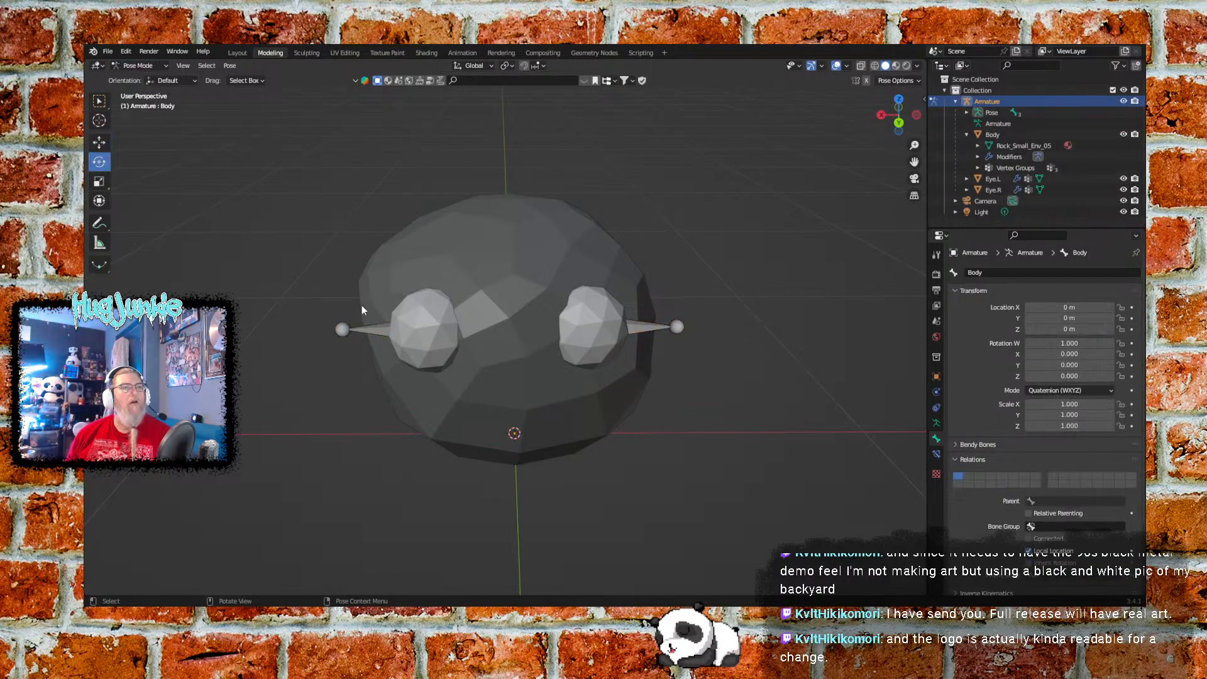
{"action": "middle_click_drag", "start_coordinate": [321, 386], "coordinate": [406, 368]}
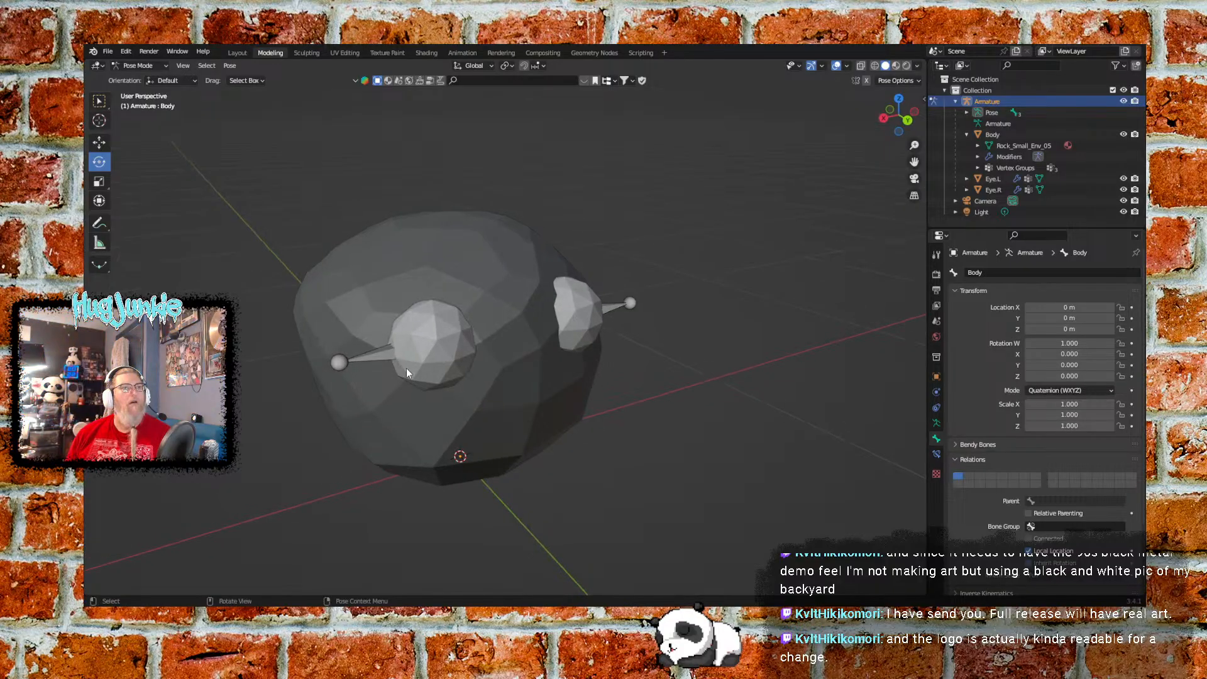
{"action": "left_click", "coordinate": [384, 355]}
{"action": "left_click_drag", "start_coordinate": [502, 325], "coordinate": [508, 352]}
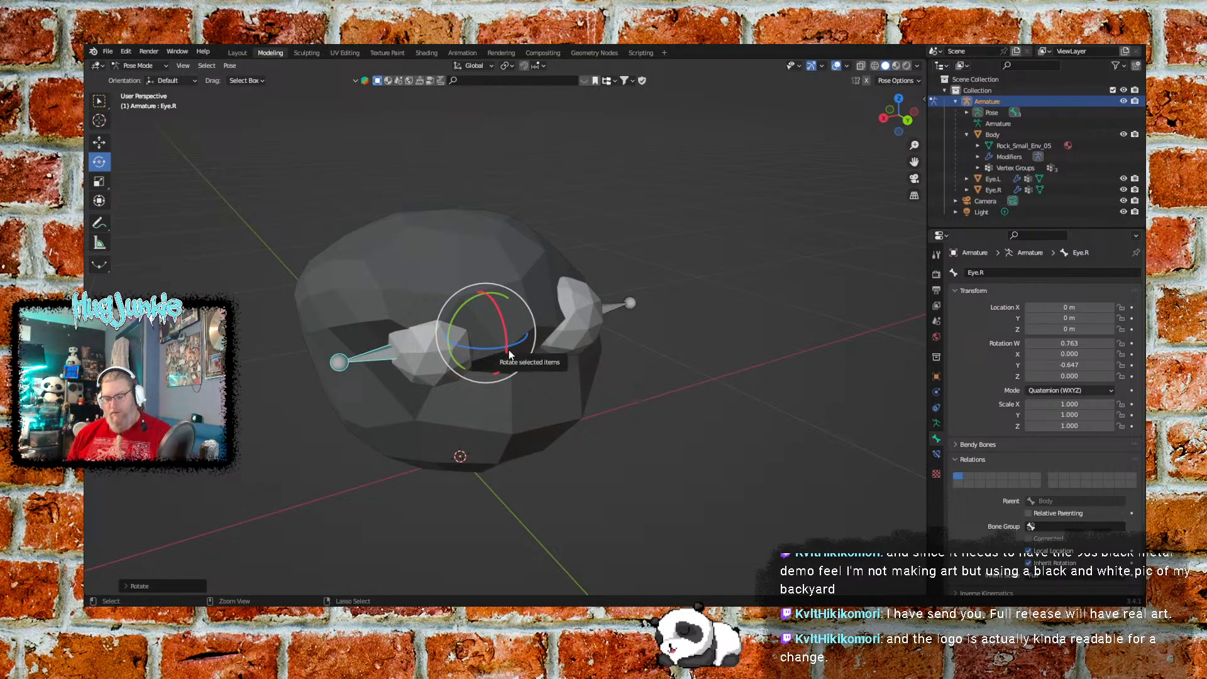
{"action": "key", "text": "ctrl+z"}
Test-rotate the Eye.L bone to check its effect on the body, cancel the rotation, and return to Object Mode
{"action": "left_click", "coordinate": [609, 307]}
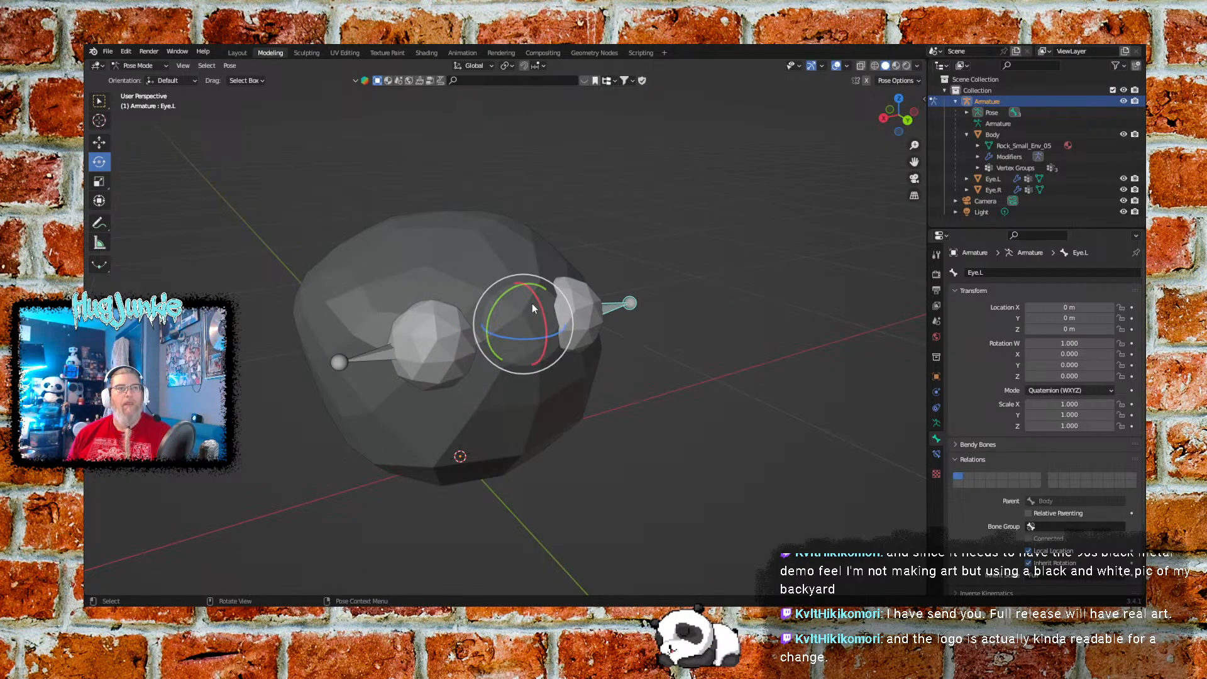
{"action": "left_click_drag", "start_coordinate": [532, 303], "coordinate": [551, 379]}
{"action": "right_click", "coordinate": [553, 375]}
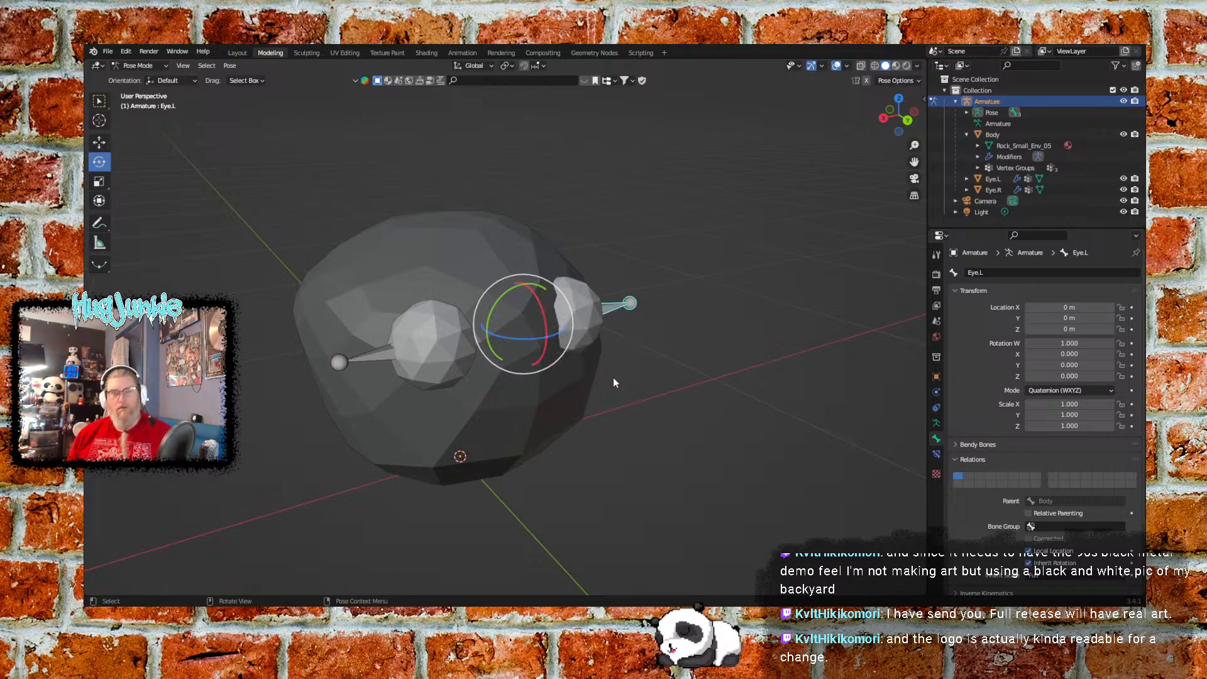
{"action": "middle_click_drag", "start_coordinate": [613, 378], "coordinate": [626, 345]}
{"action": "left_click", "coordinate": [139, 66]}
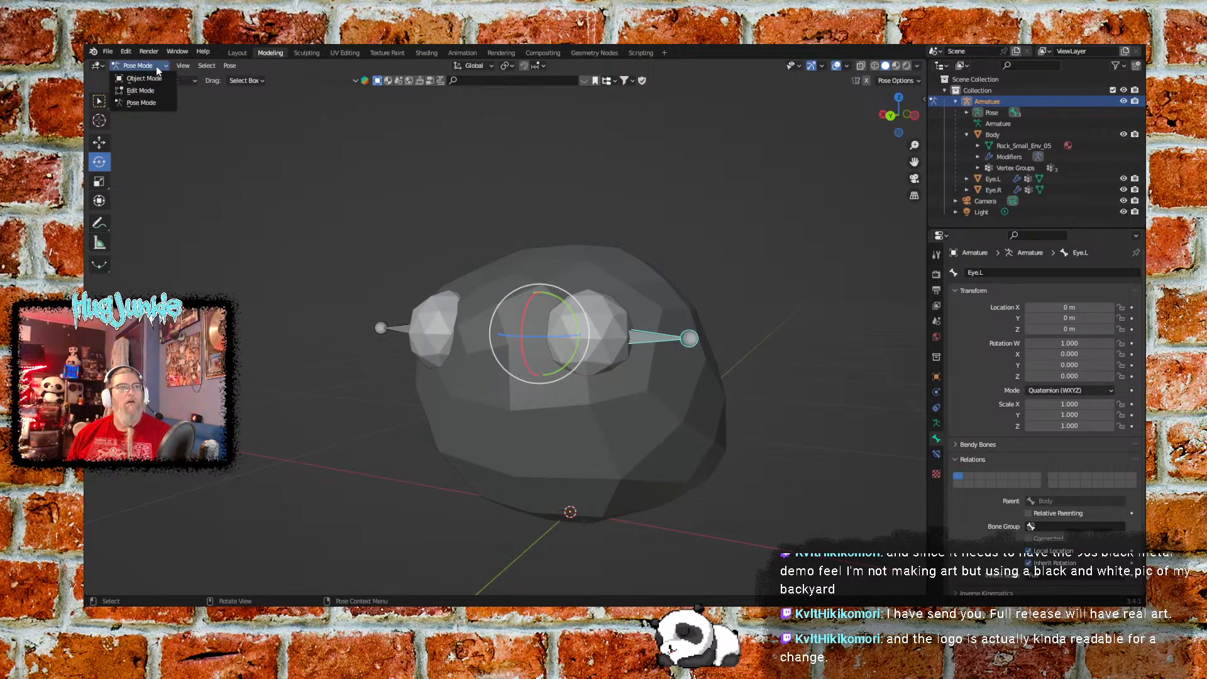
{"action": "left_click", "coordinate": [135, 71]}
{"action": "left_click", "coordinate": [556, 370]}
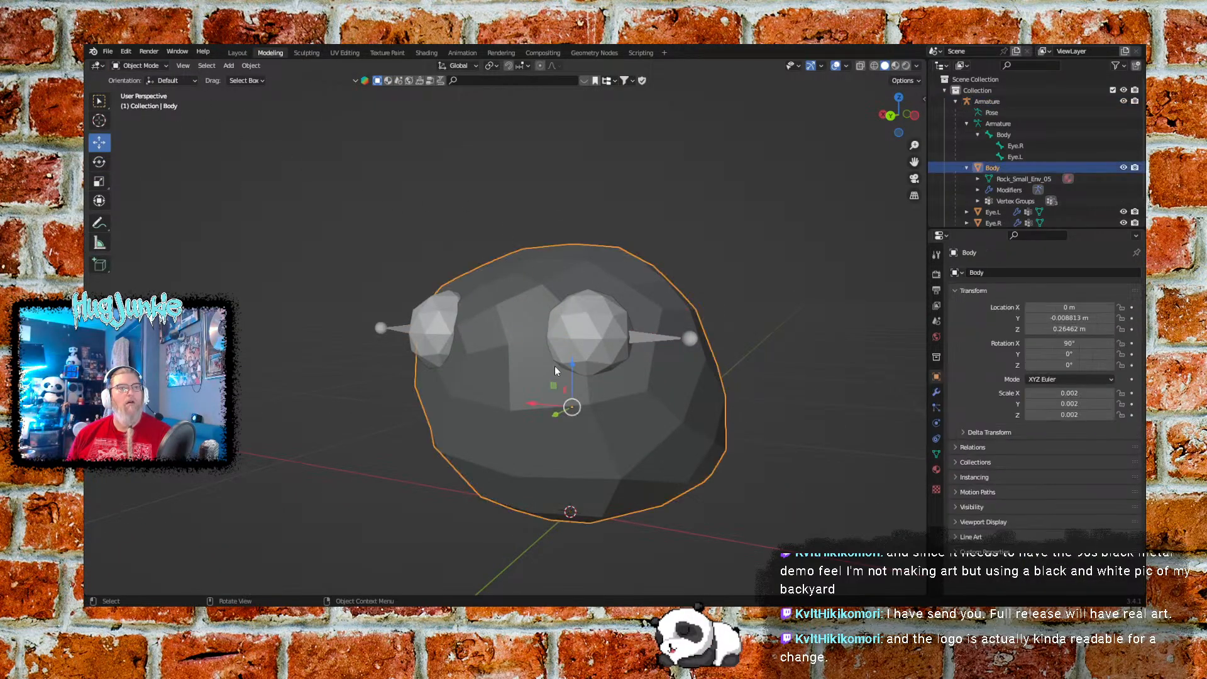
{"action": "left_click", "coordinate": [147, 67]}
{"action": "left_click", "coordinate": [462, 223]}
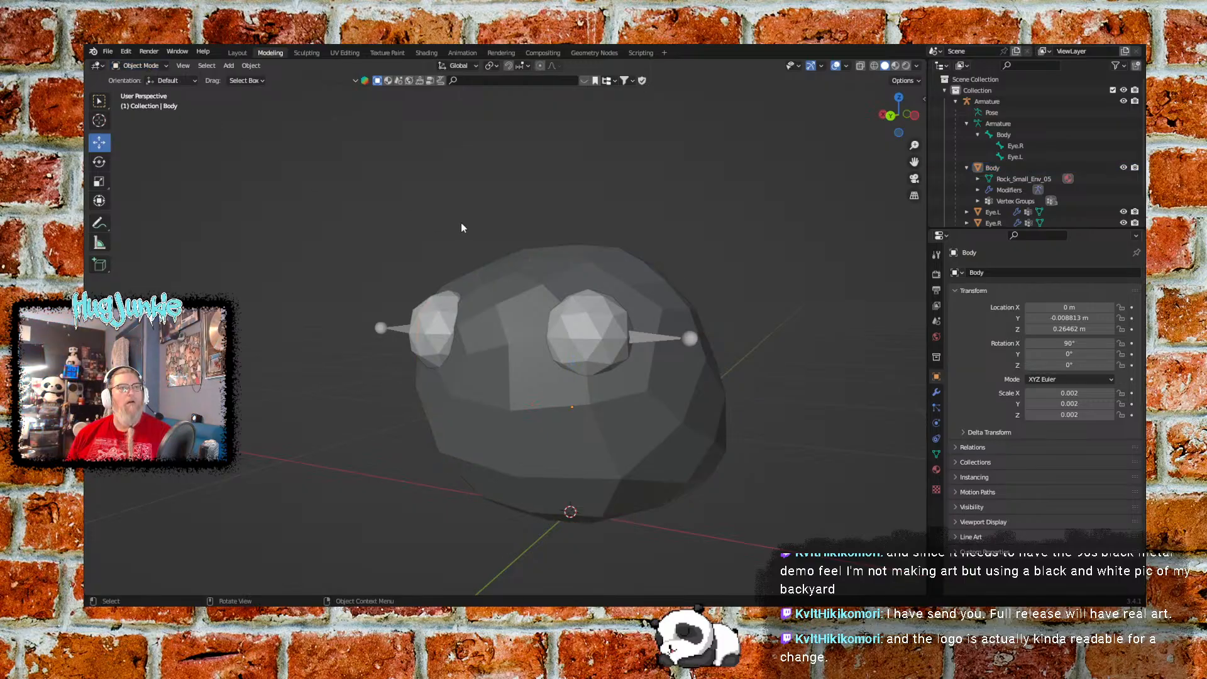
{"action": "left_click", "coordinate": [534, 375]}
{"action": "left_click", "coordinate": [653, 341], "text": "shift"}
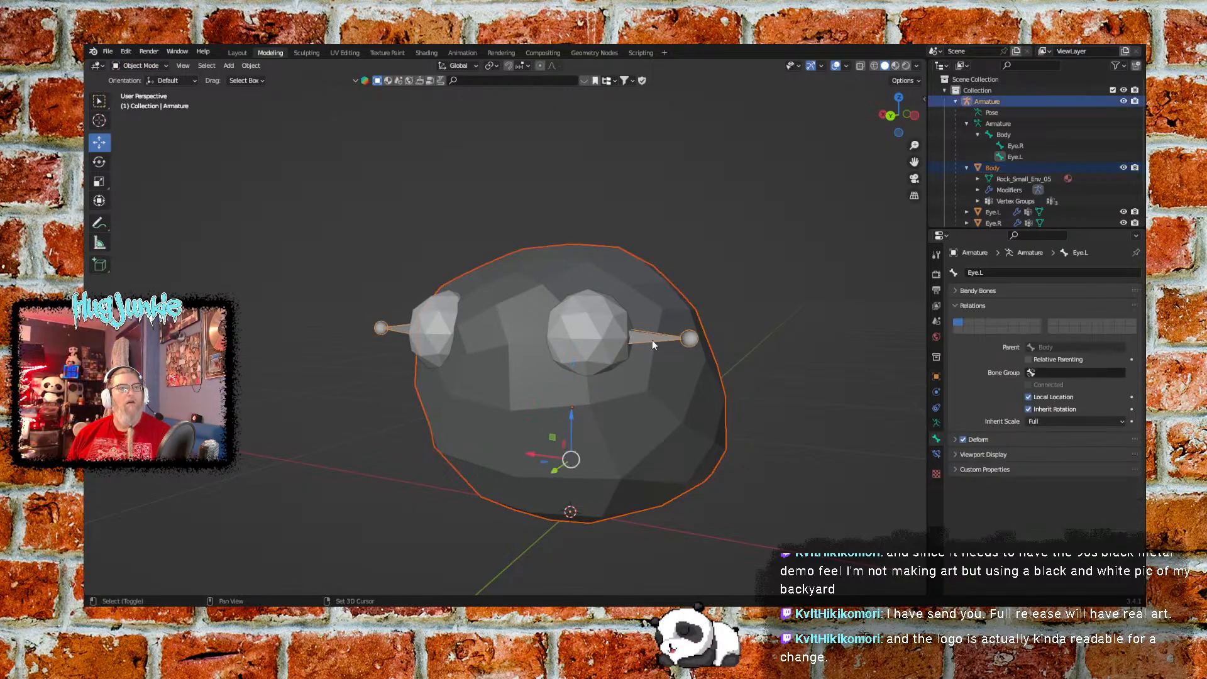
{"action": "left_click", "coordinate": [142, 66]}
{"action": "left_click", "coordinate": [147, 102]}
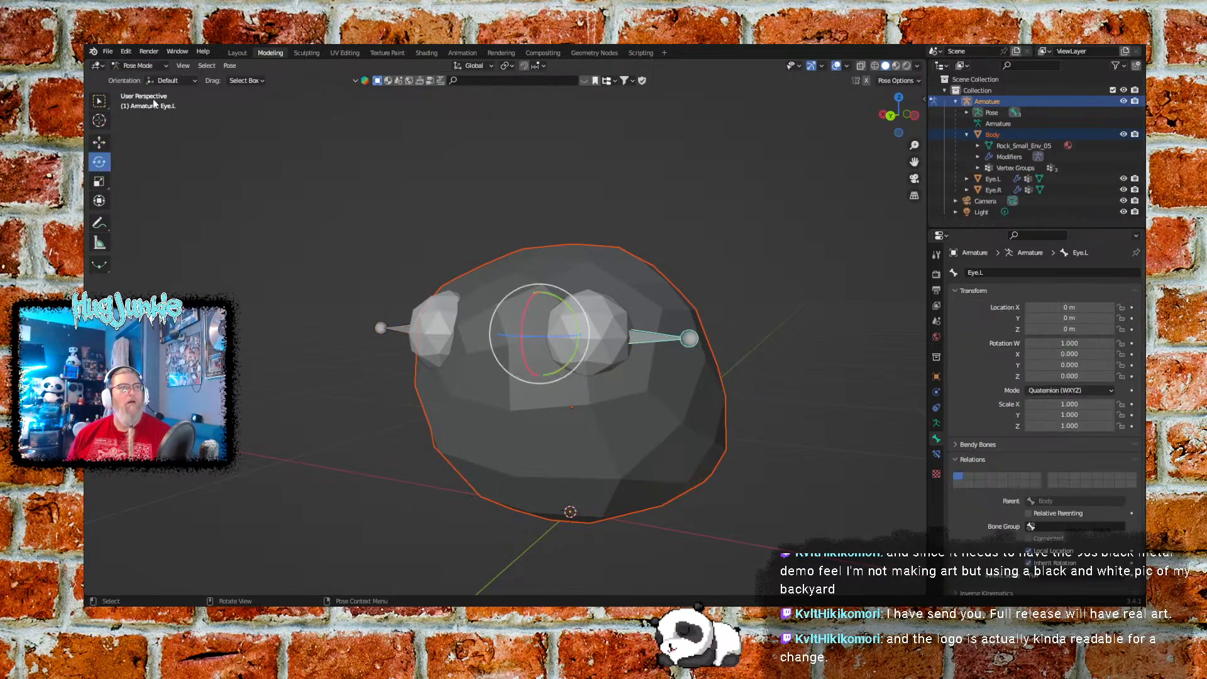
{"action": "left_click", "coordinate": [283, 189]}
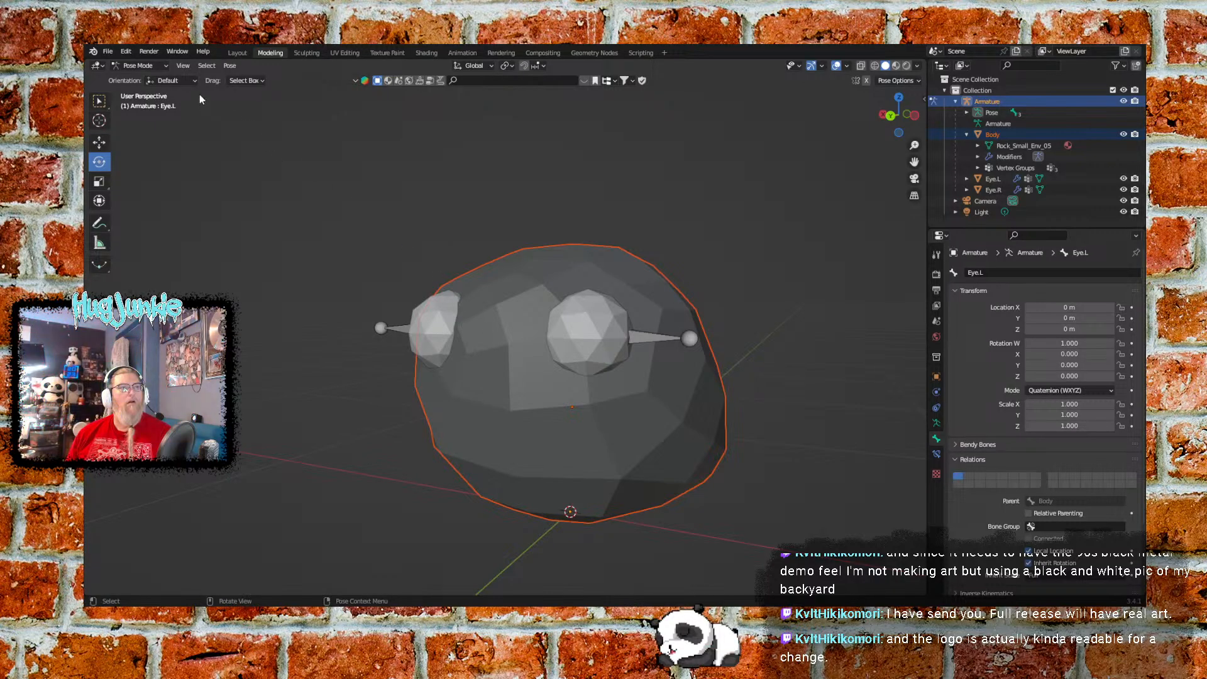
{"action": "left_click", "coordinate": [141, 65]}
{"action": "left_click", "coordinate": [153, 75]}
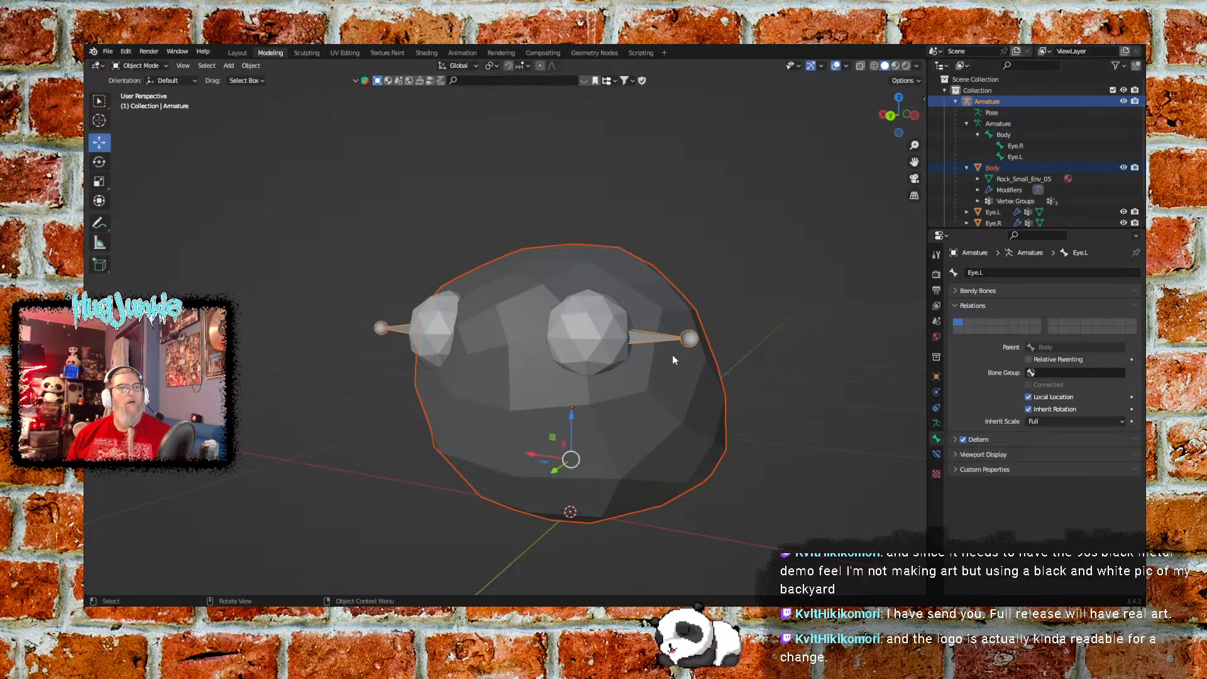
{"action": "left_click", "coordinate": [775, 275]}
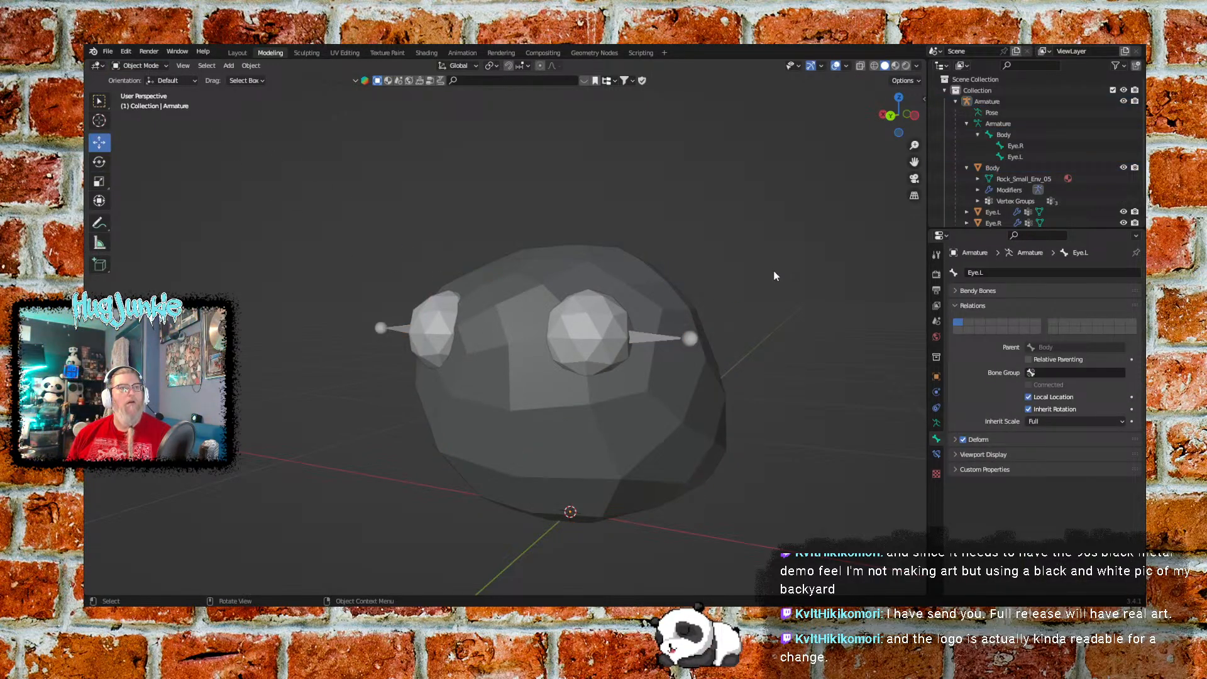
Select the armature and then the Body mesh, enter Weight Paint mode, and set the brush radius to 441 px
{"action": "left_click", "coordinate": [642, 338]}
{"action": "left_click", "coordinate": [591, 397], "text": "shift"}
{"action": "left_click", "coordinate": [117, 65]}
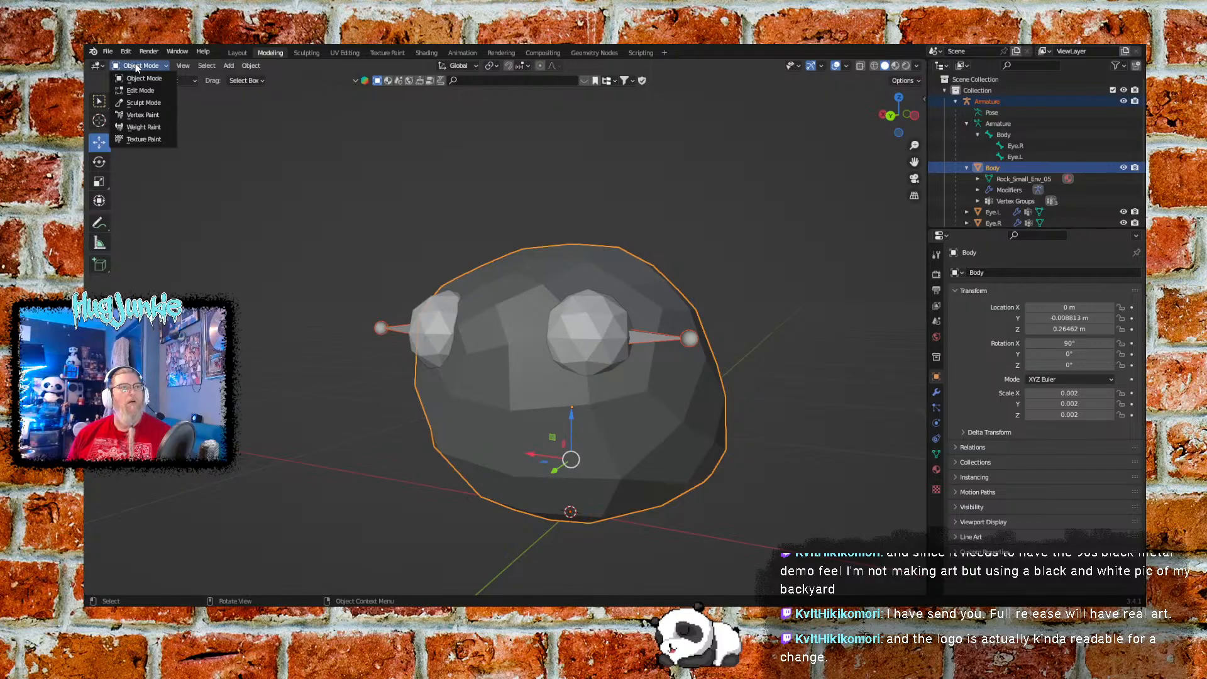
{"action": "left_click", "coordinate": [144, 126]}
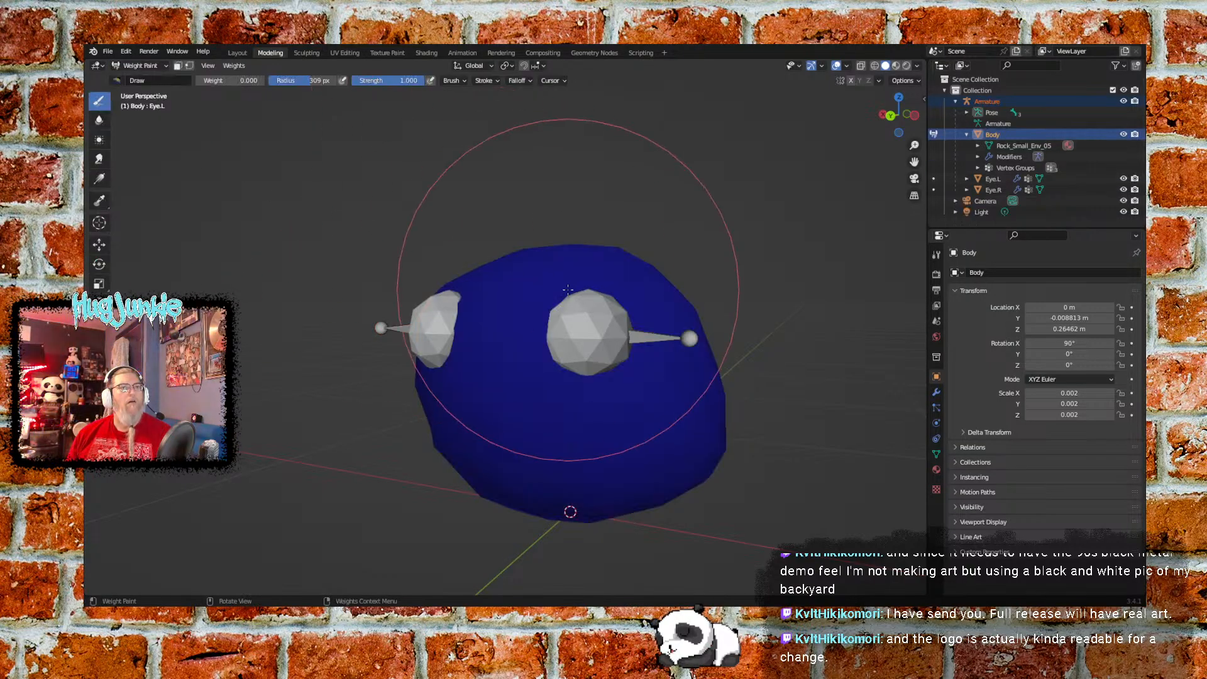
{"action": "mouse_move", "coordinate": [714, 342]}
{"action": "middle_mouse_down"}
{"action": "mouse_move", "coordinate": [682, 317]}
{"action": "mouse_move", "coordinate": [684, 388]}
{"action": "mouse_move", "coordinate": [726, 428]}
{"action": "middle_mouse_up"}
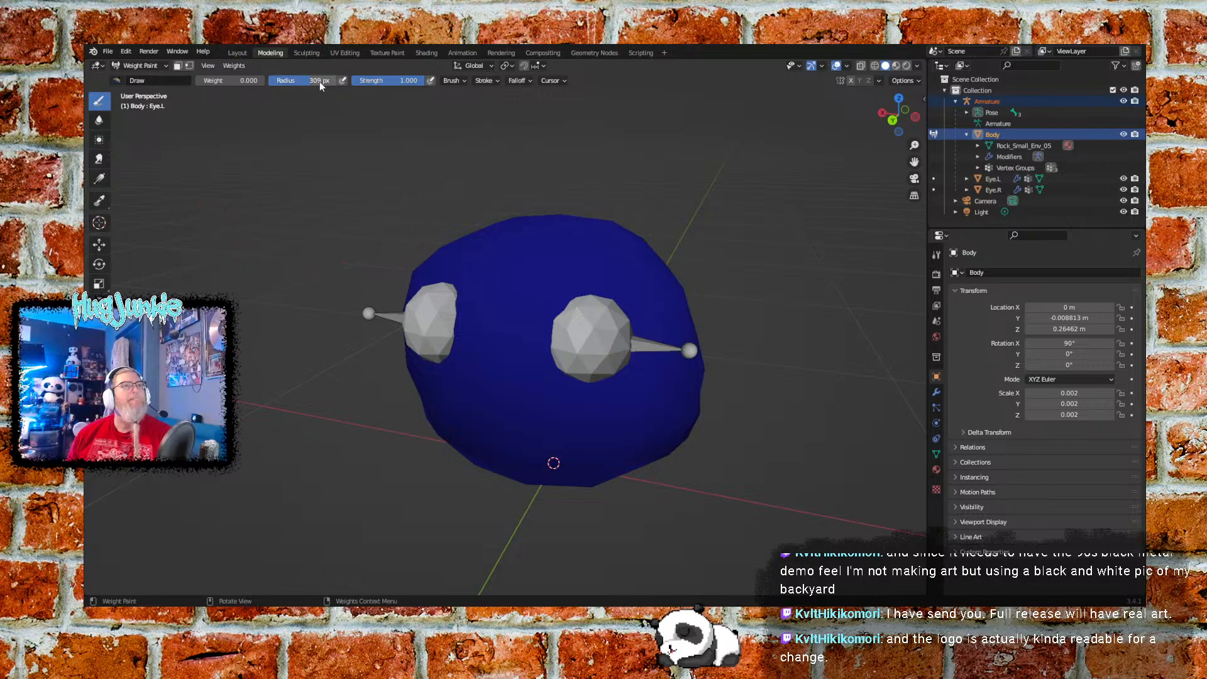
{"action": "left_click_drag", "start_coordinate": [316, 84], "coordinate": [334, 84]}
{"action": "middle_click_drag", "start_coordinate": [533, 369], "coordinate": [703, 354]}
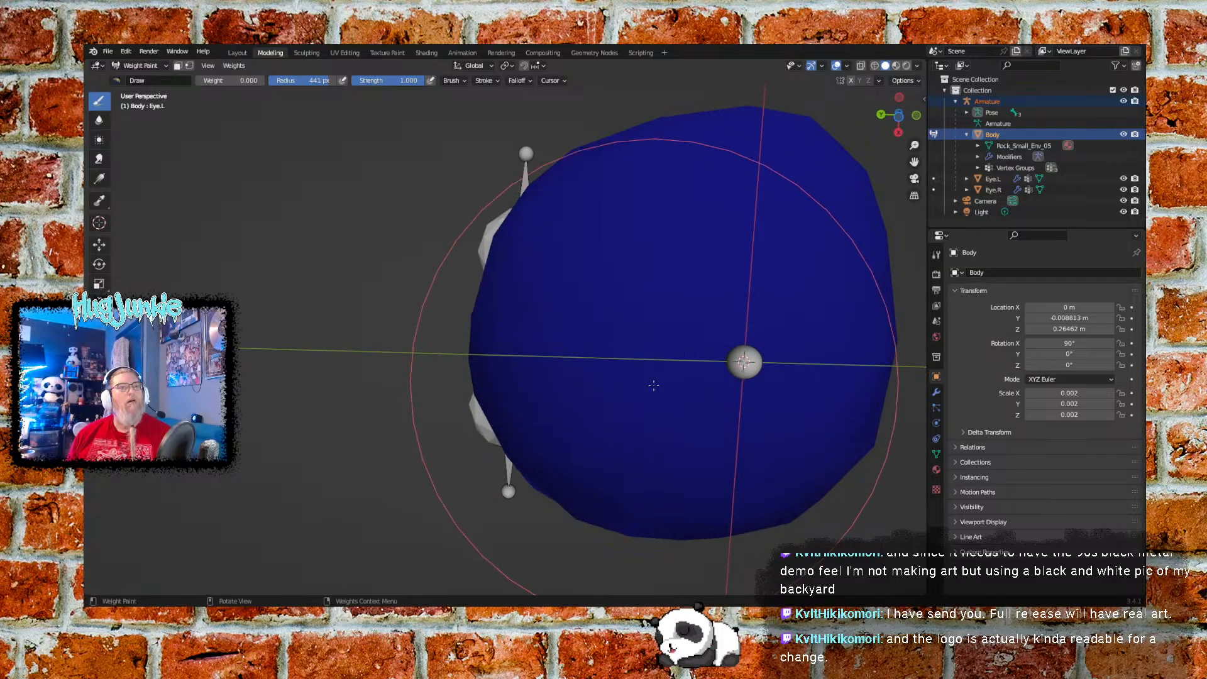
{"action": "middle_click_drag", "start_coordinate": [652, 283], "coordinate": [716, 412]}
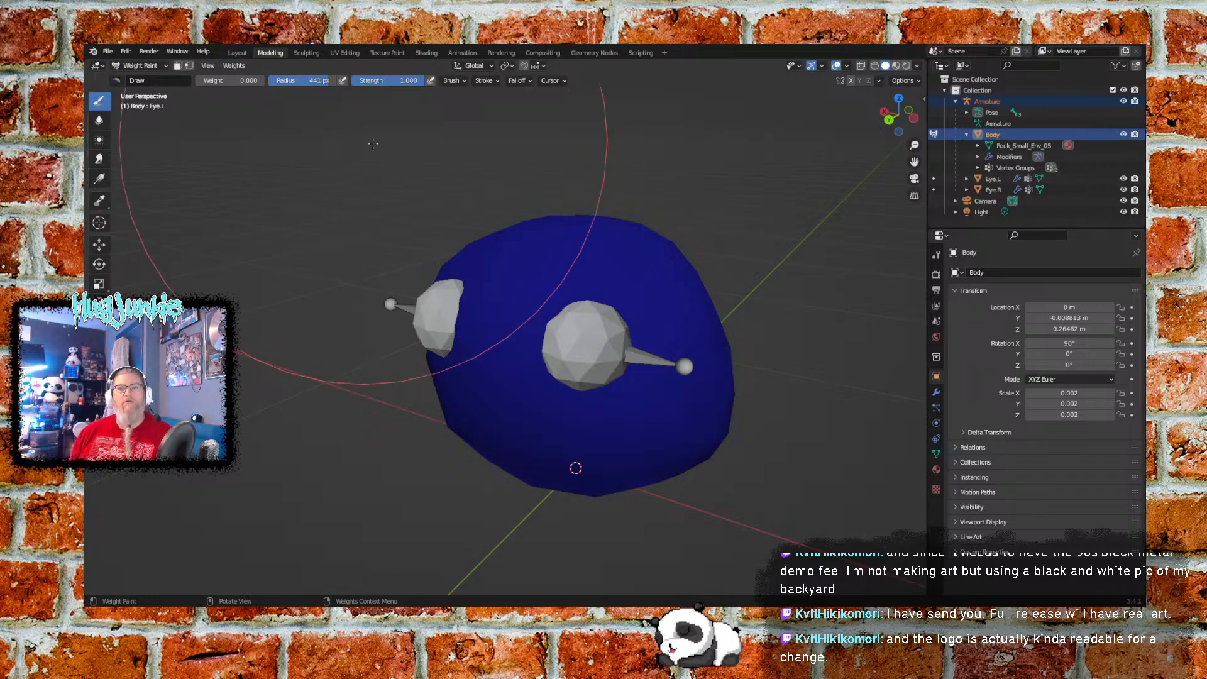
Choose the Draw brush for weight painting
{"action": "right_click", "coordinate": [145, 78]}
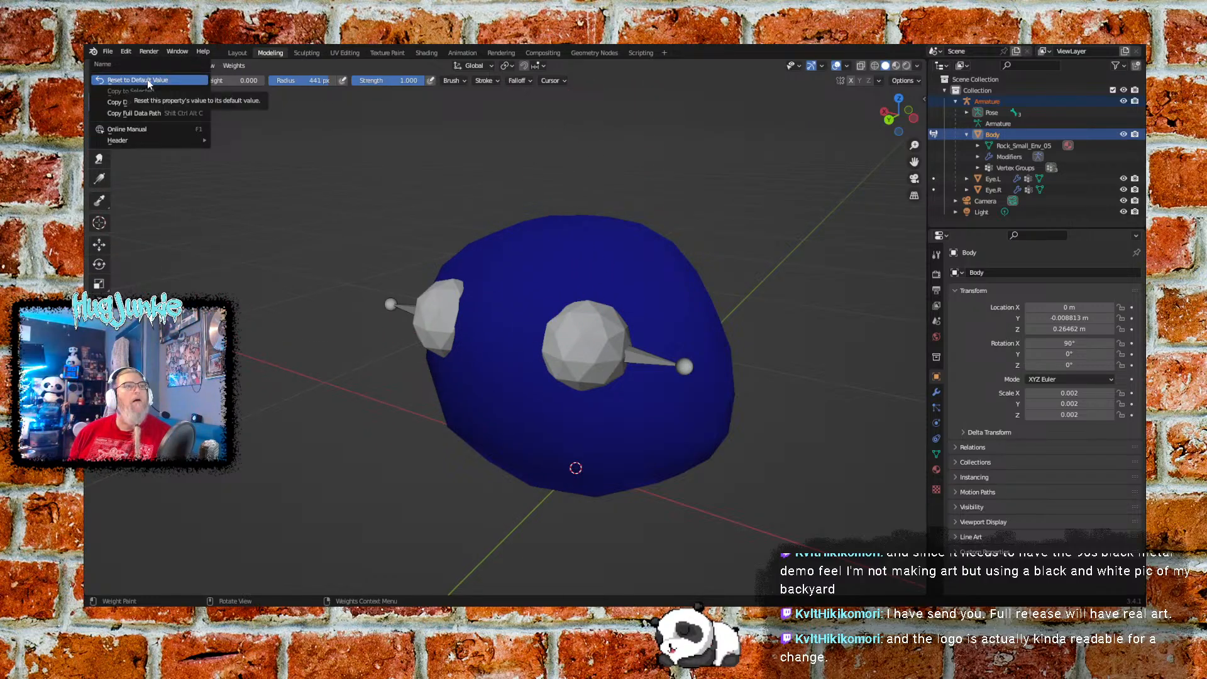
{"action": "left_click", "coordinate": [155, 81]}
{"action": "left_click", "coordinate": [116, 80]}
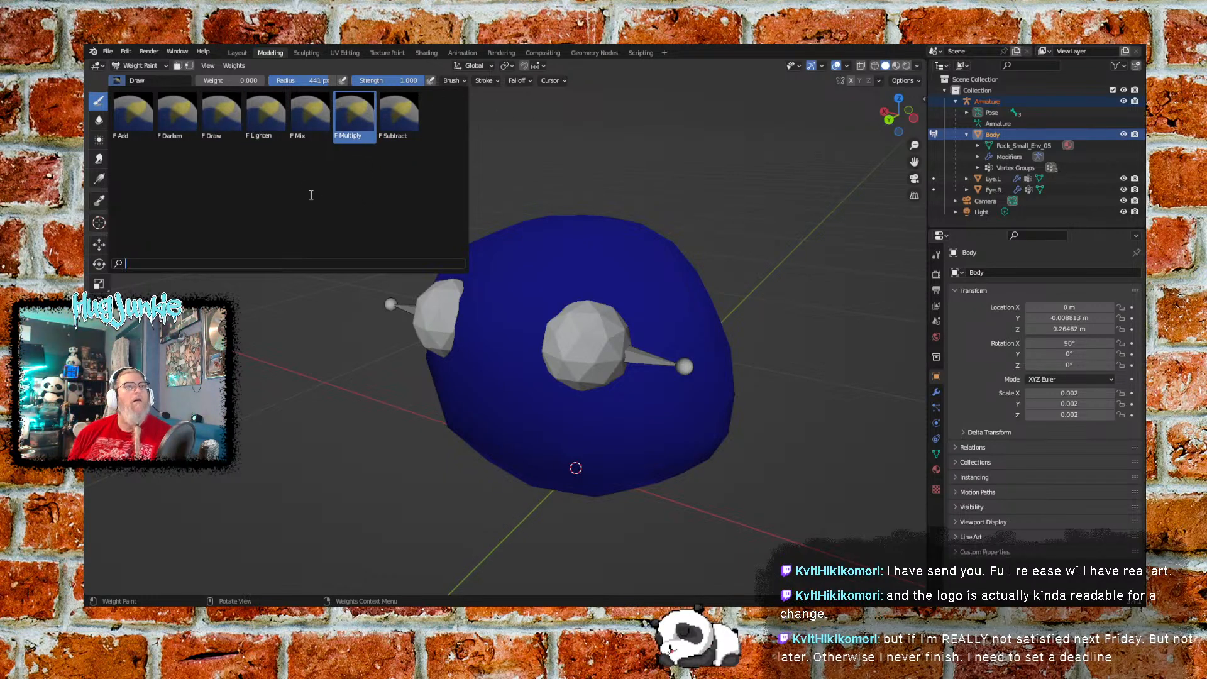
{"action": "left_click", "coordinate": [237, 117]}
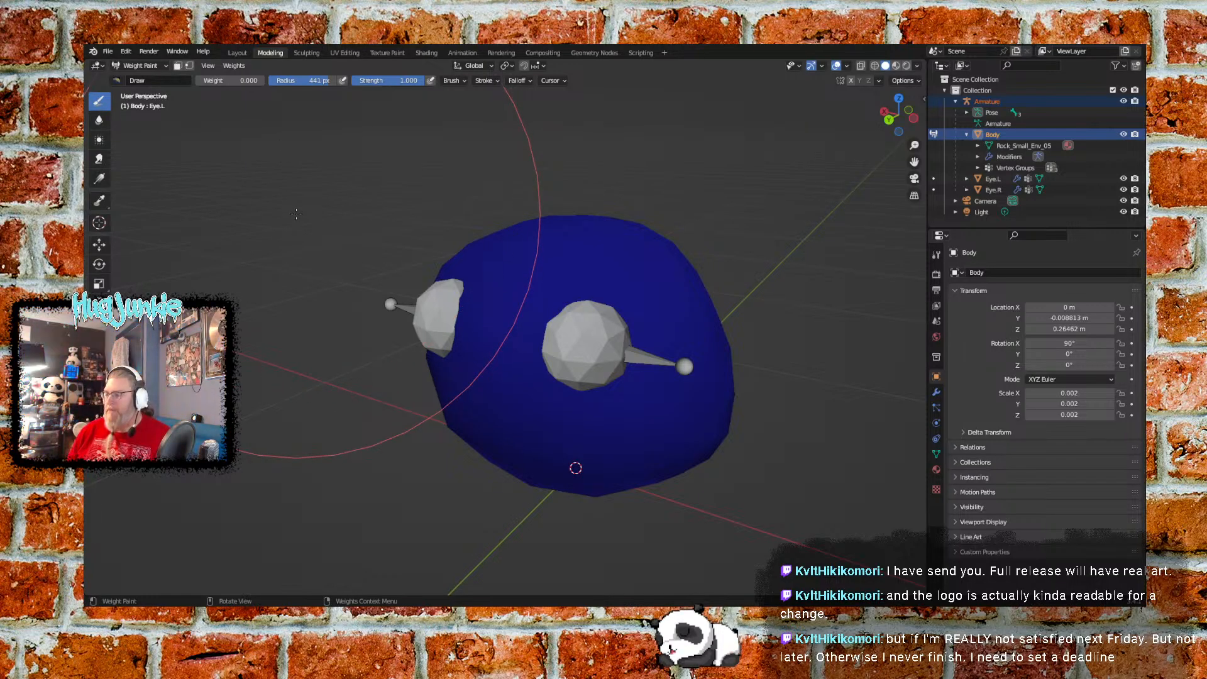
Select the Eye.R bone and paint the whole Body mesh with brush weight 0 to remove that bone's influence
{"action": "middle_click_drag", "start_coordinate": [616, 296], "coordinate": [442, 386]}
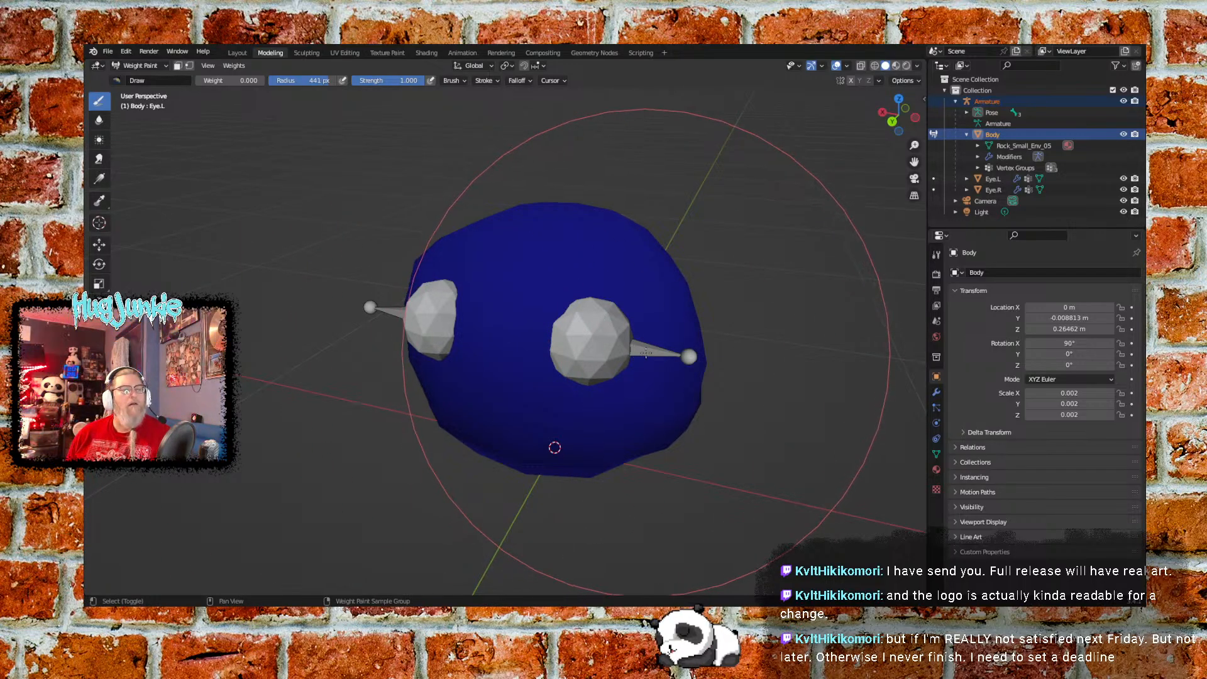
{"action": "left_click", "coordinate": [644, 350], "text": "shift"}
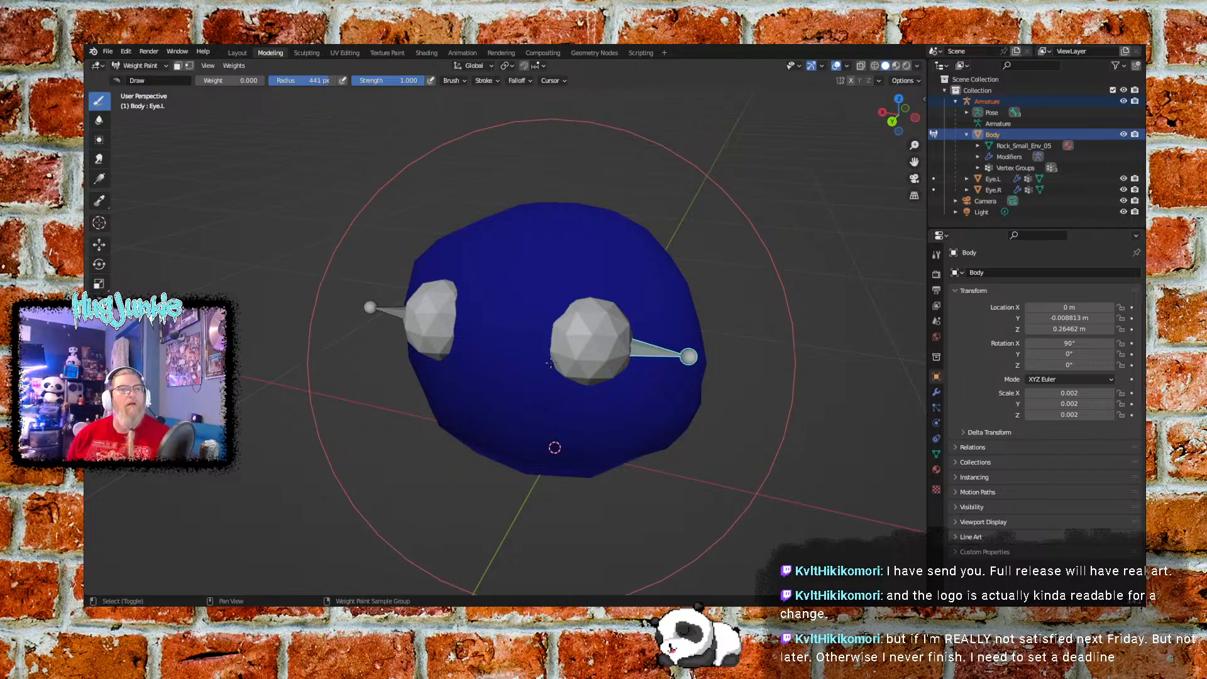
{"action": "left_click", "coordinate": [575, 345], "text": "shift"}
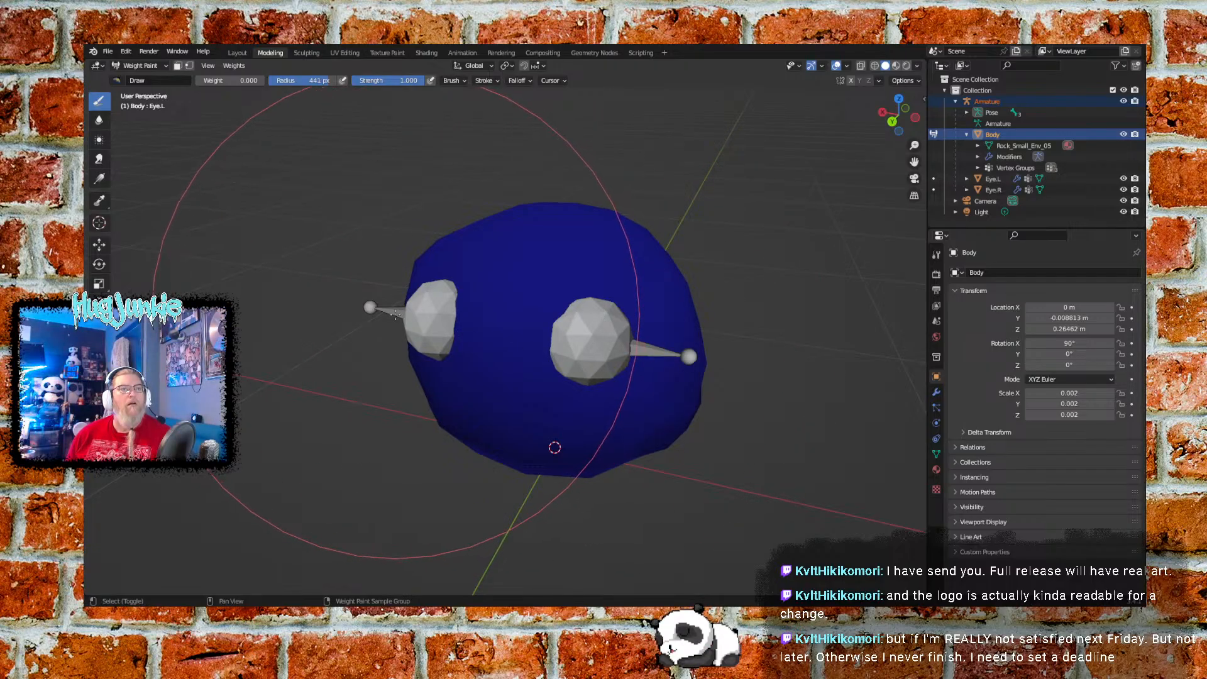
{"action": "left_click", "coordinate": [425, 361], "text": "shift"}
{"action": "middle_click_drag", "start_coordinate": [425, 361], "coordinate": [479, 307]}
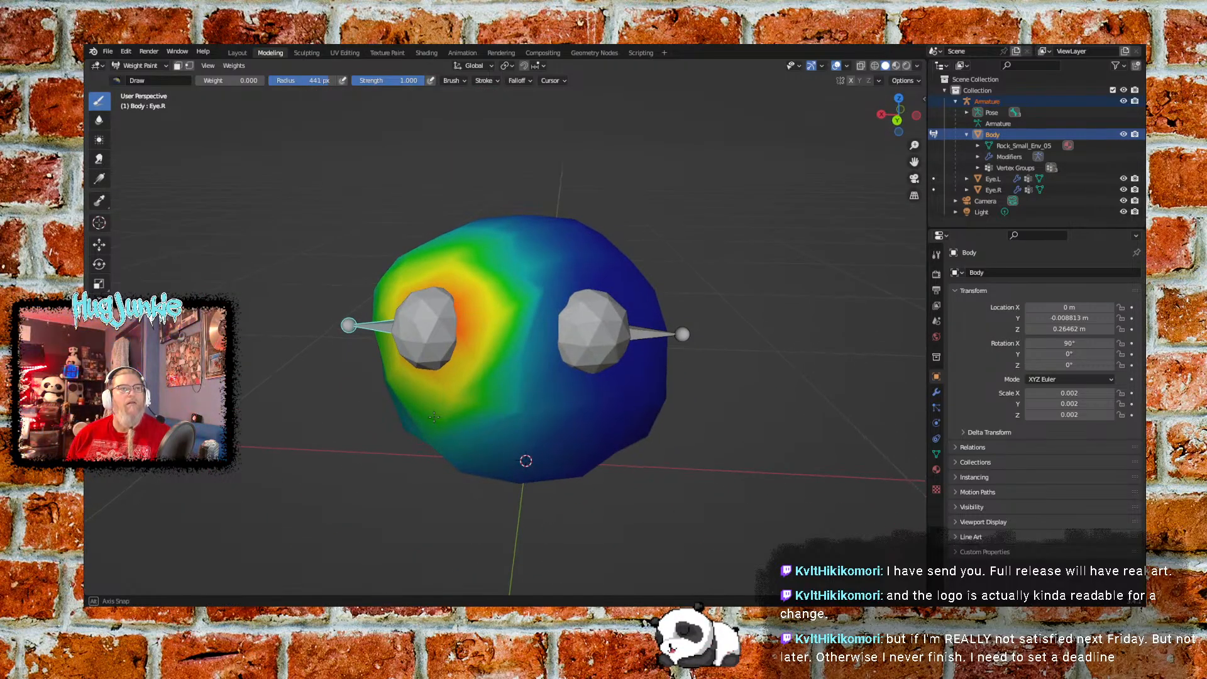
{"action": "left_click_drag", "start_coordinate": [478, 307], "coordinate": [472, 364]}
{"action": "mouse_move", "coordinate": [472, 365]}
{"action": "middle_mouse_down"}
{"action": "mouse_move", "coordinate": [401, 315]}
{"action": "mouse_move", "coordinate": [372, 412]}
{"action": "mouse_move", "coordinate": [376, 374]}
{"action": "mouse_move", "coordinate": [370, 402]}
{"action": "mouse_move", "coordinate": [426, 370]}
{"action": "middle_mouse_up"}
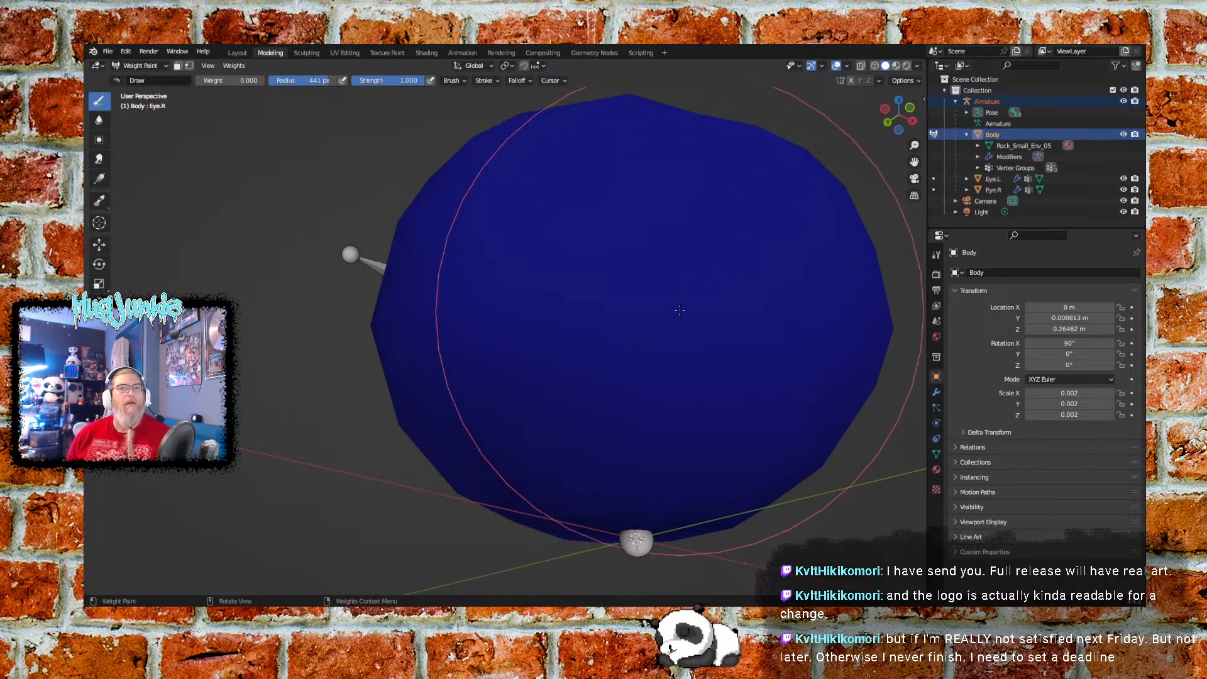
{"action": "mouse_move", "coordinate": [661, 302]}
{"action": "middle_mouse_down"}
{"action": "mouse_move", "coordinate": [660, 350]}
{"action": "mouse_move", "coordinate": [681, 345]}
{"action": "mouse_move", "coordinate": [670, 418]}
{"action": "mouse_move", "coordinate": [420, 374]}
{"action": "middle_mouse_up"}
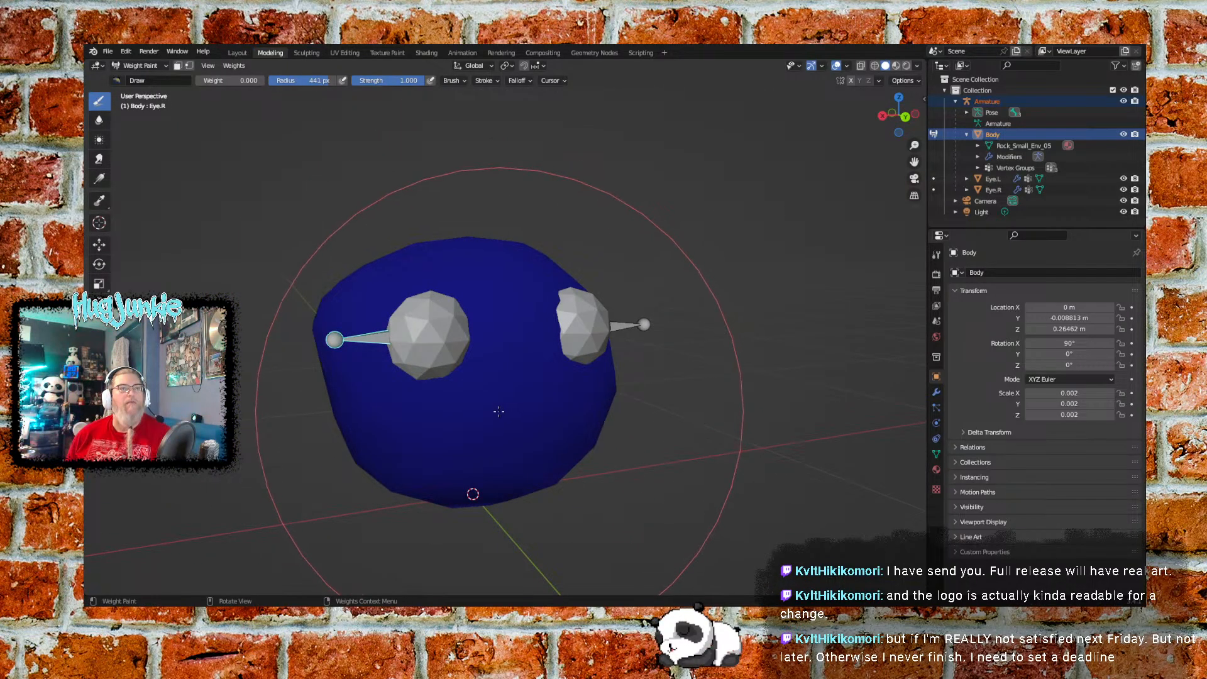
Examine the Body mesh's weights for the Eye.L and Eye.R bones from several angles and return to Object Mode
{"action": "middle_click_drag", "start_coordinate": [511, 366], "coordinate": [456, 418]}
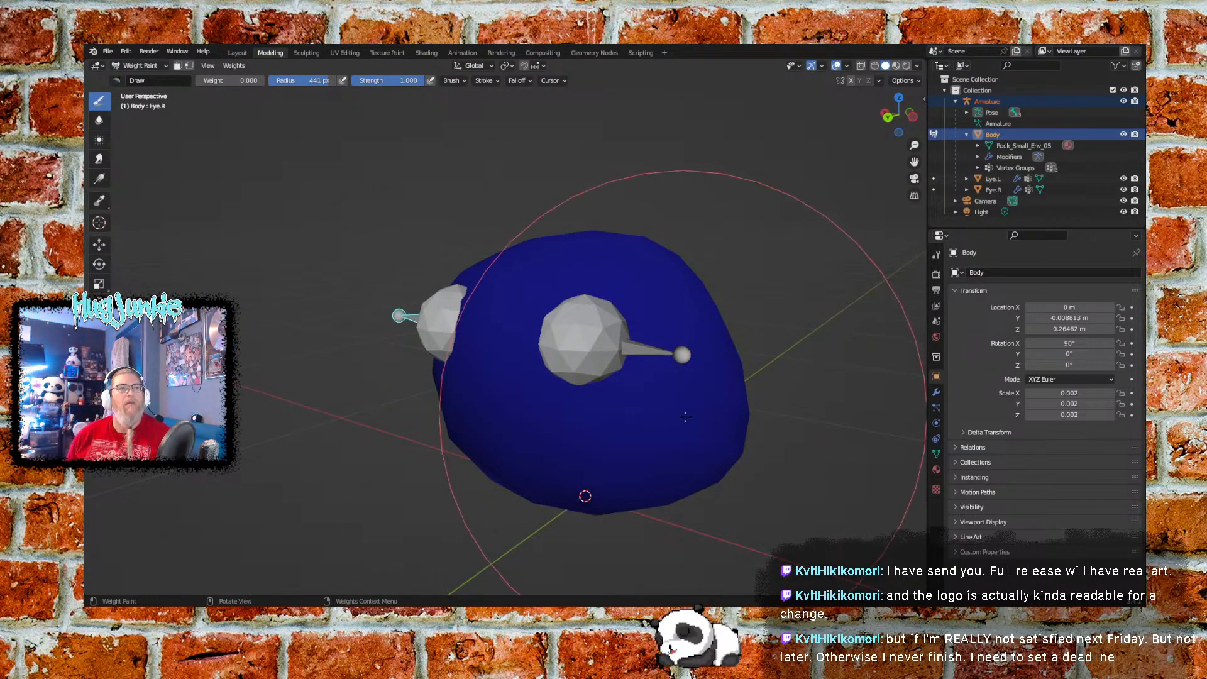
{"action": "mouse_move", "coordinate": [684, 417]}
{"action": "middle_mouse_down"}
{"action": "mouse_move", "coordinate": [666, 348]}
{"action": "mouse_move", "coordinate": [678, 330]}
{"action": "middle_mouse_up"}
{"action": "middle_click_drag", "start_coordinate": [643, 420], "coordinate": [627, 363]}
{"action": "left_click", "coordinate": [640, 333], "text": "ctrl+shift"}
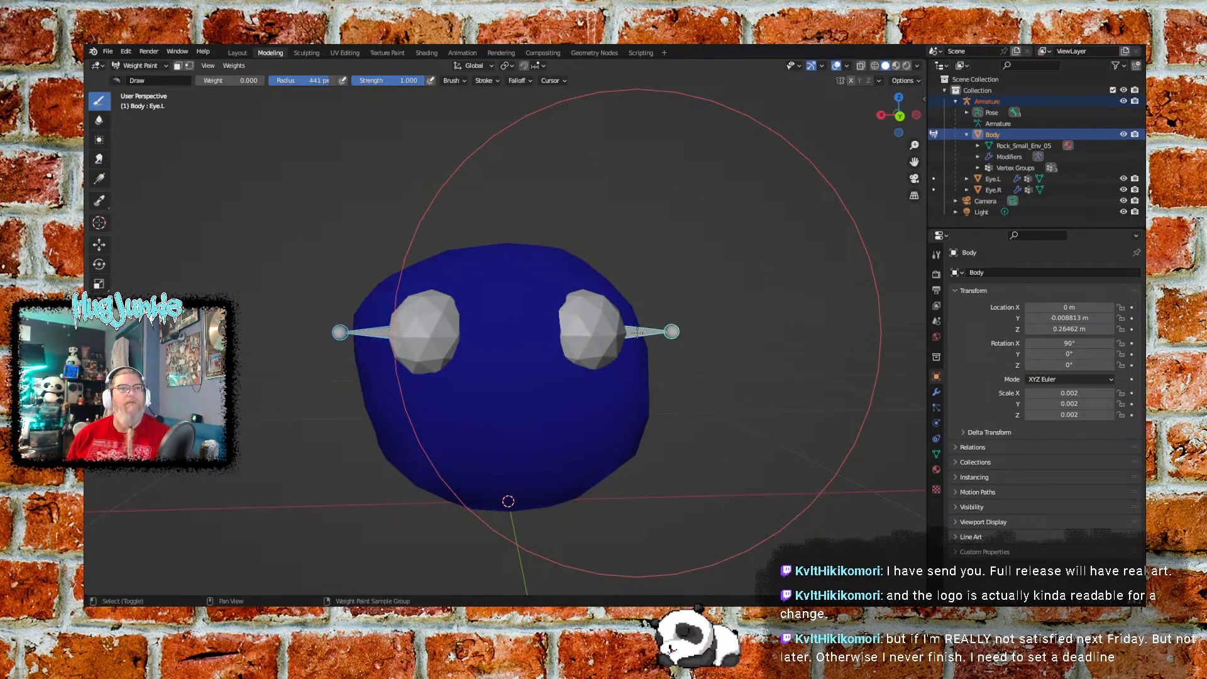
{"action": "middle_click_drag", "start_coordinate": [528, 355], "coordinate": [510, 377]}
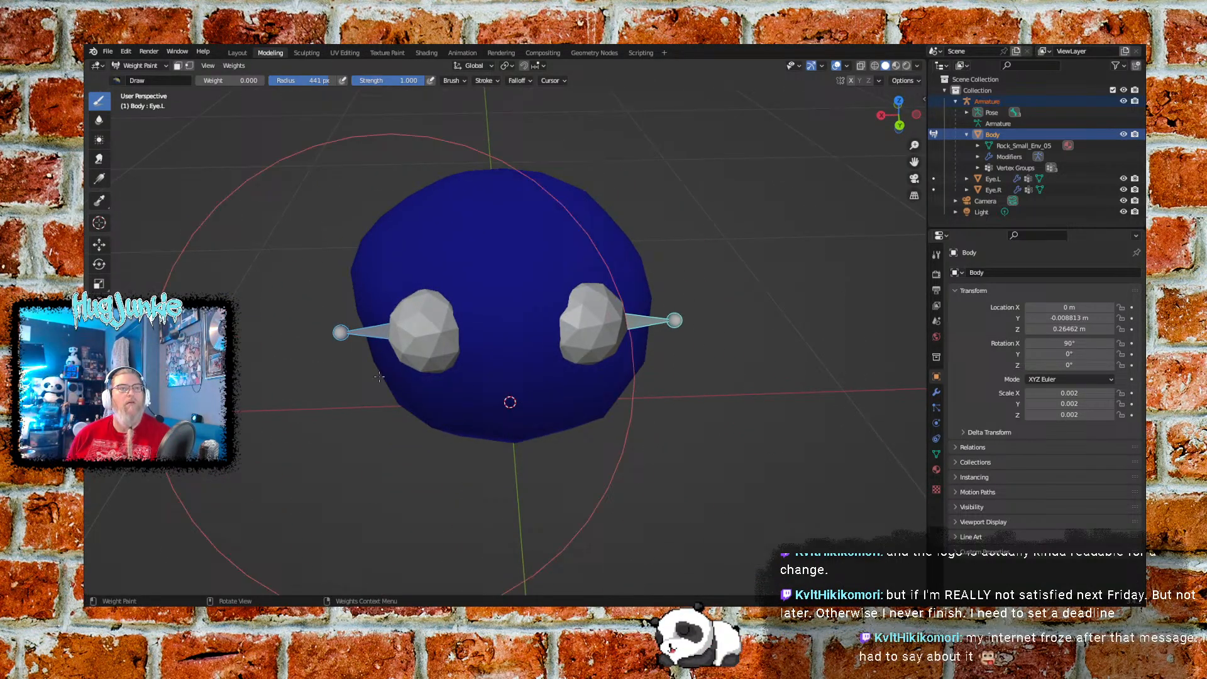
{"action": "left_click", "coordinate": [373, 332], "text": "ctrl+shift"}
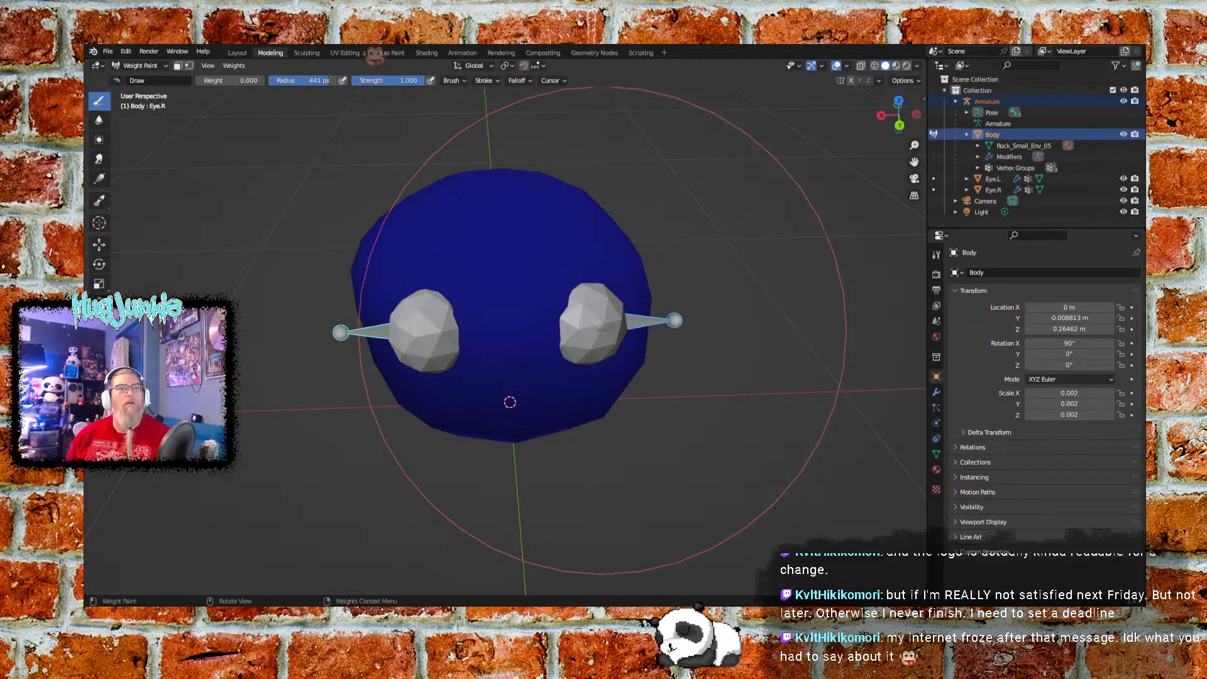
{"action": "left_click", "coordinate": [635, 323], "text": "ctrl+shift"}
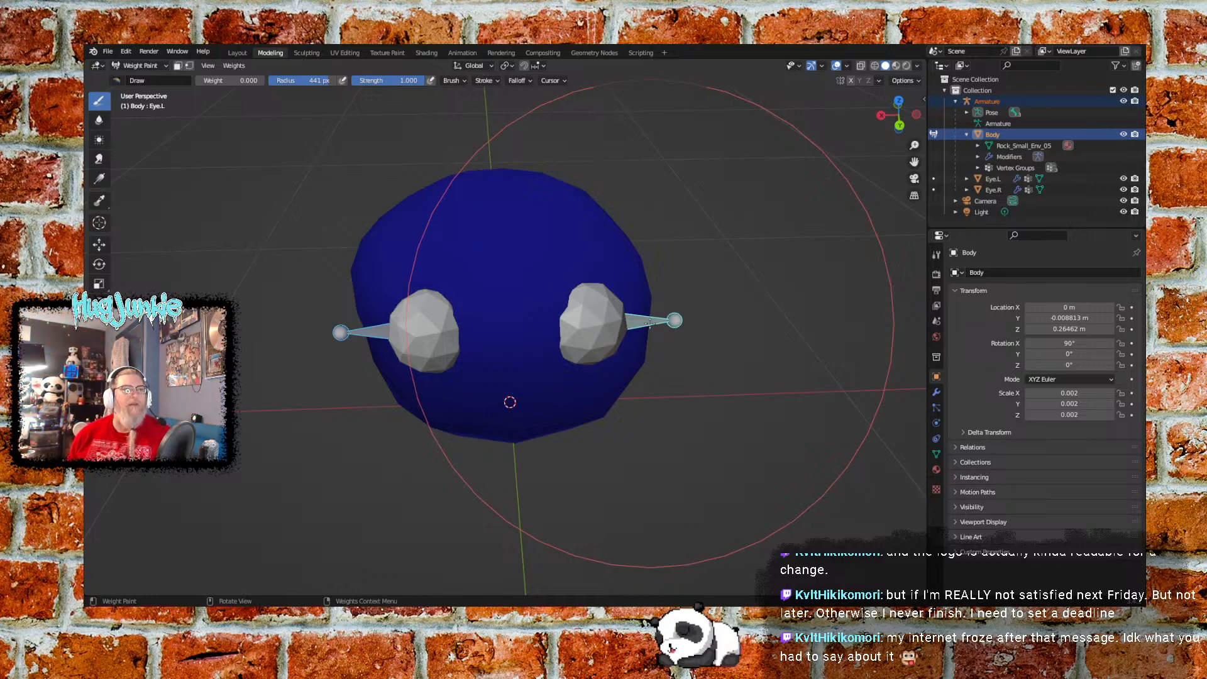
{"action": "middle_click_drag", "start_coordinate": [660, 318], "coordinate": [756, 310]}
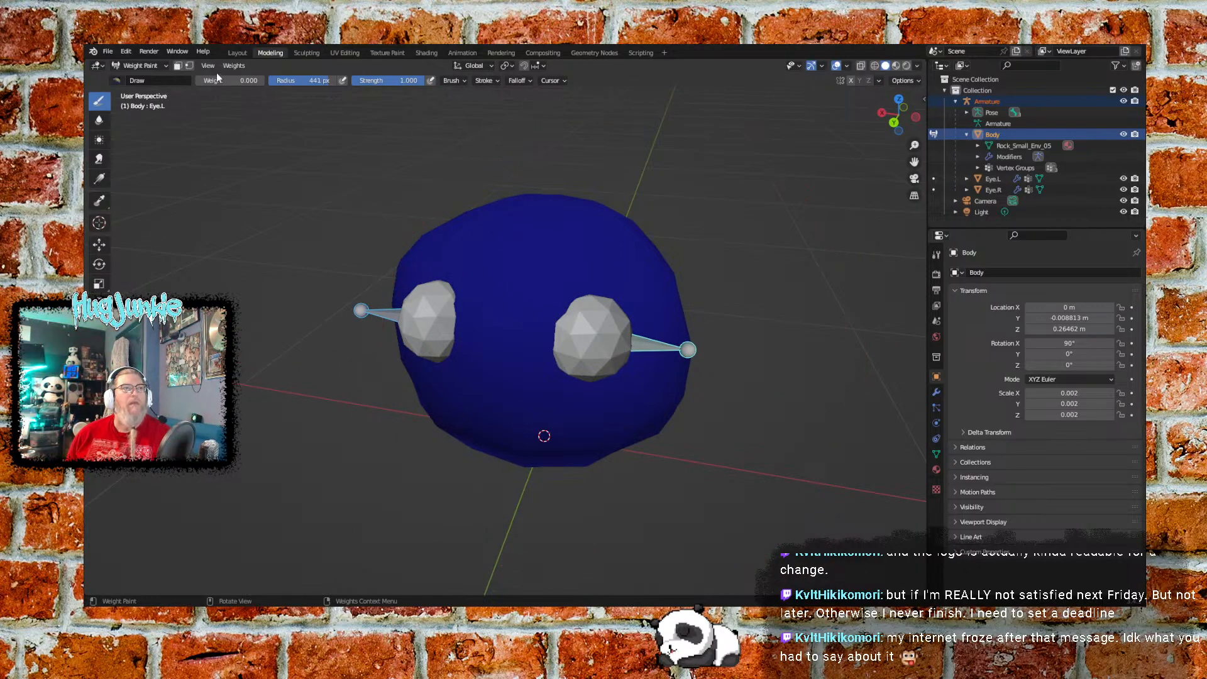
{"action": "left_click", "coordinate": [140, 65]}
{"action": "left_click", "coordinate": [135, 80]}
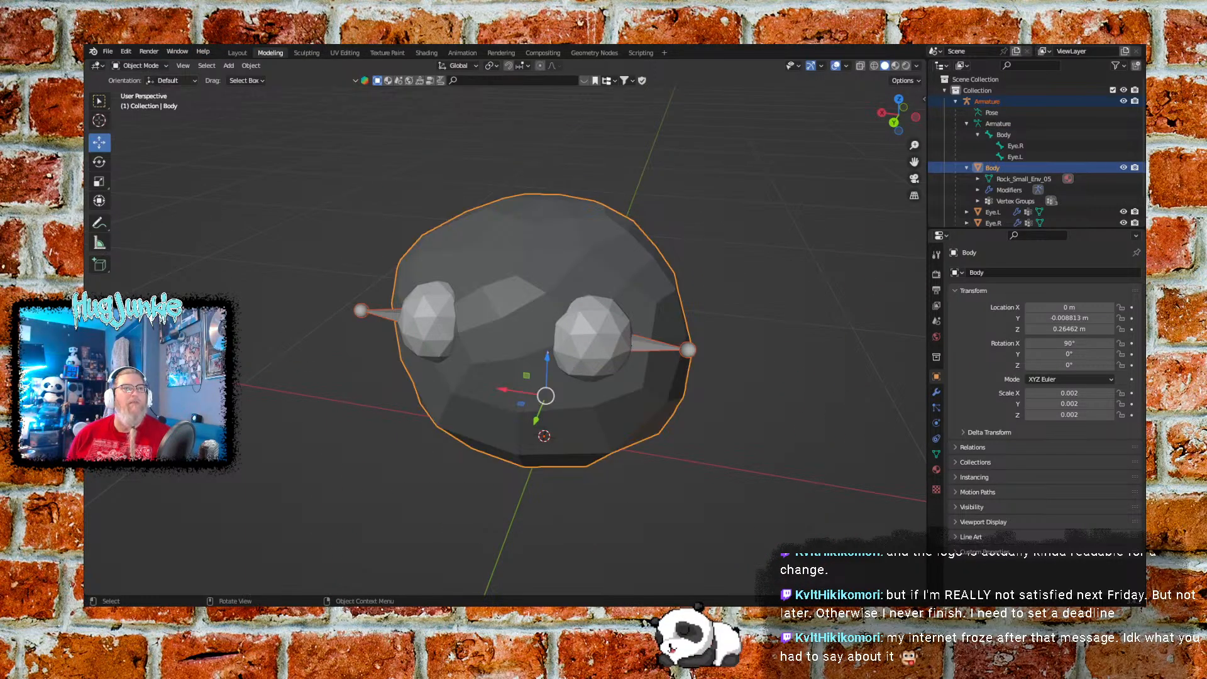
{"action": "left_click", "coordinate": [593, 349]}
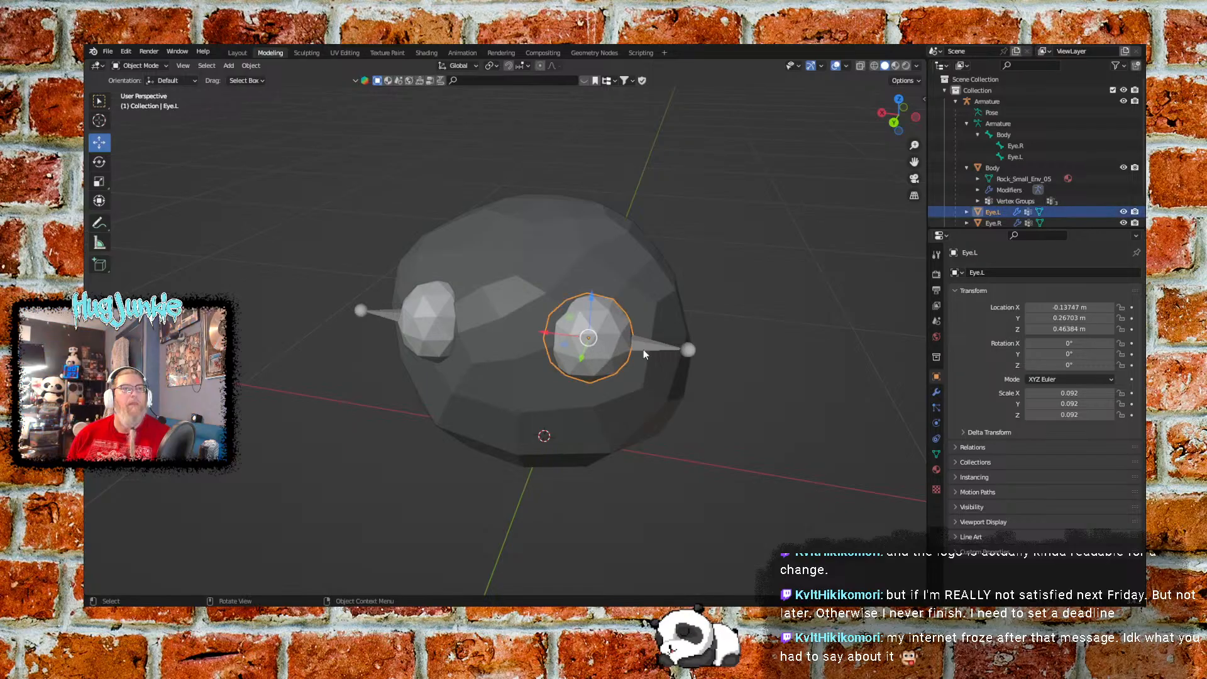
{"action": "left_click", "coordinate": [644, 350], "text": "shift"}
{"action": "left_click", "coordinate": [151, 66]}
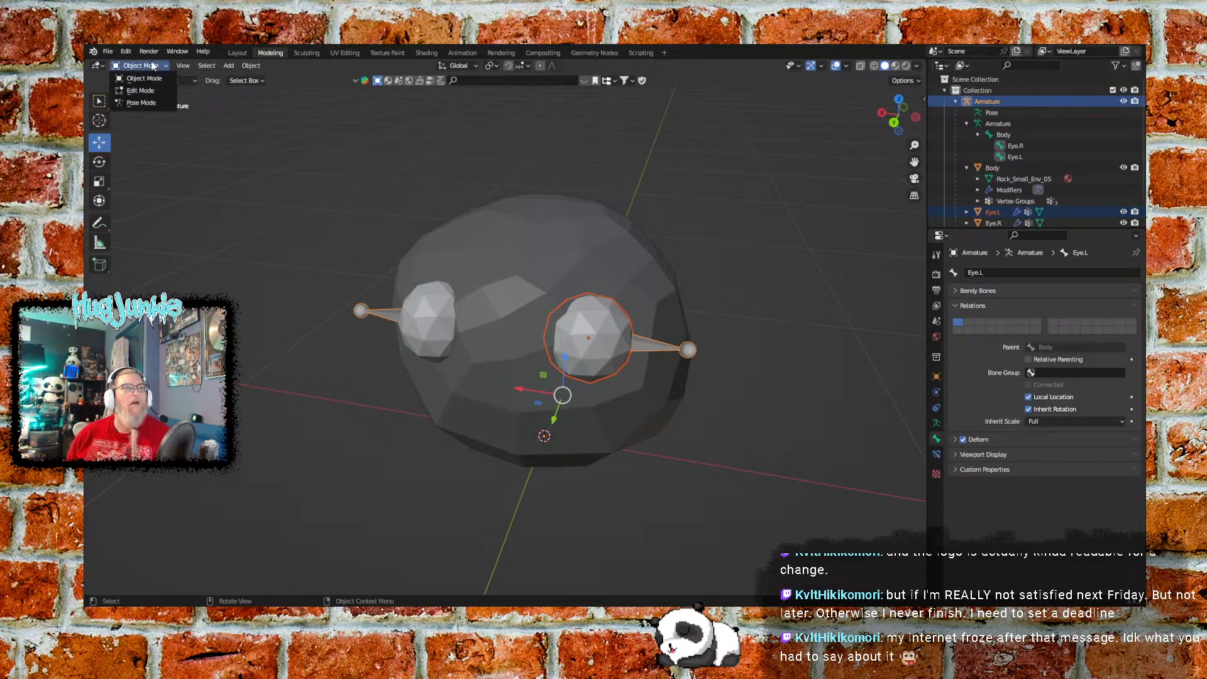
{"action": "left_click", "coordinate": [293, 151]}
Select the armature and then the Eye.L mesh, enter Weight Paint mode, and hide the Body mesh
{"action": "left_click", "coordinate": [646, 343]}
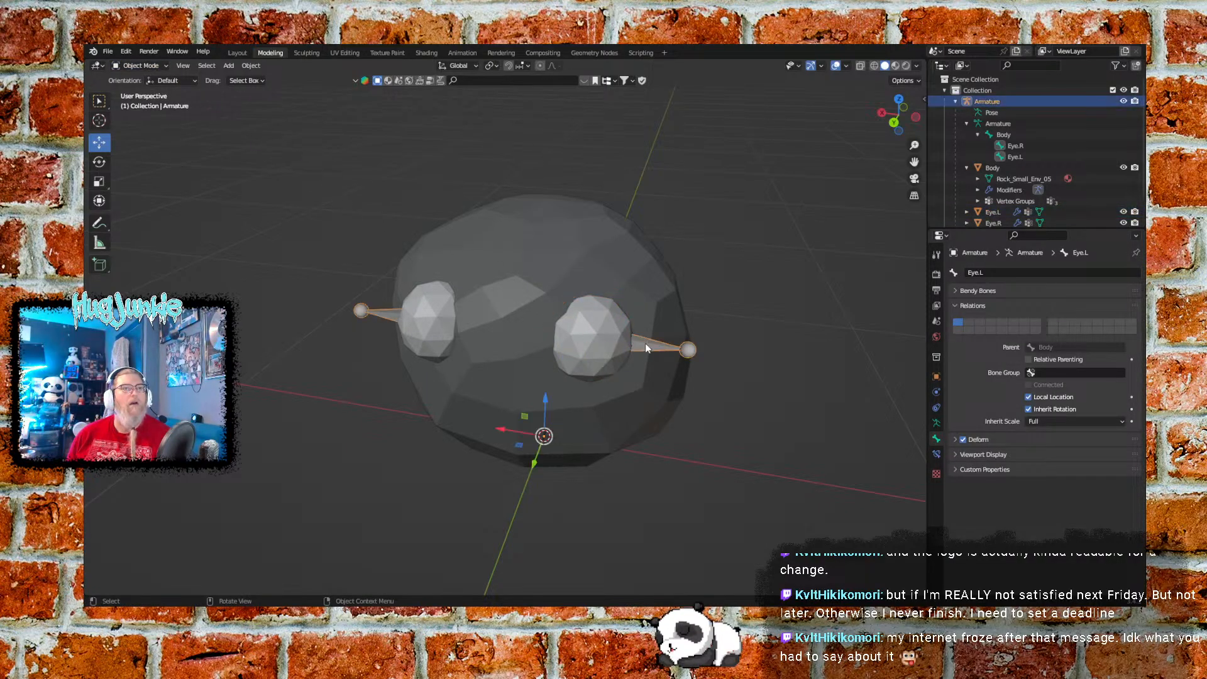
{"action": "left_click", "coordinate": [595, 338], "text": "shift"}
{"action": "left_click", "coordinate": [164, 70]}
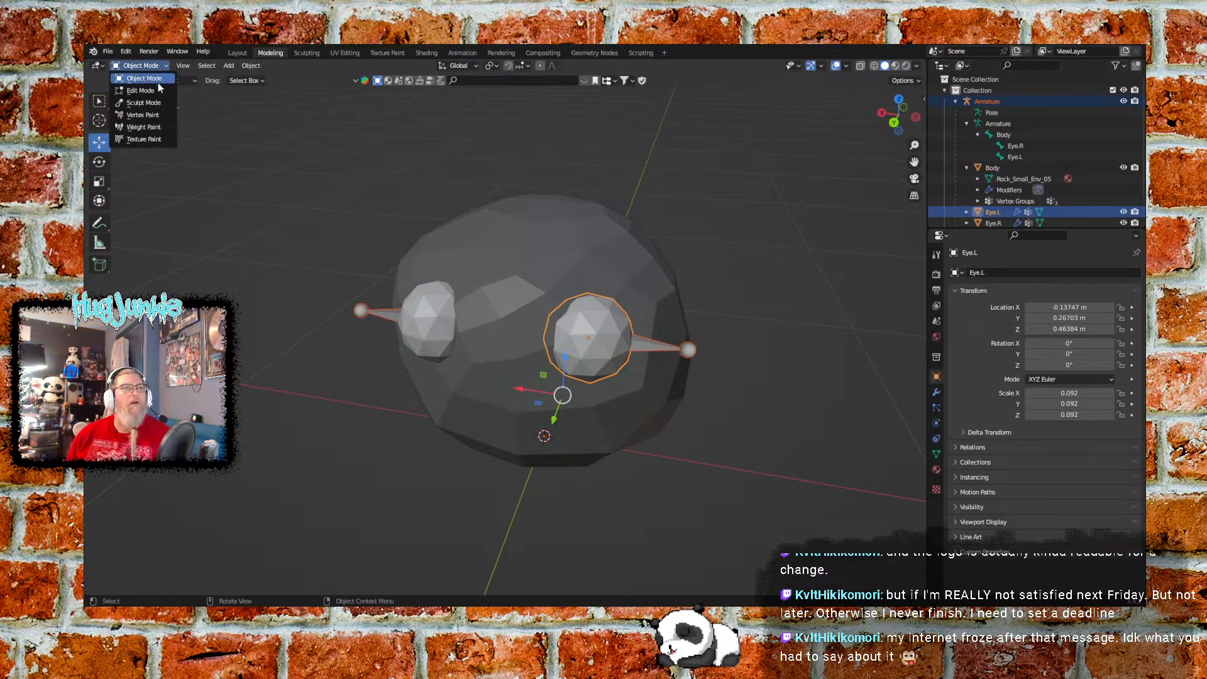
{"action": "left_click", "coordinate": [146, 140]}
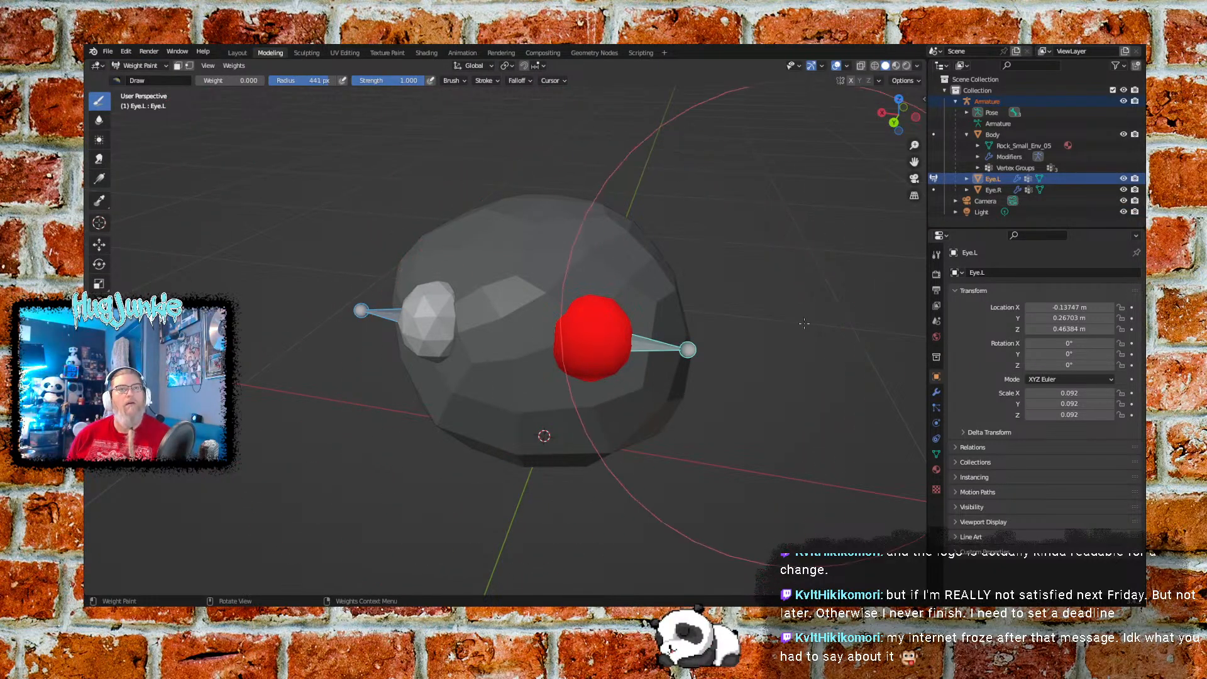
{"action": "left_click", "coordinate": [1124, 135]}
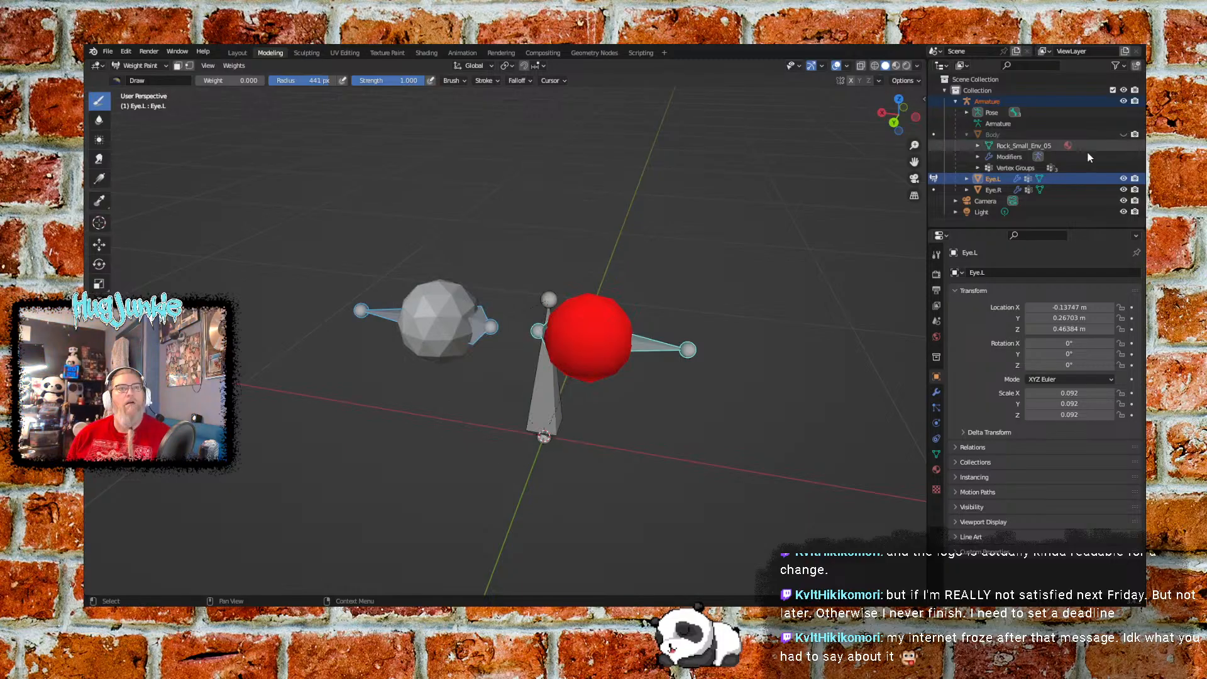
{"action": "middle_click_drag", "start_coordinate": [723, 213], "coordinate": [604, 218]}
{"action": "mouse_move", "coordinate": [600, 278]}
{"action": "middle_mouse_down"}
{"action": "mouse_move", "coordinate": [798, 297]}
{"action": "mouse_move", "coordinate": [512, 318]}
{"action": "middle_mouse_up"}
Return to Object Mode, select the Eye.R mesh together with the armature, and enter Weight Paint mode
{"action": "left_click", "coordinate": [139, 65]}
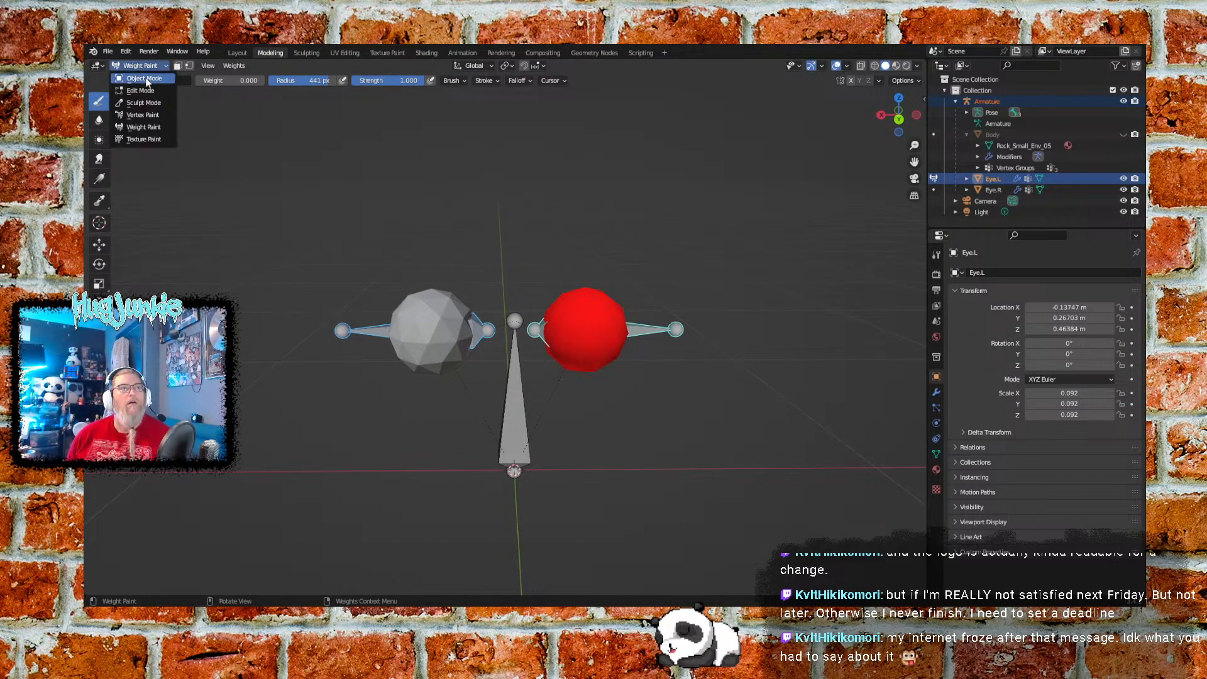
{"action": "left_click", "coordinate": [145, 78]}
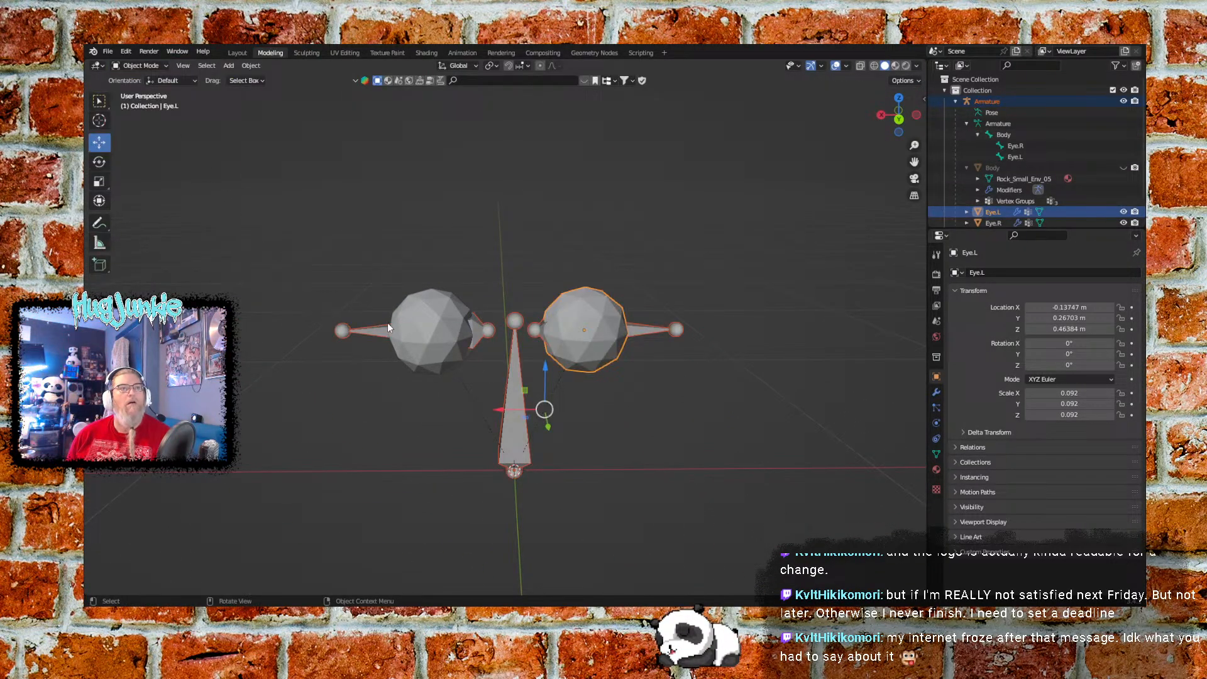
{"action": "left_click", "coordinate": [423, 326]}
{"action": "left_click", "coordinate": [140, 66]}
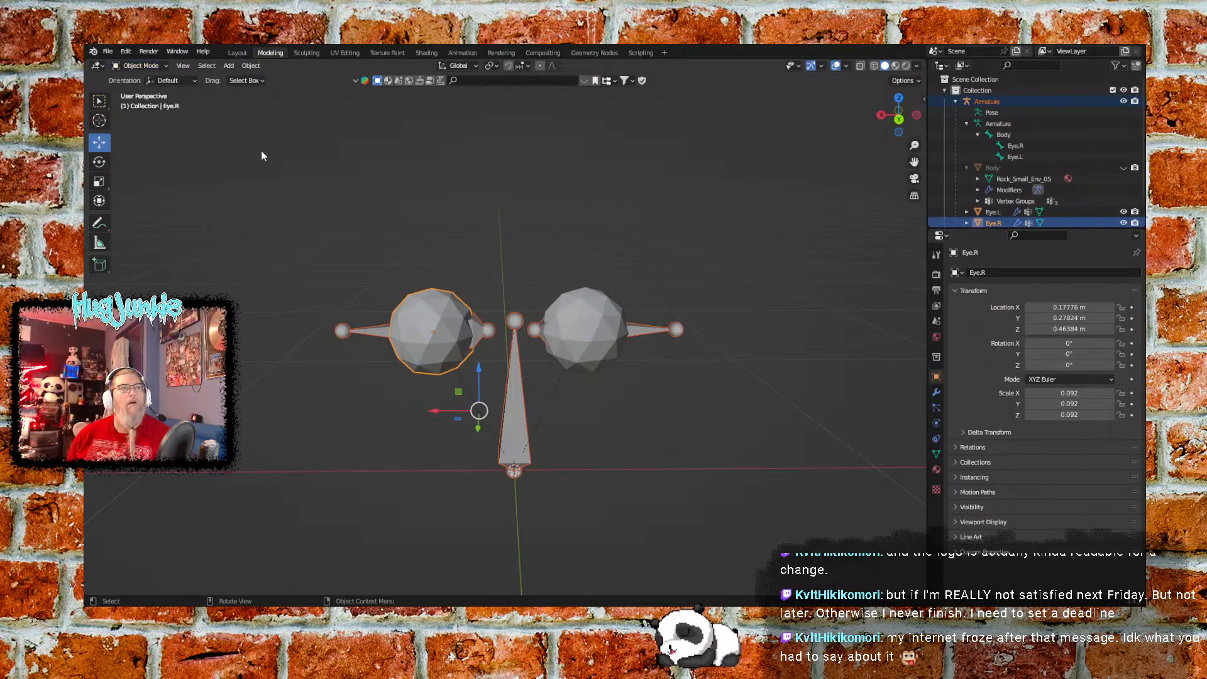
{"action": "left_click", "coordinate": [146, 65]}
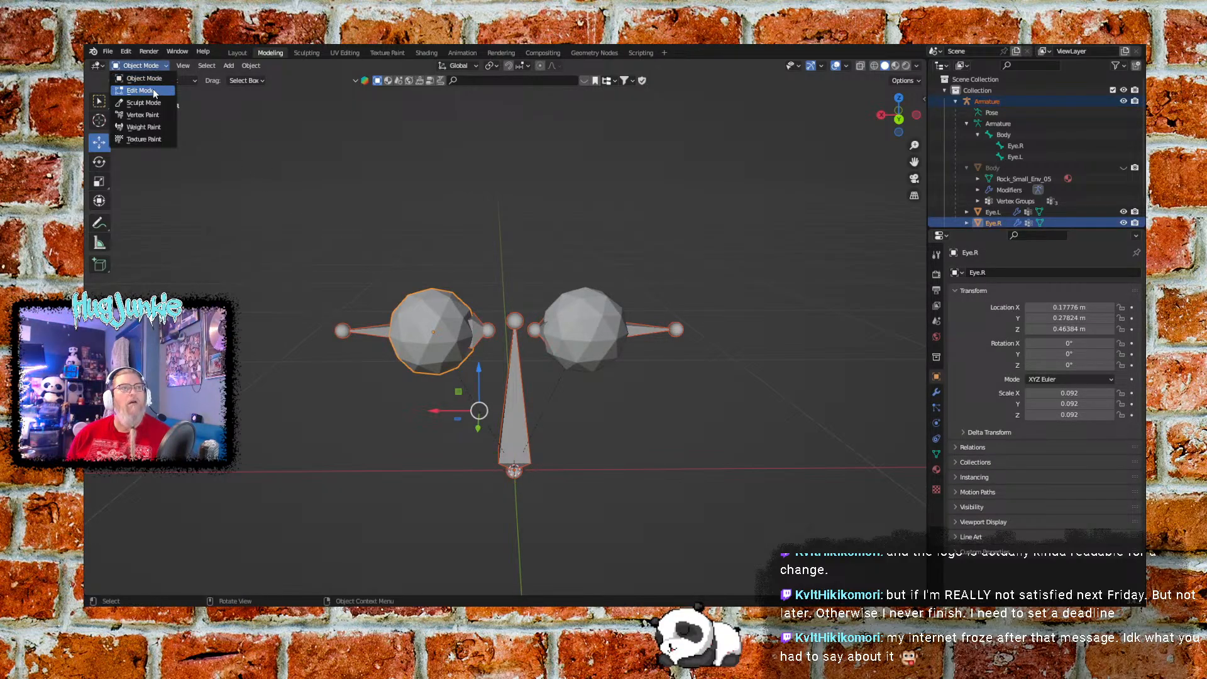
{"action": "left_click", "coordinate": [146, 128]}
{"action": "middle_click_drag", "start_coordinate": [147, 128], "coordinate": [262, 293]}
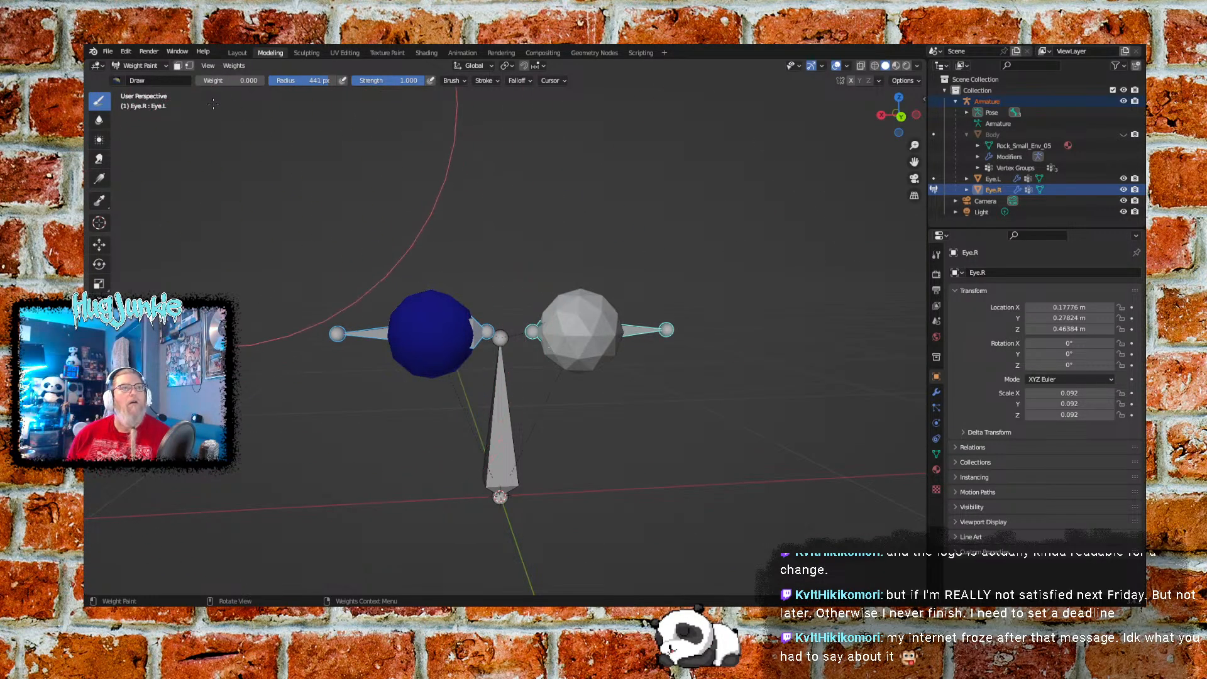
Set the brush weight to 1 and paint the whole Eye.R mesh for the Eye.L bone, covering all sides
{"action": "left_click_drag", "start_coordinate": [220, 80], "coordinate": [264, 81]}
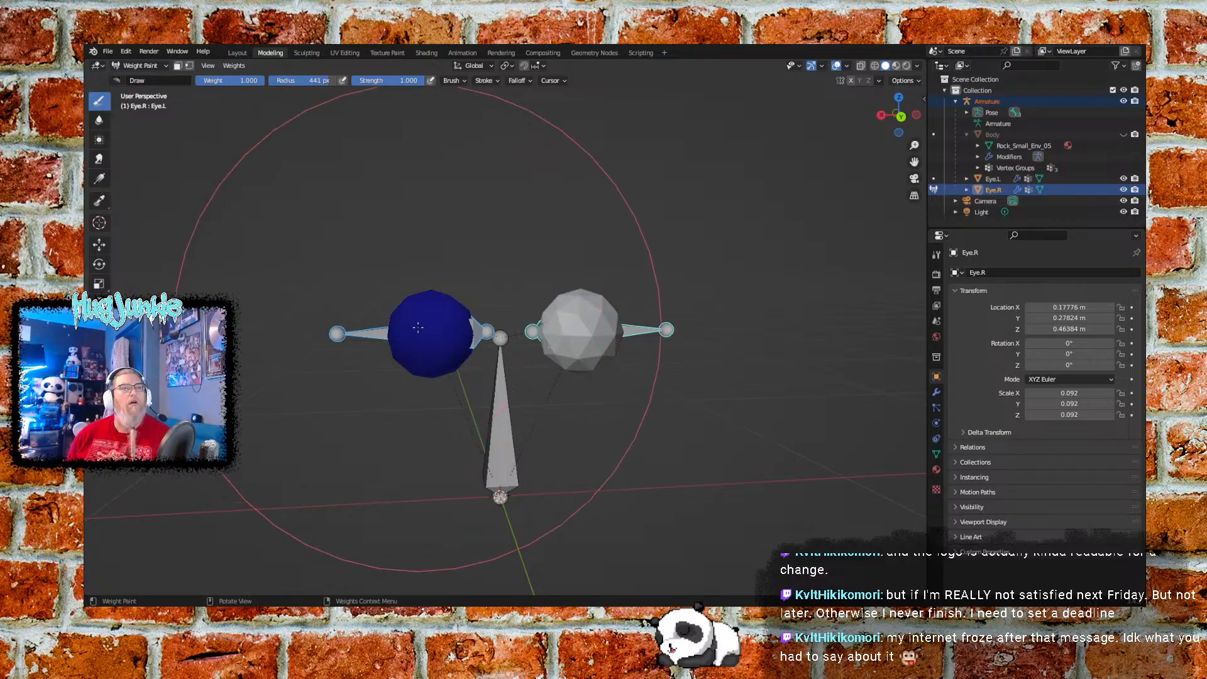
{"action": "left_click", "coordinate": [456, 343]}
{"action": "mouse_move", "coordinate": [456, 342]}
{"action": "middle_mouse_down"}
{"action": "mouse_move", "coordinate": [484, 324]}
{"action": "mouse_move", "coordinate": [563, 319]}
{"action": "mouse_move", "coordinate": [612, 401]}
{"action": "middle_mouse_up"}
{"action": "left_click", "coordinate": [566, 319]}
{"action": "left_click", "coordinate": [554, 324]}
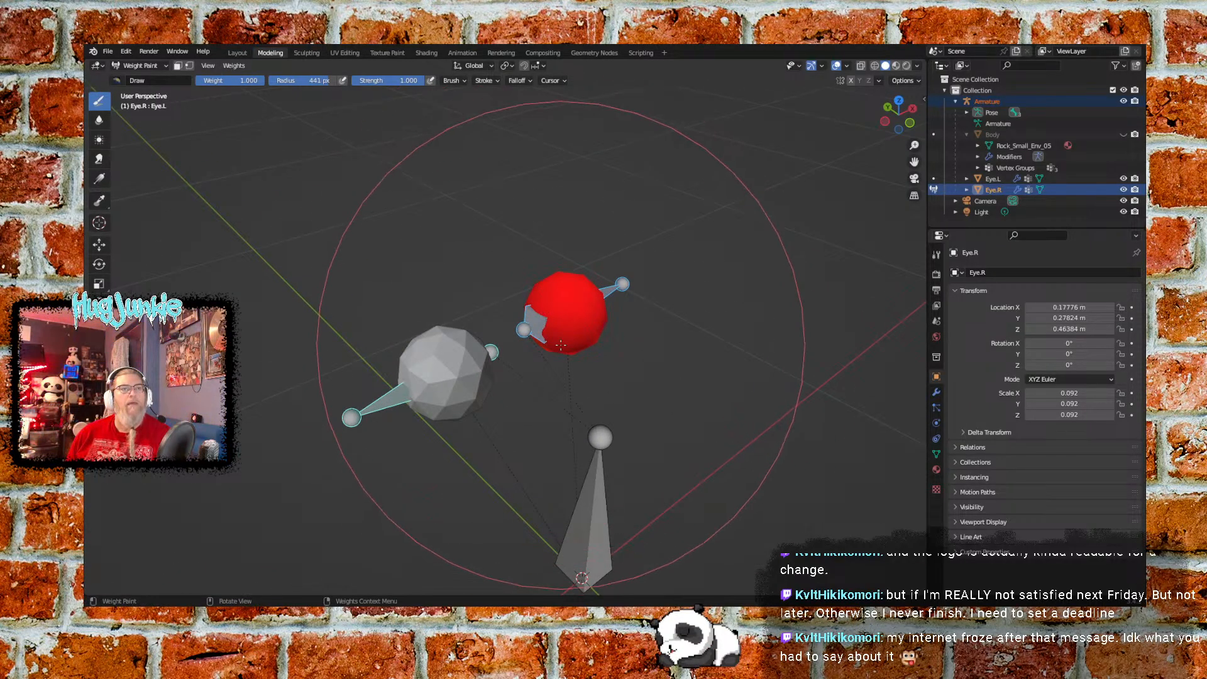
{"action": "middle_click_drag", "start_coordinate": [525, 346], "coordinate": [671, 293]}
{"action": "mouse_move", "coordinate": [478, 366]}
{"action": "middle_mouse_down"}
{"action": "mouse_move", "coordinate": [527, 319]}
{"action": "mouse_move", "coordinate": [473, 341]}
{"action": "mouse_move", "coordinate": [503, 379]}
{"action": "middle_mouse_up"}
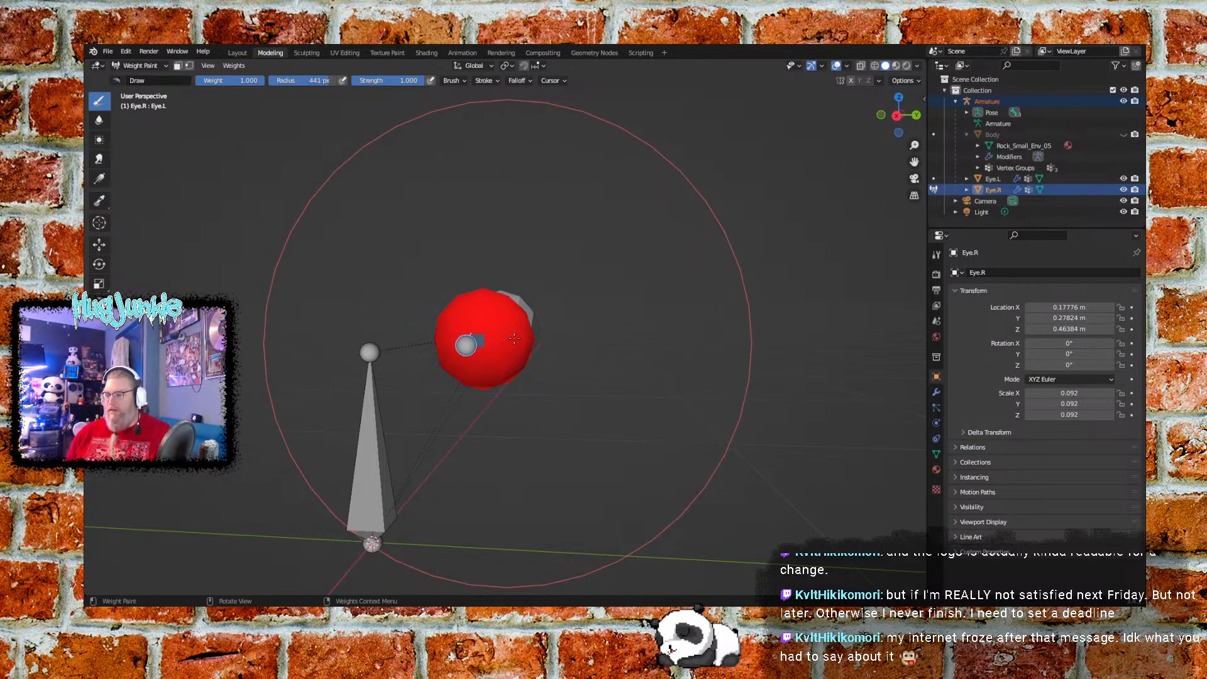
{"action": "mouse_move", "coordinate": [478, 343]}
{"action": "middle_mouse_down"}
{"action": "mouse_move", "coordinate": [455, 378]}
{"action": "mouse_move", "coordinate": [484, 324]}
{"action": "mouse_move", "coordinate": [485, 361]}
{"action": "middle_mouse_up"}
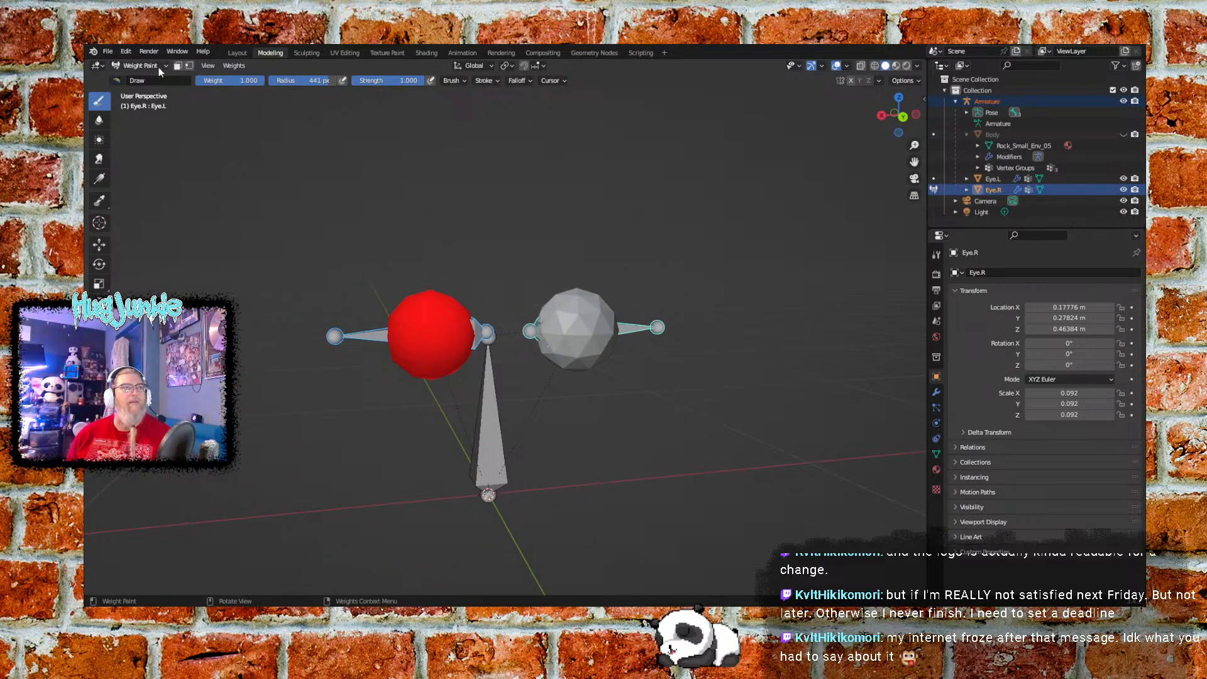
Compare the Eye.R mesh's weights for the Eye.L and Eye.R bones, leave the Eye.R bone active, and return to Object Mode
{"action": "left_click", "coordinate": [634, 328], "text": "ctrl+shift"}
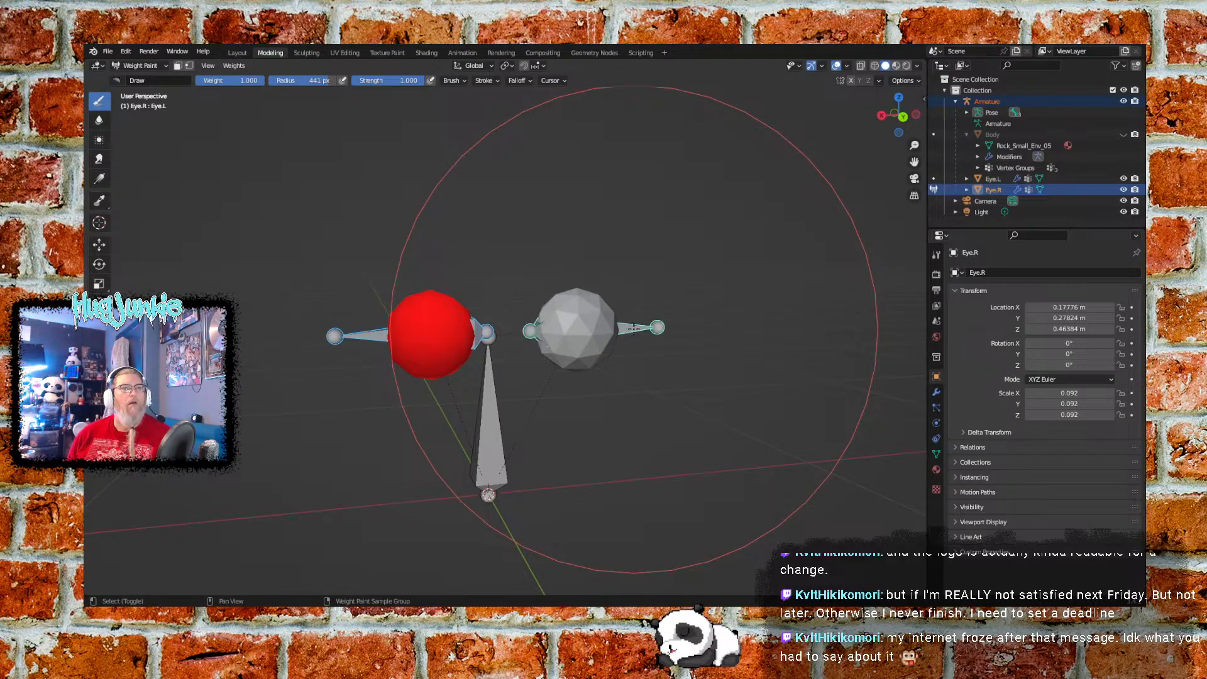
{"action": "left_click", "coordinate": [376, 333], "text": "ctrl+shift"}
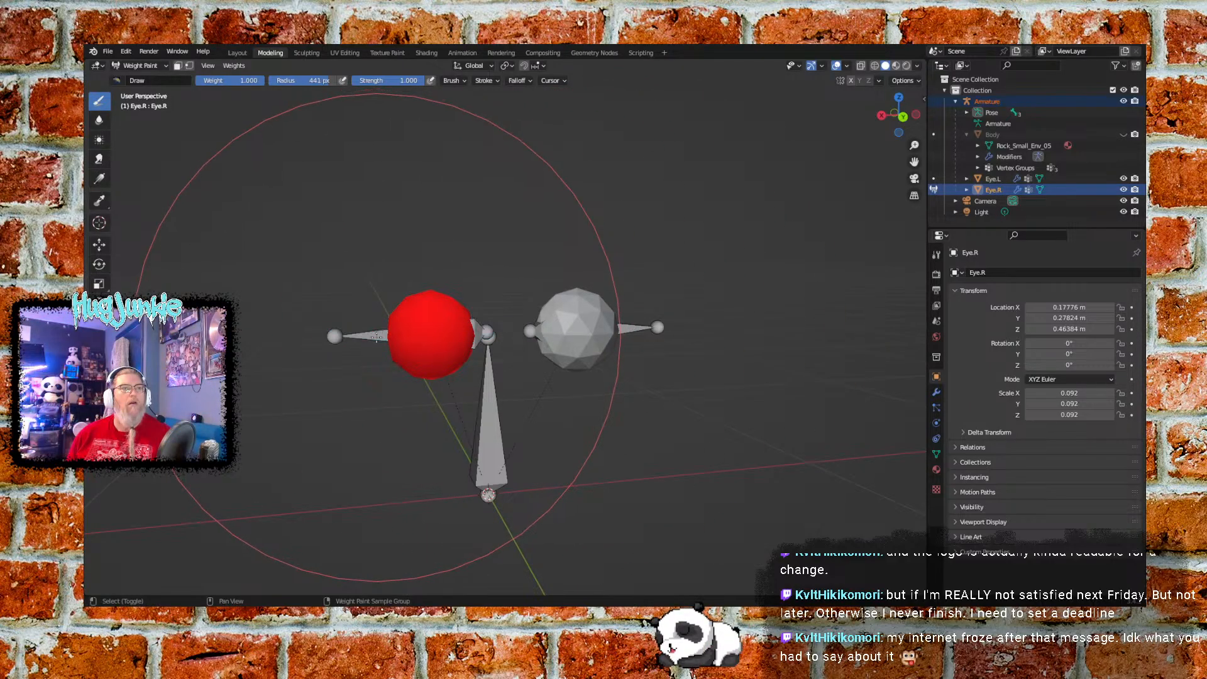
{"action": "left_click", "coordinate": [634, 328], "text": "ctrl+shift"}
{"action": "left_click", "coordinate": [634, 328], "text": "ctrl+shift"}
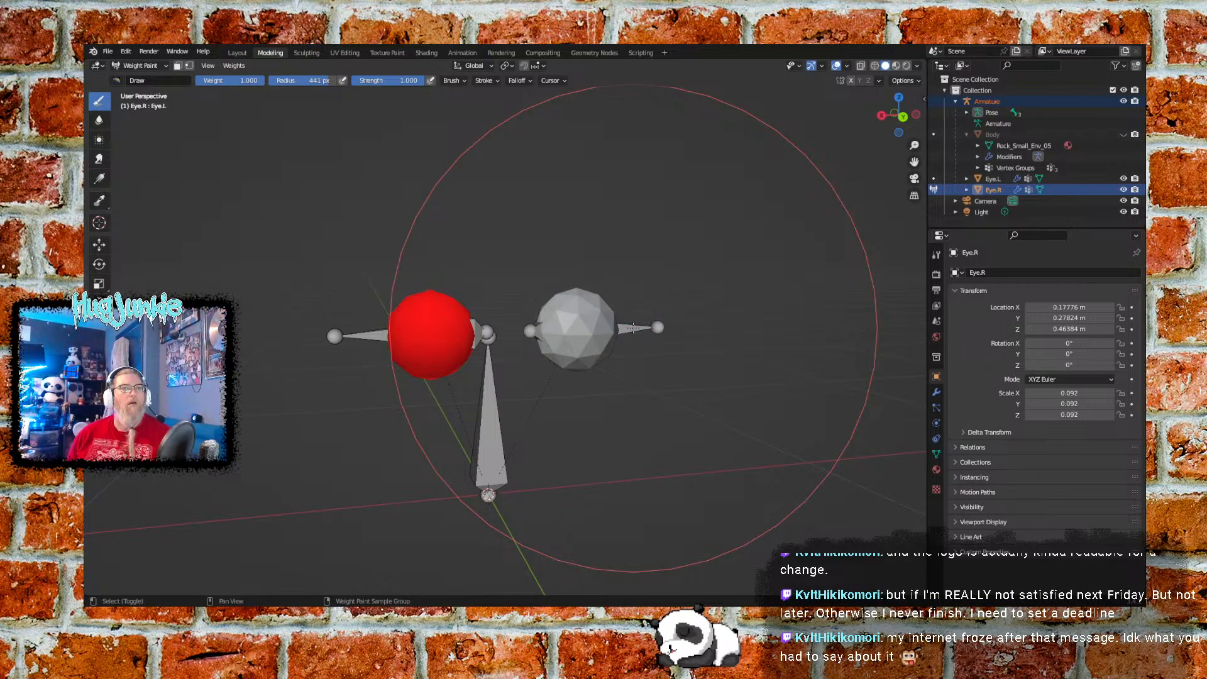
{"action": "left_click", "coordinate": [381, 334], "text": "ctrl+shift"}
{"action": "left_click", "coordinate": [380, 334], "text": "ctrl+shift"}
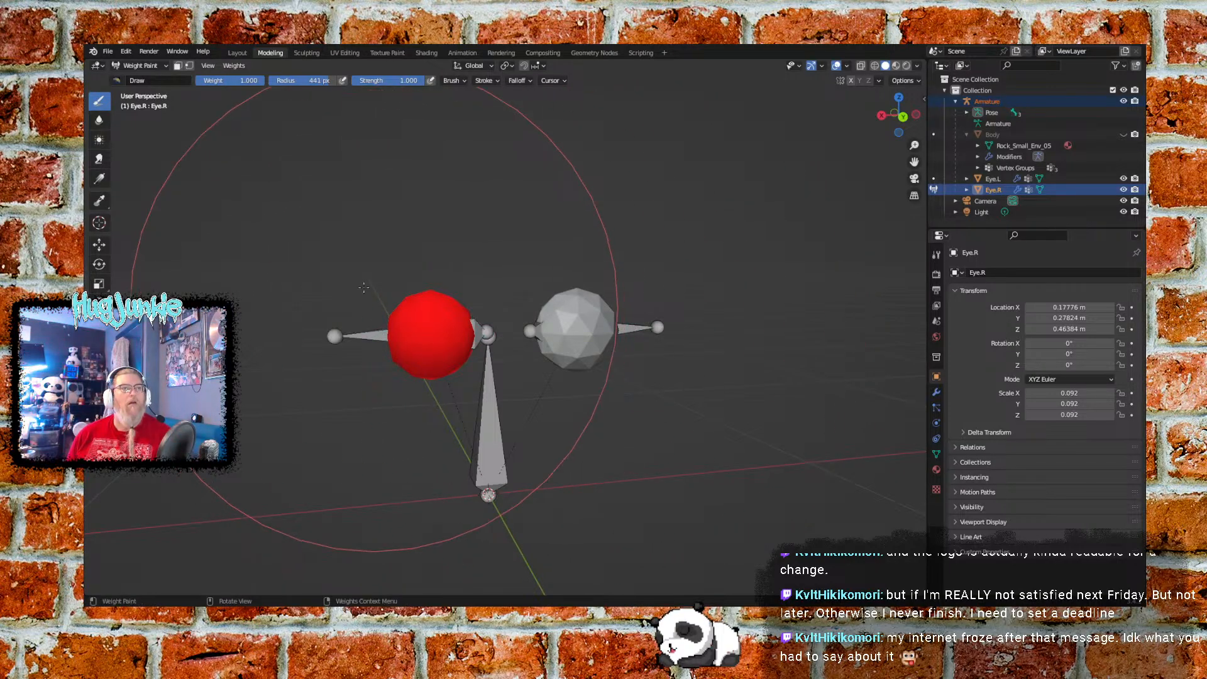
{"action": "mouse_move", "coordinate": [472, 345]}
{"action": "middle_mouse_down"}
{"action": "mouse_move", "coordinate": [472, 356]}
{"action": "mouse_move", "coordinate": [554, 324]}
{"action": "middle_mouse_up"}
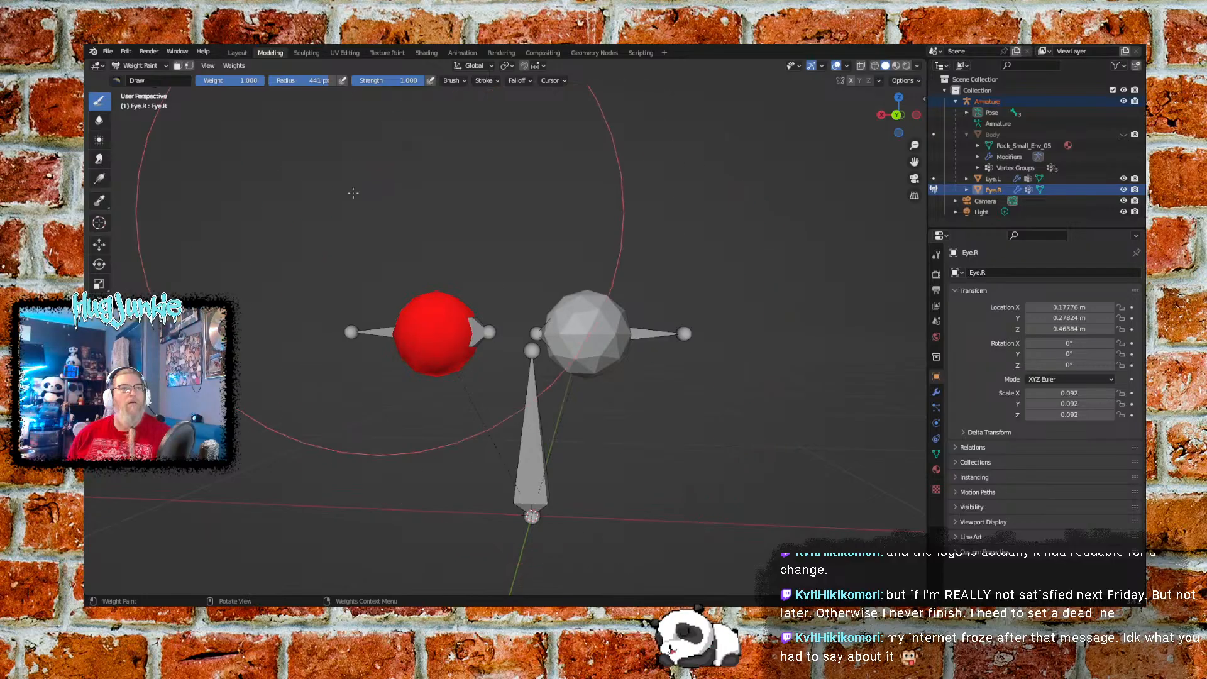
{"action": "left_click", "coordinate": [141, 66]}
{"action": "left_click", "coordinate": [146, 79]}
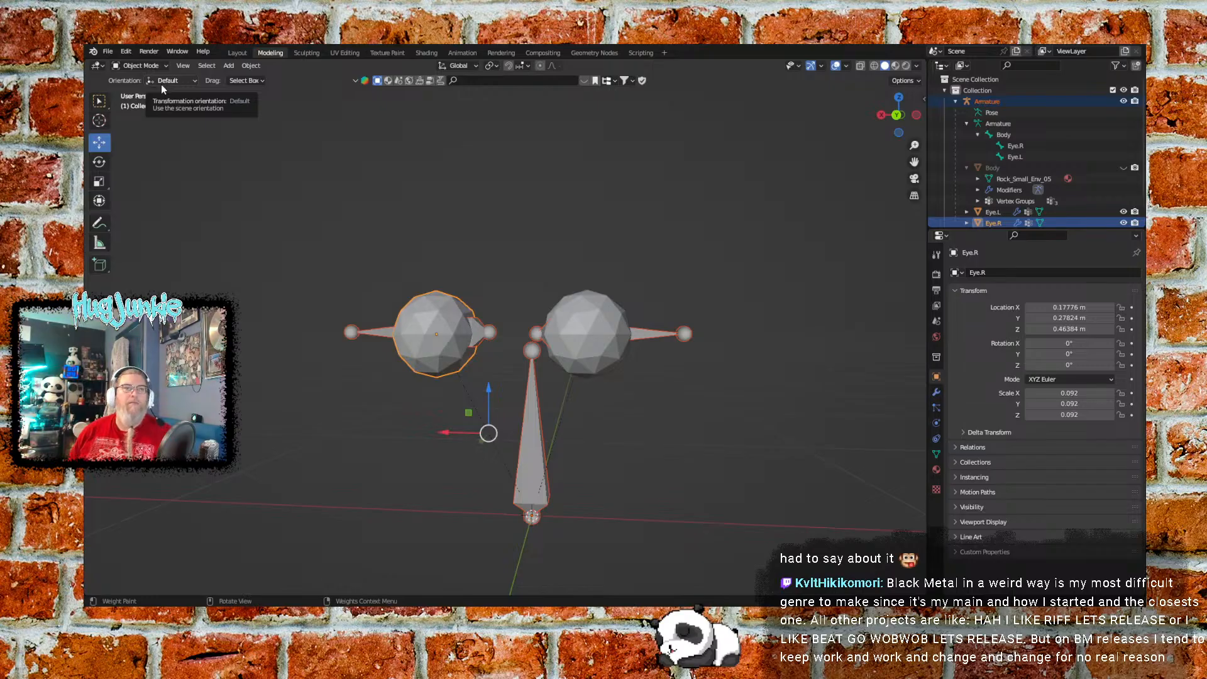
Check the Eye.L mesh's weights for the Eye.R bone in Weight Paint mode and go back to Object Mode
{"action": "middle_click_drag", "start_coordinate": [379, 434], "coordinate": [407, 441]}
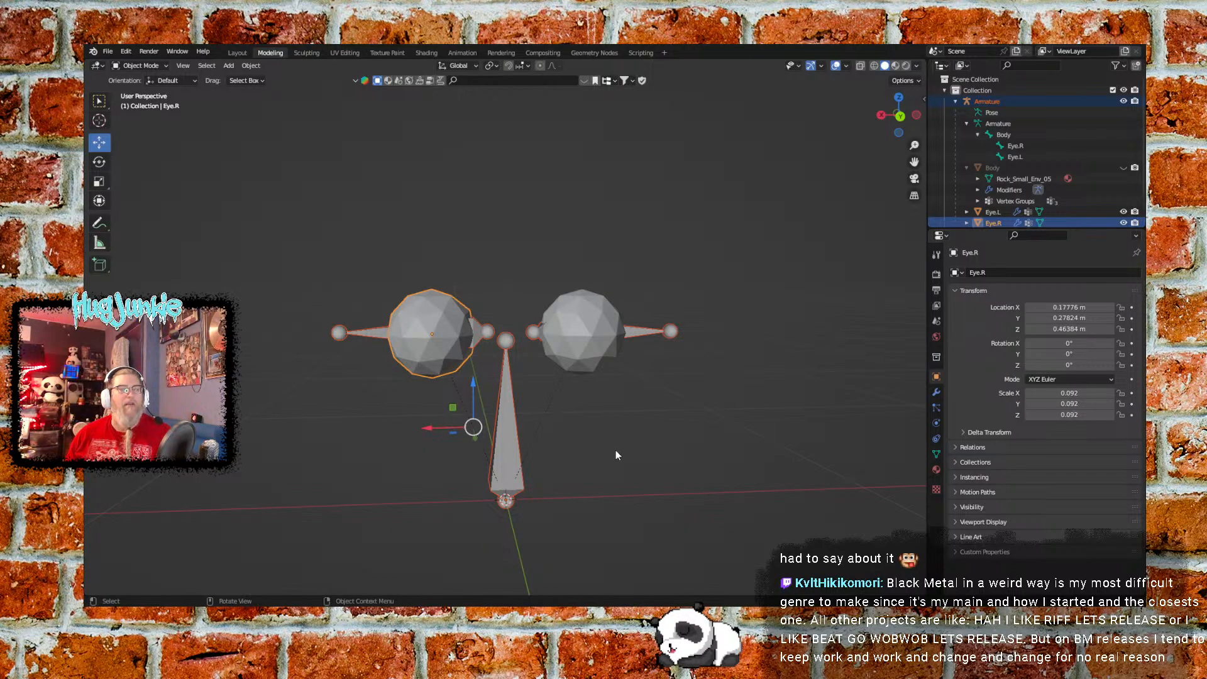
{"action": "middle_click_drag", "start_coordinate": [586, 380], "coordinate": [579, 420]}
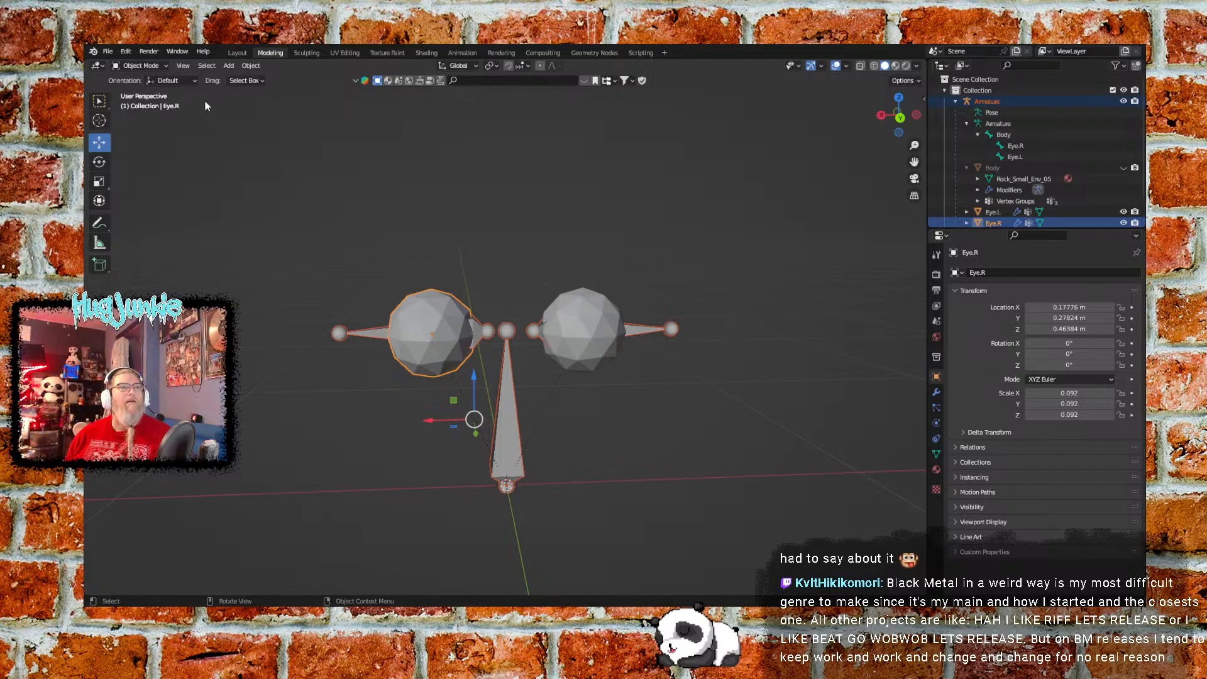
{"action": "left_click", "coordinate": [632, 330]}
{"action": "left_click", "coordinate": [592, 327]}
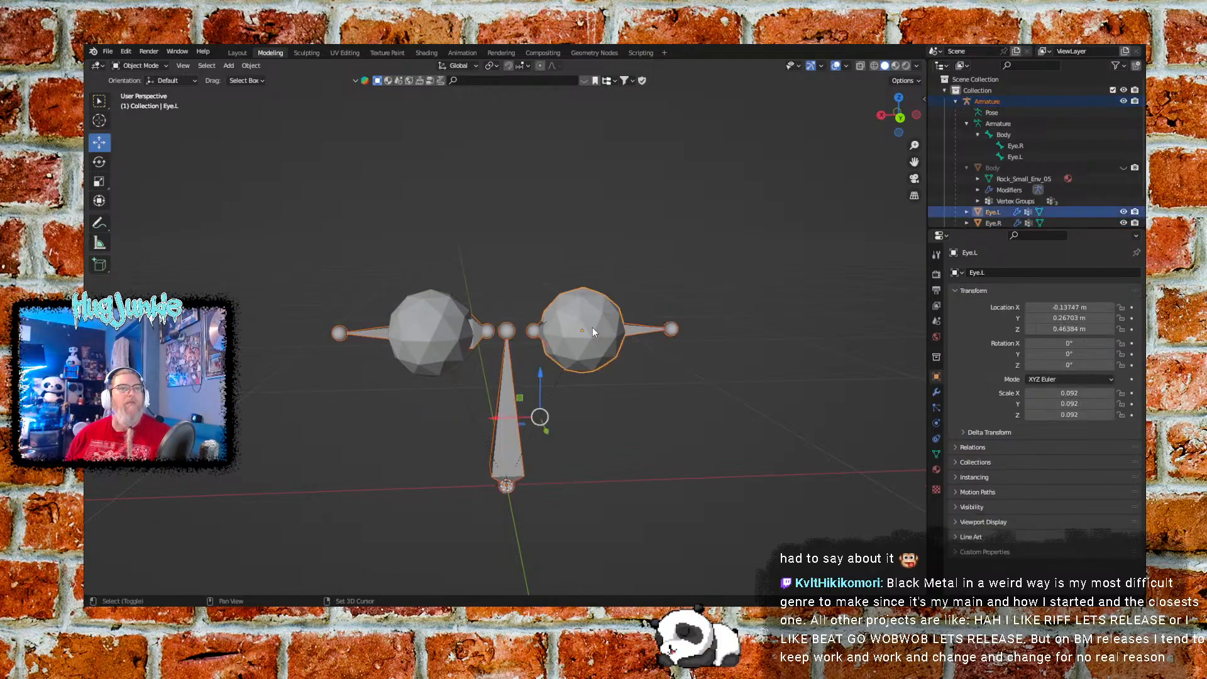
{"action": "left_click", "coordinate": [153, 69]}
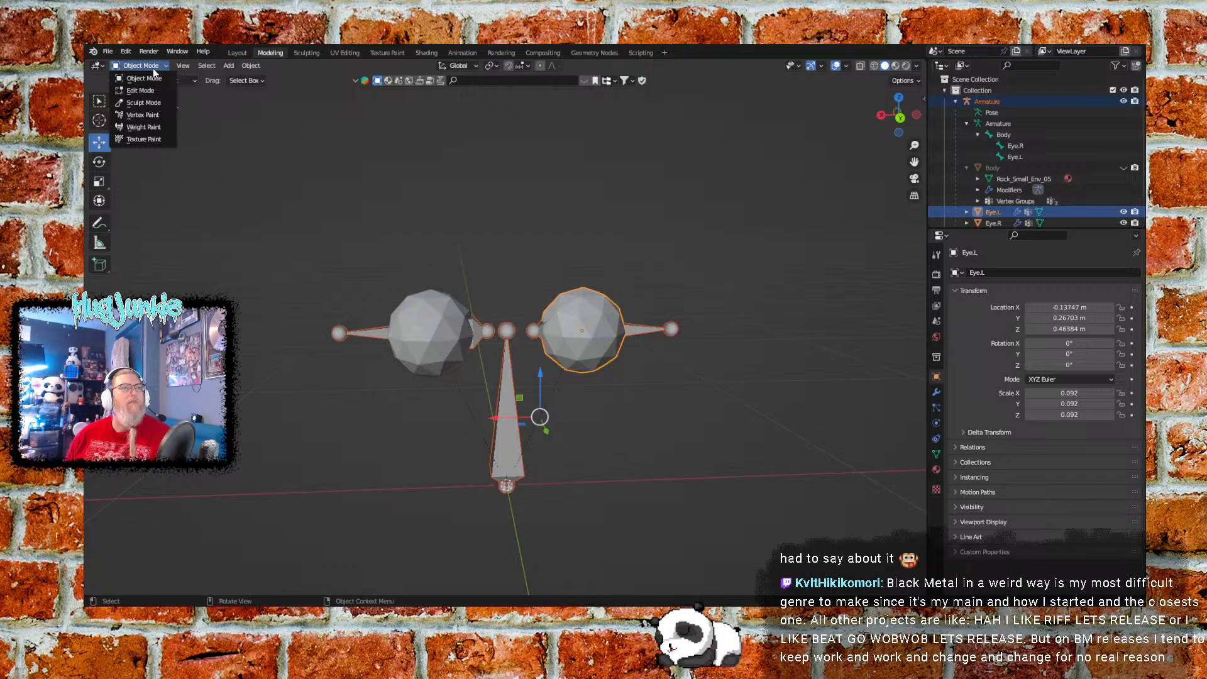
{"action": "left_click", "coordinate": [145, 129]}
{"action": "middle_click_drag", "start_coordinate": [533, 329], "coordinate": [662, 409]}
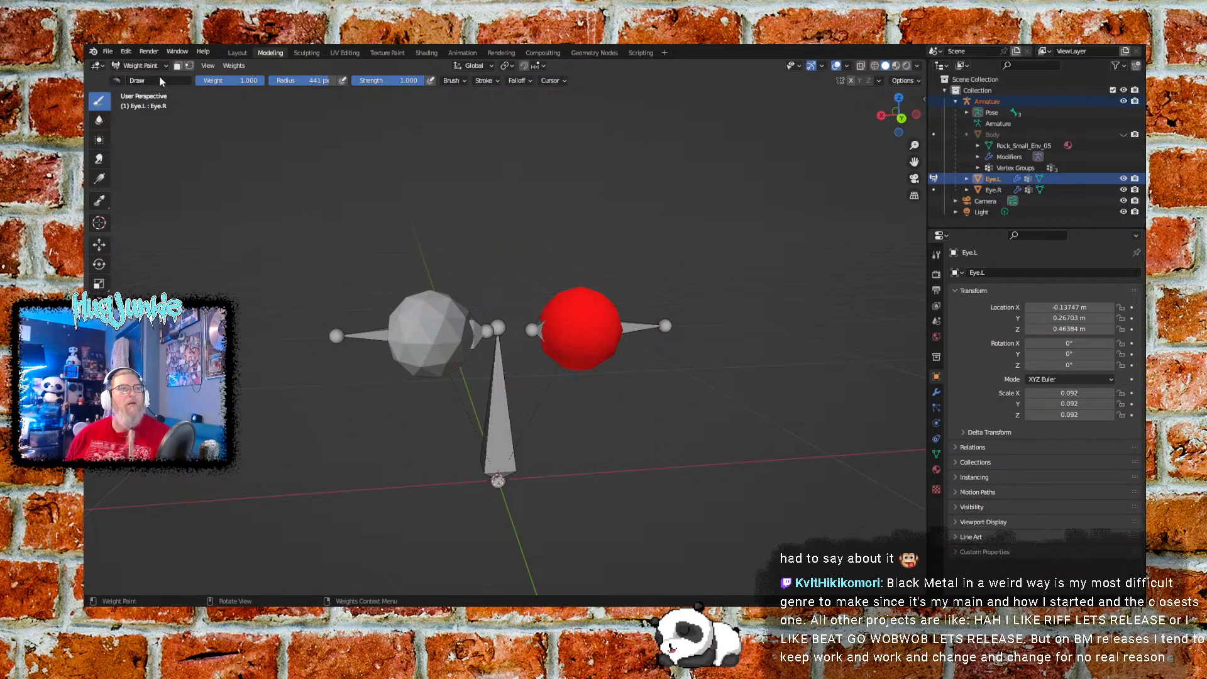
{"action": "left_click", "coordinate": [140, 65]}
{"action": "left_click", "coordinate": [143, 78]}
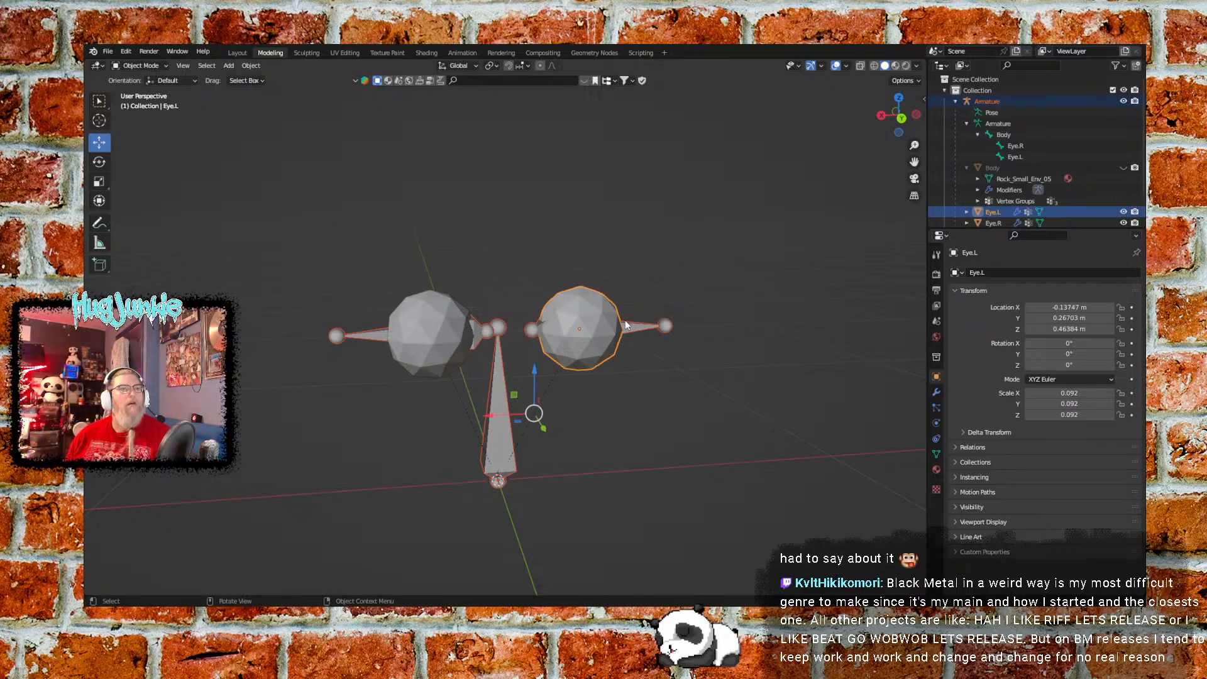
Paint the whole Eye.R mesh with brush weight 0 for the Eye.R bone and return to Object Mode
{"action": "left_click", "coordinate": [432, 321]}
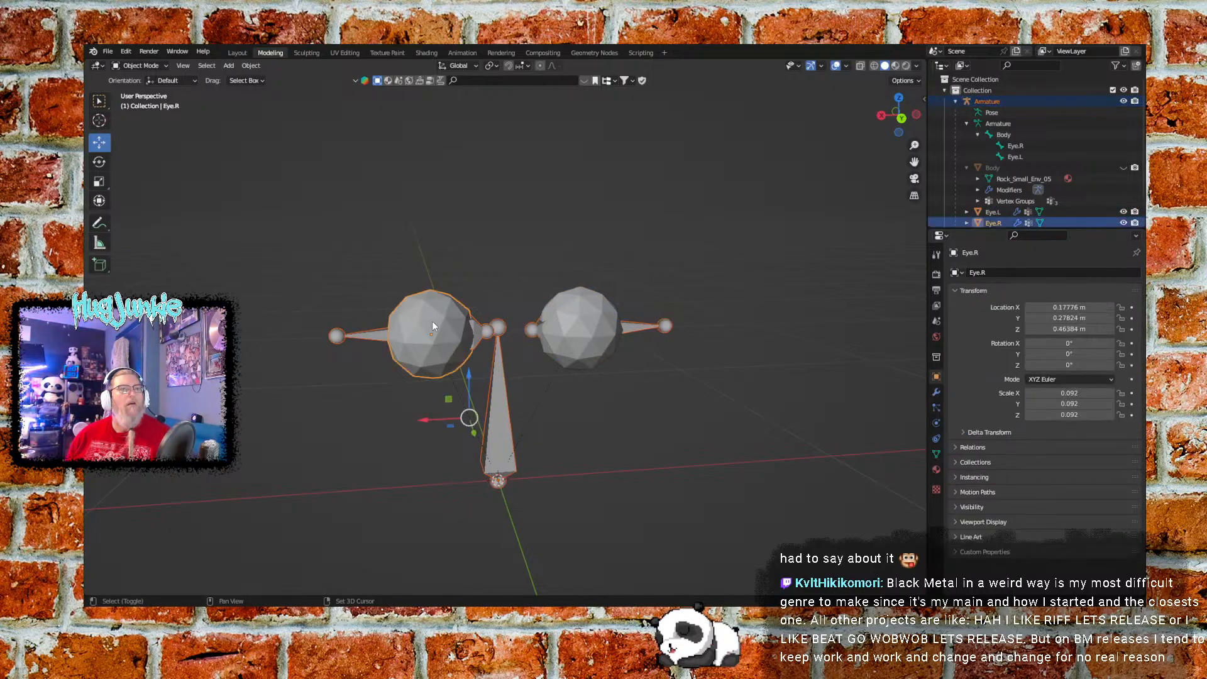
{"action": "left_click", "coordinate": [162, 66]}
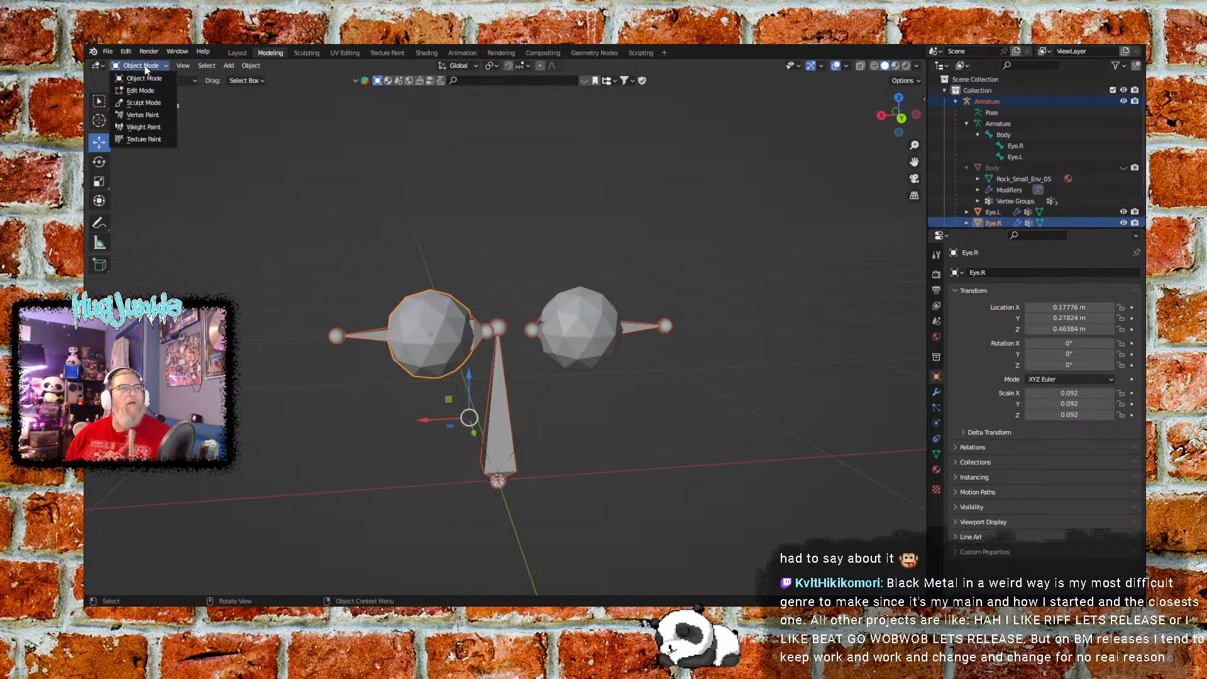
{"action": "left_click", "coordinate": [142, 125]}
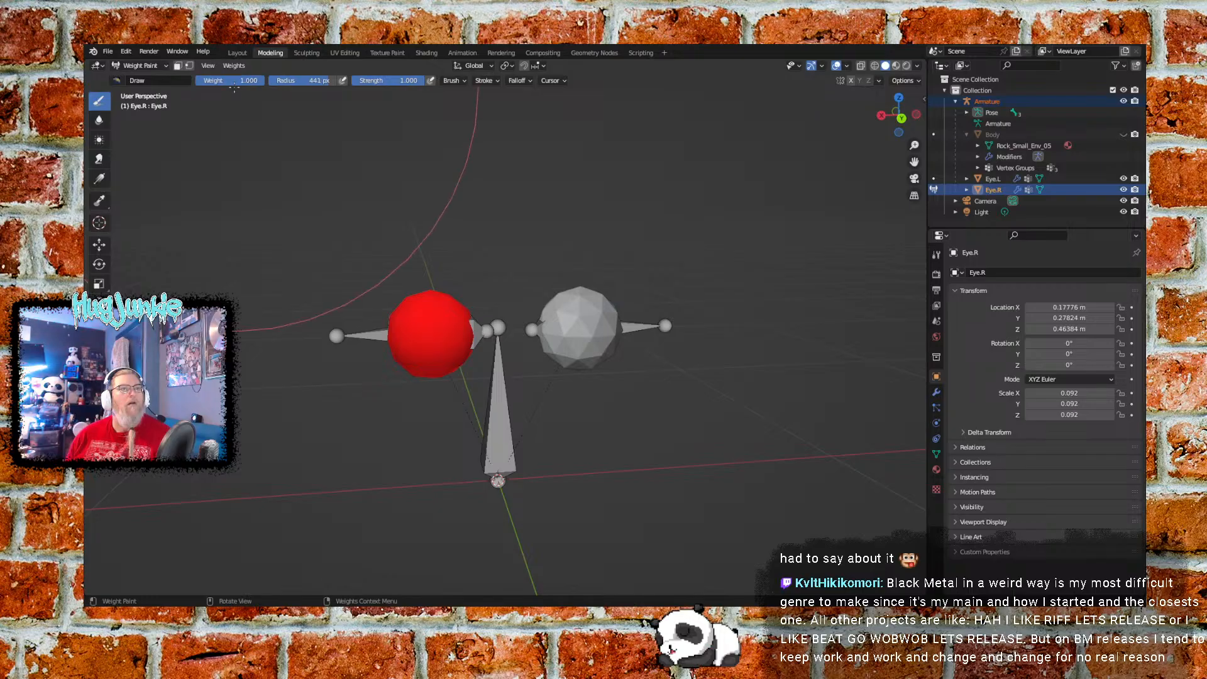
{"action": "left_click", "coordinate": [249, 80]}
{"action": "type", "text": "0"}
{"action": "key", "text": "Return"}
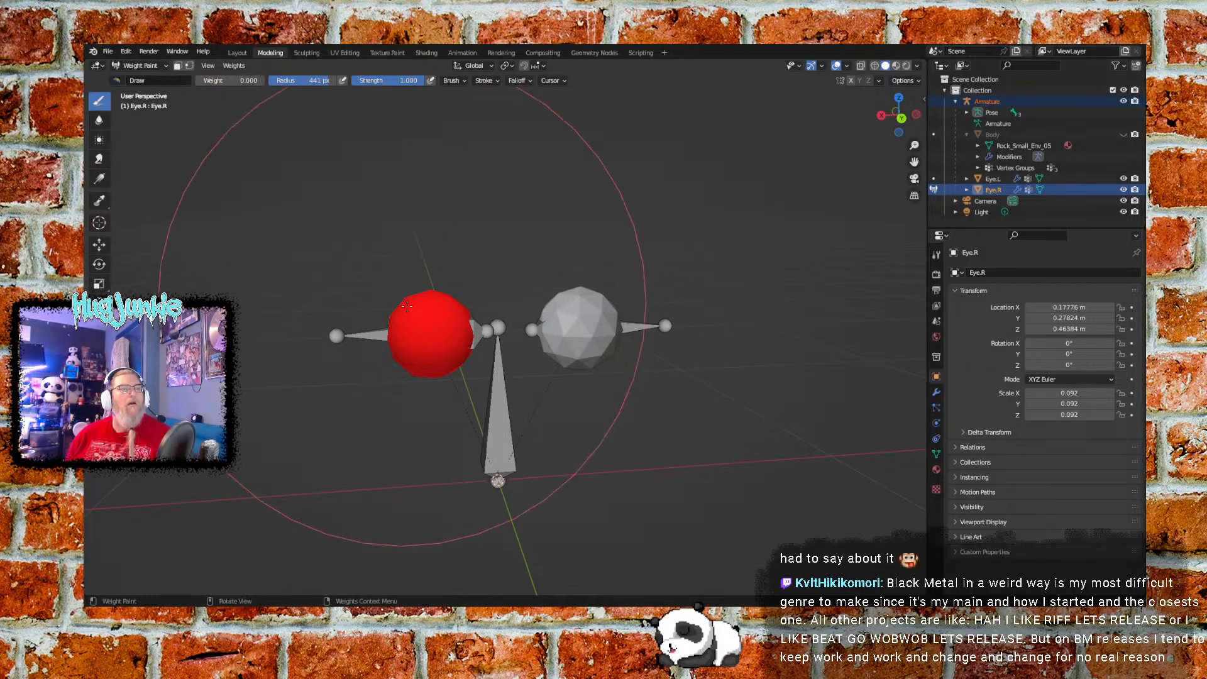
{"action": "left_click", "coordinate": [410, 331]}
{"action": "mouse_move", "coordinate": [410, 331]}
{"action": "middle_mouse_down"}
{"action": "mouse_move", "coordinate": [426, 356]}
{"action": "mouse_move", "coordinate": [526, 420]}
{"action": "mouse_move", "coordinate": [576, 344]}
{"action": "mouse_move", "coordinate": [515, 394]}
{"action": "mouse_move", "coordinate": [557, 433]}
{"action": "middle_mouse_up"}
{"action": "left_click", "coordinate": [140, 65]}
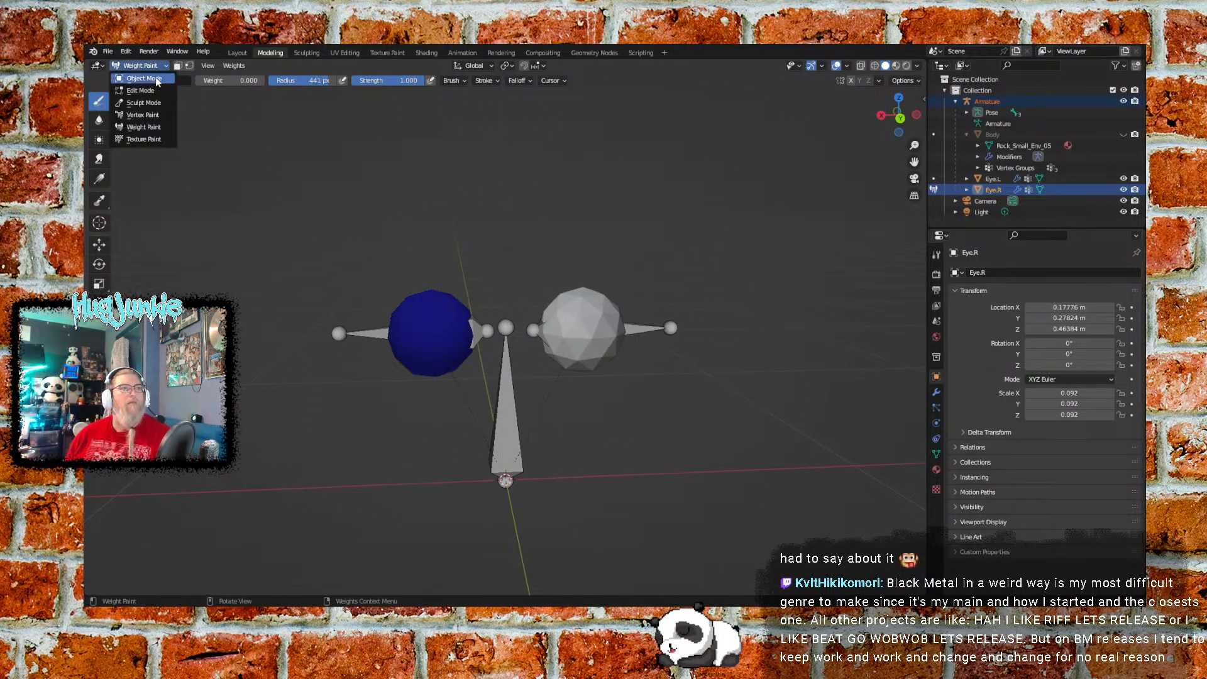
{"action": "left_click", "coordinate": [160, 86]}
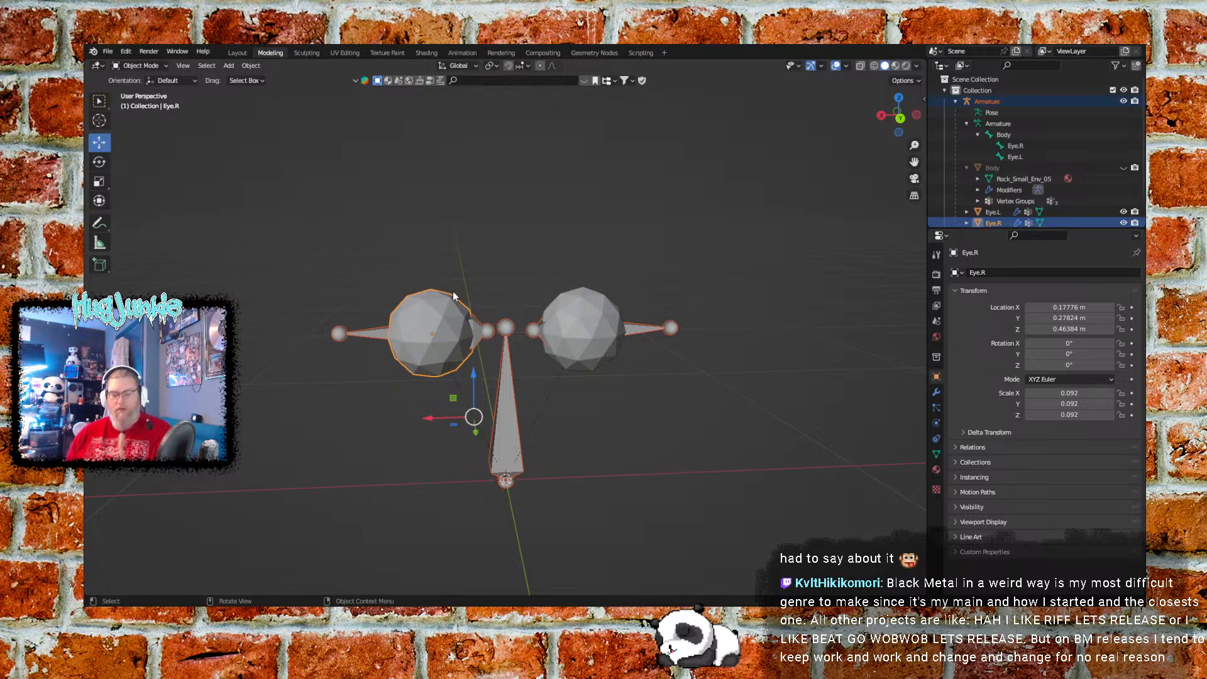
Check the Eye.R mesh's weights for the Eye.R bone in Weight Paint mode and return to Object Mode
{"action": "left_click", "coordinate": [402, 335]}
{"action": "left_click", "coordinate": [421, 322]}
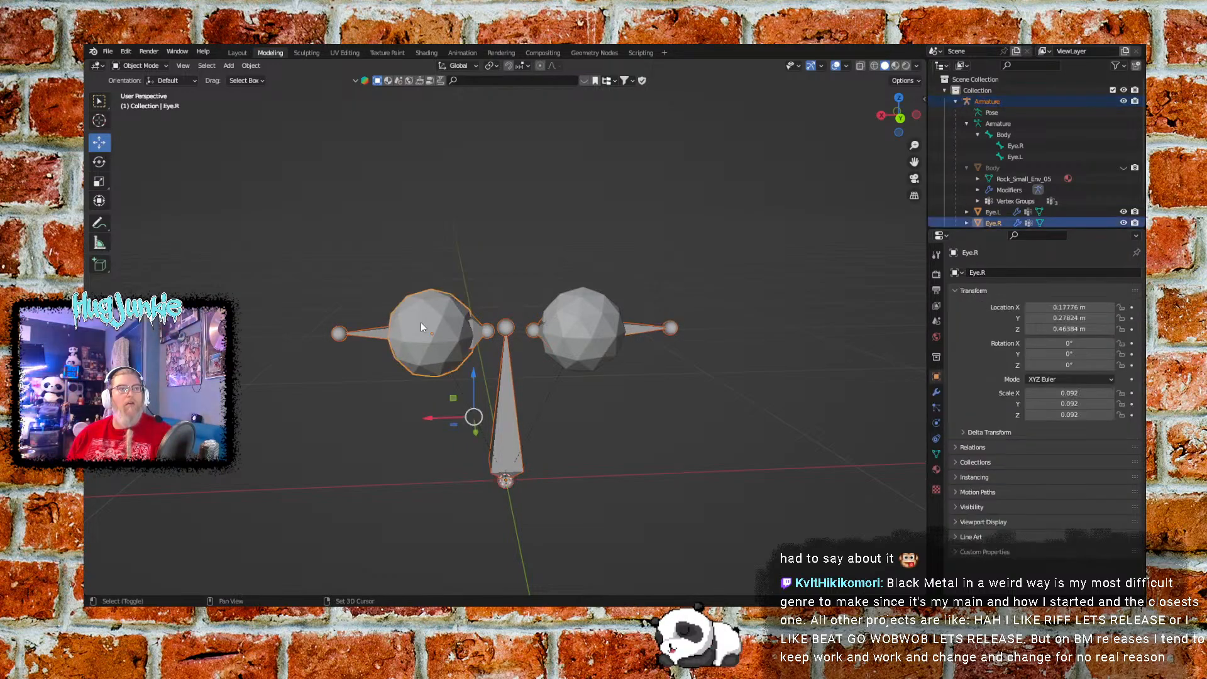
{"action": "left_click", "coordinate": [141, 65]}
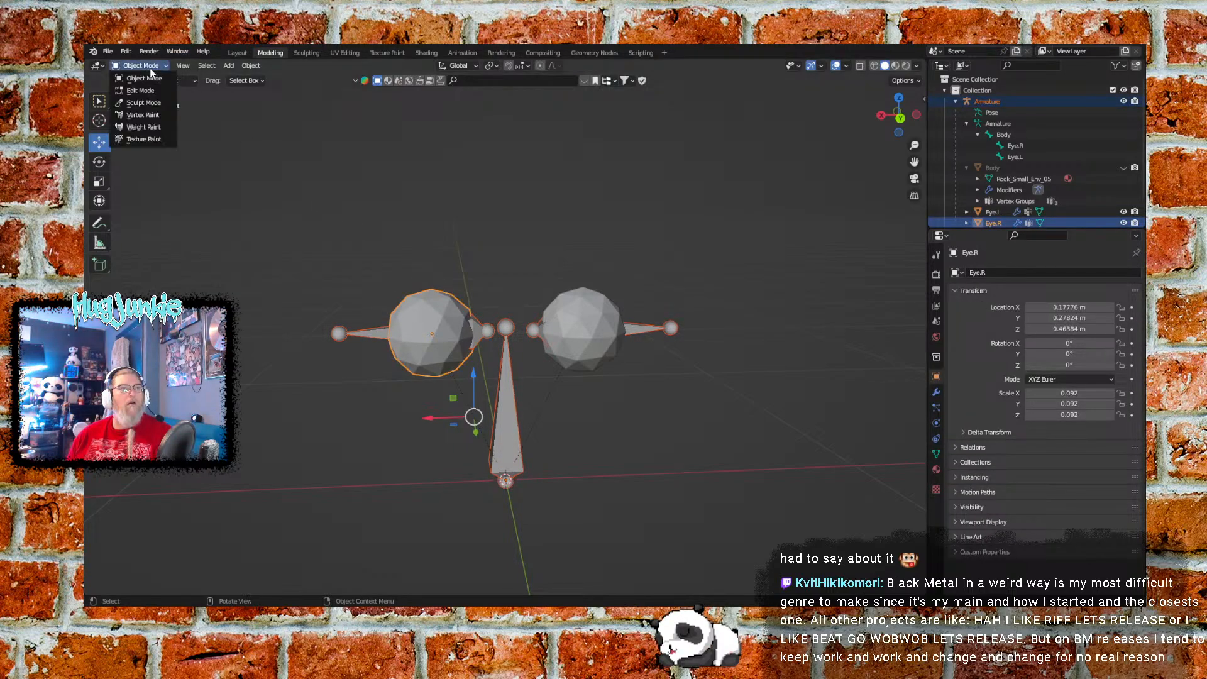
{"action": "left_click", "coordinate": [143, 126]}
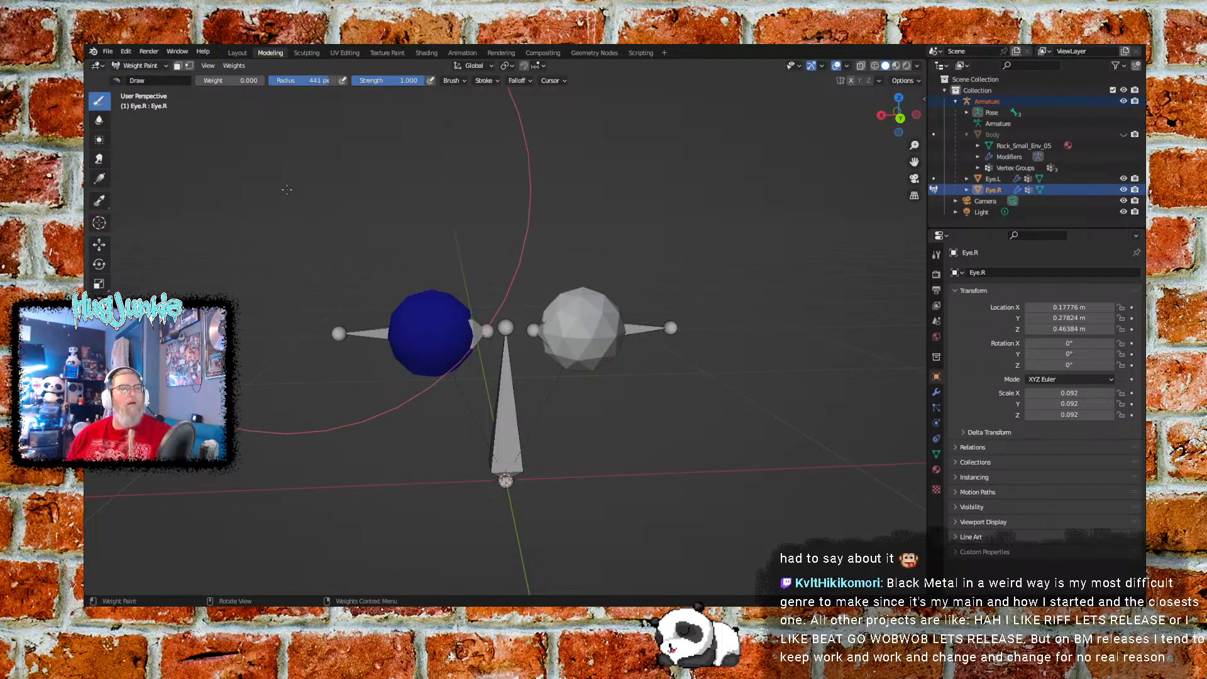
{"action": "left_click", "coordinate": [164, 67]}
{"action": "left_click", "coordinate": [144, 78]}
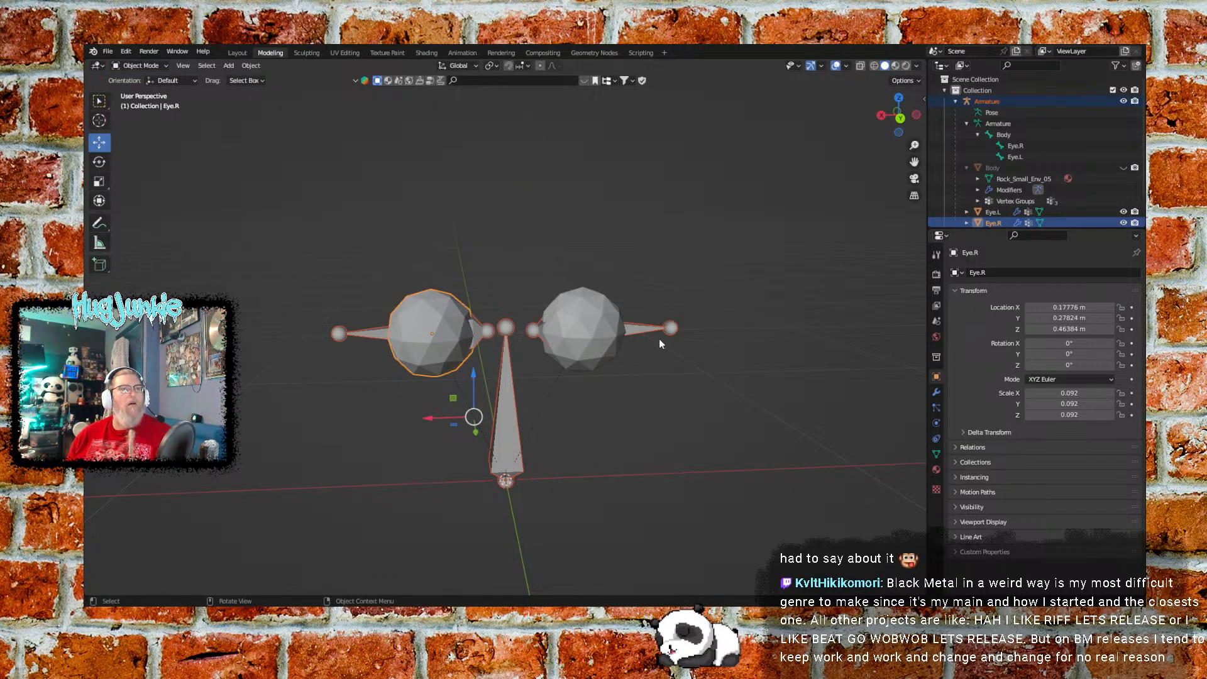
{"action": "left_click", "coordinate": [643, 327]}
{"action": "left_click", "coordinate": [583, 316]}
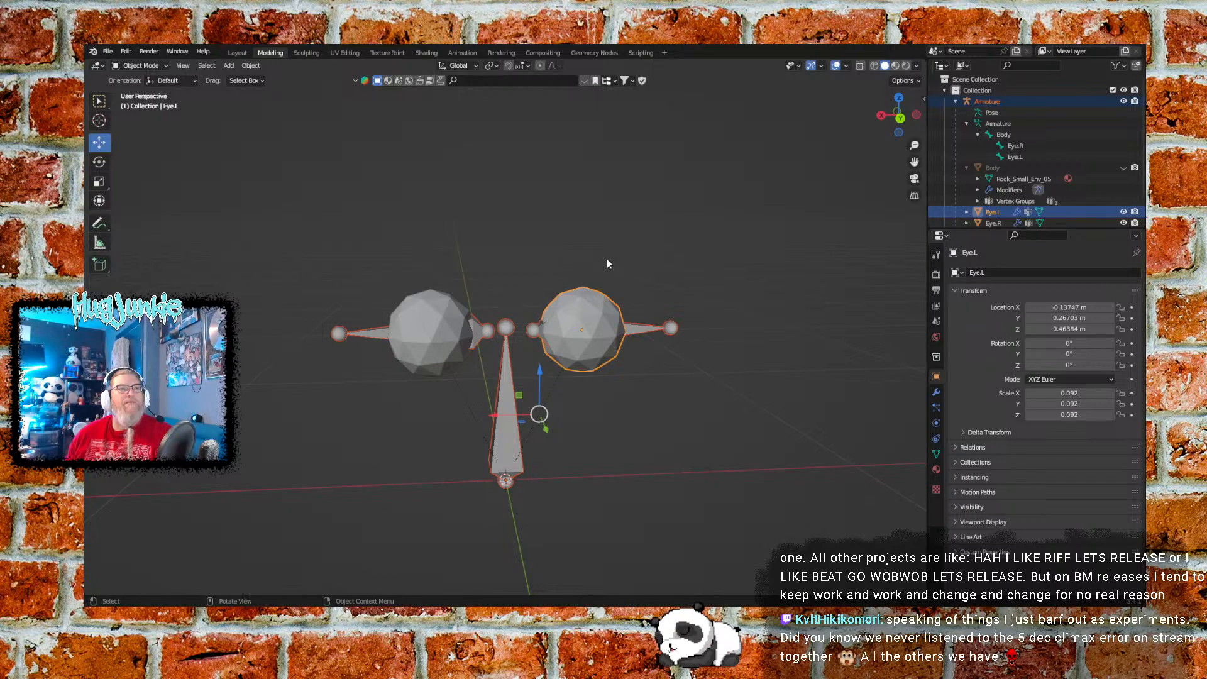
{"action": "mouse_move", "coordinate": [684, 284]}
{"action": "middle_mouse_down"}
{"action": "mouse_move", "coordinate": [568, 272]}
{"action": "mouse_move", "coordinate": [530, 288]}
{"action": "mouse_move", "coordinate": [694, 315]}
{"action": "mouse_move", "coordinate": [642, 271]}
{"action": "mouse_move", "coordinate": [670, 272]}
{"action": "middle_mouse_up"}
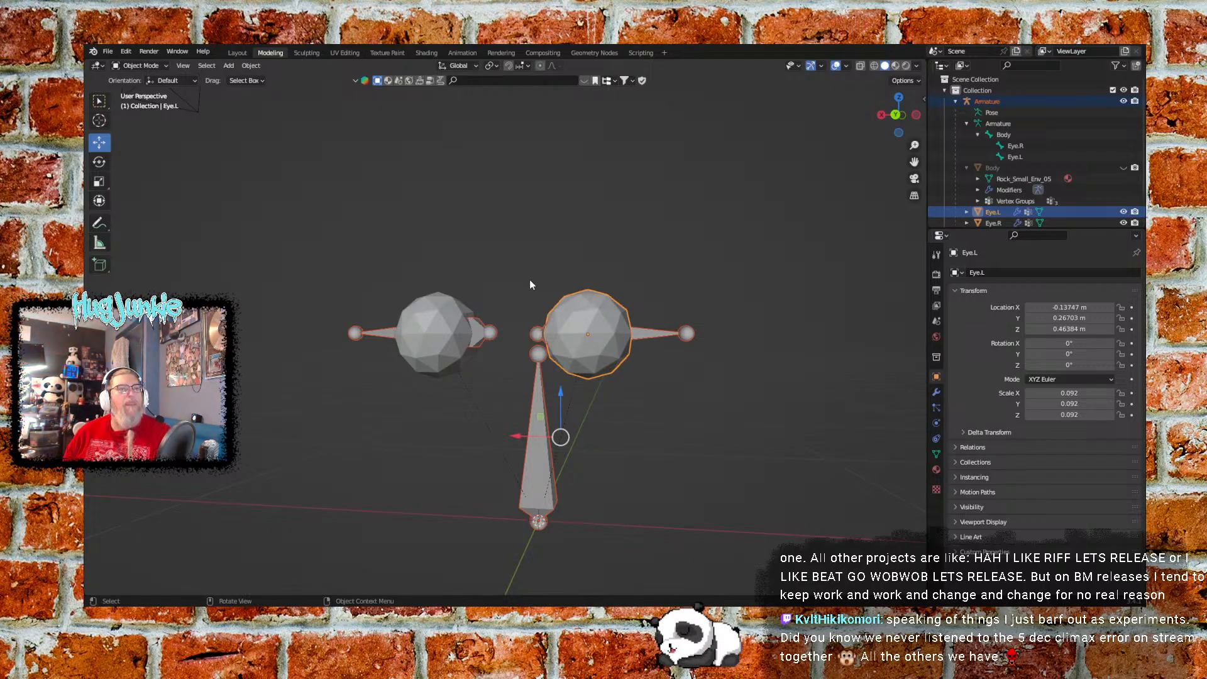
{"action": "mouse_move", "coordinate": [529, 285]}
{"action": "middle_mouse_down"}
{"action": "mouse_move", "coordinate": [557, 276]}
{"action": "mouse_move", "coordinate": [547, 292]}
{"action": "middle_mouse_up"}
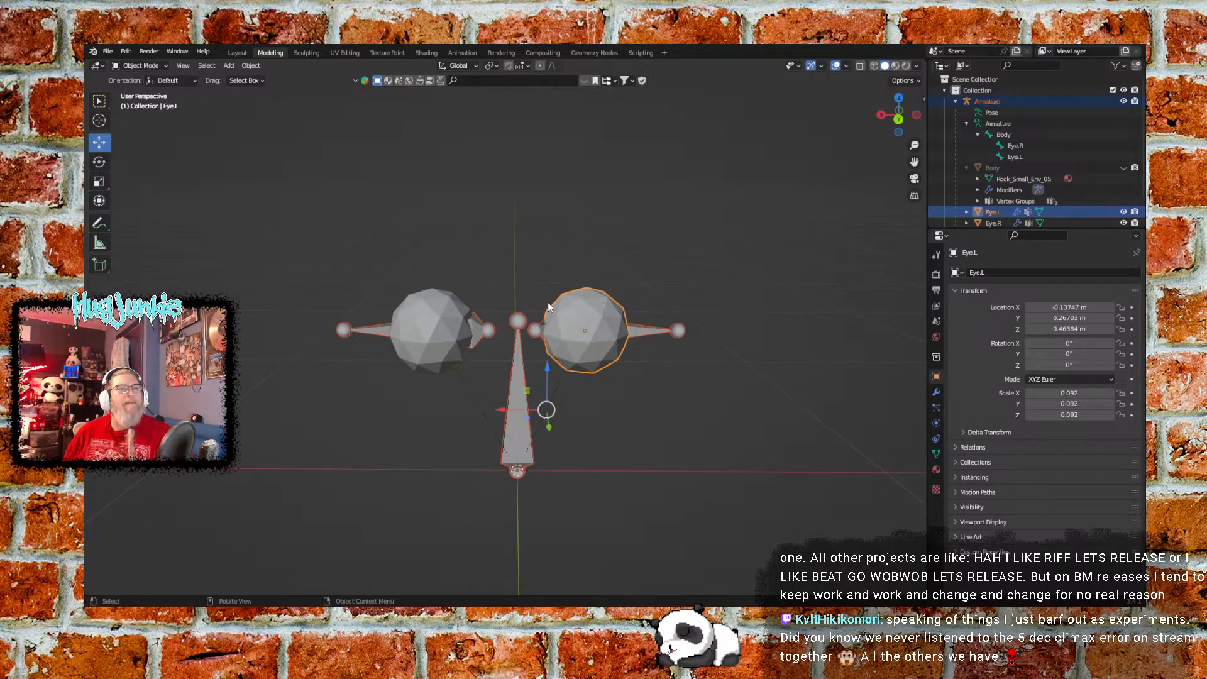
{"action": "left_click", "coordinate": [151, 65]}
{"action": "left_click", "coordinate": [156, 79]}
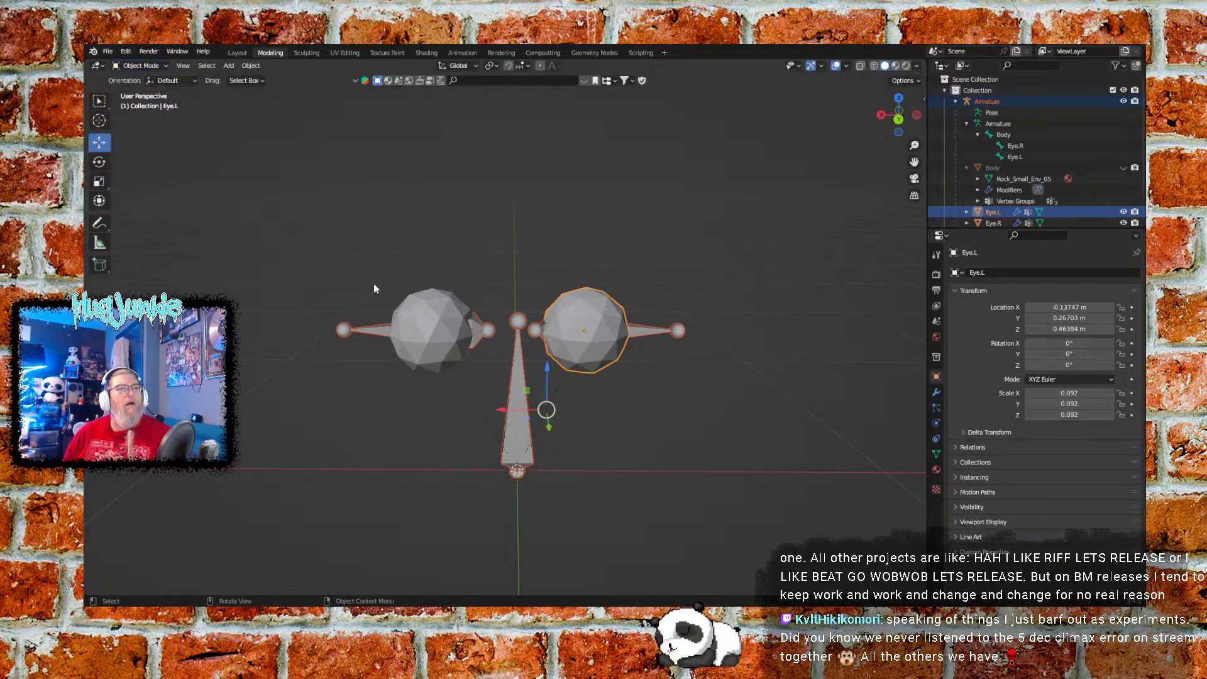
Select the armature together with the Eye.R mesh, recheck its Eye.R bone weights from another angle in Weight Paint mode, and return to Object Mode
{"action": "left_click", "coordinate": [331, 297]}
{"action": "left_click", "coordinate": [375, 330]}
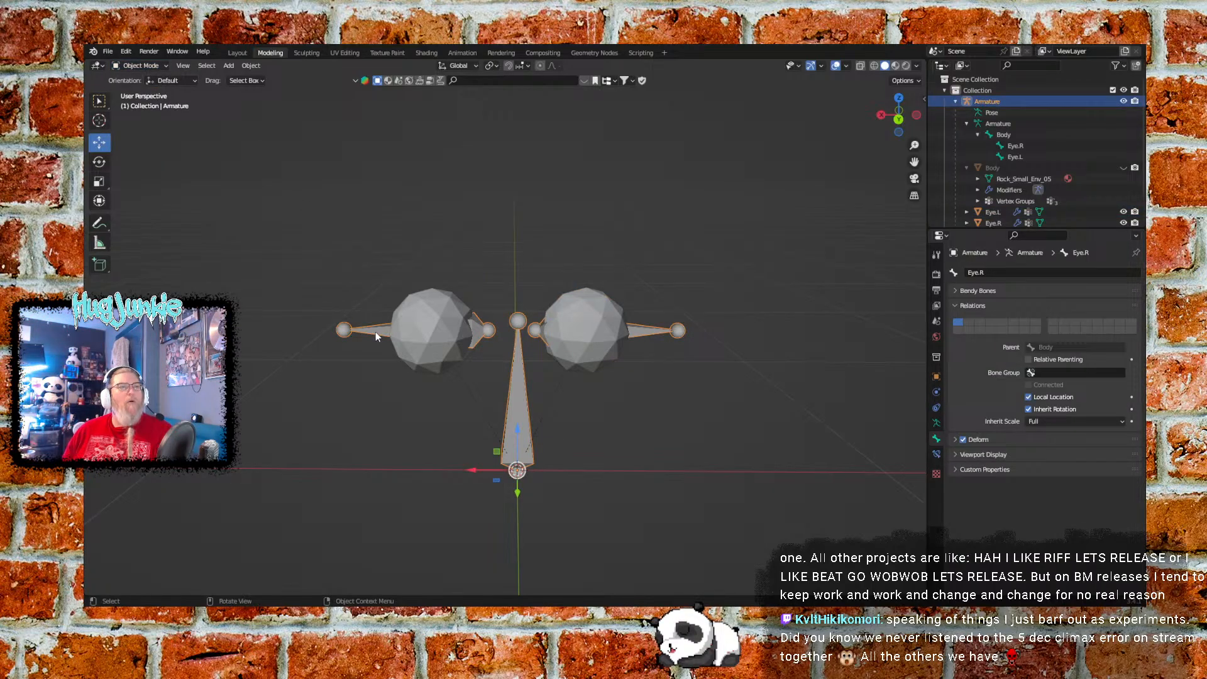
{"action": "left_click", "coordinate": [427, 331], "text": "shift"}
{"action": "left_click", "coordinate": [153, 67]}
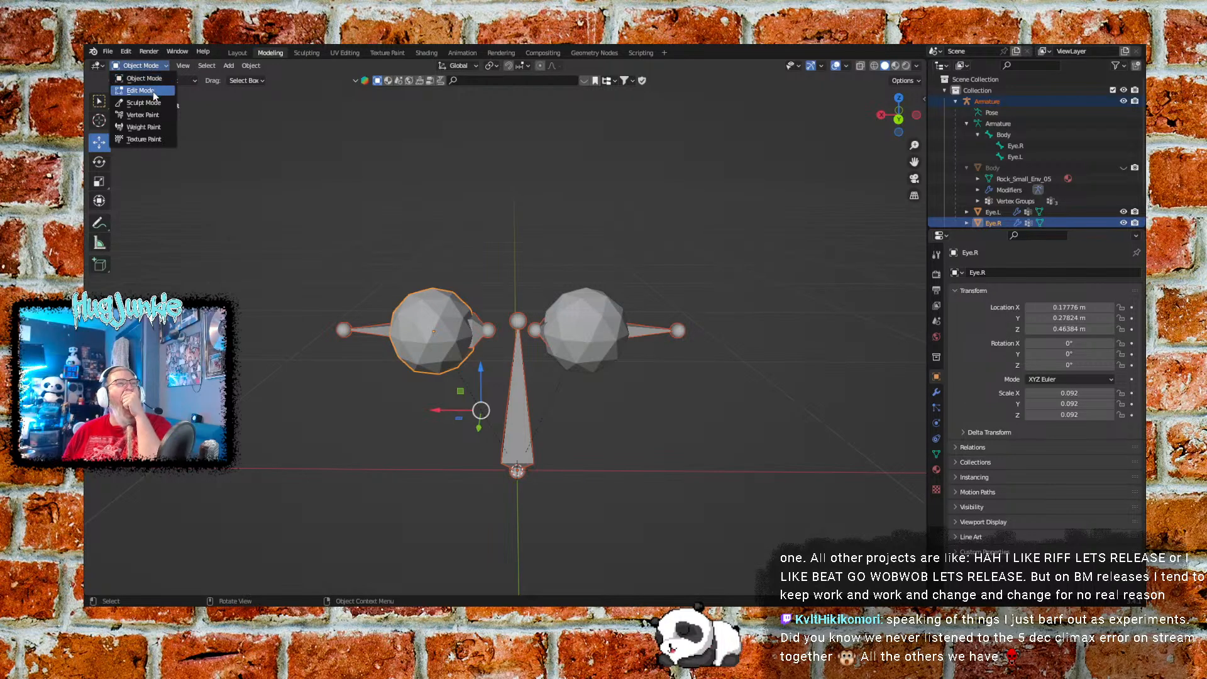
{"action": "left_click", "coordinate": [153, 128]}
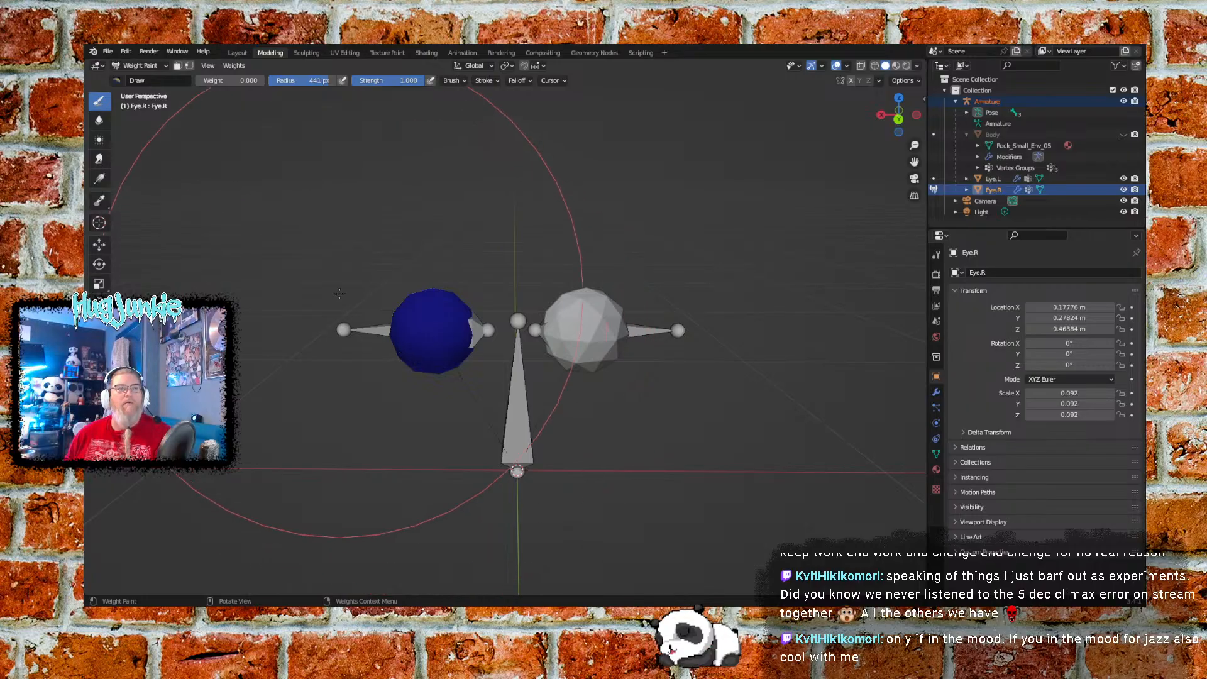
{"action": "middle_click_drag", "start_coordinate": [432, 353], "coordinate": [478, 277]}
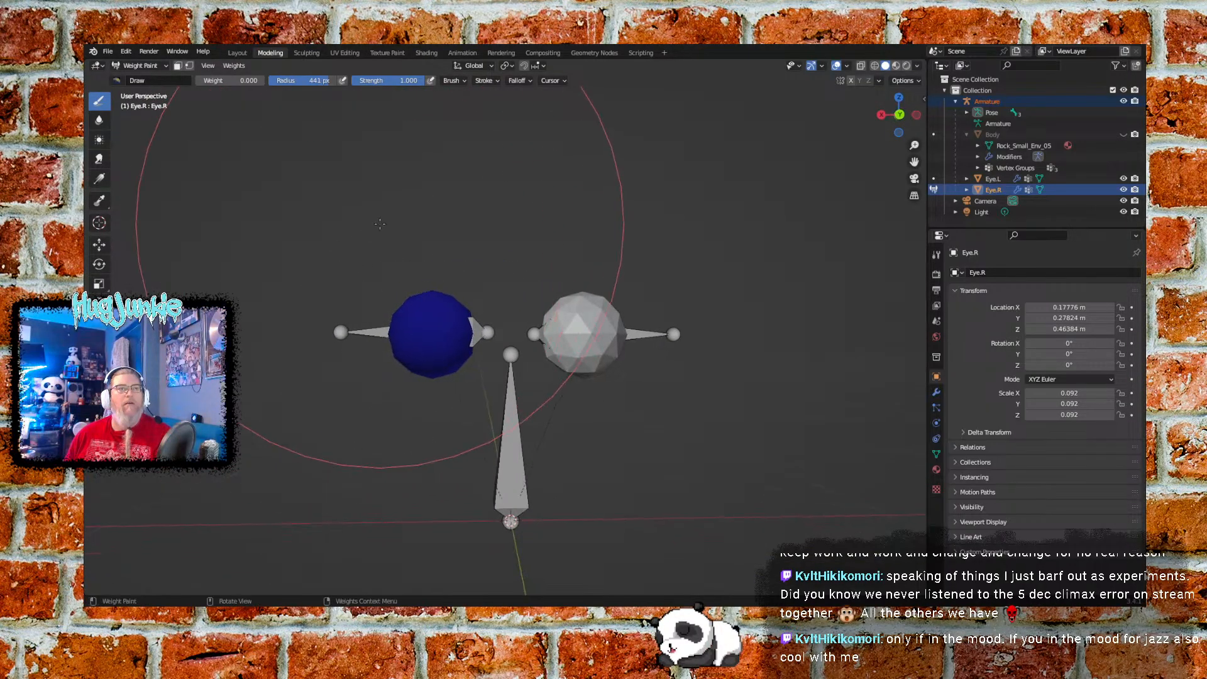
{"action": "left_click", "coordinate": [141, 69]}
{"action": "left_click", "coordinate": [152, 81]}
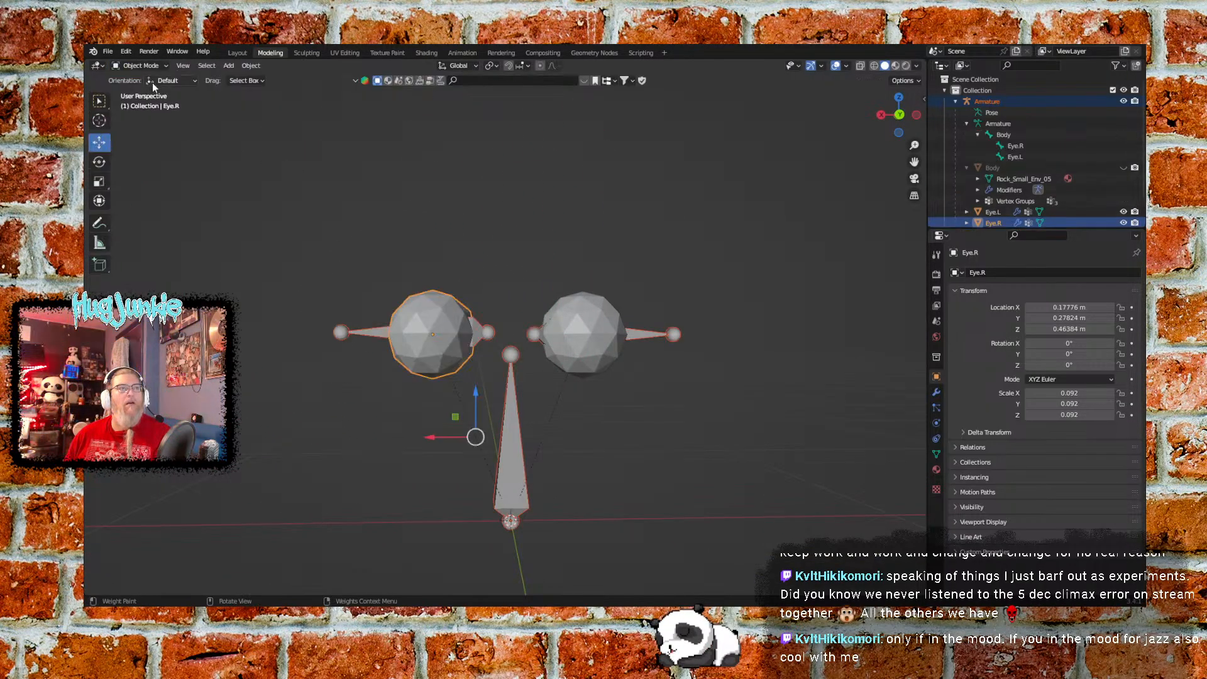
Put the armature in Pose Mode, test-rotate the Eye.R bone, and undo the rotation
{"action": "left_click", "coordinate": [347, 333]}
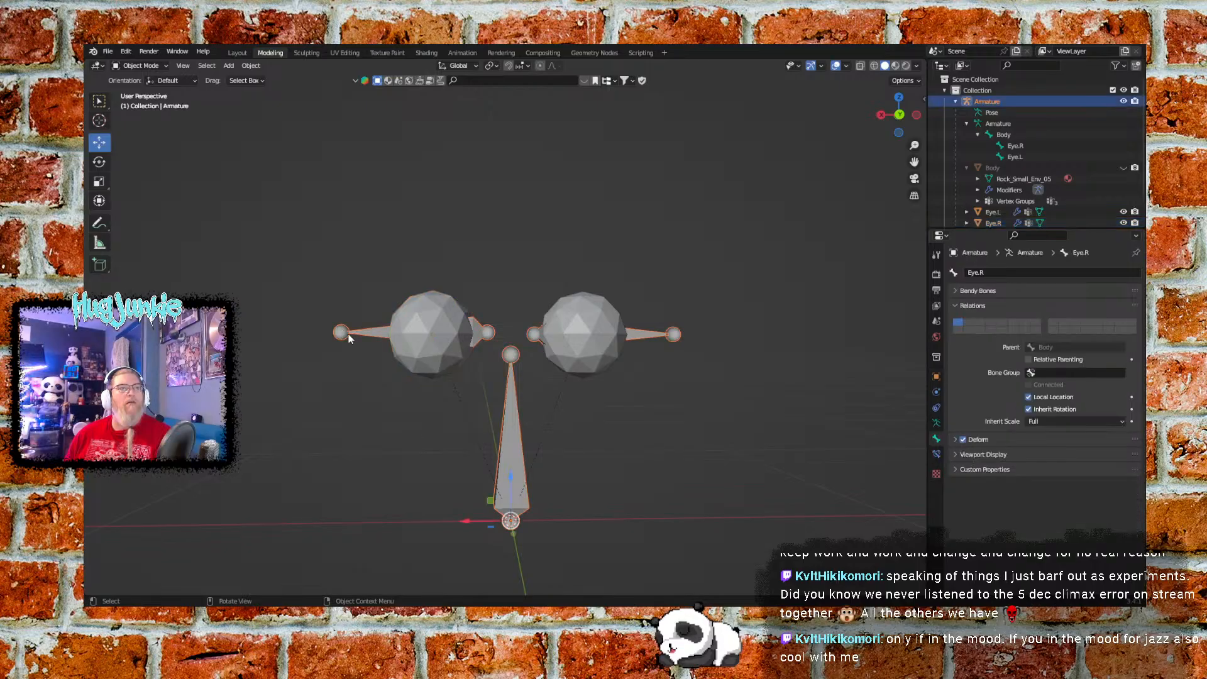
{"action": "left_click", "coordinate": [134, 64]}
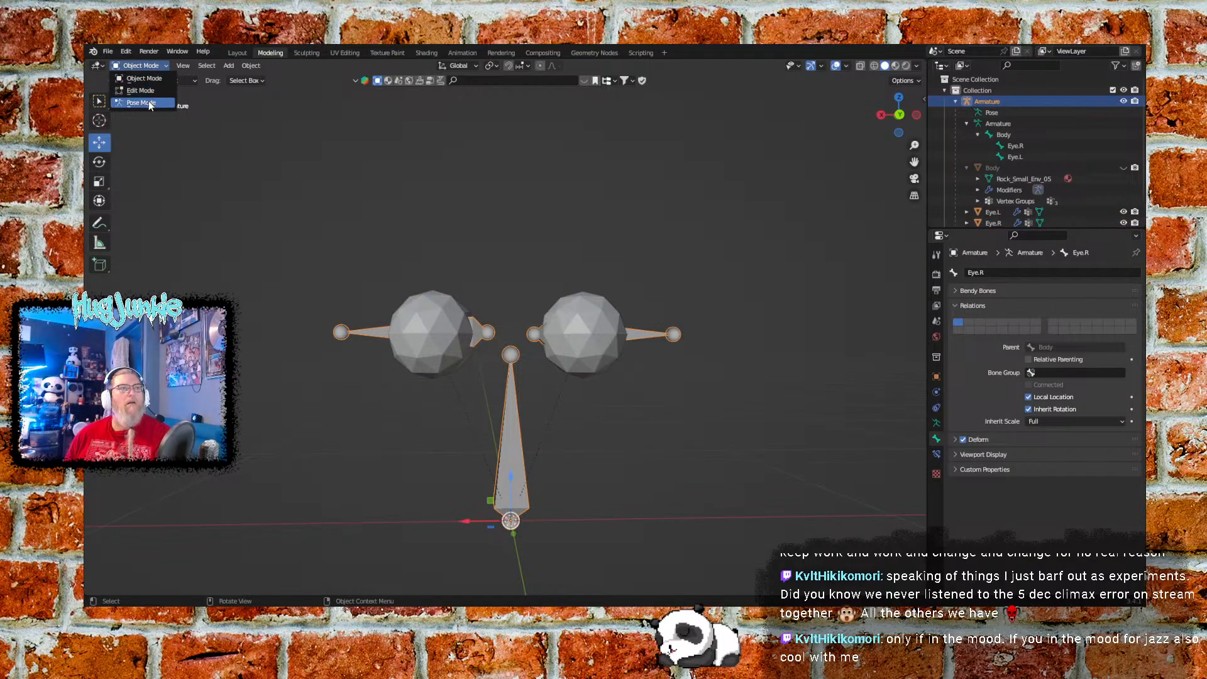
{"action": "left_click", "coordinate": [151, 105]}
{"action": "middle_click_drag", "start_coordinate": [256, 270], "coordinate": [371, 371]}
{"action": "left_click", "coordinate": [399, 400]}
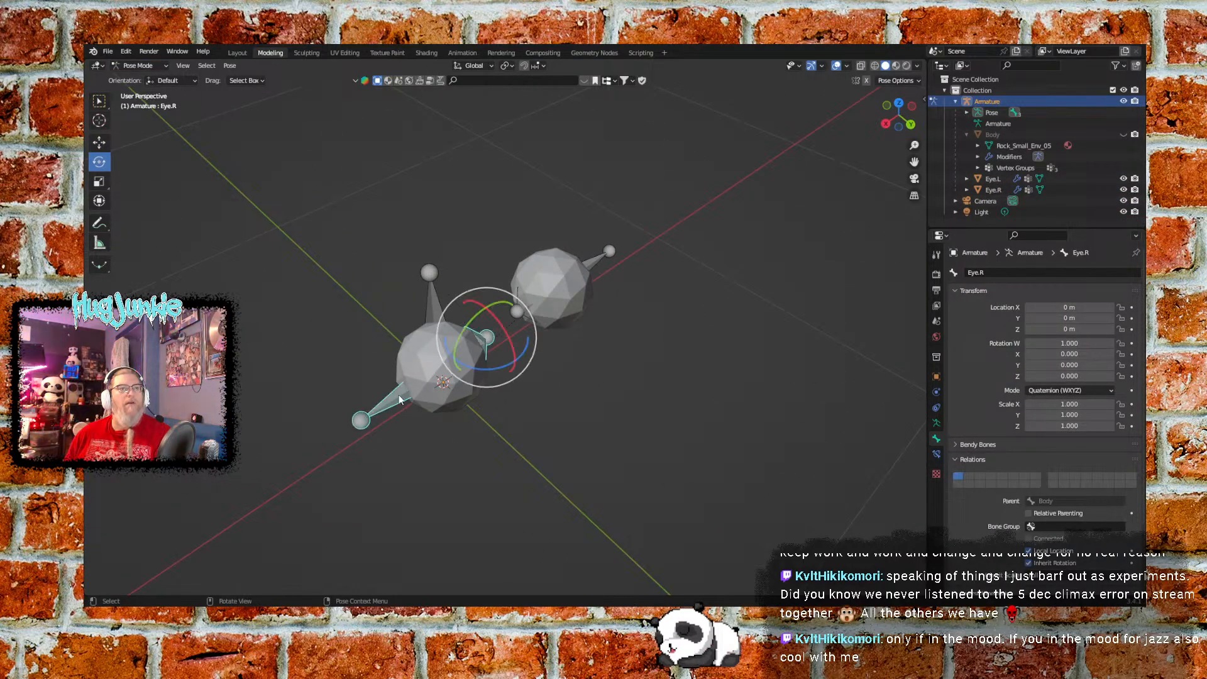
{"action": "left_click_drag", "start_coordinate": [501, 327], "coordinate": [521, 364]}
{"action": "key", "text": "ctrl+z"}
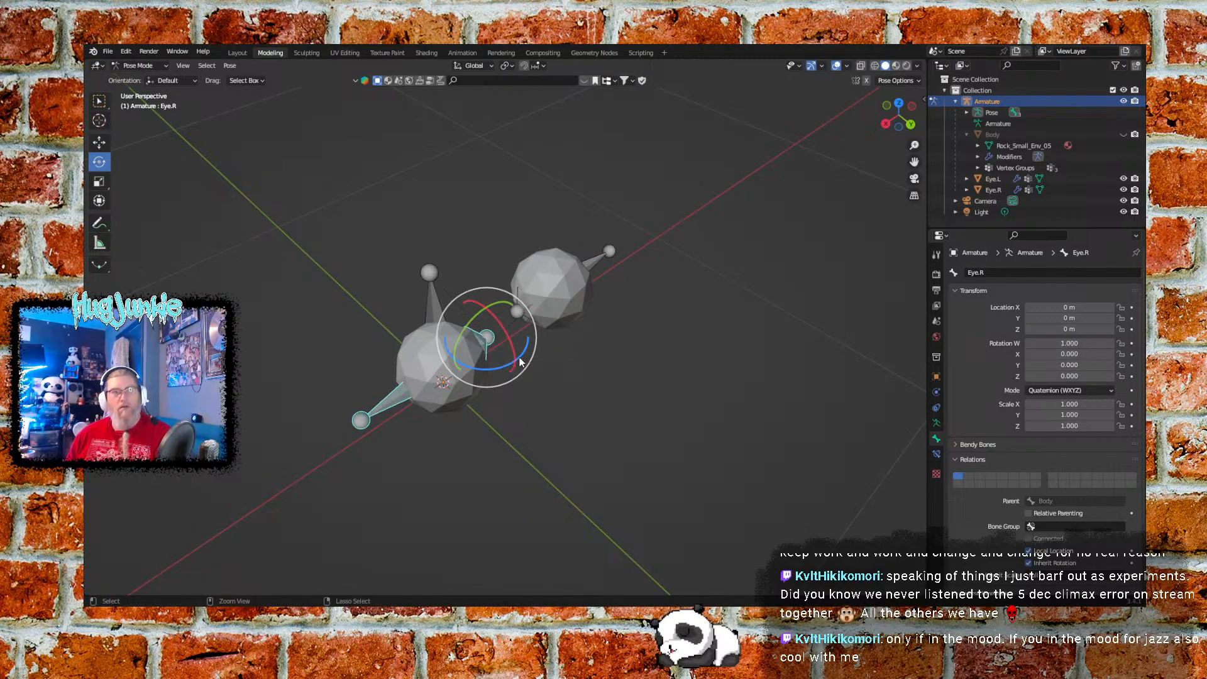
Test-rotate the Eye.L bone about the global X axis to see which eye mesh follows, and clear its rotation
{"action": "left_click", "coordinate": [596, 267]}
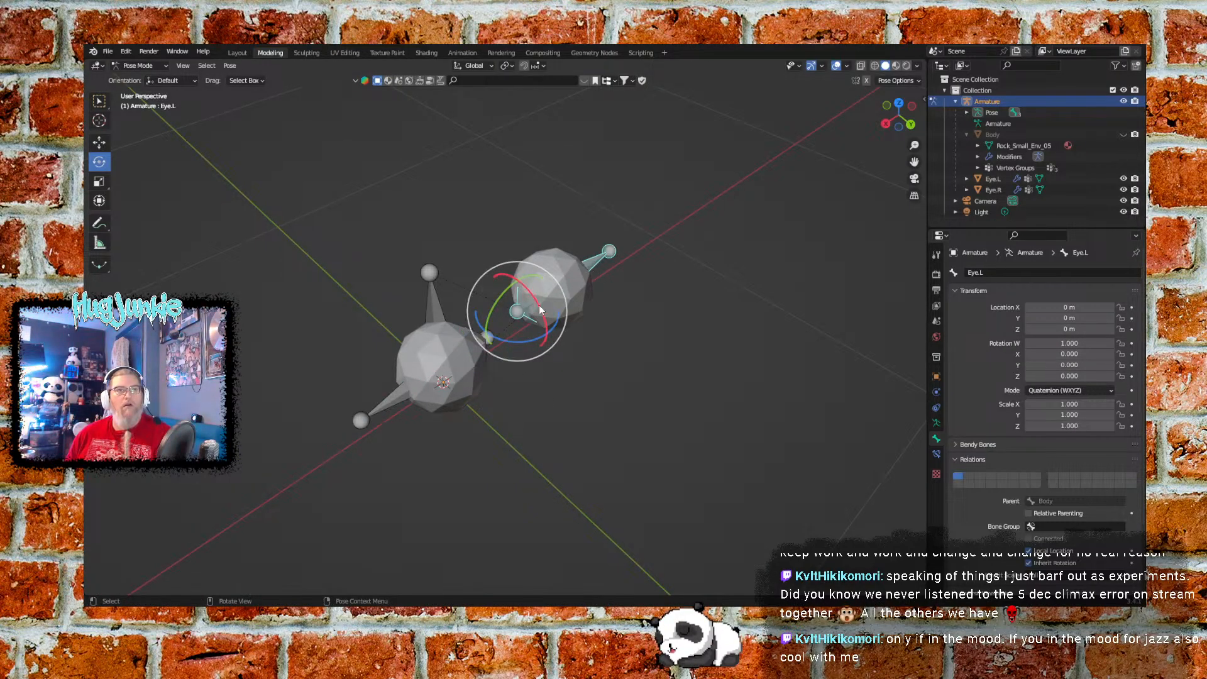
{"action": "mouse_move", "coordinate": [531, 308]}
{"action": "left_mouse_down"}
{"action": "mouse_move", "coordinate": [513, 260]}
{"action": "mouse_move", "coordinate": [549, 281]}
{"action": "mouse_move", "coordinate": [554, 332]}
{"action": "mouse_move", "coordinate": [558, 300]}
{"action": "mouse_move", "coordinate": [532, 244]}
{"action": "mouse_move", "coordinate": [550, 267]}
{"action": "mouse_move", "coordinate": [540, 314]}
{"action": "left_mouse_up"}
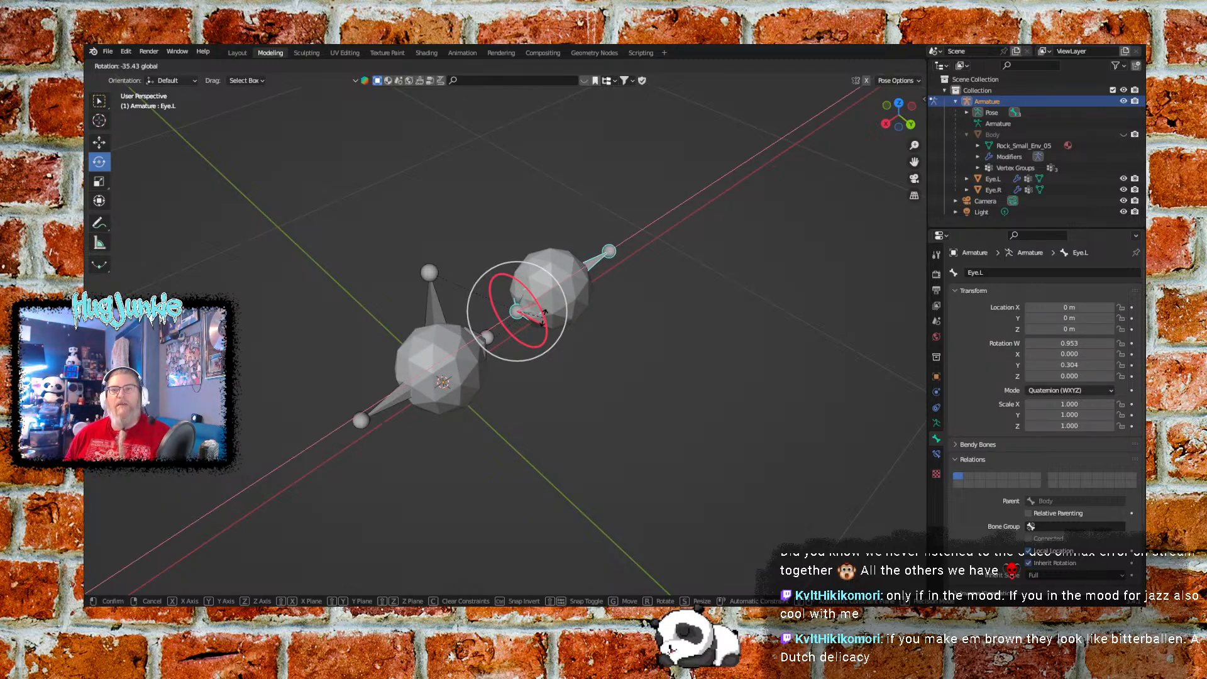
{"action": "left_click_drag", "start_coordinate": [540, 315], "coordinate": [558, 366]}
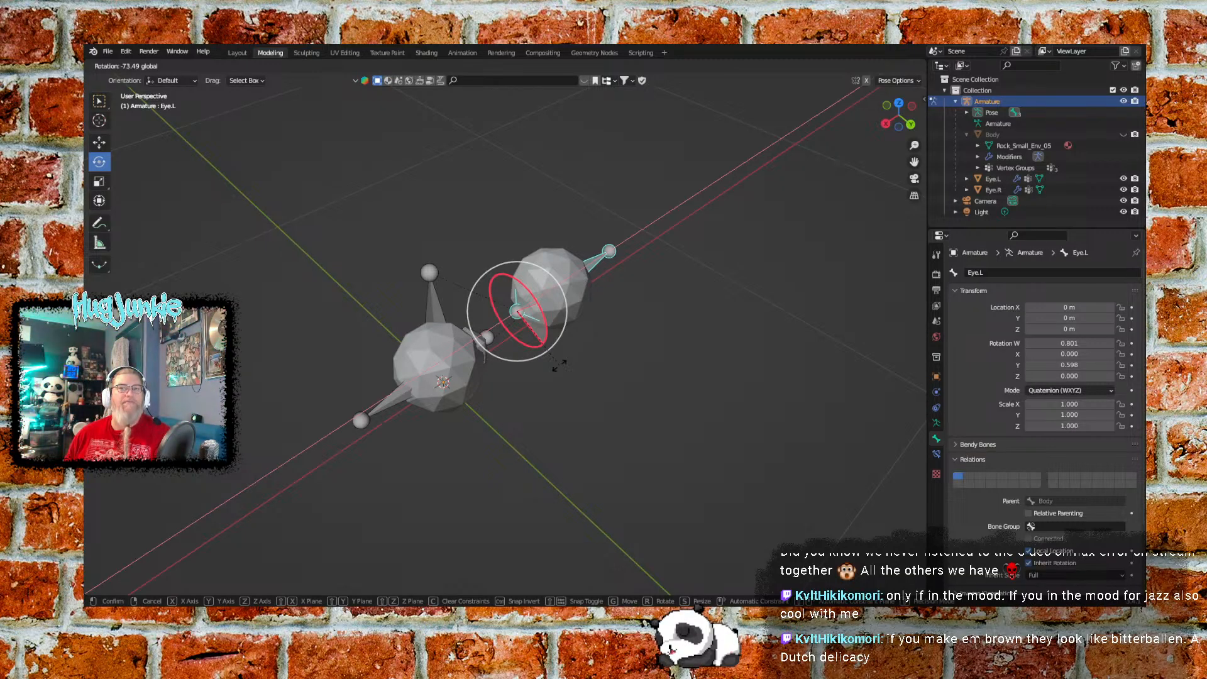
{"action": "left_click_drag", "start_coordinate": [558, 366], "coordinate": [583, 383]}
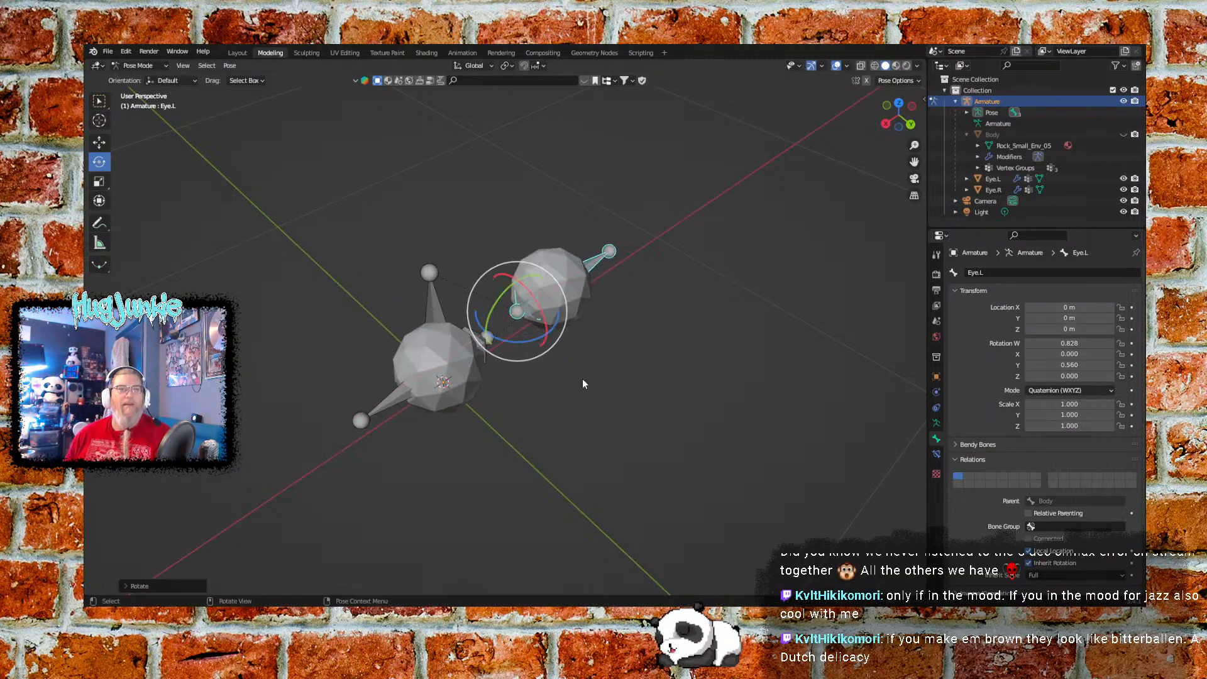
{"action": "key", "text": "alt+r"}
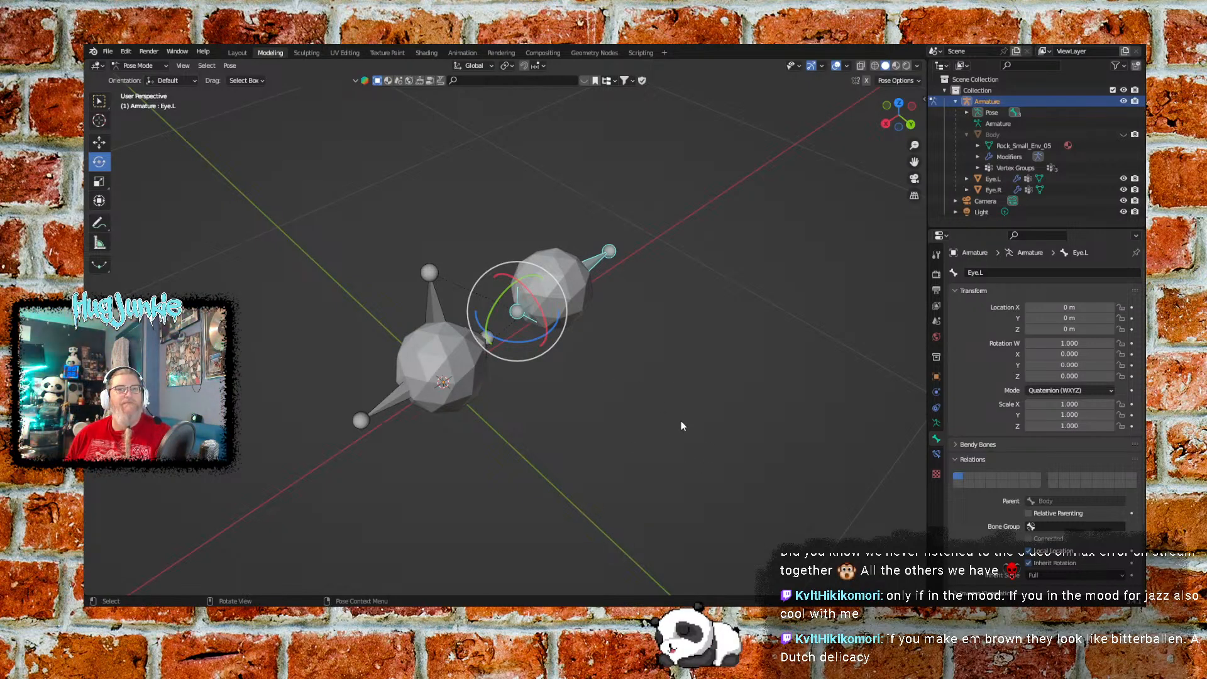
Unhide the Body mesh, test-rotate the Eye.L bone against it, and undo the rotation
{"action": "middle_click_drag", "start_coordinate": [682, 427], "coordinate": [682, 376]}
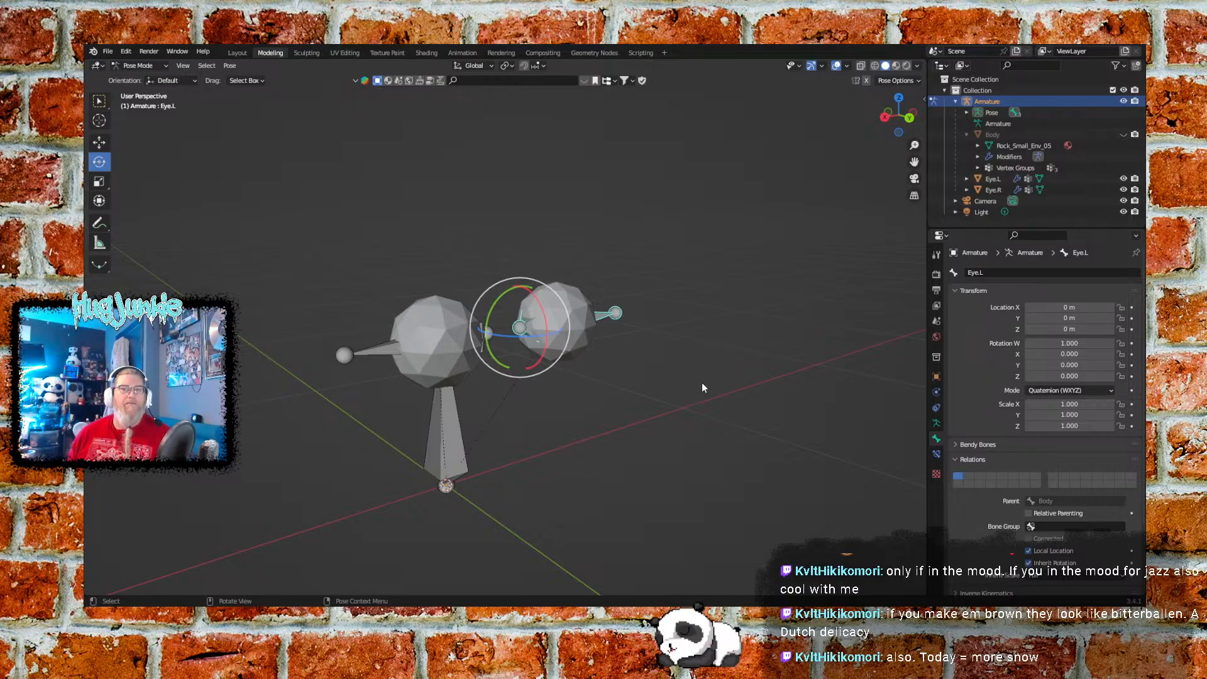
{"action": "middle_click_drag", "start_coordinate": [761, 368], "coordinate": [642, 348]}
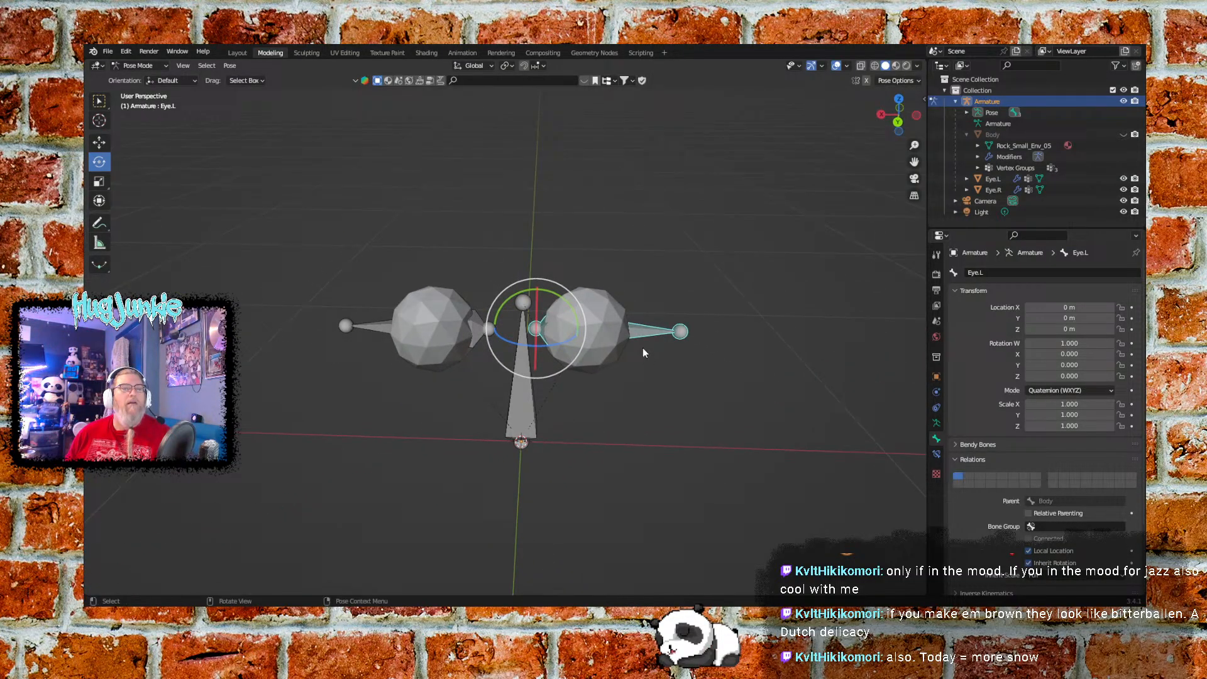
{"action": "left_click", "coordinate": [1123, 134]}
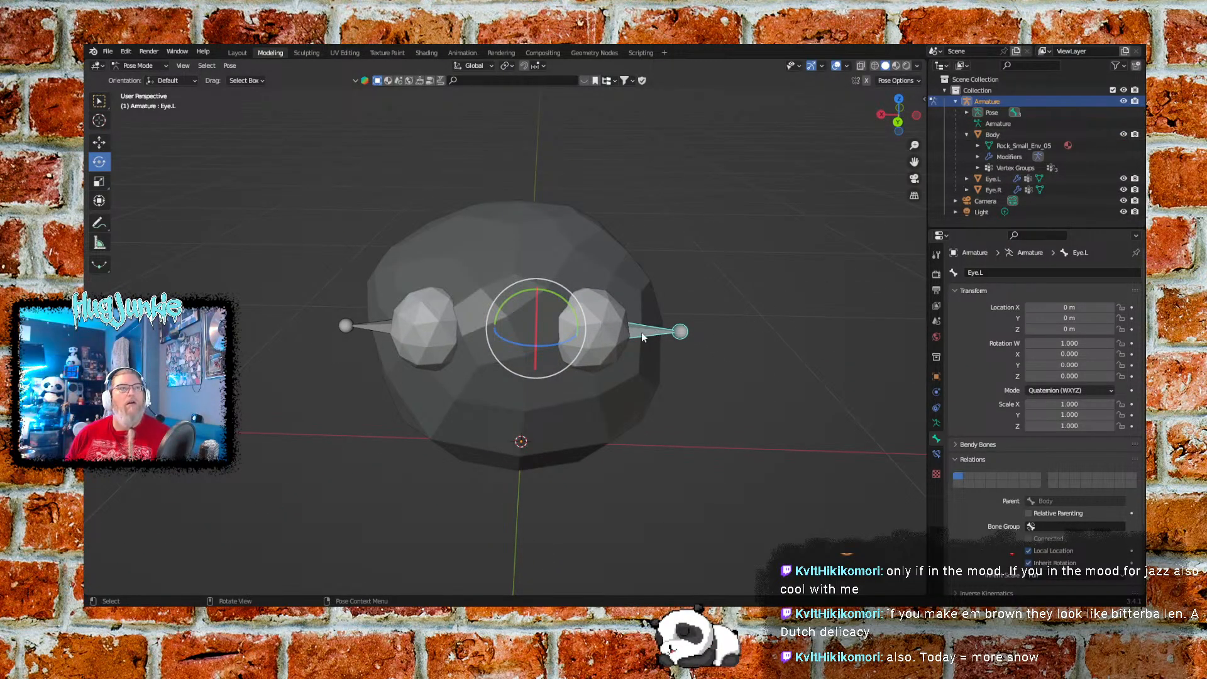
{"action": "middle_click_drag", "start_coordinate": [757, 300], "coordinate": [667, 302]}
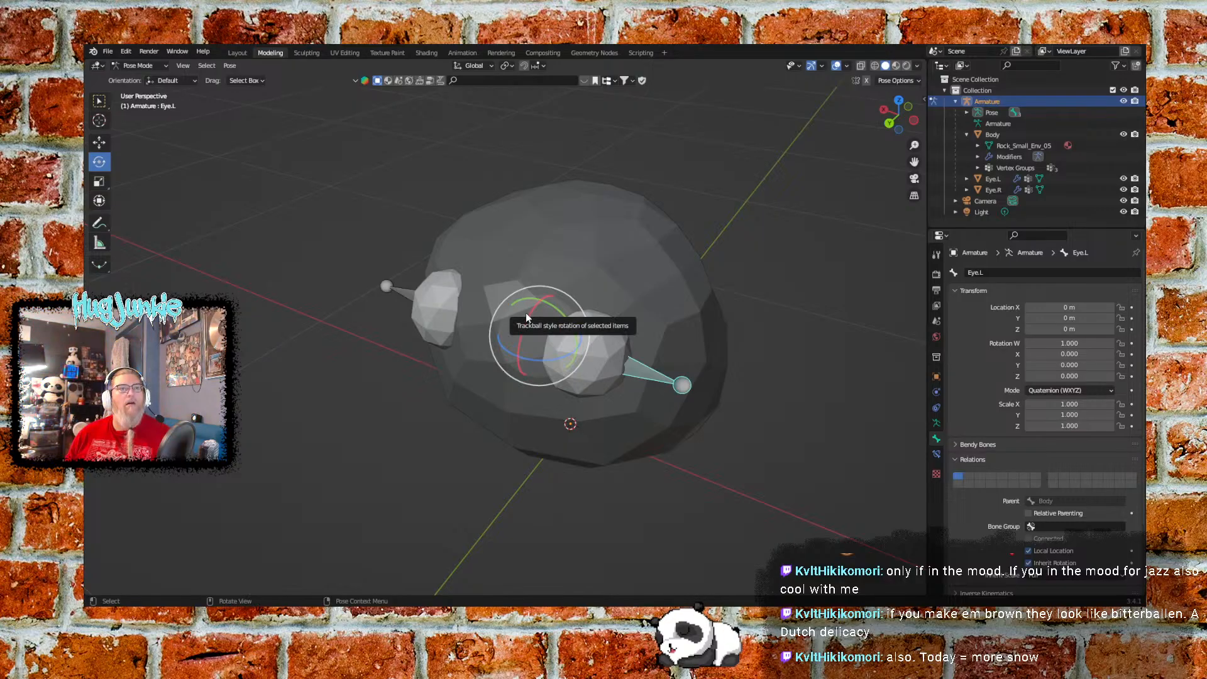
{"action": "left_click_drag", "start_coordinate": [526, 311], "coordinate": [625, 519]}
{"action": "key", "text": "ctrl+z"}
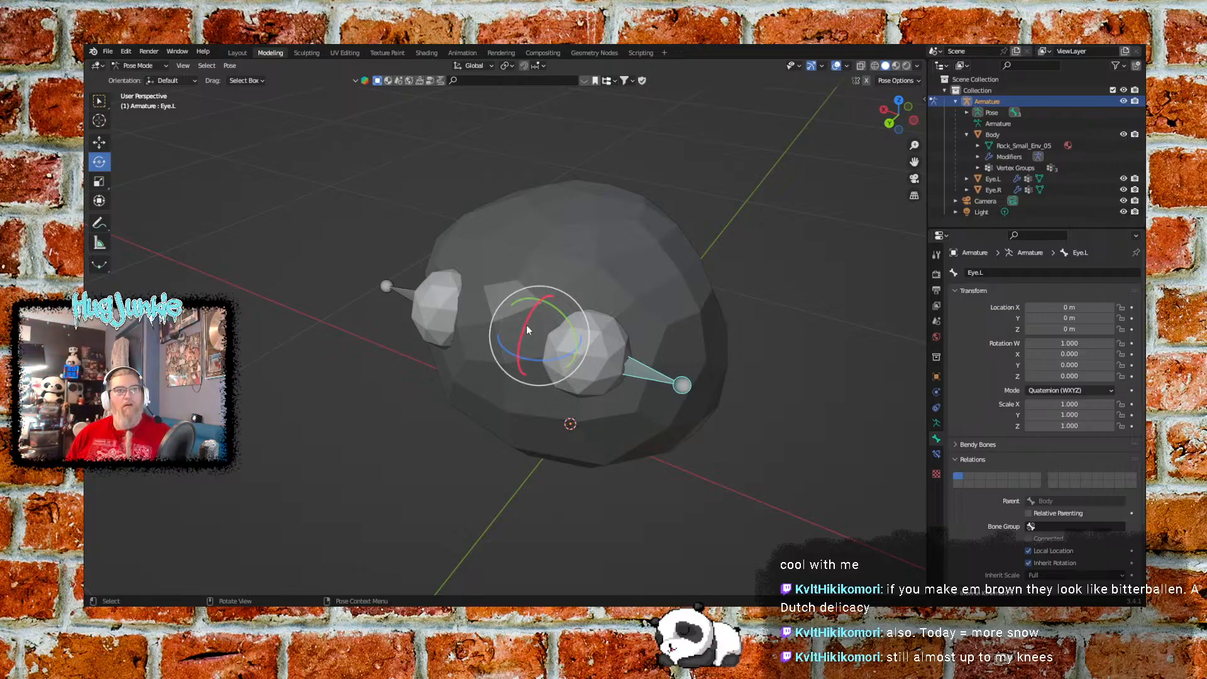
Rotate the Eye.L bone about the X axis in the opposite direction, clear the rotation, and deselect all bones
{"action": "left_click", "coordinate": [790, 319]}
{"action": "left_click", "coordinate": [647, 371]}
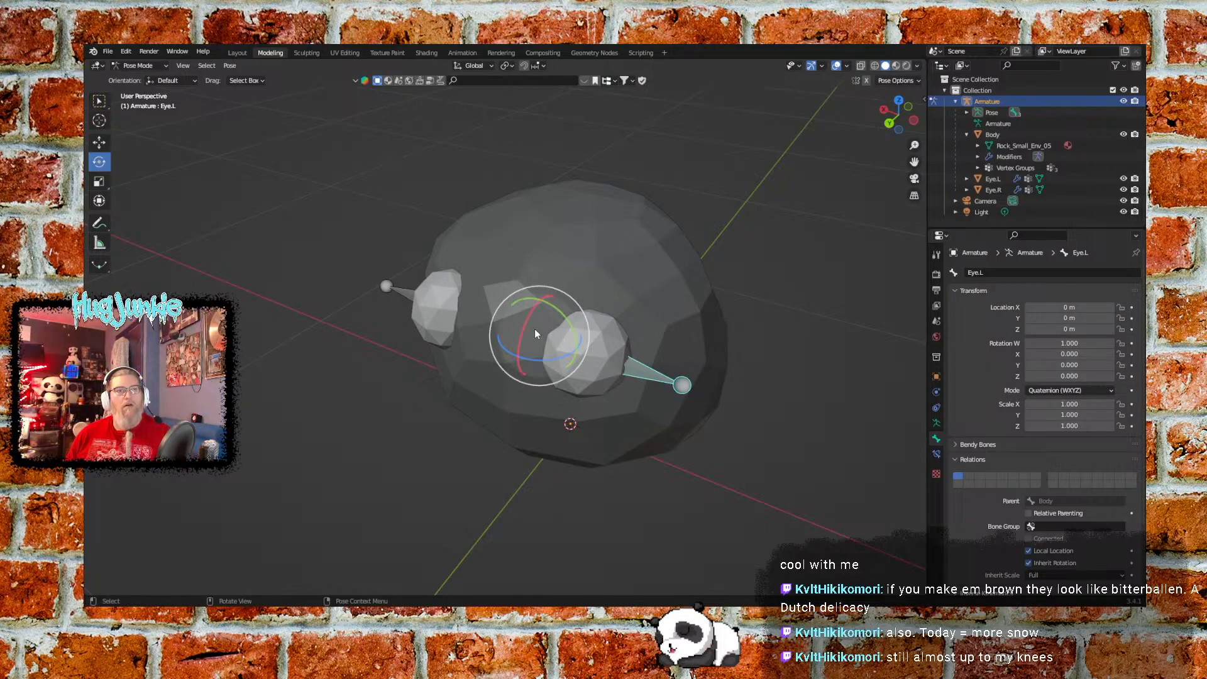
{"action": "left_click_drag", "start_coordinate": [529, 315], "coordinate": [552, 208]}
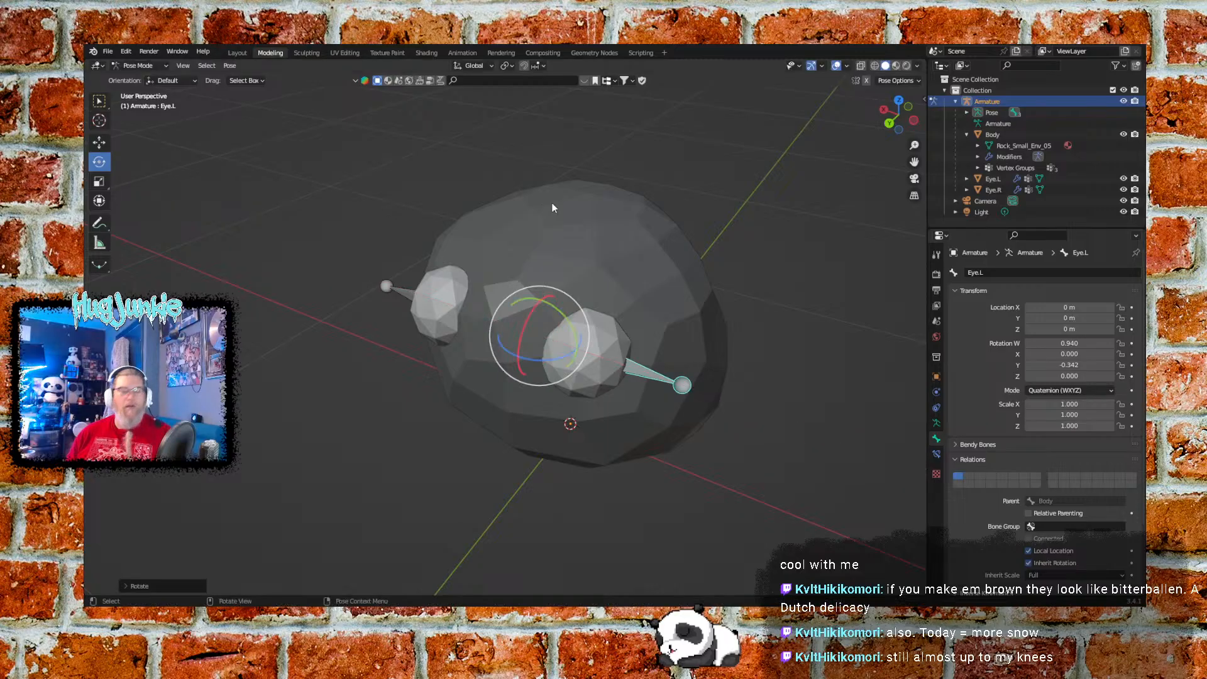
{"action": "key", "text": "alt+r"}
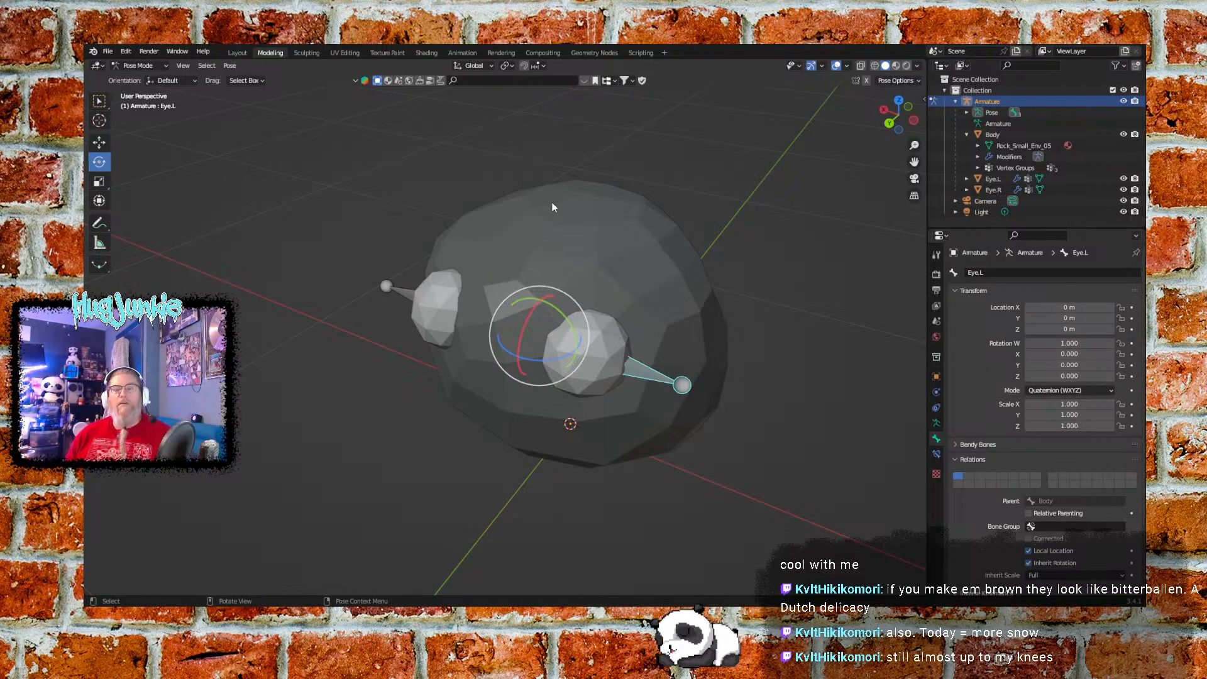
{"action": "left_click", "coordinate": [308, 410]}
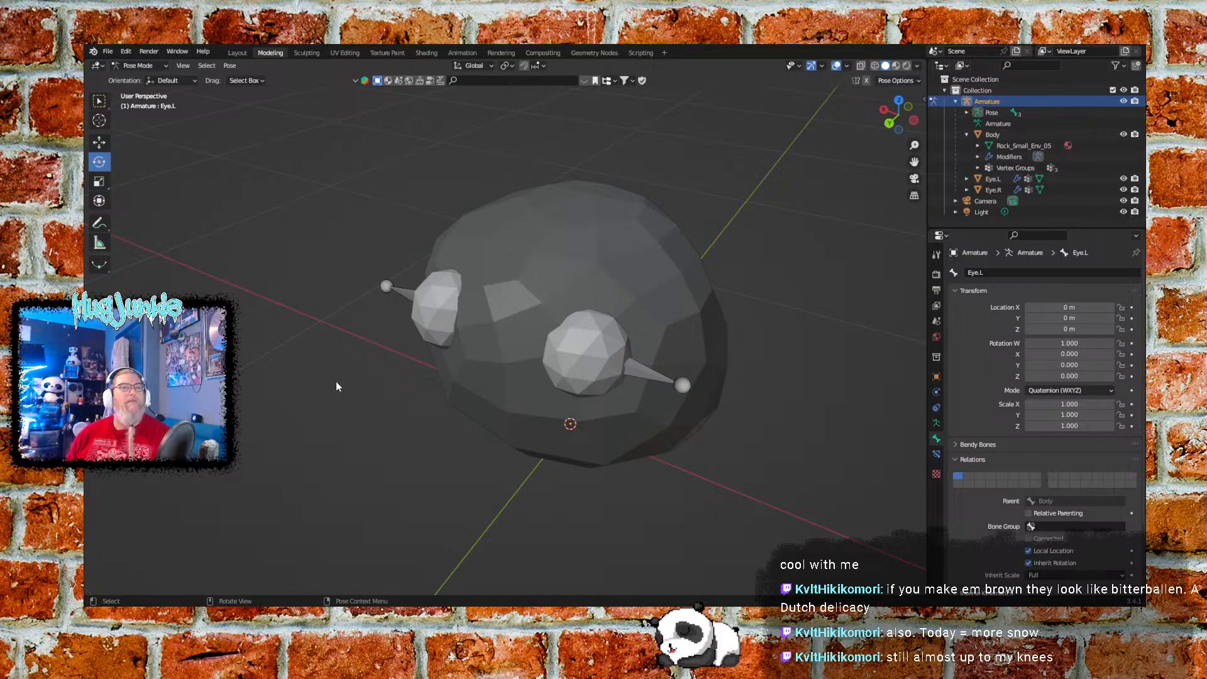
Hide the Body mesh, test-rotate the Eye.L bone about the Z axis, and clear its rotation
{"action": "left_click", "coordinate": [1125, 135]}
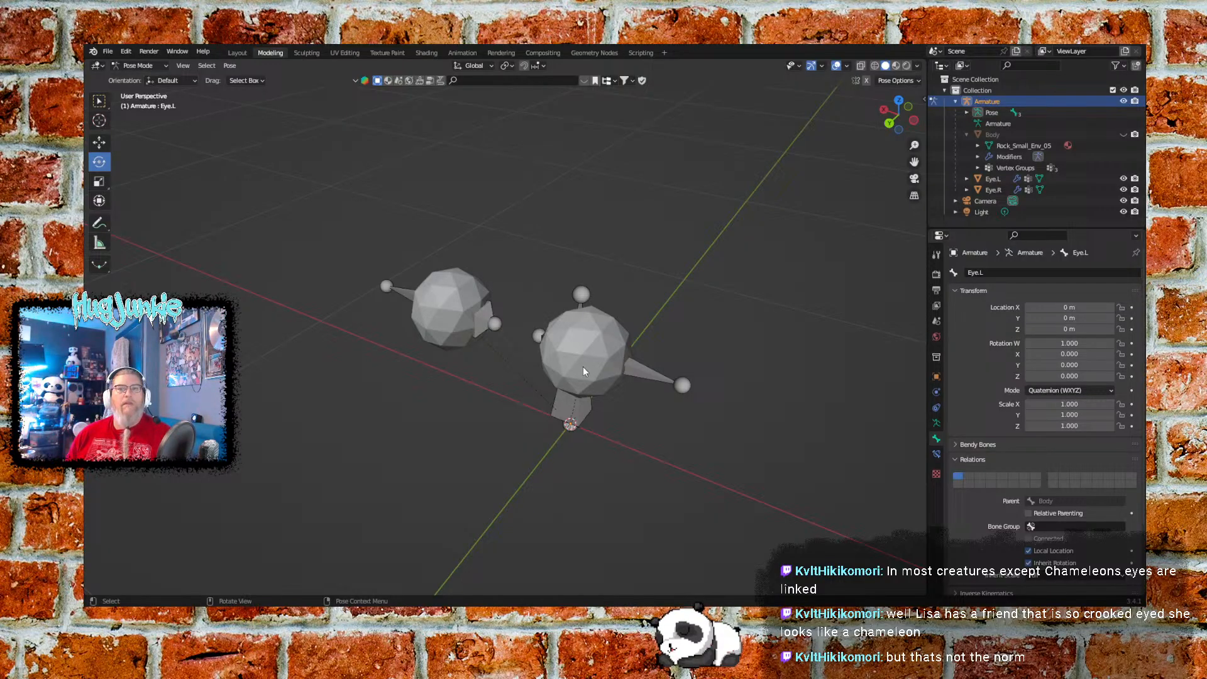
{"action": "middle_click_drag", "start_coordinate": [558, 361], "coordinate": [486, 390]}
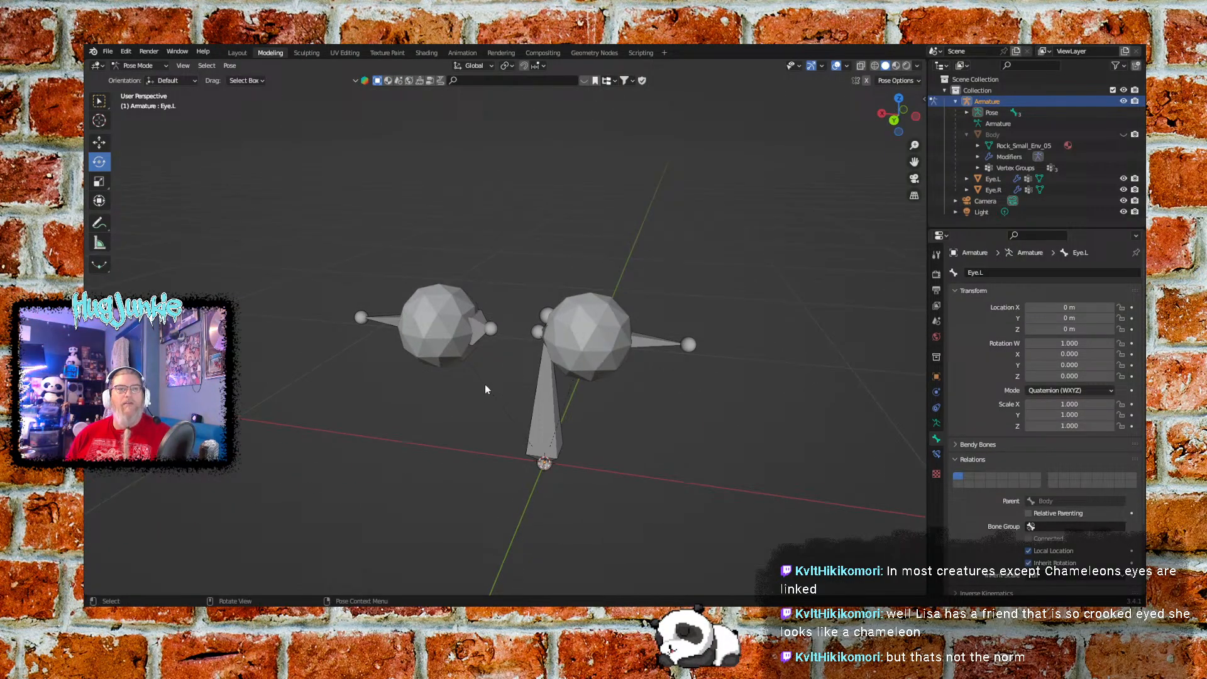
{"action": "left_click", "coordinate": [643, 342]}
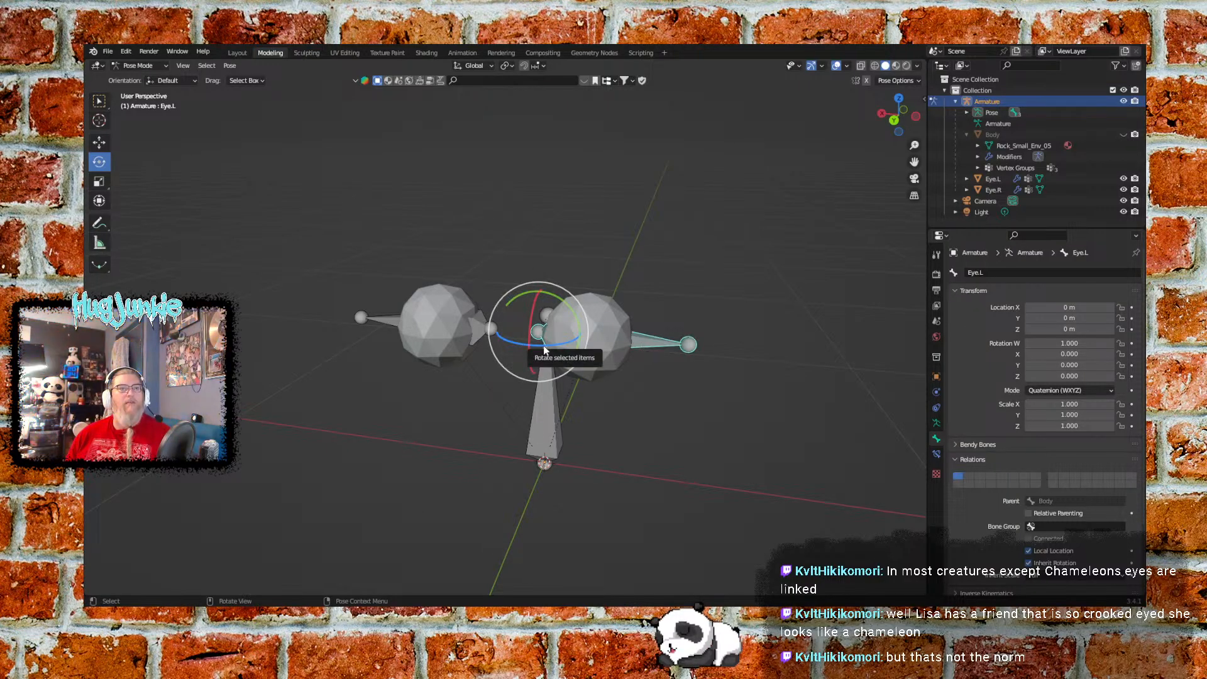
{"action": "mouse_move", "coordinate": [545, 350]}
{"action": "left_mouse_down"}
{"action": "mouse_move", "coordinate": [579, 330]}
{"action": "mouse_move", "coordinate": [535, 334]}
{"action": "left_mouse_up"}
{"action": "key", "text": "alt+r"}
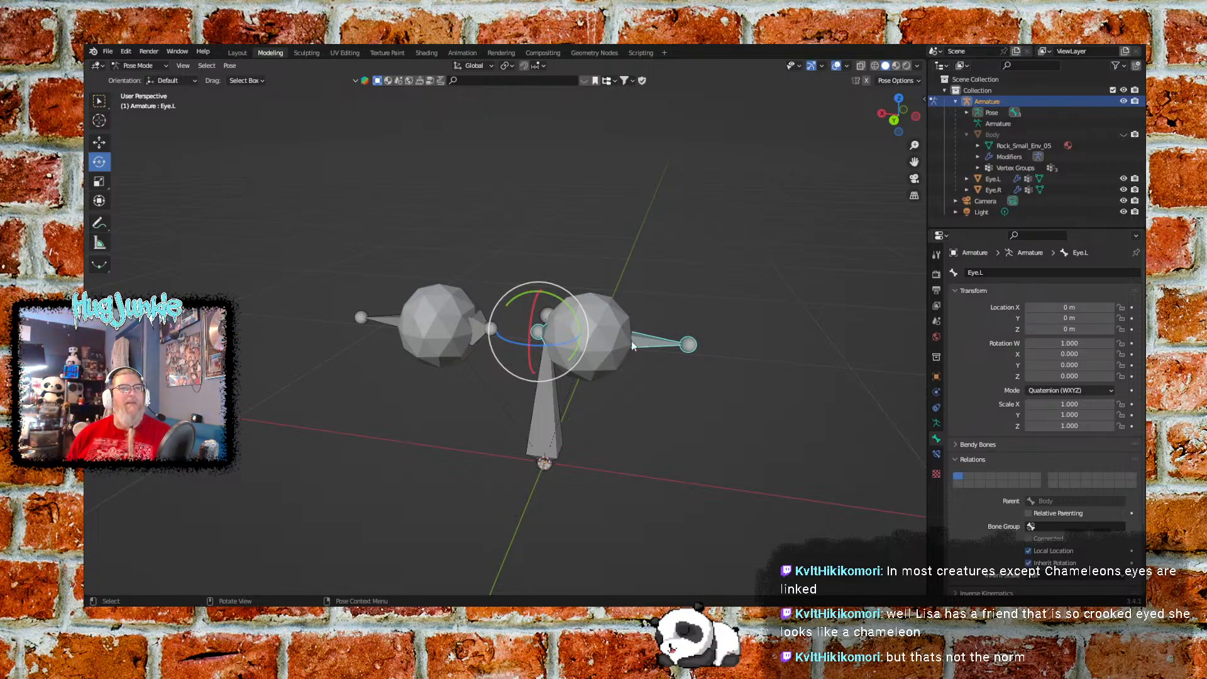
Switch the armature from Pose Mode to Object Mode and deselect everything
{"action": "left_click", "coordinate": [432, 322]}
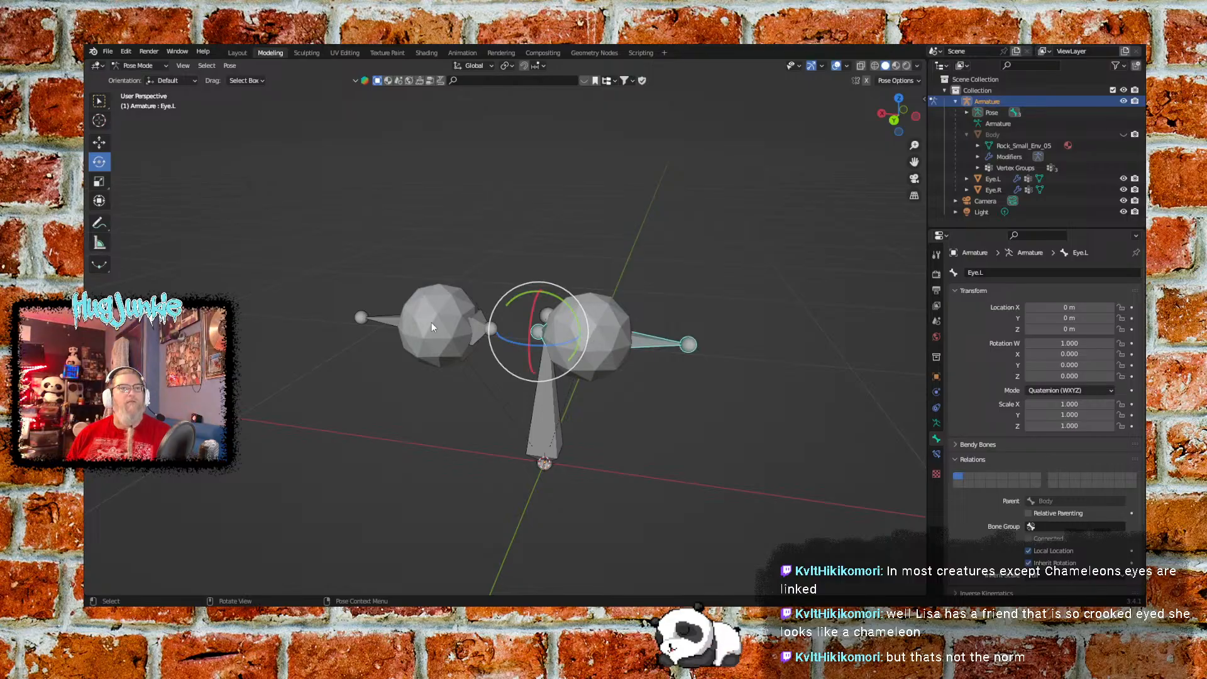
{"action": "left_click", "coordinate": [687, 344]}
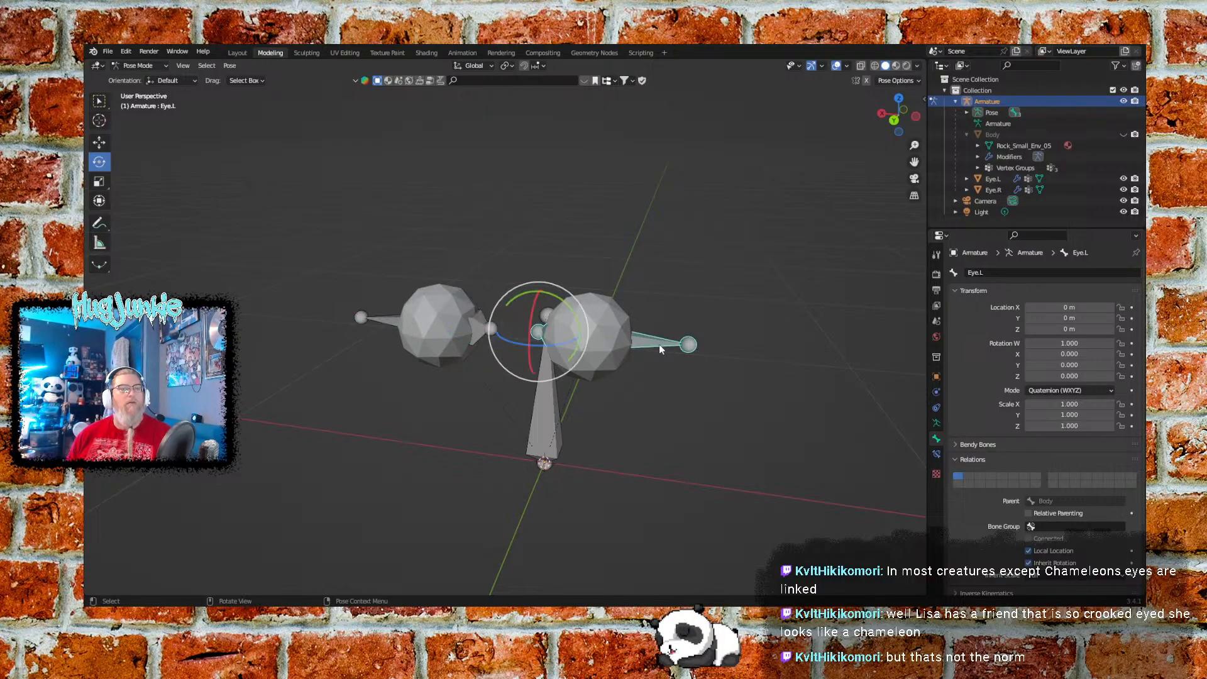
{"action": "left_click", "coordinate": [143, 66]}
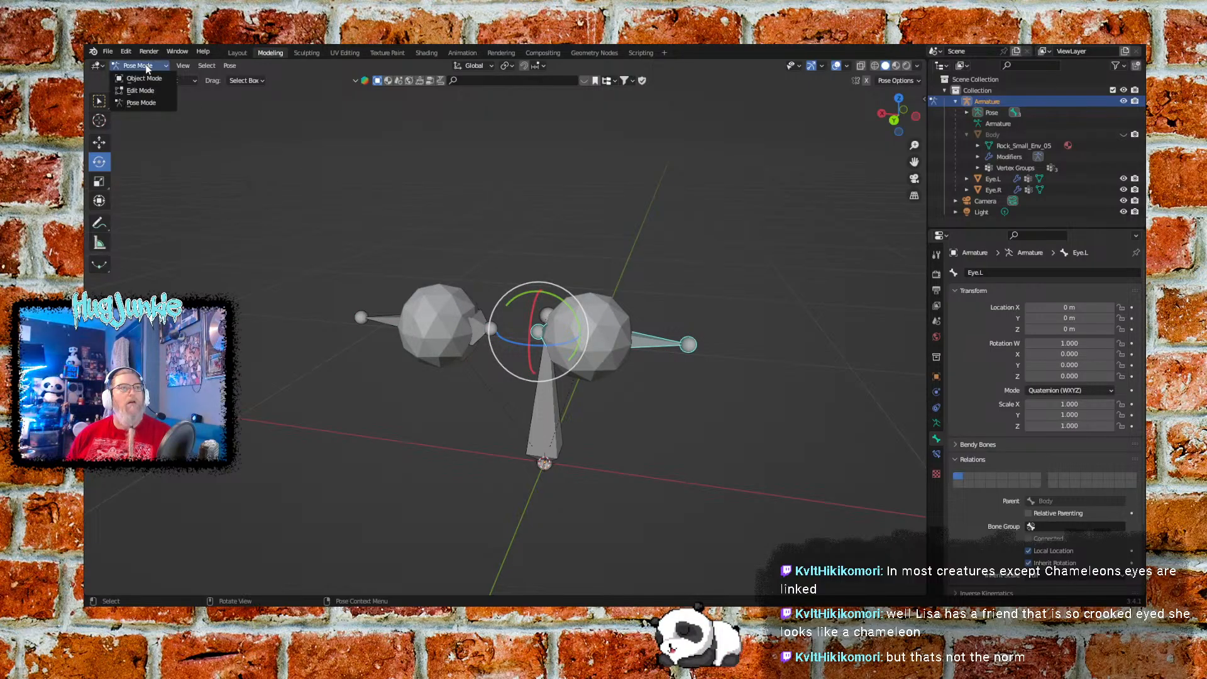
{"action": "left_click", "coordinate": [141, 78]}
{"action": "left_click", "coordinate": [601, 226]}
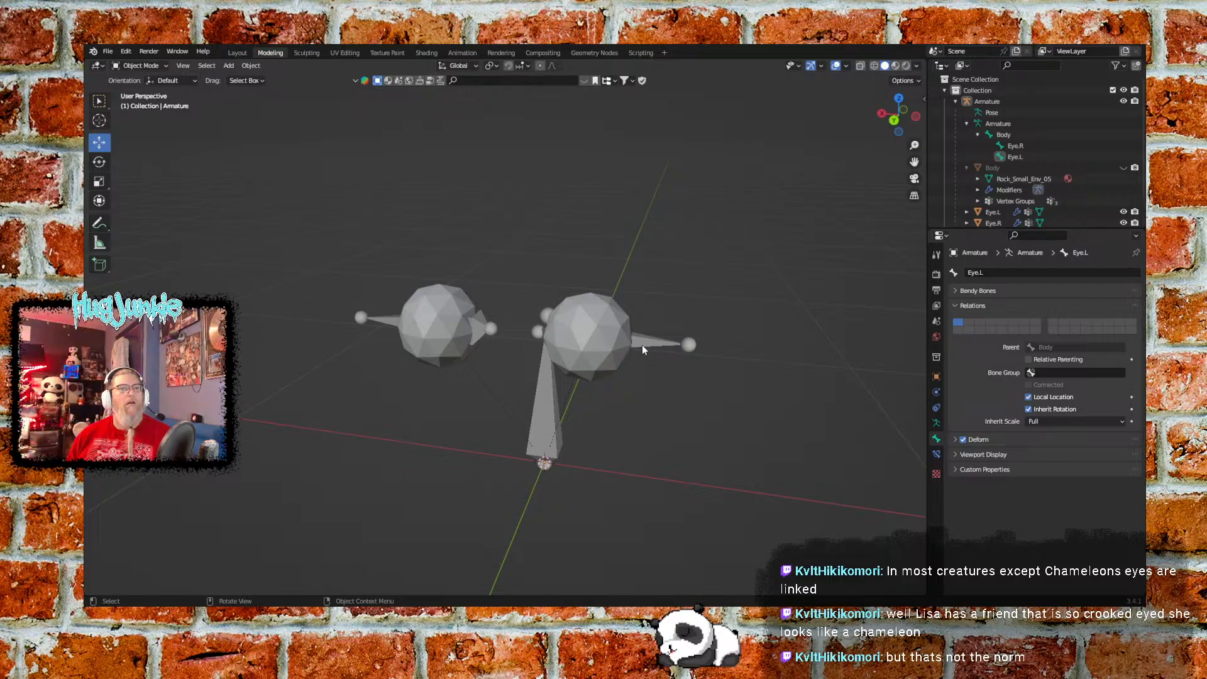
{"action": "left_click", "coordinate": [642, 345]}
{"action": "left_click", "coordinate": [466, 329]}
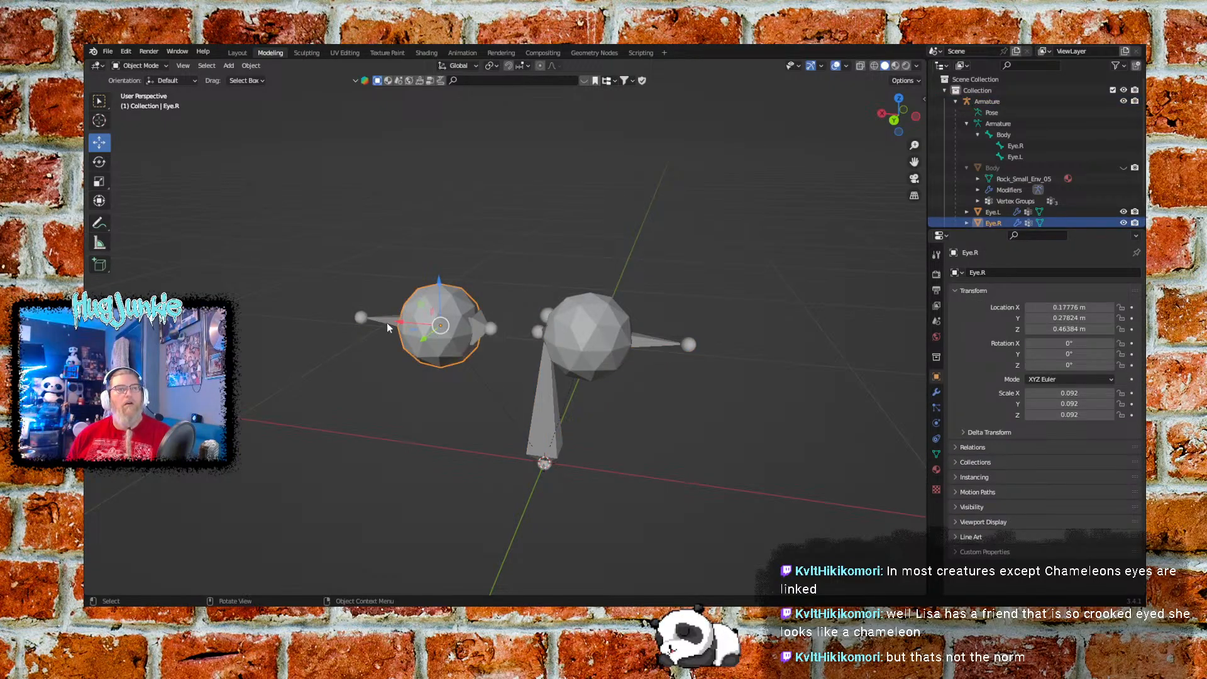
{"action": "left_click", "coordinate": [658, 344], "text": "shift"}
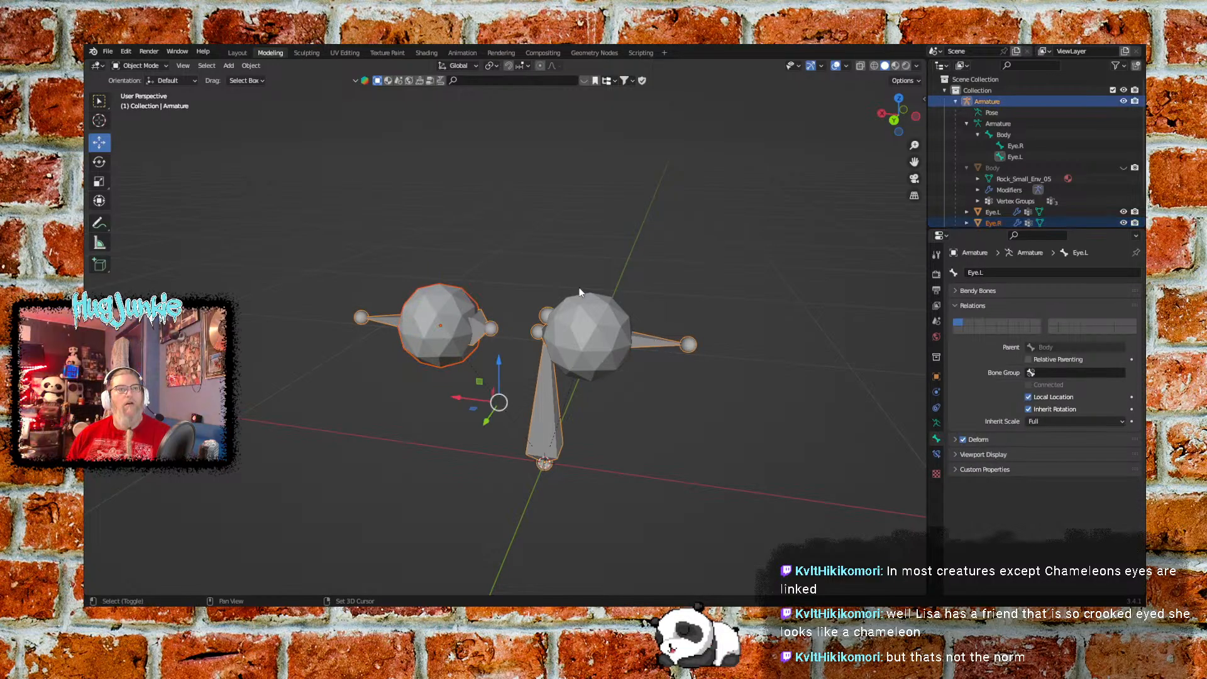
{"action": "left_click", "coordinate": [149, 67]}
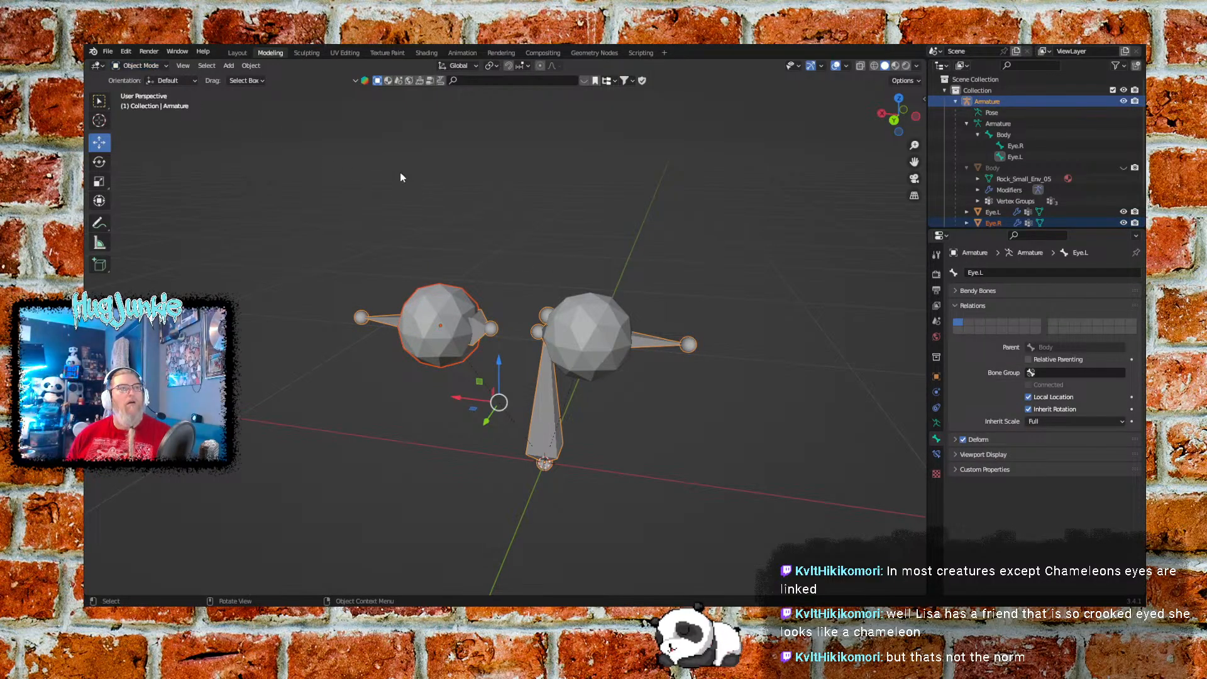
{"action": "left_click", "coordinate": [547, 325]}
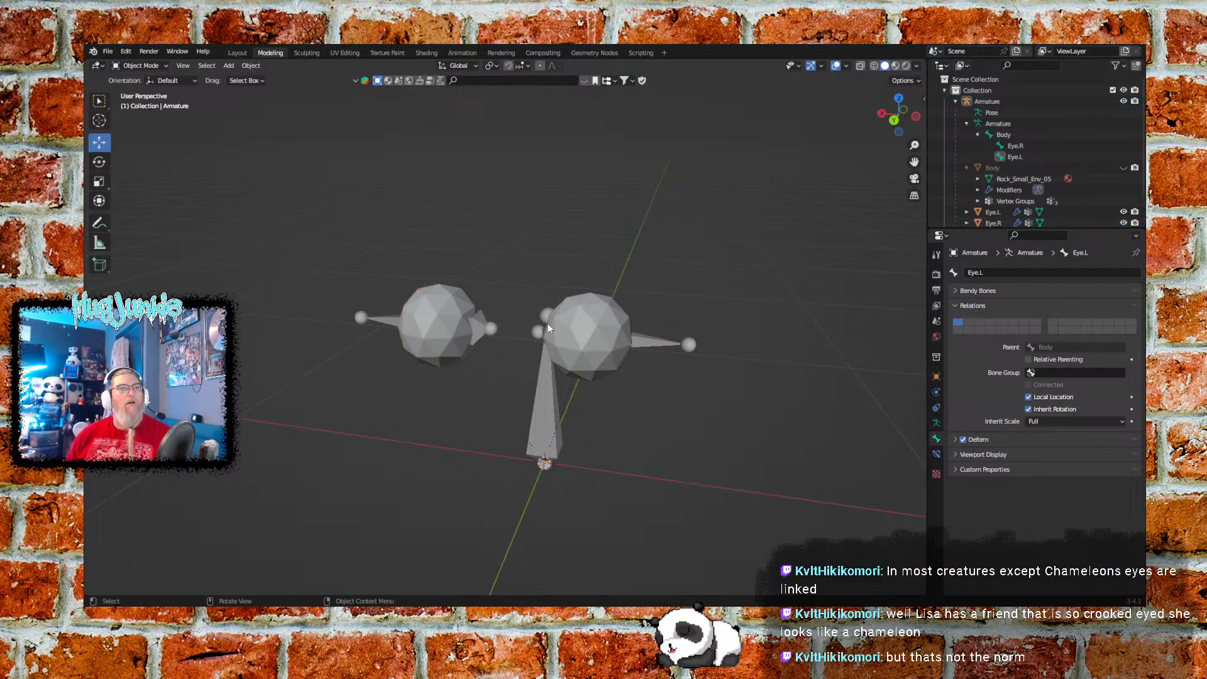
{"action": "left_click", "coordinate": [450, 328]}
{"action": "left_click", "coordinate": [659, 342], "text": "shift"}
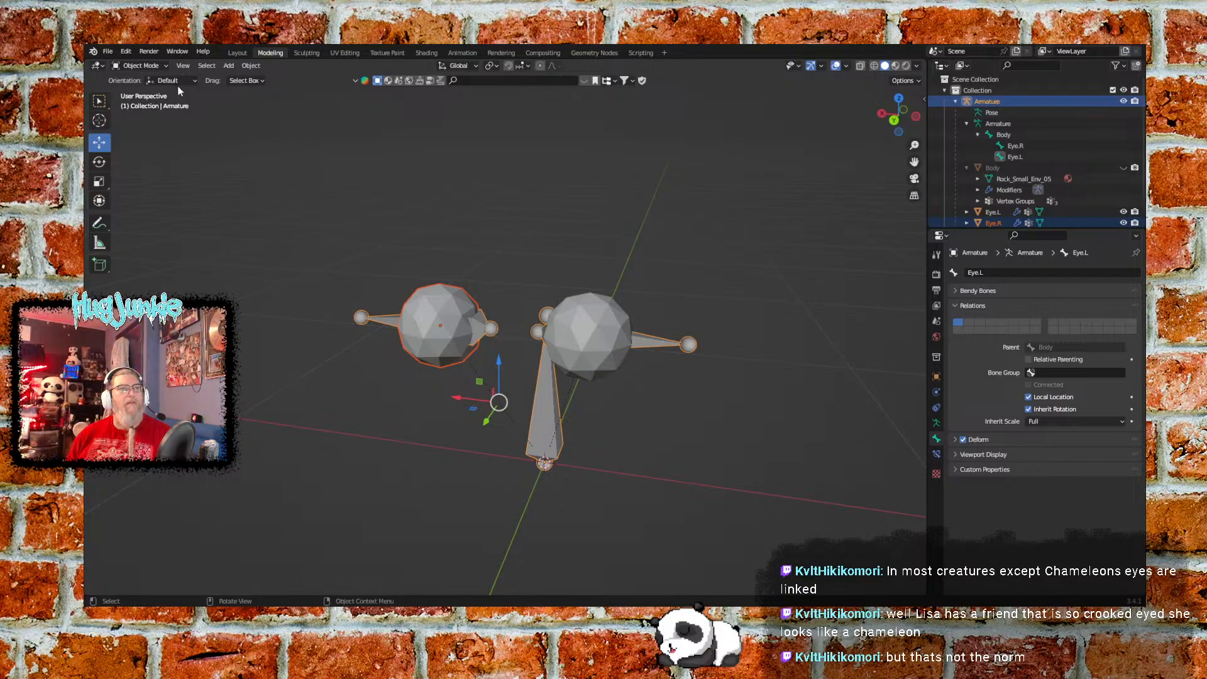
{"action": "left_click", "coordinate": [141, 66]}
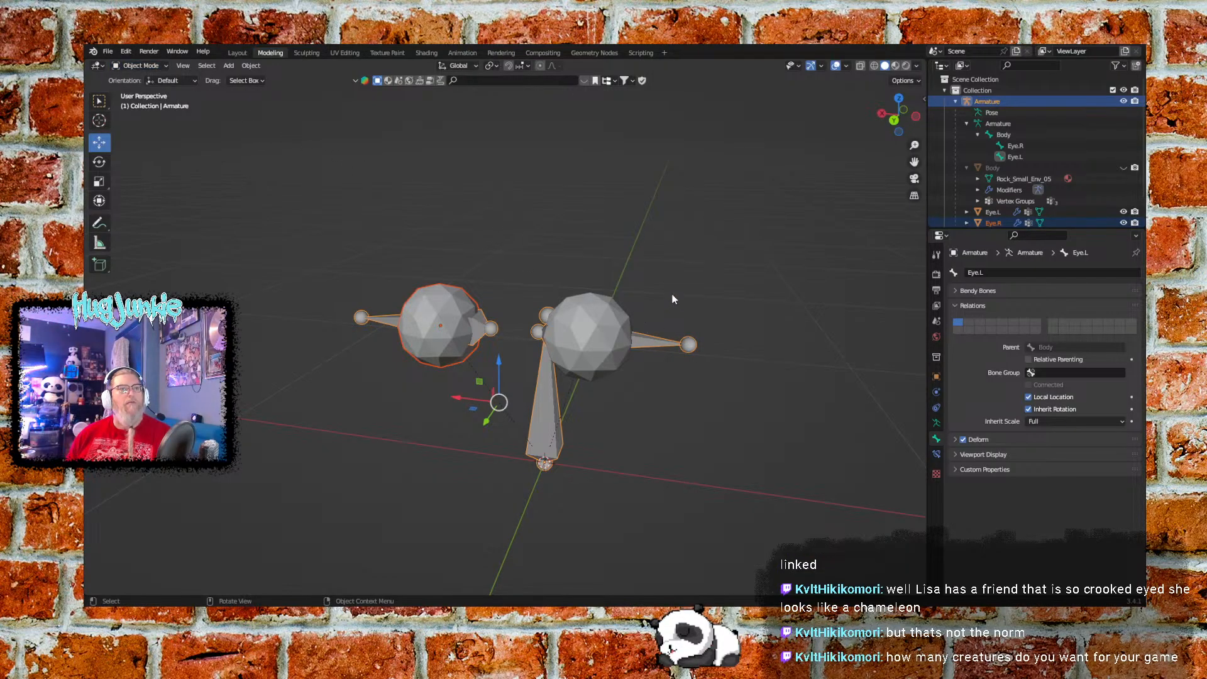
{"action": "left_click", "coordinate": [621, 355]}
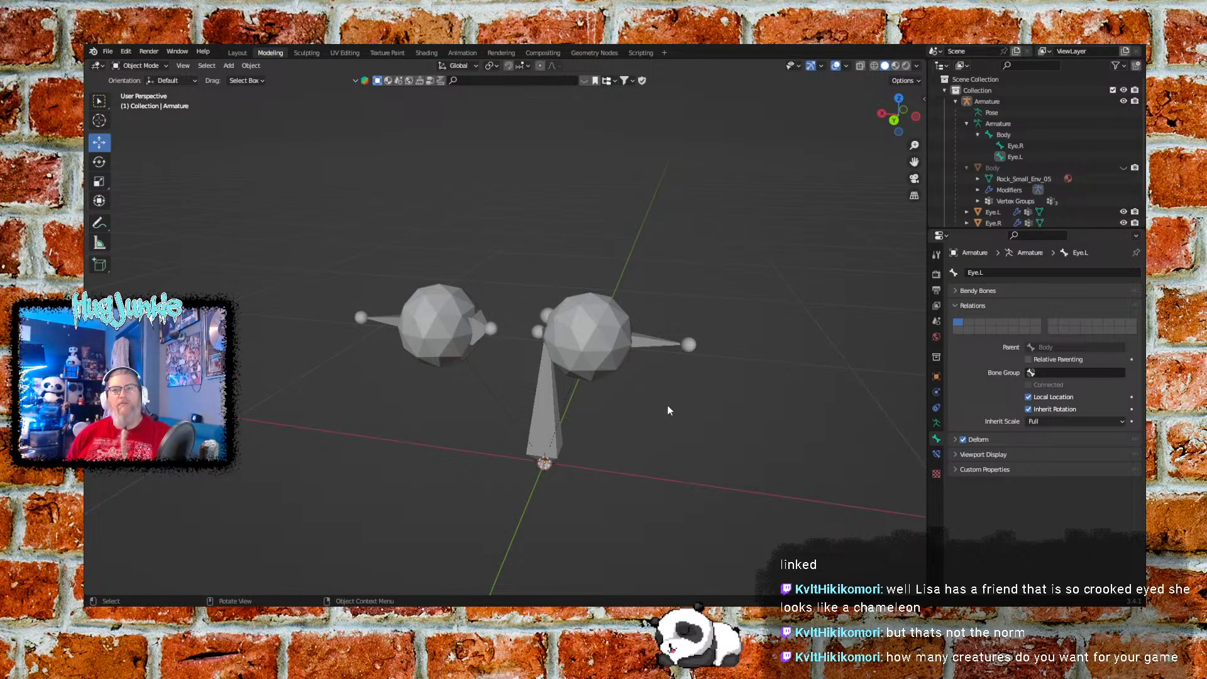
{"action": "left_click", "coordinate": [651, 346]}
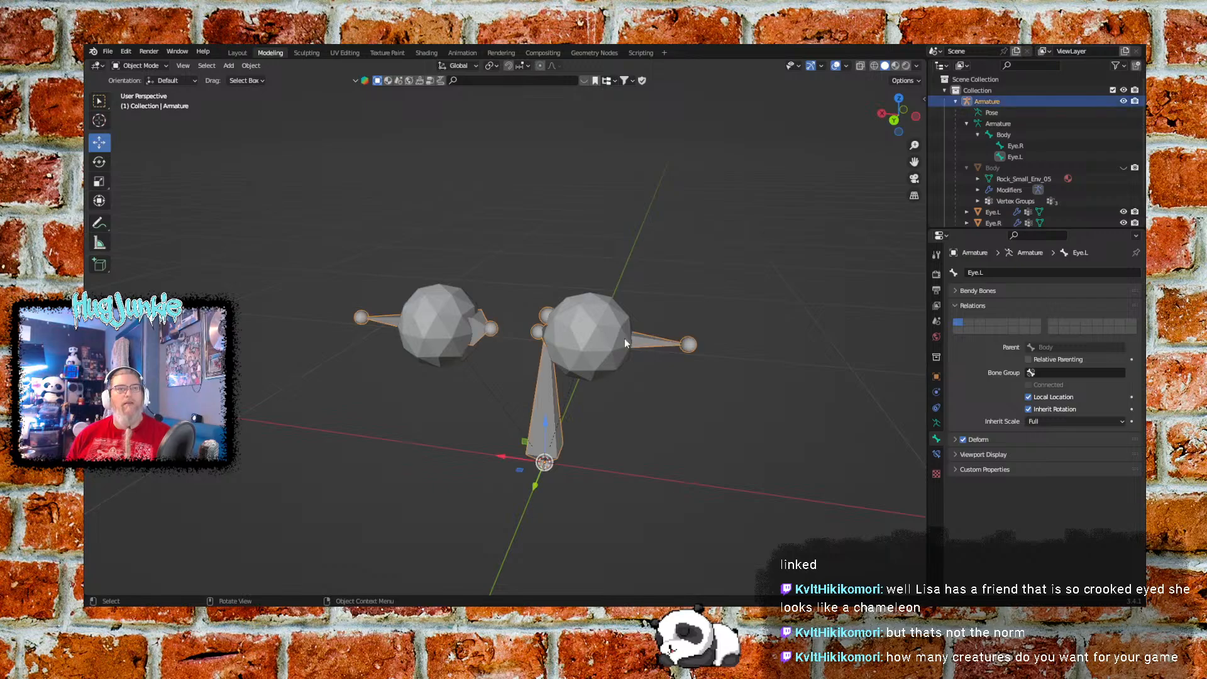
{"action": "left_click", "coordinate": [451, 319], "text": "shift"}
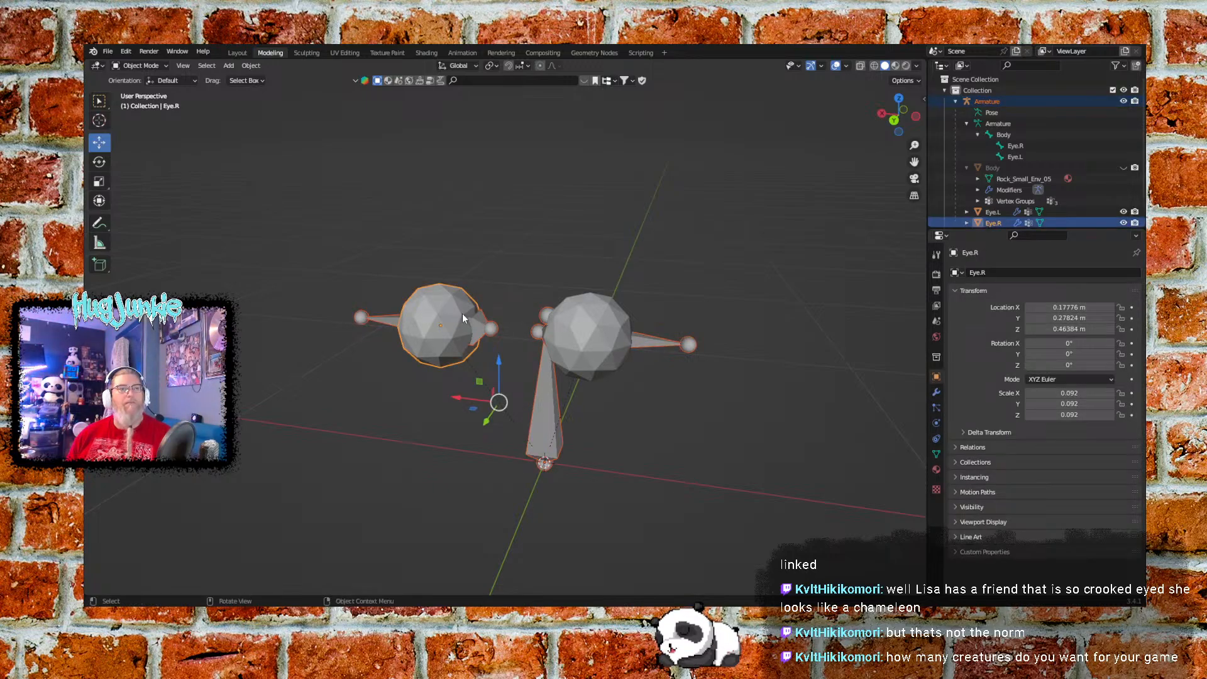
{"action": "left_click", "coordinate": [642, 302]}
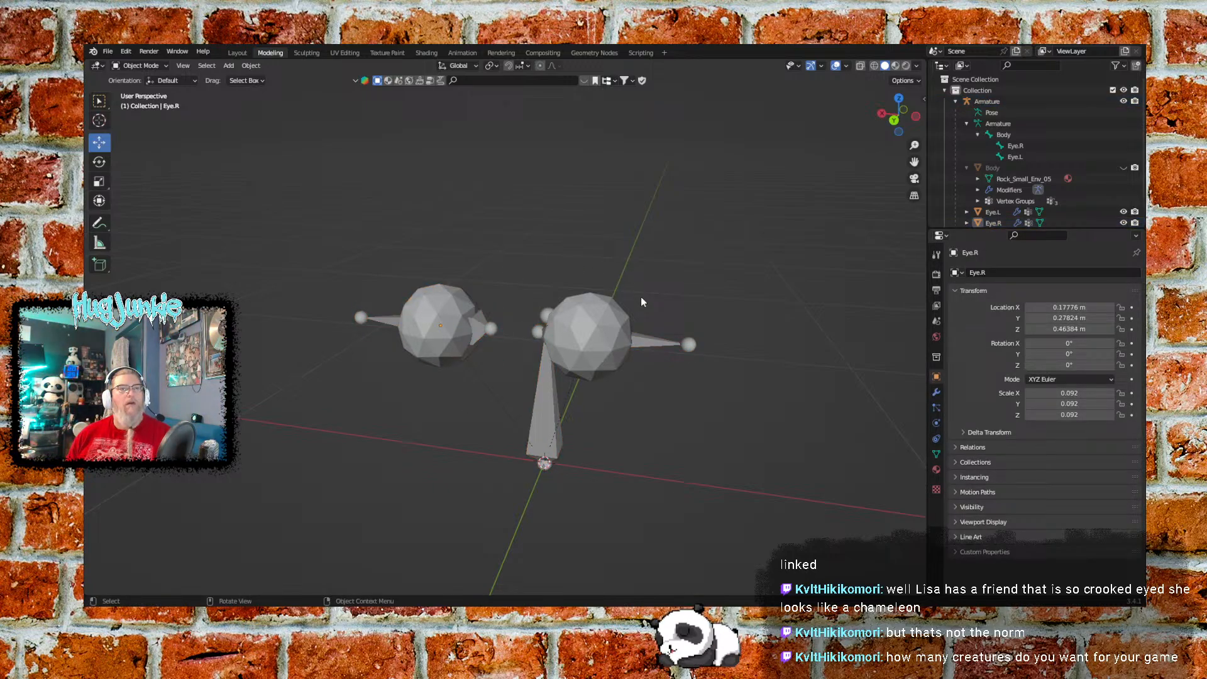
Select the armature and then the Eye.R mesh, enter Weight Paint mode, and make the Eye.L bone's weights active
{"action": "left_click", "coordinate": [651, 344]}
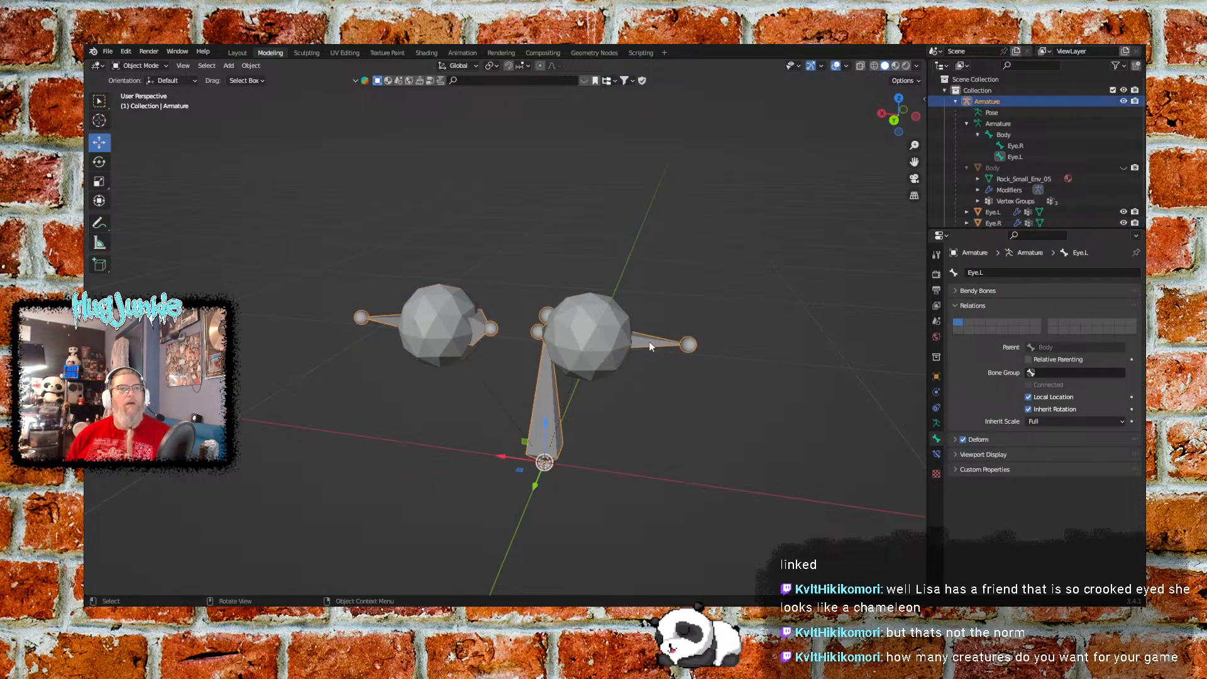
{"action": "left_click", "coordinate": [445, 325], "text": "shift"}
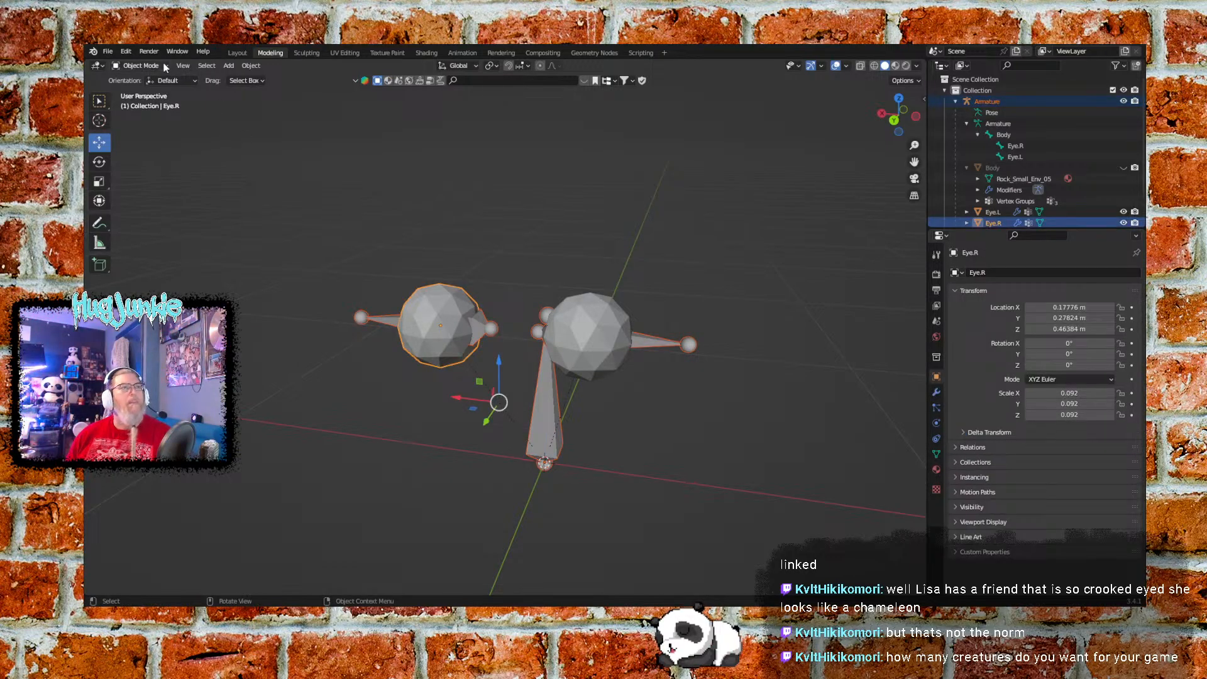
{"action": "left_click", "coordinate": [141, 67]}
{"action": "left_click", "coordinate": [143, 126]}
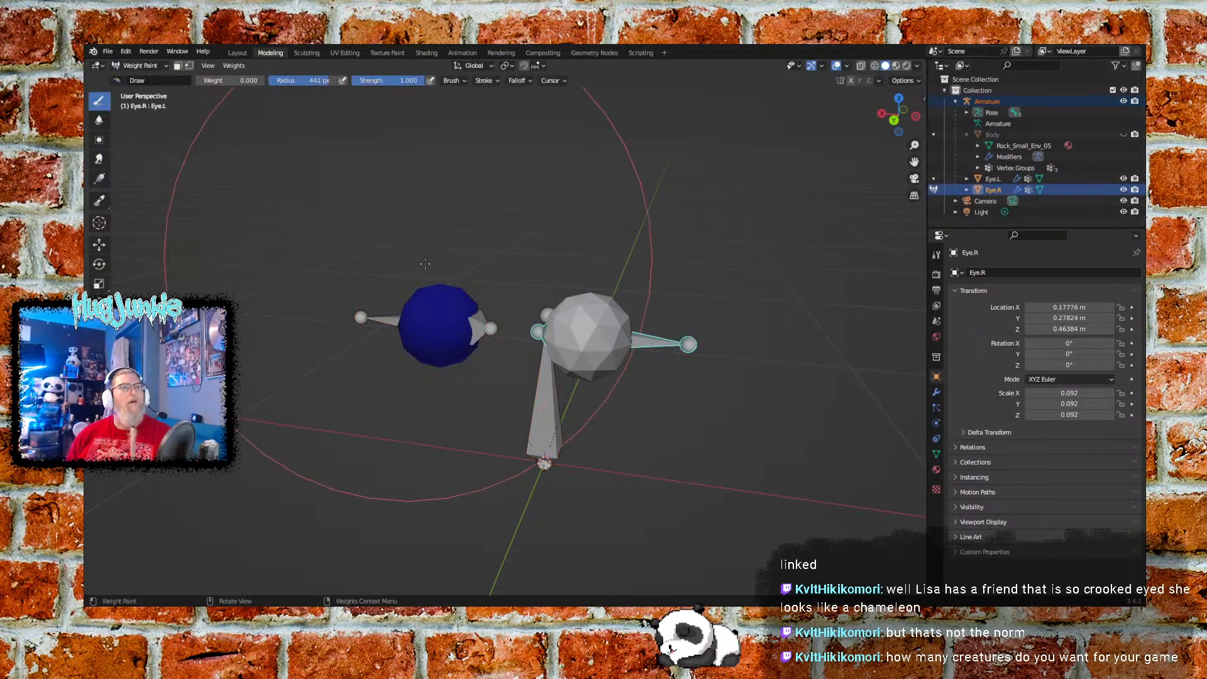
{"action": "left_click", "coordinate": [647, 340], "text": "shift"}
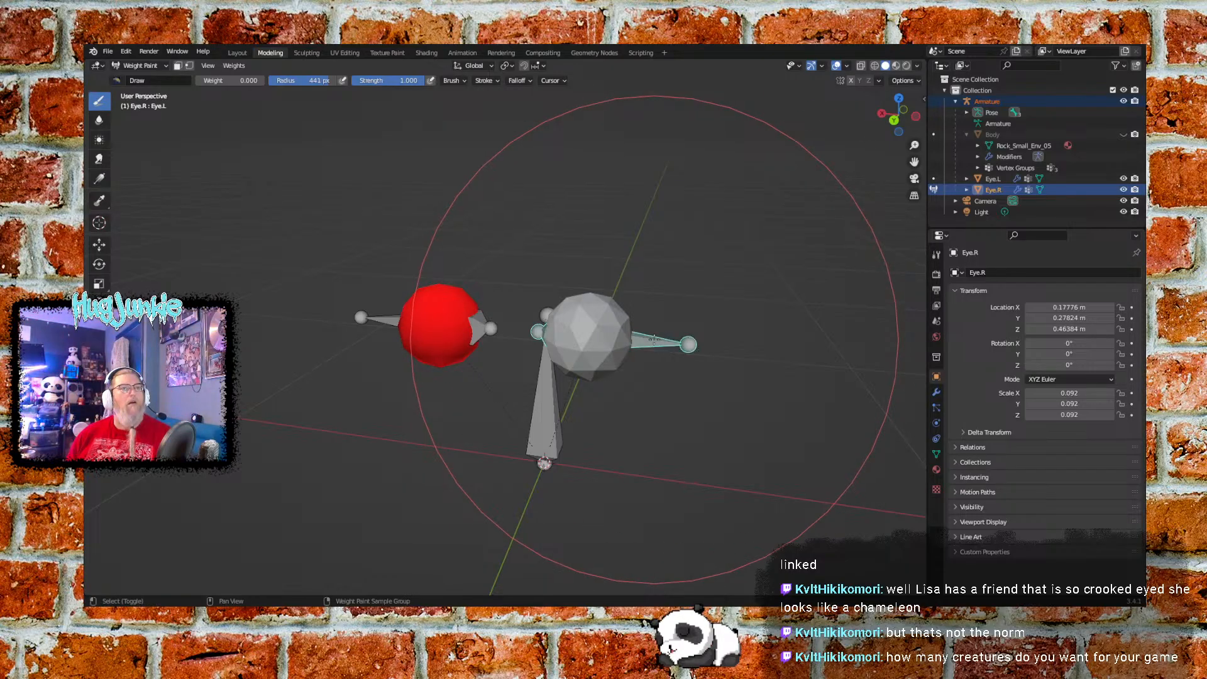
{"action": "left_click", "coordinate": [654, 340], "text": "shift"}
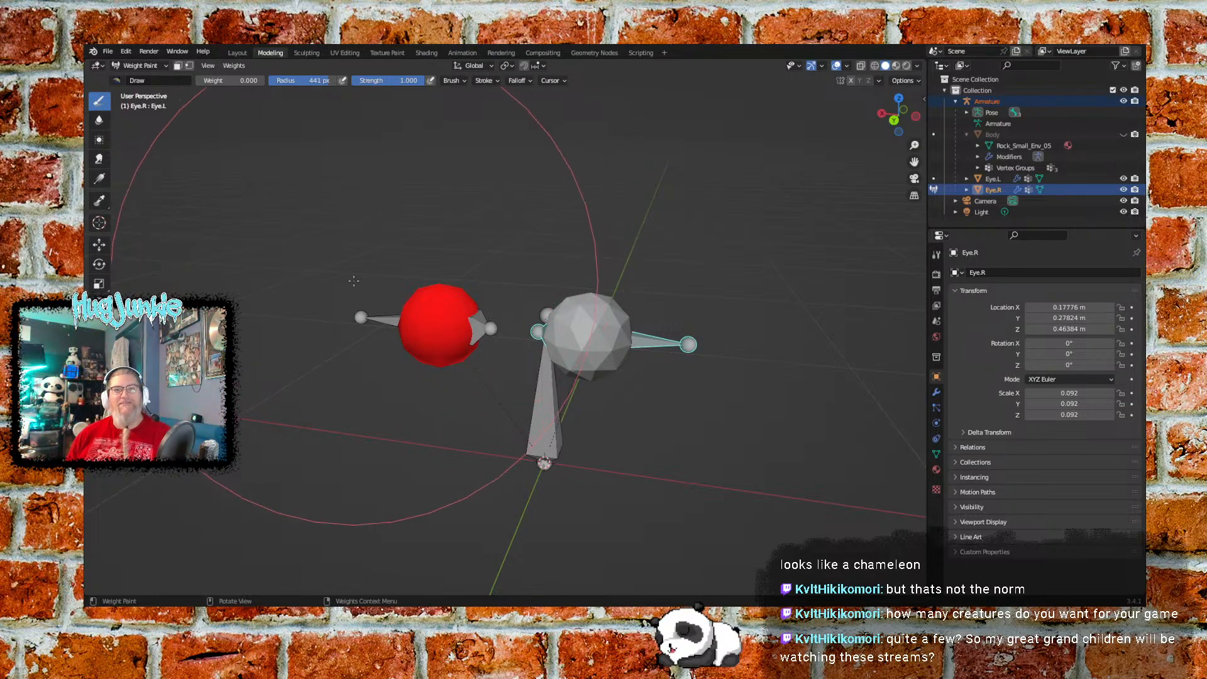
Paint the whole Eye.R mesh with weight 0 for the Eye.L bone, covering it from different sides
{"action": "mouse_move", "coordinate": [345, 347]}
{"action": "middle_mouse_down"}
{"action": "mouse_move", "coordinate": [559, 332]}
{"action": "mouse_move", "coordinate": [614, 366]}
{"action": "mouse_move", "coordinate": [637, 323]}
{"action": "mouse_move", "coordinate": [631, 373]}
{"action": "mouse_move", "coordinate": [522, 348]}
{"action": "middle_mouse_up"}
{"action": "left_click", "coordinate": [398, 340]}
{"action": "left_click", "coordinate": [506, 322]}
{"action": "left_click", "coordinate": [562, 330]}
{"action": "left_click", "coordinate": [637, 324]}
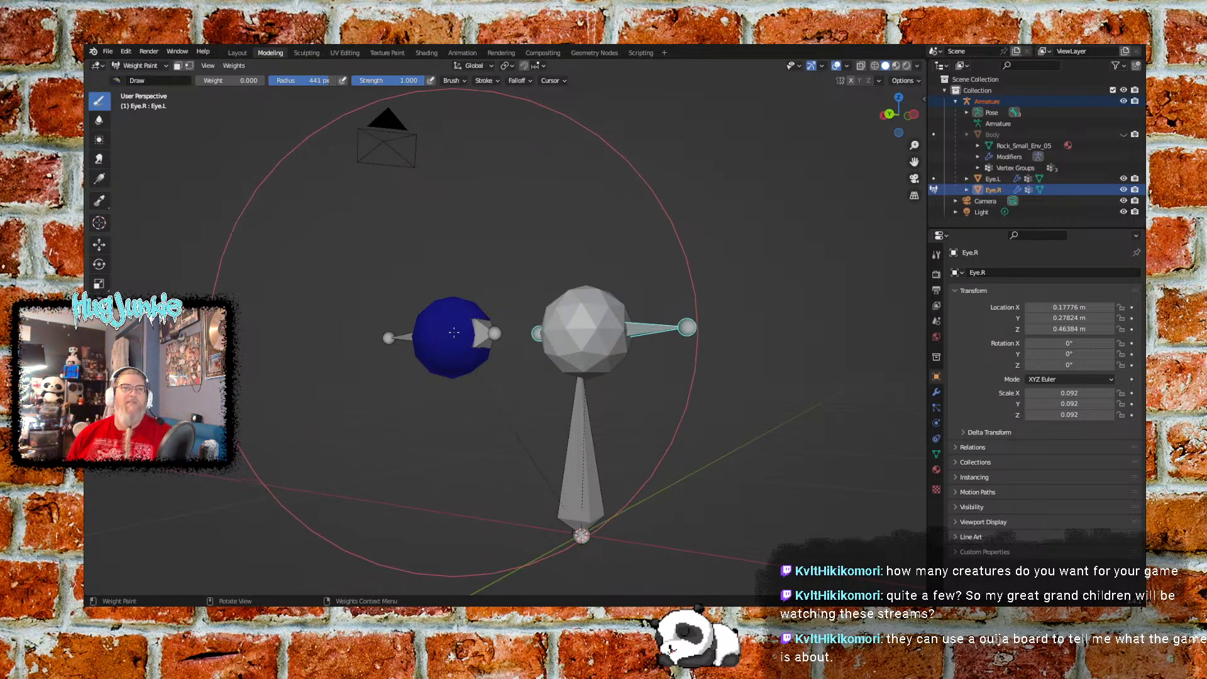
{"action": "middle_click_drag", "start_coordinate": [490, 359], "coordinate": [462, 362]}
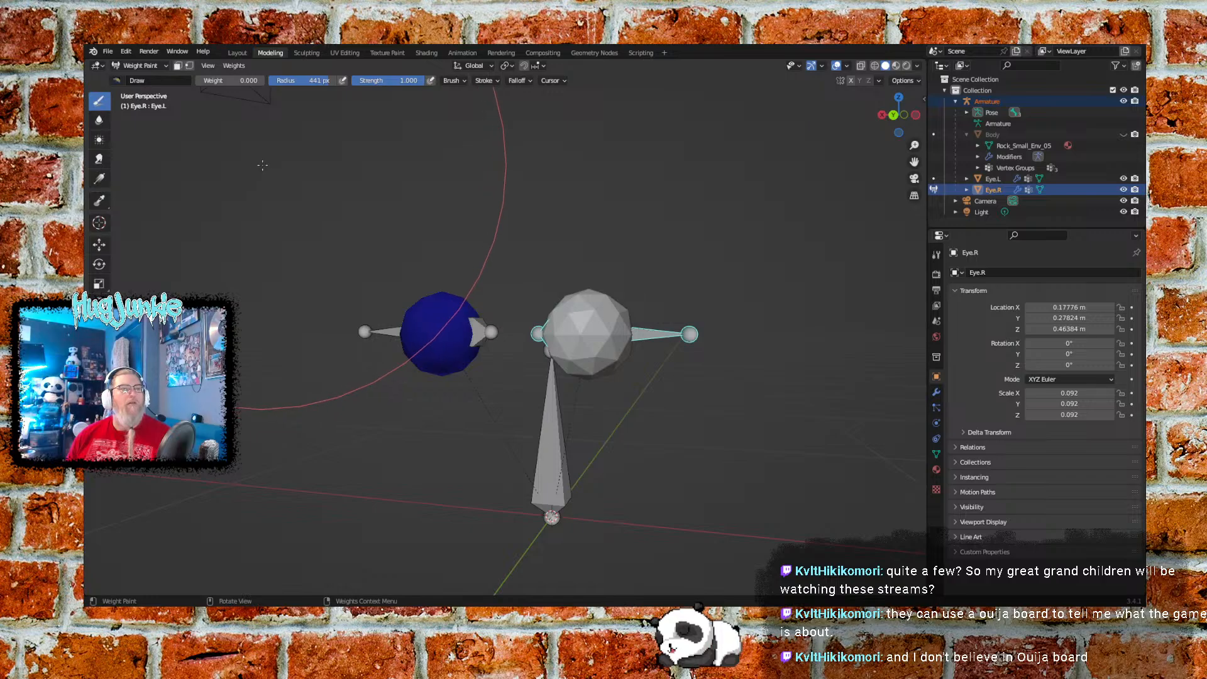
Return the Eye.R mesh to Object Mode, deselect everything, and unhide the Body mesh
{"action": "left_click", "coordinate": [140, 65]}
{"action": "left_click", "coordinate": [135, 90]}
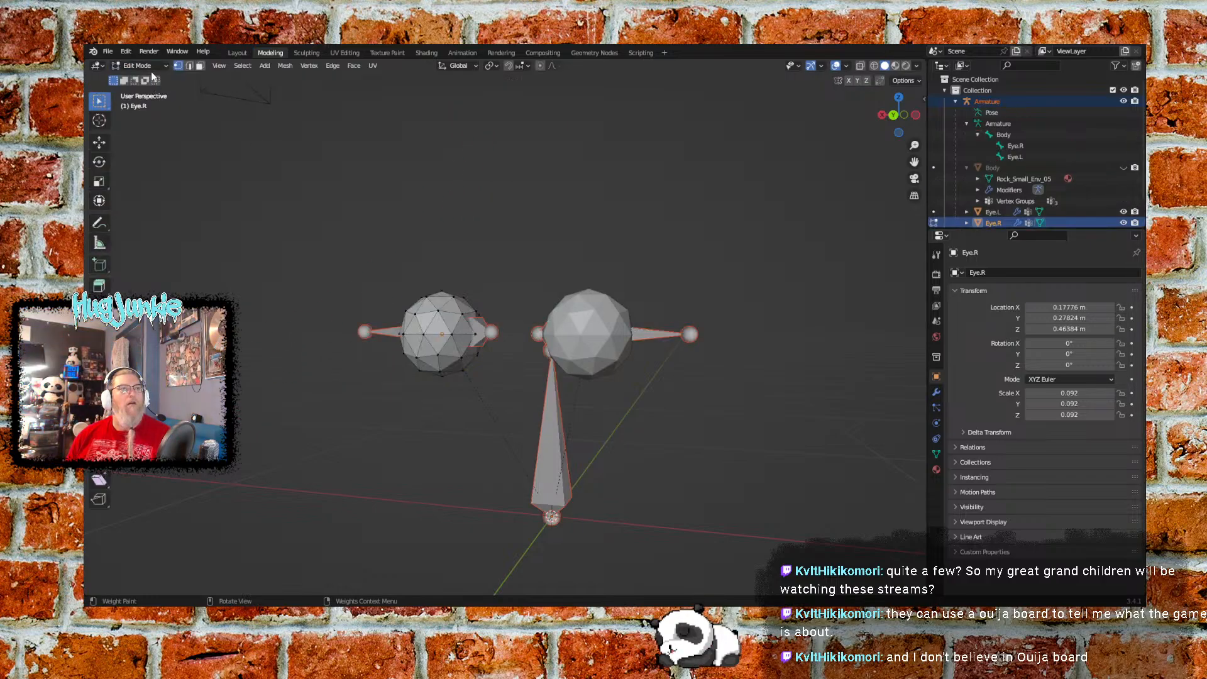
{"action": "left_click", "coordinate": [151, 70]}
{"action": "left_click", "coordinate": [154, 80]}
{"action": "left_click", "coordinate": [349, 175]}
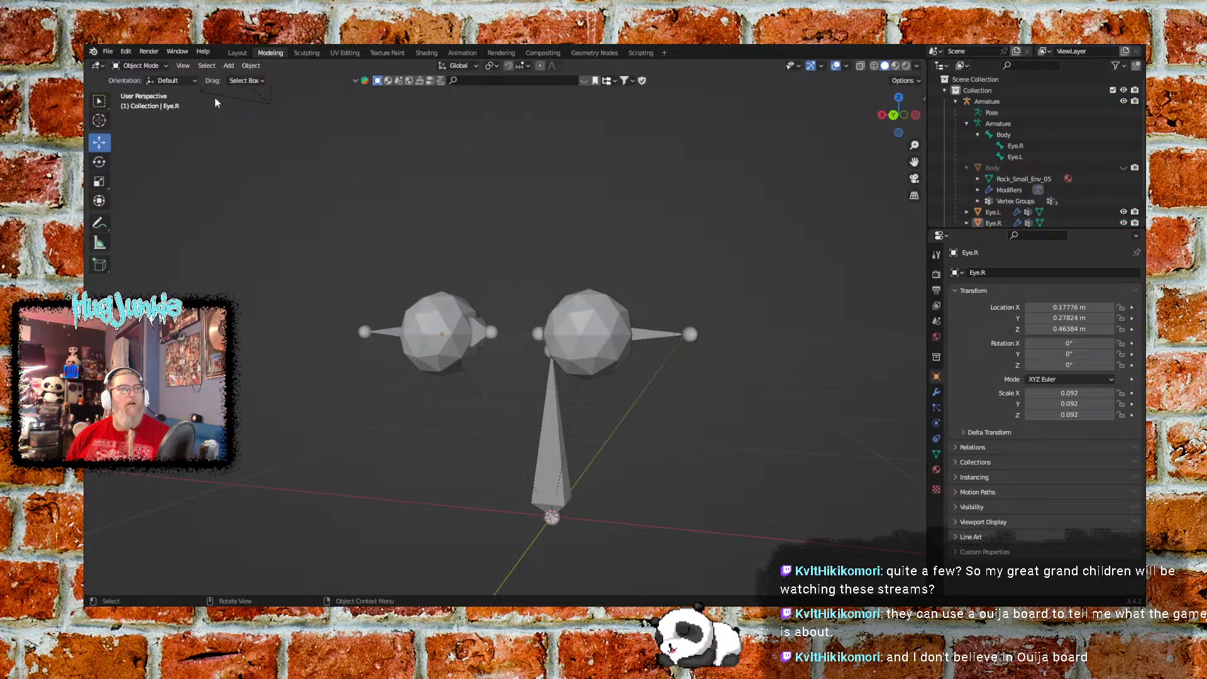
{"action": "left_click", "coordinate": [1123, 167]}
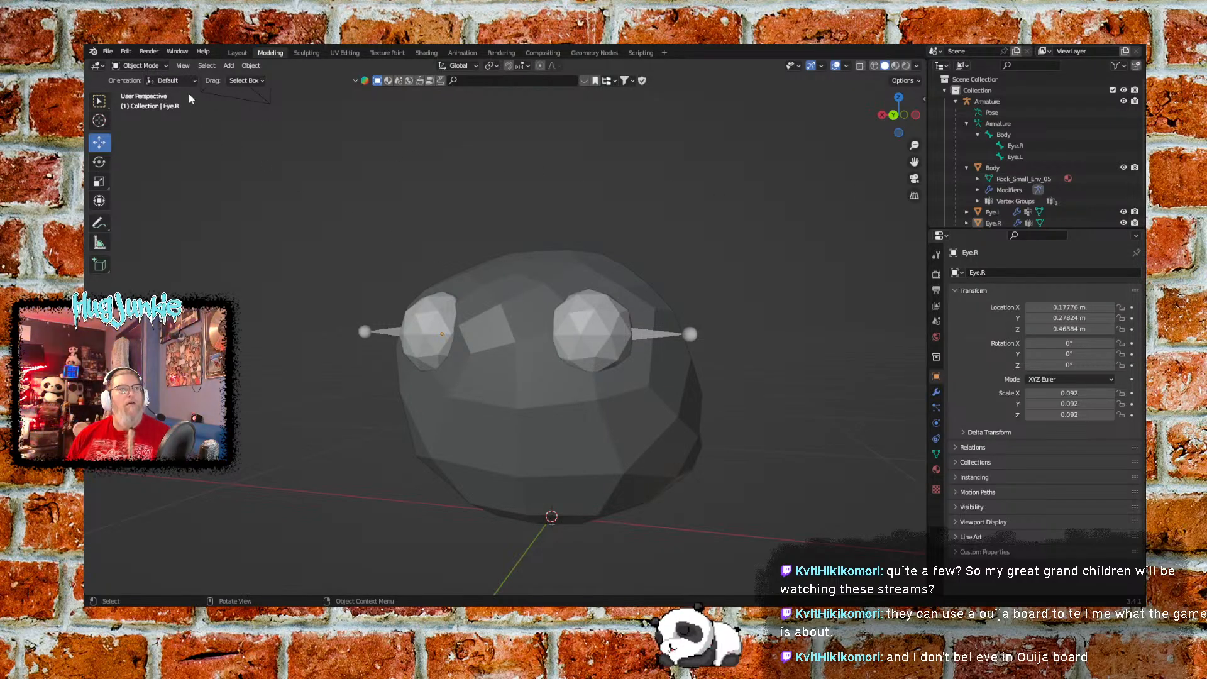
Put the armature in Pose Mode, test-rotate the Eye.L bone about the global X axis, and clear its rotation
{"action": "left_click", "coordinate": [141, 66]}
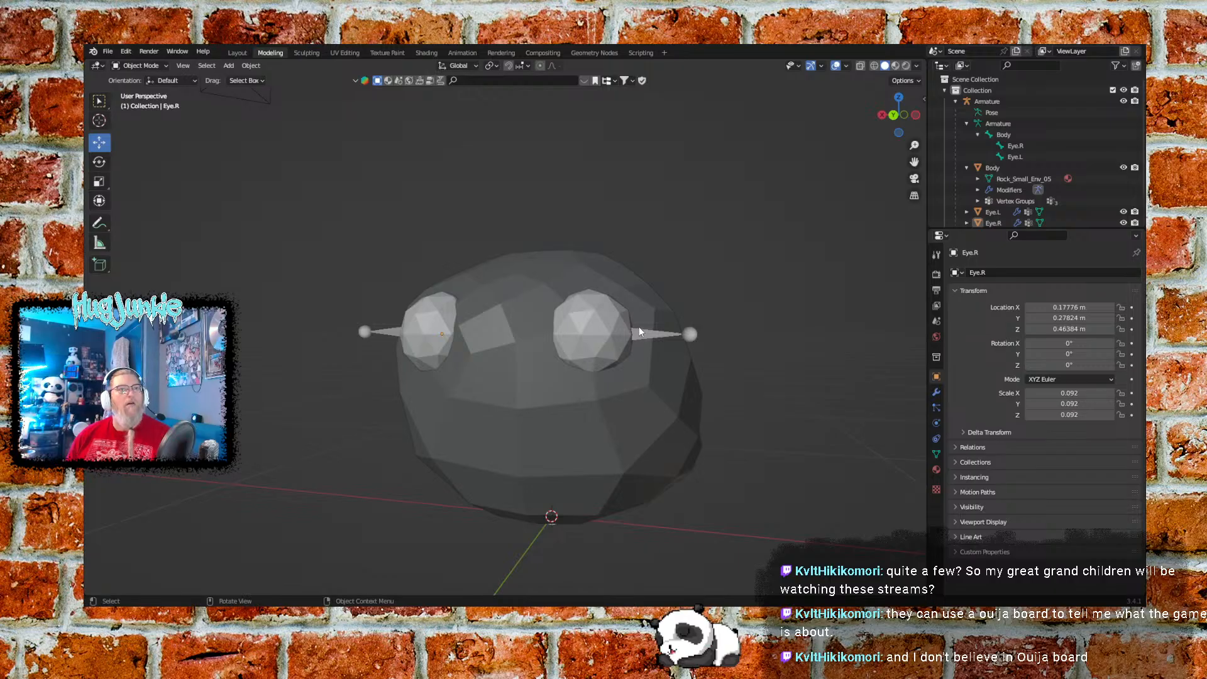
{"action": "left_click", "coordinate": [642, 330]}
{"action": "left_click", "coordinate": [158, 65]}
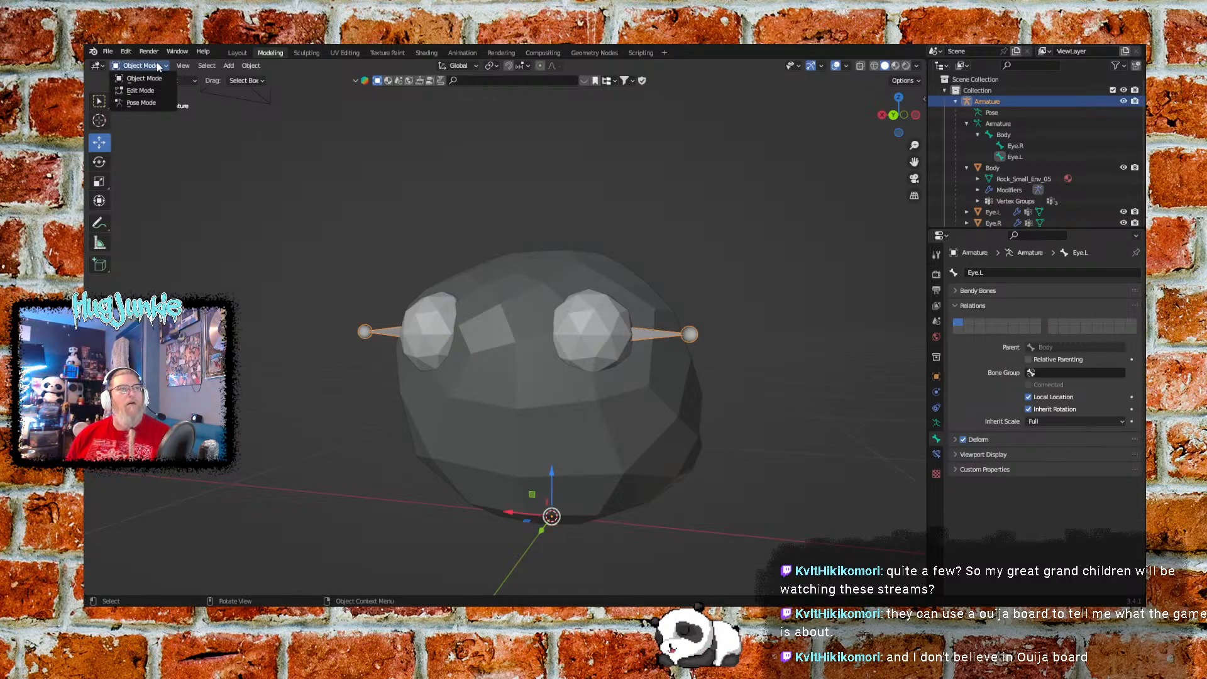
{"action": "left_click", "coordinate": [140, 103]}
{"action": "middle_click_drag", "start_coordinate": [615, 275], "coordinate": [646, 283]}
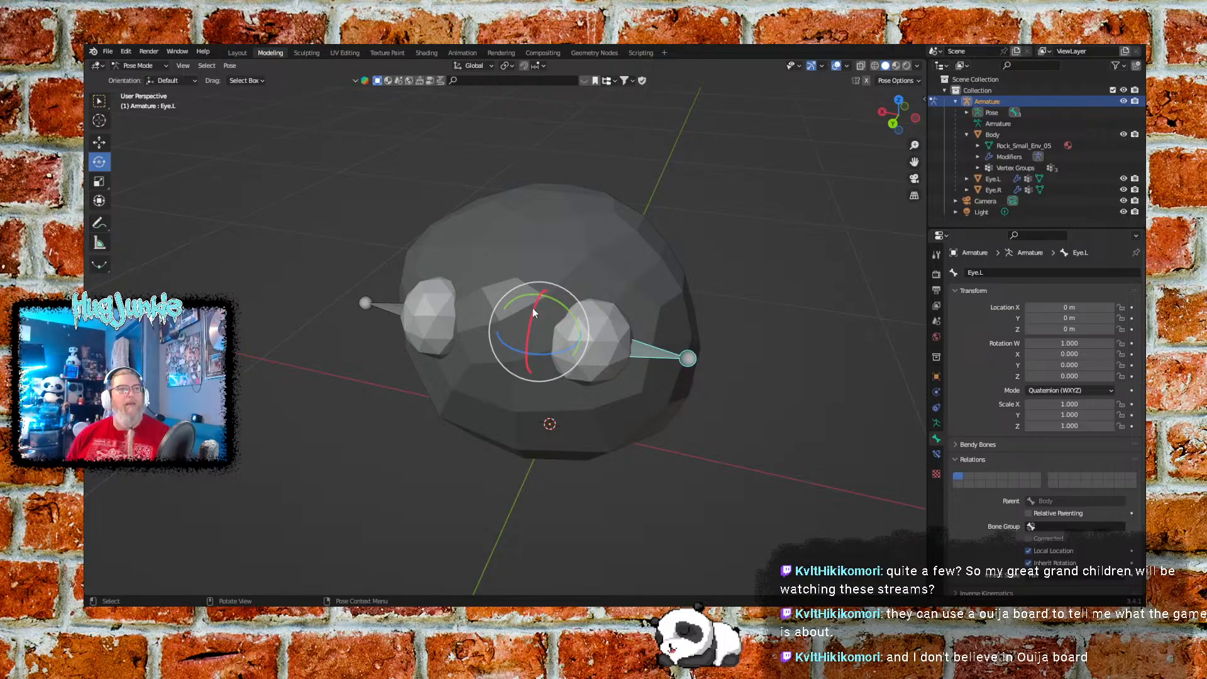
{"action": "left_click_drag", "start_coordinate": [537, 311], "coordinate": [552, 267]}
{"action": "key", "text": "alt+r"}
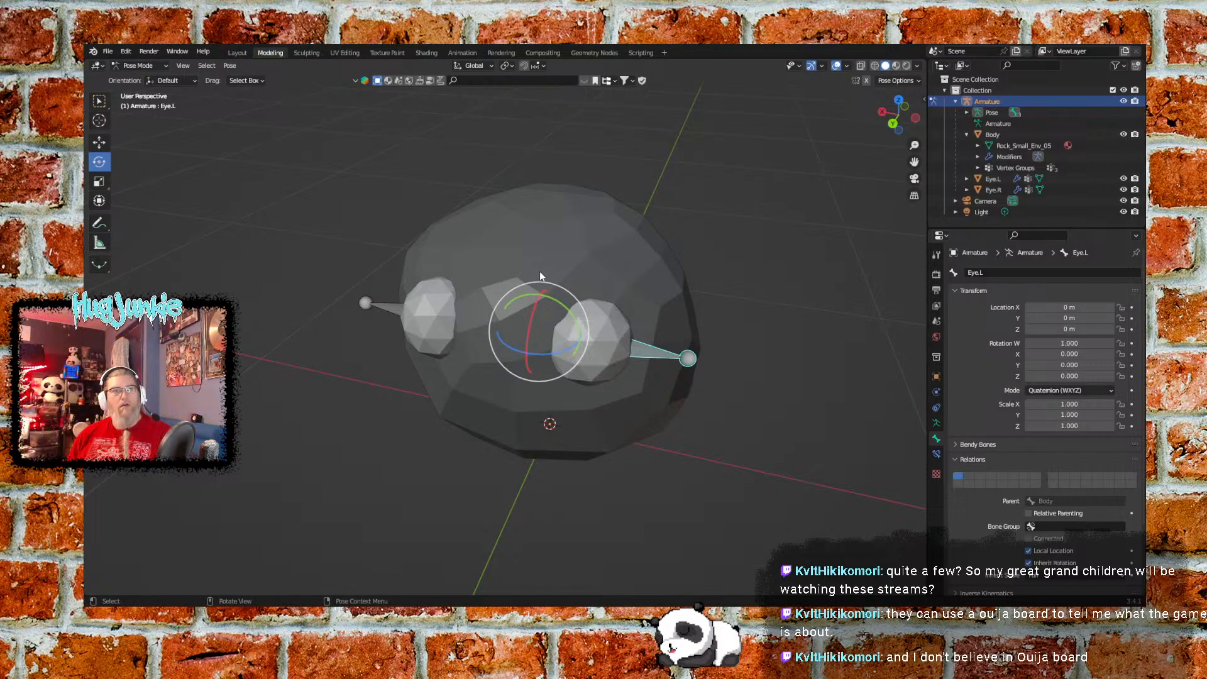
Test-rotate the Eye.R bone about the global X axis and undo the rotation
{"action": "left_click", "coordinate": [366, 304]}
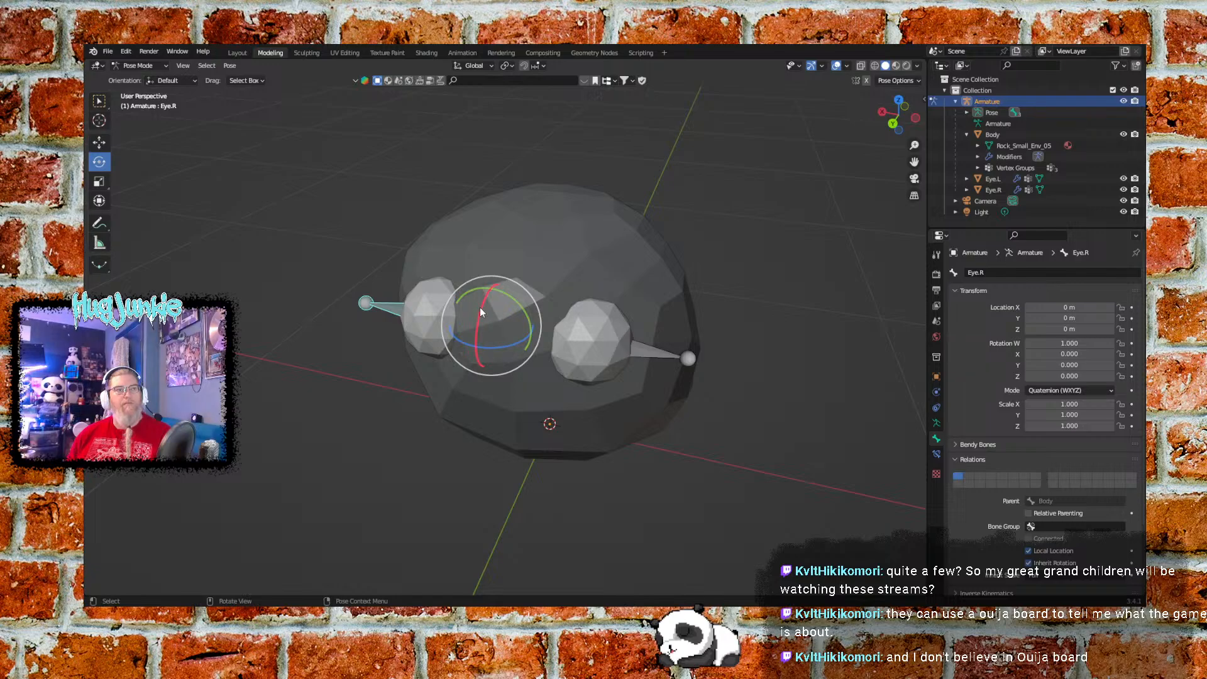
{"action": "left_click_drag", "start_coordinate": [480, 307], "coordinate": [498, 244]}
{"action": "key", "text": "ctrl+z"}
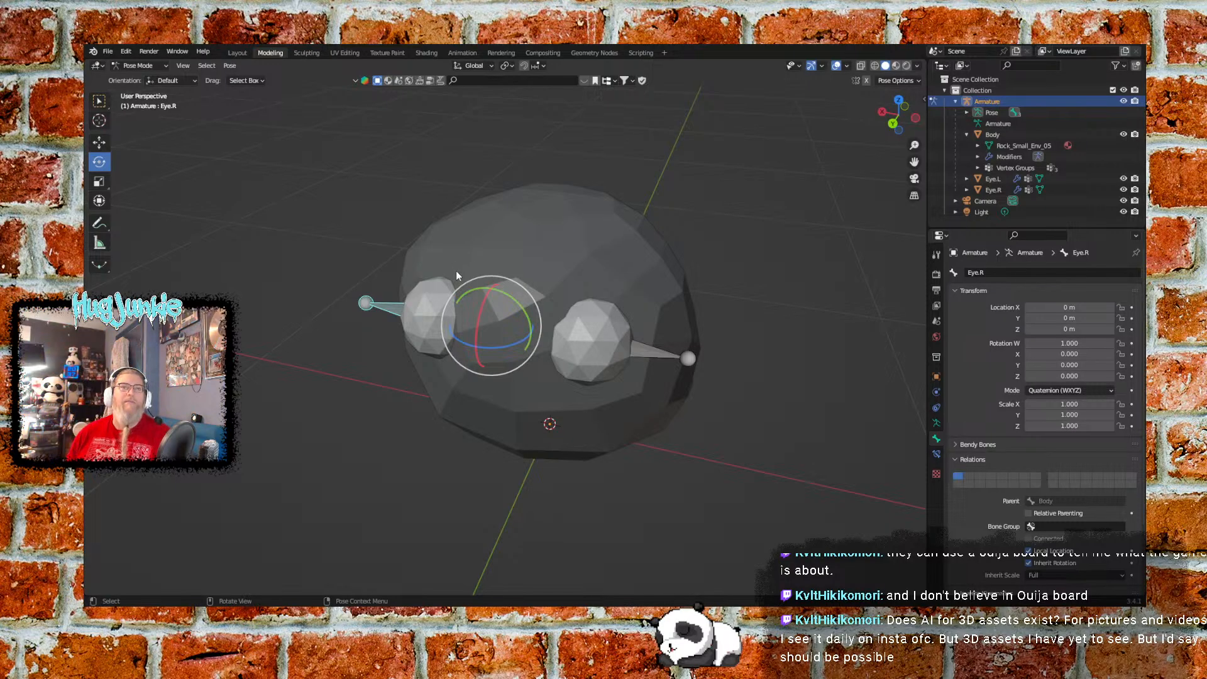
Deselect the Eye.R bone so that no bone in the armature is selected
{"action": "middle_click_drag", "start_coordinate": [403, 413], "coordinate": [436, 391]}
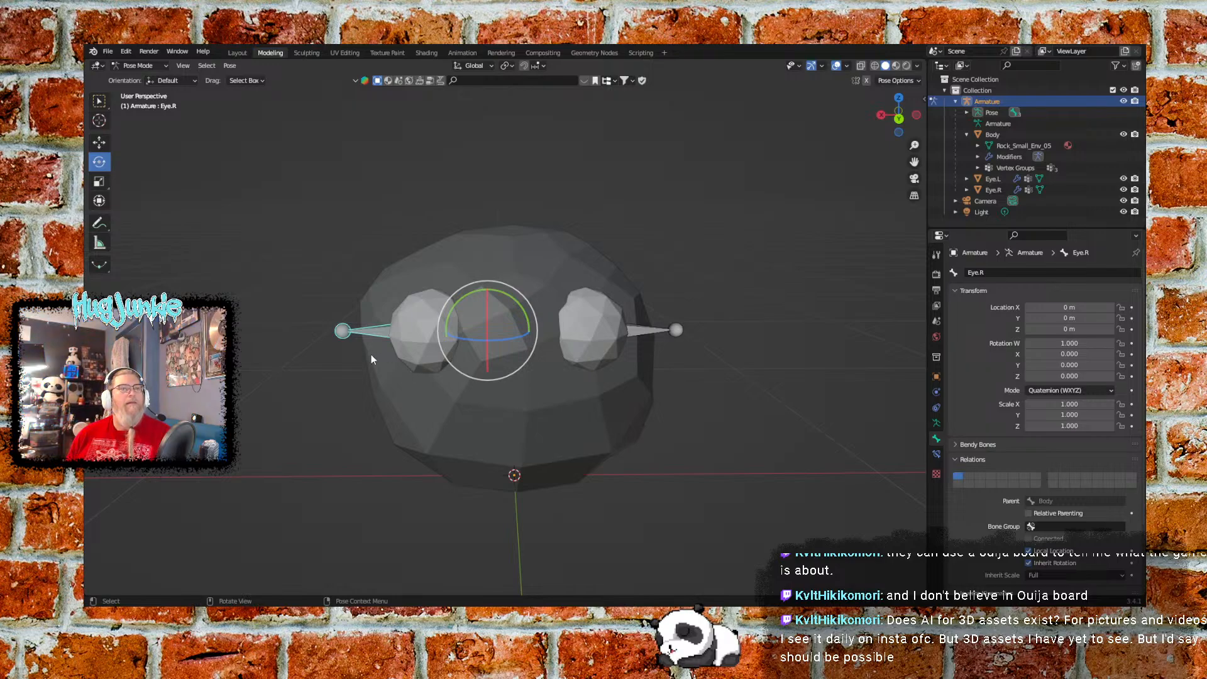
{"action": "mouse_move", "coordinate": [649, 265]}
{"action": "middle_mouse_down"}
{"action": "mouse_move", "coordinate": [628, 276]}
{"action": "mouse_move", "coordinate": [524, 260]}
{"action": "mouse_move", "coordinate": [515, 190]}
{"action": "mouse_move", "coordinate": [530, 177]}
{"action": "mouse_move", "coordinate": [639, 253]}
{"action": "mouse_move", "coordinate": [647, 277]}
{"action": "mouse_move", "coordinate": [639, 269]}
{"action": "middle_mouse_up"}
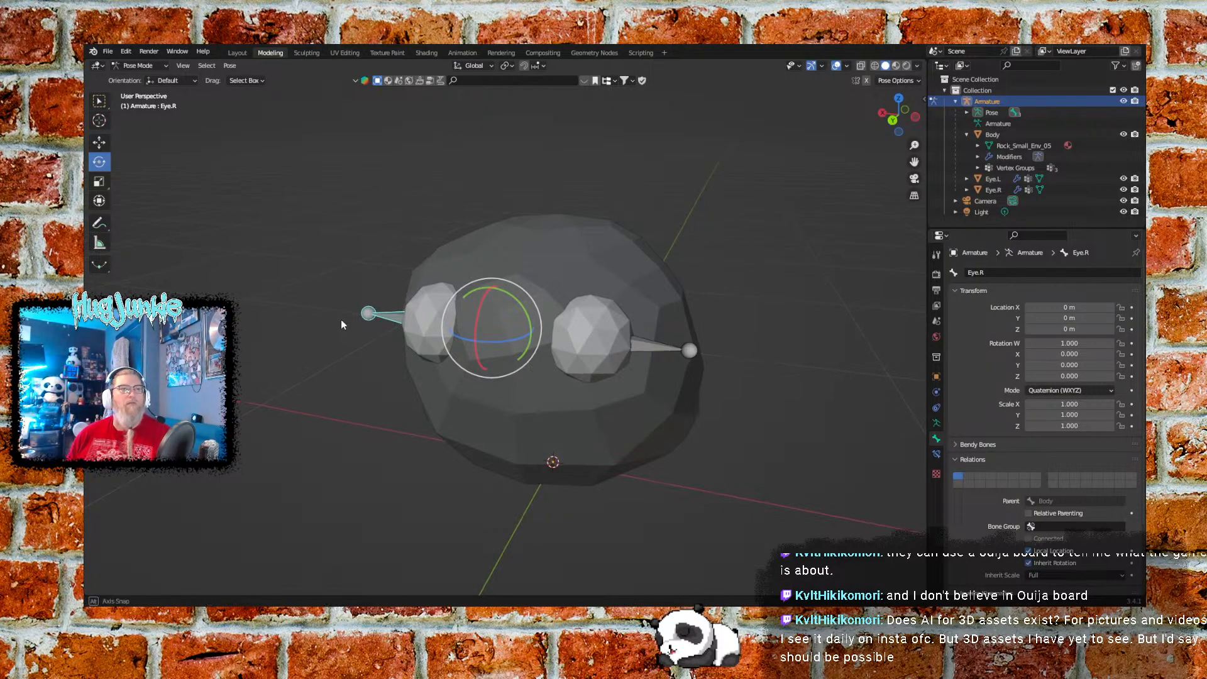
{"action": "middle_click_drag", "start_coordinate": [345, 318], "coordinate": [370, 315]}
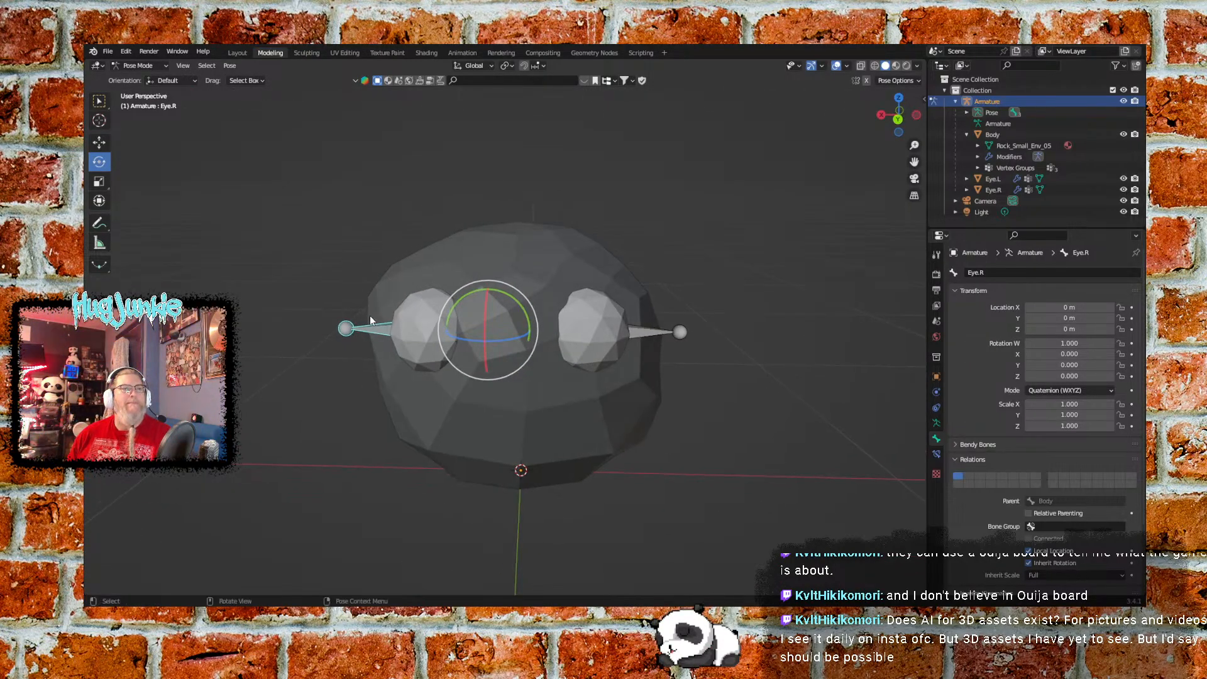
{"action": "left_click", "coordinate": [418, 326], "text": "shift"}
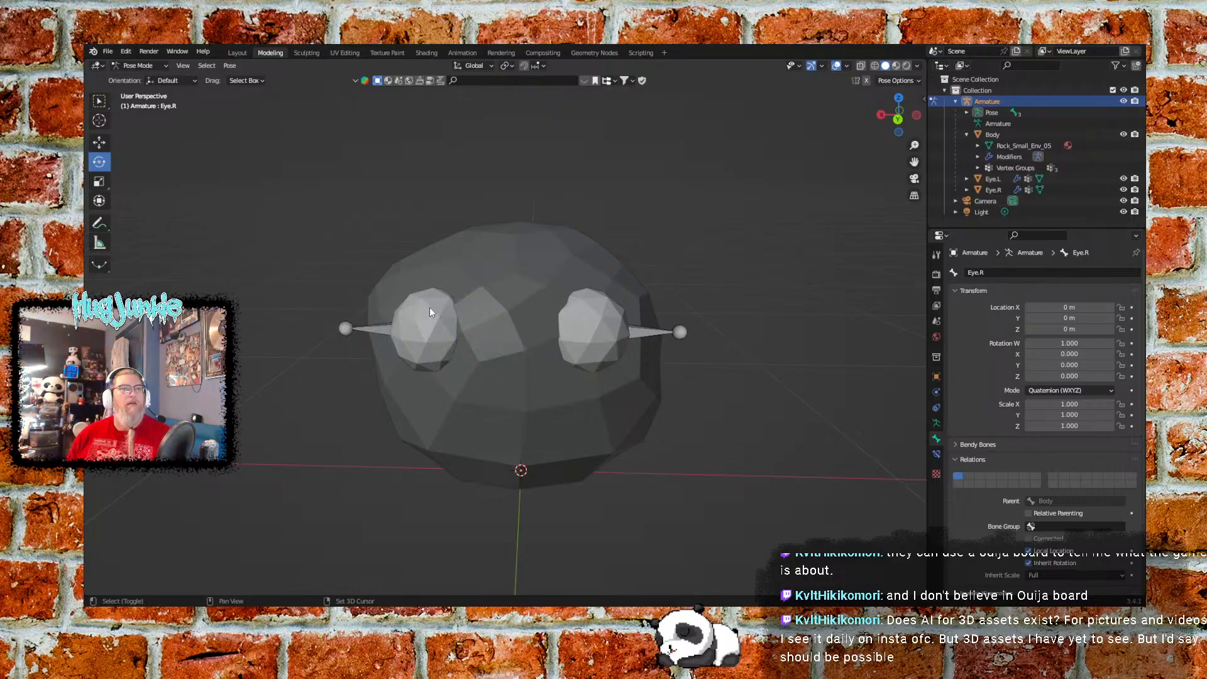
{"action": "left_click", "coordinate": [424, 334], "text": "shift"}
{"action": "left_click", "coordinate": [311, 259]}
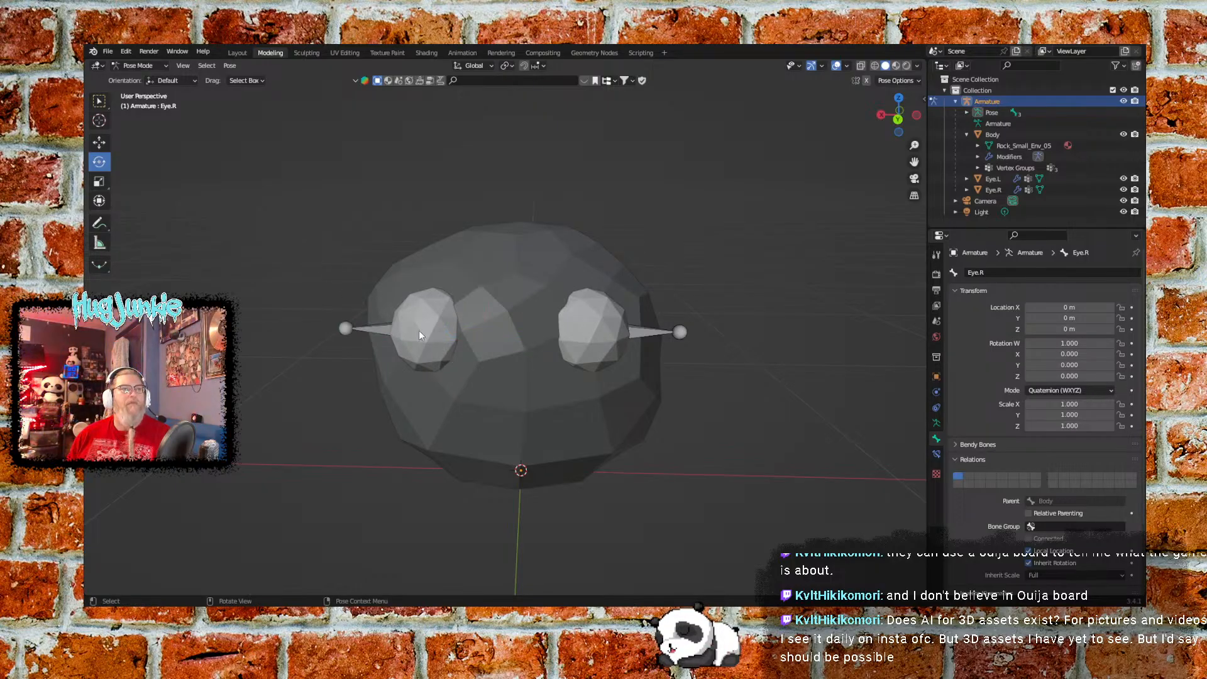
Return the armature from Pose Mode to Object Mode and select the Eye.R mesh
{"action": "left_click", "coordinate": [384, 330]}
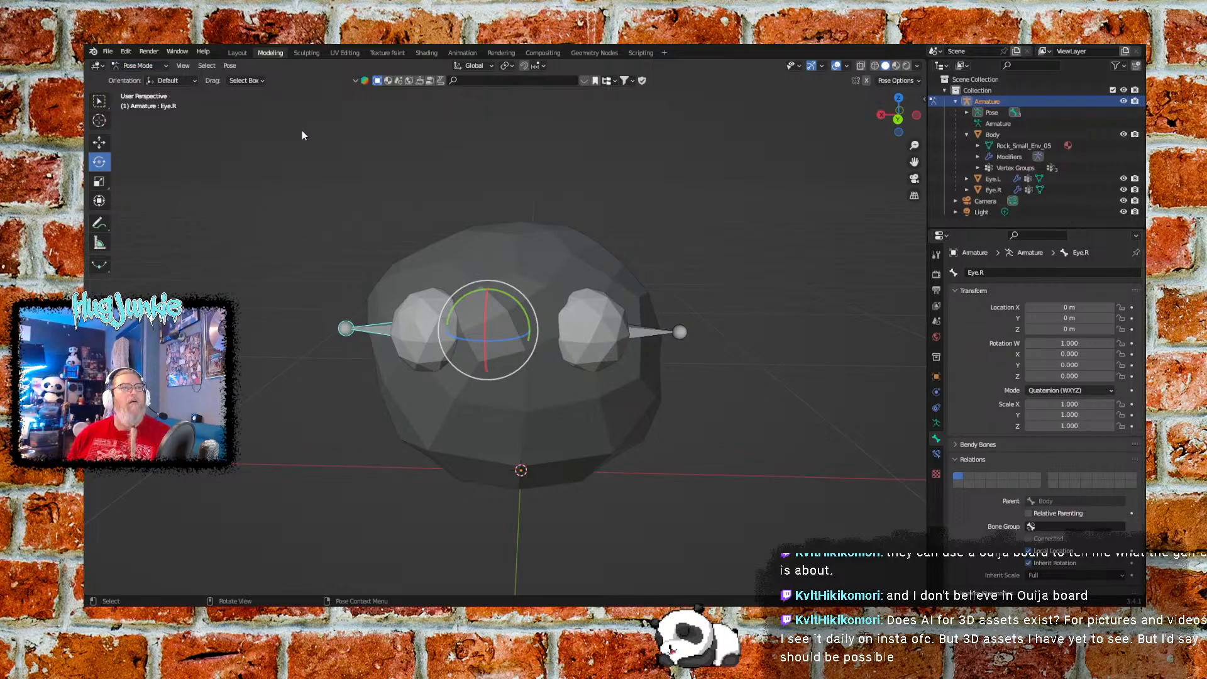
{"action": "left_click", "coordinate": [519, 277]}
{"action": "key", "text": "ctrl+Tab"}
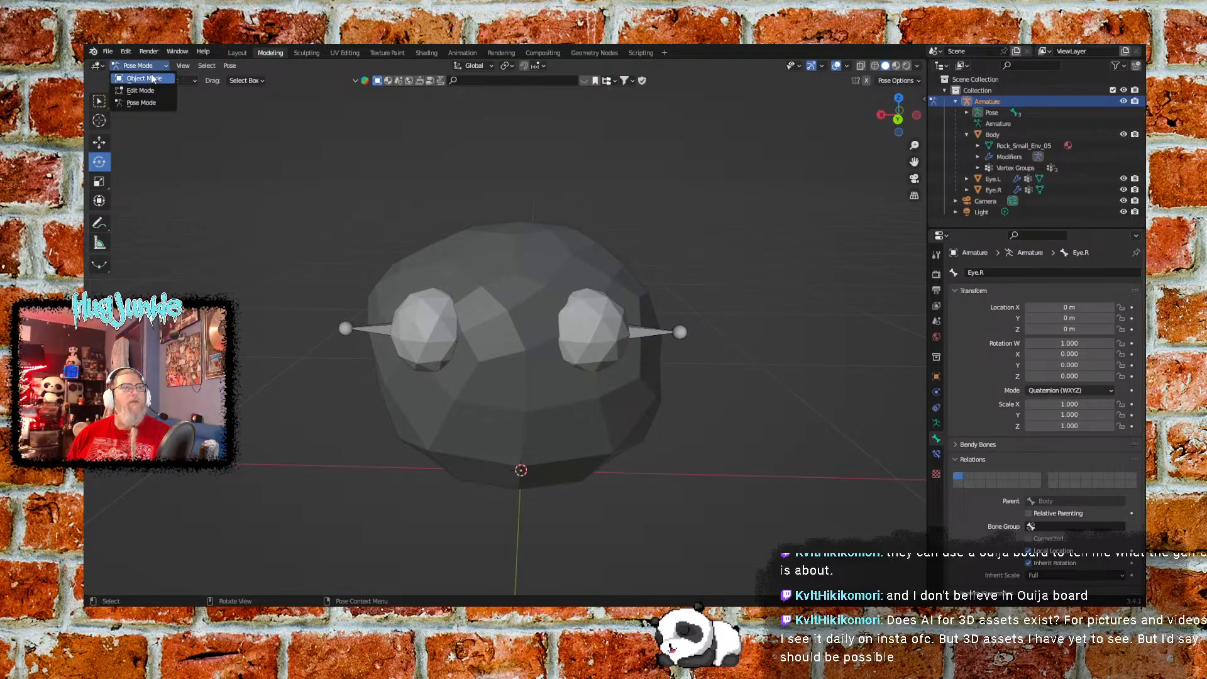
{"action": "left_click", "coordinate": [416, 340]}
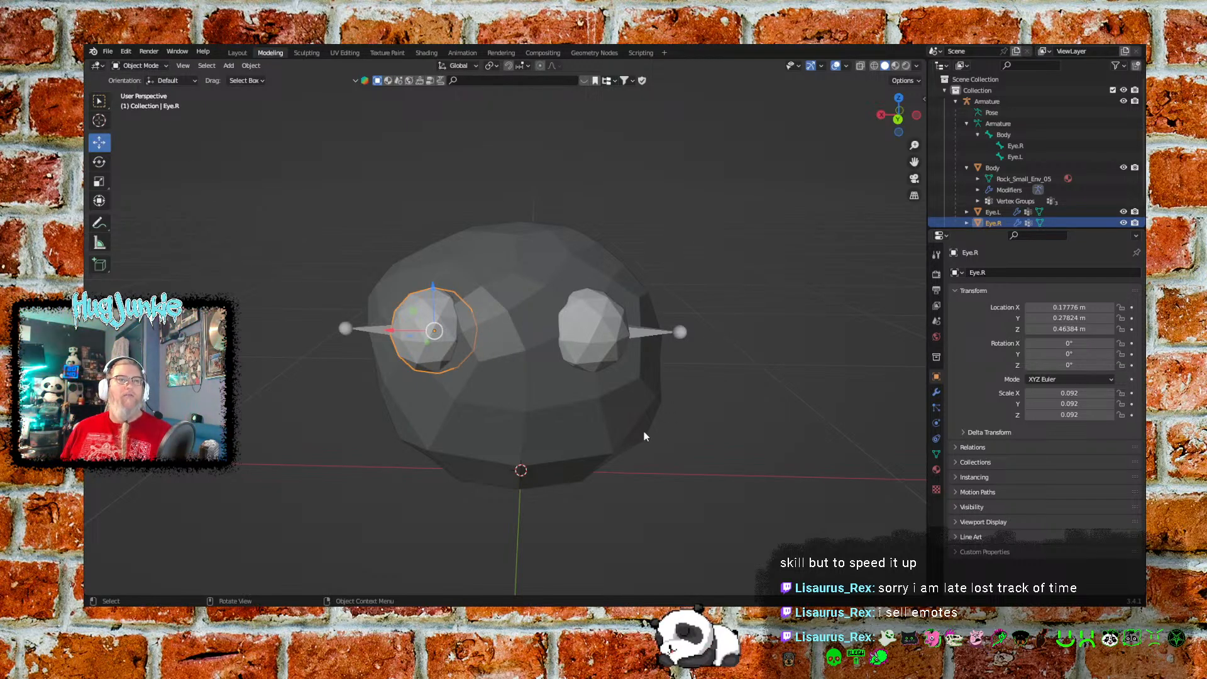
{"action": "mouse_move", "coordinate": [716, 351]}
{"action": "middle_mouse_down"}
{"action": "mouse_move", "coordinate": [697, 376]}
{"action": "mouse_move", "coordinate": [628, 360]}
{"action": "mouse_move", "coordinate": [684, 343]}
{"action": "mouse_move", "coordinate": [739, 353]}
{"action": "middle_mouse_up"}
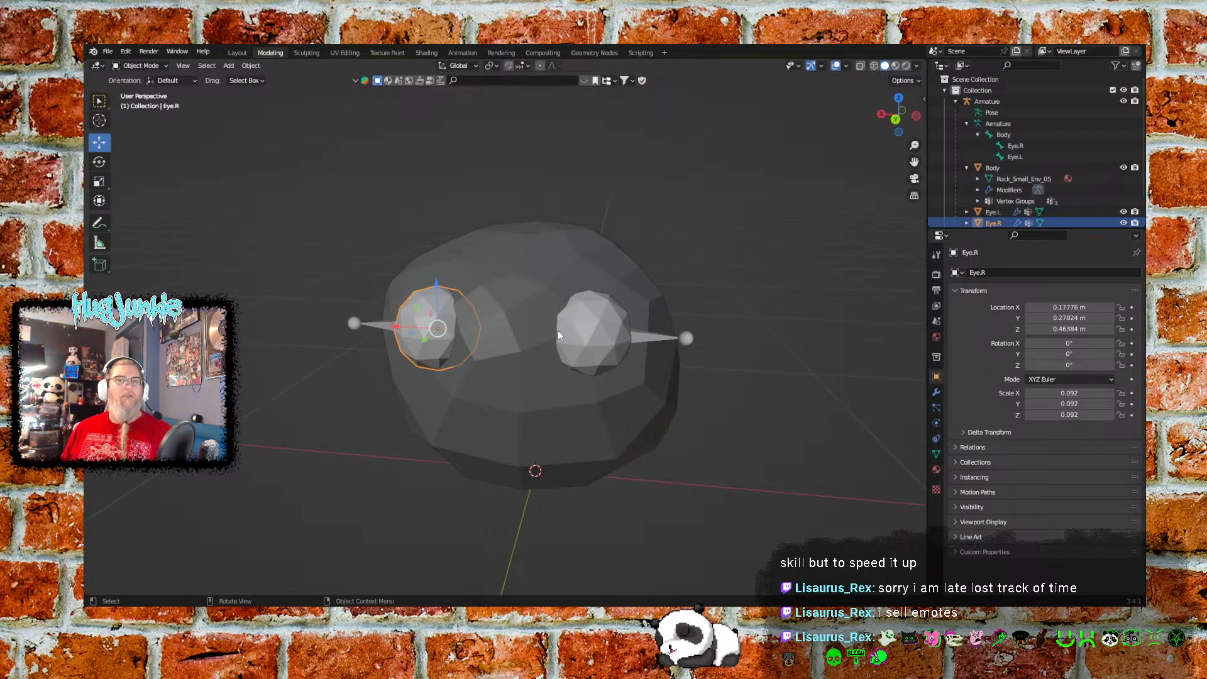
{"action": "middle_click_drag", "start_coordinate": [353, 358], "coordinate": [363, 371]}
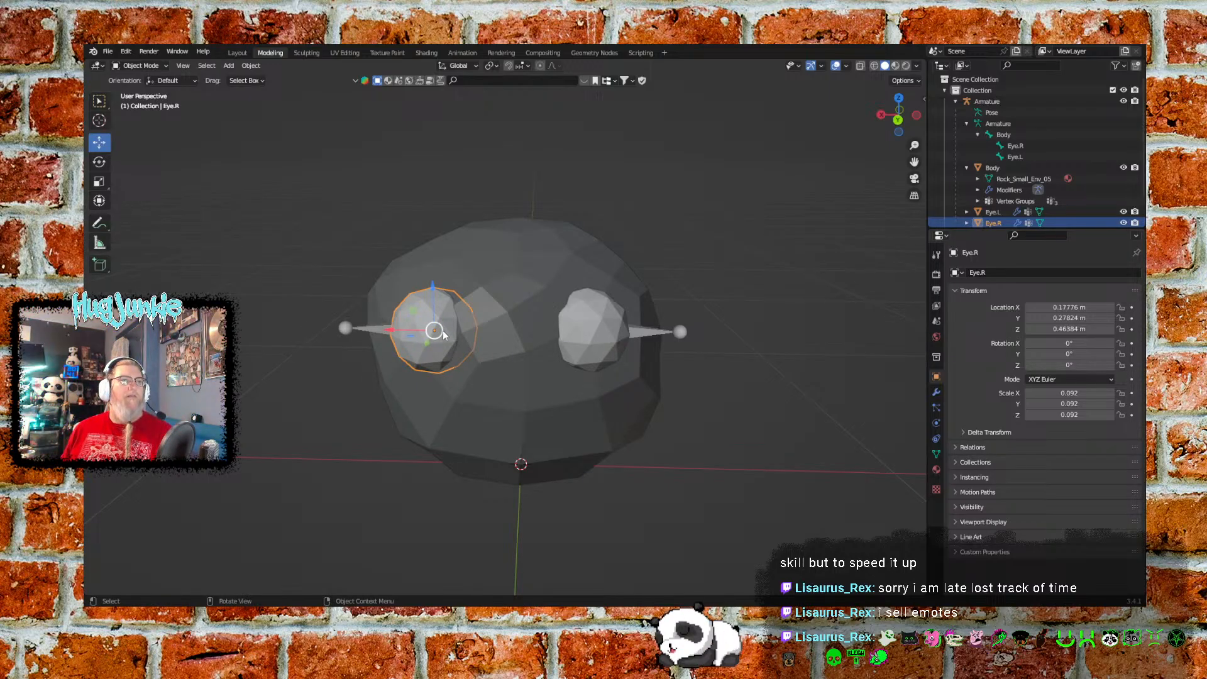
{"action": "left_click", "coordinate": [372, 329]}
{"action": "left_click", "coordinate": [503, 297]}
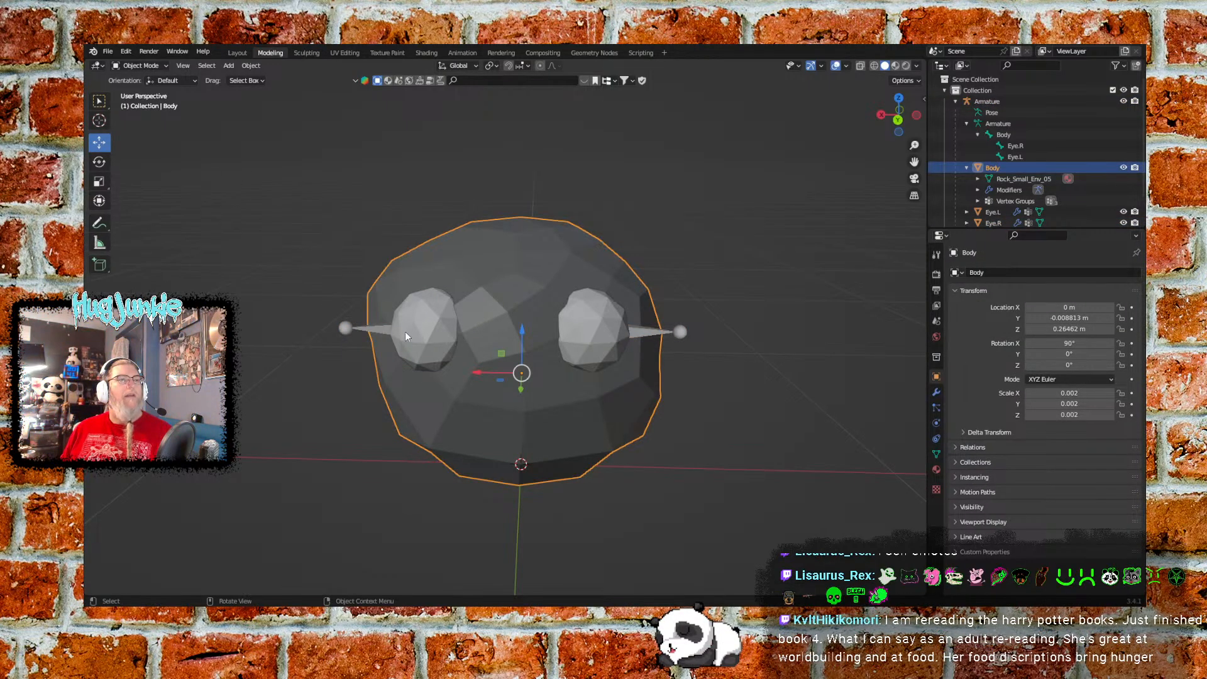
{"action": "left_click", "coordinate": [386, 331], "text": "shift"}
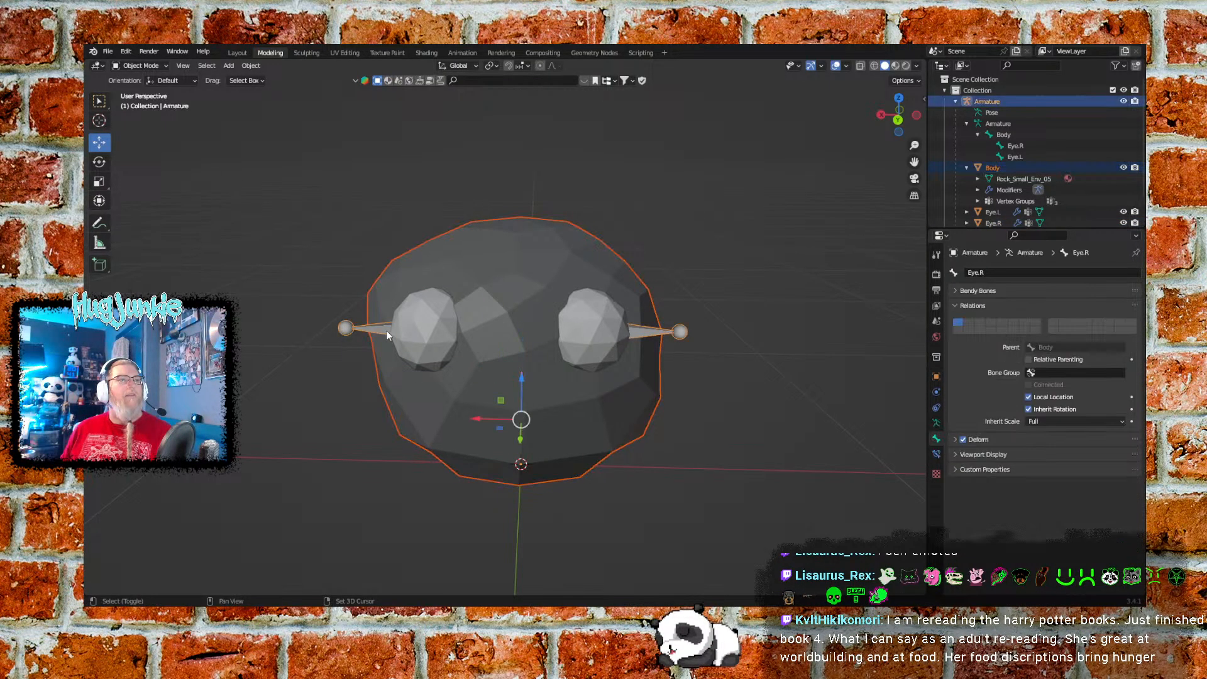
{"action": "left_click", "coordinate": [152, 68]}
{"action": "left_click", "coordinate": [364, 290]}
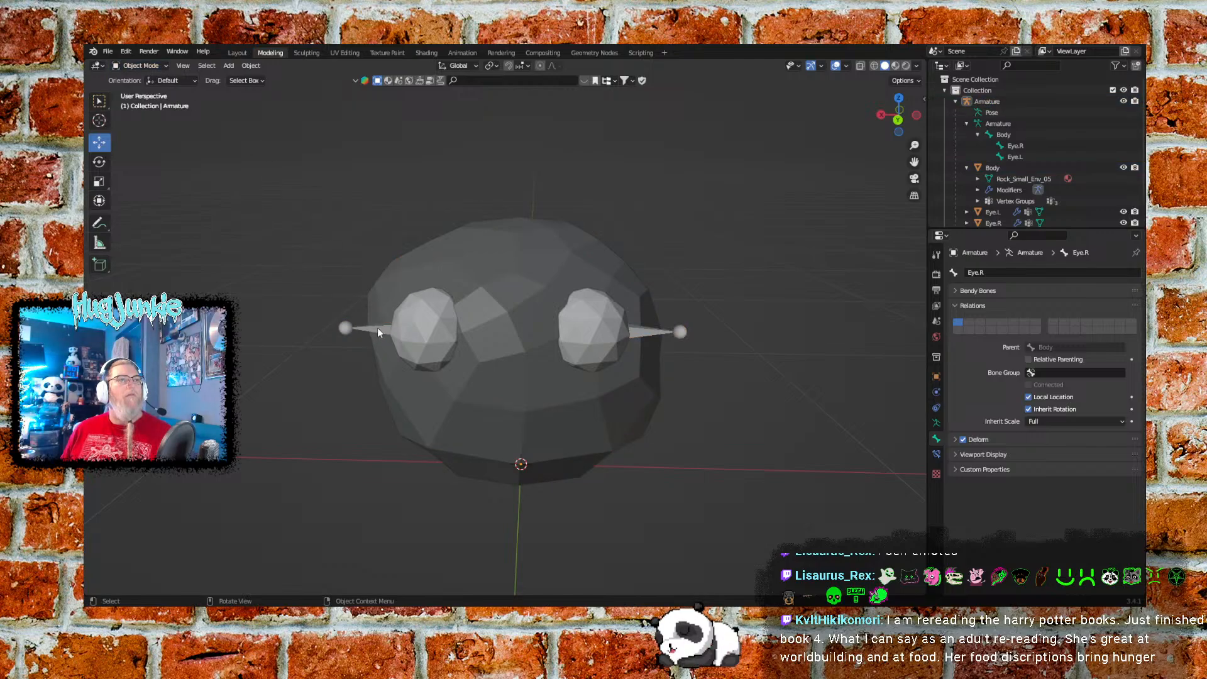
{"action": "left_click", "coordinate": [486, 303]}
{"action": "left_click", "coordinate": [349, 331], "text": "shift"}
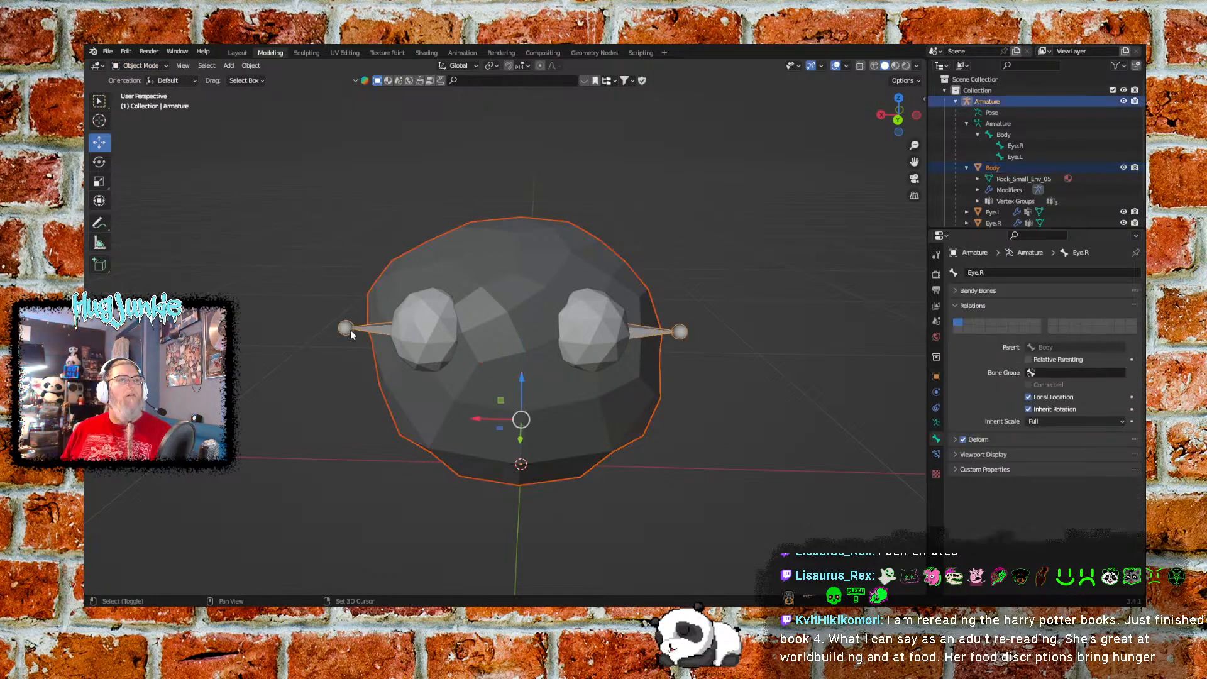
{"action": "left_click", "coordinate": [156, 66]}
{"action": "left_click", "coordinate": [283, 172]}
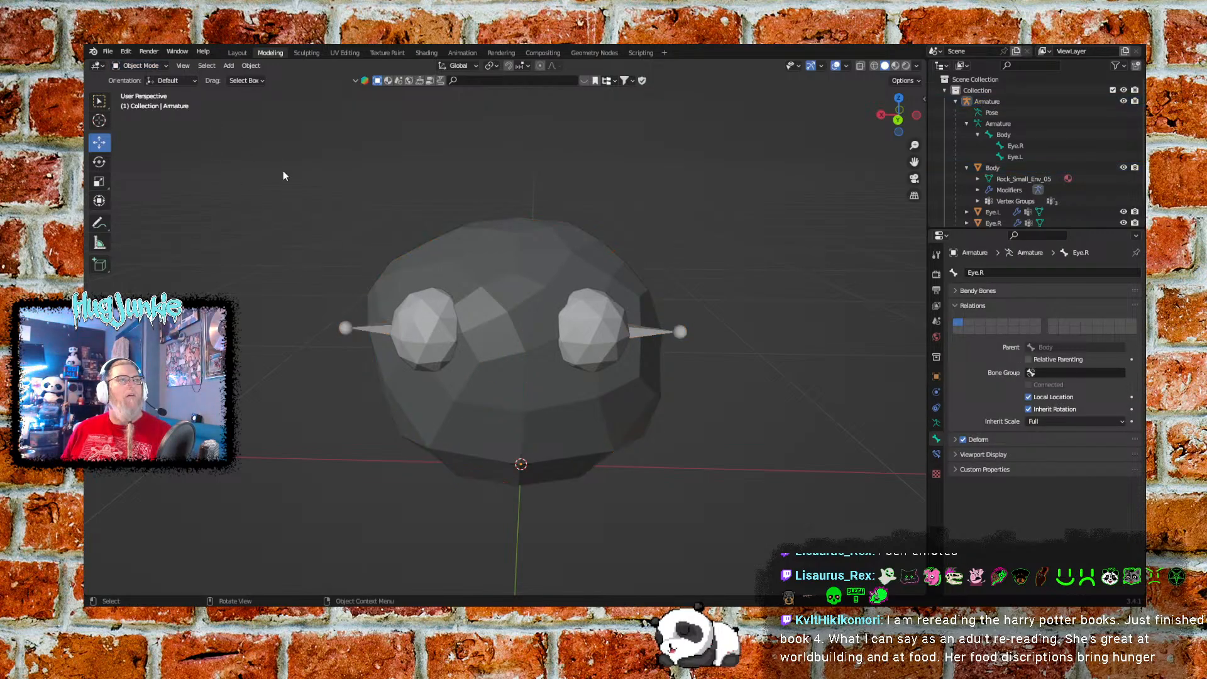
Select the armature, add the Body mesh as the active object, and put the Body in Weight Paint mode
{"action": "left_click", "coordinate": [346, 329]}
{"action": "left_click", "coordinate": [497, 291], "text": "shift"}
{"action": "left_click", "coordinate": [156, 66]}
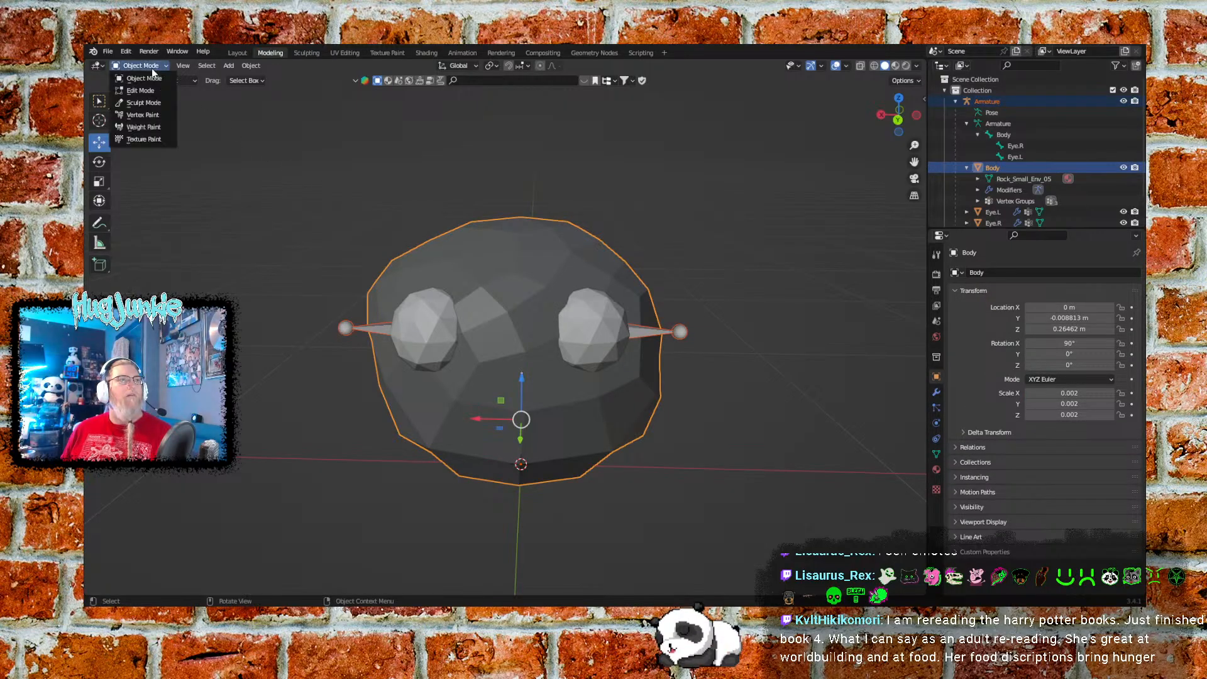
{"action": "left_click", "coordinate": [142, 127]}
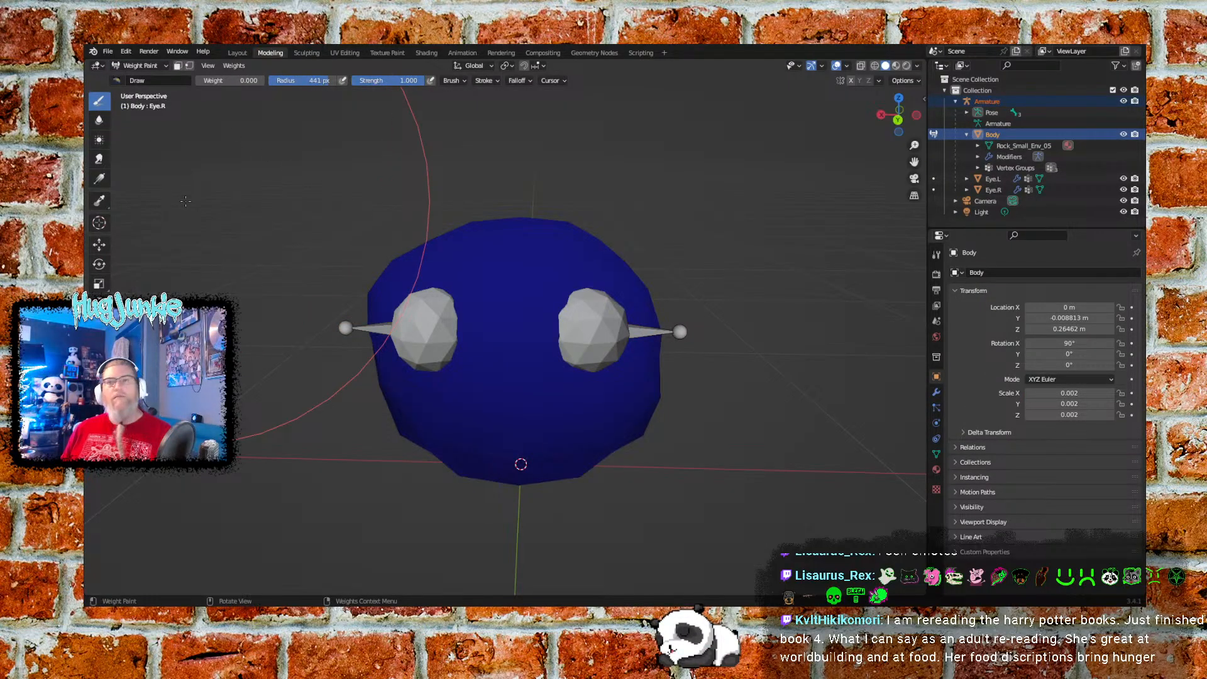
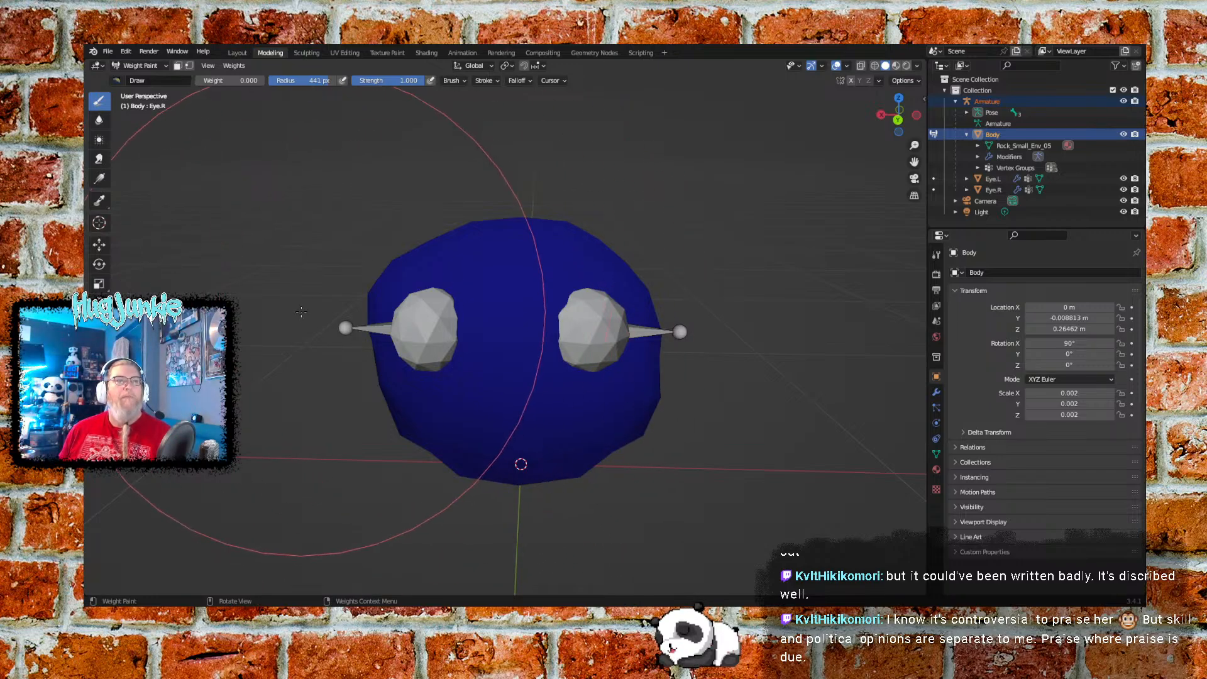
Examine the Body's weights for the Eye.R bone from the front, the sides, the rear and underneath
{"action": "mouse_move", "coordinate": [463, 282]}
{"action": "middle_mouse_down"}
{"action": "mouse_move", "coordinate": [371, 261]}
{"action": "mouse_move", "coordinate": [362, 374]}
{"action": "mouse_move", "coordinate": [476, 326]}
{"action": "middle_mouse_up"}
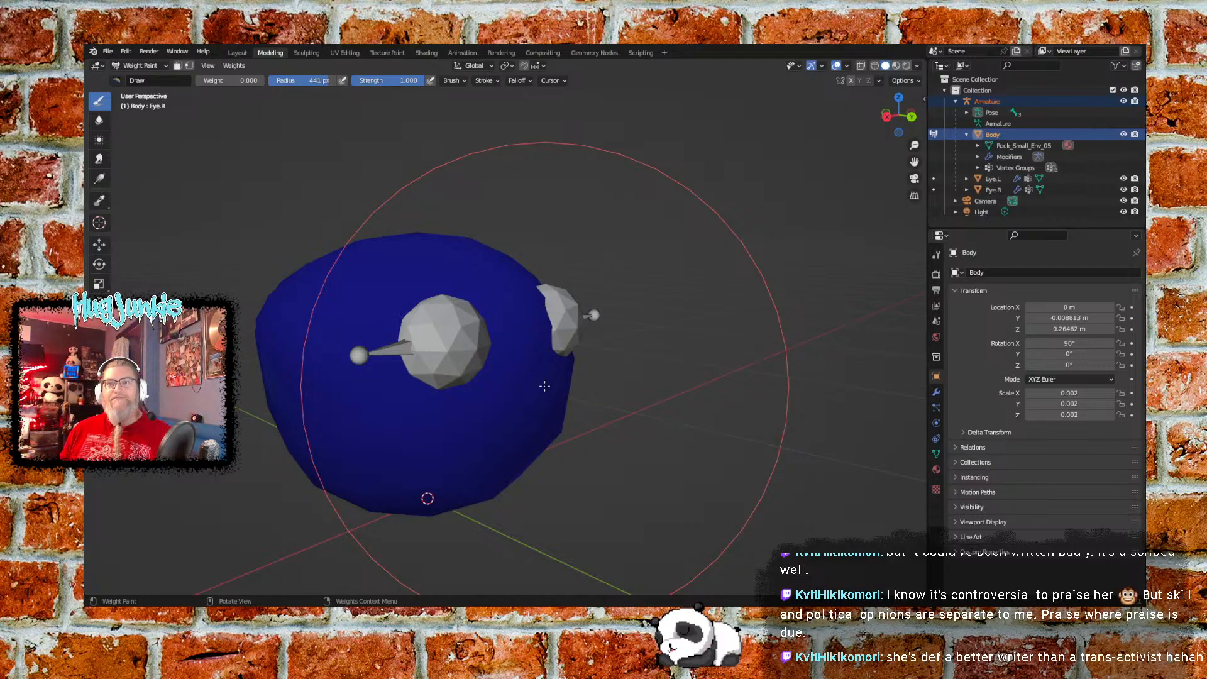
{"action": "mouse_move", "coordinate": [544, 386]}
{"action": "middle_mouse_down"}
{"action": "mouse_move", "coordinate": [358, 328]}
{"action": "mouse_move", "coordinate": [350, 384]}
{"action": "mouse_move", "coordinate": [446, 366]}
{"action": "middle_mouse_up"}
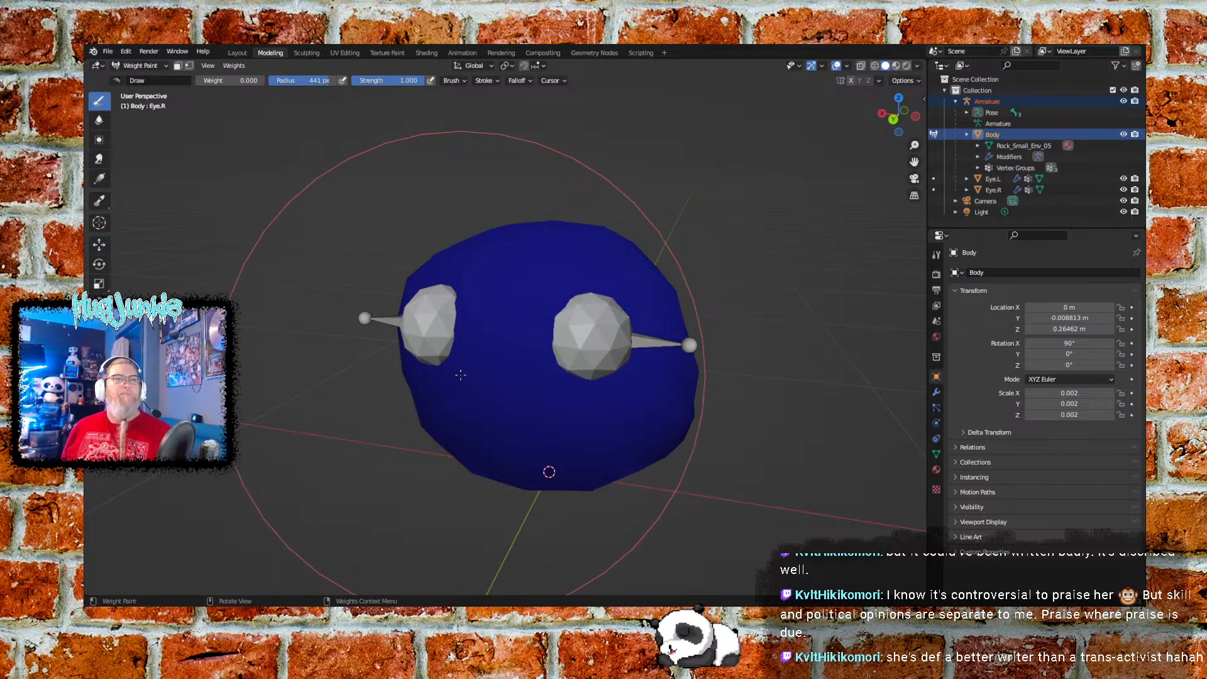
{"action": "mouse_move", "coordinate": [539, 374]}
{"action": "middle_mouse_down"}
{"action": "mouse_move", "coordinate": [524, 363]}
{"action": "mouse_move", "coordinate": [383, 374]}
{"action": "mouse_move", "coordinate": [507, 357]}
{"action": "middle_mouse_up"}
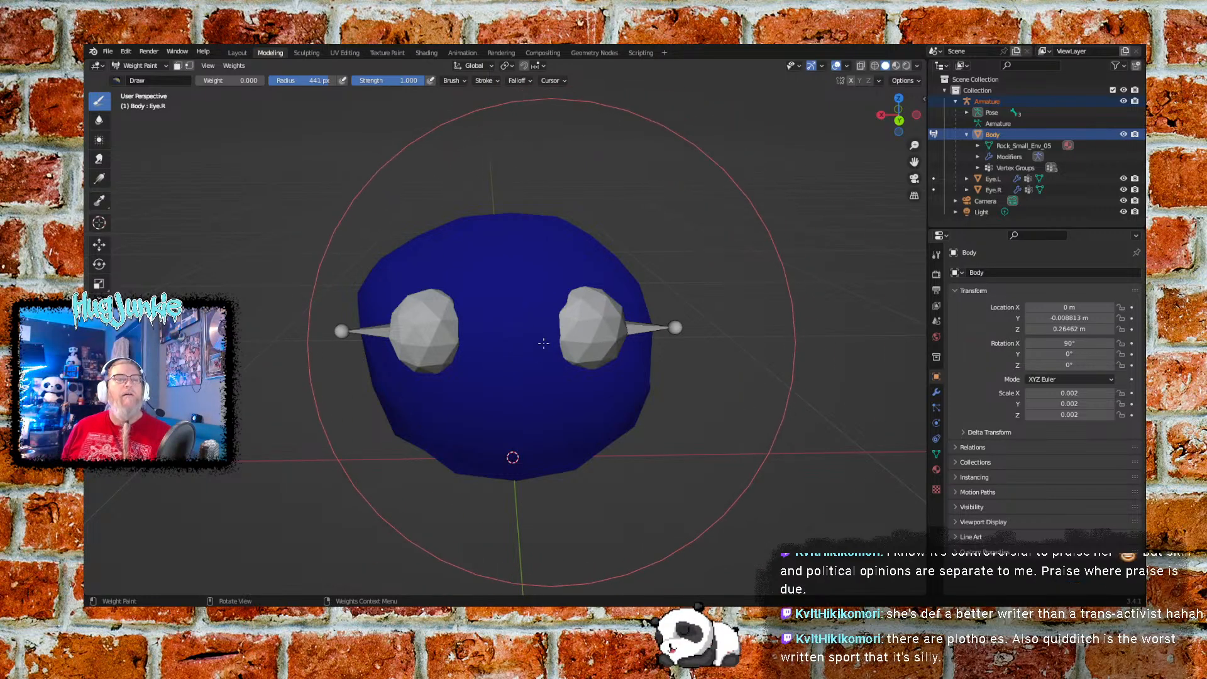
{"action": "mouse_move", "coordinate": [509, 359]}
{"action": "middle_mouse_down"}
{"action": "mouse_move", "coordinate": [468, 418]}
{"action": "mouse_move", "coordinate": [443, 357]}
{"action": "middle_mouse_up"}
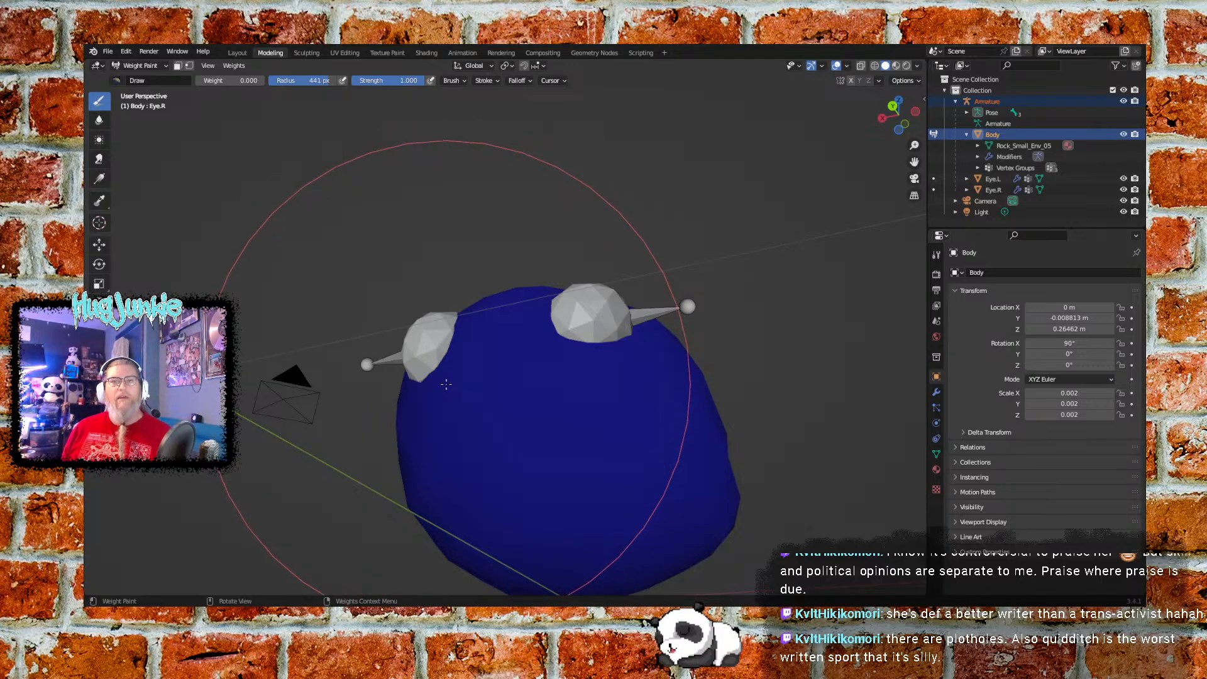
{"action": "middle_click_drag", "start_coordinate": [446, 384], "coordinate": [342, 350]}
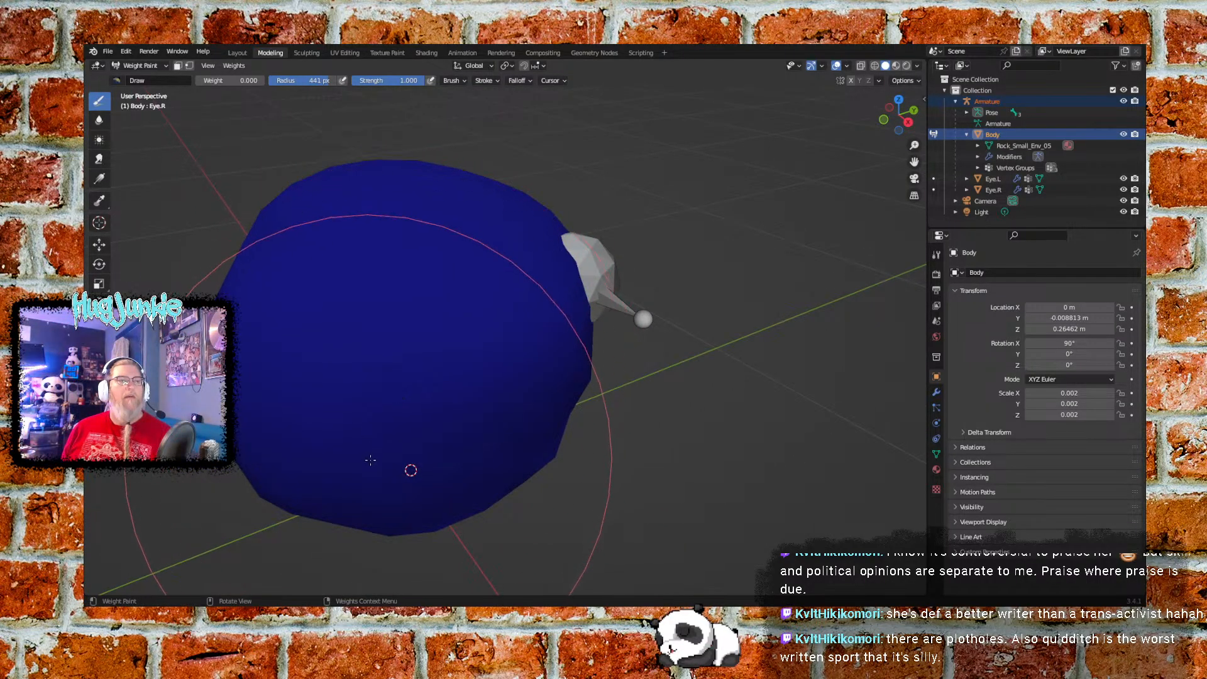
{"action": "middle_click_drag", "start_coordinate": [356, 450], "coordinate": [433, 368]}
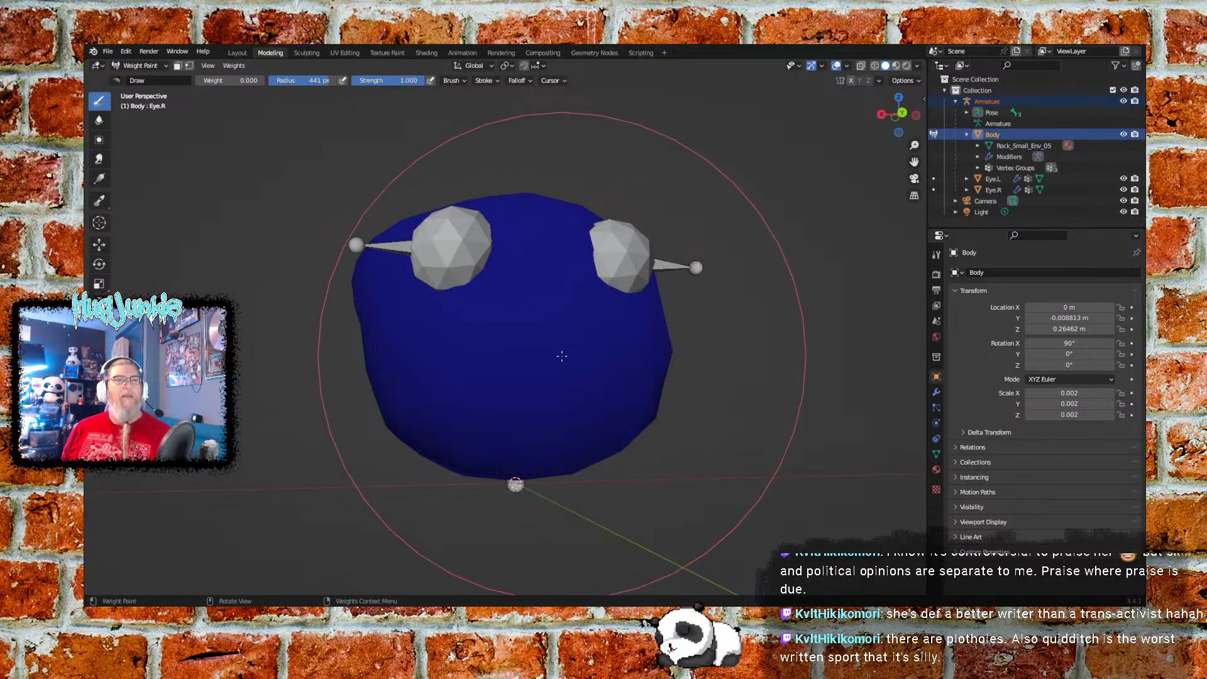
{"action": "middle_click_drag", "start_coordinate": [552, 381], "coordinate": [498, 354]}
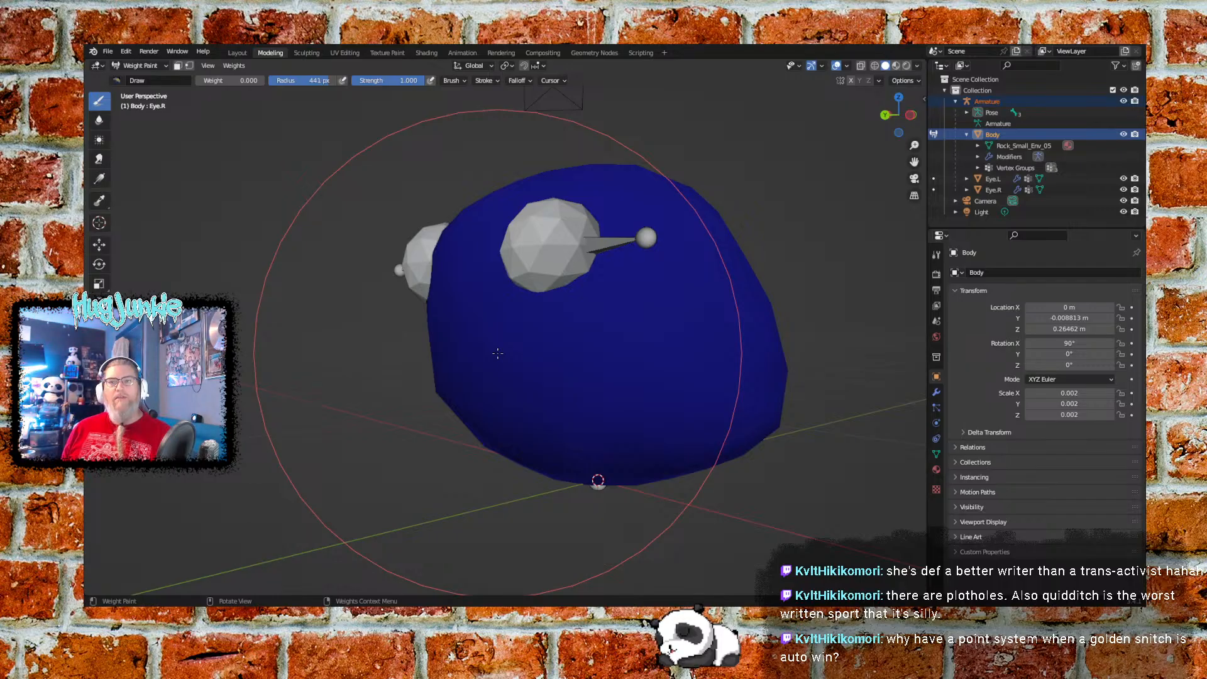
{"action": "middle_click_drag", "start_coordinate": [497, 354], "coordinate": [621, 364]}
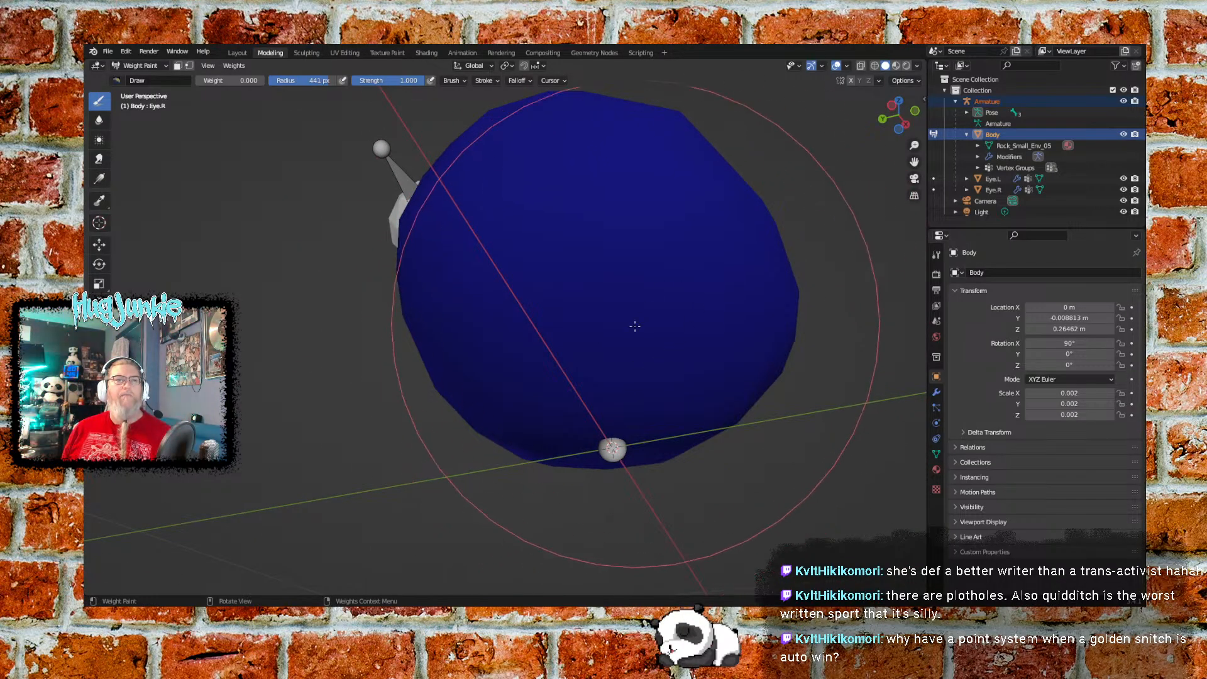
{"action": "middle_click_drag", "start_coordinate": [710, 308], "coordinate": [526, 248]}
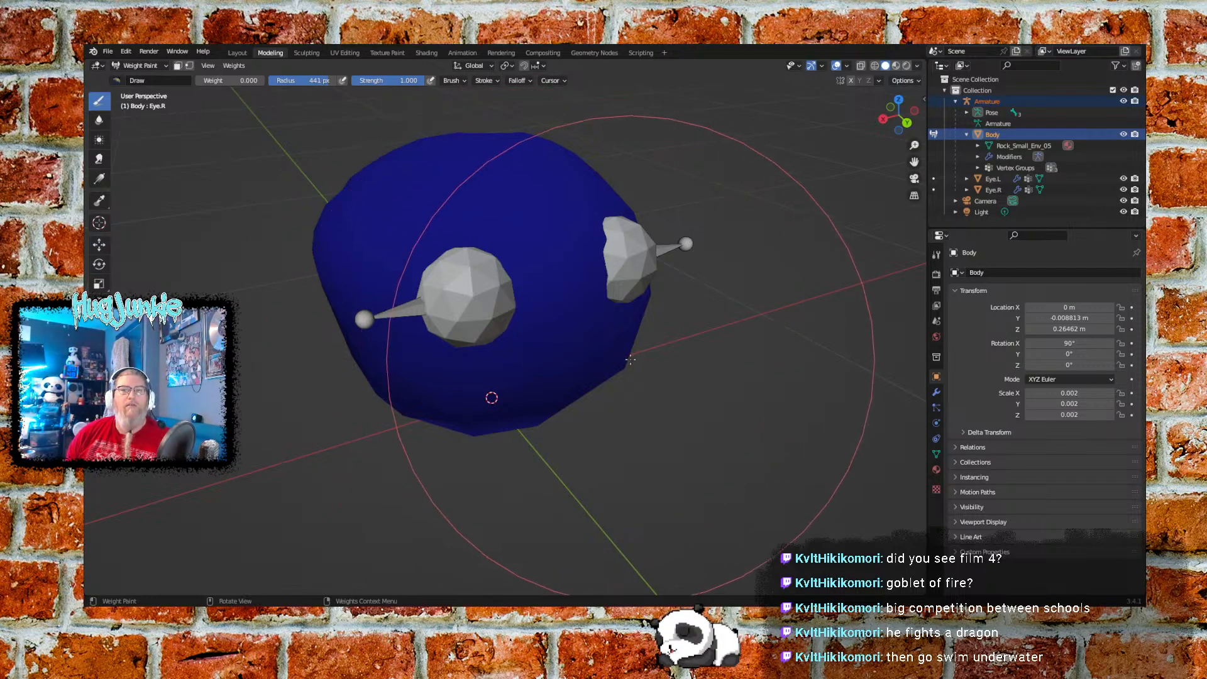
{"action": "mouse_move", "coordinate": [630, 359]}
{"action": "middle_mouse_down"}
{"action": "mouse_move", "coordinate": [537, 277]}
{"action": "mouse_move", "coordinate": [456, 329]}
{"action": "mouse_move", "coordinate": [633, 392]}
{"action": "middle_mouse_up"}
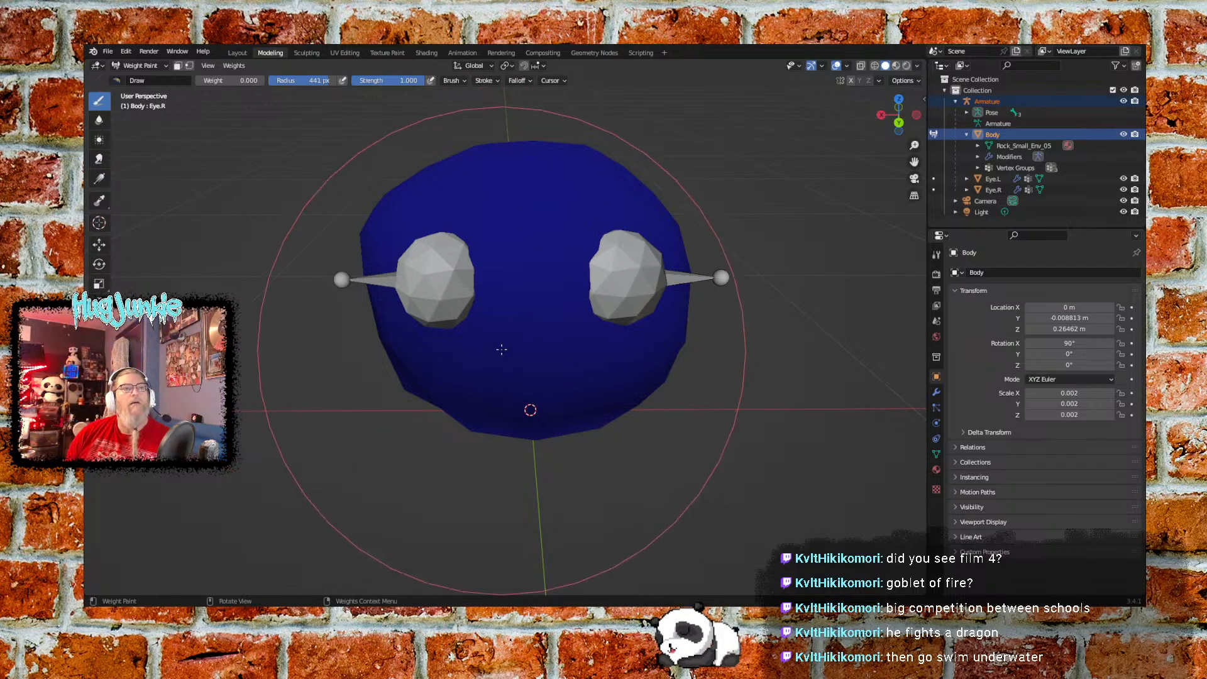
Return the Body mesh from Weight Paint to Object Mode
{"action": "left_click", "coordinate": [151, 66]}
{"action": "left_click", "coordinate": [159, 80]}
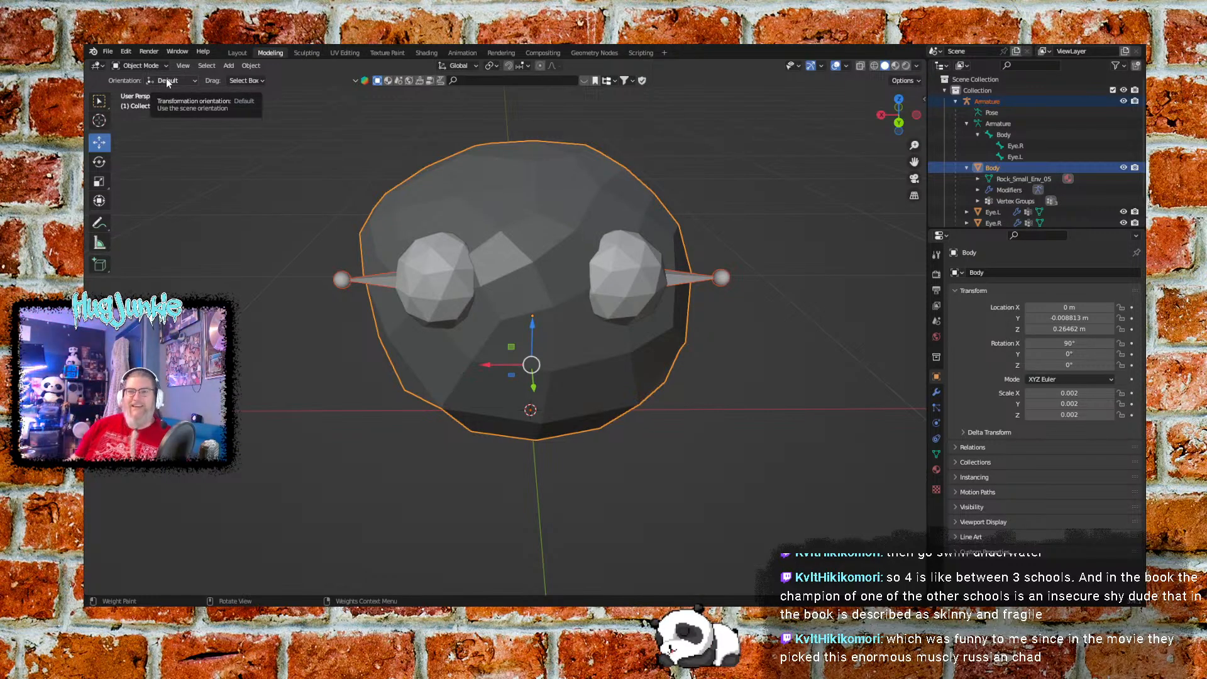
{"action": "left_click", "coordinate": [429, 301]}
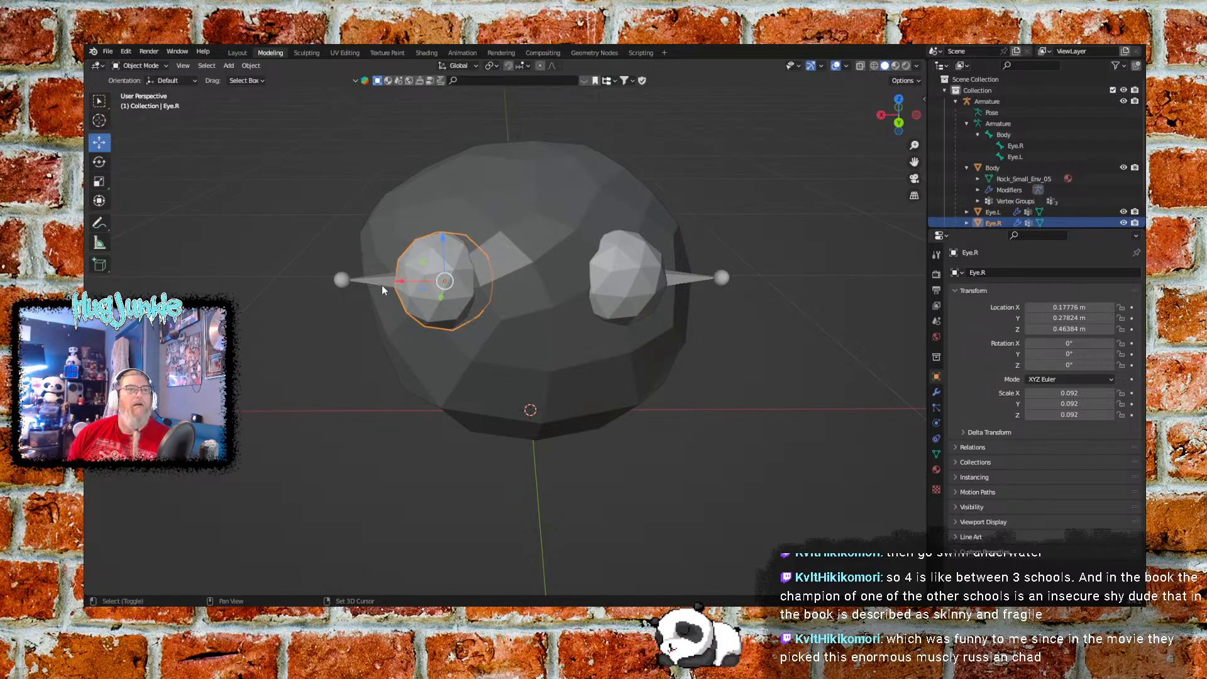
{"action": "left_click", "coordinate": [382, 286]}
{"action": "left_click", "coordinate": [148, 67]}
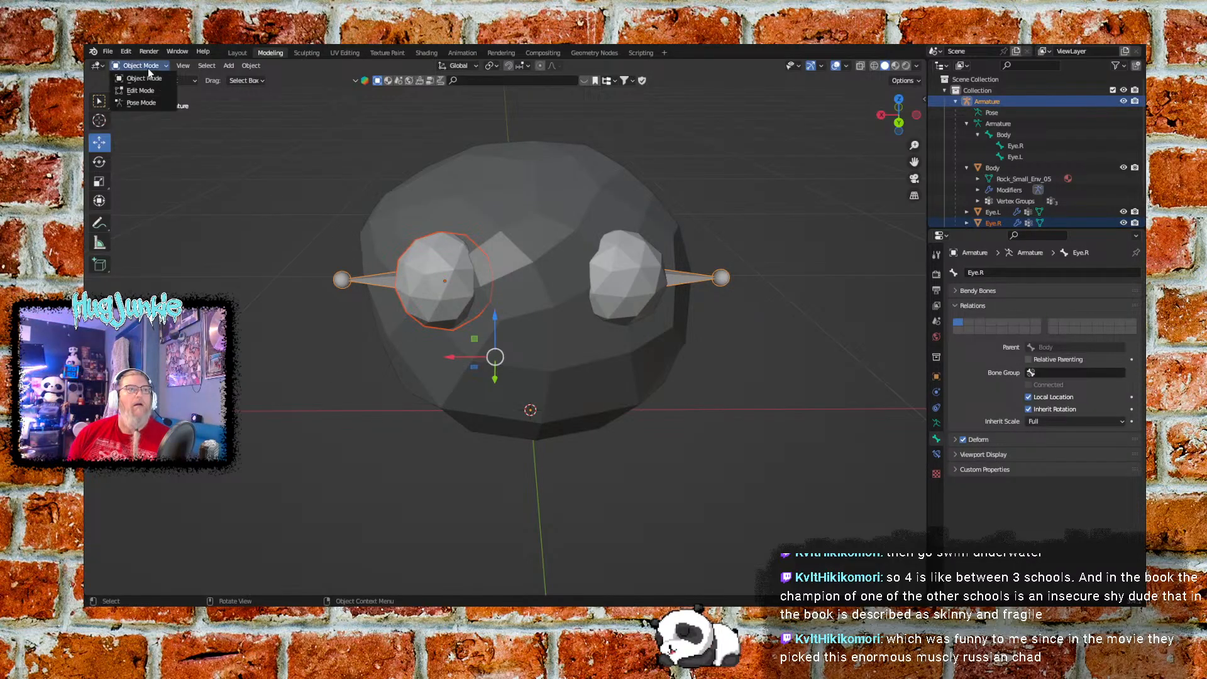
{"action": "left_click", "coordinate": [360, 286]}
Select the armature, add the Eye.R mesh as the active object, and put Eye.R in Weight Paint mode
{"action": "left_click", "coordinate": [340, 282]}
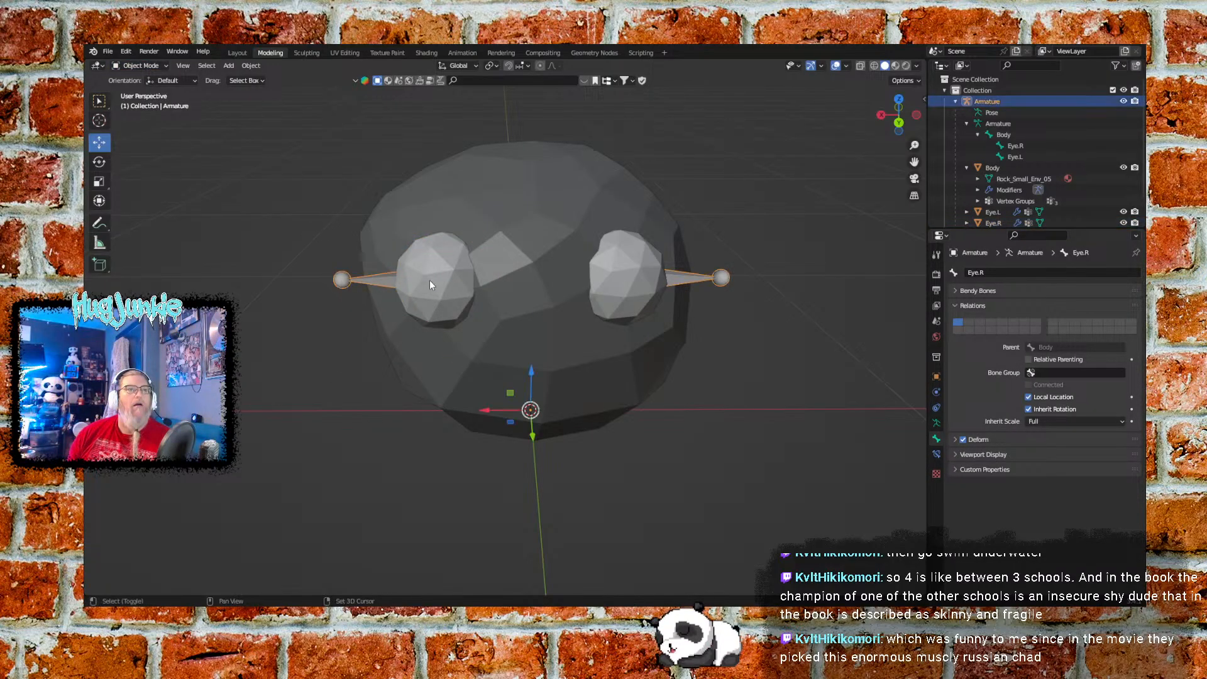
{"action": "left_click", "coordinate": [443, 281]}
{"action": "left_click", "coordinate": [141, 66]}
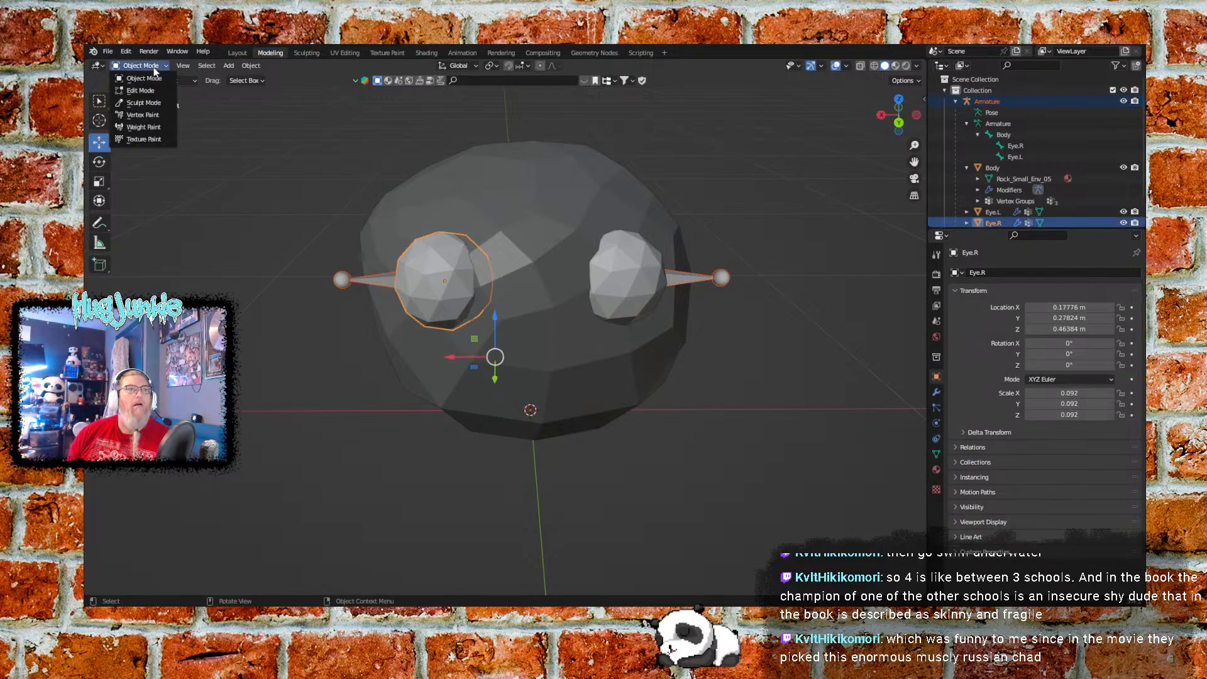
{"action": "left_click", "coordinate": [143, 127]}
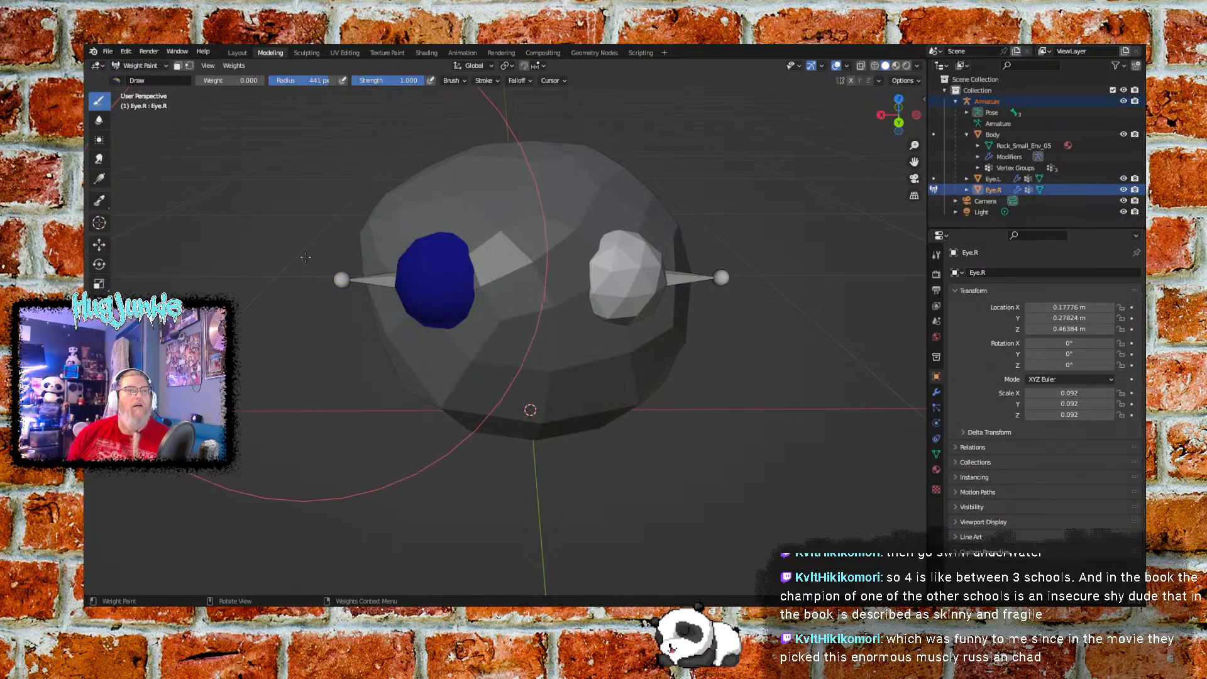
Select the Eye.R bone, set the brush weight to 1, and paint the front of the Eye.R mesh
{"action": "left_click", "coordinate": [343, 283], "text": "shift"}
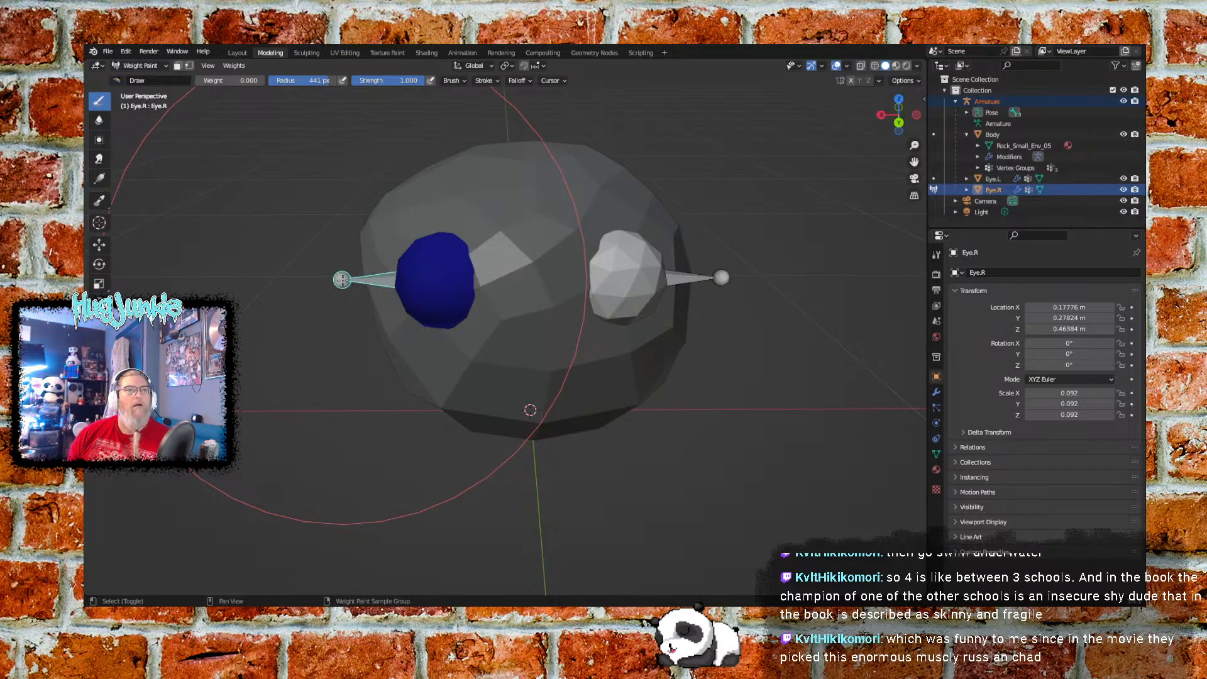
{"action": "left_click", "coordinate": [344, 283], "text": "shift"}
{"action": "left_click", "coordinate": [344, 283], "text": "shift"}
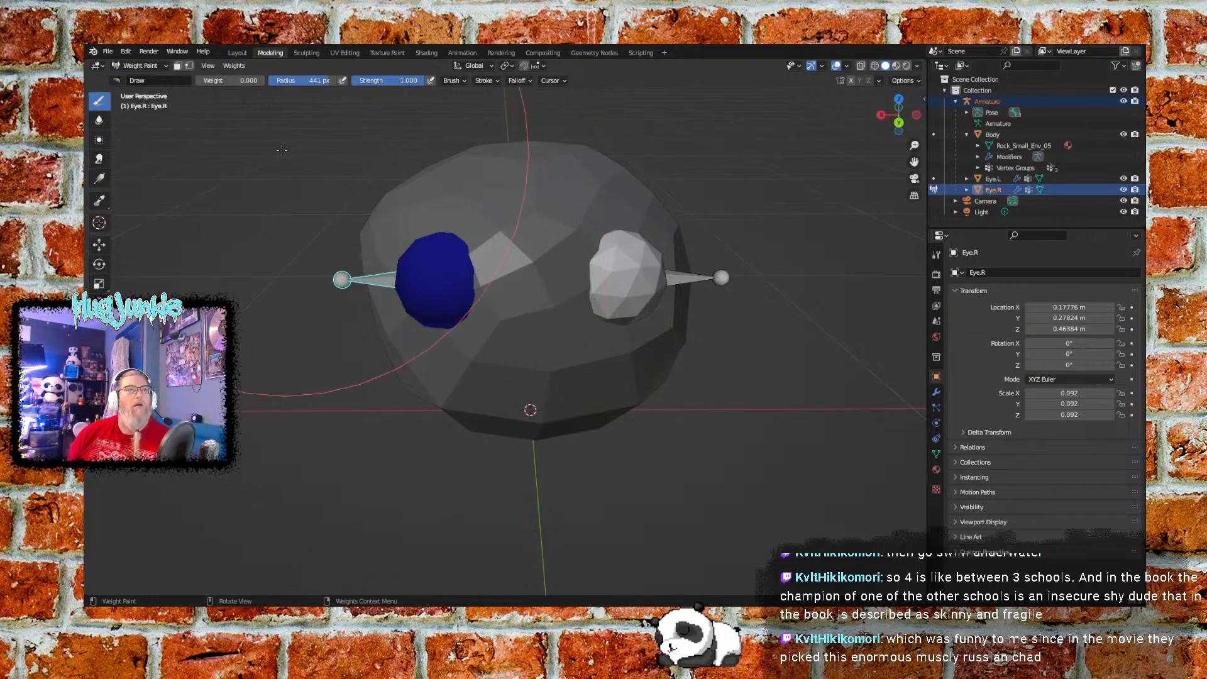
{"action": "left_click", "coordinate": [229, 80]}
{"action": "type", "text": "1"}
{"action": "key", "text": "Return"}
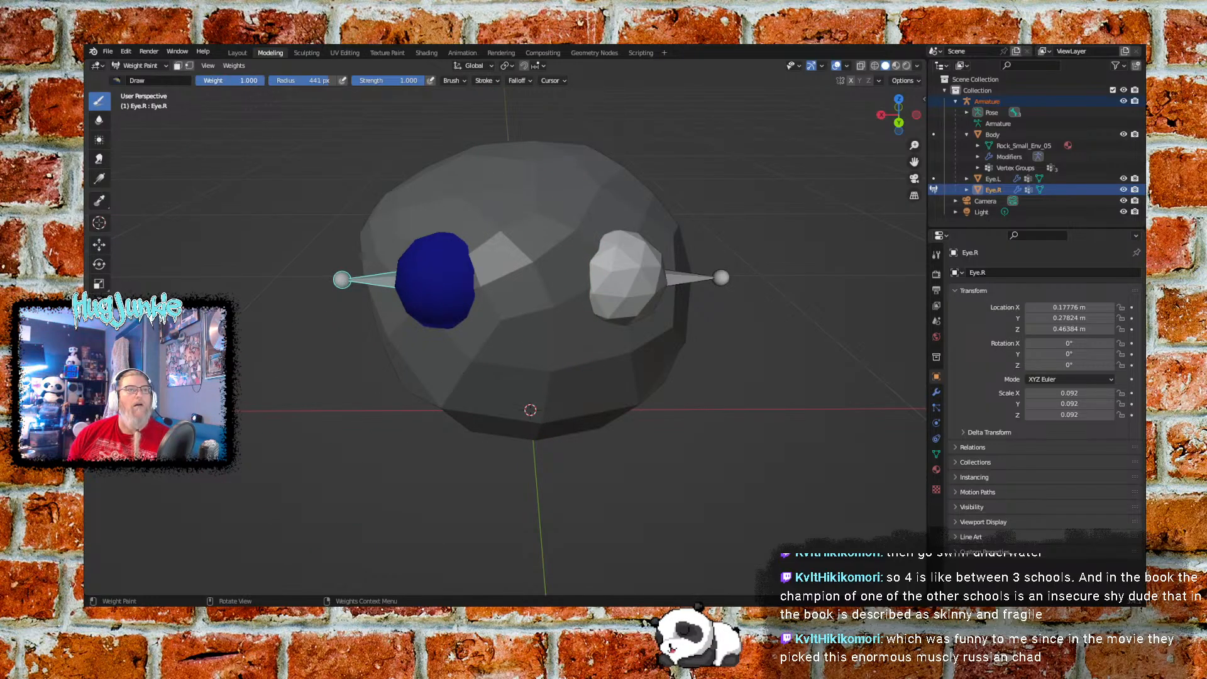
{"action": "left_click", "coordinate": [435, 306]}
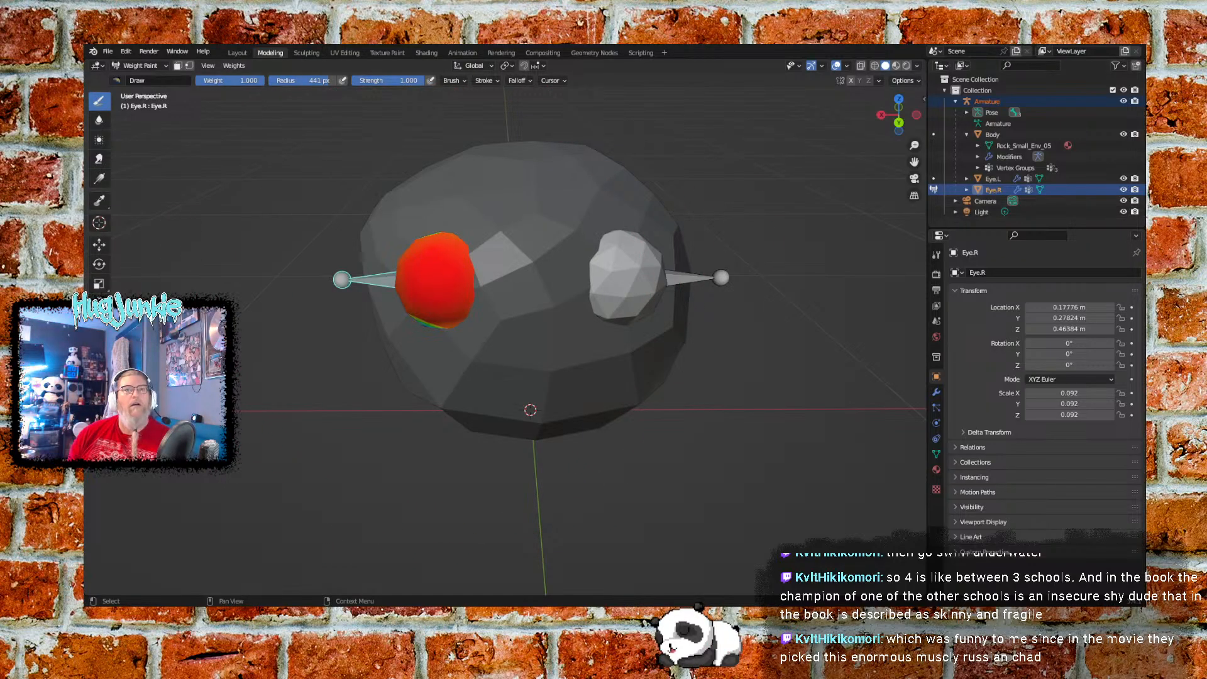
Hide the Body, finish painting the whole Eye.R mesh at weight 1 for the Eye.R bone, and return to Object Mode
{"action": "left_click", "coordinate": [1123, 134]}
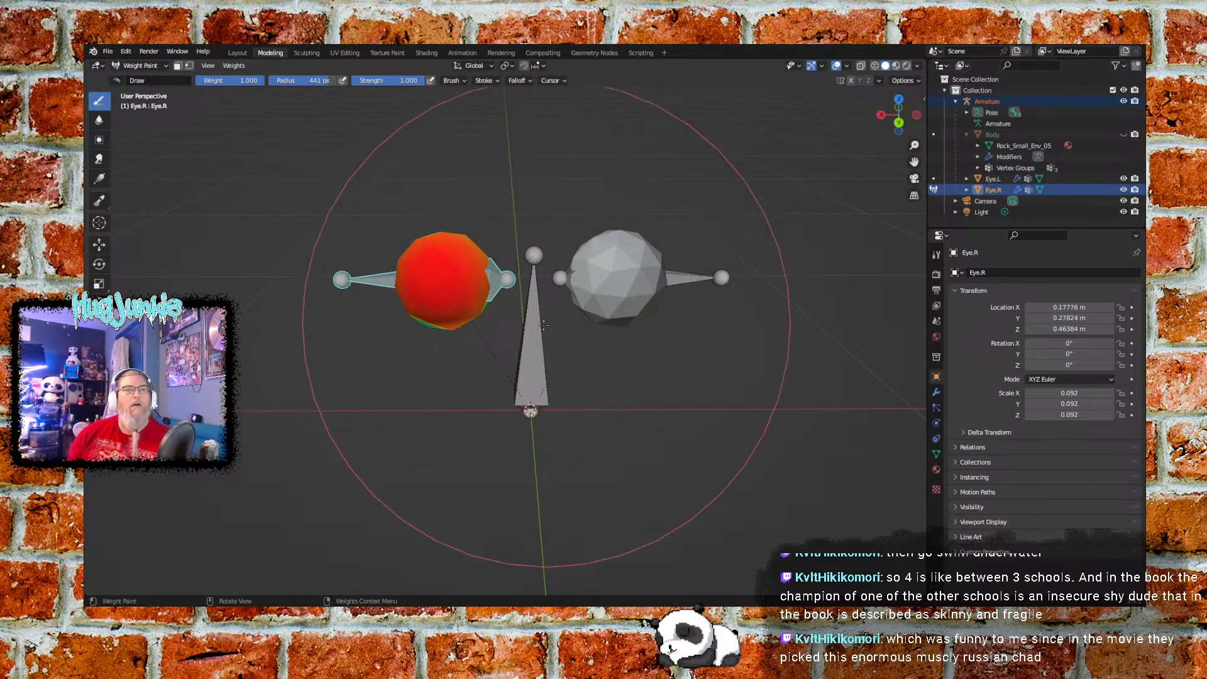
{"action": "middle_click_drag", "start_coordinate": [530, 283], "coordinate": [532, 340]}
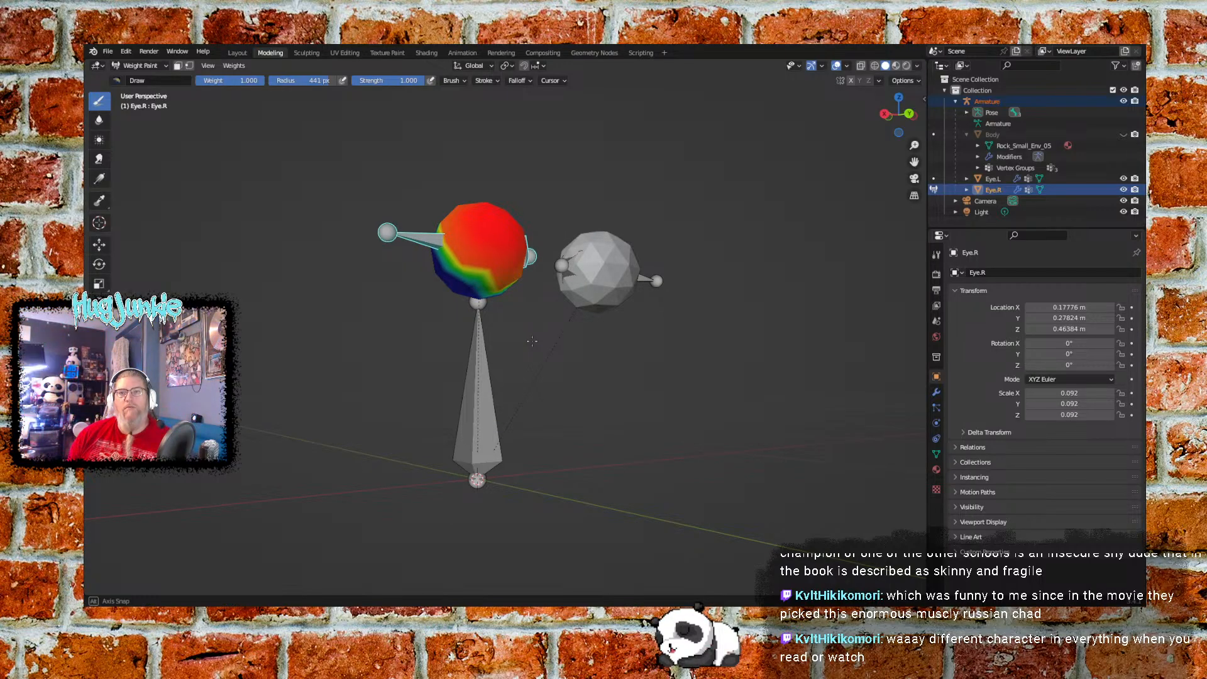
{"action": "mouse_move", "coordinate": [532, 340]}
{"action": "middle_mouse_down"}
{"action": "mouse_move", "coordinate": [581, 264]}
{"action": "mouse_move", "coordinate": [518, 296]}
{"action": "mouse_move", "coordinate": [458, 354]}
{"action": "mouse_move", "coordinate": [514, 297]}
{"action": "middle_mouse_up"}
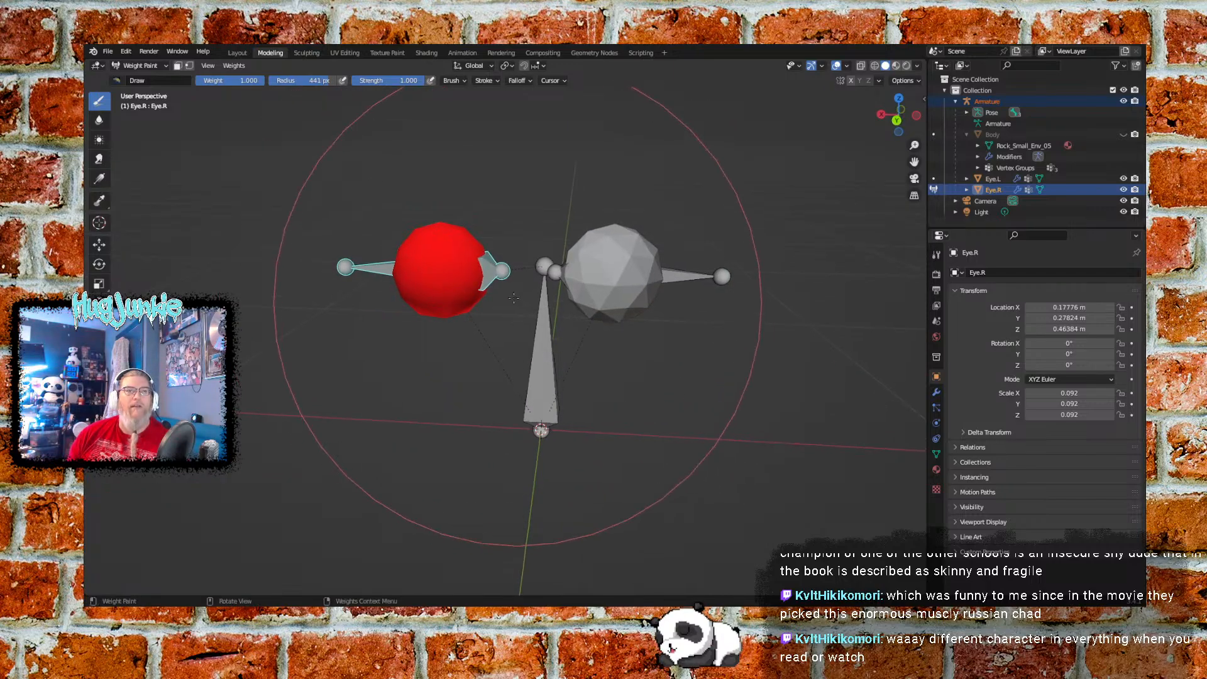
{"action": "left_click", "coordinate": [139, 66]}
{"action": "left_click", "coordinate": [135, 82]}
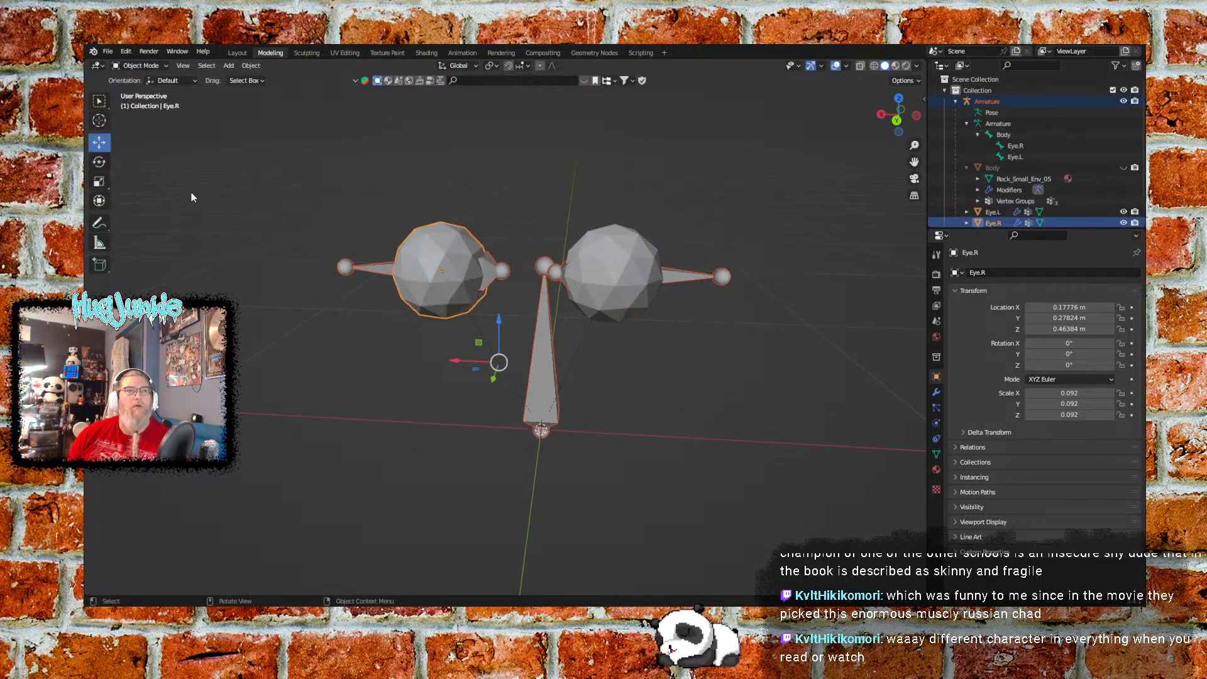
{"action": "left_click", "coordinate": [193, 197]}
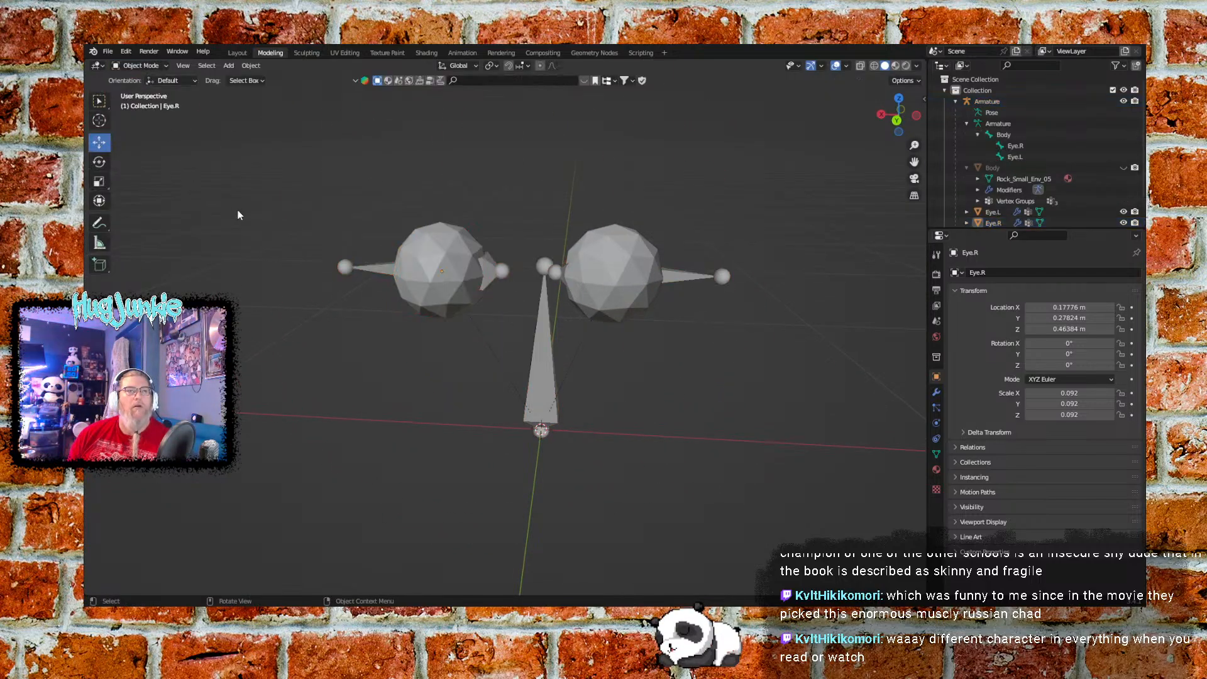
{"action": "left_click", "coordinate": [632, 277]}
{"action": "left_click", "coordinate": [679, 278], "text": "shift"}
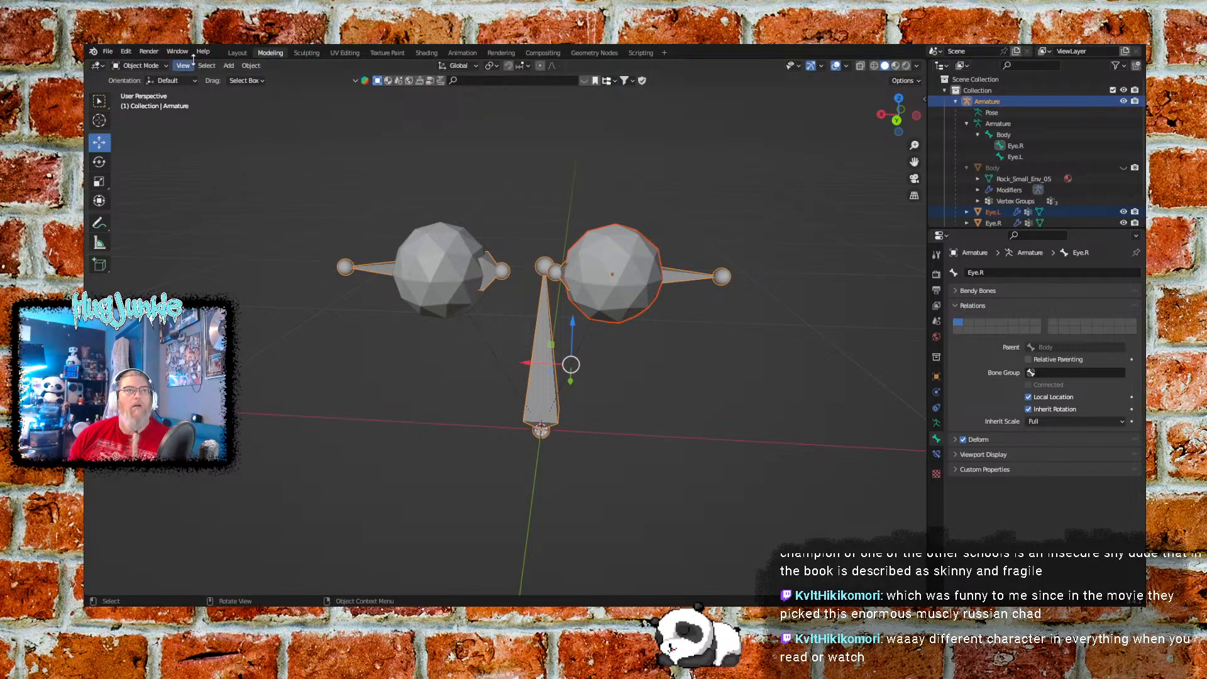
{"action": "left_click", "coordinate": [144, 66]}
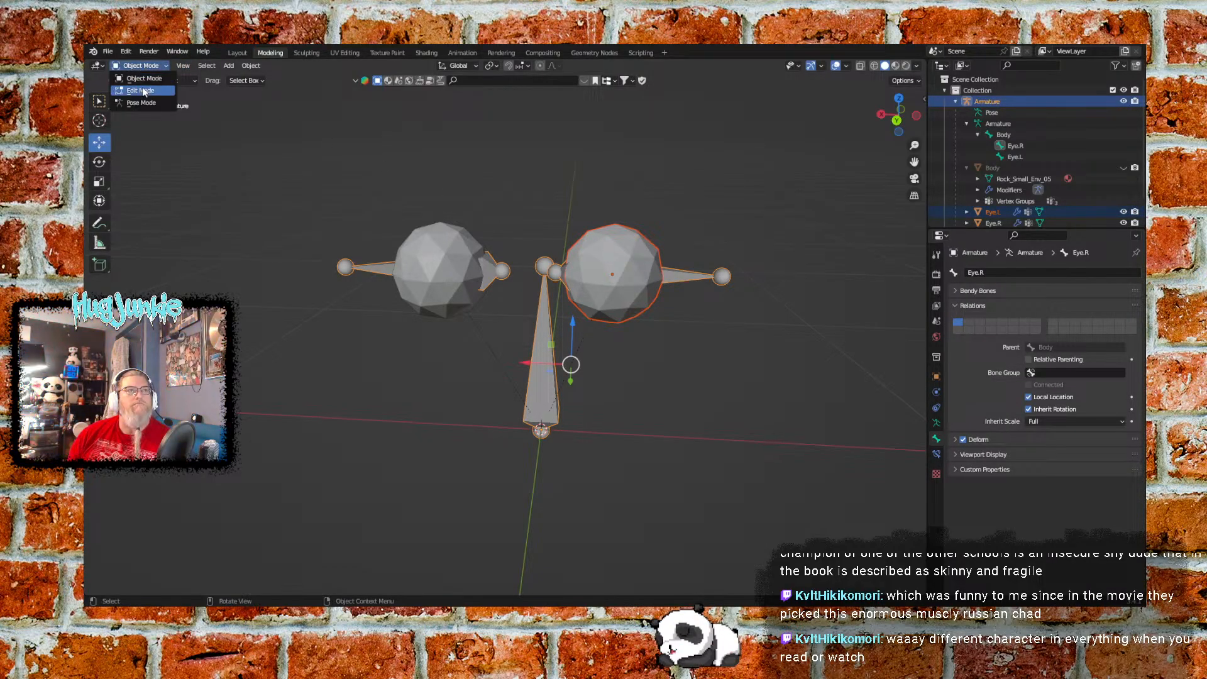
{"action": "left_click", "coordinate": [673, 291]}
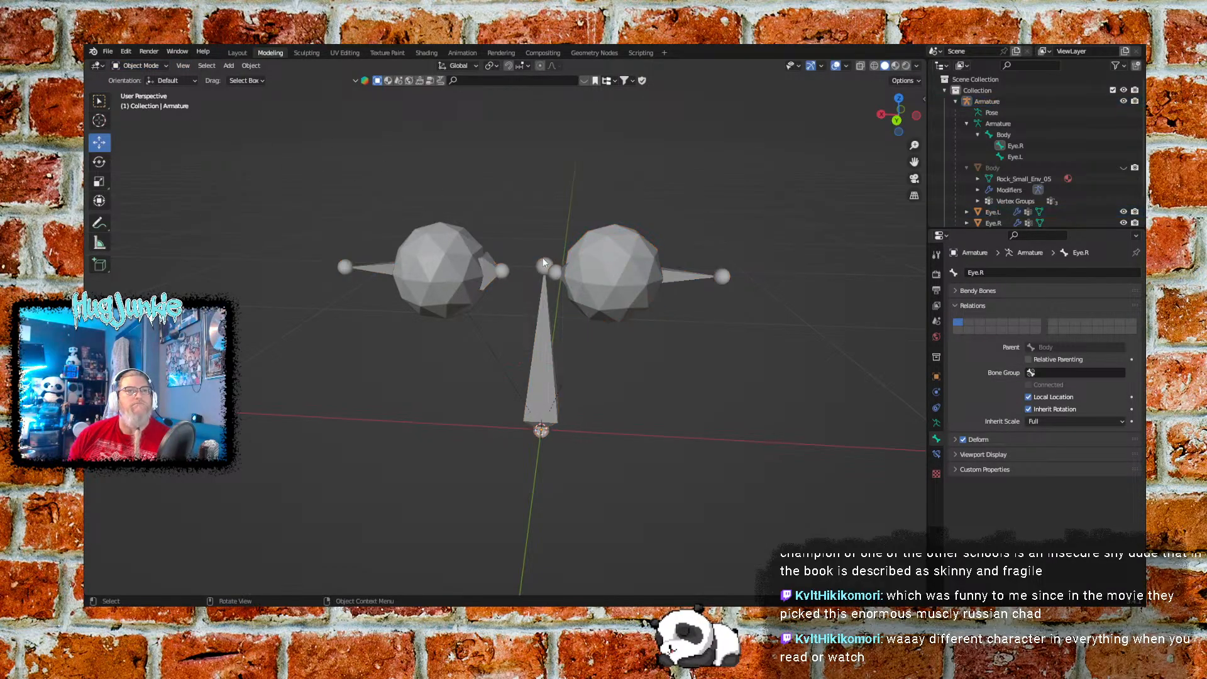
Select the armature, add the Eye.L mesh as the active object, and put Eye.L in Weight Paint mode
{"action": "left_click", "coordinate": [692, 284]}
{"action": "left_click", "coordinate": [599, 264], "text": "shift"}
{"action": "left_click", "coordinate": [141, 65]}
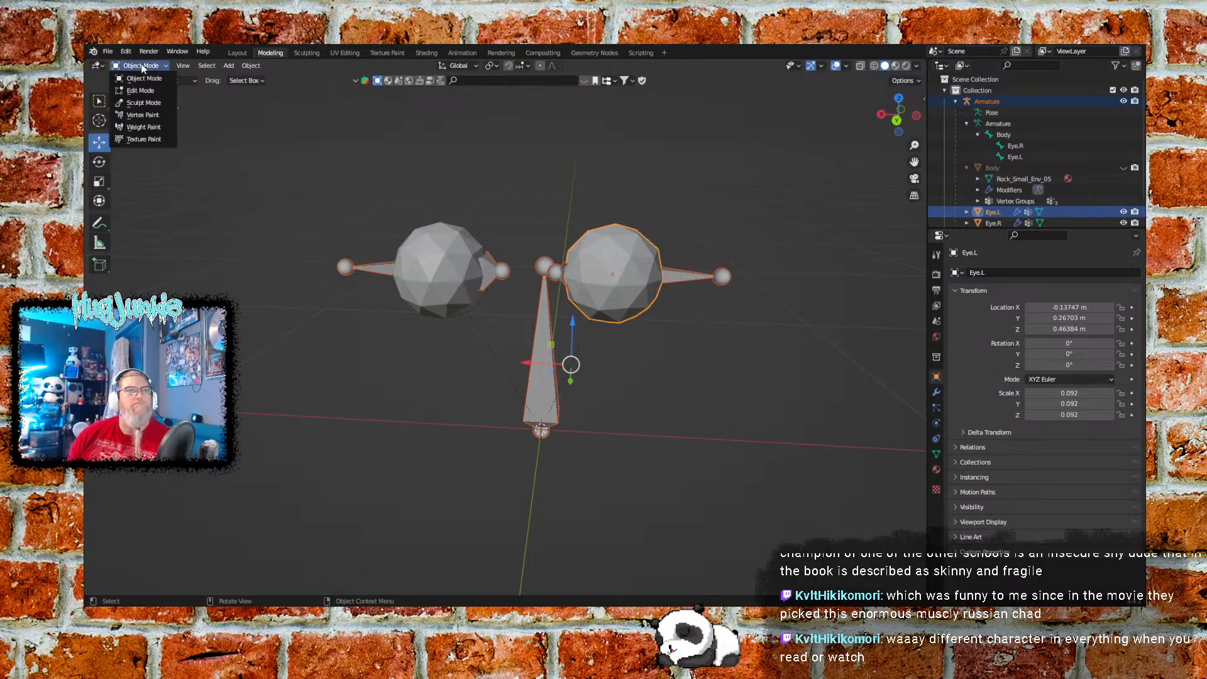
{"action": "left_click", "coordinate": [143, 127]}
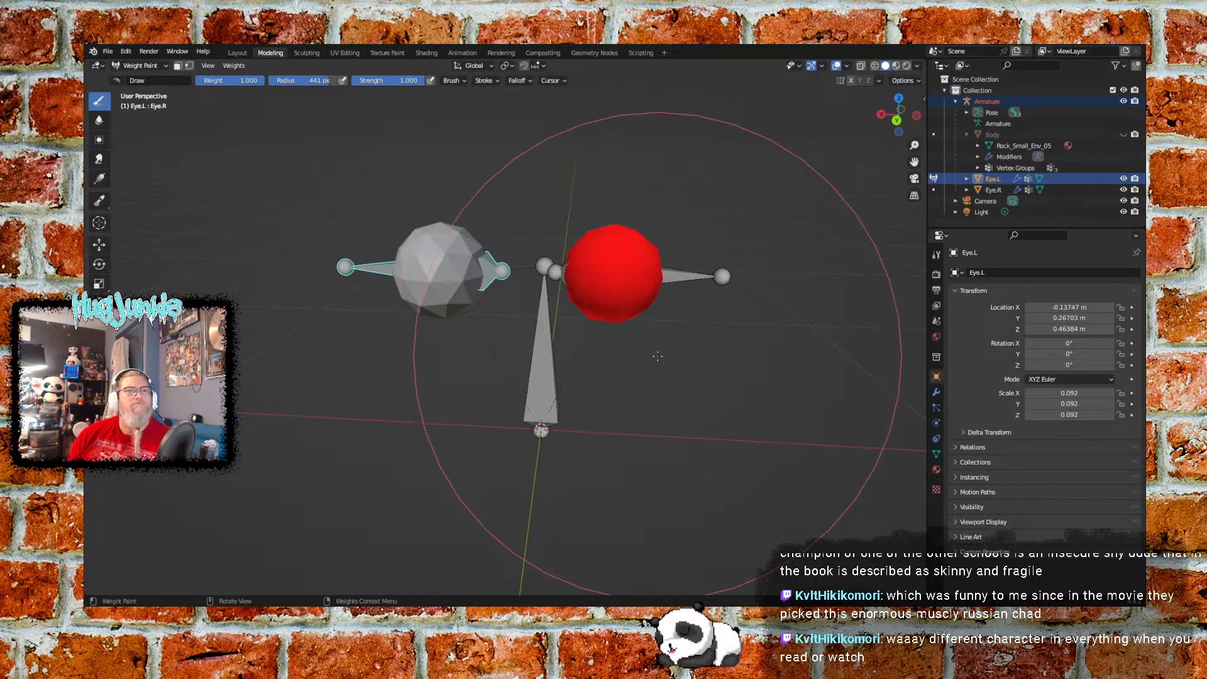
Toggle the Eye.R bone's selection to check the Eye.L mesh's weights, and return Eye.L to Object Mode
{"action": "mouse_move", "coordinate": [658, 356]}
{"action": "middle_mouse_down"}
{"action": "mouse_move", "coordinate": [407, 395]}
{"action": "mouse_move", "coordinate": [569, 325]}
{"action": "middle_mouse_up"}
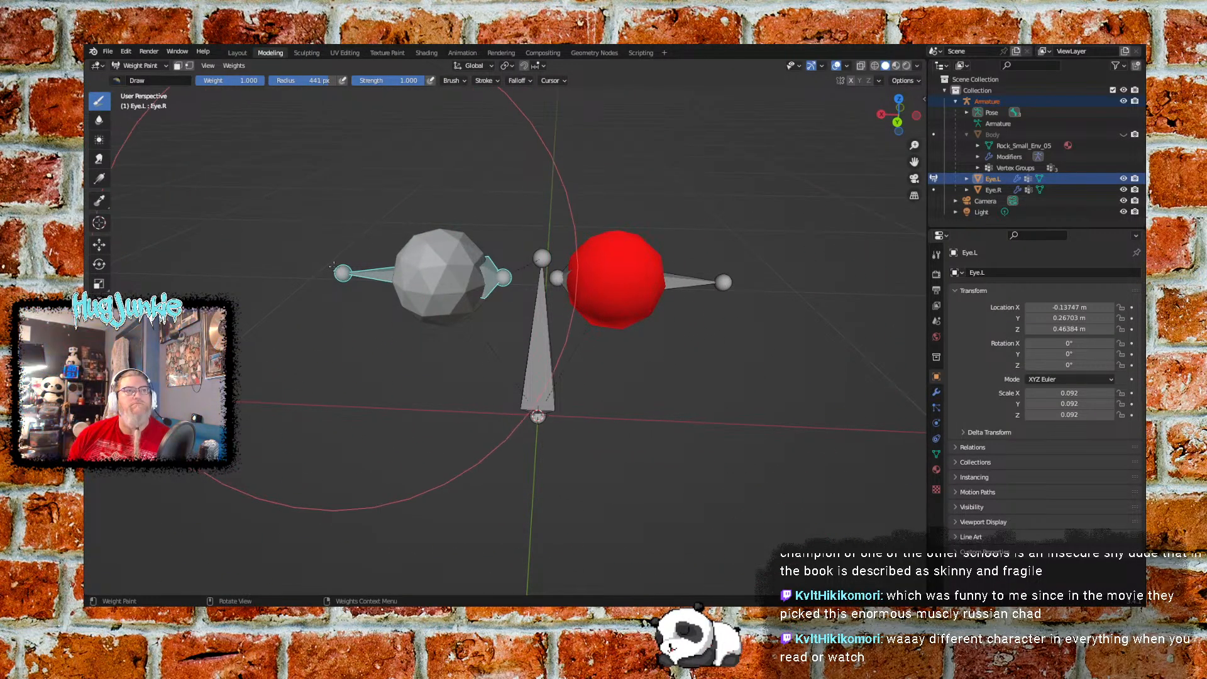
{"action": "left_click", "coordinate": [339, 272], "text": "shift"}
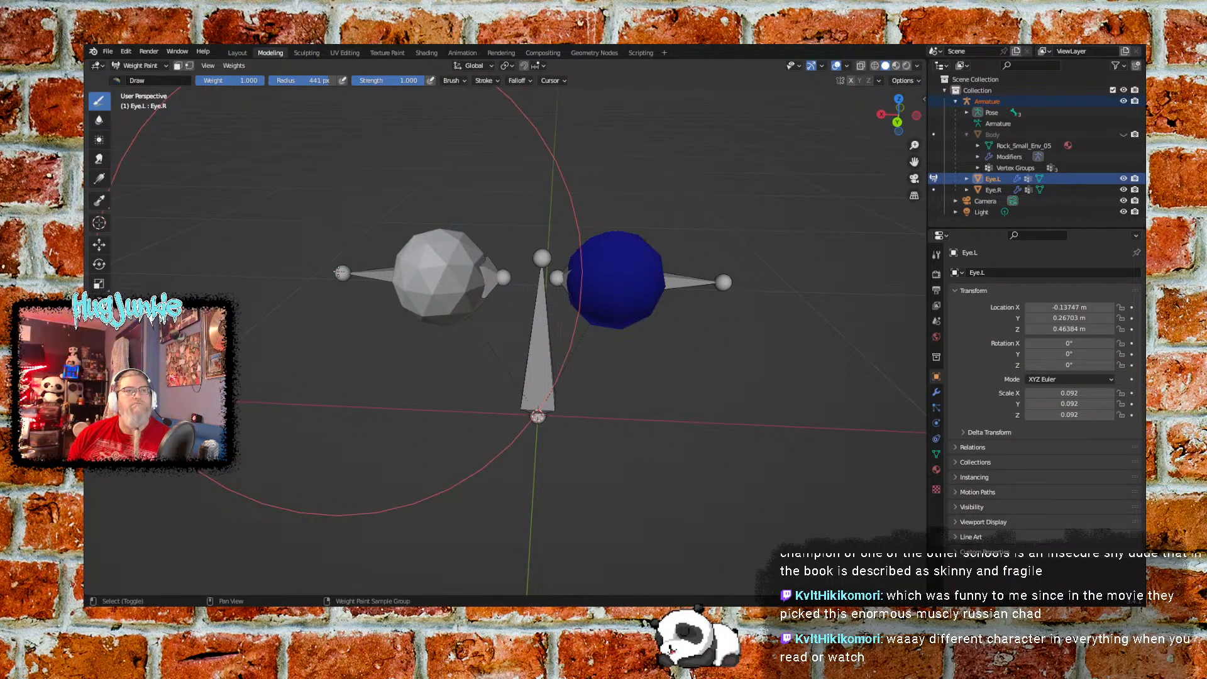
{"action": "middle_click_drag", "start_coordinate": [339, 272], "coordinate": [554, 352]}
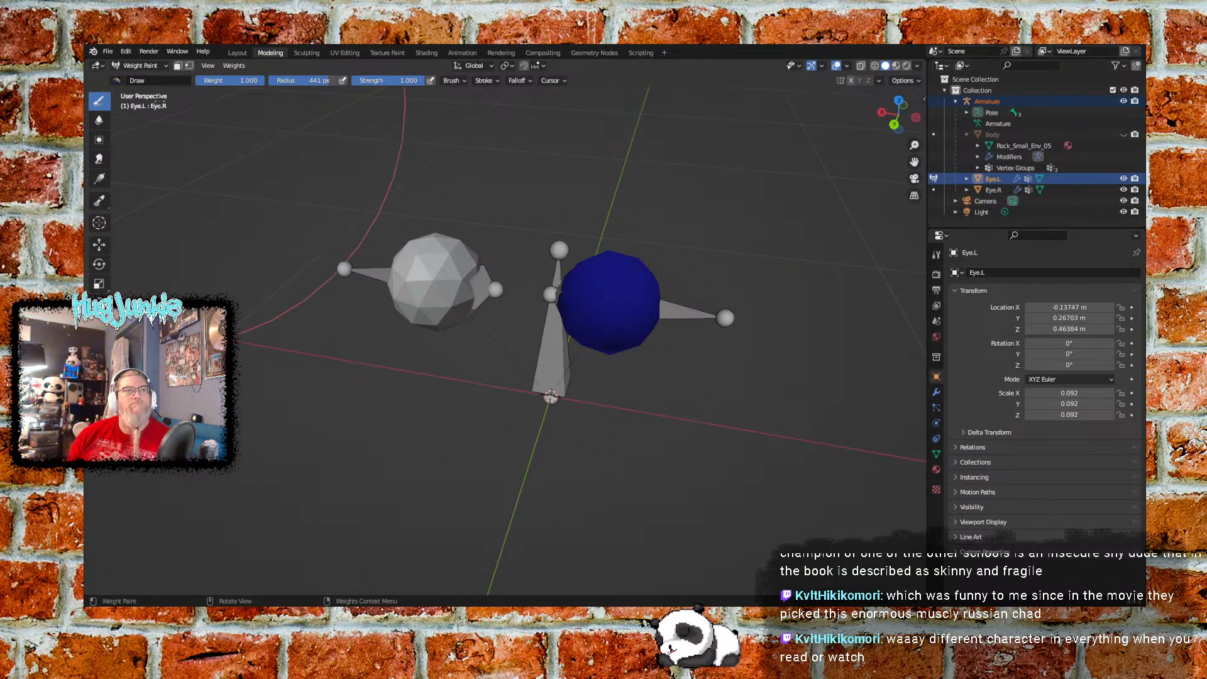
{"action": "left_click", "coordinate": [141, 66]}
{"action": "left_click", "coordinate": [136, 78]}
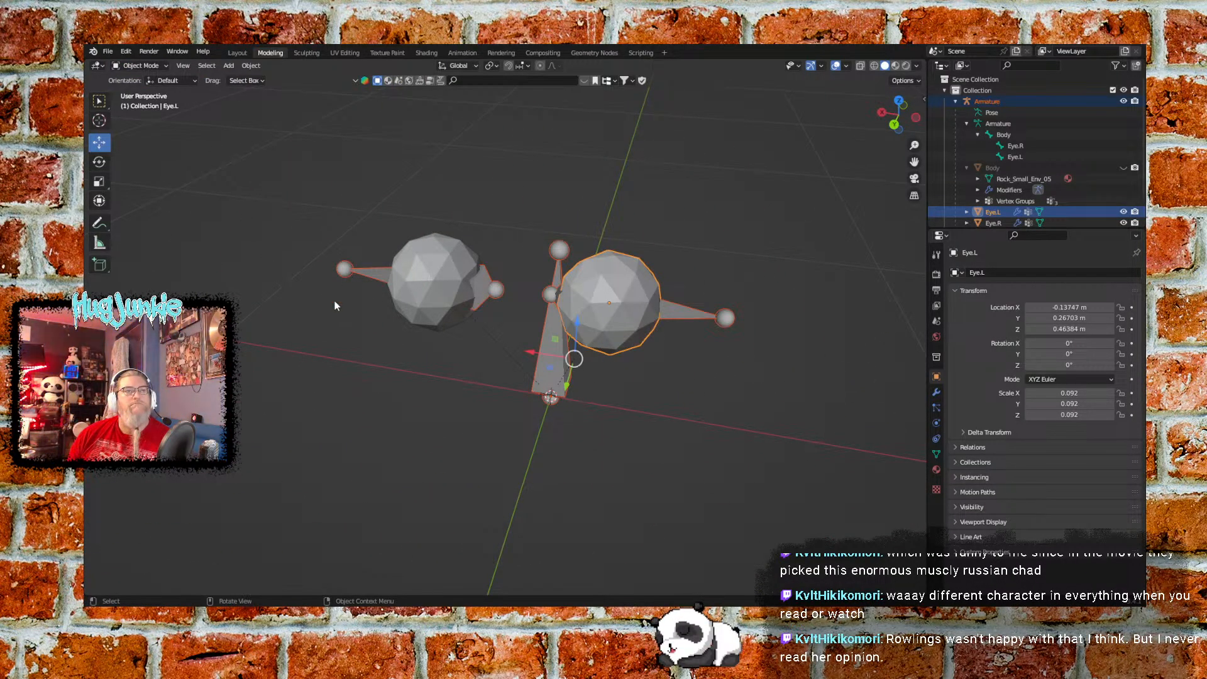
Clear the selection, select the armature with the Eye.R mesh as the active object, and put Eye.R in Weight Paint mode
{"action": "left_click", "coordinate": [336, 302]}
{"action": "left_click", "coordinate": [361, 270]}
{"action": "left_click", "coordinate": [423, 270], "text": "shift"}
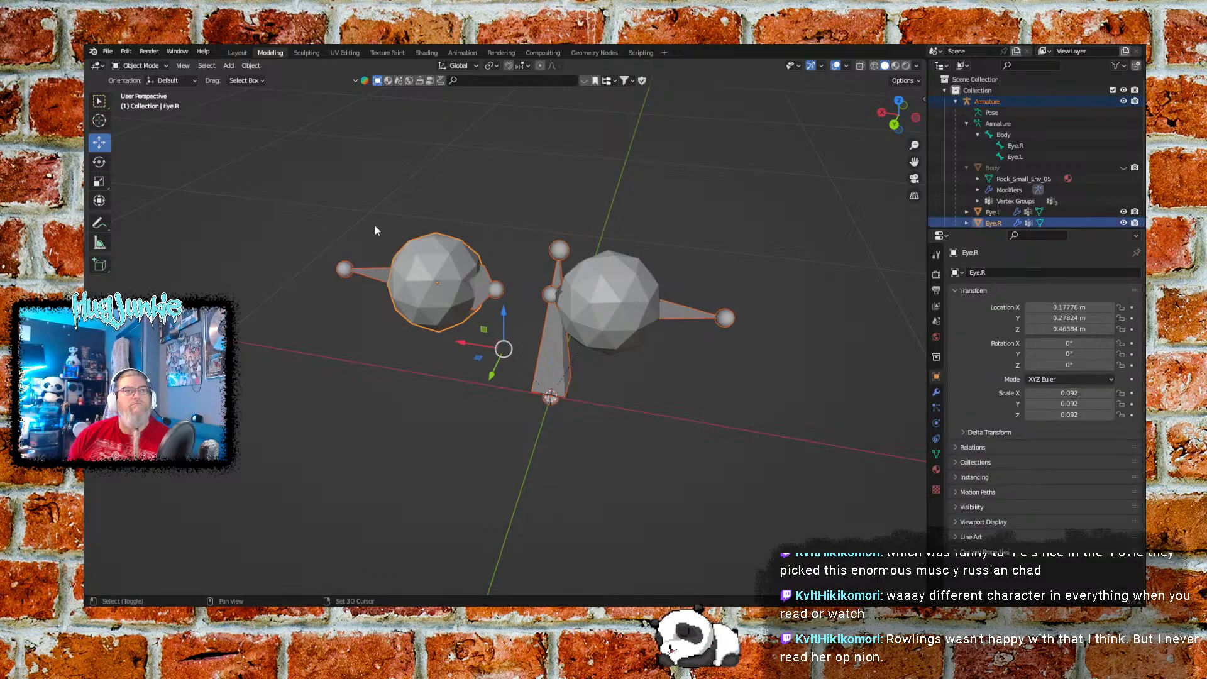
{"action": "left_click", "coordinate": [144, 65]}
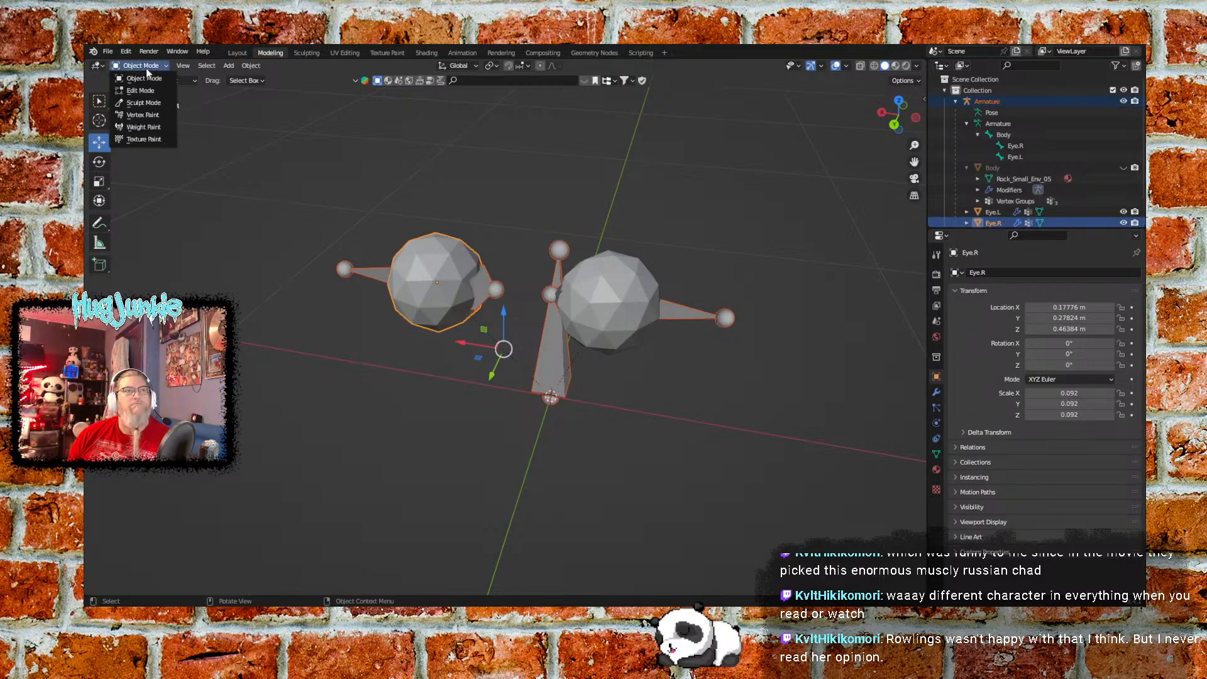
{"action": "left_click", "coordinate": [144, 127]}
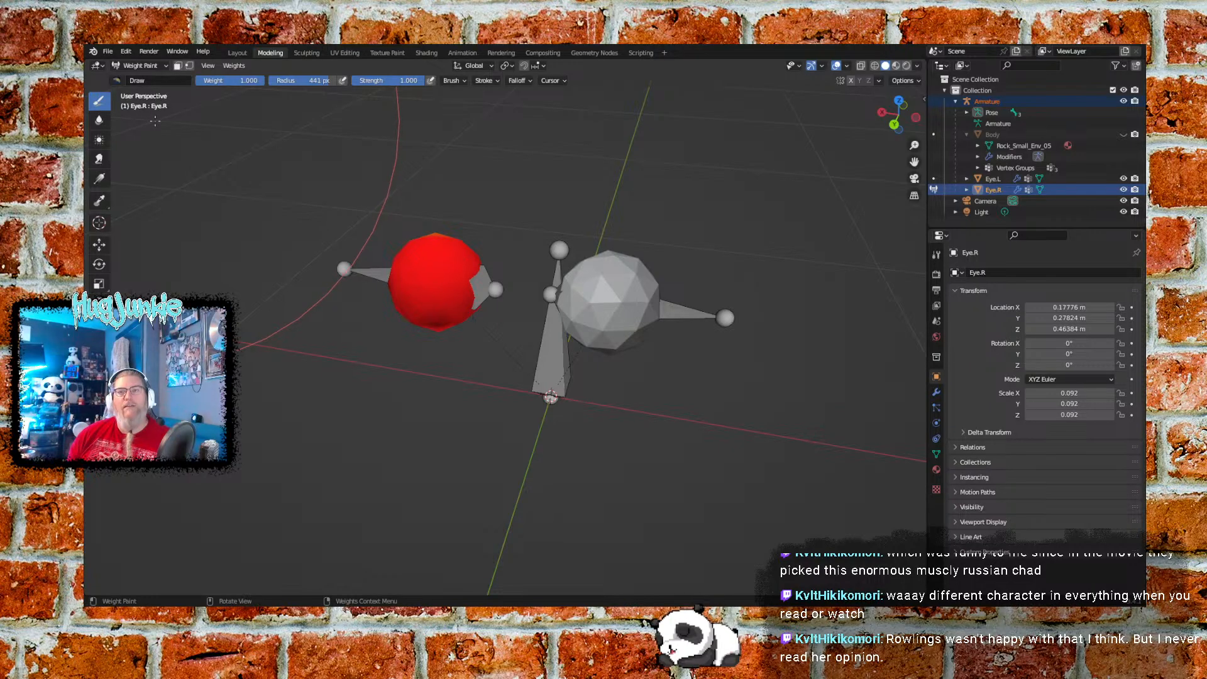
Select the Eye.L bone to check its weights on the Eye.R mesh, and return Eye.R to Object Mode
{"action": "middle_click_drag", "start_coordinate": [189, 157], "coordinate": [332, 296]}
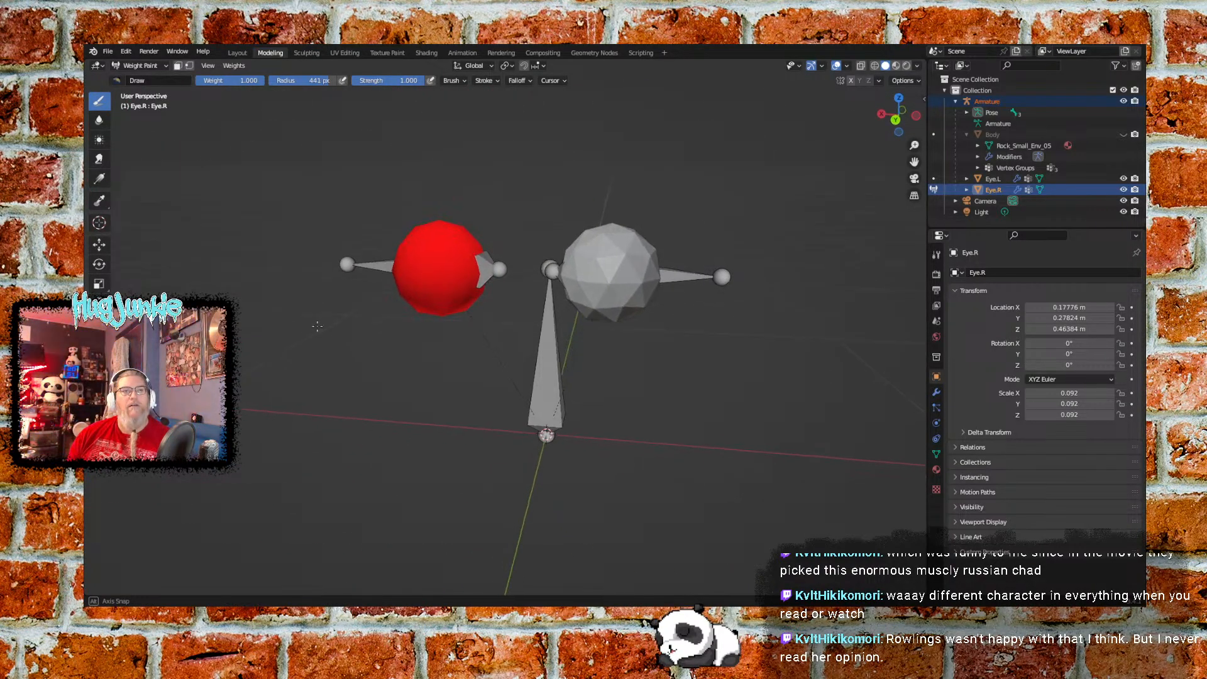
{"action": "left_click", "coordinate": [681, 277], "text": "ctrl"}
{"action": "middle_click_drag", "start_coordinate": [680, 277], "coordinate": [619, 350]}
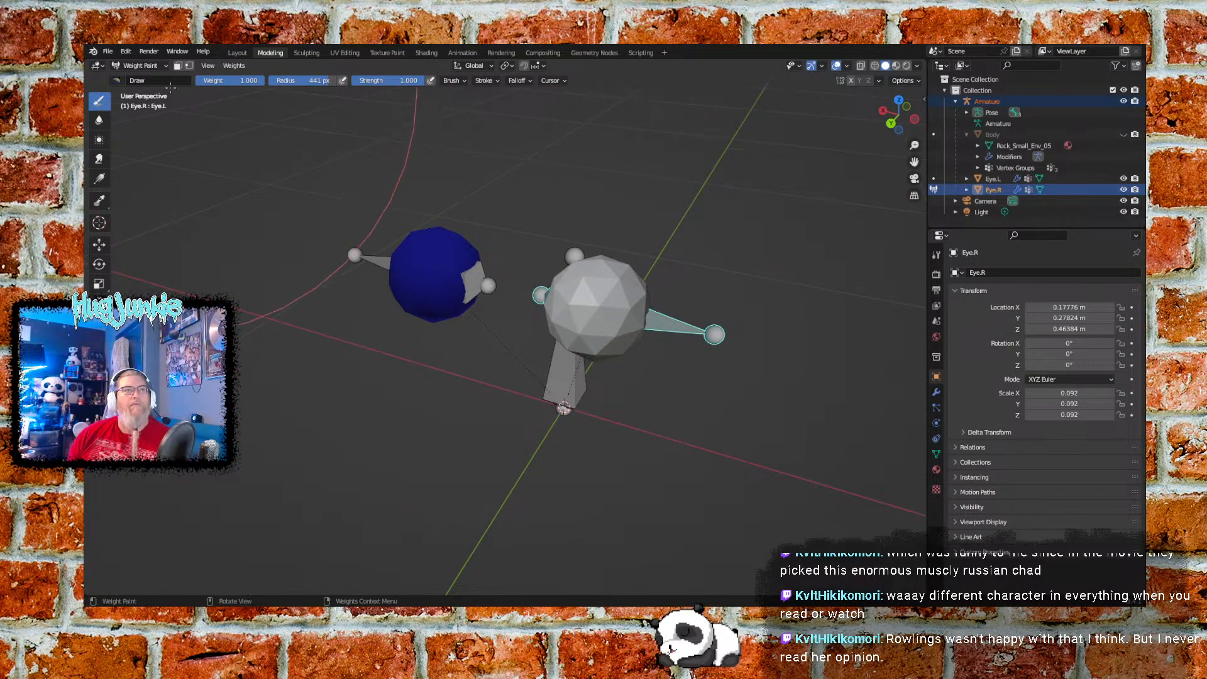
{"action": "left_click", "coordinate": [153, 69]}
{"action": "left_click", "coordinate": [138, 77]}
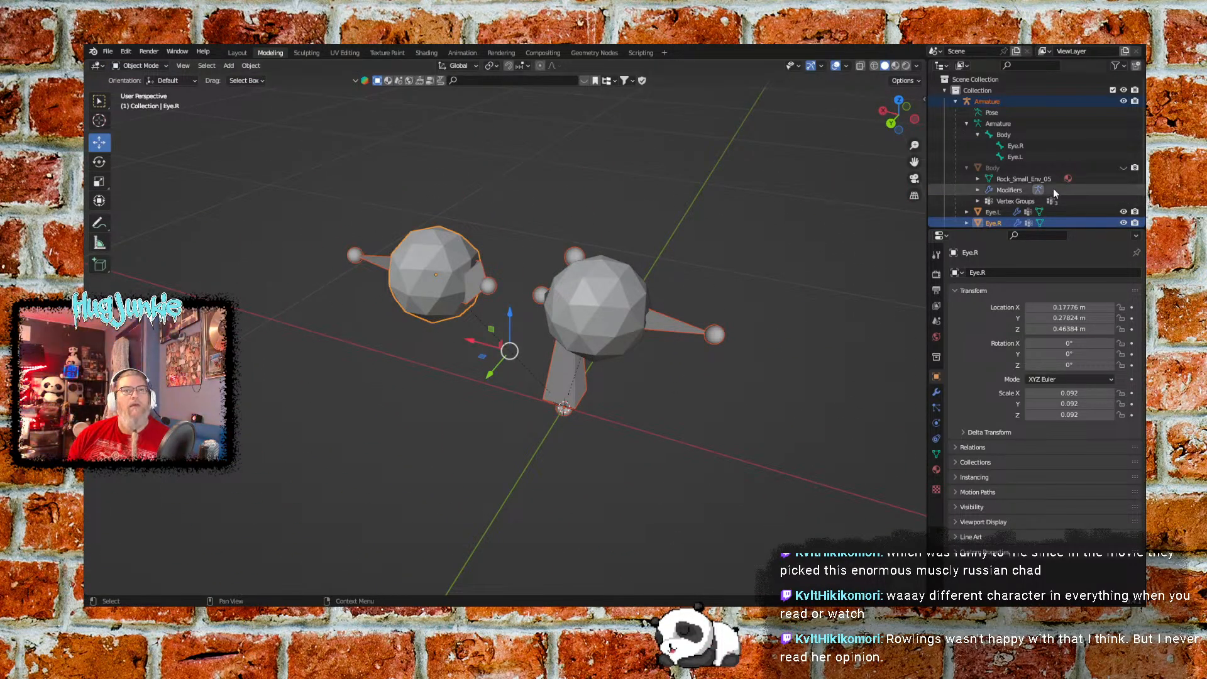
Show the Body mesh again and hide the Eye.L and Eye.R meshes
{"action": "left_click", "coordinate": [1123, 168]}
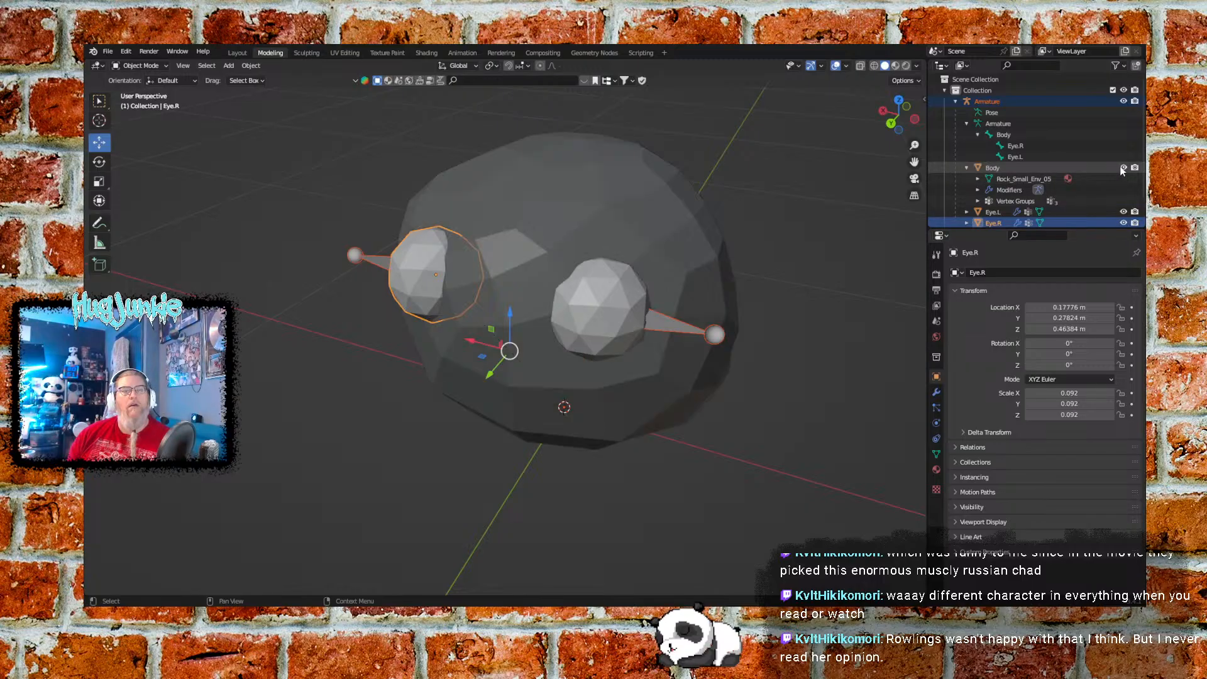
{"action": "left_click", "coordinate": [1124, 212]}
{"action": "left_click", "coordinate": [1123, 222]}
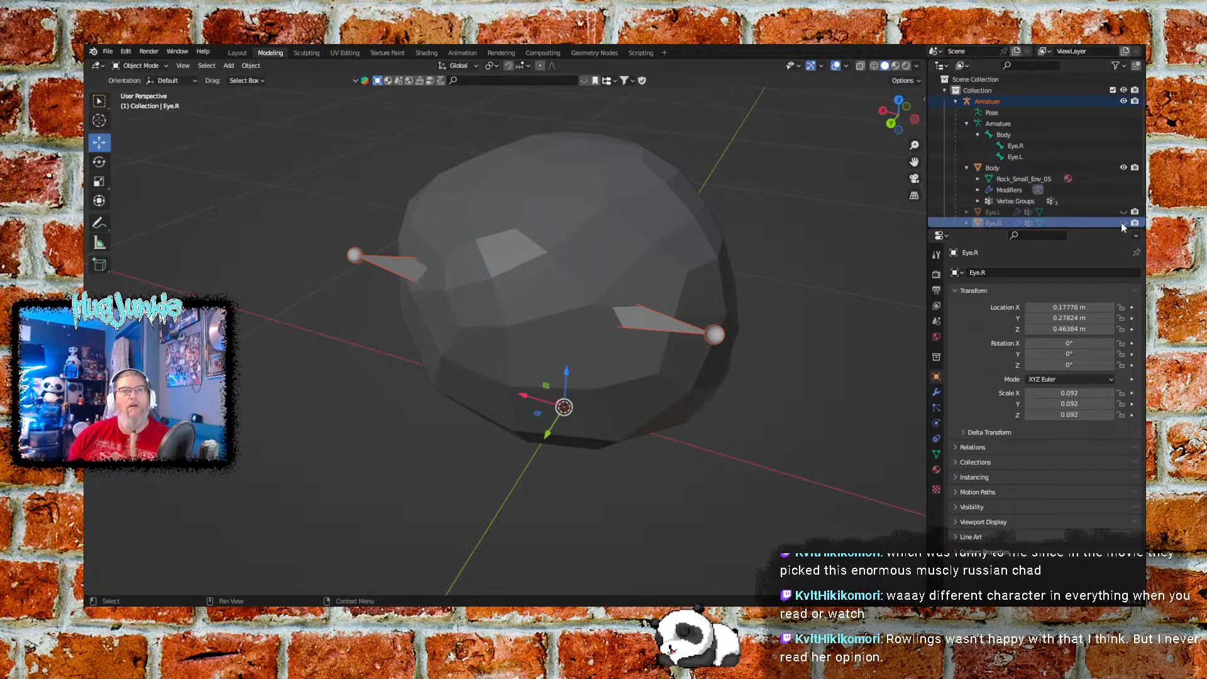
Select the armature, add the Body mesh as the active object, and put the Body in Weight Paint mode
{"action": "middle_click_drag", "start_coordinate": [349, 464], "coordinate": [374, 441]}
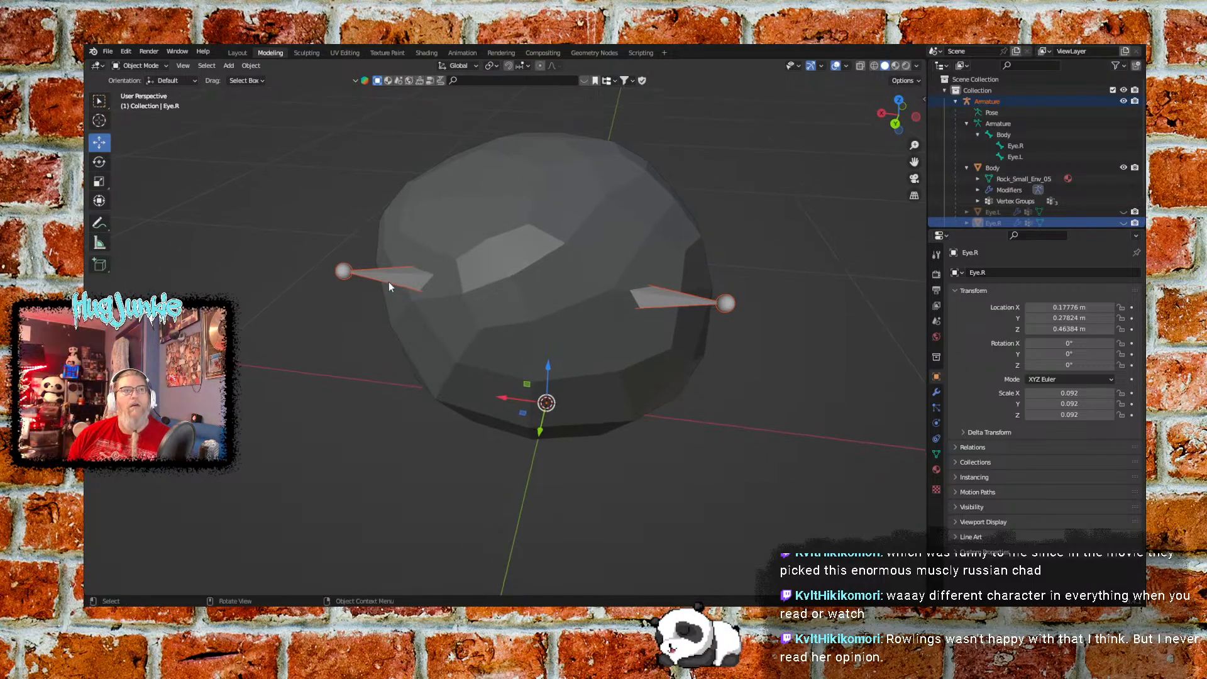
{"action": "left_click", "coordinate": [281, 249]}
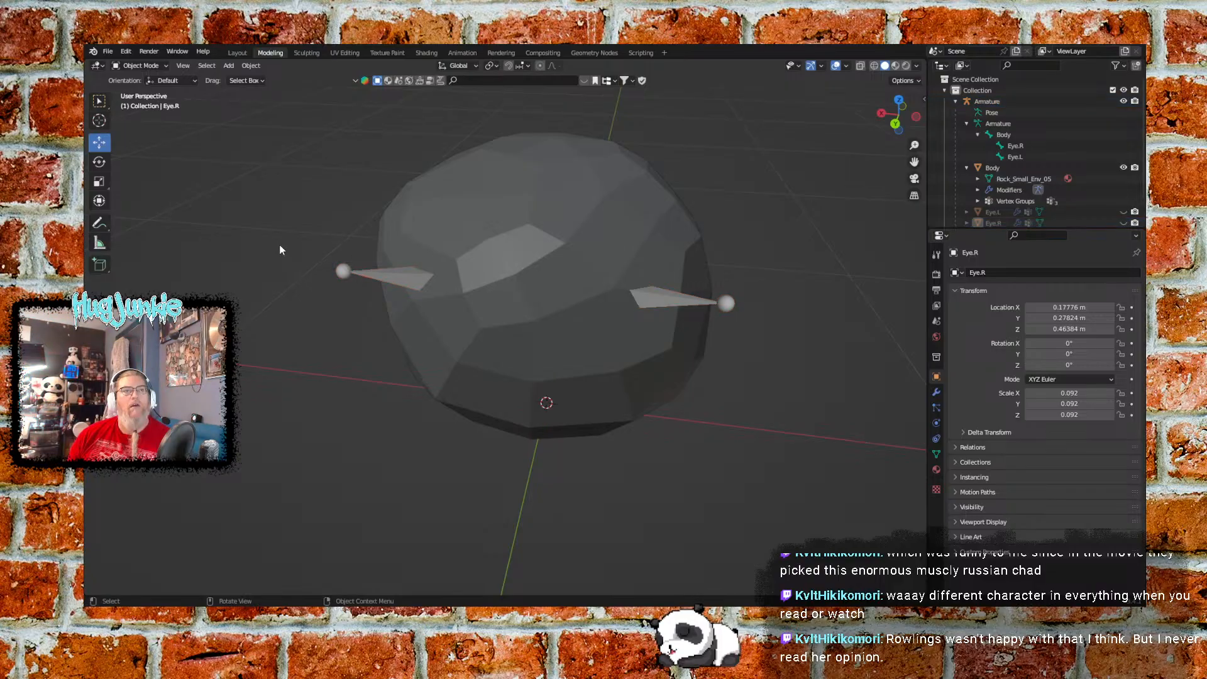
{"action": "left_click", "coordinate": [380, 271]}
{"action": "left_click", "coordinate": [497, 238], "text": "shift"}
{"action": "left_click", "coordinate": [142, 65]}
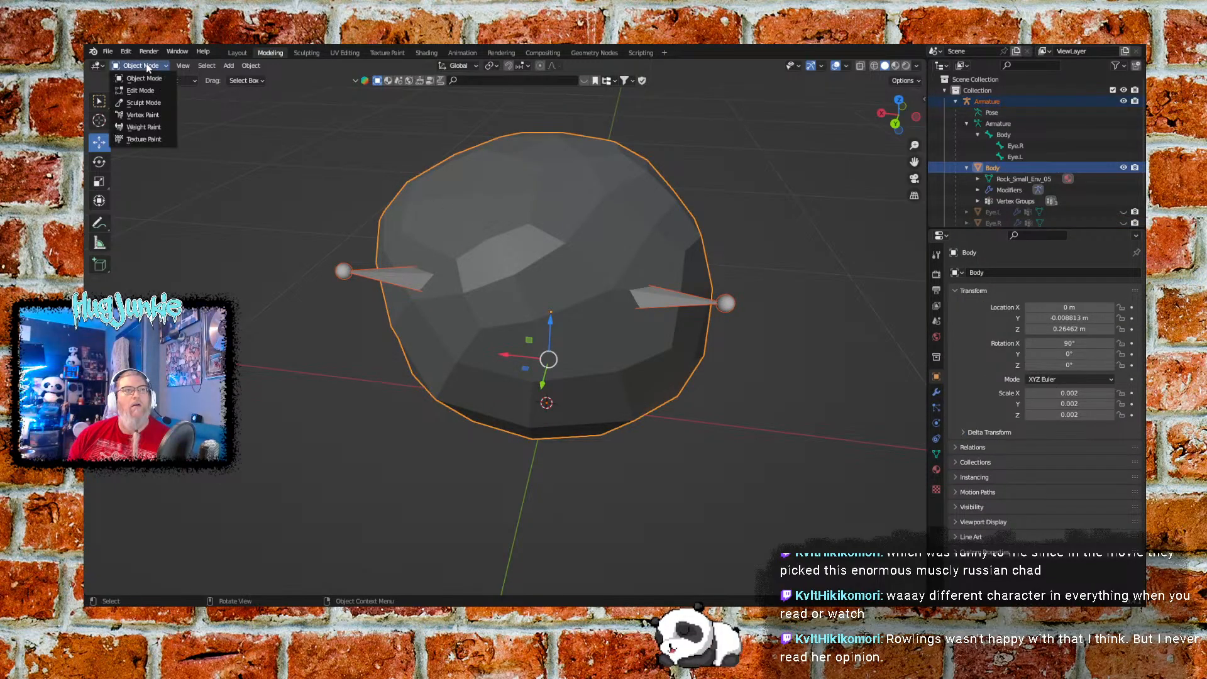
{"action": "left_click", "coordinate": [143, 127]}
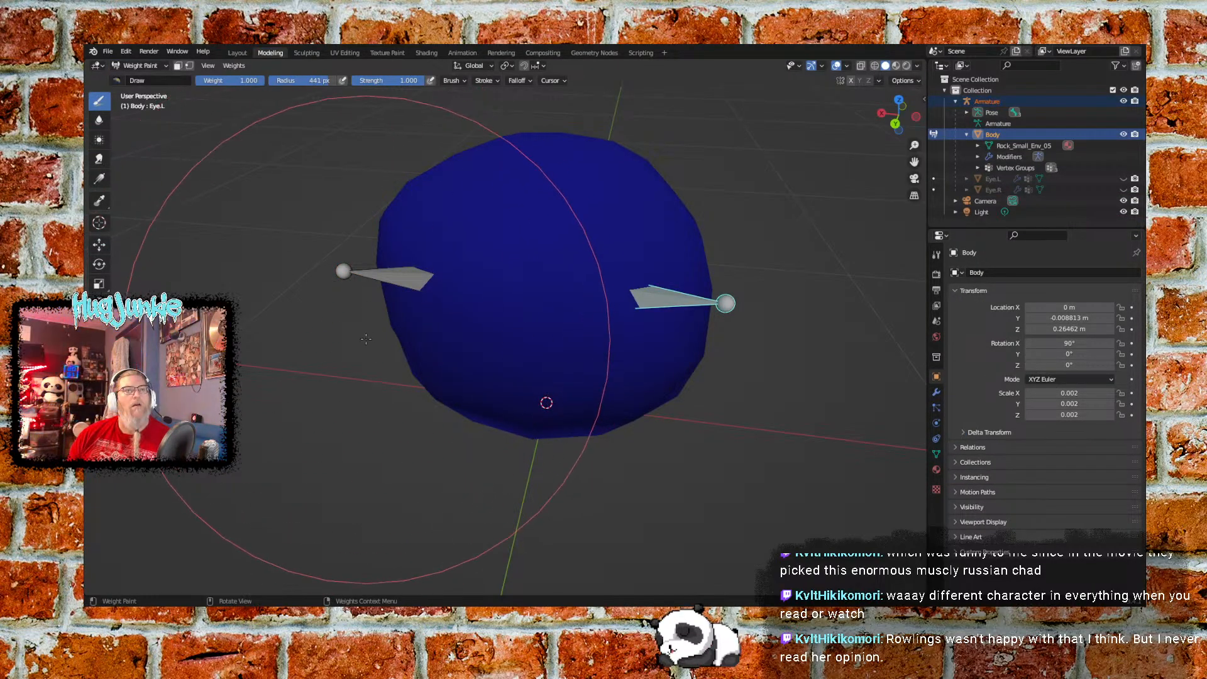
Paint weight 1 on the Body's front for the Eye.L bone, and clear it by painting over it at weight 0
{"action": "middle_click_drag", "start_coordinate": [458, 412], "coordinate": [485, 390]}
{"action": "left_click_drag", "start_coordinate": [550, 302], "coordinate": [522, 358]}
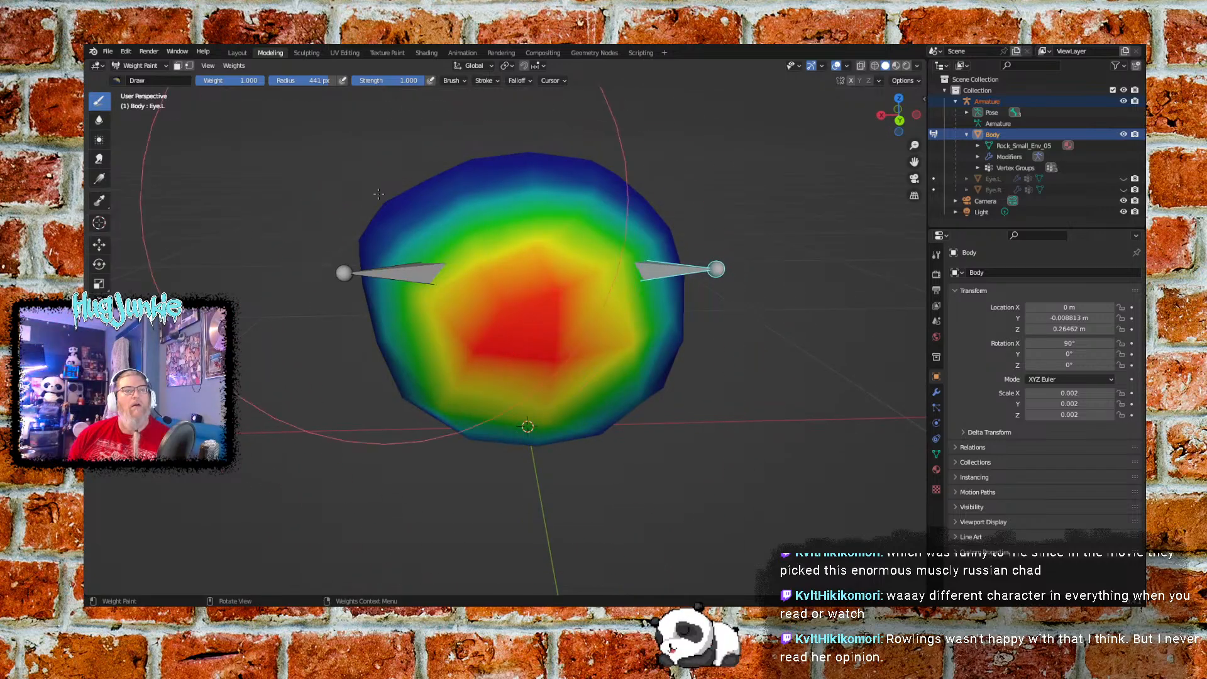
{"action": "left_click_drag", "start_coordinate": [250, 81], "coordinate": [196, 81]}
{"action": "mouse_move", "coordinate": [564, 251]}
{"action": "left_mouse_down"}
{"action": "mouse_move", "coordinate": [534, 351]}
{"action": "mouse_move", "coordinate": [633, 286]}
{"action": "left_mouse_up"}
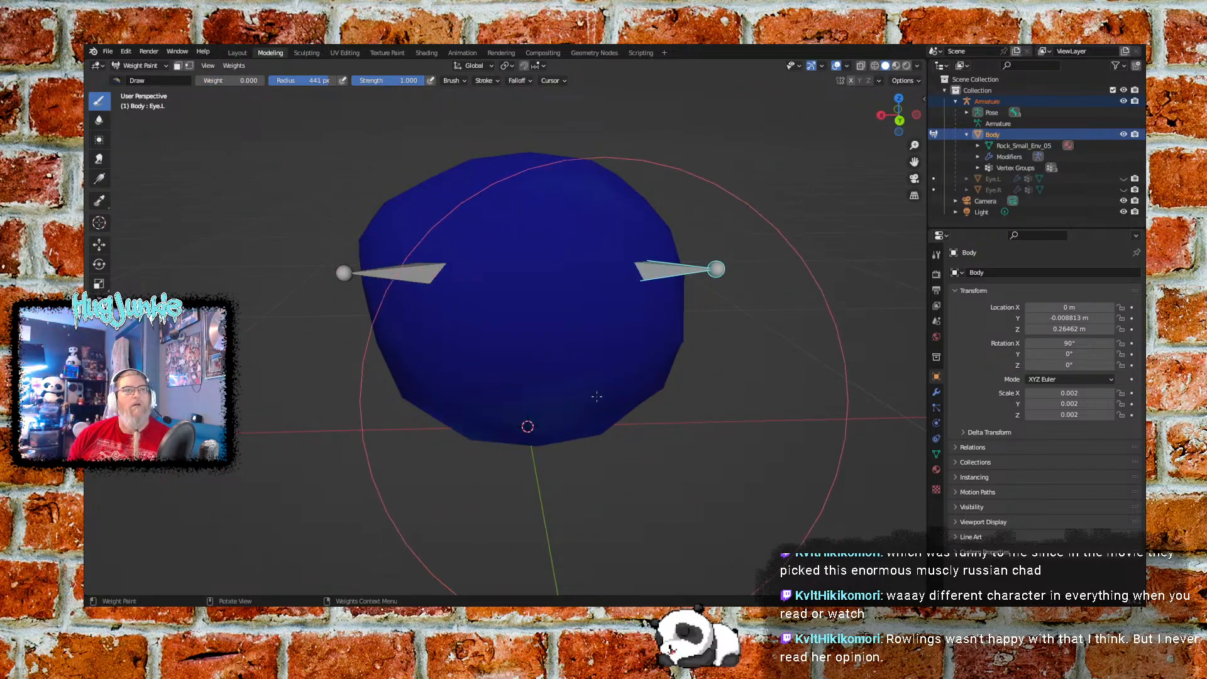
Examine the Body's weights for the Eye.L bone from all sides and underneath, and select the Eye.R bone
{"action": "mouse_move", "coordinate": [638, 364]}
{"action": "middle_mouse_down"}
{"action": "mouse_move", "coordinate": [592, 310]}
{"action": "mouse_move", "coordinate": [701, 334]}
{"action": "mouse_move", "coordinate": [670, 331]}
{"action": "mouse_move", "coordinate": [553, 377]}
{"action": "middle_mouse_up"}
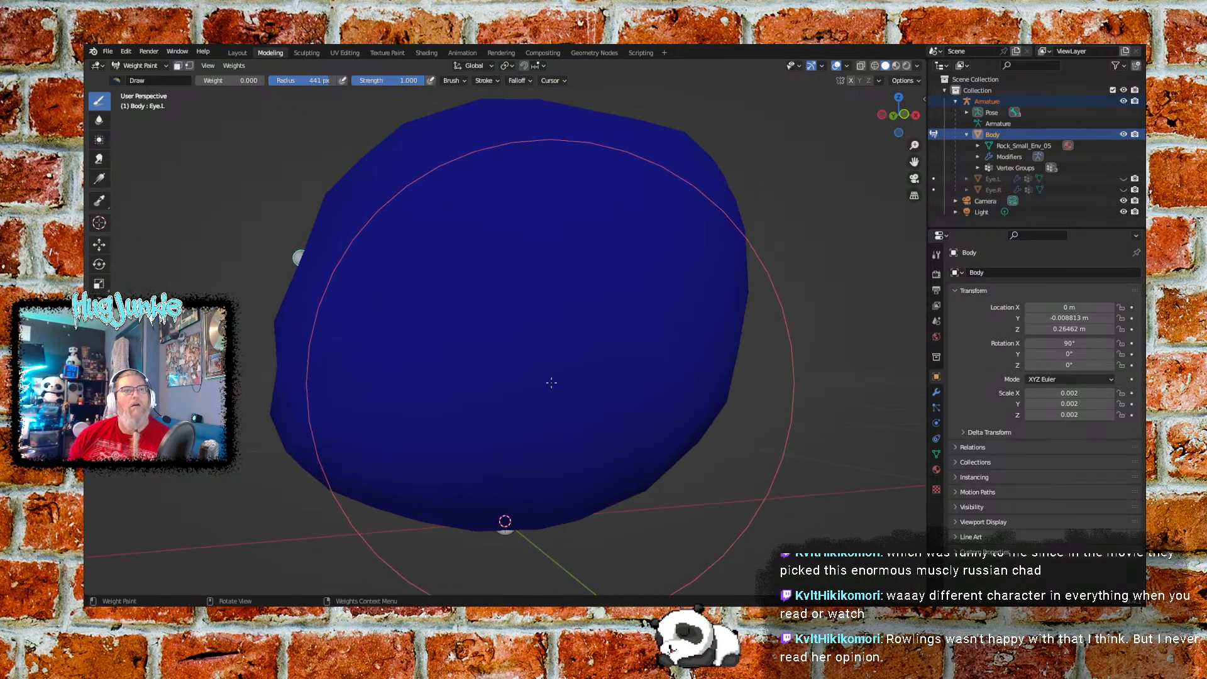
{"action": "middle_click_drag", "start_coordinate": [397, 427], "coordinate": [566, 465]}
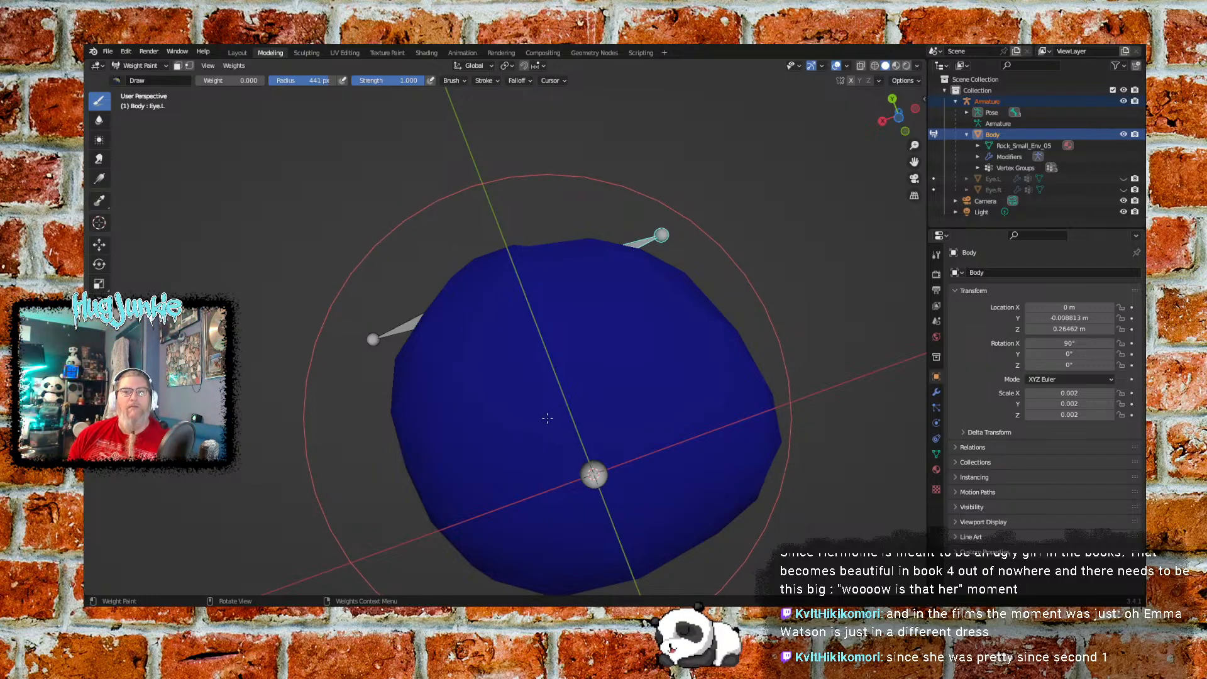
{"action": "mouse_move", "coordinate": [559, 478]}
{"action": "middle_mouse_down"}
{"action": "mouse_move", "coordinate": [564, 523]}
{"action": "mouse_move", "coordinate": [423, 359]}
{"action": "mouse_move", "coordinate": [438, 314]}
{"action": "mouse_move", "coordinate": [507, 333]}
{"action": "mouse_move", "coordinate": [496, 301]}
{"action": "mouse_move", "coordinate": [568, 237]}
{"action": "mouse_move", "coordinate": [391, 310]}
{"action": "mouse_move", "coordinate": [338, 310]}
{"action": "mouse_move", "coordinate": [556, 309]}
{"action": "mouse_move", "coordinate": [644, 279]}
{"action": "mouse_move", "coordinate": [569, 378]}
{"action": "mouse_move", "coordinate": [512, 356]}
{"action": "mouse_move", "coordinate": [459, 314]}
{"action": "mouse_move", "coordinate": [466, 295]}
{"action": "mouse_move", "coordinate": [440, 302]}
{"action": "mouse_move", "coordinate": [453, 284]}
{"action": "middle_mouse_up"}
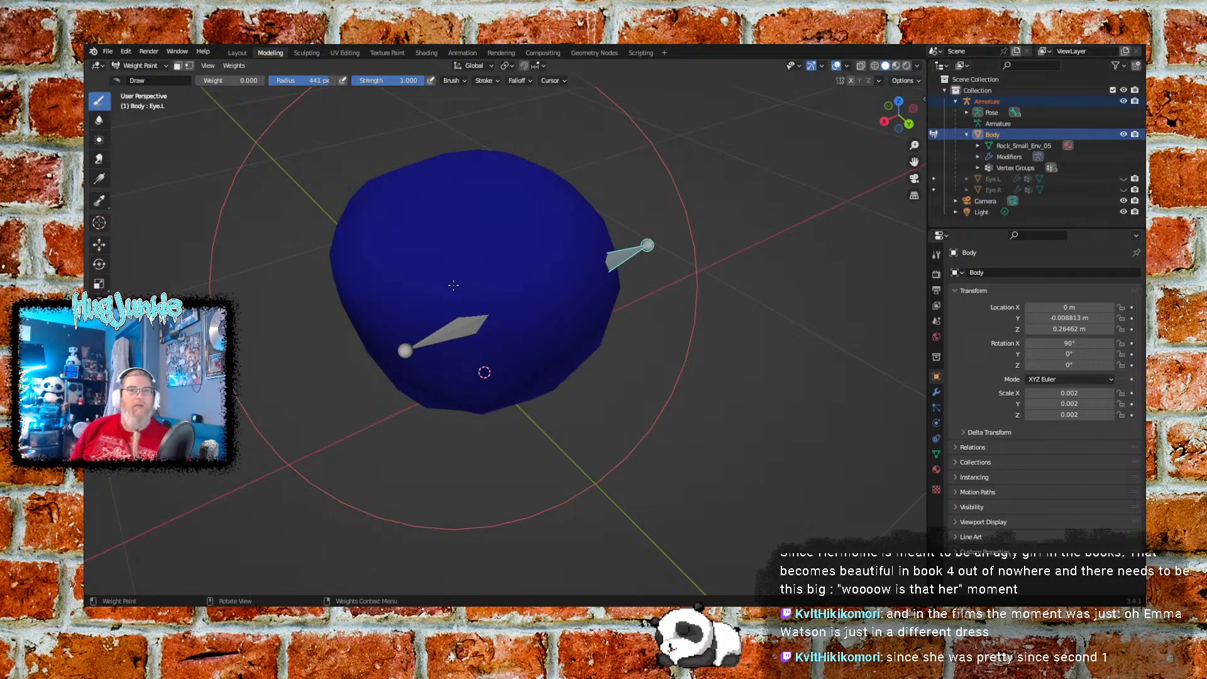
{"action": "middle_click_drag", "start_coordinate": [454, 285], "coordinate": [465, 365]}
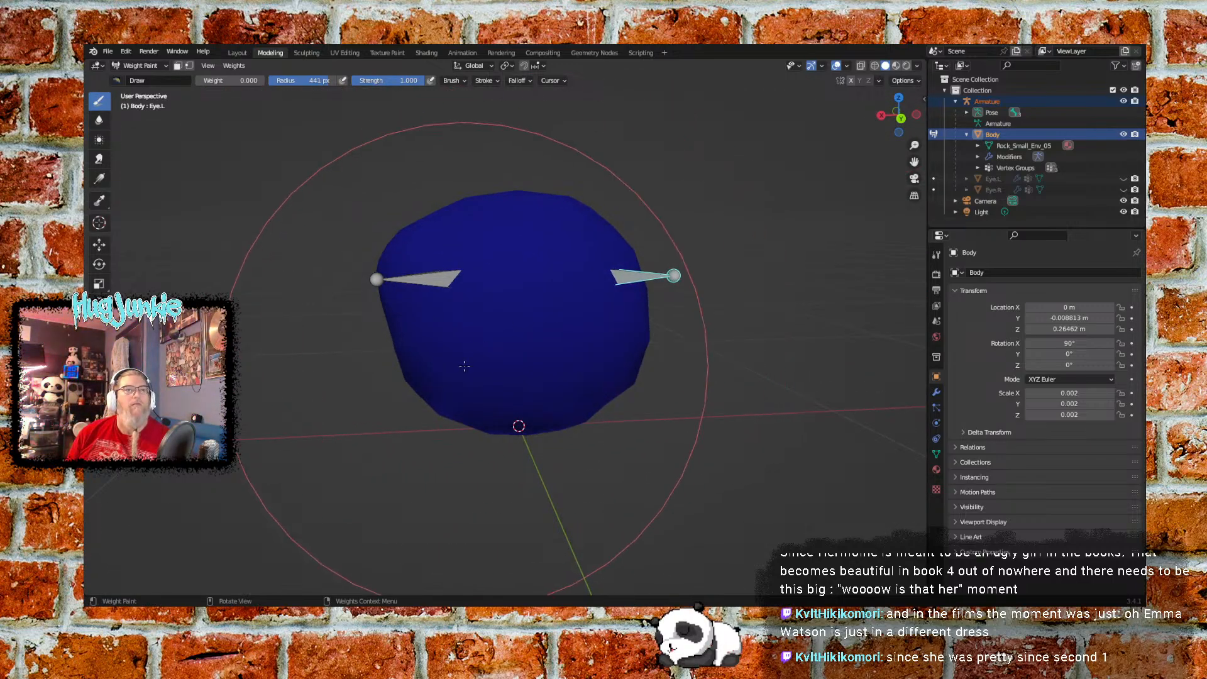
{"action": "middle_click_drag", "start_coordinate": [536, 359], "coordinate": [488, 330]}
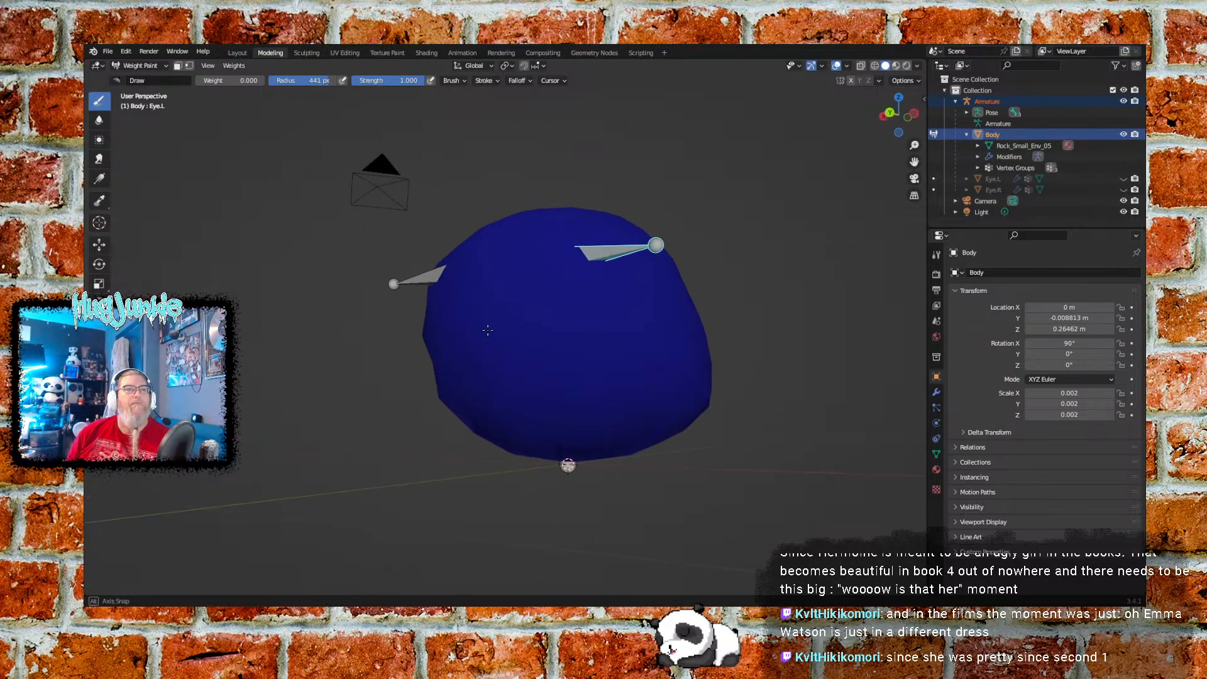
{"action": "mouse_move", "coordinate": [585, 253]}
{"action": "middle_mouse_down"}
{"action": "mouse_move", "coordinate": [541, 268]}
{"action": "mouse_move", "coordinate": [596, 328]}
{"action": "middle_mouse_up"}
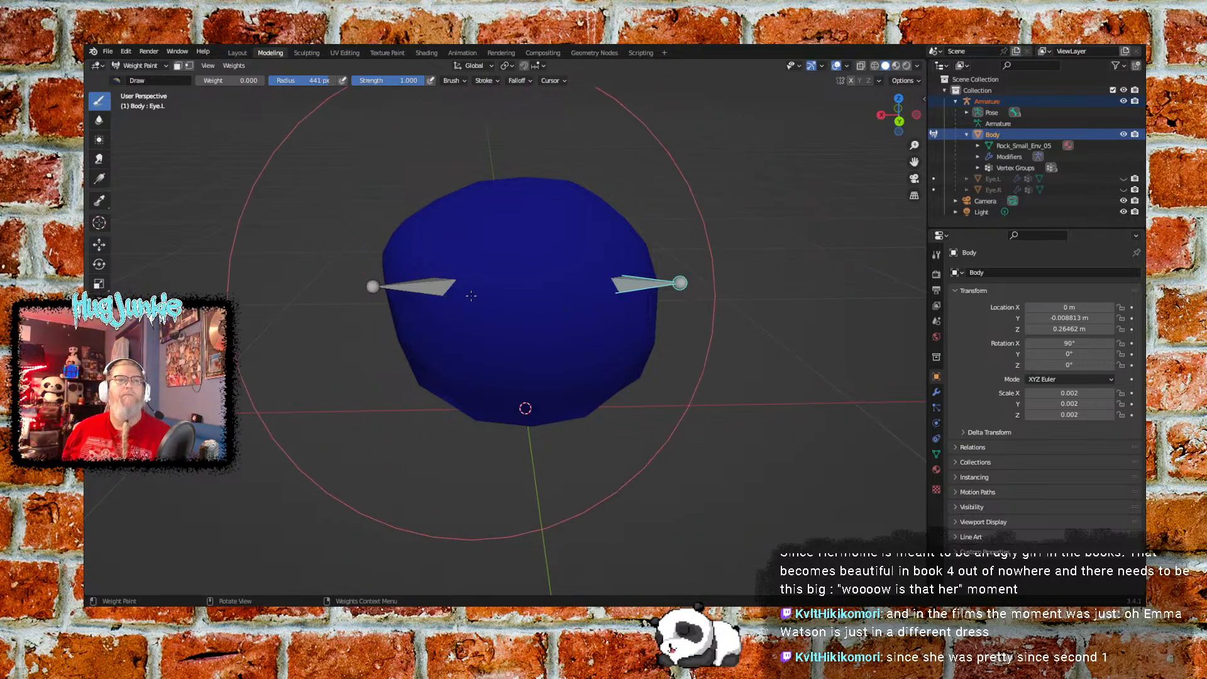
{"action": "left_click", "coordinate": [433, 288], "text": "ctrl"}
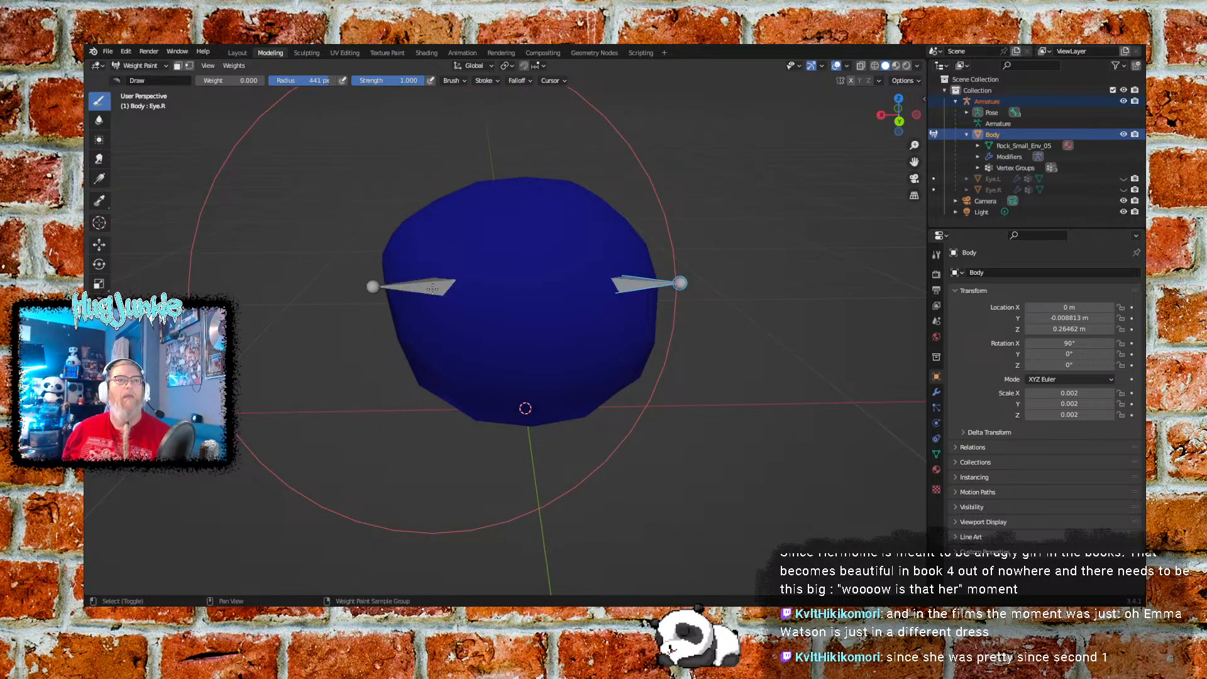
Examine the Body's weights for the Eye.L and Eye.R bones from several angles, selecting each bone in turn
{"action": "left_click", "coordinate": [635, 282], "text": "ctrl"}
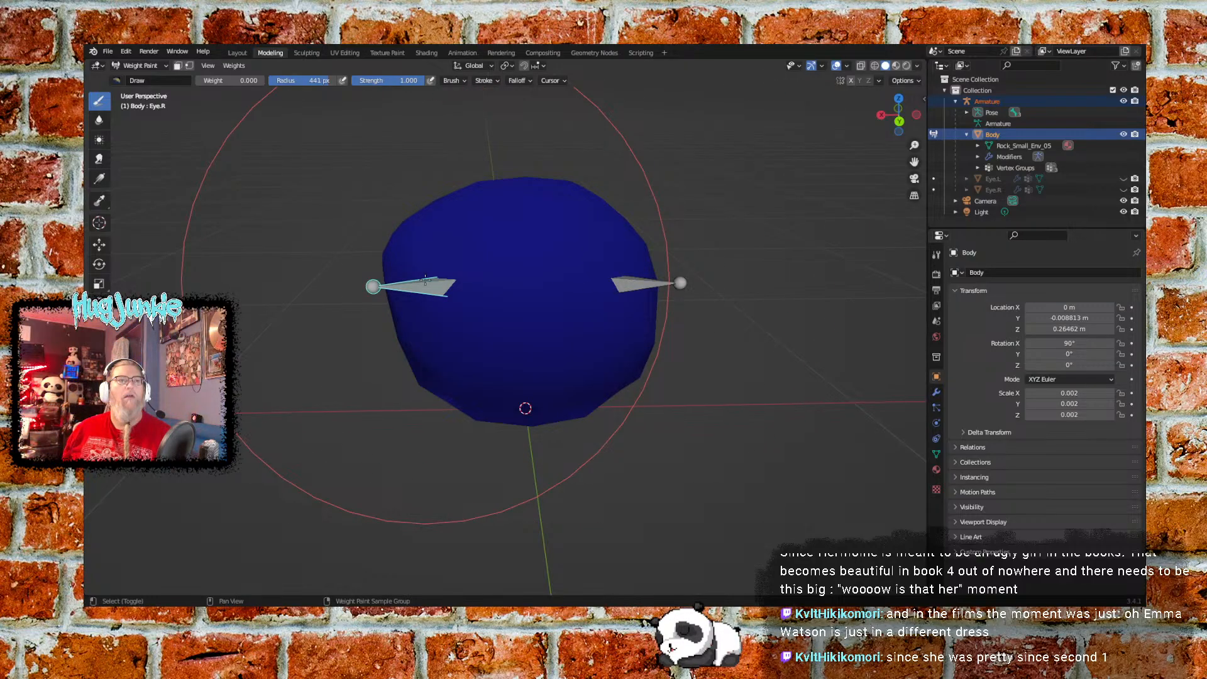
{"action": "middle_click_drag", "start_coordinate": [425, 280], "coordinate": [620, 376]}
{"action": "left_click", "coordinate": [644, 293], "text": "shift"}
{"action": "left_click", "coordinate": [428, 293], "text": "shift"}
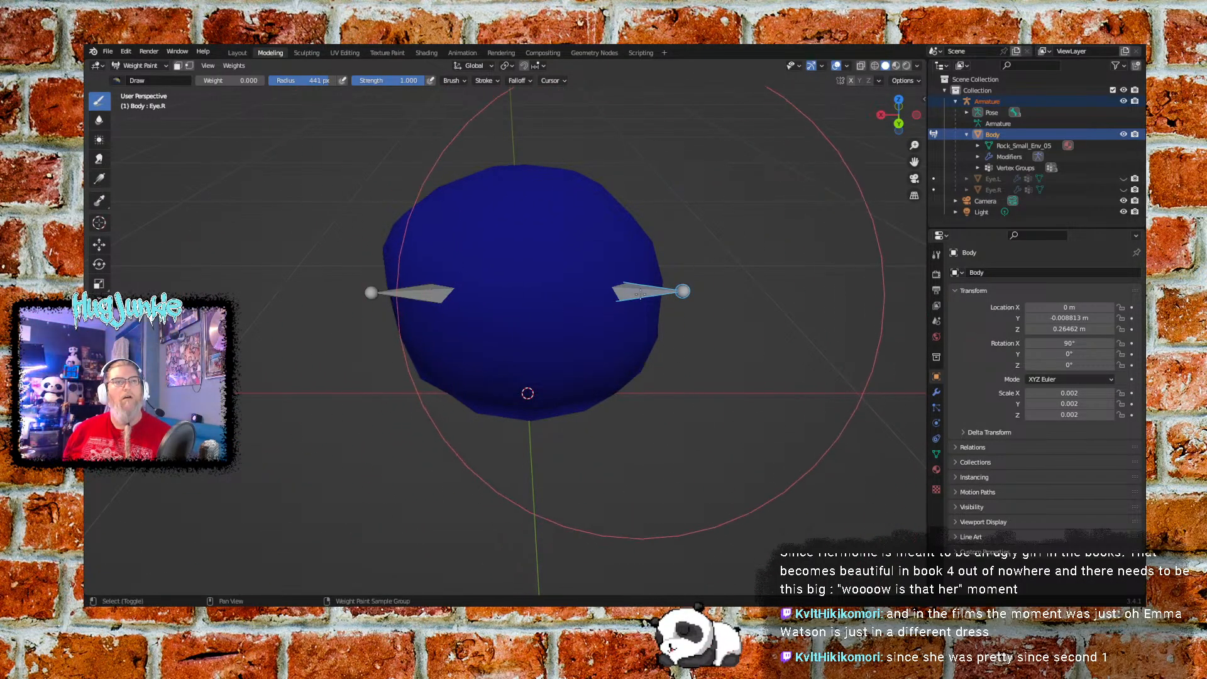
{"action": "left_click", "coordinate": [638, 291], "text": "shift"}
{"action": "left_click", "coordinate": [639, 292], "text": "shift"}
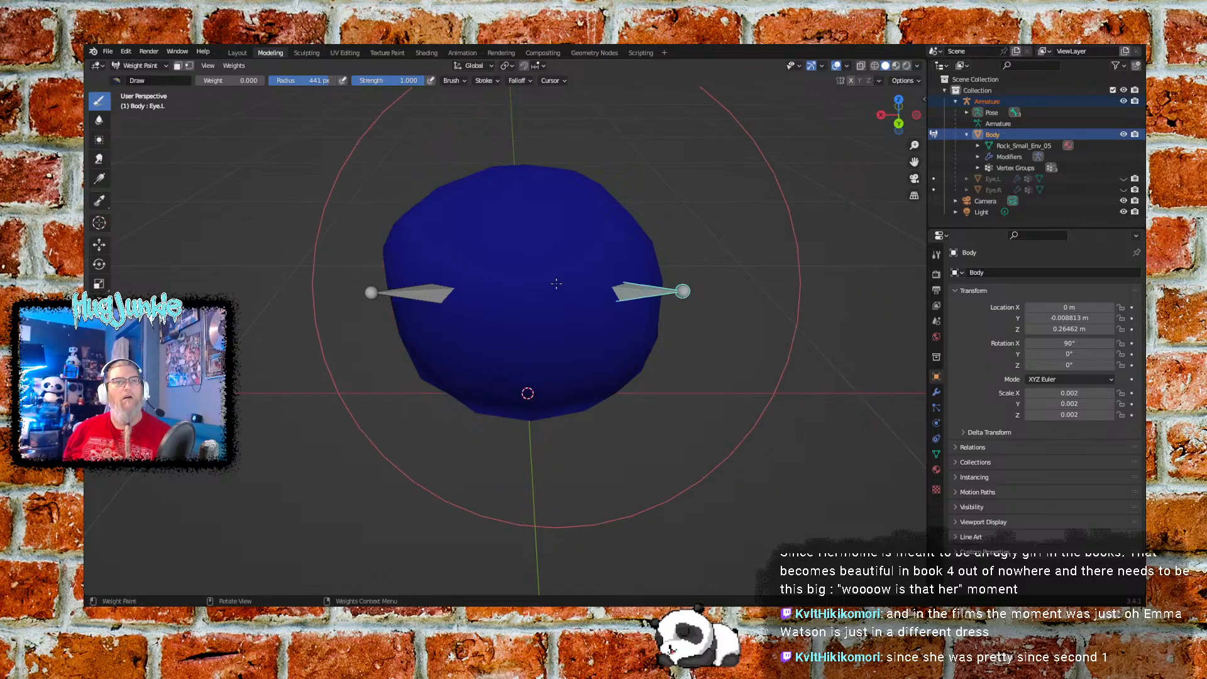
{"action": "middle_click_drag", "start_coordinate": [572, 398], "coordinate": [562, 329]}
{"action": "middle_click_drag", "start_coordinate": [625, 419], "coordinate": [631, 306]}
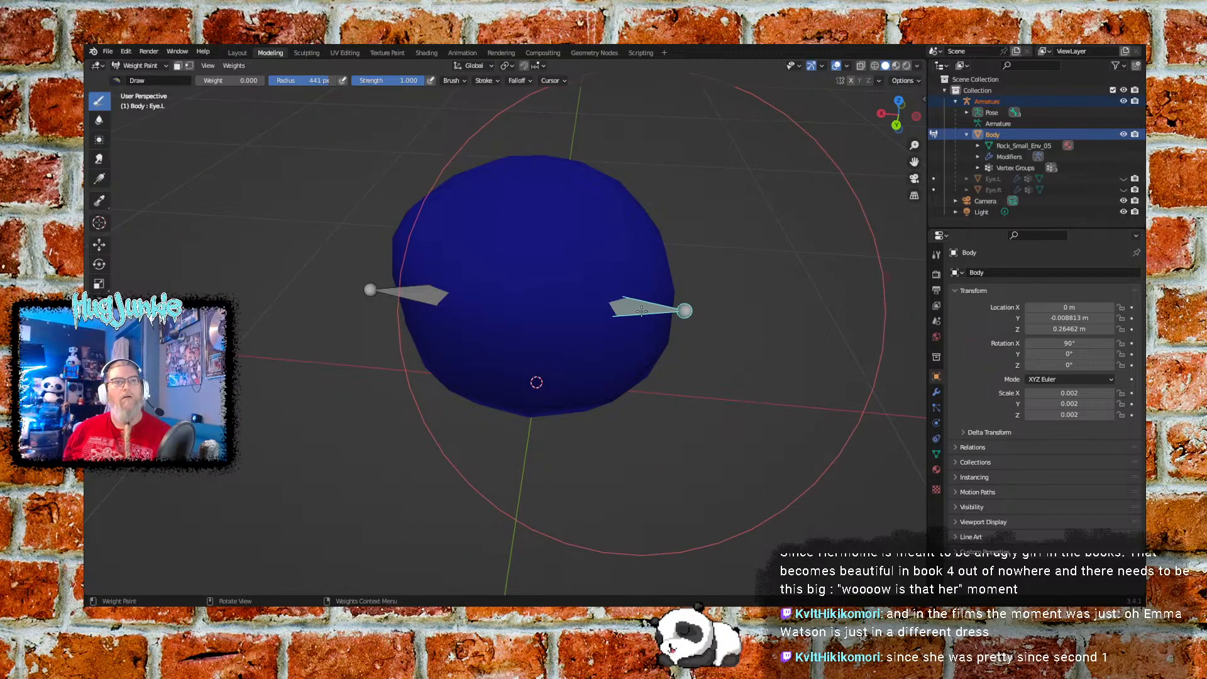
Return the Body to Object Mode and show the Eye.L and Eye.R meshes again
{"action": "left_click", "coordinate": [156, 66]}
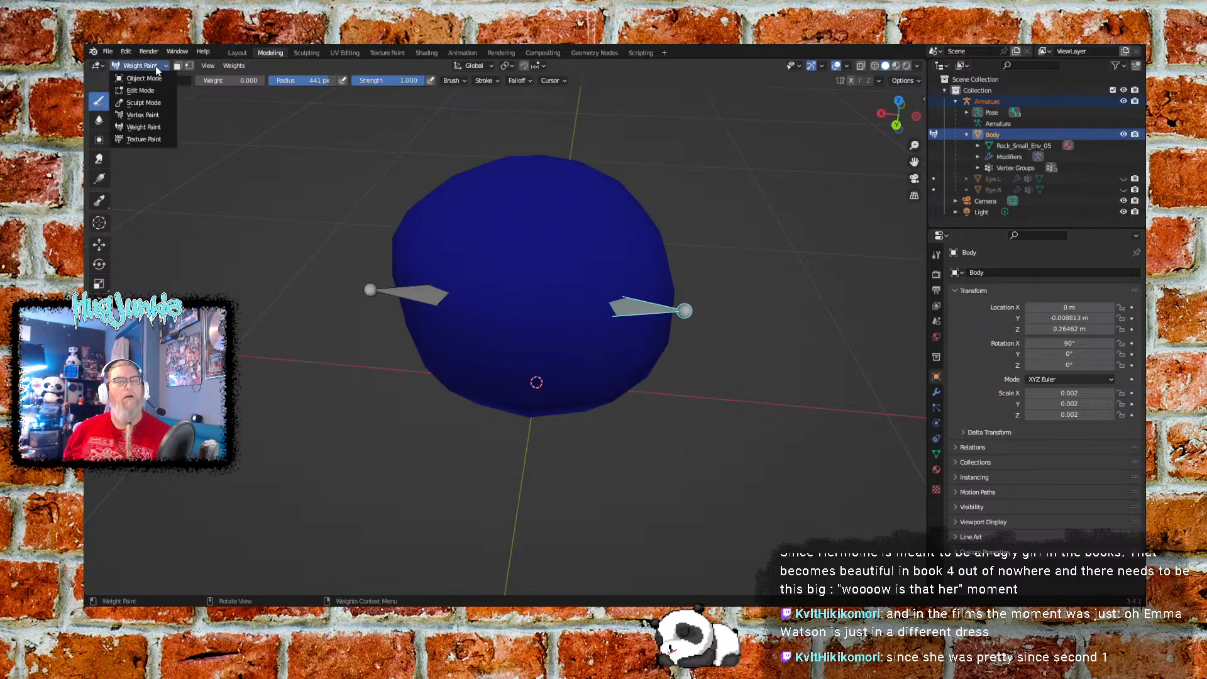
{"action": "left_click", "coordinate": [156, 76]}
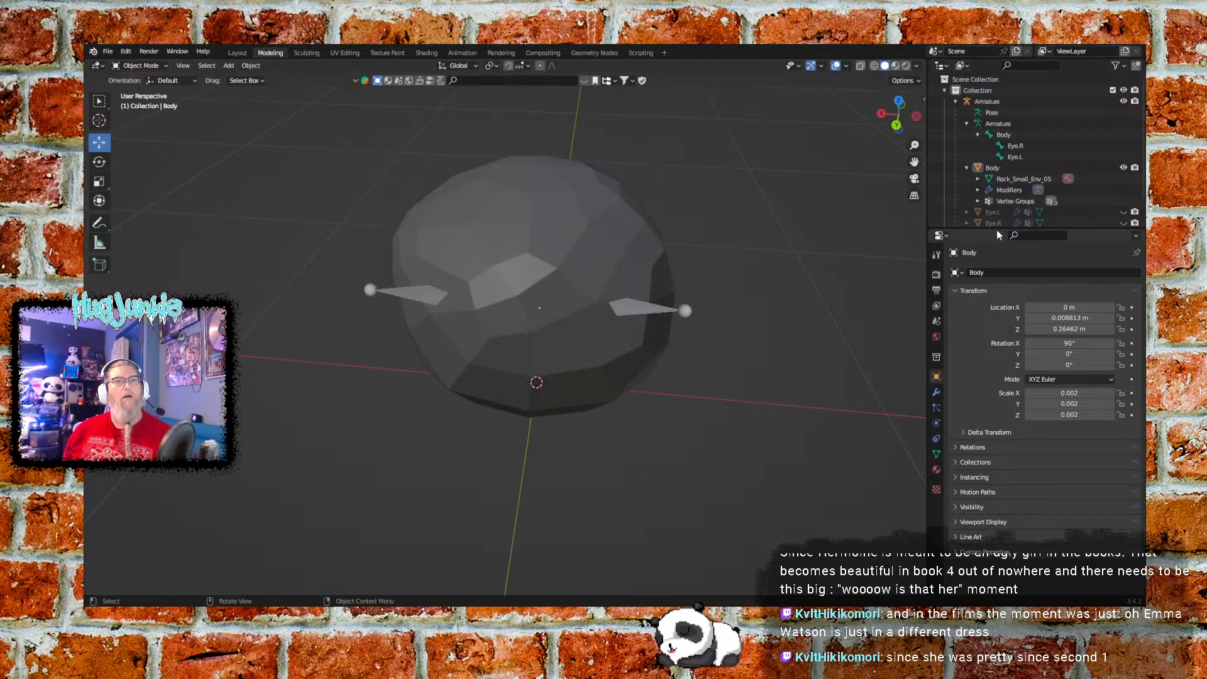
{"action": "left_click", "coordinate": [1124, 222]}
{"action": "left_click", "coordinate": [1124, 212]}
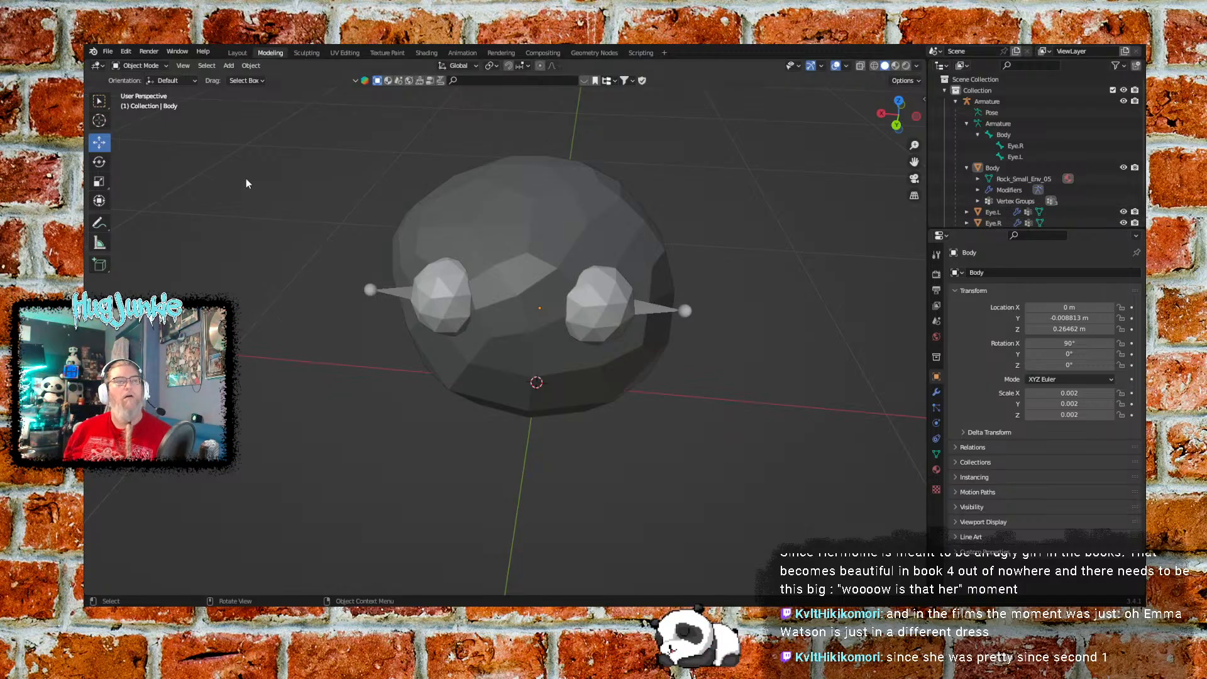
Select the armature and put it in Pose Mode
{"action": "left_click", "coordinate": [373, 289]}
{"action": "left_click", "coordinate": [161, 64]}
{"action": "left_click", "coordinate": [142, 102]}
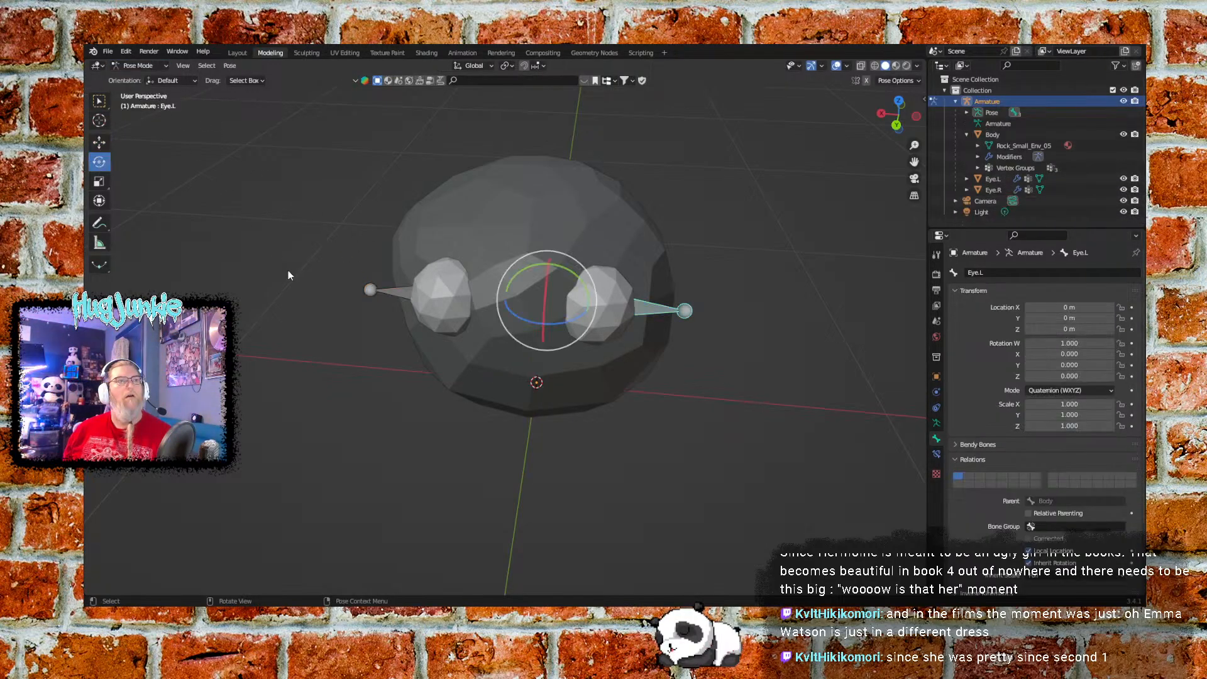
Test-rotate the Eye.R bone about the global X axis from the front and from below, undoing each rotation
{"action": "left_click", "coordinate": [402, 298]}
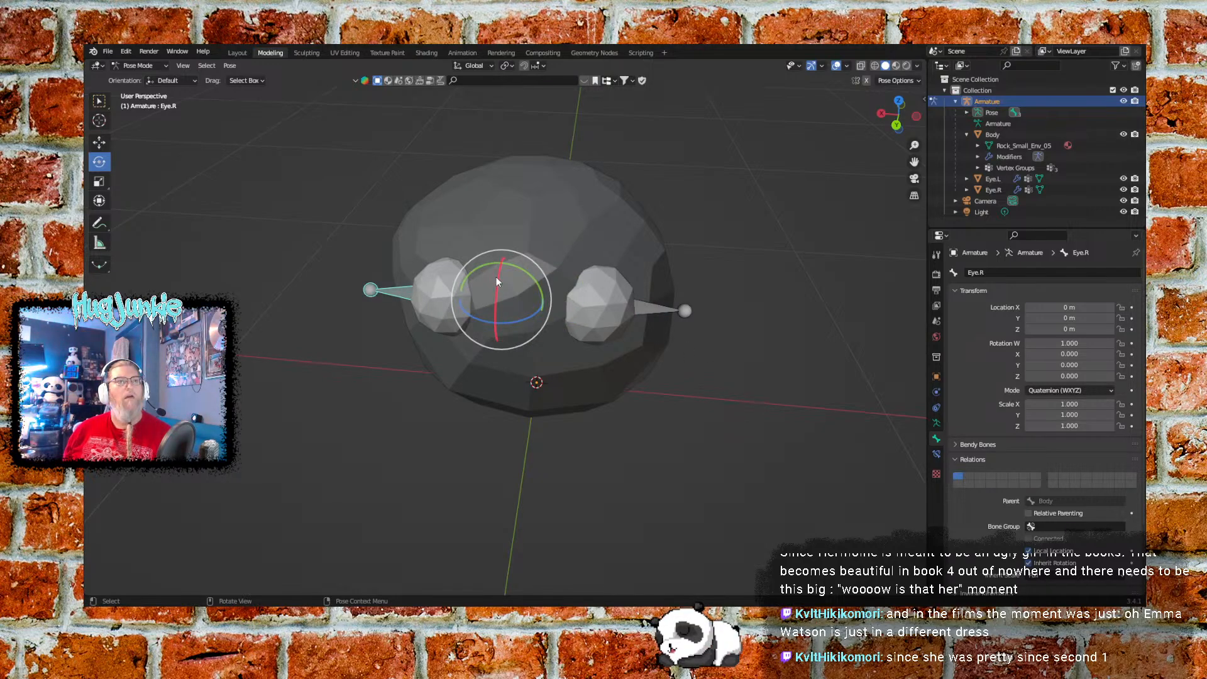
{"action": "left_click_drag", "start_coordinate": [495, 278], "coordinate": [567, 360]}
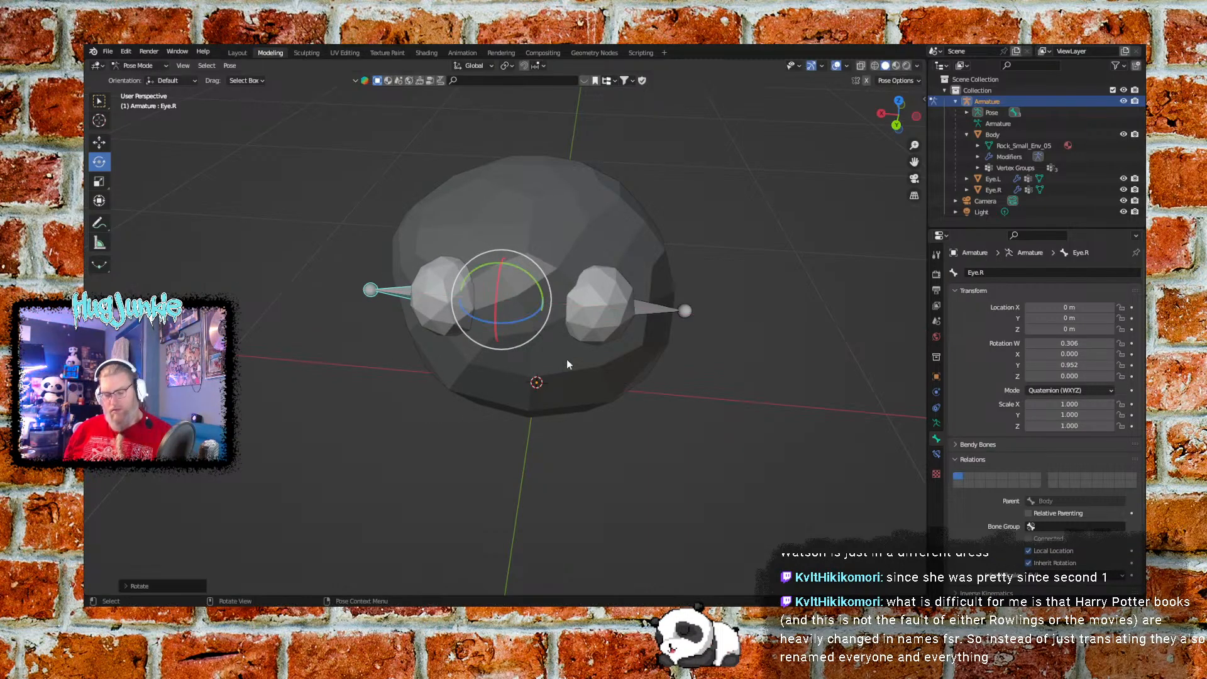
{"action": "key", "text": "ctrl+z"}
{"action": "middle_click_drag", "start_coordinate": [381, 445], "coordinate": [412, 323]}
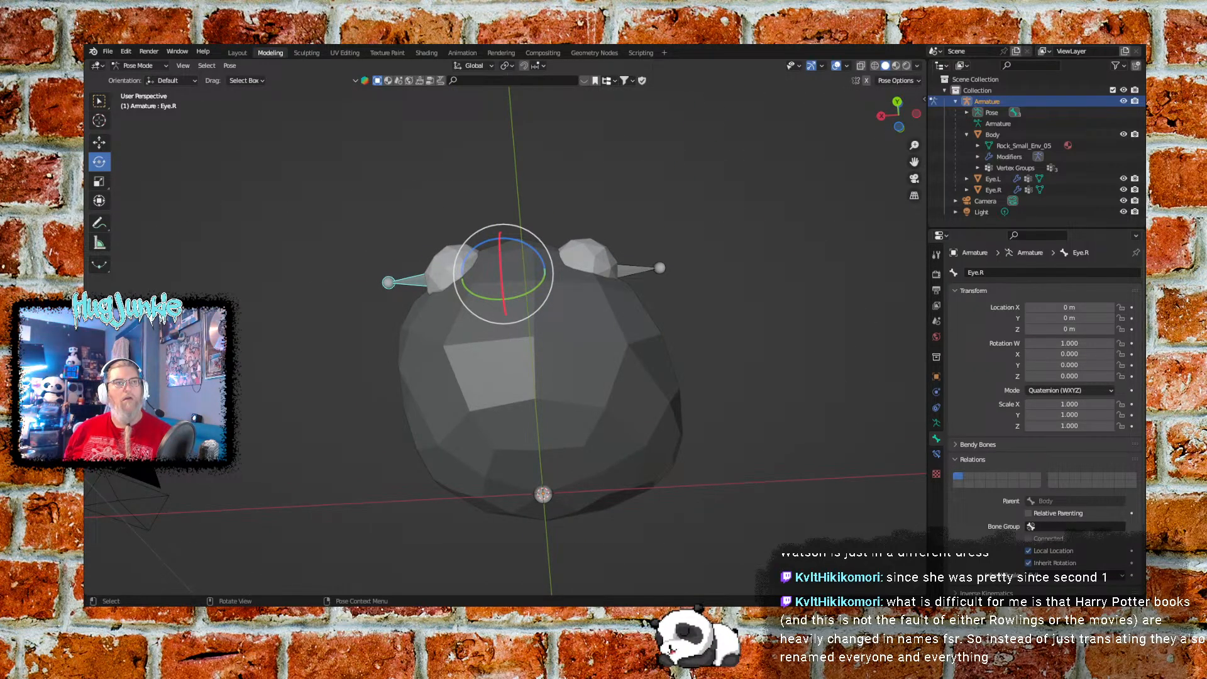
{"action": "left_click_drag", "start_coordinate": [498, 245], "coordinate": [494, 234]}
{"action": "key", "text": "ctrl+z"}
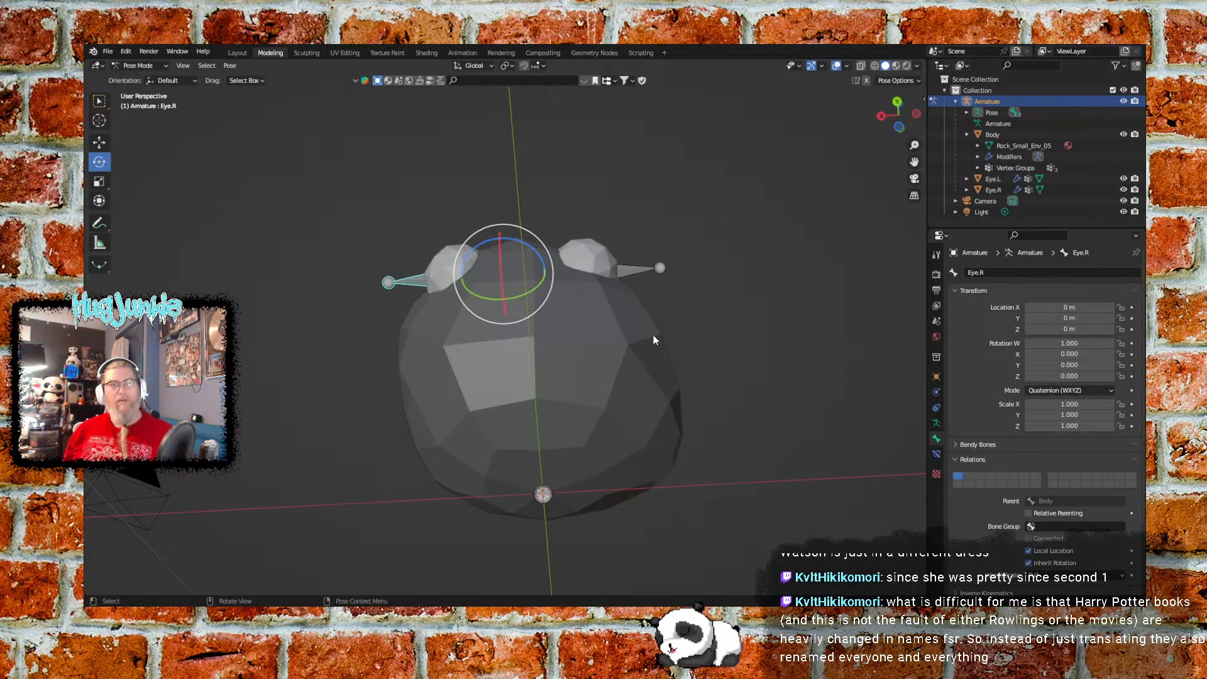
Test-rotate the Eye.L bone about the global X axis from the front and from below, clearing its rotation each time
{"action": "middle_click_drag", "start_coordinate": [778, 340], "coordinate": [754, 437]}
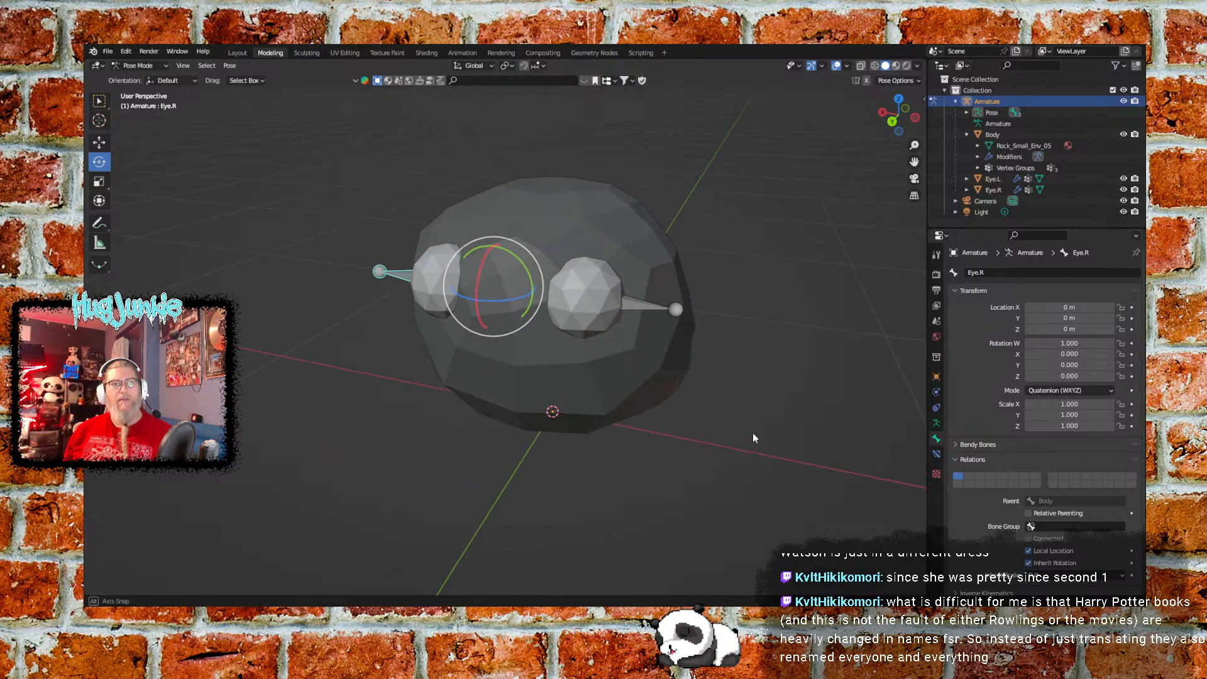
{"action": "left_click", "coordinate": [649, 307]}
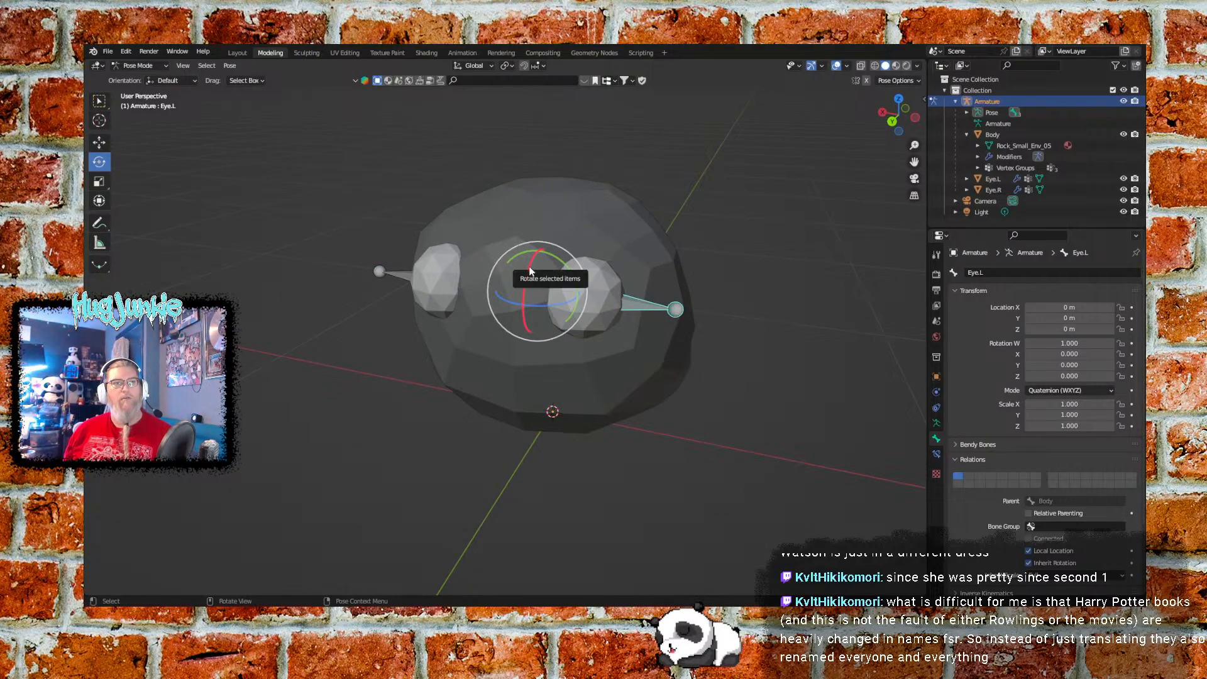
{"action": "left_click_drag", "start_coordinate": [530, 269], "coordinate": [578, 194]}
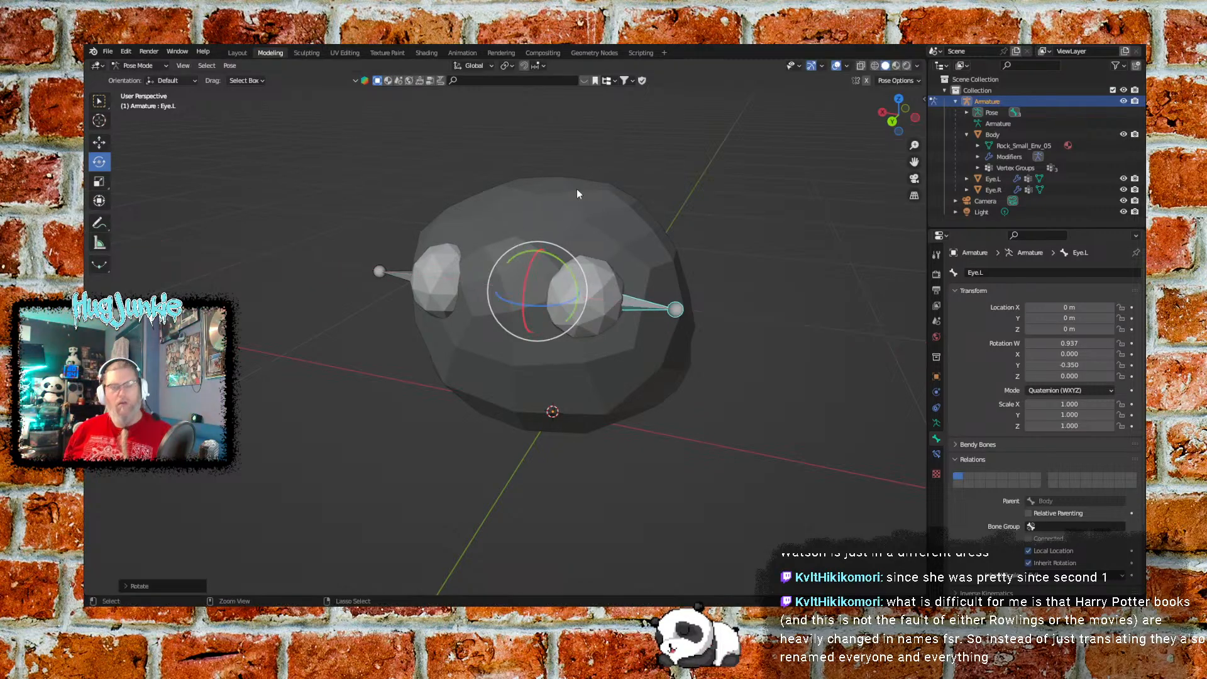
{"action": "key", "text": "alt+r"}
{"action": "middle_click_drag", "start_coordinate": [700, 405], "coordinate": [524, 266]}
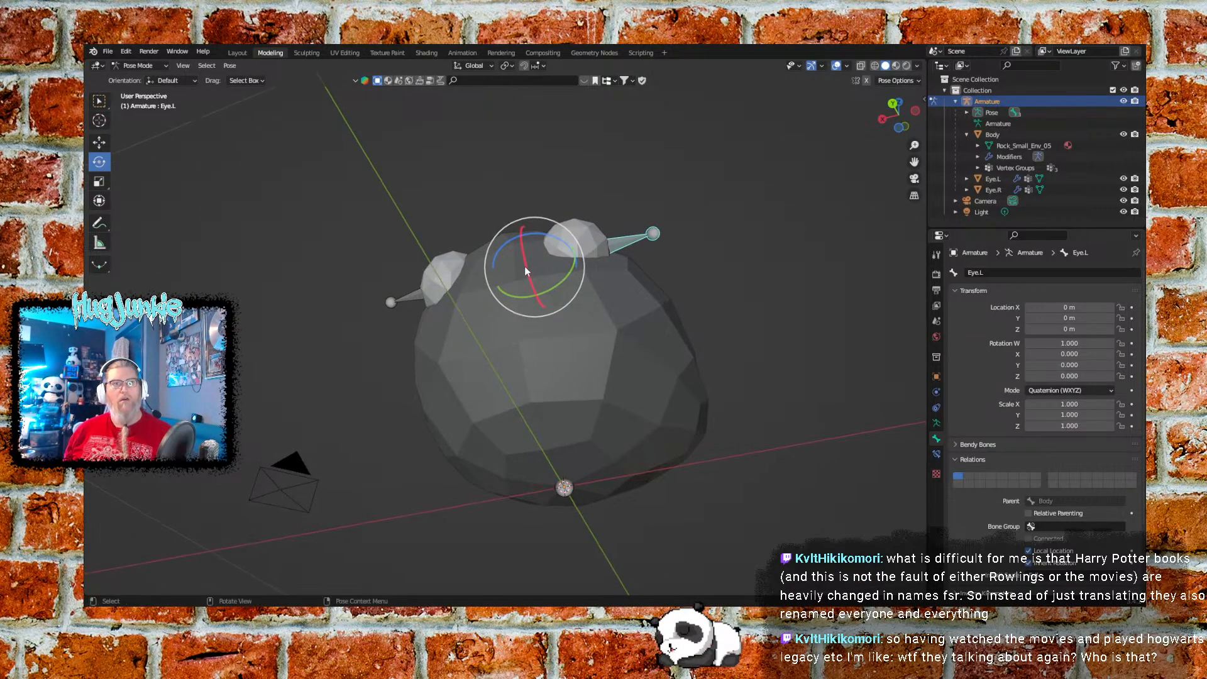
{"action": "left_click_drag", "start_coordinate": [524, 254], "coordinate": [535, 161]}
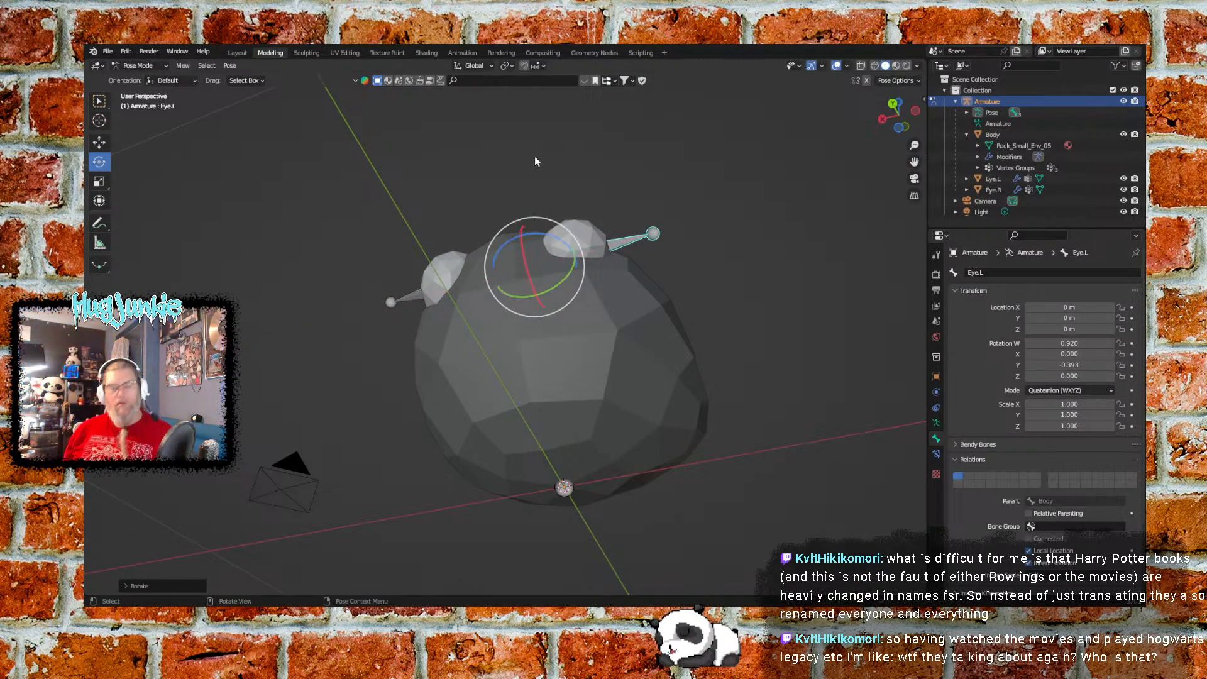
{"action": "key", "text": "alt+r"}
{"action": "middle_click_drag", "start_coordinate": [726, 254], "coordinate": [721, 348]}
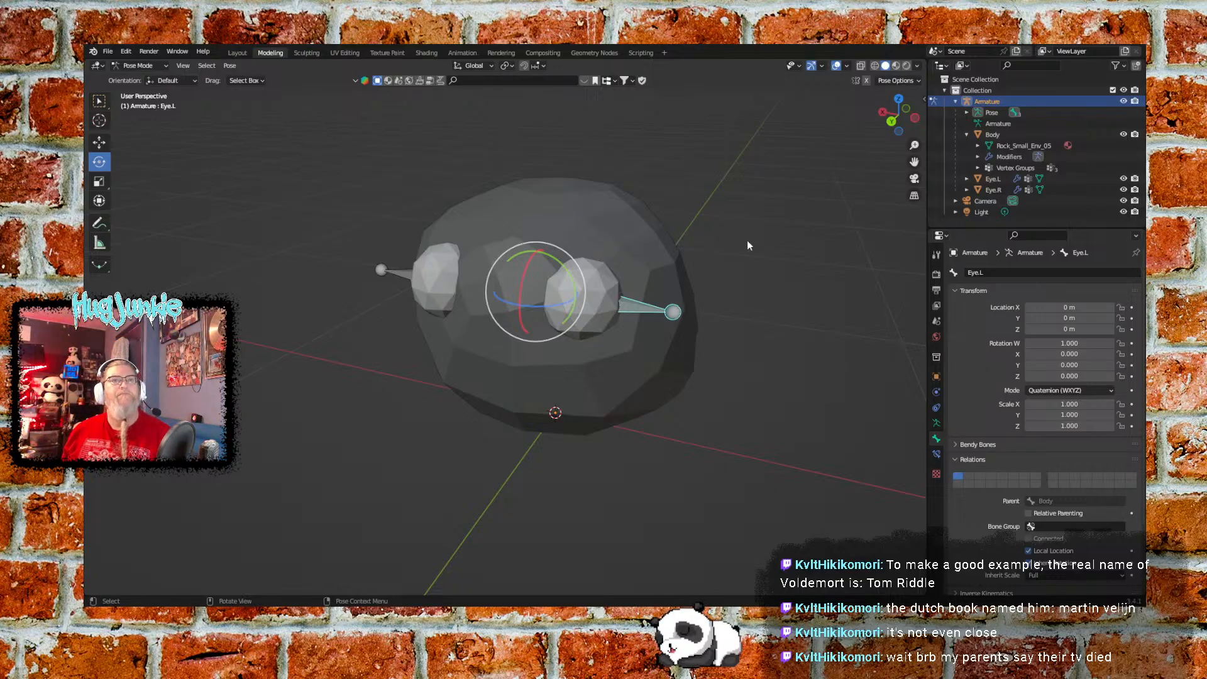
Preview the model in Material Preview shading, test-rotate the Eye.L bone about the global Z axis, and clear its rotation
{"action": "left_click", "coordinate": [897, 66]}
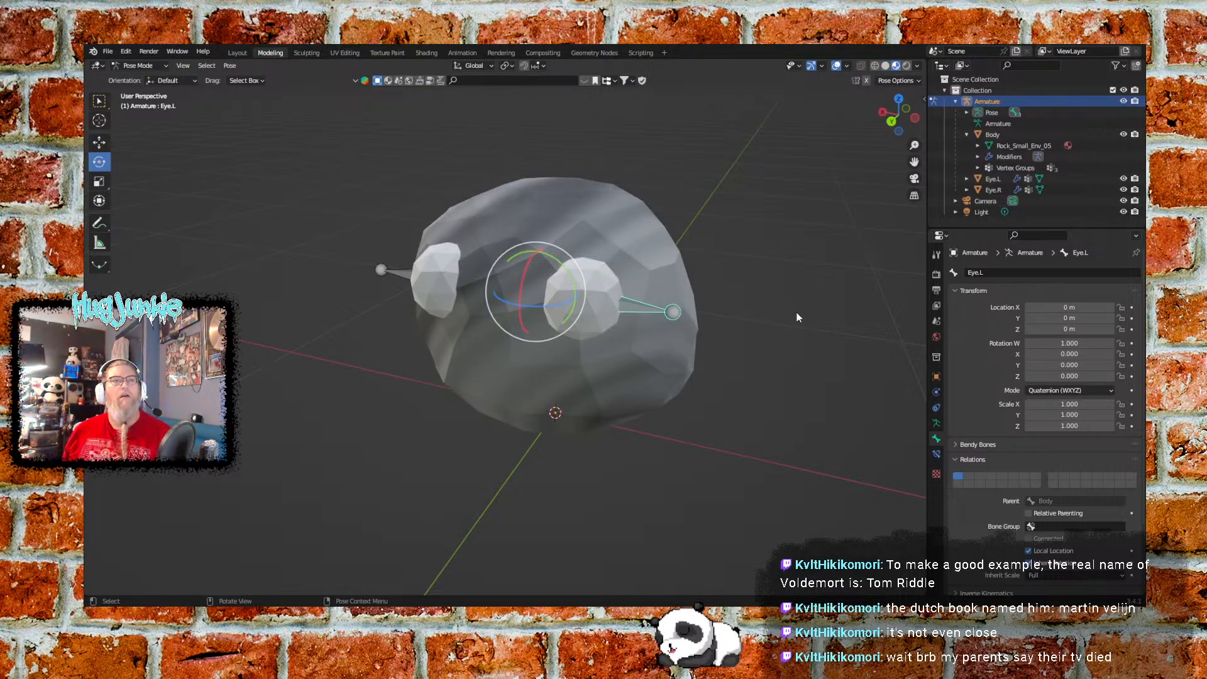
{"action": "mouse_move", "coordinate": [797, 318]}
{"action": "middle_mouse_down"}
{"action": "mouse_move", "coordinate": [709, 315]}
{"action": "mouse_move", "coordinate": [809, 326]}
{"action": "middle_mouse_up"}
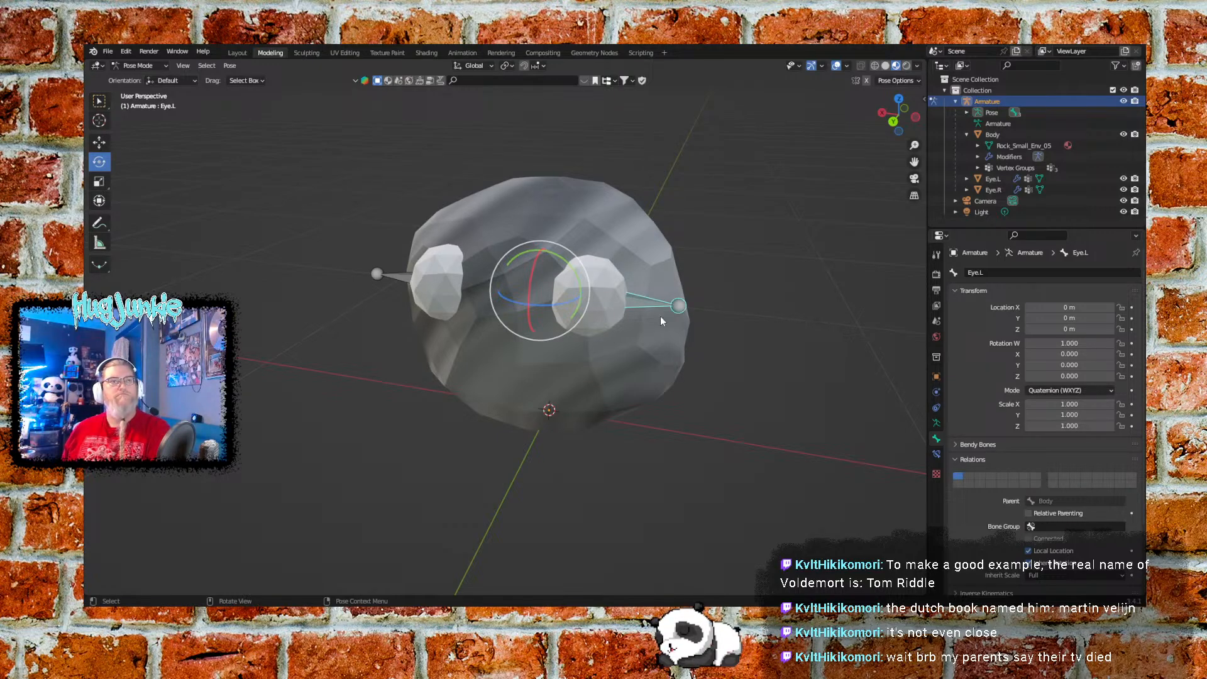
{"action": "mouse_move", "coordinate": [557, 303]}
{"action": "left_mouse_down"}
{"action": "mouse_move", "coordinate": [520, 307]}
{"action": "mouse_move", "coordinate": [582, 305]}
{"action": "mouse_move", "coordinate": [555, 289]}
{"action": "left_mouse_up"}
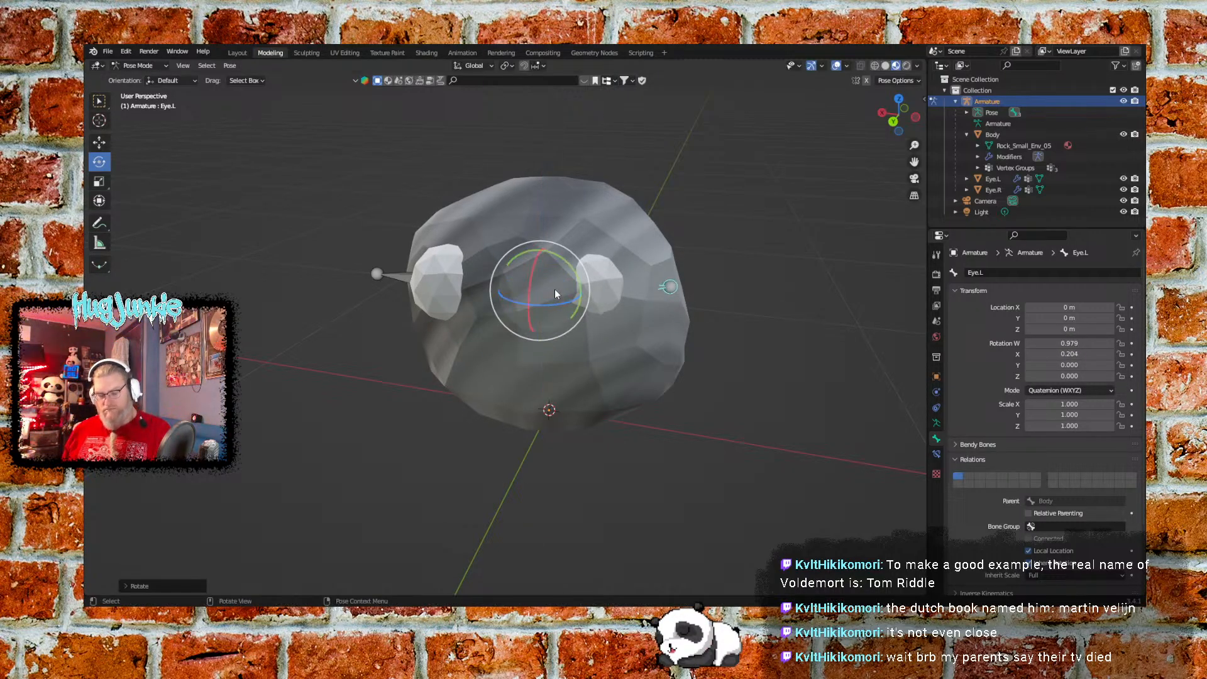
{"action": "key", "text": "alt+r"}
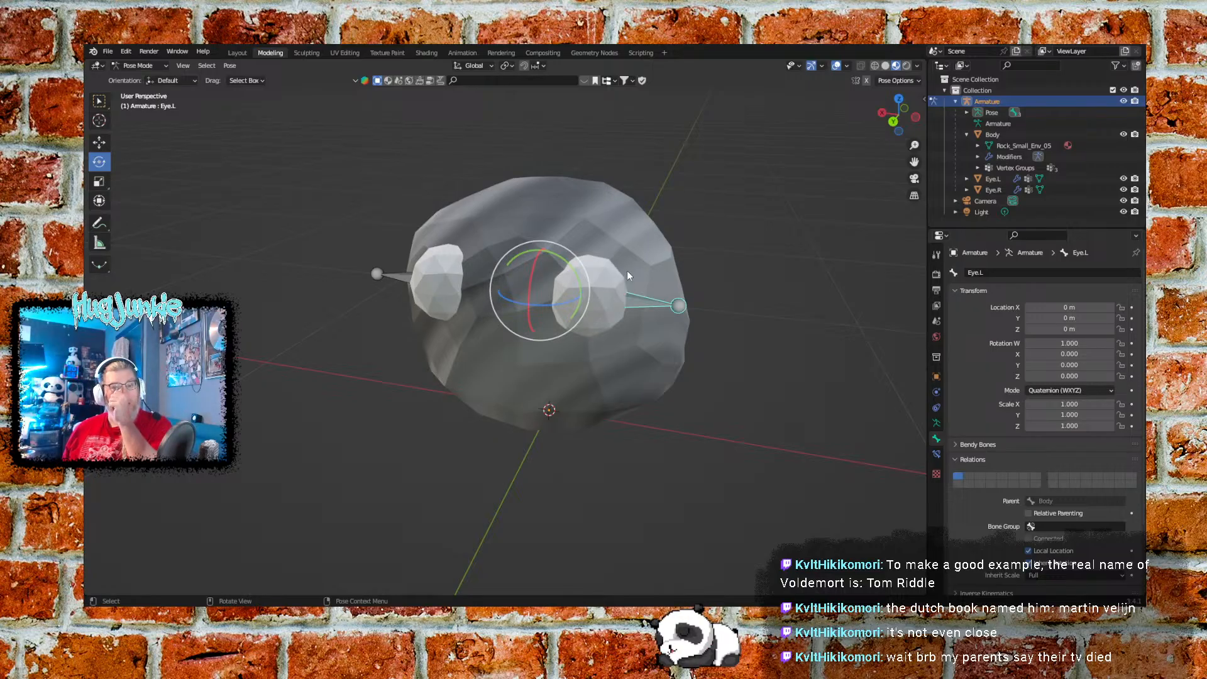
Display the model as wireframe and hide the Body mesh to expose the Eye.L bone inside its eye
{"action": "left_click", "coordinate": [876, 65]}
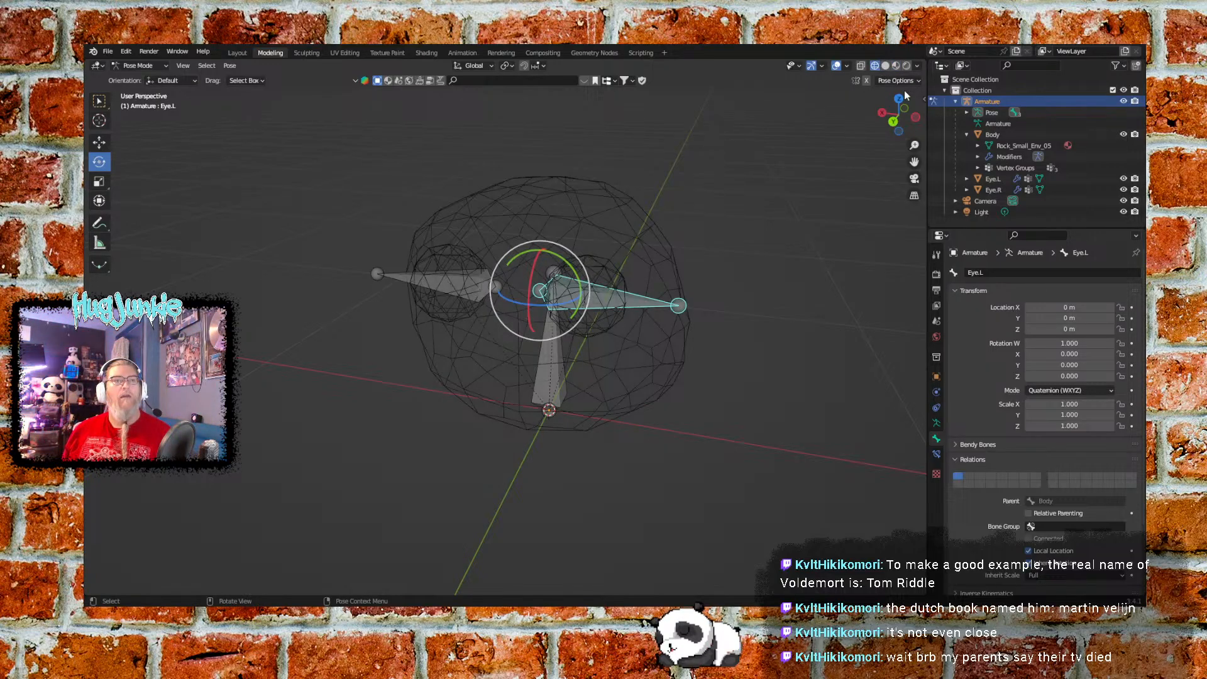
{"action": "left_click", "coordinate": [1124, 135]}
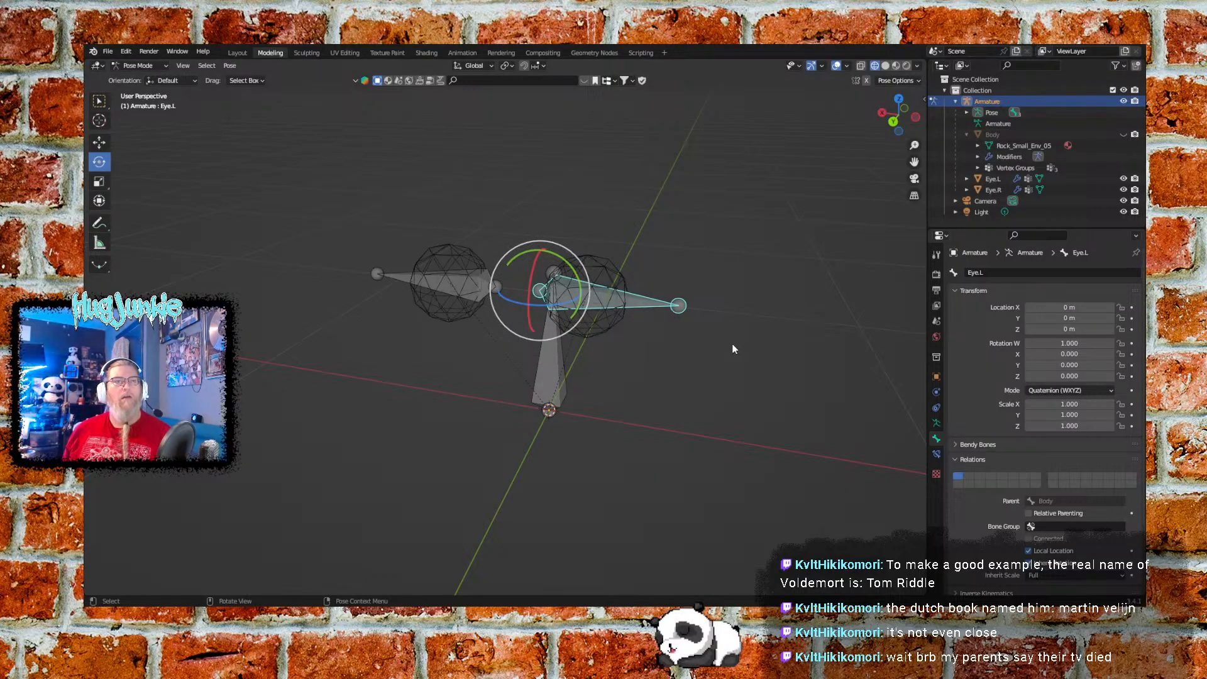
{"action": "middle_click_drag", "start_coordinate": [660, 373], "coordinate": [689, 376], "text": "shift"}
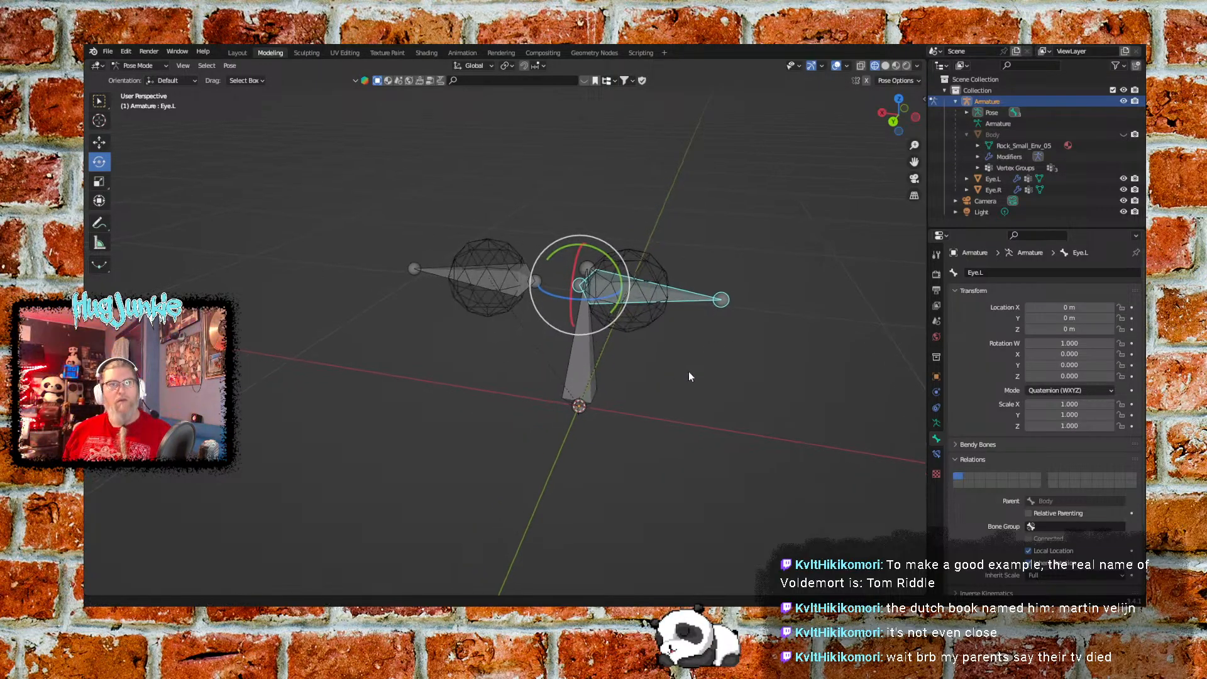
{"action": "scroll", "coordinate": [700, 311], "scroll_direction": "up", "scroll_amount": 4}
{"action": "middle_click_drag", "start_coordinate": [777, 334], "coordinate": [582, 394], "text": "shift"}
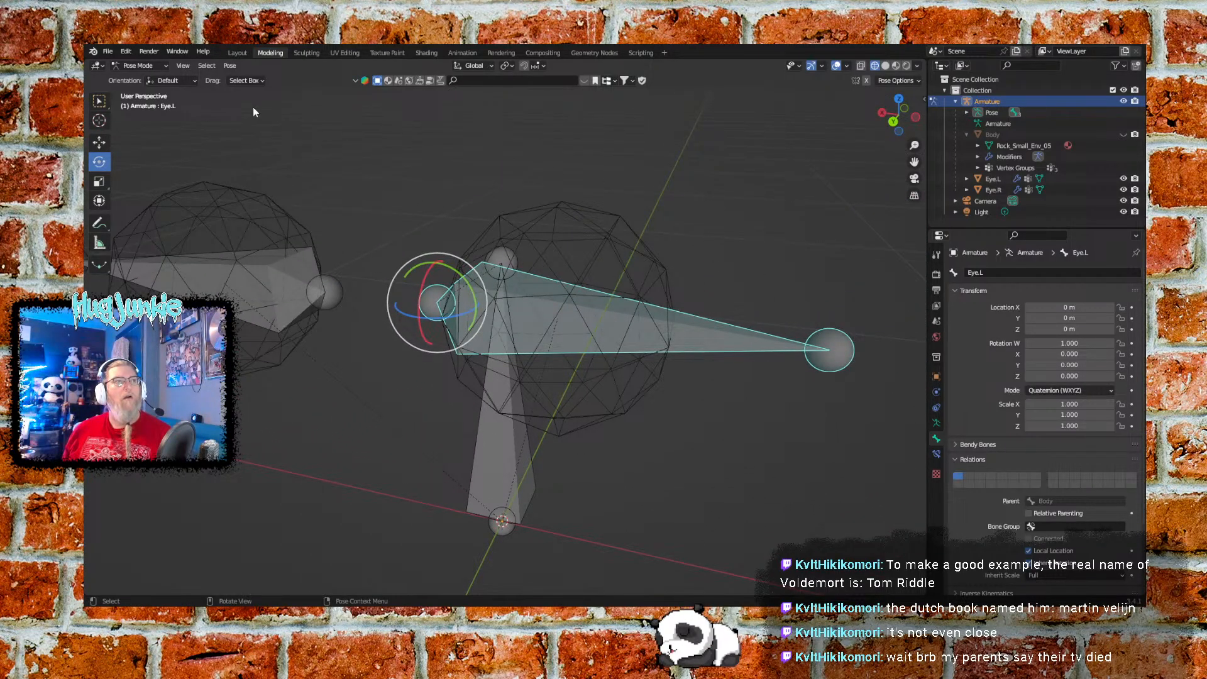
Leave Pose Mode, reselect the armature, and put it in Edit Mode
{"action": "left_click", "coordinate": [139, 66]}
{"action": "left_click", "coordinate": [151, 76]}
{"action": "left_click", "coordinate": [697, 283]}
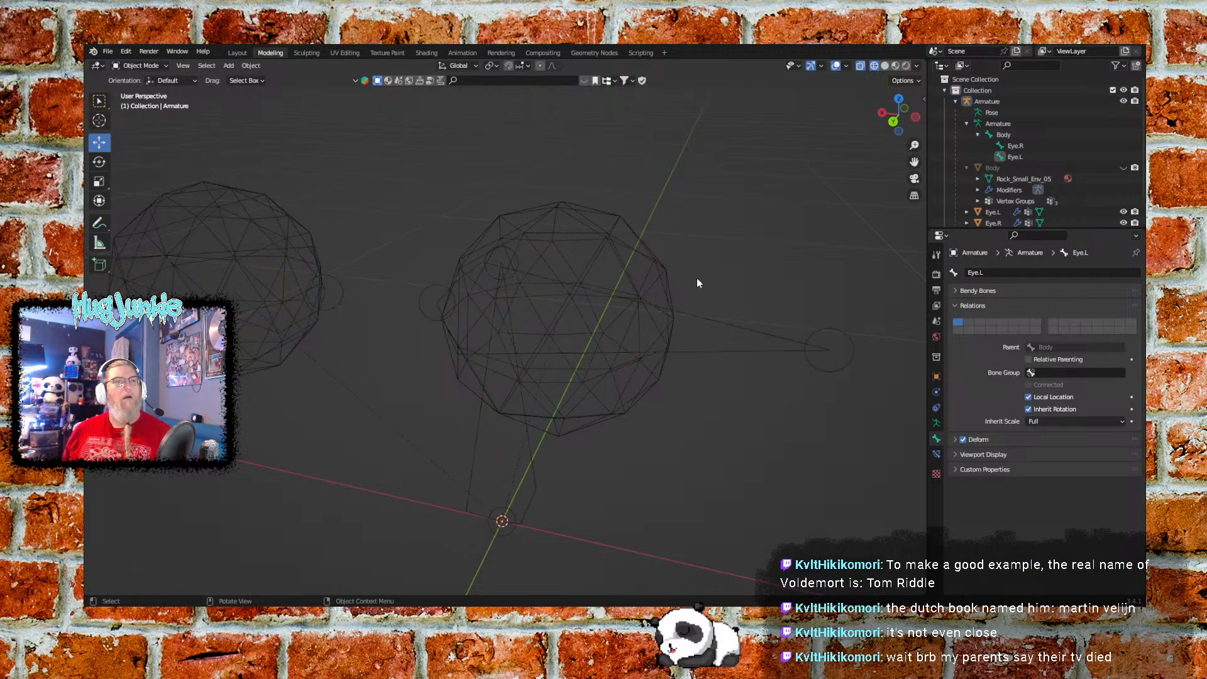
{"action": "left_click", "coordinate": [837, 352]}
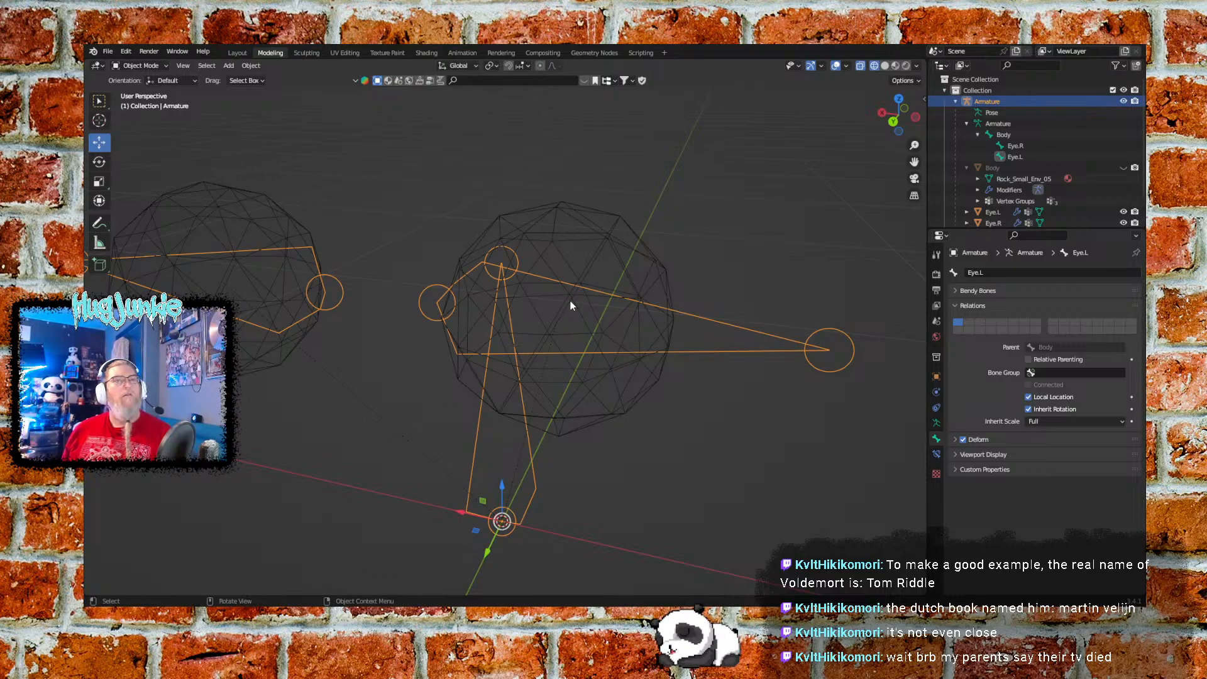
{"action": "left_click", "coordinate": [144, 66]}
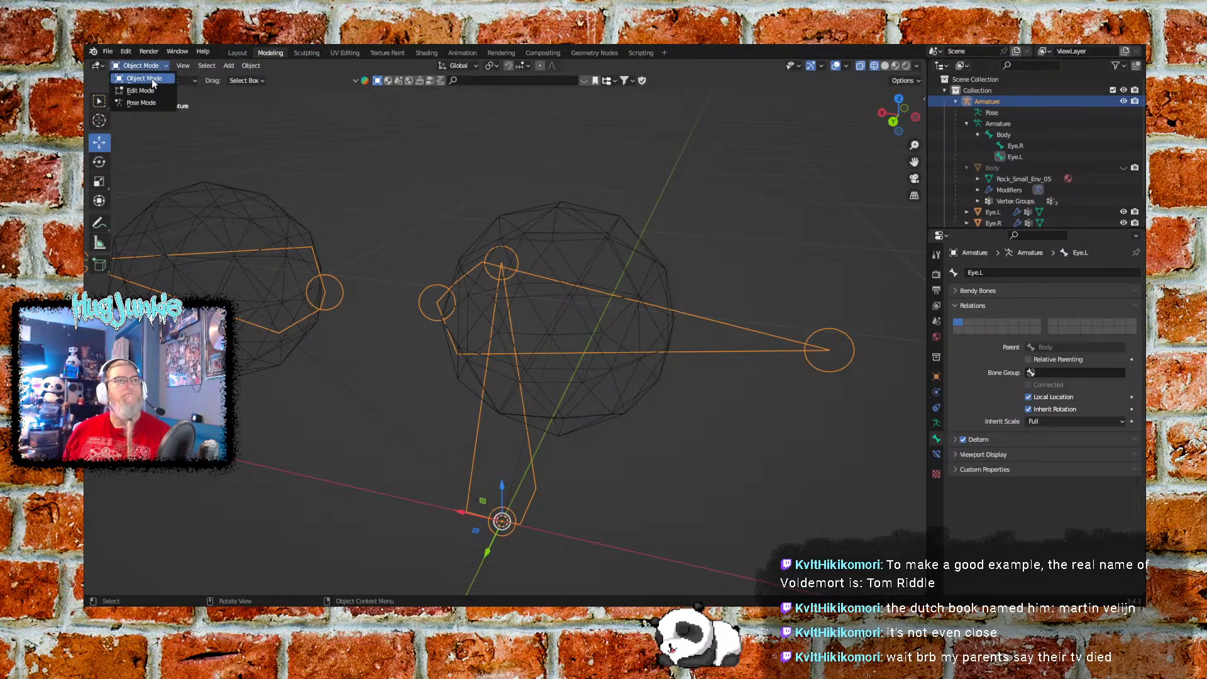
{"action": "left_click", "coordinate": [151, 88]}
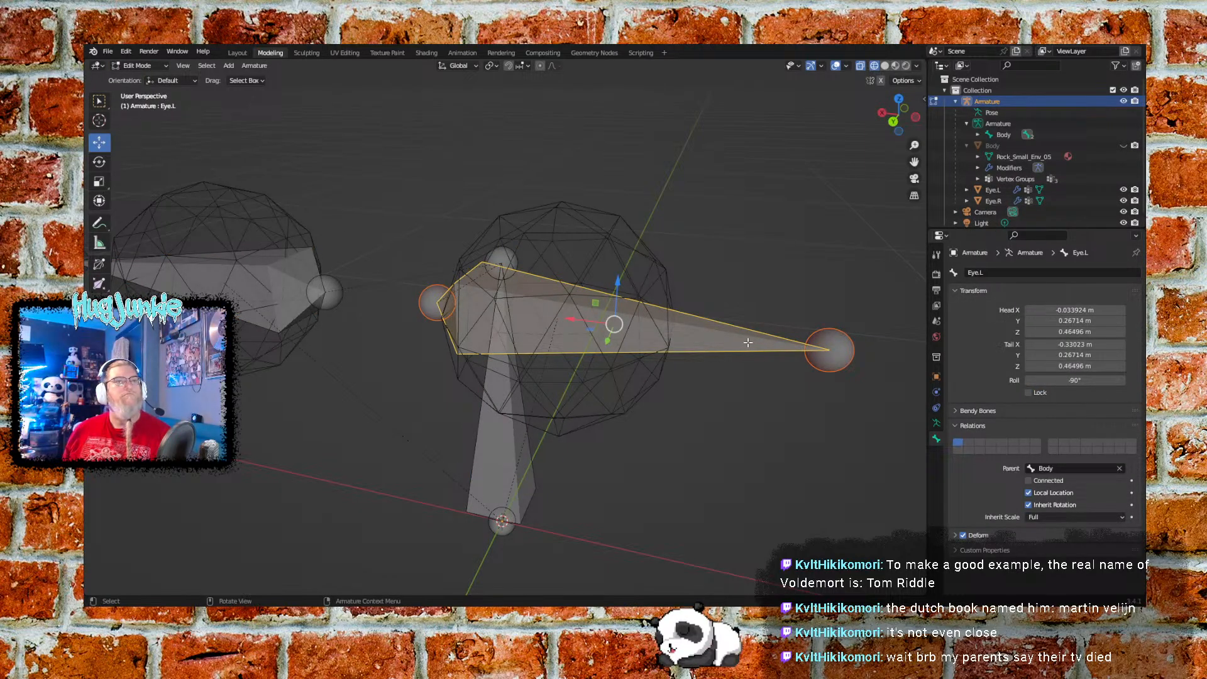
Move the Eye.L bone outward along X in back view until its head sits at its eye's centre, at about -0.138 m
{"action": "left_click_drag", "start_coordinate": [572, 318], "coordinate": [699, 336]}
{"action": "left_click", "coordinate": [893, 121]}
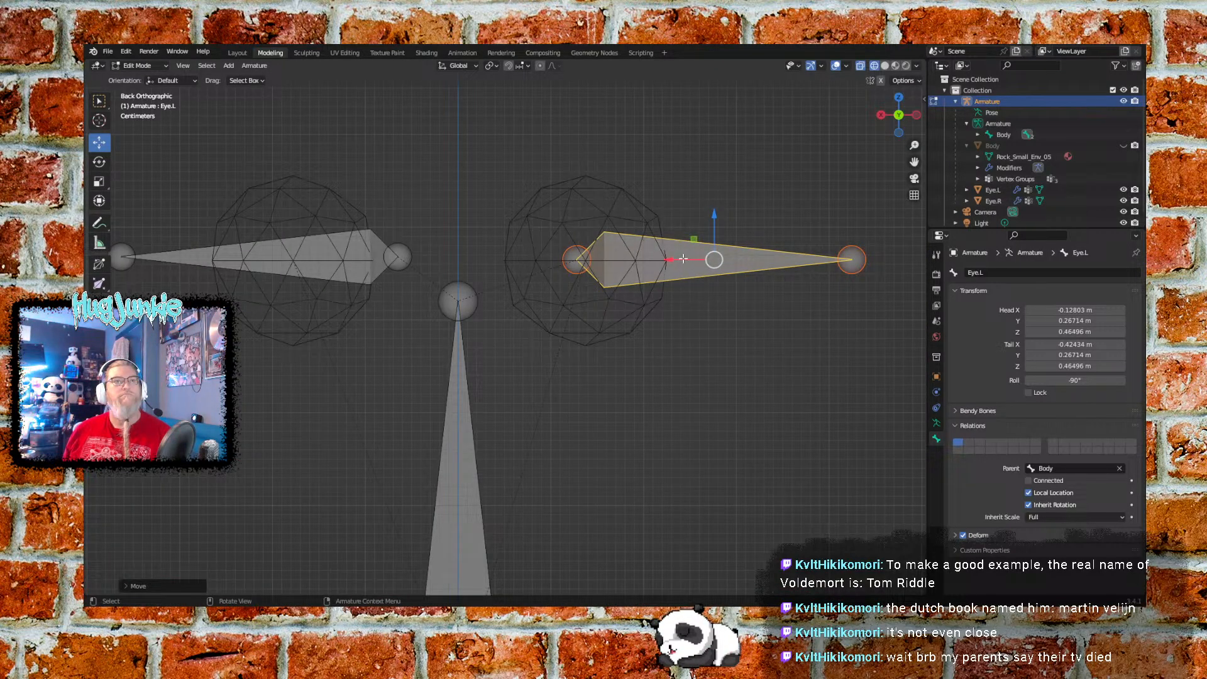
{"action": "mouse_move", "coordinate": [671, 260]}
{"action": "left_mouse_down"}
{"action": "mouse_move", "coordinate": [698, 261]}
{"action": "mouse_move", "coordinate": [681, 264]}
{"action": "left_mouse_up"}
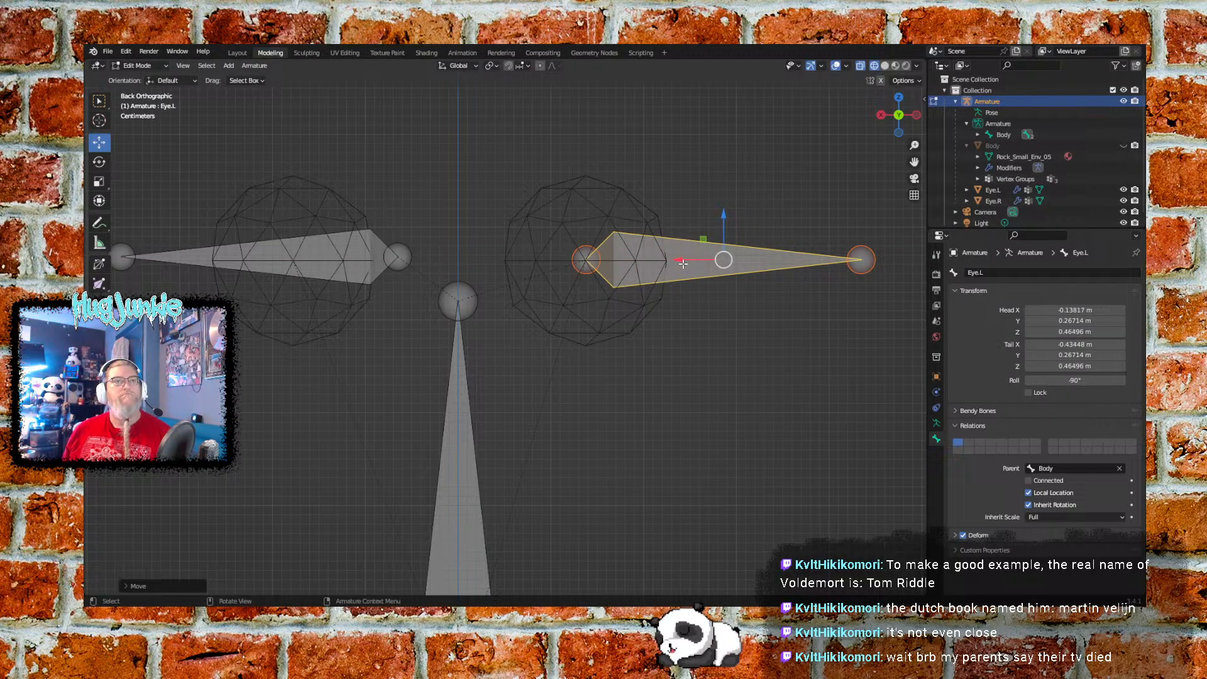
Move the Eye.R bone so its head sits at its eye's centre in back view, at about X 0.180 m and Z 0.464 m
{"action": "left_click", "coordinate": [209, 258]}
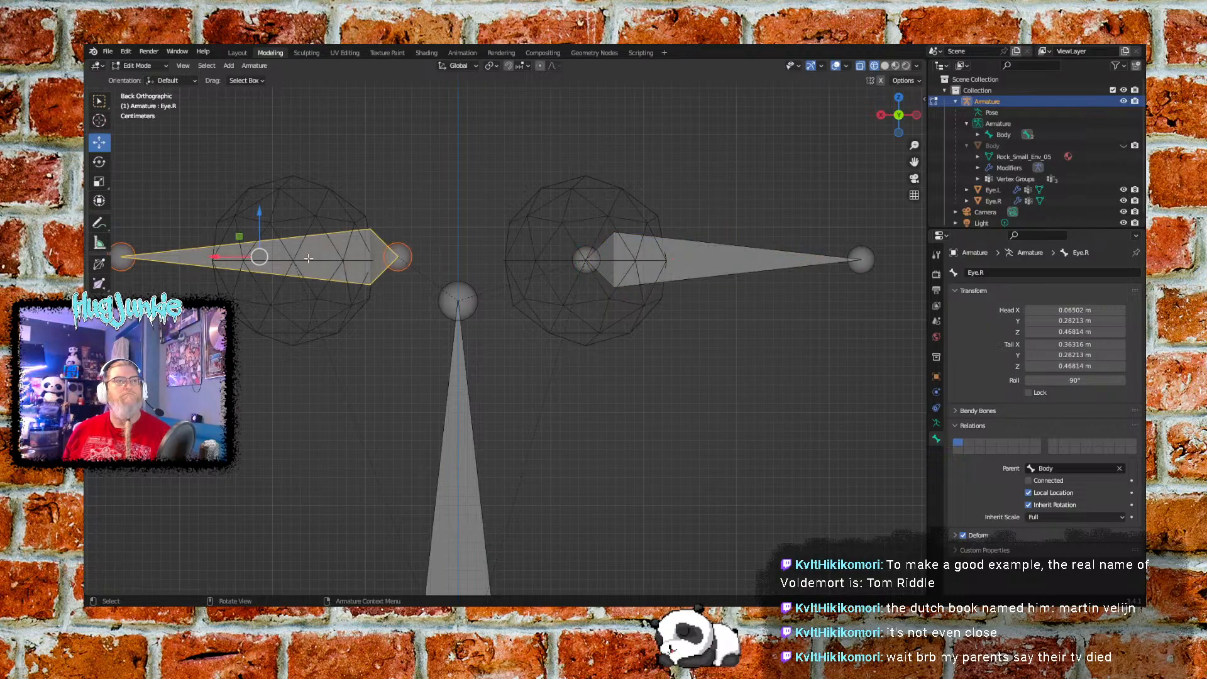
{"action": "left_click_drag", "start_coordinate": [215, 257], "coordinate": [107, 264]}
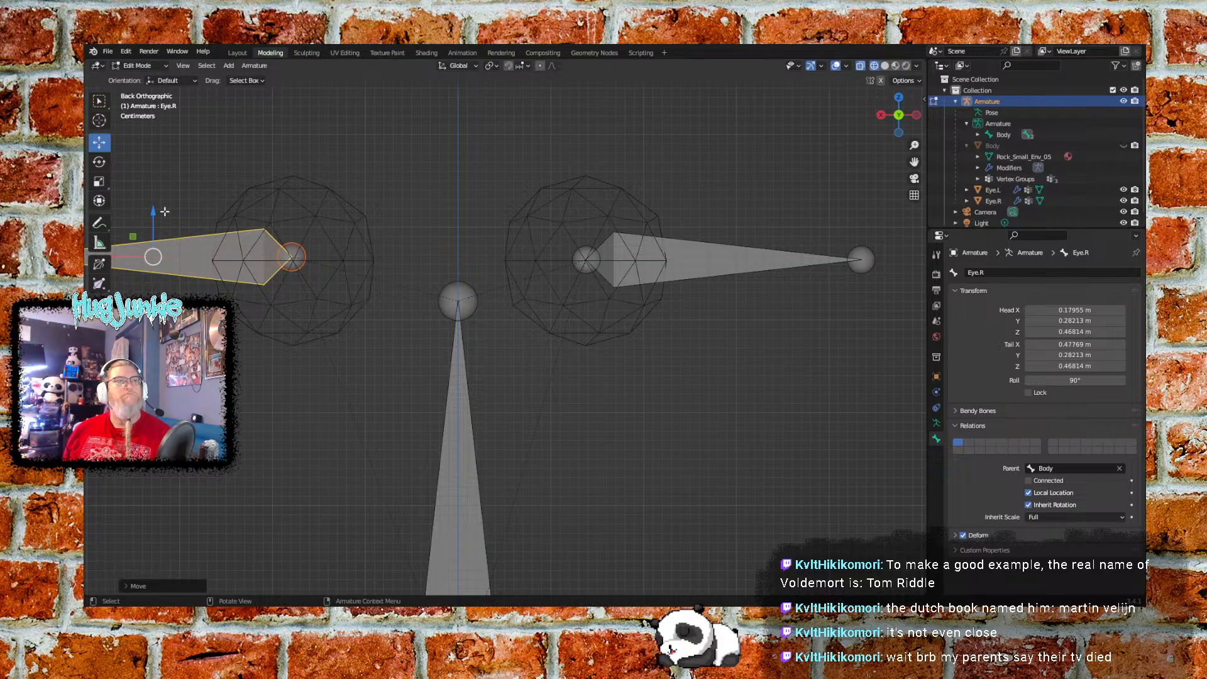
{"action": "left_click_drag", "start_coordinate": [151, 212], "coordinate": [148, 217]}
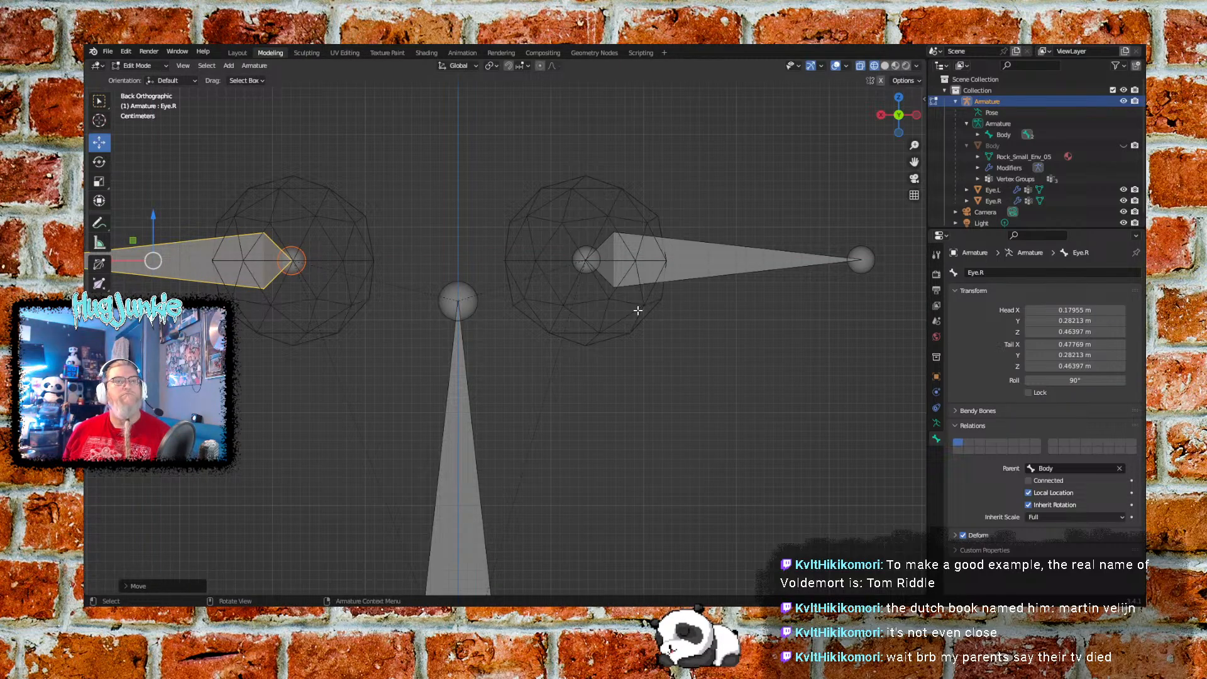
Return the armature to Object Mode and show the Body mesh again in Material Preview shading
{"action": "left_click", "coordinate": [144, 66]}
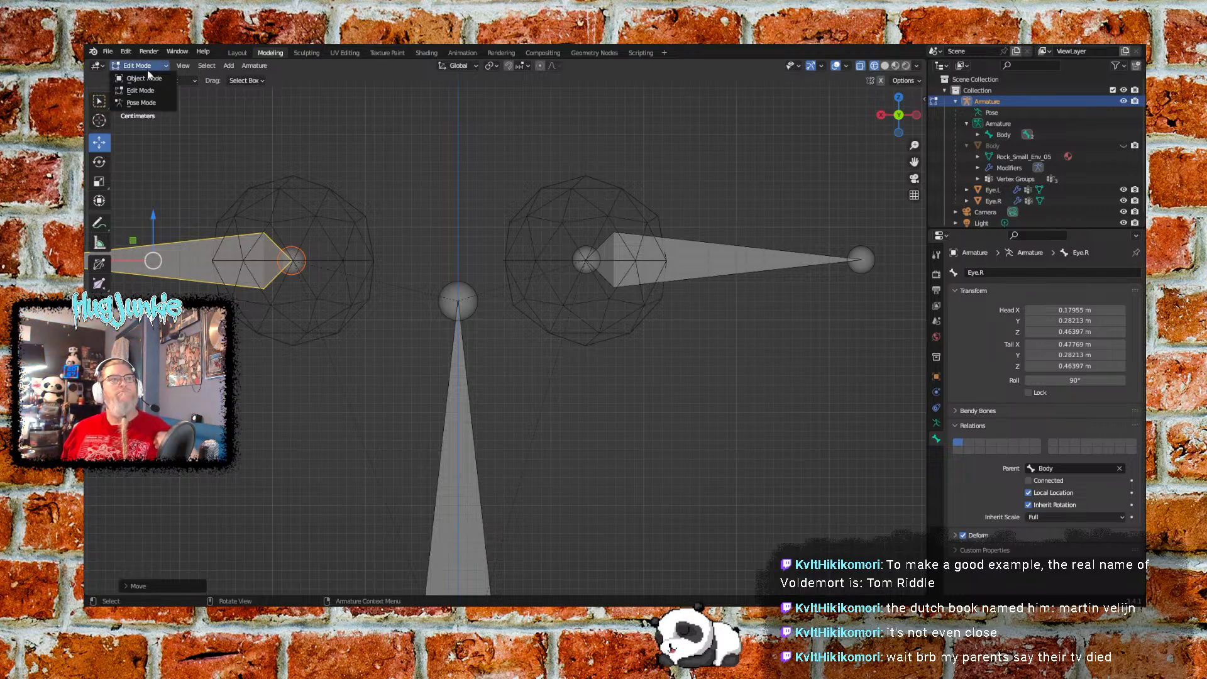
{"action": "left_click", "coordinate": [145, 78]}
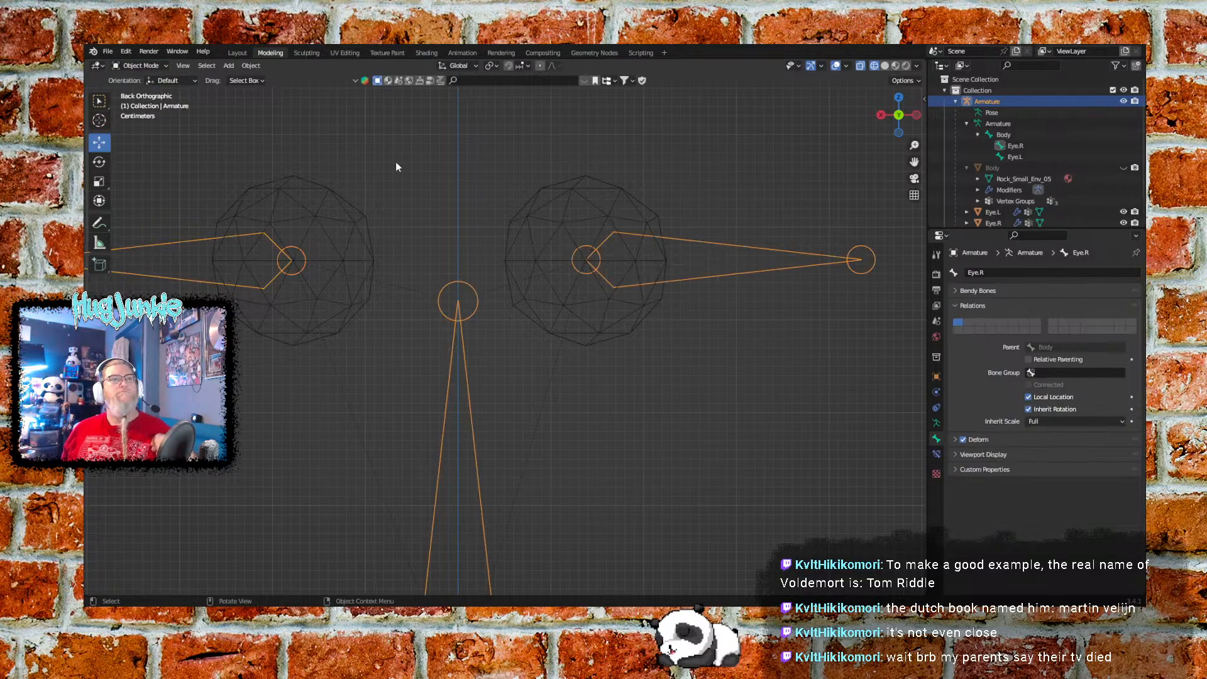
{"action": "left_click", "coordinate": [898, 65]}
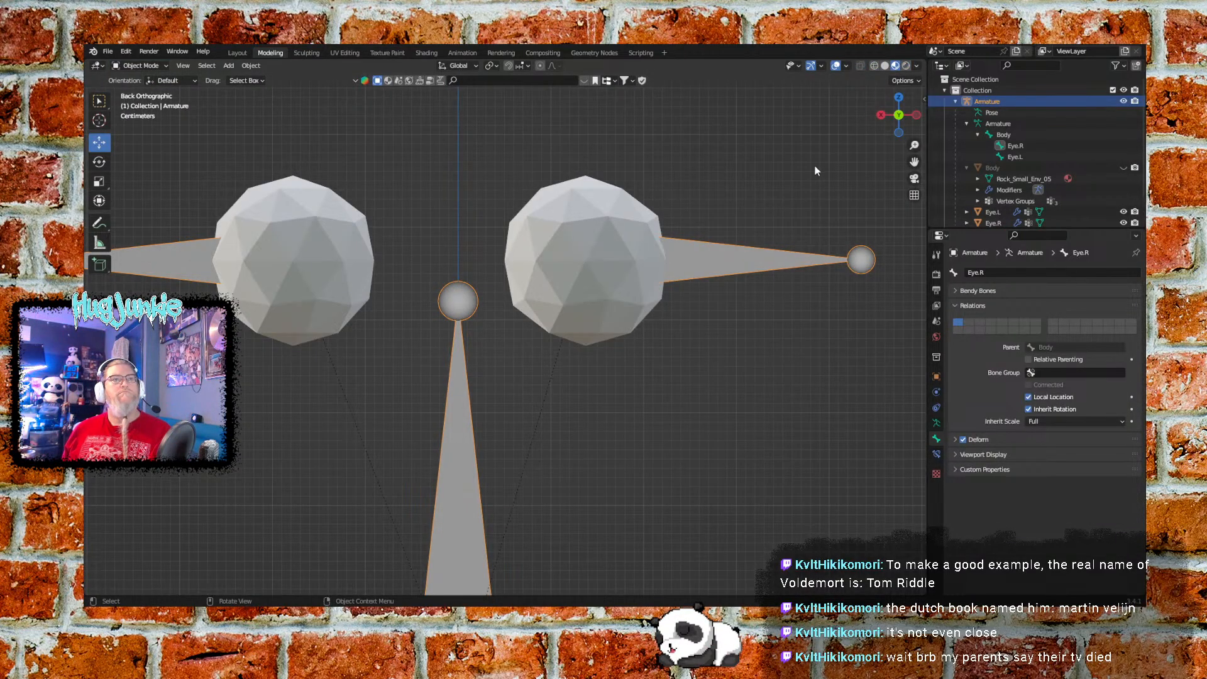
{"action": "middle_click_drag", "start_coordinate": [819, 172], "coordinate": [739, 250]}
{"action": "scroll", "coordinate": [740, 249], "scroll_direction": "down", "scroll_amount": 4}
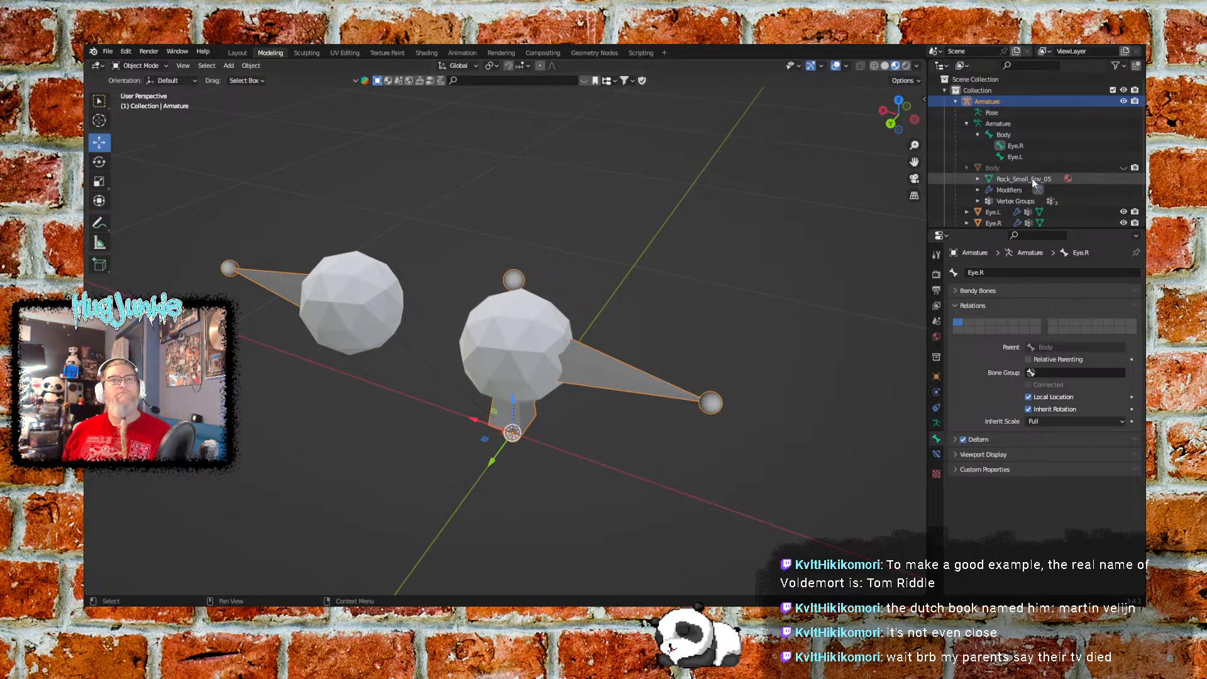
{"action": "left_click", "coordinate": [1123, 167]}
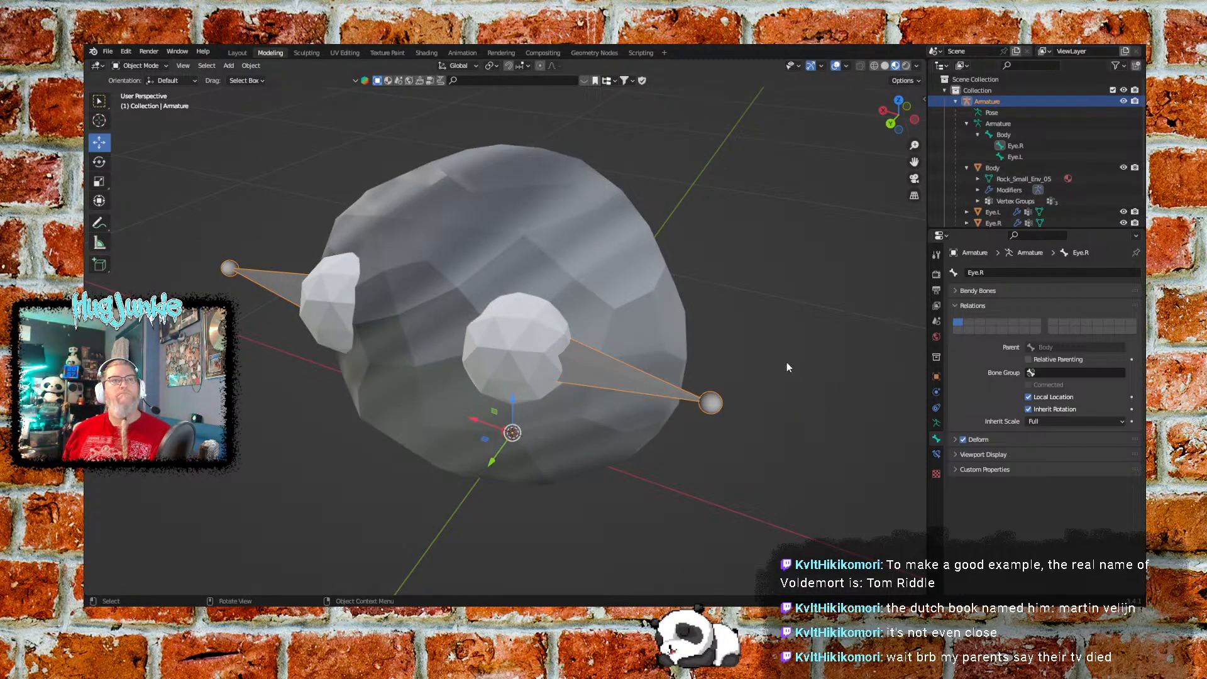
{"action": "middle_click_drag", "start_coordinate": [644, 383], "coordinate": [685, 435]}
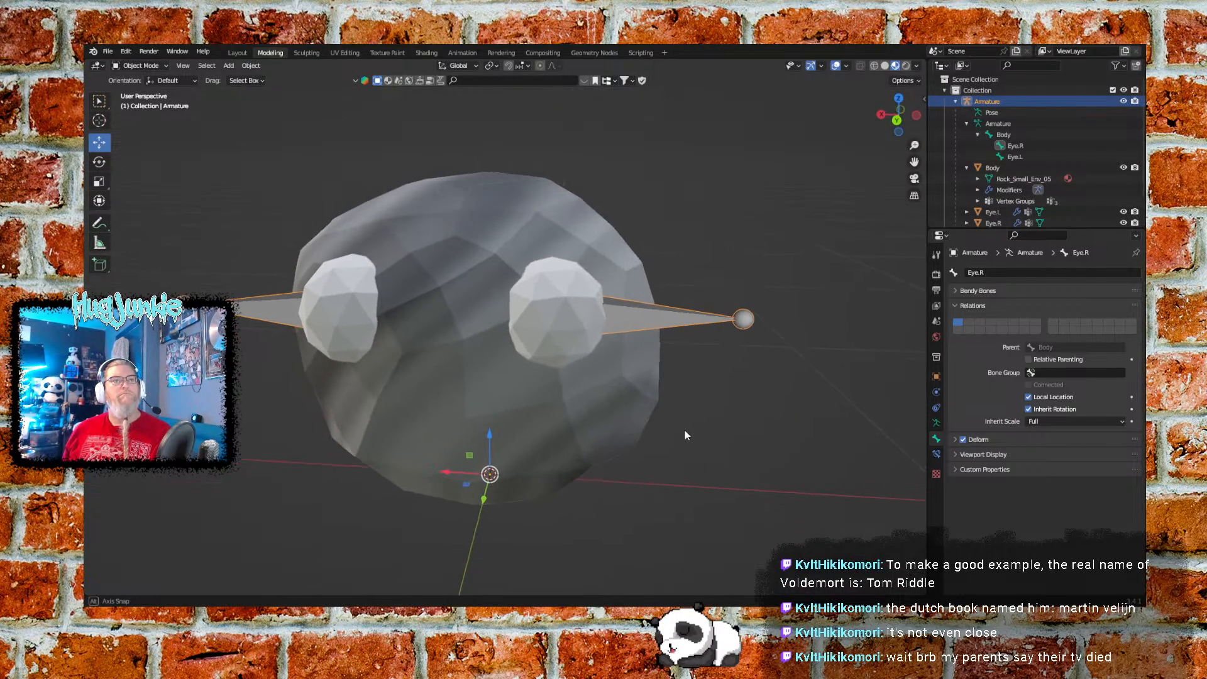
Put the armature in Pose Mode and test-rotate the Eye.L bone around its eye, undoing each rotation
{"action": "left_click", "coordinate": [138, 66]}
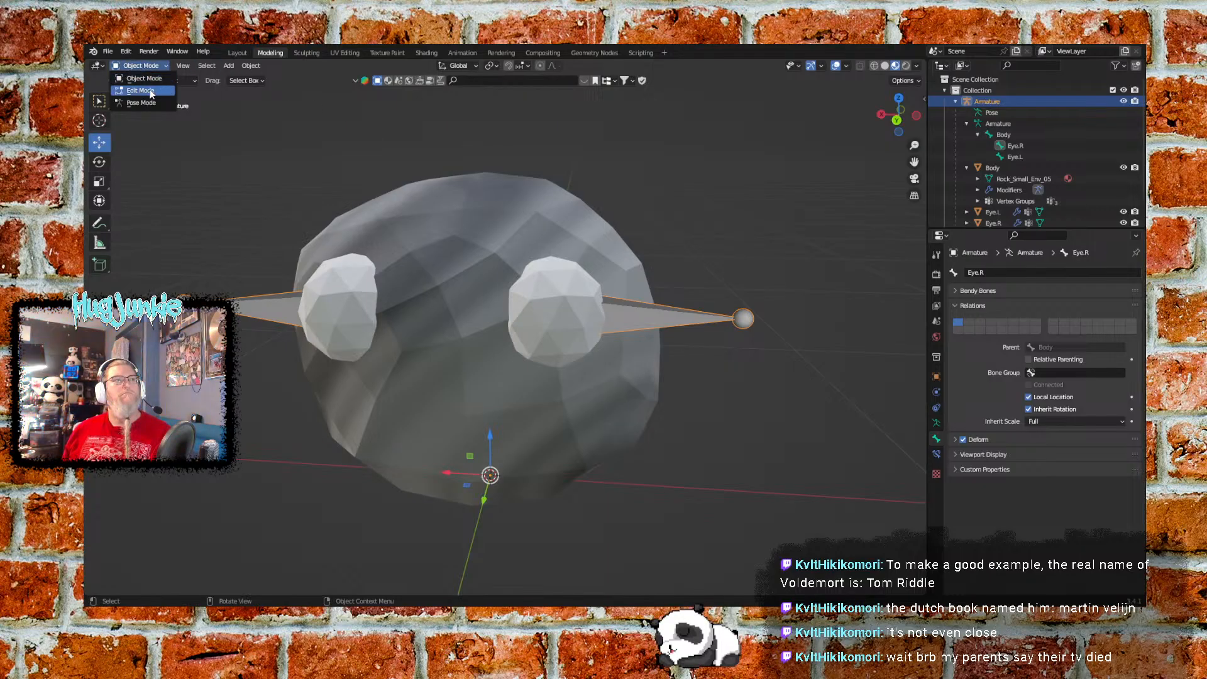
{"action": "left_click", "coordinate": [141, 103]}
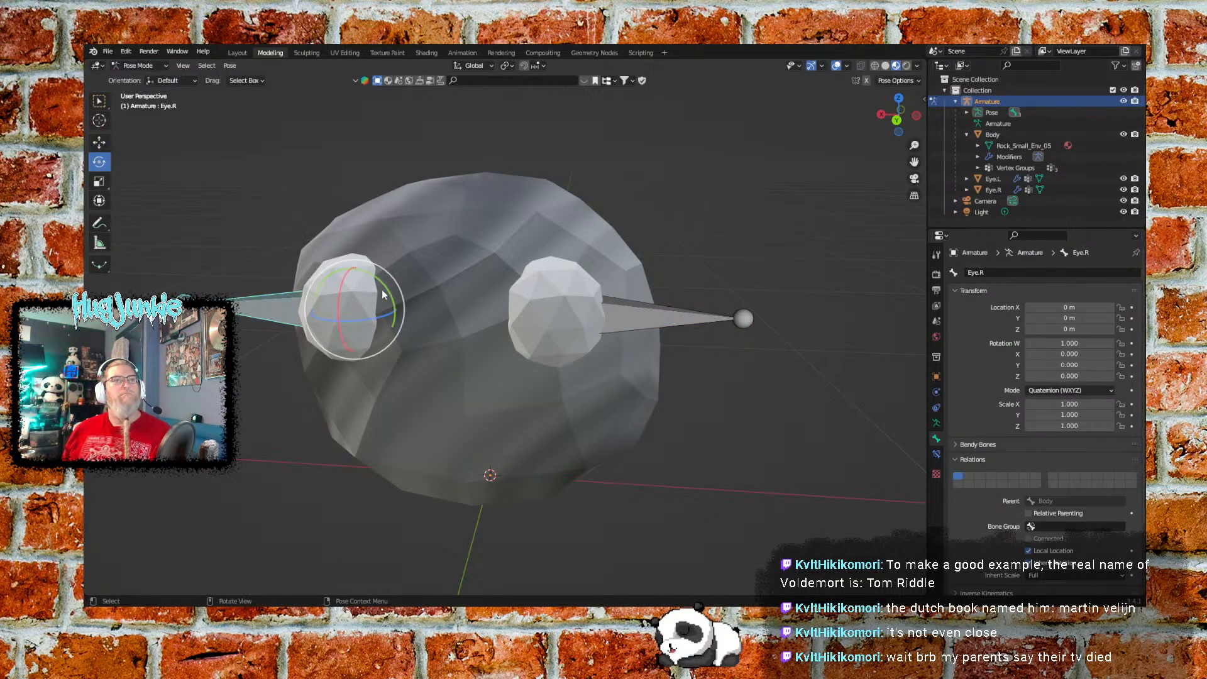
{"action": "left_click", "coordinate": [649, 318]}
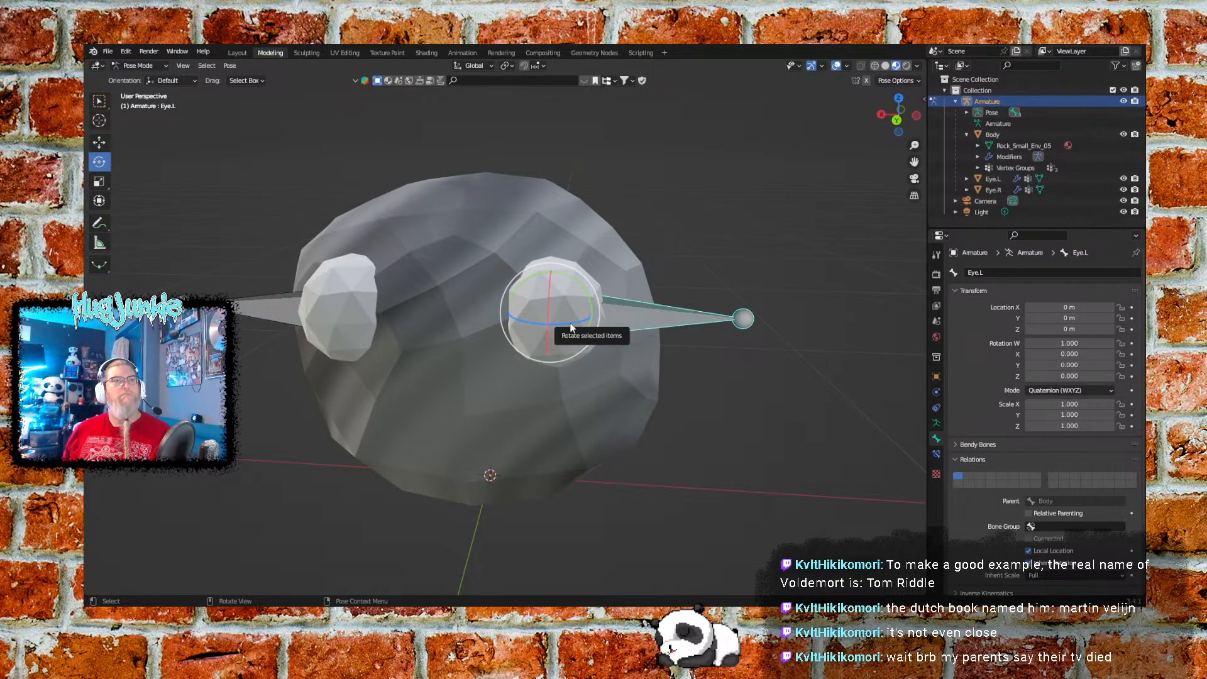
{"action": "mouse_move", "coordinate": [570, 322]}
{"action": "left_mouse_down"}
{"action": "mouse_move", "coordinate": [532, 319]}
{"action": "mouse_move", "coordinate": [619, 310]}
{"action": "mouse_move", "coordinate": [530, 333]}
{"action": "mouse_move", "coordinate": [619, 308]}
{"action": "mouse_move", "coordinate": [529, 335]}
{"action": "mouse_move", "coordinate": [590, 318]}
{"action": "left_mouse_up"}
{"action": "key", "text": "ctrl+z"}
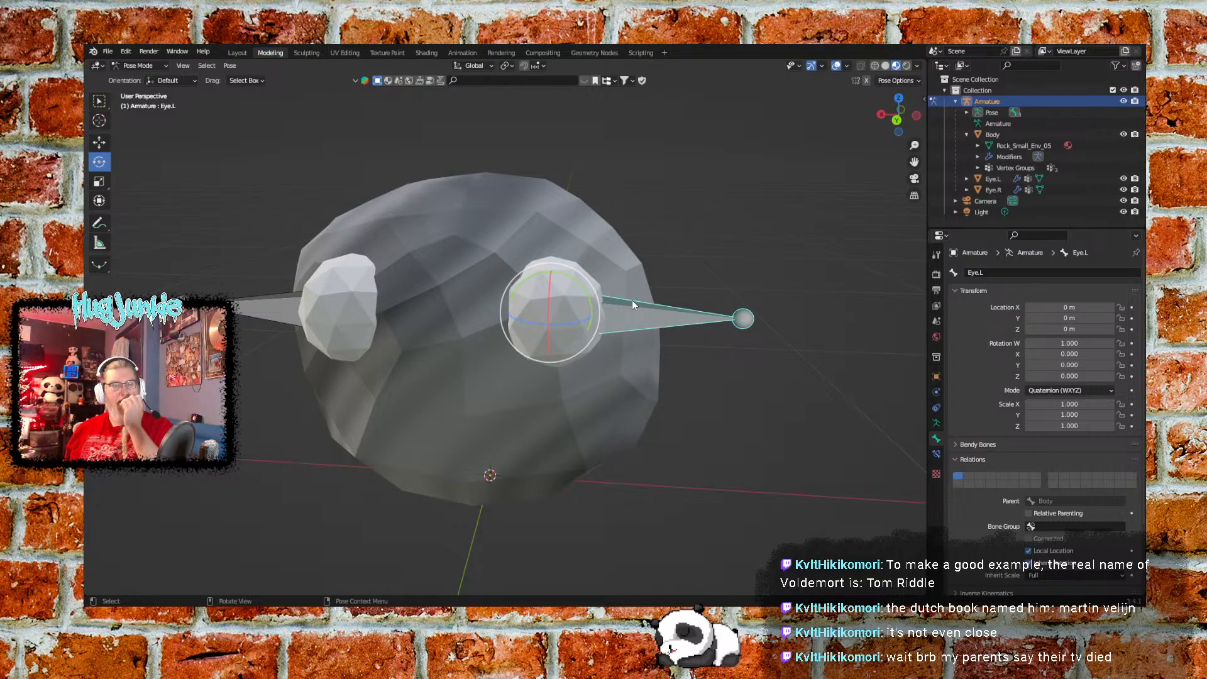
{"action": "middle_click_drag", "start_coordinate": [647, 292], "coordinate": [635, 334]}
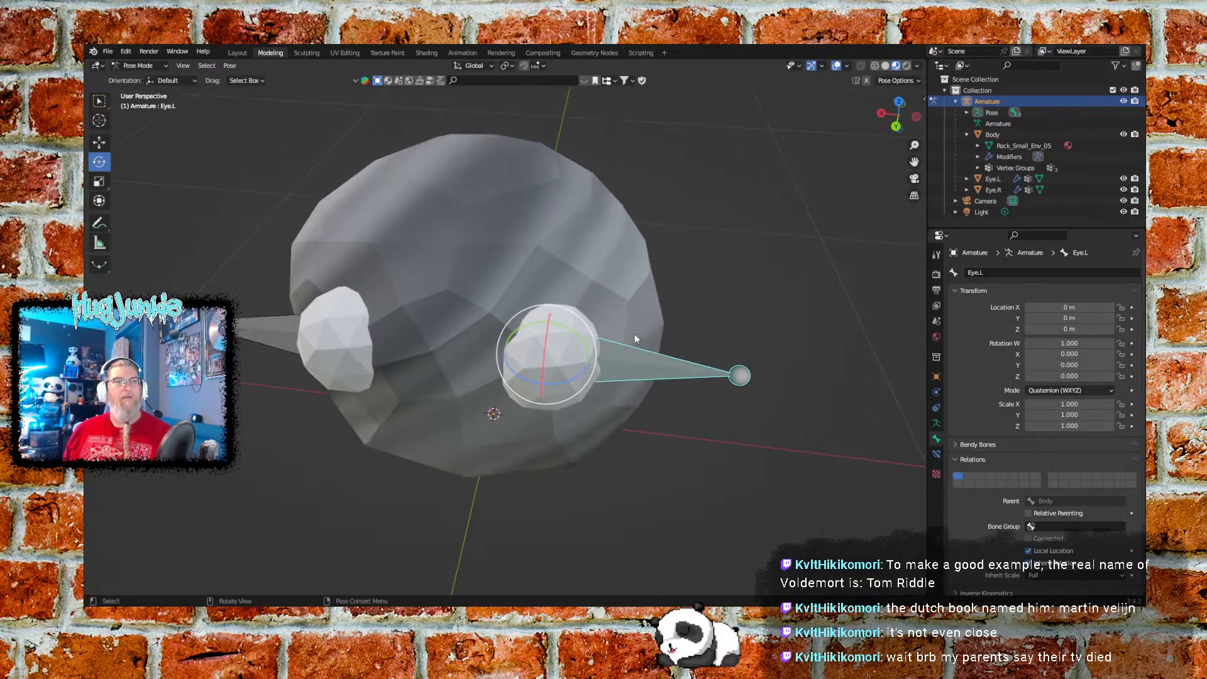
{"action": "left_click_drag", "start_coordinate": [594, 348], "coordinate": [564, 324]}
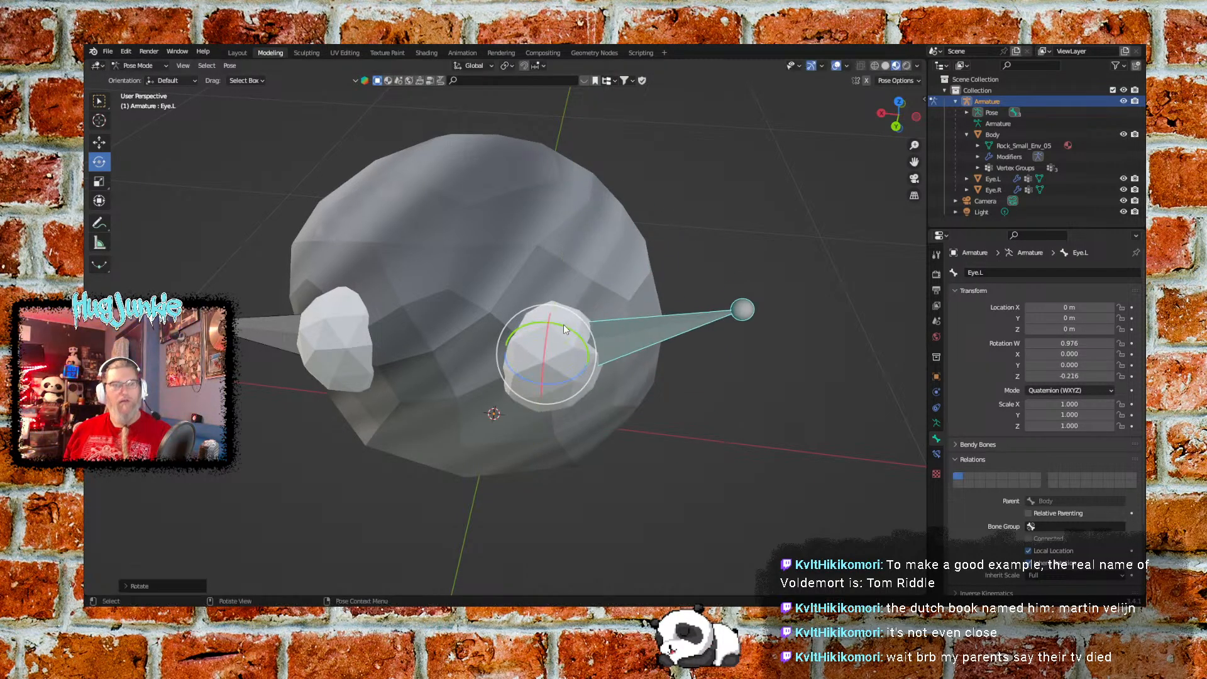
{"action": "key", "text": "ctrl+z"}
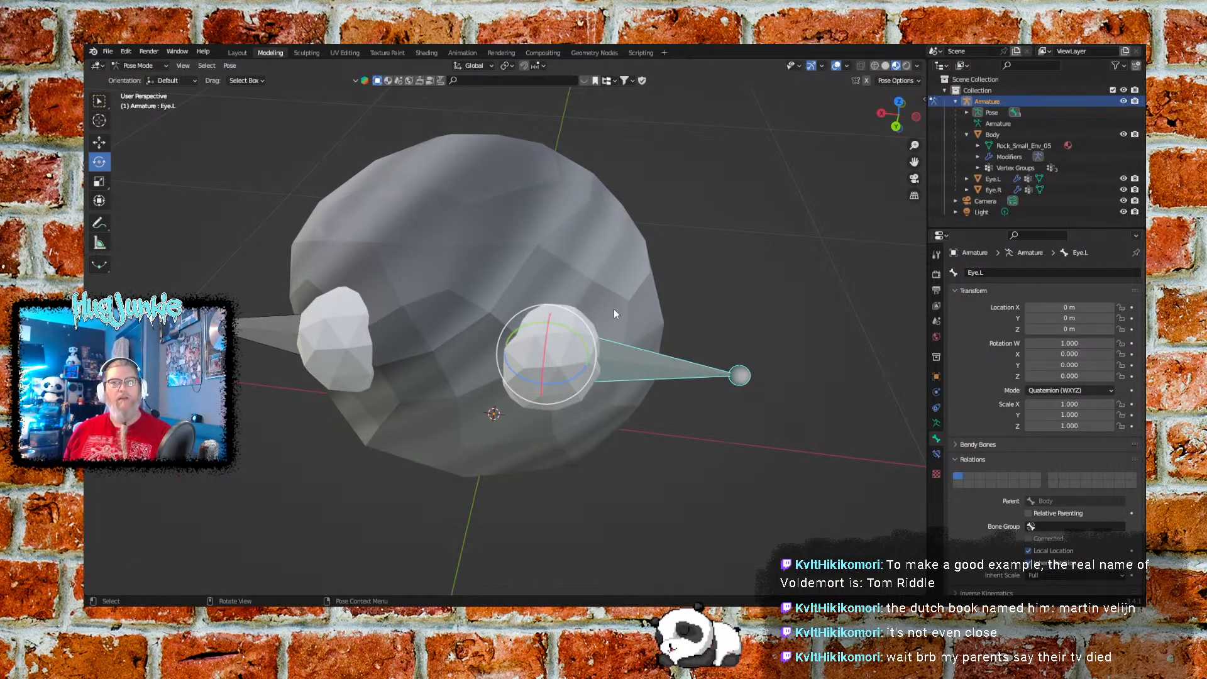
Test-rotate the Eye.R bone around its eye, then clear its rotation
{"action": "left_click", "coordinate": [277, 337]}
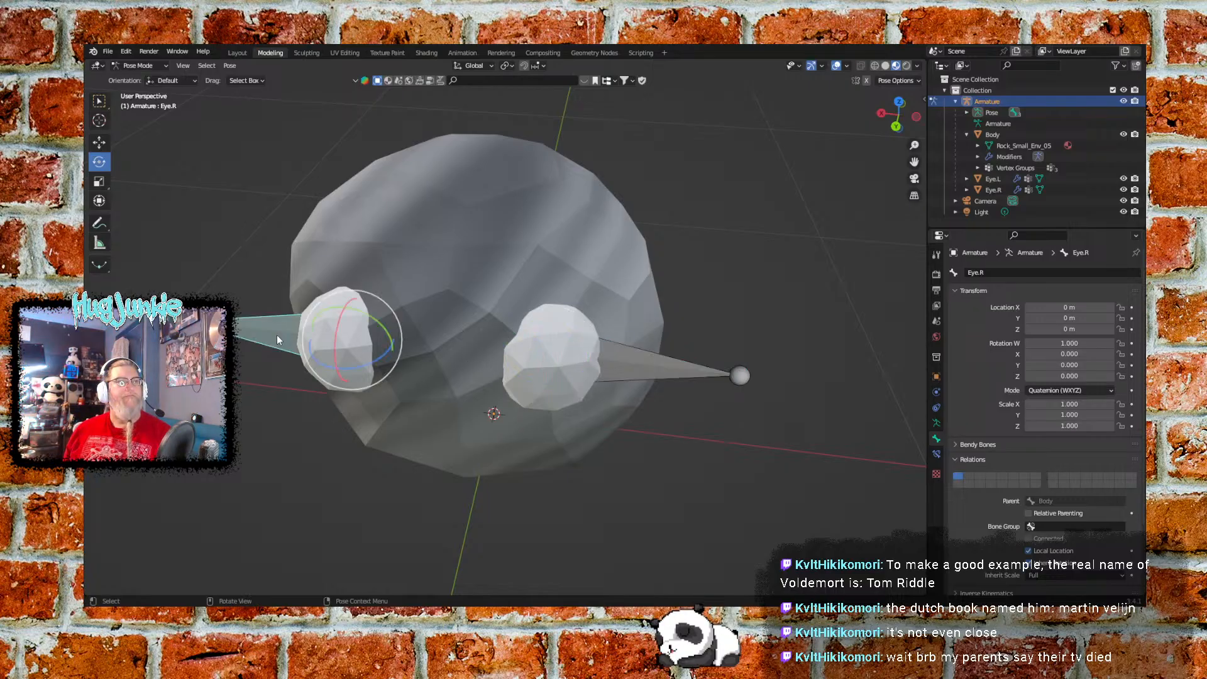
{"action": "mouse_move", "coordinate": [325, 361]}
{"action": "left_mouse_down"}
{"action": "mouse_move", "coordinate": [373, 363]}
{"action": "mouse_move", "coordinate": [326, 352]}
{"action": "mouse_move", "coordinate": [354, 371]}
{"action": "mouse_move", "coordinate": [382, 354]}
{"action": "mouse_move", "coordinate": [362, 330]}
{"action": "mouse_move", "coordinate": [334, 343]}
{"action": "mouse_move", "coordinate": [340, 352]}
{"action": "mouse_move", "coordinate": [343, 341]}
{"action": "mouse_move", "coordinate": [311, 344]}
{"action": "left_mouse_up"}
{"action": "key", "text": "alt+r"}
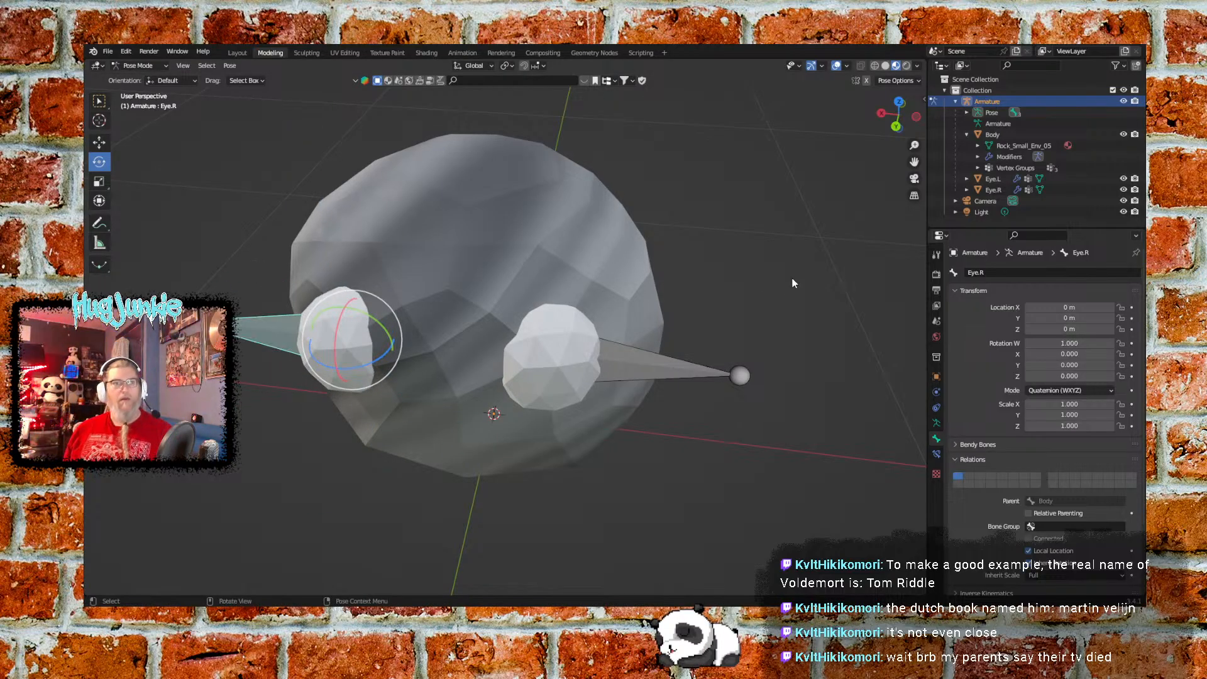
Hide the Eye.L and Eye.R meshes and display the Body as wireframe to expose all three bones
{"action": "middle_click_drag", "start_coordinate": [768, 332], "coordinate": [764, 377]}
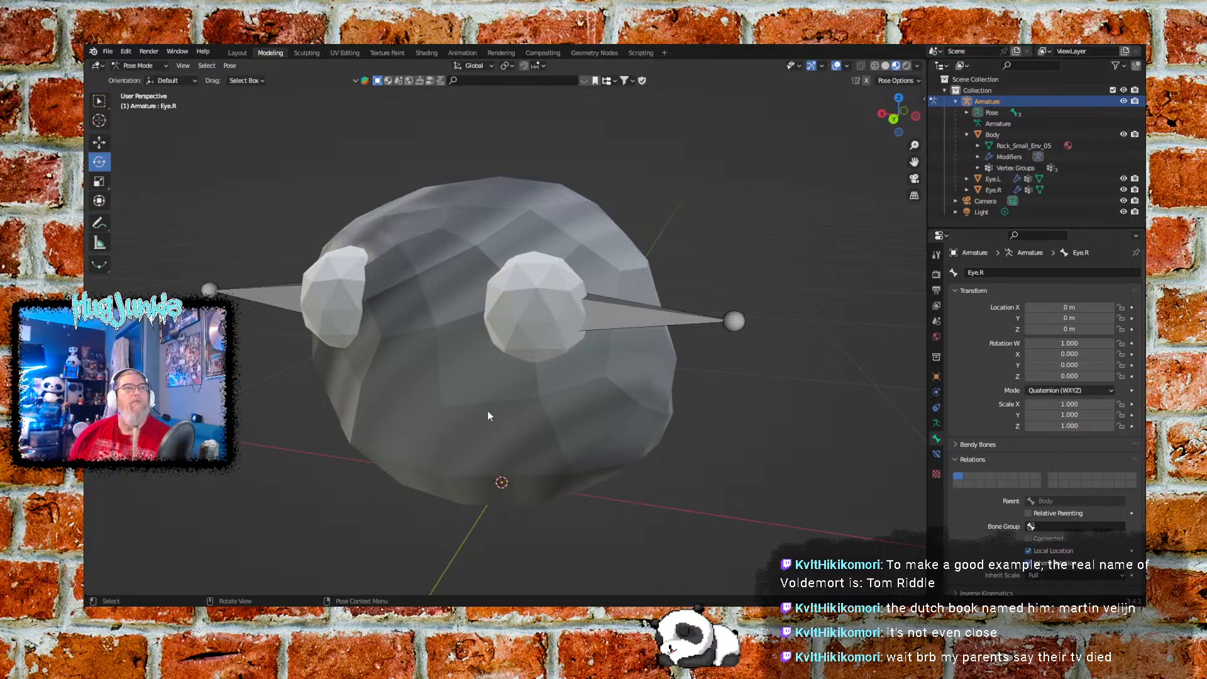
{"action": "left_click", "coordinate": [885, 65]}
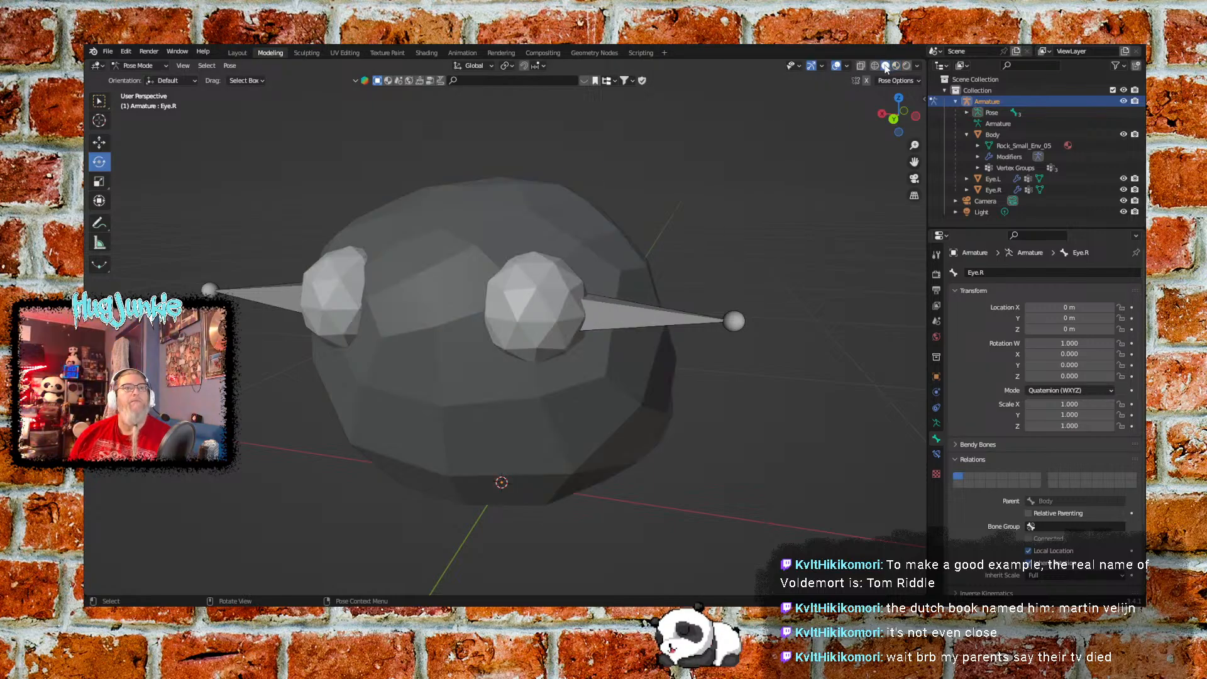
{"action": "left_click", "coordinate": [1124, 179]}
{"action": "left_click", "coordinate": [1123, 190]}
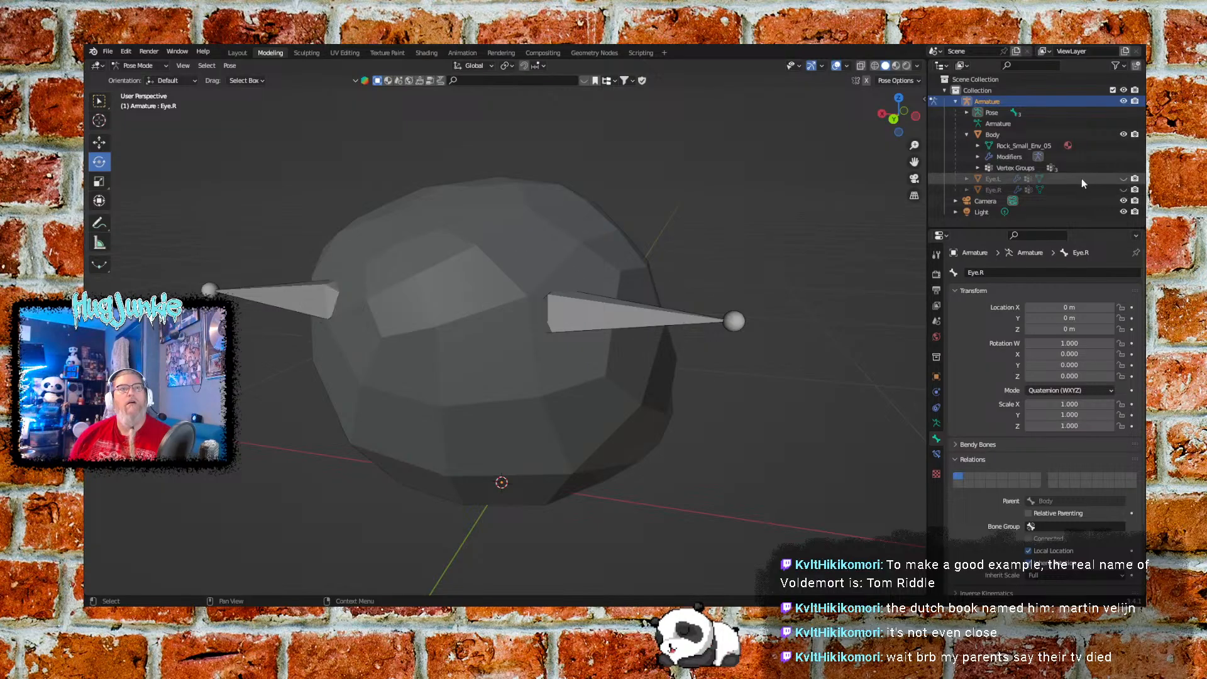
{"action": "left_click", "coordinate": [875, 66]}
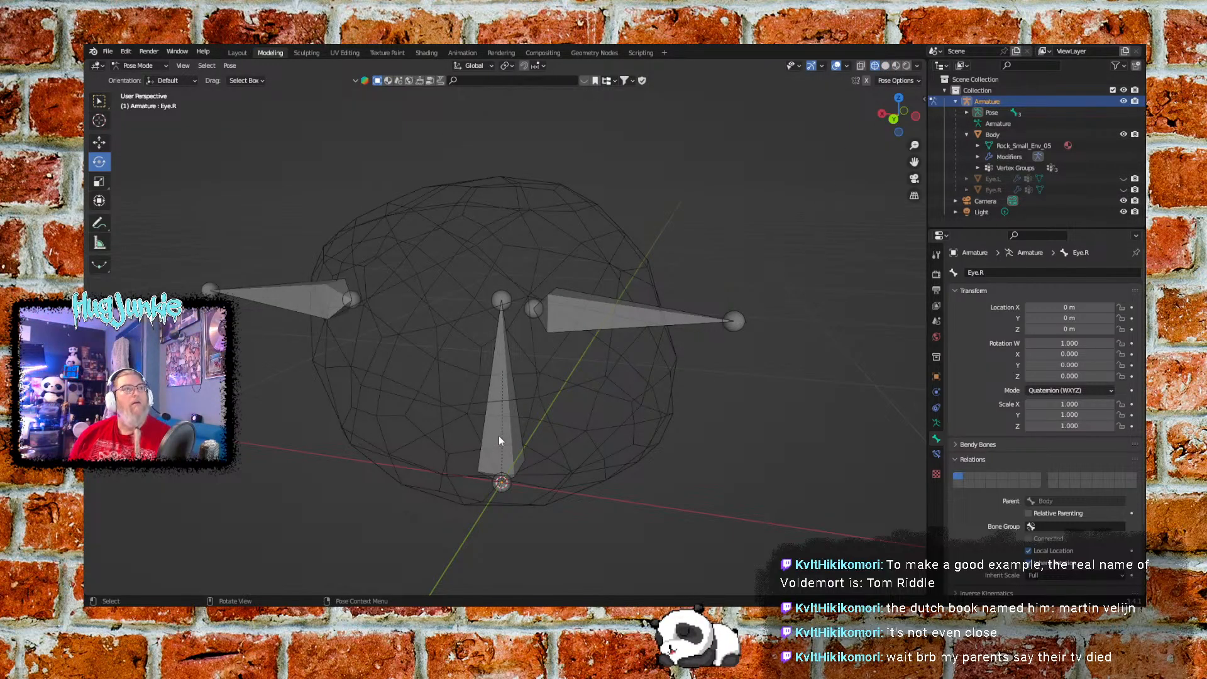
Try to raise the whole armature along Z in Object Mode, and undo the move
{"action": "left_click", "coordinate": [142, 65]}
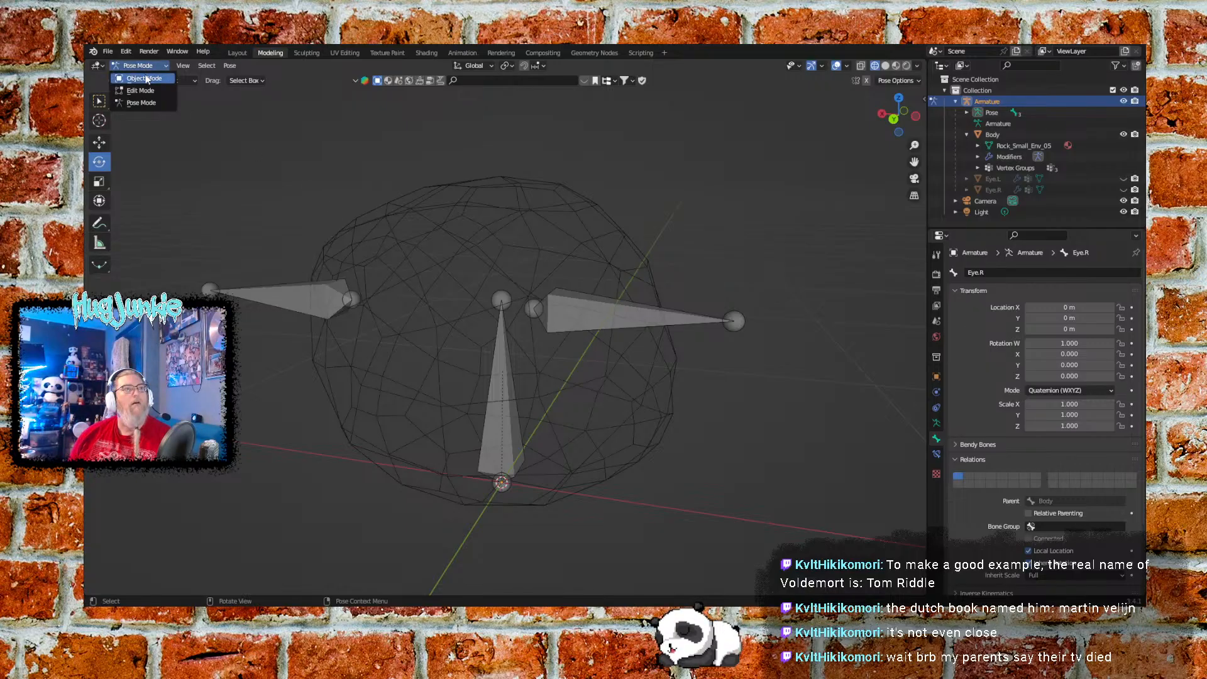
{"action": "left_click", "coordinate": [148, 79]}
{"action": "left_click", "coordinate": [541, 428]}
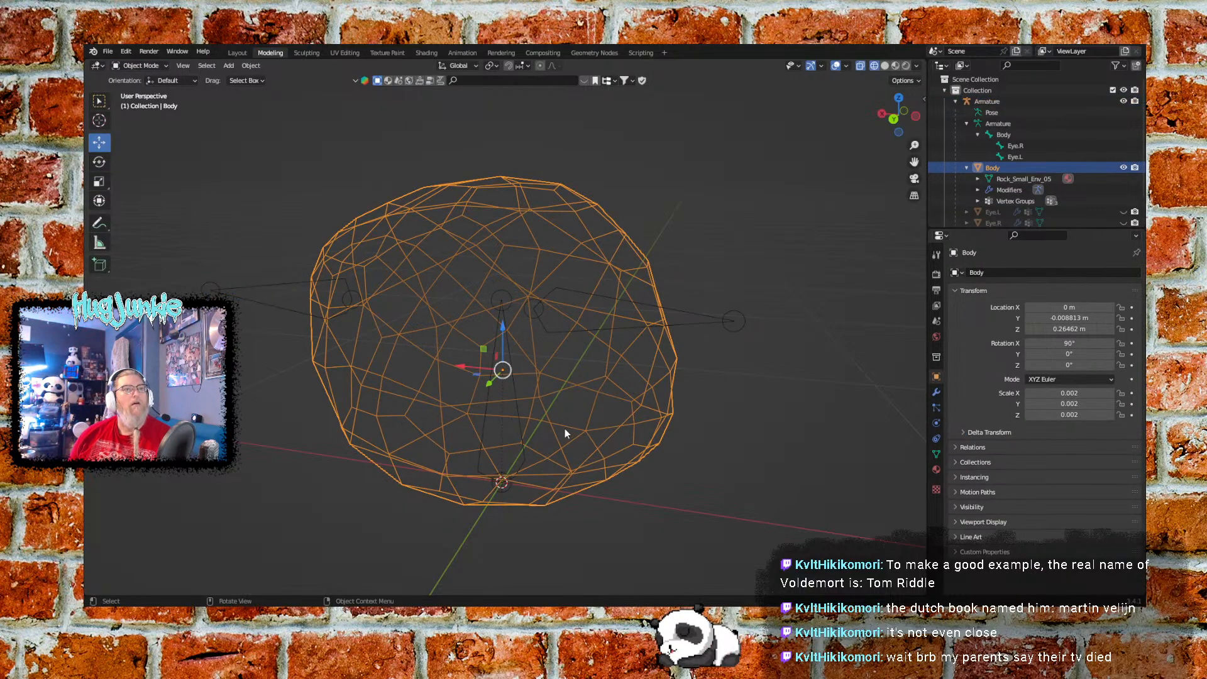
{"action": "left_click", "coordinate": [501, 299]}
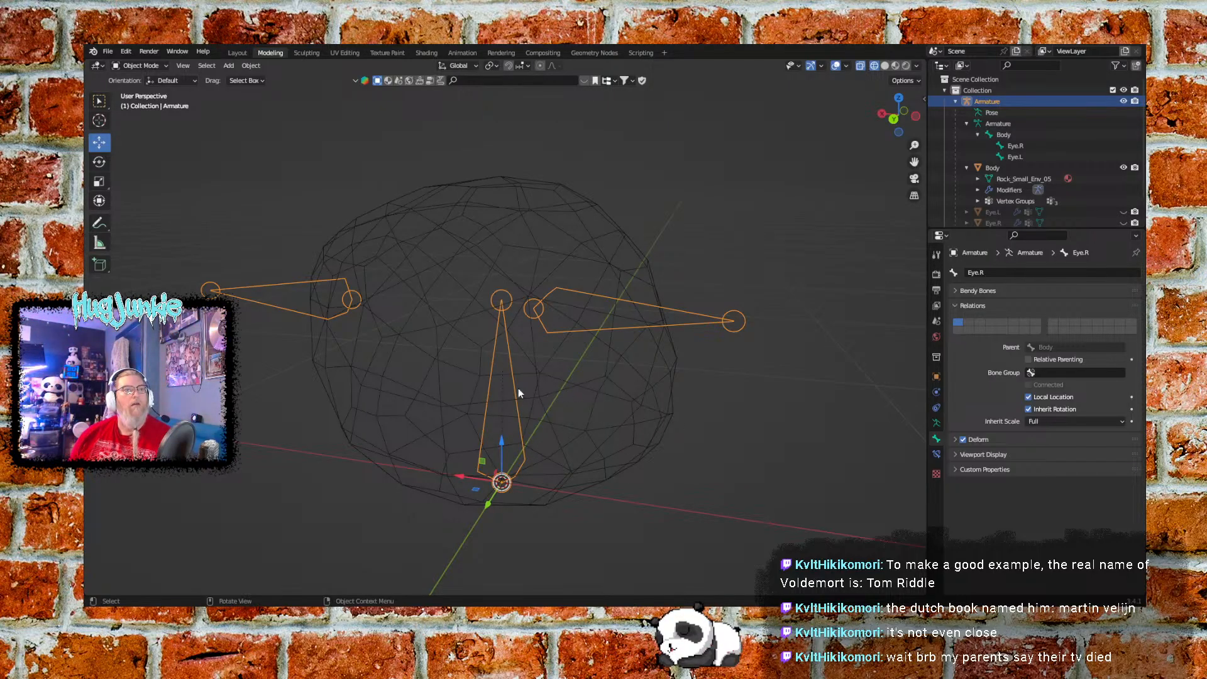
{"action": "left_click_drag", "start_coordinate": [502, 444], "coordinate": [498, 343]}
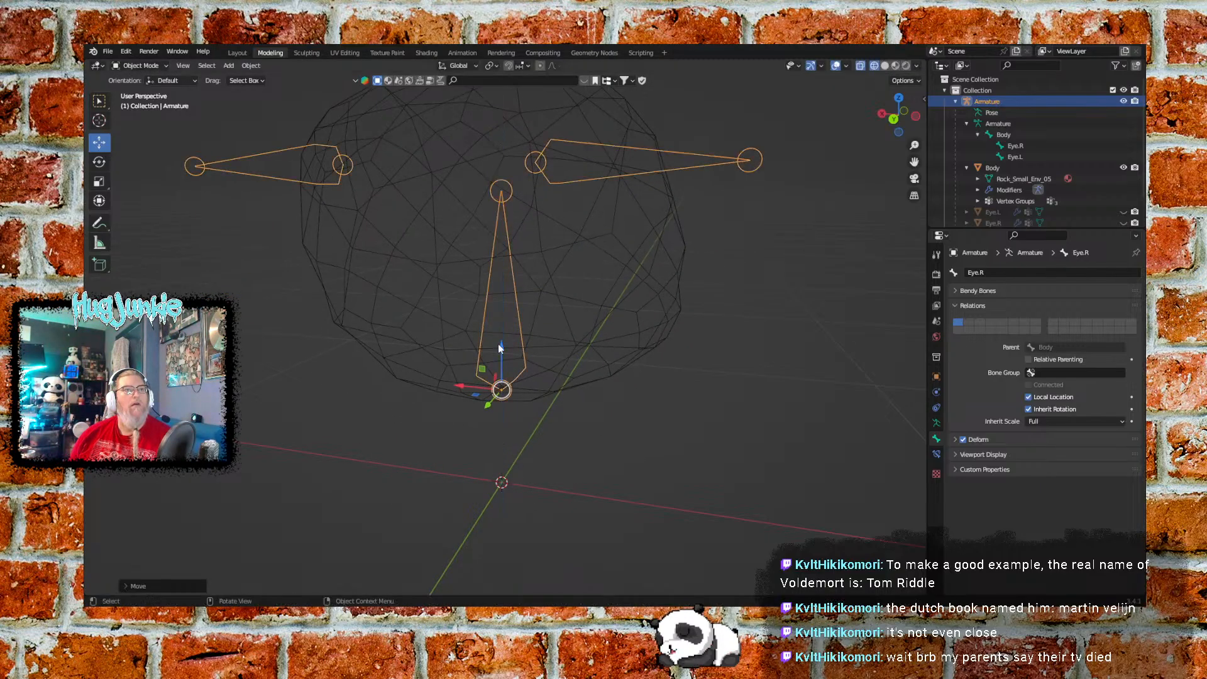
{"action": "key", "text": "ctrl+z"}
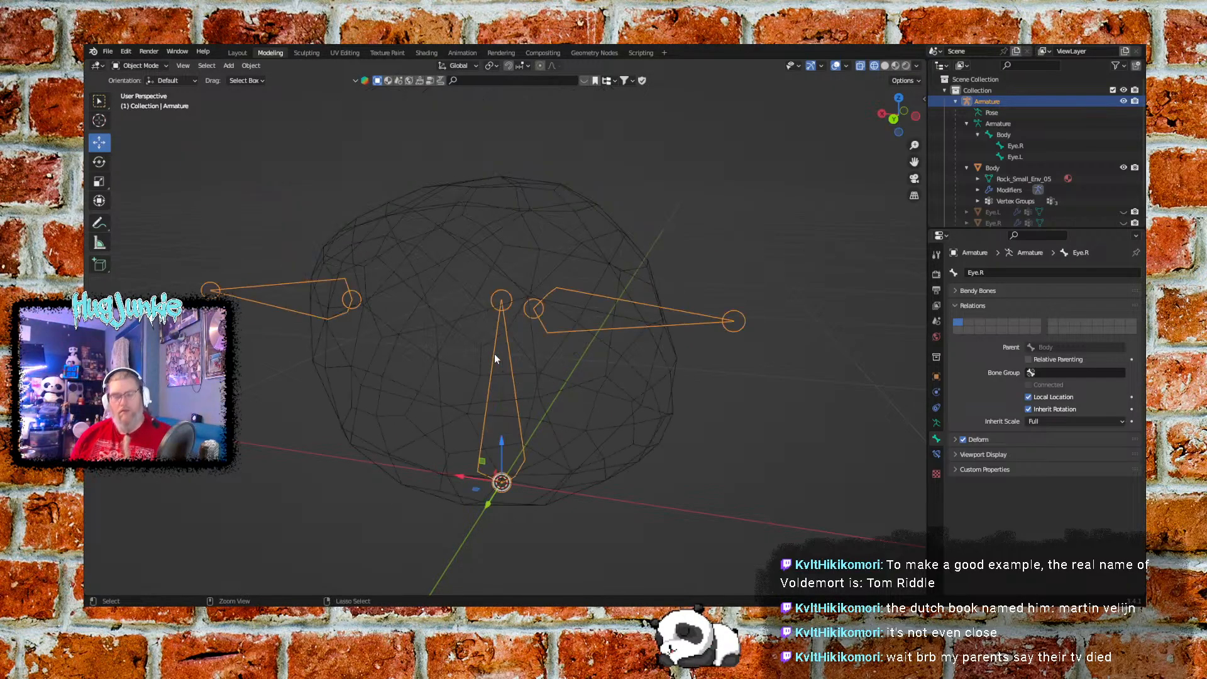
Hide the body mesh in the back view, put the armature in Edit Mode and select its central Body bone
{"action": "left_click", "coordinate": [893, 119]}
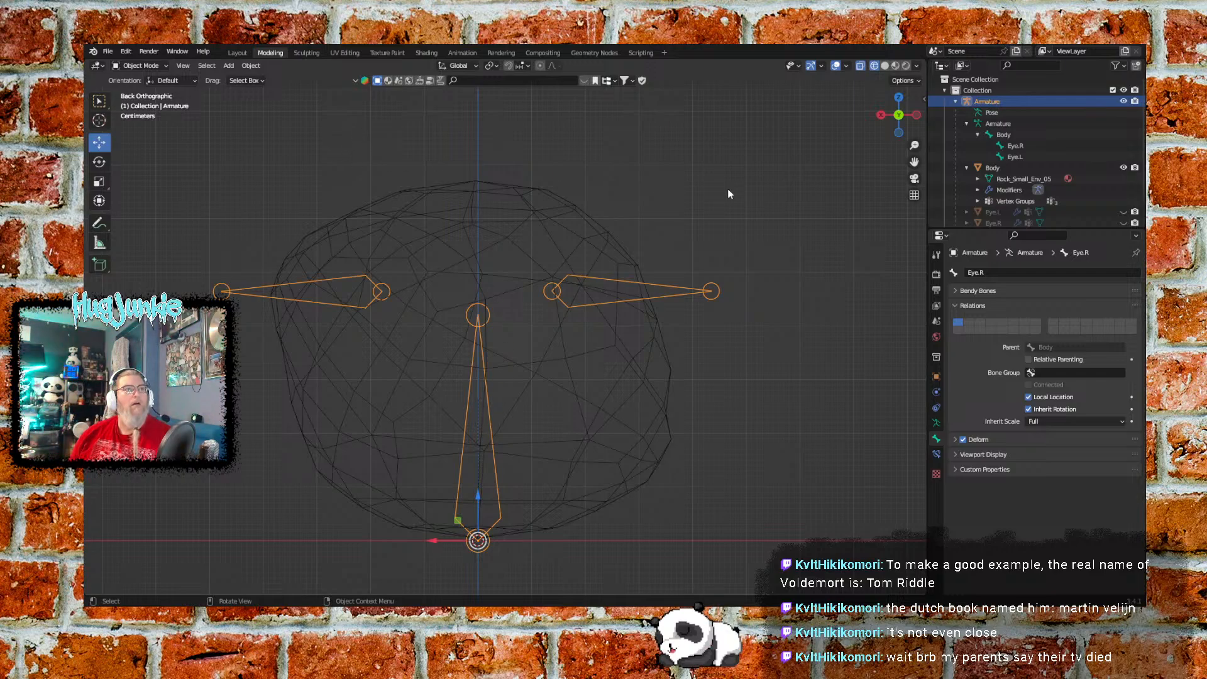
{"action": "left_click", "coordinate": [1124, 168]}
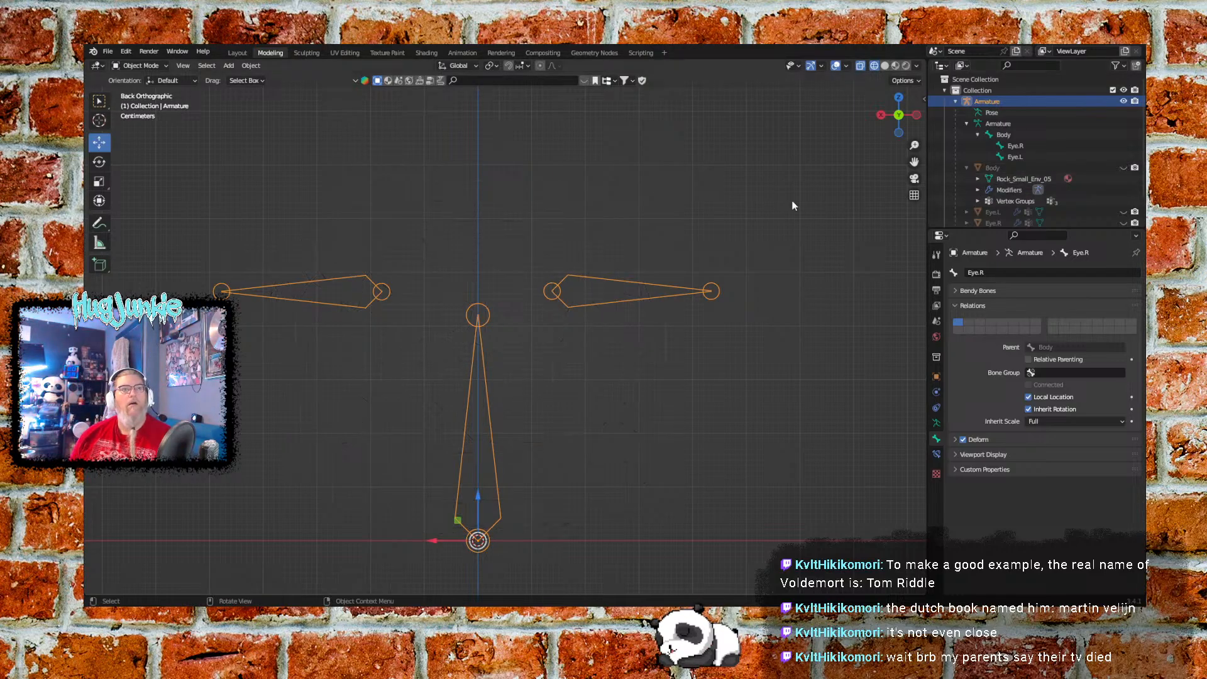
{"action": "left_click", "coordinate": [496, 348]}
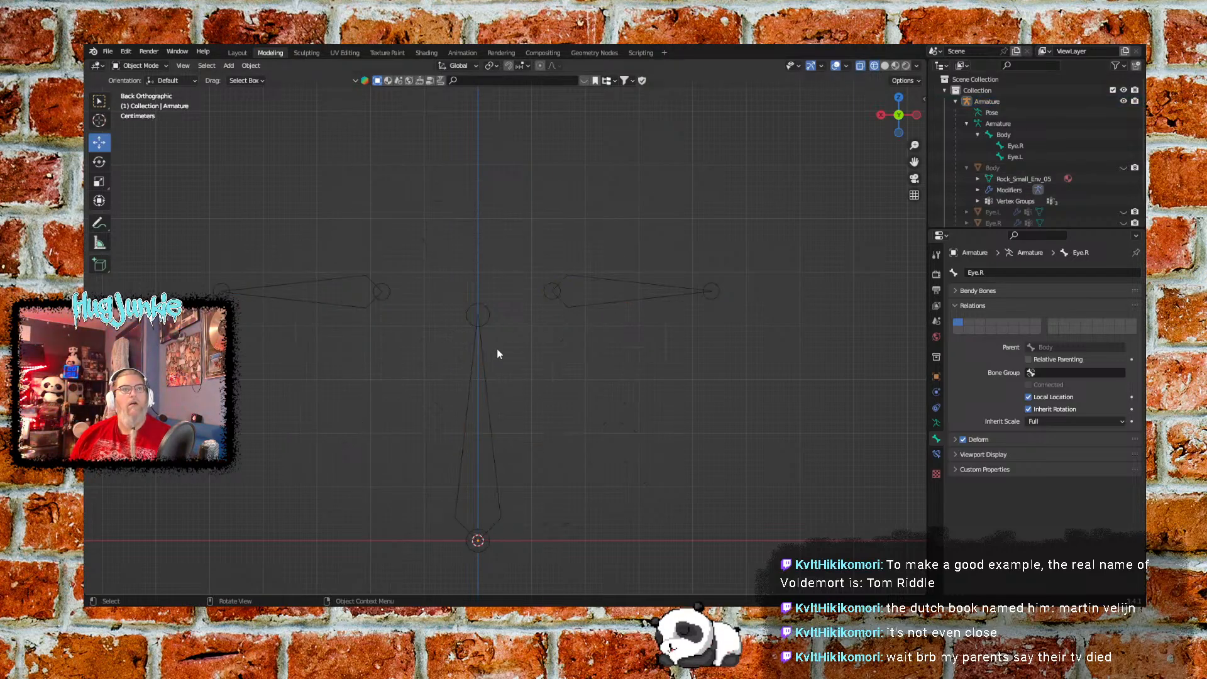
{"action": "left_click", "coordinate": [487, 419]}
{"action": "left_click", "coordinate": [138, 66]}
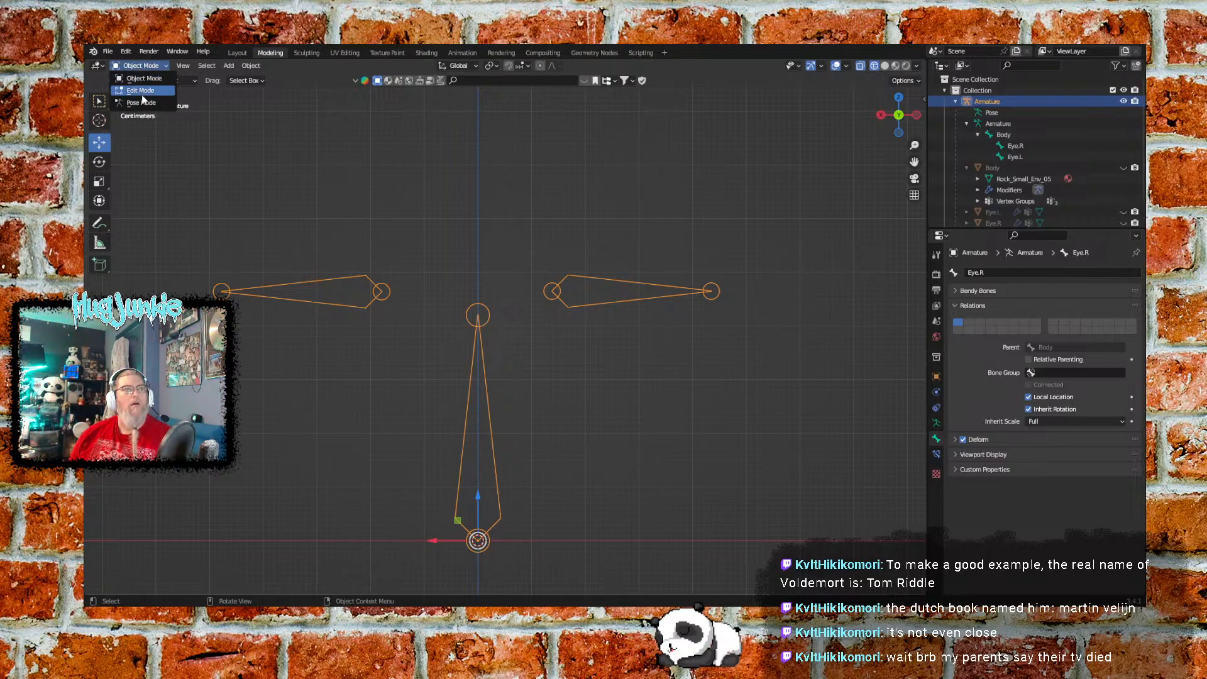
{"action": "left_click", "coordinate": [140, 92]}
{"action": "left_click", "coordinate": [492, 465]}
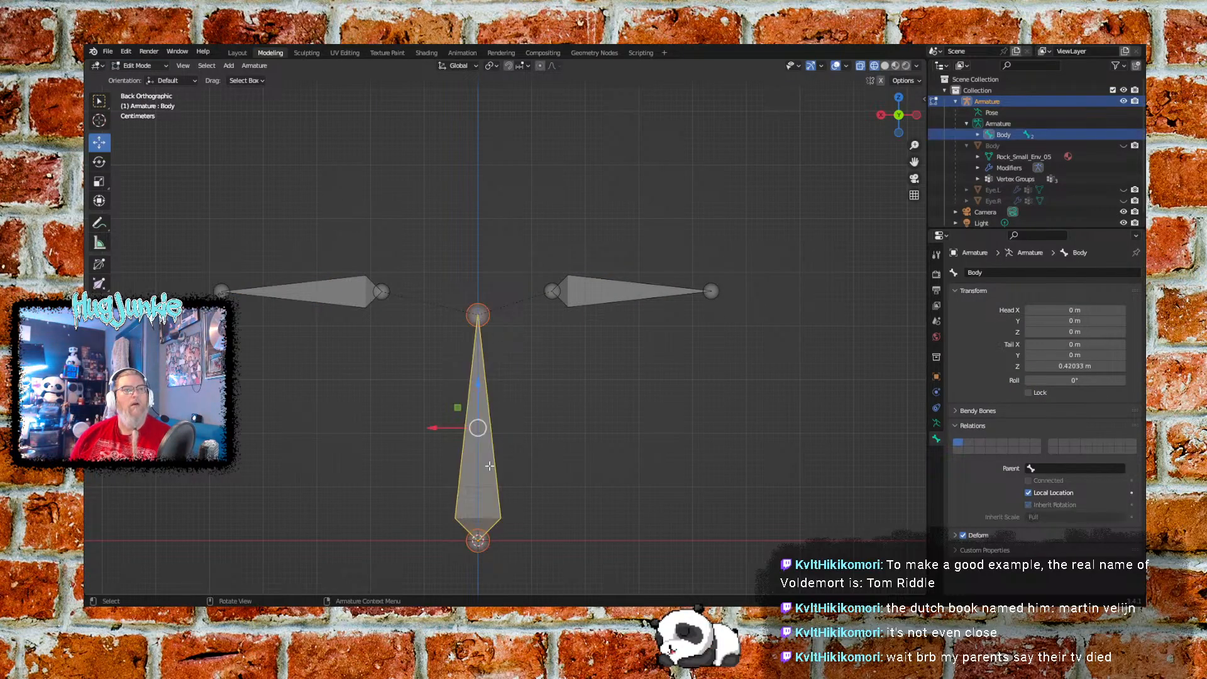
With the body mesh shown again, raise the Body bone about 0.34 m along Z and scale it along Z to about 0.61
{"action": "left_click", "coordinate": [1124, 145]}
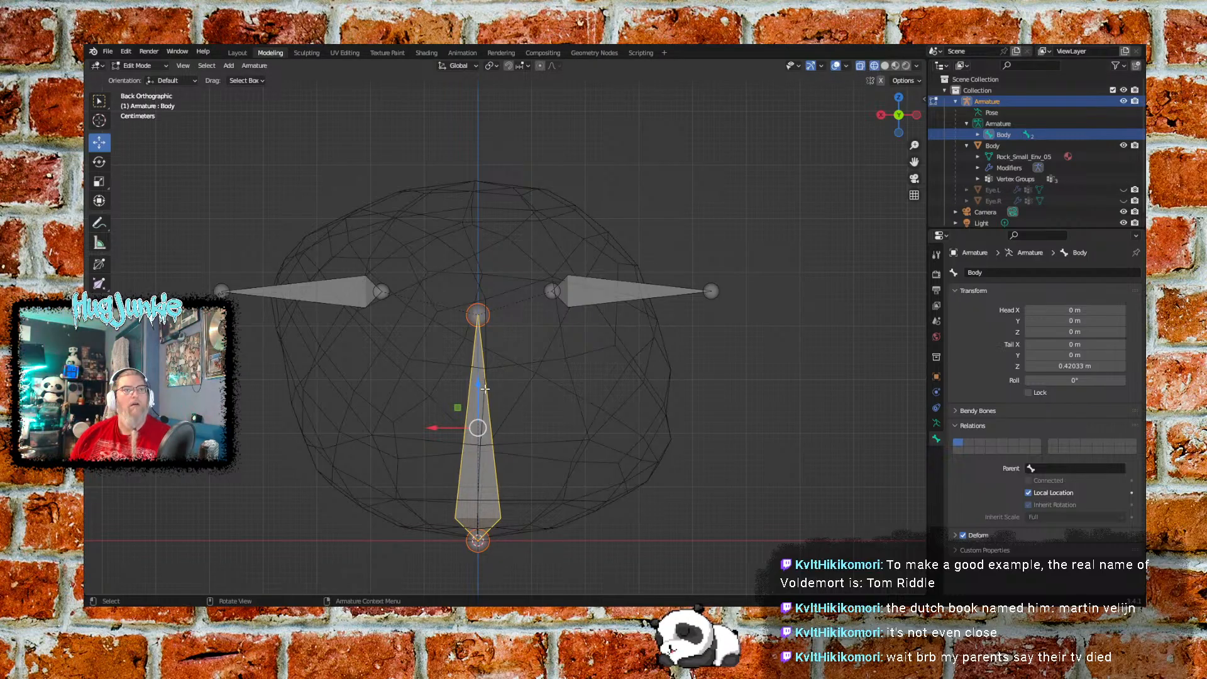
{"action": "left_click_drag", "start_coordinate": [477, 380], "coordinate": [502, 196]}
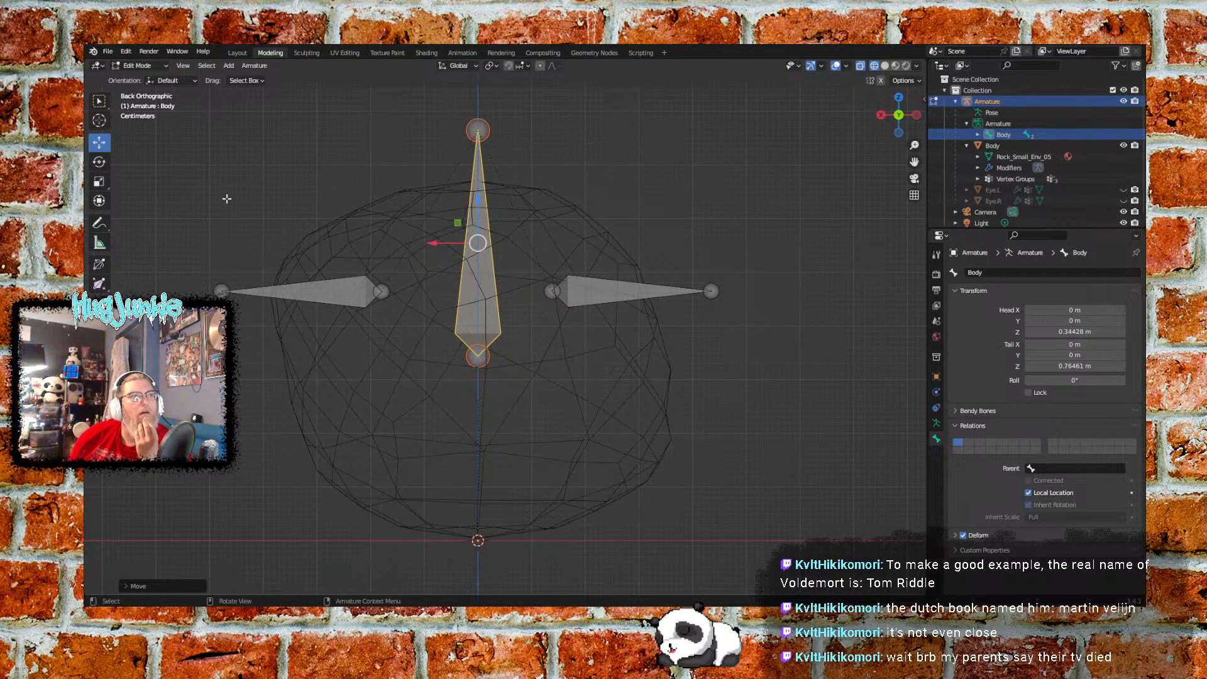
{"action": "left_click", "coordinate": [98, 181]}
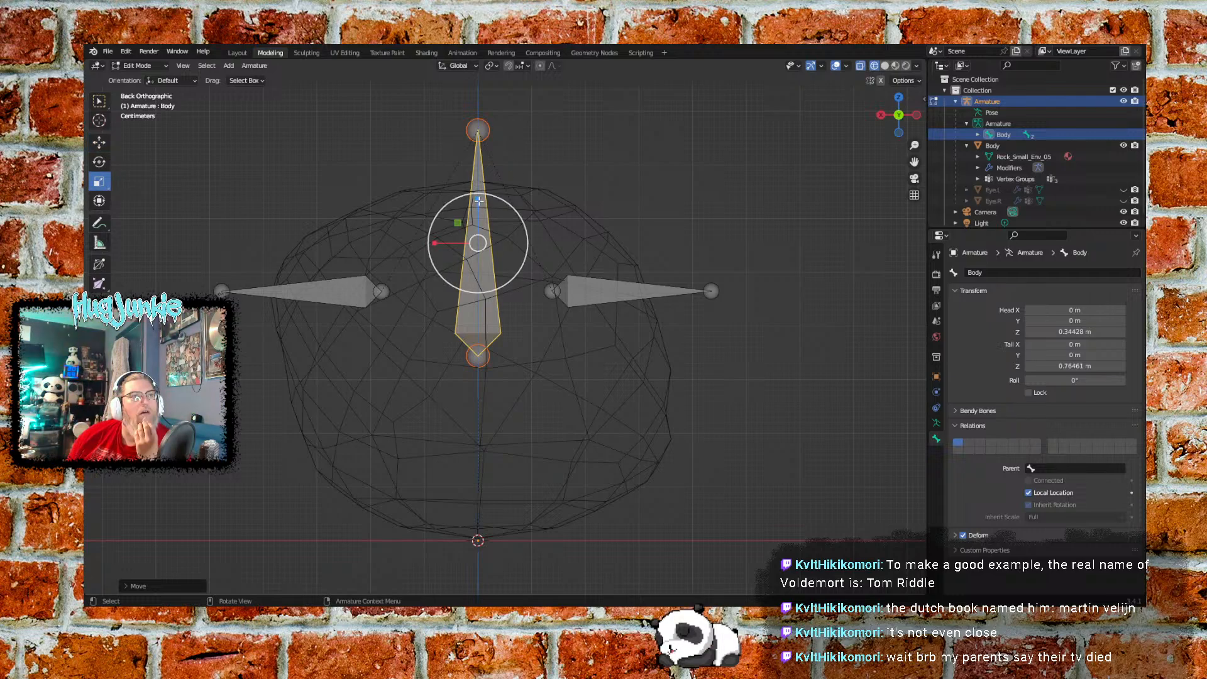
{"action": "left_click_drag", "start_coordinate": [480, 201], "coordinate": [478, 218]}
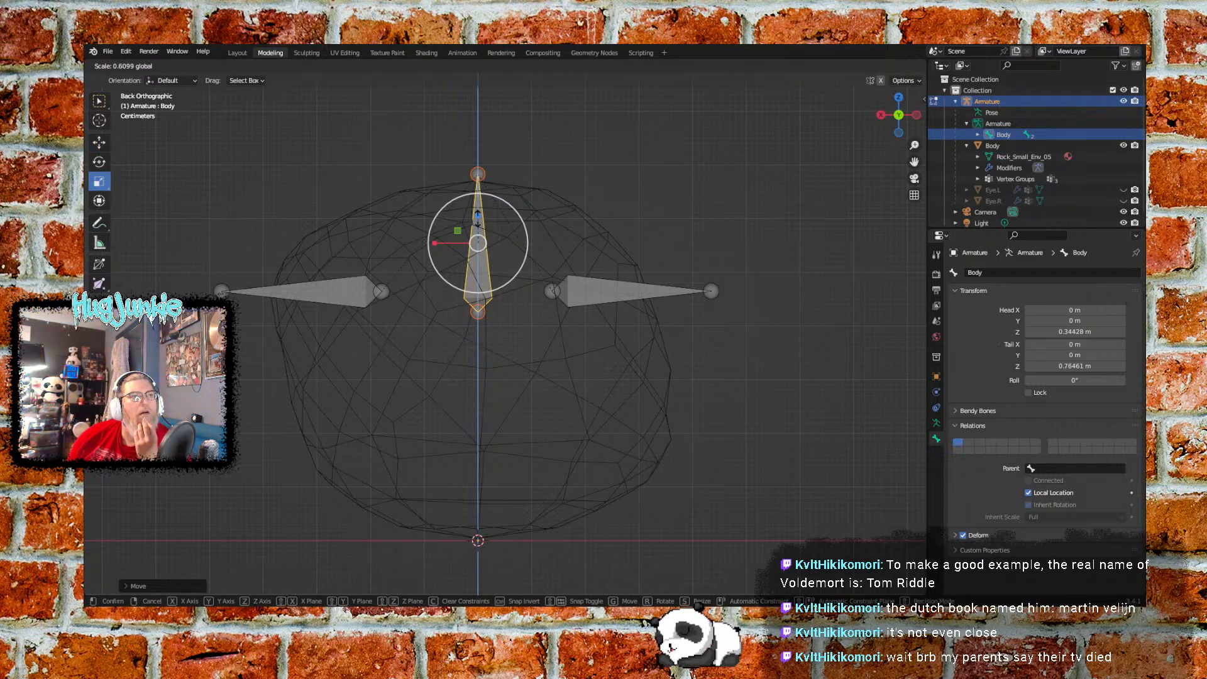
{"action": "left_click_drag", "start_coordinate": [478, 218], "coordinate": [478, 218]}
Lower the Body bone along Z until its head is at about 0.346 m, check it from the side and deselect it
{"action": "left_click", "coordinate": [104, 142]}
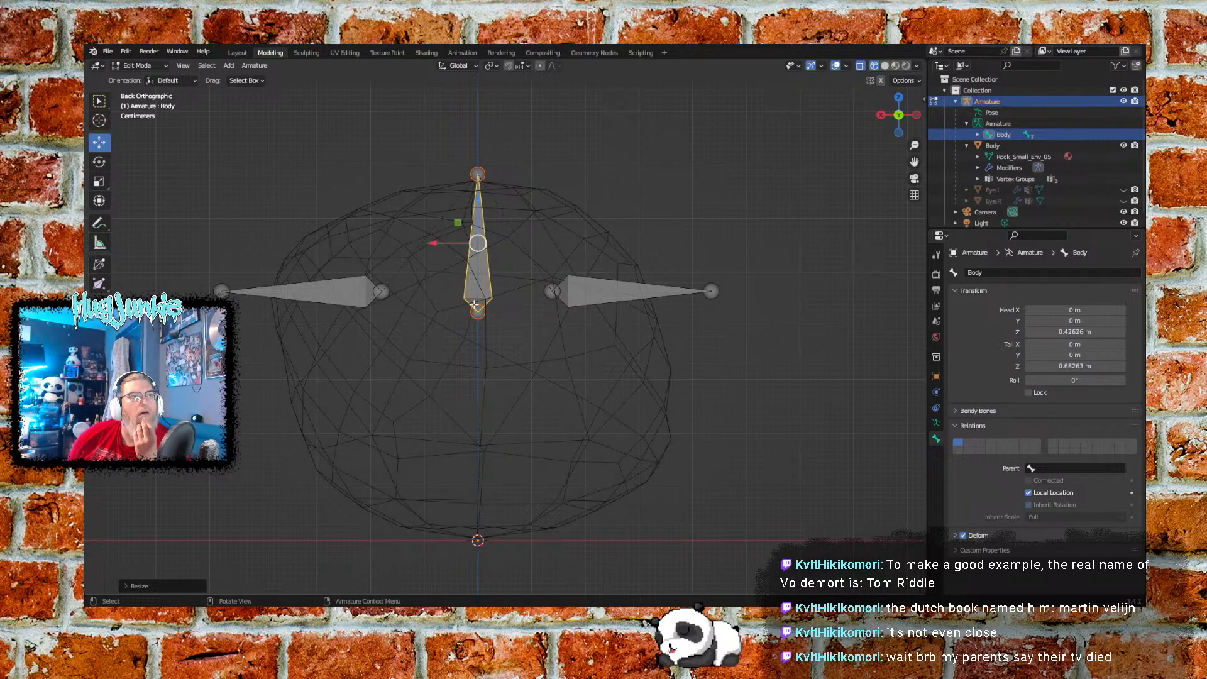
{"action": "left_click_drag", "start_coordinate": [479, 199], "coordinate": [477, 237]}
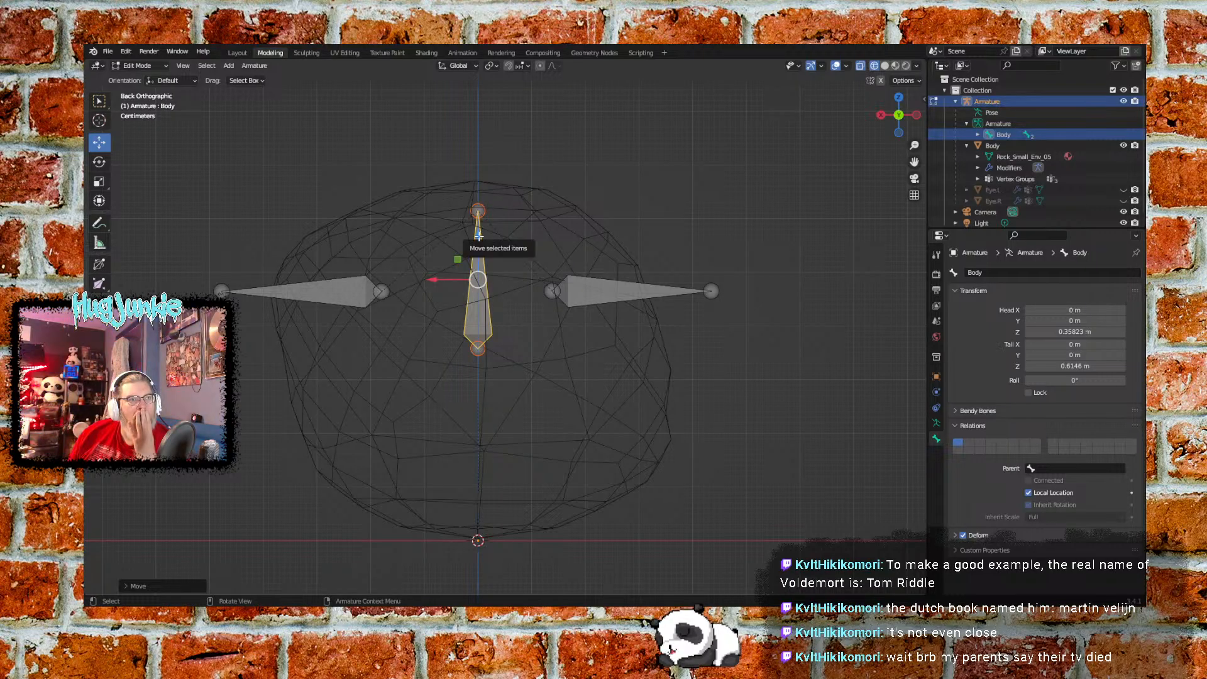
{"action": "left_click_drag", "start_coordinate": [478, 236], "coordinate": [478, 242]}
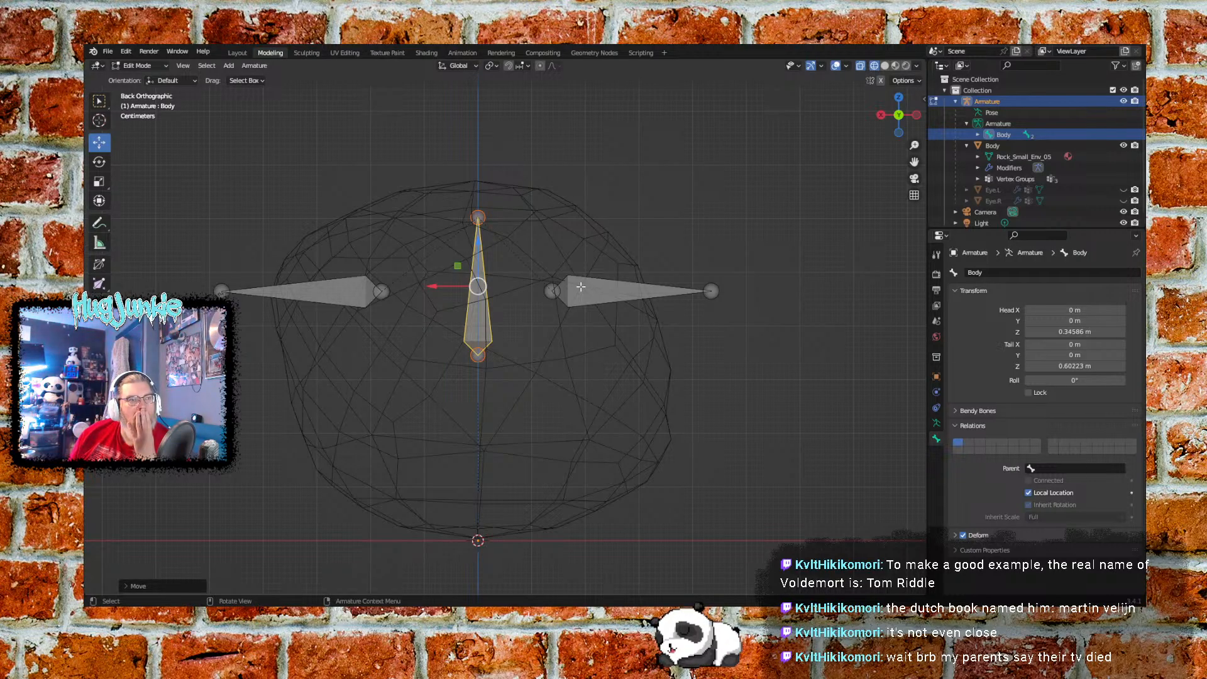
{"action": "left_click", "coordinate": [881, 116]}
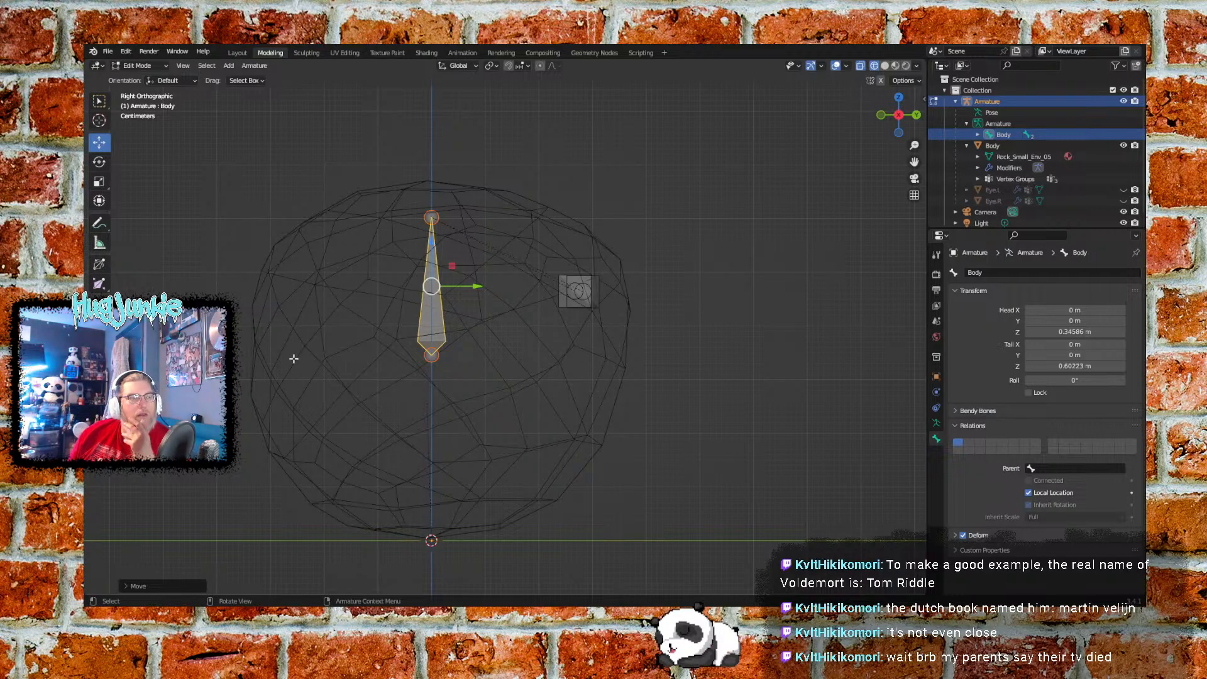
{"action": "left_click_drag", "start_coordinate": [913, 127], "coordinate": [916, 120]}
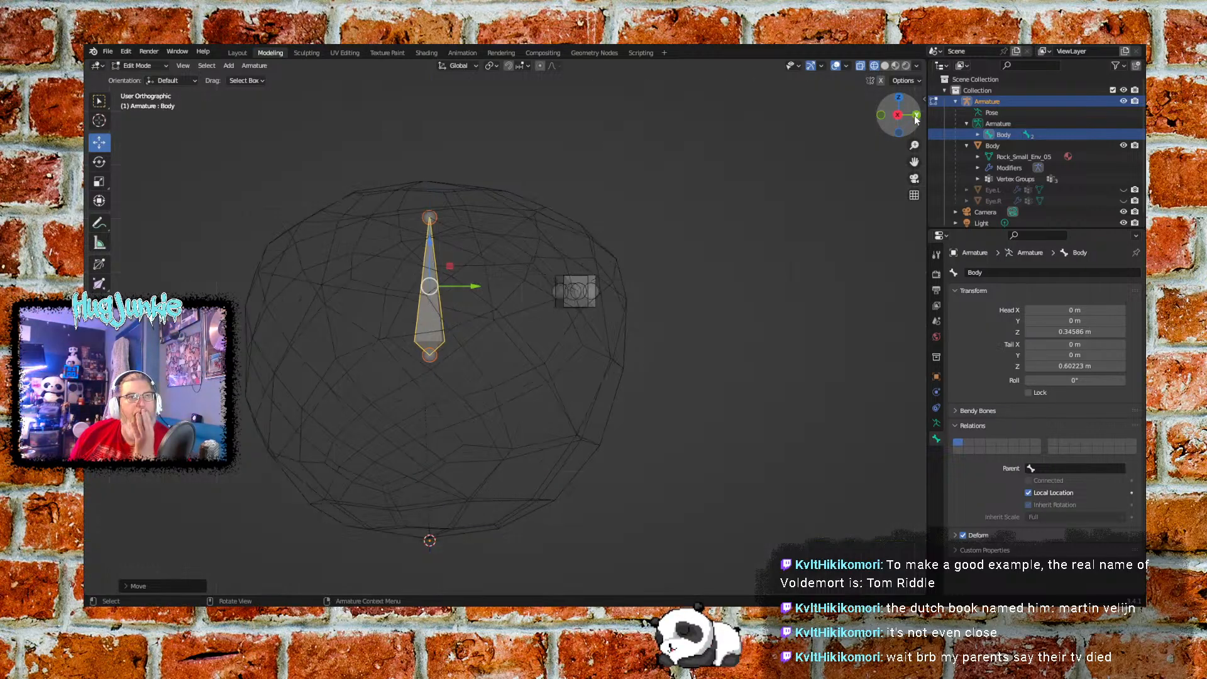
{"action": "left_click", "coordinate": [915, 118]}
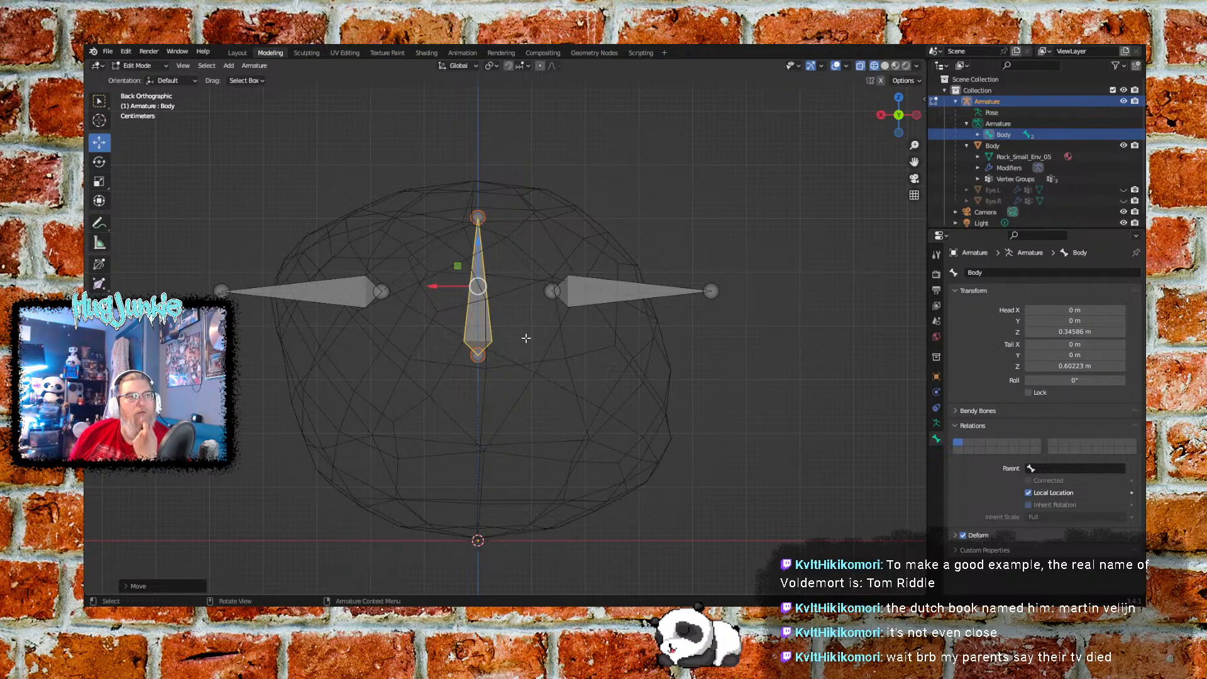
{"action": "left_click", "coordinate": [621, 338]}
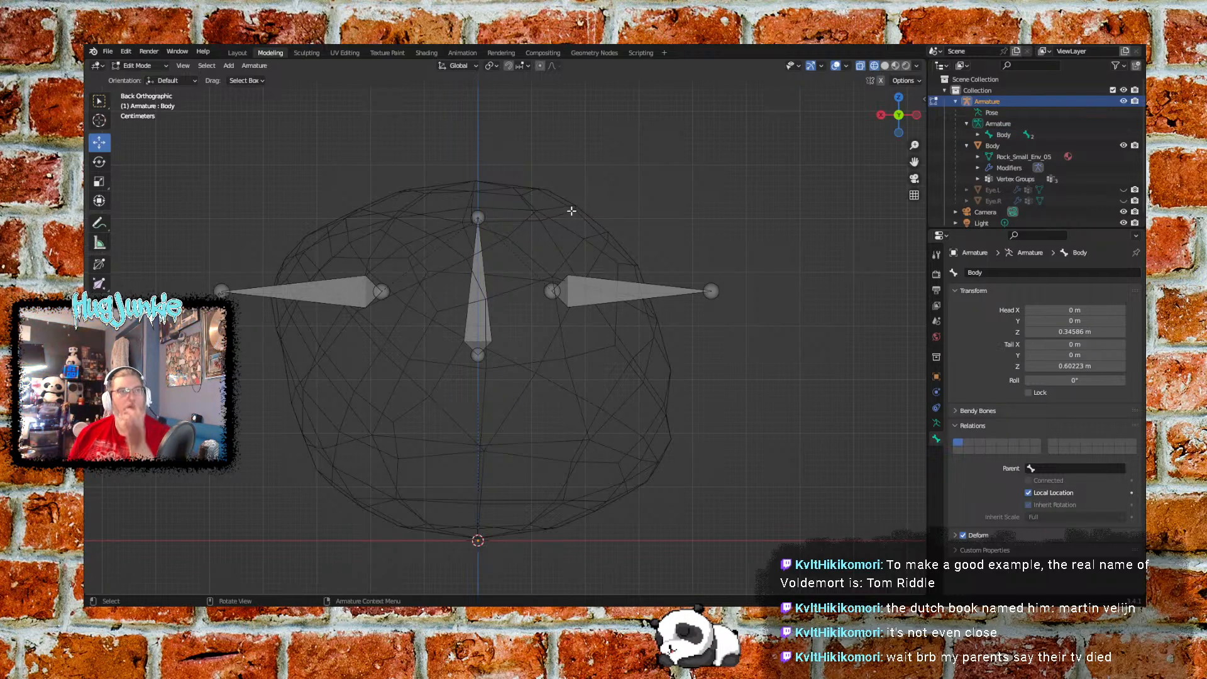
Leave Edit Mode, select the armature and switch it to Pose Mode
{"action": "left_click", "coordinate": [148, 67]}
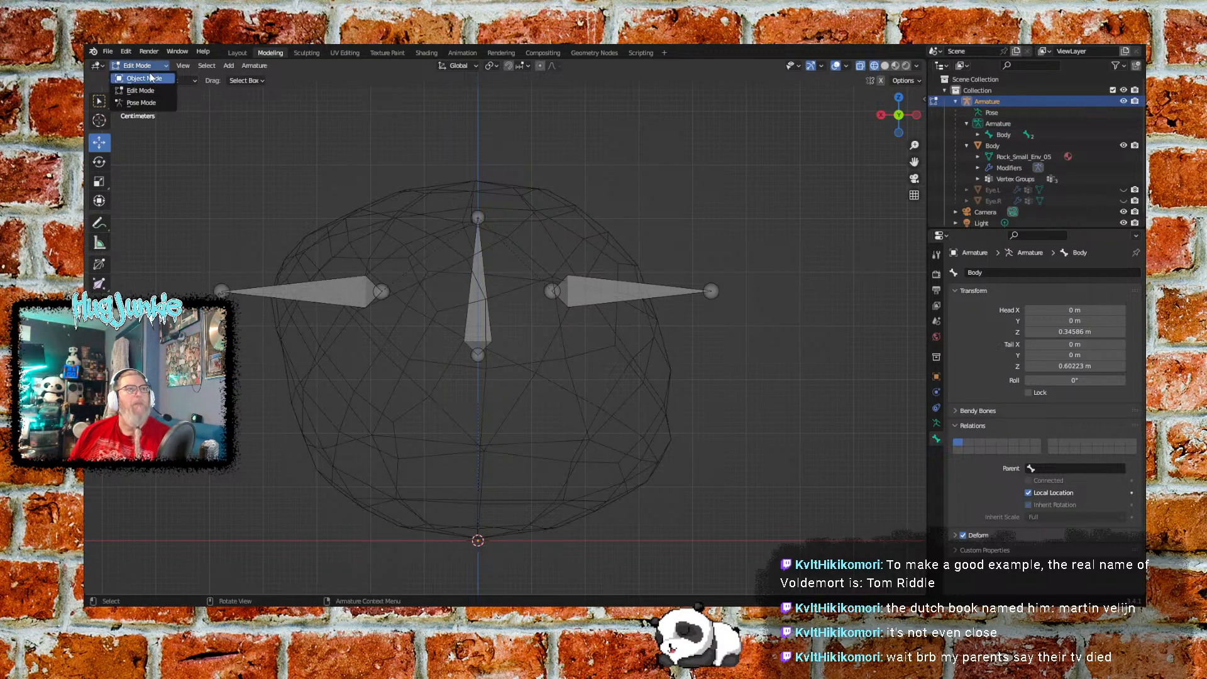
{"action": "left_click", "coordinate": [148, 78]}
{"action": "middle_click_drag", "start_coordinate": [517, 212], "coordinate": [607, 236]}
{"action": "left_click", "coordinate": [771, 254]}
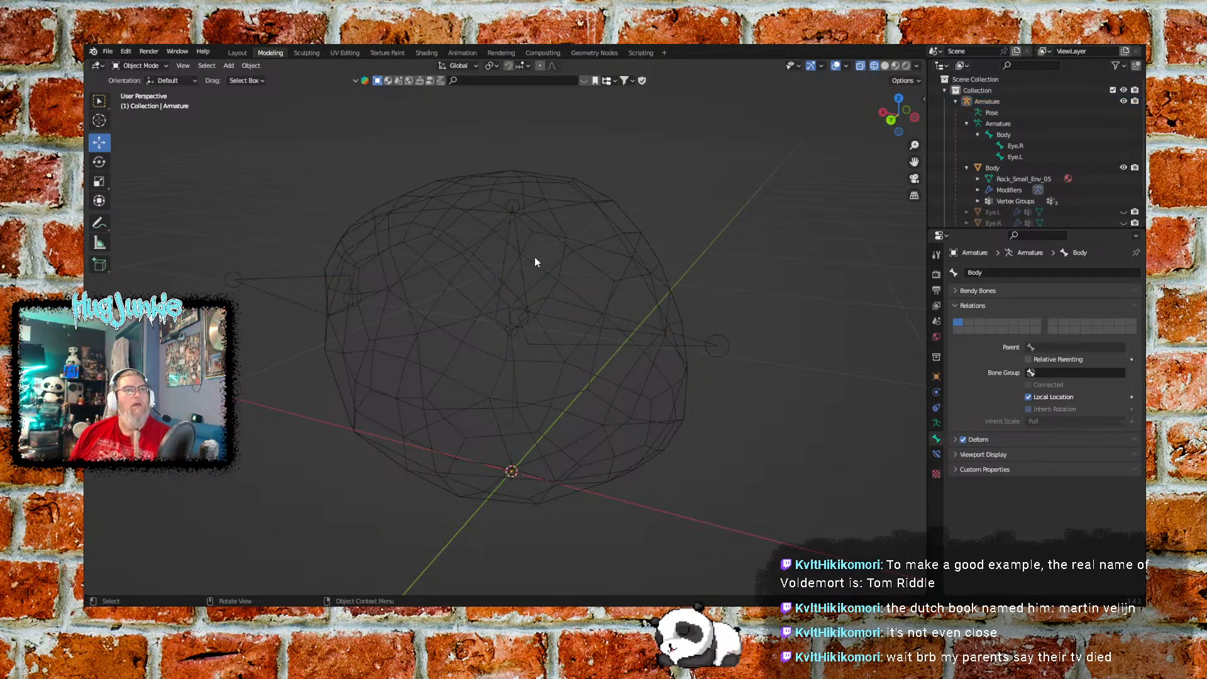
{"action": "left_click", "coordinate": [516, 236]}
{"action": "left_click", "coordinate": [141, 67]}
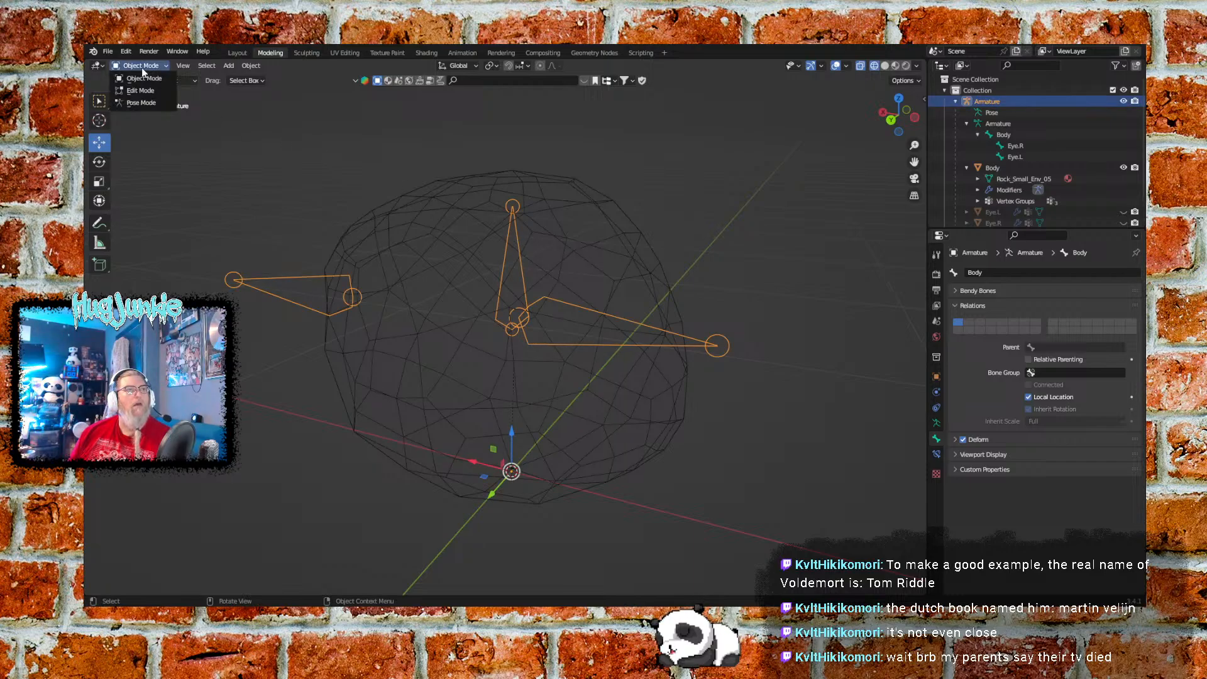
{"action": "left_click", "coordinate": [137, 102]}
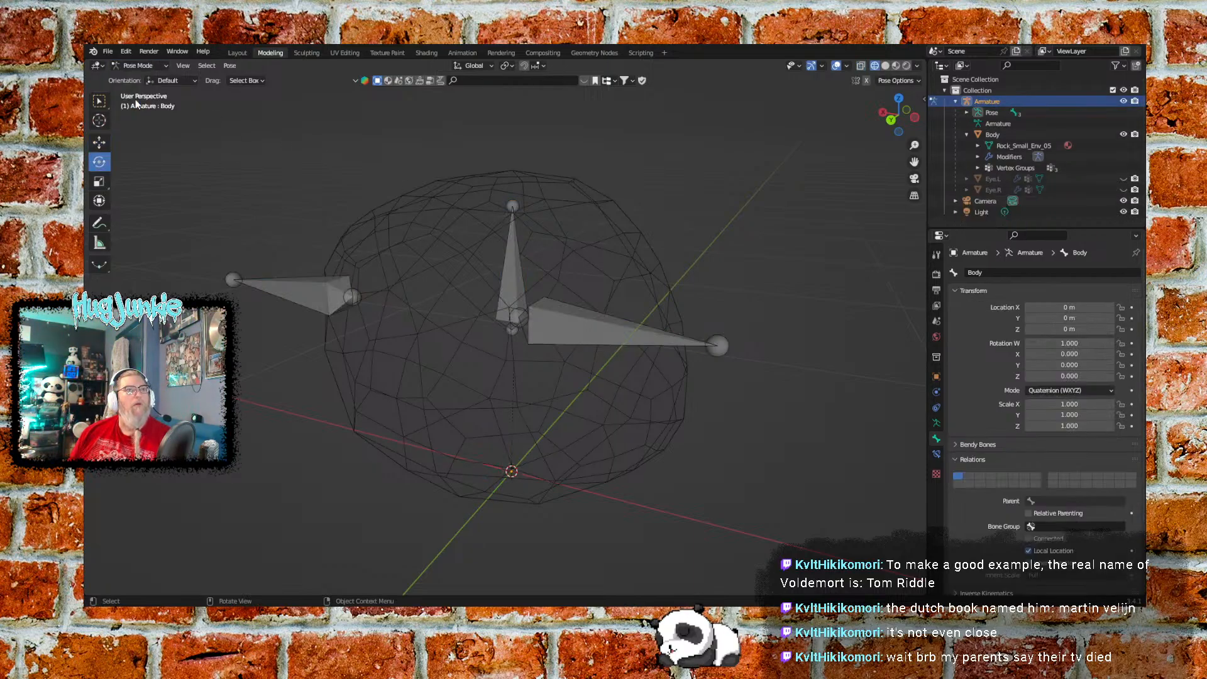
Try rotating the Body bone around the X axis to test its pivot, and undo the rotation
{"action": "left_click", "coordinate": [515, 272]}
{"action": "middle_click_drag", "start_coordinate": [610, 271], "coordinate": [562, 305]}
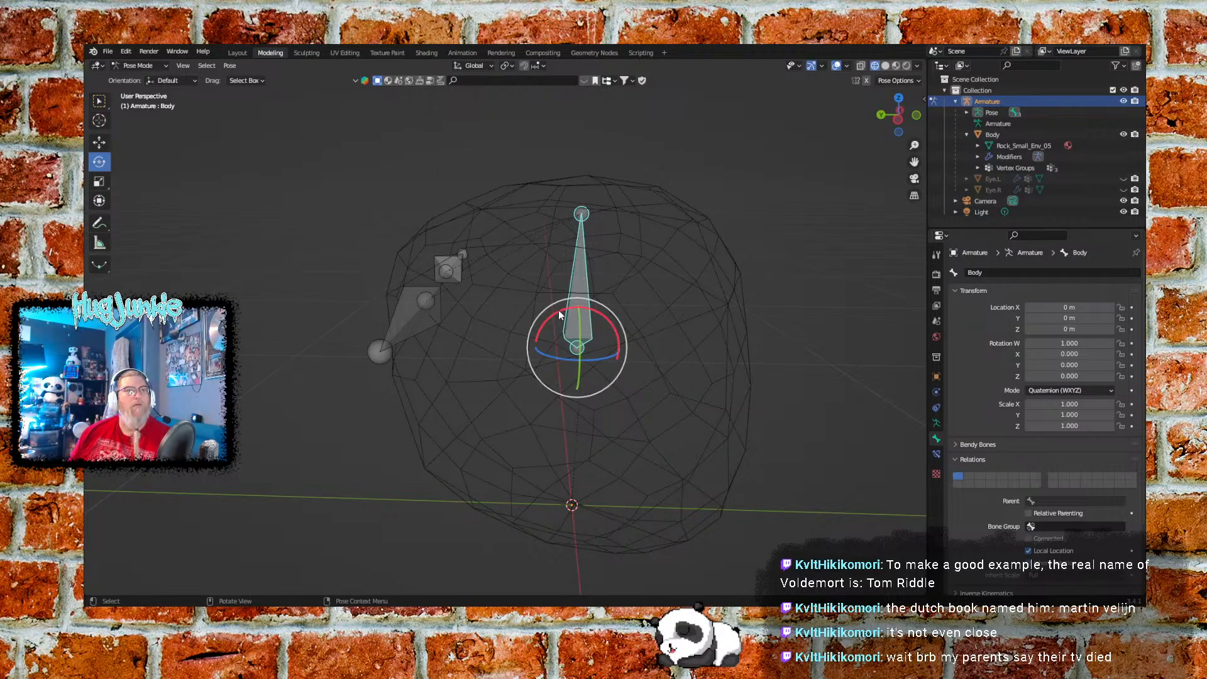
{"action": "left_click_drag", "start_coordinate": [559, 311], "coordinate": [544, 331]}
{"action": "key", "text": "ctrl+z"}
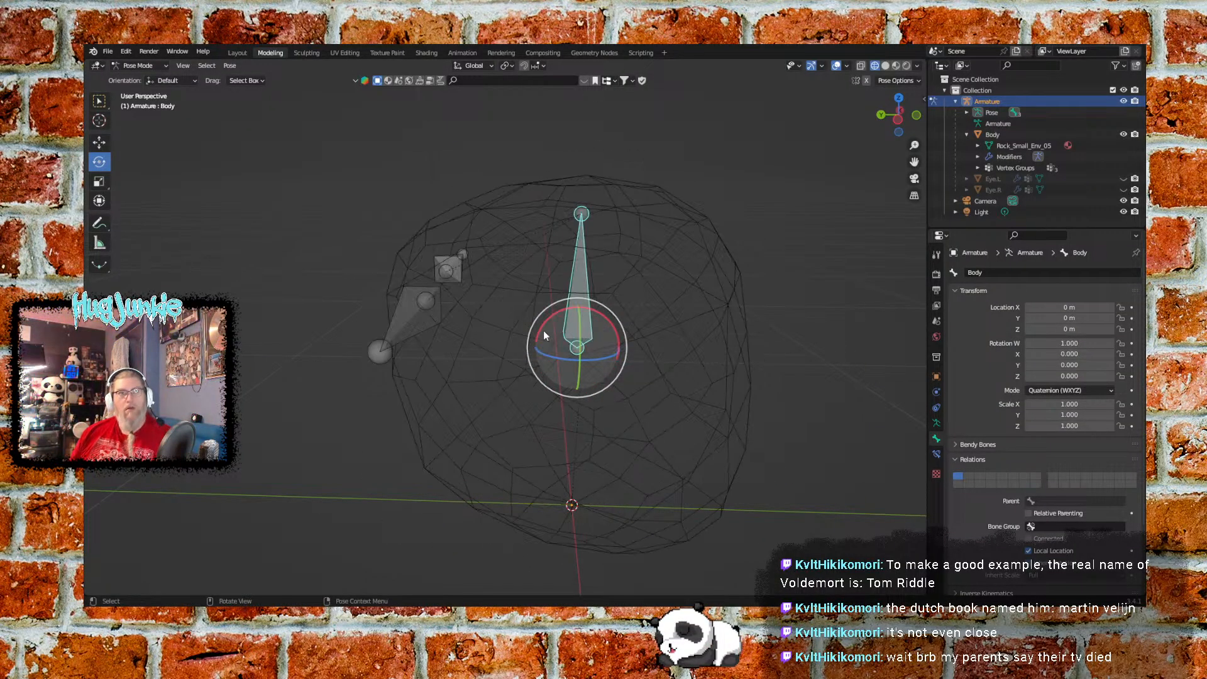
Display the model in solid shading and expand the Body bone's Viewport Display settings for review
{"action": "middle_click_drag", "start_coordinate": [294, 414], "coordinate": [710, 156]}
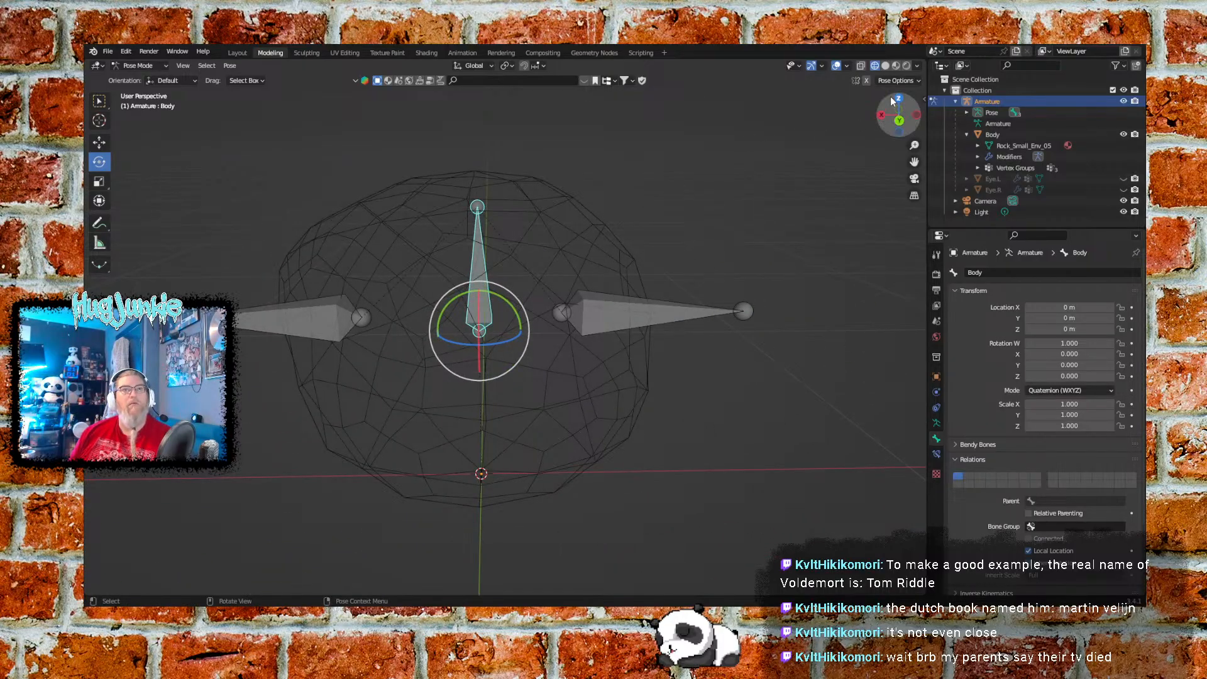
{"action": "left_click", "coordinate": [885, 65]}
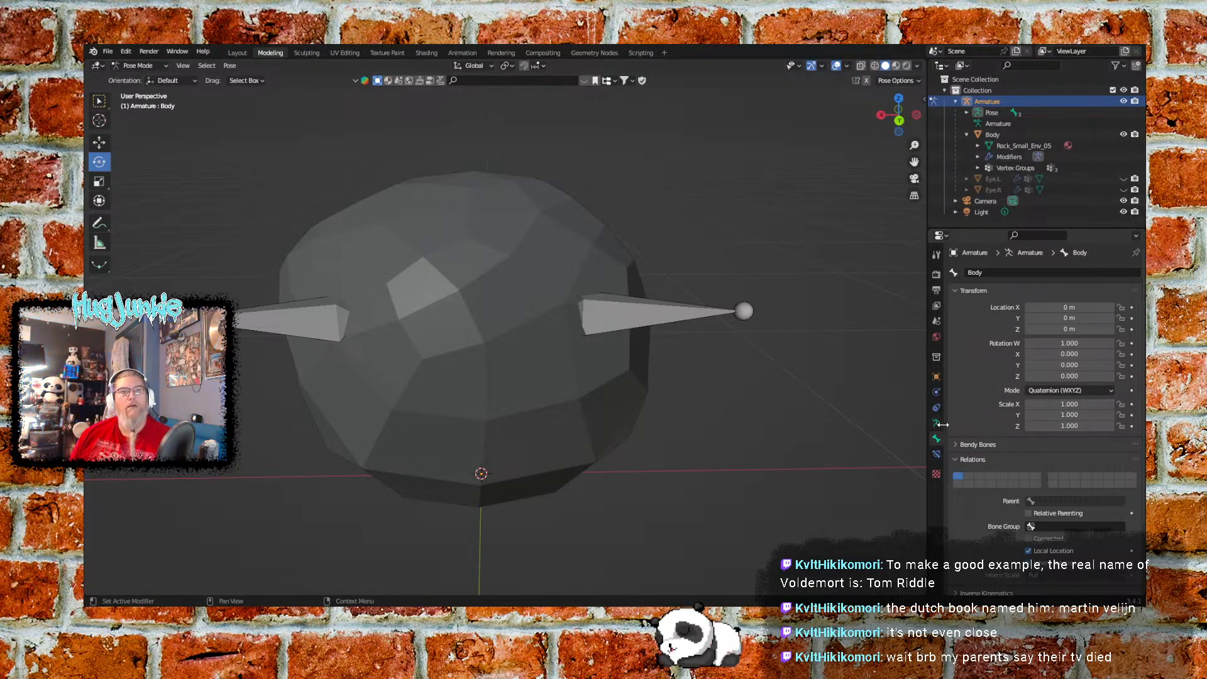
{"action": "scroll", "coordinate": [975, 430], "scroll_direction": "down", "scroll_amount": 3}
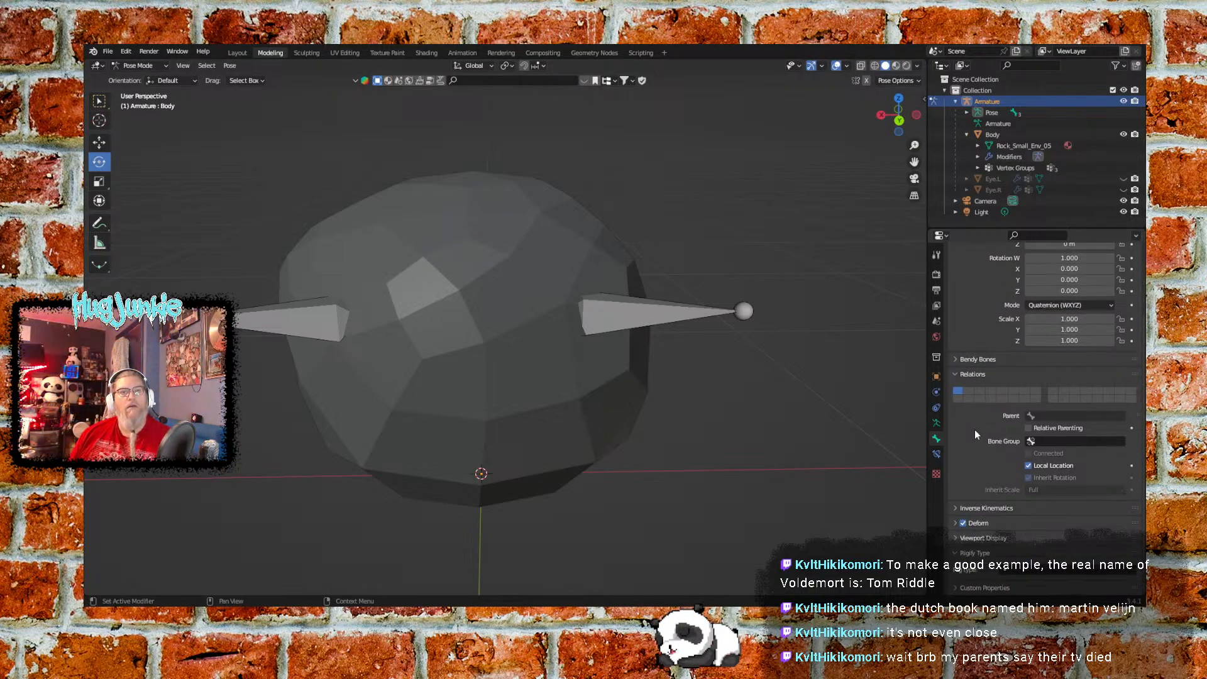
{"action": "left_click", "coordinate": [961, 539]}
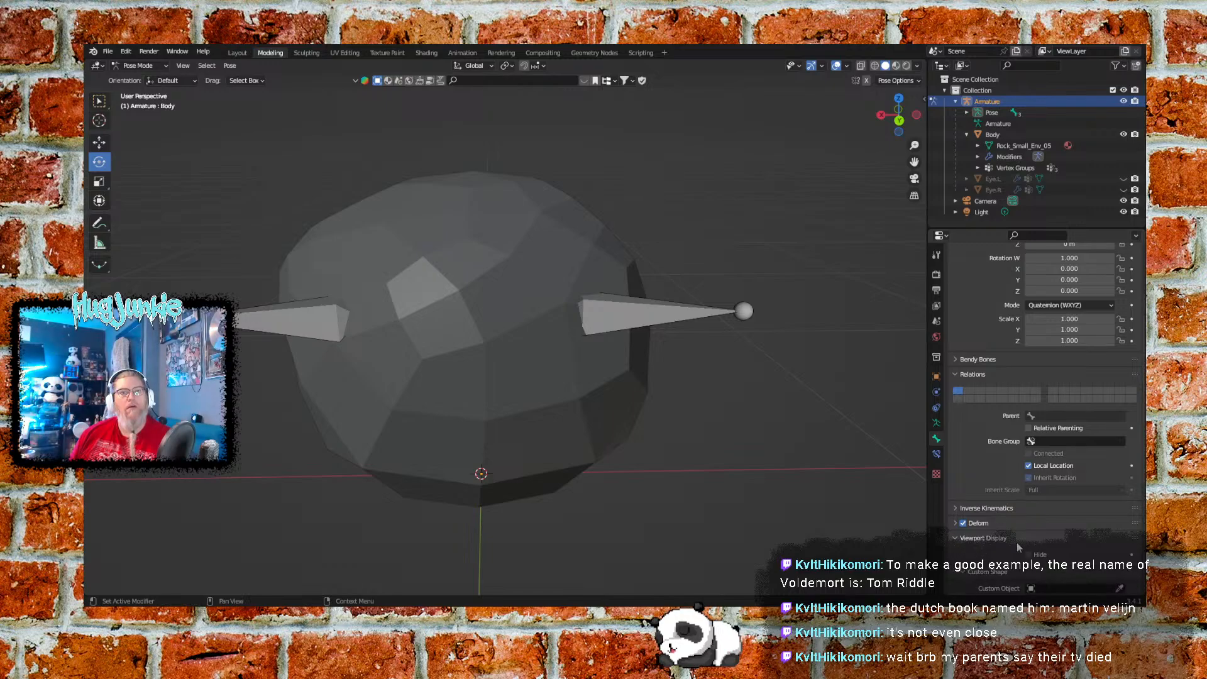
{"action": "scroll", "coordinate": [1010, 524], "scroll_direction": "down", "scroll_amount": 7}
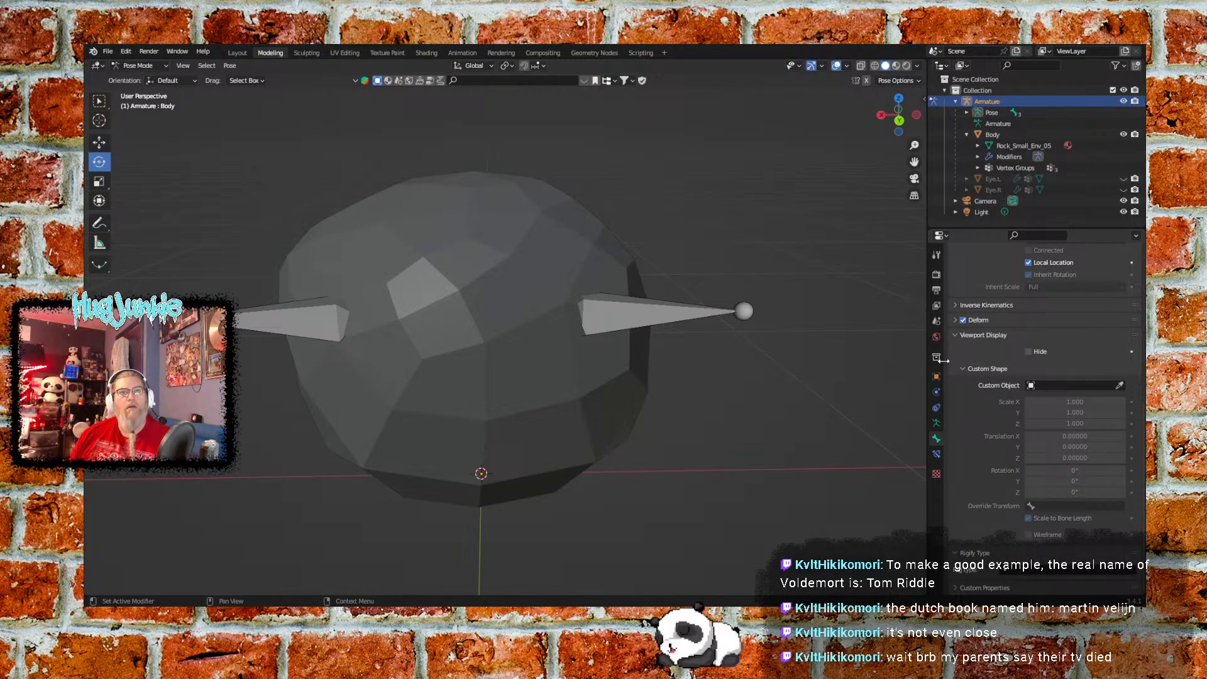
Look over the armature's data settings, return to the bone properties and select the Eye.L bone
{"action": "left_click", "coordinate": [936, 425]}
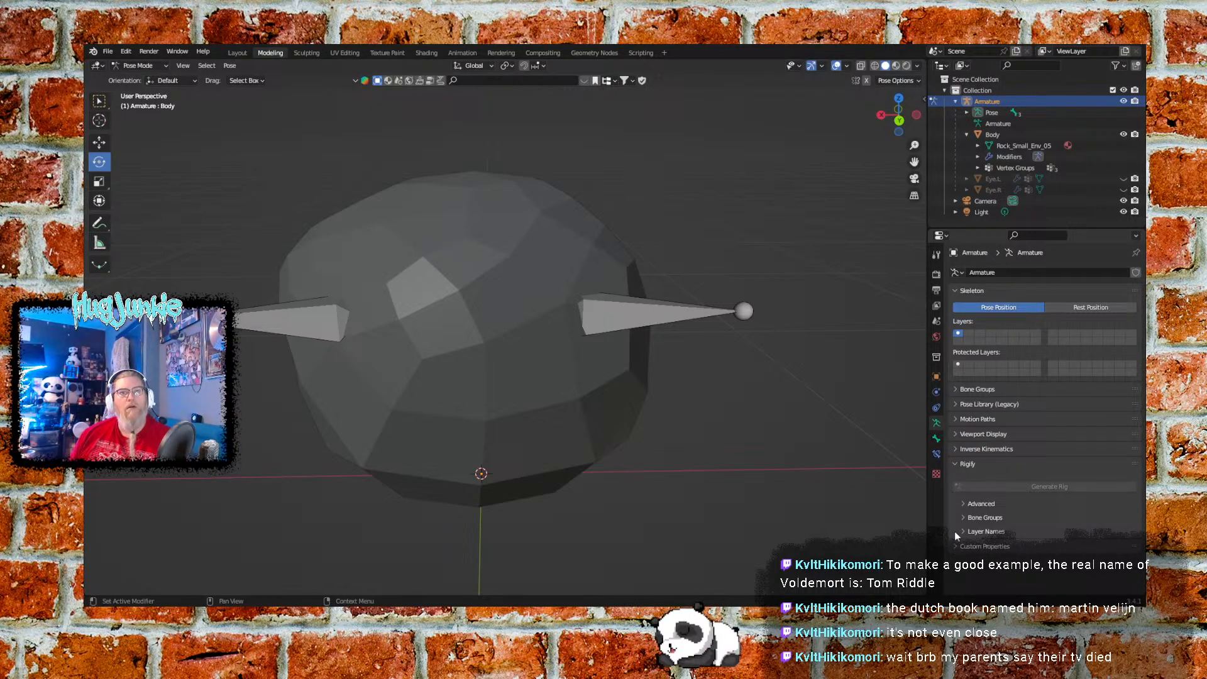
{"action": "left_click", "coordinate": [937, 439]}
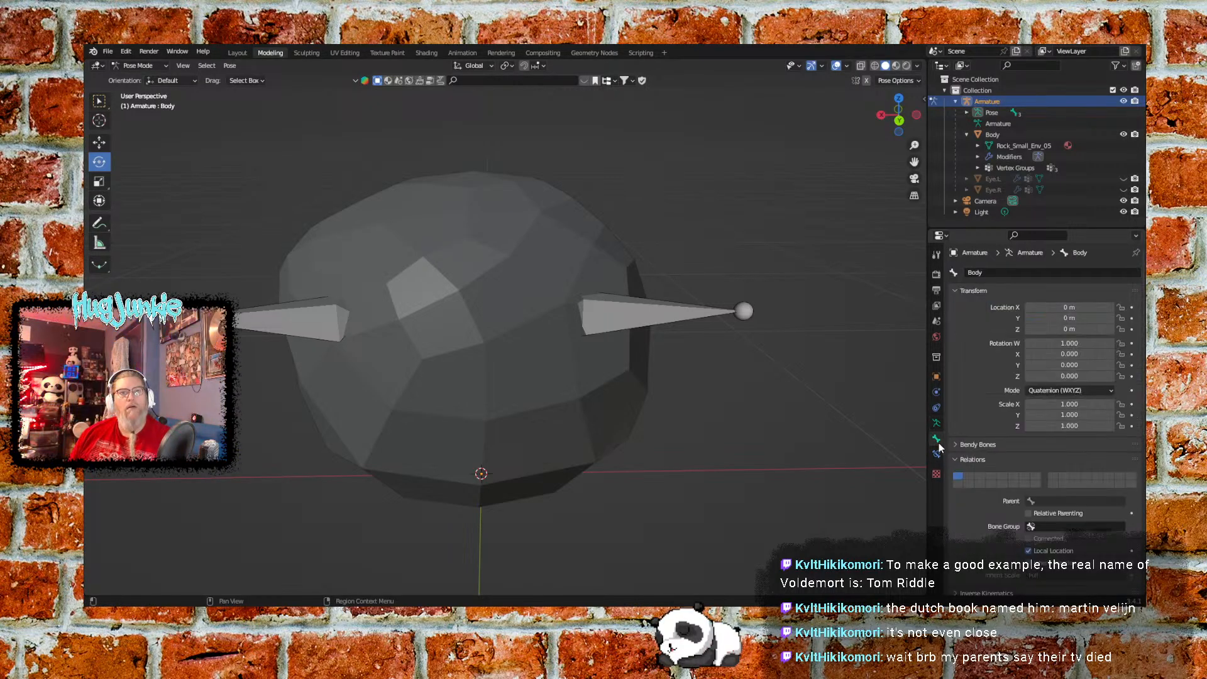
{"action": "left_click", "coordinate": [688, 323]}
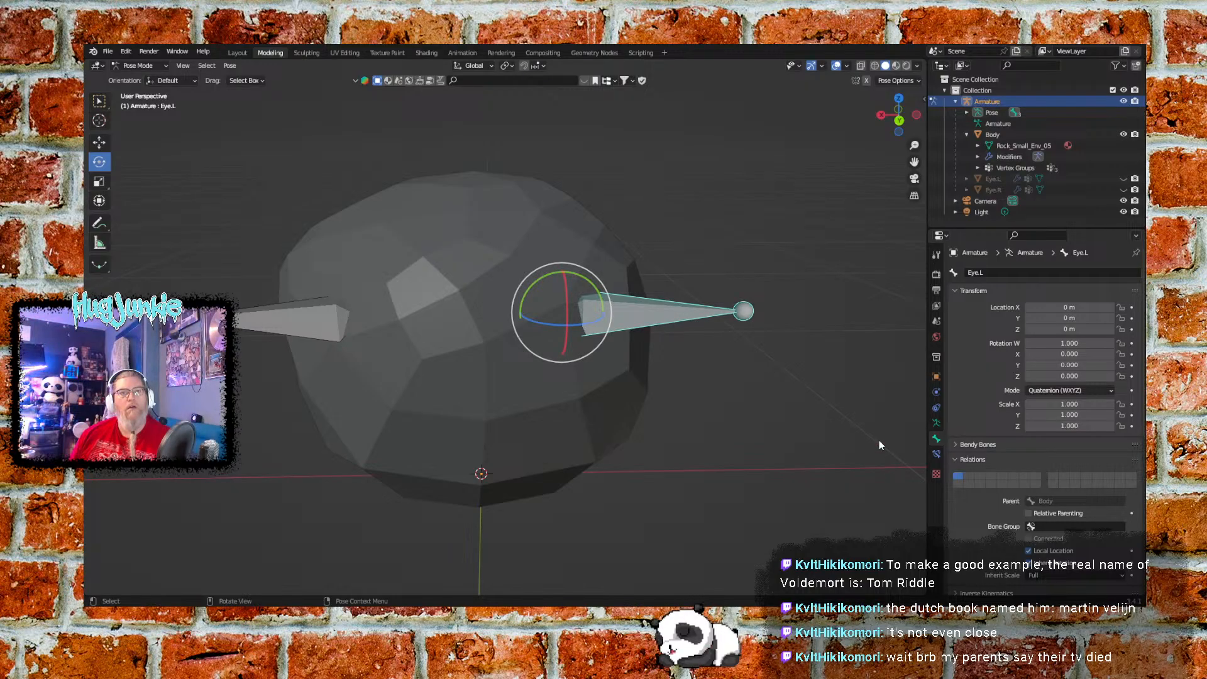
Review the Eye.L bone's relations and custom shape settings, and clear the bone selection
{"action": "scroll", "coordinate": [998, 491], "scroll_direction": "down", "scroll_amount": 4}
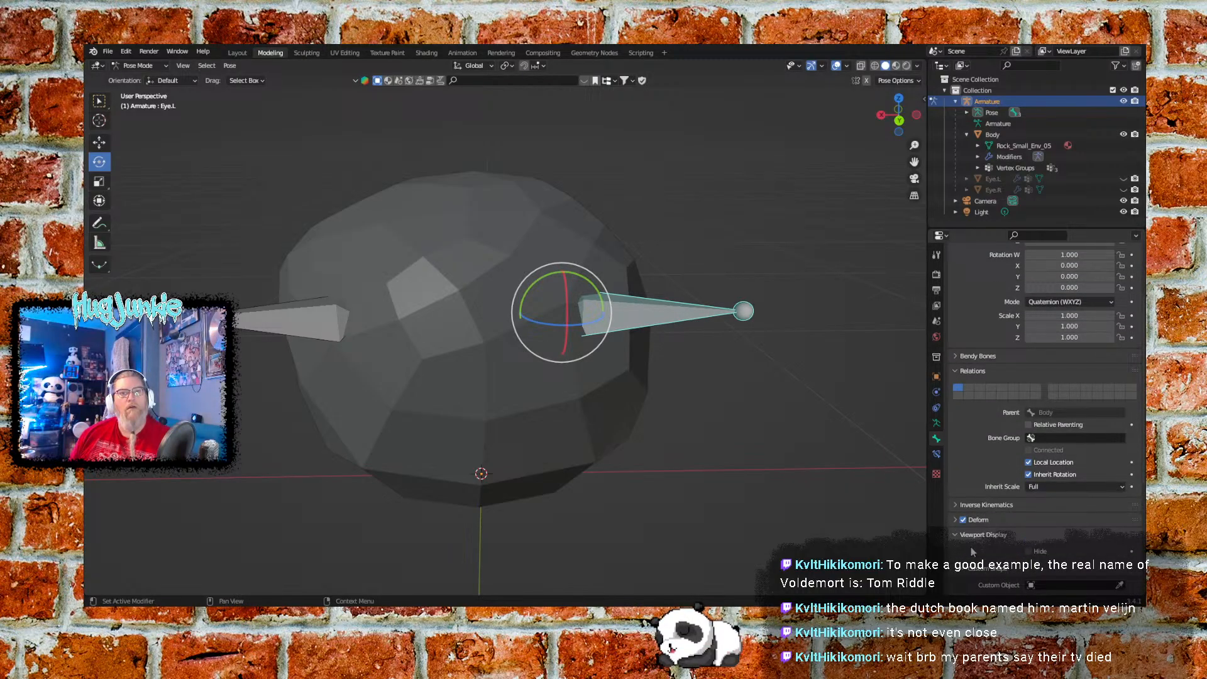
{"action": "scroll", "coordinate": [971, 547], "scroll_direction": "down", "scroll_amount": 4}
{"action": "left_click", "coordinate": [792, 246]}
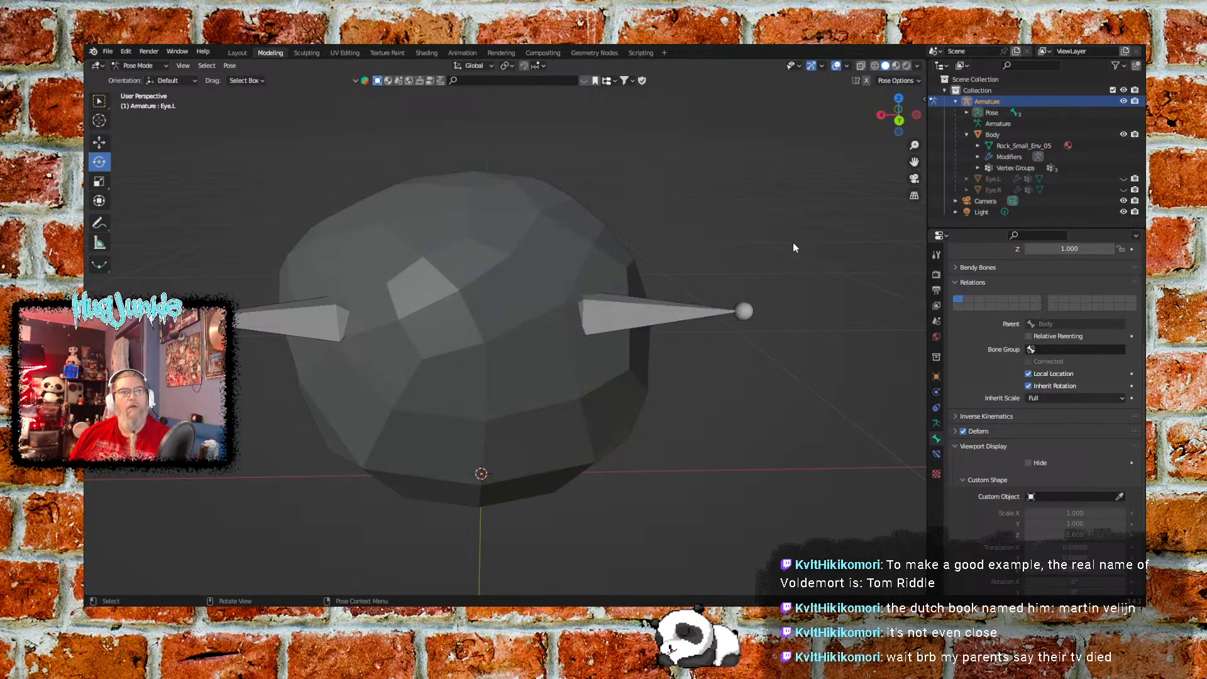
Return to Object Mode, select the armature together with the Body mesh, and switch the mesh to Weight Paint mode
{"action": "left_click", "coordinate": [156, 65]}
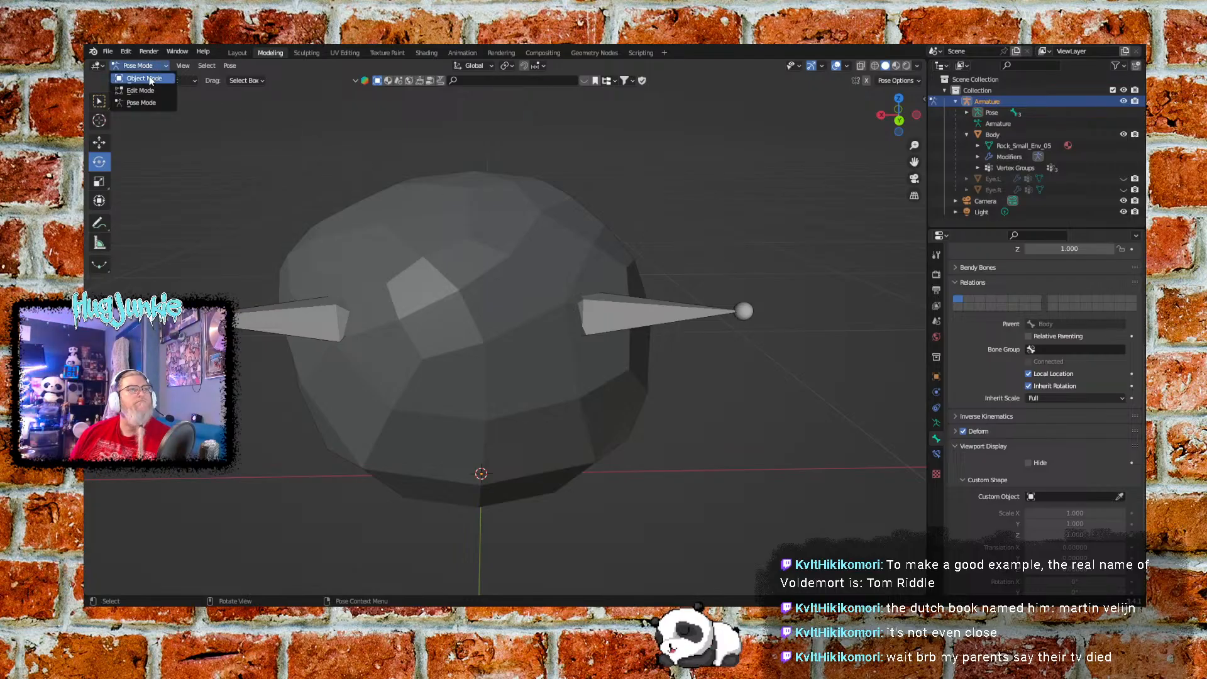
{"action": "left_click", "coordinate": [135, 76]}
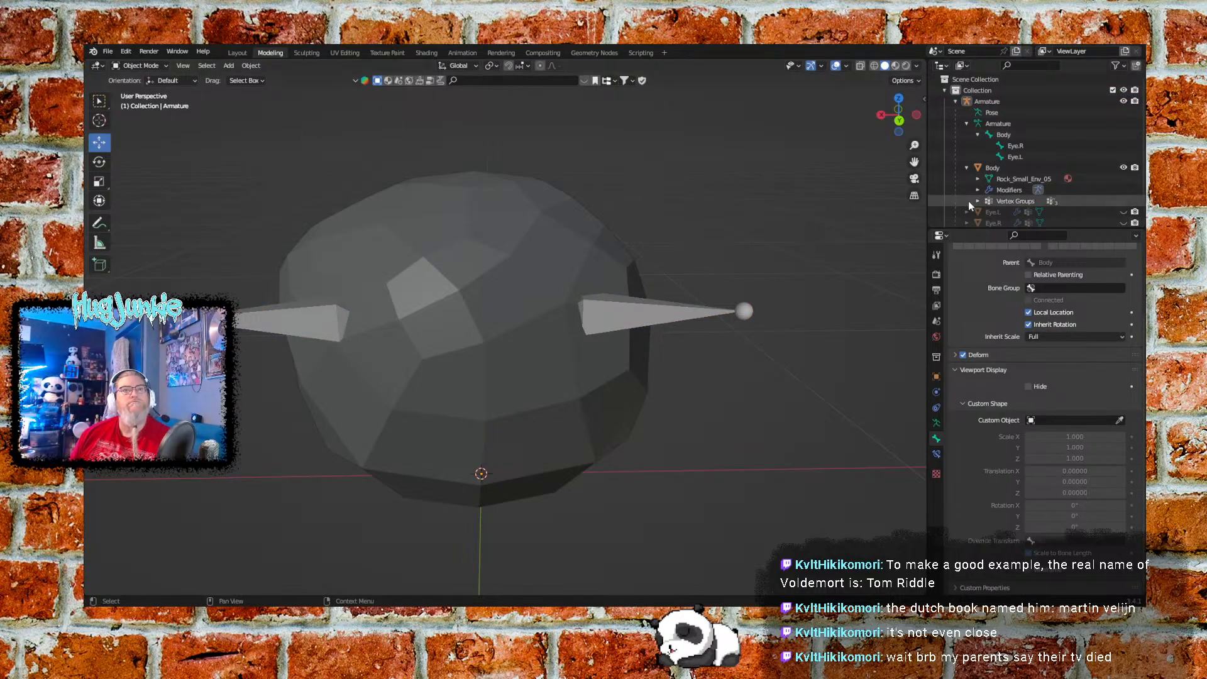
{"action": "left_click", "coordinate": [1019, 135]}
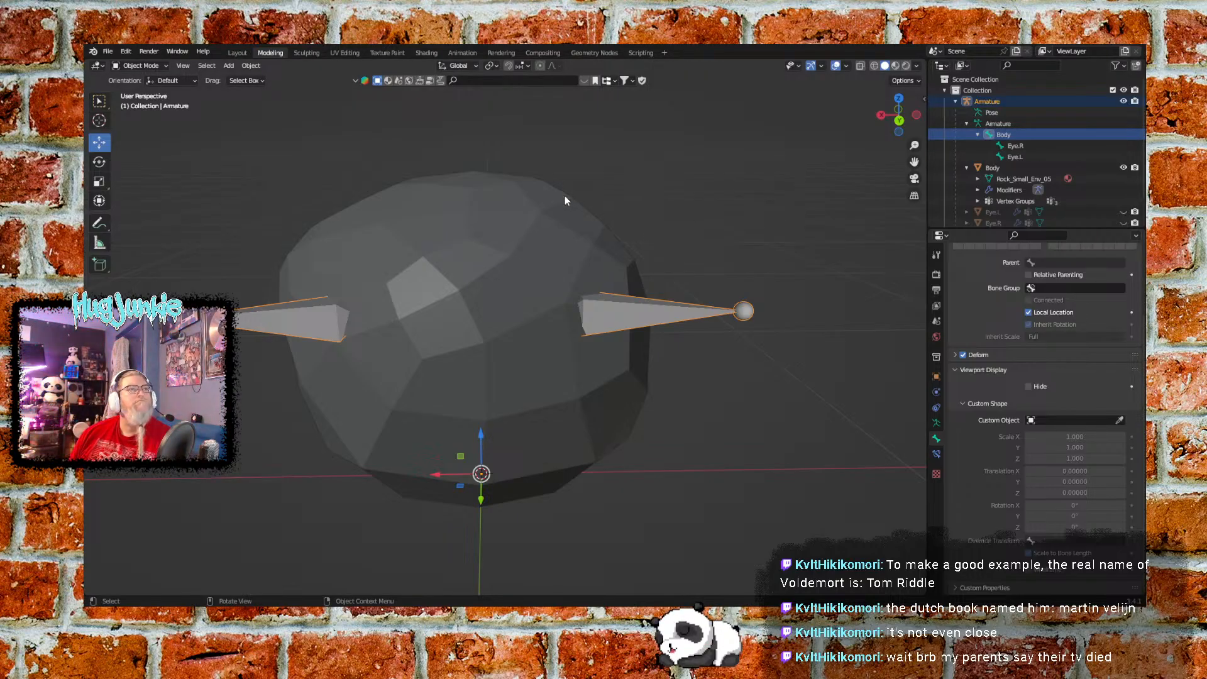
{"action": "left_click", "coordinate": [484, 257]}
{"action": "left_click", "coordinate": [149, 67]}
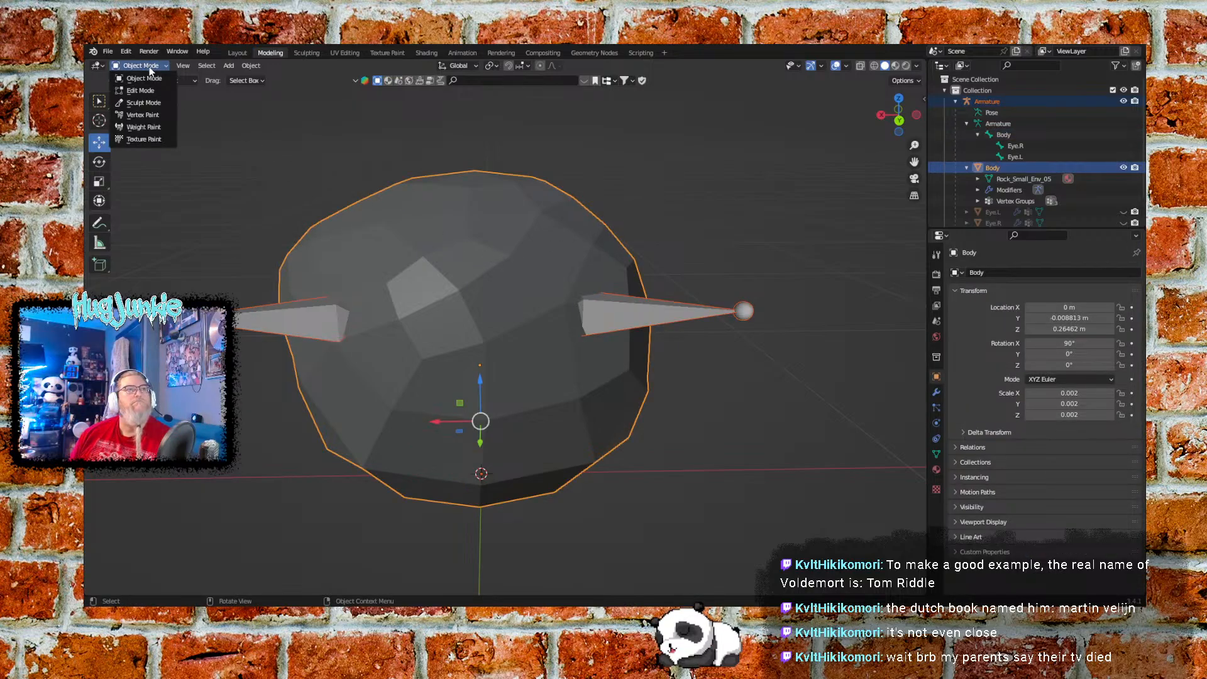
{"action": "left_click", "coordinate": [145, 127]}
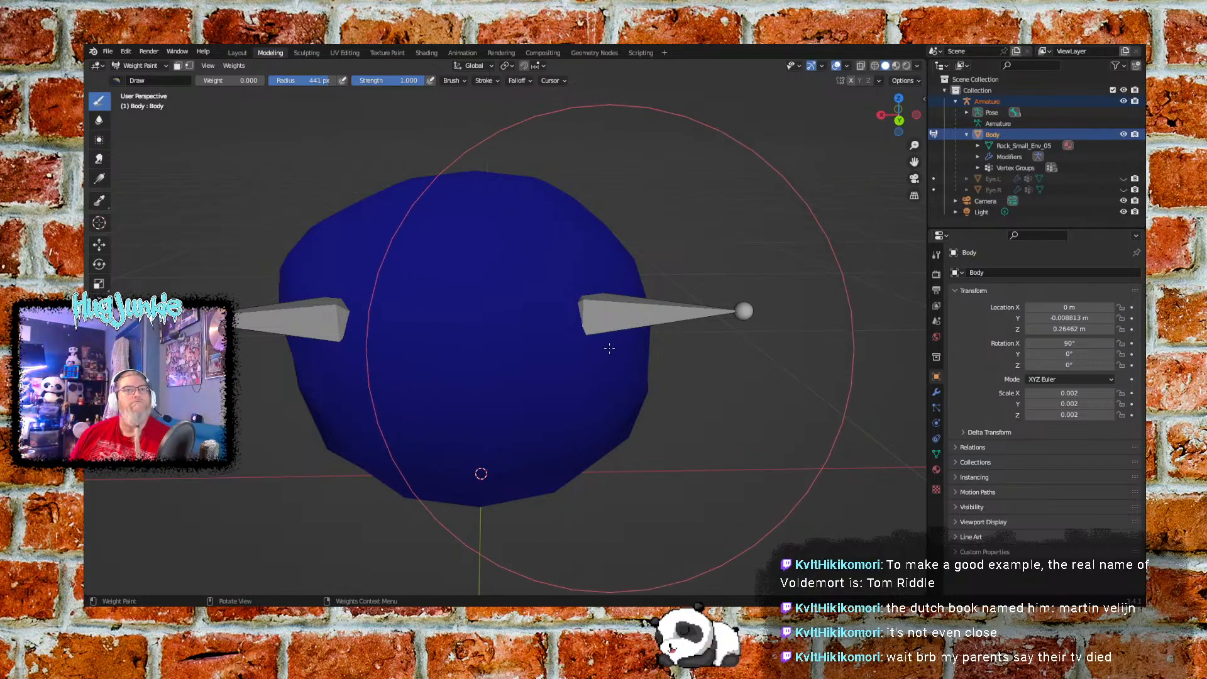
Inspect the Body mesh's weights from several angles, in wireframe and in solid shading
{"action": "left_click", "coordinate": [875, 65]}
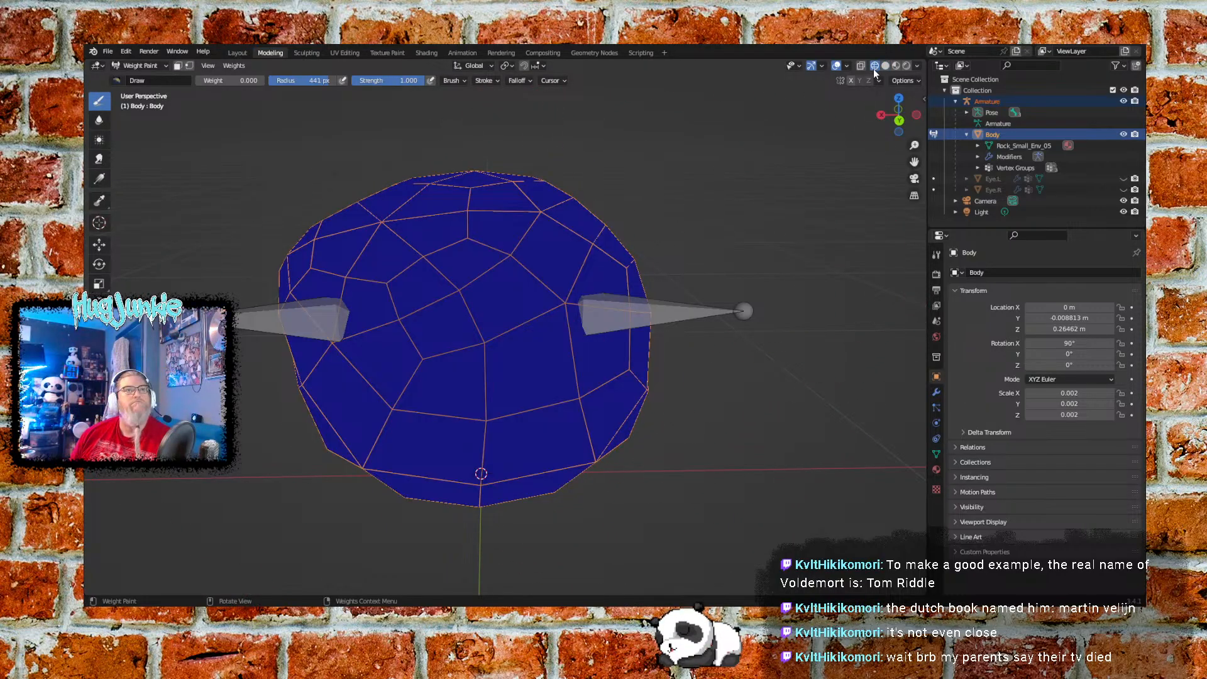
{"action": "mouse_move", "coordinate": [723, 157]}
{"action": "middle_mouse_down"}
{"action": "mouse_move", "coordinate": [614, 149]}
{"action": "mouse_move", "coordinate": [817, 95]}
{"action": "middle_mouse_up"}
{"action": "left_click", "coordinate": [885, 66]}
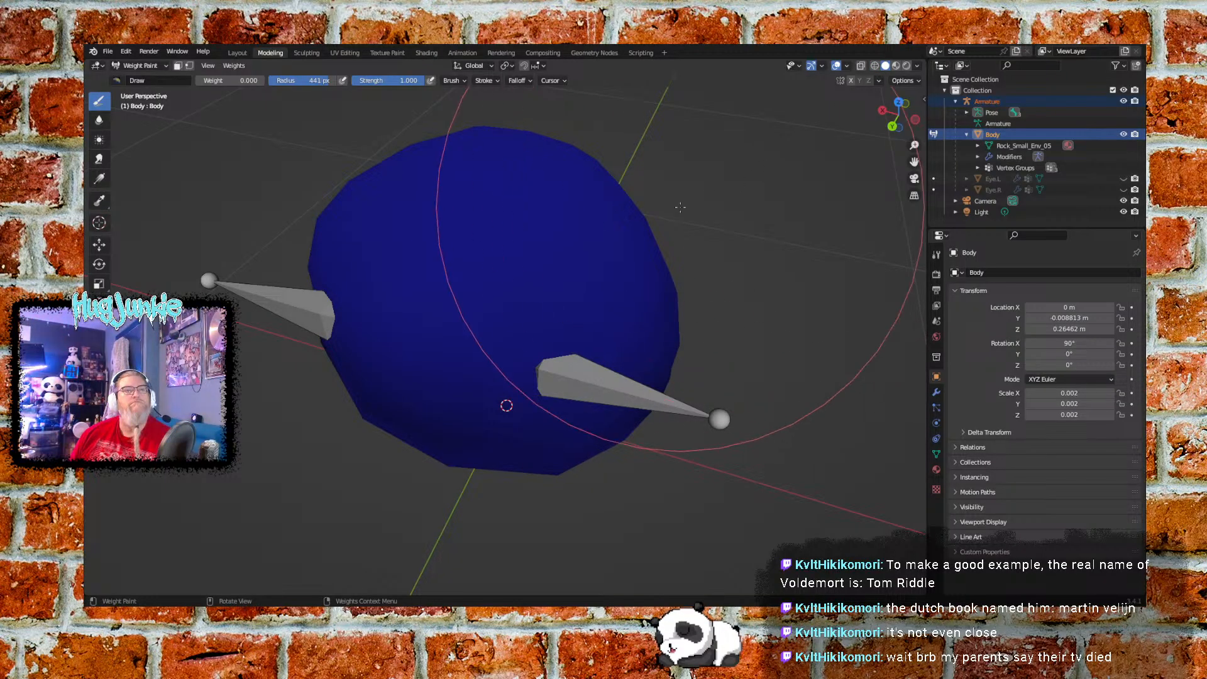
{"action": "middle_click_drag", "start_coordinate": [723, 138], "coordinate": [703, 188]}
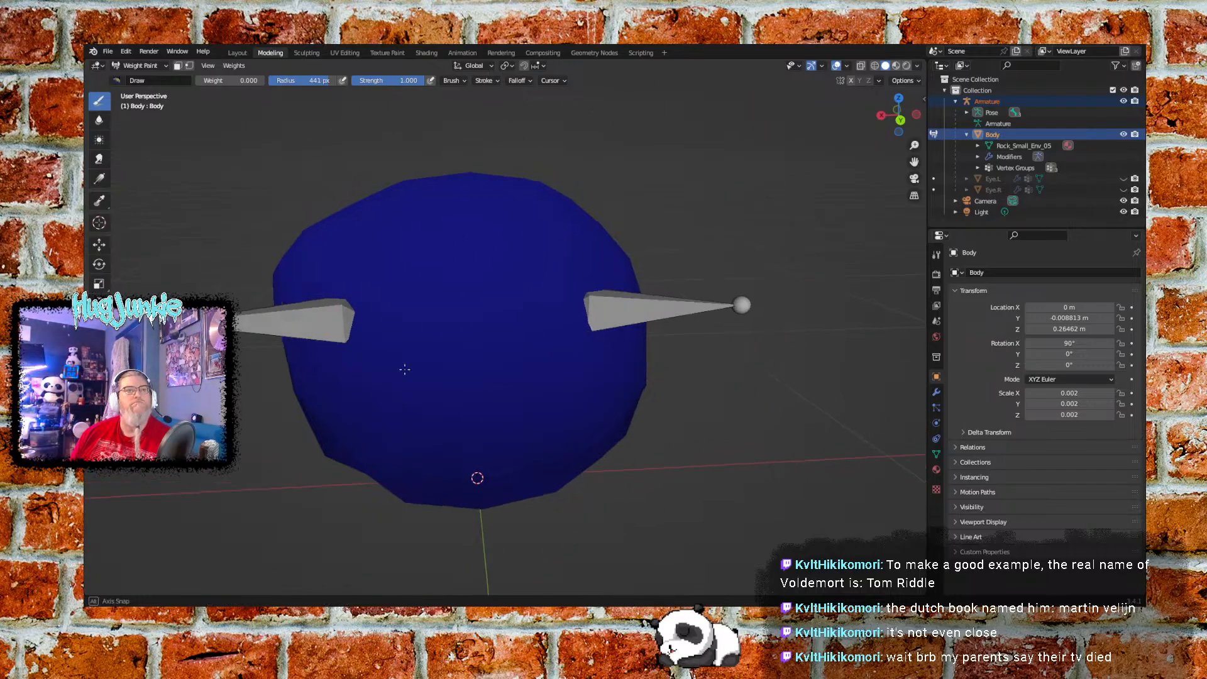
{"action": "mouse_move", "coordinate": [404, 364]}
{"action": "middle_mouse_down"}
{"action": "mouse_move", "coordinate": [492, 268]}
{"action": "mouse_move", "coordinate": [440, 208]}
{"action": "mouse_move", "coordinate": [372, 388]}
{"action": "mouse_move", "coordinate": [660, 428]}
{"action": "middle_mouse_up"}
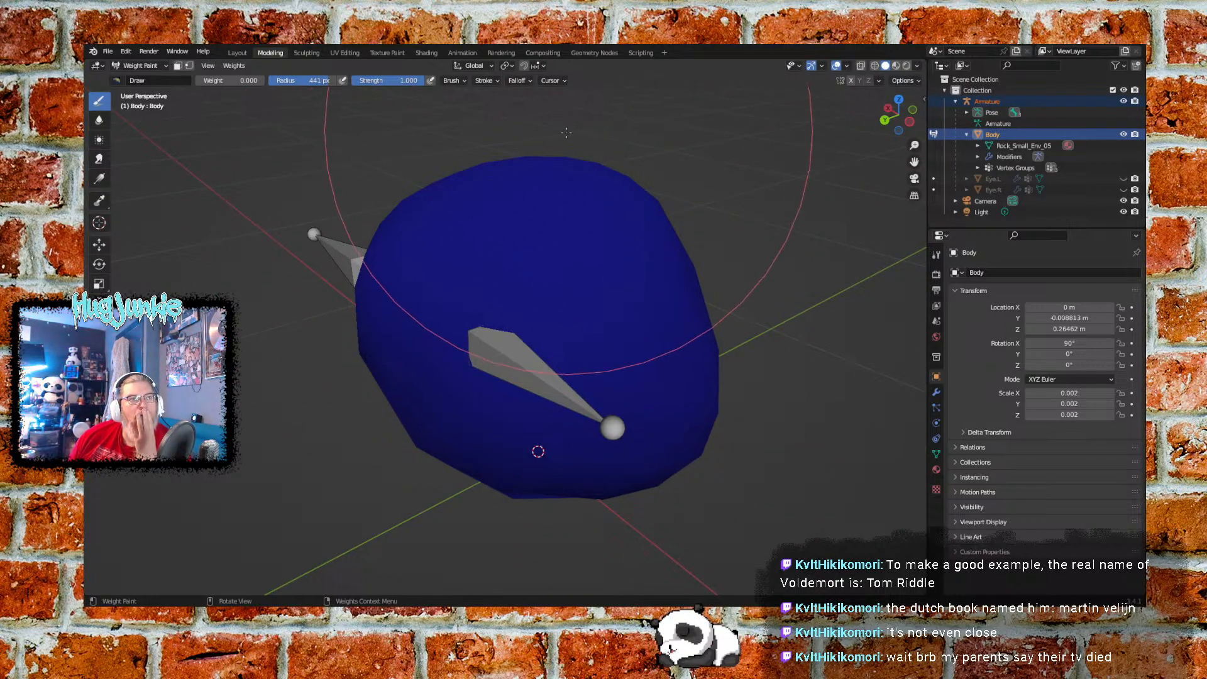
Select the Body bone's weights and paint the entire Body mesh with a weight of 1.000 at full strength
{"action": "left_click", "coordinate": [532, 371], "text": "ctrl"}
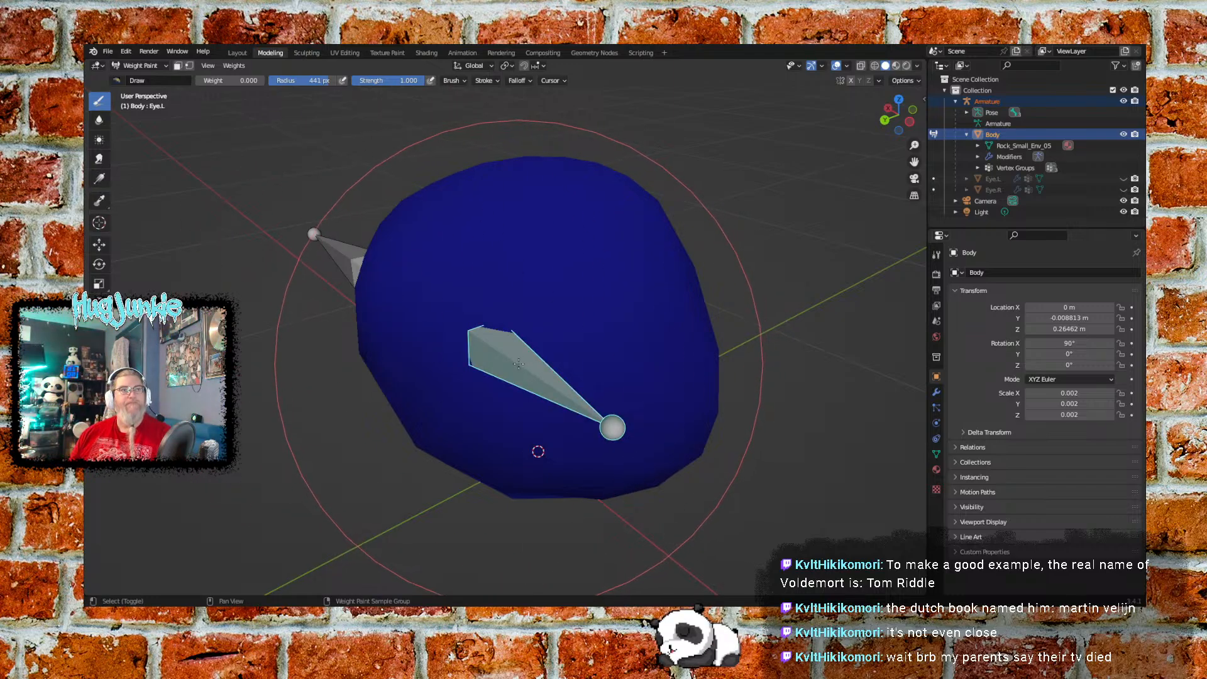
{"action": "left_click", "coordinate": [566, 293], "text": "ctrl"}
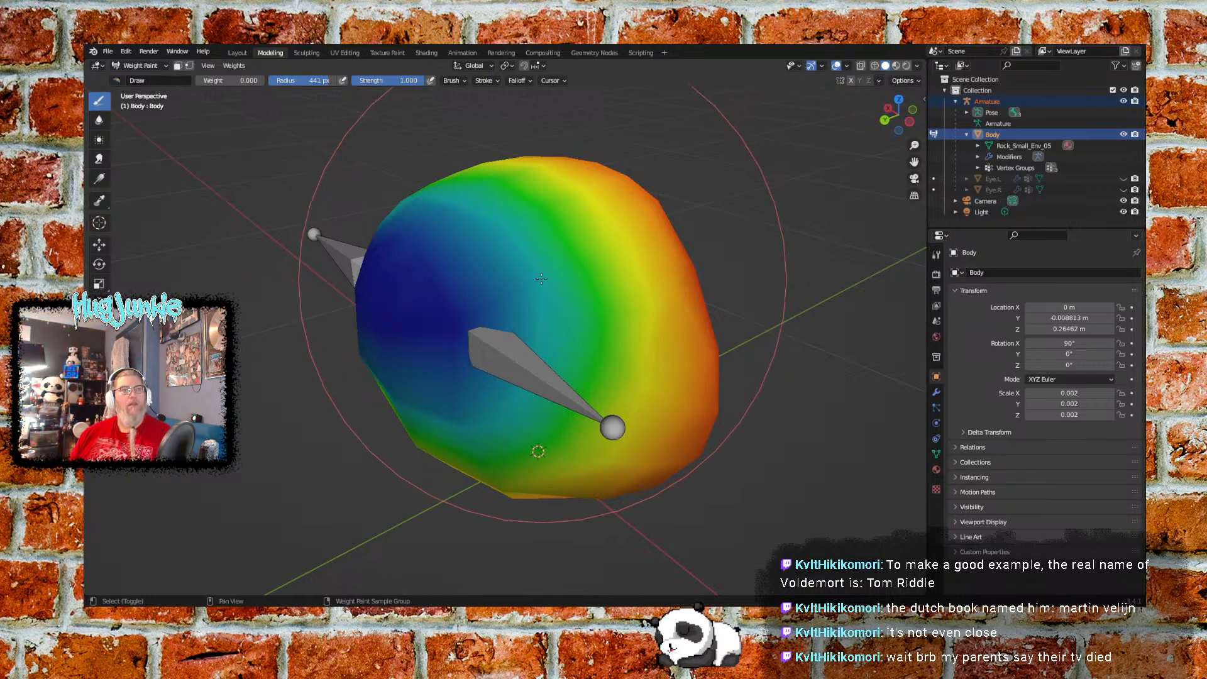
{"action": "left_click", "coordinate": [497, 271]}
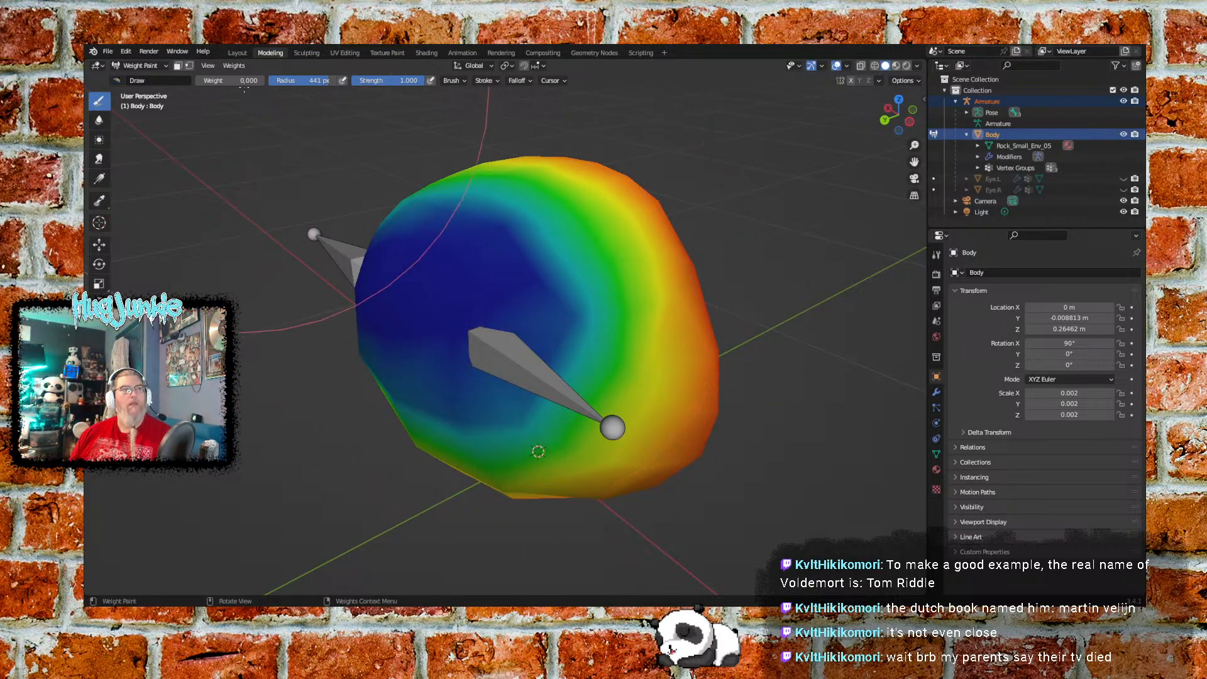
{"action": "mouse_move", "coordinate": [497, 271]}
{"action": "left_mouse_down"}
{"action": "mouse_move", "coordinate": [606, 315]}
{"action": "mouse_move", "coordinate": [565, 331]}
{"action": "mouse_move", "coordinate": [608, 194]}
{"action": "left_mouse_up"}
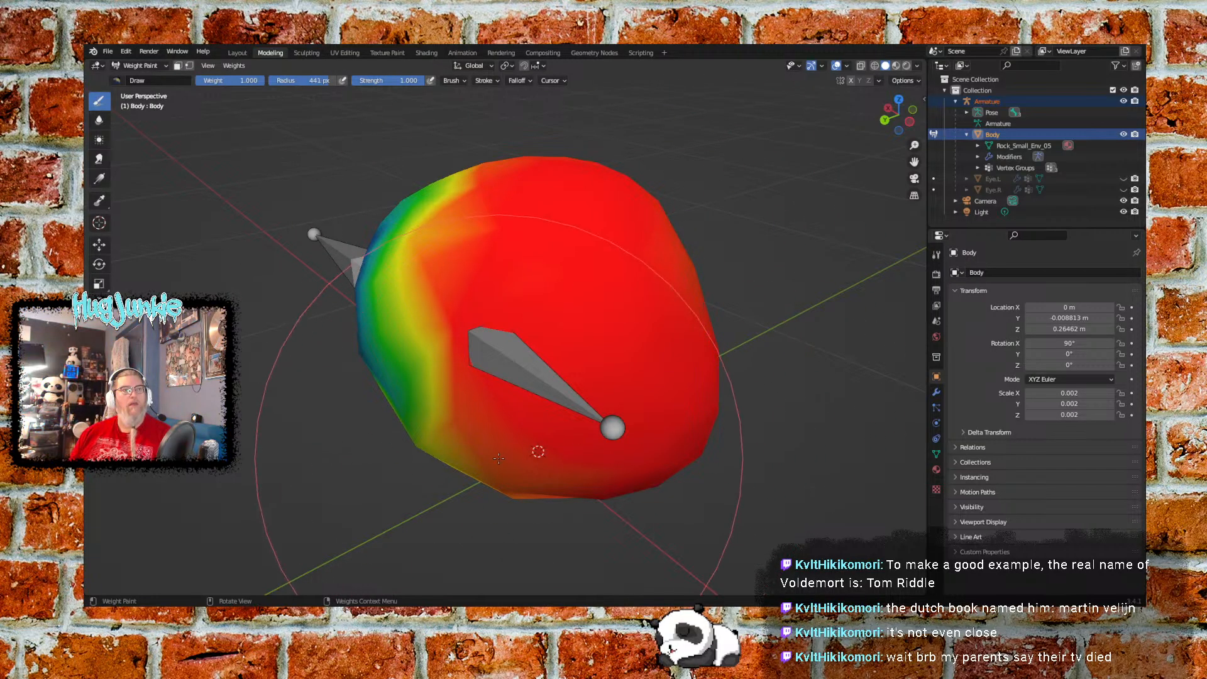
{"action": "mouse_move", "coordinate": [608, 194]}
{"action": "middle_mouse_down"}
{"action": "mouse_move", "coordinate": [471, 445]}
{"action": "mouse_move", "coordinate": [372, 315]}
{"action": "mouse_move", "coordinate": [436, 457]}
{"action": "mouse_move", "coordinate": [625, 328]}
{"action": "mouse_move", "coordinate": [463, 309]}
{"action": "mouse_move", "coordinate": [415, 491]}
{"action": "mouse_move", "coordinate": [511, 415]}
{"action": "middle_mouse_up"}
{"action": "middle_click_drag", "start_coordinate": [630, 333], "coordinate": [472, 385]}
{"action": "mouse_move", "coordinate": [519, 349]}
{"action": "middle_mouse_down"}
{"action": "mouse_move", "coordinate": [462, 280]}
{"action": "mouse_move", "coordinate": [493, 350]}
{"action": "mouse_move", "coordinate": [537, 305]}
{"action": "mouse_move", "coordinate": [385, 305]}
{"action": "mouse_move", "coordinate": [606, 249]}
{"action": "middle_mouse_up"}
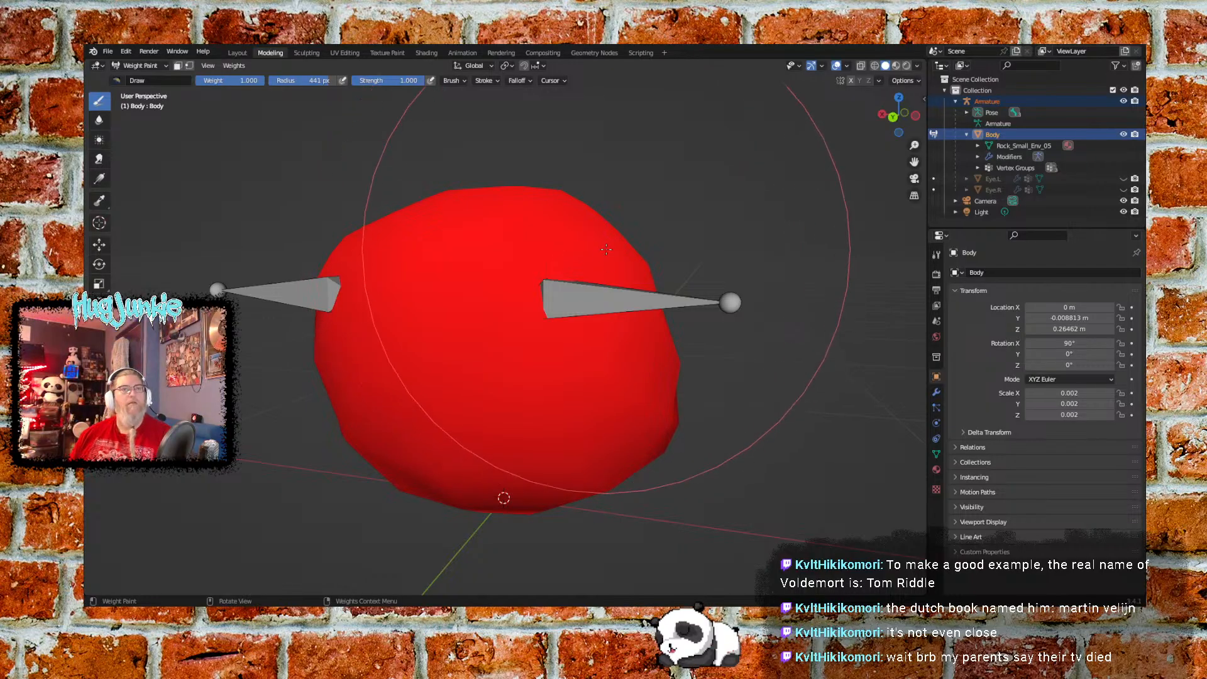
Return to Object Mode and unhide the Eye.L and Eye.R objects
{"action": "left_click", "coordinate": [160, 69]}
{"action": "left_click", "coordinate": [135, 77]}
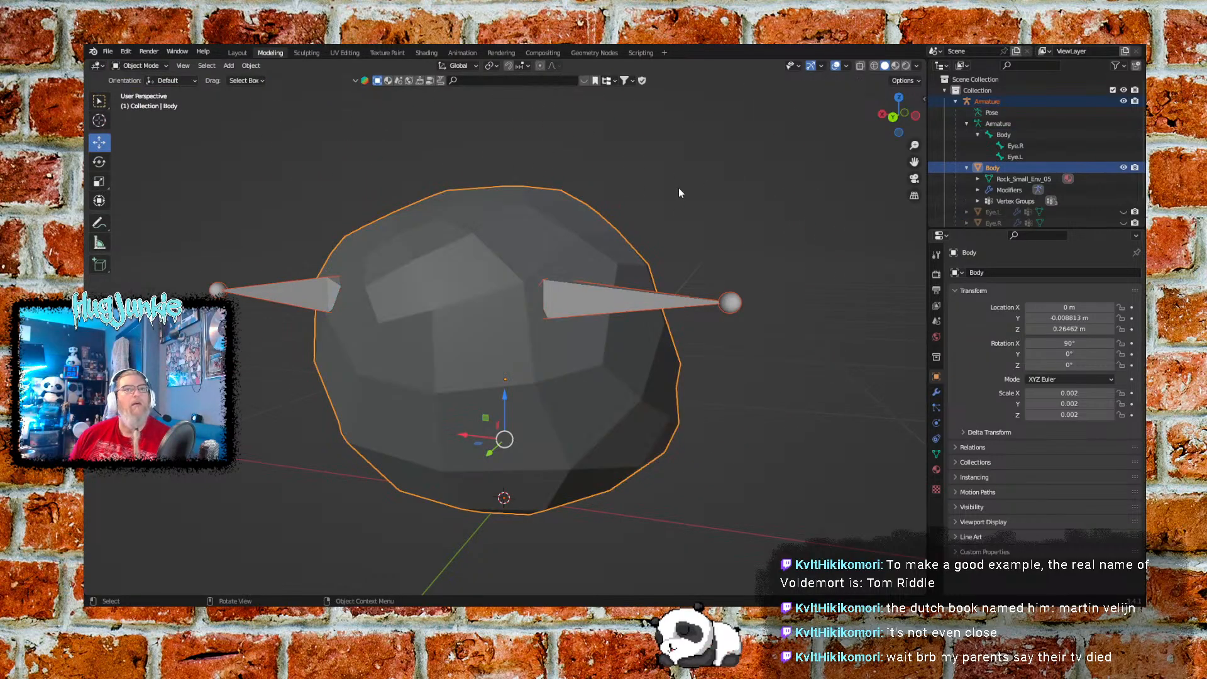
{"action": "left_click", "coordinate": [1123, 212]}
{"action": "left_click", "coordinate": [1124, 223]}
{"action": "middle_click_drag", "start_coordinate": [771, 239], "coordinate": [636, 204]}
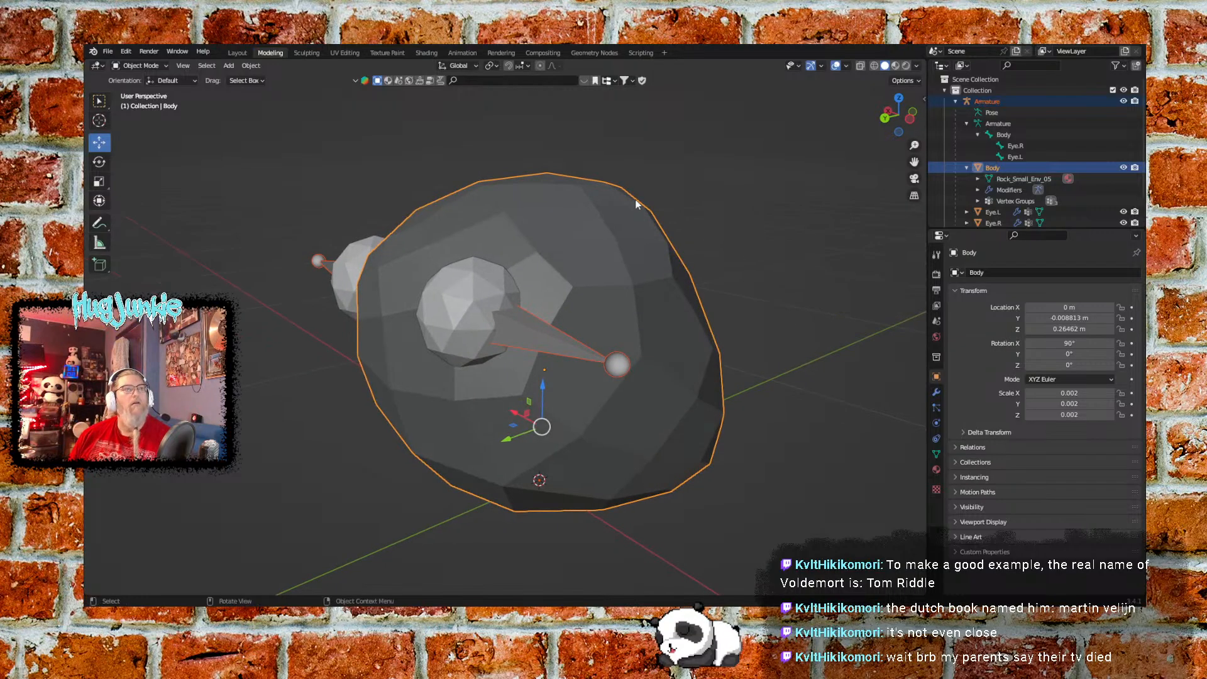
Switch the armature to Pose Mode and select the Body bone inside the mesh
{"action": "left_click", "coordinate": [542, 341]}
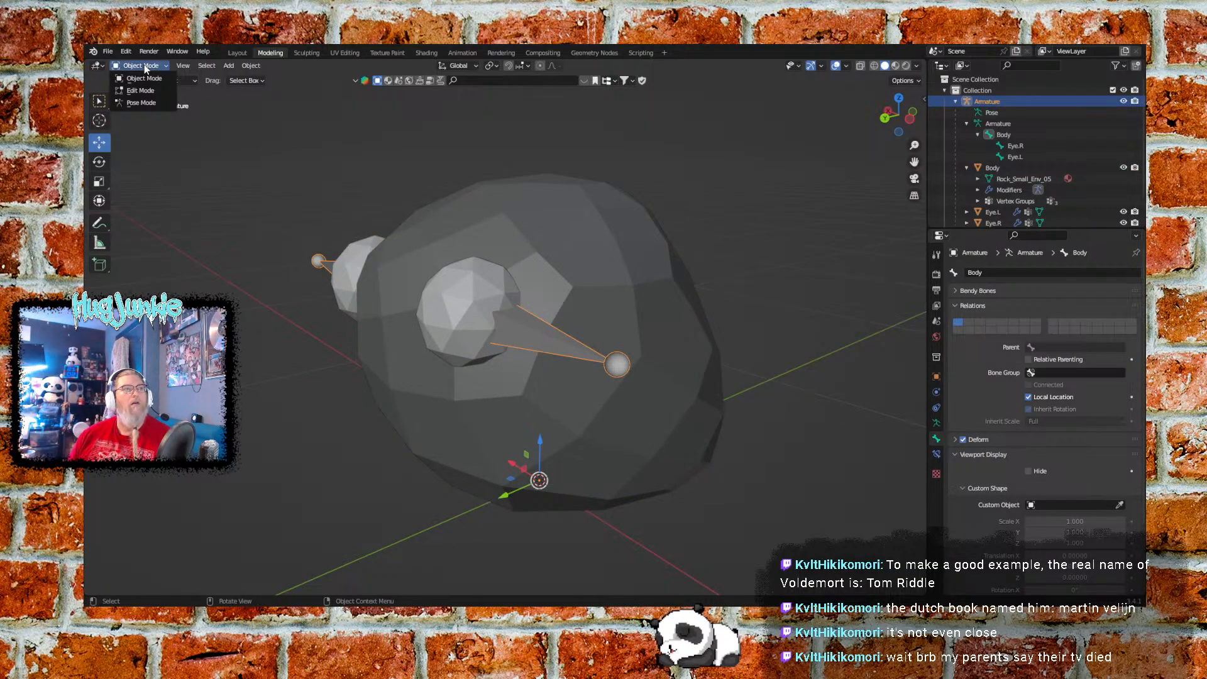
{"action": "left_click", "coordinate": [140, 102]}
{"action": "middle_click_drag", "start_coordinate": [729, 284], "coordinate": [687, 302]}
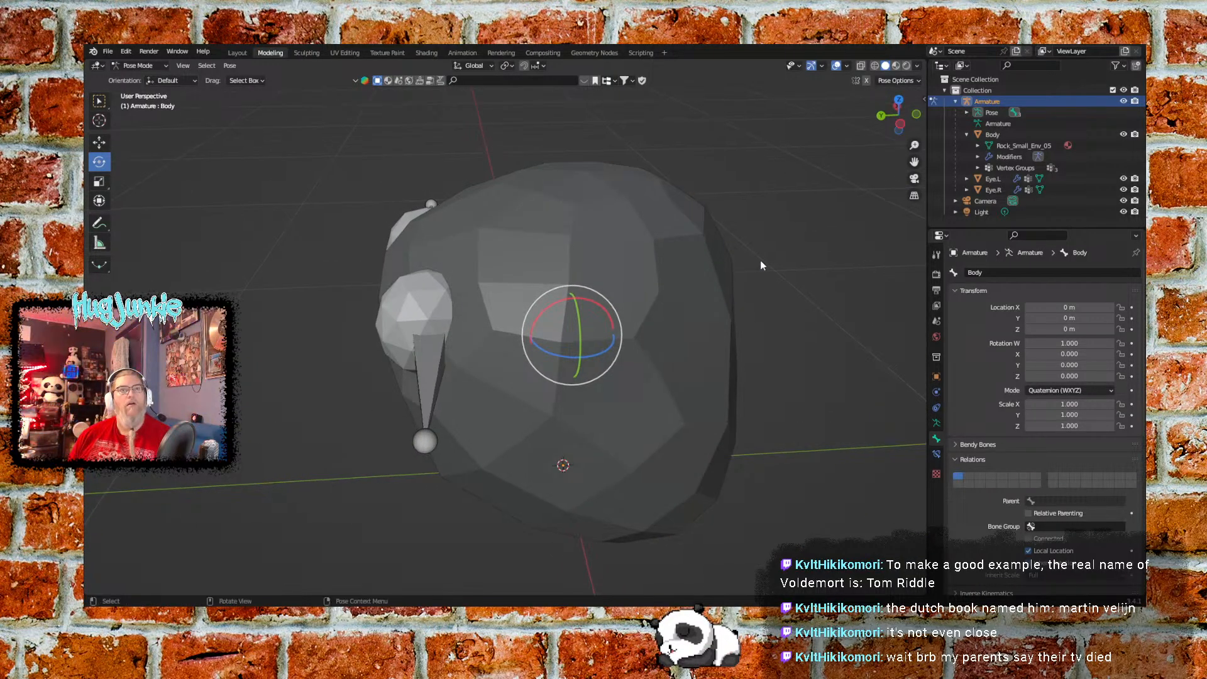
{"action": "left_click", "coordinate": [1002, 135]}
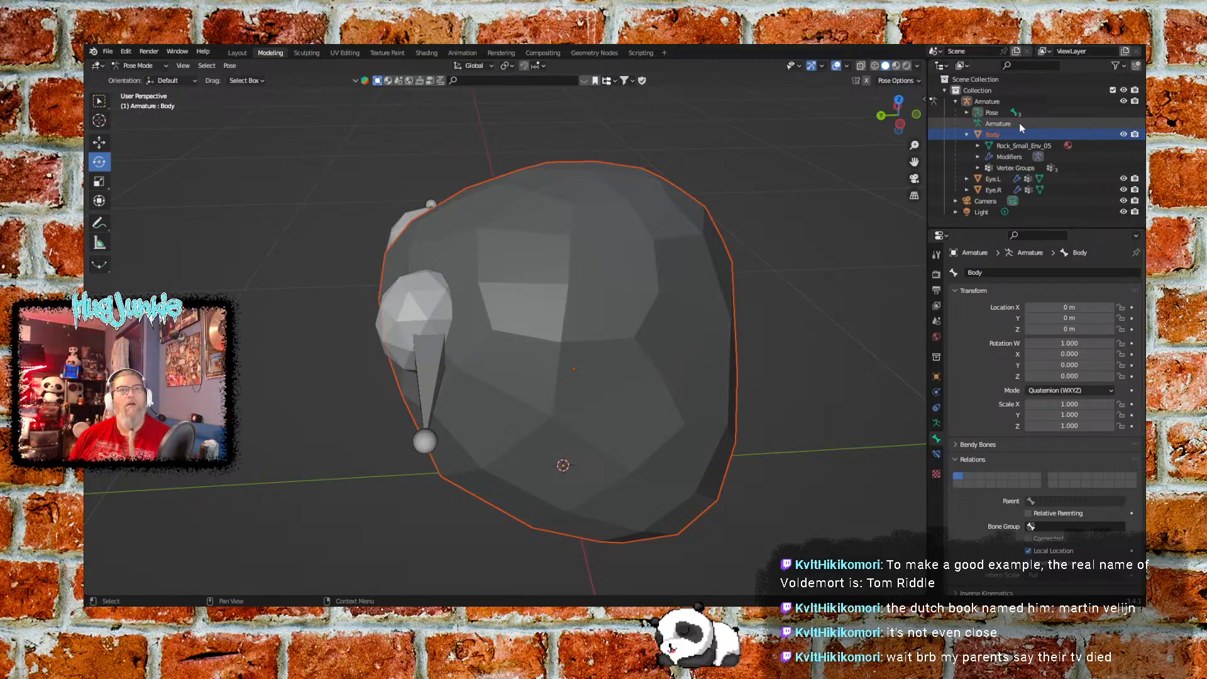
{"action": "left_click", "coordinate": [1020, 124]}
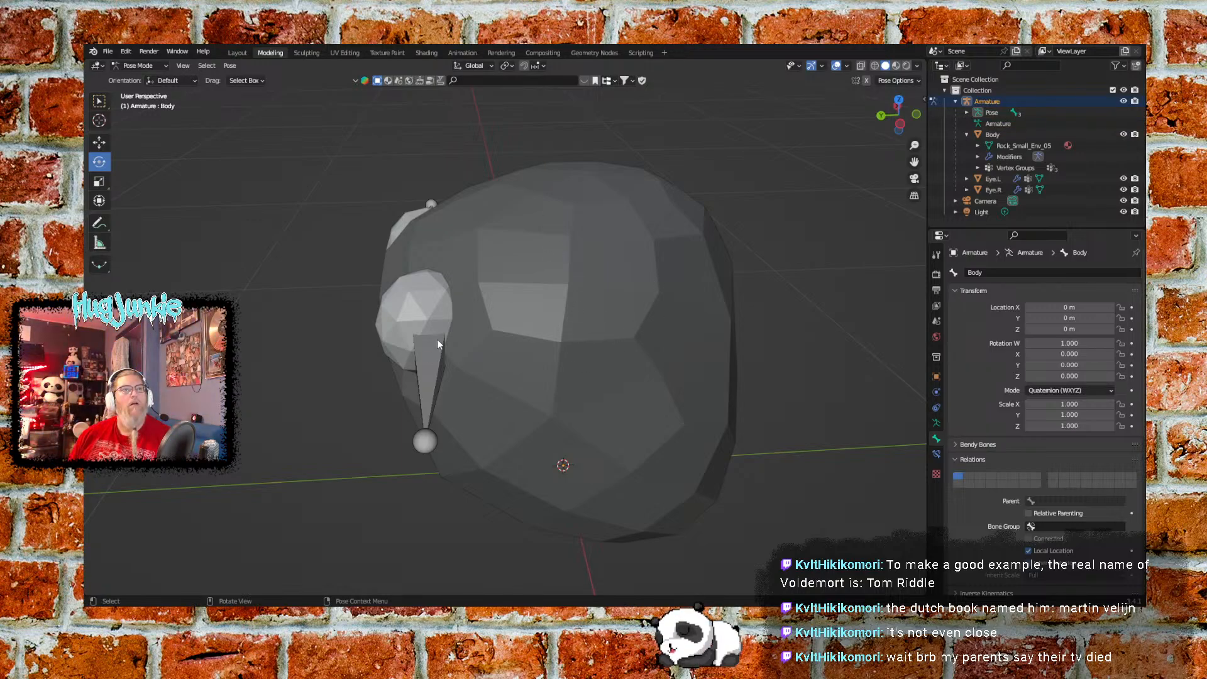
{"action": "left_click", "coordinate": [429, 361]}
{"action": "left_click", "coordinate": [587, 269]}
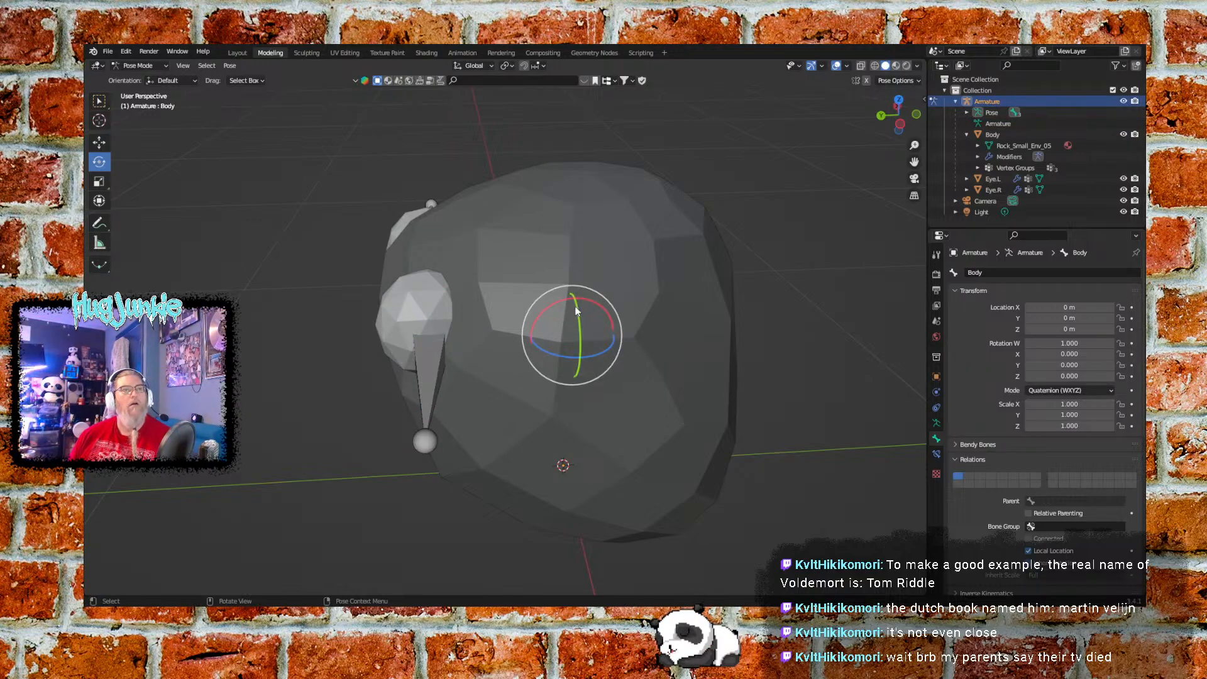
Try rotating the Body bone in several directions from the side view, undoing each rotation
{"action": "left_click_drag", "start_coordinate": [580, 304], "coordinate": [467, 302]}
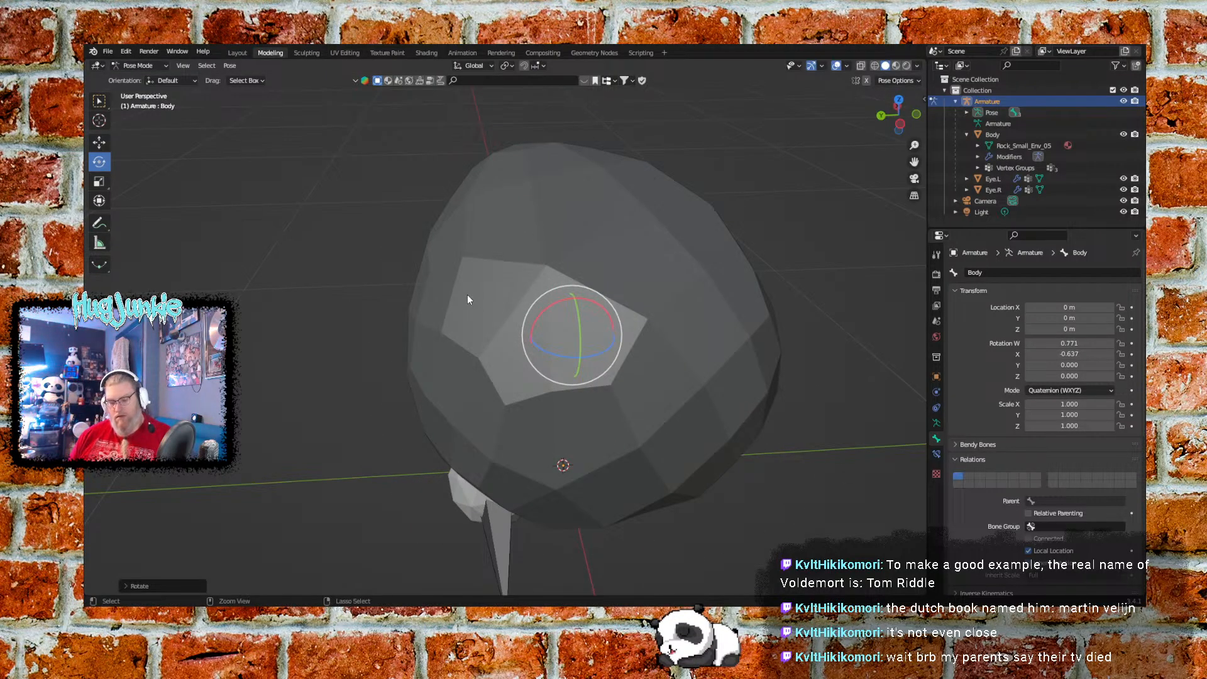
{"action": "key", "text": "ctrl+z"}
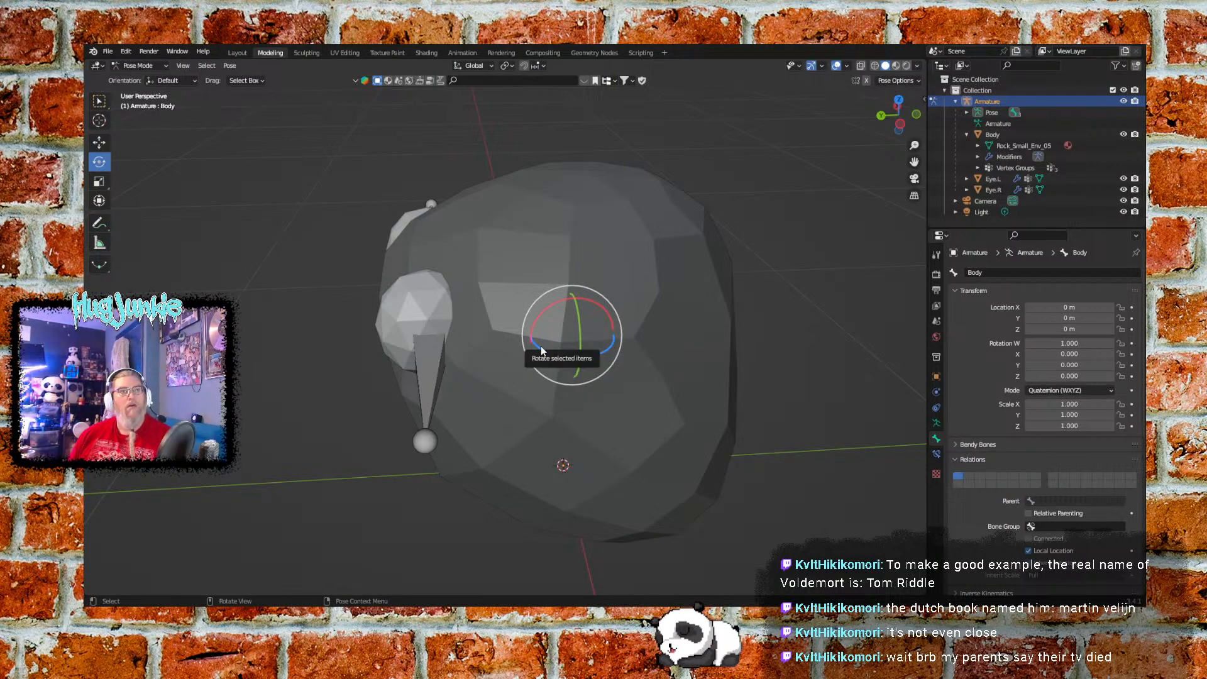
{"action": "left_click_drag", "start_coordinate": [541, 346], "coordinate": [429, 344]}
{"action": "key", "text": "ctrl+z"}
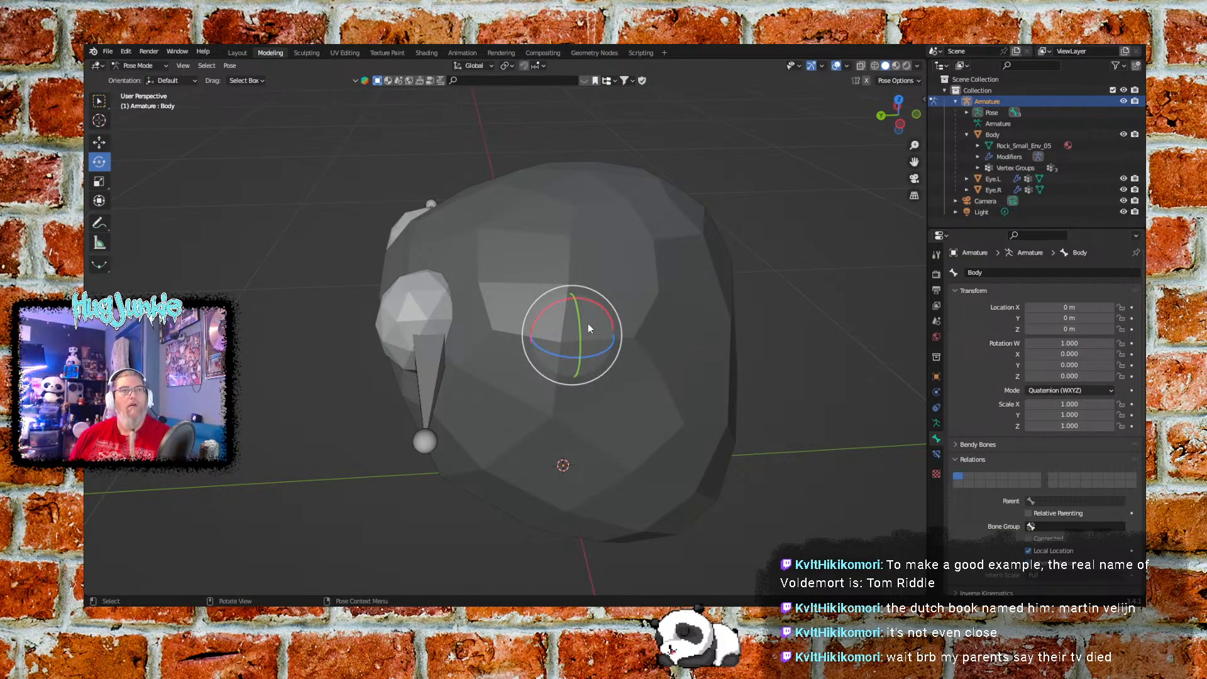
{"action": "left_click_drag", "start_coordinate": [579, 327], "coordinate": [571, 287]}
{"action": "key", "text": "ctrl+z"}
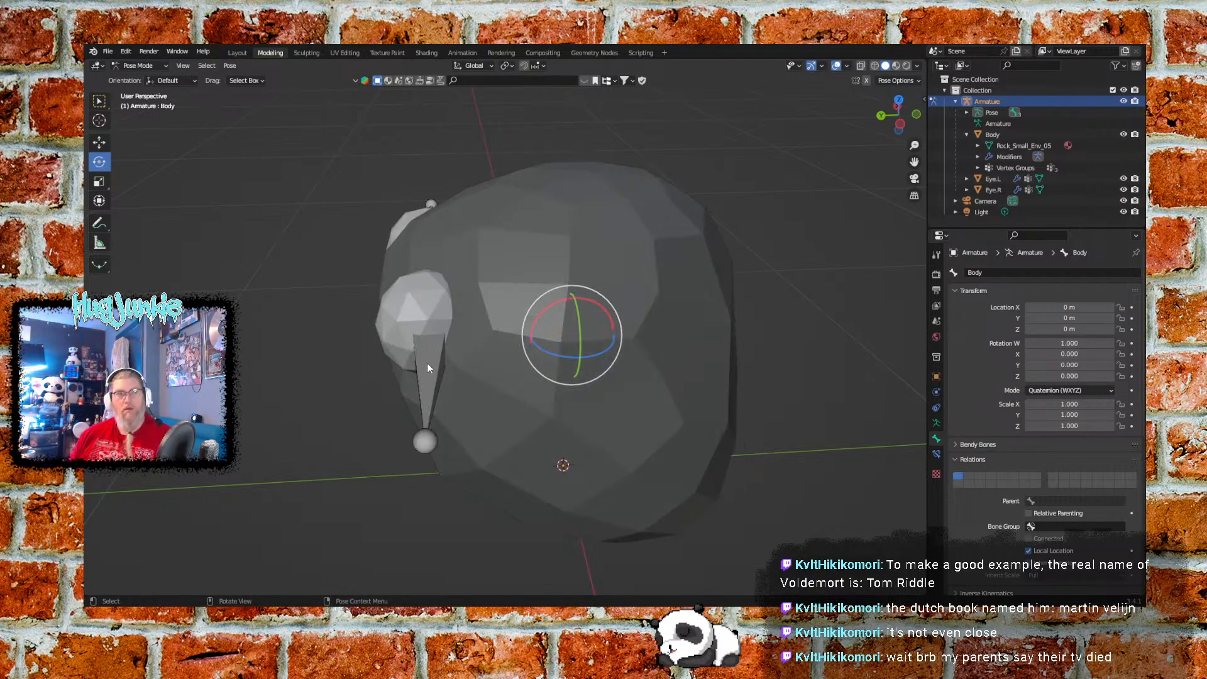
Try rotating the Body bone from the front view, and clear its rotation
{"action": "middle_click_drag", "start_coordinate": [422, 364], "coordinate": [538, 330]}
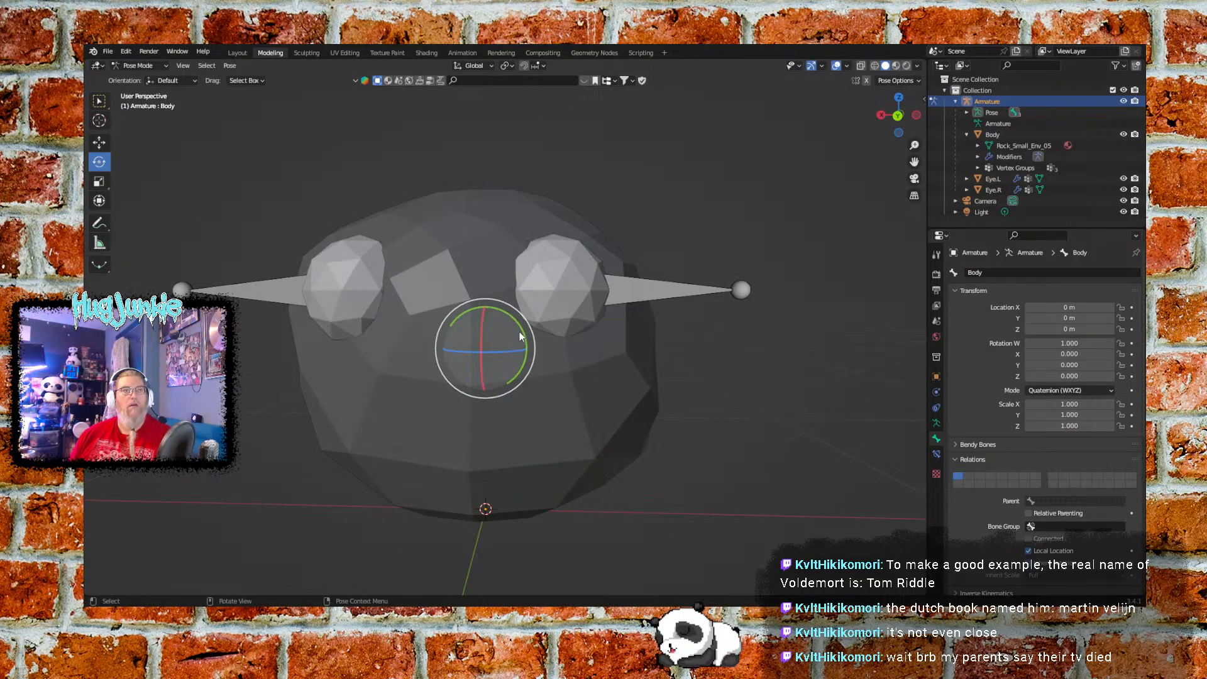
{"action": "left_click_drag", "start_coordinate": [519, 329], "coordinate": [435, 283]}
{"action": "key", "text": "alt+r"}
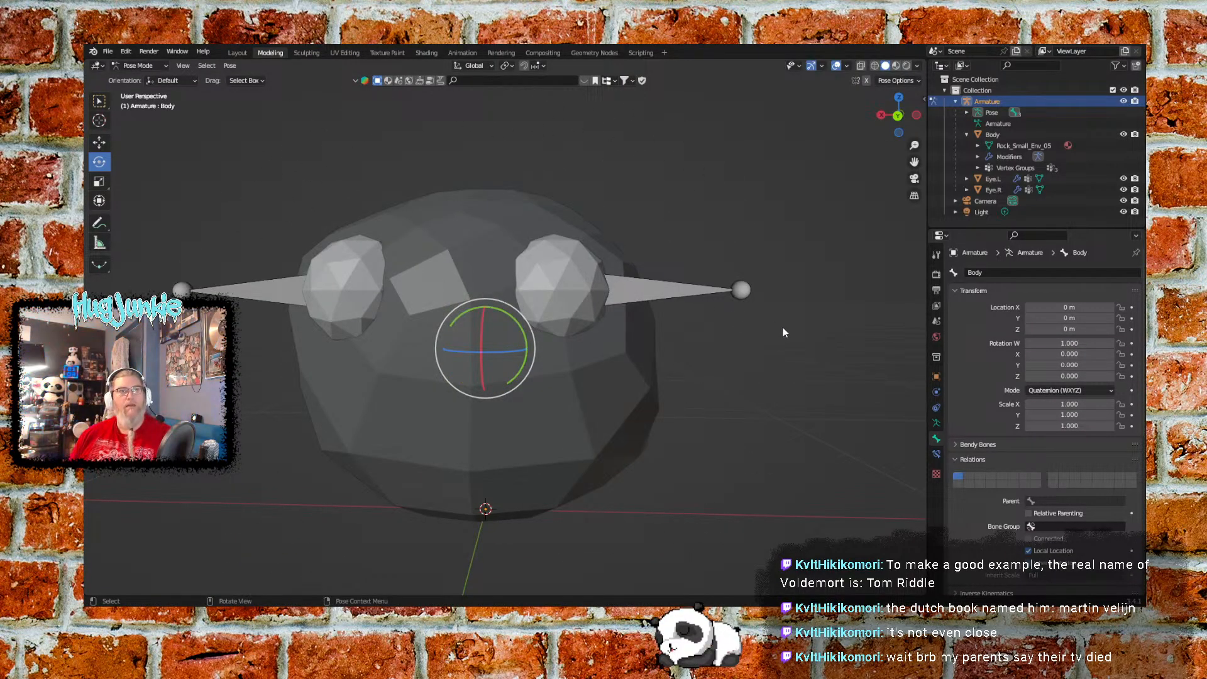
{"action": "middle_click_drag", "start_coordinate": [783, 332], "coordinate": [755, 350]}
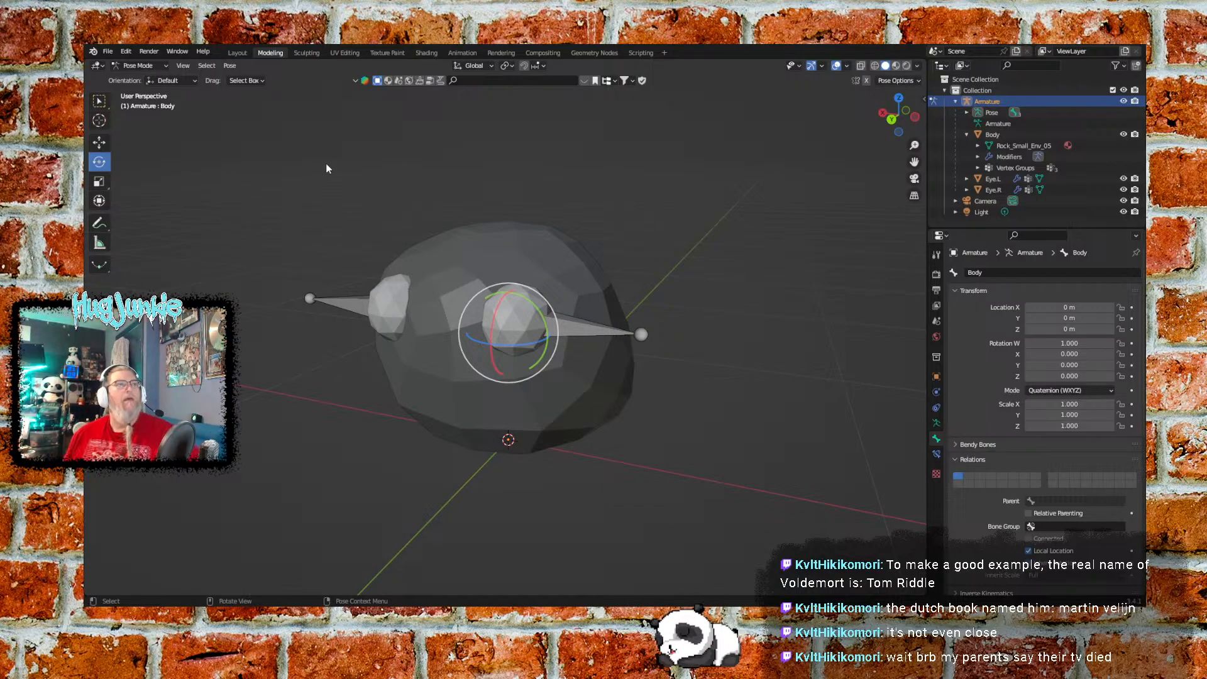
Save the file in Object Mode with nothing selected, and display the model in Material Preview shading
{"action": "left_click", "coordinate": [139, 65]}
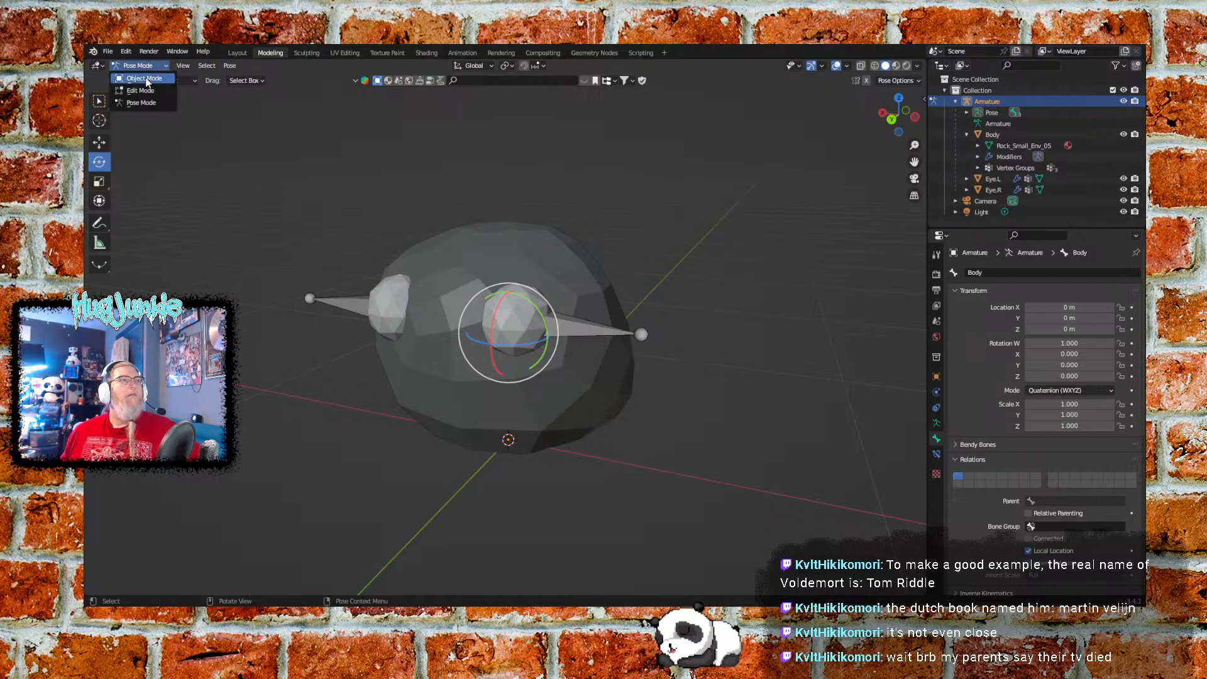
{"action": "left_click", "coordinate": [144, 78]}
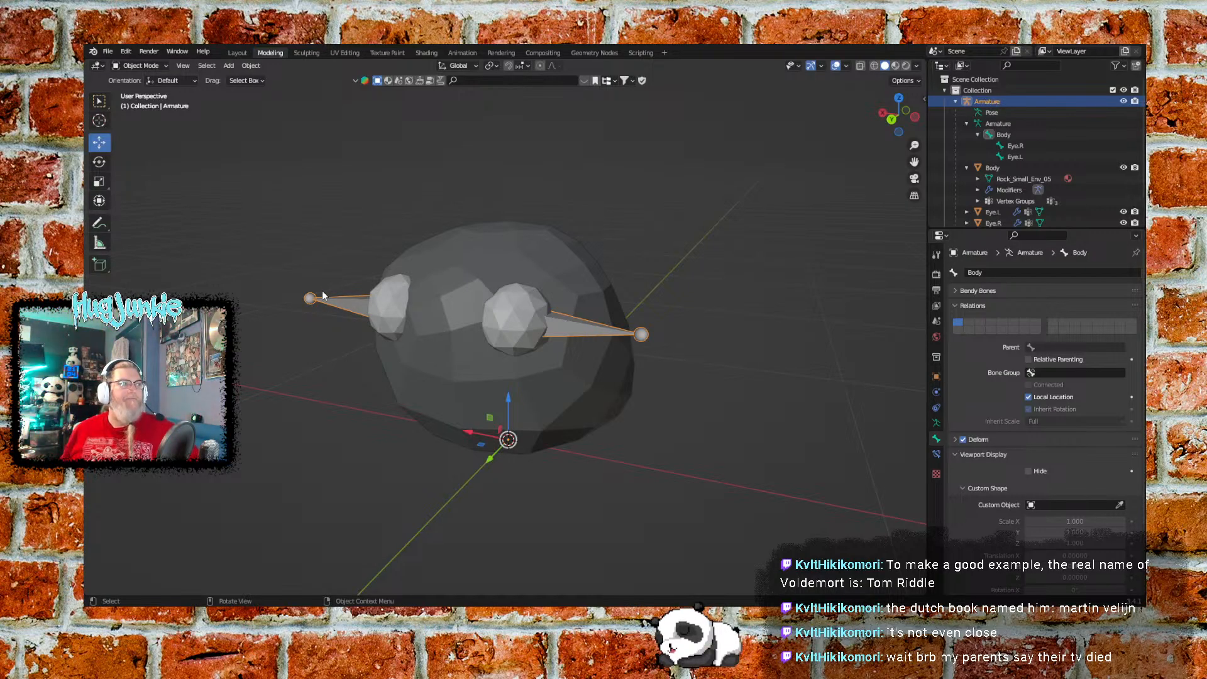
{"action": "left_click", "coordinate": [326, 198]}
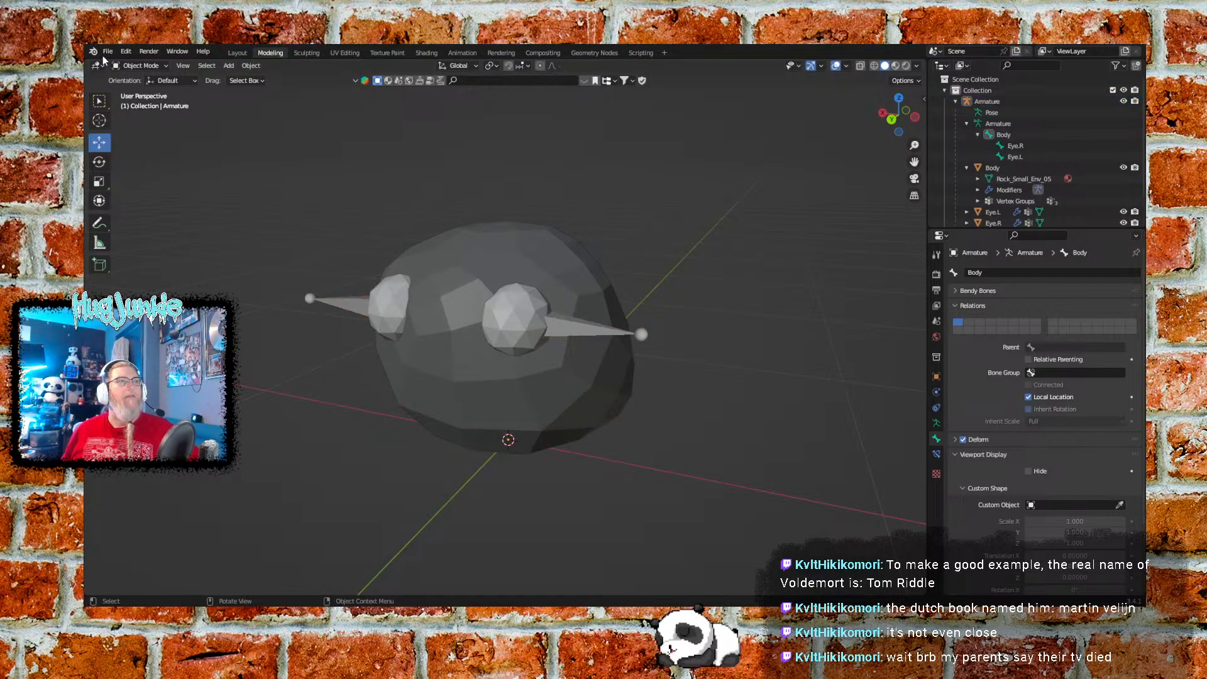
{"action": "left_click", "coordinate": [107, 52]}
{"action": "left_click", "coordinate": [124, 124]}
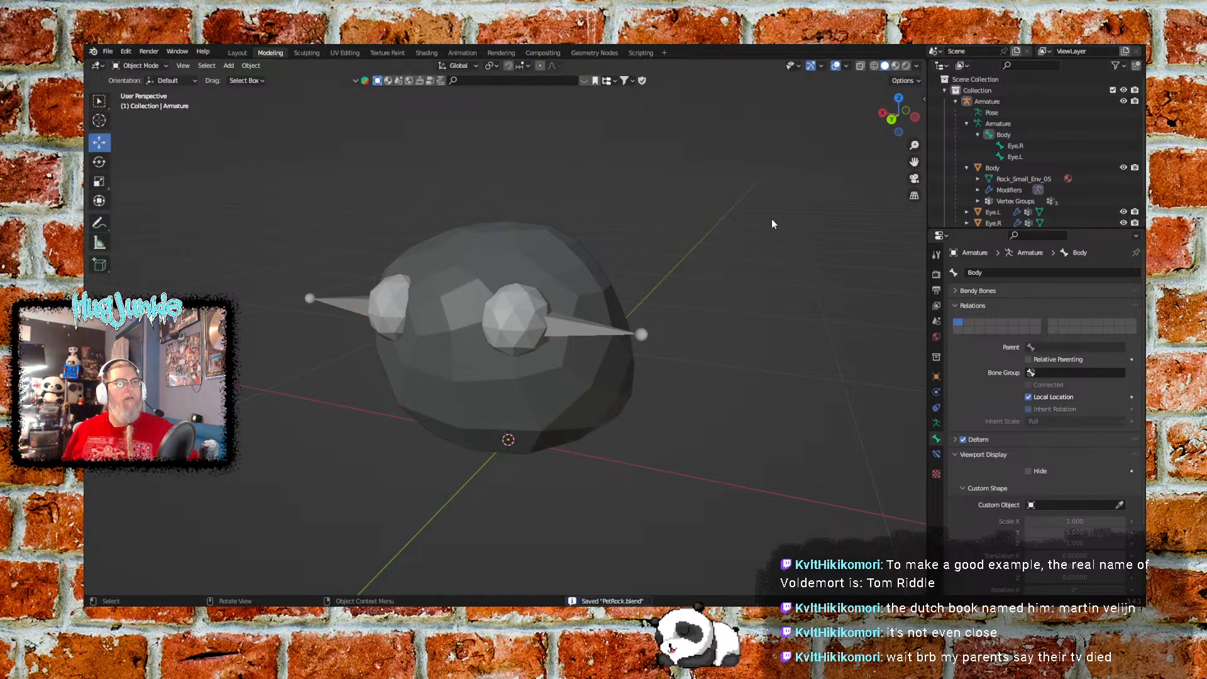
{"action": "left_click", "coordinate": [896, 66]}
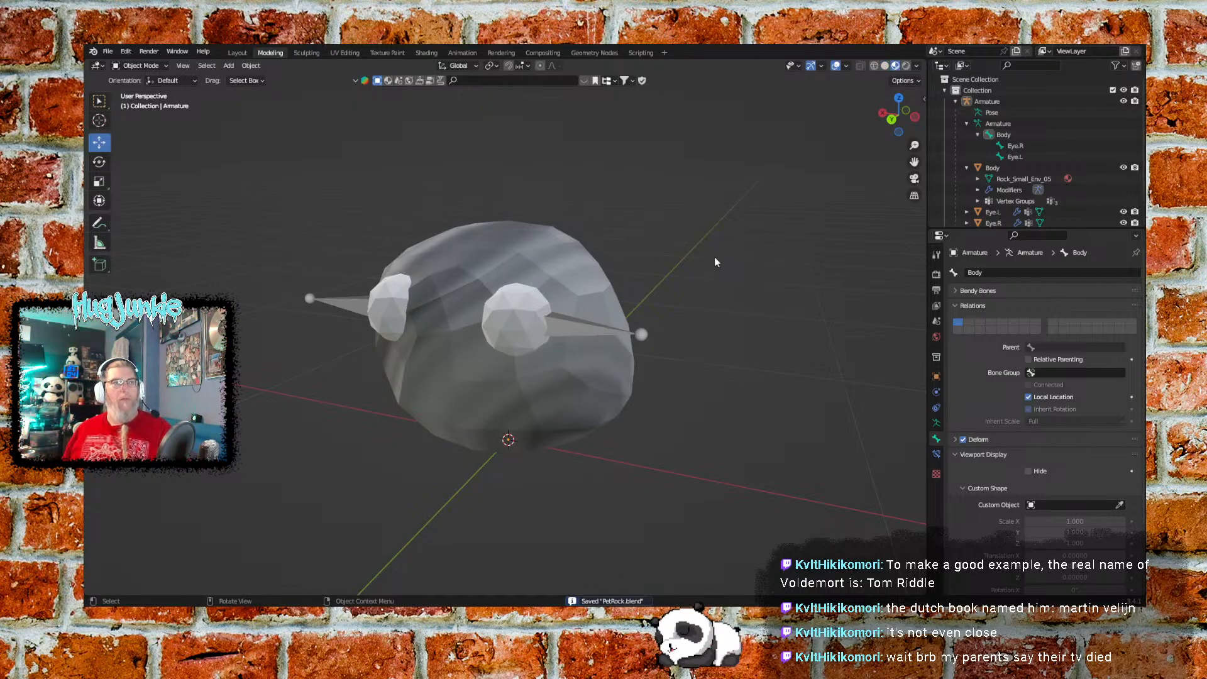
Select the Eye.R object and compare the model in Rendered, Solid and Material Preview shading
{"action": "mouse_move", "coordinate": [605, 264]}
{"action": "middle_mouse_down"}
{"action": "mouse_move", "coordinate": [671, 246]}
{"action": "mouse_move", "coordinate": [641, 247]}
{"action": "mouse_move", "coordinate": [604, 276]}
{"action": "middle_mouse_up"}
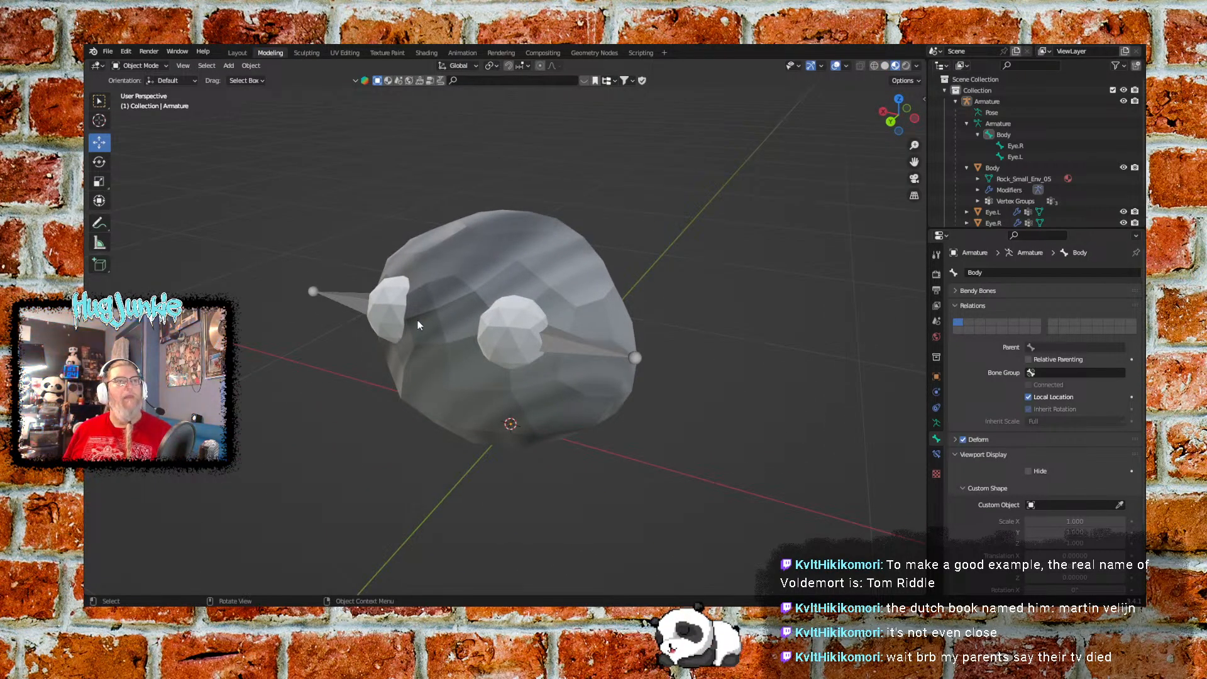
{"action": "left_click", "coordinate": [390, 311]}
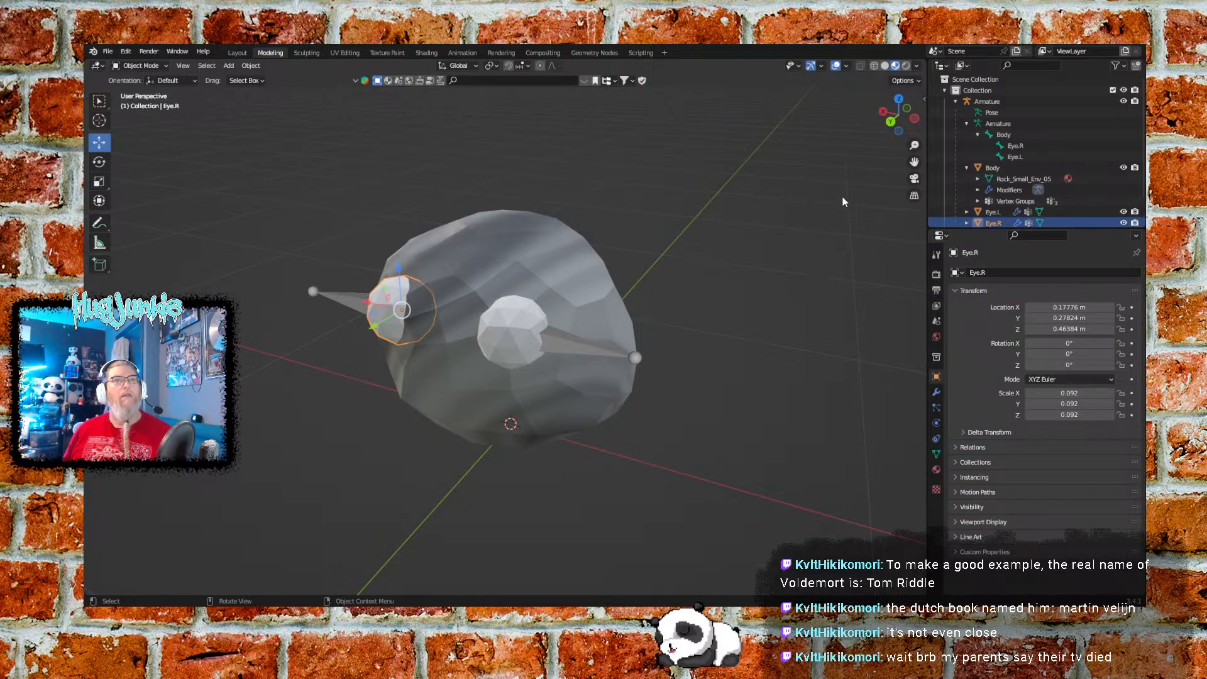
{"action": "left_click", "coordinate": [906, 65]}
{"action": "mouse_move", "coordinate": [662, 234]}
{"action": "middle_mouse_down"}
{"action": "mouse_move", "coordinate": [719, 209]}
{"action": "mouse_move", "coordinate": [678, 231]}
{"action": "middle_mouse_up"}
{"action": "left_click", "coordinate": [885, 66]}
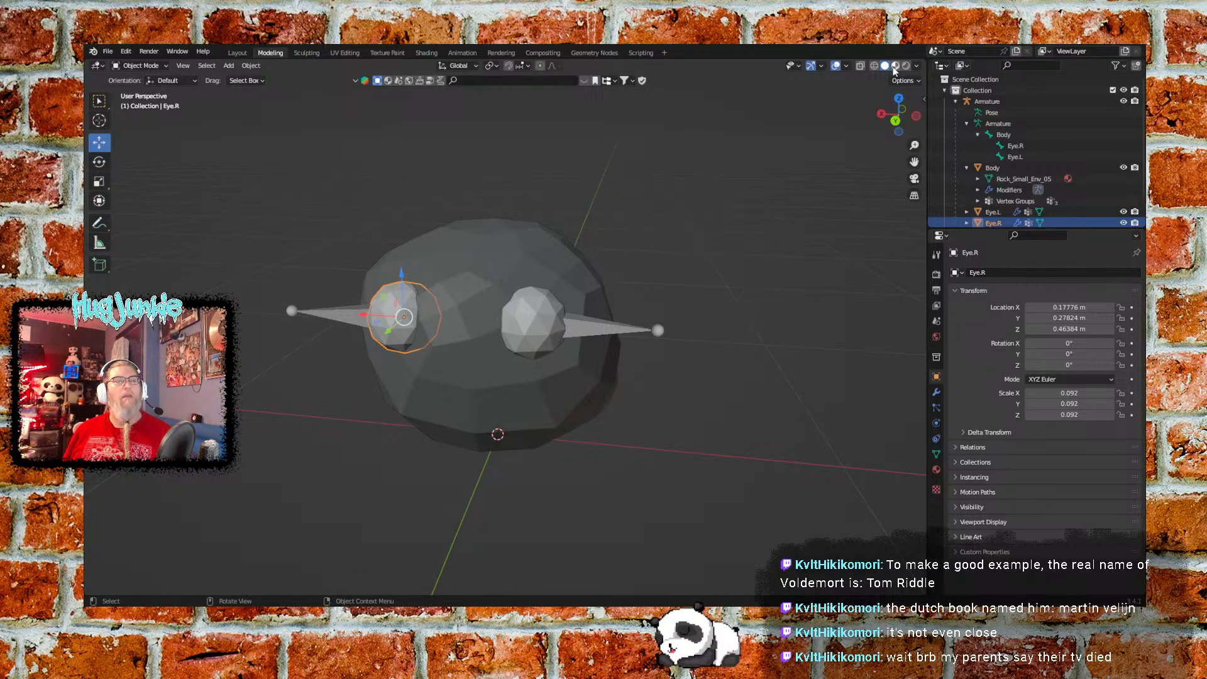
{"action": "left_click", "coordinate": [896, 66]}
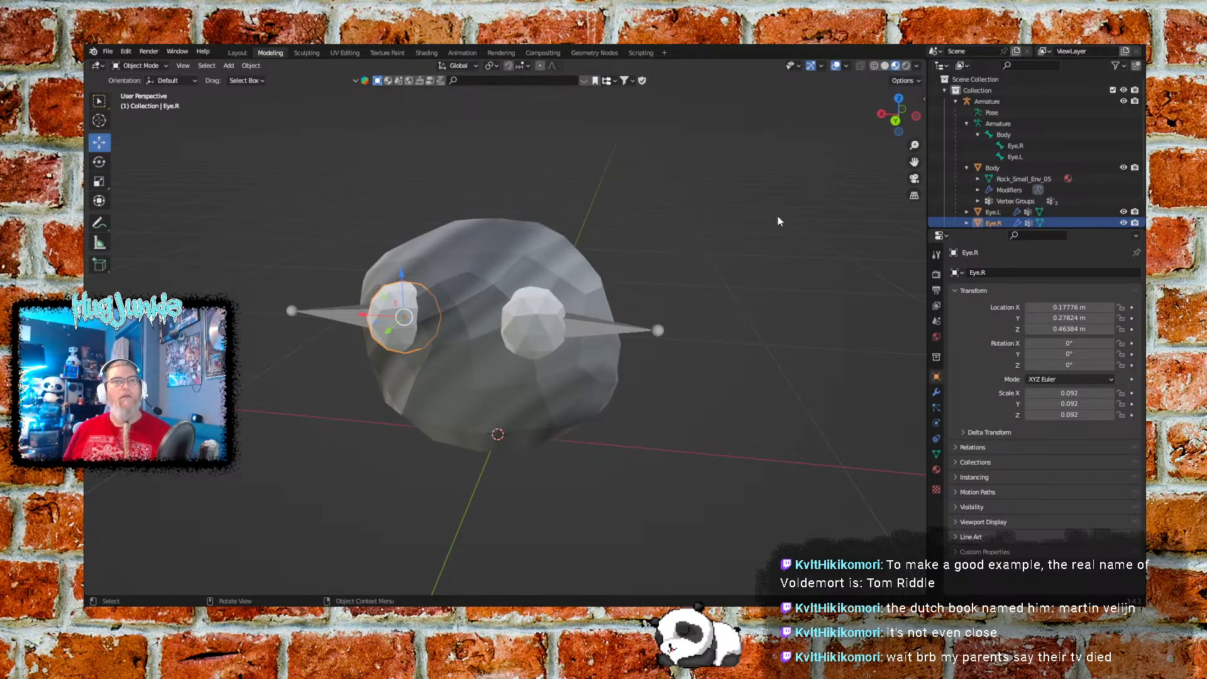
Select the Eye.L object, open it in the Texture Paint workspace and set the brush radius to 110 px
{"action": "left_click", "coordinate": [537, 329]}
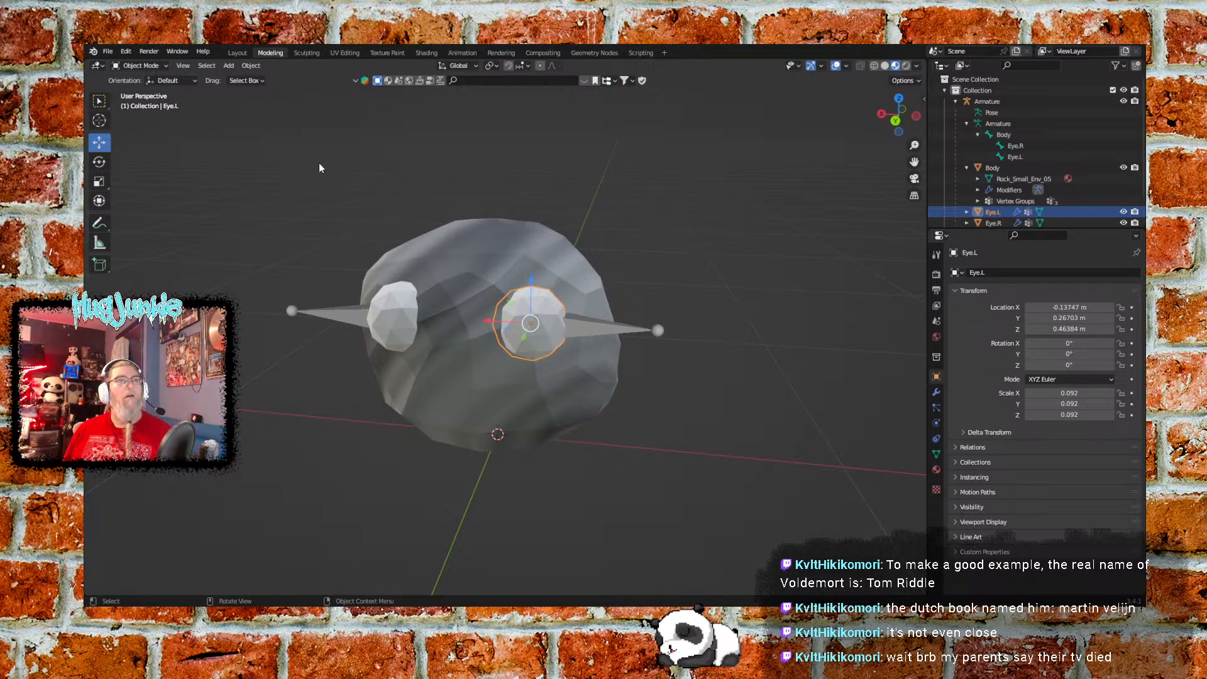
{"action": "left_click", "coordinate": [376, 52]}
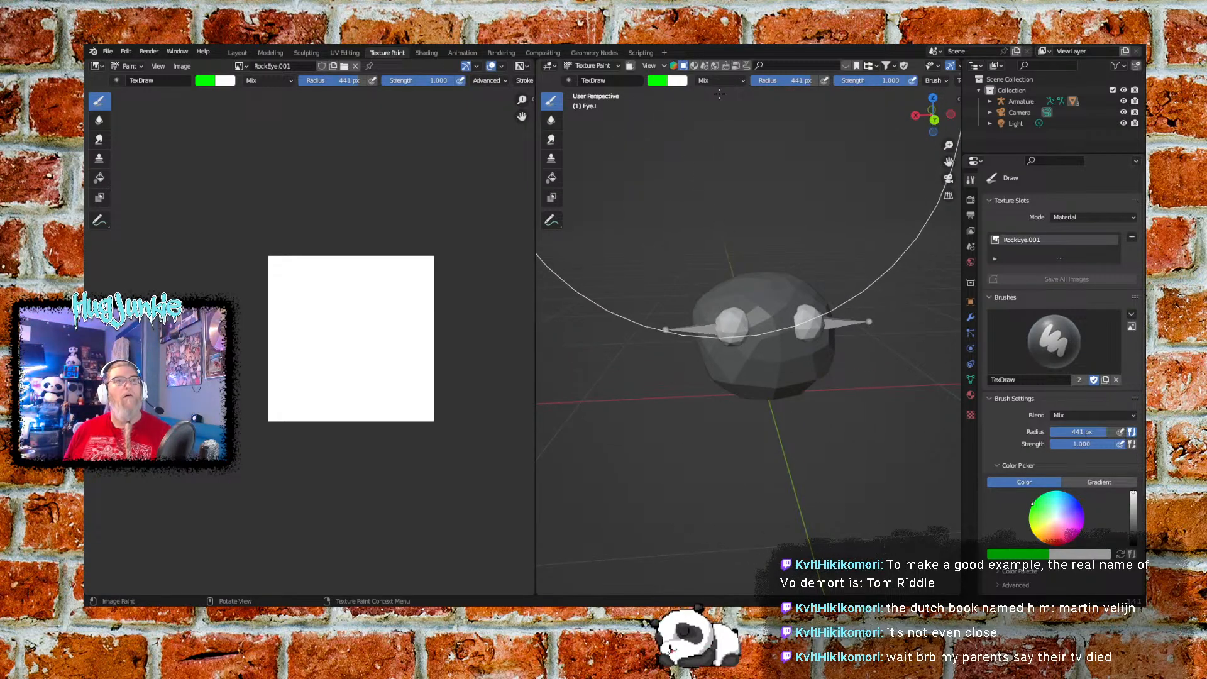
{"action": "left_click_drag", "start_coordinate": [809, 80], "coordinate": [765, 80]}
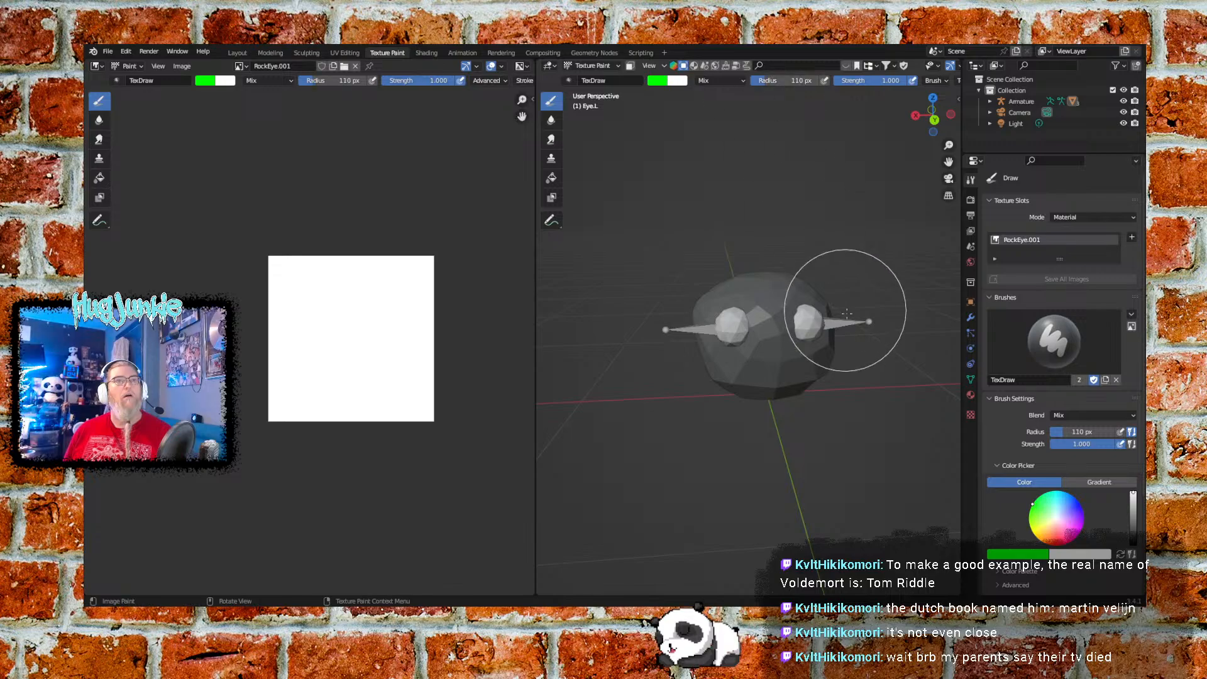
{"action": "middle_click_drag", "start_coordinate": [883, 402], "coordinate": [828, 410], "text": "shift"}
{"action": "scroll", "coordinate": [825, 416], "scroll_direction": "up", "scroll_amount": 8}
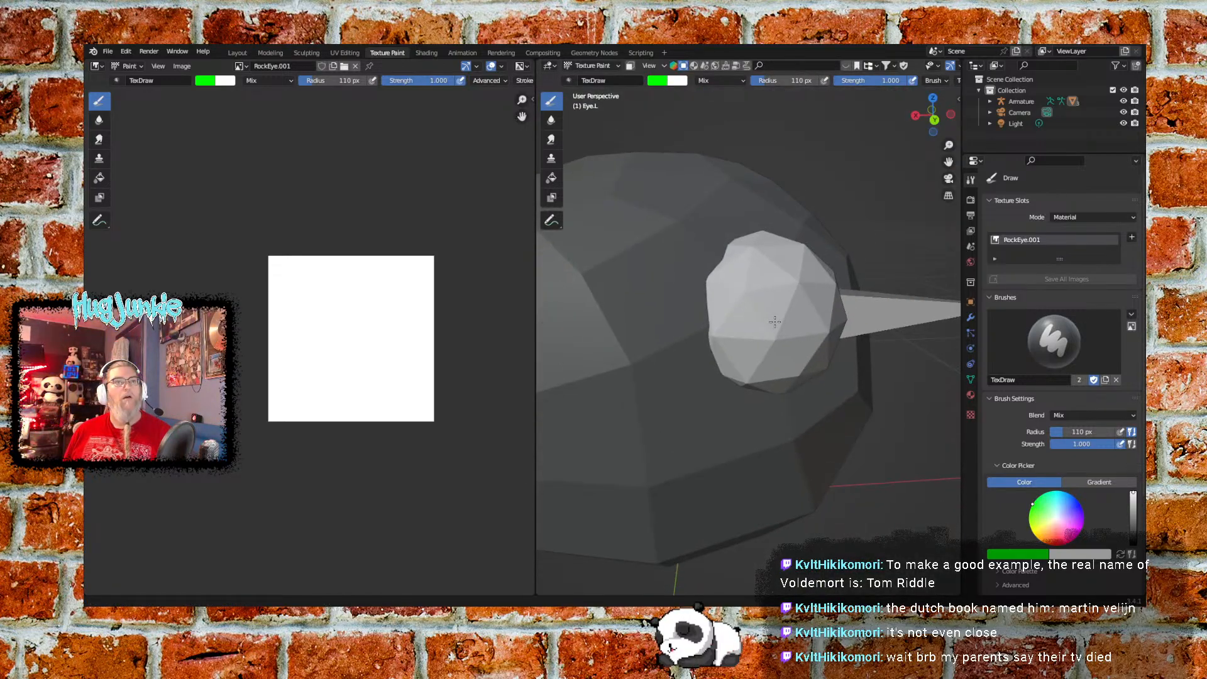
{"action": "scroll", "coordinate": [768, 349], "scroll_direction": "down", "scroll_amount": 4}
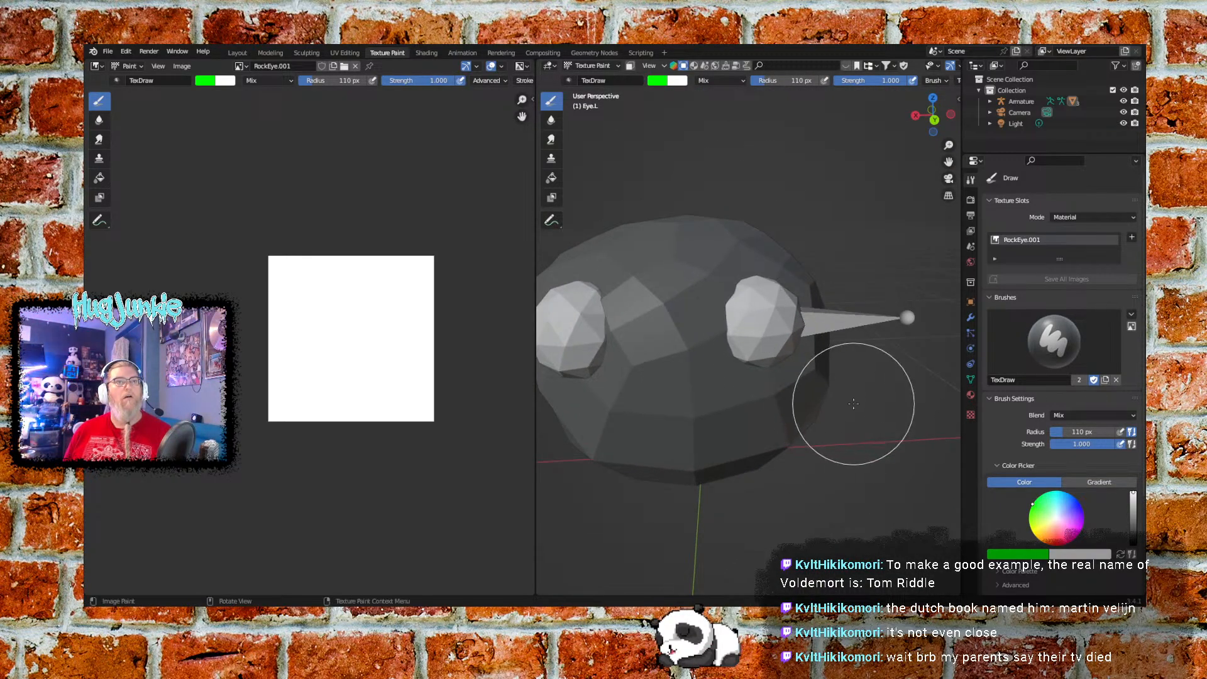
{"action": "mouse_move", "coordinate": [862, 421]}
{"action": "middle_mouse_down", "text": "shift"}
{"action": "mouse_move", "coordinate": [847, 372]}
{"action": "mouse_move", "coordinate": [877, 393]}
{"action": "middle_mouse_up", "text": "shift"}
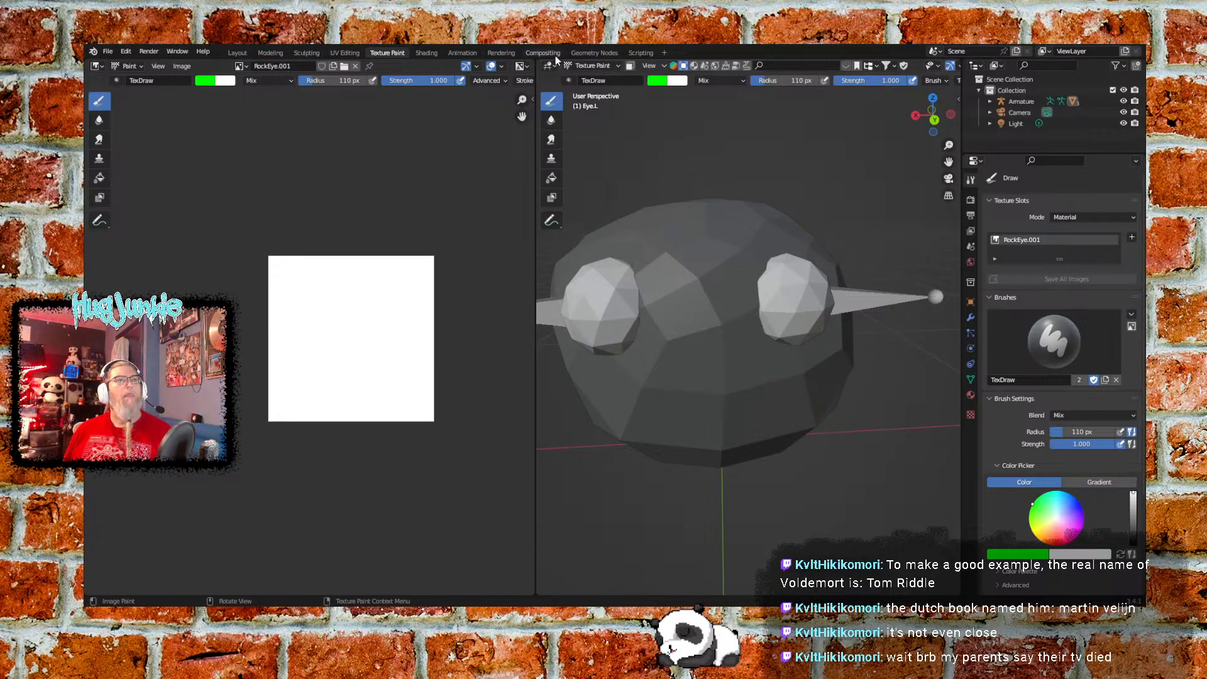
{"action": "left_click", "coordinate": [591, 66]}
{"action": "left_click", "coordinate": [595, 78]}
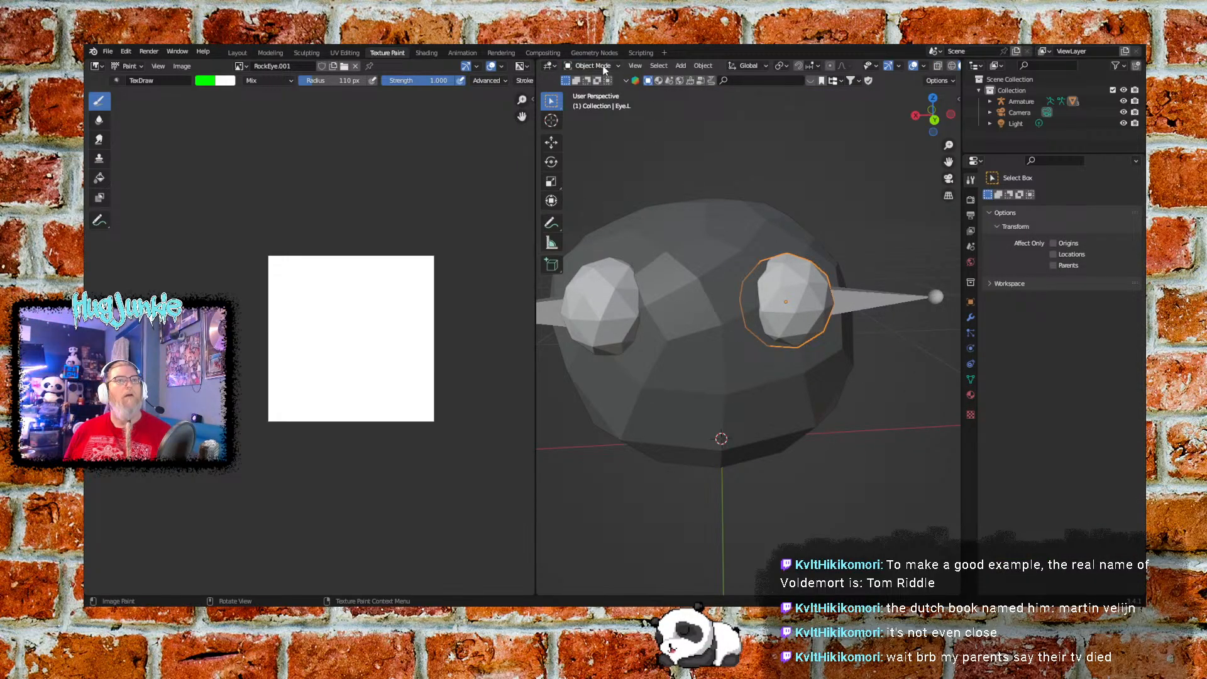
{"action": "left_click", "coordinate": [591, 65]}
{"action": "left_click", "coordinate": [600, 91]}
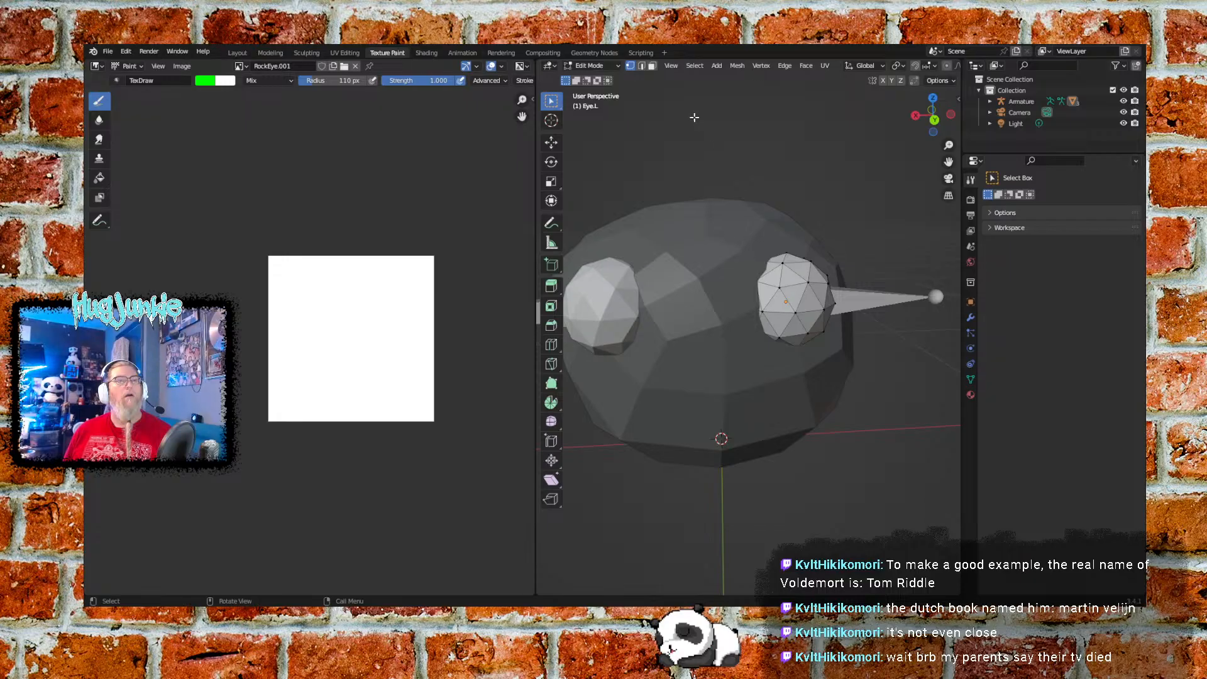
{"action": "left_click", "coordinate": [602, 66]}
{"action": "left_click", "coordinate": [595, 78]}
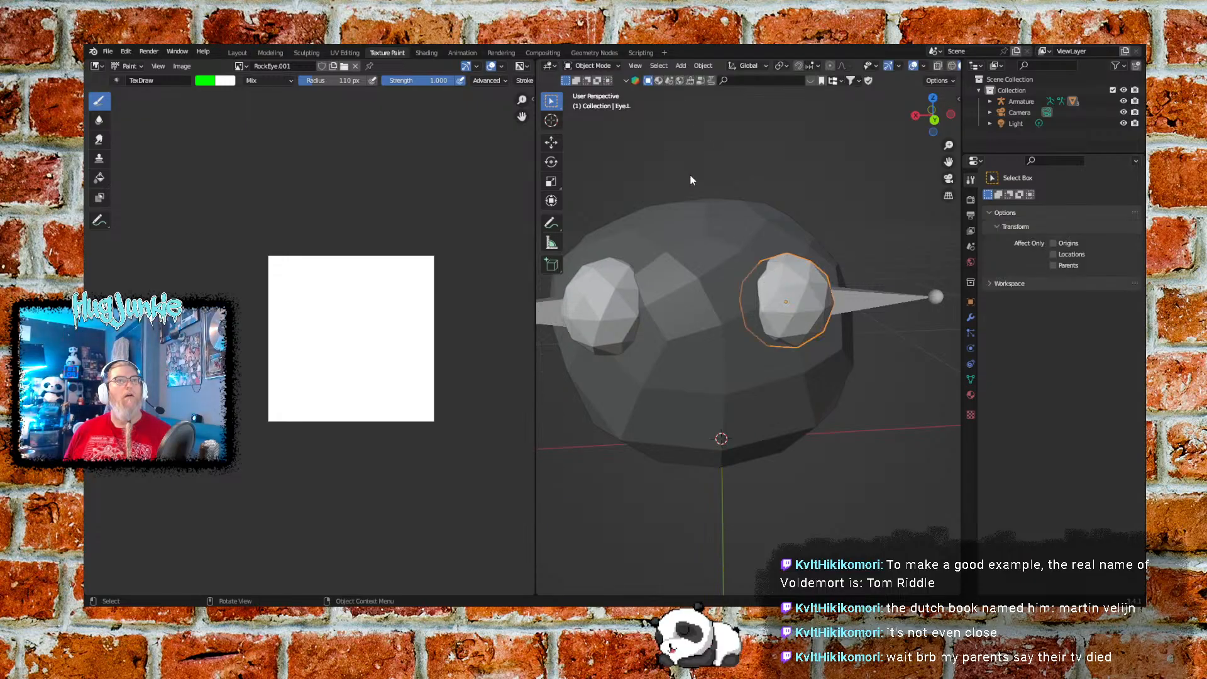
{"action": "right_click", "coordinate": [791, 291]}
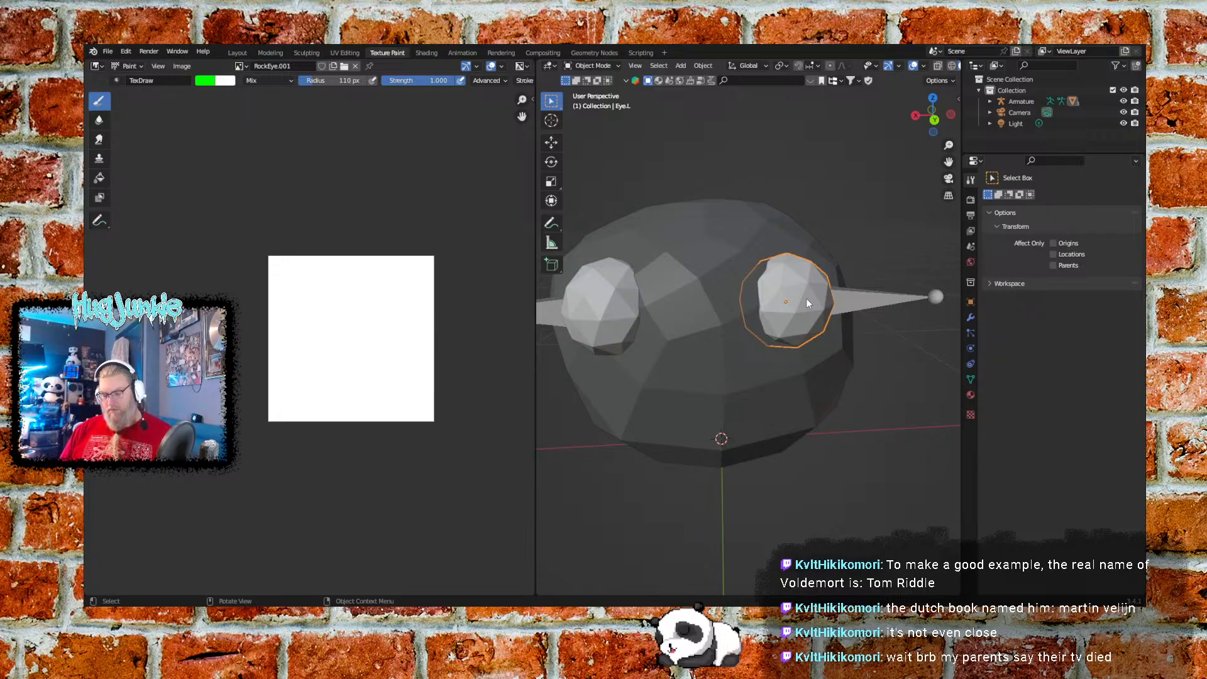
{"action": "left_click", "coordinate": [841, 204]}
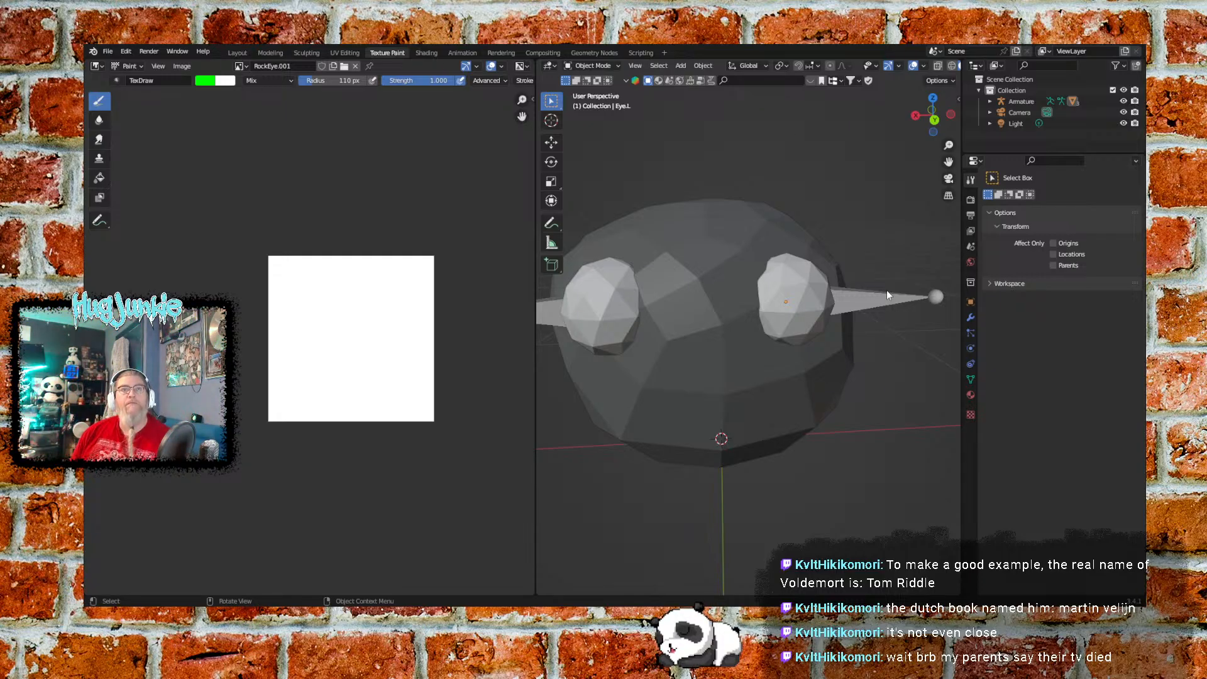
{"action": "left_click", "coordinate": [591, 65]}
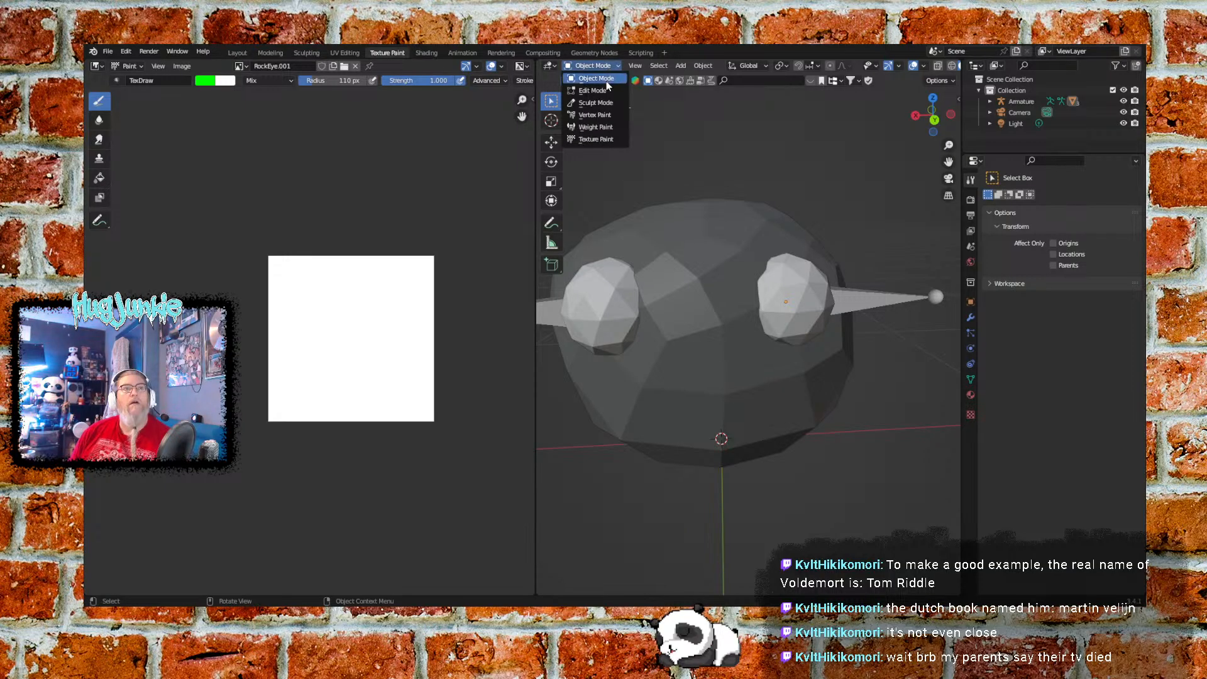
{"action": "left_click", "coordinate": [607, 140]}
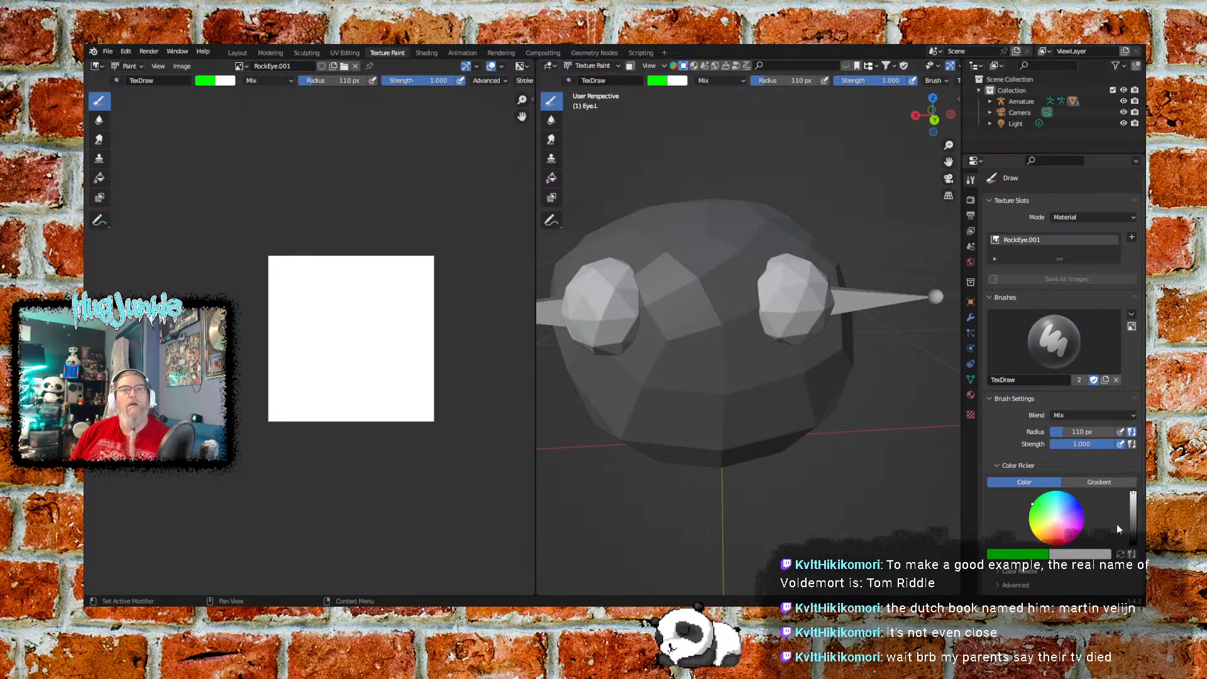
Paint a round black pupil on the front of Eye.L with a brush radius of 34 px
{"action": "left_click_drag", "start_coordinate": [1134, 508], "coordinate": [1133, 545]}
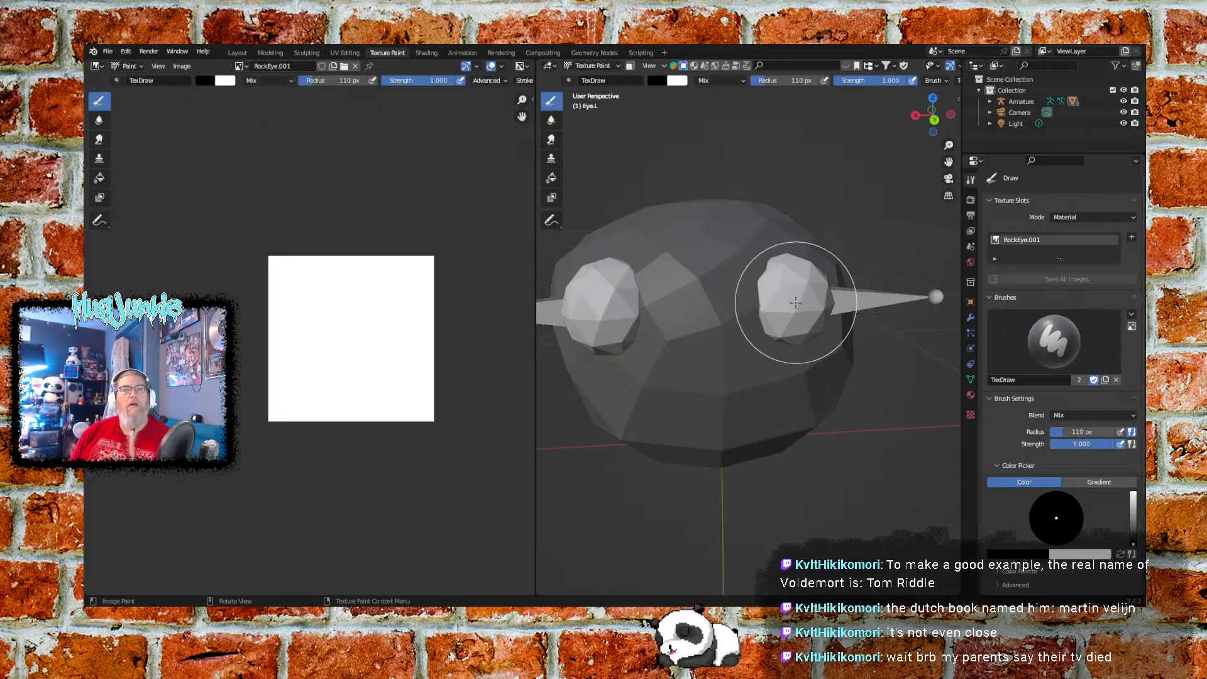
{"action": "left_click_drag", "start_coordinate": [765, 83], "coordinate": [752, 83]}
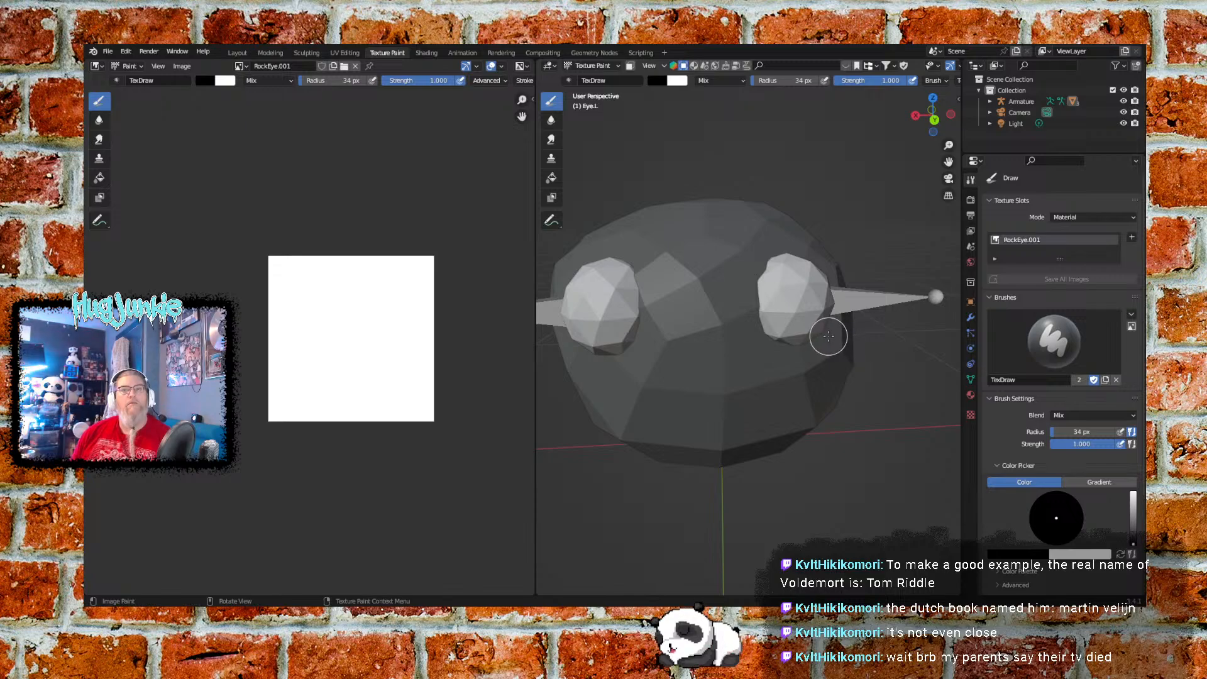
{"action": "middle_click_drag", "start_coordinate": [879, 343], "coordinate": [861, 338]}
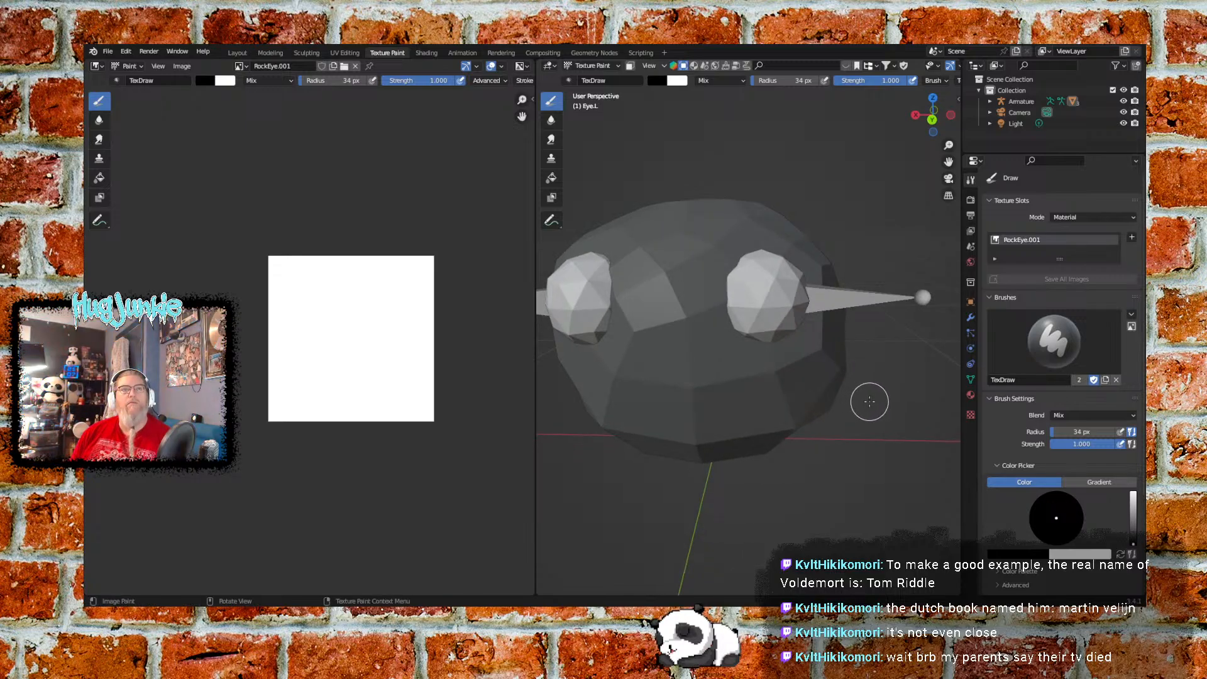
{"action": "middle_click_drag", "start_coordinate": [870, 401], "coordinate": [865, 368], "text": "ctrl"}
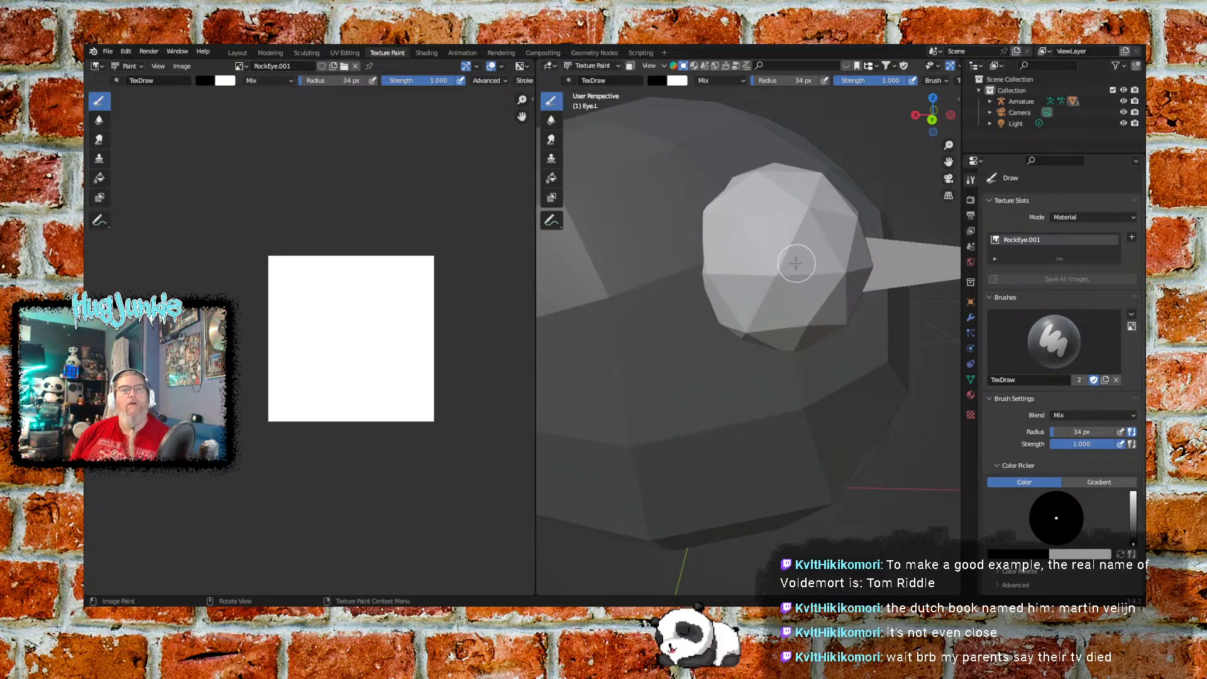
{"action": "left_click", "coordinate": [791, 252]}
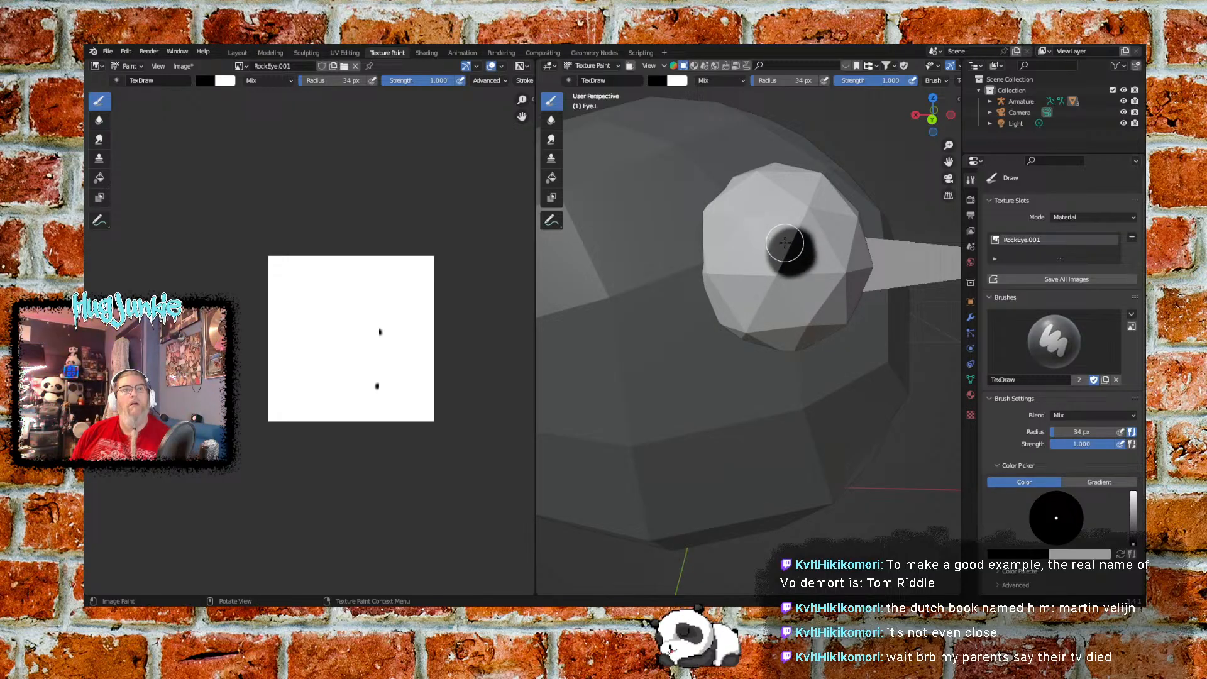
{"action": "left_click", "coordinate": [790, 249]}
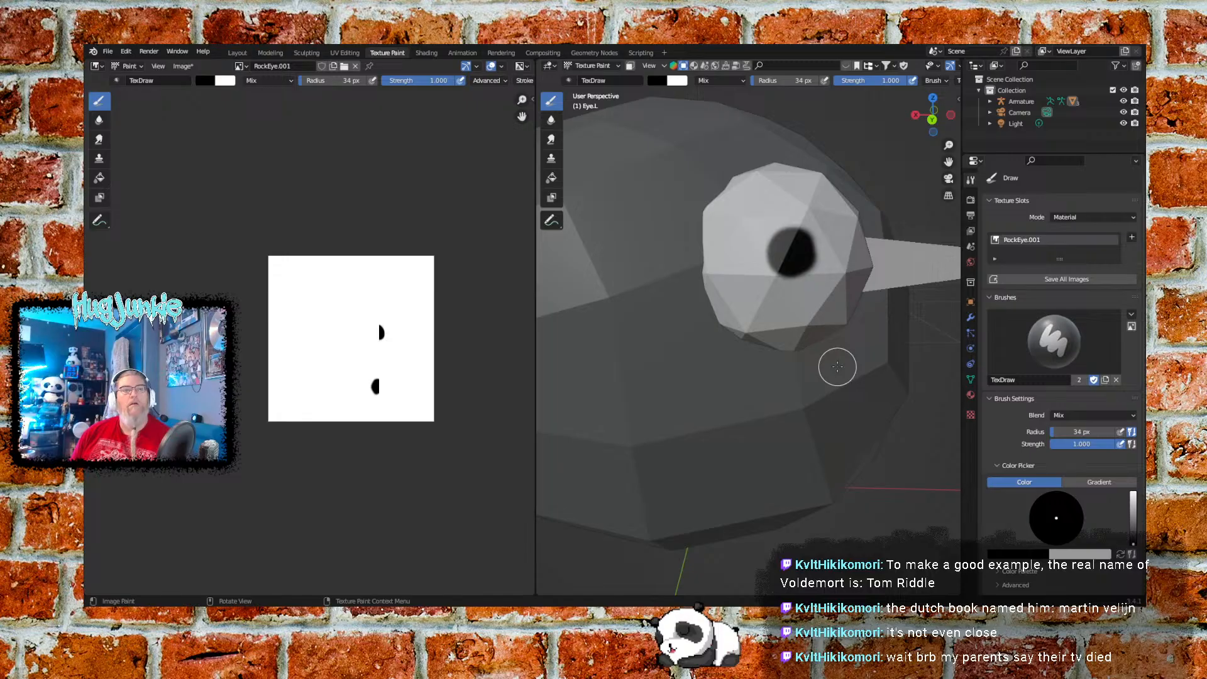
{"action": "scroll", "coordinate": [720, 361], "scroll_direction": "down", "scroll_amount": 4}
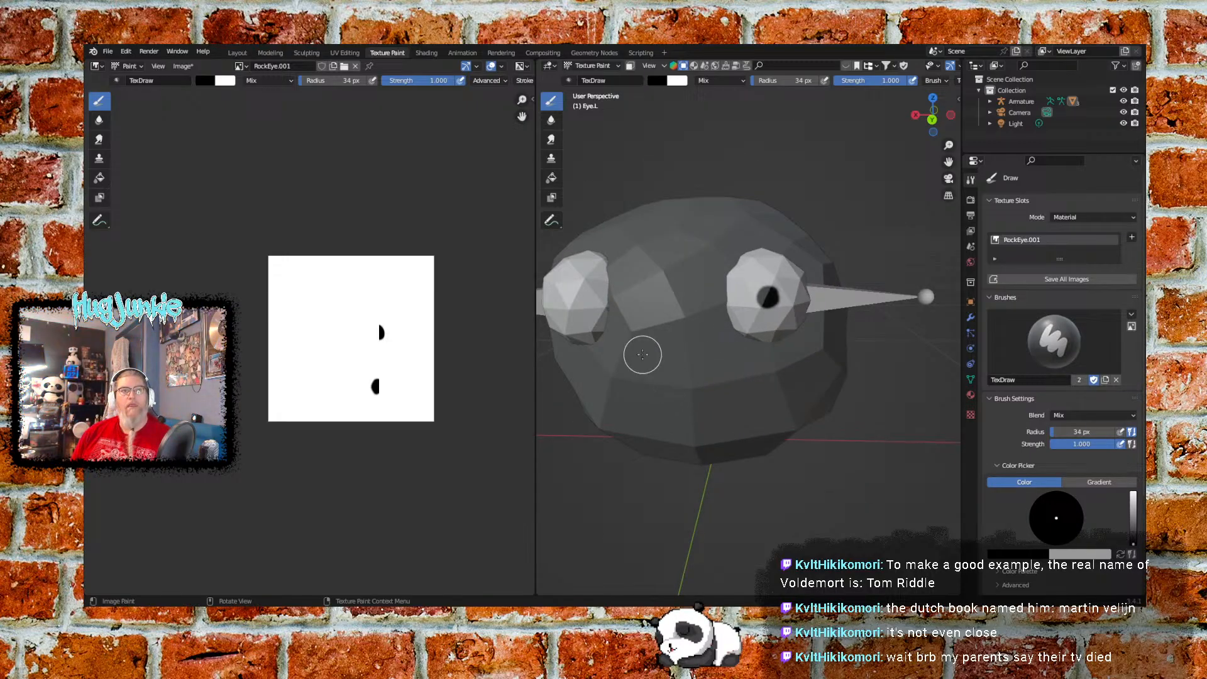
Return to Object Mode, select the unpainted Eye.R object and switch it to Texture Paint mode
{"action": "middle_click_drag", "start_coordinate": [583, 329], "coordinate": [601, 323]}
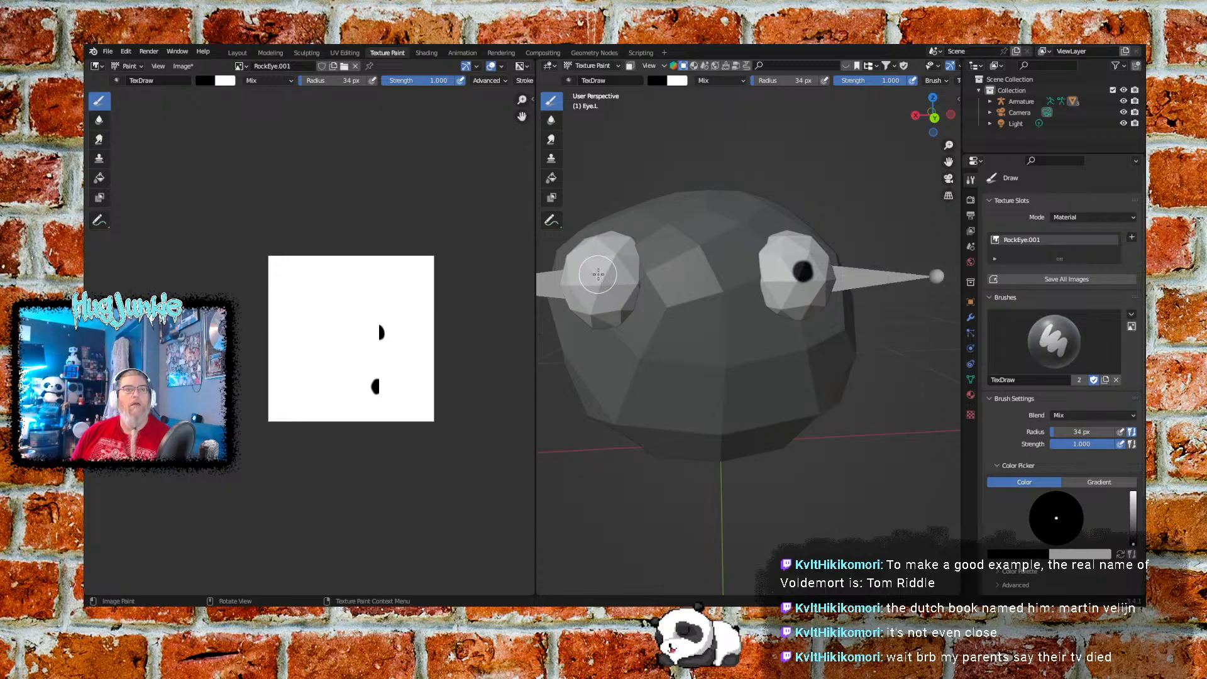
{"action": "left_click", "coordinate": [593, 65]}
{"action": "left_click", "coordinate": [588, 76]}
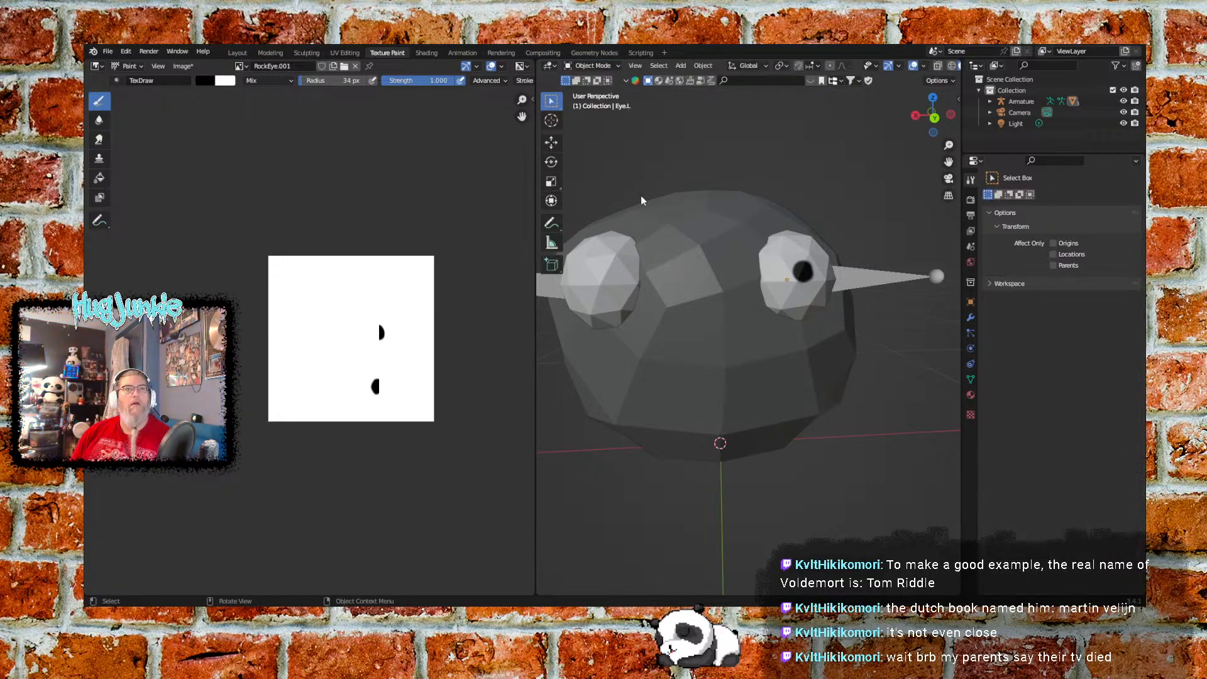
{"action": "left_click", "coordinate": [777, 278]}
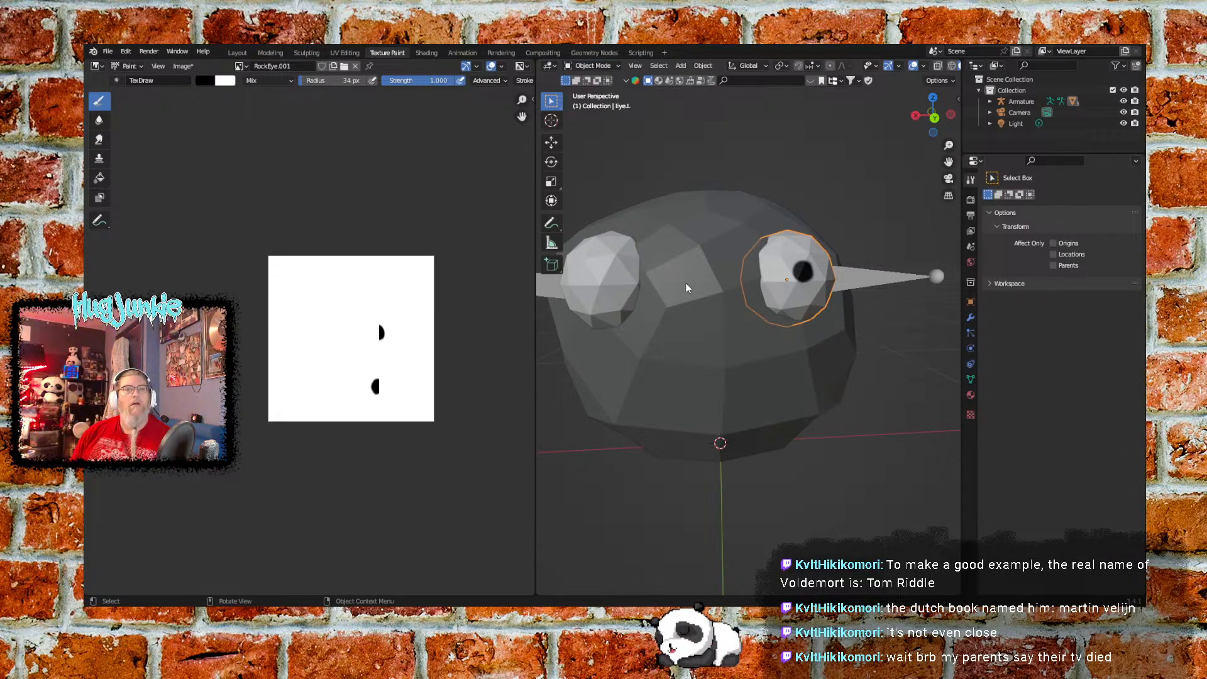
{"action": "left_click", "coordinate": [606, 290]}
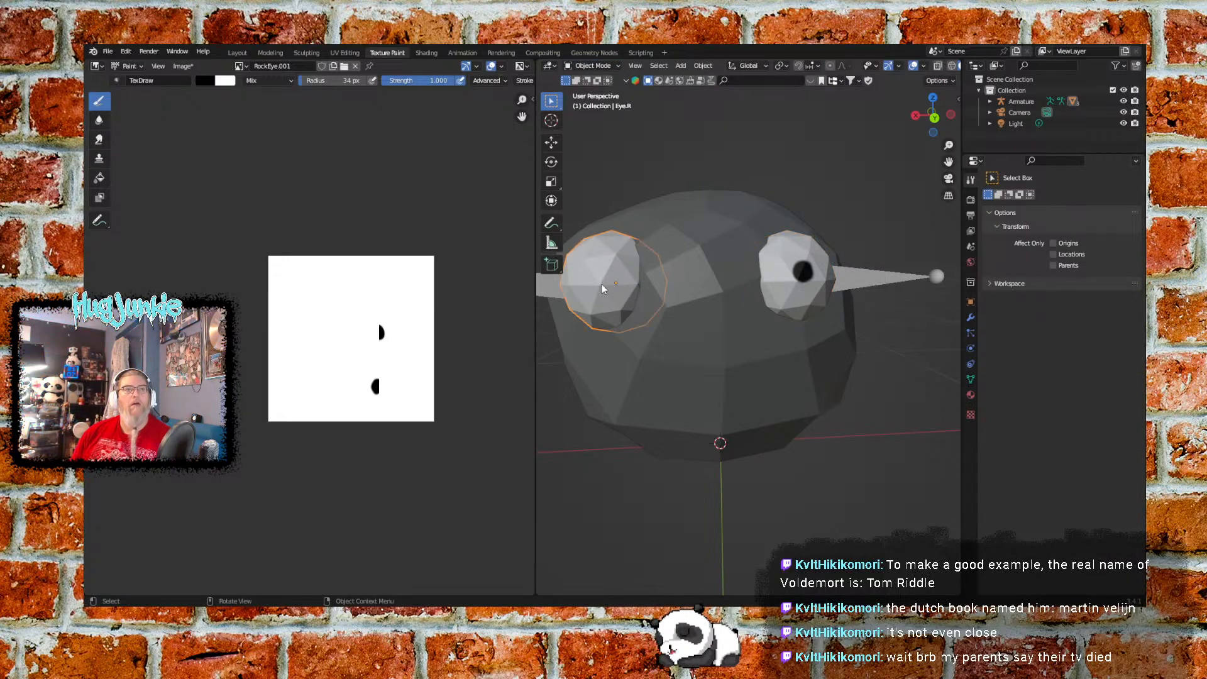
{"action": "left_click", "coordinate": [596, 66]}
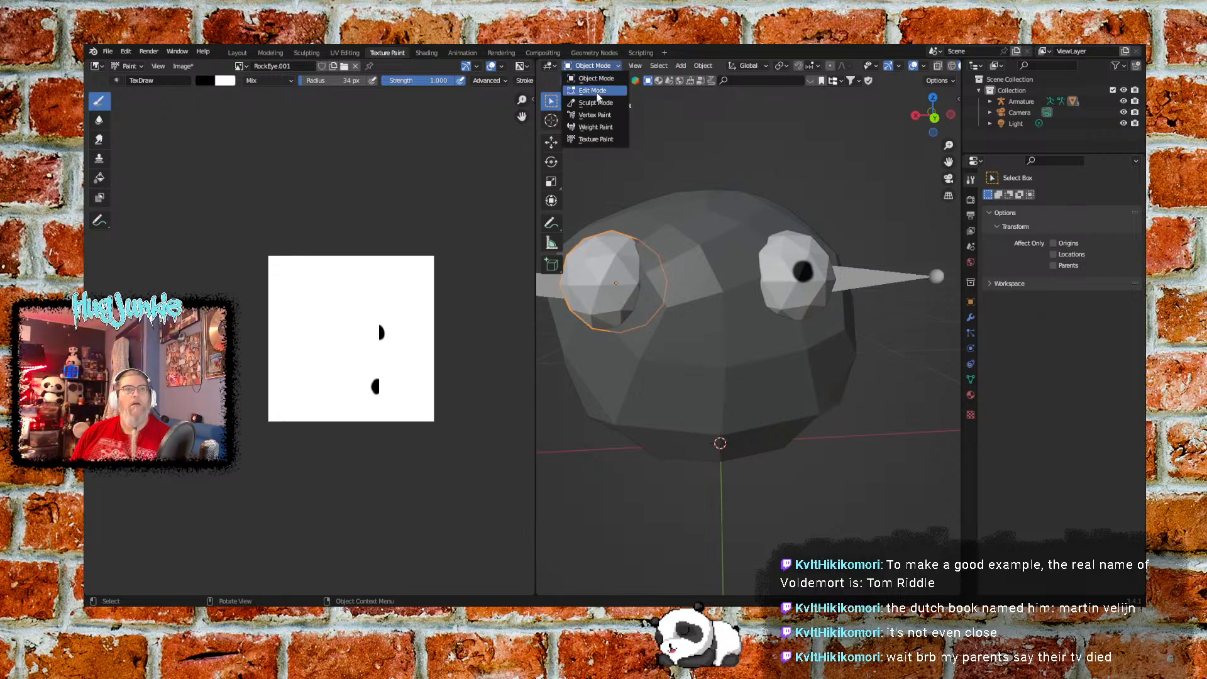
{"action": "left_click", "coordinate": [597, 139]}
Paint a matching black pupil on the front of Eye.R and check both eyes from several angles
{"action": "middle_click_drag", "start_coordinate": [596, 314], "coordinate": [667, 324], "text": "shift"}
{"action": "scroll", "coordinate": [608, 317], "scroll_direction": "up", "scroll_amount": 1}
{"action": "scroll", "coordinate": [652, 315], "scroll_direction": "up", "scroll_amount": 2}
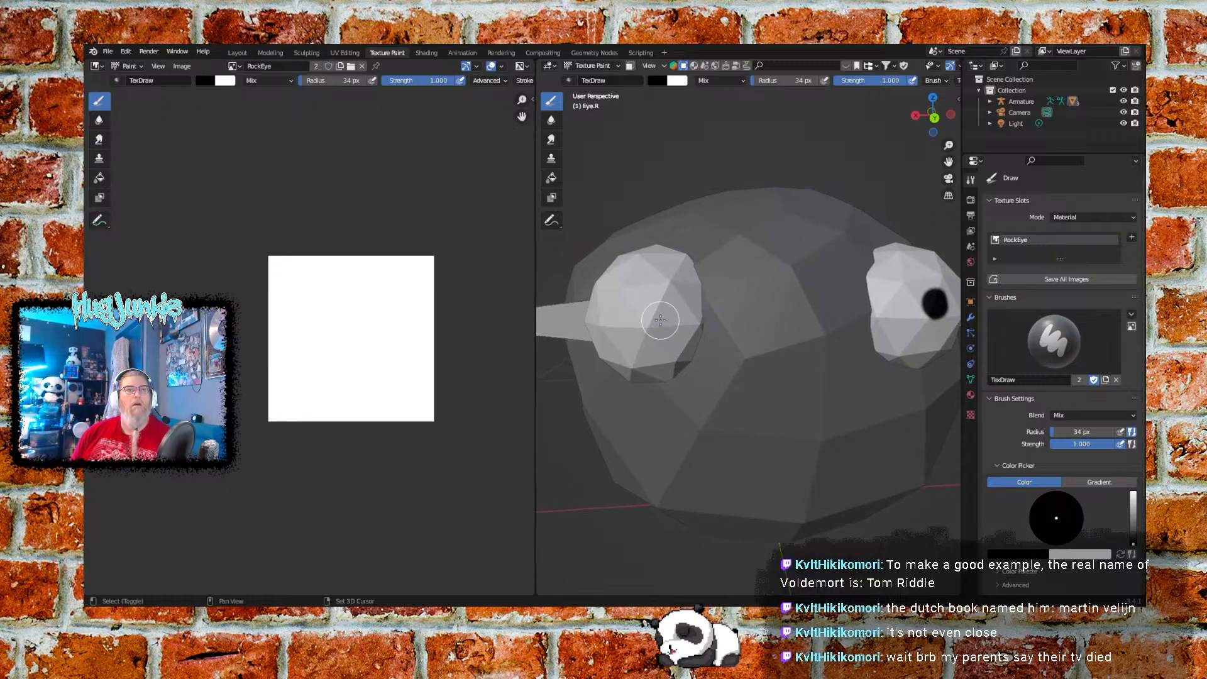
{"action": "left_click_drag", "start_coordinate": [644, 308], "coordinate": [642, 312]}
{"action": "scroll", "coordinate": [767, 360], "scroll_direction": "down", "scroll_amount": 3}
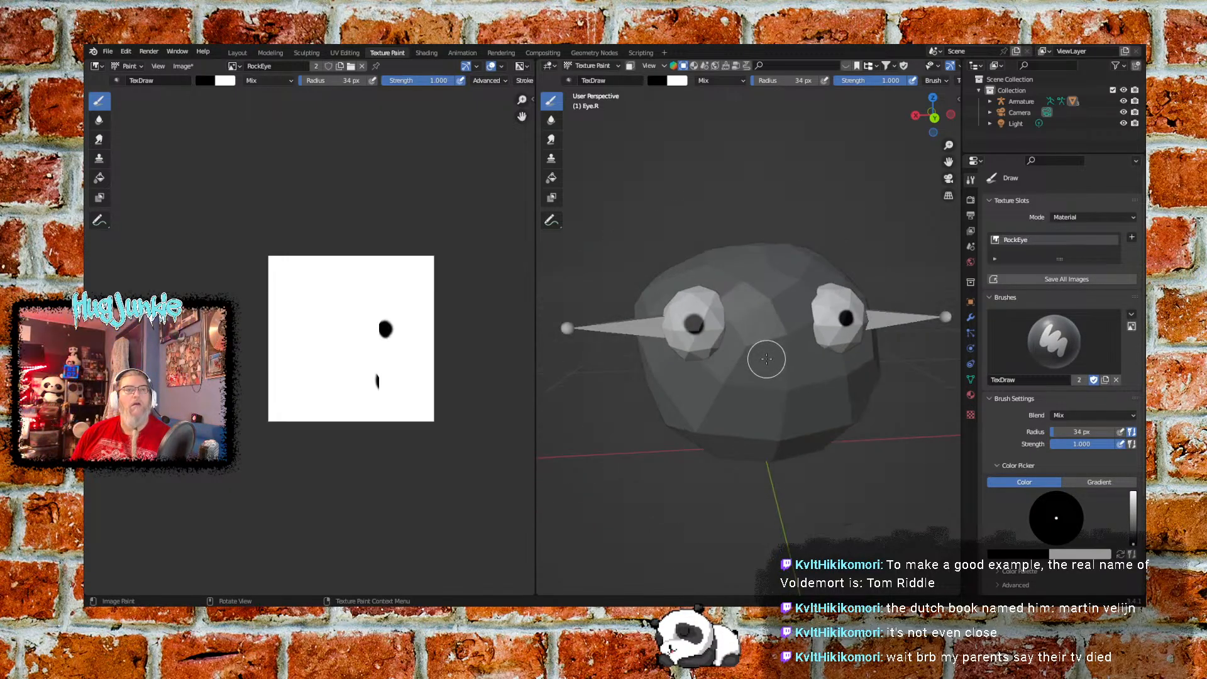
{"action": "middle_click_drag", "start_coordinate": [857, 380], "coordinate": [796, 410]}
{"action": "mouse_move", "coordinate": [749, 401]}
{"action": "middle_mouse_down"}
{"action": "mouse_move", "coordinate": [848, 386]}
{"action": "mouse_move", "coordinate": [850, 343]}
{"action": "mouse_move", "coordinate": [864, 354]}
{"action": "middle_mouse_up"}
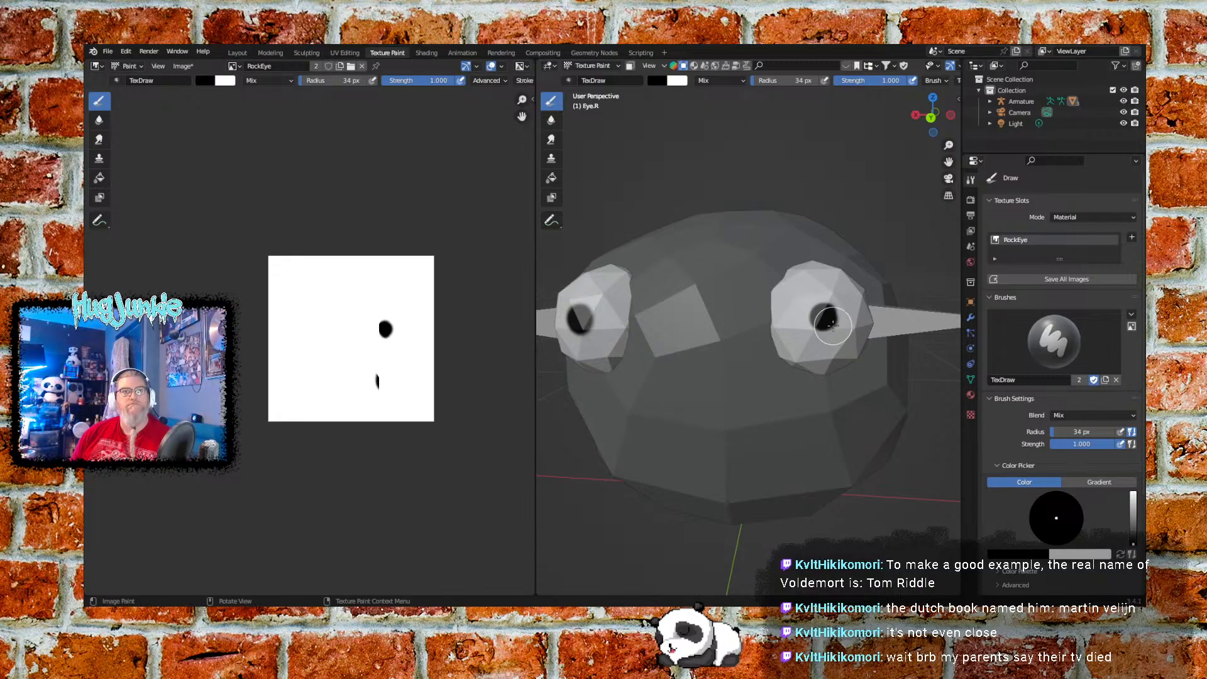
Leave Texture Paint on Eye.R, select Eye.L and switch it back to Texture Paint mode
{"action": "left_click", "coordinate": [591, 66]}
{"action": "left_click", "coordinate": [591, 78]}
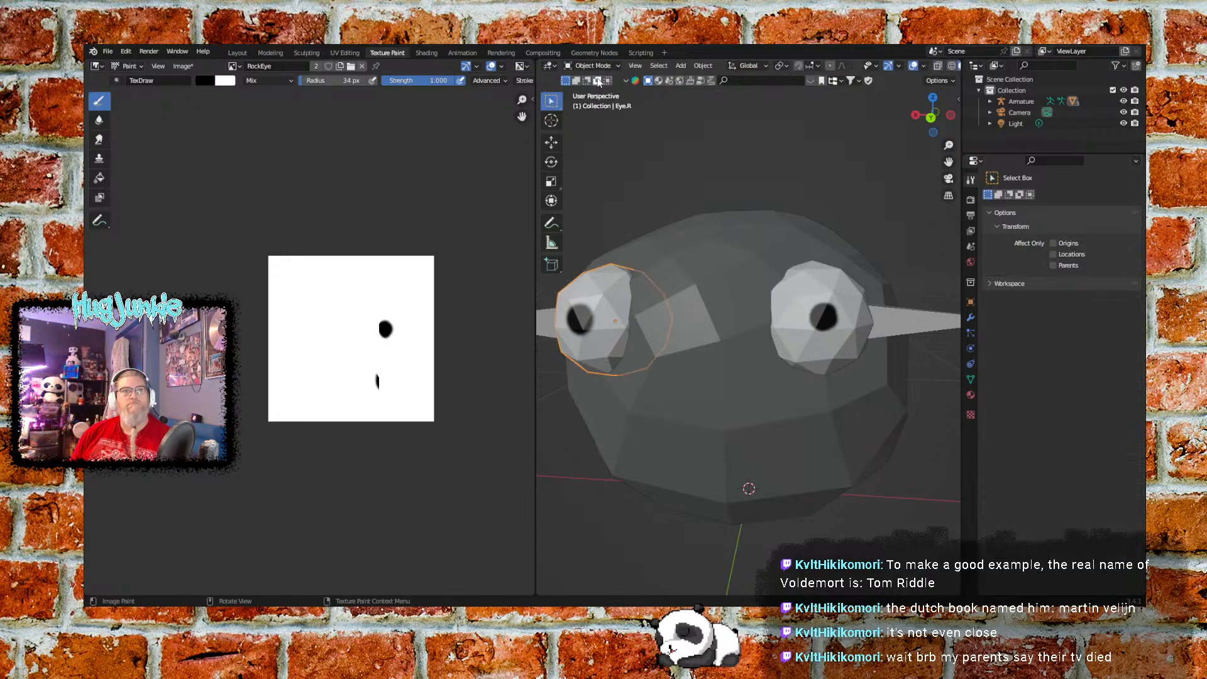
{"action": "left_click", "coordinate": [788, 305]}
{"action": "left_click", "coordinate": [591, 65]}
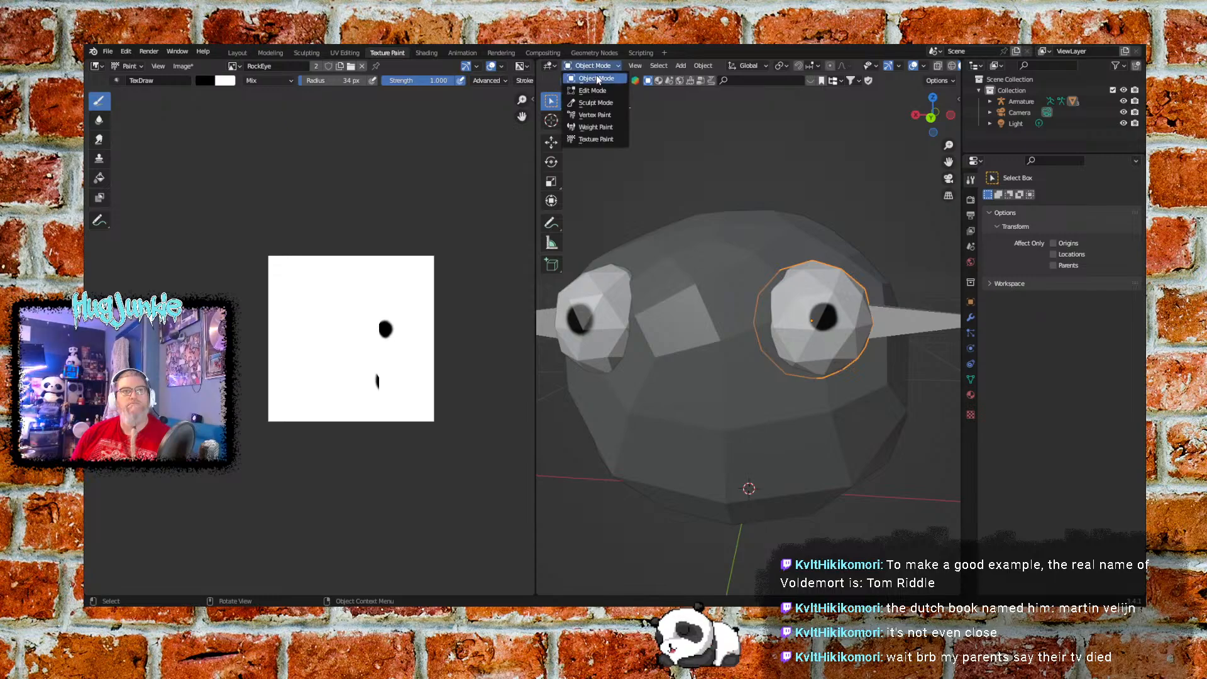
{"action": "left_click", "coordinate": [603, 140]}
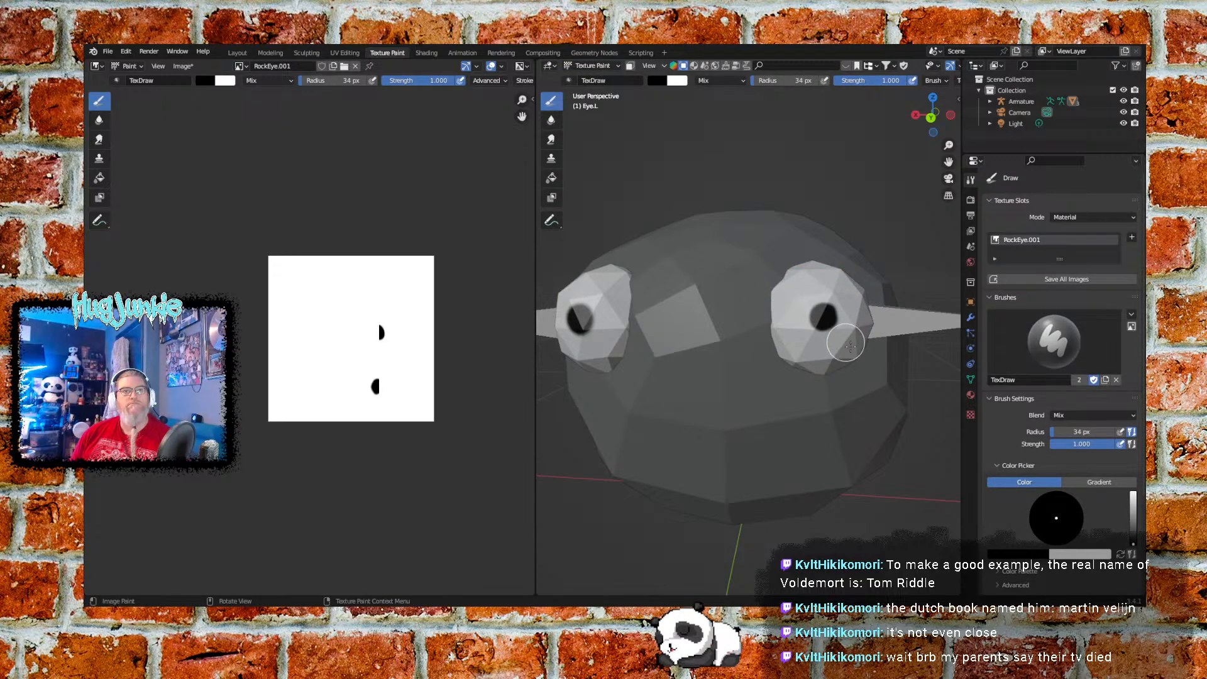
Check the painted pupils up close, switch to the UV Editing workspace and put Eye.L back in Object Mode
{"action": "middle_click_drag", "start_coordinate": [875, 365], "coordinate": [845, 367], "text": "shift"}
{"action": "scroll", "coordinate": [845, 366], "scroll_direction": "up", "scroll_amount": 6}
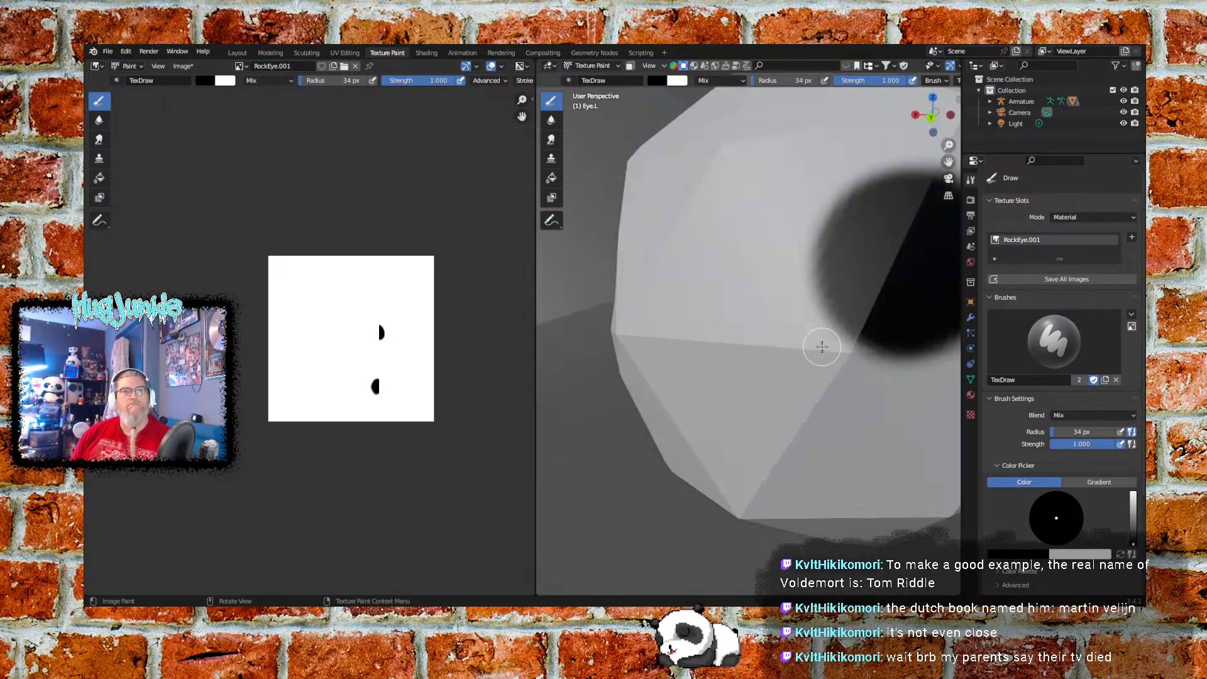
{"action": "scroll", "coordinate": [845, 342], "scroll_direction": "down", "scroll_amount": 2}
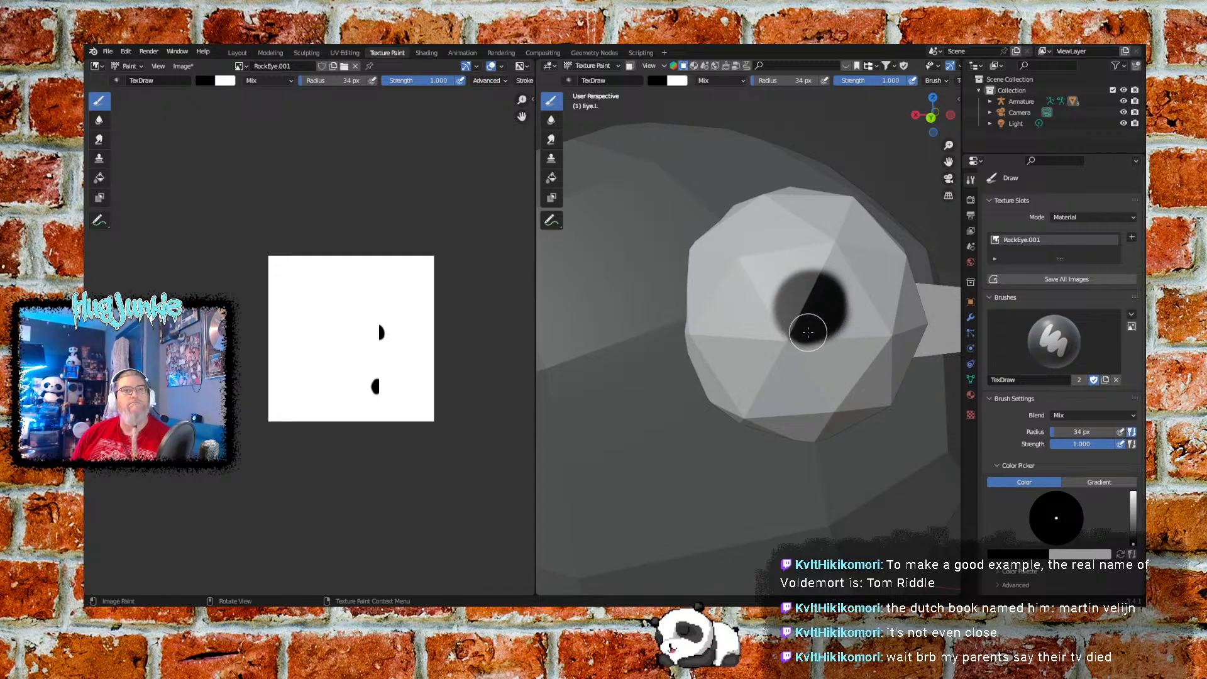
{"action": "scroll", "coordinate": [825, 312], "scroll_direction": "down", "scroll_amount": 5}
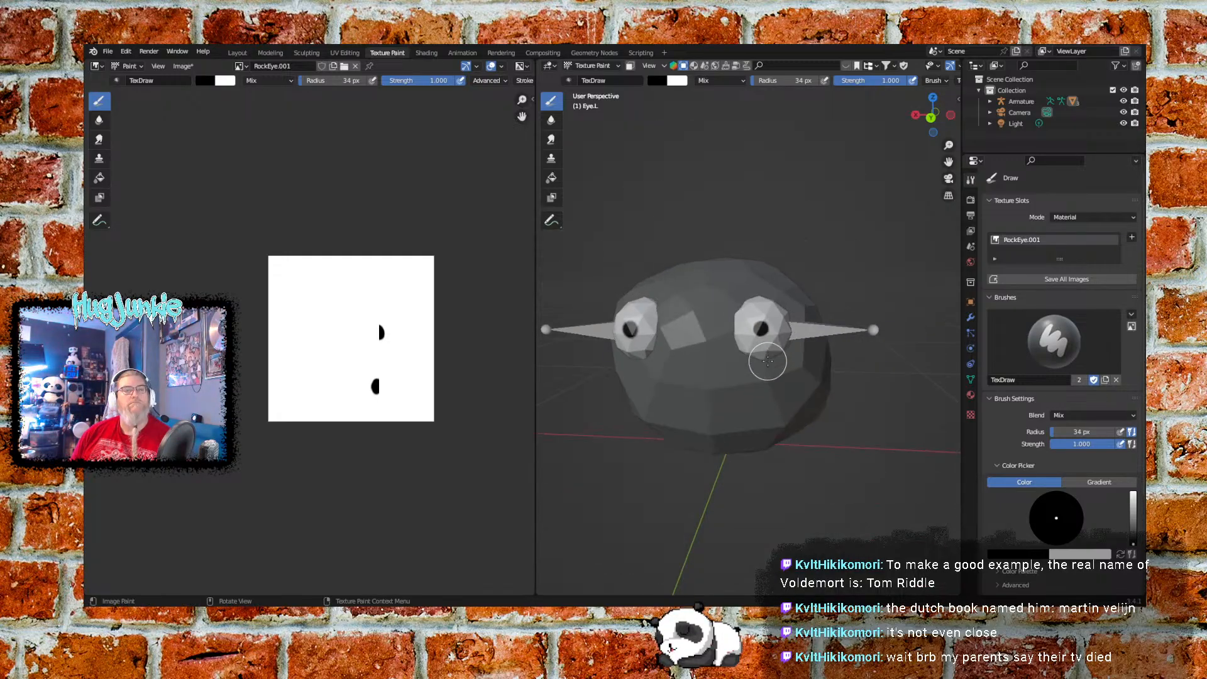
{"action": "scroll", "coordinate": [772, 352], "scroll_direction": "down", "scroll_amount": 1}
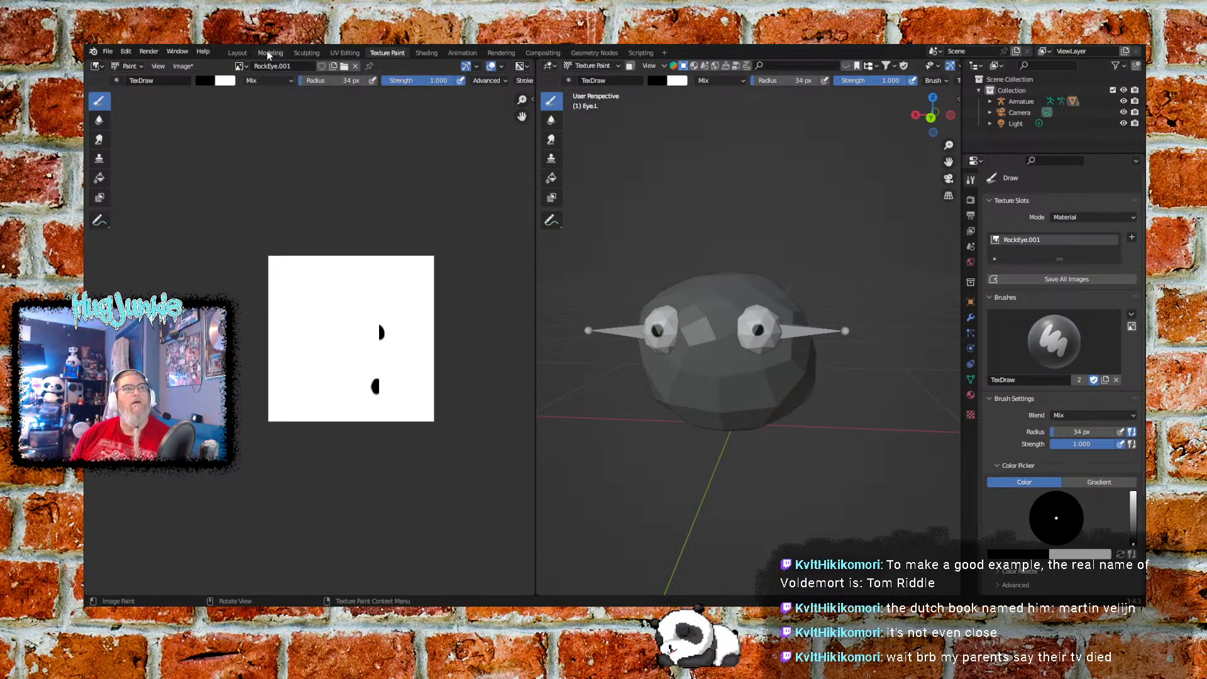
{"action": "left_click", "coordinate": [346, 53]}
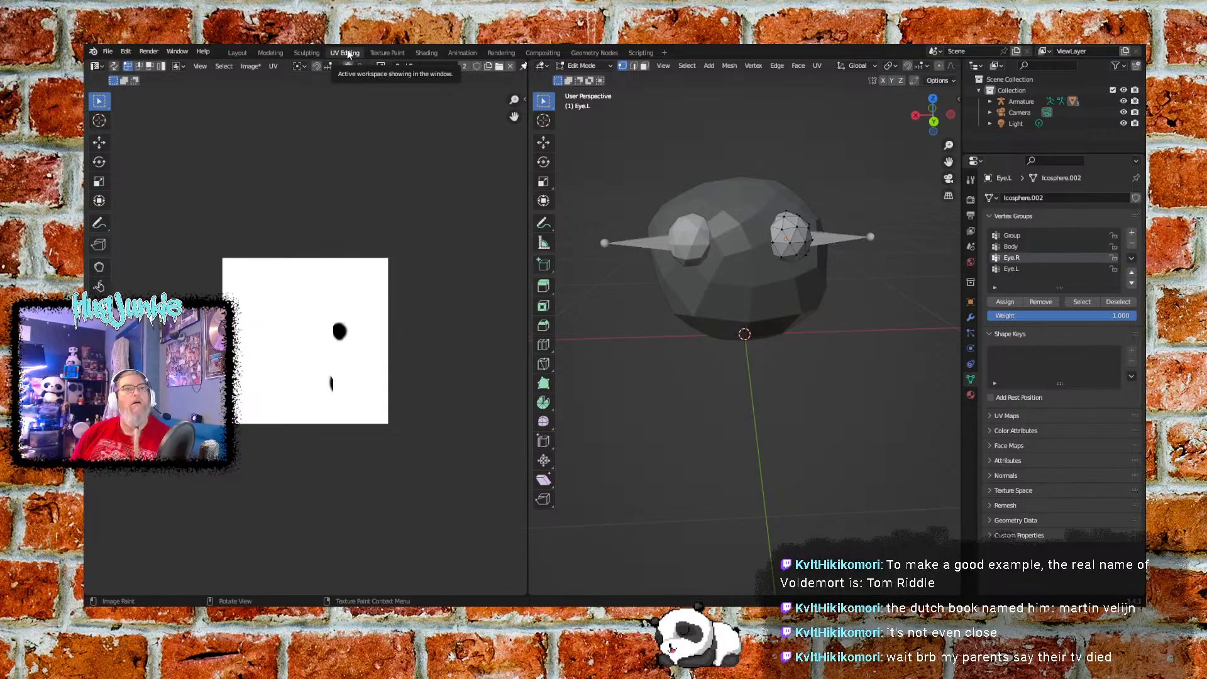
{"action": "left_click", "coordinate": [595, 65]}
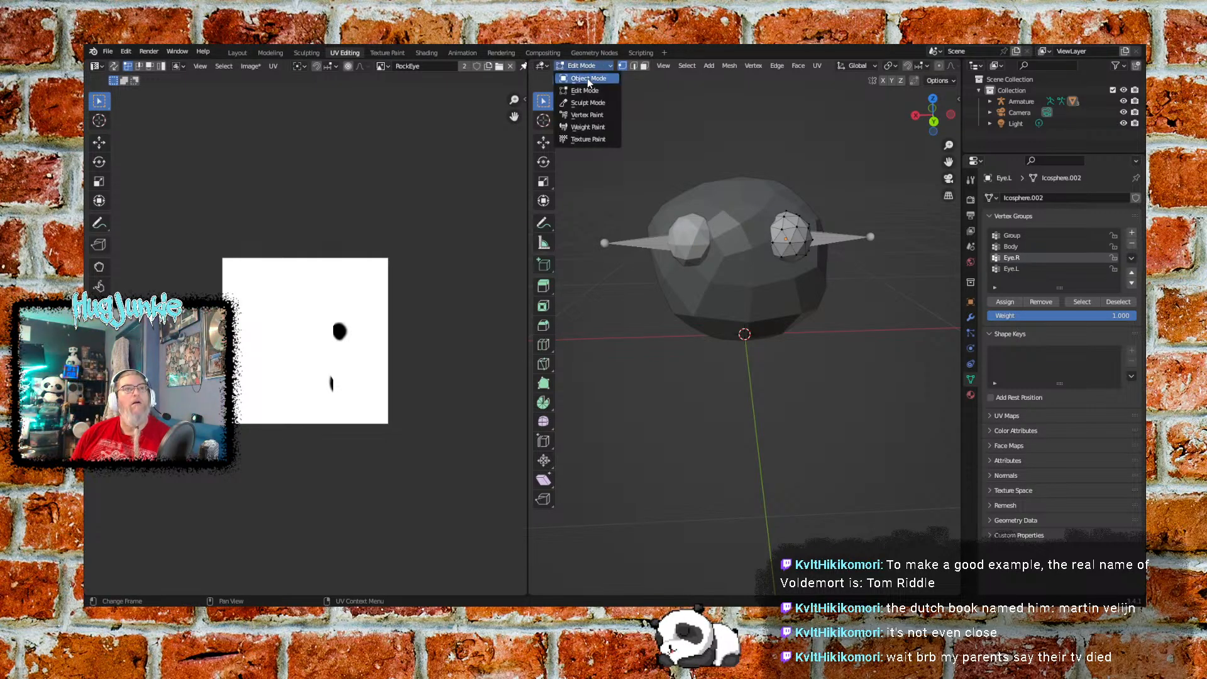
{"action": "left_click", "coordinate": [589, 79]}
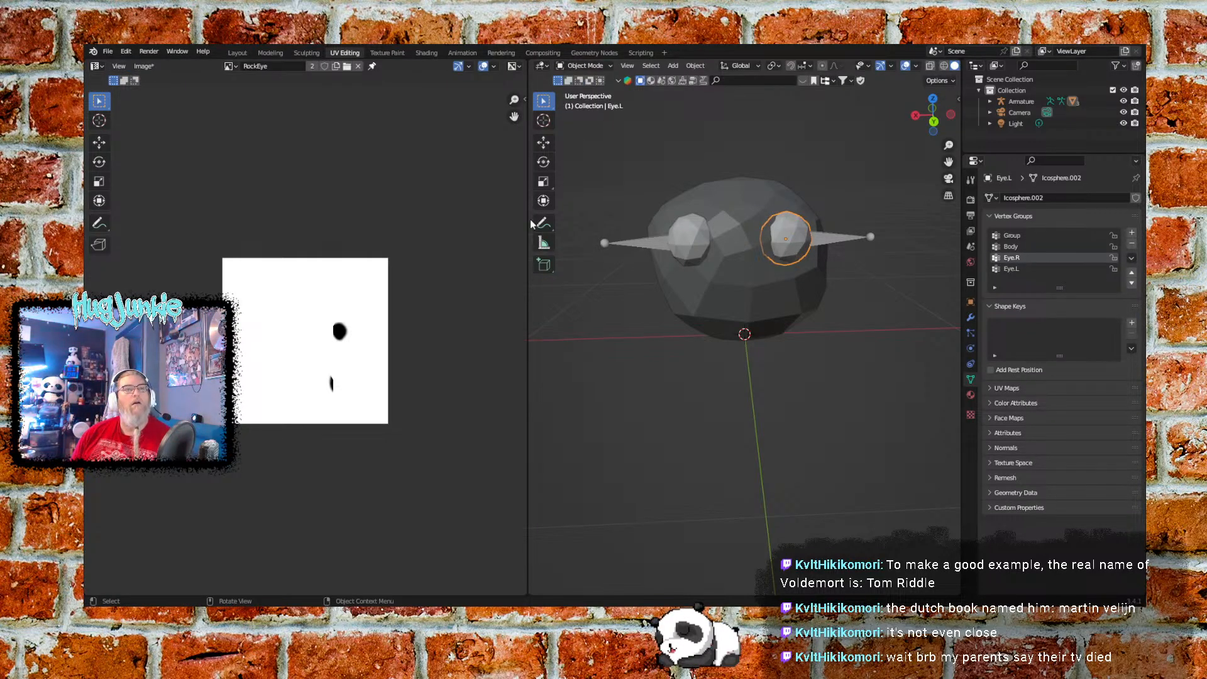
Select the Eye.R object, switch to the Modeling workspace and clear the selection there
{"action": "left_click", "coordinate": [703, 242]}
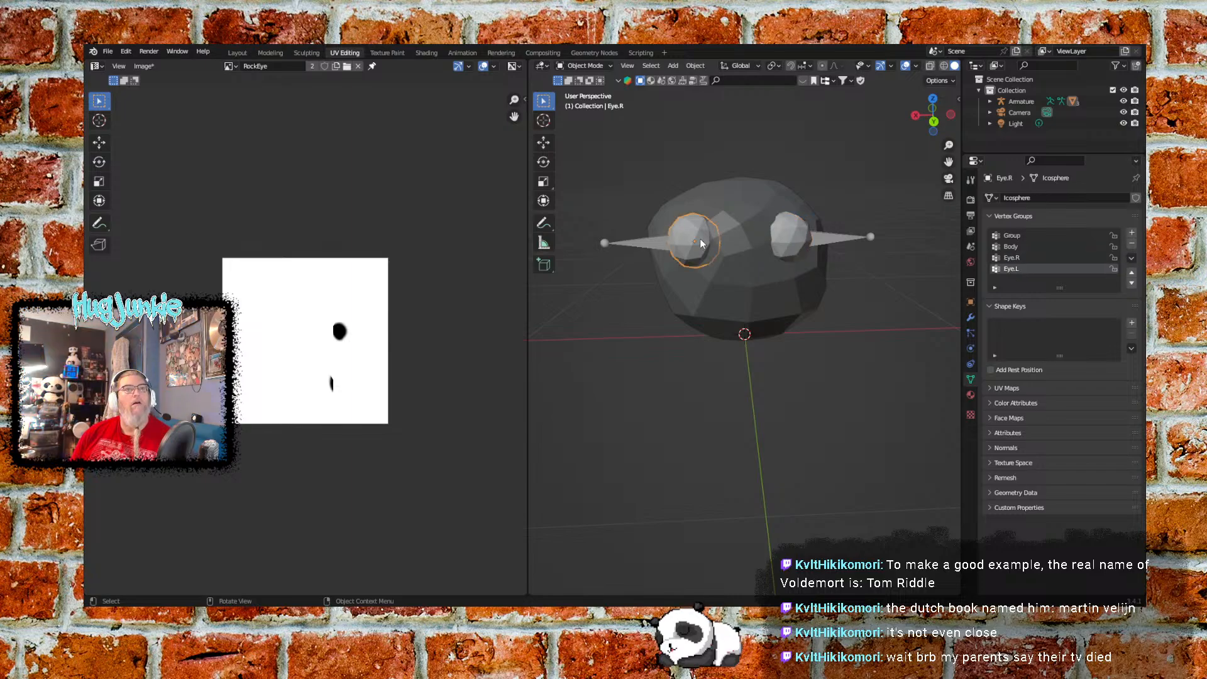
{"action": "left_click", "coordinate": [588, 65]}
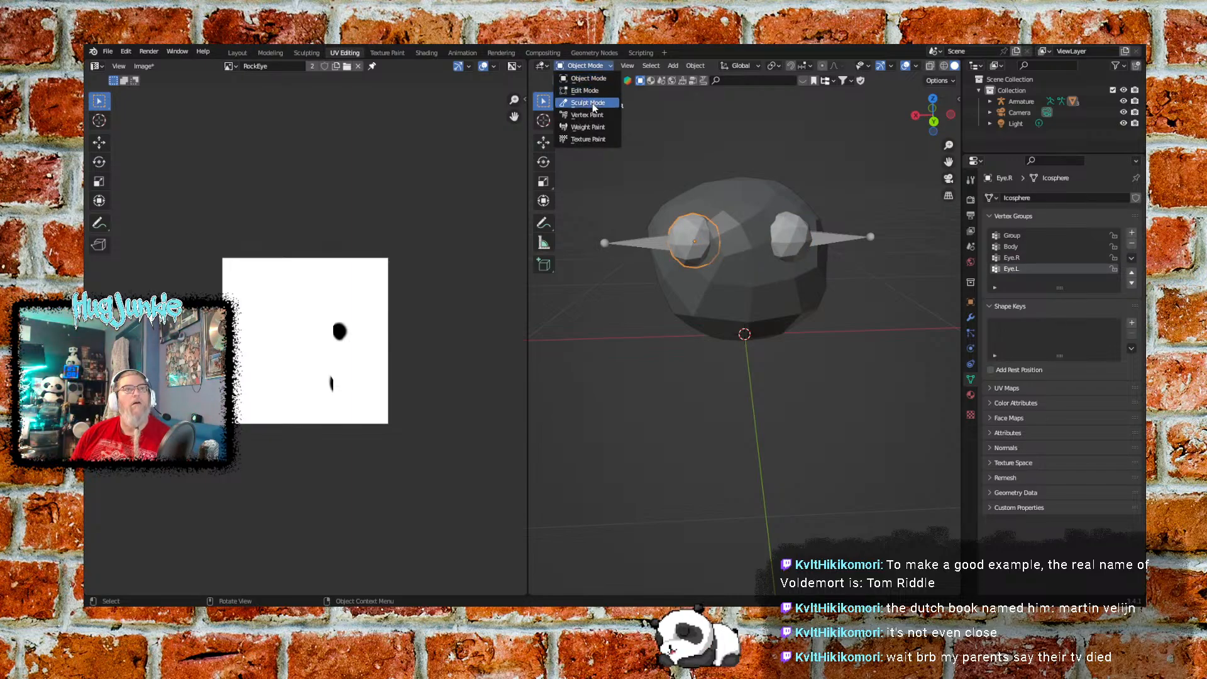
{"action": "left_click", "coordinate": [594, 69]}
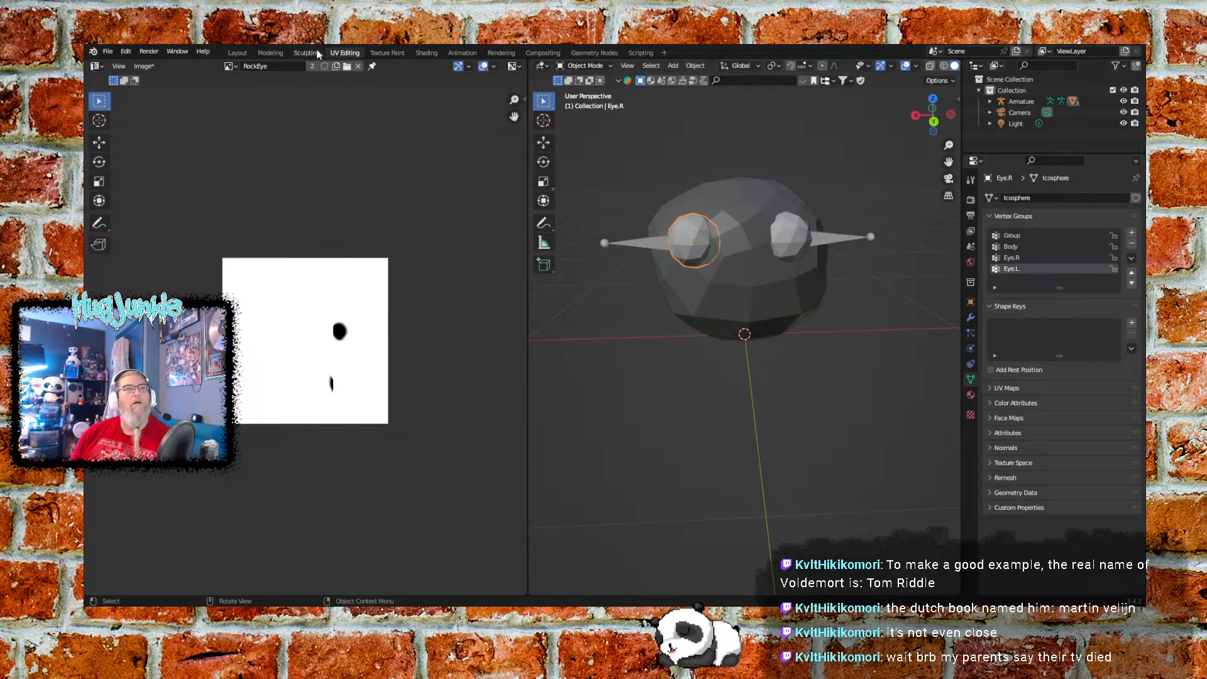
{"action": "left_click_drag", "start_coordinate": [278, 58], "coordinate": [278, 57]}
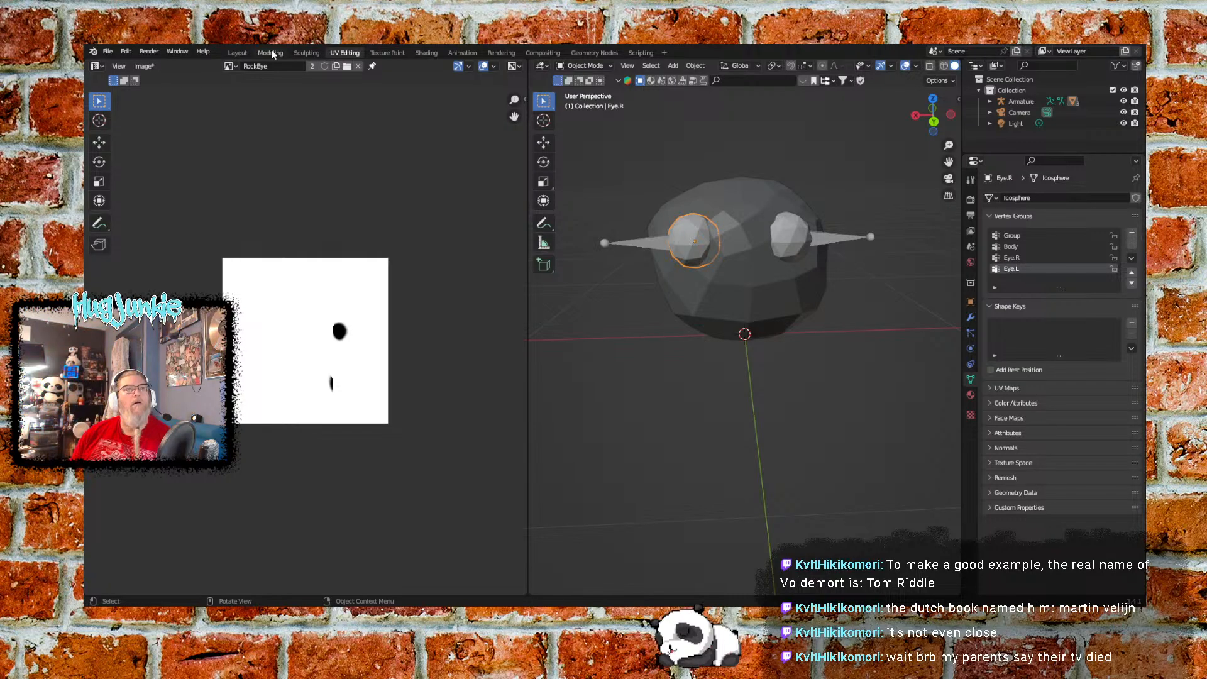
{"action": "left_click", "coordinate": [270, 52]}
{"action": "left_click", "coordinate": [665, 269]}
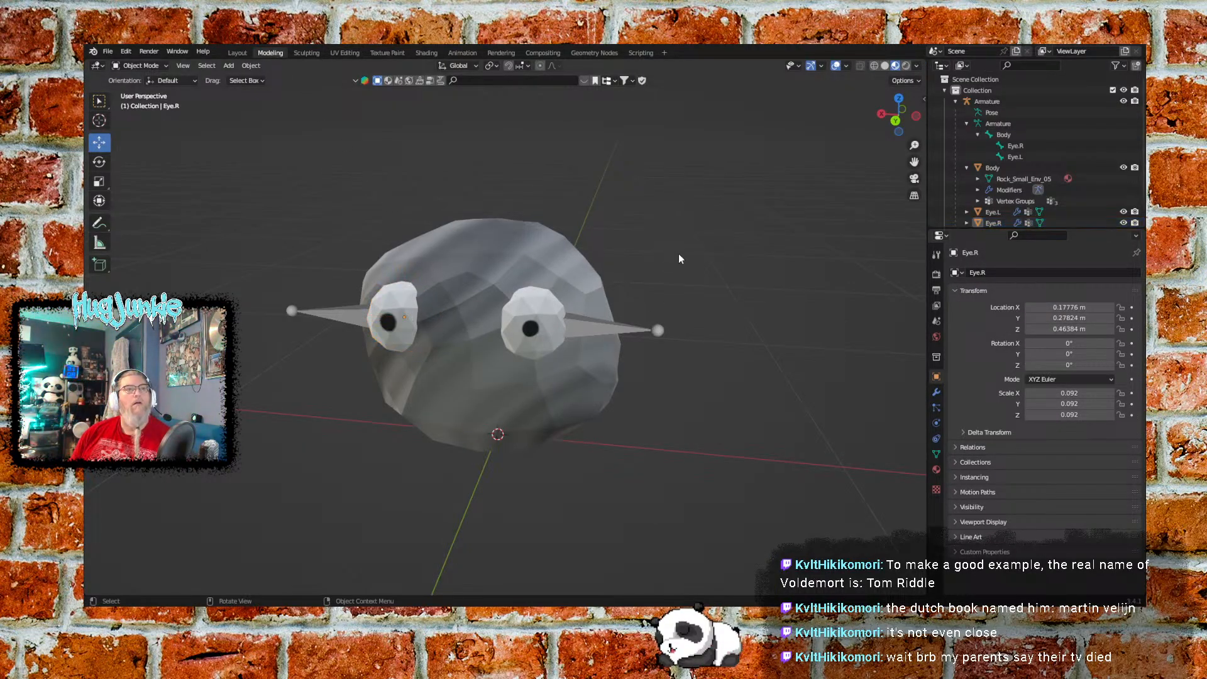
Select the armature and switch it to Pose Mode
{"action": "middle_click_drag", "start_coordinate": [678, 254], "coordinate": [479, 350]}
{"action": "left_click", "coordinate": [569, 328]}
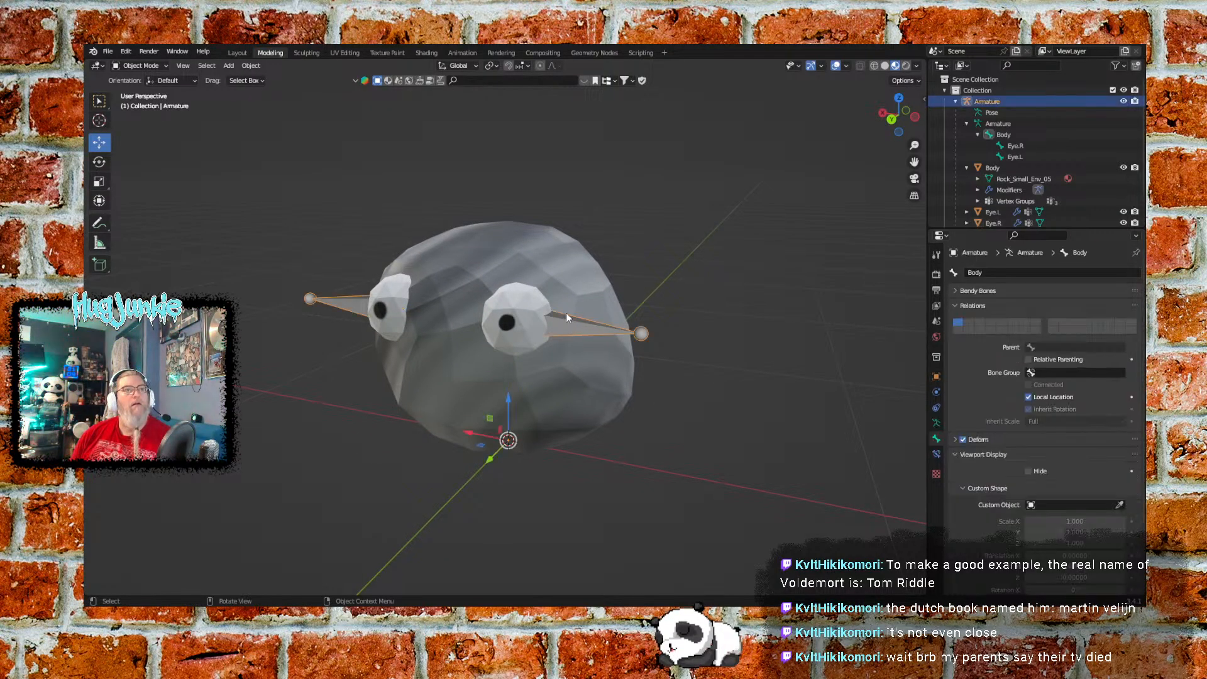
{"action": "left_click", "coordinate": [140, 66]}
{"action": "left_click", "coordinate": [141, 102]}
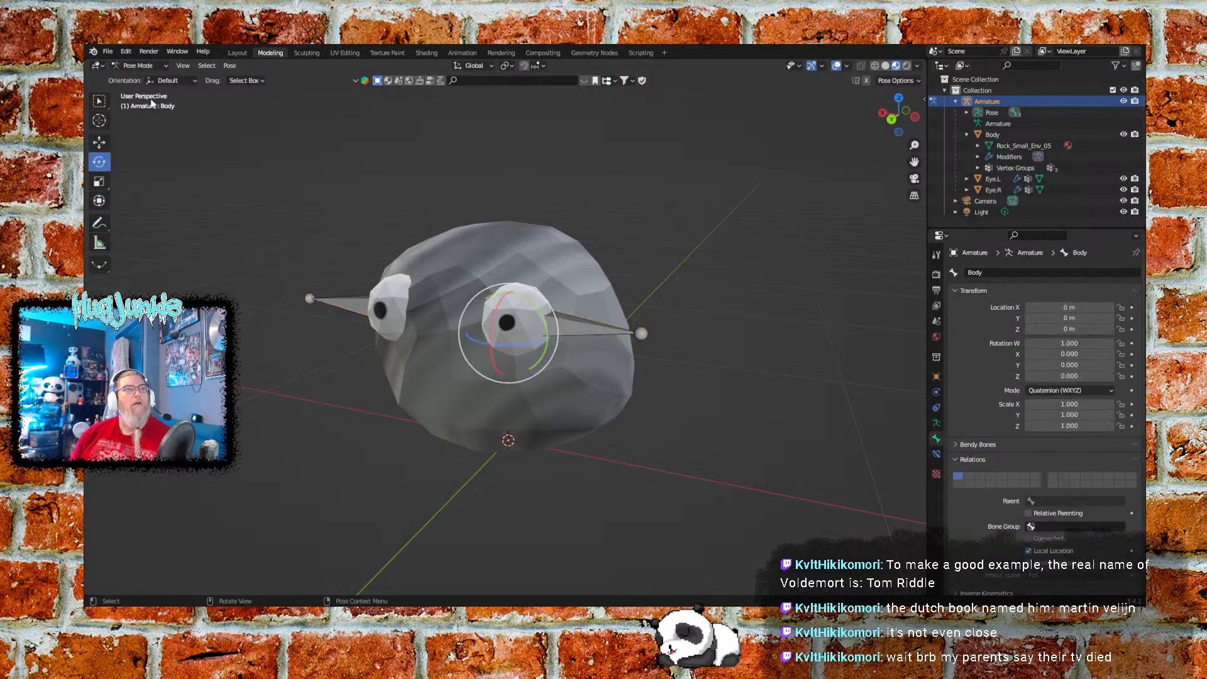
Test the rig by rotating the Body bone and the Eye.L bone, resetting each rotation
{"action": "left_click_drag", "start_coordinate": [518, 302], "coordinate": [495, 335]}
{"action": "key", "text": "ctrl+z"}
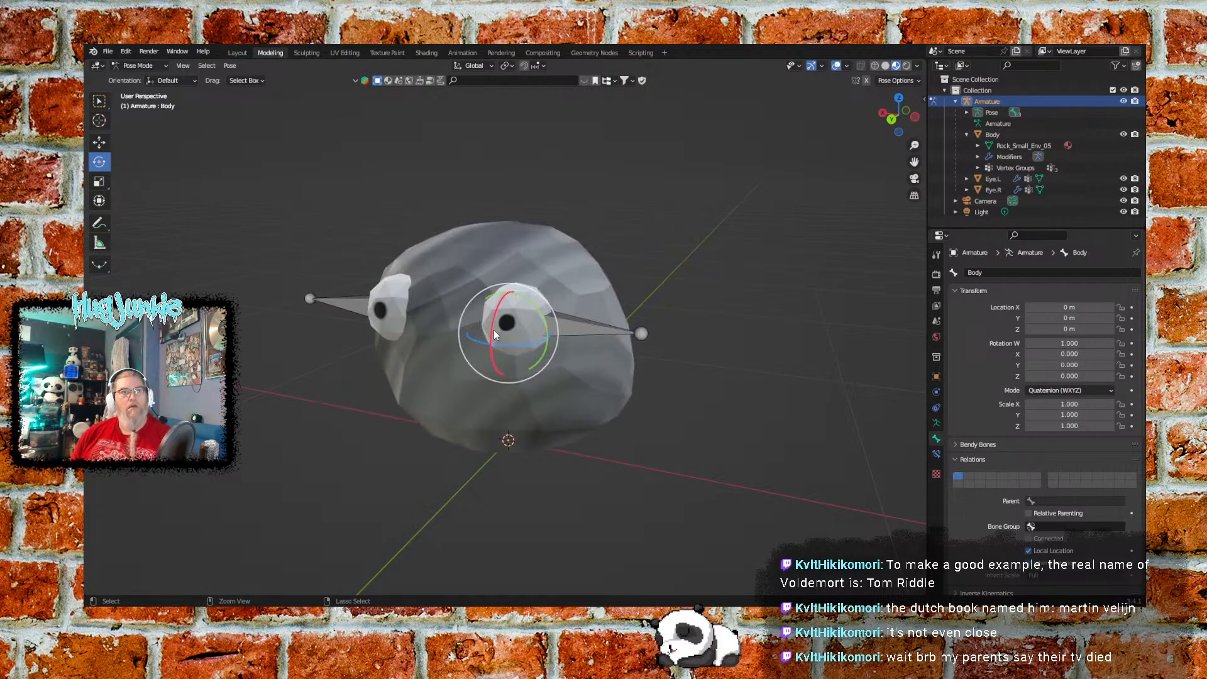
{"action": "left_click", "coordinate": [571, 323]}
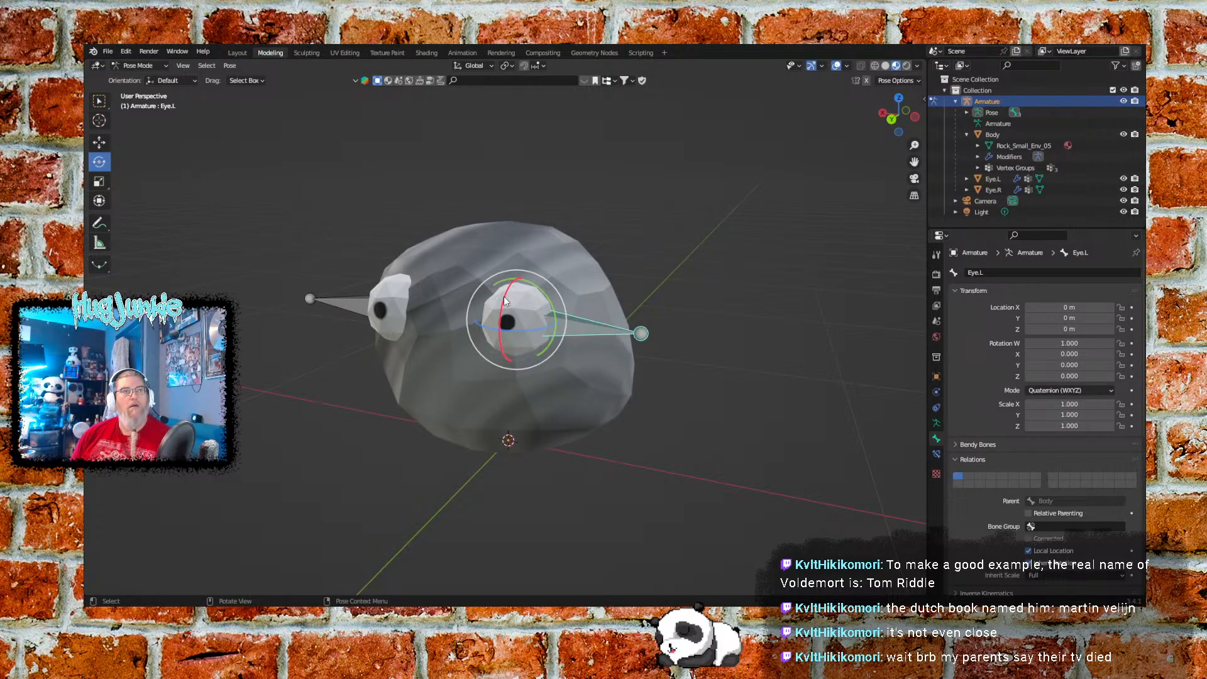
{"action": "mouse_move", "coordinate": [503, 296]}
{"action": "left_mouse_down"}
{"action": "mouse_move", "coordinate": [494, 318]}
{"action": "mouse_move", "coordinate": [528, 212]}
{"action": "mouse_move", "coordinate": [509, 281]}
{"action": "left_mouse_up"}
{"action": "key", "text": "ctrl+z"}
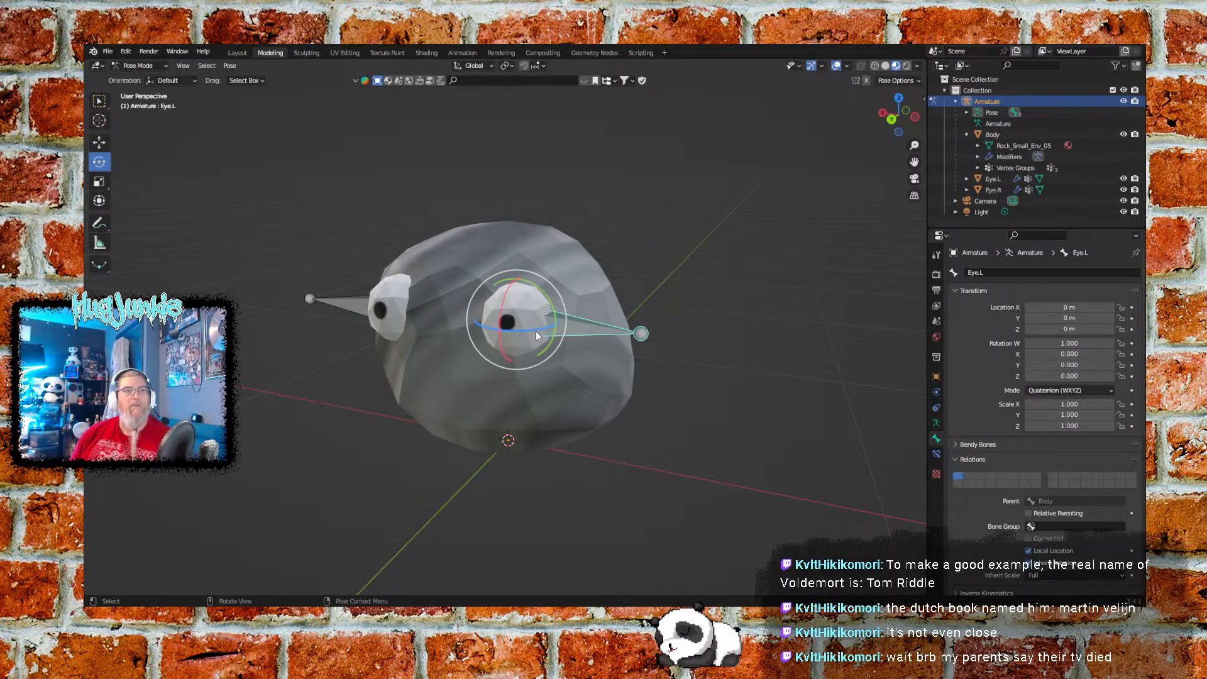
{"action": "left_click_drag", "start_coordinate": [536, 329], "coordinate": [552, 322]}
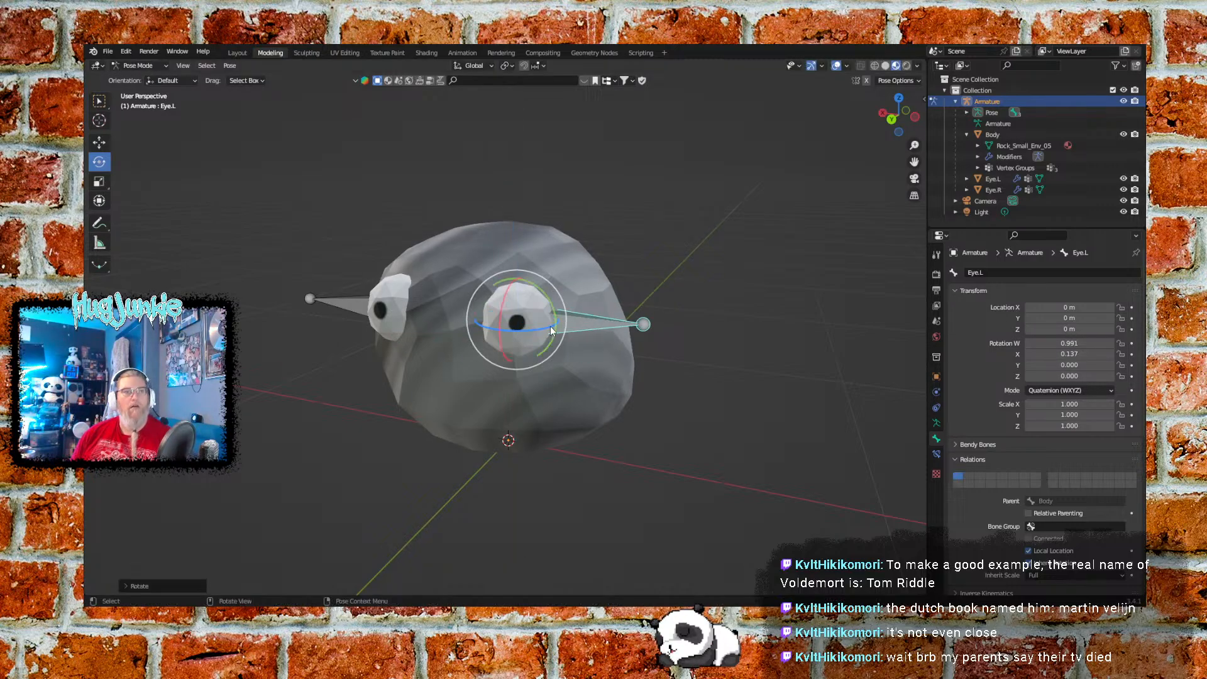
{"action": "key", "text": "alt+r"}
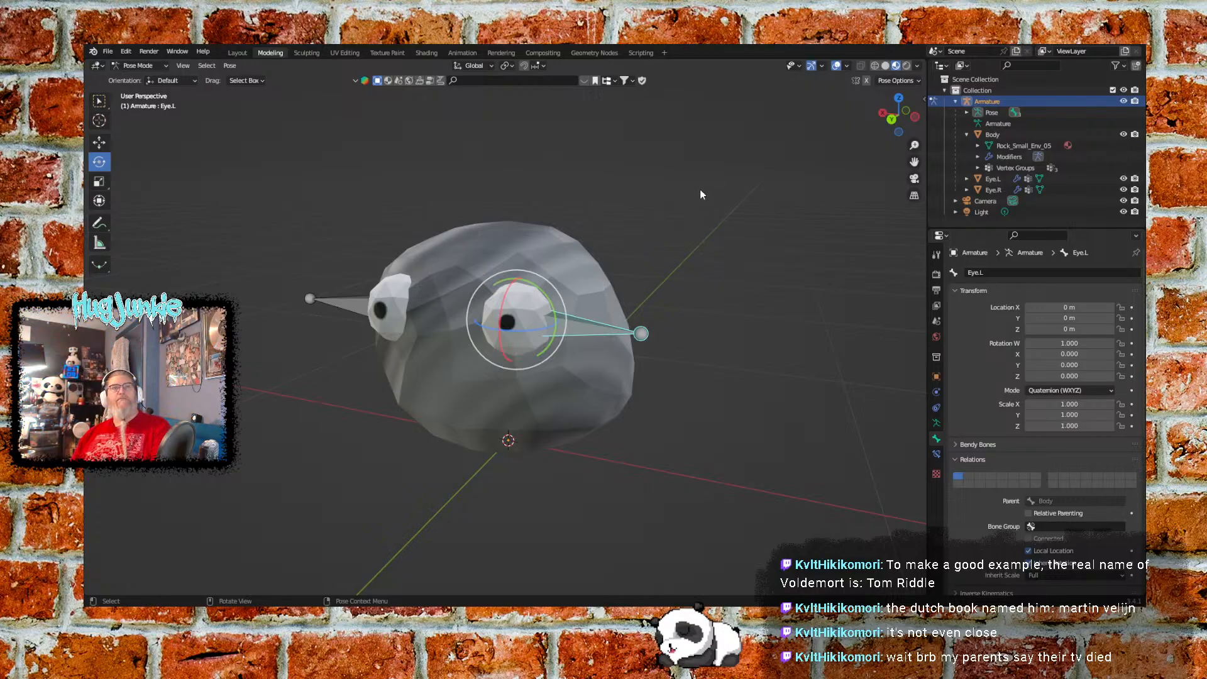
Deselect the bone, return the armature to Object Mode and save the file PetRock.blend
{"action": "left_click", "coordinate": [615, 196]}
{"action": "middle_click_drag", "start_coordinate": [611, 195], "coordinate": [489, 358]}
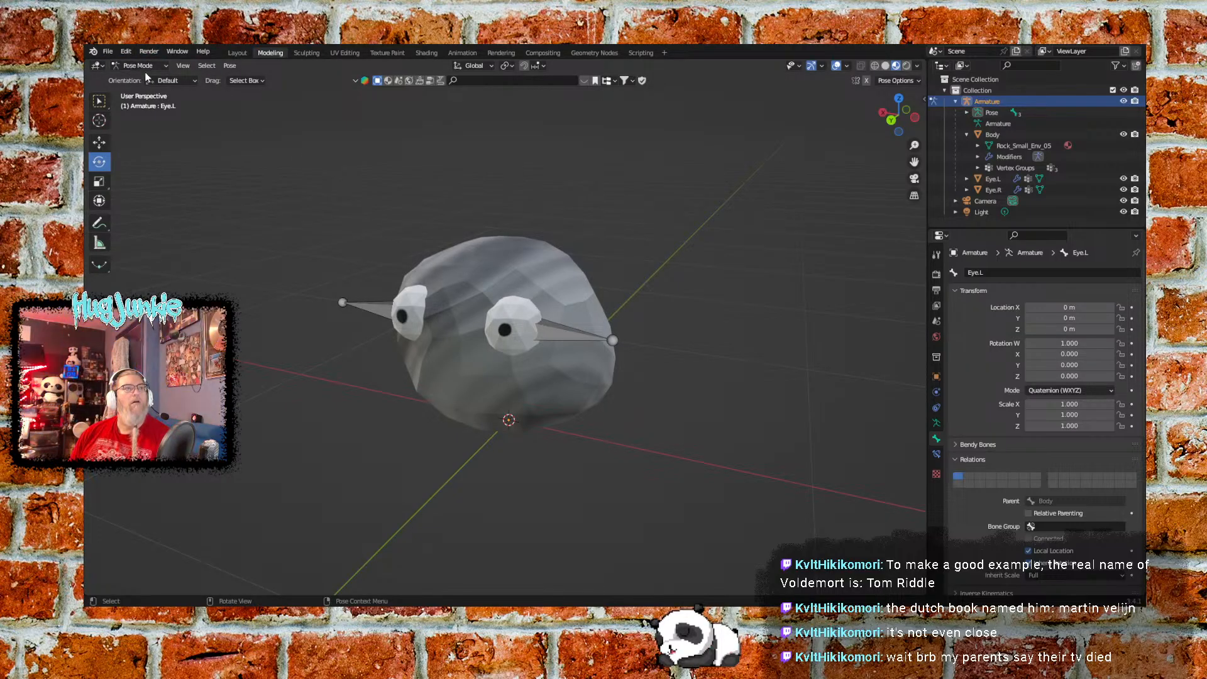
{"action": "left_click", "coordinate": [138, 65]}
{"action": "left_click", "coordinate": [149, 76]}
{"action": "left_click", "coordinate": [108, 51]}
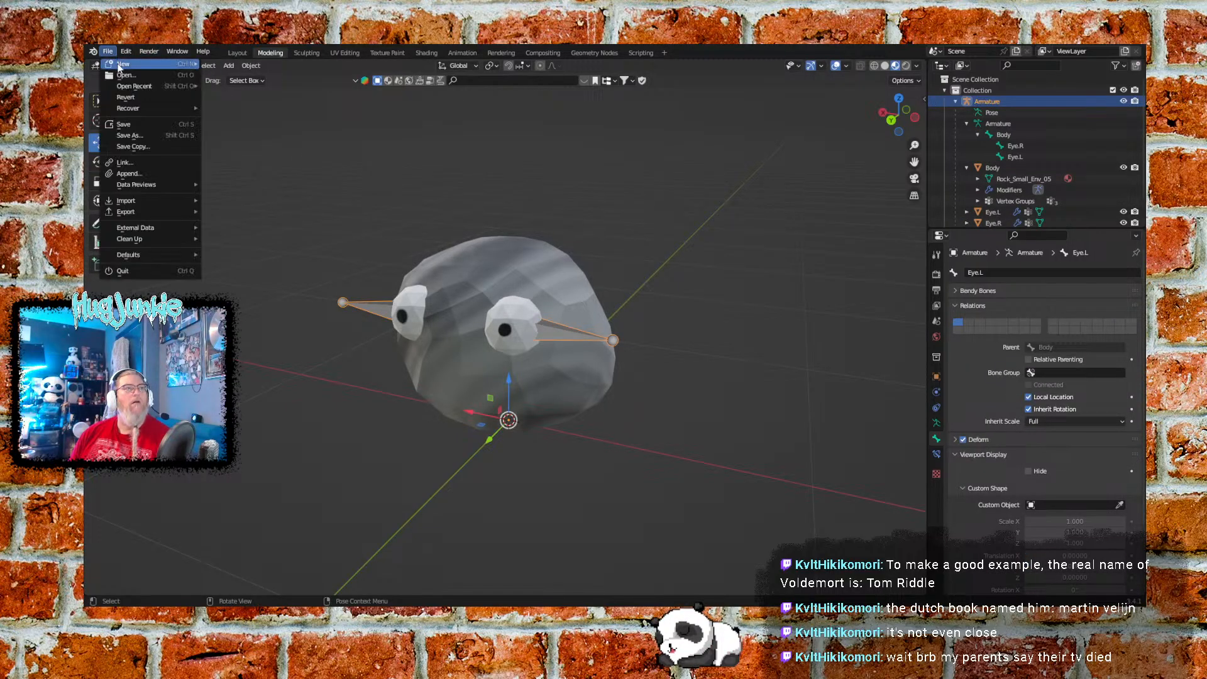
{"action": "left_click", "coordinate": [124, 124]}
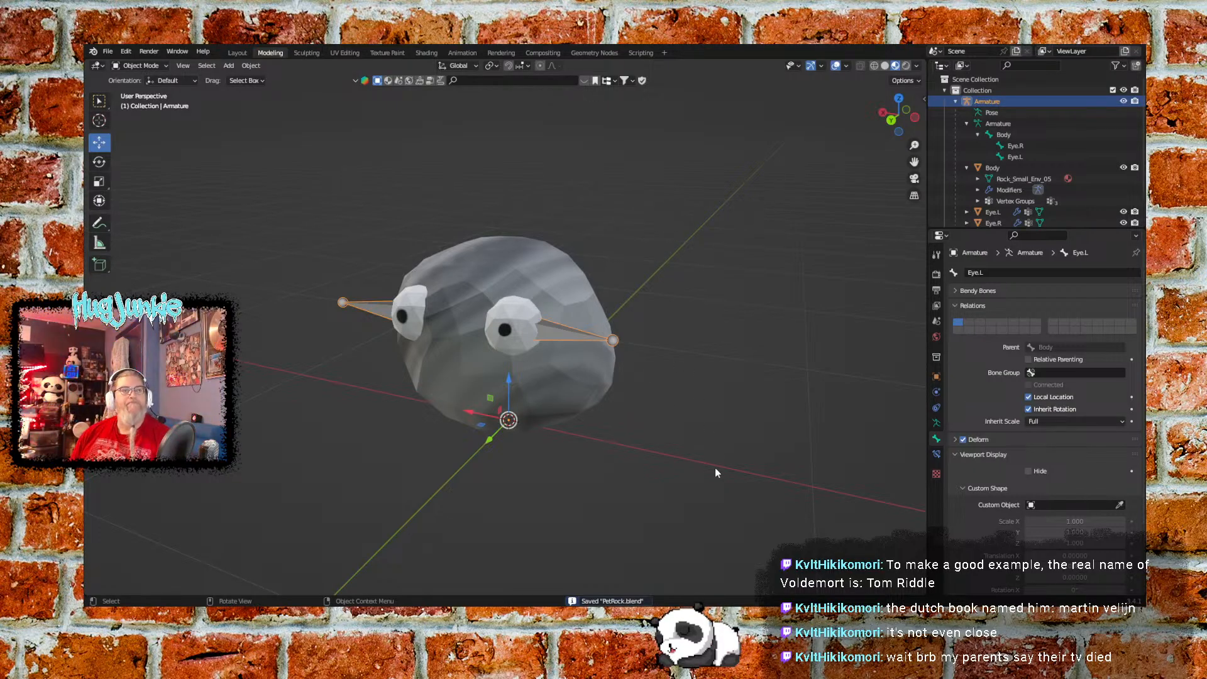
Examine the armature's data properties, its Rigify advanced options and the constraint types available for the Eye.L bone
{"action": "middle_click_drag", "start_coordinate": [435, 414], "coordinate": [466, 410]}
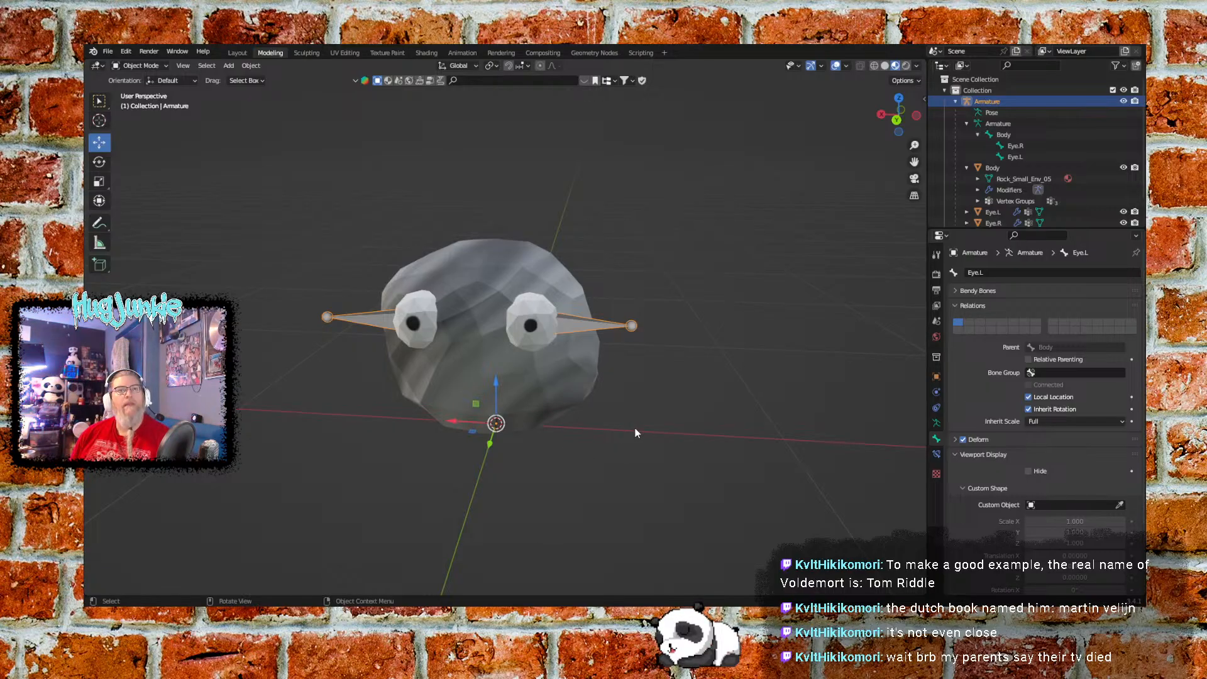
{"action": "left_click", "coordinate": [936, 423]}
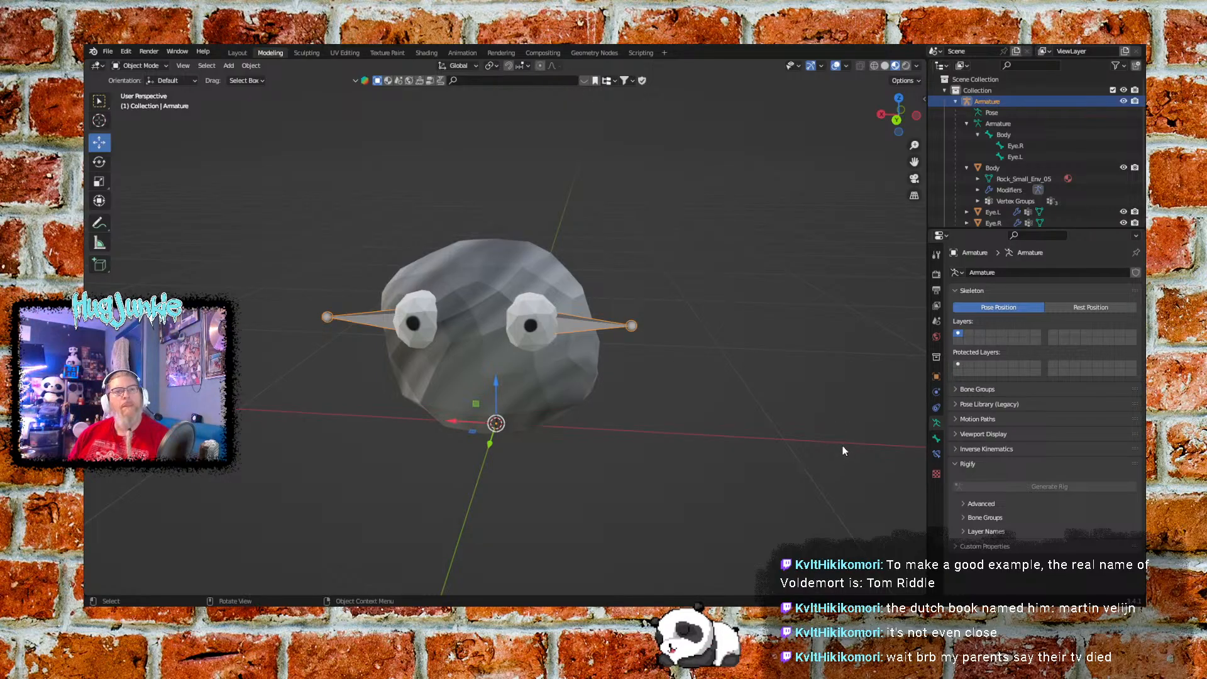
{"action": "left_click", "coordinate": [937, 453]}
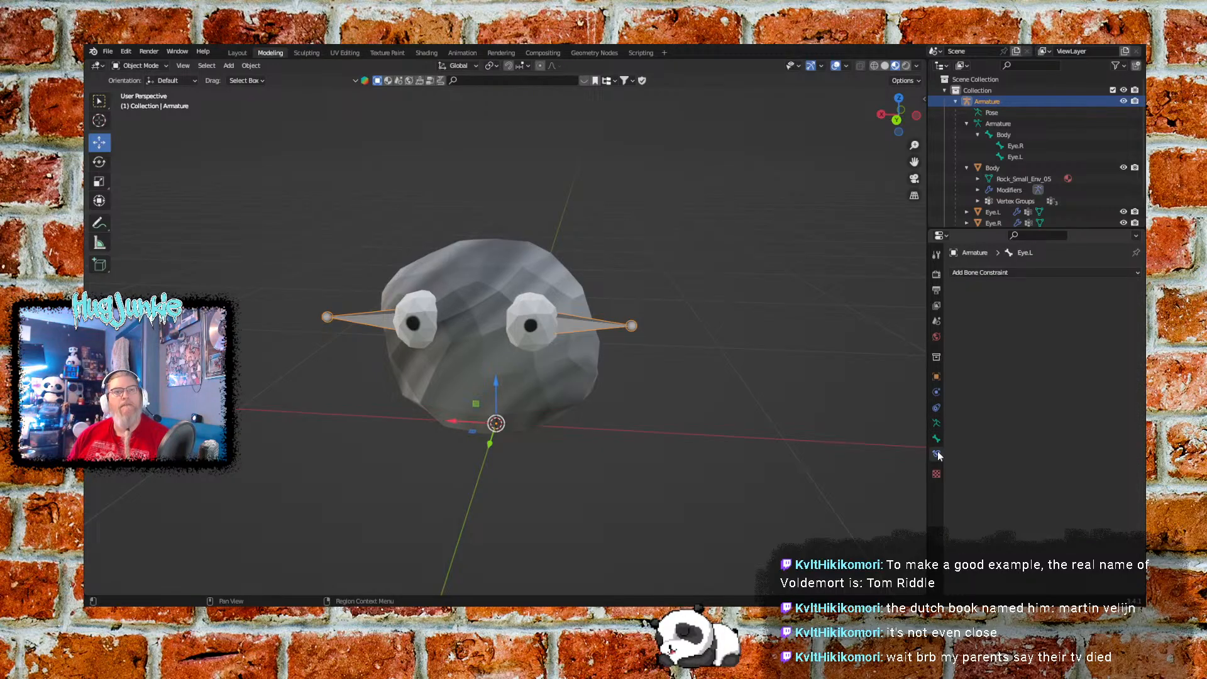
{"action": "left_click", "coordinate": [1138, 273]}
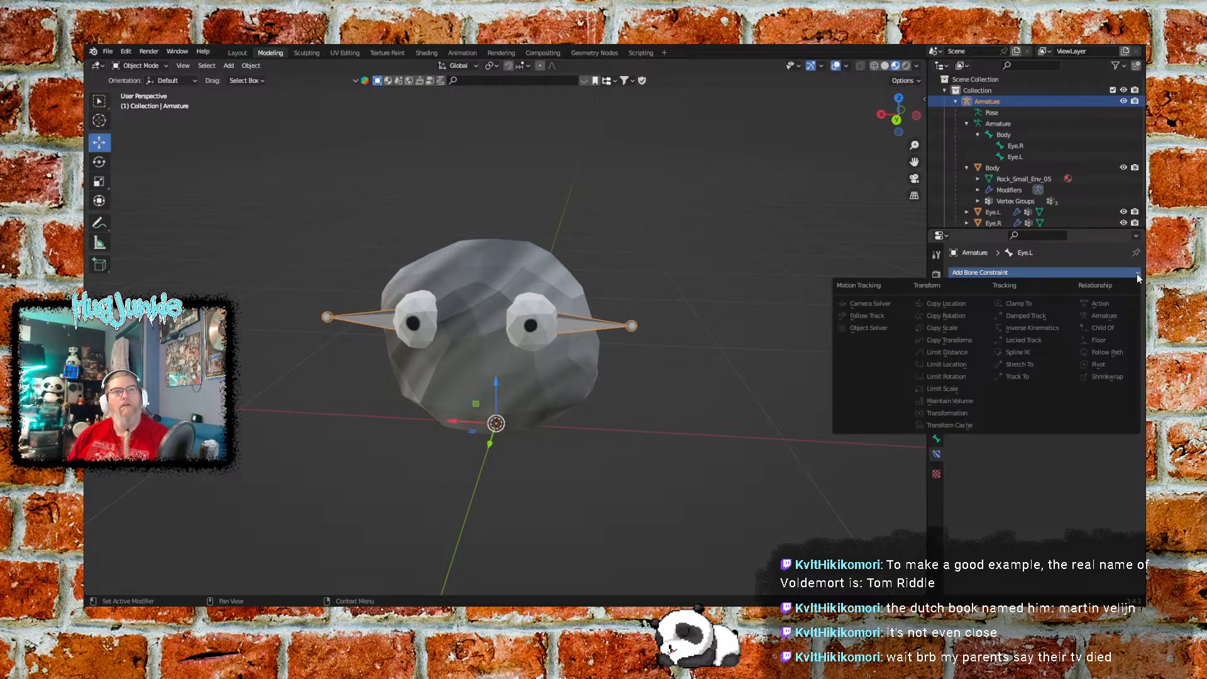
{"action": "left_click", "coordinate": [1137, 274]}
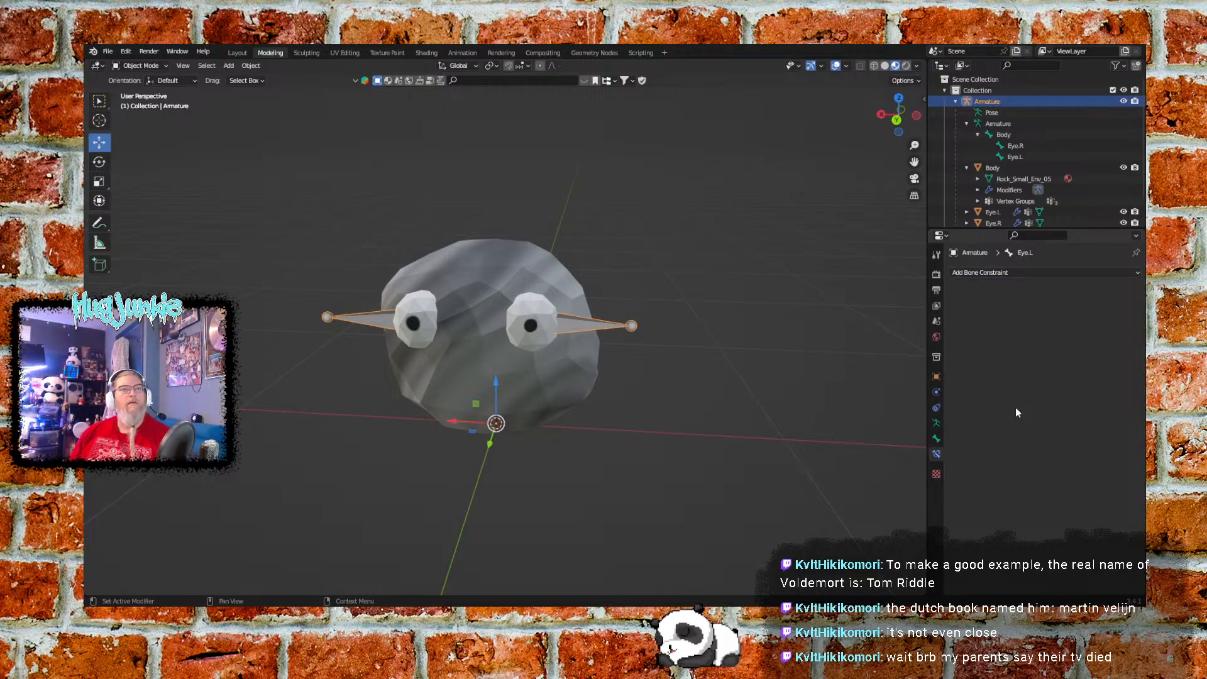
{"action": "left_click", "coordinate": [936, 423]}
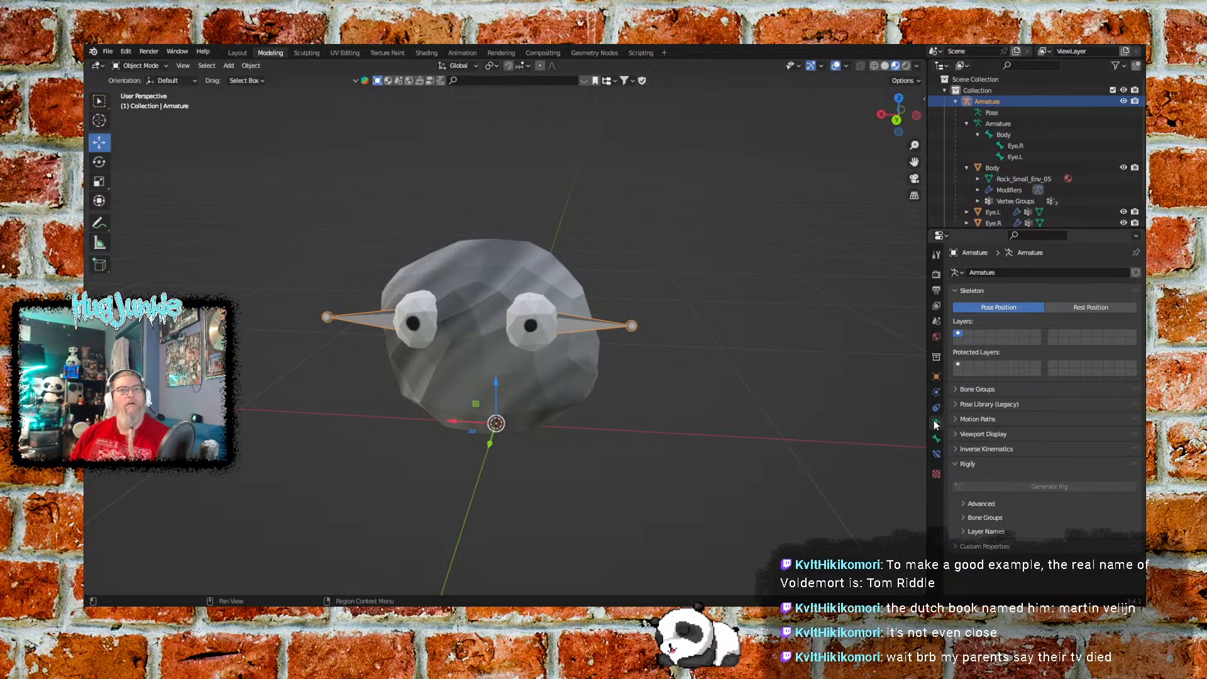
{"action": "left_click", "coordinate": [964, 503]}
{"action": "scroll", "coordinate": [964, 502], "scroll_direction": "down", "scroll_amount": 3}
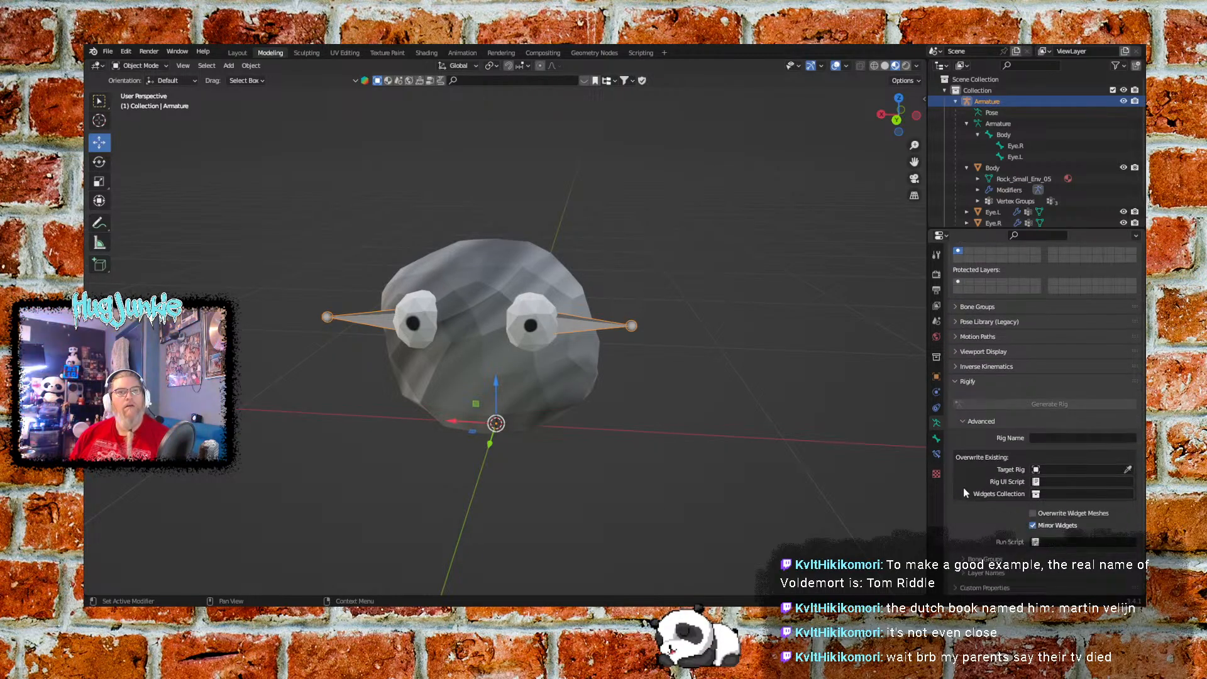
{"action": "left_click", "coordinate": [962, 421]}
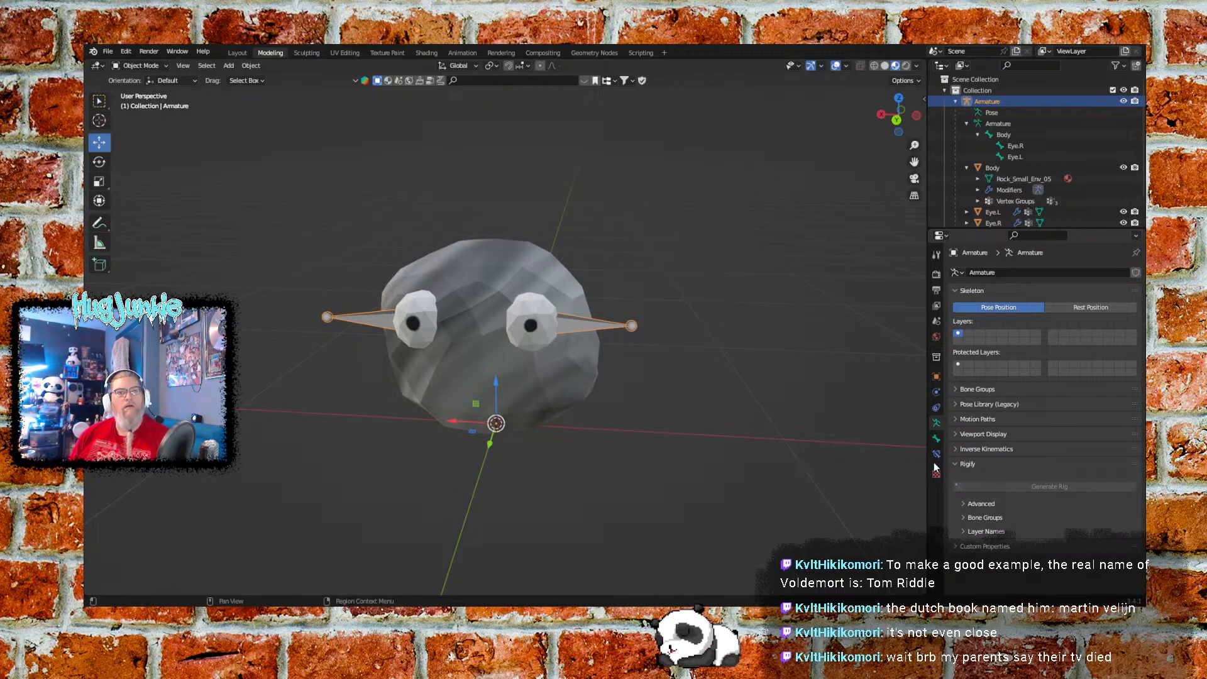
Look through the Eye.L bone's properties, including its Deform settings, and collapse the Viewport Display section
{"action": "left_click", "coordinate": [936, 438]}
{"action": "scroll", "coordinate": [973, 487], "scroll_direction": "down", "scroll_amount": 3}
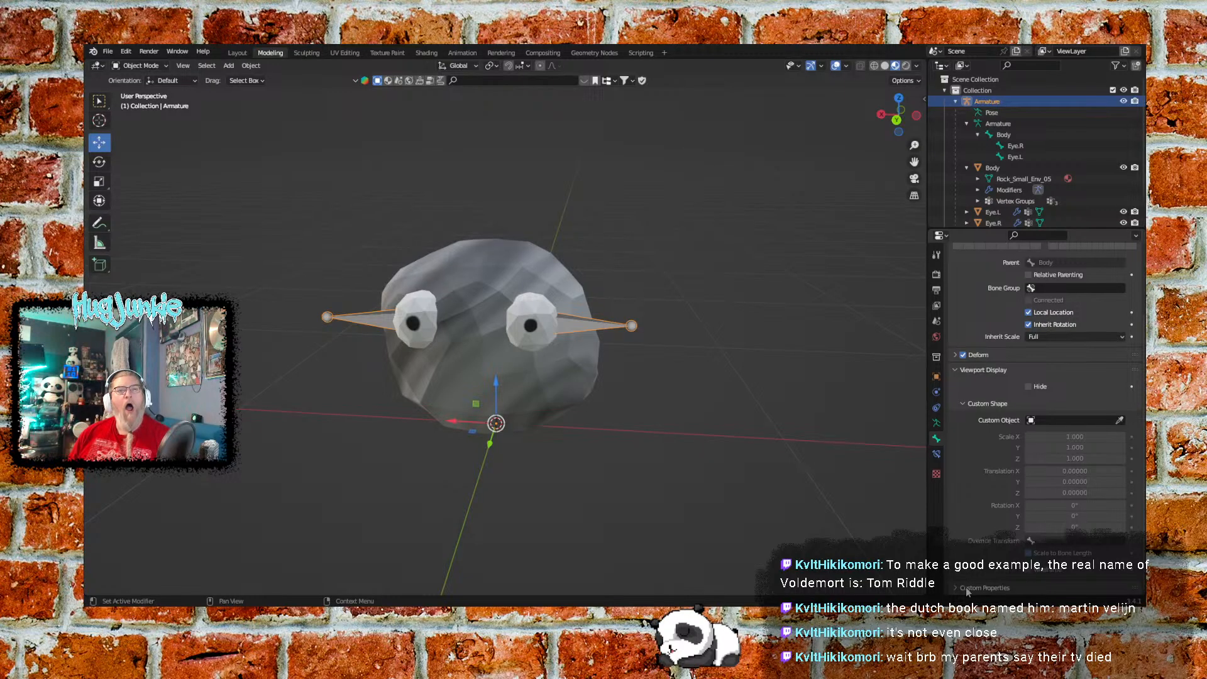
{"action": "scroll", "coordinate": [971, 527], "scroll_direction": "down", "scroll_amount": 1}
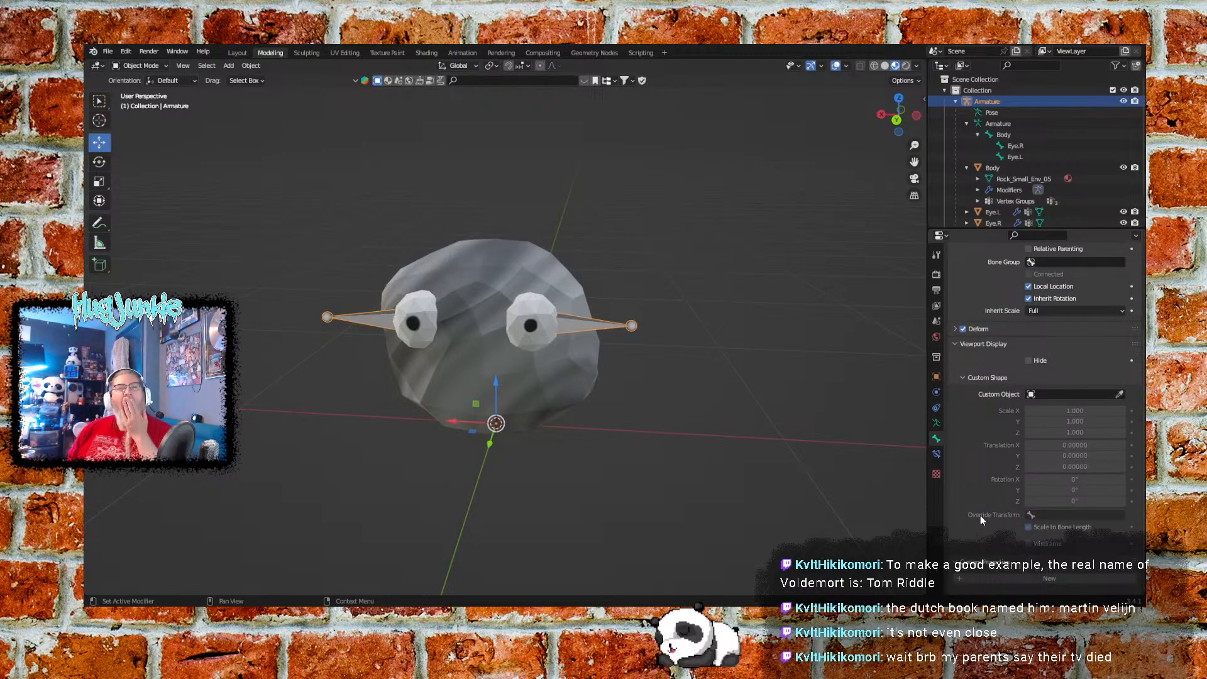
{"action": "left_click", "coordinate": [960, 343]}
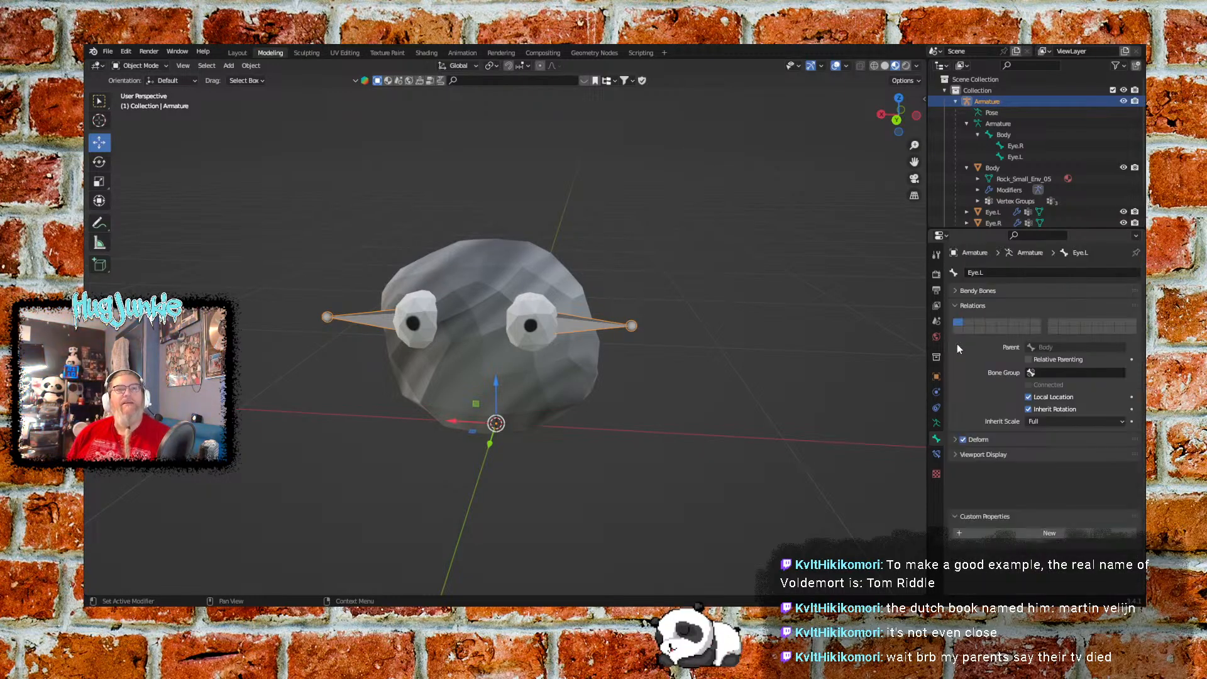
{"action": "left_click", "coordinate": [955, 439]}
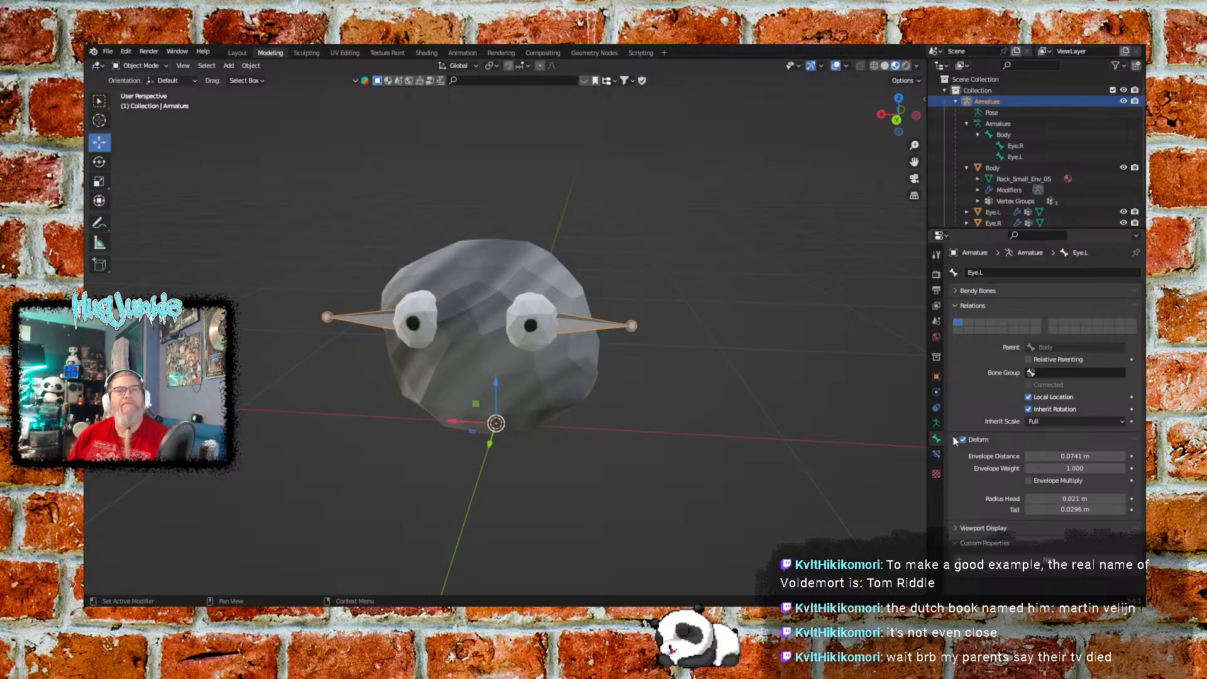
{"action": "left_click", "coordinate": [955, 439]}
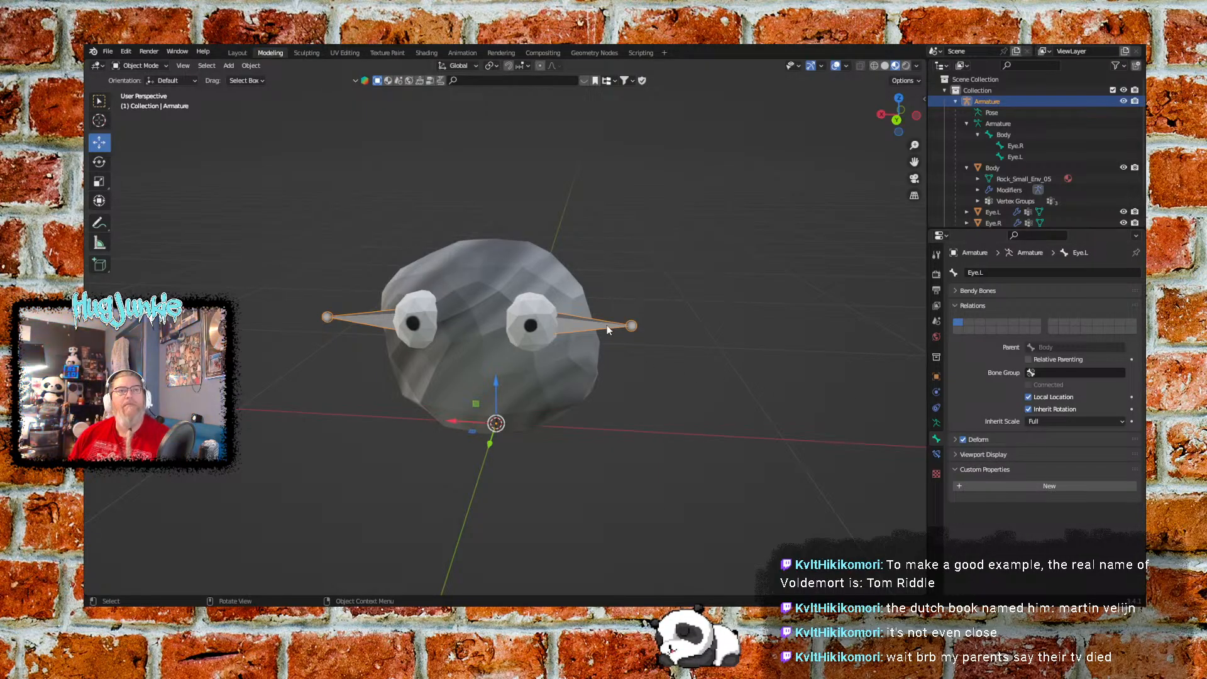
Clear the selection, switch to the Animation workspace and display the pet rock in the main viewport with Material Preview shading
{"action": "left_click", "coordinate": [523, 284]}
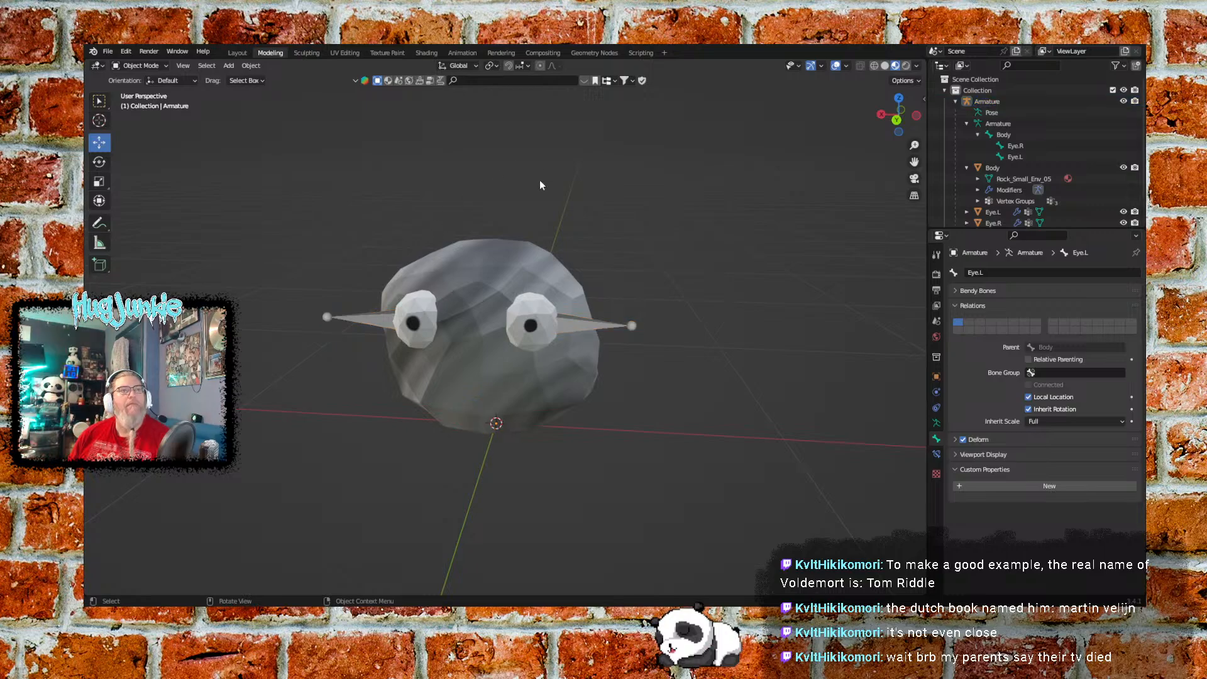
{"action": "left_click", "coordinate": [683, 256]}
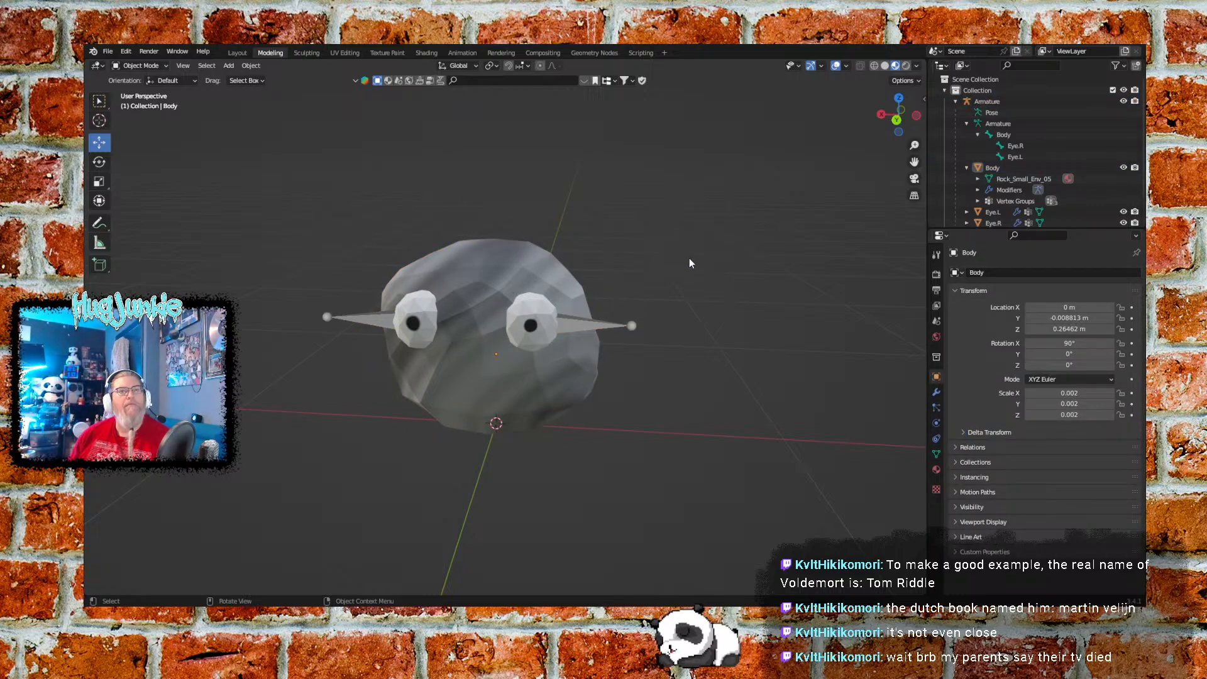
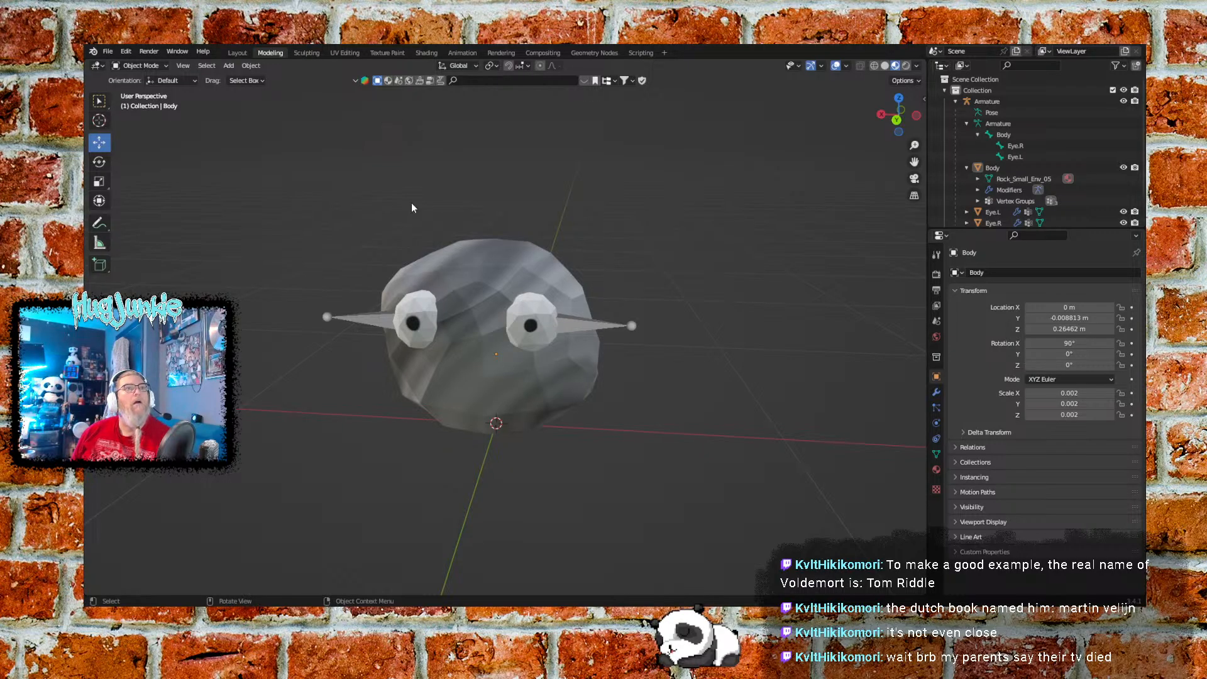
{"action": "left_click", "coordinate": [459, 54]}
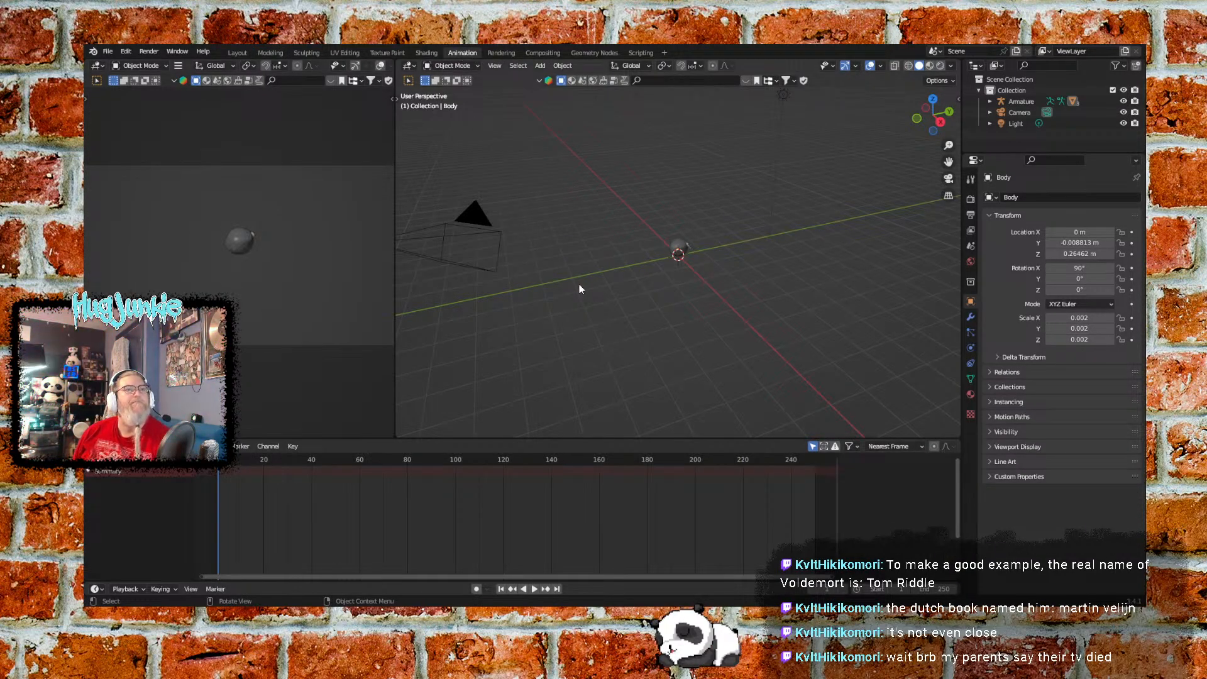
{"action": "middle_click_drag", "start_coordinate": [608, 200], "coordinate": [733, 310]}
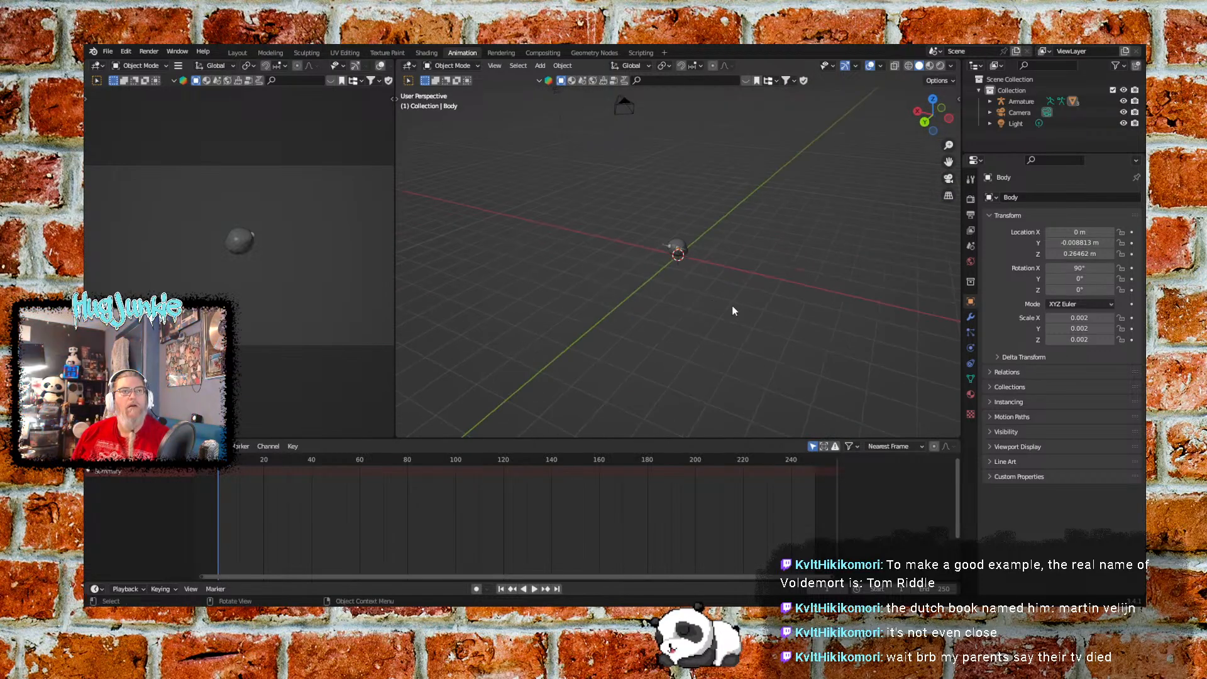
{"action": "scroll", "coordinate": [727, 201], "scroll_direction": "up", "scroll_amount": 5}
{"action": "scroll", "coordinate": [725, 230], "scroll_direction": "down", "scroll_amount": 3}
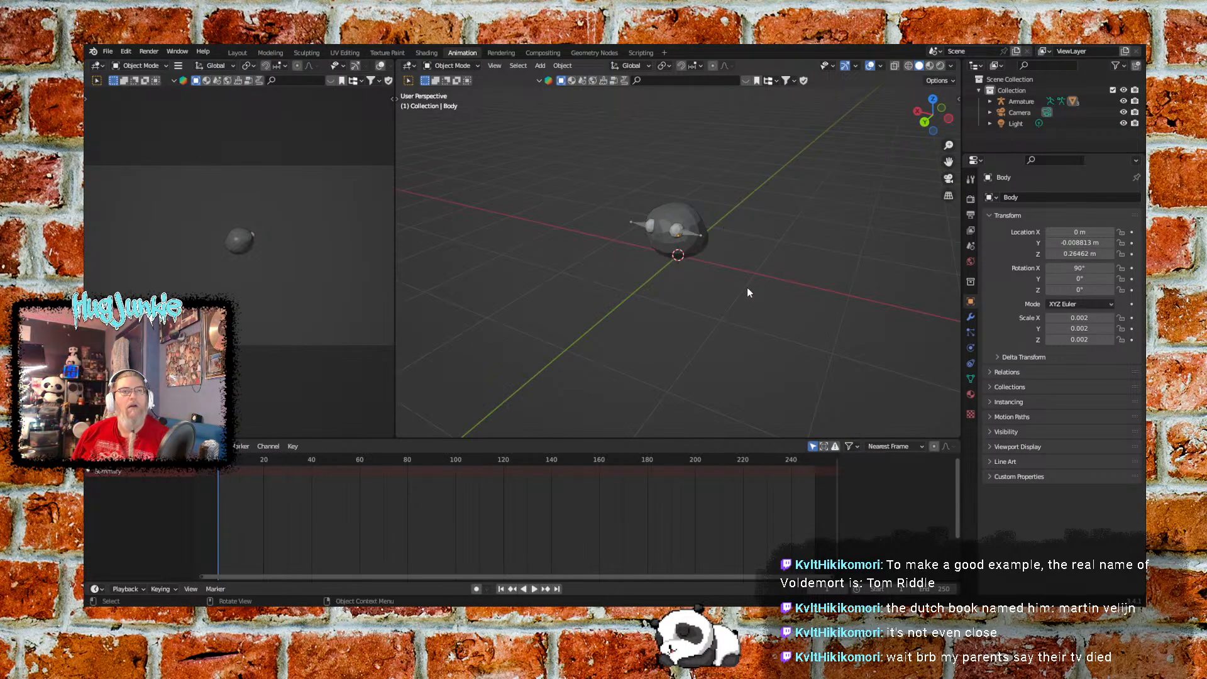
{"action": "scroll", "coordinate": [746, 280], "scroll_direction": "up", "scroll_amount": 2}
{"action": "scroll", "coordinate": [746, 258], "scroll_direction": "up", "scroll_amount": 3}
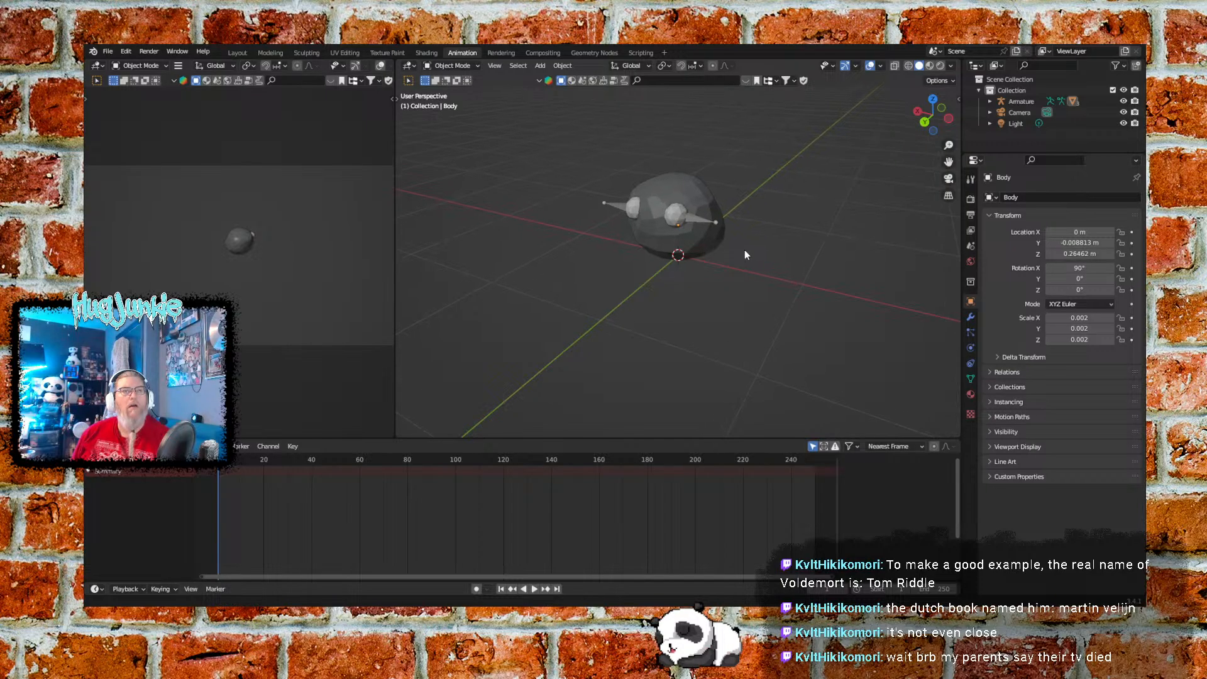
{"action": "middle_click_drag", "start_coordinate": [703, 281], "coordinate": [761, 314]}
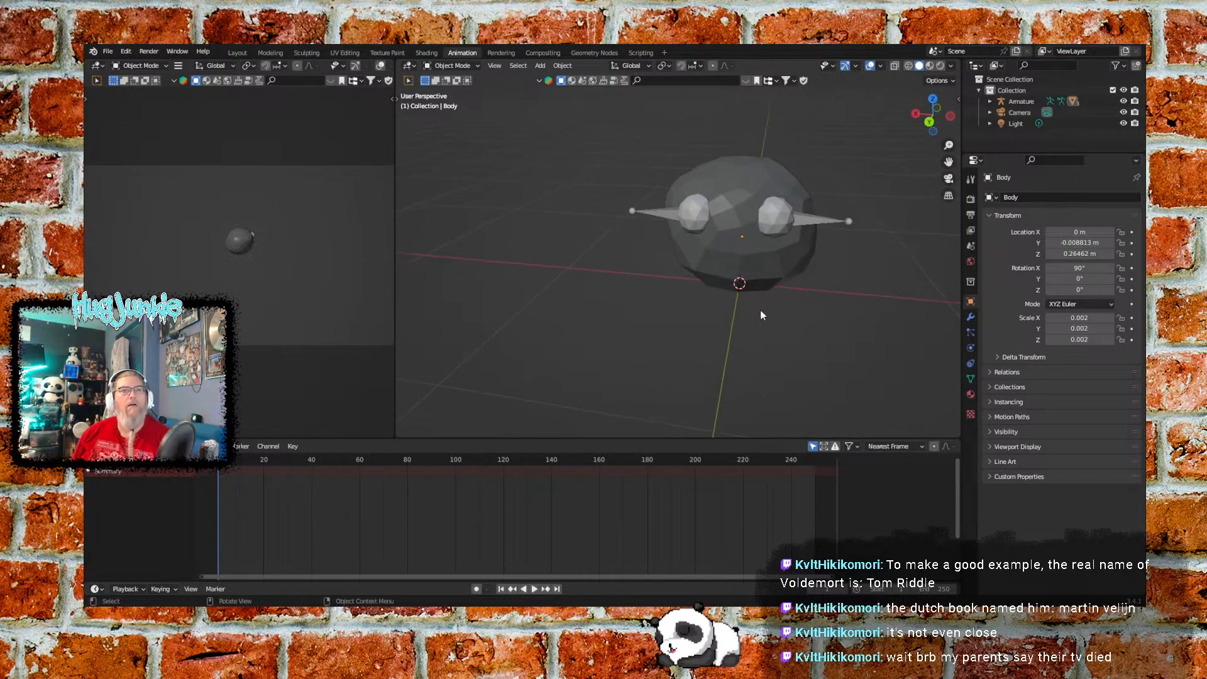
{"action": "left_click", "coordinate": [930, 65]}
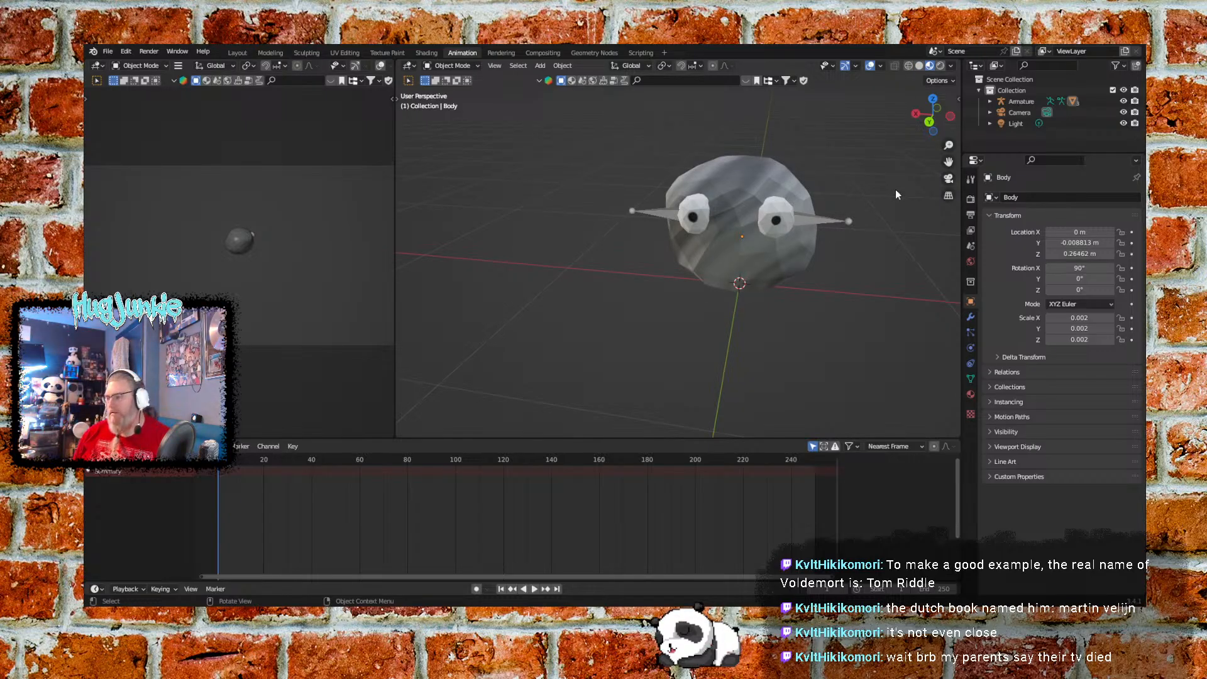
Put the armature into Pose Mode and select both the Eye.R and Eye.L bones
{"action": "left_click", "coordinate": [666, 214]}
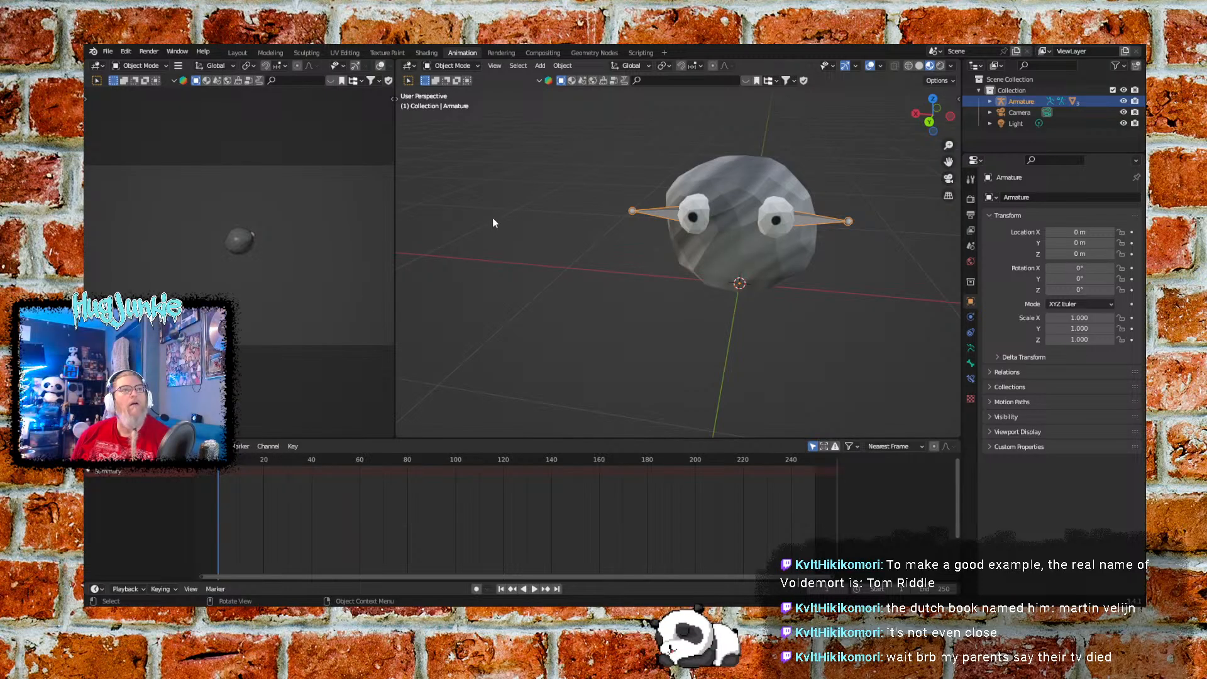
{"action": "left_click", "coordinate": [471, 67]}
{"action": "left_click", "coordinate": [456, 102]}
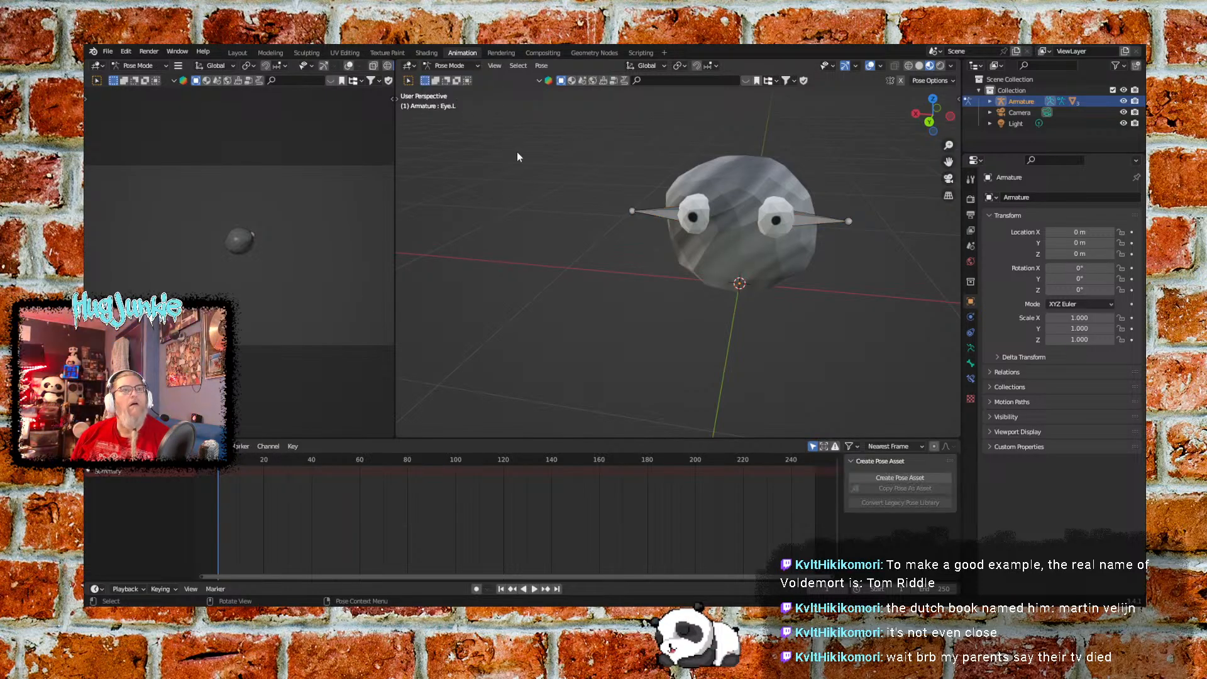
{"action": "left_click", "coordinate": [668, 217]}
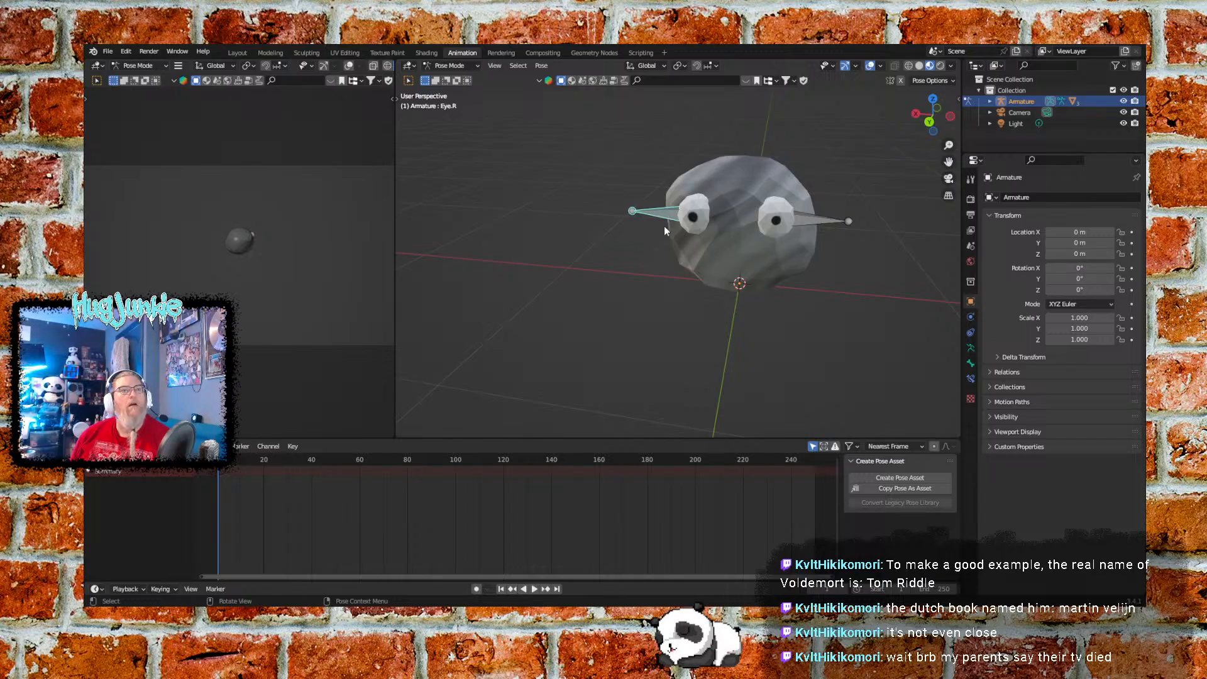
{"action": "left_click", "coordinate": [806, 217], "text": "shift"}
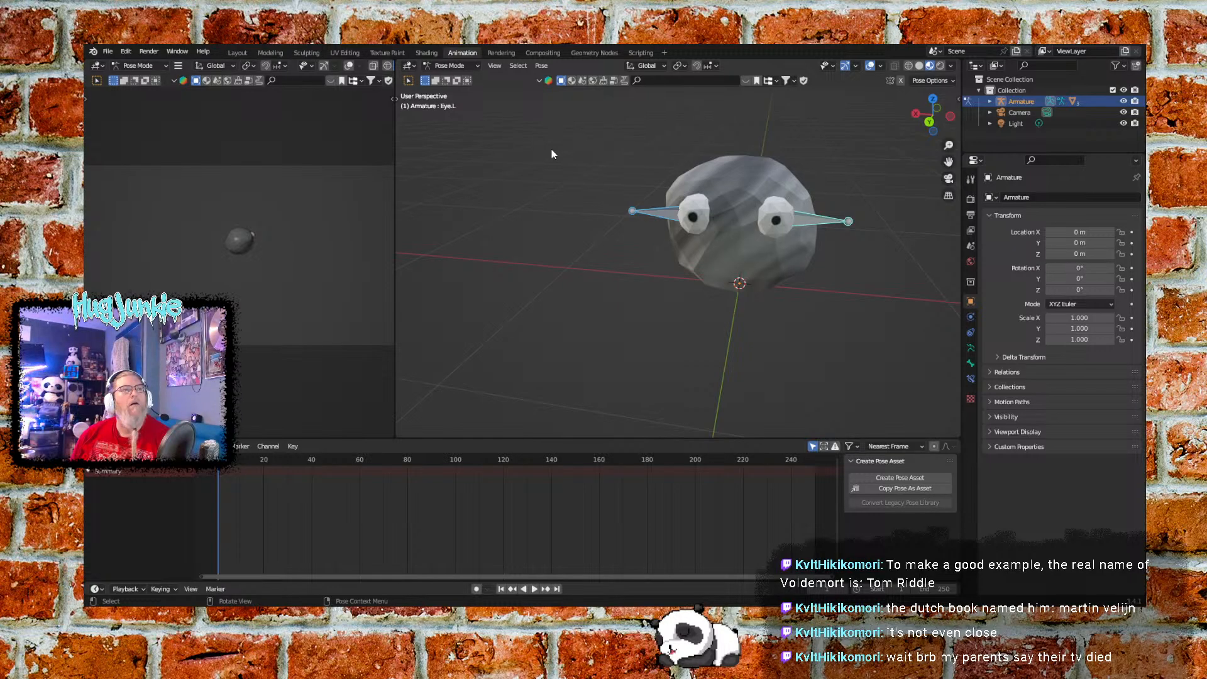
Frame the pet rock's face close up in the smaller secondary viewport
{"action": "middle_click_drag", "start_coordinate": [326, 245], "coordinate": [153, 196]}
{"action": "scroll", "coordinate": [283, 256], "scroll_direction": "up", "scroll_amount": 6}
{"action": "scroll", "coordinate": [290, 263], "scroll_direction": "up", "scroll_amount": 4}
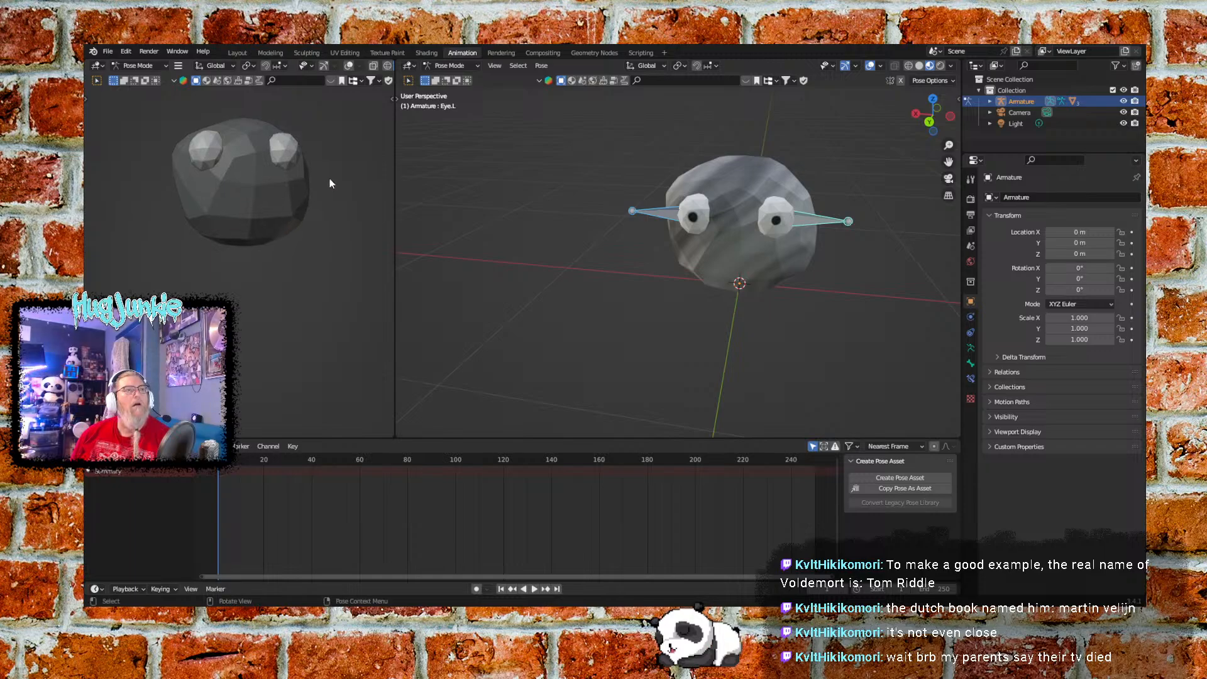
{"action": "middle_click_drag", "start_coordinate": [330, 181], "coordinate": [310, 203]}
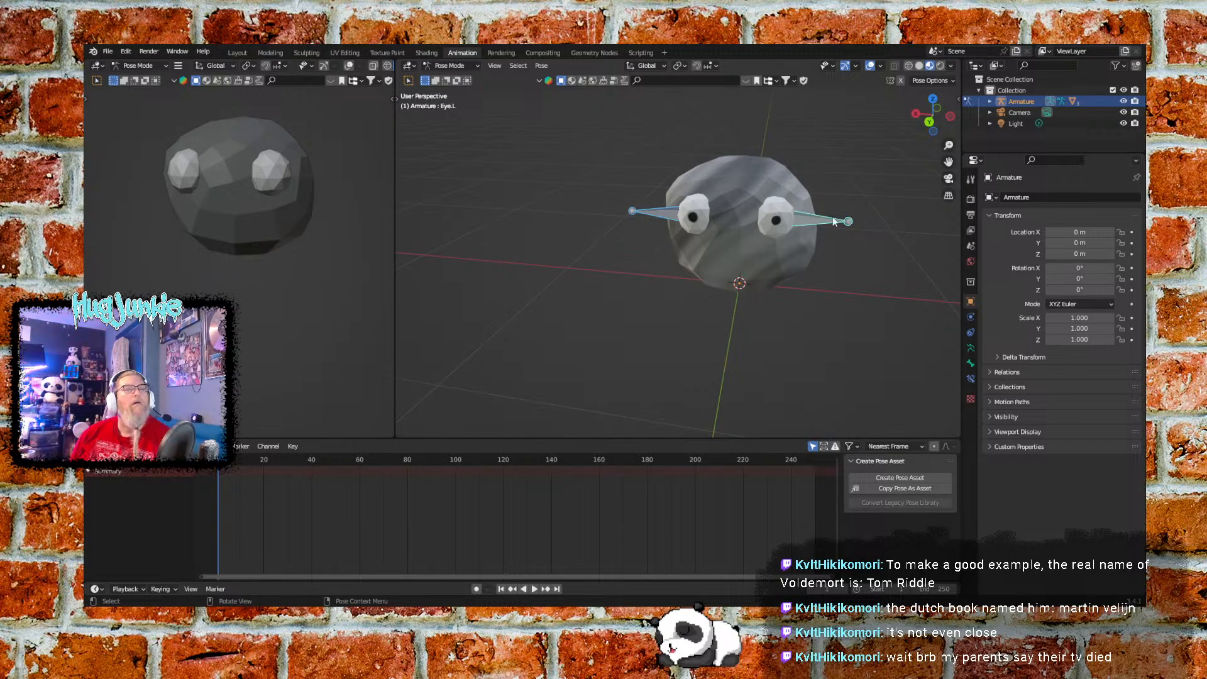
Select only the Eye.L bone and look through its bone properties, including Bendy Bones
{"action": "left_click", "coordinate": [860, 285]}
{"action": "middle_click_drag", "start_coordinate": [861, 286], "coordinate": [736, 225]}
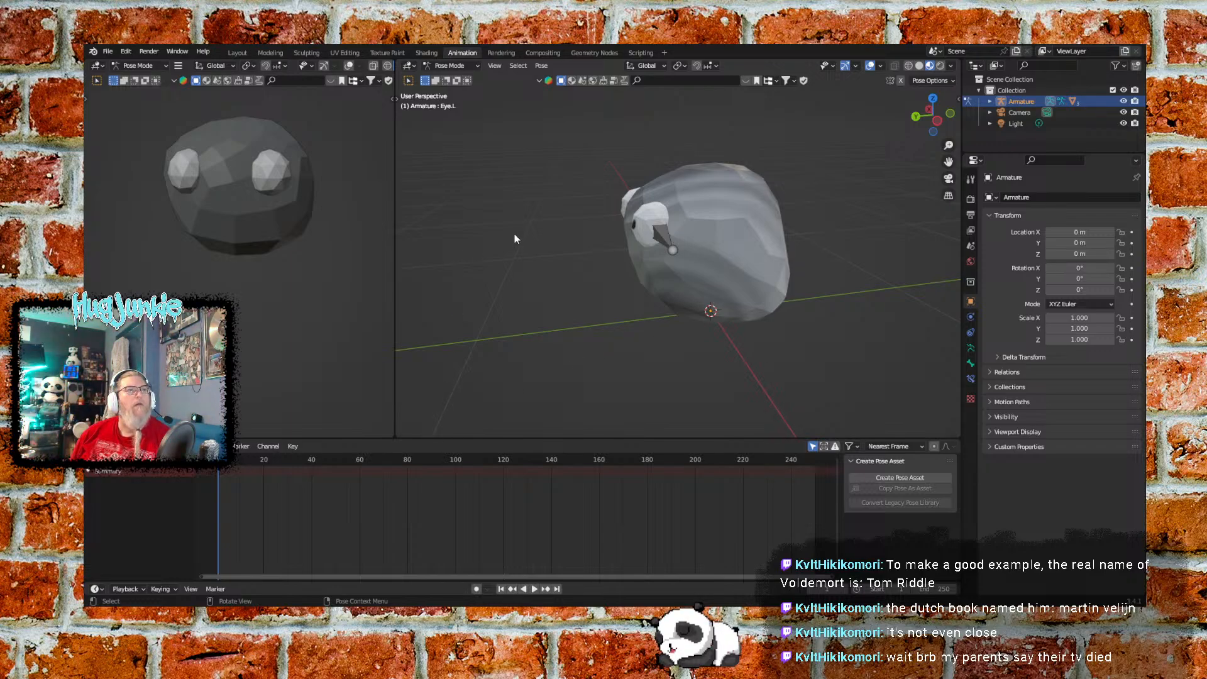
{"action": "left_click", "coordinate": [670, 239]}
{"action": "left_click", "coordinate": [972, 364]}
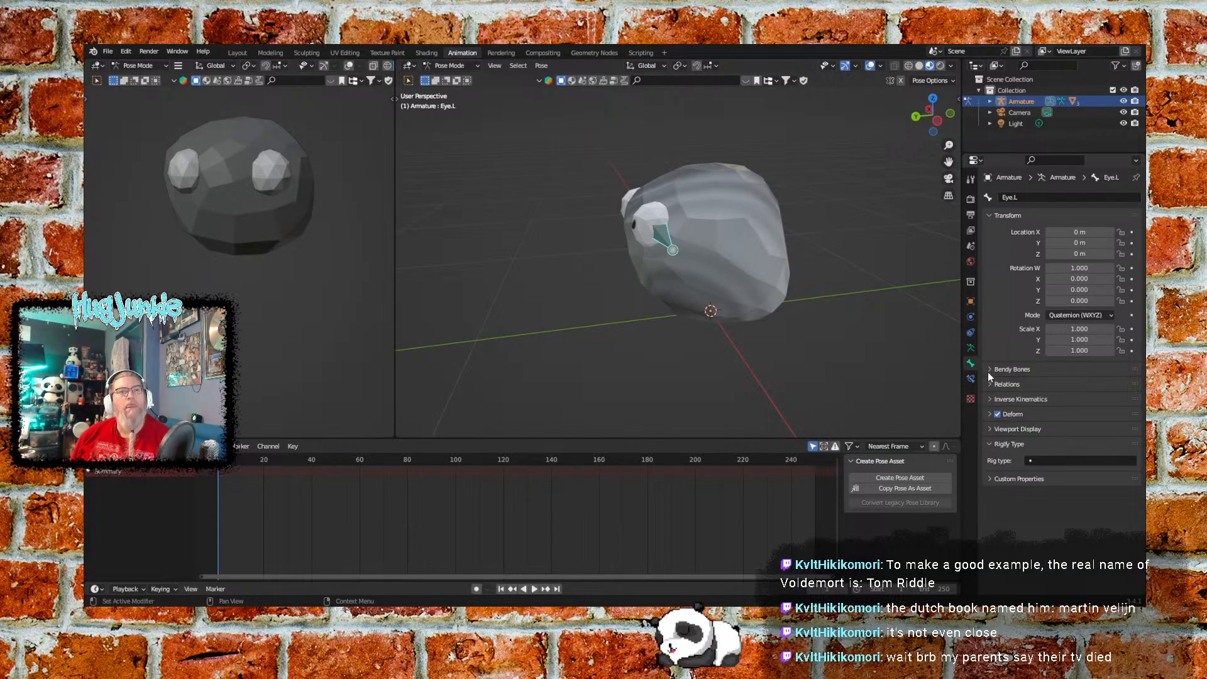
{"action": "left_click", "coordinate": [989, 370]}
{"action": "left_click", "coordinate": [986, 368]}
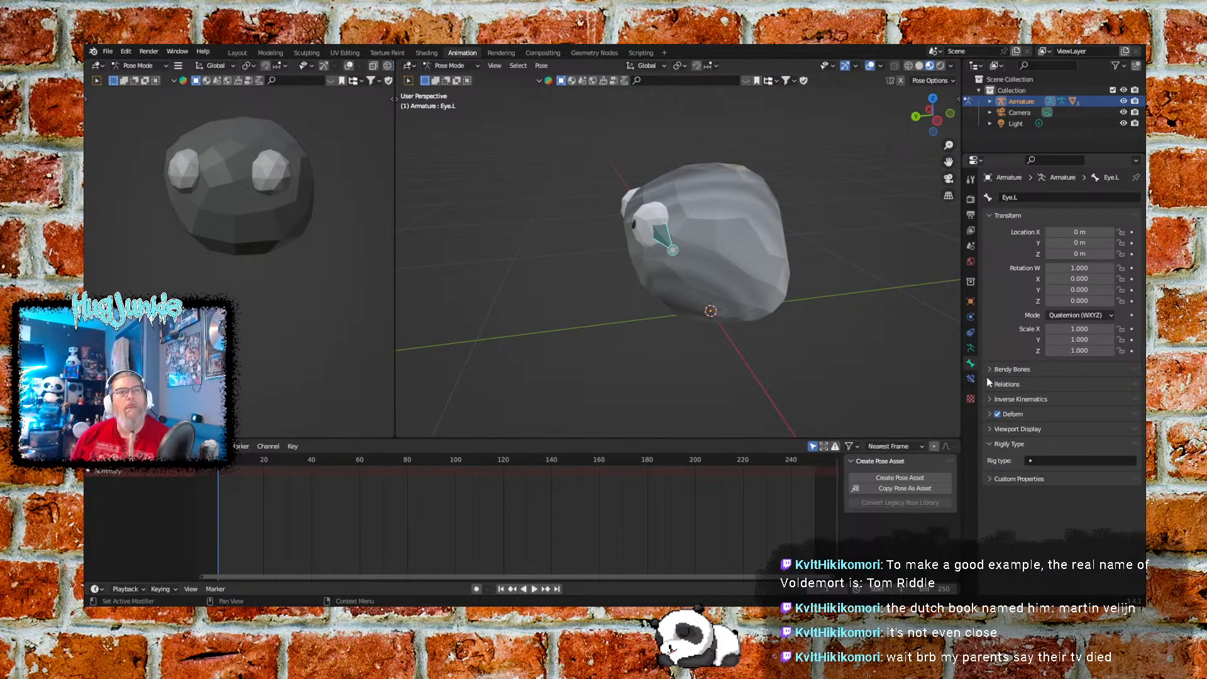
Set the armature's viewport display to draw its bones In Front of the rock mesh
{"action": "left_click", "coordinate": [971, 348]}
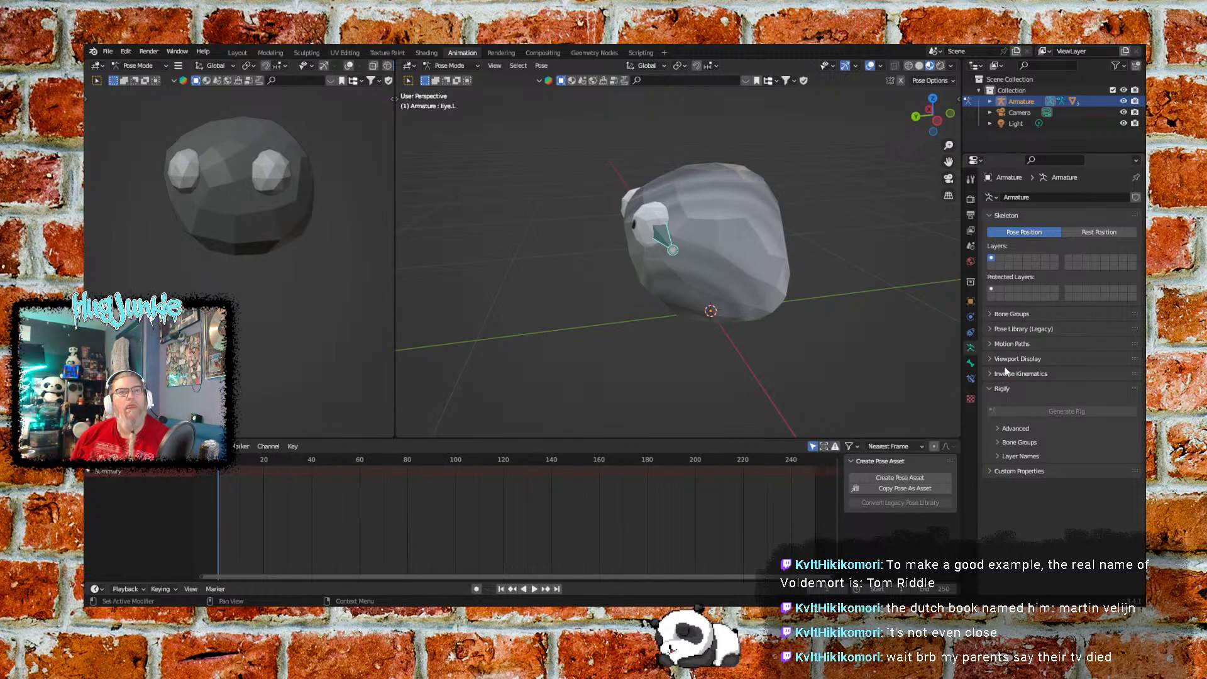
{"action": "left_click", "coordinate": [992, 359]}
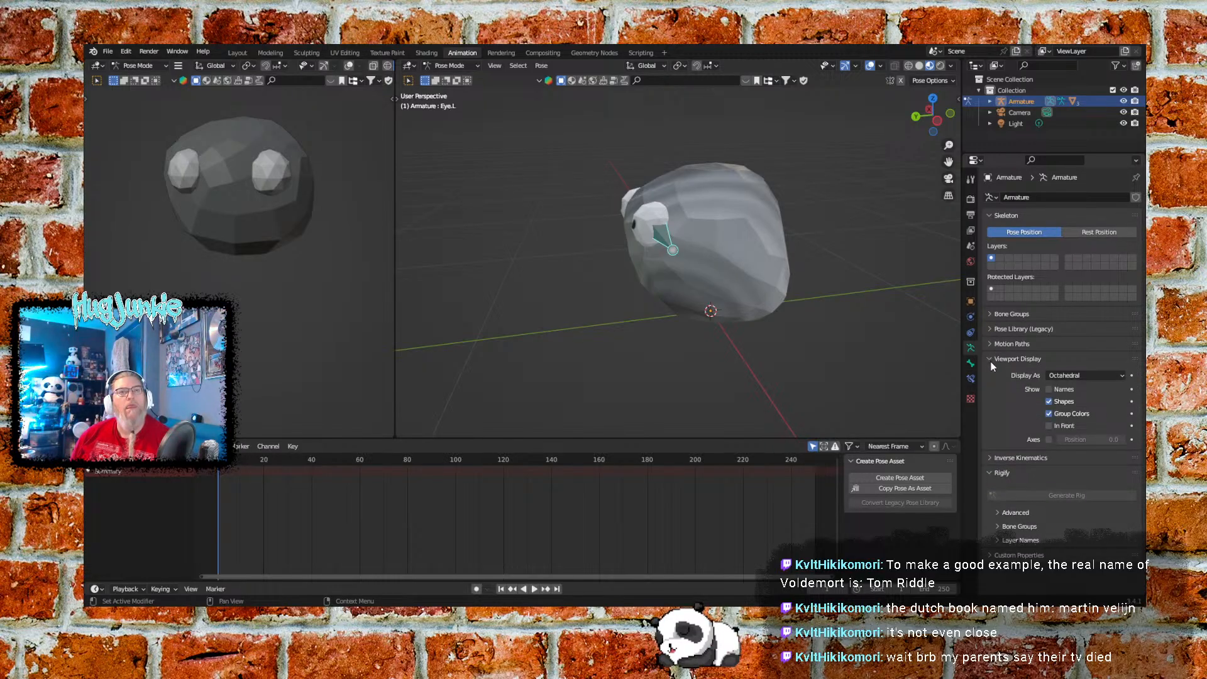
{"action": "left_click", "coordinate": [1049, 426]}
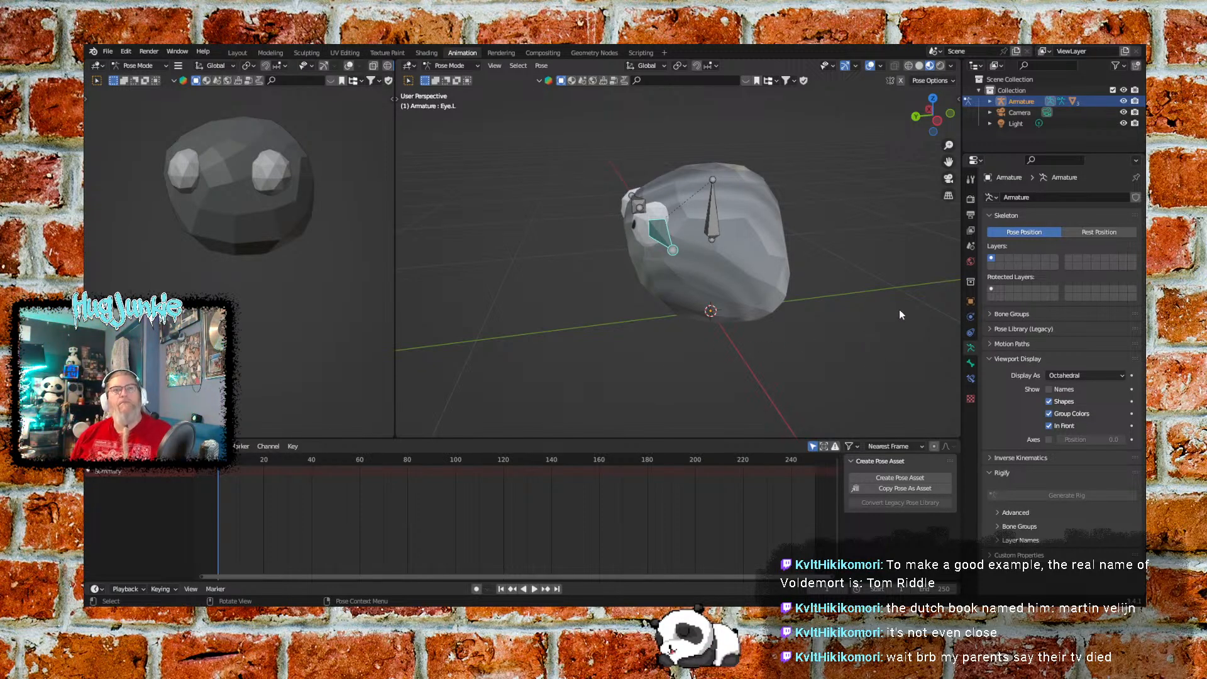
Select the Body bone inside the rock and bring up its bone properties
{"action": "left_click", "coordinate": [718, 224]}
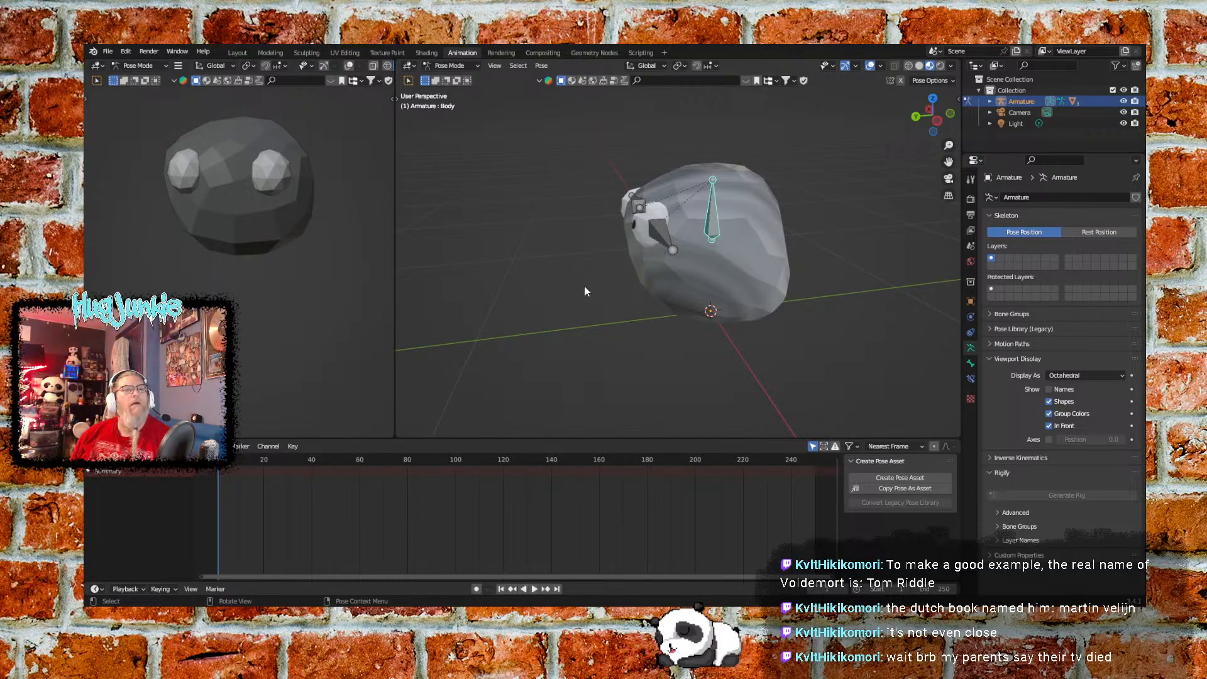
{"action": "middle_click_drag", "start_coordinate": [586, 289], "coordinate": [618, 294]}
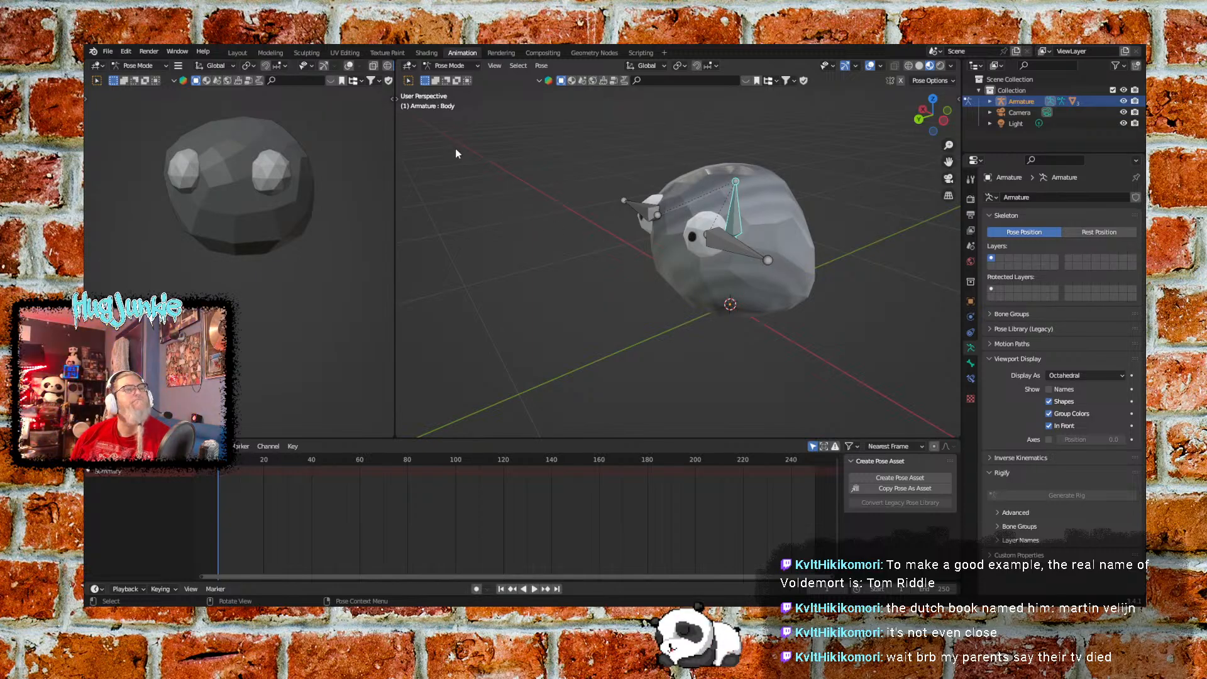
{"action": "left_click", "coordinate": [239, 183]}
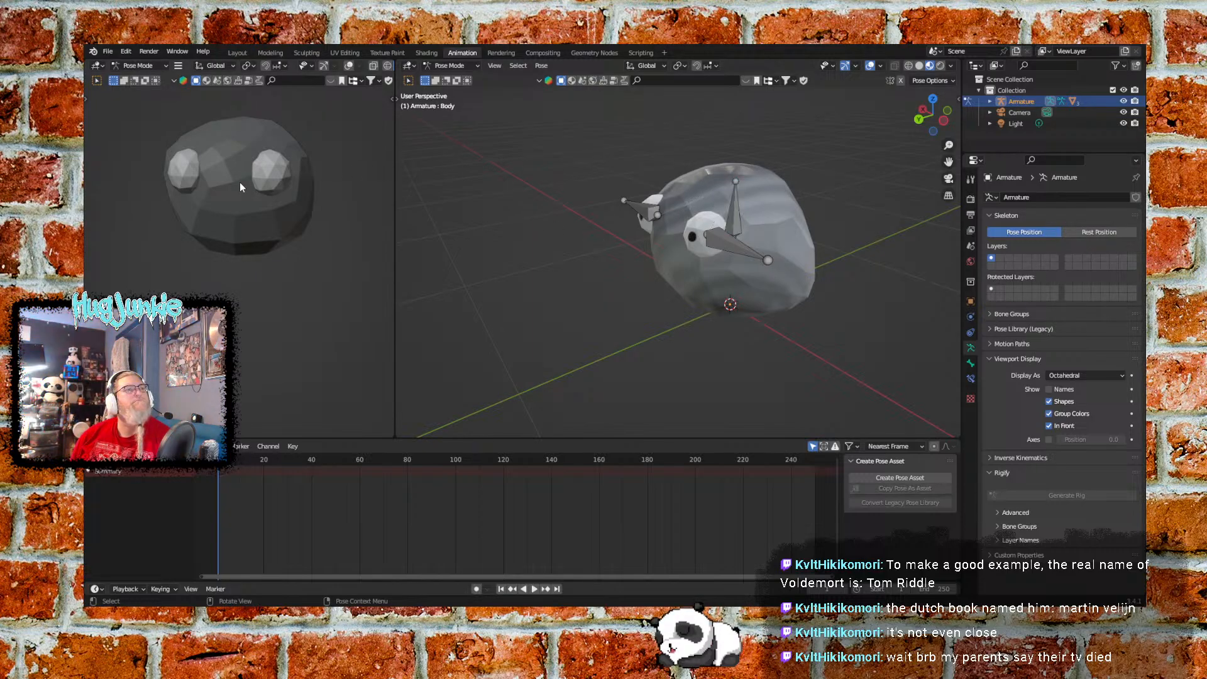
{"action": "left_click", "coordinate": [736, 220]}
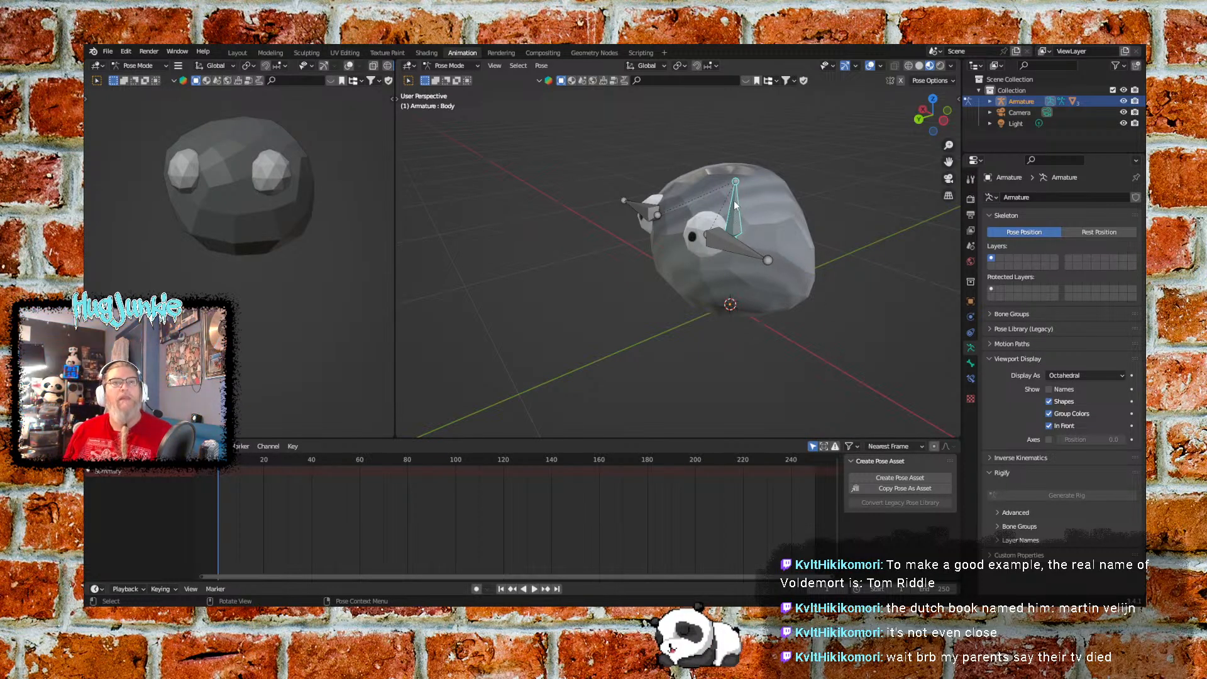
{"action": "left_click", "coordinate": [971, 364]}
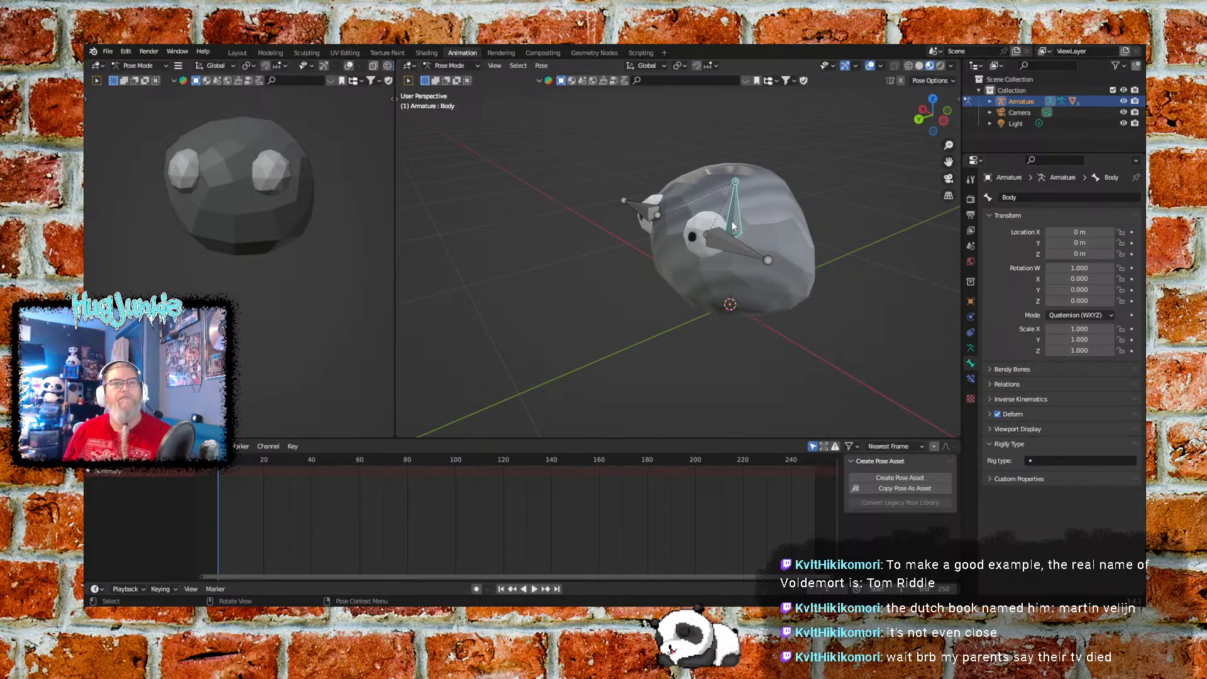
Try X rotation values of about -15.3 and -6.9 on the Body bone, undoing each change
{"action": "middle_click_drag", "start_coordinate": [905, 305], "coordinate": [836, 294]}
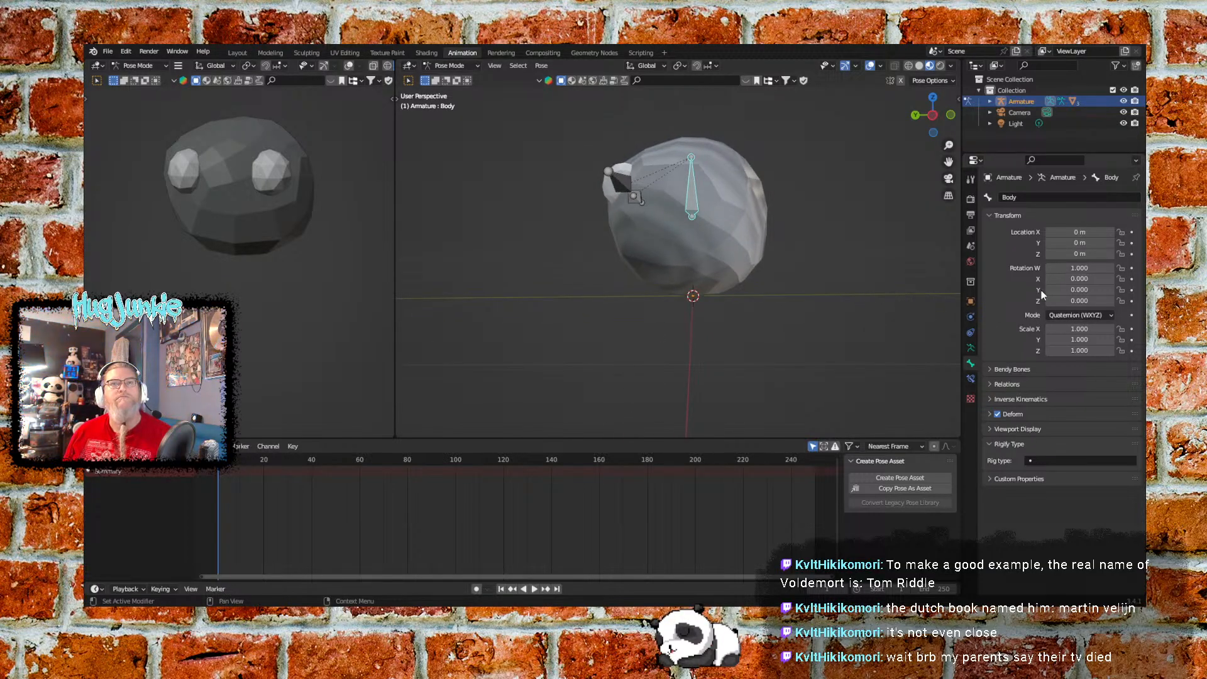
{"action": "left_click_drag", "start_coordinate": [1062, 279], "coordinate": [1000, 279]}
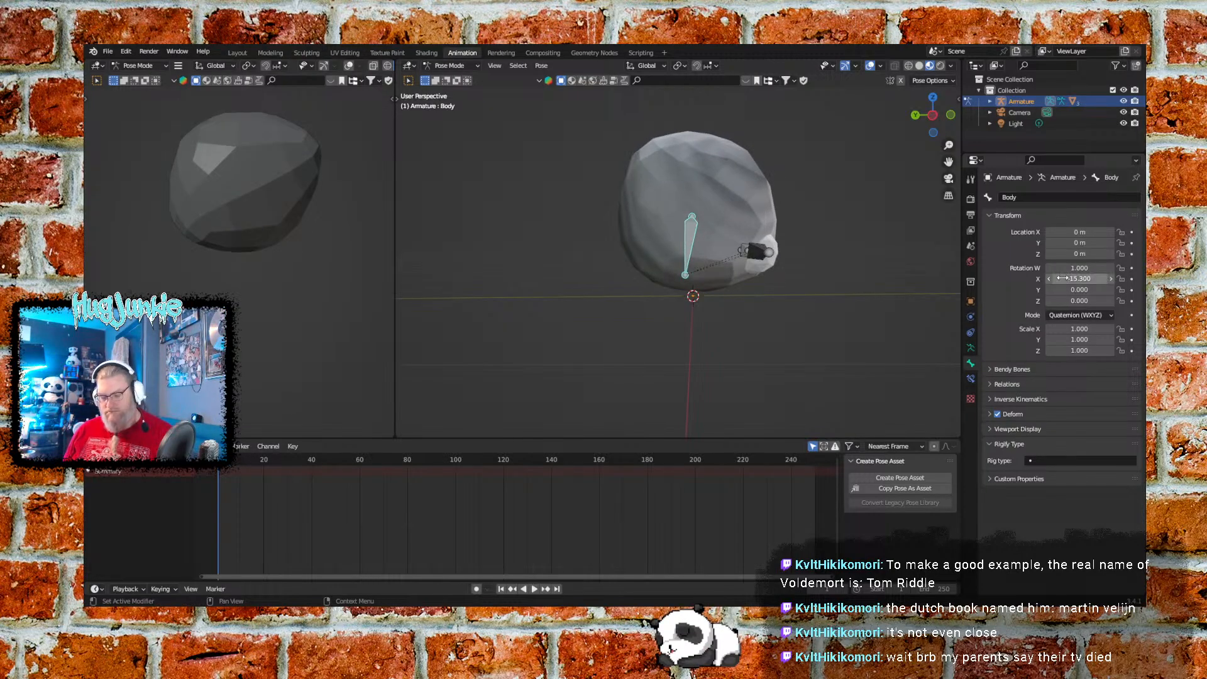
{"action": "key", "text": "ctrl+z"}
{"action": "left_click_drag", "start_coordinate": [1094, 279], "coordinate": [1063, 278]}
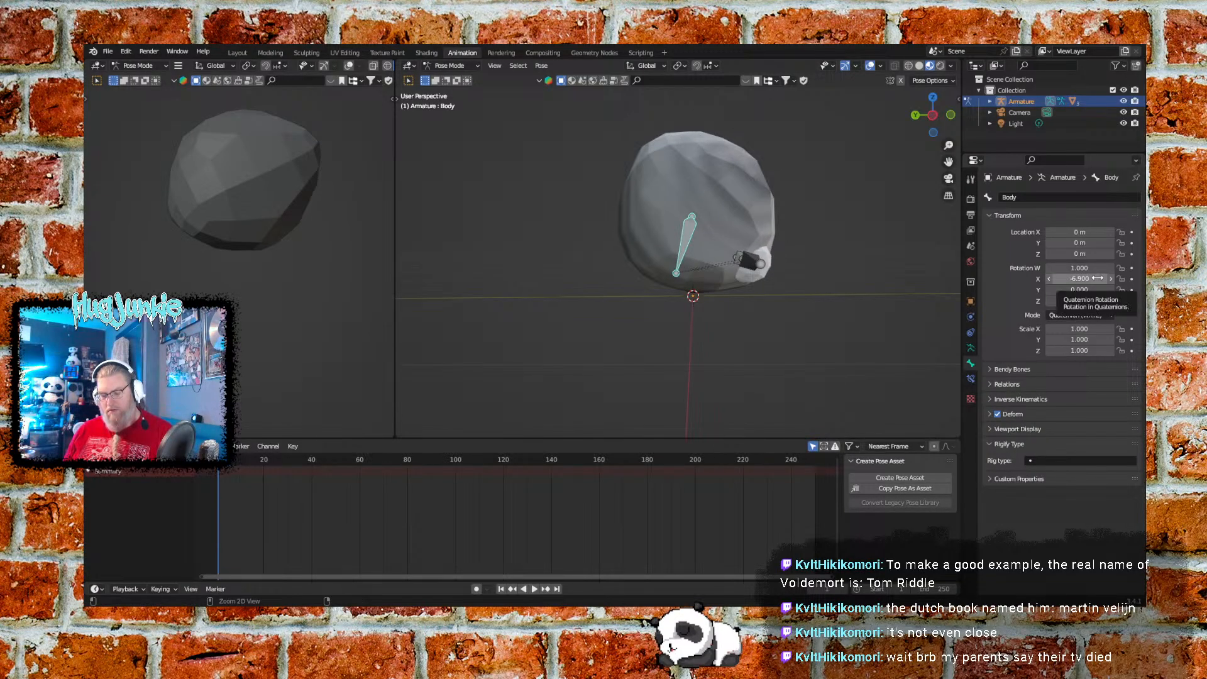
{"action": "key", "text": "ctrl+z"}
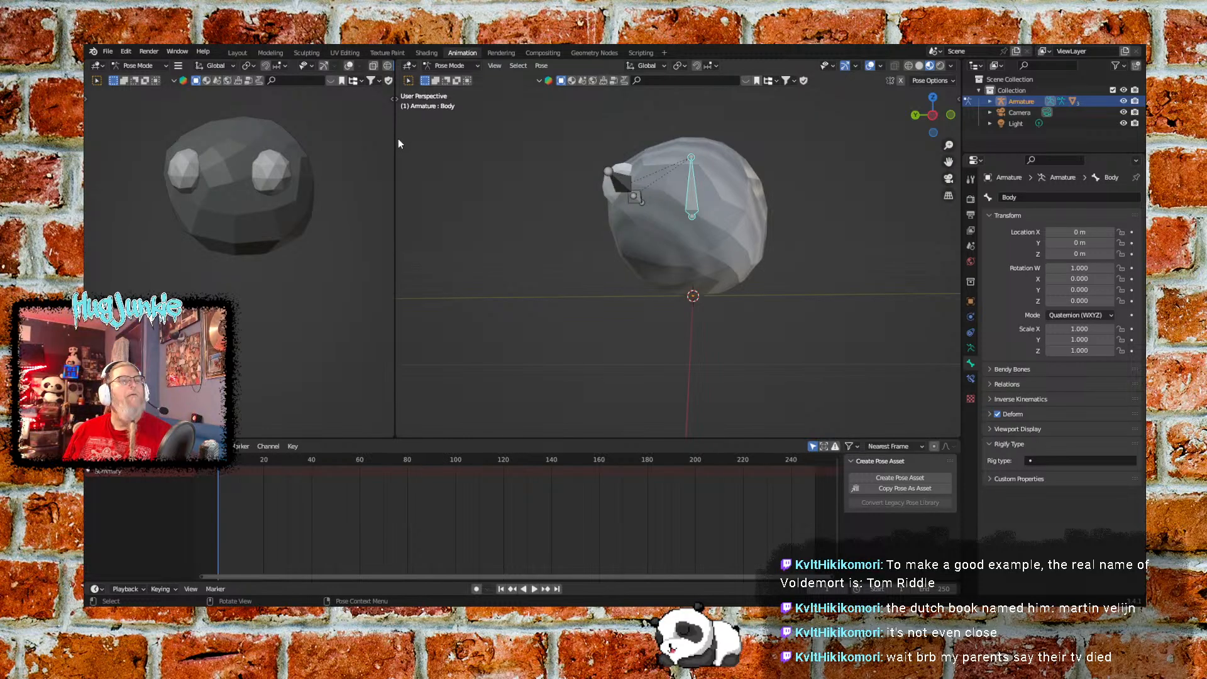
Widen the main 3D viewport and insert a Rotation keyframe for the Body bone at frame 1
{"action": "left_click_drag", "start_coordinate": [394, 160], "coordinate": [323, 170]}
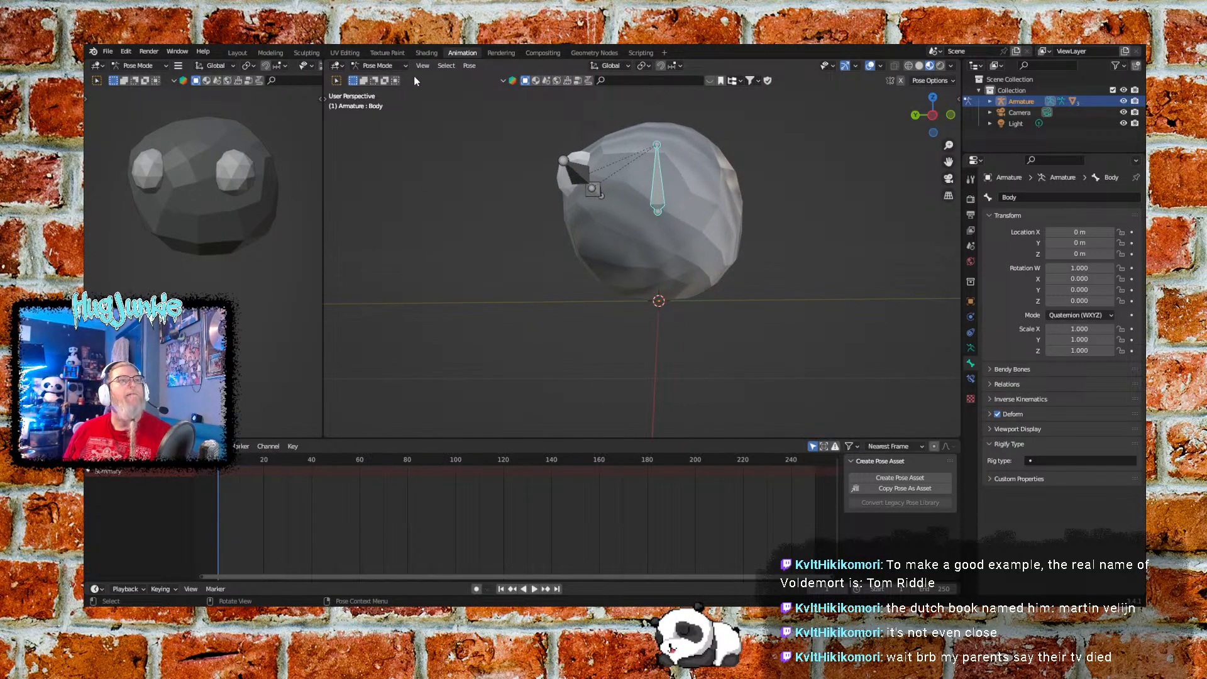
{"action": "left_click", "coordinate": [473, 68]}
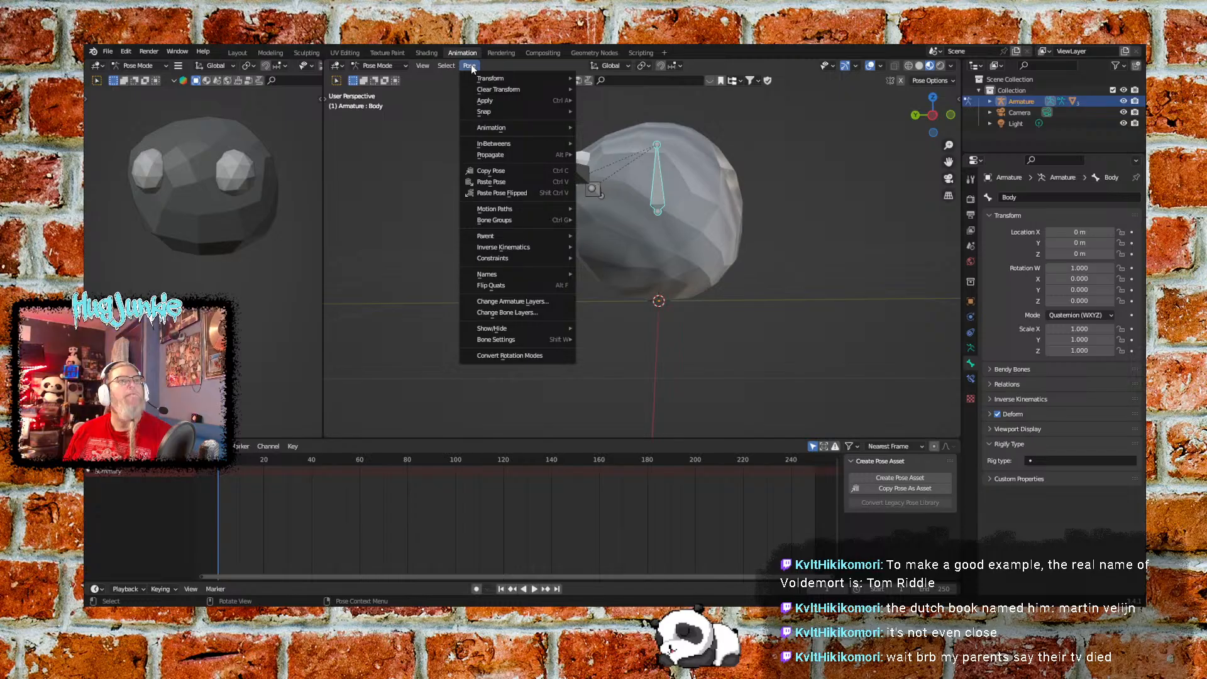
{"action": "mouse_move", "coordinate": [494, 130]}
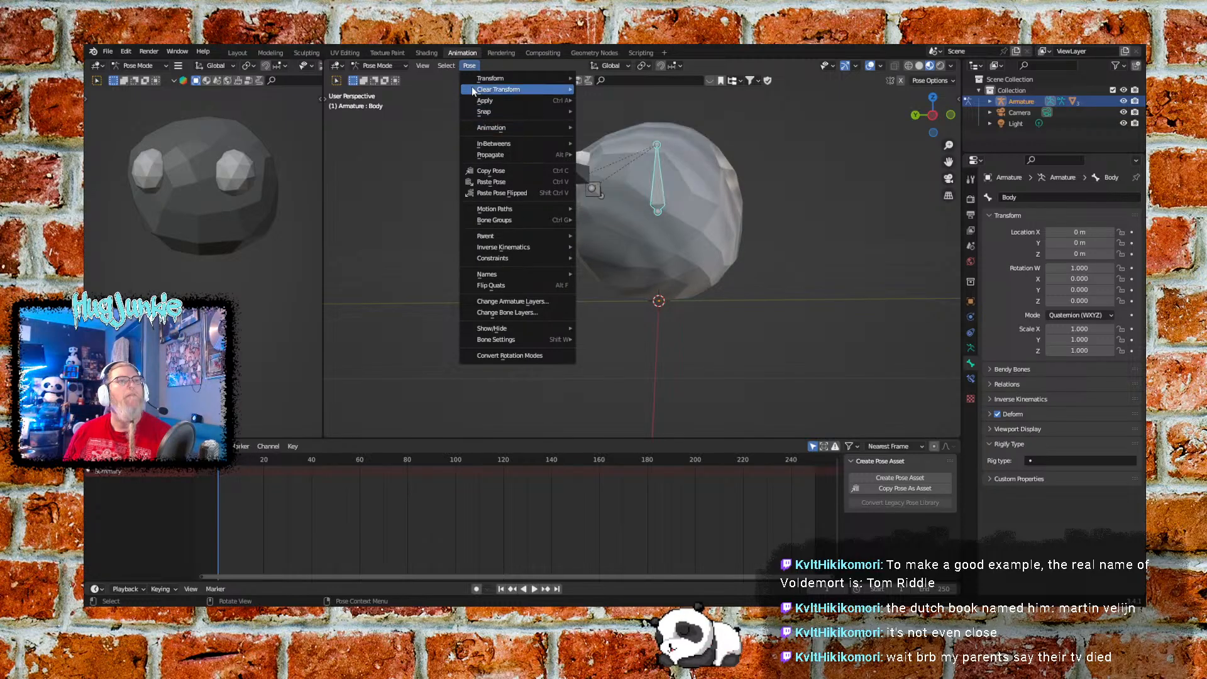
{"action": "left_click", "coordinate": [468, 67]}
{"action": "left_click", "coordinate": [469, 67]}
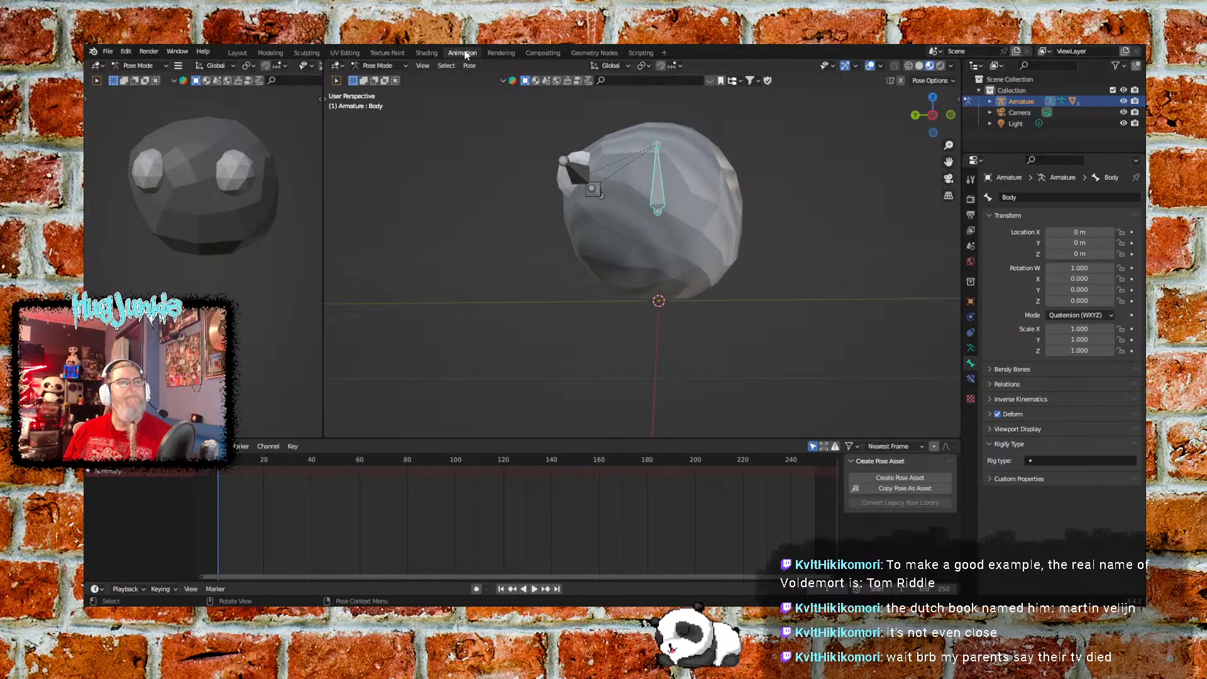
{"action": "left_click", "coordinate": [470, 66]}
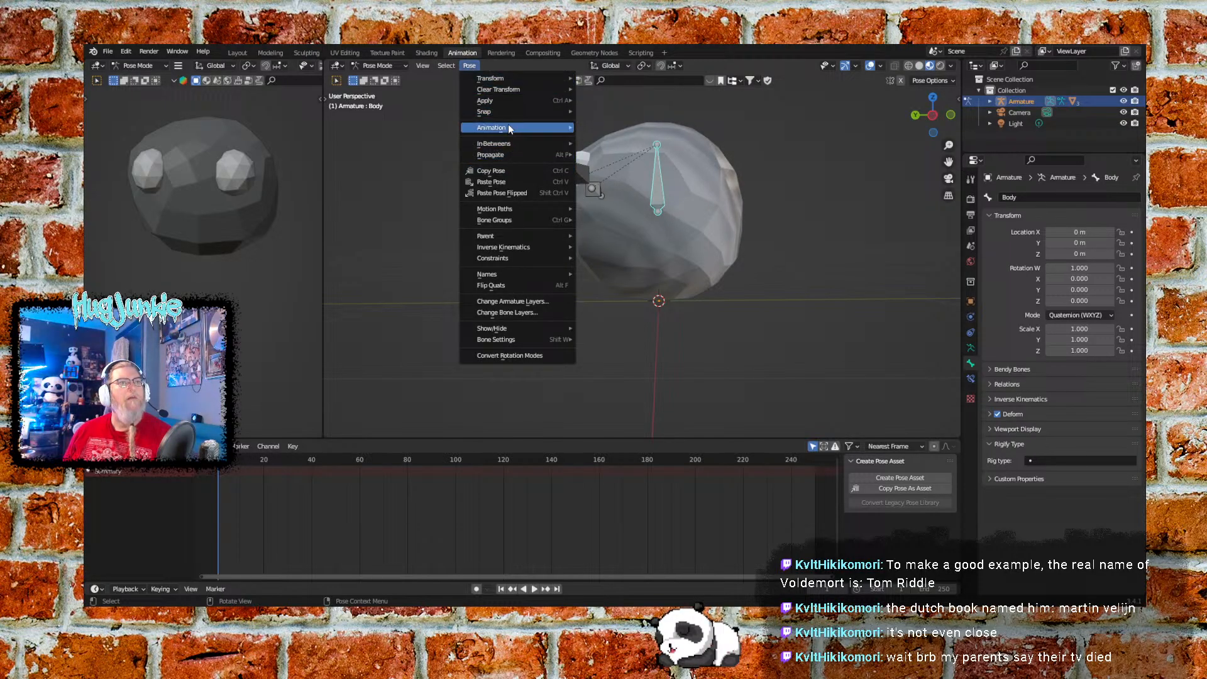
{"action": "mouse_move", "coordinate": [509, 128]}
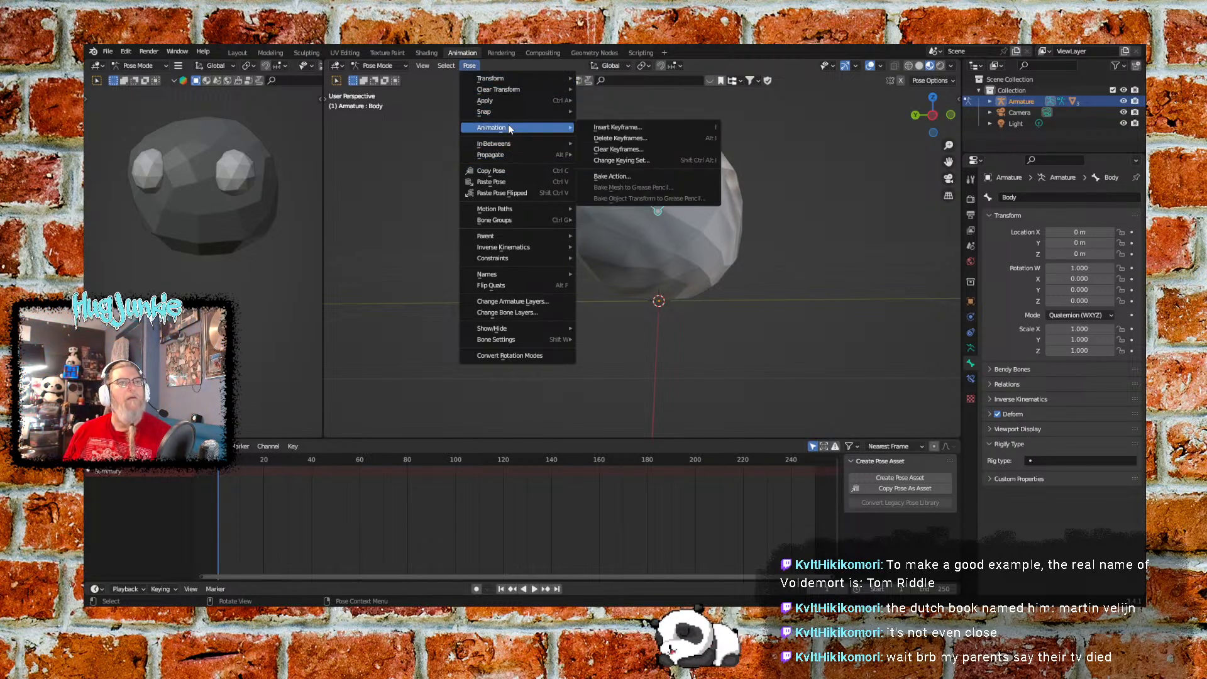
{"action": "left_click", "coordinate": [614, 127]}
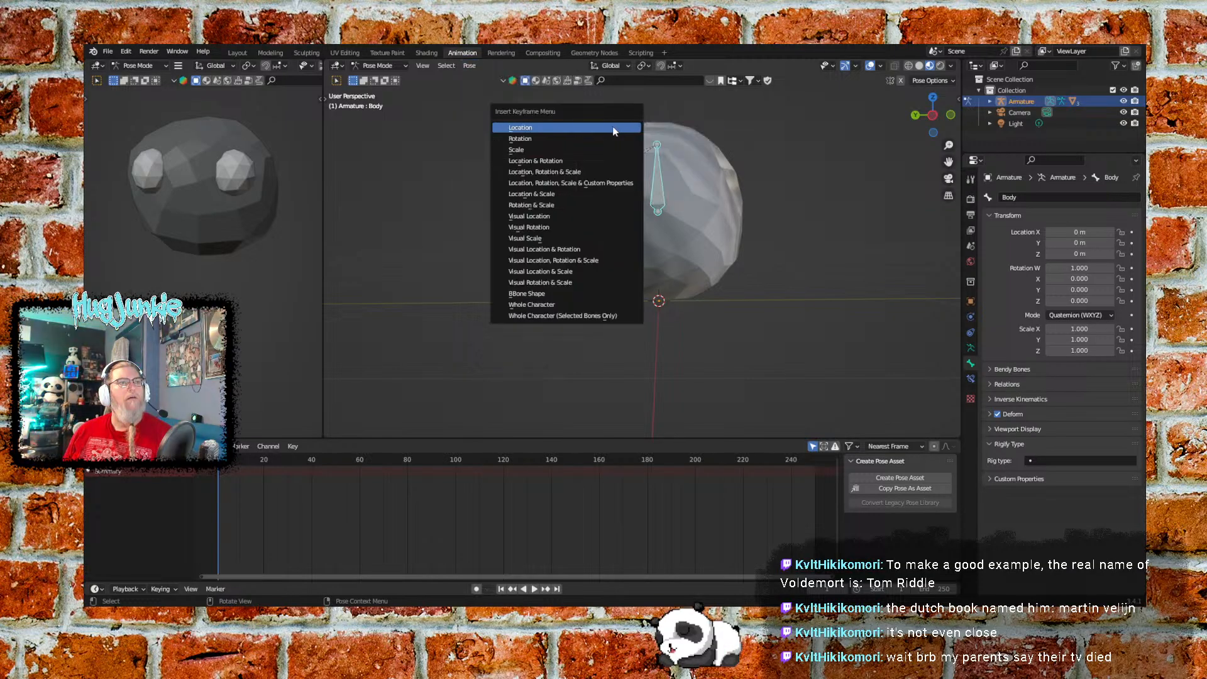
{"action": "left_click", "coordinate": [553, 139]}
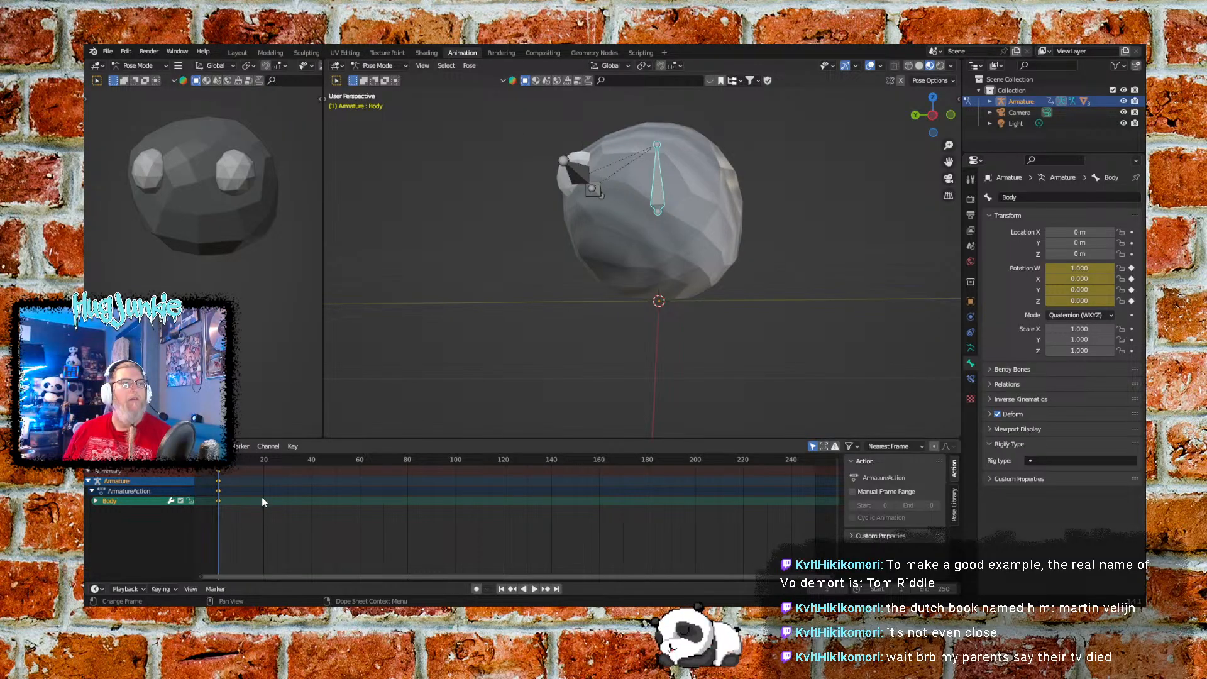
Move the current frame to 10 in the animation timeline
{"action": "scroll", "coordinate": [254, 506], "scroll_direction": "up", "scroll_amount": 2}
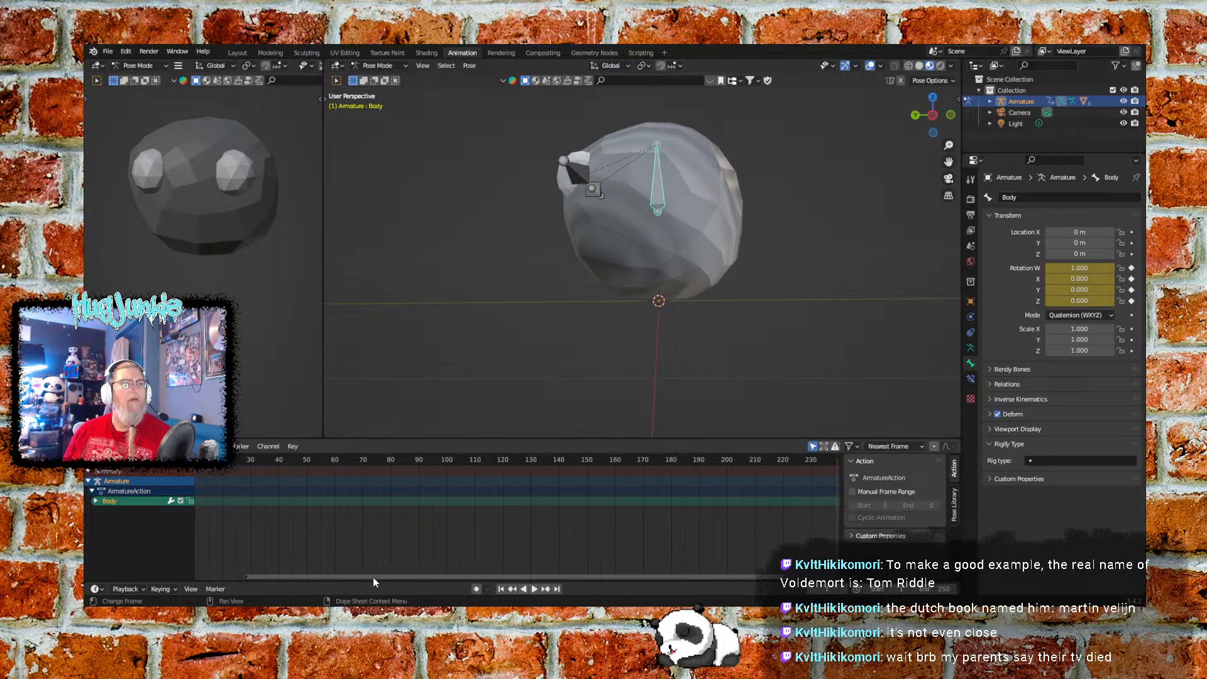
{"action": "left_click_drag", "start_coordinate": [373, 577], "coordinate": [268, 586]}
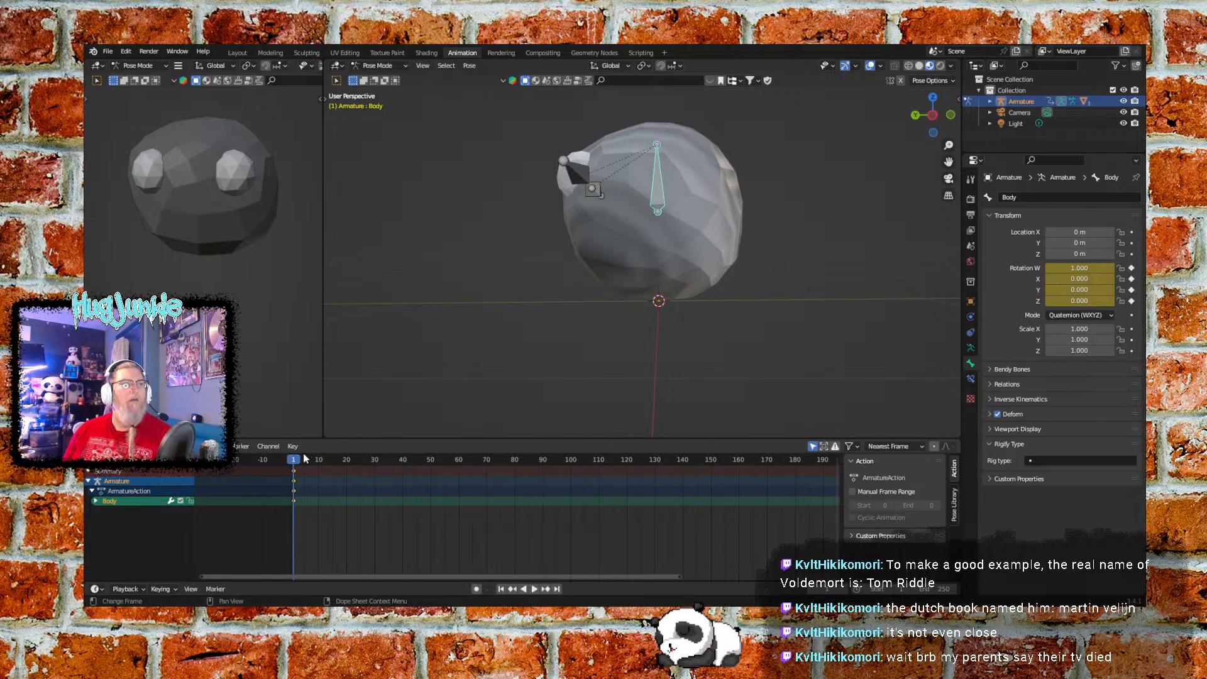
{"action": "key", "text": "space"}
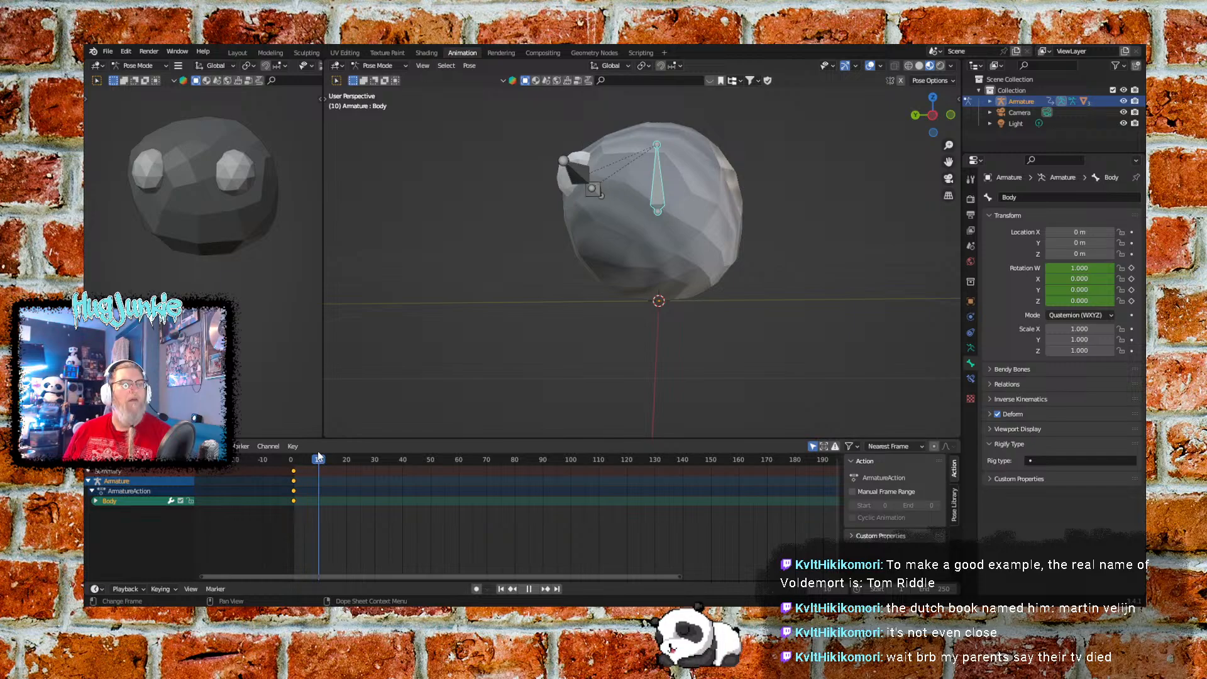
{"action": "key", "text": "space"}
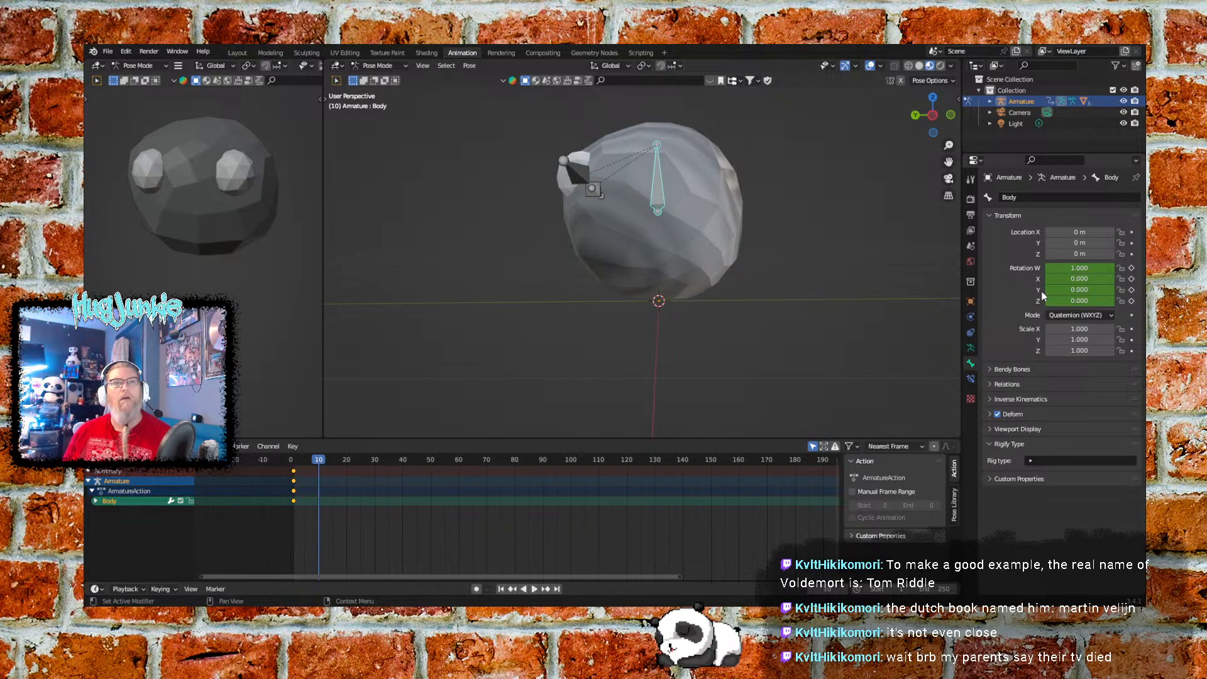
Try X rotation values such as -147.4, -49.1 and 1.9 on the Body bone at frame 10, and undo the rotation
{"action": "left_click_drag", "start_coordinate": [1062, 277], "coordinate": [132, 278]}
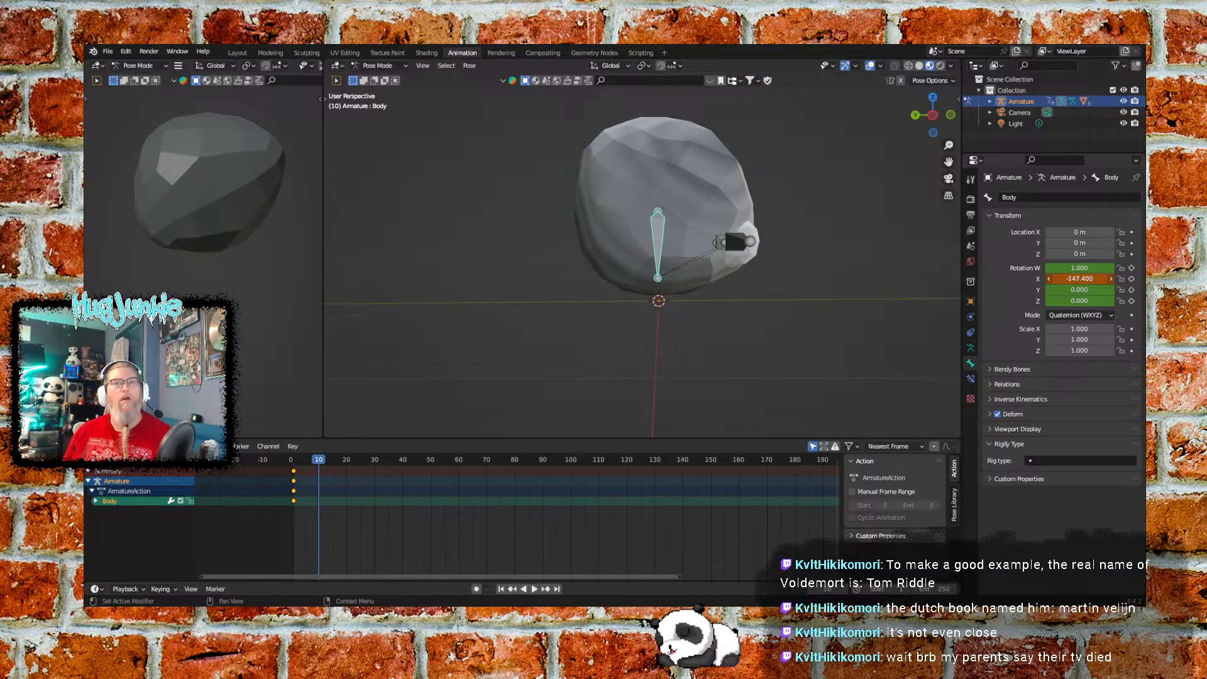
{"action": "left_click_drag", "start_coordinate": [441, 277], "coordinate": [610, 278]}
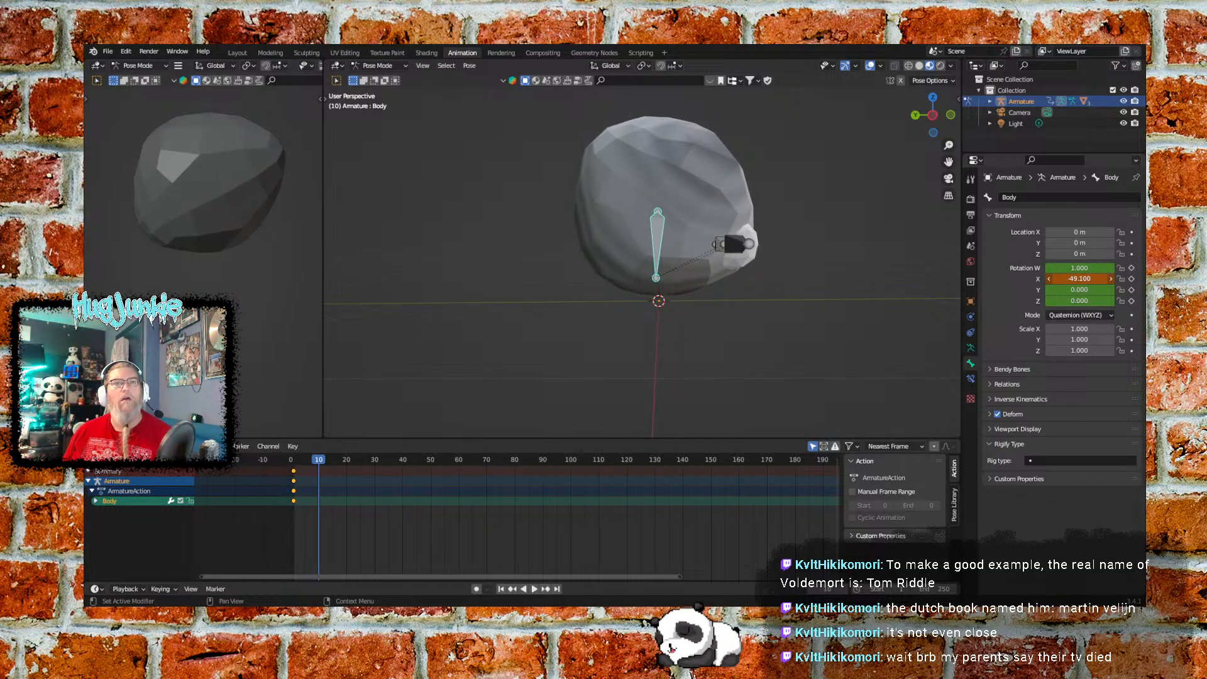
{"action": "left_click_drag", "start_coordinate": [548, 278], "coordinate": [658, 278]}
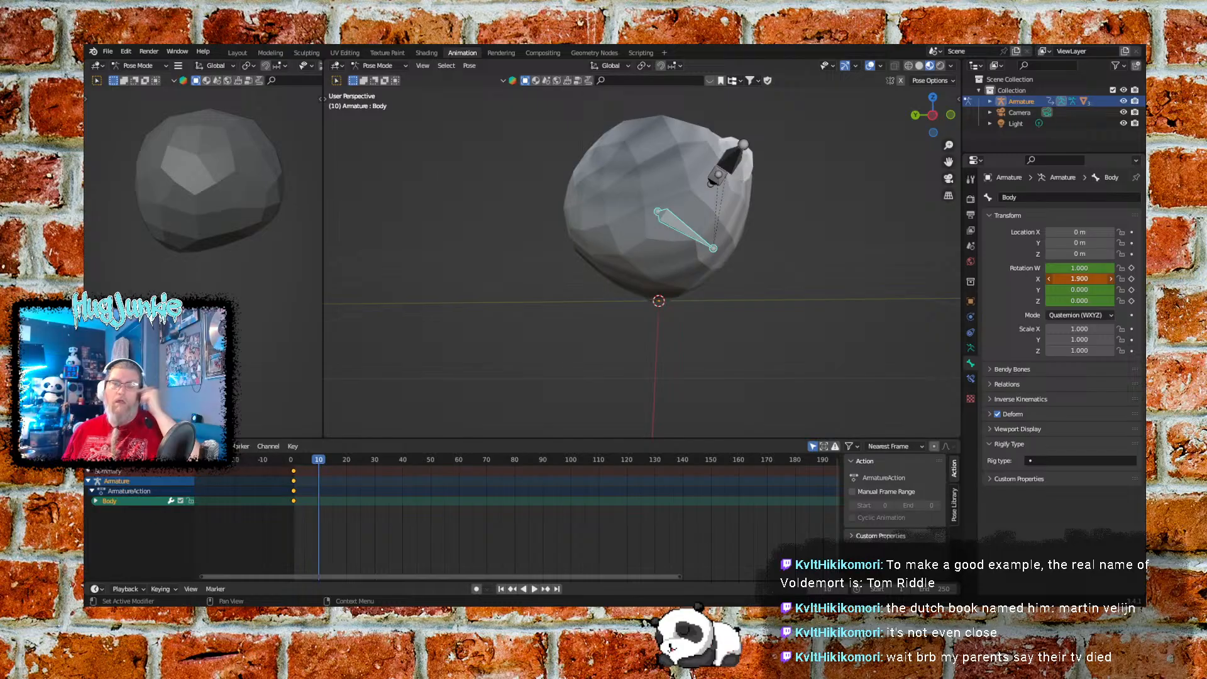
{"action": "mouse_move", "coordinate": [1080, 278]}
{"action": "left_mouse_down"}
{"action": "mouse_move", "coordinate": [1035, 279]}
{"action": "mouse_move", "coordinate": [1079, 279]}
{"action": "mouse_move", "coordinate": [1062, 278]}
{"action": "left_mouse_up"}
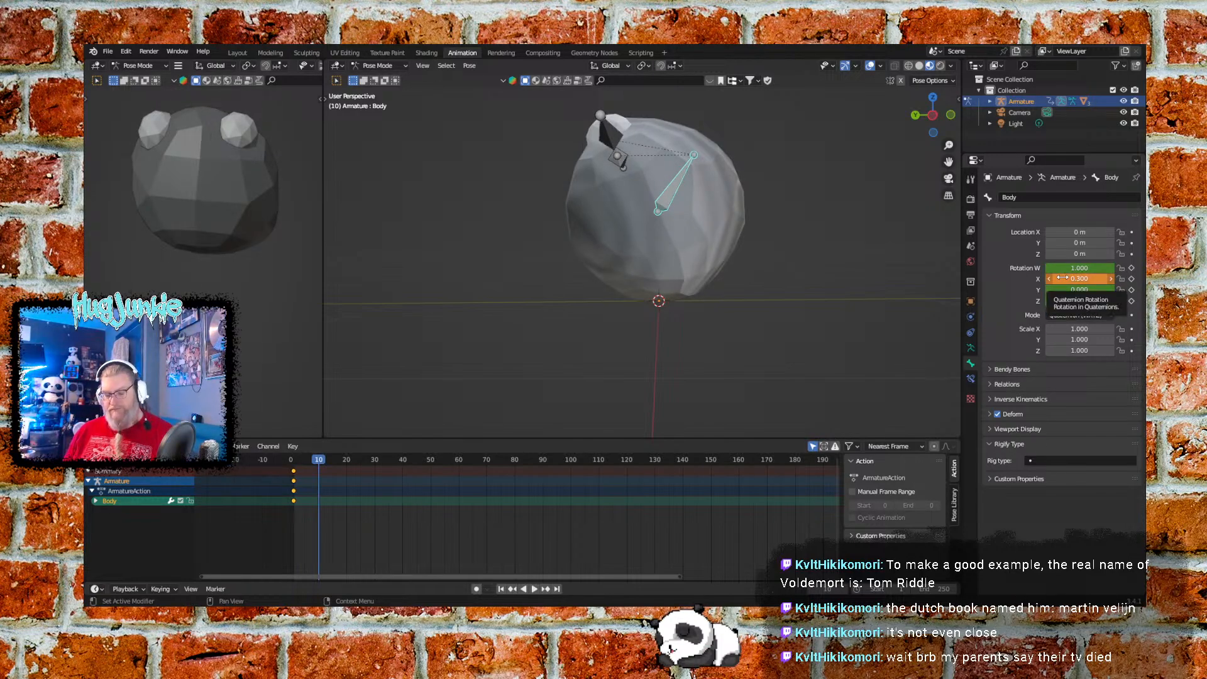
{"action": "key", "text": "ctrl+z"}
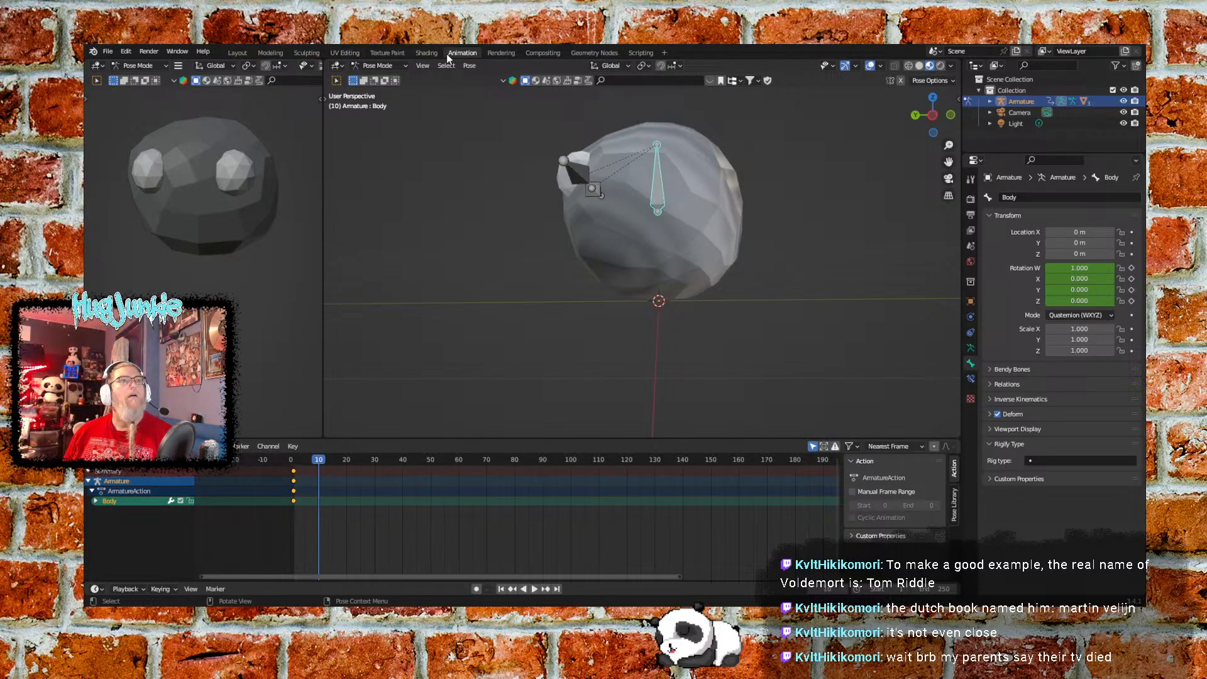
Switch to the Modeling workspace and look through the Body bone's Transform, Bendy Bones and Relations properties
{"action": "left_click", "coordinate": [273, 54]}
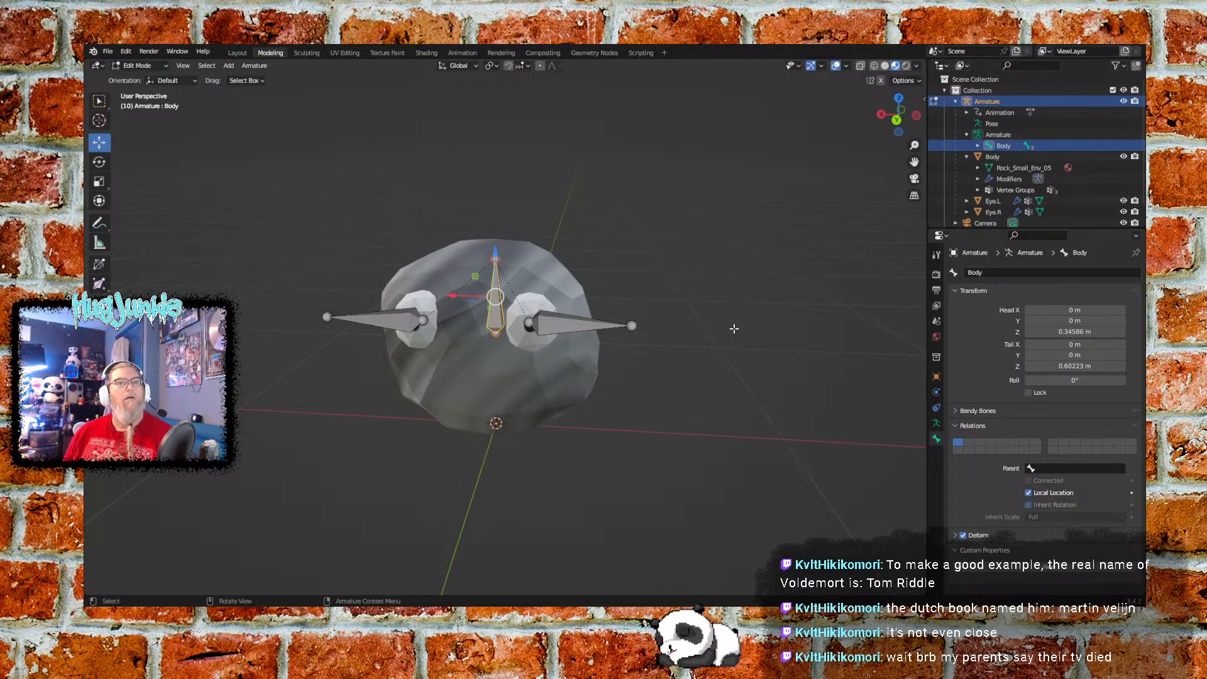
{"action": "middle_click_drag", "start_coordinate": [733, 328], "coordinate": [765, 413]}
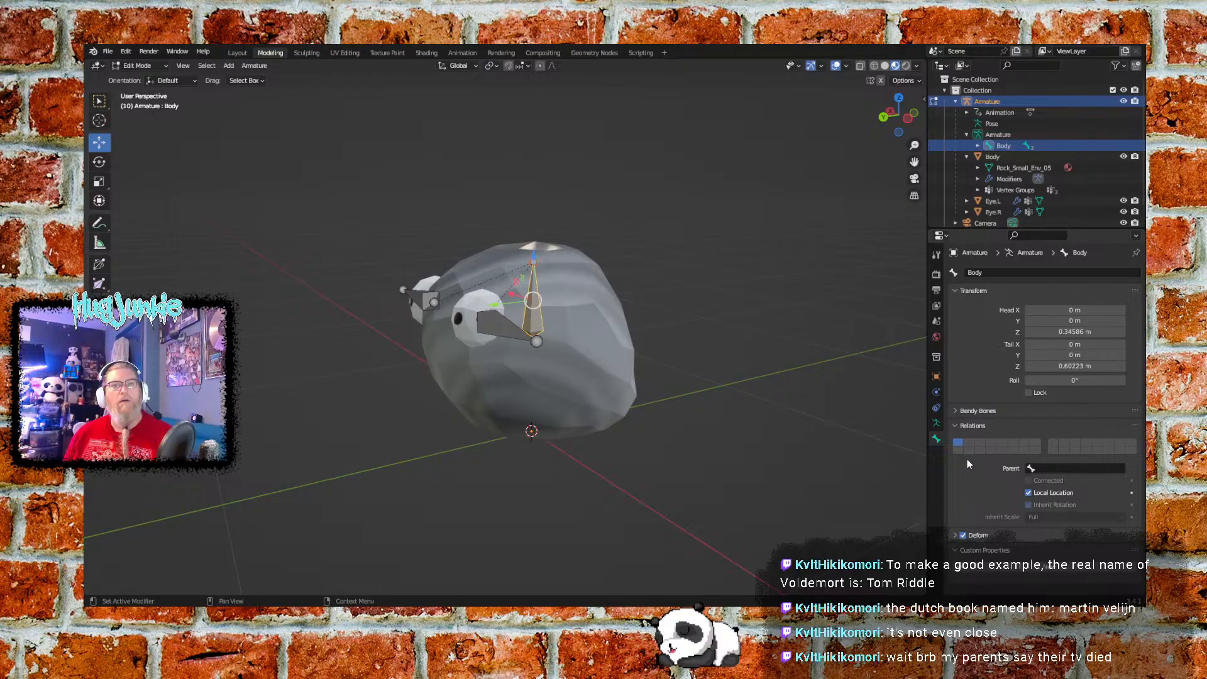
{"action": "left_click", "coordinate": [968, 412]}
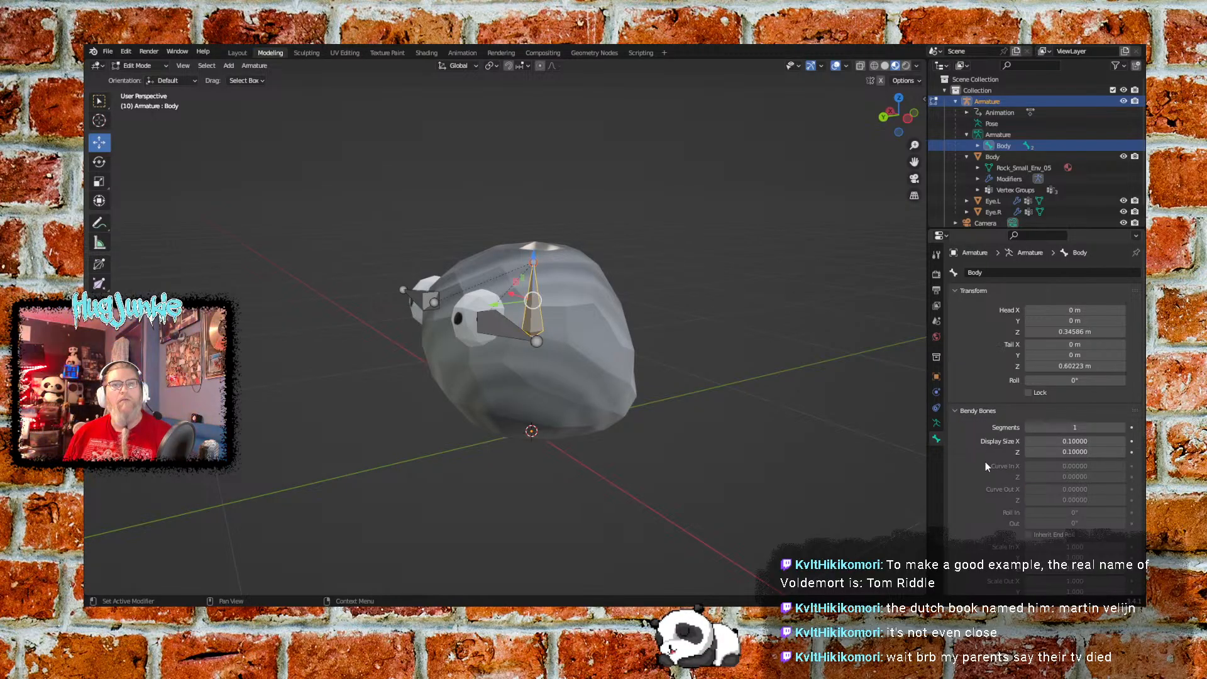
{"action": "scroll", "coordinate": [989, 458], "scroll_direction": "down", "scroll_amount": 2}
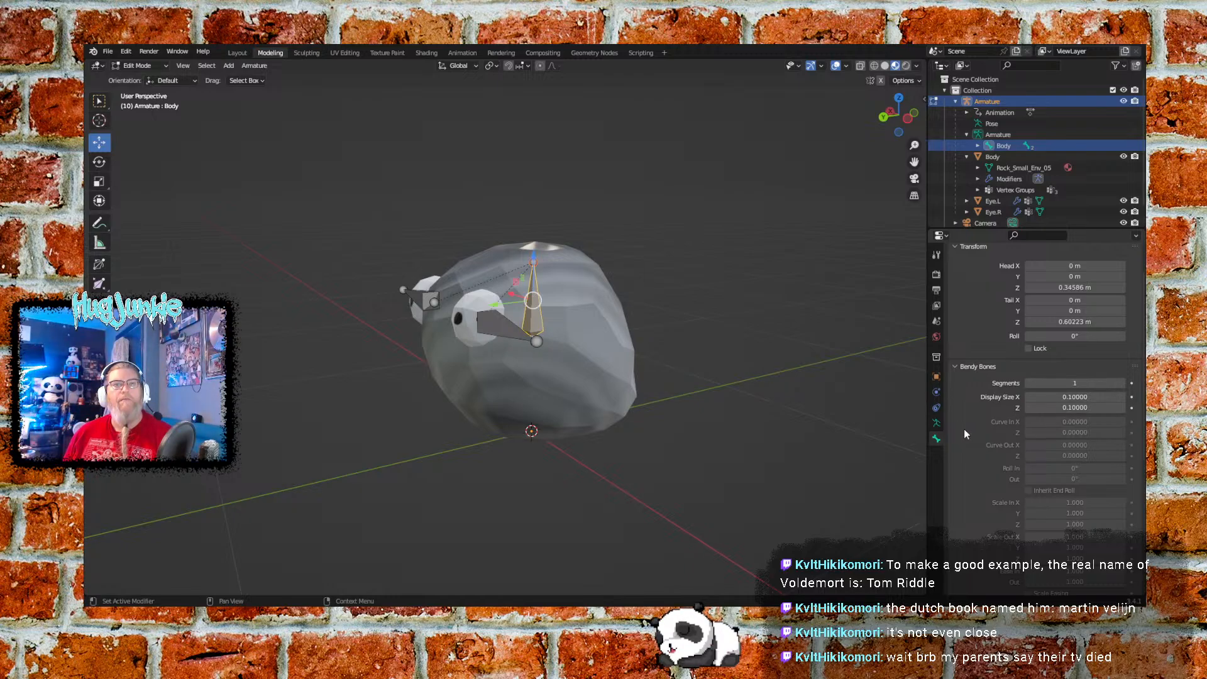
{"action": "scroll", "coordinate": [971, 421], "scroll_direction": "down", "scroll_amount": 3}
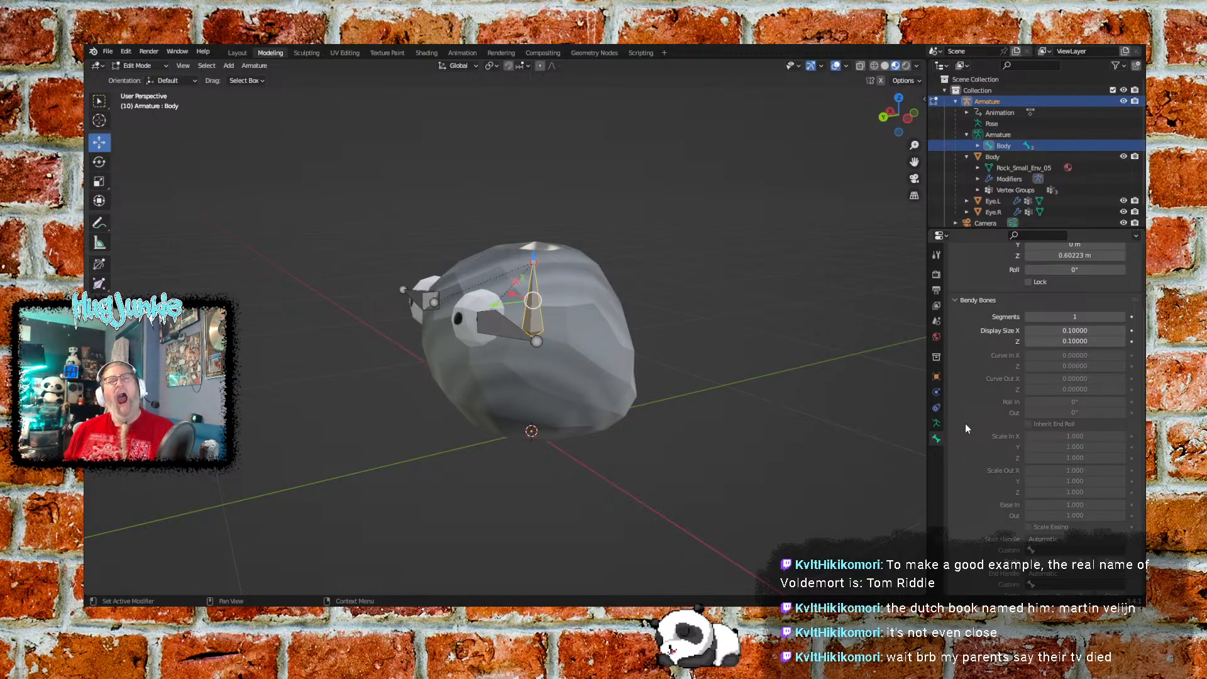
{"action": "scroll", "coordinate": [1005, 421], "scroll_direction": "down", "scroll_amount": 6}
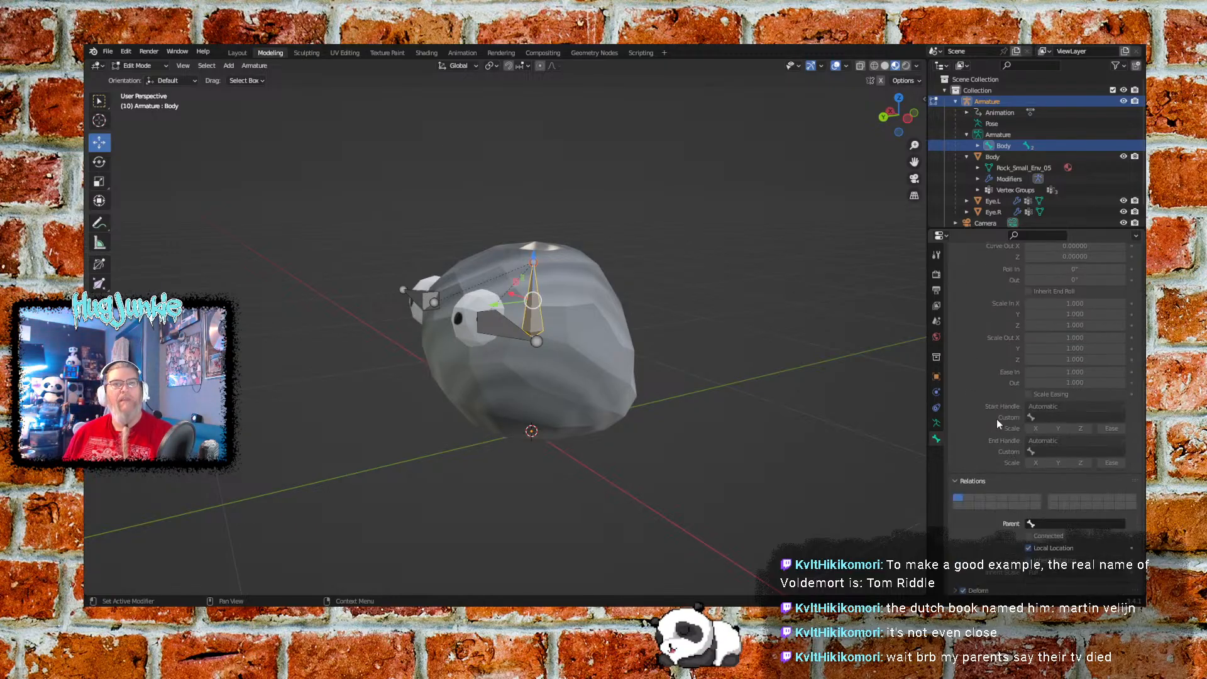
{"action": "scroll", "coordinate": [988, 382], "scroll_direction": "up", "scroll_amount": 10}
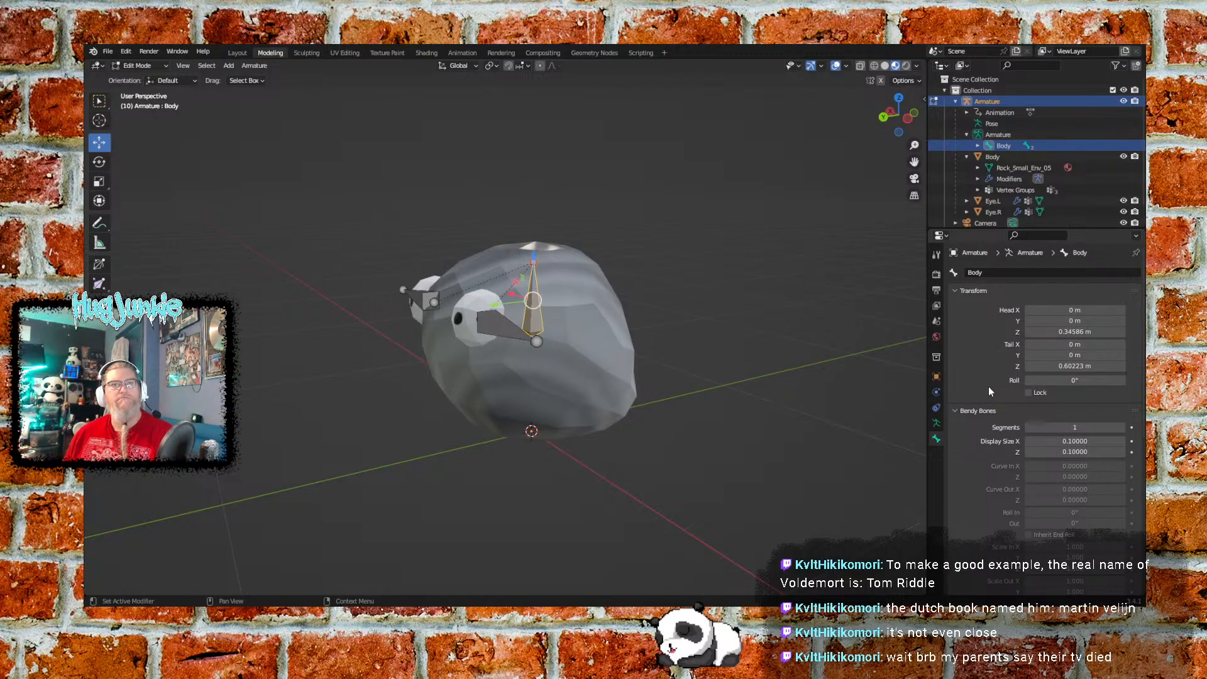
{"action": "scroll", "coordinate": [987, 388], "scroll_direction": "down", "scroll_amount": 7}
{"action": "scroll", "coordinate": [984, 416], "scroll_direction": "down", "scroll_amount": 4}
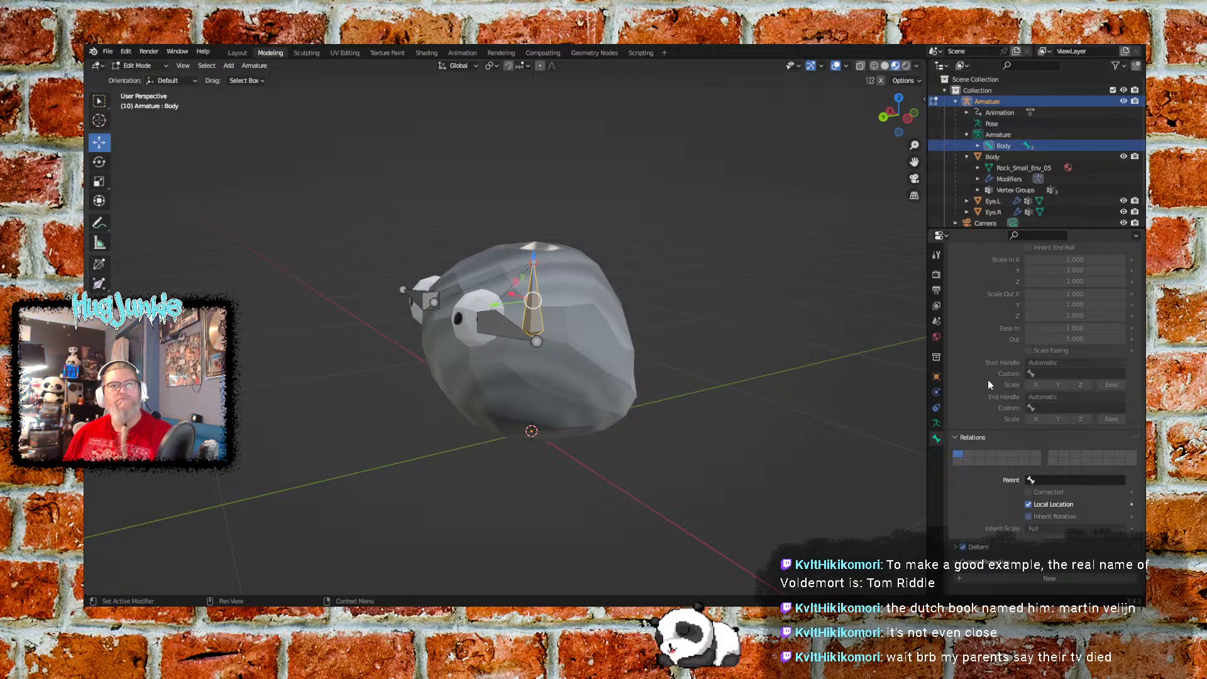
Check the Body bone's Deform envelope settings, collapse them and review its remaining bone properties
{"action": "left_click", "coordinate": [978, 548]}
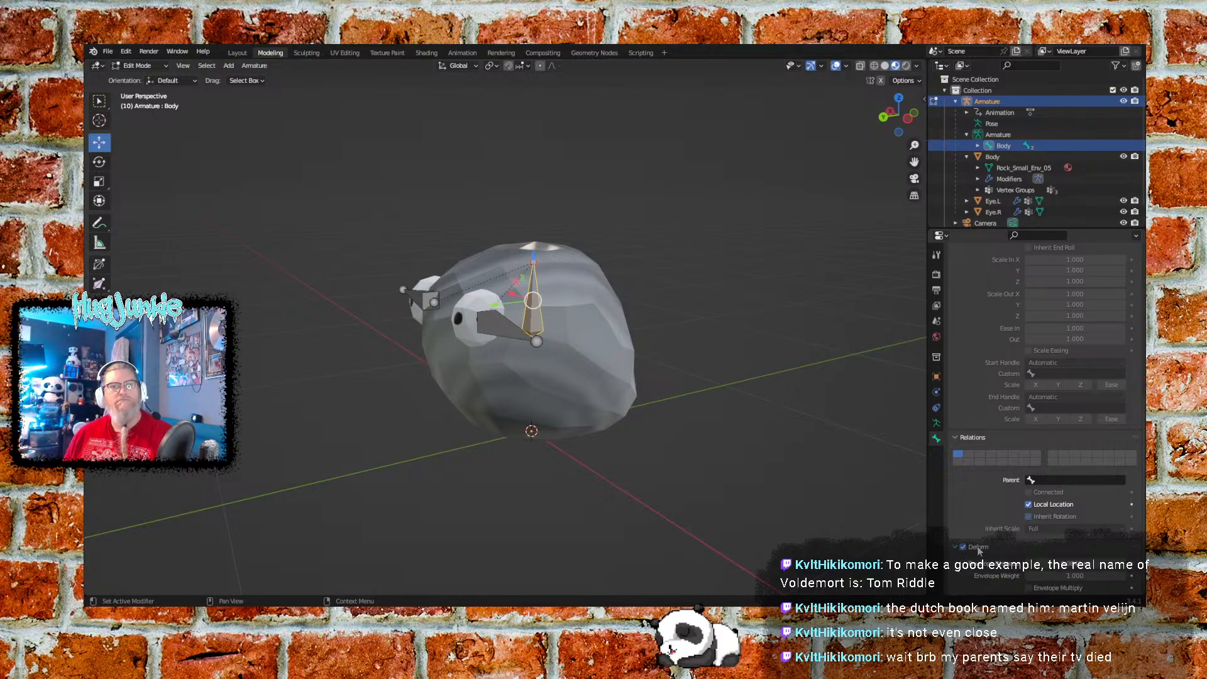
{"action": "scroll", "coordinate": [1006, 491], "scroll_direction": "down", "scroll_amount": 3}
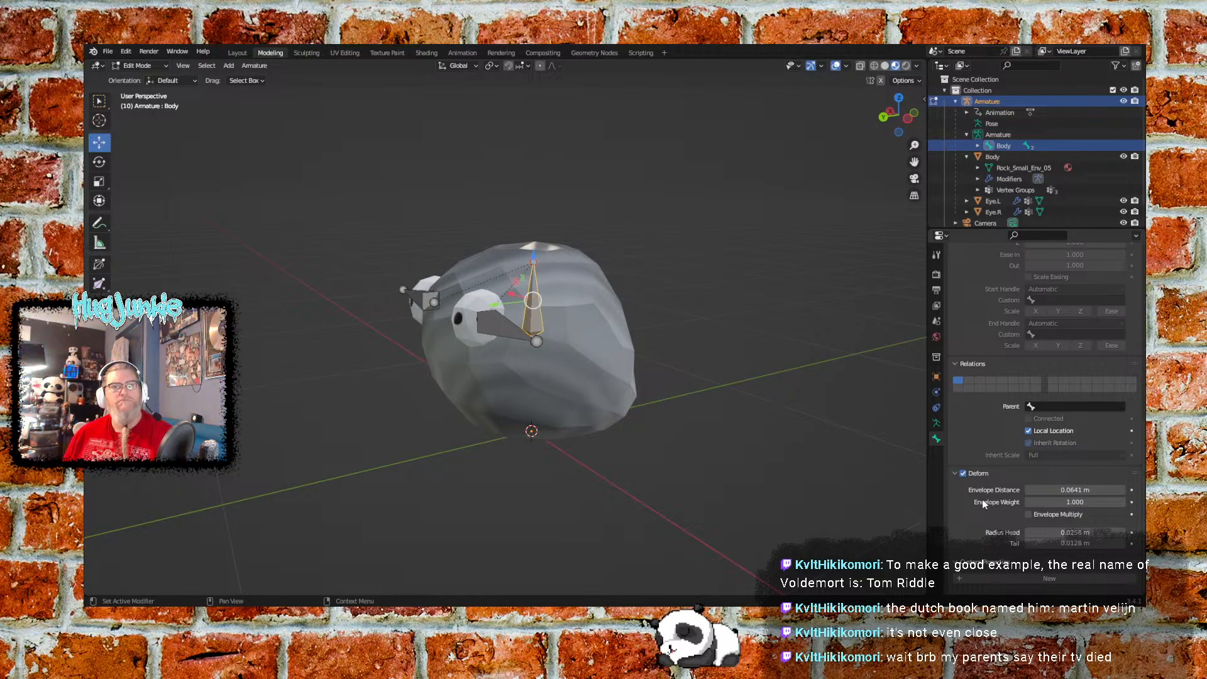
{"action": "left_click", "coordinate": [954, 474]}
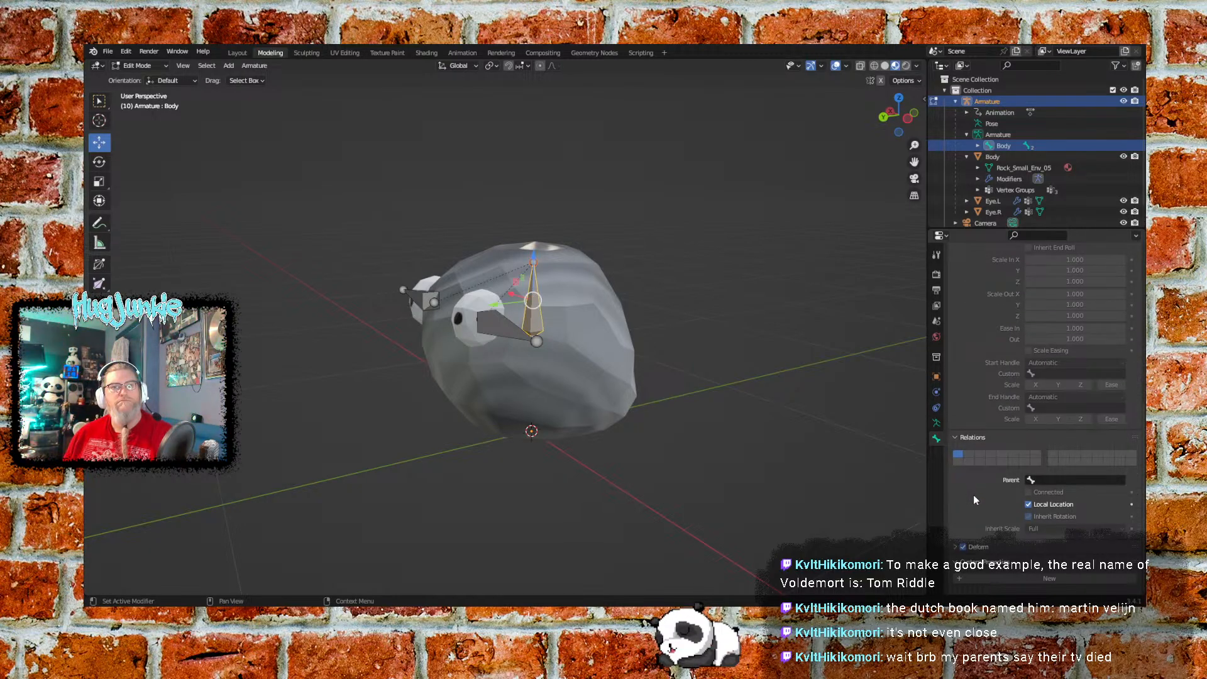
{"action": "scroll", "coordinate": [957, 569], "scroll_direction": "up", "scroll_amount": 1}
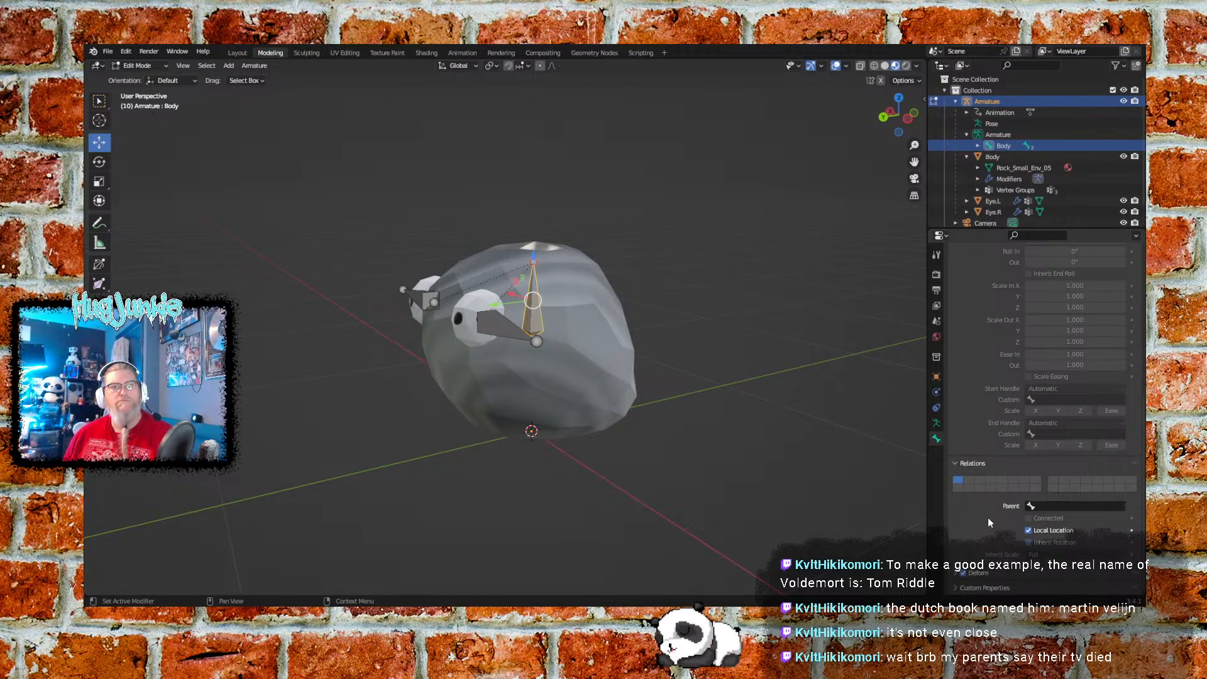
{"action": "scroll", "coordinate": [998, 507], "scroll_direction": "up", "scroll_amount": 6}
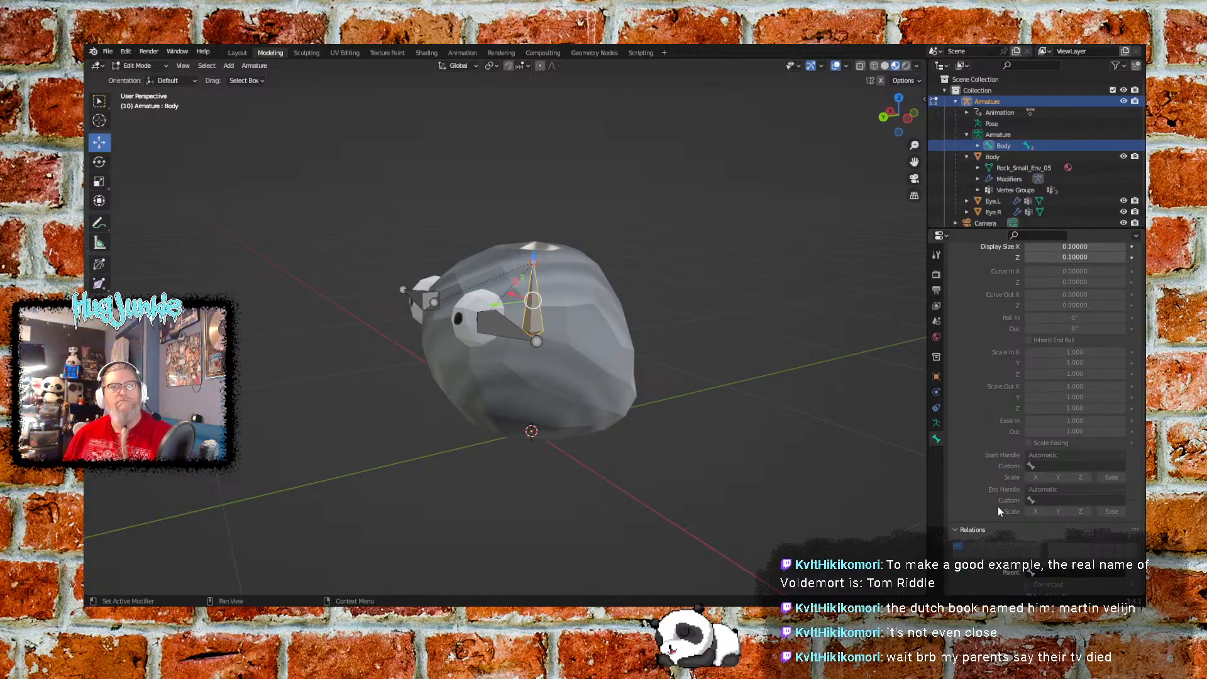
{"action": "scroll", "coordinate": [998, 505], "scroll_direction": "up", "scroll_amount": 4}
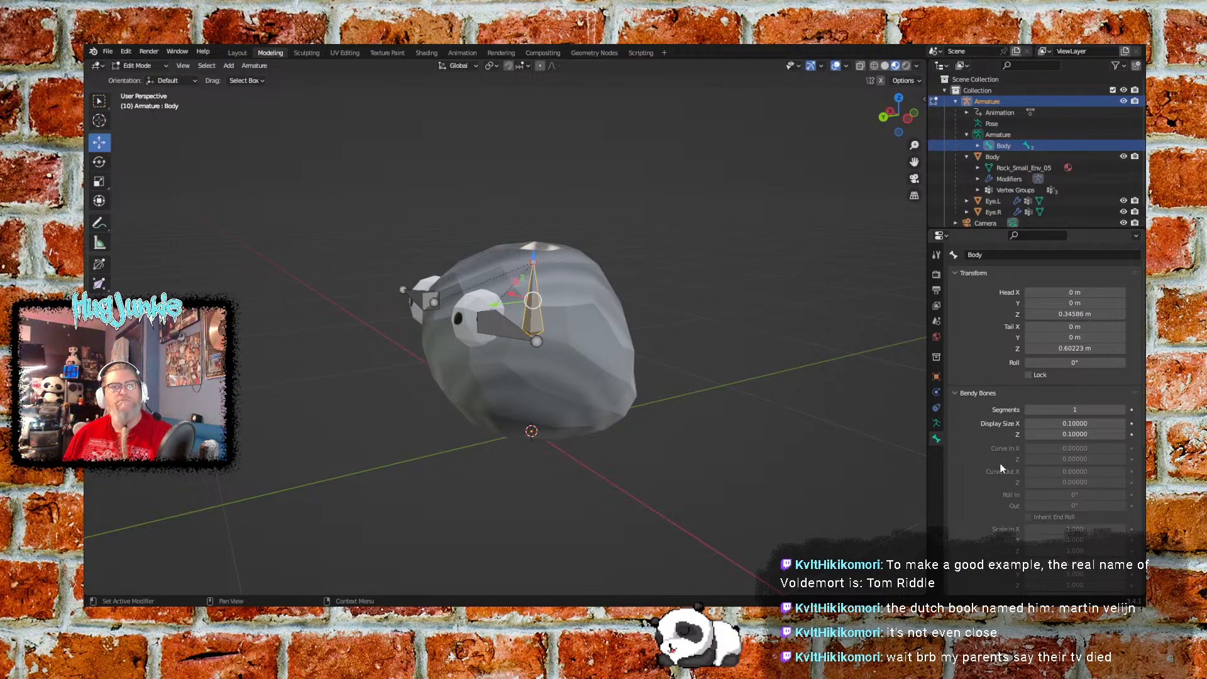
{"action": "scroll", "coordinate": [1002, 459], "scroll_direction": "up", "scroll_amount": 1}
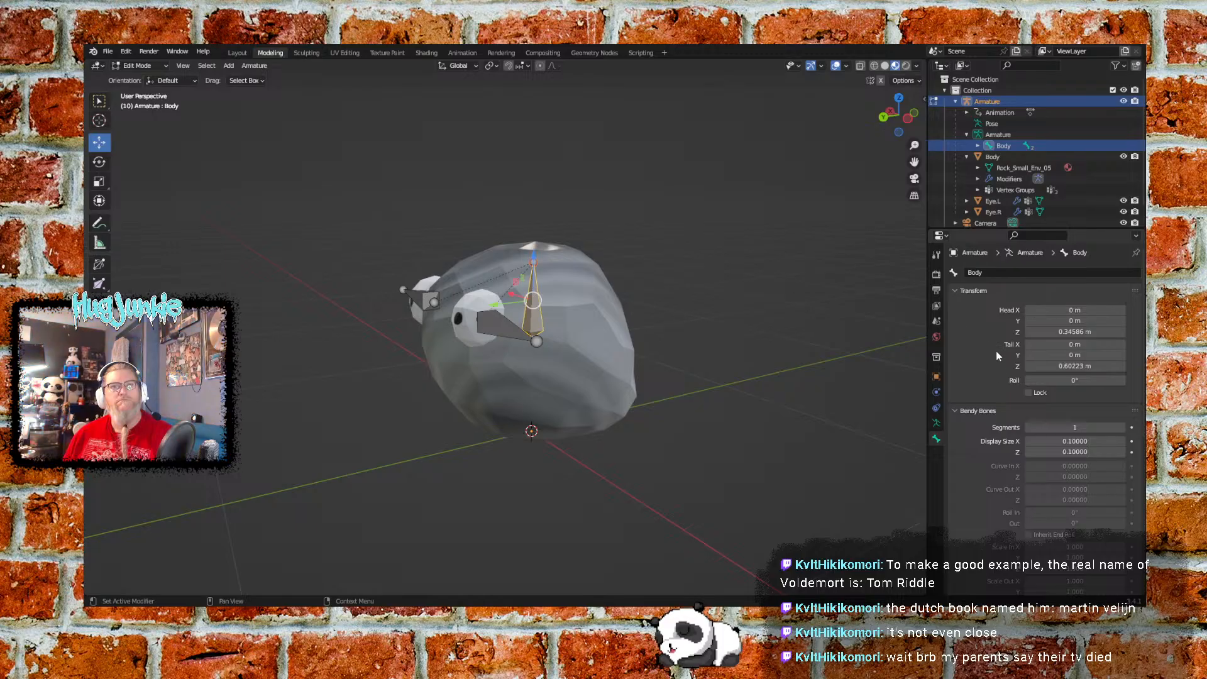
Bring up the armature's data properties, look at the Rigify settings and collapse them
{"action": "left_click", "coordinate": [937, 423]}
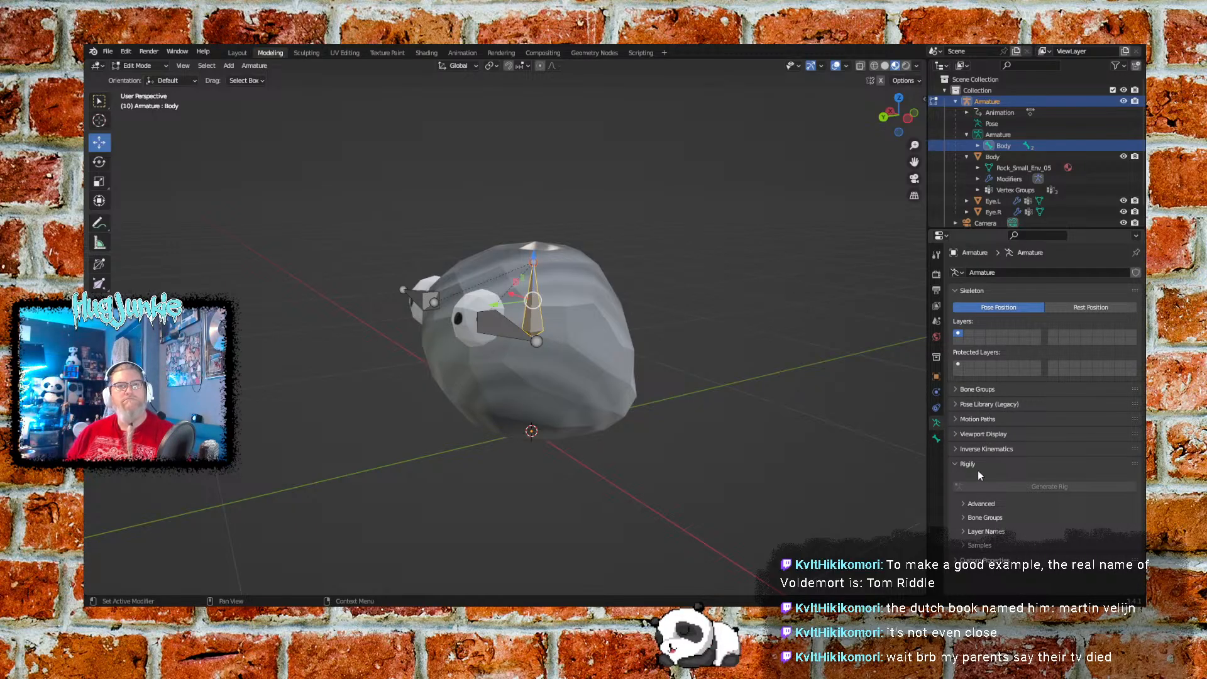
{"action": "left_click", "coordinate": [957, 465]}
{"action": "left_click", "coordinate": [956, 466]}
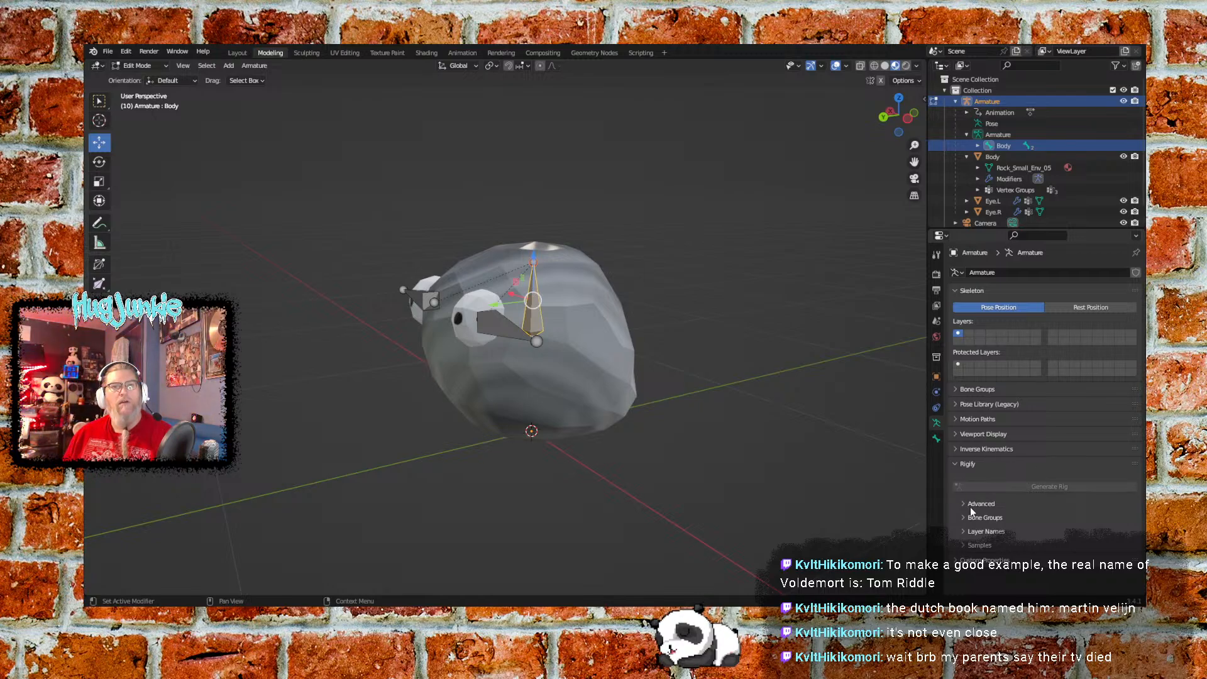
{"action": "left_click", "coordinate": [955, 465]}
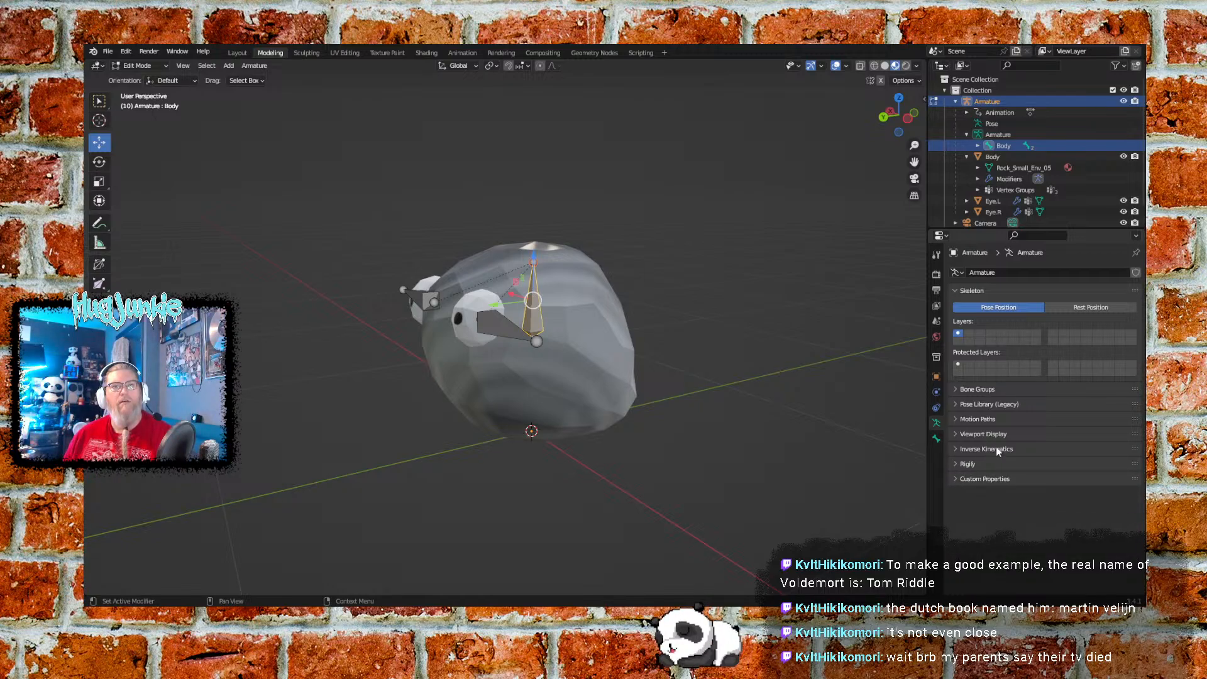
Expand the armature's Motion Paths settings and look through the Paths Type options
{"action": "left_click", "coordinate": [956, 419]}
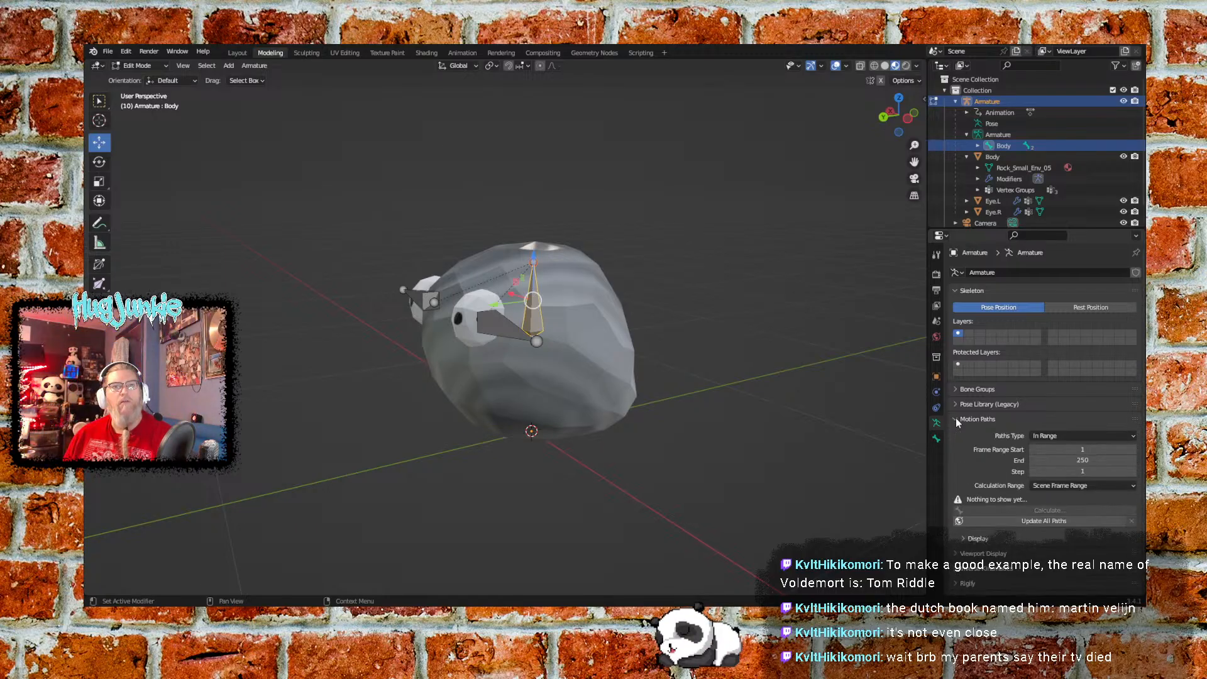
{"action": "left_click", "coordinate": [1111, 436]}
{"action": "left_click", "coordinate": [1112, 440]}
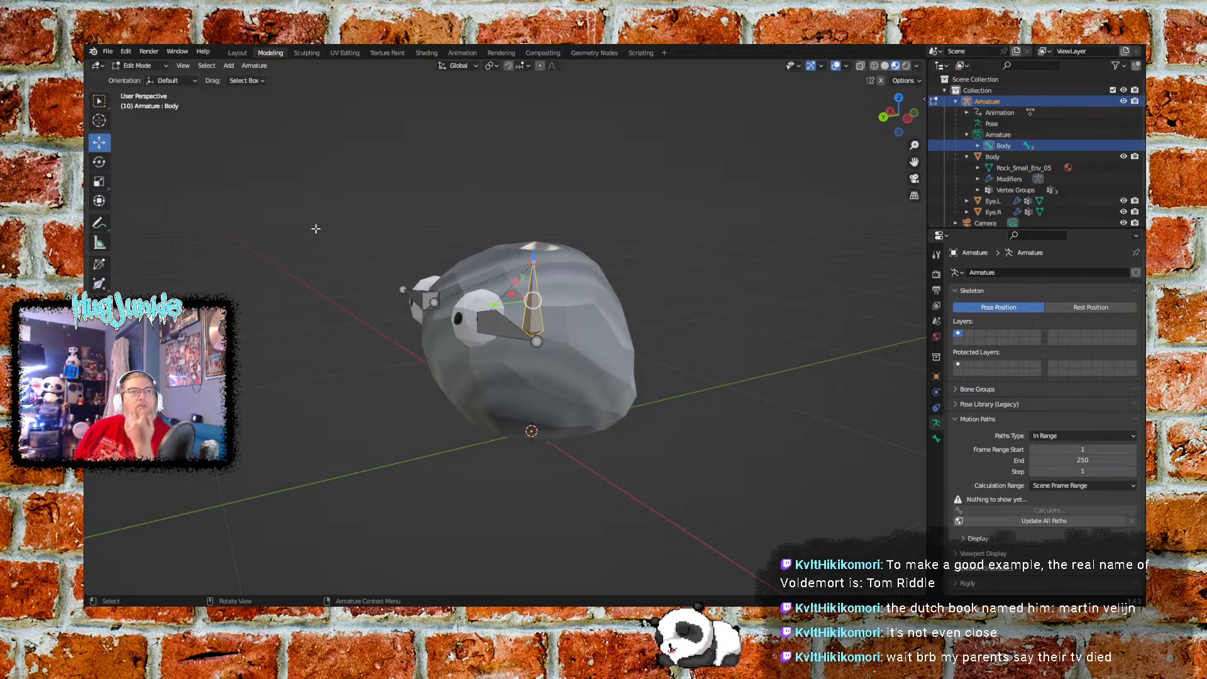
Switch to the Animation workspace and expand the Armature's Pose hierarchy down to the Body bone's child bones
{"action": "left_click", "coordinate": [463, 53]}
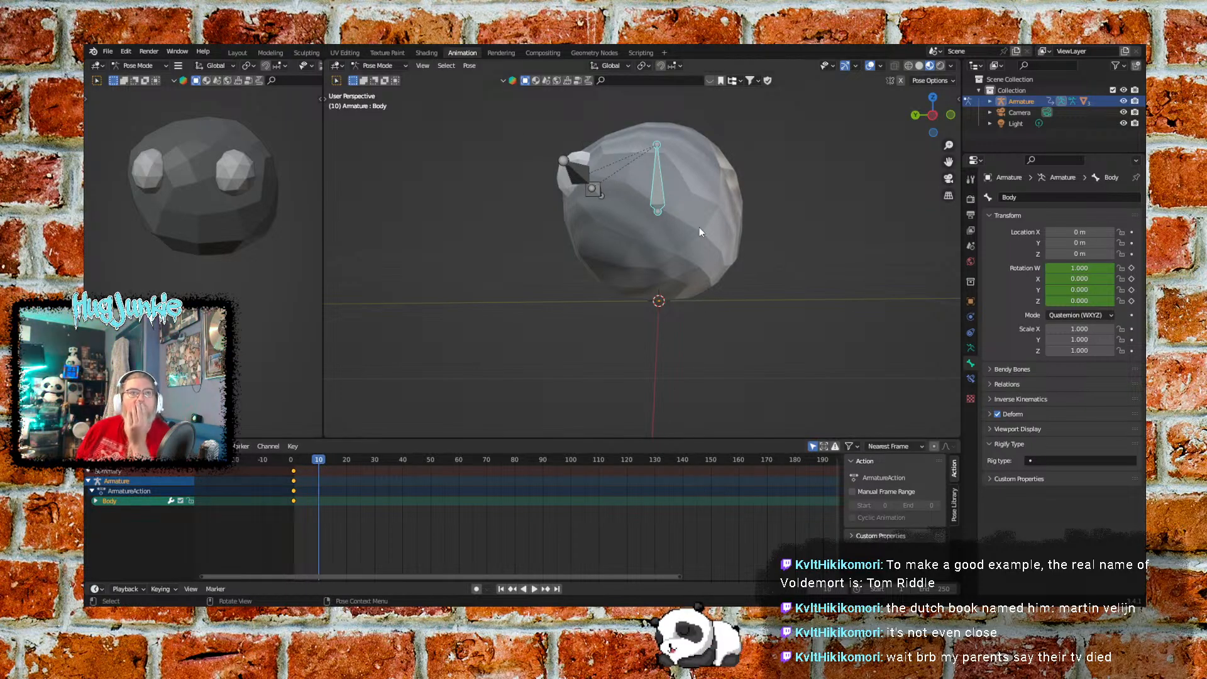
{"action": "right_click", "coordinate": [657, 186]}
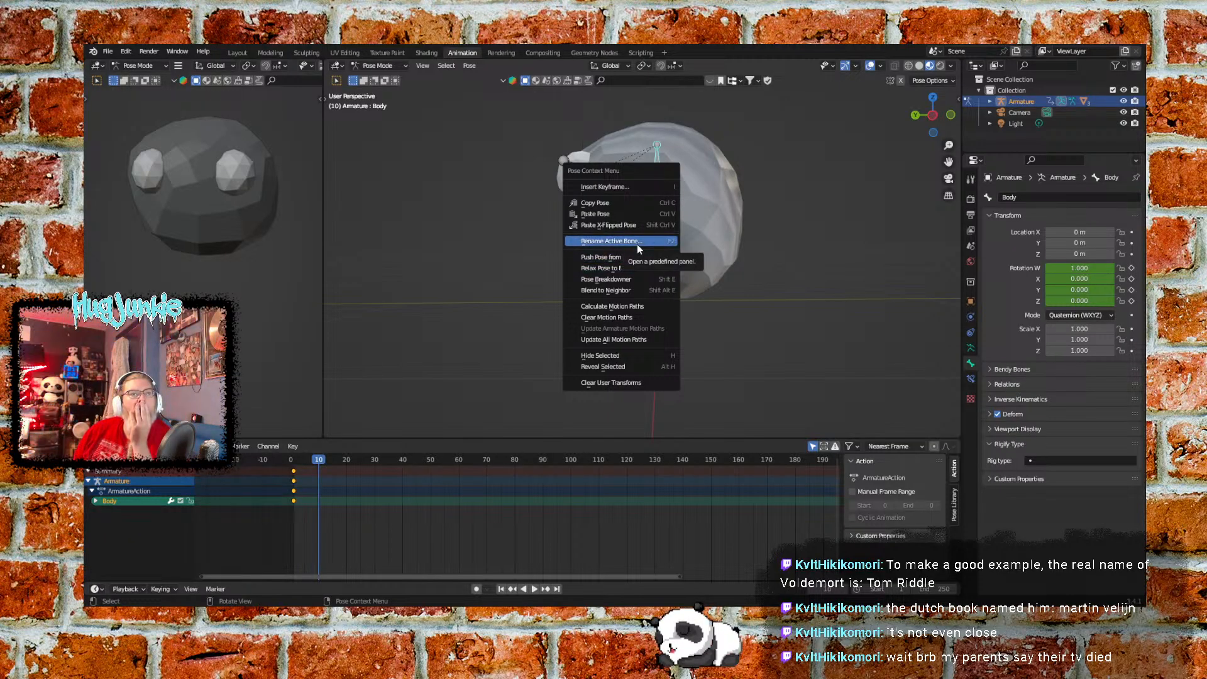
{"action": "left_click", "coordinate": [991, 102]}
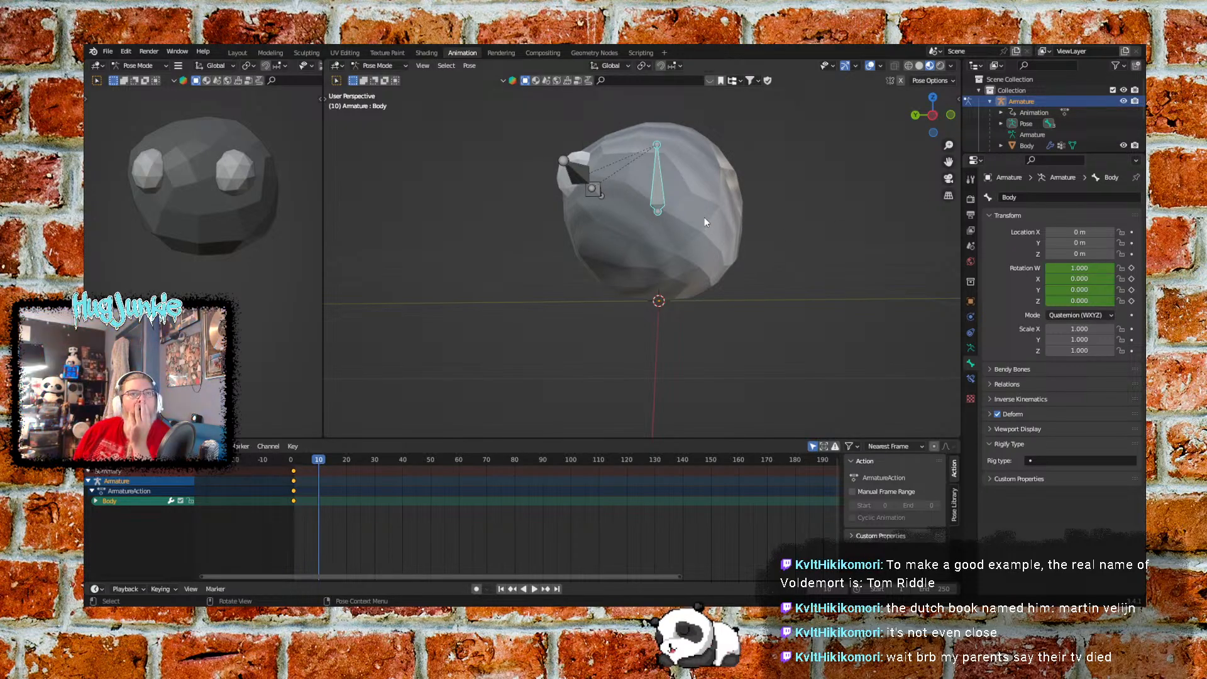
{"action": "scroll", "coordinate": [1034, 119], "scroll_direction": "down", "scroll_amount": 1}
{"action": "scroll", "coordinate": [1036, 115], "scroll_direction": "up", "scroll_amount": 2}
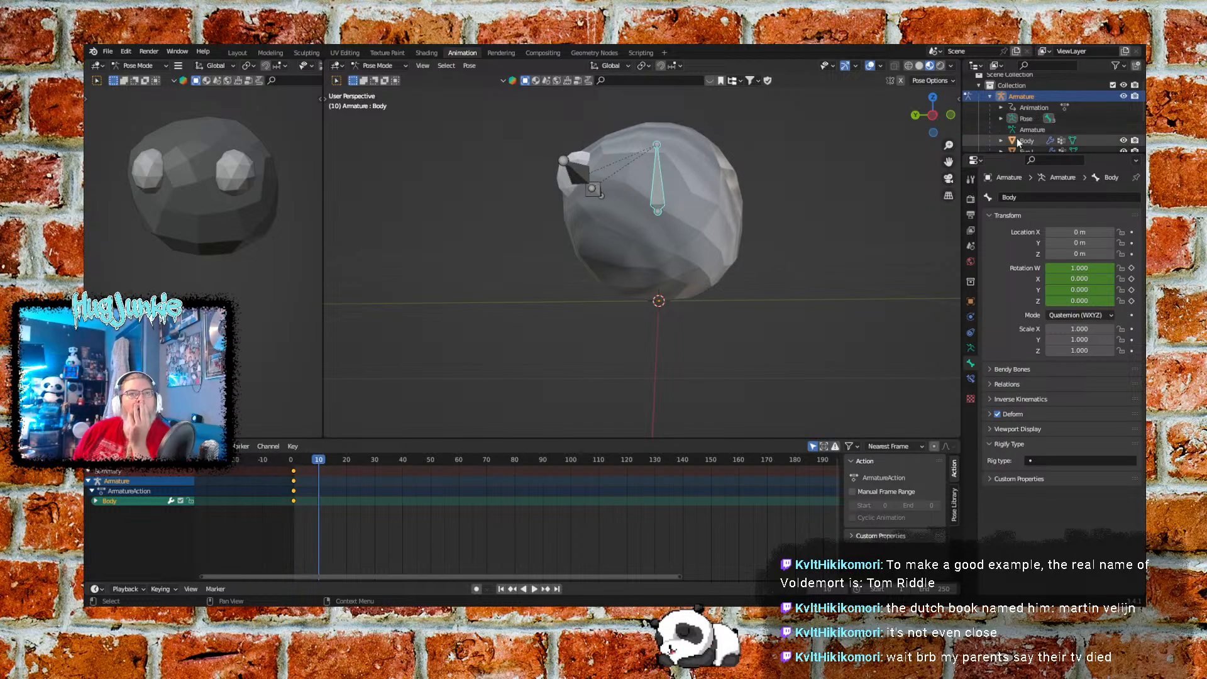
{"action": "left_click", "coordinate": [1002, 119]}
{"action": "scroll", "coordinate": [1019, 116], "scroll_direction": "down", "scroll_amount": 2}
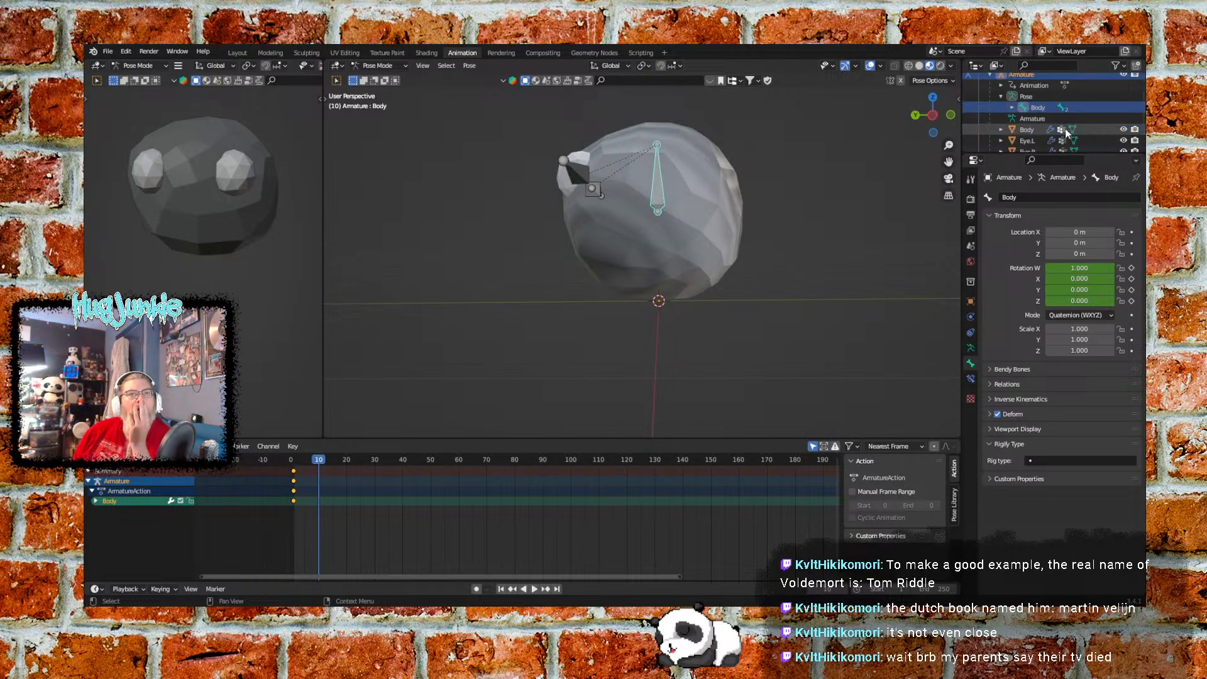
{"action": "left_click", "coordinate": [1012, 107]}
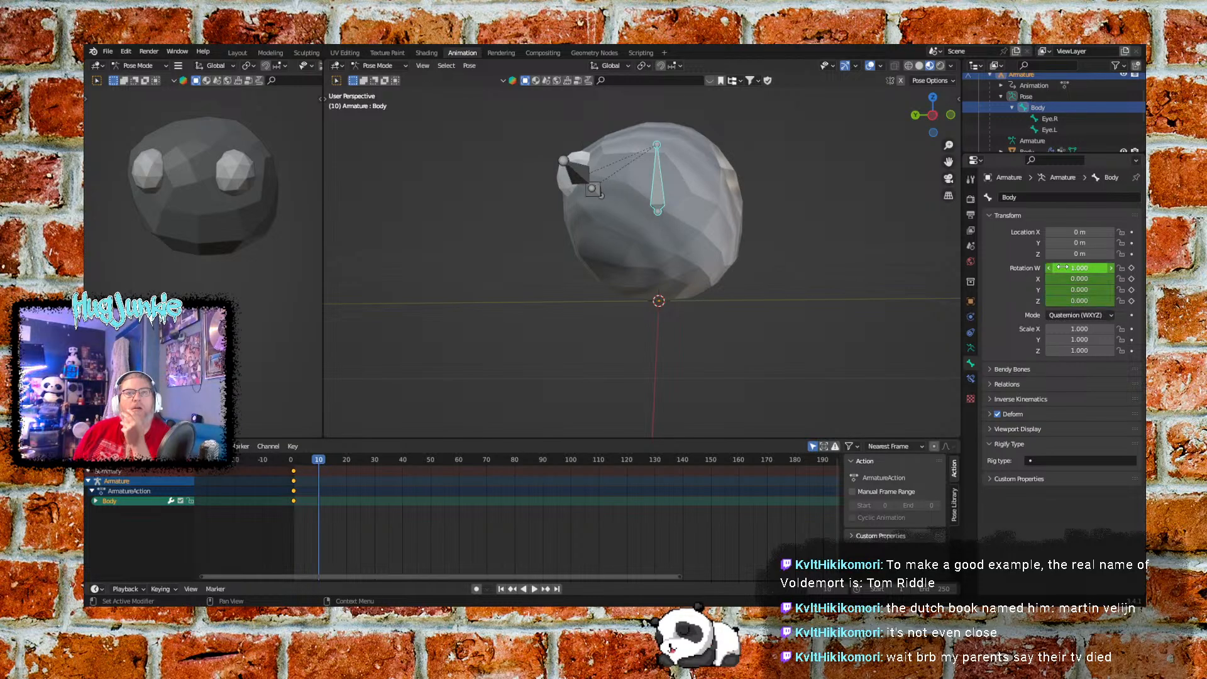
Try a W rotation on the Body bone and undo it, and try X rotation values of -88.9 and -30.6
{"action": "mouse_move", "coordinate": [1062, 269]}
{"action": "left_mouse_down"}
{"action": "mouse_move", "coordinate": [1010, 268]}
{"action": "mouse_move", "coordinate": [1065, 267]}
{"action": "left_mouse_up"}
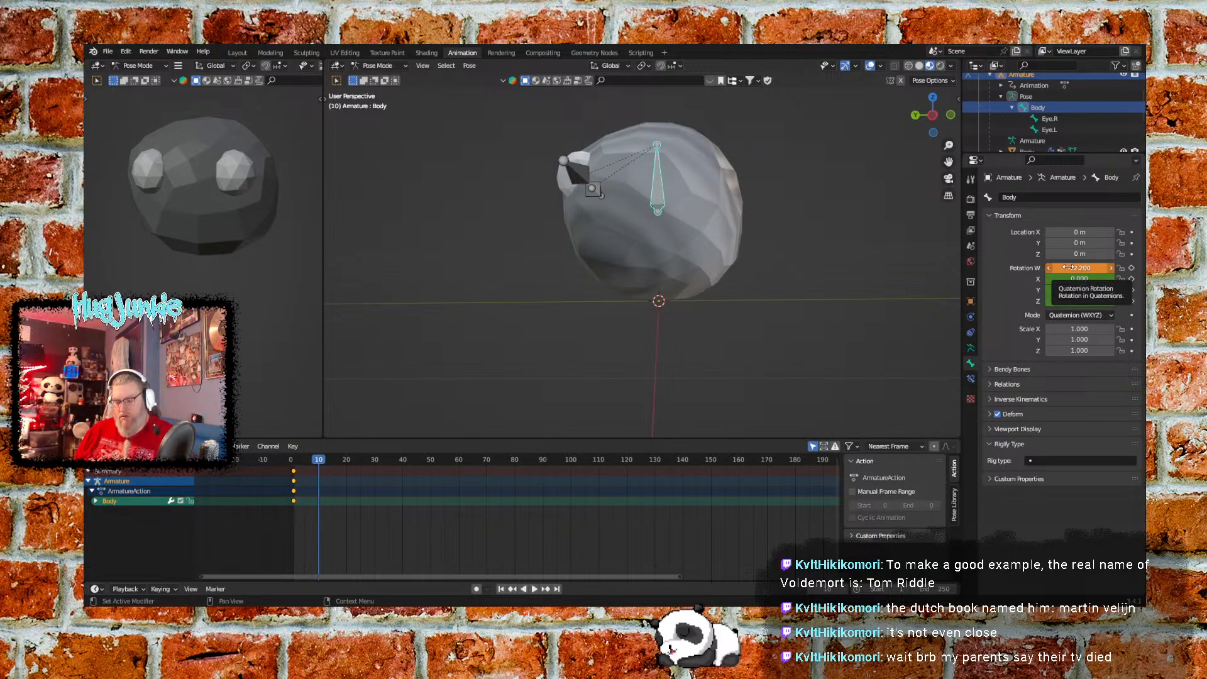
{"action": "key", "text": "ctrl+z"}
{"action": "left_click_drag", "start_coordinate": [1072, 280], "coordinate": [997, 281]}
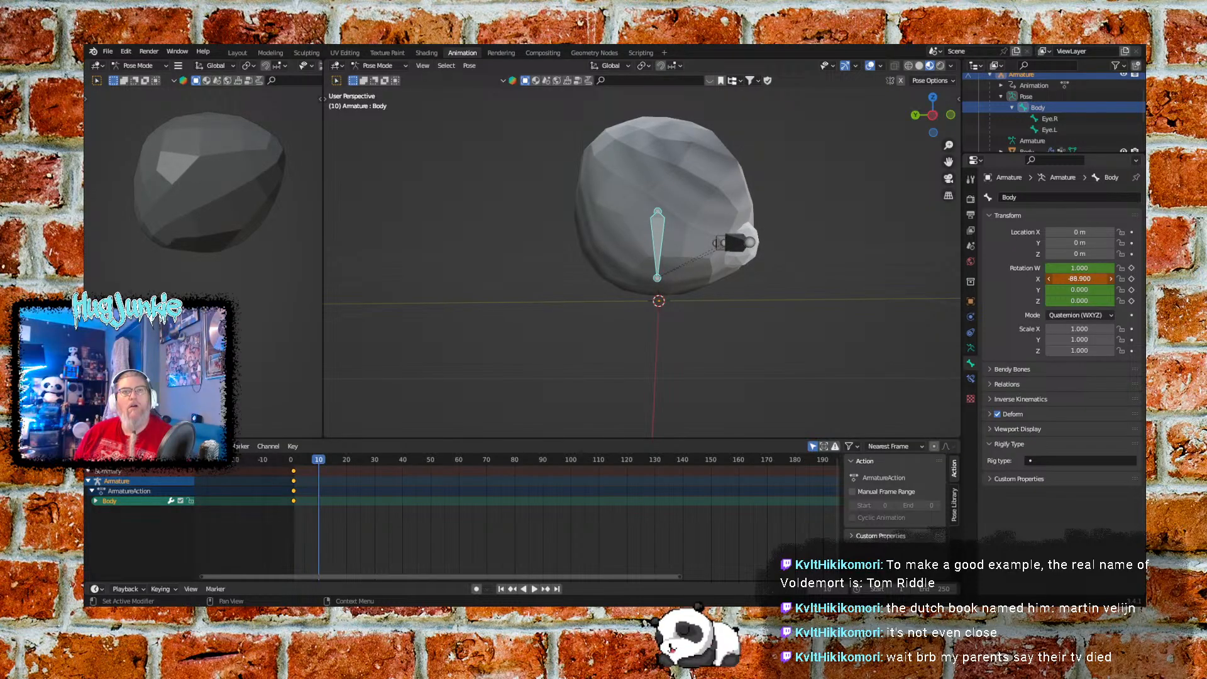
{"action": "left_click_drag", "start_coordinate": [1006, 281], "coordinate": [1031, 281]}
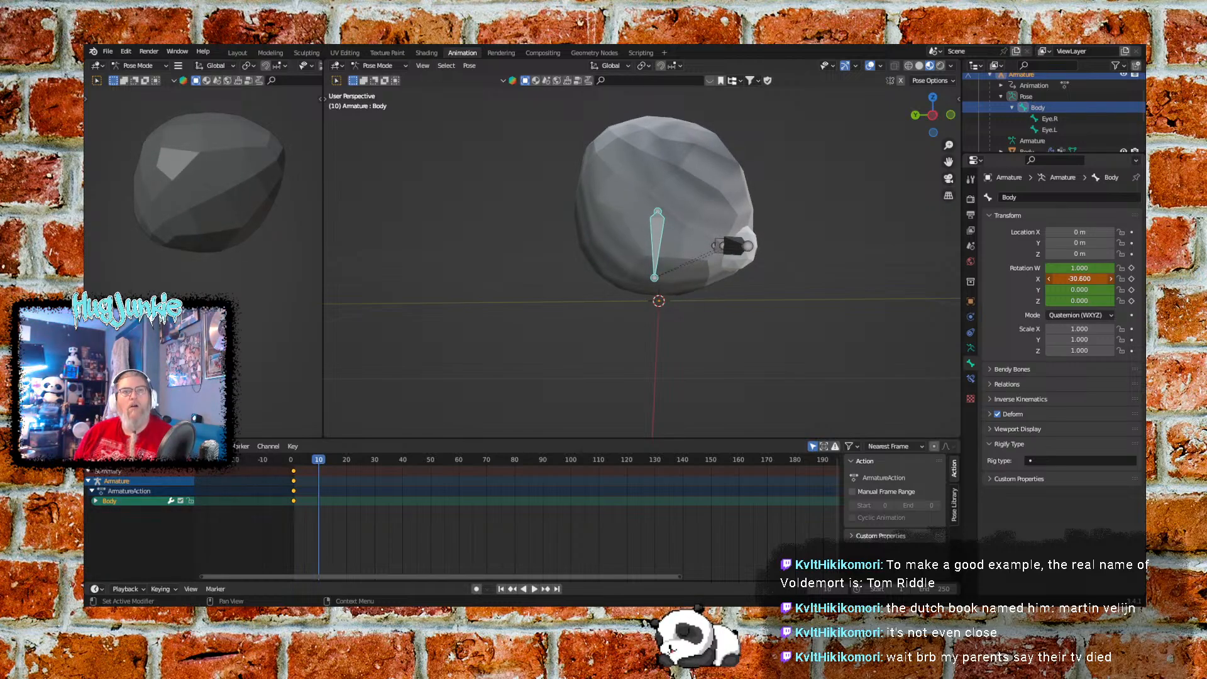
Set the Body bone's X rotation to -30 and insert a Rotation keyframe at frame 10
{"action": "left_click", "coordinate": [1092, 281]}
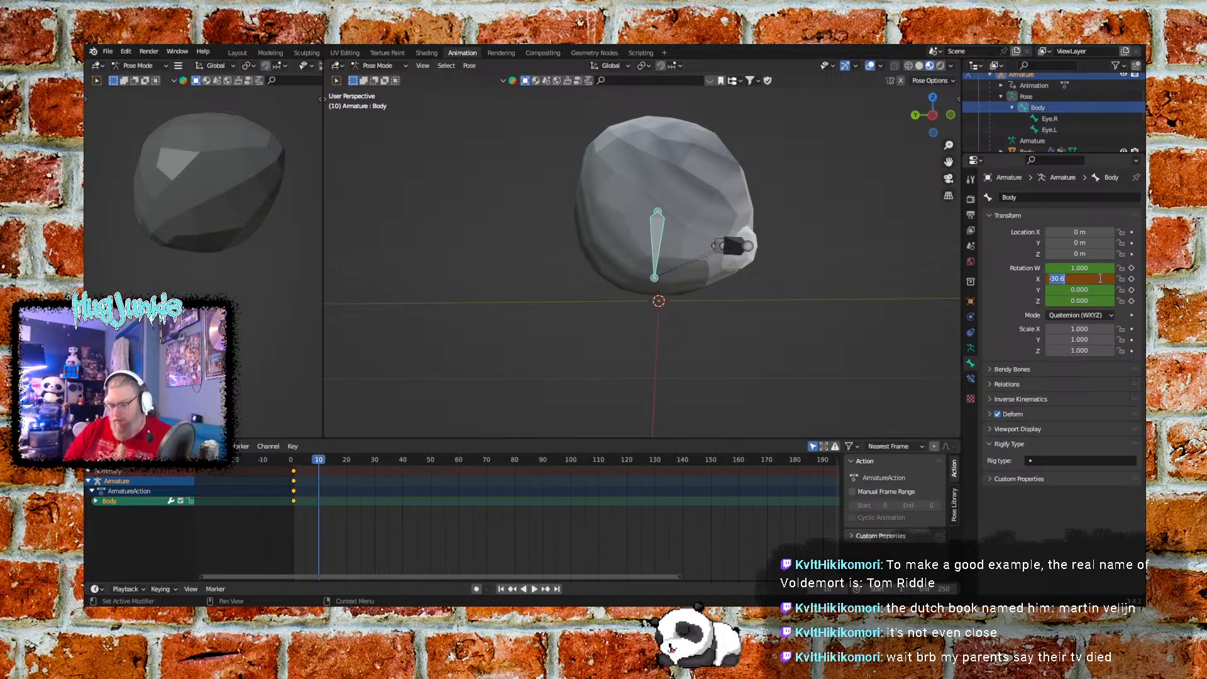
{"action": "type", "text": "-30"}
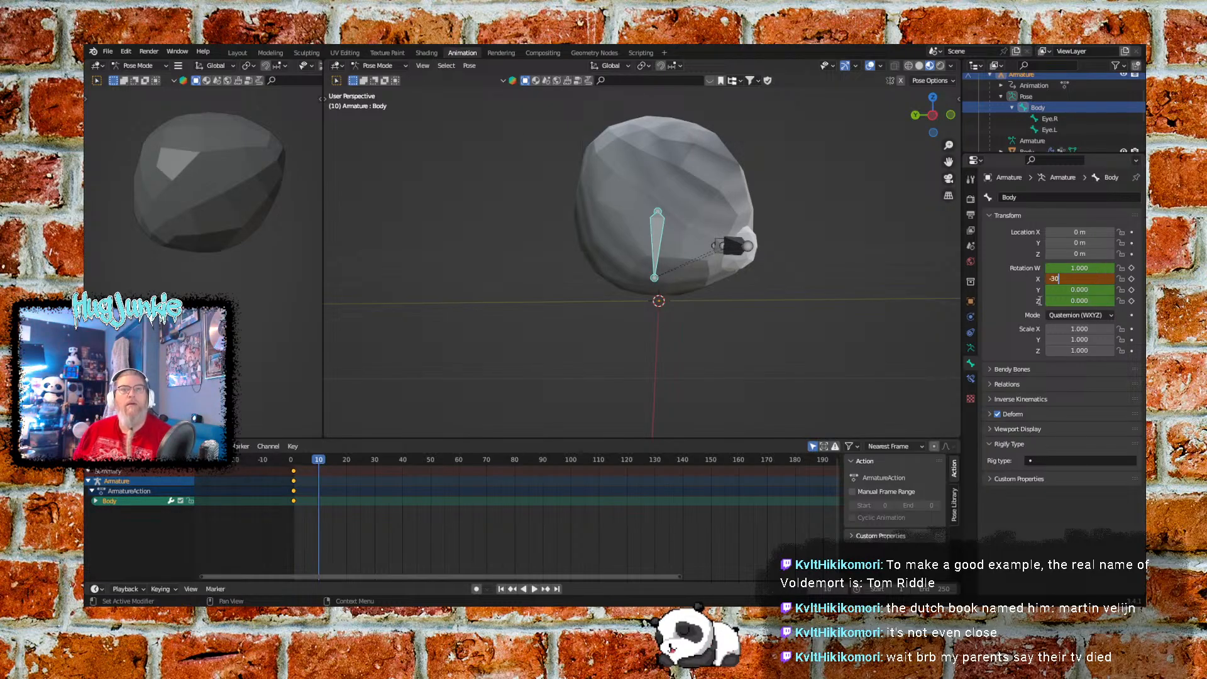
{"action": "key", "text": "Return"}
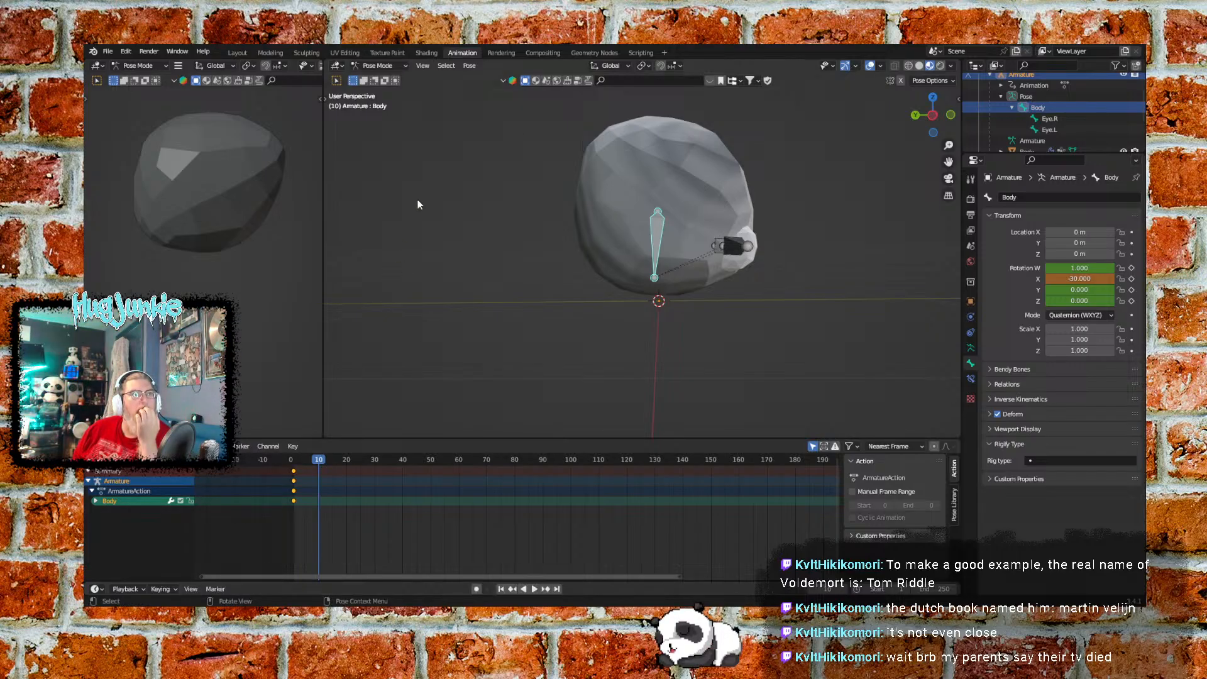
{"action": "left_click", "coordinate": [472, 65]}
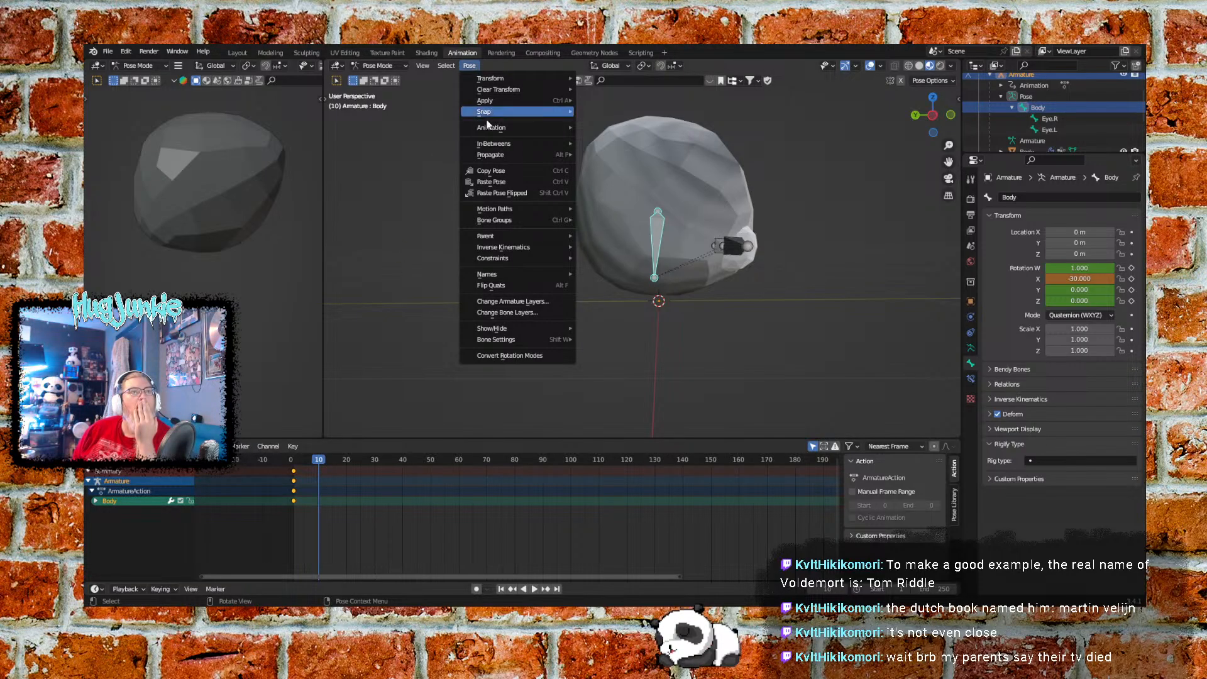
{"action": "mouse_move", "coordinate": [515, 128]}
{"action": "left_click", "coordinate": [595, 129]}
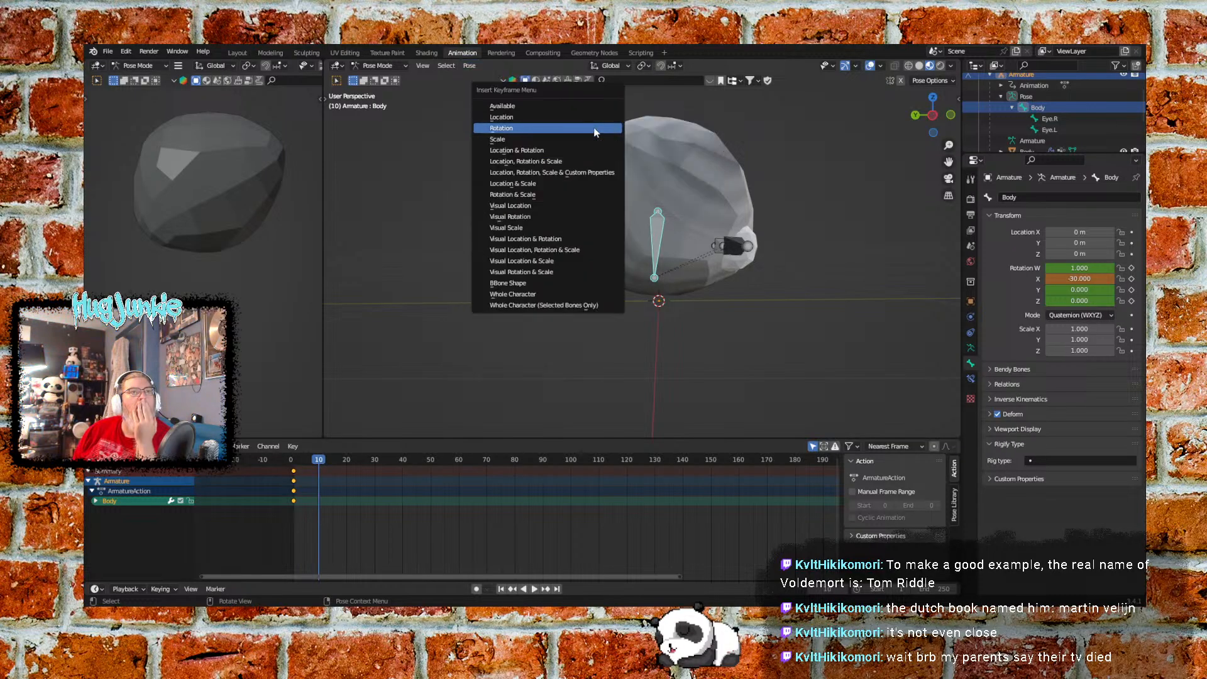
{"action": "left_click", "coordinate": [560, 131]}
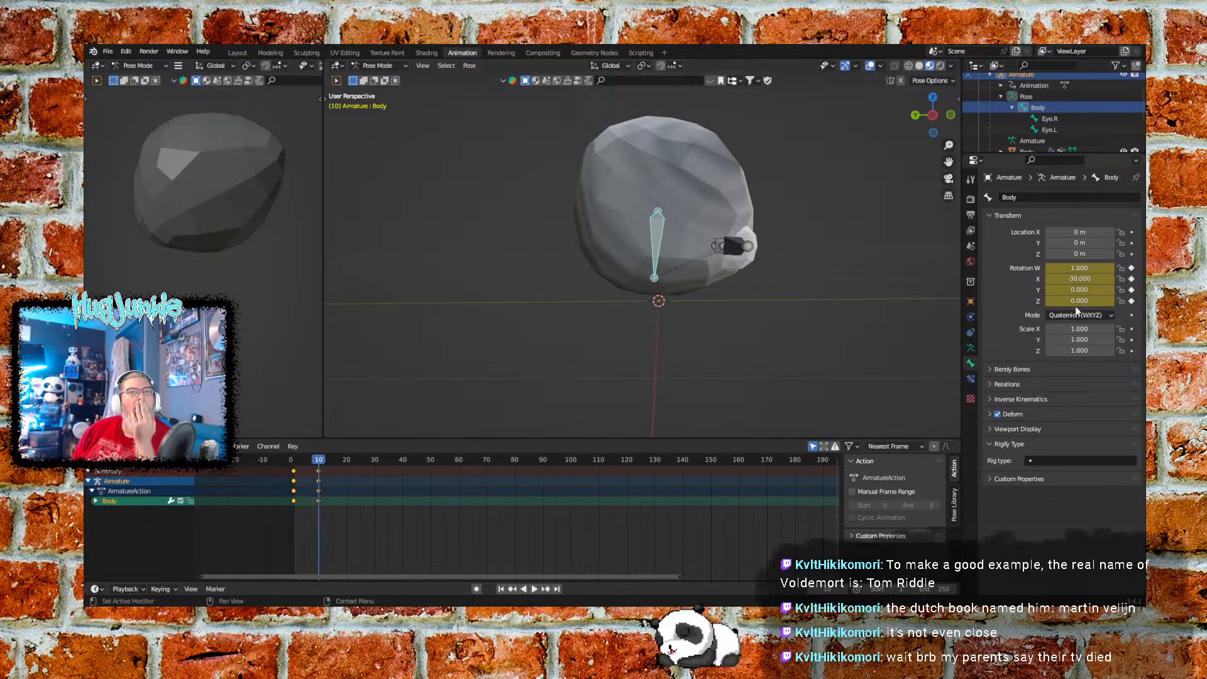
Try an X rotation of 30 on the Body bone at frame 10
{"action": "left_click", "coordinate": [1071, 280]}
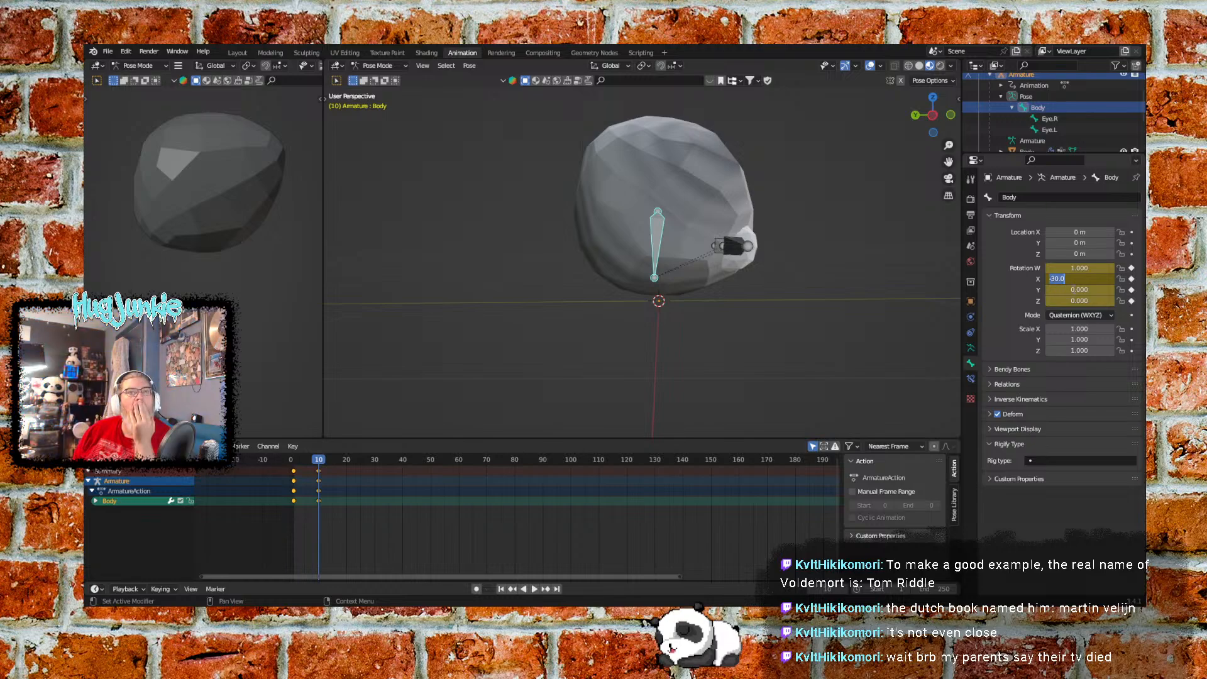
{"action": "left_click", "coordinate": [1080, 285]}
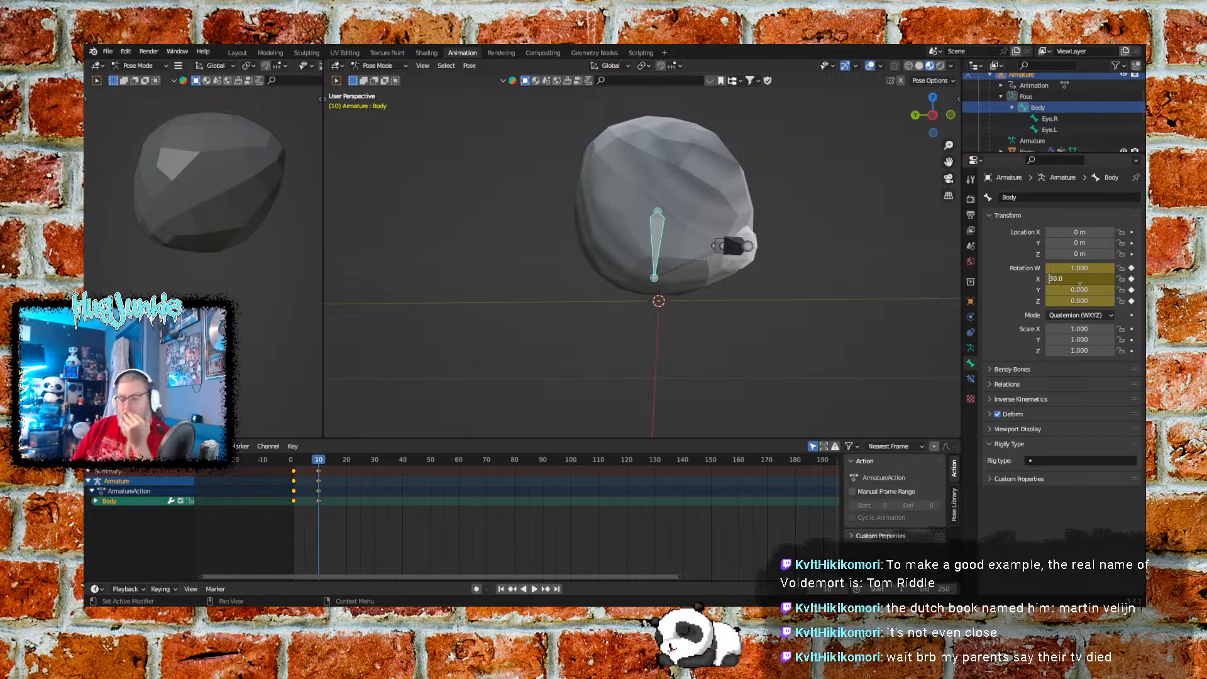
{"action": "key", "text": "Return"}
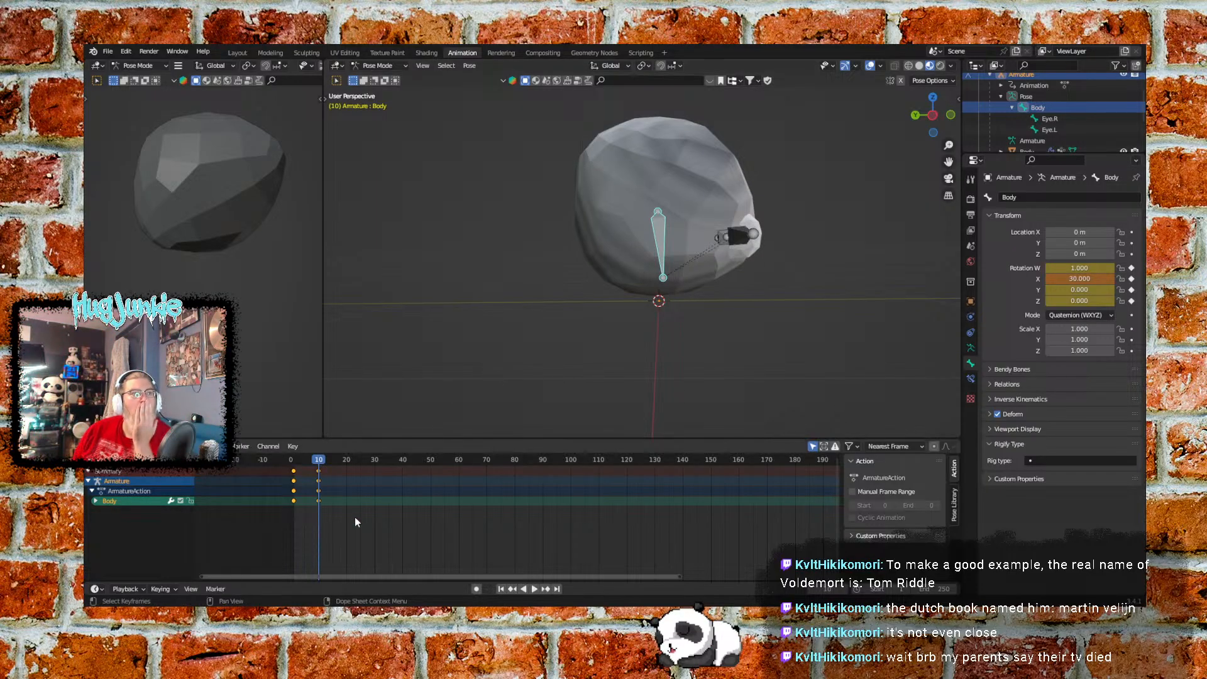
Move the playhead to frame 11 and enlarge the timeline around frames 10 to 25
{"action": "left_click", "coordinate": [321, 459]}
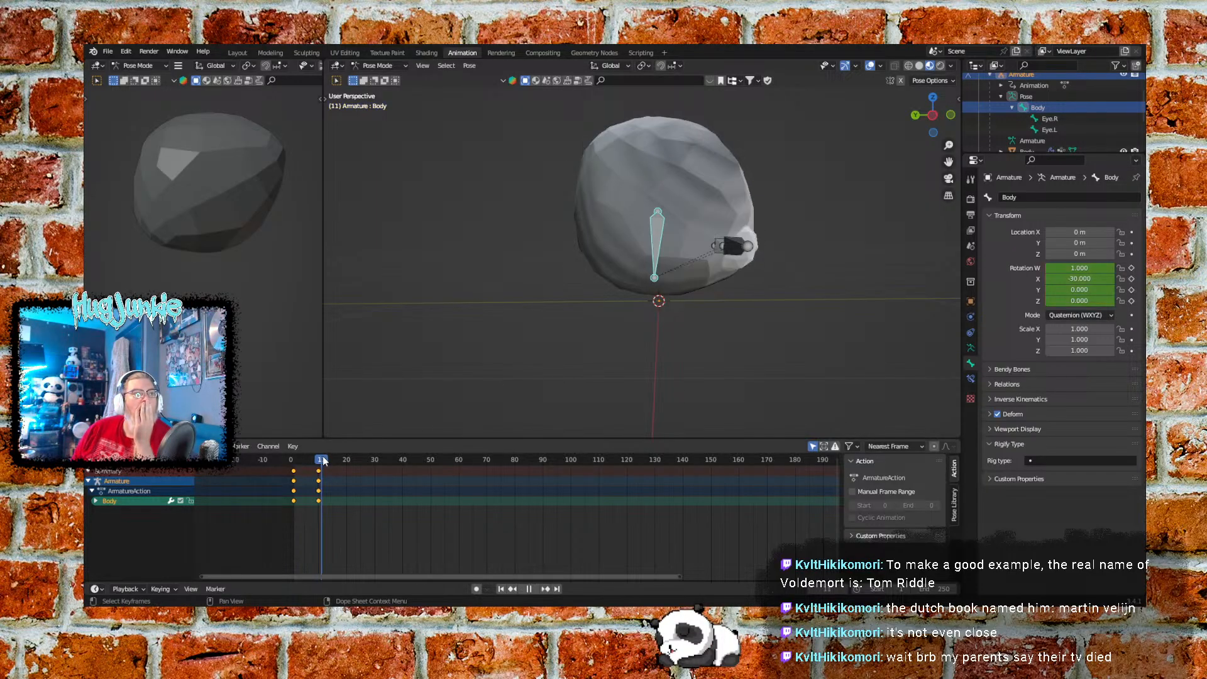
{"action": "scroll", "coordinate": [337, 492], "scroll_direction": "up", "scroll_amount": 7}
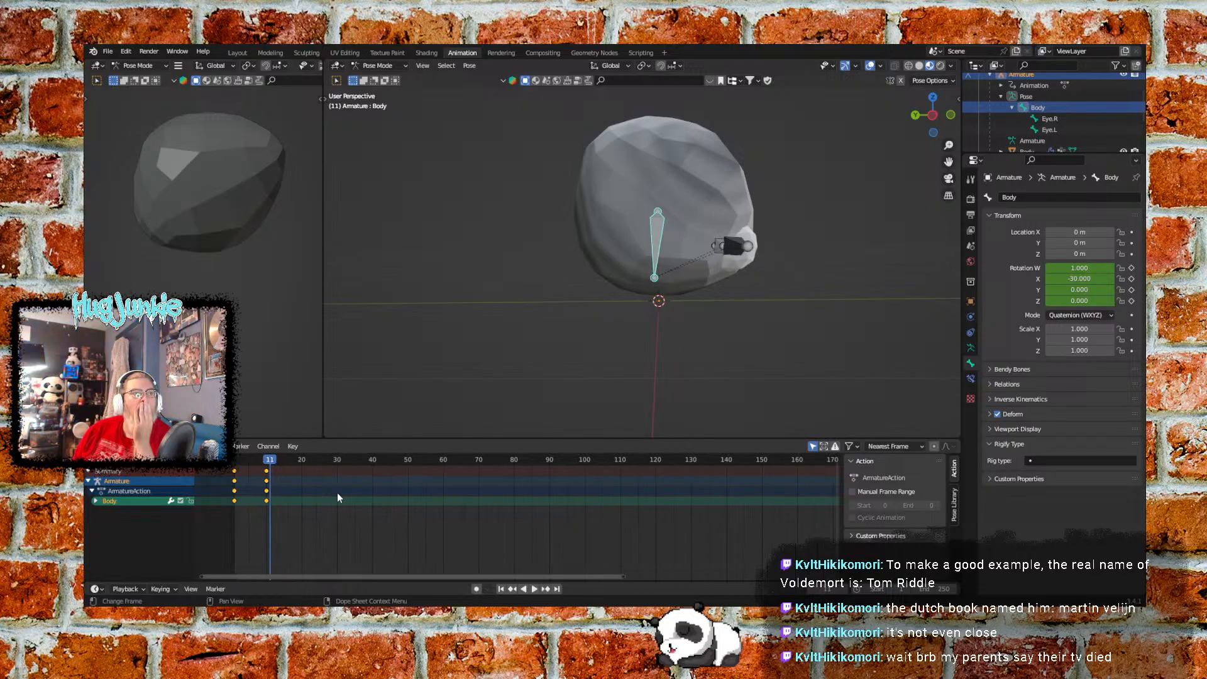
{"action": "left_click_drag", "start_coordinate": [361, 576], "coordinate": [261, 577]}
{"action": "scroll", "coordinate": [349, 487], "scroll_direction": "up", "scroll_amount": 6}
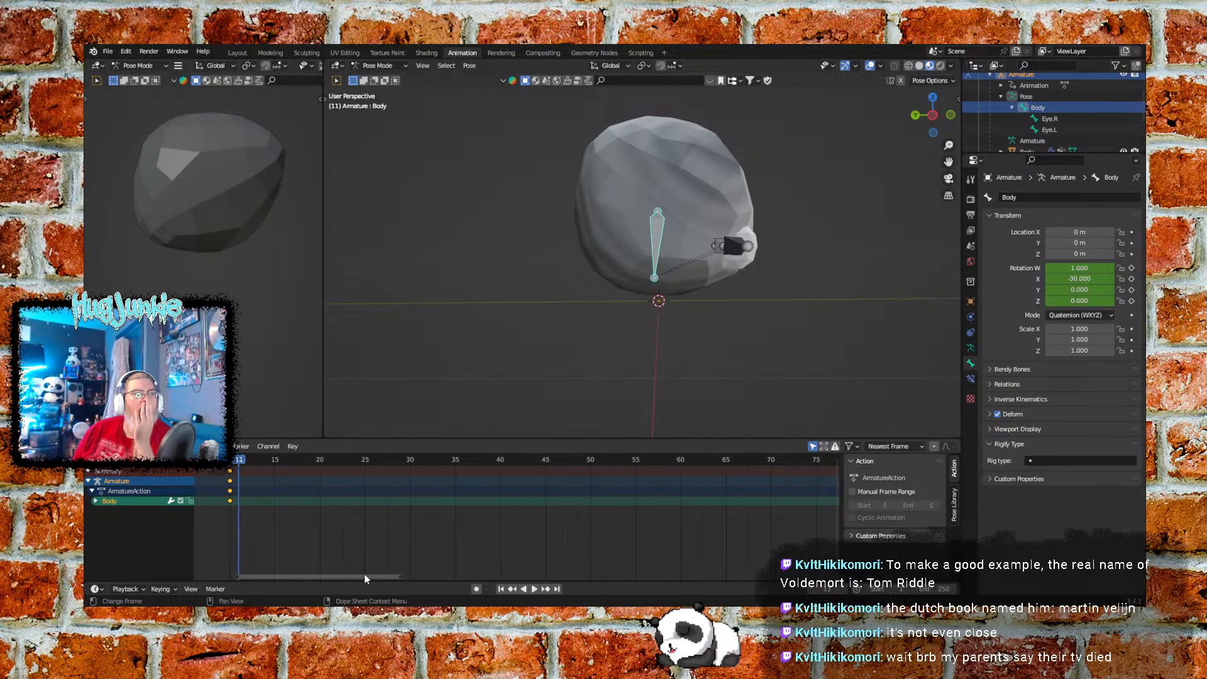
{"action": "left_click_drag", "start_coordinate": [364, 575], "coordinate": [307, 571]}
{"action": "scroll", "coordinate": [371, 489], "scroll_direction": "up", "scroll_amount": 4}
{"action": "scroll", "coordinate": [371, 489], "scroll_direction": "up", "scroll_amount": 4}
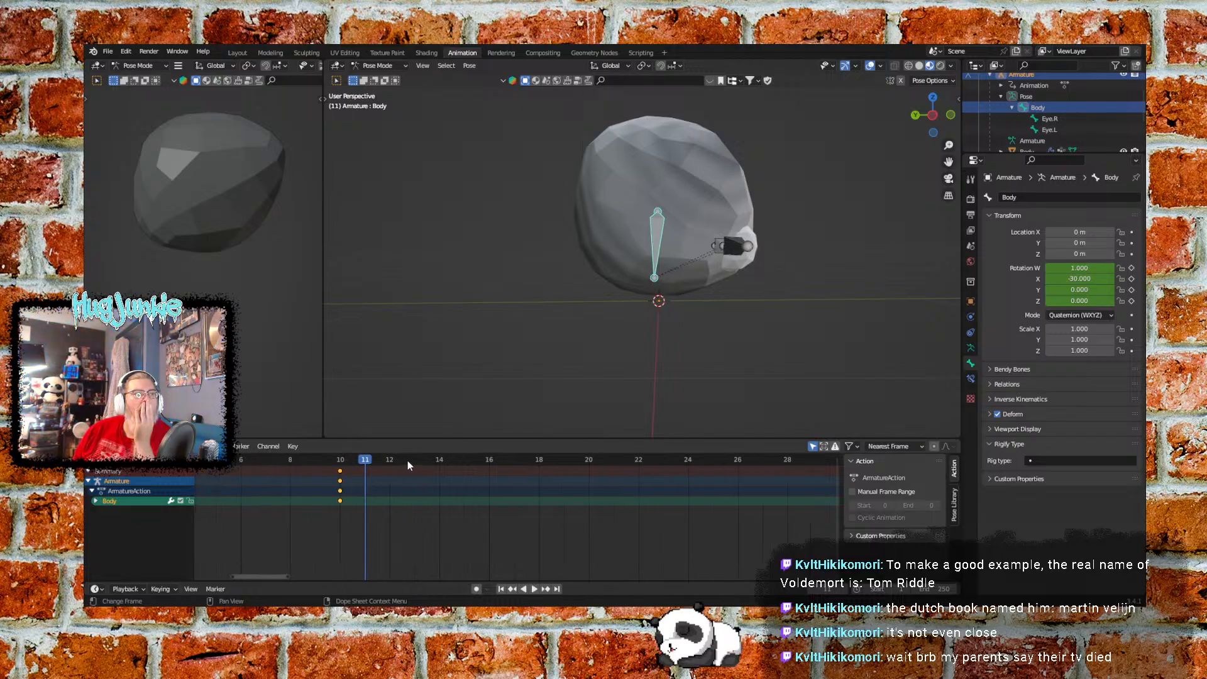
{"action": "scroll", "coordinate": [376, 490], "scroll_direction": "down", "scroll_amount": 3, "text": "ctrl"}
{"action": "scroll", "coordinate": [344, 475], "scroll_direction": "up", "scroll_amount": 2}
{"action": "mouse_move", "coordinate": [274, 459]}
{"action": "left_mouse_down"}
{"action": "mouse_move", "coordinate": [256, 460]}
{"action": "mouse_move", "coordinate": [272, 464]}
{"action": "left_mouse_up"}
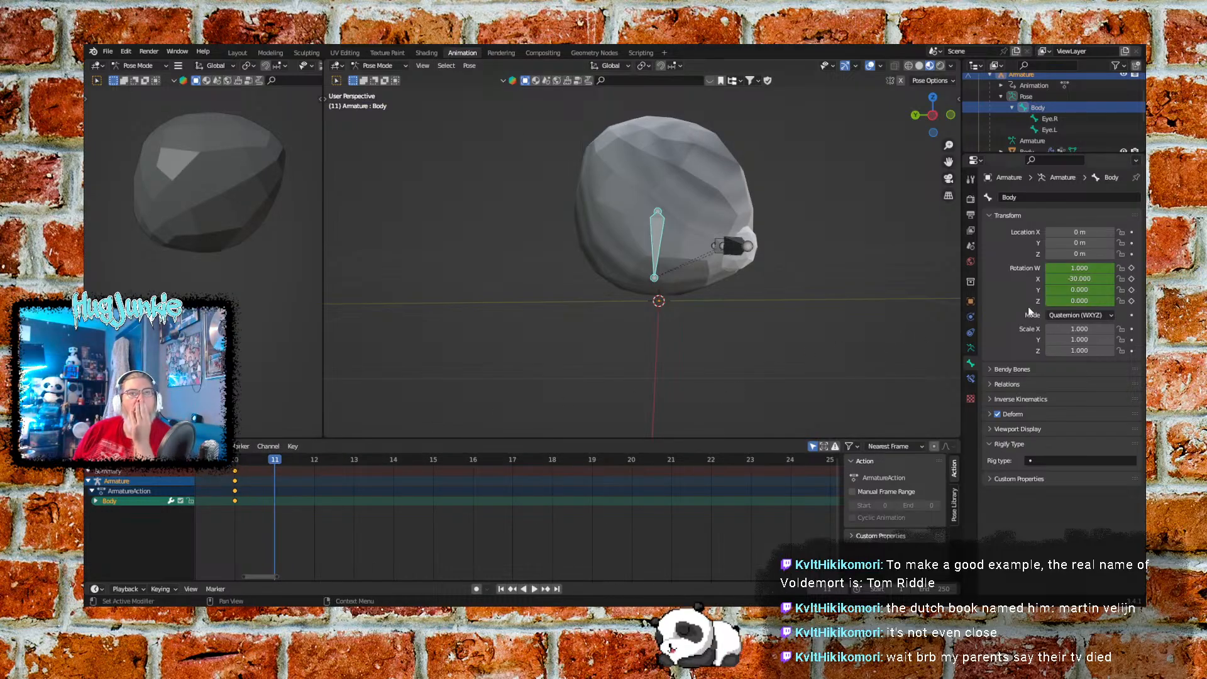
Set the Body bone's X rotation to 30 and insert a Rotation keyframe at frame 11
{"action": "left_click", "coordinate": [1080, 279]}
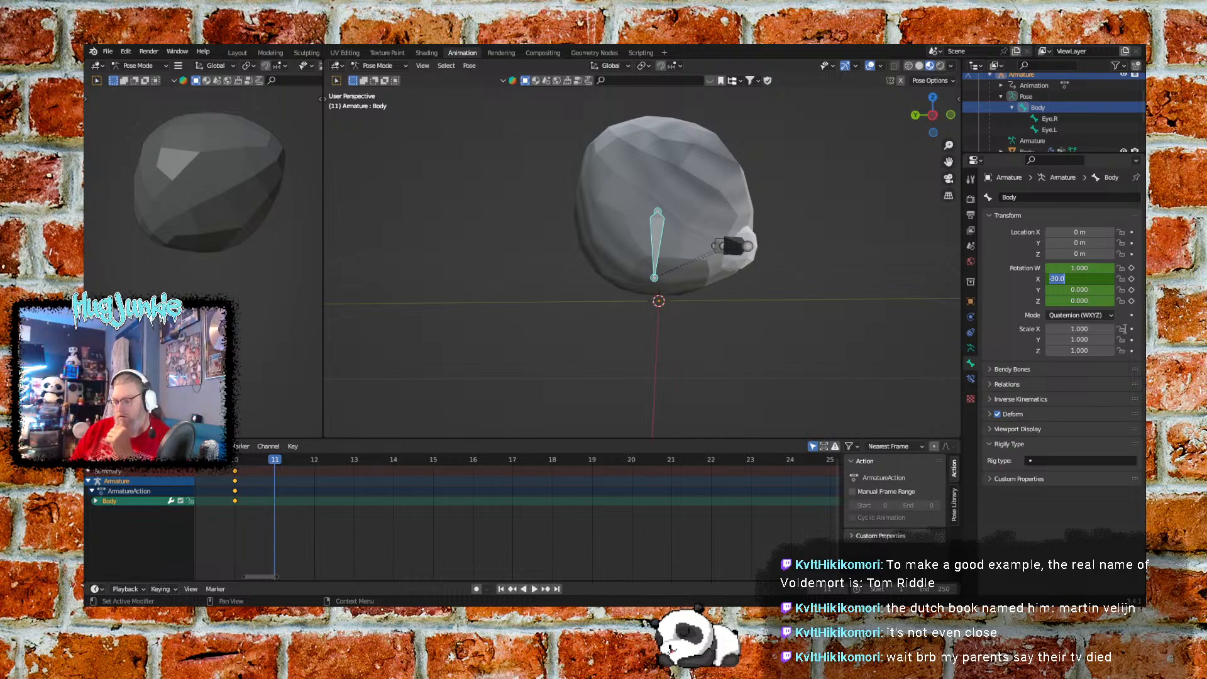
{"action": "key", "text": "Right"}
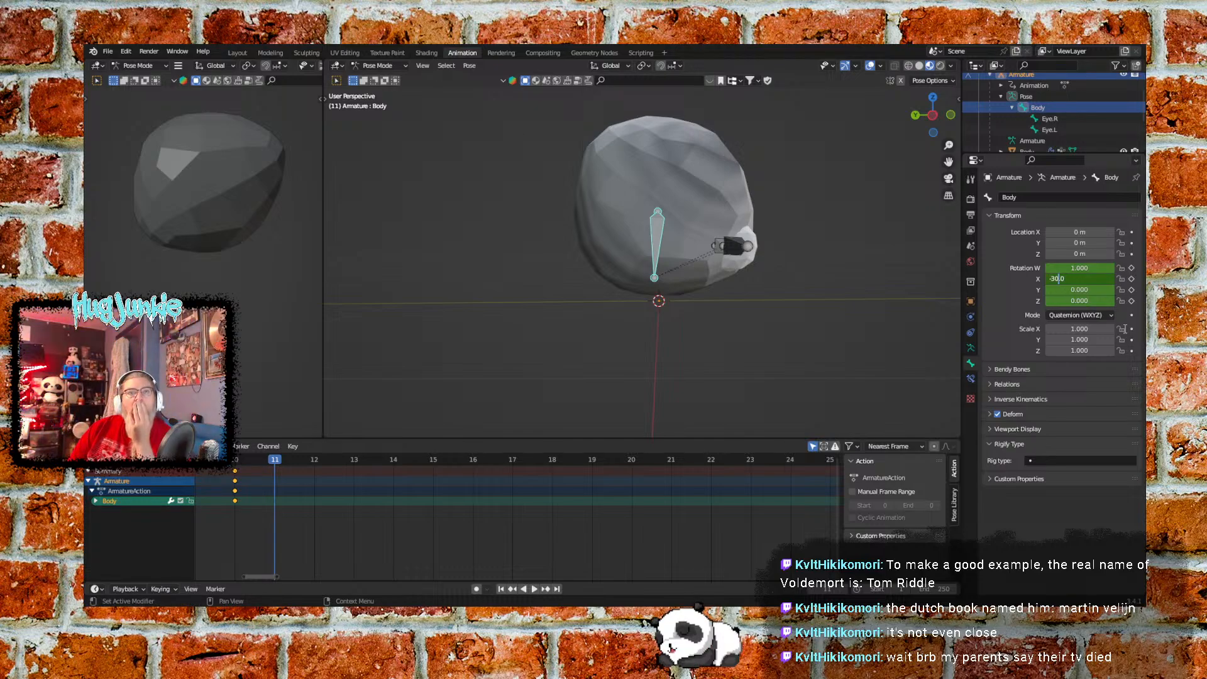
{"action": "key", "text": "BackSpace"}
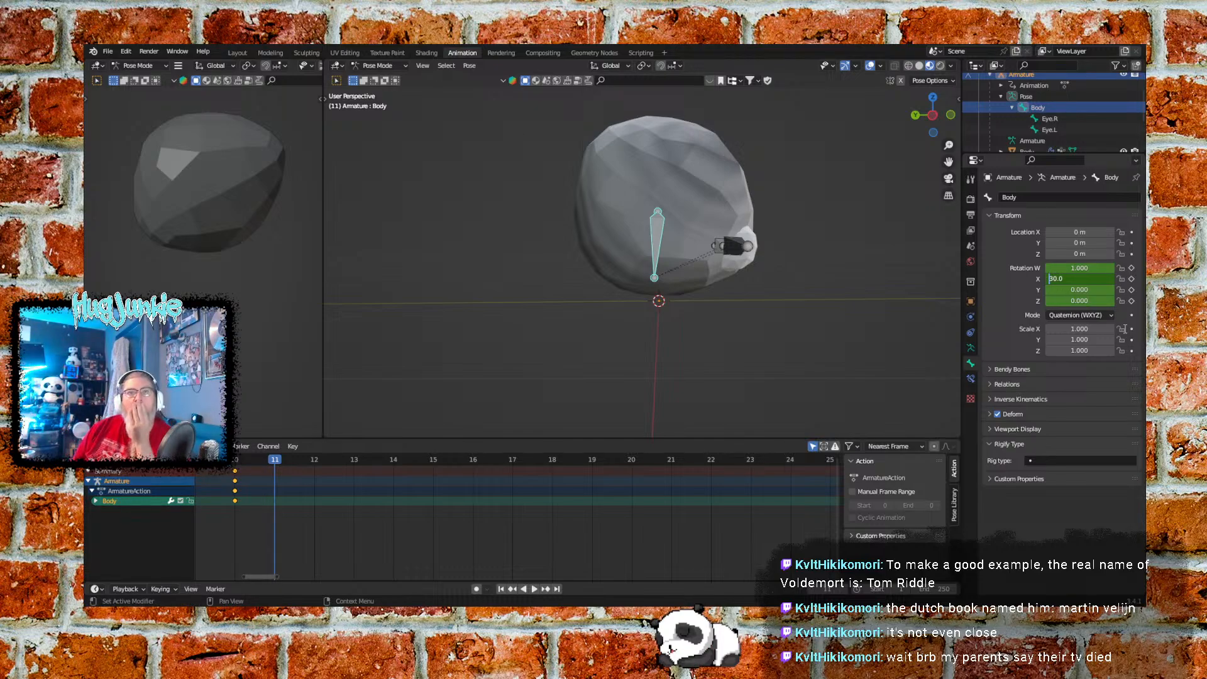
{"action": "key", "text": "Return"}
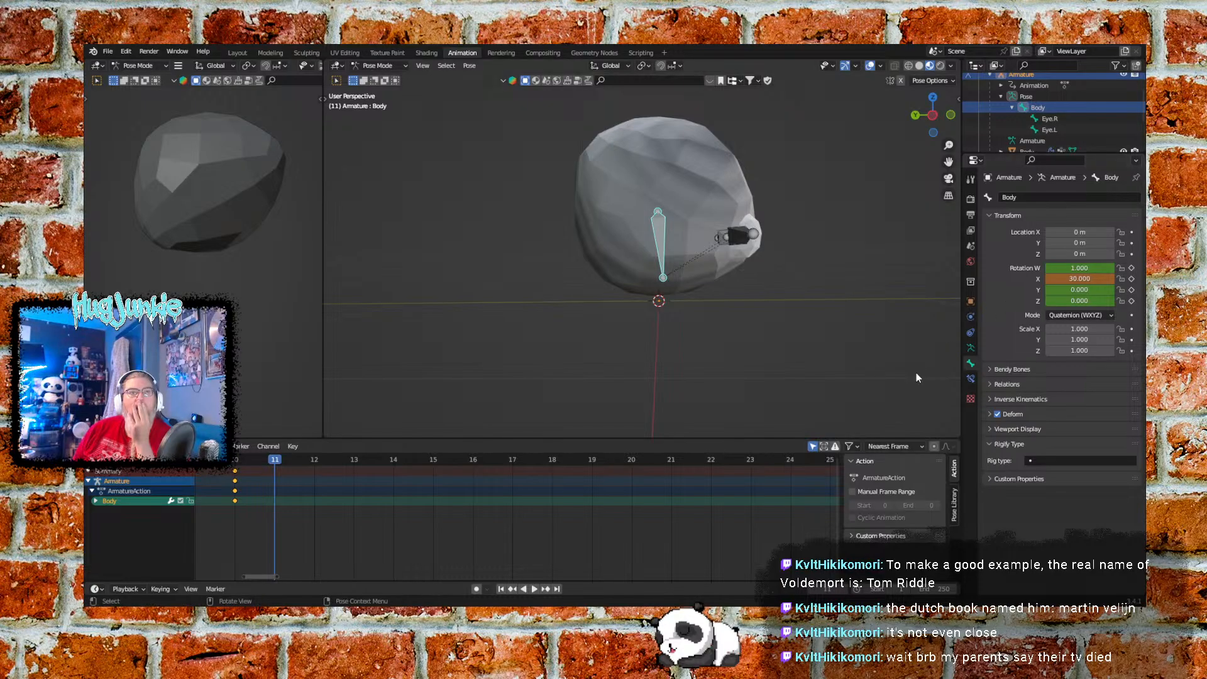
{"action": "left_click", "coordinate": [469, 66]}
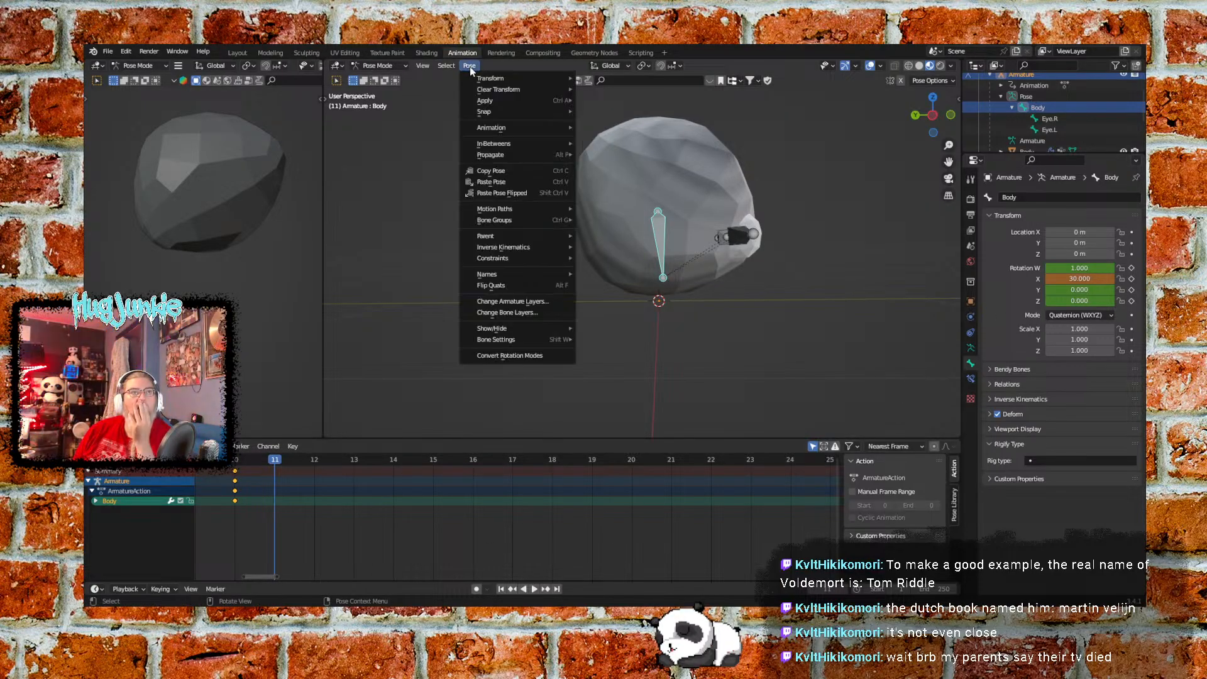
{"action": "mouse_move", "coordinate": [561, 130]}
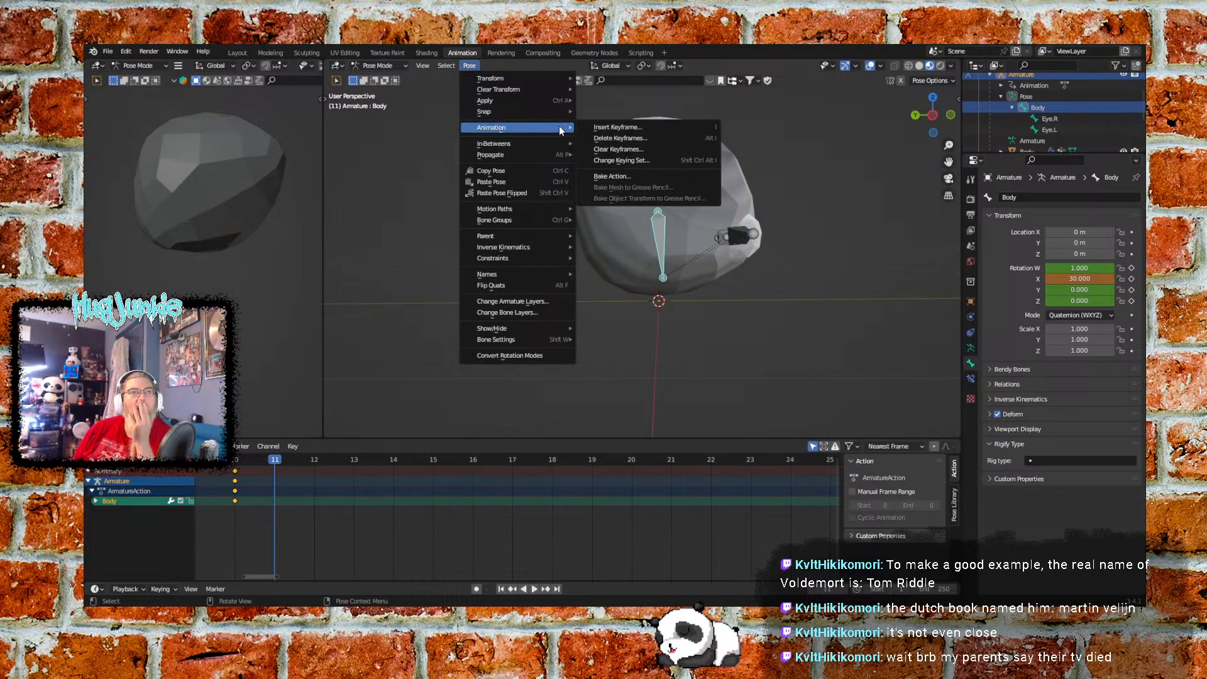
{"action": "left_click", "coordinate": [603, 131]}
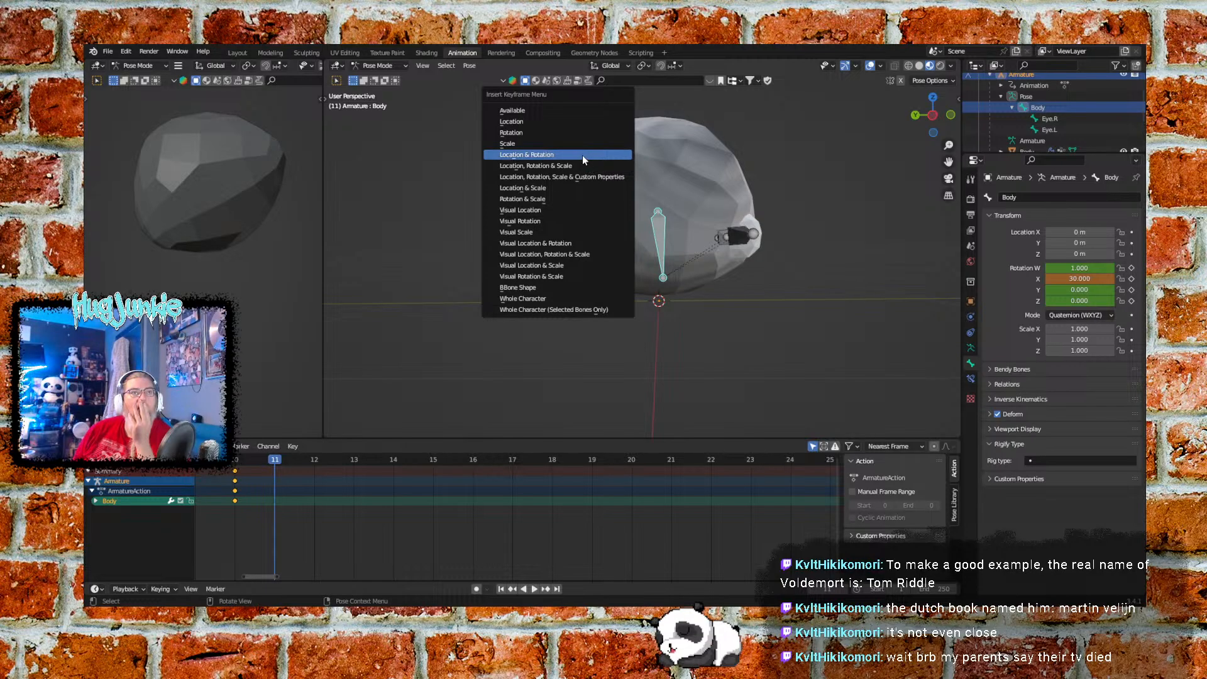
{"action": "left_click", "coordinate": [569, 132]}
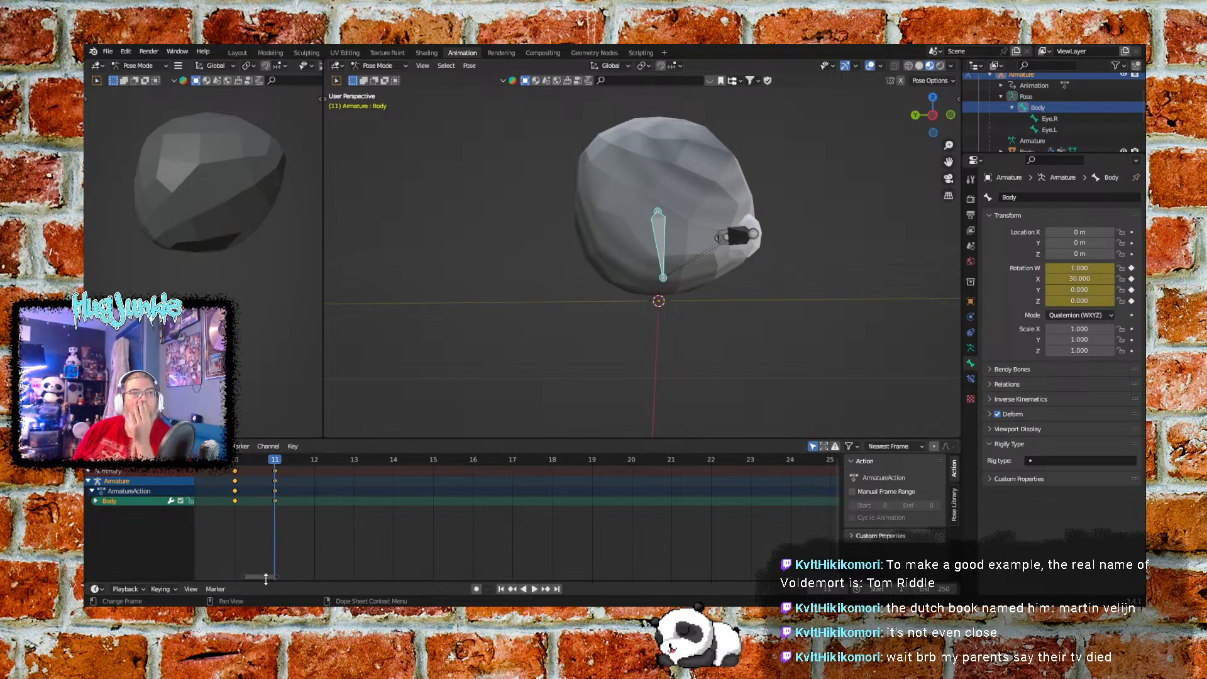
Set the Body bone's X rotation to 0 and insert a Rotation keyframe at frame 20
{"action": "mouse_move", "coordinate": [261, 576]}
{"action": "left_mouse_down"}
{"action": "mouse_move", "coordinate": [227, 576]}
{"action": "mouse_move", "coordinate": [277, 567]}
{"action": "left_mouse_up"}
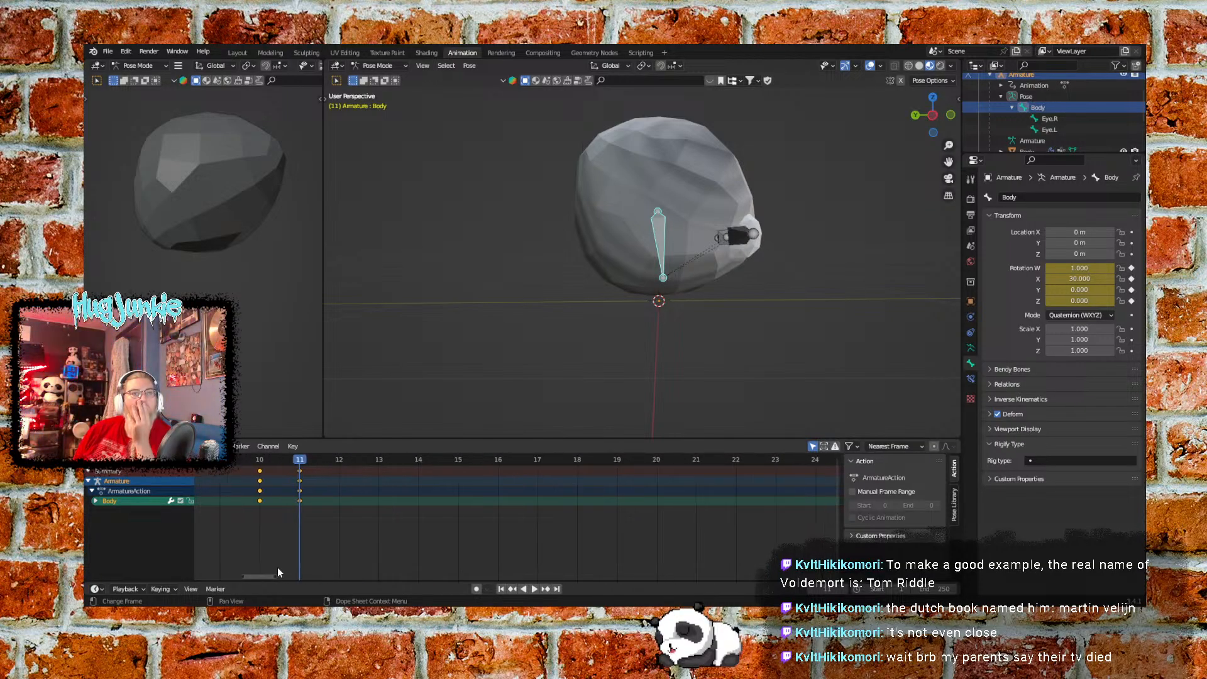
{"action": "left_click", "coordinate": [661, 466]}
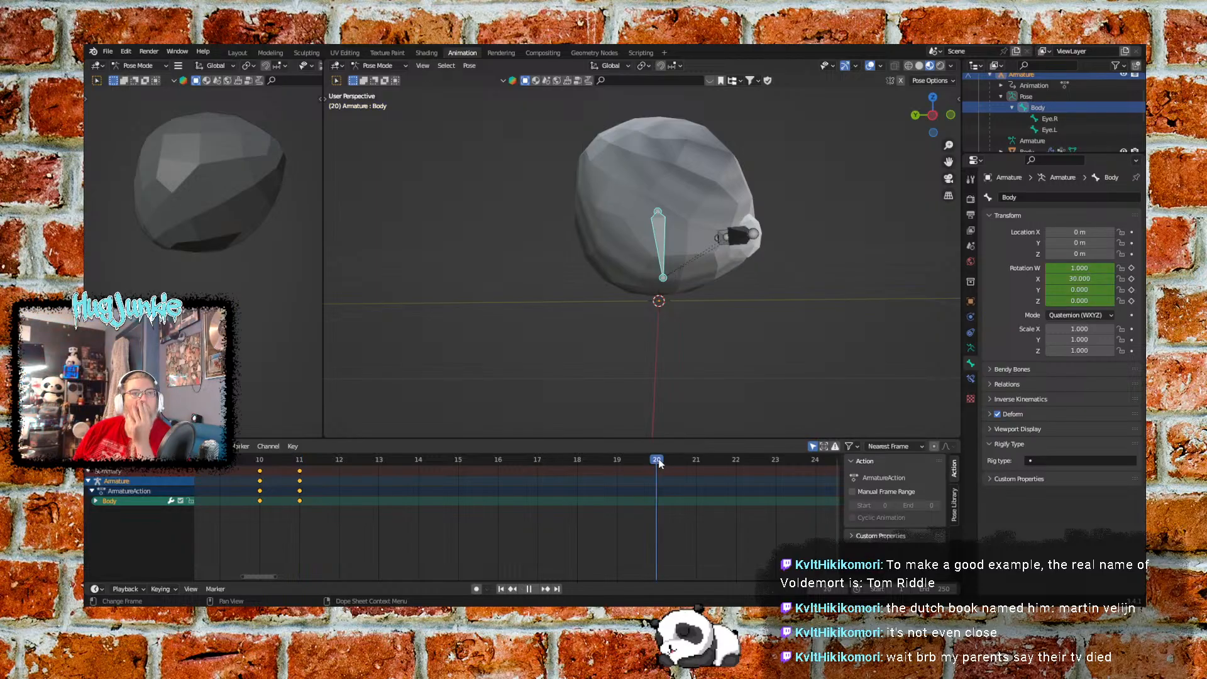
{"action": "left_click", "coordinate": [1078, 279]}
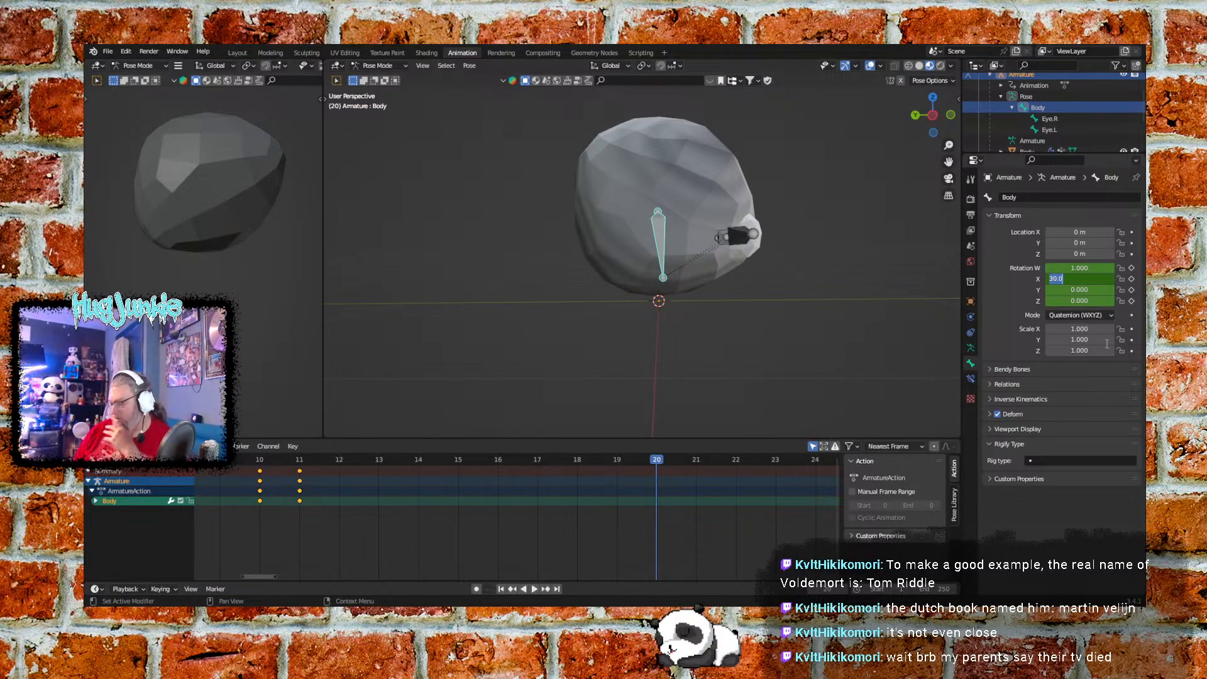
{"action": "type", "text": "0"}
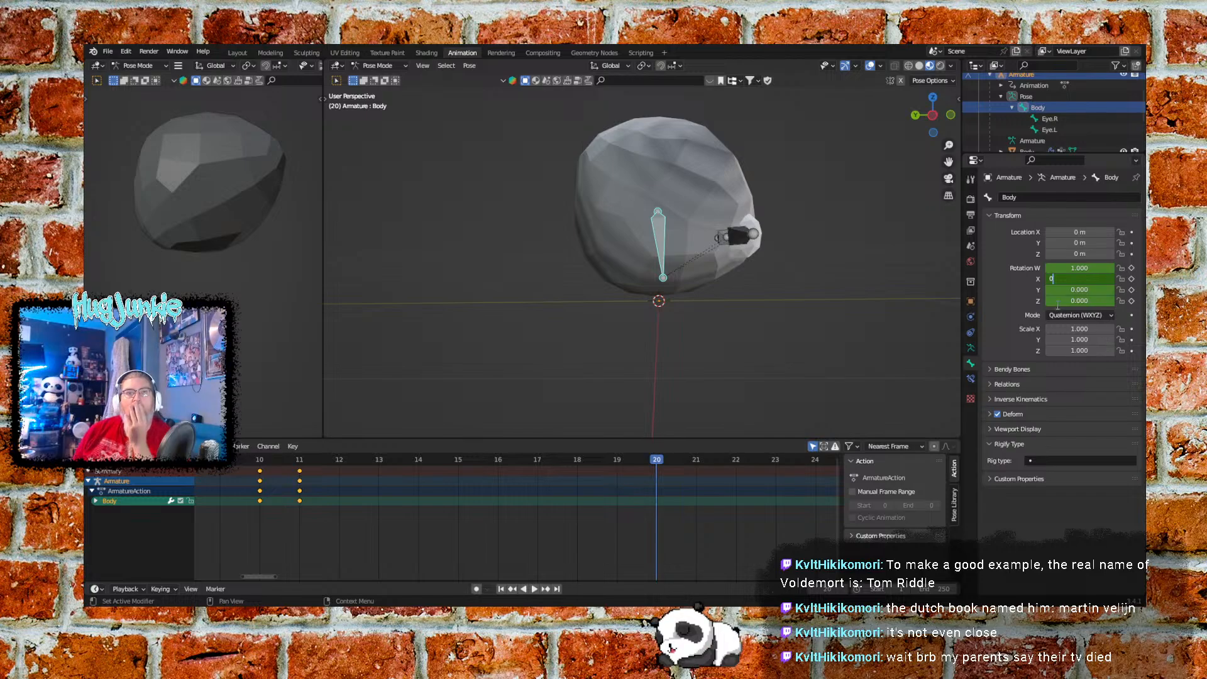
{"action": "key", "text": "Return"}
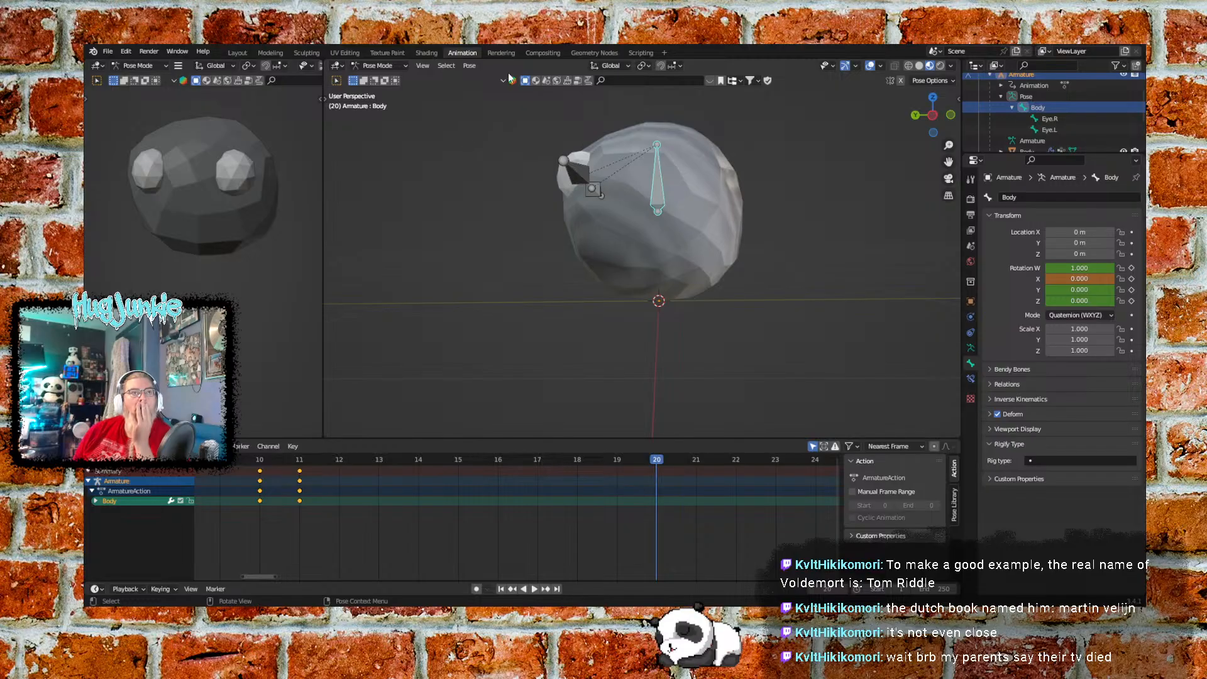
{"action": "left_click", "coordinate": [469, 66]}
{"action": "mouse_move", "coordinate": [535, 127]}
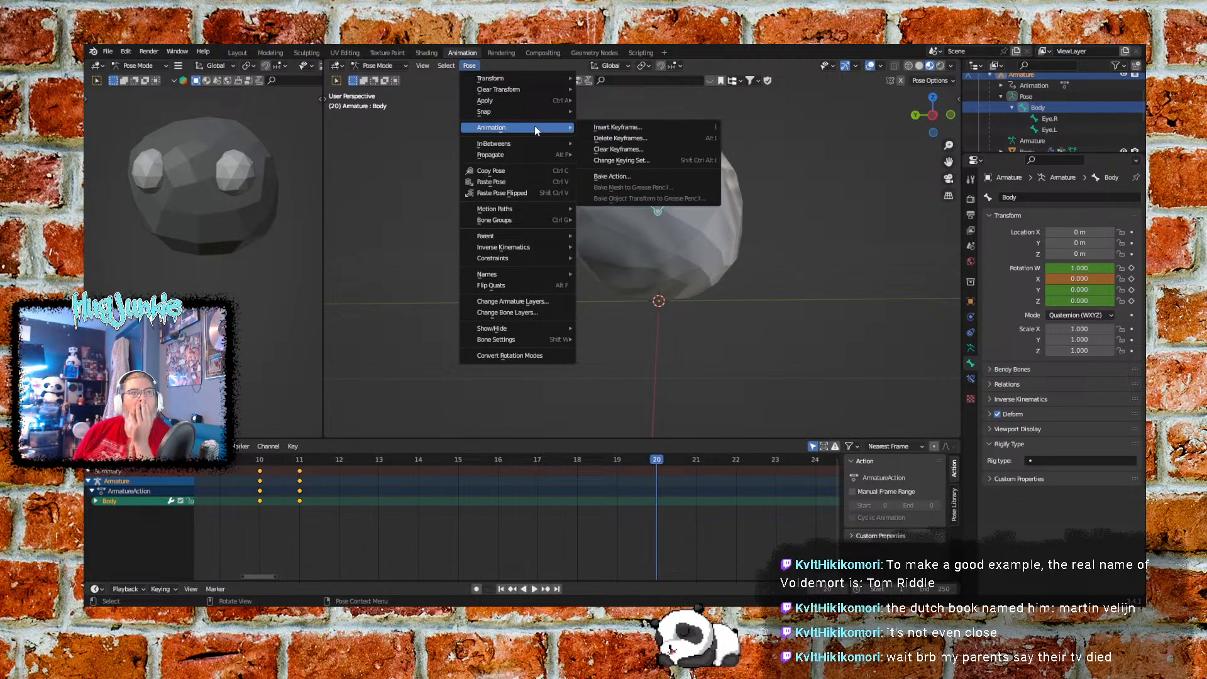
{"action": "left_click", "coordinate": [594, 127]}
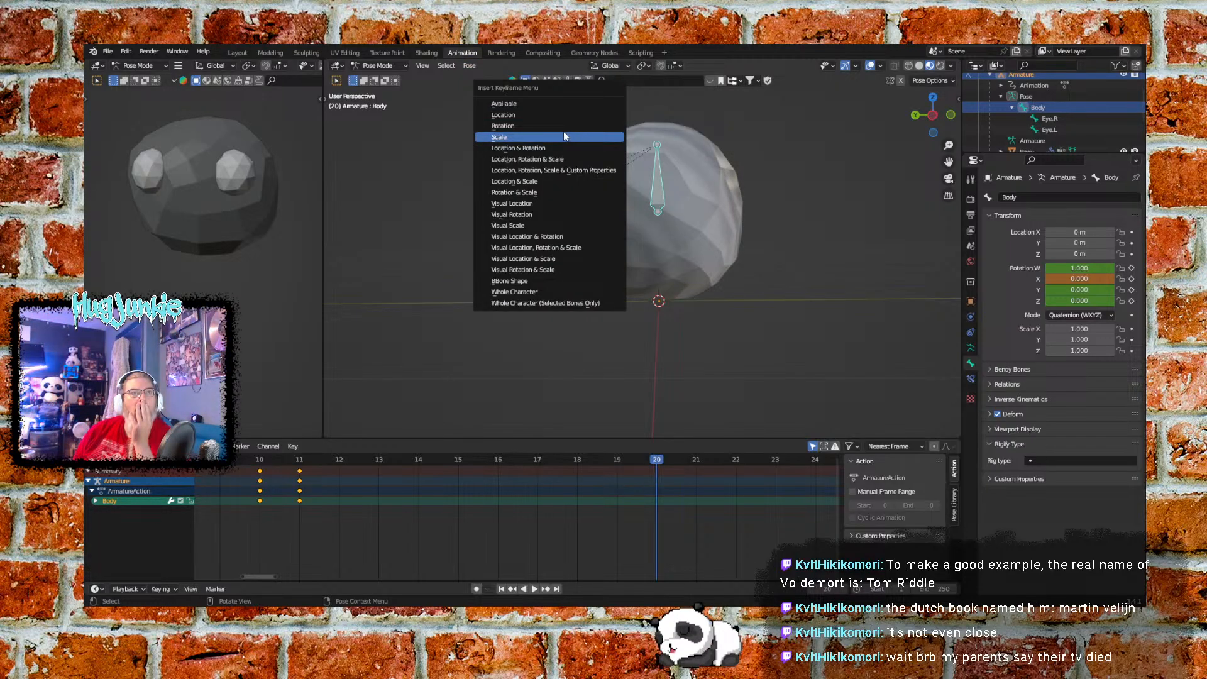
{"action": "left_click", "coordinate": [554, 126]}
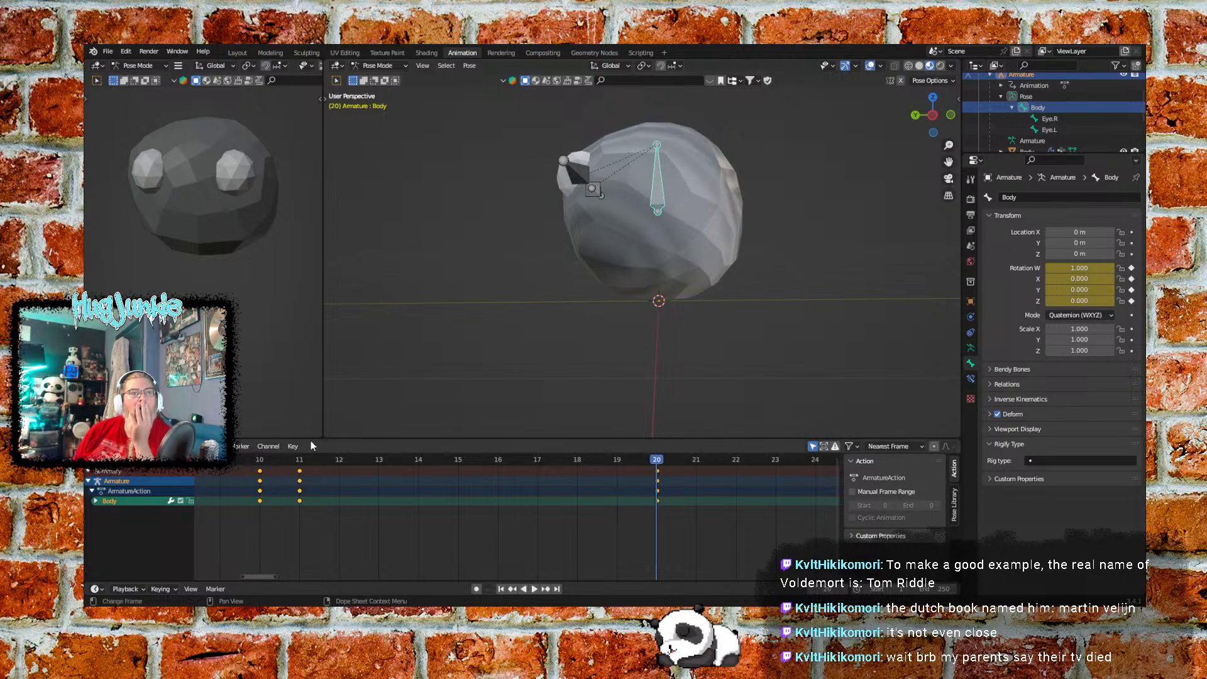
Play the rotation animation from the first frame and replay it with all the keyframes in view
{"action": "left_click", "coordinate": [501, 589]}
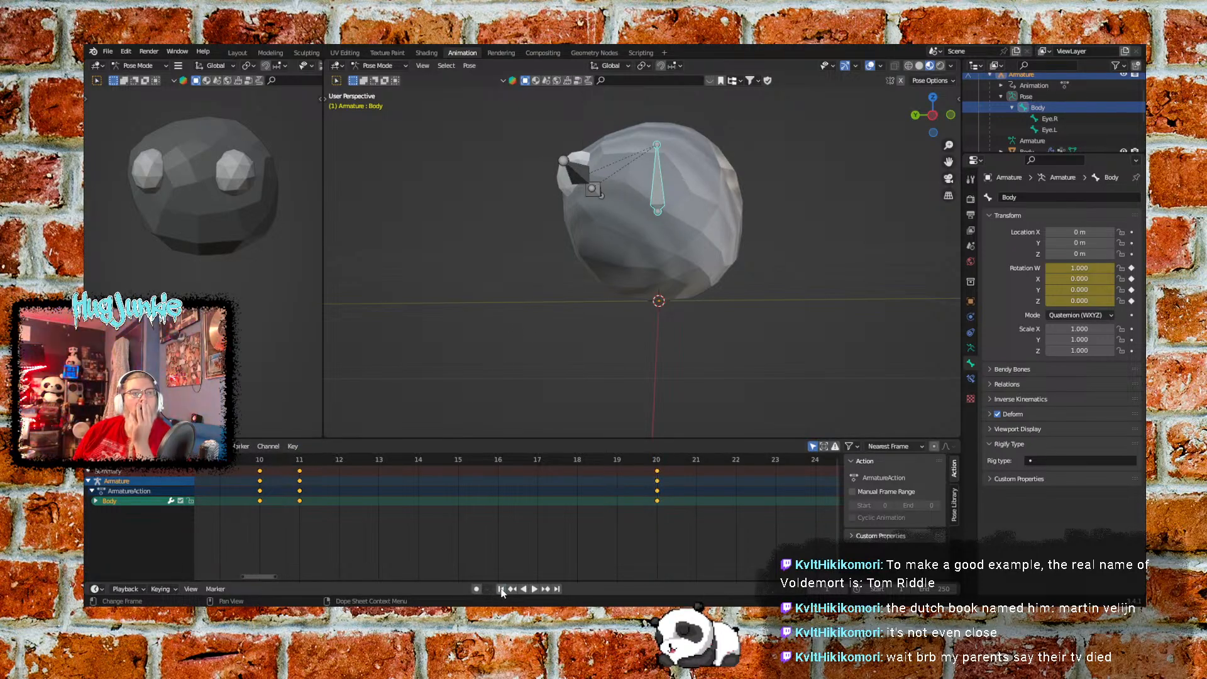
{"action": "left_click", "coordinate": [535, 588]}
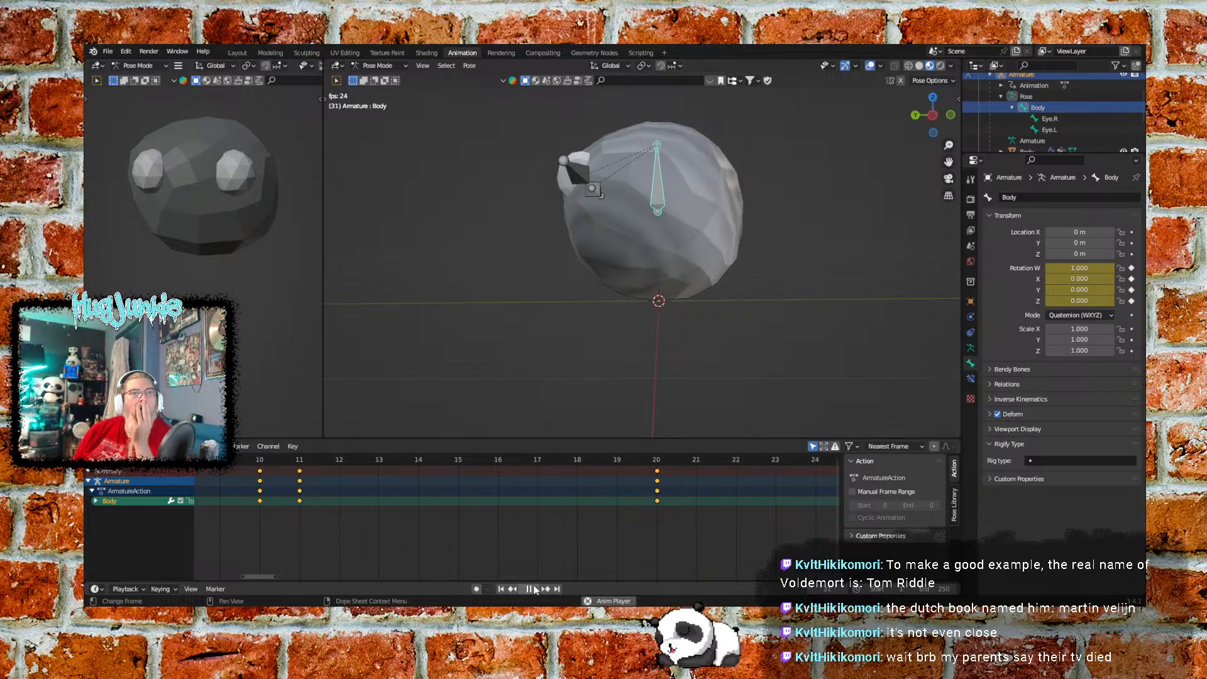
{"action": "left_click", "coordinate": [501, 589]}
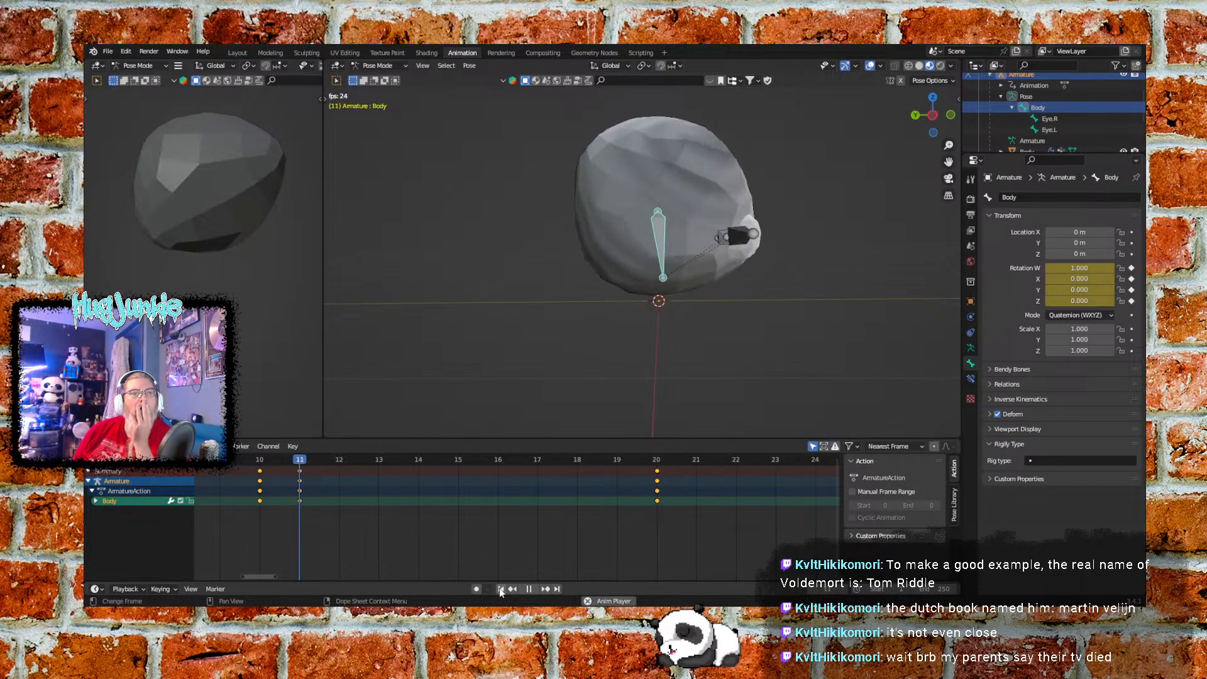
{"action": "left_click", "coordinate": [529, 589]}
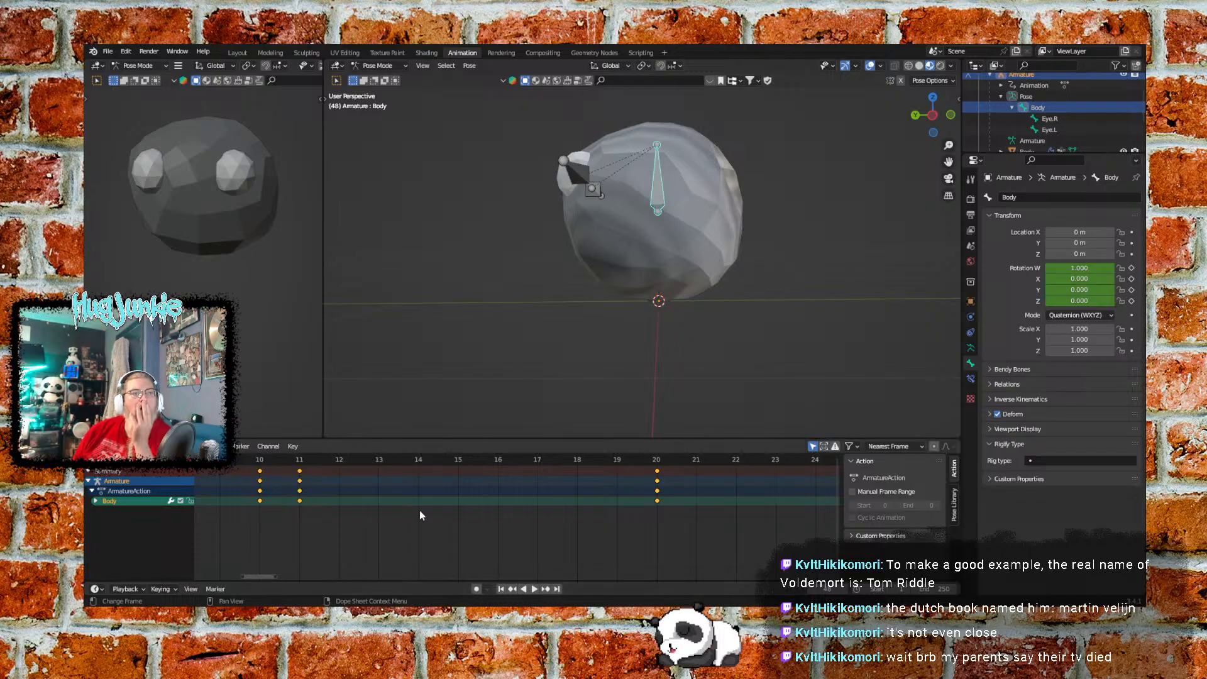
{"action": "scroll", "coordinate": [420, 511], "scroll_direction": "down", "scroll_amount": 5}
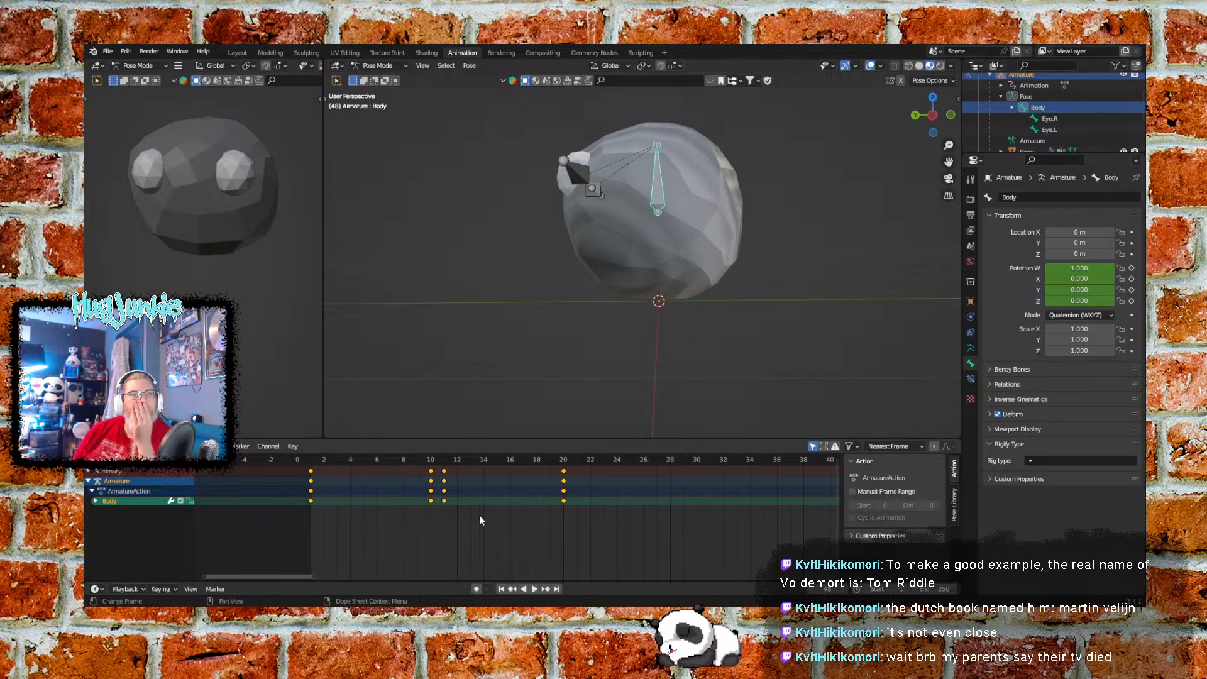
{"action": "scroll", "coordinate": [482, 513], "scroll_direction": "down", "scroll_amount": 1}
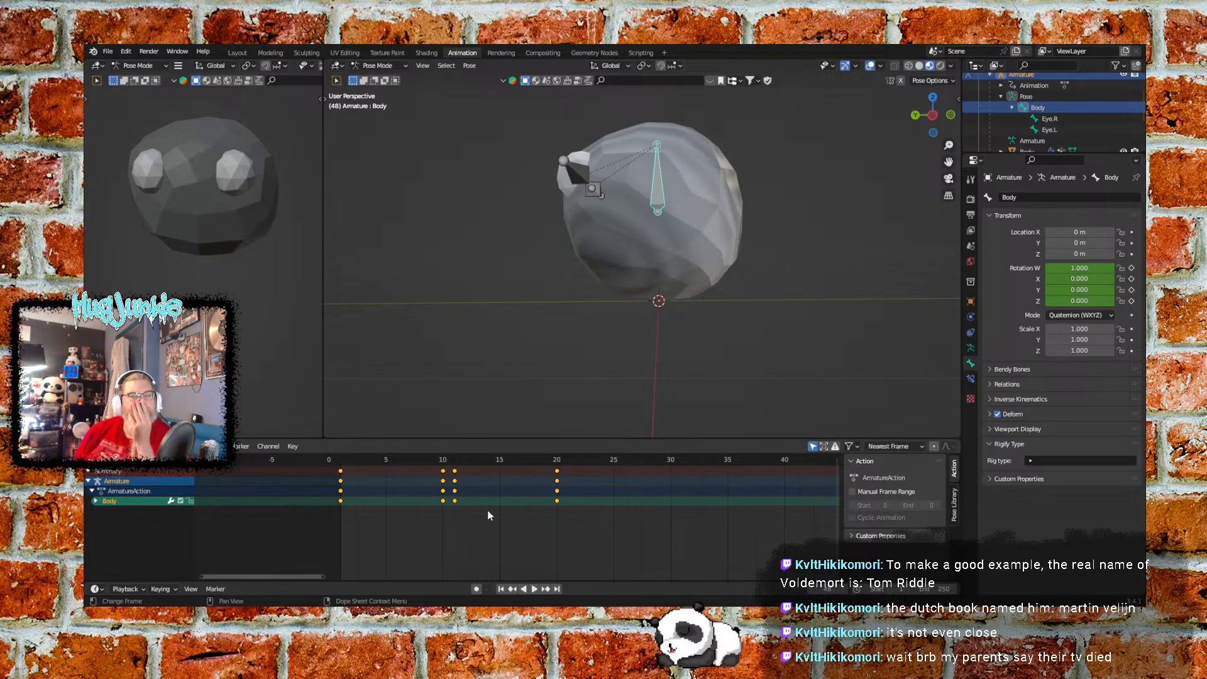
{"action": "scroll", "coordinate": [606, 516], "scroll_direction": "down", "scroll_amount": 1}
{"action": "scroll", "coordinate": [622, 509], "scroll_direction": "down", "scroll_amount": 2}
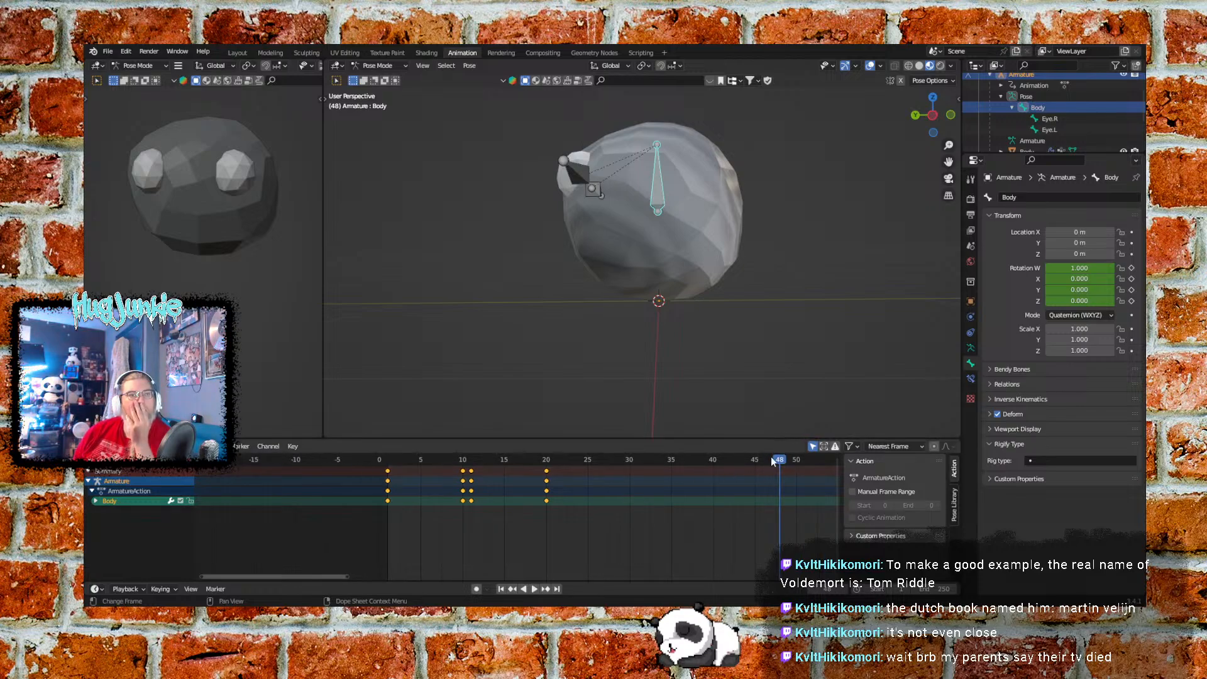
{"action": "left_click", "coordinate": [501, 589]}
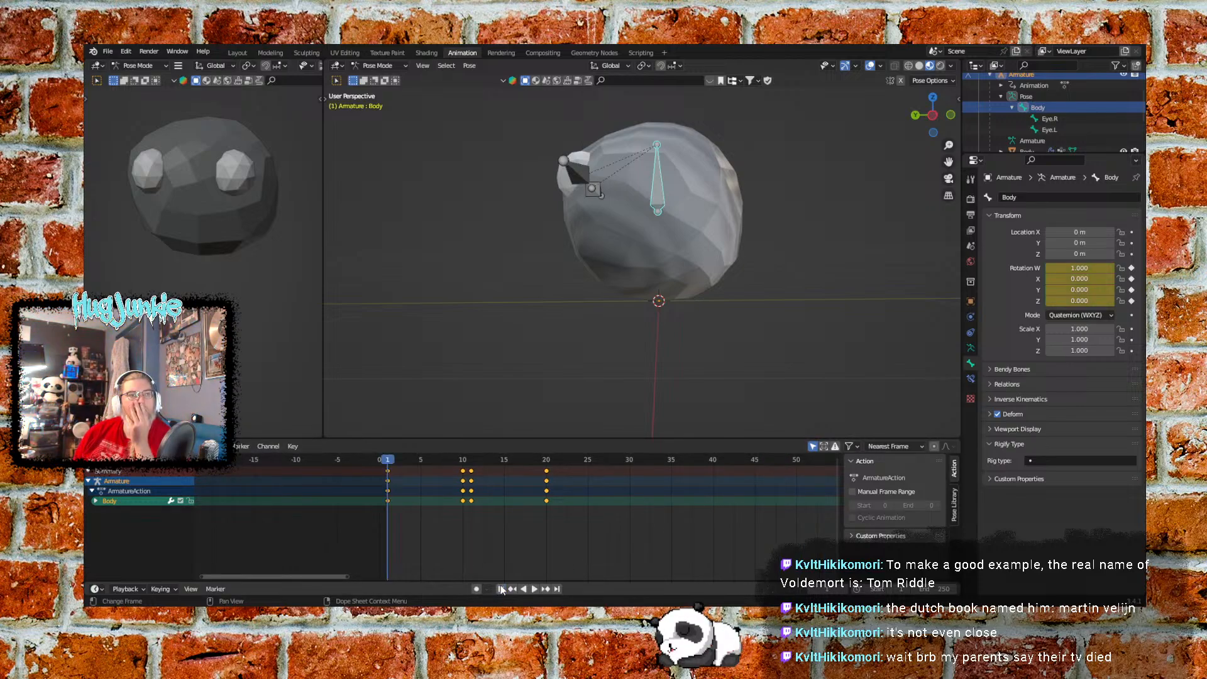
{"action": "left_click", "coordinate": [534, 589]}
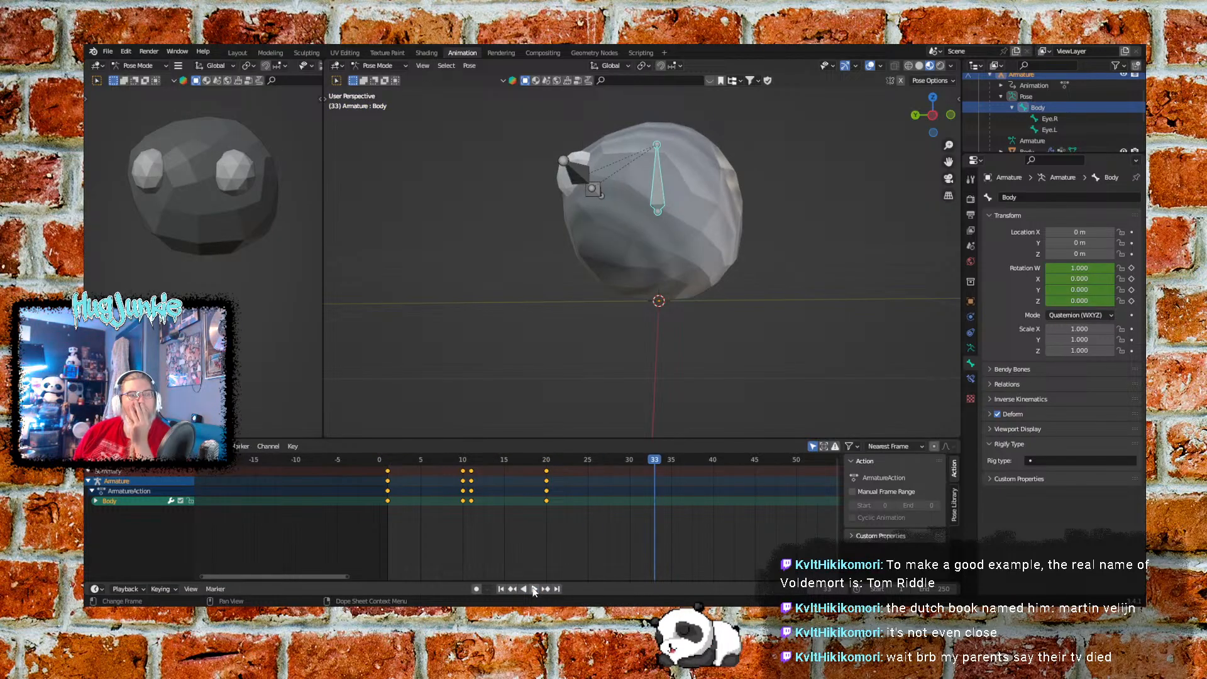
Move the last keyframe from frame 20 to frame 30
{"action": "left_click", "coordinate": [642, 462]}
{"action": "left_click_drag", "start_coordinate": [642, 462], "coordinate": [630, 462]}
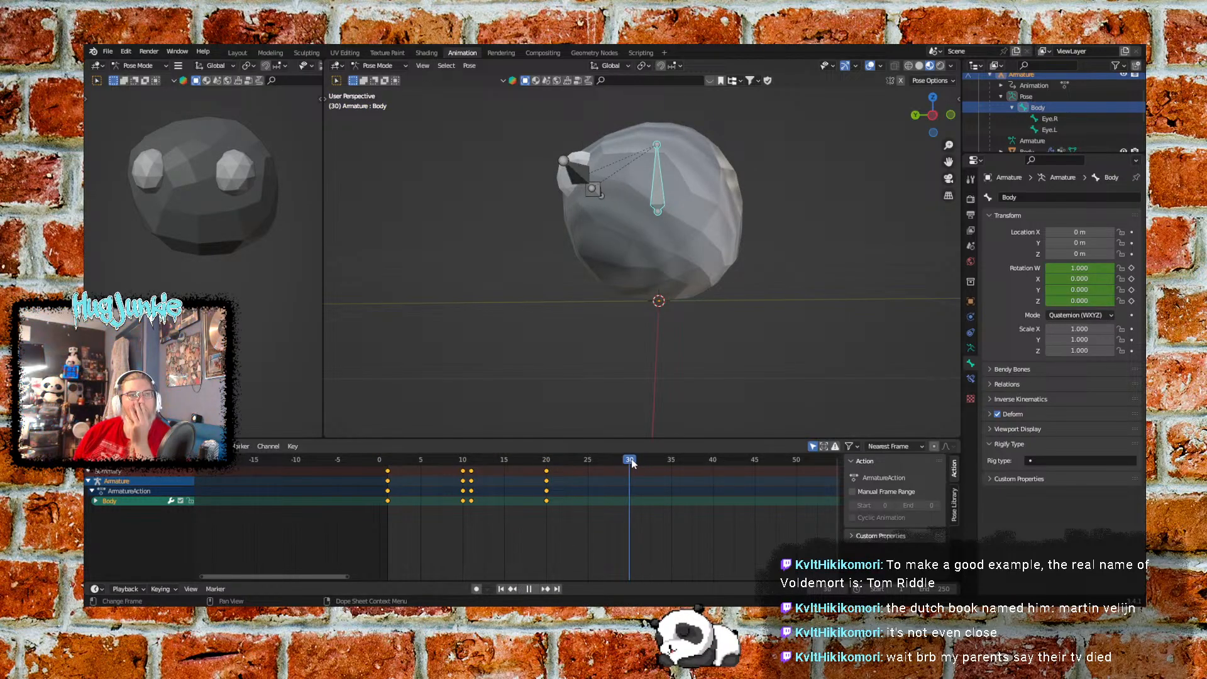
{"action": "left_click_drag", "start_coordinate": [555, 526], "coordinate": [546, 484]}
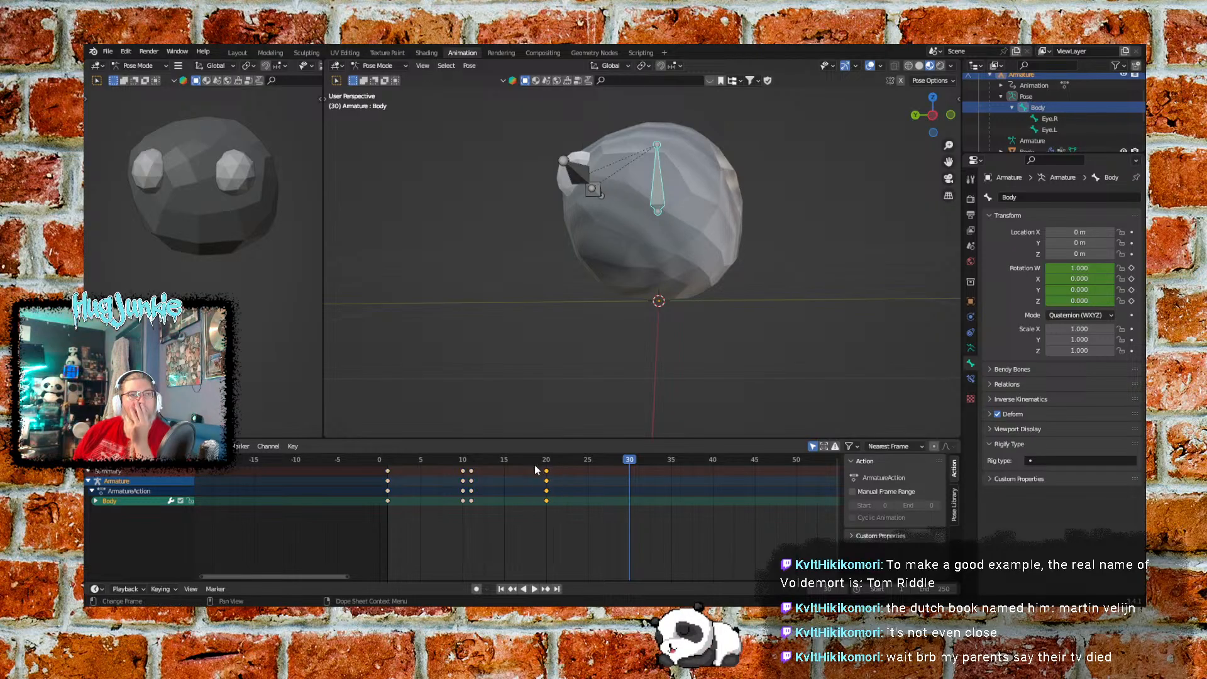
{"action": "key", "text": "g"}
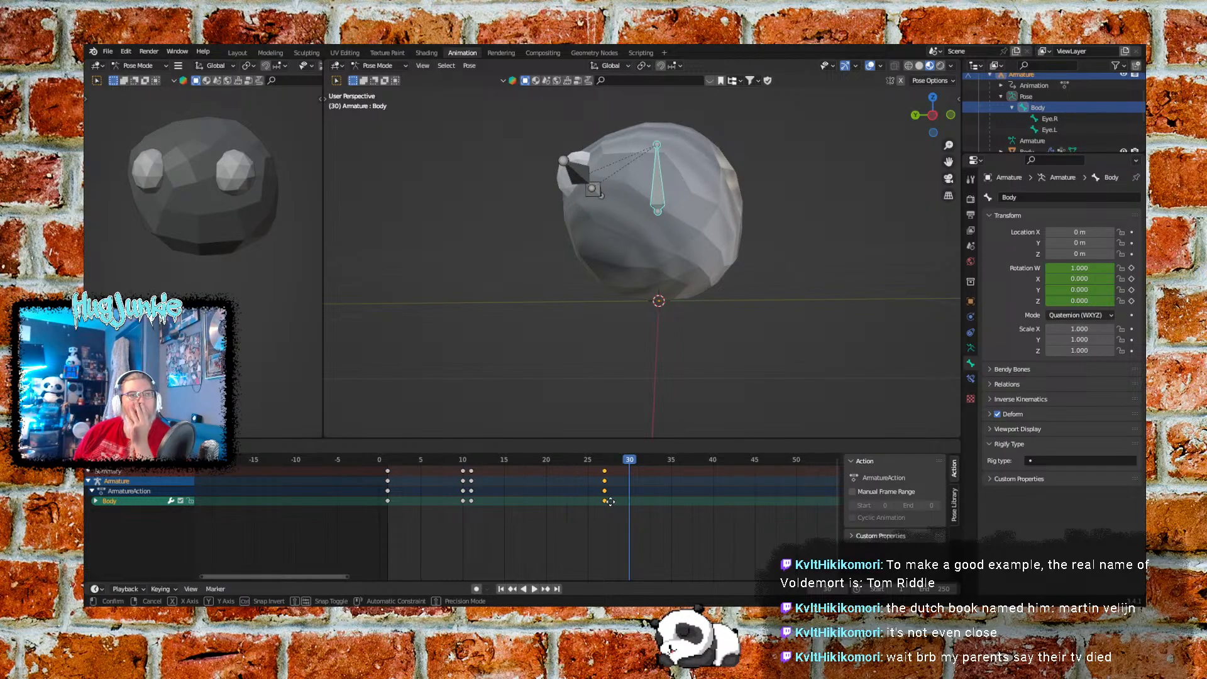
{"action": "left_click", "coordinate": [630, 503]}
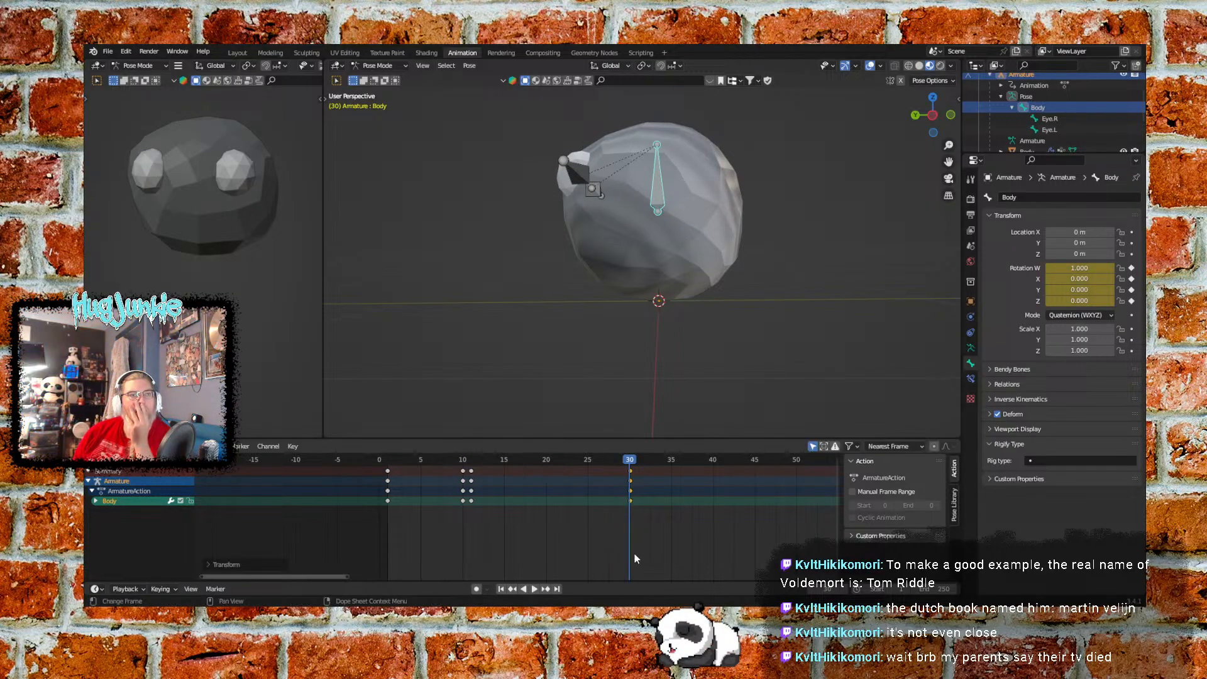
Move the two middle keyframes from frames 10 and 11 to frames 15 and 16
{"action": "left_click_drag", "start_coordinate": [500, 519], "coordinate": [461, 471]}
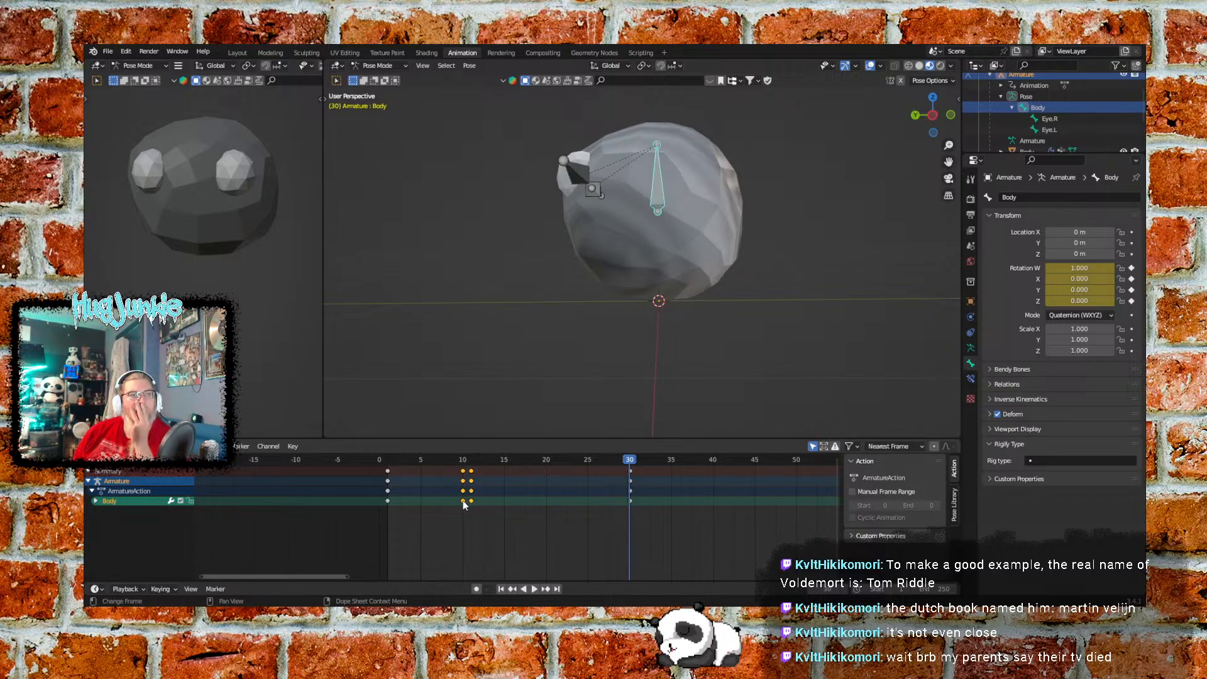
{"action": "key", "text": "g"}
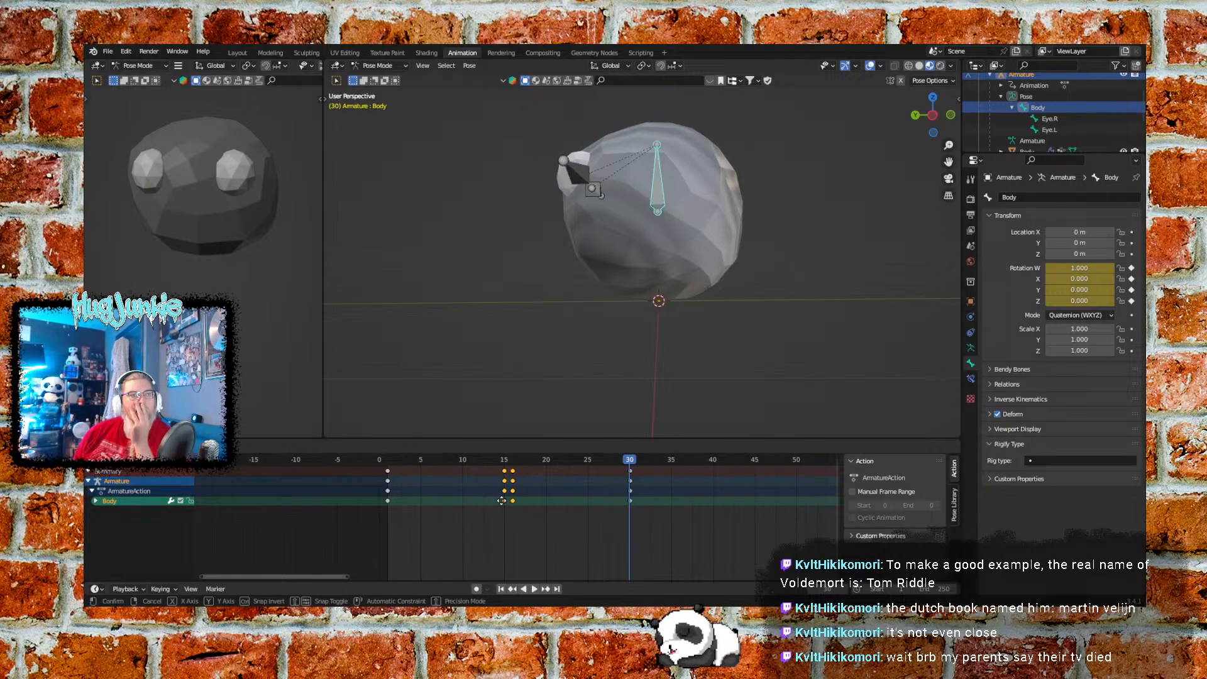
{"action": "left_click", "coordinate": [500, 556]}
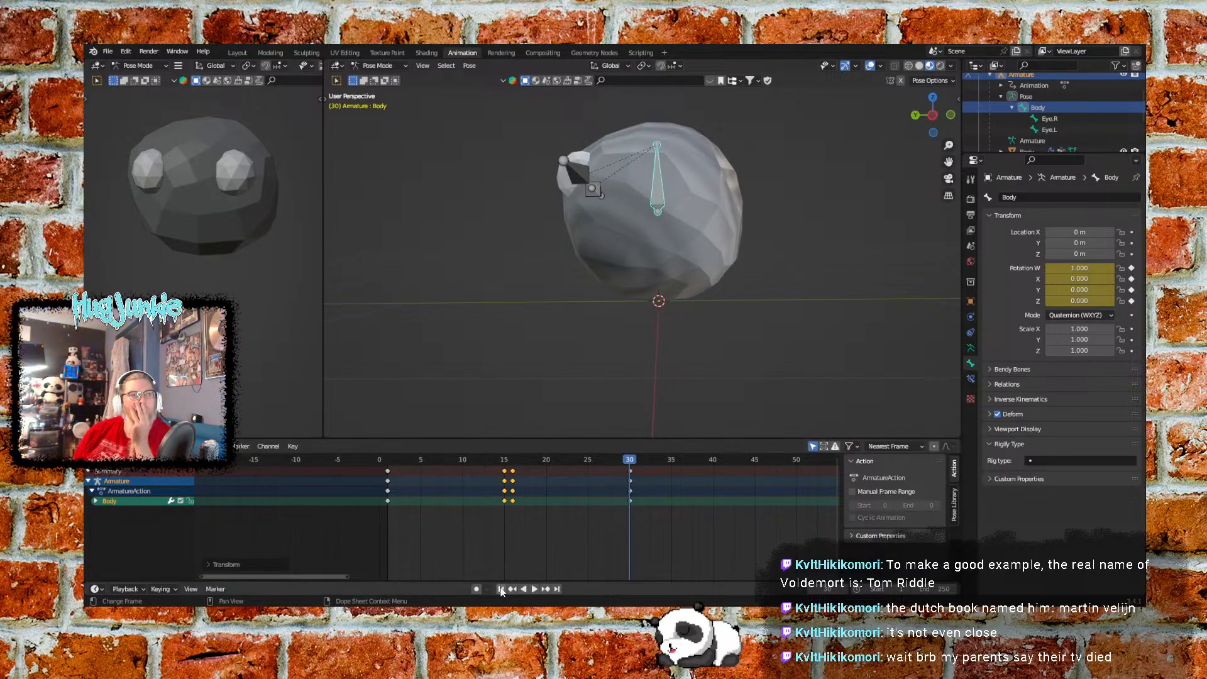
Replay the retimed rotation several times from the start and scrub through its first frames to examine the motion
{"action": "left_click", "coordinate": [500, 588]}
{"action": "left_click", "coordinate": [533, 589]}
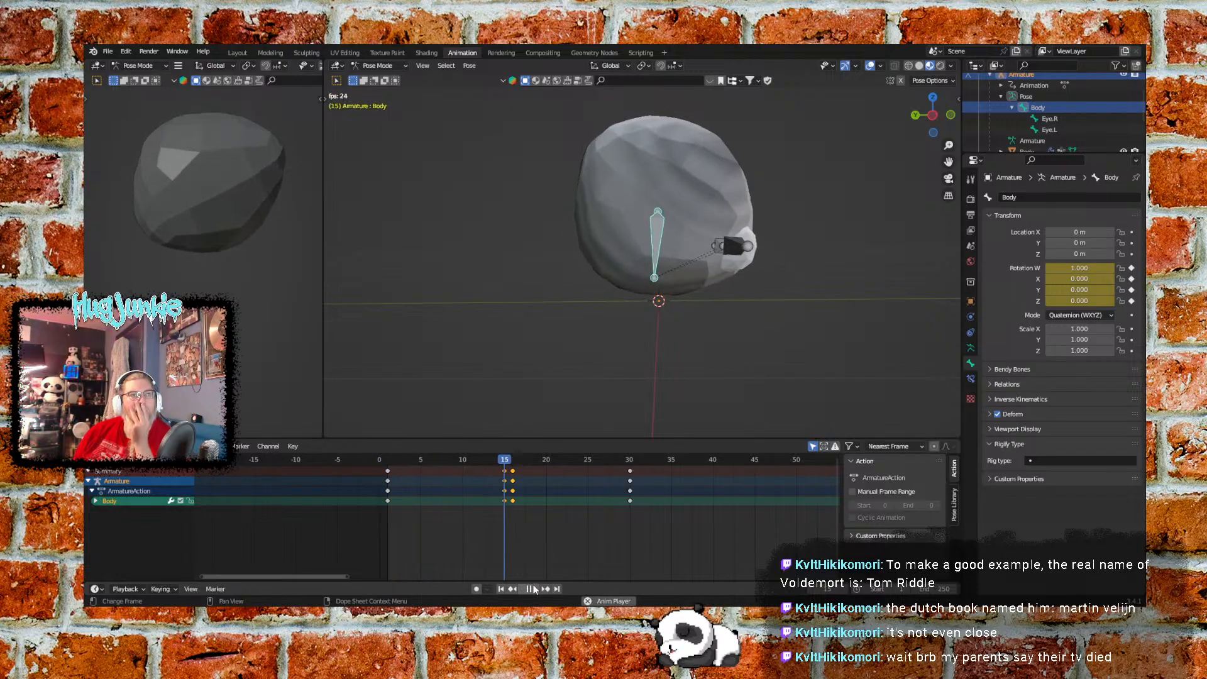
{"action": "left_click", "coordinate": [502, 589]}
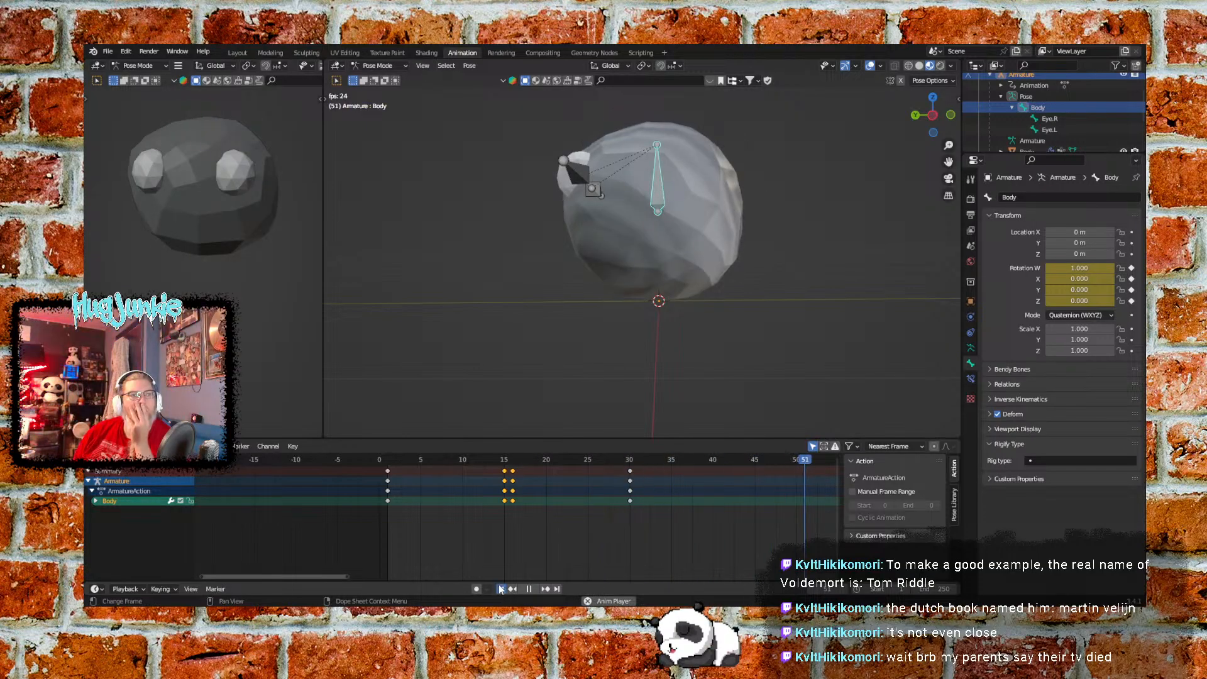
{"action": "left_click", "coordinate": [501, 589]}
{"action": "left_click", "coordinate": [502, 588]}
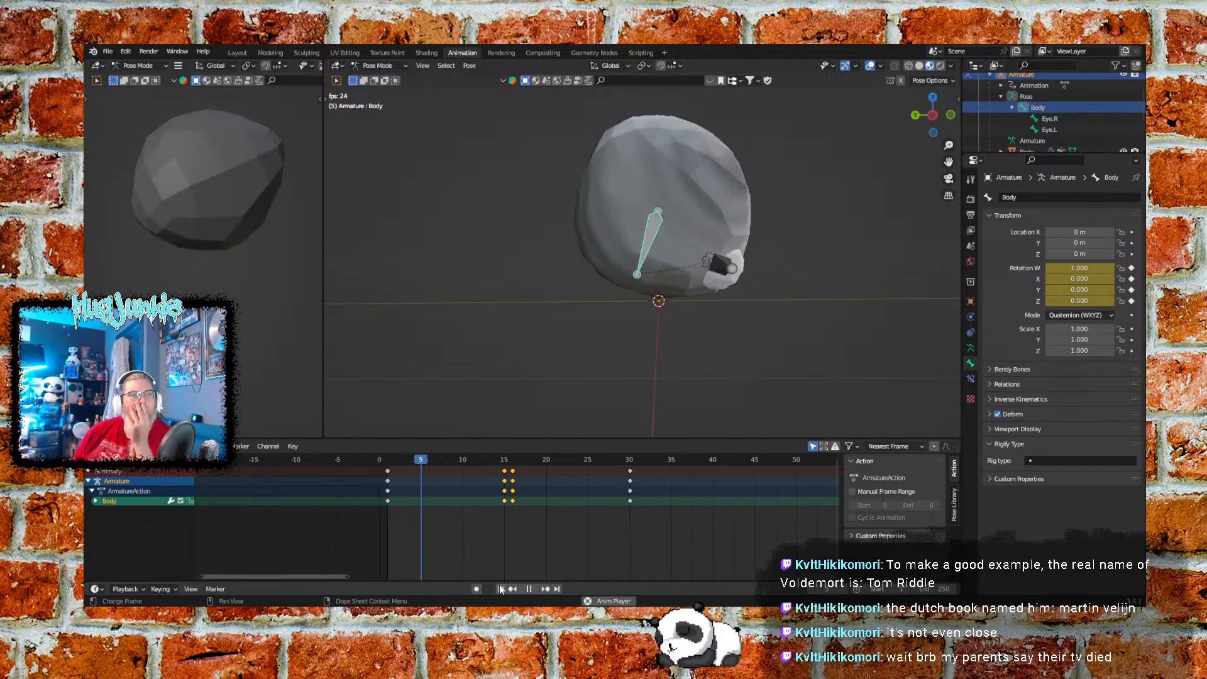
{"action": "left_click", "coordinate": [501, 588]}
{"action": "left_click", "coordinate": [501, 589]}
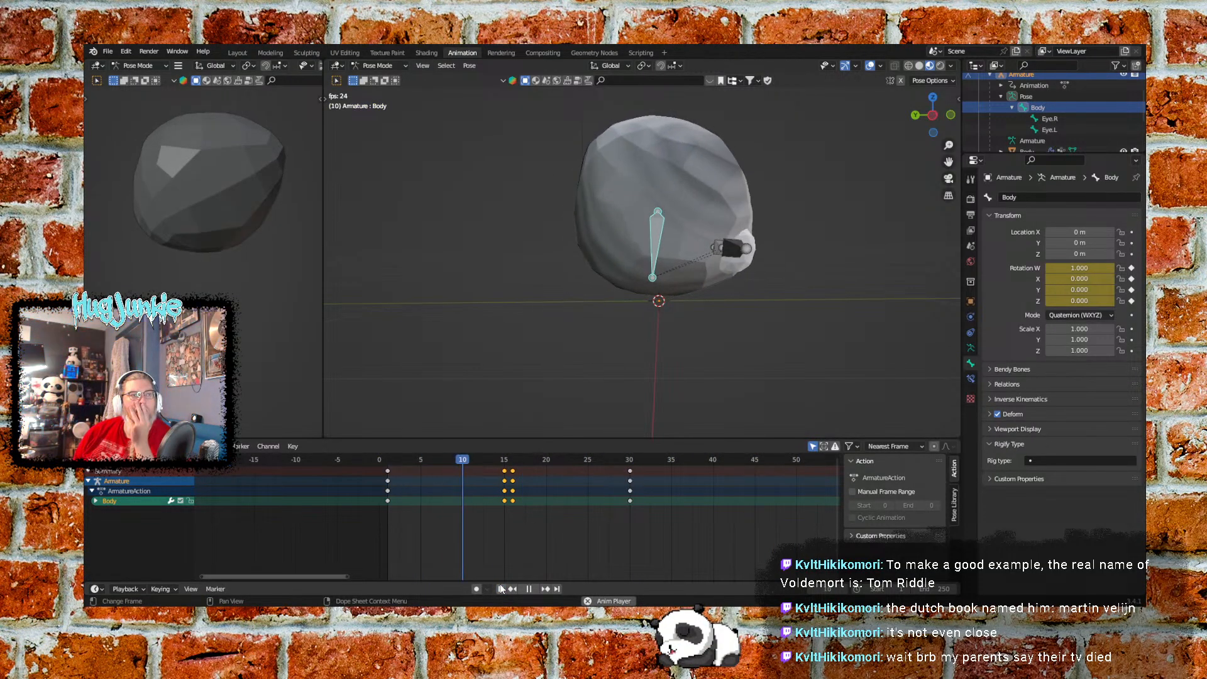
{"action": "left_click", "coordinate": [501, 588]}
{"action": "key", "text": "space"}
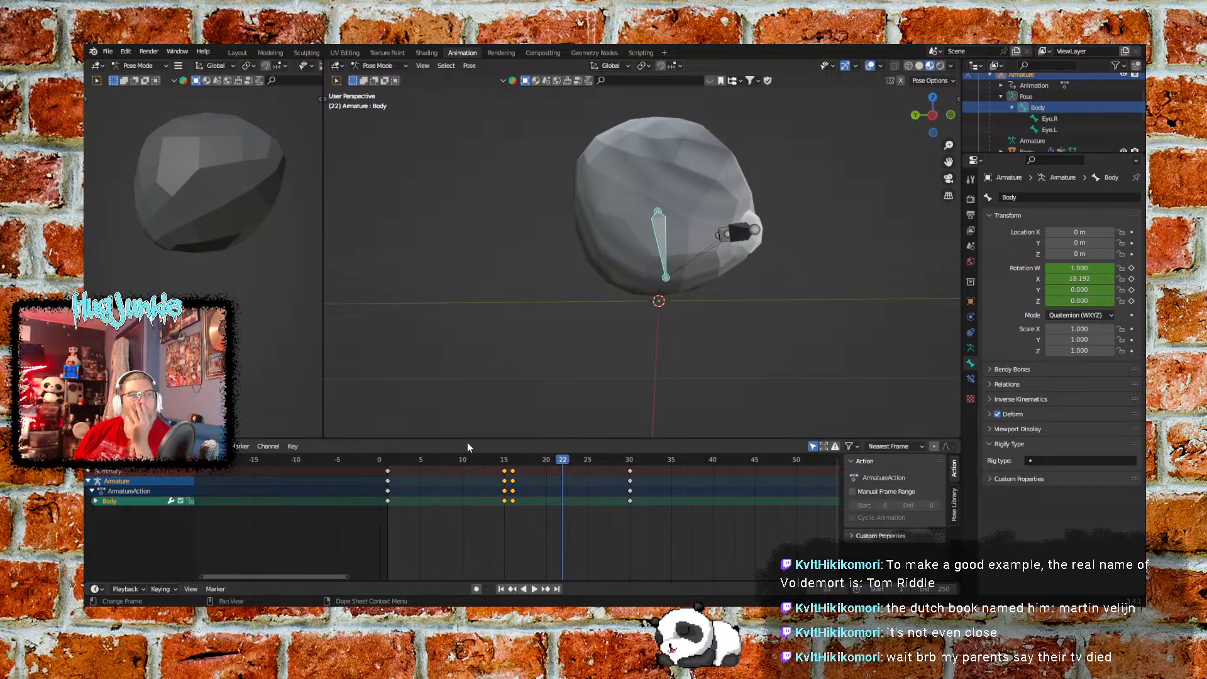
{"action": "left_click_drag", "start_coordinate": [449, 458], "coordinate": [351, 440]}
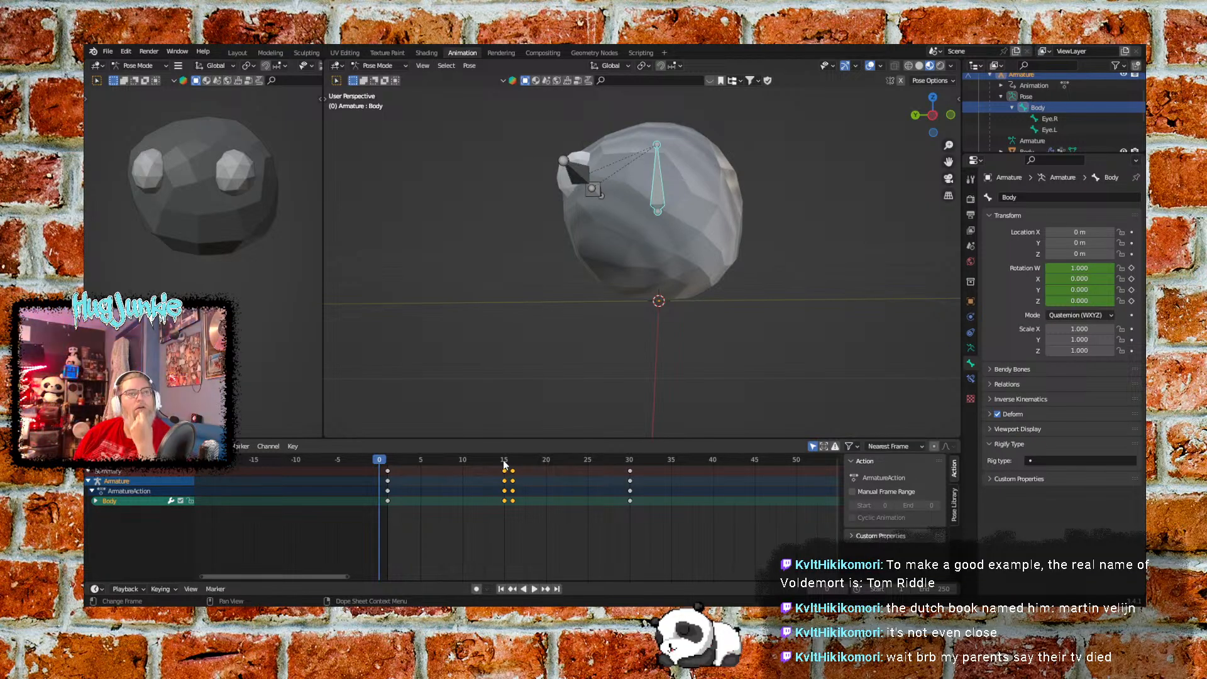
{"action": "key", "text": "space"}
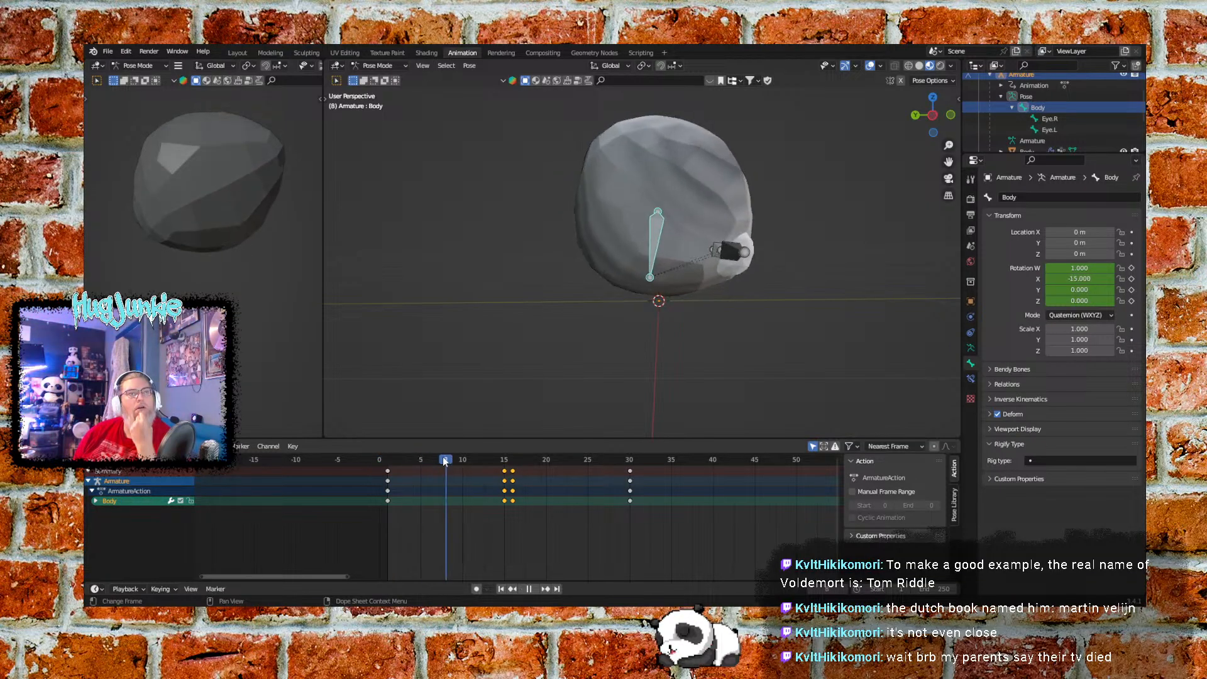
{"action": "left_click_drag", "start_coordinate": [438, 457], "coordinate": [319, 420]}
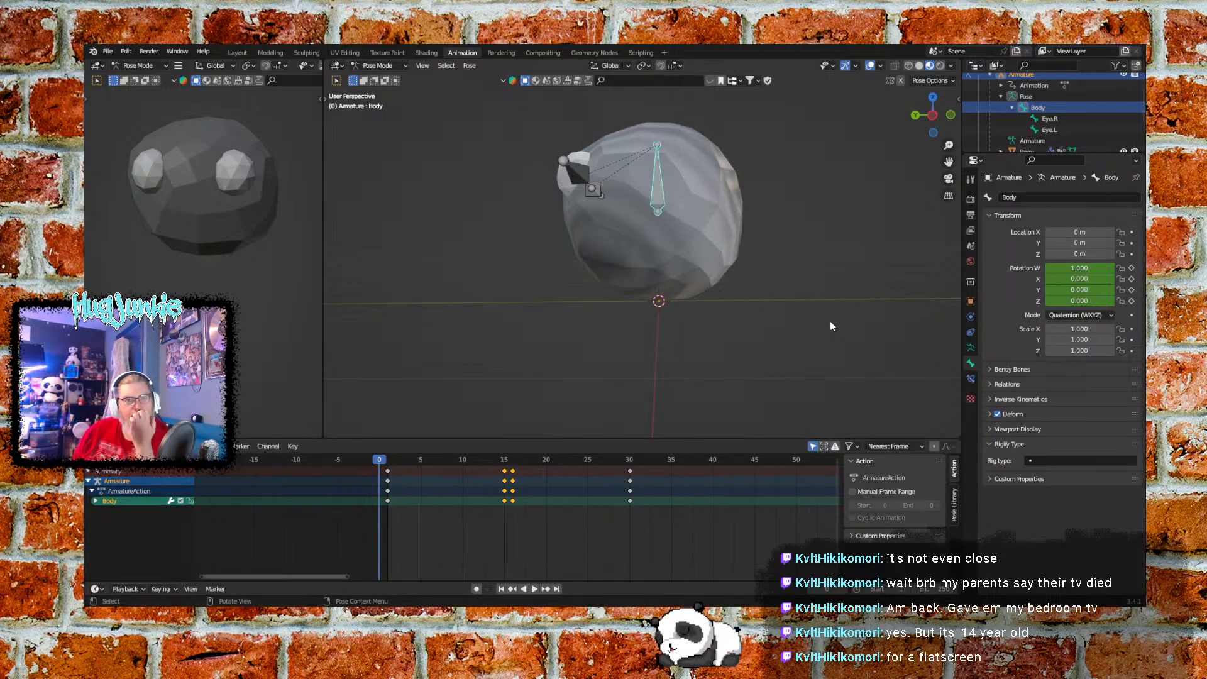
Change the Body bone's rotation mode to Axis Angle and move the playhead to frame 1
{"action": "left_click", "coordinate": [1103, 315]}
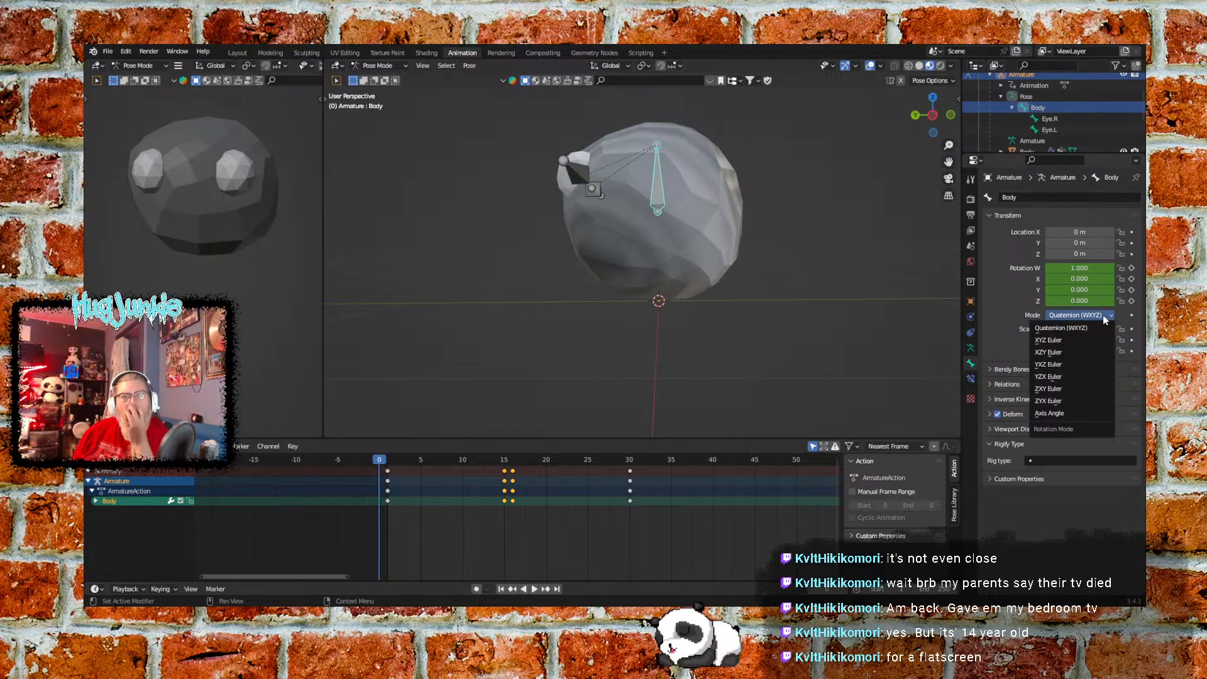
{"action": "left_click", "coordinate": [1050, 413]}
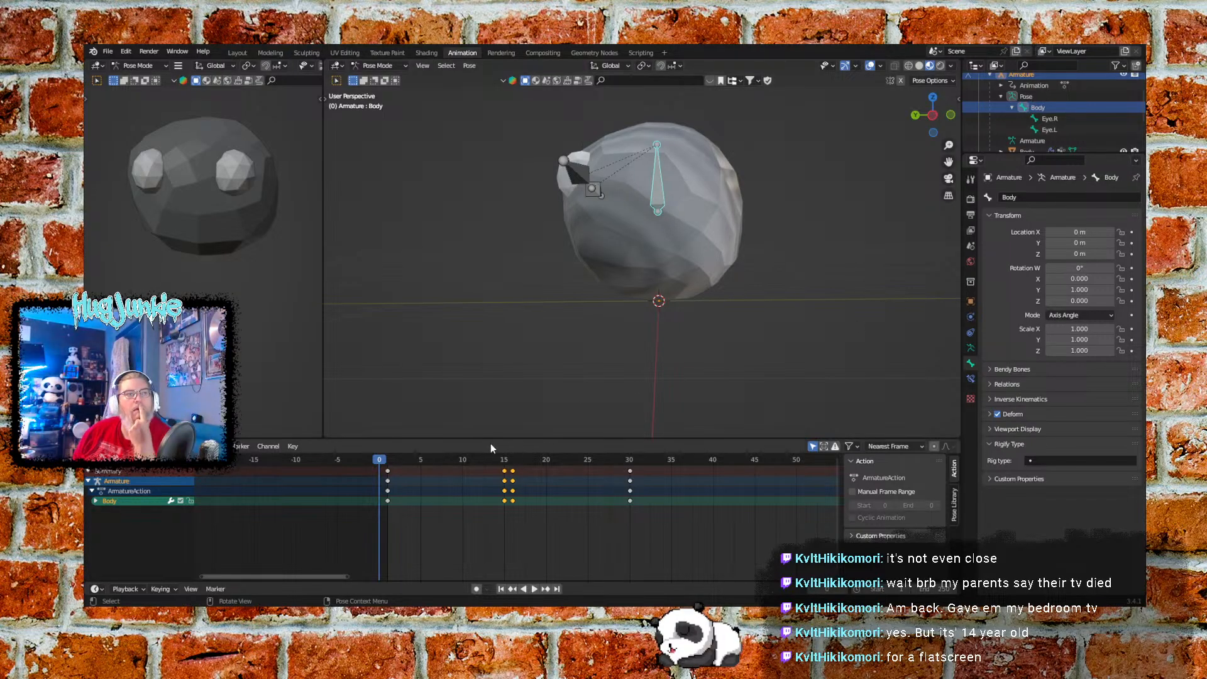
{"action": "left_click", "coordinate": [388, 466]}
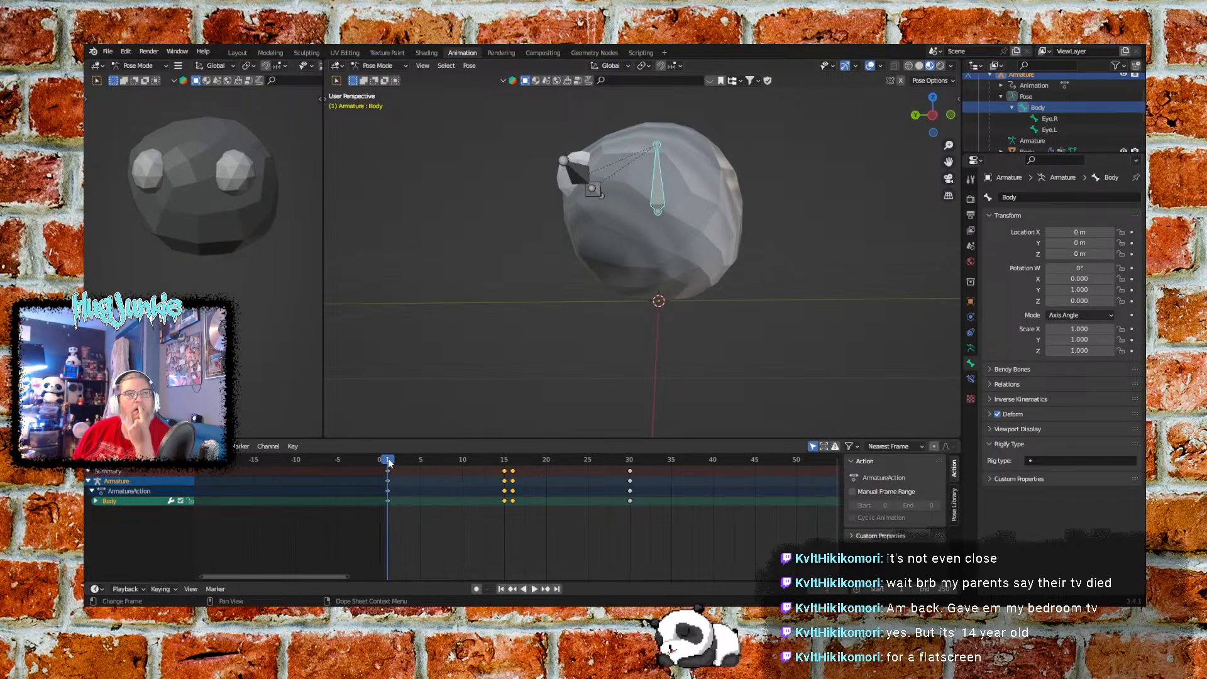
Delete all of the Body bone's existing rotation keyframes from the timeline
{"action": "key", "text": "space"}
{"action": "left_click_drag", "start_coordinate": [441, 454], "coordinate": [503, 451]}
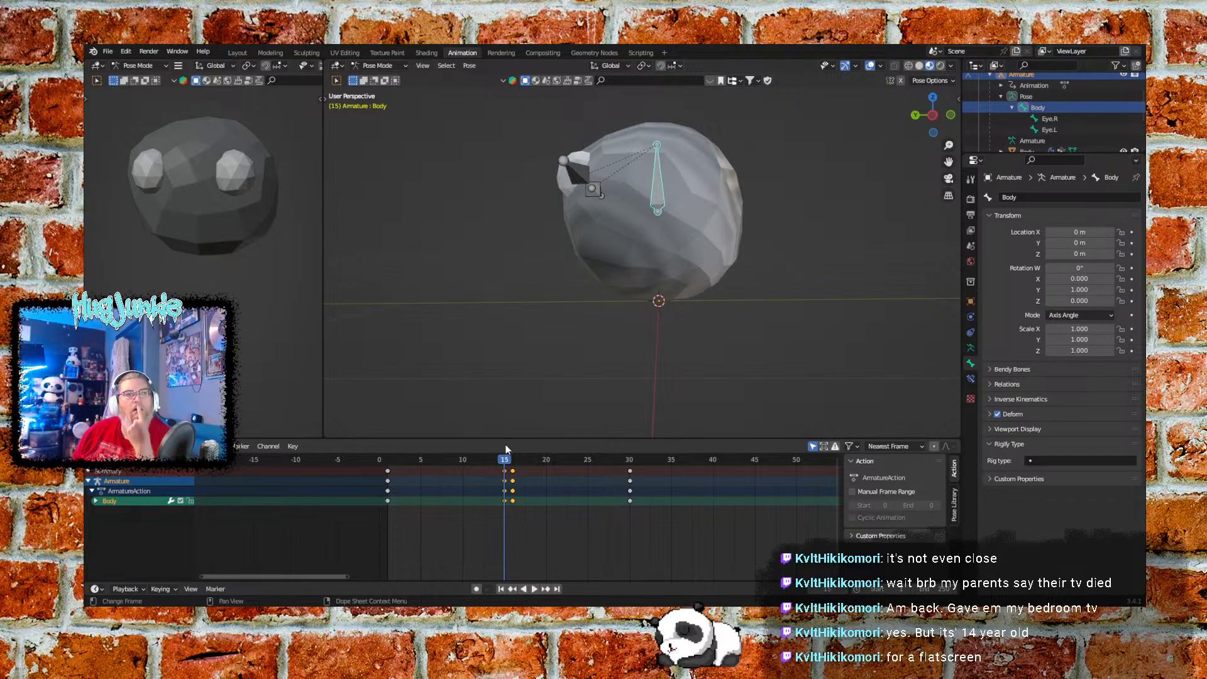
{"action": "left_click_drag", "start_coordinate": [659, 526], "coordinate": [346, 447]}
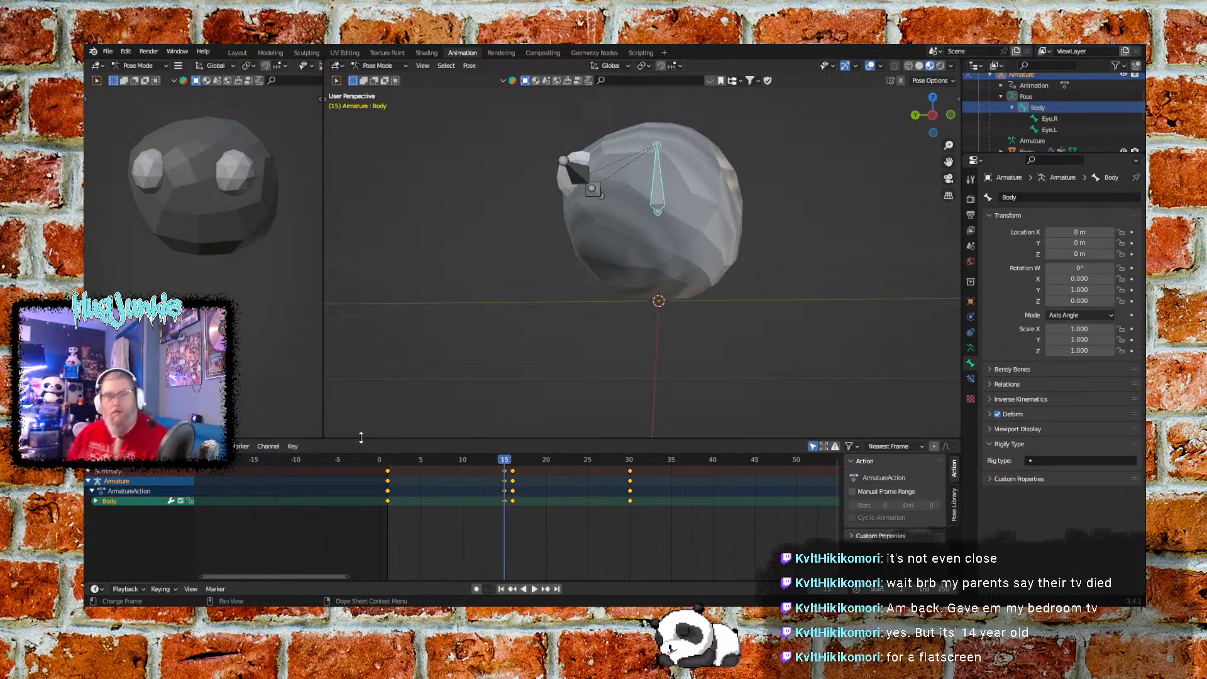
{"action": "left_click", "coordinate": [619, 554]}
{"action": "left_click_drag", "start_coordinate": [648, 516], "coordinate": [358, 456]}
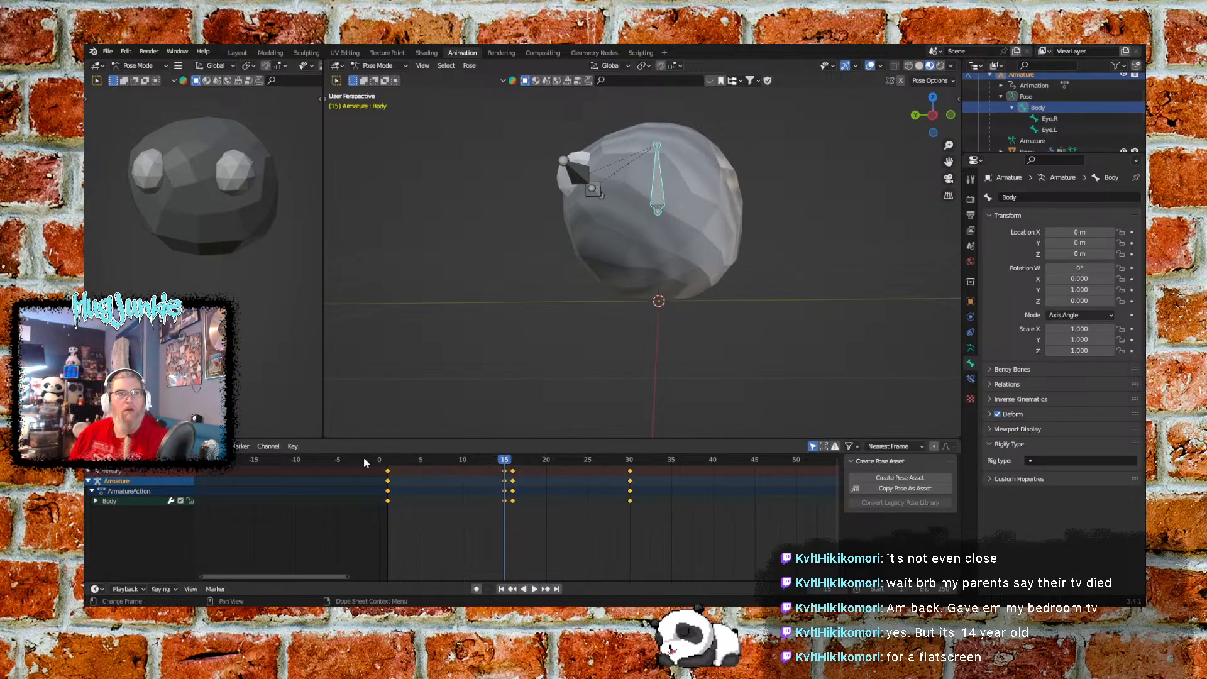
{"action": "right_click", "coordinate": [632, 495]}
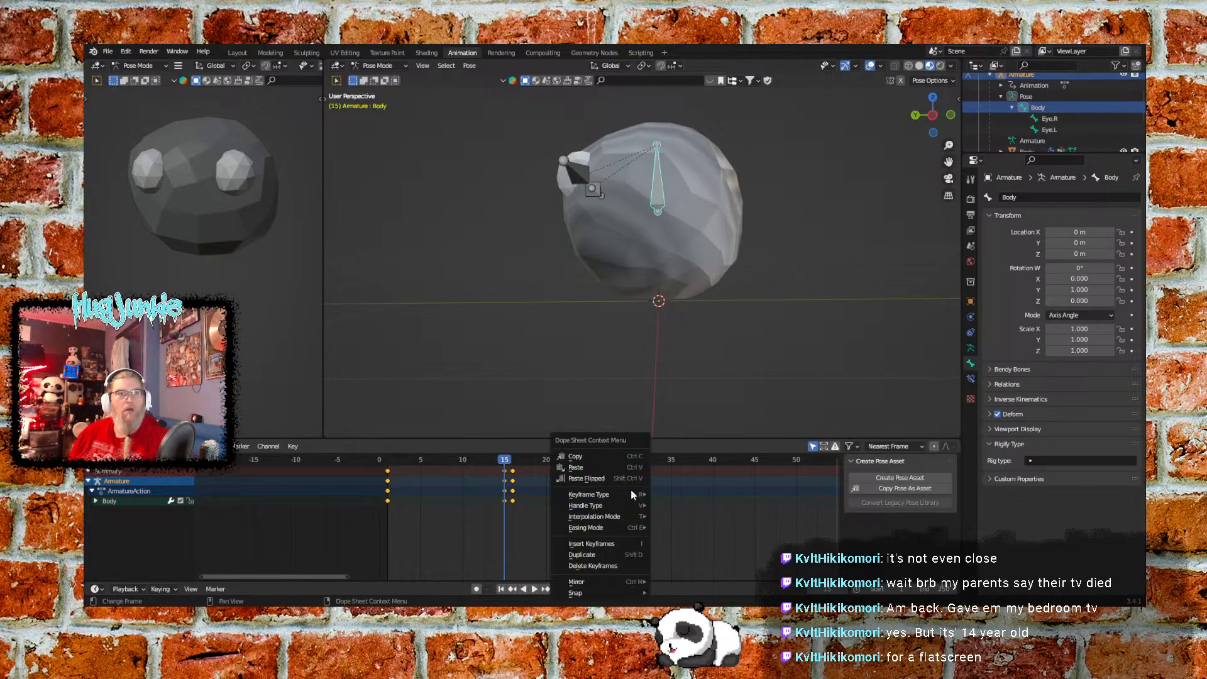
{"action": "left_click", "coordinate": [593, 566]}
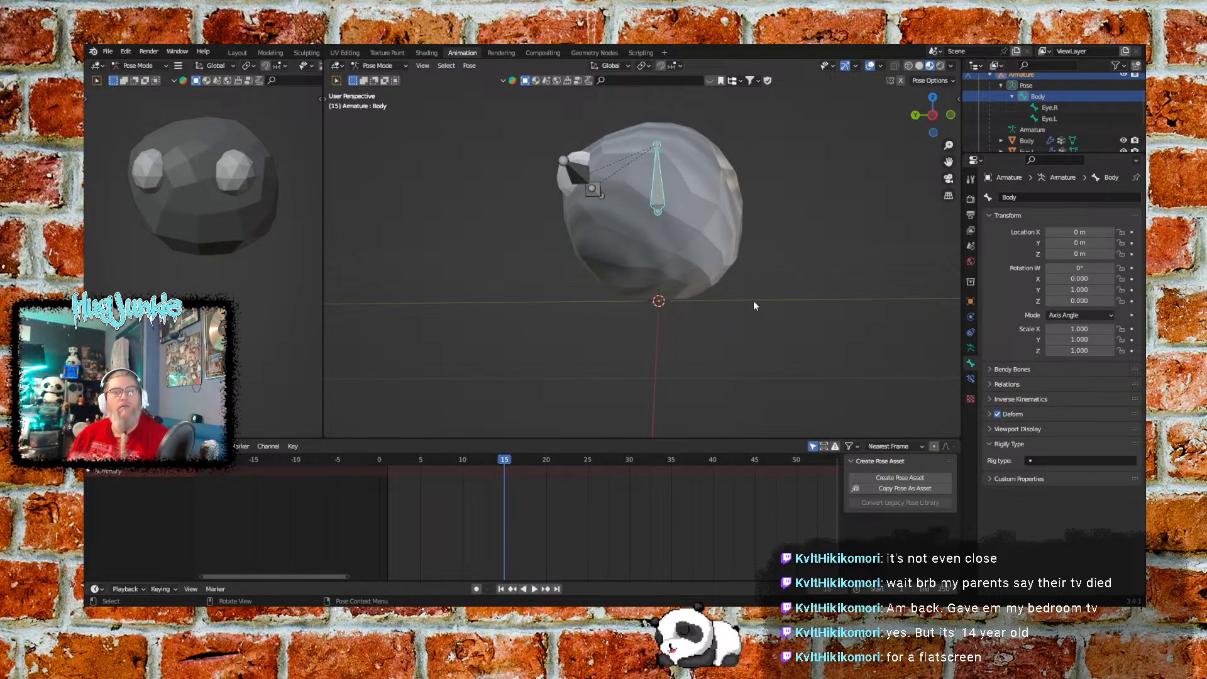
Return to frame 1, enable auto keying and insert a Rotation keyframe for the Body bone
{"action": "left_click", "coordinate": [503, 588]}
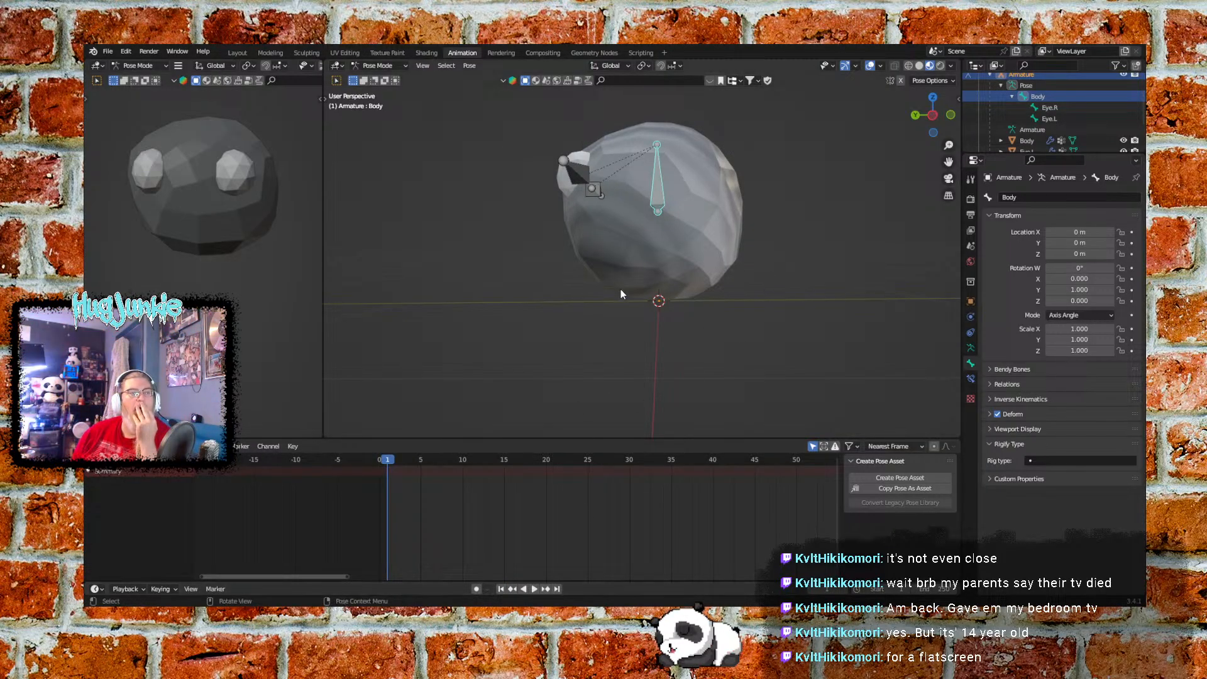
{"action": "left_click", "coordinate": [477, 590]}
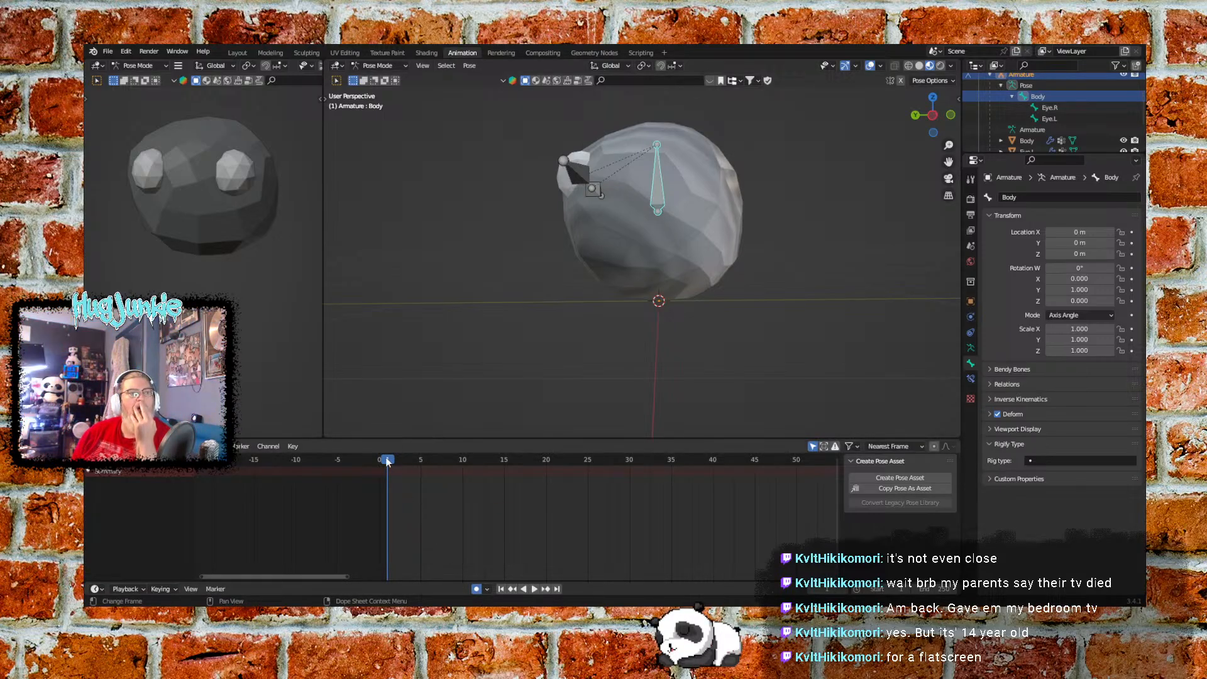
{"action": "left_click", "coordinate": [470, 66]}
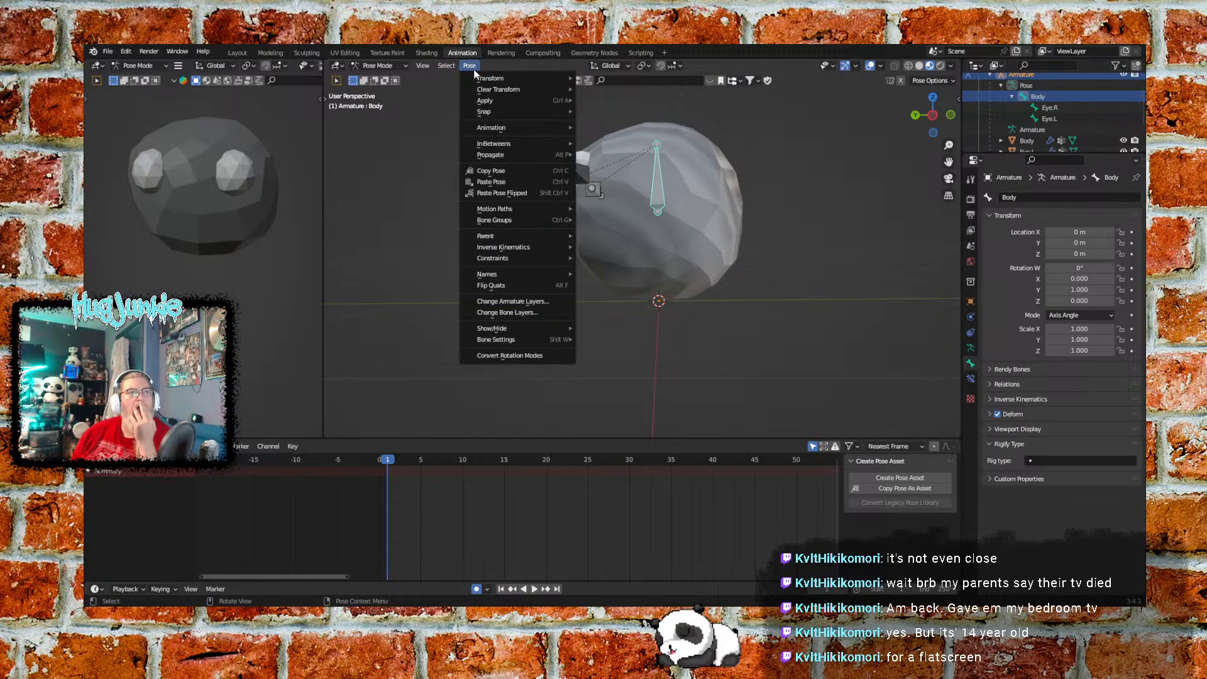
{"action": "mouse_move", "coordinate": [526, 136]}
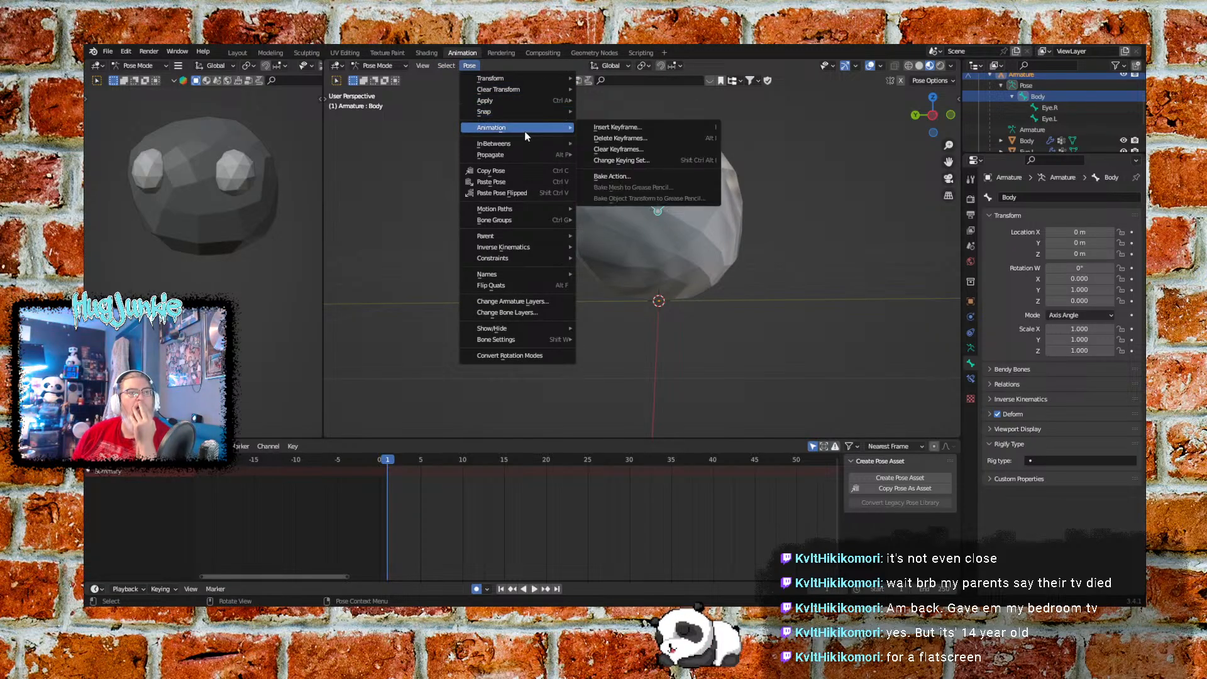
{"action": "left_click", "coordinate": [597, 127]}
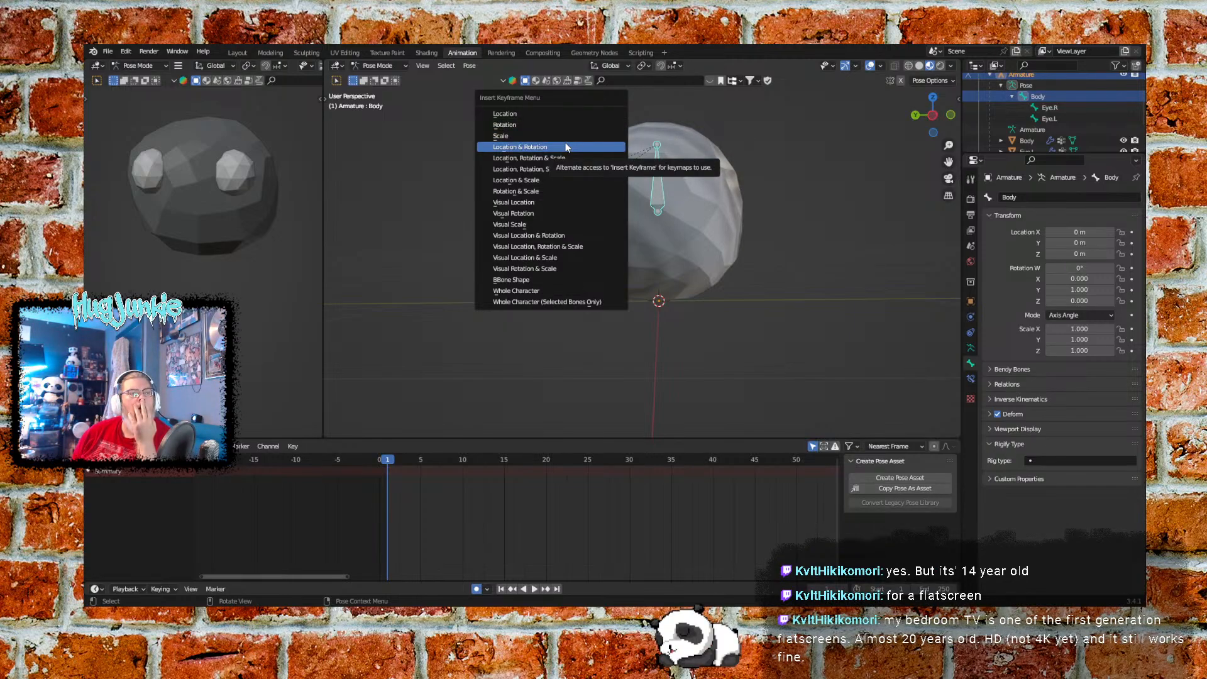
{"action": "left_click", "coordinate": [567, 126]}
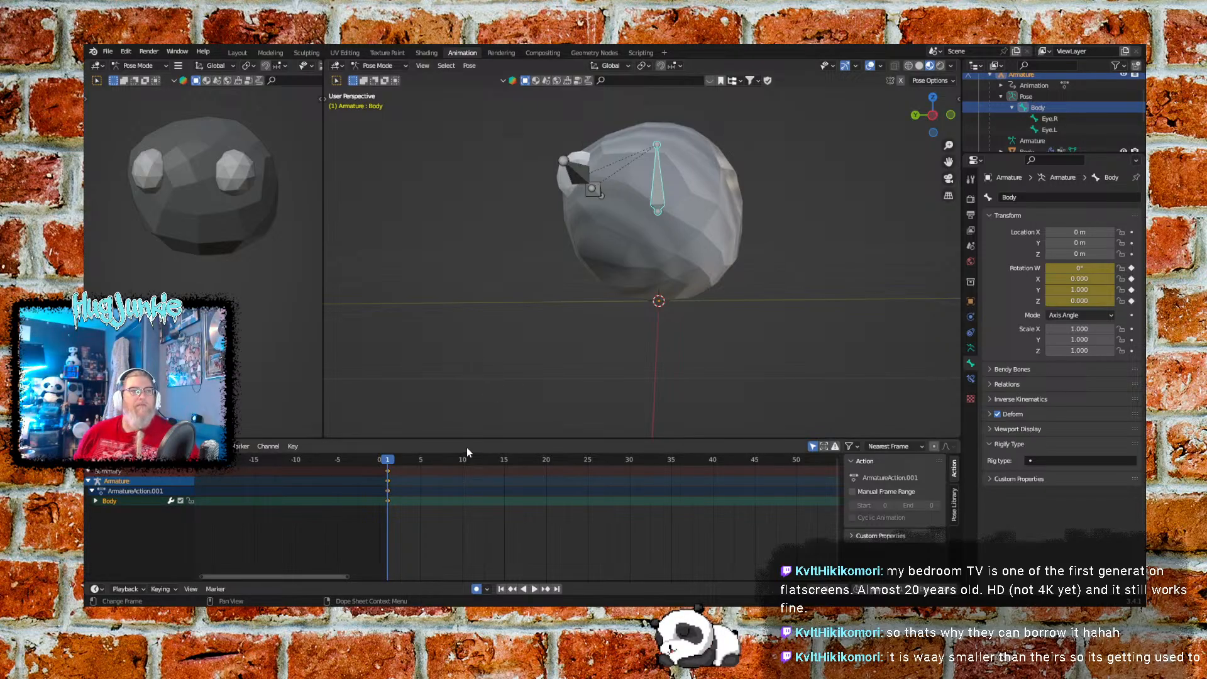
Move the playhead to frame 15 for the next rotation pose
{"action": "key", "text": "space"}
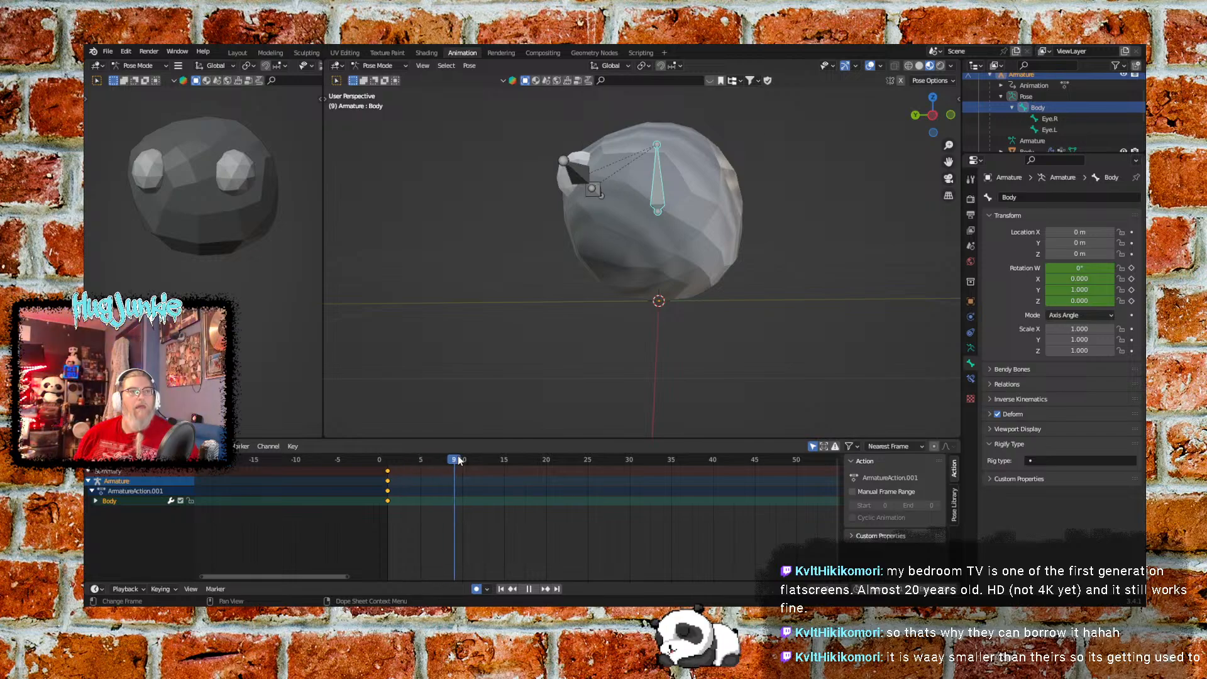
{"action": "mouse_move", "coordinate": [489, 459]}
{"action": "left_mouse_down"}
{"action": "mouse_move", "coordinate": [629, 463]}
{"action": "mouse_move", "coordinate": [505, 460]}
{"action": "left_mouse_up"}
{"action": "key", "text": "space"}
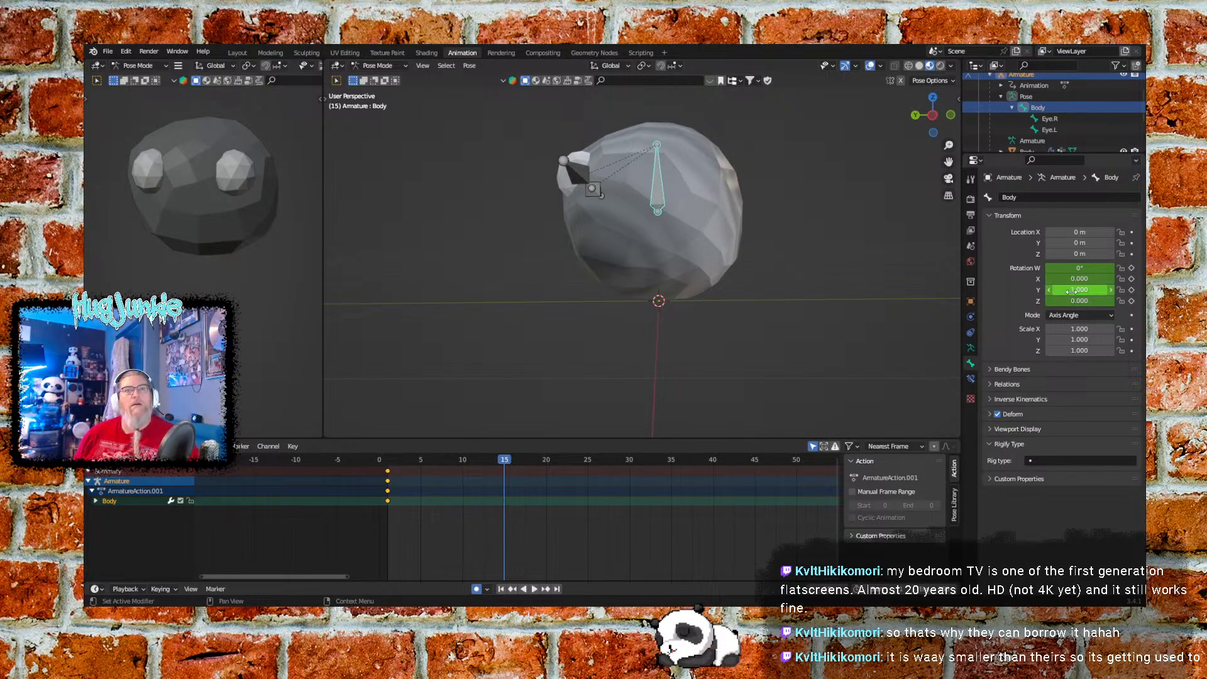
Try changing the X and Y axis values of the Body bone's Axis Angle rotation at frame 15
{"action": "mouse_move", "coordinate": [1068, 277]}
{"action": "left_mouse_down"}
{"action": "mouse_move", "coordinate": [1088, 278]}
{"action": "mouse_move", "coordinate": [1063, 279]}
{"action": "left_mouse_up"}
{"action": "key", "text": "i"}
{"action": "key", "text": "ctrl+z"}
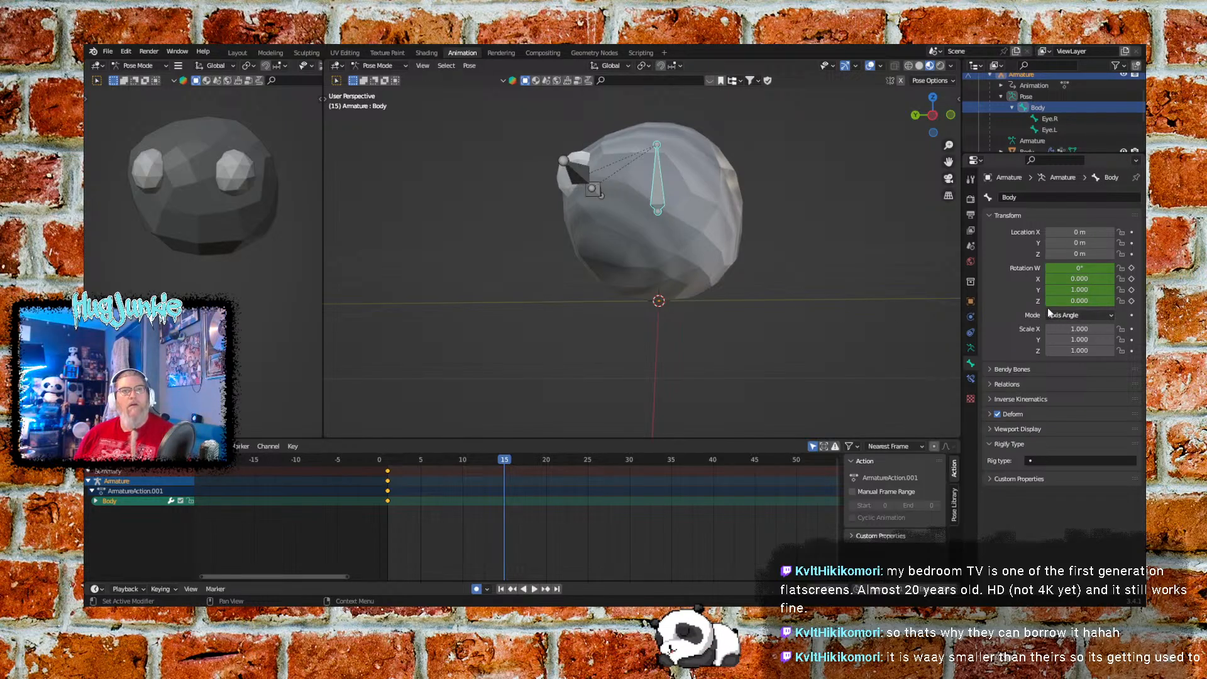
{"action": "left_click_drag", "start_coordinate": [1064, 290], "coordinate": [1083, 289]}
{"action": "key", "text": "i"}
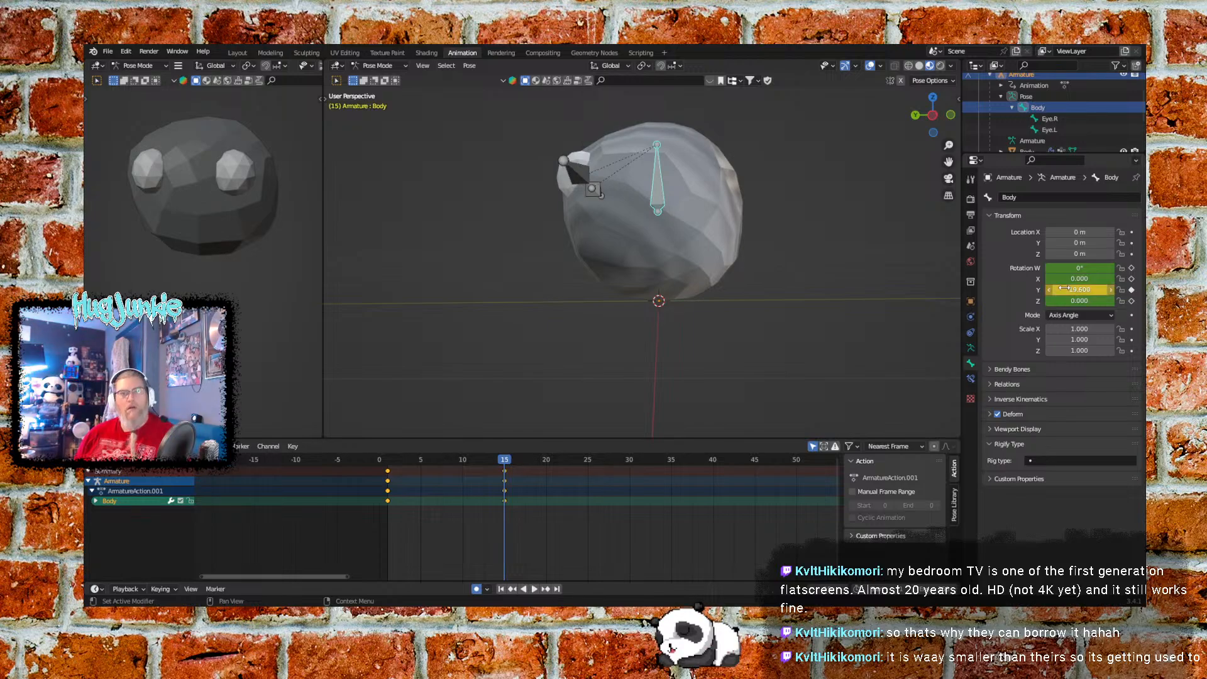
{"action": "key", "text": "ctrl+z"}
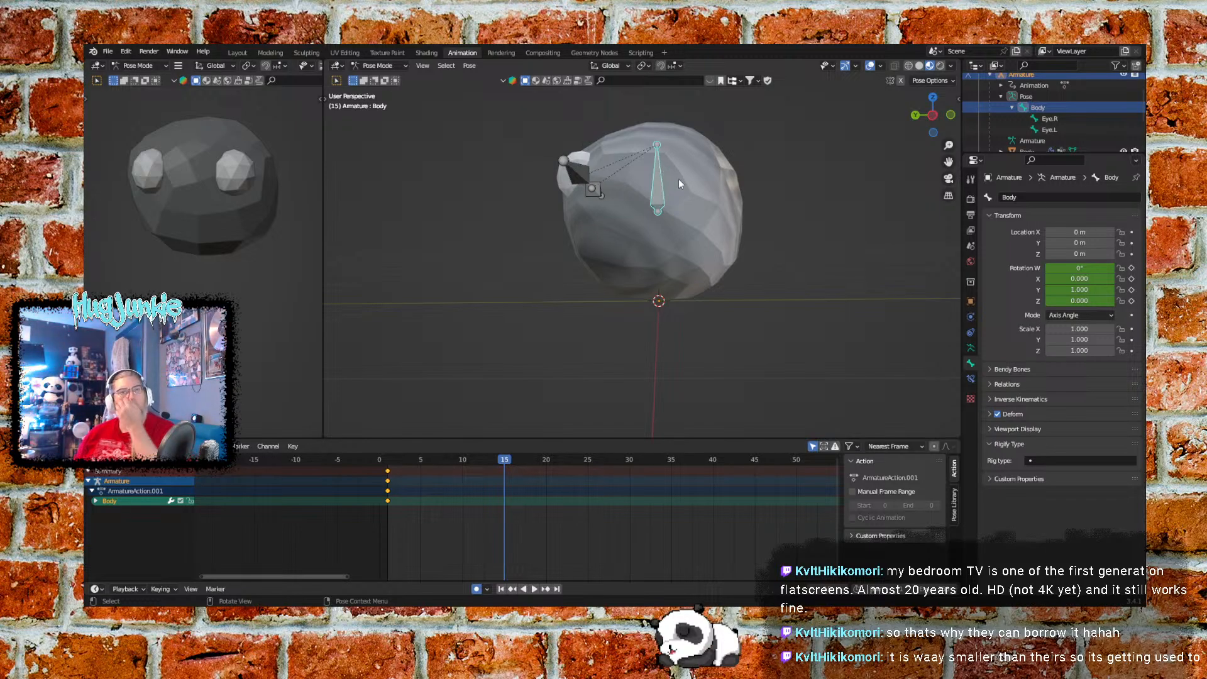
Change the Body bone's rotation mode to XYZ Euler and set its X rotation to -180°
{"action": "left_click", "coordinate": [1106, 315]}
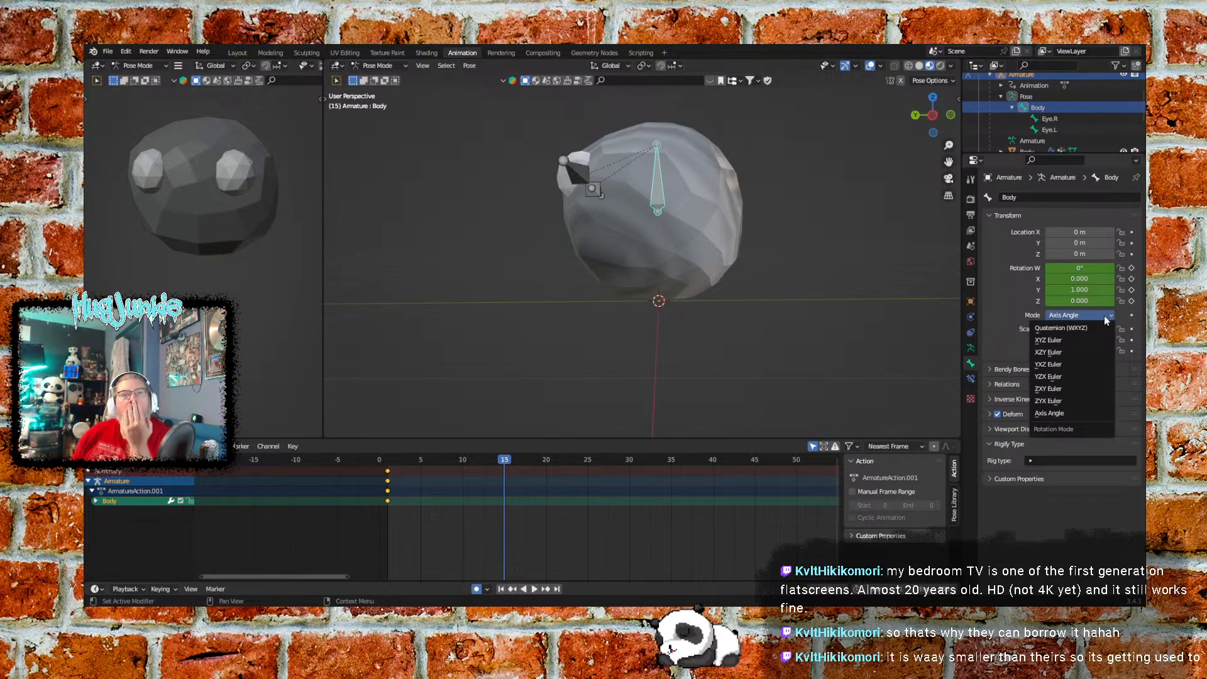
{"action": "left_click", "coordinate": [1064, 340]}
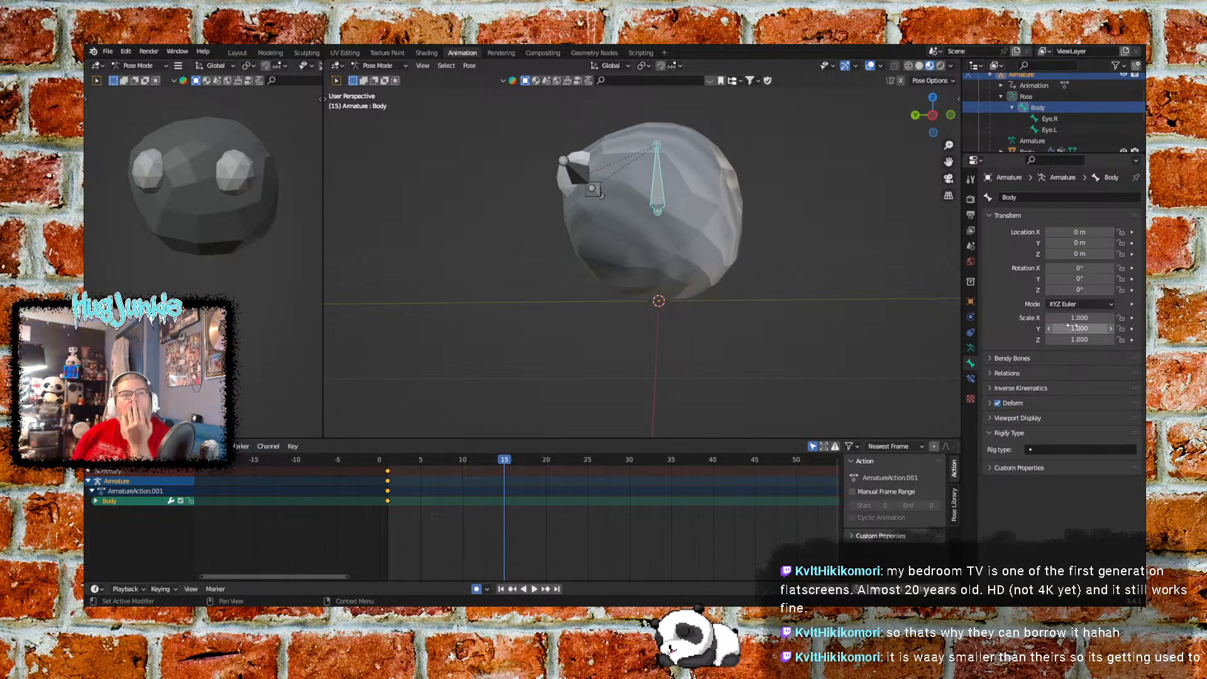
{"action": "left_click_drag", "start_coordinate": [1080, 268], "coordinate": [977, 268]}
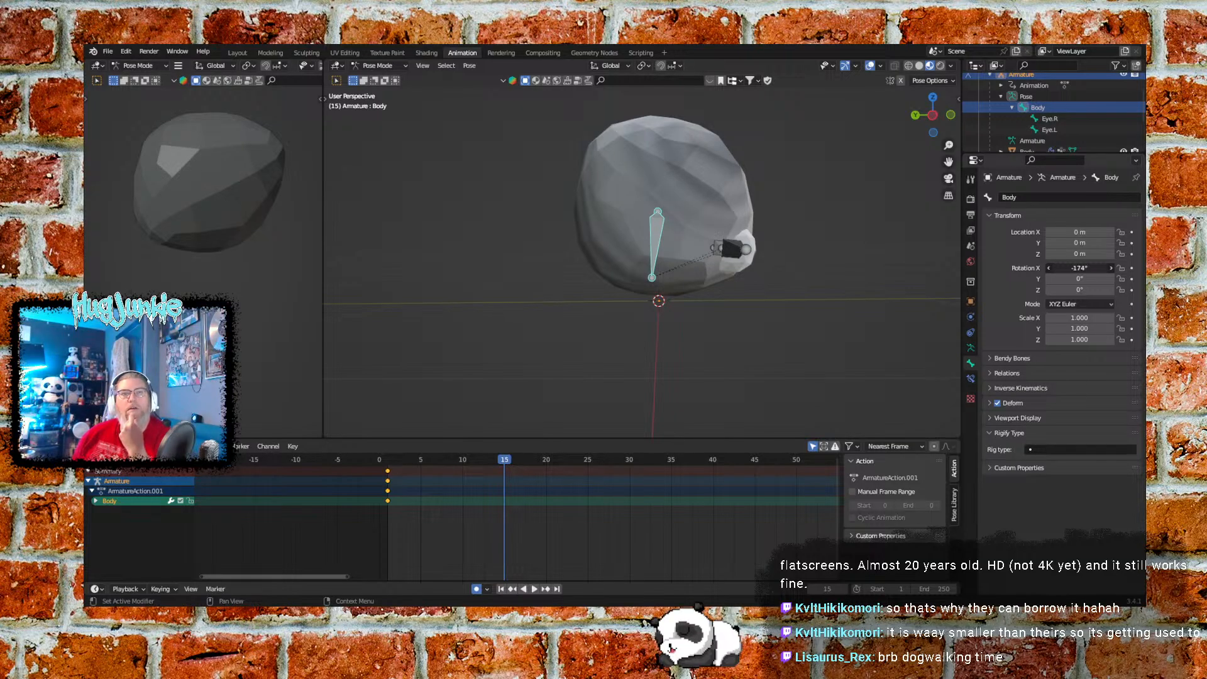
{"action": "left_click_drag", "start_coordinate": [1080, 268], "coordinate": [1069, 266]}
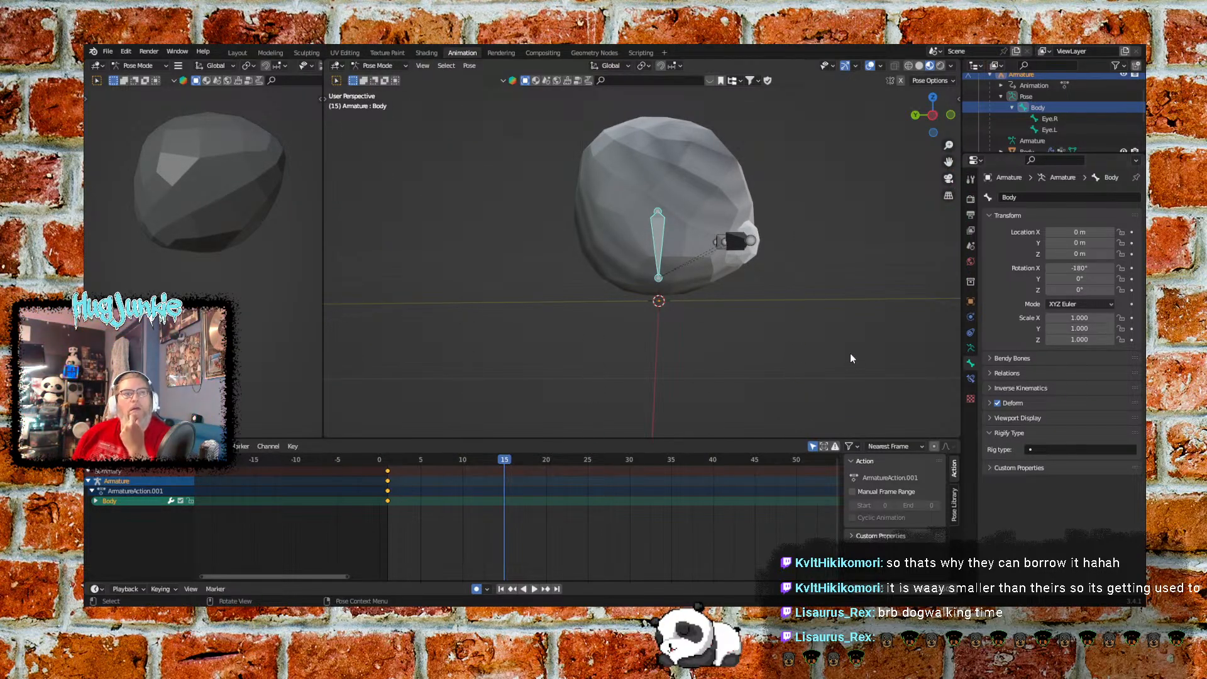
Insert a Rotation keyframe for the Body bone at frame 15
{"action": "left_click", "coordinate": [469, 65]}
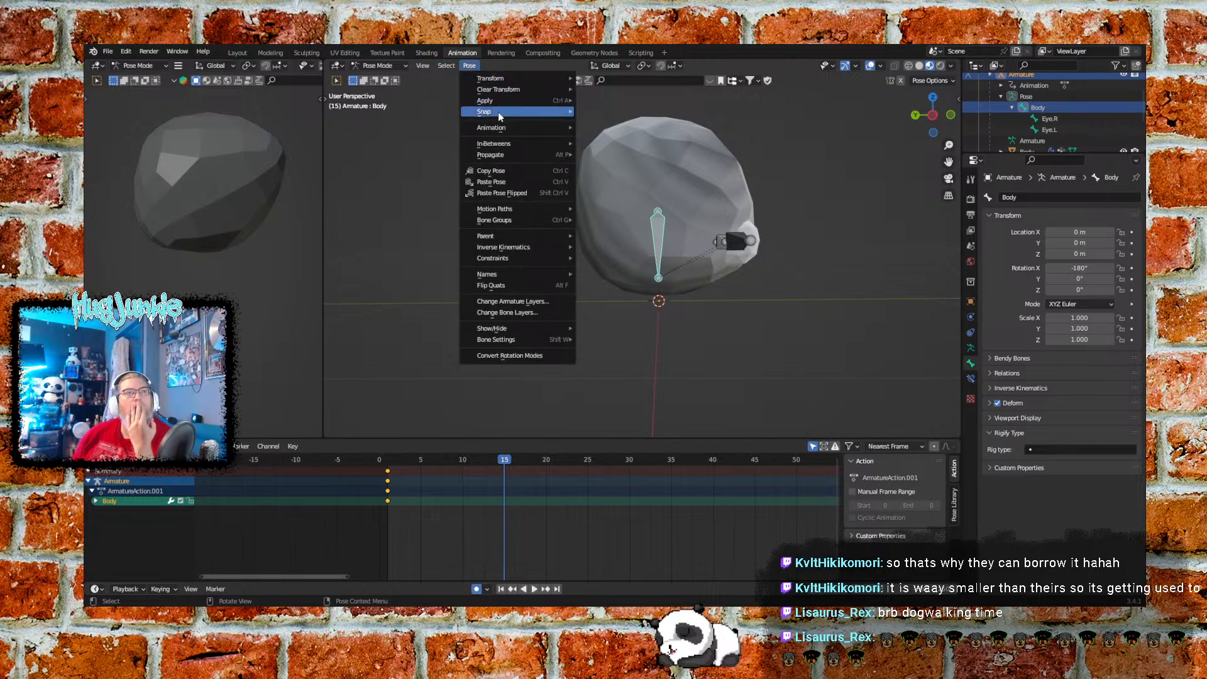
{"action": "mouse_move", "coordinate": [520, 129]}
{"action": "left_click", "coordinate": [641, 129]}
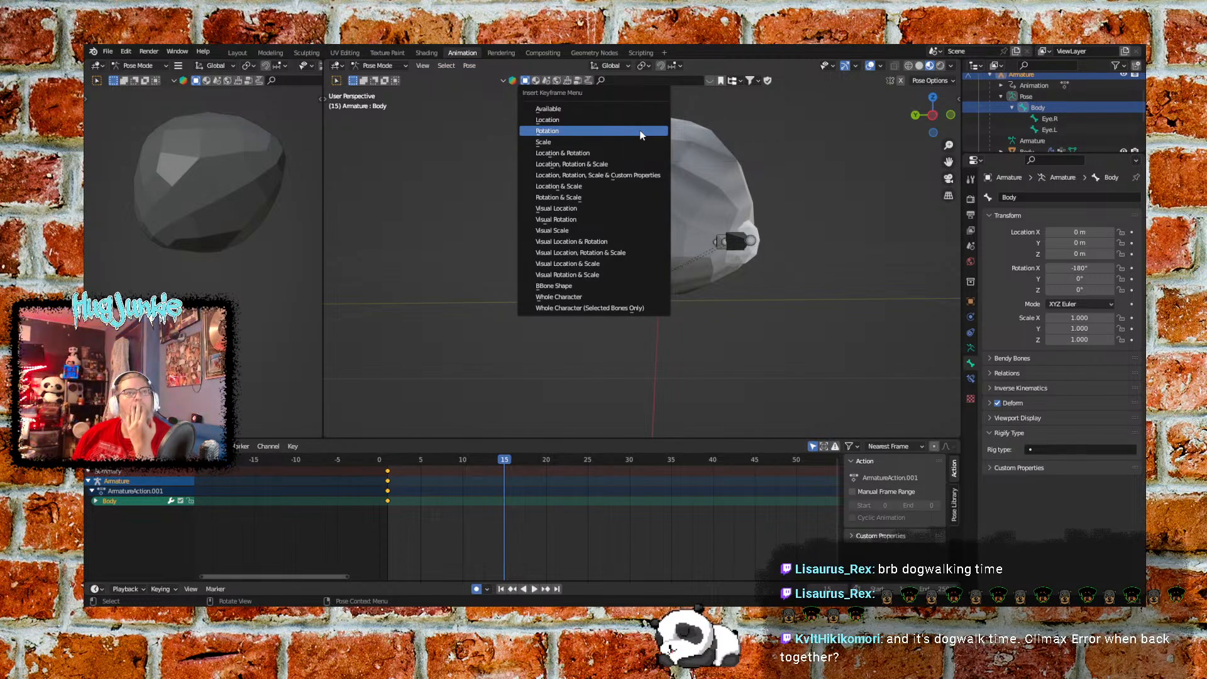
{"action": "left_click", "coordinate": [641, 133]}
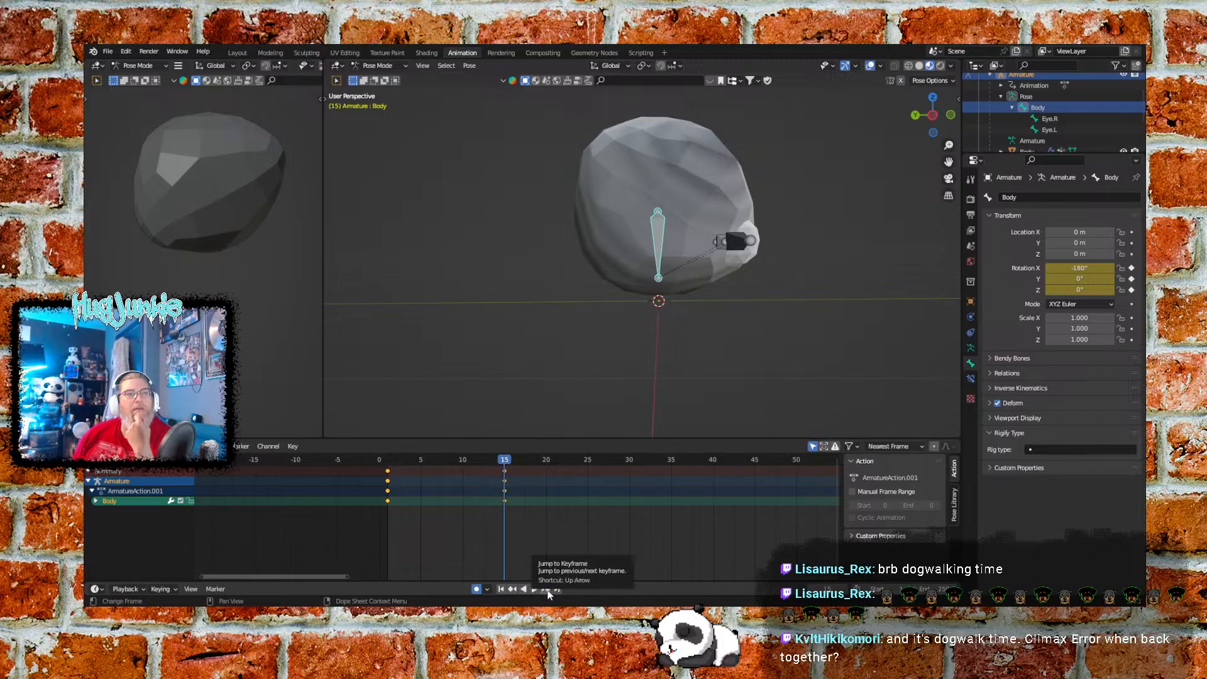
Key the Body bone's X rotation at 180° on frame 16
{"action": "scroll", "coordinate": [526, 507], "scroll_direction": "up", "scroll_amount": 10}
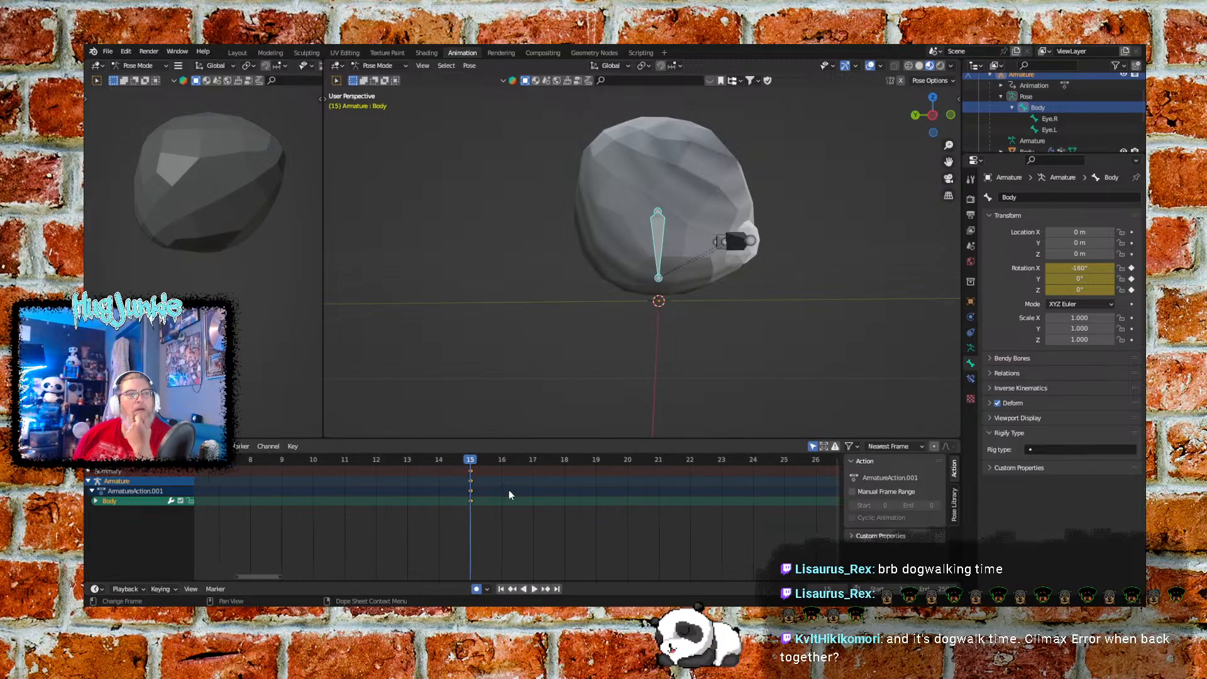
{"action": "scroll", "coordinate": [459, 484], "scroll_direction": "up", "scroll_amount": 3}
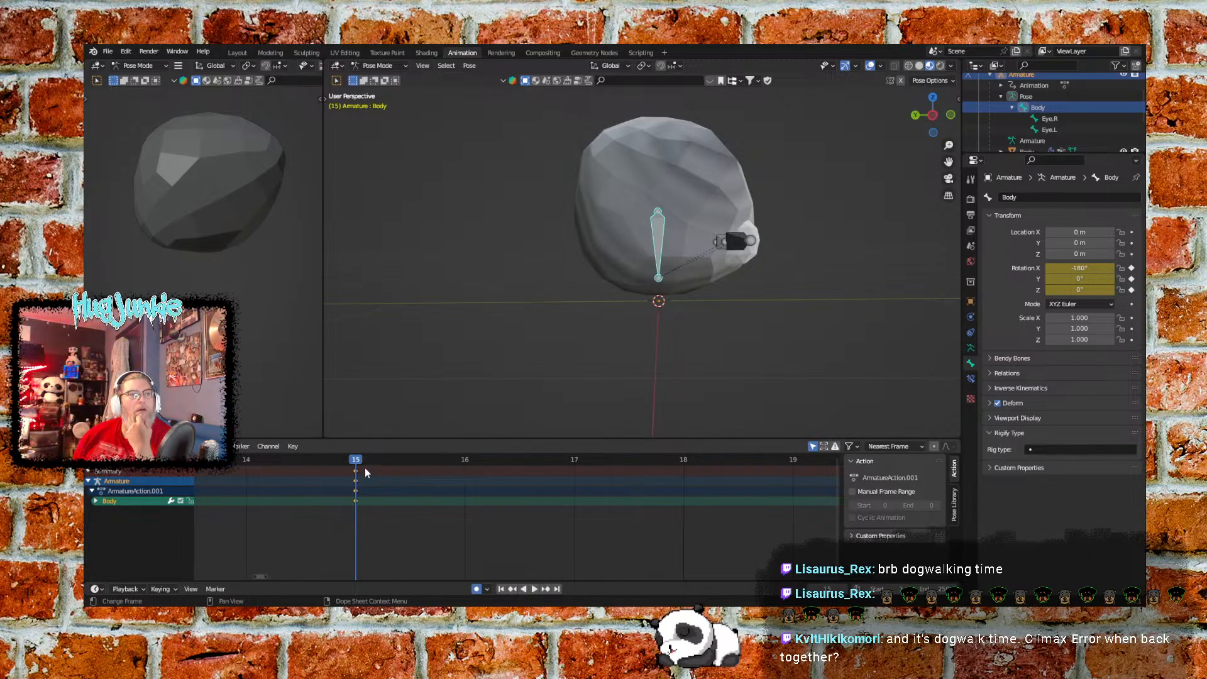
{"action": "left_click_drag", "start_coordinate": [401, 466], "coordinate": [437, 465]}
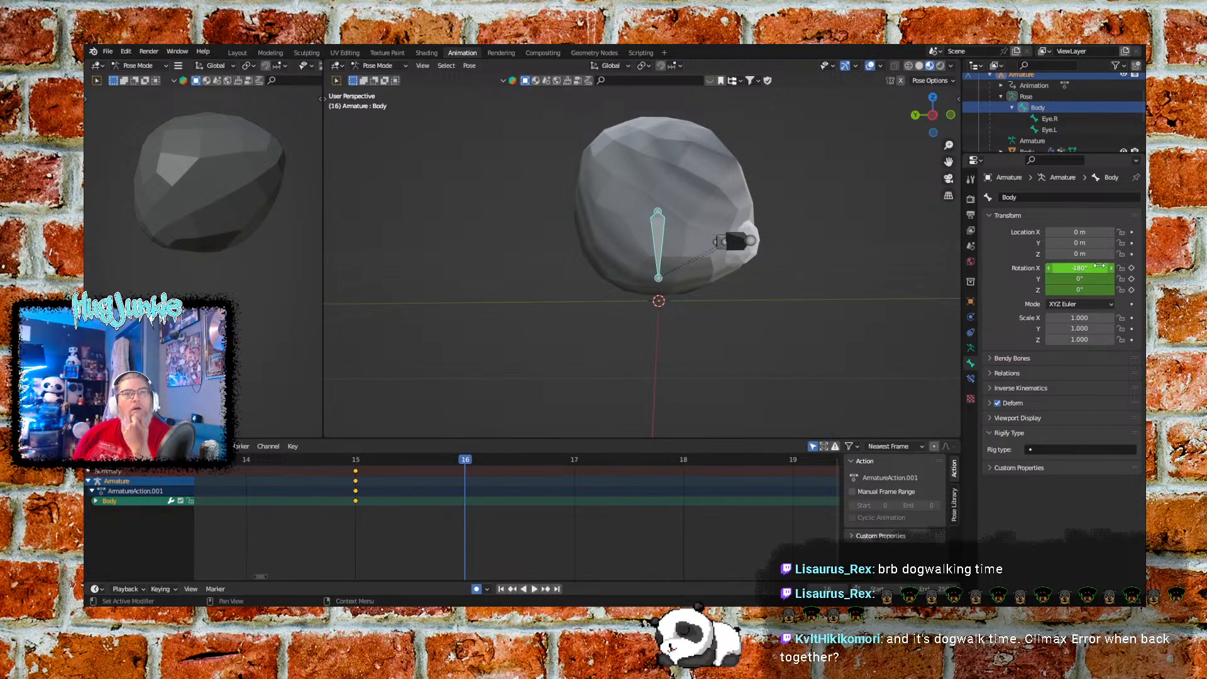
{"action": "left_click", "coordinate": [1095, 268]}
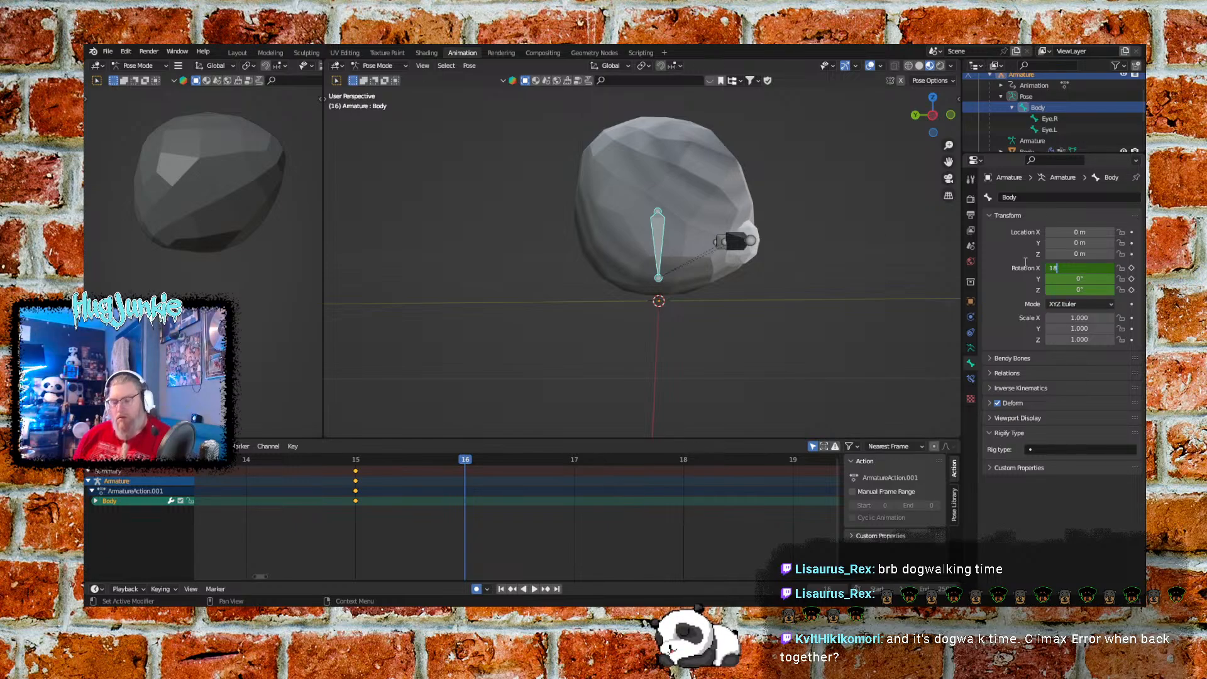
{"action": "key", "text": "Return"}
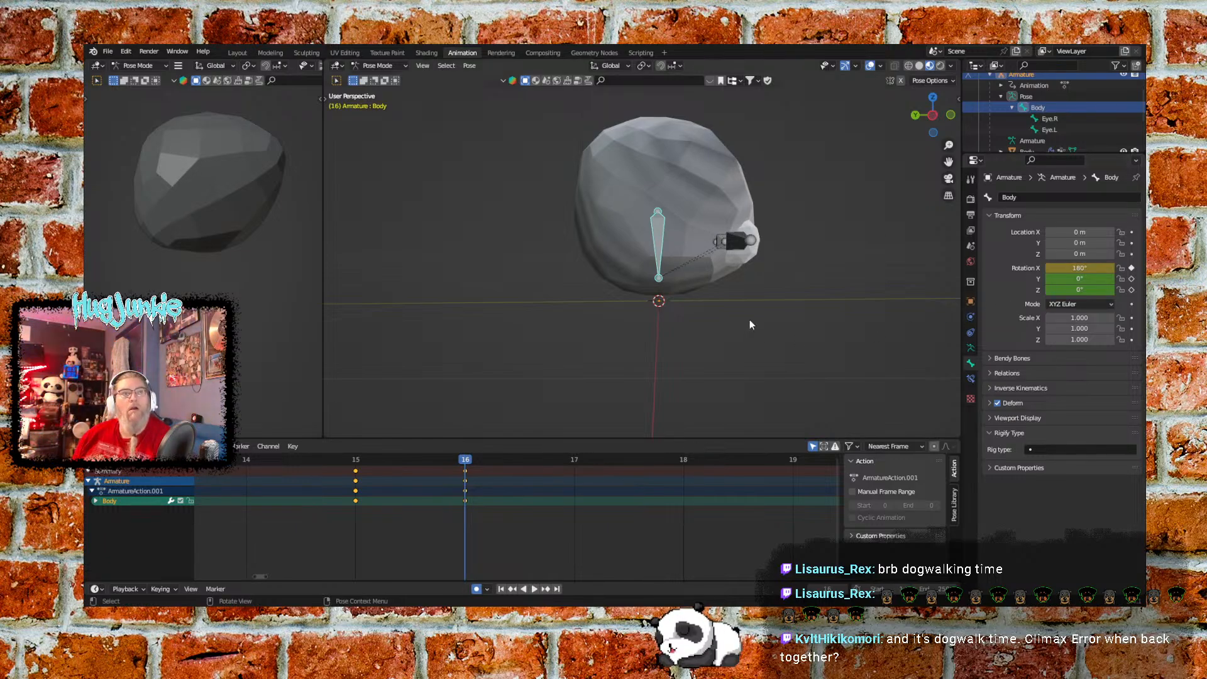
Key the Body bone's X rotation at 0° on frame 30
{"action": "scroll", "coordinate": [553, 478], "scroll_direction": "down", "scroll_amount": 8}
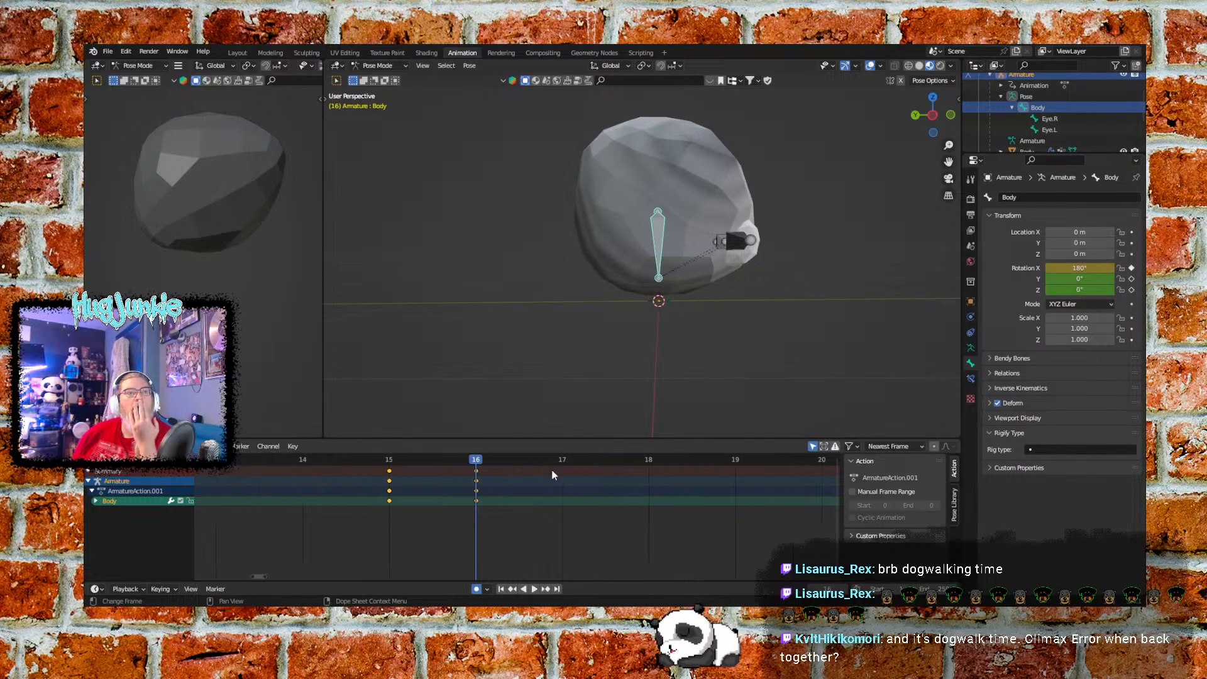
{"action": "scroll", "coordinate": [575, 507], "scroll_direction": "down", "scroll_amount": 1}
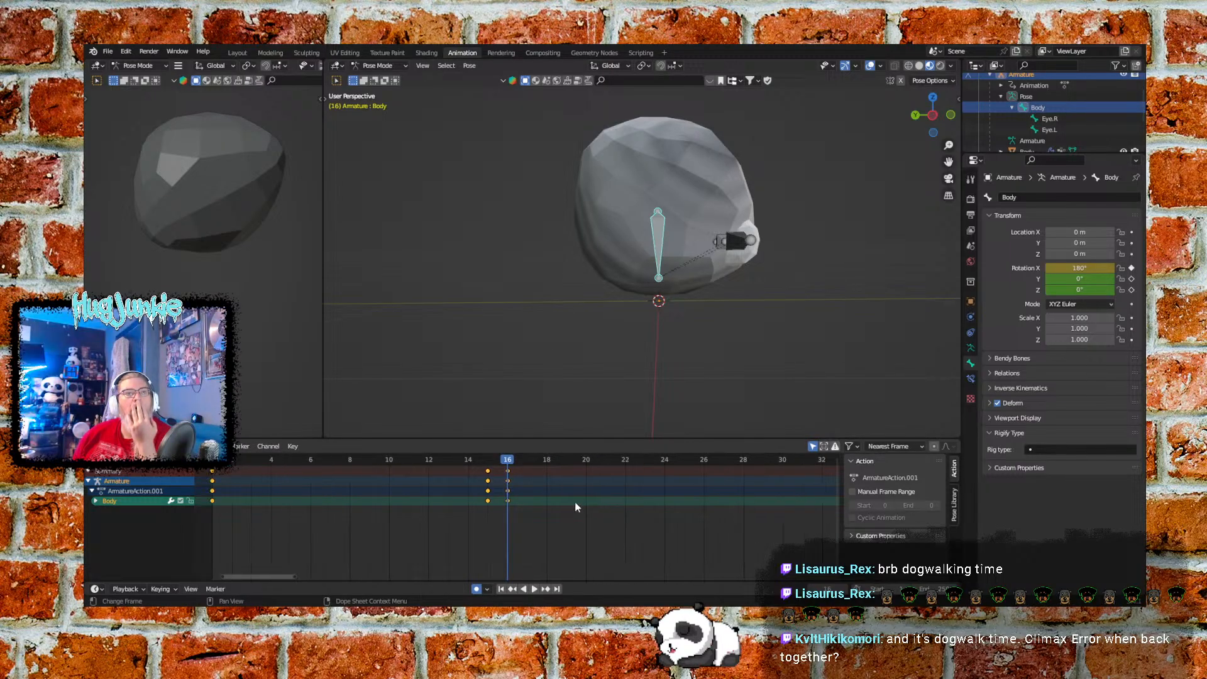
{"action": "left_click_drag", "start_coordinate": [508, 461], "coordinate": [783, 462]}
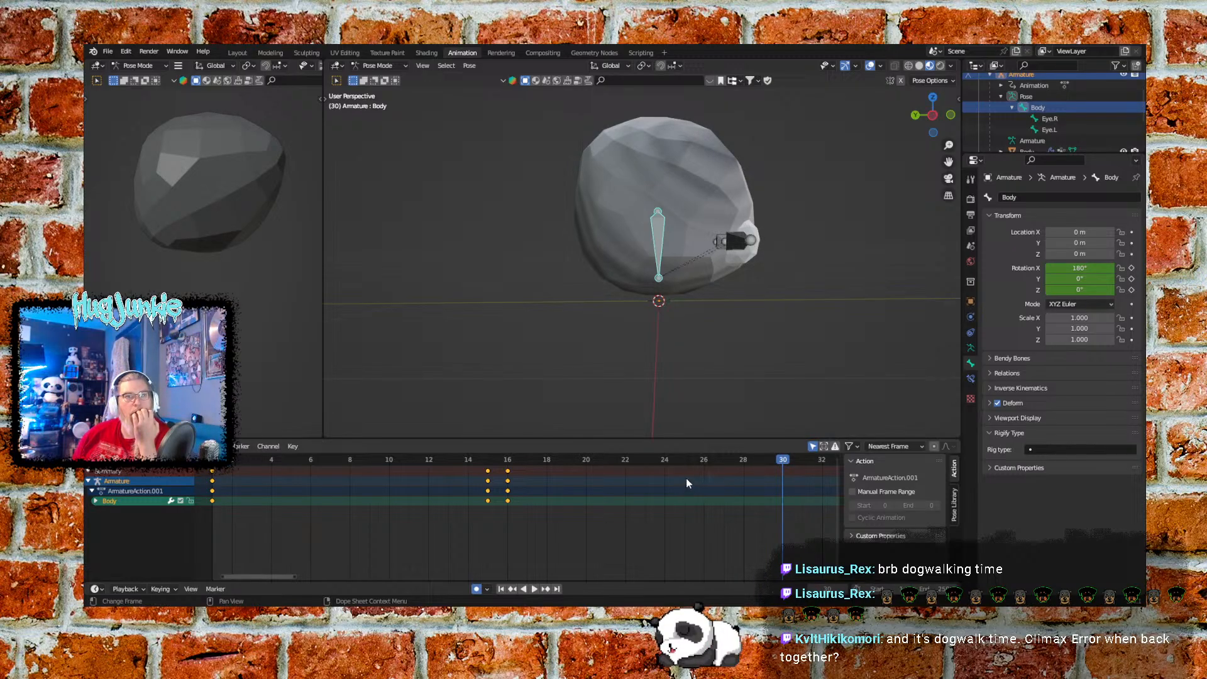
{"action": "left_click", "coordinate": [1094, 268]}
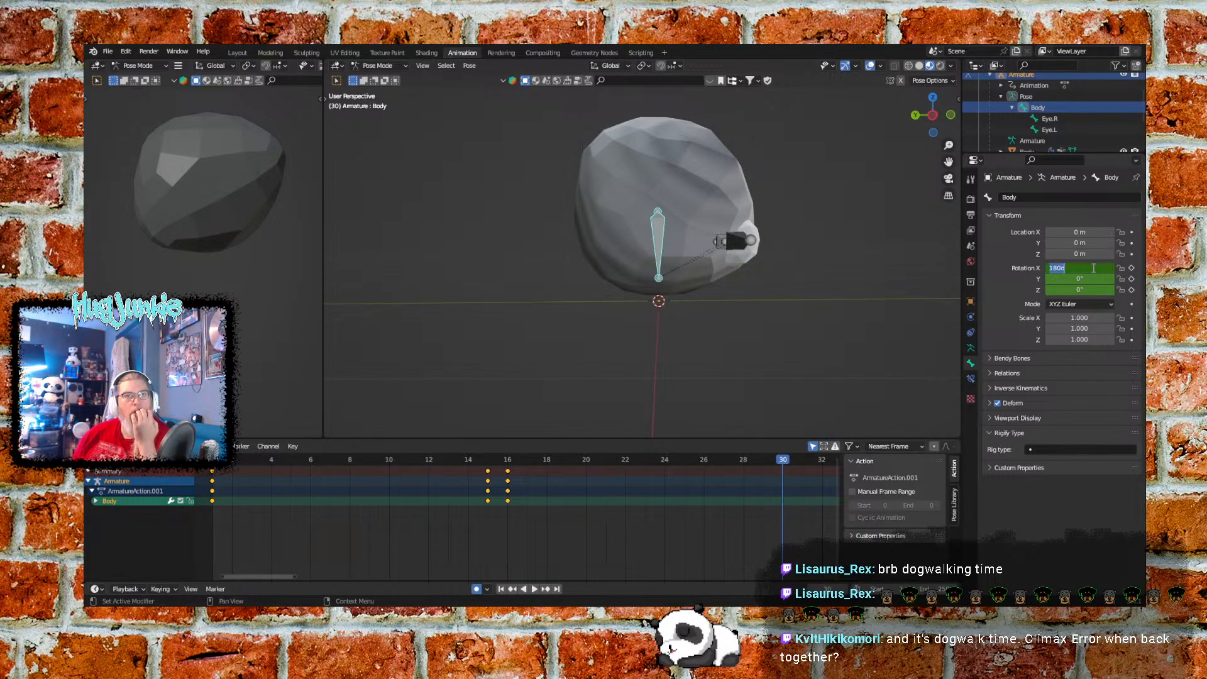
{"action": "type", "text": "0"}
{"action": "key", "text": "Return"}
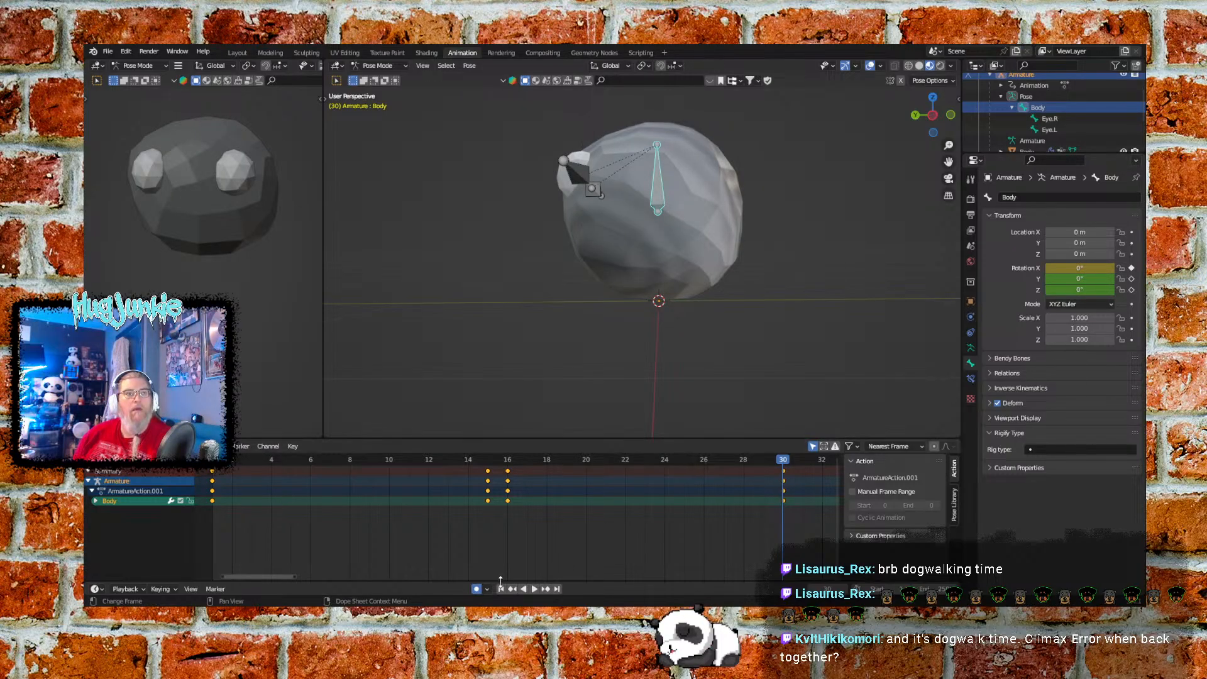
Turn off auto keying and play the rotation animation from the first frame
{"action": "left_click", "coordinate": [476, 588]}
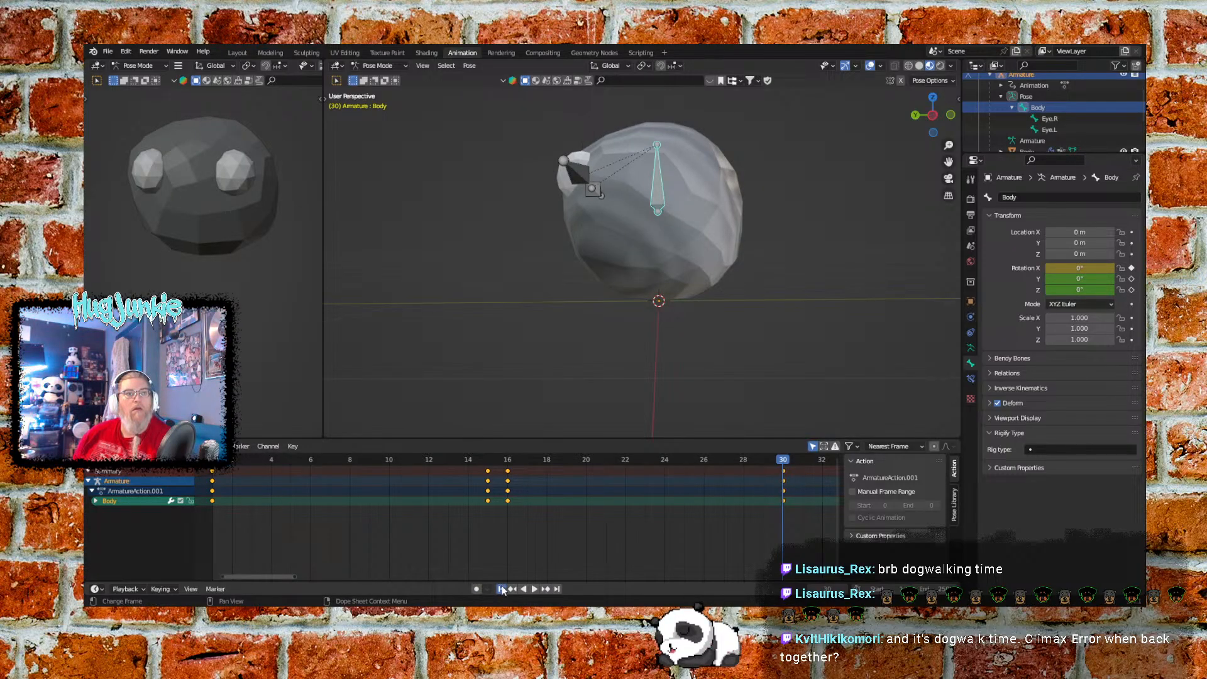
{"action": "left_click", "coordinate": [501, 588]}
{"action": "left_click", "coordinate": [534, 589]}
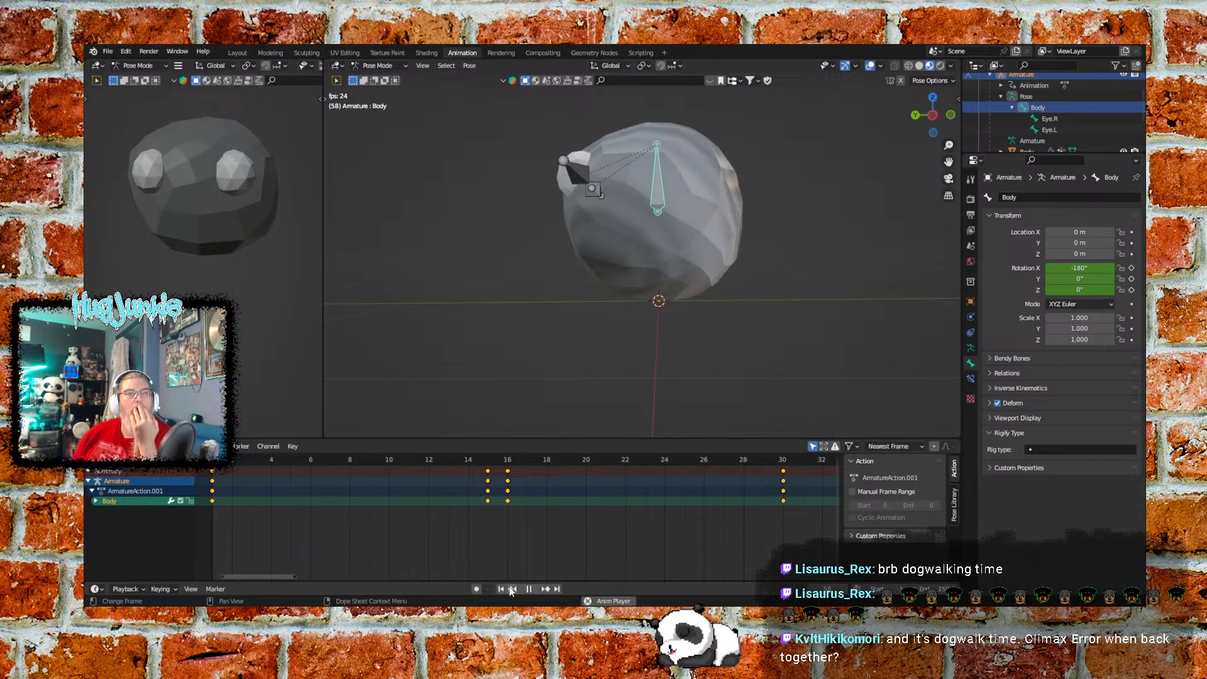
Restart and stop playback, return to the first frame and set the Body bone's X rotation to 0°
{"action": "left_click", "coordinate": [504, 589]}
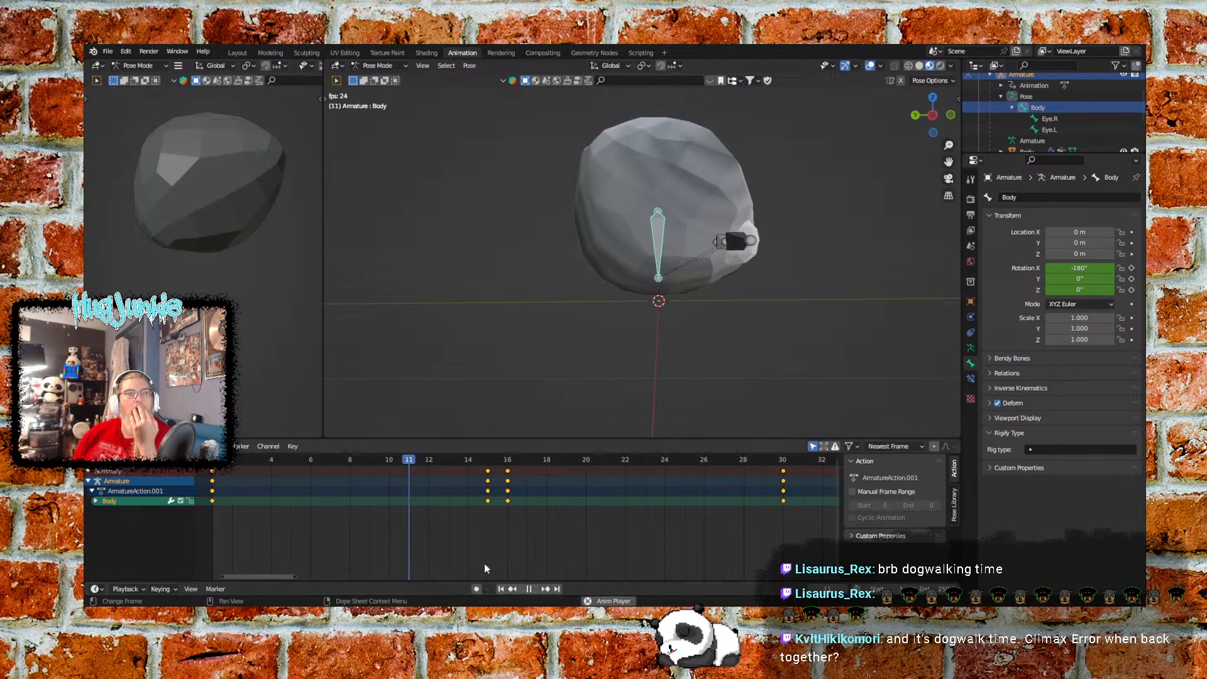
{"action": "left_click", "coordinate": [530, 589]}
{"action": "left_click", "coordinate": [501, 589]}
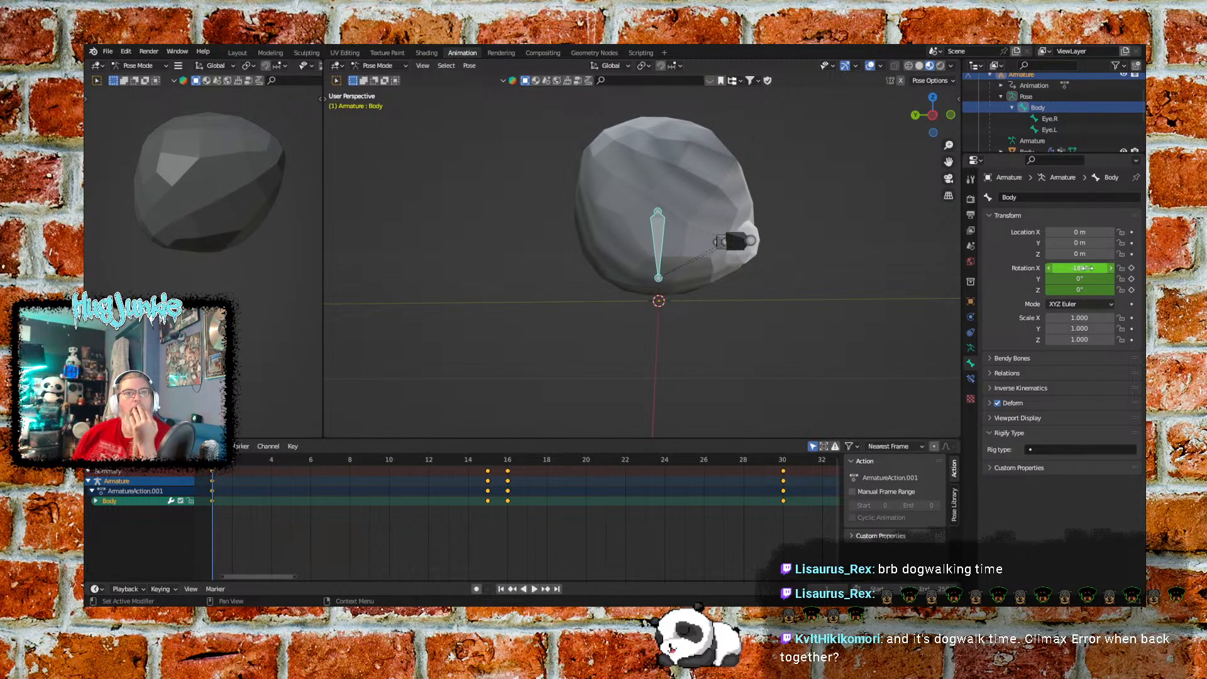
{"action": "left_click", "coordinate": [1088, 268]}
{"action": "type", "text": "0"}
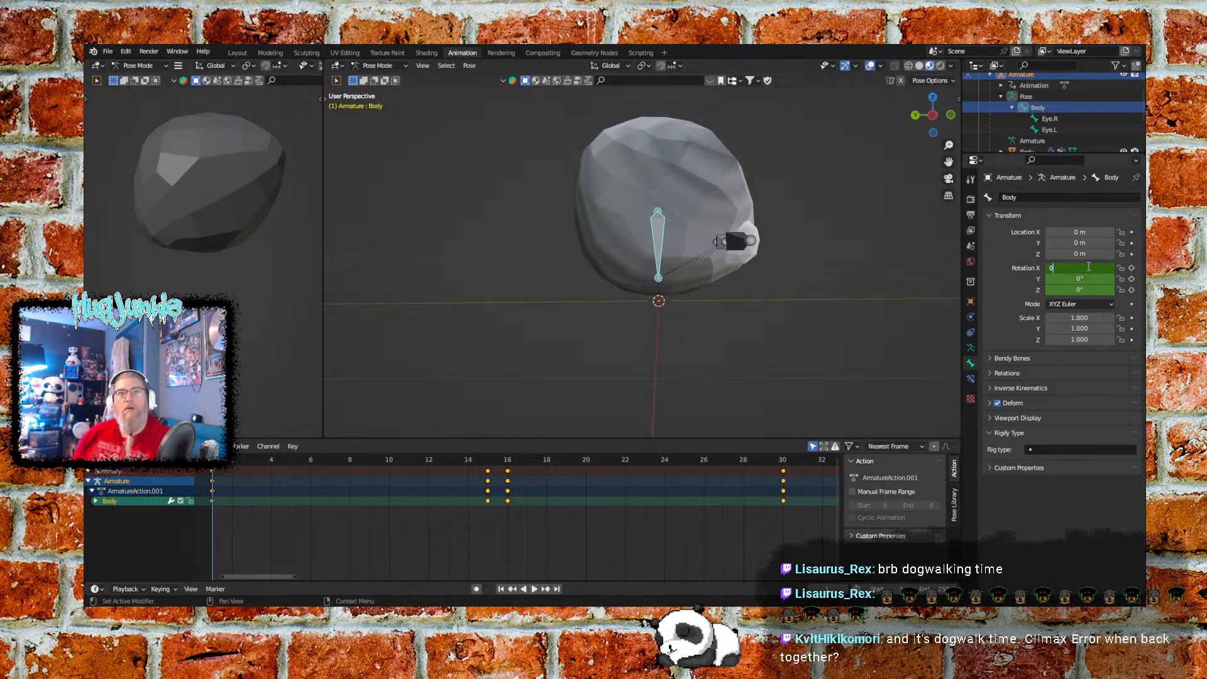
{"action": "key", "text": "Return"}
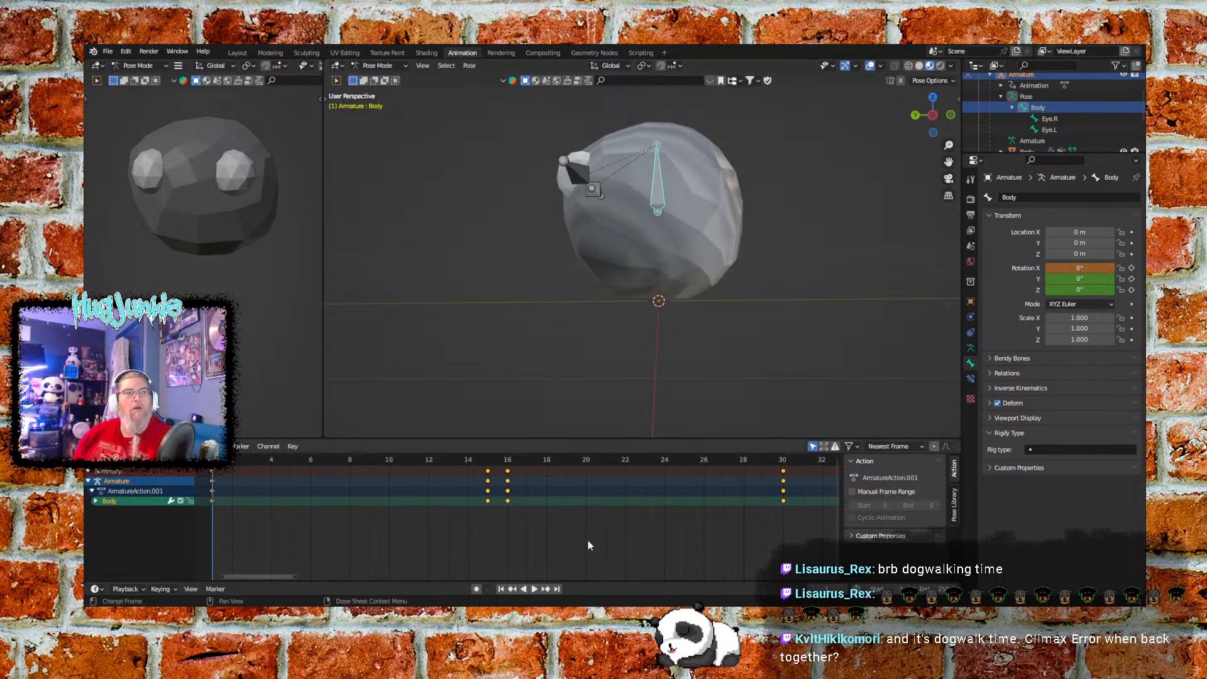
Play the rotation animation to check the start pose, stop it and return to the first frame
{"action": "left_click", "coordinate": [534, 589]}
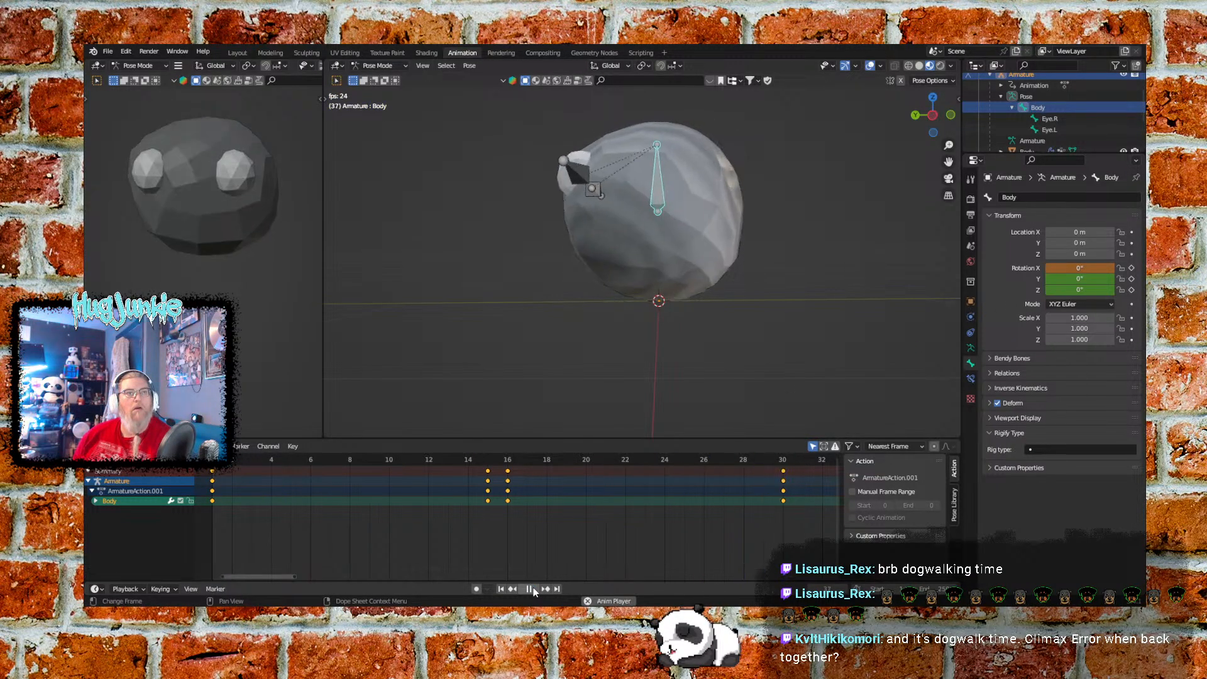
{"action": "left_click", "coordinate": [502, 589]}
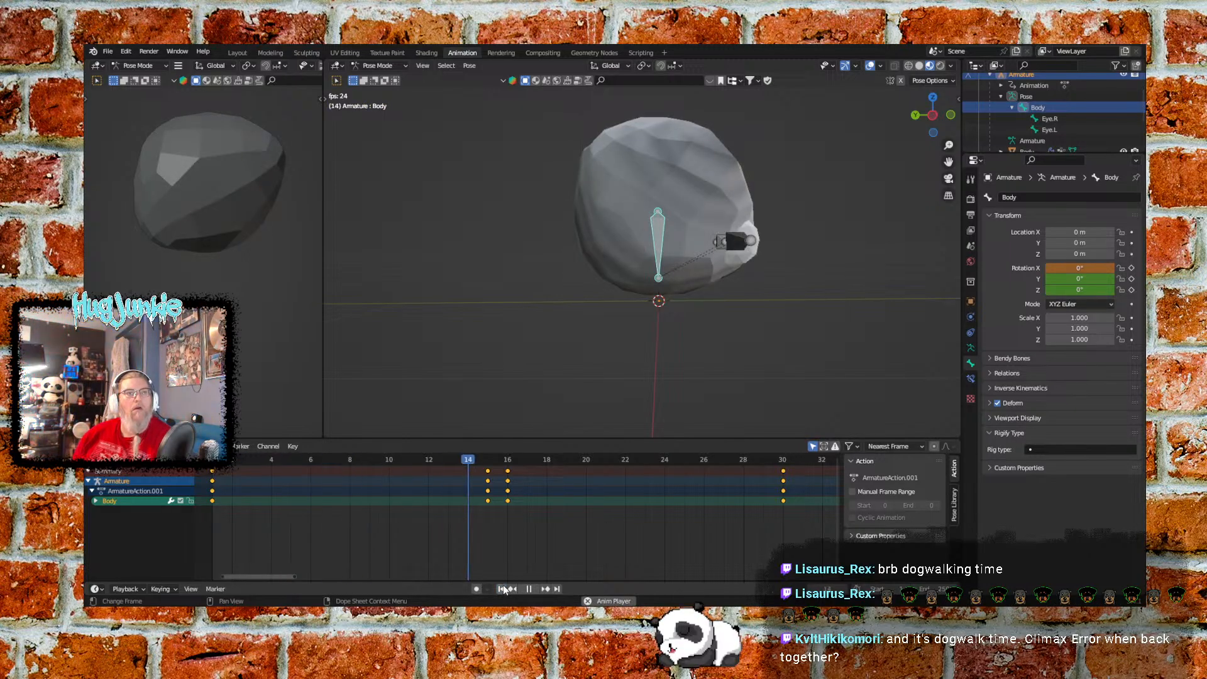
{"action": "left_click", "coordinate": [528, 588]}
{"action": "left_click", "coordinate": [501, 588]}
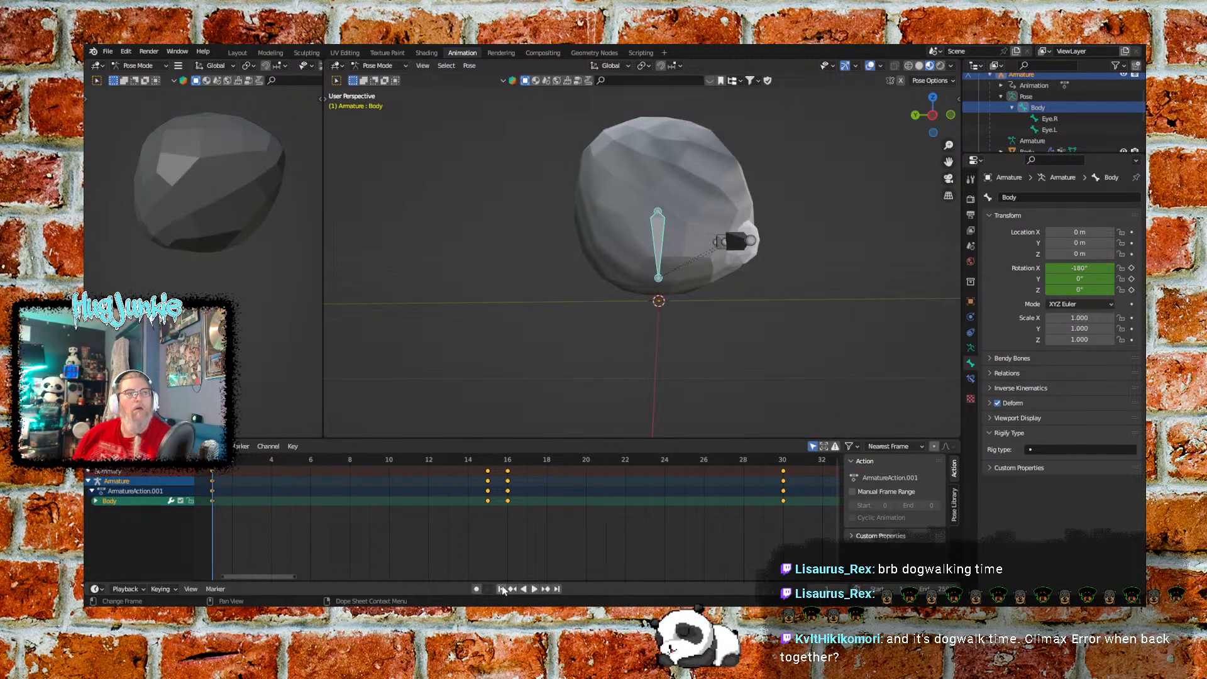
Set the Body bone's X rotation to 0° at frame 1 again
{"action": "left_click", "coordinate": [1086, 268]}
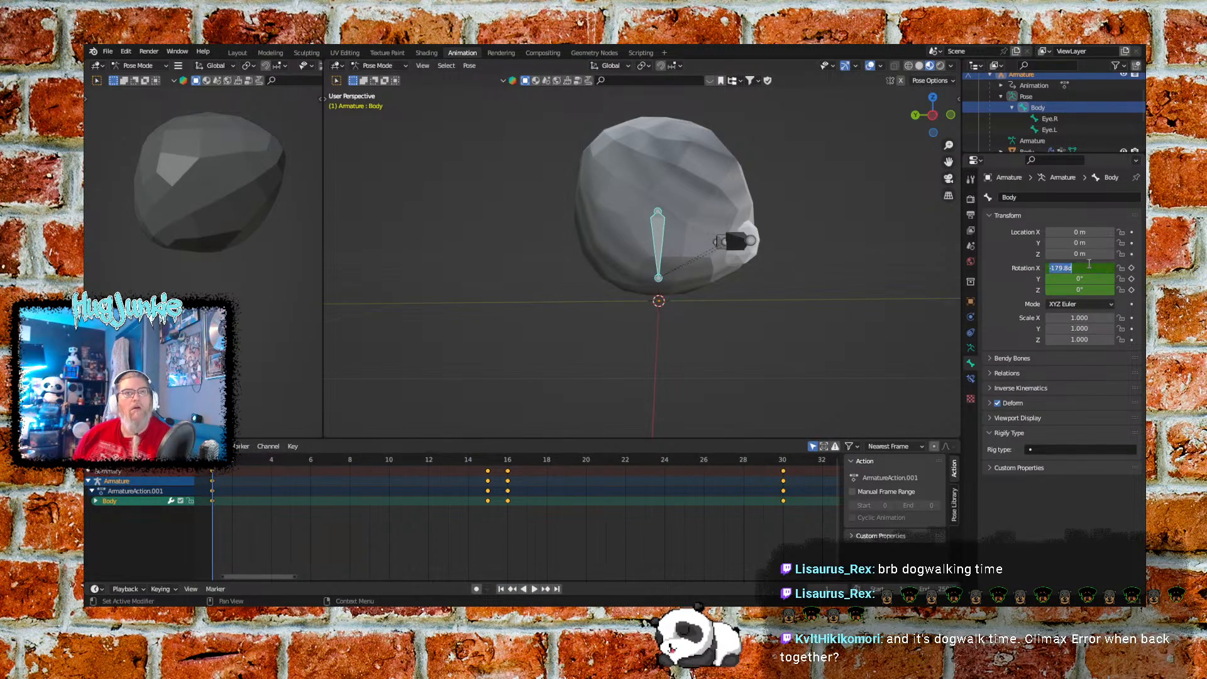
{"action": "type", "text": "0"}
{"action": "key", "text": "Return"}
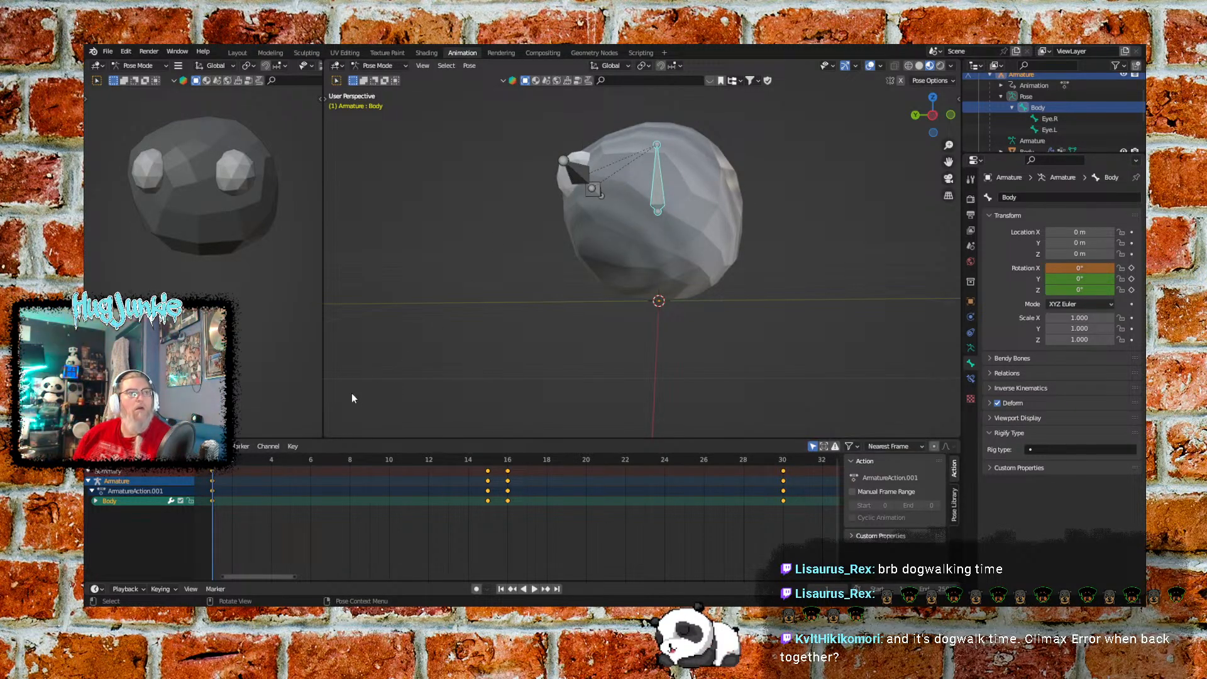
Delete the Body bone's existing keyframe at frame 1
{"action": "left_click_drag", "start_coordinate": [226, 509], "coordinate": [204, 467]}
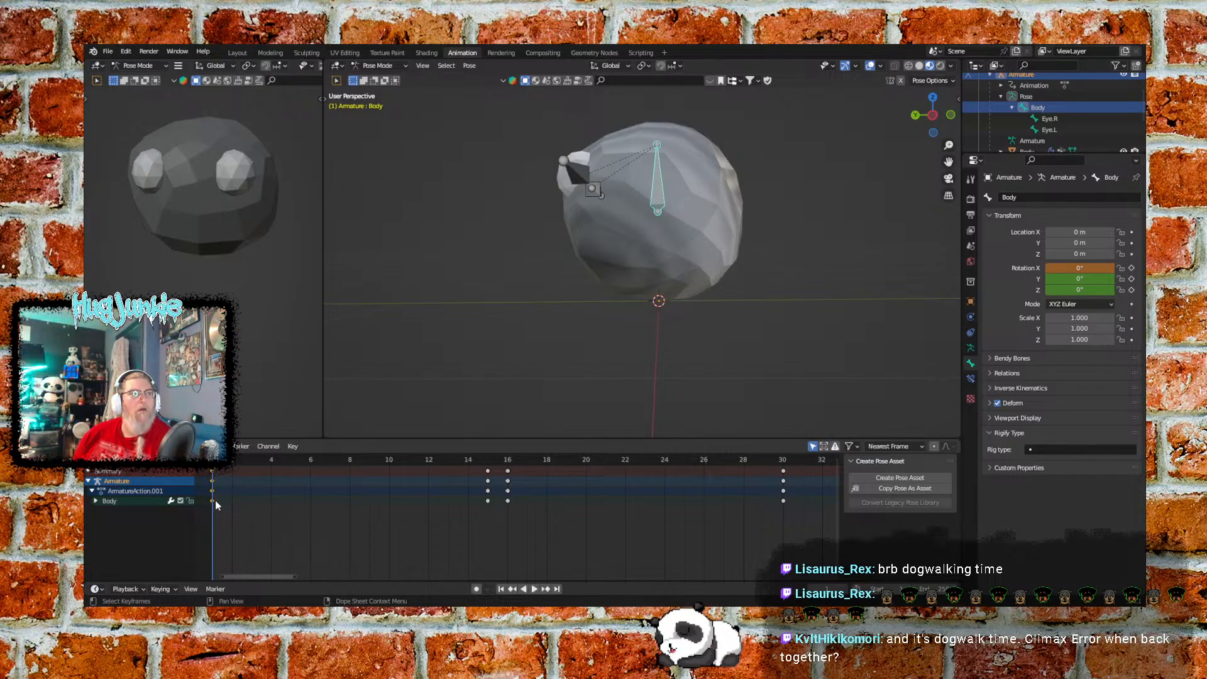
{"action": "scroll", "coordinate": [225, 505], "scroll_direction": "up", "scroll_amount": 5}
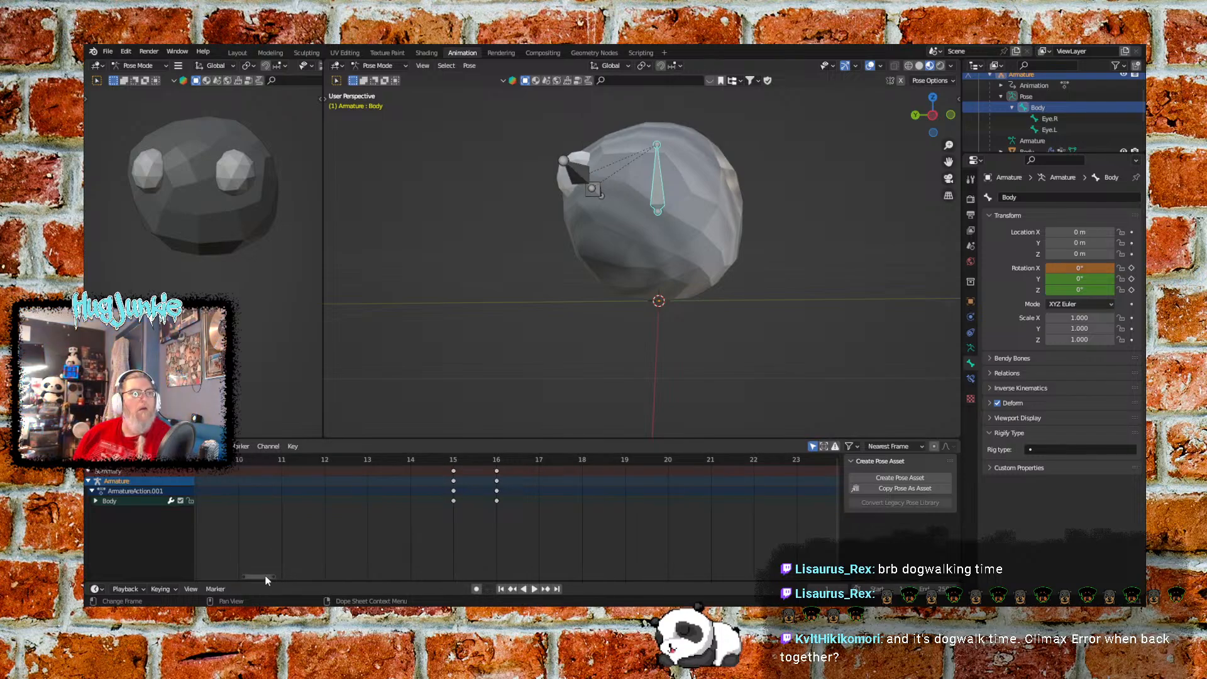
{"action": "left_click_drag", "start_coordinate": [265, 577], "coordinate": [236, 575]}
{"action": "scroll", "coordinate": [282, 496], "scroll_direction": "up", "scroll_amount": 4}
{"action": "scroll", "coordinate": [283, 496], "scroll_direction": "up", "scroll_amount": 1}
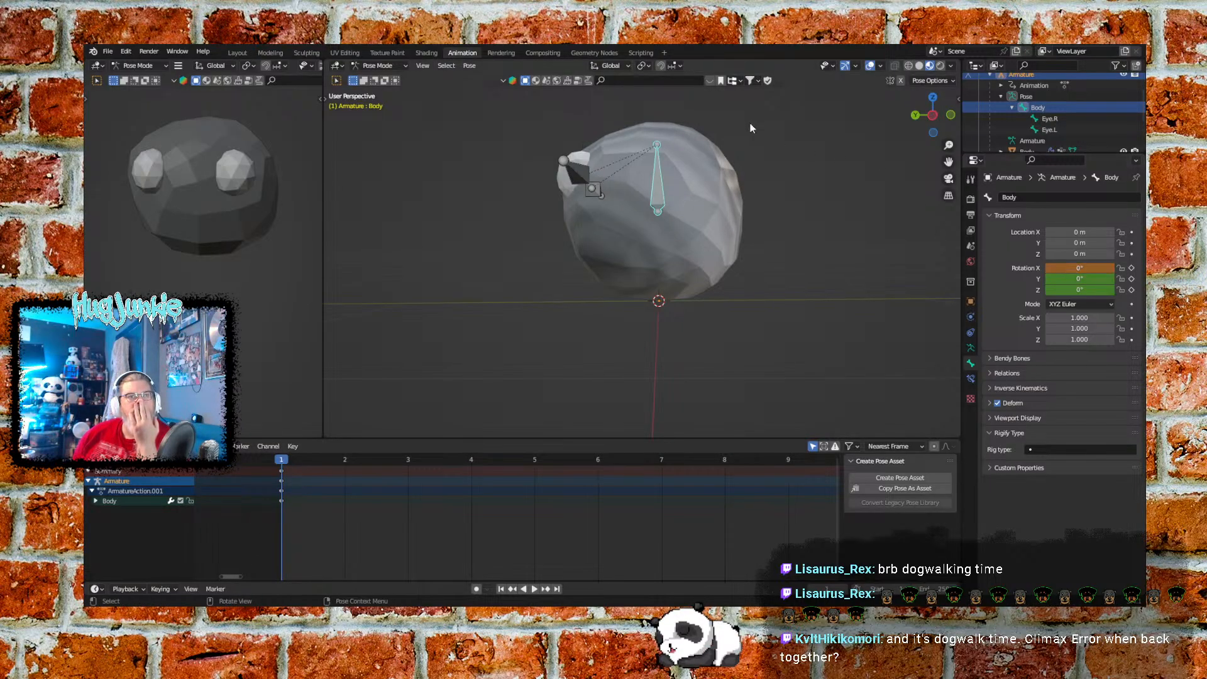
{"action": "left_click", "coordinate": [470, 66]}
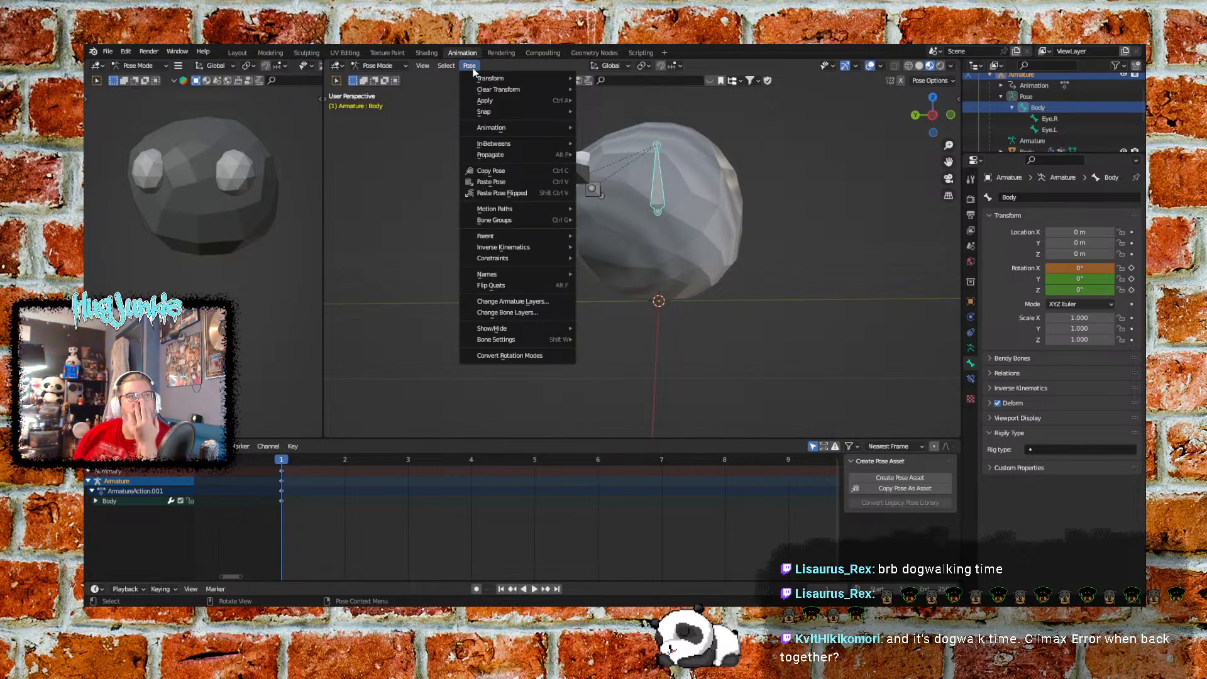
{"action": "mouse_move", "coordinate": [553, 128]}
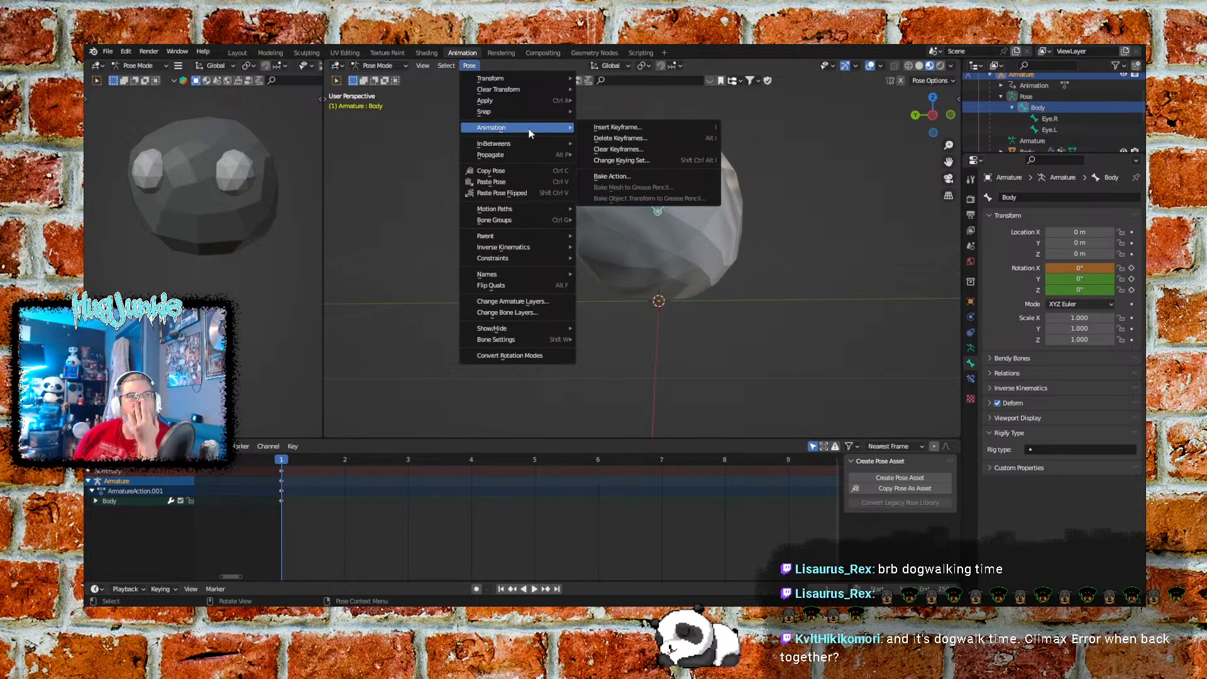
{"action": "left_click", "coordinate": [622, 139]}
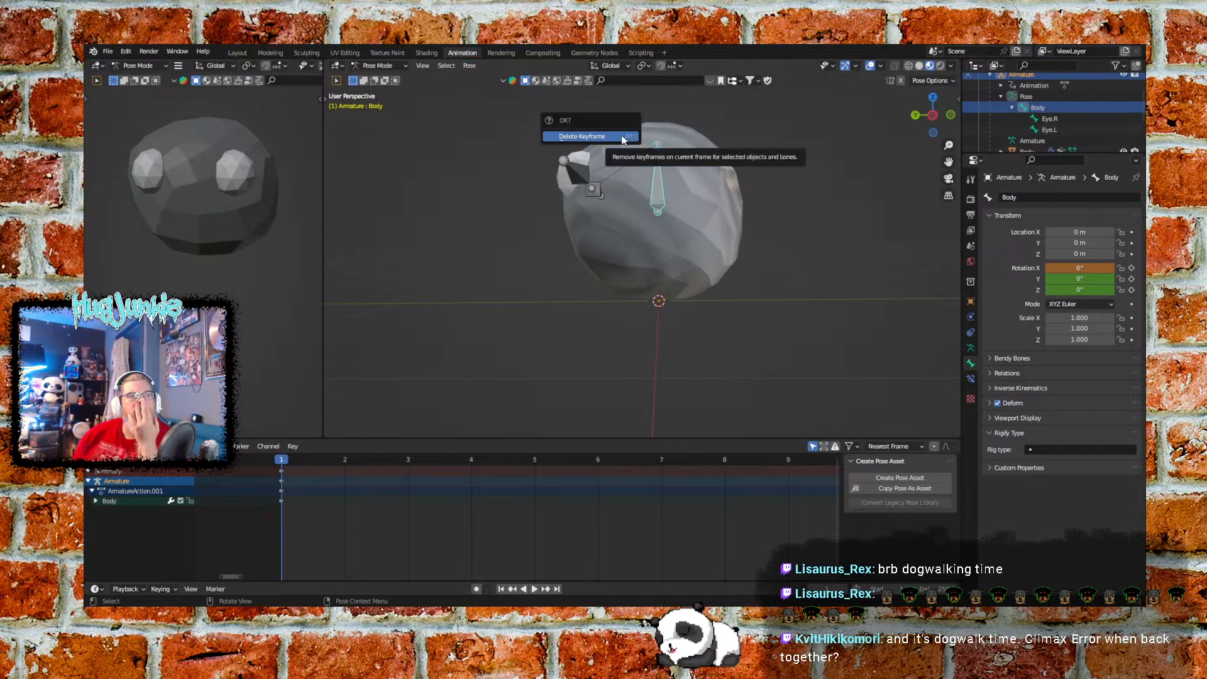
{"action": "left_click", "coordinate": [612, 134]}
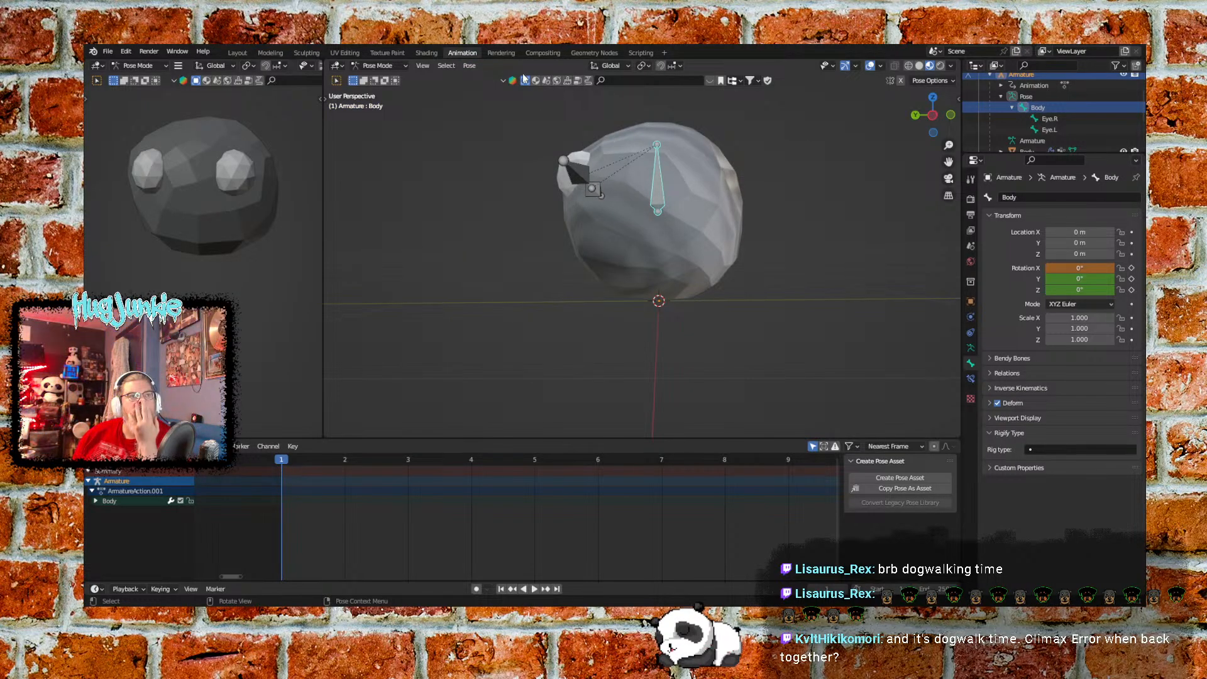
Insert a Rotation keyframe for the Body bone at frame 1 with all rotations at 0°
{"action": "left_click", "coordinate": [469, 65]}
{"action": "mouse_move", "coordinate": [546, 128]}
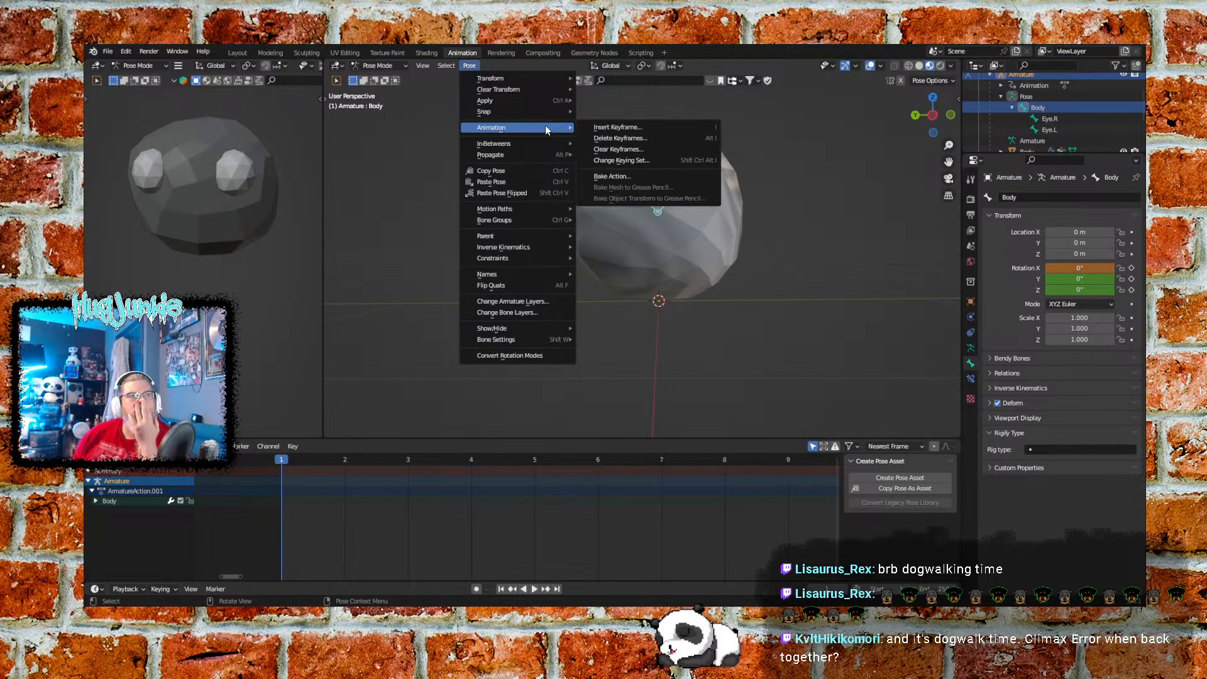
{"action": "left_click", "coordinate": [615, 128]}
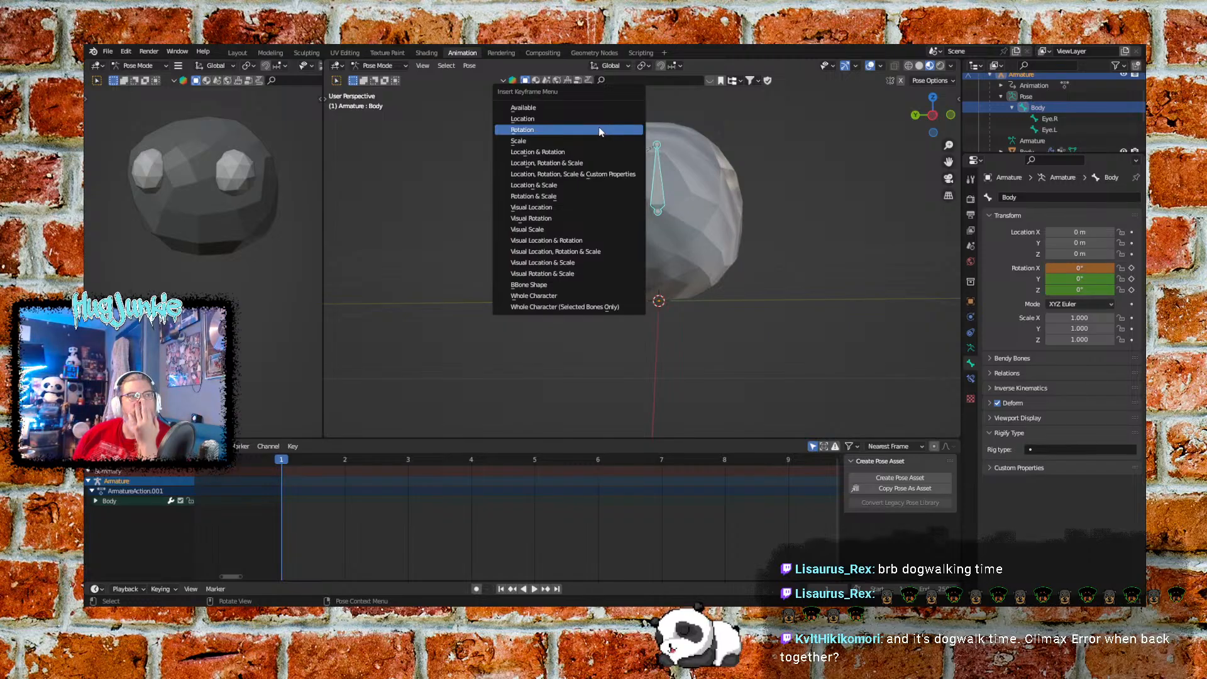
{"action": "left_click", "coordinate": [599, 130]}
Play the re-keyed rotation animation, stop it and return to the first frame
{"action": "scroll", "coordinate": [579, 544], "scroll_direction": "down", "scroll_amount": 5}
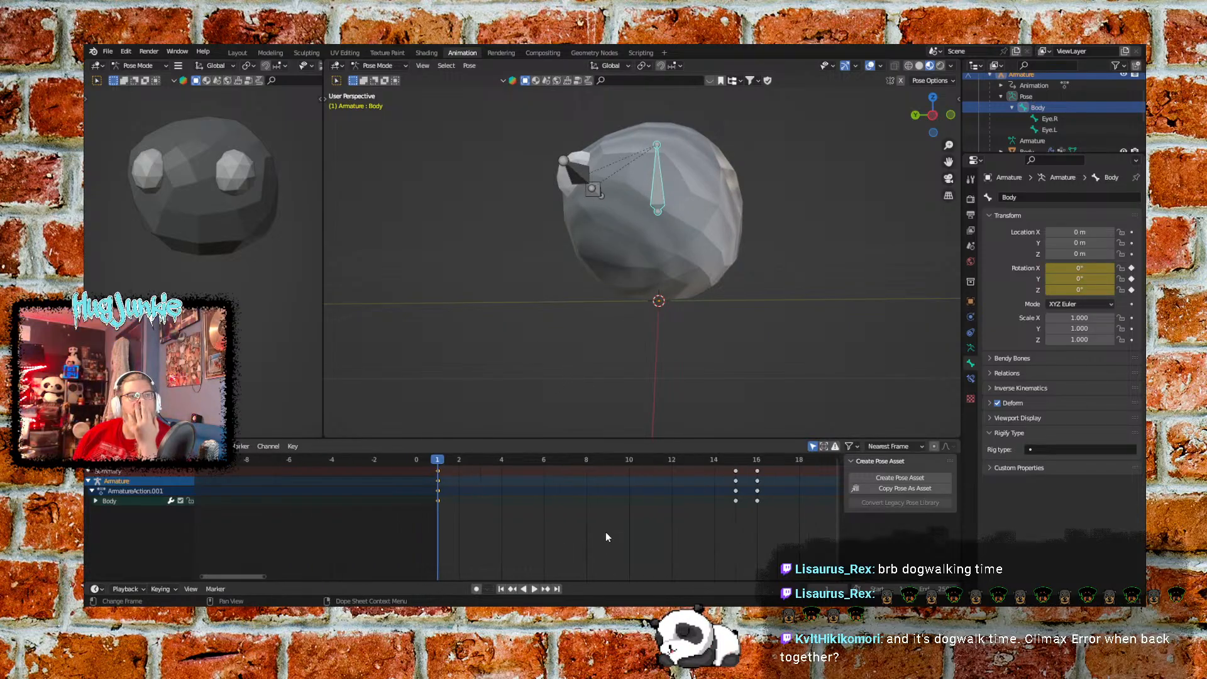
{"action": "scroll", "coordinate": [606, 532], "scroll_direction": "down", "scroll_amount": 3}
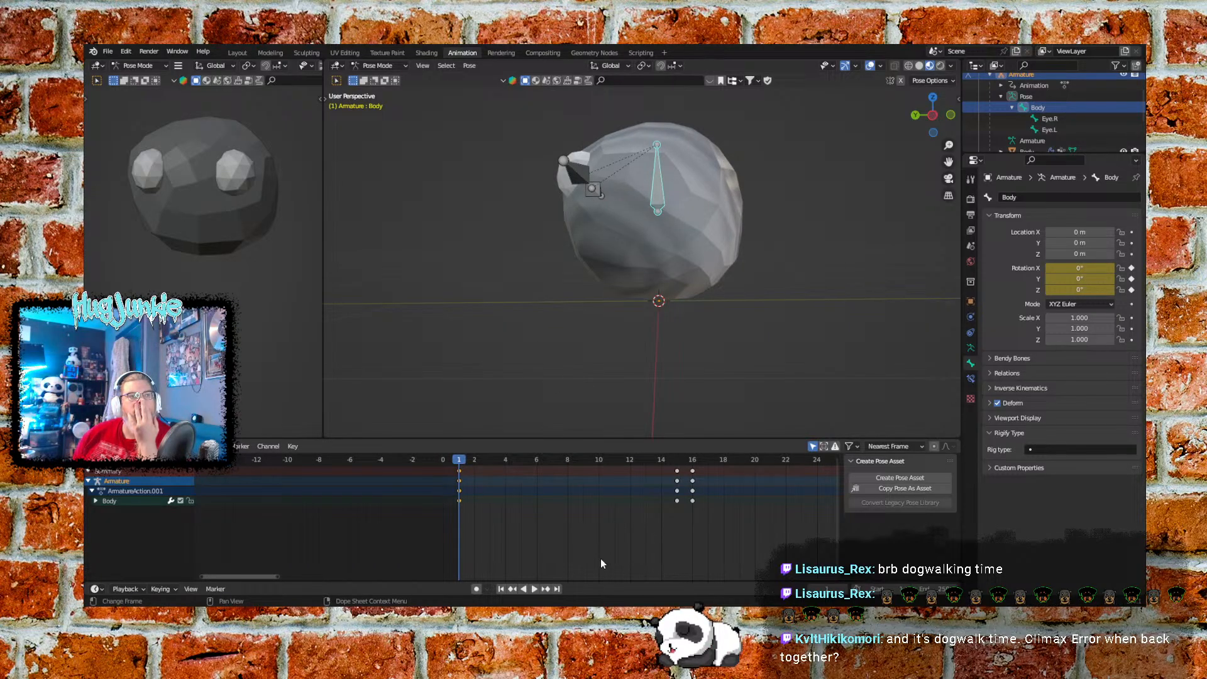
{"action": "left_click", "coordinate": [531, 588]}
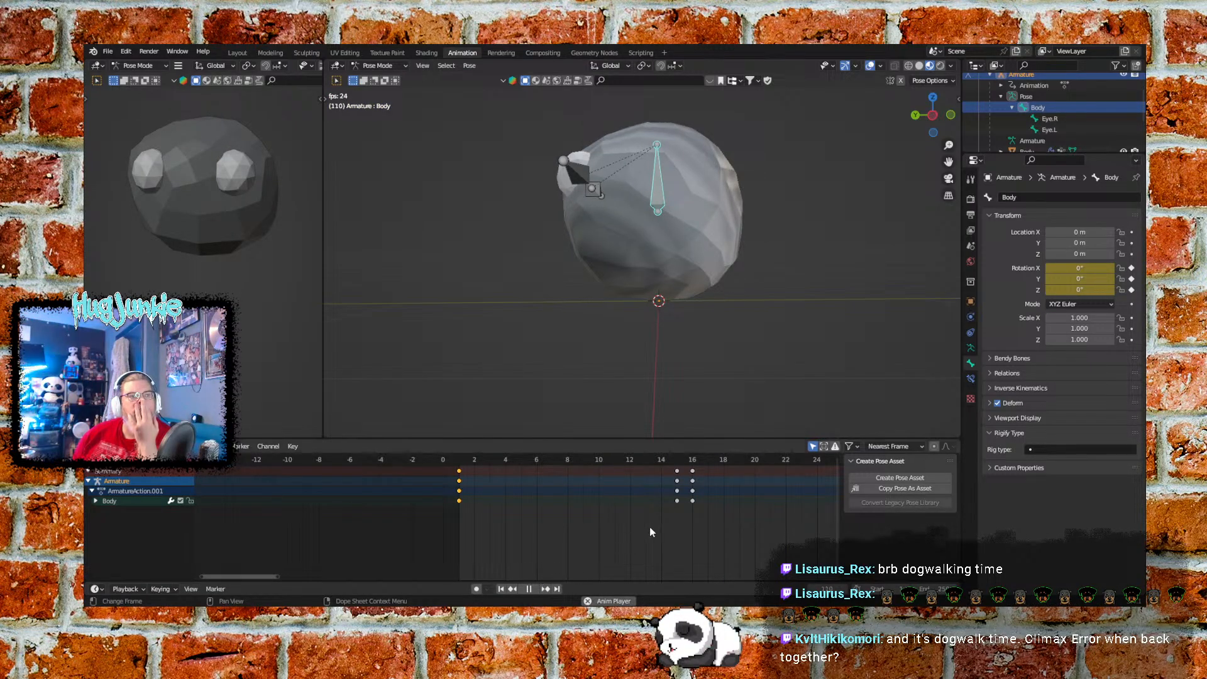
{"action": "left_click", "coordinate": [529, 589]}
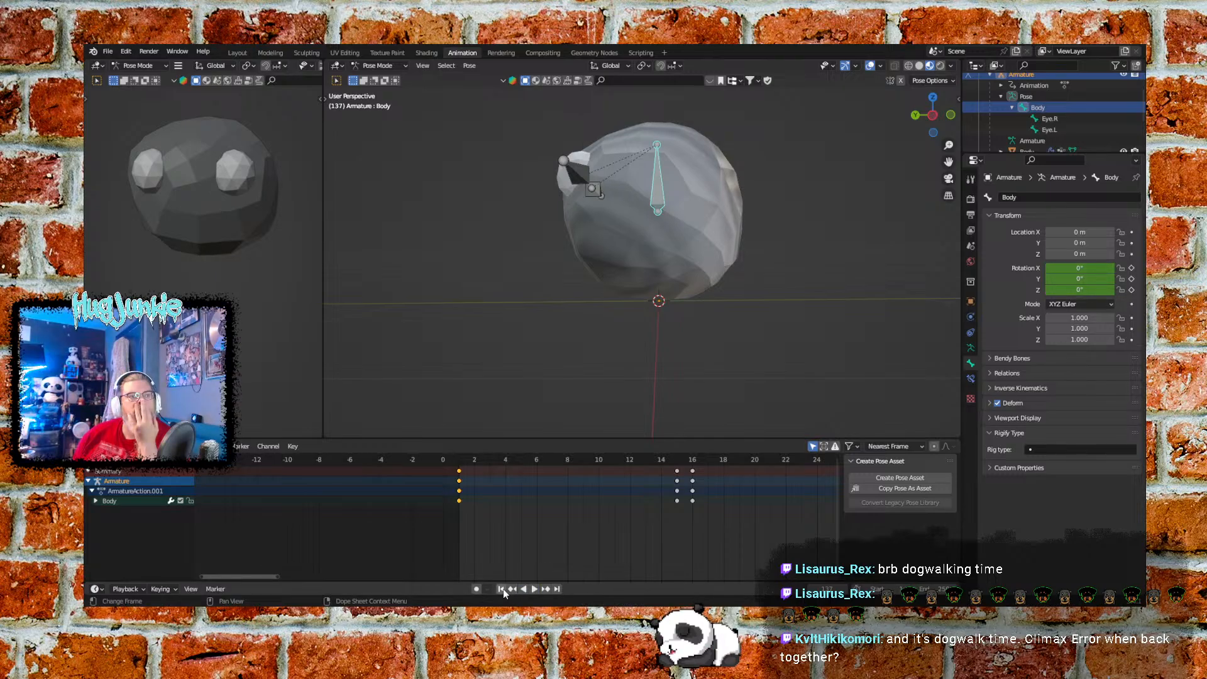
{"action": "left_click", "coordinate": [503, 589]}
Replay the Body bone's rotation from frame 1 past the frame 30 keyframe, and stop playback
{"action": "middle_click_drag", "start_coordinate": [710, 549], "coordinate": [502, 547]}
{"action": "scroll", "coordinate": [515, 531], "scroll_direction": "down", "scroll_amount": 10}
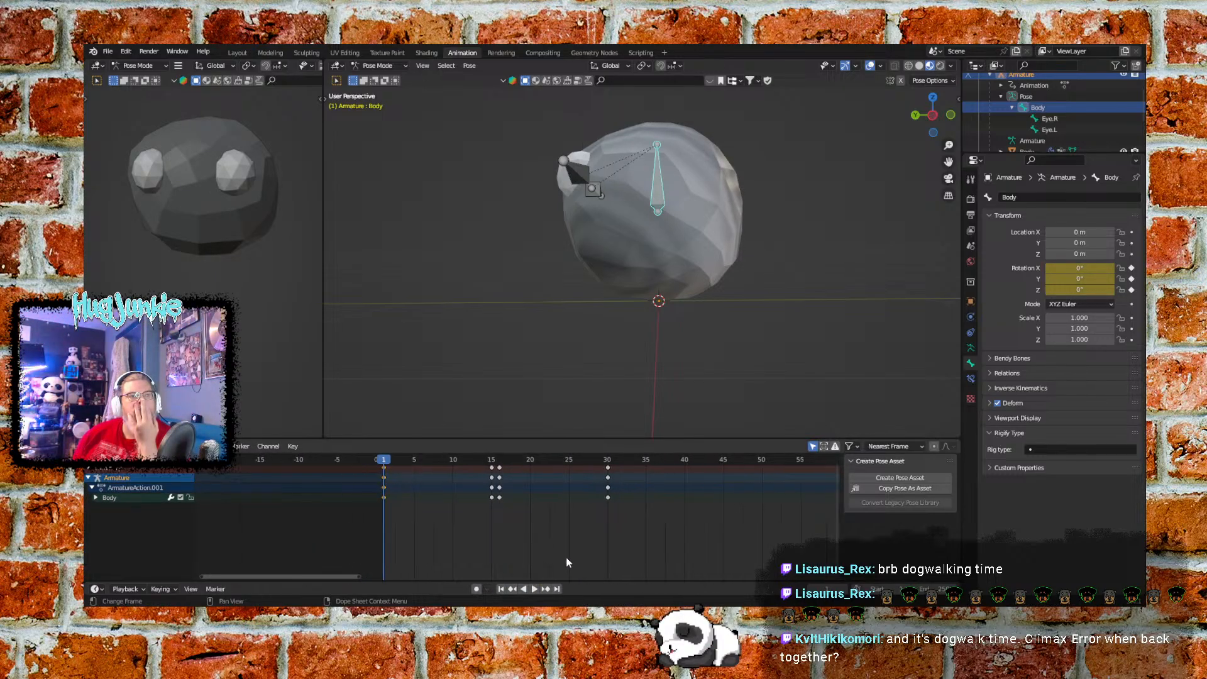
{"action": "scroll", "coordinate": [598, 509], "scroll_direction": "down", "scroll_amount": 10}
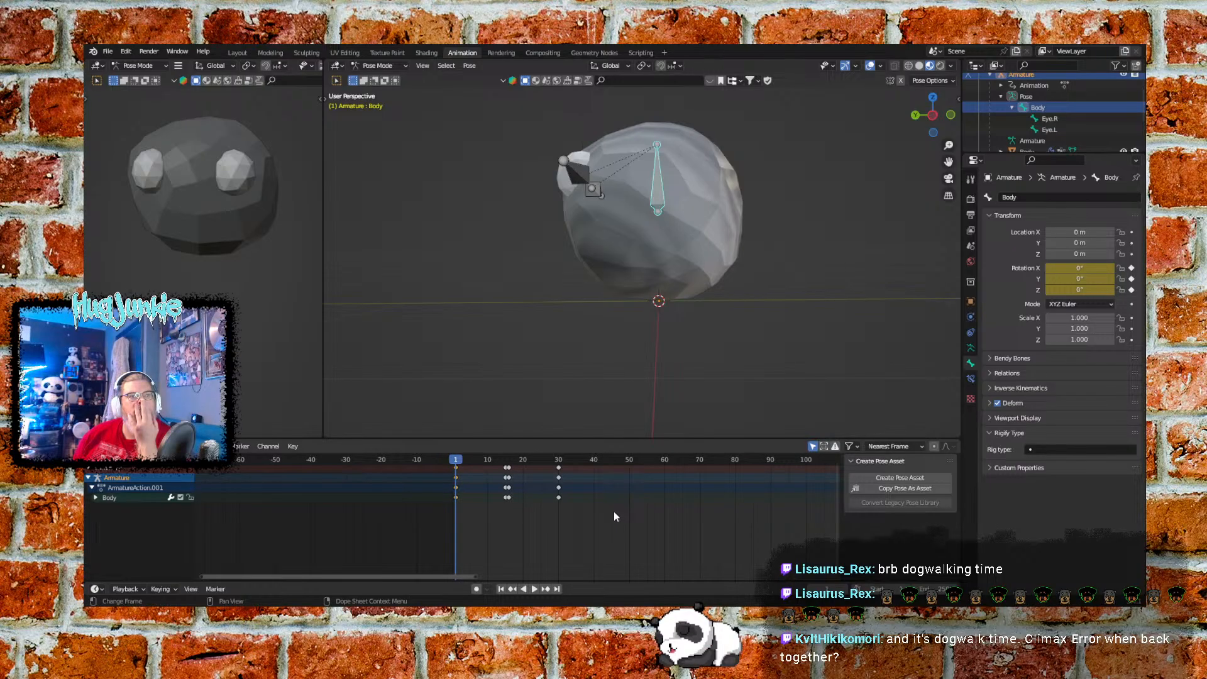
{"action": "scroll", "coordinate": [613, 511], "scroll_direction": "down", "scroll_amount": 15}
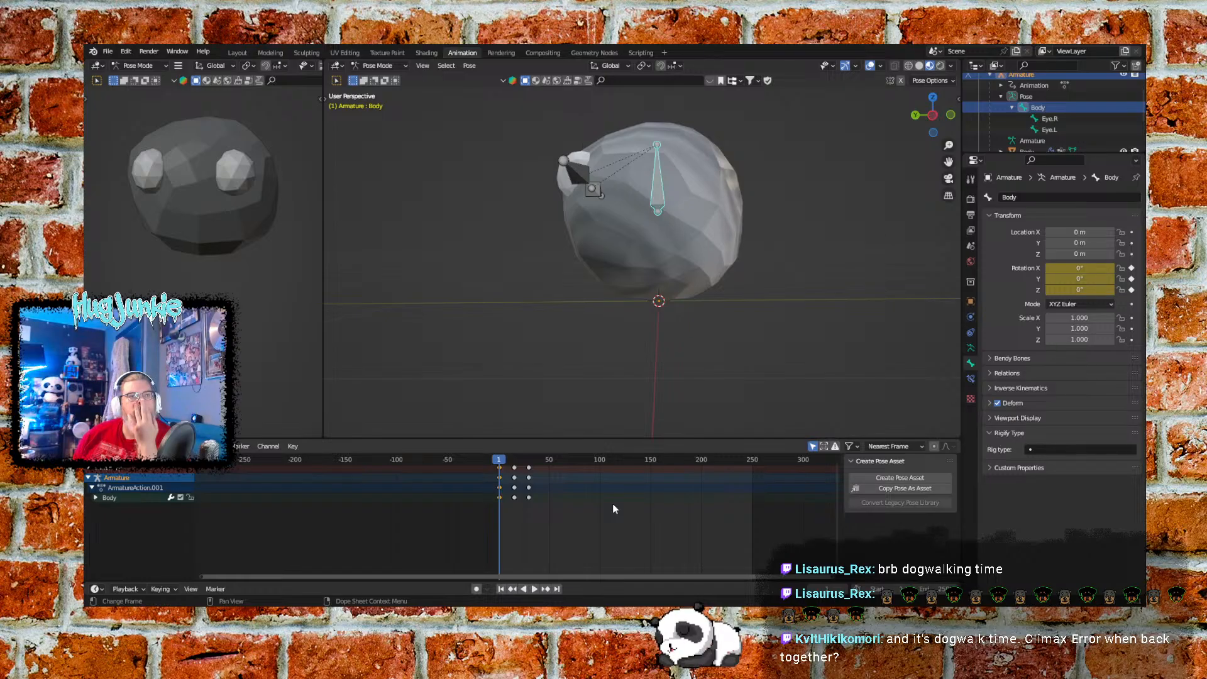
{"action": "scroll", "coordinate": [616, 503], "scroll_direction": "up", "scroll_amount": 5}
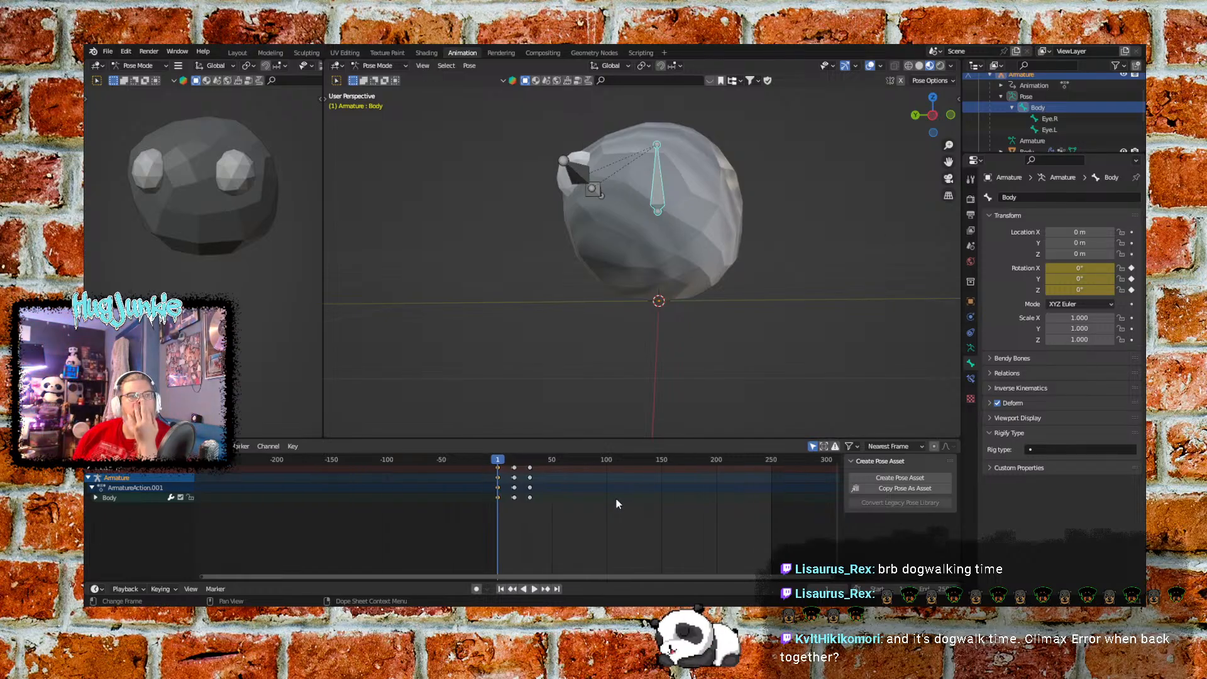
{"action": "scroll", "coordinate": [617, 499], "scroll_direction": "up", "scroll_amount": 8}
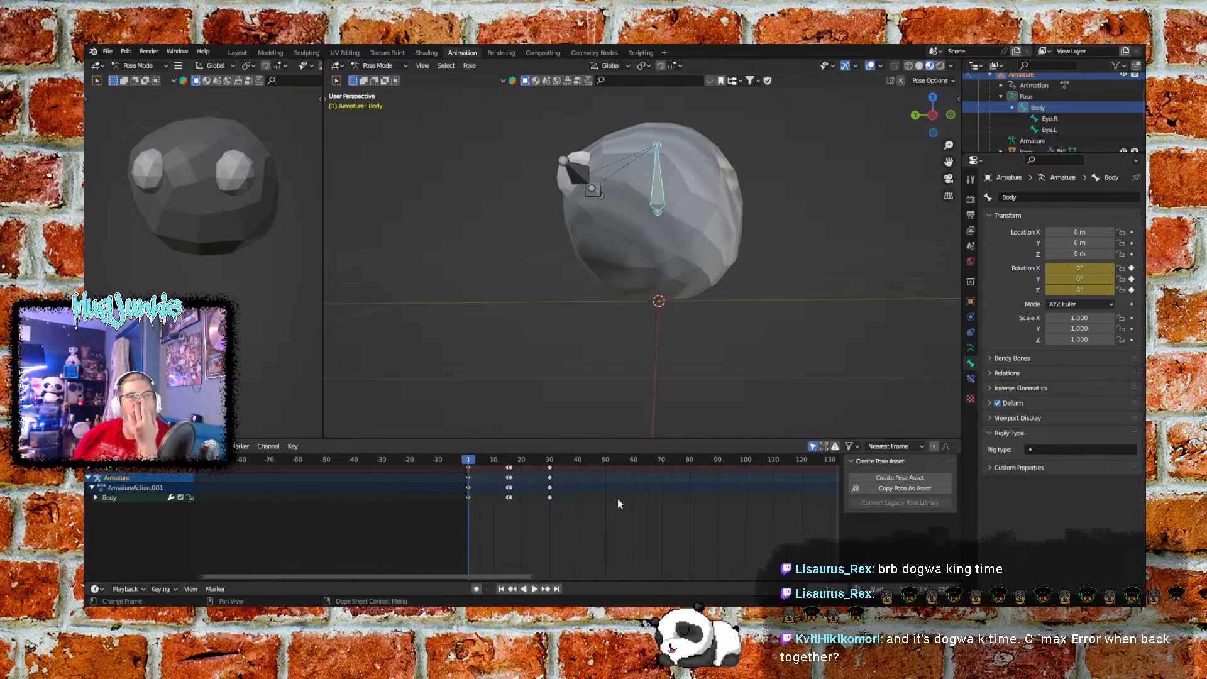
{"action": "scroll", "coordinate": [619, 498], "scroll_direction": "up", "scroll_amount": 2}
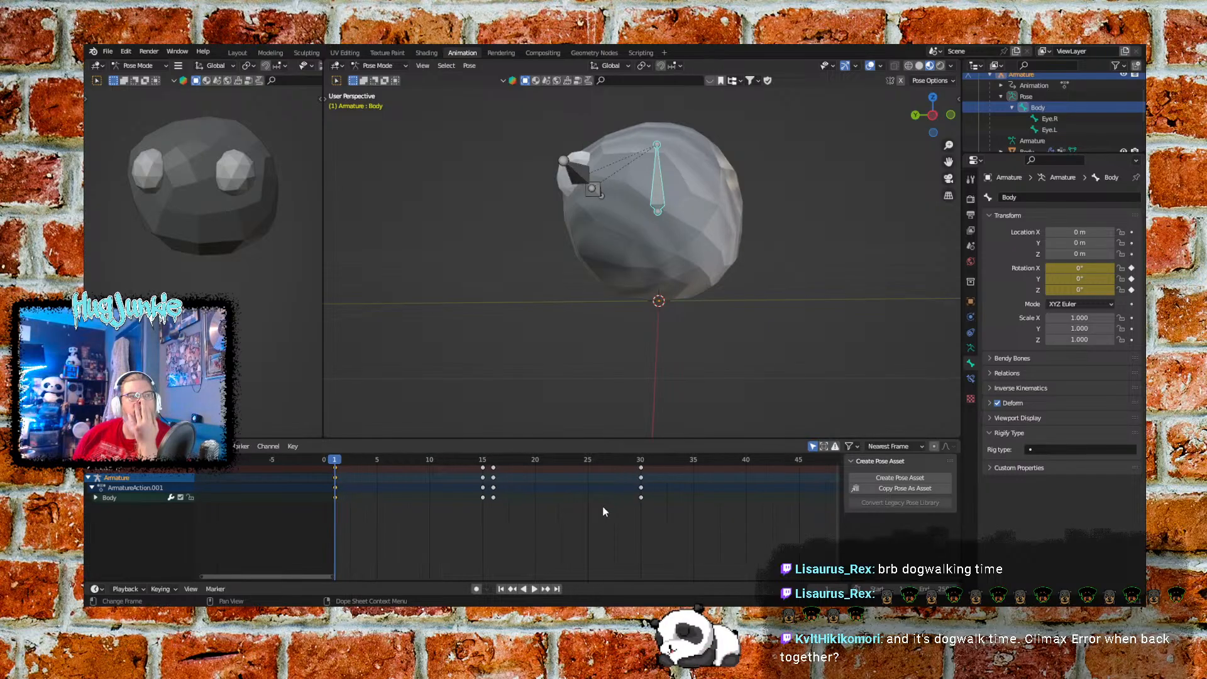
{"action": "left_click", "coordinate": [534, 588]}
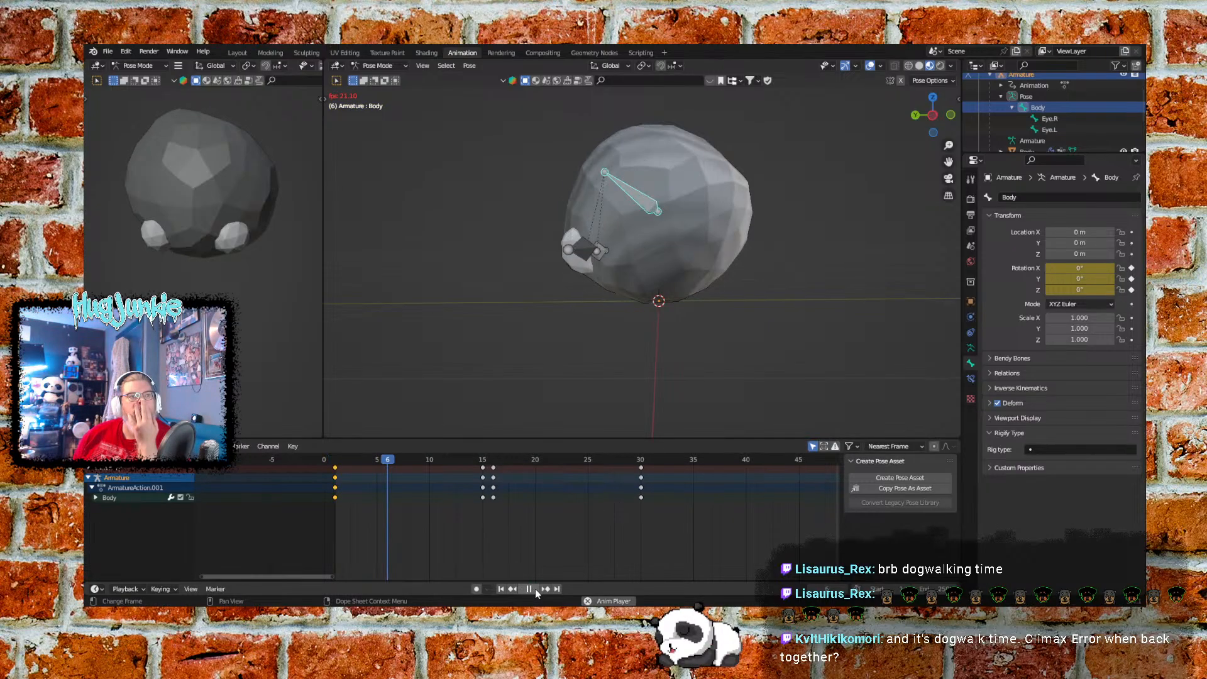
{"action": "left_click", "coordinate": [529, 589]}
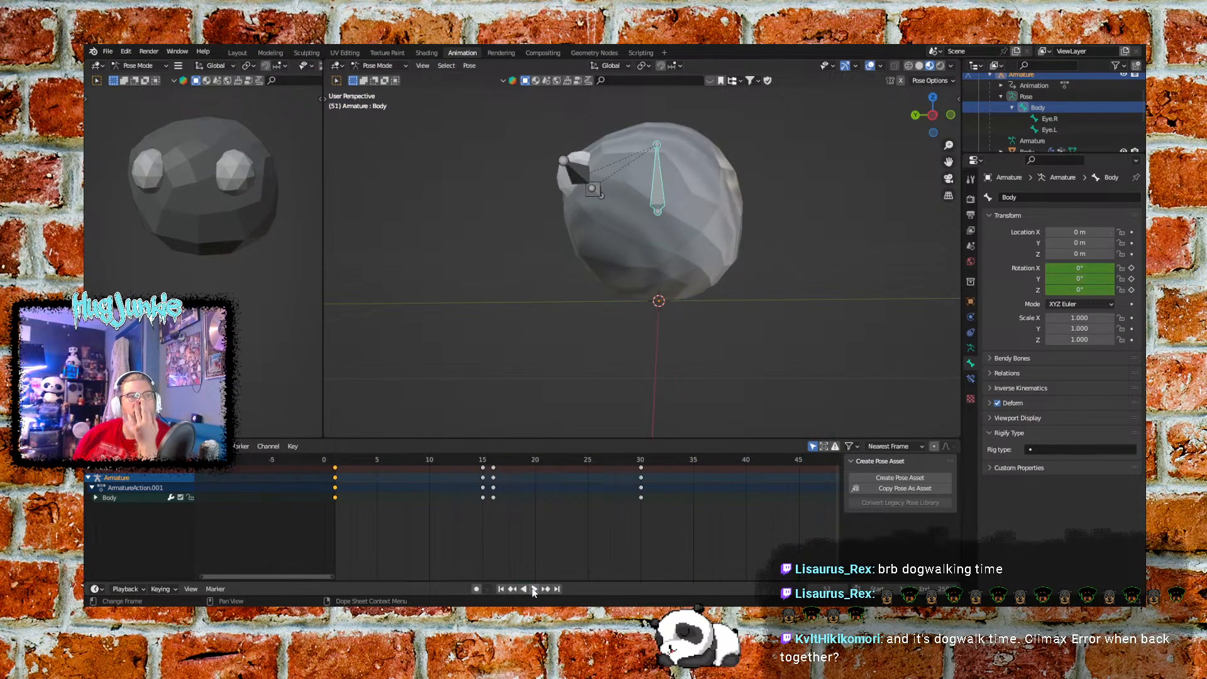
Move the playhead to frame 15 to examine the Body bone's rotation around the middle keyframes
{"action": "left_click_drag", "start_coordinate": [351, 459], "coordinate": [484, 470]}
{"action": "key", "text": "space"}
{"action": "key", "text": "Escape"}
{"action": "scroll", "coordinate": [403, 528], "scroll_direction": "up", "scroll_amount": 7}
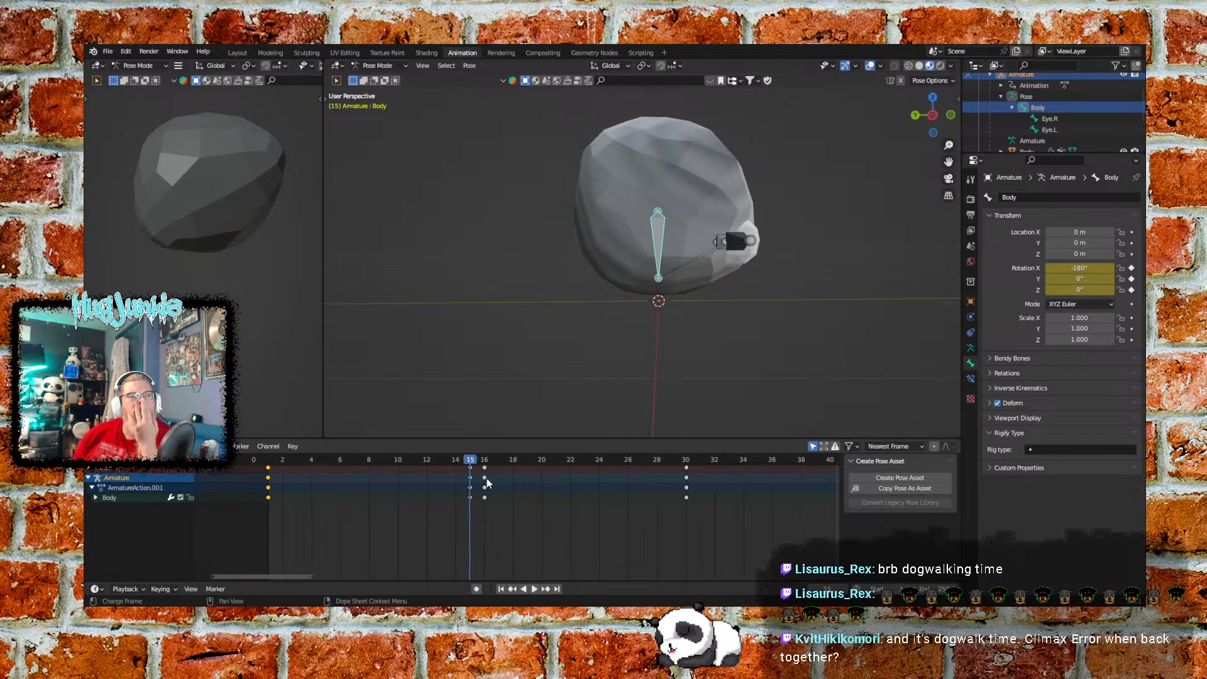
{"action": "middle_click_drag", "start_coordinate": [399, 532], "coordinate": [455, 567]}
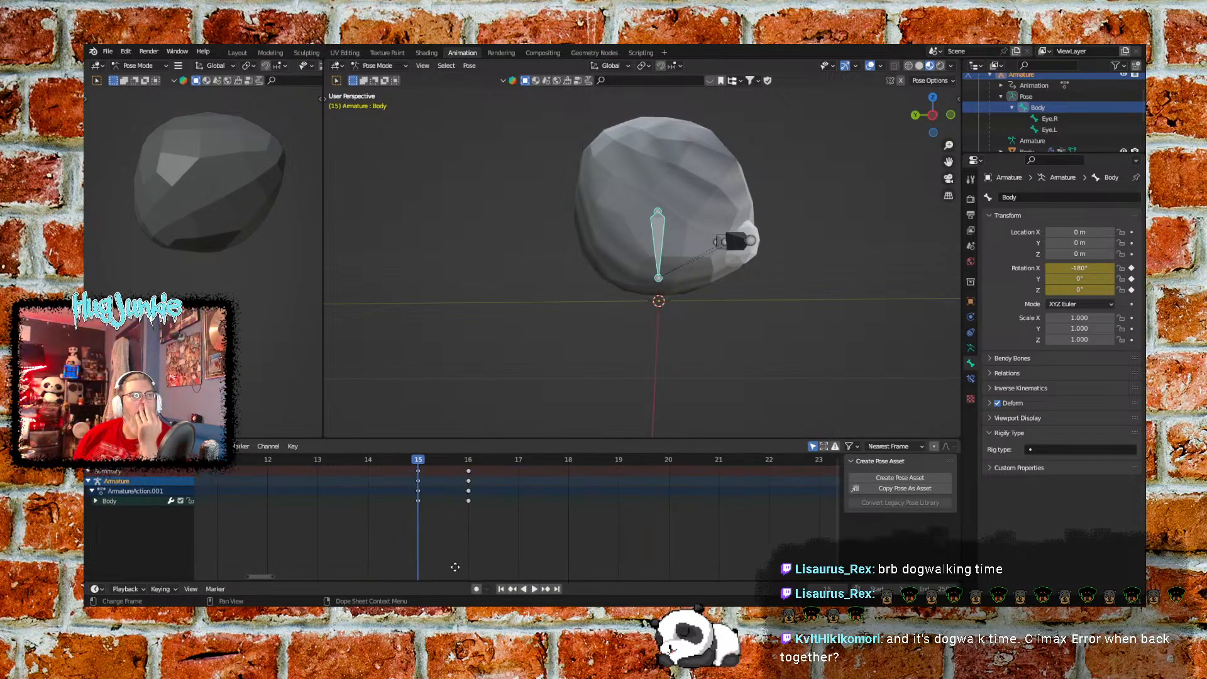
Insert a Rotation keyframe for the Body bone at frame 14, using its interpolated X rotation of -177°
{"action": "left_click", "coordinate": [372, 466]}
{"action": "left_click_drag", "start_coordinate": [437, 524], "coordinate": [420, 465]}
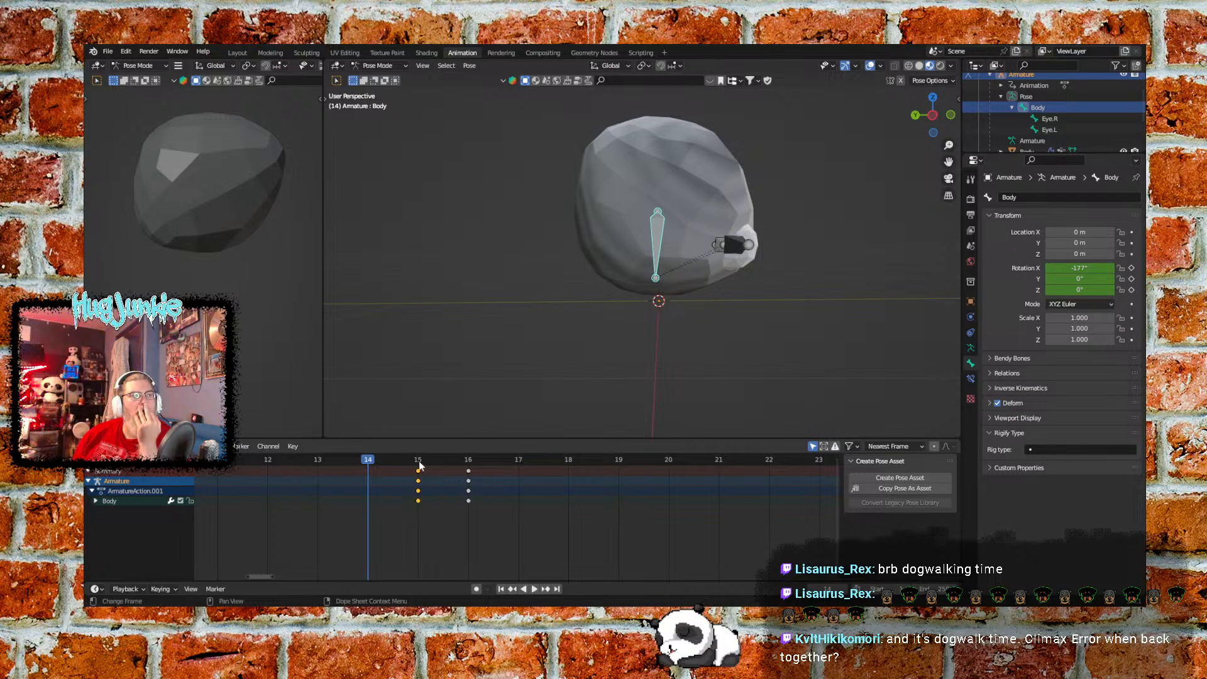
{"action": "mouse_move", "coordinate": [419, 501]}
{"action": "left_mouse_down"}
{"action": "mouse_move", "coordinate": [408, 500]}
{"action": "mouse_move", "coordinate": [416, 513]}
{"action": "left_mouse_up"}
{"action": "left_click", "coordinate": [427, 515]}
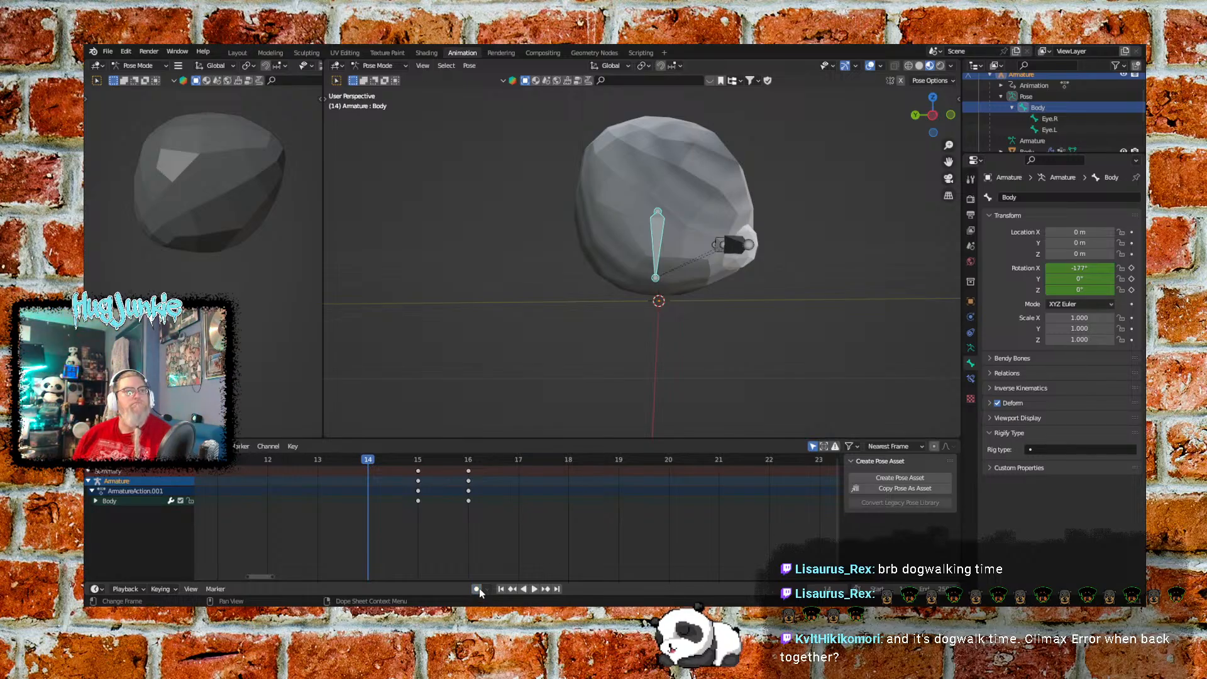
{"action": "left_click", "coordinate": [469, 66]}
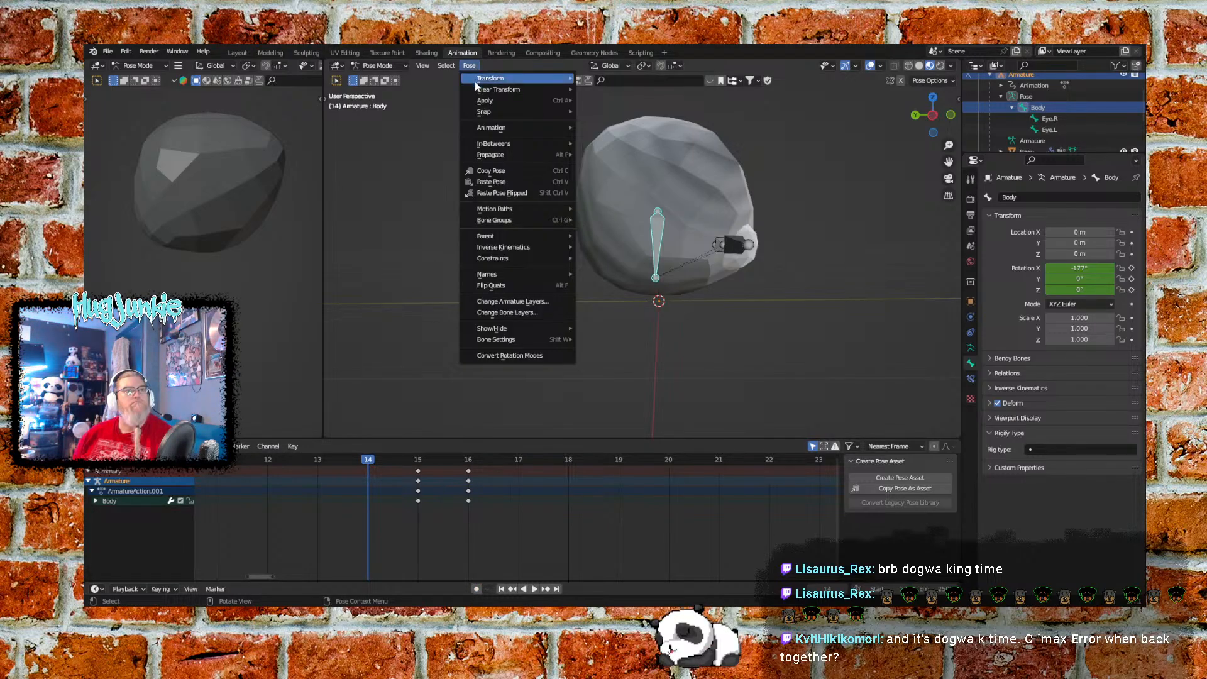
{"action": "mouse_move", "coordinate": [527, 129]}
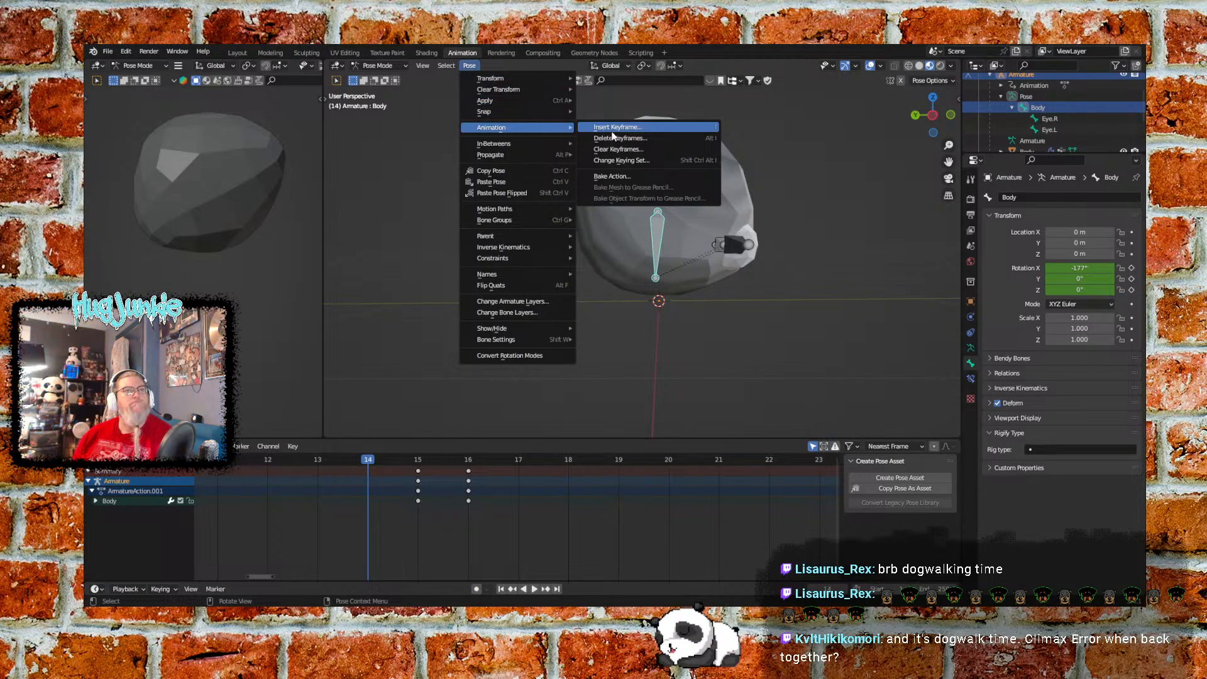
{"action": "left_click", "coordinate": [614, 128]}
{"action": "left_click", "coordinate": [601, 132]}
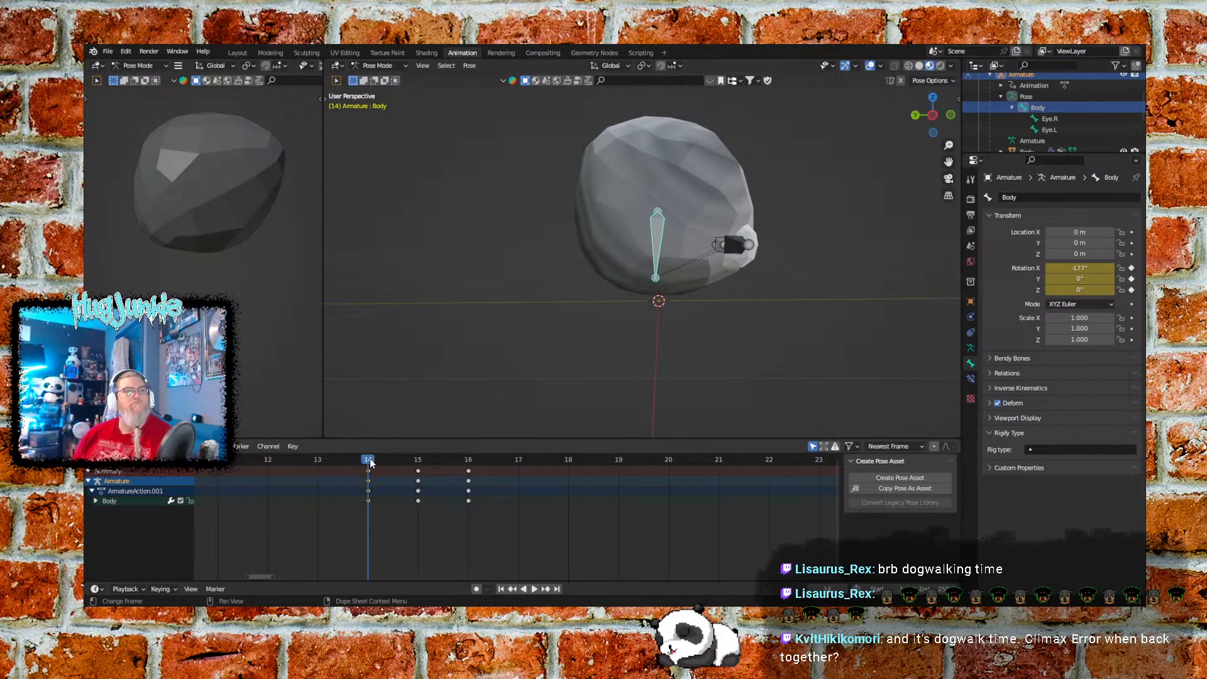
Delete the Body bone's rotation keyframe at frame 15
{"action": "left_click_drag", "start_coordinate": [370, 462], "coordinate": [522, 451]}
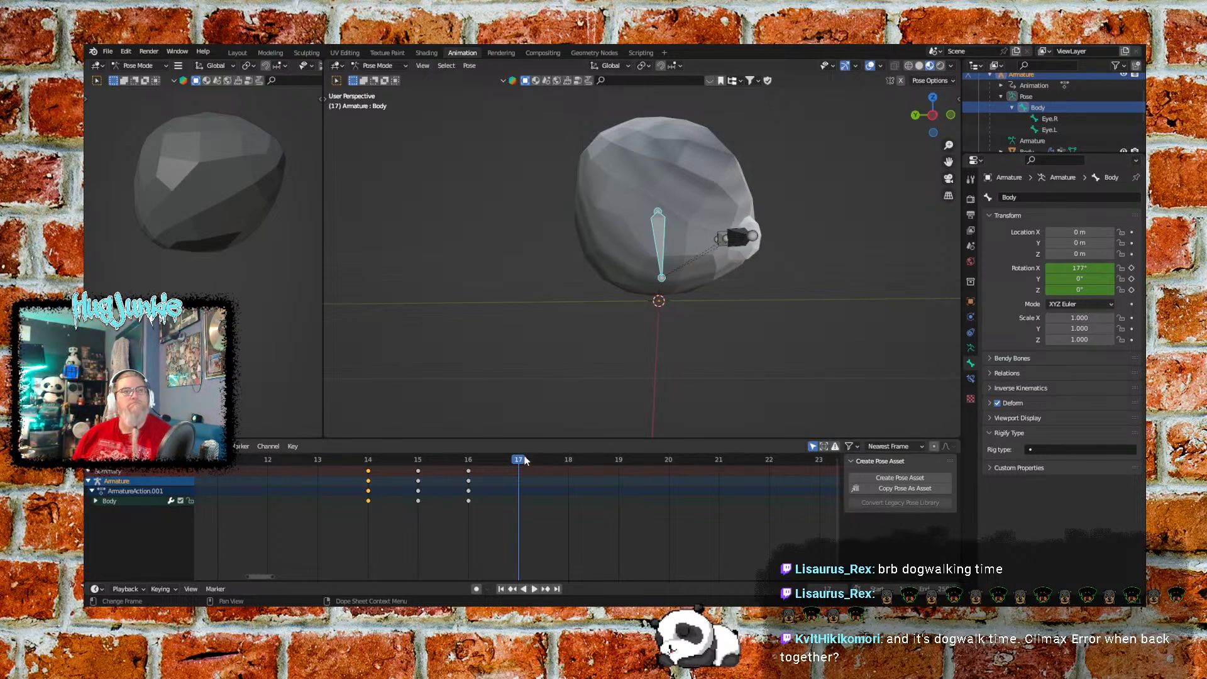
{"action": "left_click_drag", "start_coordinate": [520, 462], "coordinate": [442, 464]}
{"action": "left_click", "coordinate": [470, 65]}
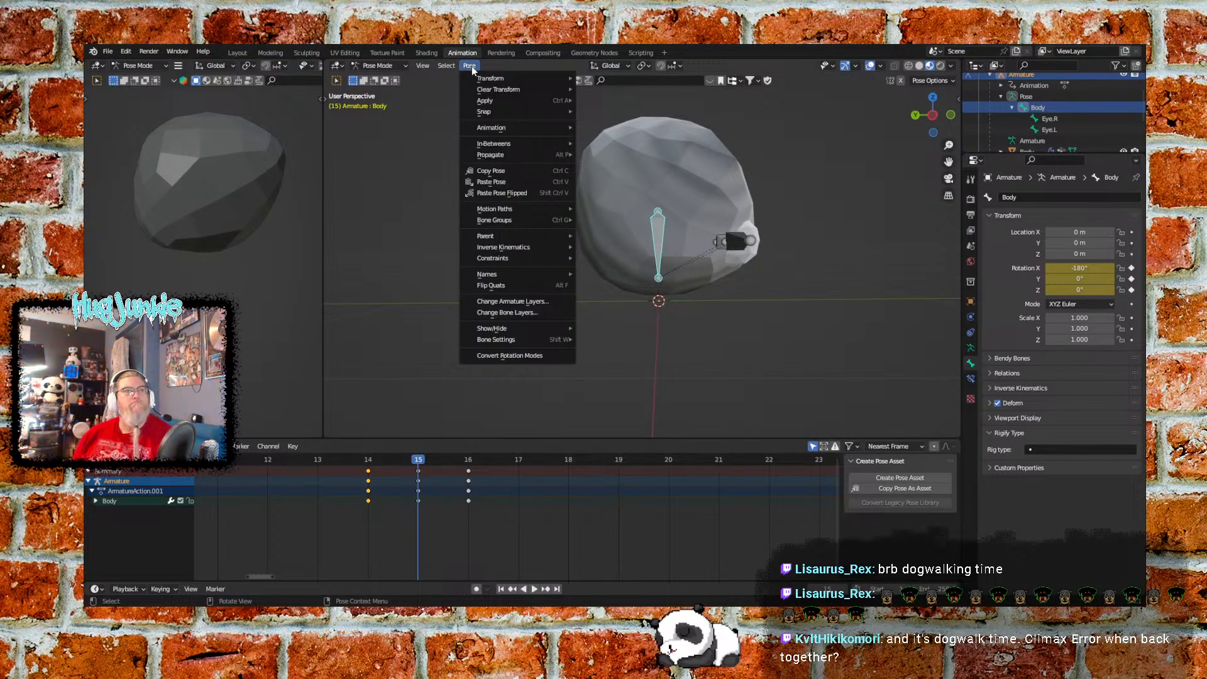
{"action": "mouse_move", "coordinate": [535, 128]}
{"action": "left_click", "coordinate": [627, 141]}
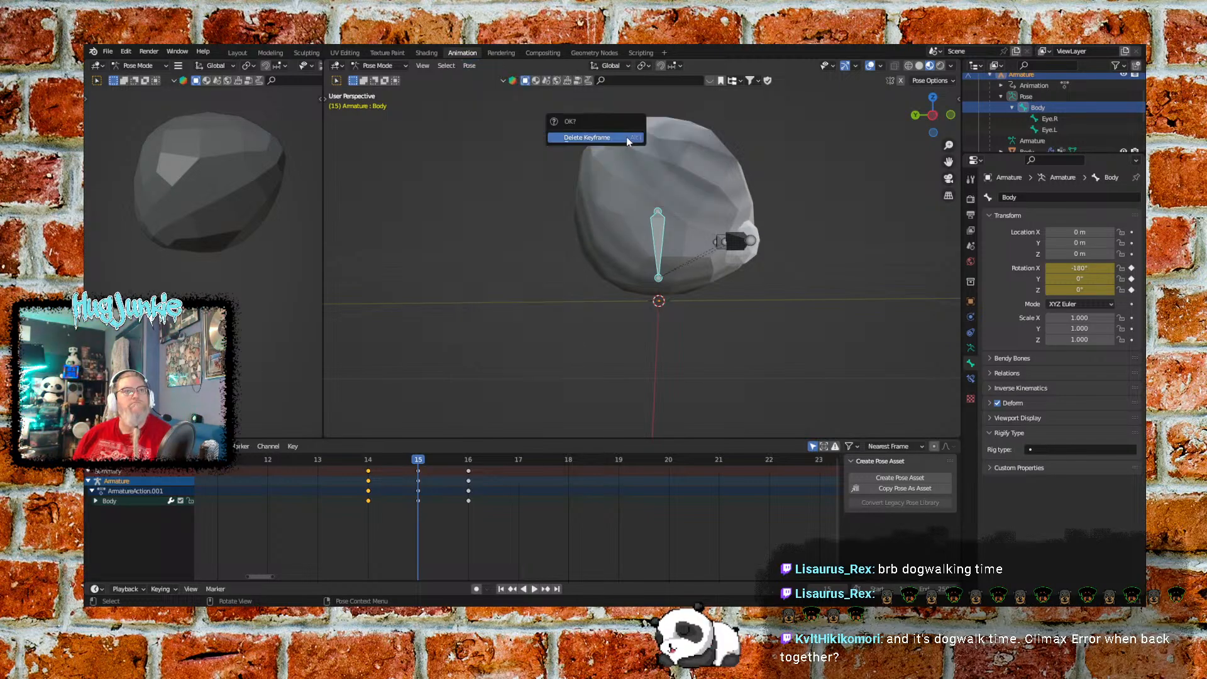
{"action": "left_click", "coordinate": [587, 137]}
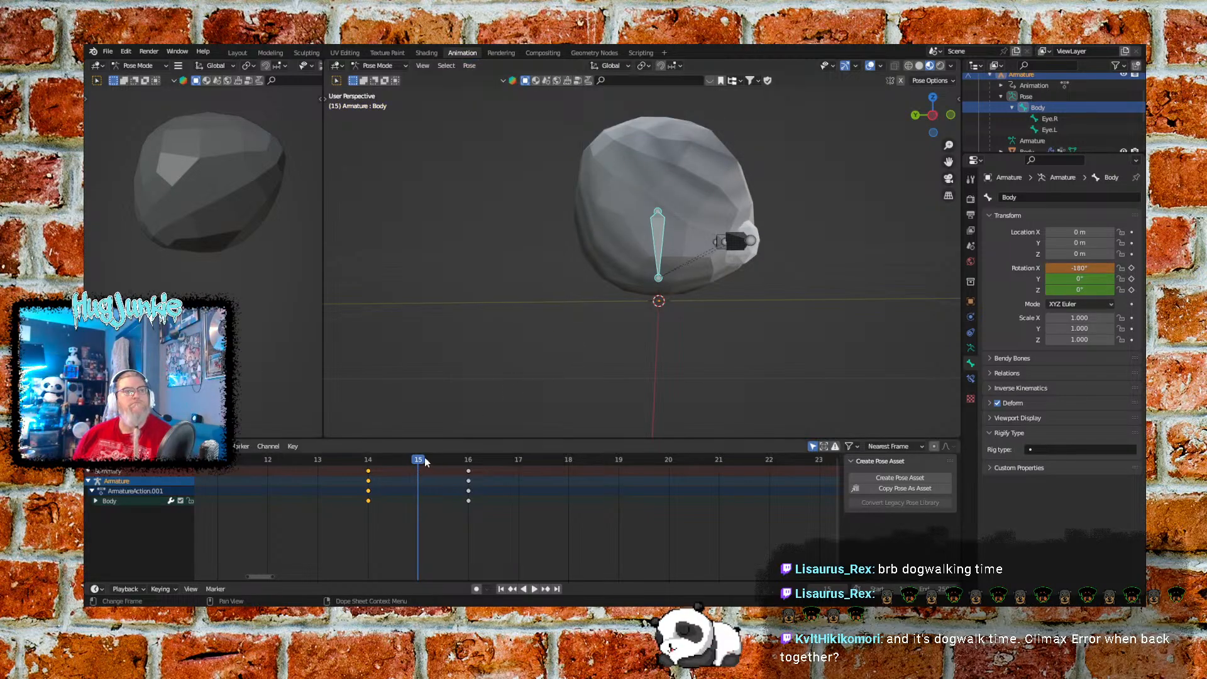
Delete the Body bone's remaining X rotation keyframe at frame 16
{"action": "left_click_drag", "start_coordinate": [420, 460], "coordinate": [468, 461]}
{"action": "left_click", "coordinate": [470, 65]}
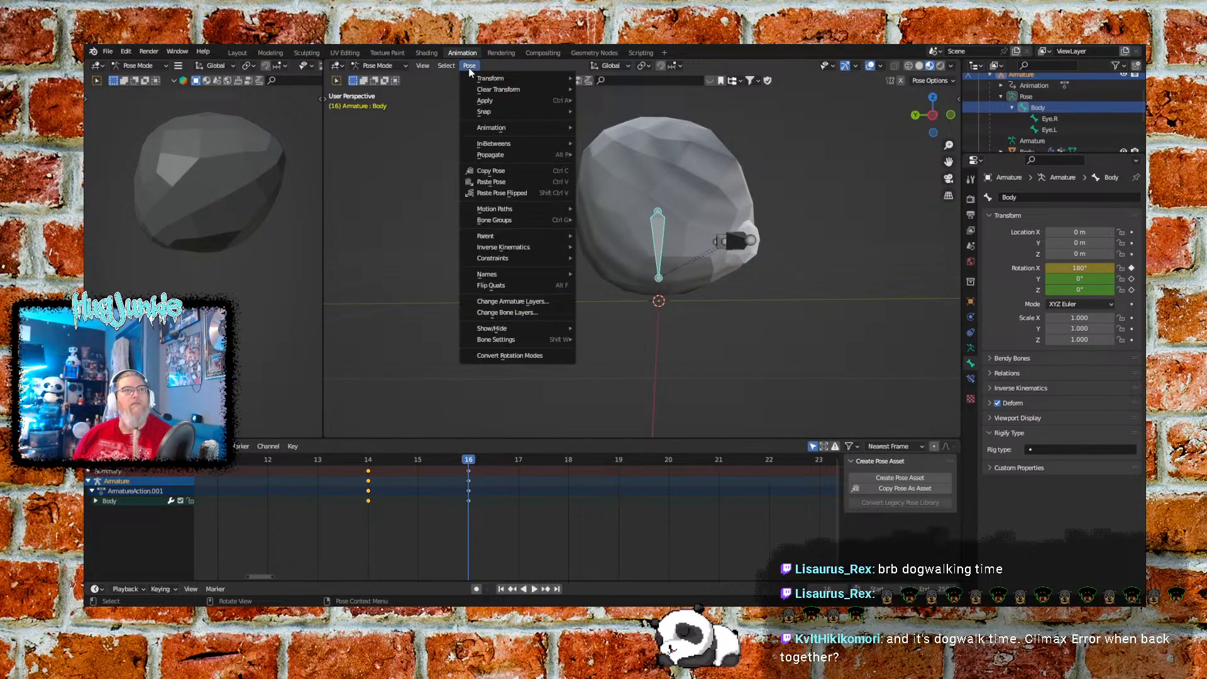
{"action": "mouse_move", "coordinate": [562, 130]}
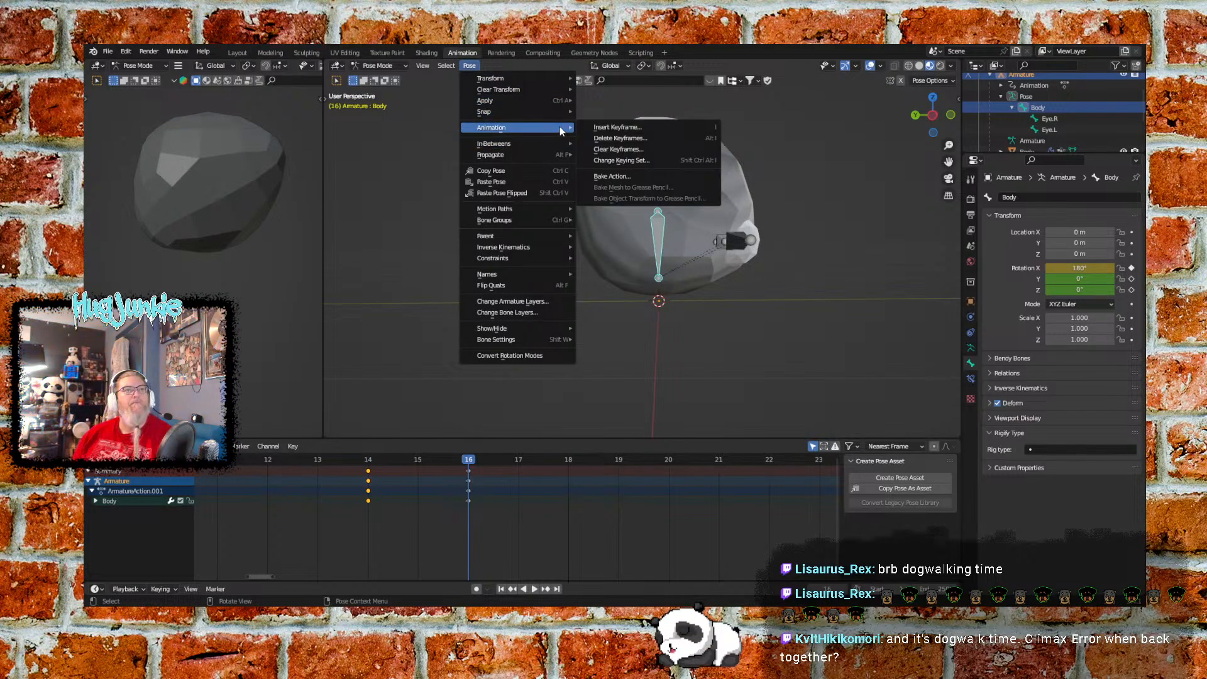
{"action": "left_click", "coordinate": [632, 139]}
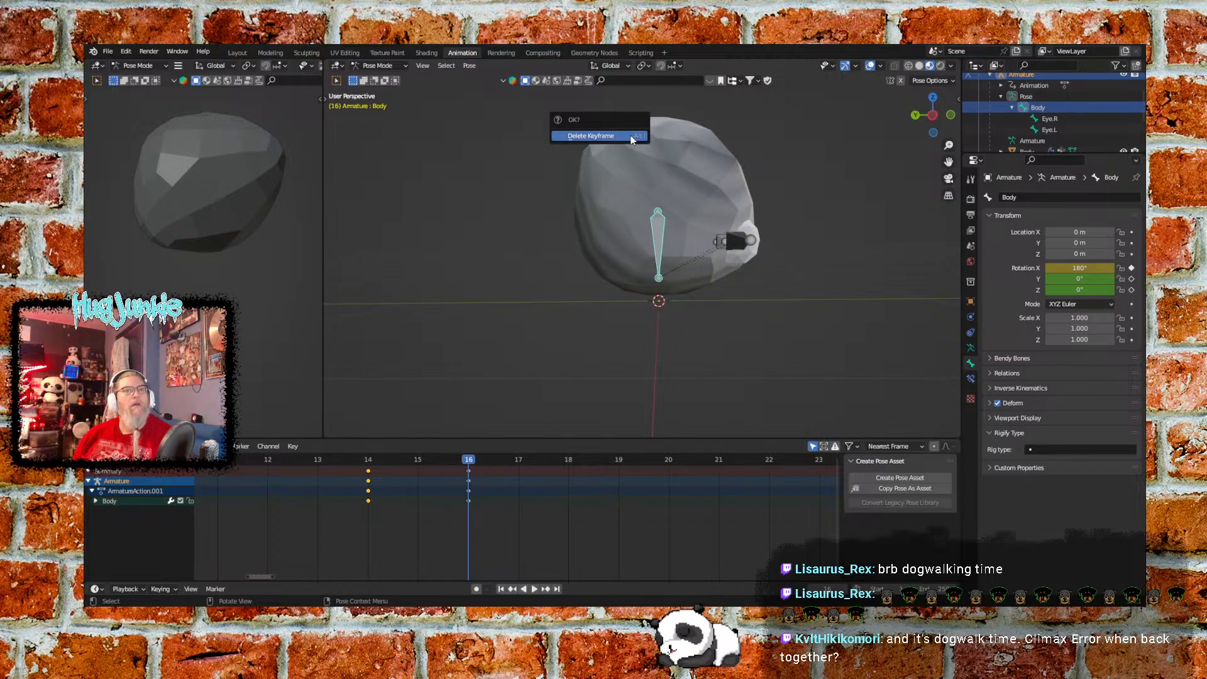
{"action": "left_click", "coordinate": [633, 138]}
Set the Body bone's X rotation to 177° at frame 16 and insert a Rotation keyframe there
{"action": "left_click", "coordinate": [1094, 268]}
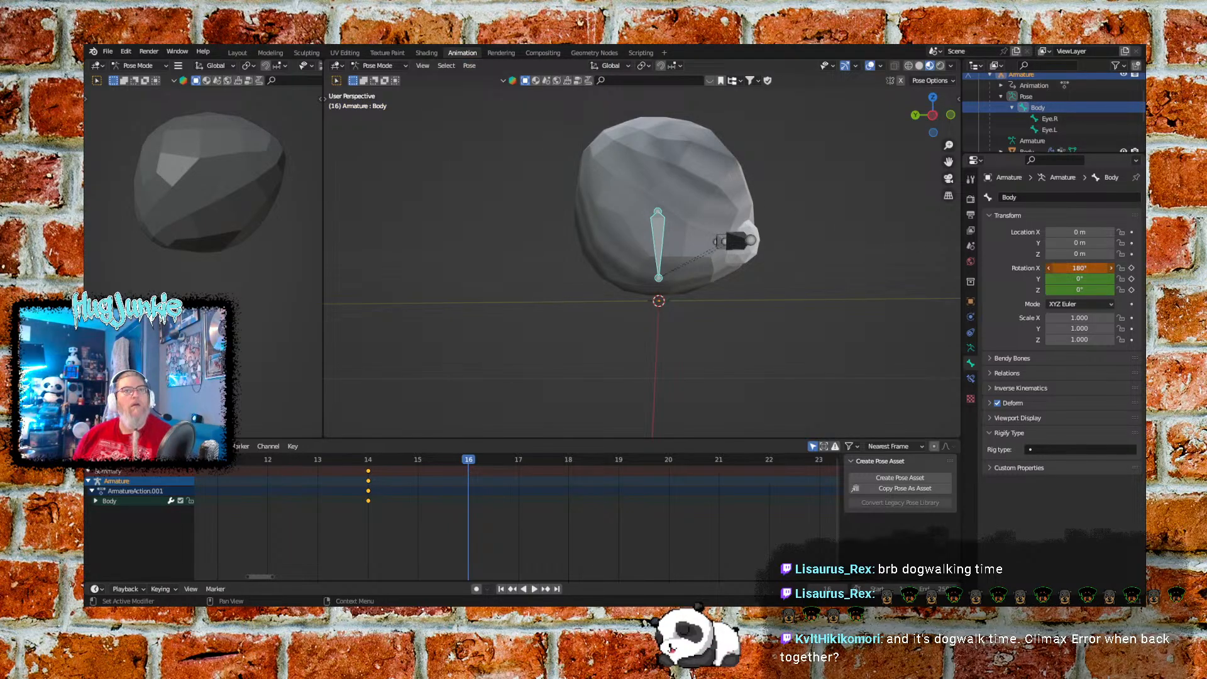
{"action": "type", "text": "17"}
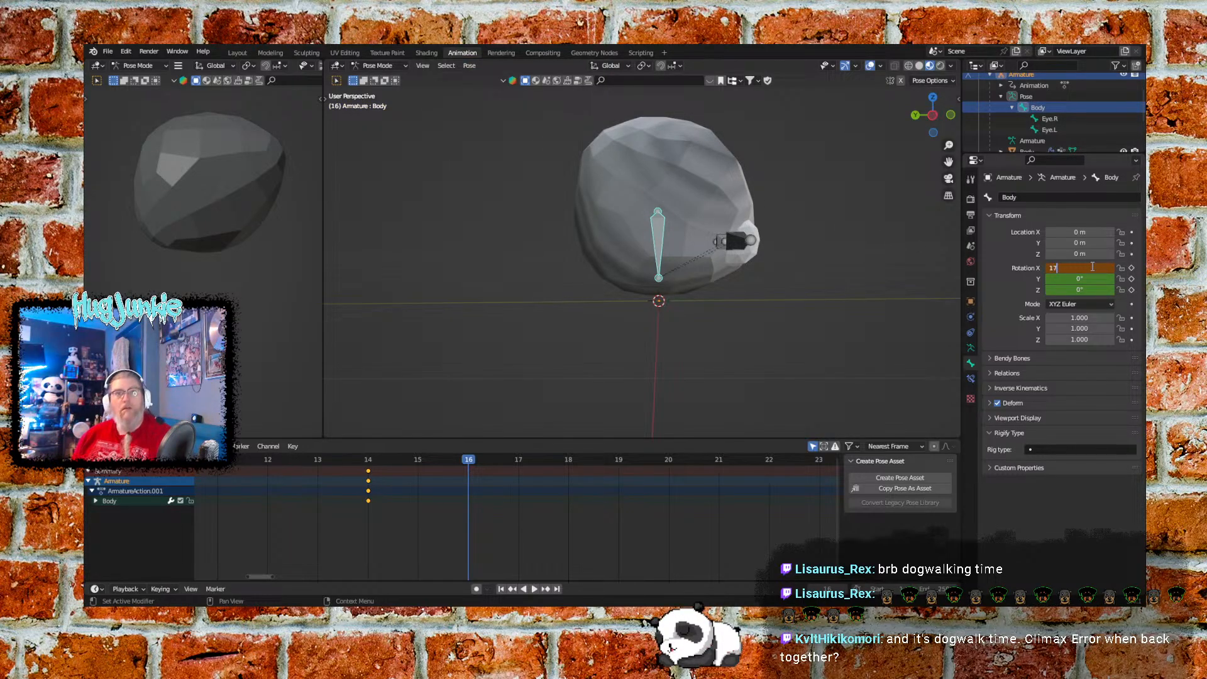
{"action": "type", "text": "7"}
{"action": "key", "text": "Return"}
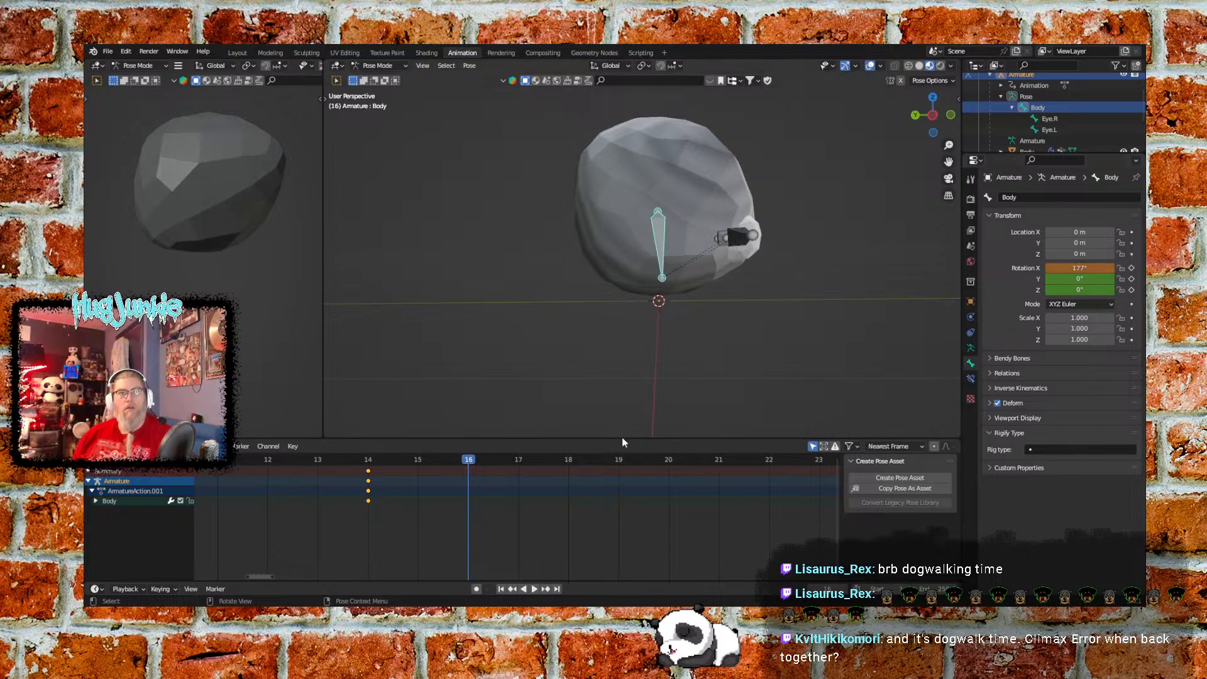
{"action": "left_click", "coordinate": [467, 67]}
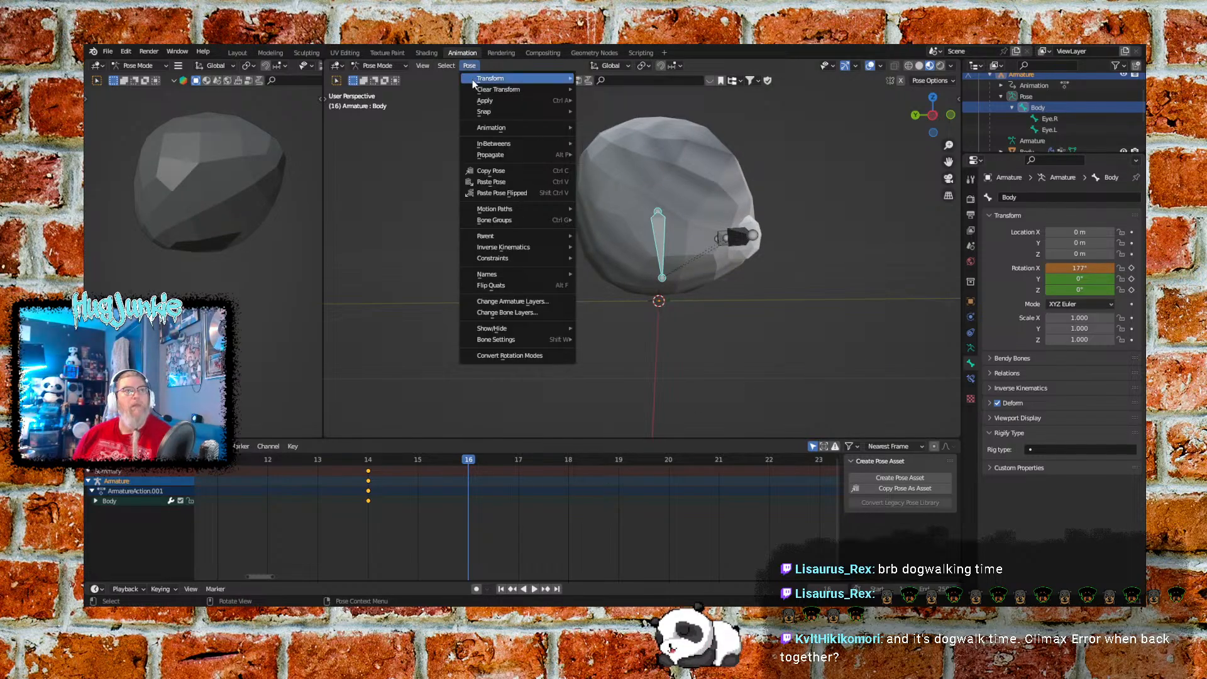
{"action": "mouse_move", "coordinate": [530, 130]}
{"action": "left_click", "coordinate": [597, 127]}
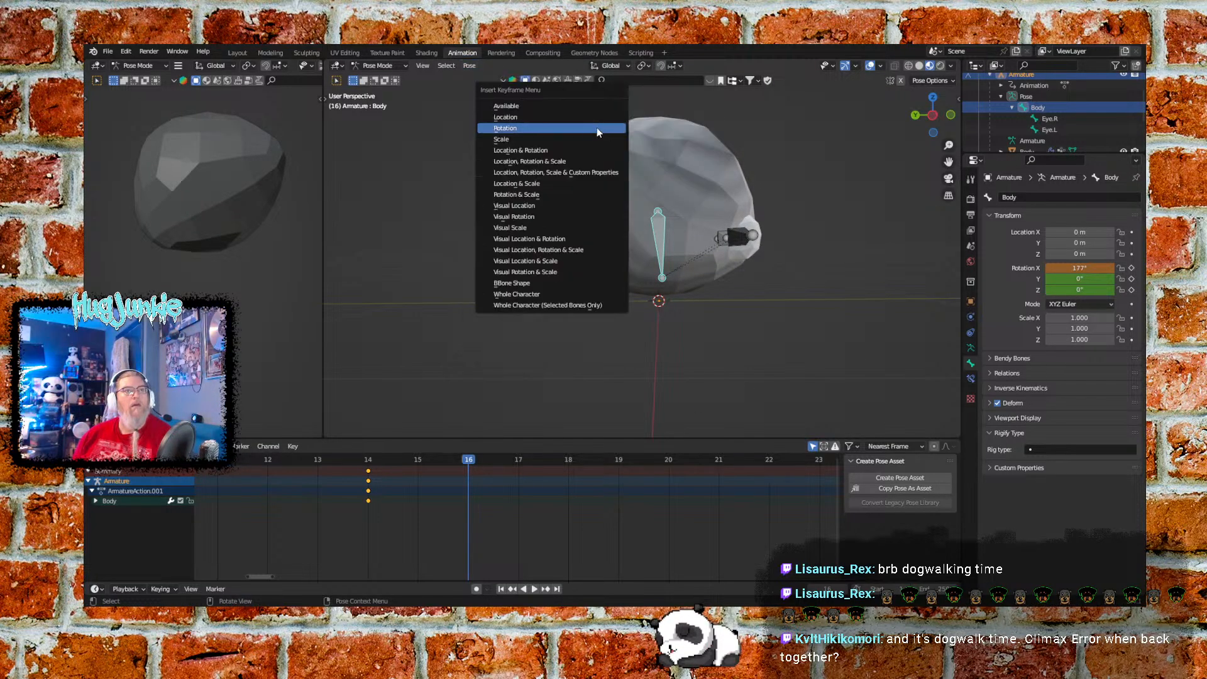
{"action": "left_click", "coordinate": [583, 131]}
Play the Body bone's rotation animation from frame 1 through the keyframe at frame 30, and stop playback
{"action": "scroll", "coordinate": [534, 542], "scroll_direction": "down", "scroll_amount": 5}
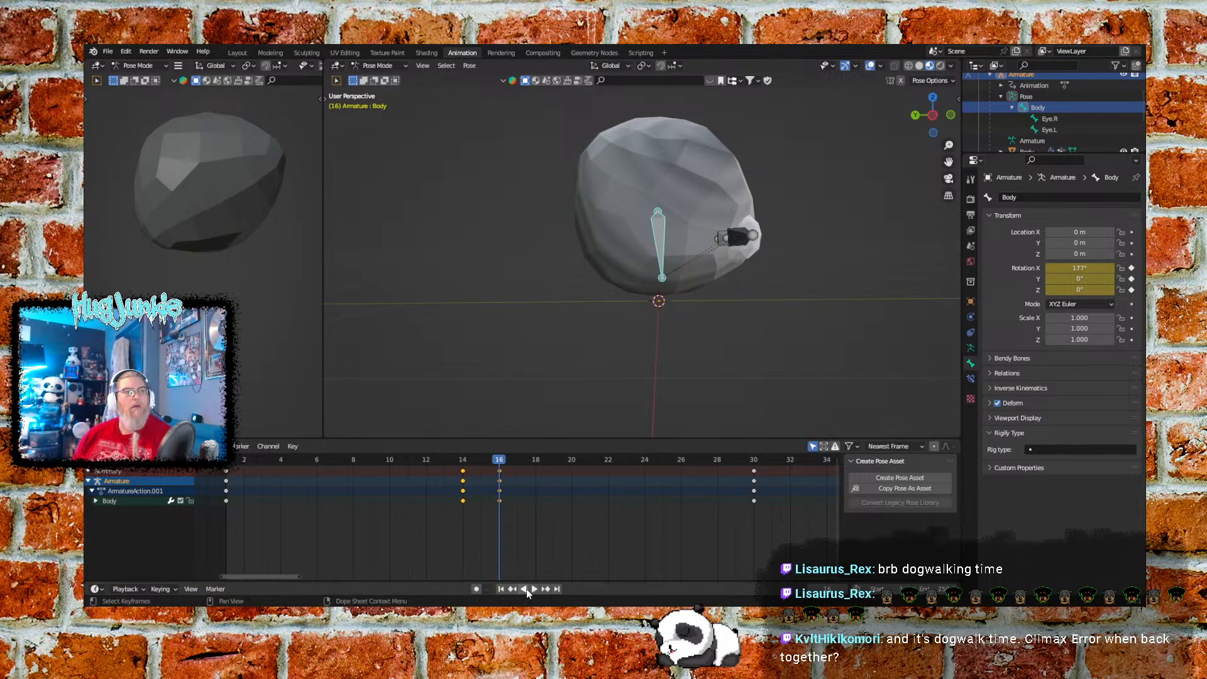
{"action": "left_click", "coordinate": [501, 589]}
{"action": "left_click", "coordinate": [533, 589]}
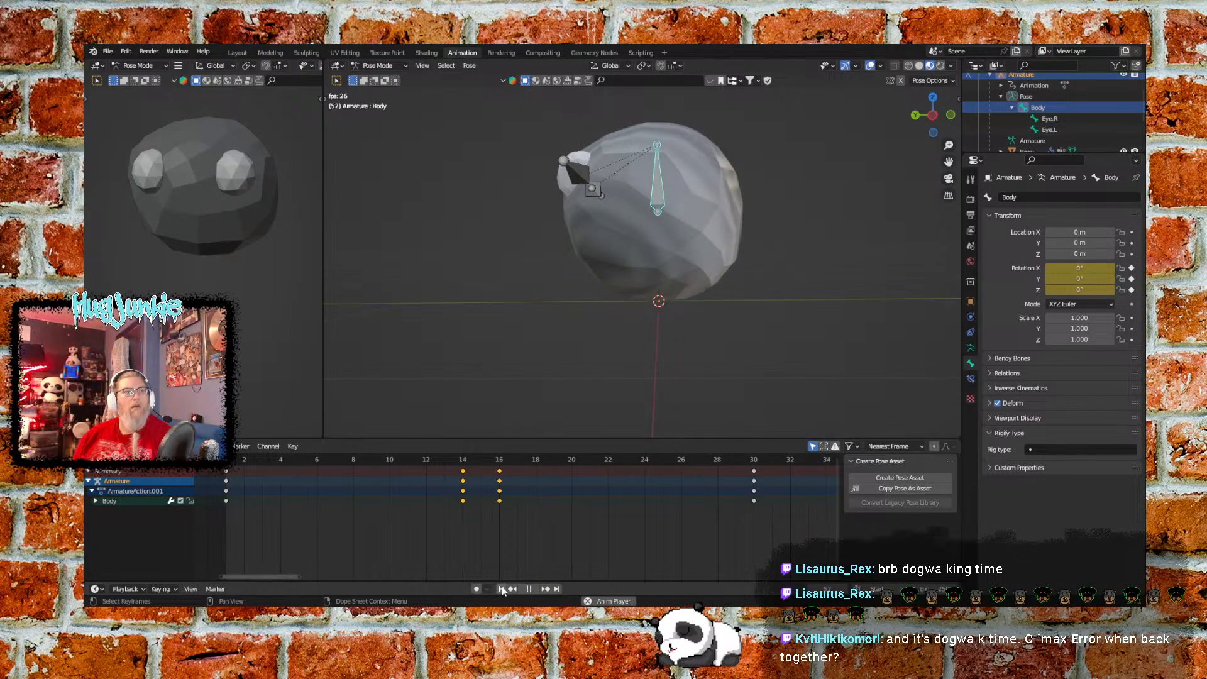
{"action": "left_click", "coordinate": [529, 589]}
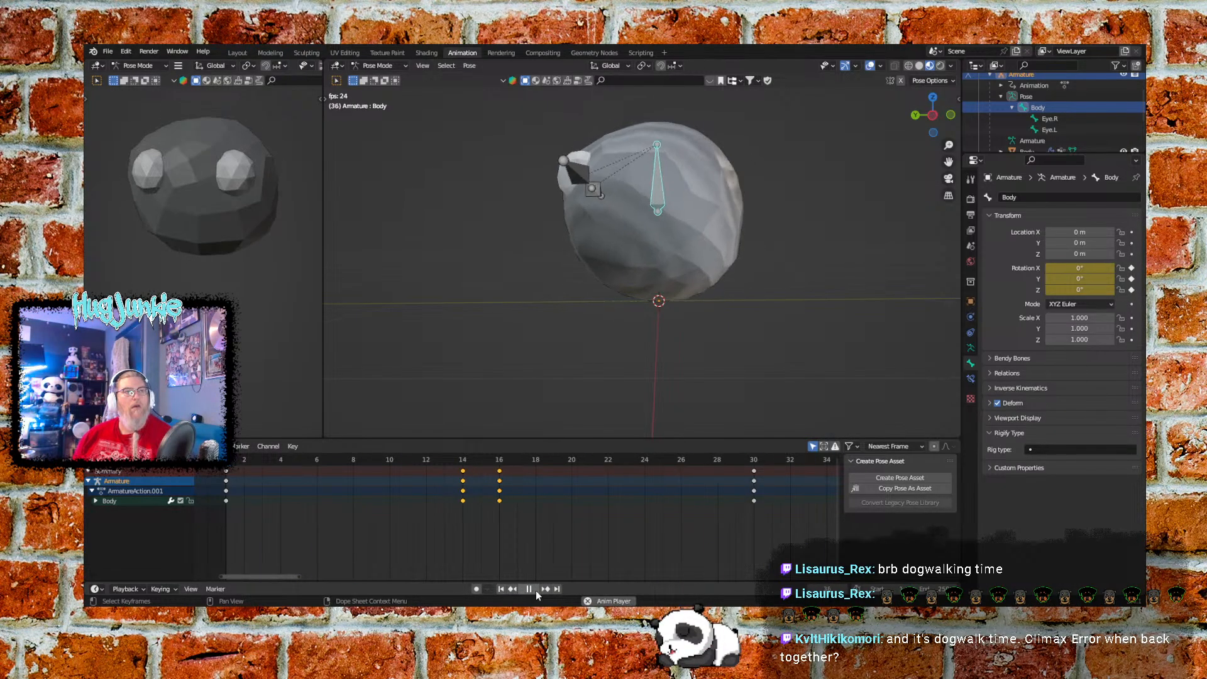
Set the Body bone's X rotation to 0° at frame 15, between the two middle keyframes
{"action": "left_click_drag", "start_coordinate": [230, 459], "coordinate": [476, 458]}
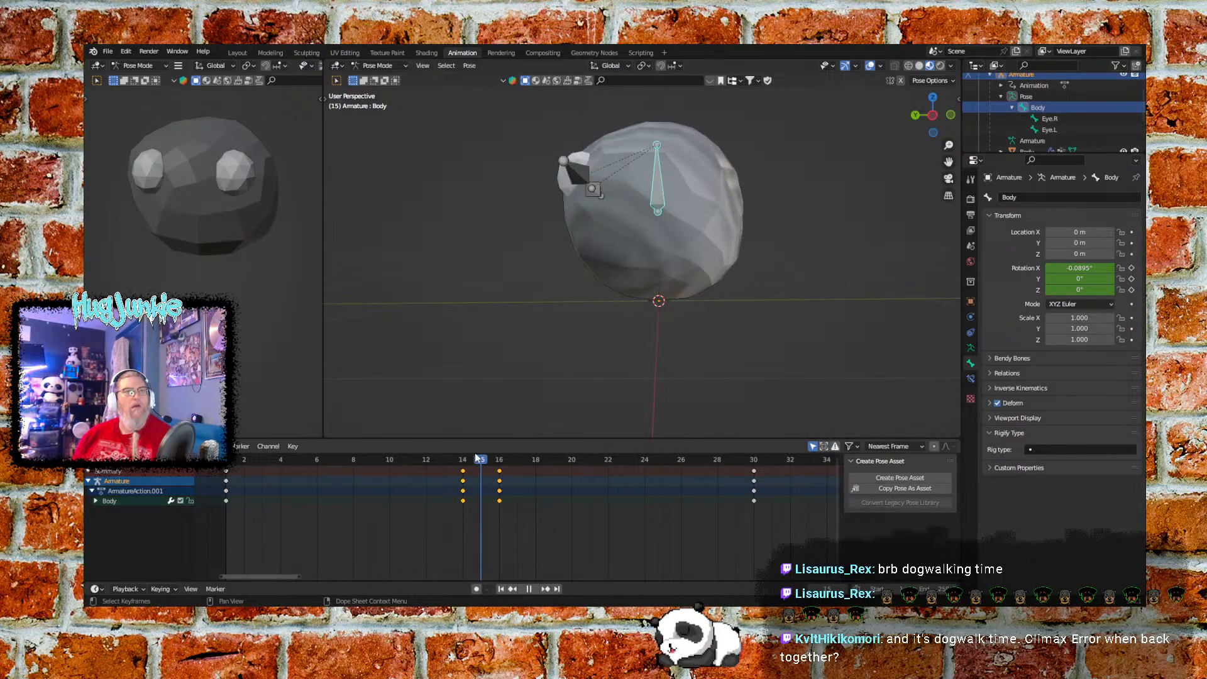
{"action": "left_click", "coordinate": [1102, 267]}
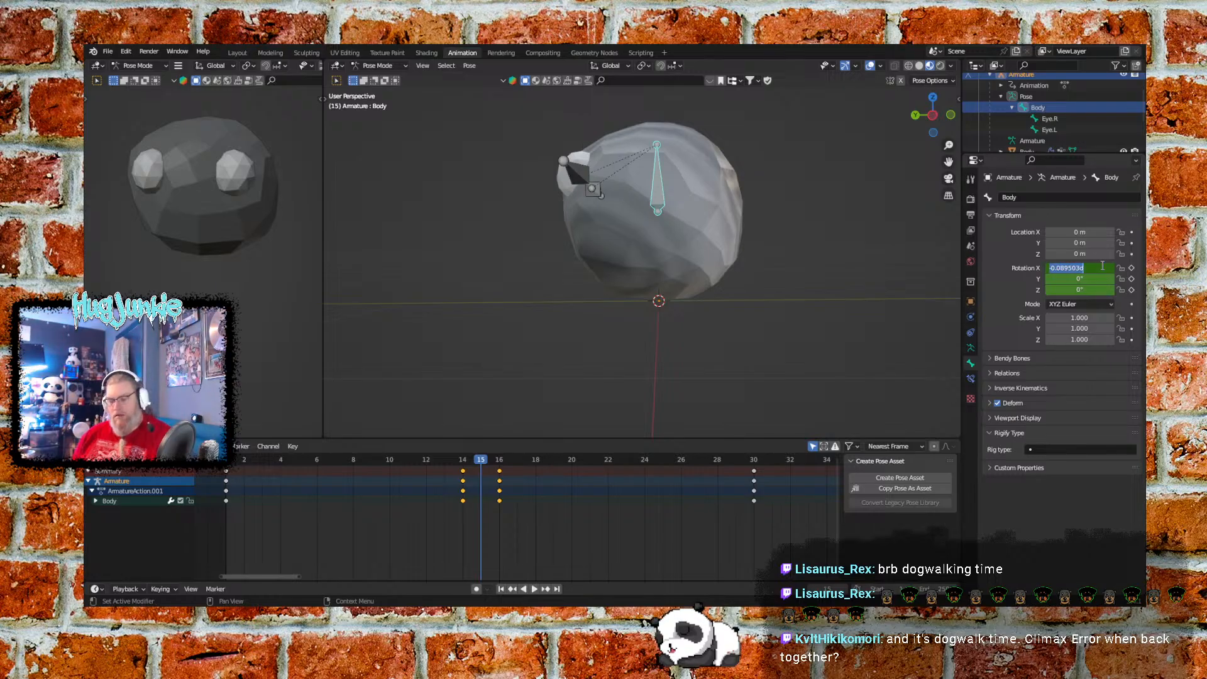
{"action": "type", "text": "0"}
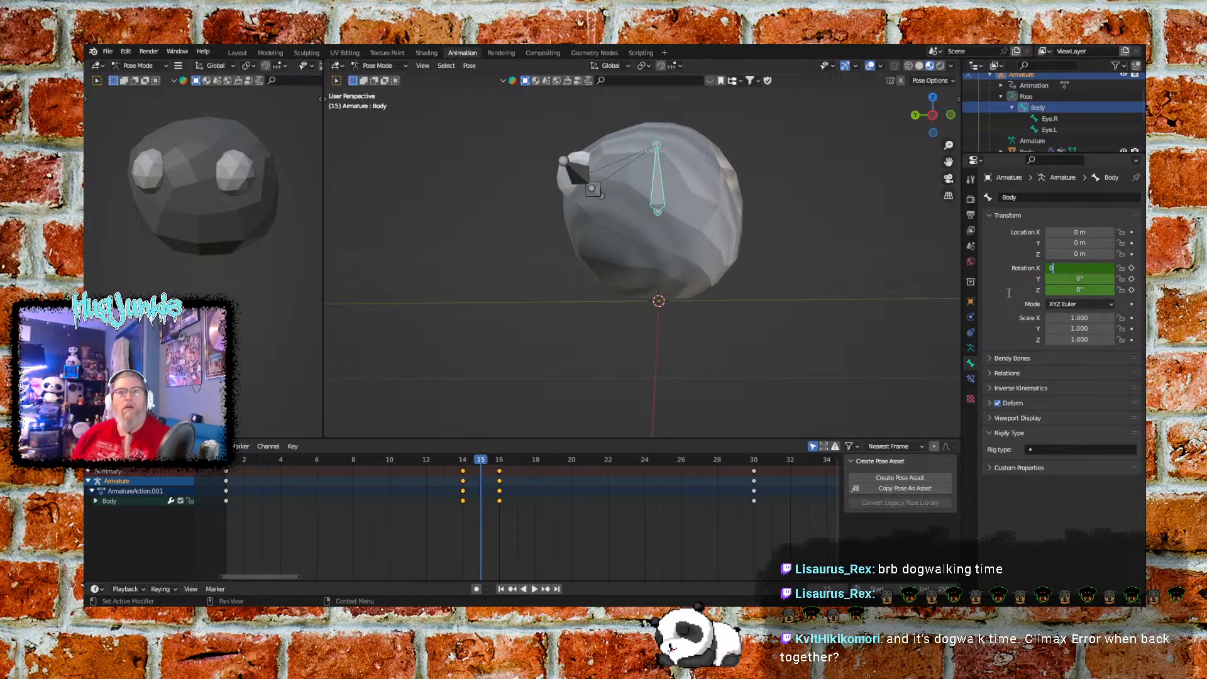
{"action": "key", "text": "Return"}
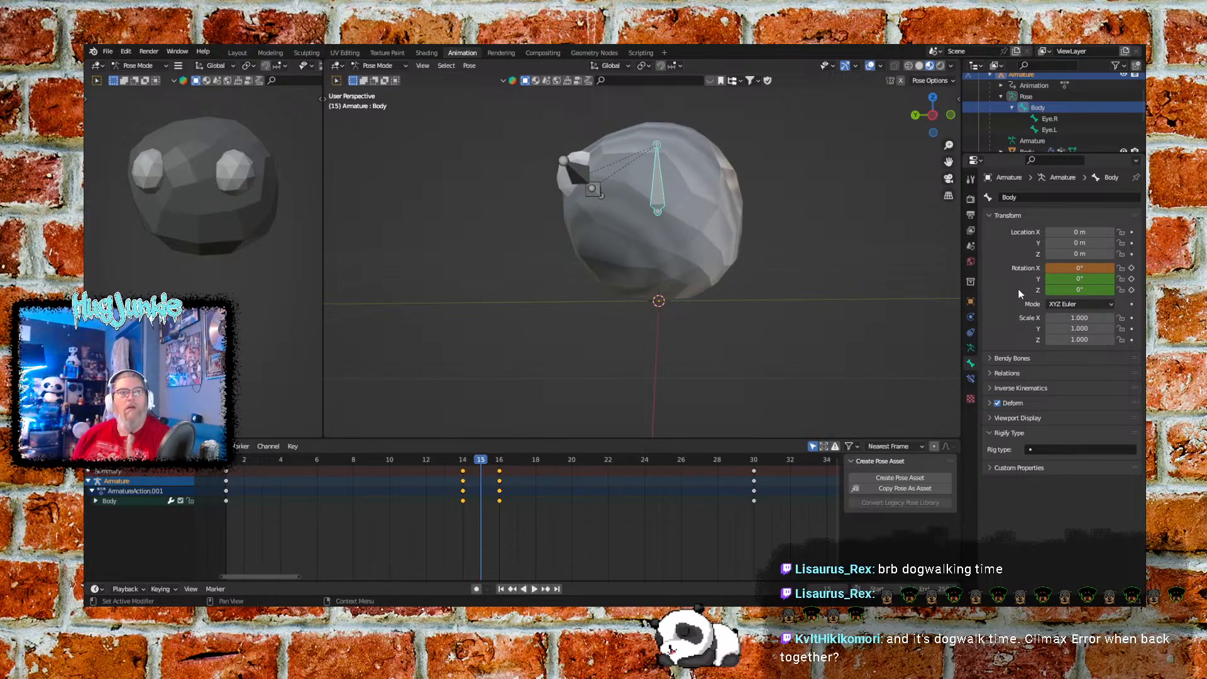
Set the Body bone's X rotation to 180° at frame 15 and insert a rotation keyframe there
{"action": "left_click", "coordinate": [1093, 267]}
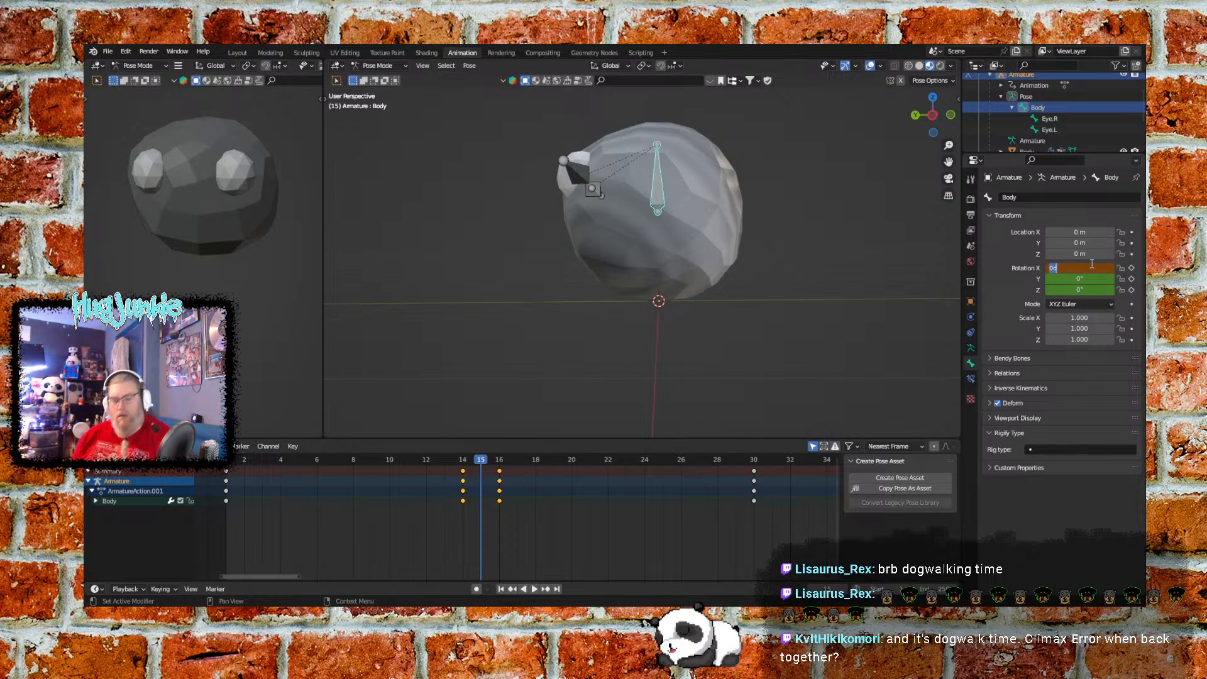
{"action": "type", "text": "180"}
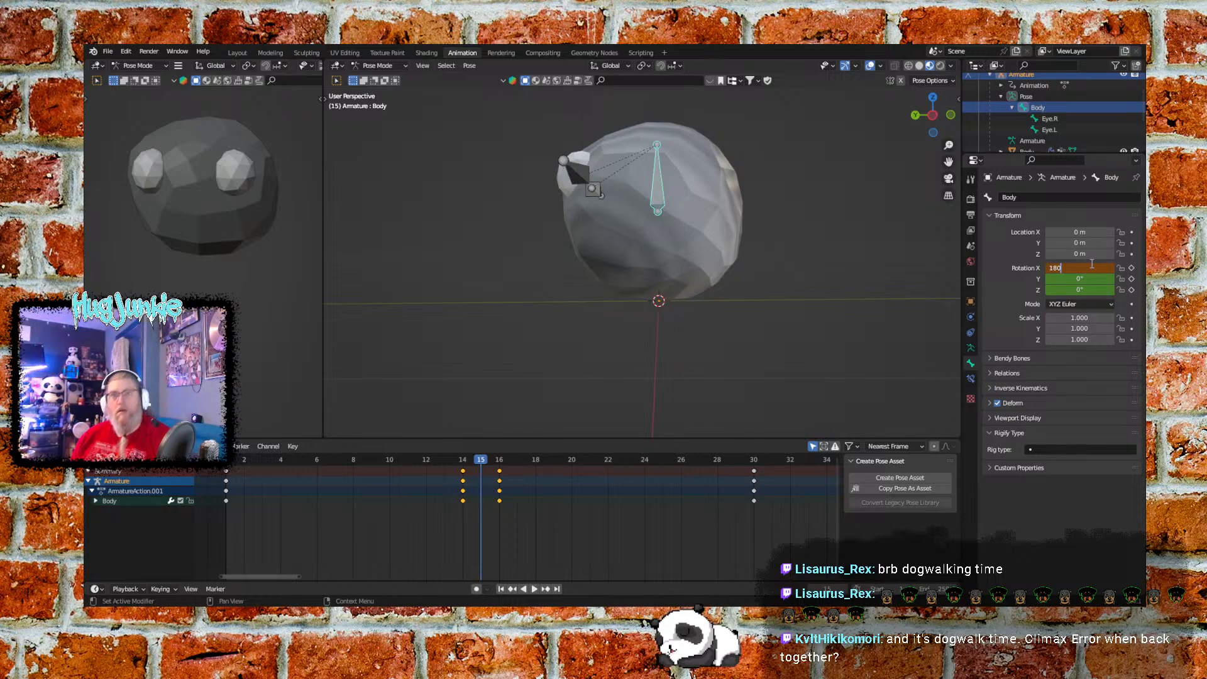
{"action": "key", "text": "Return"}
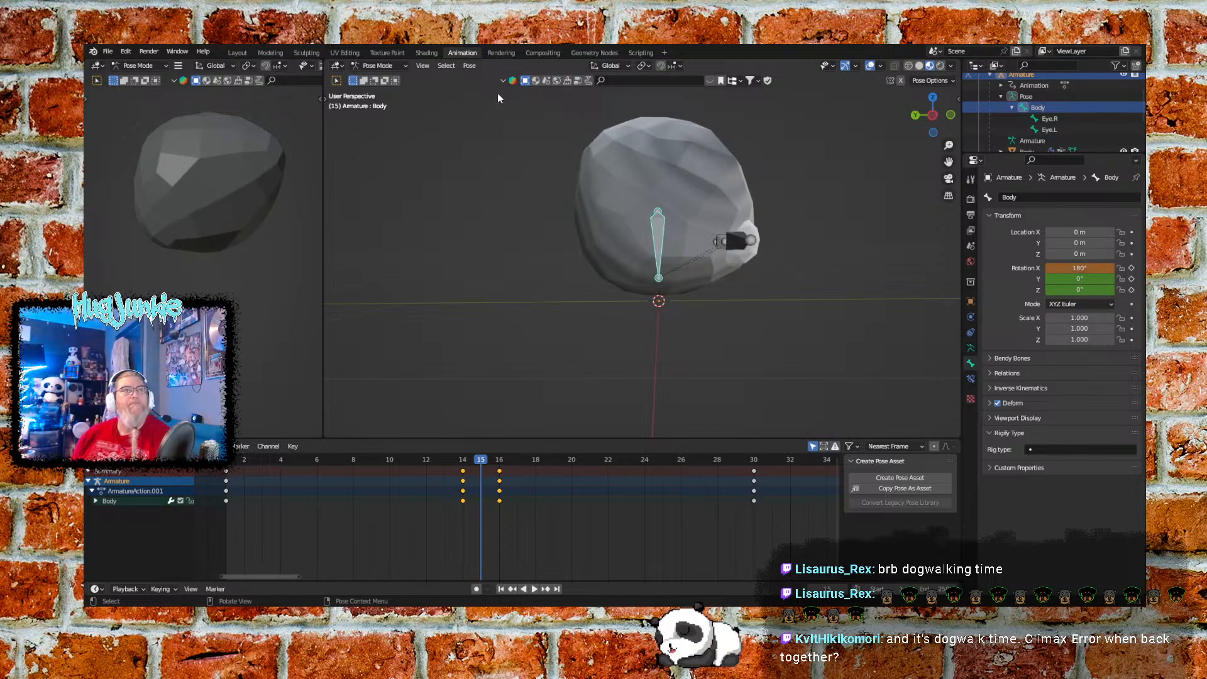
{"action": "left_click", "coordinate": [469, 66]}
{"action": "mouse_move", "coordinate": [523, 80]}
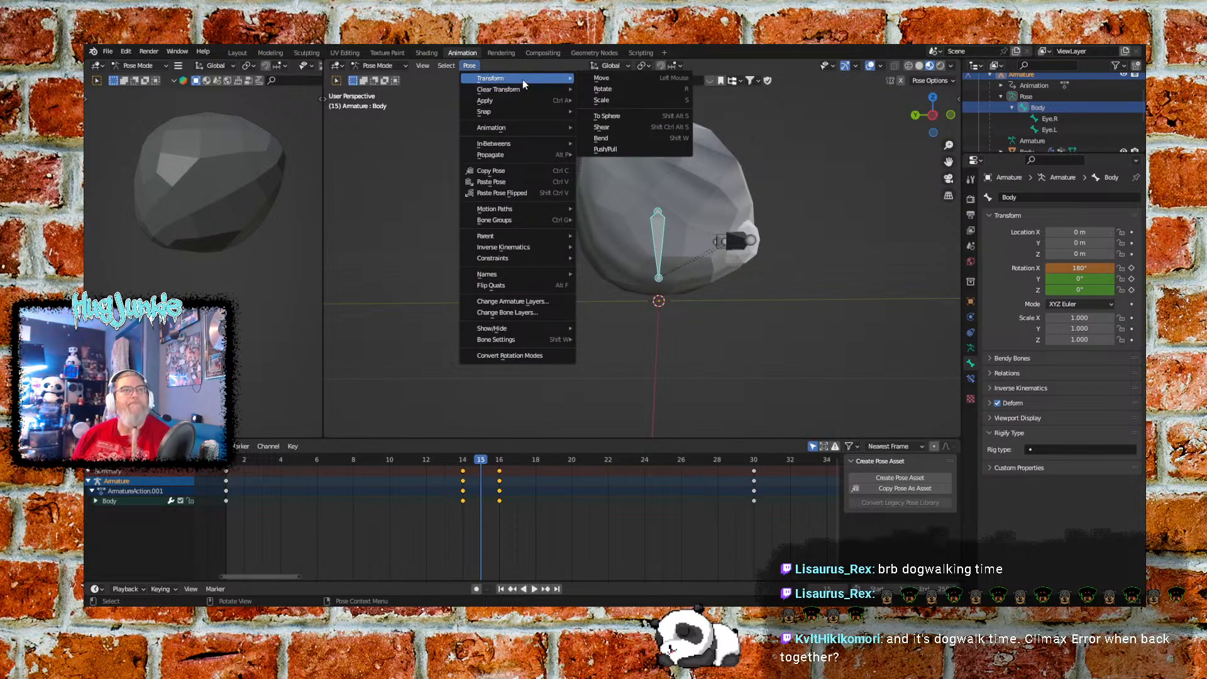
{"action": "mouse_move", "coordinate": [560, 129]}
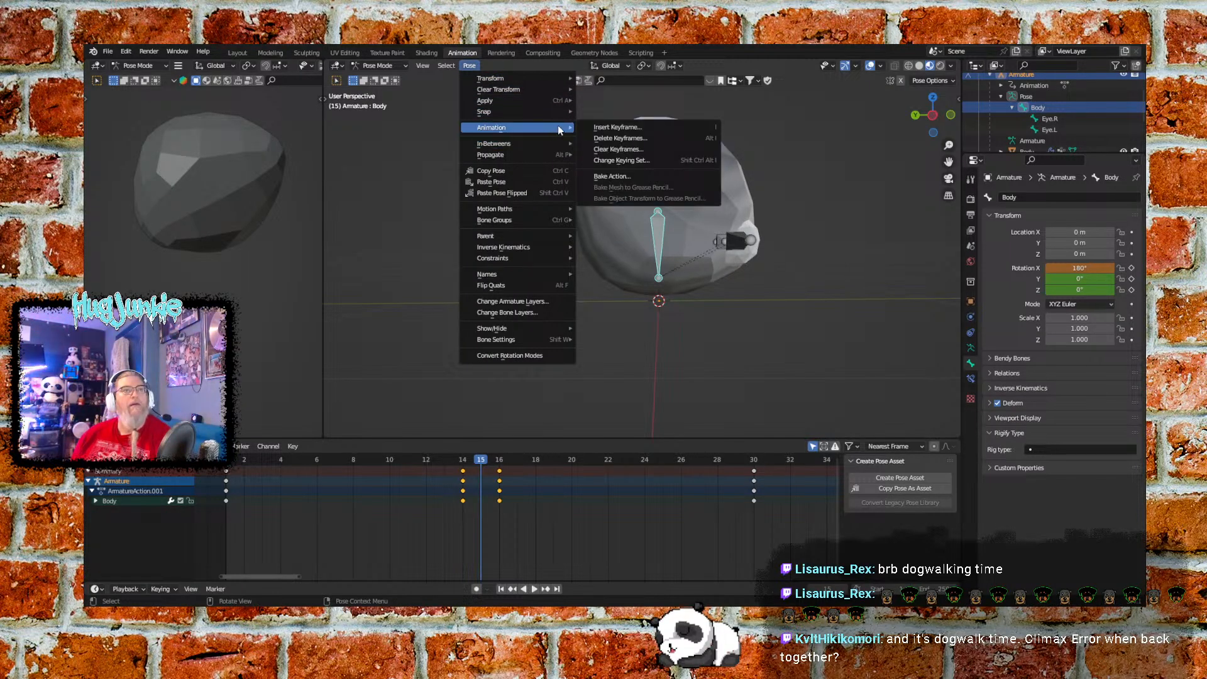
{"action": "left_click", "coordinate": [613, 127]}
{"action": "left_click", "coordinate": [599, 129]}
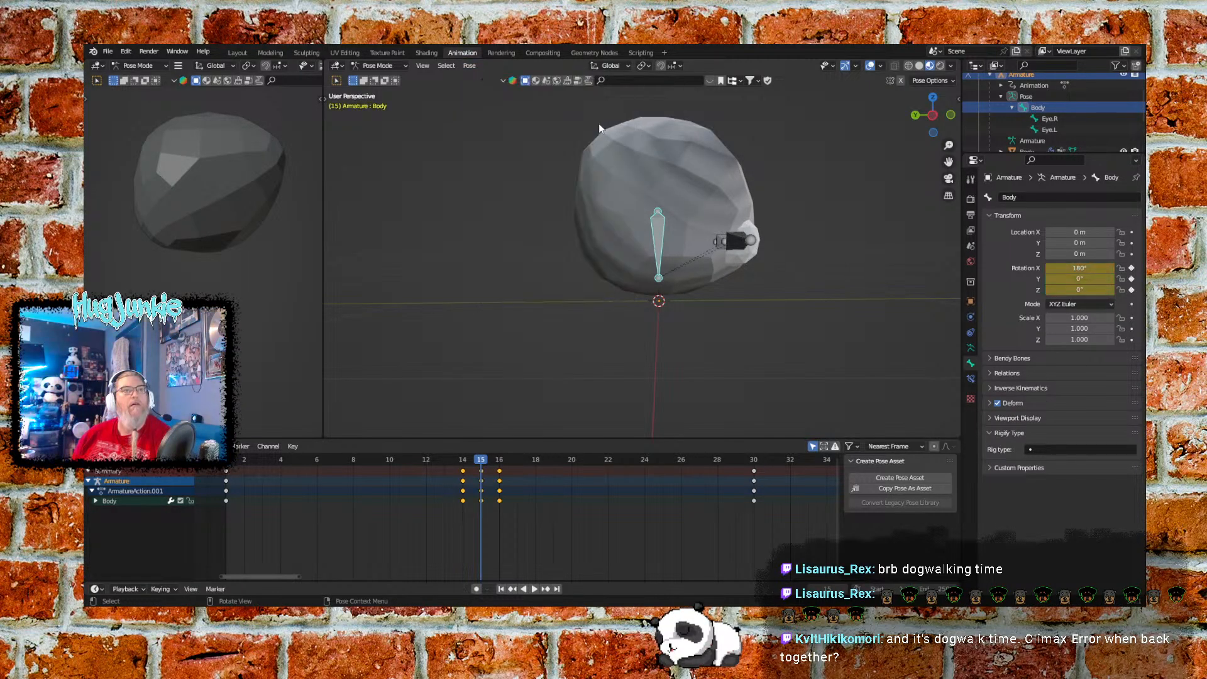
Scrub through the frames before frame 15 to examine how the body rotates between keyframes
{"action": "left_click_drag", "start_coordinate": [483, 459], "coordinate": [239, 424]}
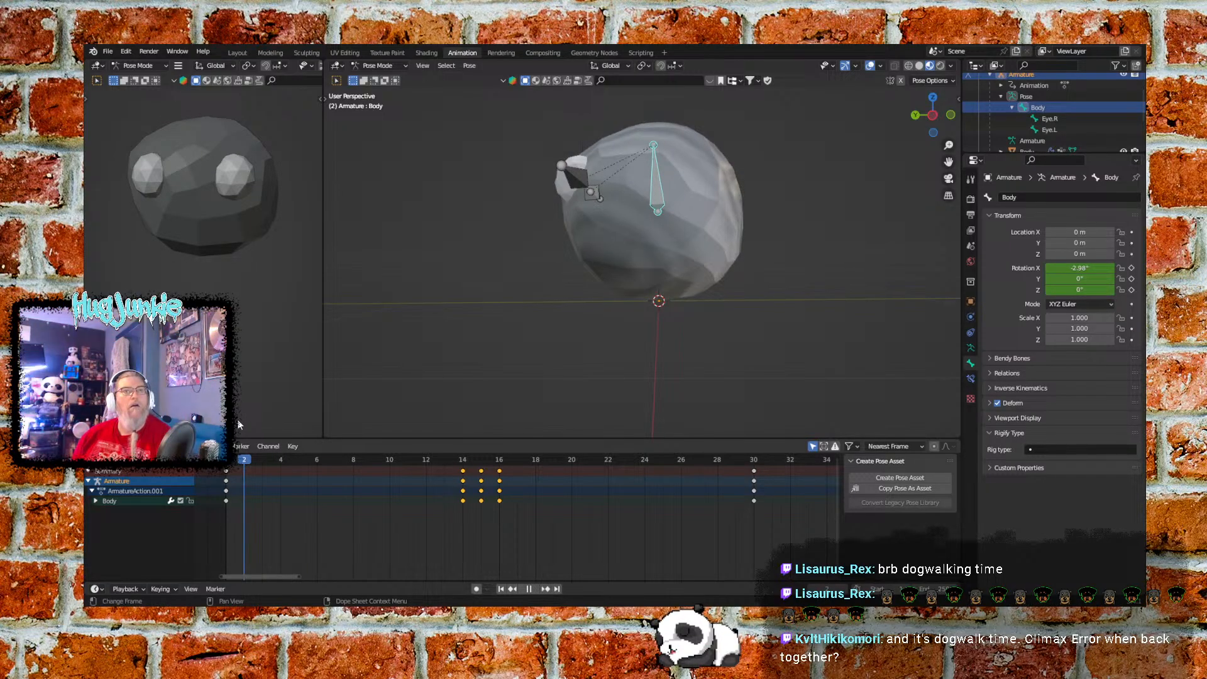
{"action": "left_click_drag", "start_coordinate": [251, 419], "coordinate": [352, 431]}
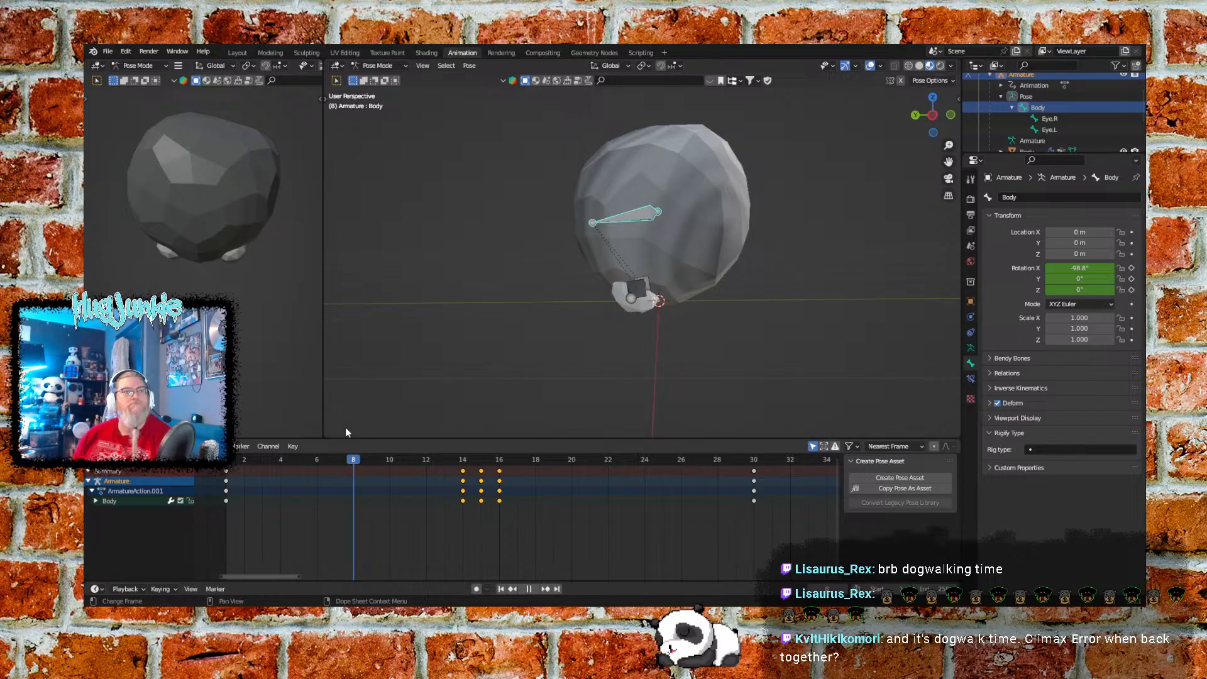
{"action": "key", "text": "Left"}
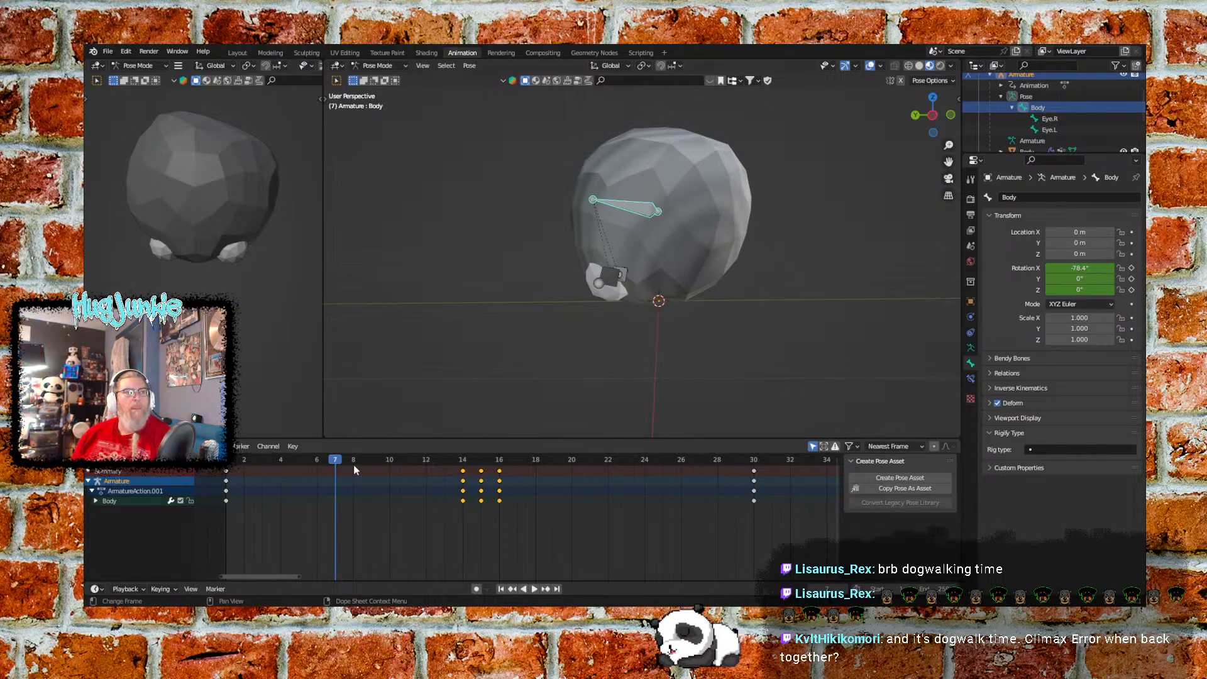
{"action": "key", "text": "space"}
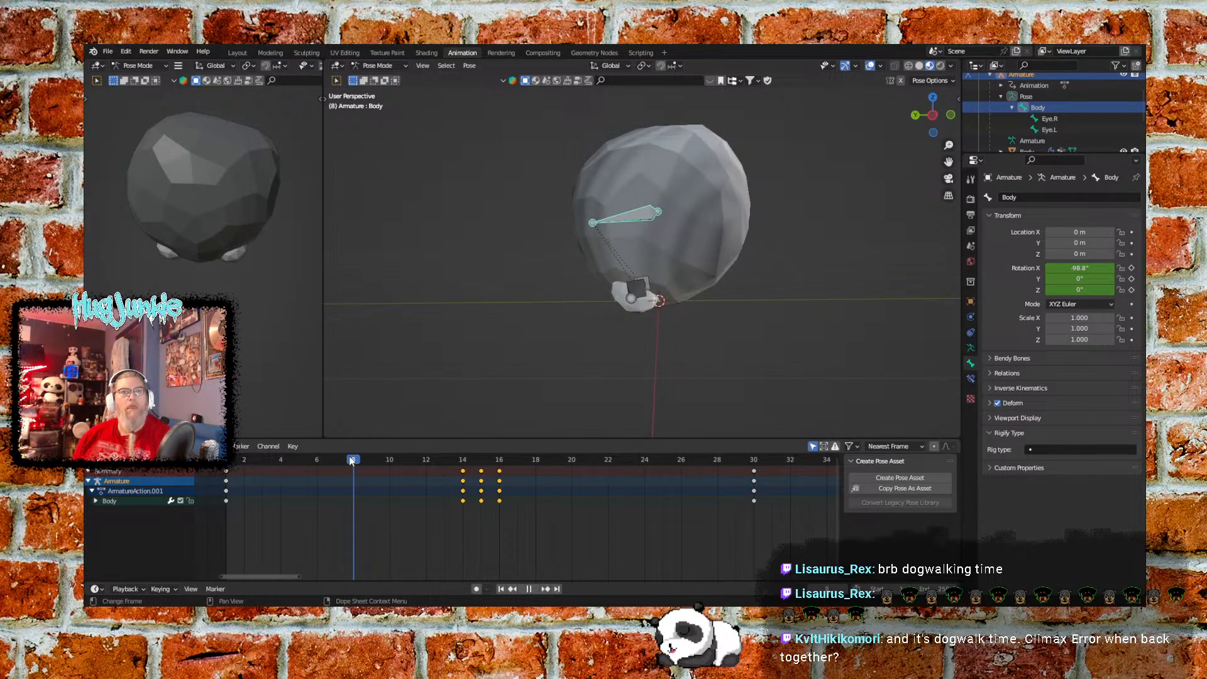
{"action": "key", "text": "space"}
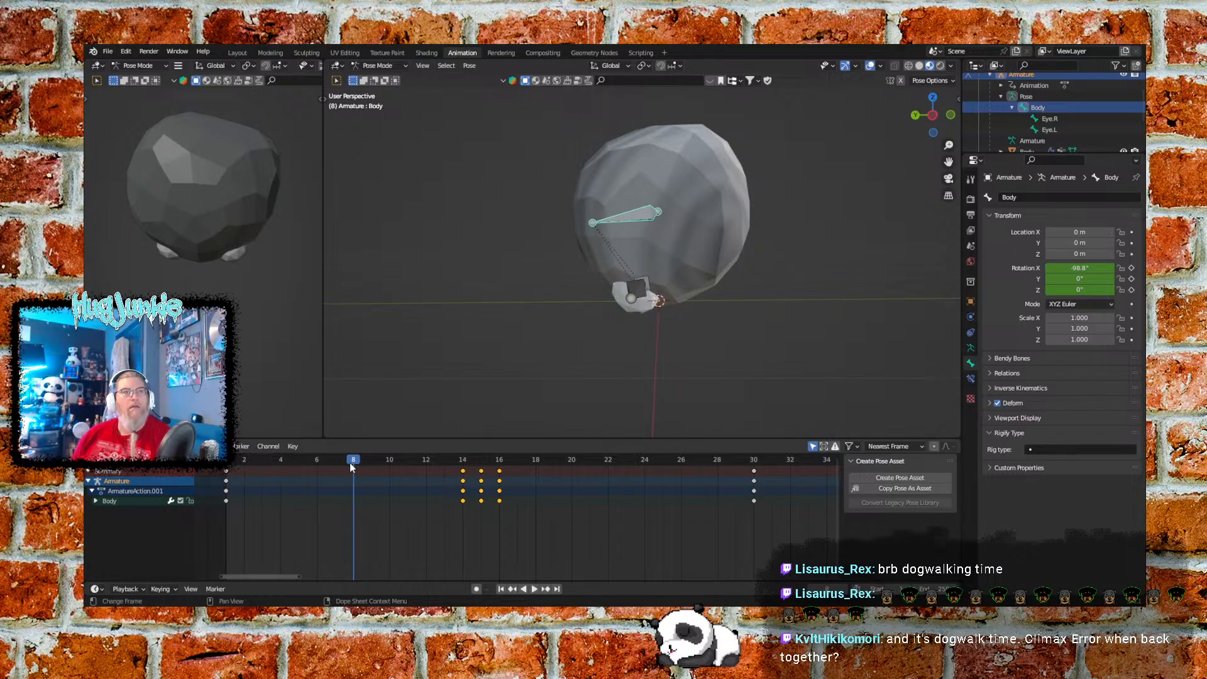
{"action": "left_click", "coordinate": [340, 462]}
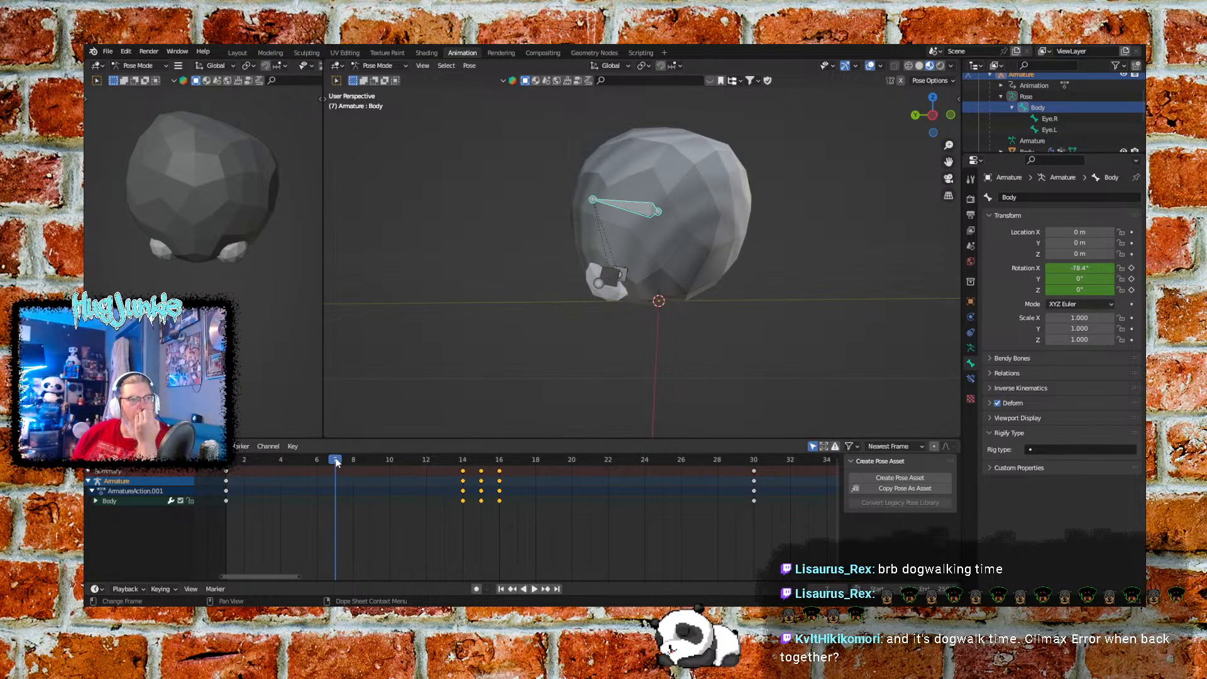
{"action": "key", "text": "space"}
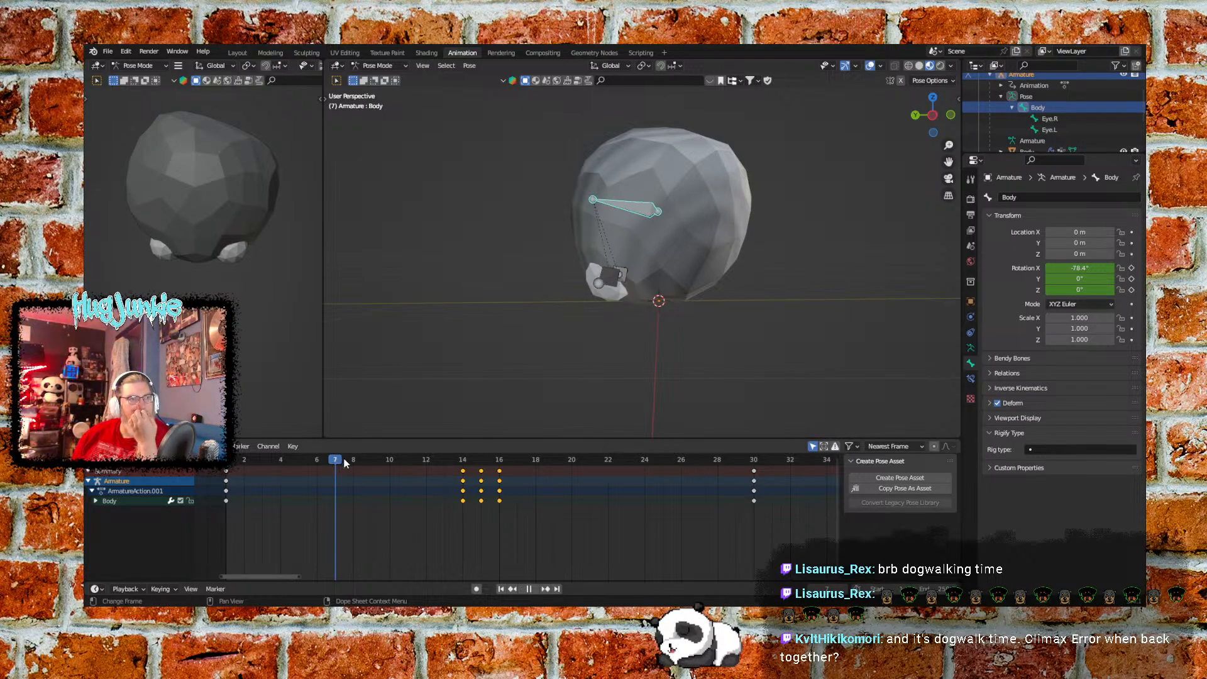
{"action": "key", "text": "space"}
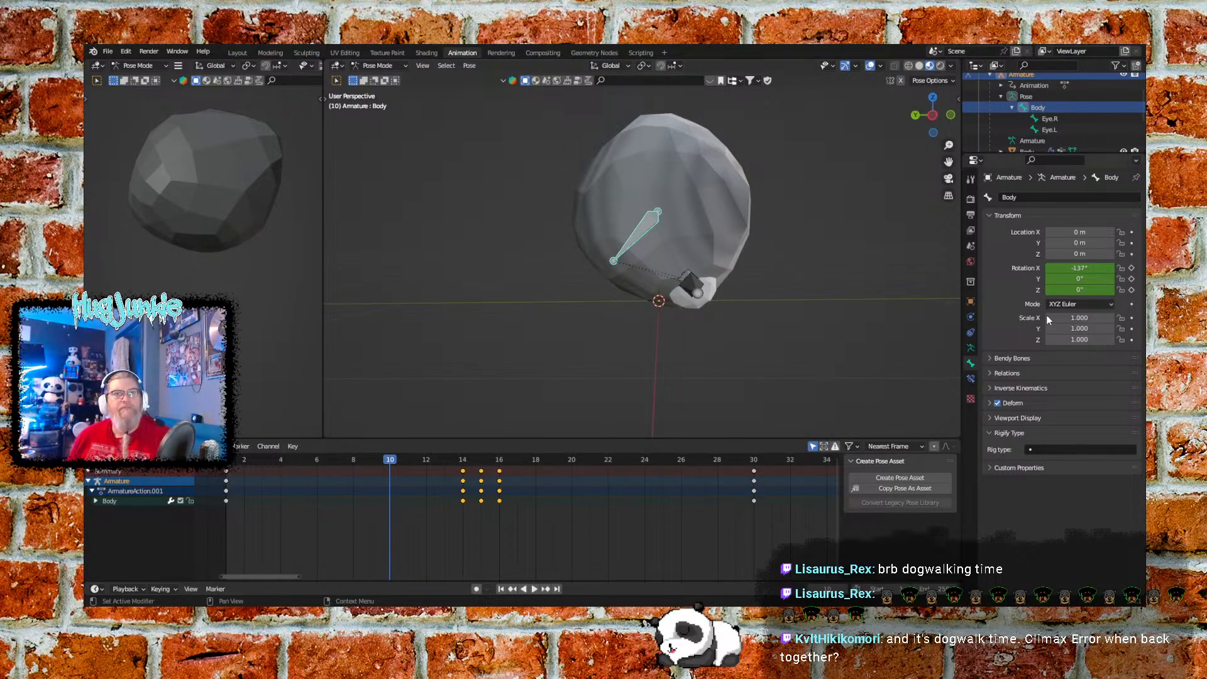
Set the Body bone's X rotation to -90° at frame 10 and keyframe it
{"action": "left_click", "coordinate": [1097, 268]}
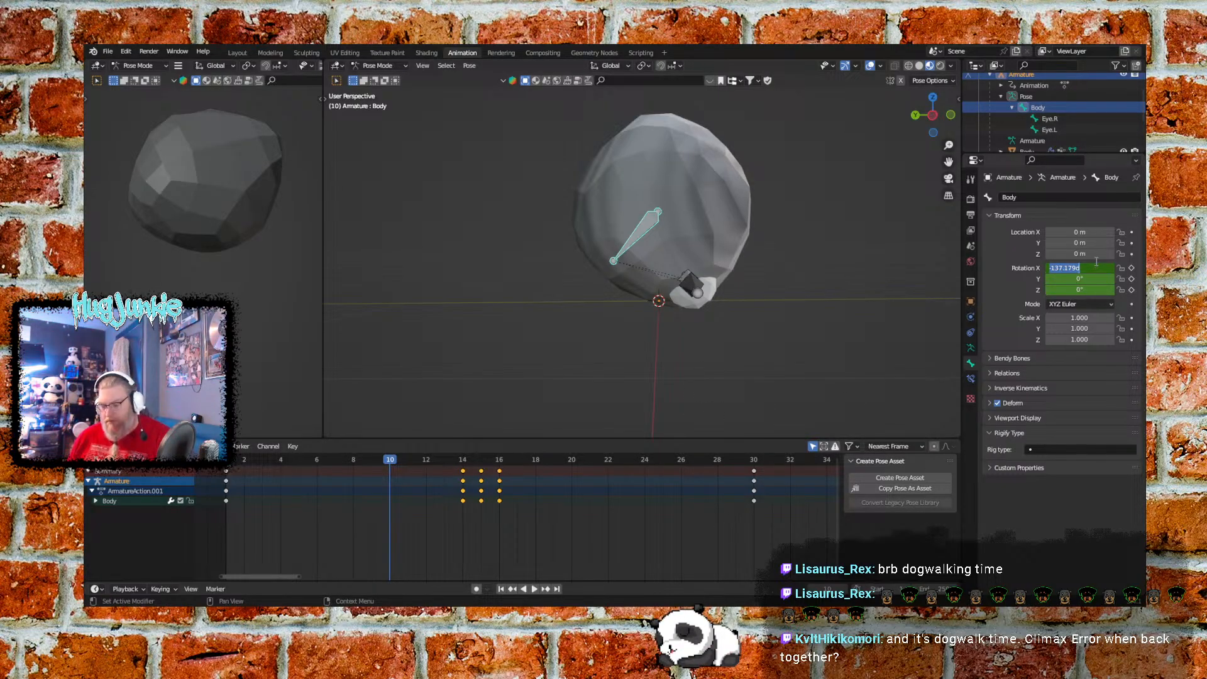
{"action": "key", "text": "BackSpace"}
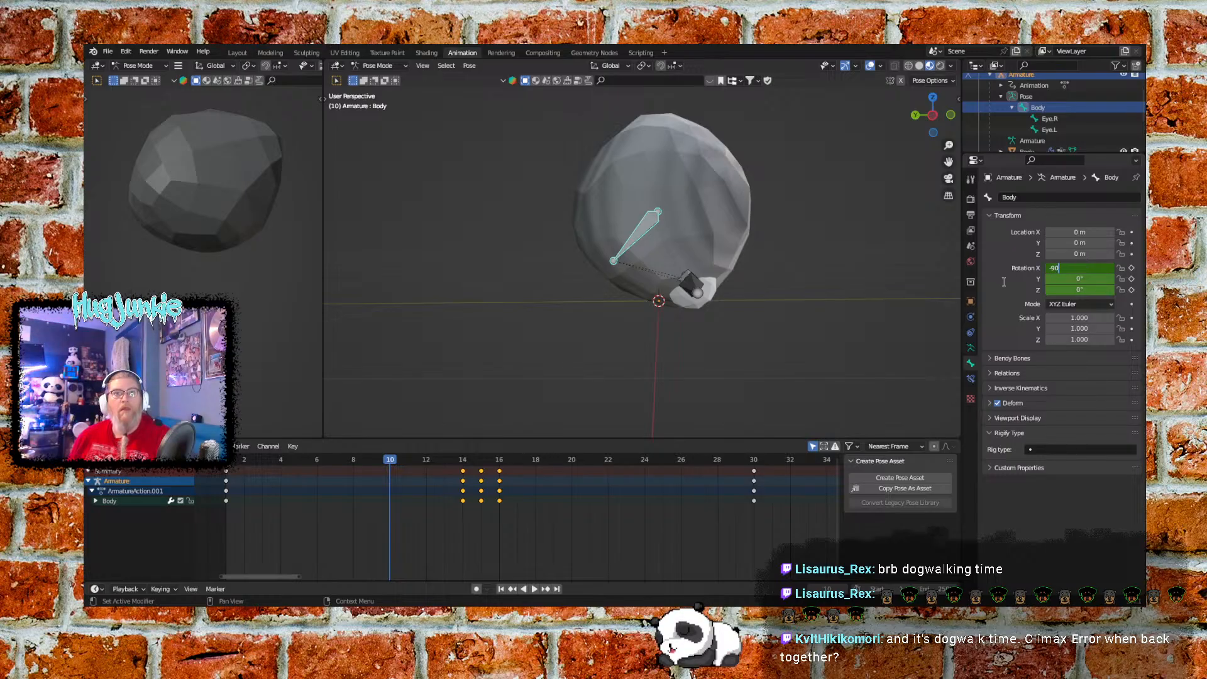
{"action": "type", "text": "-90"}
{"action": "key", "text": "Return"}
{"action": "left_click", "coordinate": [1132, 268]}
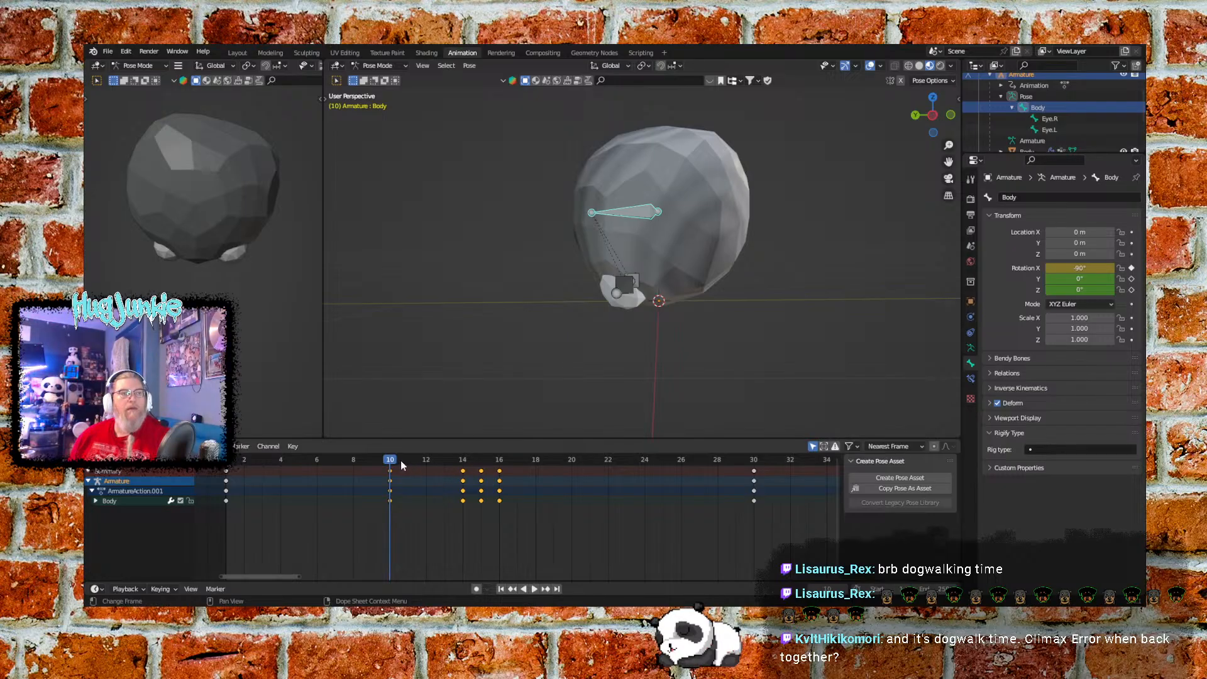
Delete the Body bone's keyframes at frames 14, 15 and 16
{"action": "key", "text": "space"}
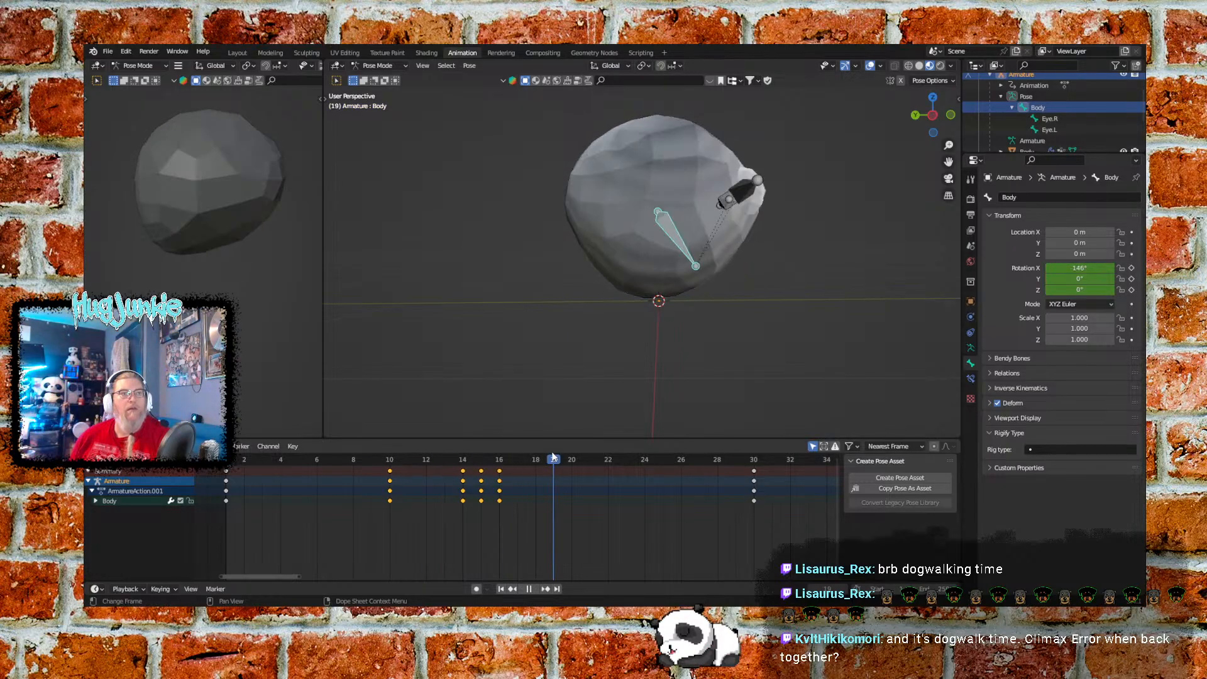
{"action": "left_click_drag", "start_coordinate": [553, 457], "coordinate": [459, 451]}
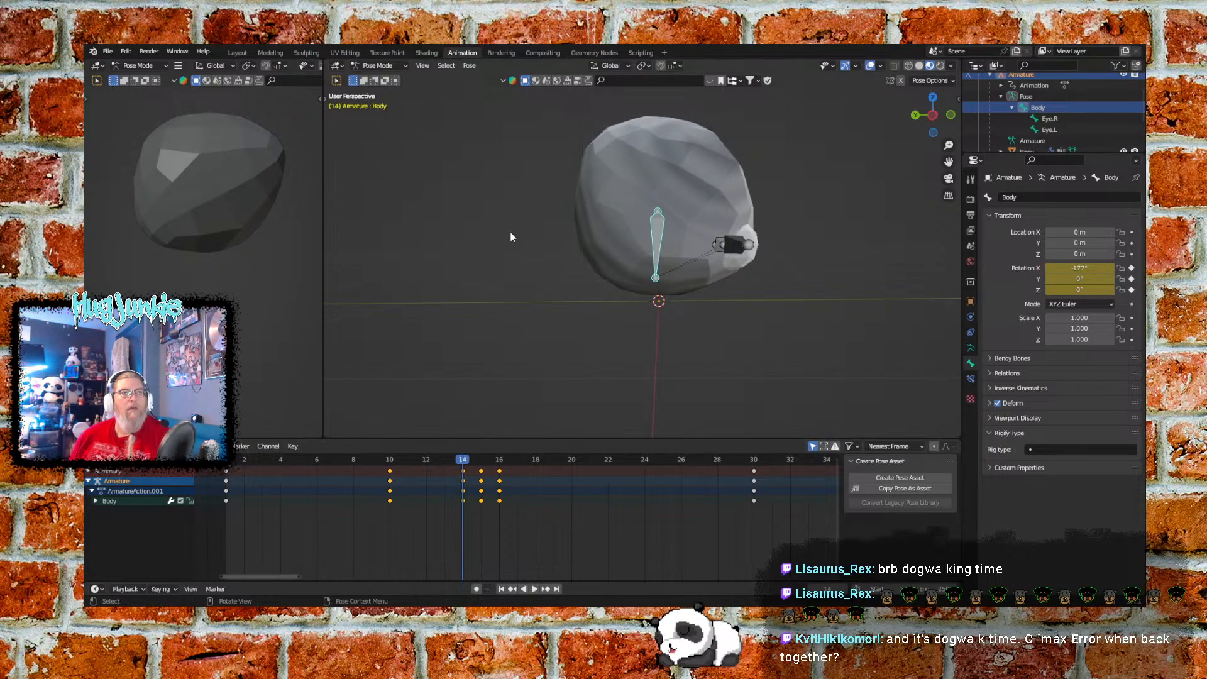
{"action": "left_click_drag", "start_coordinate": [519, 513], "coordinate": [451, 454]}
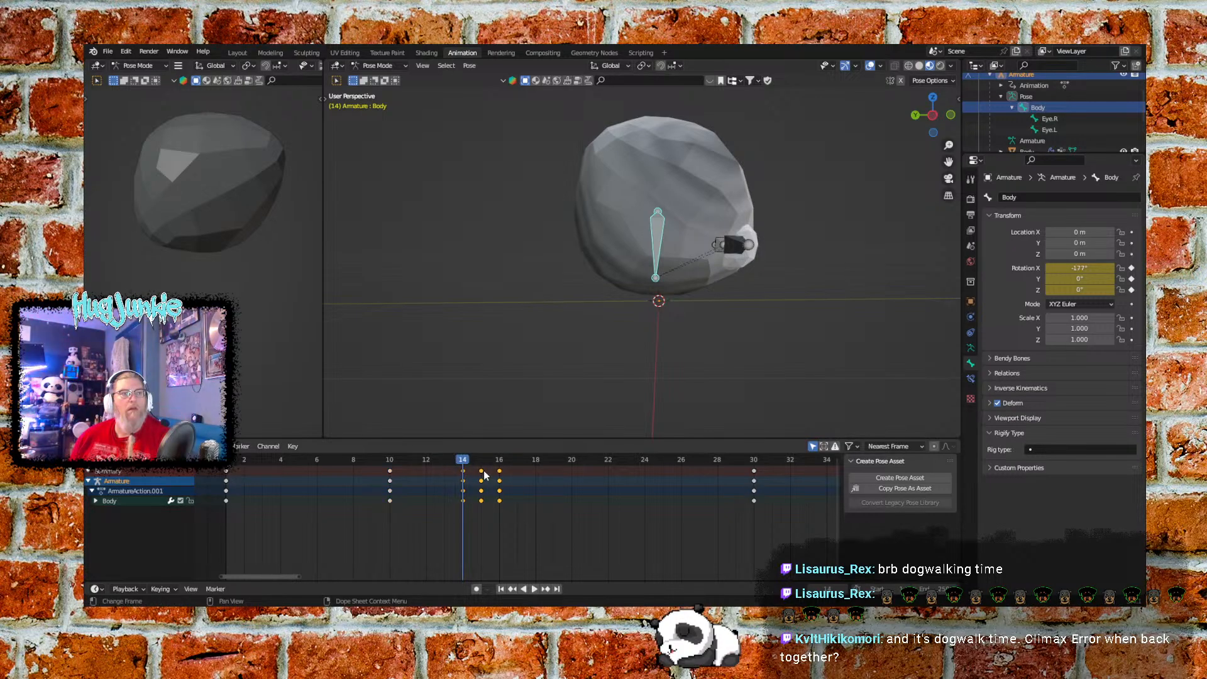
{"action": "right_click", "coordinate": [481, 470]}
{"action": "left_click", "coordinate": [482, 472]}
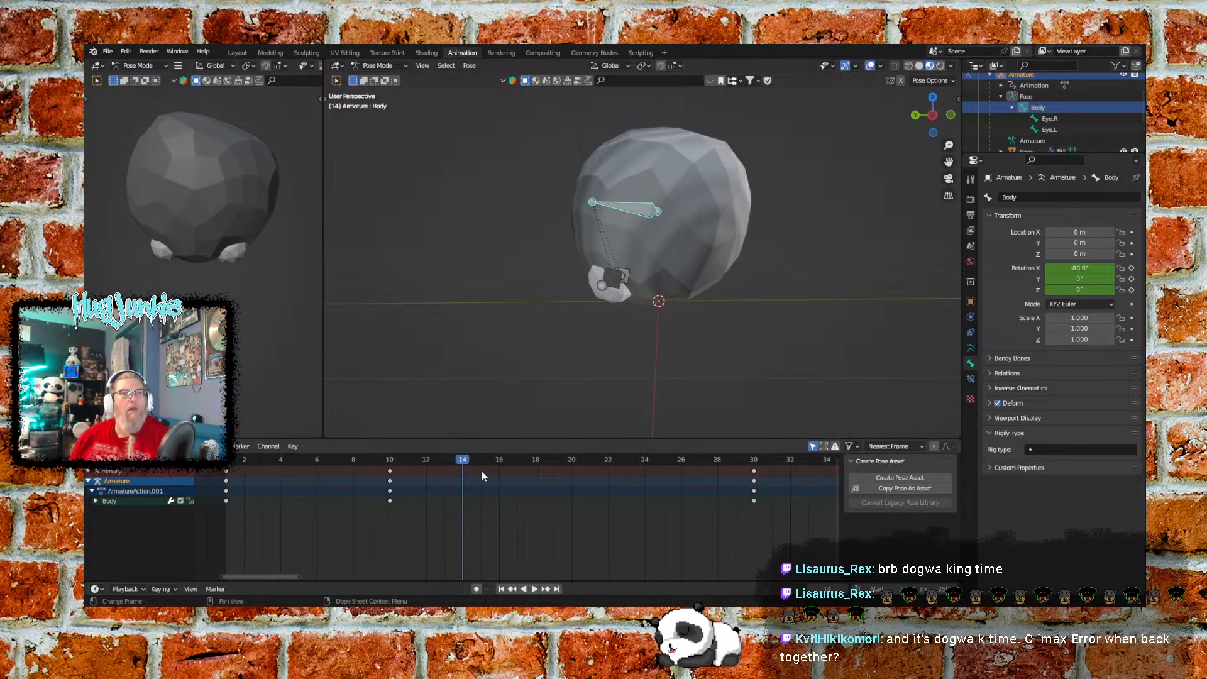
Set the Body bone's X rotation to -180° at frame 20 and keyframe it
{"action": "left_click_drag", "start_coordinate": [465, 460], "coordinate": [573, 458]}
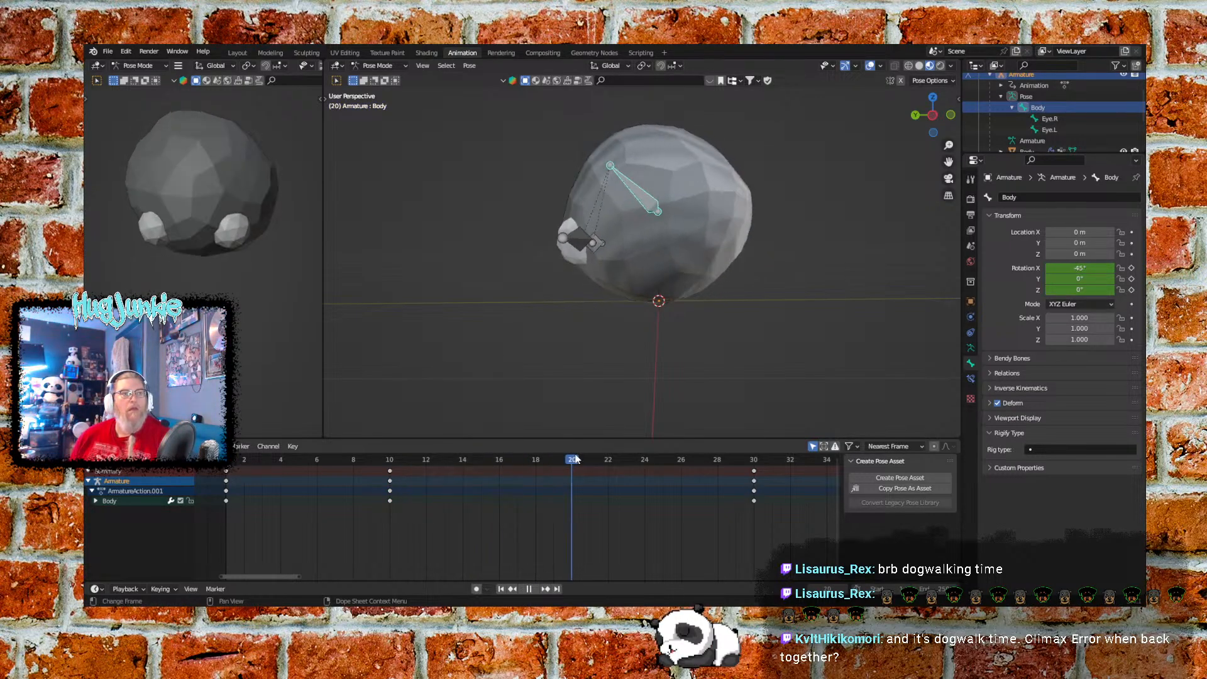
{"action": "left_click", "coordinate": [1096, 268]}
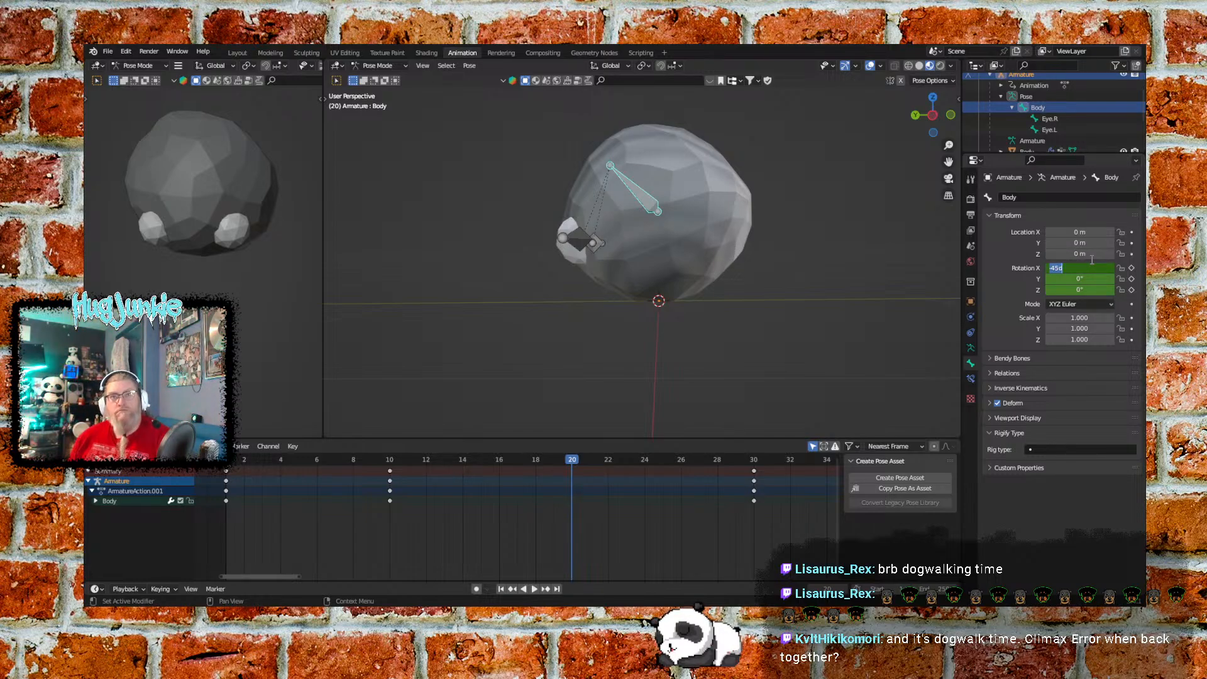
{"action": "key", "text": "BackSpace"}
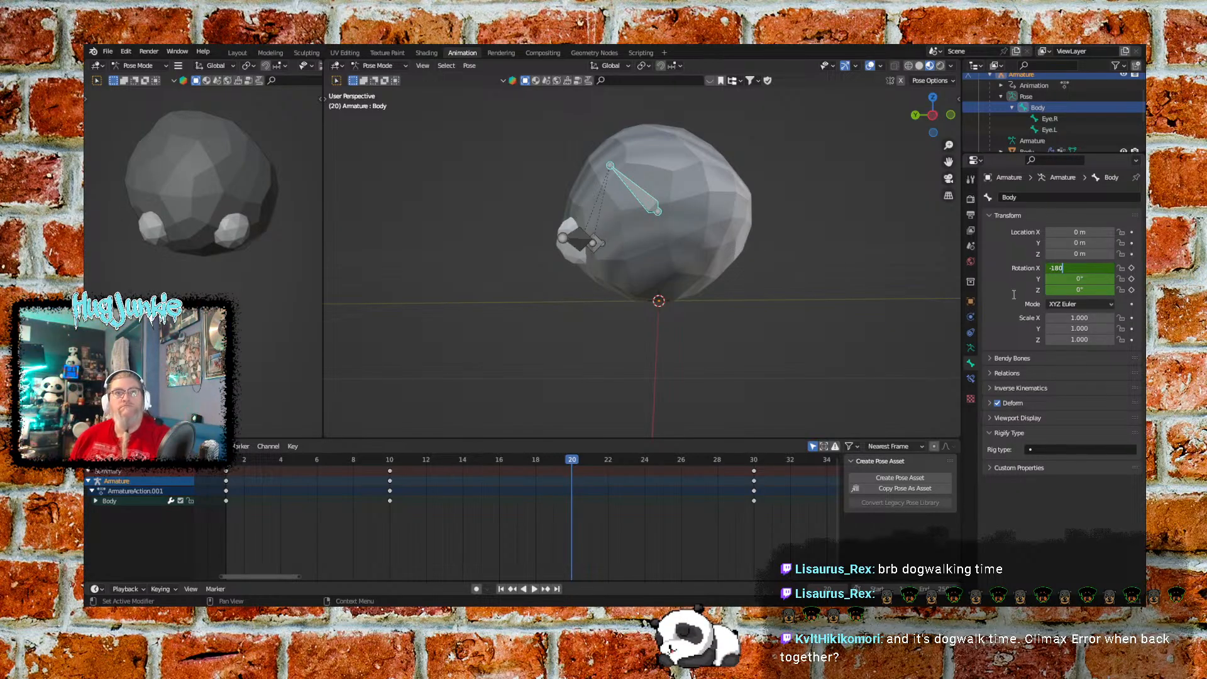
{"action": "type", "text": "-180"}
{"action": "key", "text": "Return"}
{"action": "left_click", "coordinate": [1132, 269]}
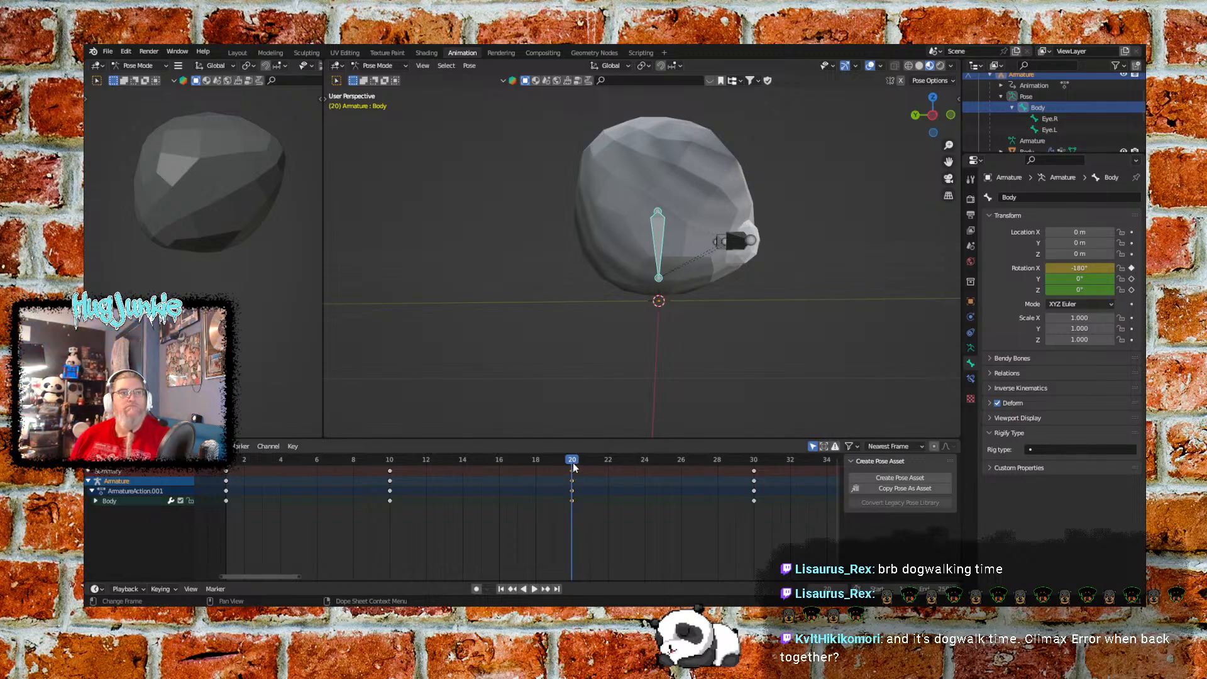
Check the rotation between frames 10 and 29, and delete the Body bone's keyframe at frame 30
{"action": "key", "text": "space"}
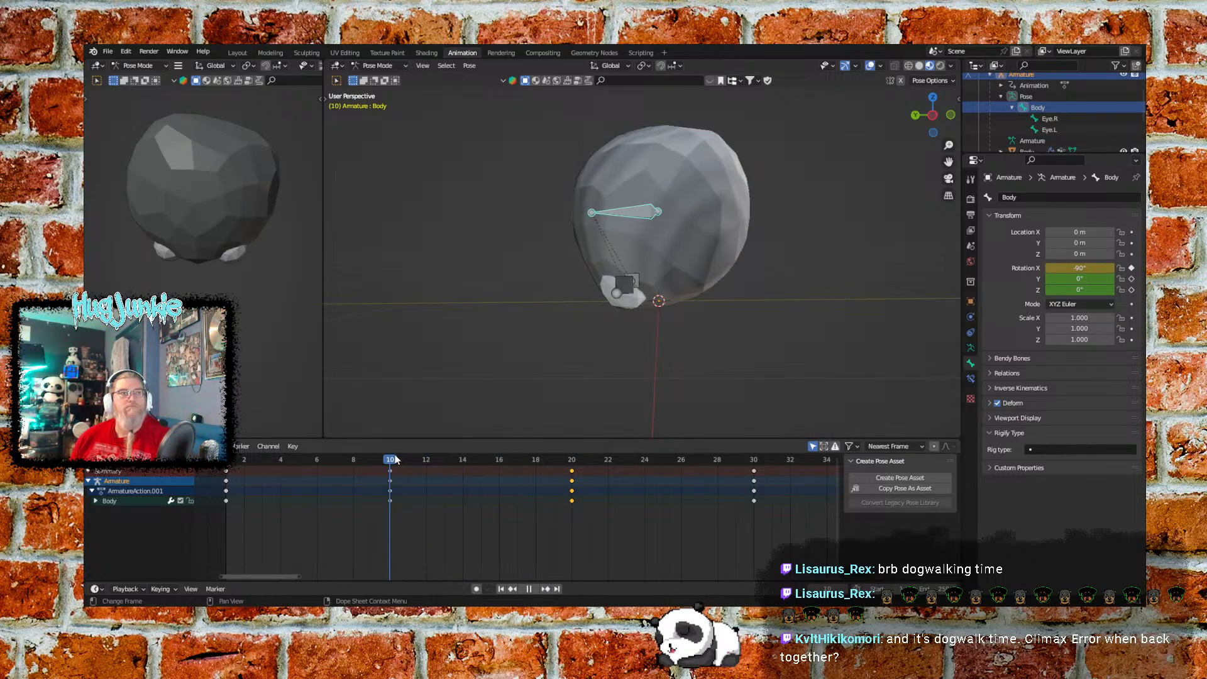
{"action": "left_click_drag", "start_coordinate": [395, 460], "coordinate": [729, 463]}
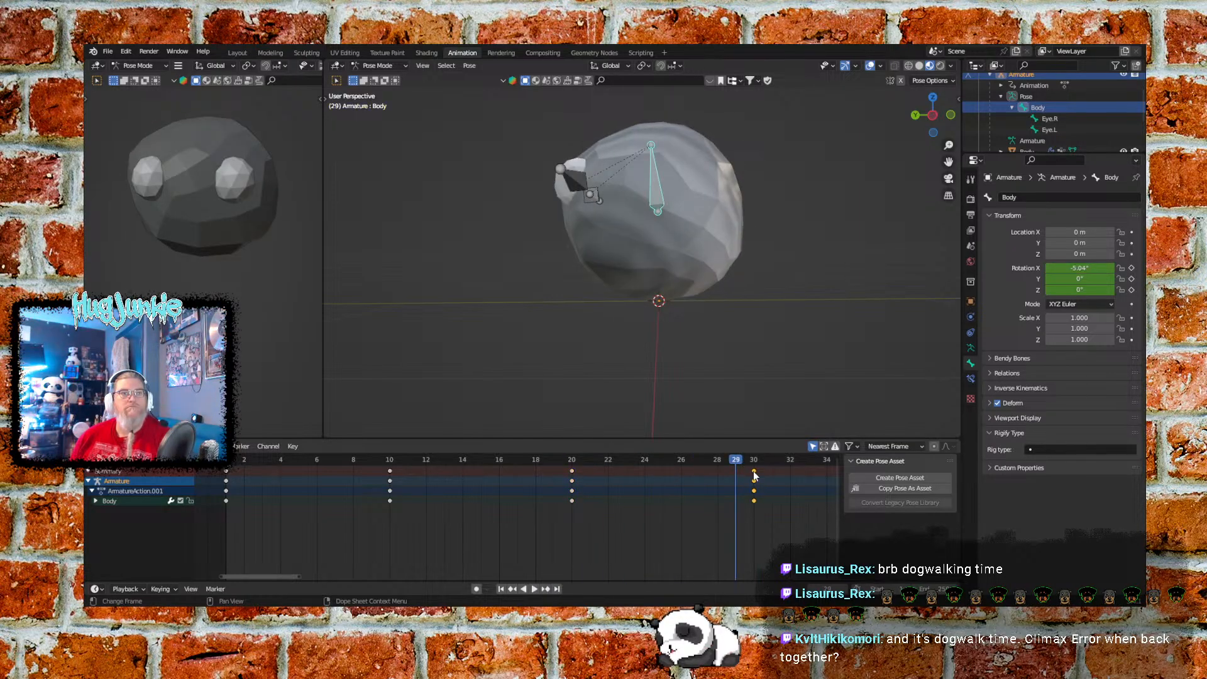
{"action": "right_click", "coordinate": [754, 471]}
{"action": "left_click", "coordinate": [754, 471]}
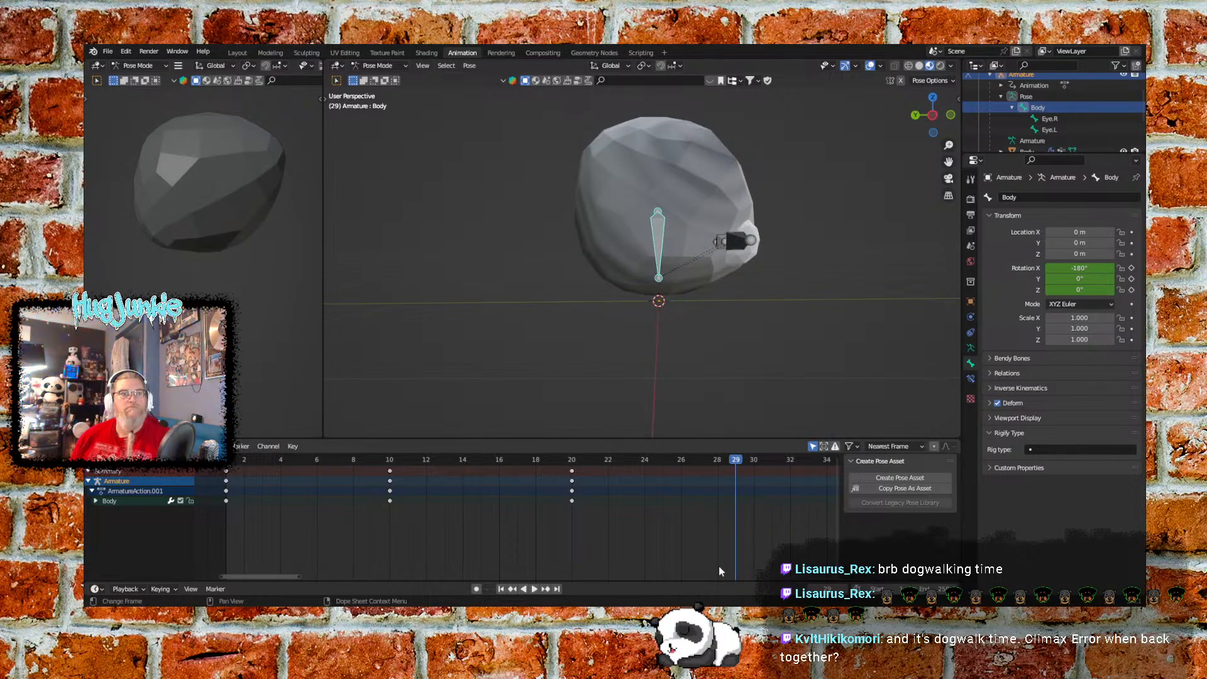
Set the Body bone's X rotation to 0° at frame 40 and keyframe it
{"action": "middle_click_drag", "start_coordinate": [749, 537], "coordinate": [542, 540]}
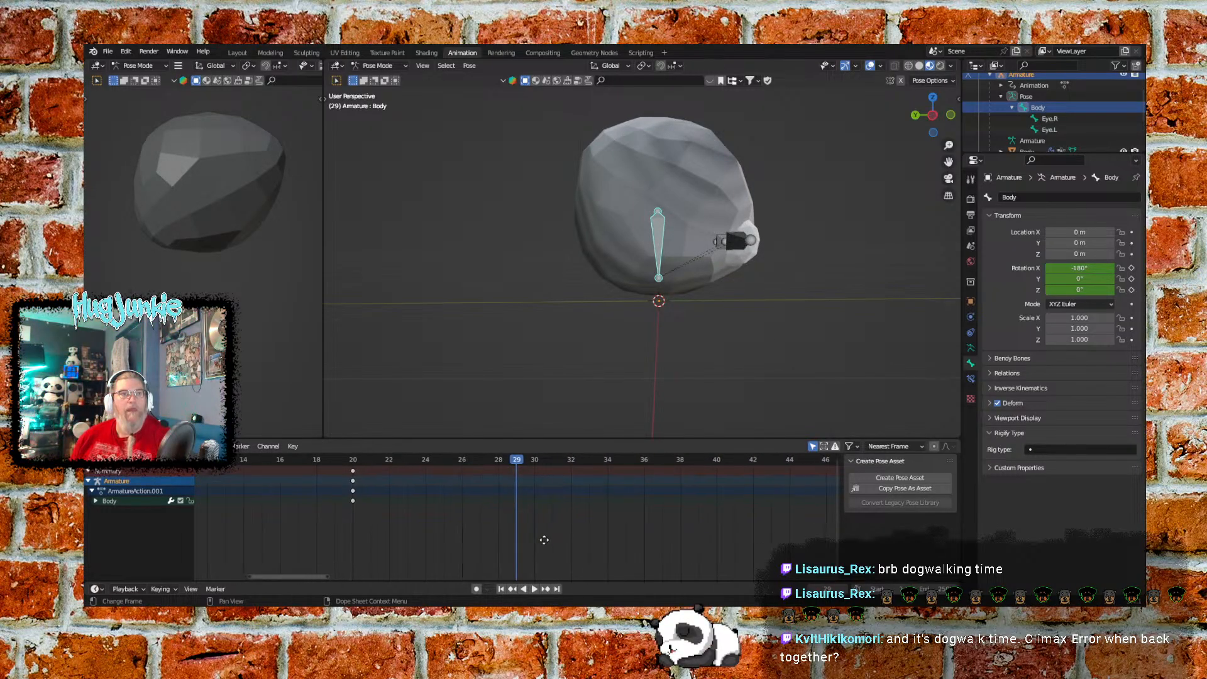
{"action": "middle_click_drag", "start_coordinate": [624, 512], "coordinate": [566, 534]}
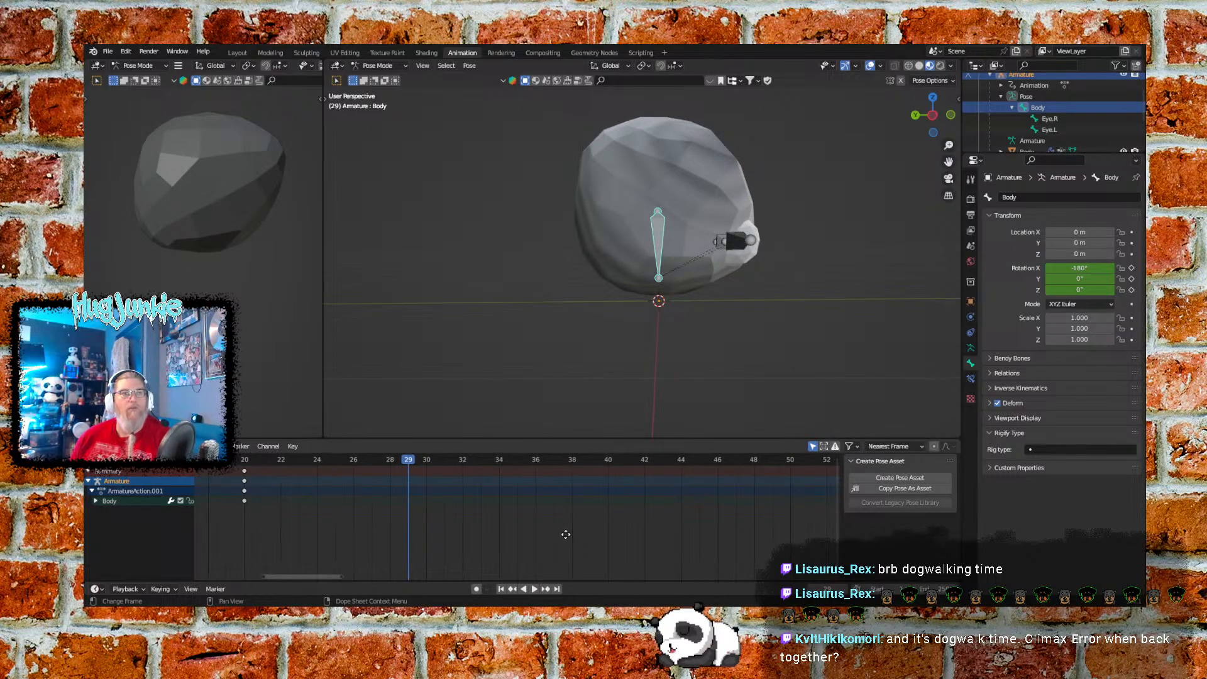
{"action": "left_click_drag", "start_coordinate": [413, 462], "coordinate": [607, 464]}
{"action": "left_click", "coordinate": [1092, 269]}
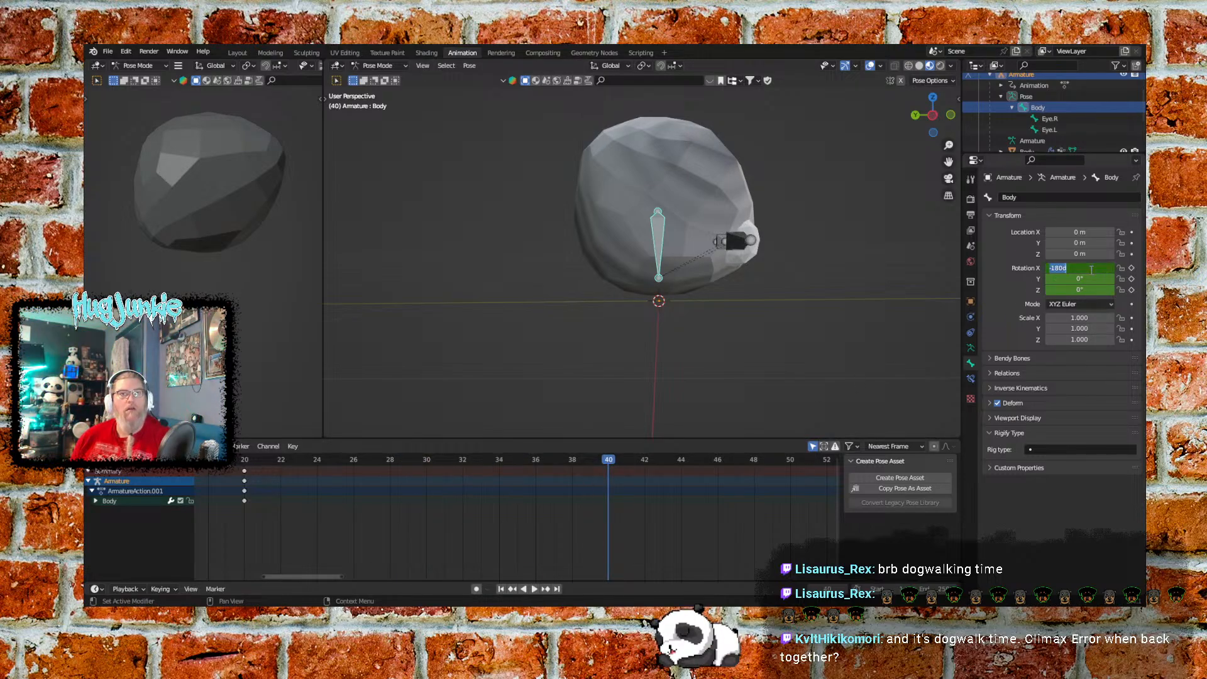
{"action": "type", "text": "0"}
{"action": "key", "text": "Return"}
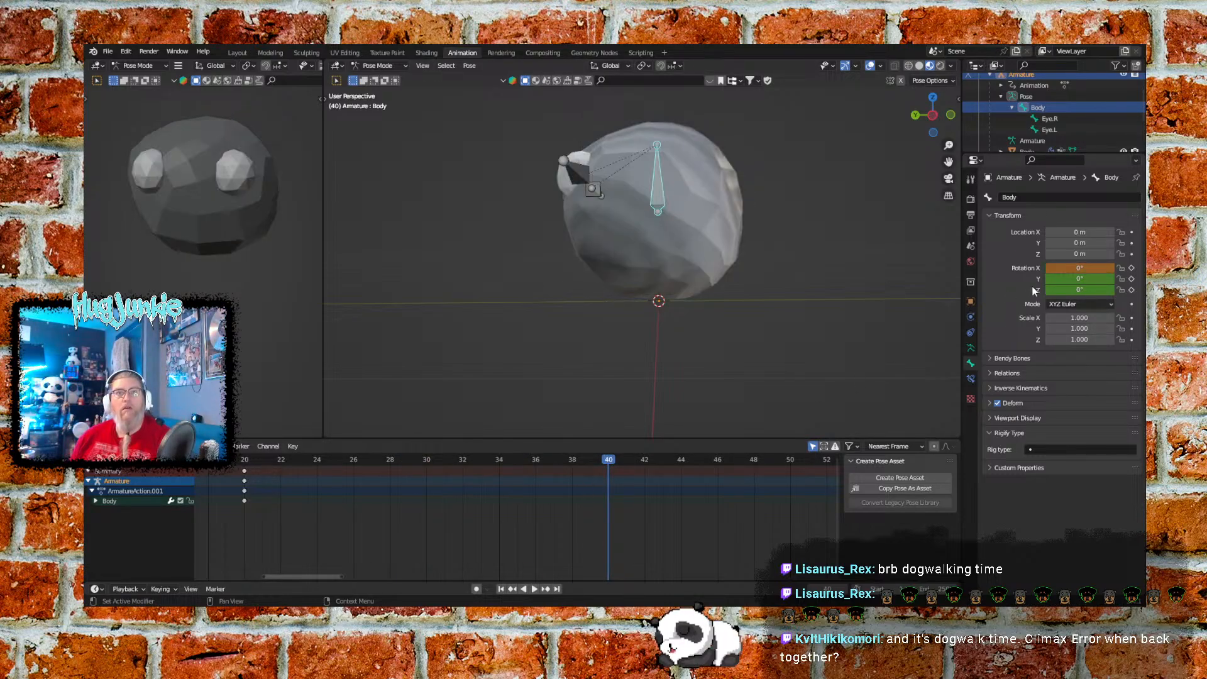
{"action": "left_click", "coordinate": [1132, 268]}
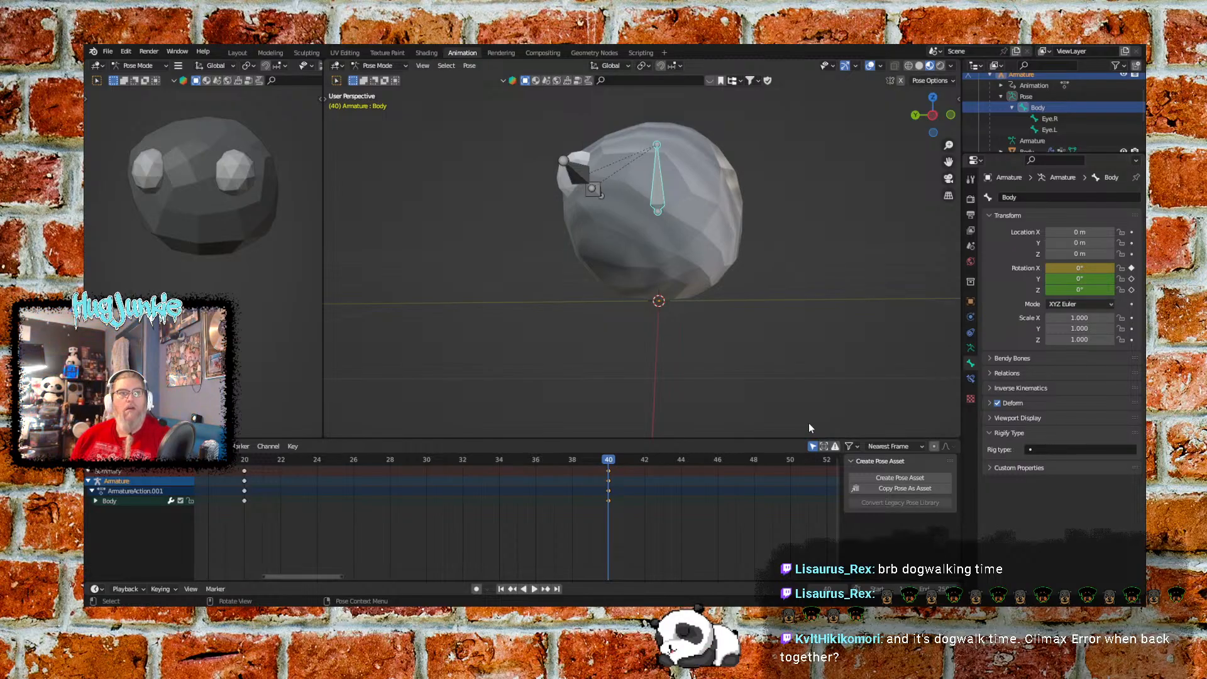
Set the Body bone's X rotation to 90° at frame 30 and keyframe it
{"action": "left_click_drag", "start_coordinate": [608, 459], "coordinate": [426, 459]}
{"action": "double_click", "coordinate": [1097, 269]}
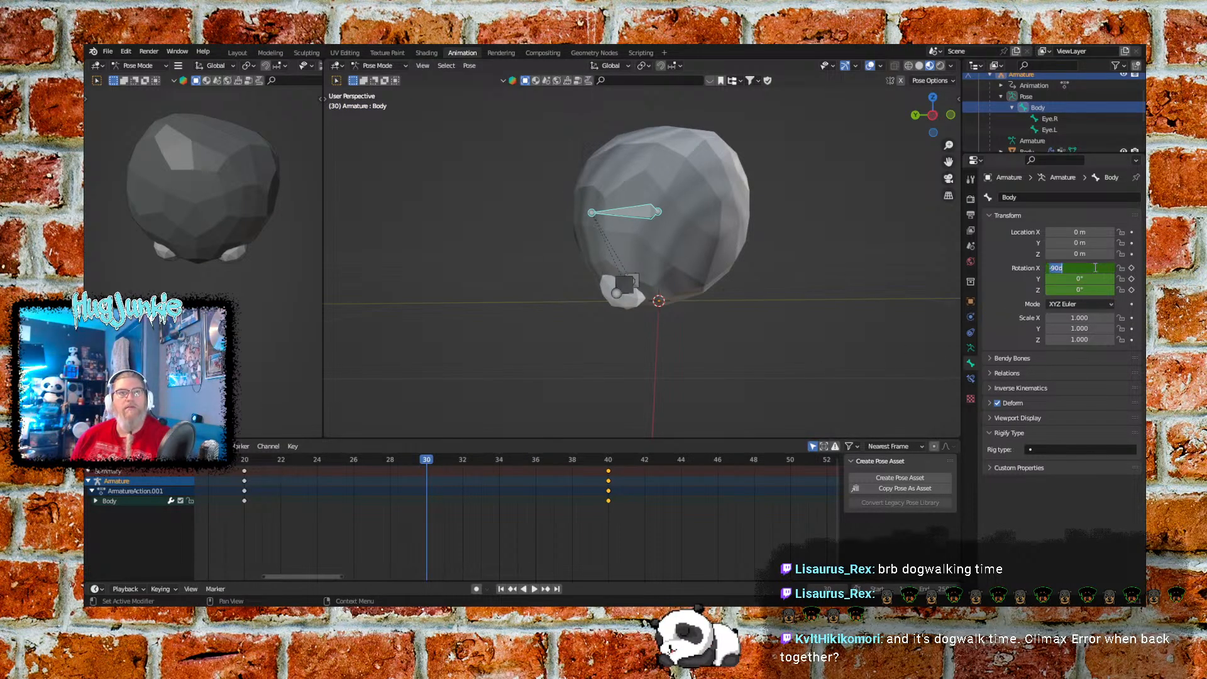
{"action": "type", "text": "90"}
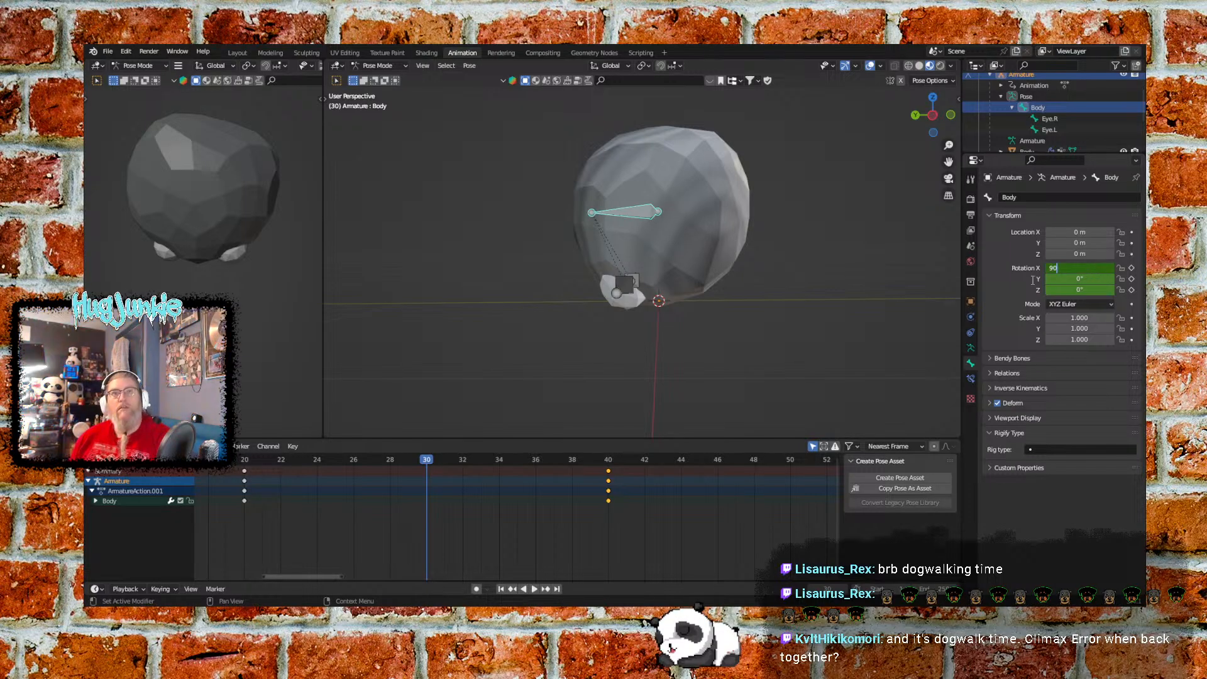
{"action": "key", "text": "Return"}
{"action": "left_click", "coordinate": [1132, 268]}
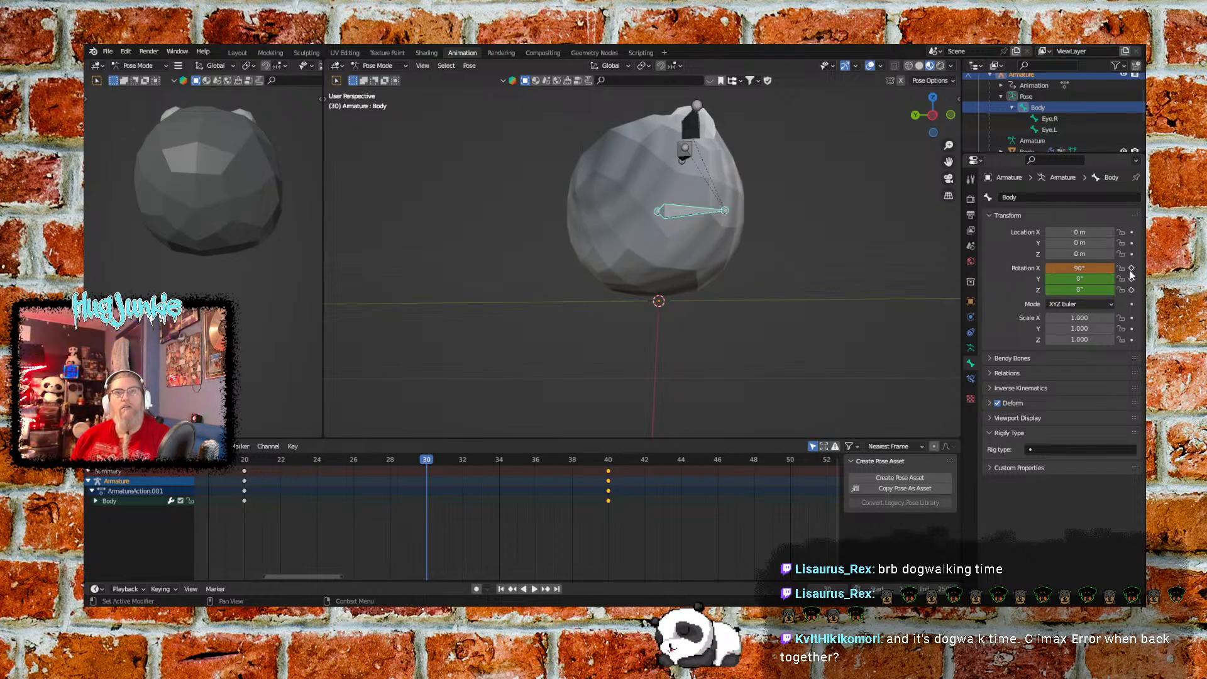
Keyframe the Body bone's interpolated X rotation at frame 19, just before the frame 20 key
{"action": "middle_click_drag", "start_coordinate": [381, 528], "coordinate": [620, 529]}
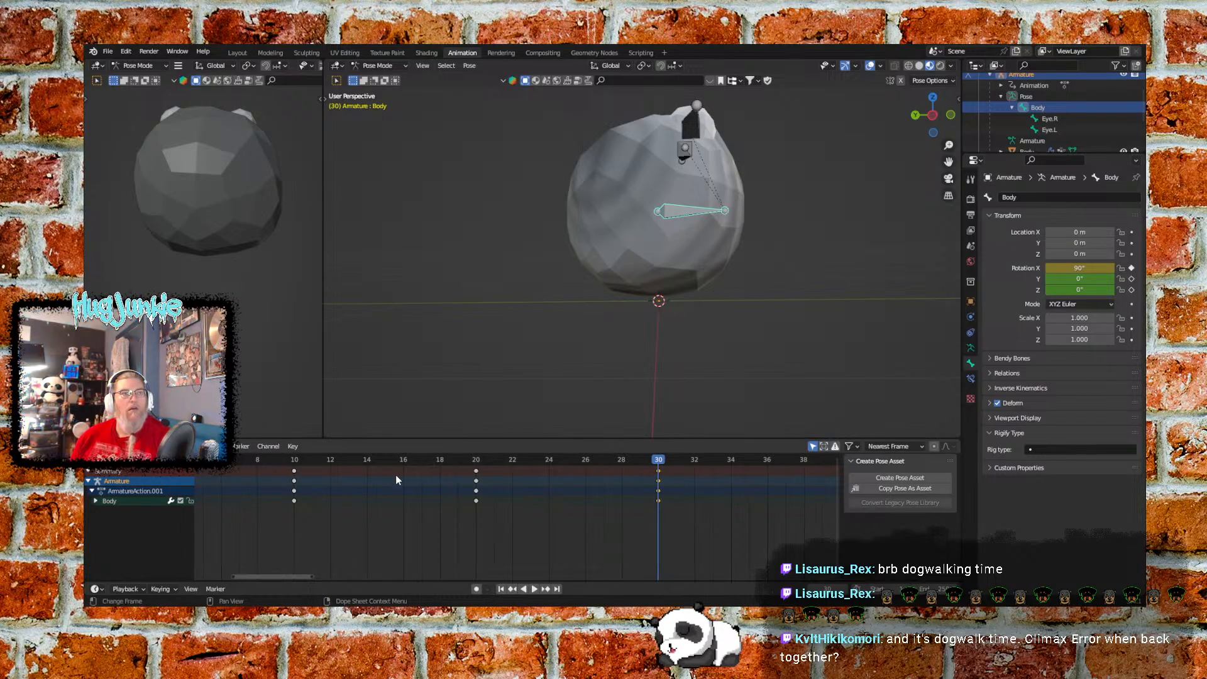
{"action": "left_click", "coordinate": [476, 459]}
{"action": "scroll", "coordinate": [443, 490], "scroll_direction": "up", "scroll_amount": 5}
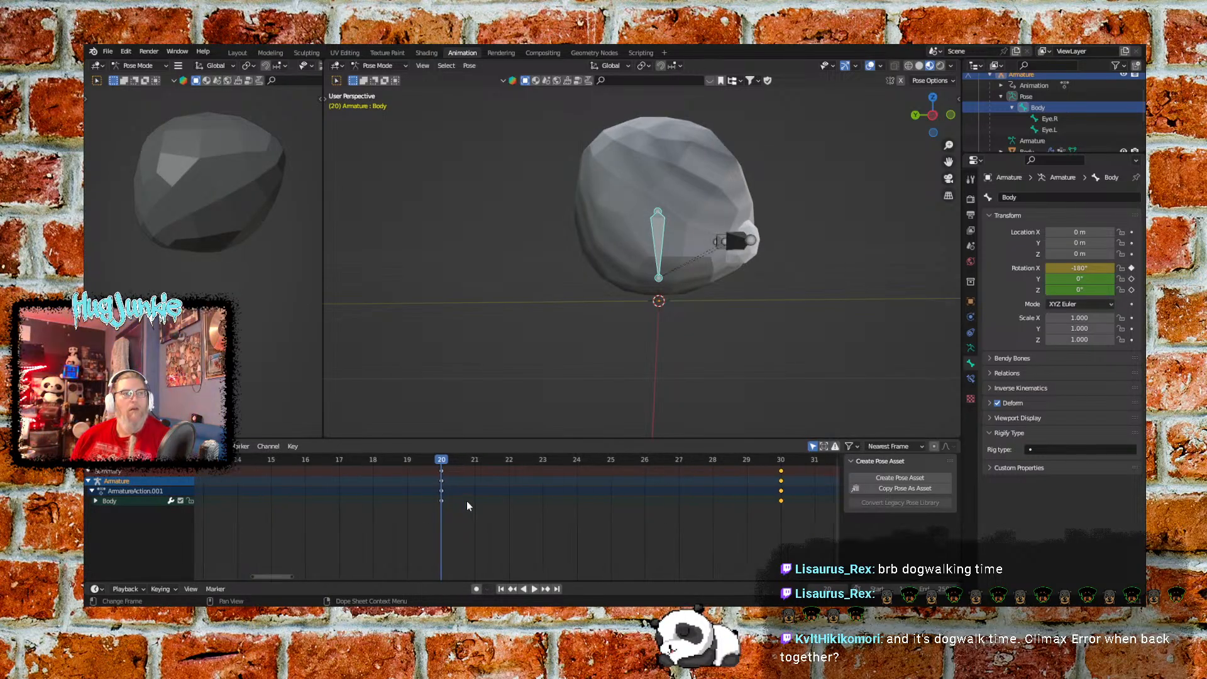
{"action": "left_click", "coordinate": [396, 465]}
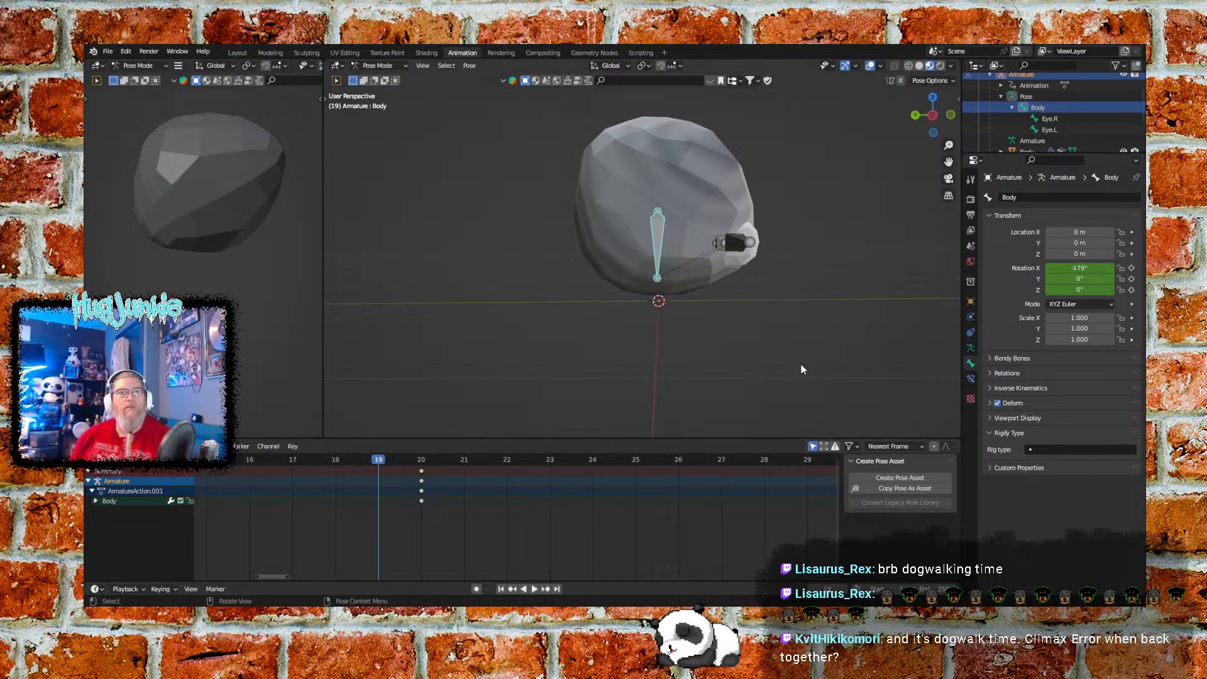
{"action": "left_click", "coordinate": [1132, 268]}
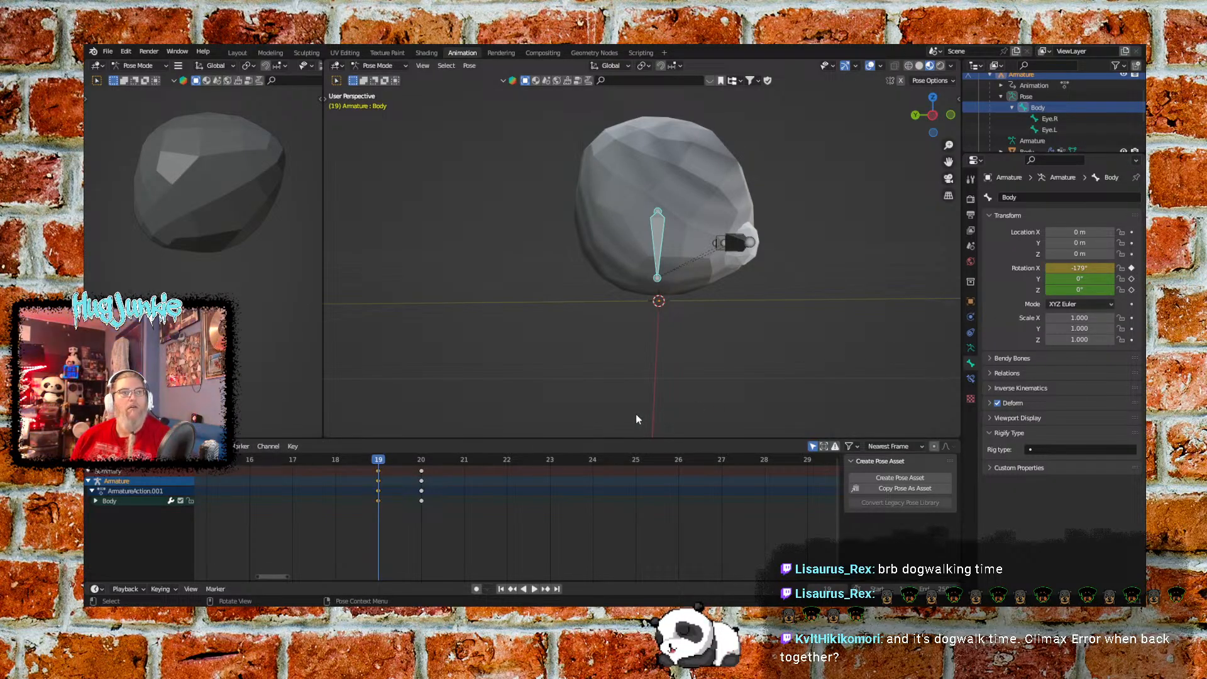
Set the Body bone's X rotation to 179° at frame 21 and keyframe it
{"action": "key", "text": "space"}
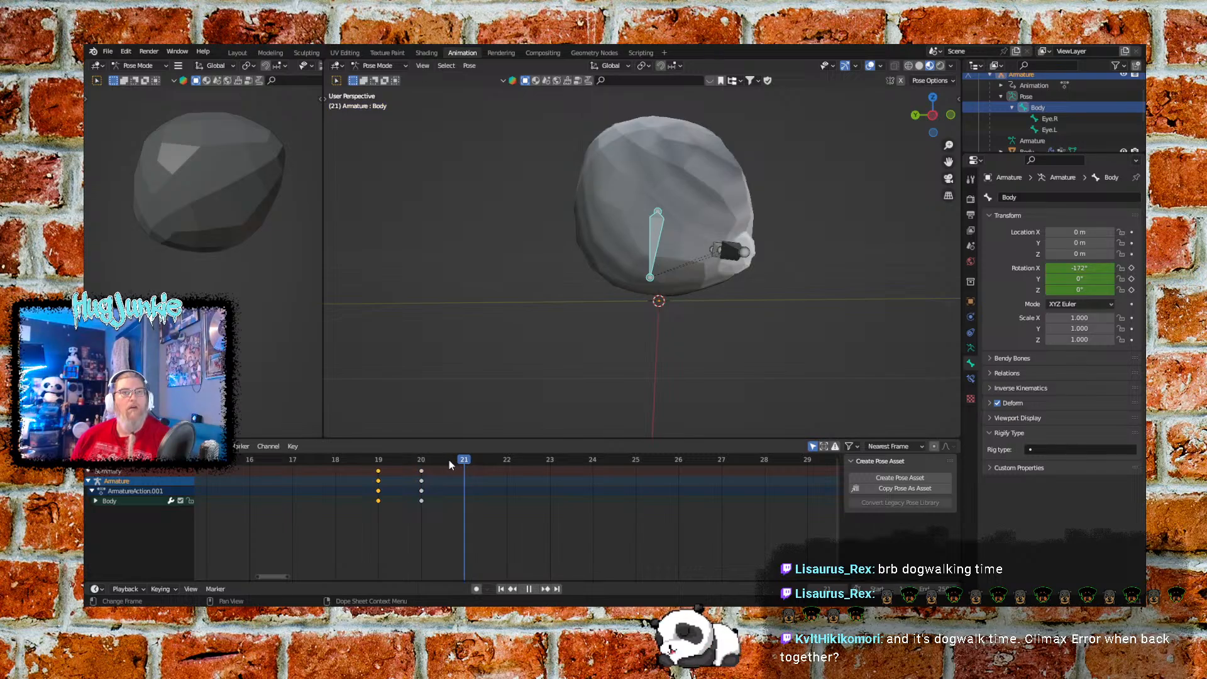
{"action": "key", "text": "space"}
{"action": "left_click", "coordinate": [1098, 268]}
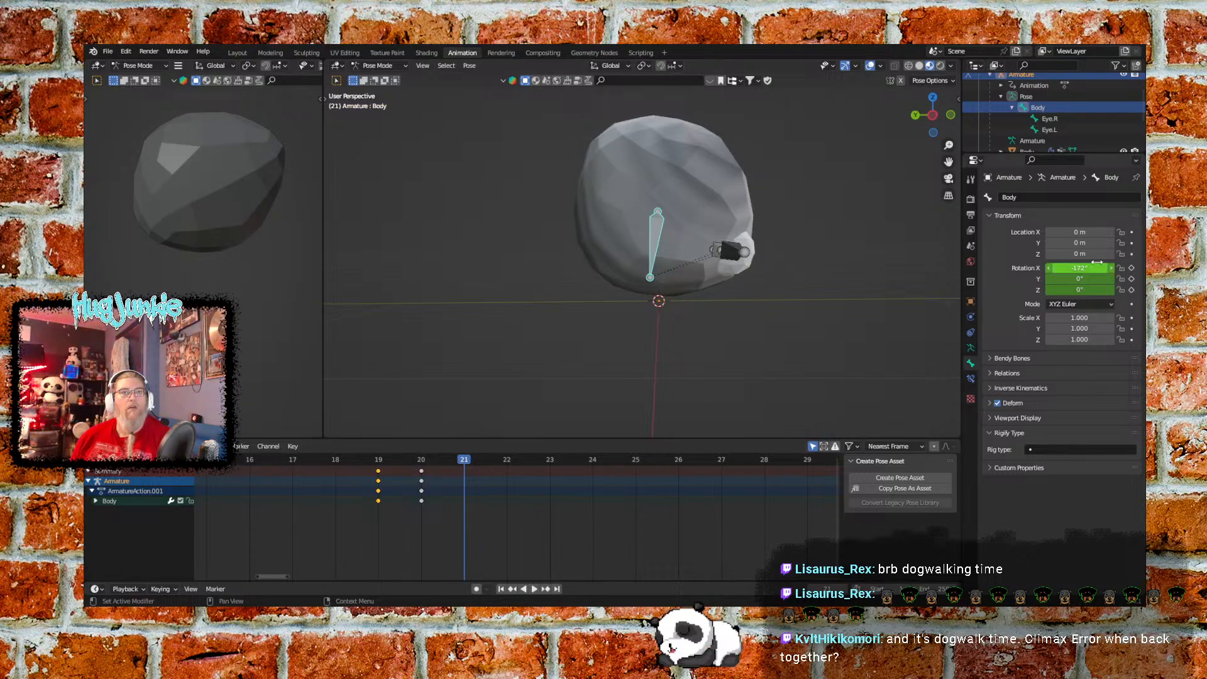
{"action": "type", "text": "1"}
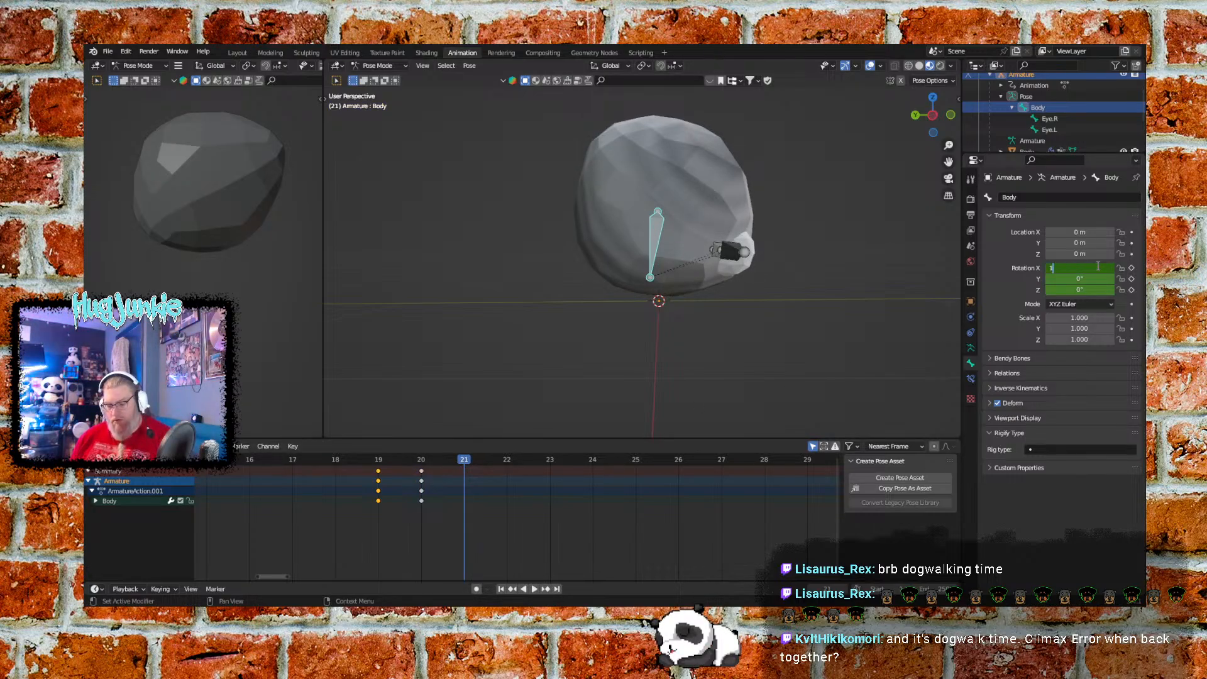
{"action": "type", "text": "79"}
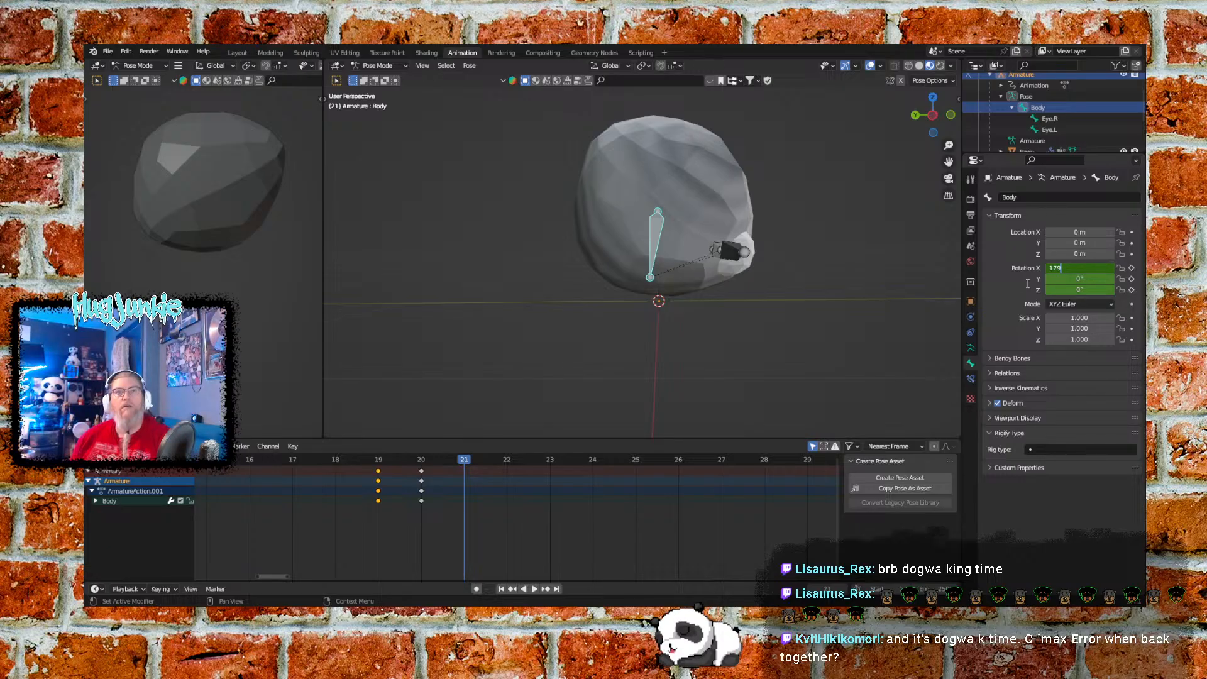
{"action": "key", "text": "Return"}
{"action": "left_click", "coordinate": [1132, 268]}
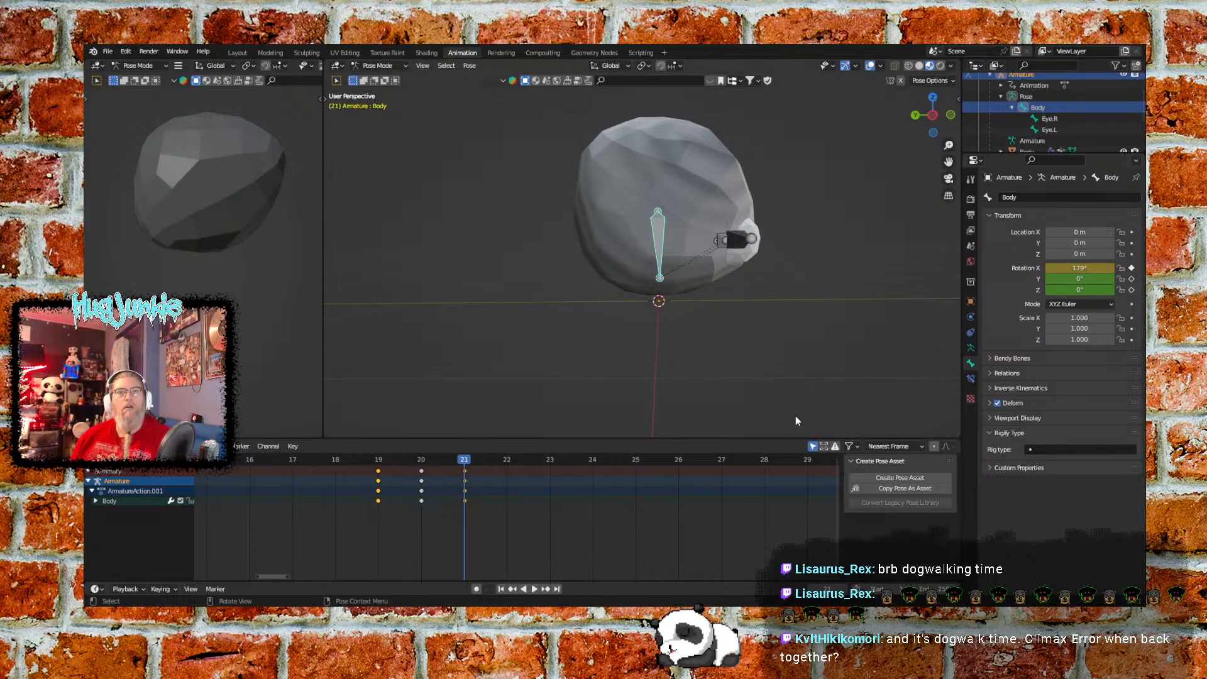
Scrub back through the roll and play the animation from the first frame to check the Body bone's rotation
{"action": "scroll", "coordinate": [541, 503], "scroll_direction": "down", "scroll_amount": 8}
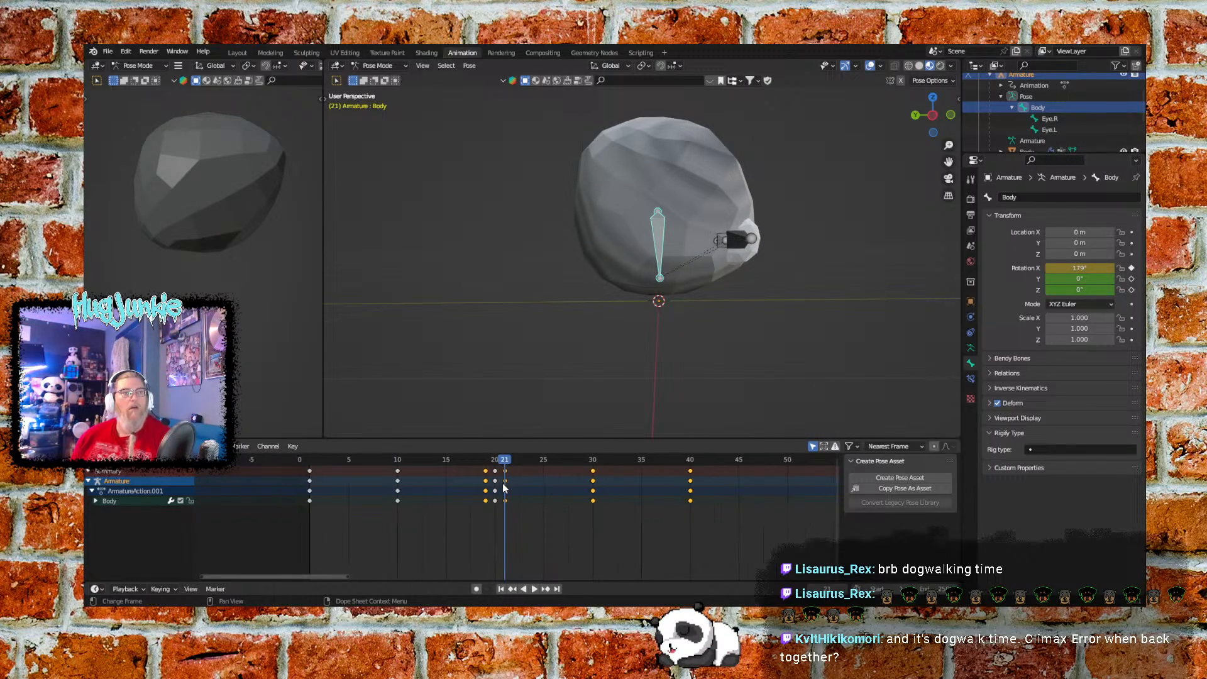
{"action": "left_click_drag", "start_coordinate": [505, 460], "coordinate": [349, 428]}
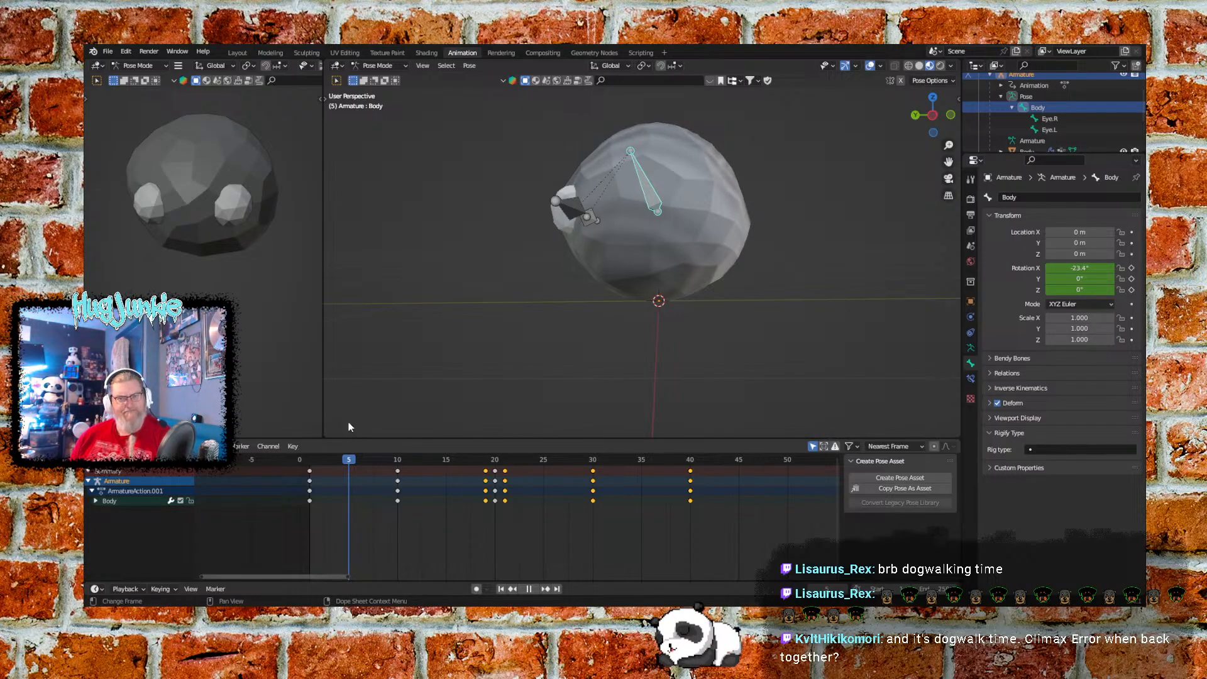
{"action": "left_click", "coordinate": [501, 588]}
{"action": "left_click", "coordinate": [534, 589]}
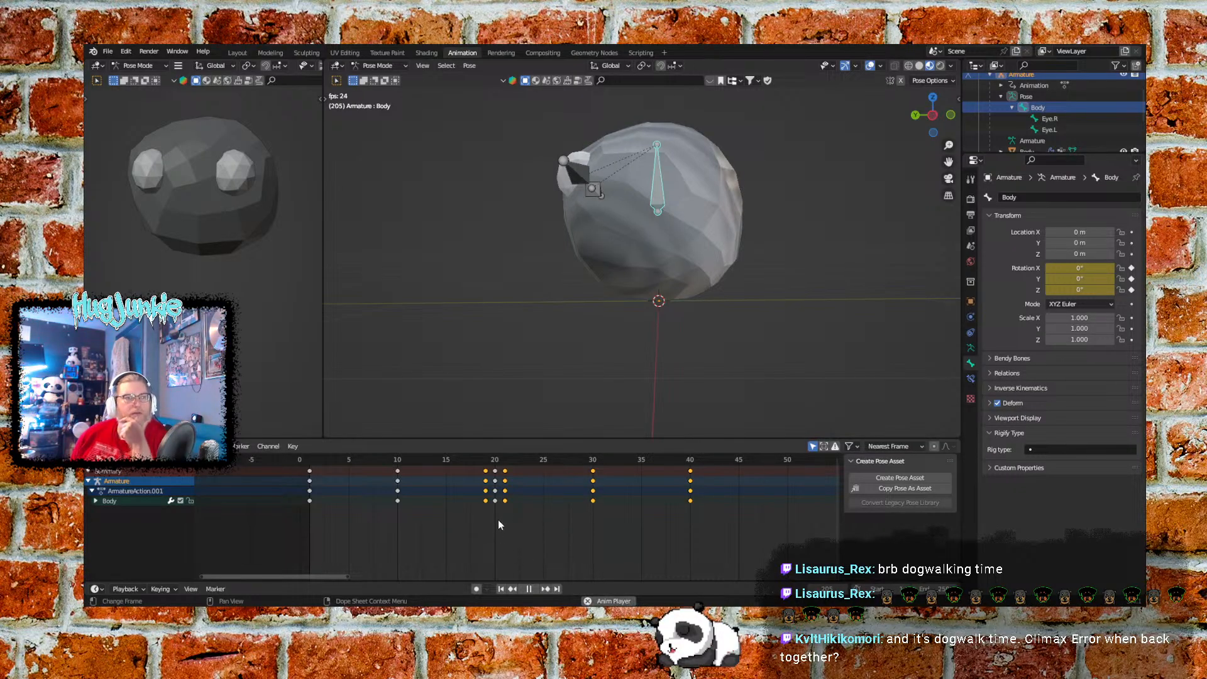
{"action": "scroll", "coordinate": [508, 507], "scroll_direction": "up", "scroll_amount": 3}
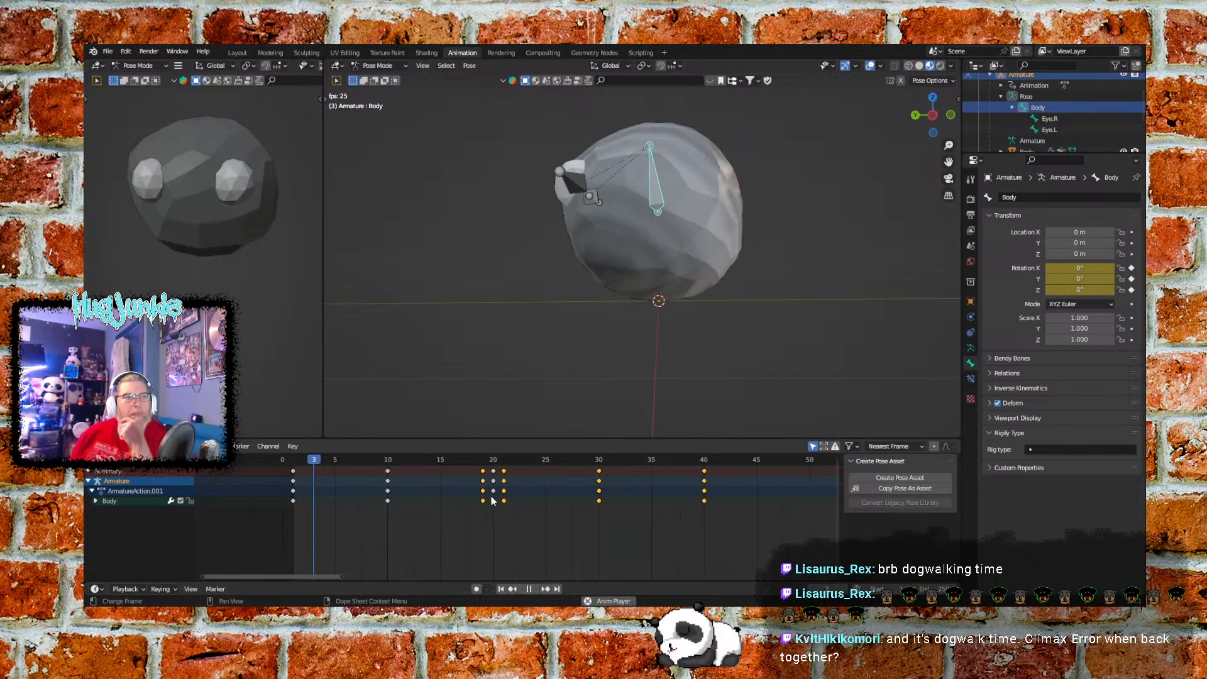
{"action": "key", "text": "space"}
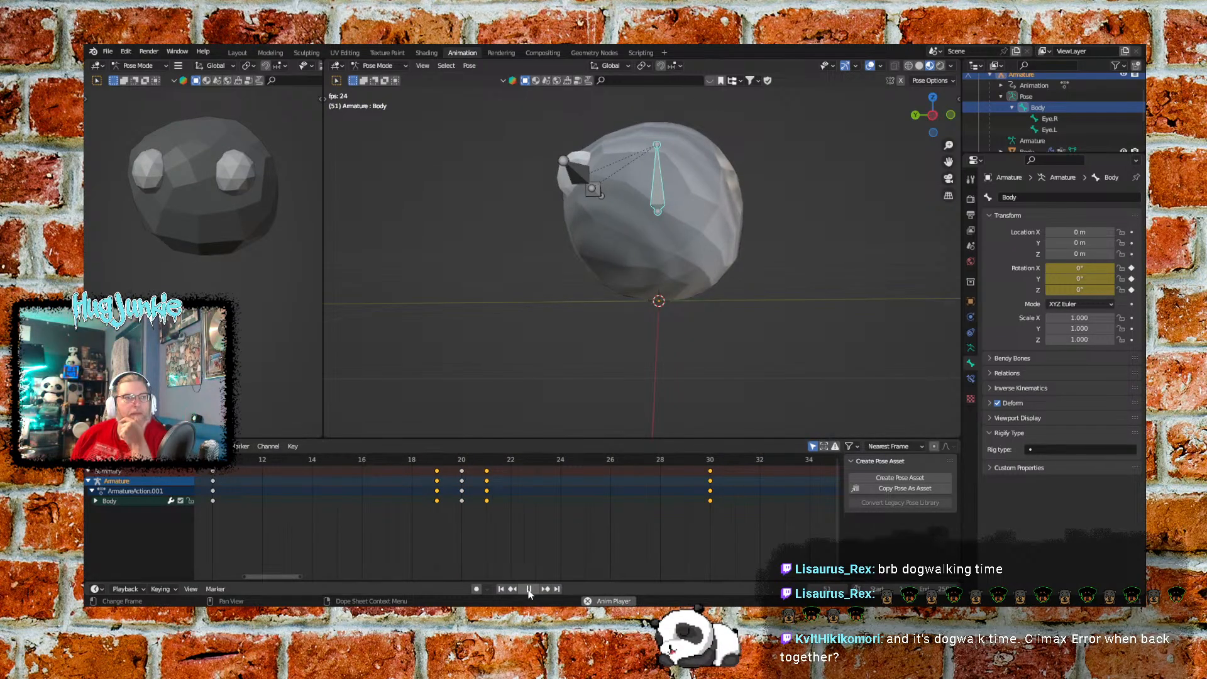
Examine the animation timeline from the Body bone's keyframes to the end of the playback range at frame 250
{"action": "scroll", "coordinate": [493, 538], "scroll_direction": "up", "scroll_amount": 2}
{"action": "scroll", "coordinate": [492, 534], "scroll_direction": "up", "scroll_amount": 1}
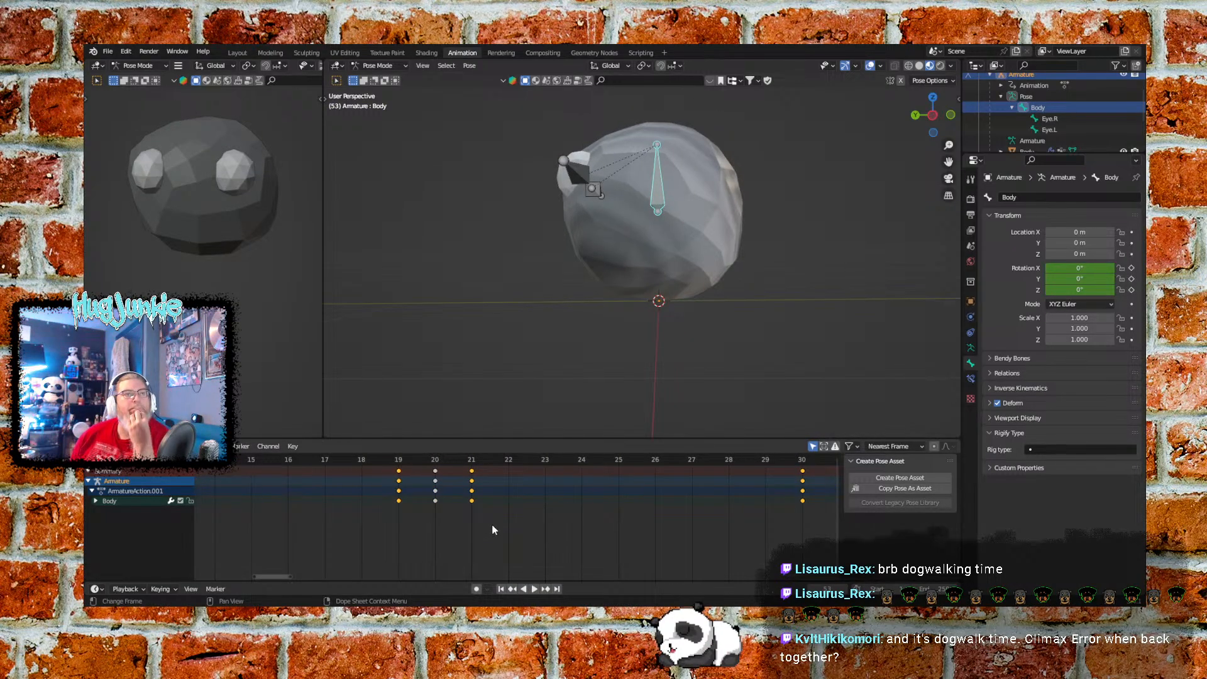
{"action": "scroll", "coordinate": [493, 520], "scroll_direction": "down", "scroll_amount": 10}
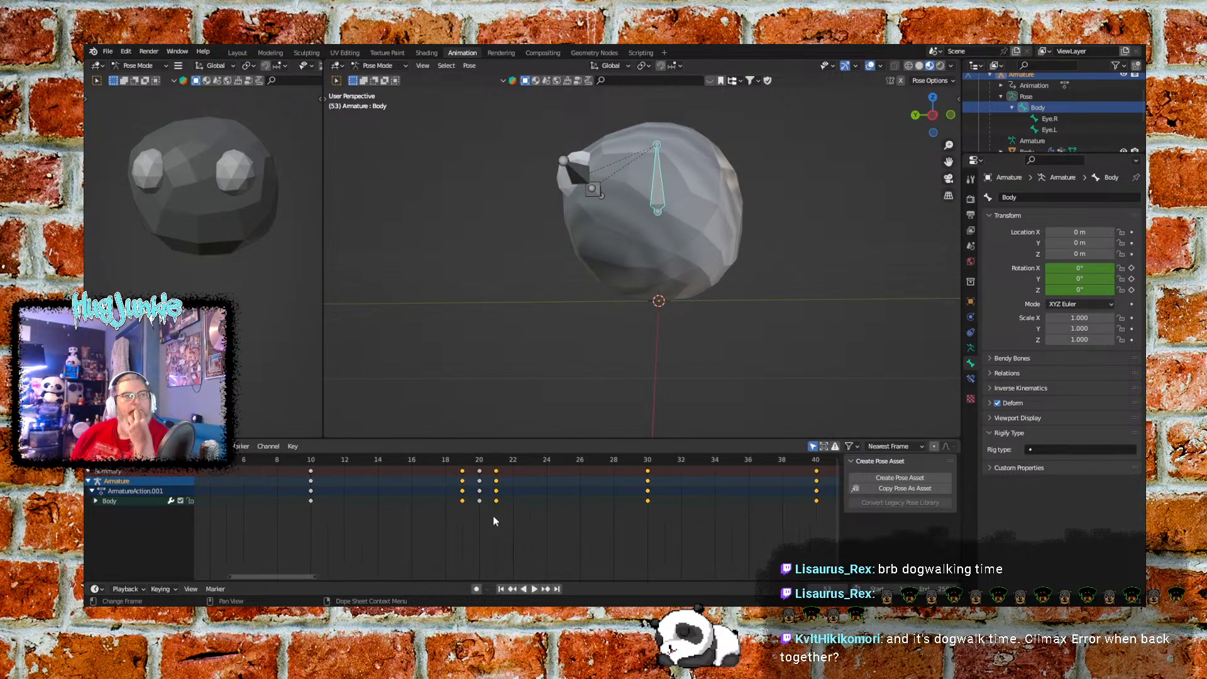
{"action": "scroll", "coordinate": [493, 513], "scroll_direction": "down", "scroll_amount": 6}
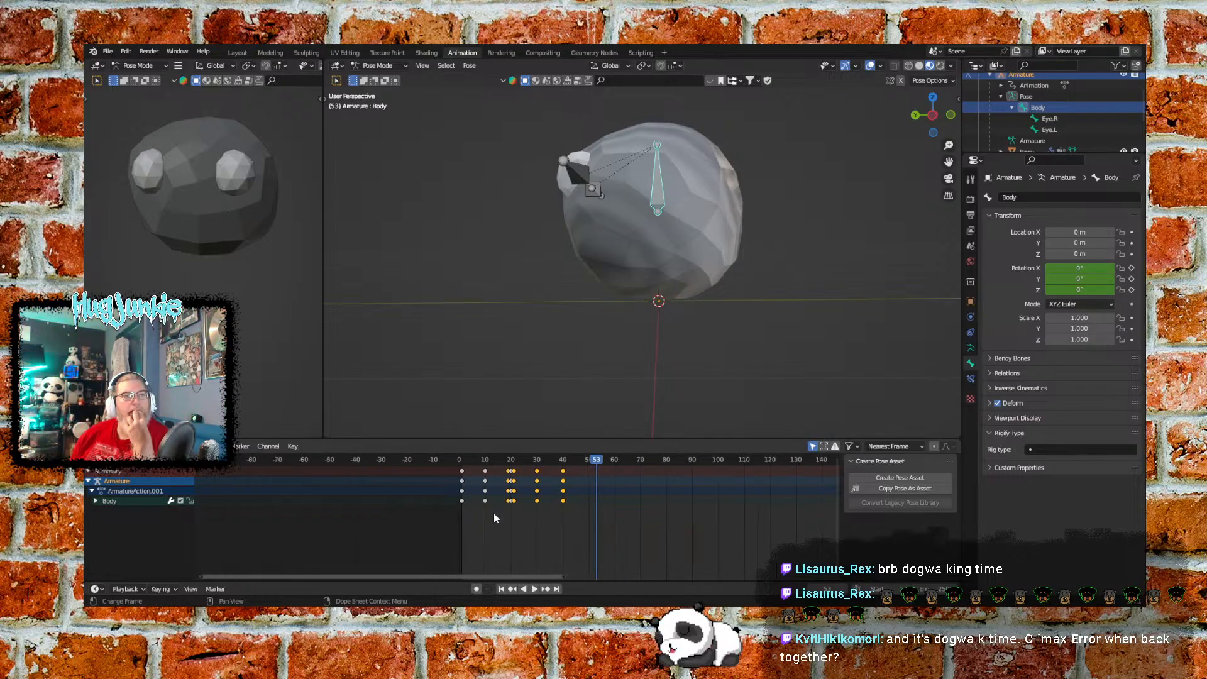
{"action": "middle_click_drag", "start_coordinate": [631, 522], "coordinate": [532, 547]}
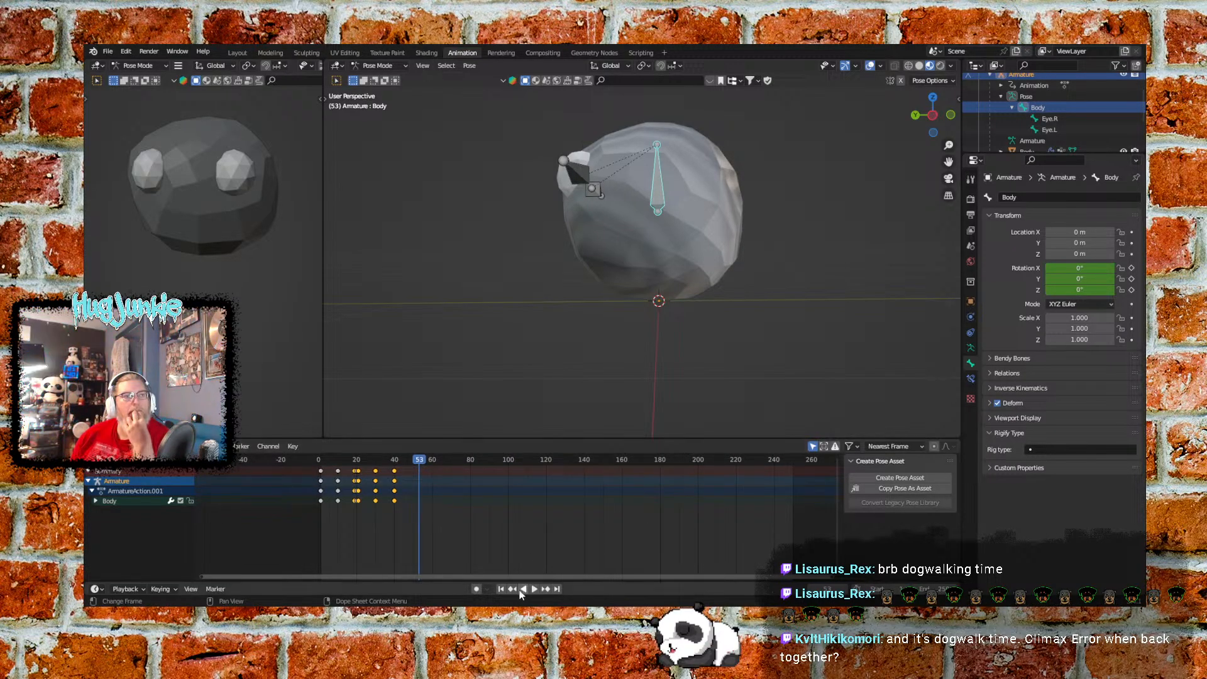
{"action": "left_click", "coordinate": [501, 589]}
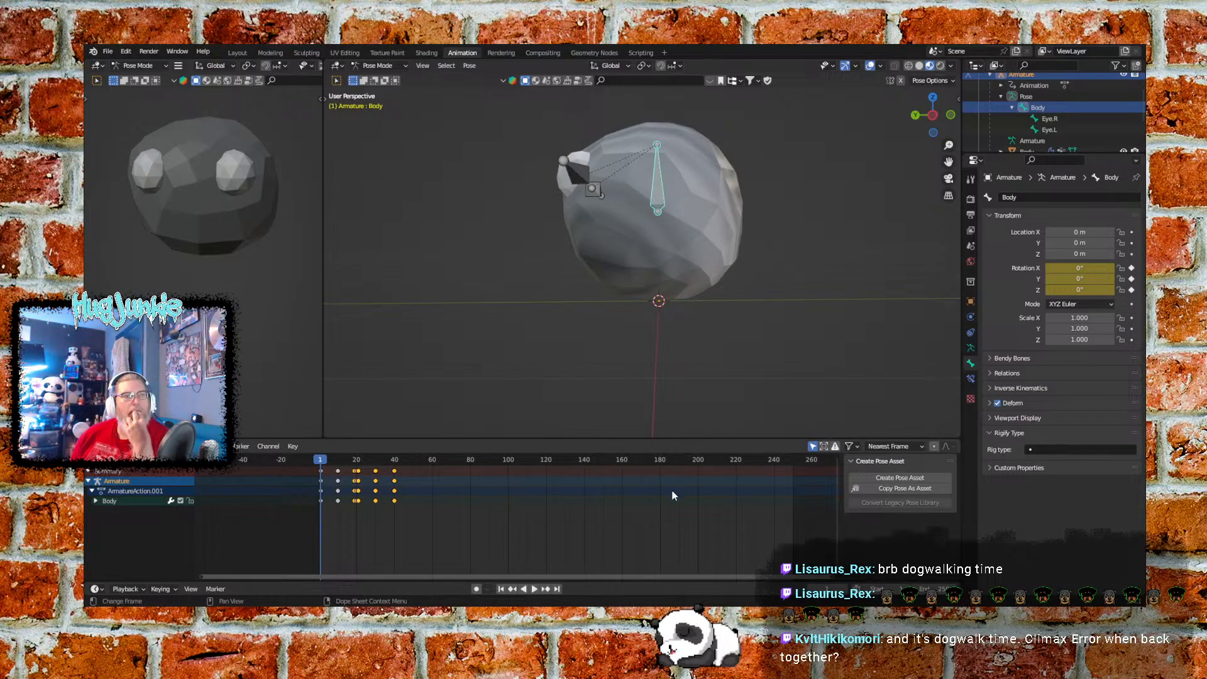
{"action": "left_click_drag", "start_coordinate": [792, 459], "coordinate": [754, 463]}
{"action": "scroll", "coordinate": [780, 470], "scroll_direction": "up", "scroll_amount": 3}
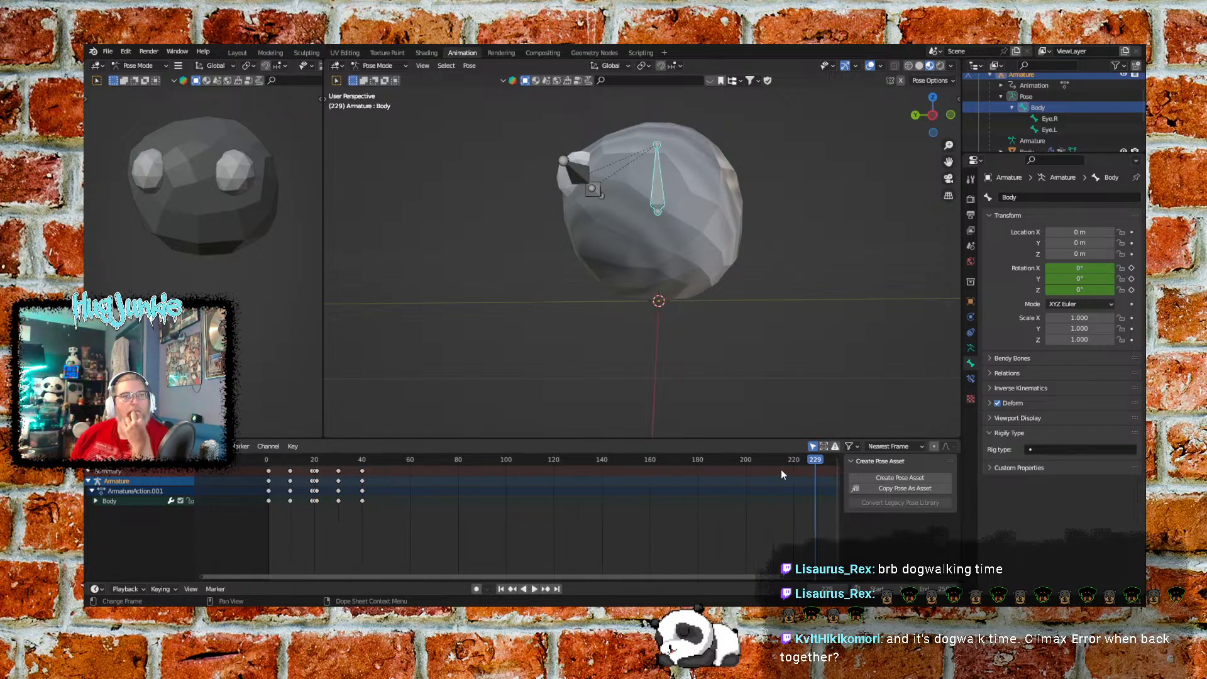
{"action": "middle_click_drag", "start_coordinate": [783, 494], "coordinate": [607, 522]}
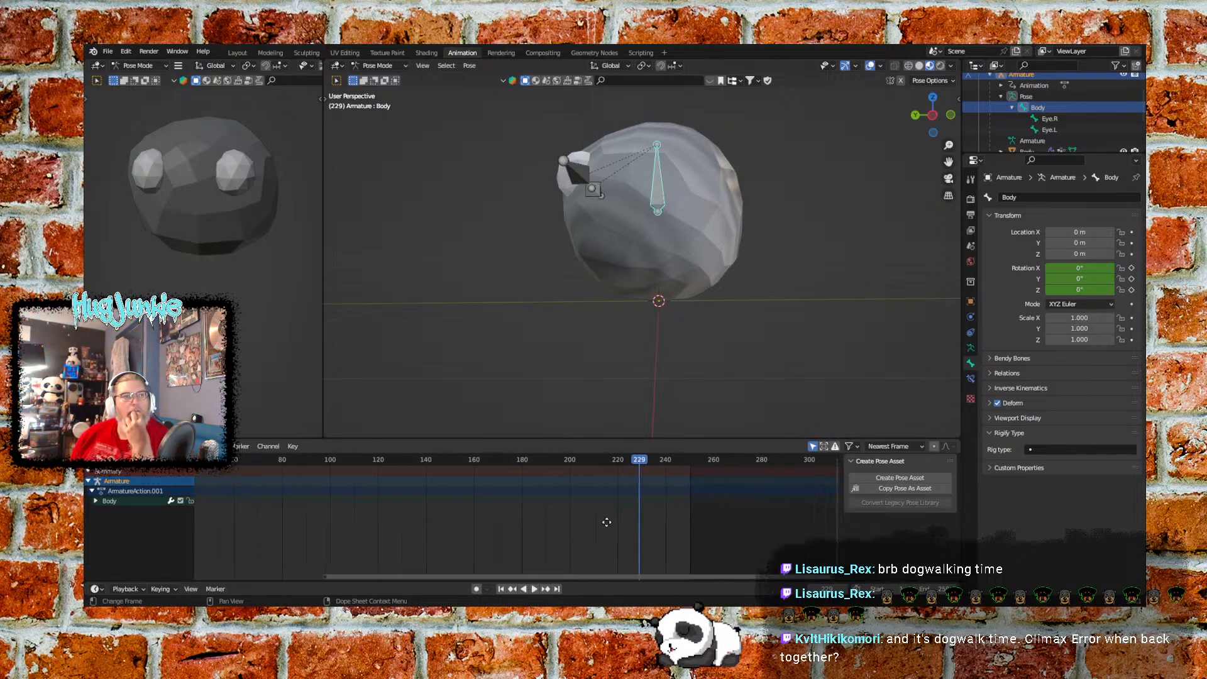
{"action": "left_click", "coordinate": [689, 459]}
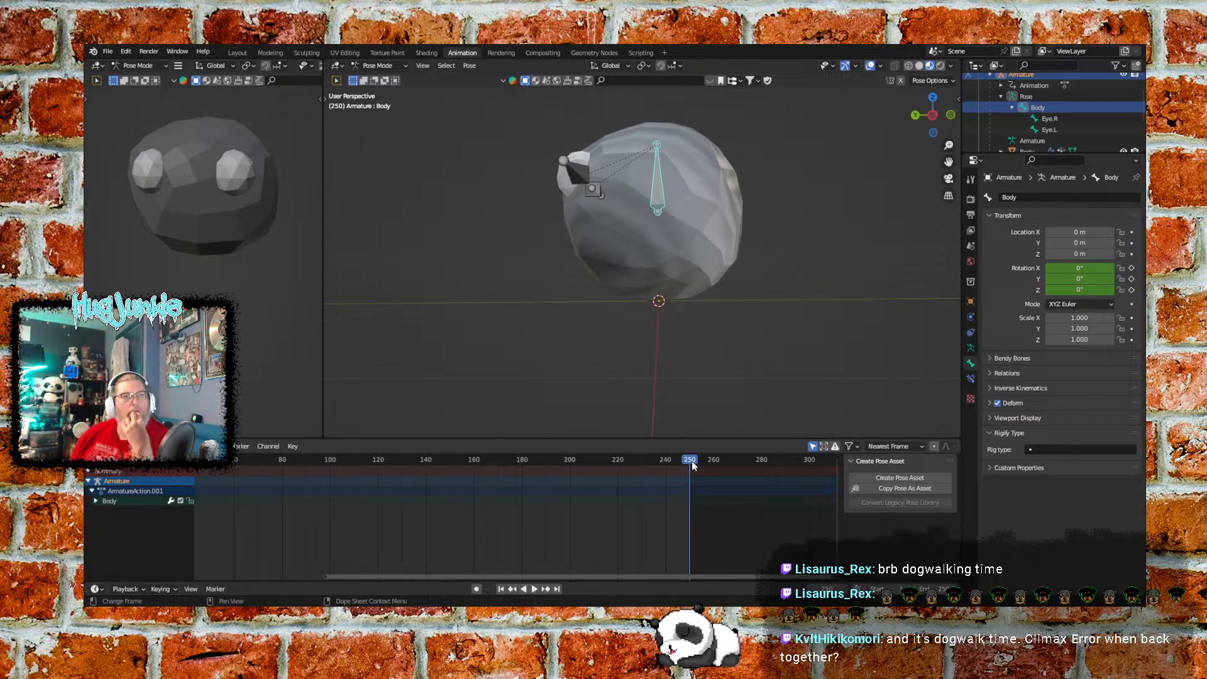
{"action": "left_click_drag", "start_coordinate": [690, 461], "coordinate": [484, 466]}
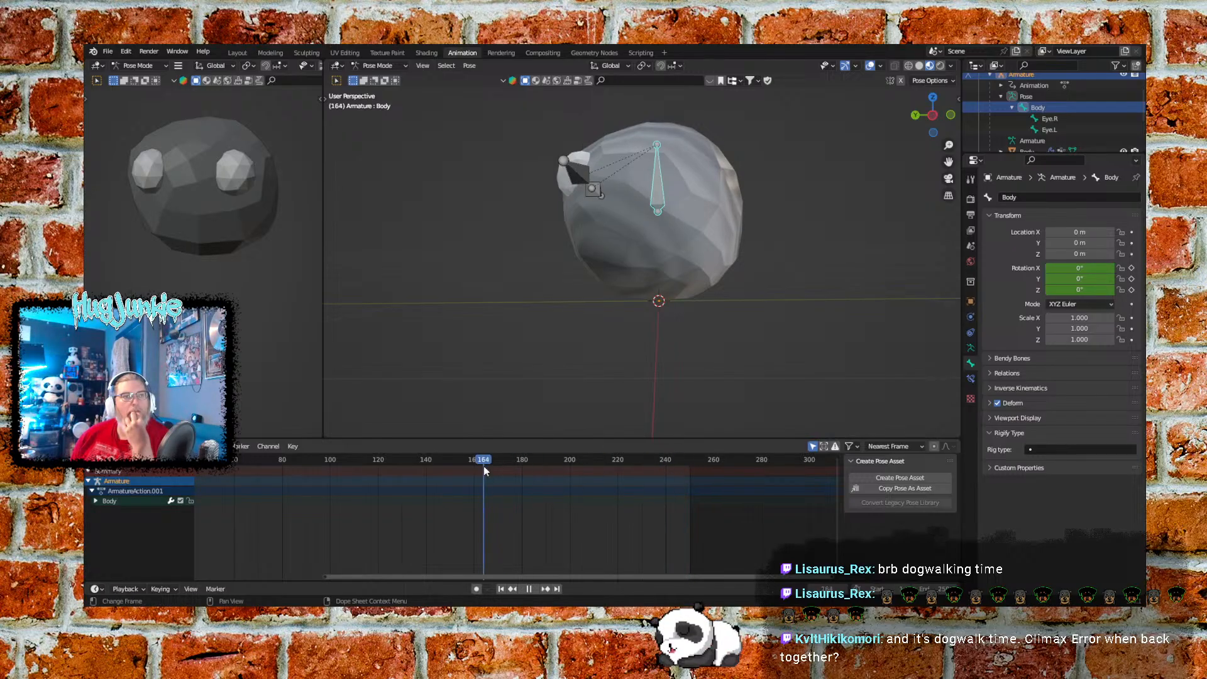
{"action": "left_click", "coordinate": [686, 462]}
{"action": "key", "text": "Escape"}
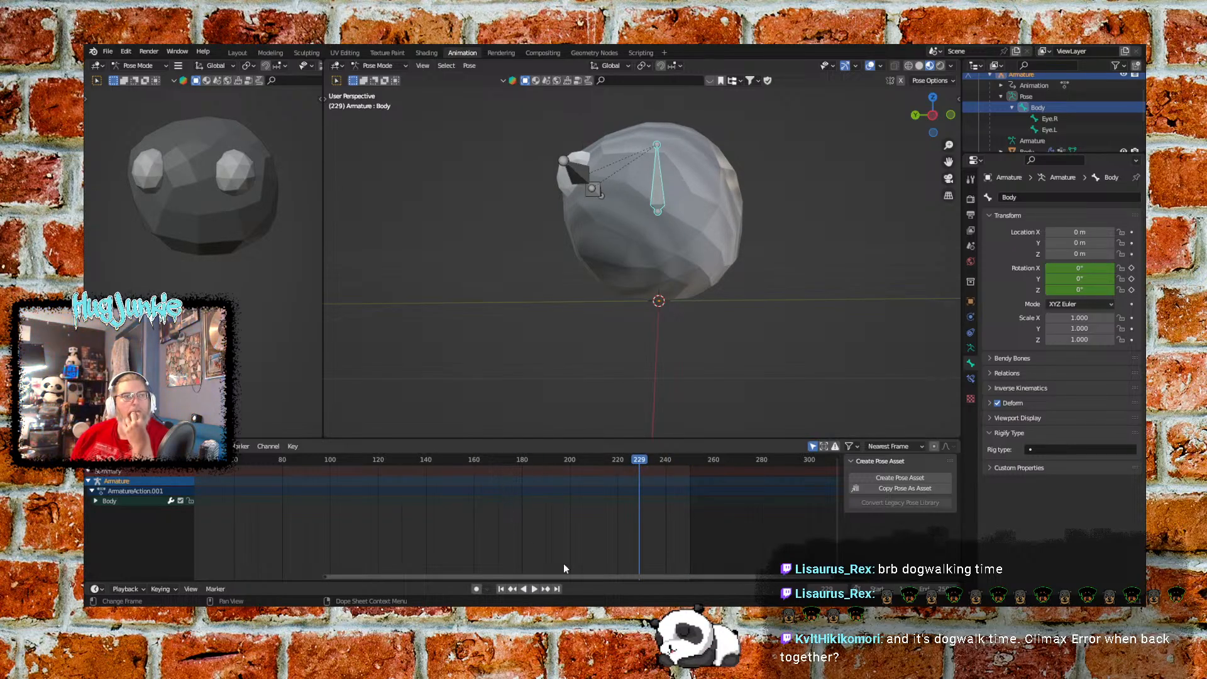
{"action": "left_click_drag", "start_coordinate": [579, 577], "coordinate": [421, 568]}
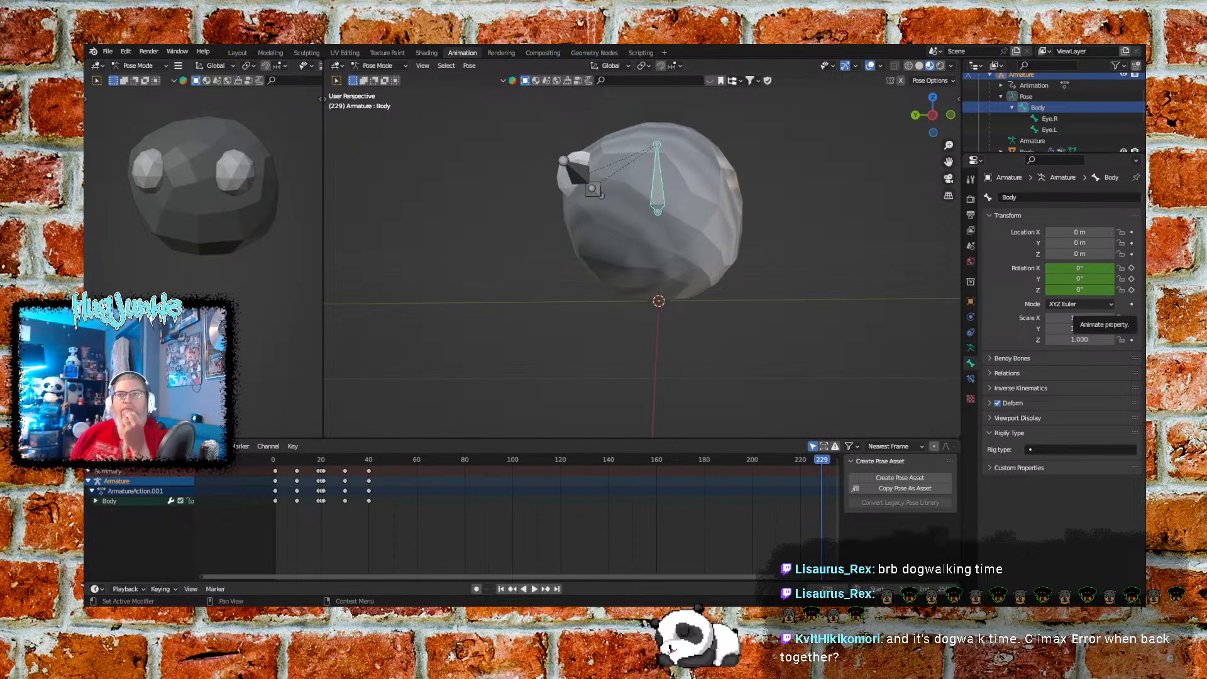
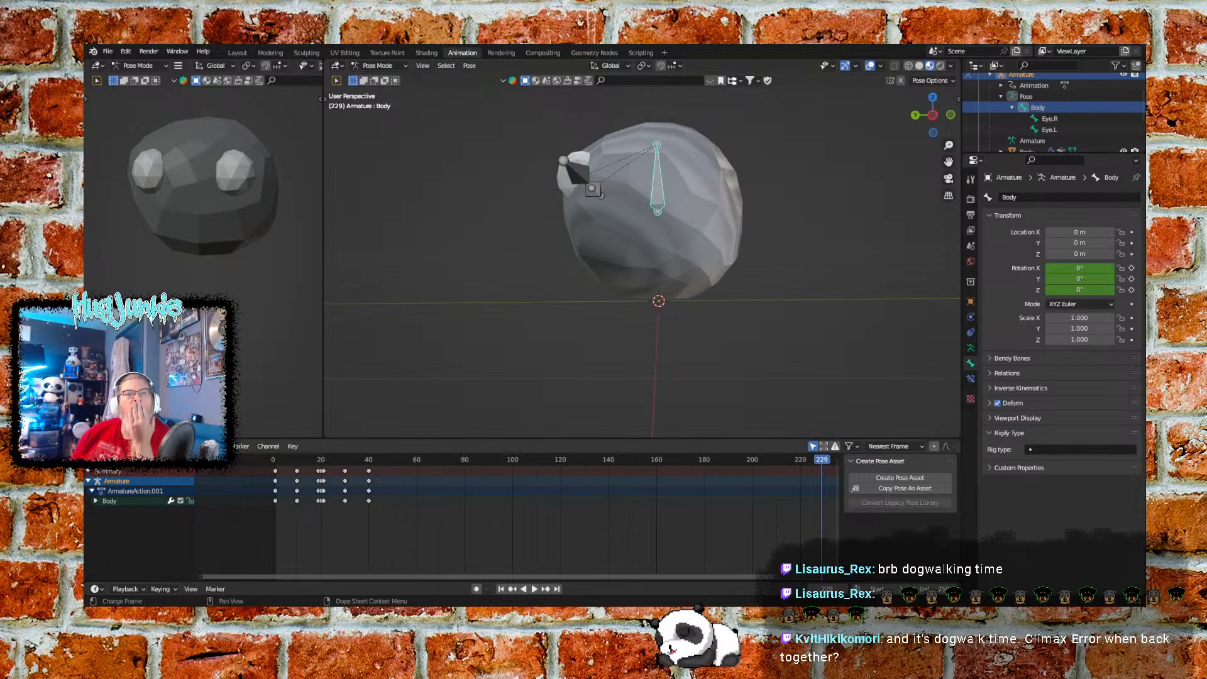
Examine the Body bone's keyframes around frame 20 in the timeline
{"action": "left_click_drag", "start_coordinate": [614, 576], "coordinate": [553, 561]}
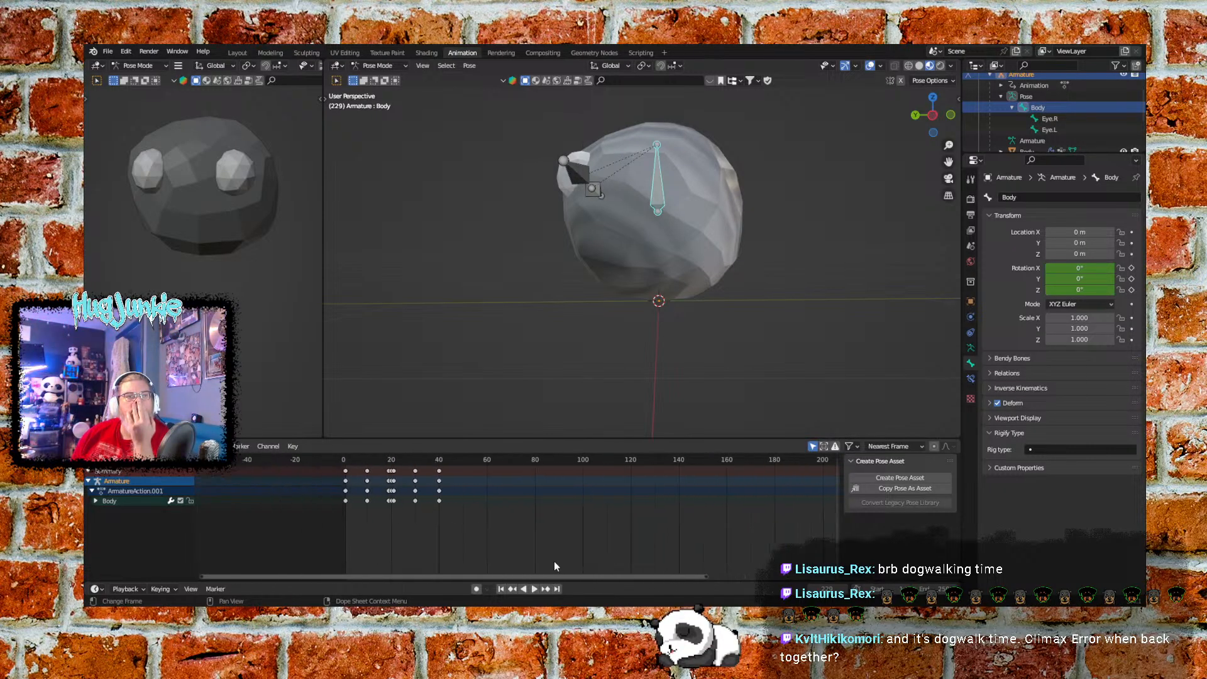
{"action": "scroll", "coordinate": [421, 530], "scroll_direction": "up", "scroll_amount": 4}
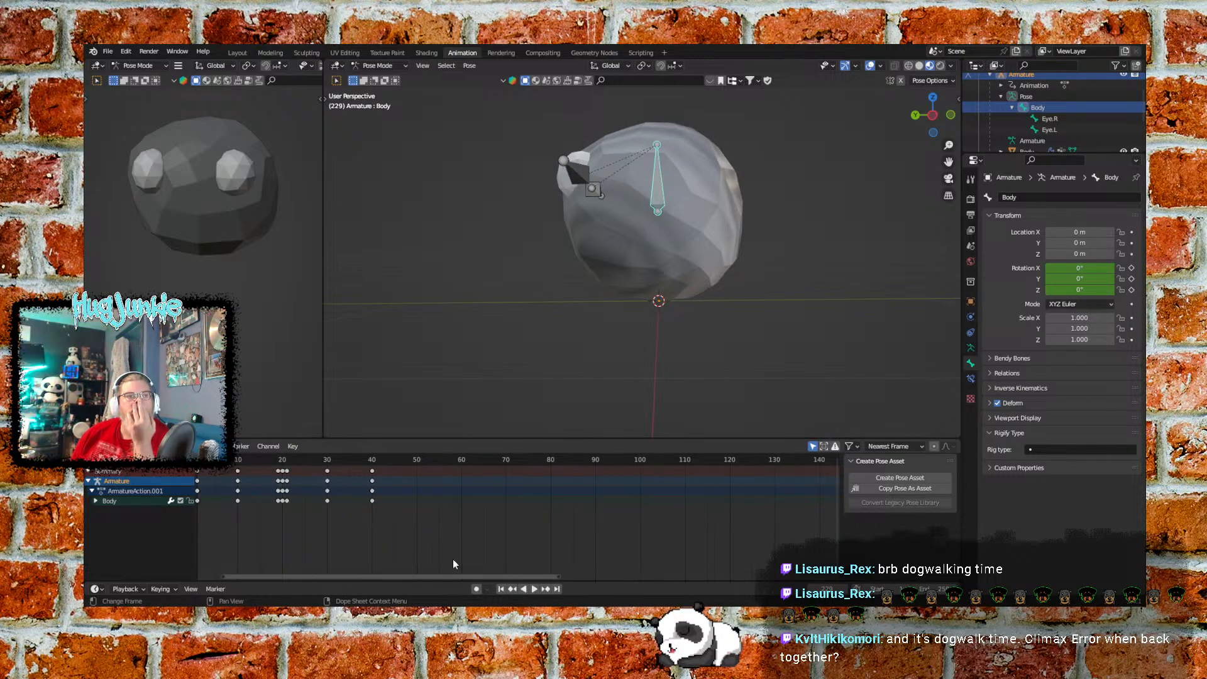
{"action": "scroll", "coordinate": [373, 537], "scroll_direction": "up", "scroll_amount": 3}
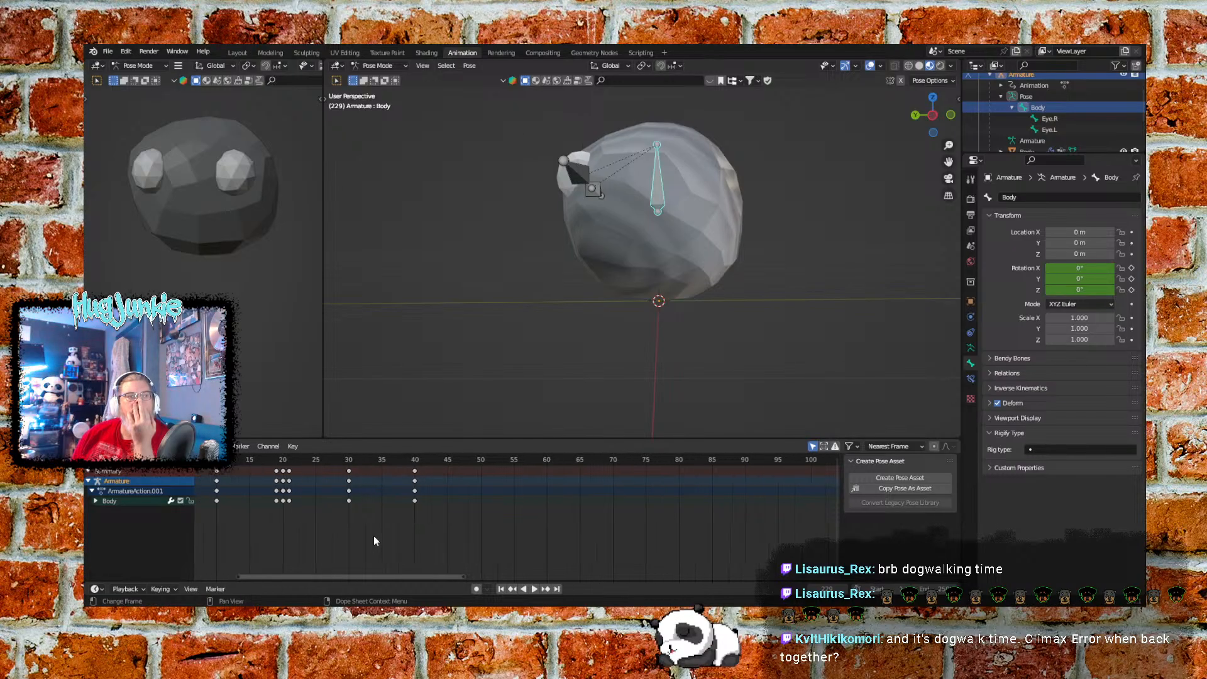
{"action": "scroll", "coordinate": [390, 532], "scroll_direction": "left", "scroll_amount": 5, "text": "ctrl"}
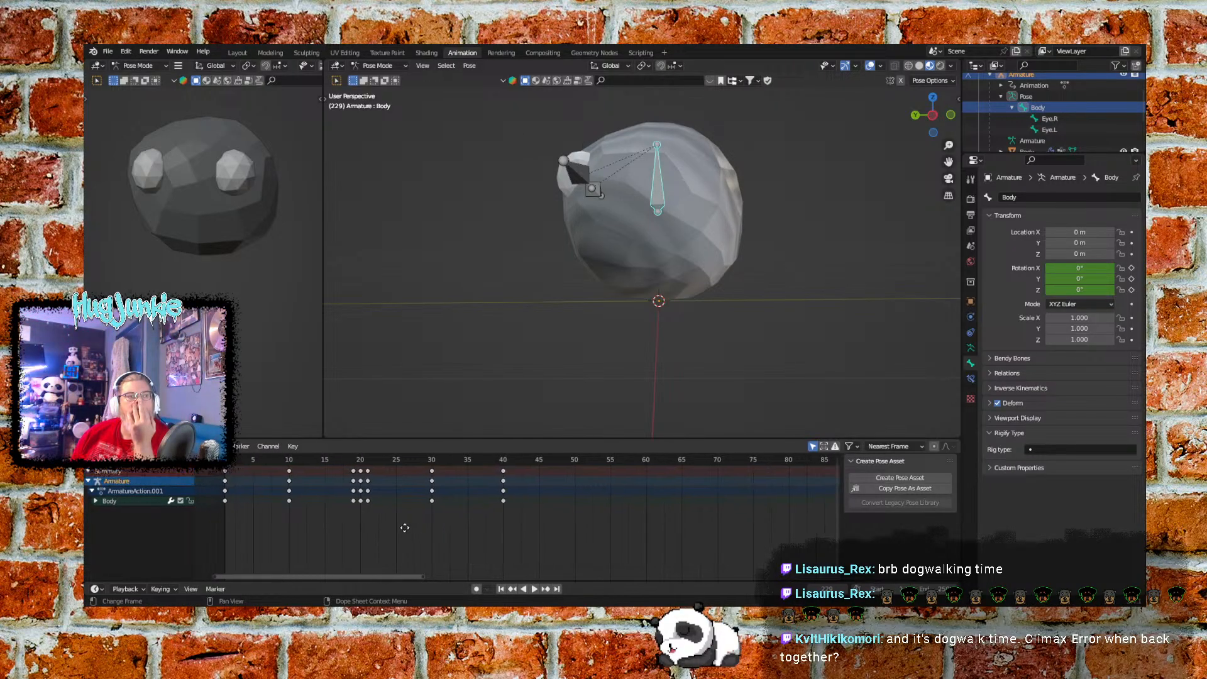
{"action": "scroll", "coordinate": [433, 504], "scroll_direction": "up", "scroll_amount": 3}
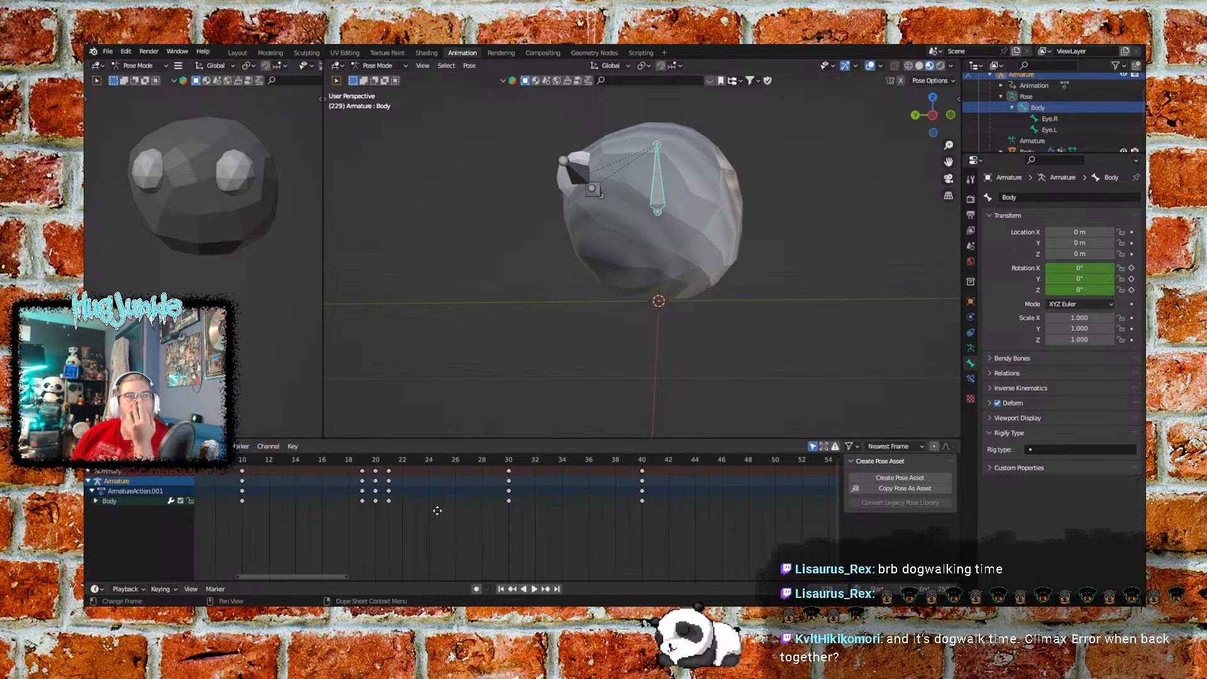
{"action": "scroll", "coordinate": [447, 487], "scroll_direction": "up", "scroll_amount": 3}
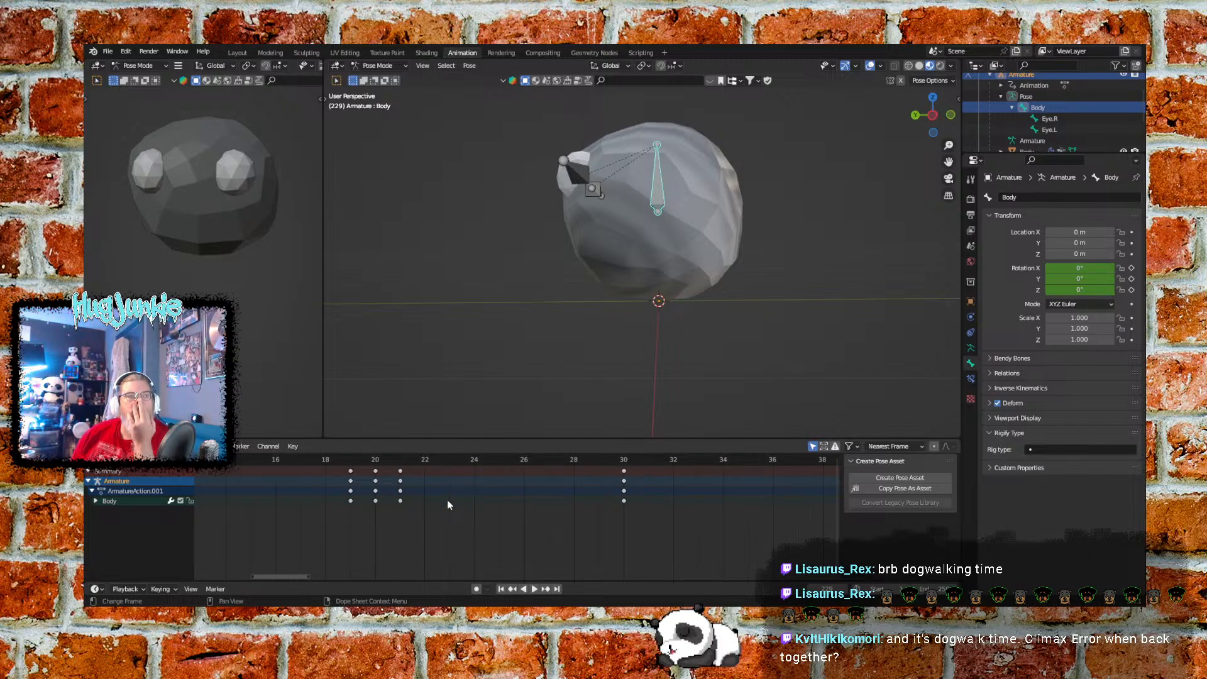
Set the Body bone's X rotation to -175° at frame 19 and keyframe it
{"action": "middle_click_drag", "start_coordinate": [414, 493], "coordinate": [471, 523]}
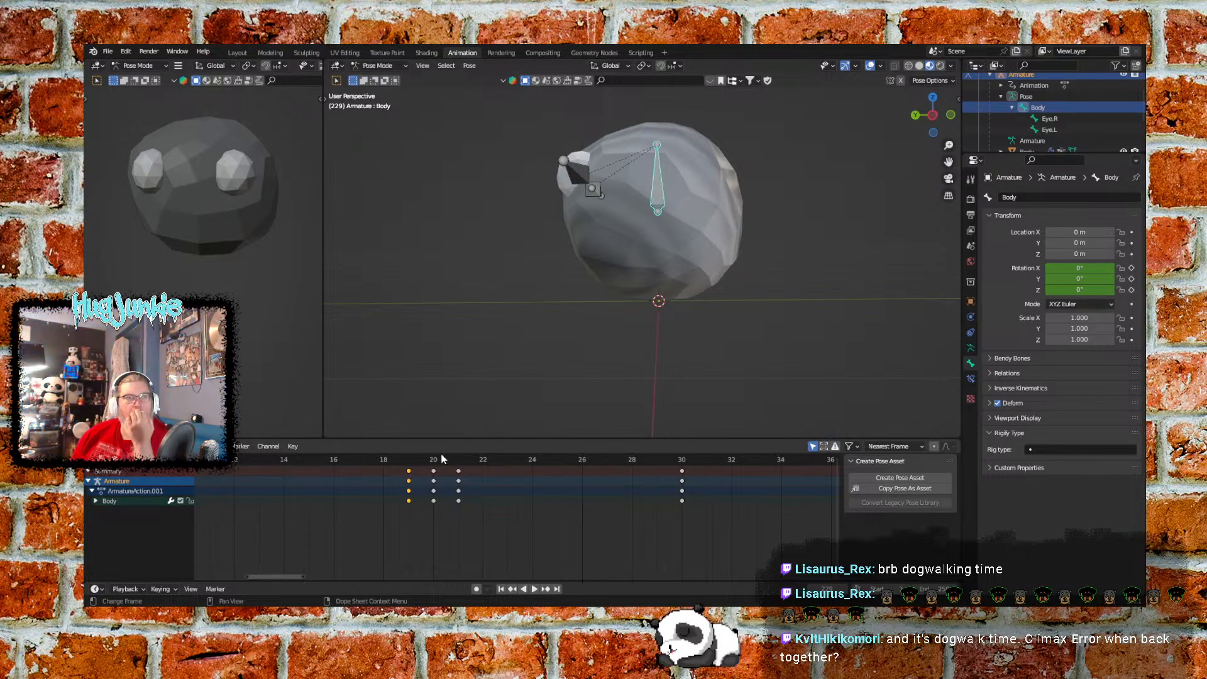
{"action": "left_click_drag", "start_coordinate": [438, 458], "coordinate": [412, 459]}
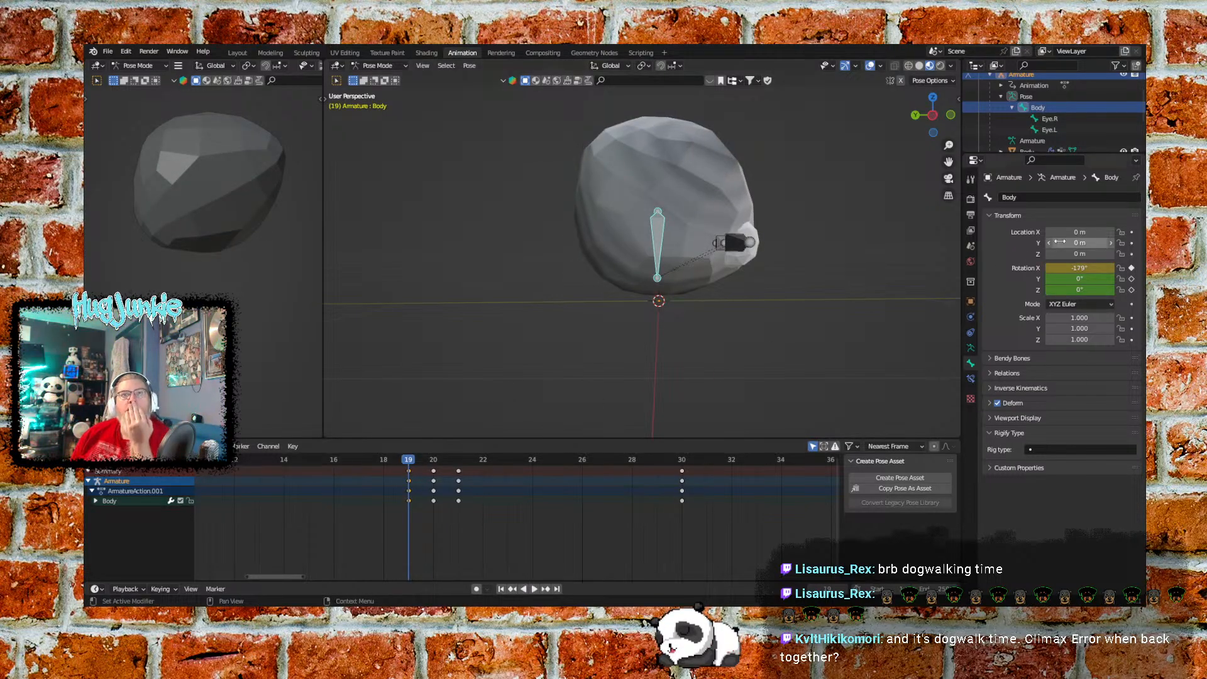
{"action": "left_click", "coordinate": [1081, 269]}
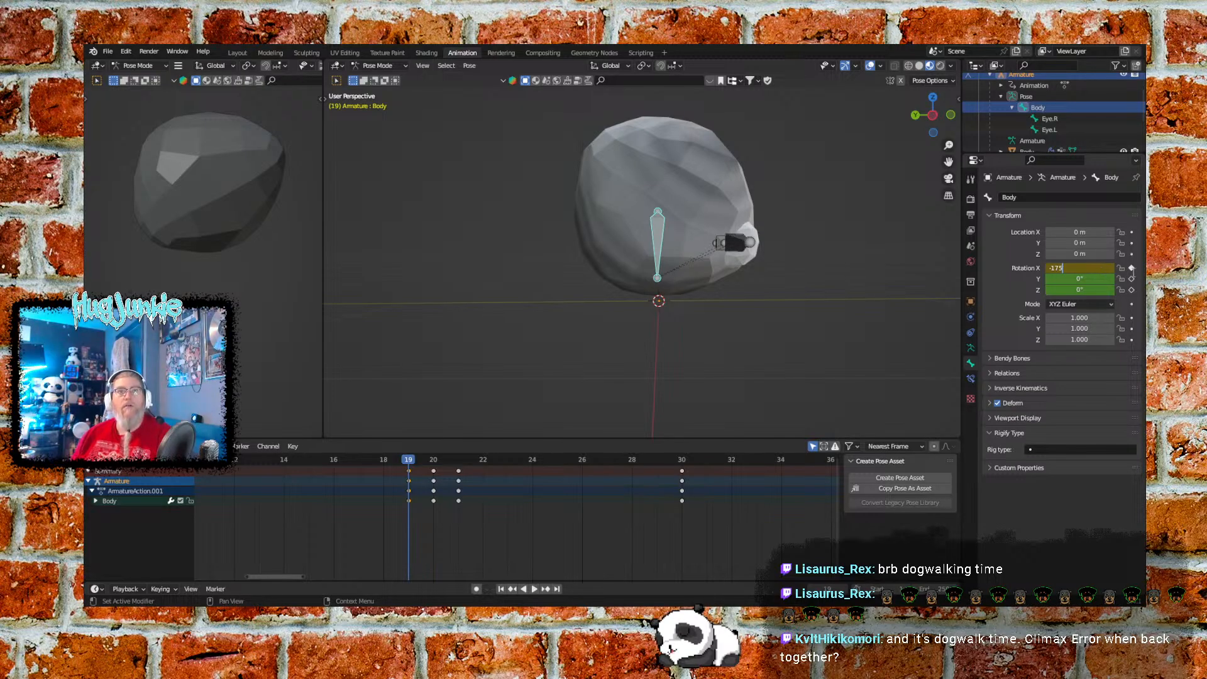
{"action": "type", "text": "-175"}
{"action": "key", "text": "Return"}
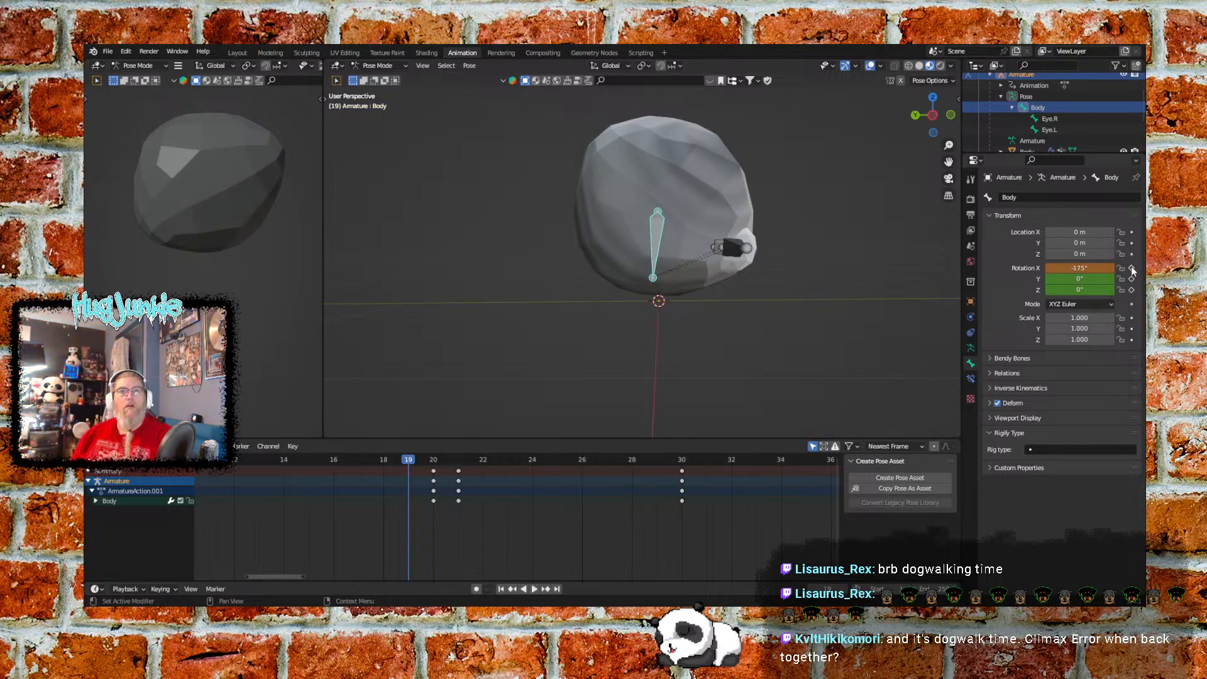
{"action": "left_click", "coordinate": [1132, 268]}
Set the Body bone's X rotation to 175° at frame 21 and keyframe it
{"action": "key", "text": "space"}
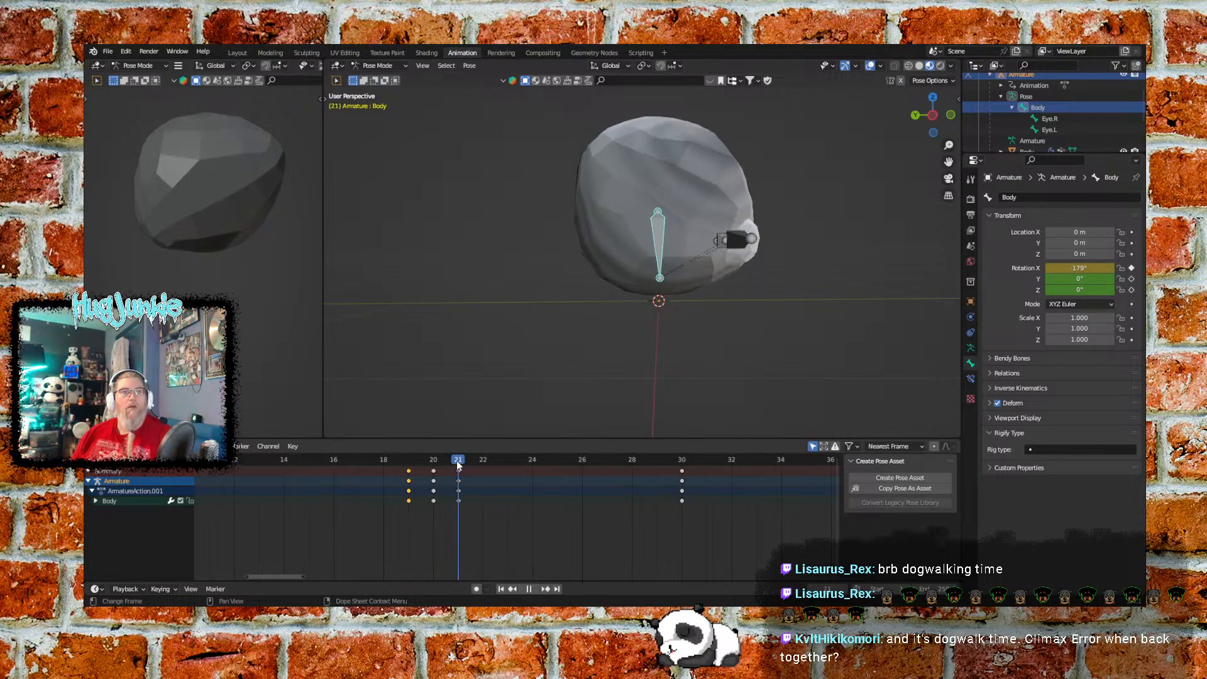
{"action": "key", "text": "space"}
{"action": "left_click", "coordinate": [1092, 268]}
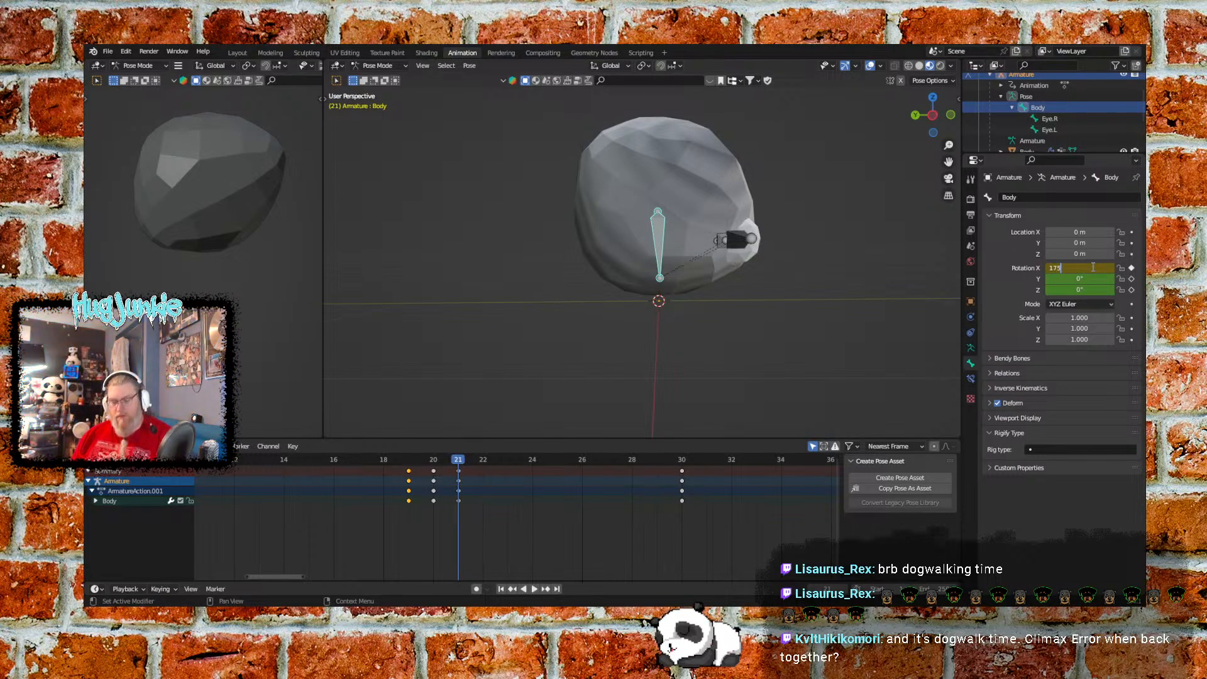
{"action": "key", "text": "Return"}
{"action": "left_click", "coordinate": [1094, 268]}
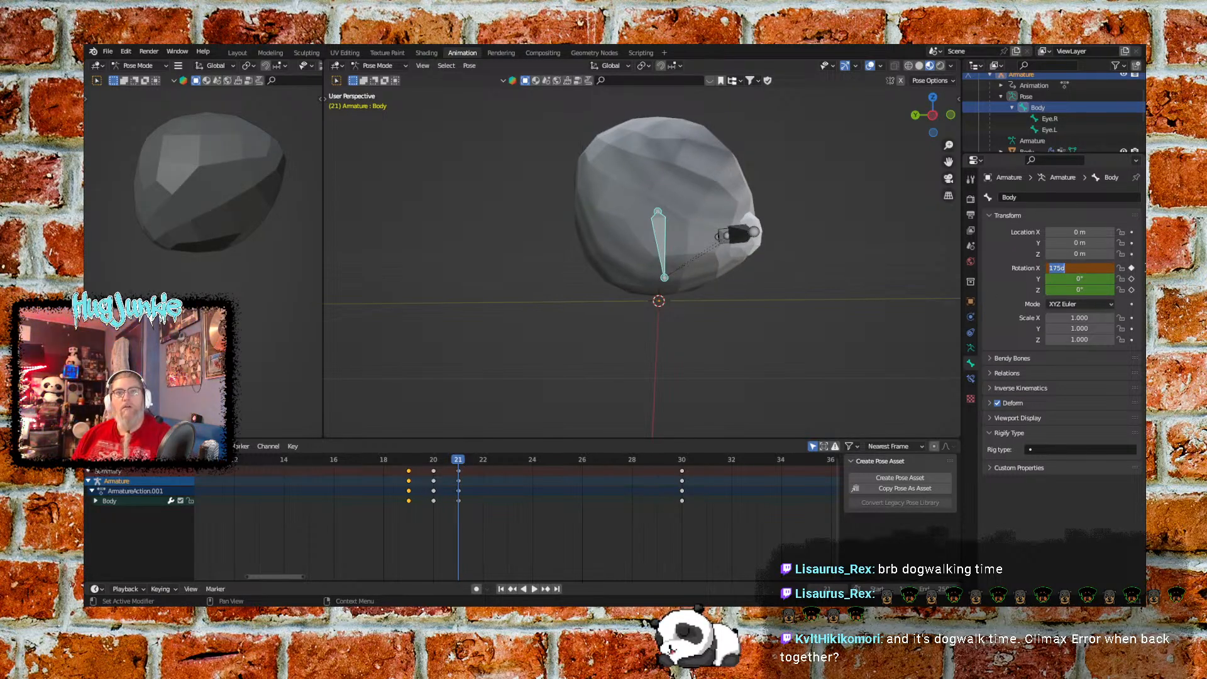
{"action": "left_click", "coordinate": [1132, 268]}
{"action": "left_click", "coordinate": [1133, 269]}
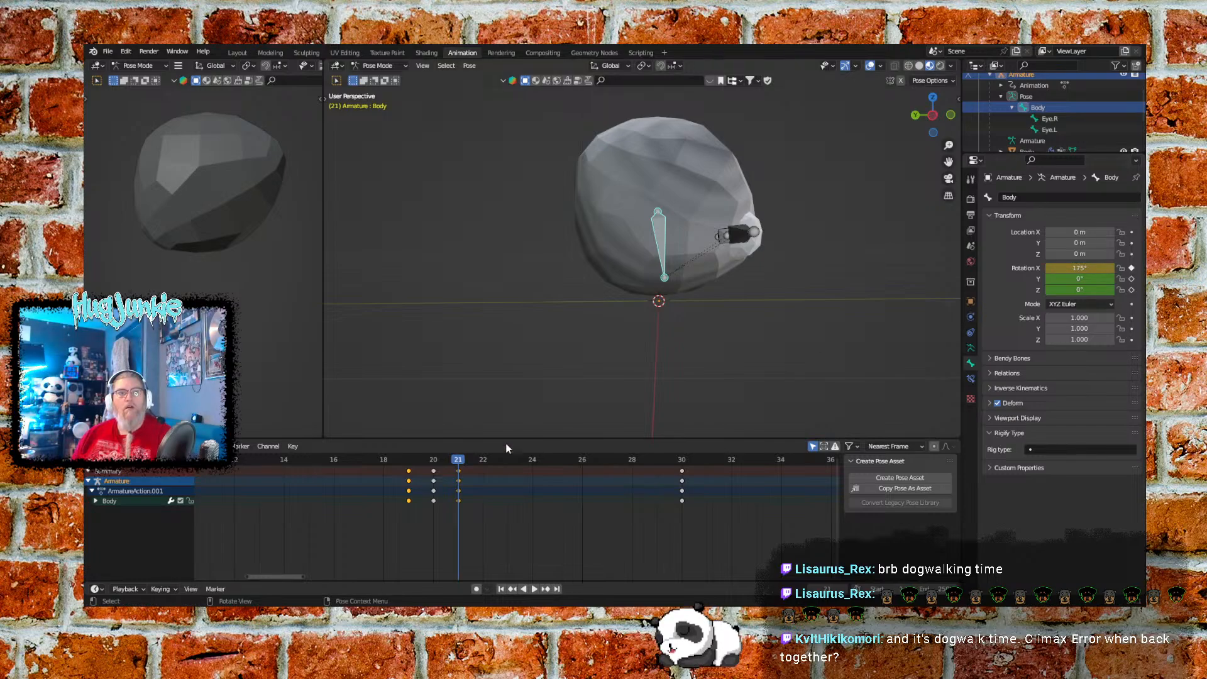
Play the animation from the first frame and scrub around frame 20 to check the Body bone's half-turn
{"action": "left_click_drag", "start_coordinate": [375, 457], "coordinate": [523, 451]}
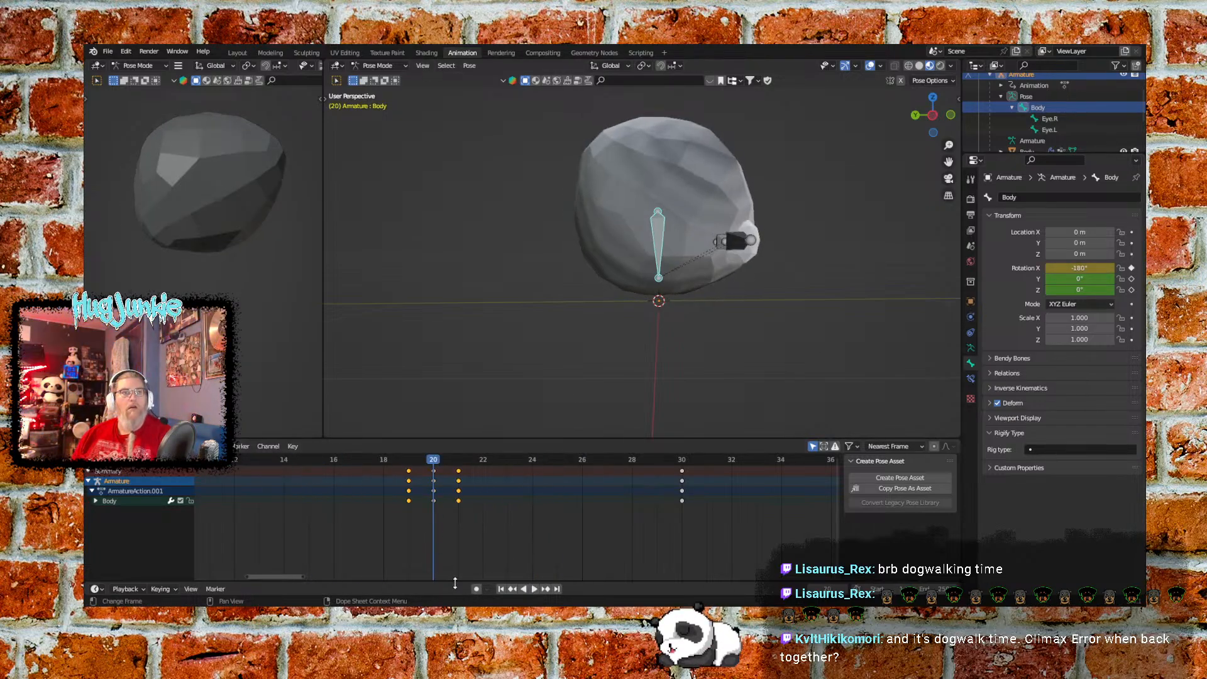
{"action": "left_click", "coordinate": [502, 589]}
{"action": "left_click", "coordinate": [534, 589]}
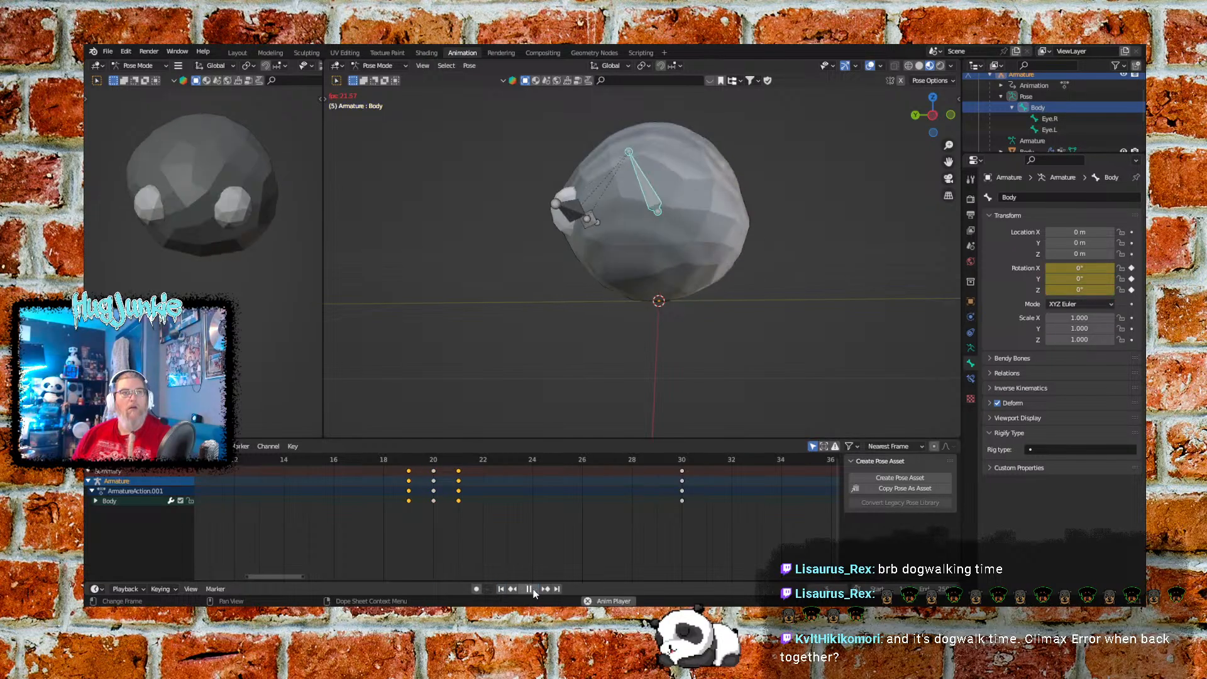
{"action": "left_click", "coordinate": [532, 589]}
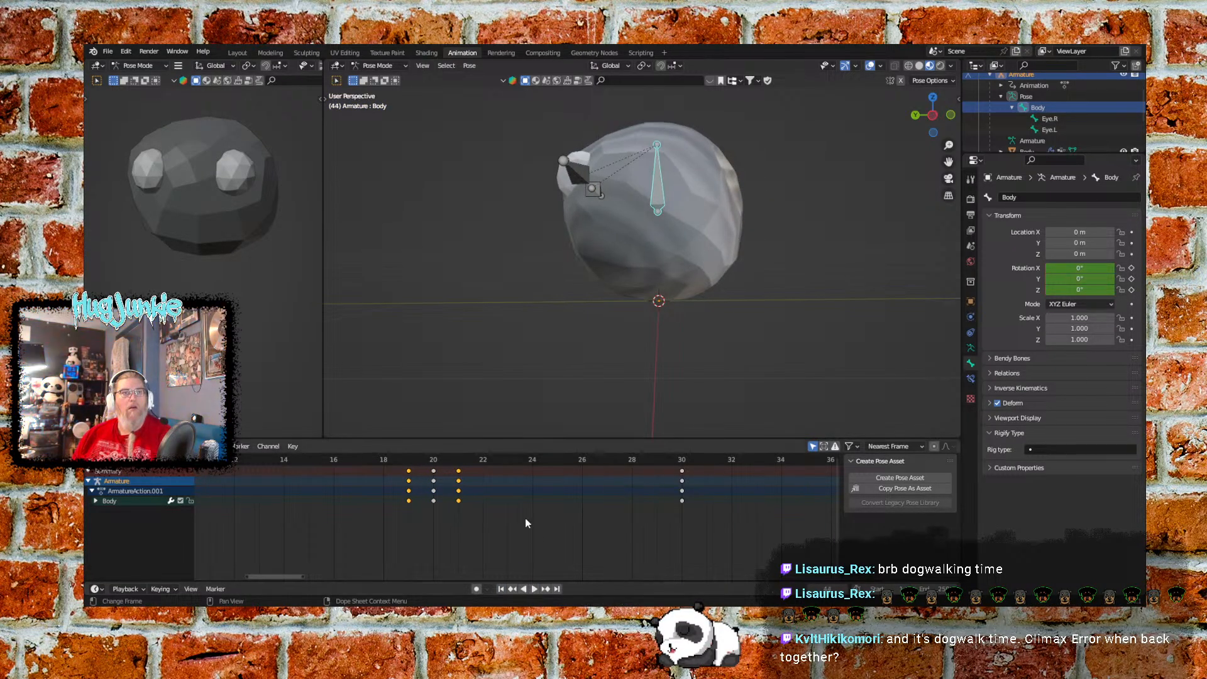
{"action": "left_click_drag", "start_coordinate": [421, 462], "coordinate": [483, 465]}
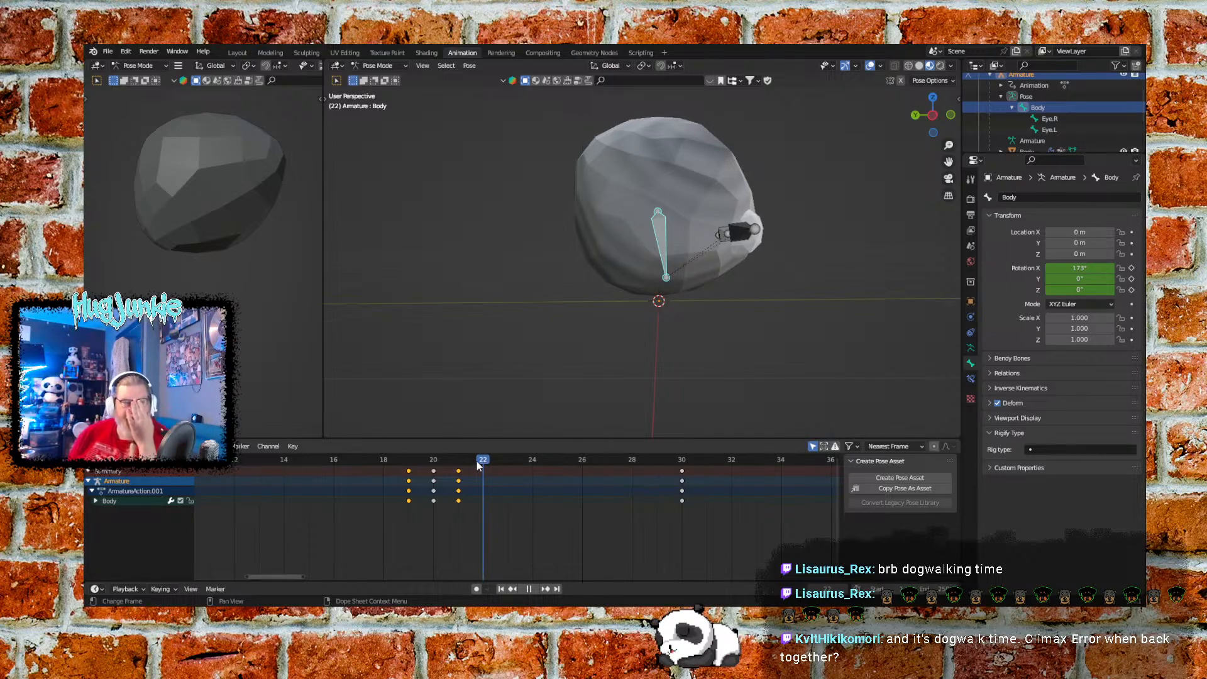
Set the Body bone's X rotation to -170° at frame 19 and replace its keyframe
{"action": "left_click_drag", "start_coordinate": [478, 462], "coordinate": [412, 460]}
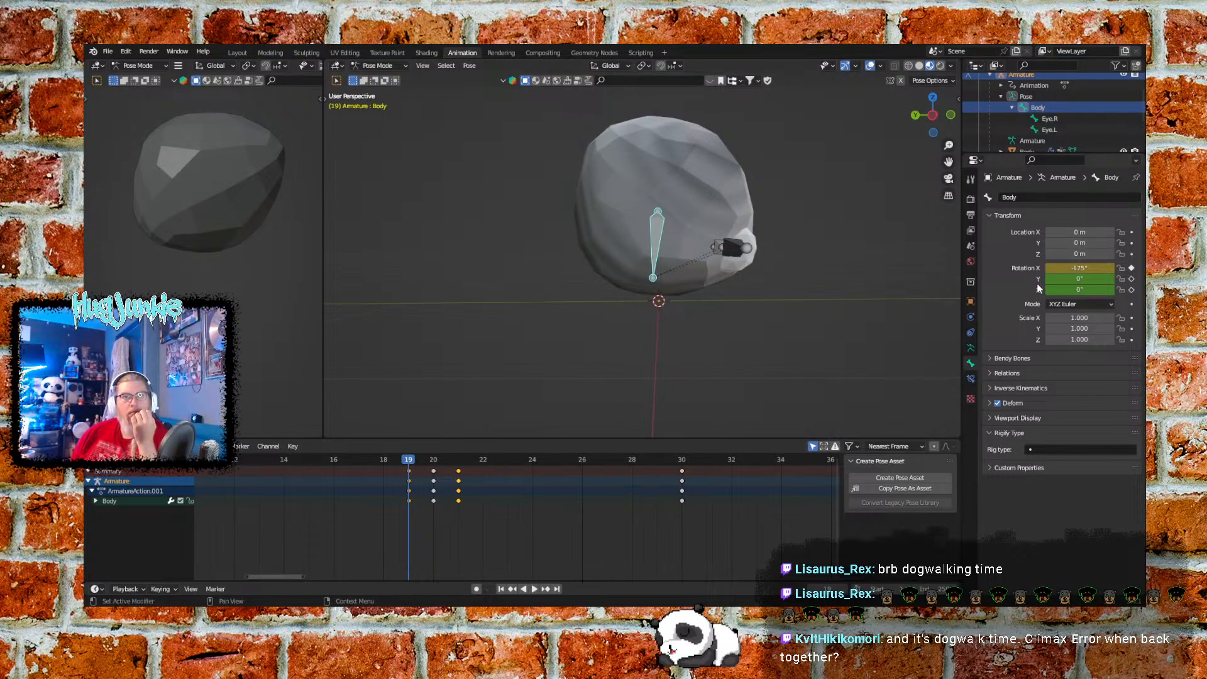
{"action": "left_click", "coordinate": [1078, 268]}
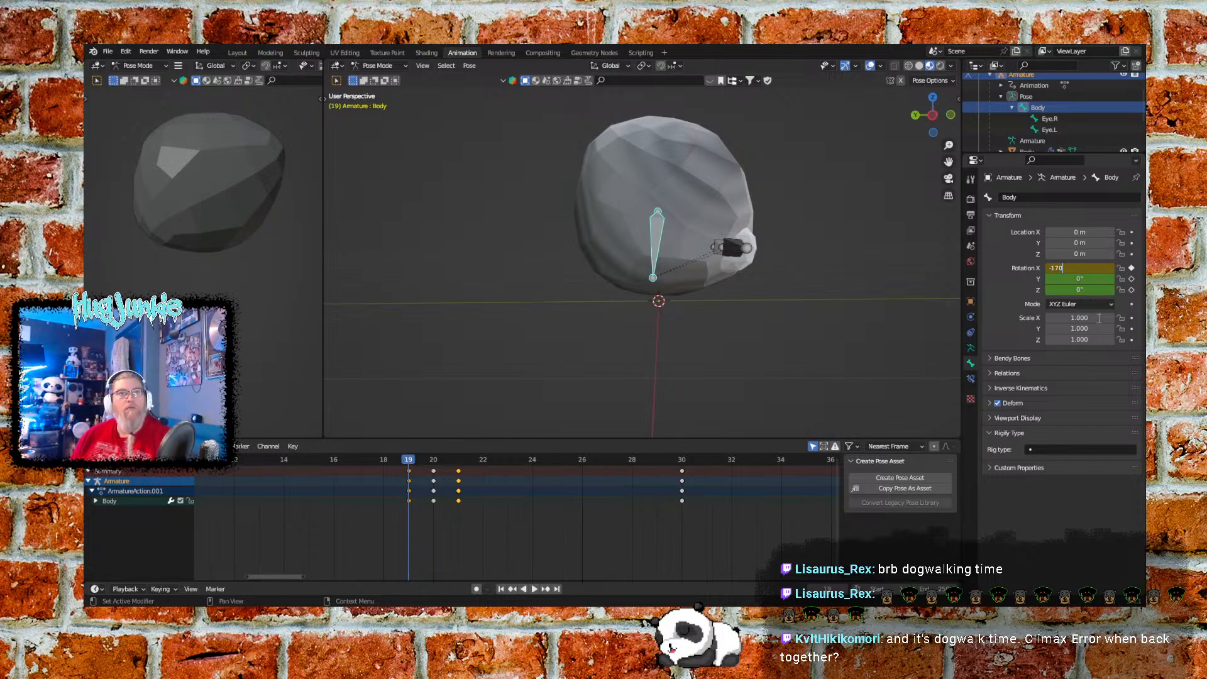
{"action": "type", "text": "-170"}
{"action": "key", "text": "Return"}
{"action": "left_click", "coordinate": [1077, 271]}
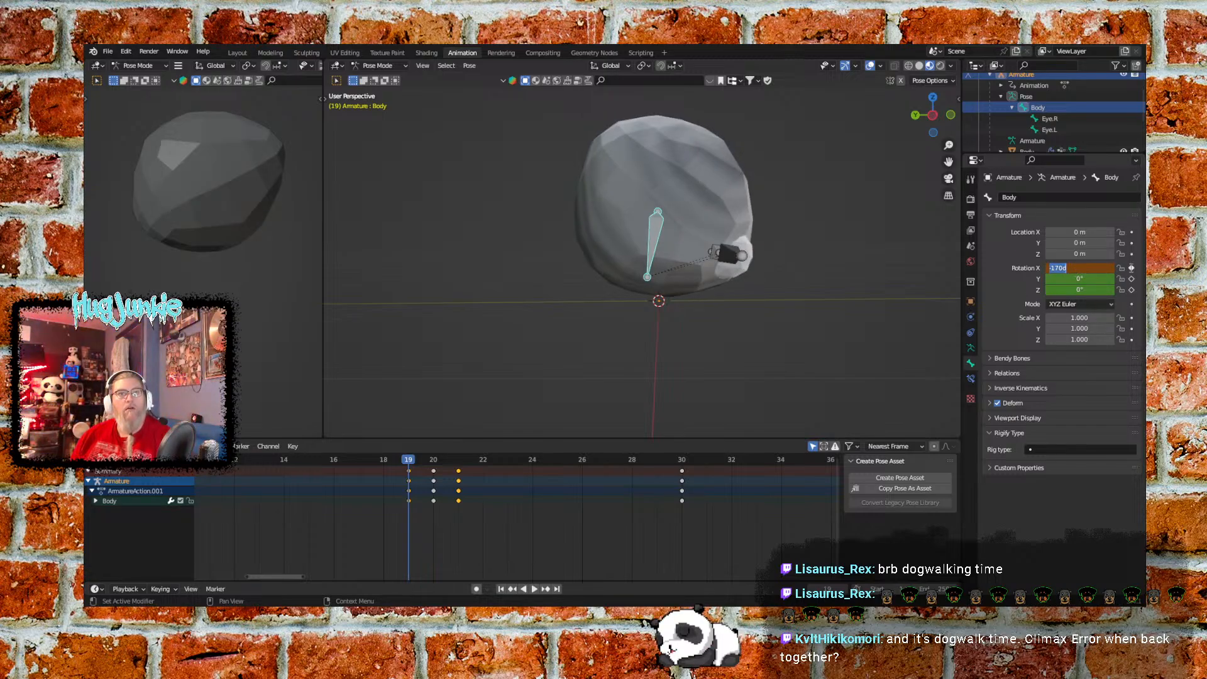
{"action": "left_click", "coordinate": [1132, 269]}
{"action": "left_click", "coordinate": [1132, 269]}
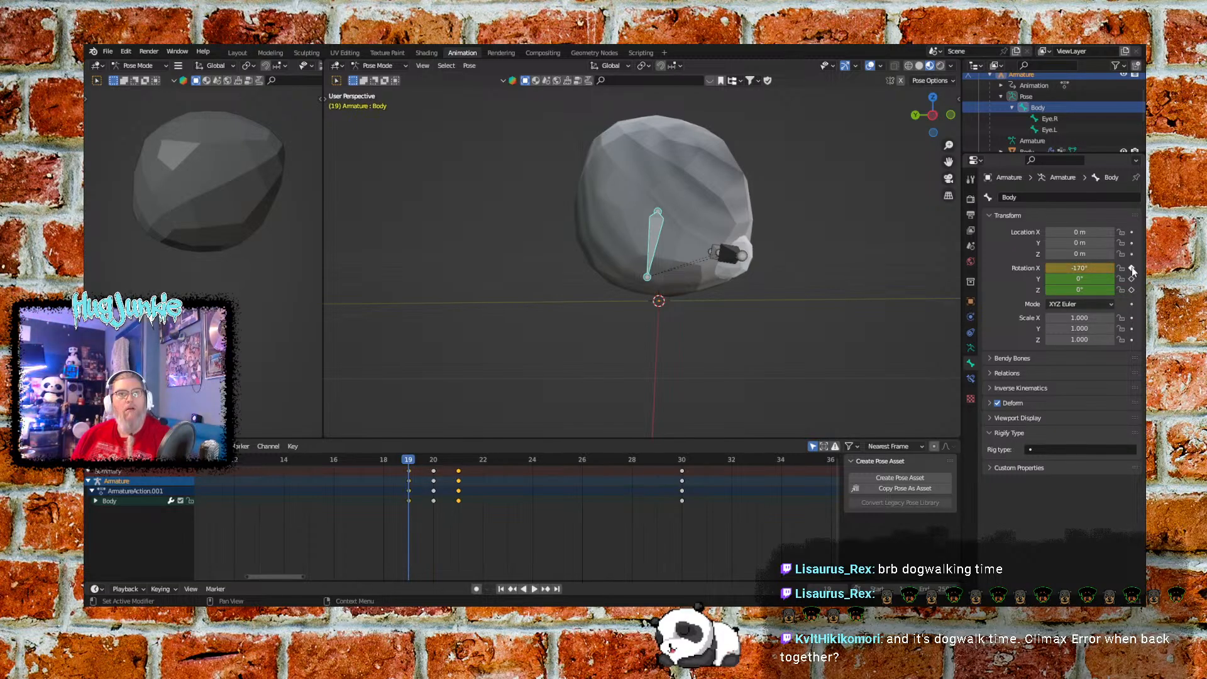
Set the Body bone's X rotation to 170° at frame 21 and replace its keyframe
{"action": "left_click", "coordinate": [460, 462]}
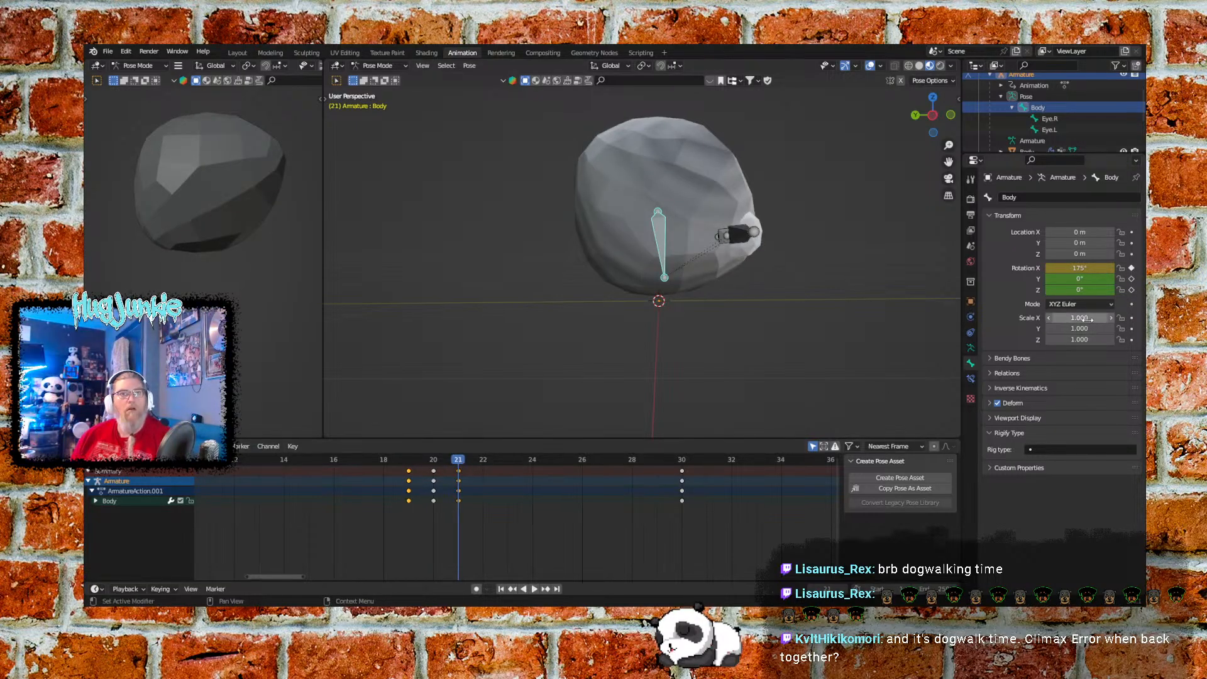
{"action": "left_click", "coordinate": [1101, 266]}
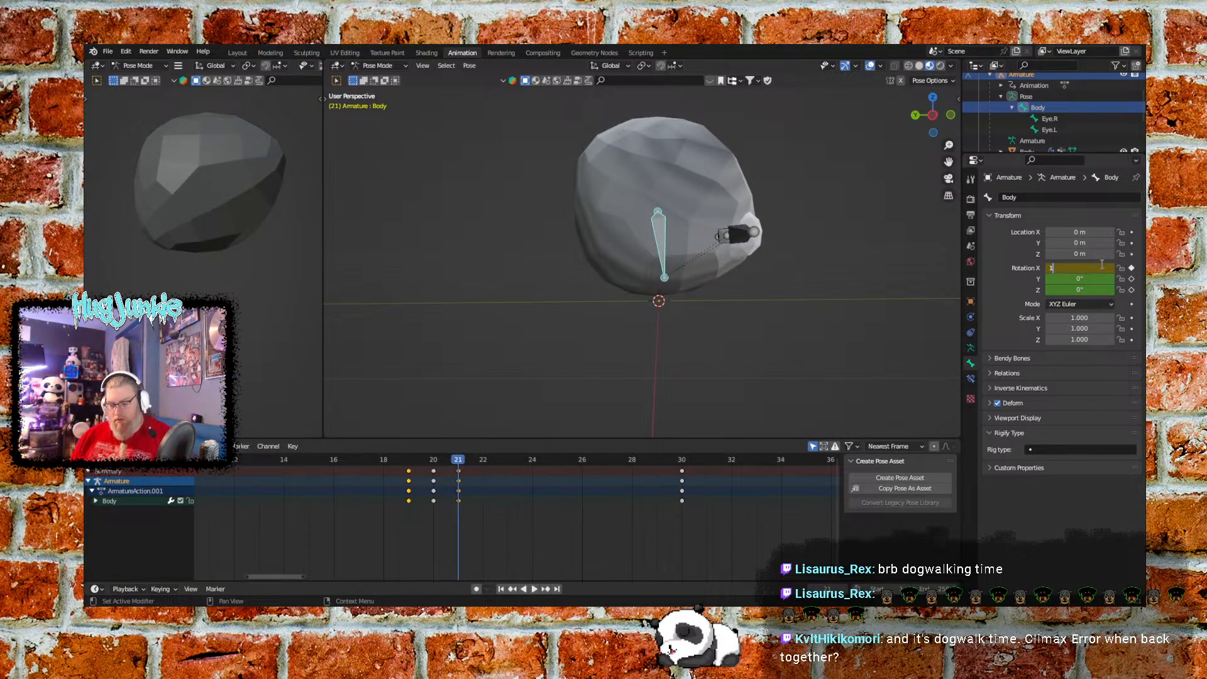
{"action": "left_click", "coordinate": [1020, 274]}
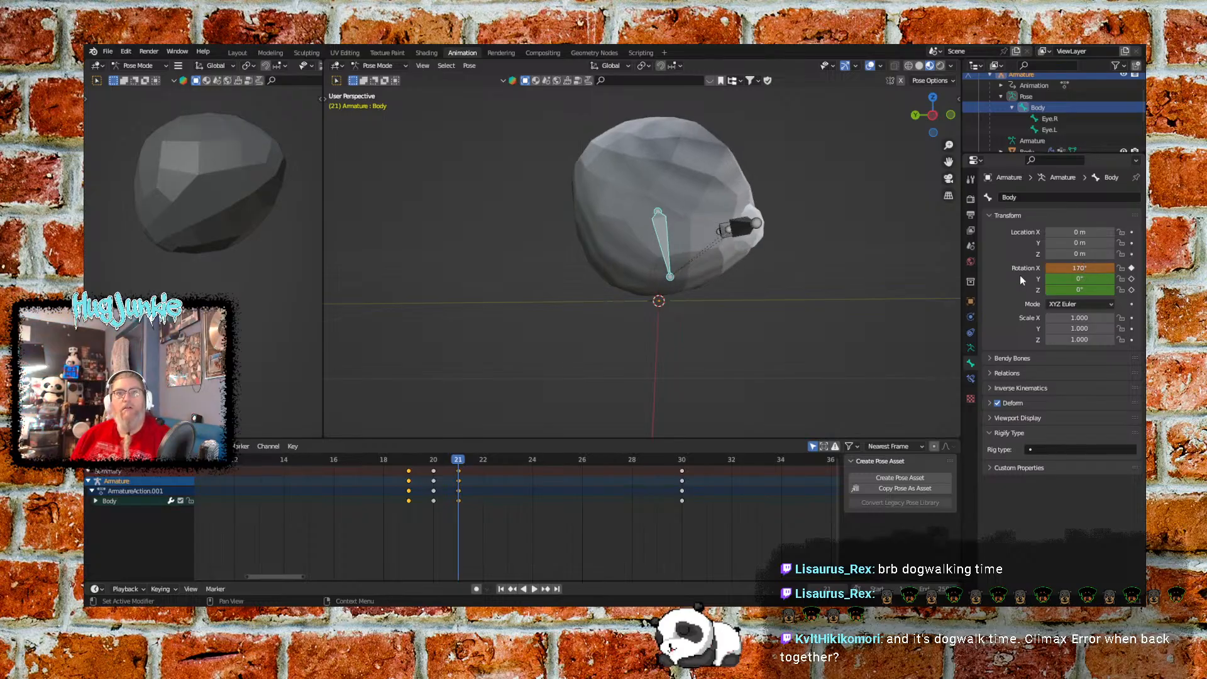
{"action": "left_click", "coordinate": [1084, 270]}
{"action": "left_click", "coordinate": [1133, 269]}
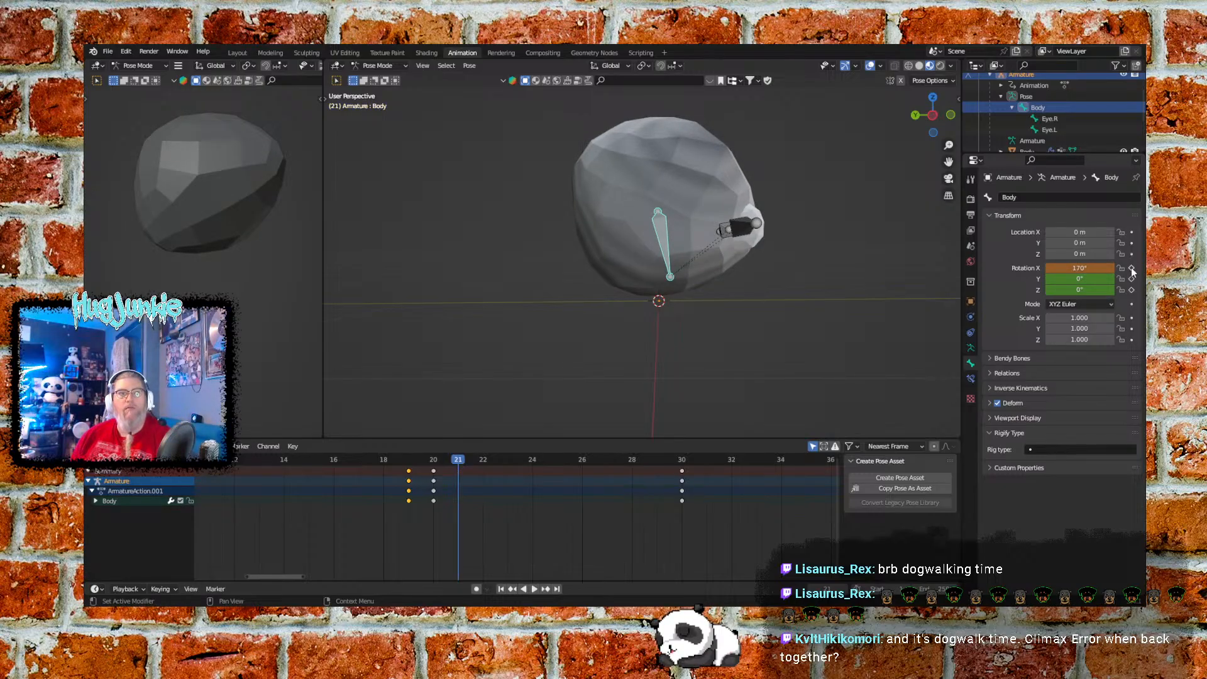
{"action": "left_click", "coordinate": [1133, 269]}
Scrub through the half-turn and play the animation from the first frame, examining the Body bone's keyframes across the whole timeline
{"action": "key", "text": "space"}
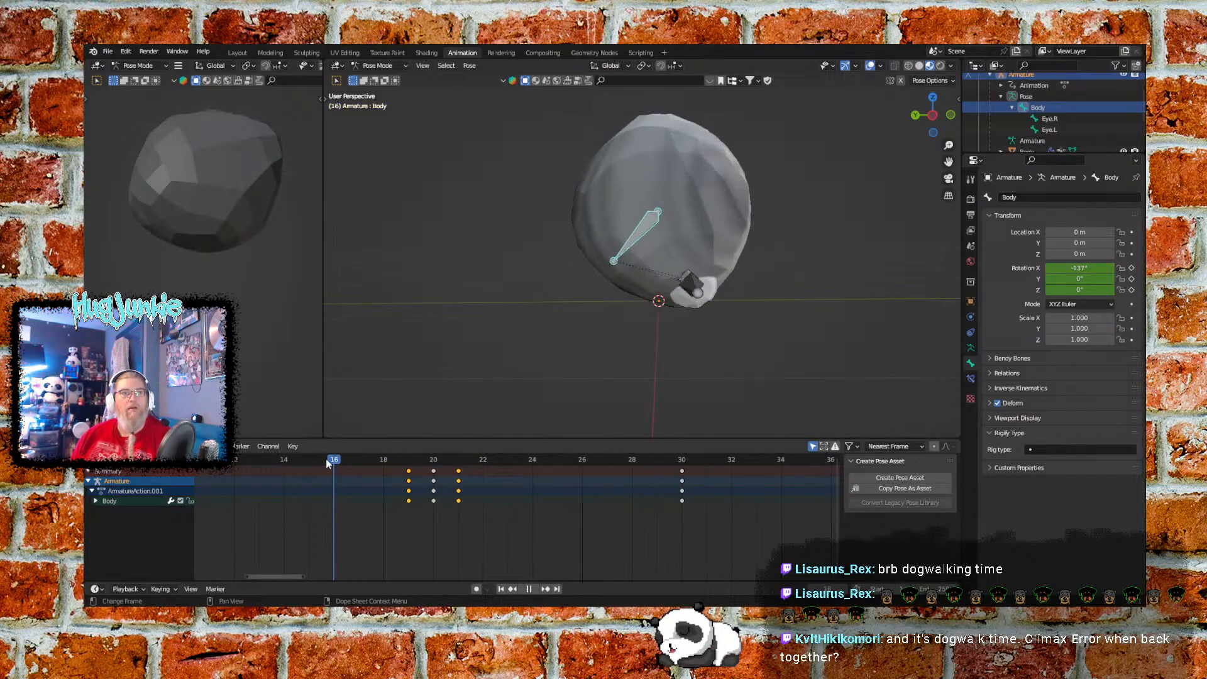
{"action": "key", "text": "Escape"}
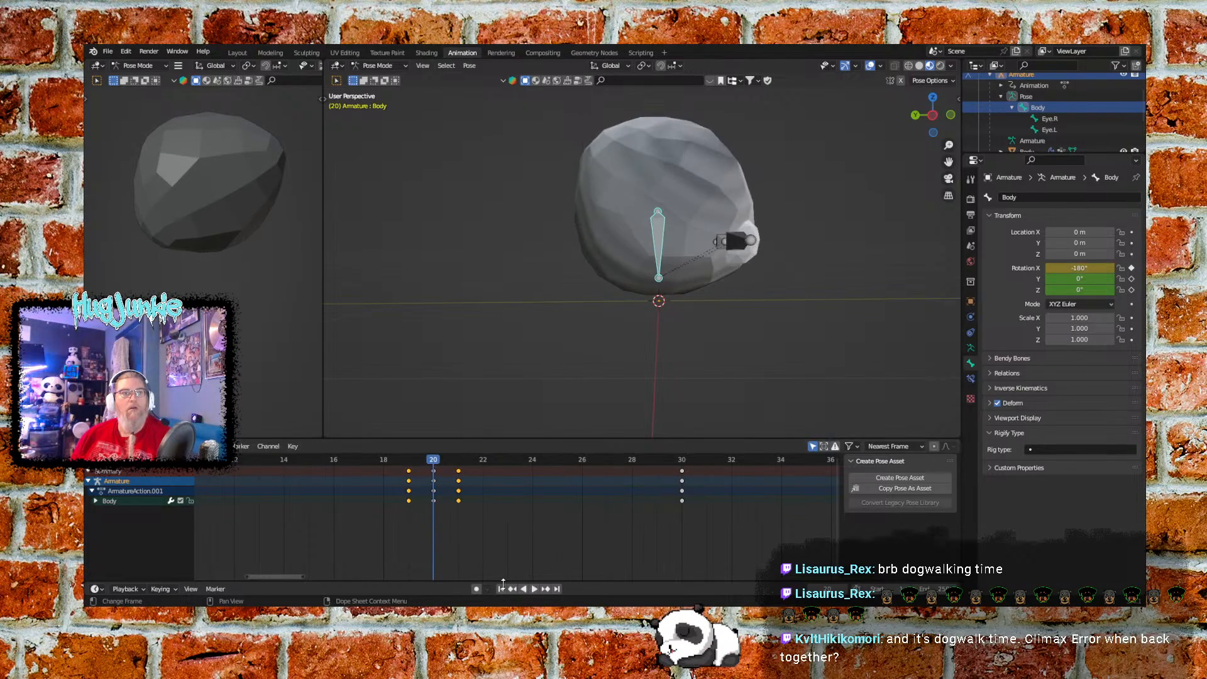
{"action": "left_click", "coordinate": [502, 590]}
{"action": "left_click", "coordinate": [535, 589]}
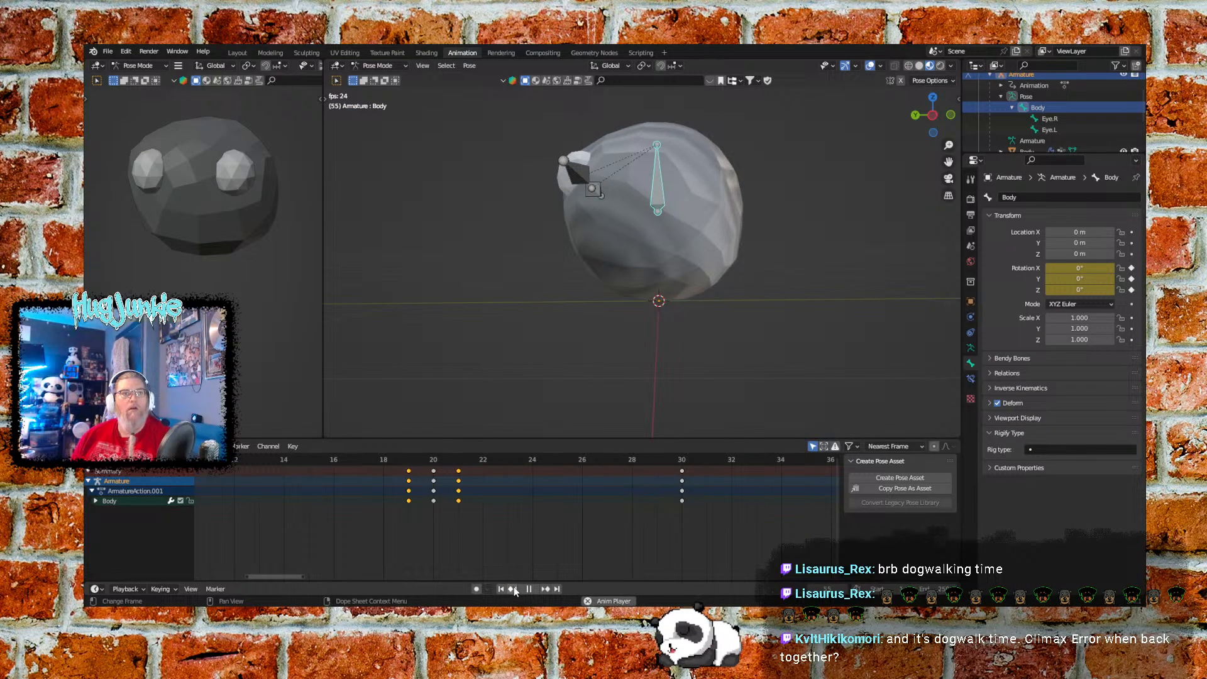
{"action": "scroll", "coordinate": [454, 534], "scroll_direction": "down", "scroll_amount": 3}
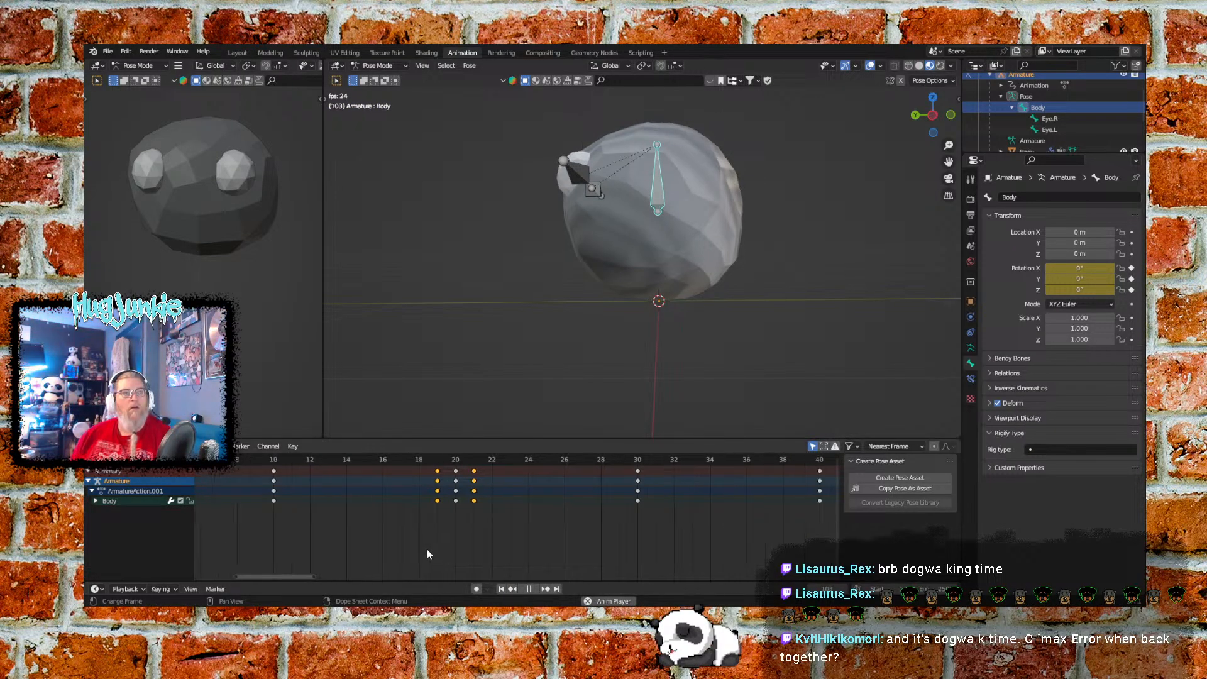
{"action": "scroll", "coordinate": [428, 542], "scroll_direction": "down", "scroll_amount": 5}
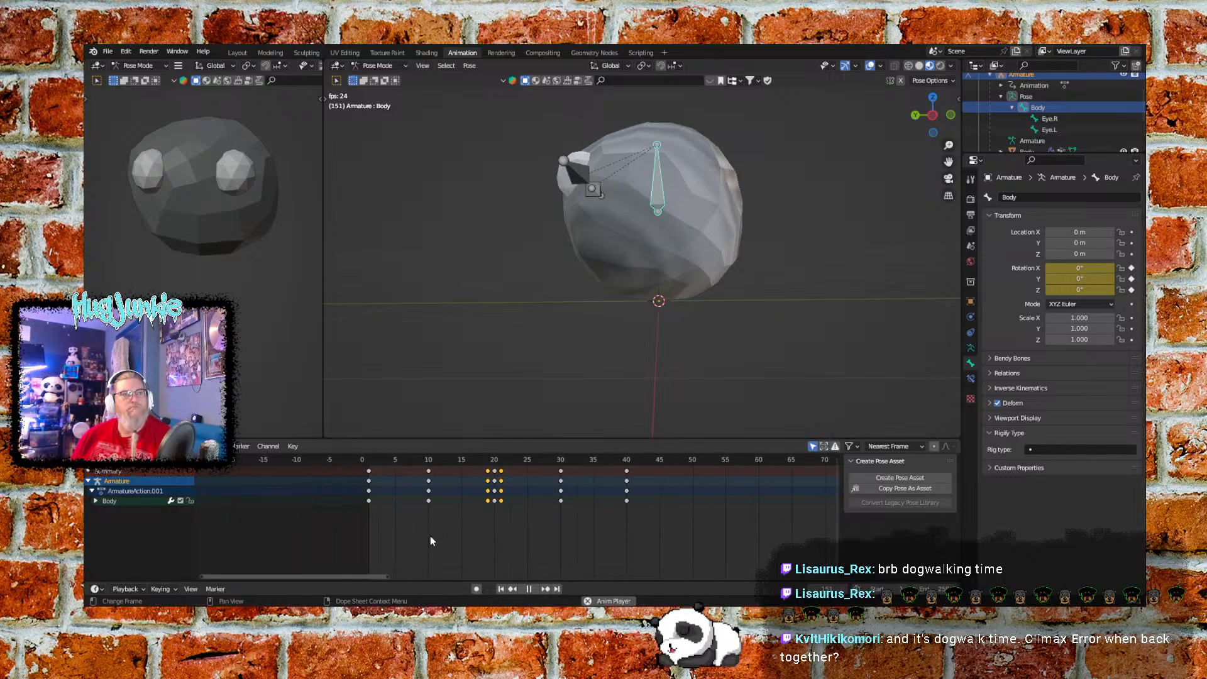
{"action": "scroll", "coordinate": [490, 534], "scroll_direction": "down", "scroll_amount": 3}
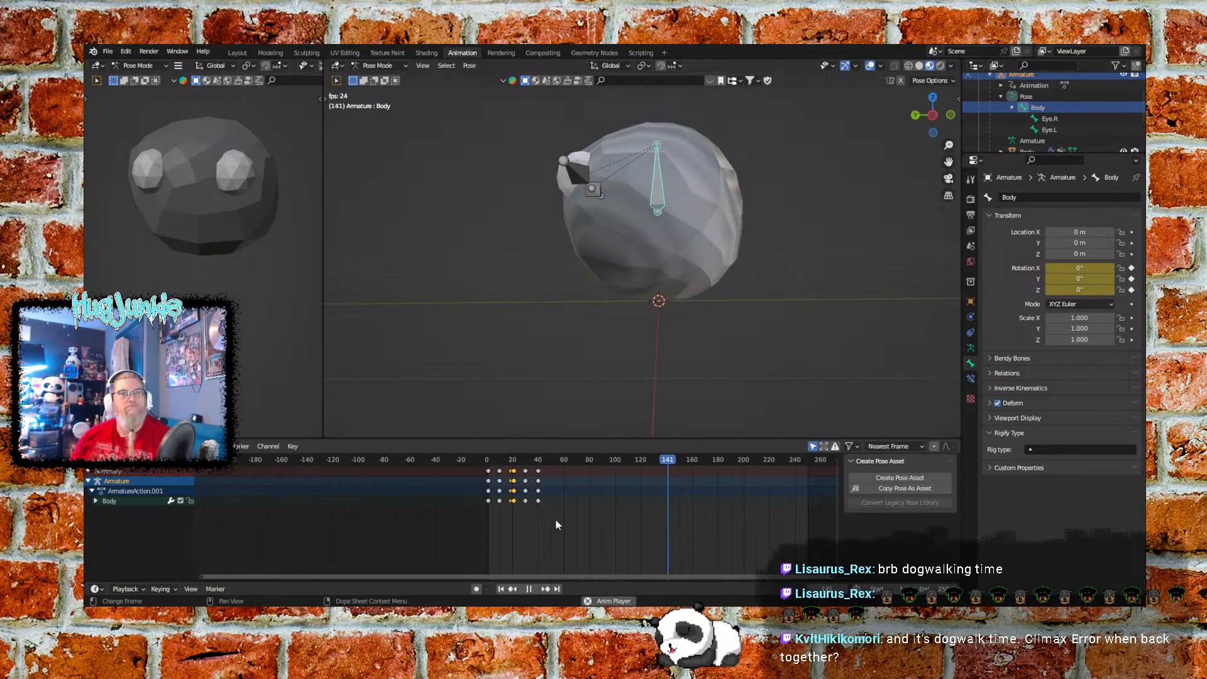
{"action": "scroll", "coordinate": [559, 521], "scroll_direction": "up", "scroll_amount": 3}
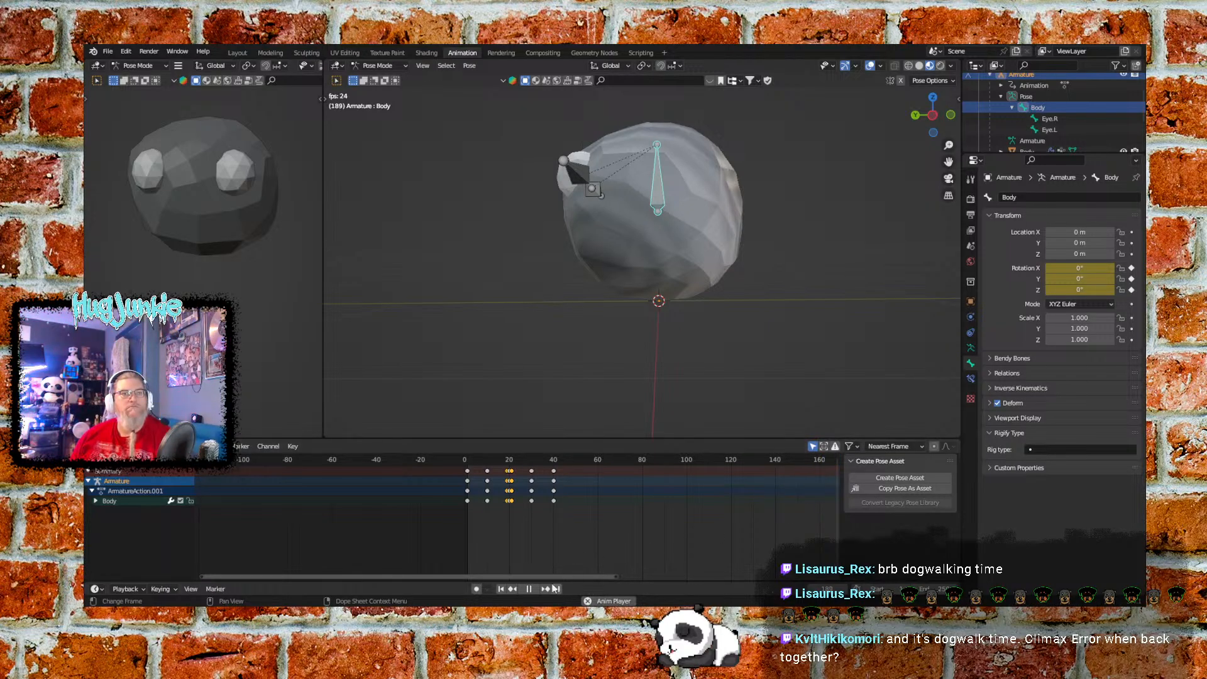
{"action": "left_click", "coordinate": [529, 589]}
{"action": "scroll", "coordinate": [572, 522], "scroll_direction": "up", "scroll_amount": 4}
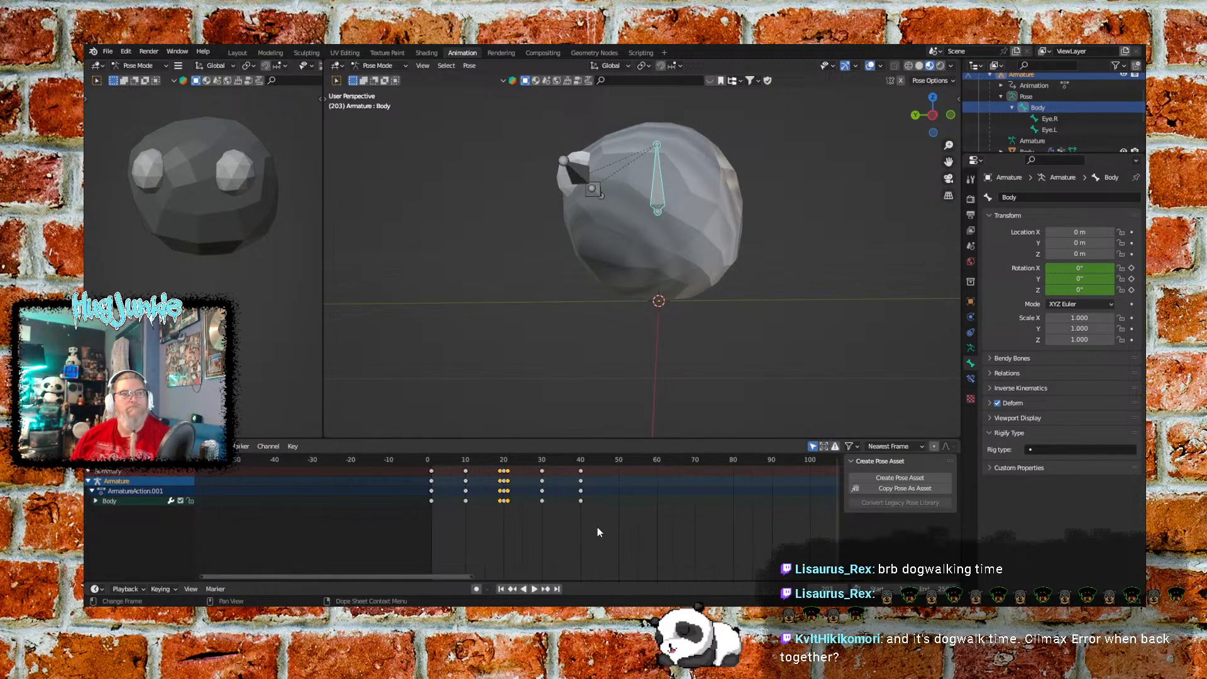
{"action": "scroll", "coordinate": [598, 520], "scroll_direction": "up", "scroll_amount": 1}
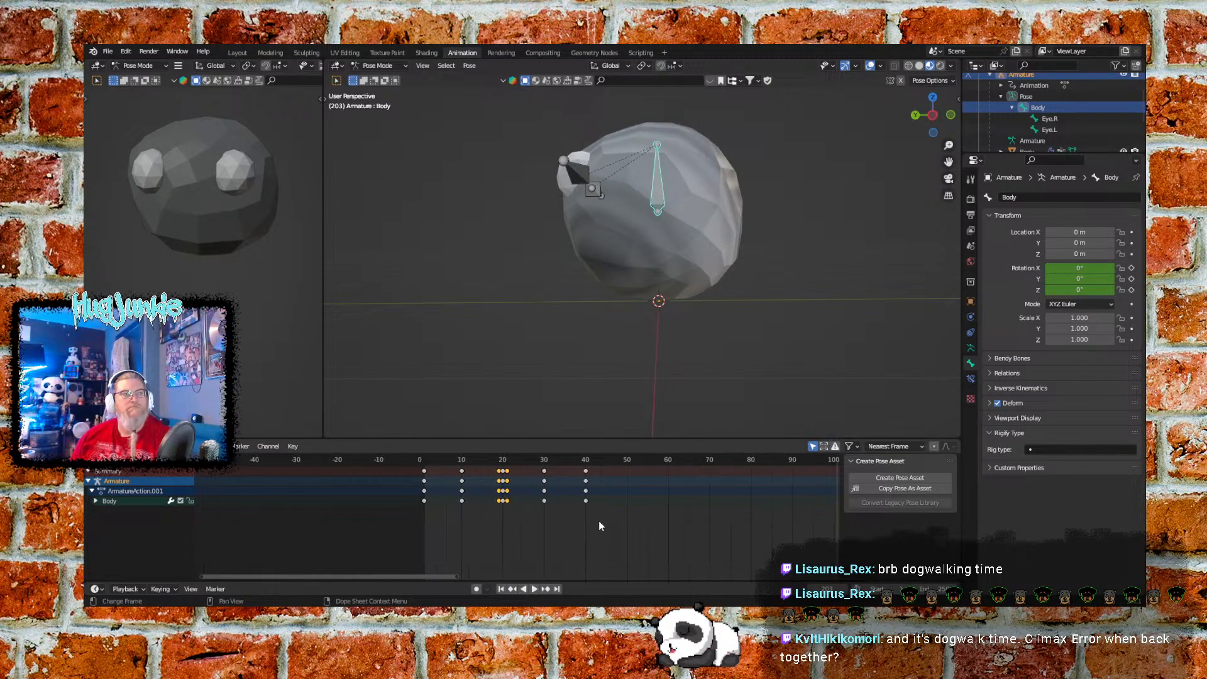
{"action": "left_click", "coordinate": [615, 460]}
{"action": "left_click_drag", "start_coordinate": [615, 460], "coordinate": [587, 460]}
{"action": "right_click", "coordinate": [587, 460]}
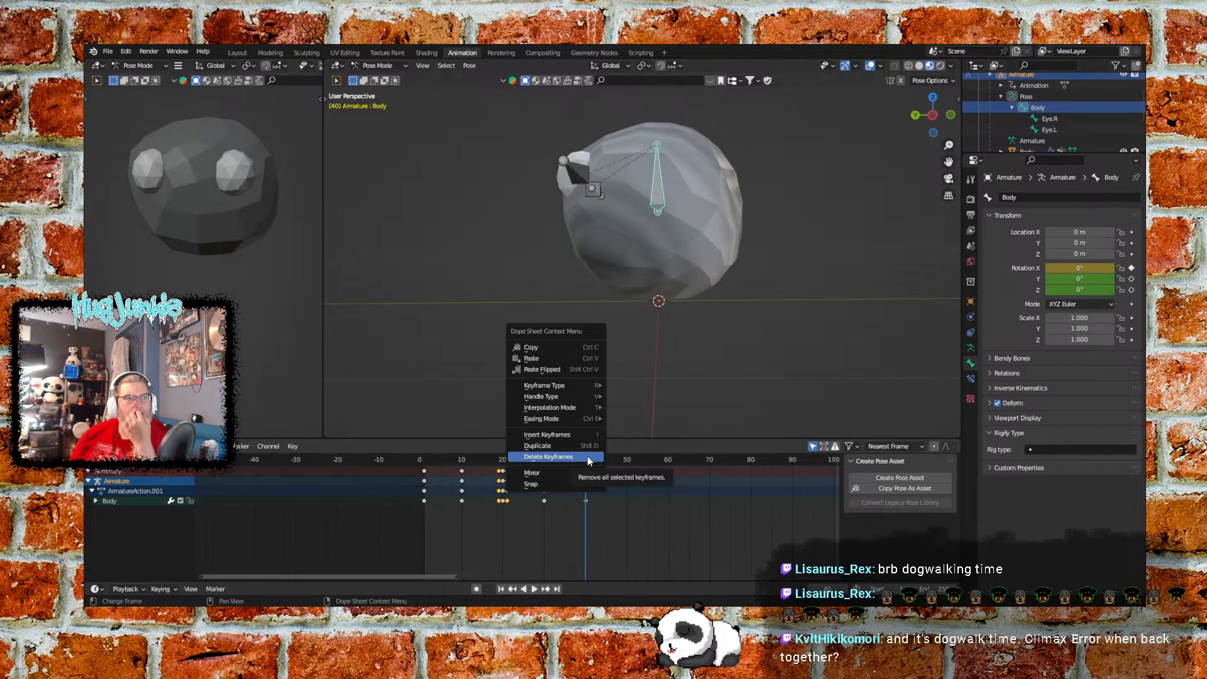
{"action": "left_click", "coordinate": [673, 461]}
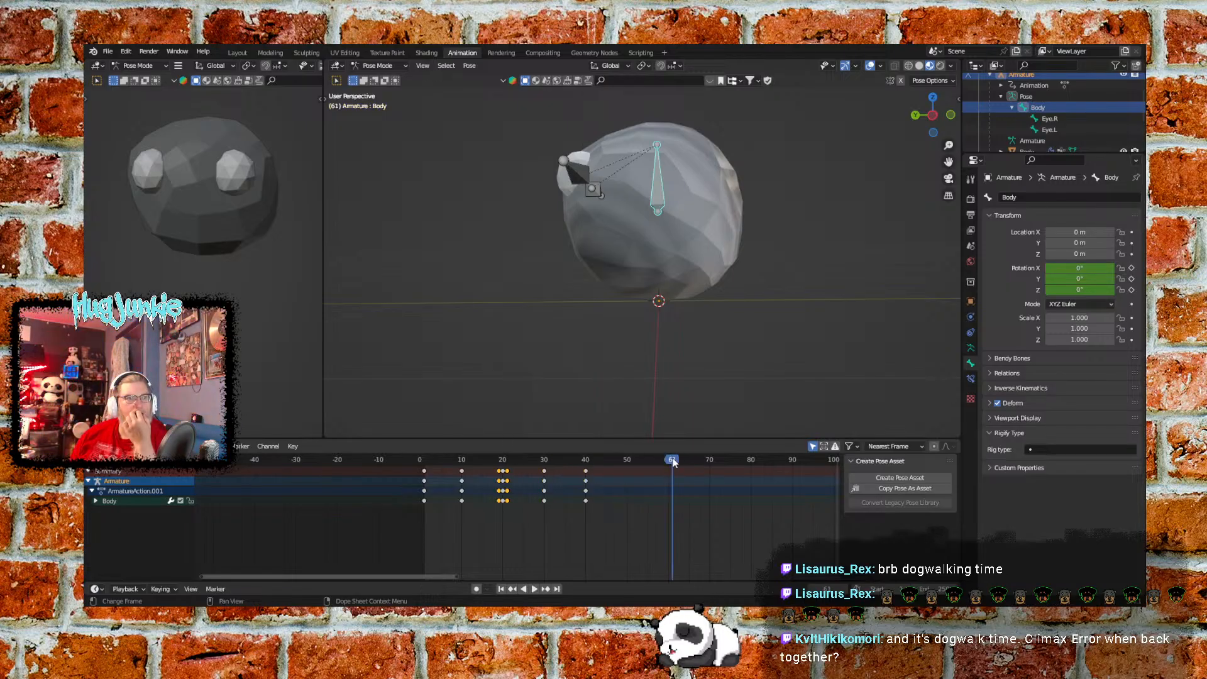
{"action": "left_click", "coordinate": [610, 459]}
{"action": "right_click", "coordinate": [609, 457]}
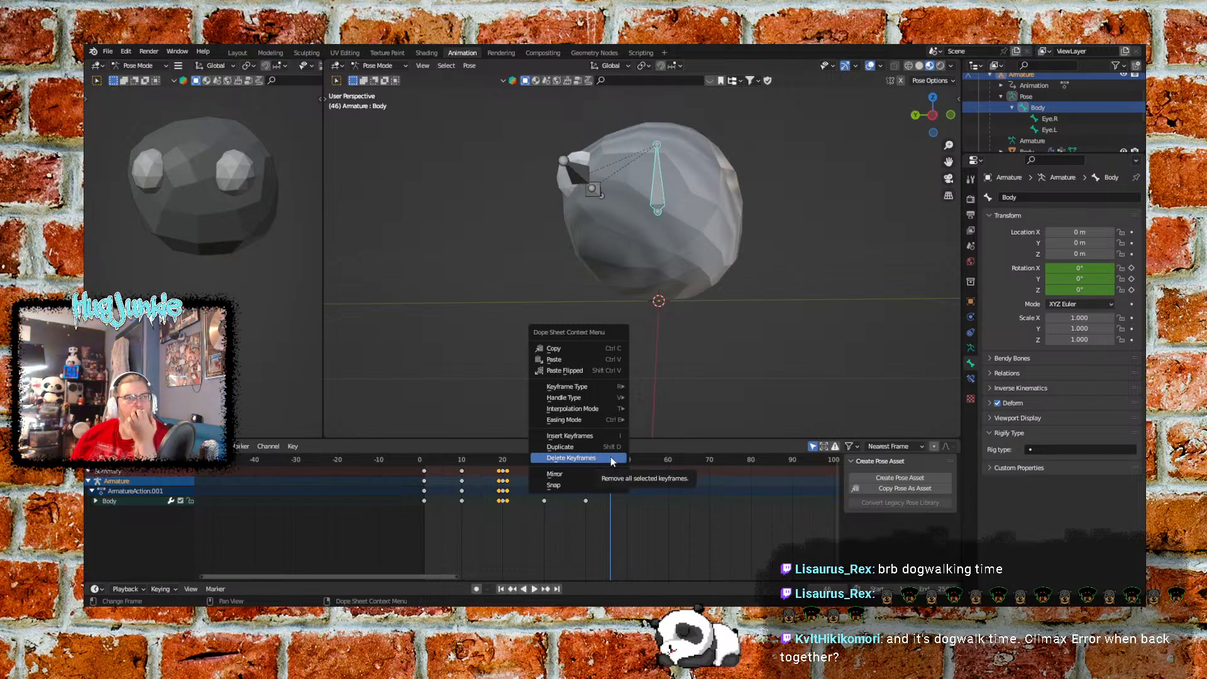
{"action": "left_click", "coordinate": [527, 523]}
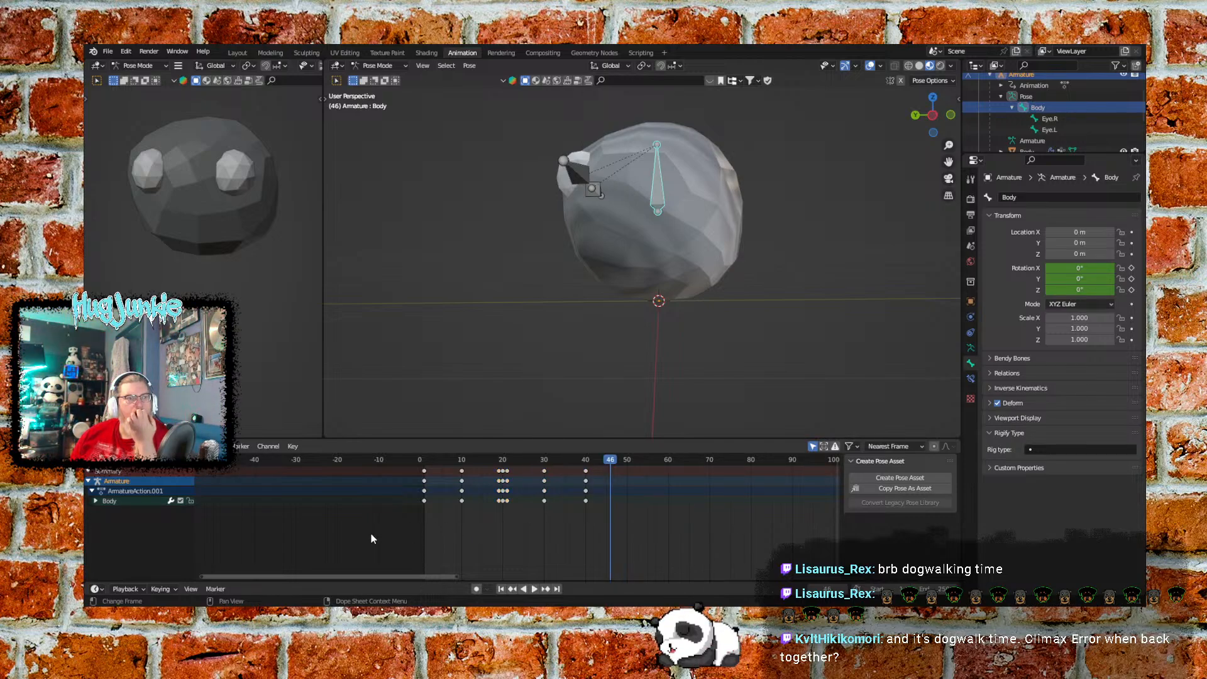
Replay the Body bone's rolling animation repeatedly from the first frame, examining the motion across the keyframes up to frame 40
{"action": "scroll", "coordinate": [504, 491], "scroll_direction": "up", "scroll_amount": 6}
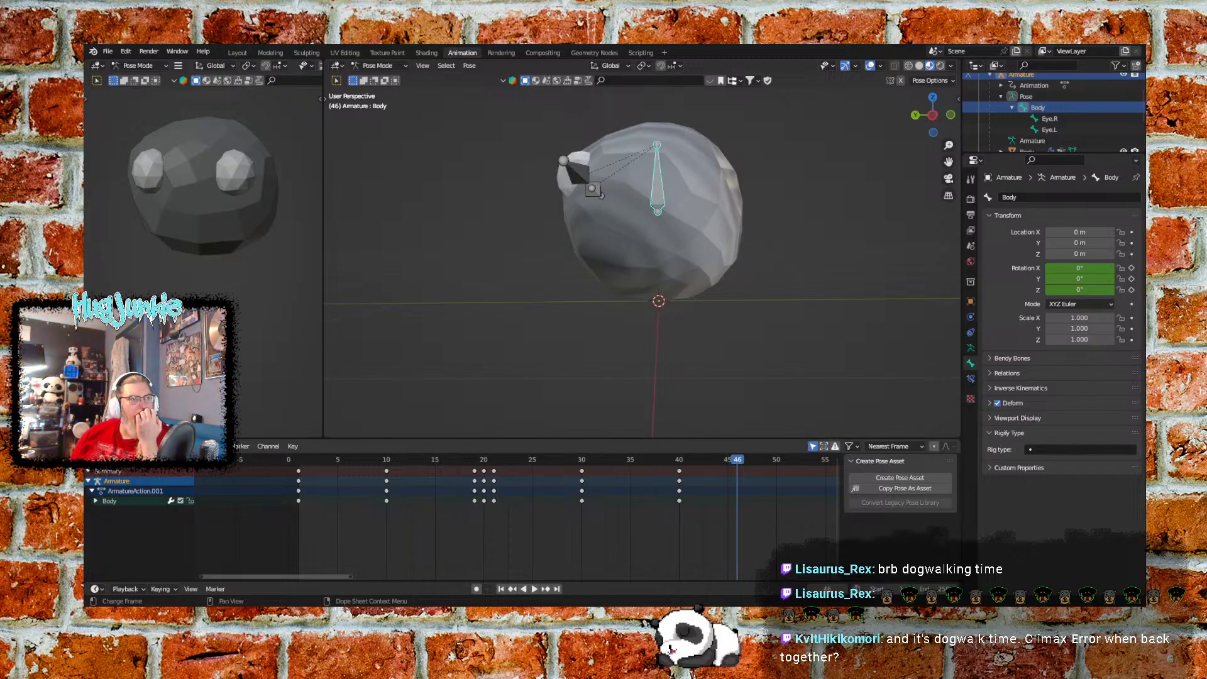
{"action": "left_click", "coordinate": [139, 447]}
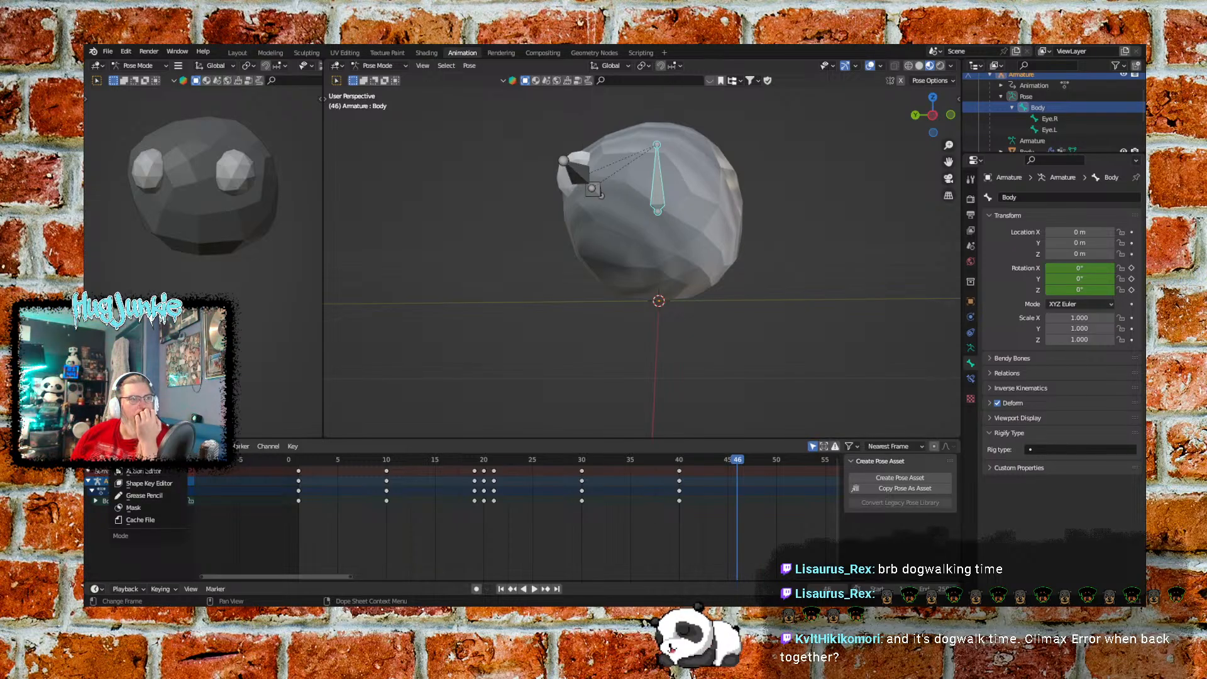
{"action": "left_click", "coordinate": [140, 459]}
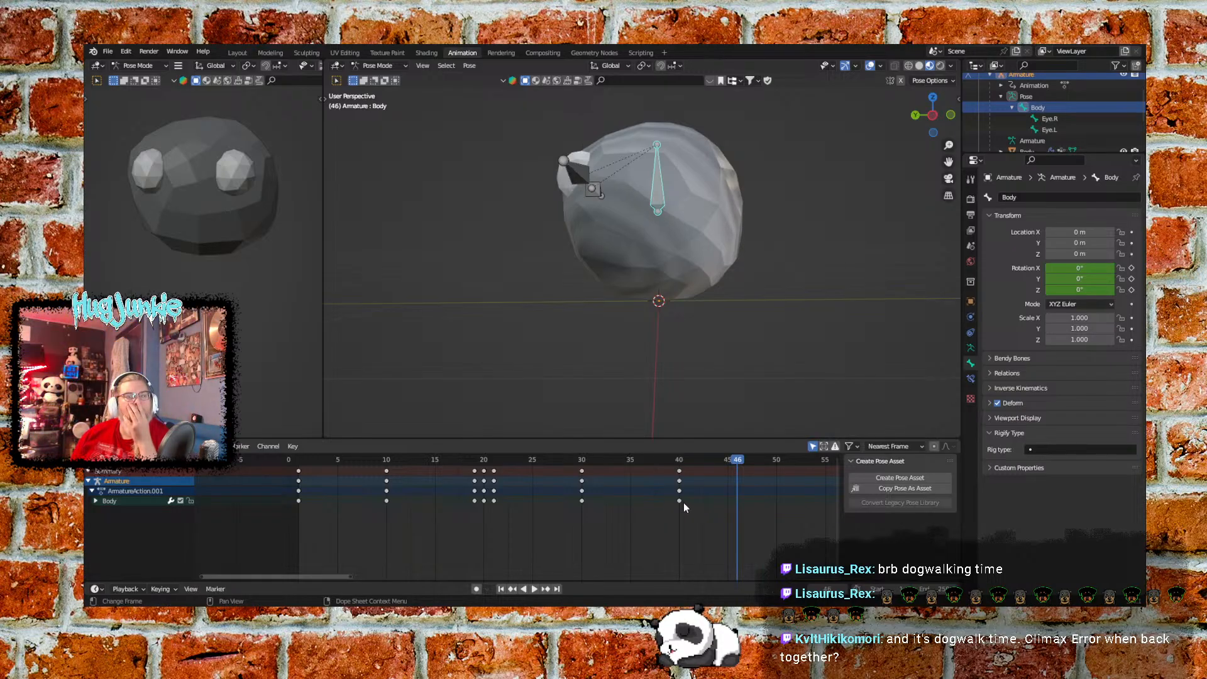
{"action": "middle_click_drag", "start_coordinate": [500, 547], "coordinate": [531, 547]}
{"action": "left_click_drag", "start_coordinate": [353, 458], "coordinate": [408, 437]}
{"action": "left_click", "coordinate": [504, 591]}
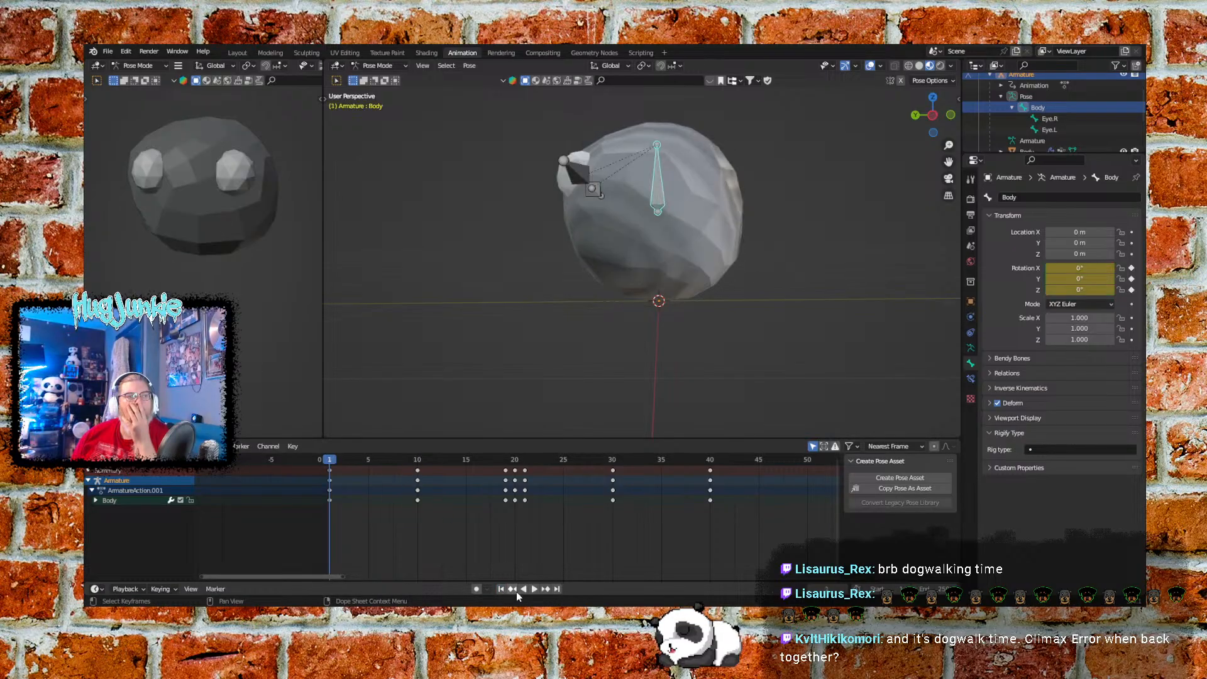
{"action": "left_click", "coordinate": [534, 590]}
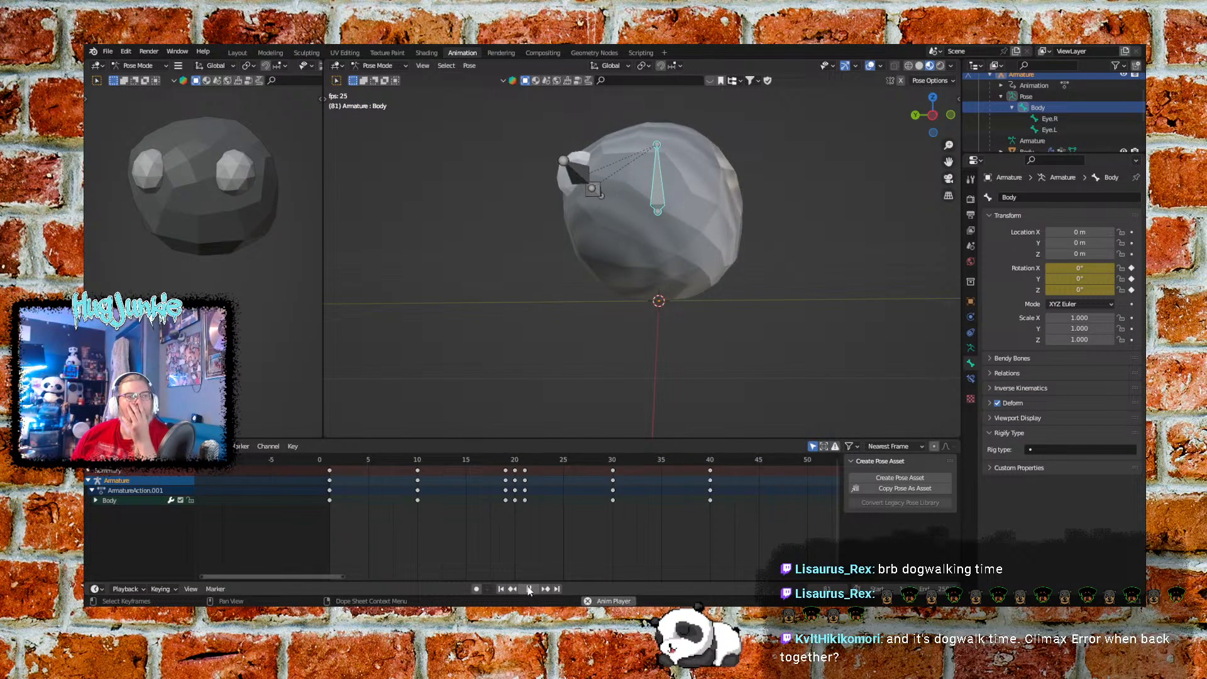
{"action": "left_click", "coordinate": [504, 589]}
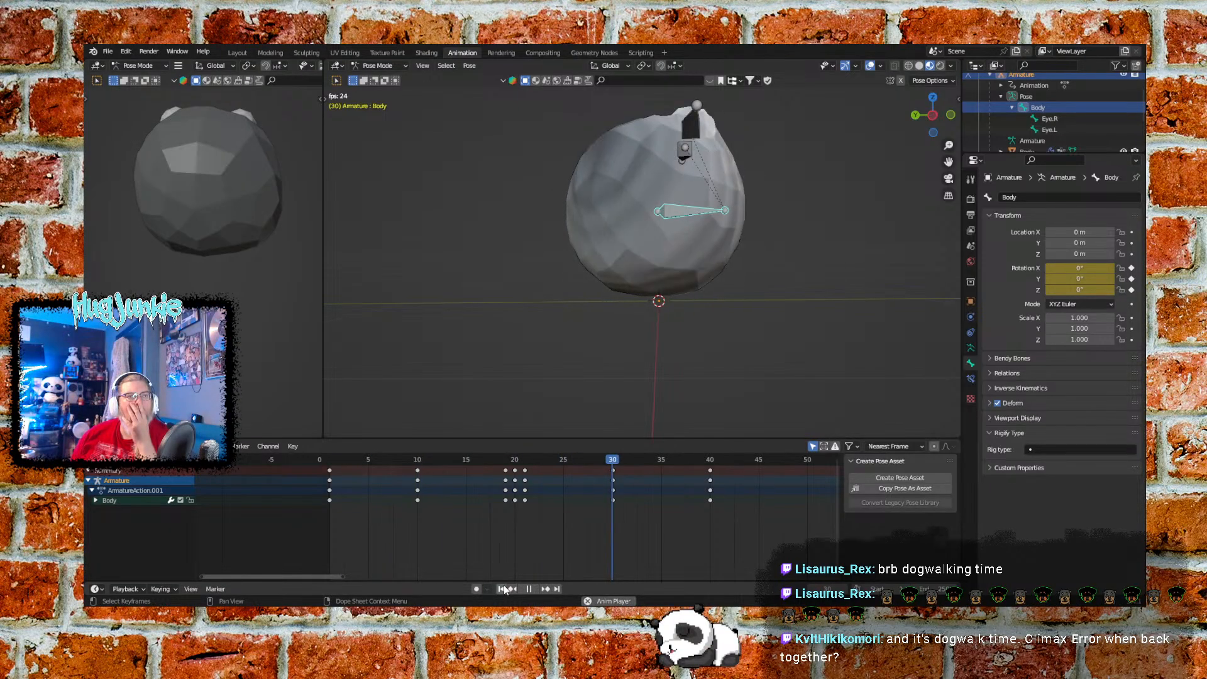
{"action": "left_click", "coordinate": [503, 590]}
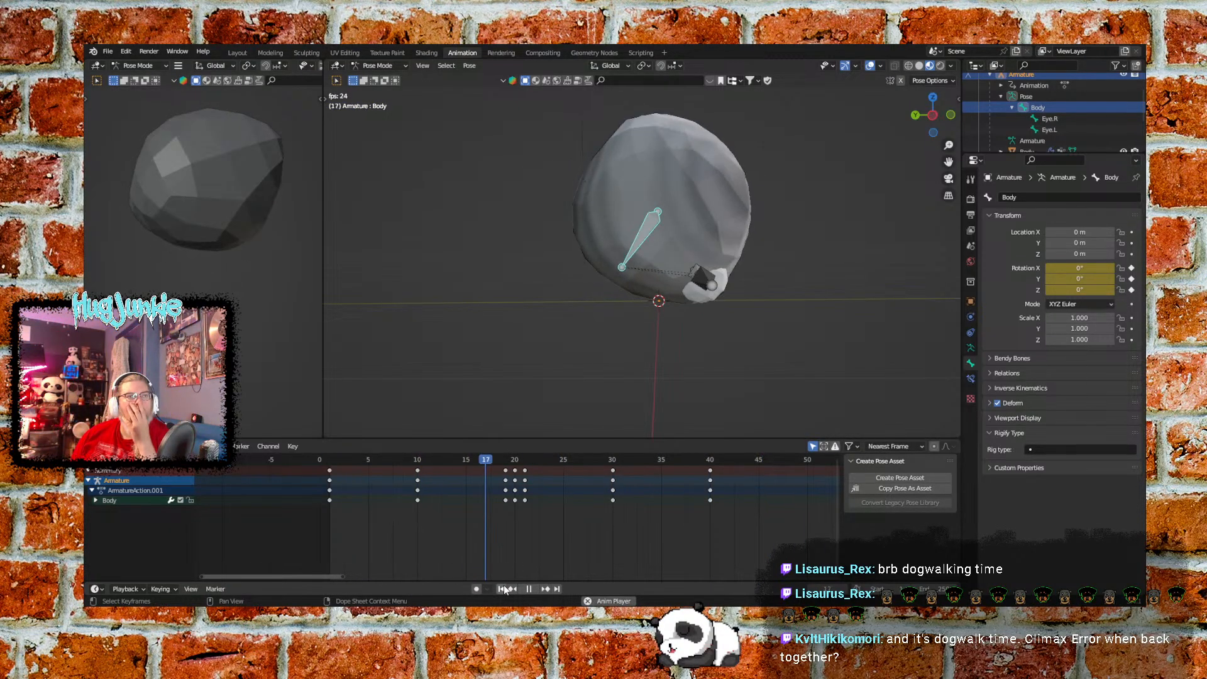
{"action": "left_click", "coordinate": [503, 589]}
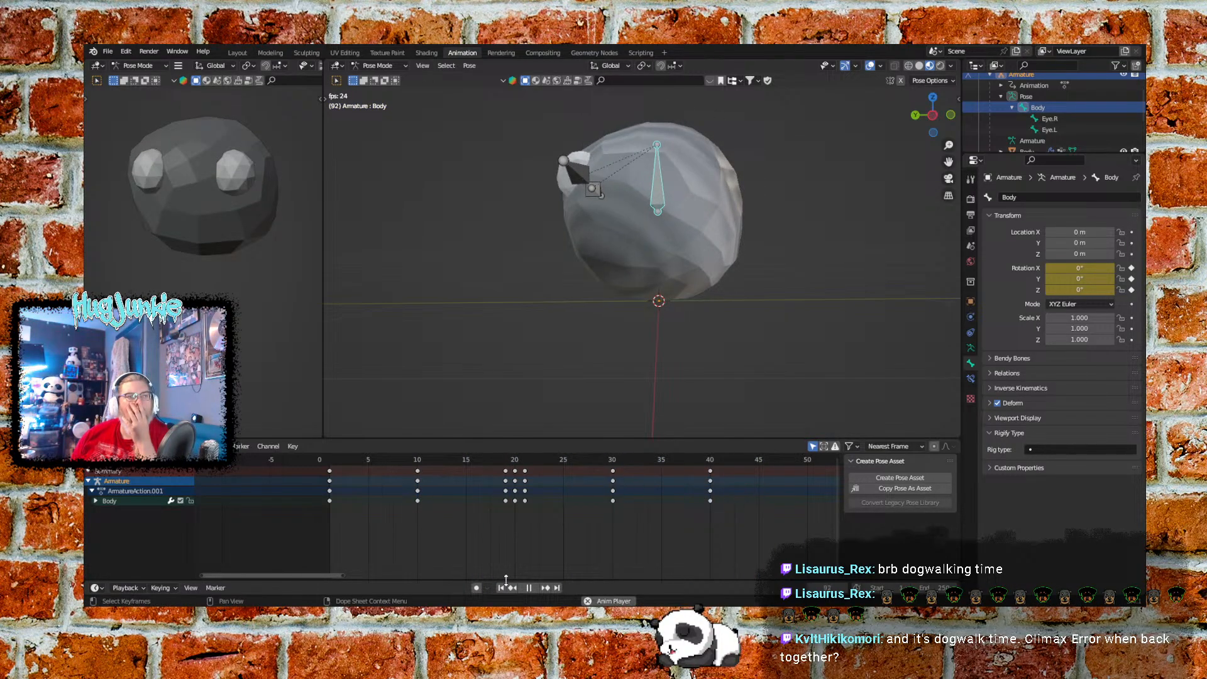
{"action": "left_click", "coordinate": [502, 588]}
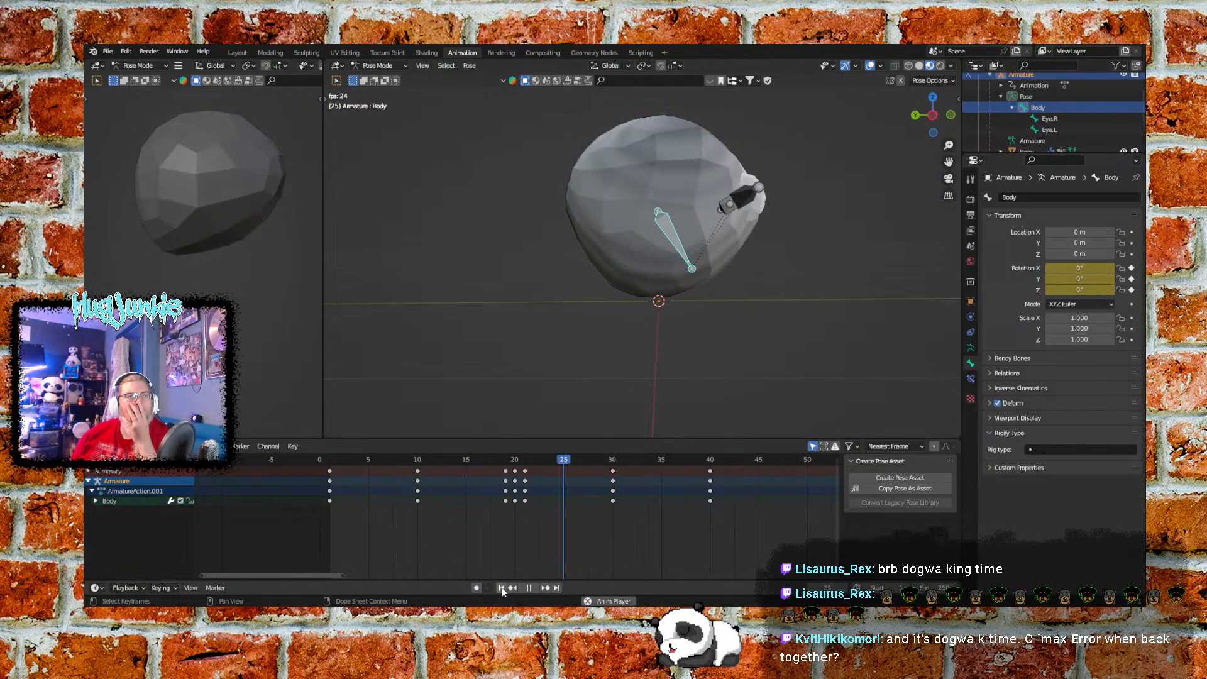
{"action": "left_click", "coordinate": [502, 588]}
{"action": "left_click", "coordinate": [502, 588]}
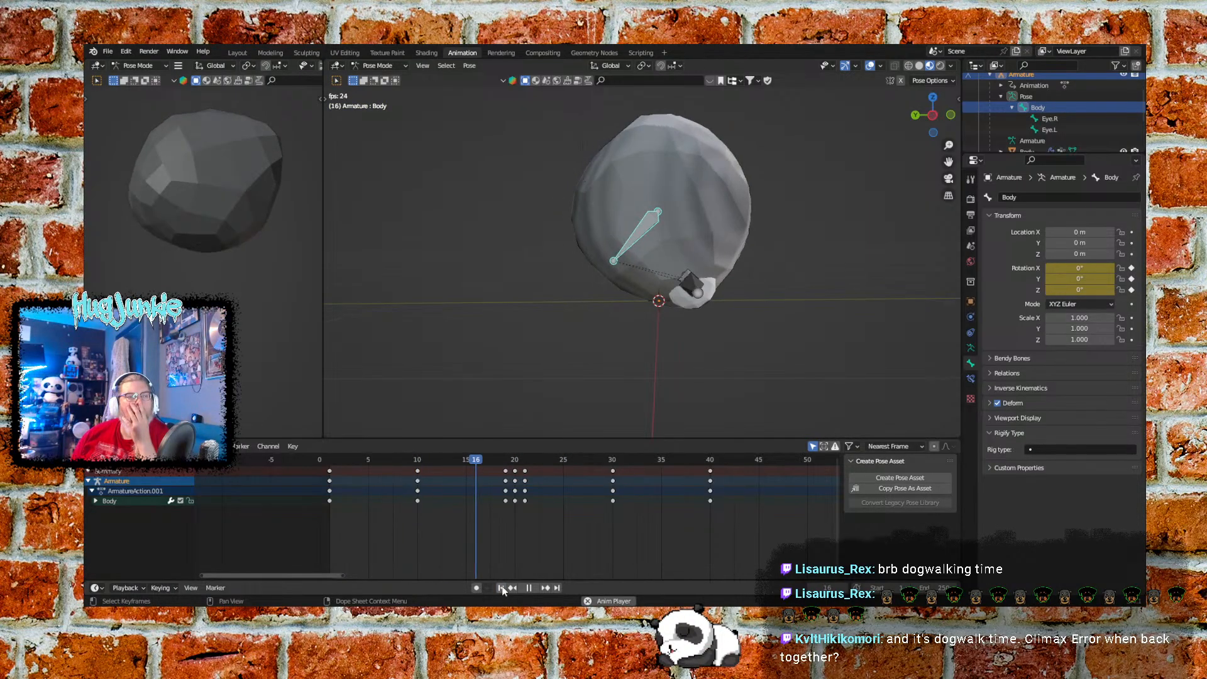
{"action": "left_click", "coordinate": [502, 588]}
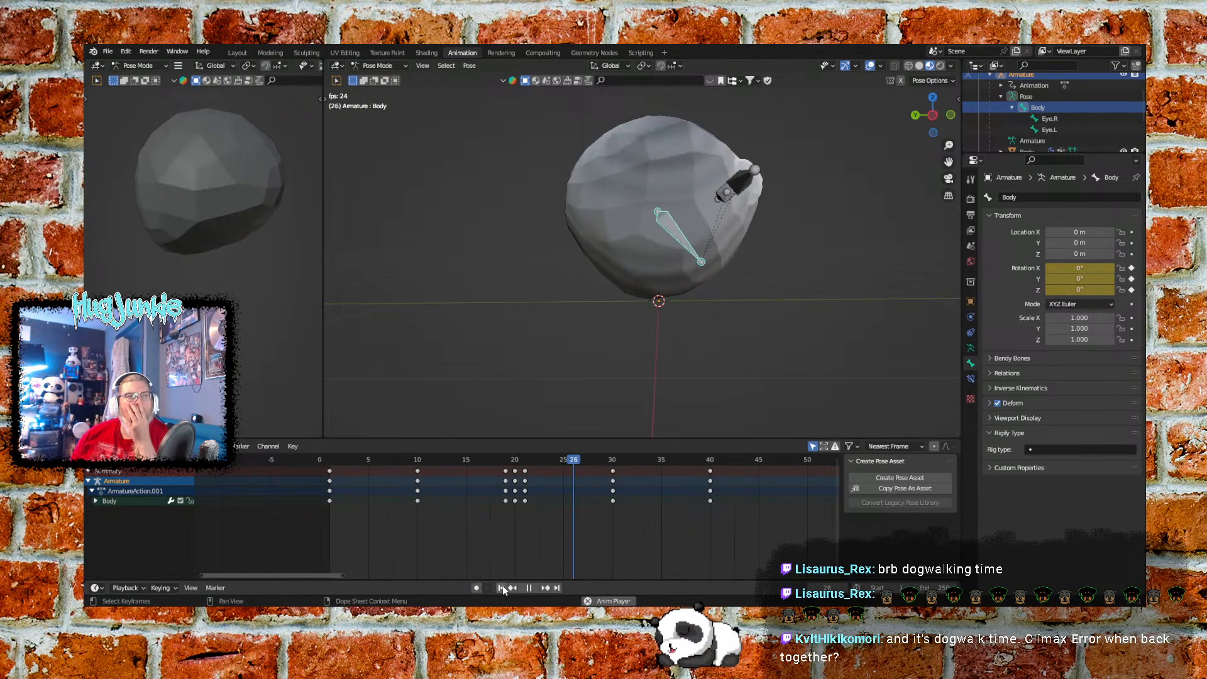
{"action": "left_click", "coordinate": [502, 587]}
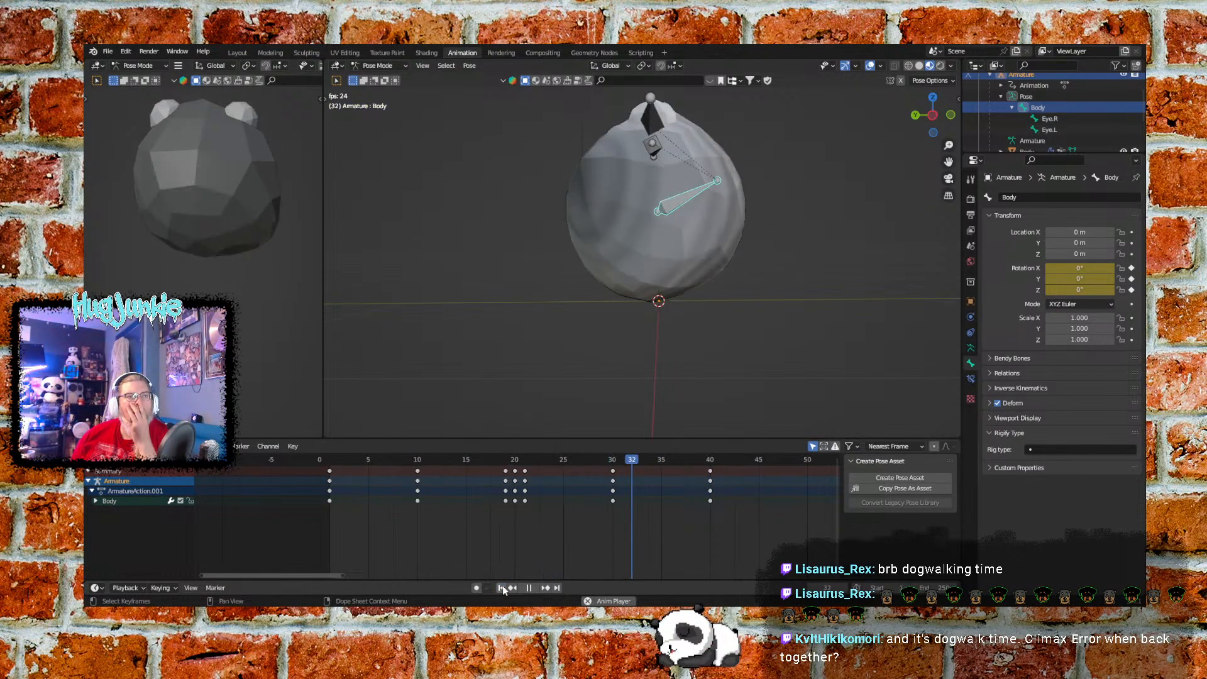
{"action": "left_click", "coordinate": [502, 587]}
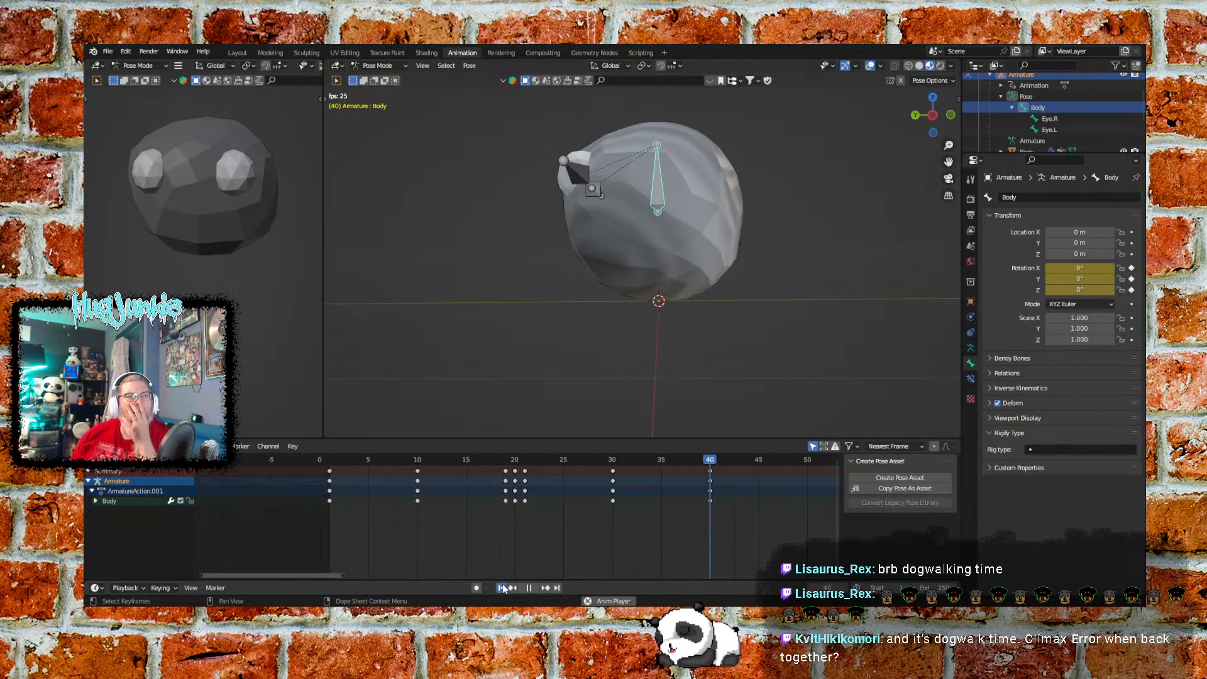
{"action": "left_click", "coordinate": [502, 587]}
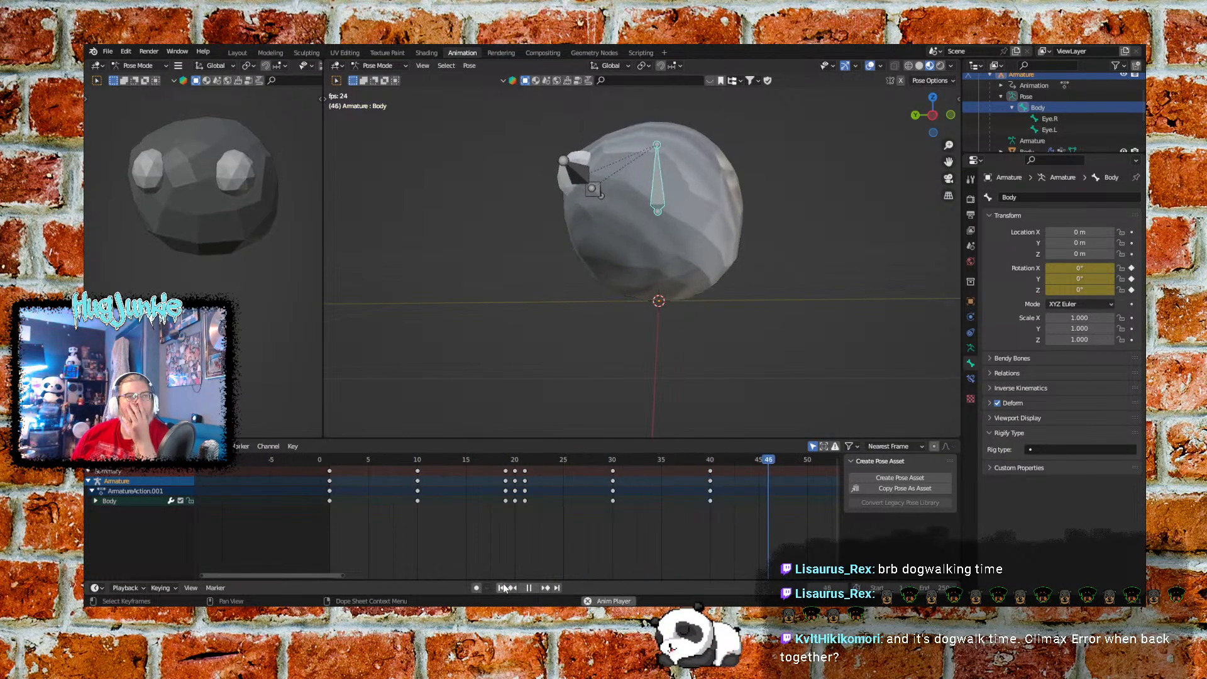
{"action": "left_click", "coordinate": [502, 587]}
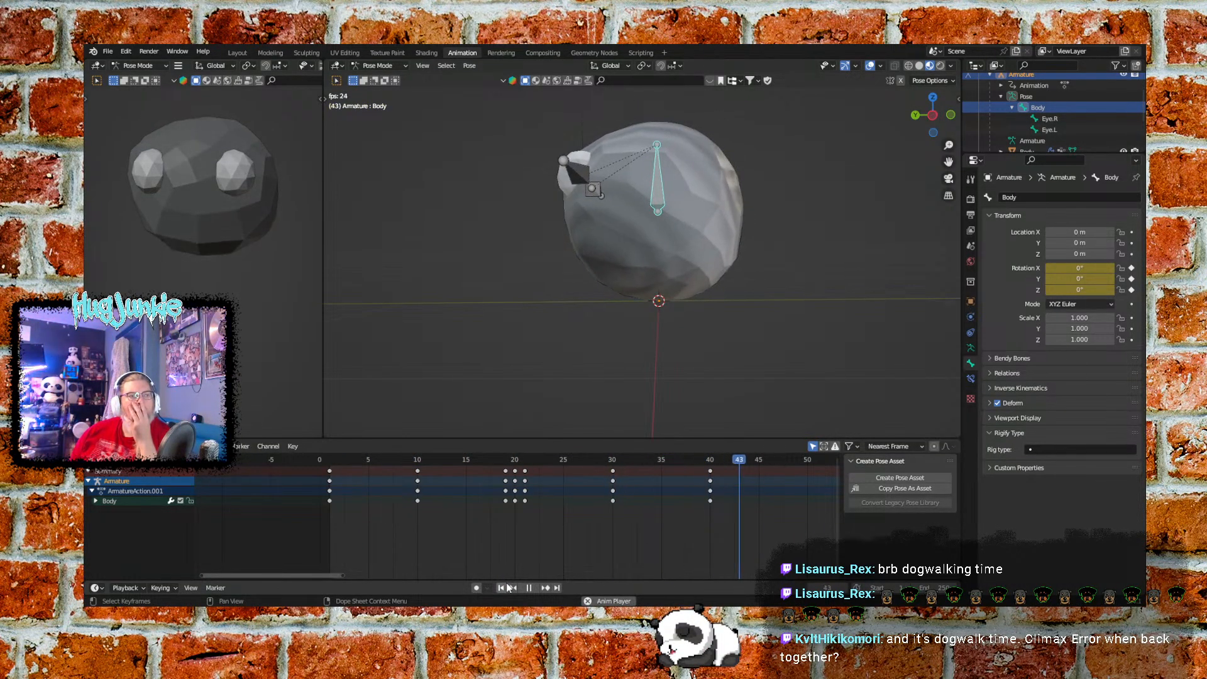
{"action": "left_click", "coordinate": [503, 587]}
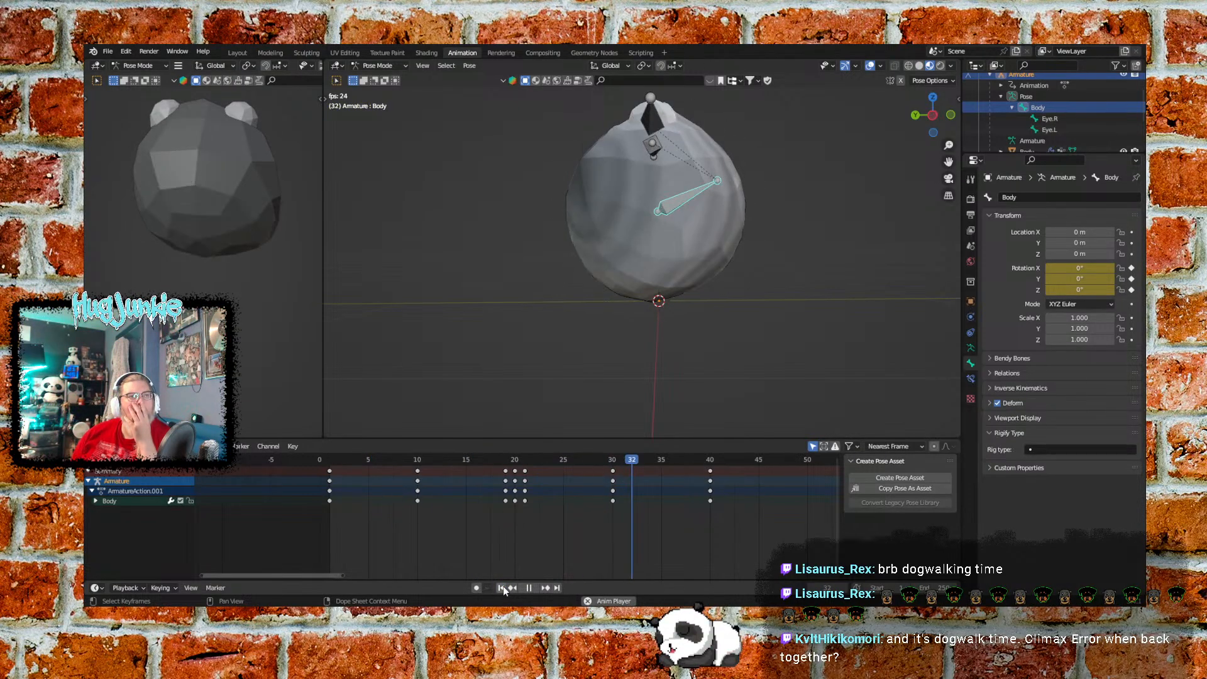
{"action": "left_click", "coordinate": [503, 587]}
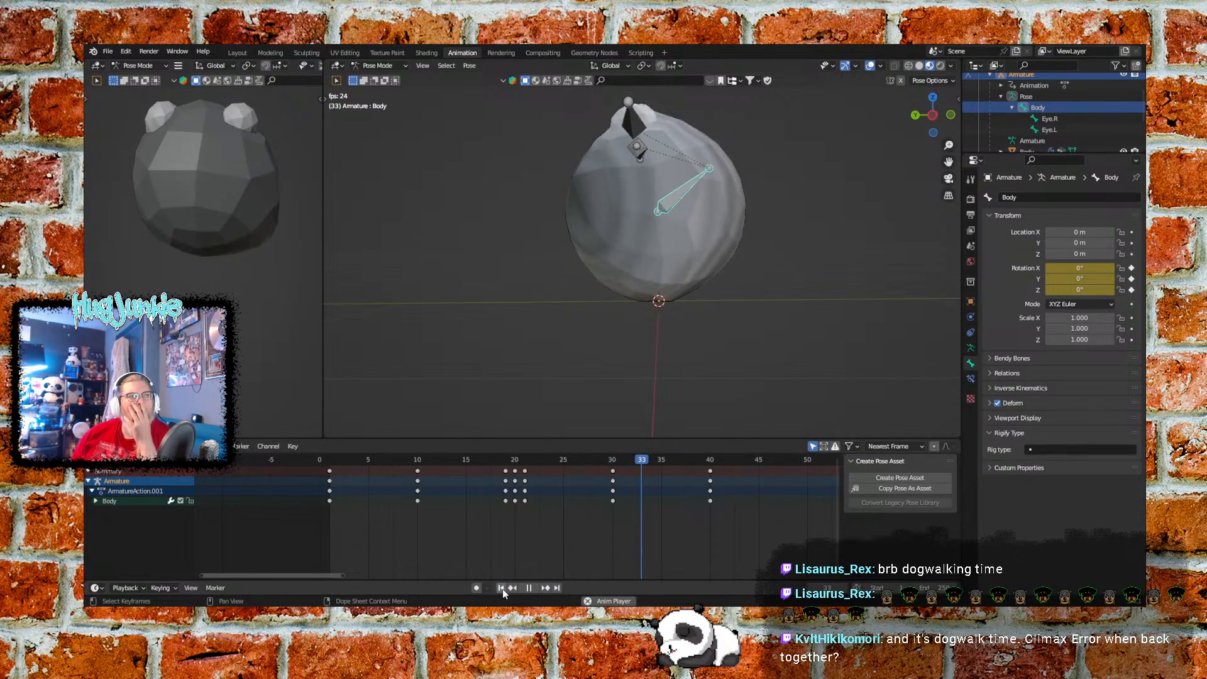
{"action": "left_click", "coordinate": [503, 588]}
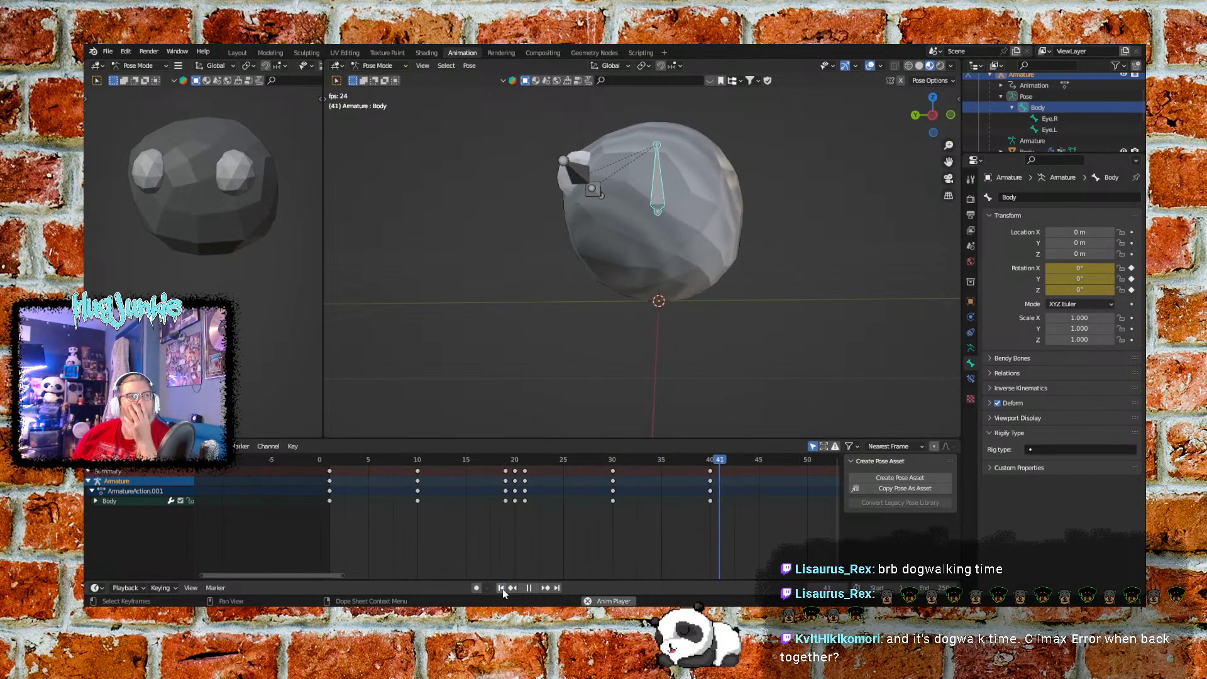
{"action": "left_click", "coordinate": [503, 587]}
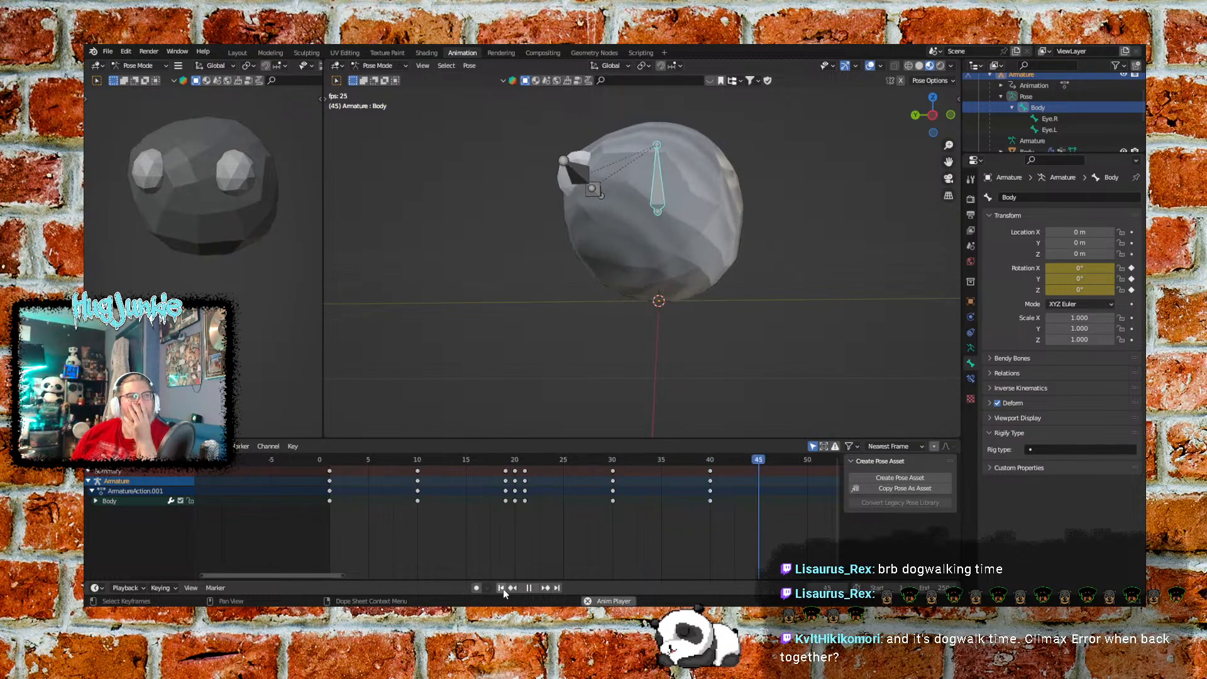
{"action": "left_click", "coordinate": [503, 587]}
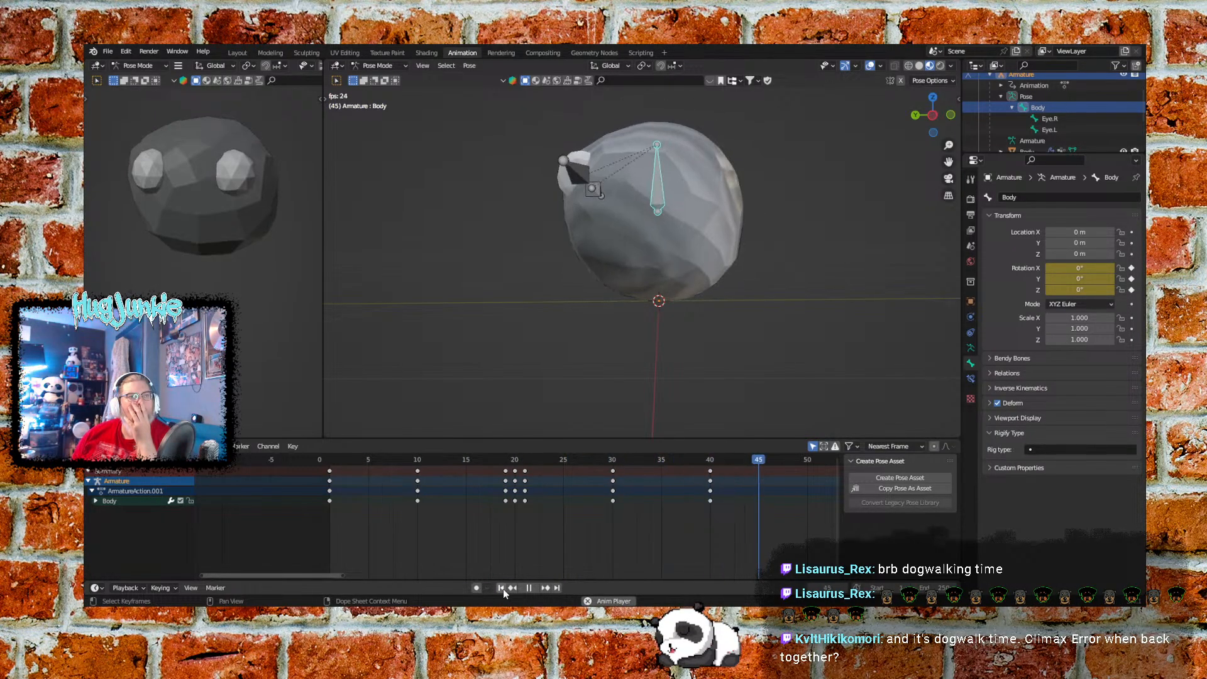
{"action": "left_click", "coordinate": [503, 587]}
{"action": "left_click", "coordinate": [502, 587]}
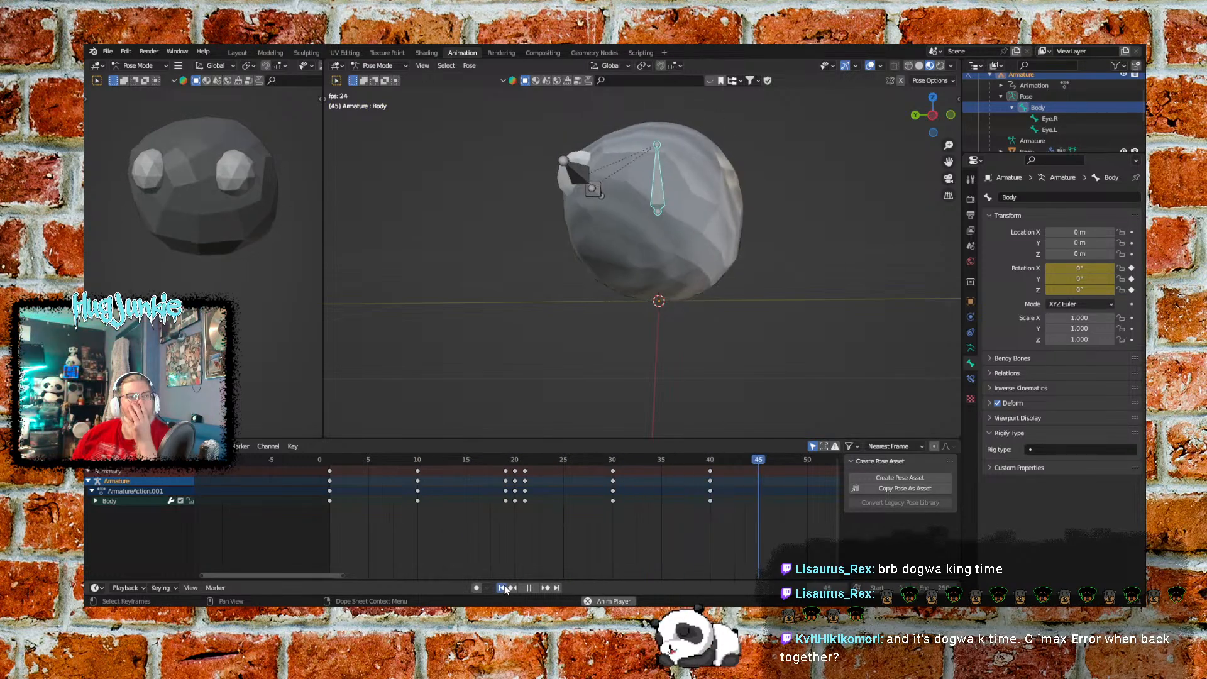
{"action": "left_click", "coordinate": [503, 587]}
{"action": "left_click", "coordinate": [530, 587]}
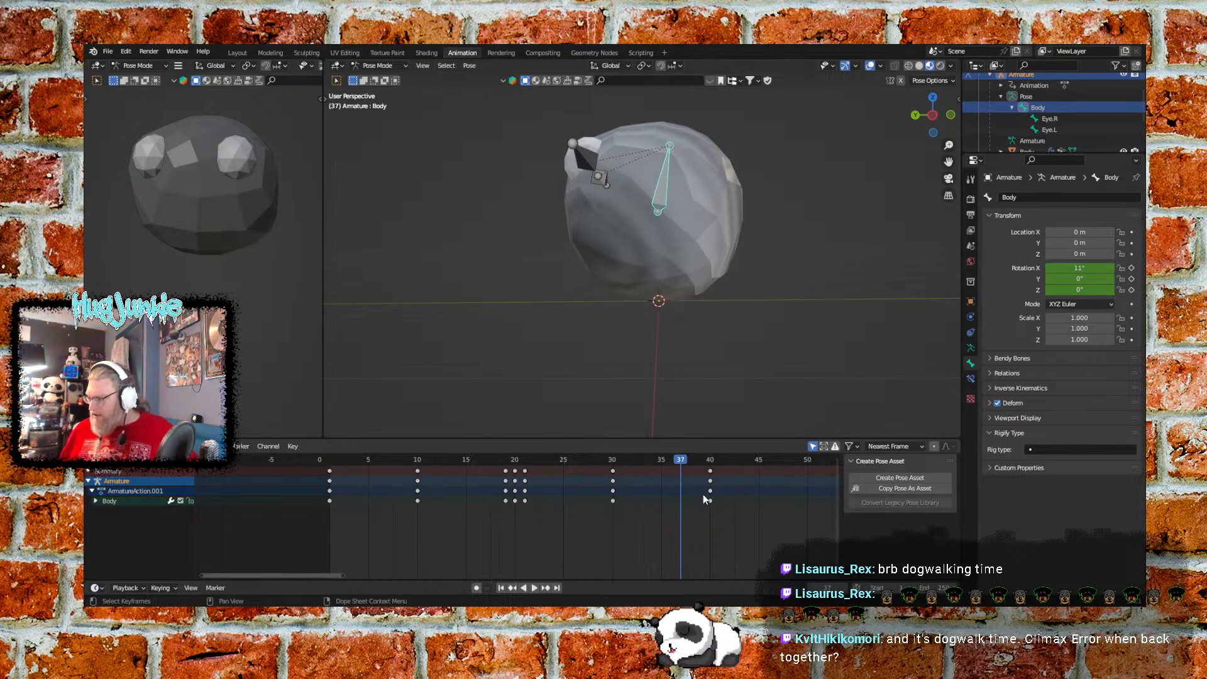
Set the Body bone's keyframe interpolation to Linear and play the roll from the first frame to check it
{"action": "right_click", "coordinate": [569, 521]}
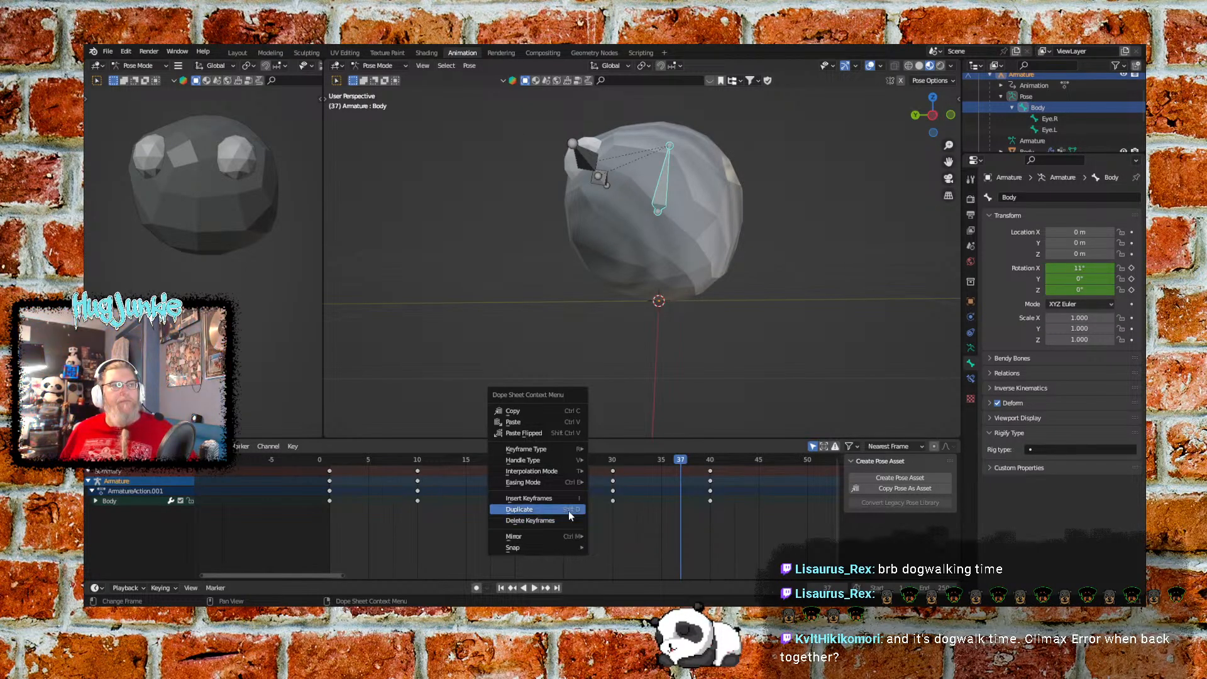
{"action": "mouse_move", "coordinate": [567, 483]}
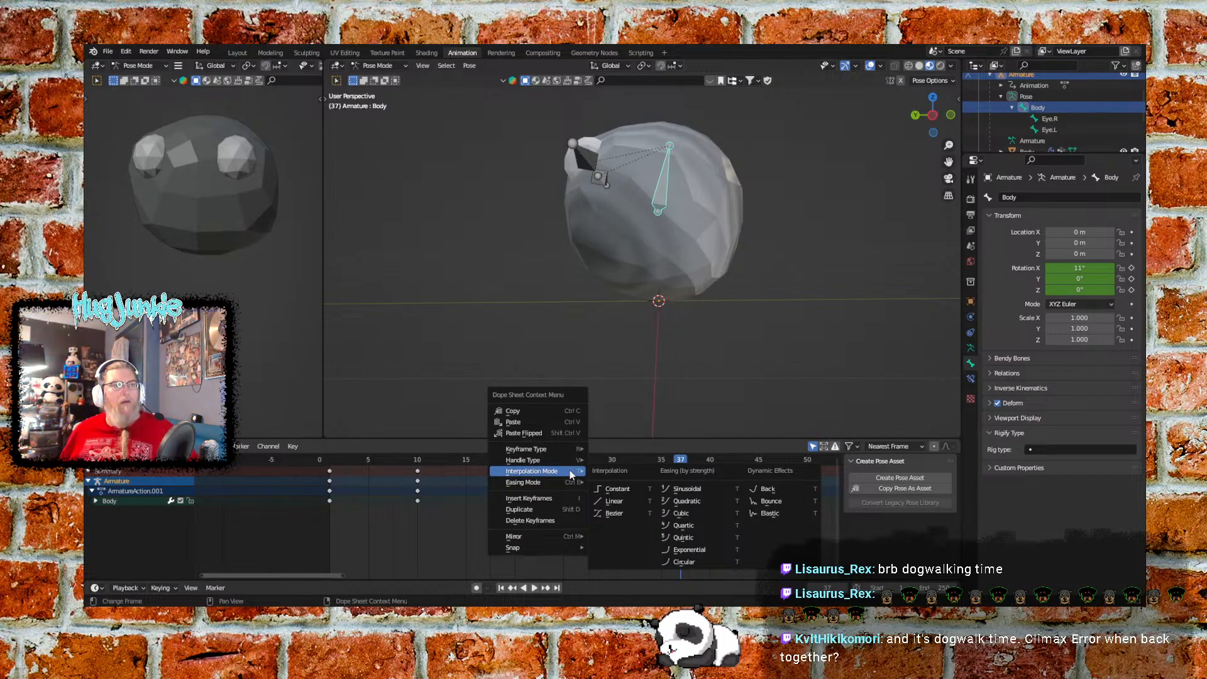
{"action": "left_click", "coordinate": [618, 501]}
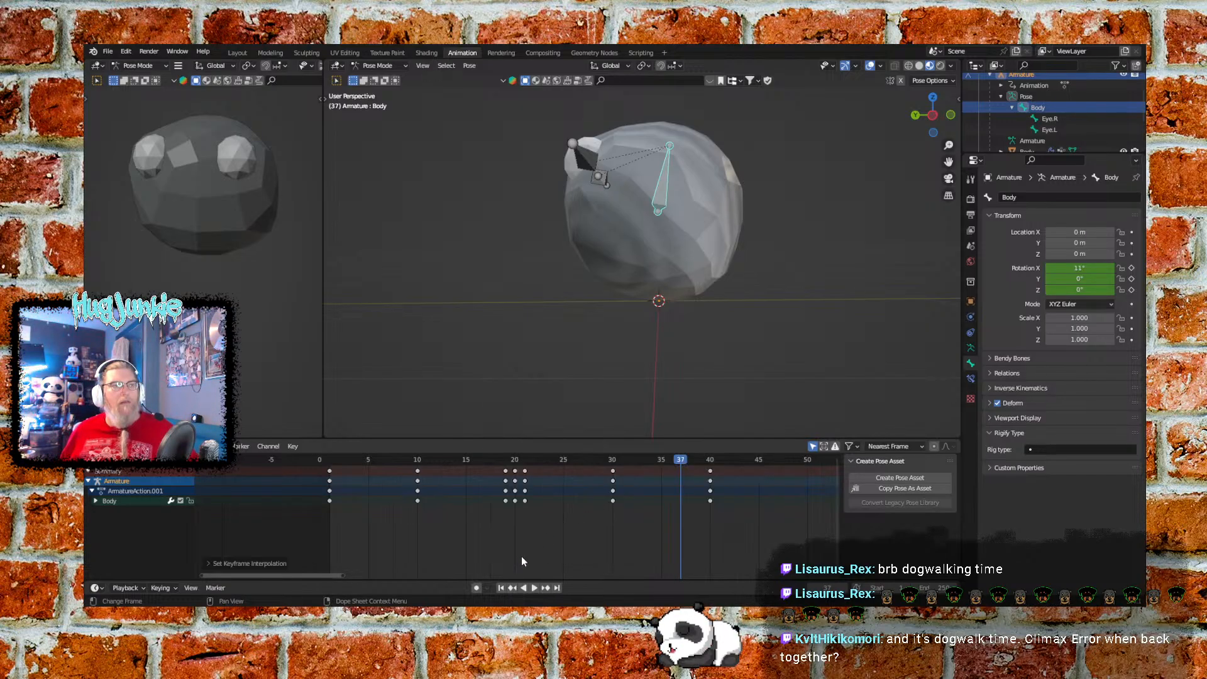
{"action": "left_click", "coordinate": [500, 588]}
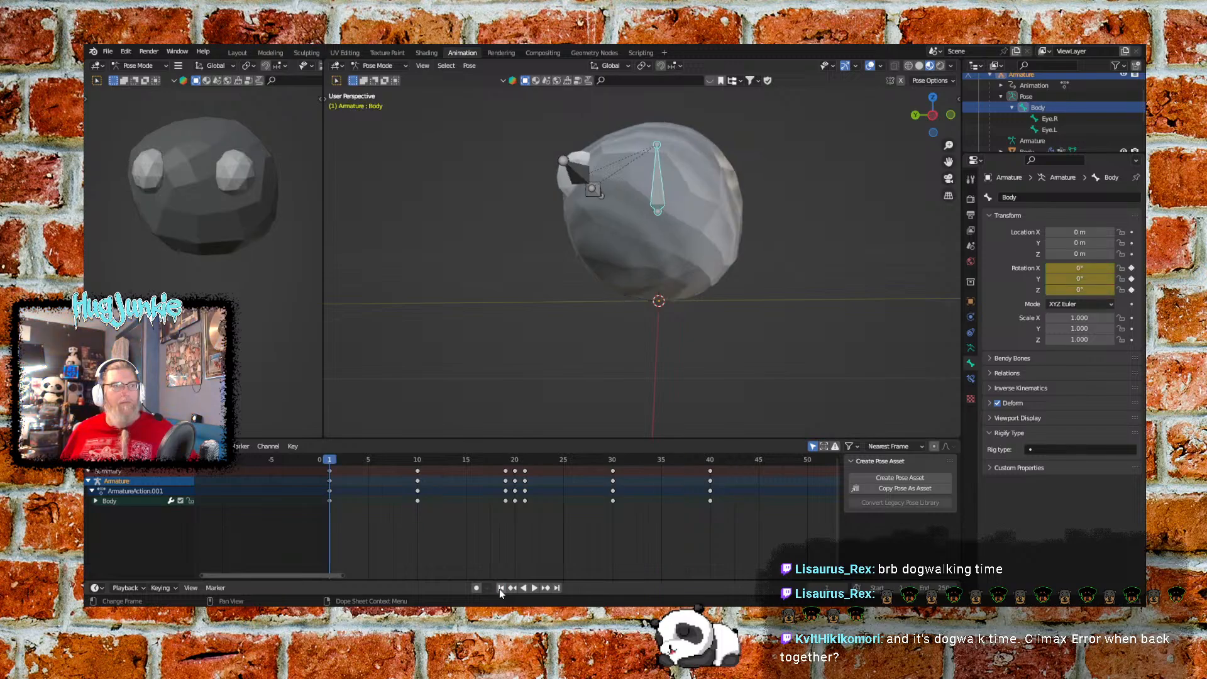
{"action": "left_click", "coordinate": [535, 588]}
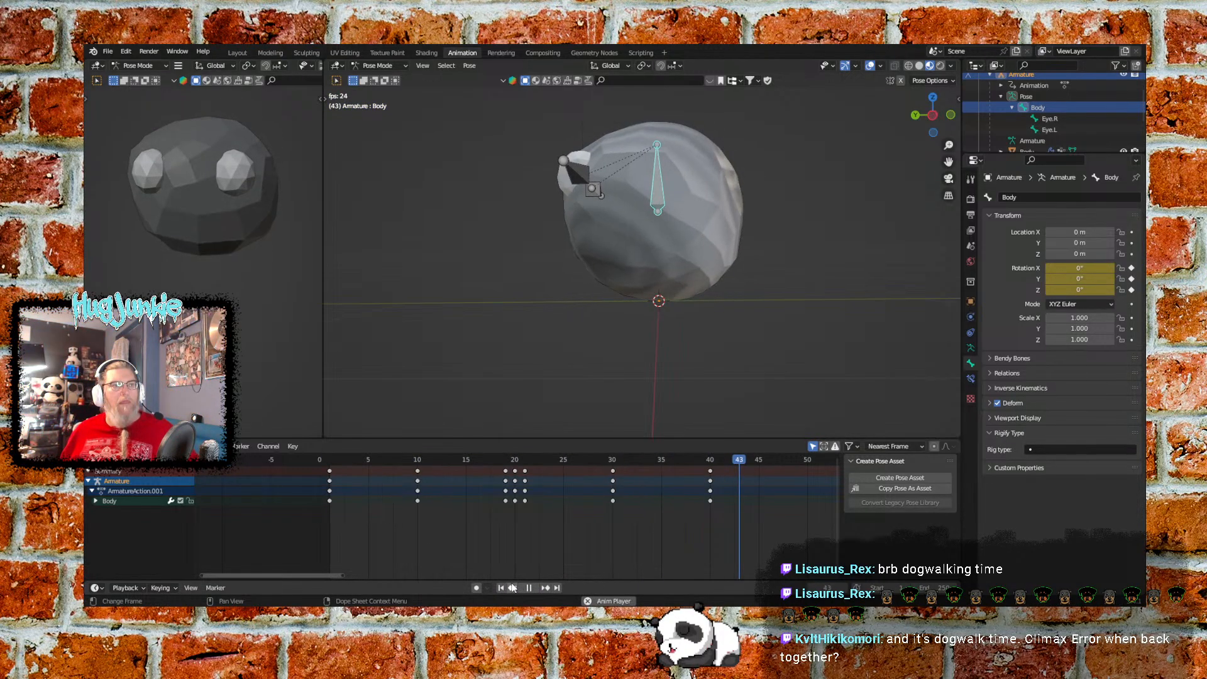
{"action": "key", "text": "space"}
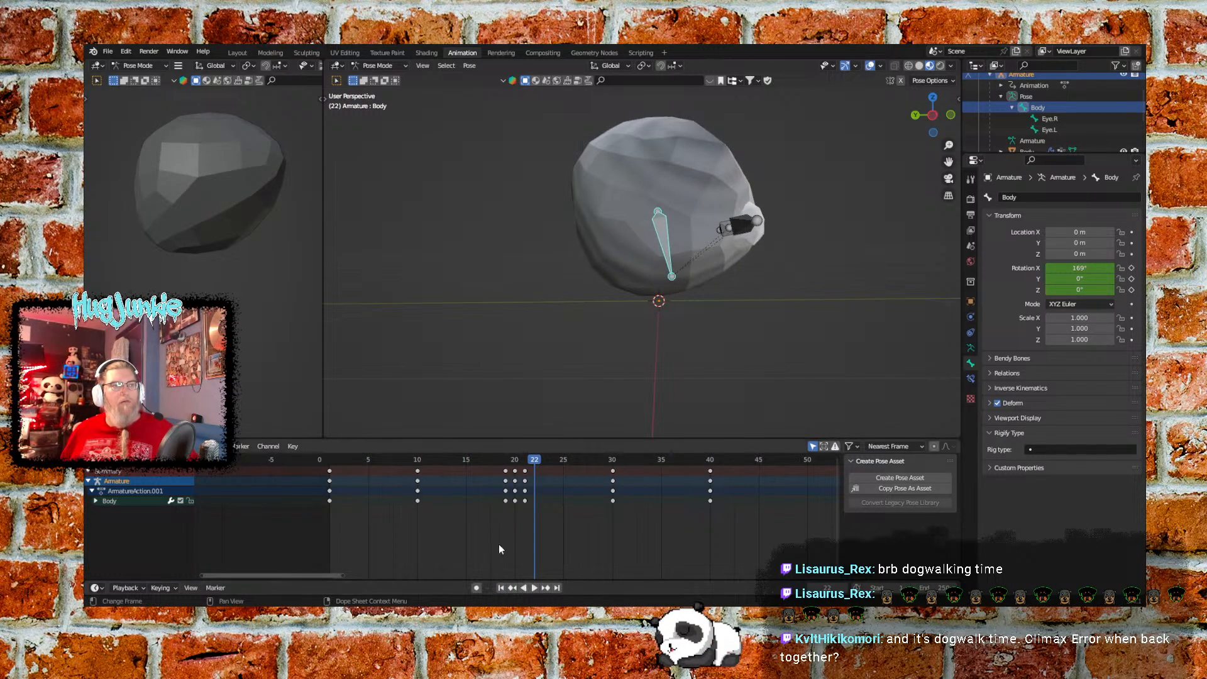
Change the Body bone's keyframe interpolation to Constant, replay the roll from the first frame, and return to frame 1
{"action": "right_click", "coordinate": [500, 548]}
{"action": "mouse_move", "coordinate": [509, 518]}
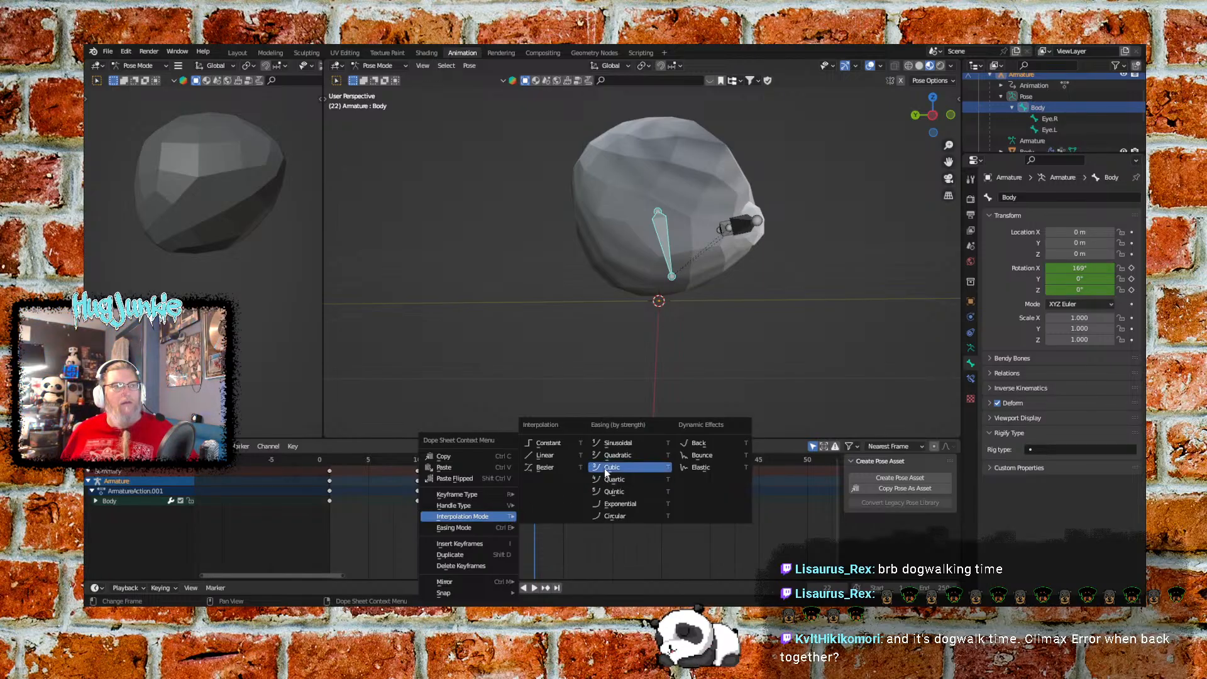
{"action": "left_click", "coordinate": [564, 444]}
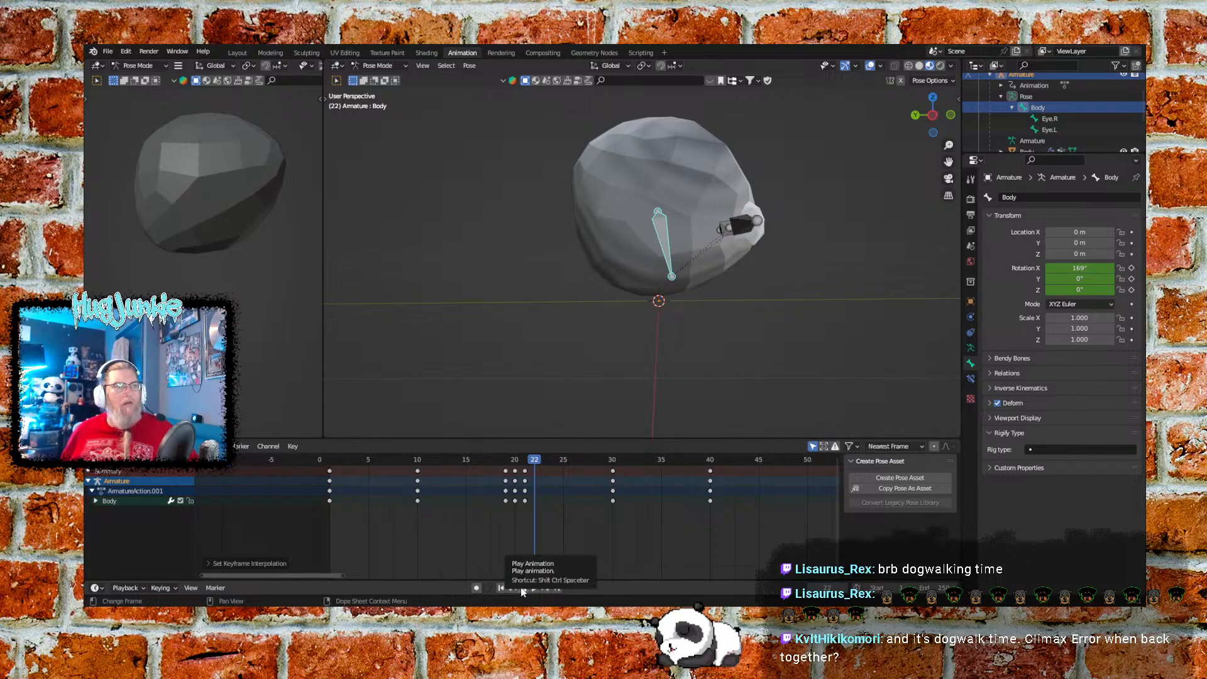
{"action": "left_click", "coordinate": [502, 588]}
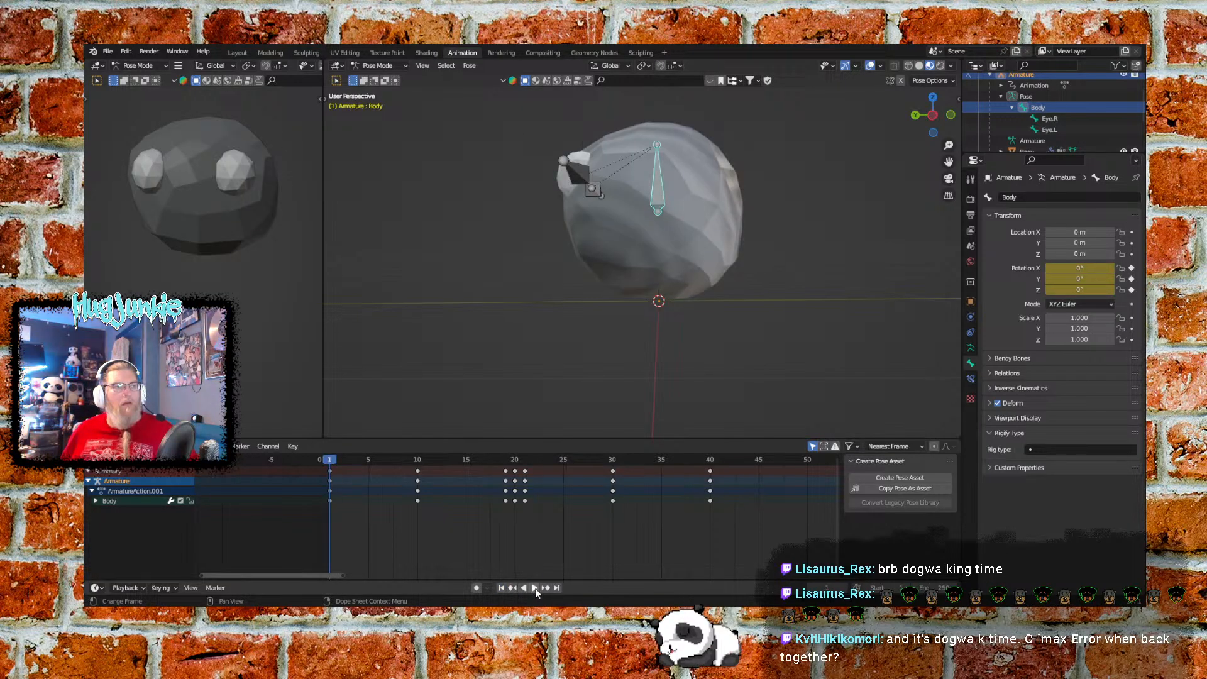
{"action": "left_click", "coordinate": [535, 588]}
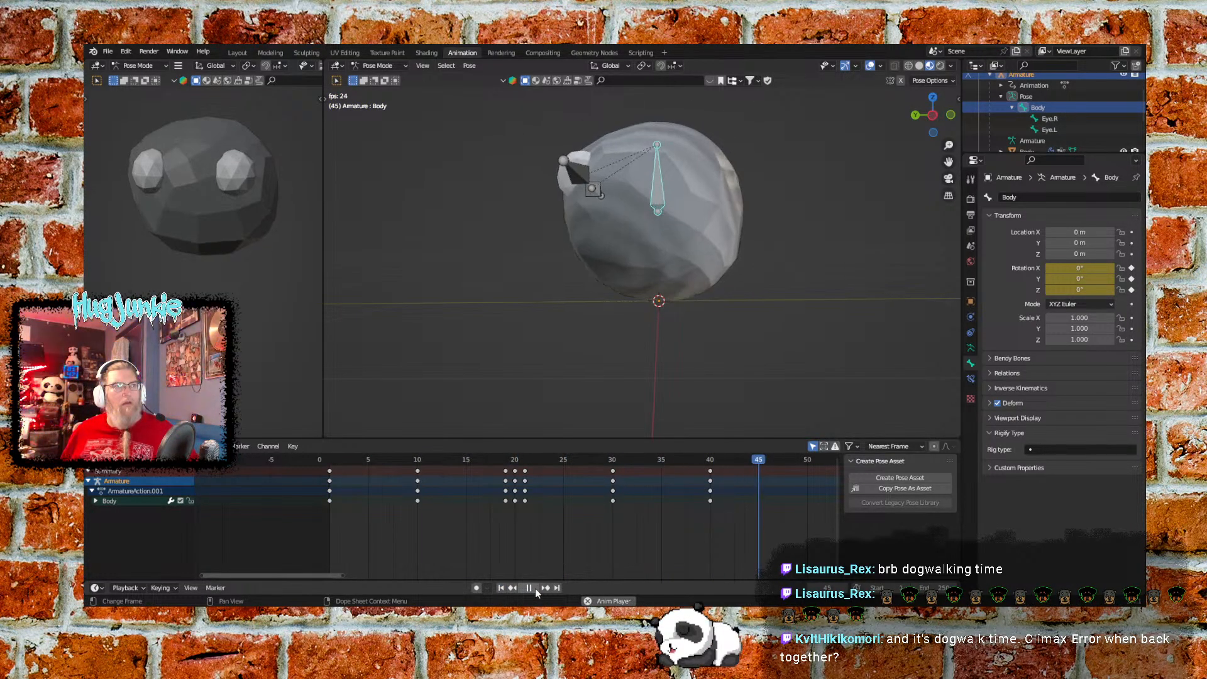
{"action": "left_click", "coordinate": [503, 588]}
{"action": "left_click", "coordinate": [503, 588]}
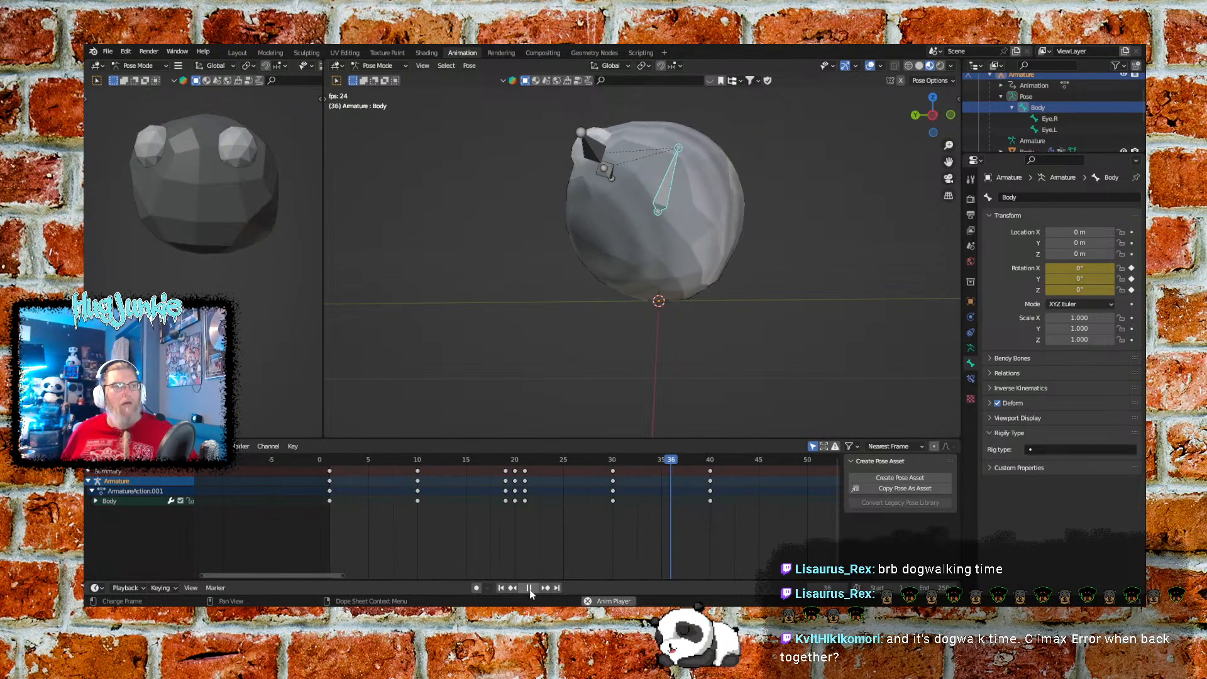
{"action": "left_click", "coordinate": [530, 590]}
{"action": "left_click", "coordinate": [503, 588]}
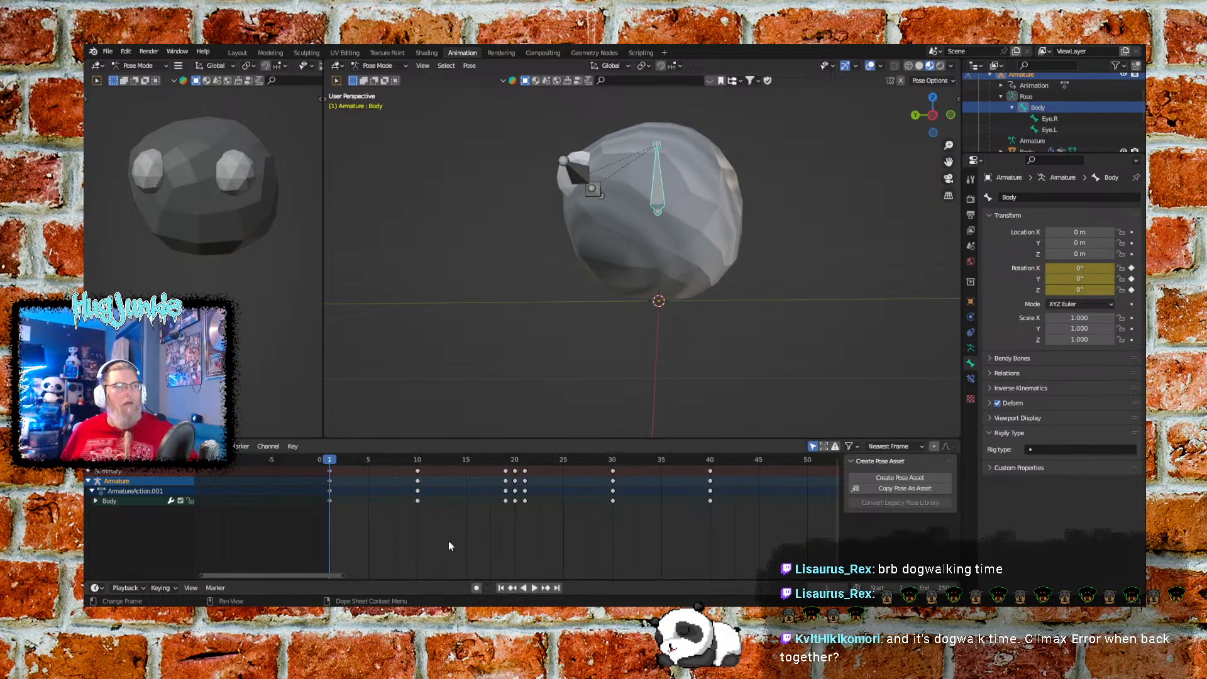
Set the Body bone's keyframe easing mode to Automatic Easing, replay the roll from the first frame, and return to frame 1
{"action": "right_click", "coordinate": [432, 523]}
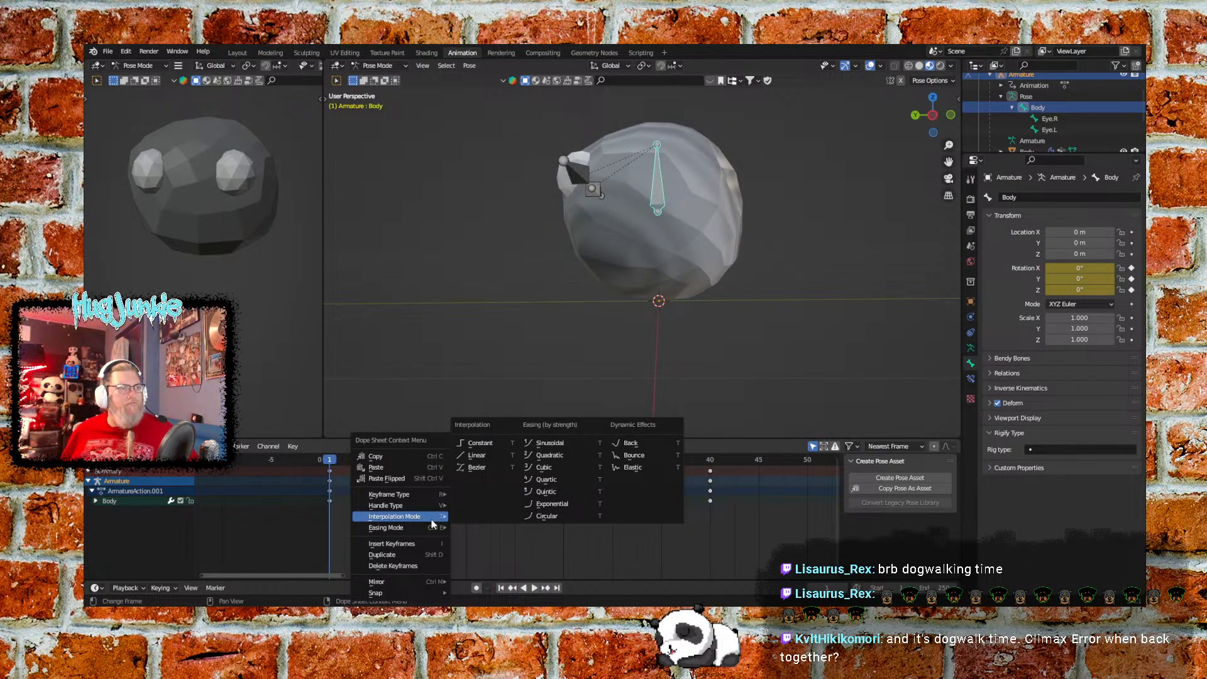
{"action": "mouse_move", "coordinate": [430, 531]}
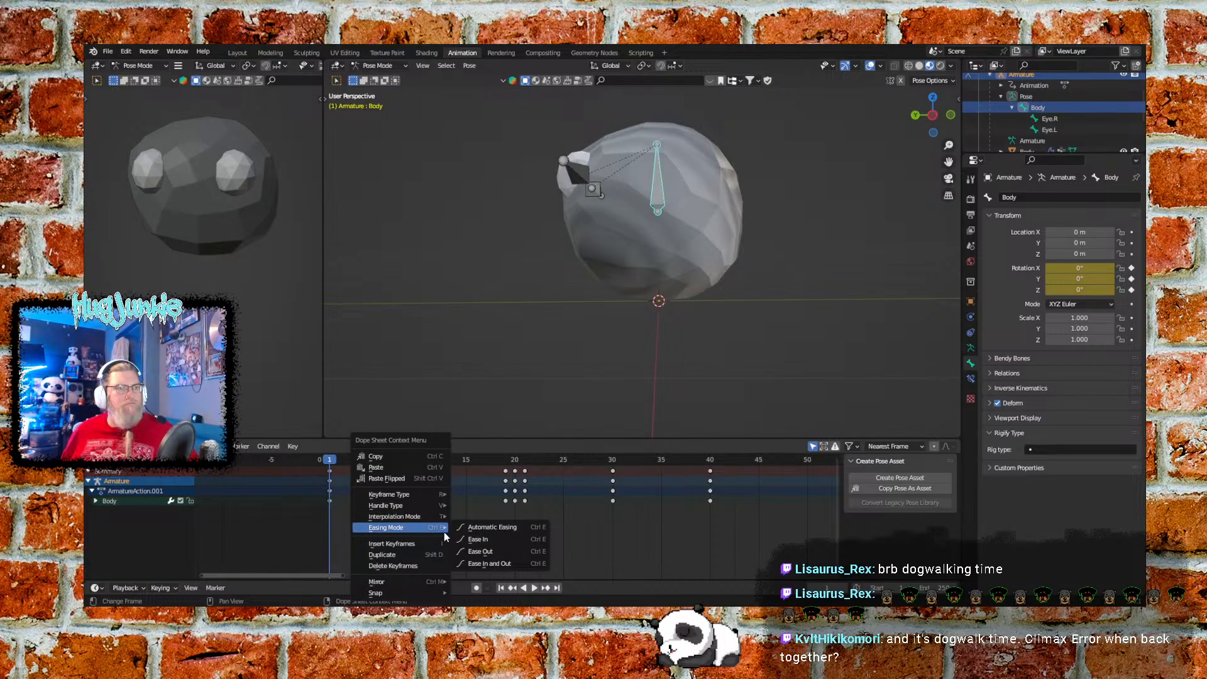
{"action": "left_click", "coordinate": [478, 528]}
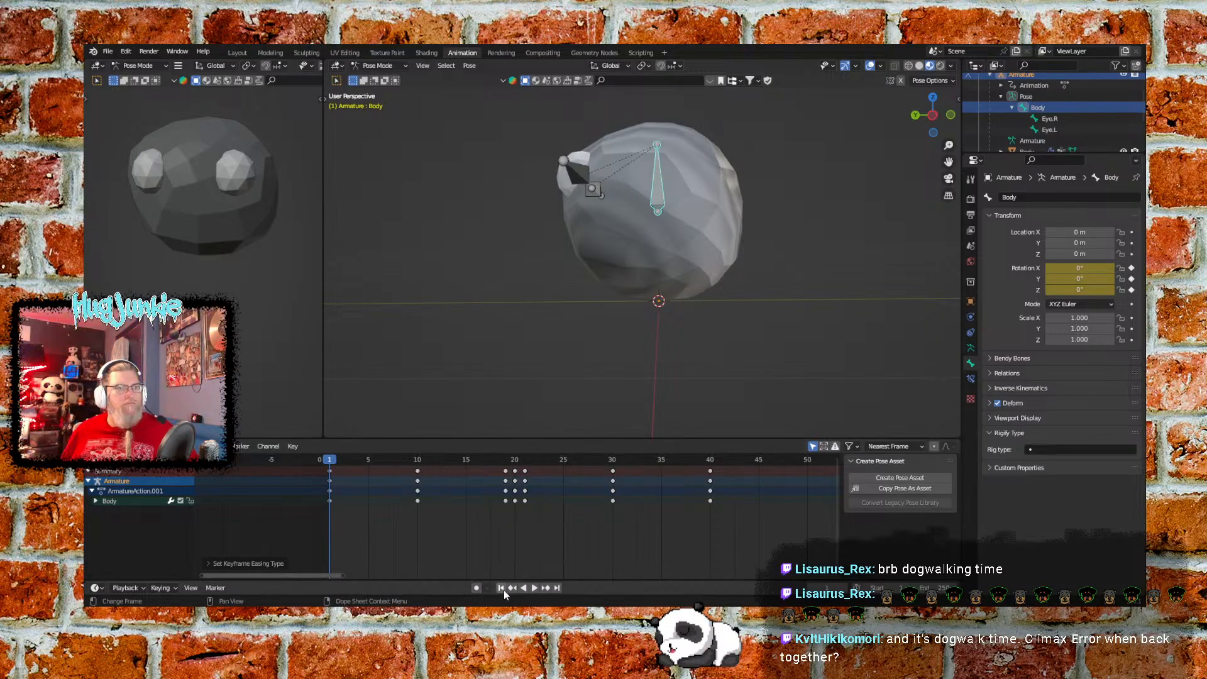
{"action": "left_click", "coordinate": [535, 588]}
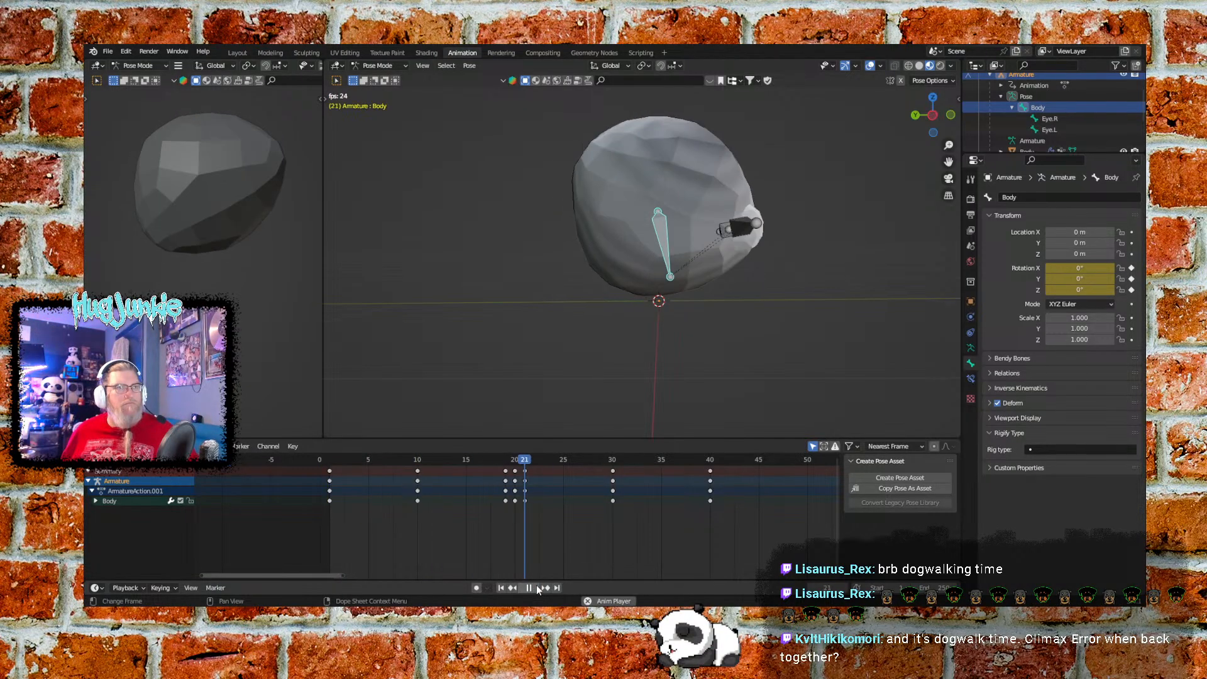
{"action": "left_click", "coordinate": [501, 588]}
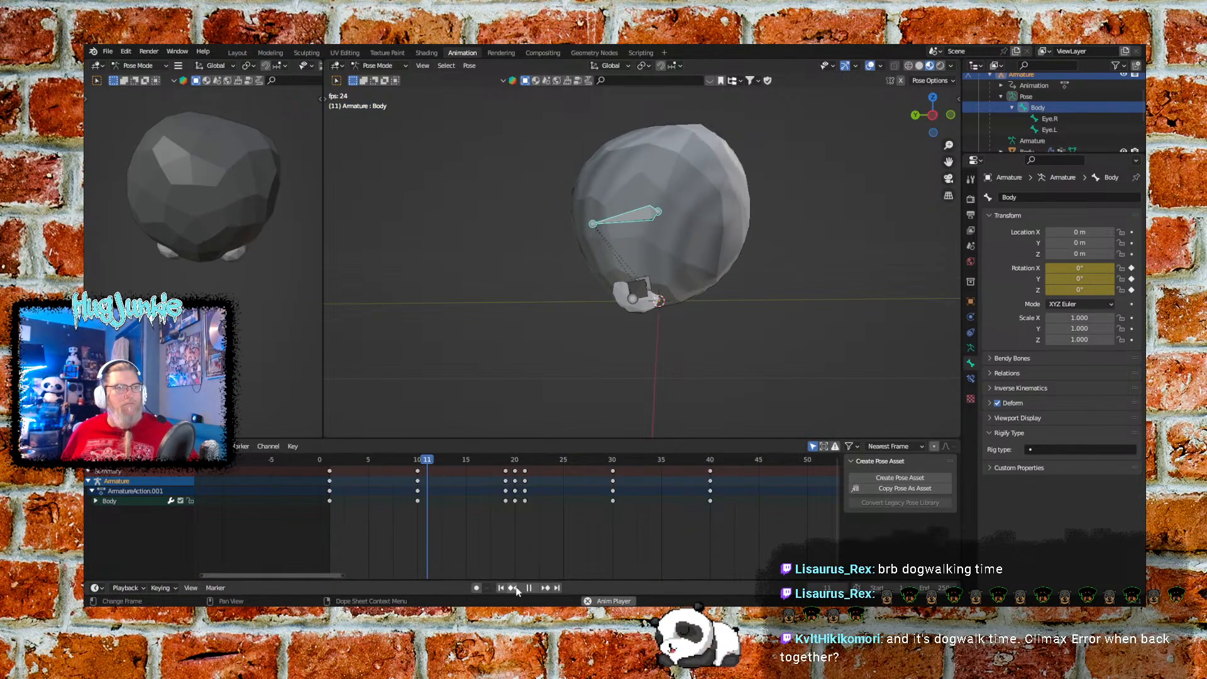
{"action": "left_click", "coordinate": [529, 587]}
{"action": "left_click", "coordinate": [501, 587]}
Try to apply Linear interpolation with the playhead at frame 1, and again with it at frame 10
{"action": "right_click", "coordinate": [493, 541]}
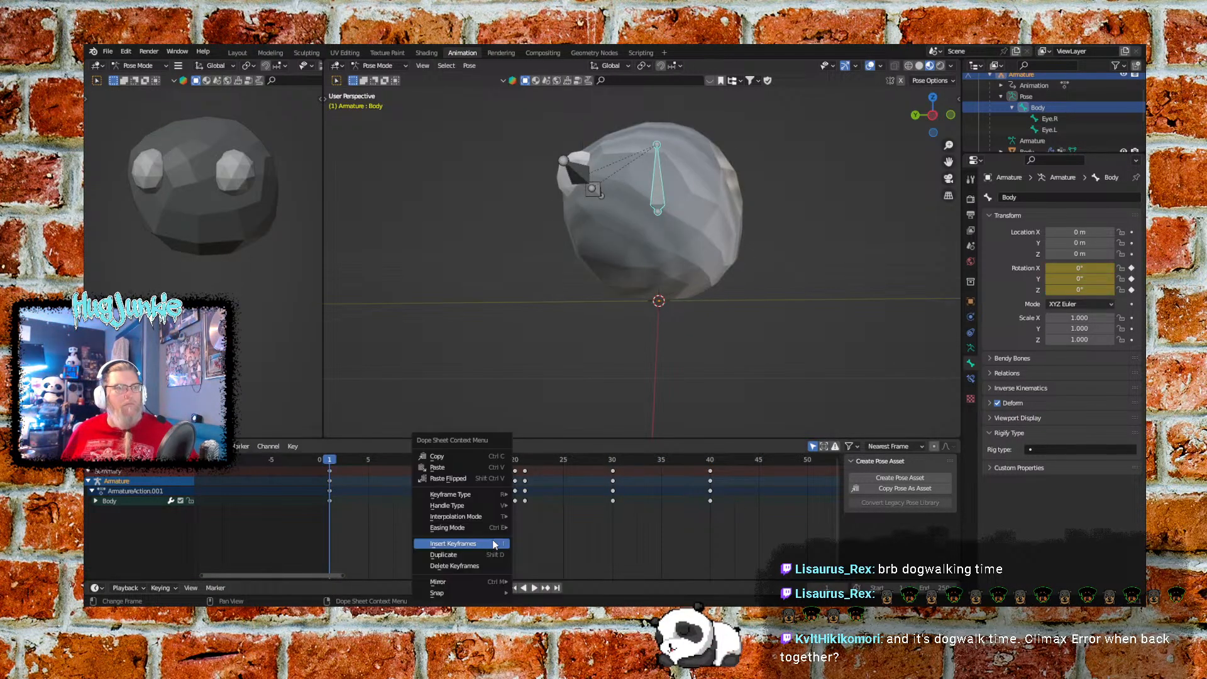
{"action": "mouse_move", "coordinate": [497, 531]}
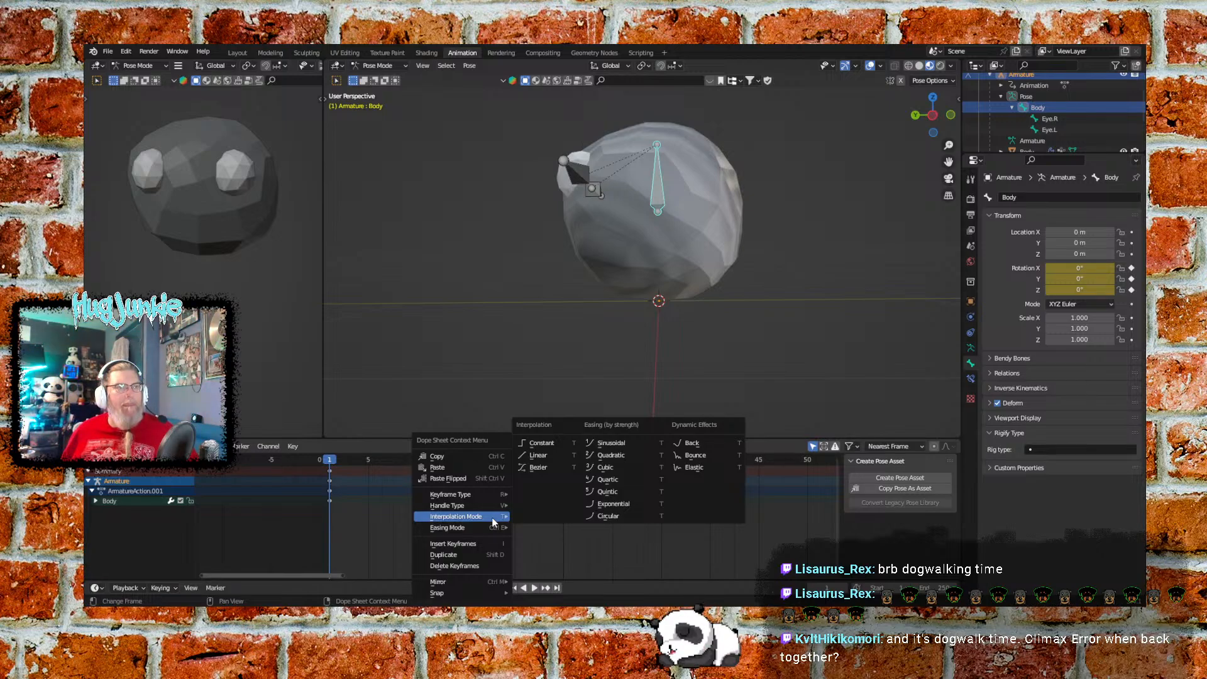
{"action": "left_click", "coordinate": [546, 459]}
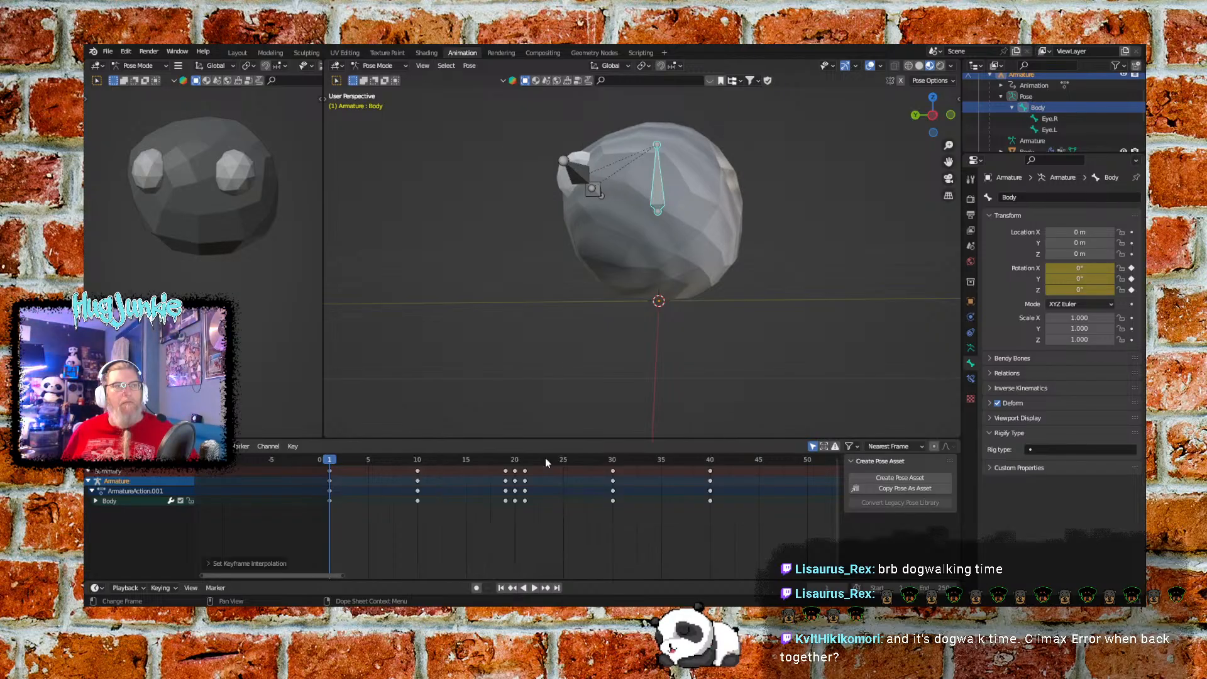
{"action": "left_click", "coordinate": [221, 563]}
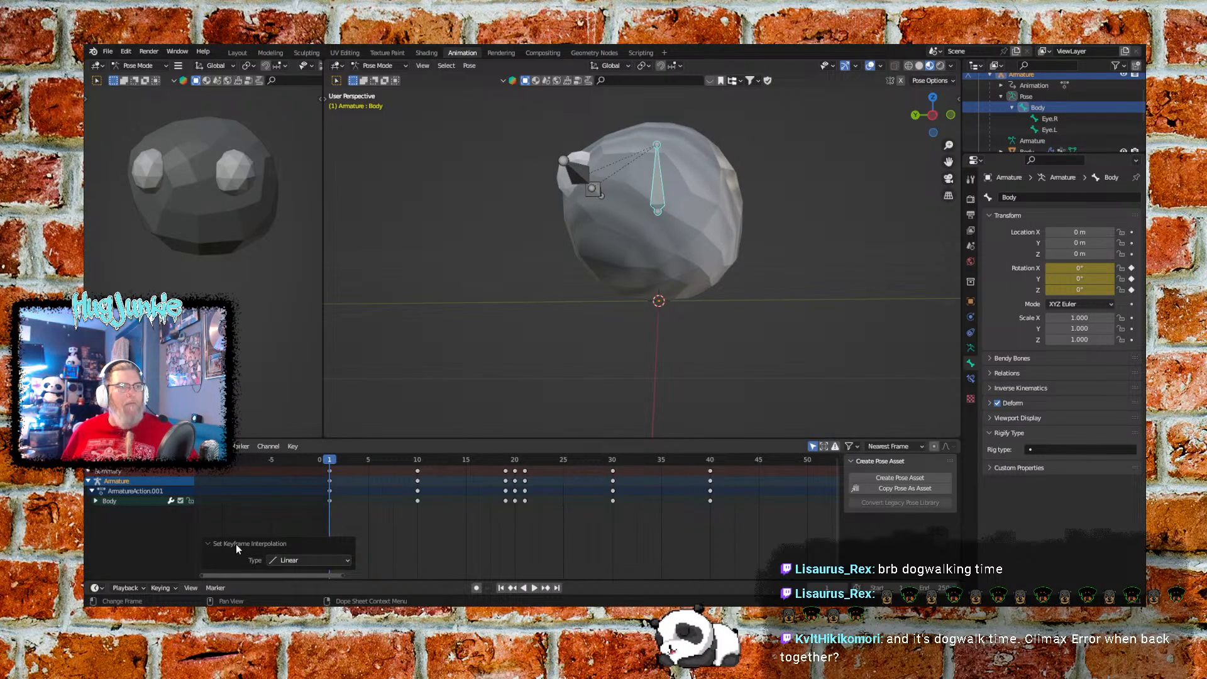
{"action": "left_click_drag", "start_coordinate": [338, 462], "coordinate": [421, 462]}
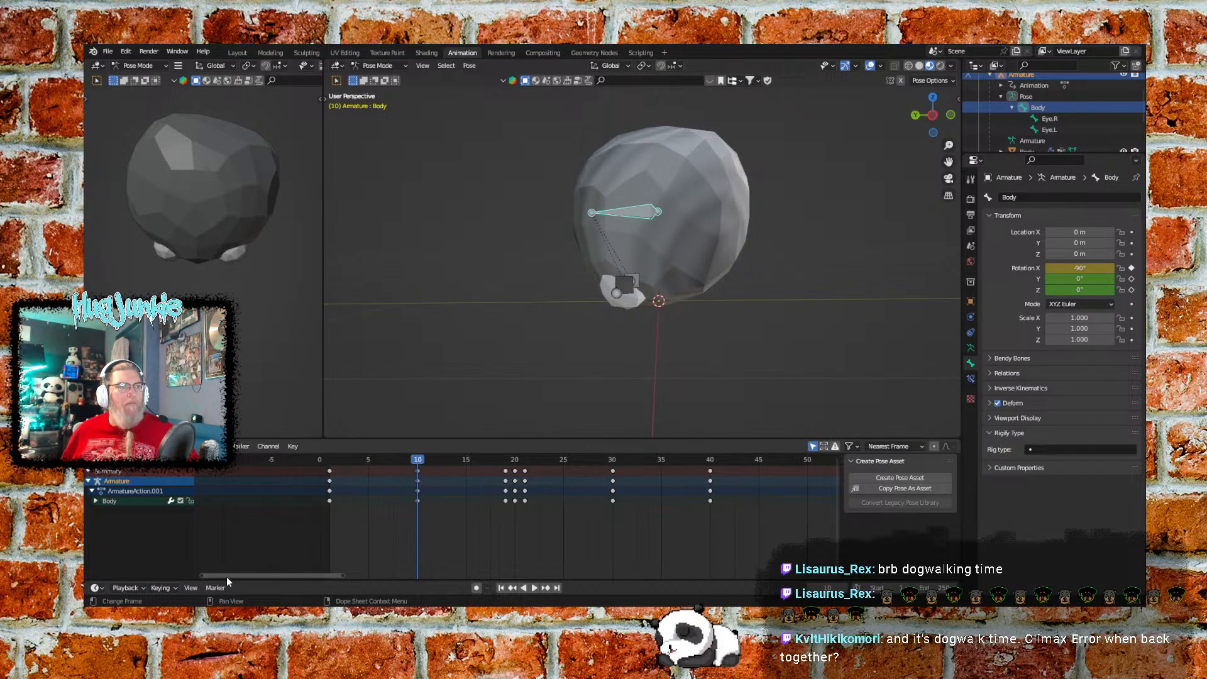
{"action": "right_click", "coordinate": [424, 515]}
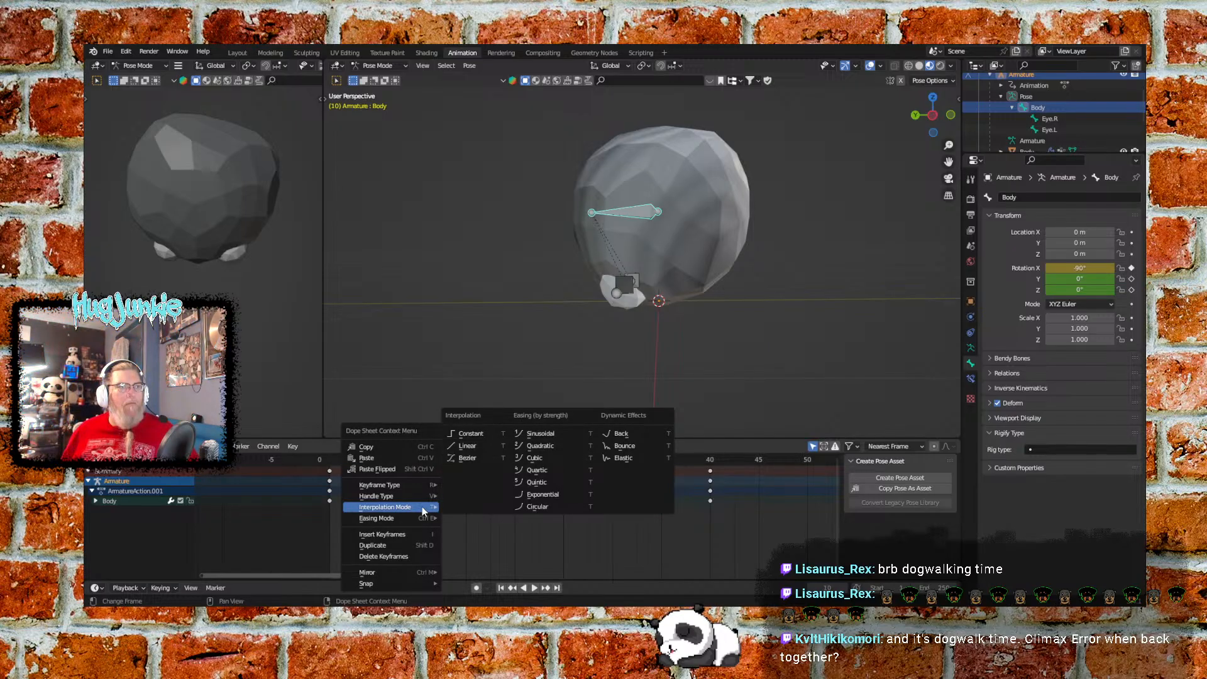
{"action": "left_click", "coordinate": [470, 446]}
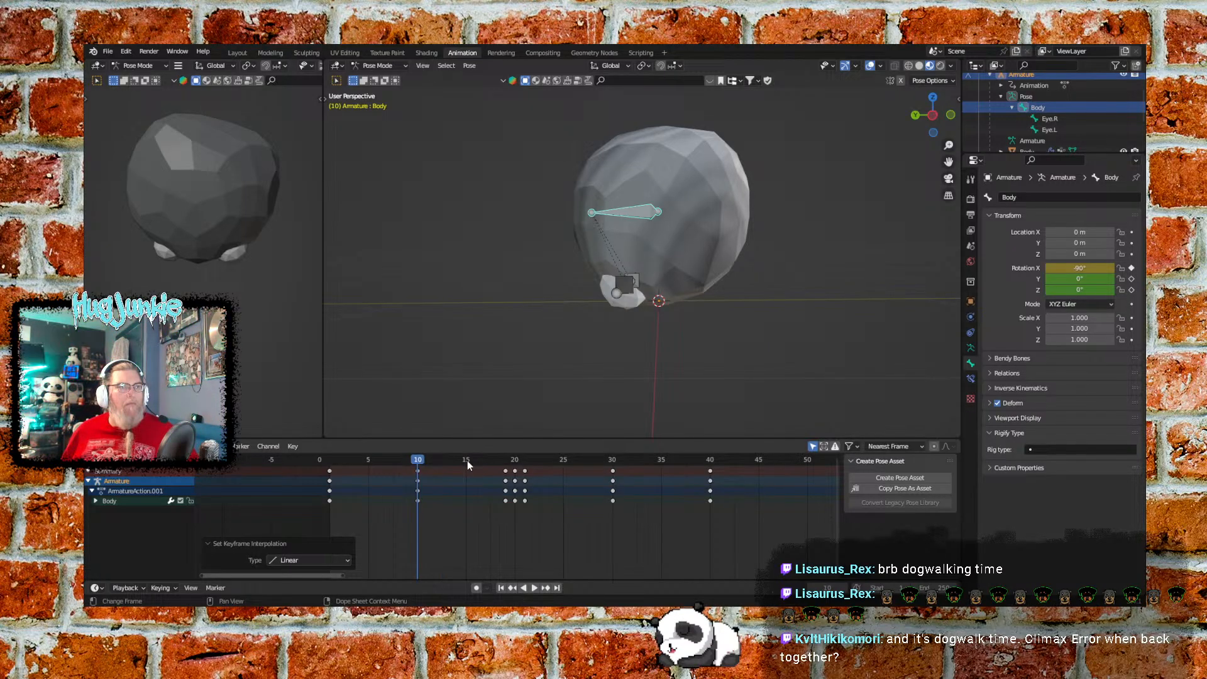
Move the playhead to frame 19 and set the Body keyframes at frames 21, 20 and 19 to Linear interpolation
{"action": "left_click_drag", "start_coordinate": [467, 460], "coordinate": [506, 463]}
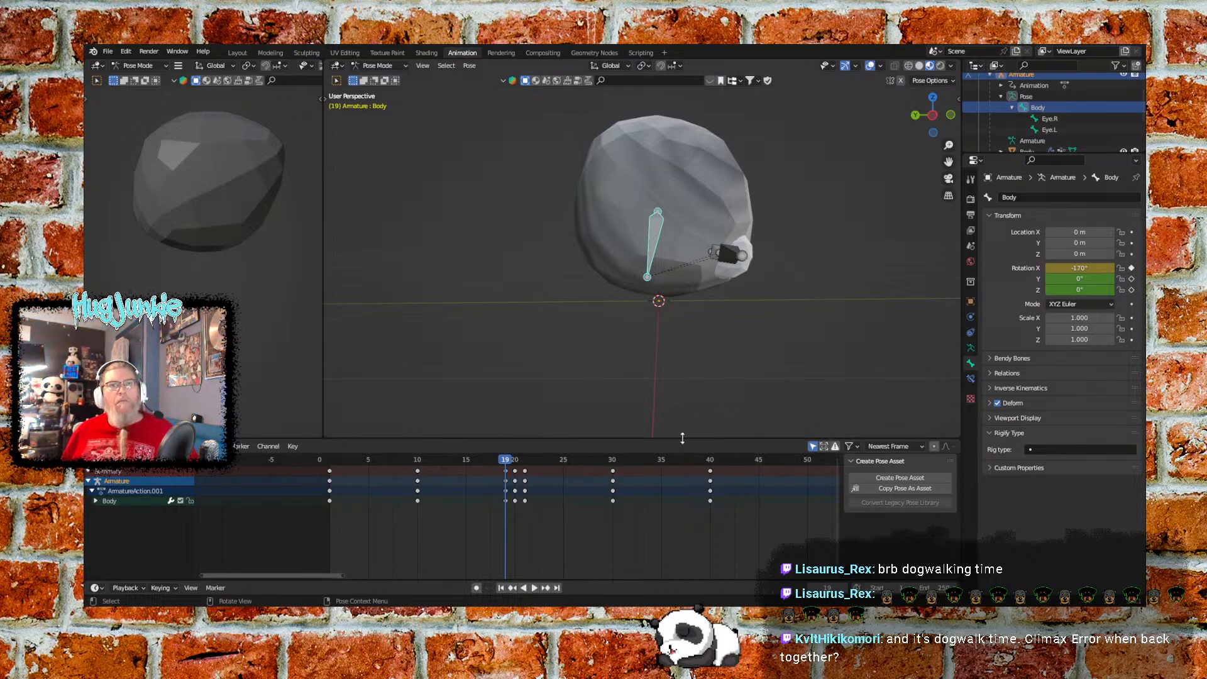
{"action": "right_click", "coordinate": [525, 484]}
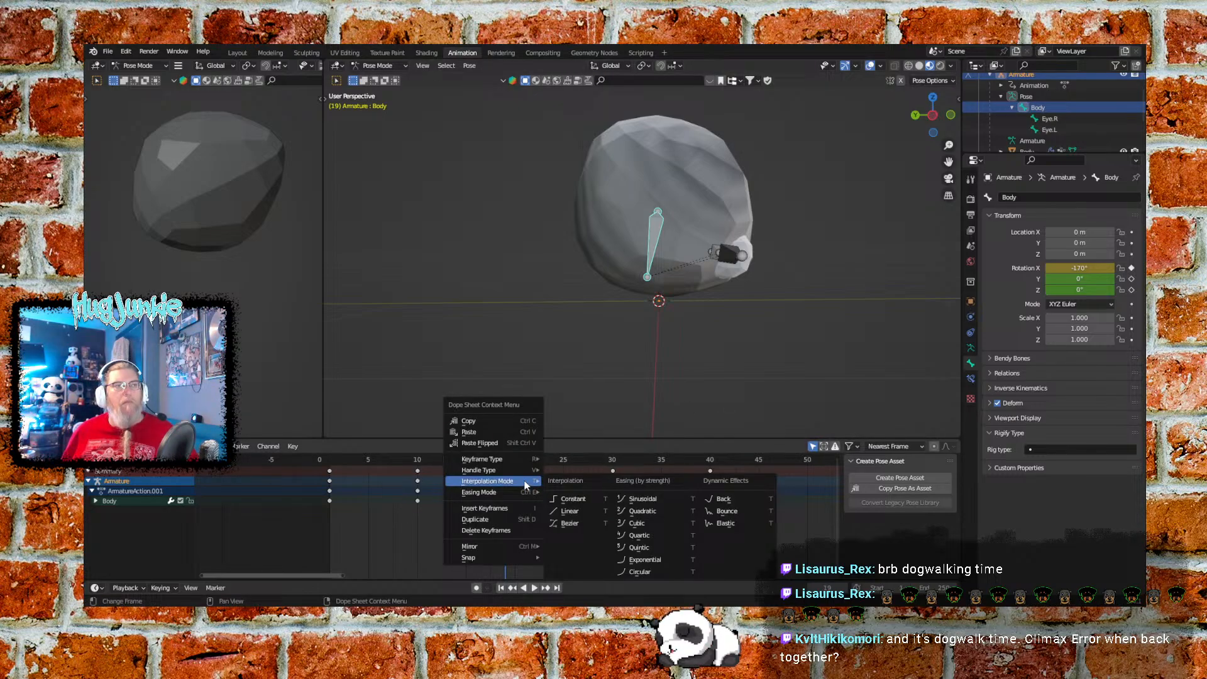
{"action": "left_click", "coordinate": [569, 510]}
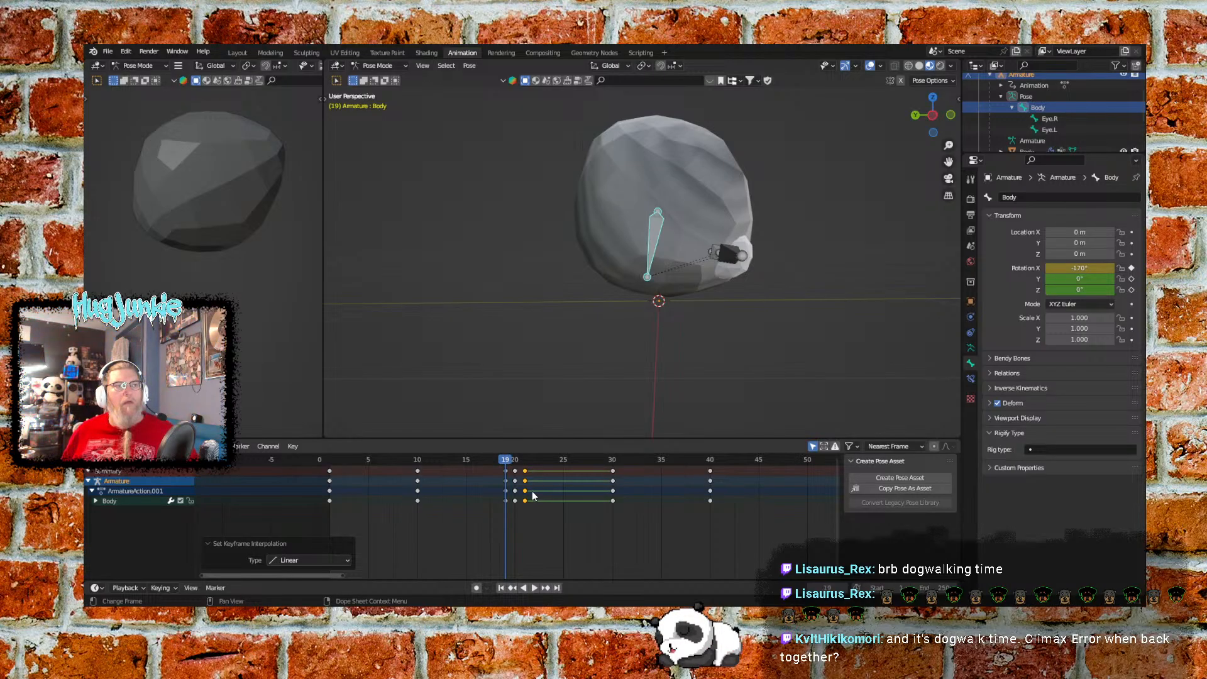
{"action": "right_click", "coordinate": [518, 494]}
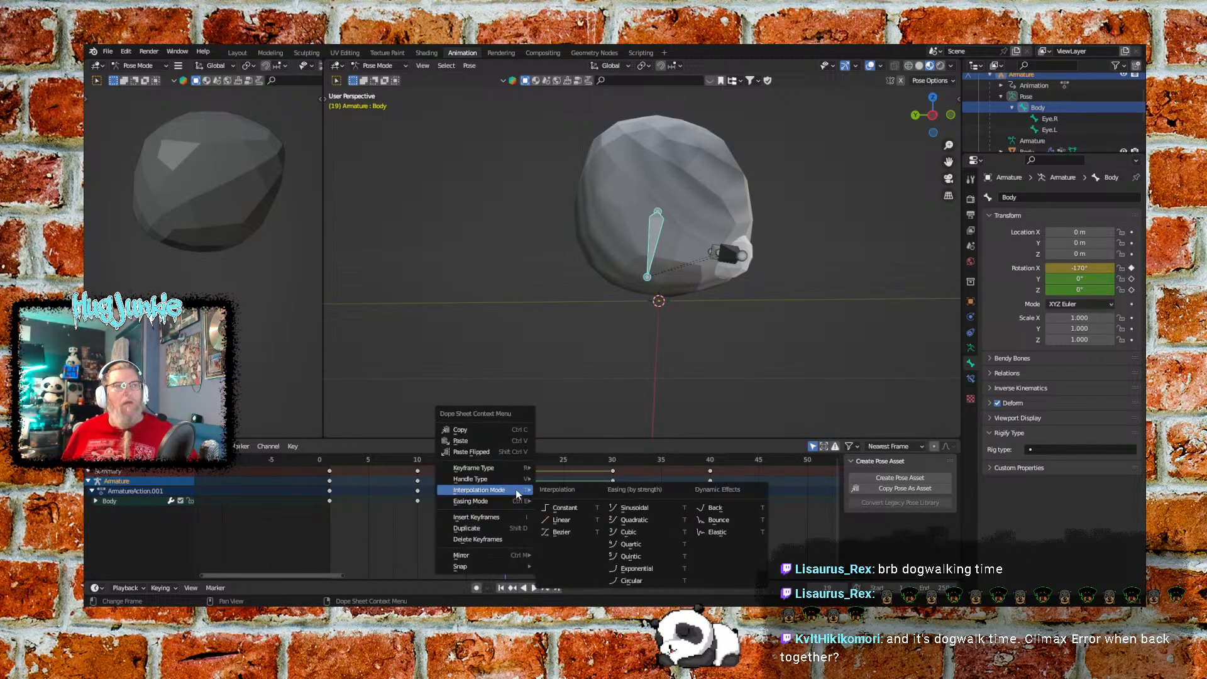
{"action": "left_click", "coordinate": [560, 520]}
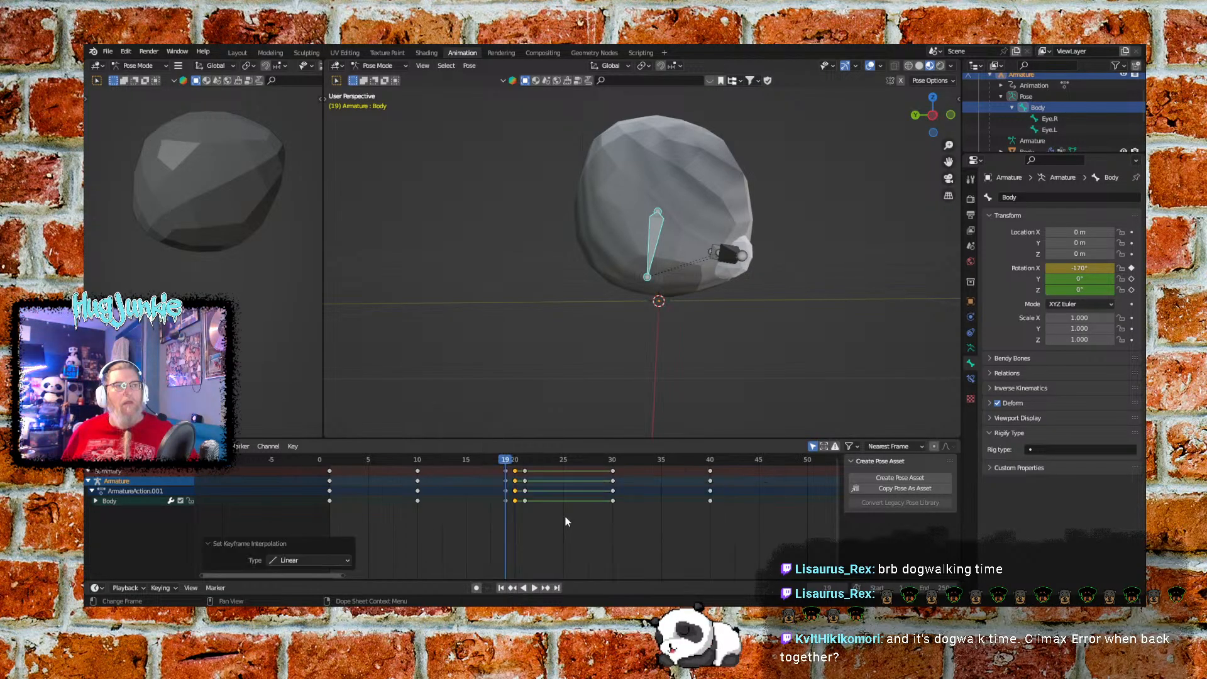
{"action": "right_click", "coordinate": [509, 494]}
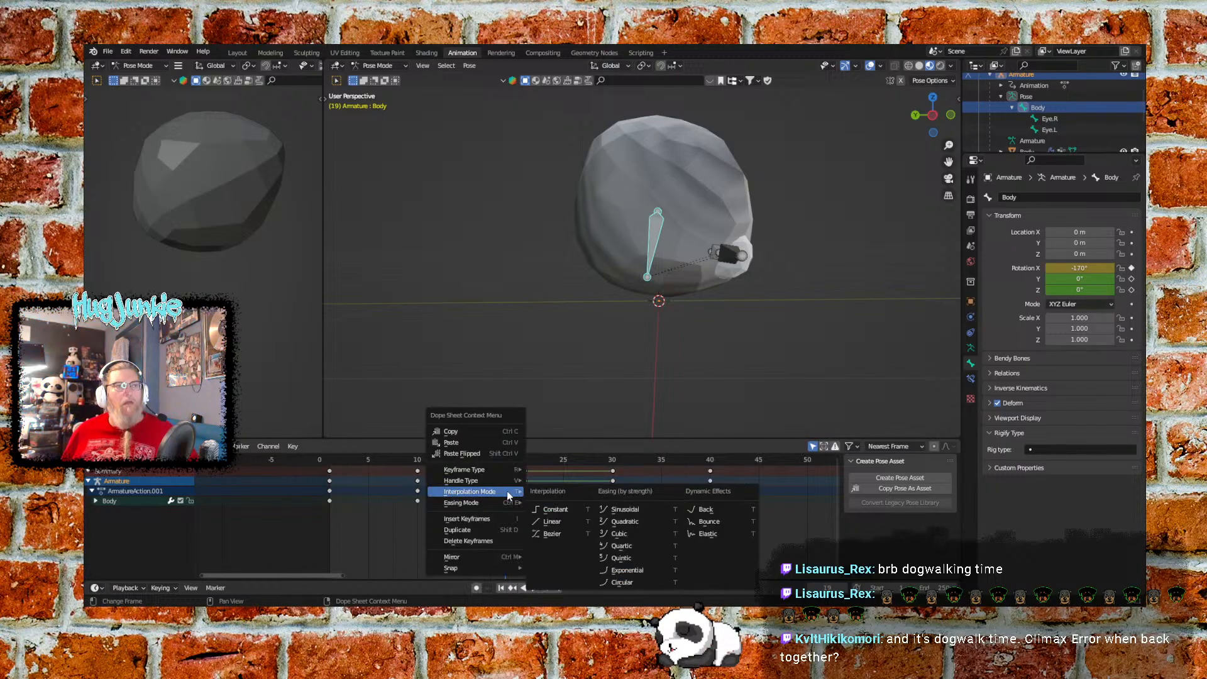
{"action": "left_click", "coordinate": [559, 521]}
Set the Body bone's keyframes at frames 10, 1 and 30 to Linear interpolation
{"action": "left_click", "coordinate": [418, 498]}
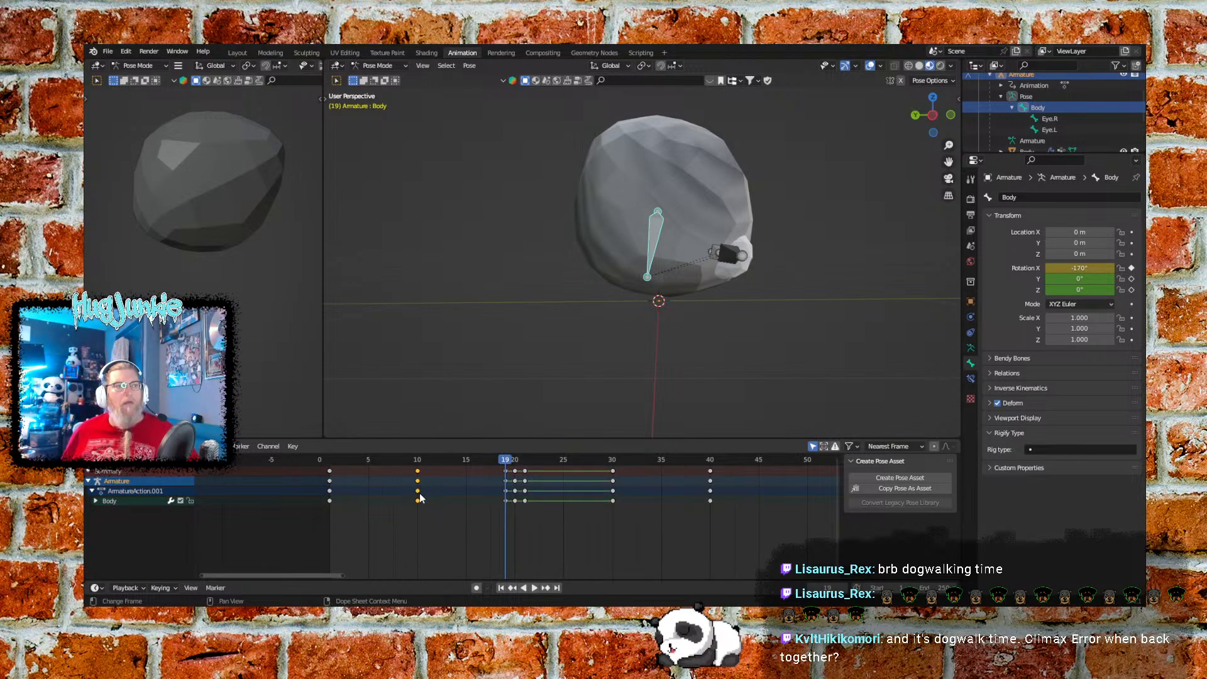
{"action": "right_click", "coordinate": [419, 497]}
{"action": "mouse_move", "coordinate": [420, 495]}
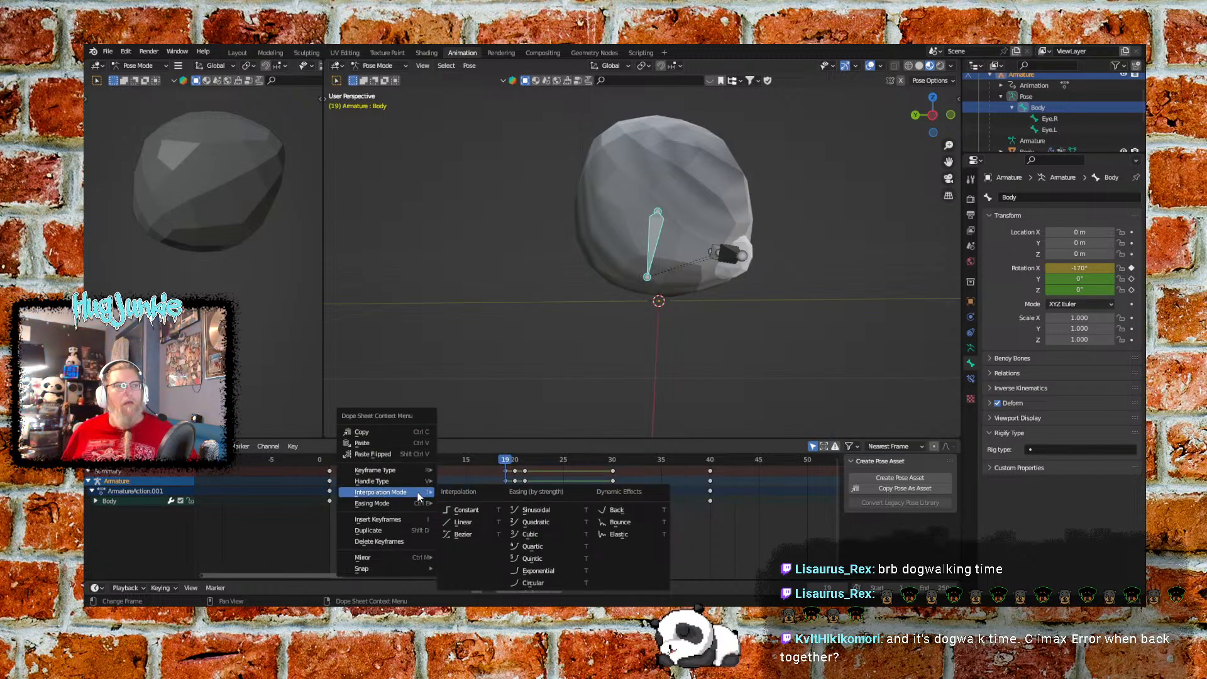
{"action": "left_click", "coordinate": [465, 510]}
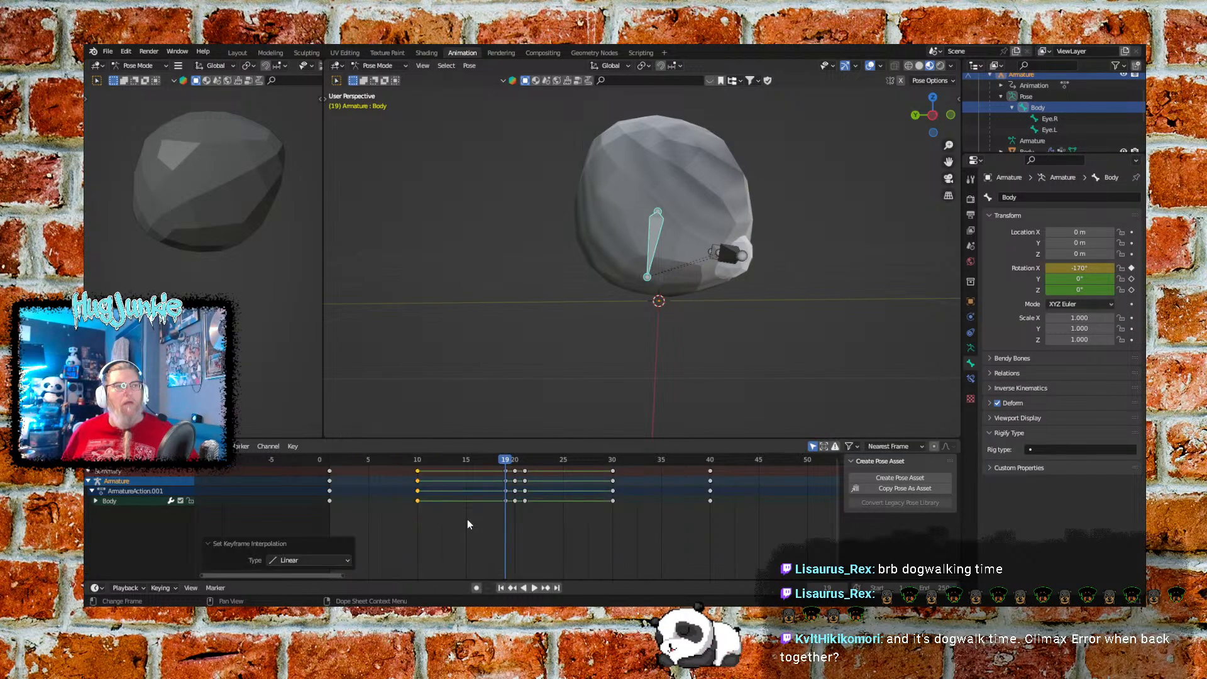
{"action": "left_click", "coordinate": [330, 492]}
{"action": "right_click", "coordinate": [331, 495]}
{"action": "mouse_move", "coordinate": [331, 496]}
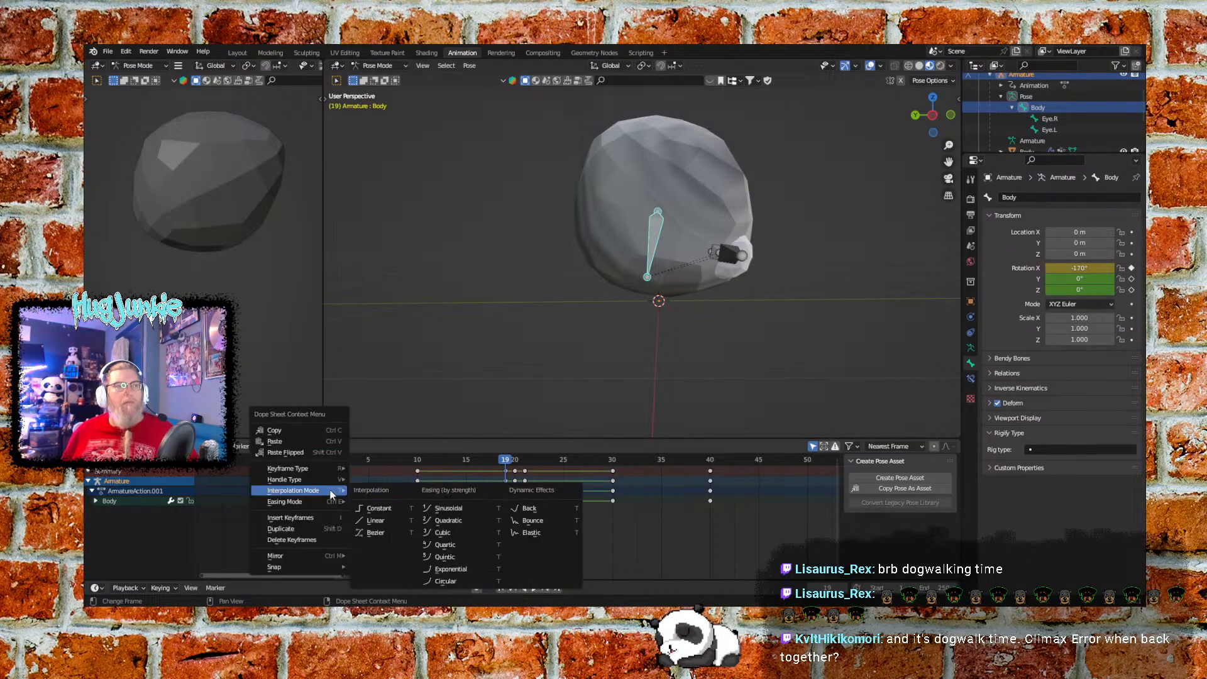
{"action": "left_click", "coordinate": [377, 521]}
{"action": "left_click", "coordinate": [613, 491]}
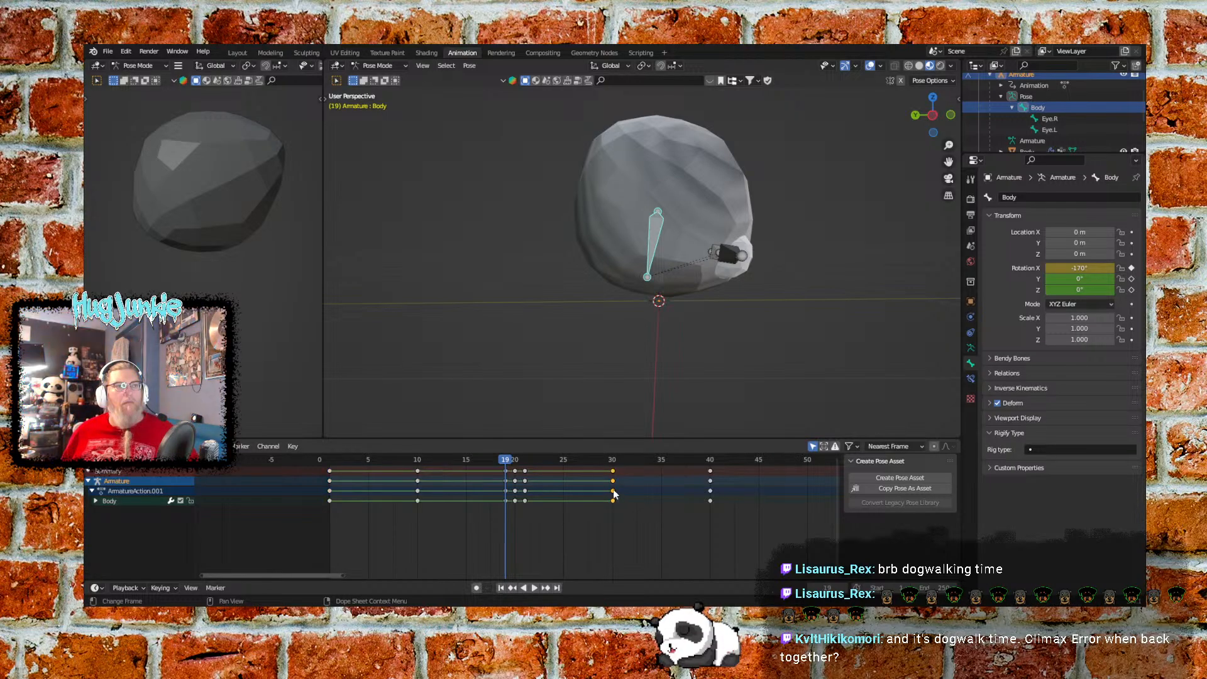
{"action": "right_click", "coordinate": [615, 493]}
{"action": "mouse_move", "coordinate": [615, 495]}
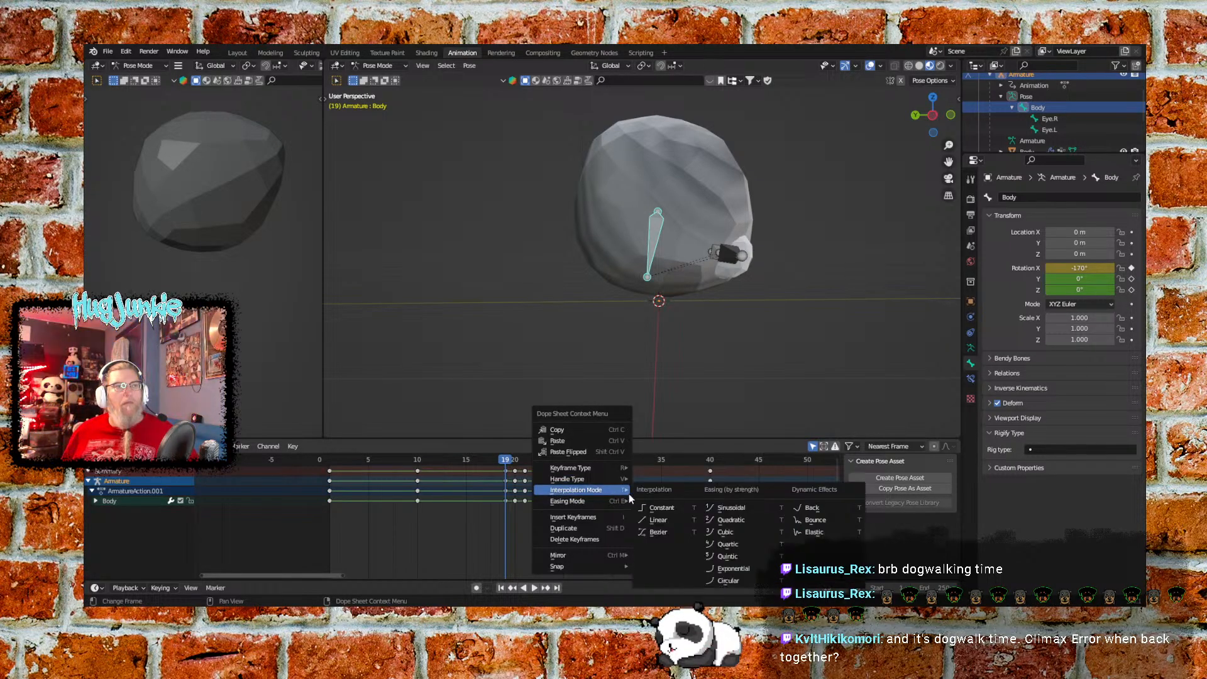
{"action": "left_click", "coordinate": [660, 520]}
Play the Body bone's roll from the first frame to check the Linear motion, and stop the playback
{"action": "mouse_move", "coordinate": [713, 547]}
{"action": "middle_mouse_down"}
{"action": "mouse_move", "coordinate": [584, 547]}
{"action": "mouse_move", "coordinate": [707, 538]}
{"action": "middle_mouse_up"}
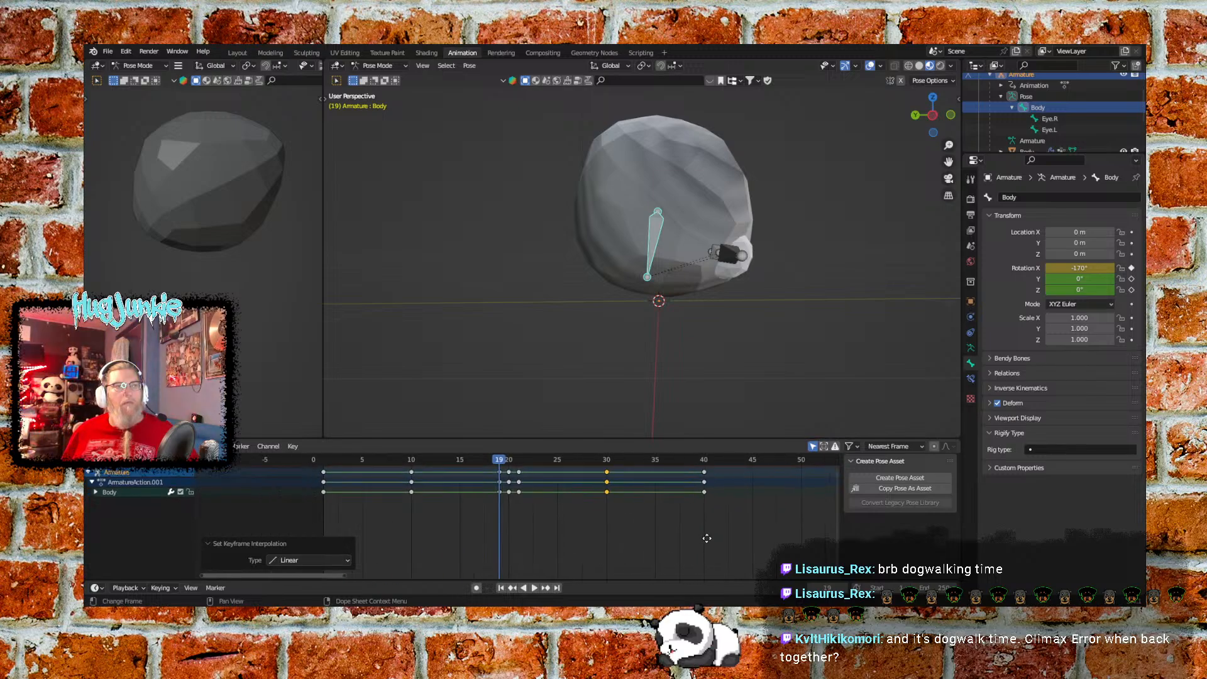
{"action": "left_click", "coordinate": [502, 588]}
{"action": "left_click", "coordinate": [533, 587]}
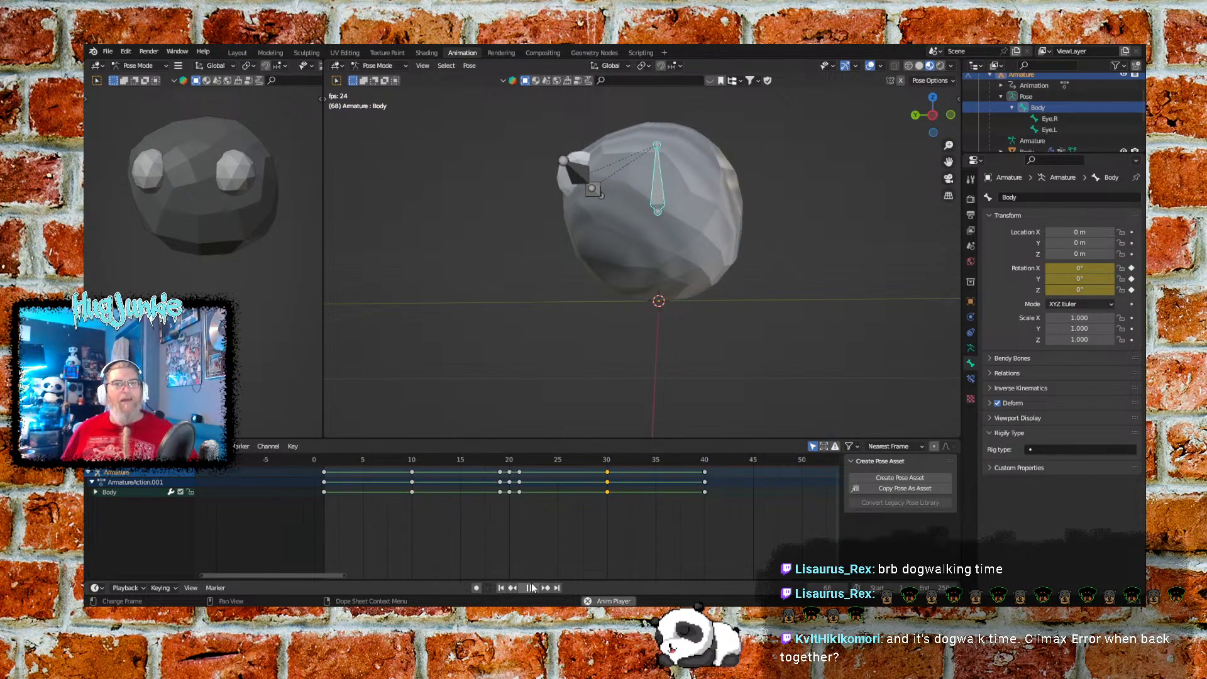
{"action": "left_click", "coordinate": [532, 588]}
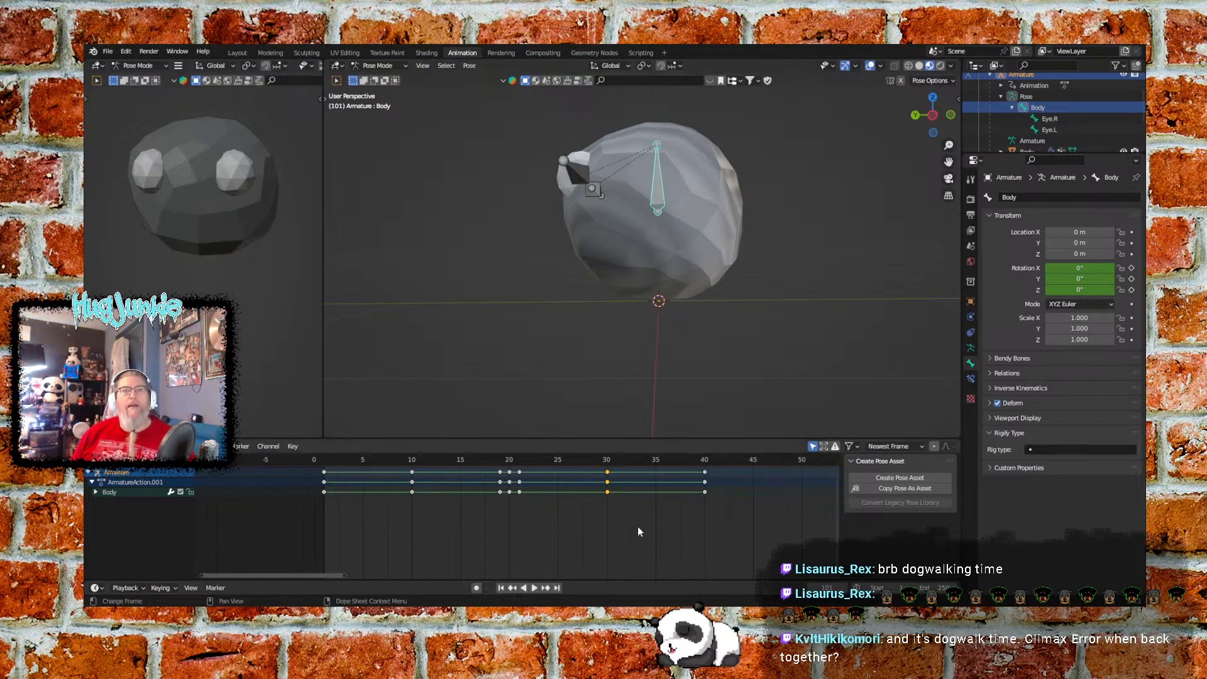
Compare the keyframes of the Body and Eye.L bones by selecting each, ending with the Body bone selected
{"action": "left_click", "coordinate": [718, 517]}
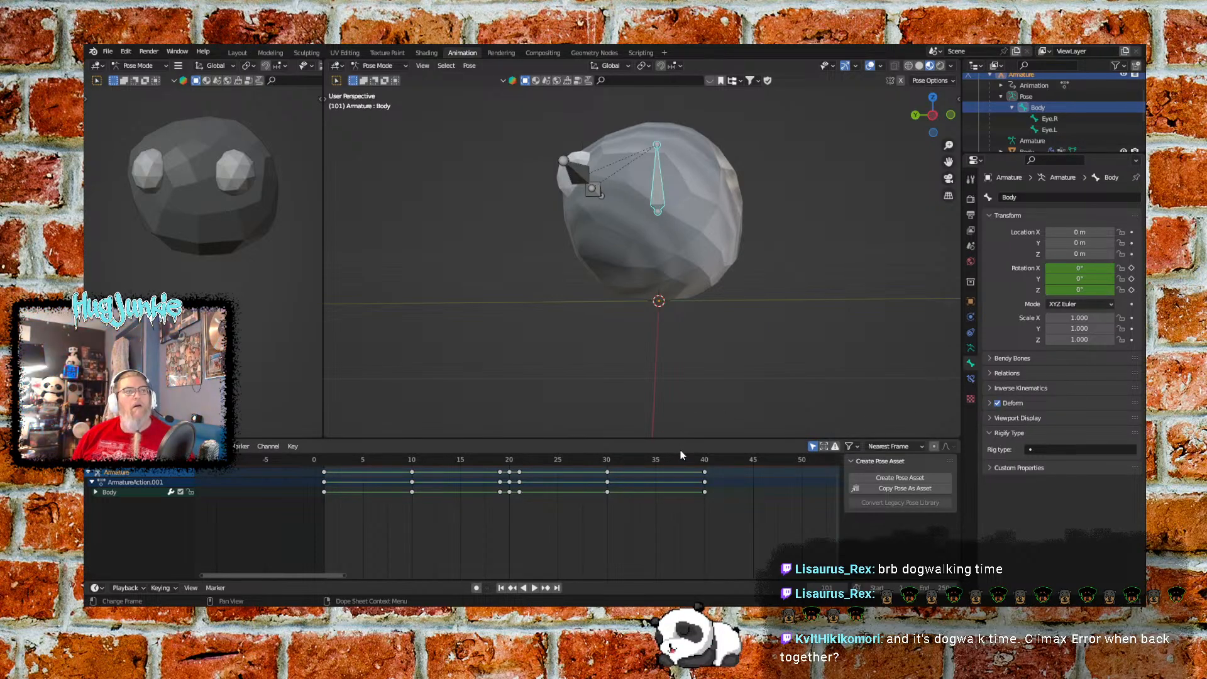
{"action": "left_click", "coordinate": [681, 234]}
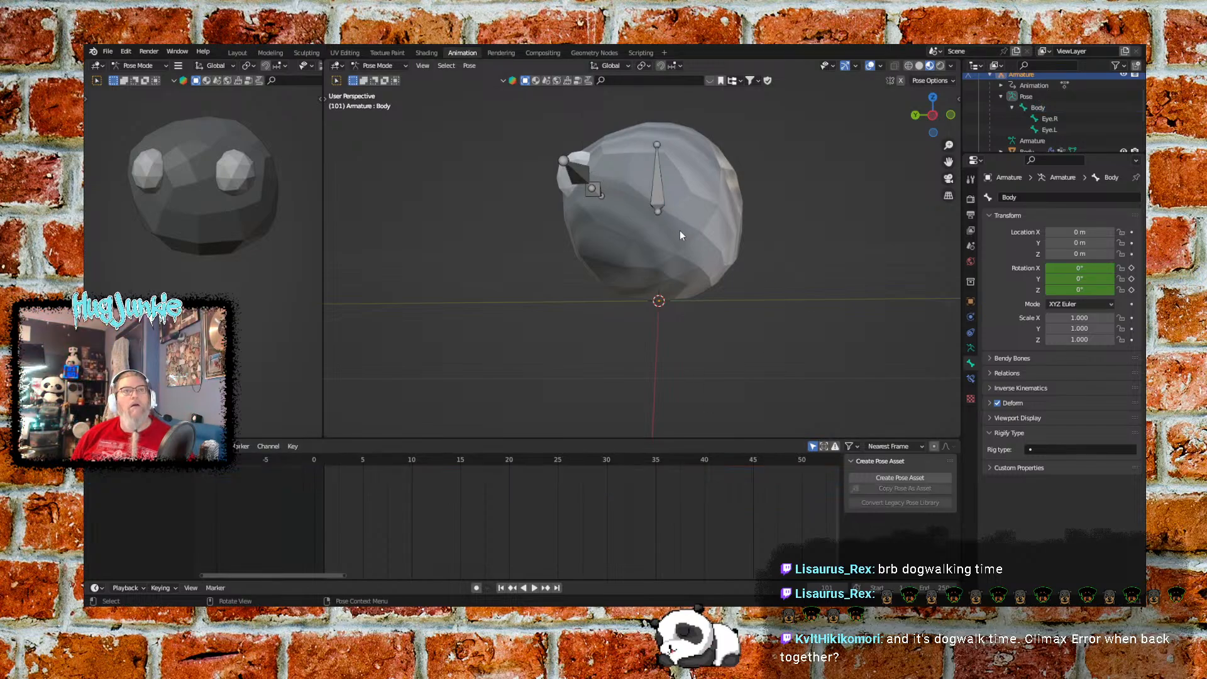
{"action": "left_click", "coordinate": [658, 200]}
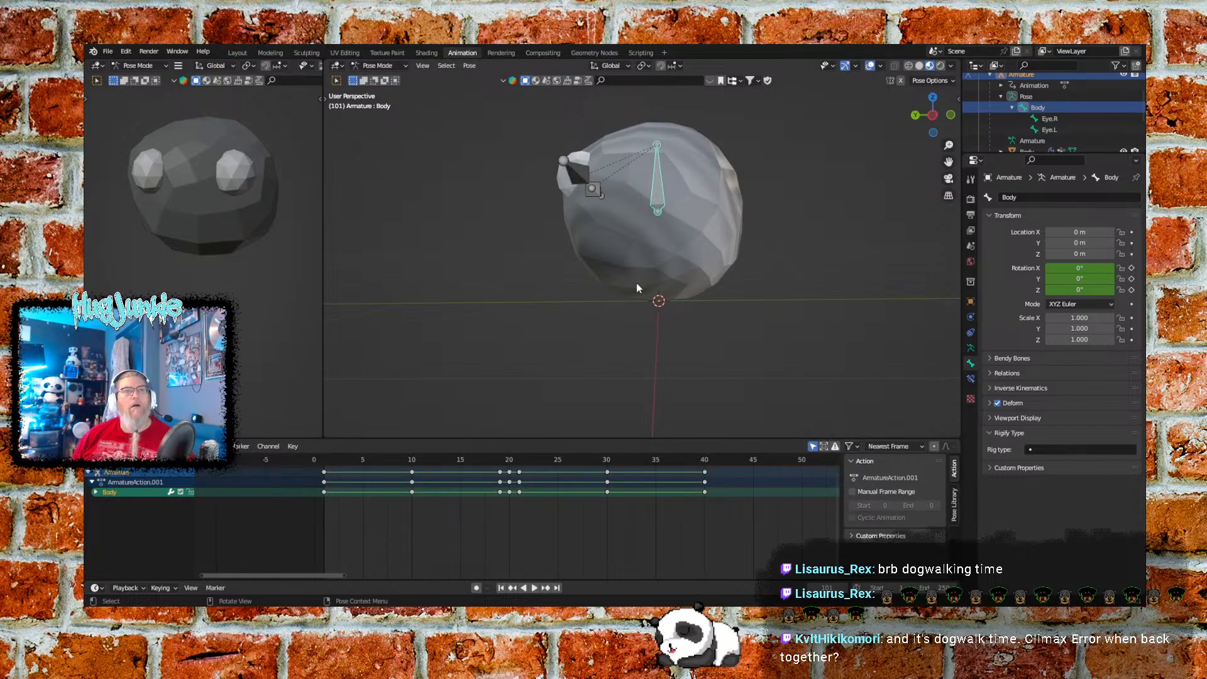
{"action": "left_click", "coordinate": [571, 165]}
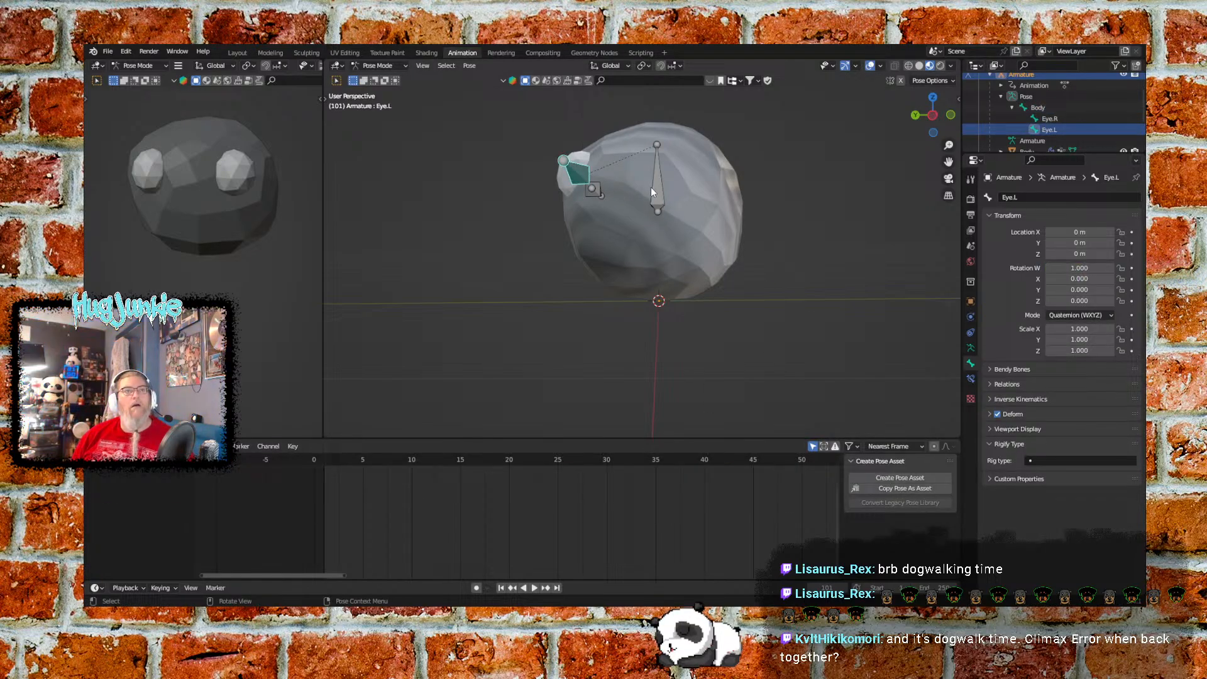
{"action": "left_click", "coordinate": [656, 186]}
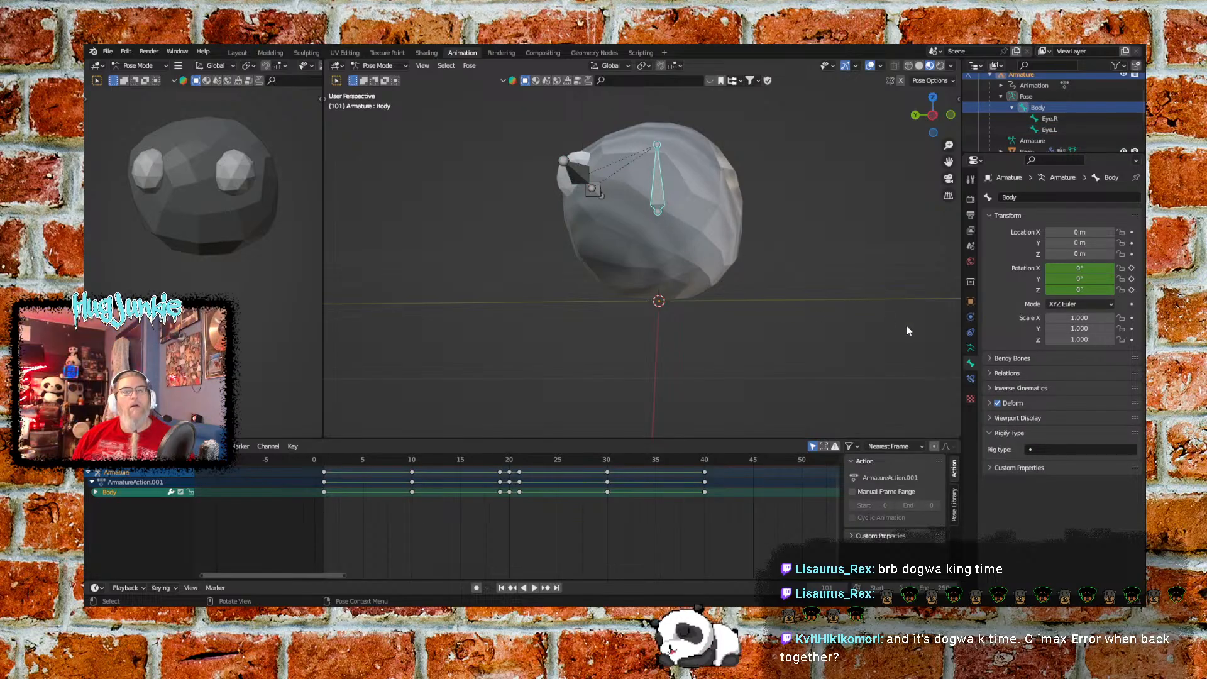
Inspect the Body bone's Relations, Inverse Kinematics and Viewport Display properties, leaving them collapsed
{"action": "left_click", "coordinate": [988, 374]}
{"action": "left_click", "coordinate": [989, 373]}
{"action": "left_click", "coordinate": [990, 388]}
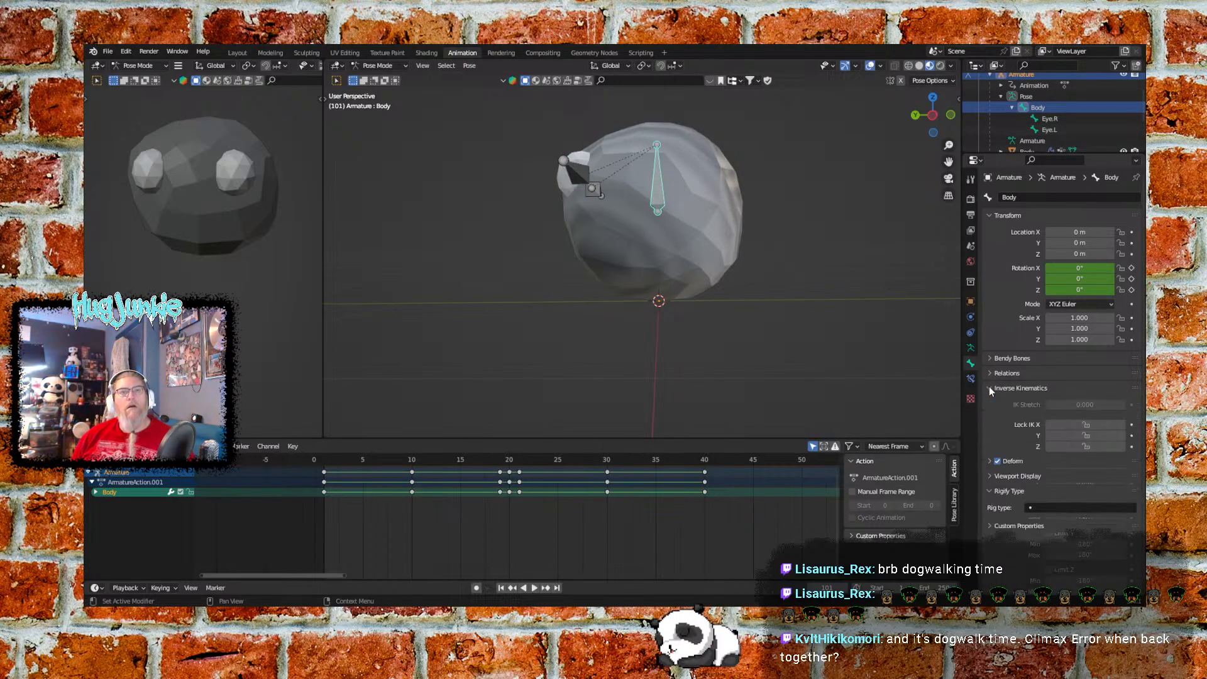
{"action": "left_click", "coordinate": [990, 388]}
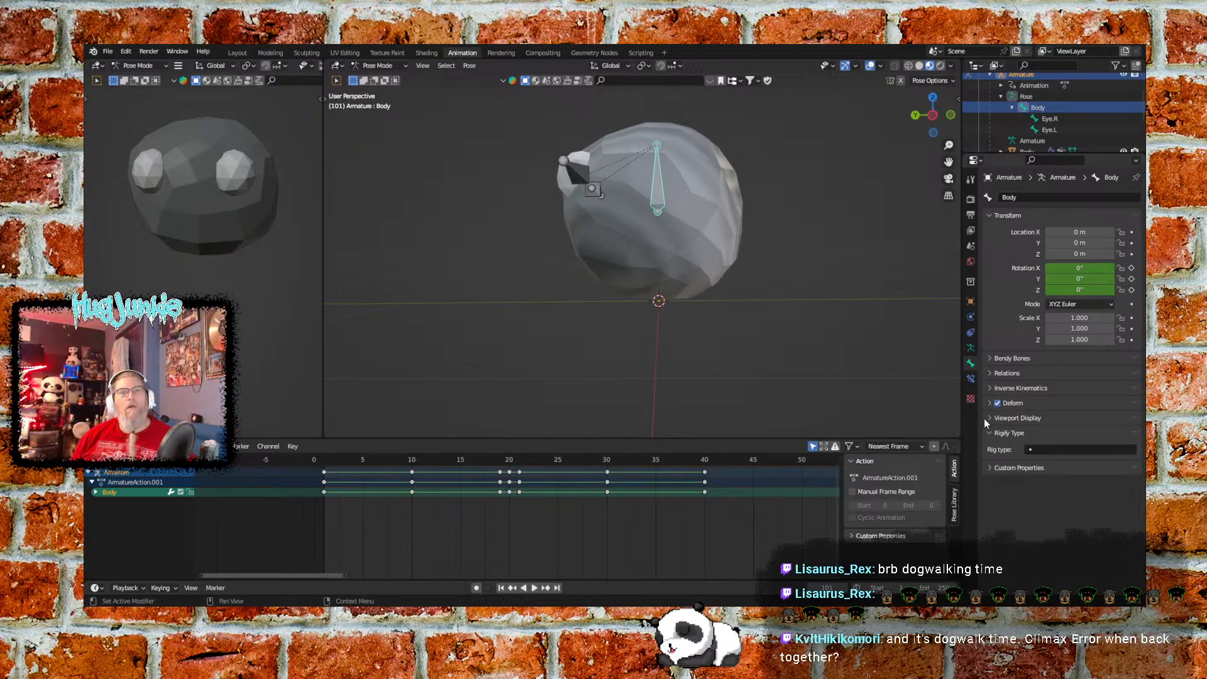
{"action": "left_click", "coordinate": [983, 418]}
{"action": "left_click", "coordinate": [984, 417]}
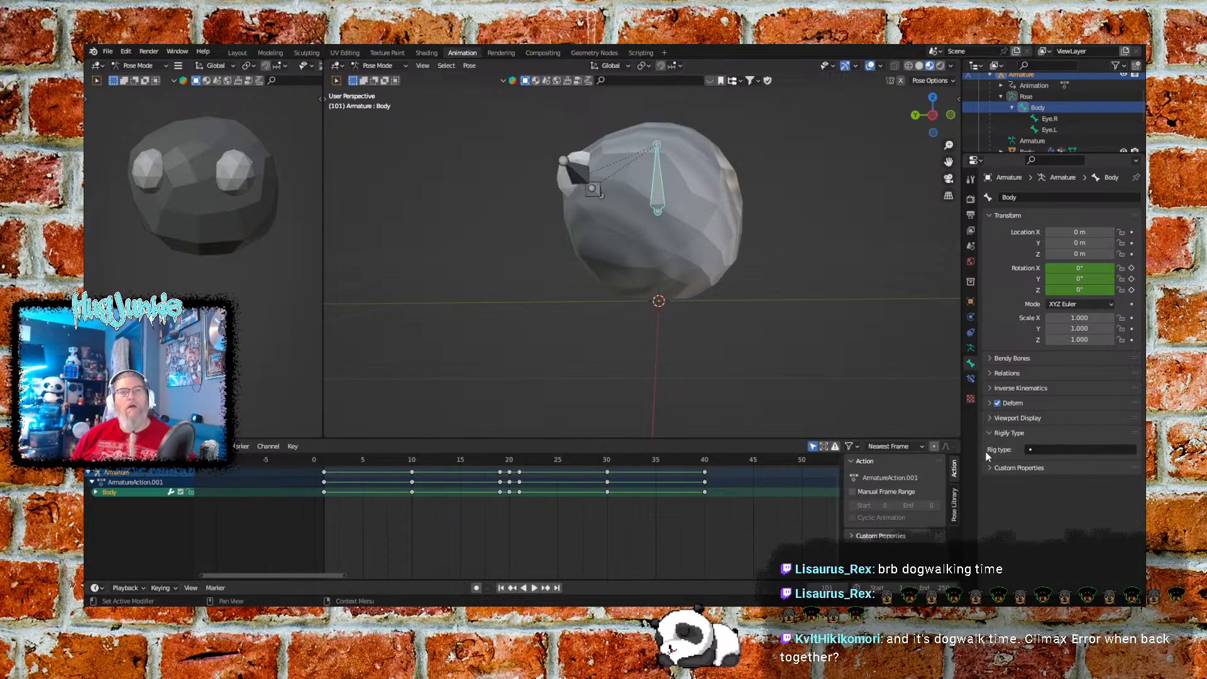
Inspect the Body bone's Viewport Display settings, including the Custom Shape options, and leave them collapsed
{"action": "left_click", "coordinate": [990, 418]}
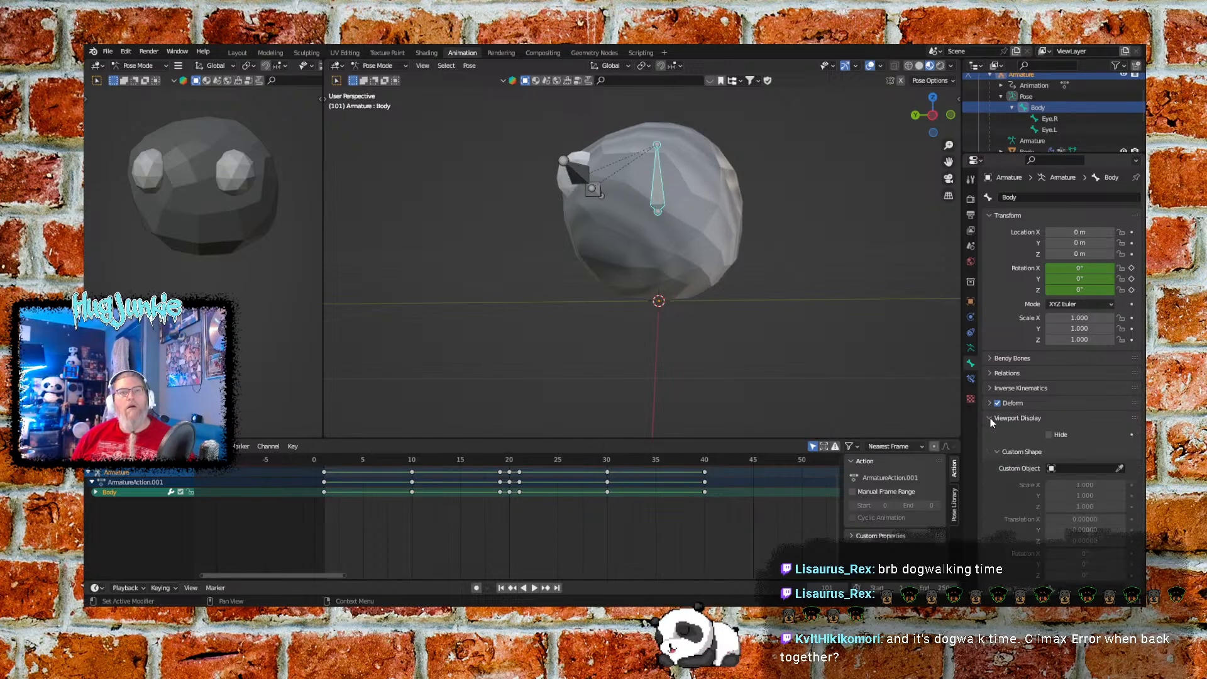
{"action": "scroll", "coordinate": [992, 424], "scroll_direction": "down", "scroll_amount": 3}
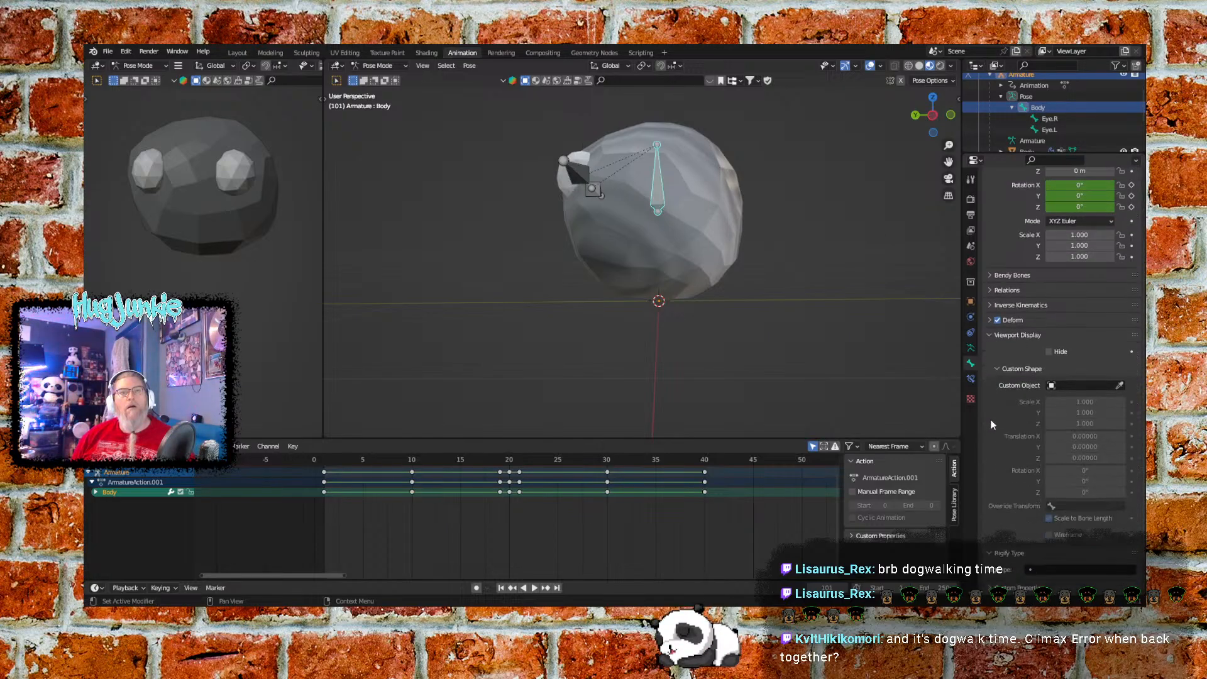
{"action": "left_click", "coordinate": [989, 335]}
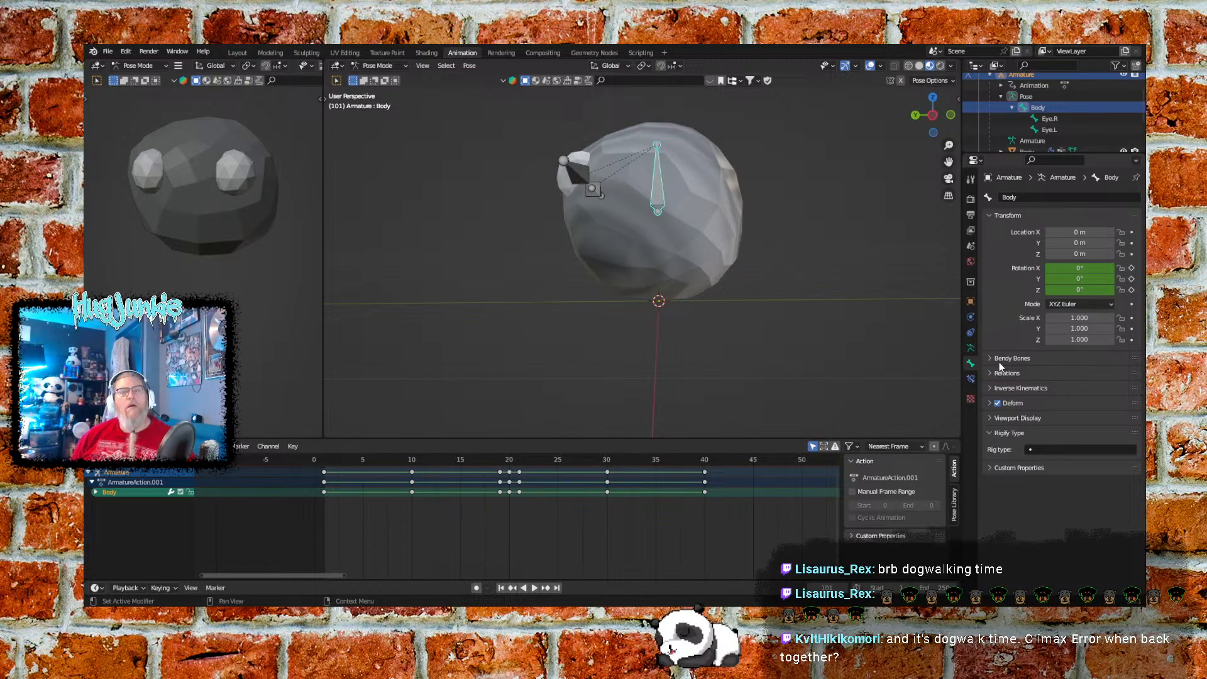
Examine the Body bone's Action and Pose Library settings in the dope sheet and the available keyframe interpolation modes
{"action": "left_click", "coordinate": [733, 338]}
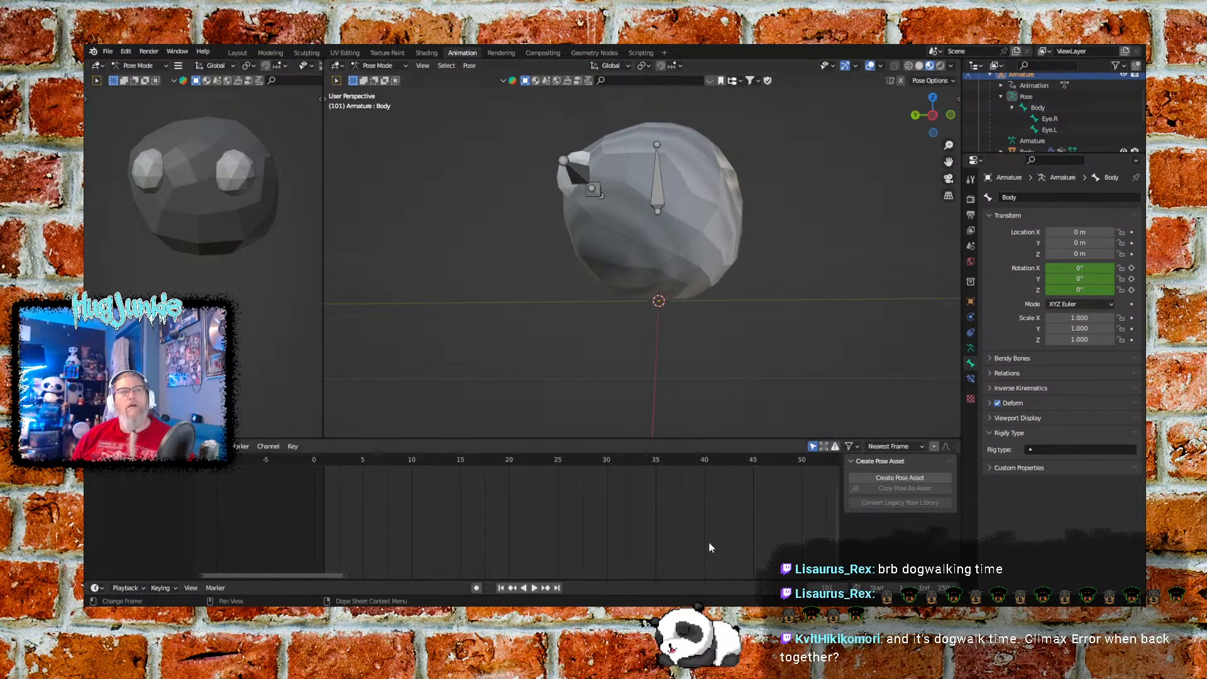
{"action": "left_click", "coordinate": [664, 188]}
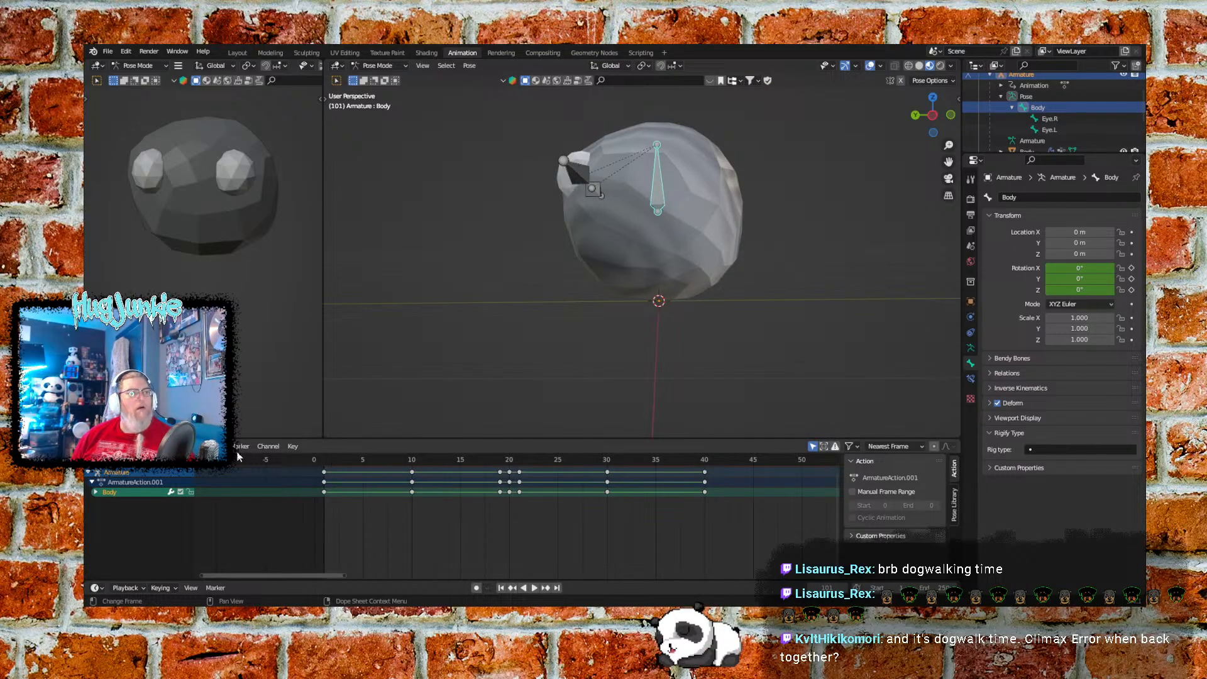
{"action": "left_click", "coordinate": [189, 446]}
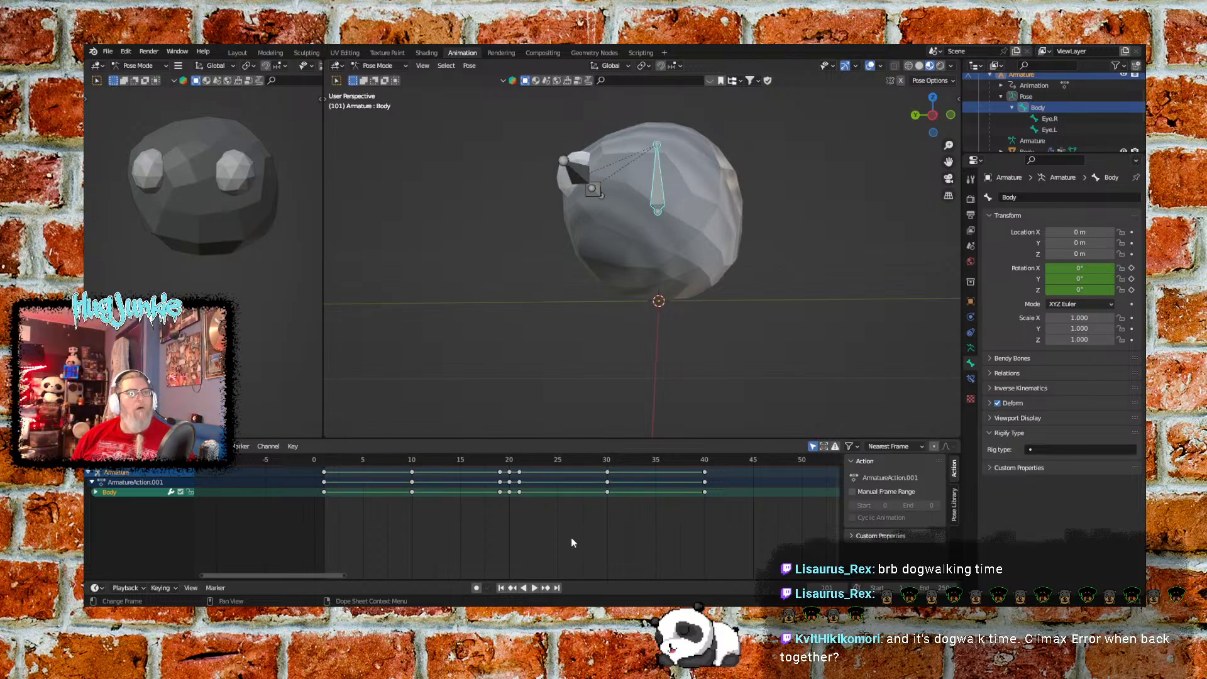
{"action": "left_click", "coordinate": [955, 500]}
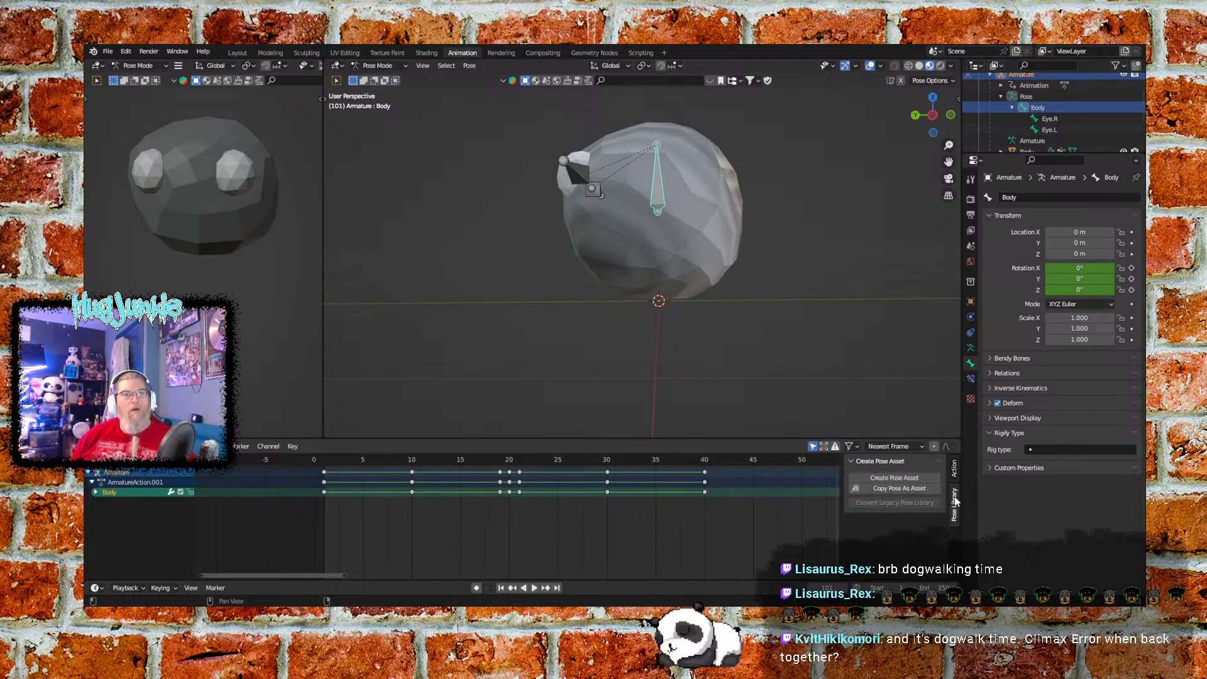
{"action": "left_click", "coordinate": [954, 471]}
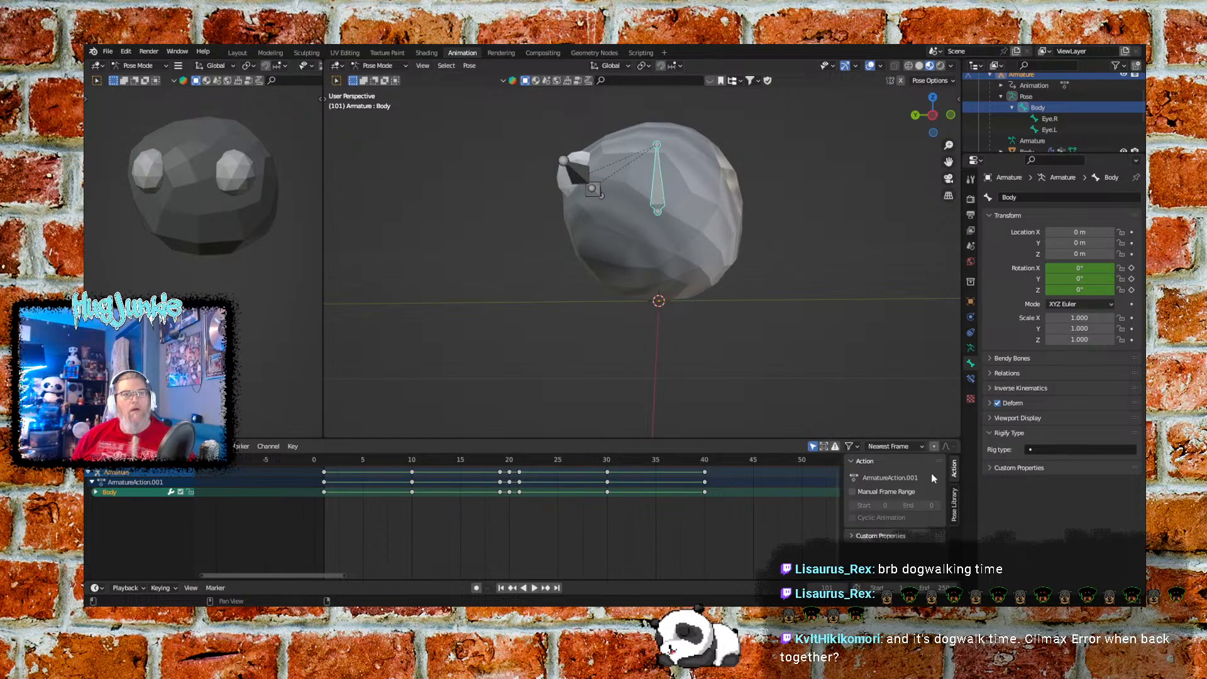
{"action": "right_click", "coordinate": [587, 519]}
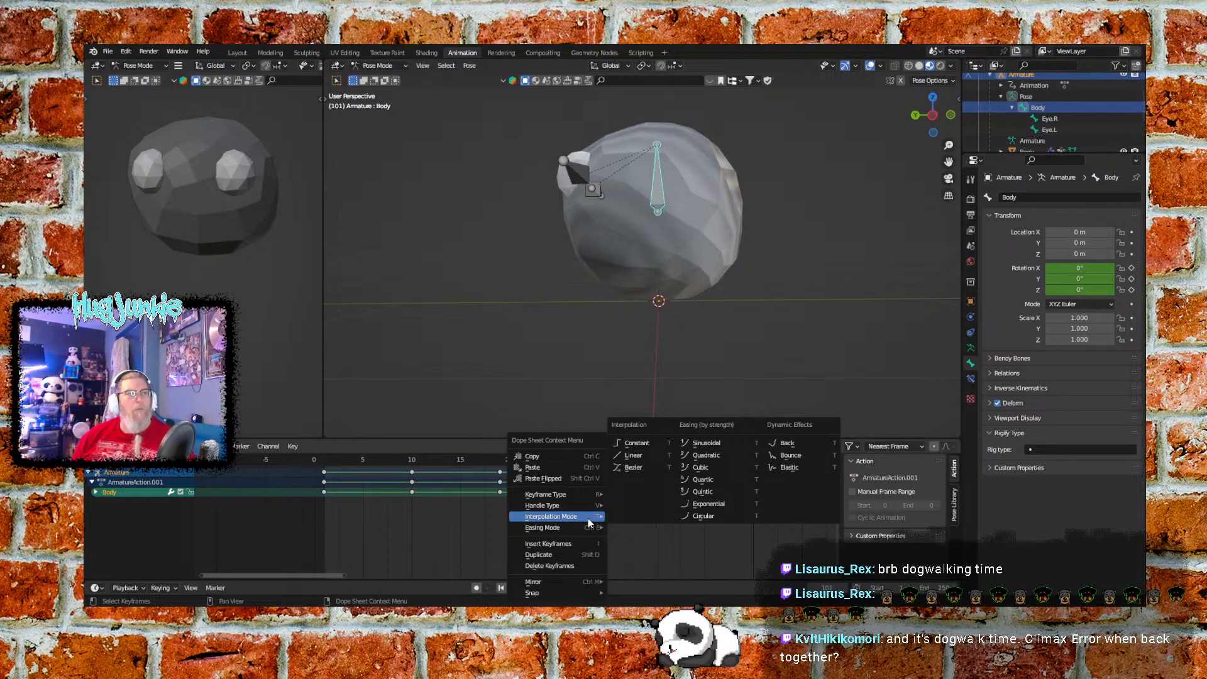
{"action": "left_click", "coordinate": [414, 526]}
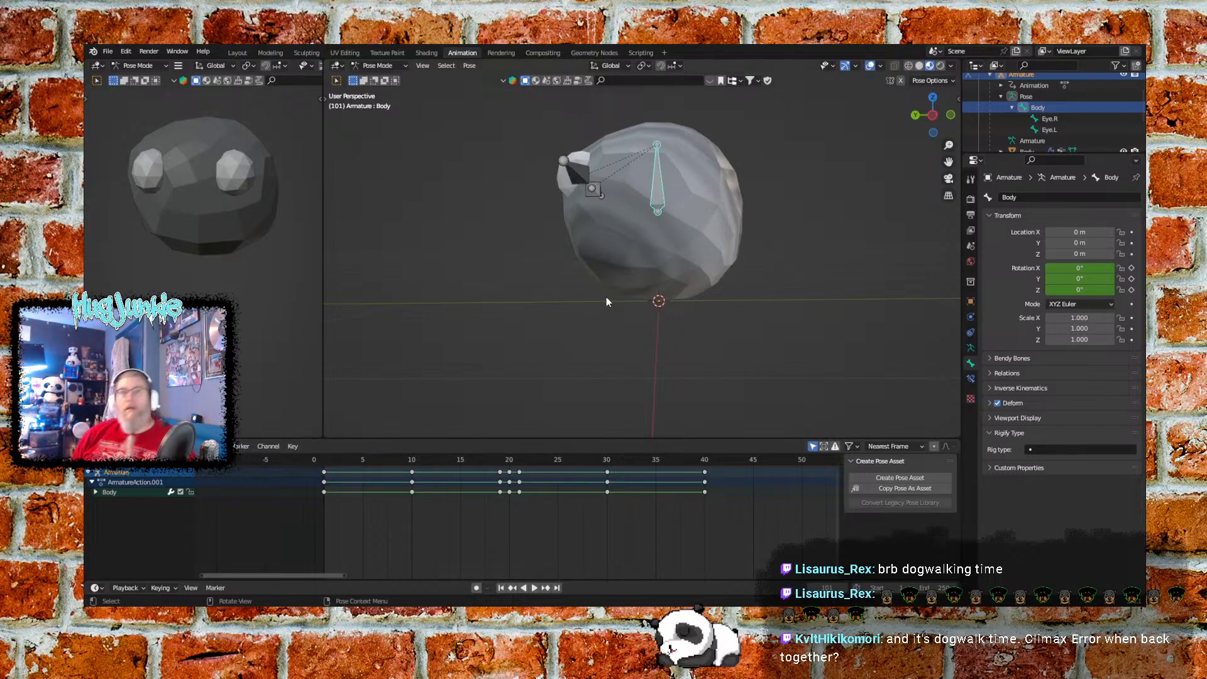
Set the scene's frame range to end at frame 40 in the output properties
{"action": "left_click", "coordinate": [974, 161]}
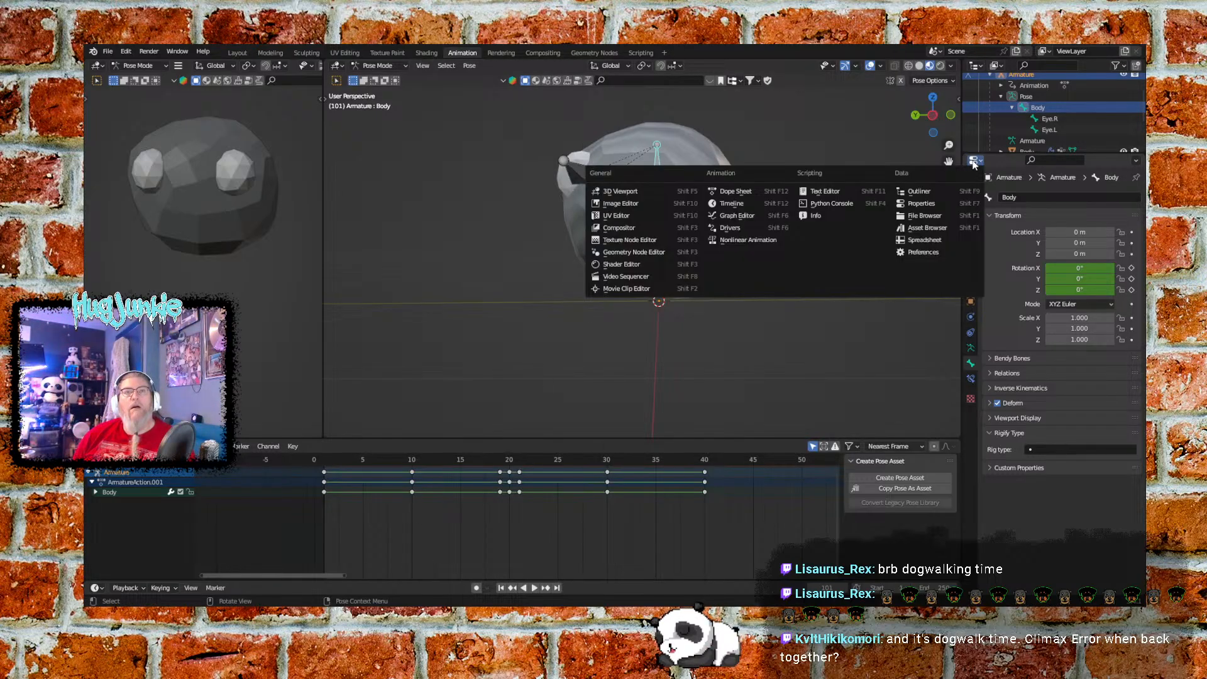
{"action": "left_click", "coordinate": [976, 161]}
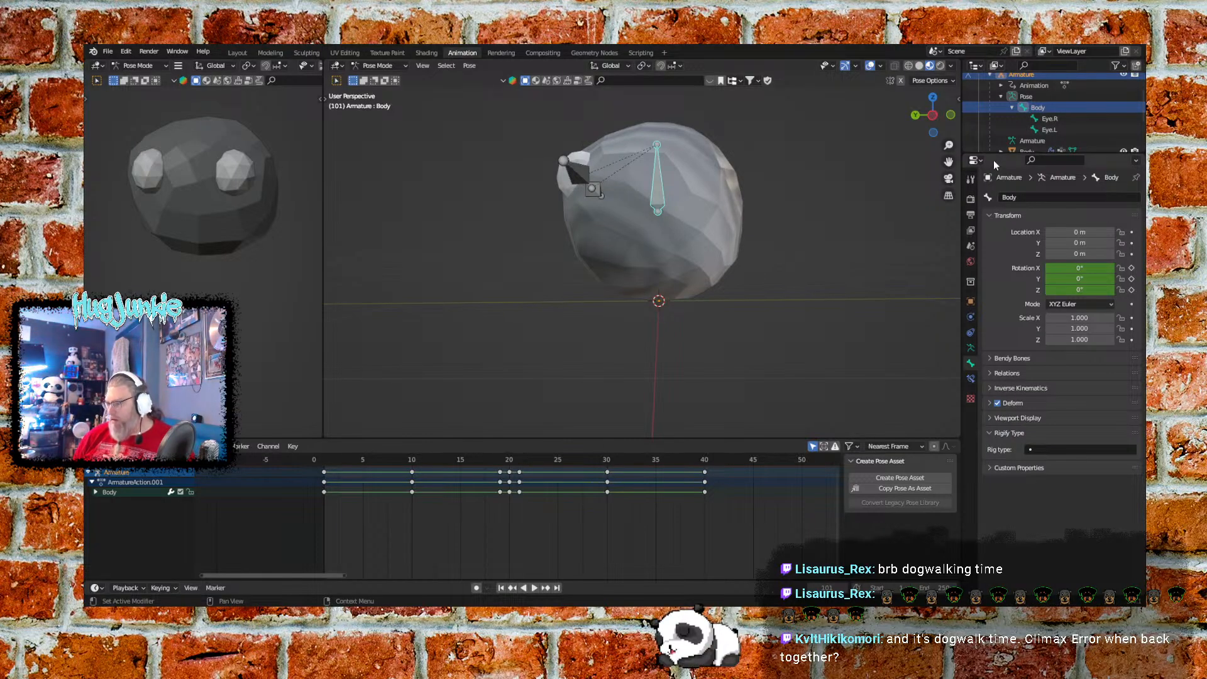
{"action": "left_click", "coordinate": [971, 215]}
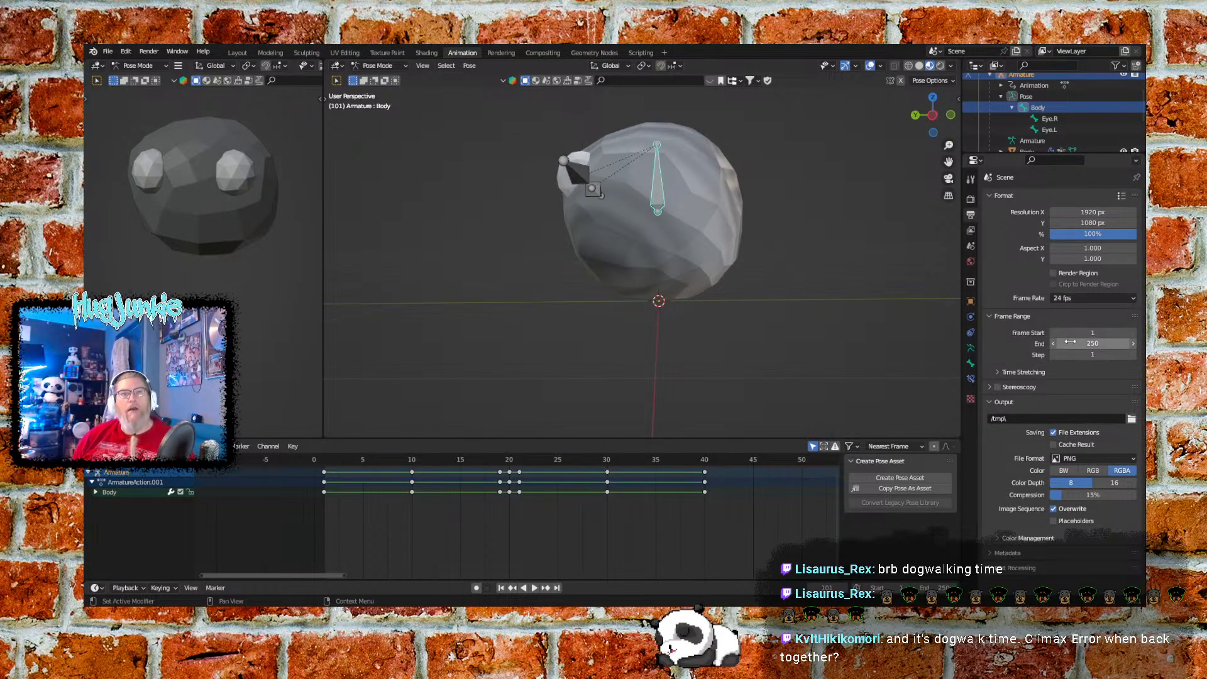
{"action": "left_click", "coordinate": [1121, 341]}
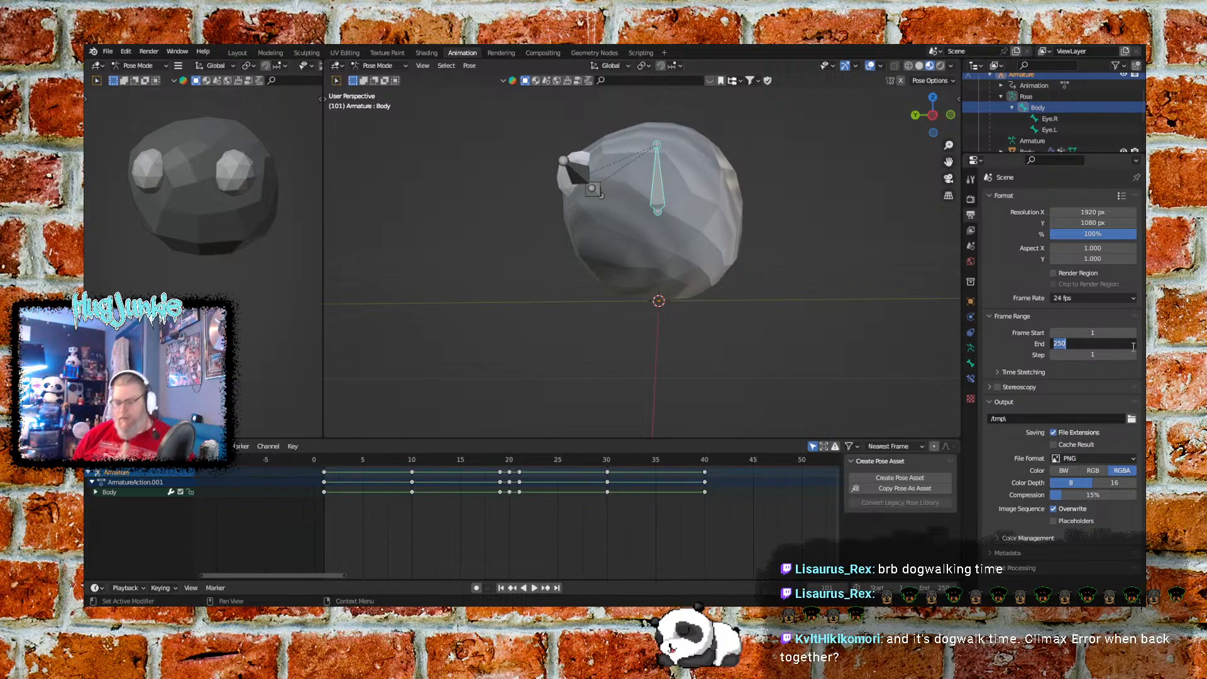
{"action": "type", "text": "40"}
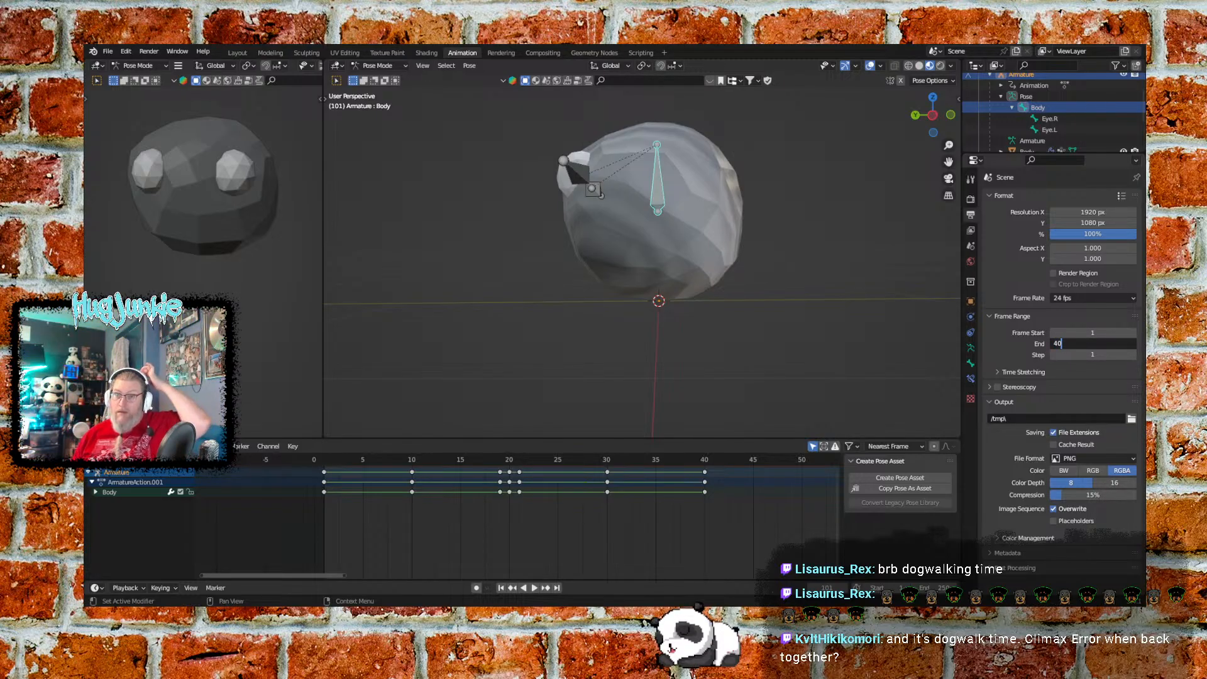
{"action": "key", "text": "Return"}
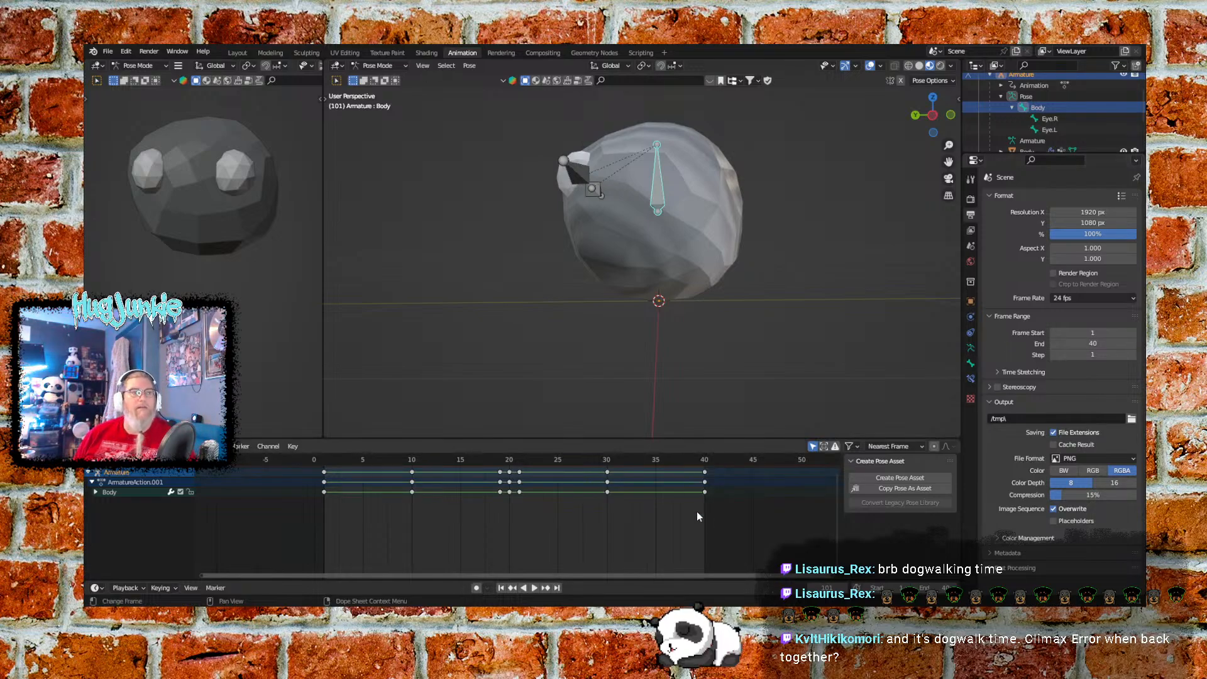
Play the Body bone's roll from the first frame to check the loop, and stop the playback
{"action": "left_click", "coordinate": [501, 588]}
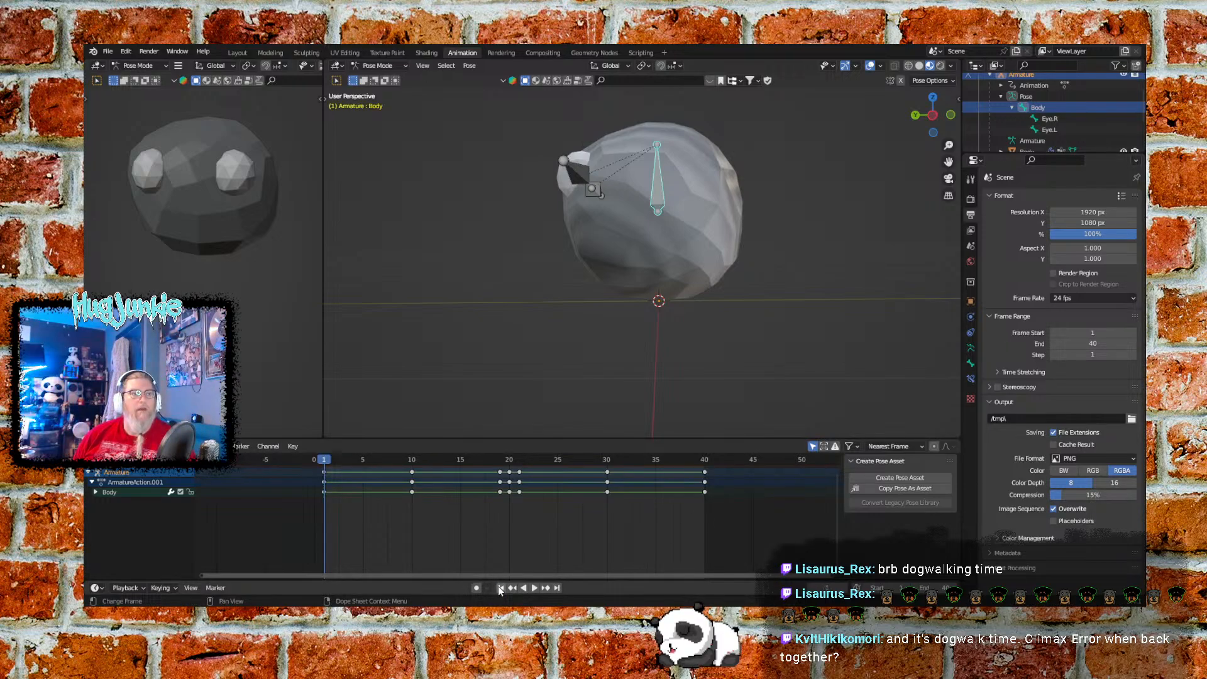
{"action": "left_click", "coordinate": [536, 588]}
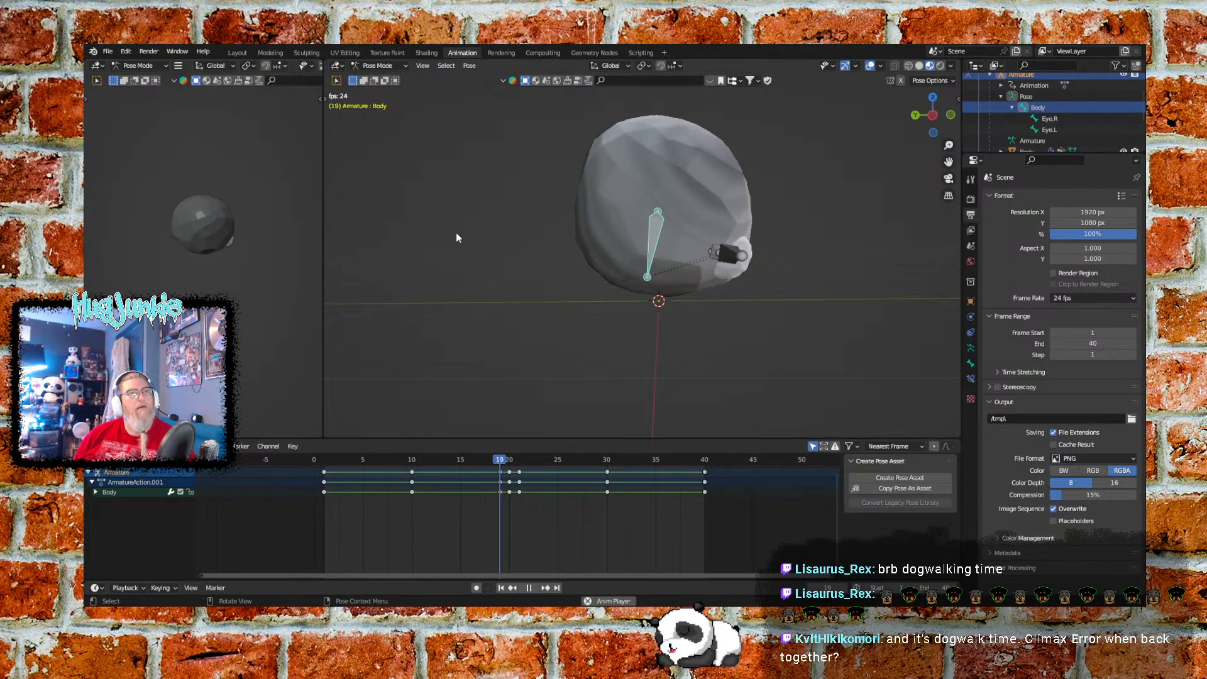
{"action": "left_click", "coordinate": [528, 587]}
Move the current frame to 0 and save the file
{"action": "left_click_drag", "start_coordinate": [573, 462], "coordinate": [314, 440]}
{"action": "key", "text": "space"}
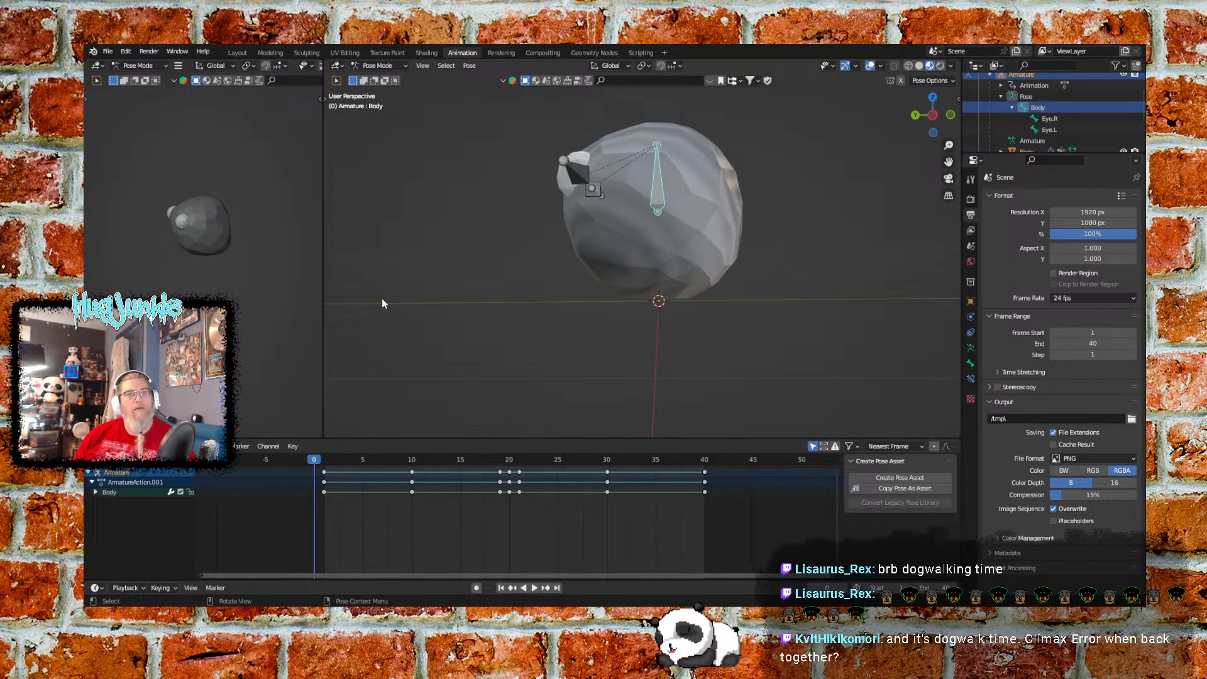
{"action": "left_click", "coordinate": [107, 56]}
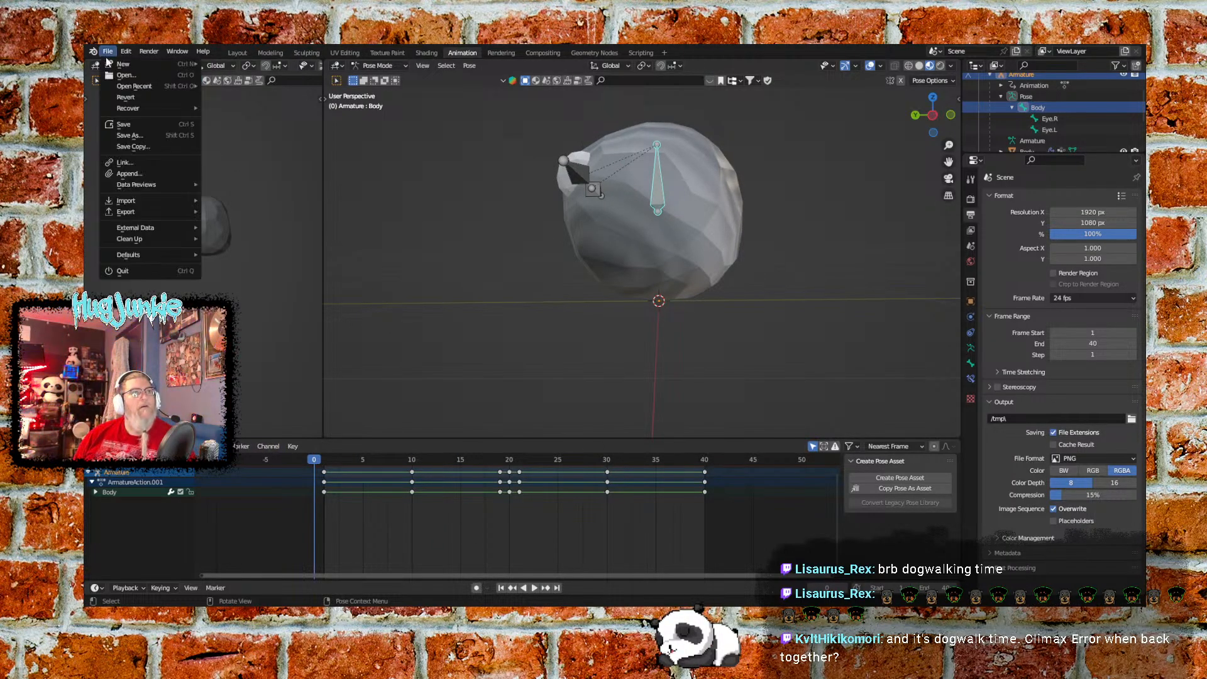
{"action": "left_click", "coordinate": [125, 123]}
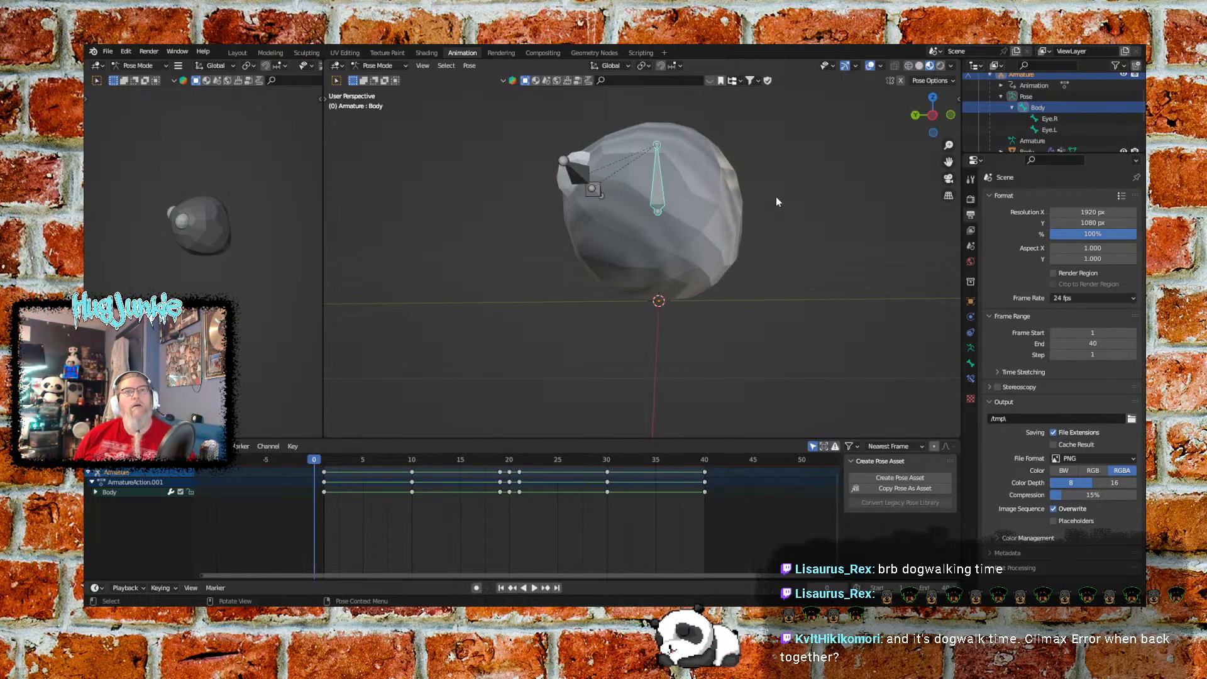
Enlarge the Outliner, expand the armature's Animation data and select the ArmatureAction.001 action
{"action": "left_click_drag", "start_coordinate": [995, 155], "coordinate": [1018, 258]}
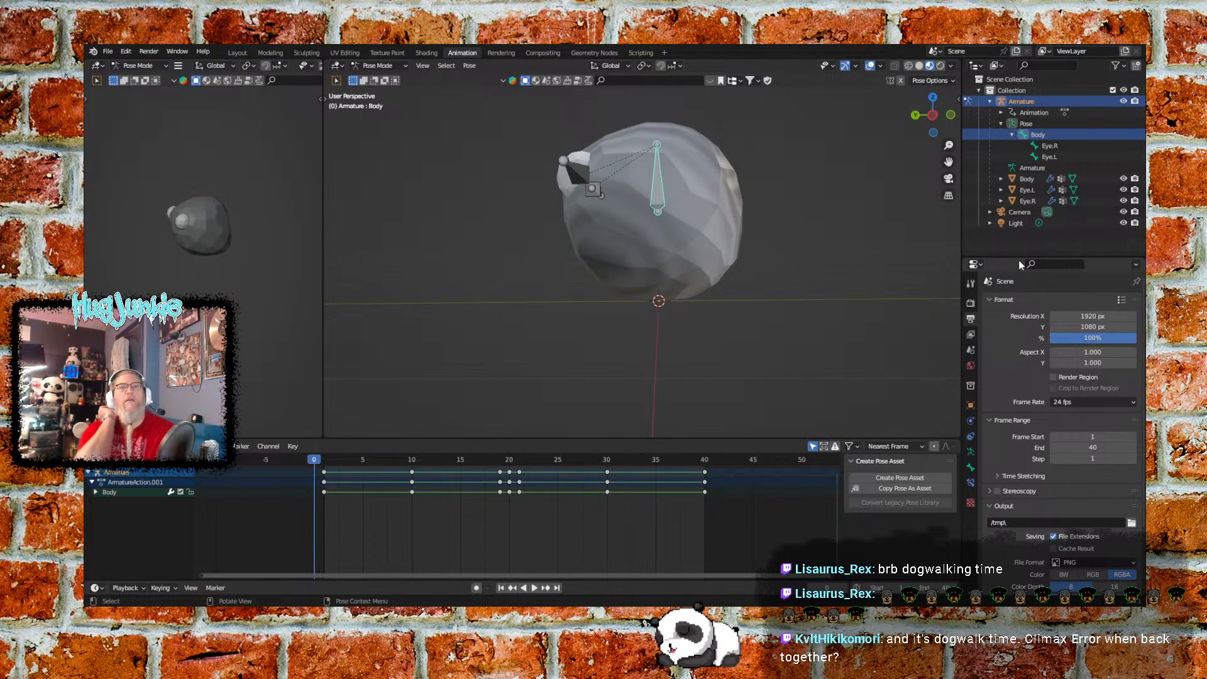
{"action": "left_click", "coordinate": [1000, 112]}
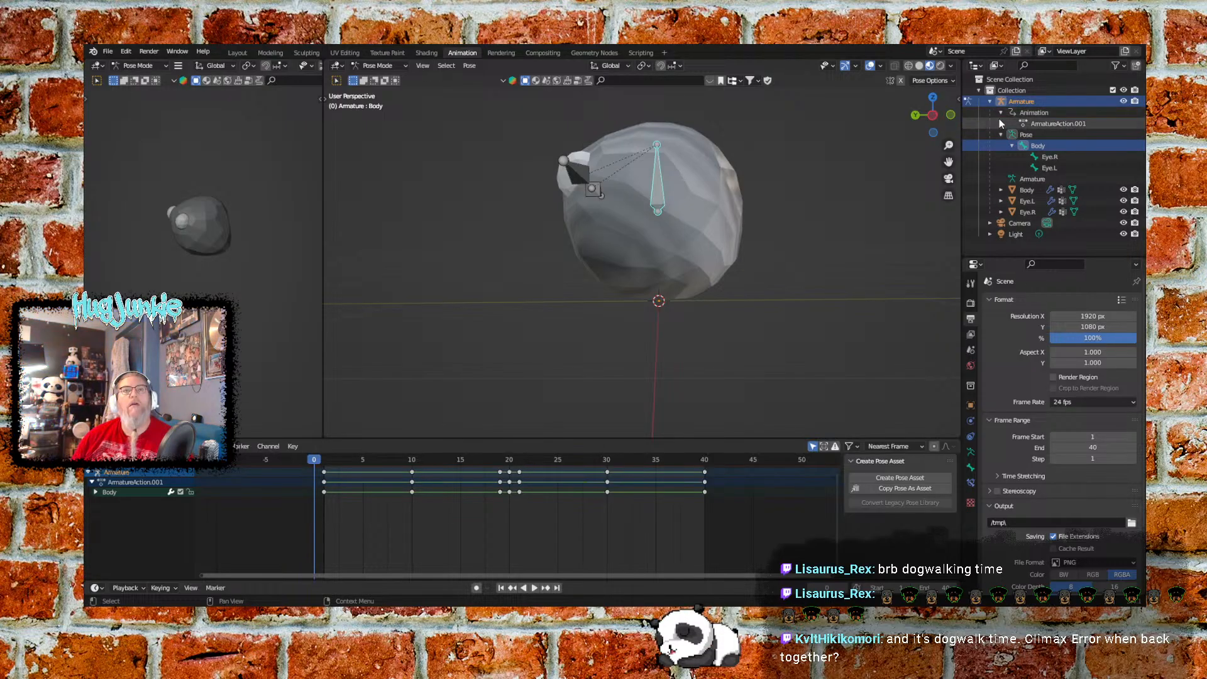
{"action": "left_click", "coordinate": [1047, 125]}
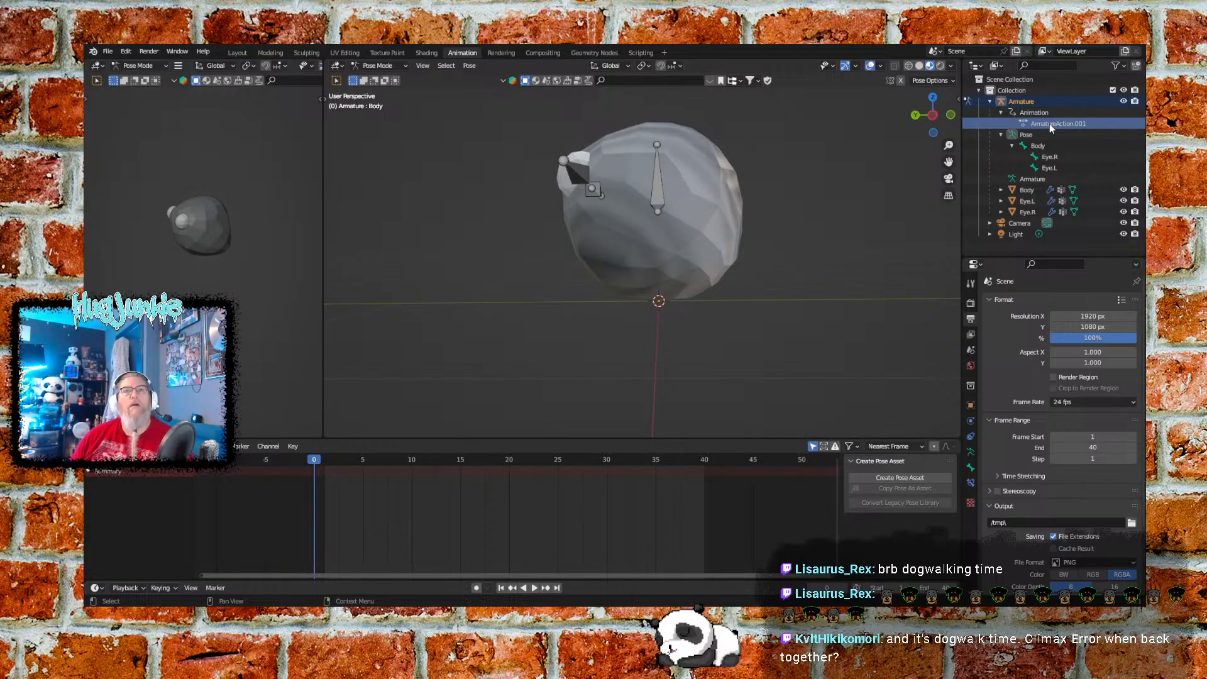
{"action": "double_click", "coordinate": [1051, 124]}
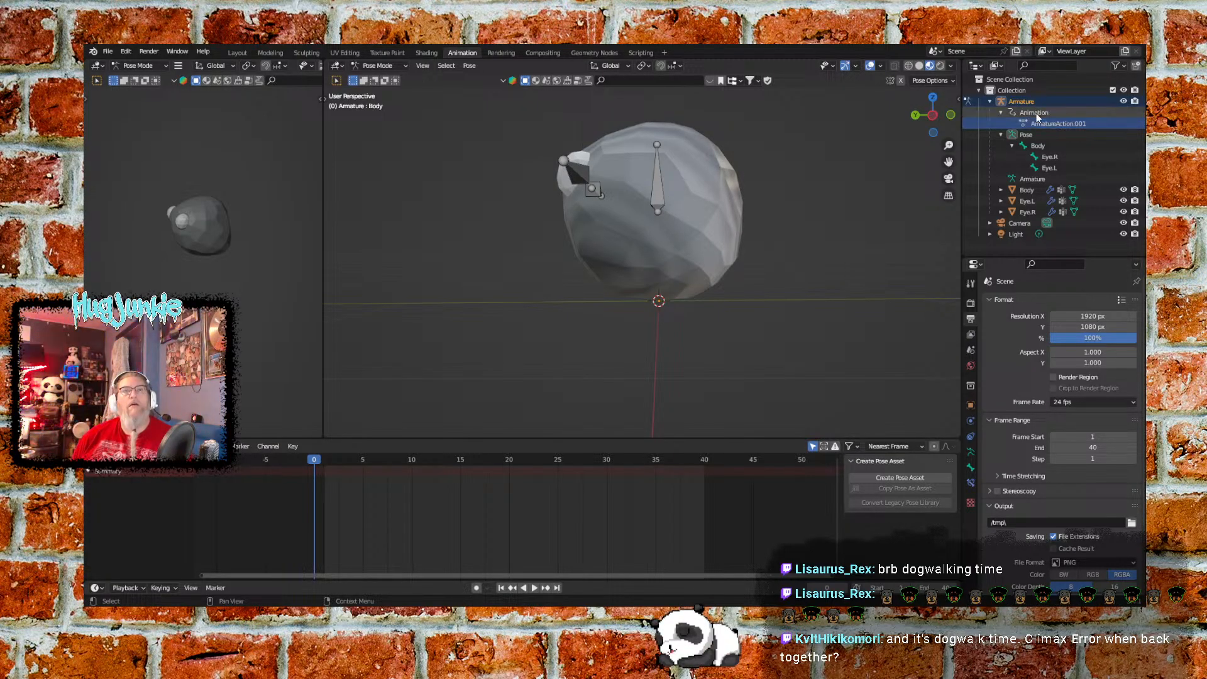
{"action": "key", "text": "Return"}
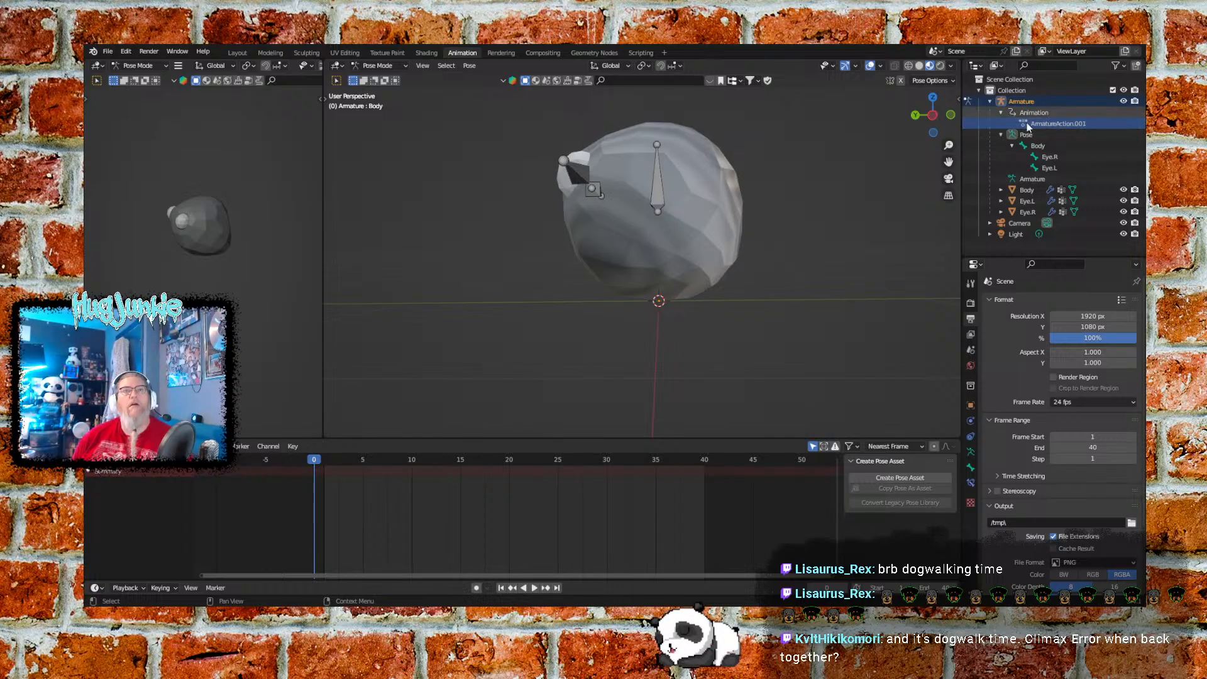
Rename the armature's action as Roll_Fwd
{"action": "left_click", "coordinate": [657, 198]}
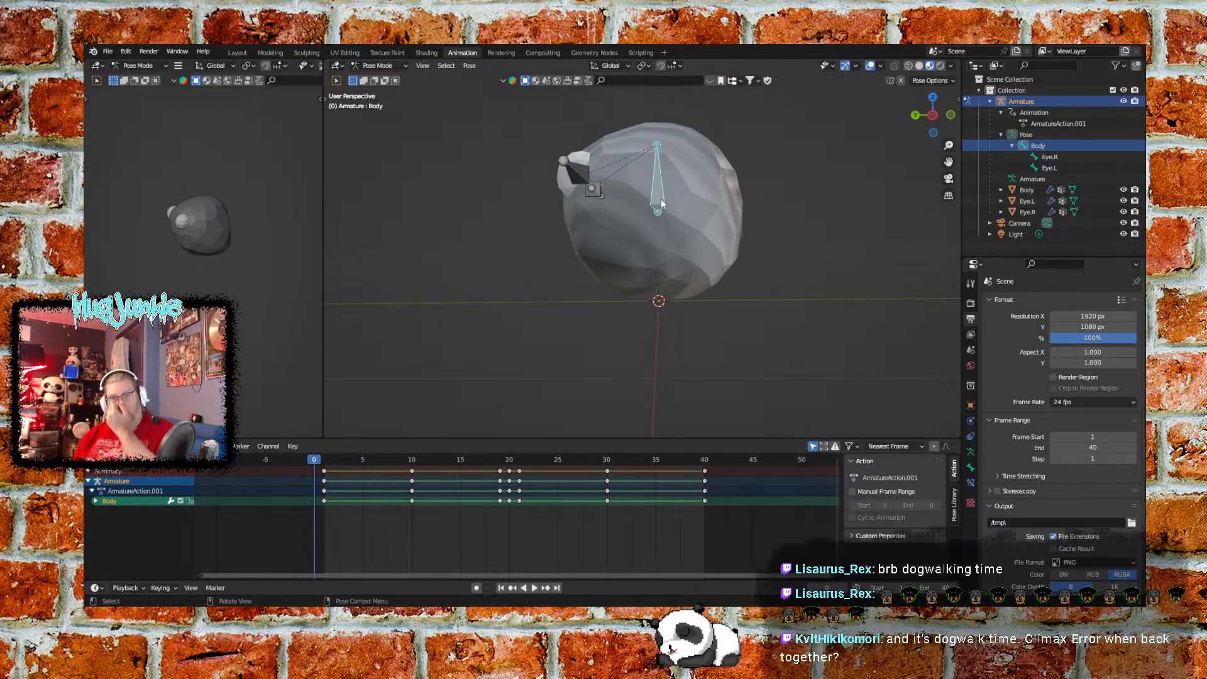
{"action": "double_click", "coordinate": [1056, 123]}
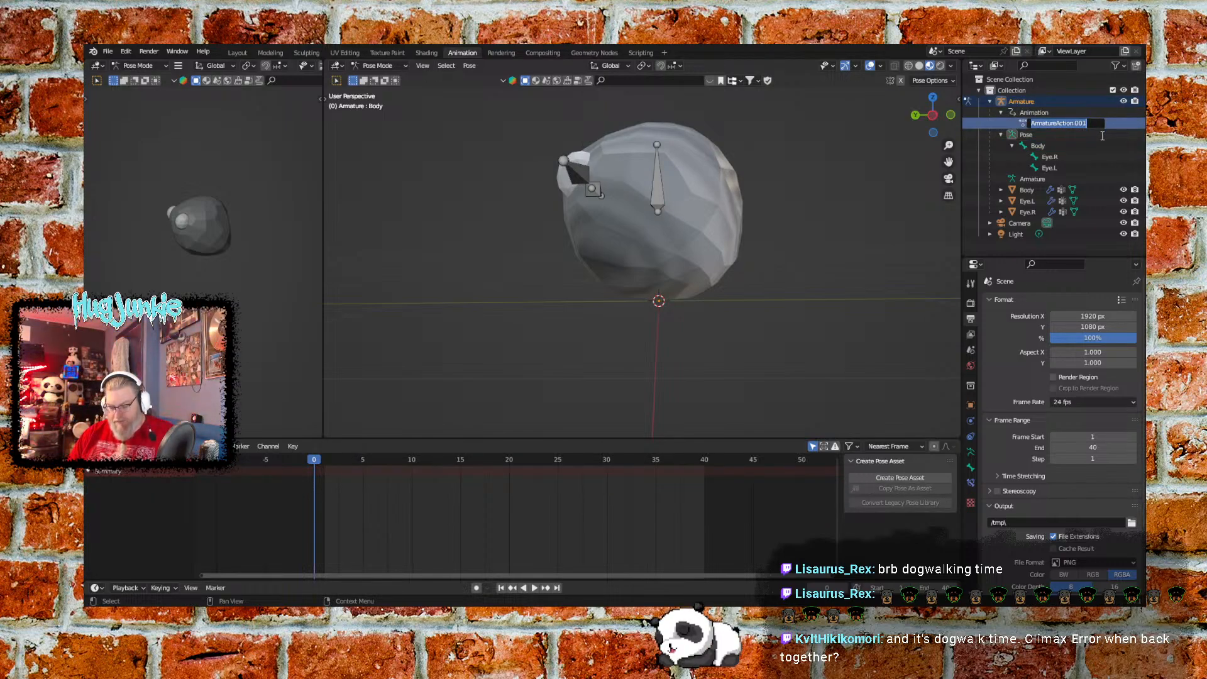
{"action": "type", "text": "Roll"}
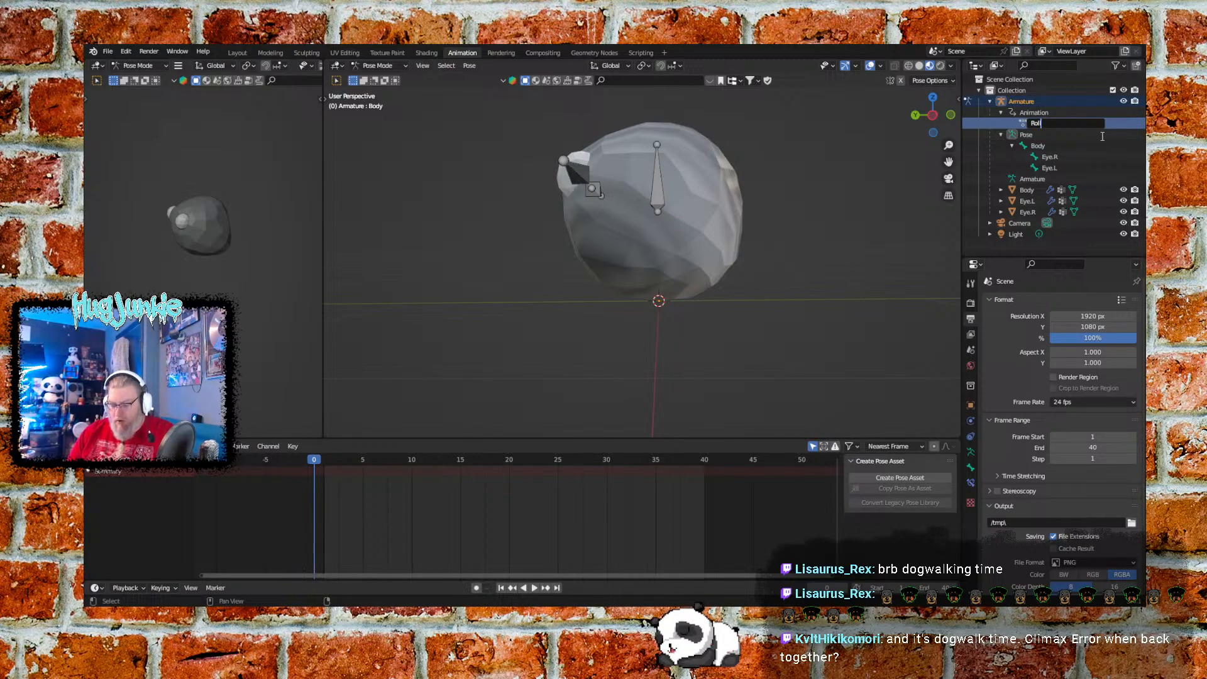
{"action": "type", "text": "_Fwd"}
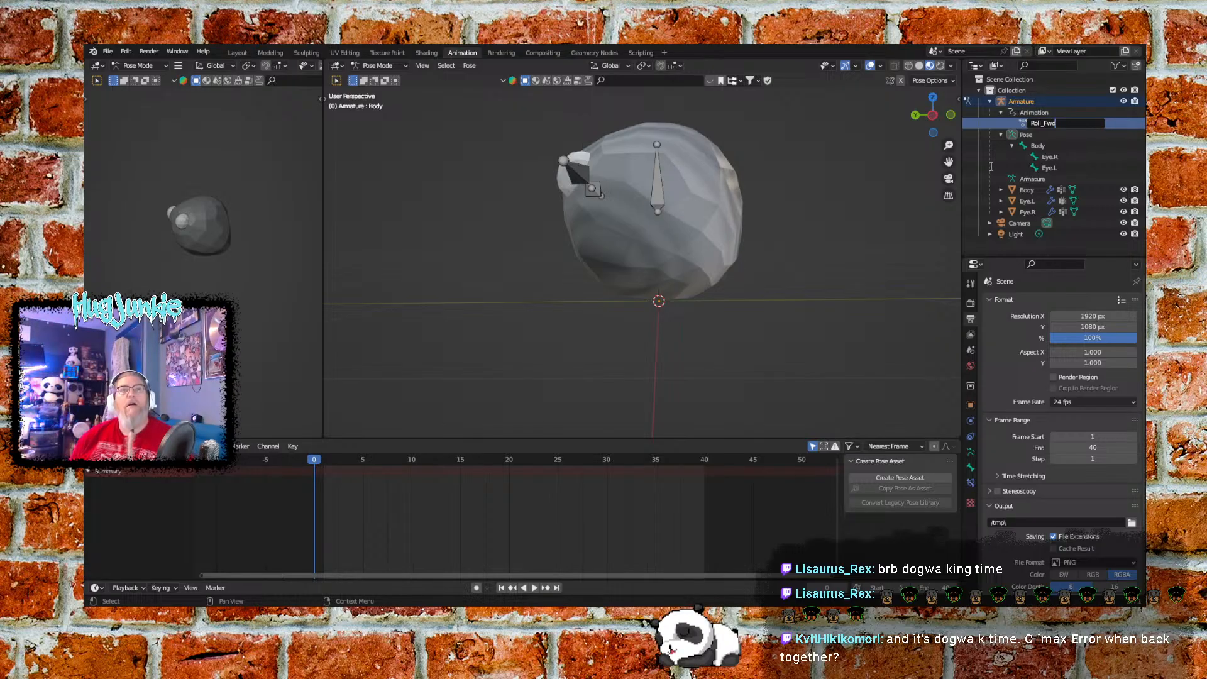
{"action": "left_click", "coordinate": [1053, 134]}
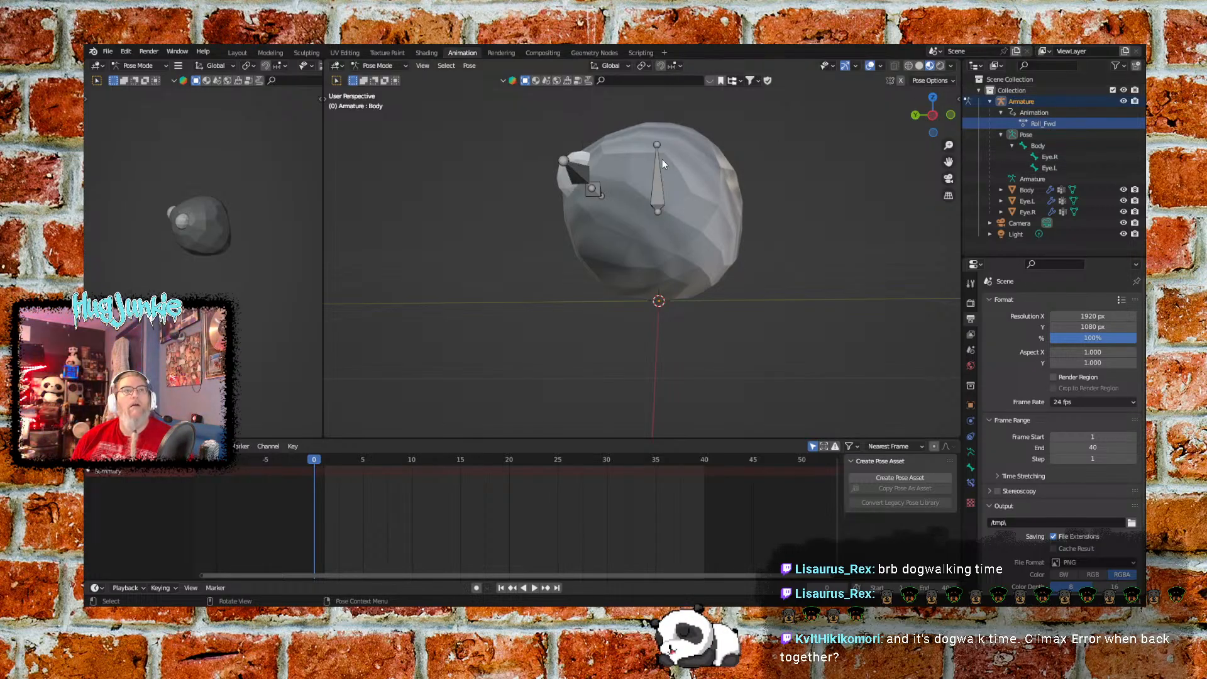
Check the keyframes of the Body and Eye.L bones by selecting each, ending with the Eye.L bone selected
{"action": "middle_click_drag", "start_coordinate": [535, 259], "coordinate": [613, 280]}
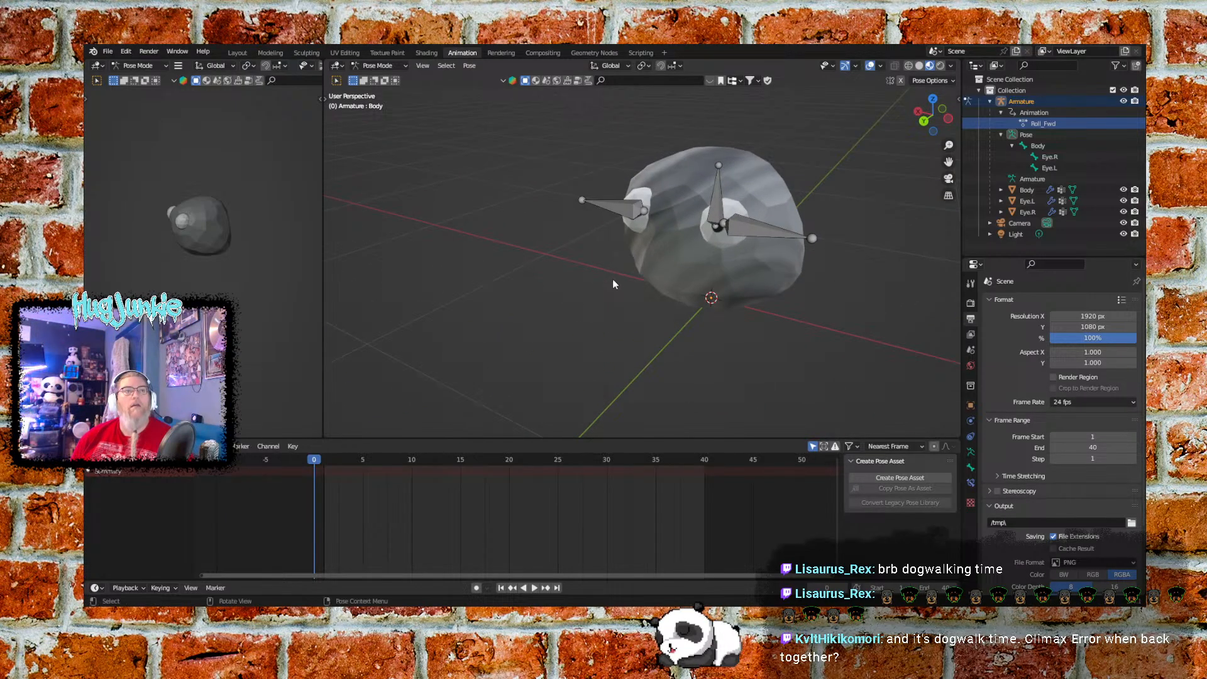
{"action": "left_click", "coordinate": [720, 197]}
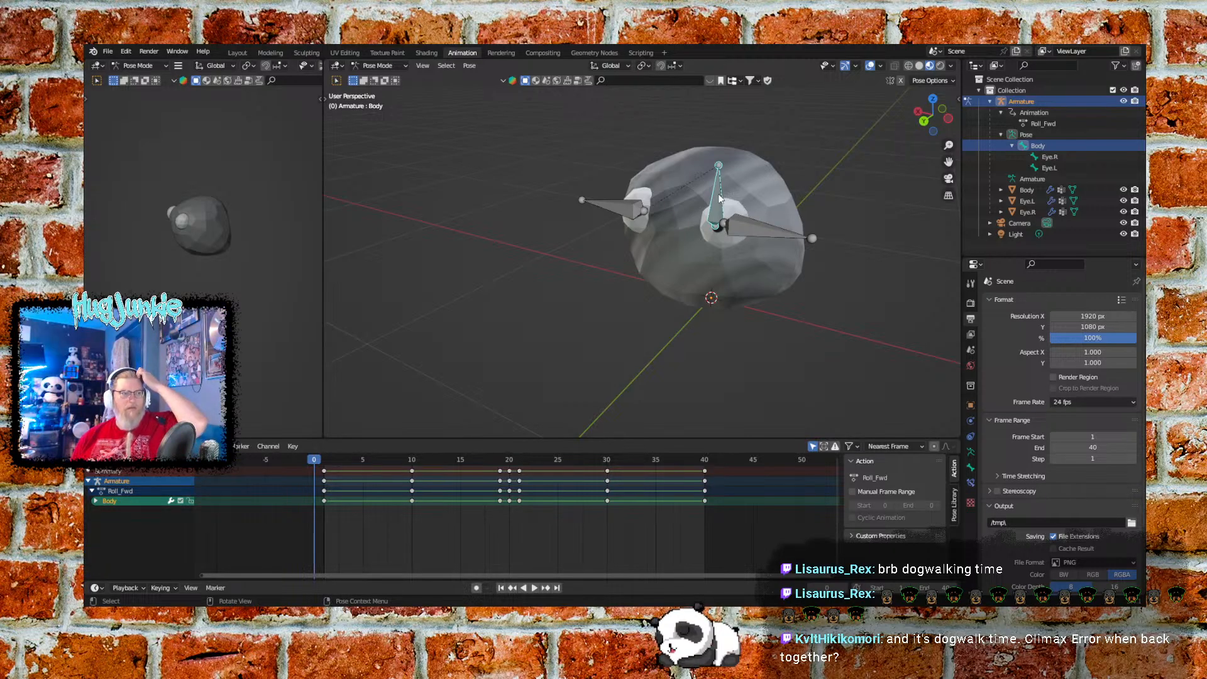
{"action": "left_click", "coordinate": [749, 229]}
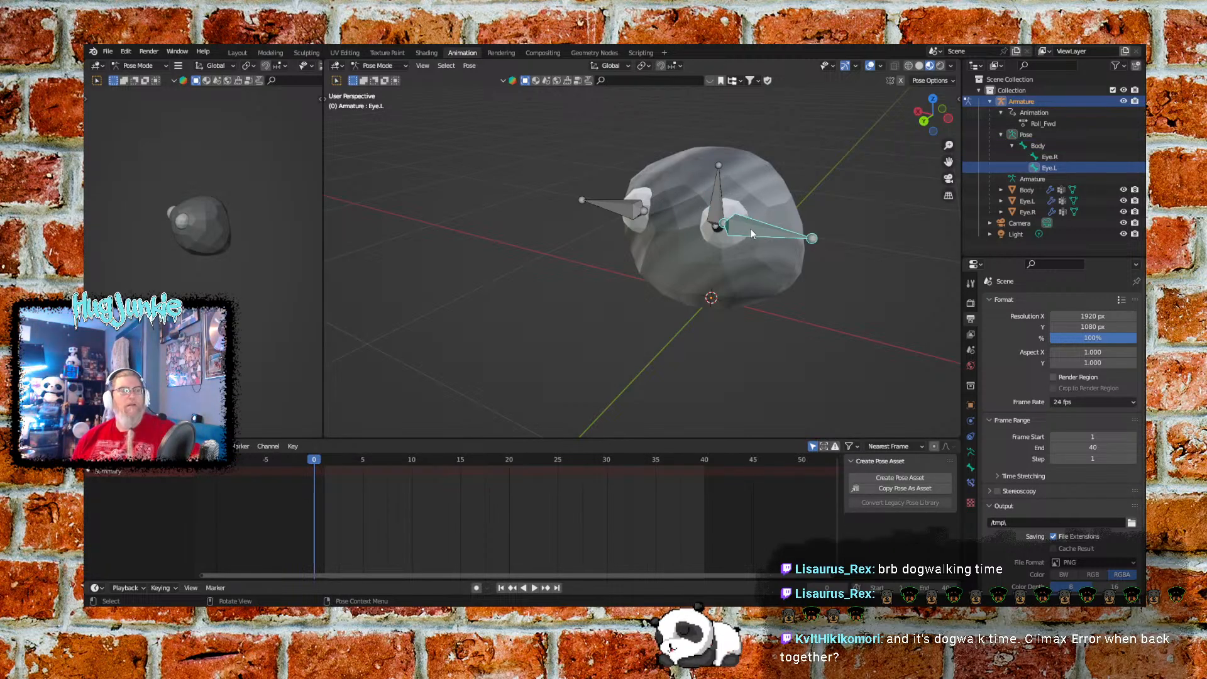
{"action": "middle_click_drag", "start_coordinate": [595, 297], "coordinate": [639, 291]}
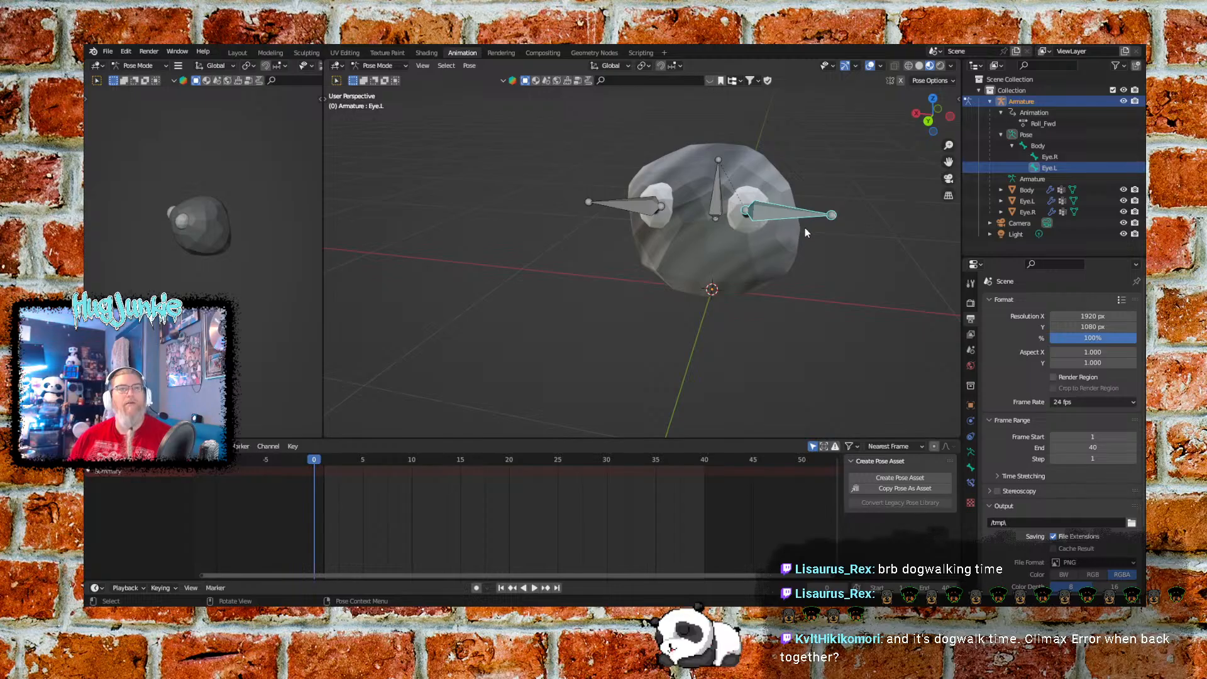
Show the bone properties of the selected Eye.L bone to check its transform values
{"action": "scroll", "coordinate": [804, 248], "scroll_direction": "up", "scroll_amount": 4}
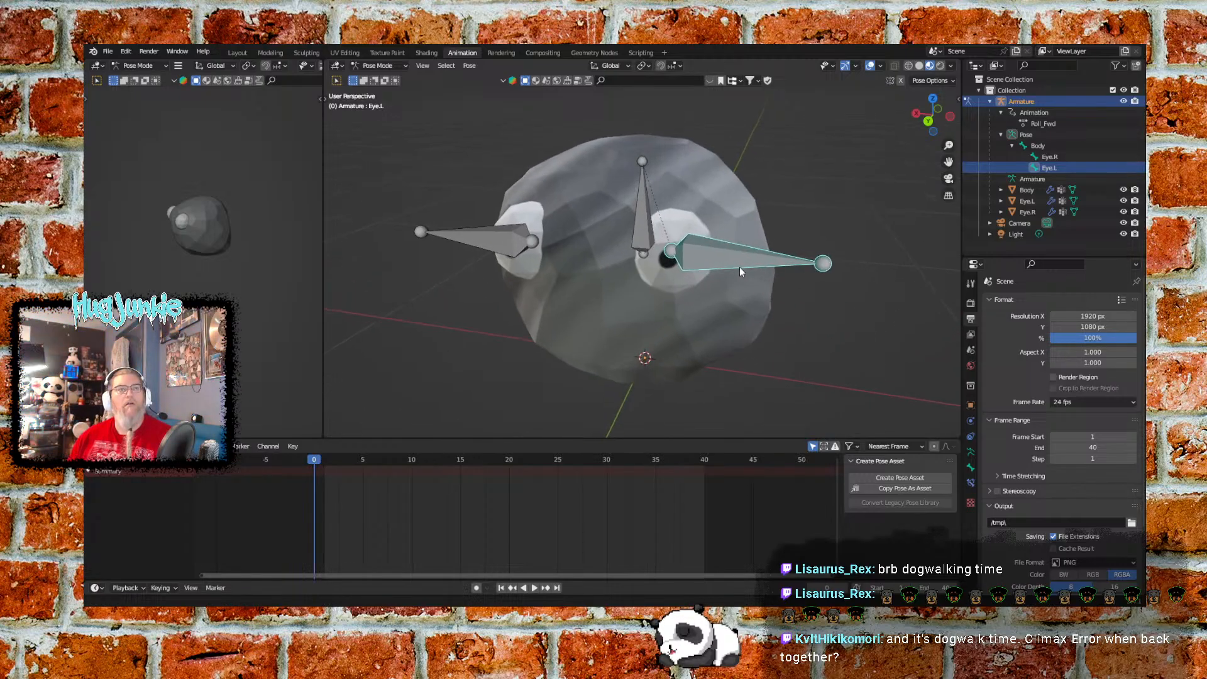
{"action": "middle_click_drag", "start_coordinate": [739, 272], "coordinate": [625, 308]}
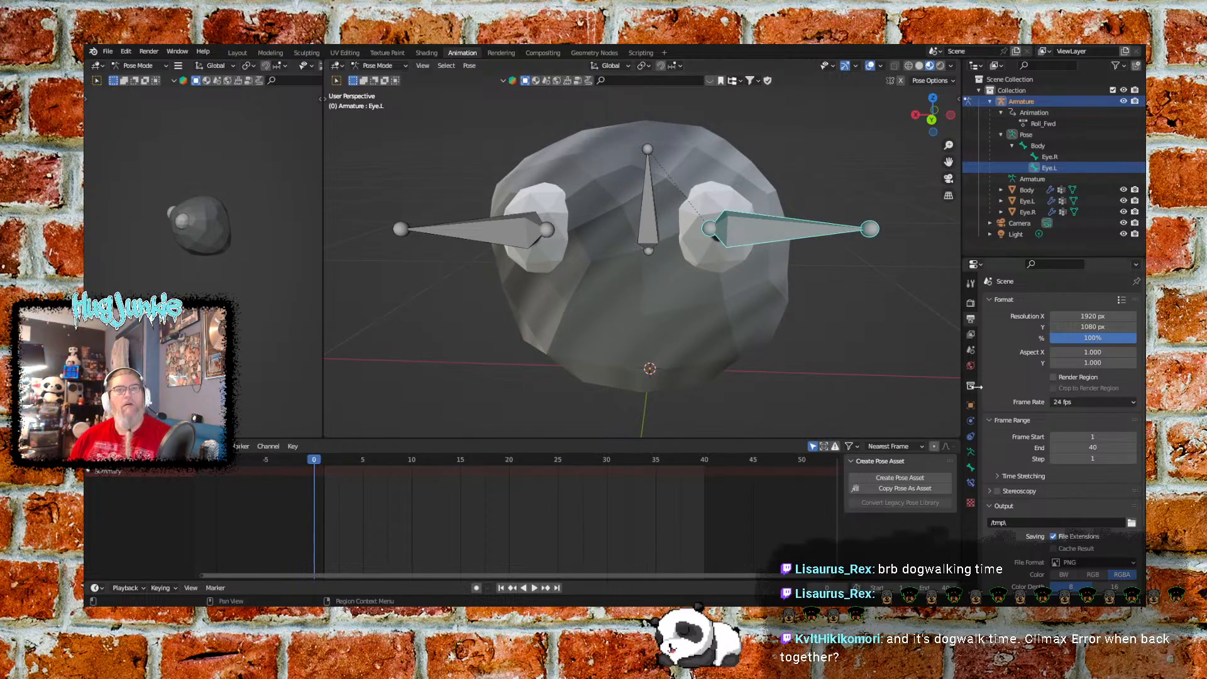
{"action": "scroll", "coordinate": [1001, 346], "scroll_direction": "down", "scroll_amount": 3}
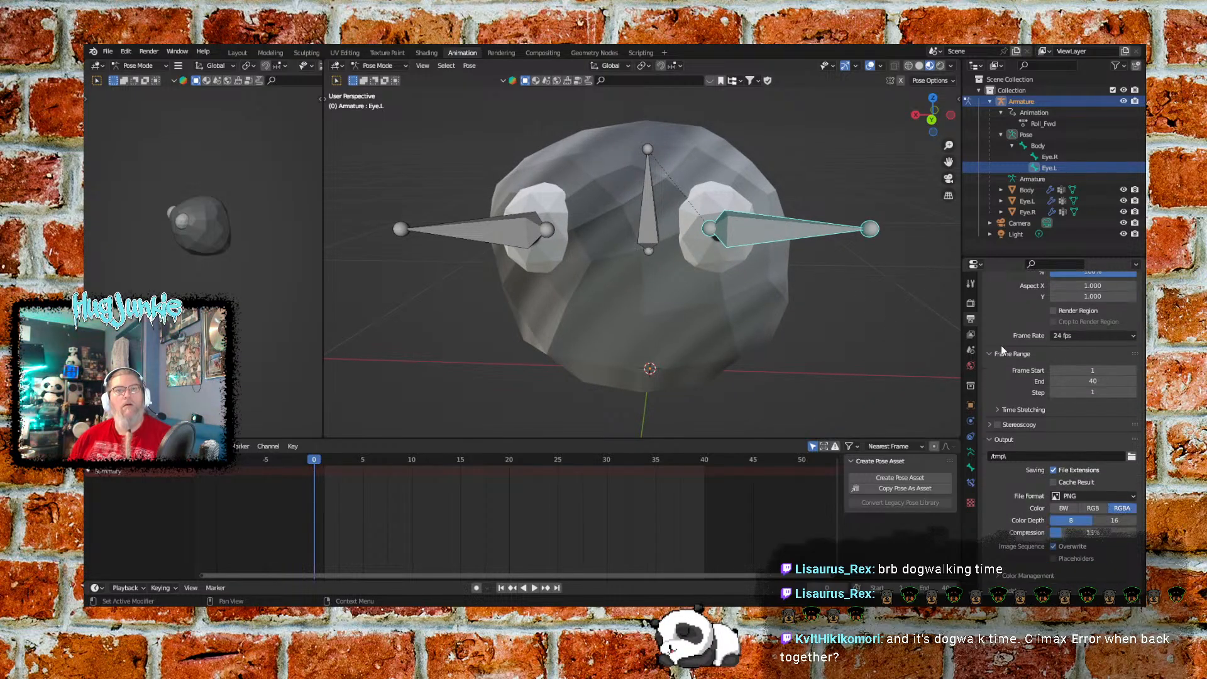
{"action": "left_click", "coordinate": [972, 466]}
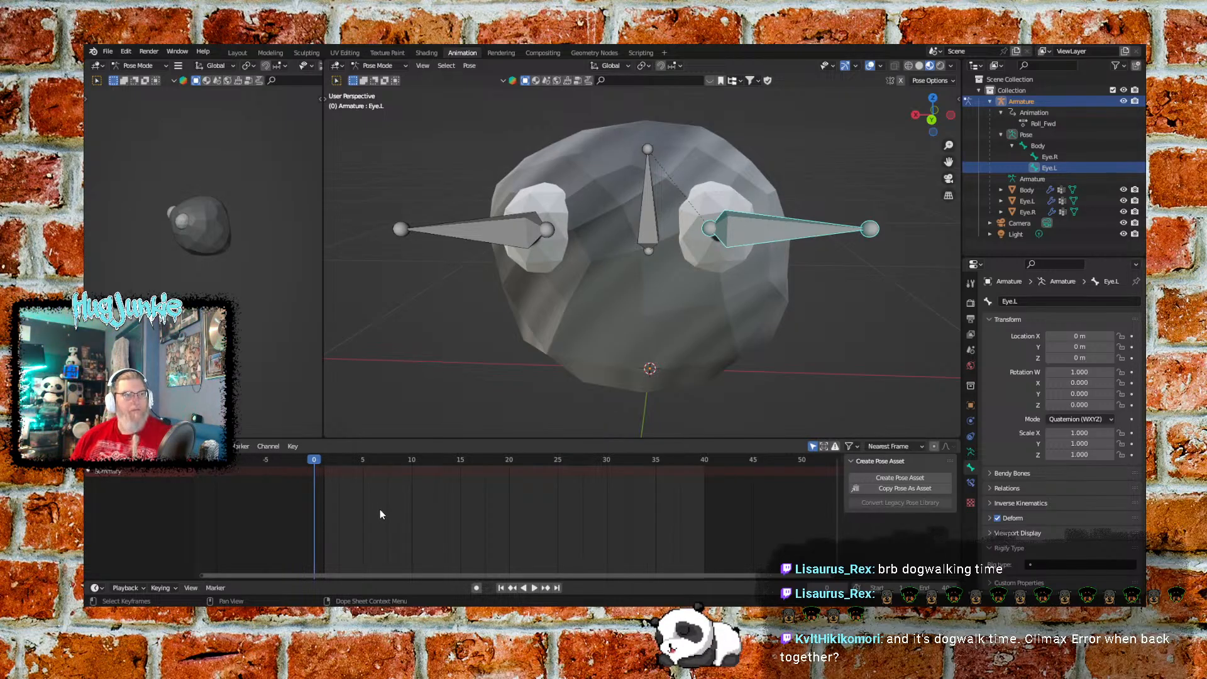
Preview the roll animation briefly and return the current frame to 1
{"action": "left_click", "coordinate": [373, 459]}
{"action": "key", "text": "space"}
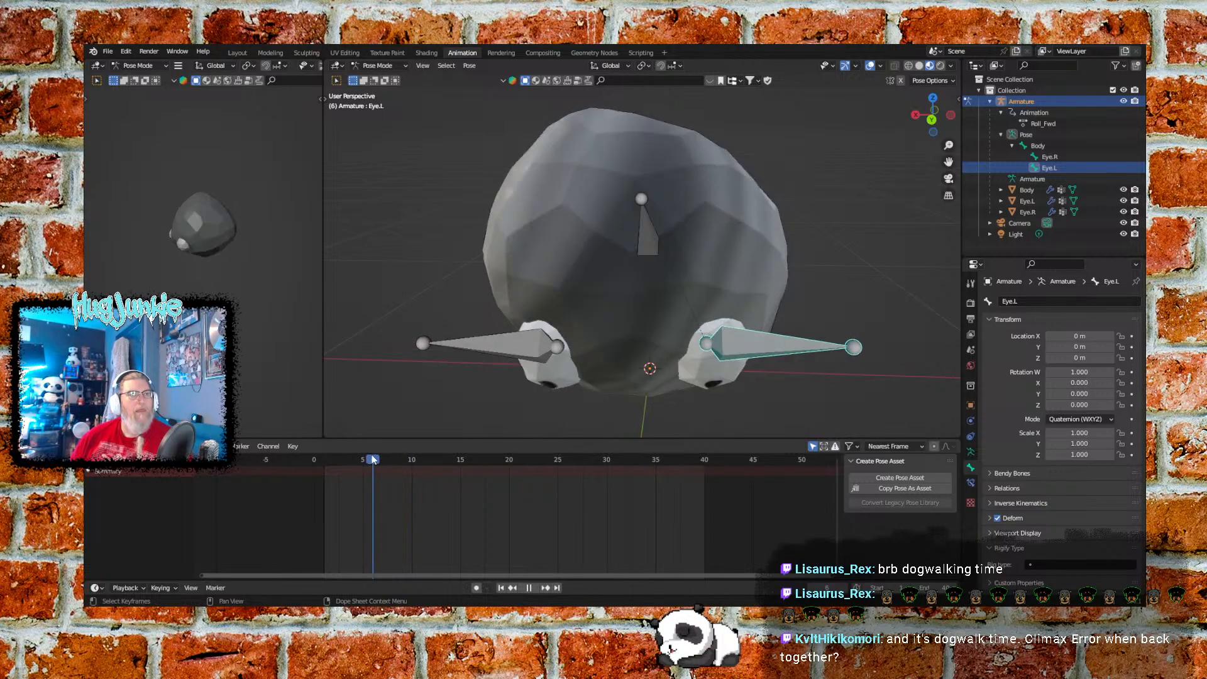
{"action": "left_click_drag", "start_coordinate": [373, 460], "coordinate": [323, 443]}
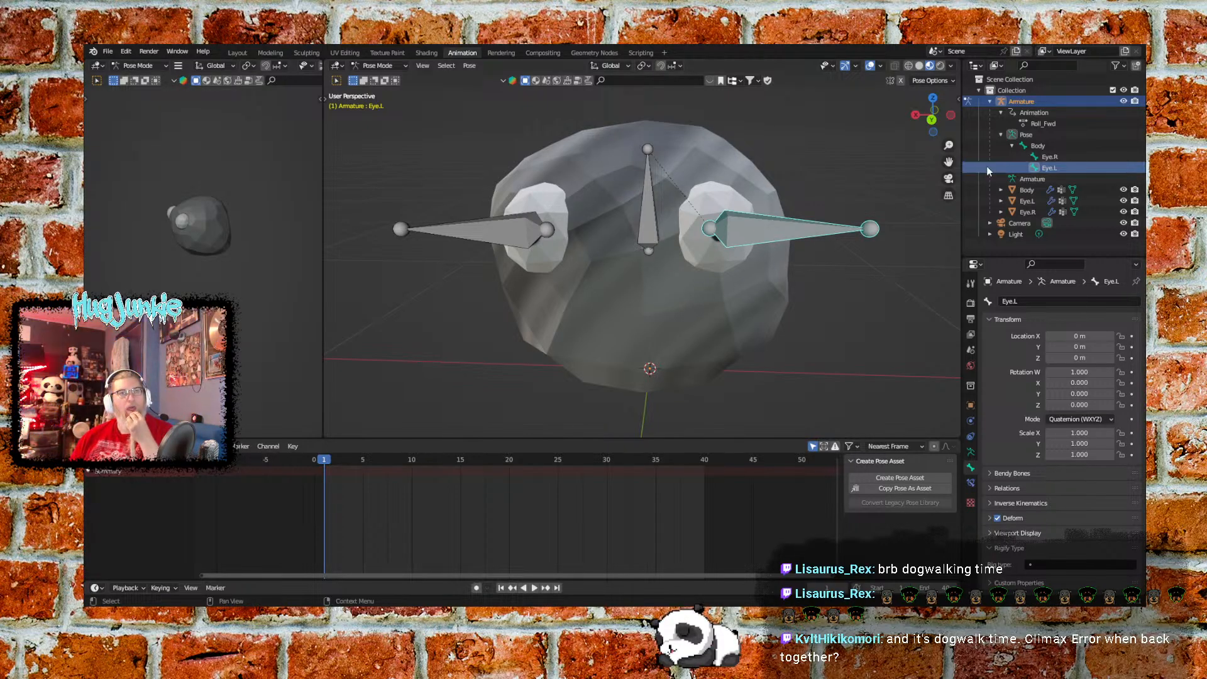
{"action": "left_click", "coordinate": [1029, 114]}
{"action": "right_click", "coordinate": [1032, 115]}
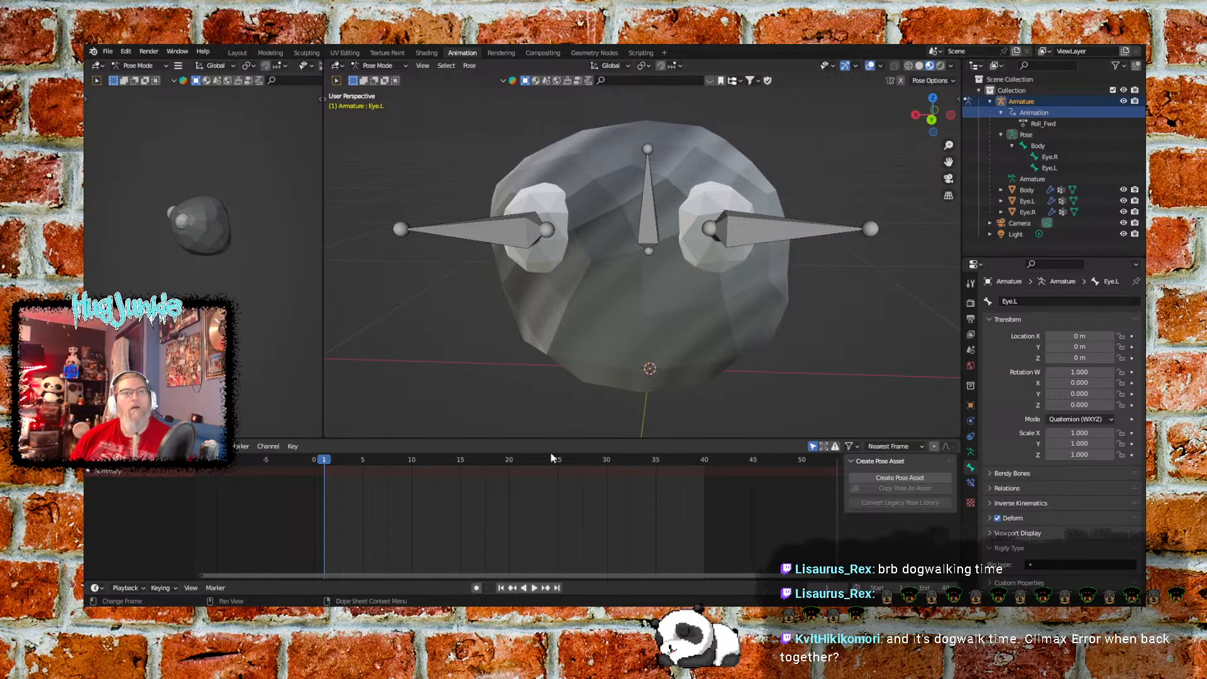
{"action": "left_click", "coordinate": [784, 242]}
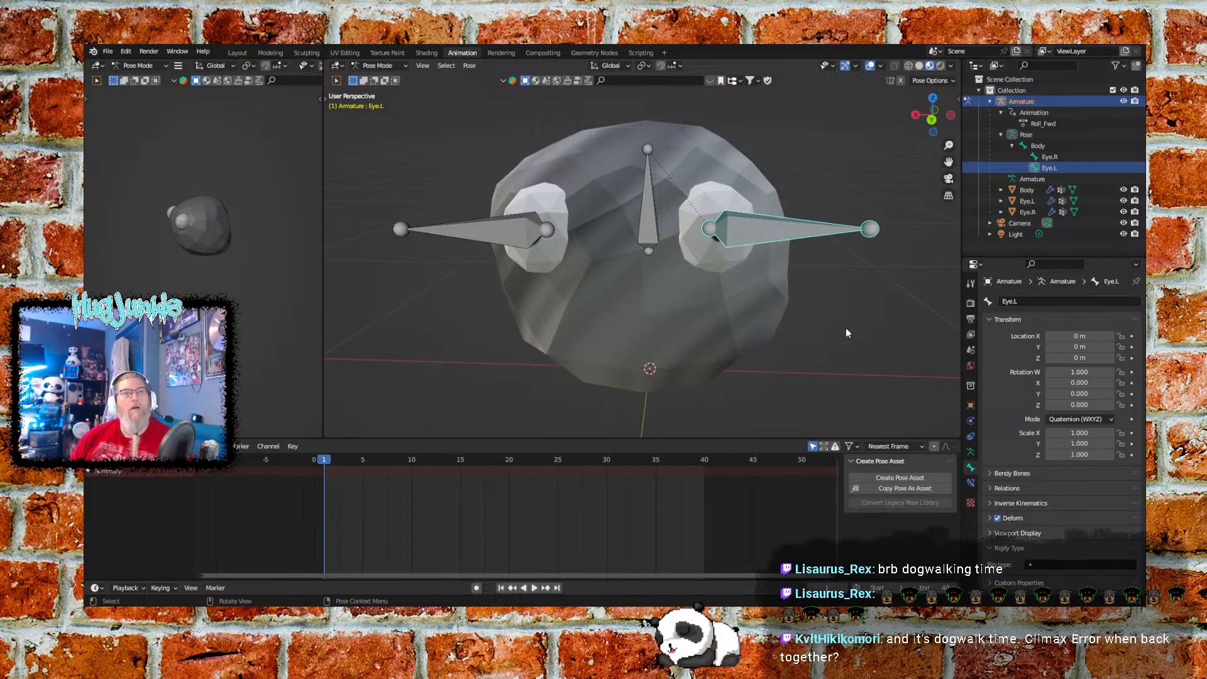
{"action": "middle_click_drag", "start_coordinate": [852, 325], "coordinate": [689, 280]}
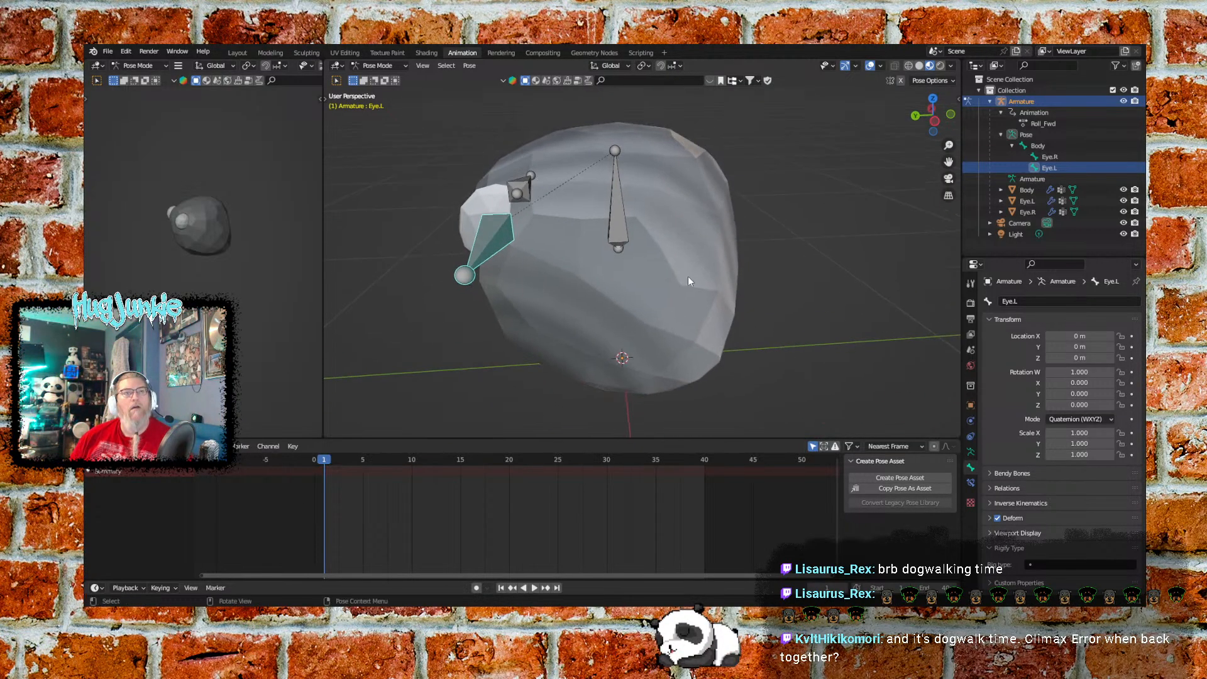
Select the Body bone and expand its channel group under Roll_Fwd in the Dope Sheet
{"action": "left_click", "coordinate": [614, 217]}
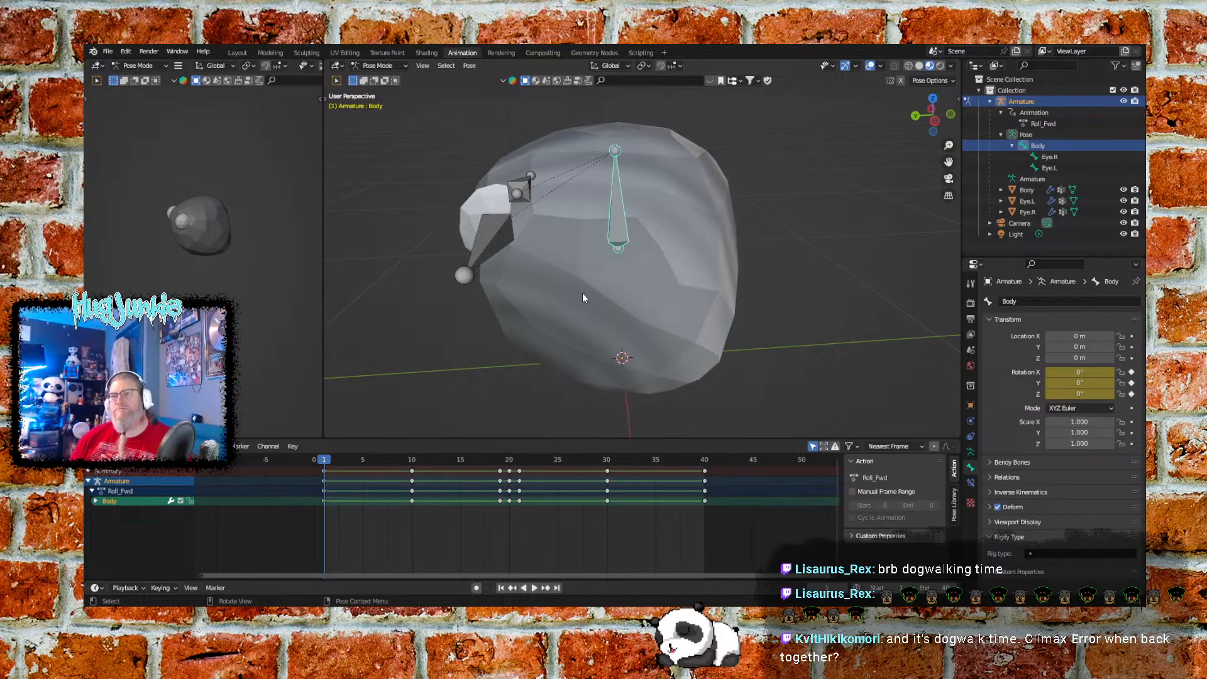
{"action": "middle_click_drag", "start_coordinate": [531, 277], "coordinate": [592, 279]}
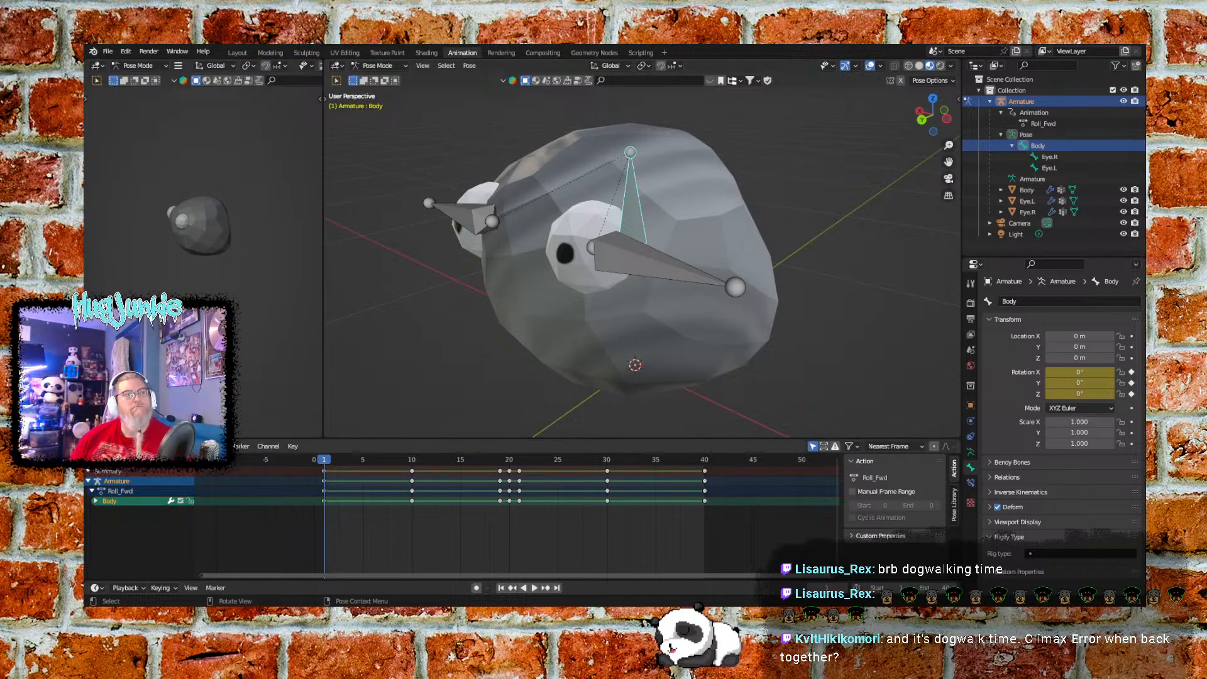
{"action": "left_click", "coordinate": [128, 491]}
{"action": "left_click", "coordinate": [138, 481]}
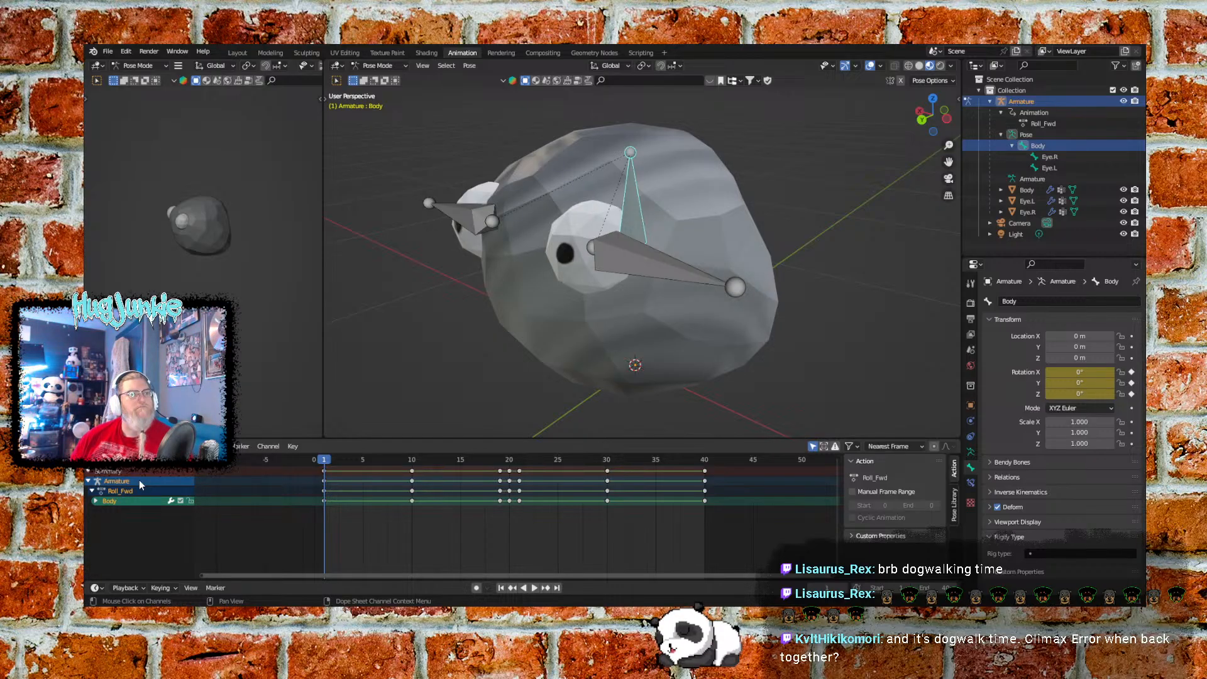
{"action": "left_click", "coordinate": [96, 501]}
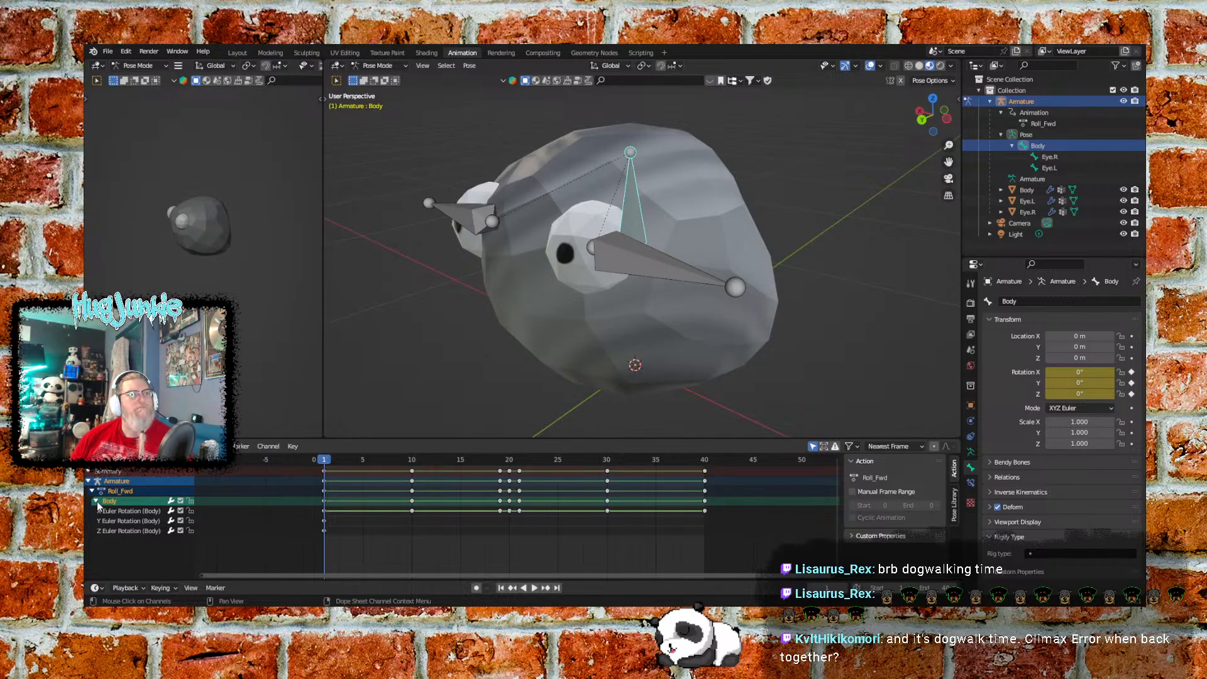
Delete the Body bone's Y and Z Euler Rotation channels, keeping only the X Euler Rotation channel
{"action": "left_click", "coordinate": [122, 522]}
{"action": "right_click", "coordinate": [123, 522]}
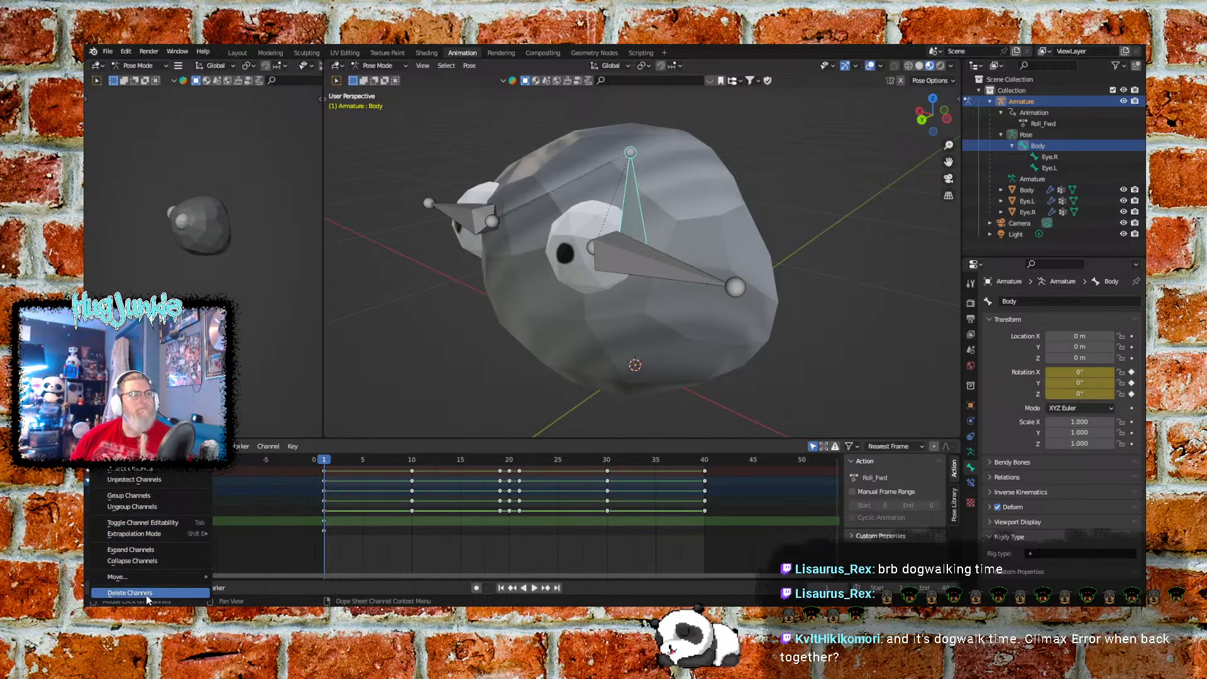
{"action": "left_click", "coordinate": [132, 593]}
{"action": "left_click", "coordinate": [133, 522]}
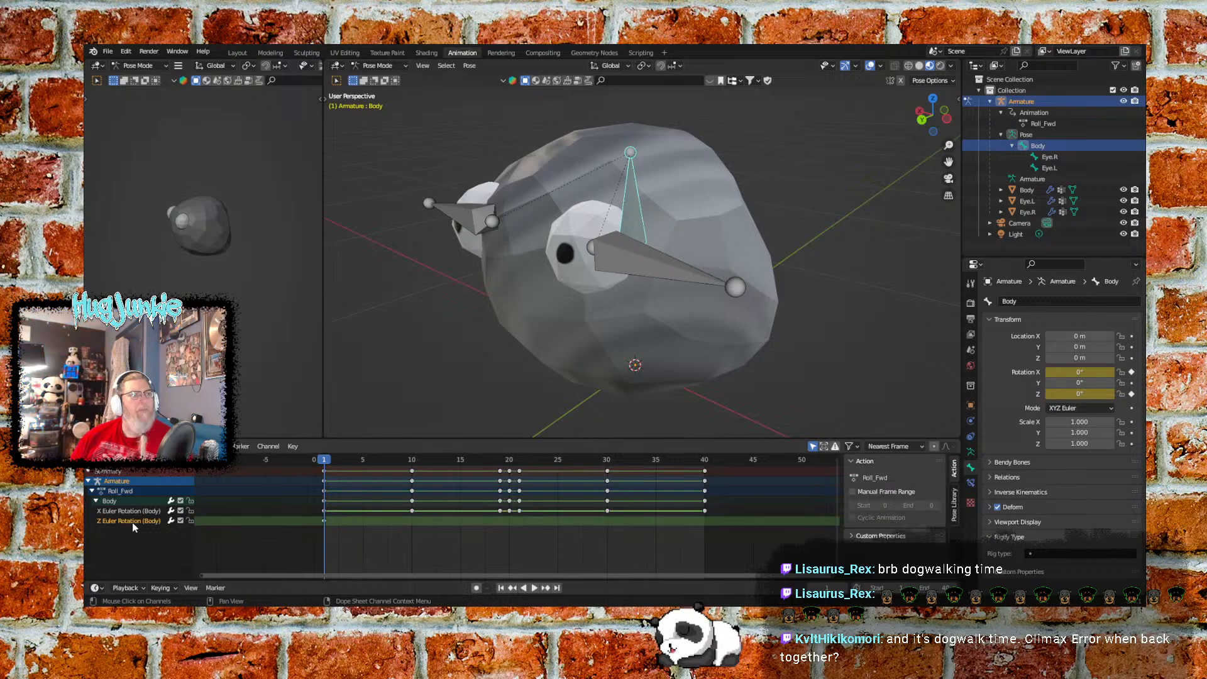
{"action": "right_click", "coordinate": [132, 522]}
{"action": "left_click", "coordinate": [136, 528]}
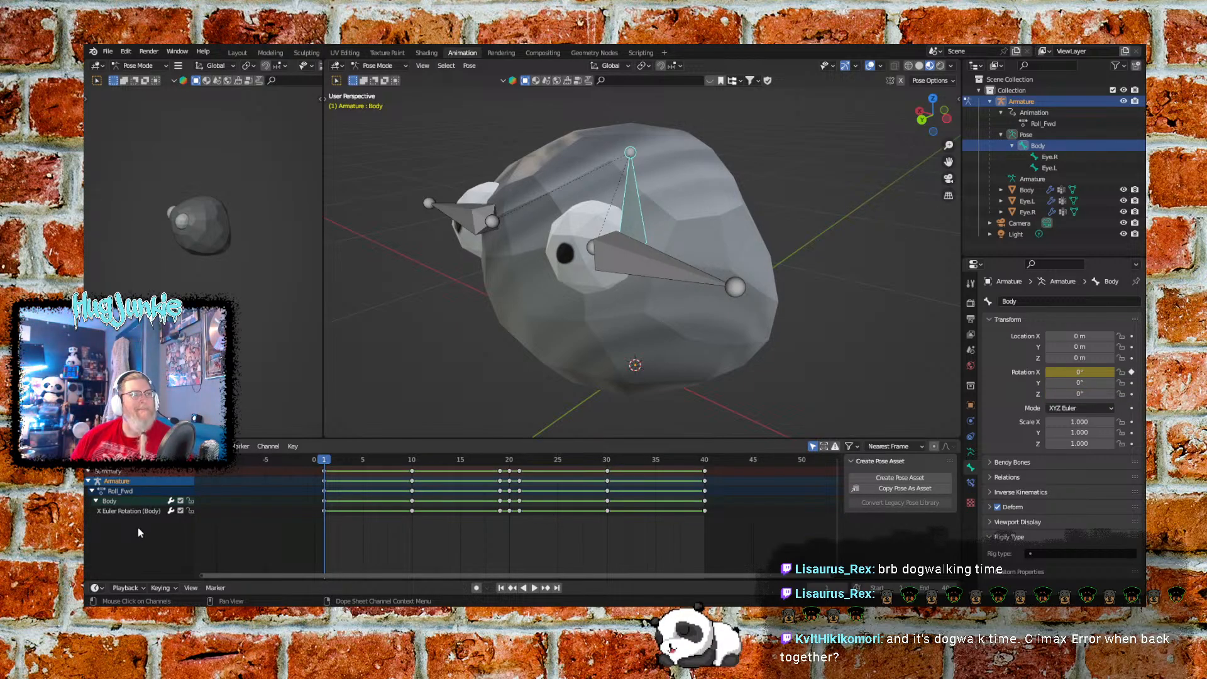
Select the Body channel group and save the file
{"action": "left_click", "coordinate": [119, 500]}
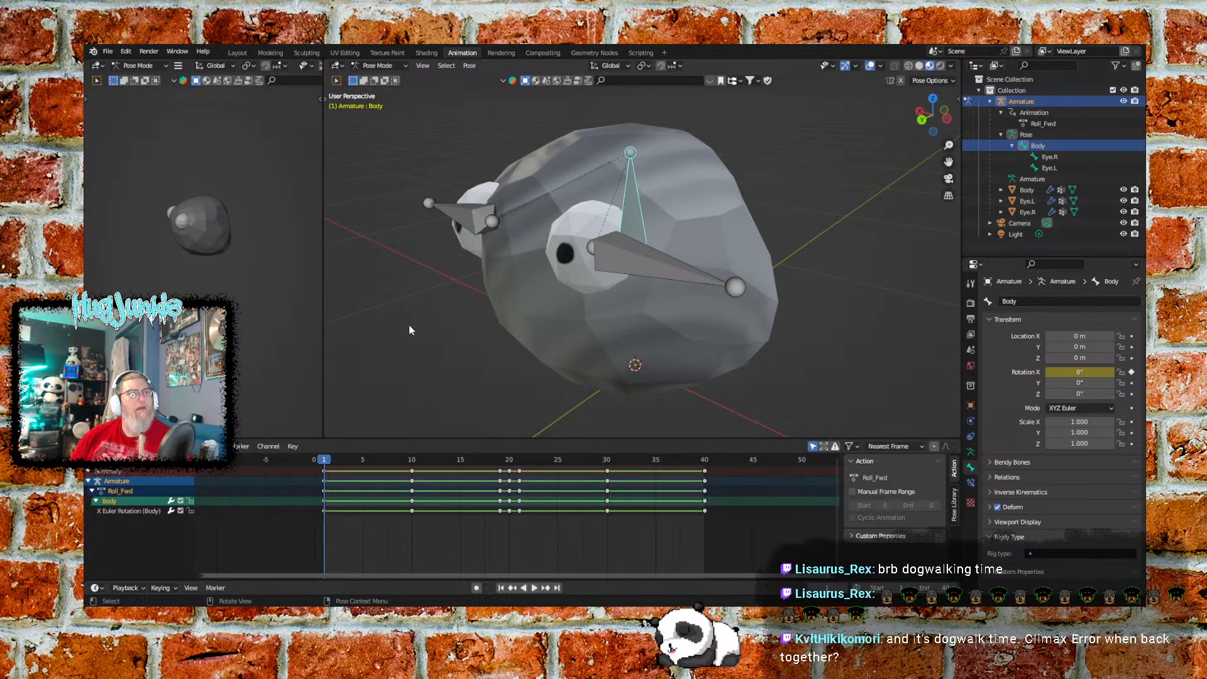
{"action": "left_click", "coordinate": [107, 52]}
{"action": "left_click", "coordinate": [123, 123]}
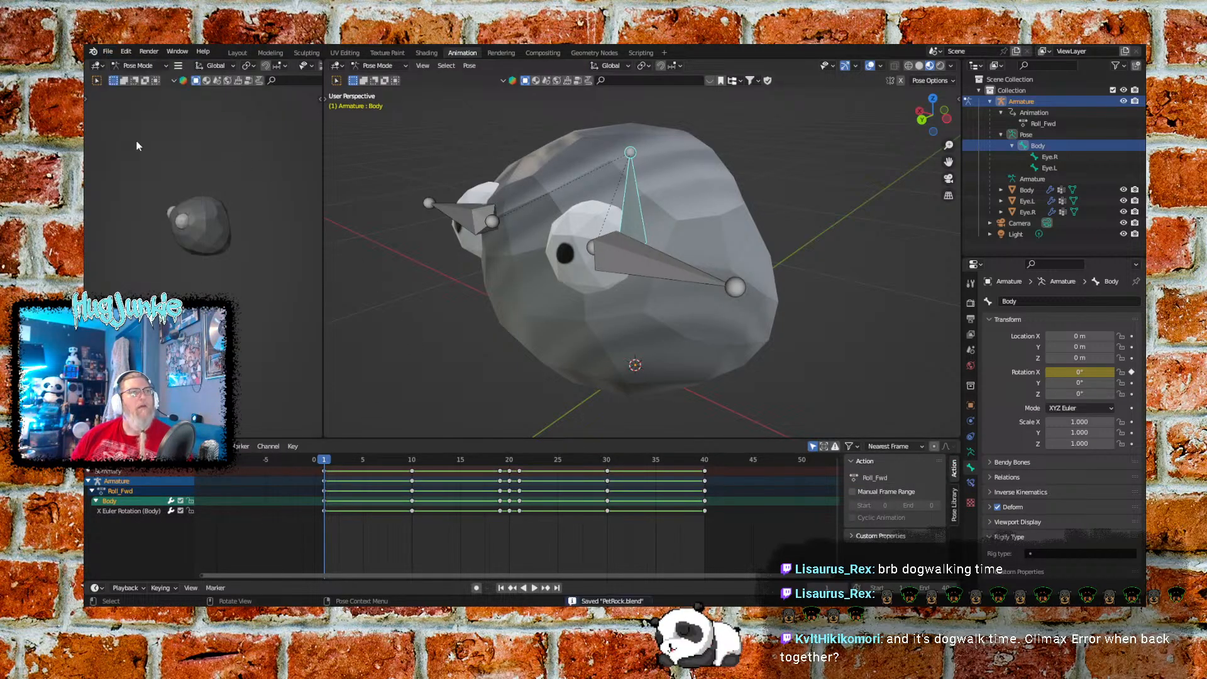
Try to duplicate the Roll_Fwd action by copying its data-block in the Outliner
{"action": "left_click", "coordinate": [408, 314]}
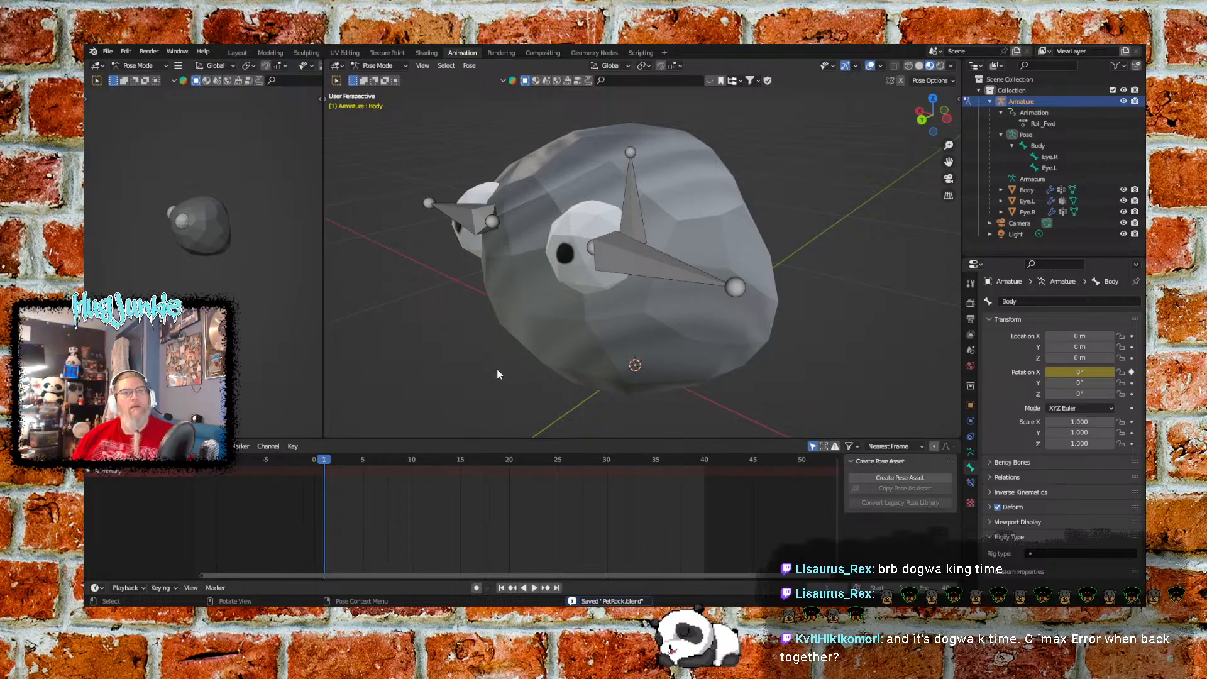
{"action": "left_click", "coordinate": [479, 224]}
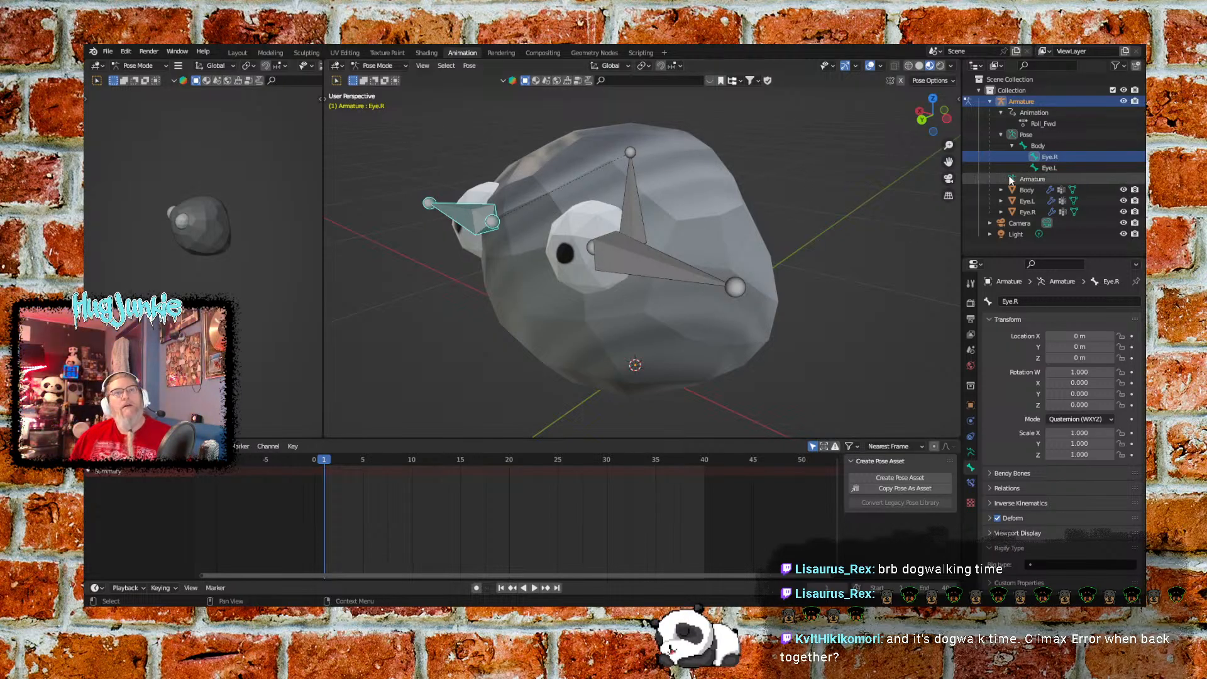
{"action": "left_click", "coordinate": [1050, 124]}
{"action": "right_click", "coordinate": [1051, 125]}
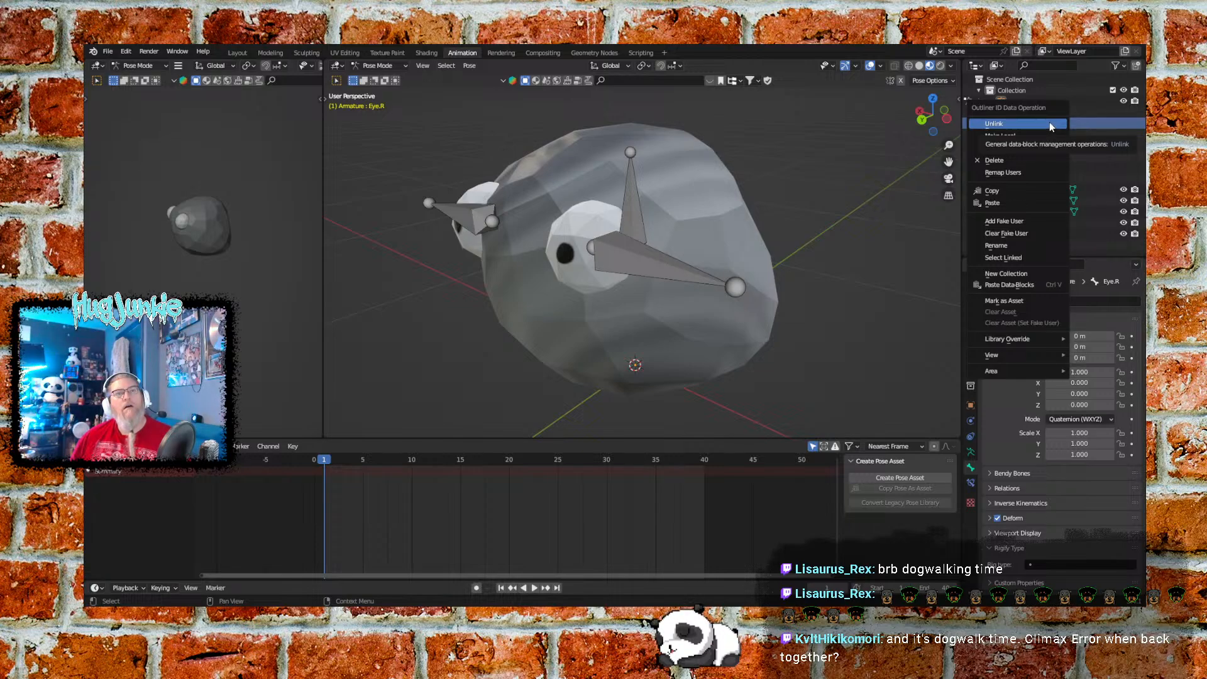
{"action": "left_click", "coordinate": [1009, 190]}
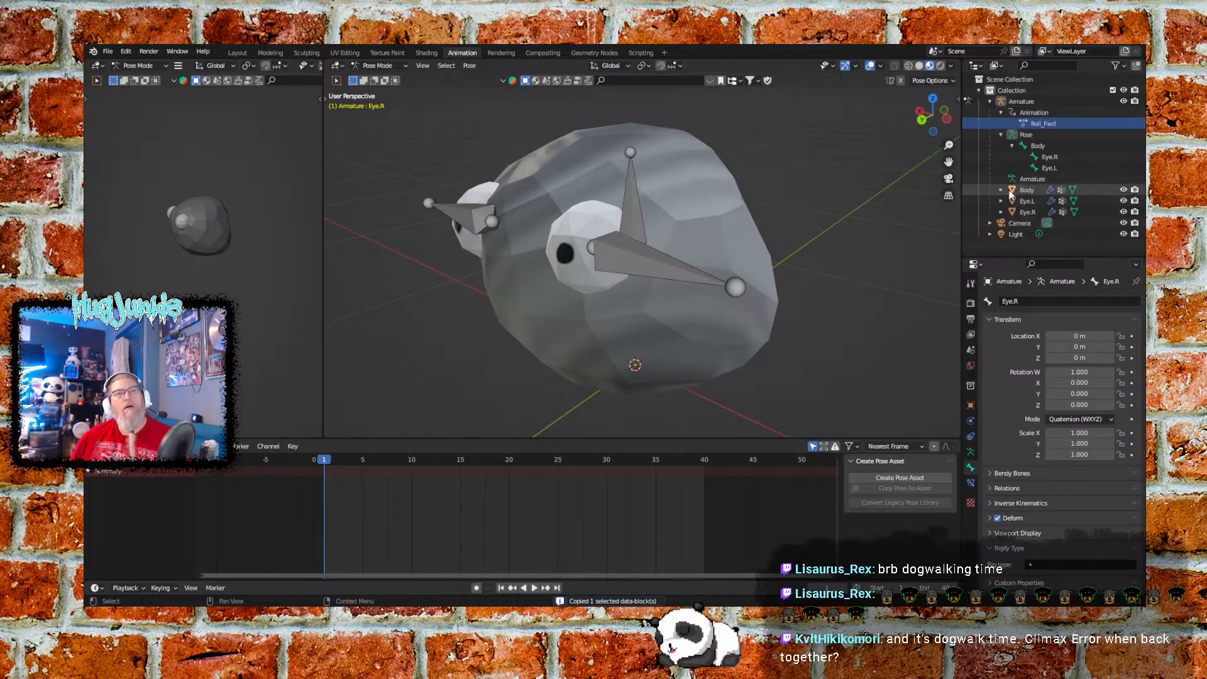
{"action": "right_click", "coordinate": [1035, 114]}
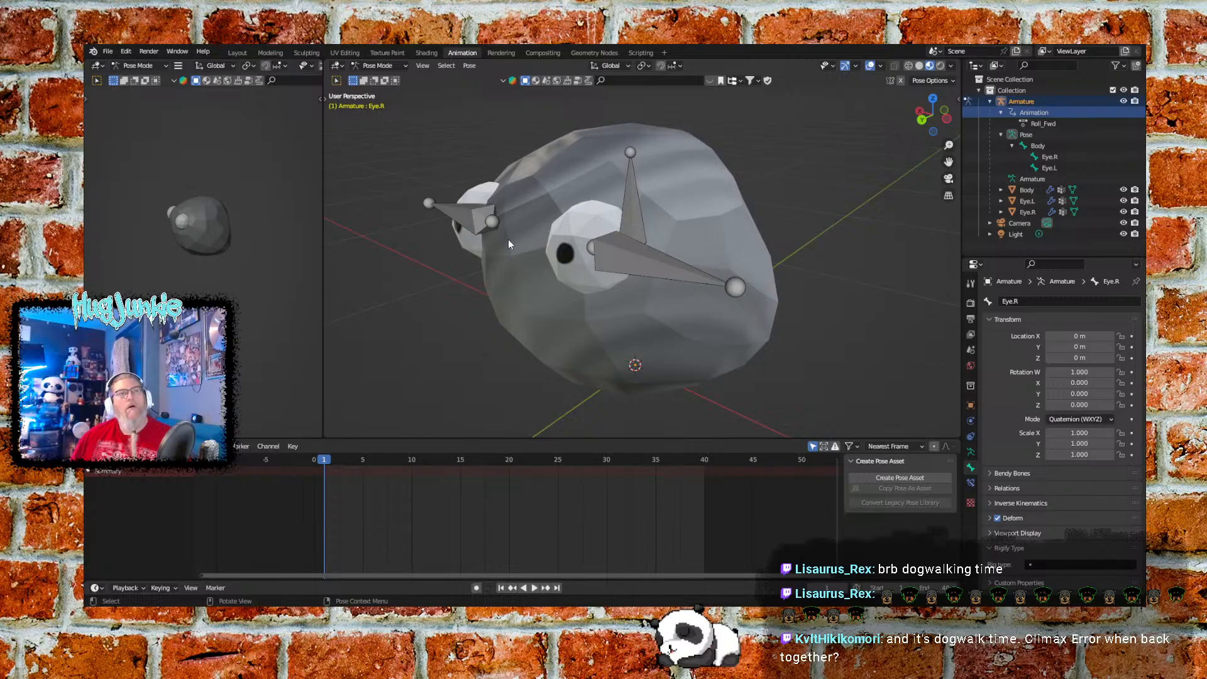
Switch the Dope Sheet to the Action Editor to show the armature's Roll_Fwd action
{"action": "middle_click_drag", "start_coordinate": [470, 330], "coordinate": [614, 322]}
{"action": "scroll", "coordinate": [476, 311], "scroll_direction": "down", "scroll_amount": 3}
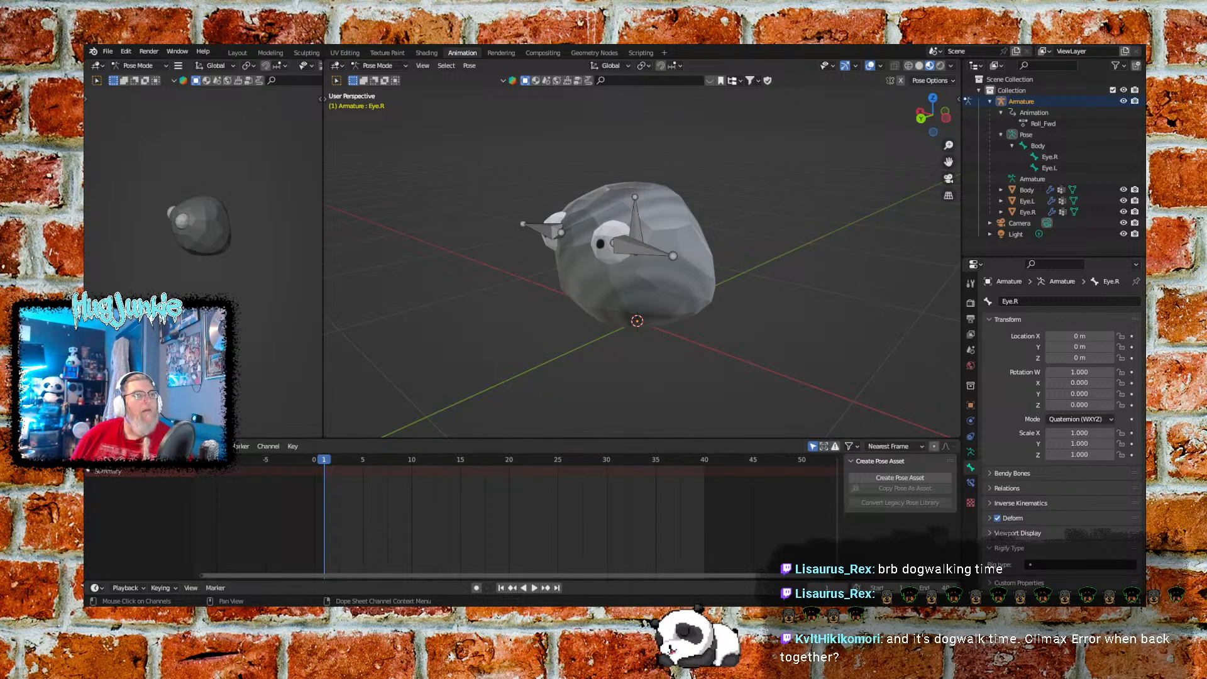
{"action": "left_click", "coordinate": [143, 446]}
{"action": "left_click", "coordinate": [145, 471]}
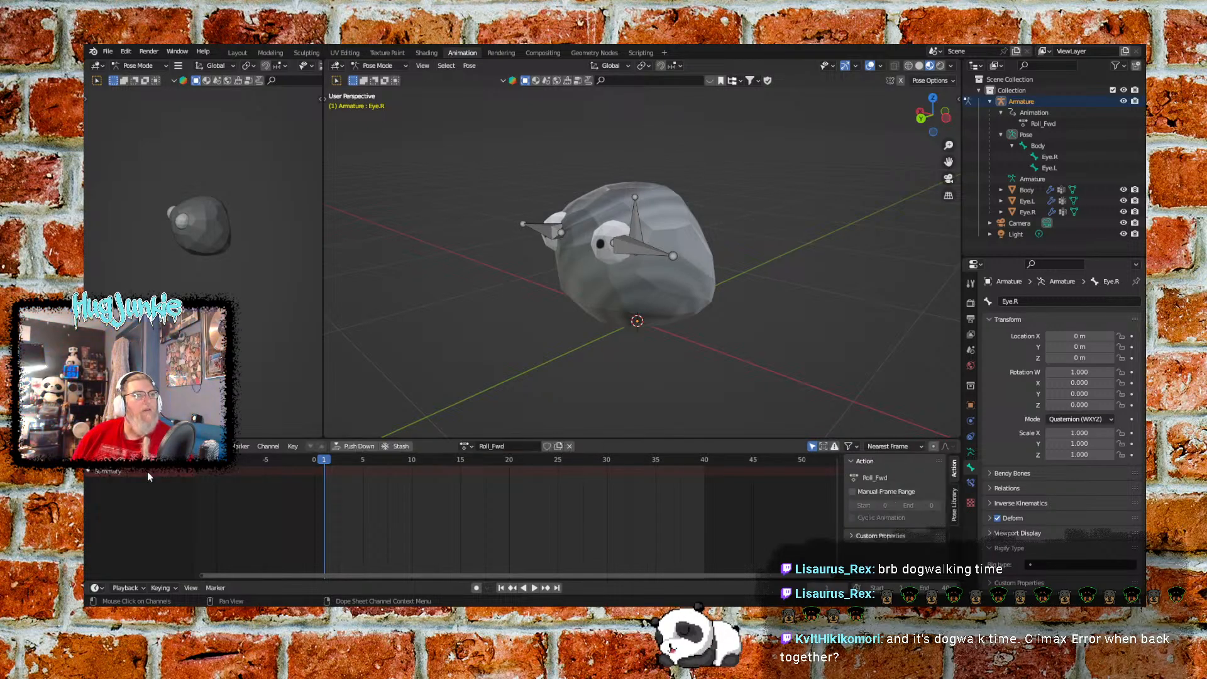
Check the Roll_Fwd action's name field and browse the list of existing actions
{"action": "double_click", "coordinate": [510, 447]}
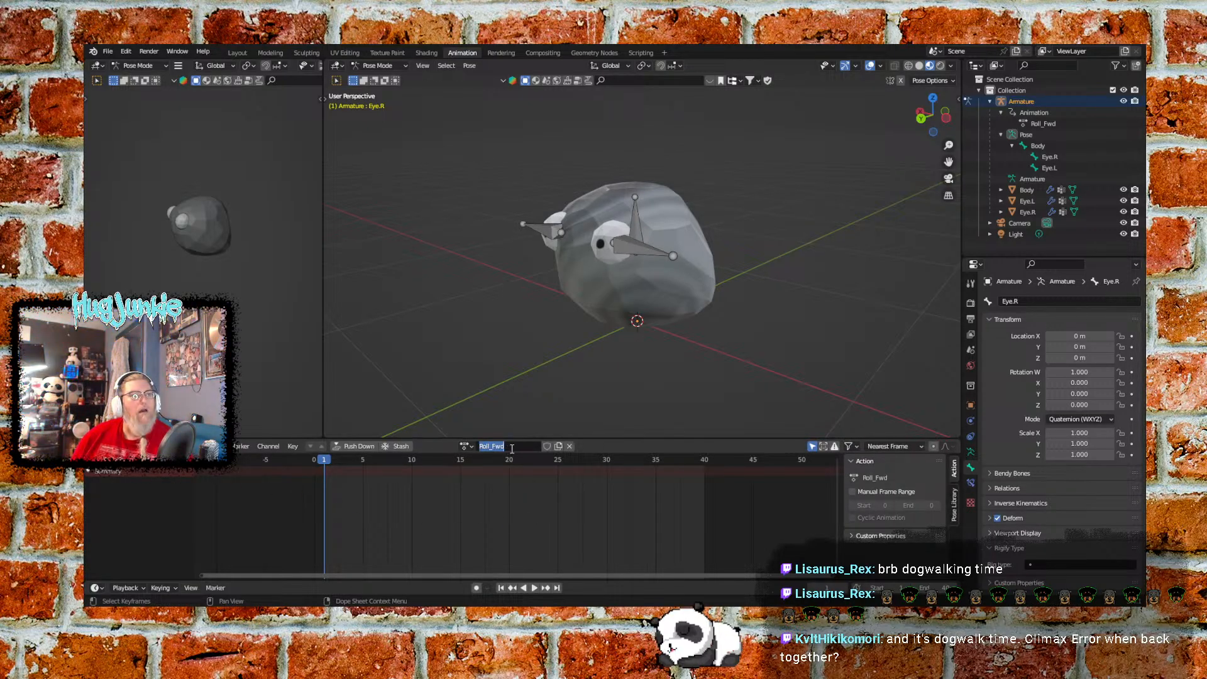
{"action": "left_click", "coordinate": [469, 446]}
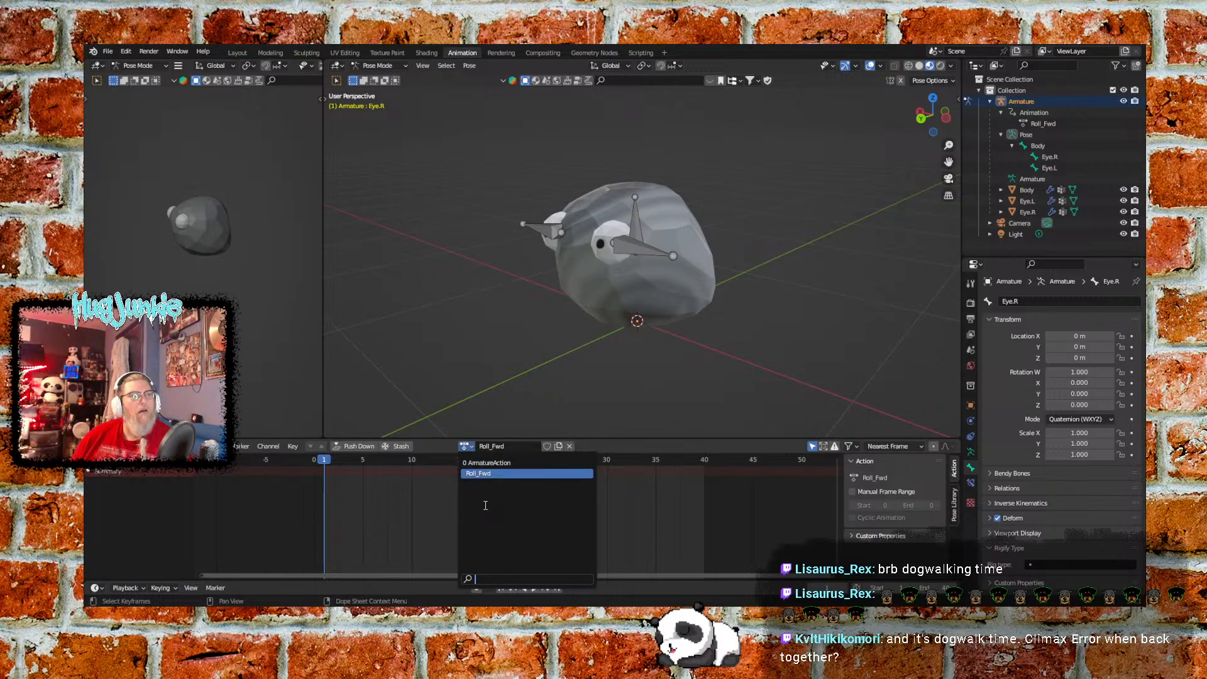
{"action": "left_click", "coordinate": [442, 450]}
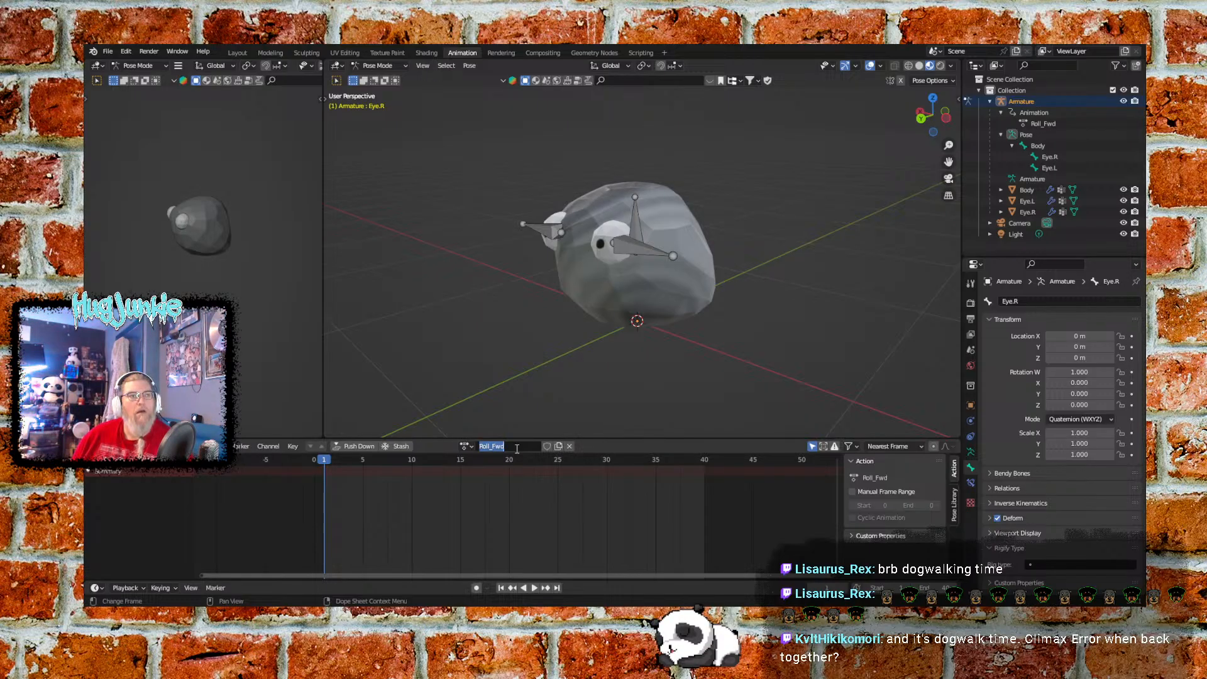
{"action": "left_click", "coordinate": [435, 450]}
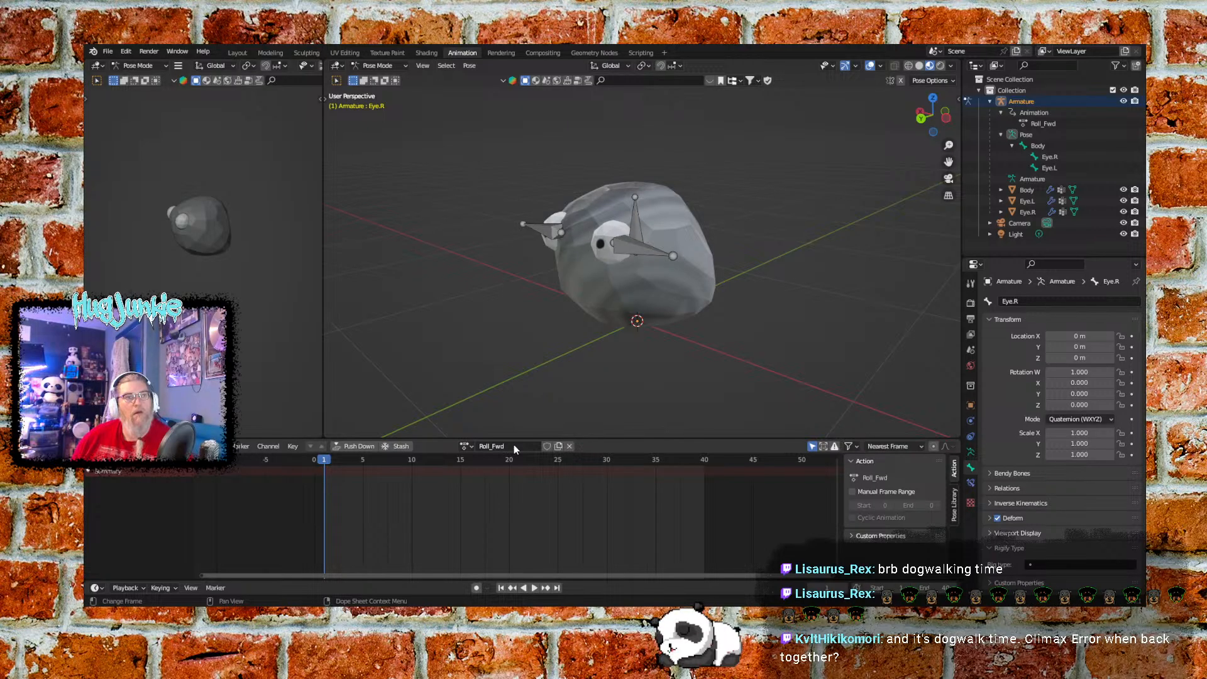
Create a new action for the armature as a copy of Roll_Fwd
{"action": "left_click", "coordinate": [465, 446]}
{"action": "left_click", "coordinate": [471, 447]}
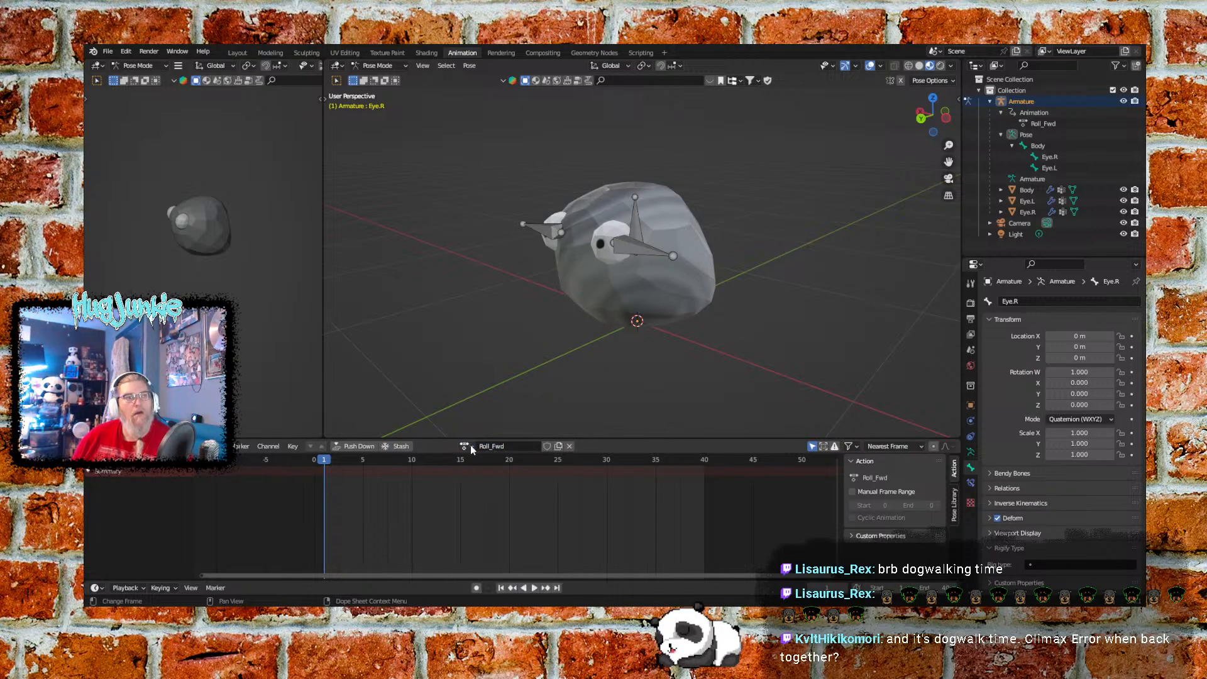
{"action": "left_click", "coordinate": [558, 446]}
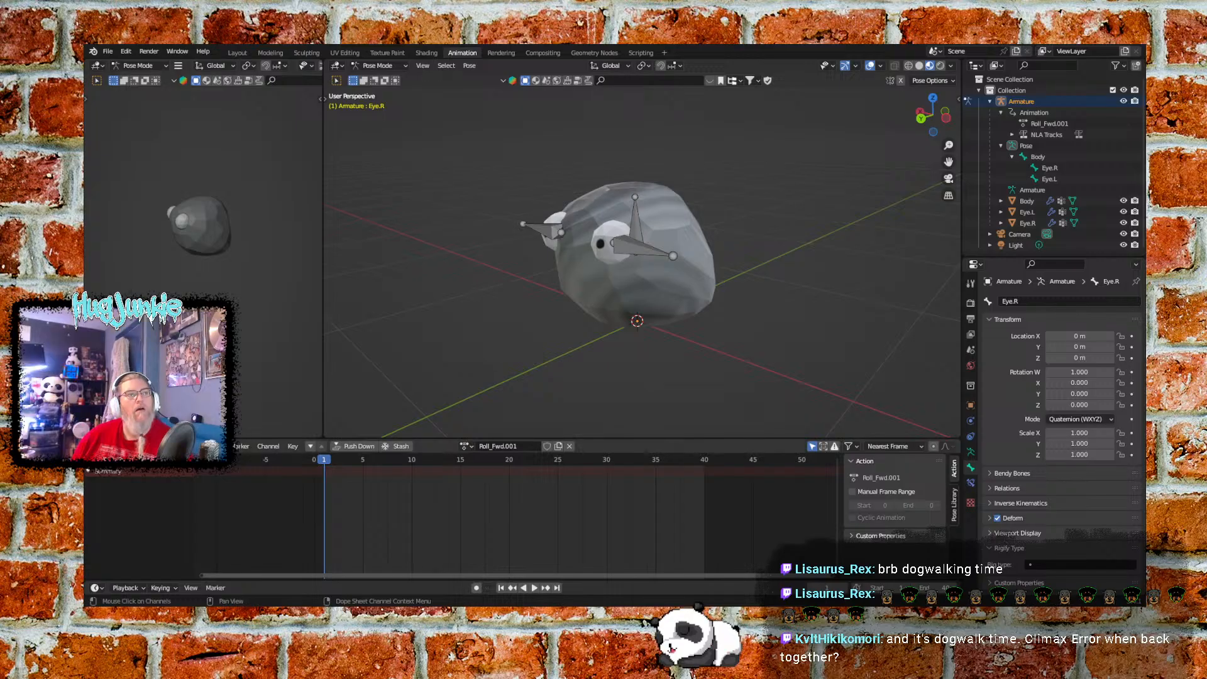
Select the Body bone and show the keyframes of its Roll_Fwd.001 action, toggling between Dope Sheet and Action Editor modes
{"action": "left_click", "coordinate": [142, 446]}
{"action": "left_click", "coordinate": [142, 459]}
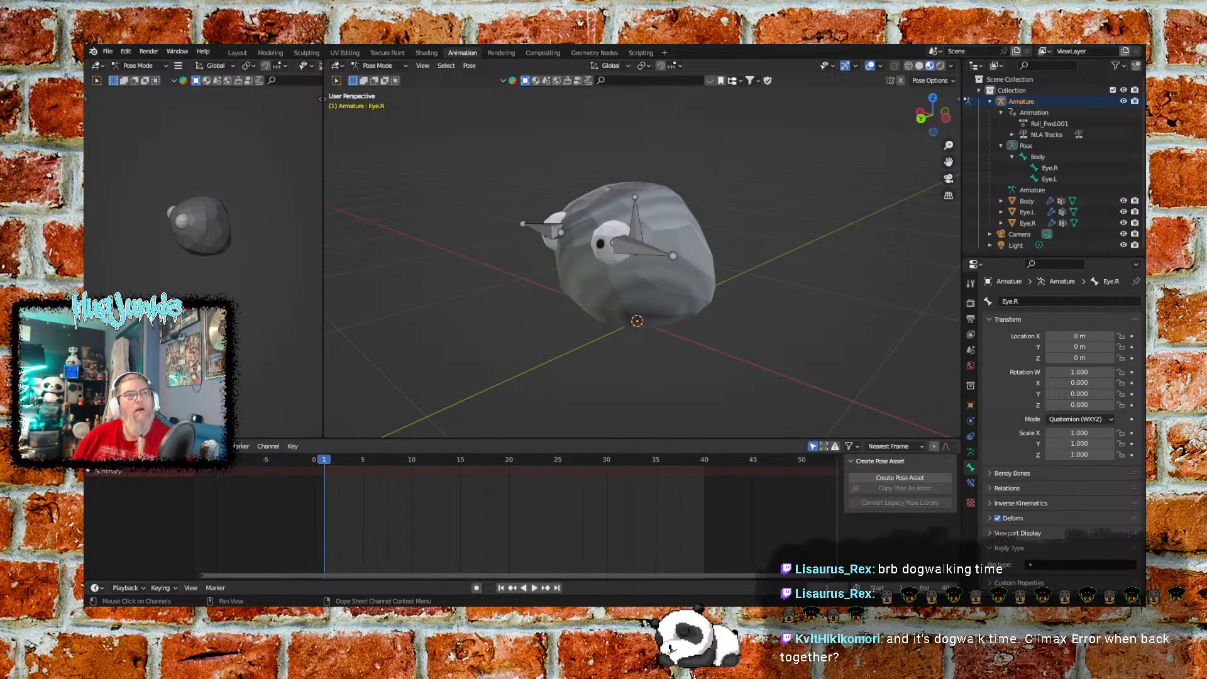
{"action": "left_click", "coordinate": [633, 232]}
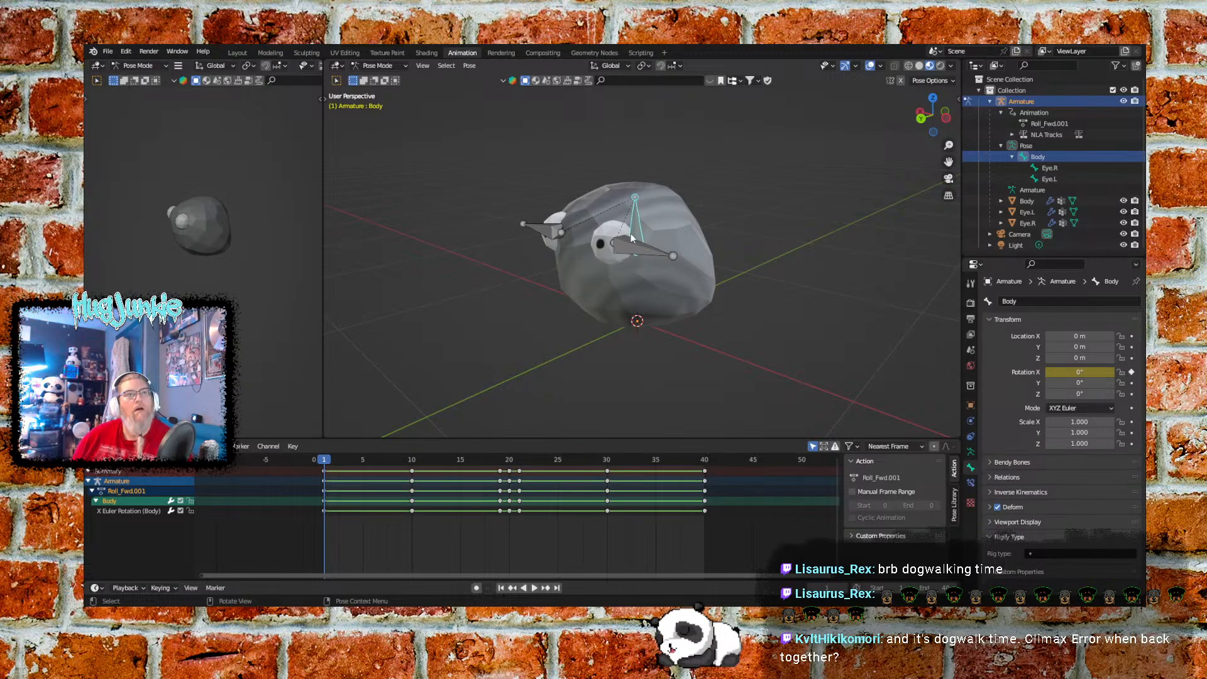
{"action": "left_click", "coordinate": [144, 447]}
{"action": "left_click", "coordinate": [143, 471]}
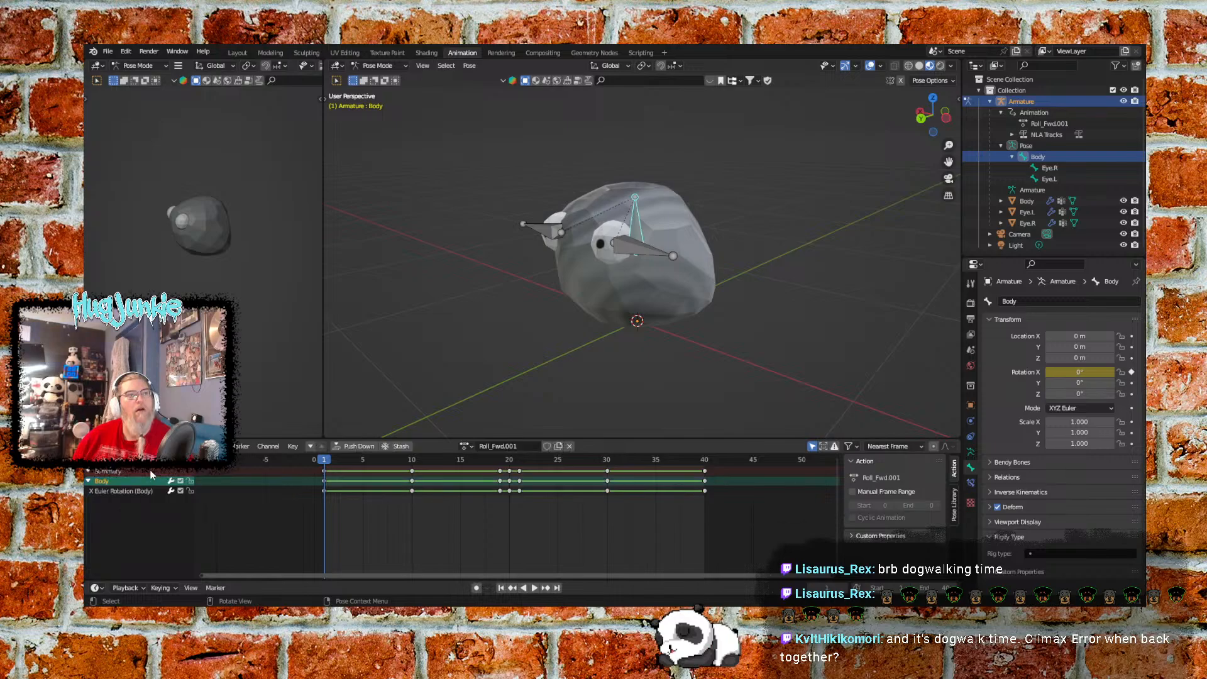
Switch the armature to the Roll_Fwd action and back to Roll_Fwd.001 to compare the two
{"action": "left_click", "coordinate": [526, 447]}
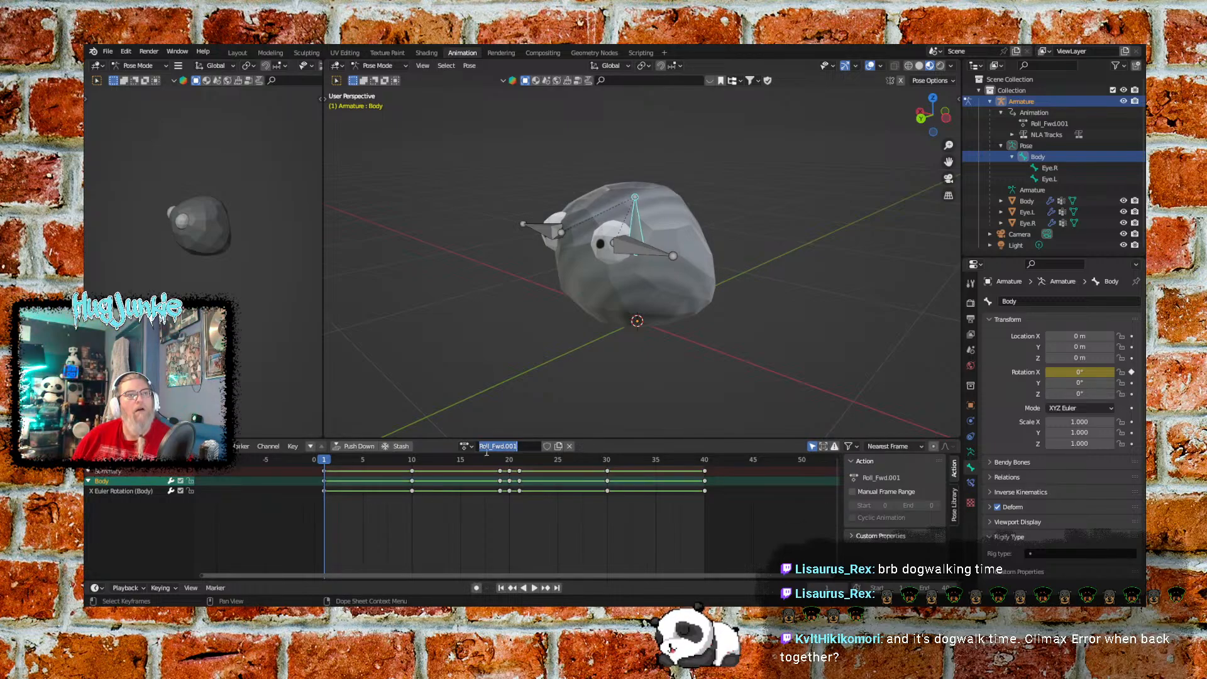
{"action": "left_click", "coordinate": [466, 447]}
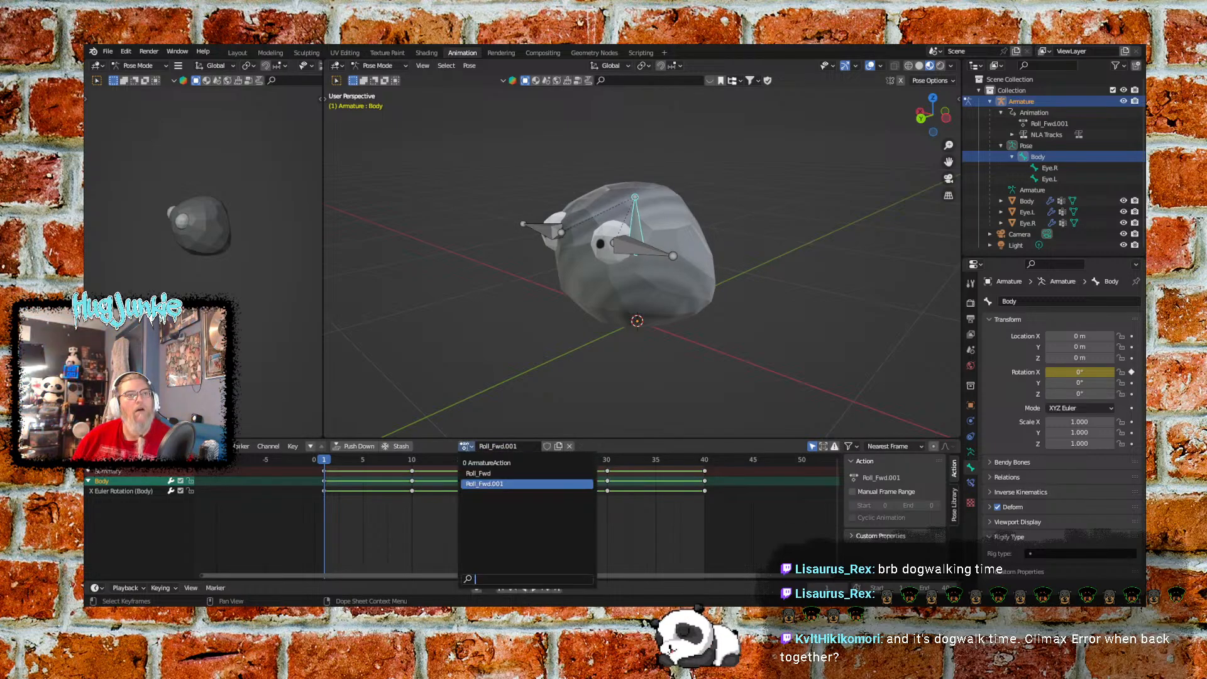
{"action": "left_click", "coordinate": [493, 475]}
{"action": "left_click", "coordinate": [465, 448]}
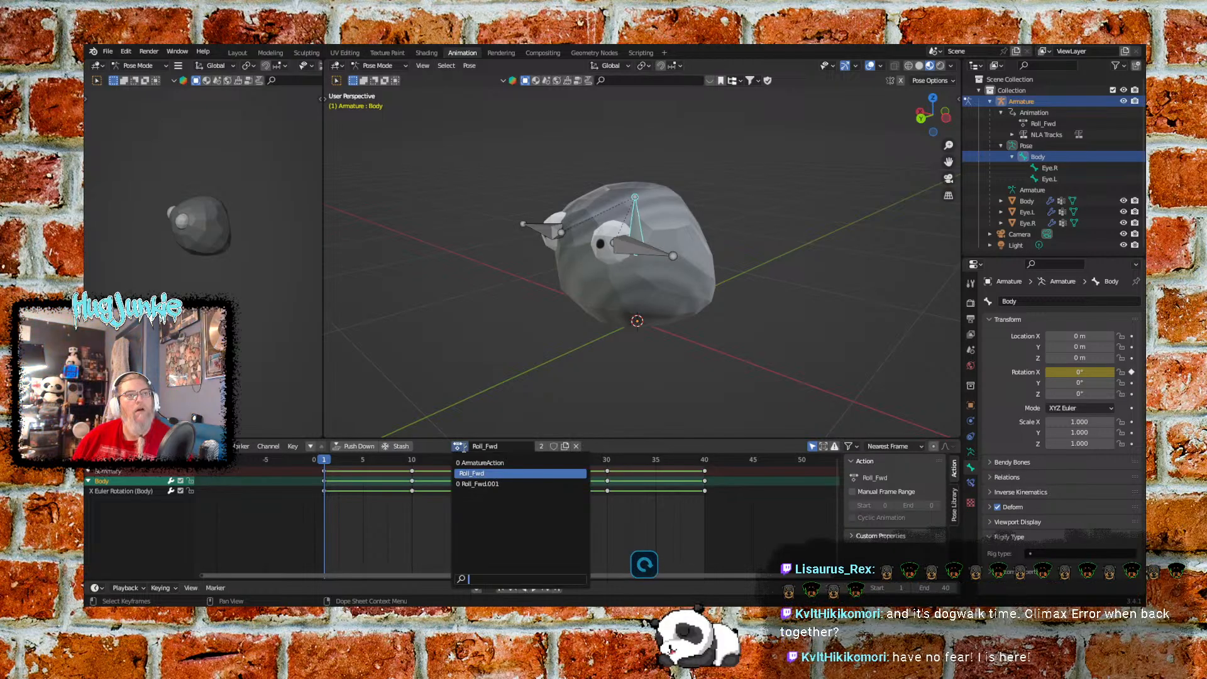
{"action": "left_click", "coordinate": [470, 484]}
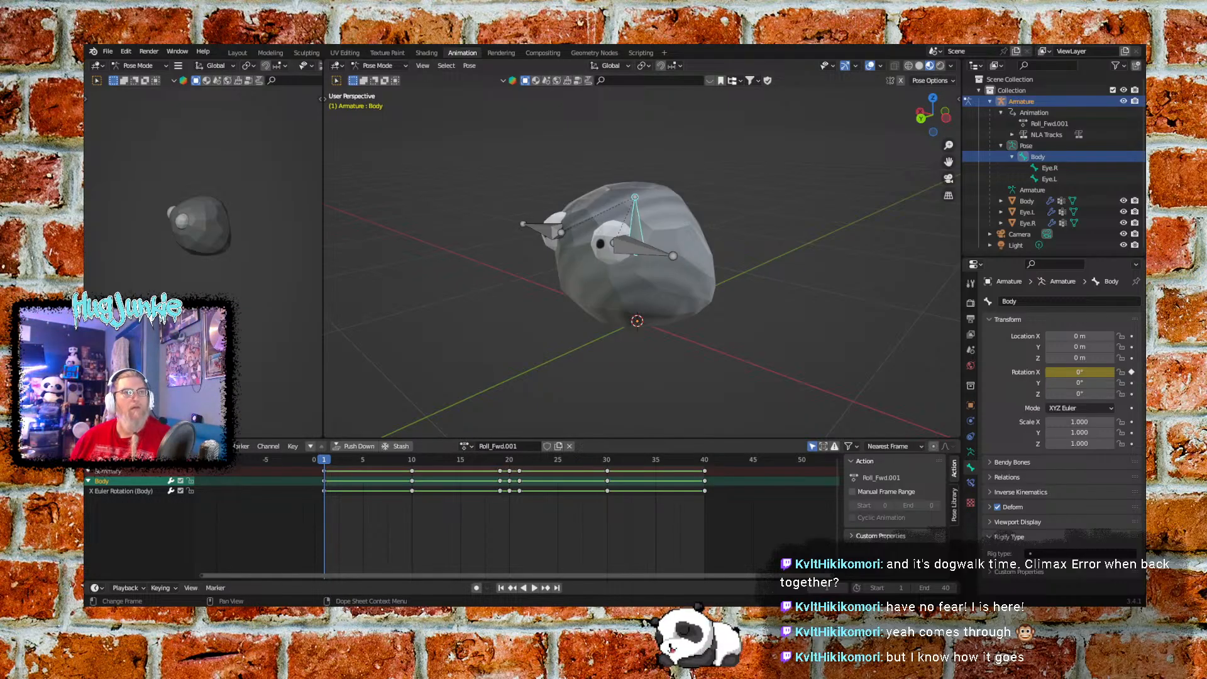
Delete all of the Body bone's keyframes from frame 1 to 40 in the Roll_Fwd.001 action
{"action": "left_click_drag", "start_coordinate": [719, 513], "coordinate": [322, 460]}
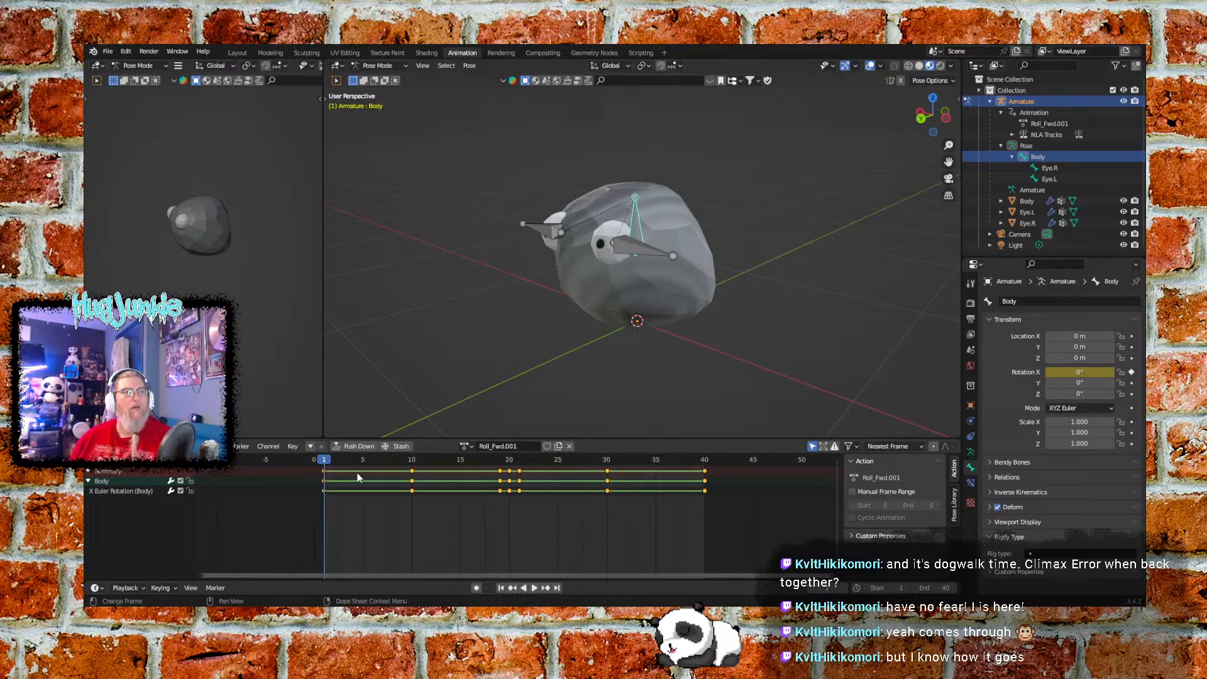
{"action": "right_click", "coordinate": [499, 480]}
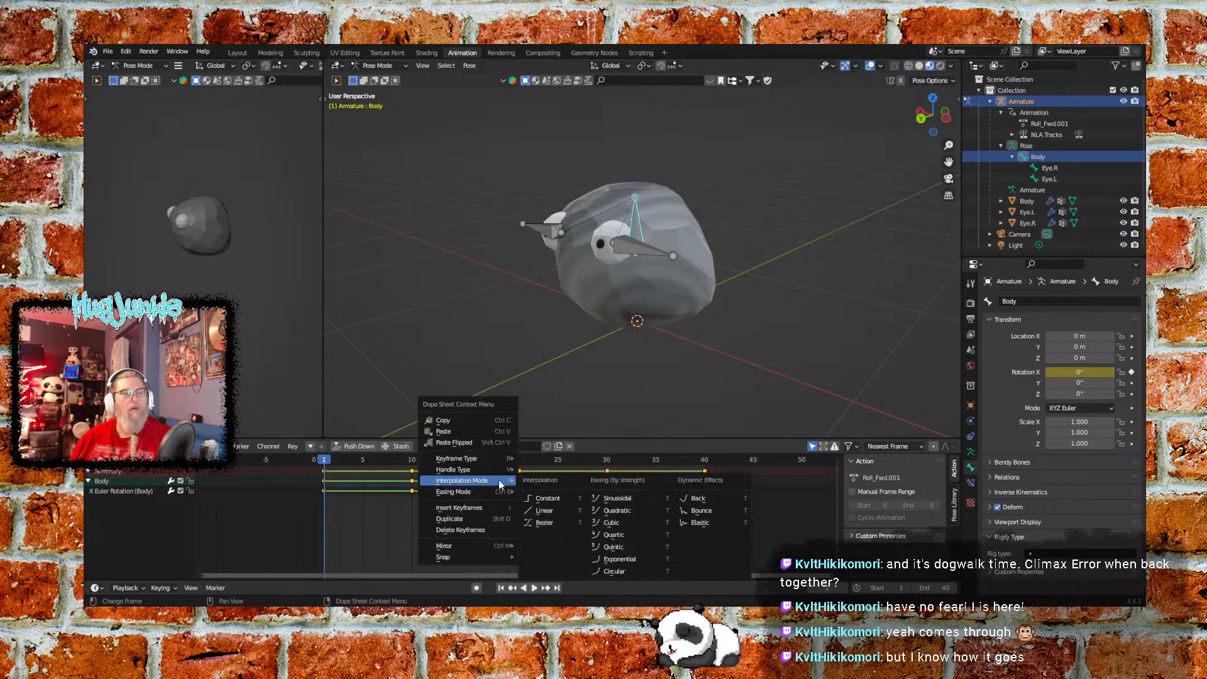
{"action": "left_click", "coordinate": [465, 529]}
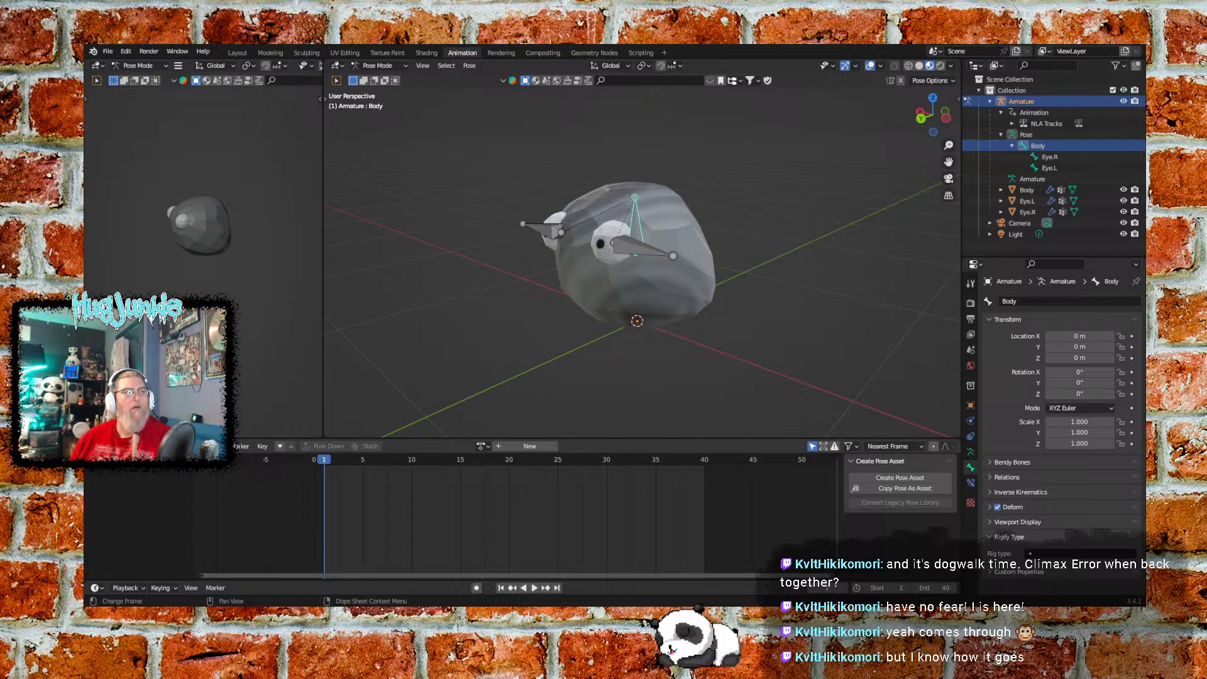
Check the keyframes of the Roll_Fwd action and reassign the emptied Roll_Fwd.001 action to the armature
{"action": "left_click", "coordinate": [482, 447]}
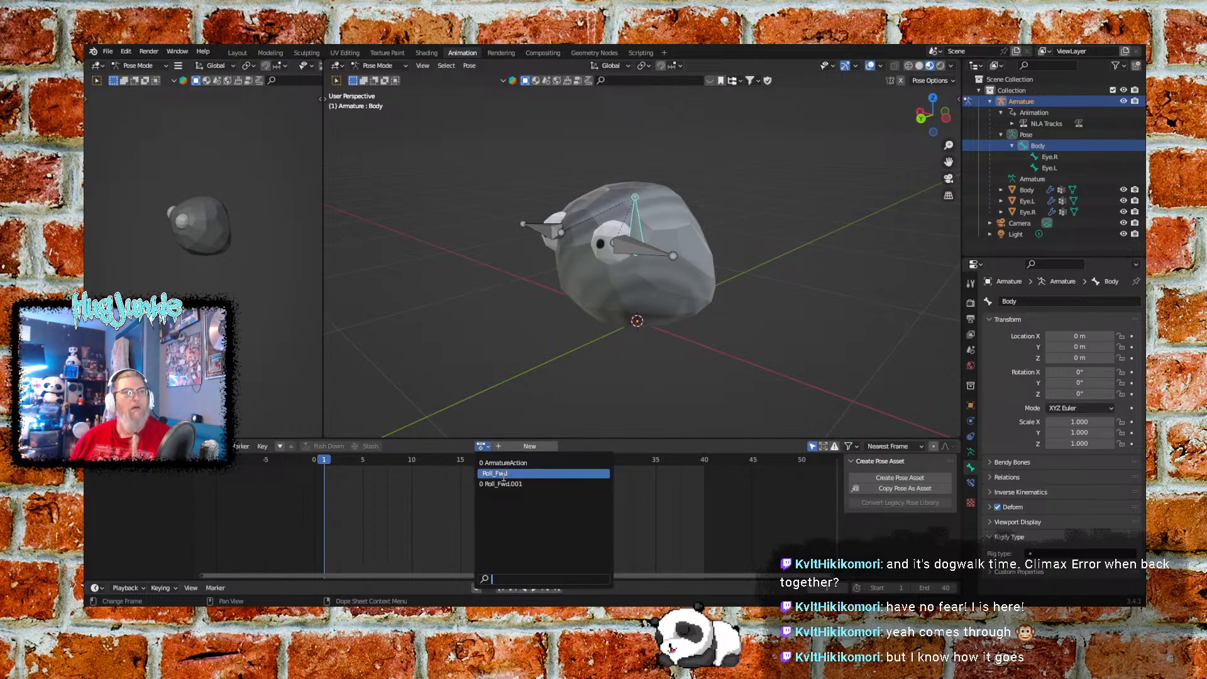
{"action": "left_click", "coordinate": [503, 475]}
{"action": "left_click", "coordinate": [460, 446]}
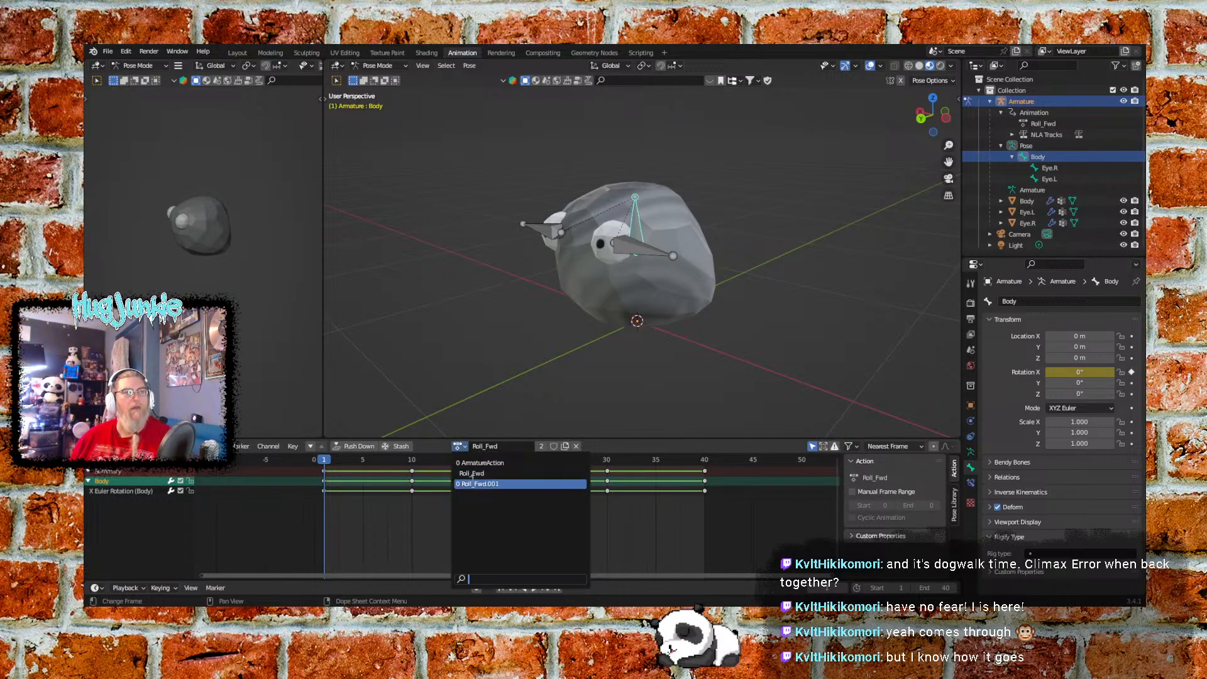
{"action": "left_click", "coordinate": [478, 484]}
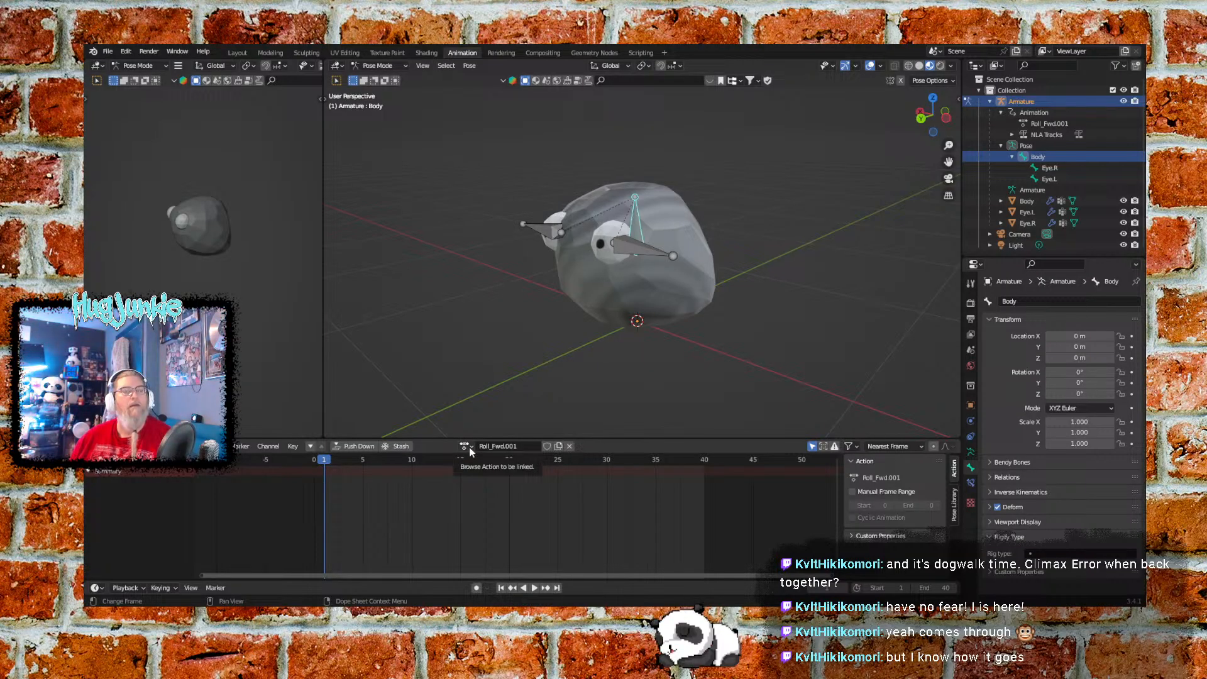
Rename the emptied Roll_Fwd.001 action as Idle
{"action": "left_click", "coordinate": [515, 448]}
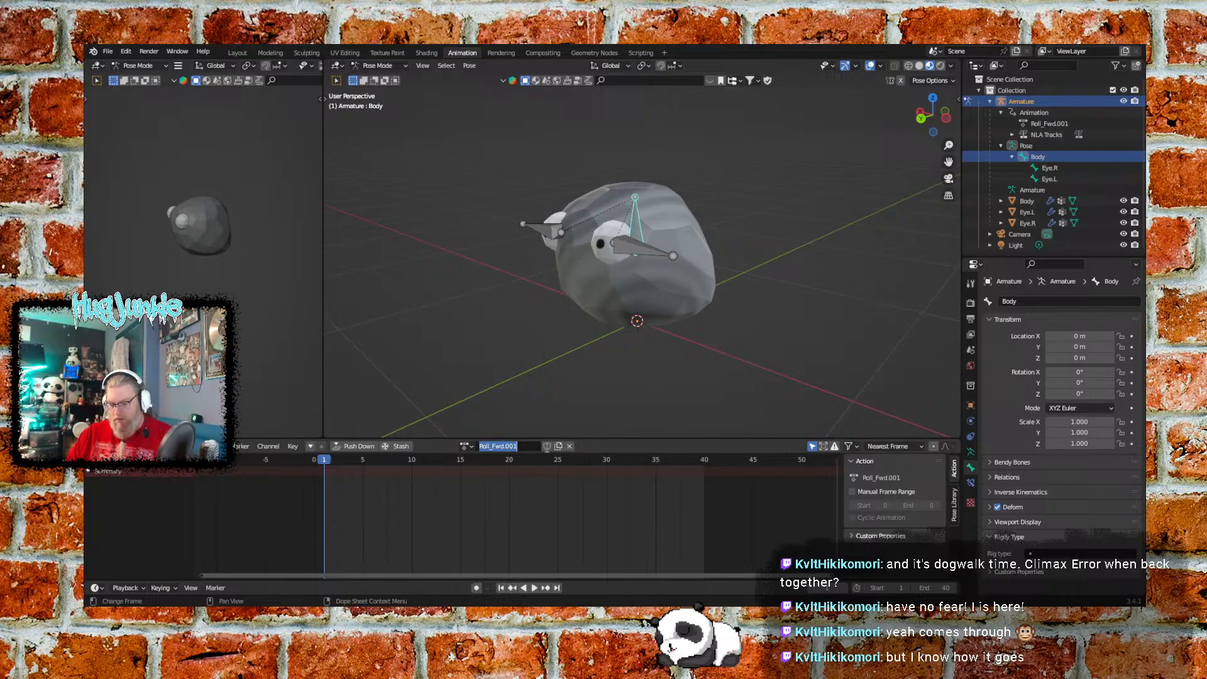
{"action": "type", "text": "Idle"}
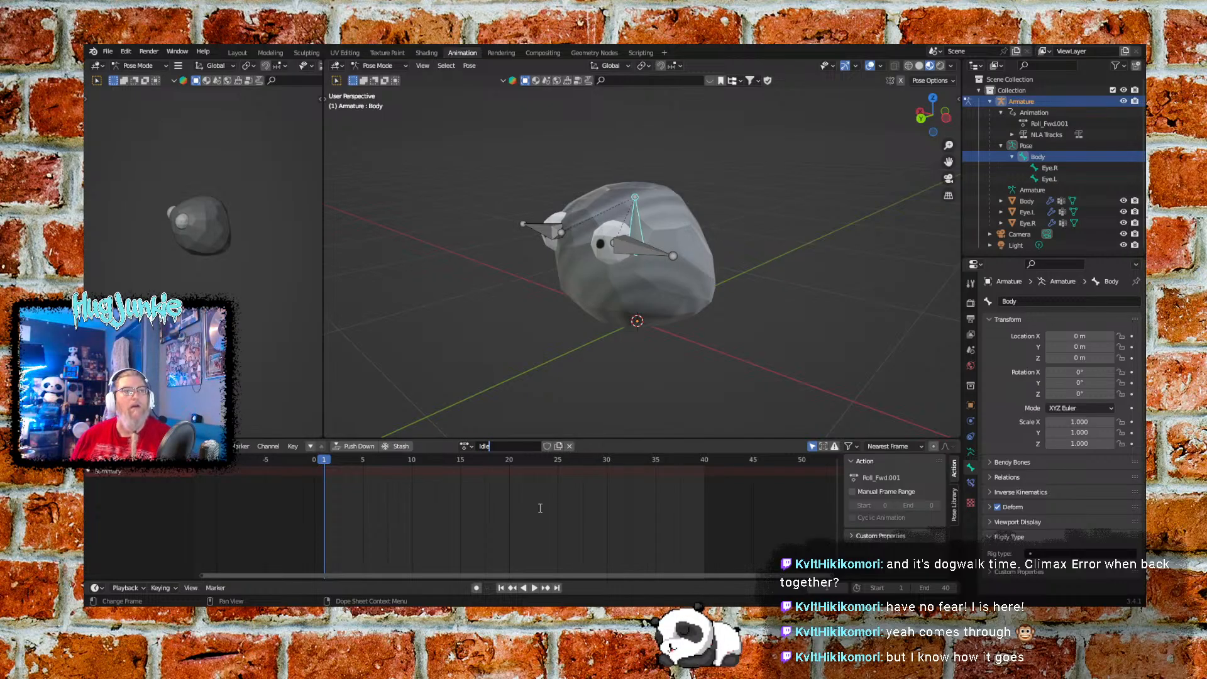
{"action": "key", "text": "Return"}
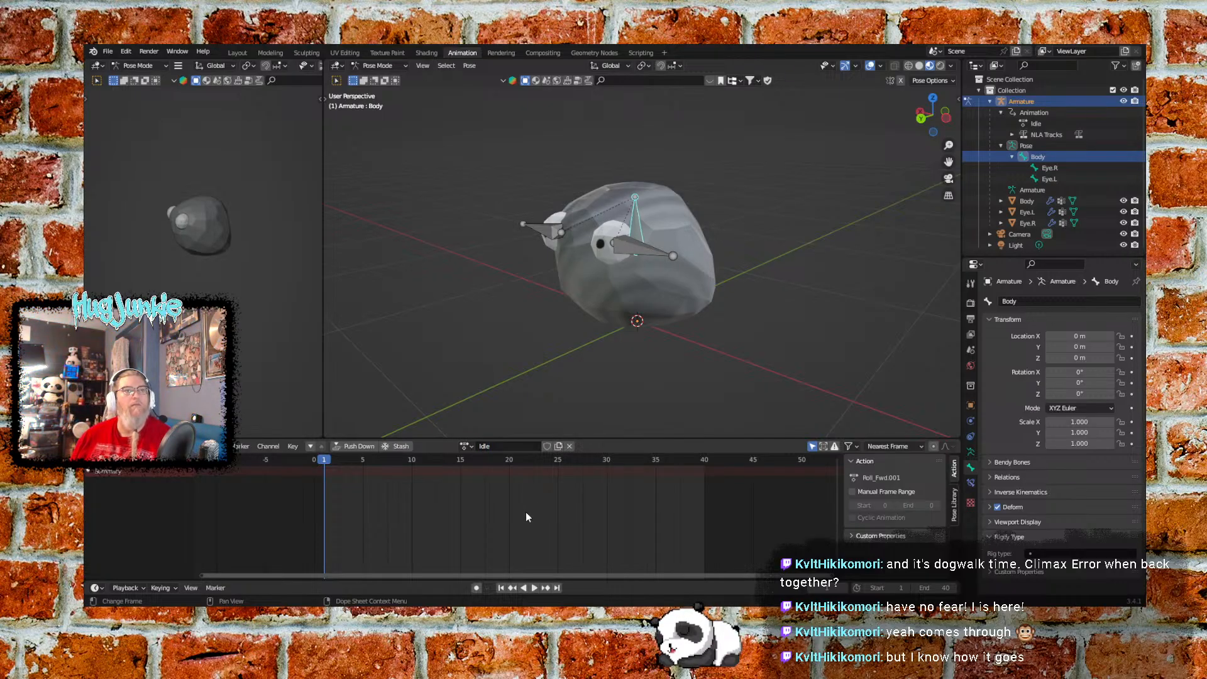
Expand the armature's NLA tracks down to the stashed action, and switch the Action Editor back to Dope Sheet mode
{"action": "left_click", "coordinate": [1013, 135]}
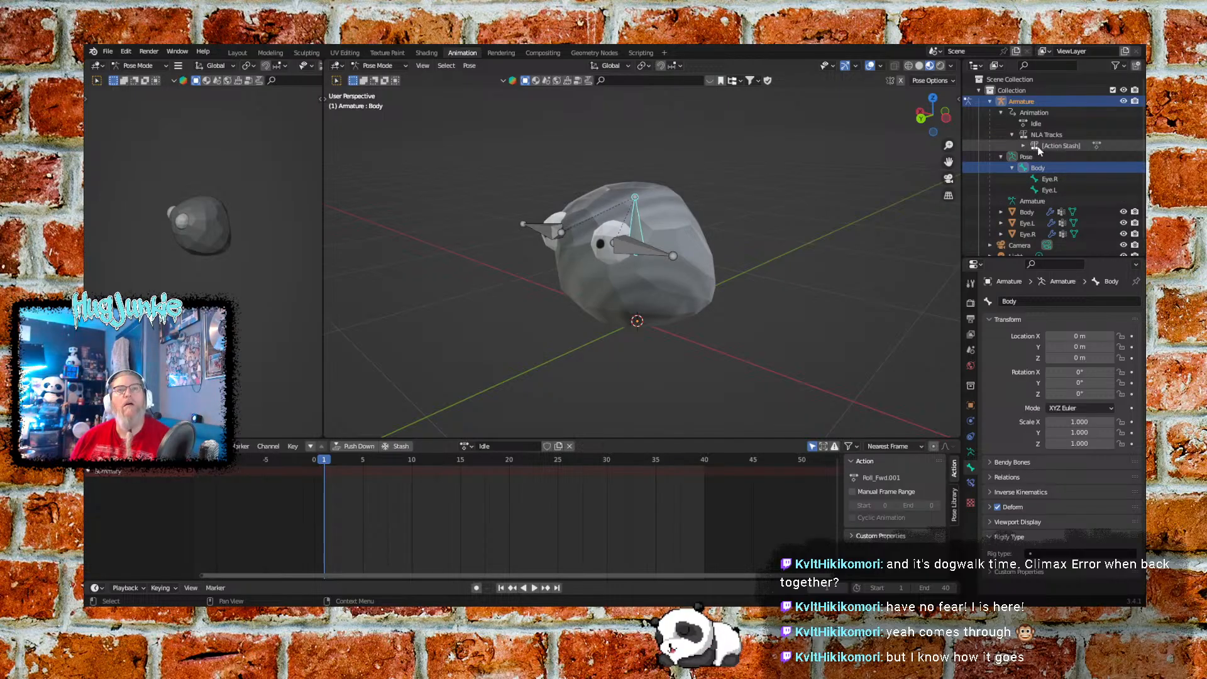
{"action": "left_click", "coordinate": [1024, 145]}
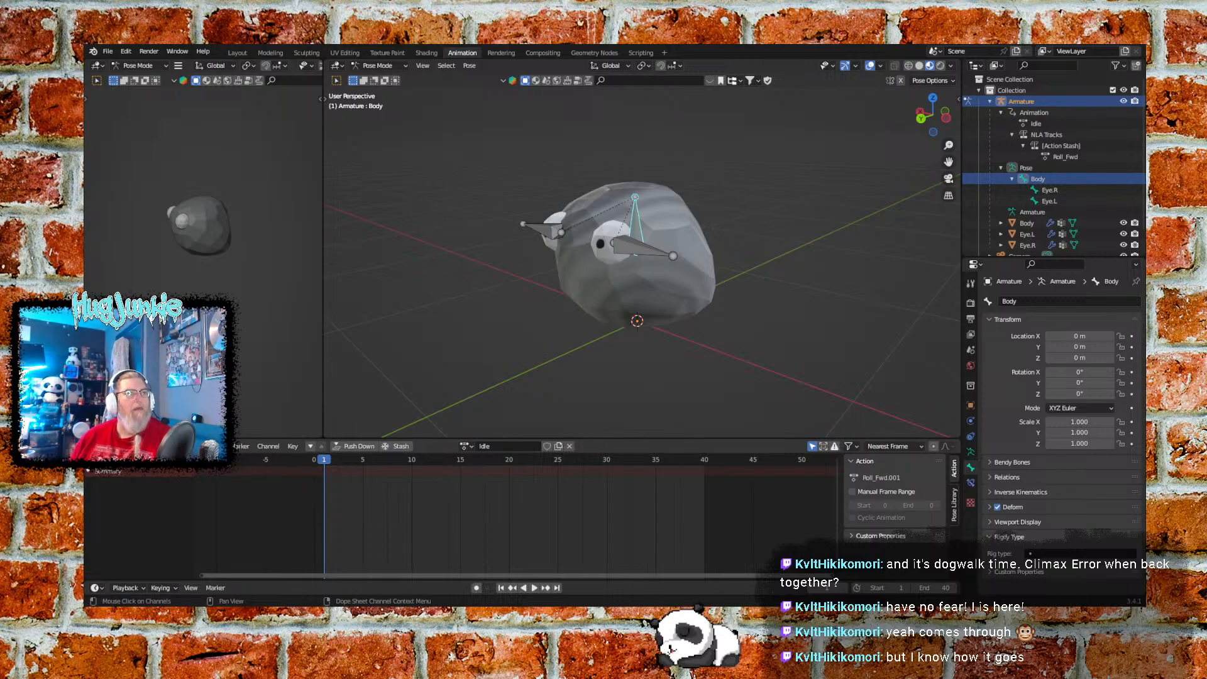
{"action": "left_click", "coordinate": [138, 446]}
{"action": "left_click", "coordinate": [138, 459]}
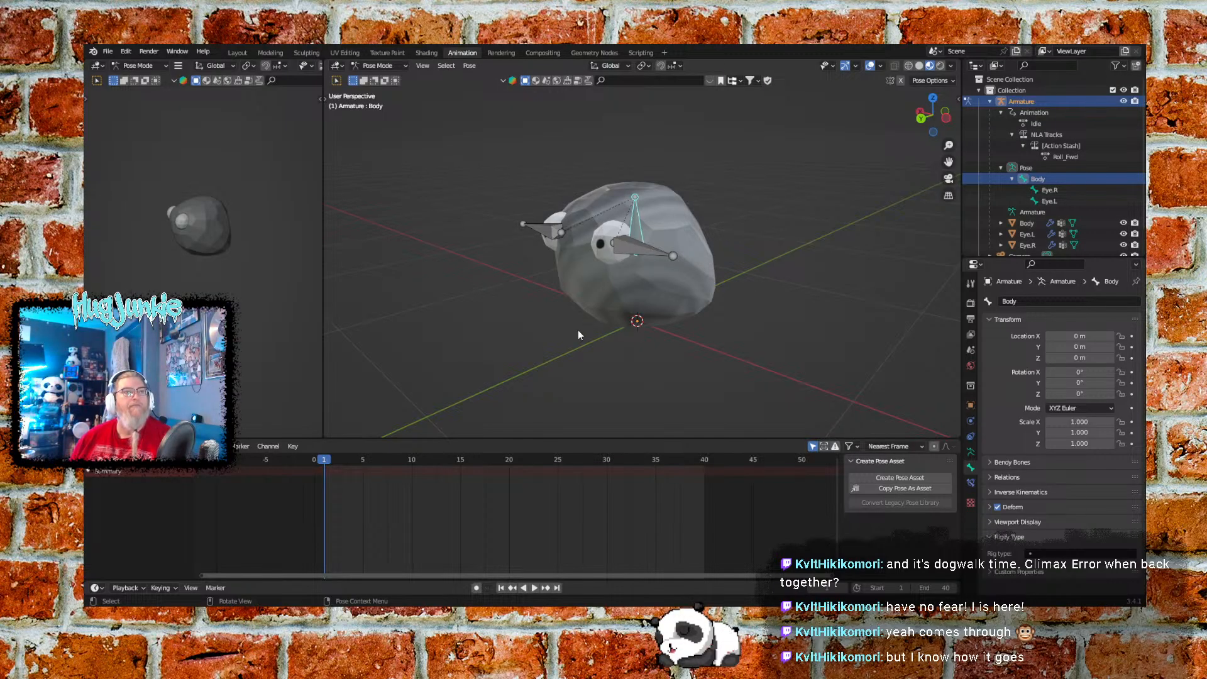
{"action": "key", "text": "Home"}
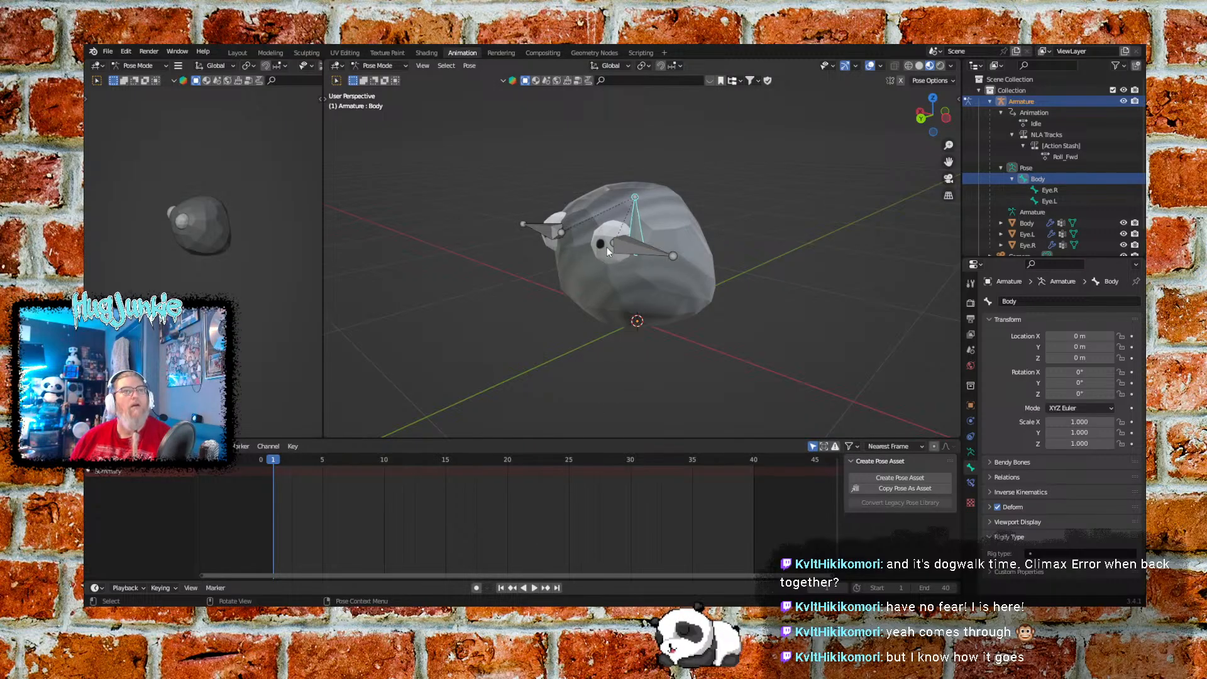
Insert a Rotation keyframe at frame 1 for both the Eye.R and Eye.L bones in the Idle action
{"action": "left_click", "coordinate": [533, 261]}
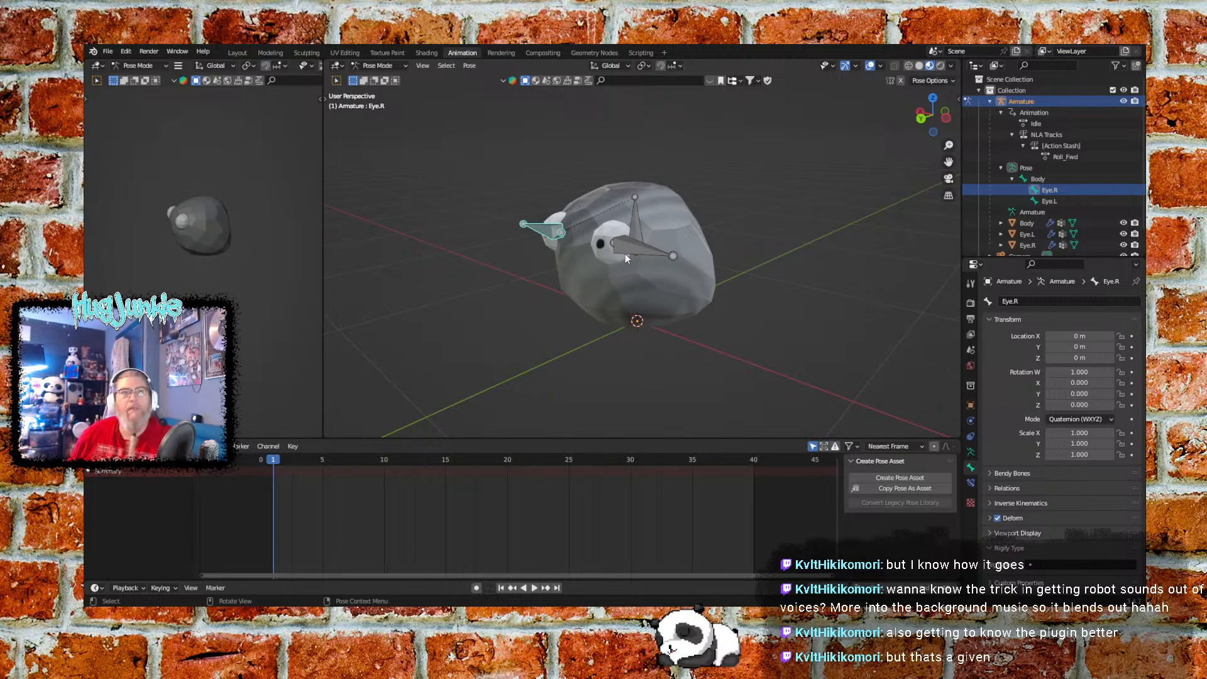
{"action": "middle_click_drag", "start_coordinate": [516, 282], "coordinate": [563, 281]}
{"action": "left_click", "coordinate": [684, 244], "text": "shift"}
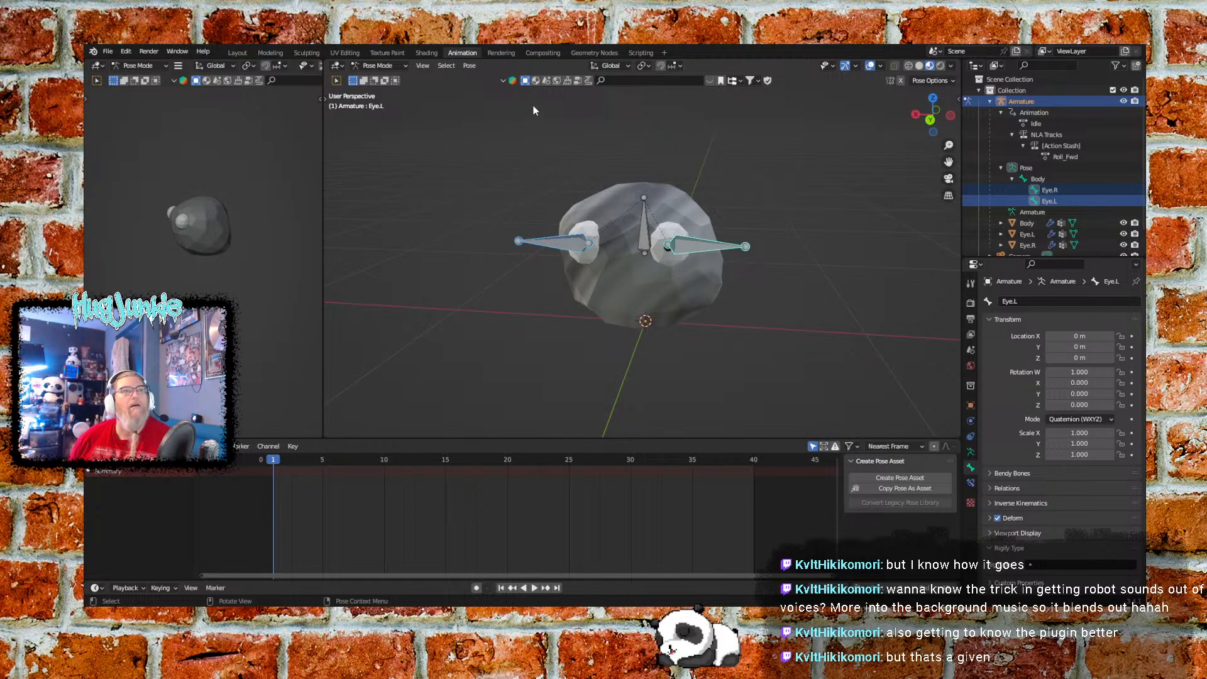
{"action": "left_click", "coordinate": [469, 67]}
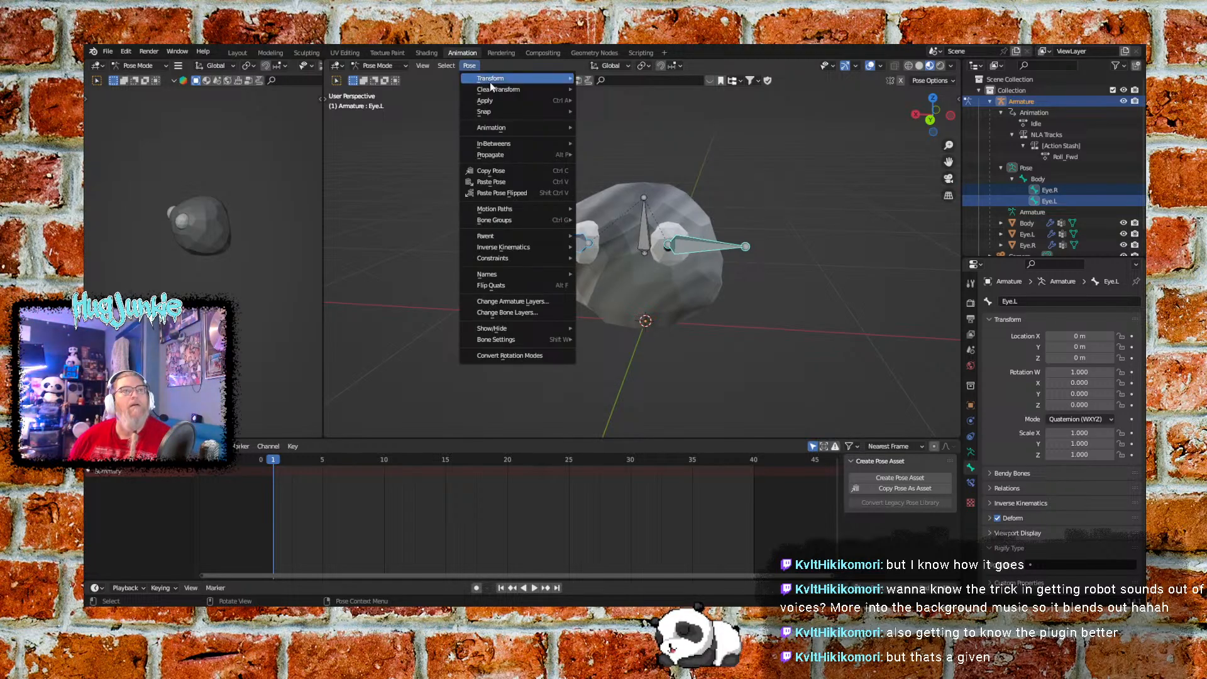
{"action": "mouse_move", "coordinate": [493, 127]}
{"action": "left_click", "coordinate": [608, 128]}
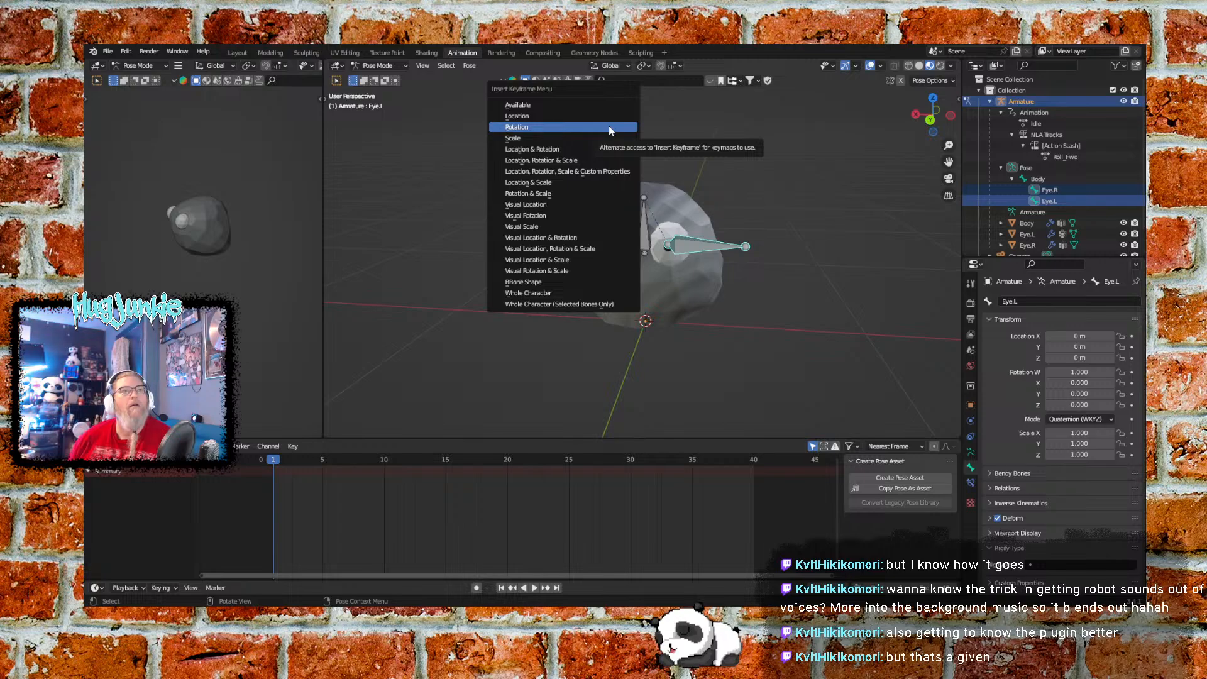
{"action": "left_click", "coordinate": [609, 128]}
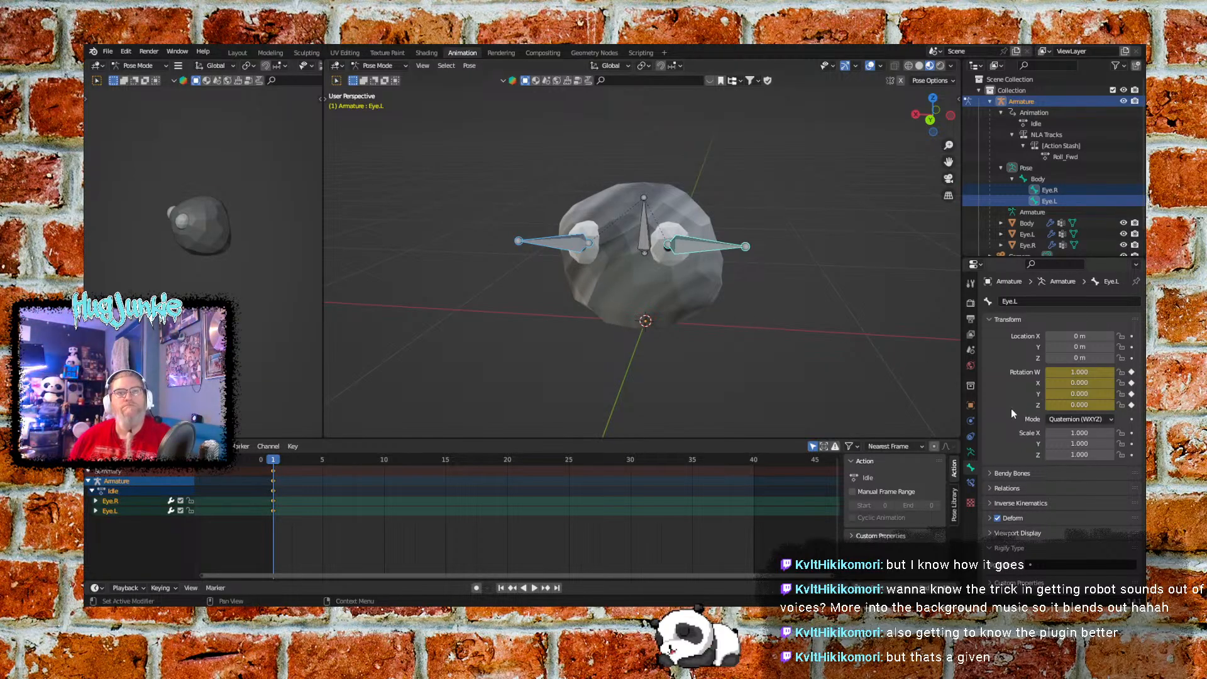
Try a Y rotation of -4.9 on the Eye.L bone and reset it to 0
{"action": "middle_click_drag", "start_coordinate": [840, 375], "coordinate": [829, 352]}
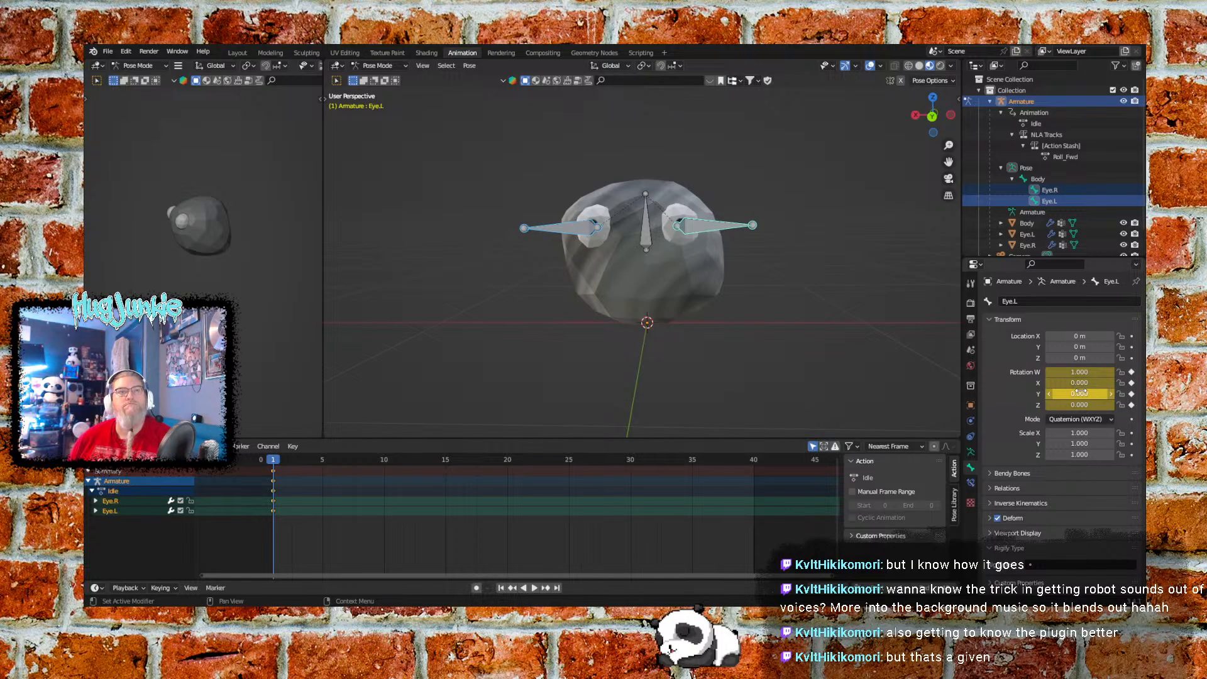
{"action": "left_click_drag", "start_coordinate": [1080, 394], "coordinate": [1056, 393]}
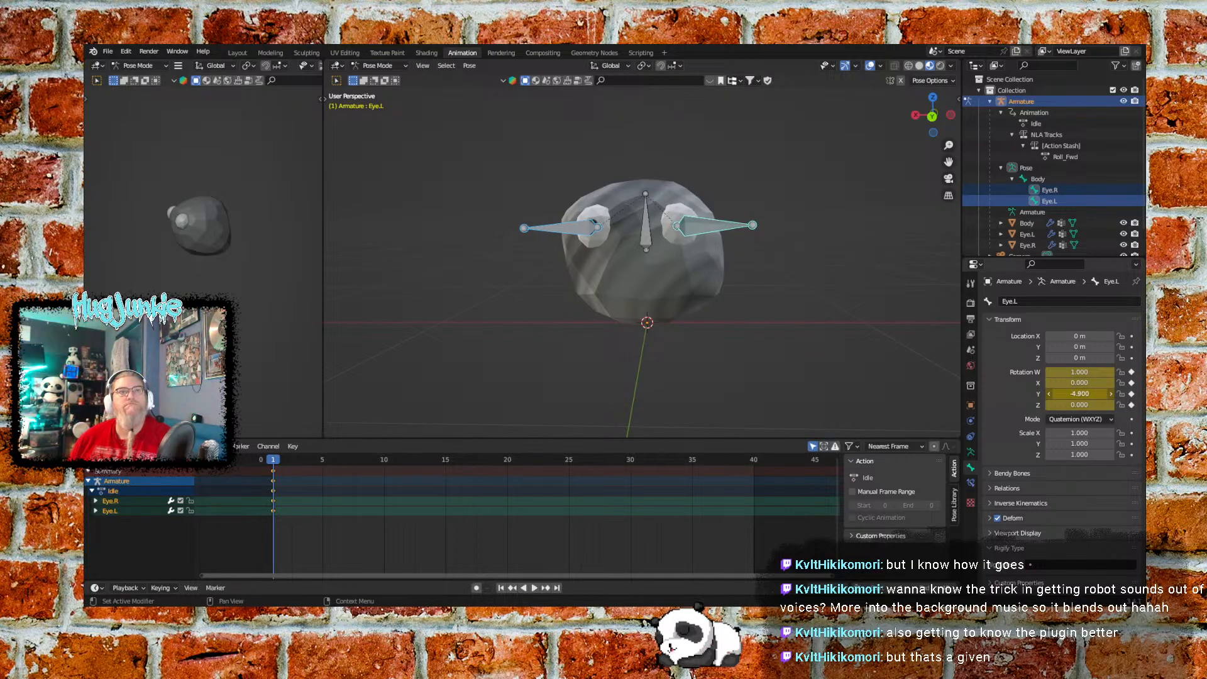
{"action": "left_click", "coordinate": [1094, 395]}
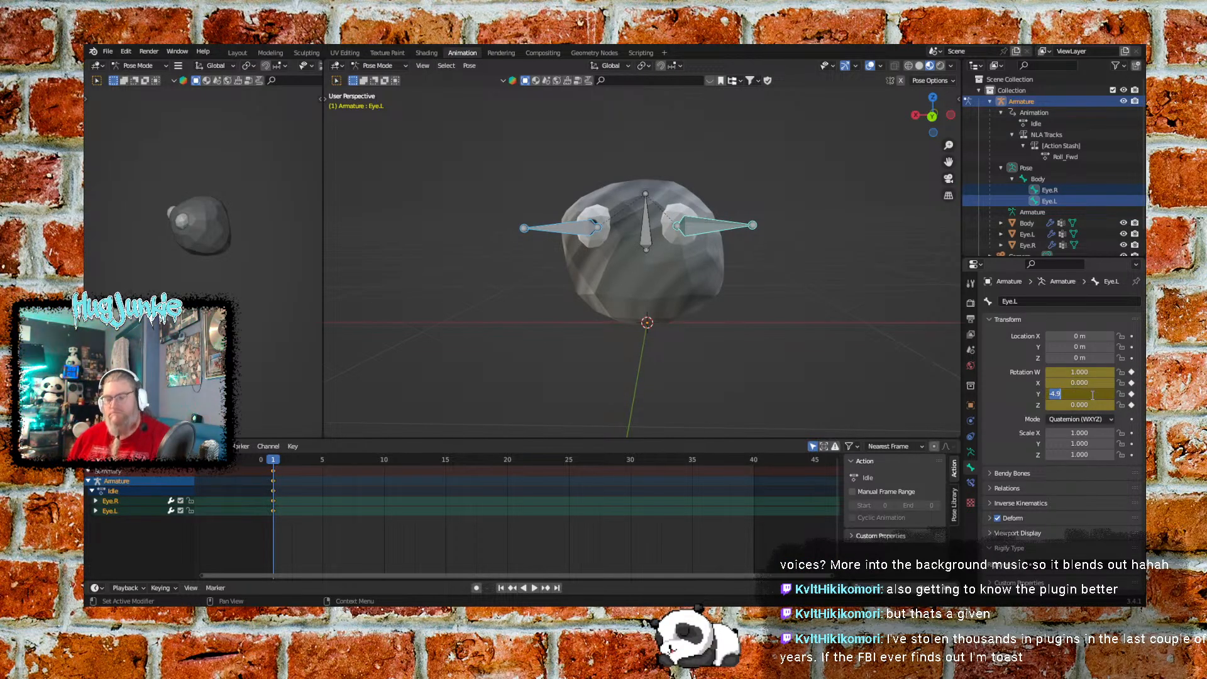
{"action": "type", "text": "0"}
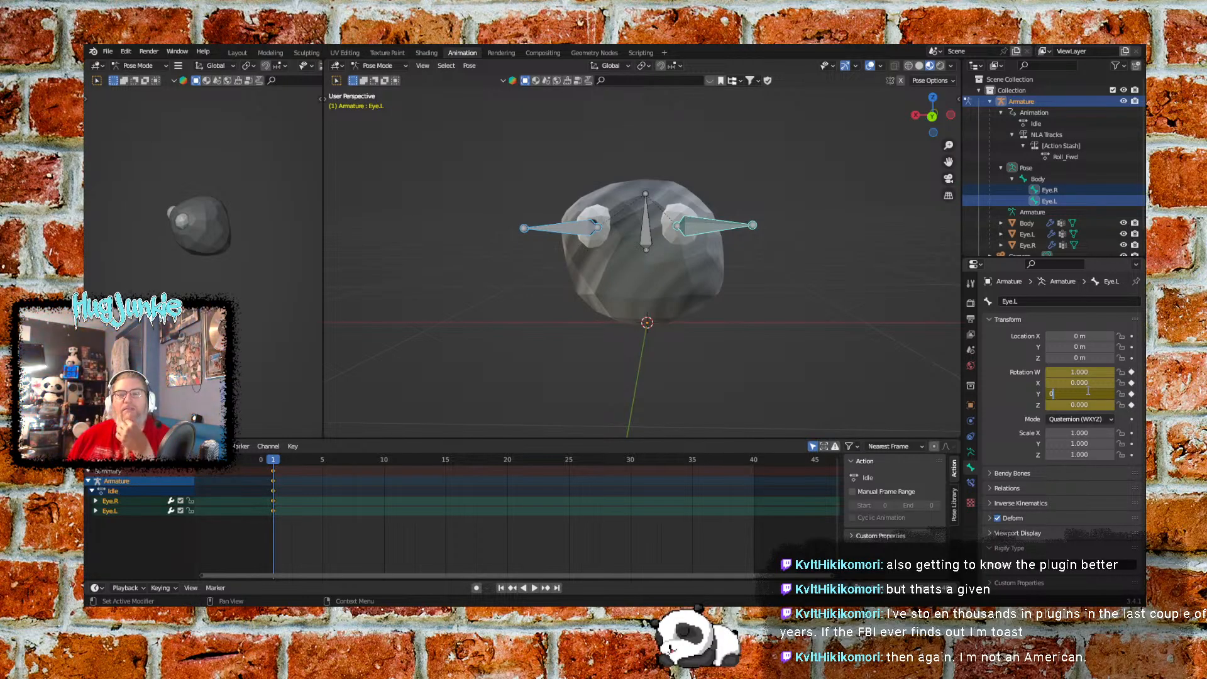
{"action": "key", "text": "Return"}
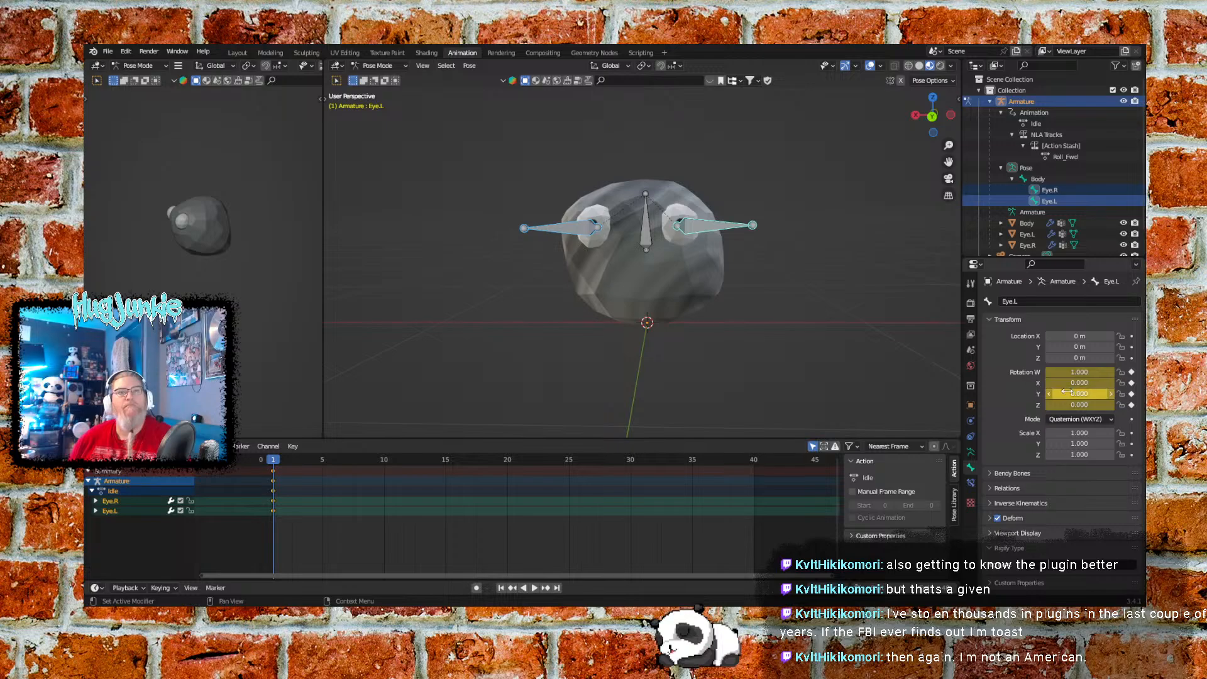
Try a Z rotation of -0.5 on the Eye.L bone and reset it to 0
{"action": "mouse_move", "coordinate": [1070, 405]}
{"action": "left_mouse_down"}
{"action": "mouse_move", "coordinate": [1094, 405]}
{"action": "mouse_move", "coordinate": [1067, 405]}
{"action": "left_mouse_up"}
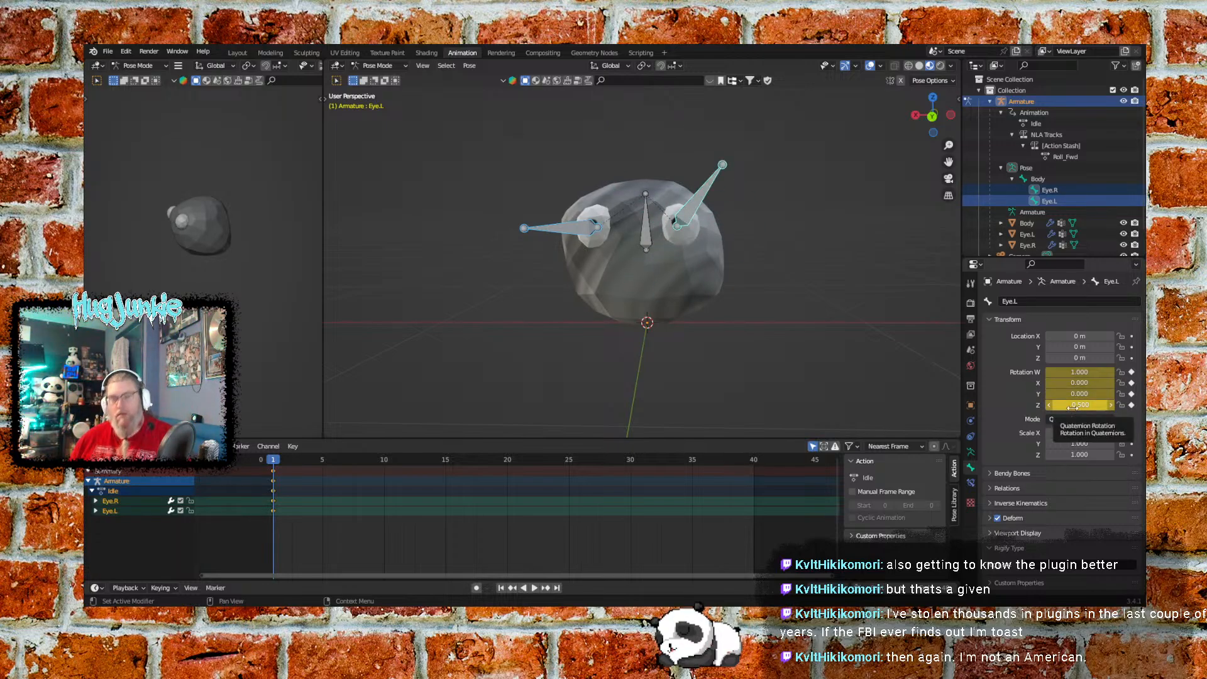
{"action": "left_click", "coordinate": [1090, 407]}
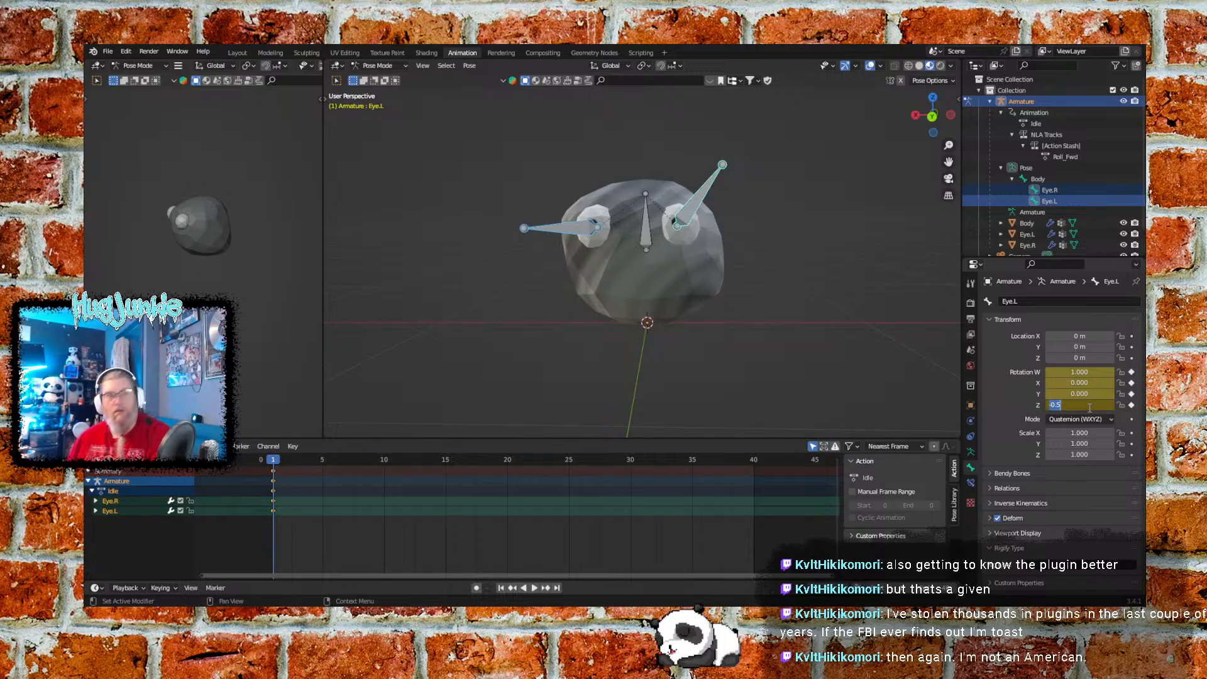
{"action": "type", "text": "0"}
{"action": "key", "text": "Return"}
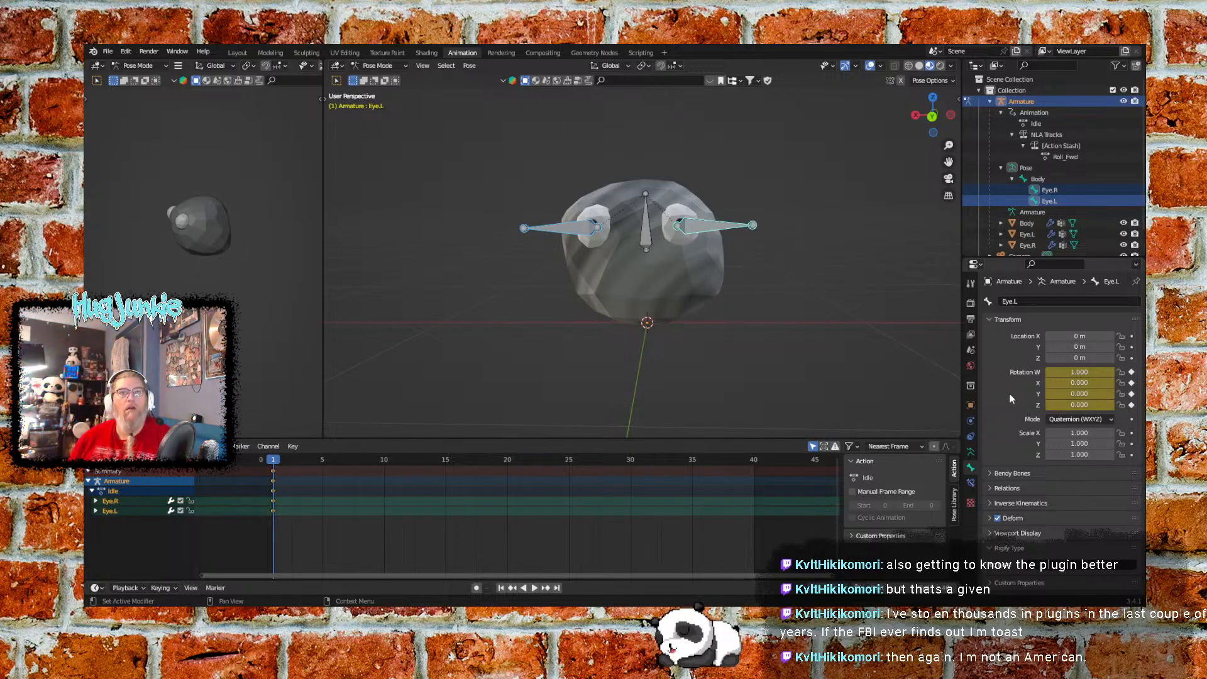
Try an X rotation of -0.3 on the Eye.L bone and reset it to 0
{"action": "mouse_move", "coordinate": [1080, 383]}
{"action": "left_mouse_down"}
{"action": "mouse_move", "coordinate": [1063, 382]}
{"action": "mouse_move", "coordinate": [1076, 383]}
{"action": "left_mouse_up"}
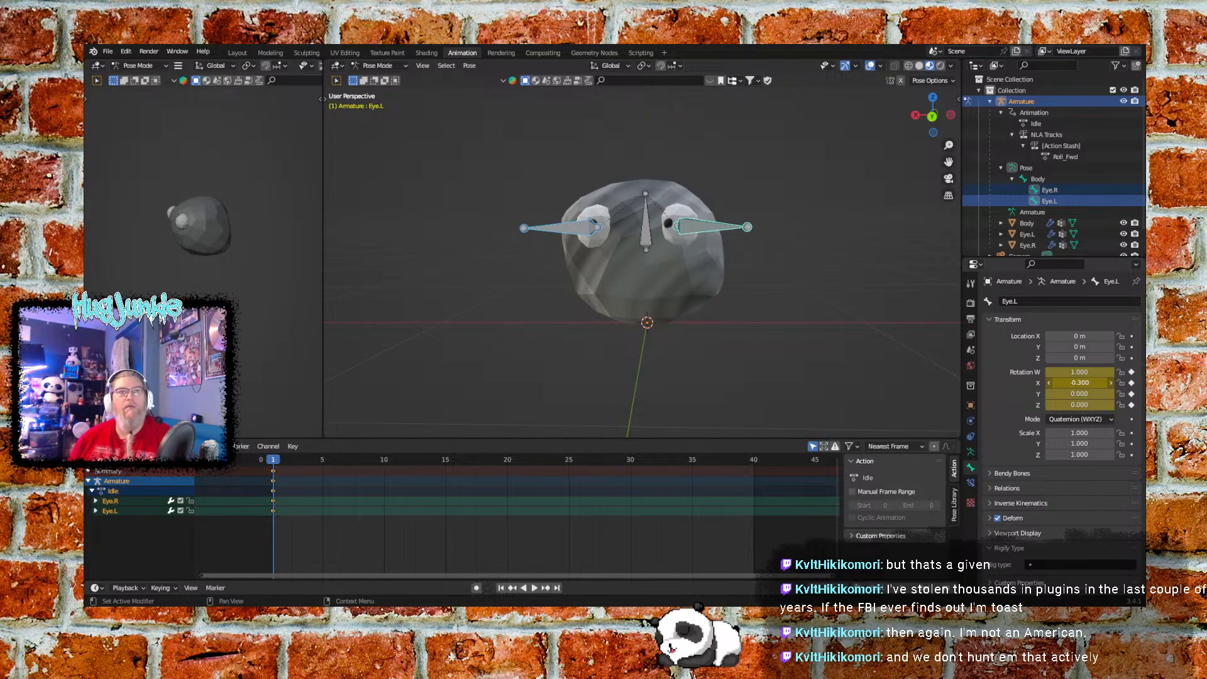
{"action": "left_click", "coordinate": [1095, 385]}
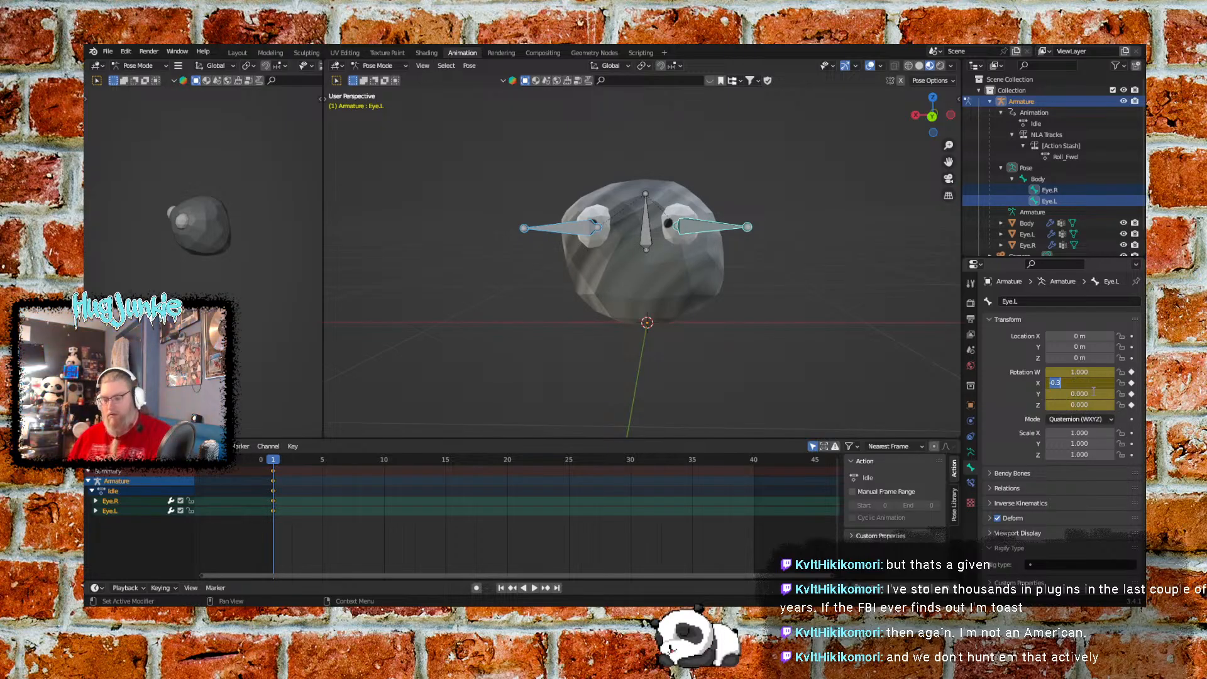
{"action": "type", "text": "0"}
{"action": "key", "text": "Return"}
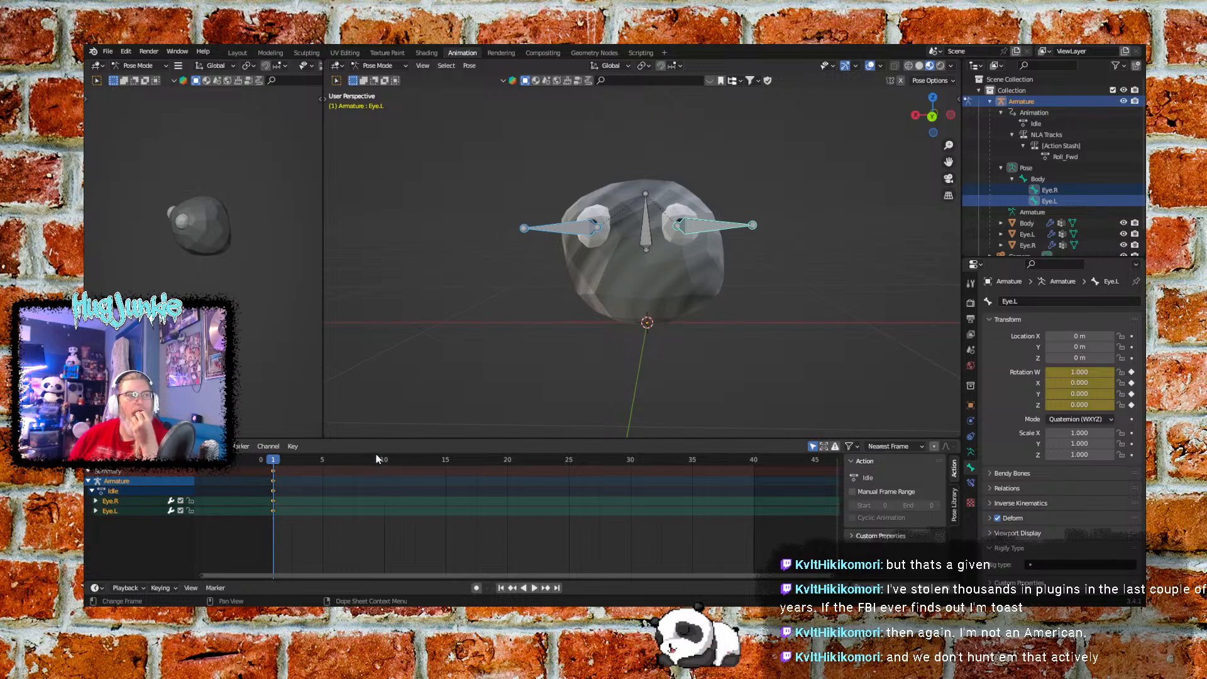
Move to frame 5 and set the Eye.L bone's X rotation to -0.3
{"action": "key", "text": "space"}
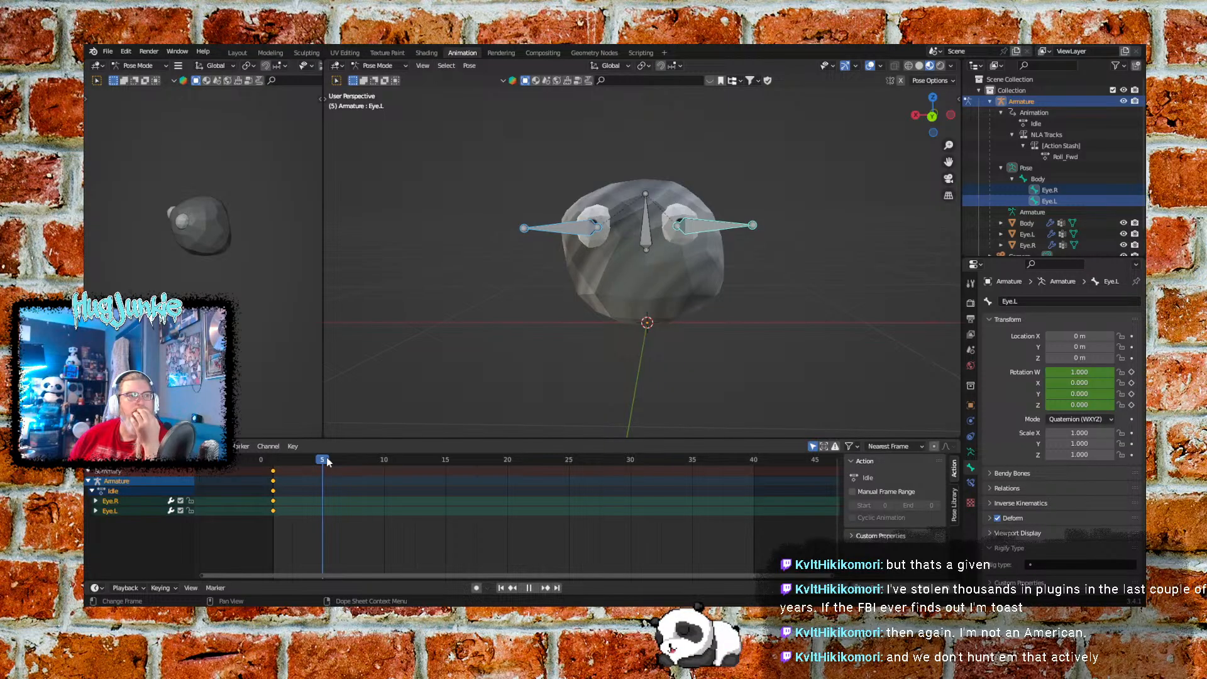
{"action": "key", "text": "space"}
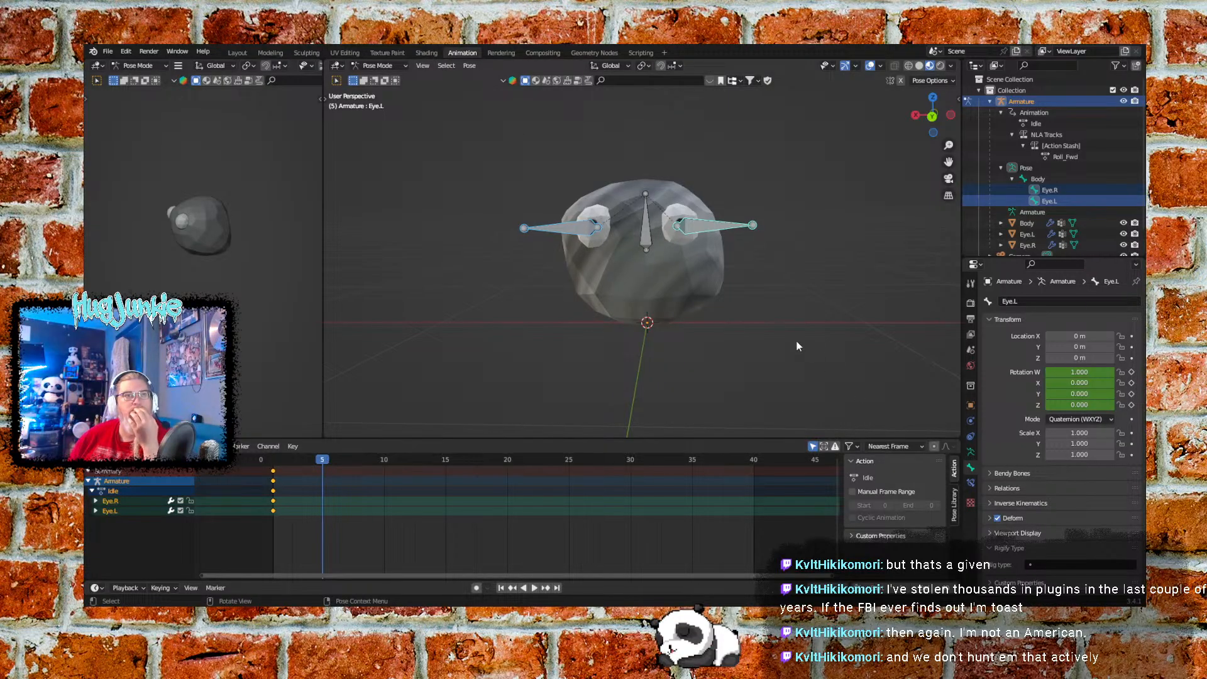
{"action": "middle_click_drag", "start_coordinate": [760, 270], "coordinate": [760, 287]}
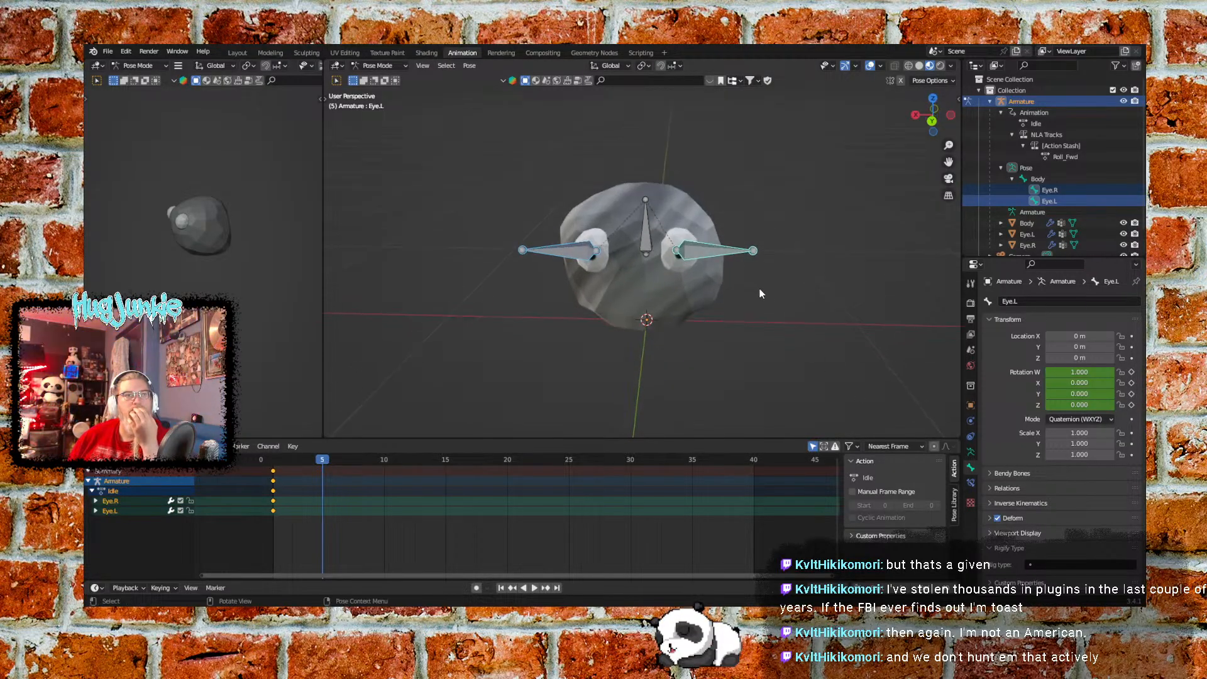
{"action": "scroll", "coordinate": [759, 285], "scroll_direction": "up", "scroll_amount": 2}
{"action": "scroll", "coordinate": [812, 348], "scroll_direction": "up", "scroll_amount": 2}
{"action": "middle_click_drag", "start_coordinate": [813, 349], "coordinate": [808, 335]}
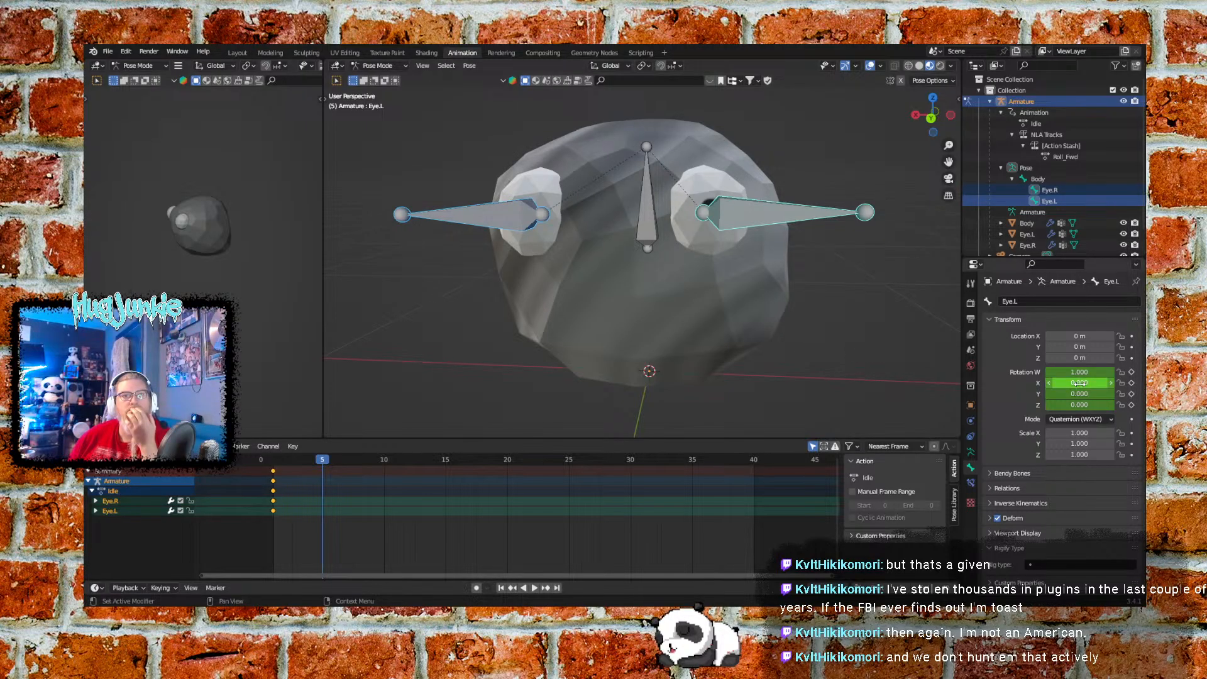
{"action": "left_click_drag", "start_coordinate": [1079, 383], "coordinate": [1076, 383]}
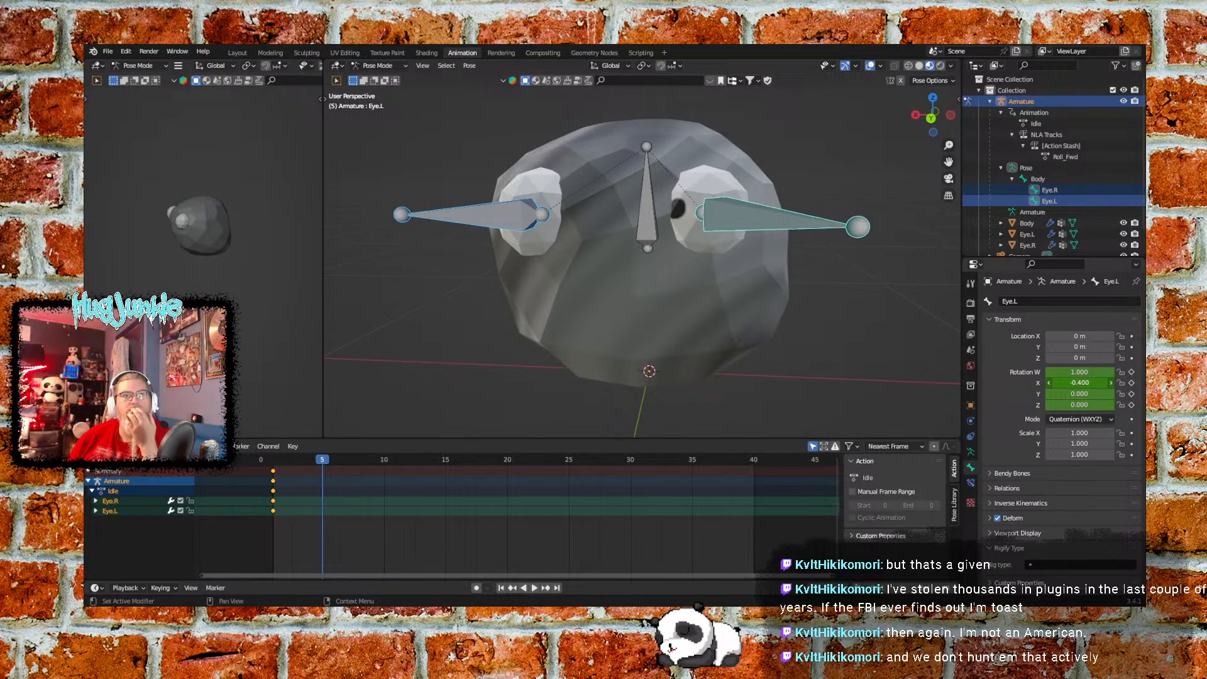
{"action": "left_click", "coordinate": [1111, 383]}
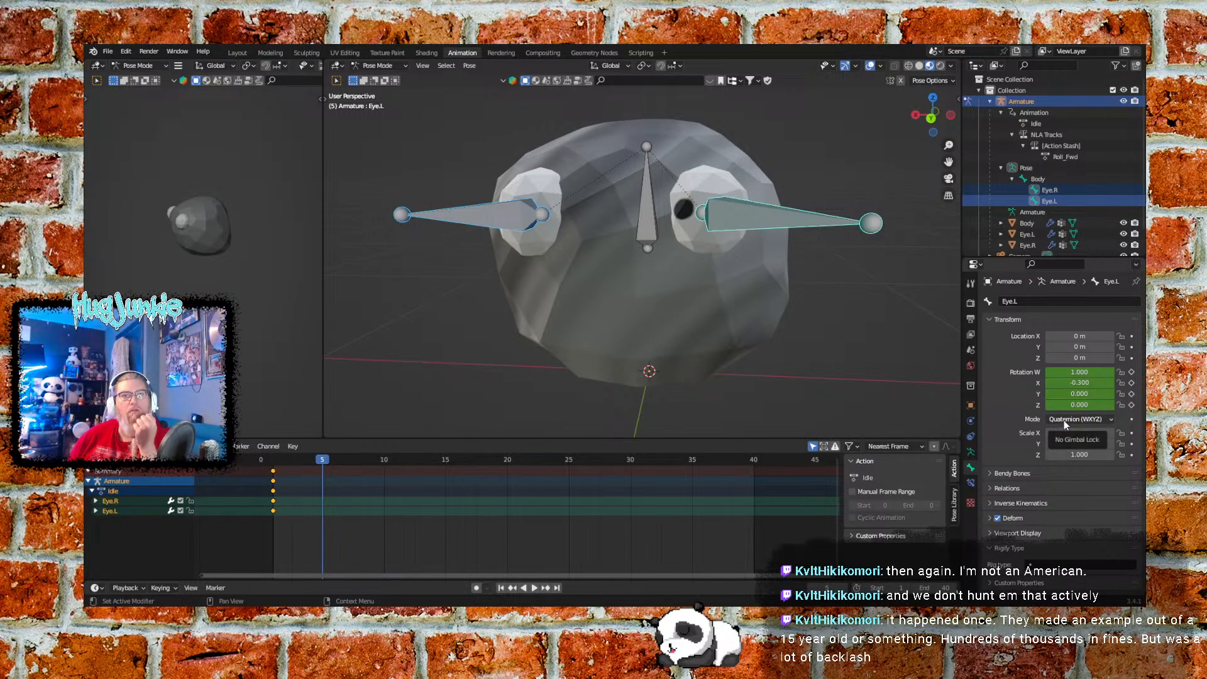
Try an X rotation of -0.3 on the Eye.R bone
{"action": "left_click", "coordinate": [467, 181]}
{"action": "left_click", "coordinate": [499, 217]}
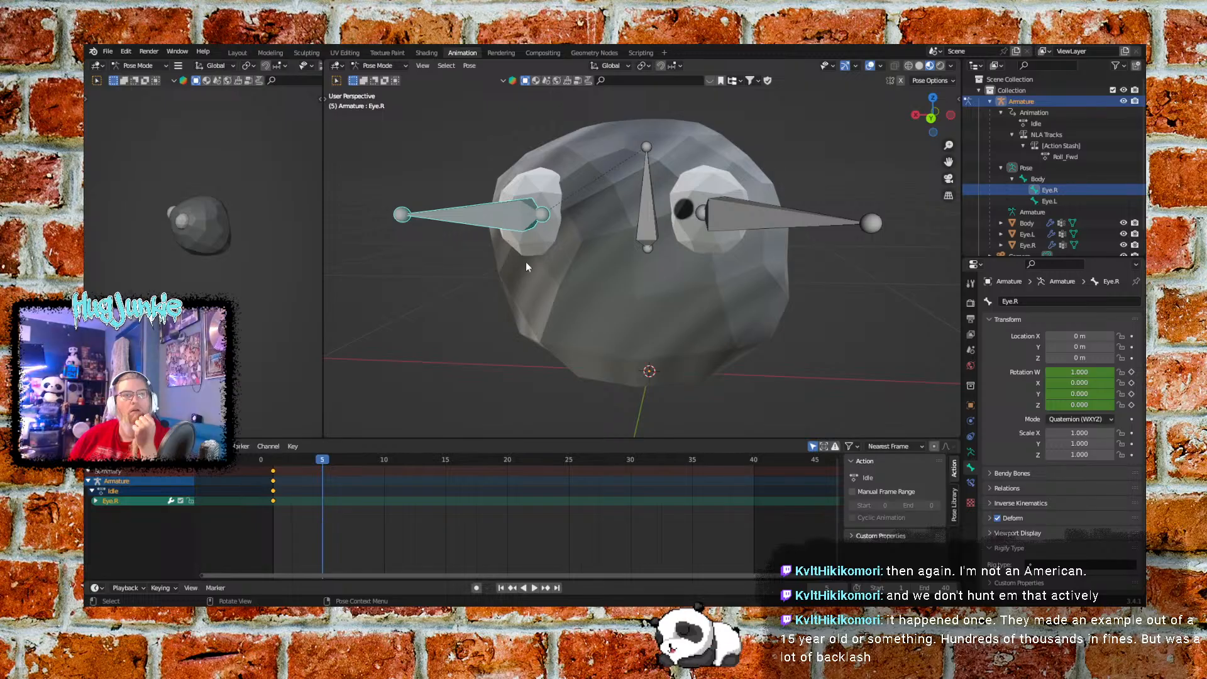
{"action": "left_click", "coordinate": [1081, 383]}
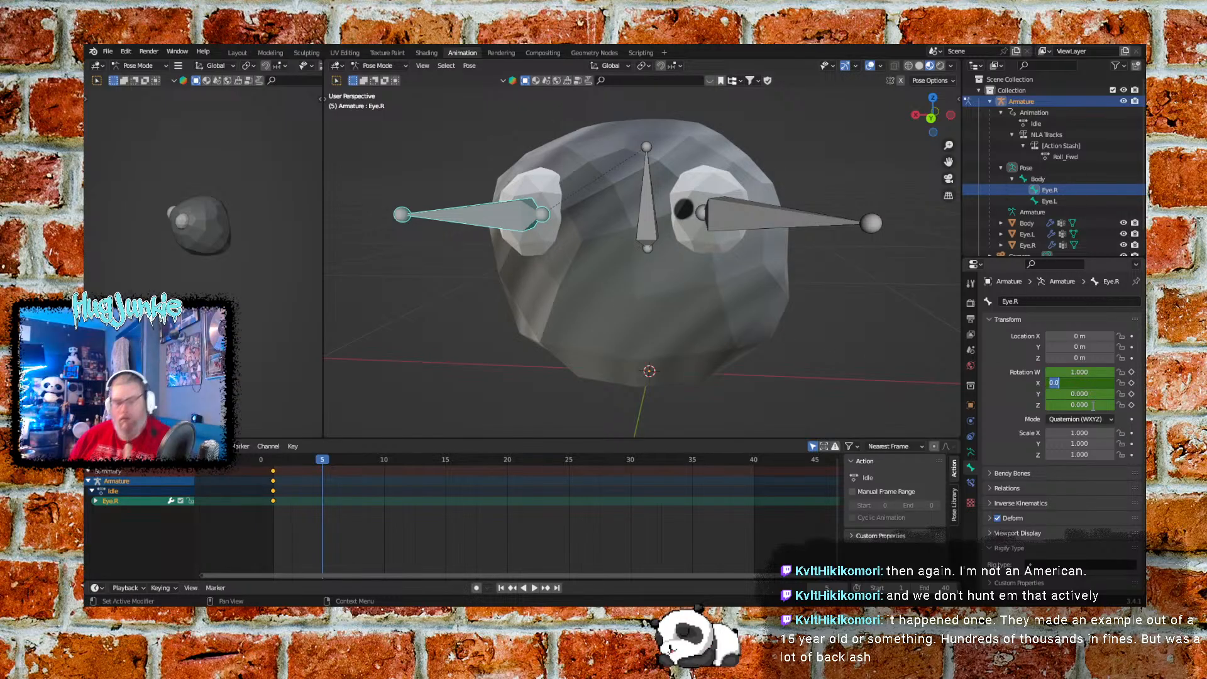
{"action": "key", "text": "BackSpace"}
{"action": "type", "text": "-0"}
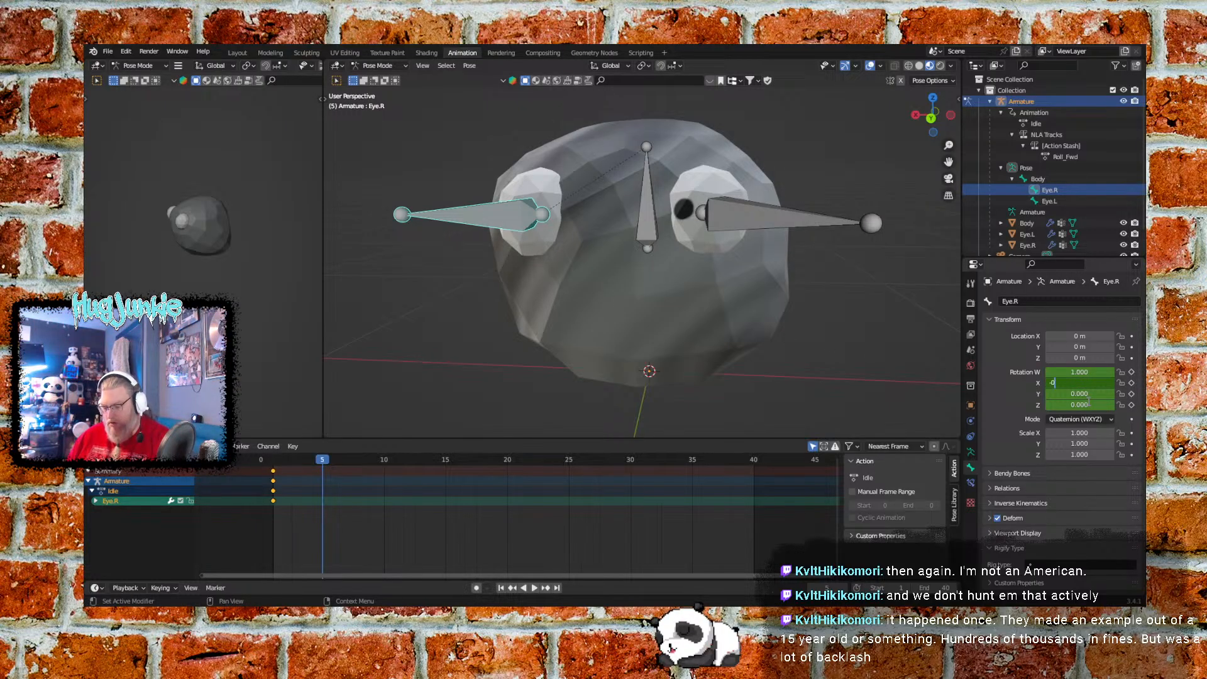
{"action": "type", "text": ".3"}
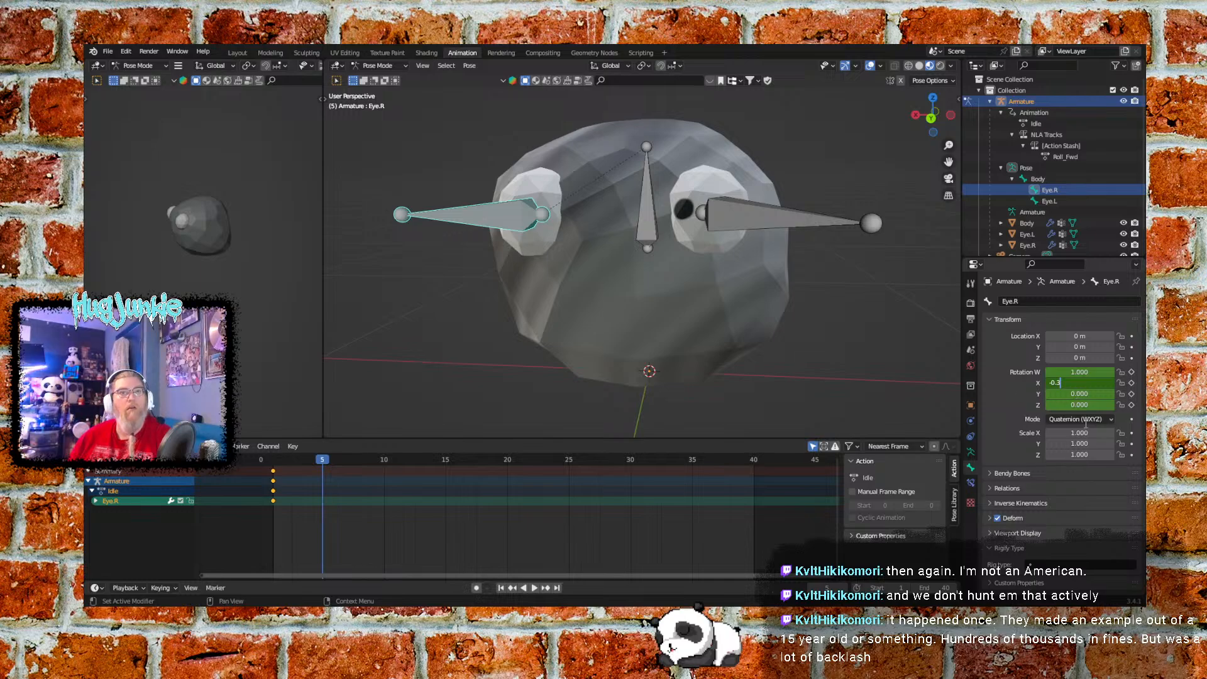
{"action": "key", "text": "Return"}
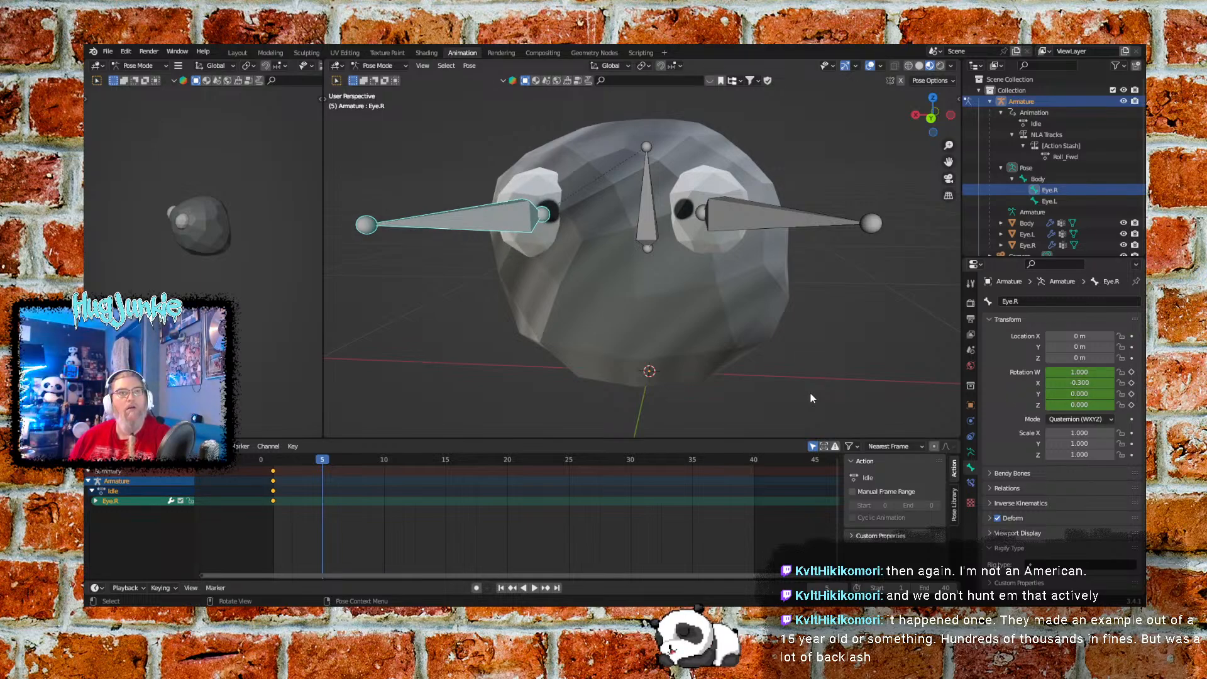
Set the Eye.R bone's X rotation to 0.3 and insert a Rotation keyframe for it at frame 5
{"action": "left_click", "coordinate": [1095, 382]}
{"action": "type", "text": "0"}
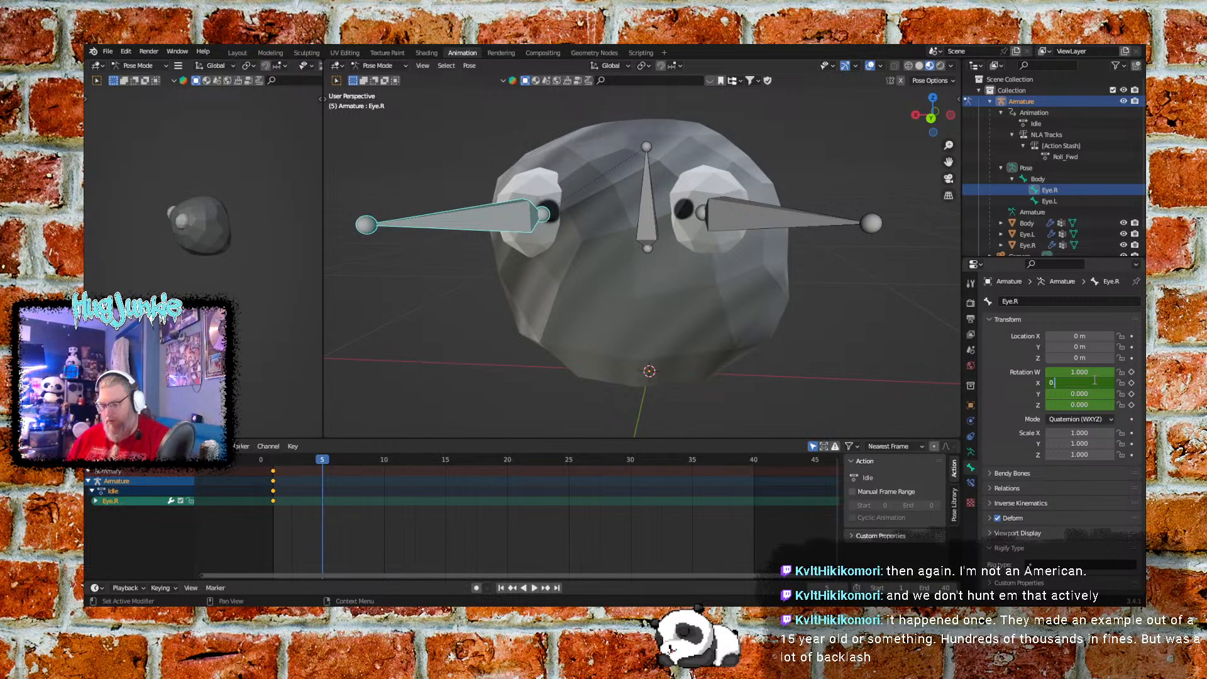
{"action": "type", "text": ".3"}
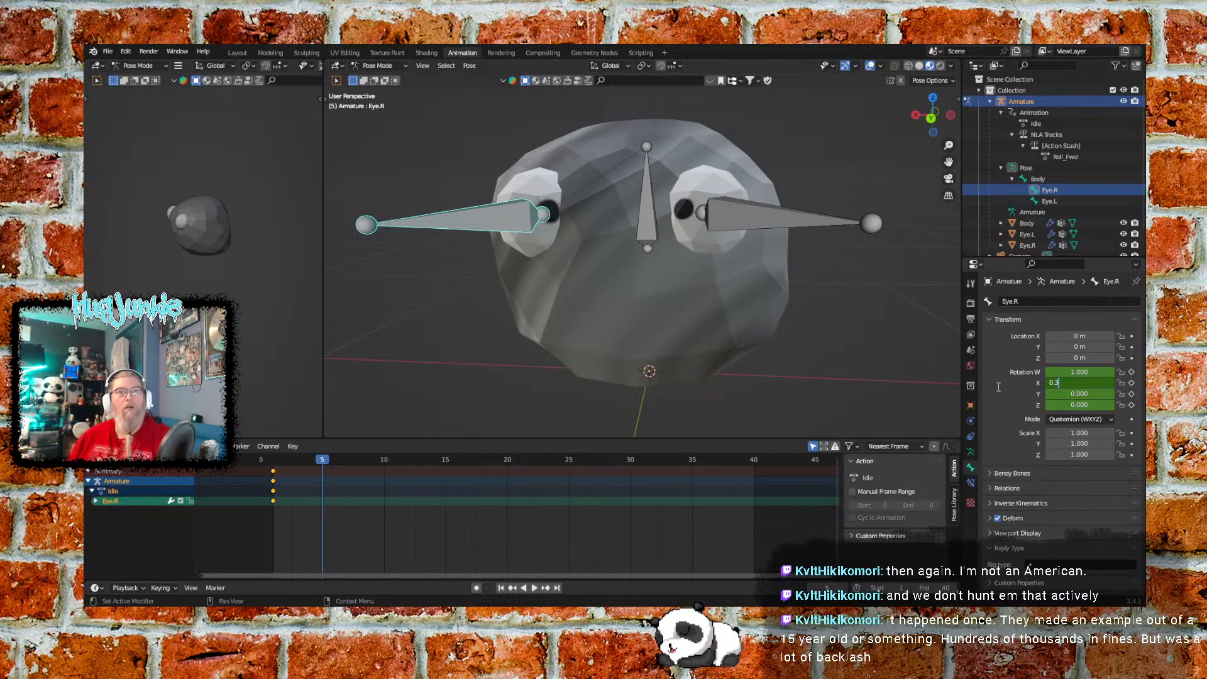
{"action": "key", "text": "Return"}
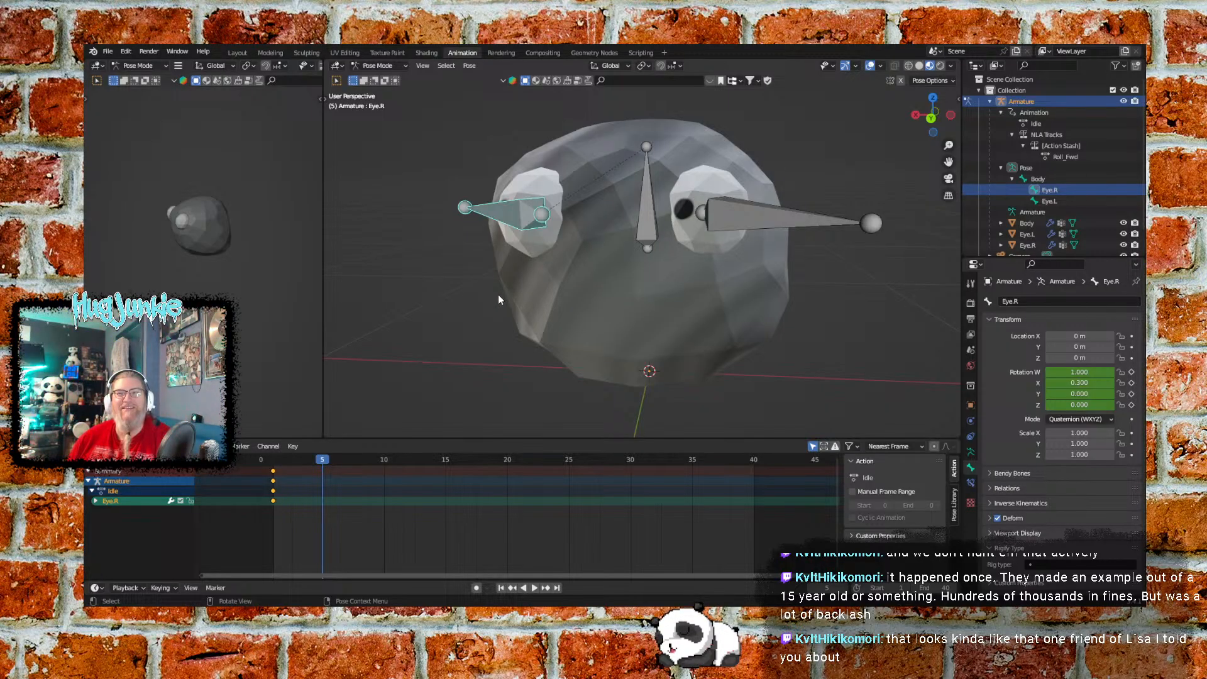
{"action": "mouse_move", "coordinate": [475, 292]}
{"action": "middle_mouse_down"}
{"action": "mouse_move", "coordinate": [531, 324]}
{"action": "mouse_move", "coordinate": [482, 293]}
{"action": "middle_mouse_up"}
{"action": "left_click", "coordinate": [469, 66]}
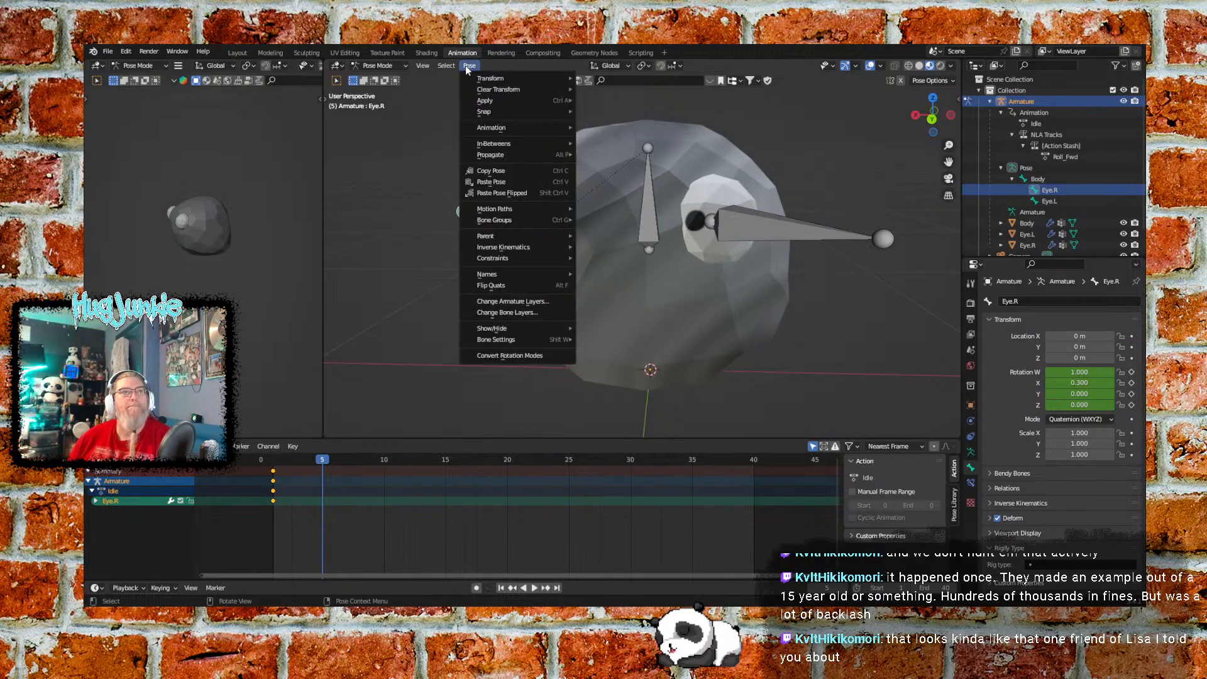
{"action": "mouse_move", "coordinate": [536, 129]}
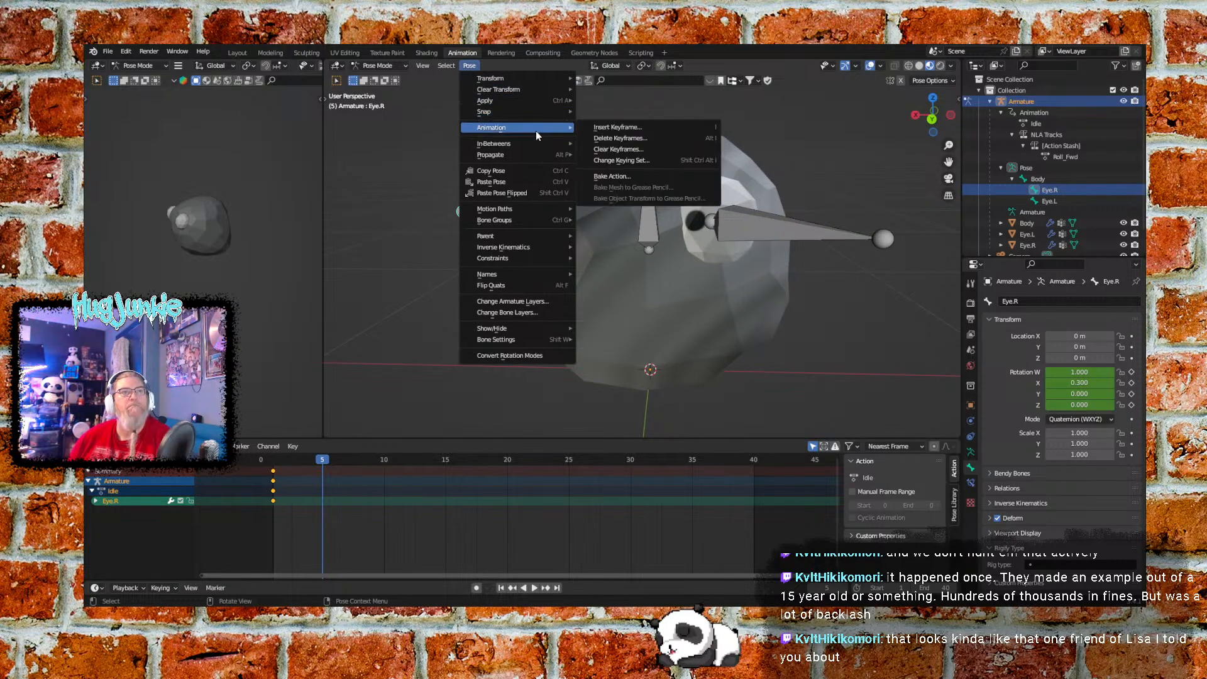
{"action": "left_click", "coordinate": [591, 130]}
{"action": "left_click", "coordinate": [567, 129]}
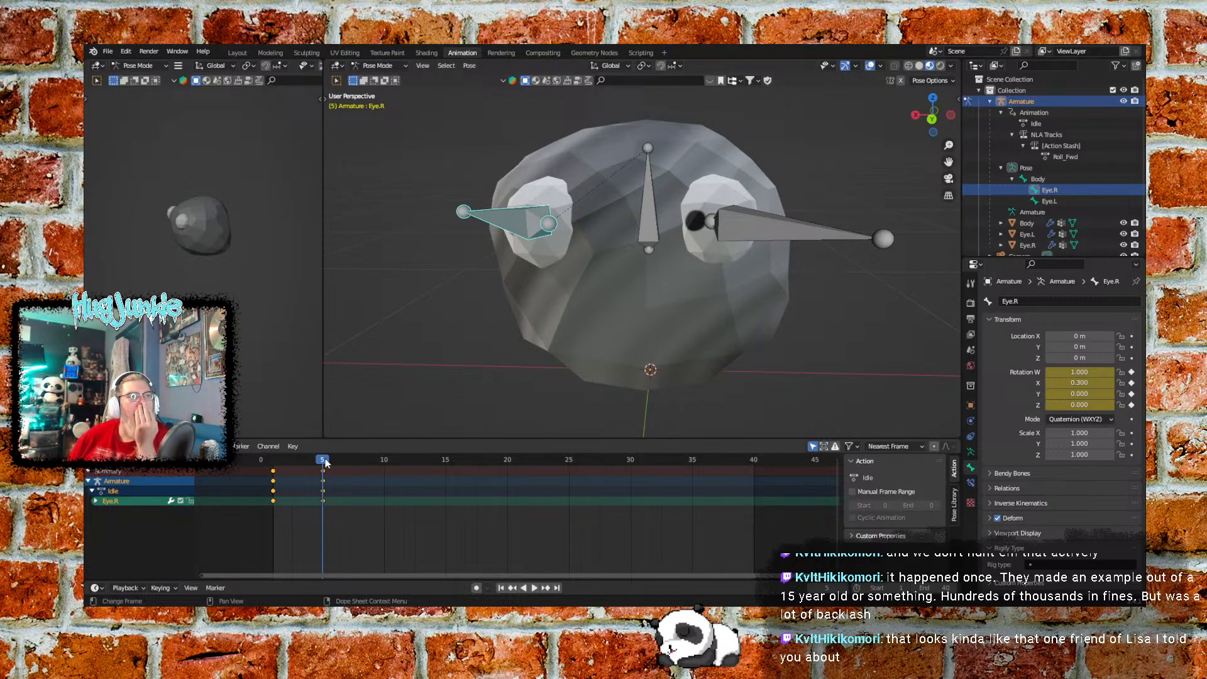
Move to frame 10 and set the Eye.R bone's X rotation to 0
{"action": "key", "text": "space"}
{"action": "left_click", "coordinate": [385, 461]}
{"action": "mouse_move", "coordinate": [385, 460]}
{"action": "left_mouse_down"}
{"action": "mouse_move", "coordinate": [264, 460]}
{"action": "mouse_move", "coordinate": [384, 460]}
{"action": "left_mouse_up"}
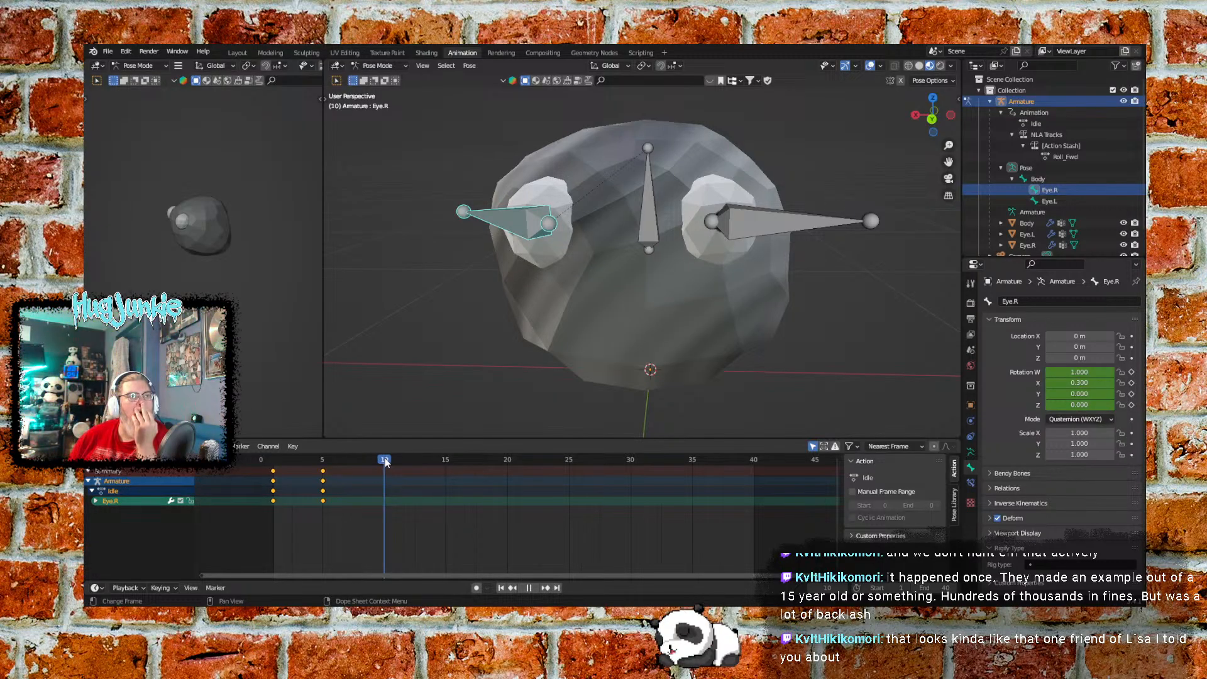
{"action": "key", "text": "space"}
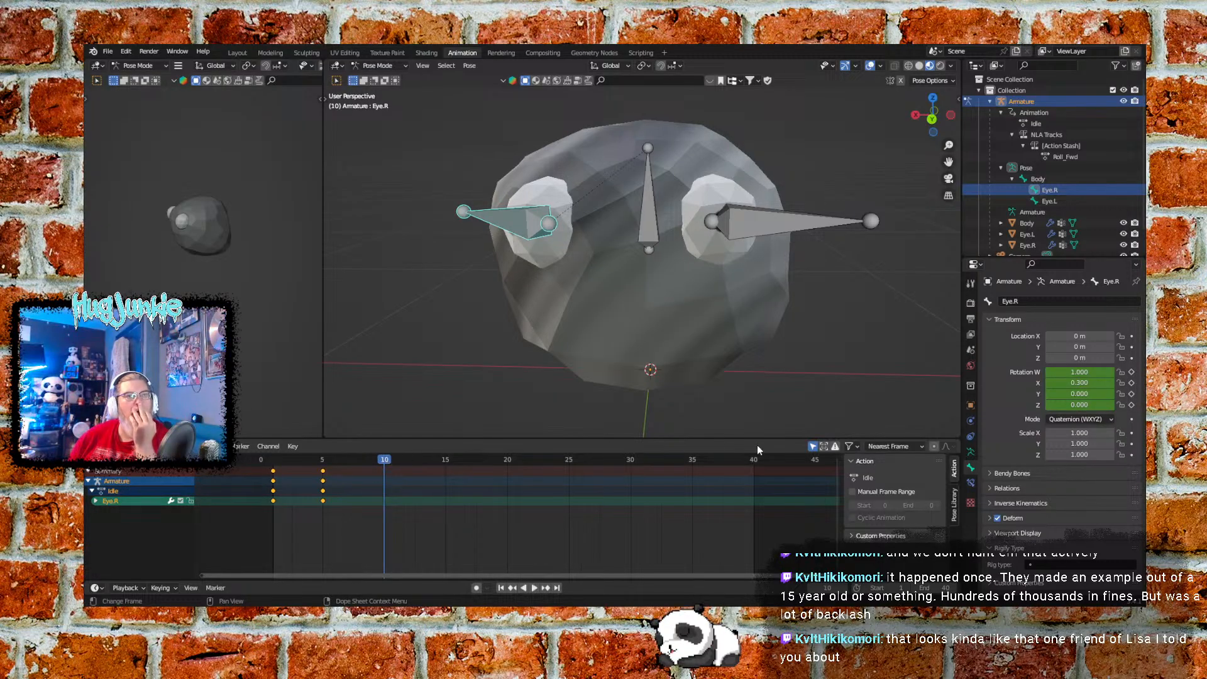
{"action": "double_click", "coordinate": [1096, 382]}
{"action": "type", "text": "0"}
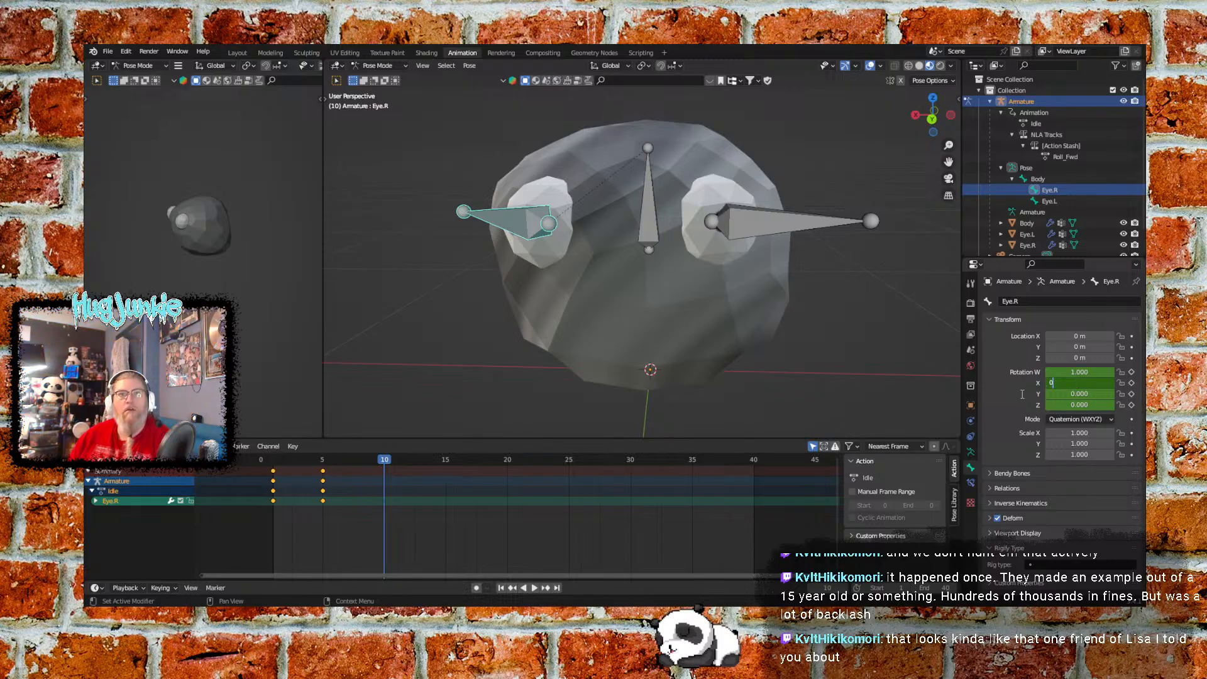
{"action": "key", "text": "Return"}
Return to frame 5 and try an X rotation of 0.3 on the Eye.L bone
{"action": "left_click", "coordinate": [777, 225]}
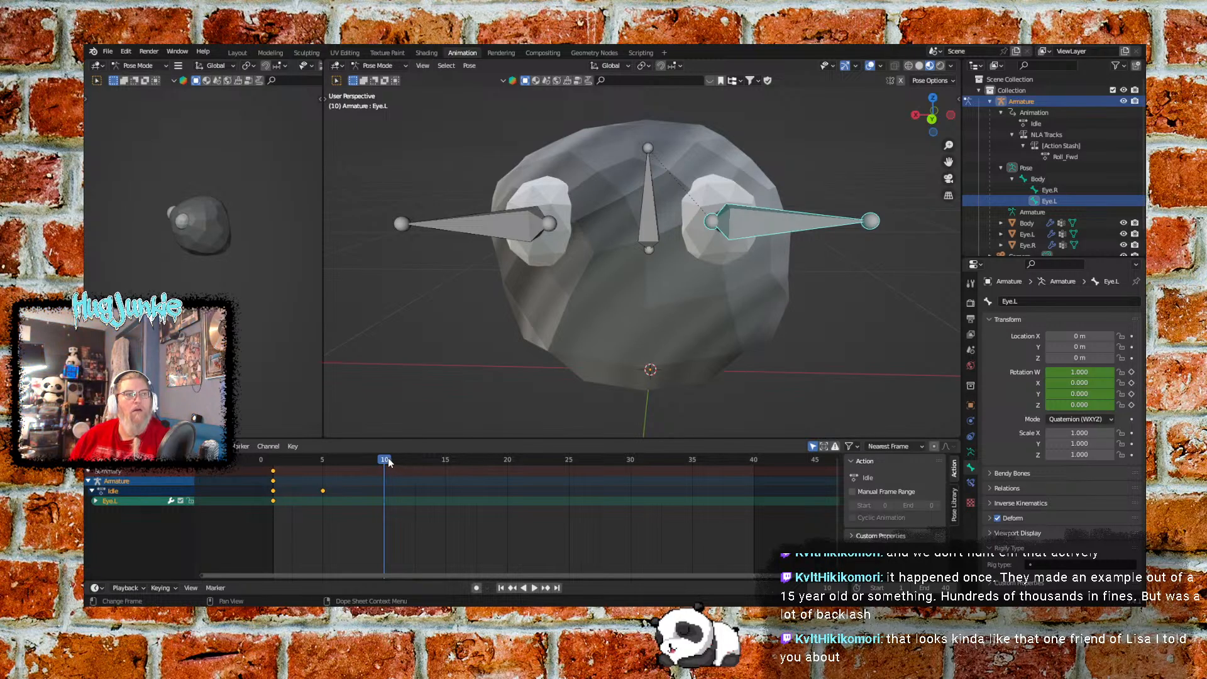
{"action": "left_click_drag", "start_coordinate": [389, 462], "coordinate": [322, 462]}
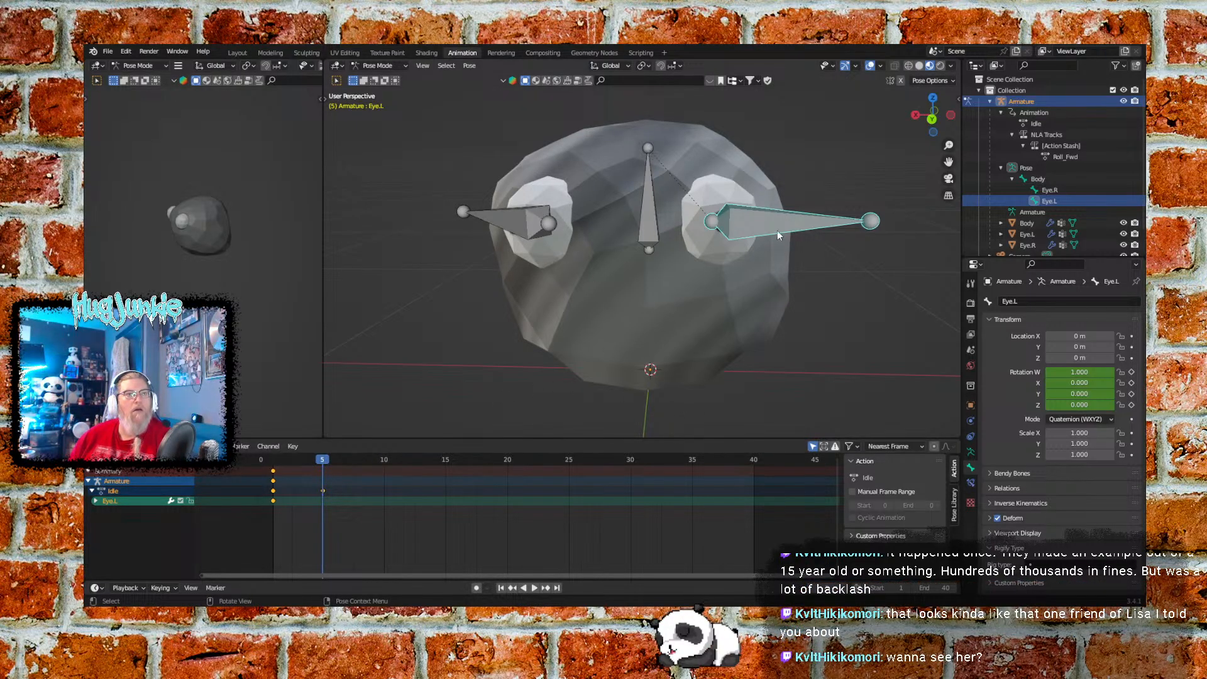
{"action": "left_click", "coordinate": [516, 214]}
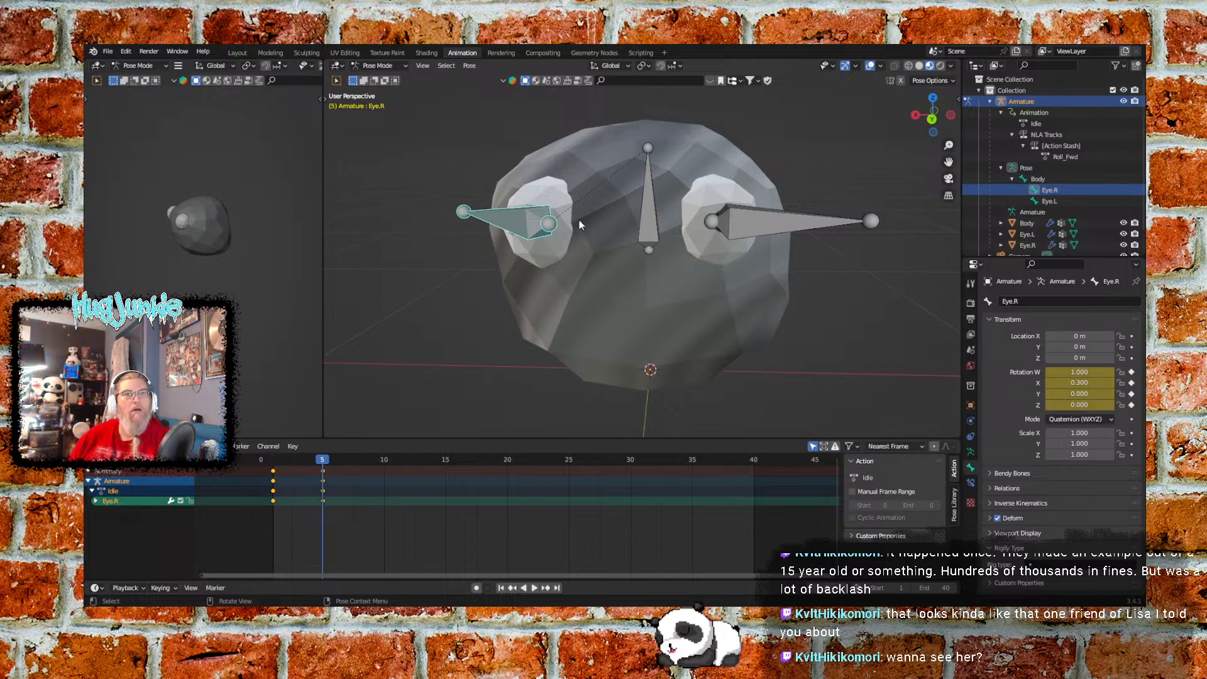
{"action": "left_click", "coordinate": [766, 225]}
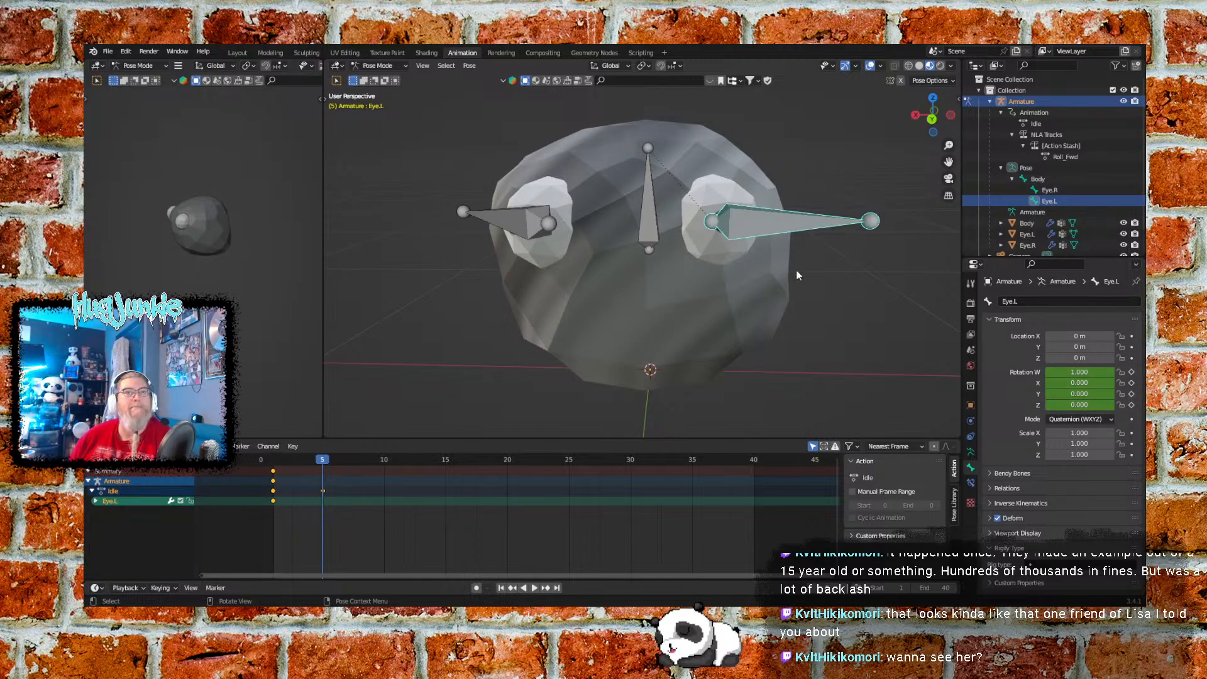
{"action": "left_click", "coordinate": [1093, 383]}
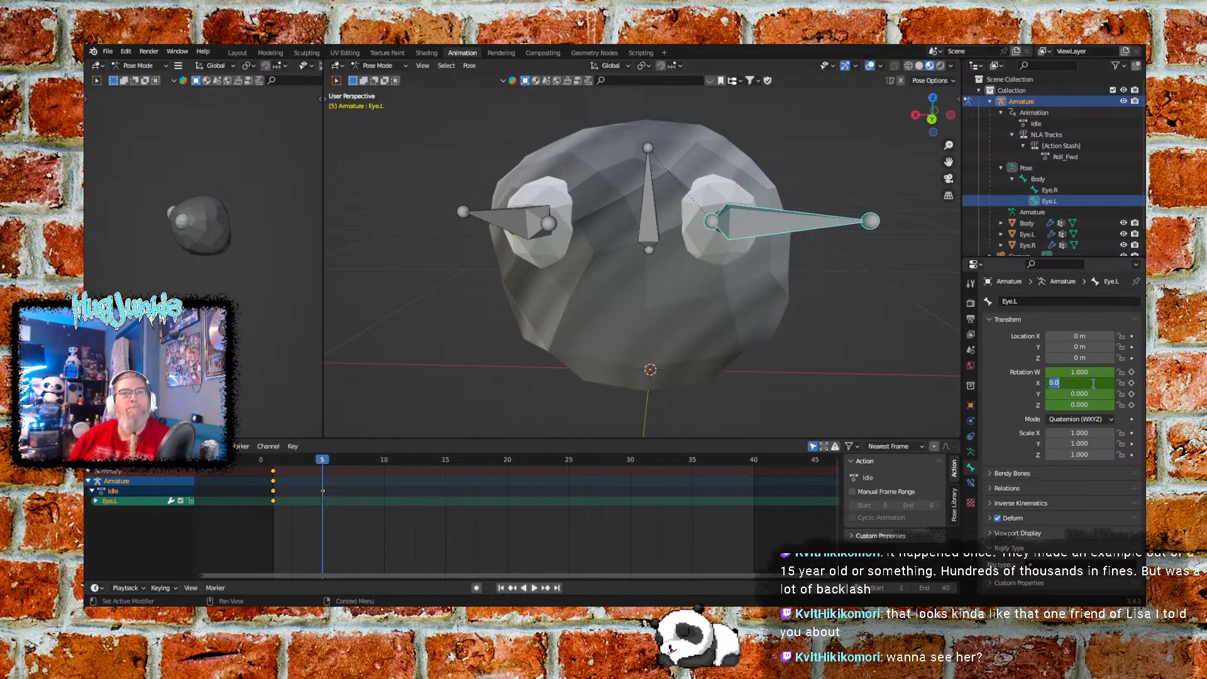
{"action": "type", "text": "0"}
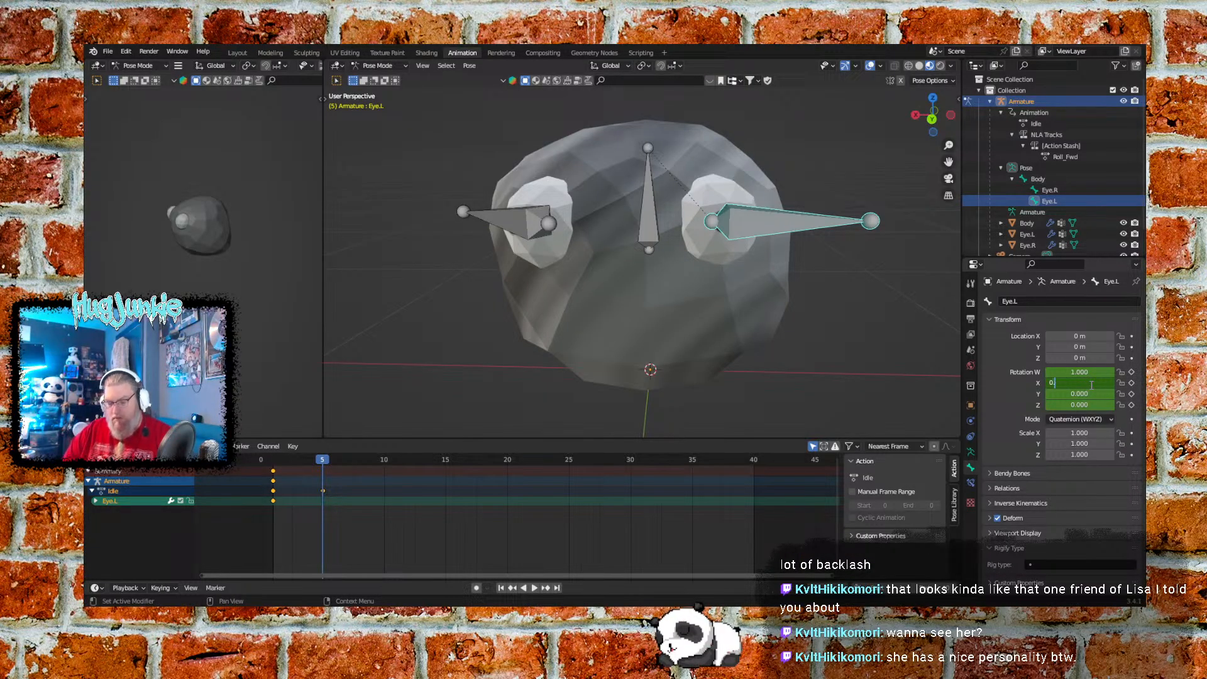
{"action": "type", "text": ".3"}
{"action": "key", "text": "Return"}
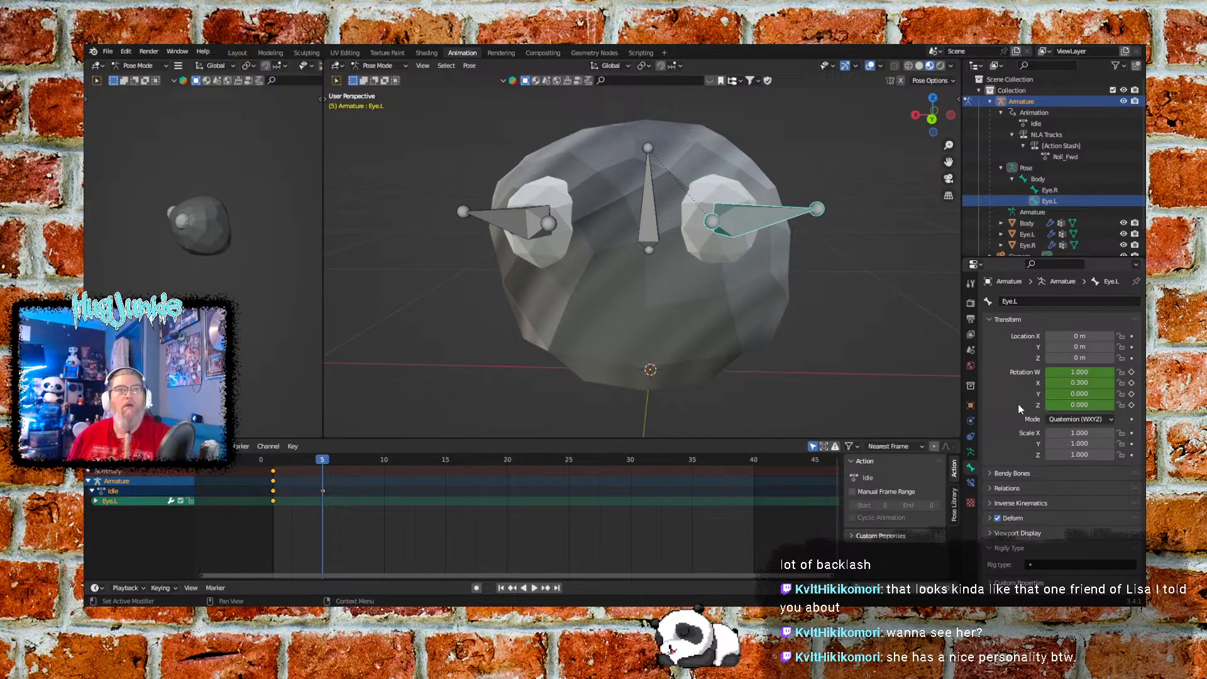
Set the Eye.L bone's X rotation to -0.3 and insert a Rotation keyframe for it at frame 5
{"action": "left_click", "coordinate": [1105, 384]}
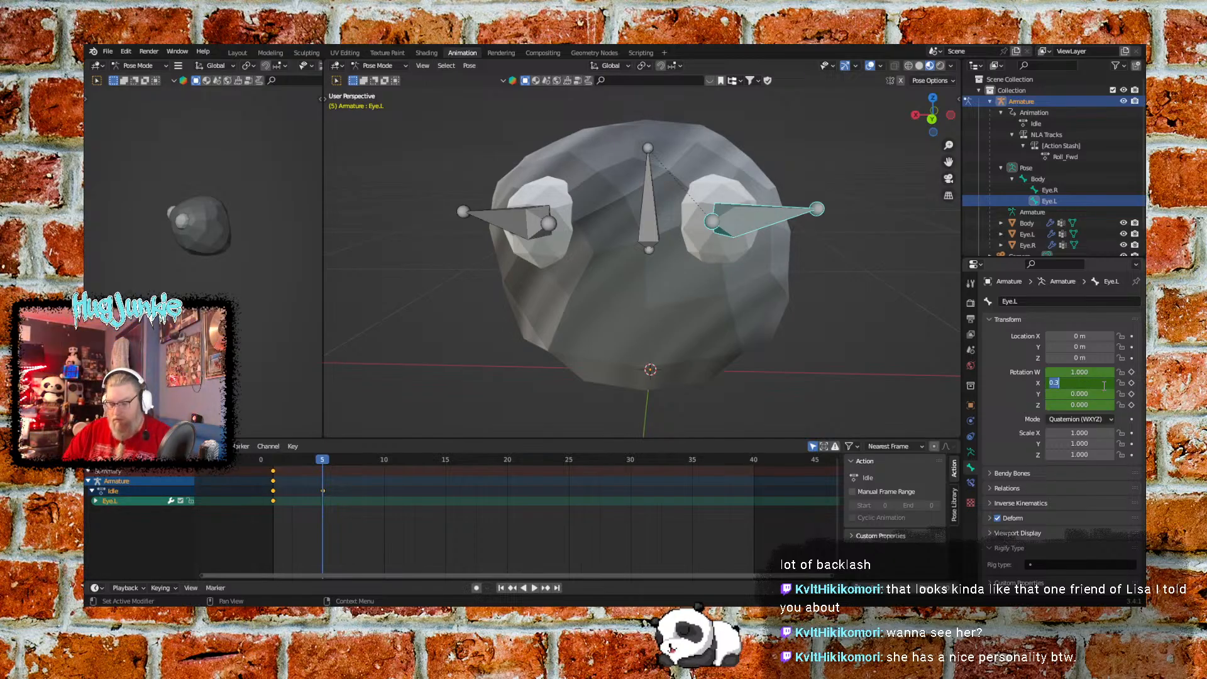
{"action": "type", "text": "-0.3"}
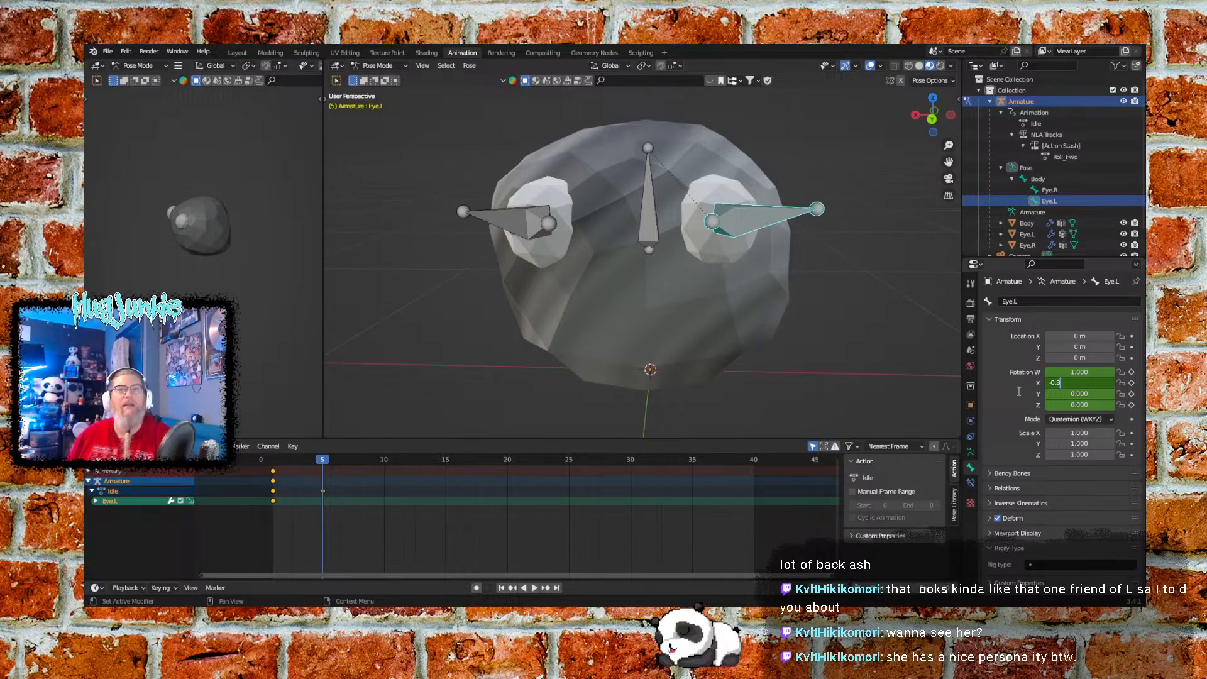
{"action": "key", "text": "Return"}
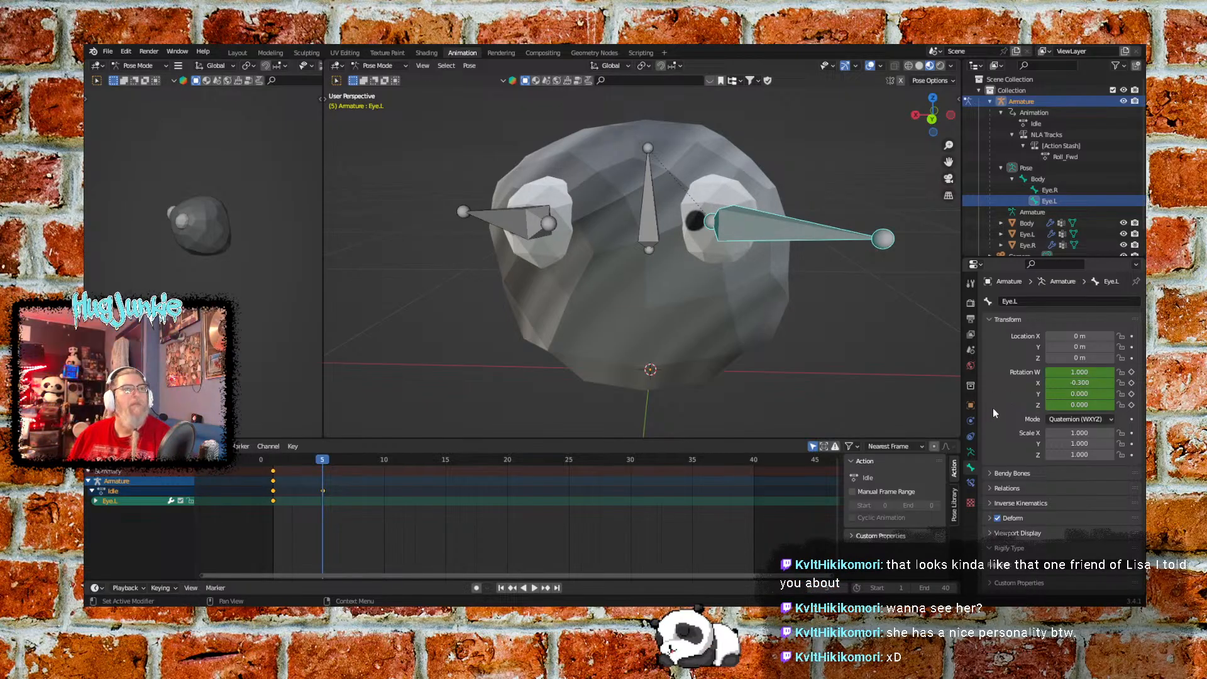
{"action": "left_click", "coordinate": [470, 66]}
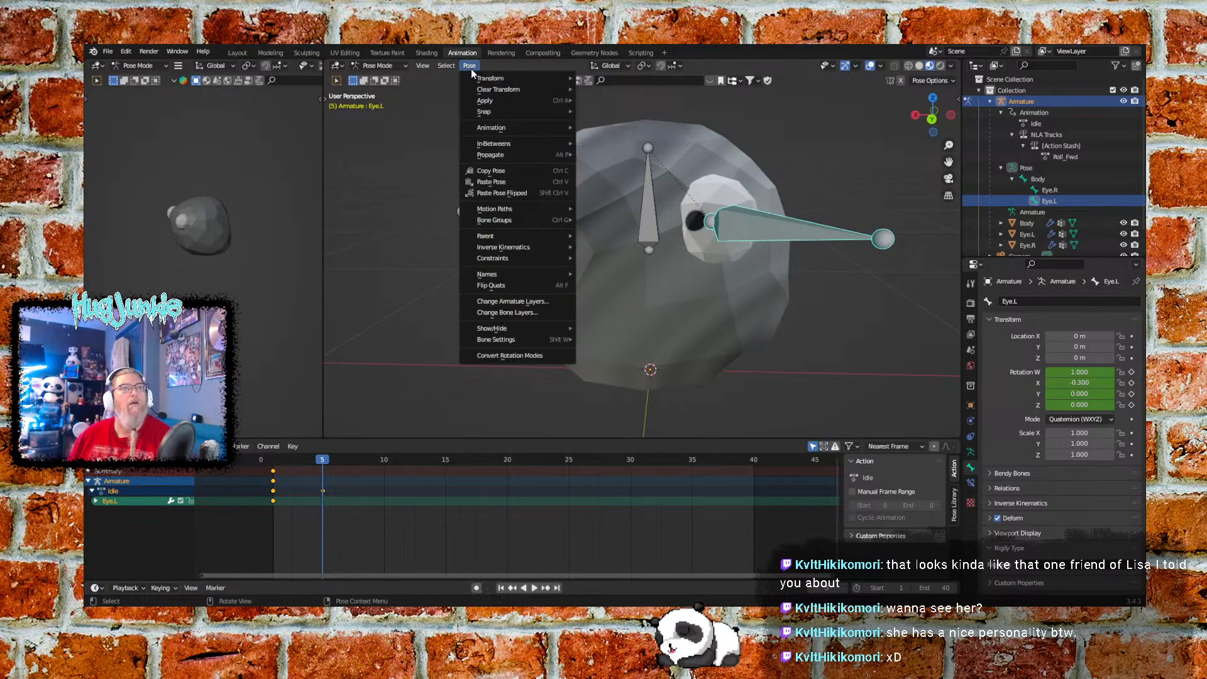
{"action": "mouse_move", "coordinate": [532, 125]}
{"action": "left_click", "coordinate": [590, 127]}
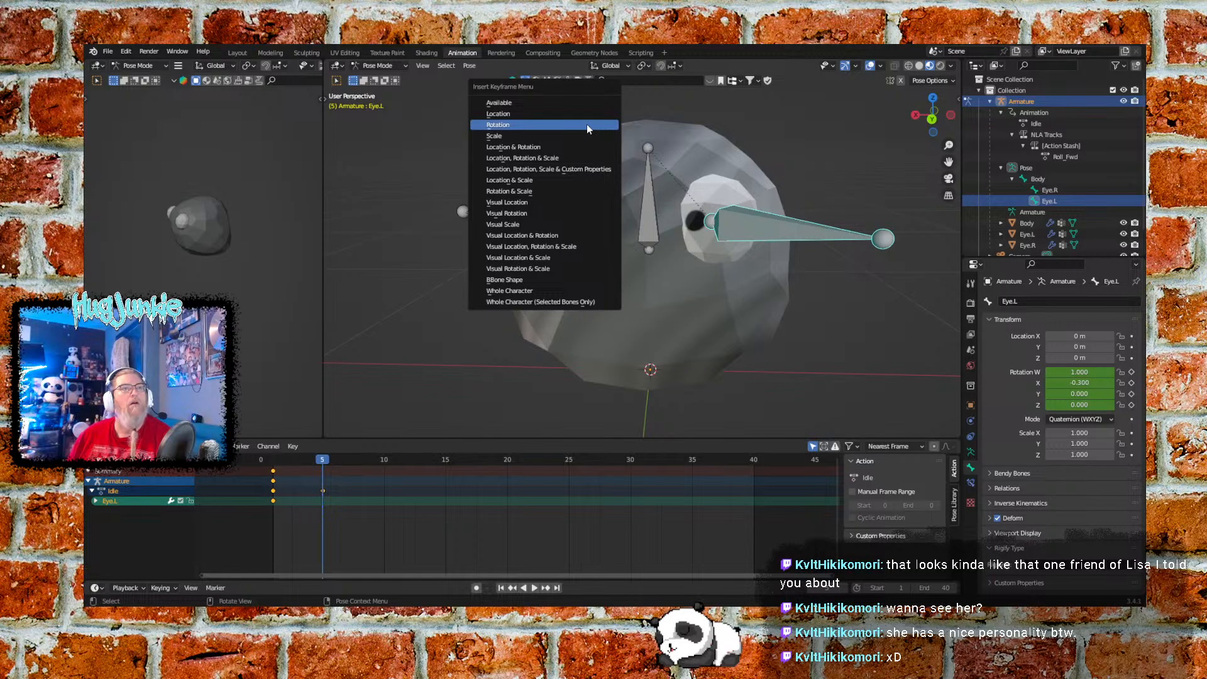
{"action": "left_click", "coordinate": [579, 125]}
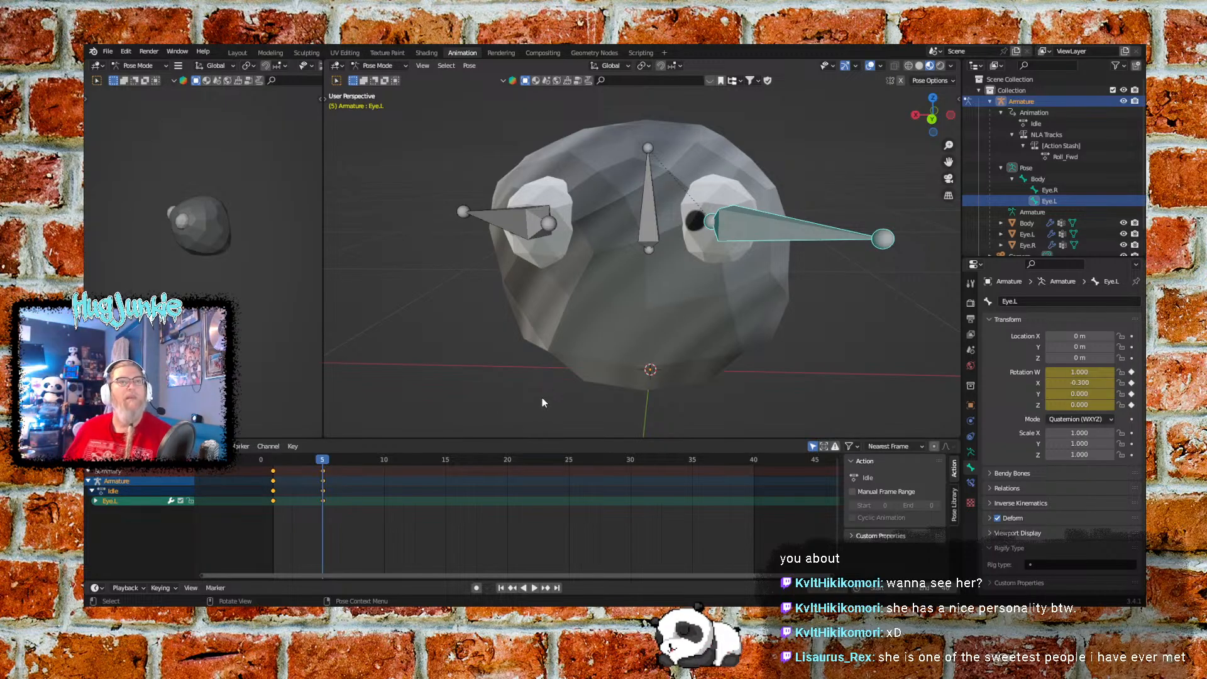
Move to frame 10 and set the X rotation of the Eye.L and Eye.R bones to 0
{"action": "left_click_drag", "start_coordinate": [332, 451], "coordinate": [379, 455]}
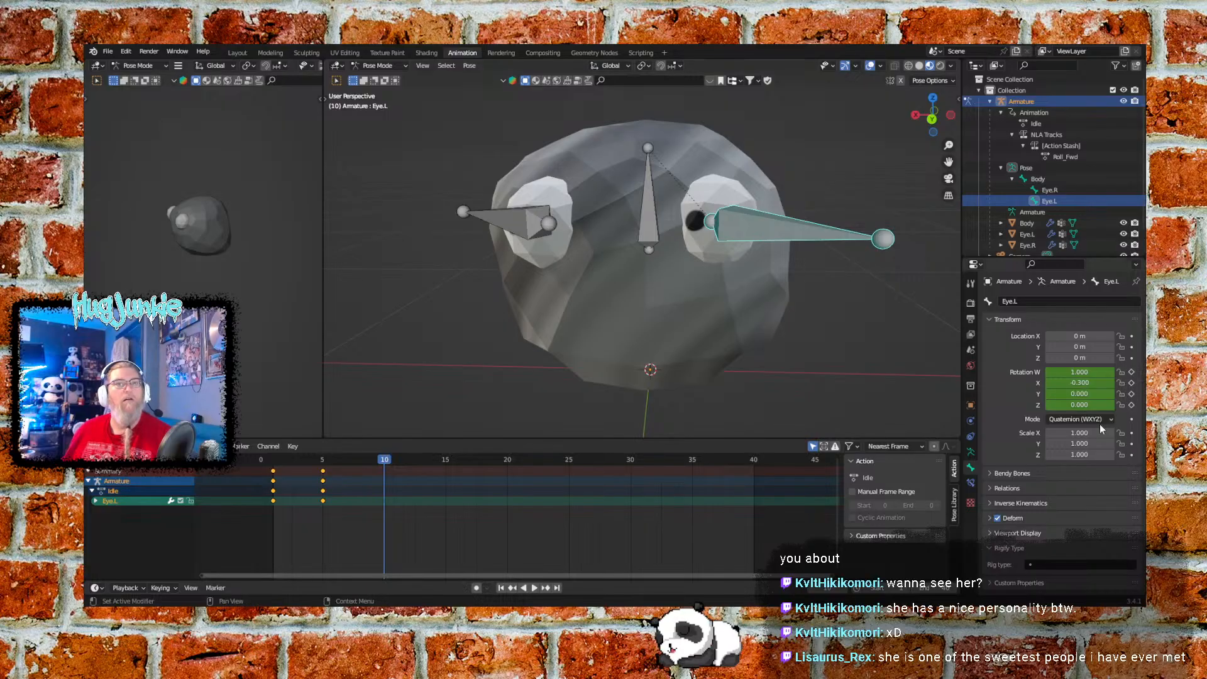
{"action": "left_click", "coordinate": [1094, 382]}
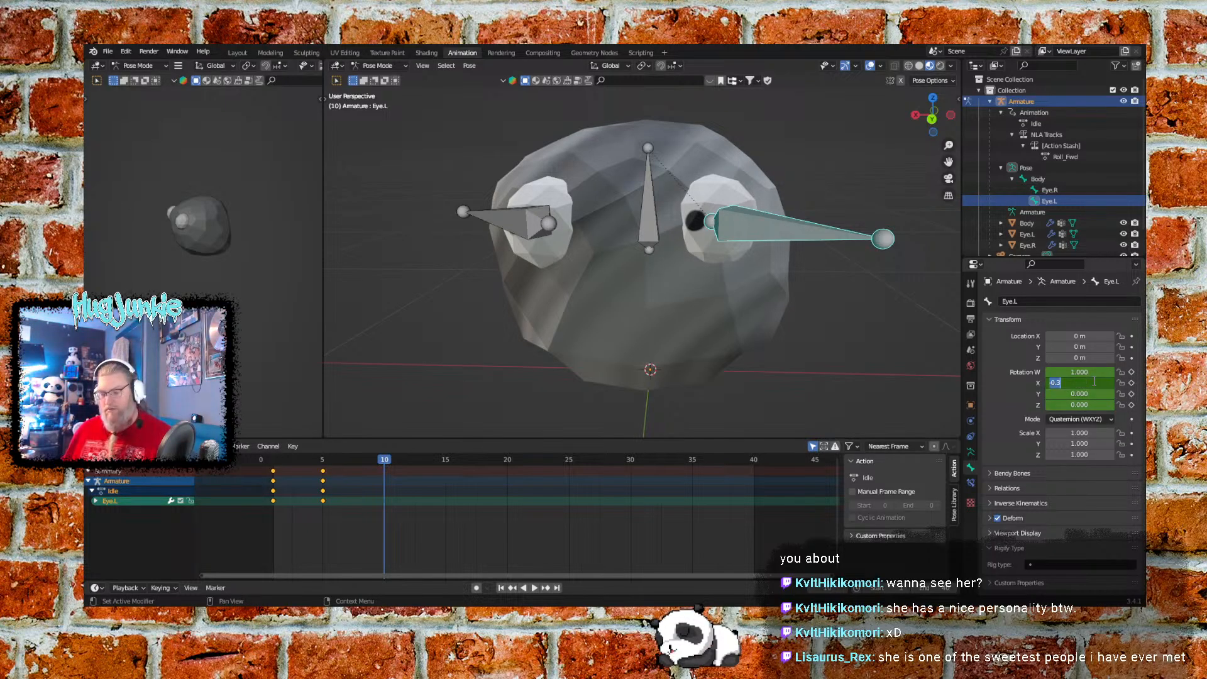
{"action": "type", "text": "0"}
{"action": "key", "text": "Return"}
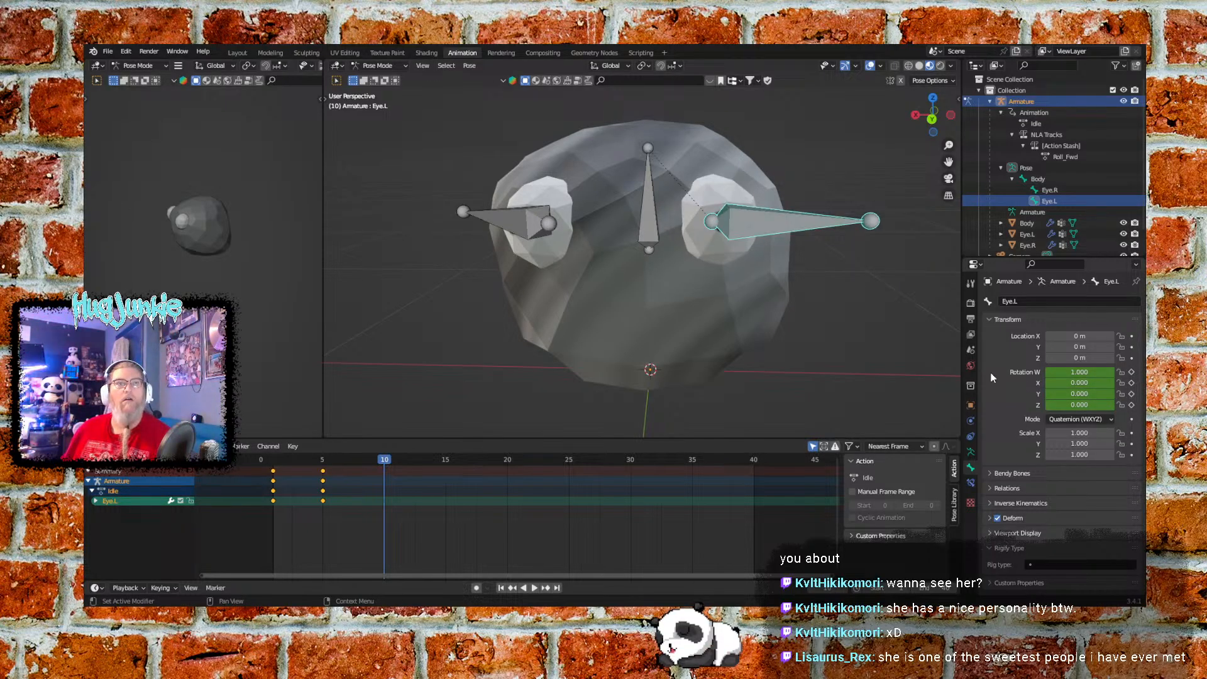
{"action": "left_click", "coordinate": [526, 219]}
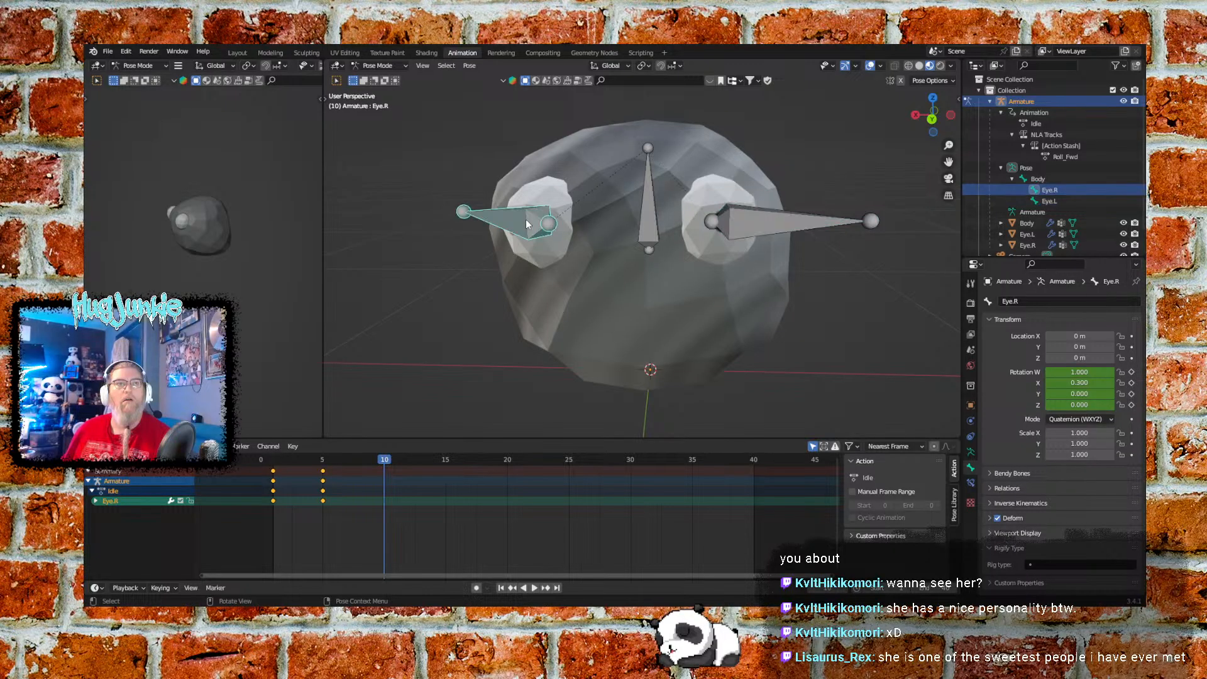
{"action": "double_click", "coordinate": [1079, 383]}
{"action": "type", "text": "0"}
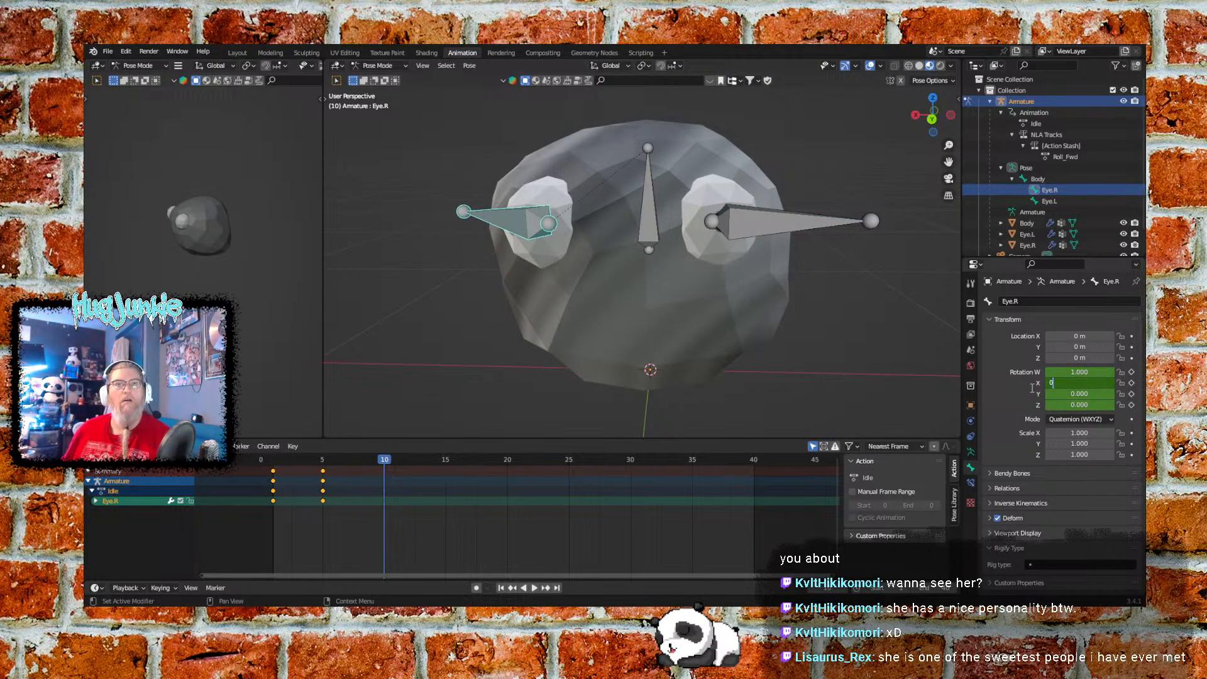
{"action": "key", "text": "Return"}
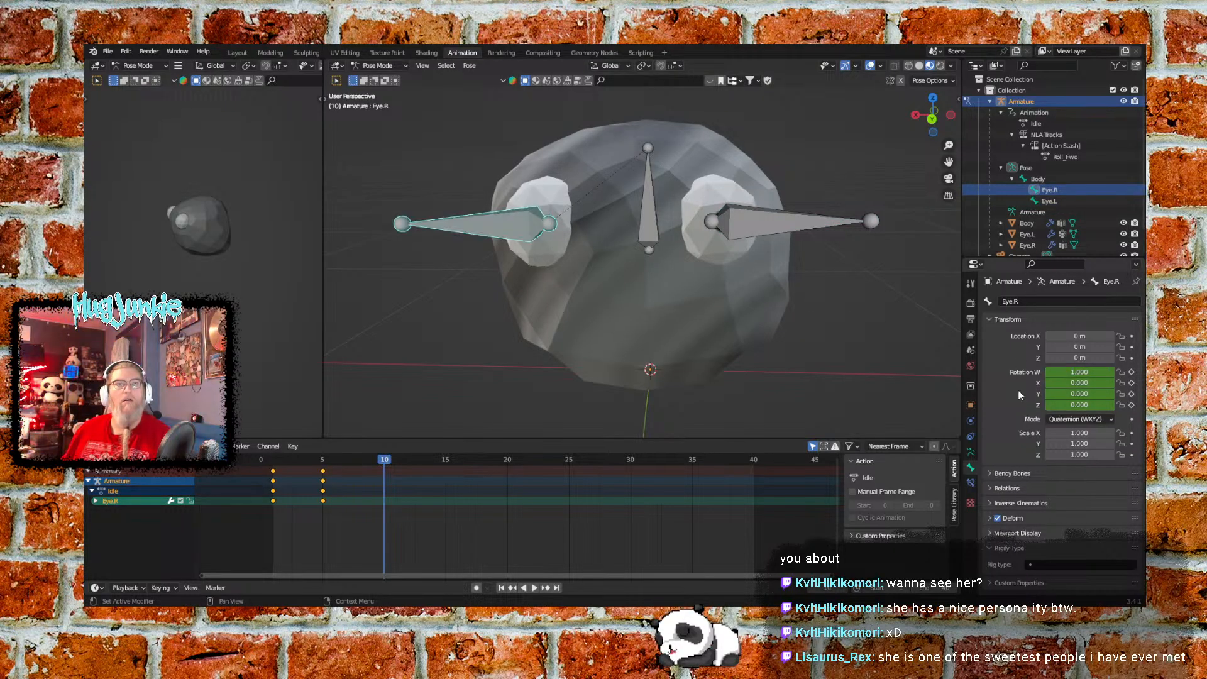
Select both eye bones together and insert a Rotation keyframe for them at frame 10
{"action": "left_click", "coordinate": [753, 226], "text": "shift"}
{"action": "left_click", "coordinate": [469, 65]}
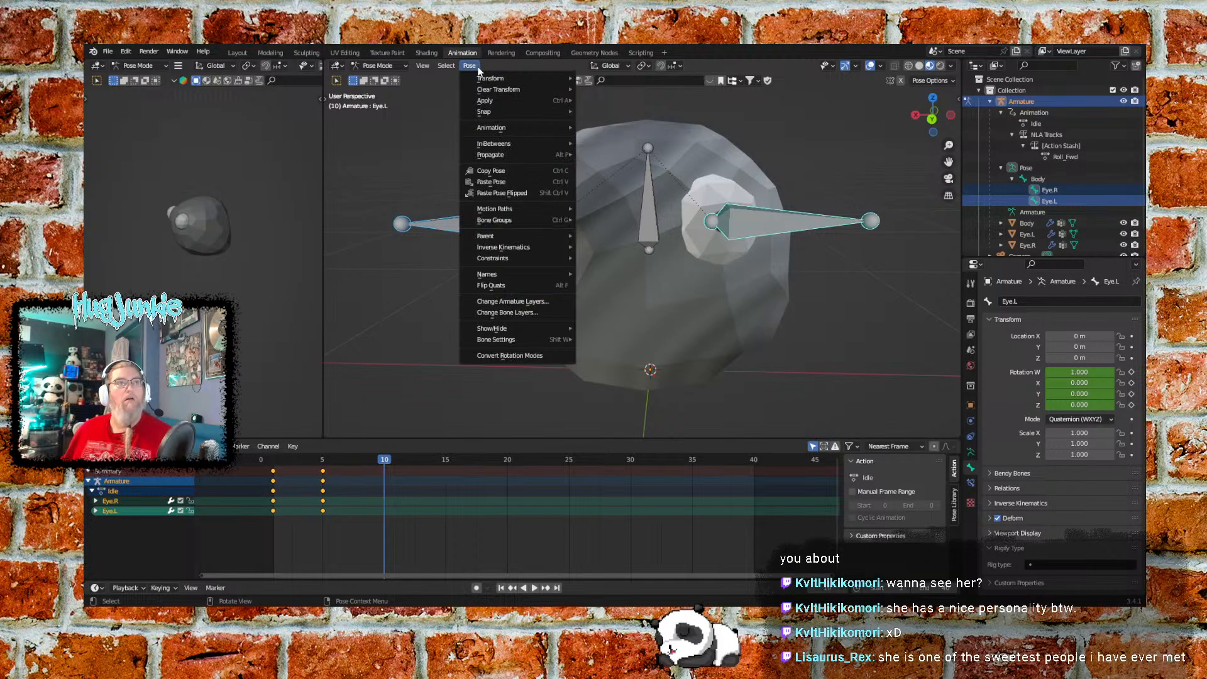
{"action": "mouse_move", "coordinate": [537, 126]}
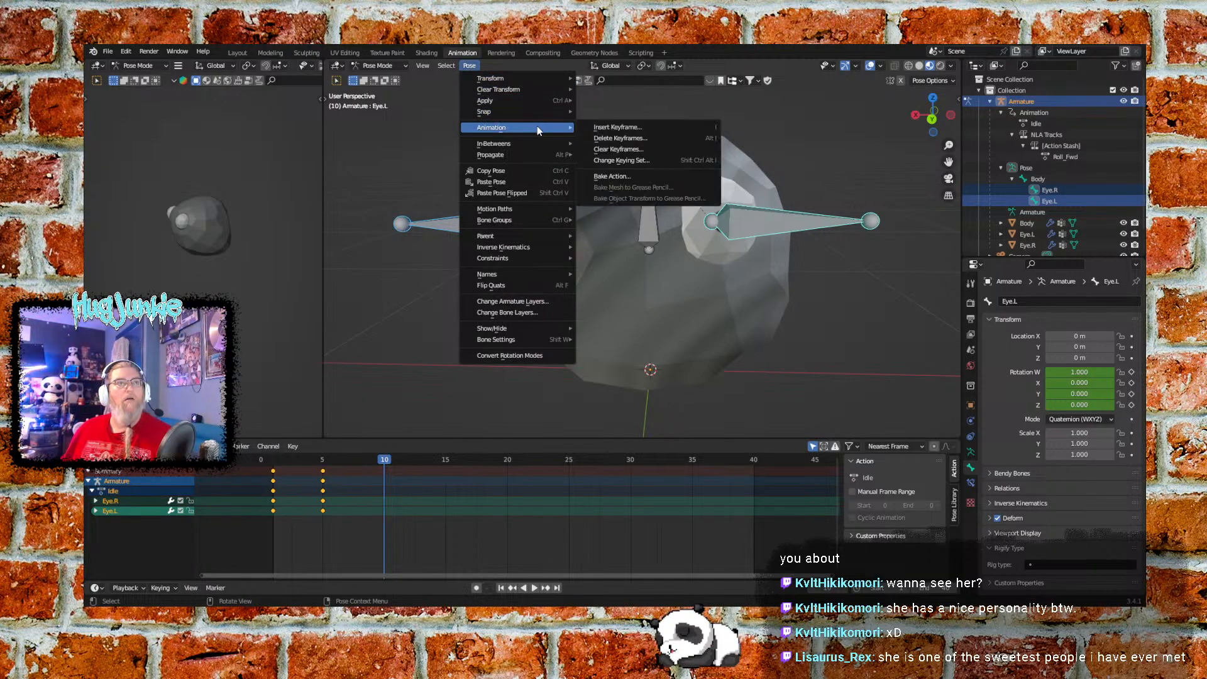
{"action": "left_click", "coordinate": [603, 129]}
{"action": "left_click", "coordinate": [647, 130]}
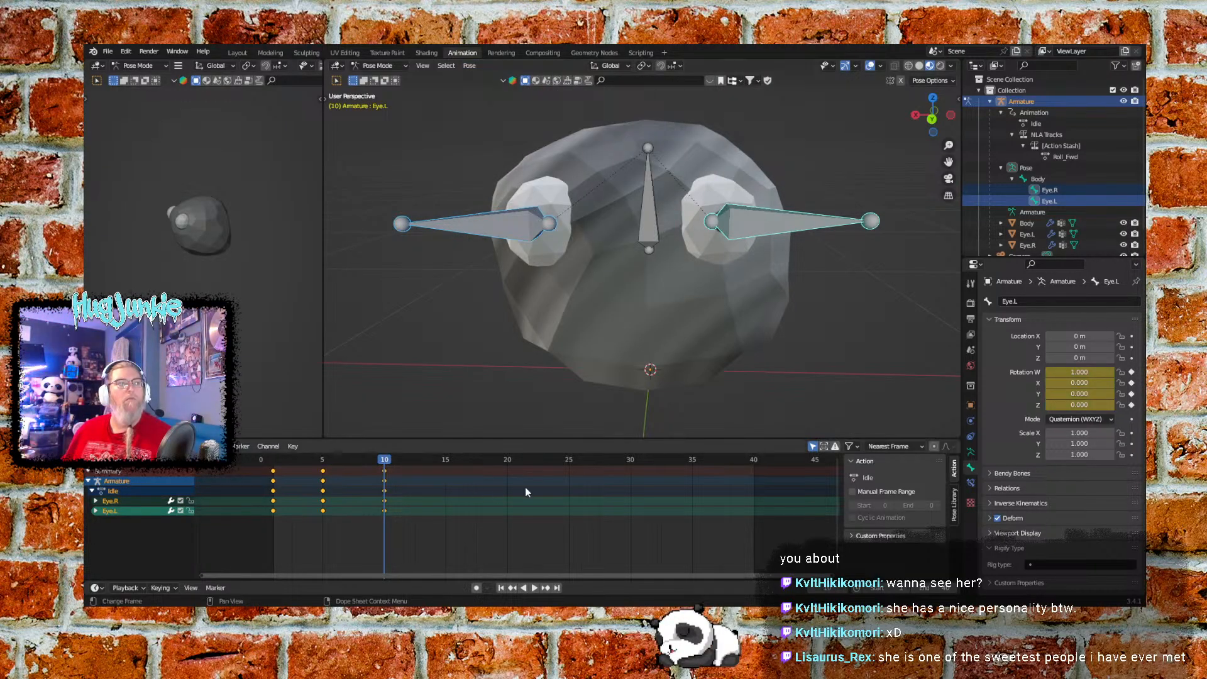
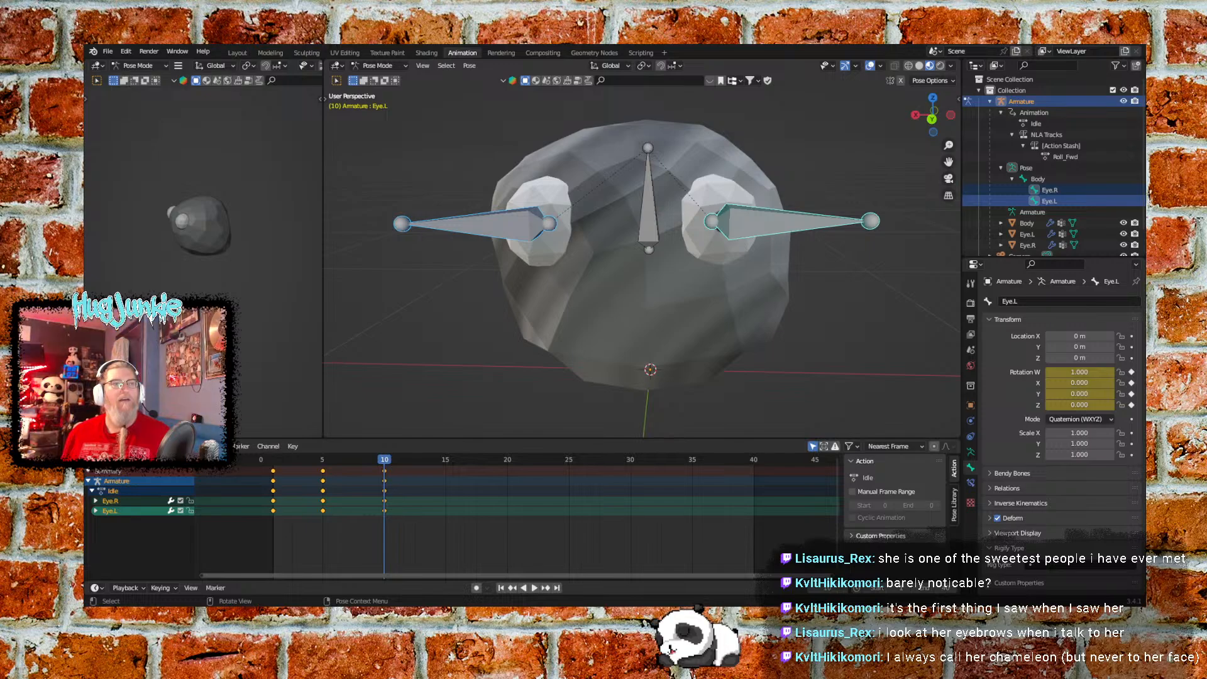
Preview the eye movement across the keyed frames and move to frame 15
{"action": "key", "text": "space"}
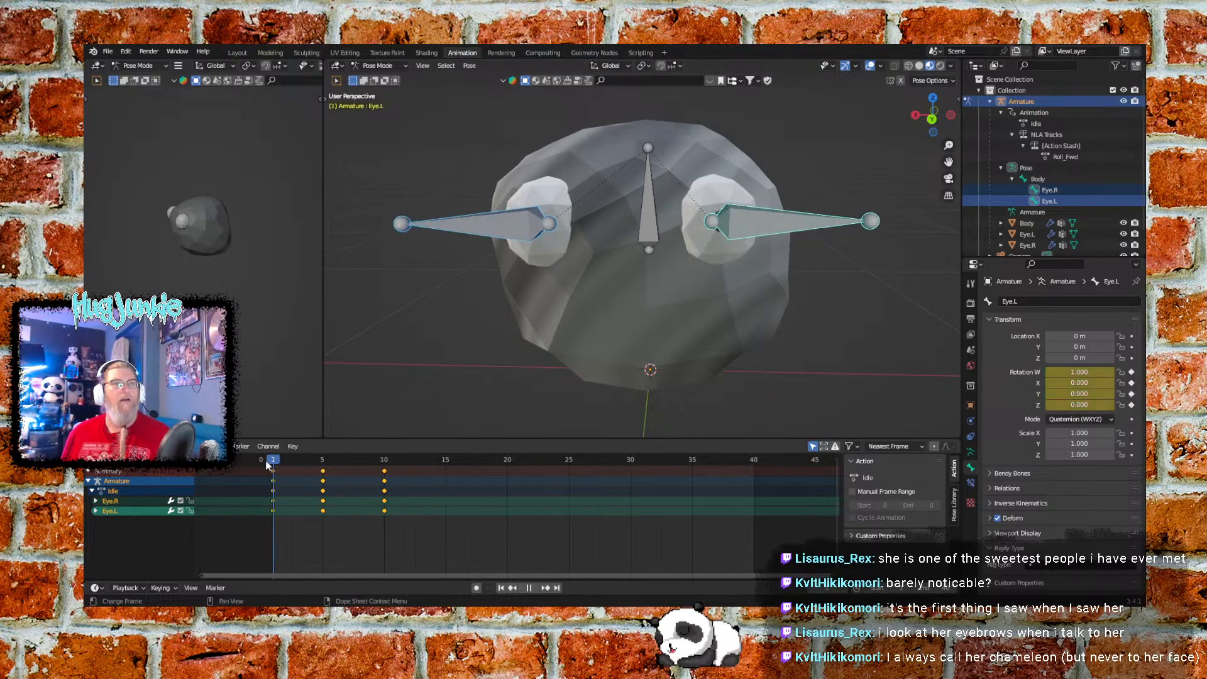
{"action": "left_click_drag", "start_coordinate": [356, 458], "coordinate": [312, 462]}
{"action": "left_click_drag", "start_coordinate": [324, 459], "coordinate": [444, 453]}
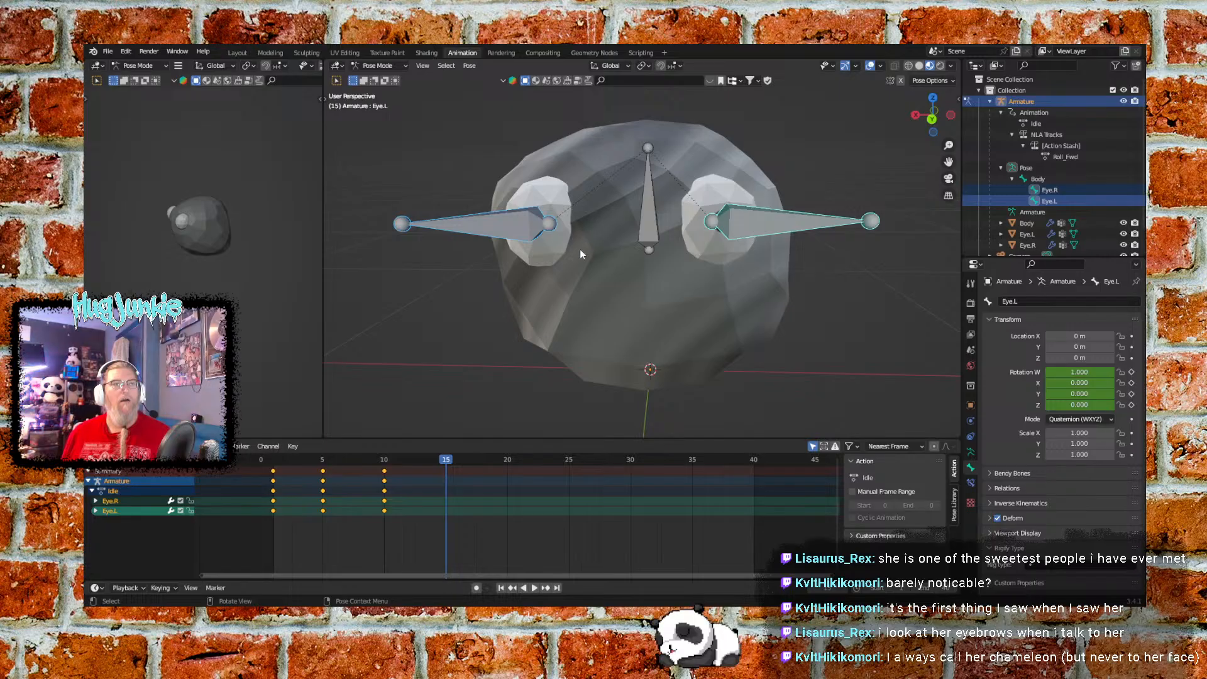
At frame 15, set the X rotation to 0.3 on the Eye.L bone and to -0.3 on the Eye.R bone
{"action": "left_click", "coordinate": [760, 236]}
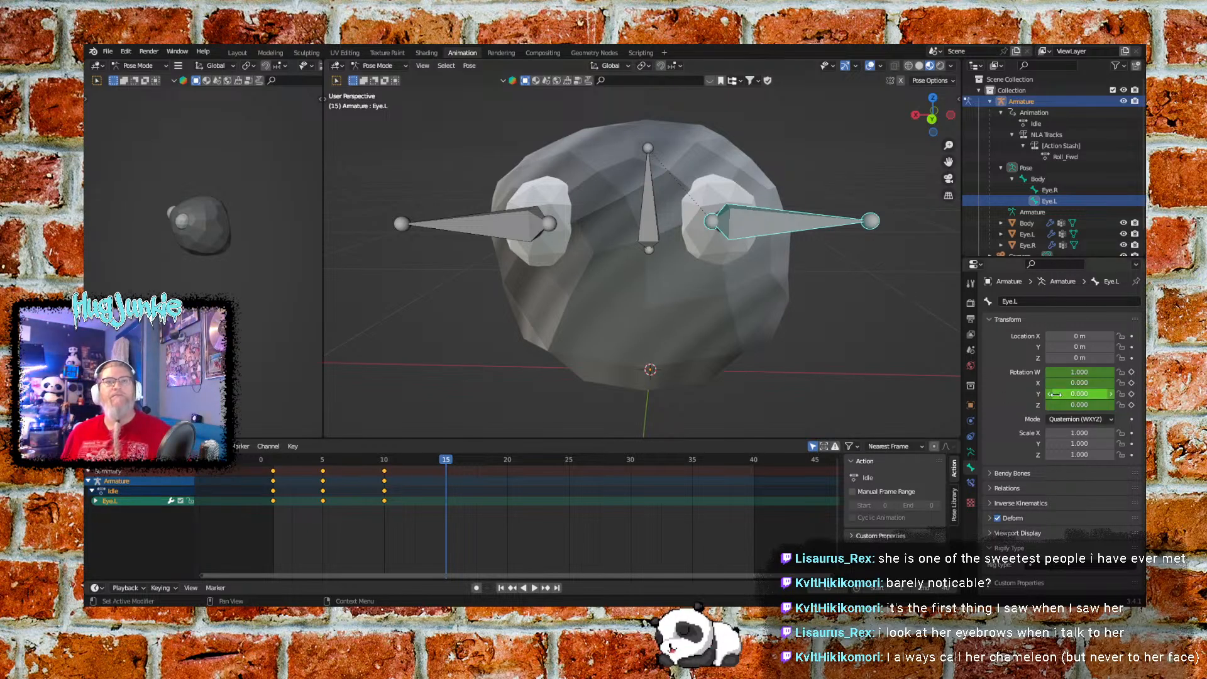
{"action": "left_click", "coordinate": [1081, 383]}
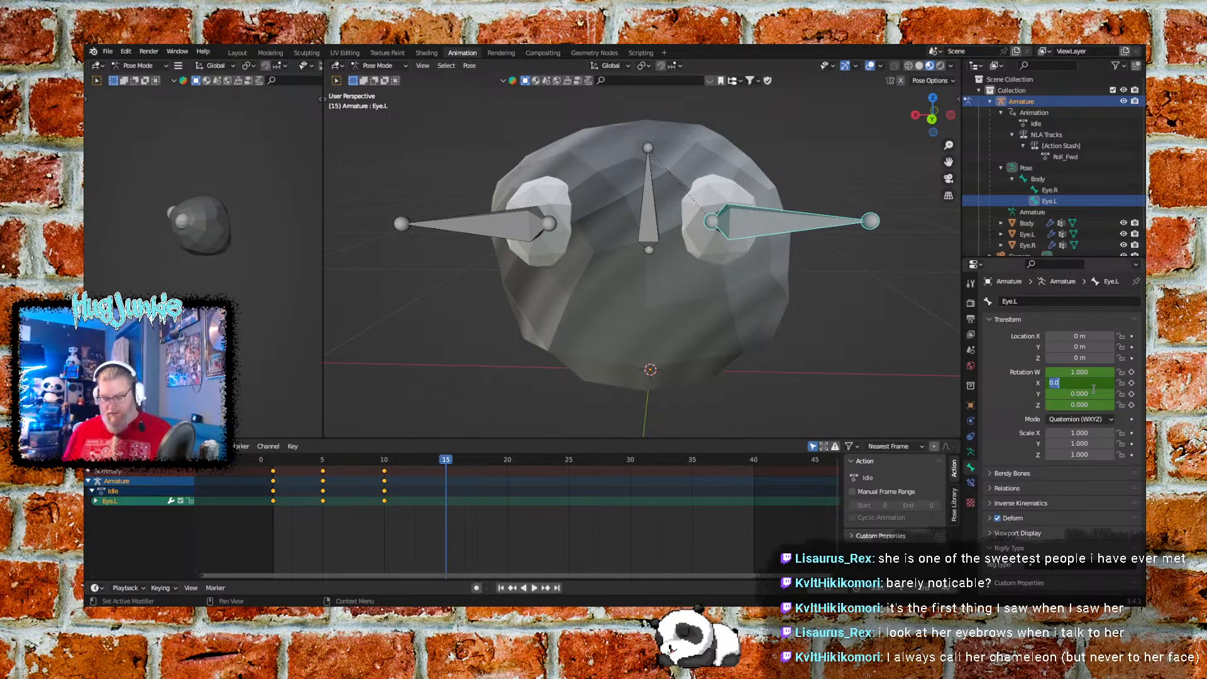
{"action": "type", "text": "0"}
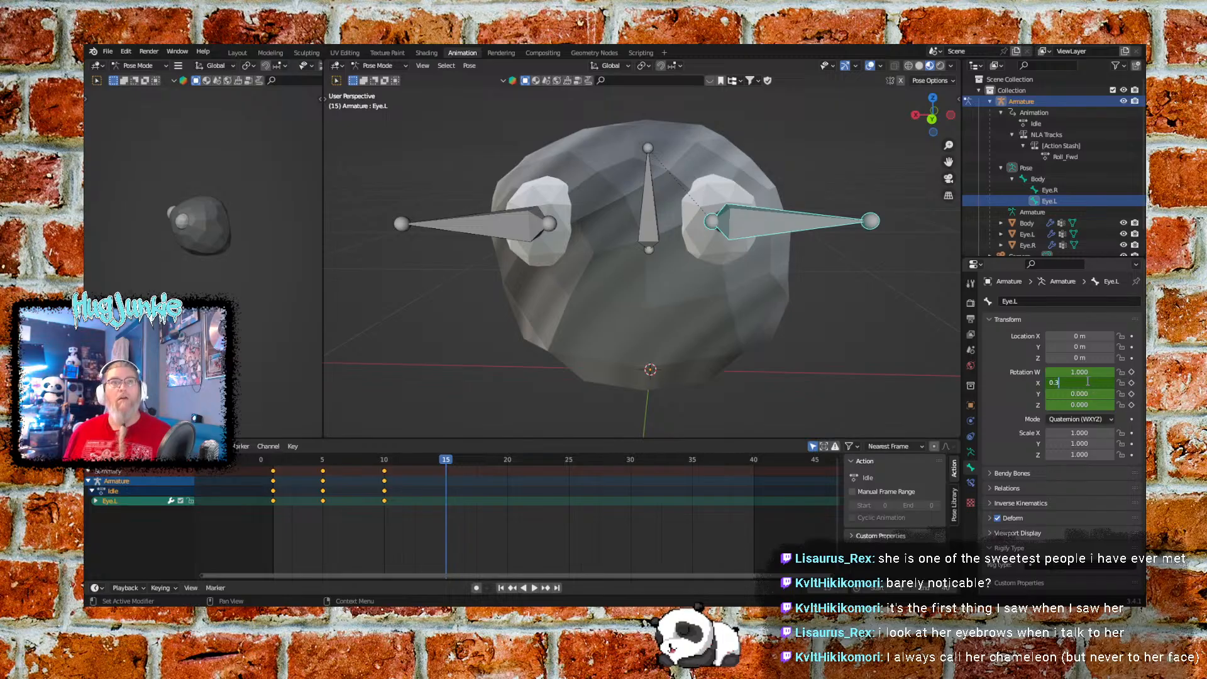
{"action": "key", "text": "Return"}
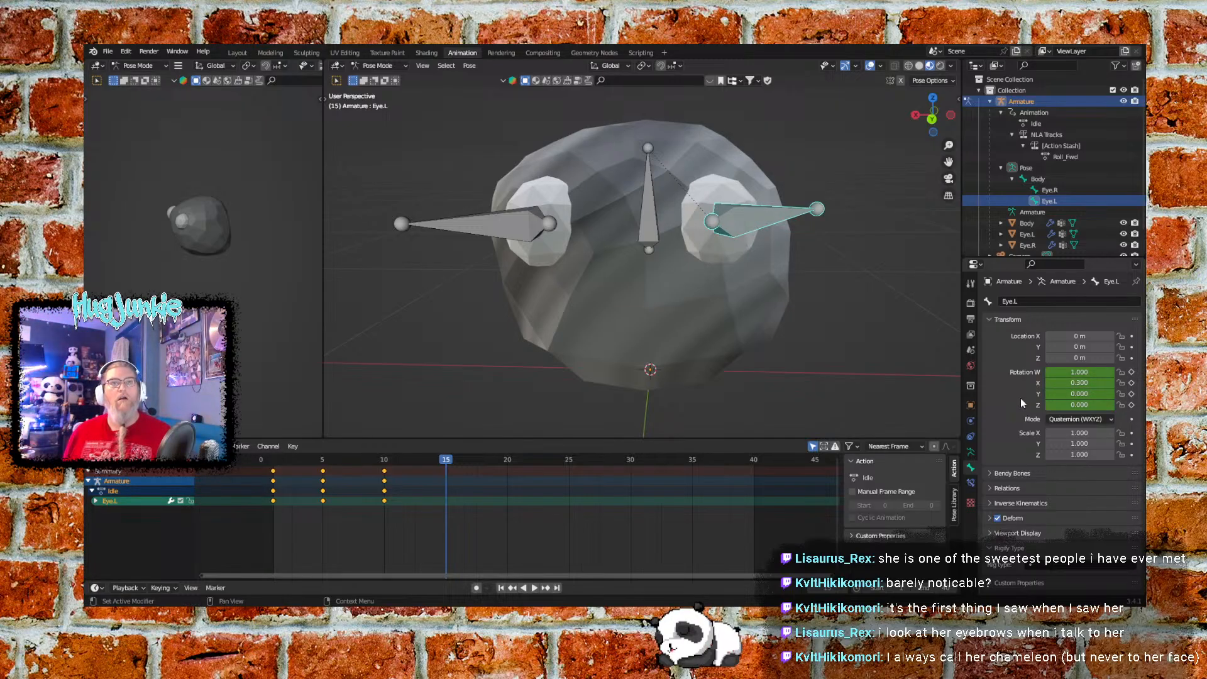
{"action": "left_click", "coordinate": [519, 232]}
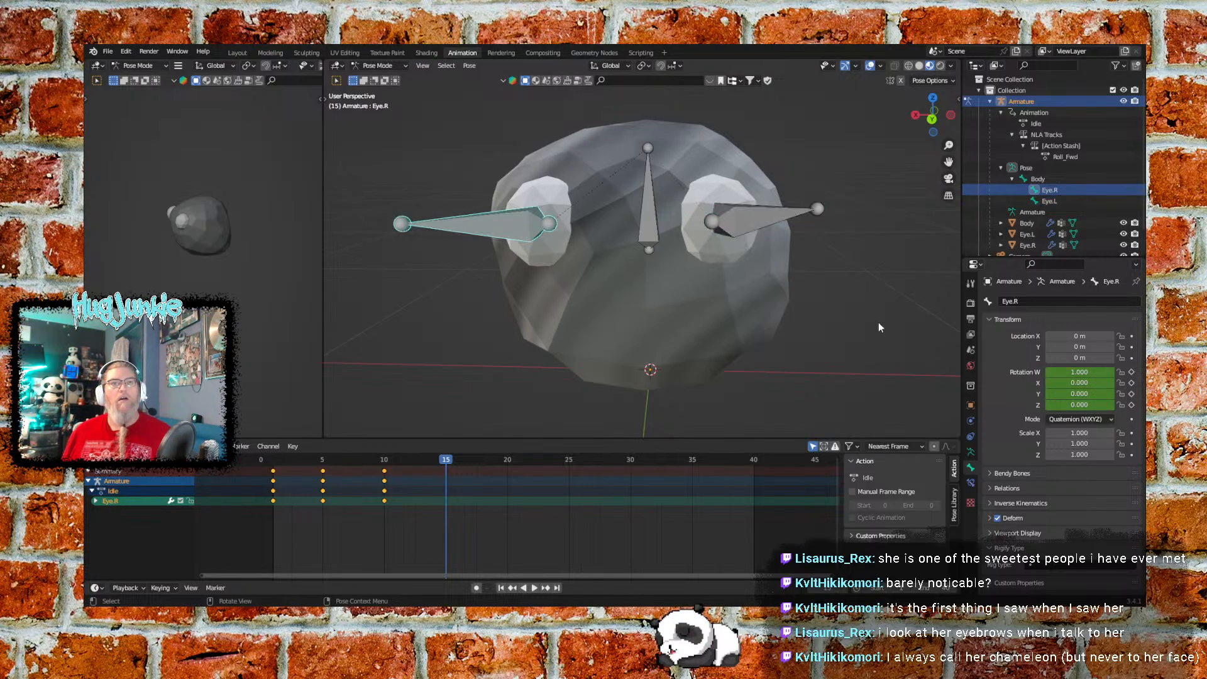
{"action": "left_click", "coordinate": [1091, 382]}
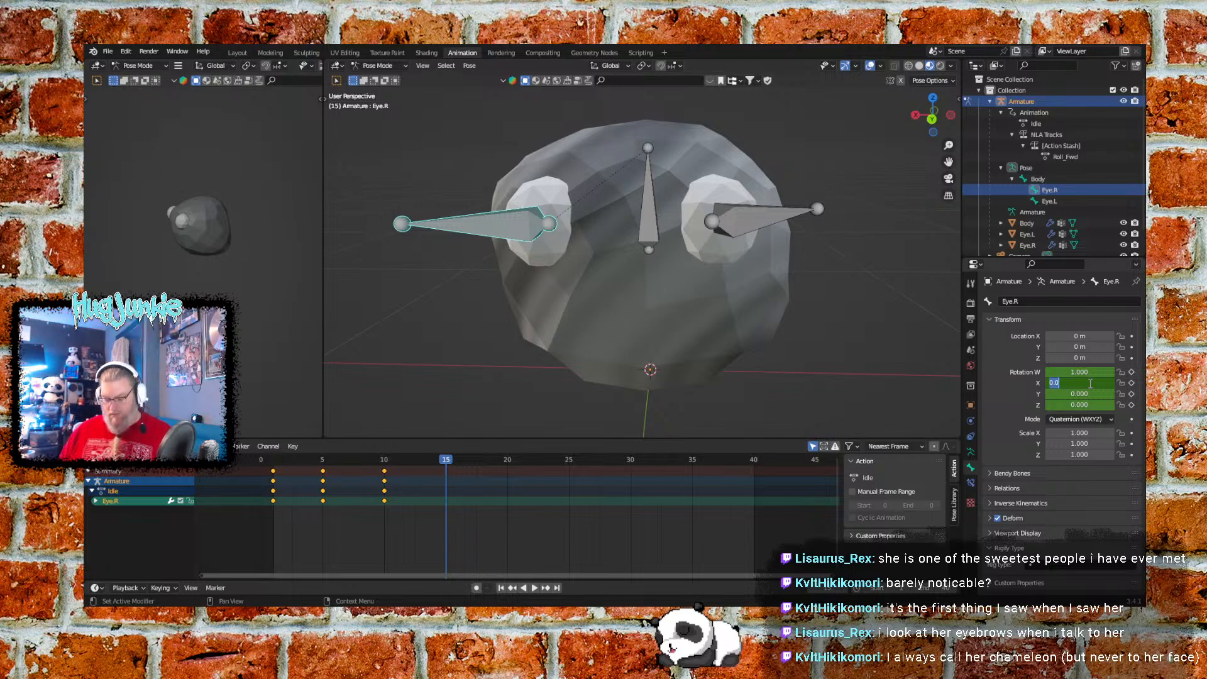
{"action": "key", "text": "BackSpace"}
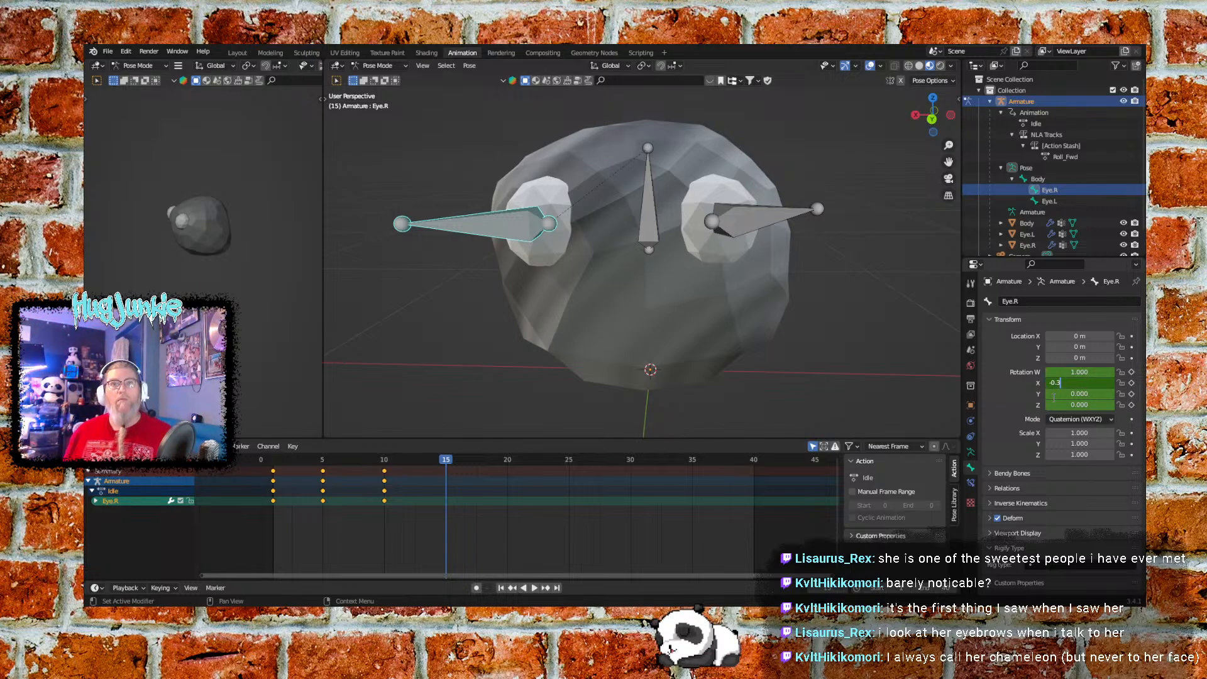
{"action": "key", "text": "Return"}
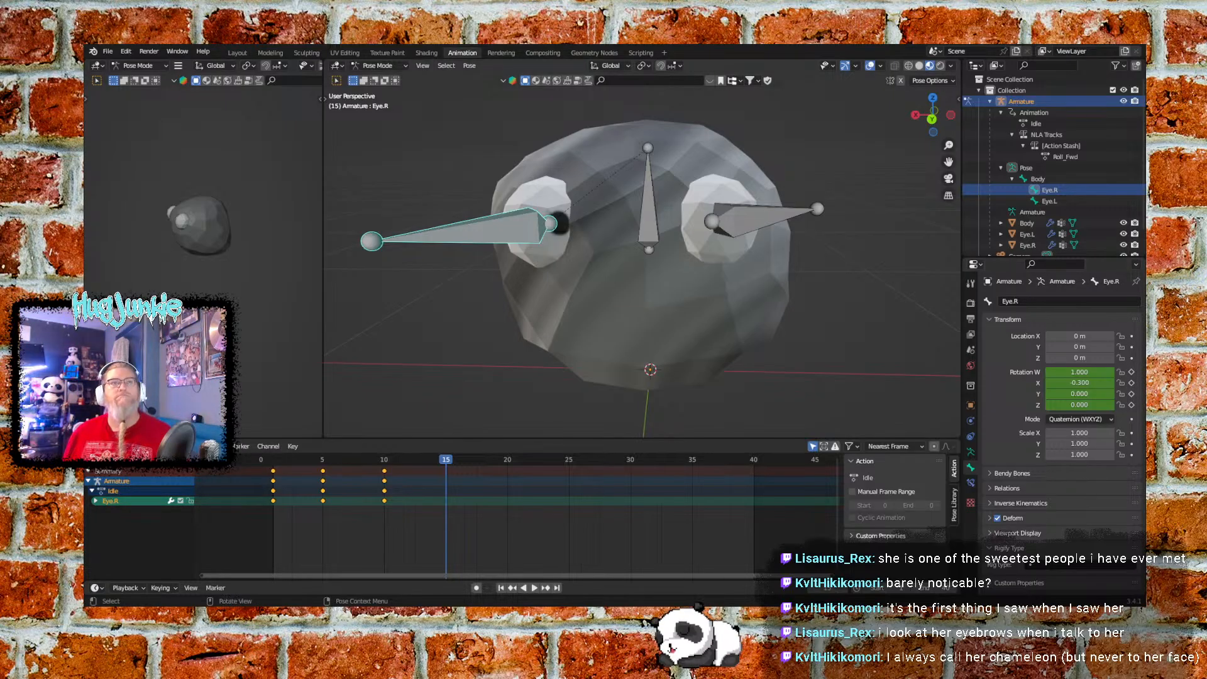
Select both eye bones and insert a Rotation keyframe for them at frame 15
{"action": "left_click", "coordinate": [764, 215]}
{"action": "left_click", "coordinate": [506, 222], "text": "shift"}
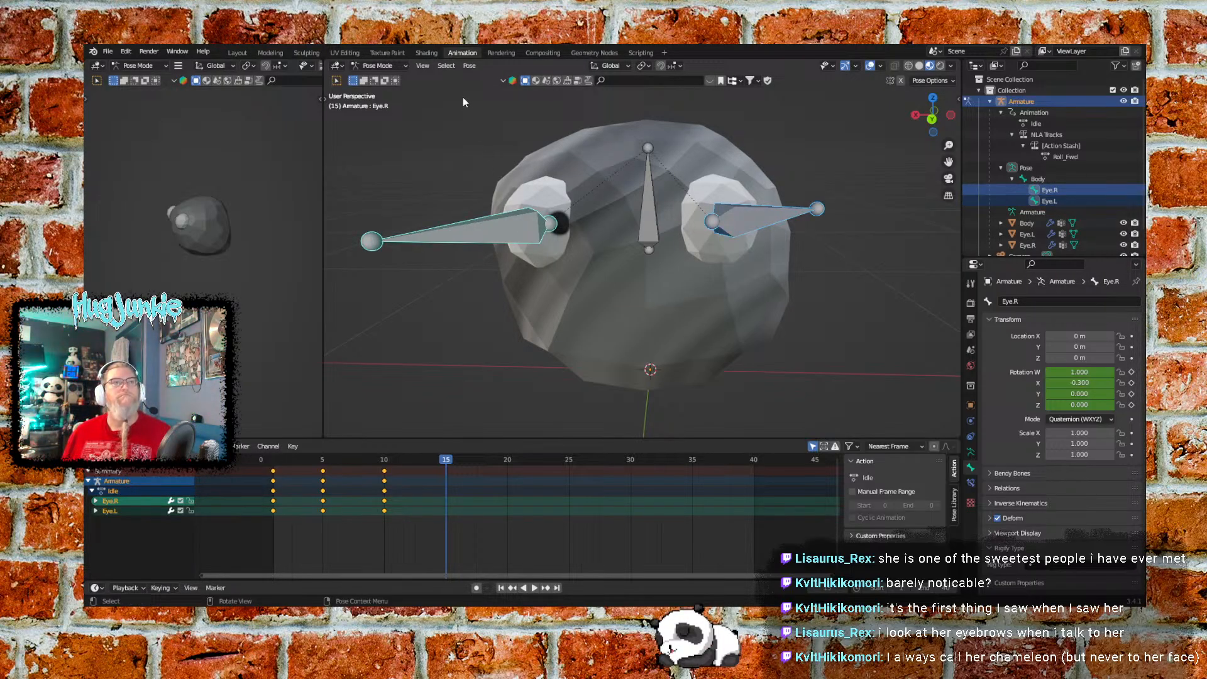
{"action": "left_click", "coordinate": [468, 65]}
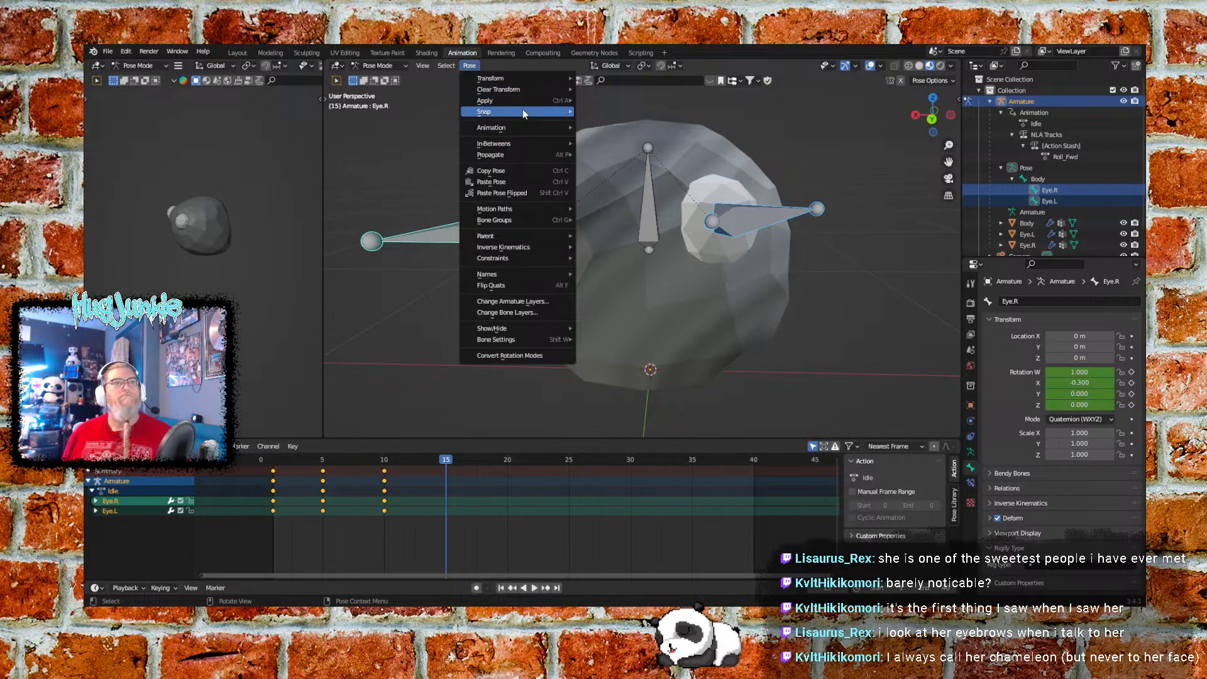
{"action": "mouse_move", "coordinate": [525, 111]}
{"action": "mouse_move", "coordinate": [545, 129]}
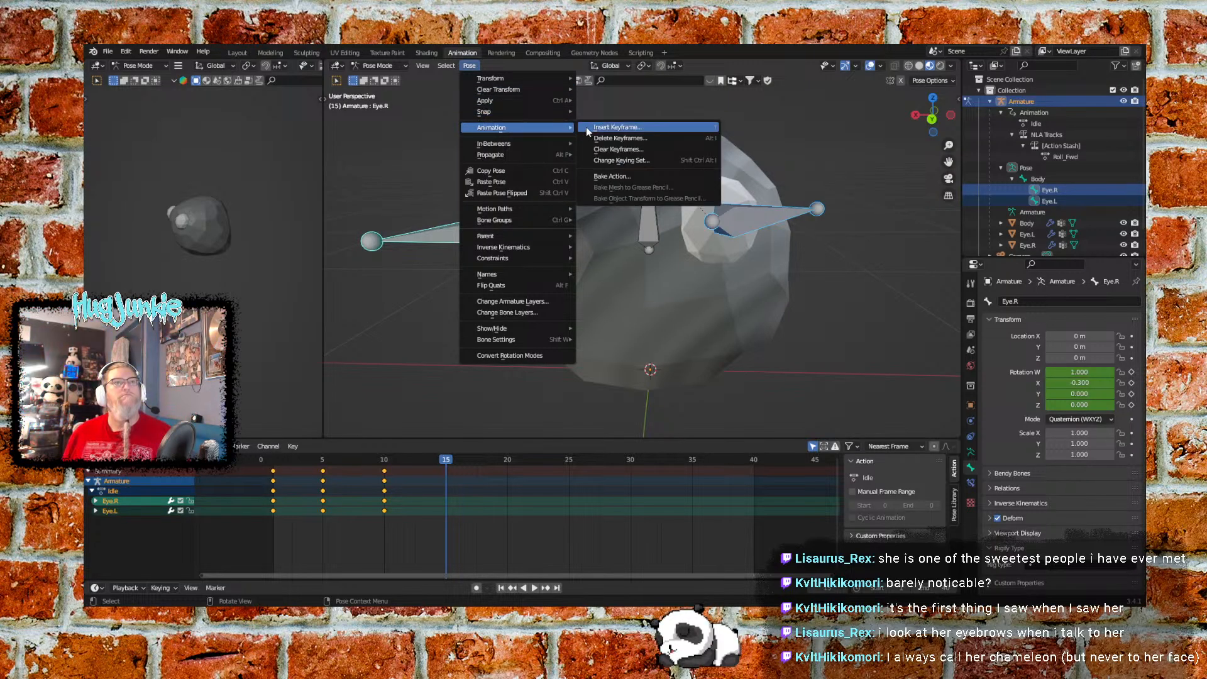
{"action": "left_click", "coordinate": [608, 129]}
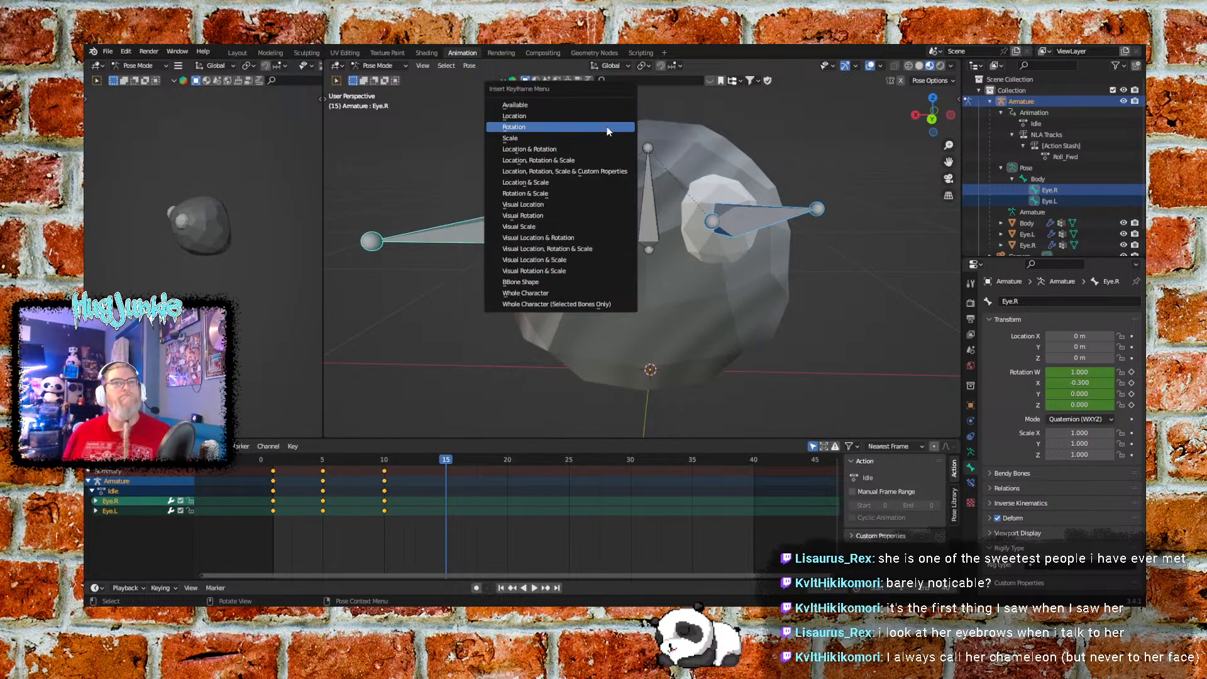
{"action": "left_click", "coordinate": [567, 128]}
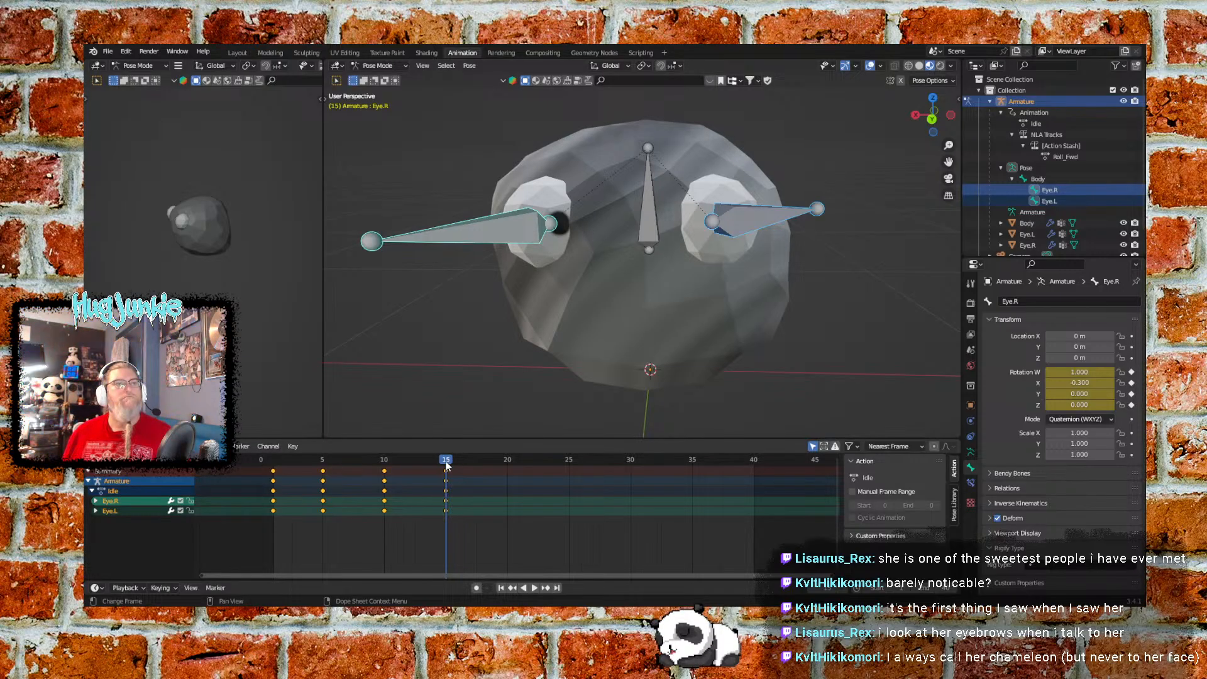
At frame 20, set the X rotation to 0 on both the Eye.R and Eye.L bones
{"action": "left_click_drag", "start_coordinate": [446, 465], "coordinate": [507, 464]}
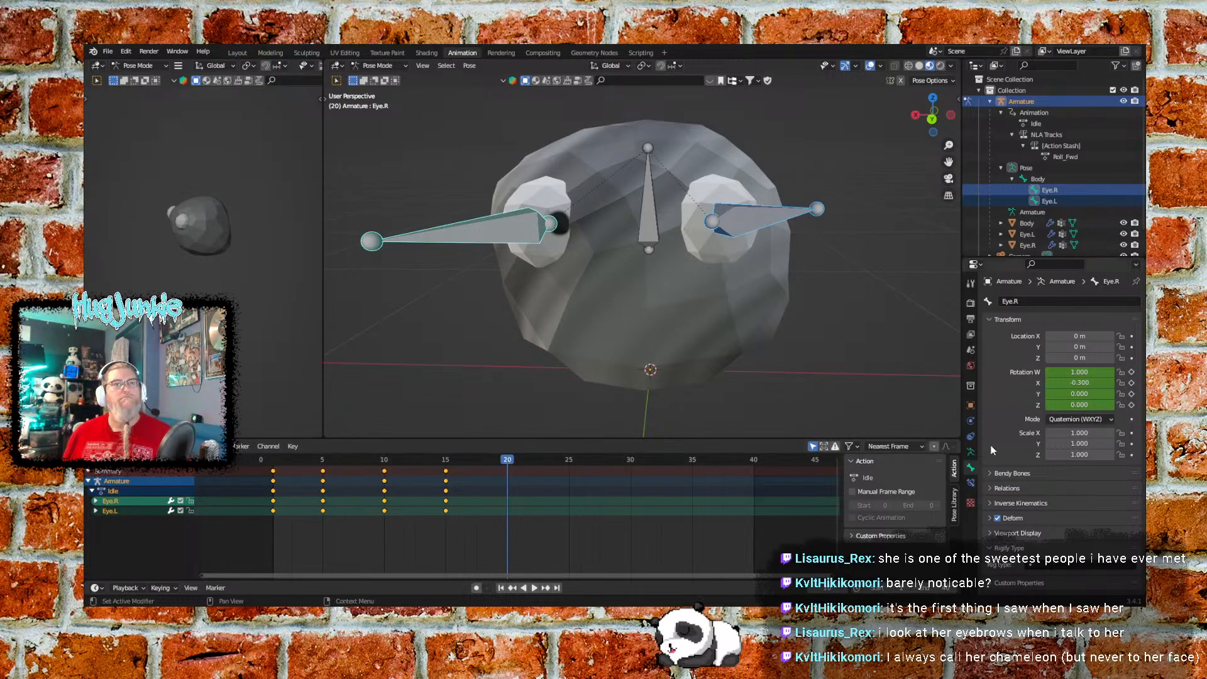
{"action": "left_click", "coordinate": [1093, 382]}
{"action": "type", "text": "0"}
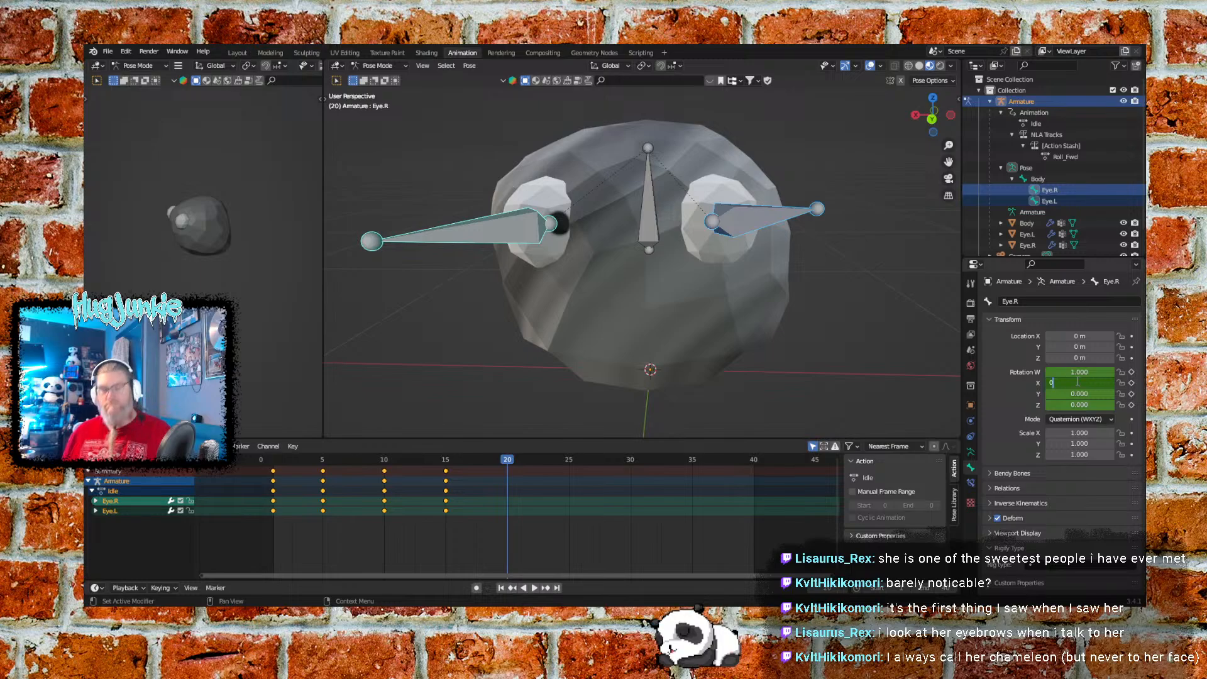
{"action": "key", "text": "Return"}
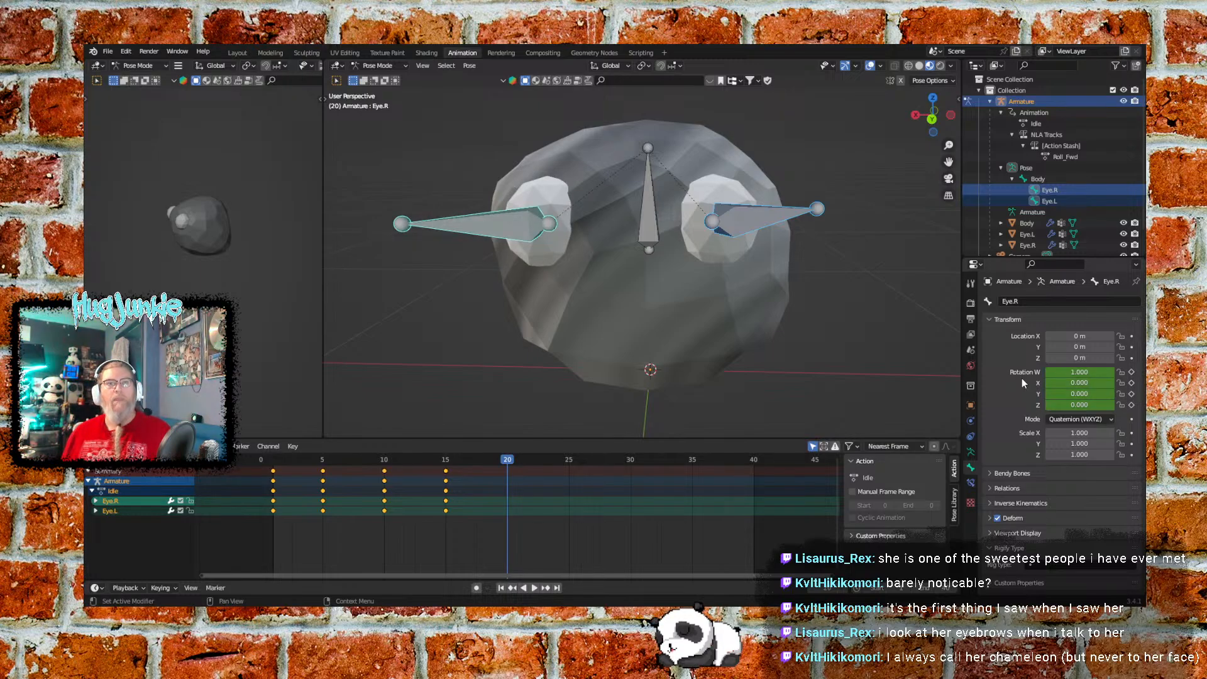
{"action": "left_click", "coordinate": [768, 234]}
{"action": "left_click", "coordinate": [1080, 382]}
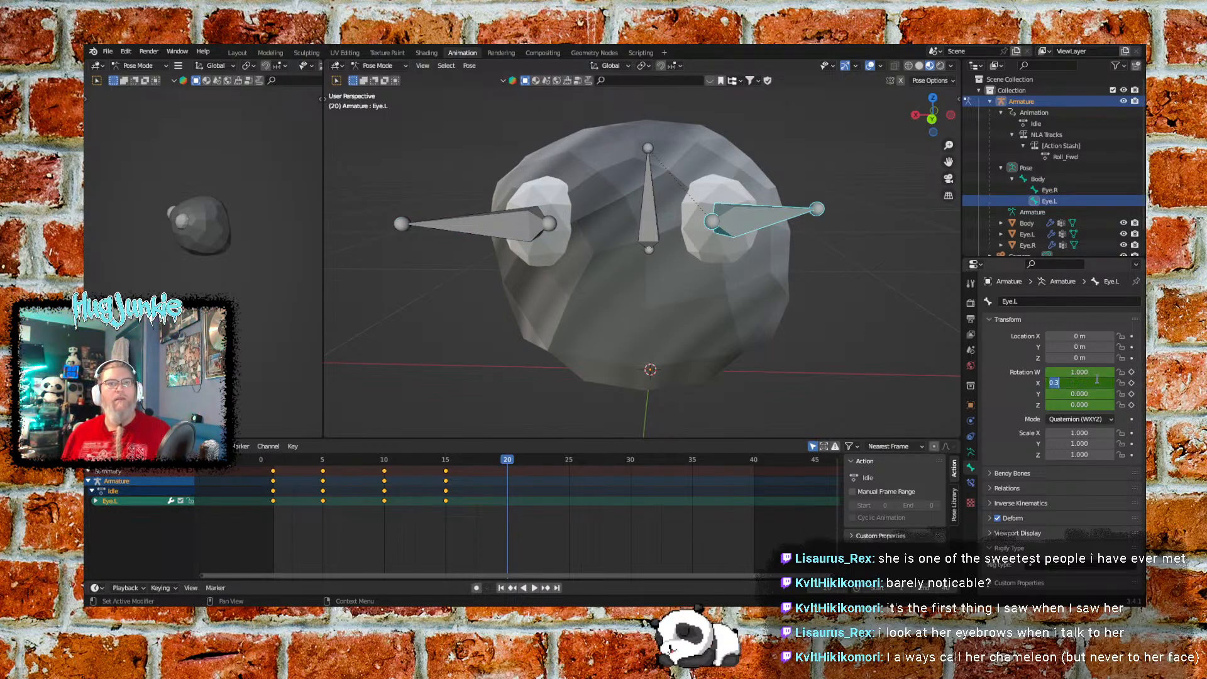
{"action": "type", "text": "0"}
{"action": "key", "text": "Return"}
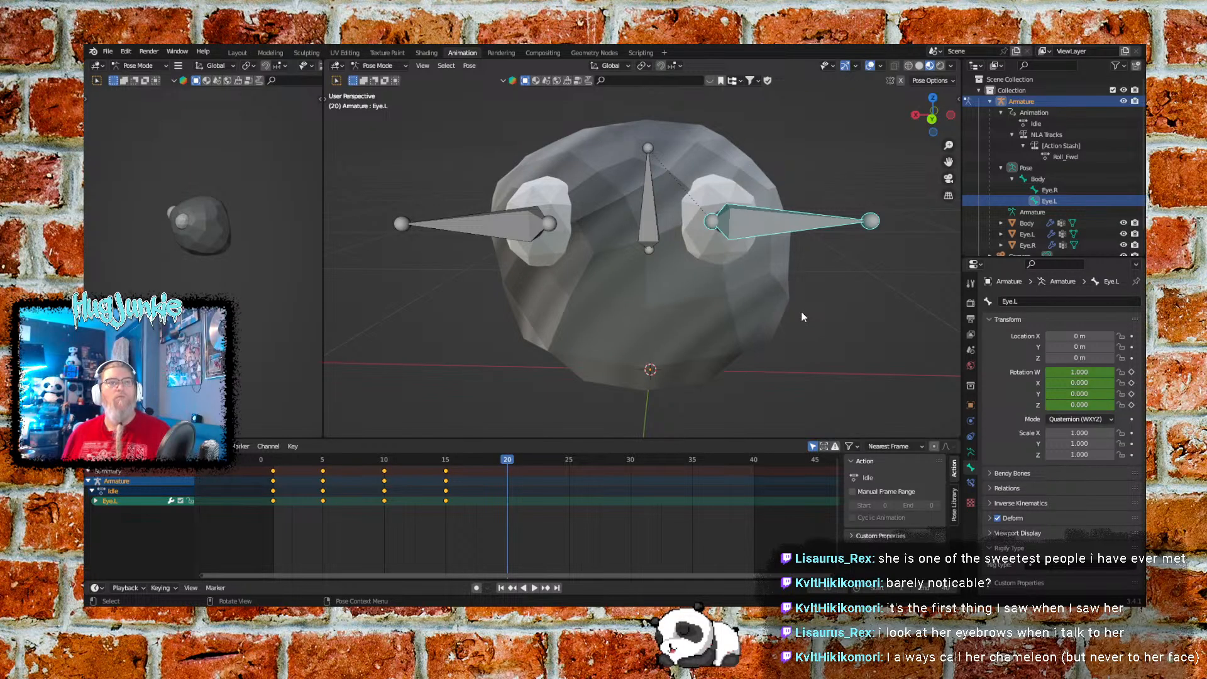
Select both eye bones and insert a Rotation keyframe for them at frame 20
{"action": "left_click", "coordinate": [523, 228], "text": "shift"}
{"action": "left_click", "coordinate": [746, 227], "text": "shift"}
{"action": "left_click", "coordinate": [469, 66]}
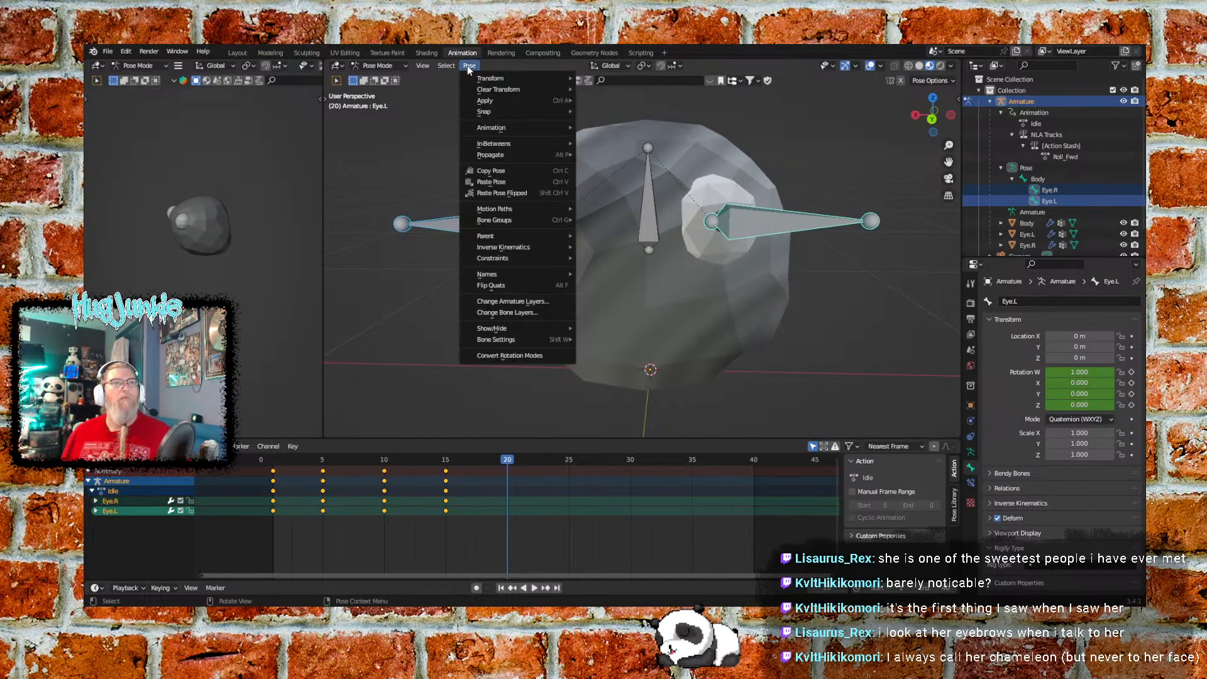
{"action": "mouse_move", "coordinate": [539, 129]}
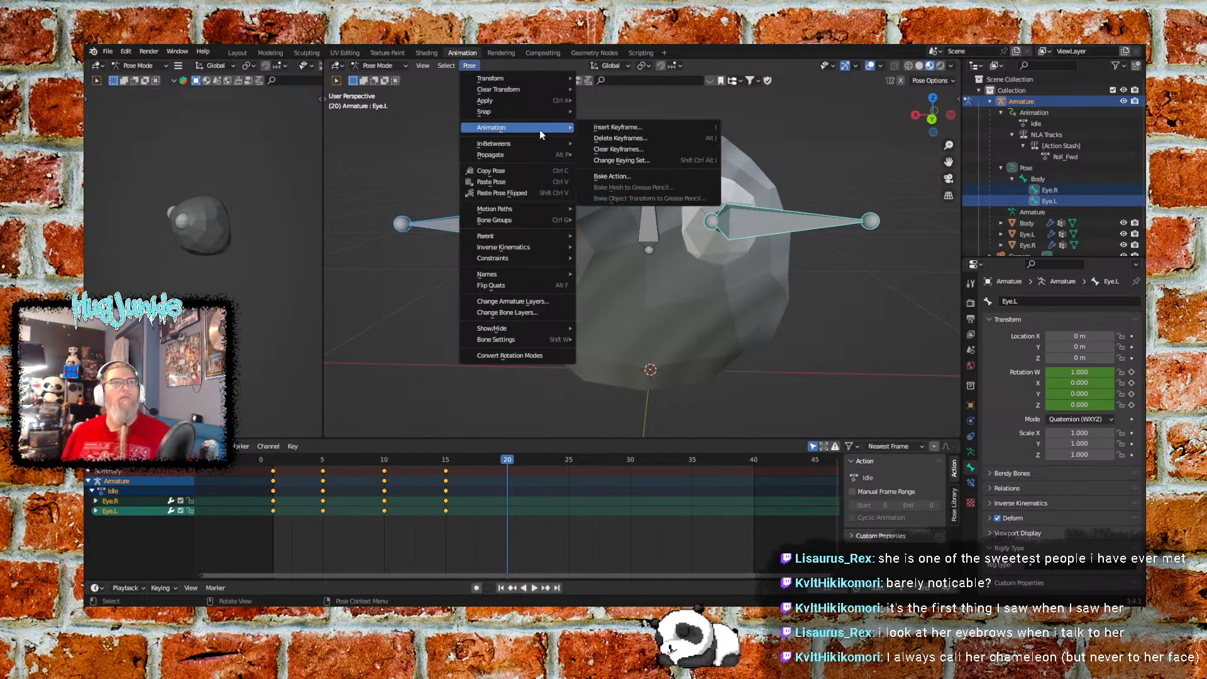
{"action": "left_click", "coordinate": [640, 128]}
{"action": "left_click", "coordinate": [628, 129]}
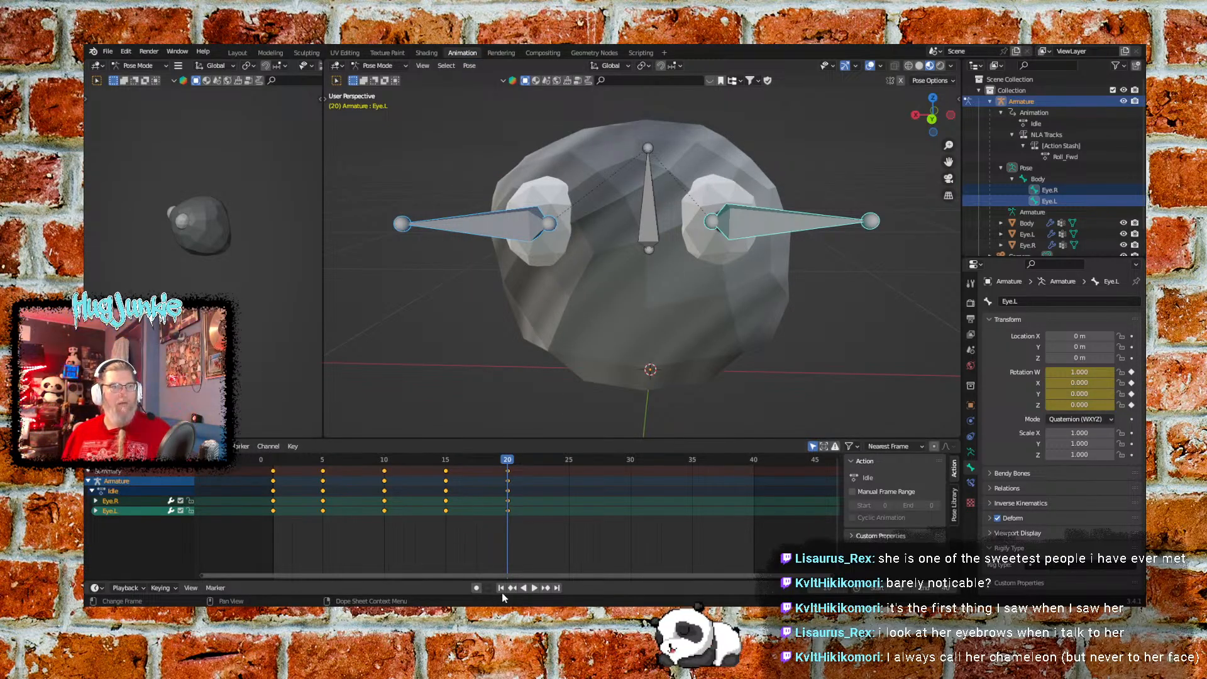
Select the Eye.R bone and play the Idle animation from the first frame to check the eye movement
{"action": "left_click", "coordinate": [377, 335]}
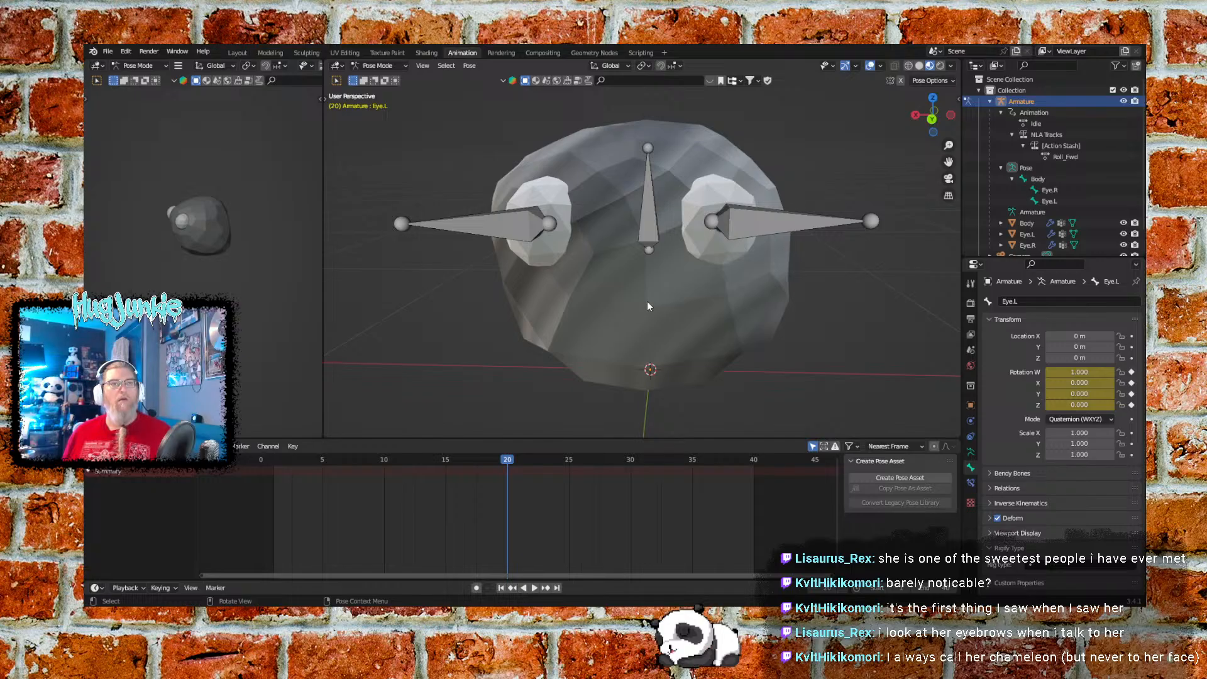
{"action": "left_click", "coordinate": [509, 228]}
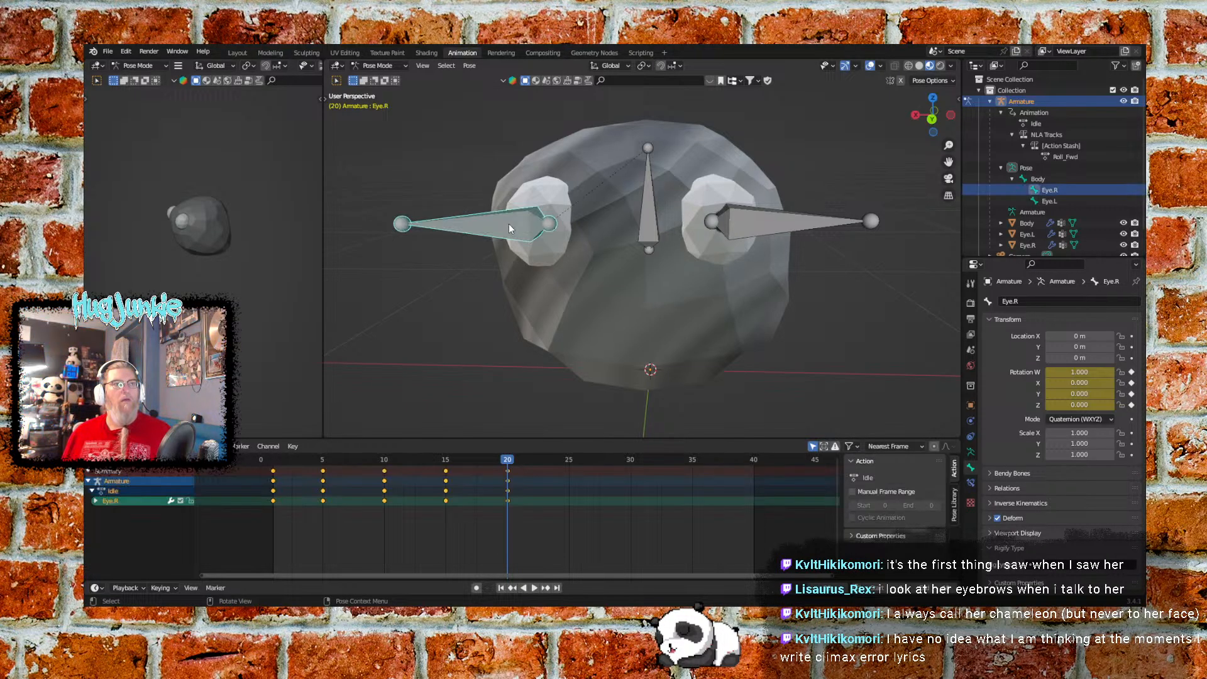
{"action": "left_click", "coordinate": [503, 588]}
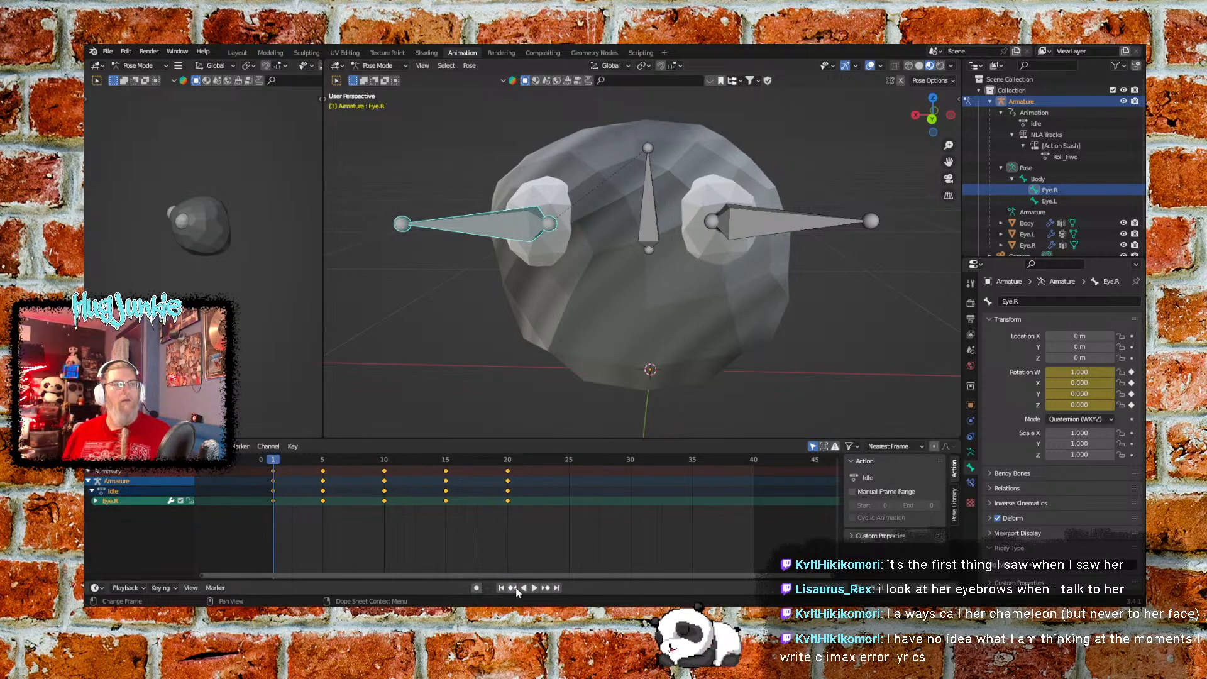
{"action": "left_click", "coordinate": [532, 588]}
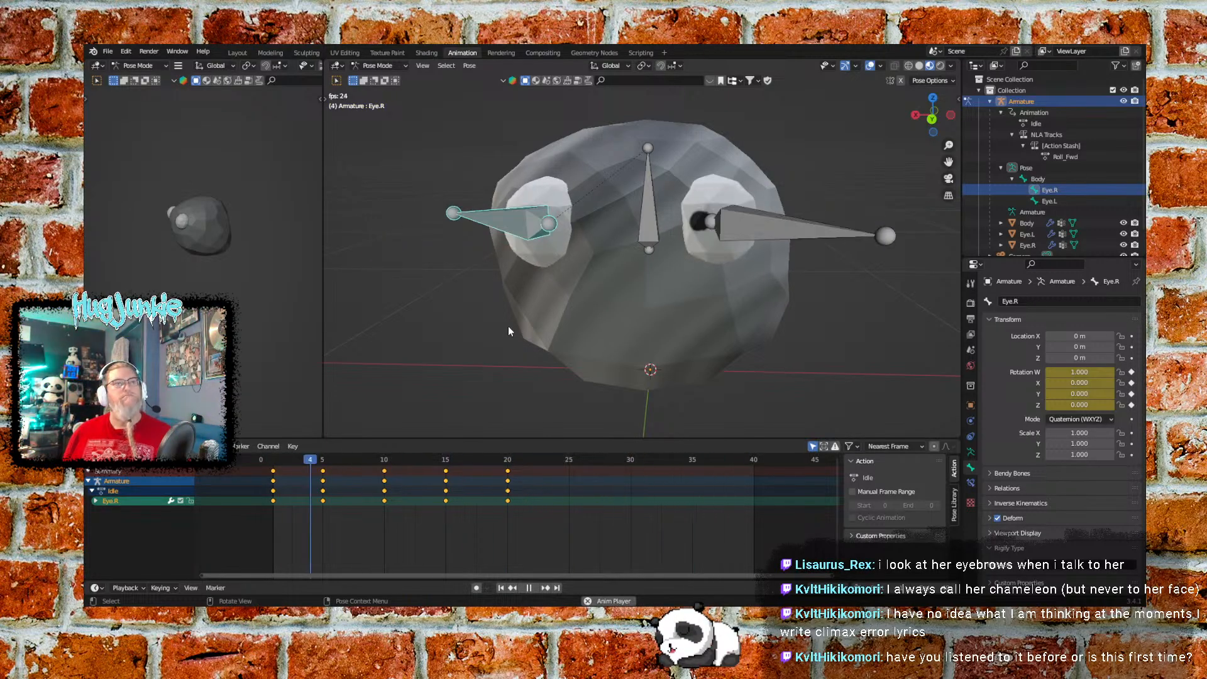
{"action": "left_click", "coordinate": [527, 590]}
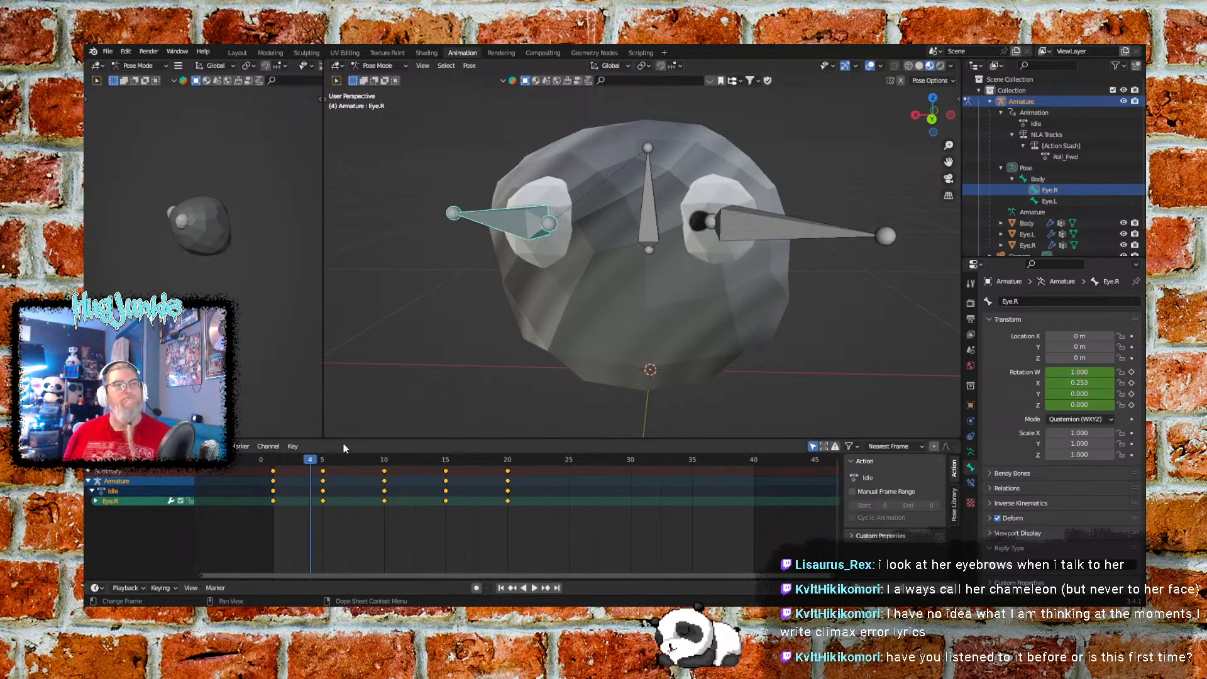
Return to frame 1 and insert a Rotation keyframe for the Body bone
{"action": "left_click", "coordinate": [273, 460]}
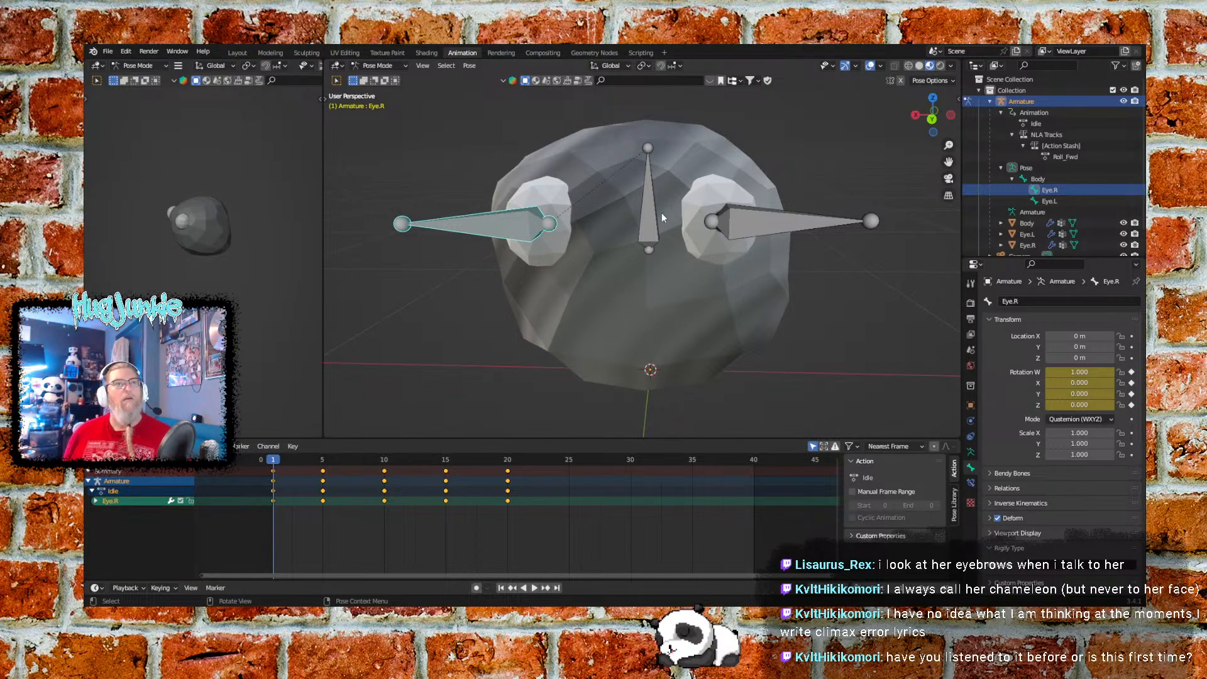
{"action": "left_click", "coordinate": [651, 225]}
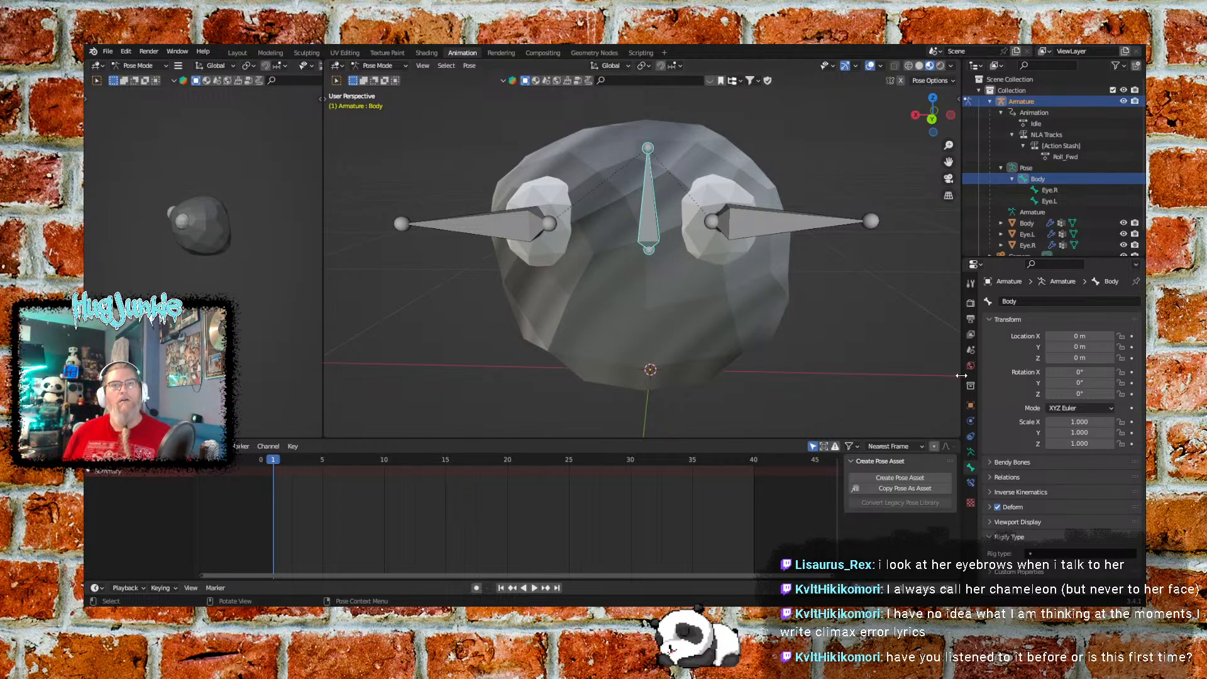
{"action": "left_click", "coordinate": [469, 66]}
{"action": "mouse_move", "coordinate": [519, 128]}
{"action": "left_click", "coordinate": [587, 127]}
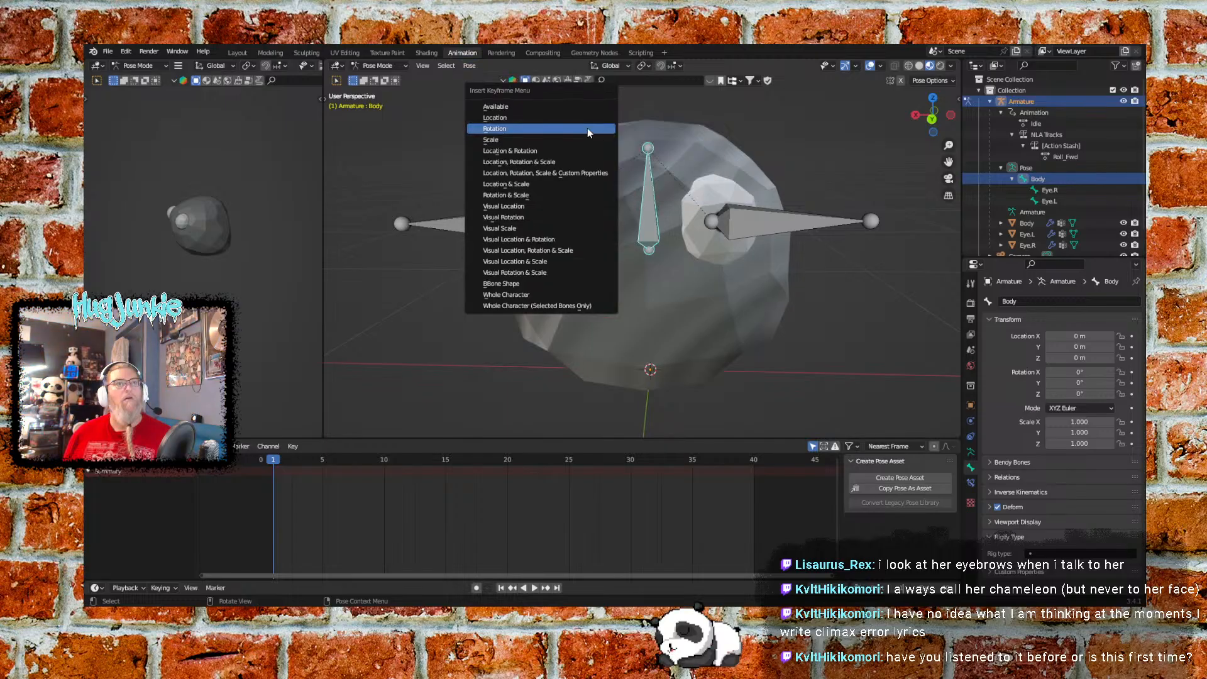
{"action": "left_click", "coordinate": [585, 127]}
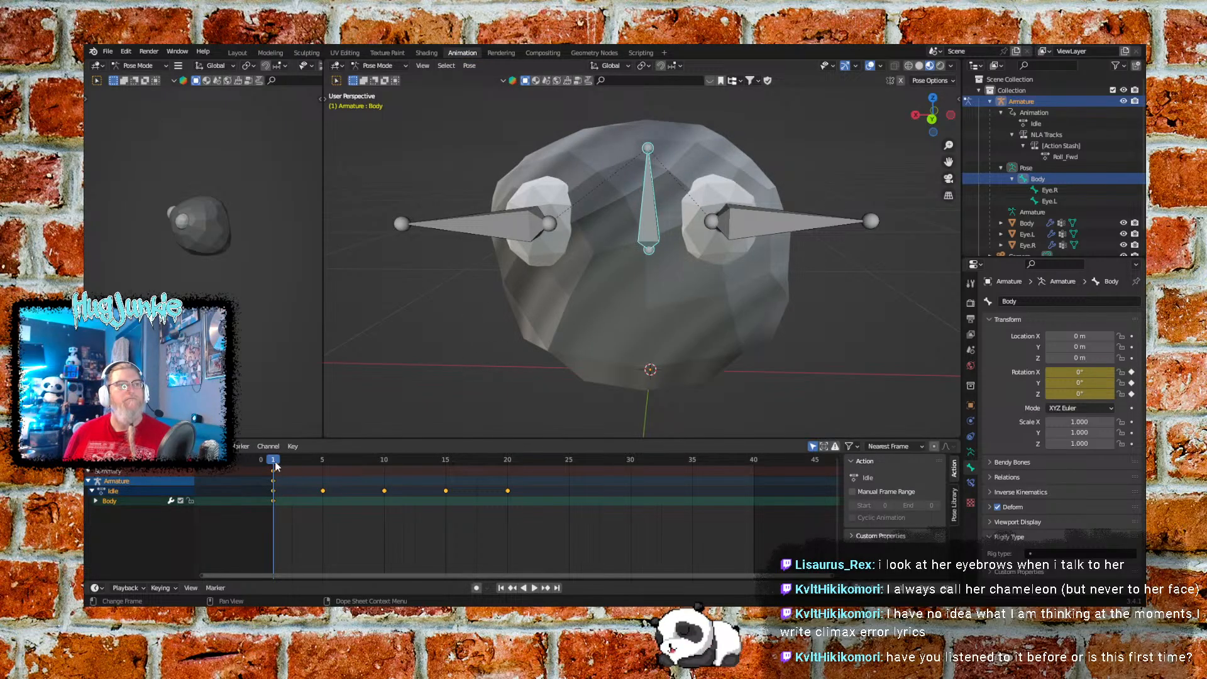
At frame 5, set the Body bone's X rotation to 5°
{"action": "left_click_drag", "start_coordinate": [276, 462], "coordinate": [320, 452]}
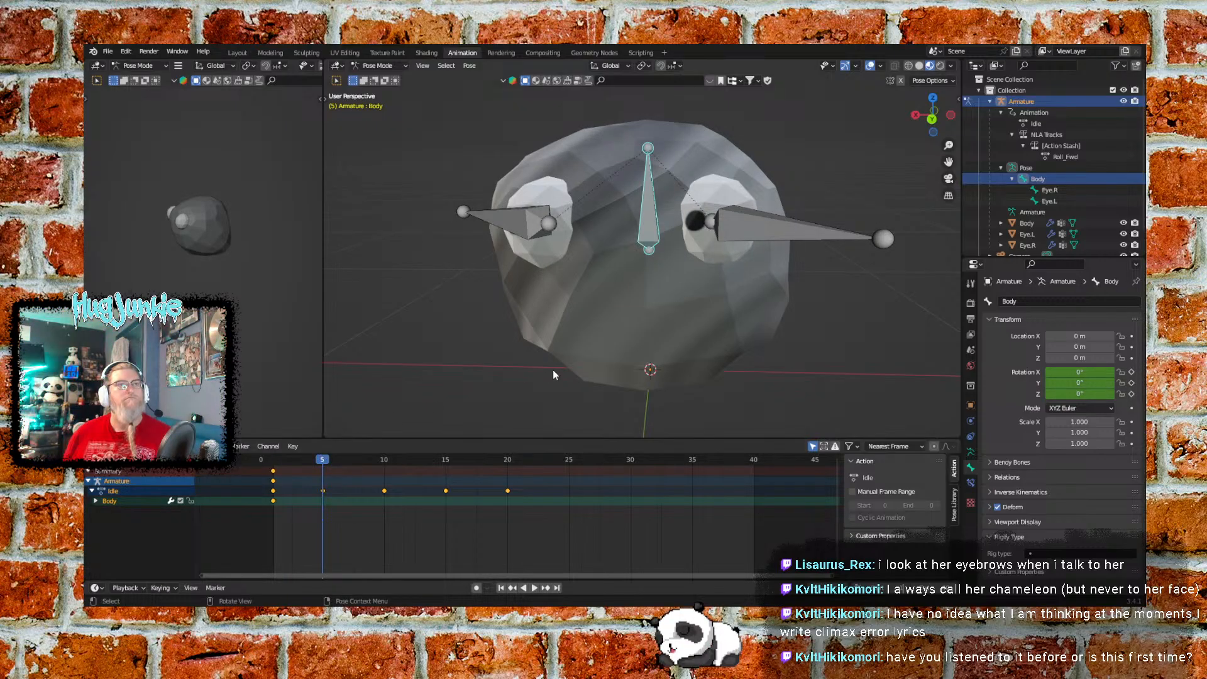
{"action": "middle_click_drag", "start_coordinate": [824, 326], "coordinate": [761, 306]}
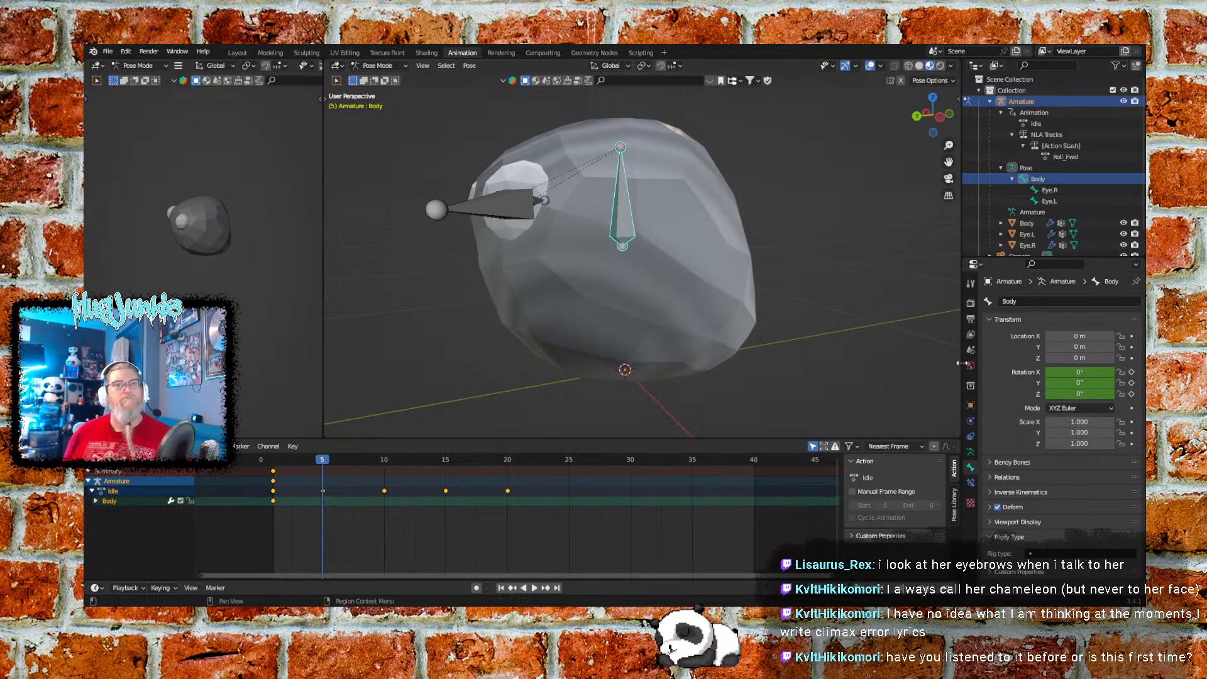
{"action": "left_click_drag", "start_coordinate": [1080, 372], "coordinate": [1099, 372]}
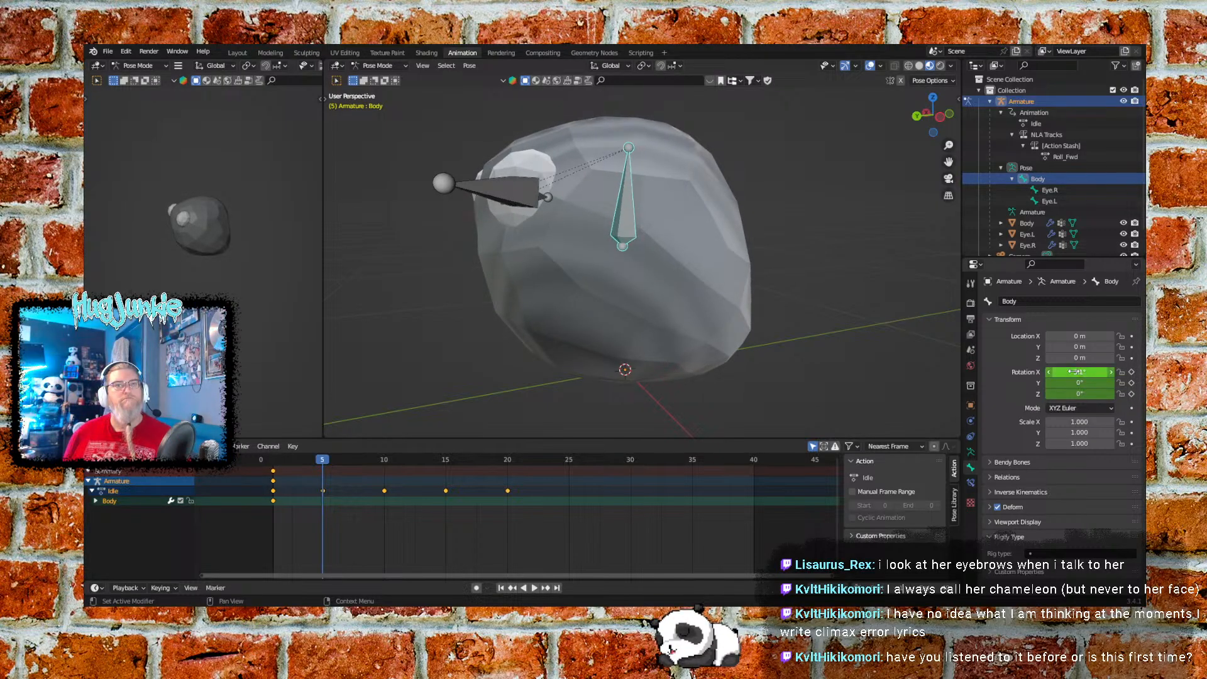
{"action": "left_click", "coordinate": [1079, 372]}
{"action": "type", "text": "5"}
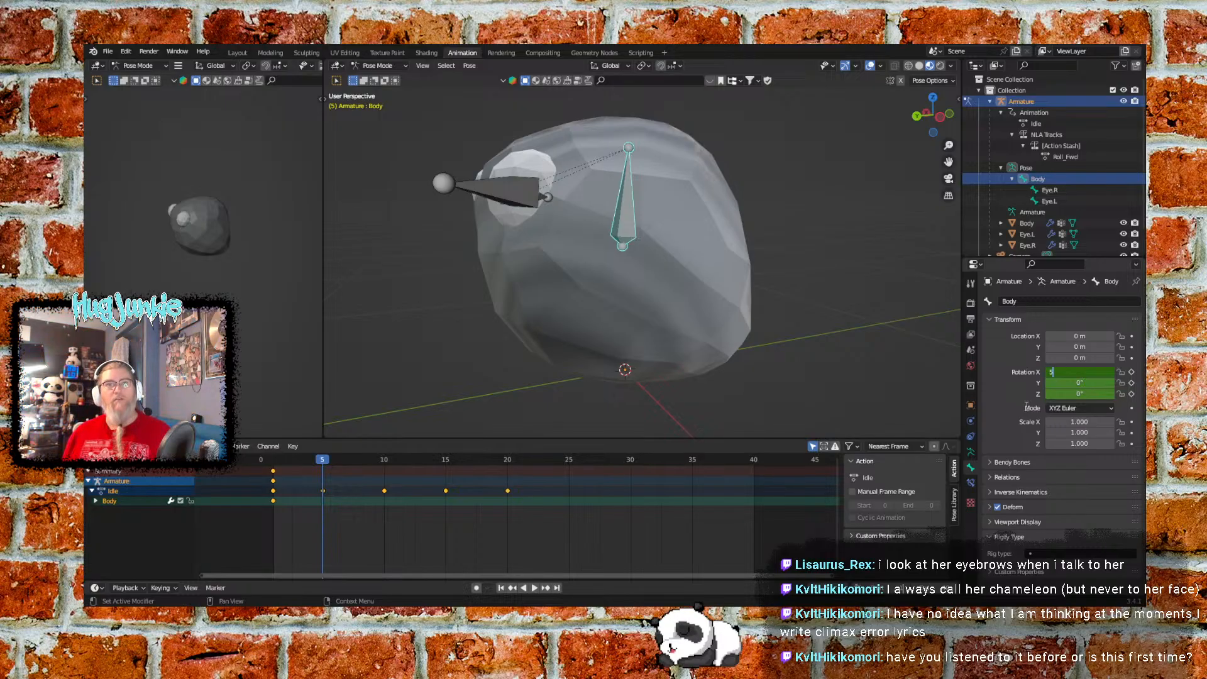
{"action": "key", "text": "Return"}
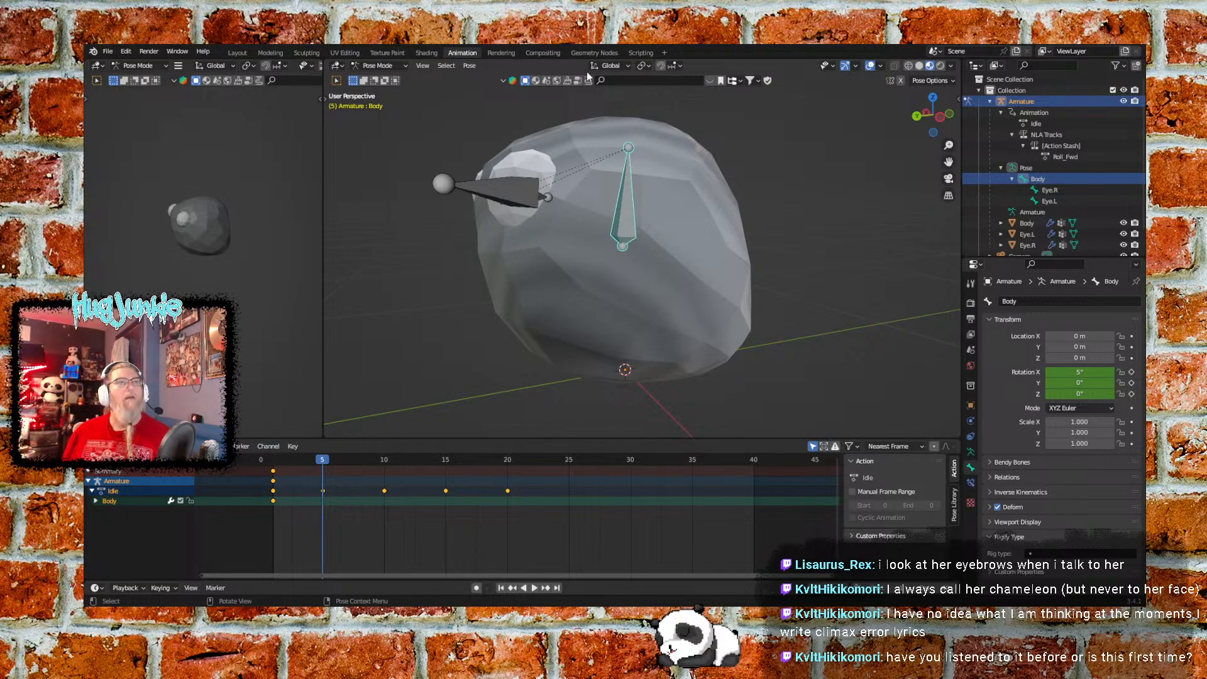
Insert a Rotation keyframe for the Body bone at frame 5
{"action": "left_click", "coordinate": [473, 64]}
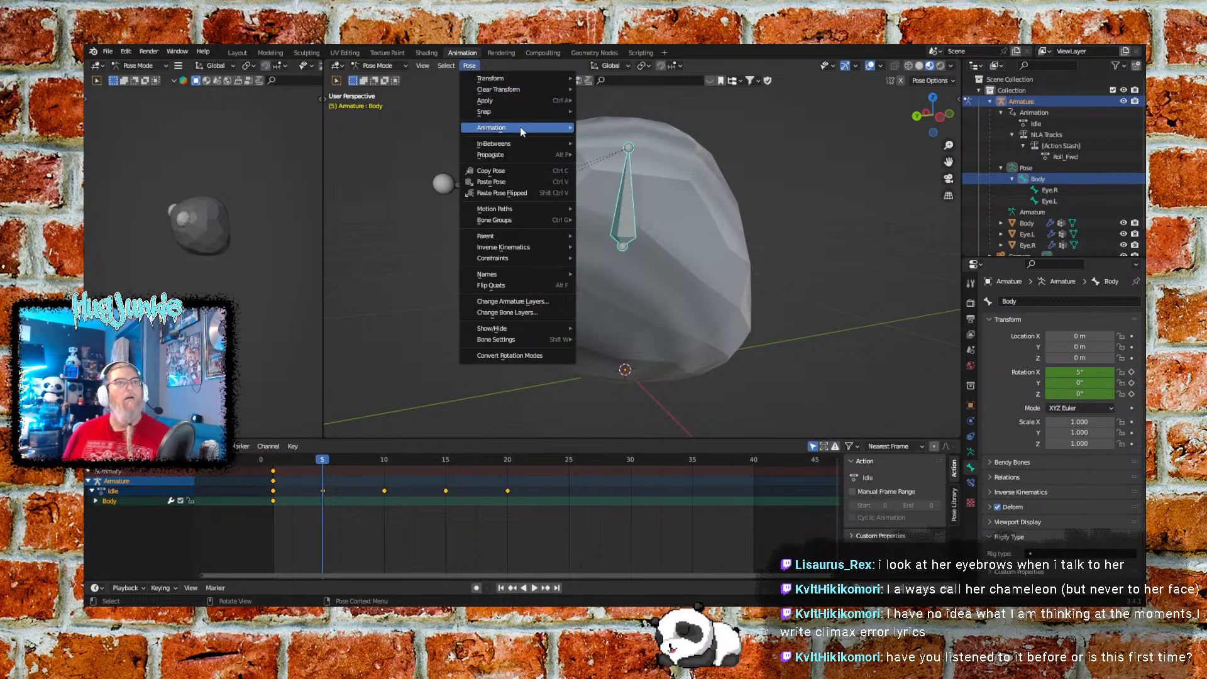
{"action": "mouse_move", "coordinate": [535, 130]}
{"action": "left_click", "coordinate": [598, 129]}
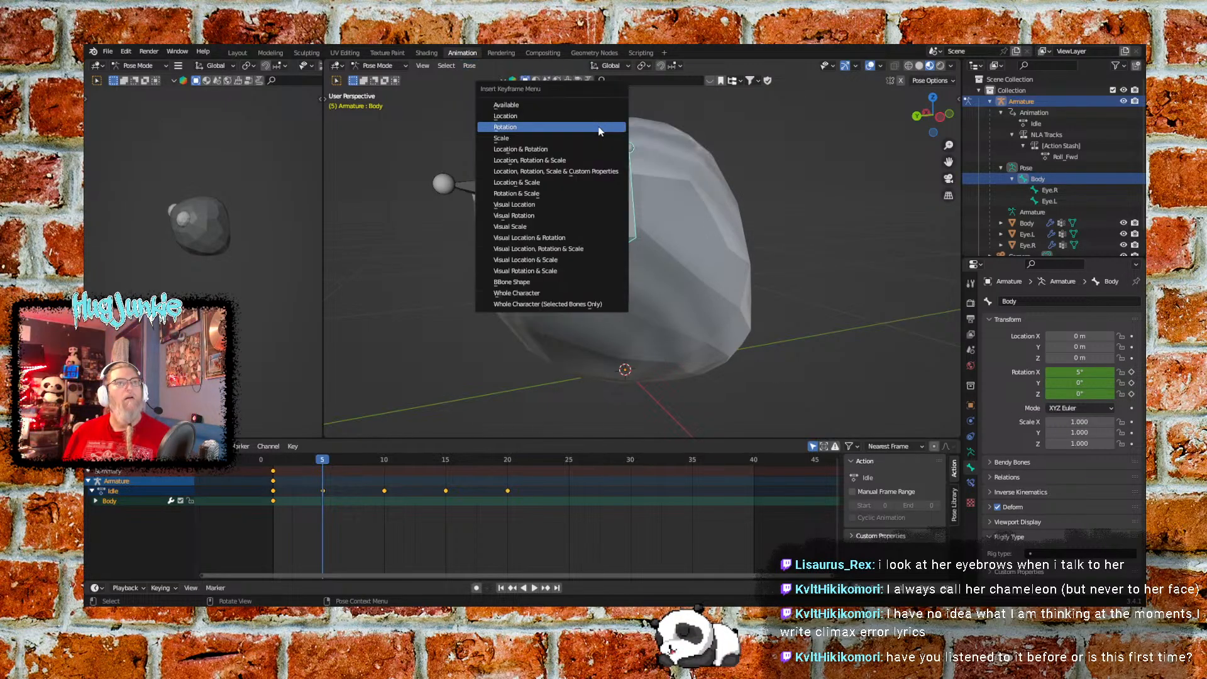
{"action": "left_click", "coordinate": [571, 127]}
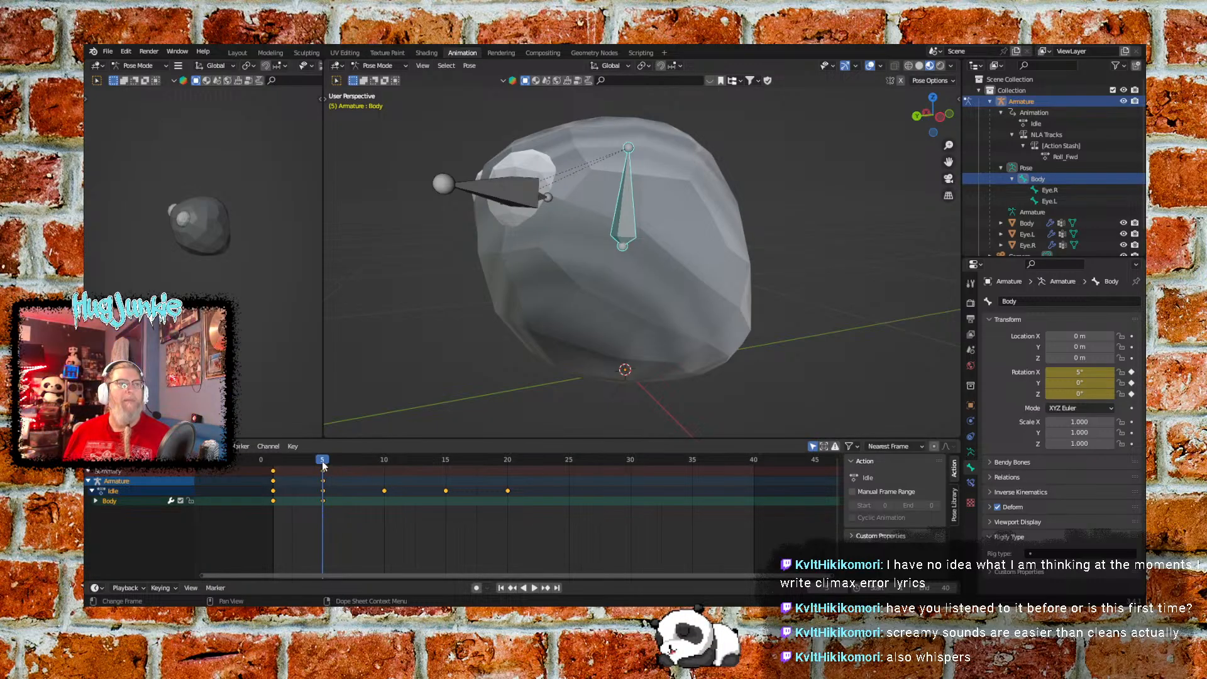
Move to frame 15 and set the Body bone's X rotation to 0°
{"action": "key", "text": "space"}
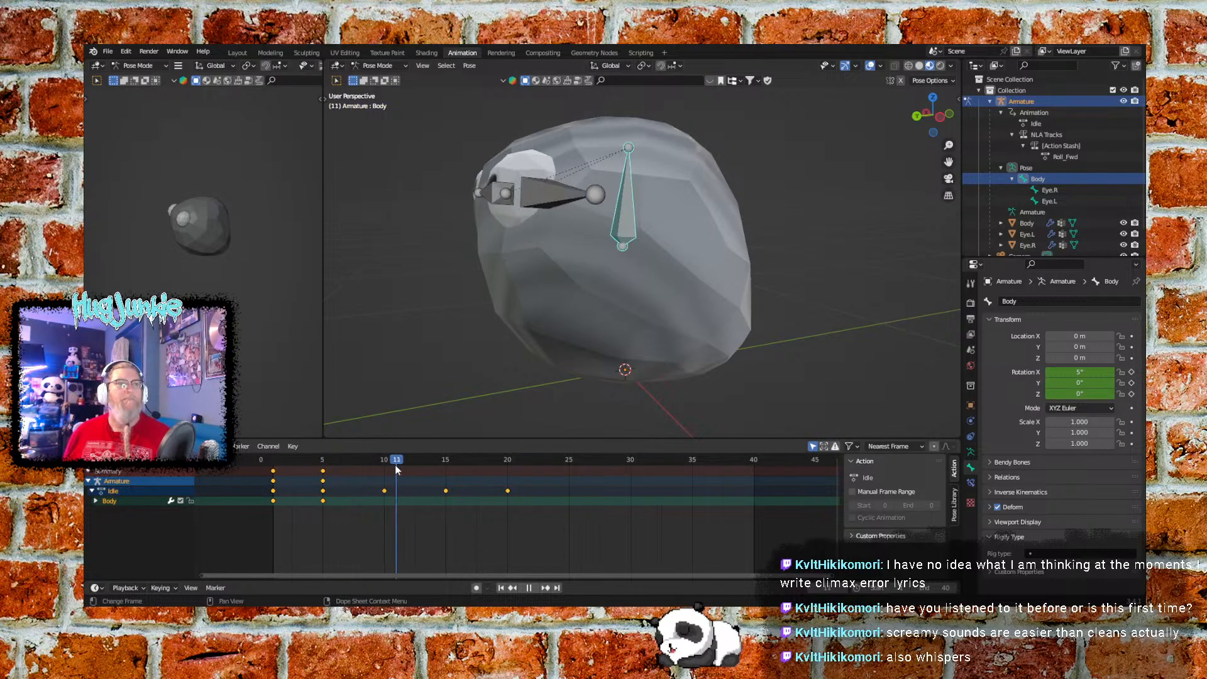
{"action": "mouse_move", "coordinate": [397, 470]}
{"action": "left_mouse_down"}
{"action": "mouse_move", "coordinate": [459, 469]}
{"action": "mouse_move", "coordinate": [382, 467]}
{"action": "left_mouse_up"}
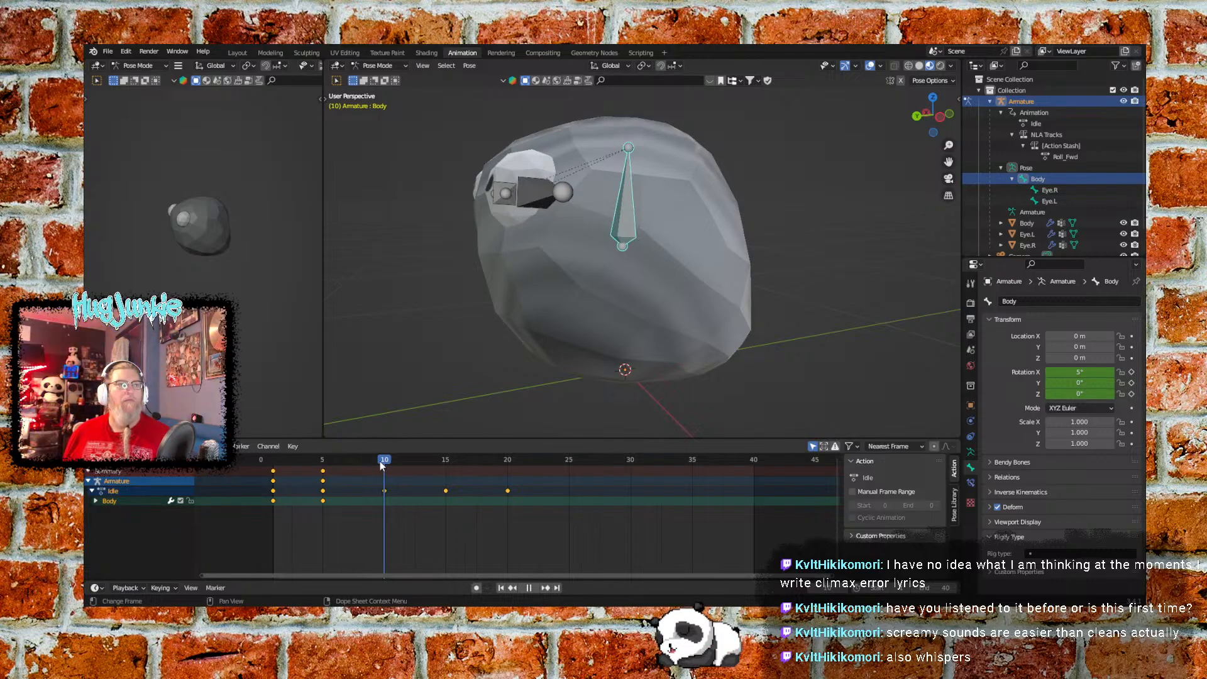
{"action": "left_click_drag", "start_coordinate": [386, 464], "coordinate": [444, 459]}
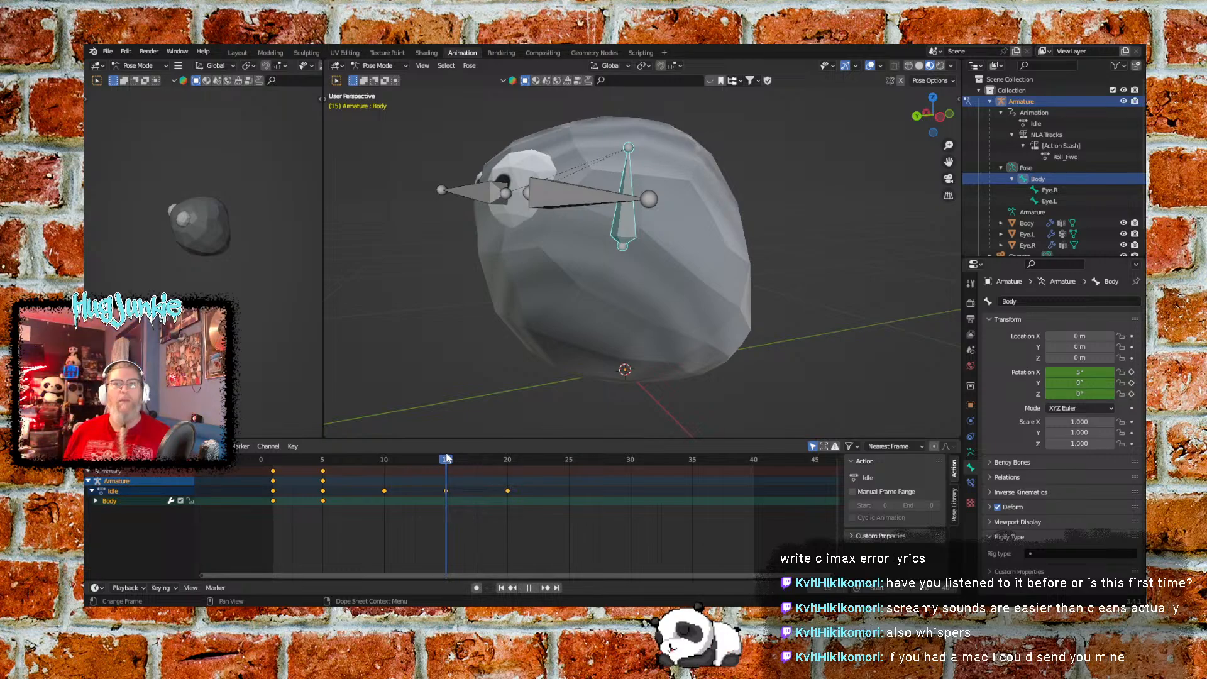
{"action": "mouse_move", "coordinate": [447, 459]}
{"action": "left_mouse_down"}
{"action": "mouse_move", "coordinate": [263, 461]}
{"action": "mouse_move", "coordinate": [471, 461]}
{"action": "mouse_move", "coordinate": [444, 458]}
{"action": "left_mouse_up"}
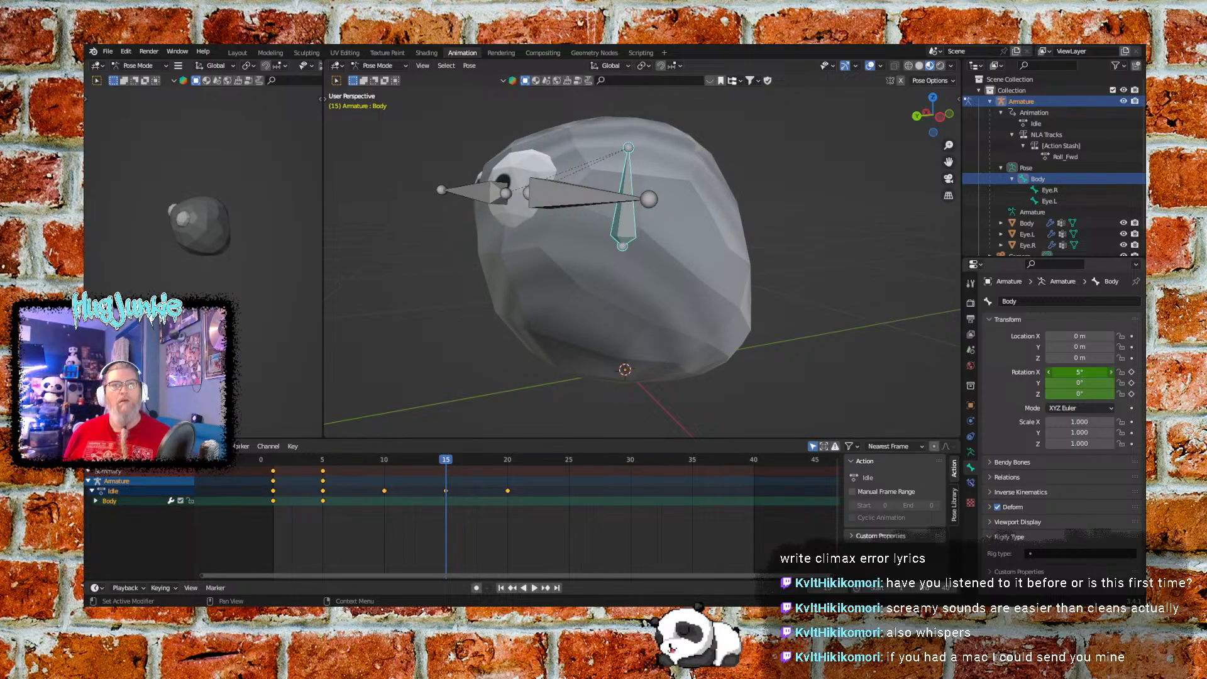
{"action": "type", "text": "0"}
{"action": "left_click", "coordinate": [1013, 391]}
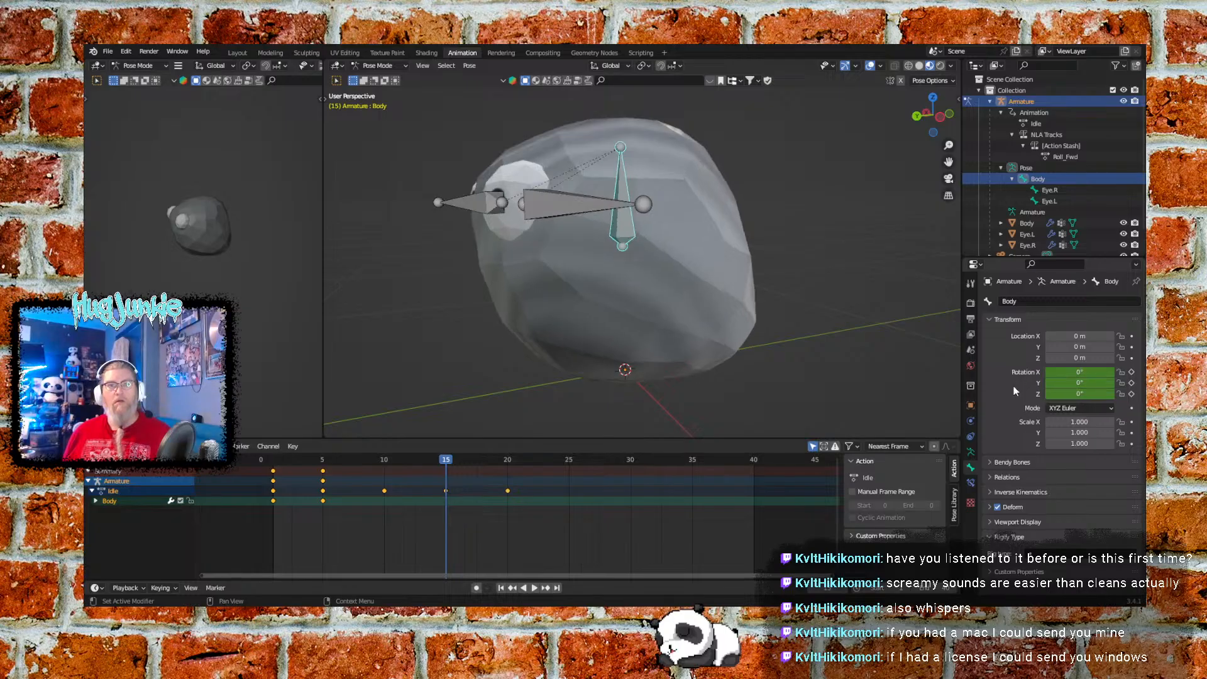
Insert a Rotation keyframe for the Body bone at frame 15
{"action": "left_click", "coordinate": [471, 67]}
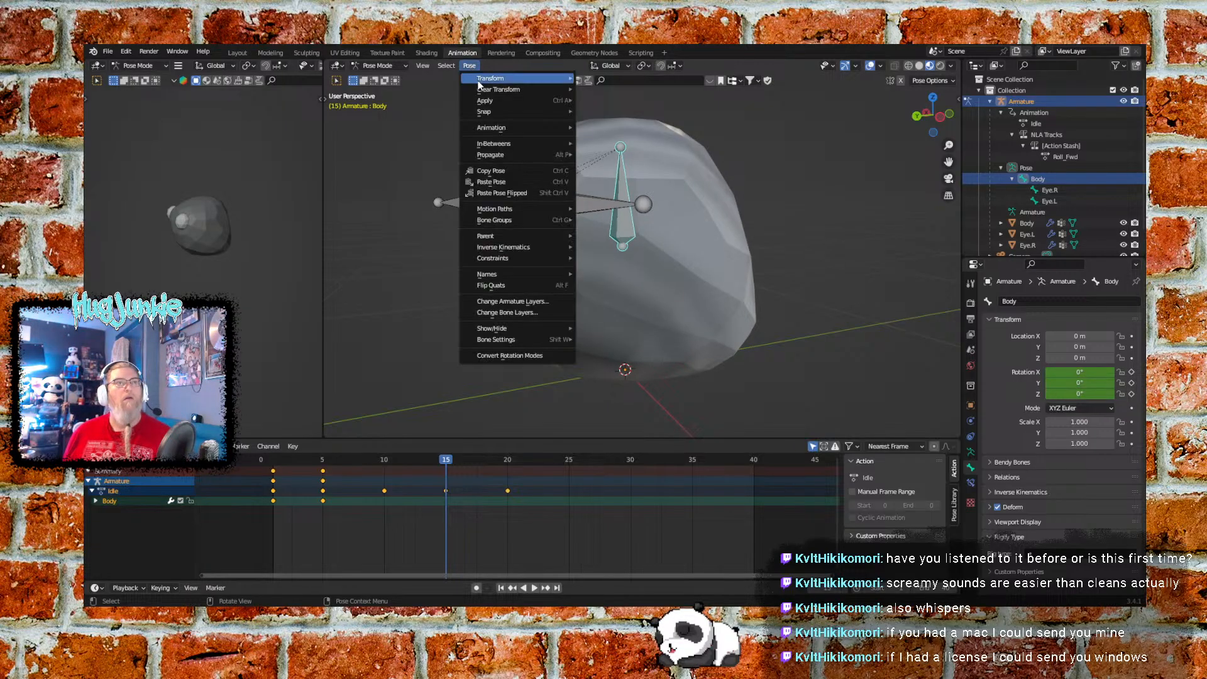
{"action": "mouse_move", "coordinate": [518, 125]}
{"action": "left_click", "coordinate": [604, 128]}
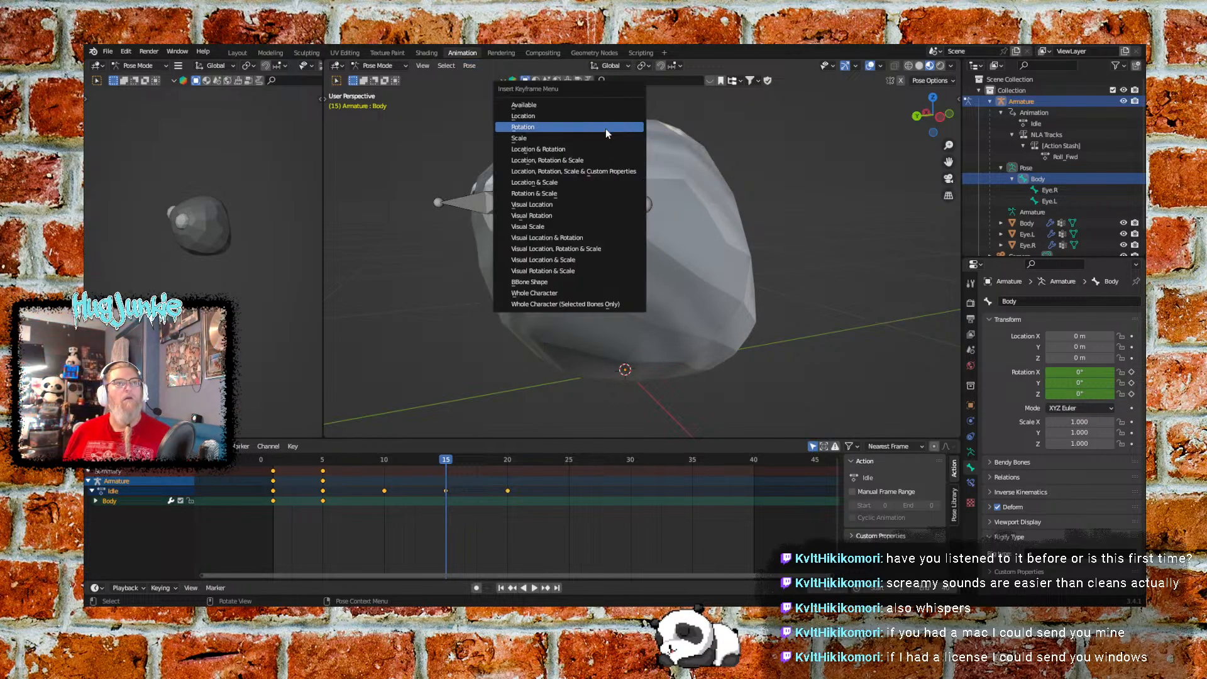
{"action": "left_click", "coordinate": [567, 129]}
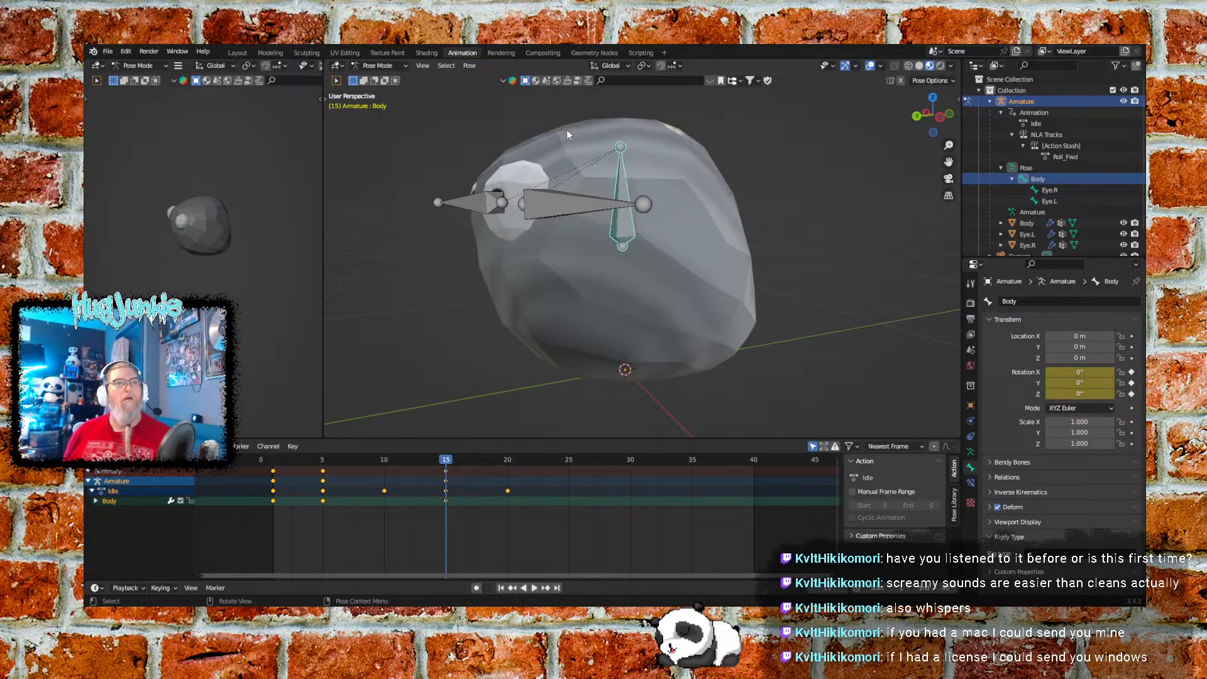
Play the Idle animation from the first frame to check the combined body and eye movement
{"action": "left_click", "coordinate": [501, 589]}
{"action": "left_click", "coordinate": [532, 588]}
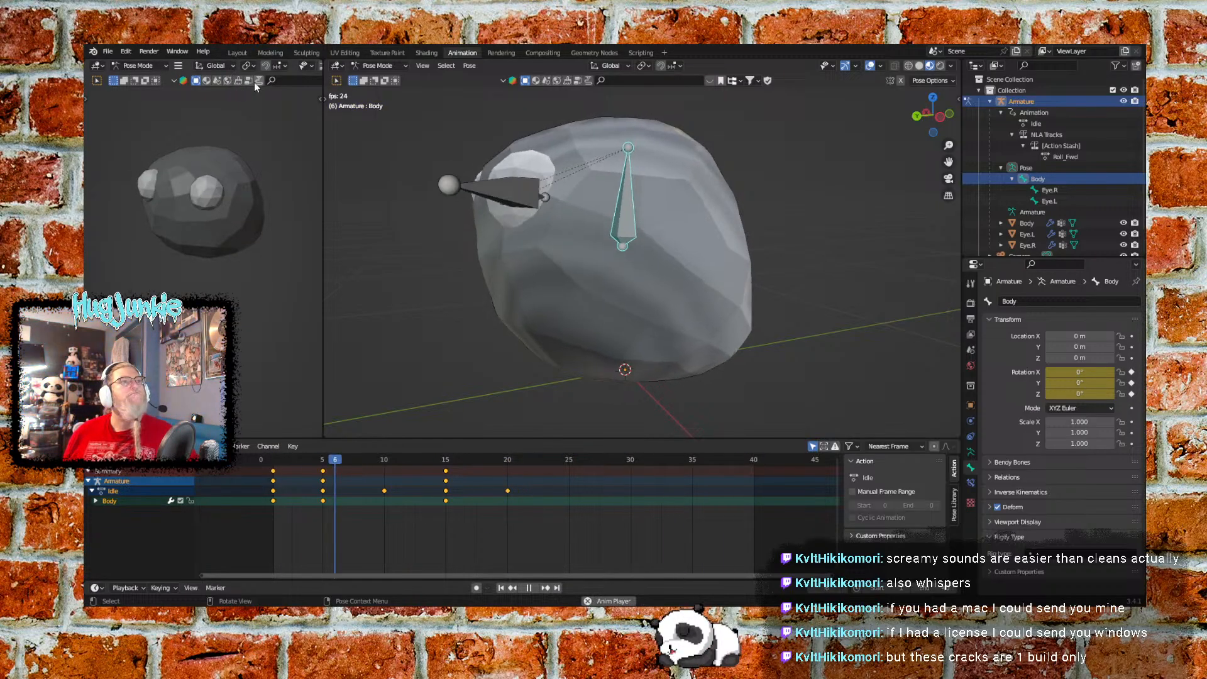
{"action": "left_click", "coordinate": [127, 82]}
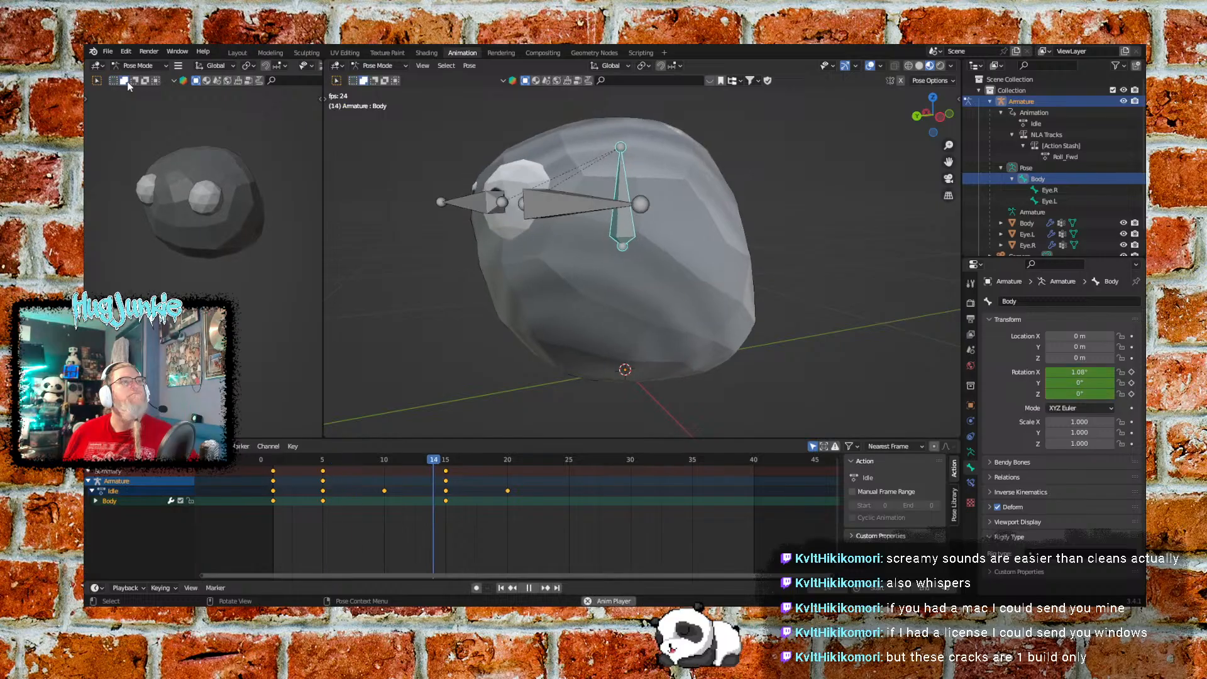
Set the scene's end frame to 60 and stop the animation playback
{"action": "left_click", "coordinate": [114, 82]}
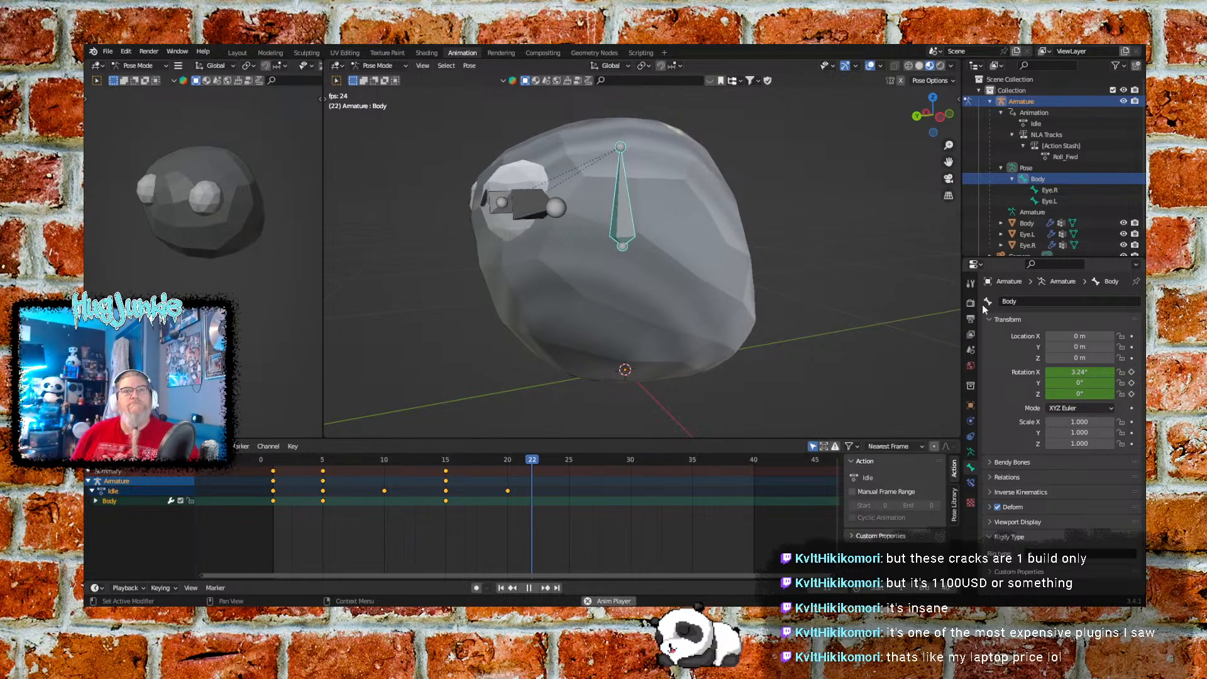
{"action": "left_click", "coordinate": [970, 319]}
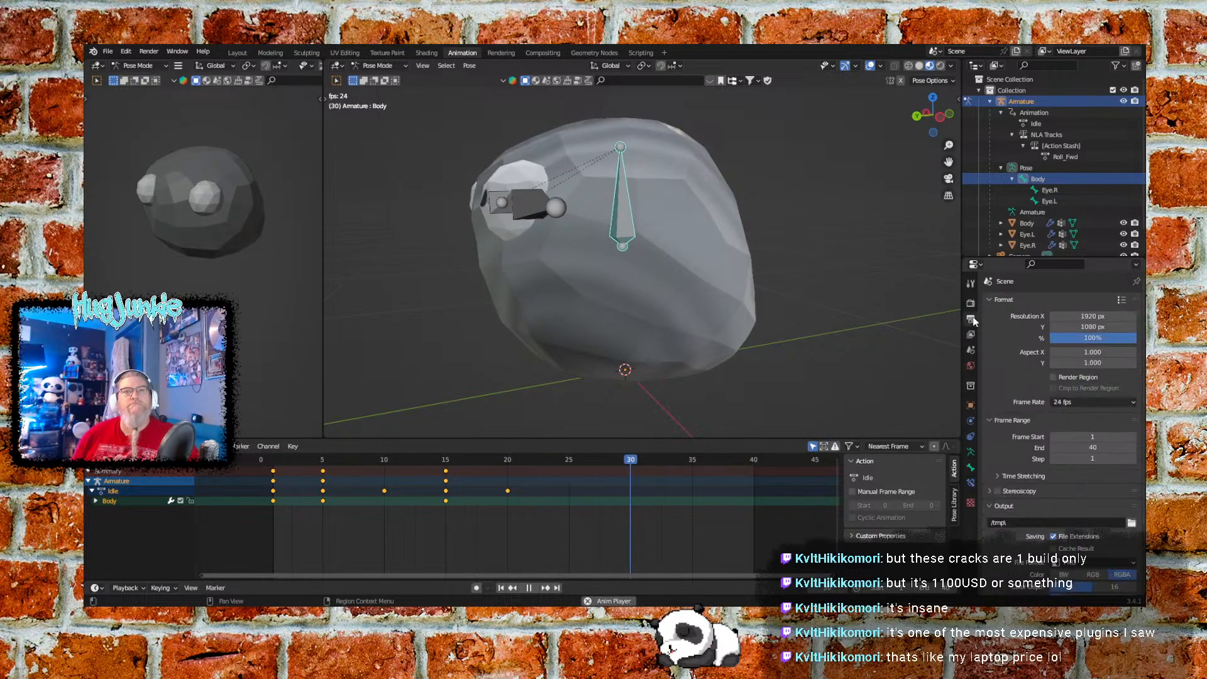
{"action": "left_click", "coordinate": [1108, 448]}
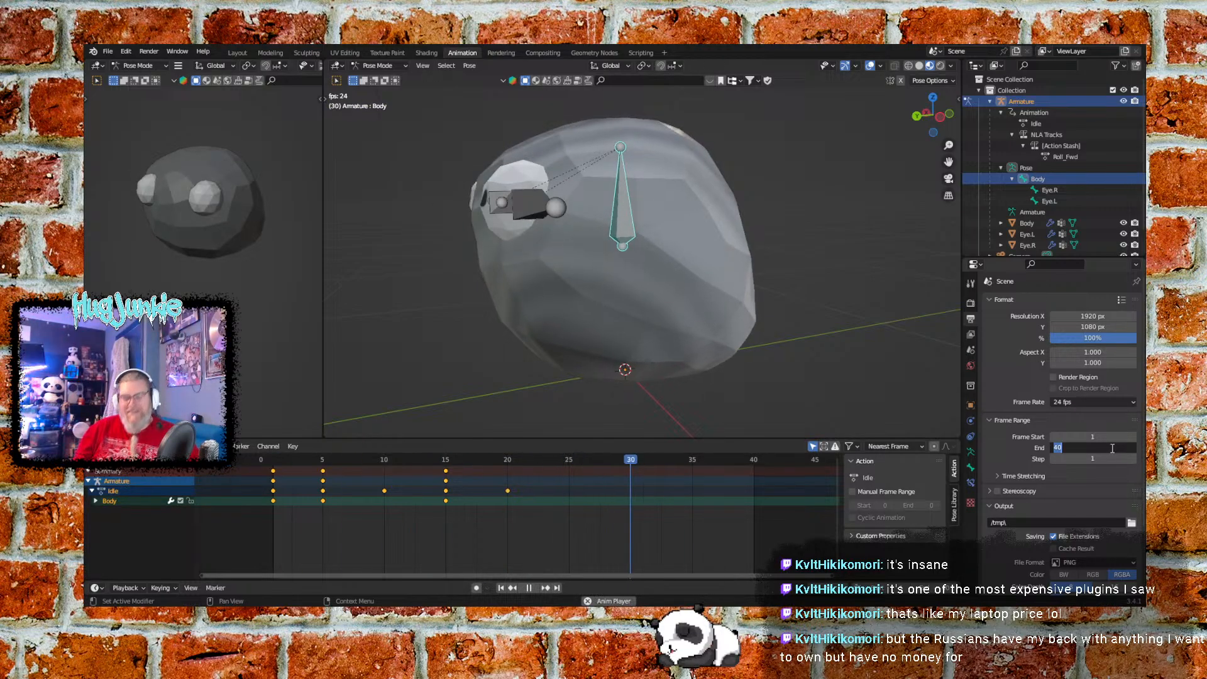
{"action": "type", "text": "60"}
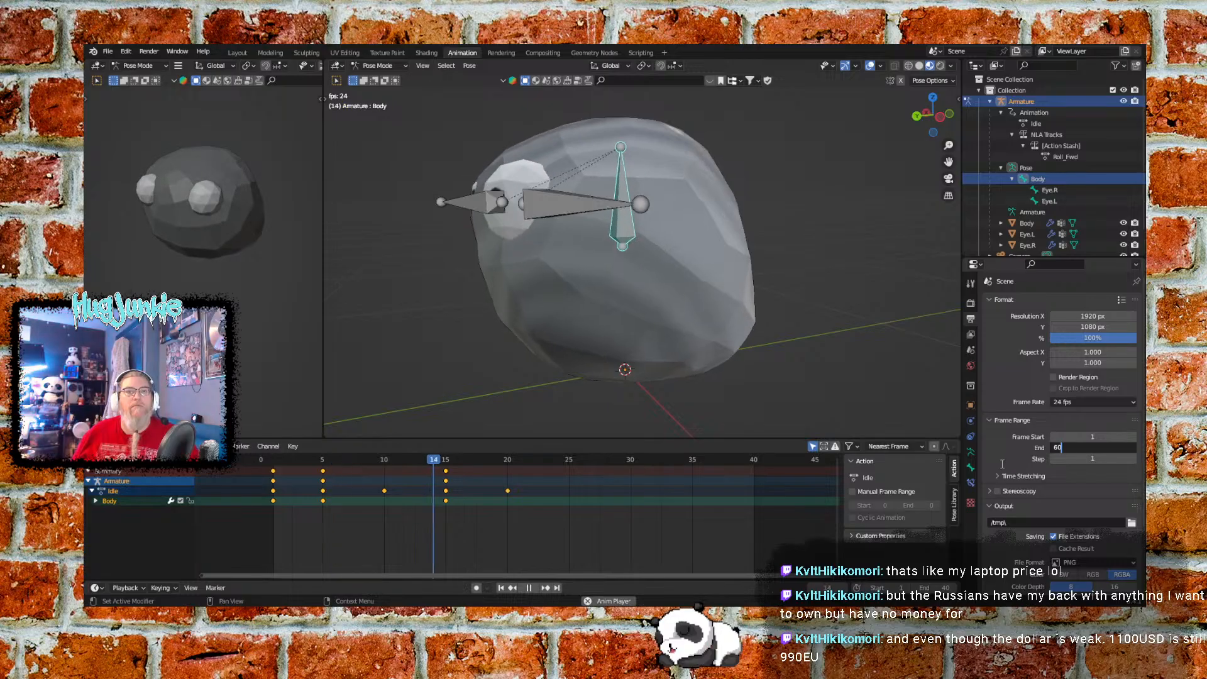
{"action": "key", "text": "Return"}
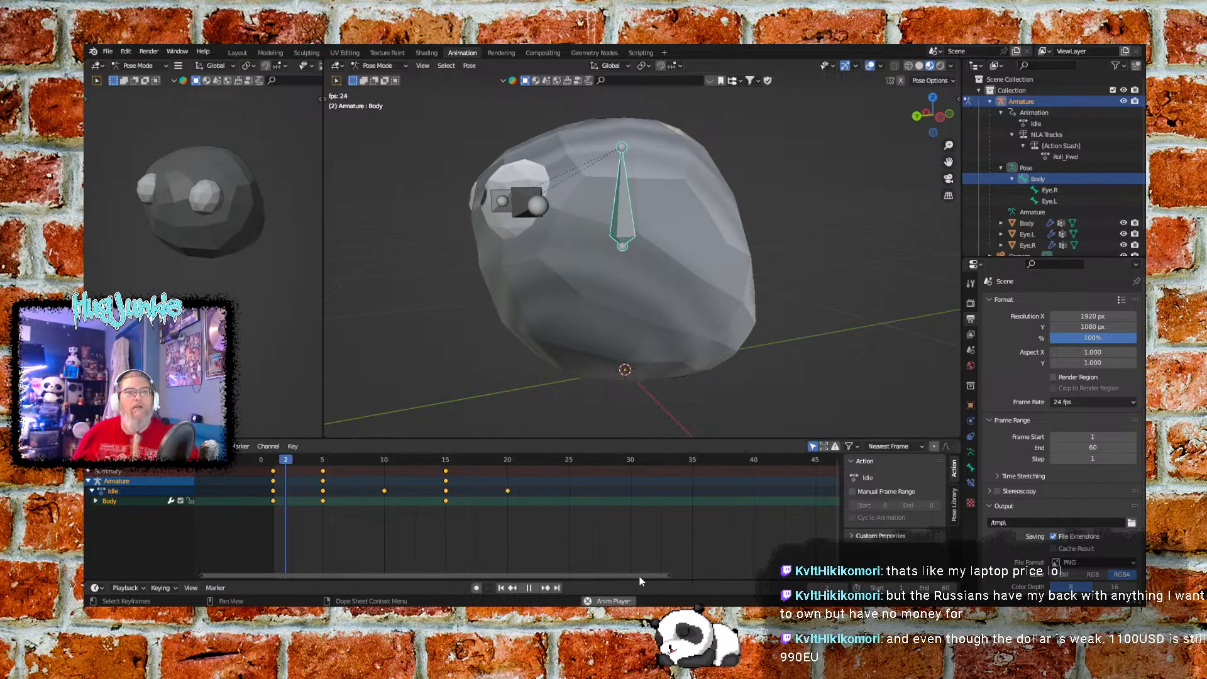
{"action": "left_click_drag", "start_coordinate": [641, 576], "coordinate": [697, 572]}
{"action": "scroll", "coordinate": [692, 520], "scroll_direction": "down", "scroll_amount": 4}
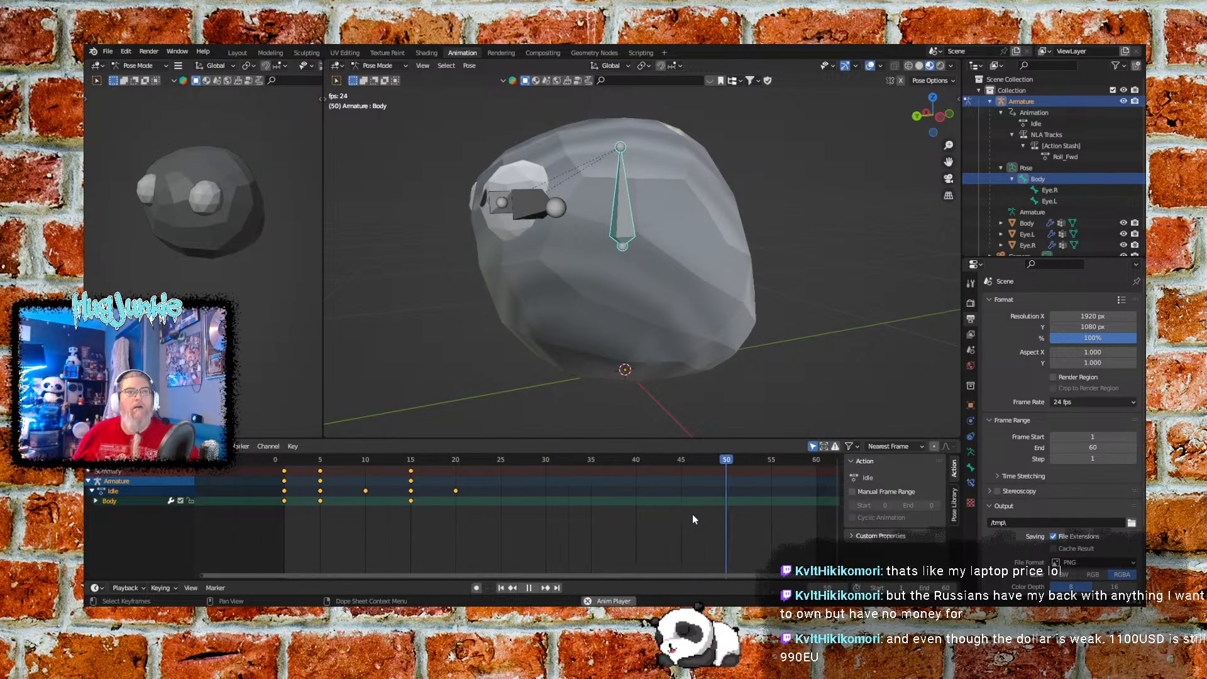
{"action": "scroll", "coordinate": [692, 514], "scroll_direction": "down", "scroll_amount": 1}
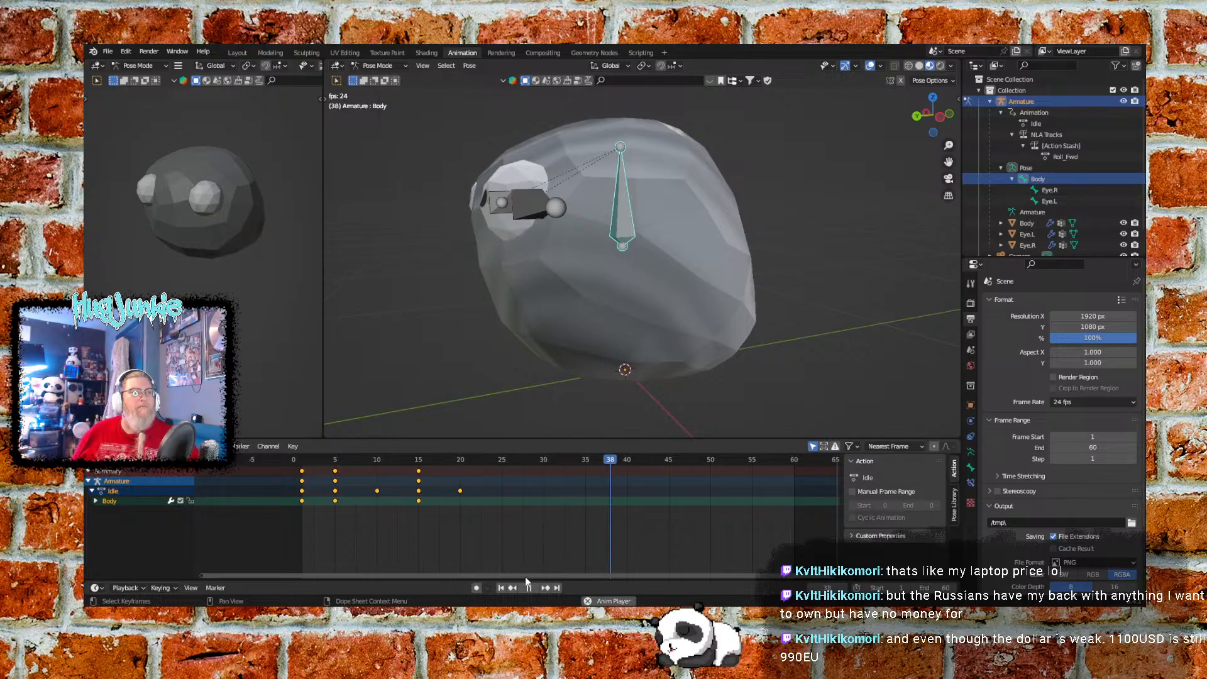
{"action": "key", "text": "Escape"}
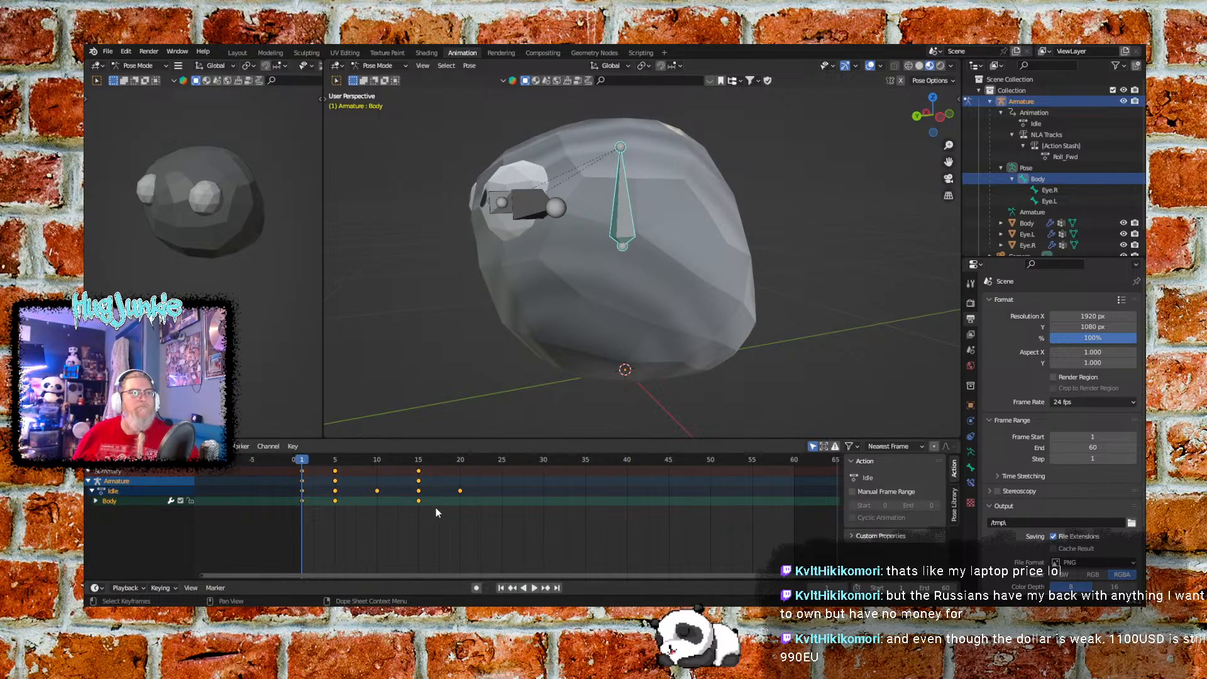
{"action": "left_click_drag", "start_coordinate": [485, 515], "coordinate": [335, 463]}
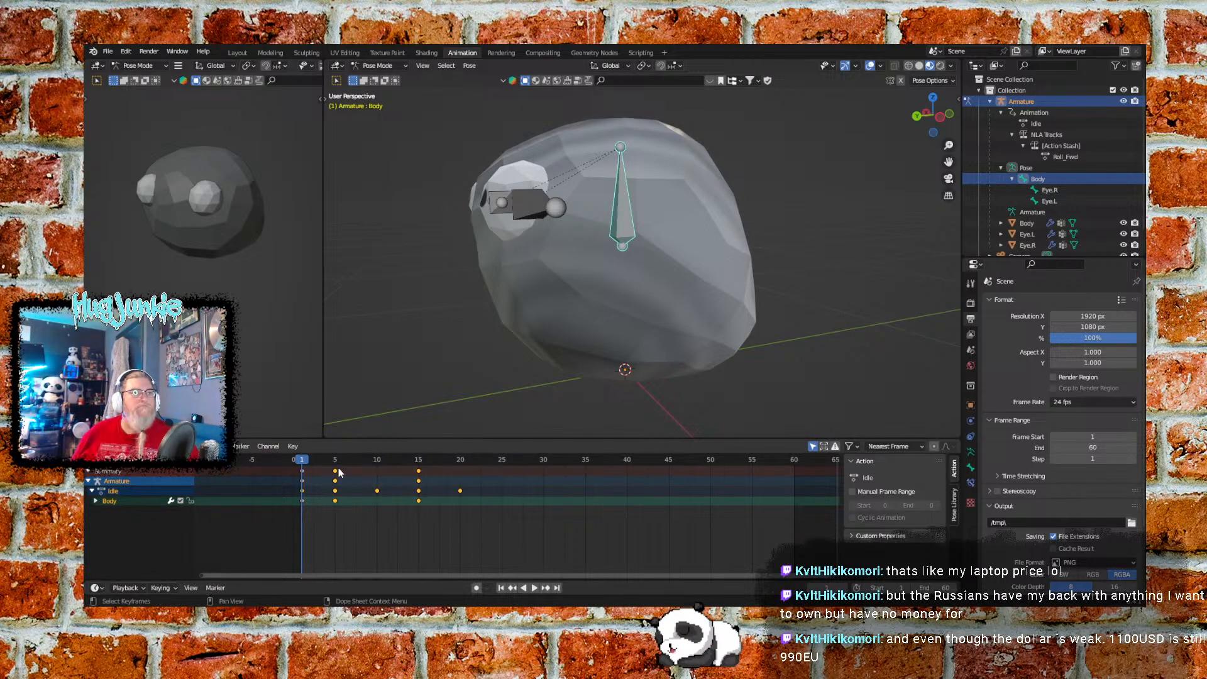
{"action": "key", "text": "g"}
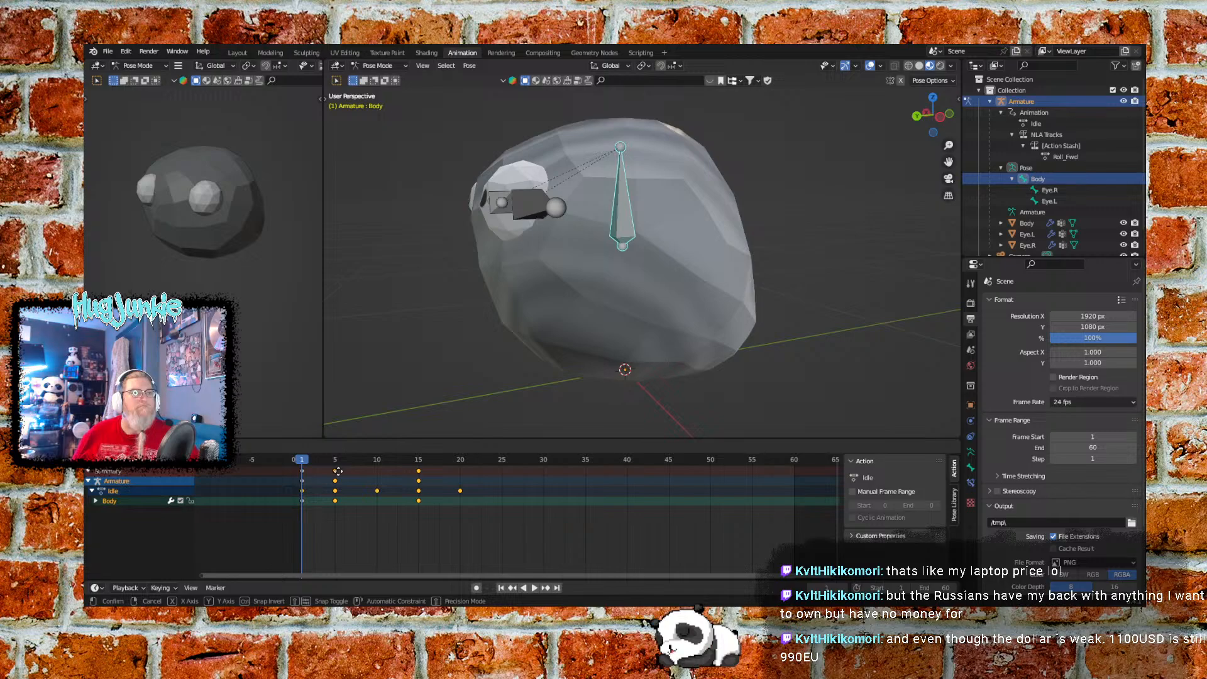
{"action": "left_click", "coordinate": [338, 471]}
{"action": "left_click", "coordinate": [467, 520]}
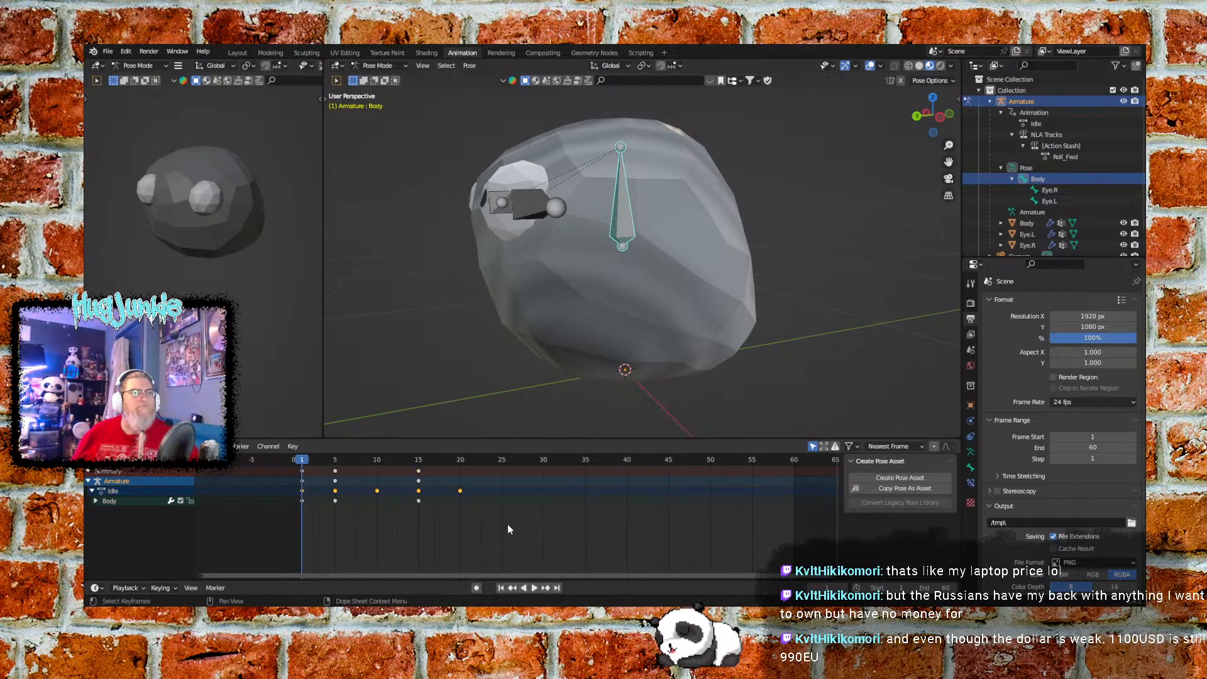
{"action": "left_click_drag", "start_coordinate": [498, 542], "coordinate": [335, 468]}
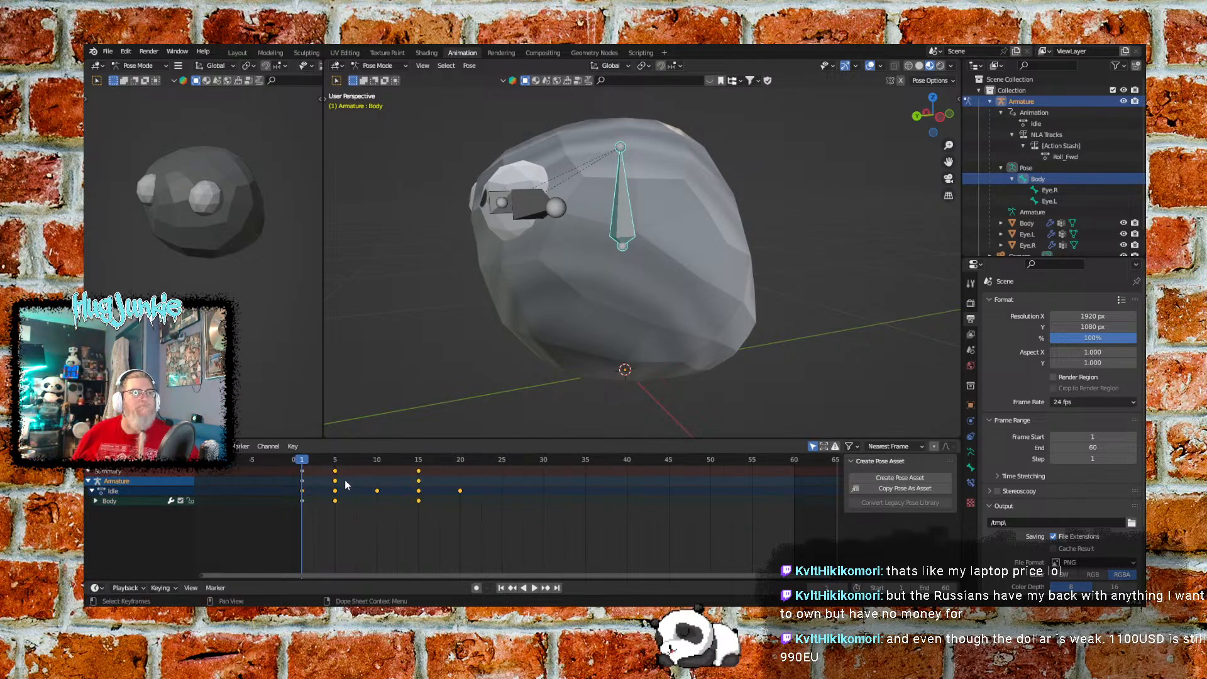
{"action": "key", "text": "g"}
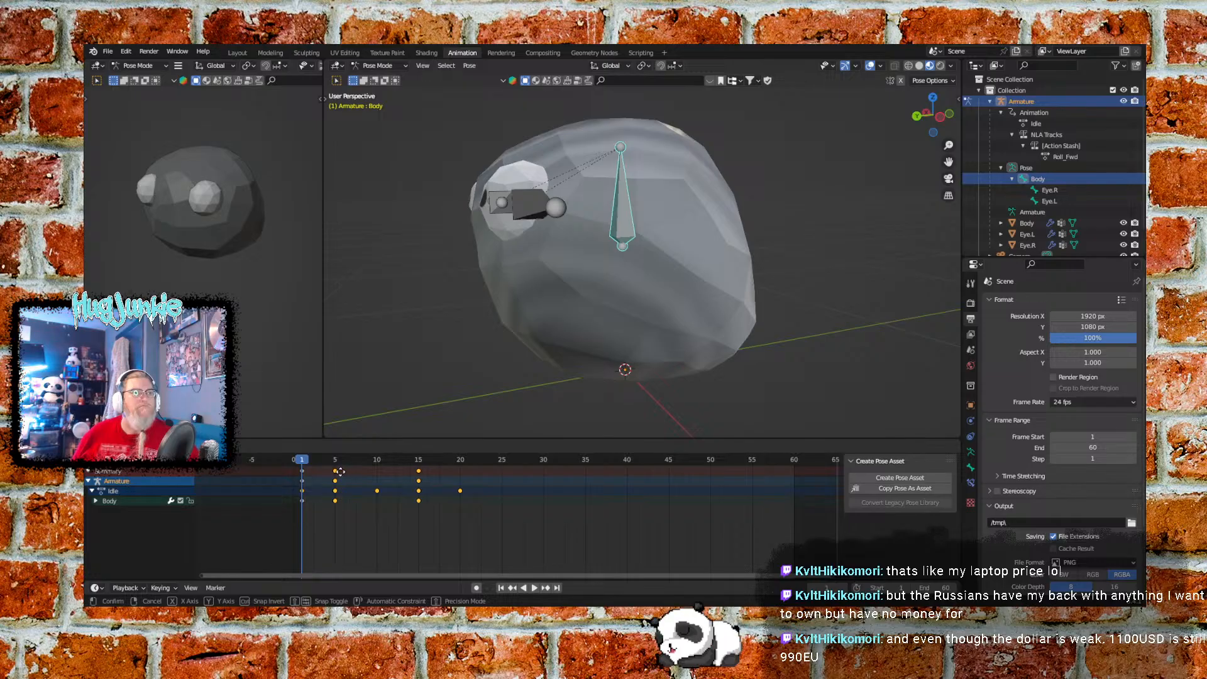
{"action": "left_click", "coordinate": [342, 474]}
Shift the Eye.L bone's keyframes after frame 1 five frames later, so that they start at frame 10
{"action": "left_click", "coordinate": [518, 338]}
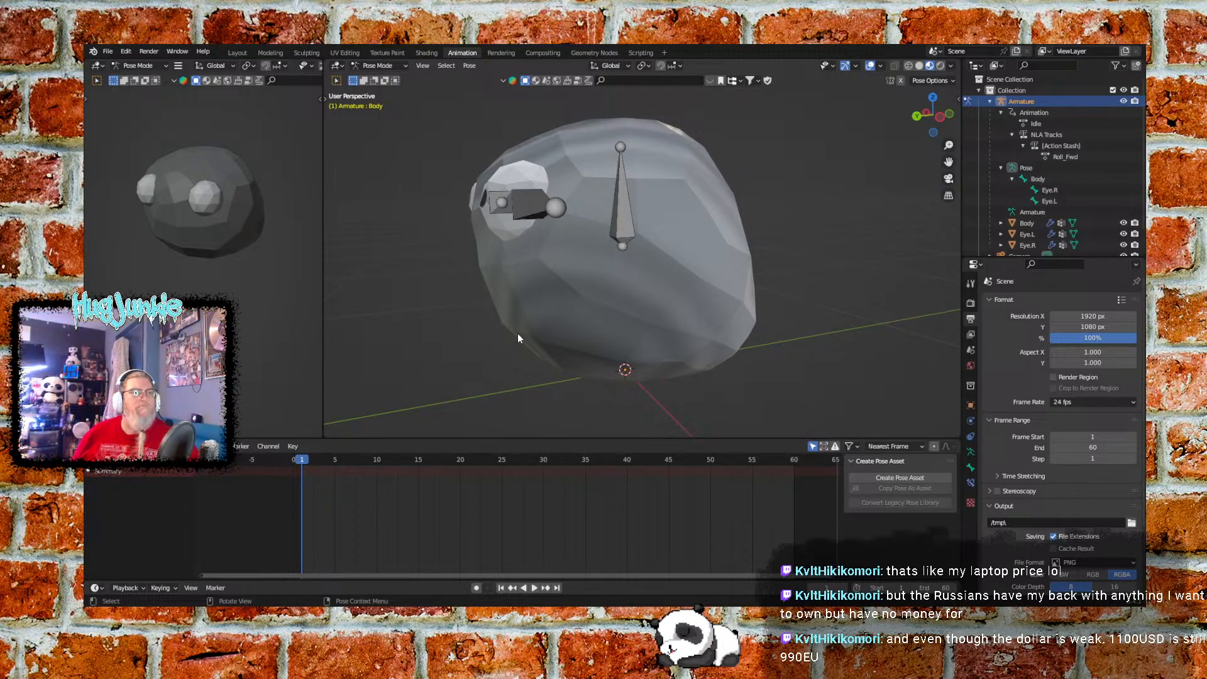
{"action": "left_click", "coordinate": [552, 212]}
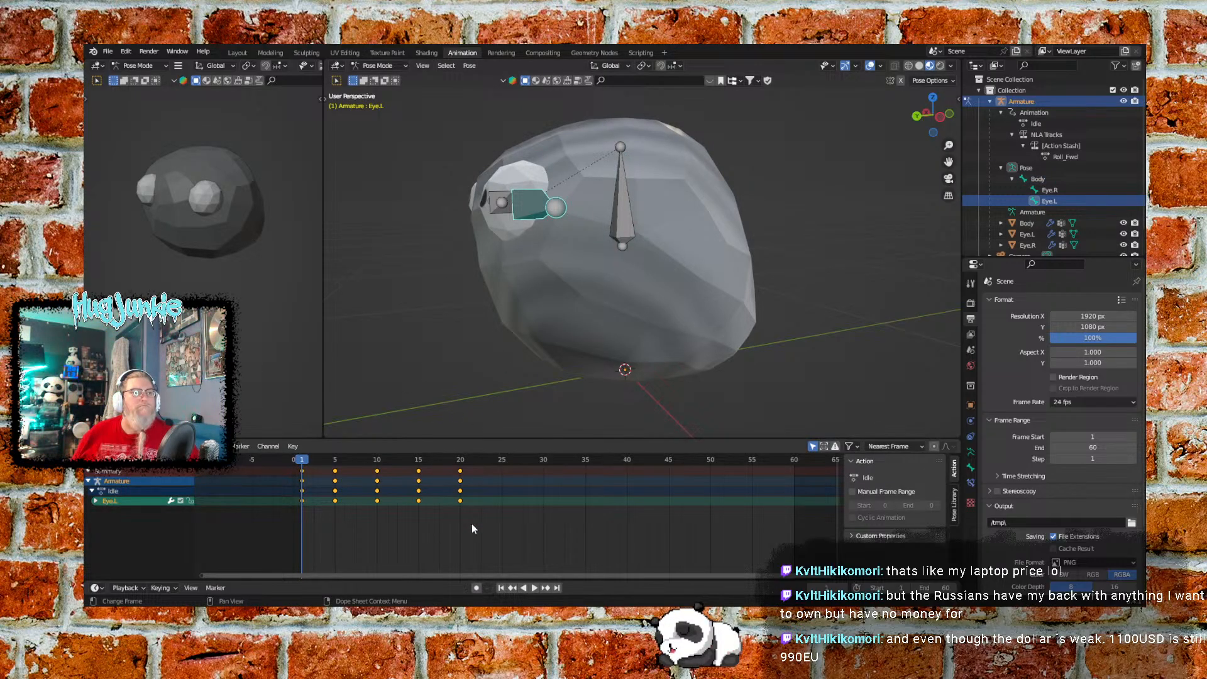
{"action": "left_click_drag", "start_coordinate": [472, 529], "coordinate": [353, 471]}
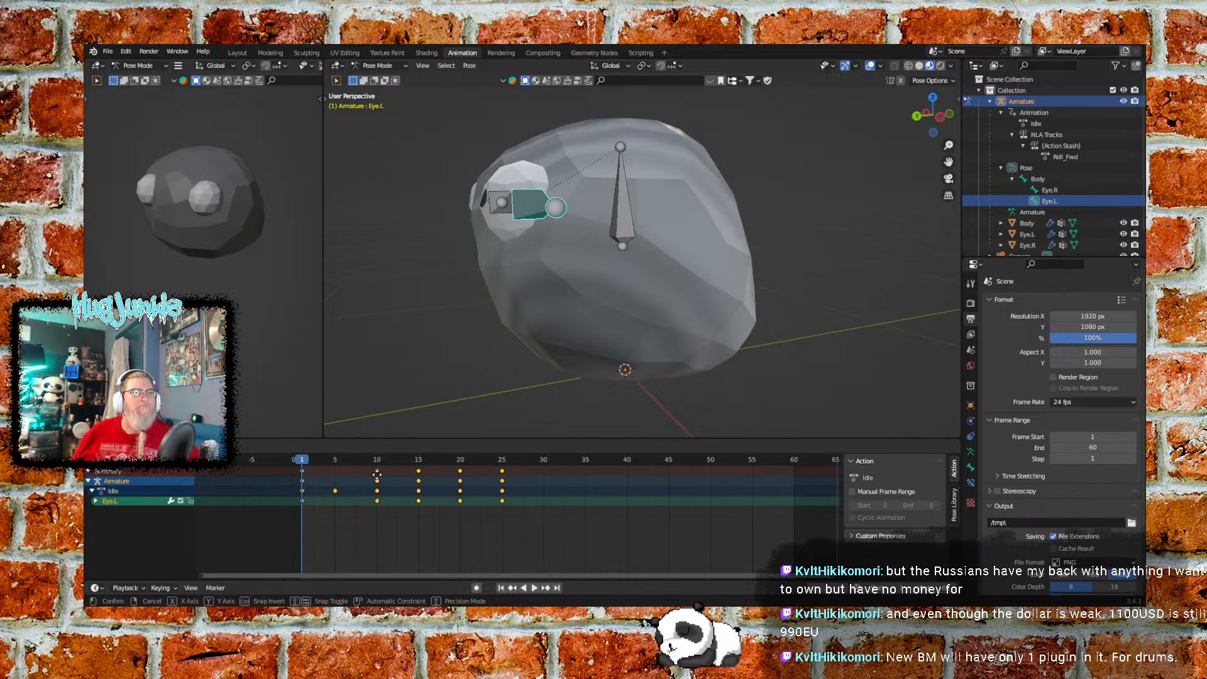
{"action": "left_click_drag", "start_coordinate": [377, 475], "coordinate": [377, 476]}
{"action": "left_click", "coordinate": [527, 533]}
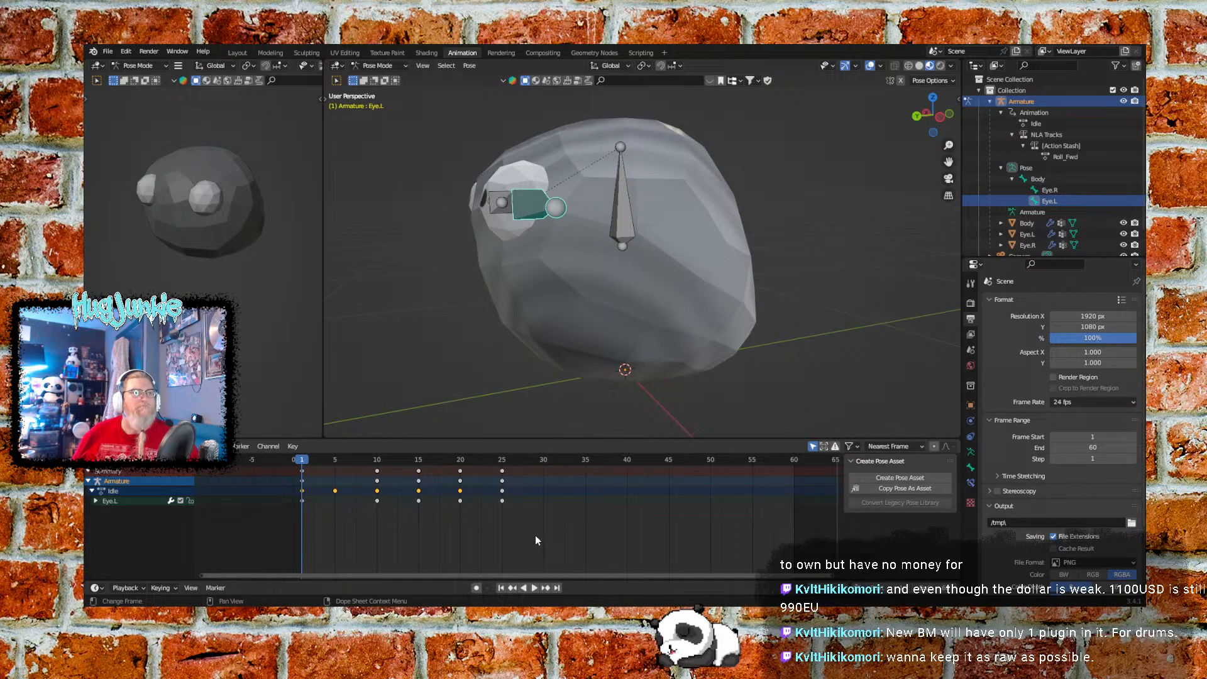
Space the remaining Eye.L keyframes out to frames 20, 30 and 40, and preview the animation from the first frame
{"action": "left_click_drag", "start_coordinate": [536, 534], "coordinate": [435, 472]}
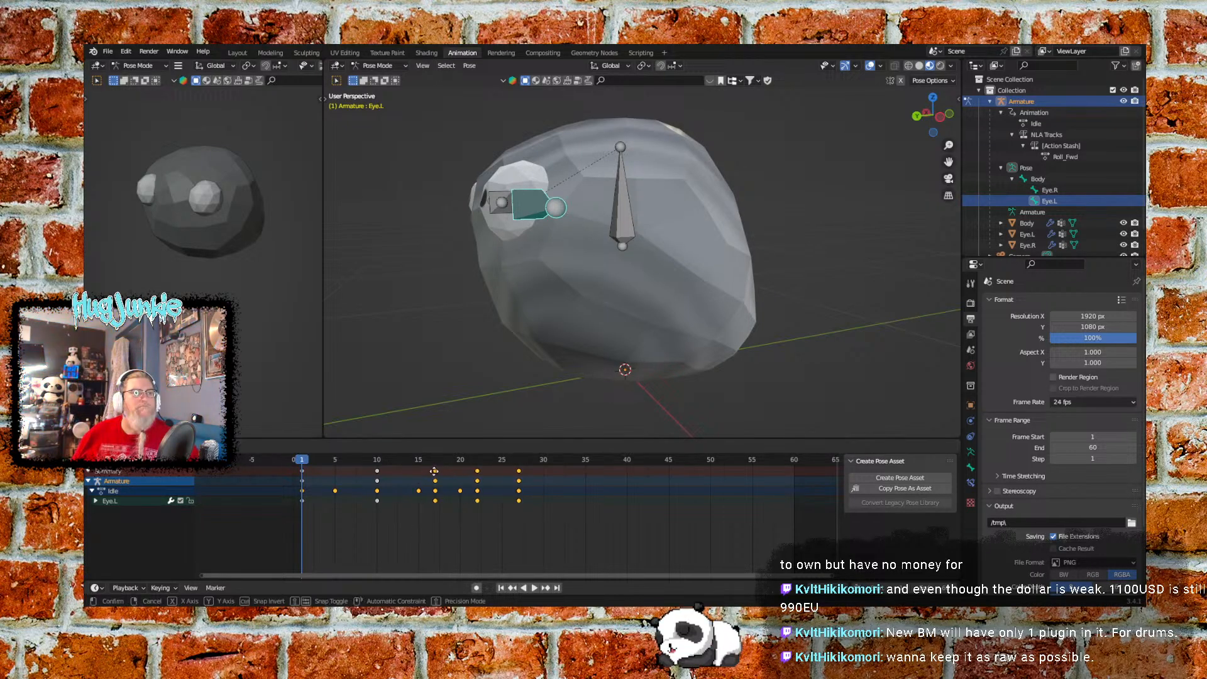
{"action": "left_click", "coordinate": [459, 470]}
{"action": "left_click_drag", "start_coordinate": [565, 527], "coordinate": [515, 472]}
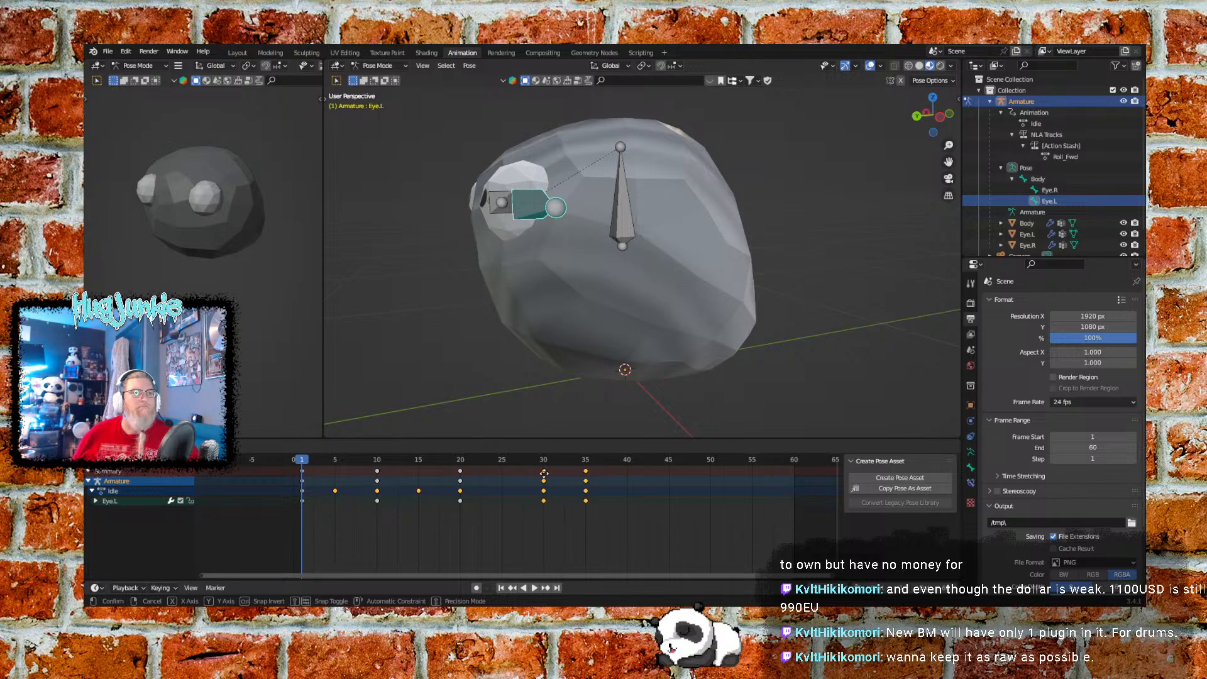
{"action": "left_click", "coordinate": [544, 473]}
{"action": "left_click_drag", "start_coordinate": [613, 533], "coordinate": [605, 473]}
{"action": "left_click", "coordinate": [627, 473]}
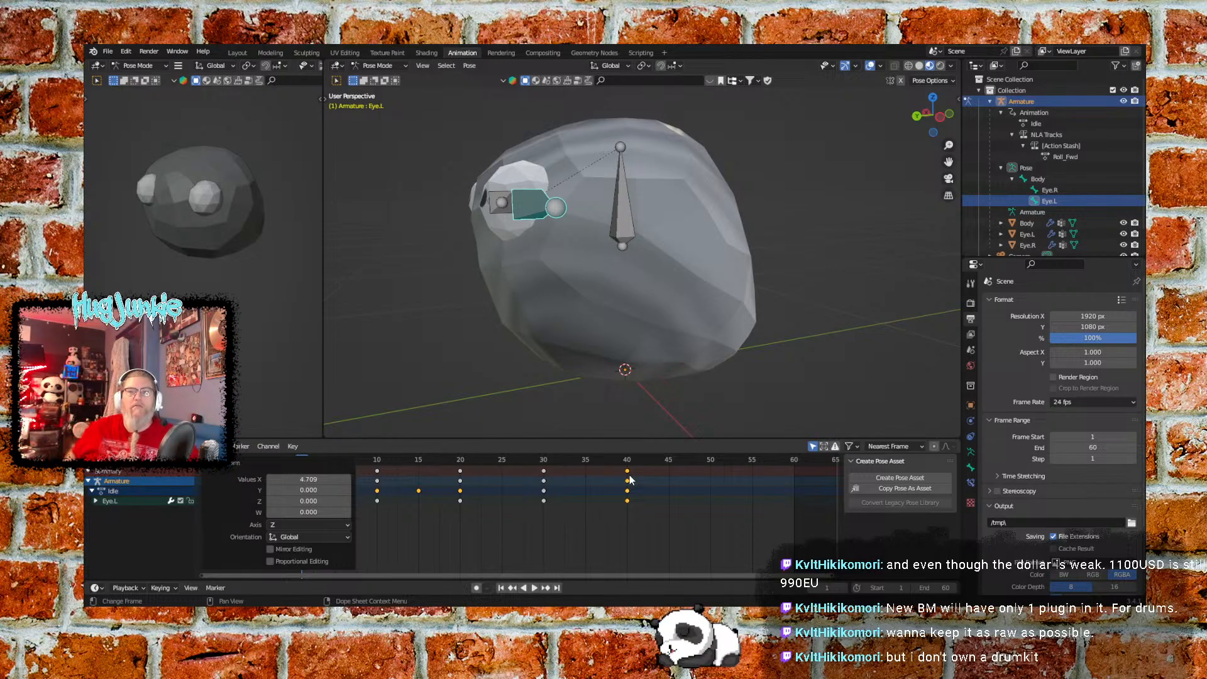
{"action": "left_click", "coordinate": [501, 587]}
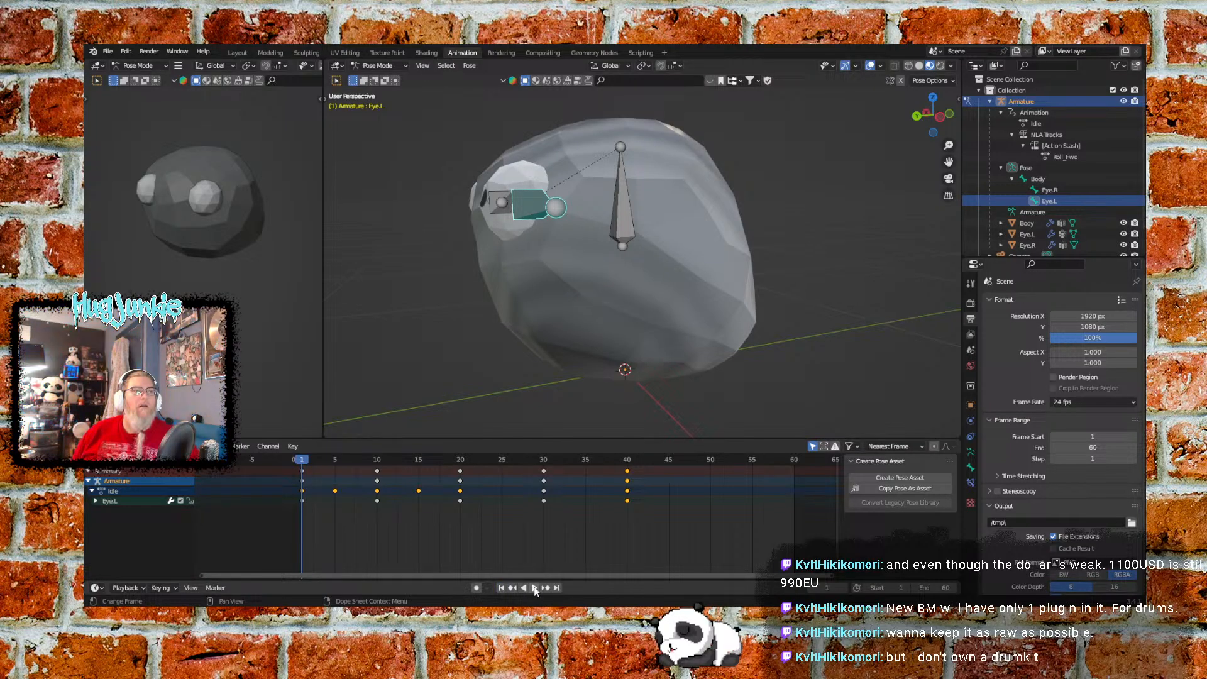
{"action": "left_click", "coordinate": [535, 587]}
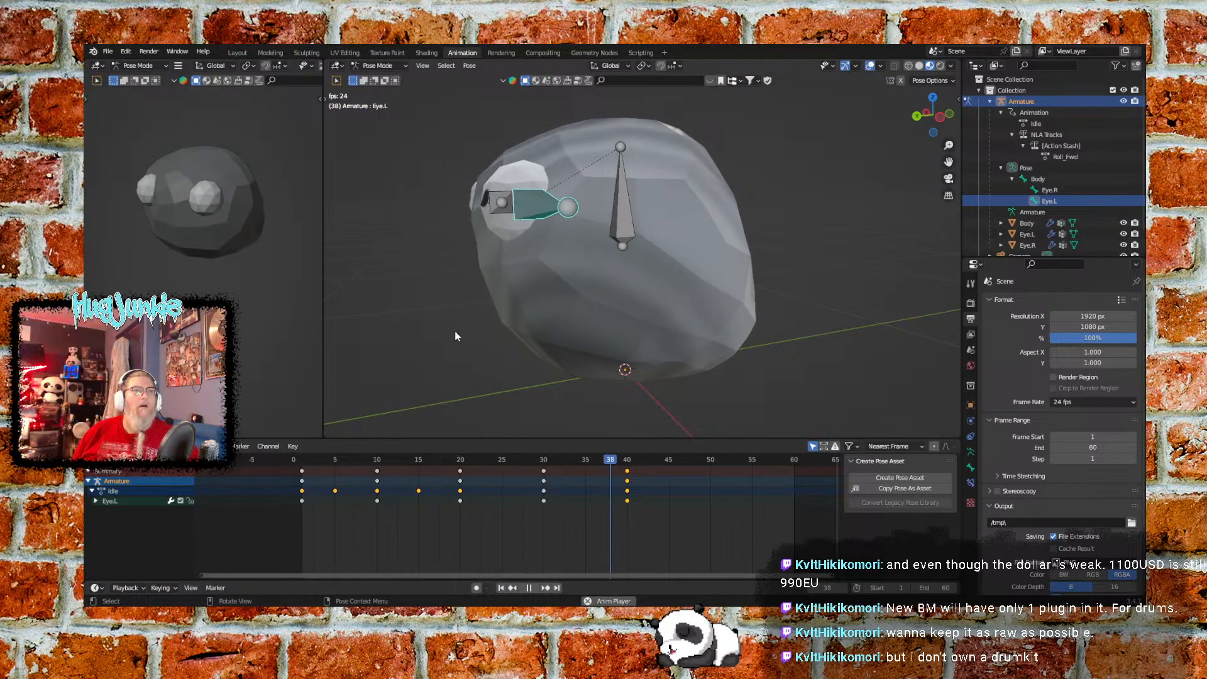
{"action": "middle_click_drag", "start_coordinate": [435, 323], "coordinate": [454, 322]}
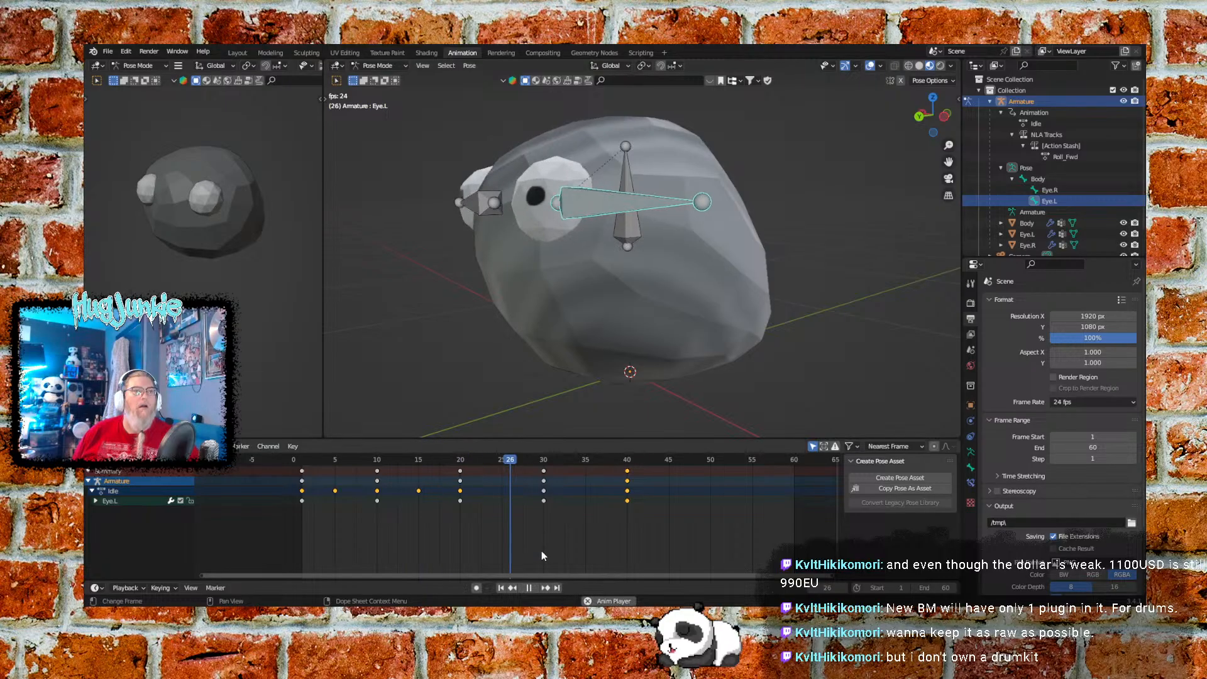
{"action": "key", "text": "space"}
Move the Body bone's two keyframes after frame 1 to frames 10 and 20, and preview the animation
{"action": "left_click", "coordinate": [630, 230]}
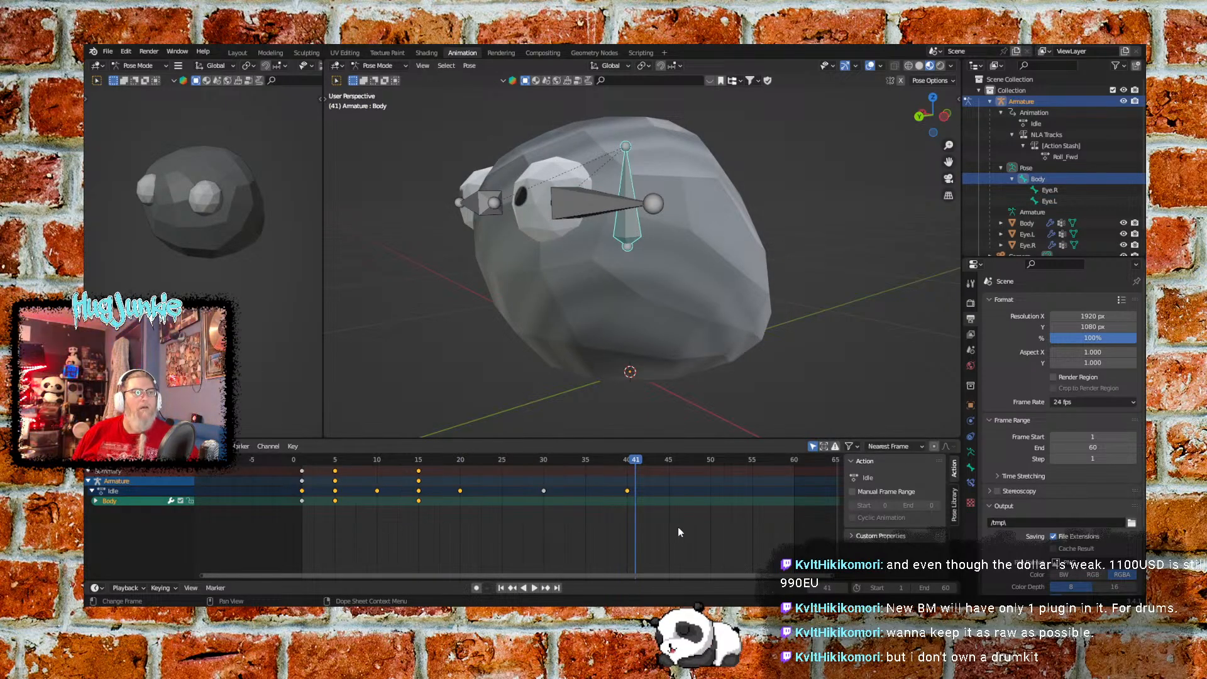
{"action": "left_click_drag", "start_coordinate": [654, 534], "coordinate": [330, 444]}
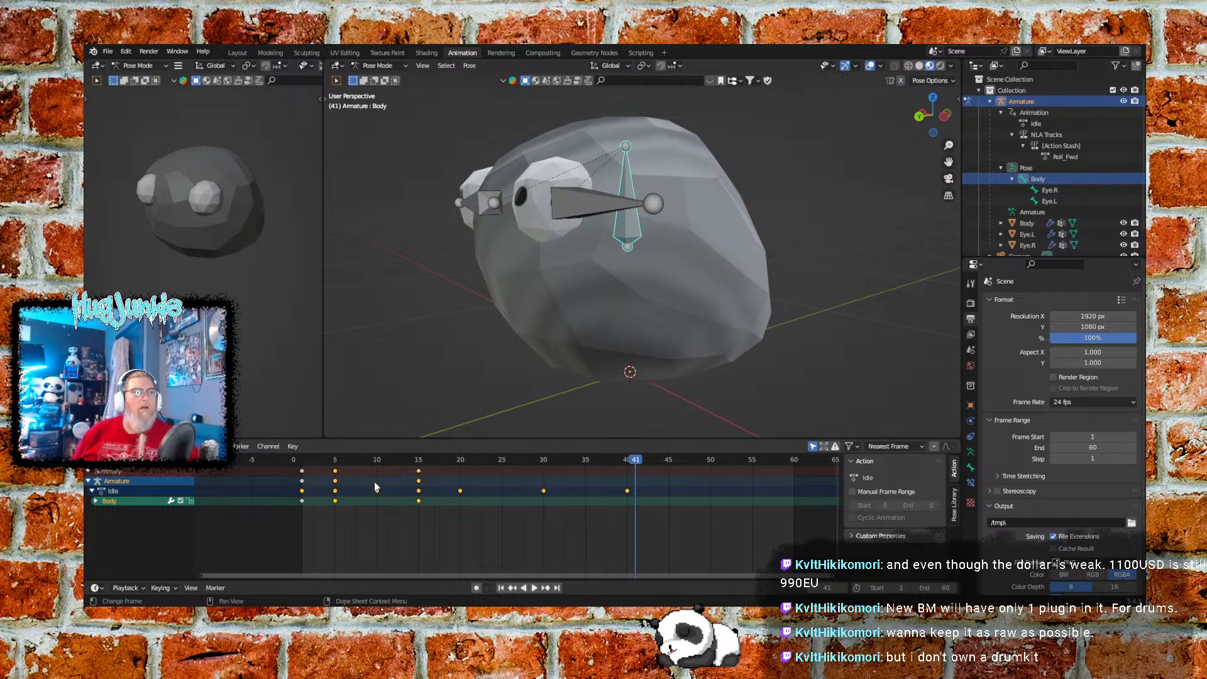
{"action": "left_click_drag", "start_coordinate": [377, 496], "coordinate": [388, 491]}
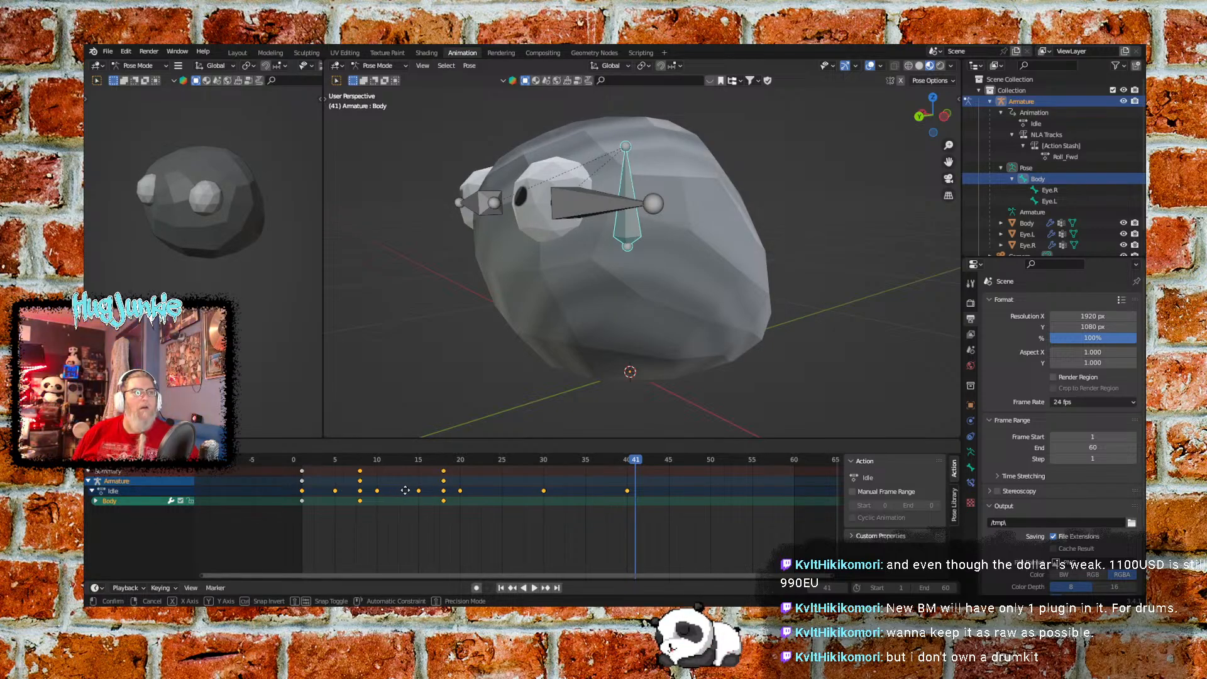
{"action": "left_click_drag", "start_coordinate": [421, 489], "coordinate": [421, 489]}
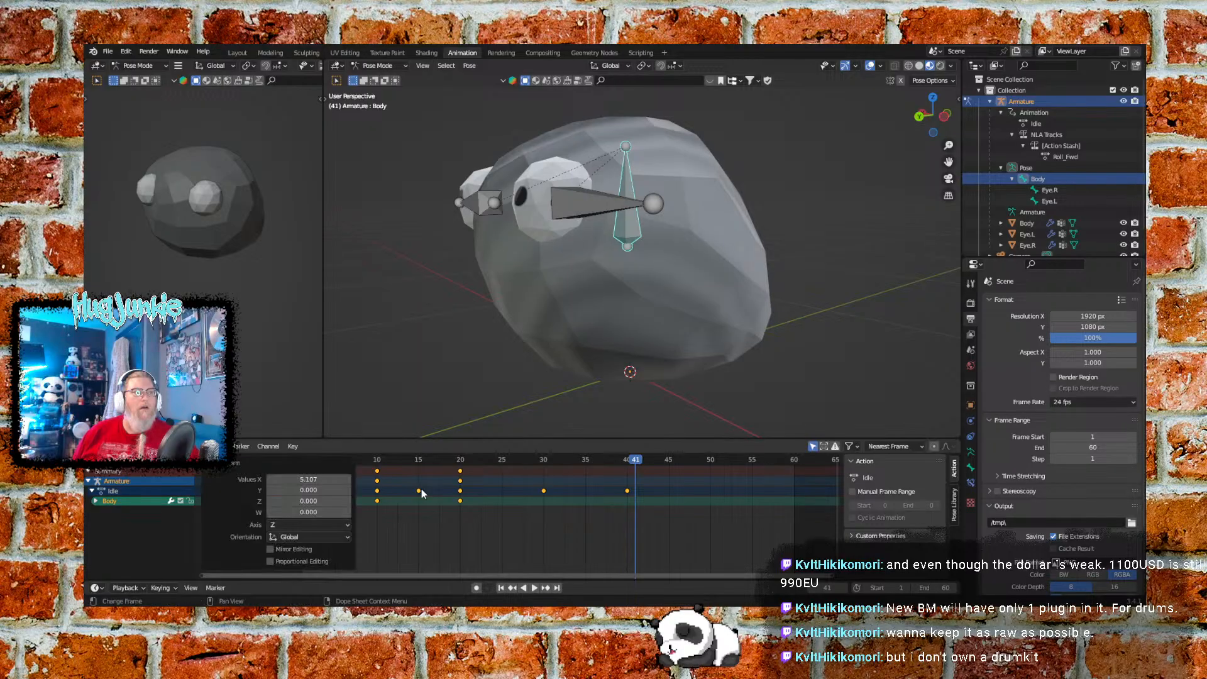
{"action": "left_click_drag", "start_coordinate": [507, 523], "coordinate": [450, 459]}
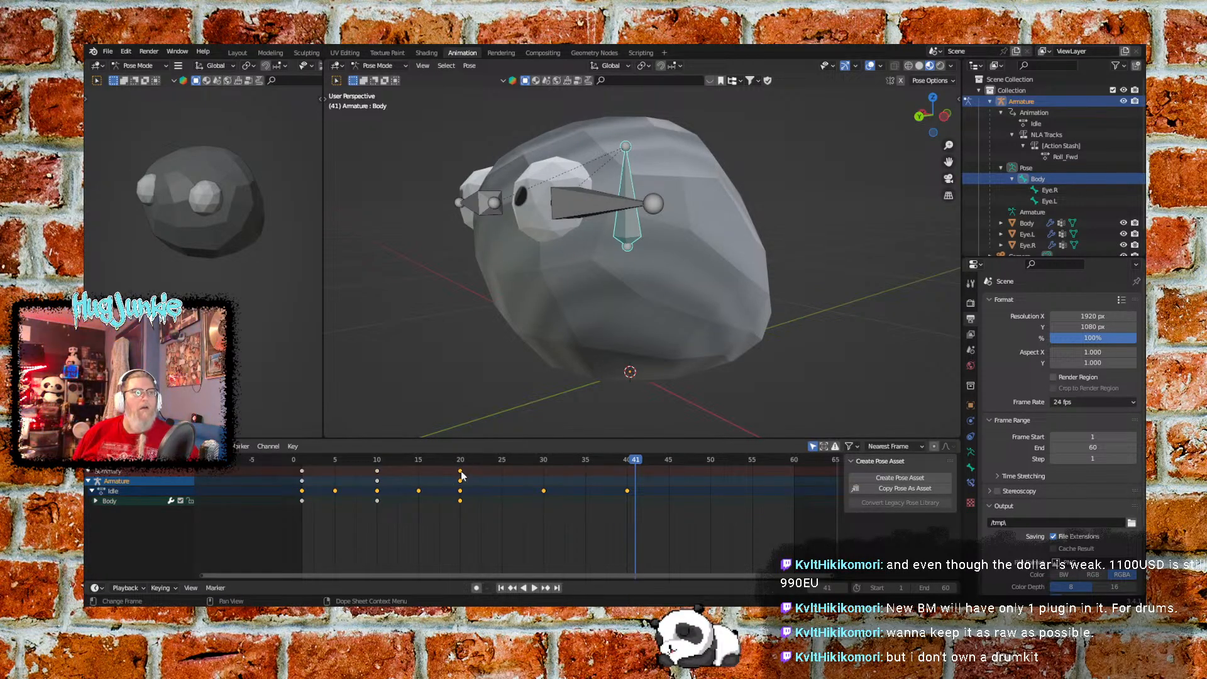
{"action": "left_click", "coordinate": [504, 589]}
{"action": "left_click", "coordinate": [534, 588]}
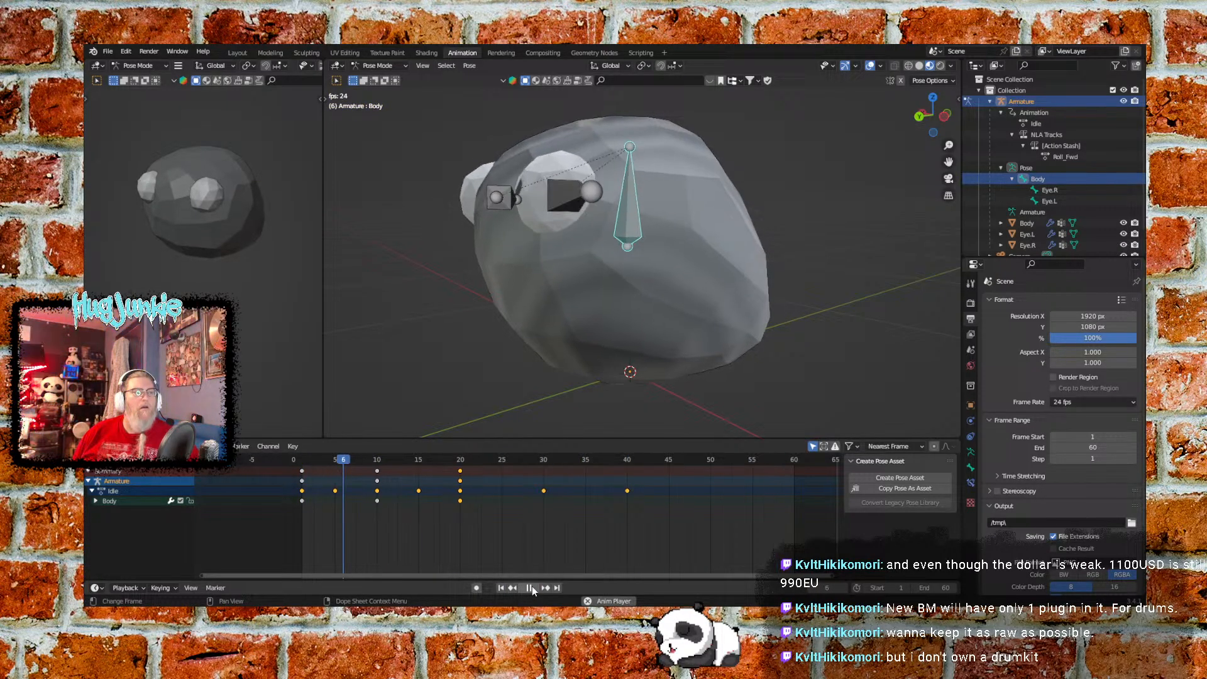
{"action": "left_click", "coordinate": [532, 588]}
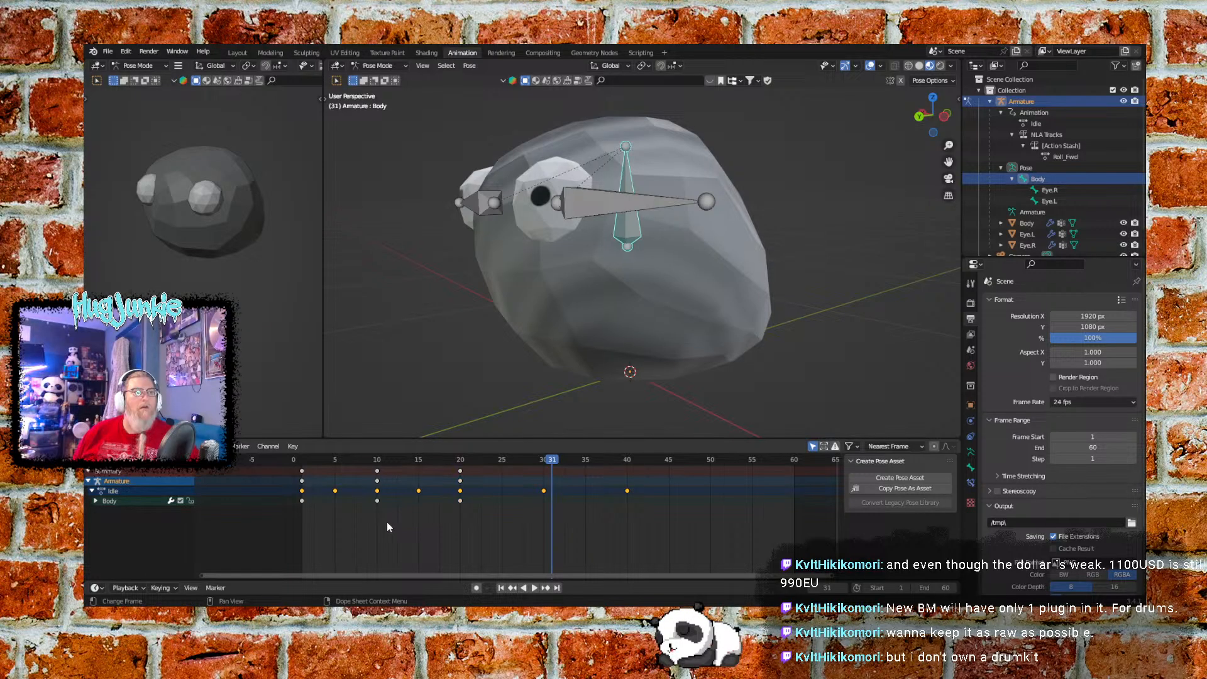
Copy the Body bone's keyframes at frame 10 and paste them at frame 30
{"action": "left_click_drag", "start_coordinate": [387, 527], "coordinate": [363, 461]}
{"action": "right_click", "coordinate": [382, 478]}
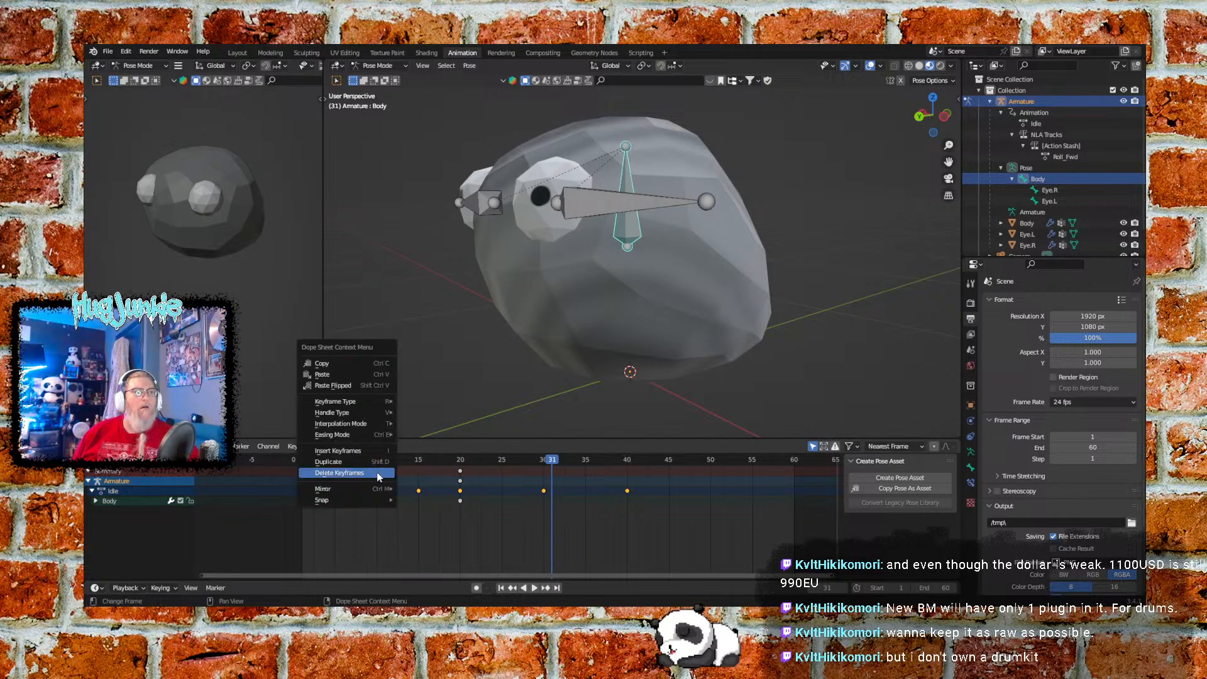
{"action": "left_click", "coordinate": [346, 367]}
{"action": "left_click", "coordinate": [544, 459]}
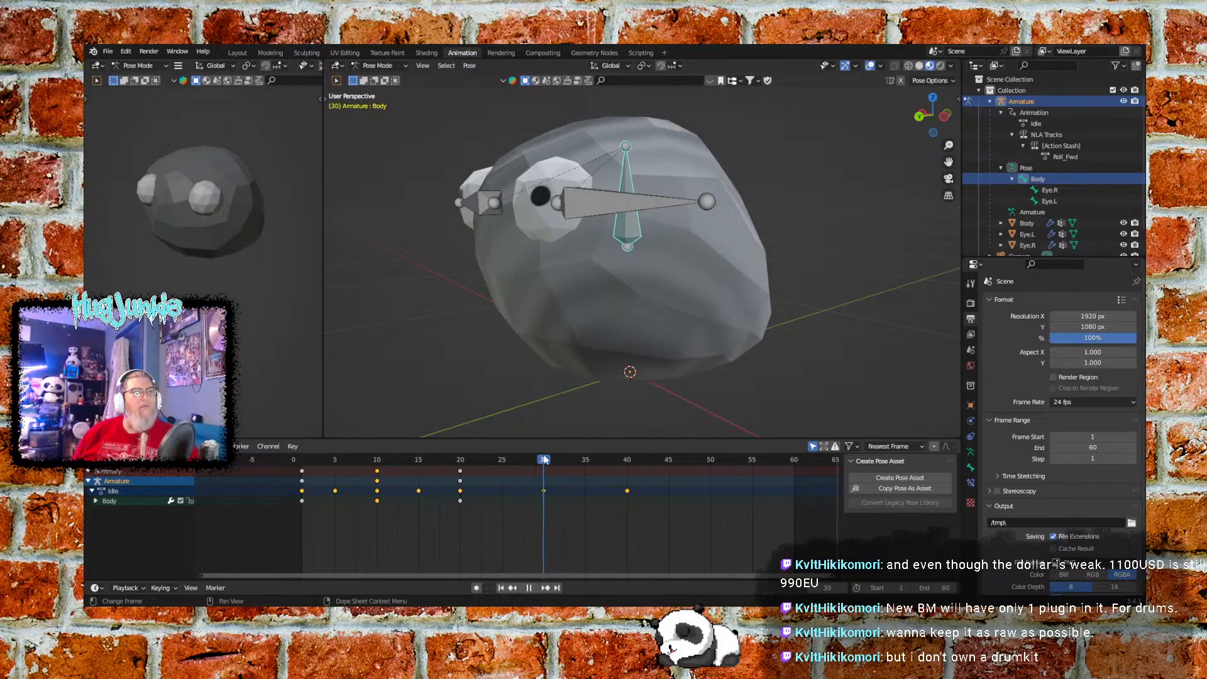
{"action": "right_click", "coordinate": [545, 470]}
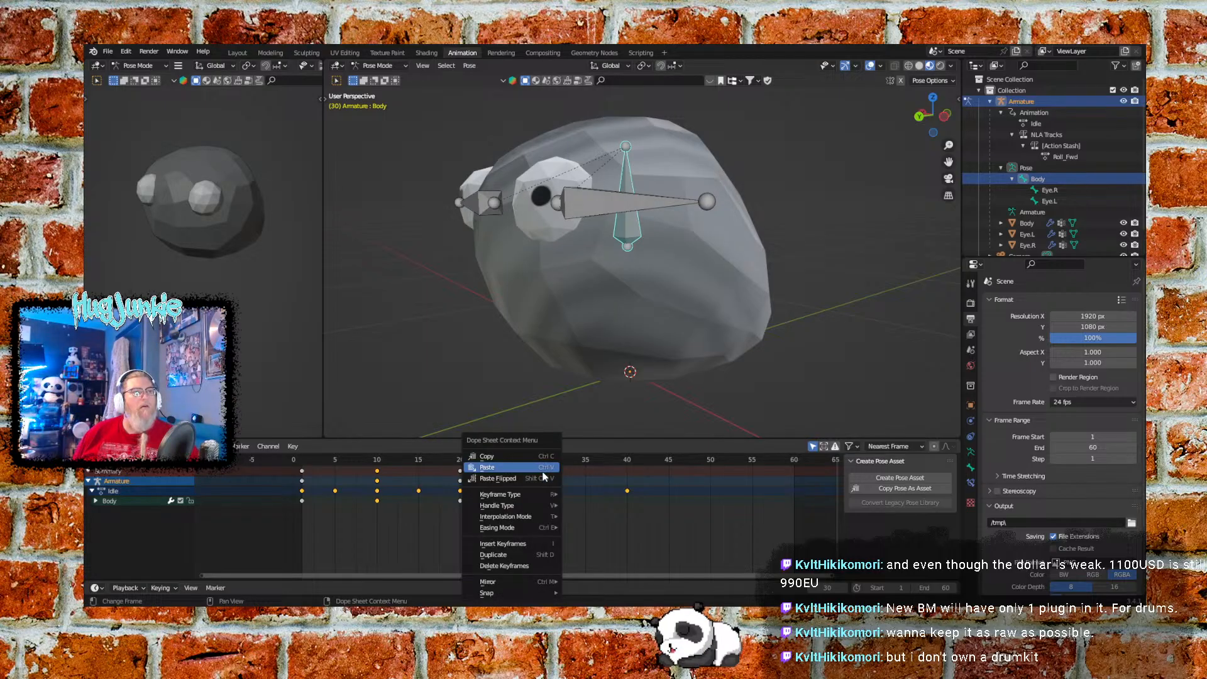
{"action": "left_click", "coordinate": [543, 471]}
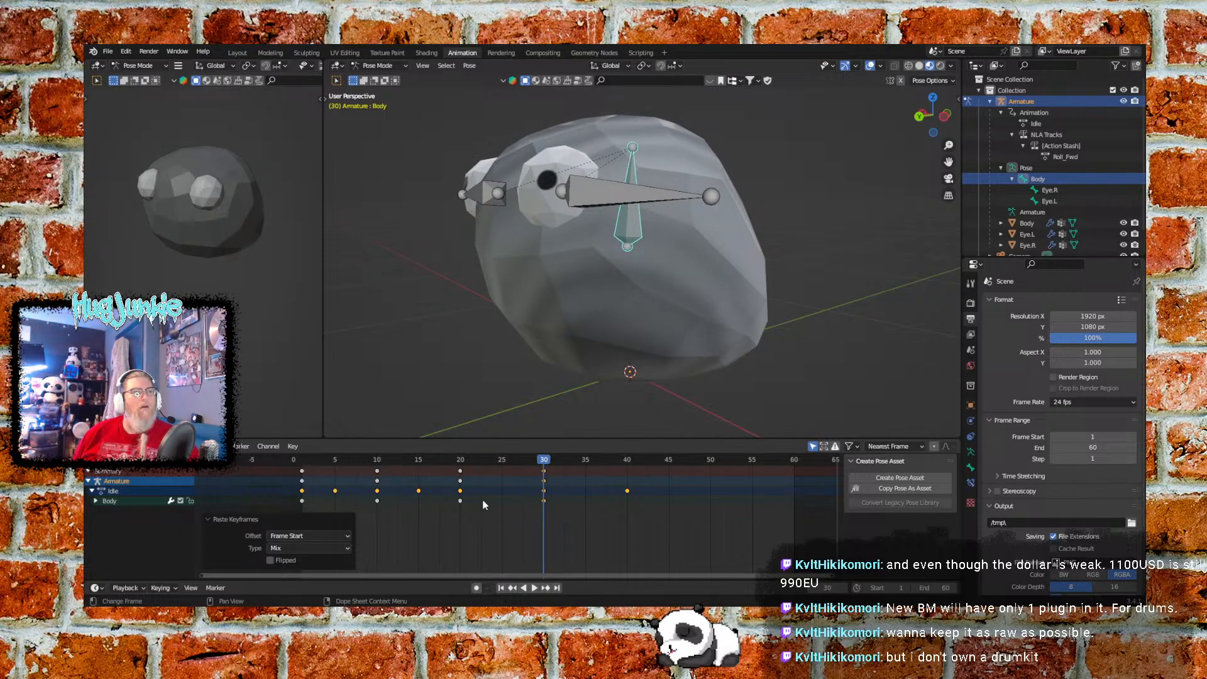
Copy the Body bone's keyframes at frame 20 and paste them at frame 40
{"action": "left_click_drag", "start_coordinate": [481, 521], "coordinate": [450, 464]}
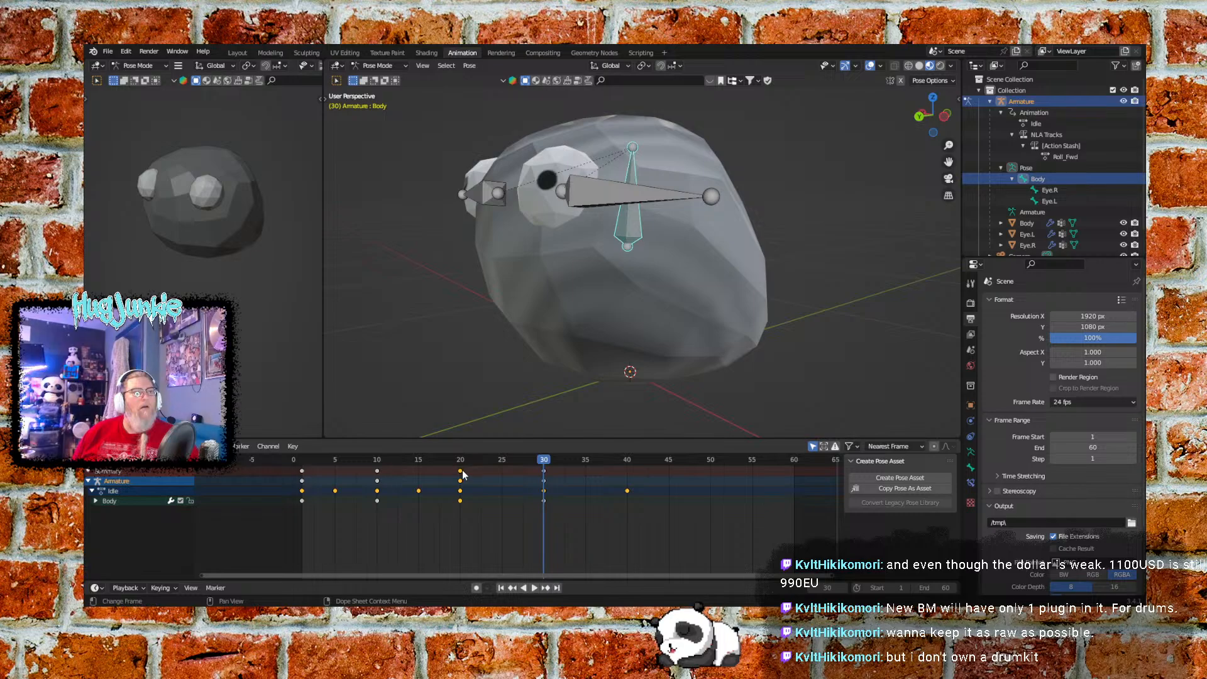
{"action": "right_click", "coordinate": [462, 470]}
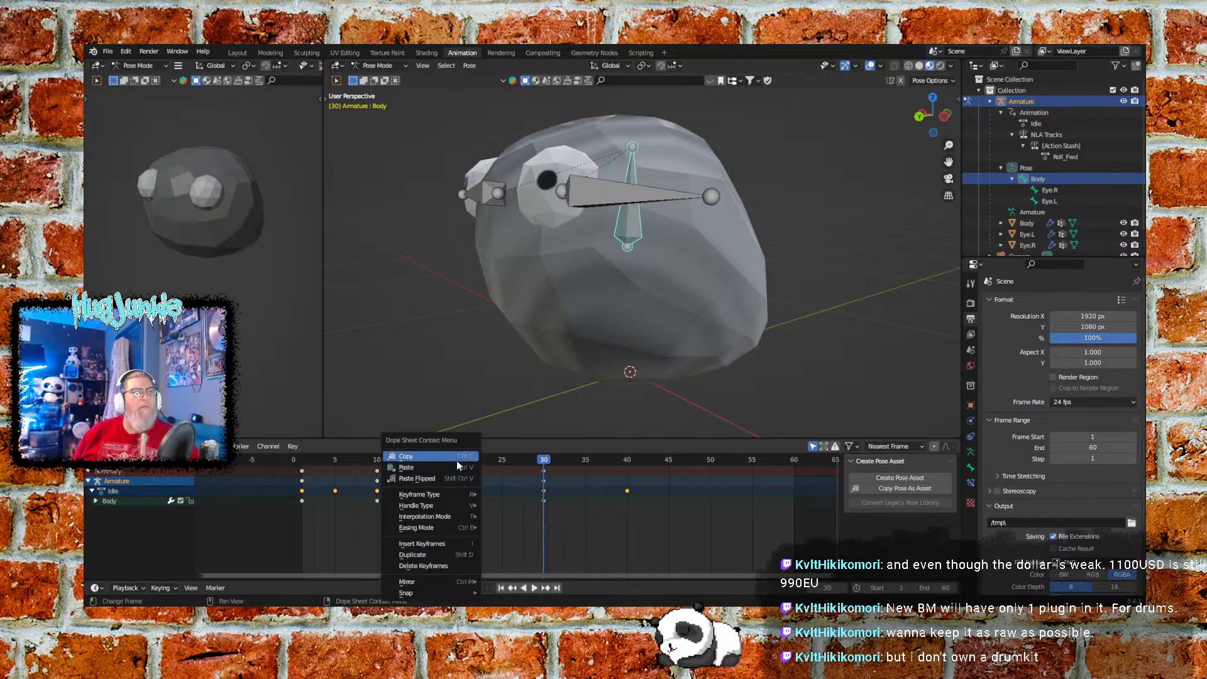
{"action": "left_click", "coordinate": [456, 460]}
{"action": "left_click", "coordinate": [627, 467]}
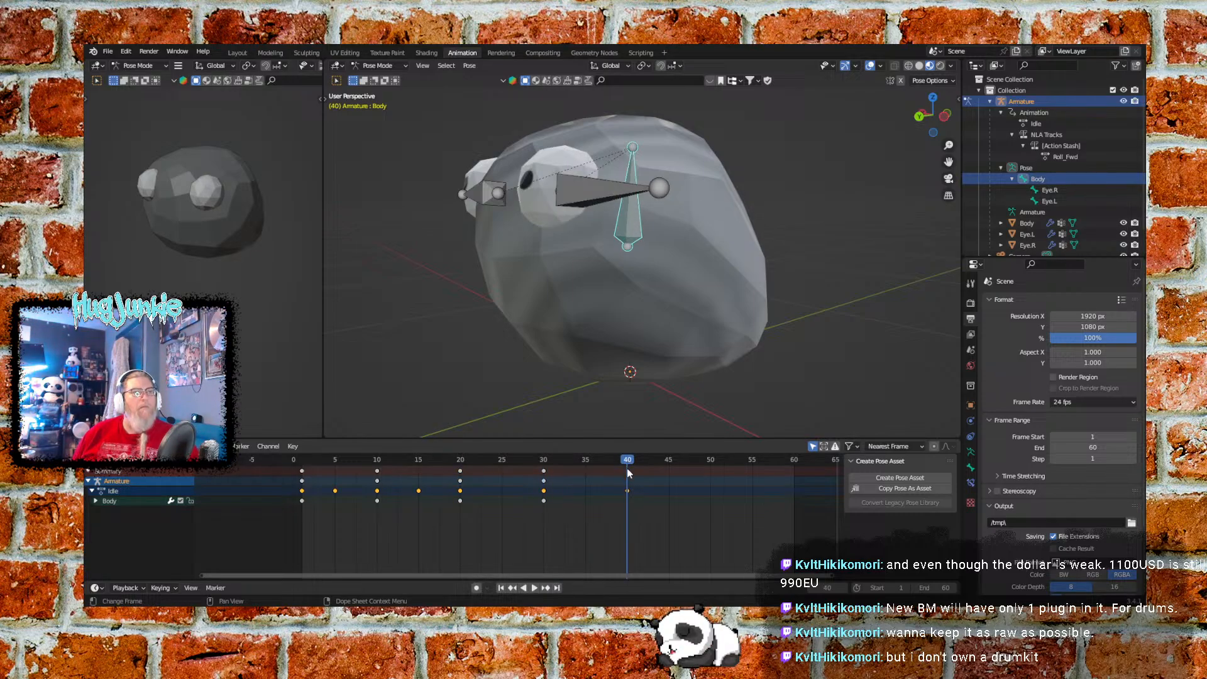
{"action": "right_click", "coordinate": [627, 473]}
{"action": "left_click", "coordinate": [627, 473]}
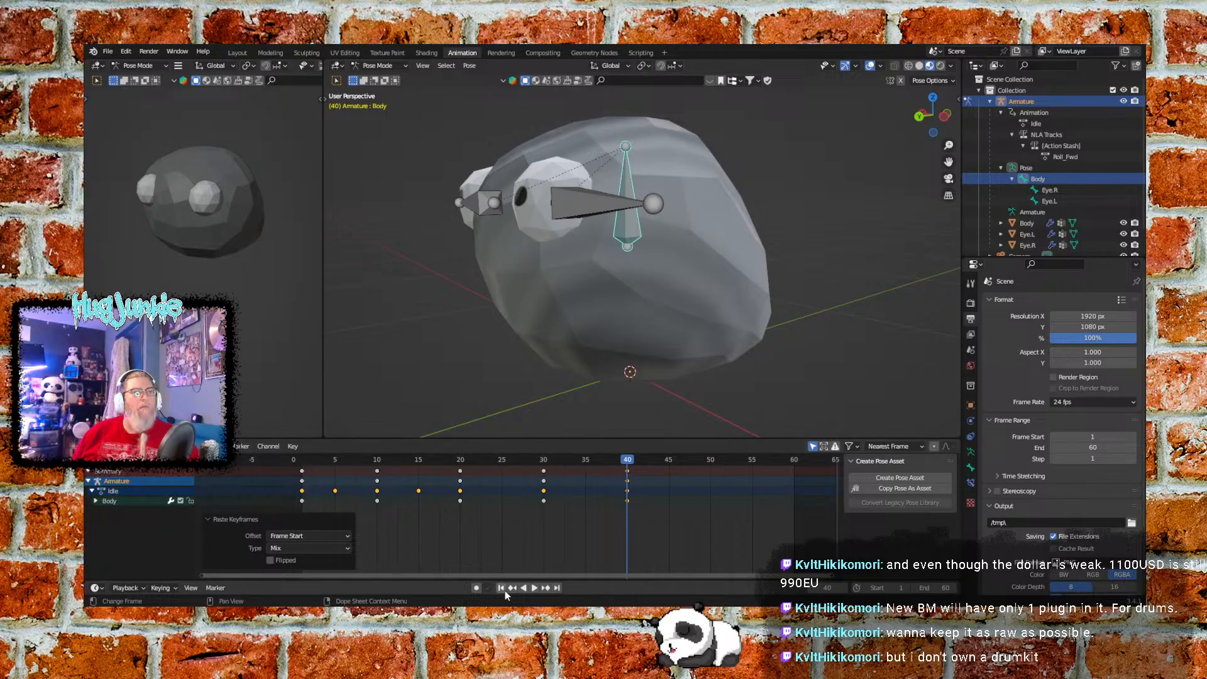
Preview the Idle animation from the creature's front and return to frame 2
{"action": "left_click", "coordinate": [534, 588]}
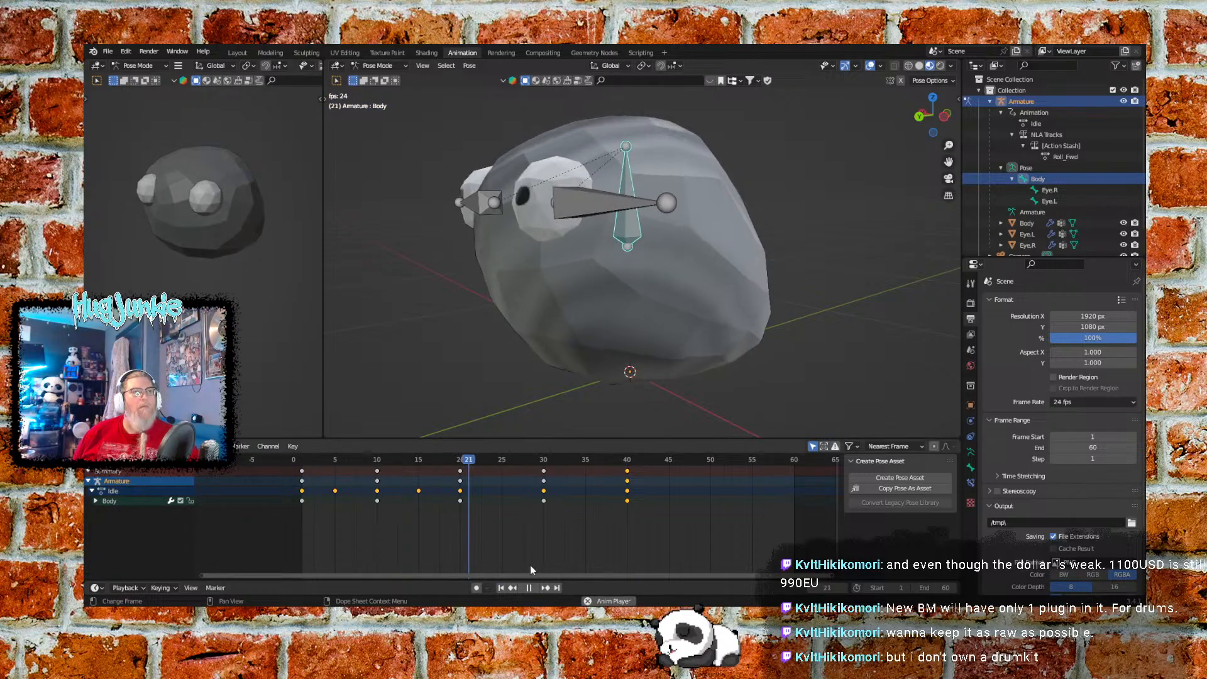
{"action": "middle_click_drag", "start_coordinate": [449, 354], "coordinate": [508, 356]}
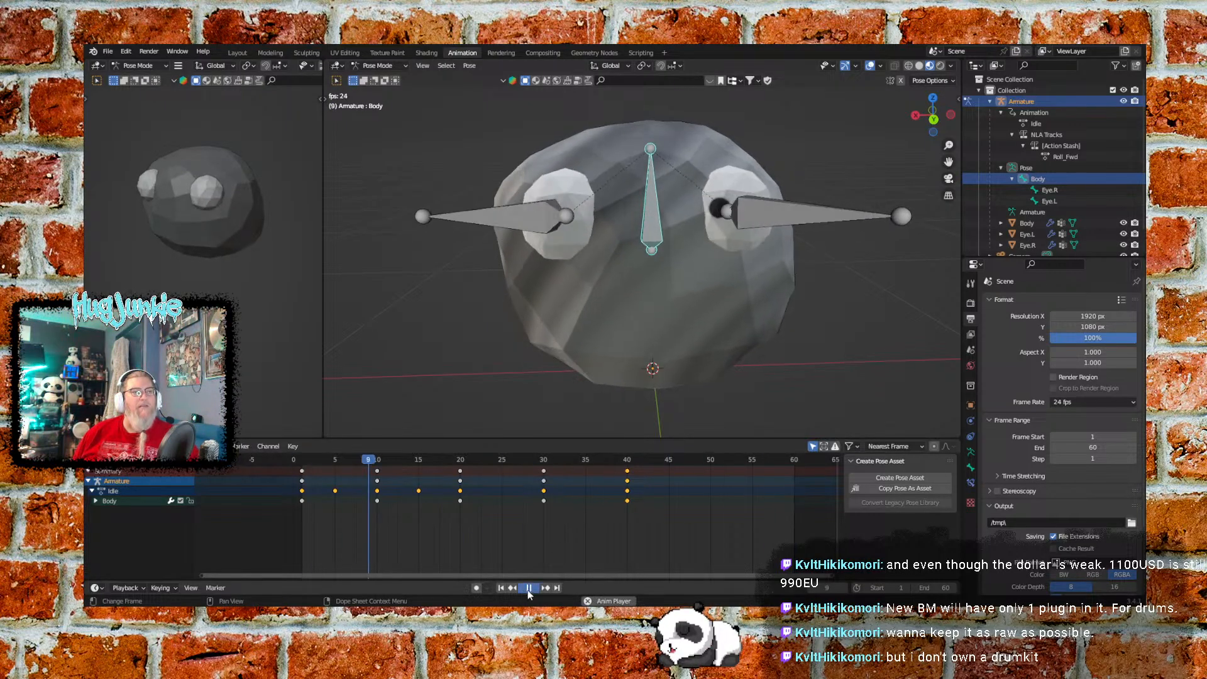
{"action": "key", "text": "space"}
{"action": "left_click_drag", "start_coordinate": [388, 462], "coordinate": [310, 460]}
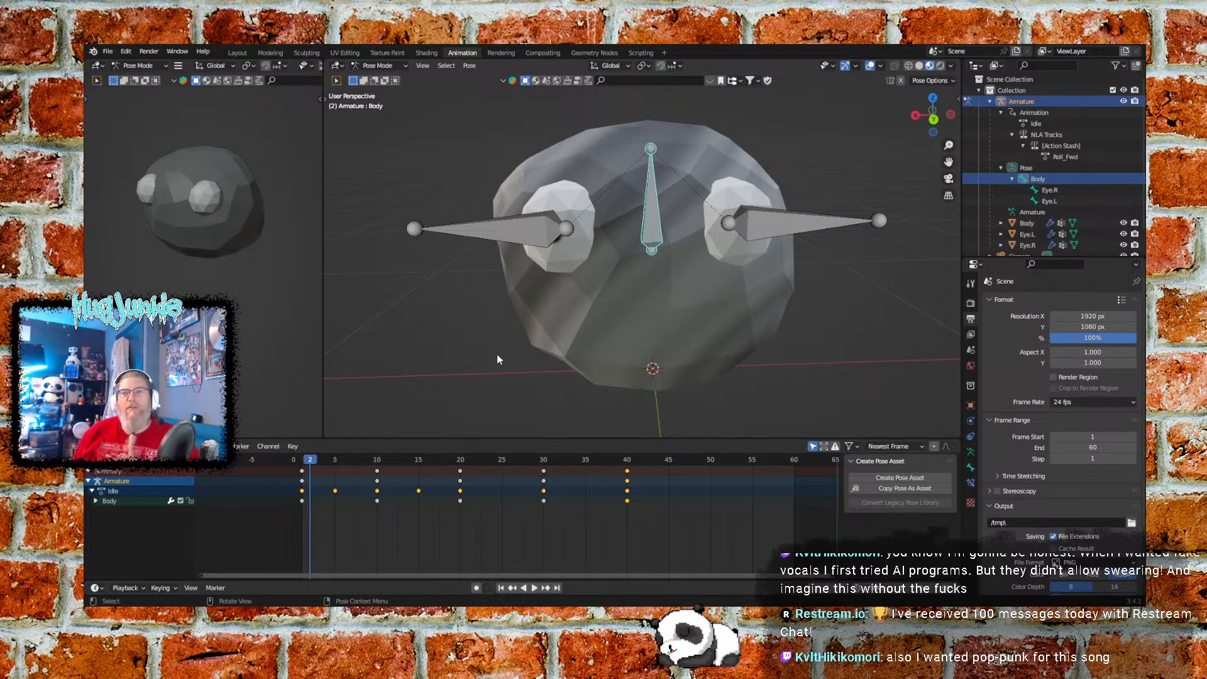
Move the Eye.R bone's keyframes at frame 5 to frame 10
{"action": "left_click", "coordinate": [496, 318]}
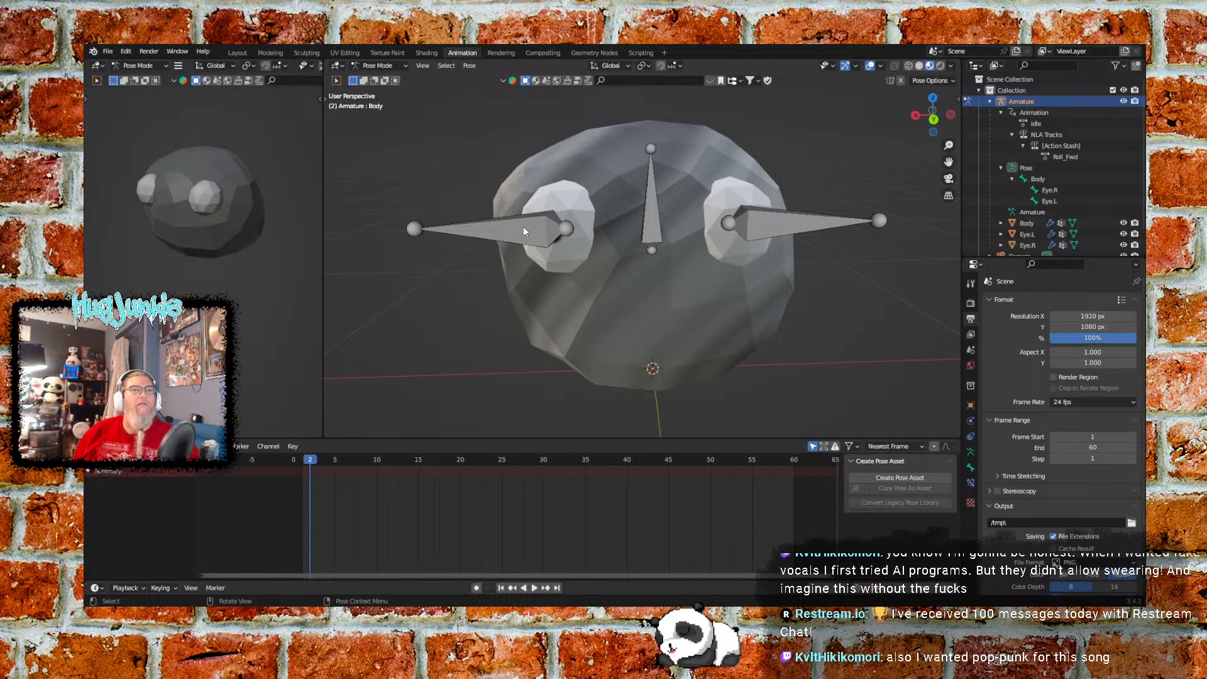
{"action": "left_click", "coordinate": [524, 225]}
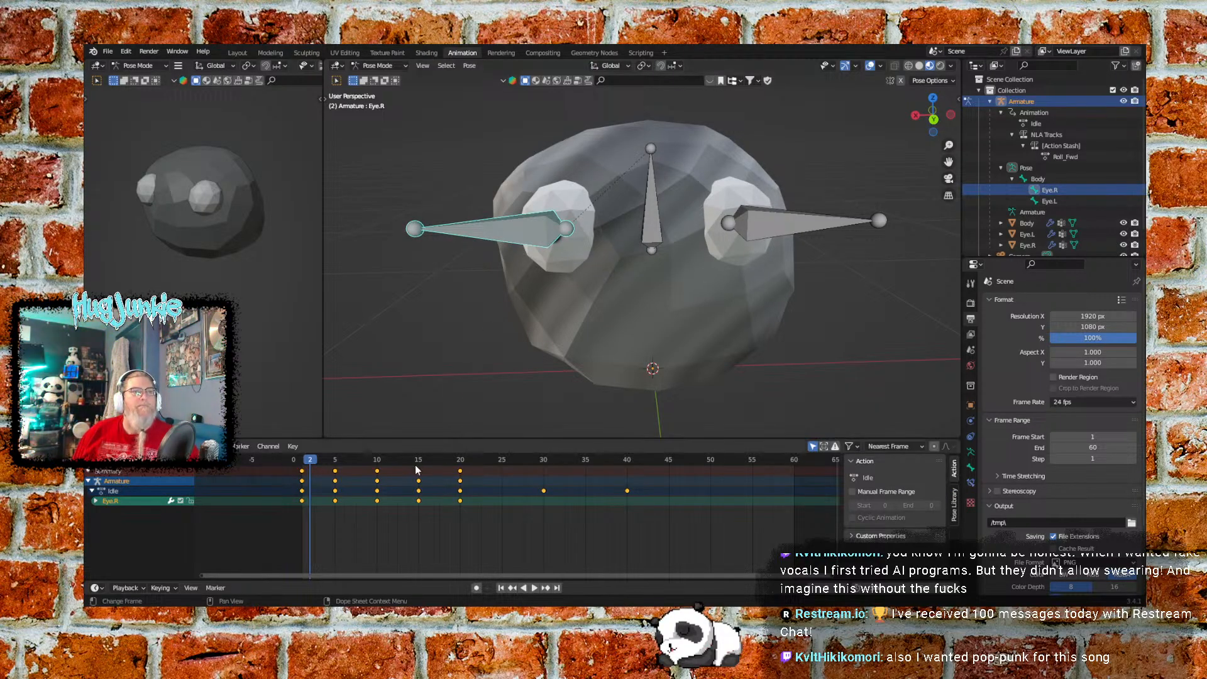
{"action": "key", "text": "space"}
{"action": "mouse_move", "coordinate": [338, 463]}
{"action": "left_mouse_down"}
{"action": "mouse_move", "coordinate": [318, 462]}
{"action": "mouse_move", "coordinate": [467, 461]}
{"action": "mouse_move", "coordinate": [305, 463]}
{"action": "mouse_move", "coordinate": [668, 462]}
{"action": "mouse_move", "coordinate": [297, 463]}
{"action": "mouse_move", "coordinate": [383, 465]}
{"action": "mouse_move", "coordinate": [319, 465]}
{"action": "left_mouse_up"}
{"action": "left_click", "coordinate": [345, 515]}
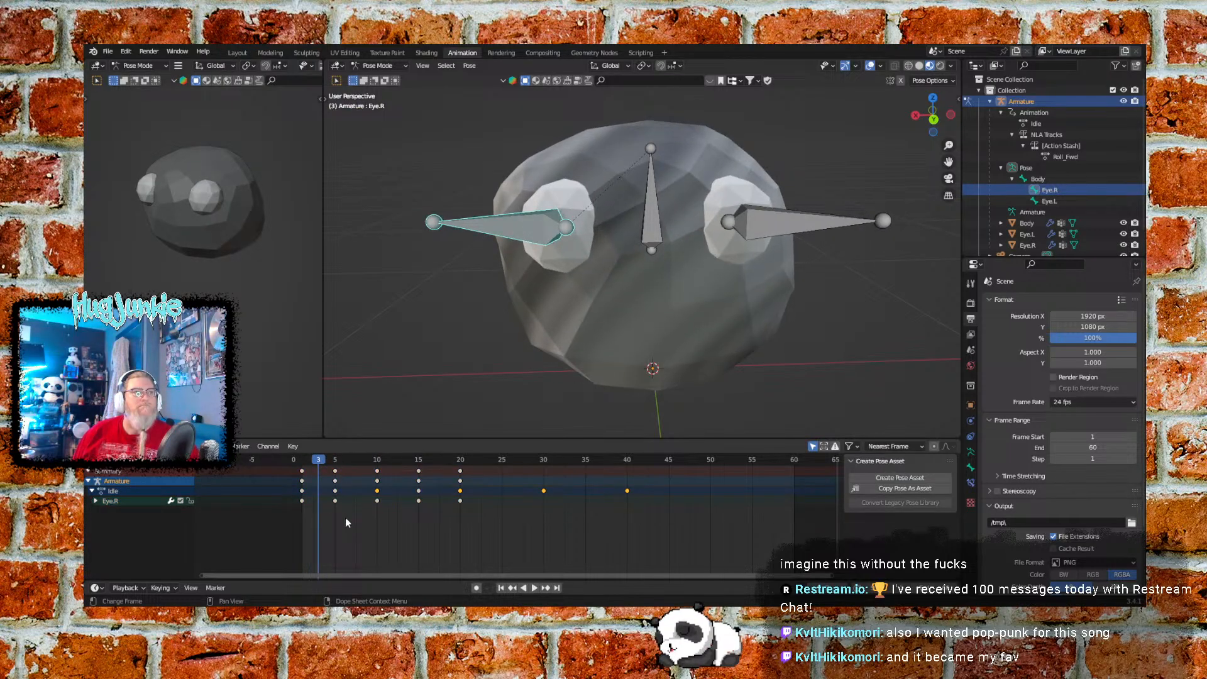
{"action": "left_click", "coordinate": [336, 471]}
{"action": "left_click_drag", "start_coordinate": [336, 503], "coordinate": [379, 504]}
{"action": "left_click", "coordinate": [407, 532]}
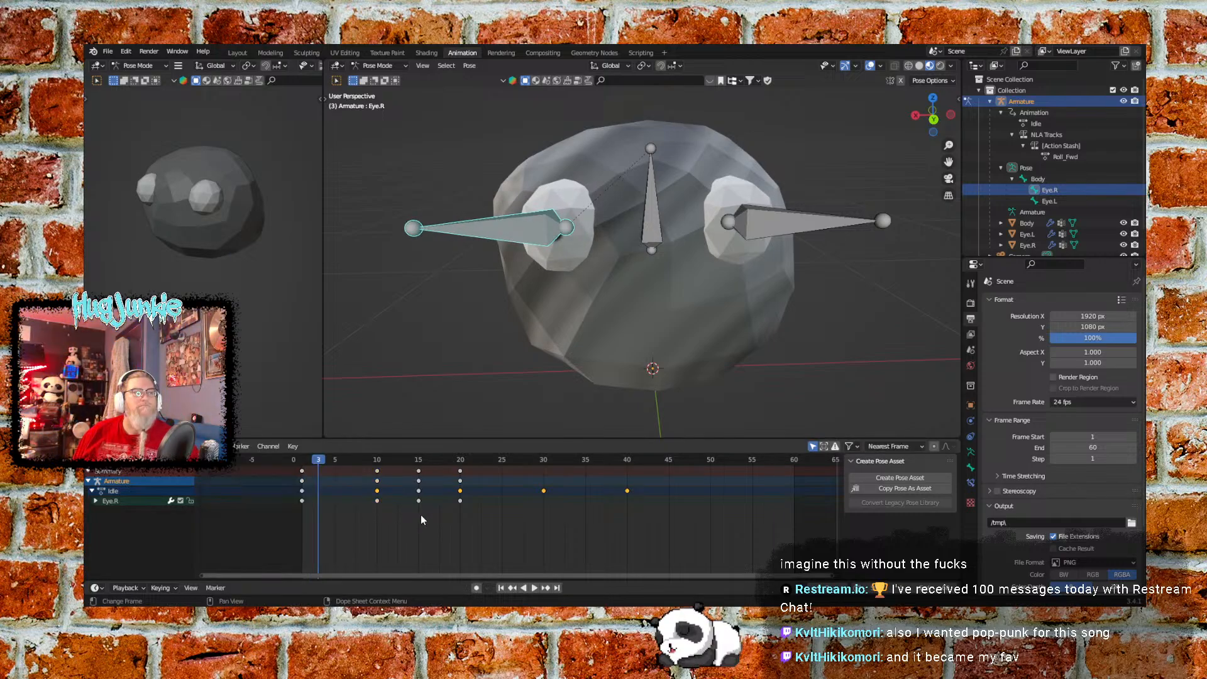
Move the Eye.R bone's keyframes at frame 15 to frame 20, and preview the animation from the first frame
{"action": "left_click", "coordinate": [419, 471]}
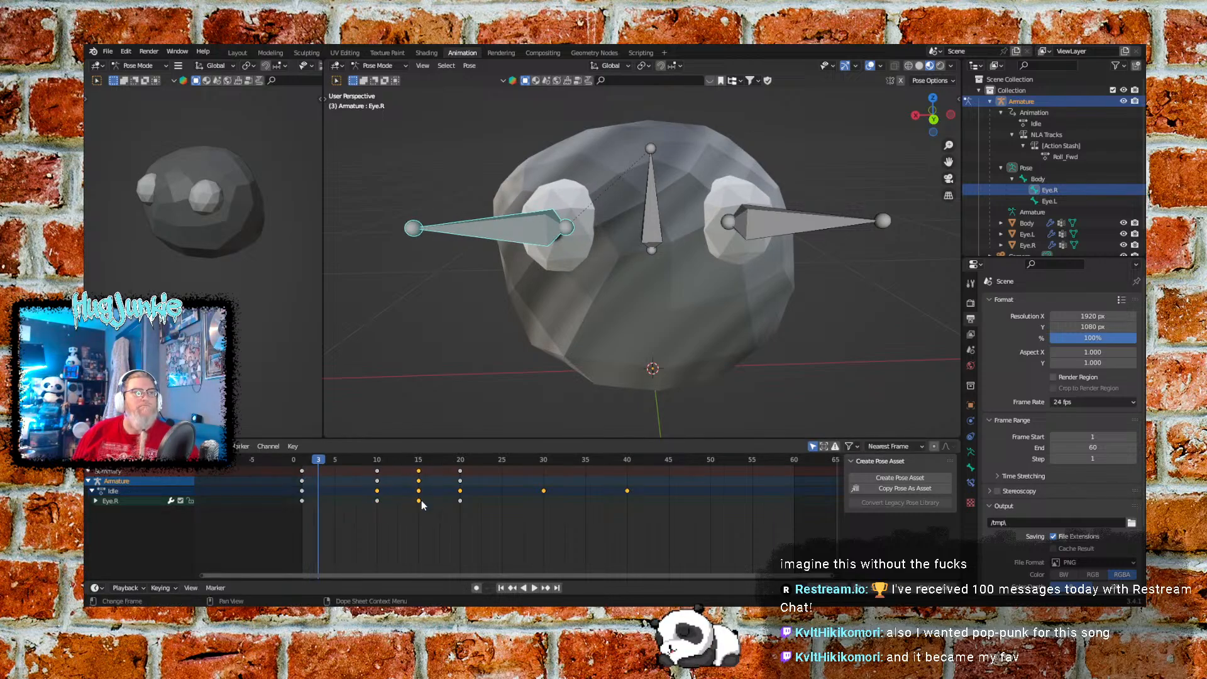
{"action": "left_click_drag", "start_coordinate": [421, 502], "coordinate": [464, 505]}
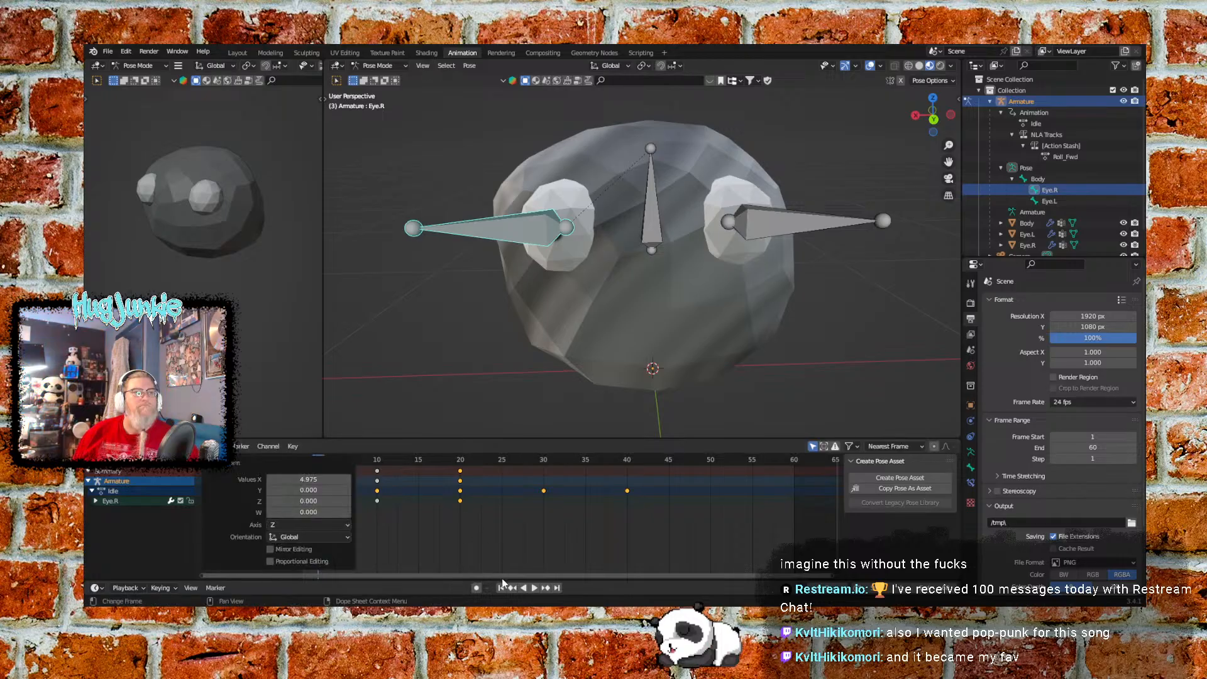
{"action": "left_click", "coordinate": [502, 587]}
{"action": "left_click", "coordinate": [534, 588]}
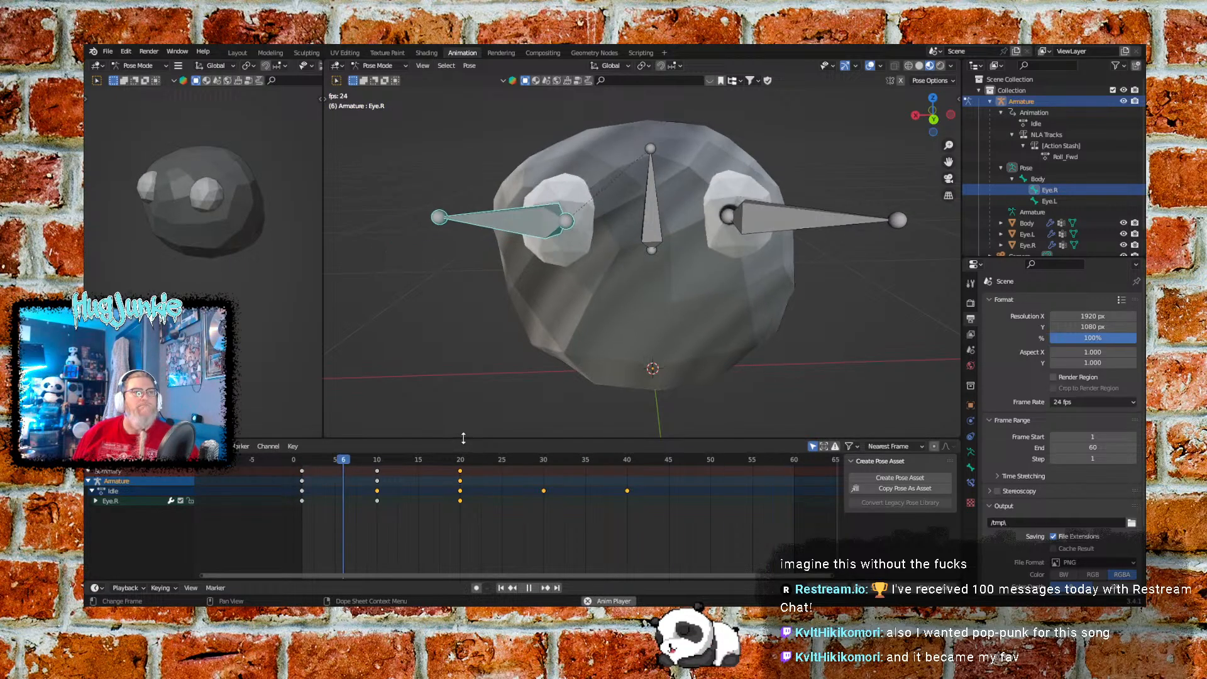
{"action": "left_click", "coordinate": [526, 589]}
Examine the Eye.L bone's motion over the first ten frames of the animation
{"action": "left_click", "coordinate": [771, 214]}
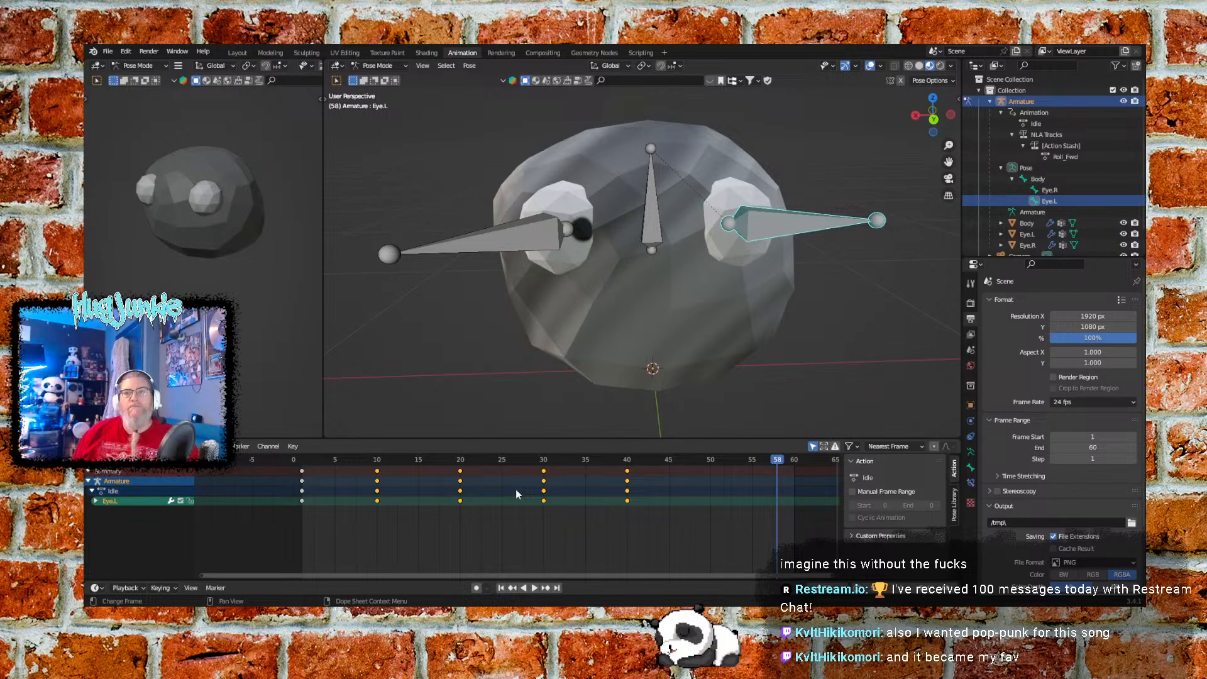
{"action": "left_click", "coordinate": [501, 588]}
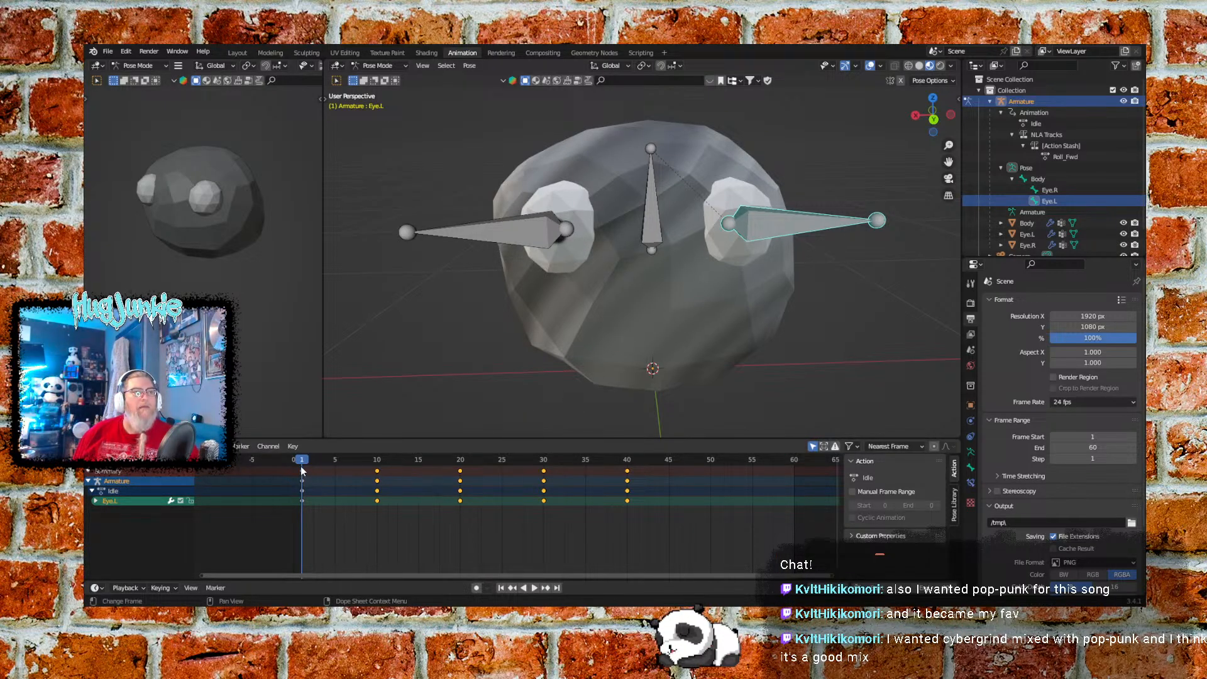
{"action": "key", "text": "space"}
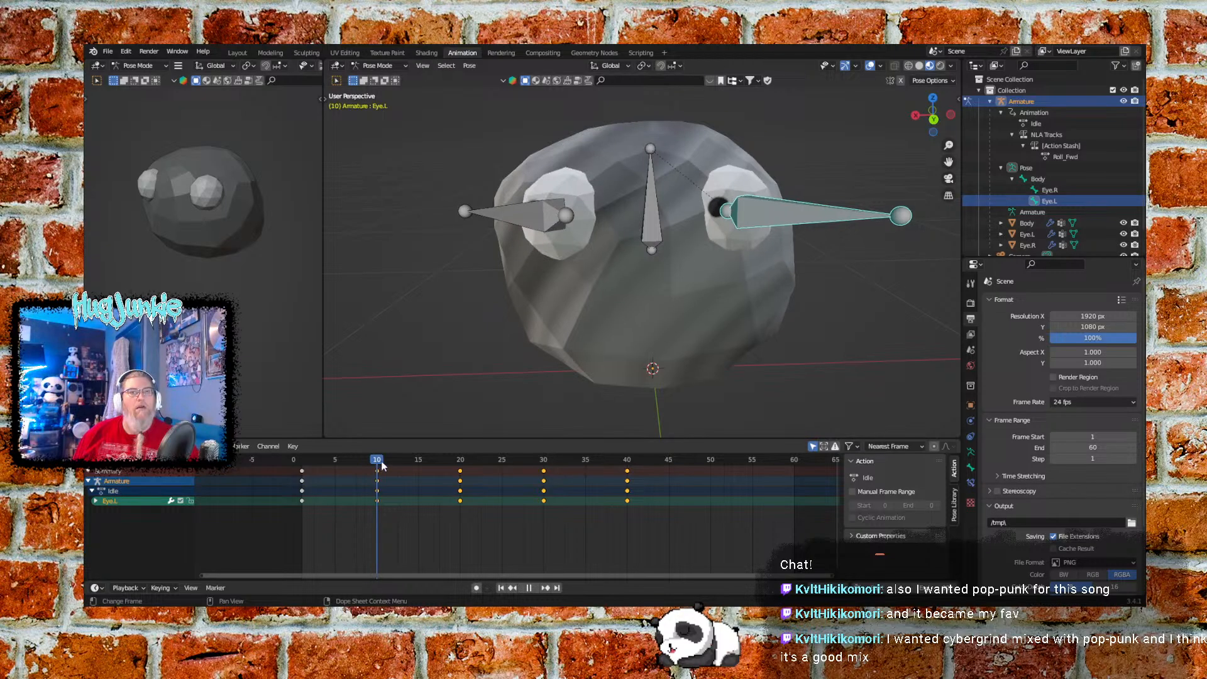
{"action": "mouse_move", "coordinate": [381, 464]}
{"action": "left_mouse_down"}
{"action": "mouse_move", "coordinate": [403, 462]}
{"action": "mouse_move", "coordinate": [309, 459]}
{"action": "mouse_move", "coordinate": [371, 459]}
{"action": "left_mouse_up"}
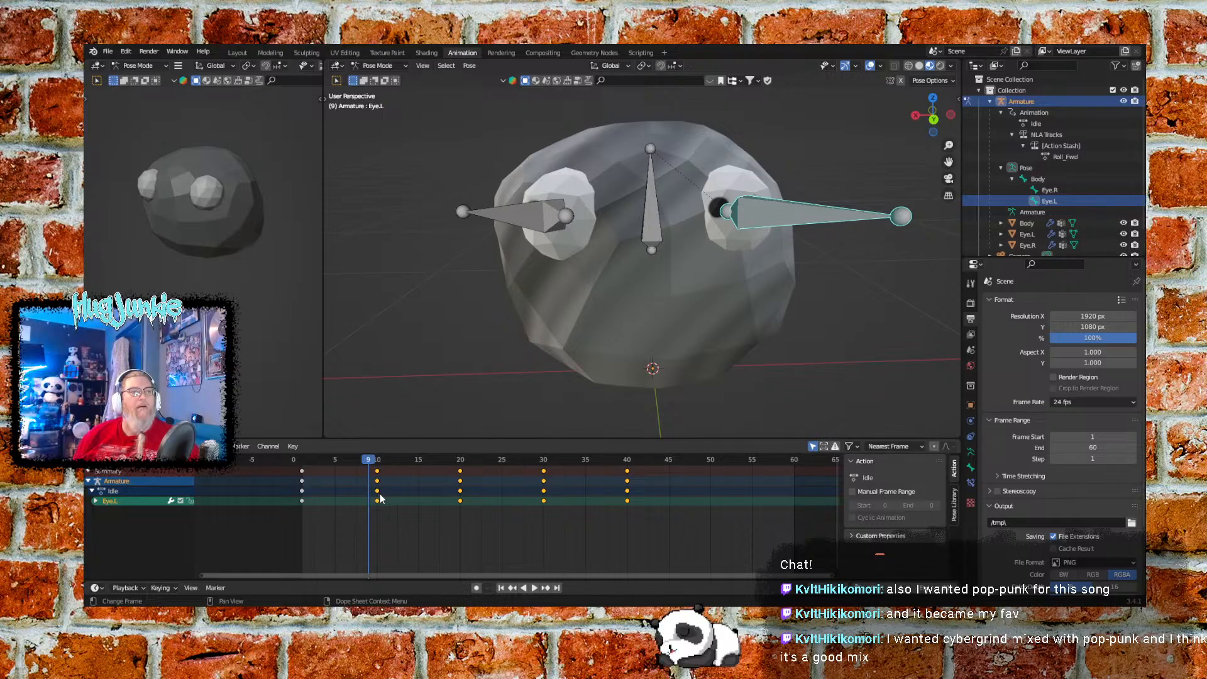
{"action": "left_click", "coordinate": [403, 526]}
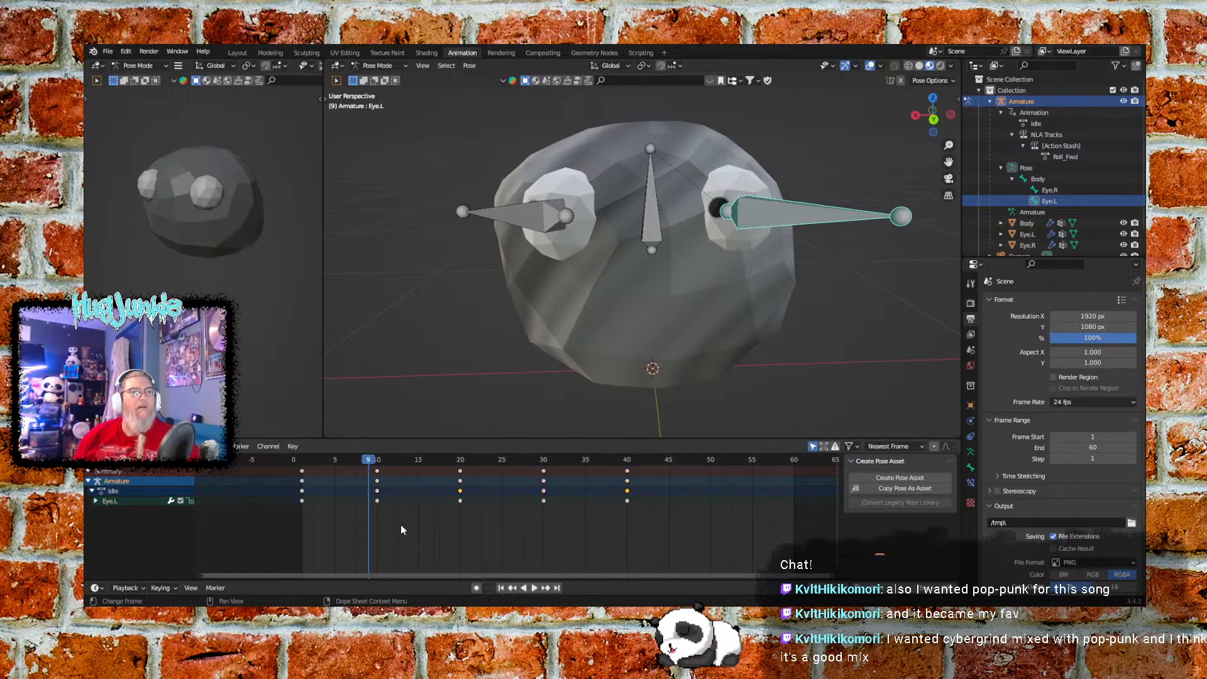
Select the Eye.R and Eye.L bones together and compare their keyframes and motion around frame 10
{"action": "left_click", "coordinate": [525, 215]}
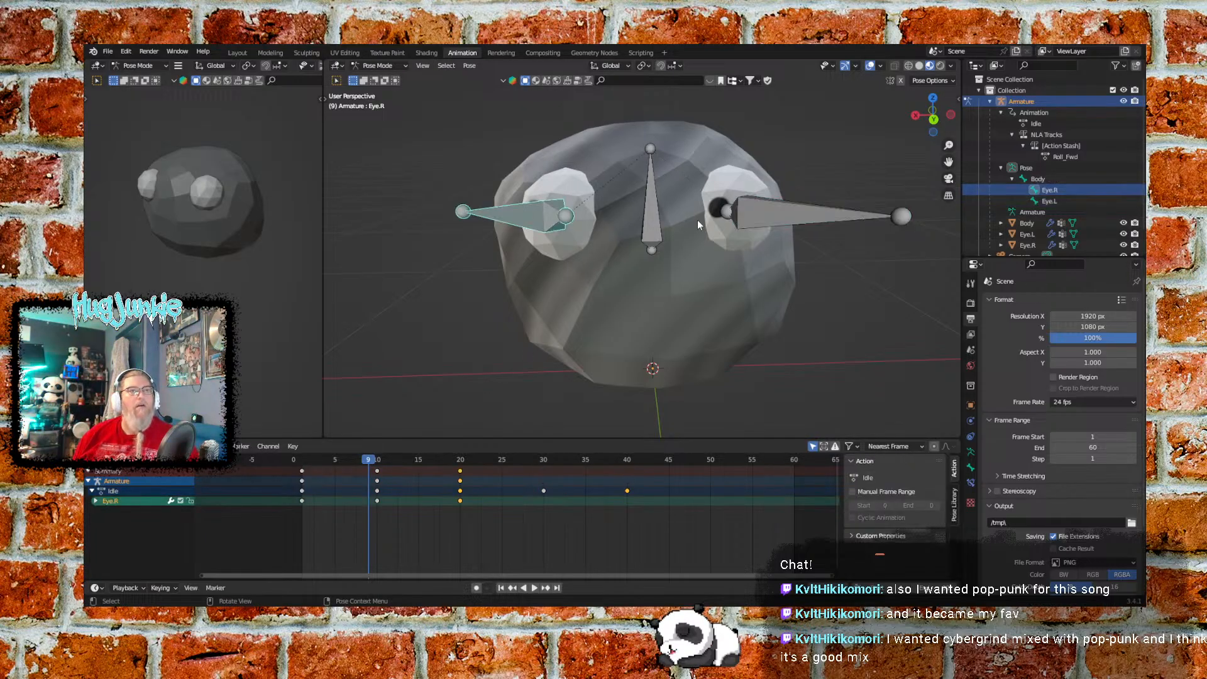
{"action": "left_click", "coordinate": [795, 213], "text": "shift"}
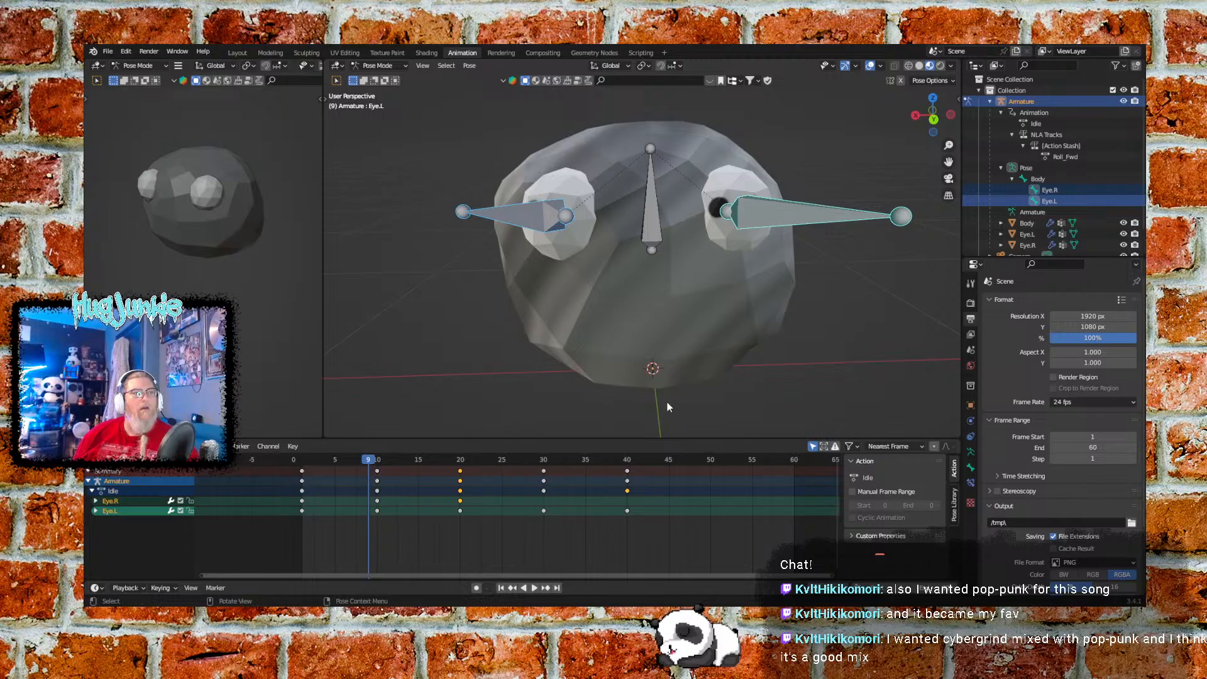
{"action": "left_click", "coordinate": [423, 530]}
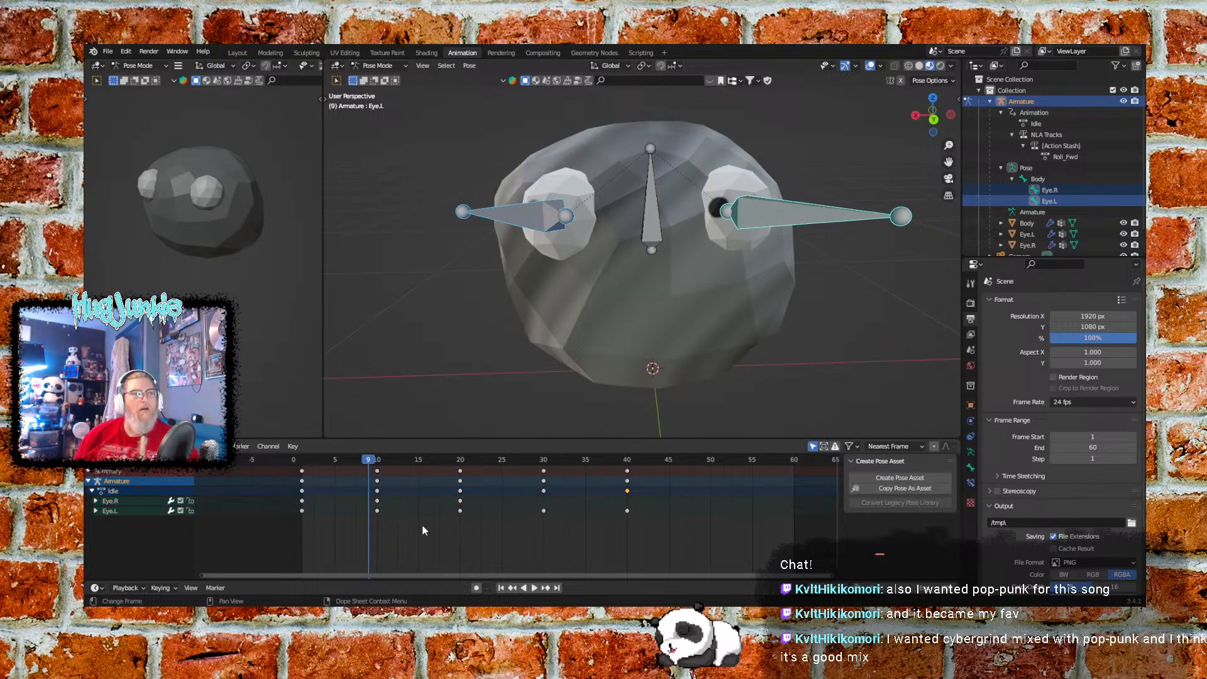
{"action": "left_click", "coordinate": [378, 502]}
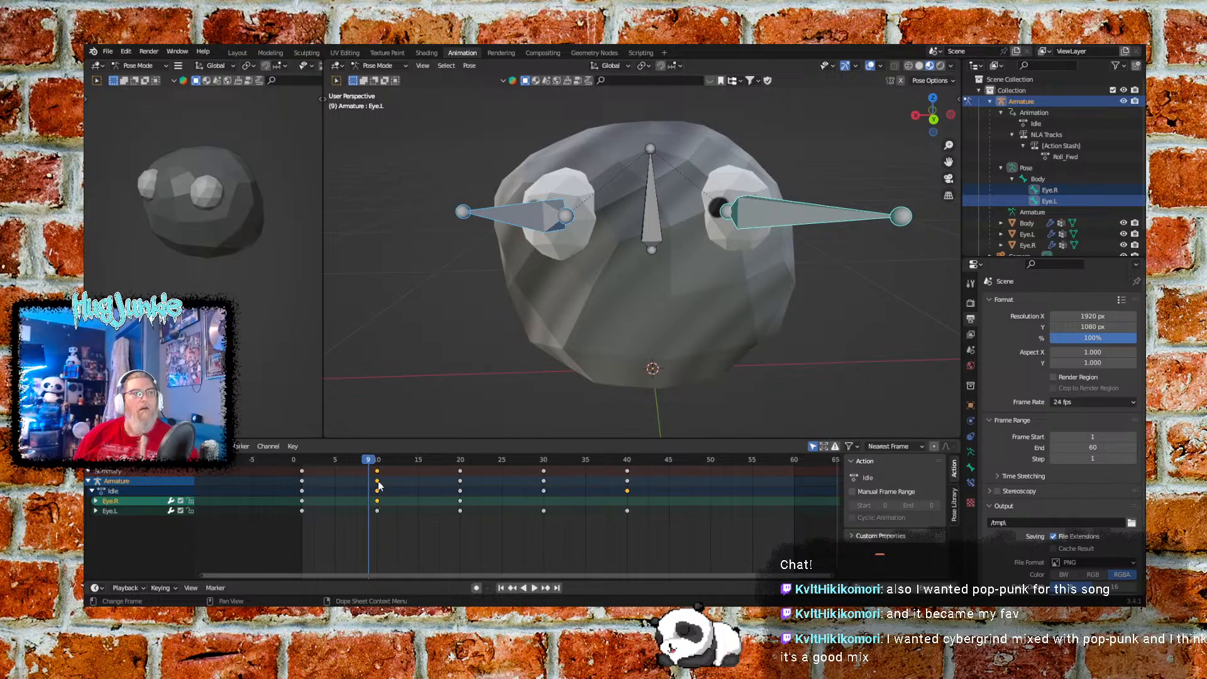
{"action": "left_click", "coordinate": [375, 457]}
{"action": "key", "text": "space"}
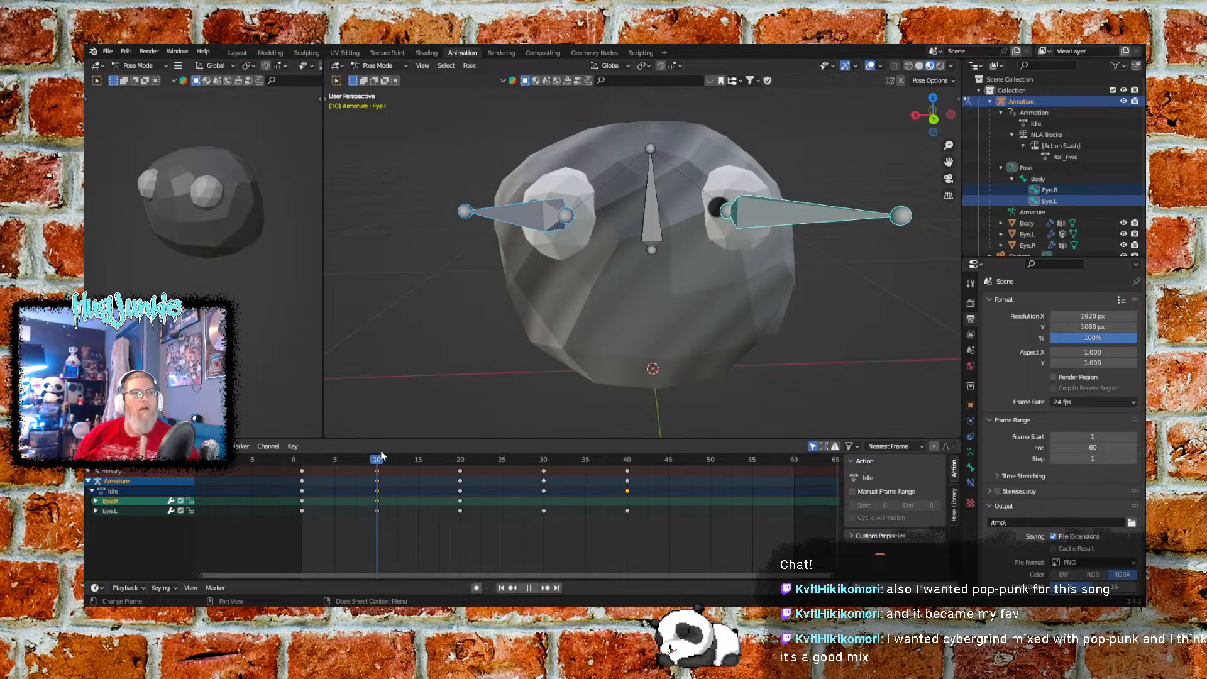
{"action": "mouse_move", "coordinate": [381, 453]}
{"action": "left_mouse_down"}
{"action": "mouse_move", "coordinate": [361, 452]}
{"action": "mouse_move", "coordinate": [619, 442]}
{"action": "mouse_move", "coordinate": [363, 447]}
{"action": "left_mouse_up"}
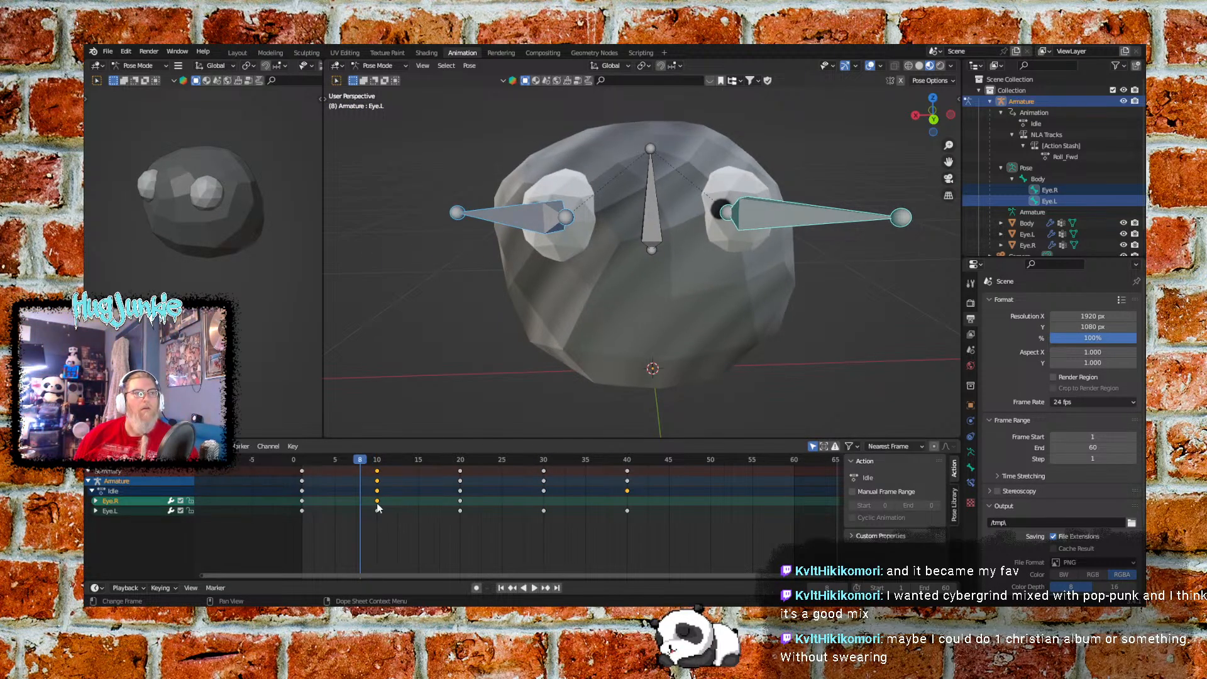
{"action": "left_click_drag", "start_coordinate": [375, 503], "coordinate": [393, 499]}
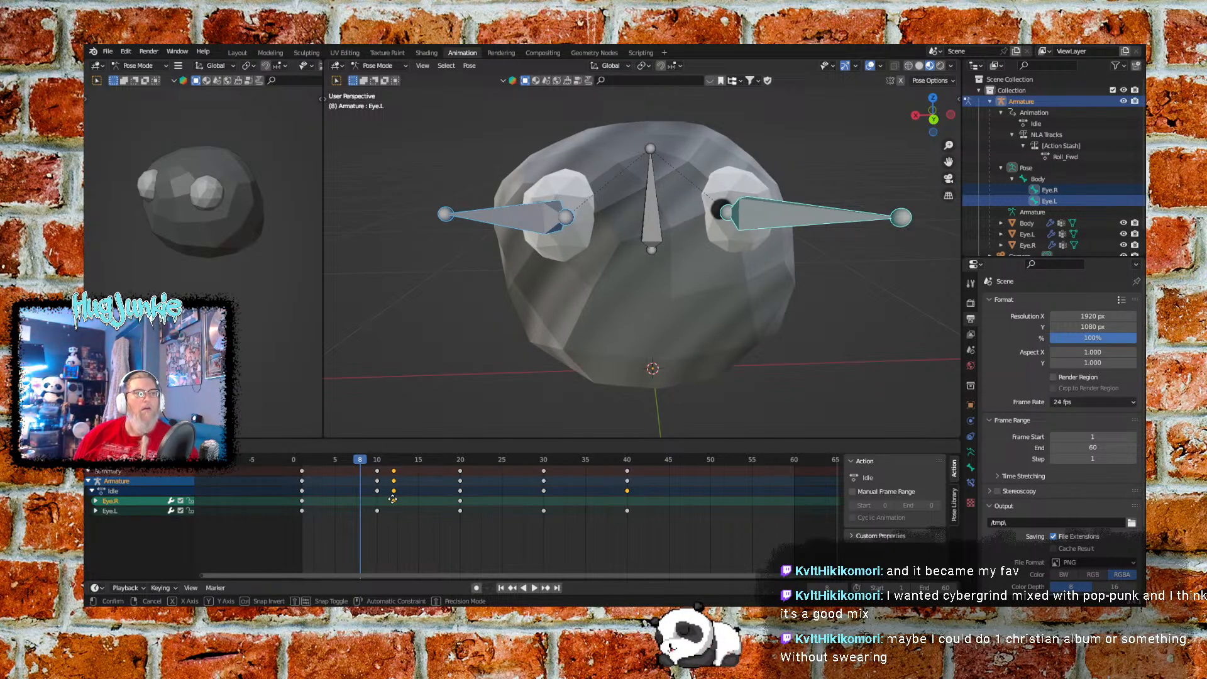
{"action": "left_click_drag", "start_coordinate": [390, 498], "coordinate": [377, 495]}
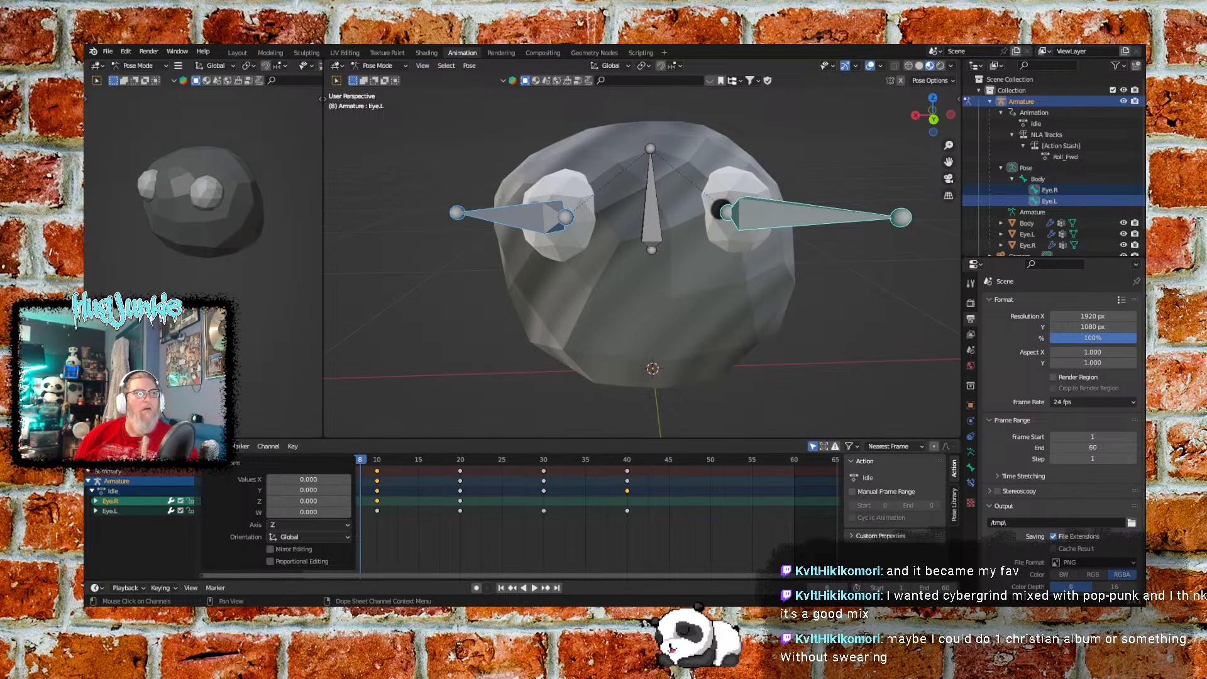
Delete the Eye.R bone's W, Y and Z Quaternion Rotation channels, keeping only the X channel
{"action": "left_click", "coordinate": [96, 501]}
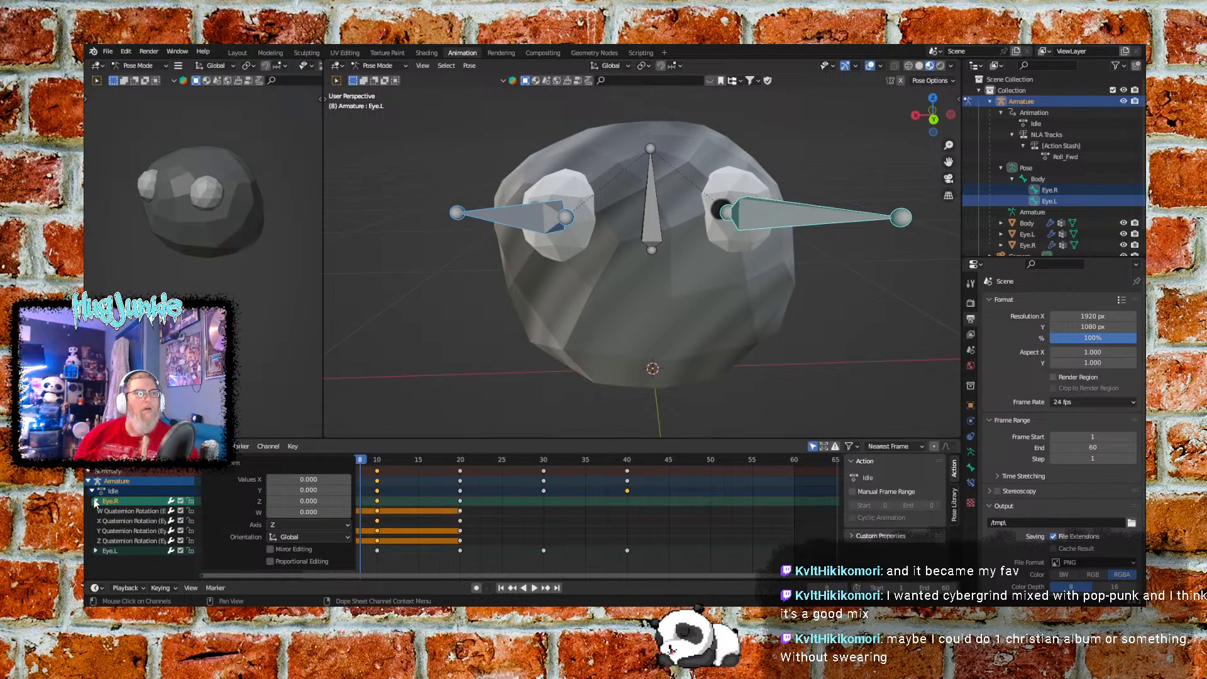
{"action": "left_click", "coordinate": [148, 520]}
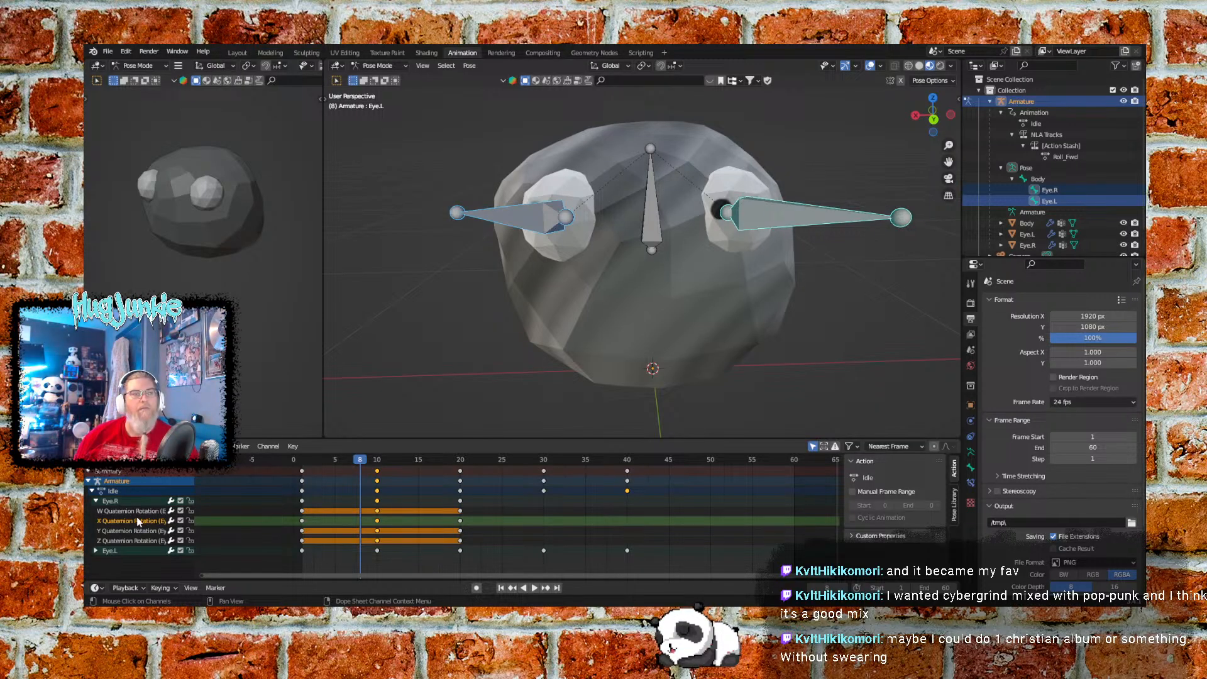
{"action": "left_click", "coordinate": [139, 511]}
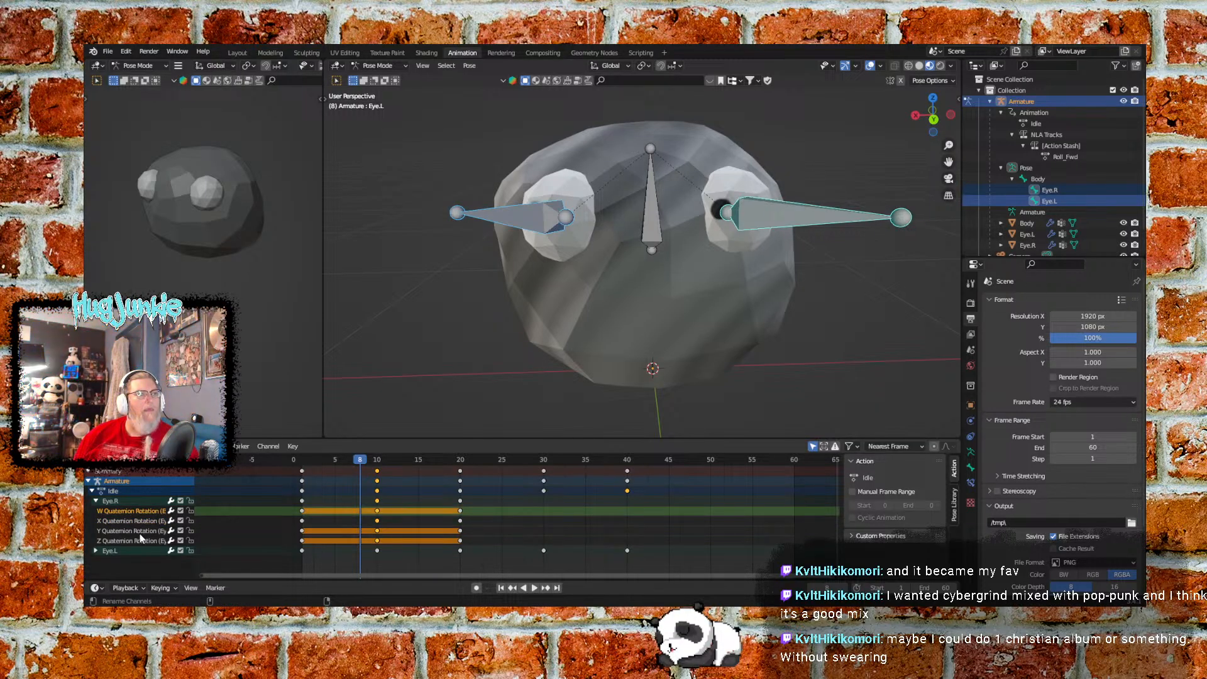
{"action": "right_click", "coordinate": [144, 514]}
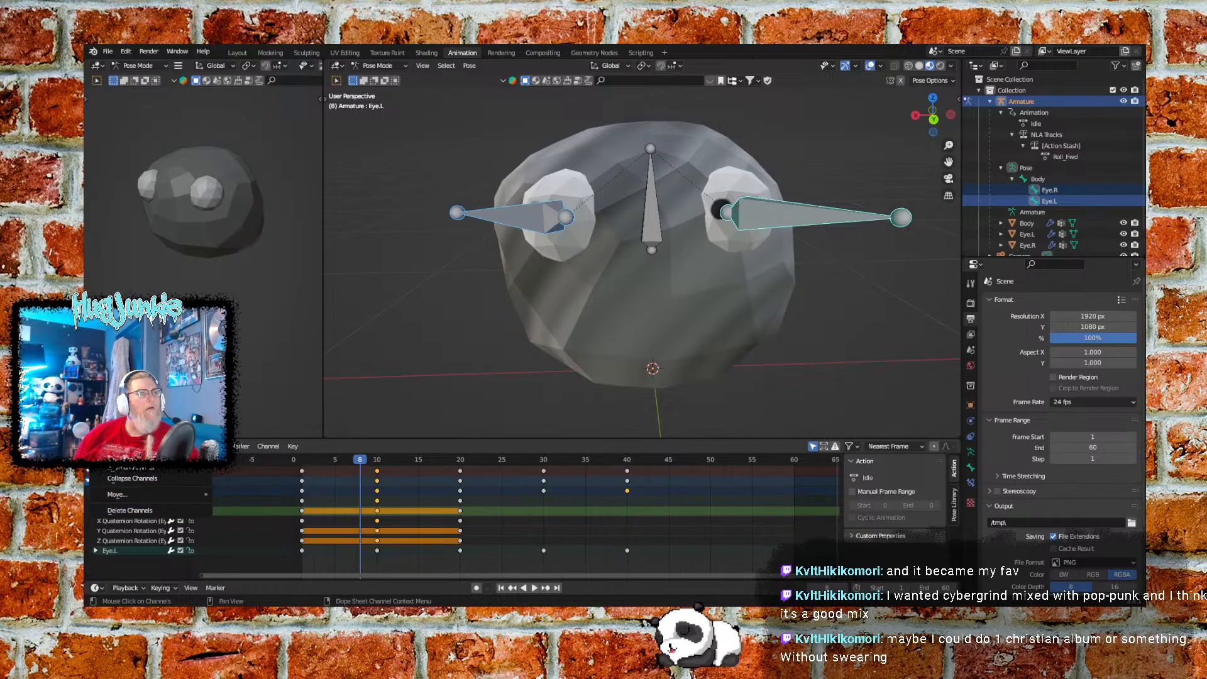
{"action": "left_click", "coordinate": [143, 510]}
{"action": "left_click", "coordinate": [141, 520]}
{"action": "right_click", "coordinate": [141, 520]}
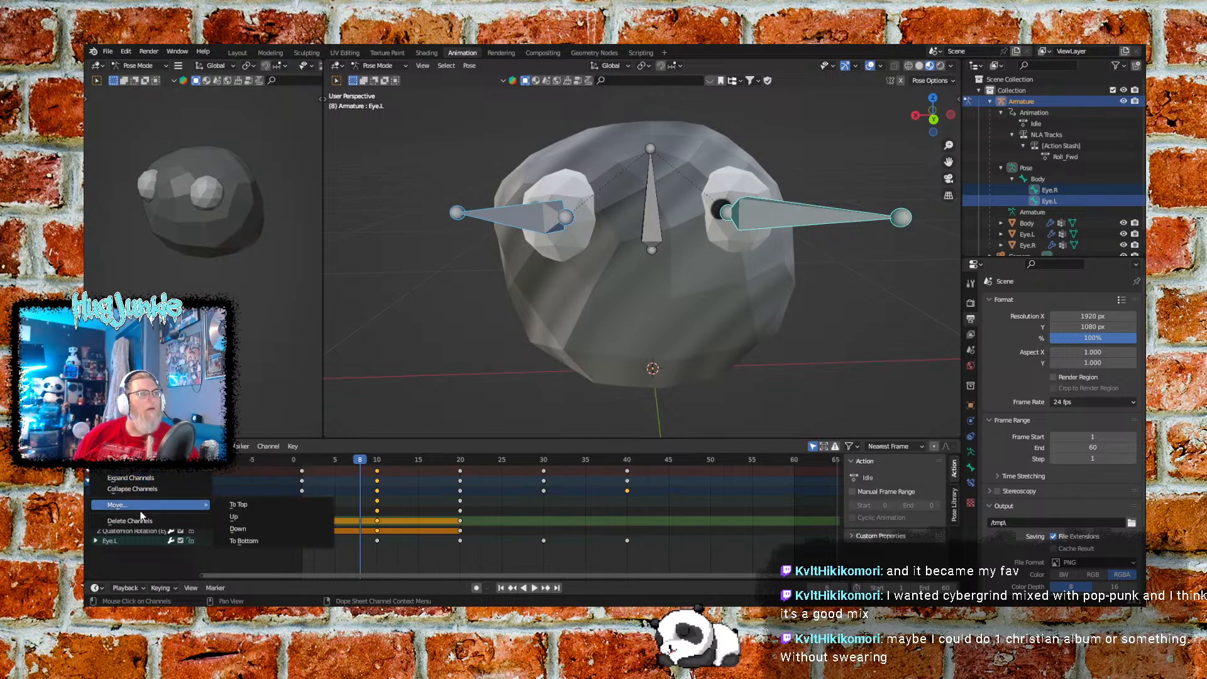
{"action": "left_click", "coordinate": [142, 520]}
{"action": "left_click", "coordinate": [145, 520]}
{"action": "right_click", "coordinate": [137, 522]}
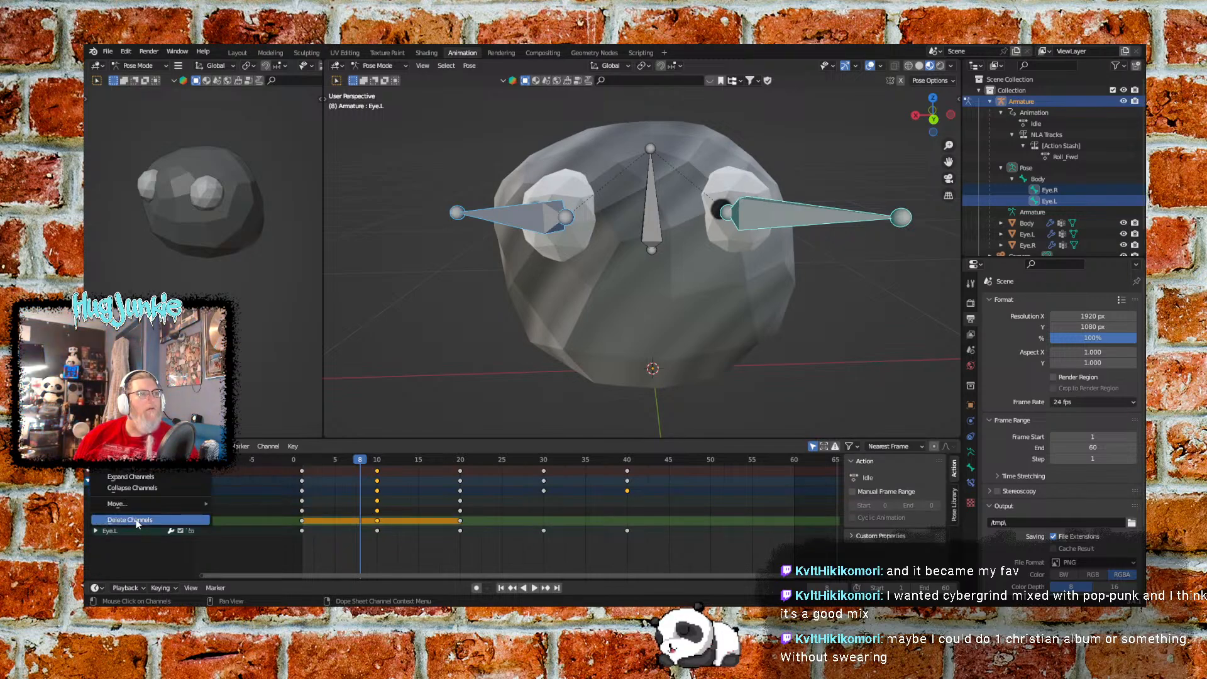
{"action": "left_click", "coordinate": [143, 519]}
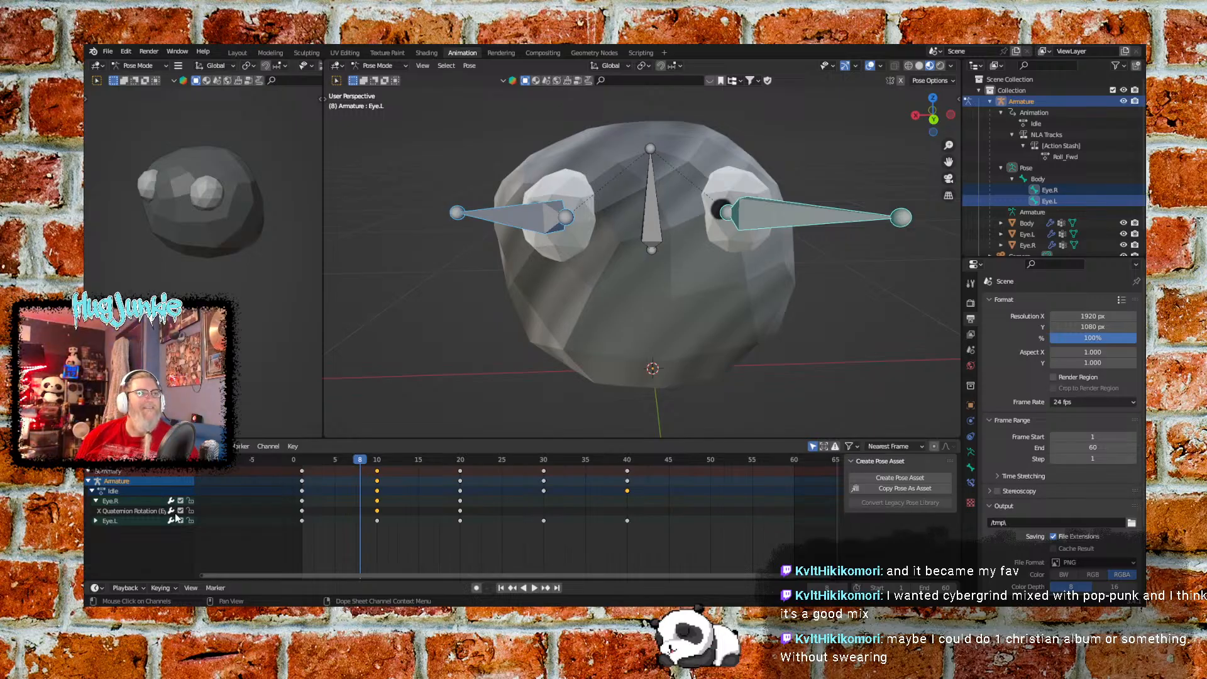
Delete the Eye.L bone's W, Y and Z Quaternion Rotation channels, keeping only the X channel
{"action": "left_click", "coordinate": [97, 521]}
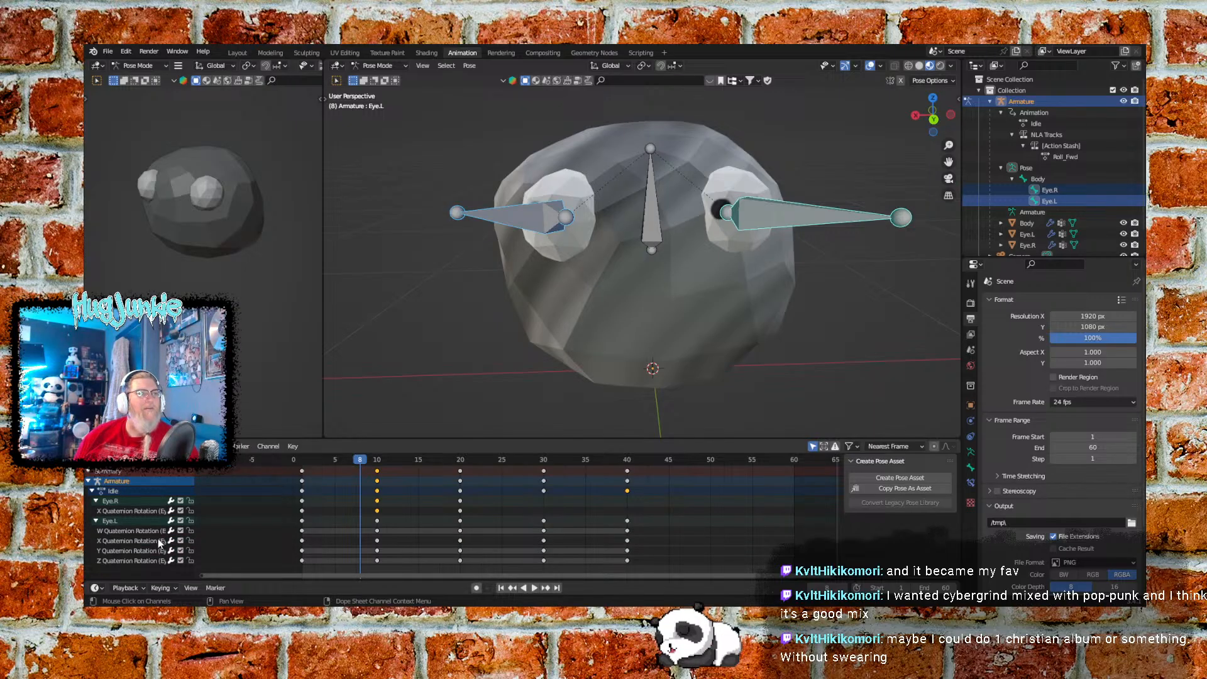
{"action": "left_click", "coordinate": [153, 532]}
{"action": "right_click", "coordinate": [152, 533]}
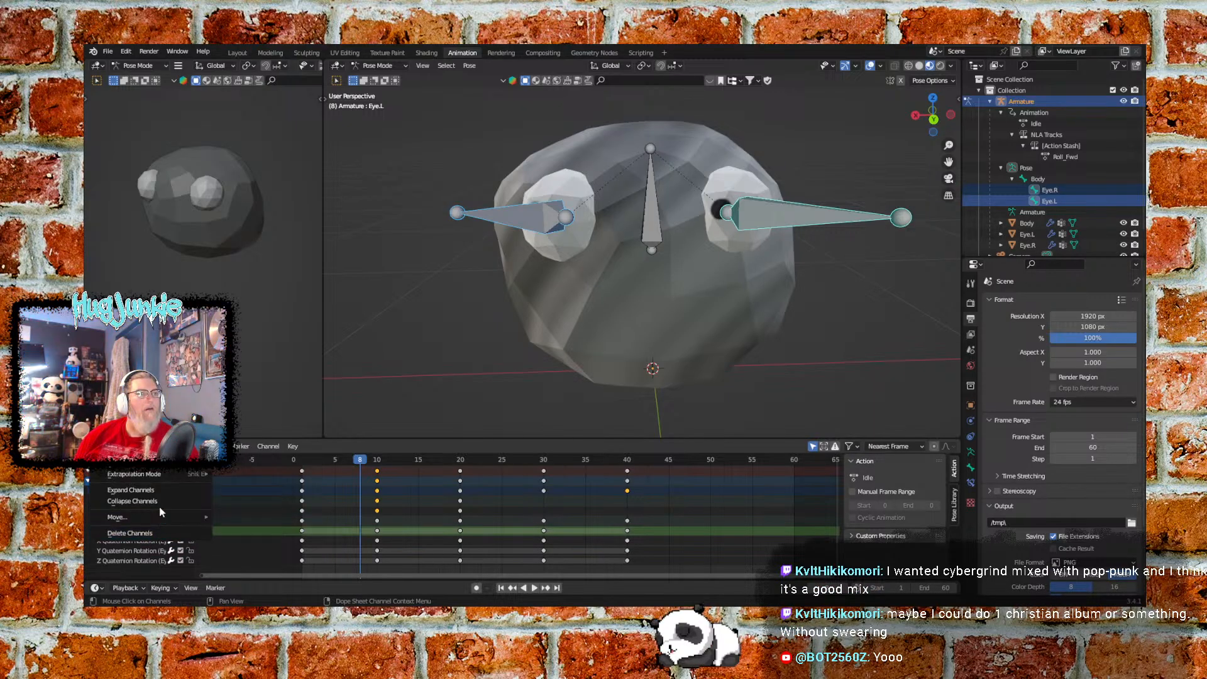
{"action": "left_click", "coordinate": [140, 532]}
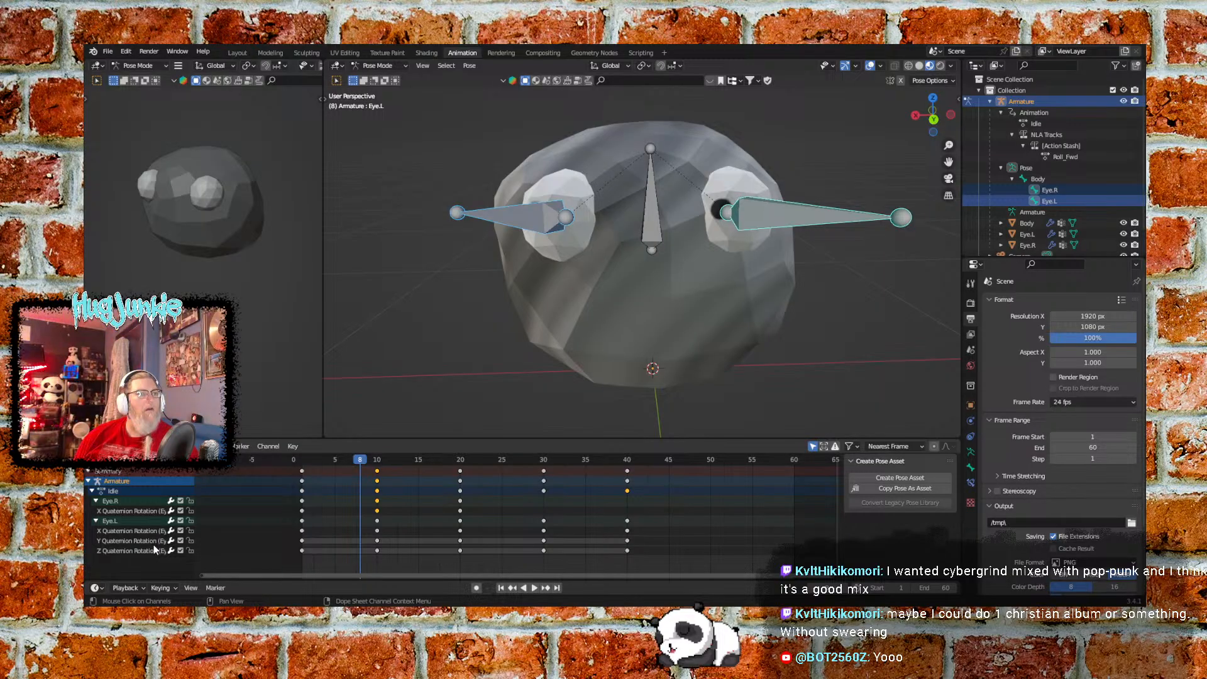
{"action": "left_click", "coordinate": [153, 542]}
{"action": "right_click", "coordinate": [152, 545]}
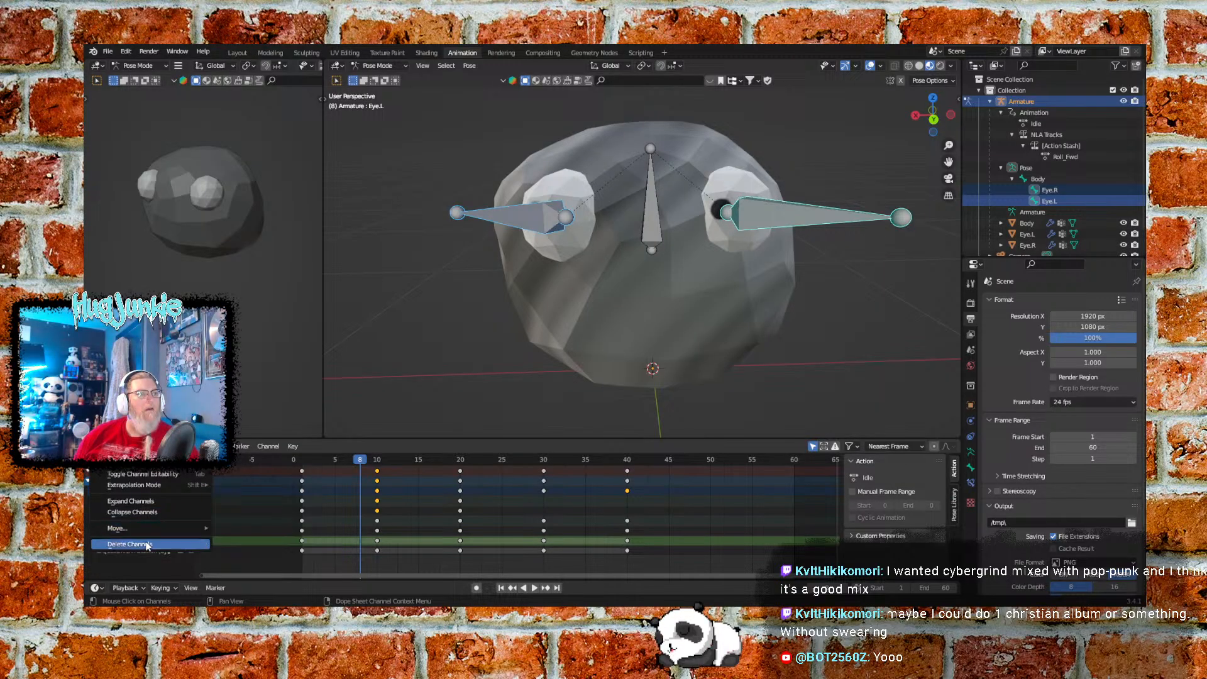
{"action": "left_click", "coordinate": [152, 546]}
{"action": "left_click", "coordinate": [149, 540]}
{"action": "right_click", "coordinate": [140, 541]}
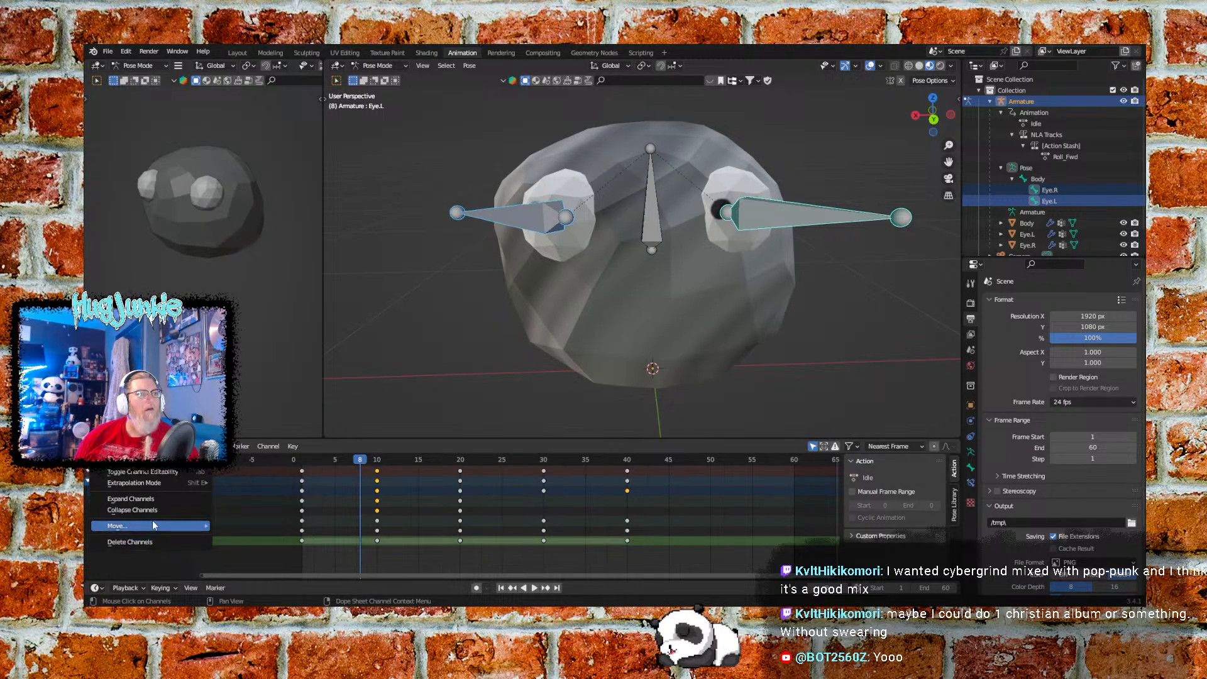
{"action": "left_click", "coordinate": [141, 538]}
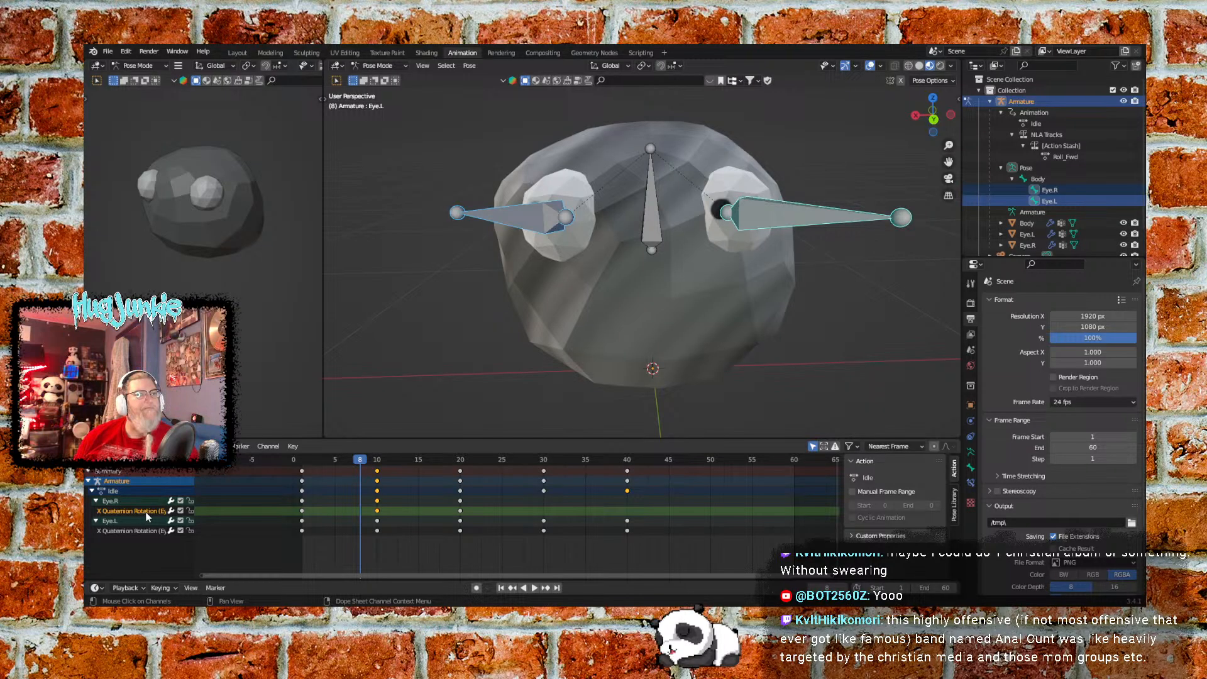
Collapse the Eye.R and Eye.L channel groups and select Eye.L's keyframe at frame 30
{"action": "left_click", "coordinate": [137, 531]}
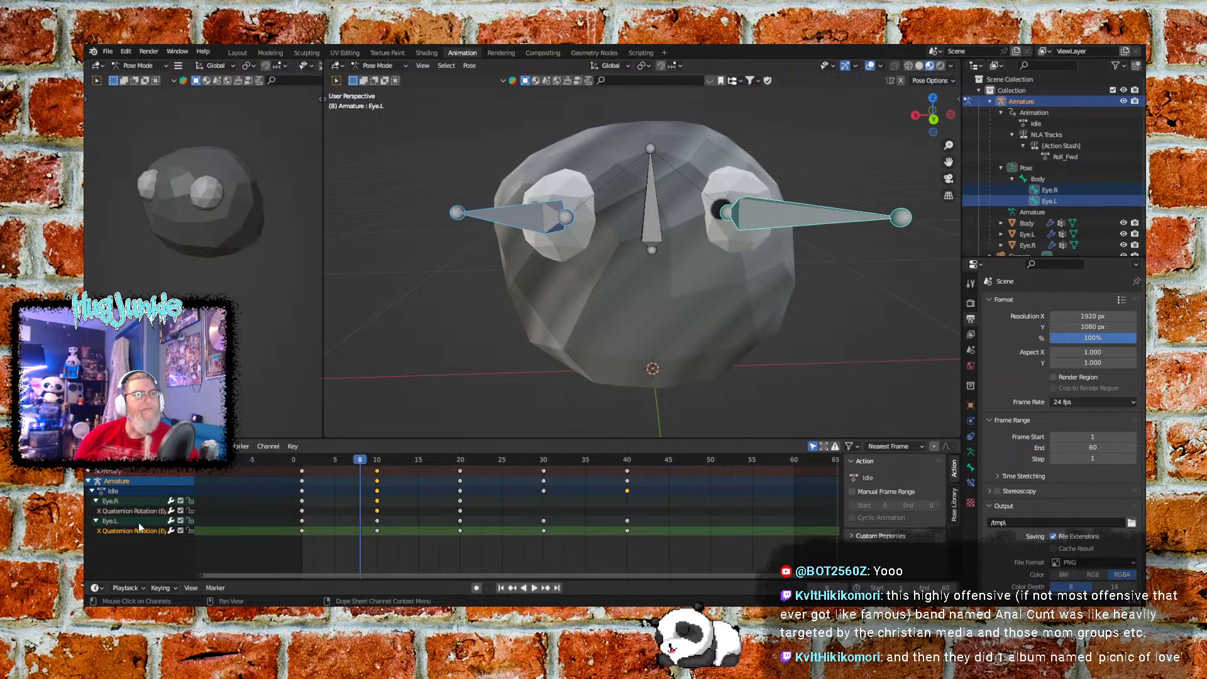
{"action": "left_click", "coordinate": [137, 511]}
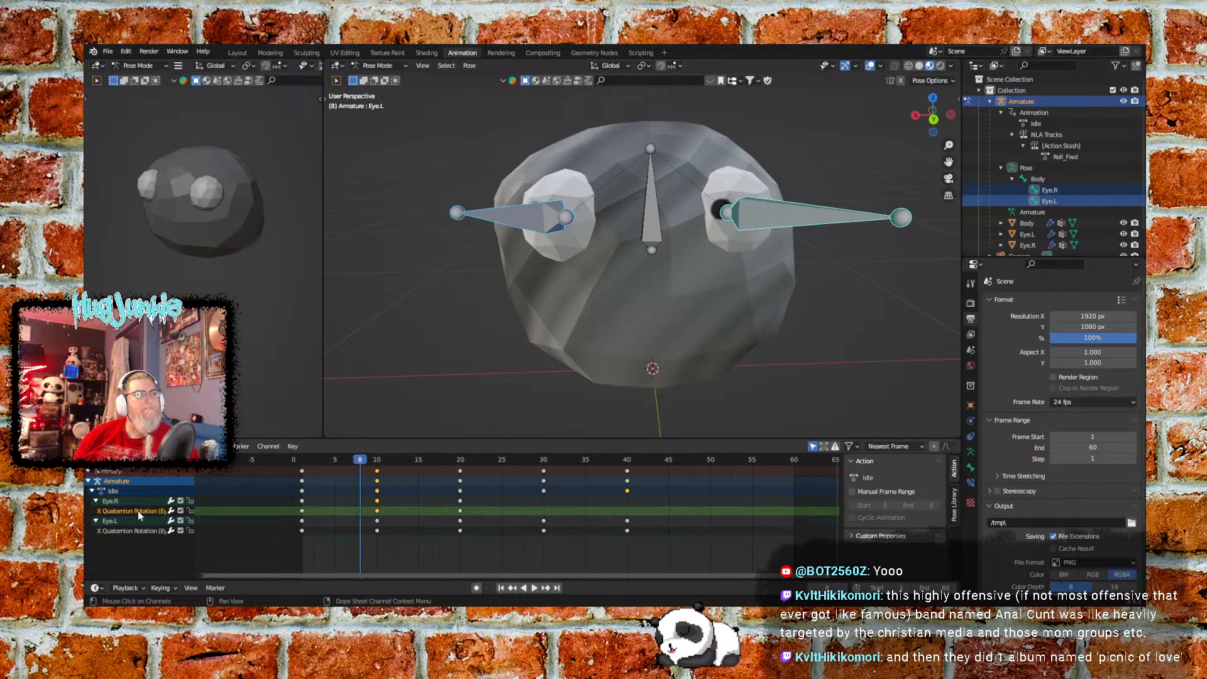
{"action": "left_click", "coordinate": [93, 492]}
{"action": "left_click", "coordinate": [93, 491]}
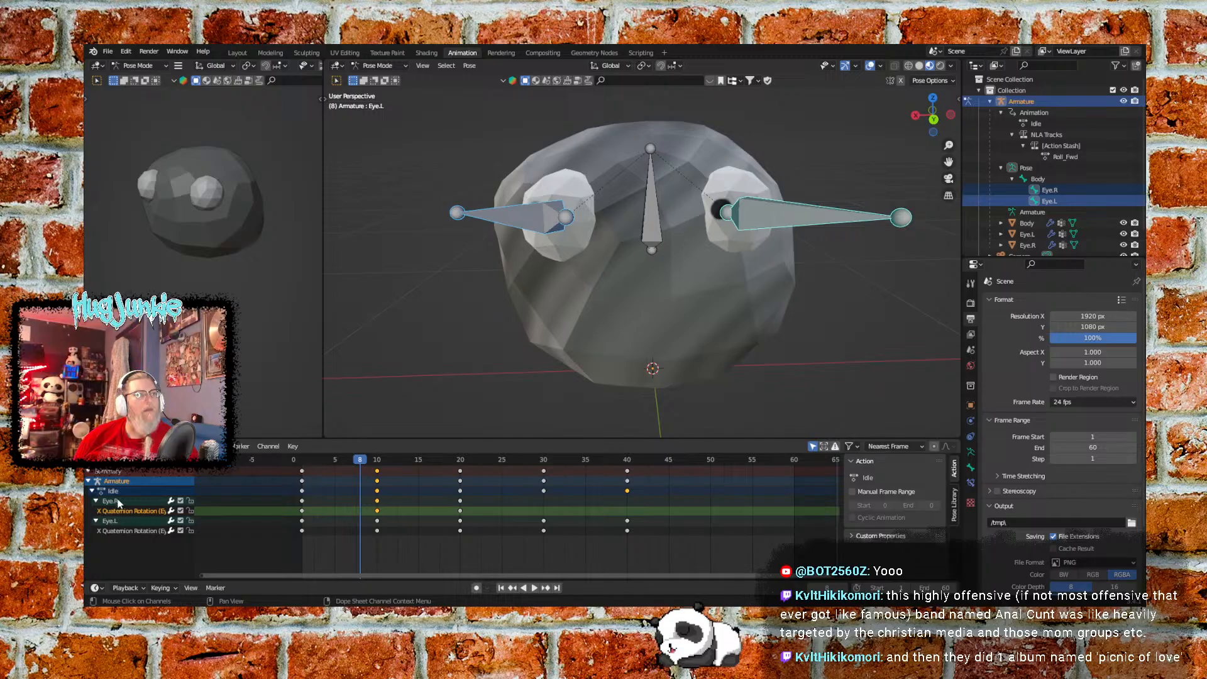
{"action": "left_click", "coordinate": [137, 485]}
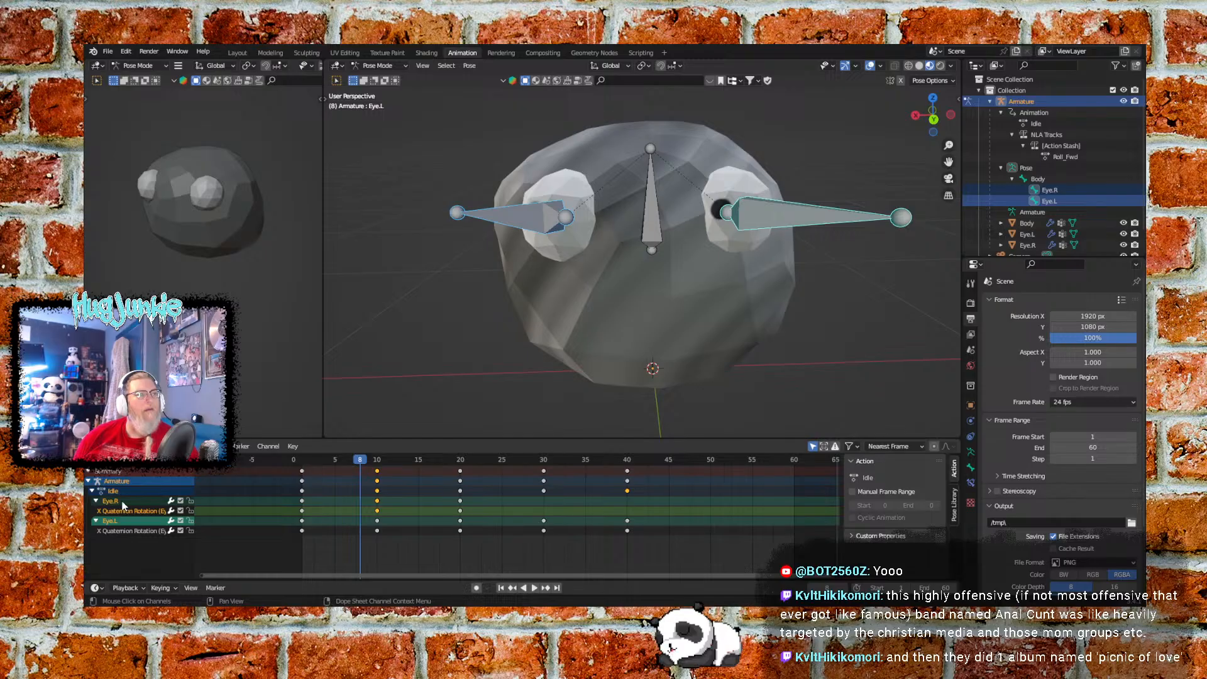
{"action": "left_click", "coordinate": [123, 502]}
{"action": "left_click", "coordinate": [96, 501]}
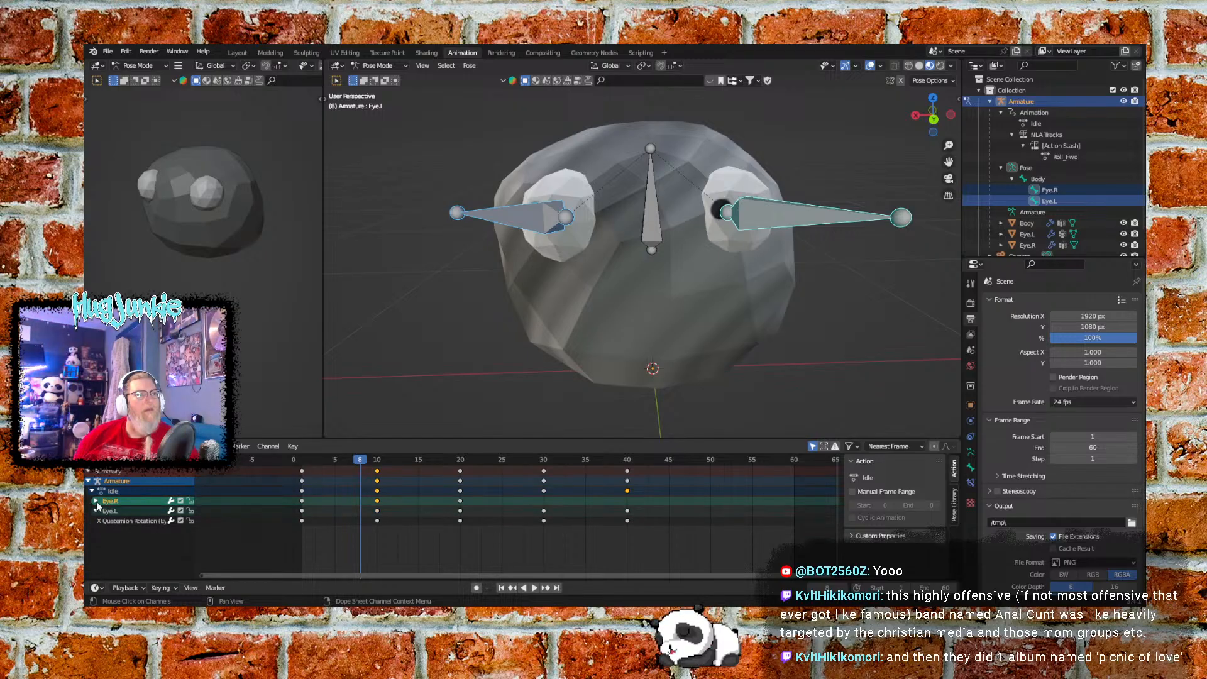
{"action": "left_click", "coordinate": [97, 512]}
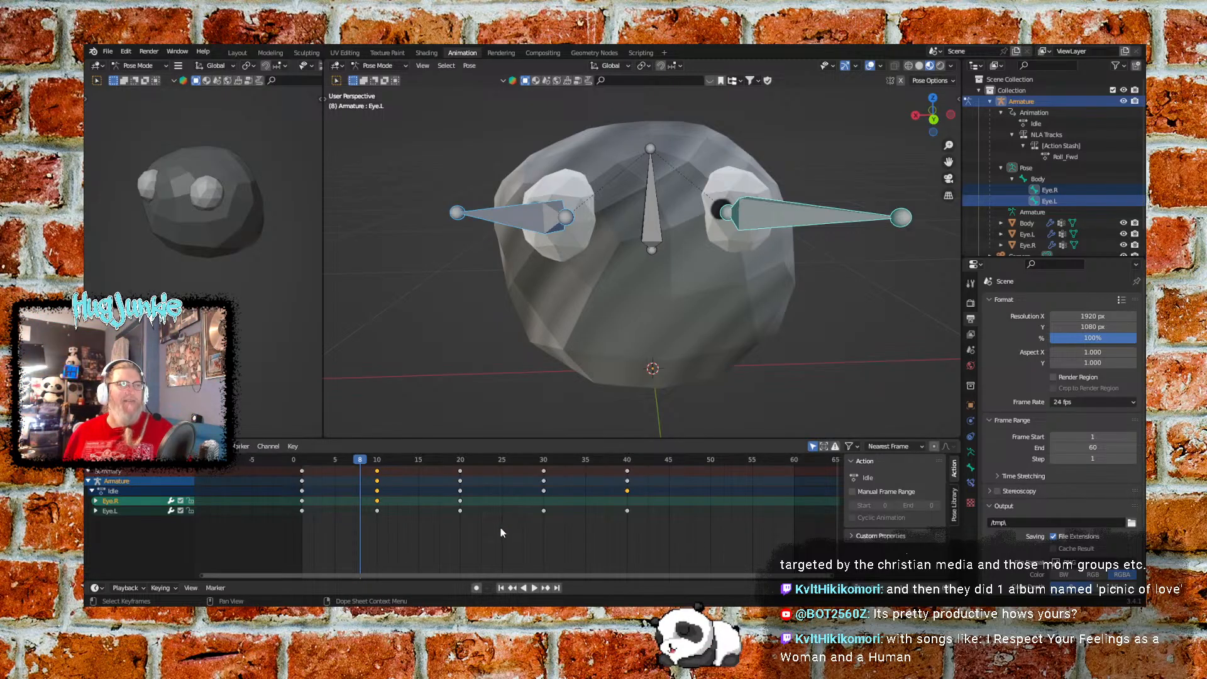
{"action": "left_click", "coordinate": [461, 501]}
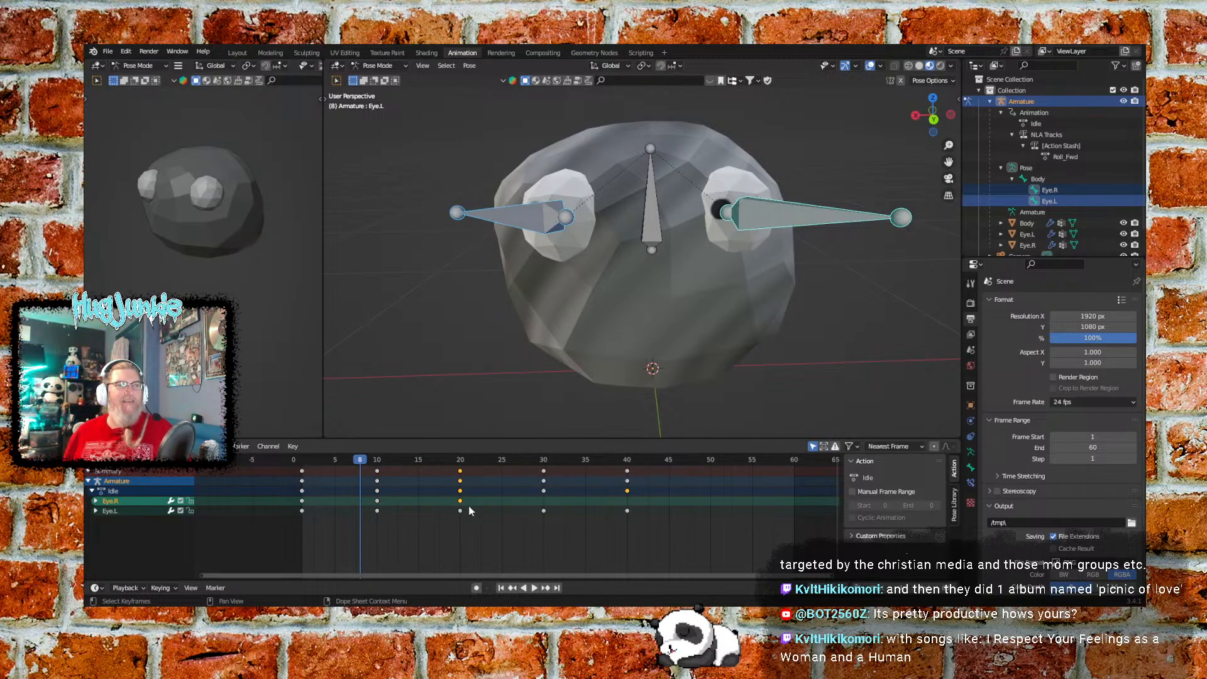
{"action": "left_click", "coordinate": [543, 510]}
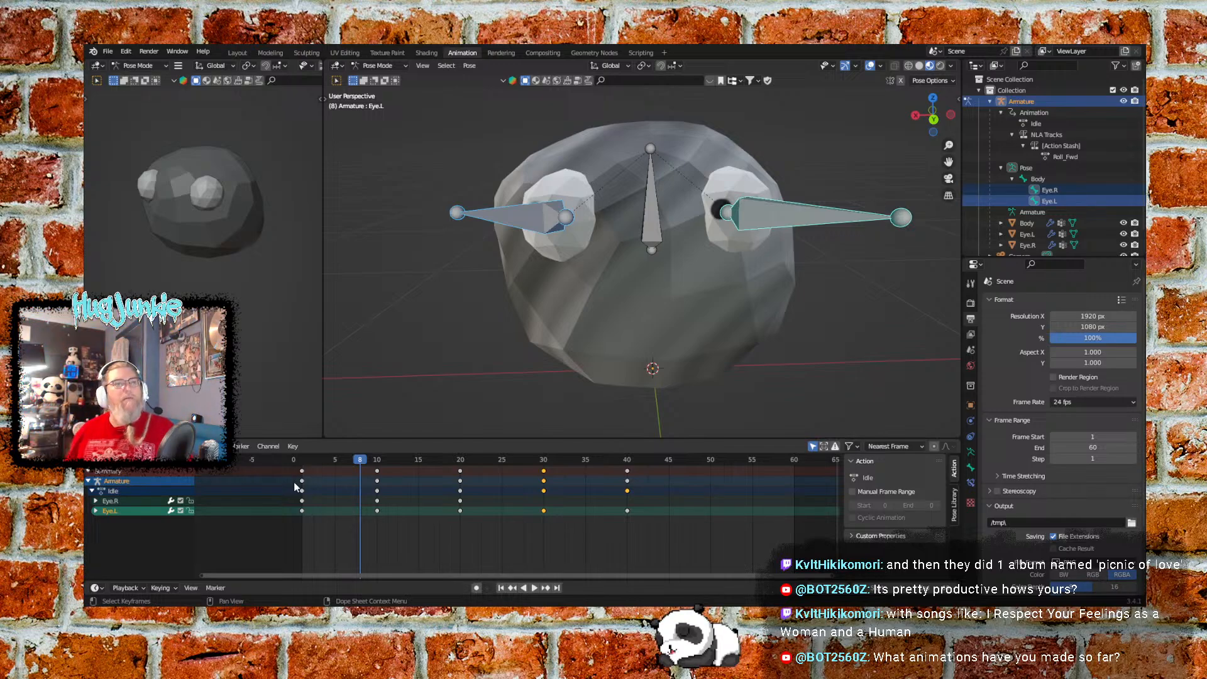
Switch the Dope Sheet to the Action Editor, load the Roll_Fwd action and play it from the first frame
{"action": "left_click", "coordinate": [145, 447]}
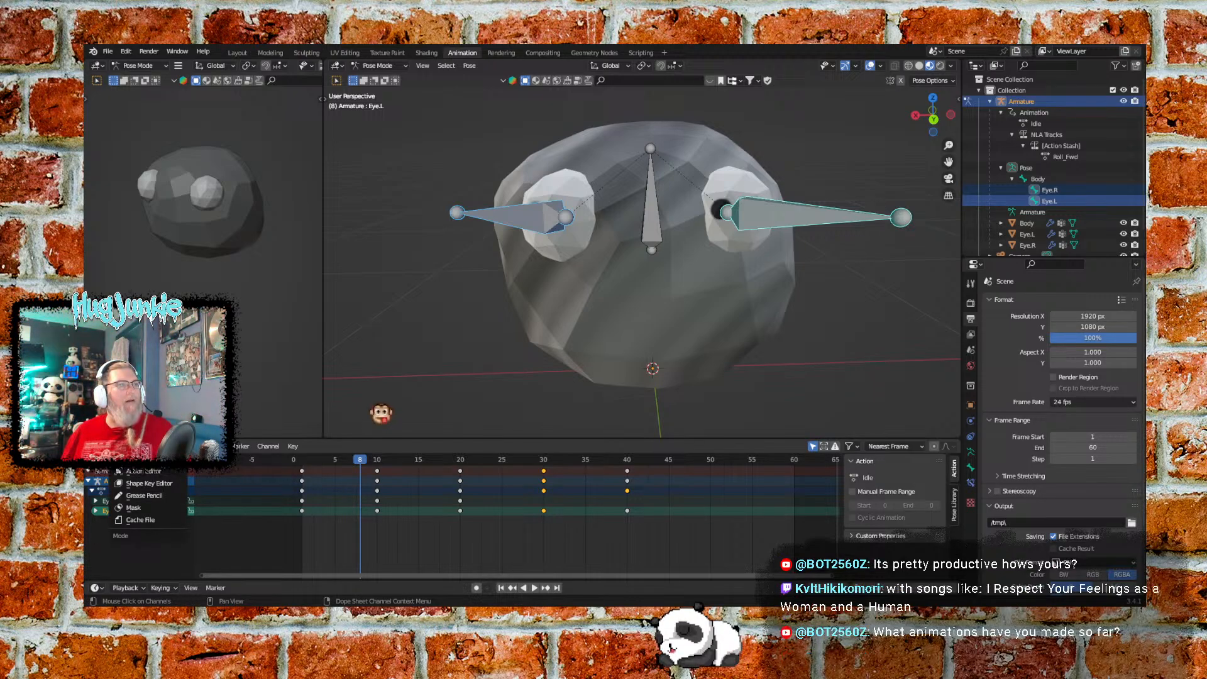
{"action": "left_click", "coordinate": [143, 471]}
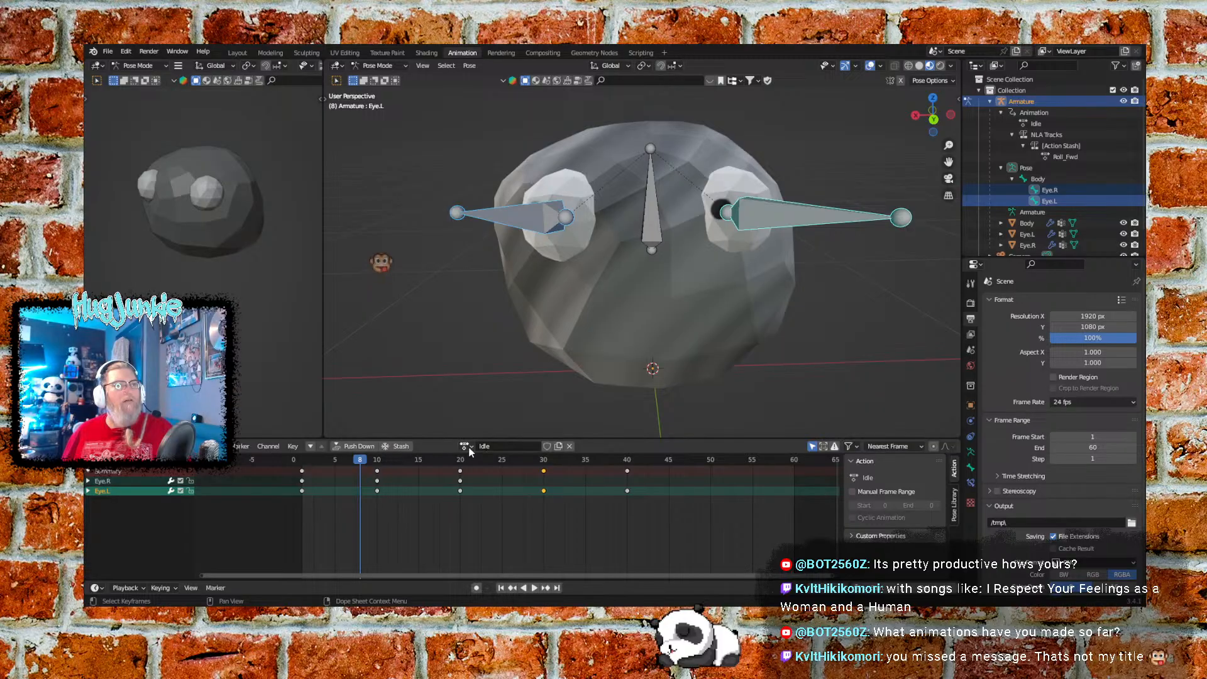
{"action": "left_click", "coordinate": [469, 447]}
{"action": "left_click", "coordinate": [485, 485]}
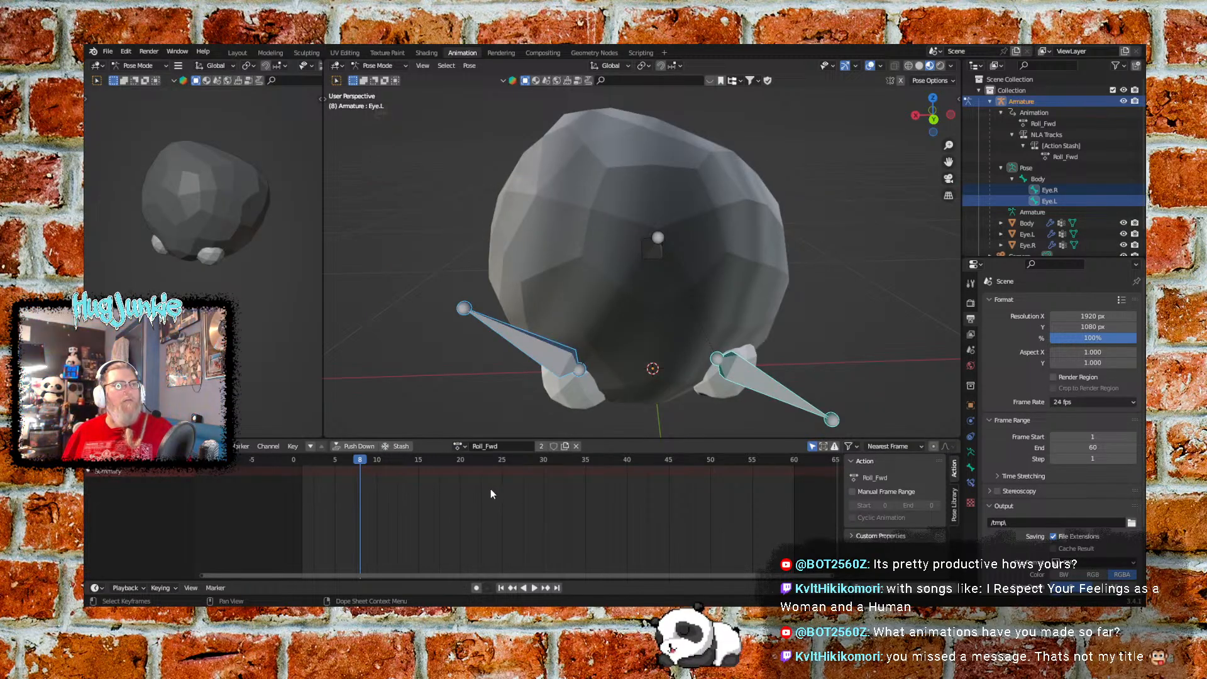
{"action": "left_click", "coordinate": [501, 588]}
{"action": "left_click", "coordinate": [534, 588]}
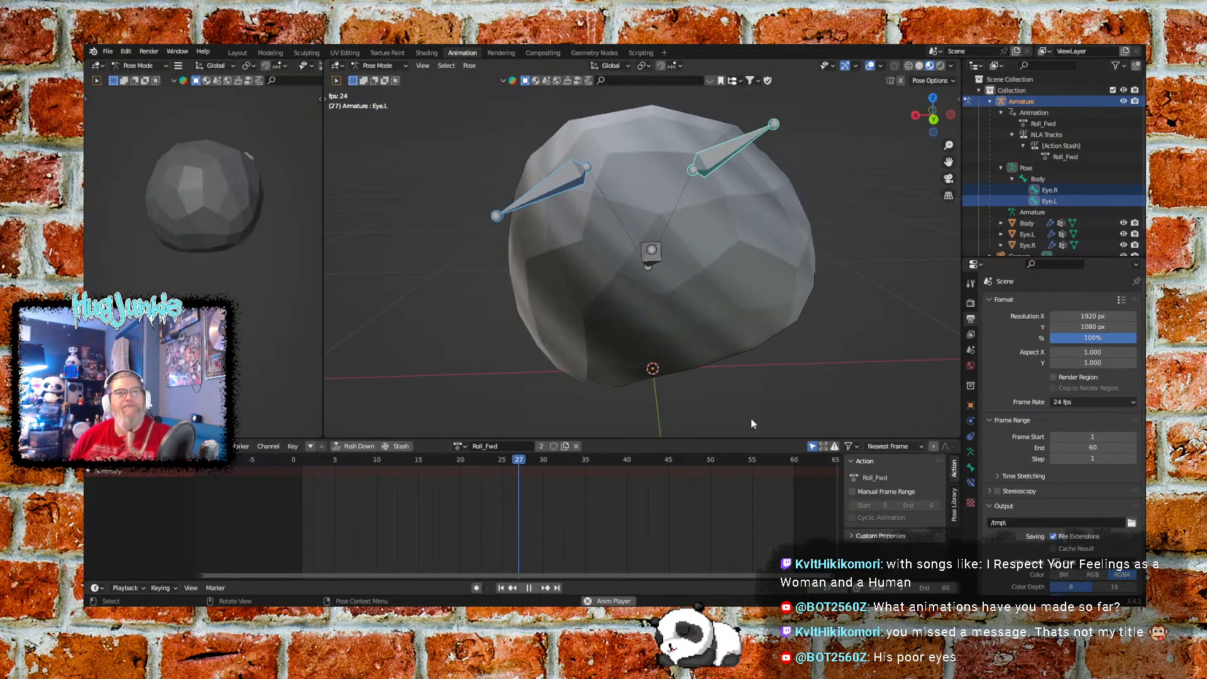
{"action": "left_click", "coordinate": [528, 587]}
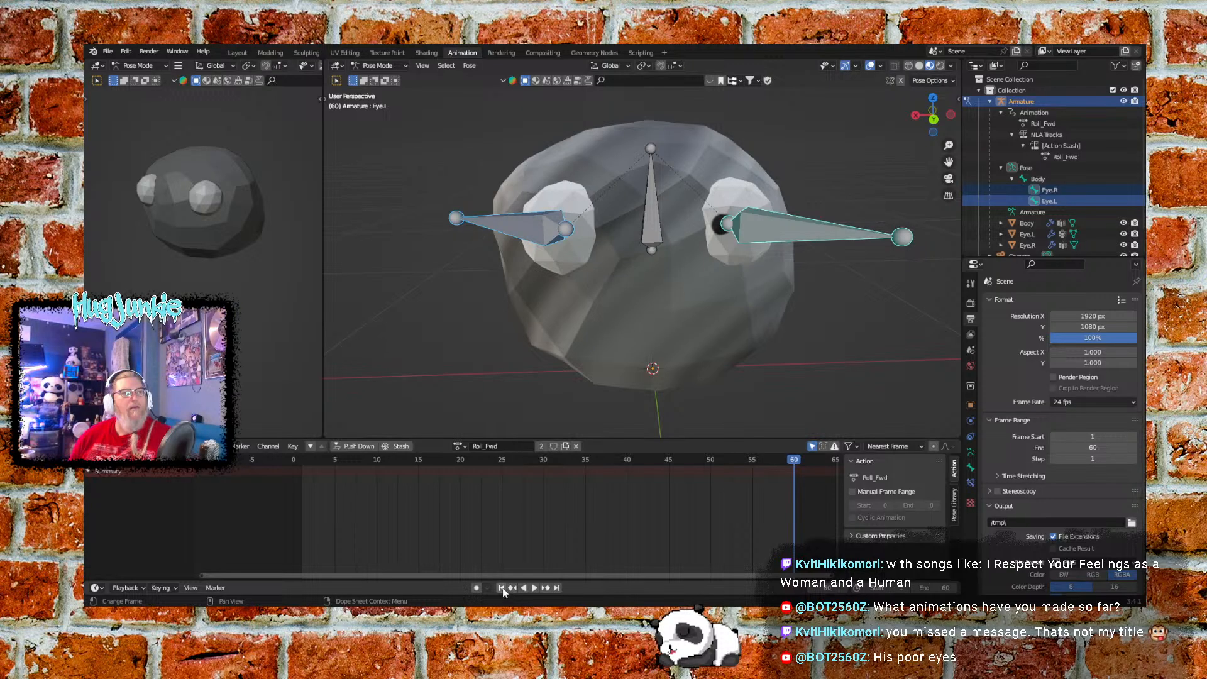
Return to the first frame and make Idle the armature's active action again
{"action": "left_click", "coordinate": [501, 587]}
{"action": "left_click", "coordinate": [458, 446]}
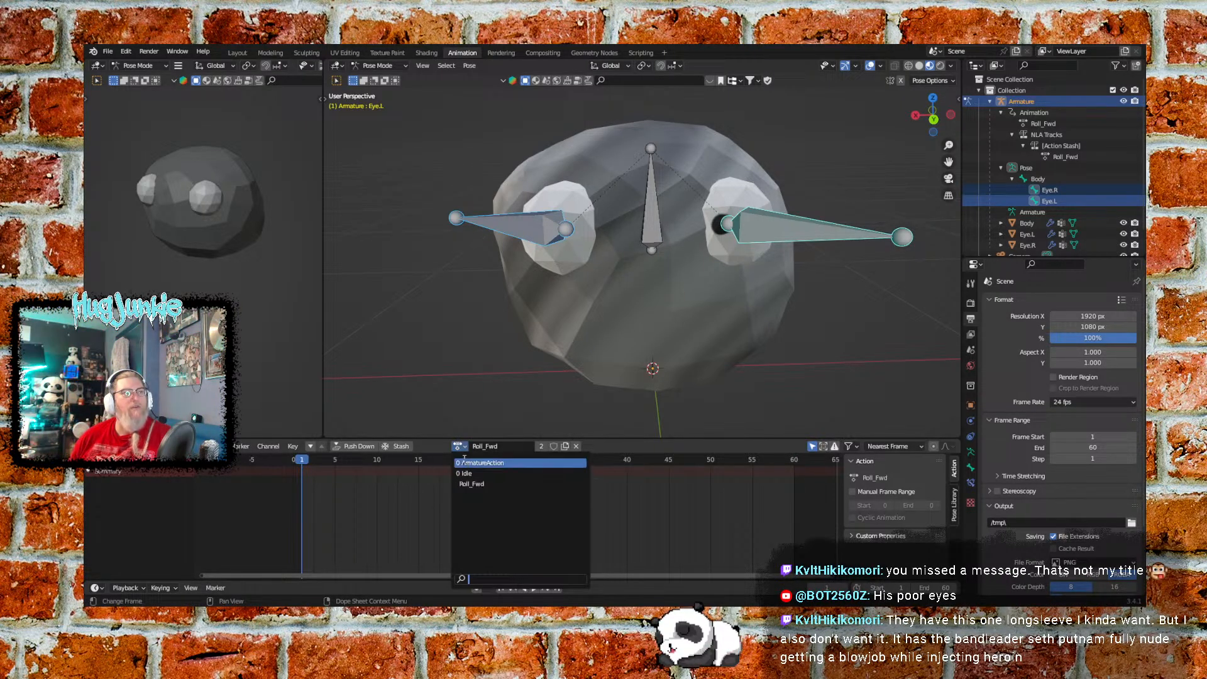
{"action": "left_click", "coordinate": [494, 473]}
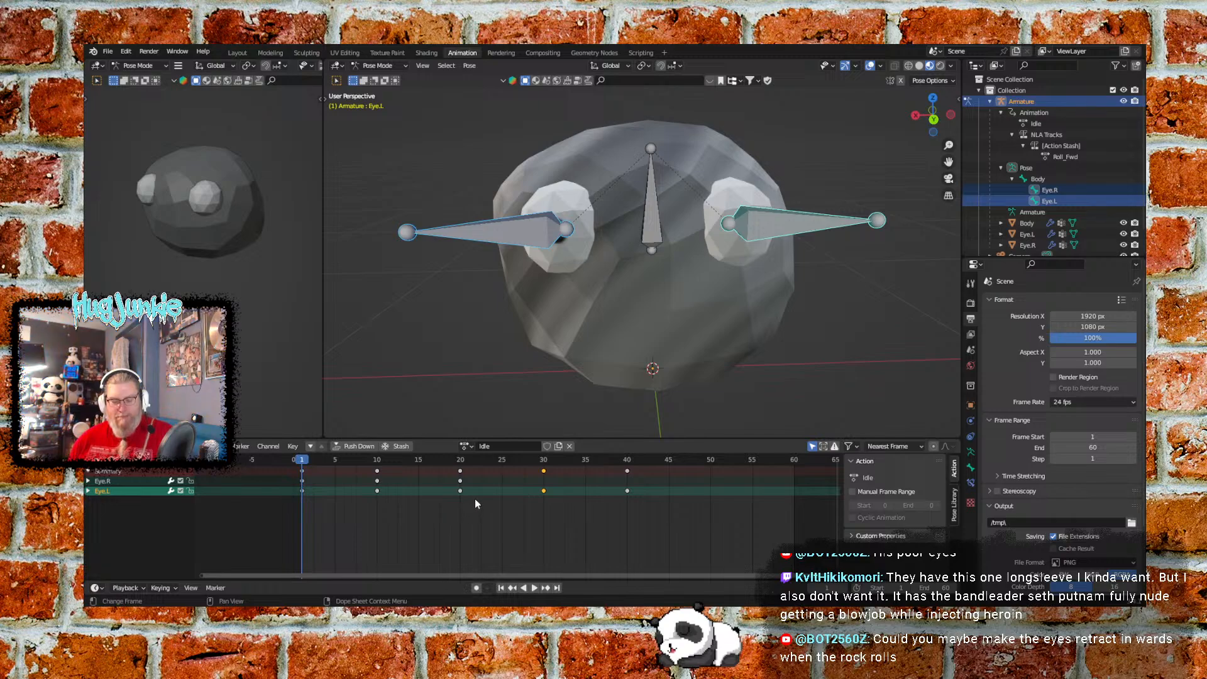
Examine both eyes' motion in the Idle action between frames 1 and 20, viewing the pupils from a higher angle
{"action": "key", "text": "space"}
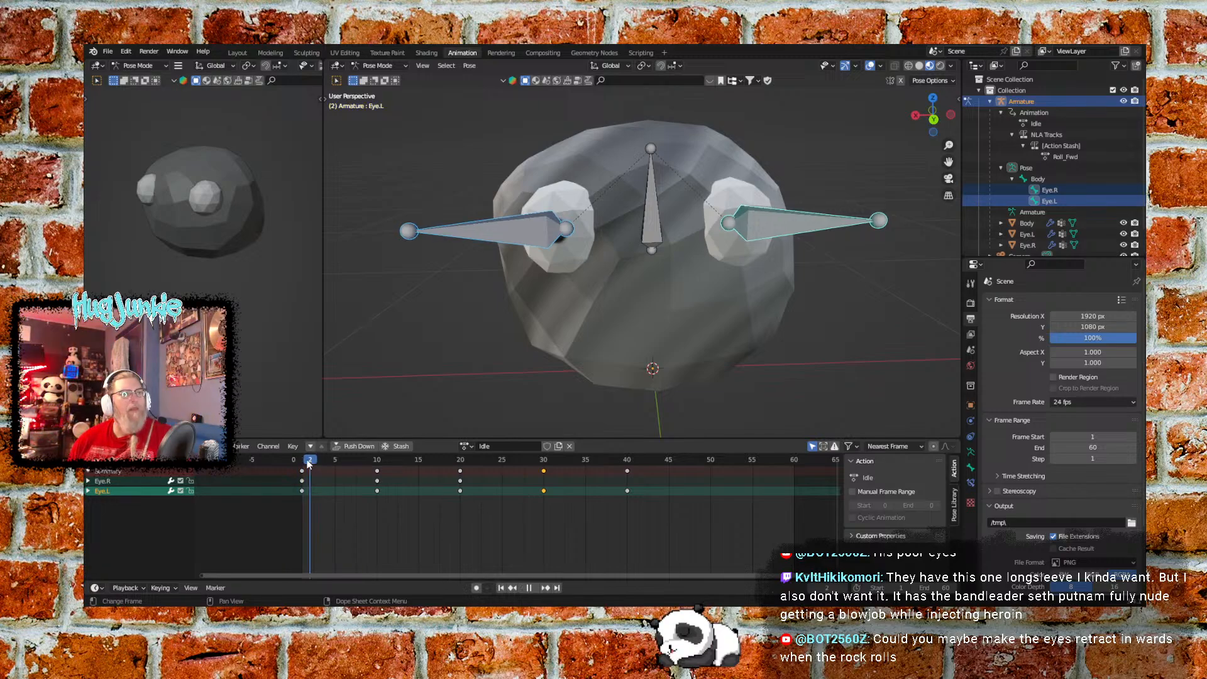
{"action": "left_click_drag", "start_coordinate": [308, 463], "coordinate": [464, 436]}
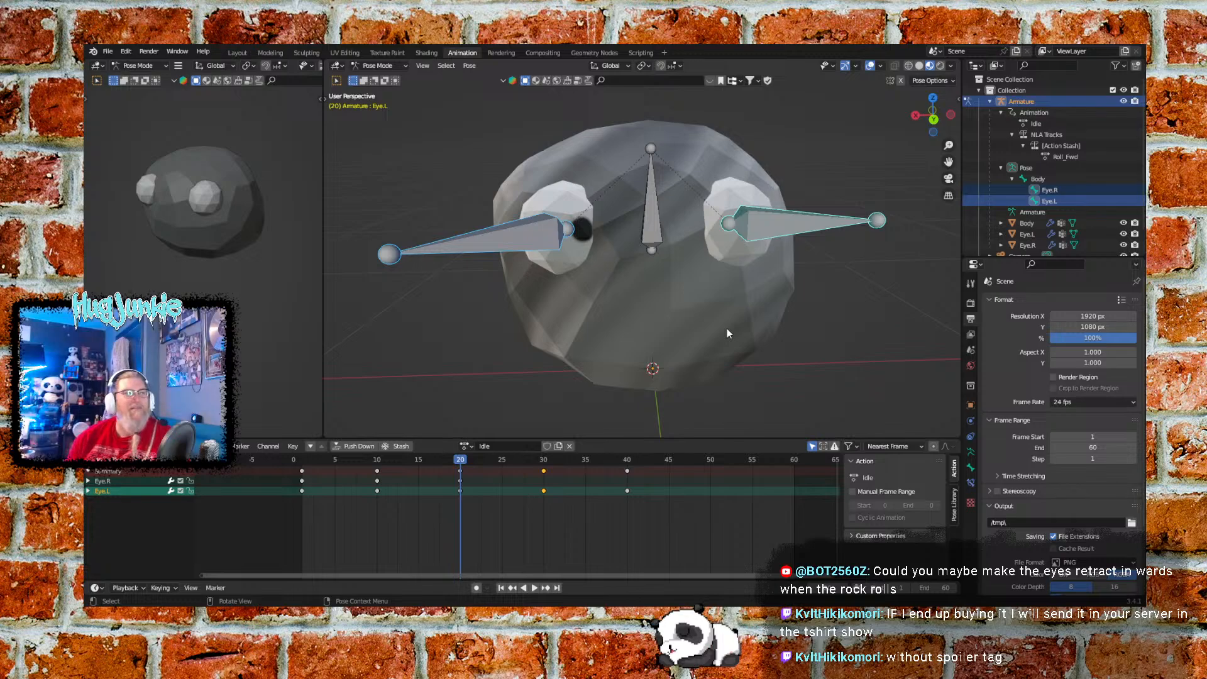
{"action": "middle_click_drag", "start_coordinate": [775, 283], "coordinate": [746, 305]}
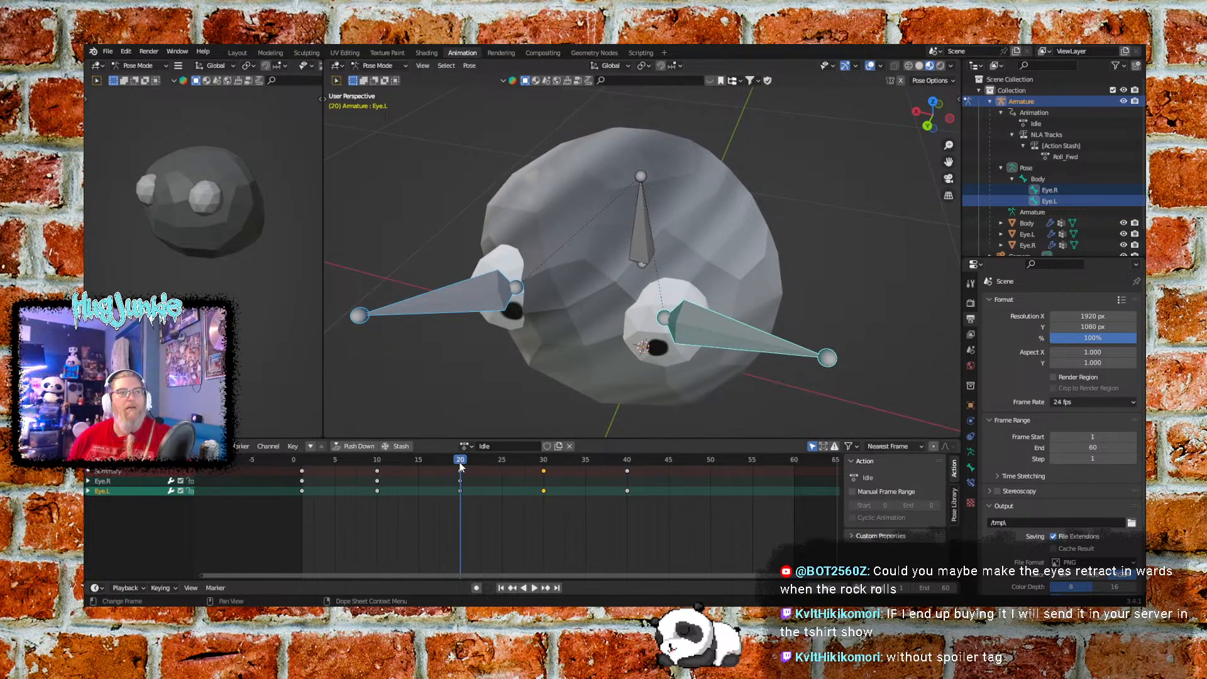
{"action": "left_click_drag", "start_coordinate": [461, 466], "coordinate": [377, 466]}
{"action": "mouse_move", "coordinate": [466, 352]}
{"action": "middle_mouse_down"}
{"action": "mouse_move", "coordinate": [546, 327]}
{"action": "mouse_move", "coordinate": [482, 345]}
{"action": "middle_mouse_up"}
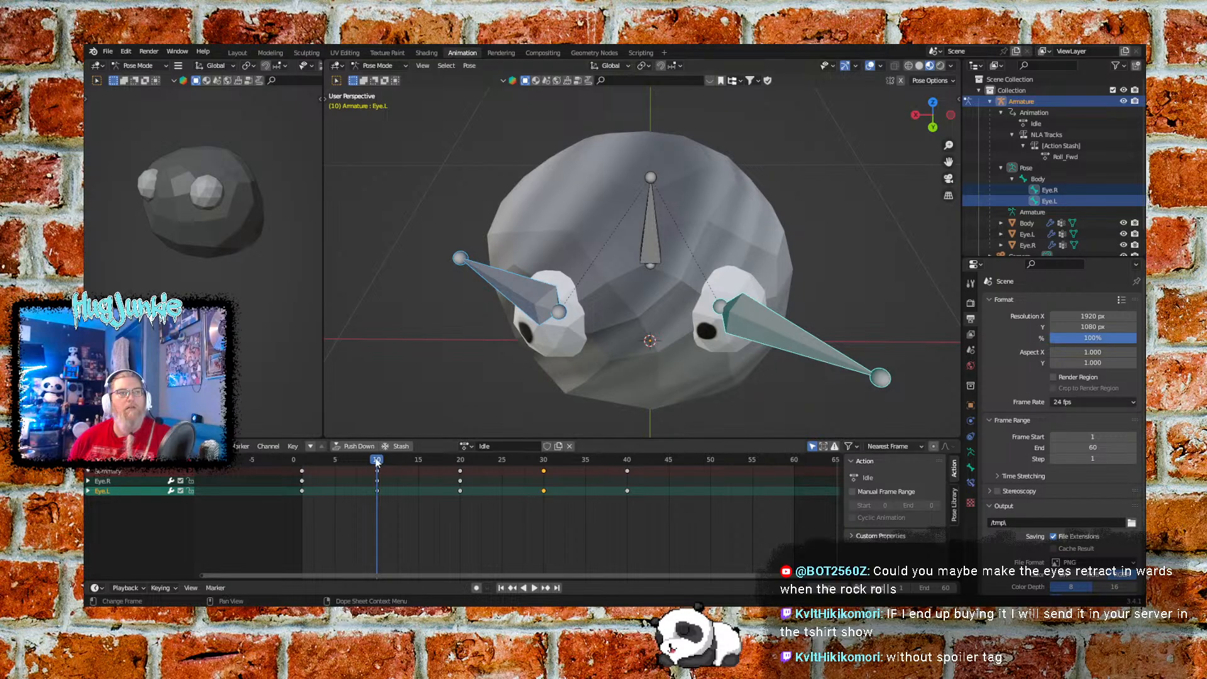
{"action": "key", "text": "space"}
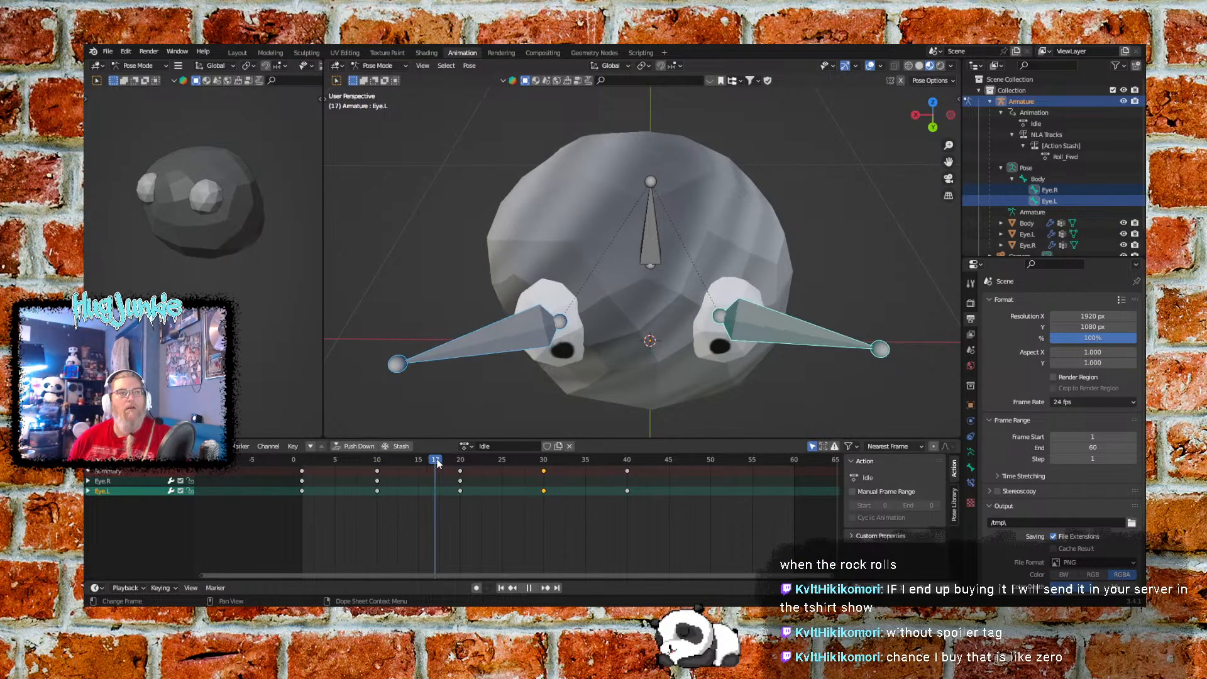
{"action": "key", "text": "space"}
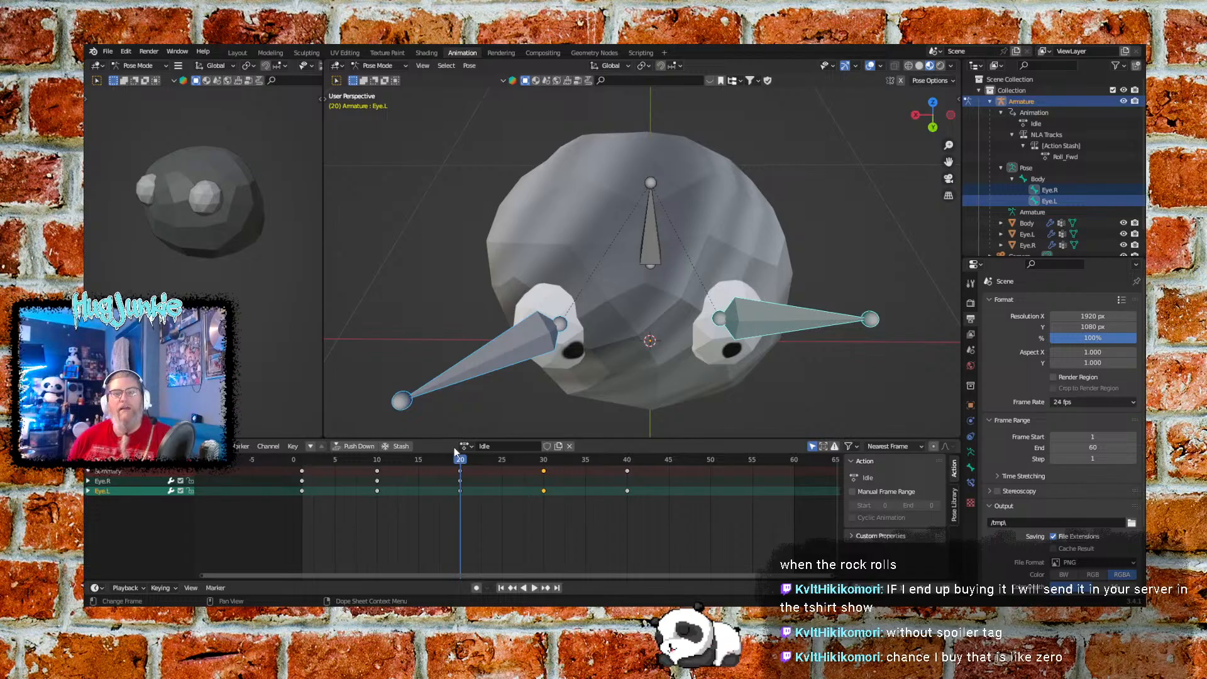
Select only the Eye.L bone, display its bone transform properties and check its X rotation at frames 20 and 10
{"action": "left_click", "coordinate": [839, 281]}
{"action": "left_click", "coordinate": [767, 325]}
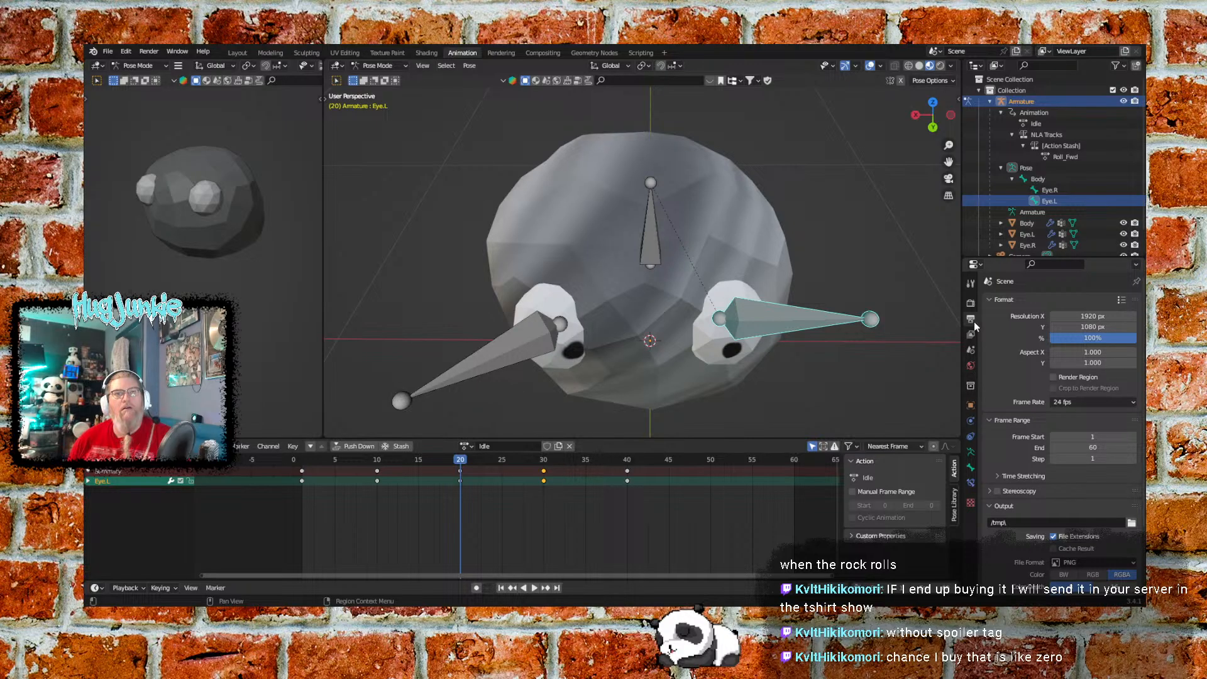
{"action": "left_click", "coordinate": [970, 468]}
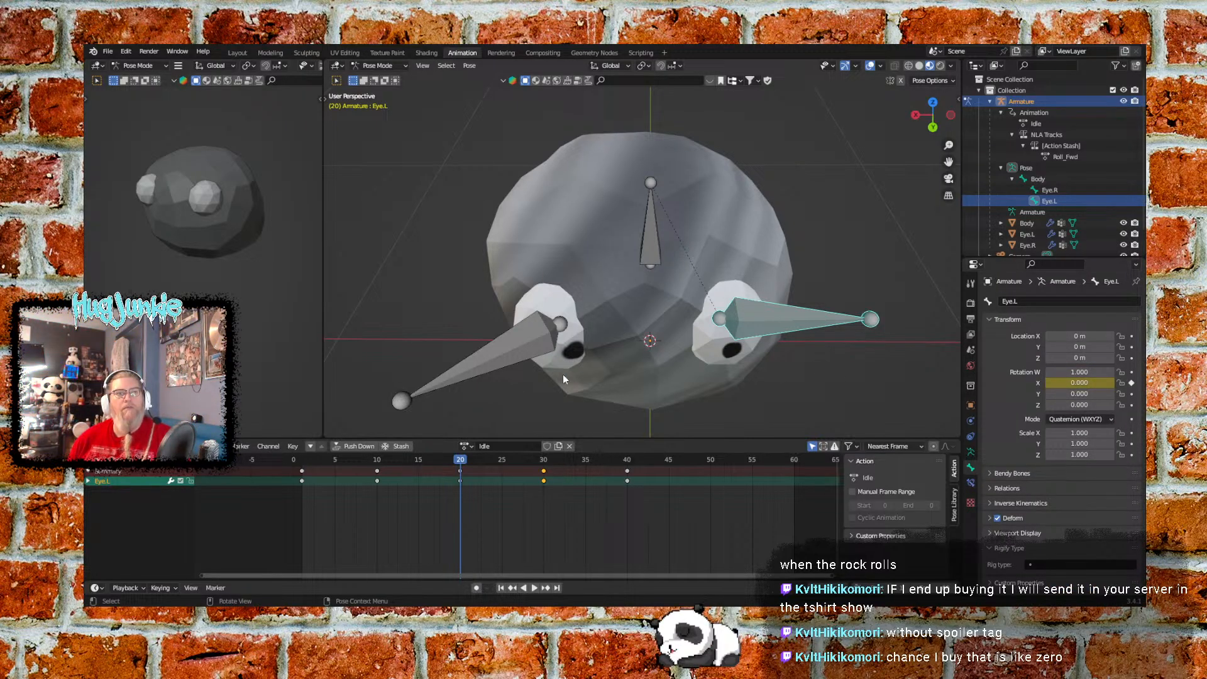
{"action": "left_click_drag", "start_coordinate": [406, 461], "coordinate": [379, 463]}
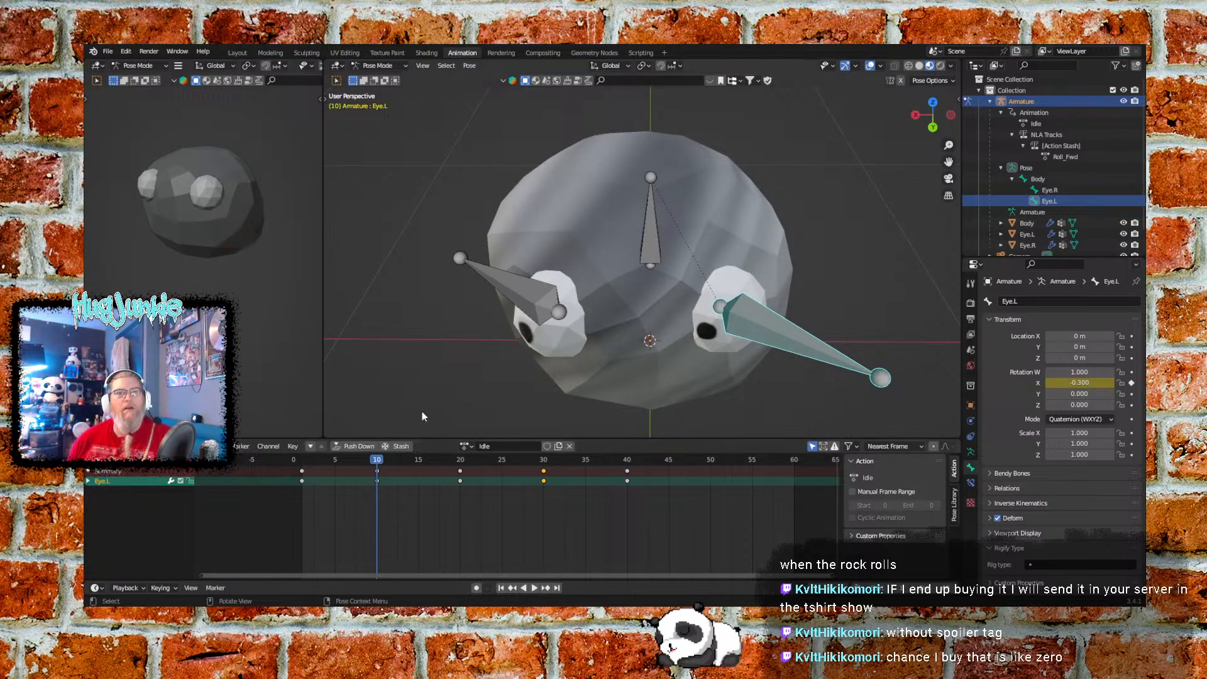
{"action": "left_click", "coordinate": [499, 300]}
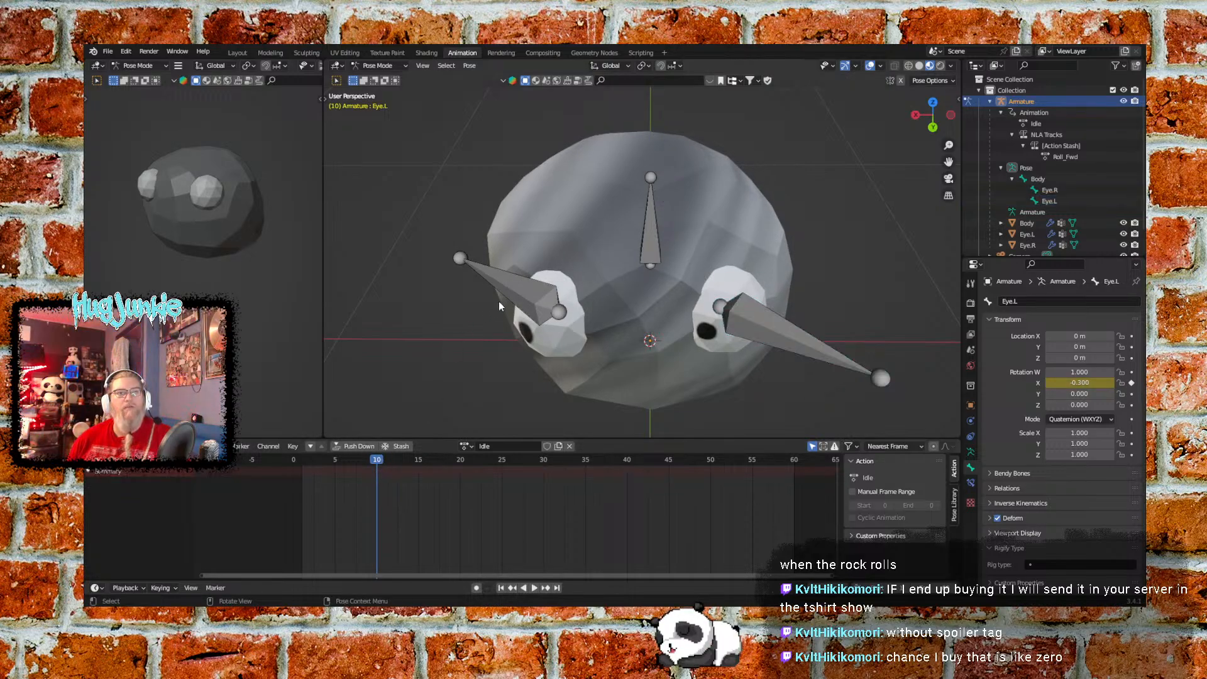
Compare the X rotation values of the Eye.L and Eye.R bones at frame 20
{"action": "left_click", "coordinate": [764, 330]}
{"action": "key", "text": "Up"}
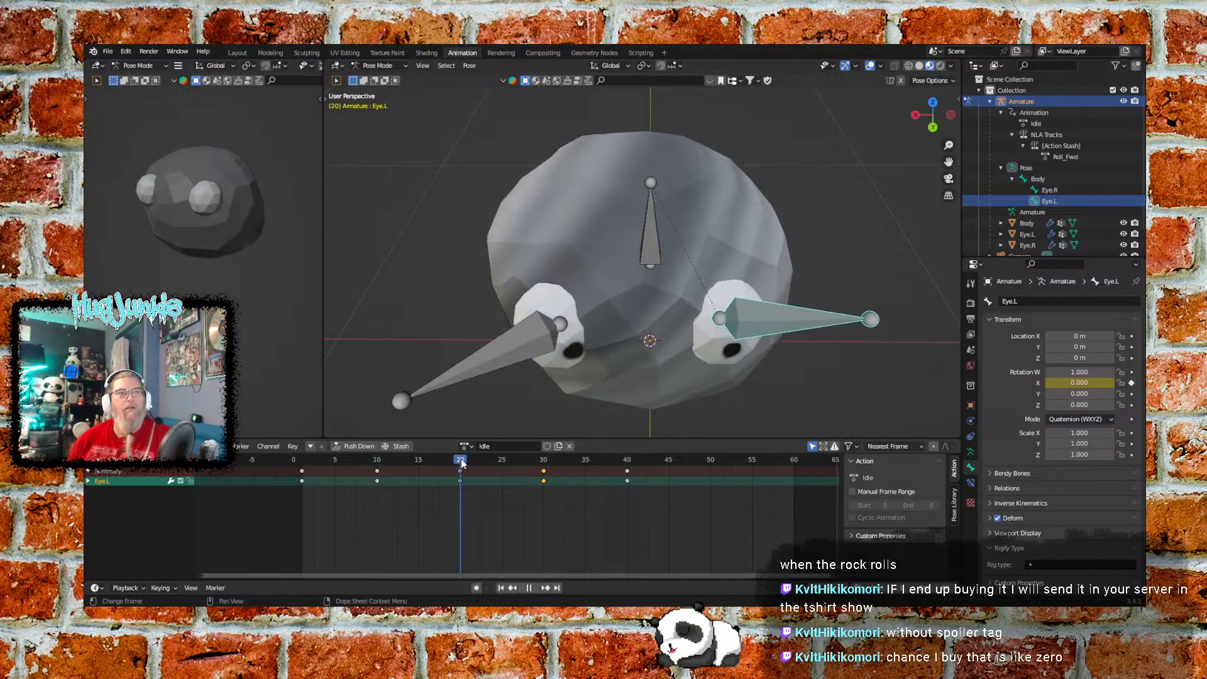
{"action": "left_click", "coordinate": [523, 356]}
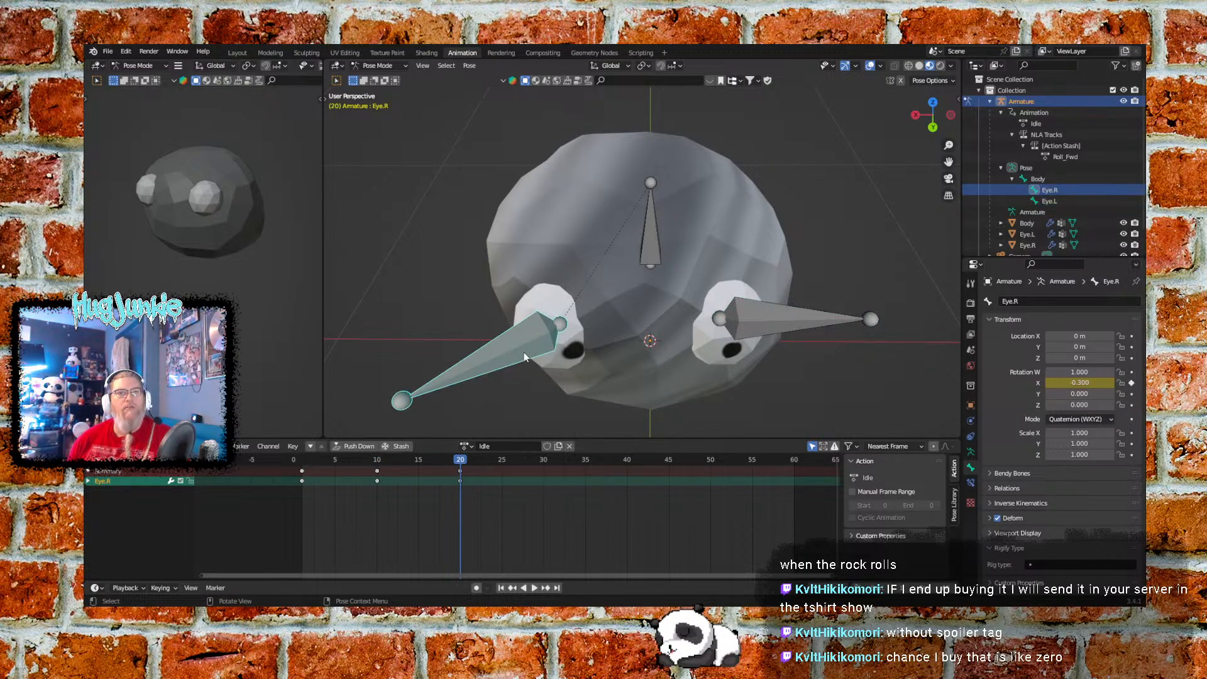
{"action": "left_click", "coordinate": [779, 331]}
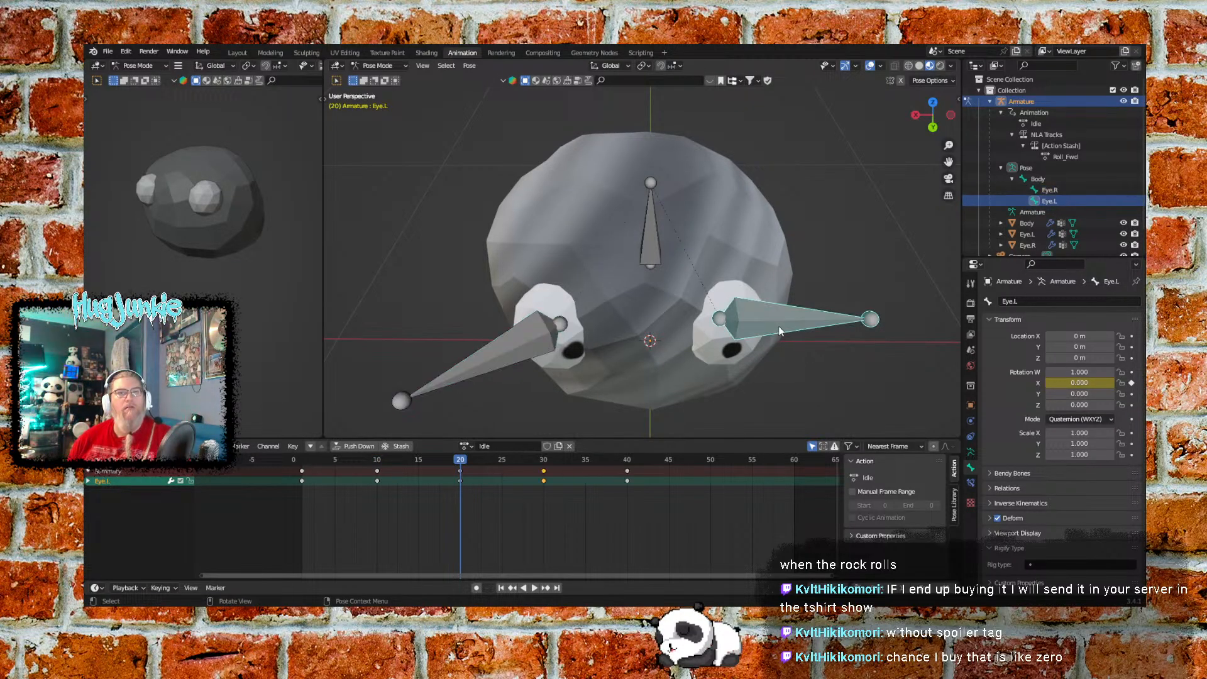
{"action": "left_click", "coordinate": [532, 347]}
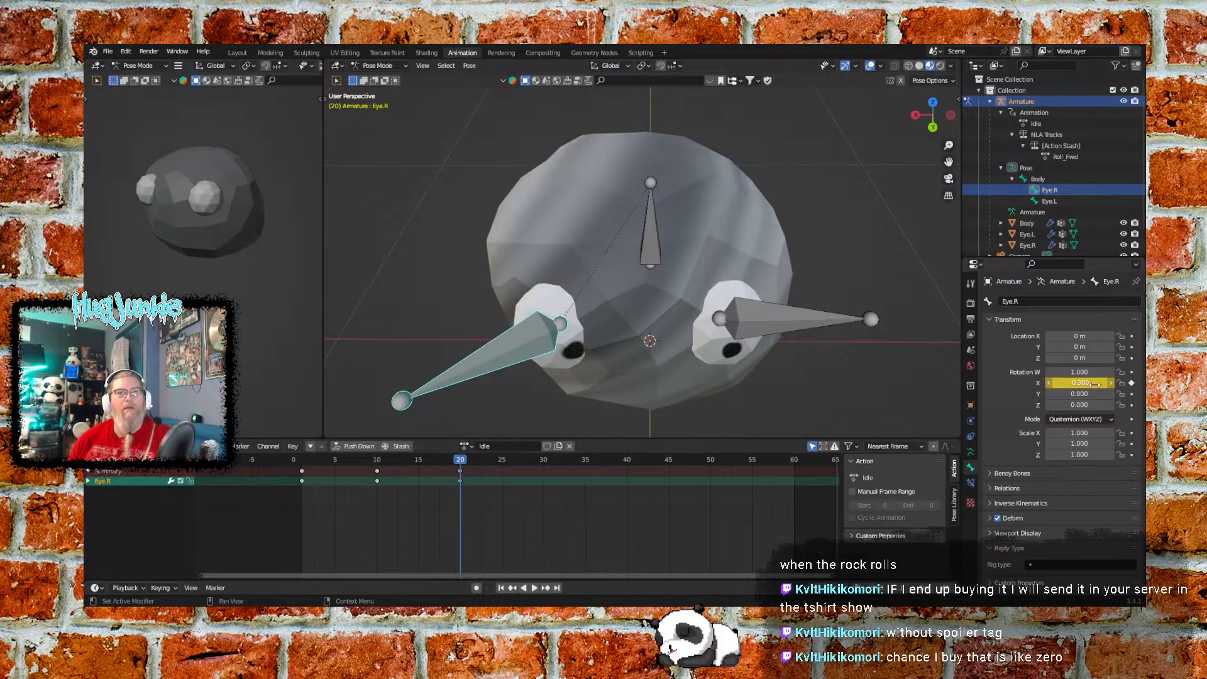
Set the Eye.R bone's X rotation to 0 at frame 20 and key only that channel
{"action": "left_click", "coordinate": [1096, 384]}
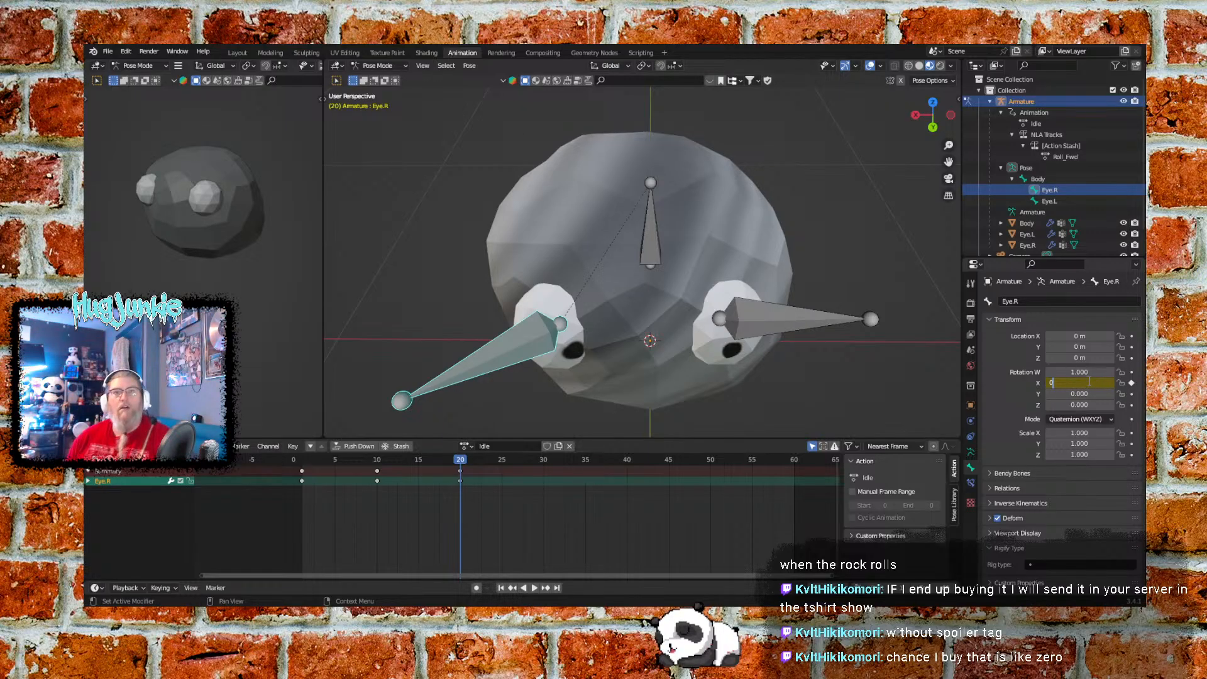
{"action": "type", "text": "0"}
{"action": "key", "text": "Return"}
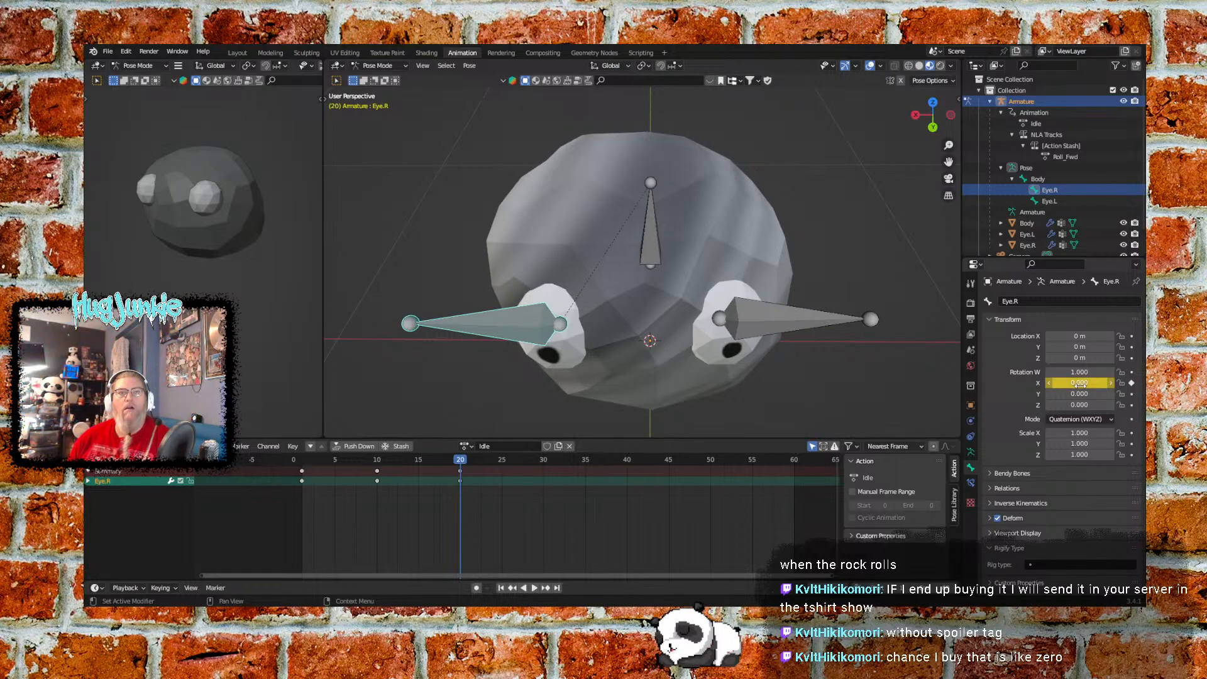
{"action": "left_click", "coordinate": [1079, 383]}
{"action": "left_click", "coordinate": [1132, 383]}
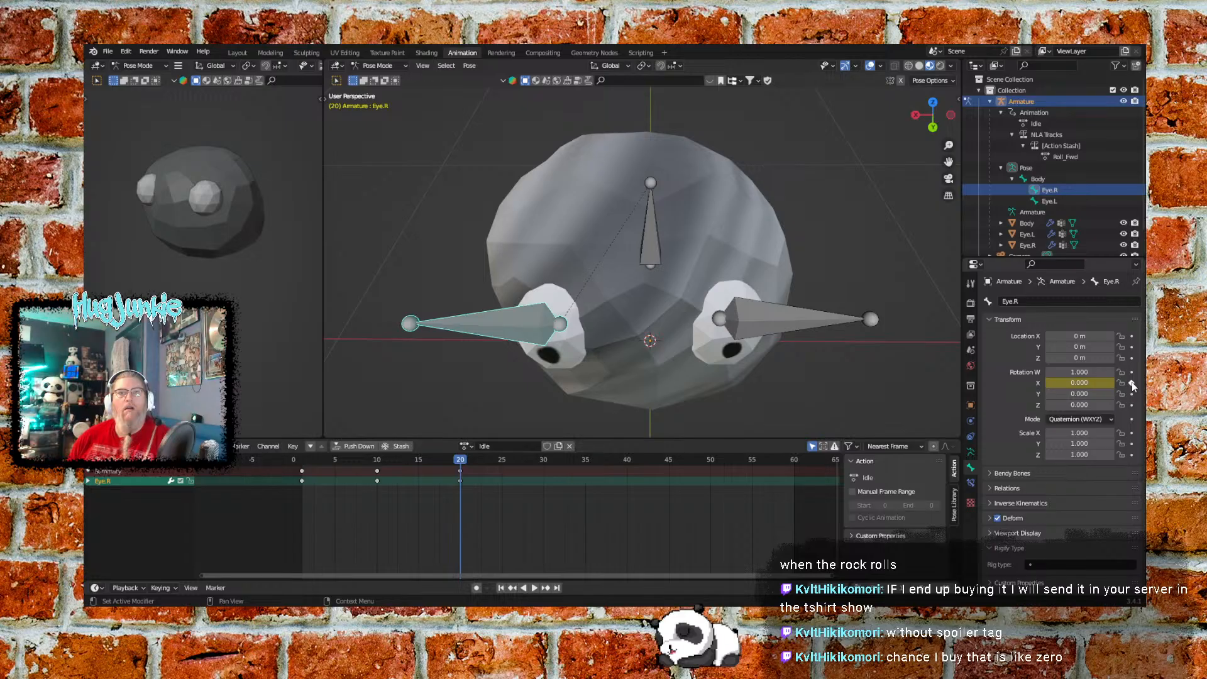
{"action": "left_click", "coordinate": [1132, 383]}
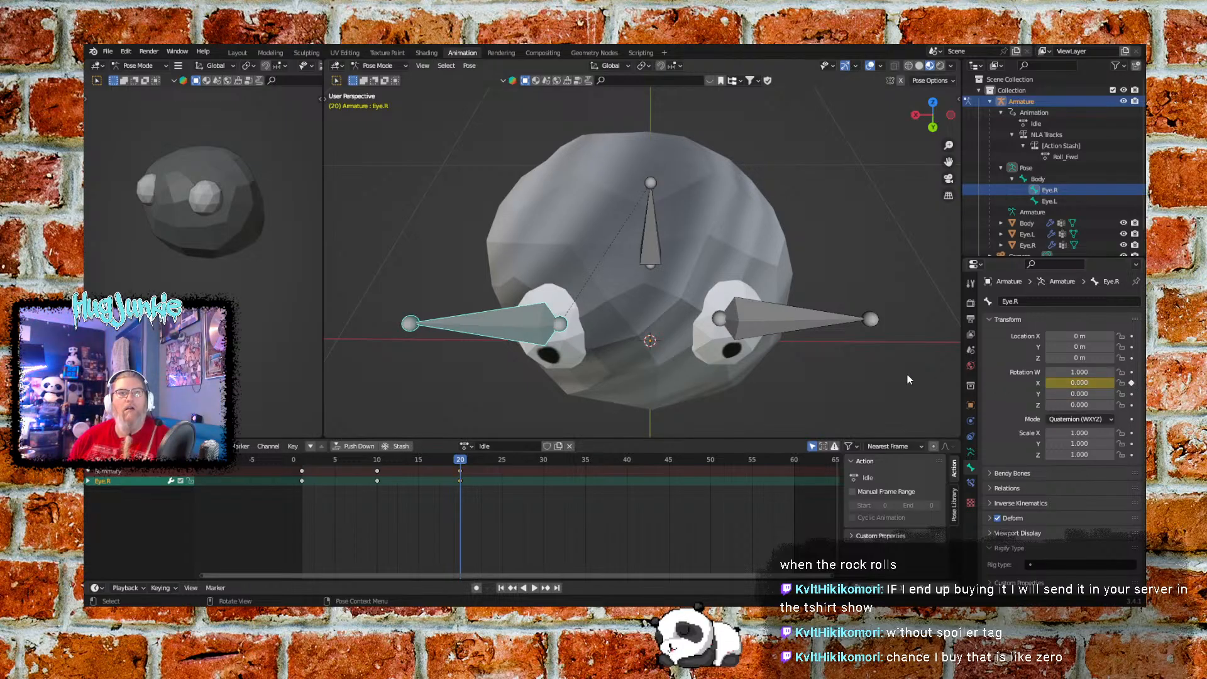
Check the Eye.L bone's X rotation at frames 10 and 30, and key the Eye.R bone's X rotation as -0.3 at frame 30
{"action": "left_click", "coordinate": [829, 327]}
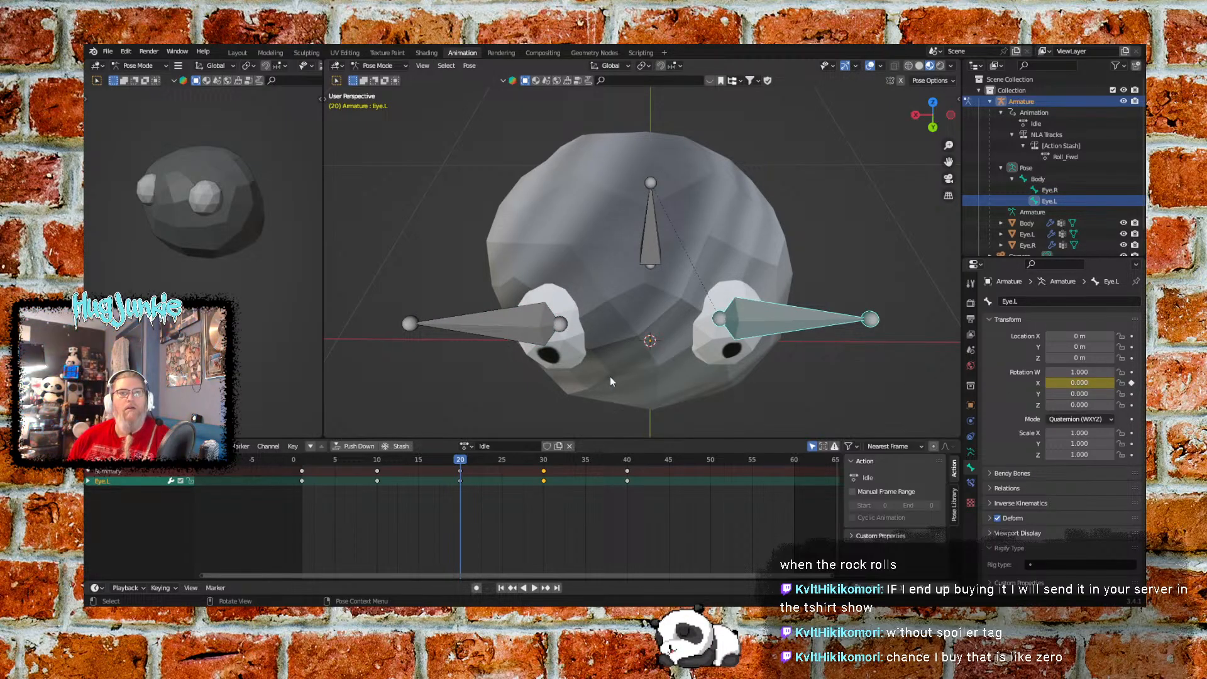
{"action": "left_click_drag", "start_coordinate": [453, 461], "coordinate": [379, 458]}
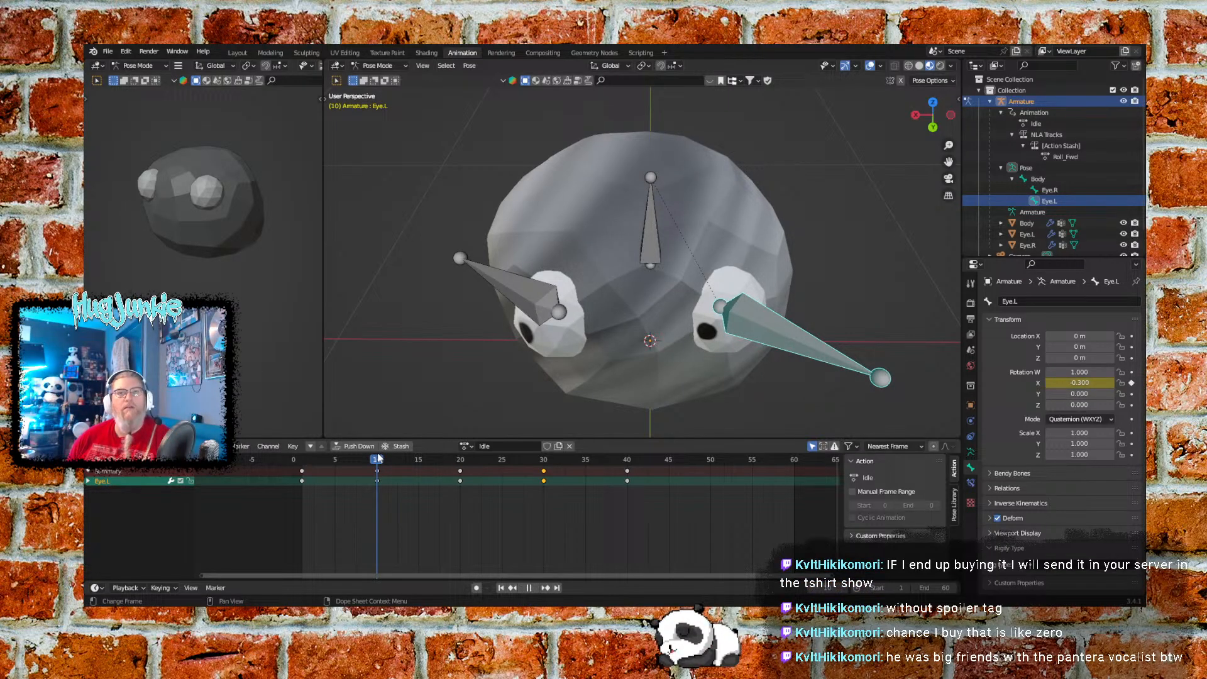
{"action": "left_click_drag", "start_coordinate": [379, 458], "coordinate": [545, 452]}
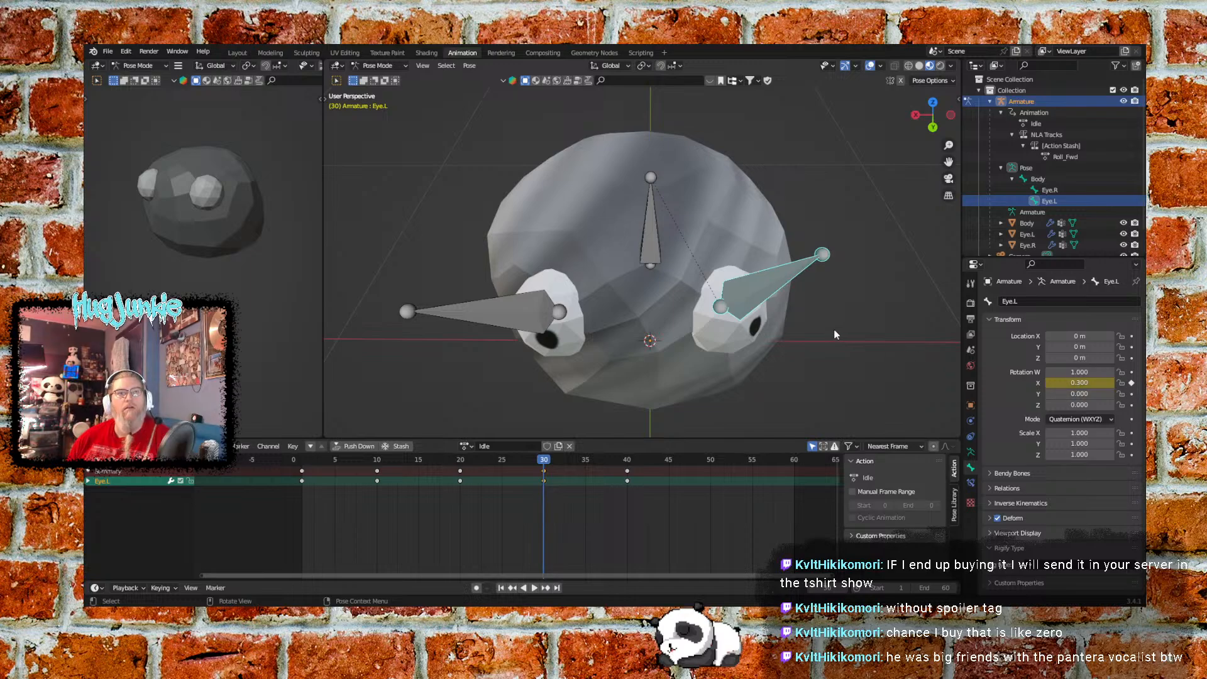
{"action": "left_click", "coordinate": [515, 321]}
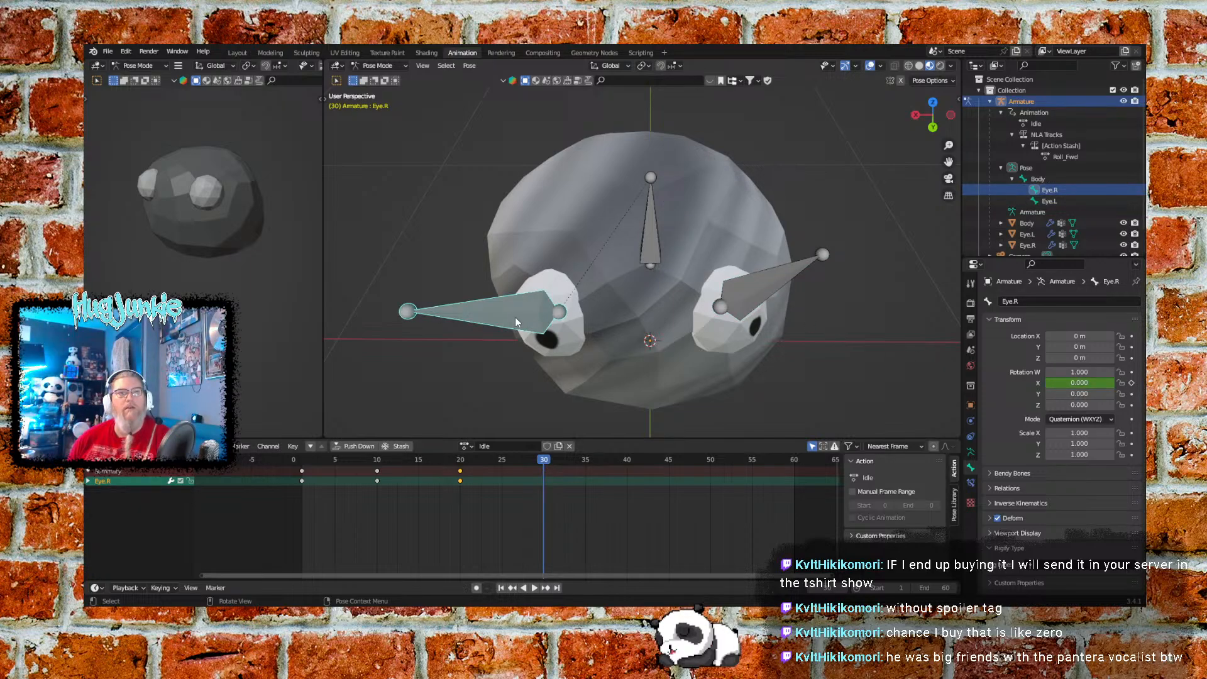
{"action": "left_click", "coordinate": [1086, 382]}
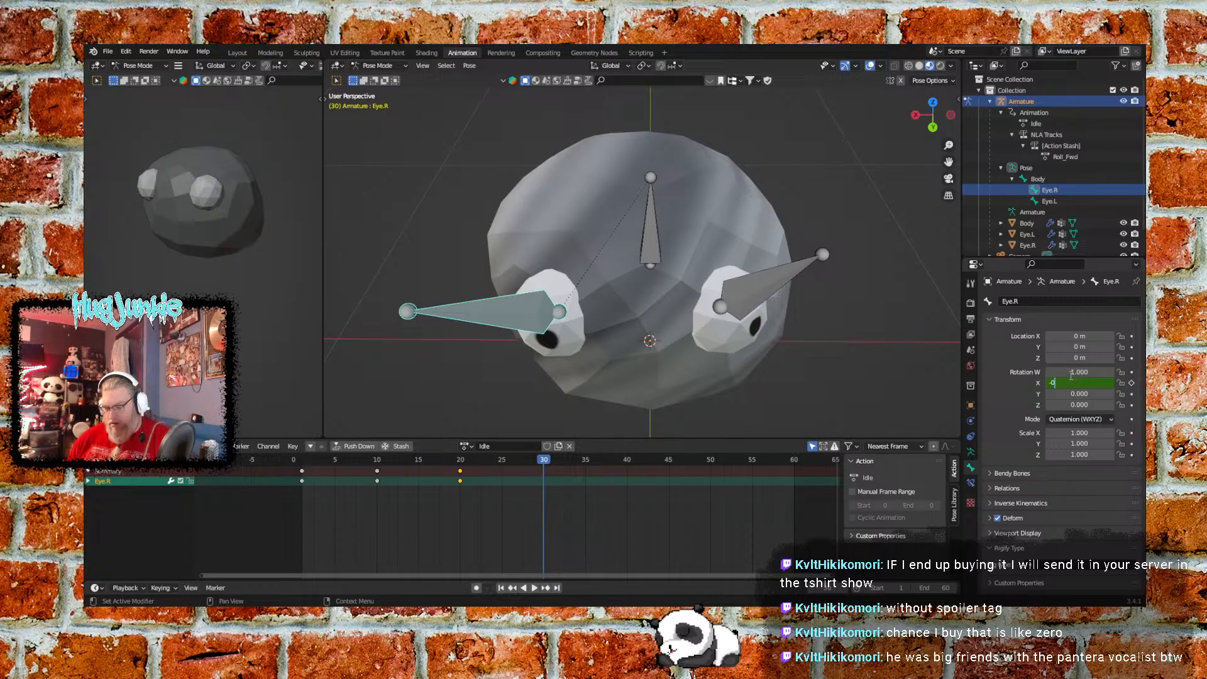
{"action": "key", "text": "Return"}
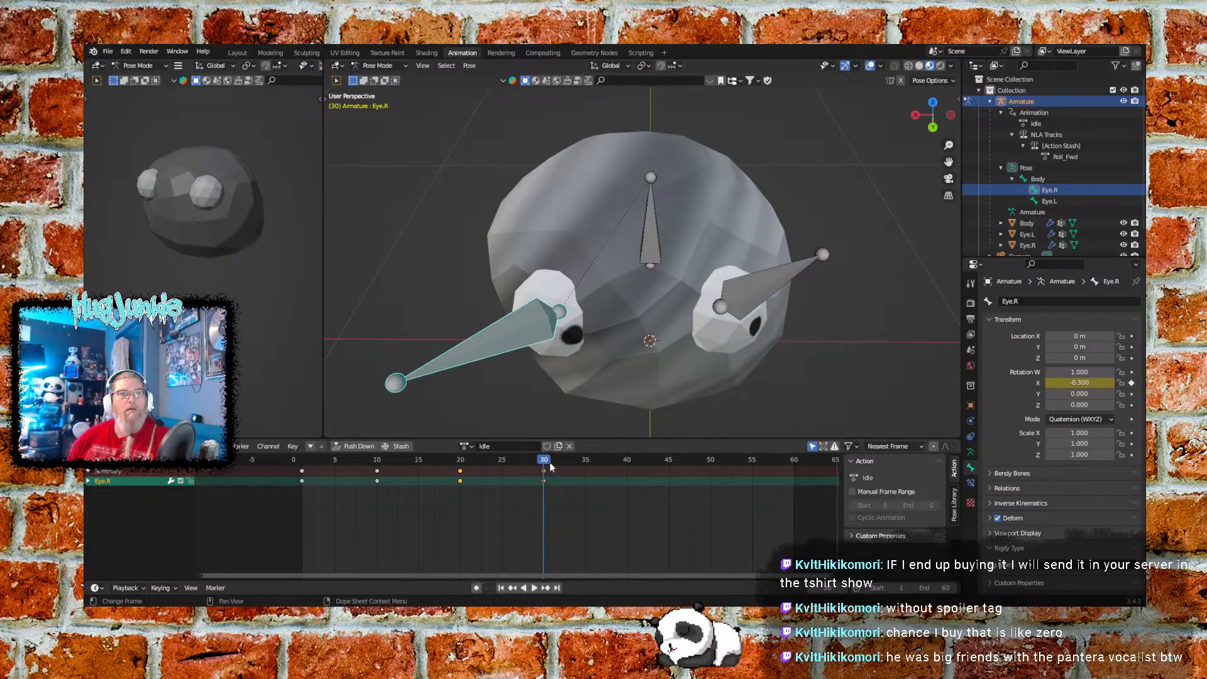
Set the Eye.R bone's X rotation to 0 at frame 40 and re-key the Eye.L bone's X rotation there
{"action": "left_click_drag", "start_coordinate": [544, 464], "coordinate": [626, 463]}
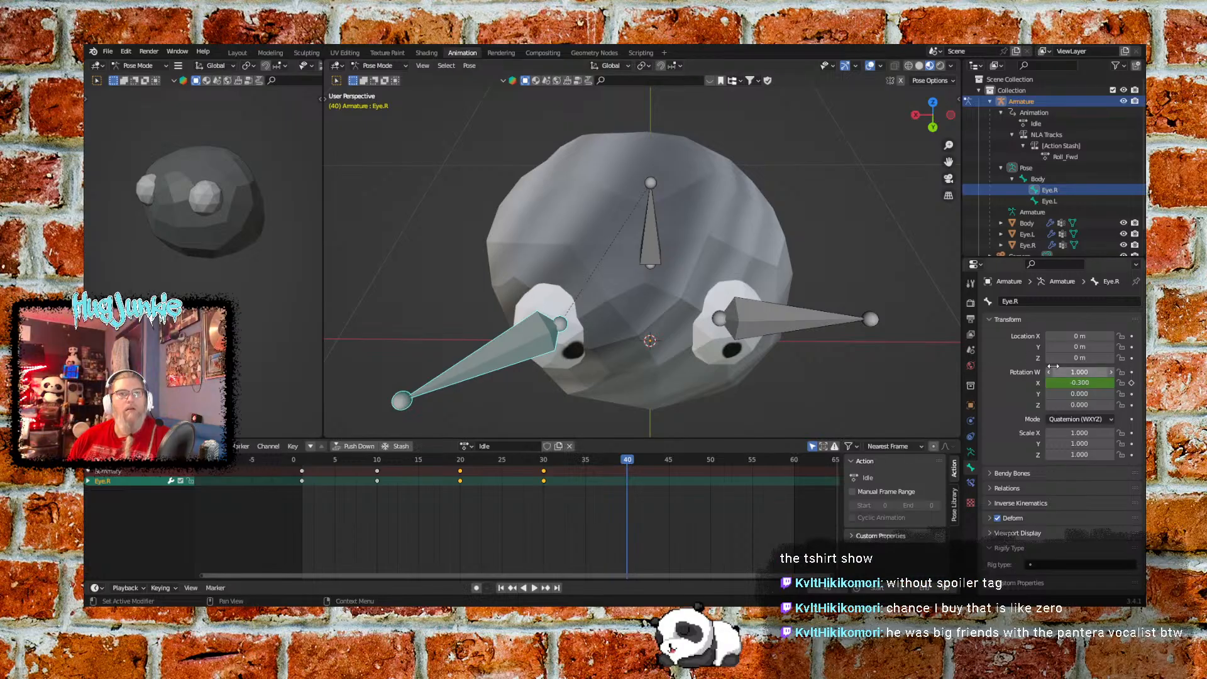
{"action": "left_click", "coordinate": [1088, 382]}
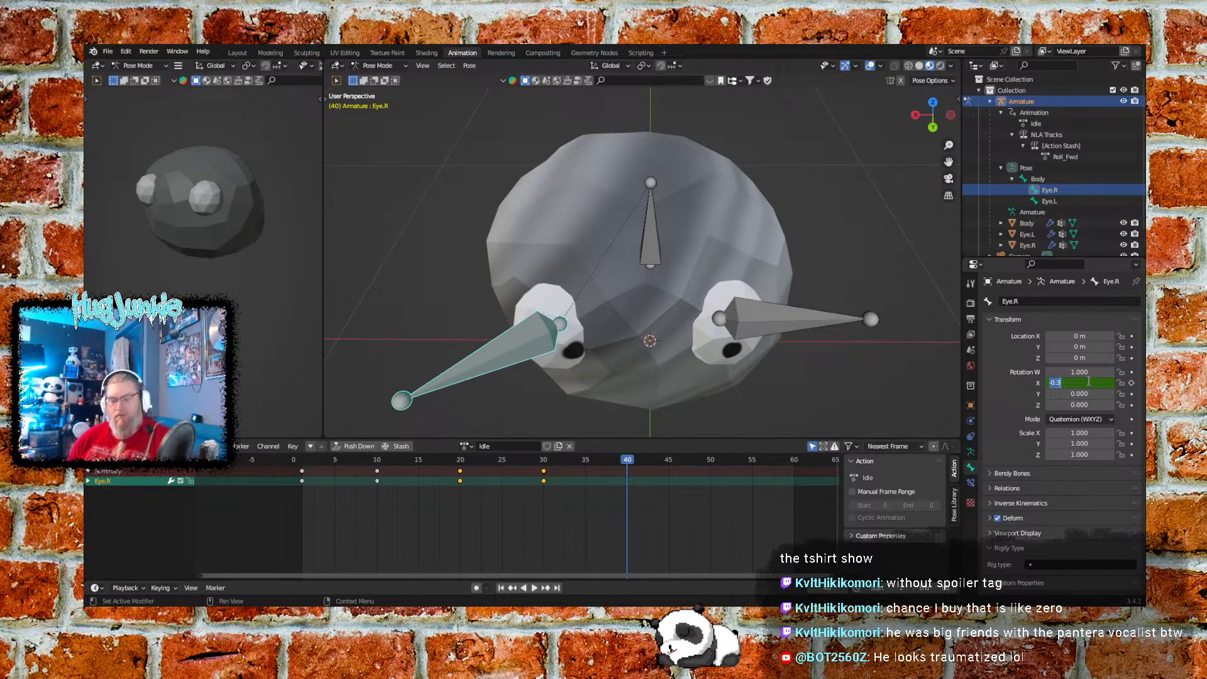
{"action": "key", "text": "Return"}
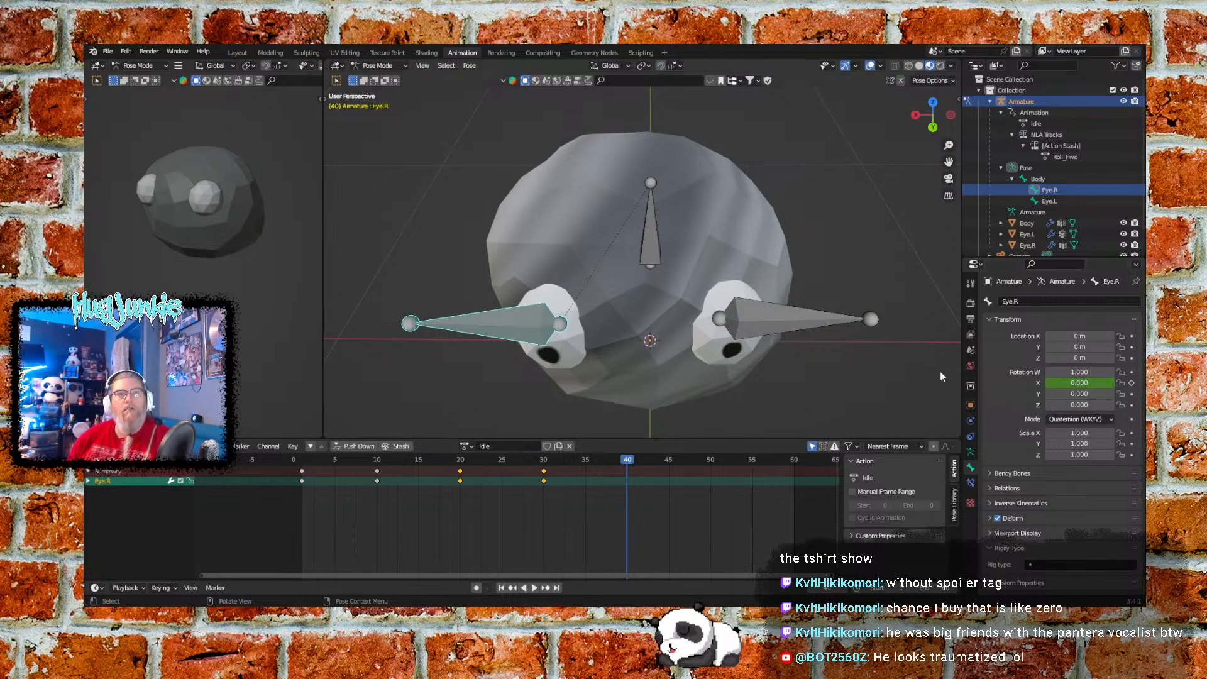
{"action": "left_click", "coordinate": [791, 327]}
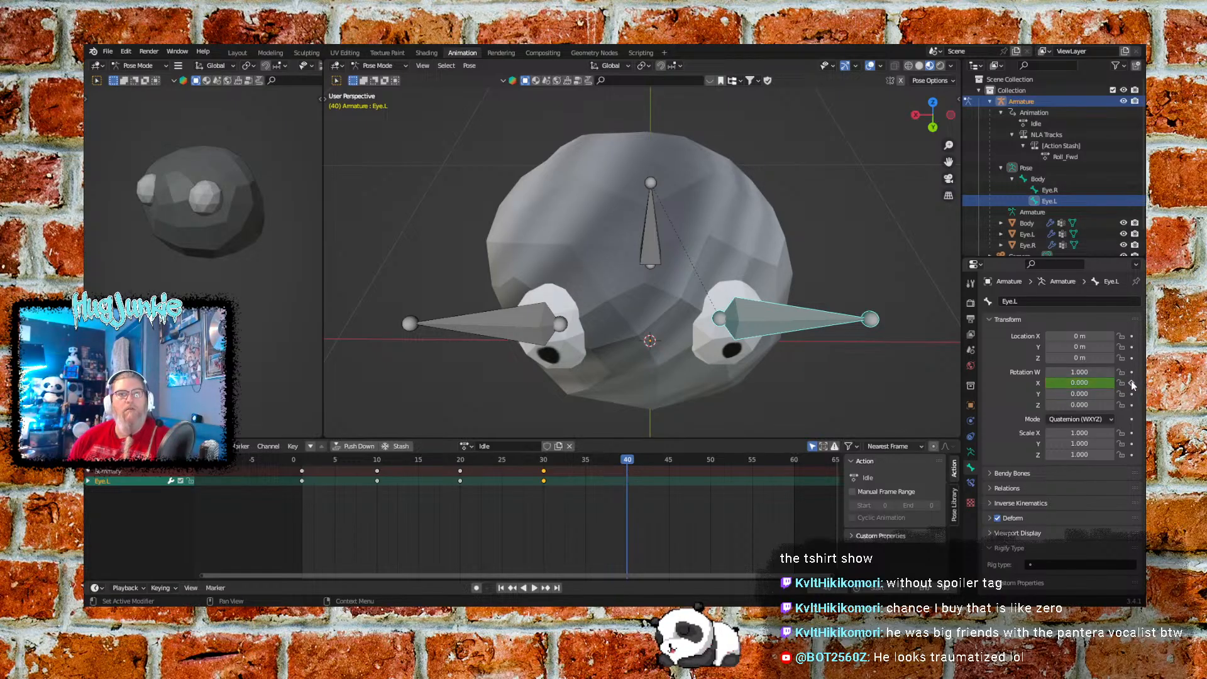
Play the Idle action from the first frame and check the Eye.R bone's X rotation at frame 30
{"action": "left_click", "coordinate": [501, 588]}
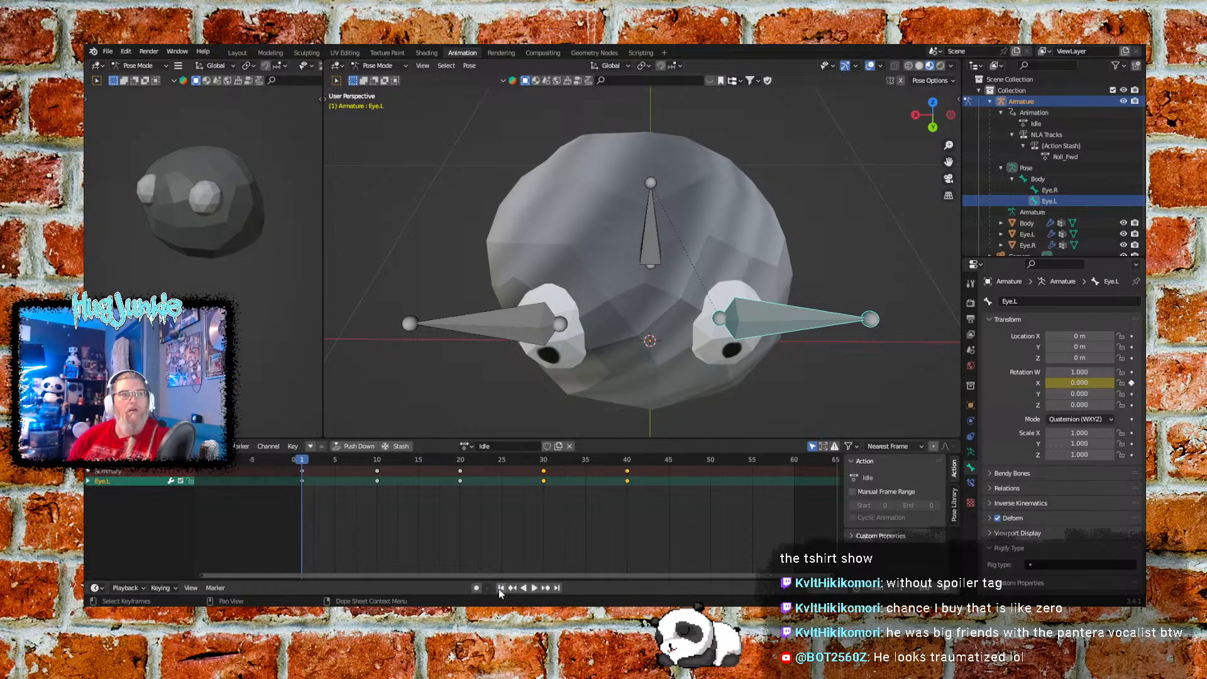
{"action": "left_click", "coordinate": [534, 588]}
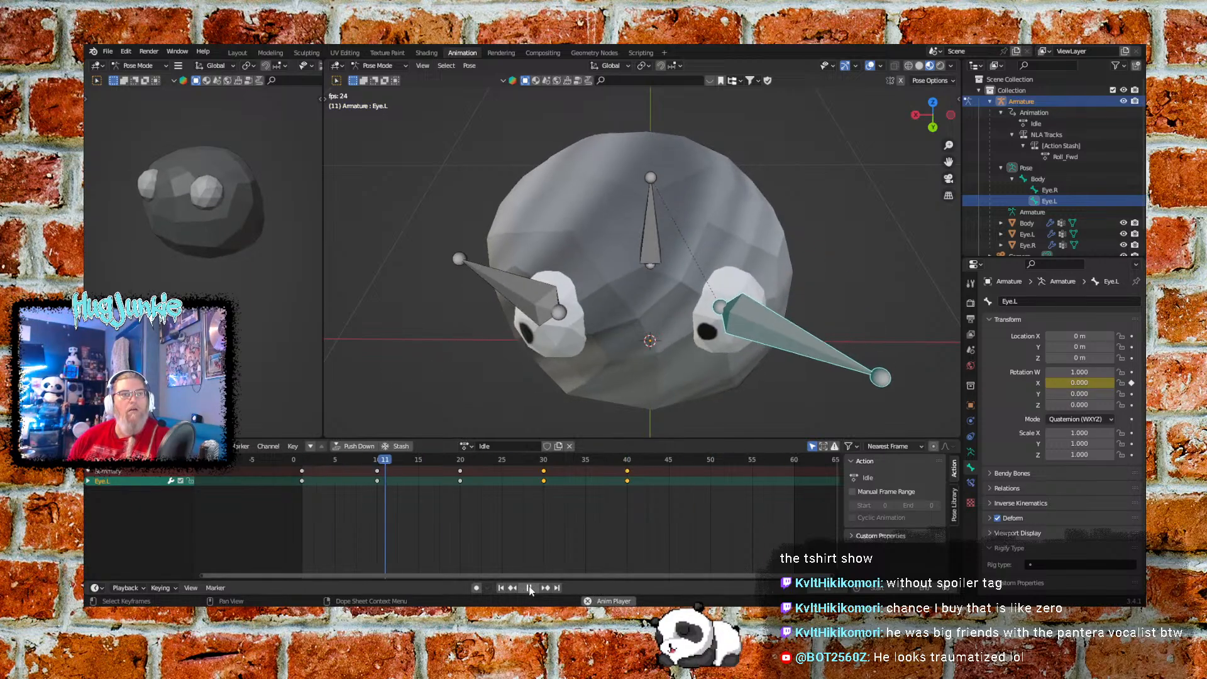
{"action": "key", "text": "space"}
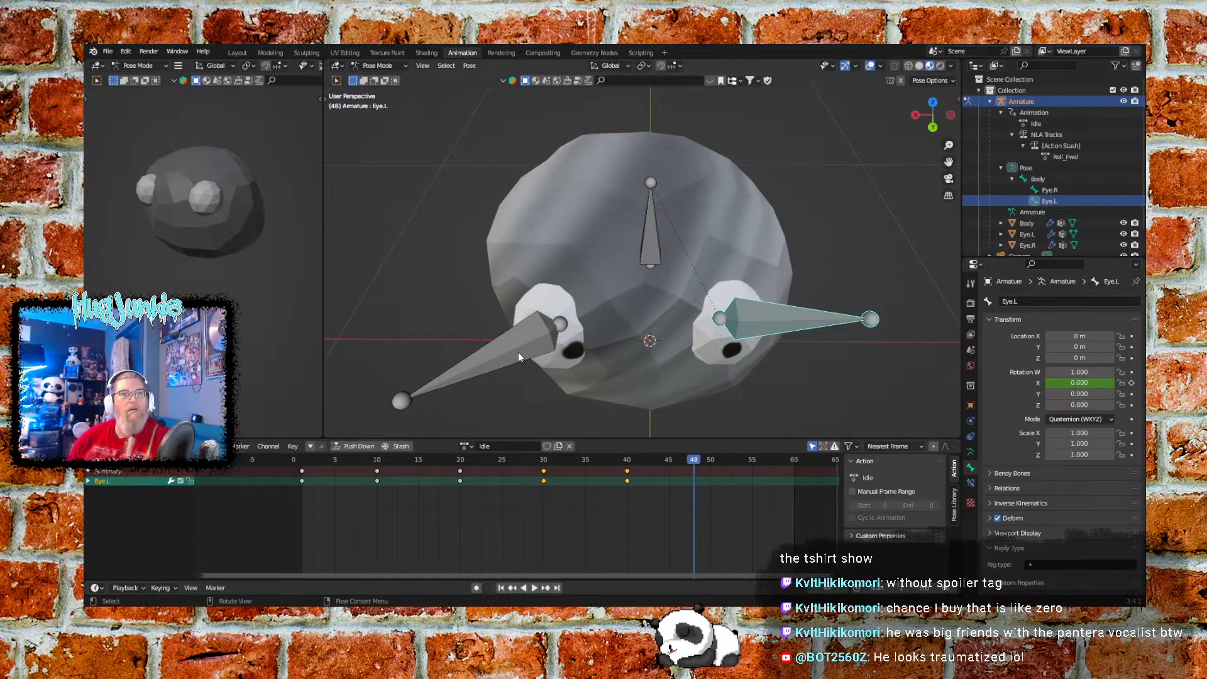
{"action": "left_click", "coordinate": [518, 351]}
{"action": "key", "text": "space"}
{"action": "left_click", "coordinate": [544, 460]}
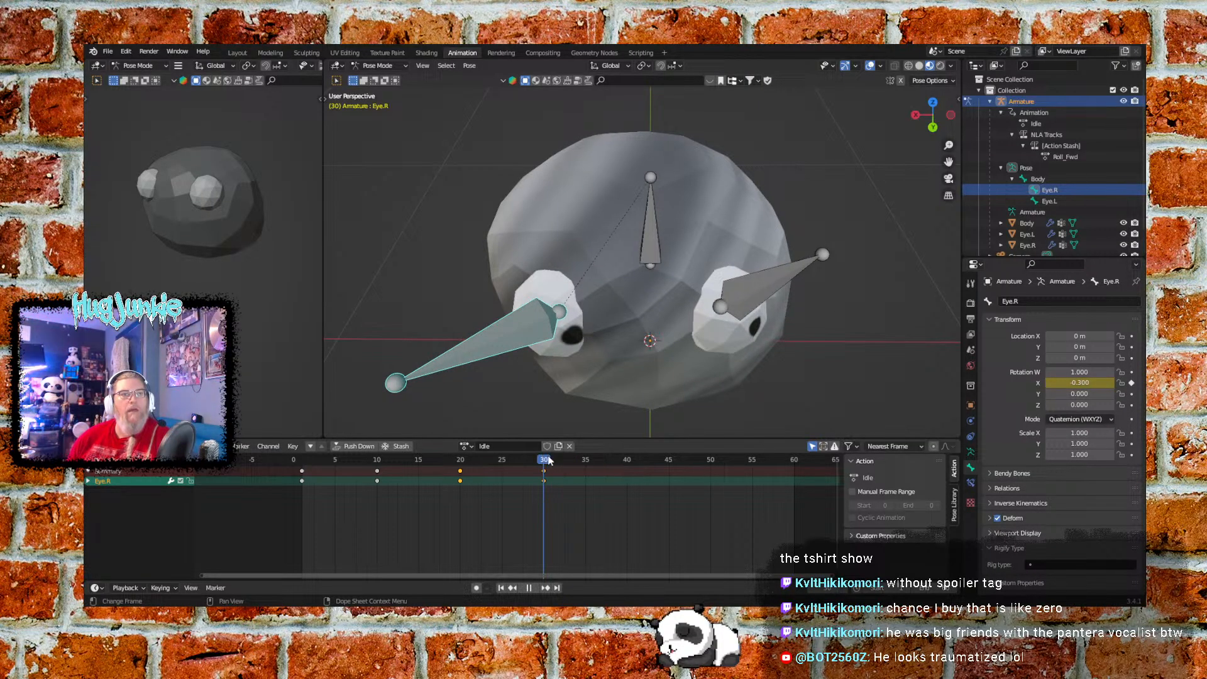
Set the Eye.R bone's X rotation to 0 at frame 40
{"action": "left_click_drag", "start_coordinate": [548, 461], "coordinate": [624, 461]}
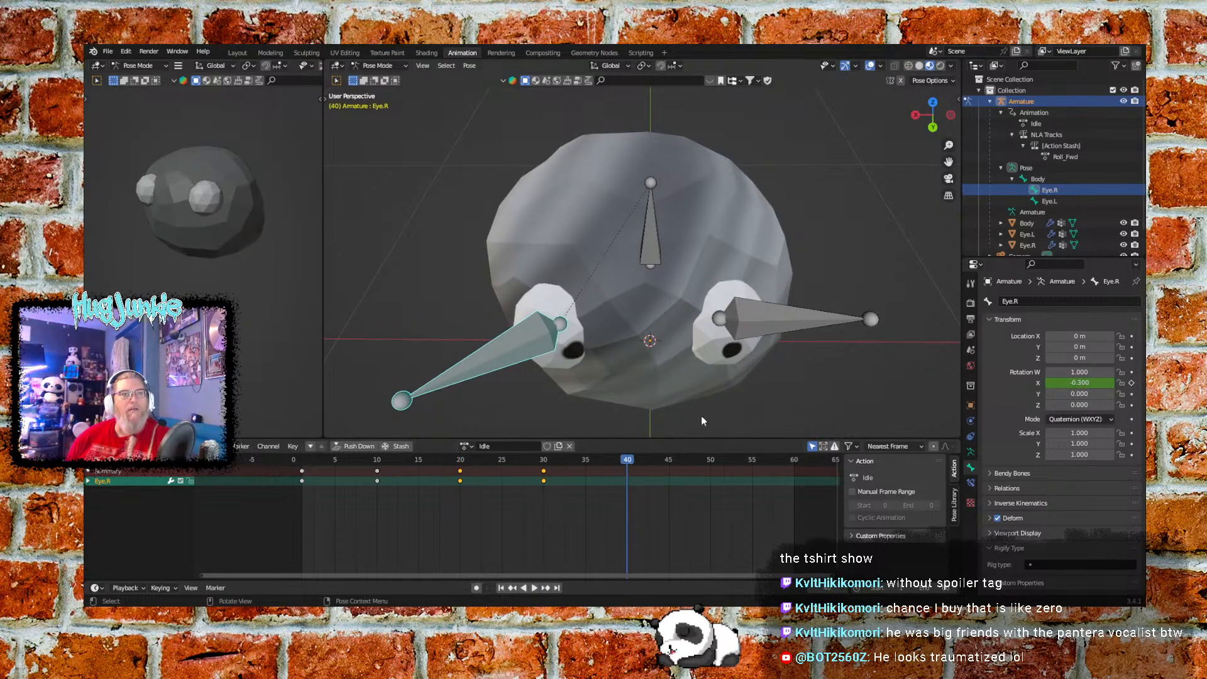
{"action": "left_click", "coordinate": [1105, 385]}
{"action": "type", "text": "0"}
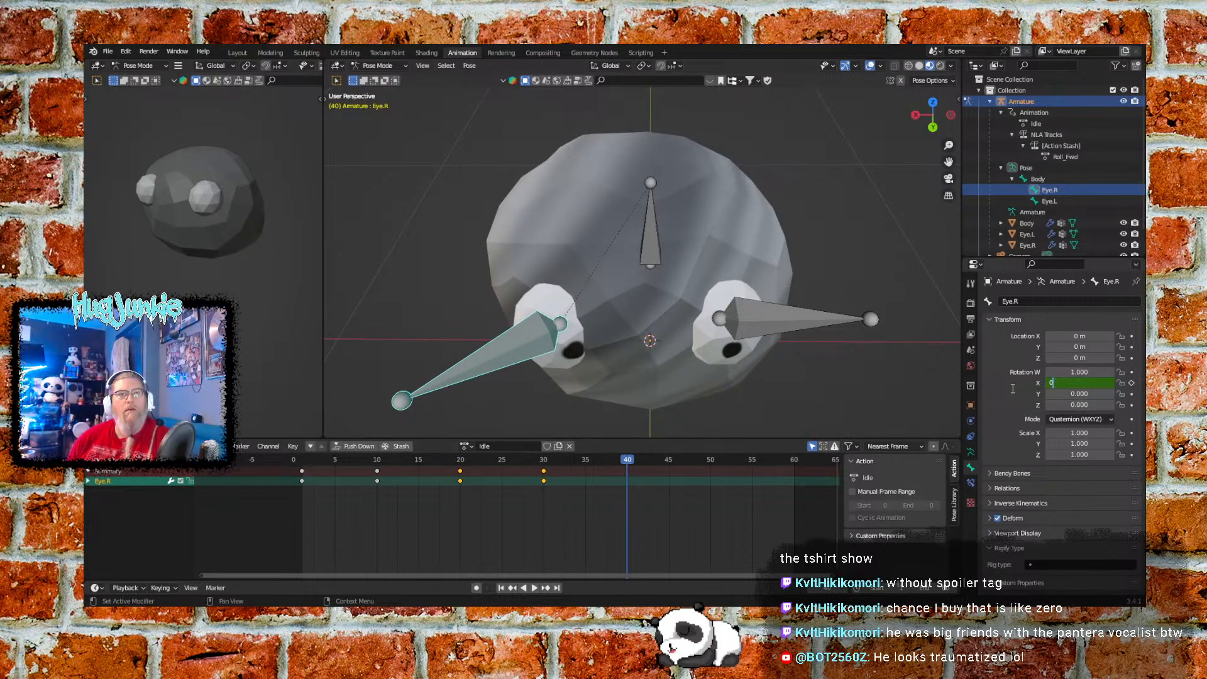
{"action": "key", "text": "Return"}
{"action": "left_click", "coordinate": [469, 66]}
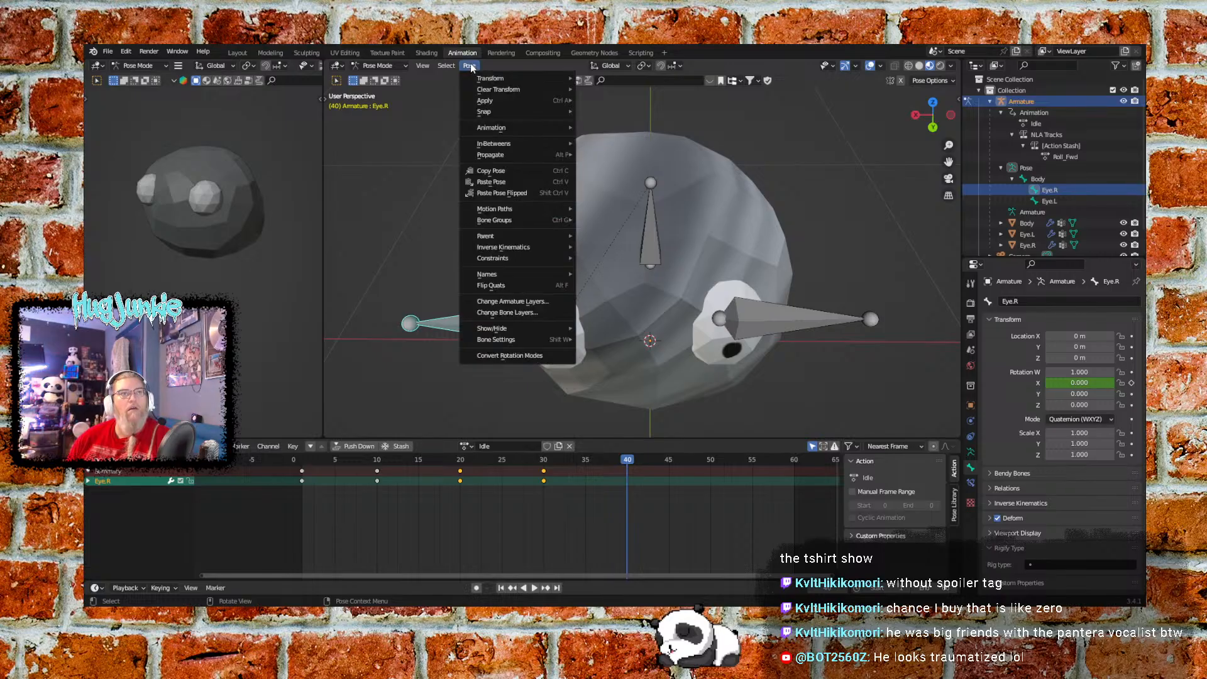
{"action": "mouse_move", "coordinate": [522, 131]}
{"action": "left_click", "coordinate": [410, 282]}
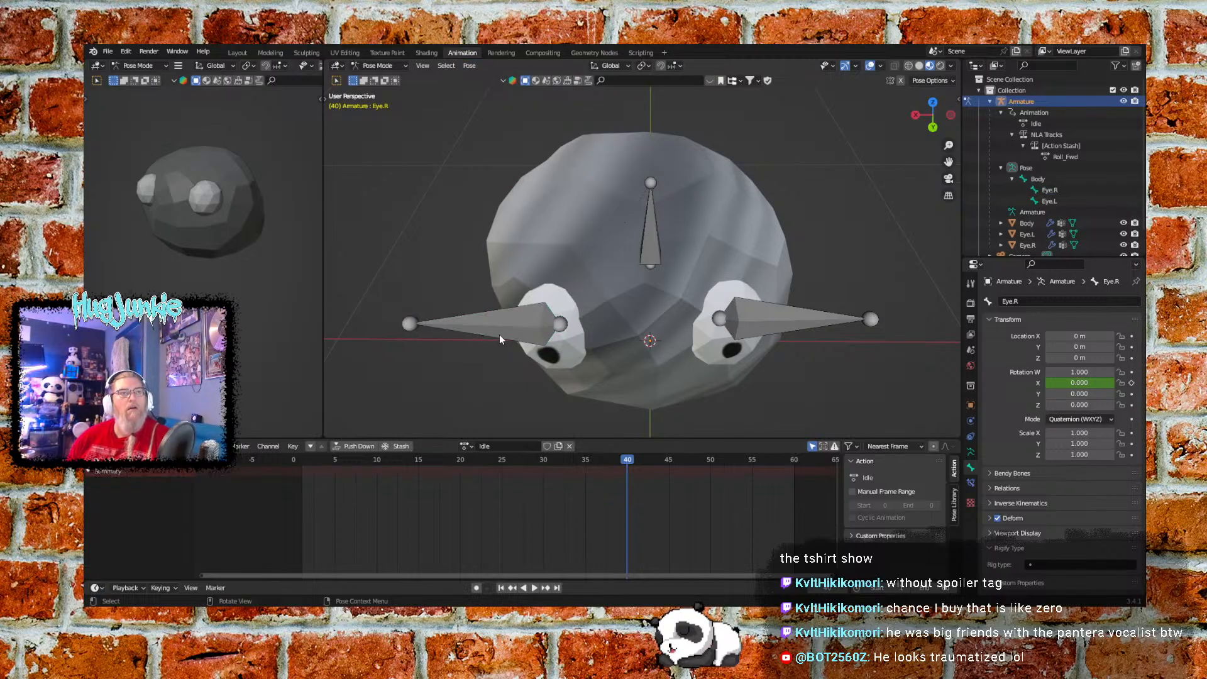
Select both the Eye.R and Eye.L bones, insert rotation keyframes for them at frame 40, and clear the selection
{"action": "left_click", "coordinate": [502, 335]}
{"action": "left_click", "coordinate": [764, 293], "text": "shift"}
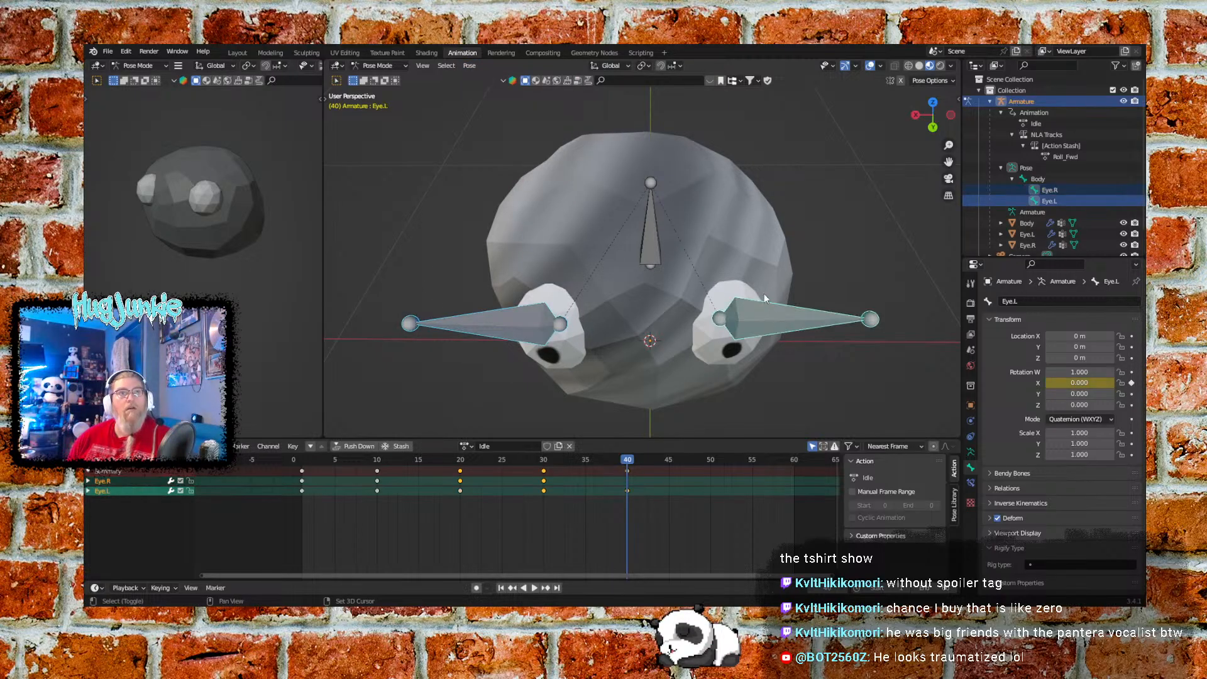
{"action": "left_click", "coordinate": [470, 66]}
{"action": "mouse_move", "coordinate": [519, 129]}
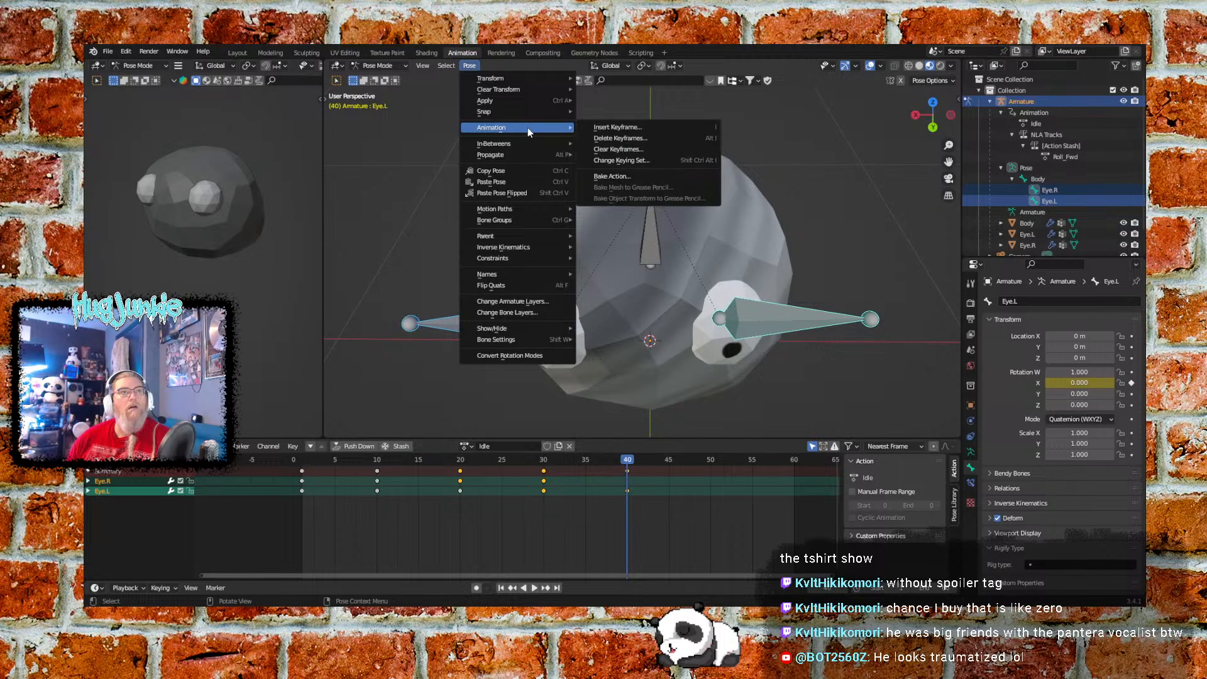
{"action": "left_click", "coordinate": [613, 127]}
{"action": "left_click", "coordinate": [584, 134]}
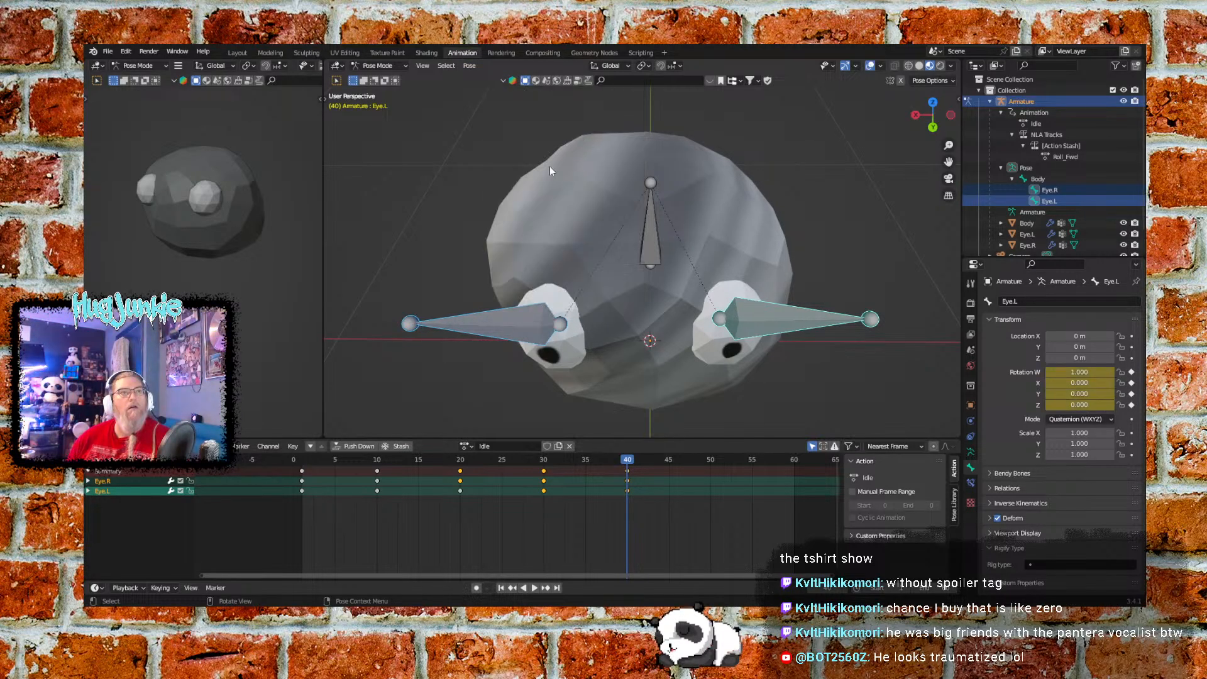
{"action": "left_click", "coordinate": [413, 253]}
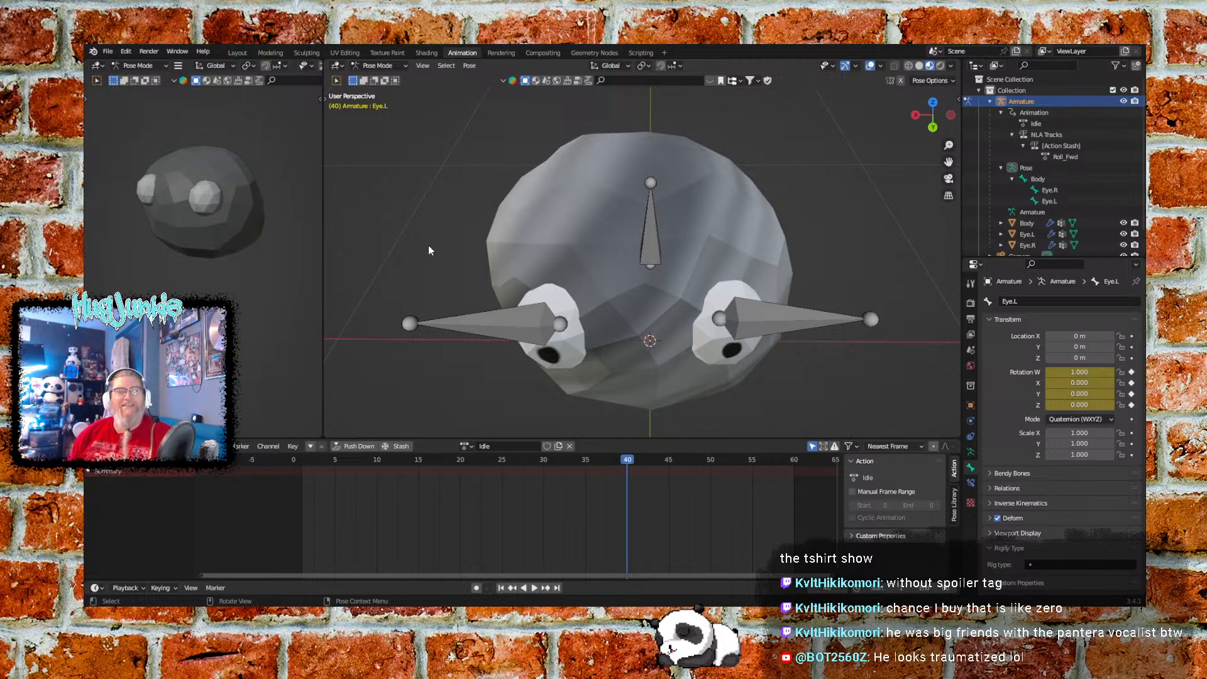
Play the Idle action from the first frame and examine the eye motion from the front and side
{"action": "left_click", "coordinate": [506, 589]}
{"action": "left_click", "coordinate": [533, 588]}
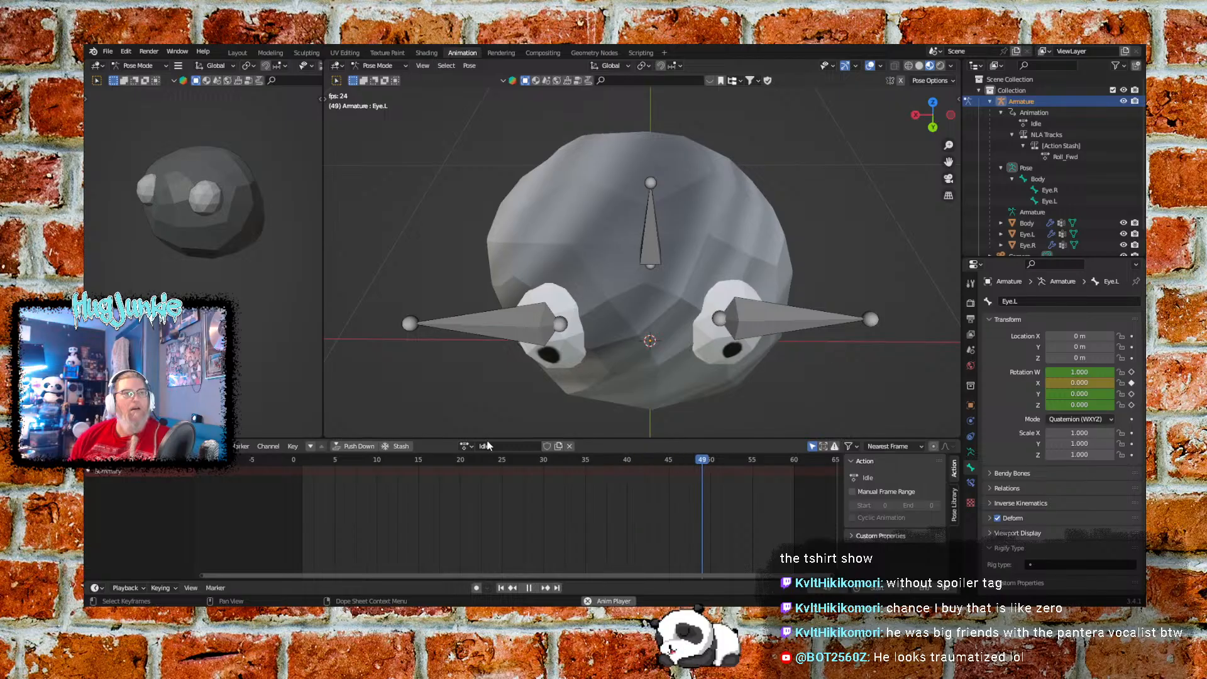
{"action": "middle_click_drag", "start_coordinate": [511, 390], "coordinate": [414, 339]}
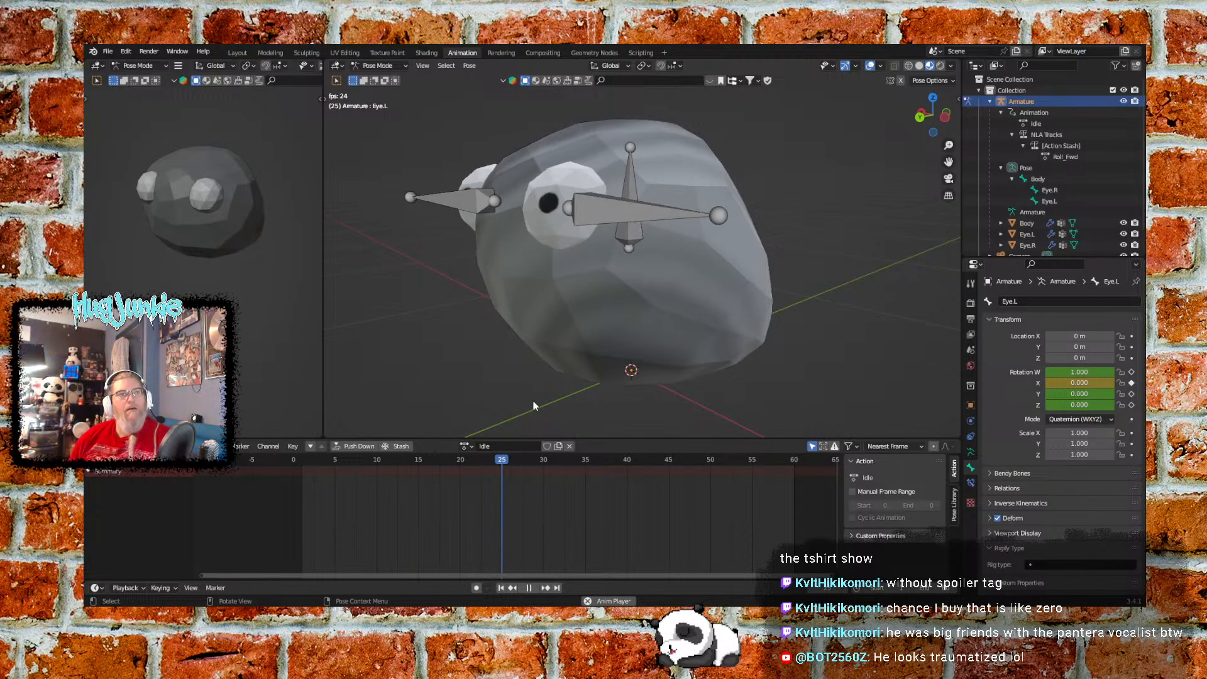
{"action": "middle_click_drag", "start_coordinate": [530, 411], "coordinate": [491, 398]}
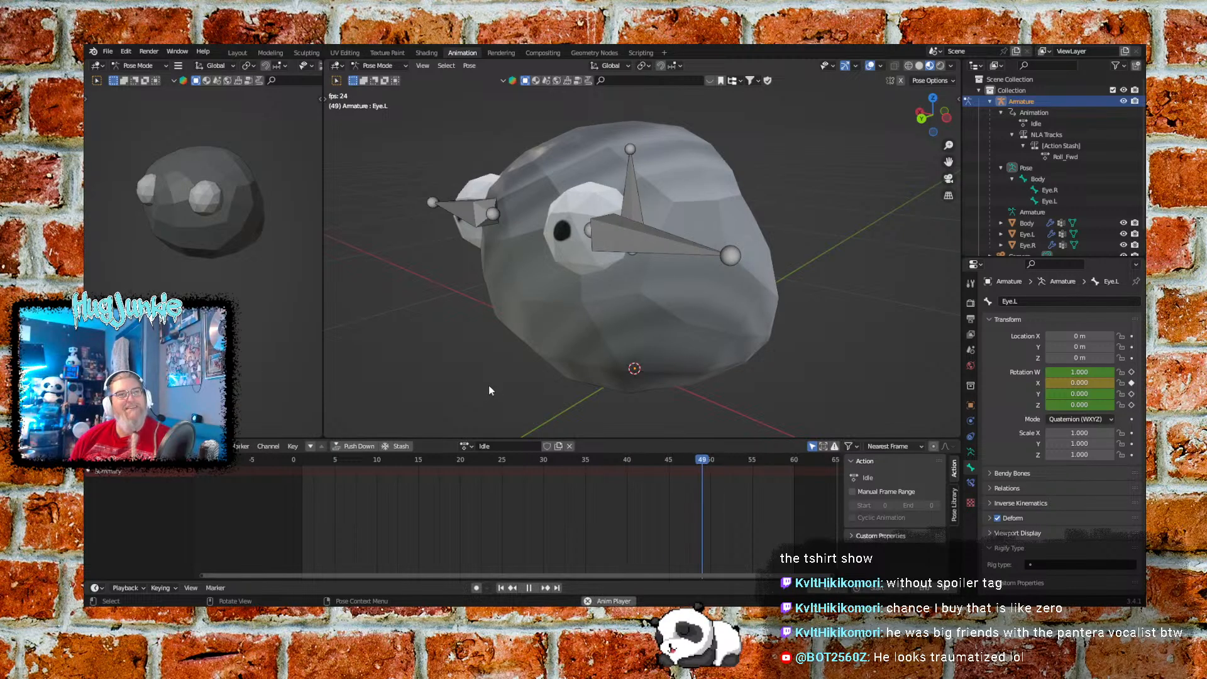
{"action": "middle_click_drag", "start_coordinate": [489, 386], "coordinate": [502, 387]}
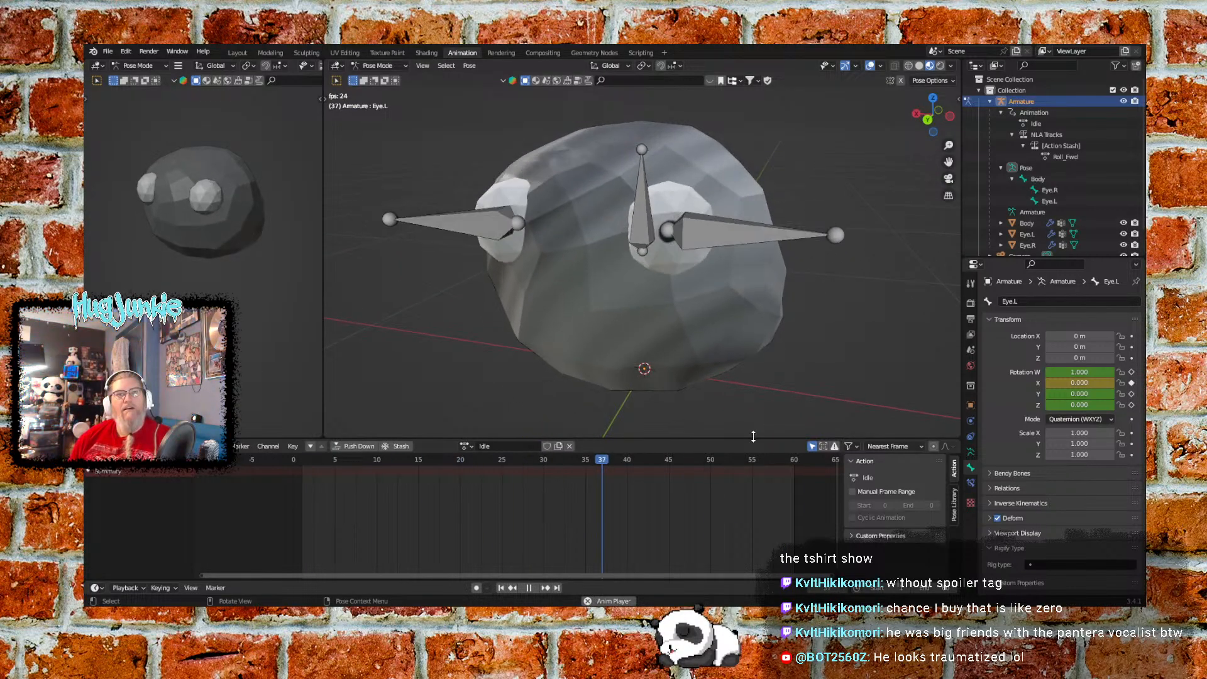
Hide the armature in the viewport and examine the looping Idle animation of the bare mesh from several angles
{"action": "left_click", "coordinate": [1092, 168]}
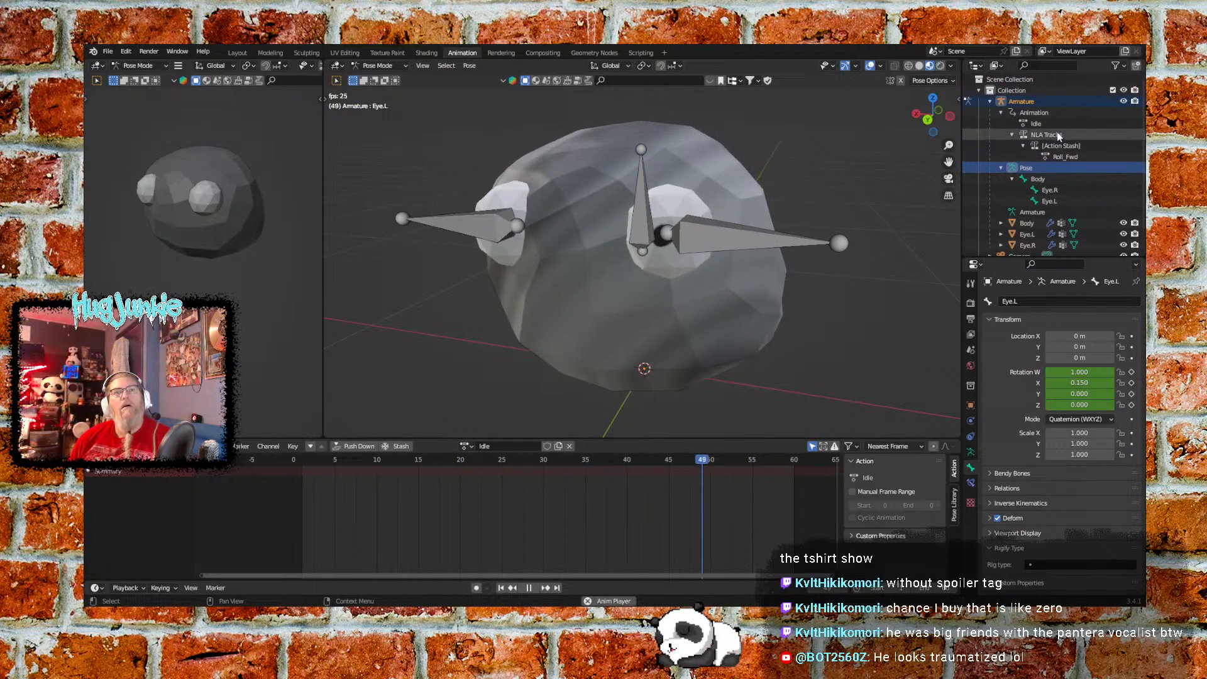
{"action": "left_click", "coordinate": [1123, 101]}
{"action": "middle_click_drag", "start_coordinate": [886, 201], "coordinate": [912, 236]}
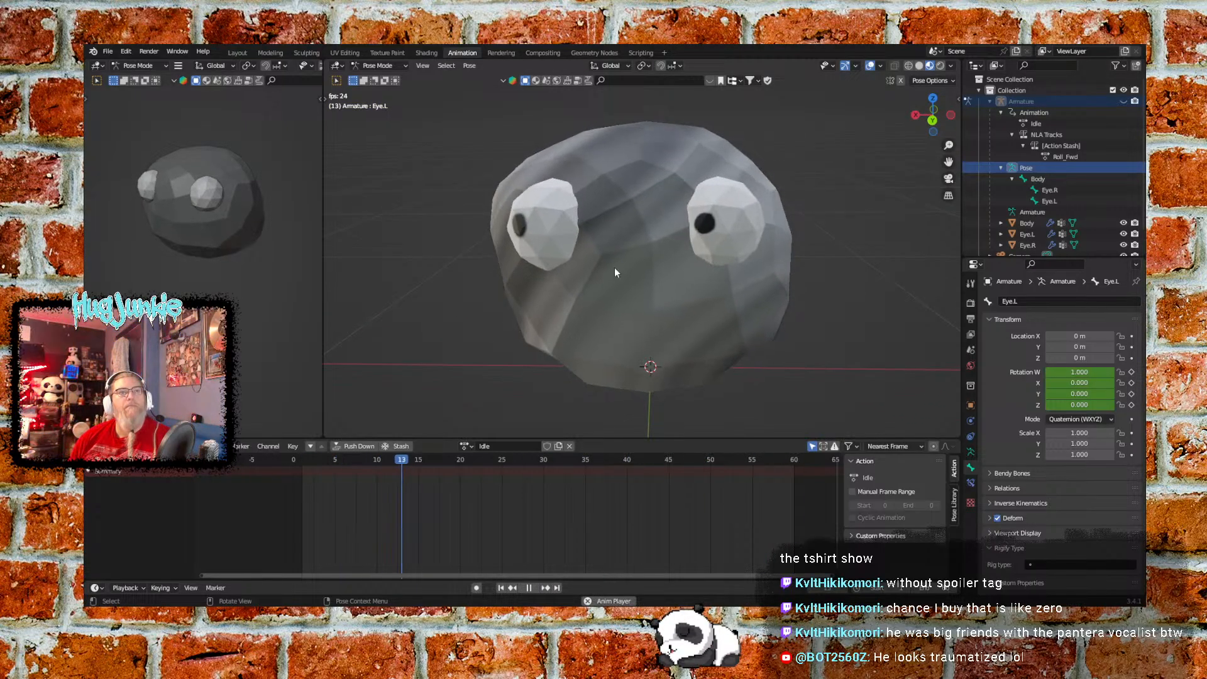
{"action": "middle_click_drag", "start_coordinate": [487, 297], "coordinate": [540, 302]}
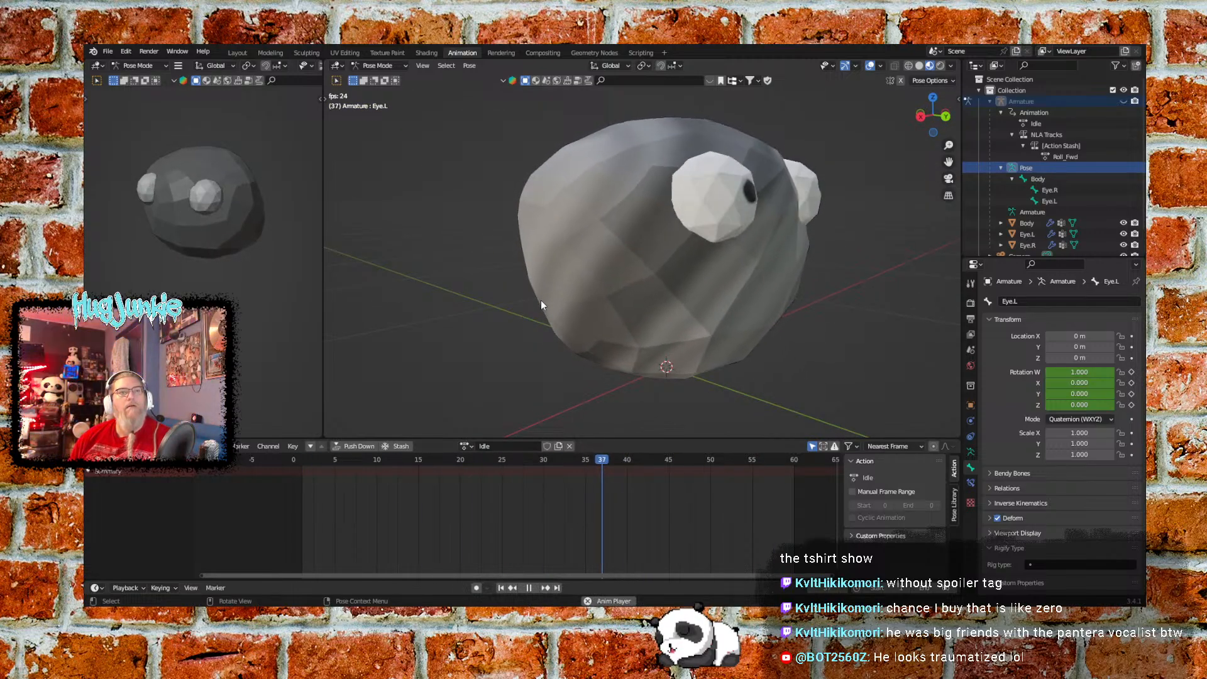
{"action": "middle_click_drag", "start_coordinate": [891, 351], "coordinate": [834, 335]}
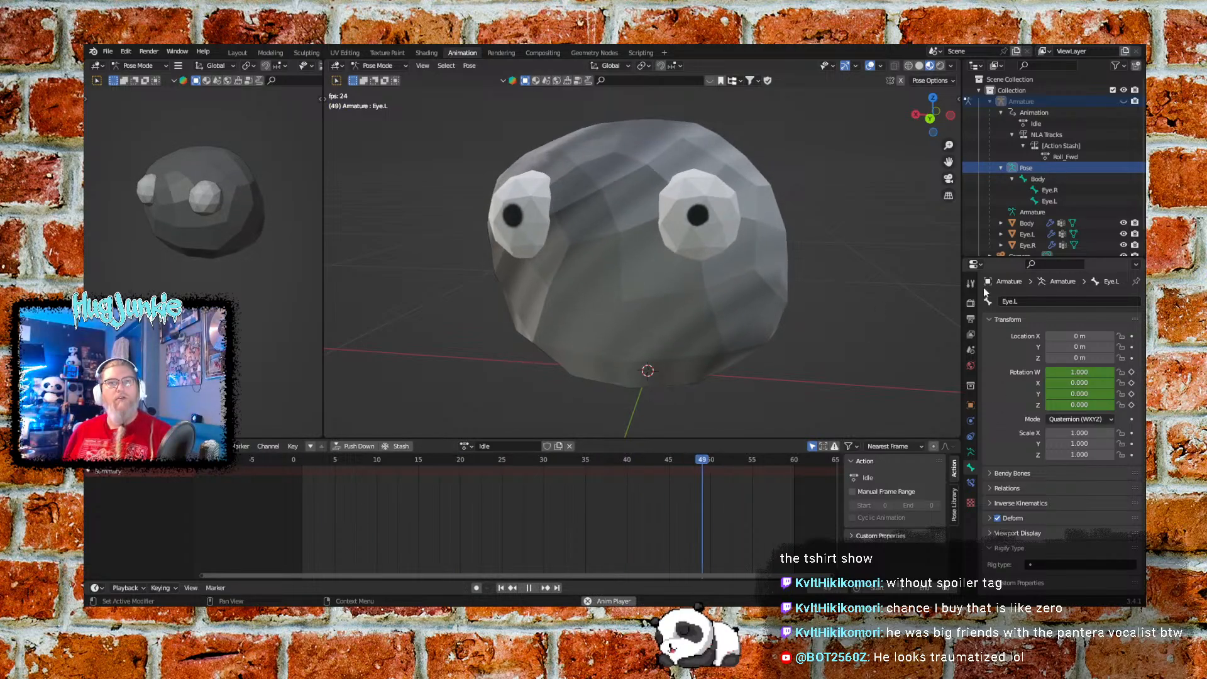
Set the scene's frame range to end at frame 40
{"action": "left_click", "coordinate": [970, 319]}
{"action": "left_click", "coordinate": [1106, 447]}
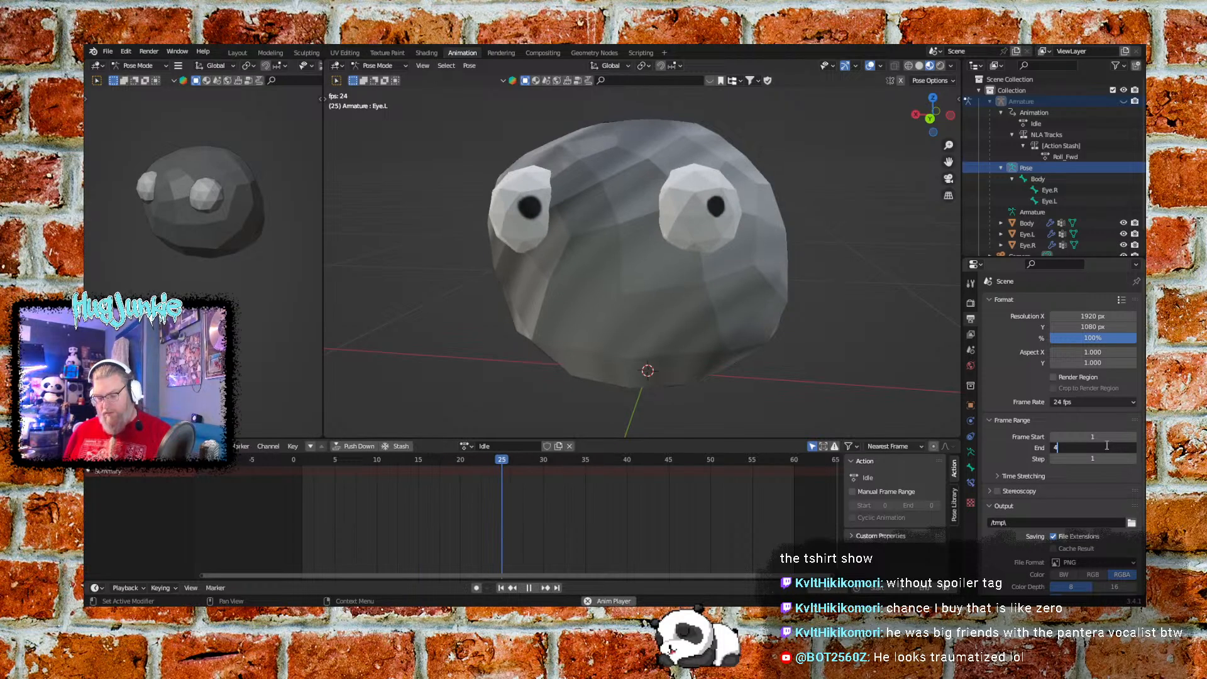
{"action": "type", "text": "40"}
{"action": "key", "text": "Return"}
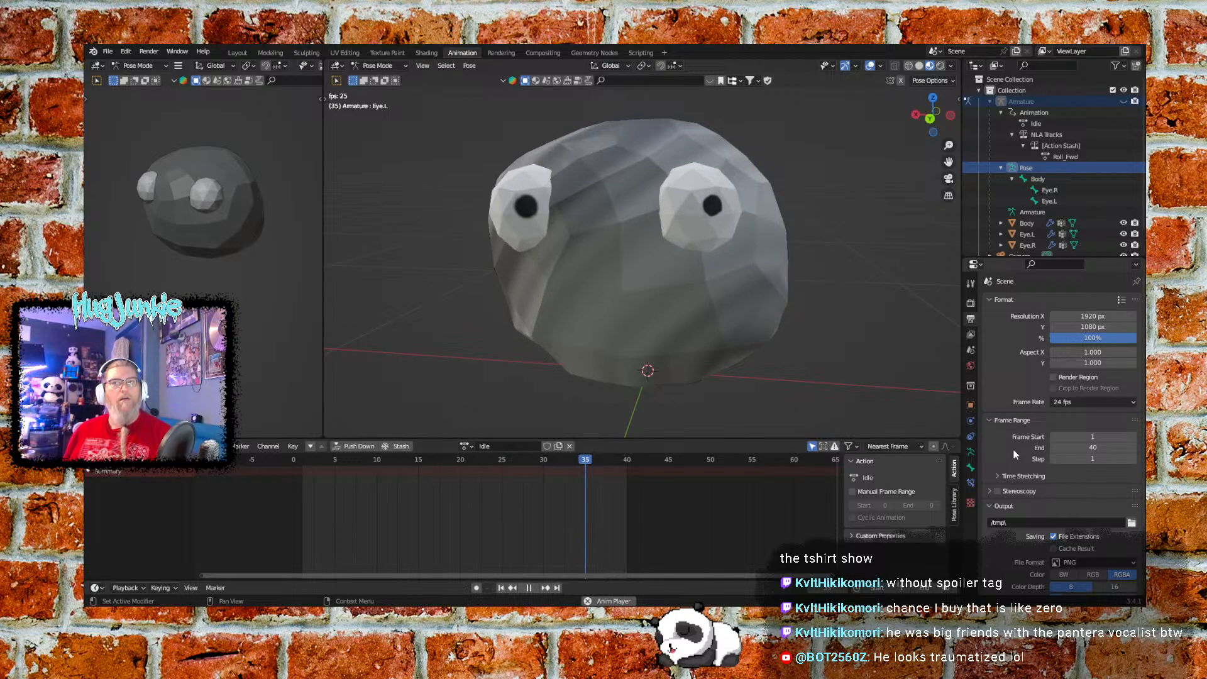
Examine the shortened Idle loop from the front and side, then stop playback and return to the first frame
{"action": "middle_click_drag", "start_coordinate": [874, 363], "coordinate": [823, 295]}
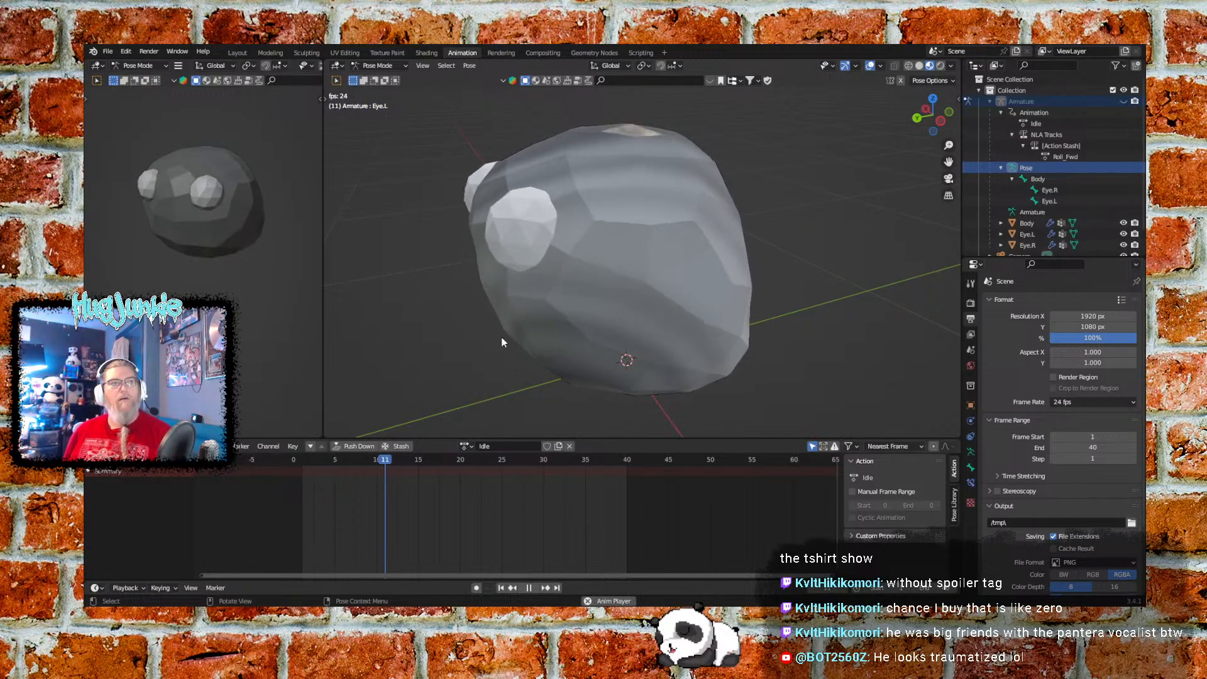
{"action": "middle_click_drag", "start_coordinate": [500, 342], "coordinate": [574, 329]}
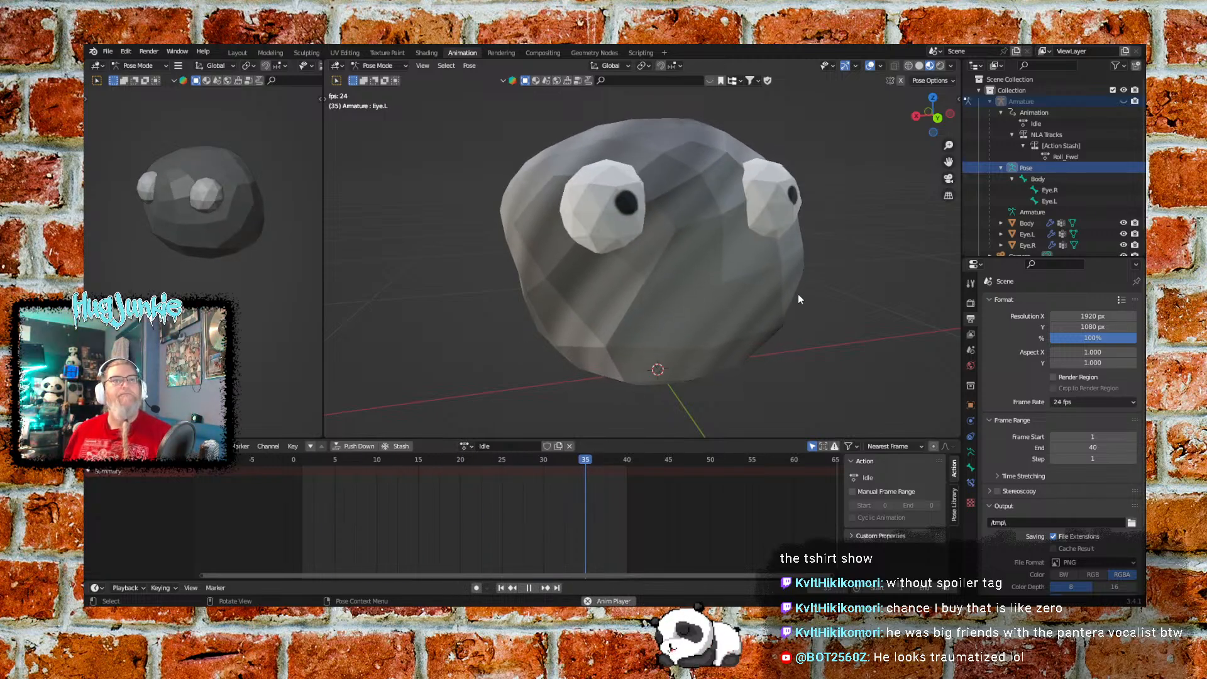
{"action": "middle_click_drag", "start_coordinate": [861, 289], "coordinate": [784, 294]}
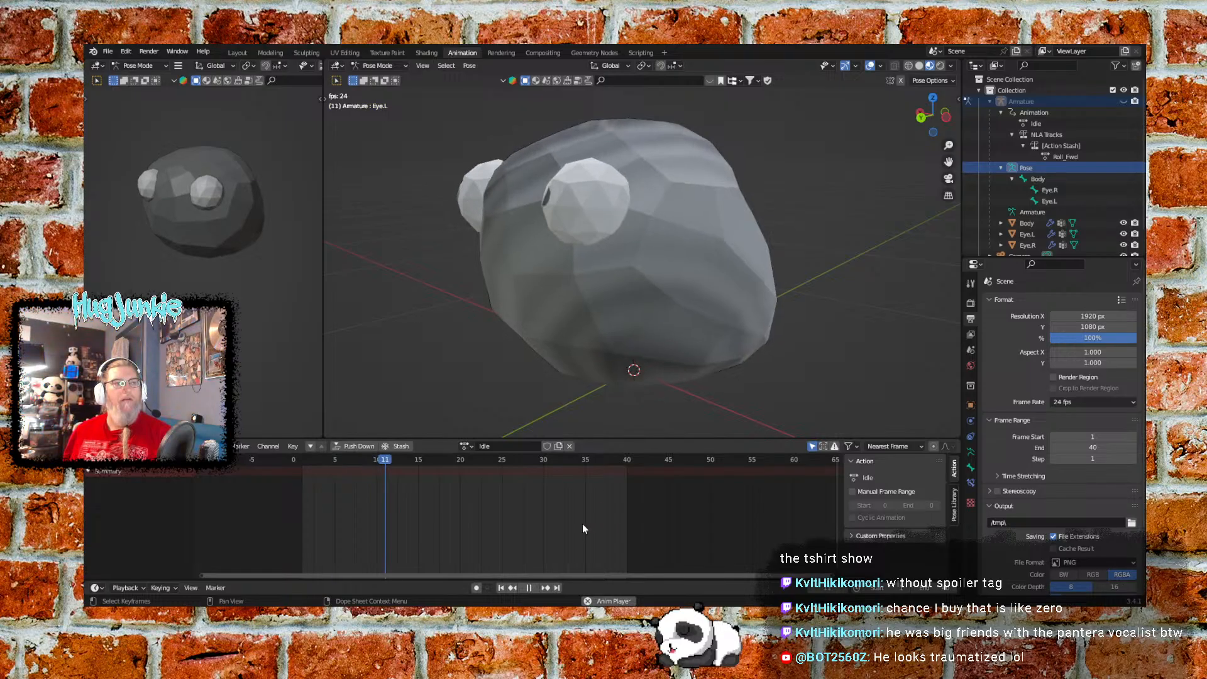
{"action": "left_click", "coordinate": [529, 587]}
{"action": "left_click", "coordinate": [502, 588]}
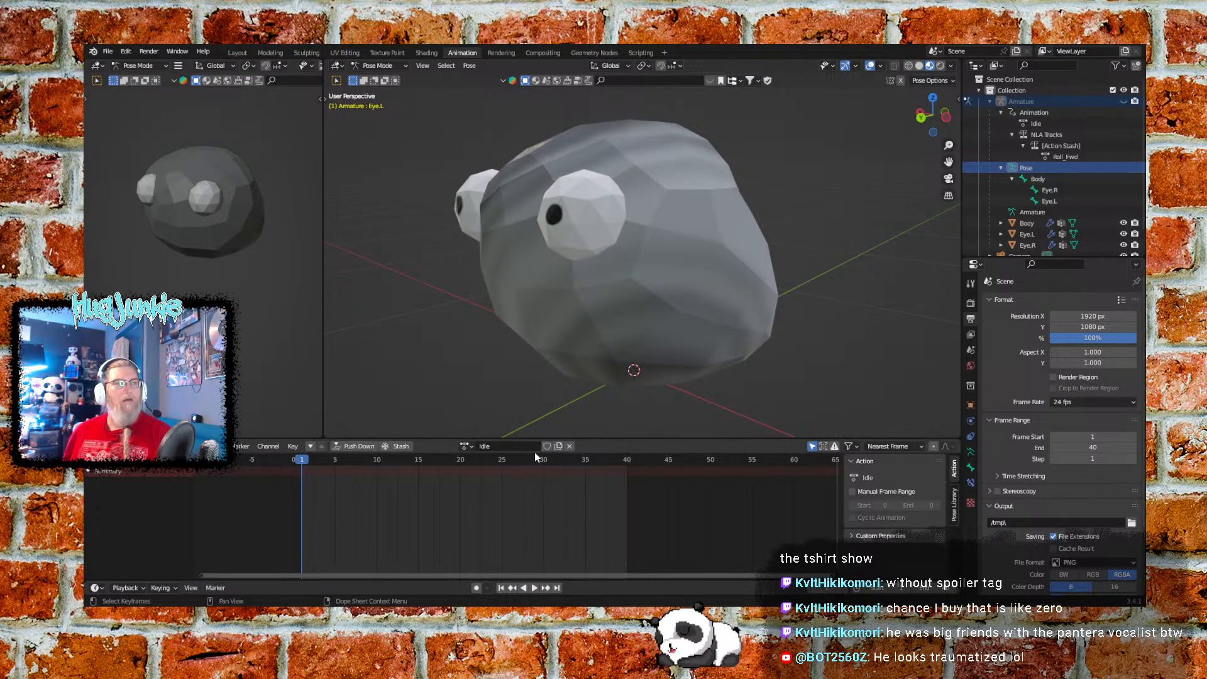
Unhide the armature in the viewport and duplicate the Idle action as a new action
{"action": "left_click", "coordinate": [473, 448]}
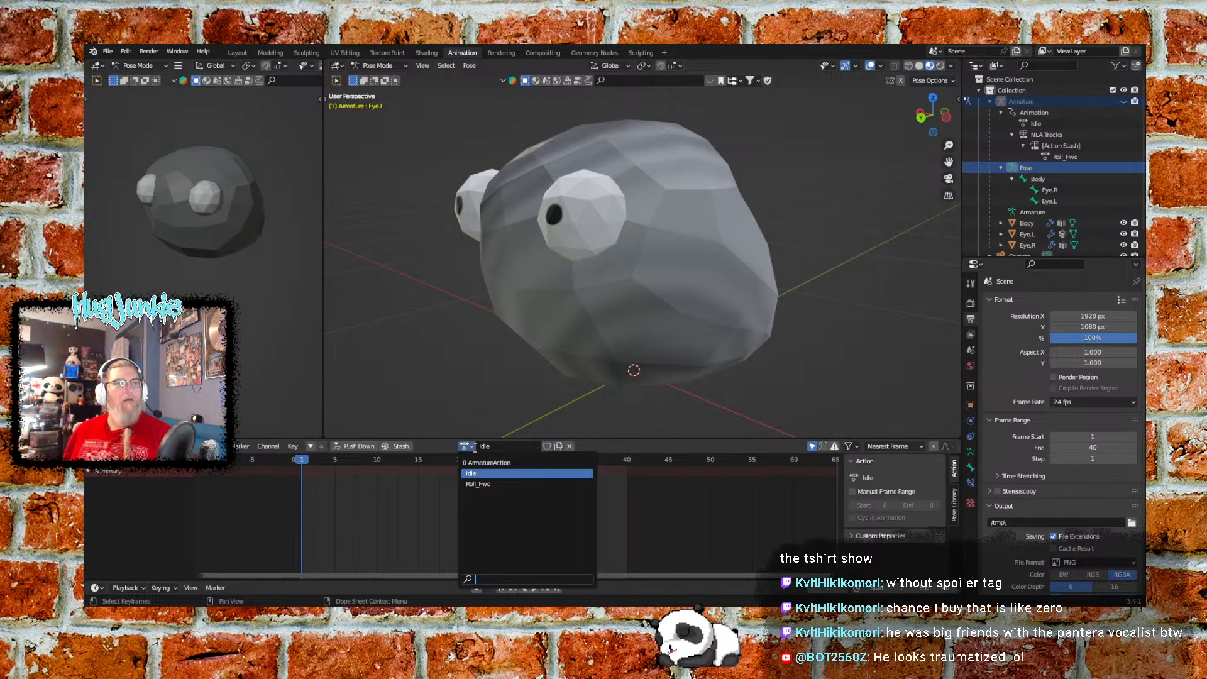
{"action": "left_click", "coordinate": [474, 448]}
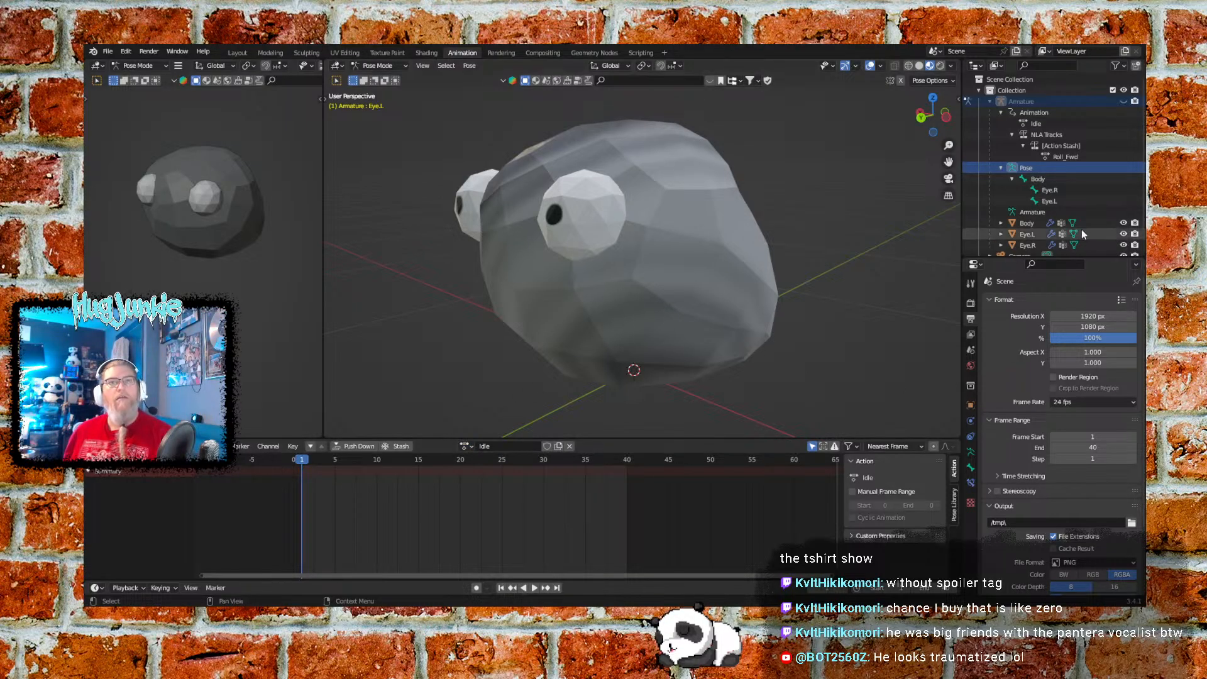
{"action": "left_click", "coordinate": [1123, 100]}
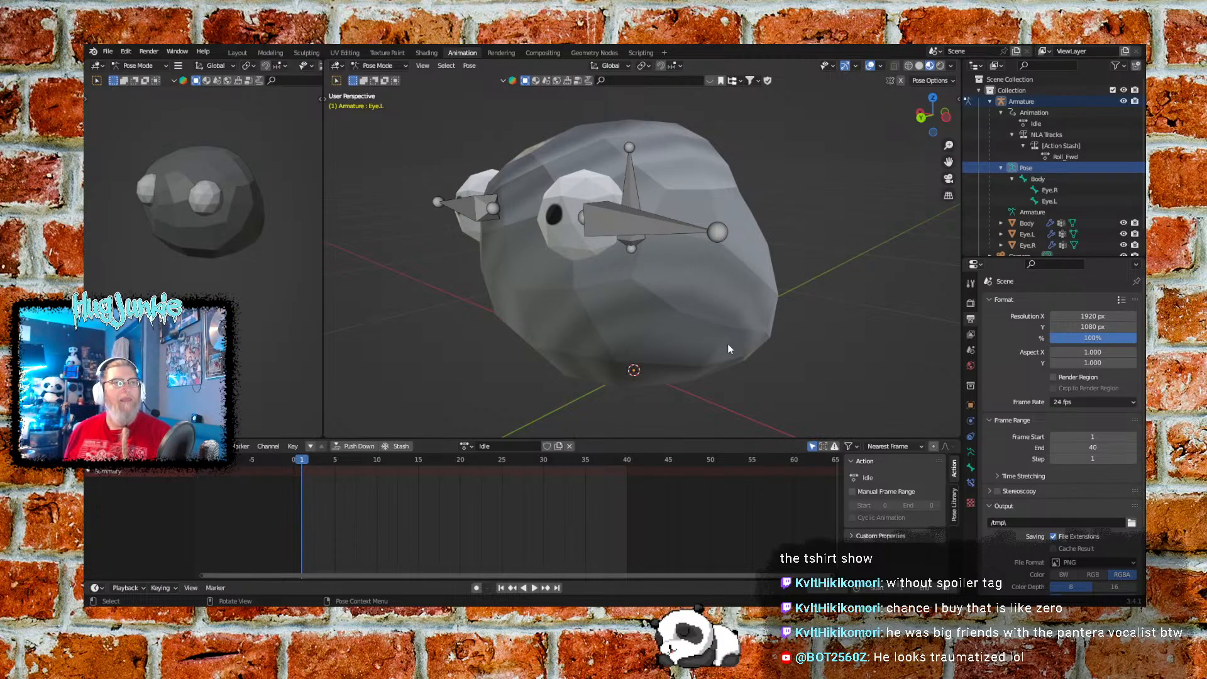
{"action": "left_click", "coordinate": [558, 446]}
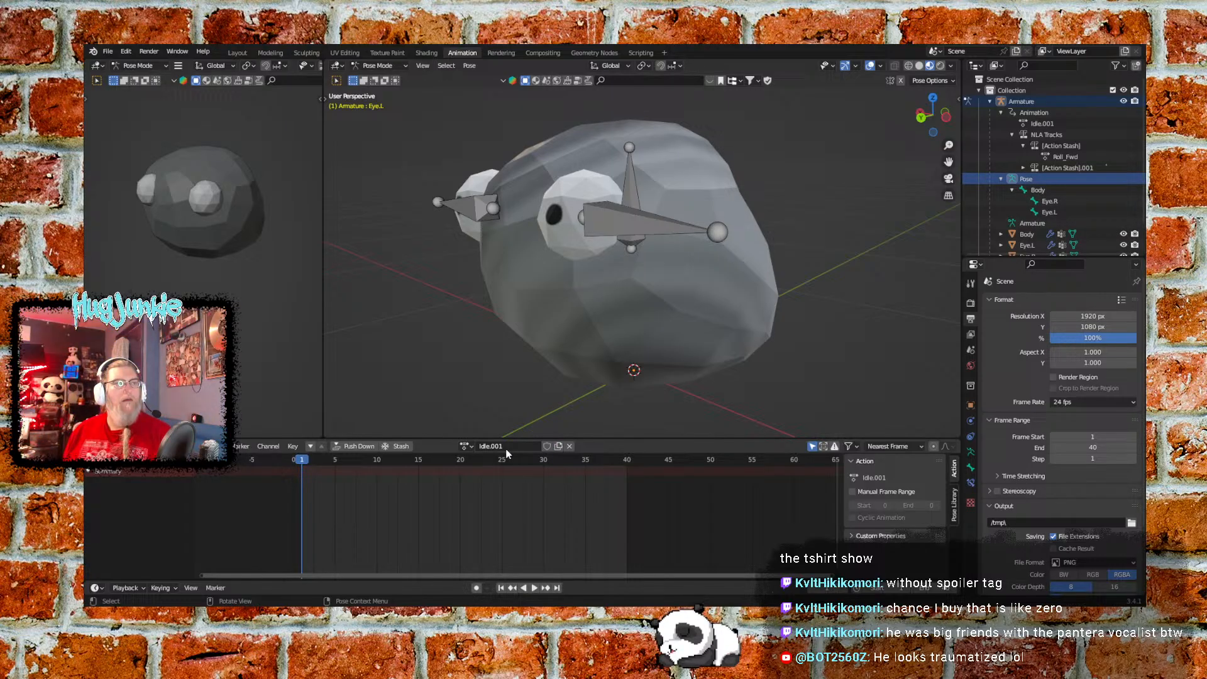
Delete all keyframes of the Eye.R and Eye.L bones from the duplicated action
{"action": "left_click", "coordinate": [632, 183]}
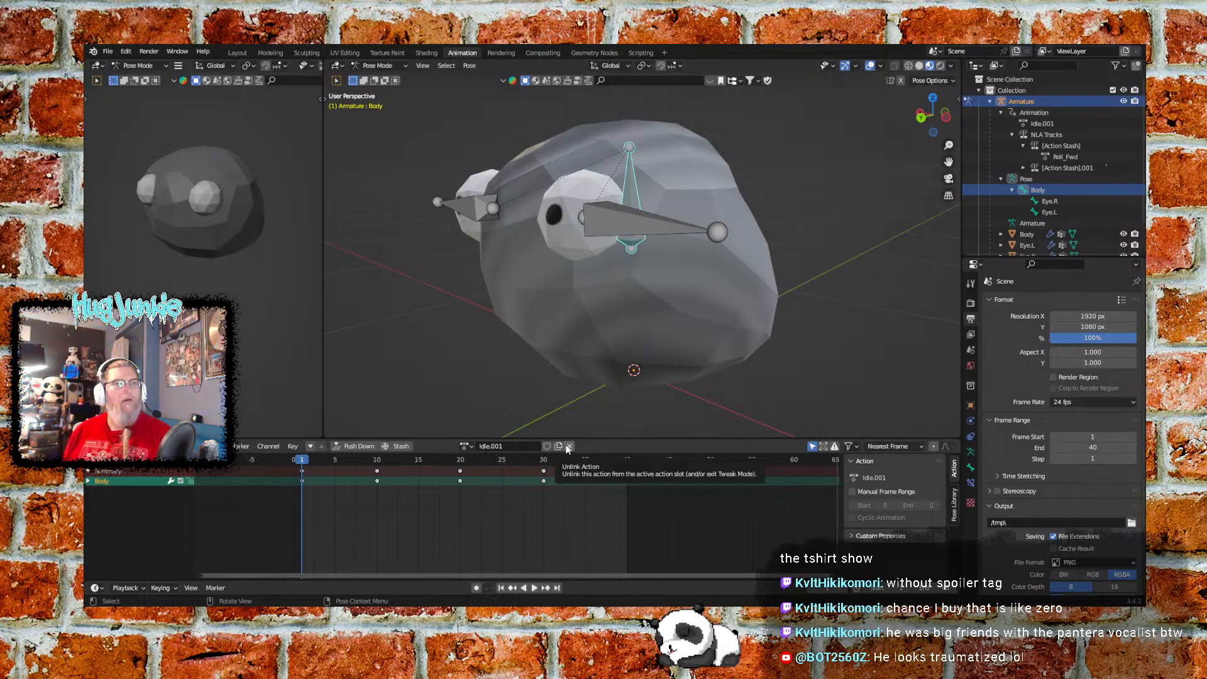
{"action": "left_click", "coordinate": [471, 213]}
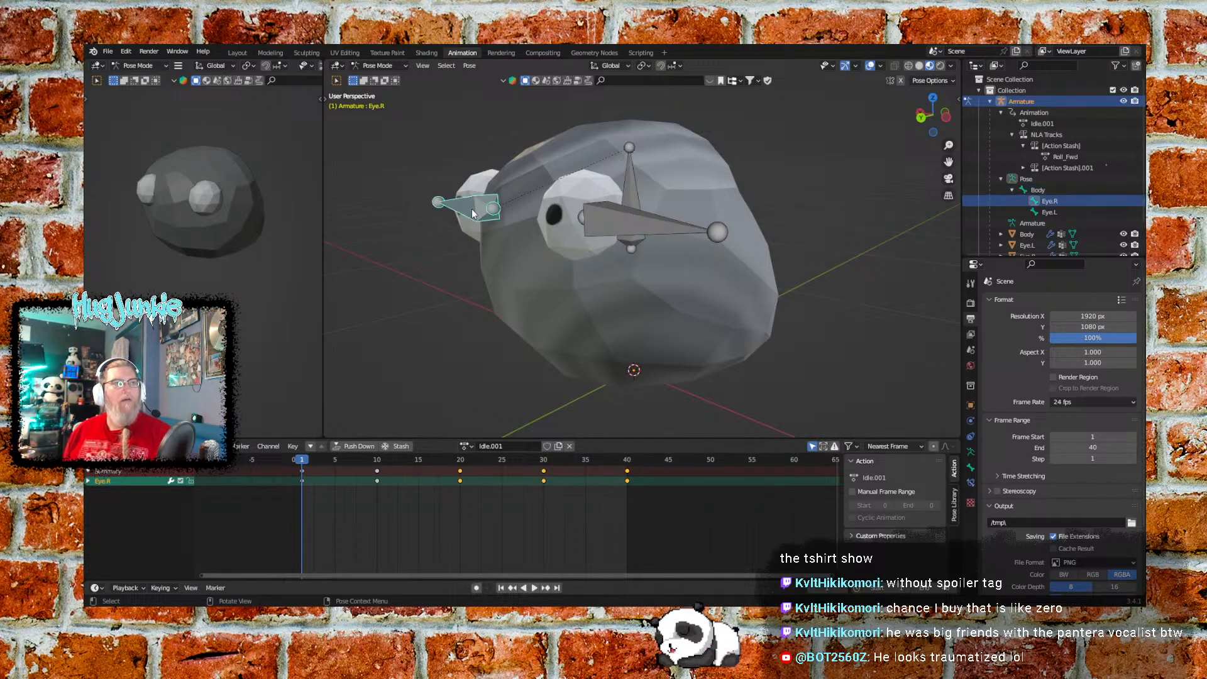
{"action": "left_click", "coordinate": [613, 223], "text": "shift"}
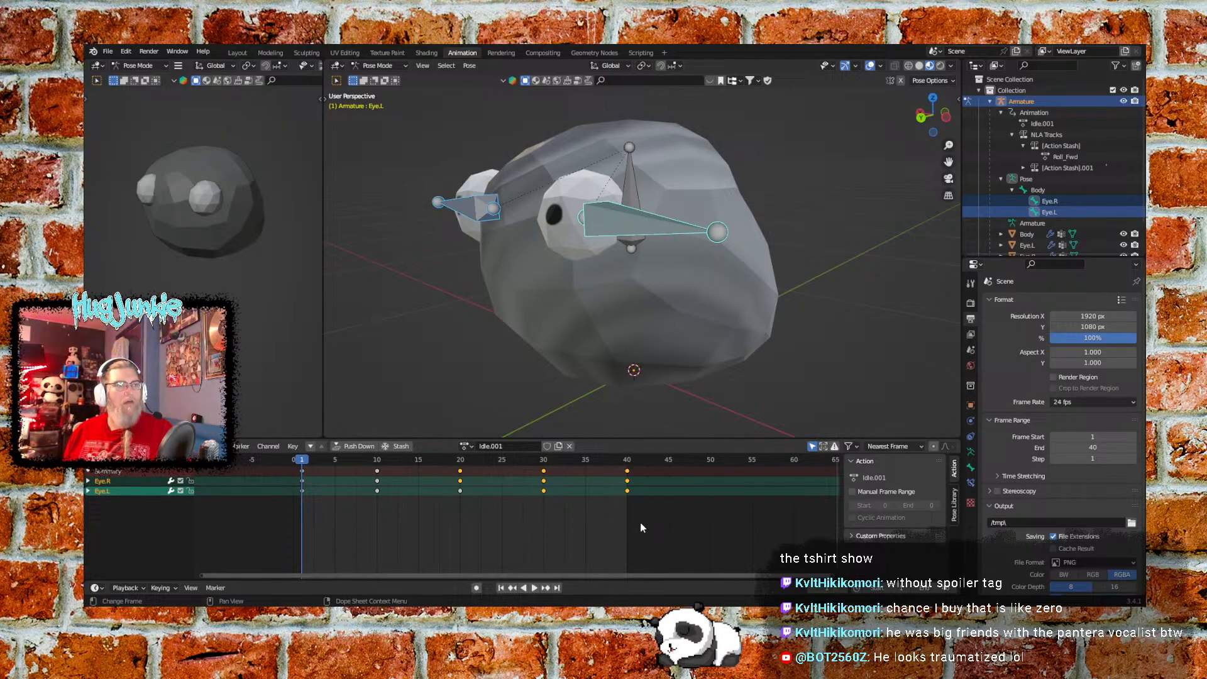
{"action": "left_click_drag", "start_coordinate": [640, 523], "coordinate": [291, 483]}
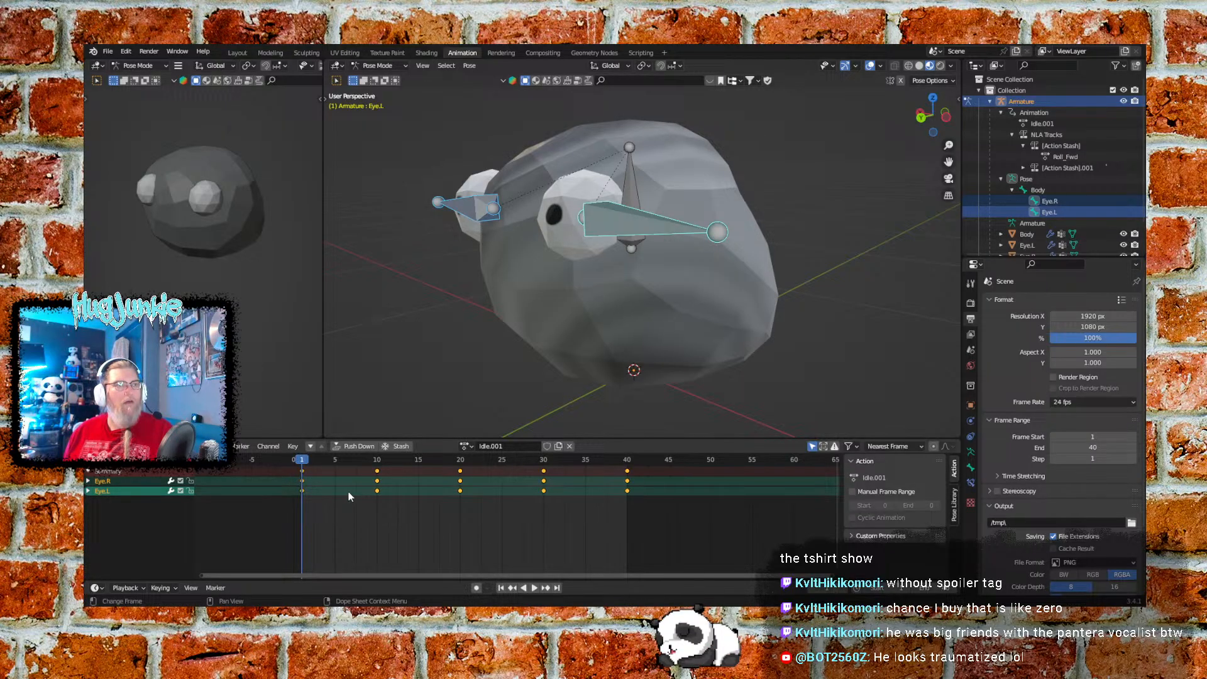
{"action": "right_click", "coordinate": [394, 501]}
{"action": "mouse_move", "coordinate": [379, 493]}
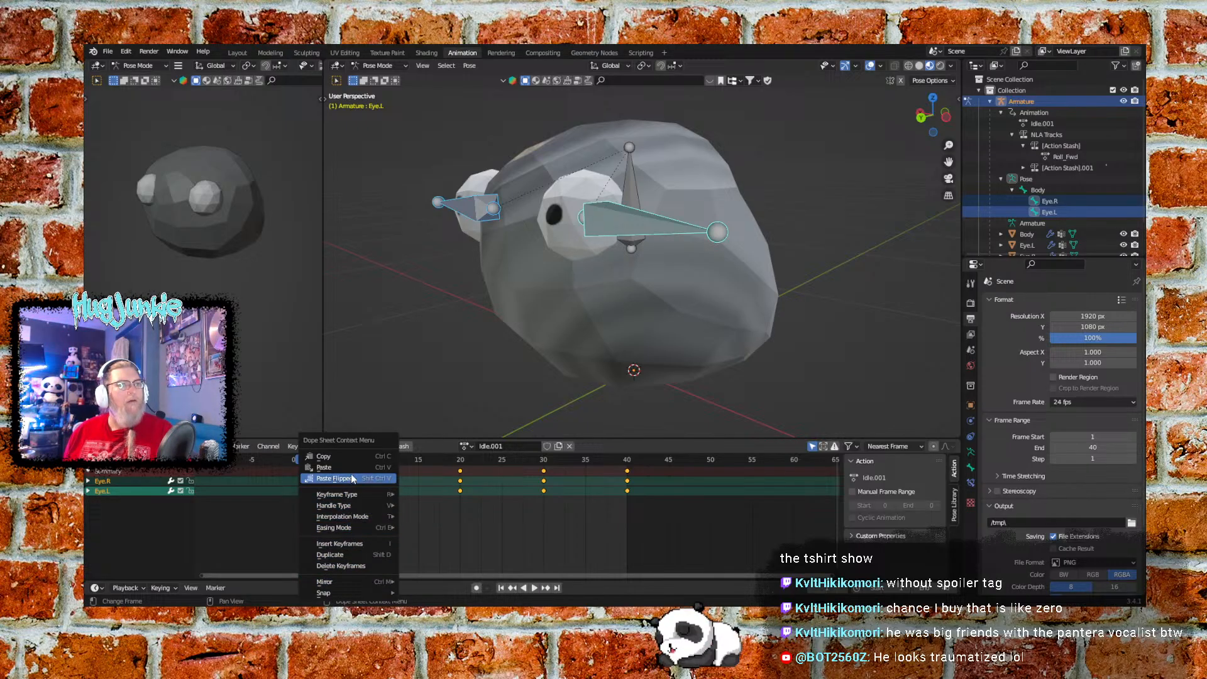
{"action": "left_click", "coordinate": [350, 569]}
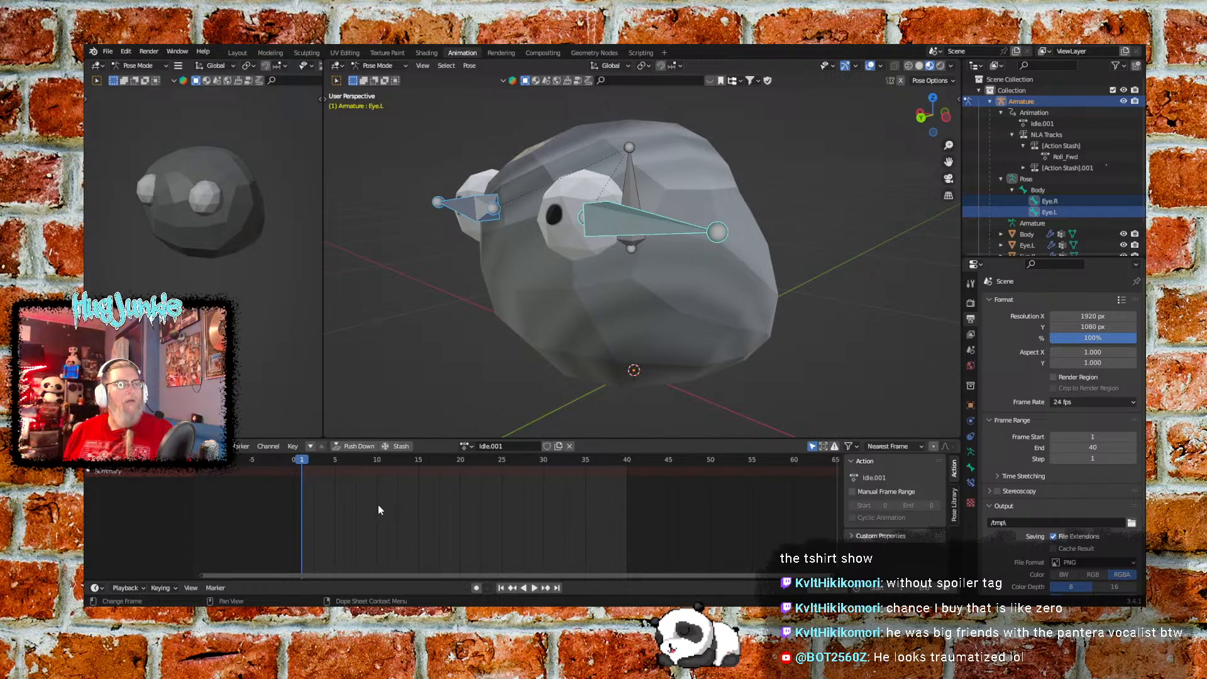
Play the duplicated action with the Body bone selected and inspect the bone's transform values at frame 10
{"action": "left_click", "coordinate": [627, 196]}
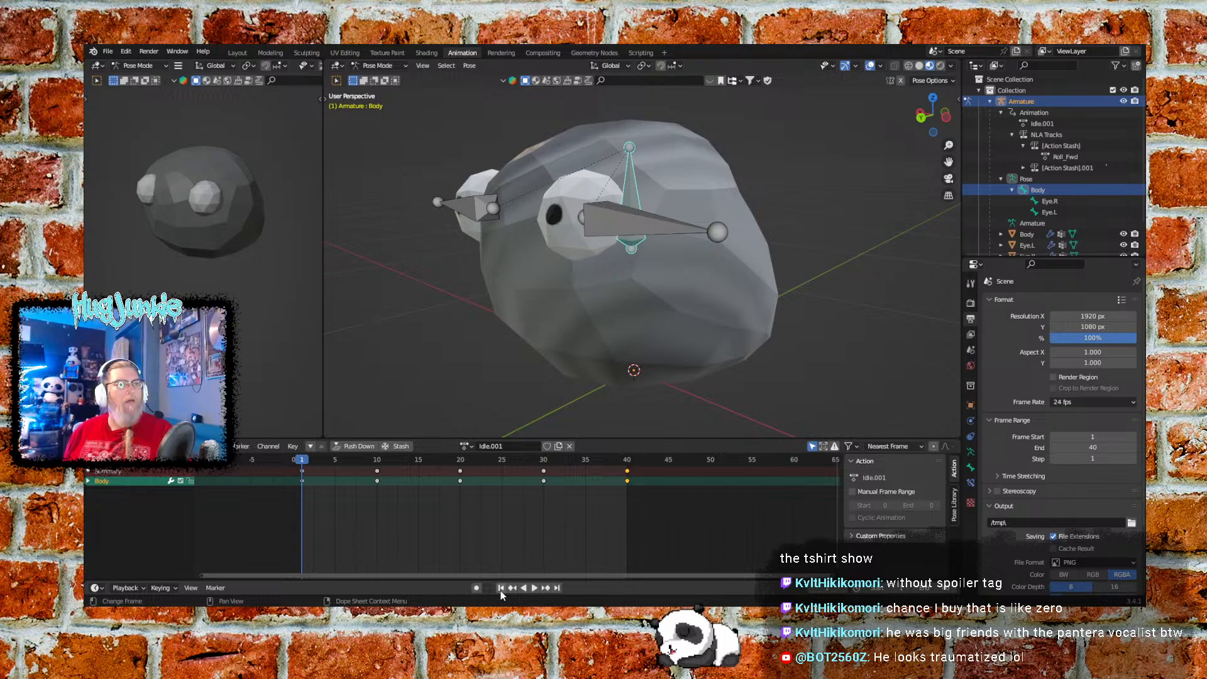
{"action": "left_click", "coordinate": [534, 588]}
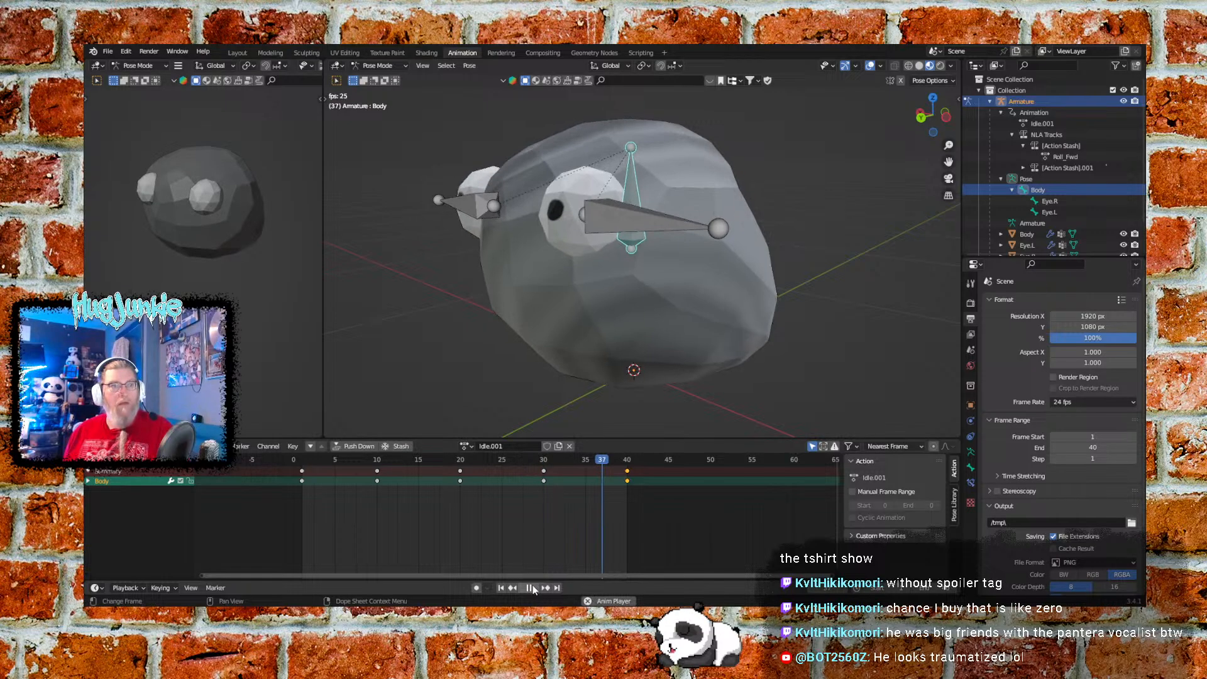
{"action": "left_click", "coordinate": [534, 588]}
{"action": "left_click", "coordinate": [303, 458]}
{"action": "left_click_drag", "start_coordinate": [302, 458], "coordinate": [380, 454]}
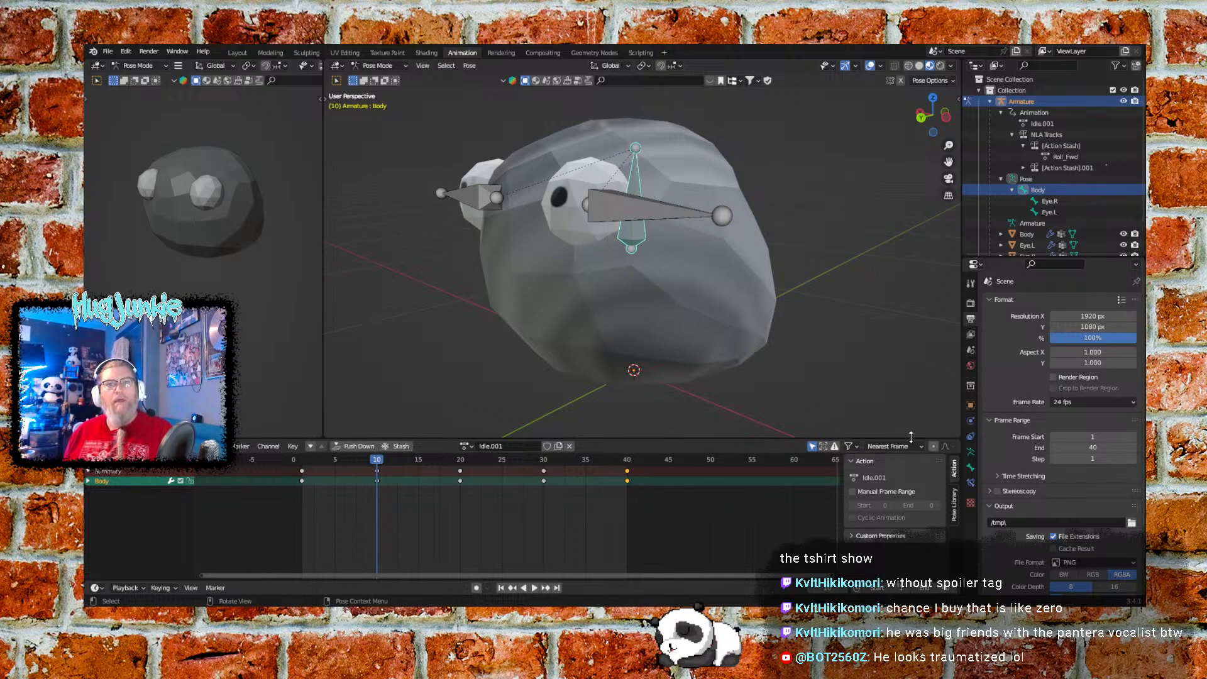
{"action": "left_click", "coordinate": [971, 467]}
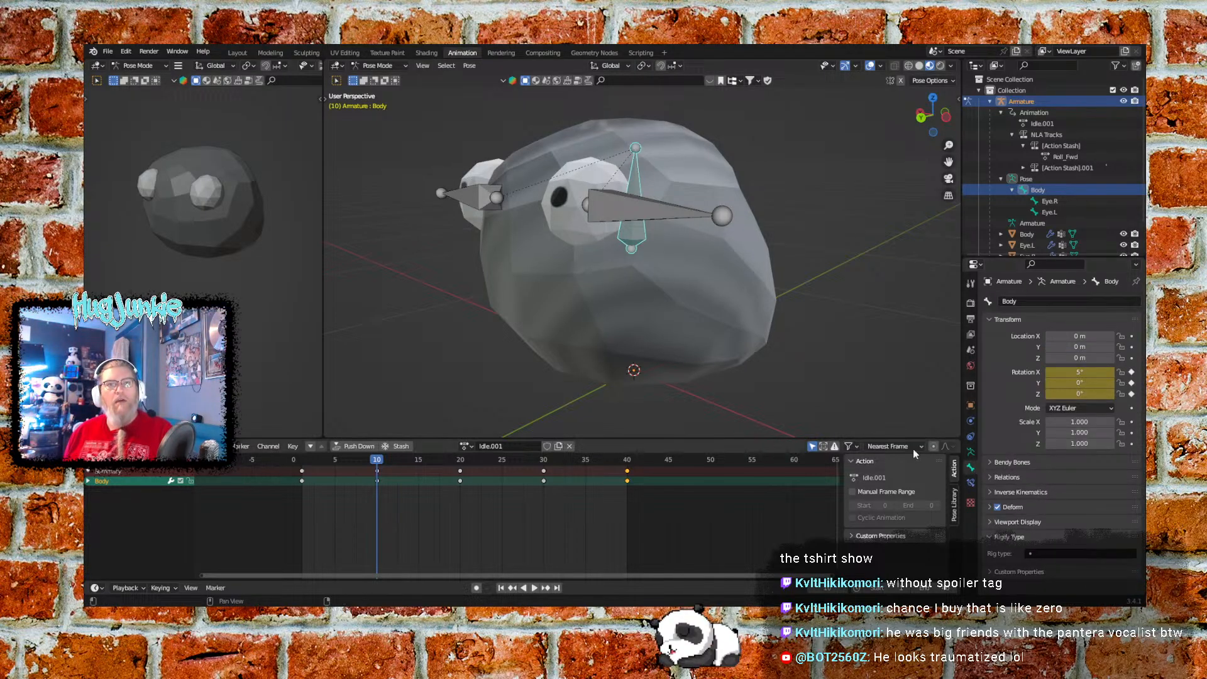
Move the Body bone's frame 10 keyframe to frame 5 and its frame 20 keyframe to frame 10
{"action": "left_click_drag", "start_coordinate": [378, 465], "coordinate": [338, 459]}
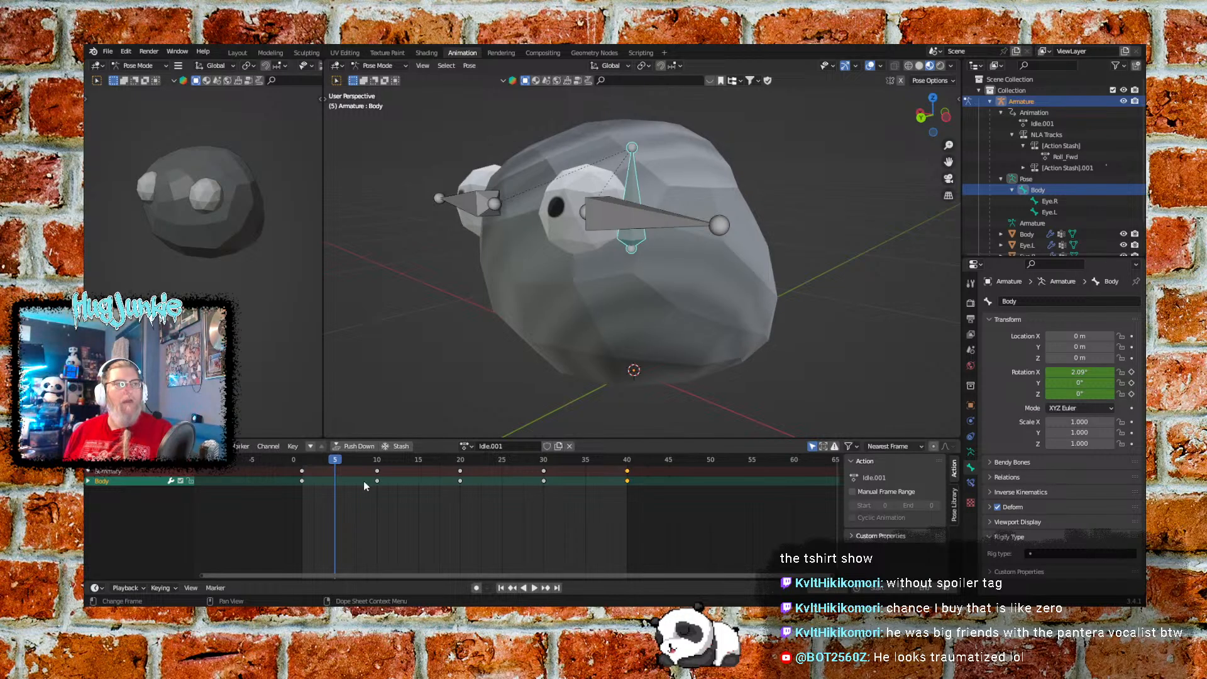
{"action": "left_click_drag", "start_coordinate": [391, 499], "coordinate": [336, 485]}
{"action": "left_click", "coordinate": [458, 530]}
{"action": "left_click_drag", "start_coordinate": [472, 505], "coordinate": [417, 451]}
{"action": "left_click", "coordinate": [409, 494]}
{"action": "key", "text": "space"}
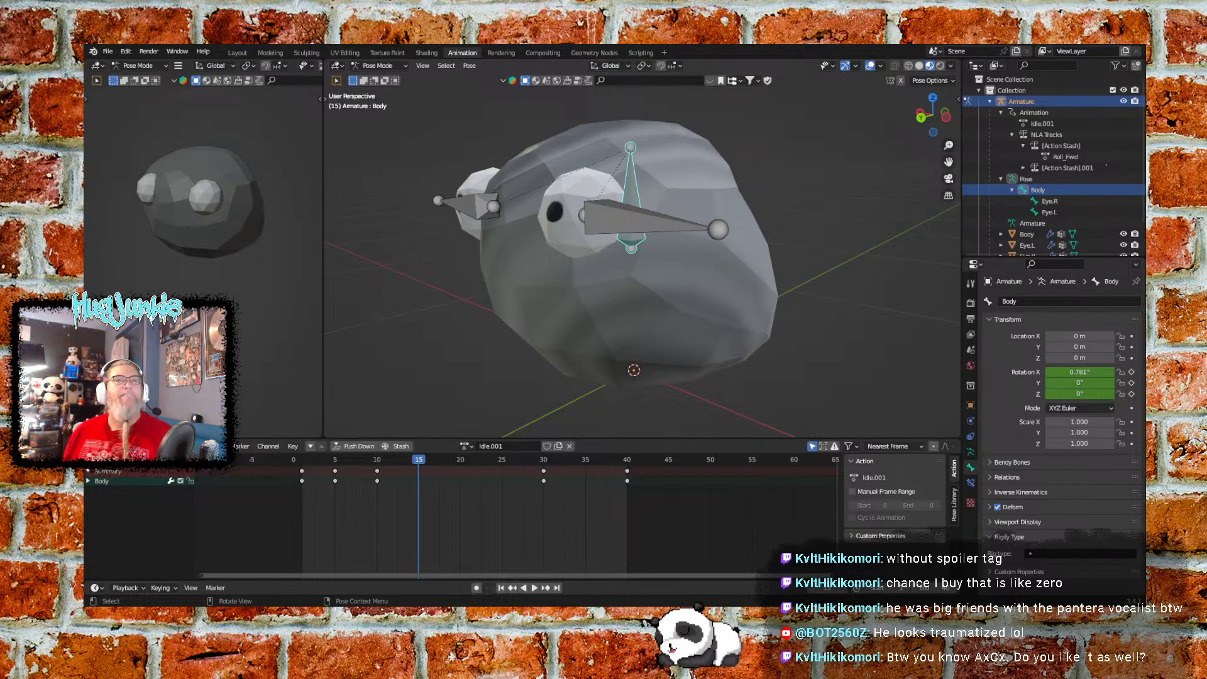
Try to set the Body bone's X rotation to 10° at frame 5
{"action": "middle_click_drag", "start_coordinate": [491, 272], "coordinate": [459, 262]}
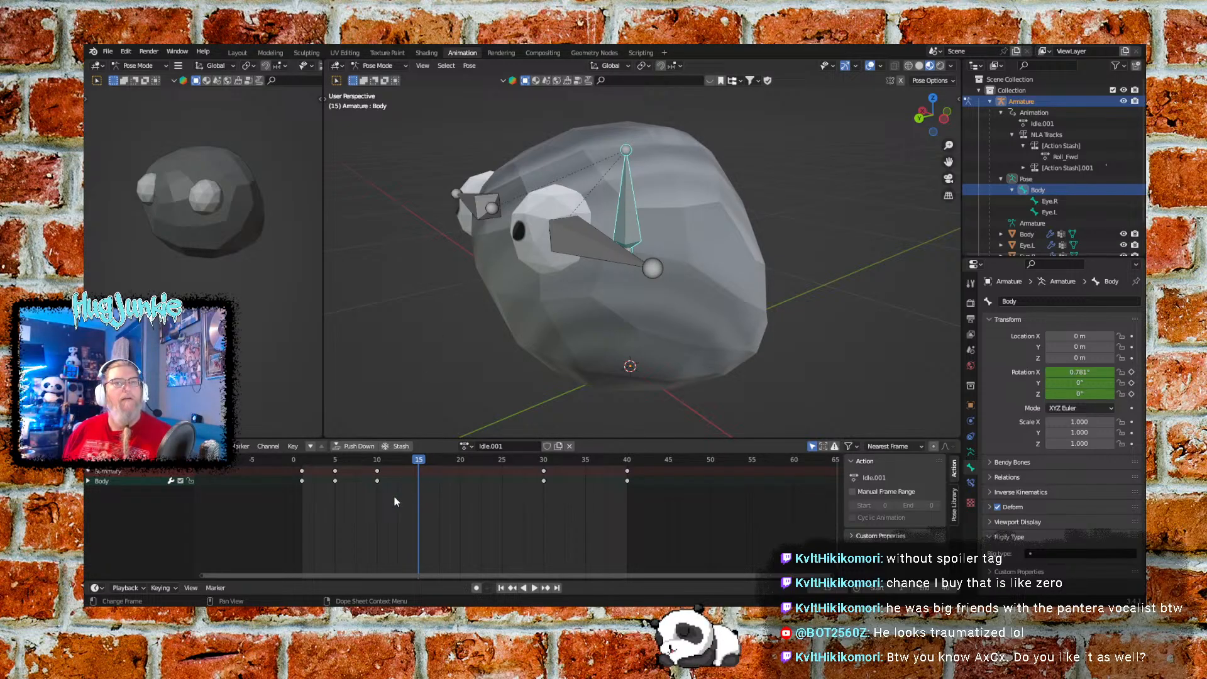
{"action": "left_click", "coordinate": [336, 459]}
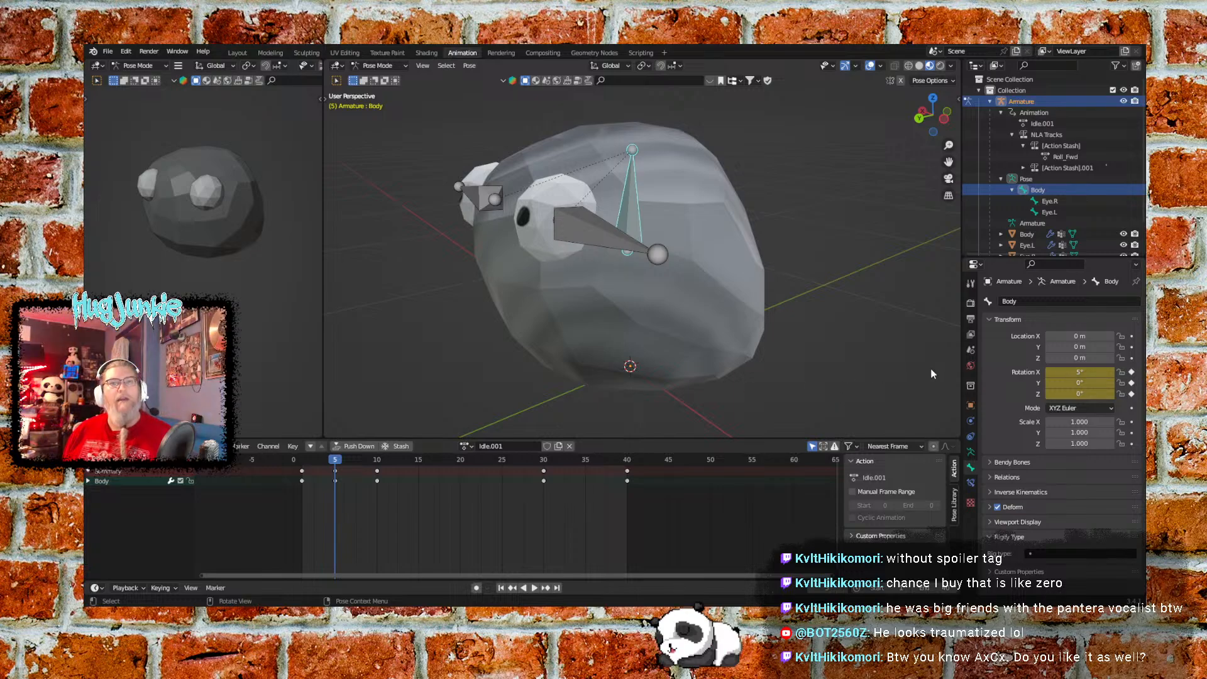
{"action": "left_click", "coordinate": [1085, 366]}
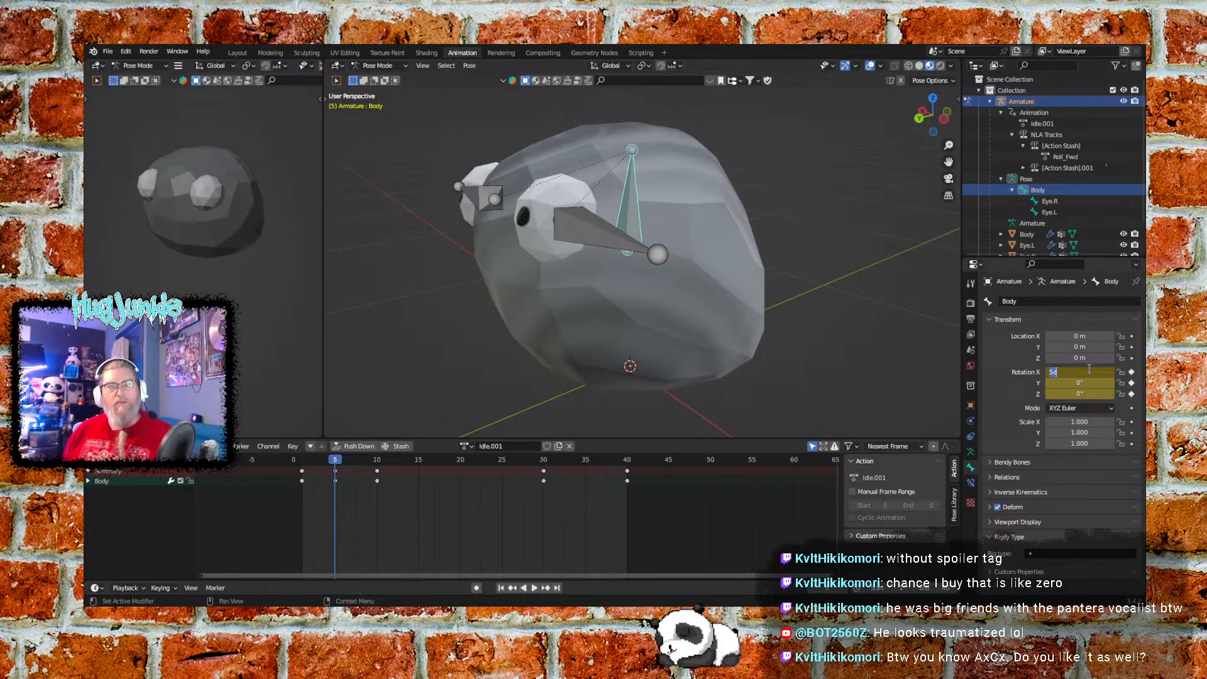
{"action": "type", "text": "10"}
{"action": "key", "text": "Return"}
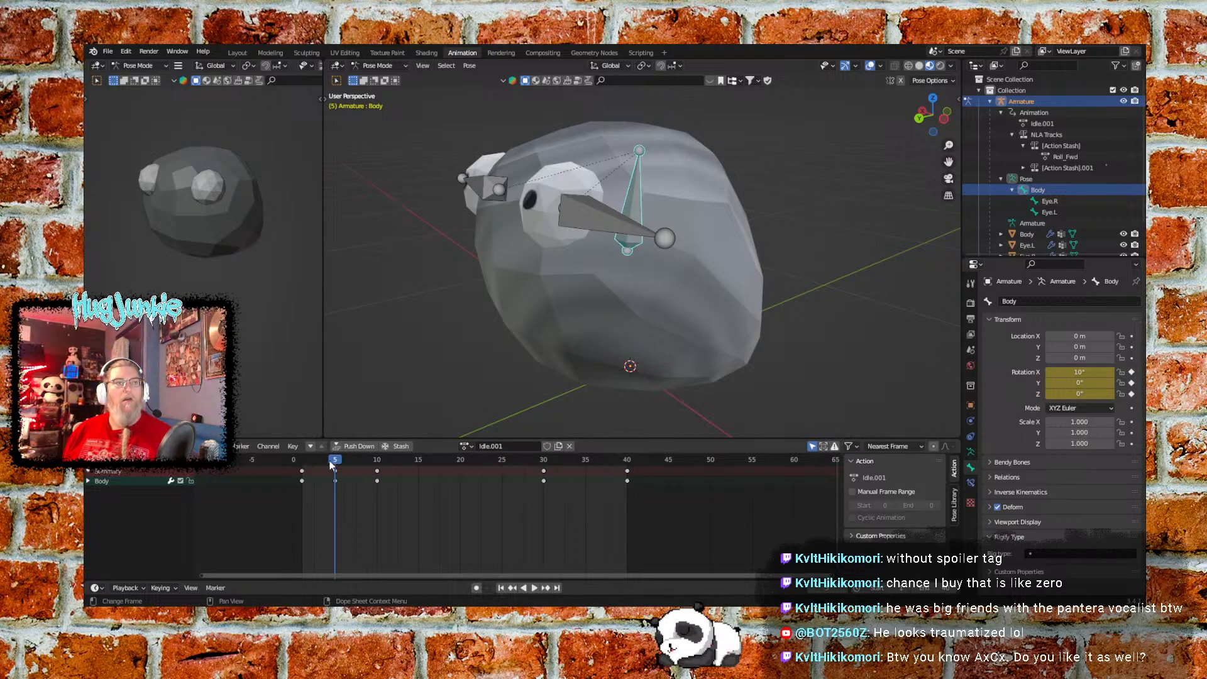
Play the retimed action and compare the Body bone's pose at the first and last frames
{"action": "key", "text": "space"}
{"action": "left_click", "coordinate": [310, 460]}
{"action": "key", "text": "Escape"}
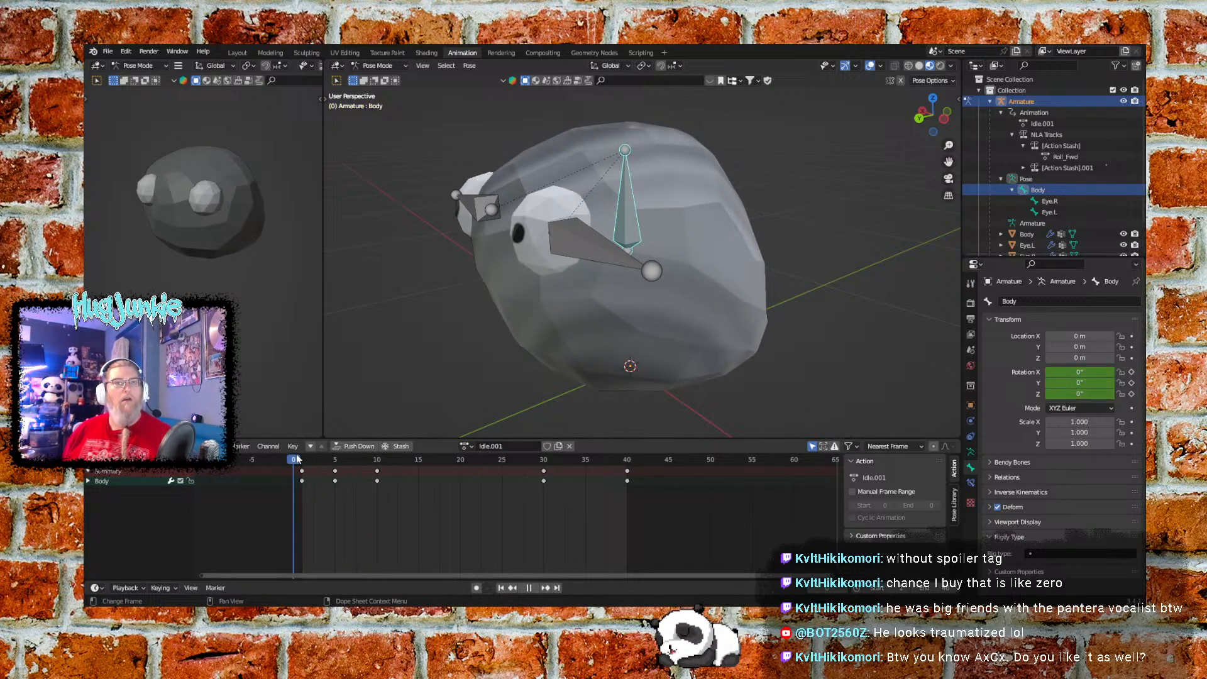
{"action": "left_click", "coordinate": [534, 588]}
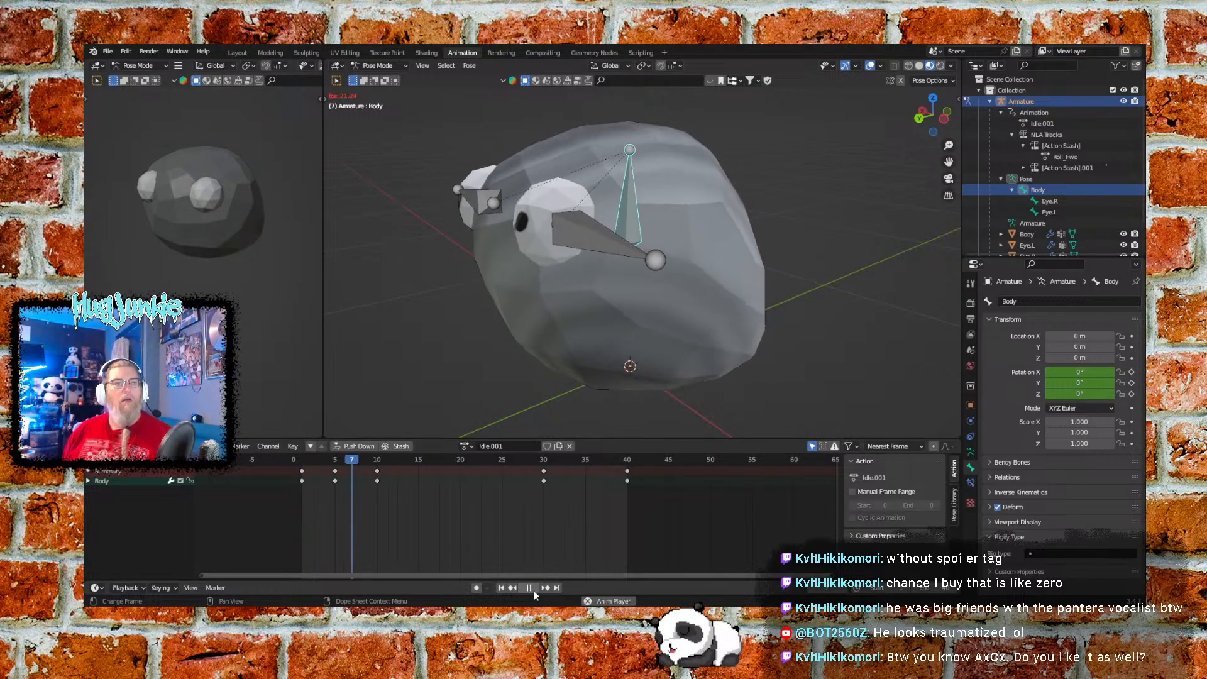
{"action": "left_click", "coordinate": [530, 589]}
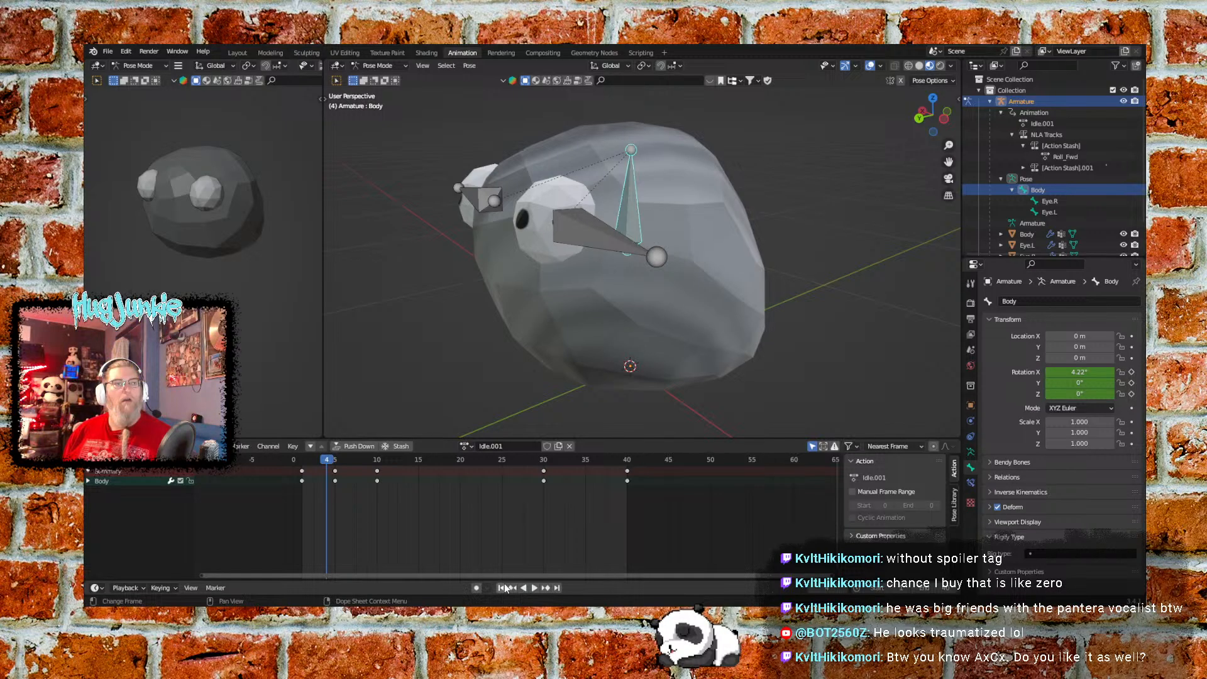
{"action": "left_click", "coordinate": [502, 588]}
{"action": "left_click", "coordinate": [557, 589]}
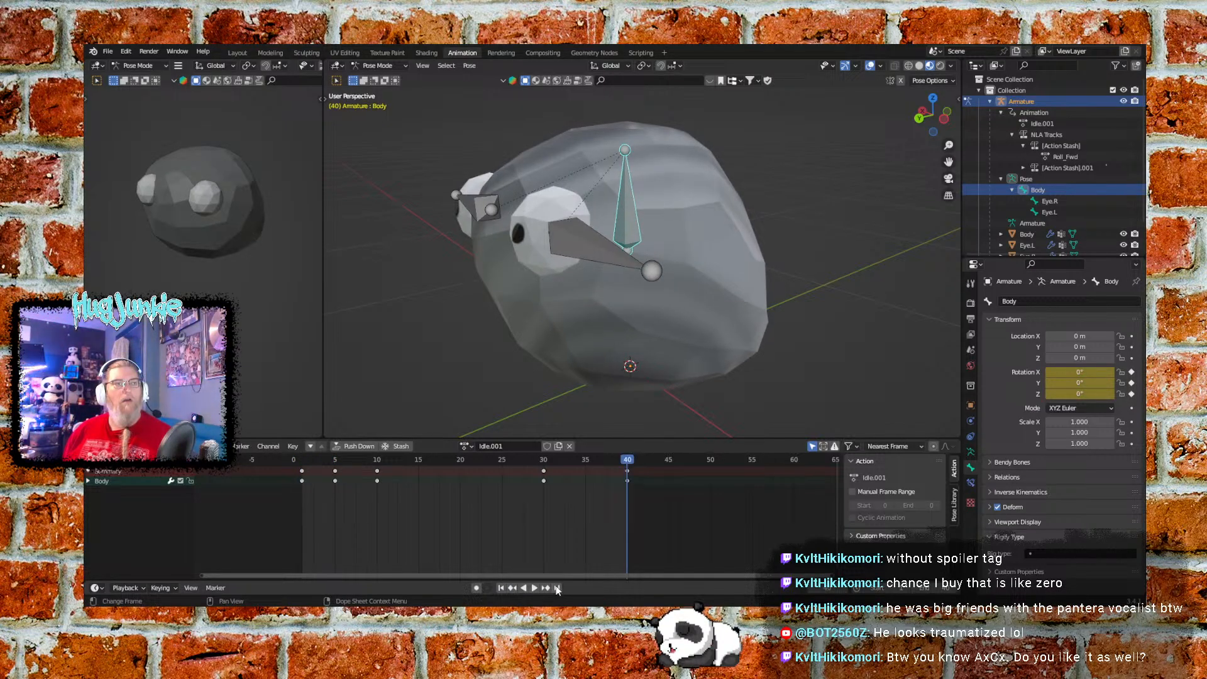
{"action": "left_click", "coordinate": [503, 589]}
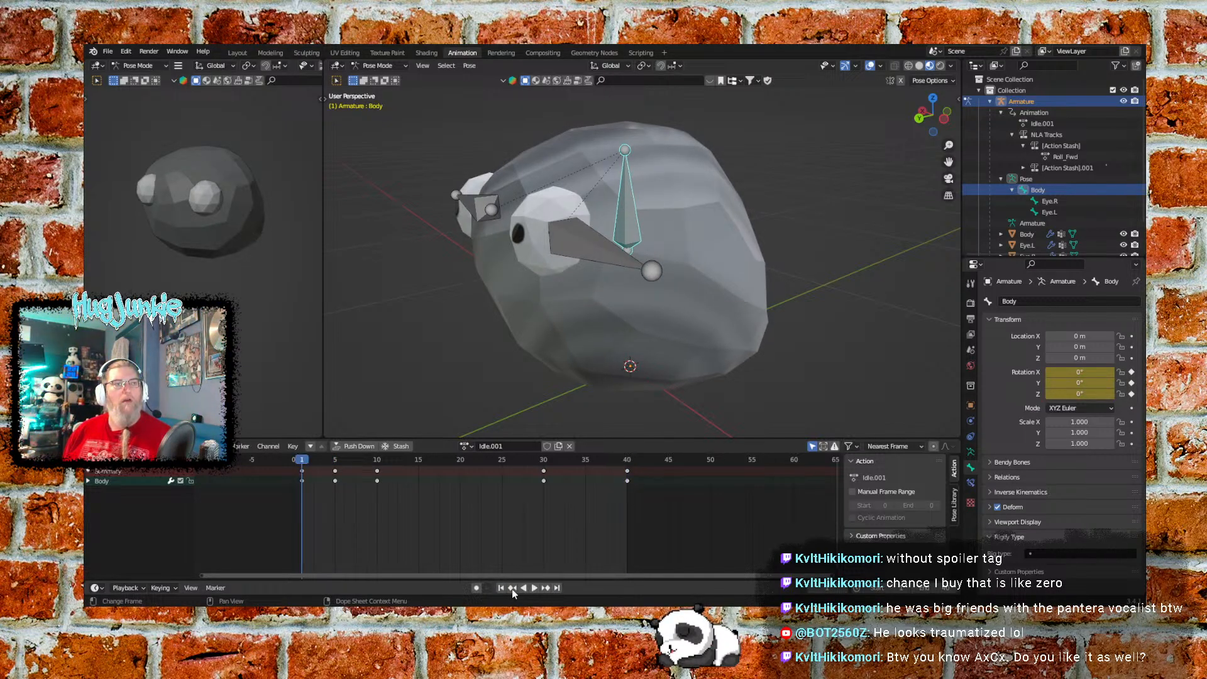
Key the Body bone's X rotation at 10° on frame 5 and replay the action from the first frame
{"action": "left_click", "coordinate": [545, 587]}
{"action": "left_click", "coordinate": [1089, 372]}
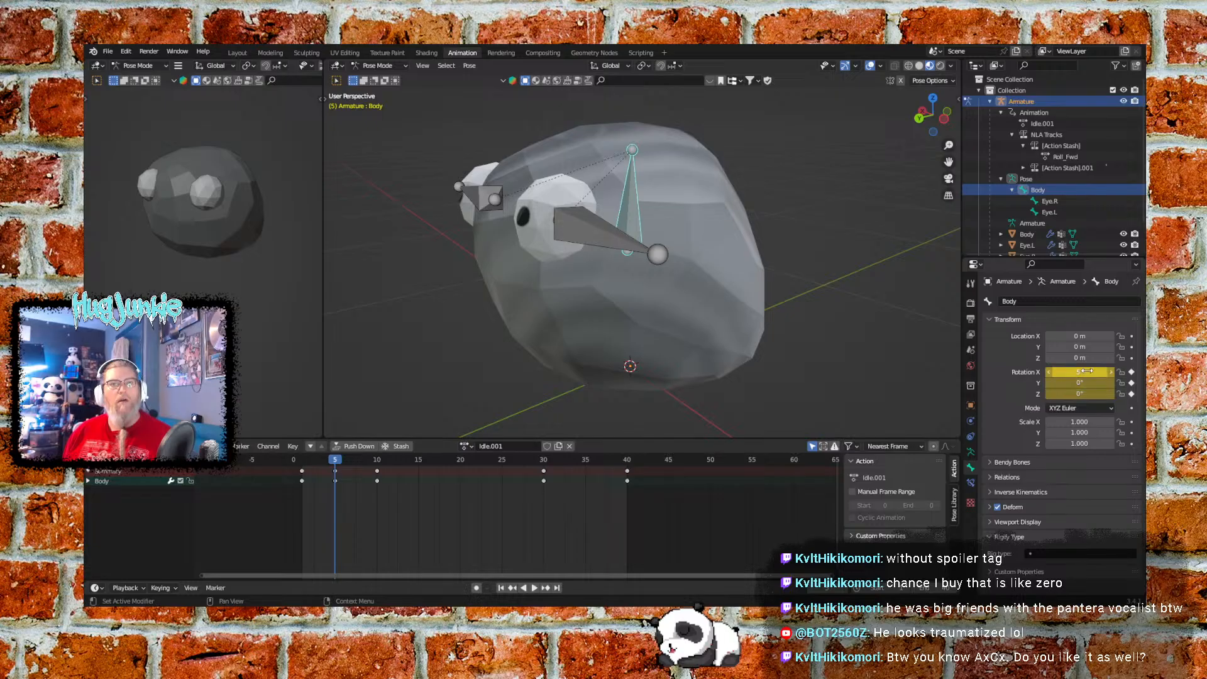
{"action": "type", "text": "10"}
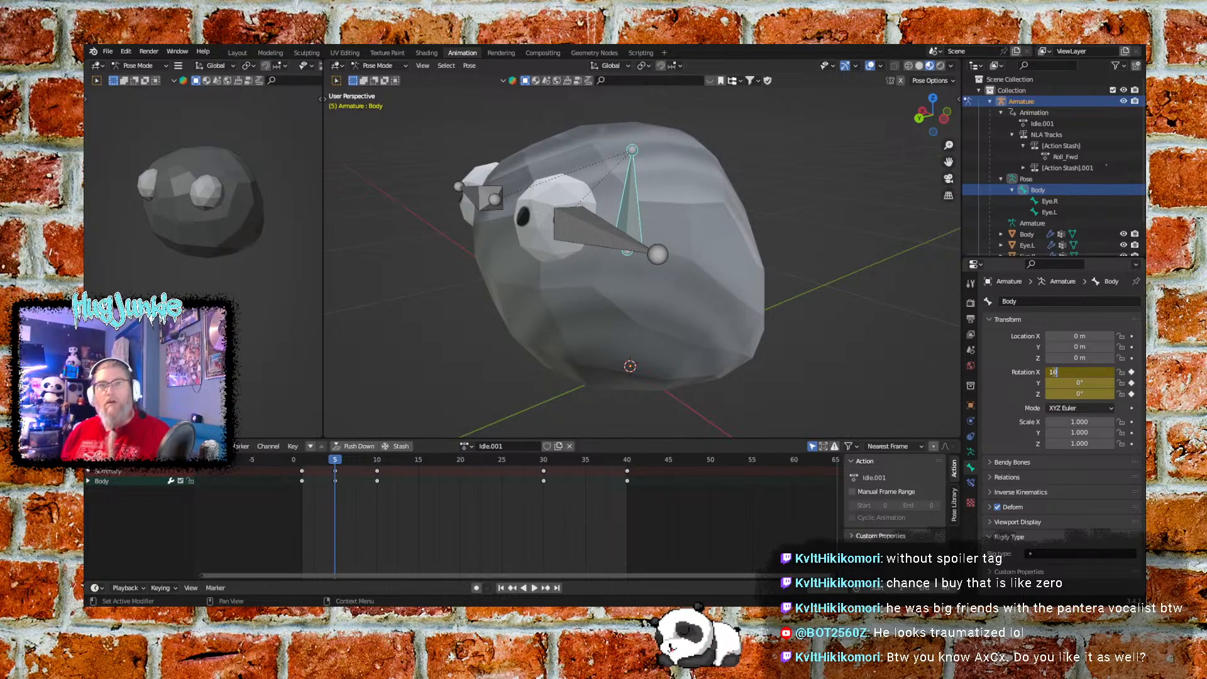
{"action": "key", "text": "Return"}
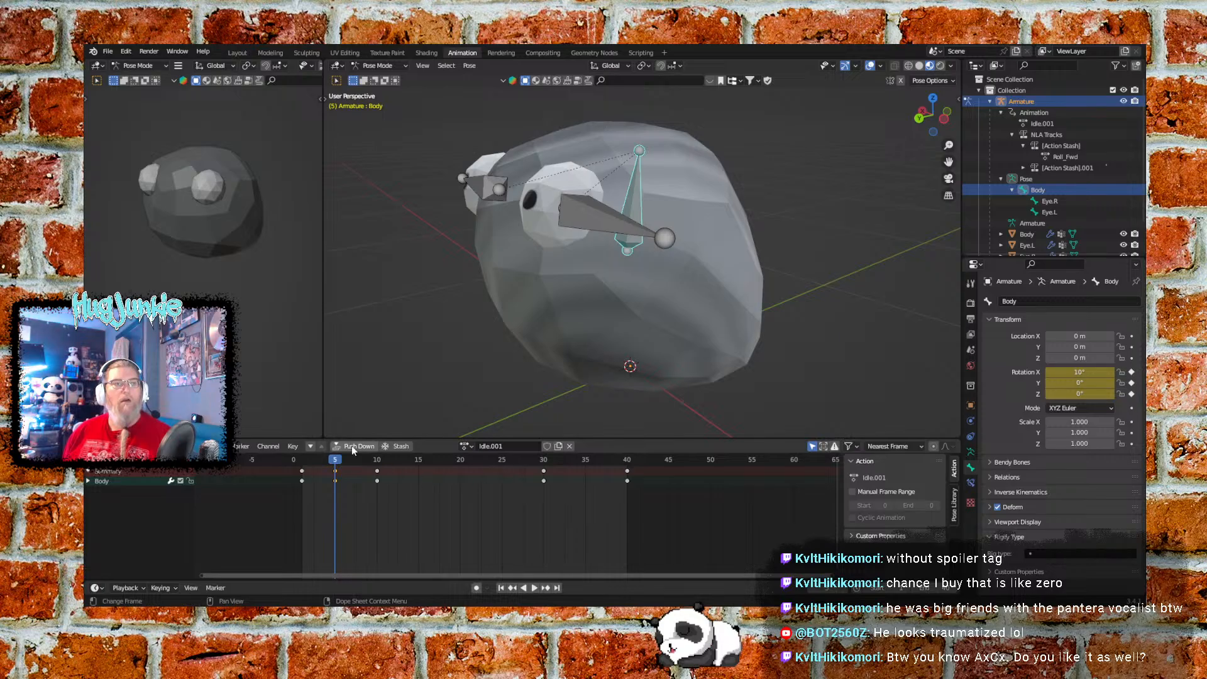
{"action": "left_click", "coordinate": [501, 588]}
{"action": "left_click", "coordinate": [534, 588]}
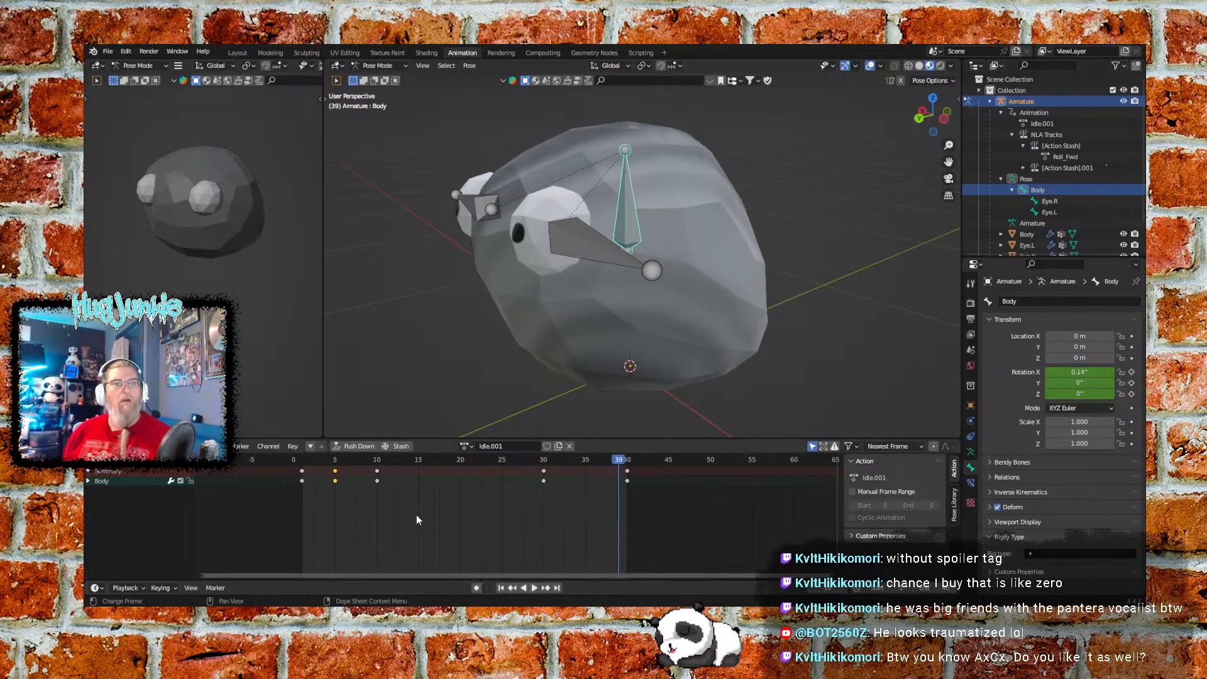
Set the Body bone's X rotation to 5° at frame 5 and key it
{"action": "left_click", "coordinate": [457, 461]}
{"action": "left_click_drag", "start_coordinate": [456, 464], "coordinate": [334, 454]}
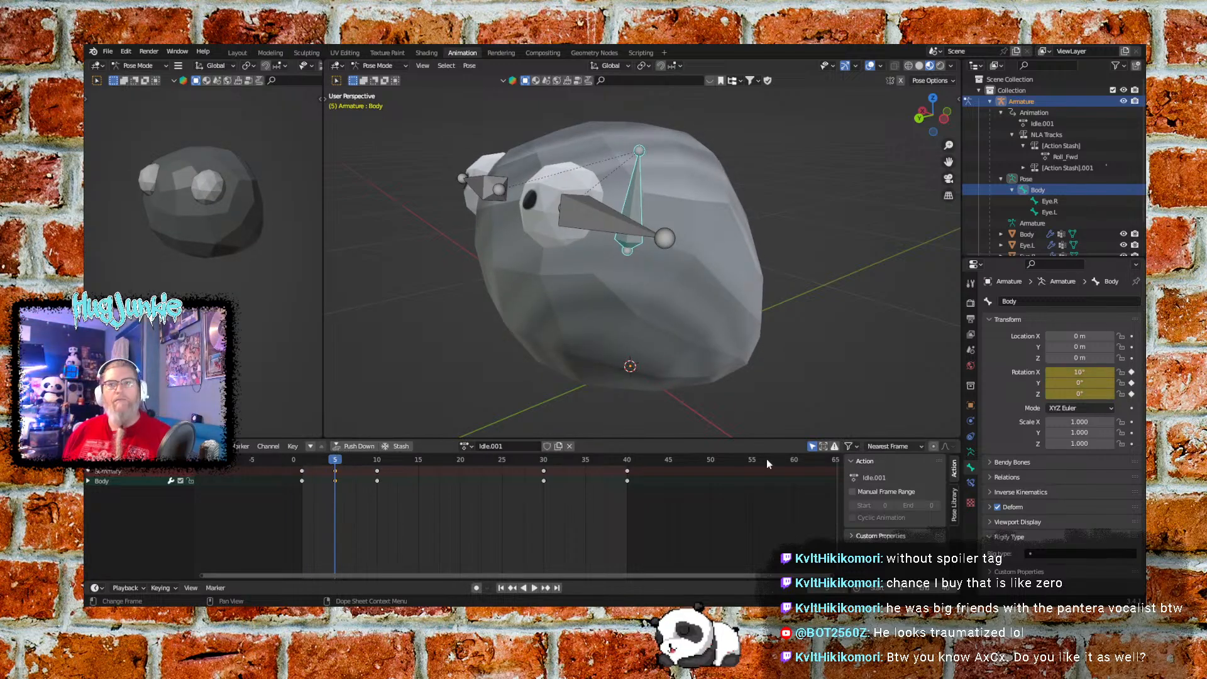
{"action": "left_click", "coordinate": [1096, 372]}
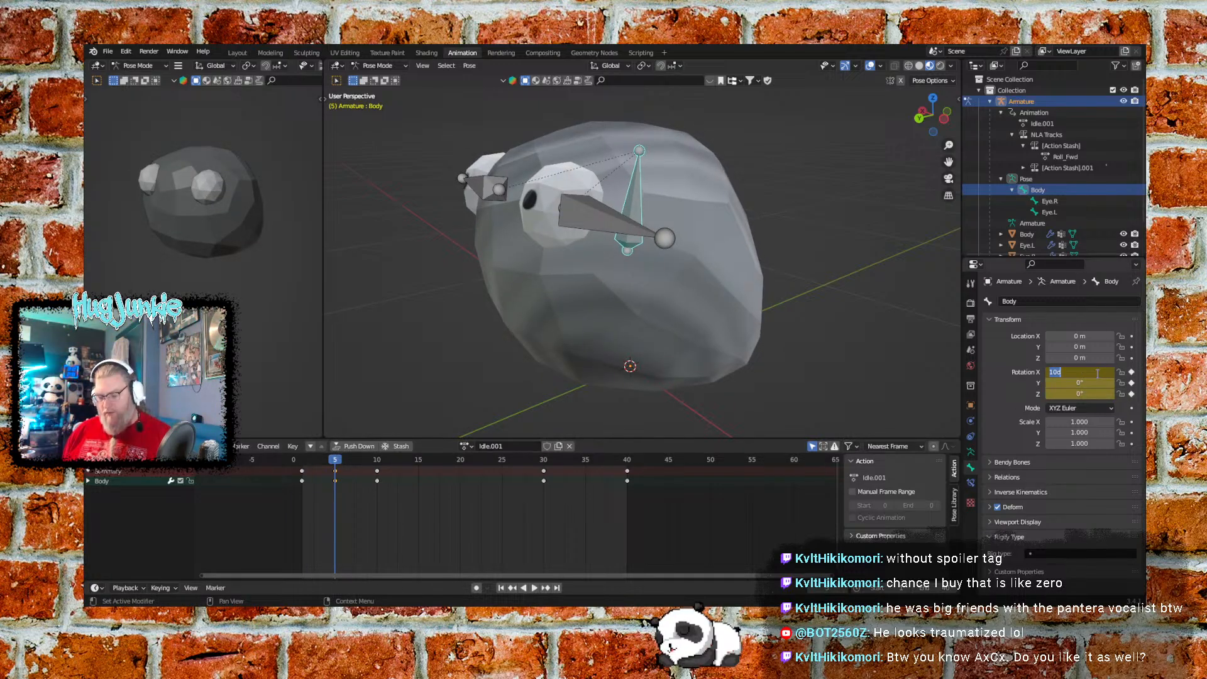
{"action": "type", "text": "5"}
{"action": "key", "text": "Return"}
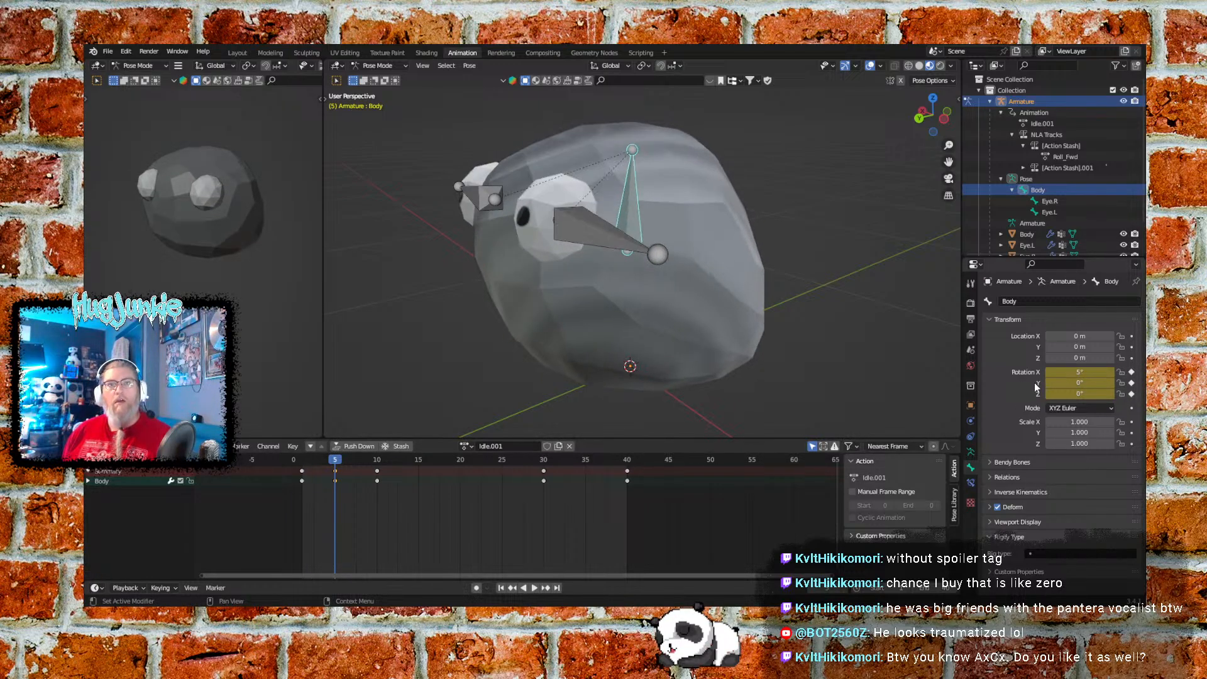
{"action": "left_click", "coordinate": [1132, 372]}
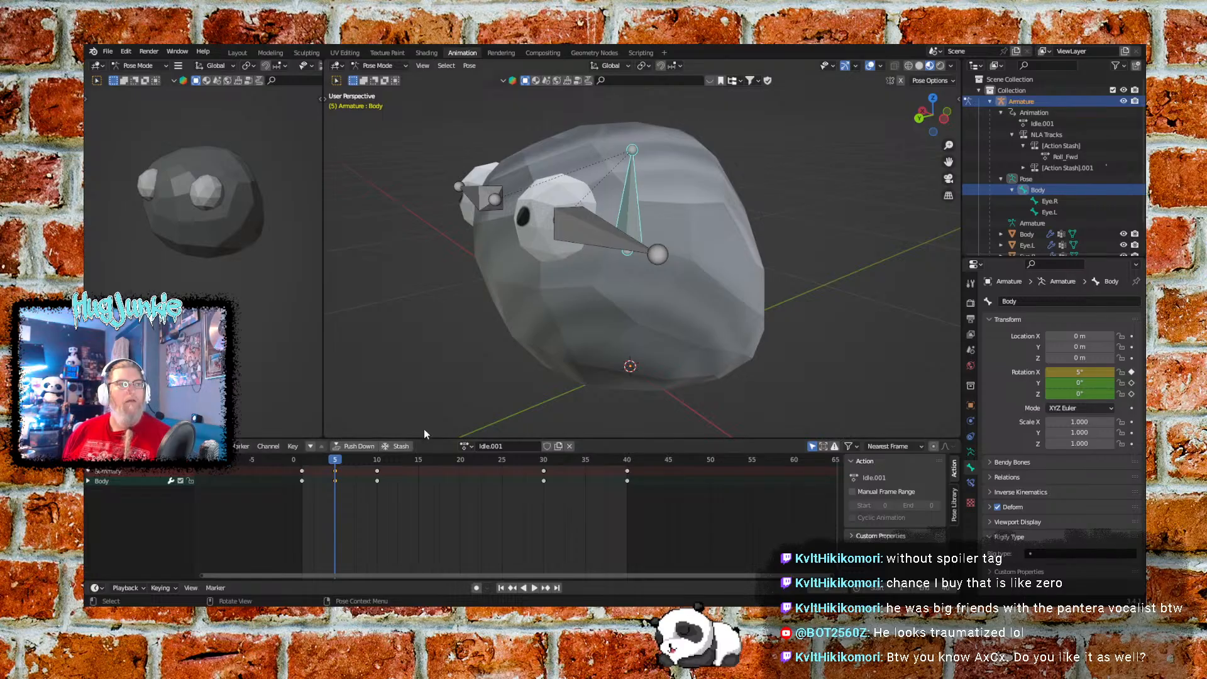
Expand the Body bone's animation channels and delete its Y and Z Euler Rotation channels
{"action": "left_click", "coordinate": [89, 482]}
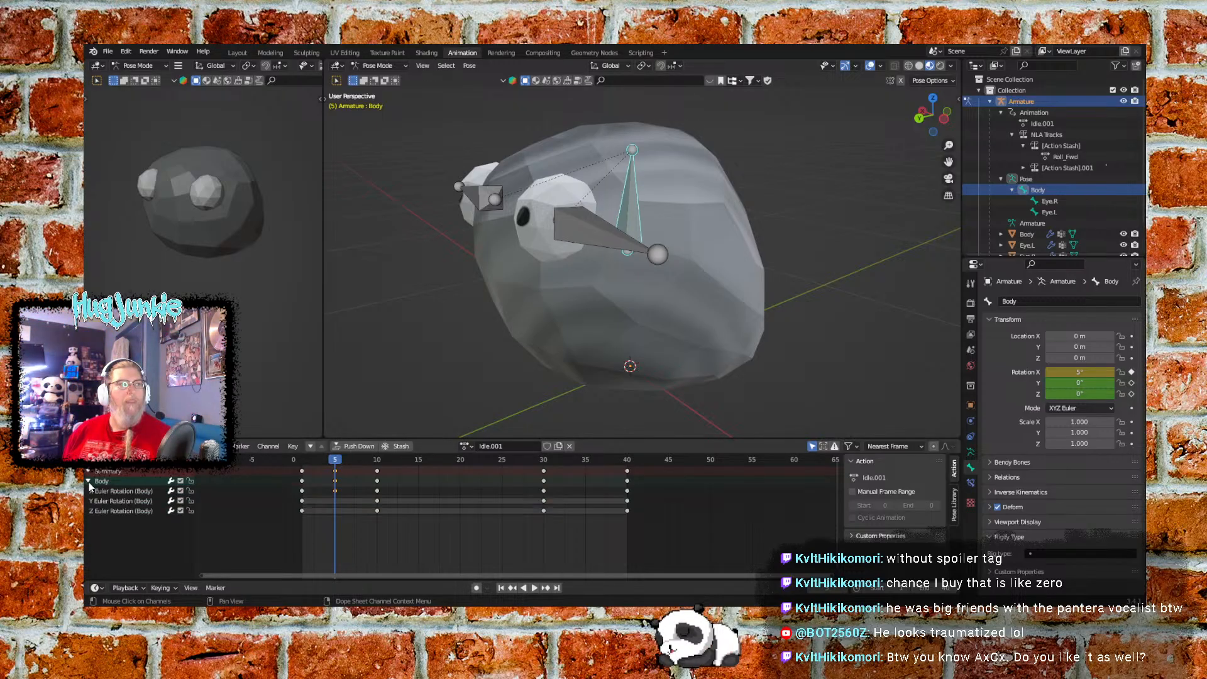
{"action": "left_click", "coordinate": [138, 503]}
{"action": "key", "text": "Delete"}
{"action": "left_click", "coordinate": [142, 501]}
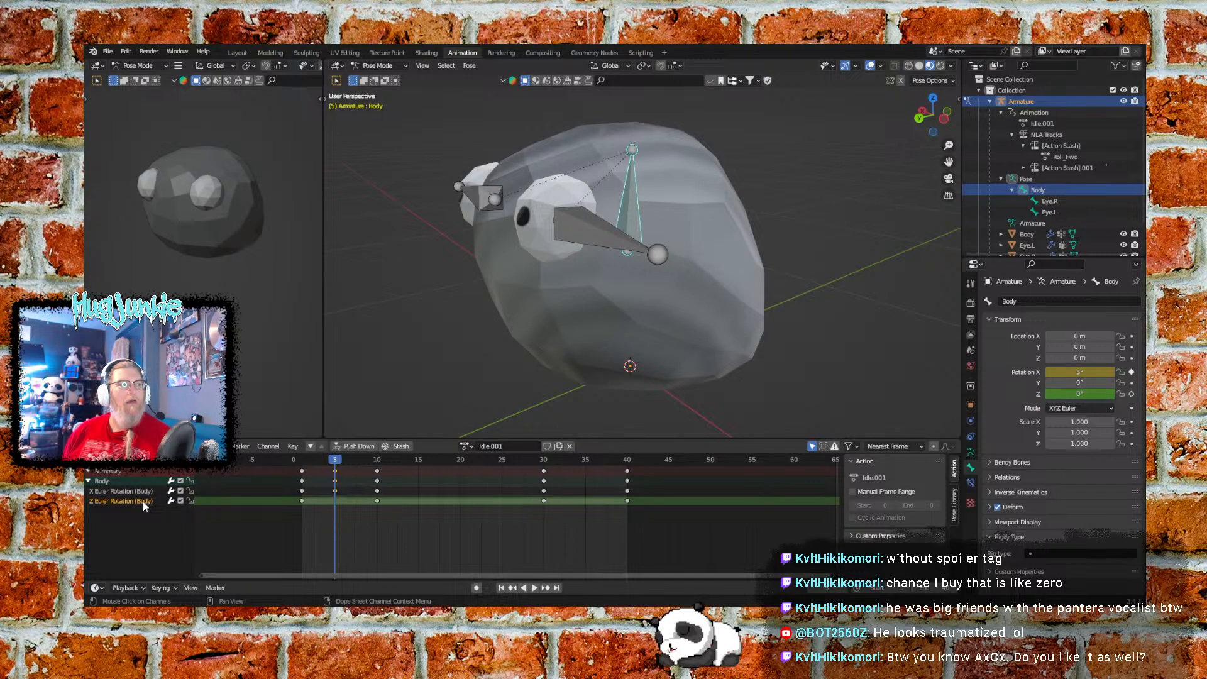
{"action": "key", "text": "Delete"}
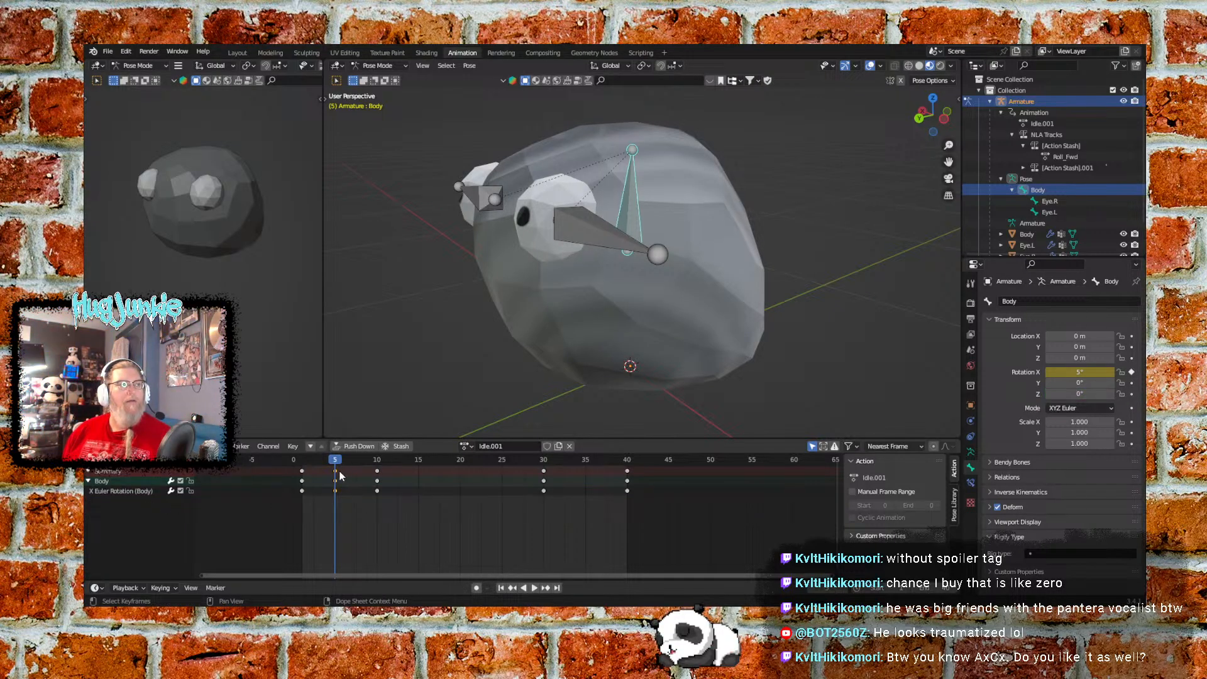
Key the Body bone's X rotation at -5° on frame 15
{"action": "left_click_drag", "start_coordinate": [337, 459], "coordinate": [420, 459]}
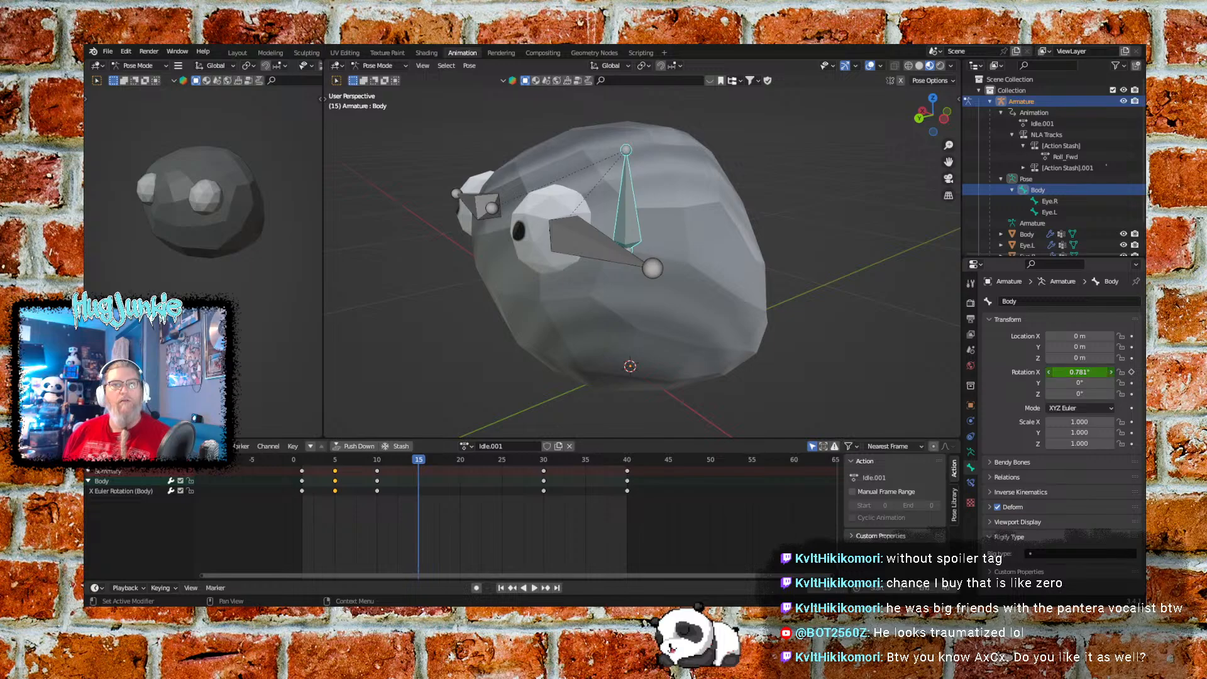
{"action": "left_click", "coordinate": [1084, 372]}
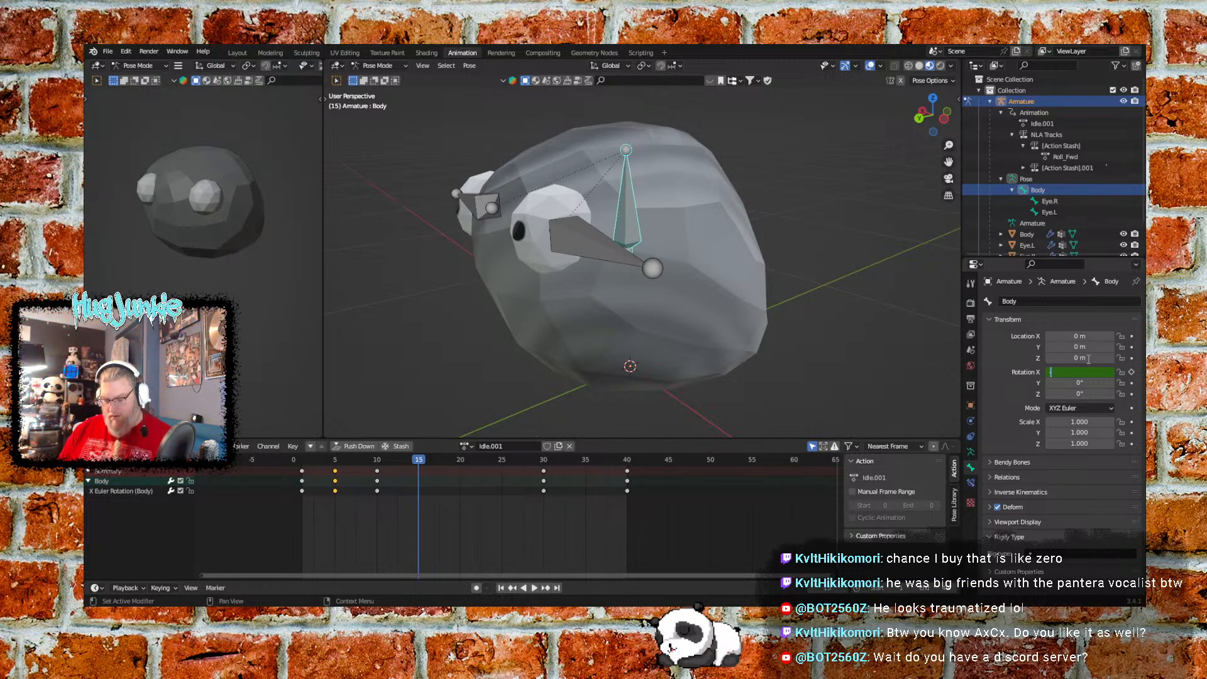
{"action": "type", "text": "5"}
{"action": "key", "text": "Return"}
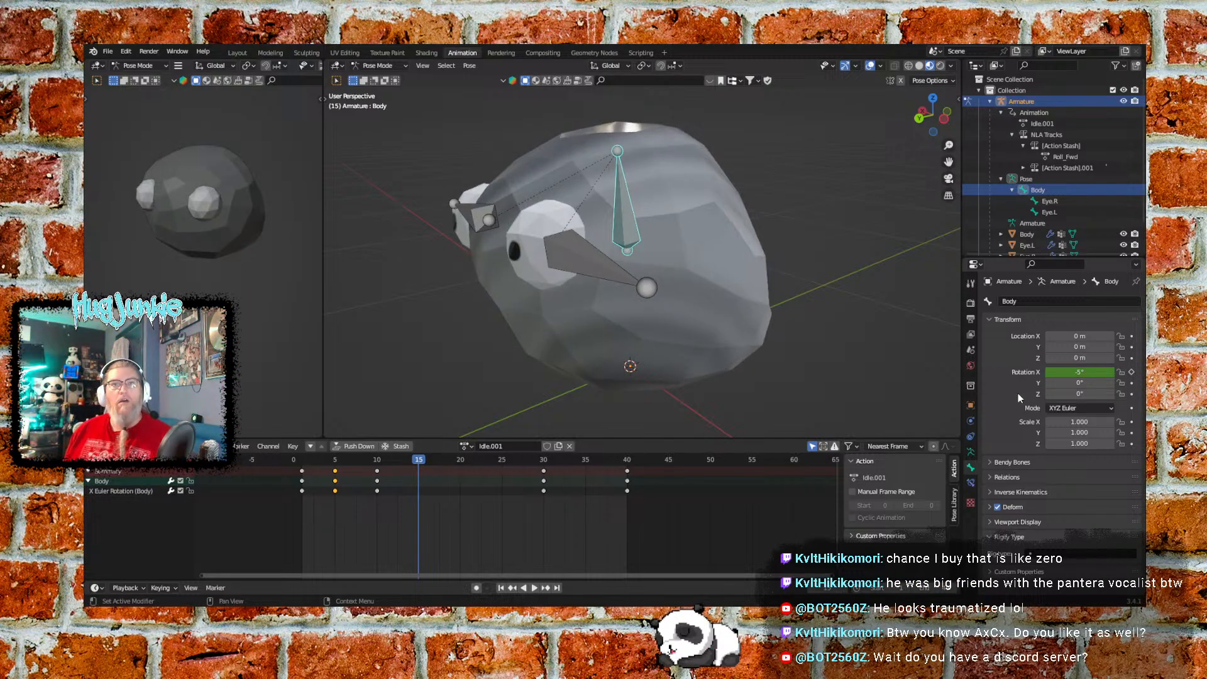
{"action": "left_click", "coordinate": [1132, 372]}
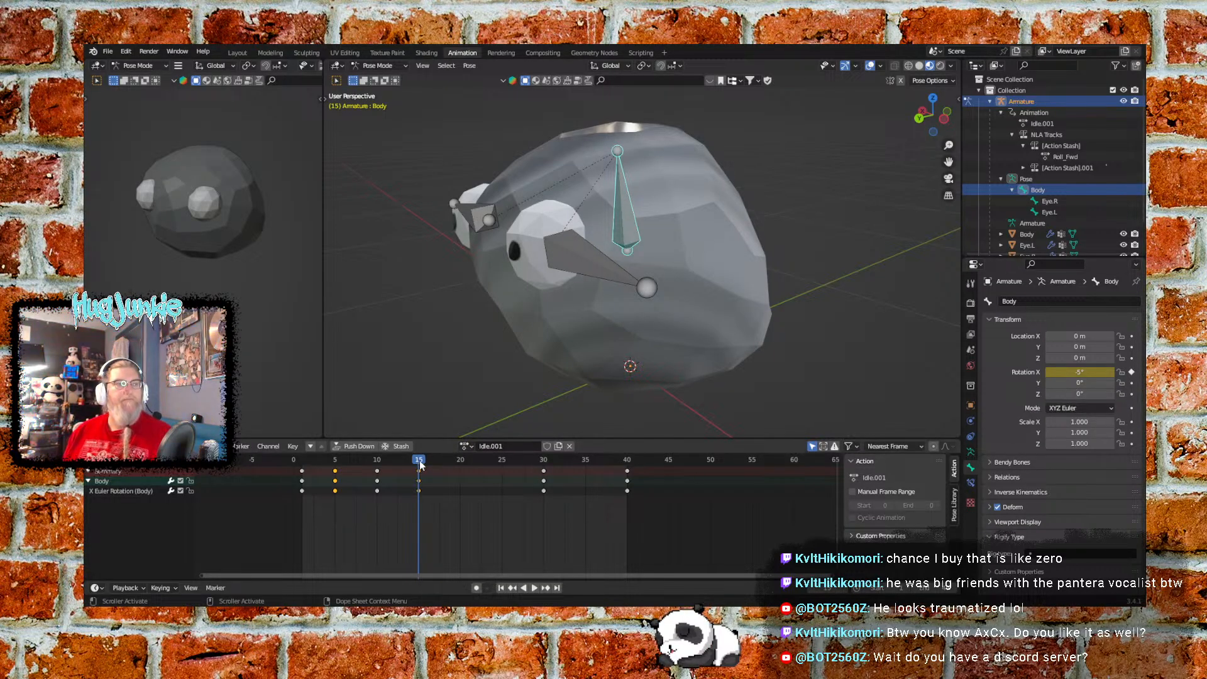
Key the Body bone's X rotation at 0° on frame 20
{"action": "left_click", "coordinate": [461, 460]}
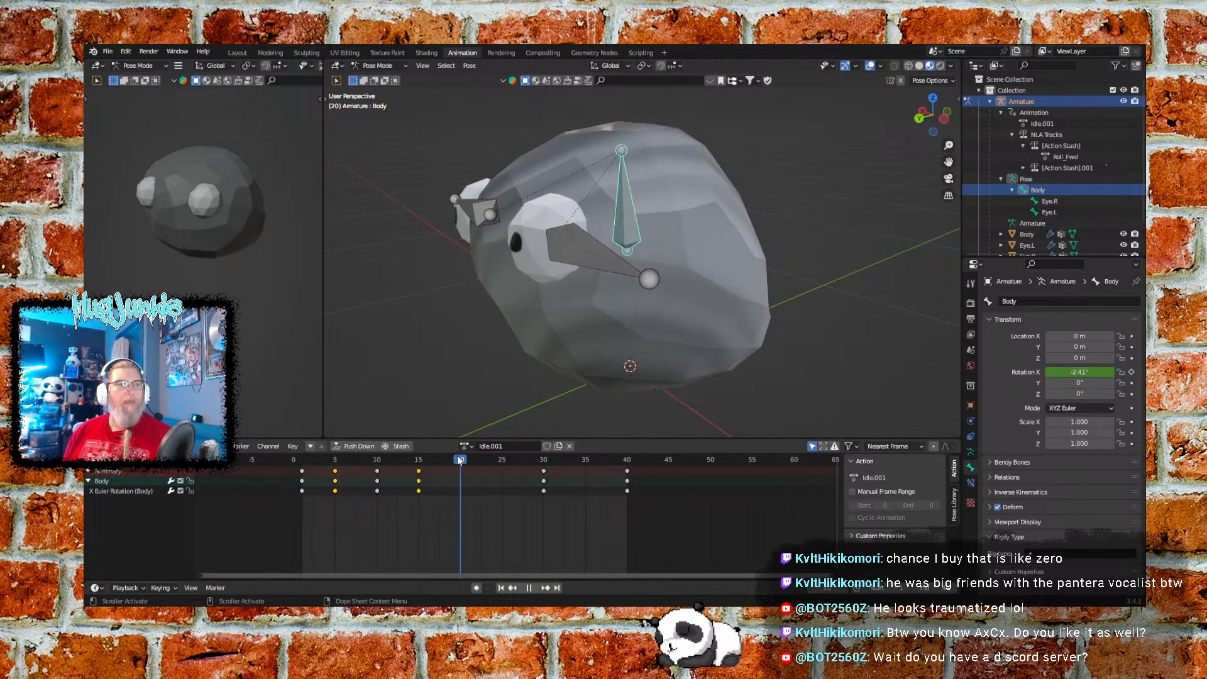
{"action": "left_click", "coordinate": [1097, 370]}
{"action": "type", "text": "0"}
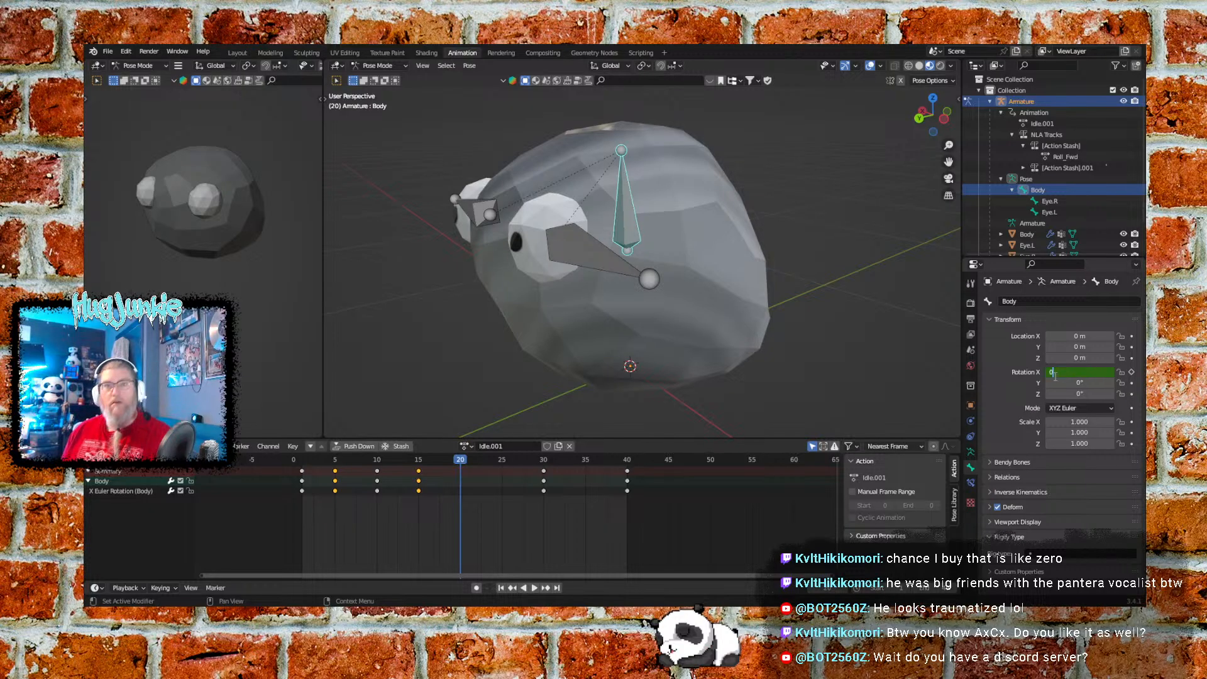
{"action": "key", "text": "Return"}
{"action": "left_click", "coordinate": [1131, 372]}
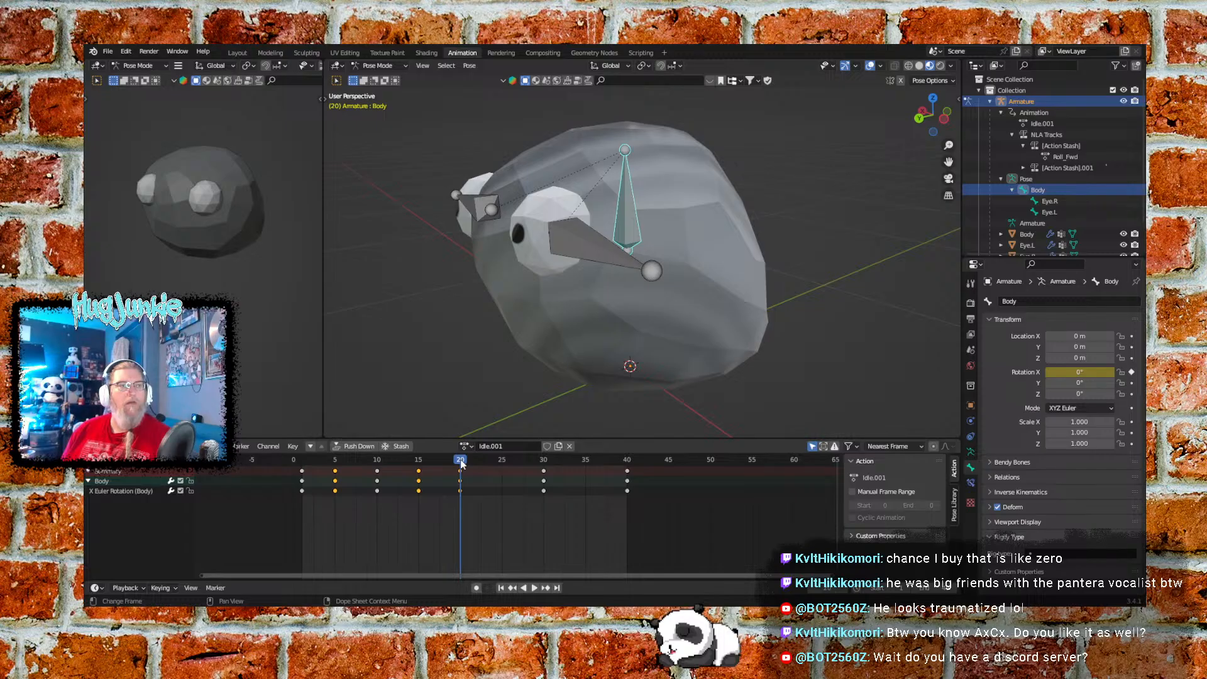
Key the Body bone's X rotation at 5° on frame 25
{"action": "key", "text": "space"}
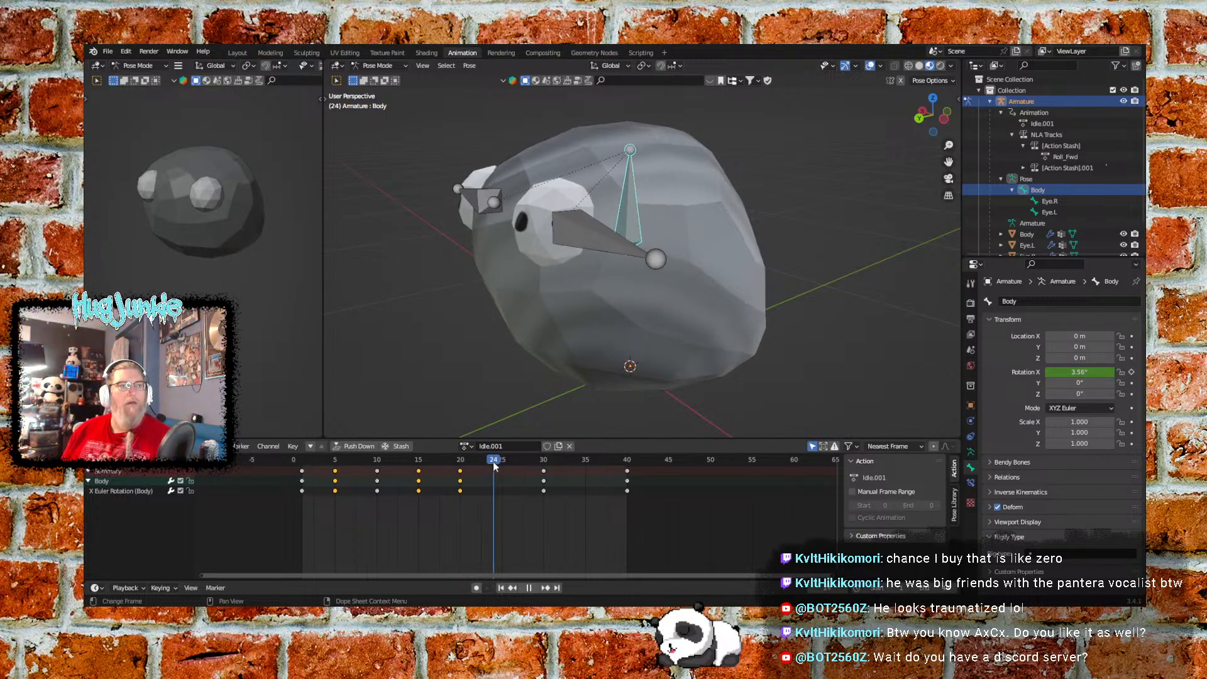
{"action": "left_click_drag", "start_coordinate": [494, 466], "coordinate": [500, 466]}
{"action": "key", "text": "space"}
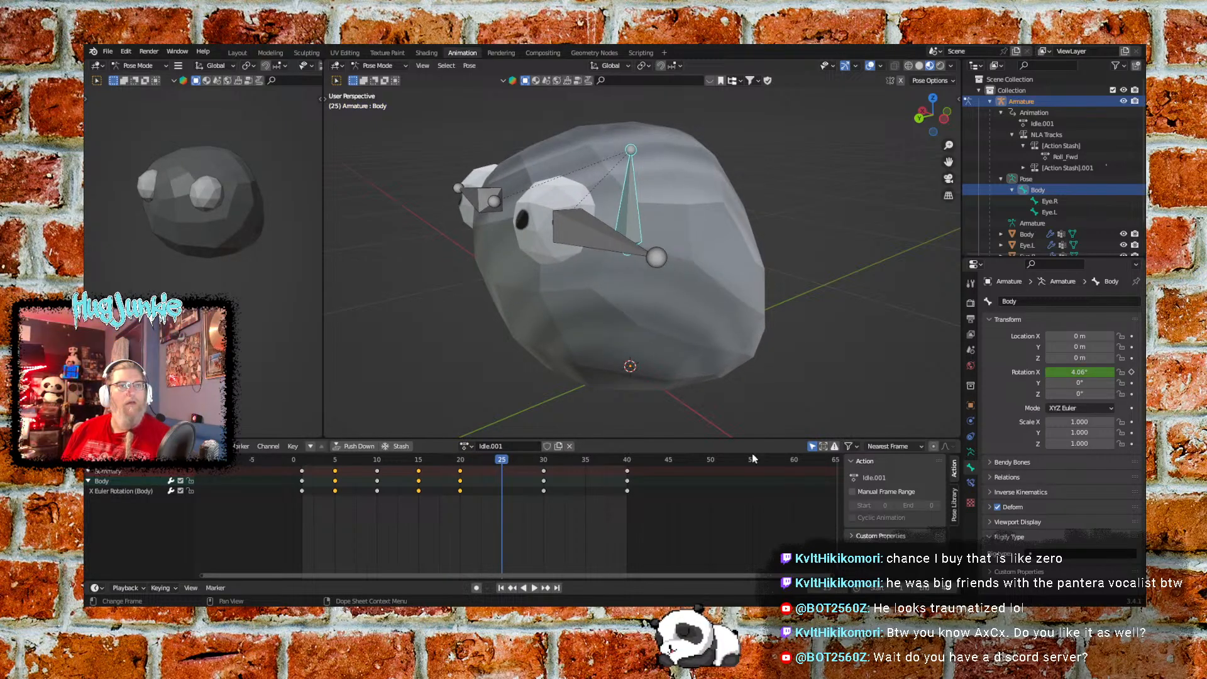
{"action": "left_click", "coordinate": [1102, 372]}
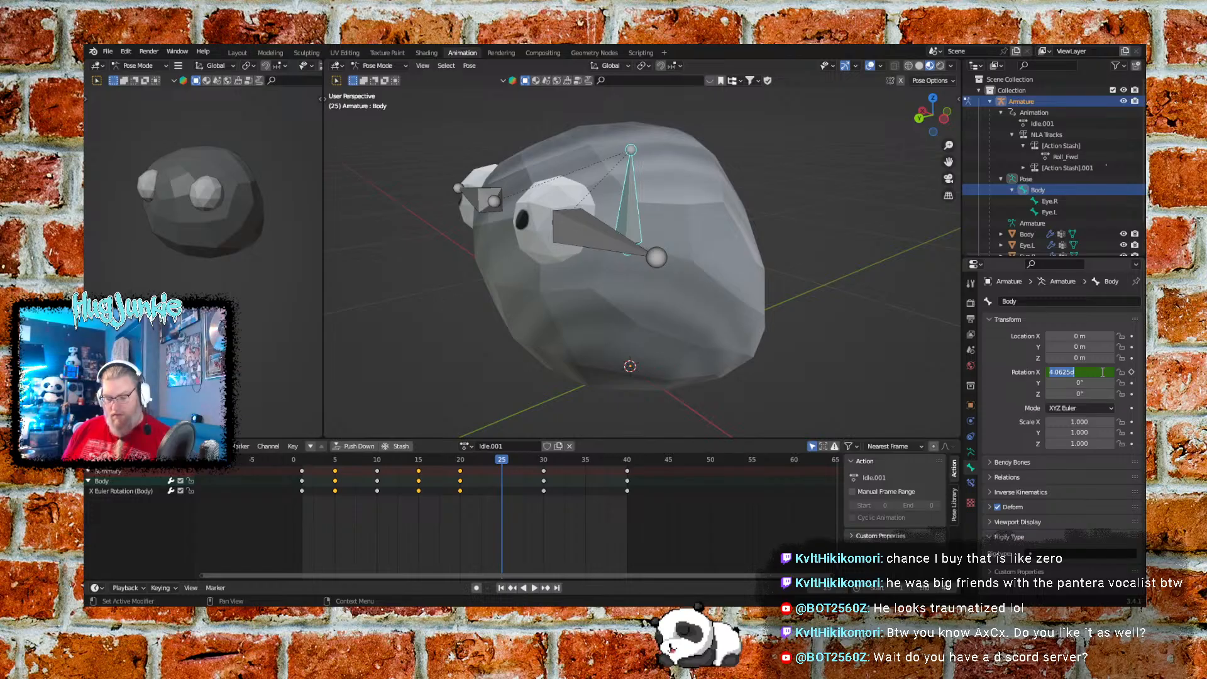
{"action": "type", "text": "5"}
{"action": "key", "text": "Return"}
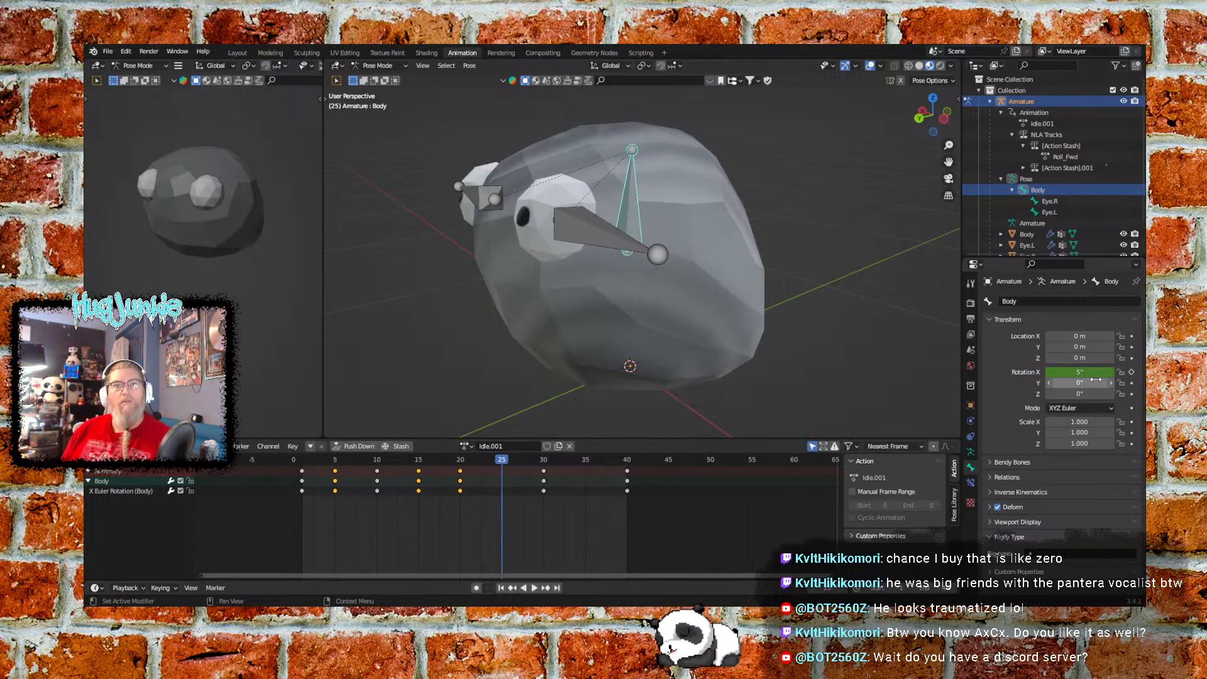
{"action": "left_click", "coordinate": [1131, 372]}
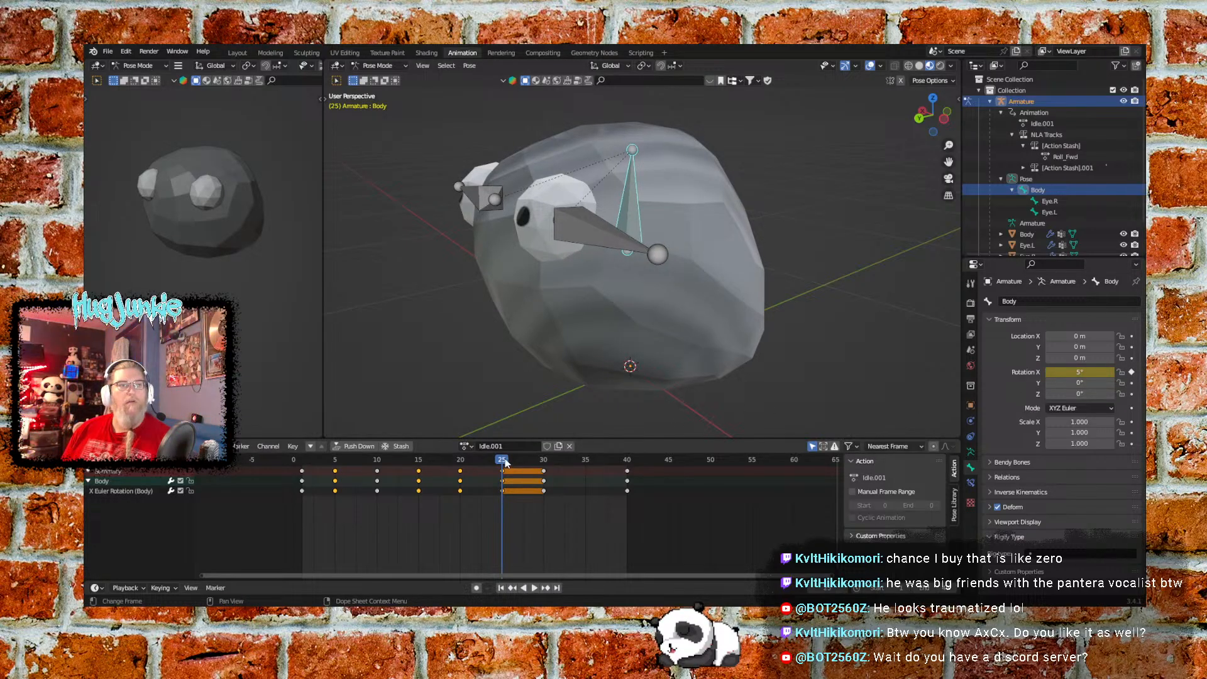
Check the Body bone's pose at frame 30 and replay the action from the first frame
{"action": "key", "text": "space"}
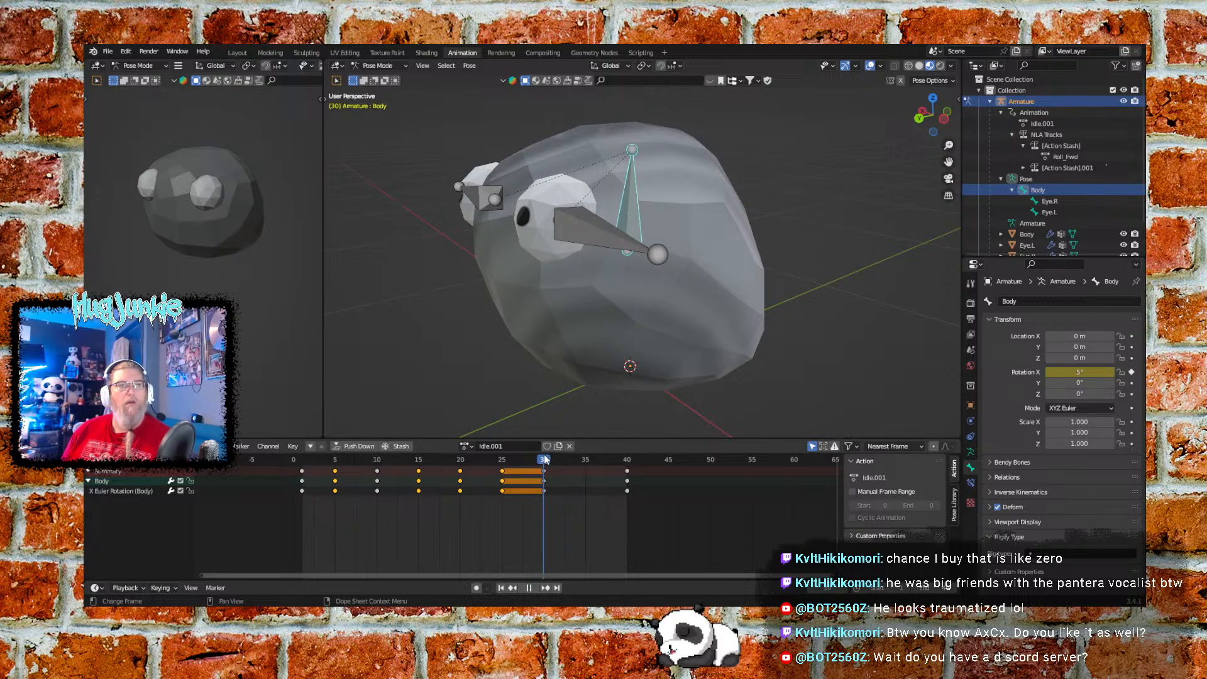
{"action": "key", "text": "space"}
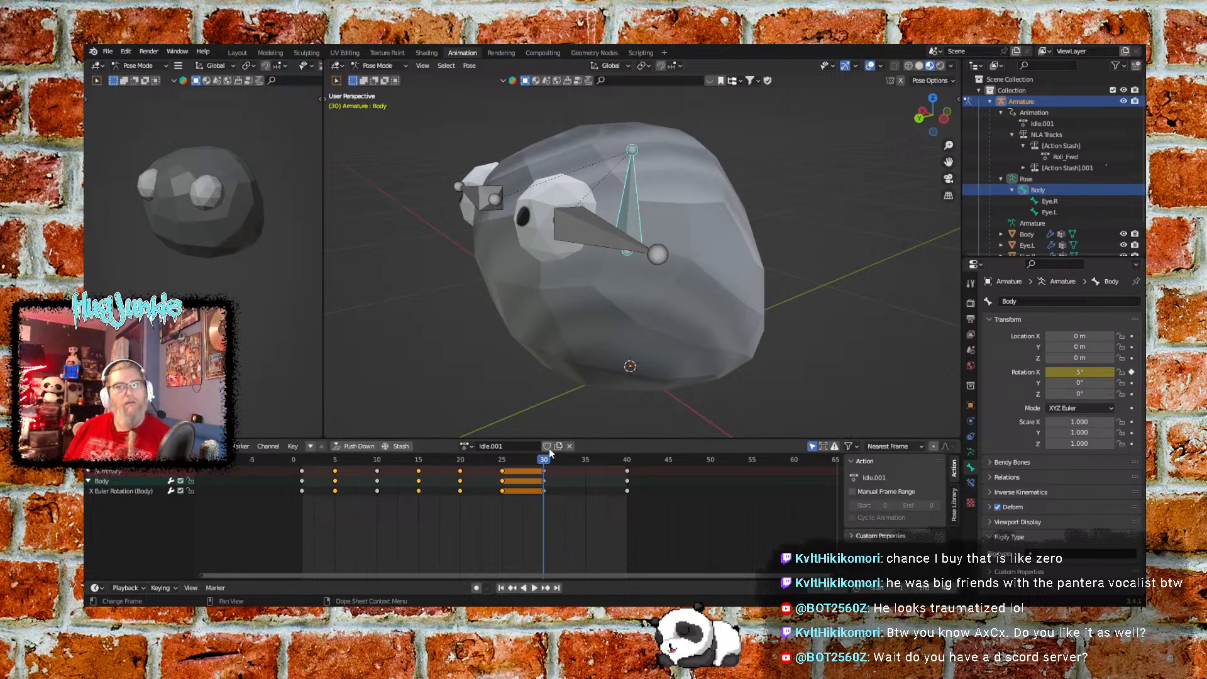
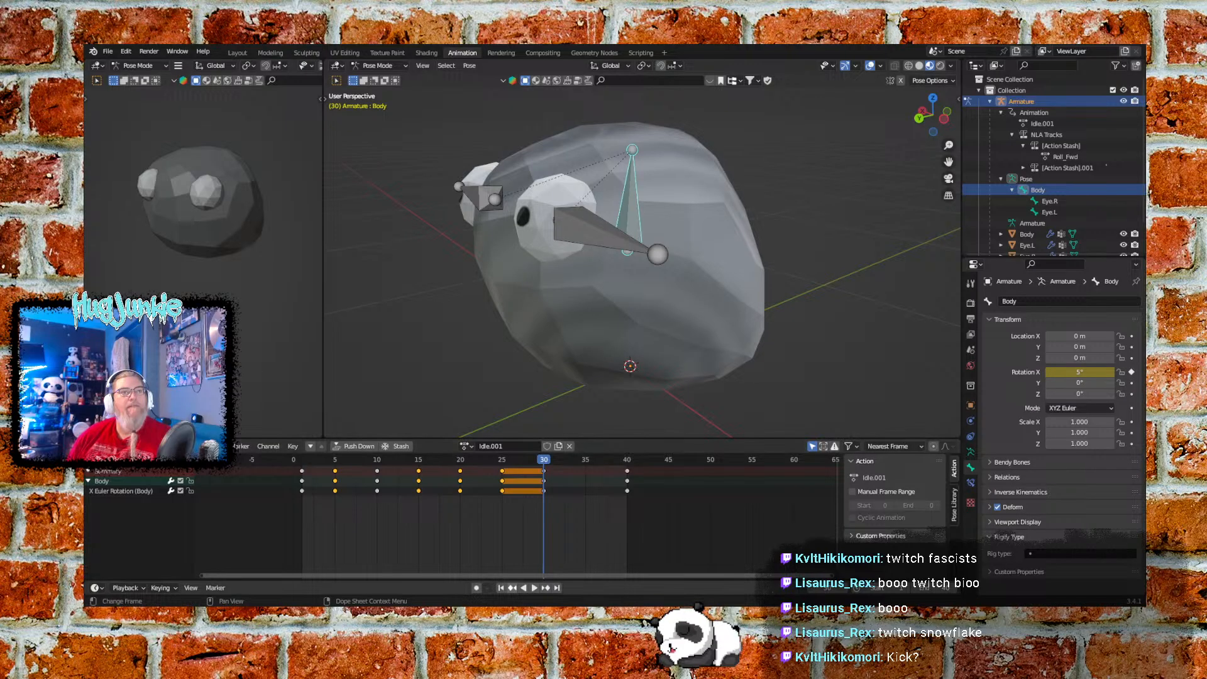
{"action": "left_click", "coordinate": [500, 587]}
{"action": "left_click", "coordinate": [534, 589]}
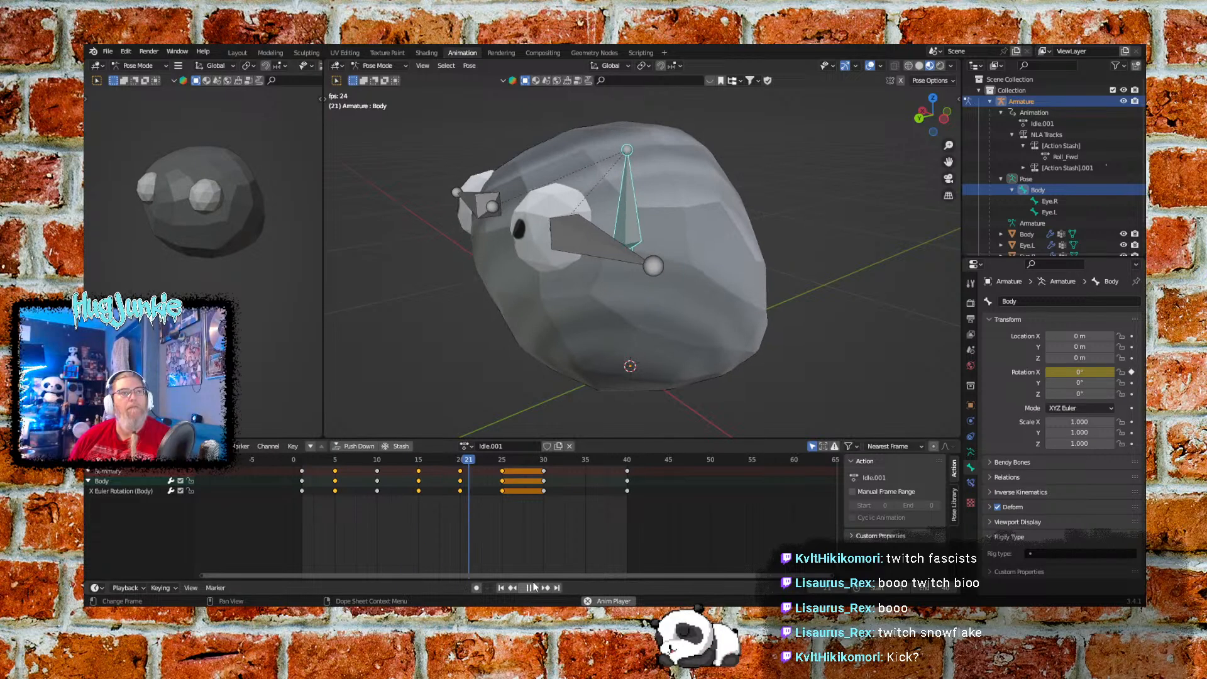
{"action": "left_click", "coordinate": [532, 588]}
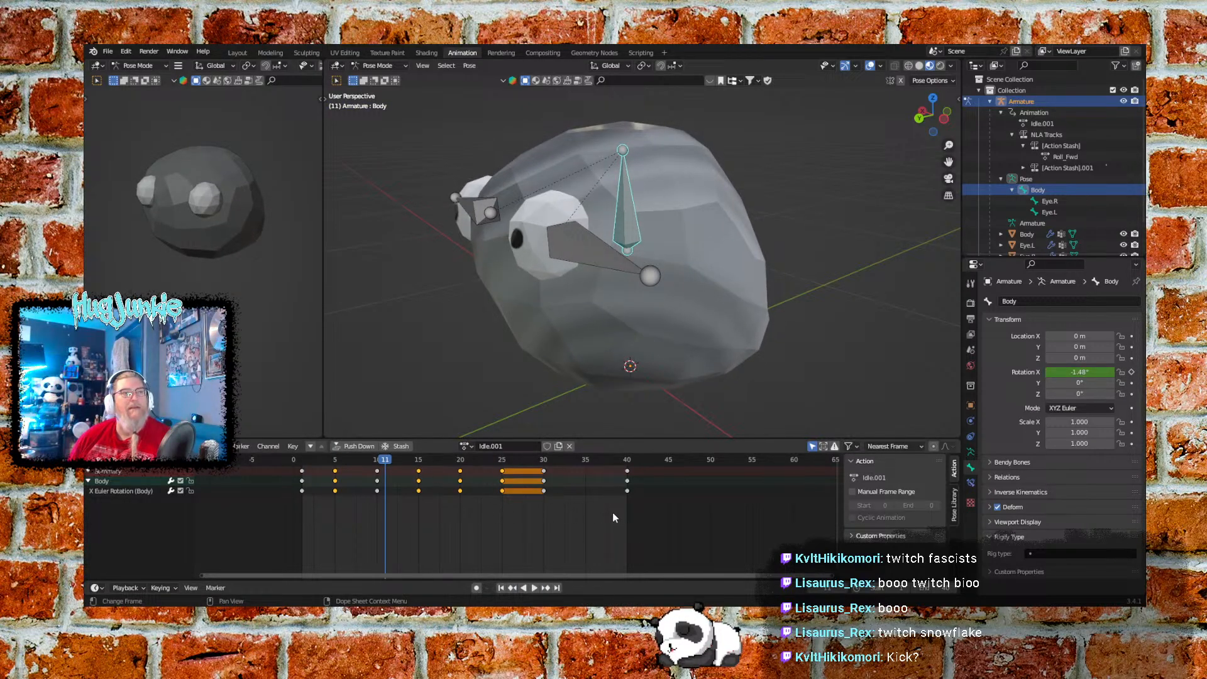
Delete all of the Body bone's keyframes from frame 5 through frame 30, keeping the first and last ones
{"action": "left_click_drag", "start_coordinate": [596, 510], "coordinate": [335, 473]}
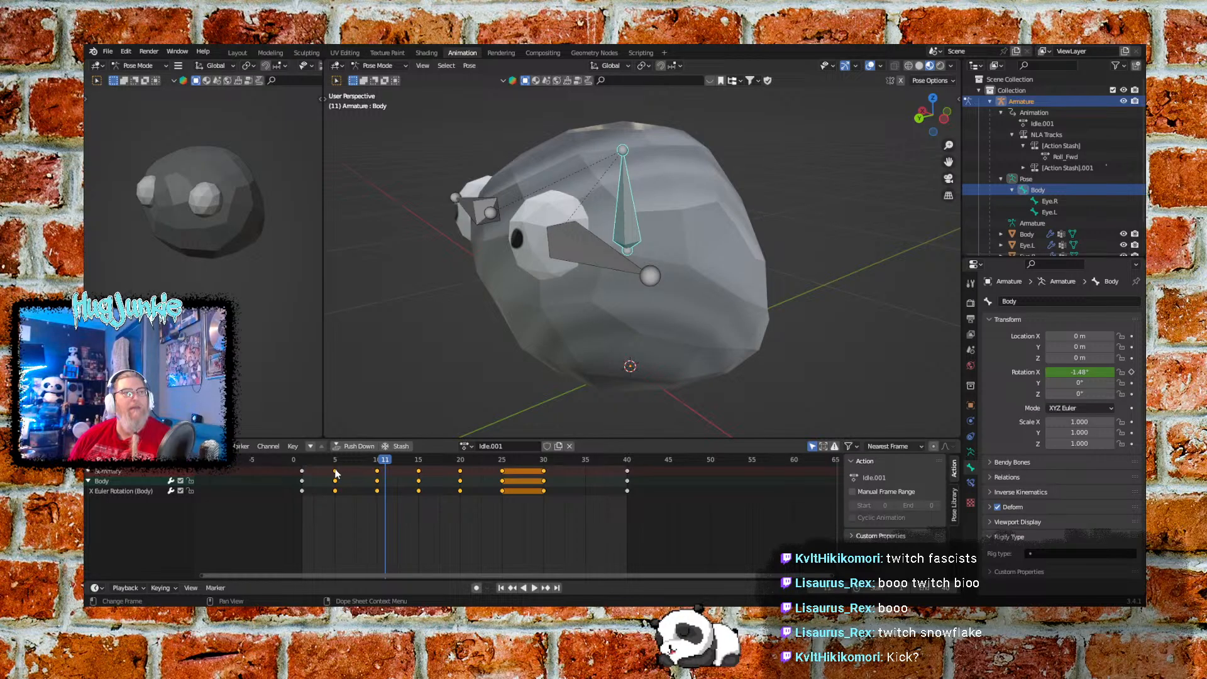
{"action": "right_click", "coordinate": [335, 473]}
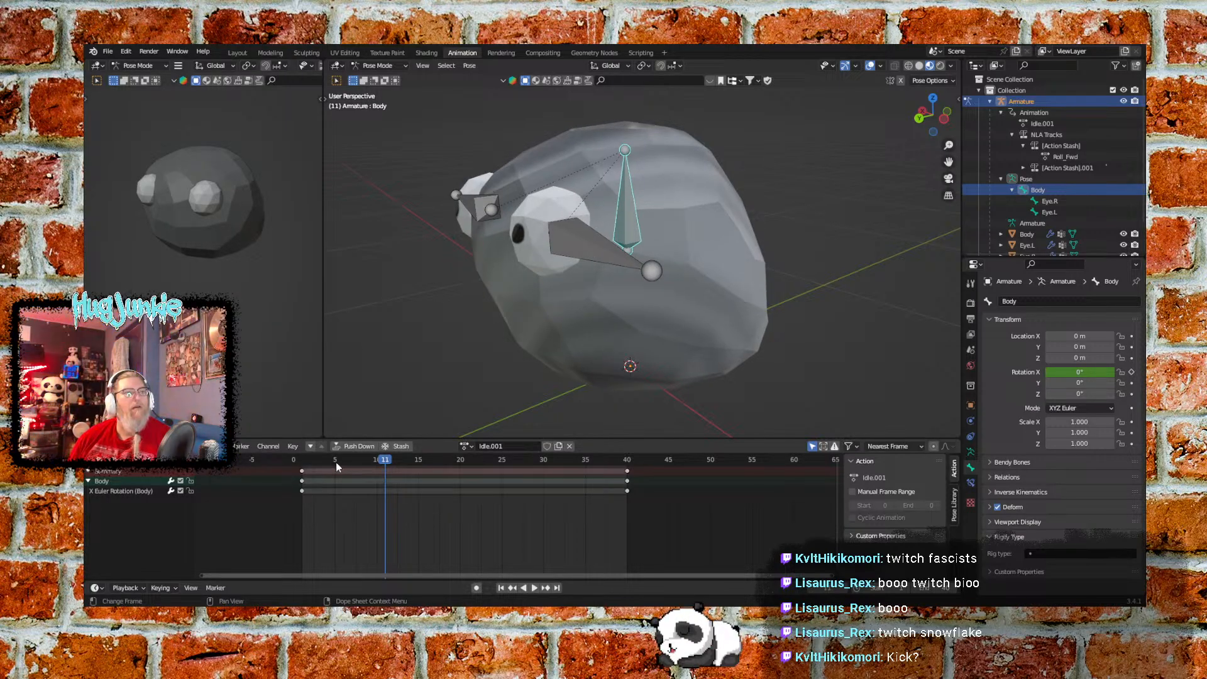
Set the Body bone's X rotation to 10° at frame 10 and key it
{"action": "left_click_drag", "start_coordinate": [305, 463], "coordinate": [319, 464]}
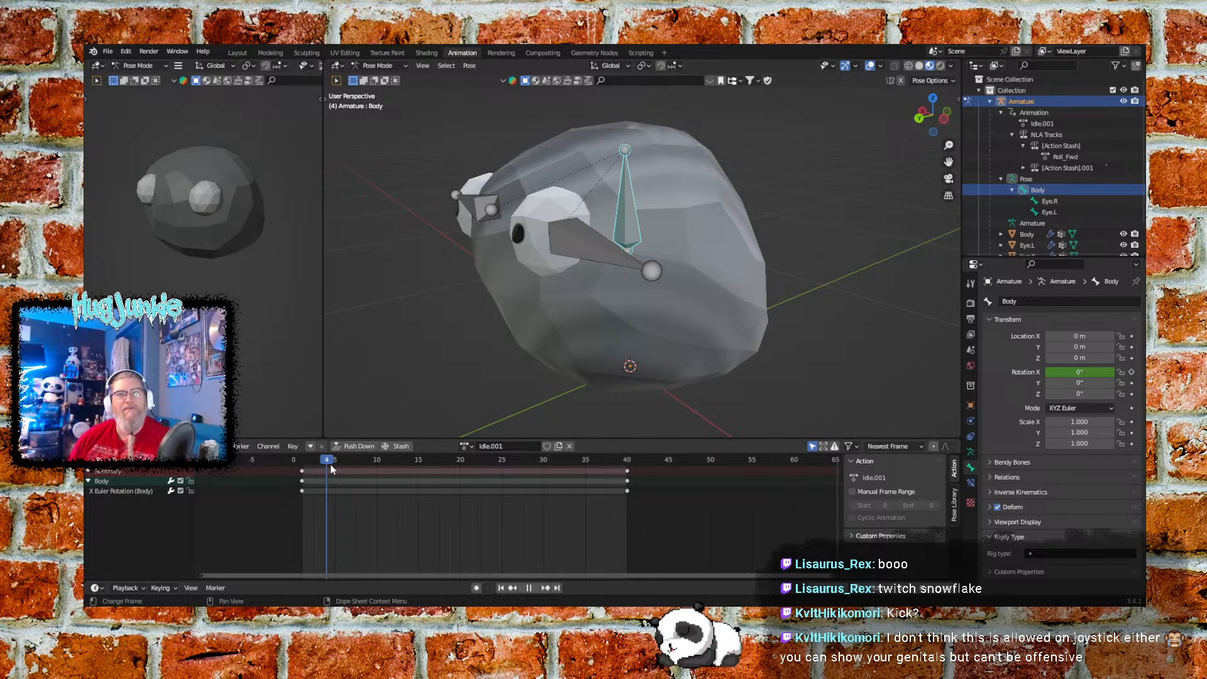
{"action": "left_click_drag", "start_coordinate": [331, 469], "coordinate": [375, 465]}
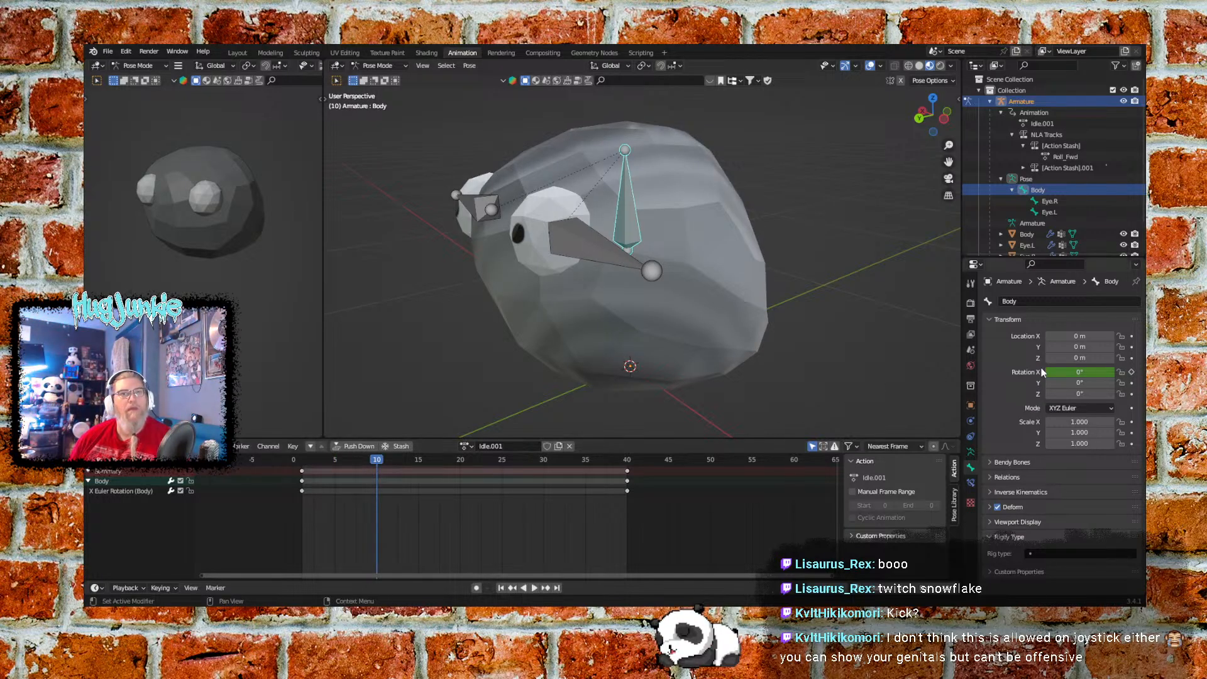
{"action": "left_click", "coordinate": [1099, 372]}
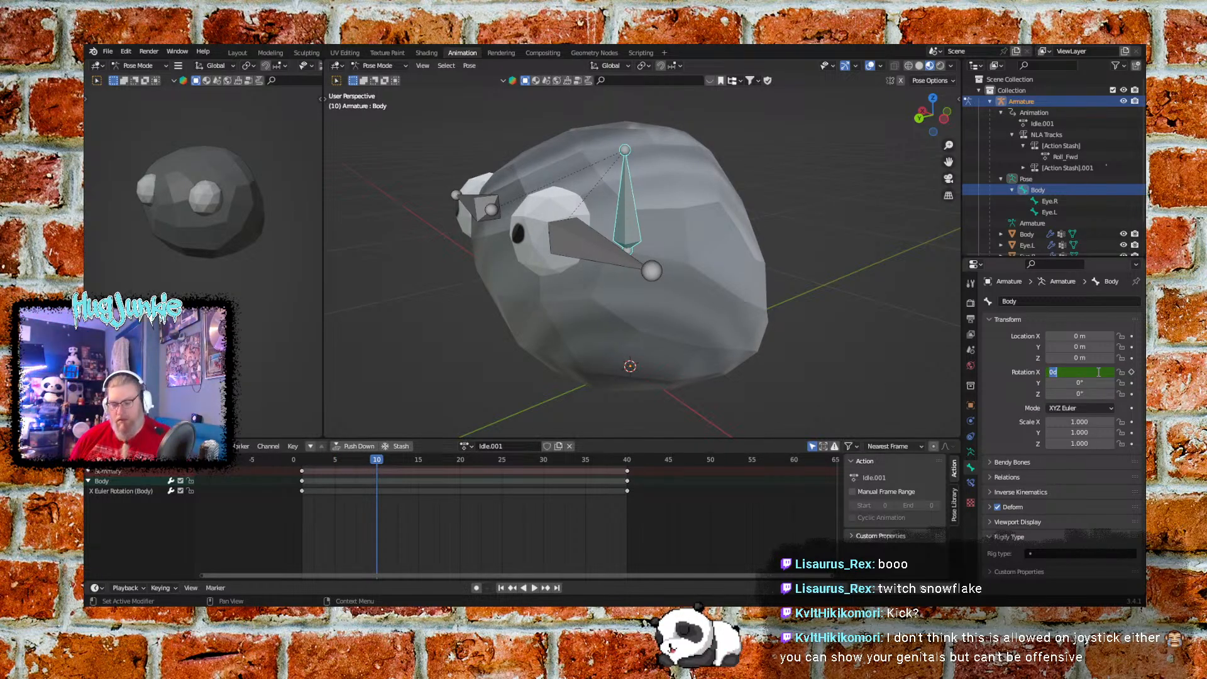
{"action": "key", "text": "Return"}
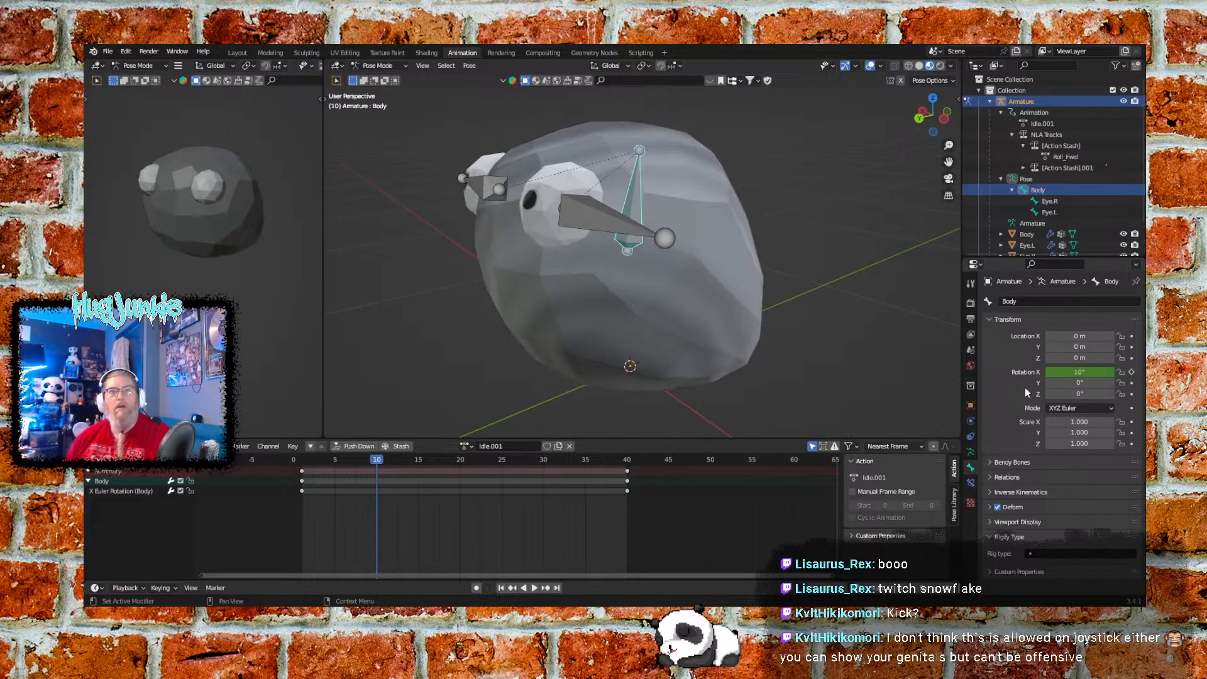
{"action": "left_click", "coordinate": [1132, 372]}
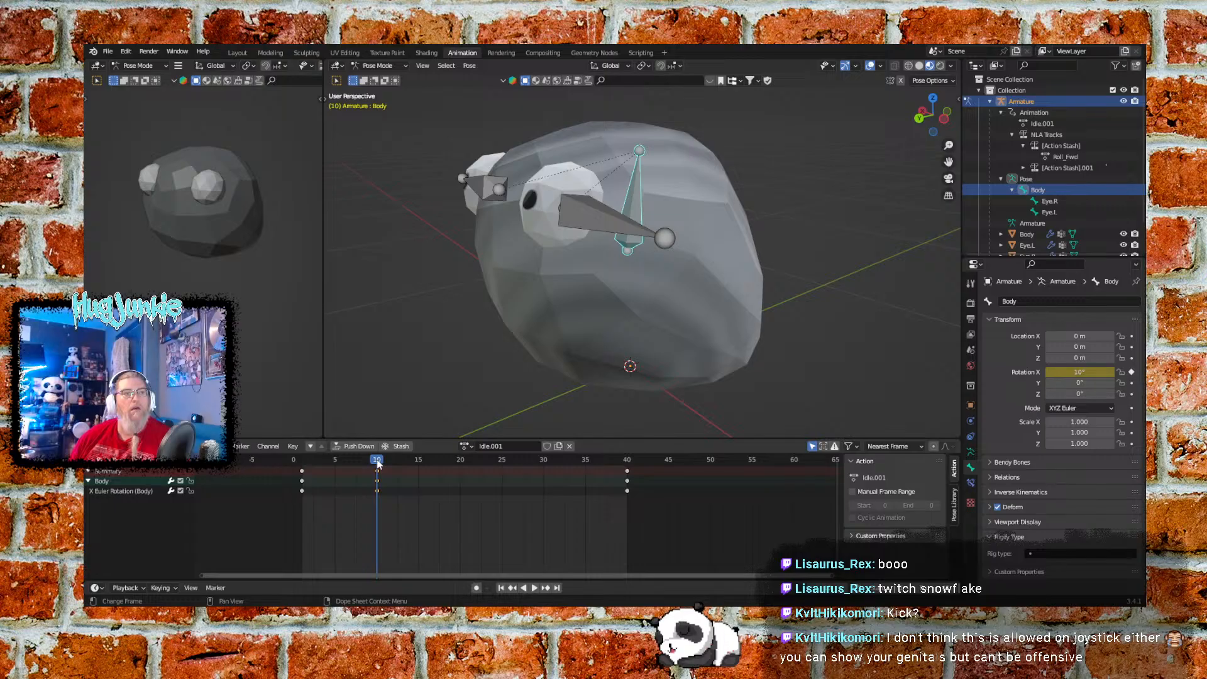
Set the Body bone's X rotation to 0° at frame 20 and key it
{"action": "key", "text": "space"}
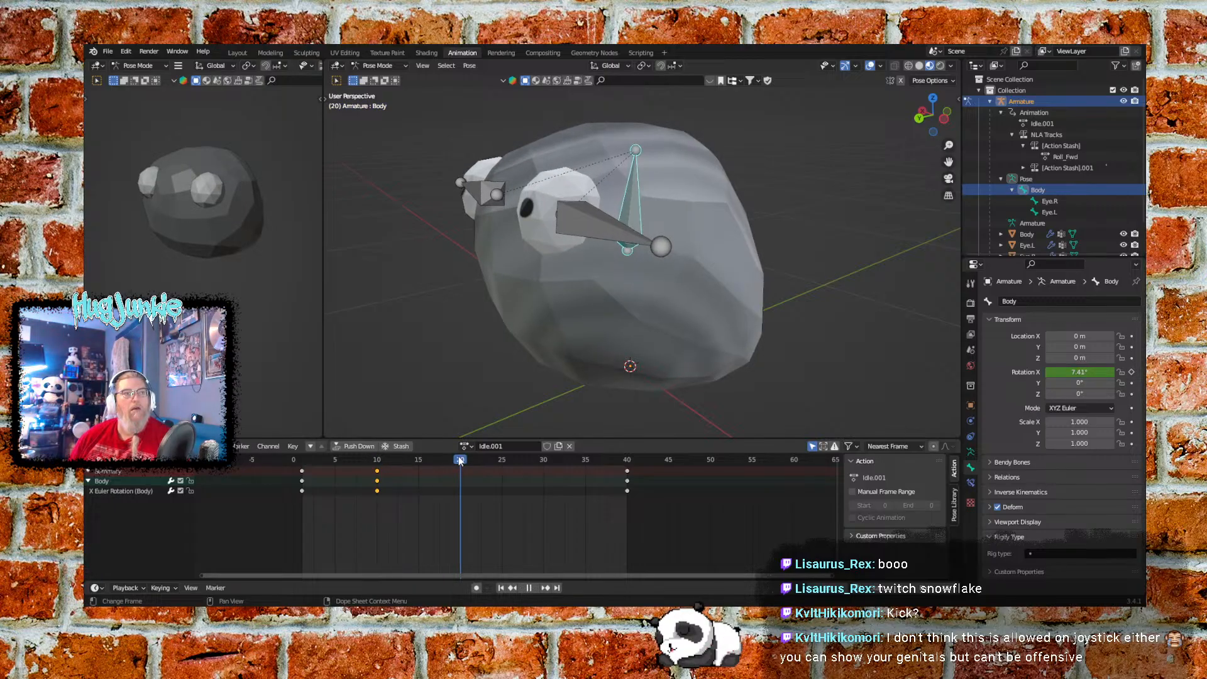
{"action": "key", "text": "space"}
{"action": "left_click", "coordinate": [1100, 371]}
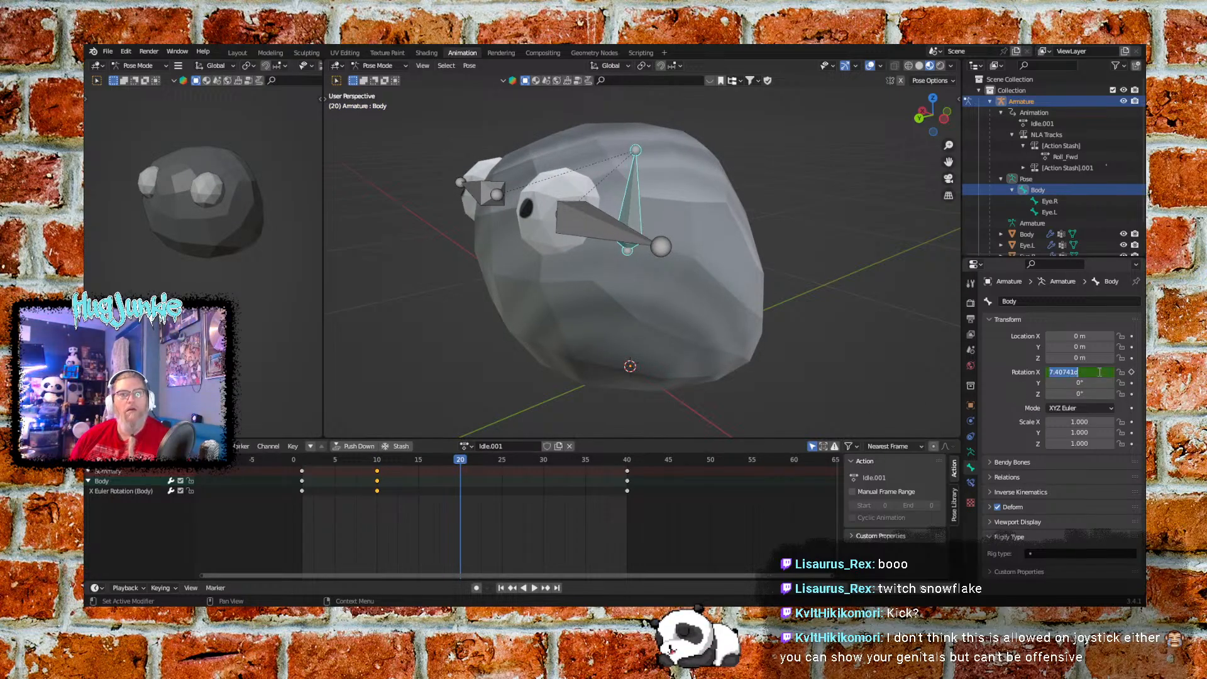
{"action": "type", "text": "0"}
{"action": "key", "text": "Return"}
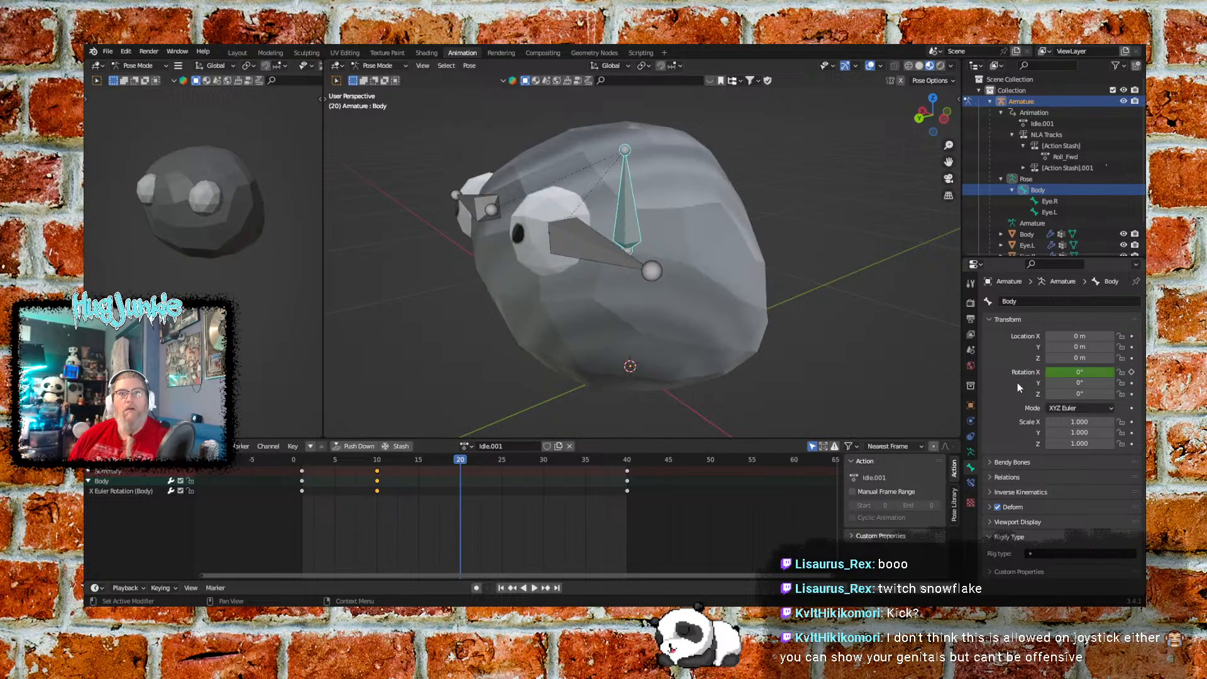
{"action": "left_click", "coordinate": [1132, 372]}
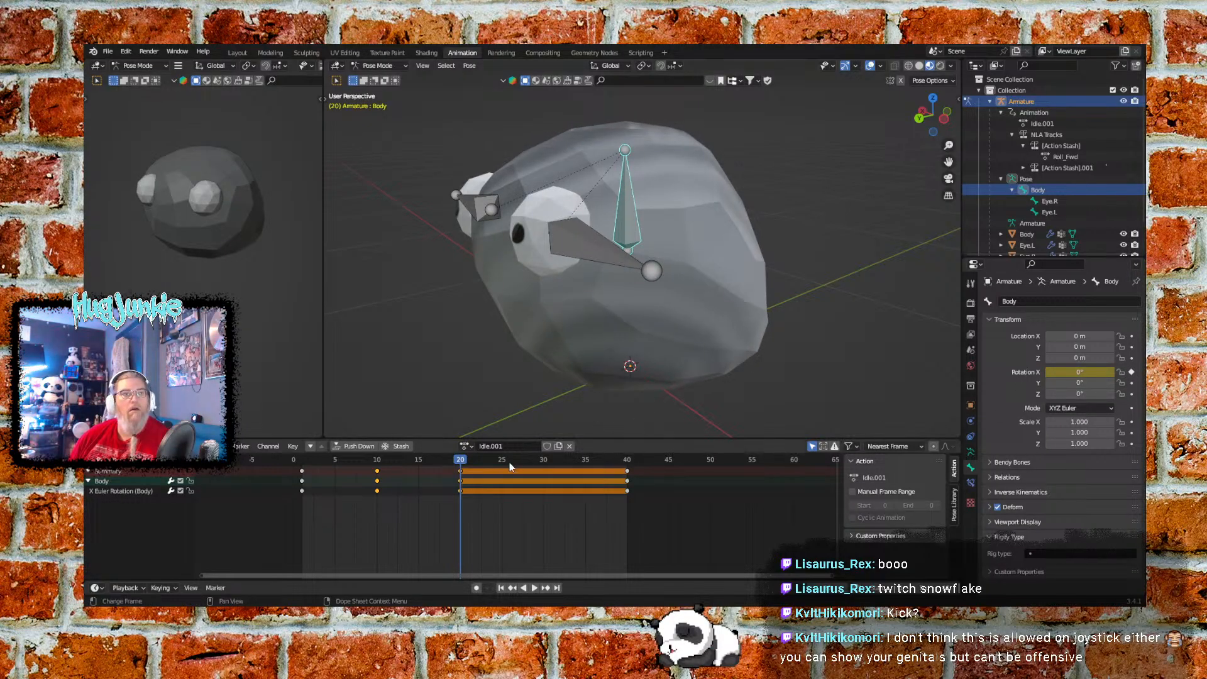
Set the Body bone's X rotation to -10° at frame 30 and key it
{"action": "key", "text": "space"}
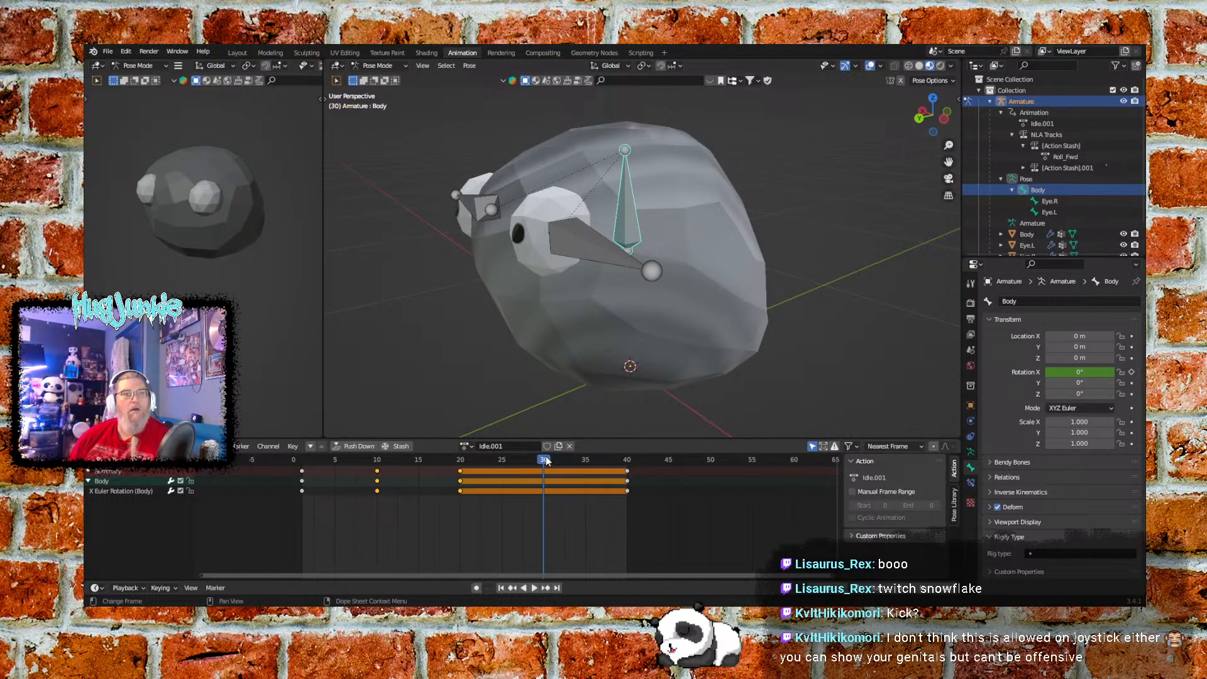
{"action": "left_click", "coordinate": [1090, 372]}
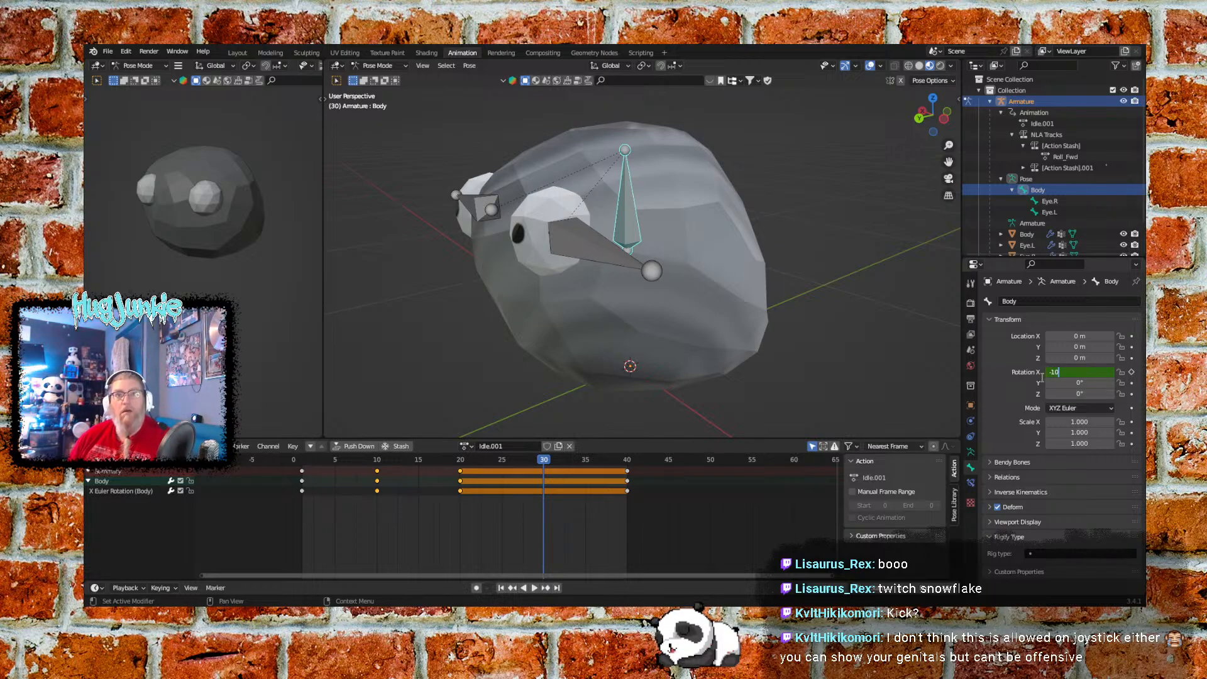
{"action": "key", "text": "Return"}
{"action": "left_click", "coordinate": [1132, 372]}
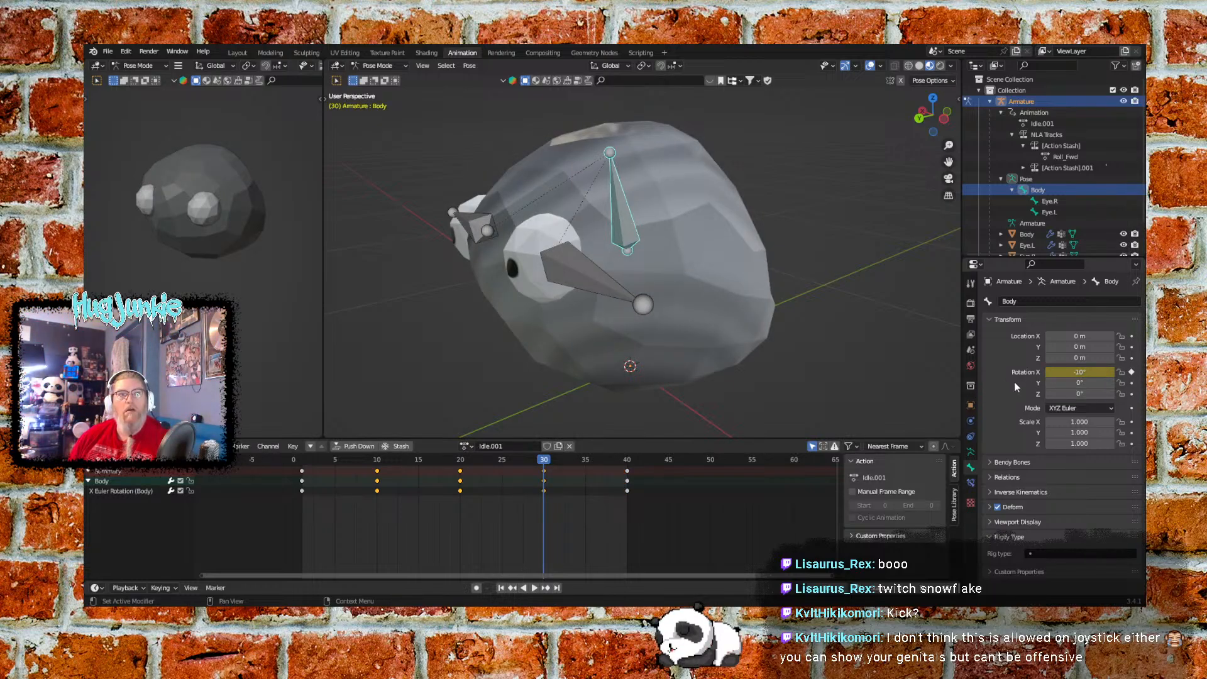
Play the rocking motion from the first frame, then scrub back to examine the Body bone's pose at frame 10
{"action": "left_click", "coordinate": [501, 588]}
{"action": "left_click", "coordinate": [535, 588]}
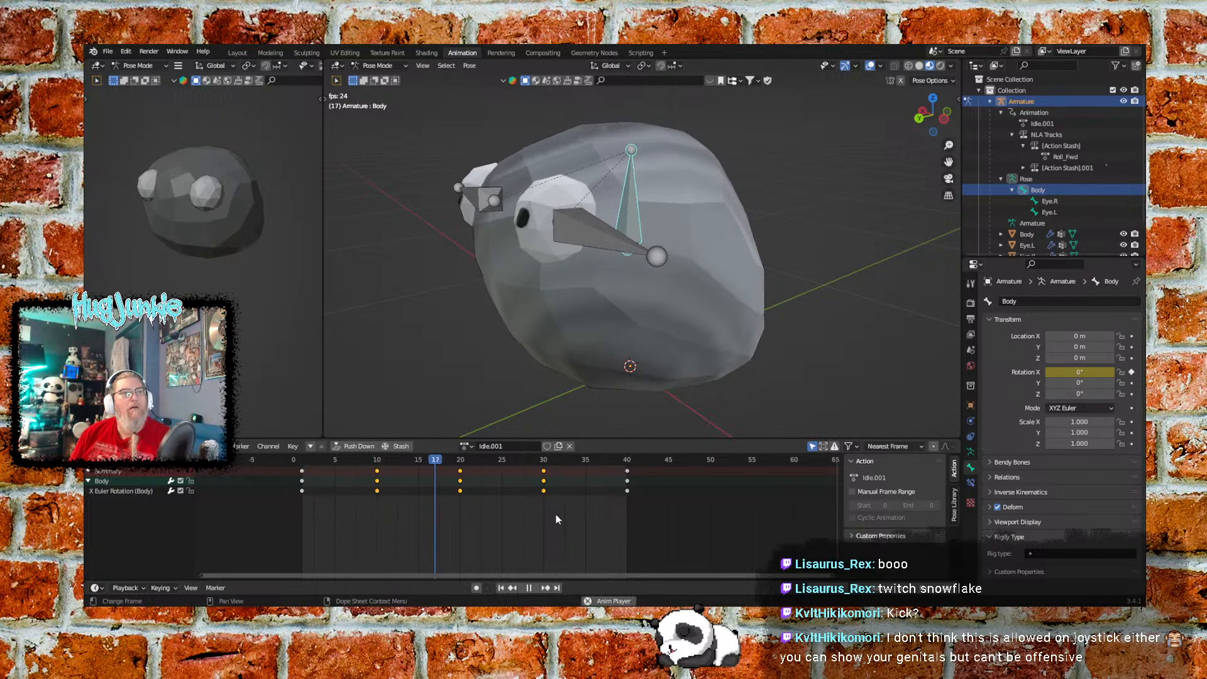
{"action": "key", "text": "space"}
{"action": "key", "text": "space"}
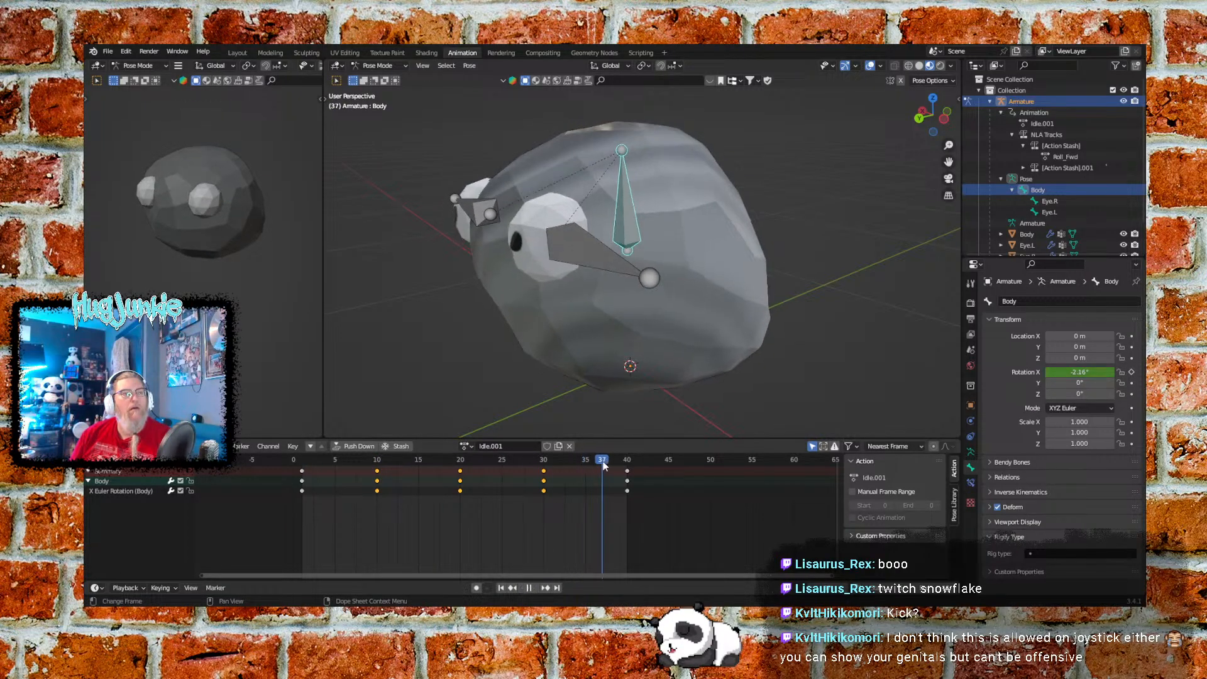
{"action": "left_click_drag", "start_coordinate": [623, 464], "coordinate": [375, 448]}
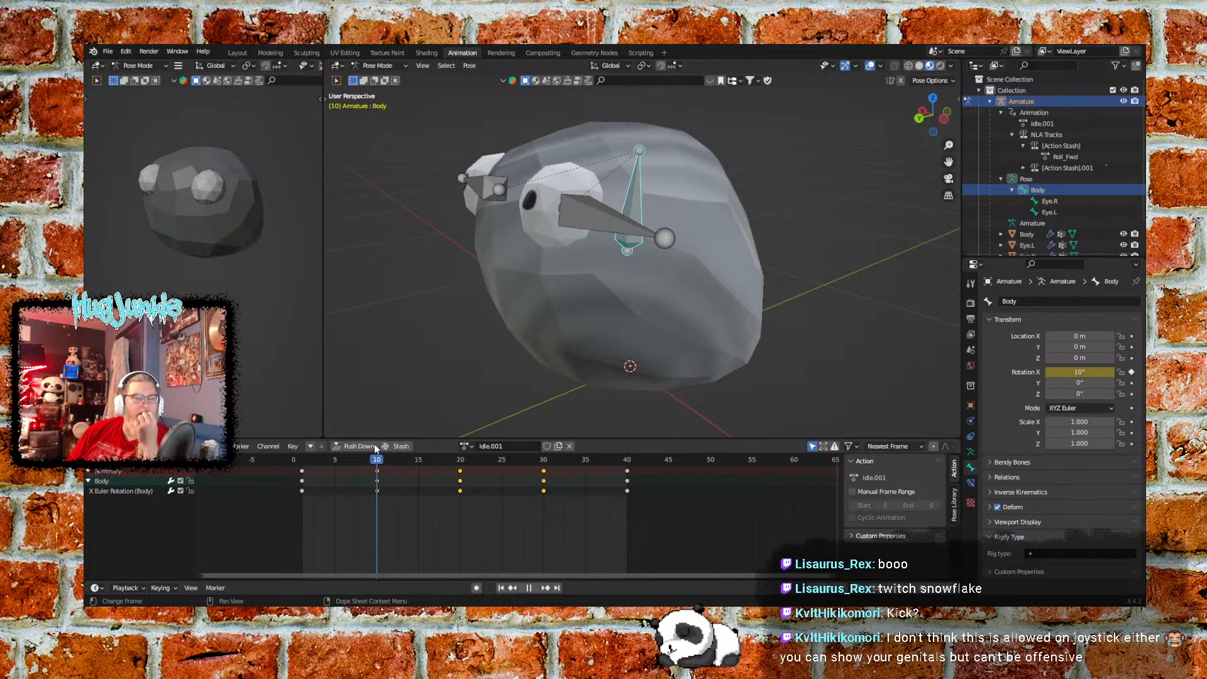
{"action": "left_click_drag", "start_coordinate": [375, 444], "coordinate": [375, 445]}
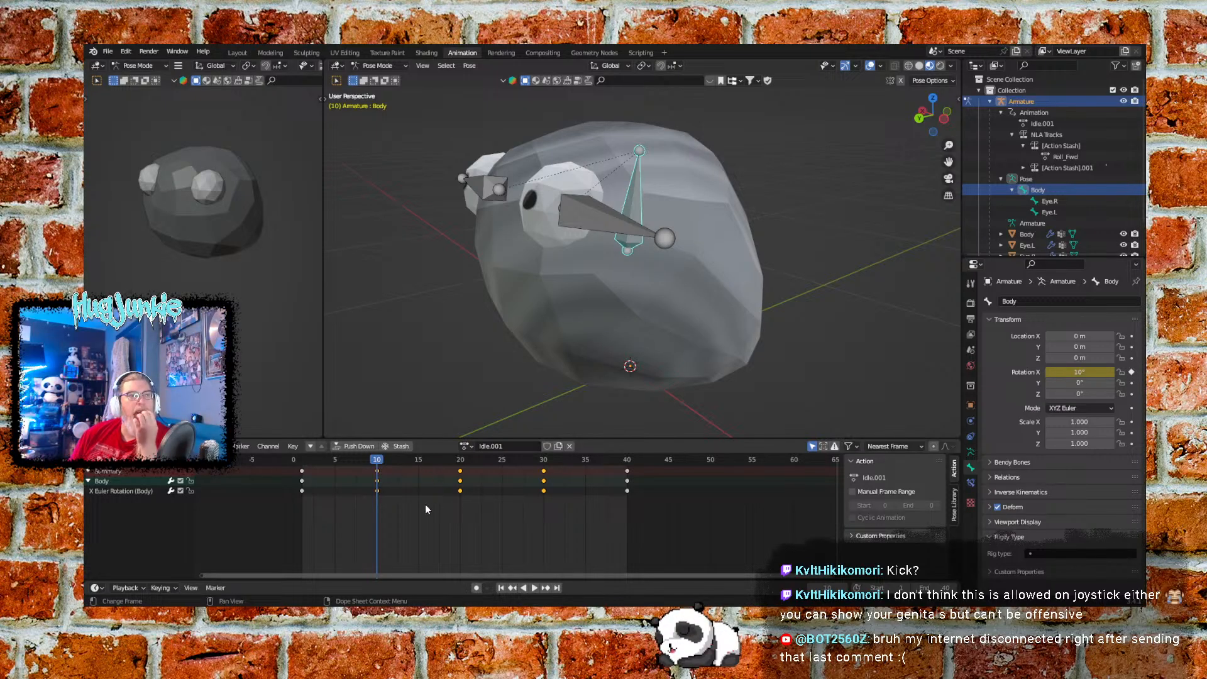
Copy the Body bone's frame 10 keyframe and paste it at frame 11
{"action": "scroll", "coordinate": [425, 504], "scroll_direction": "up", "scroll_amount": 4}
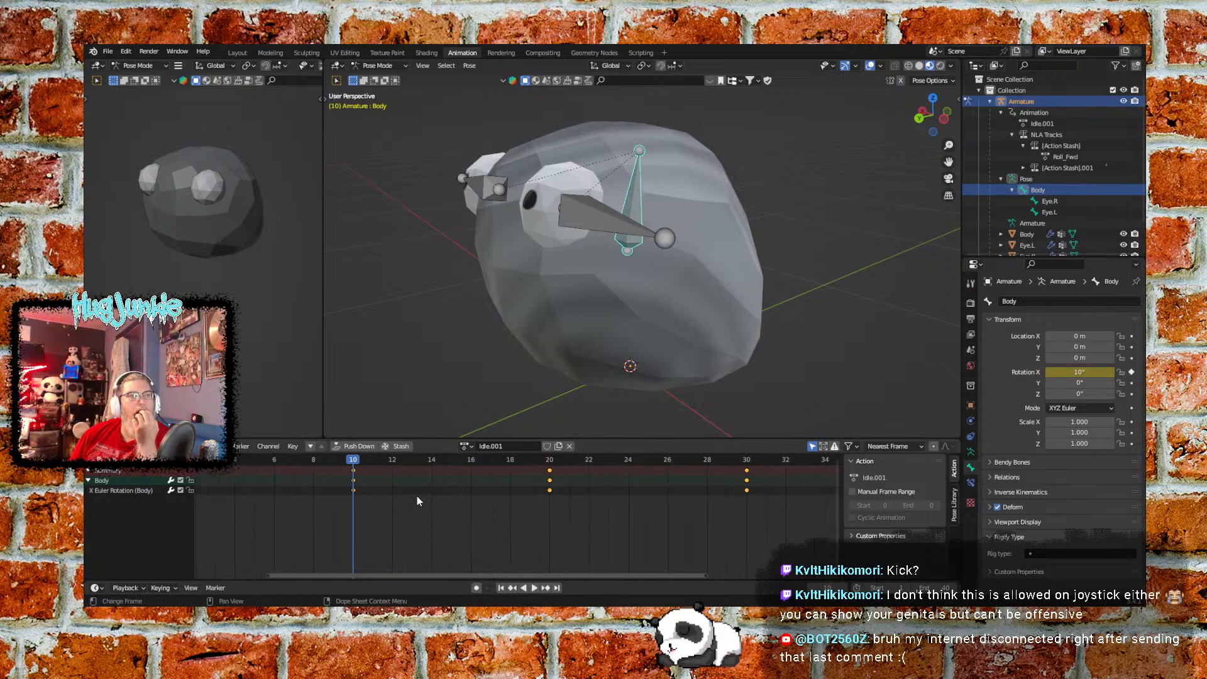
{"action": "scroll", "coordinate": [417, 496], "scroll_direction": "up", "scroll_amount": 3}
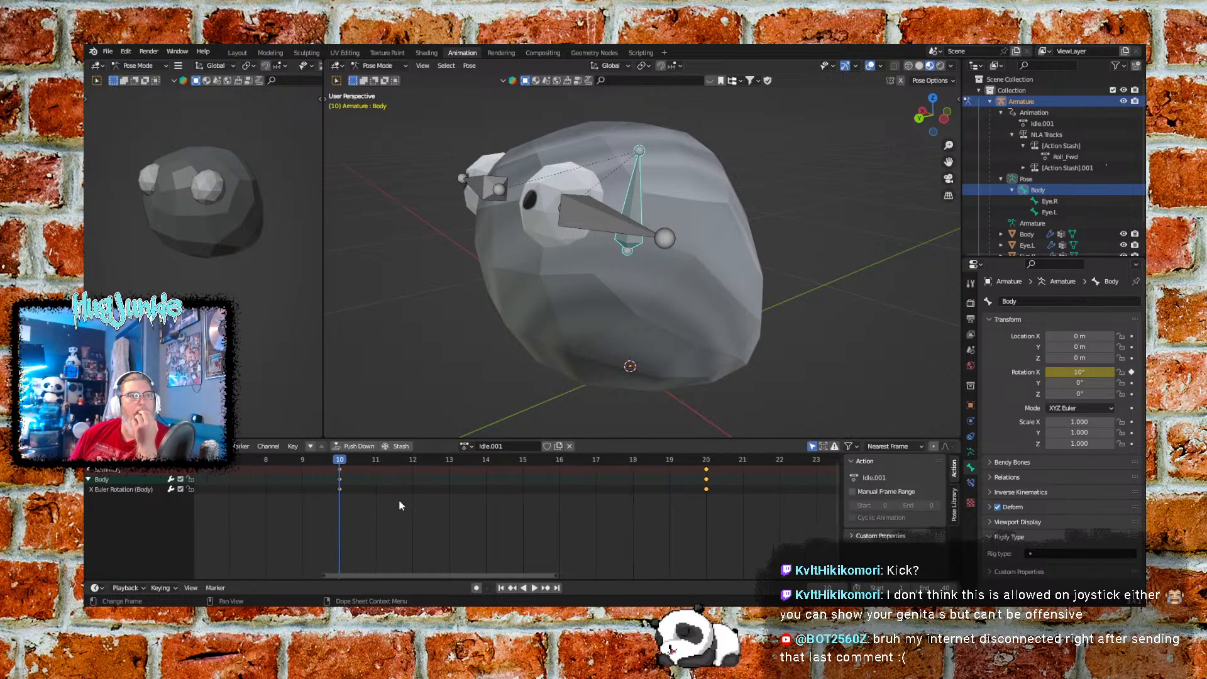
{"action": "middle_click_drag", "start_coordinate": [362, 493], "coordinate": [392, 530]}
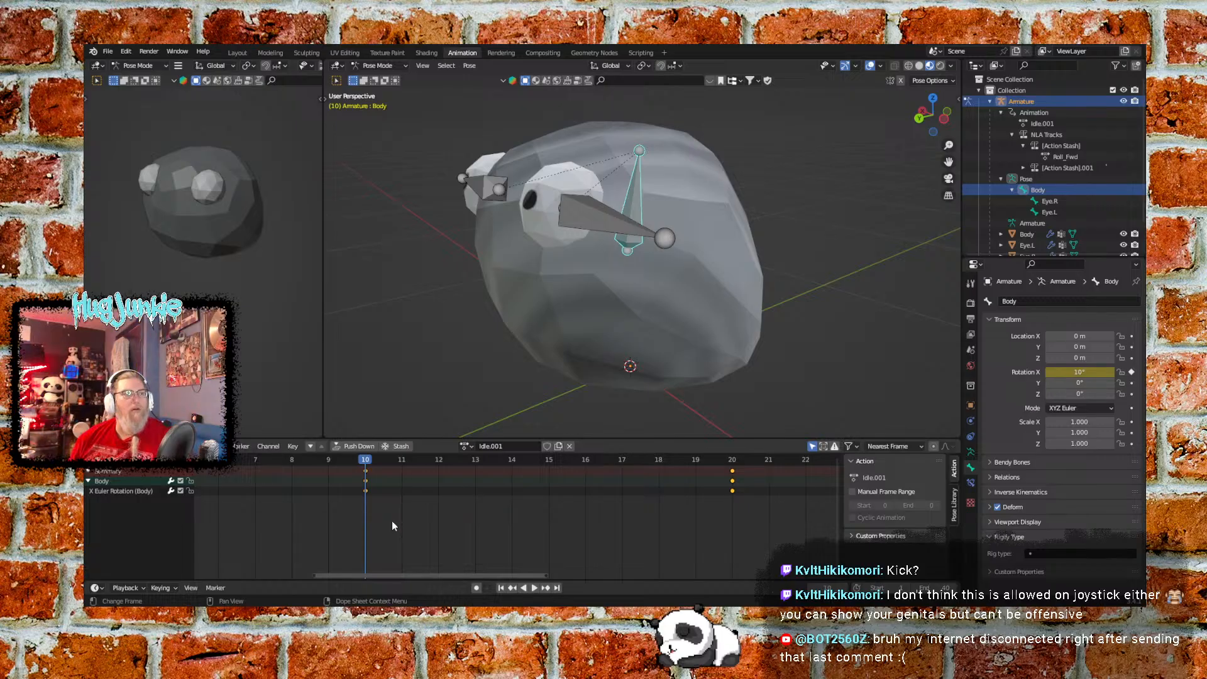
{"action": "left_click", "coordinate": [360, 473]}
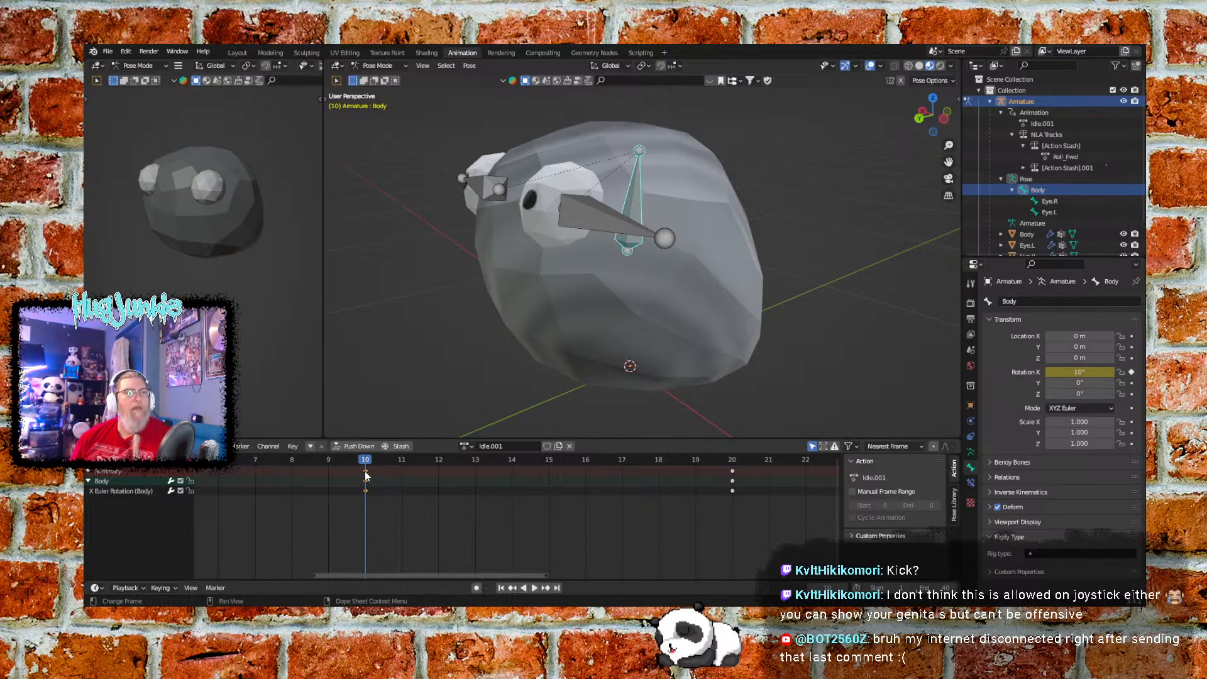
{"action": "right_click", "coordinate": [365, 475]}
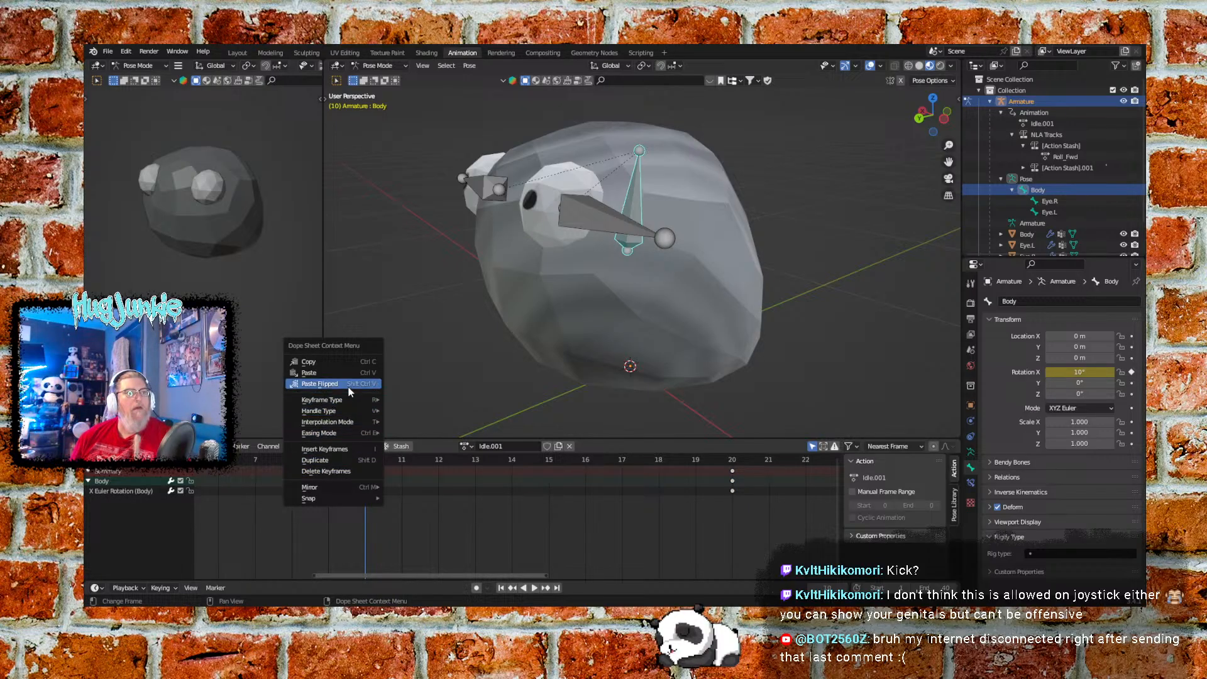
{"action": "left_click", "coordinate": [323, 363]}
{"action": "left_click", "coordinate": [399, 464]}
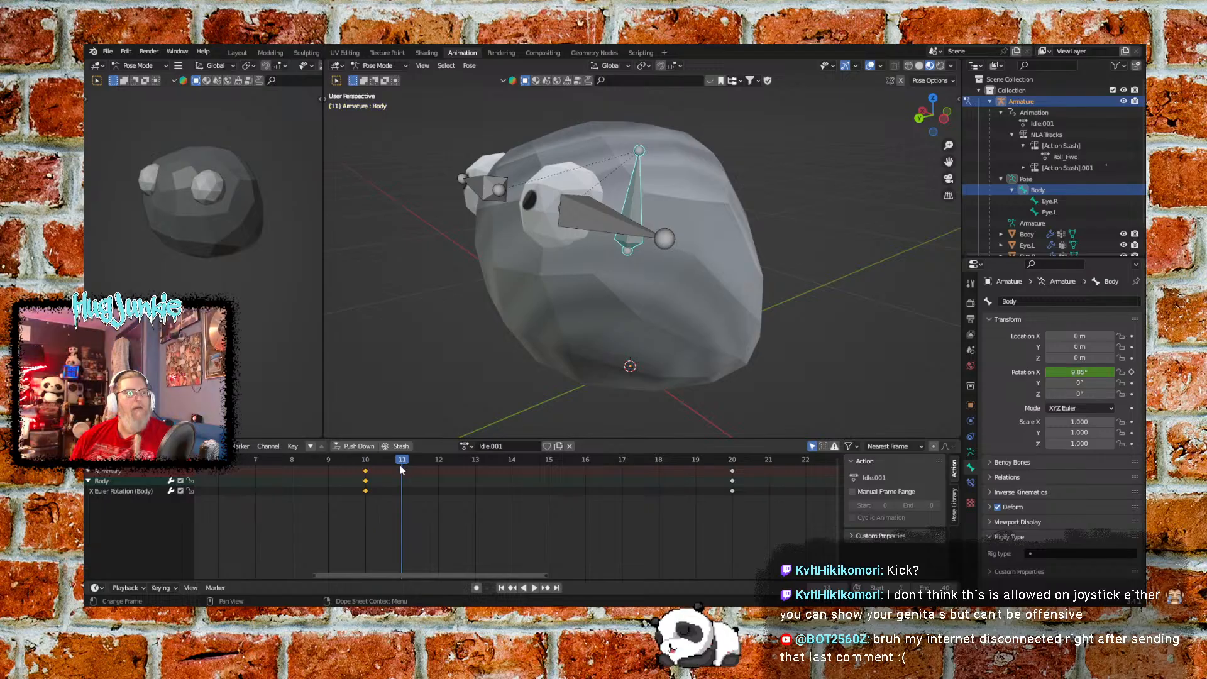
{"action": "right_click", "coordinate": [401, 469]}
{"action": "left_click", "coordinate": [403, 468]}
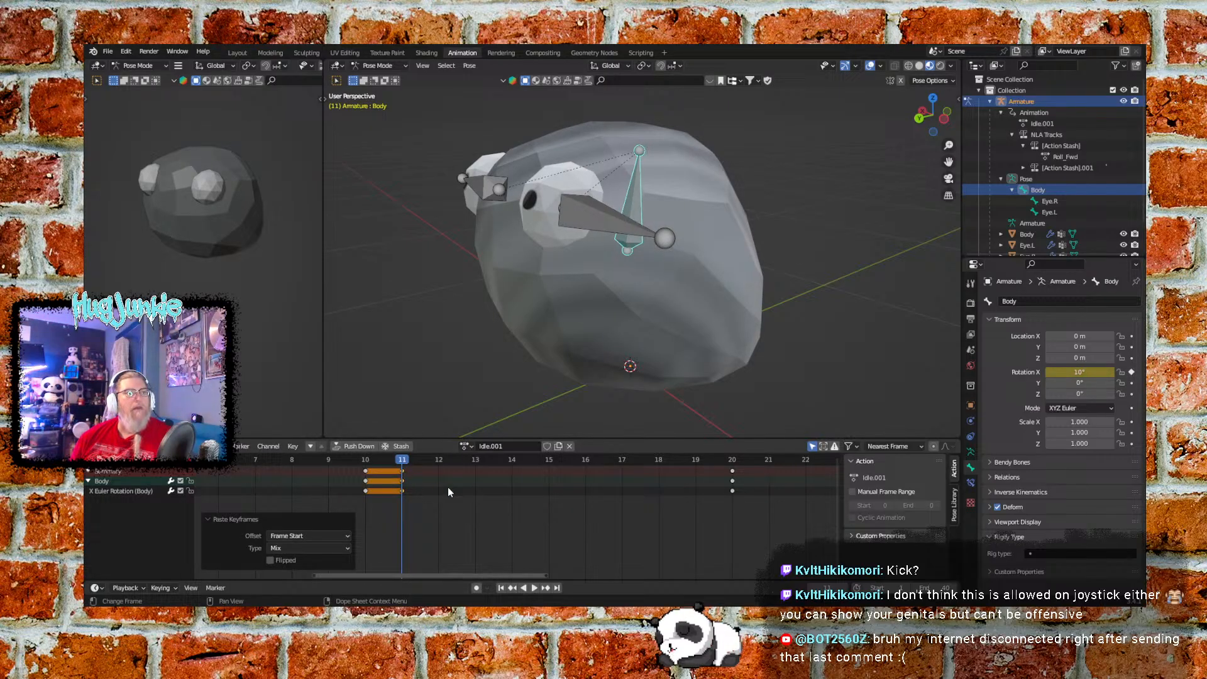
Play the action briefly to check the hold between frames 10 and 11
{"action": "scroll", "coordinate": [477, 514], "scroll_direction": "down", "scroll_amount": 5}
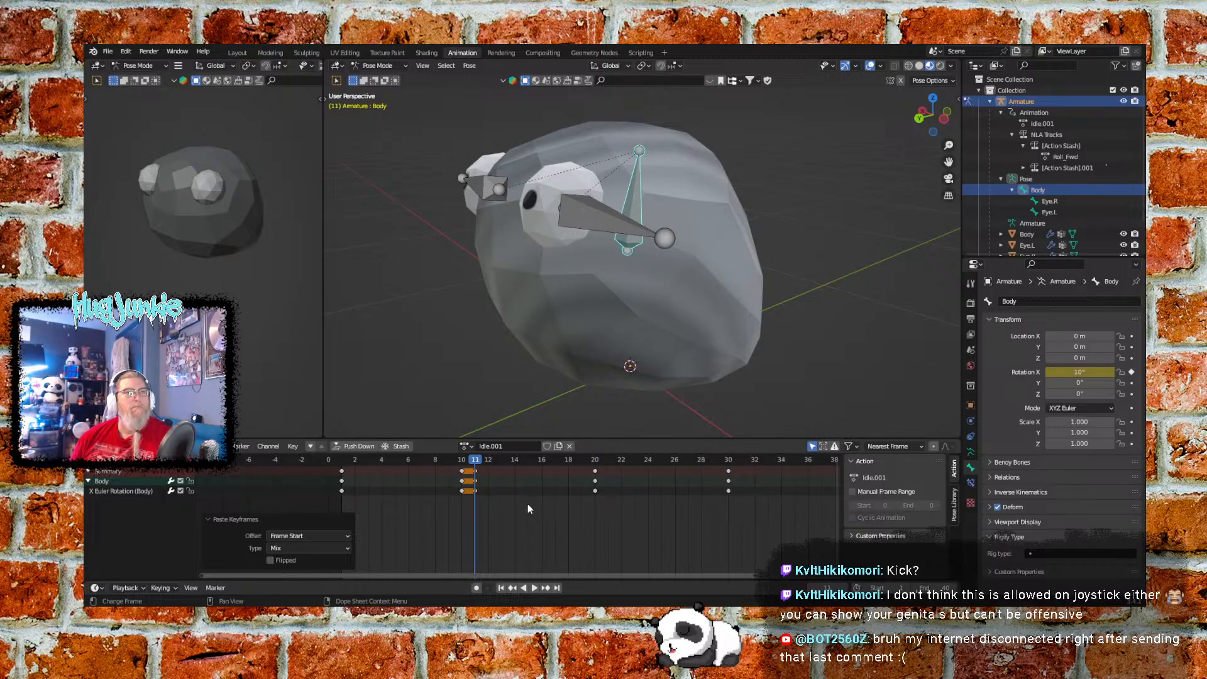
{"action": "left_click", "coordinate": [534, 588]}
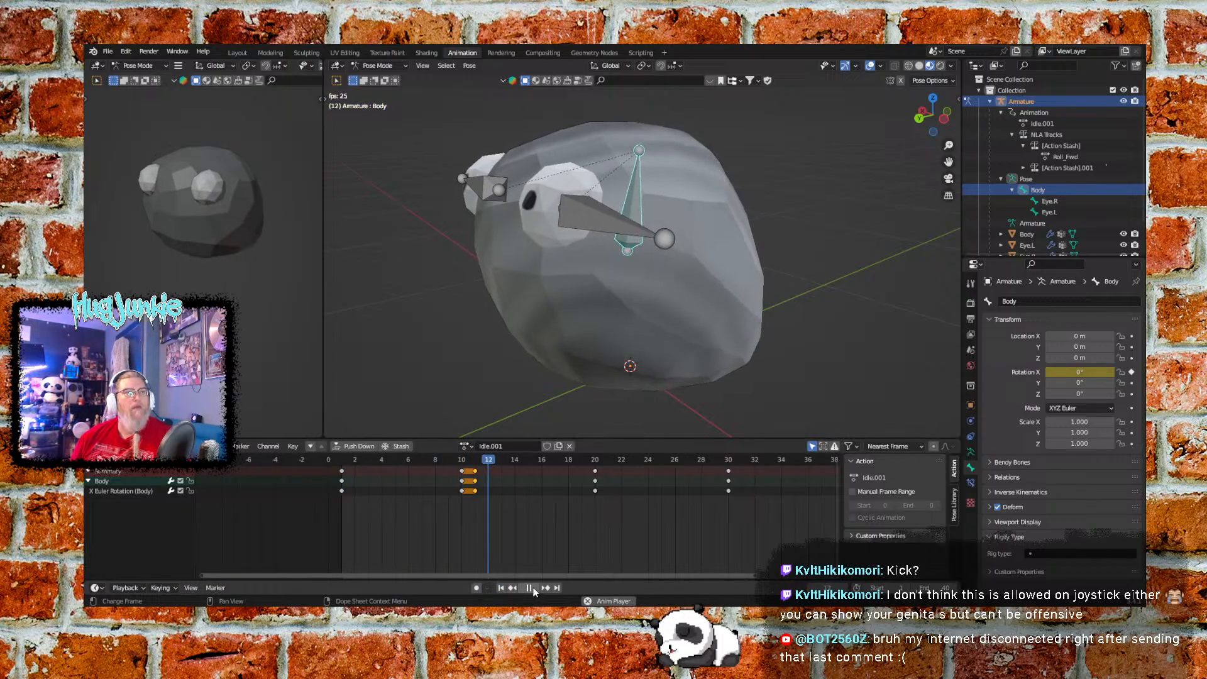
{"action": "left_click", "coordinate": [531, 584]}
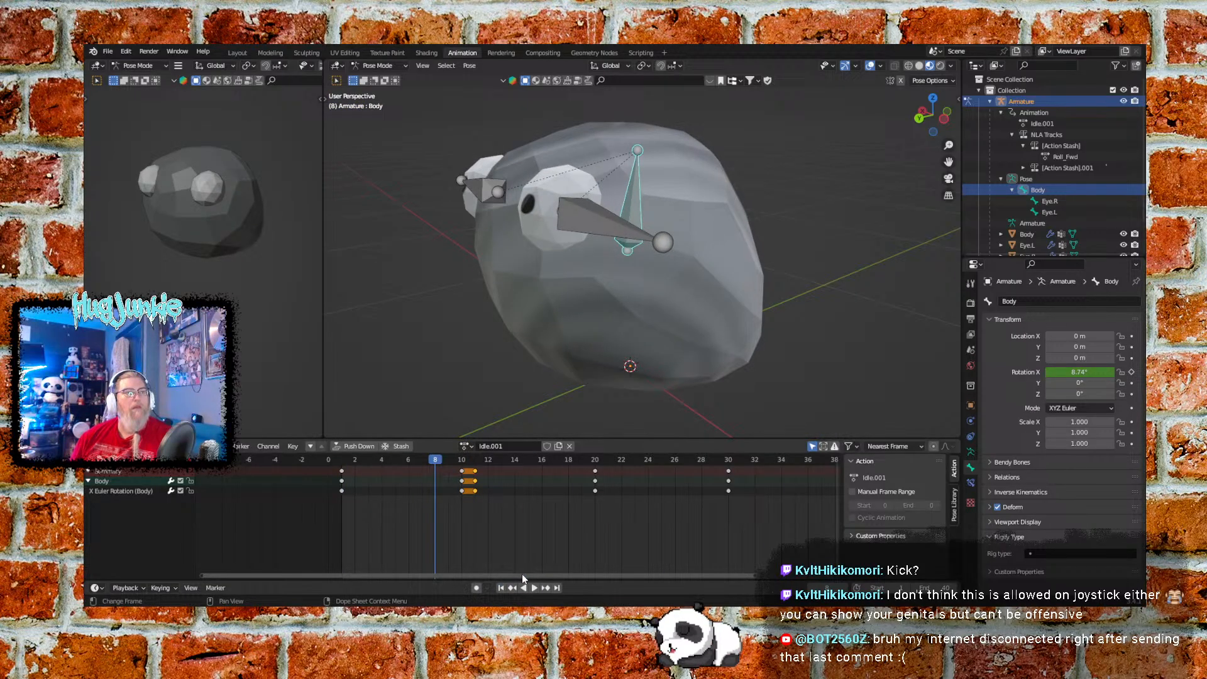
Move the Body bone's frame 10 keyframe to frame 9 to lengthen the 10° hold
{"action": "left_click_drag", "start_coordinate": [436, 463], "coordinate": [475, 463]}
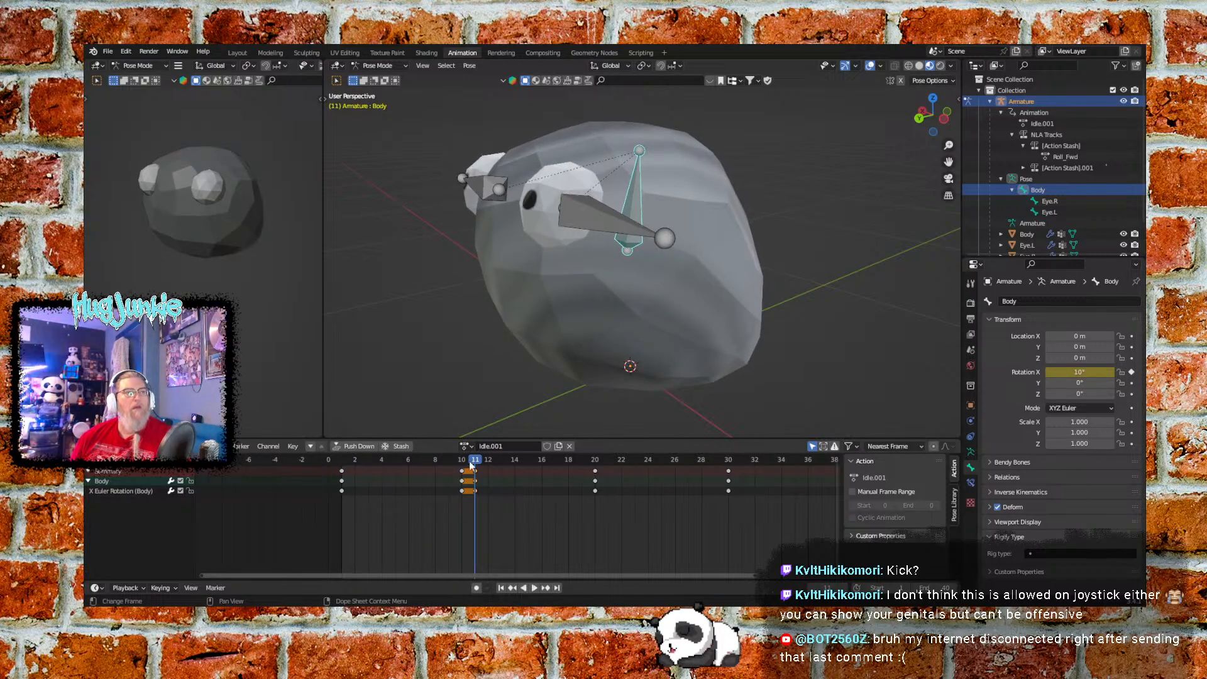
{"action": "scroll", "coordinate": [463, 492], "scroll_direction": "up", "scroll_amount": 5}
{"action": "scroll", "coordinate": [453, 489], "scroll_direction": "up", "scroll_amount": 1}
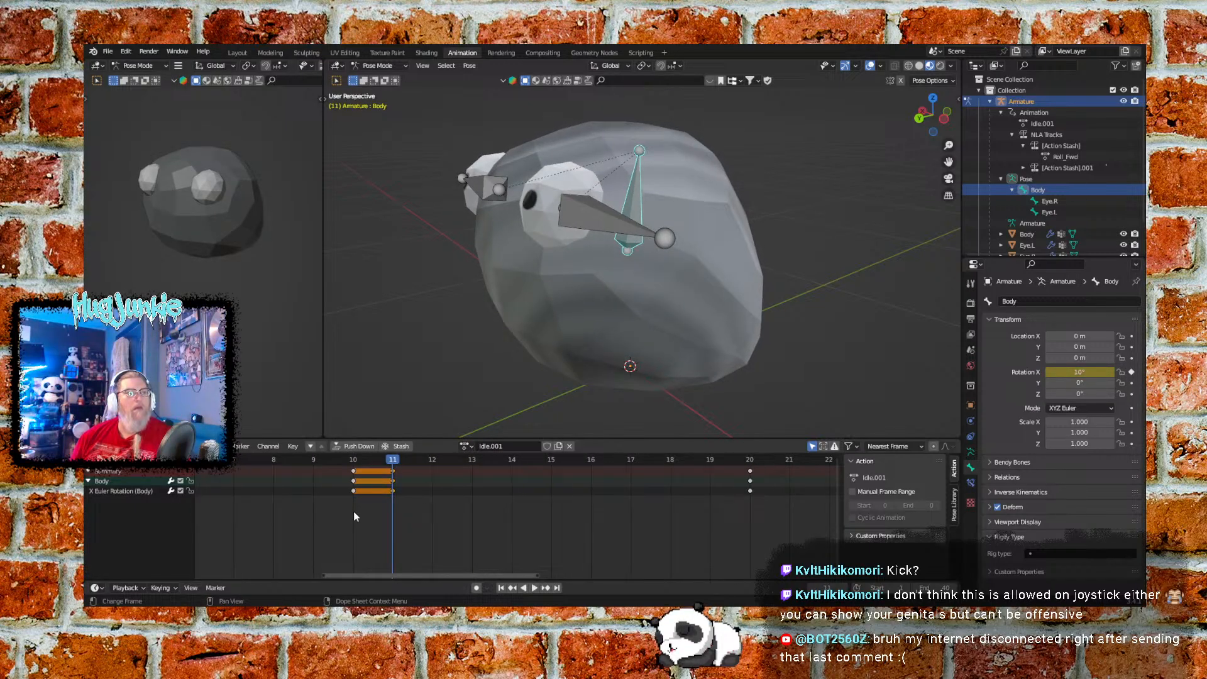
{"action": "left_click", "coordinate": [353, 491]}
{"action": "left_click_drag", "start_coordinate": [354, 492], "coordinate": [330, 491]}
{"action": "left_click", "coordinate": [378, 518]}
{"action": "scroll", "coordinate": [384, 513], "scroll_direction": "down", "scroll_amount": 4}
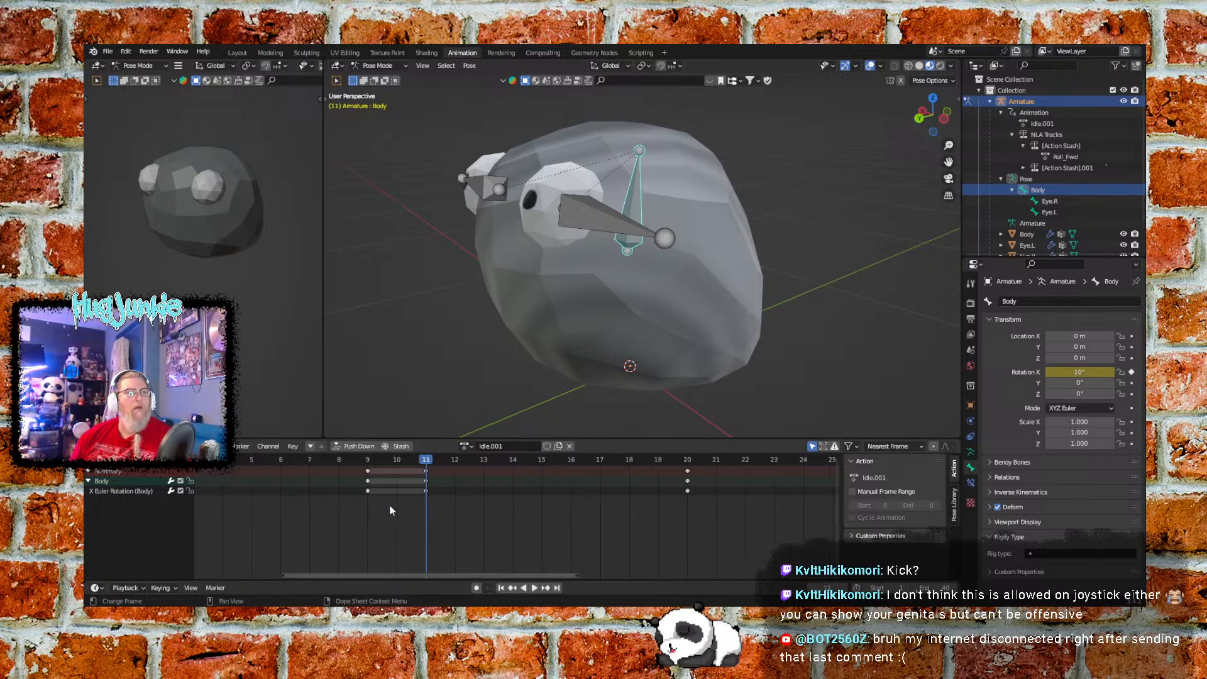
Replay the action from the first frame to check the hold between frames 9 and 11
{"action": "left_click", "coordinate": [501, 588]}
{"action": "left_click", "coordinate": [535, 588]}
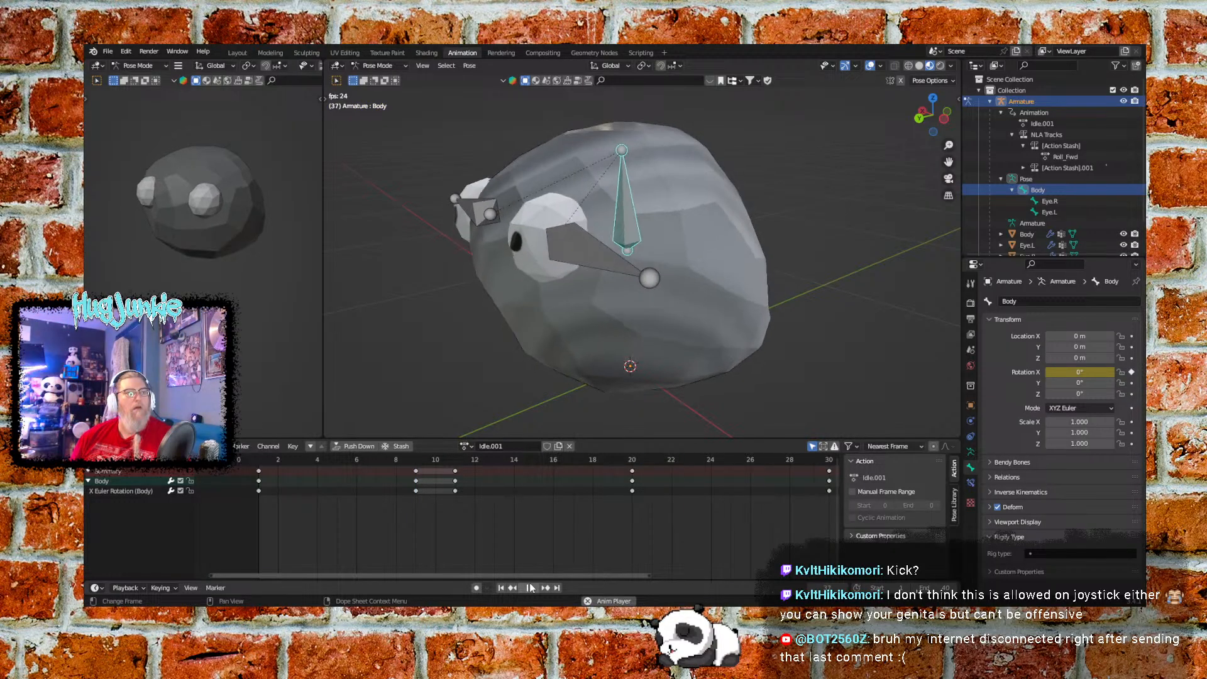
{"action": "left_click", "coordinate": [530, 588]}
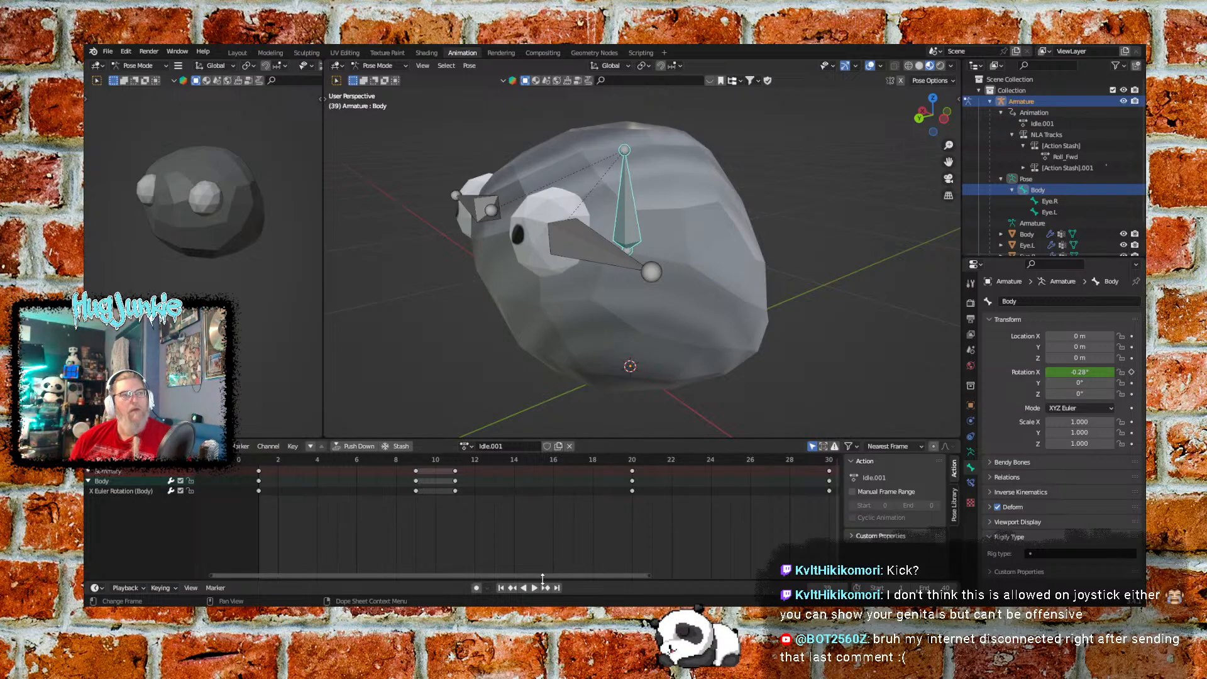
Move the Body bone's frame 30 keyframe to frame 29
{"action": "left_click_drag", "start_coordinate": [544, 576], "coordinate": [753, 560]}
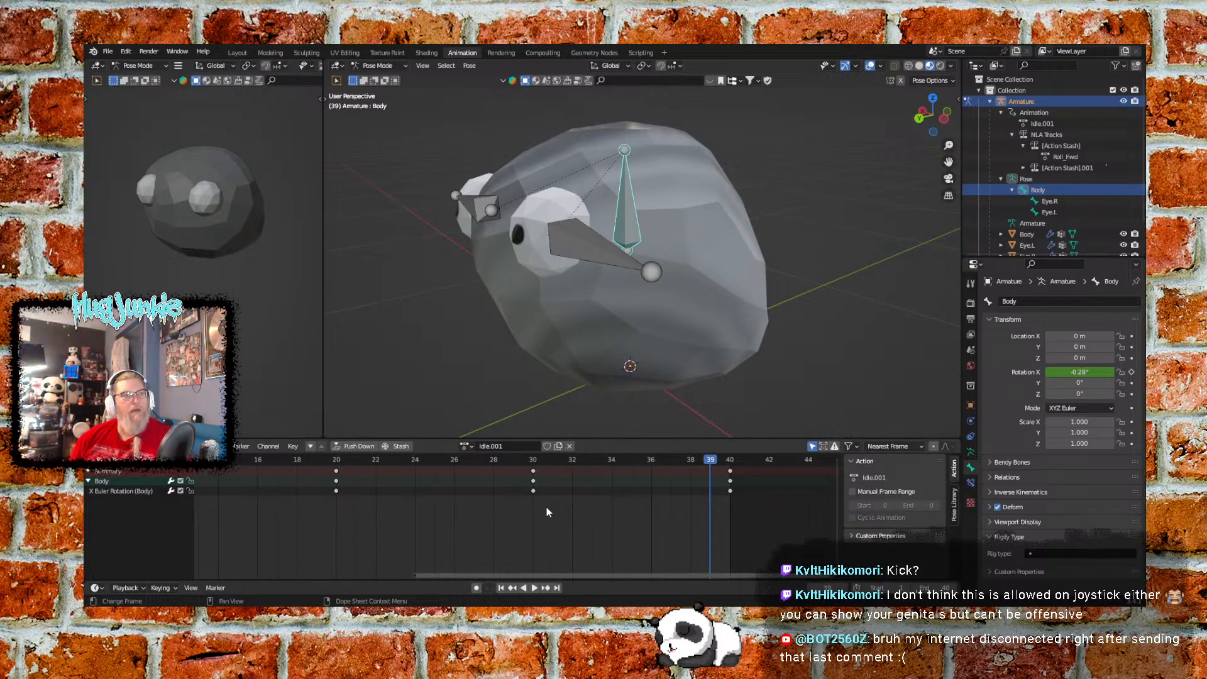
{"action": "scroll", "coordinate": [546, 509], "scroll_direction": "up", "scroll_amount": 4}
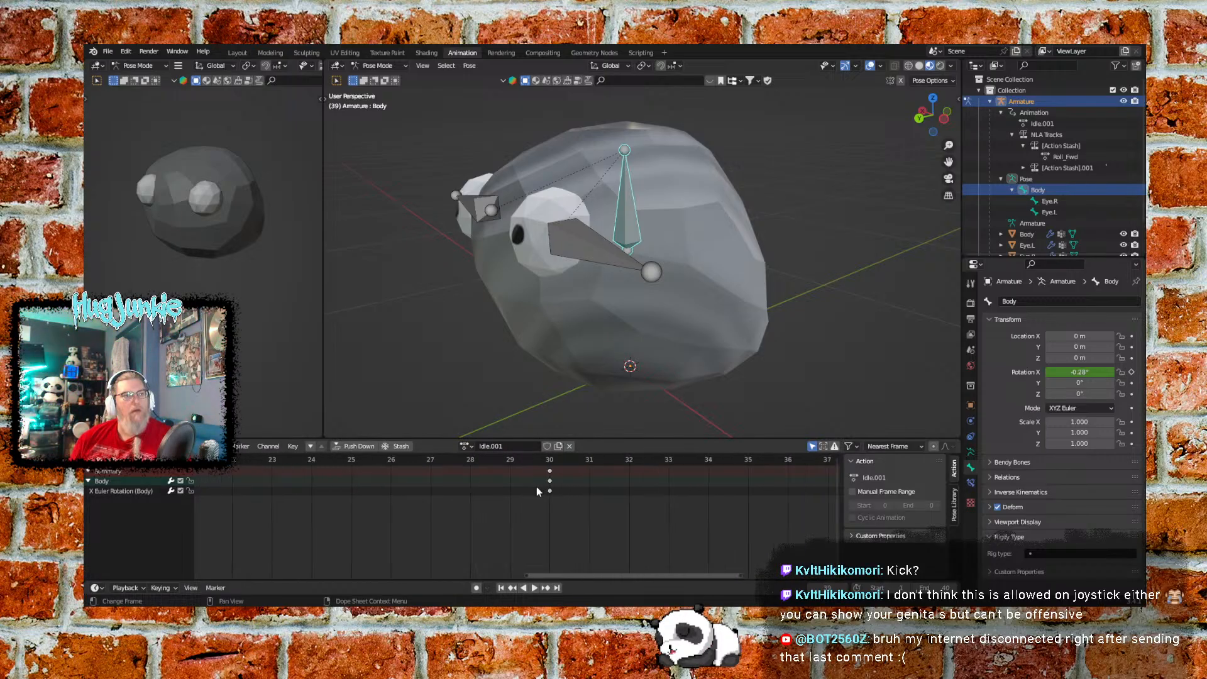
{"action": "scroll", "coordinate": [553, 494], "scroll_direction": "up", "scroll_amount": 3}
{"action": "left_click", "coordinate": [573, 480]}
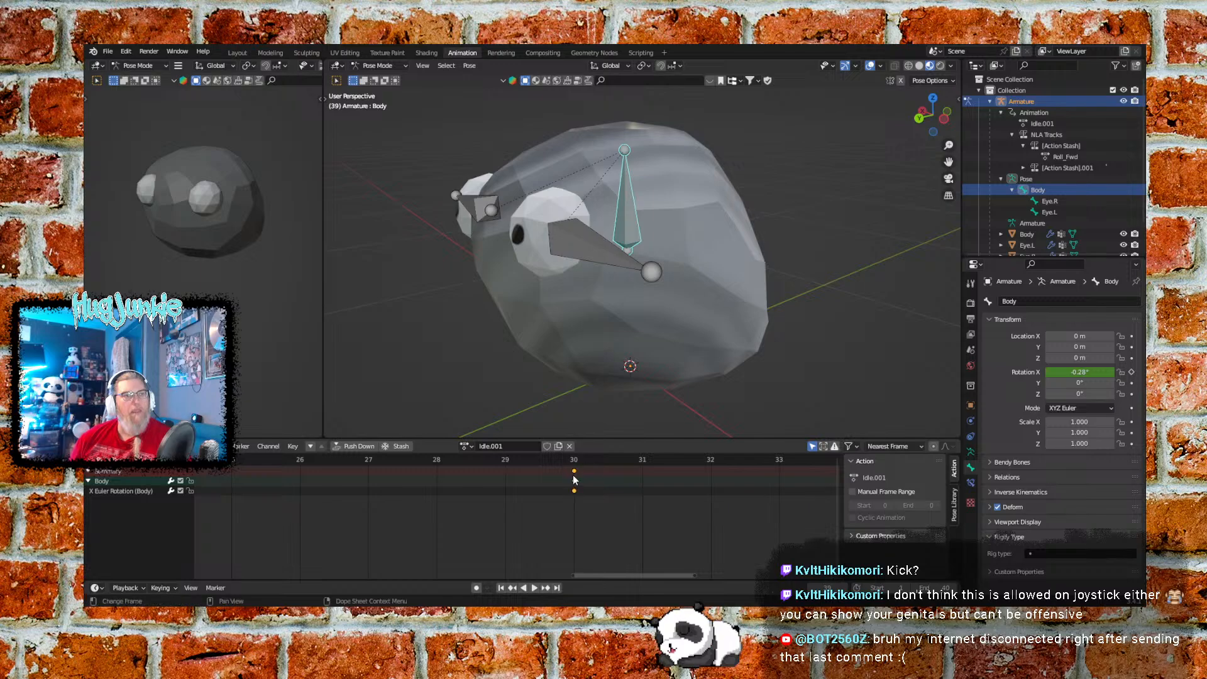
{"action": "left_click_drag", "start_coordinate": [574, 481], "coordinate": [507, 476]}
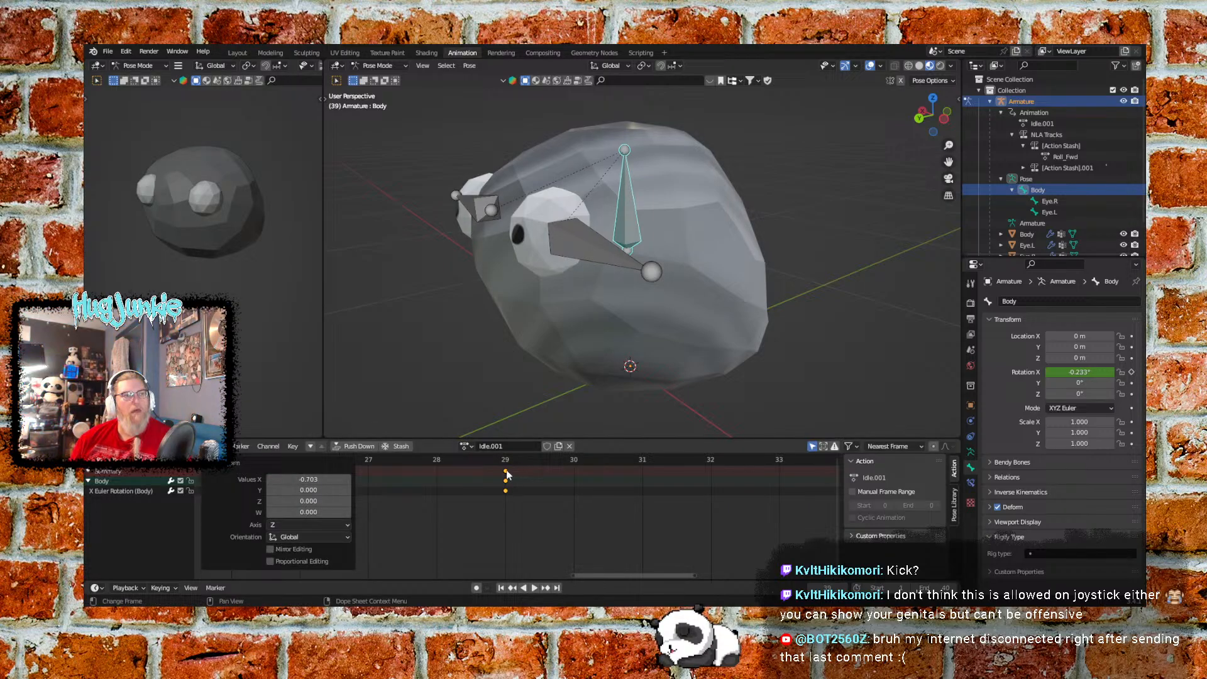
Copy the Body bone's frame 29 keyframe and paste it at frame 31 to hold the -10° pose
{"action": "right_click", "coordinate": [507, 475]}
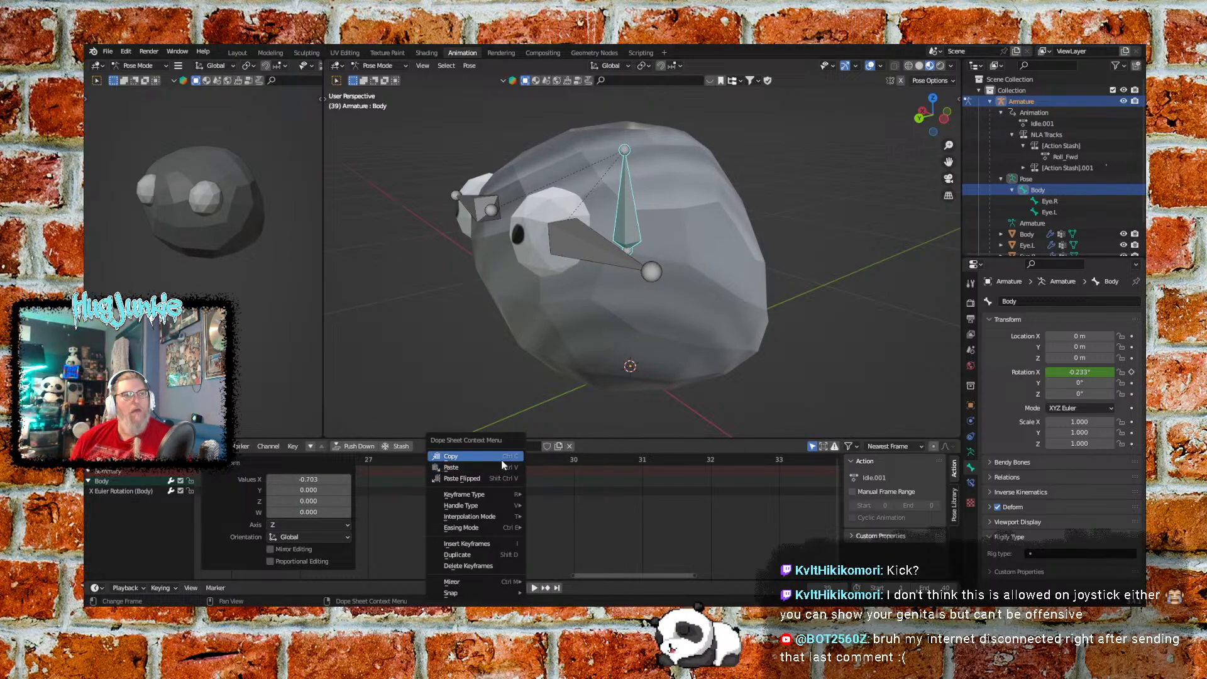
{"action": "left_click", "coordinate": [501, 456]}
{"action": "left_click", "coordinate": [642, 461]}
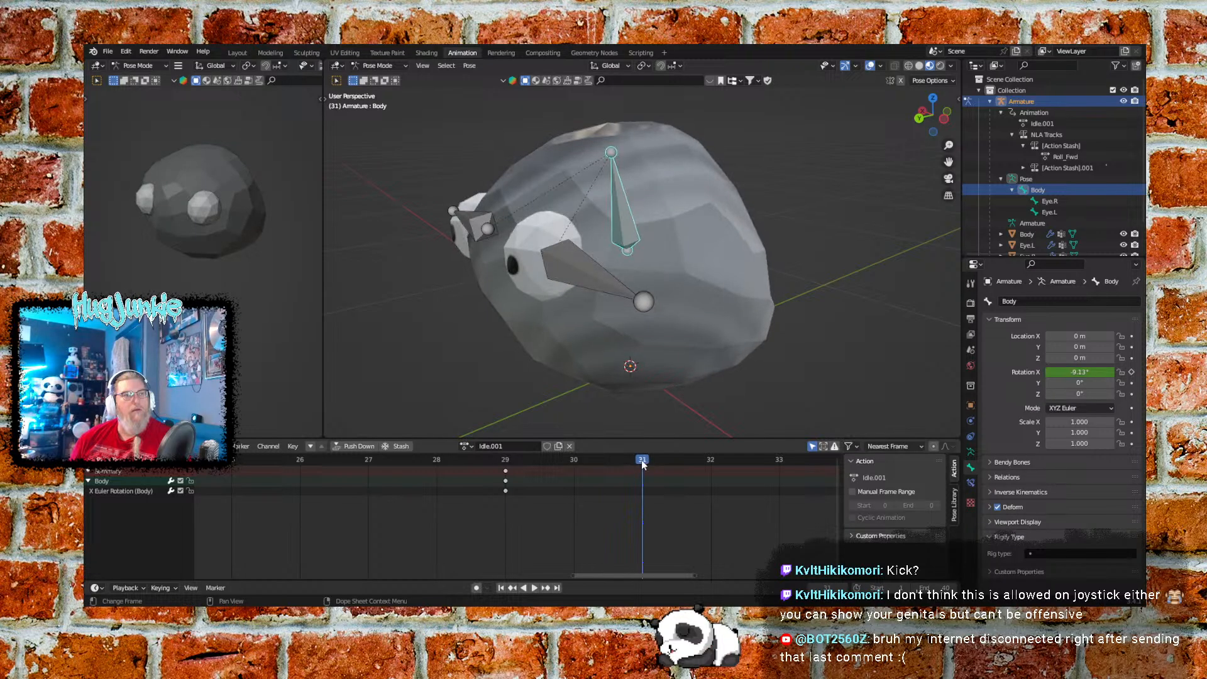
{"action": "right_click", "coordinate": [642, 459]}
{"action": "left_click", "coordinate": [632, 469]}
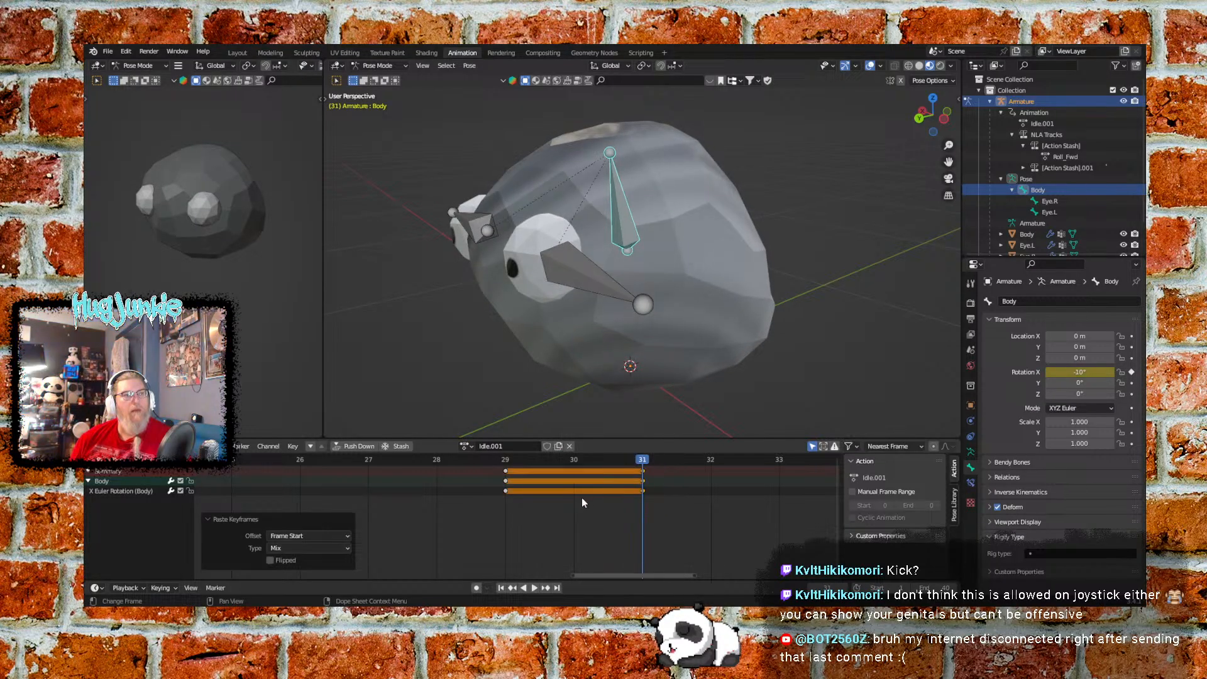
Replay the action from the first frame to review both holds, then scrub back to frame 1
{"action": "scroll", "coordinate": [583, 497], "scroll_direction": "down", "scroll_amount": 7}
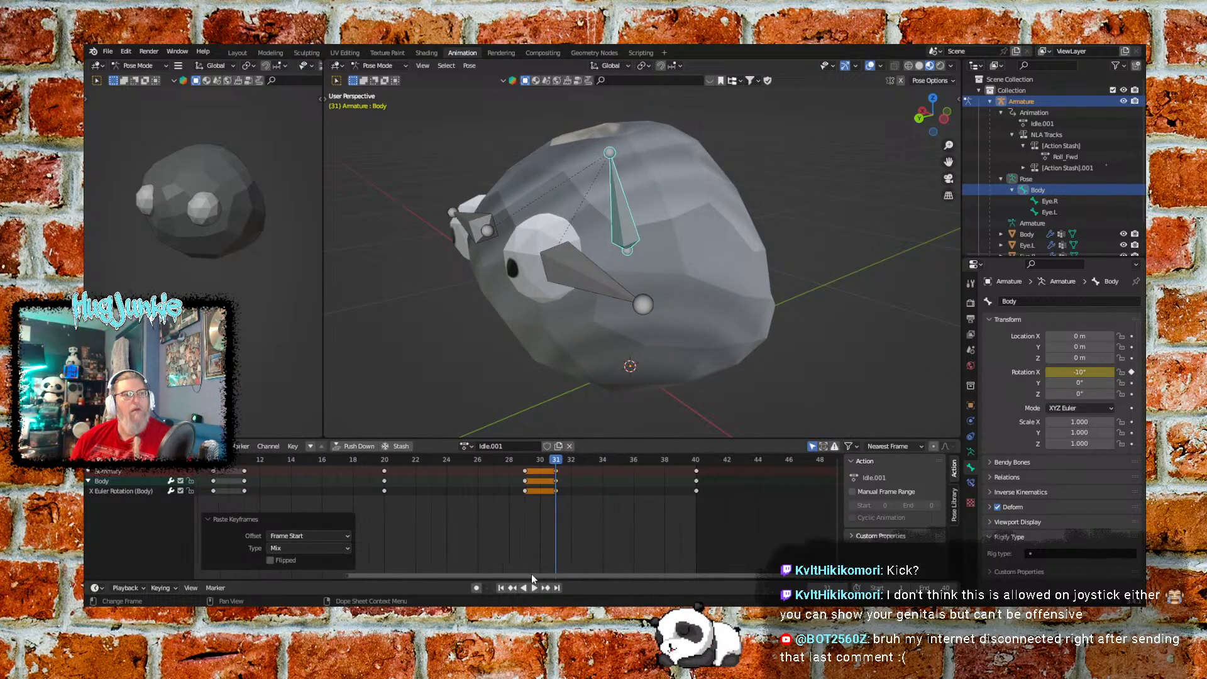
{"action": "left_click_drag", "start_coordinate": [532, 576], "coordinate": [460, 578]}
{"action": "left_click", "coordinate": [501, 588]}
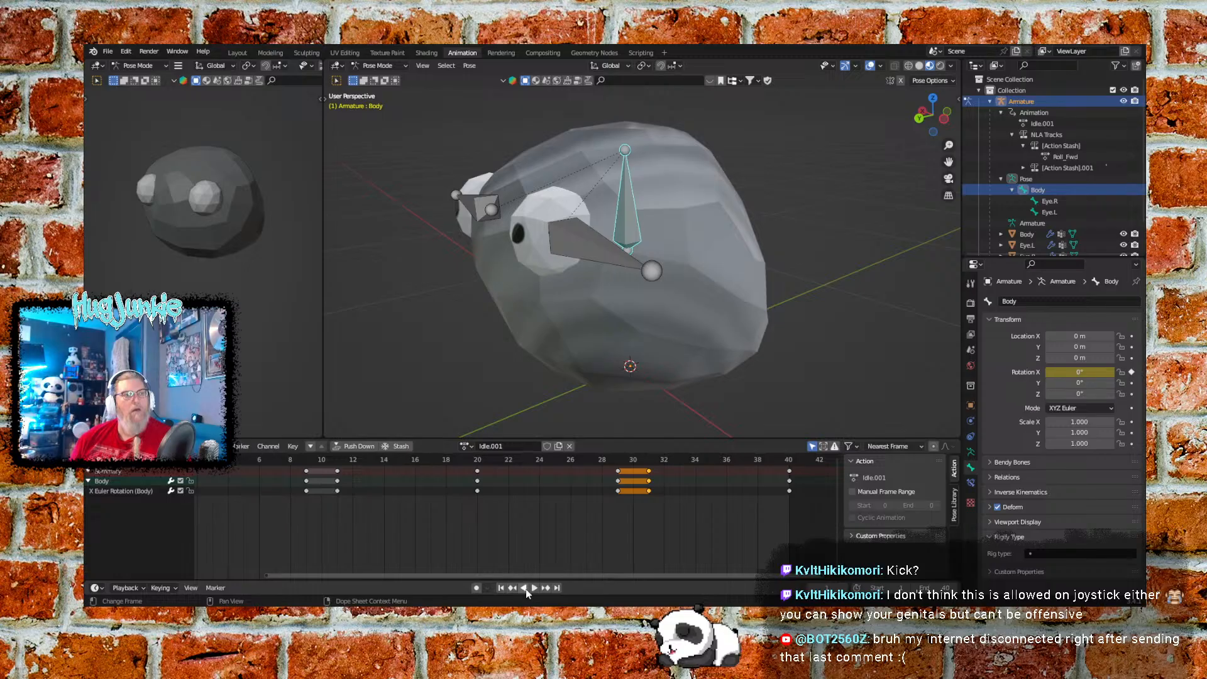
{"action": "left_click", "coordinate": [534, 588]}
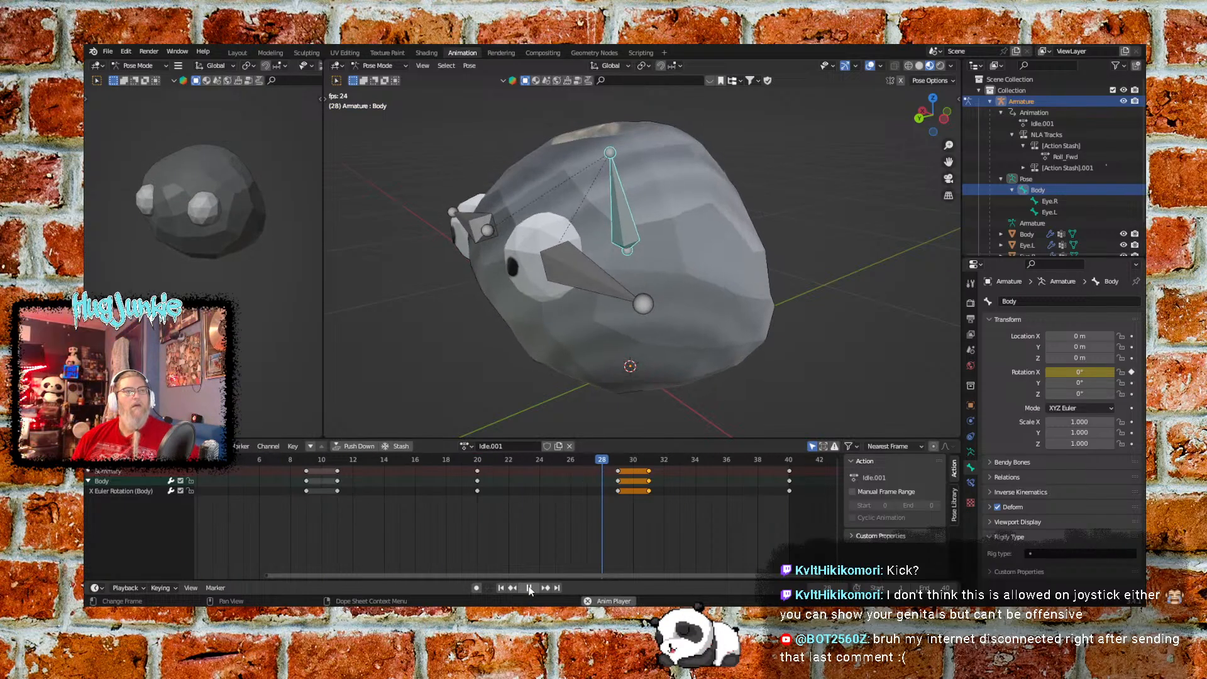
{"action": "left_click", "coordinate": [529, 588]}
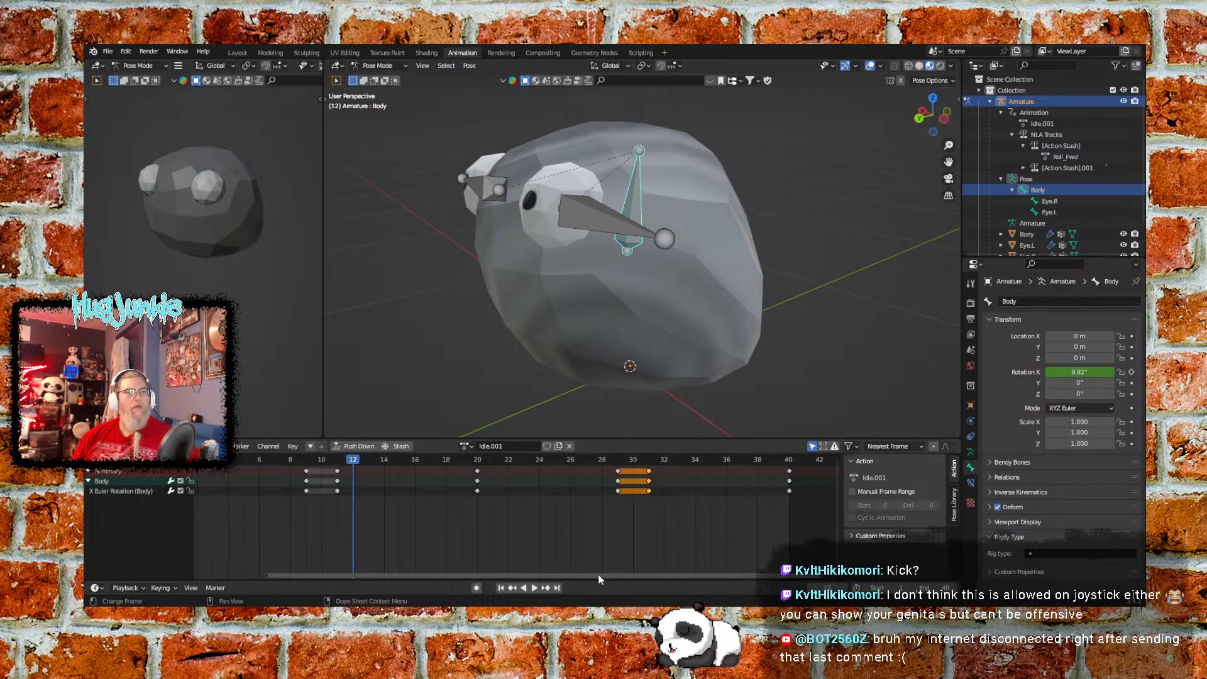
{"action": "left_click_drag", "start_coordinate": [602, 575], "coordinate": [538, 573]}
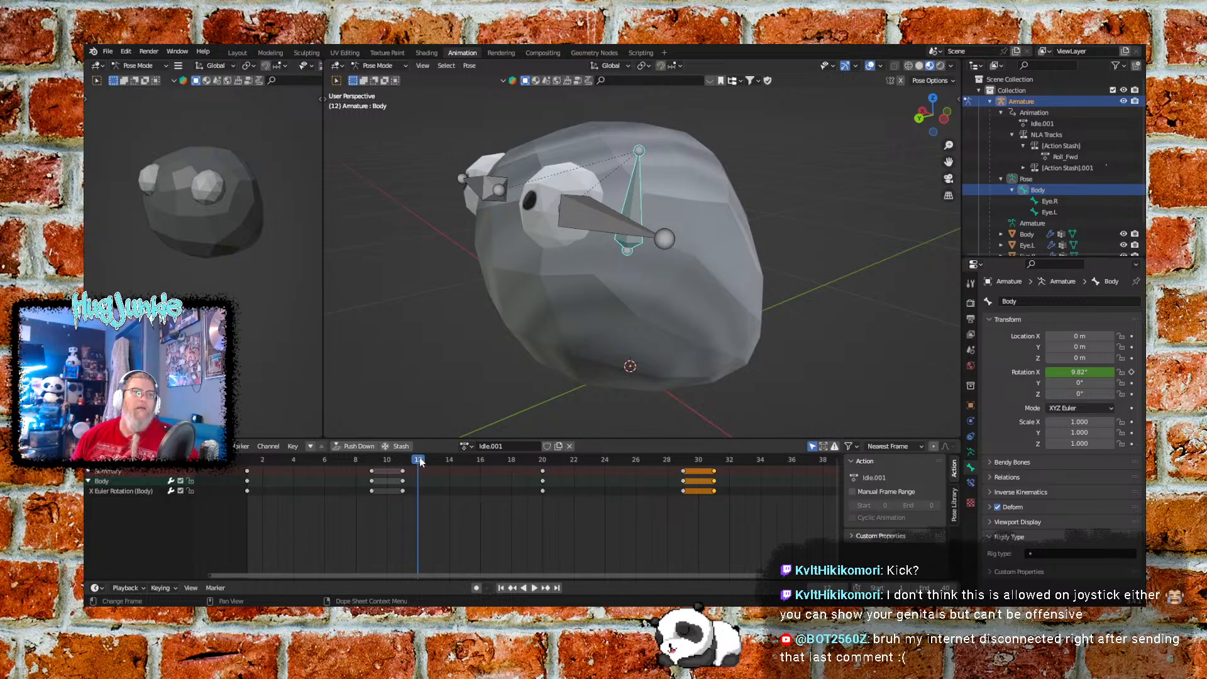
{"action": "key", "text": "space"}
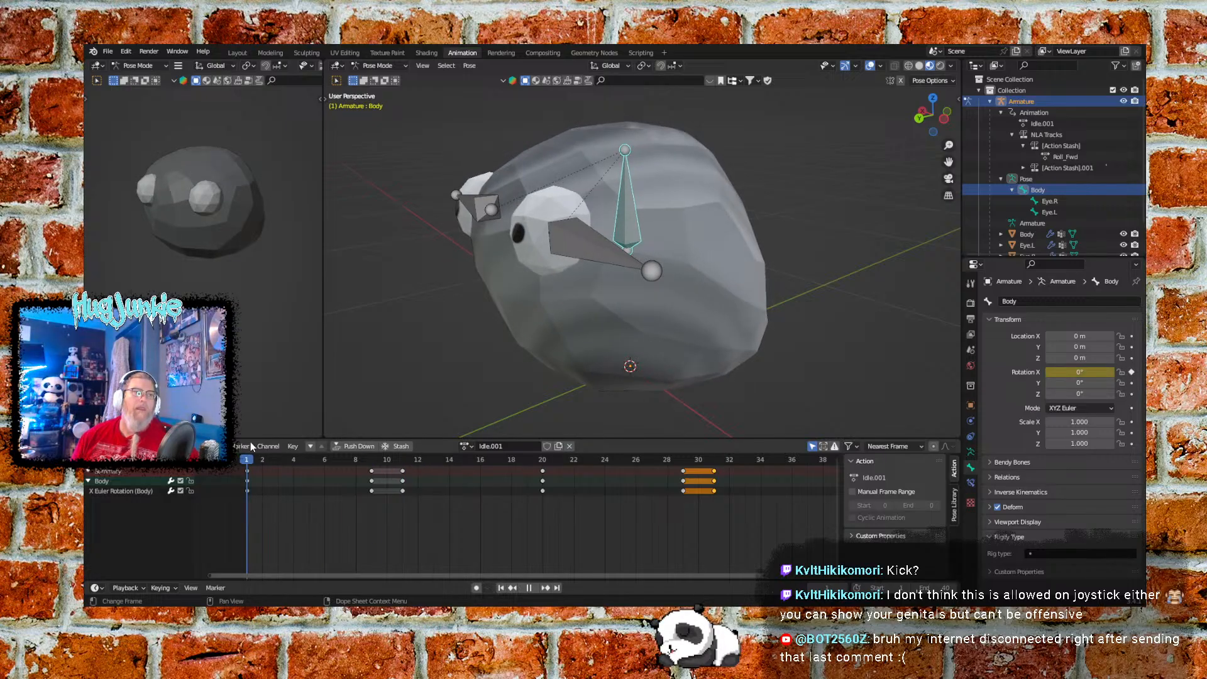
Delete the Body bone's keyframe at frame 11 and move its frame 9 keyframe to frame 10
{"action": "left_click_drag", "start_coordinate": [339, 447], "coordinate": [416, 394]}
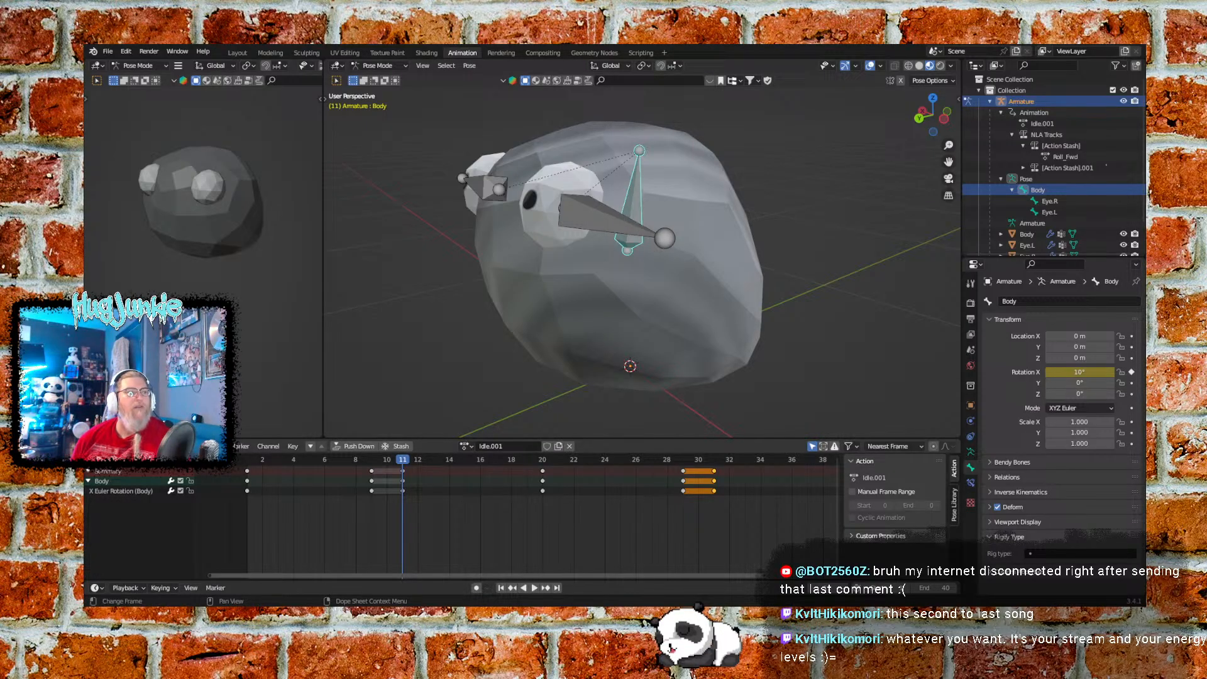
{"action": "scroll", "coordinate": [515, 515], "scroll_direction": "up", "scroll_amount": 4}
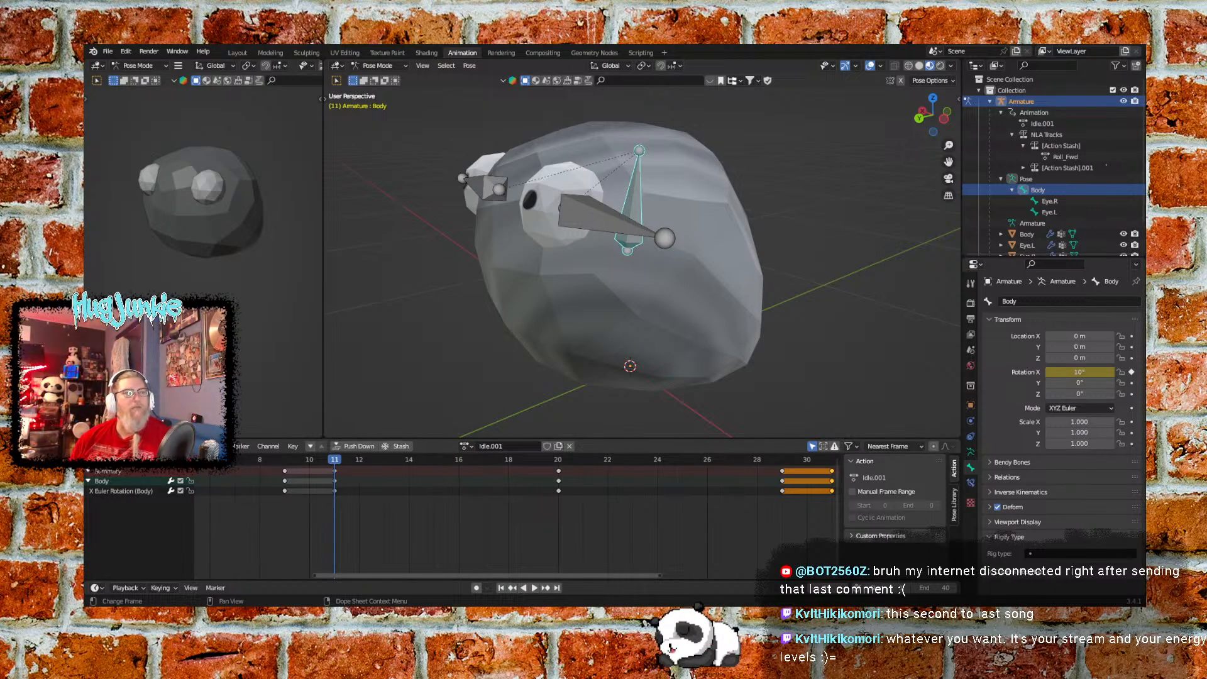
{"action": "middle_click_drag", "start_coordinate": [333, 549], "coordinate": [465, 549]}
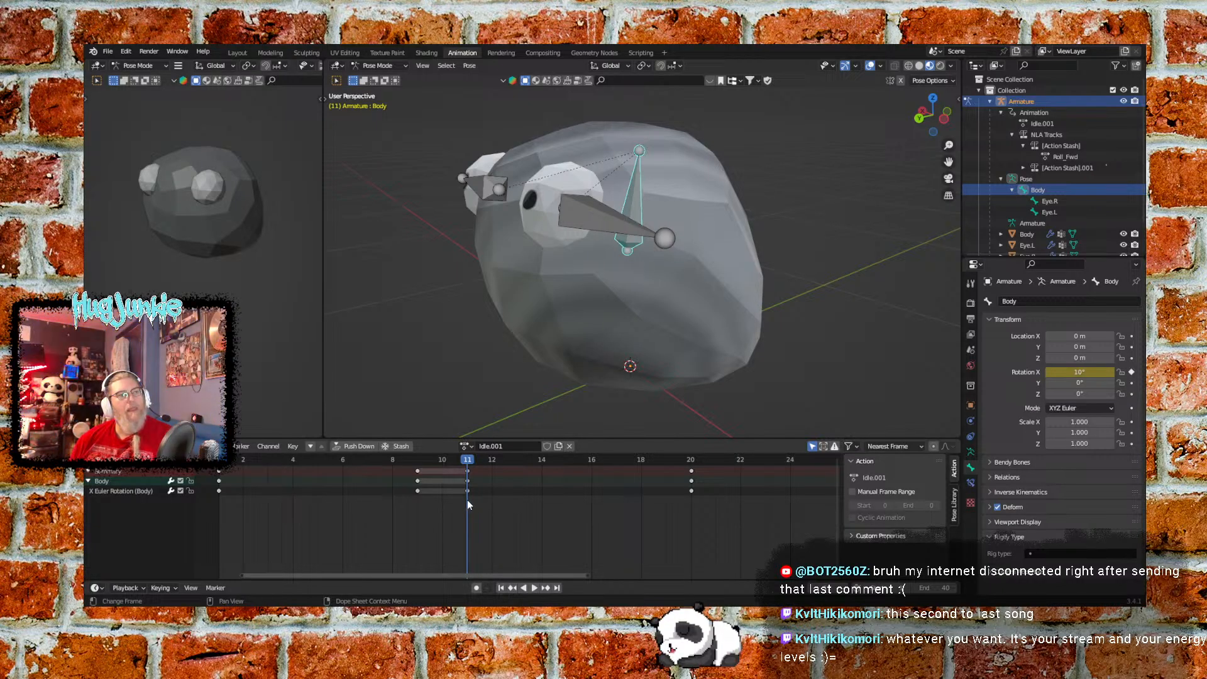
{"action": "left_click", "coordinate": [466, 481]}
{"action": "right_click", "coordinate": [466, 481]}
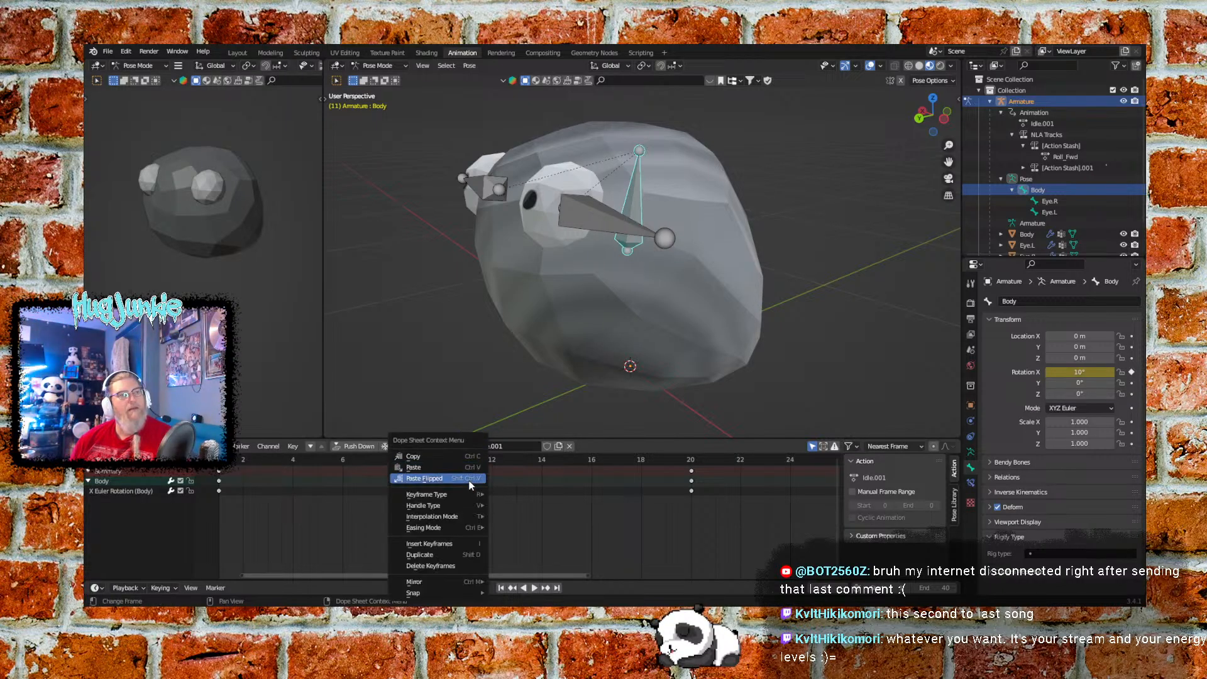
{"action": "left_click", "coordinate": [447, 557]}
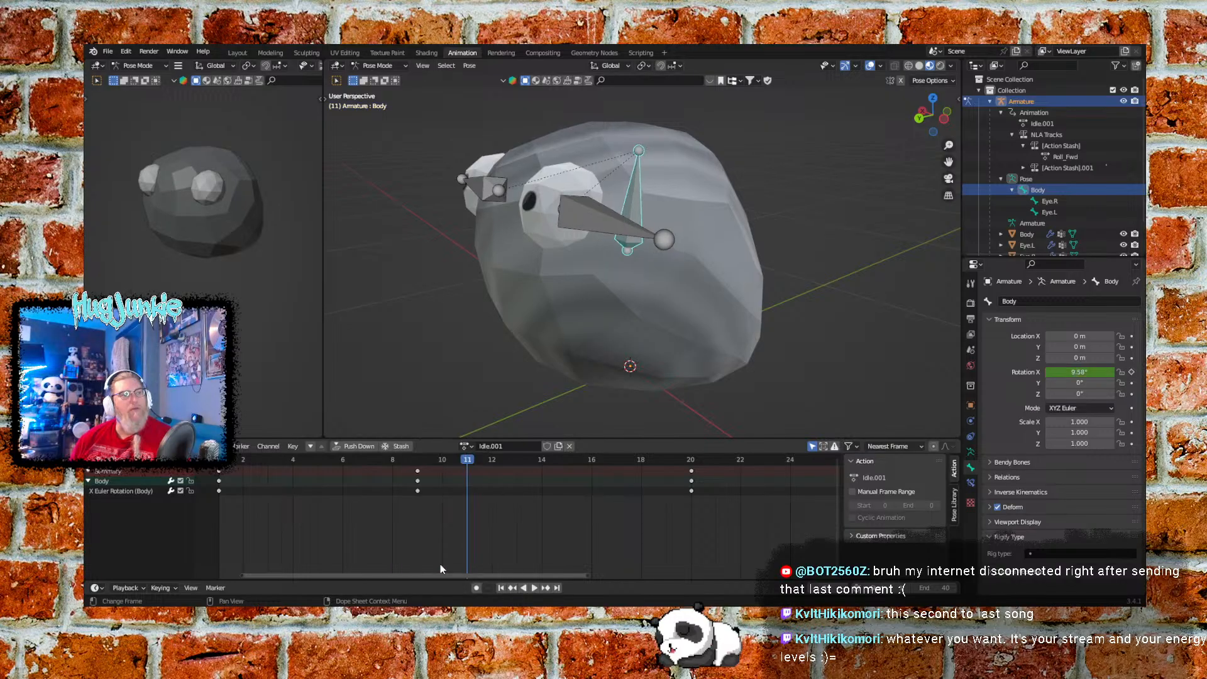
{"action": "left_click", "coordinate": [417, 493]}
{"action": "left_click_drag", "start_coordinate": [417, 492], "coordinate": [444, 493]}
Delete the Body bone's keyframe at frame 31 and move its frame 29 keyframe to frame 30
{"action": "left_click", "coordinate": [639, 545]}
{"action": "middle_click_drag", "start_coordinate": [635, 548], "coordinate": [519, 546]}
{"action": "middle_click_drag", "start_coordinate": [627, 532], "coordinate": [598, 532]}
{"action": "left_click_drag", "start_coordinate": [605, 518], "coordinate": [590, 456]}
{"action": "right_click", "coordinate": [595, 493]}
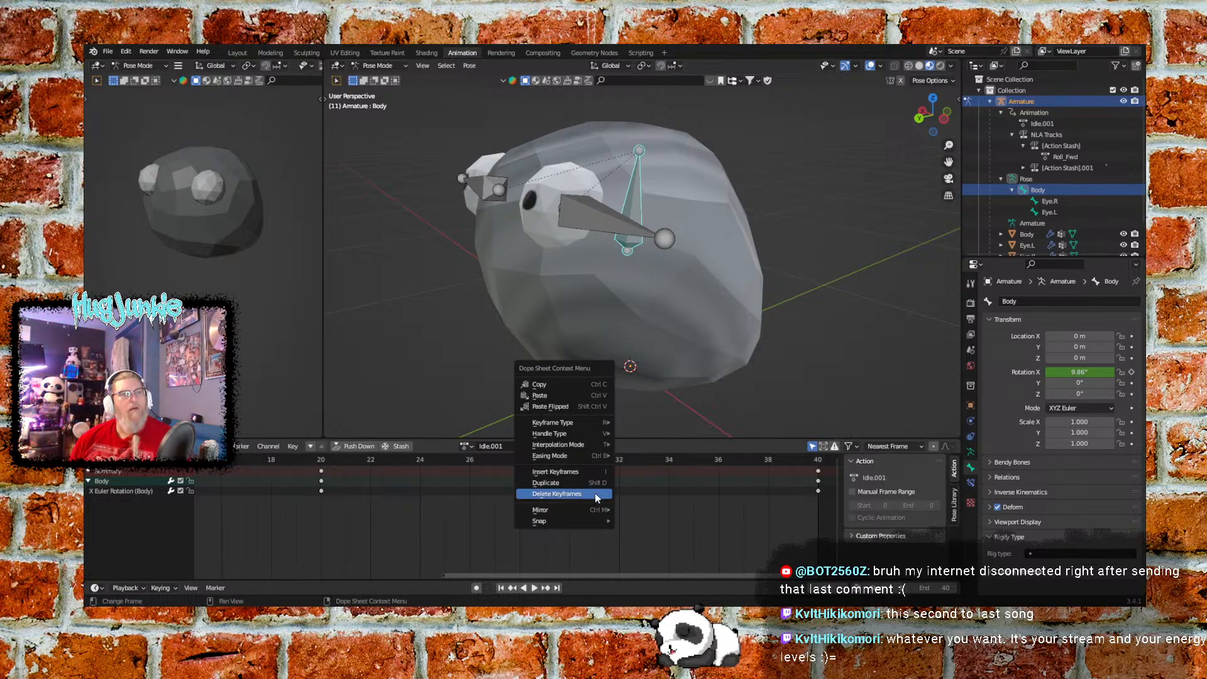
{"action": "left_click", "coordinate": [595, 493]}
{"action": "mouse_move", "coordinate": [559, 512]}
{"action": "left_mouse_down"}
{"action": "mouse_move", "coordinate": [542, 469]}
{"action": "mouse_move", "coordinate": [560, 515]}
{"action": "left_mouse_up"}
{"action": "left_click", "coordinate": [553, 514]}
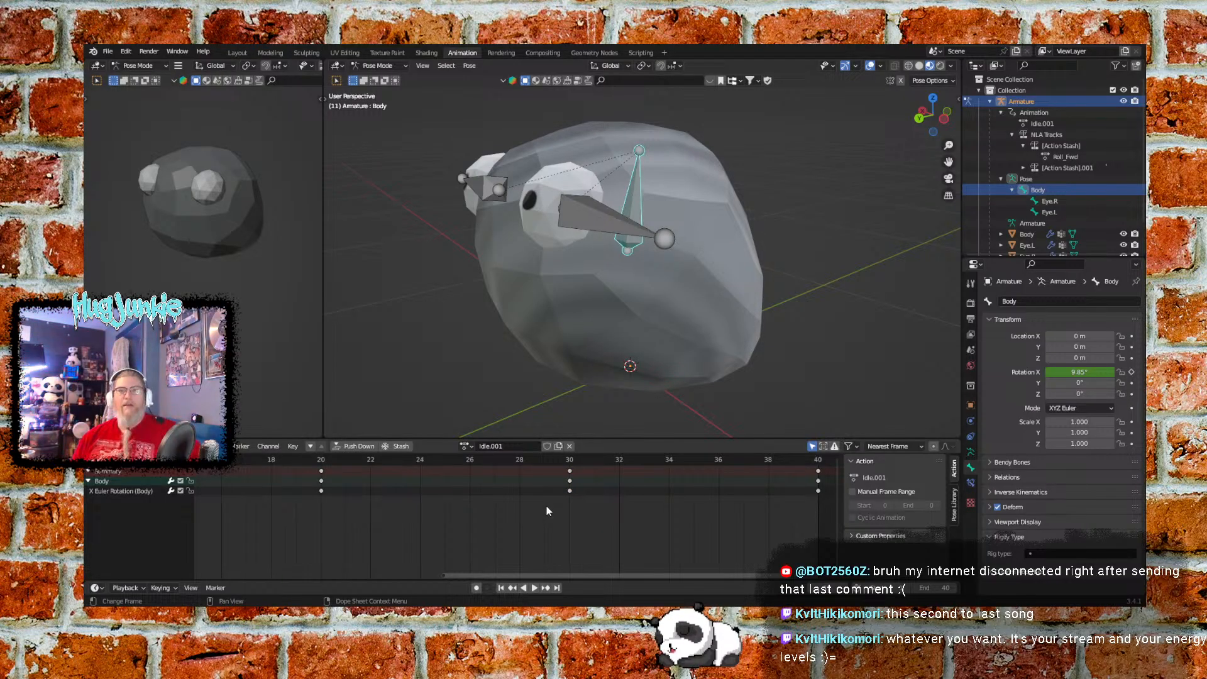
Replay the action from the first frame to check the rocking without the held poses
{"action": "scroll", "coordinate": [547, 511], "scroll_direction": "down", "scroll_amount": 1}
{"action": "scroll", "coordinate": [547, 510], "scroll_direction": "down", "scroll_amount": 4}
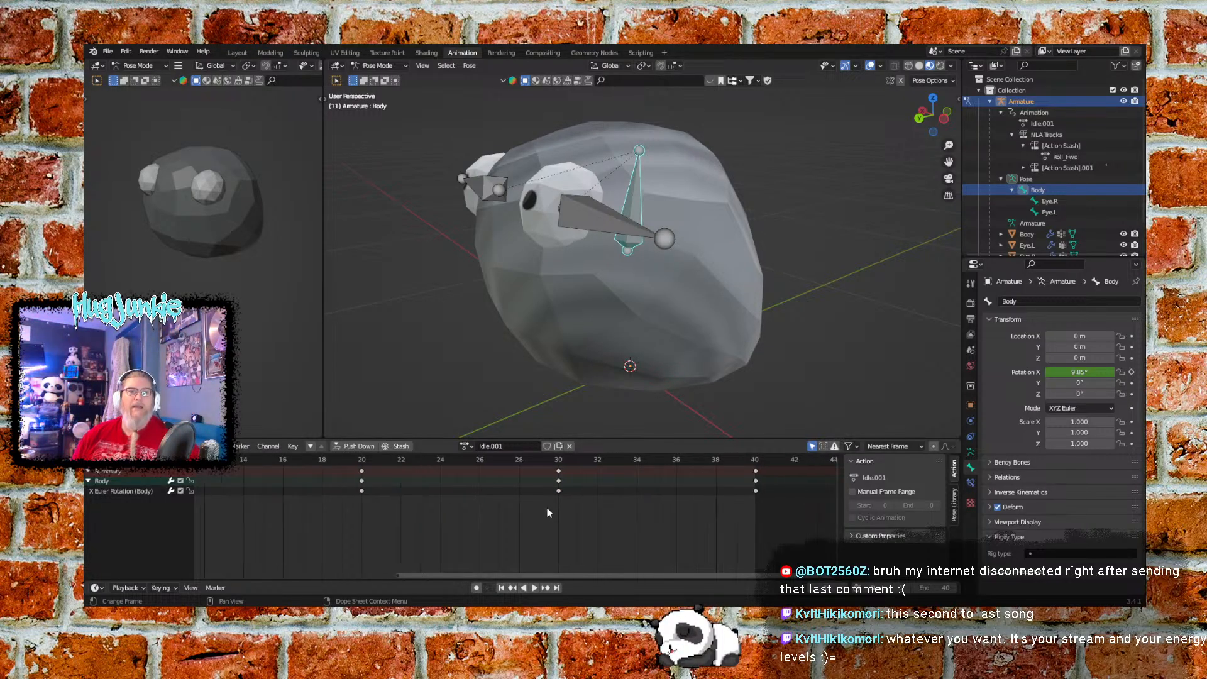
{"action": "middle_click_drag", "start_coordinate": [396, 530], "coordinate": [527, 553]}
{"action": "scroll", "coordinate": [512, 537], "scroll_direction": "down", "scroll_amount": 1}
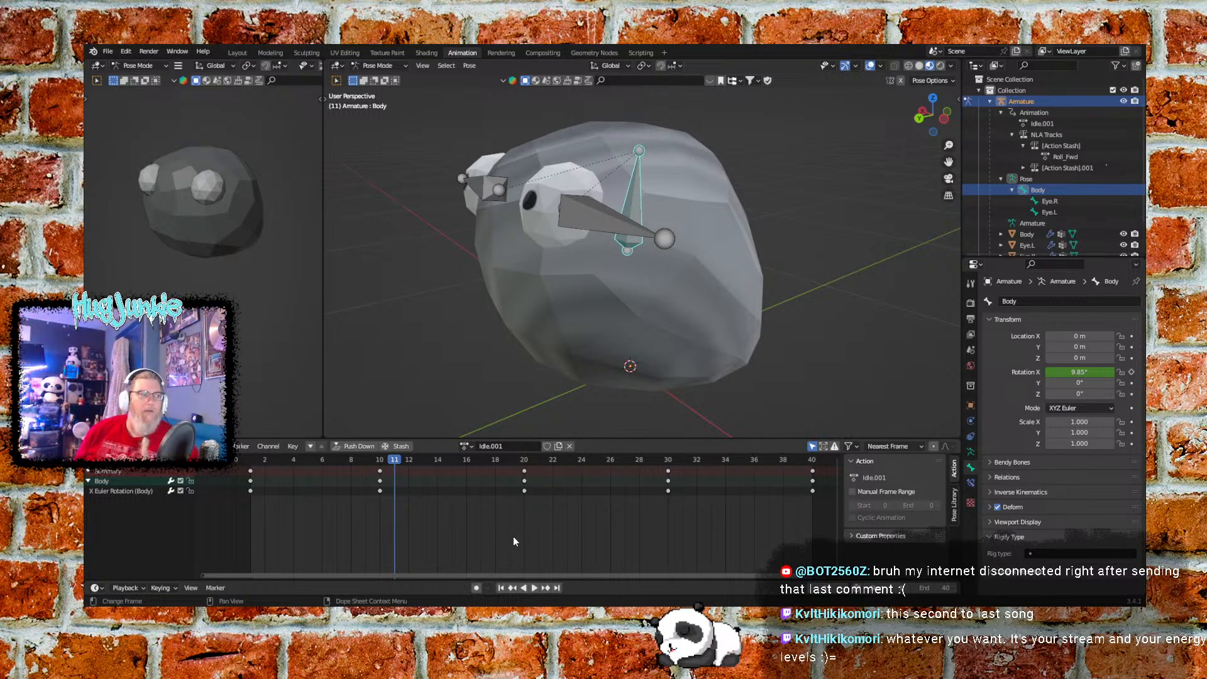
{"action": "left_click", "coordinate": [500, 588]}
{"action": "left_click", "coordinate": [531, 588]}
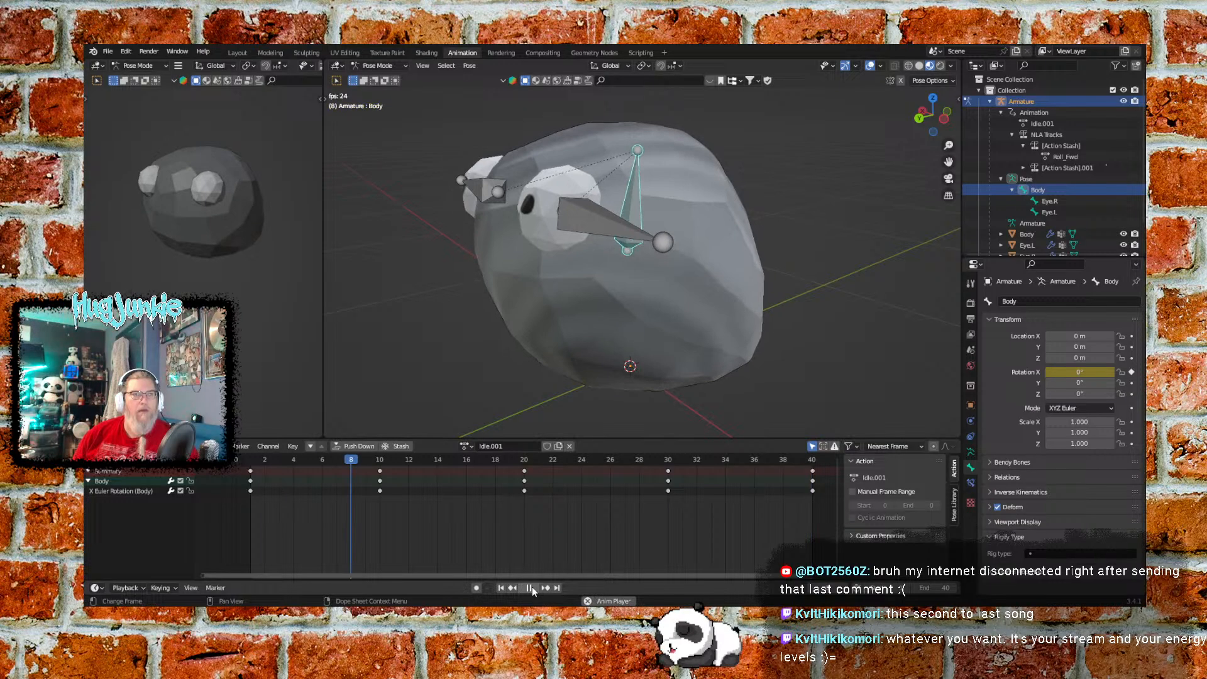
{"action": "left_click", "coordinate": [531, 588]}
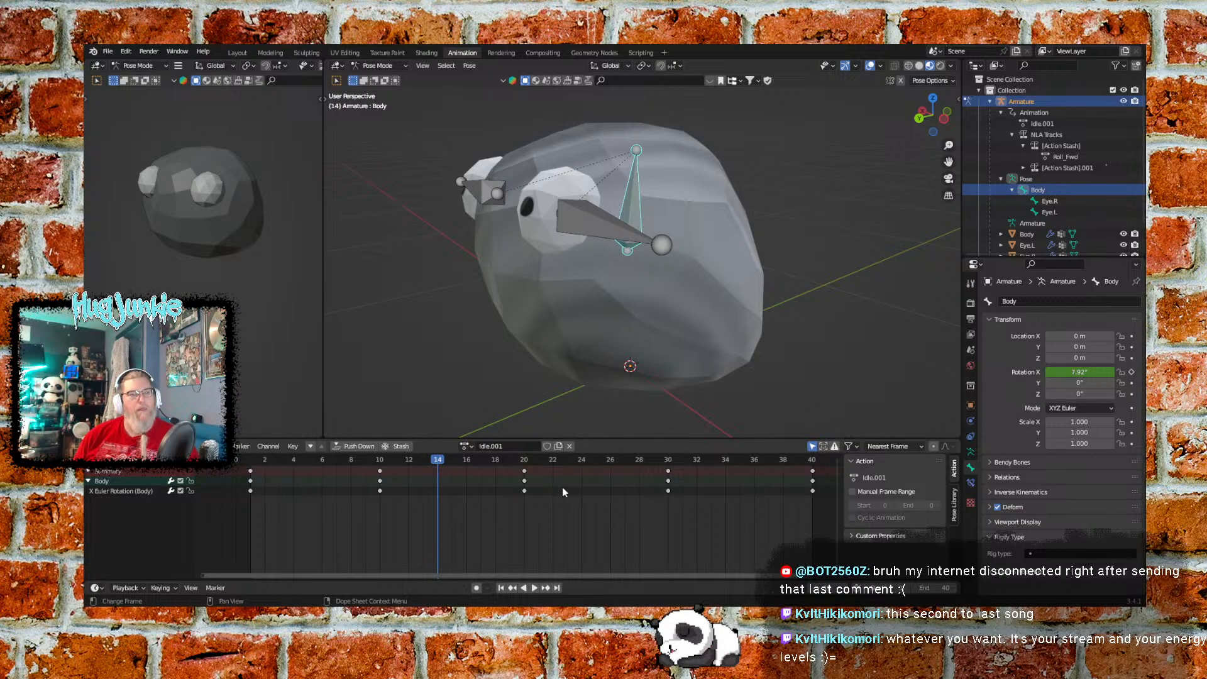
At frame 10, set the Body bone's X rotation to 15° and keyframe it
{"action": "left_click", "coordinate": [380, 461]}
{"action": "left_click", "coordinate": [1107, 372]}
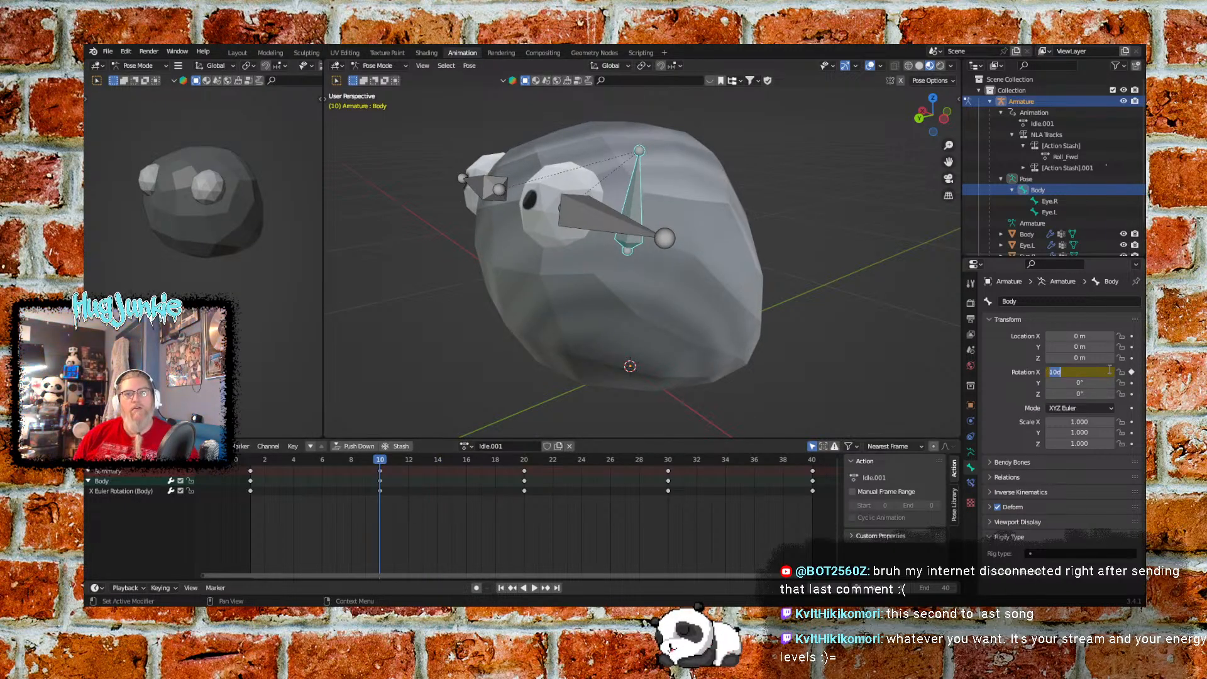
{"action": "type", "text": "15"}
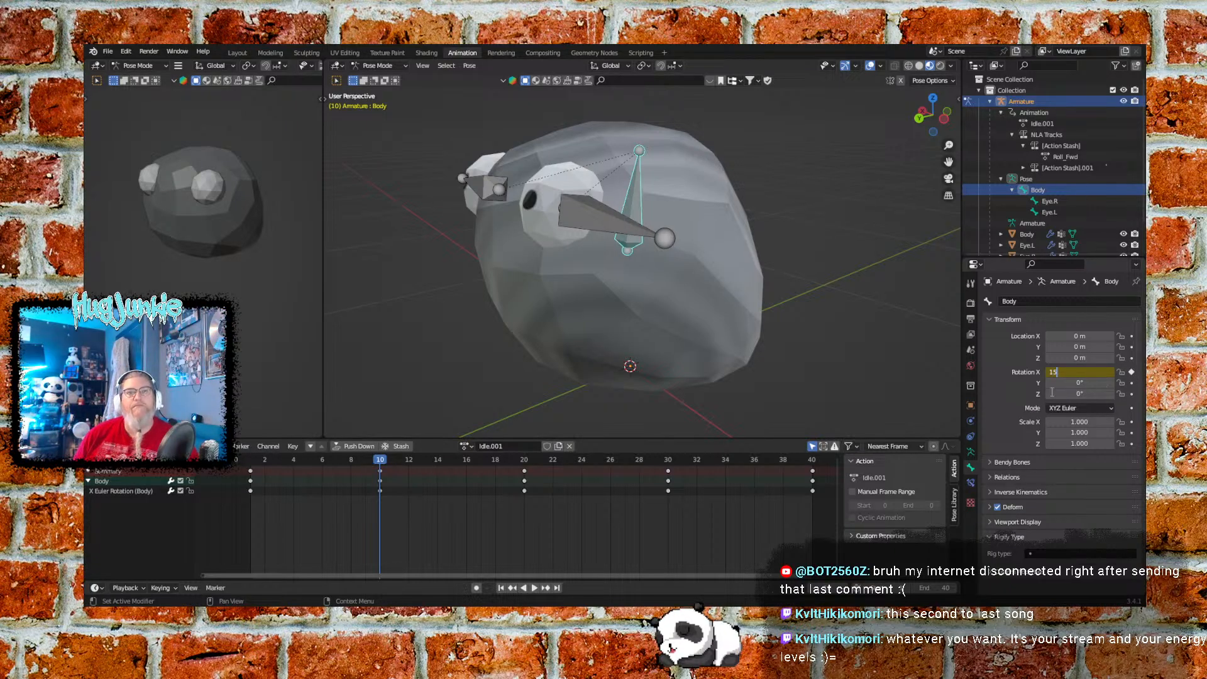
{"action": "key", "text": "Return"}
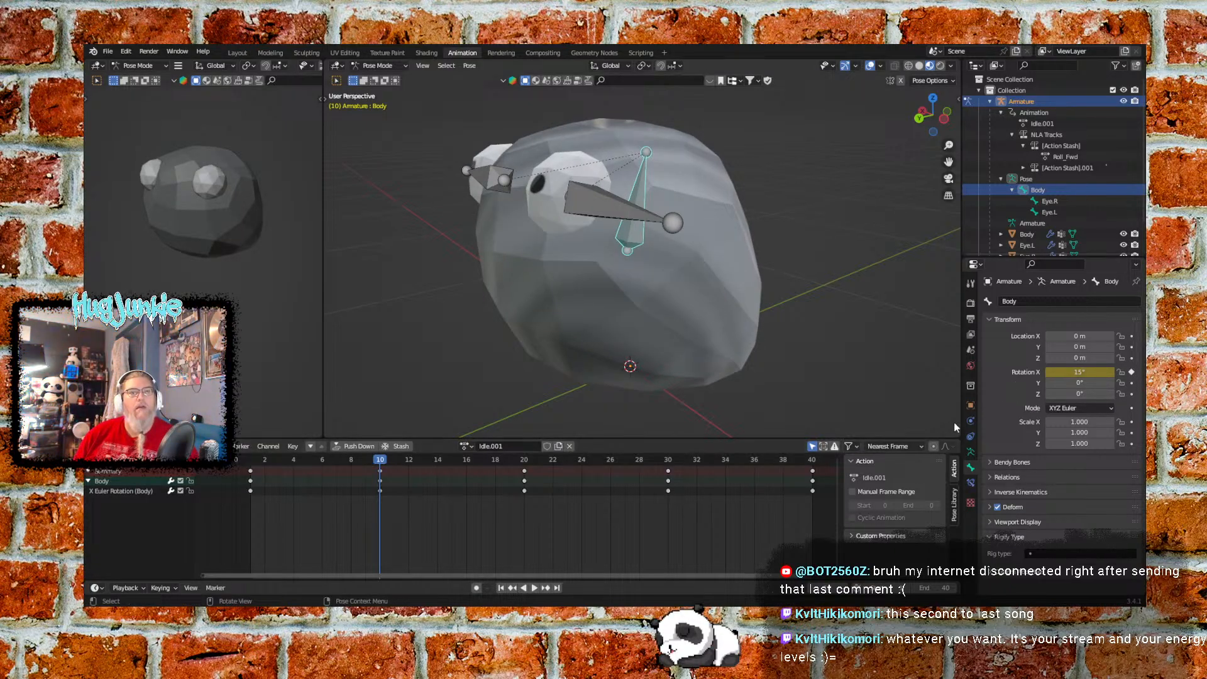
{"action": "left_click", "coordinate": [1132, 372]}
{"action": "left_click", "coordinate": [1131, 372]}
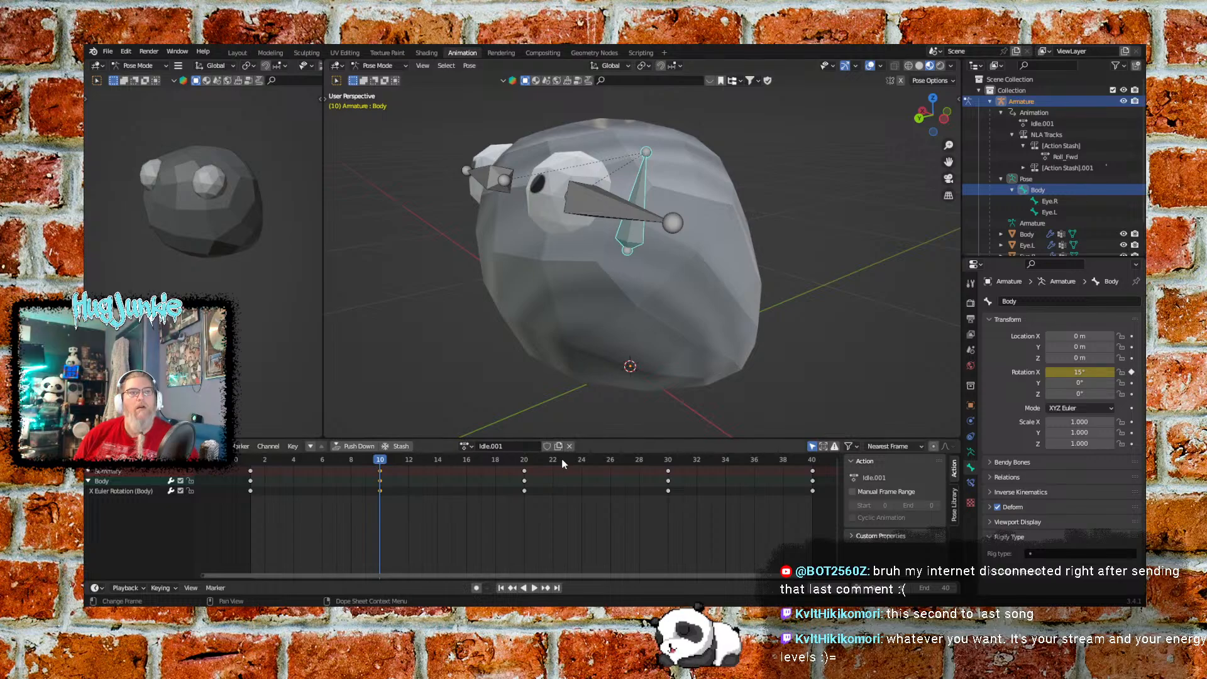
At frame 30, set the Body bone's X rotation to -5°
{"action": "key", "text": "space"}
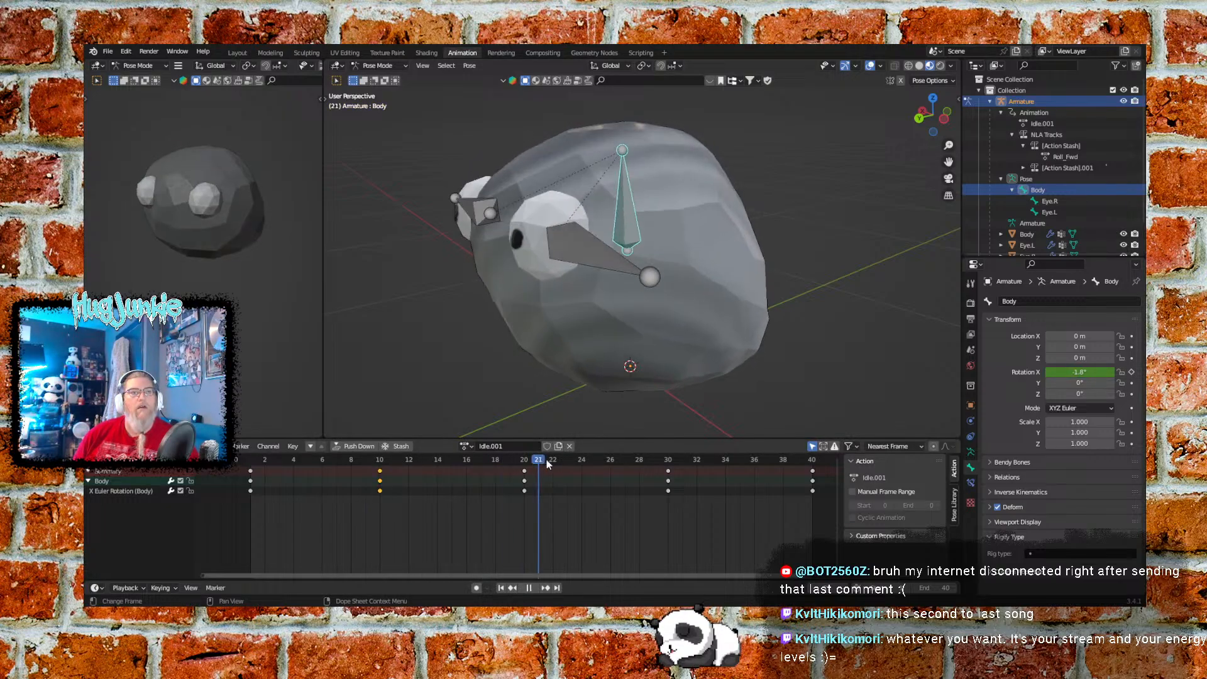
{"action": "key", "text": "space"}
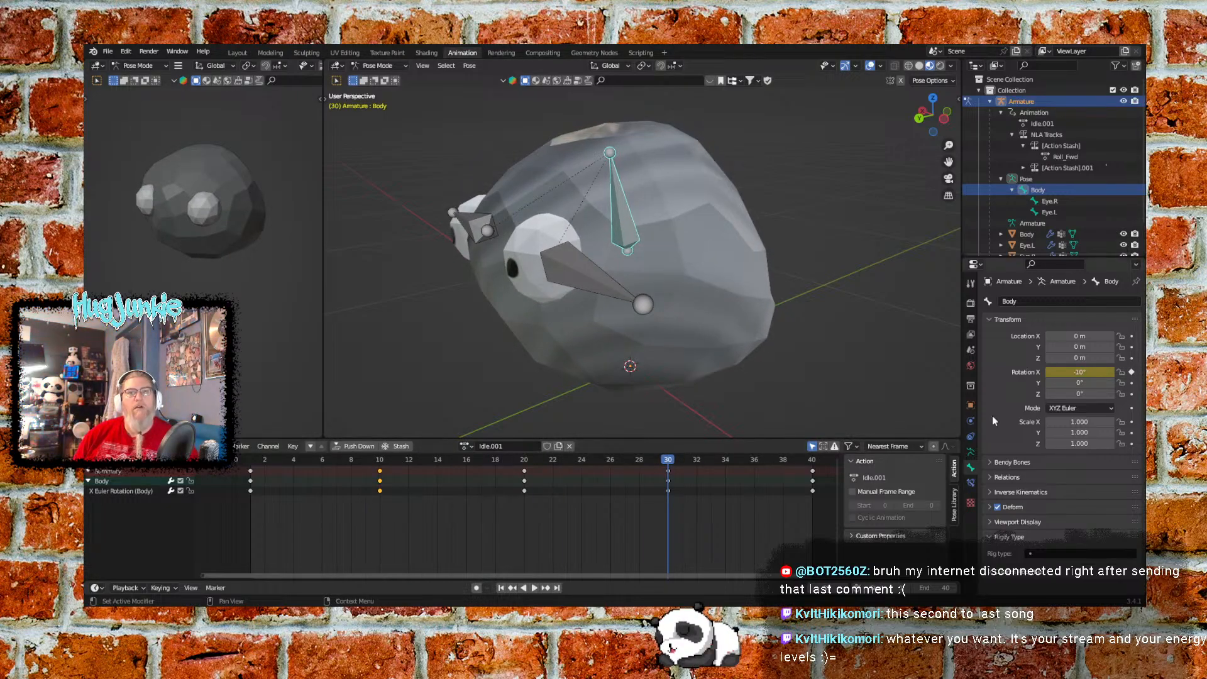
{"action": "left_click", "coordinate": [1092, 374]}
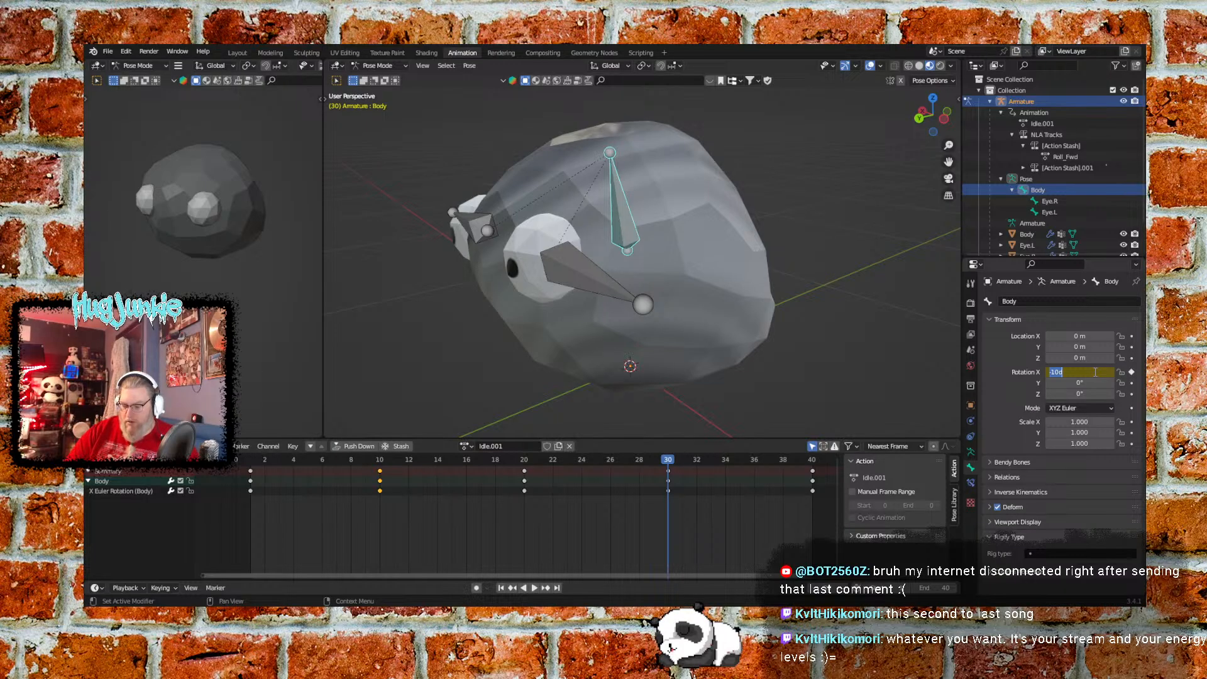
{"action": "key", "text": "BackSpace"}
{"action": "type", "text": "5"}
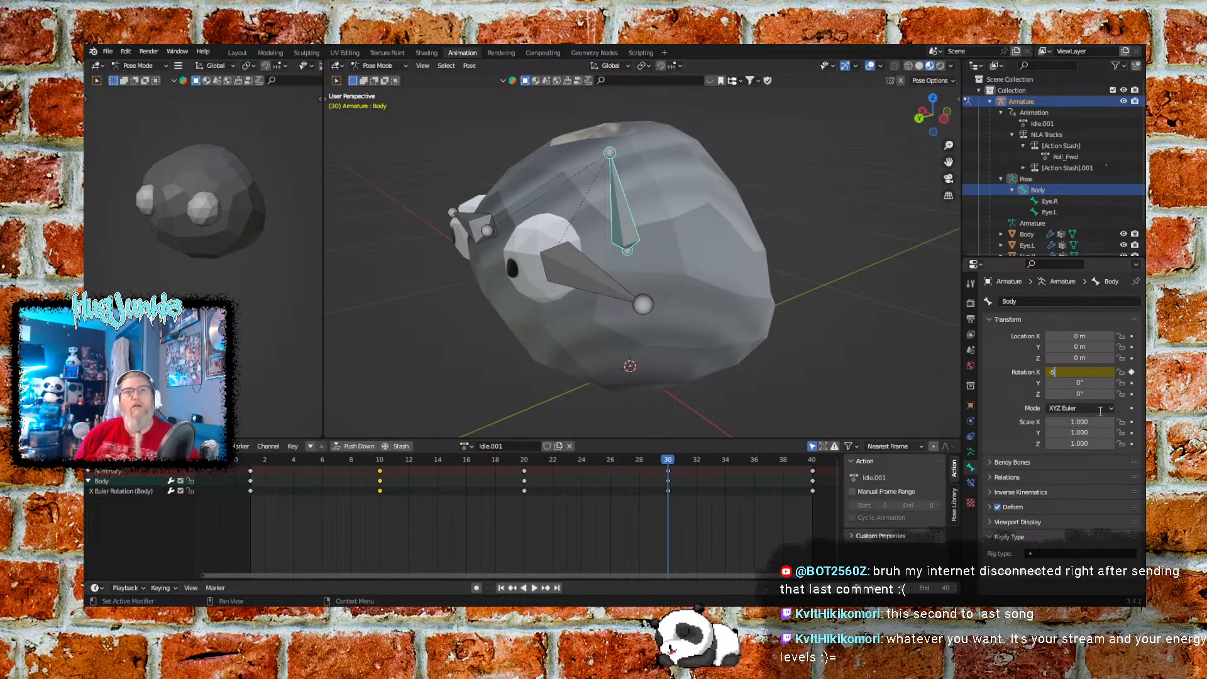
{"action": "key", "text": "Return"}
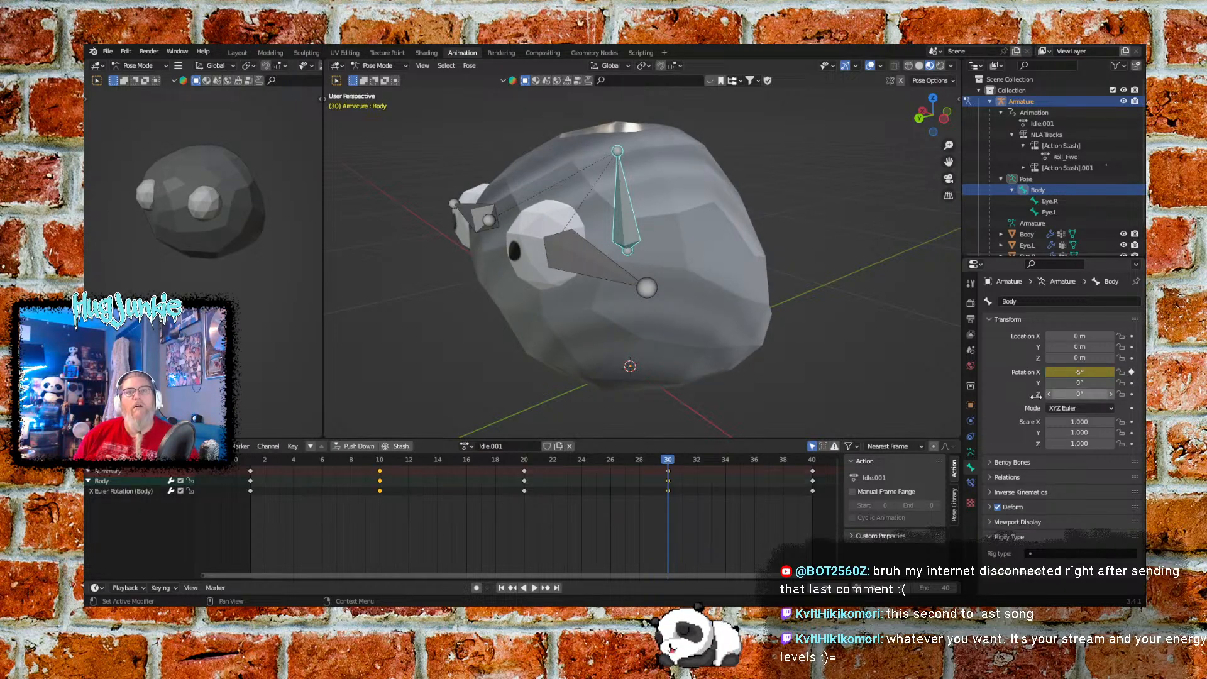
Replay the action from the first frame, then scrub to frame 17 to review the uneven rocking
{"action": "left_click", "coordinate": [500, 587]}
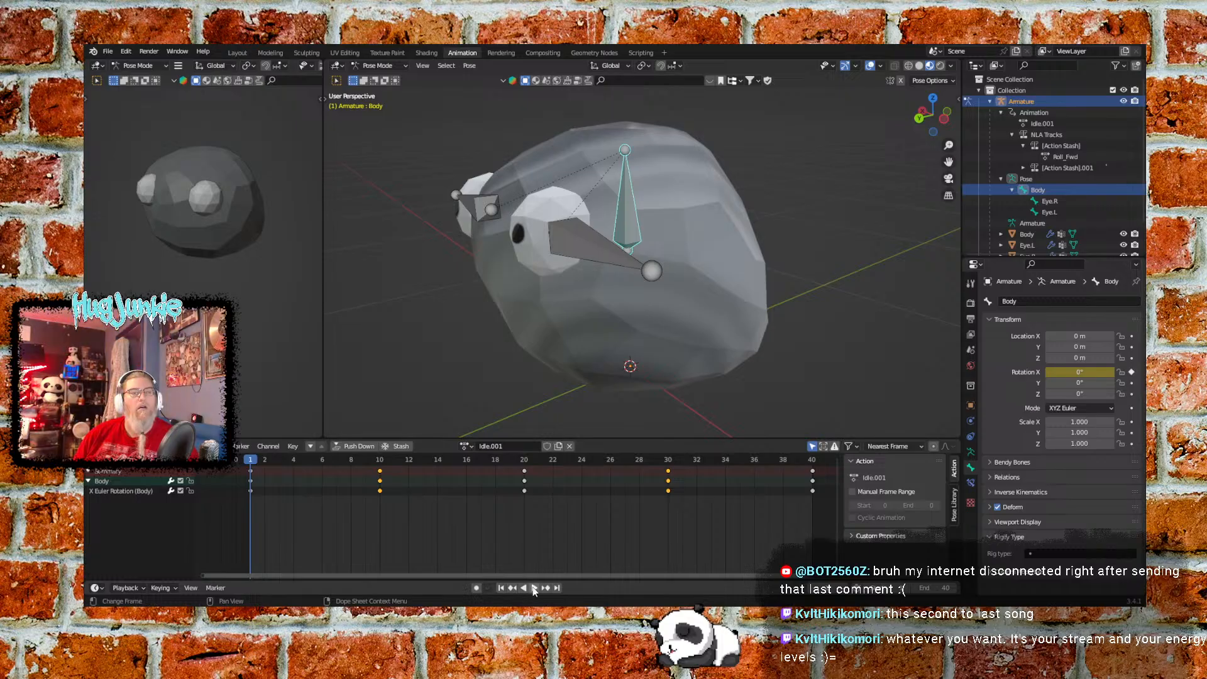
{"action": "left_click", "coordinate": [533, 587]}
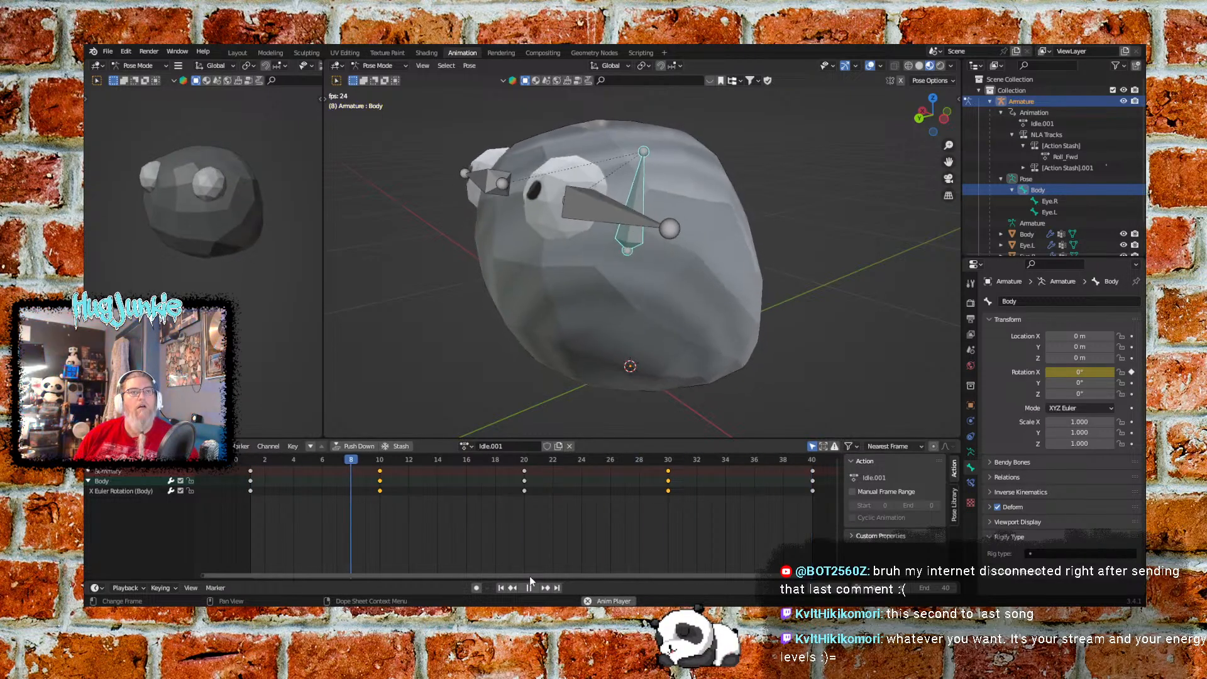
{"action": "left_click", "coordinate": [530, 587]}
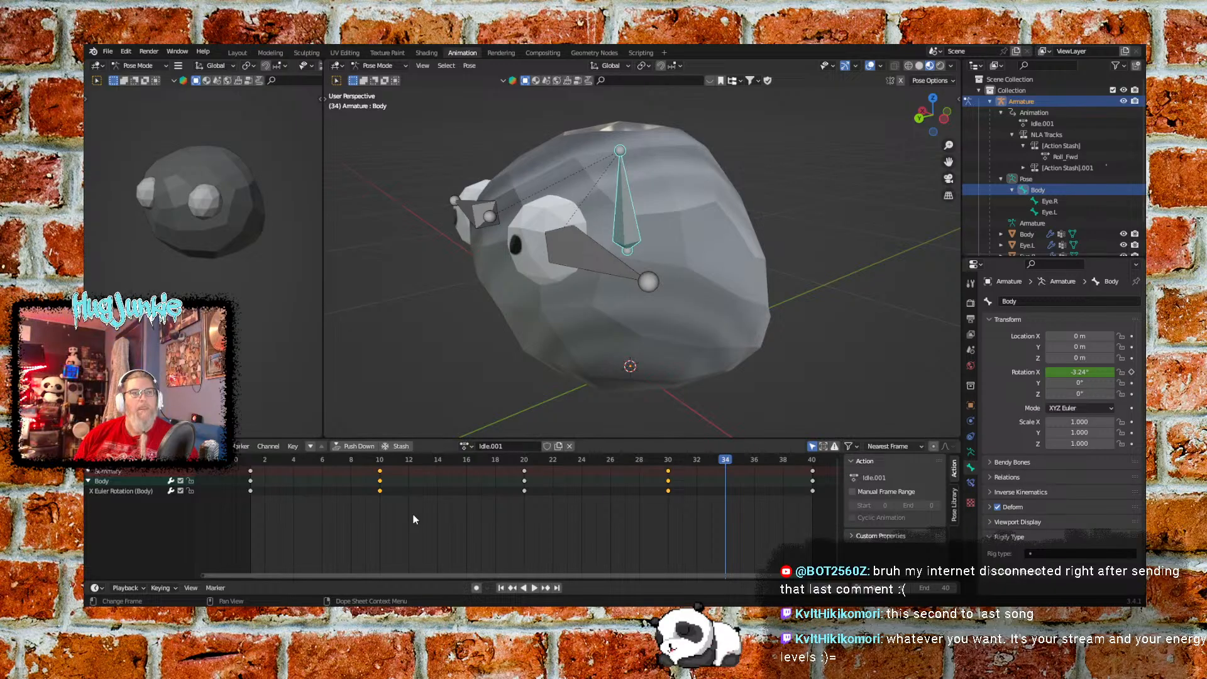
{"action": "left_click", "coordinate": [315, 459]}
{"action": "key", "text": "space"}
{"action": "left_click_drag", "start_coordinate": [315, 459], "coordinate": [481, 459]}
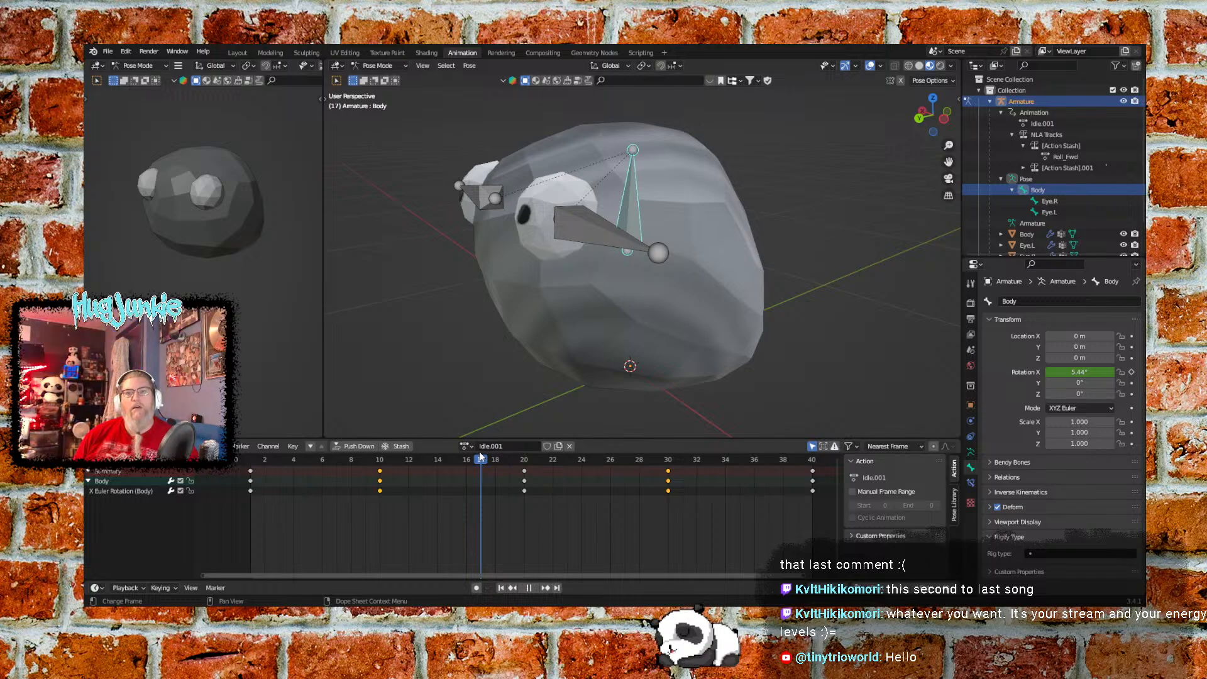
{"action": "key", "text": "space"}
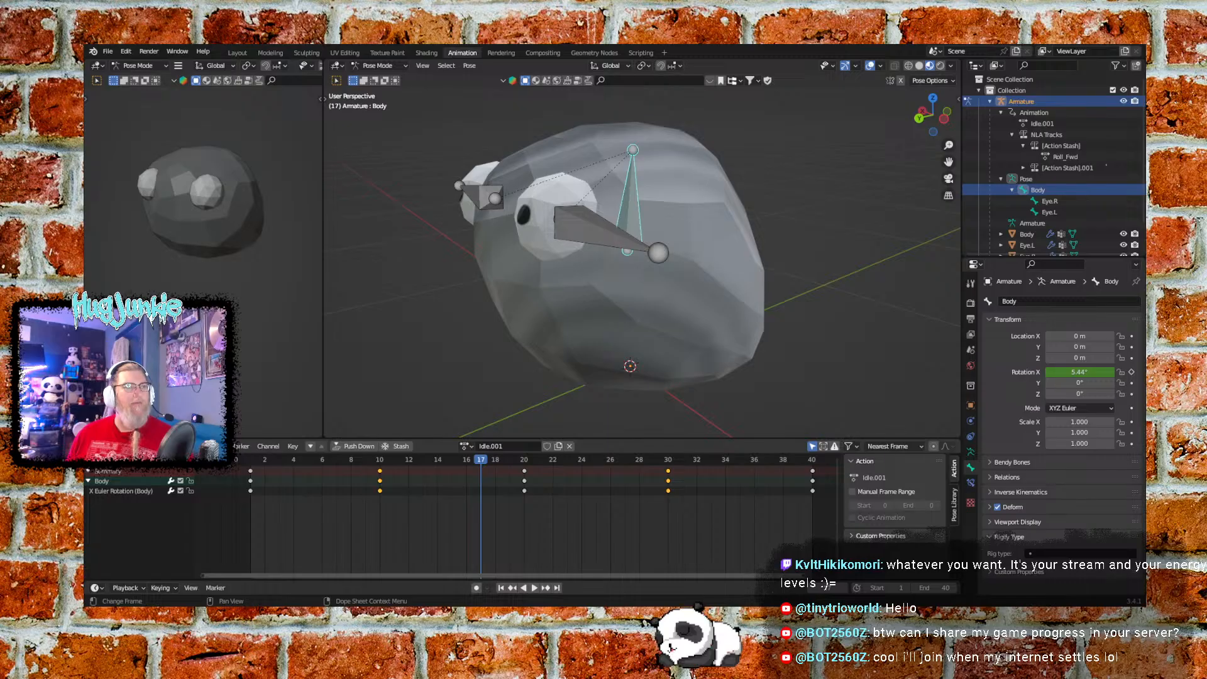
Move the Body bone's frame 10 keyframe to frame 9 and check the motion from frame 1
{"action": "left_click_drag", "start_coordinate": [480, 460], "coordinate": [383, 473]}
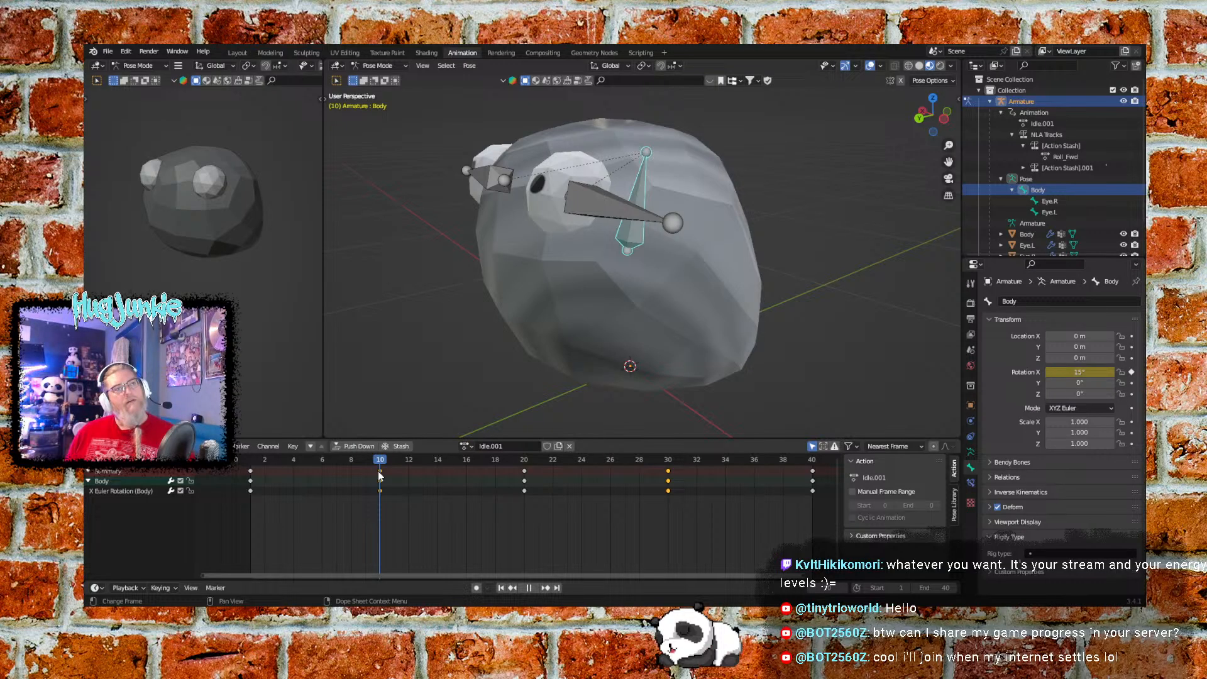
{"action": "mouse_move", "coordinate": [380, 476]}
{"action": "left_mouse_down"}
{"action": "mouse_move", "coordinate": [806, 483]}
{"action": "mouse_move", "coordinate": [252, 479]}
{"action": "mouse_move", "coordinate": [376, 478]}
{"action": "mouse_move", "coordinate": [310, 479]}
{"action": "mouse_move", "coordinate": [359, 472]}
{"action": "mouse_move", "coordinate": [363, 492]}
{"action": "mouse_move", "coordinate": [336, 492]}
{"action": "mouse_move", "coordinate": [322, 467]}
{"action": "mouse_move", "coordinate": [254, 471]}
{"action": "mouse_move", "coordinate": [684, 495]}
{"action": "mouse_move", "coordinate": [306, 485]}
{"action": "mouse_move", "coordinate": [366, 491]}
{"action": "left_mouse_up"}
{"action": "left_click", "coordinate": [390, 514]}
{"action": "left_click", "coordinate": [334, 469]}
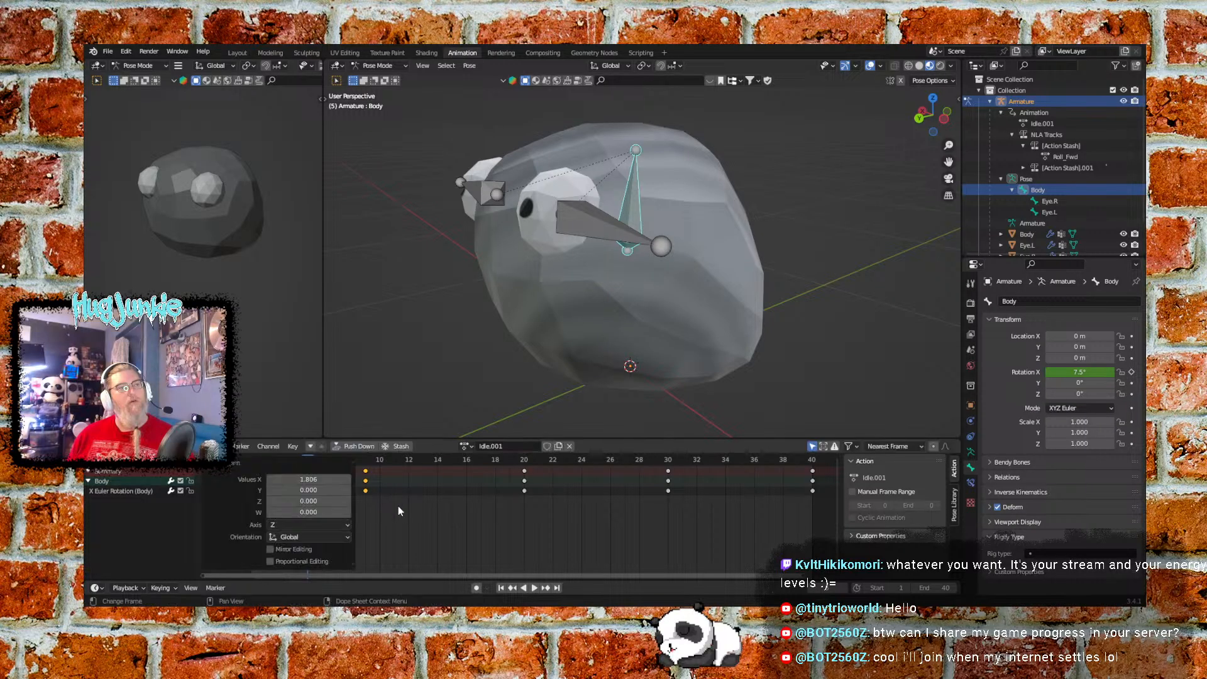
{"action": "key", "text": "space"}
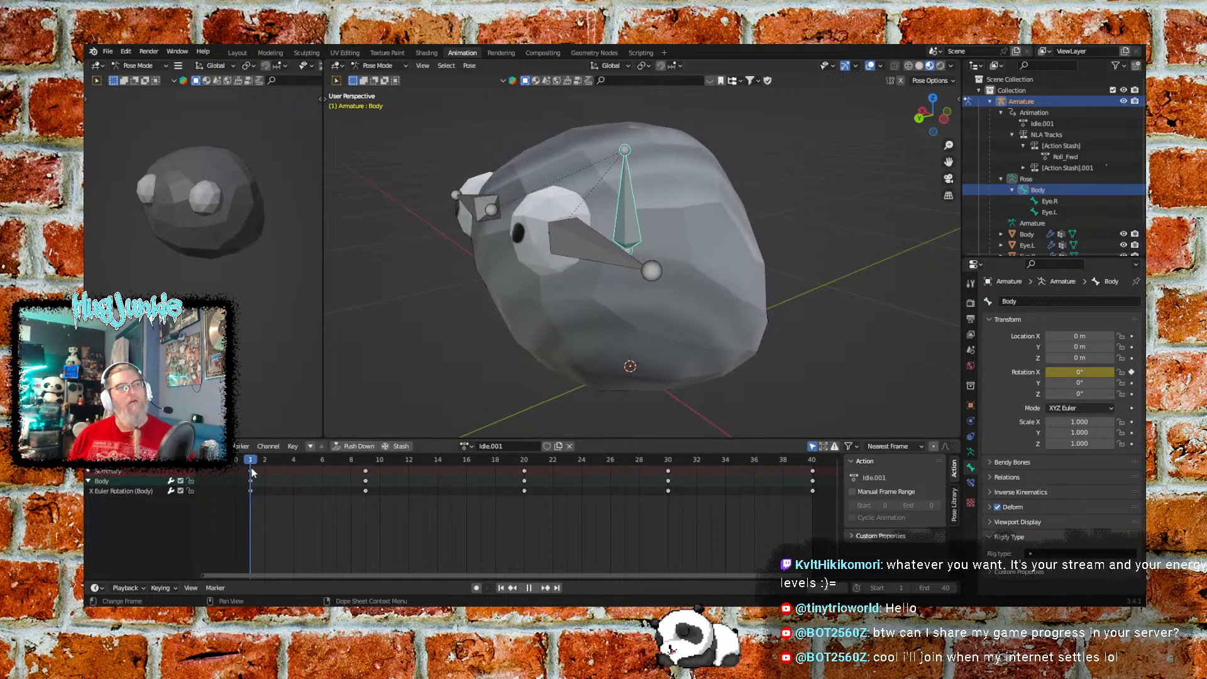
{"action": "key", "text": "space"}
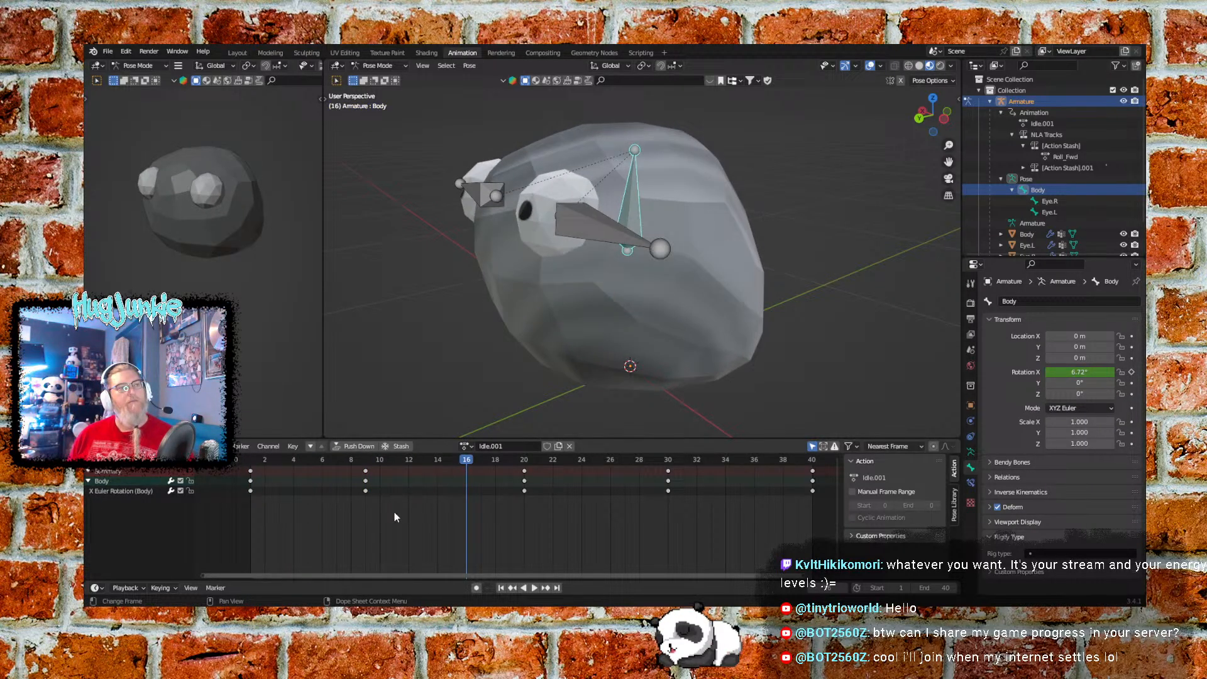
Move the Body bone's frame 9 keyframe to frame 15, replay the action from the first frame and scrub to frame 26
{"action": "left_click_drag", "start_coordinate": [394, 512], "coordinate": [456, 495]}
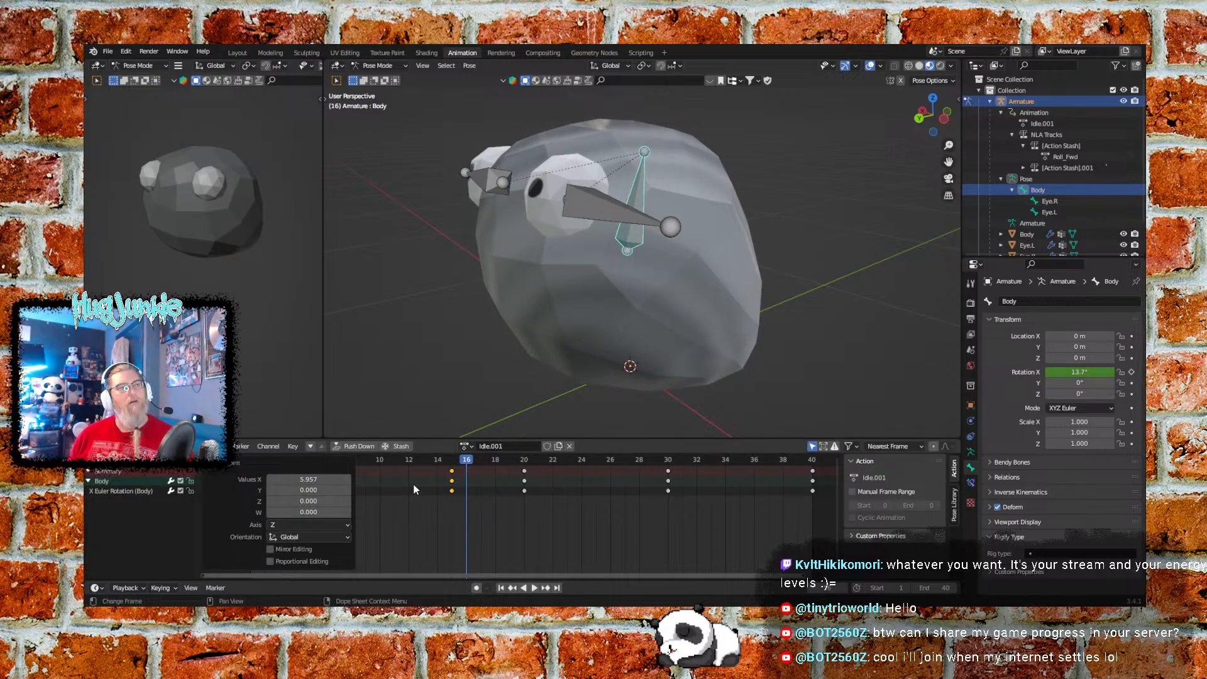
{"action": "left_click", "coordinate": [413, 511]}
{"action": "left_click", "coordinate": [502, 589]}
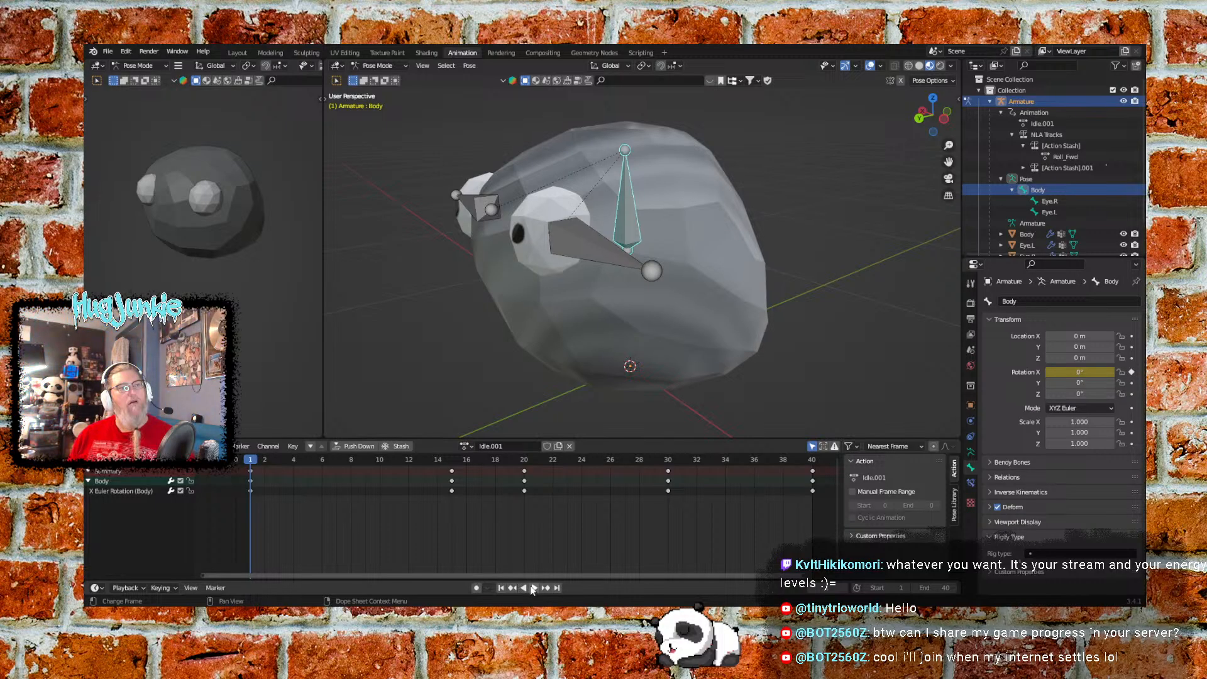
{"action": "left_click", "coordinate": [534, 589]}
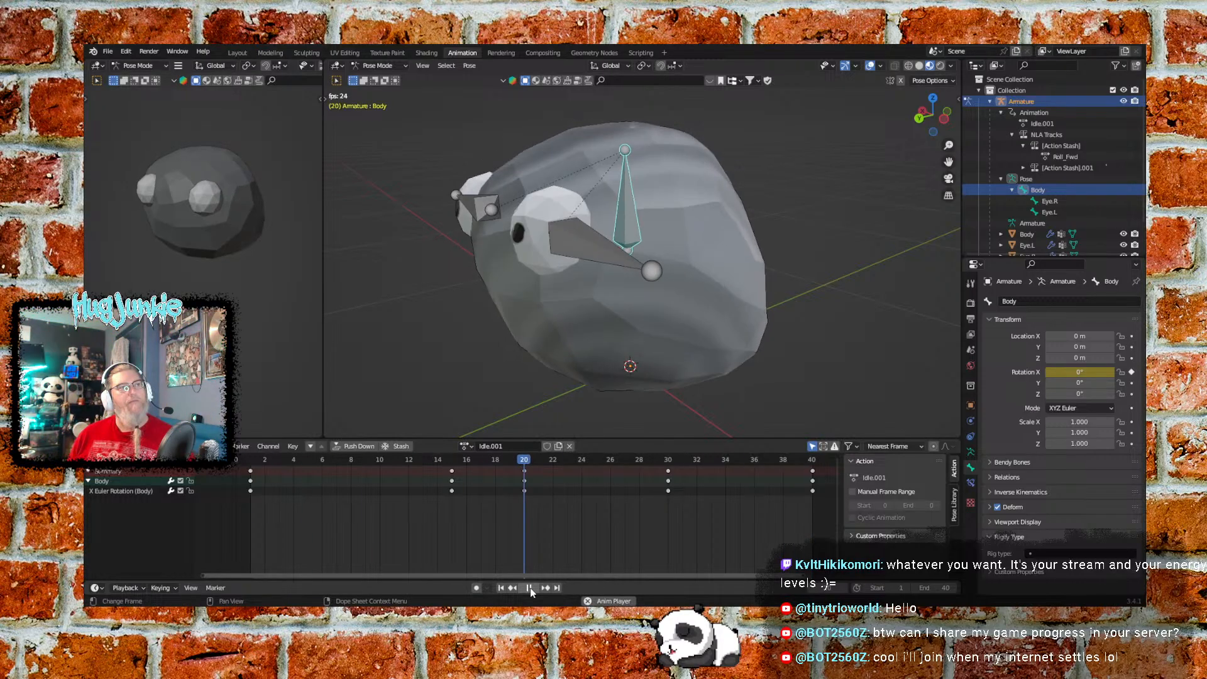
{"action": "left_click", "coordinate": [530, 587]}
{"action": "left_click_drag", "start_coordinate": [500, 463], "coordinate": [610, 464]}
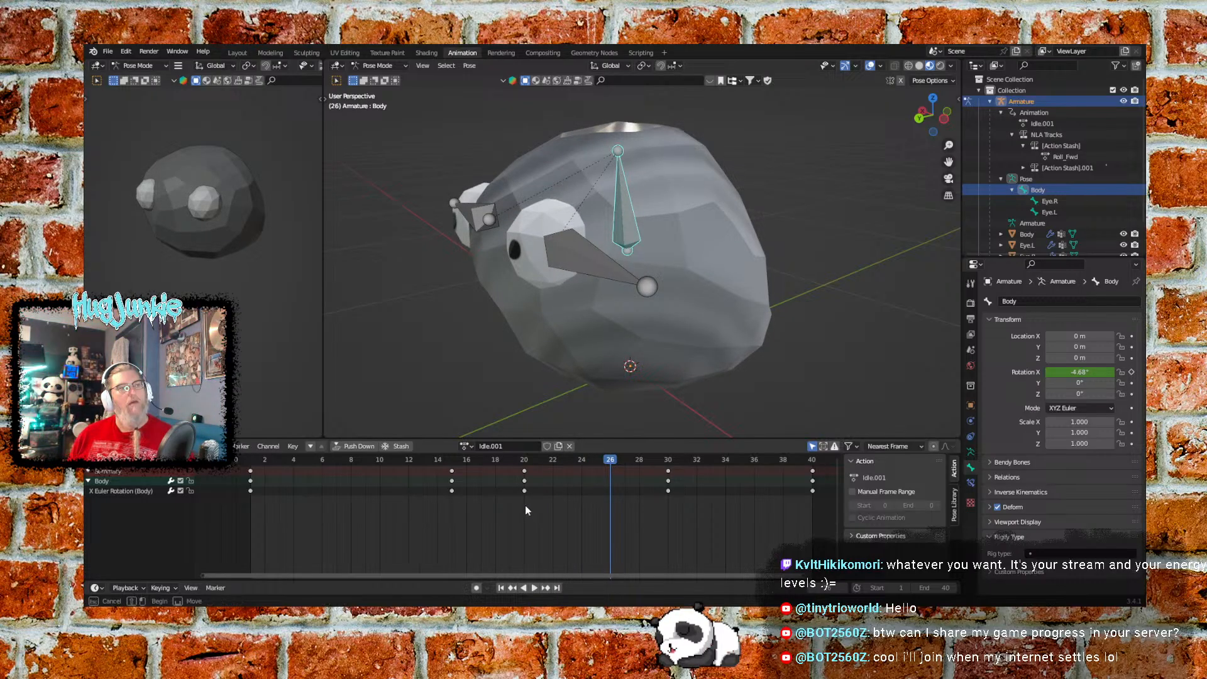
Move the Body bone's frame 20 keyframe to frame 23
{"action": "left_click", "coordinate": [524, 471]}
{"action": "left_click_drag", "start_coordinate": [524, 491], "coordinate": [586, 490]}
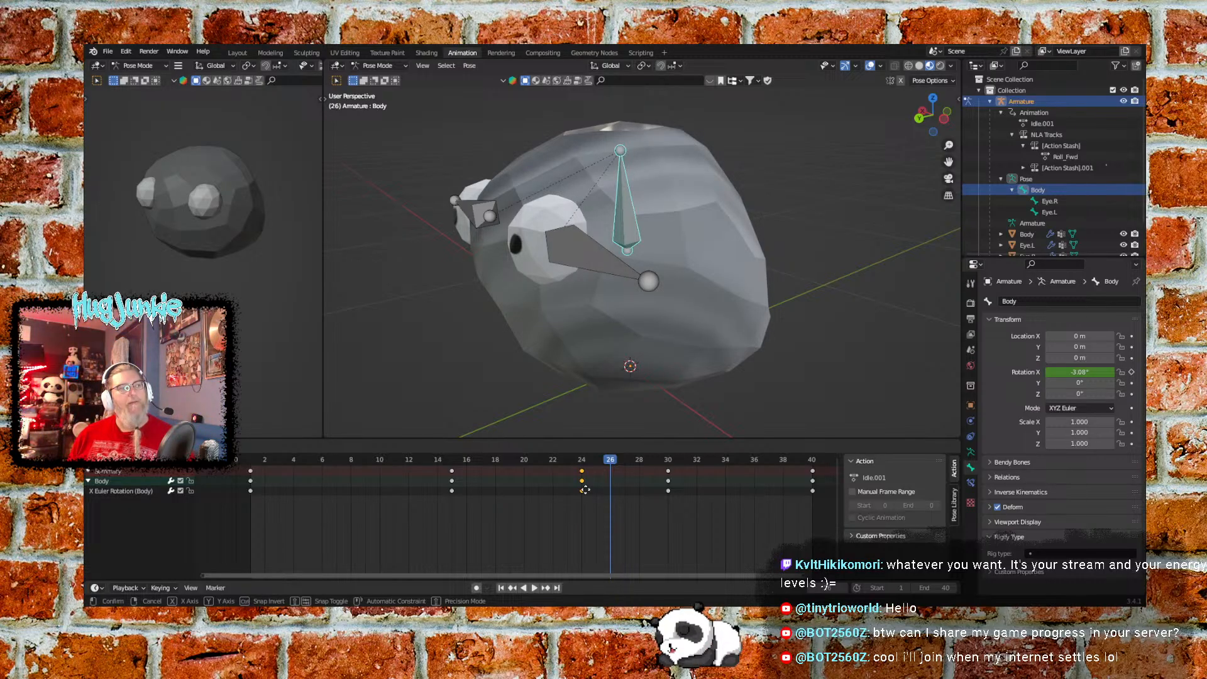
{"action": "left_click_drag", "start_coordinate": [585, 490], "coordinate": [566, 482]}
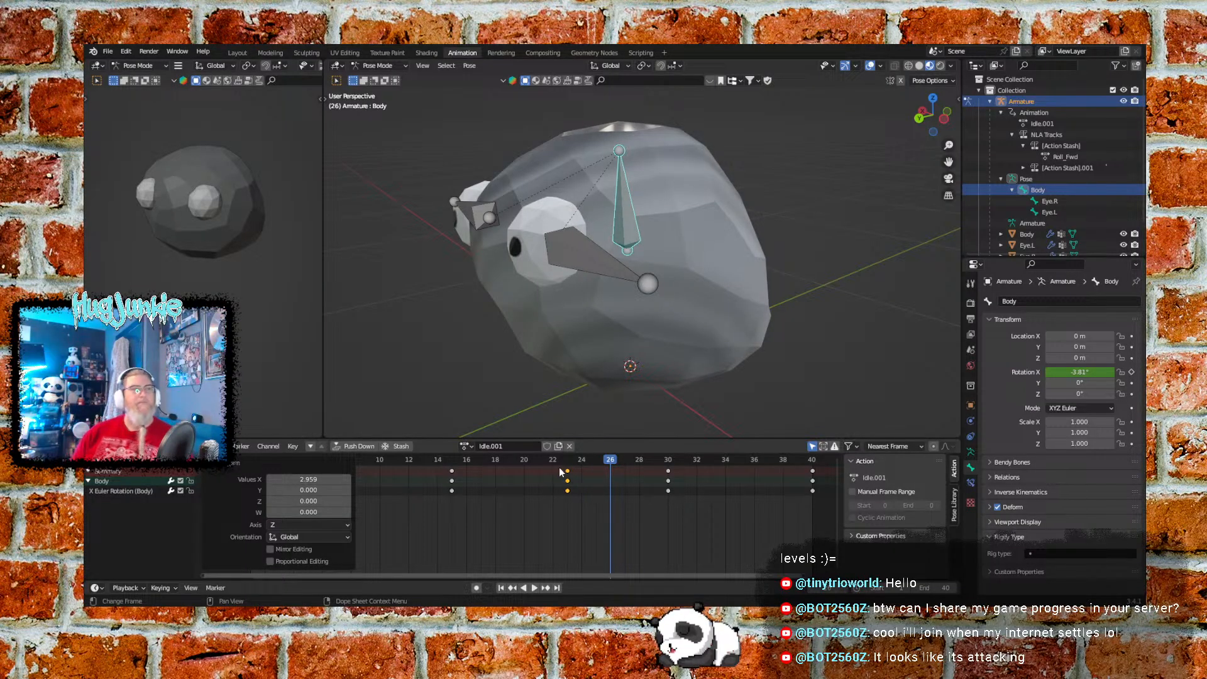
Play the action and scrub between frames 7 and 27 to review the Body bone's forward and backward rocking
{"action": "left_click", "coordinate": [407, 459]}
{"action": "key", "text": "space"}
{"action": "left_click_drag", "start_coordinate": [407, 460], "coordinate": [379, 519]}
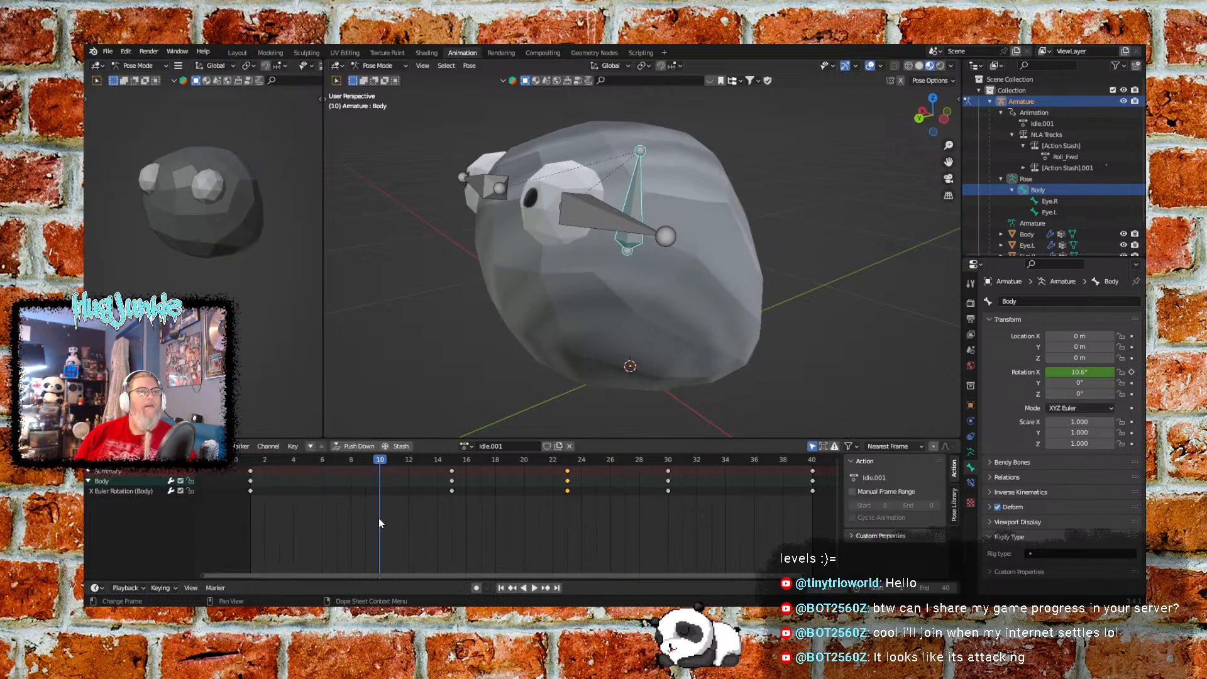
{"action": "left_click_drag", "start_coordinate": [379, 460], "coordinate": [350, 447]}
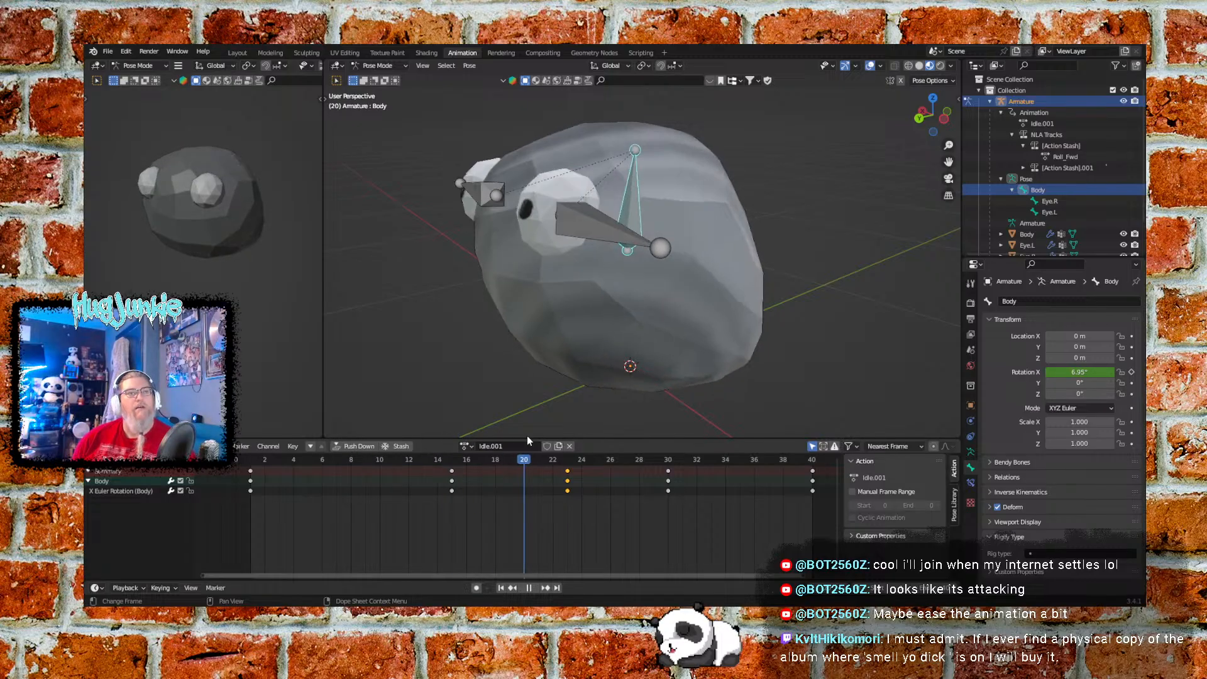
{"action": "key", "text": "space"}
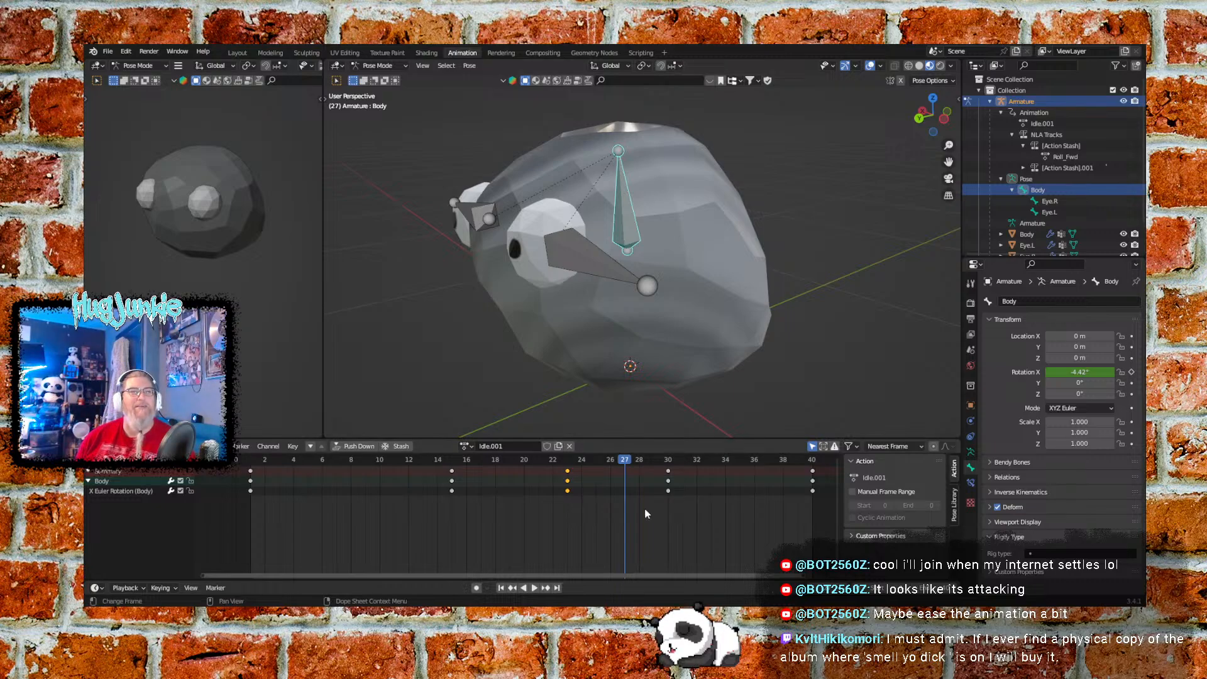
{"action": "left_click_drag", "start_coordinate": [628, 463], "coordinate": [368, 478]}
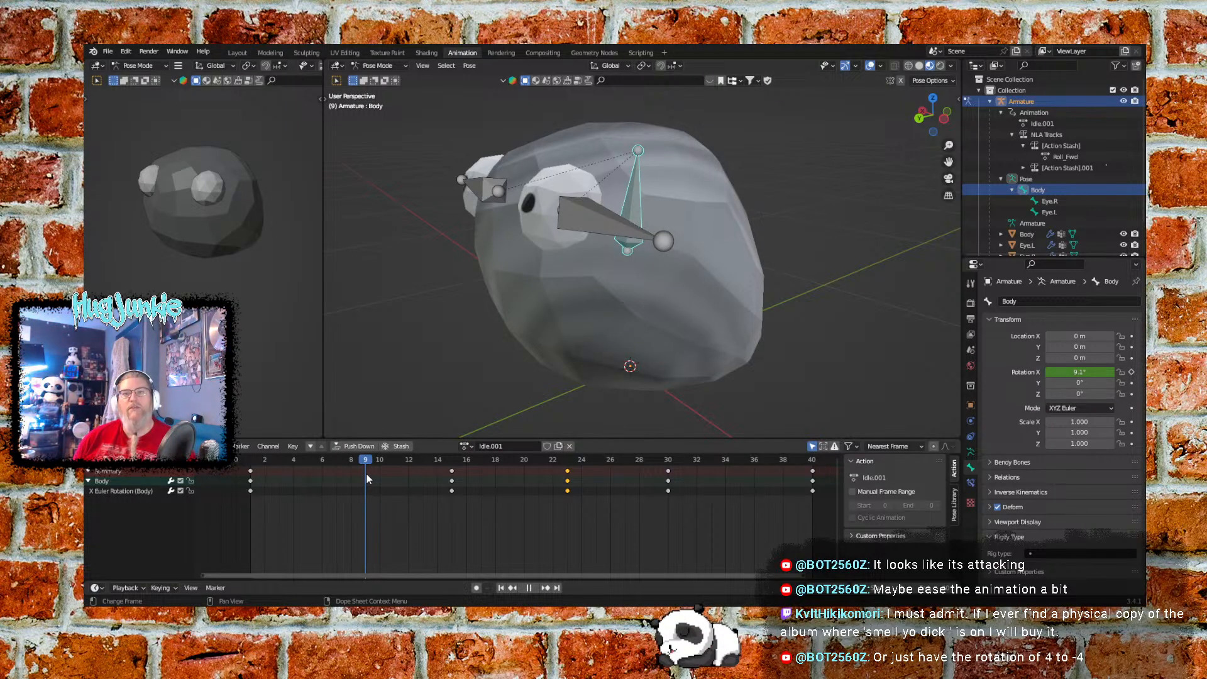
{"action": "left_click_drag", "start_coordinate": [368, 479], "coordinate": [617, 442]}
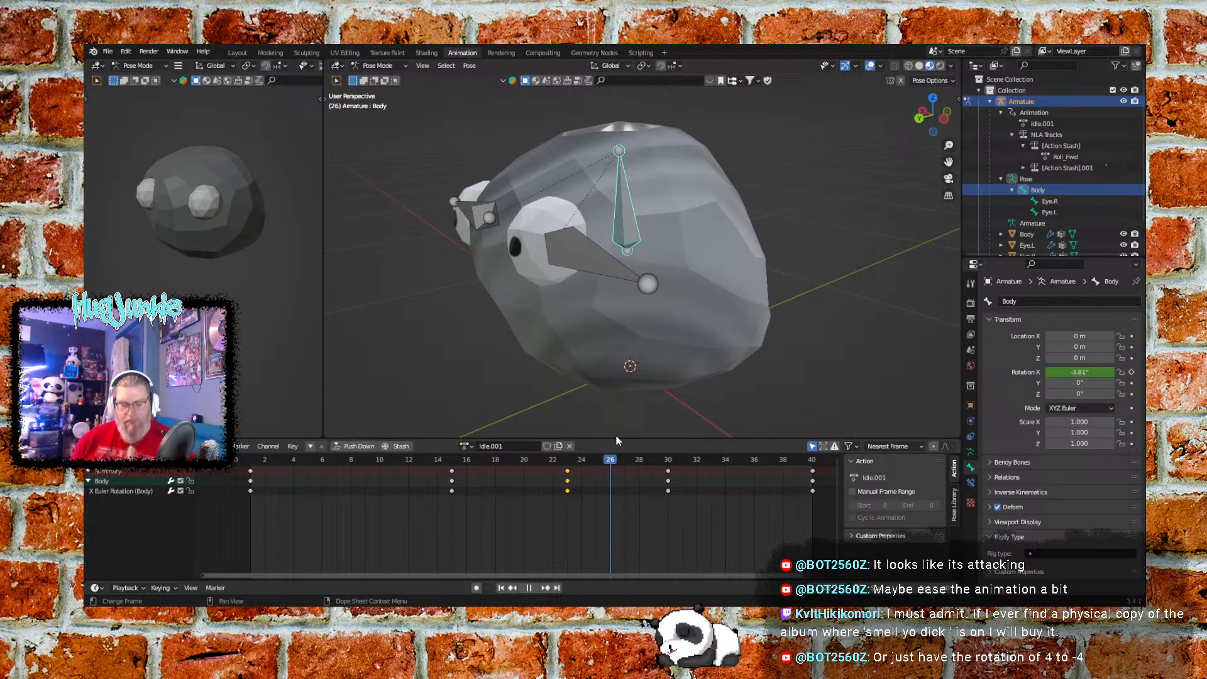
{"action": "left_click_drag", "start_coordinate": [617, 437], "coordinate": [342, 460]}
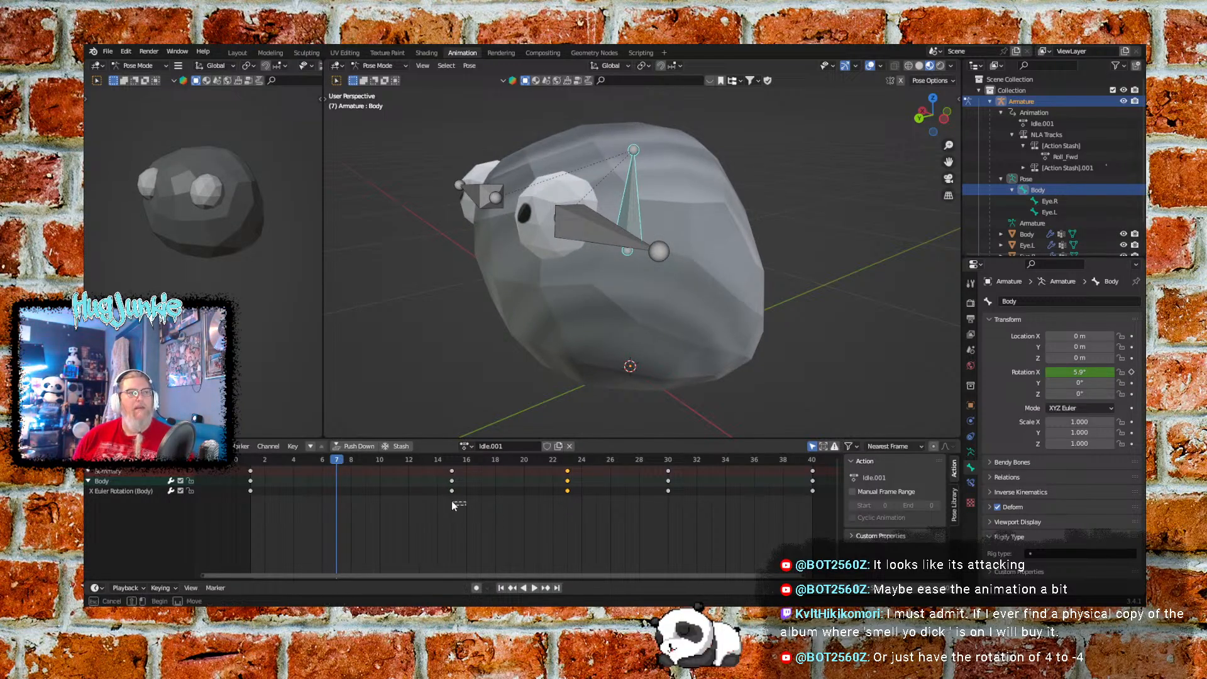
Move the Body bone's frame 15 keyframe to frame 10 and its frame 23 keyframe to frame 20
{"action": "left_click_drag", "start_coordinate": [427, 462], "coordinate": [395, 502]}
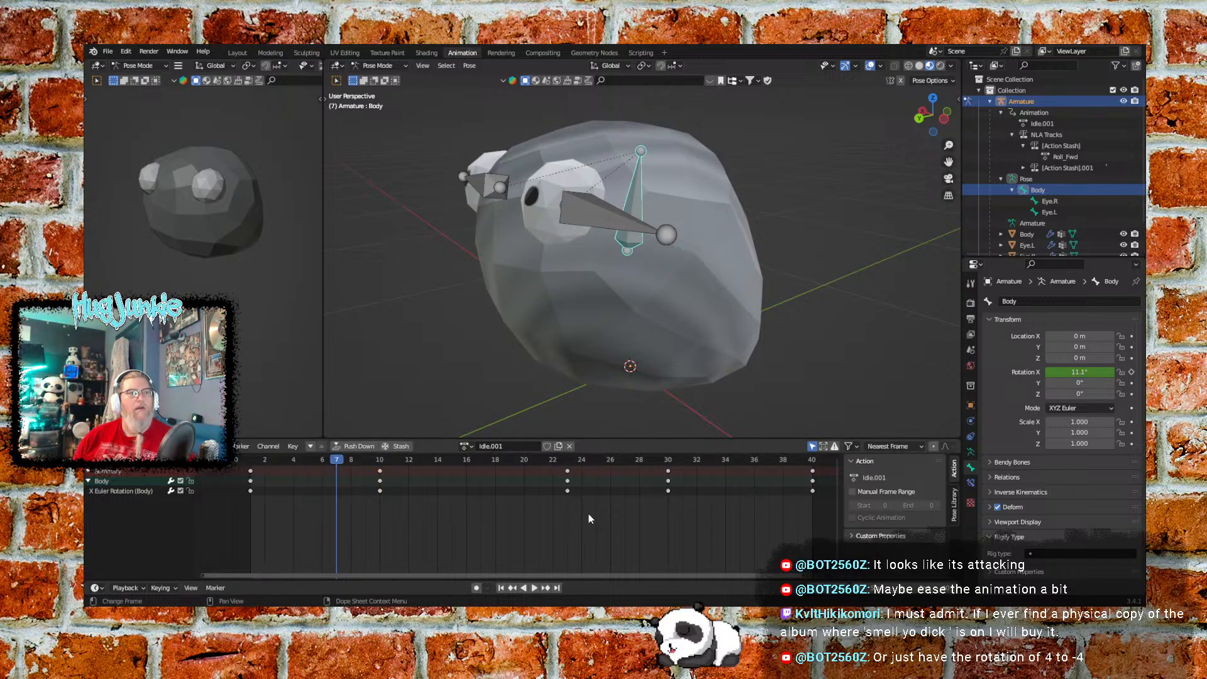
{"action": "left_click_drag", "start_coordinate": [589, 515], "coordinate": [525, 499]}
{"action": "left_click", "coordinate": [558, 520]}
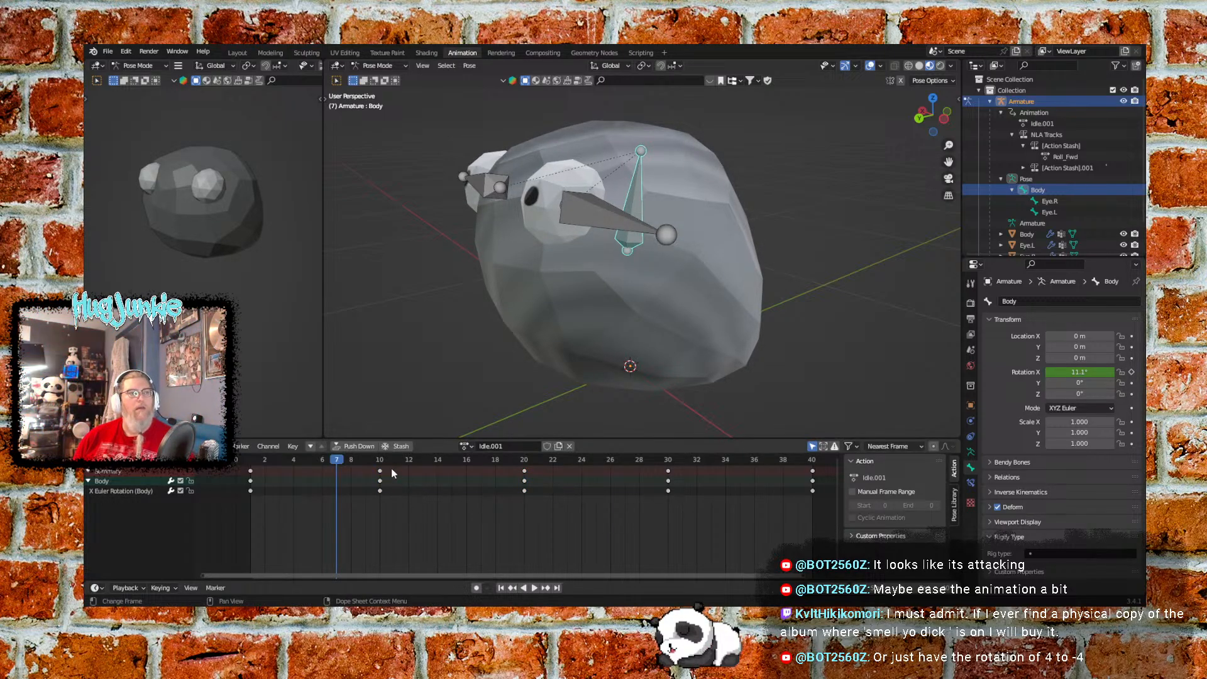
At frame 10, set the Body bone's X rotation to 5° and key it
{"action": "left_click", "coordinate": [380, 459]}
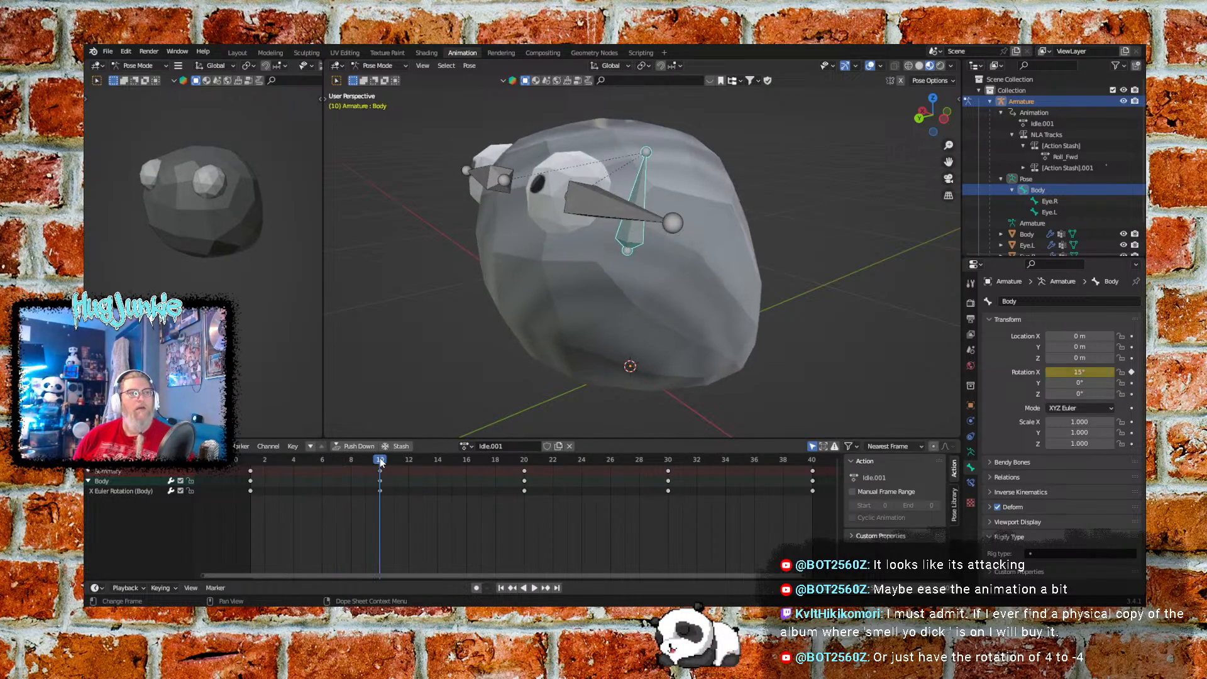
{"action": "left_click", "coordinate": [1093, 372]}
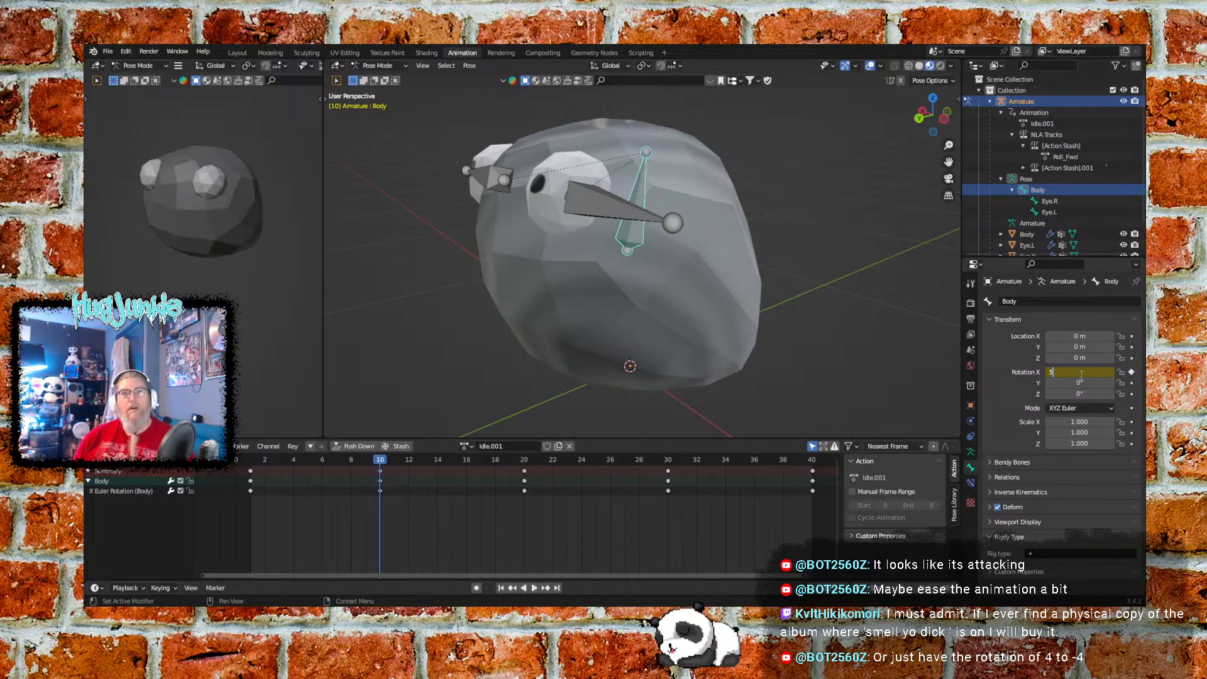
{"action": "type", "text": "5"}
{"action": "key", "text": "Return"}
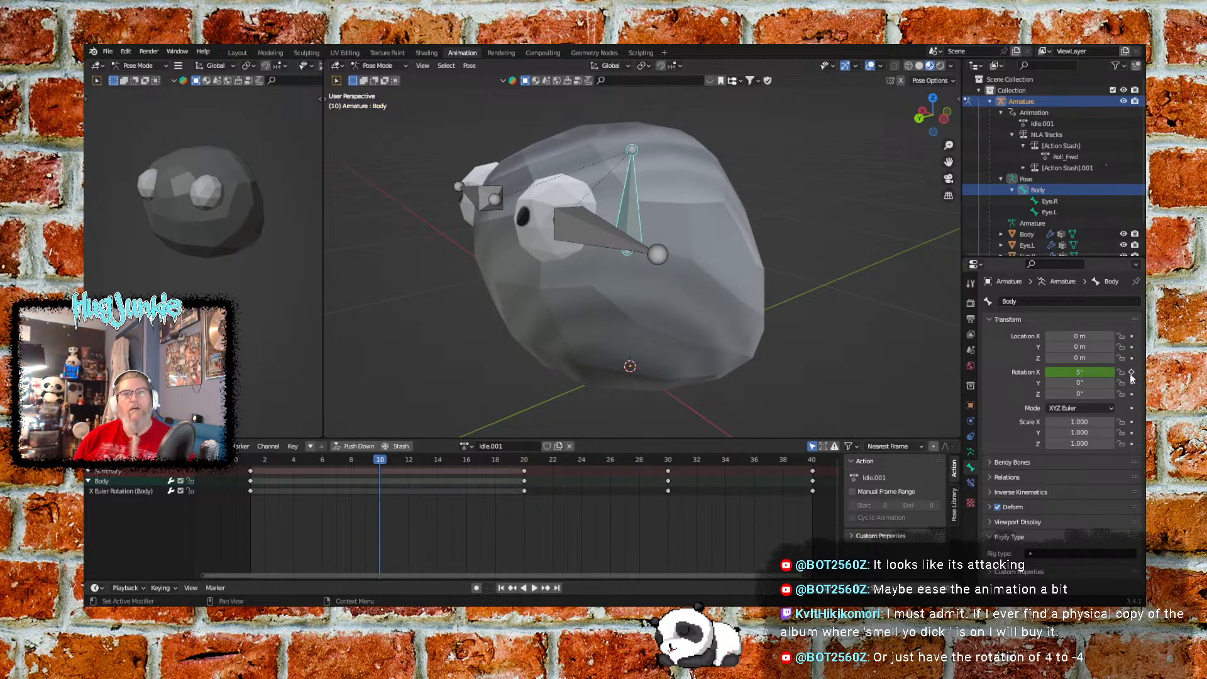
Check the poses at frames 20 and 30, then replay the action from the first frame to review the rocking
{"action": "left_click", "coordinate": [522, 463]}
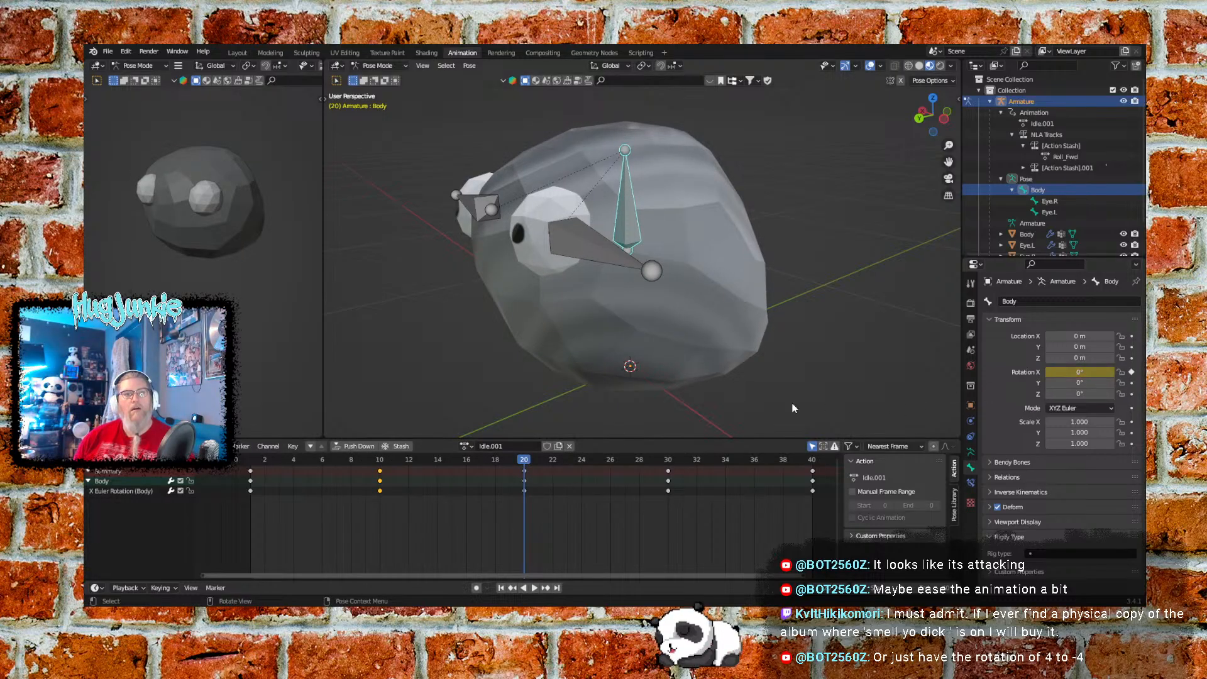
{"action": "left_click", "coordinate": [669, 461]}
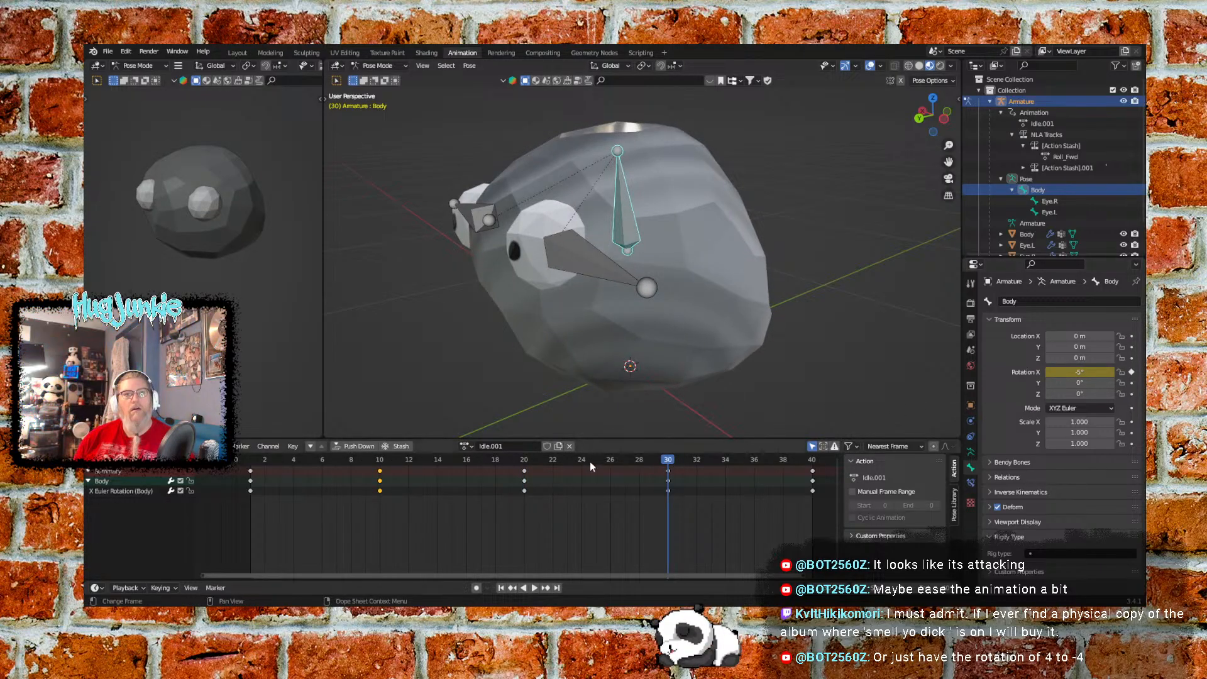
{"action": "left_click", "coordinate": [501, 590]}
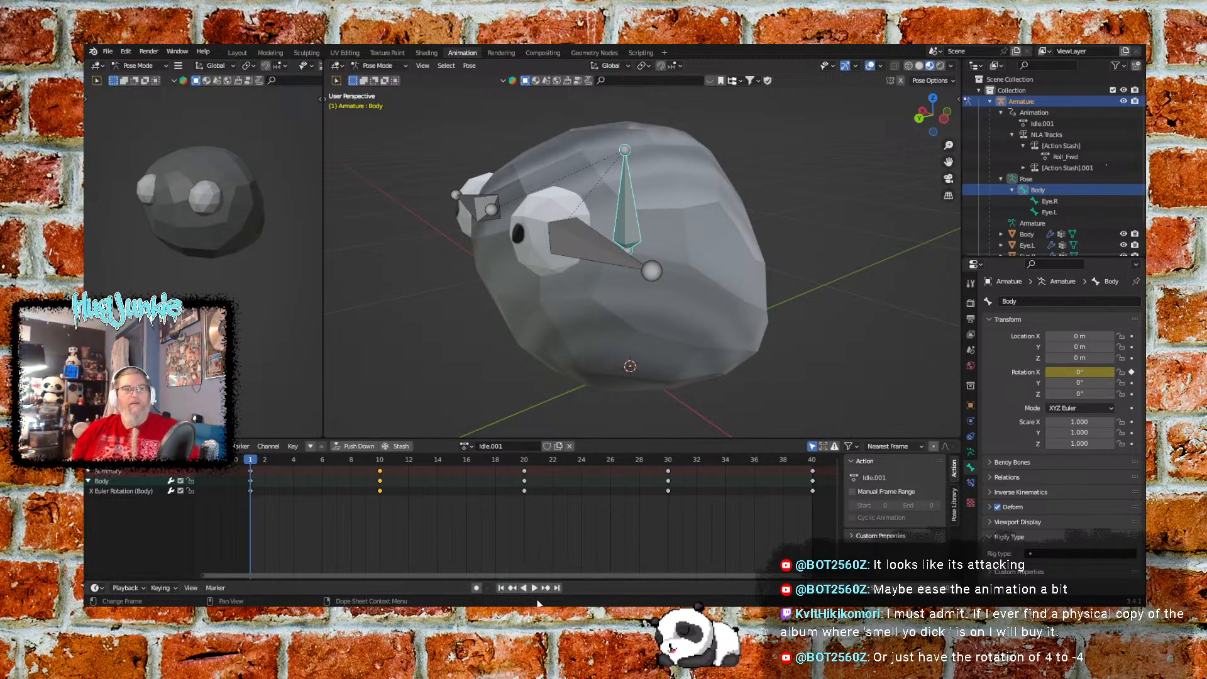
{"action": "left_click", "coordinate": [536, 588]}
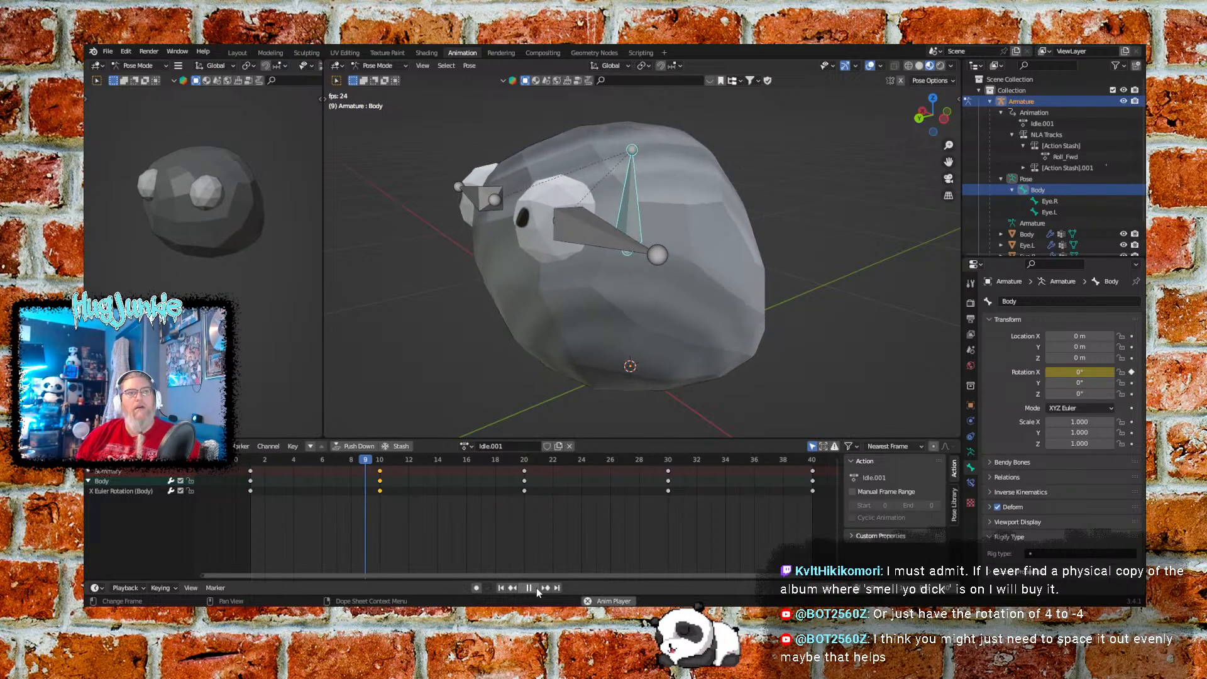
{"action": "left_click", "coordinate": [536, 588]}
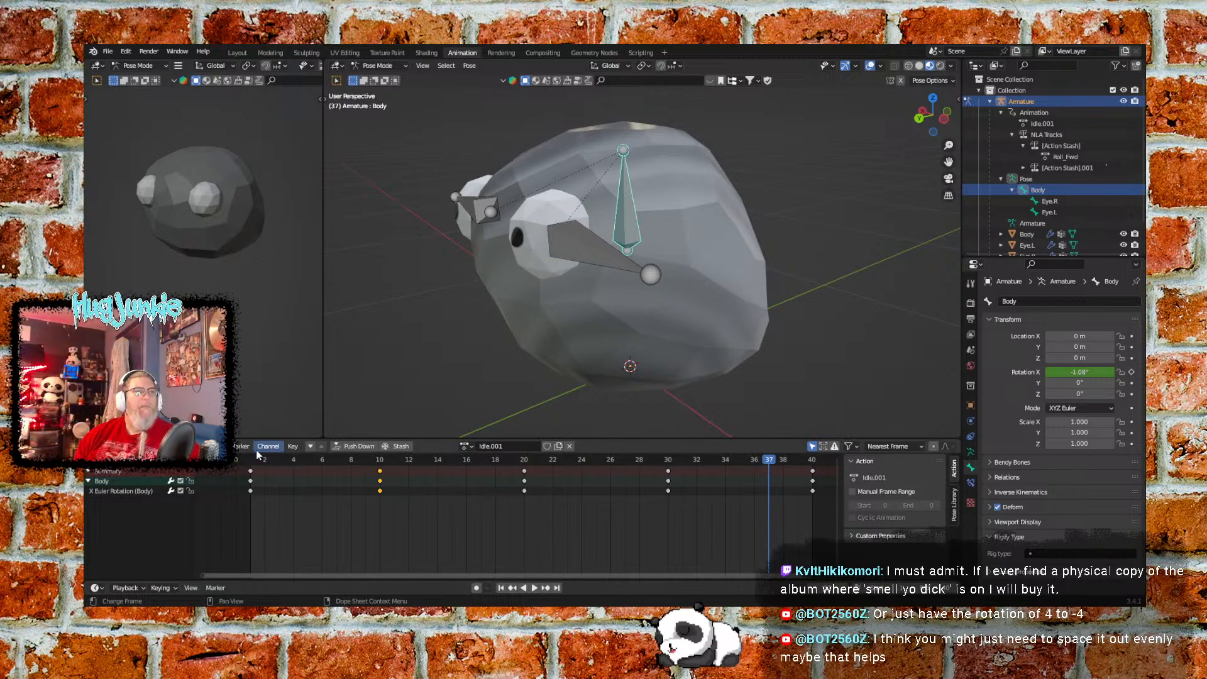
{"action": "left_click_drag", "start_coordinate": [295, 460], "coordinate": [250, 459]}
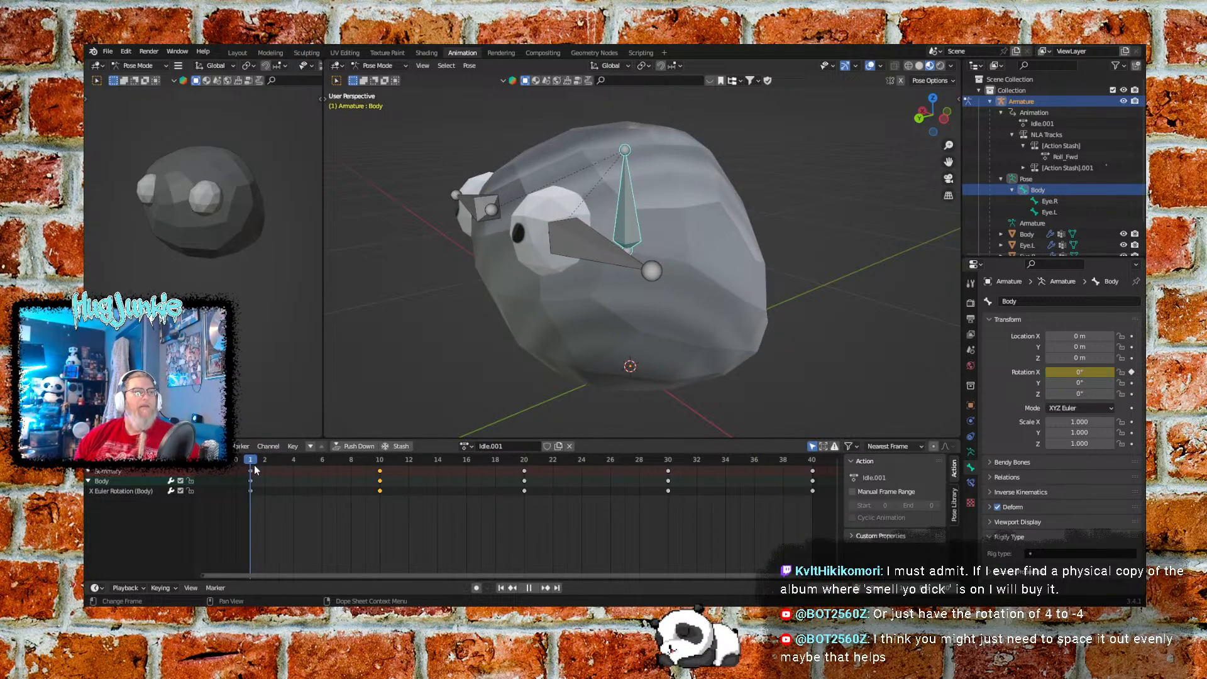
{"action": "left_click", "coordinate": [532, 587]}
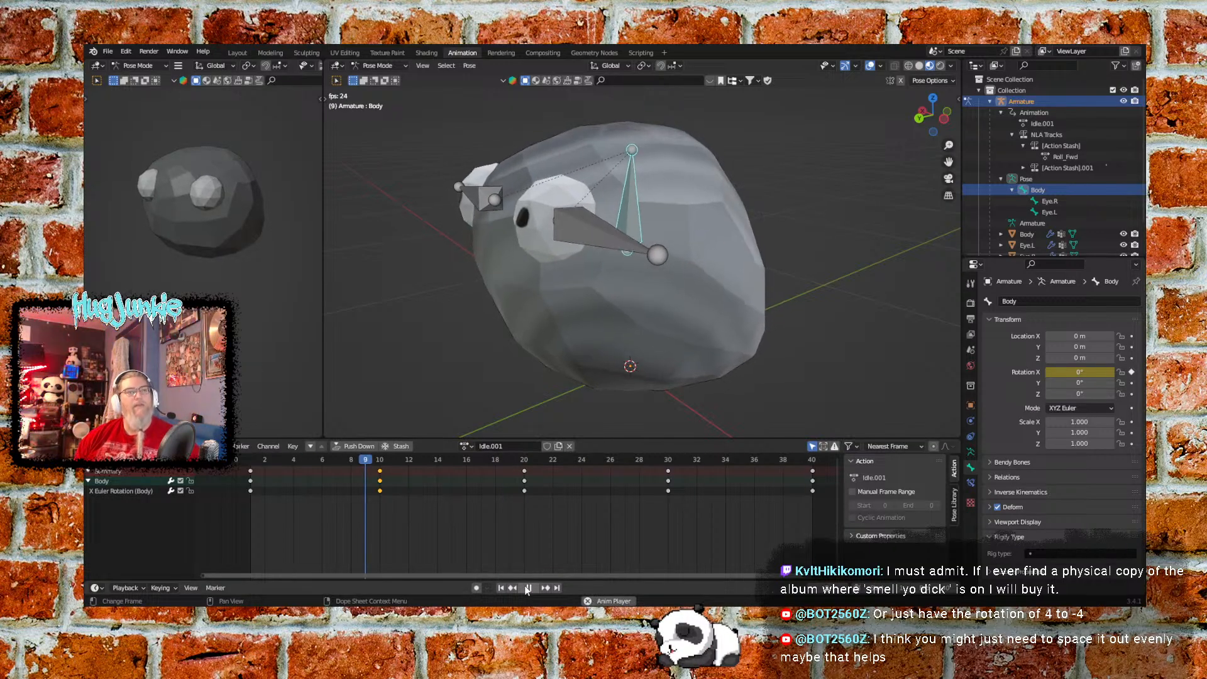
{"action": "key", "text": "Escape"}
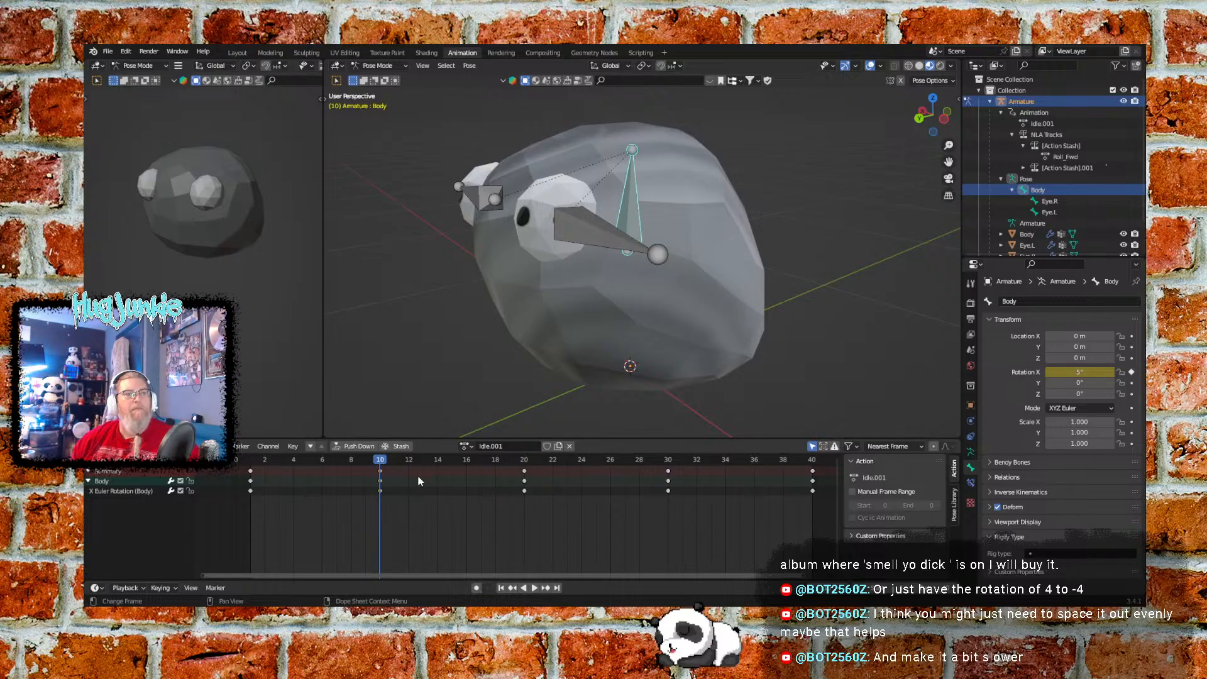
Delete the Body bone's keyframes at frames 20 and 30
{"action": "left_click", "coordinate": [668, 460]}
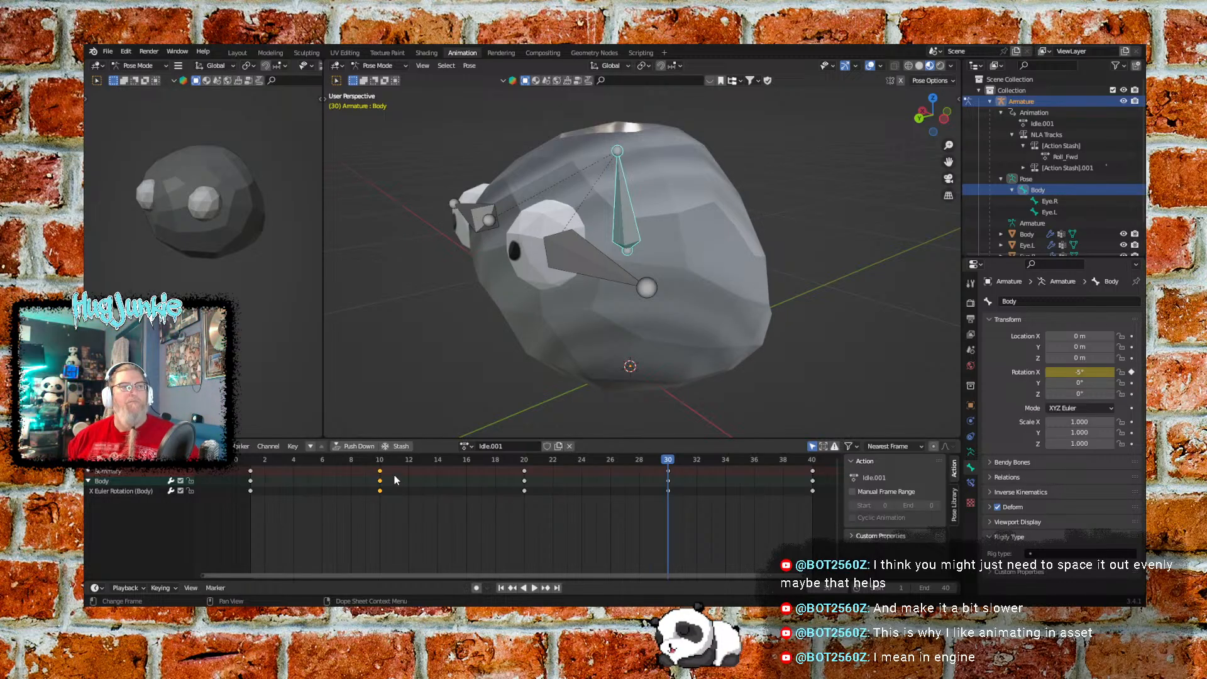
{"action": "left_click", "coordinate": [679, 519]}
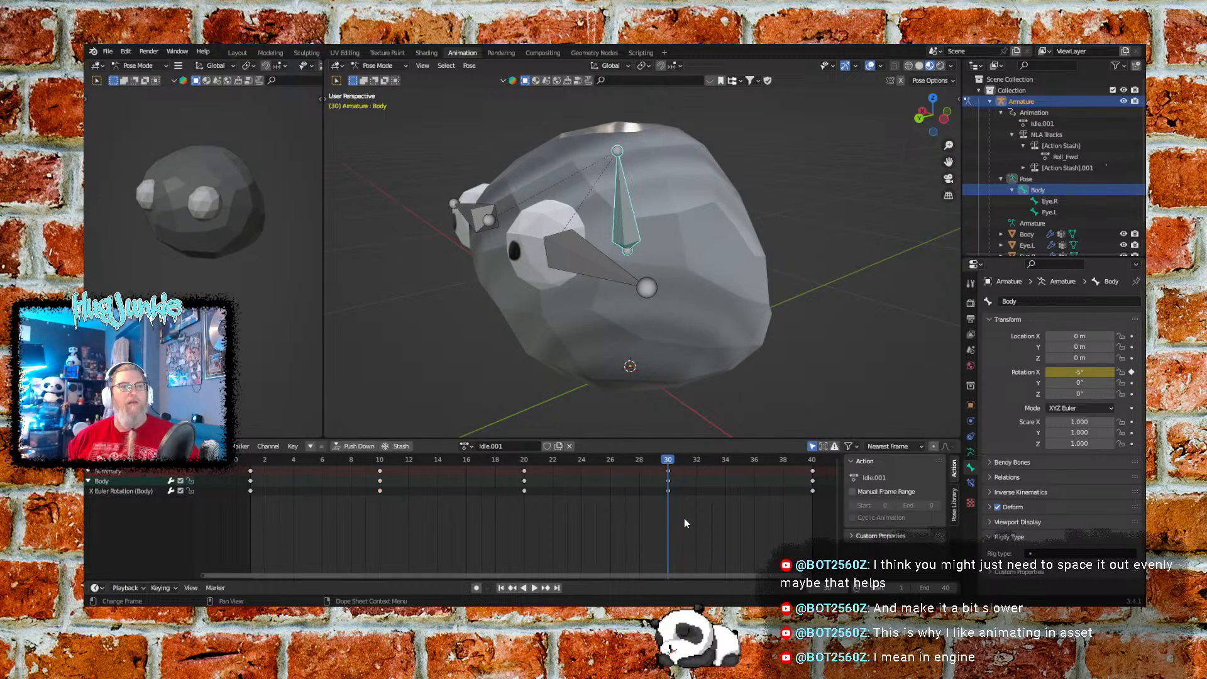
{"action": "left_click_drag", "start_coordinate": [654, 518], "coordinate": [494, 459]}
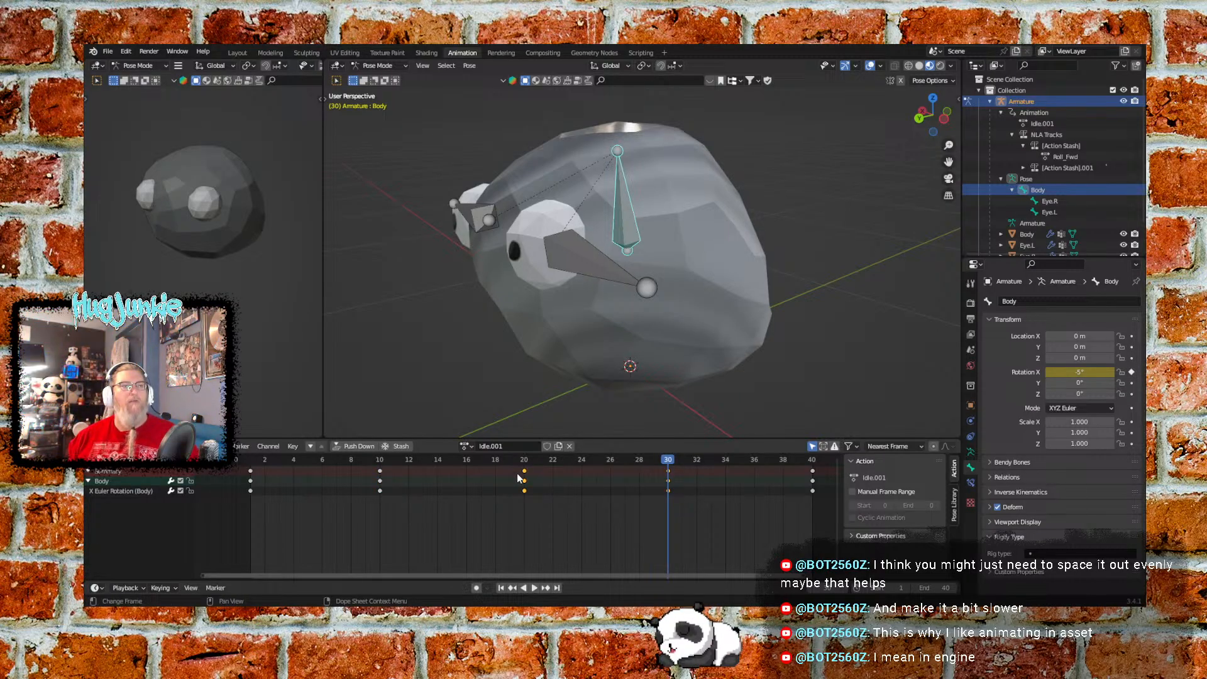
{"action": "right_click", "coordinate": [522, 475]}
{"action": "left_click", "coordinate": [523, 471]}
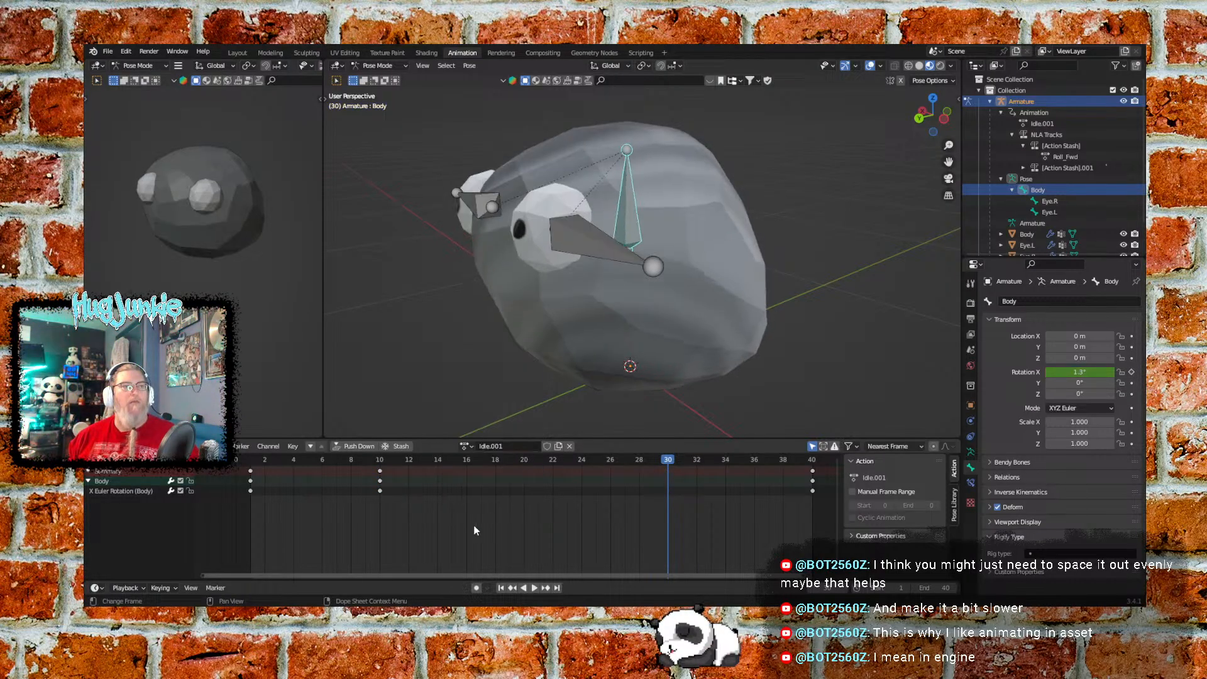
Move the Body bone's frame 10 keyframe to frame 20
{"action": "left_click_drag", "start_coordinate": [434, 534], "coordinate": [370, 463]}
{"action": "key", "text": "g"}
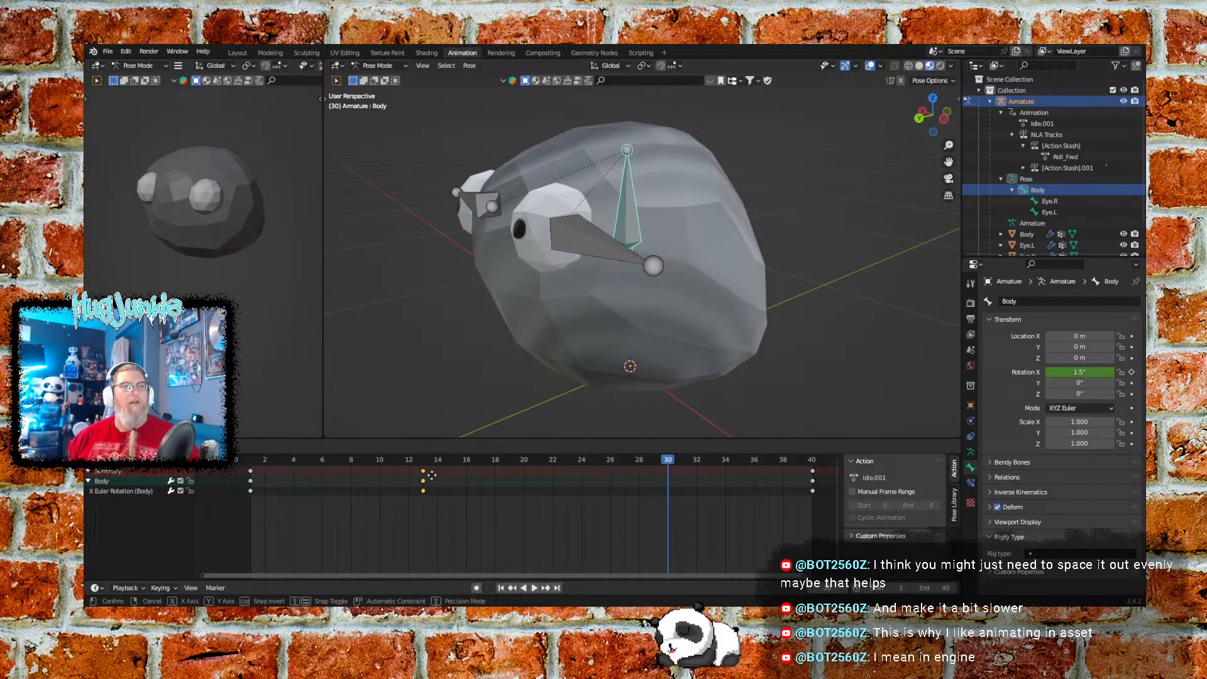
{"action": "left_click", "coordinate": [527, 478]}
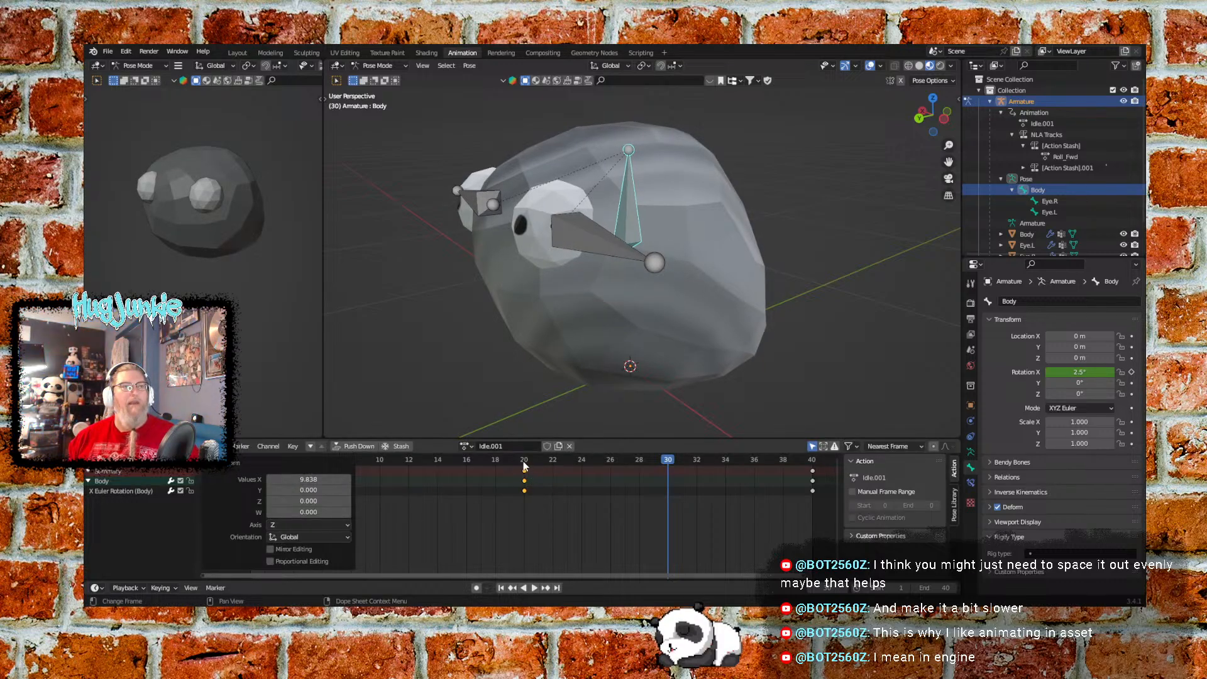
At frame 20, set the Body bone's X rotation to 15° and key it
{"action": "left_click", "coordinate": [524, 461]}
{"action": "left_click", "coordinate": [1102, 372]}
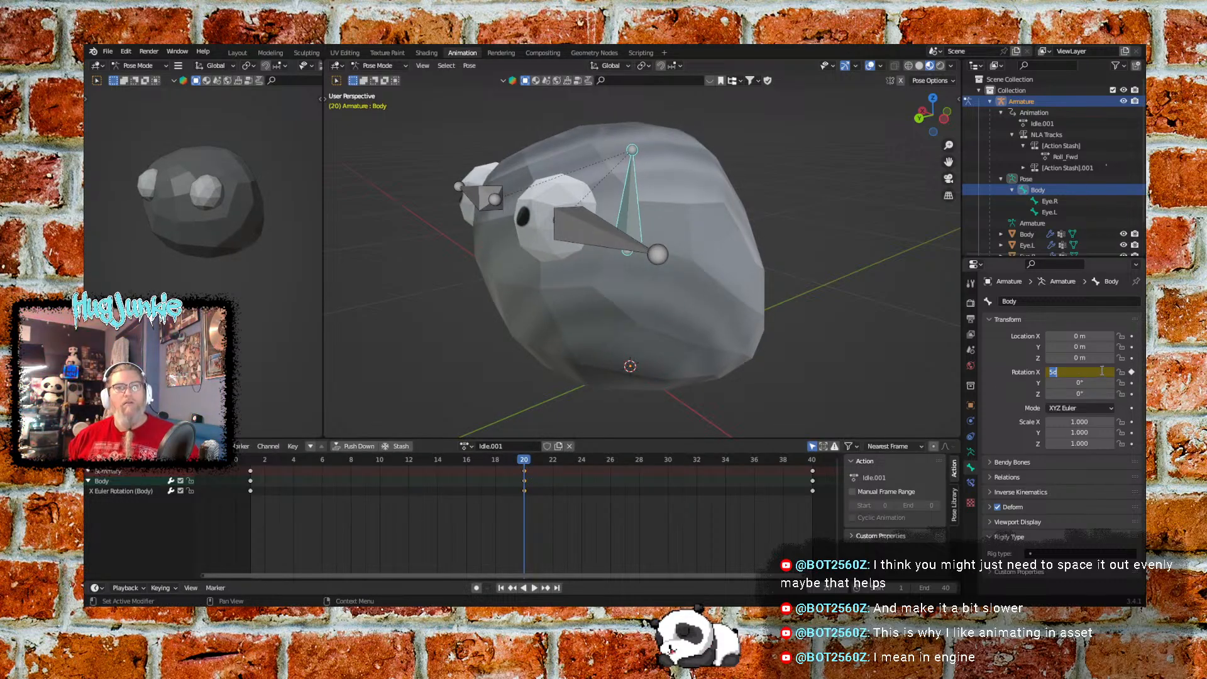
{"action": "type", "text": "15"}
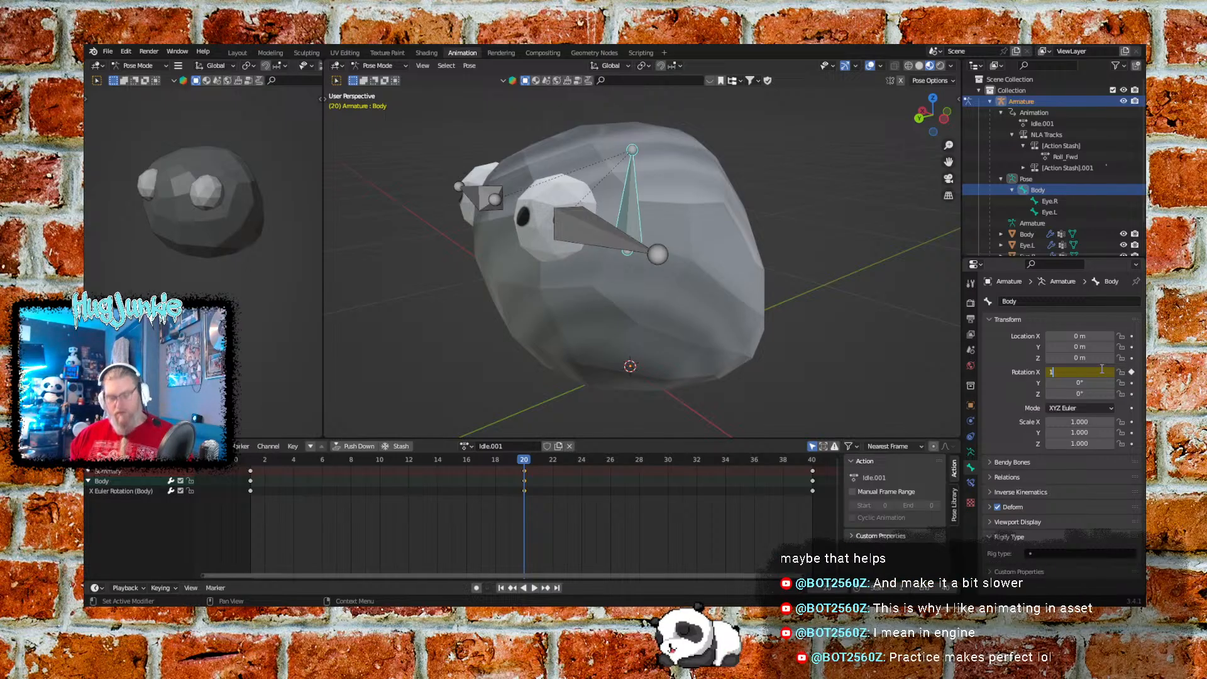
{"action": "key", "text": "Return"}
{"action": "left_click", "coordinate": [1132, 372]}
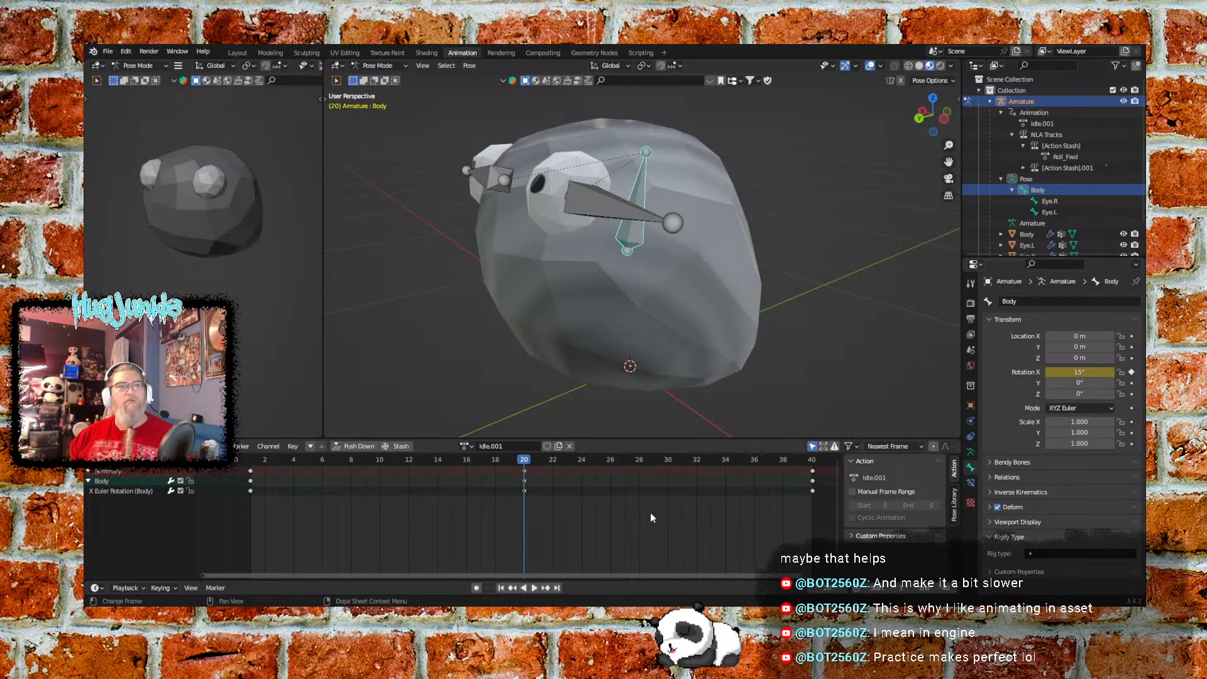
Play the action from the first frame, examine the rocking from several angles and farther away, and return to frame 1
{"action": "left_click", "coordinate": [500, 588]}
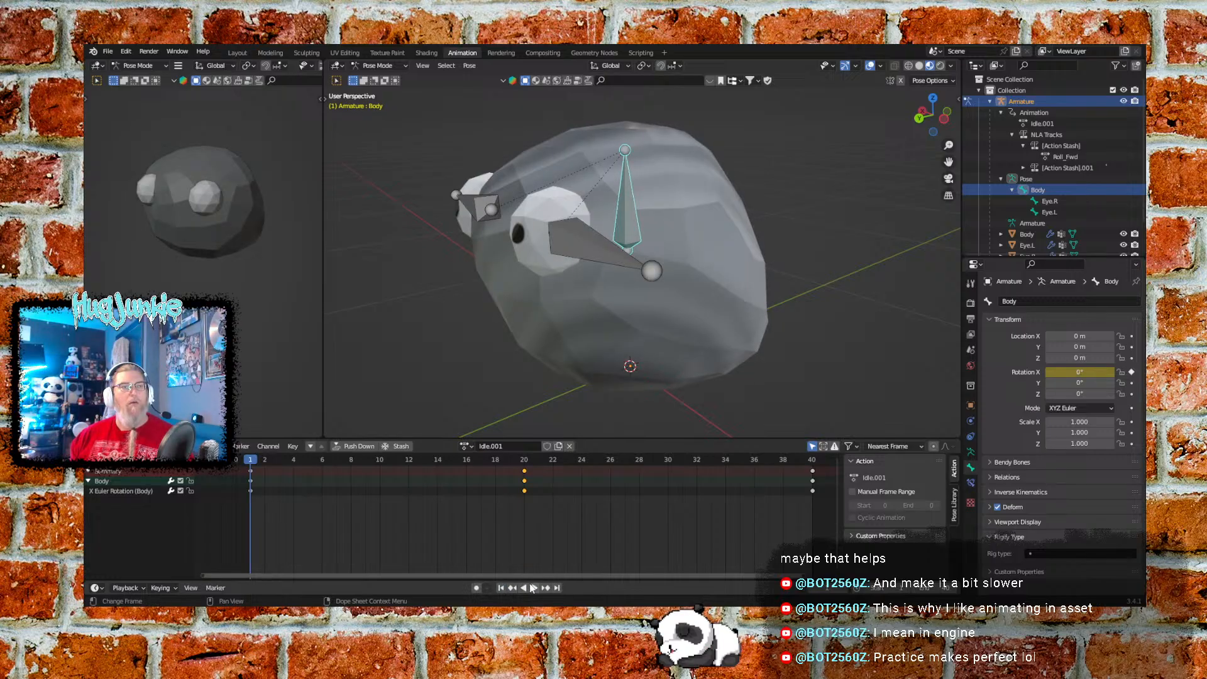
{"action": "left_click", "coordinate": [533, 588]}
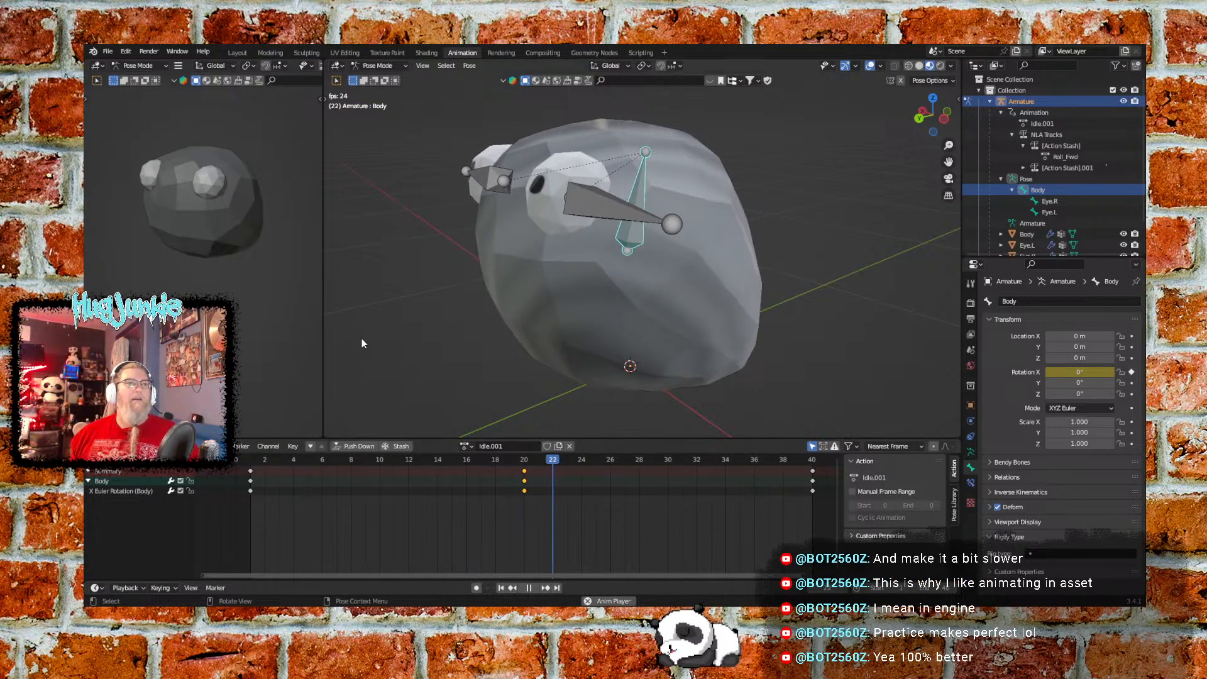
{"action": "middle_click_drag", "start_coordinate": [451, 303], "coordinate": [578, 297]}
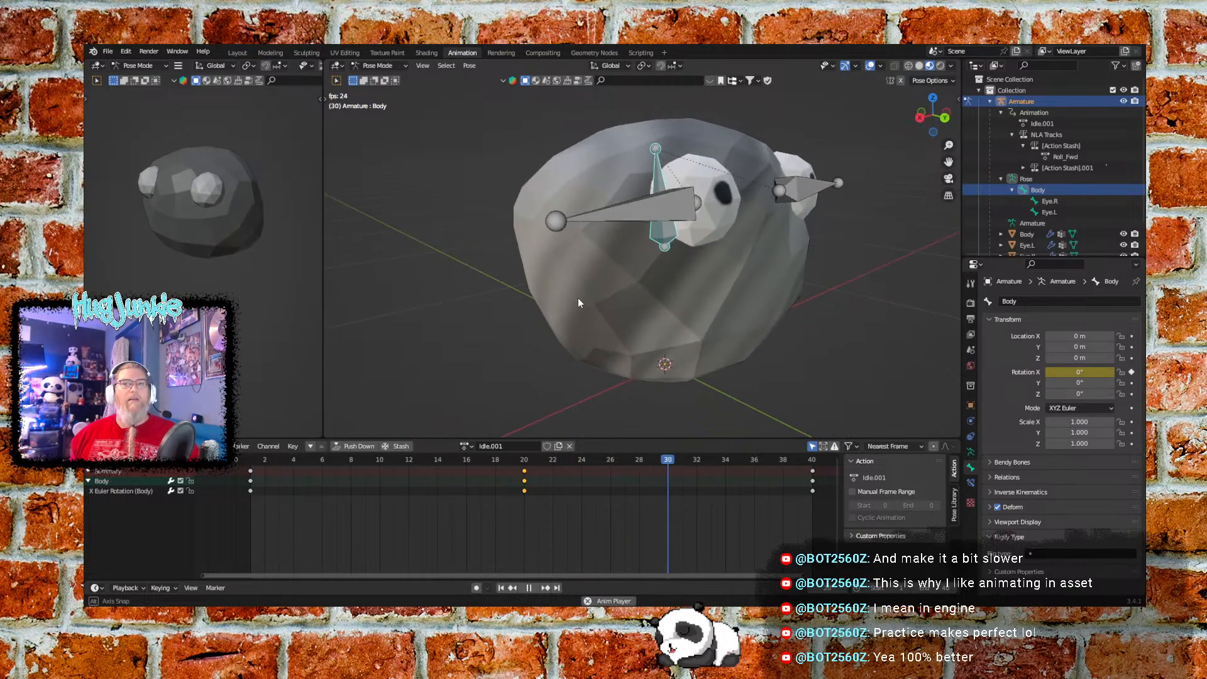
{"action": "scroll", "coordinate": [579, 297], "scroll_direction": "down", "scroll_amount": 5}
{"action": "scroll", "coordinate": [578, 302], "scroll_direction": "down", "scroll_amount": 1}
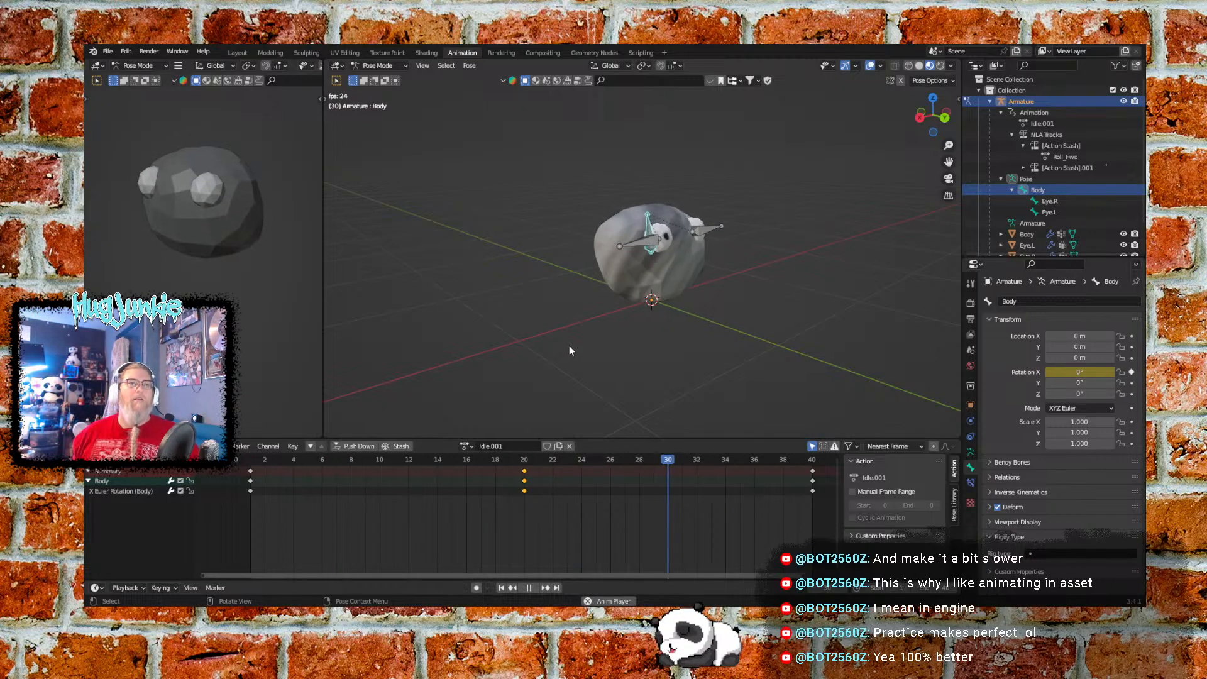
{"action": "middle_click_drag", "start_coordinate": [685, 345], "coordinate": [632, 302]}
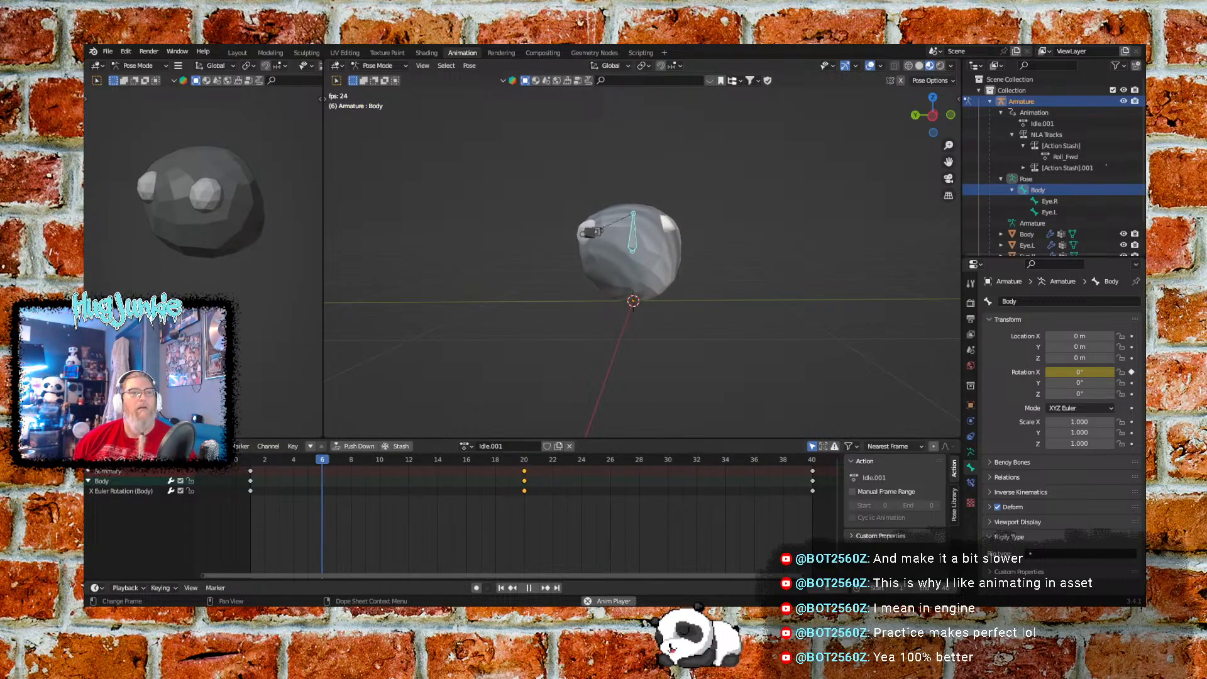
{"action": "left_click", "coordinate": [526, 589]}
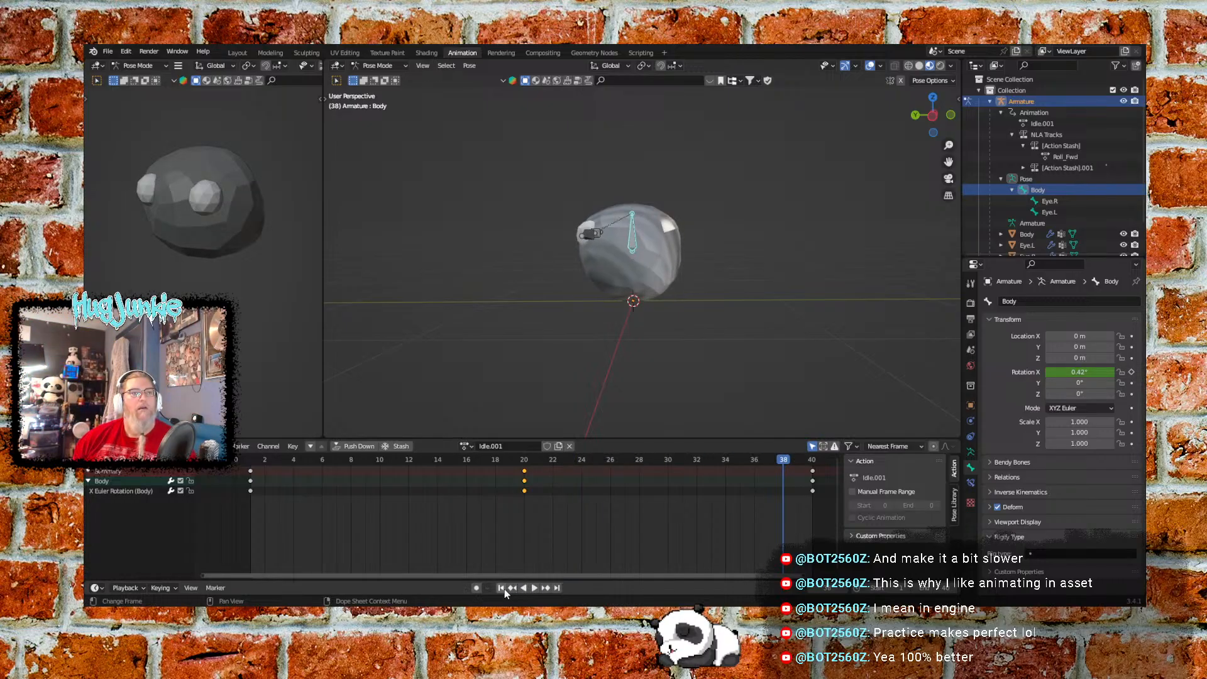
{"action": "left_click", "coordinate": [503, 588]}
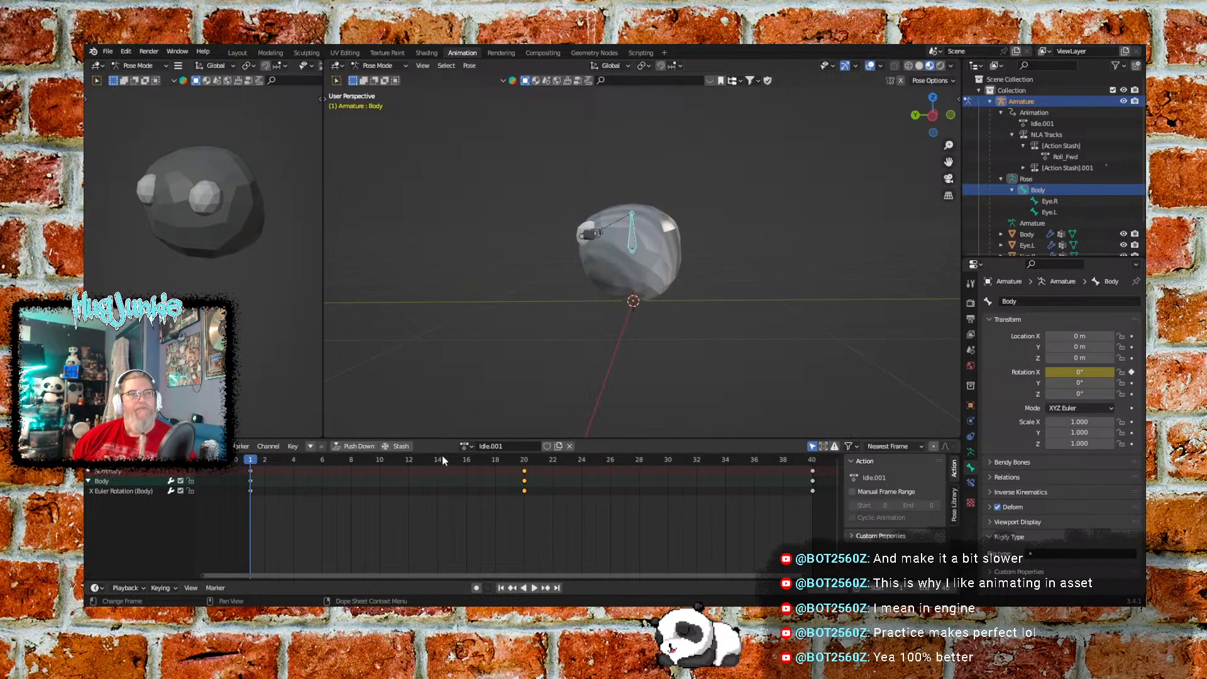
Move the Body bone's frame 20 keyframe to frame 18 and play the action from the first frame
{"action": "left_click_drag", "start_coordinate": [480, 460], "coordinate": [512, 462]}
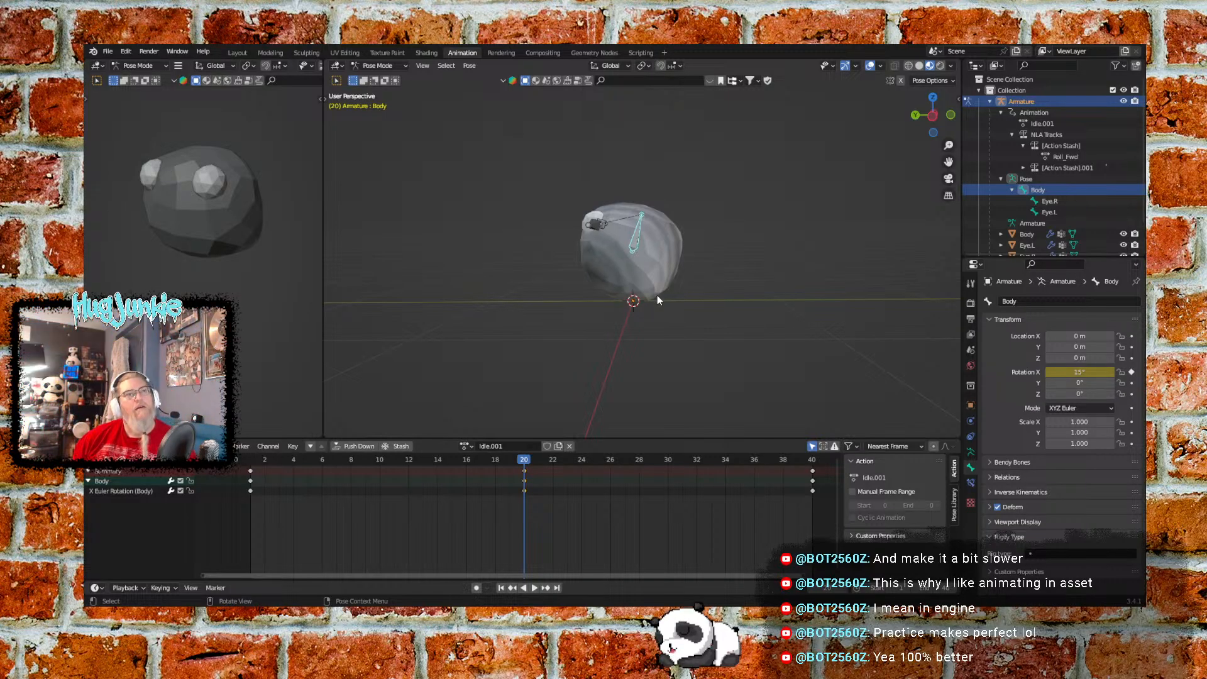
{"action": "scroll", "coordinate": [647, 322], "scroll_direction": "up", "scroll_amount": 5}
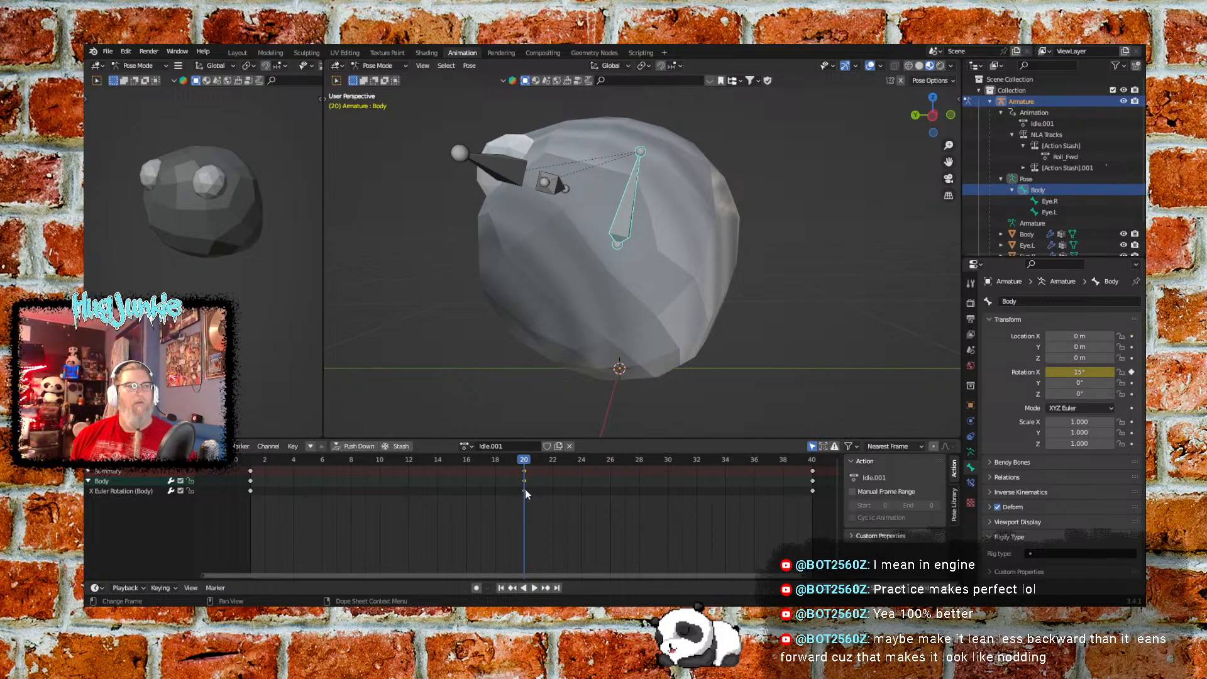
{"action": "left_click_drag", "start_coordinate": [525, 490], "coordinate": [506, 492]}
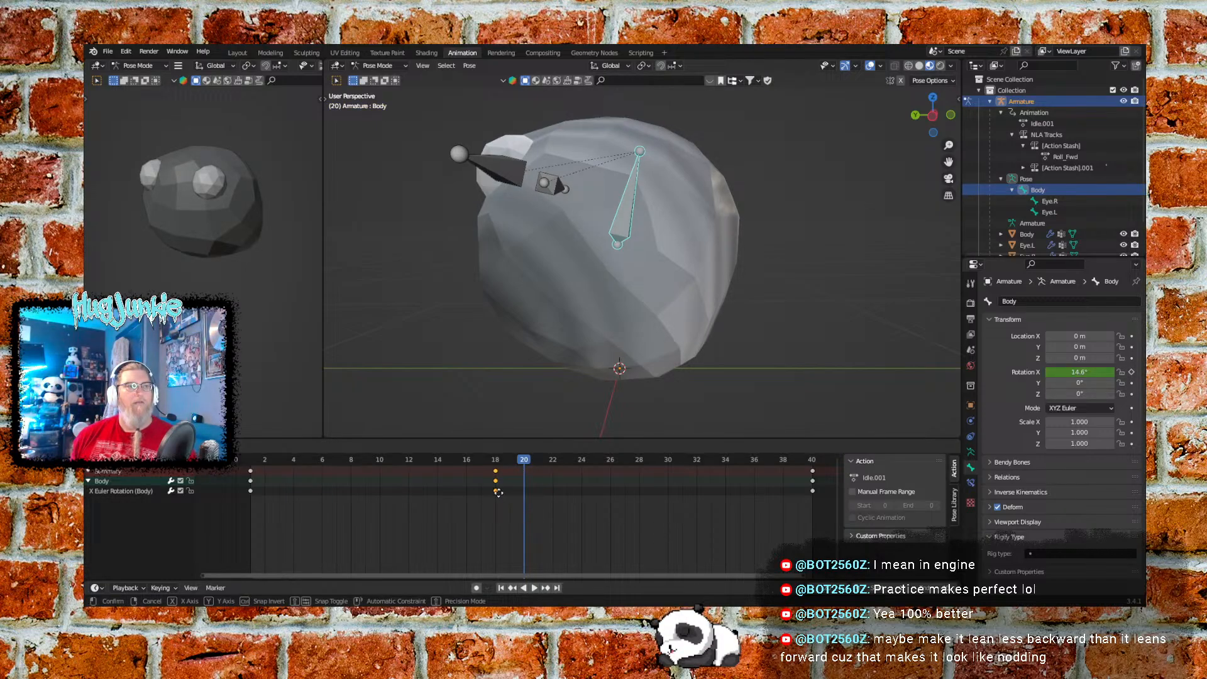
{"action": "left_click", "coordinate": [498, 493]}
{"action": "left_click", "coordinate": [501, 588]}
{"action": "left_click", "coordinate": [534, 588]}
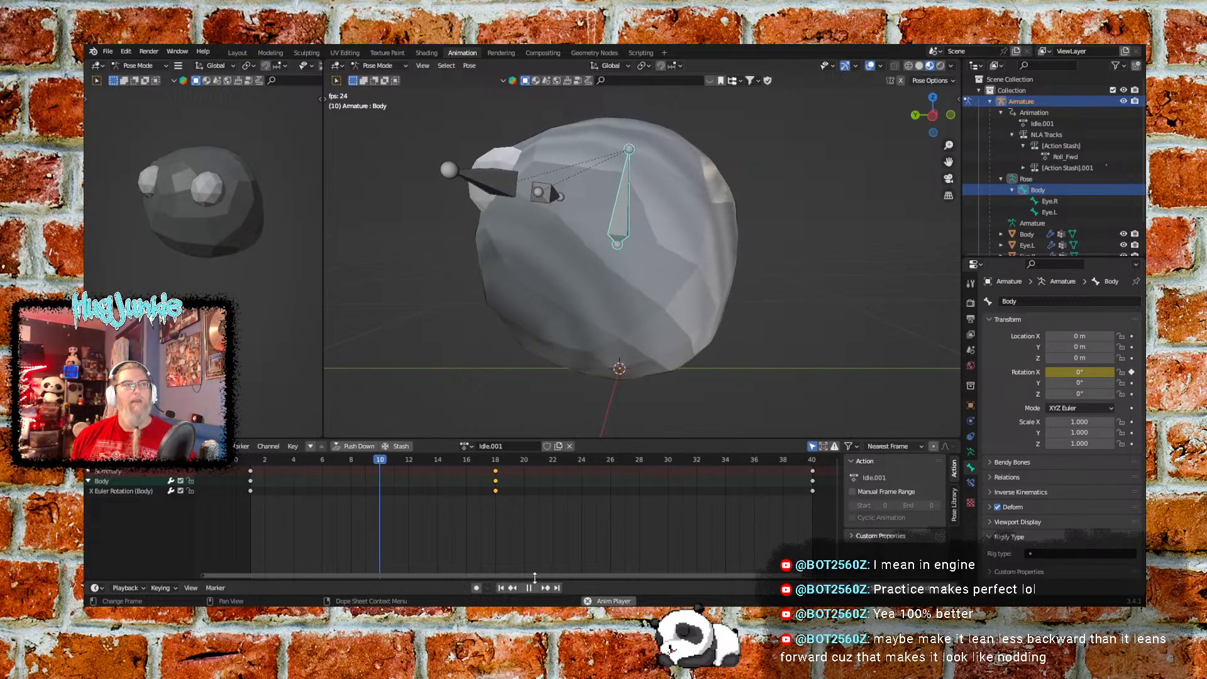
{"action": "key", "text": "space"}
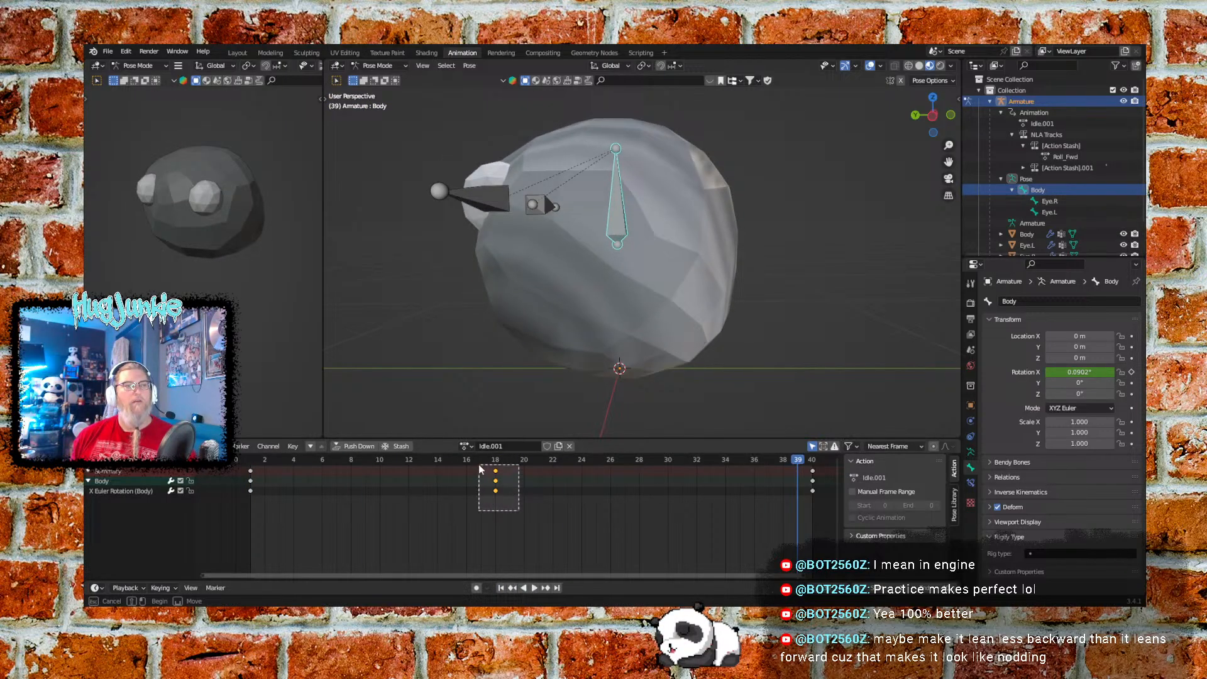
Move the Body bone's middle keyframe to frame 16 and play the rocking from the first frame, viewing it straight from the side
{"action": "left_click_drag", "start_coordinate": [495, 492], "coordinate": [467, 494]}
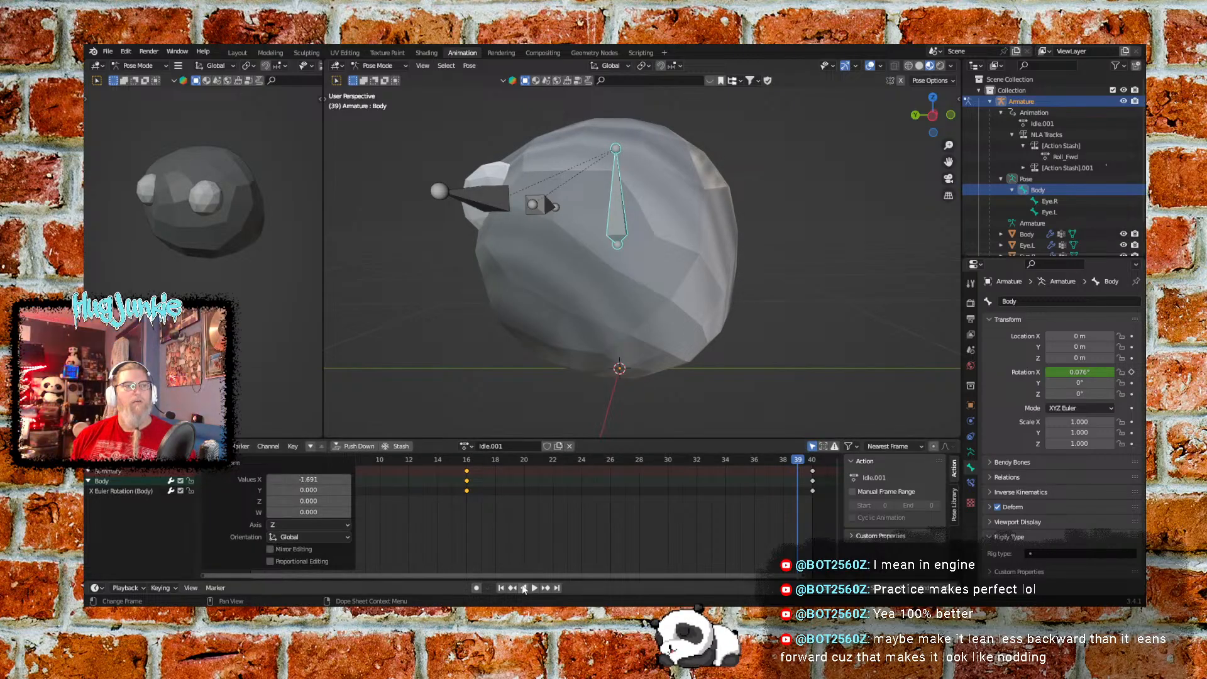
{"action": "left_click", "coordinate": [501, 588]}
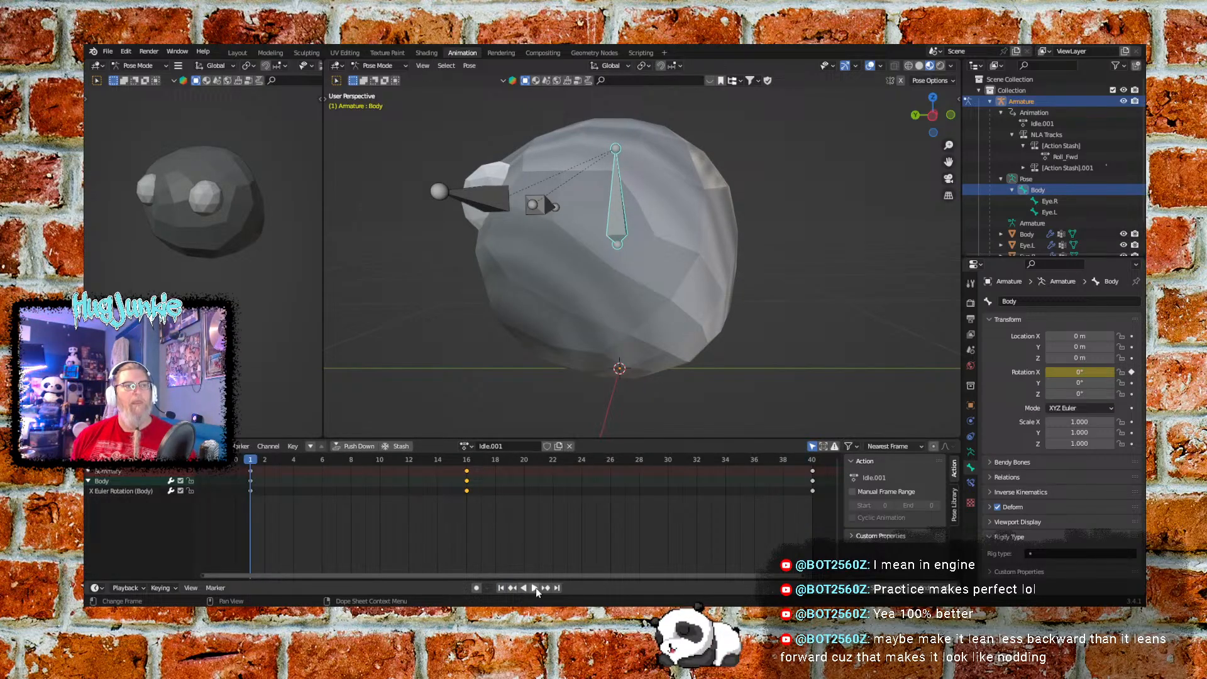
{"action": "left_click", "coordinate": [535, 587]}
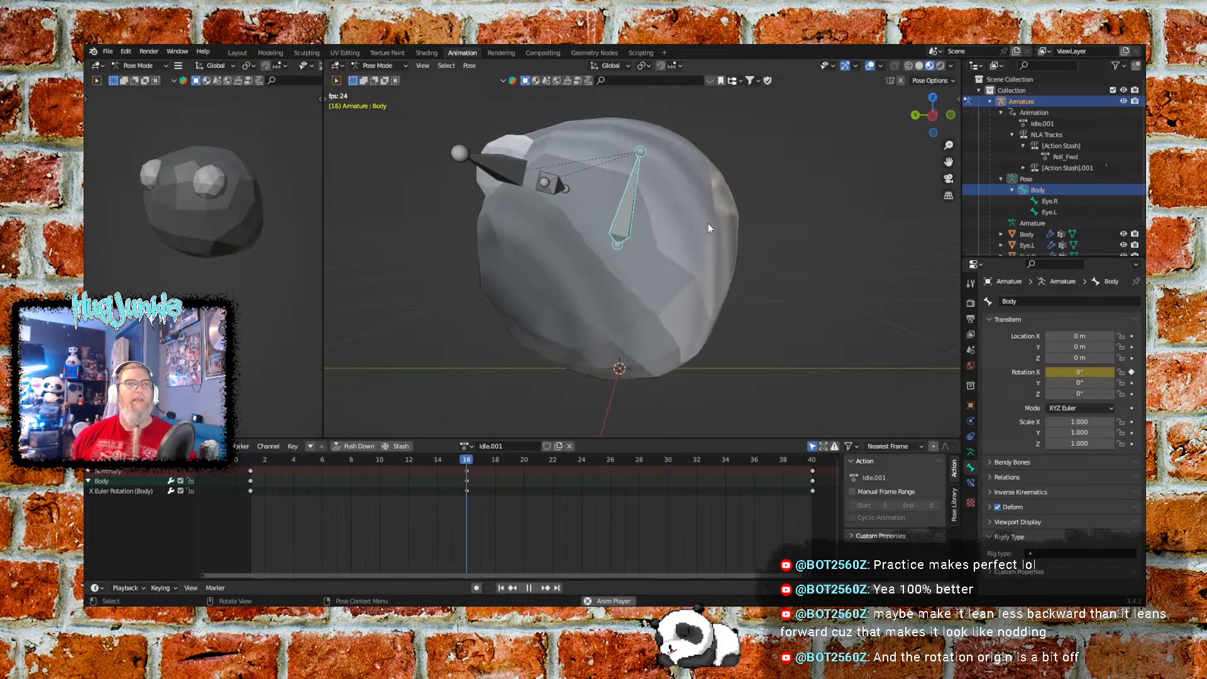
{"action": "middle_click_drag", "start_coordinate": [756, 200], "coordinate": [779, 190]}
{"action": "left_click", "coordinate": [936, 111]}
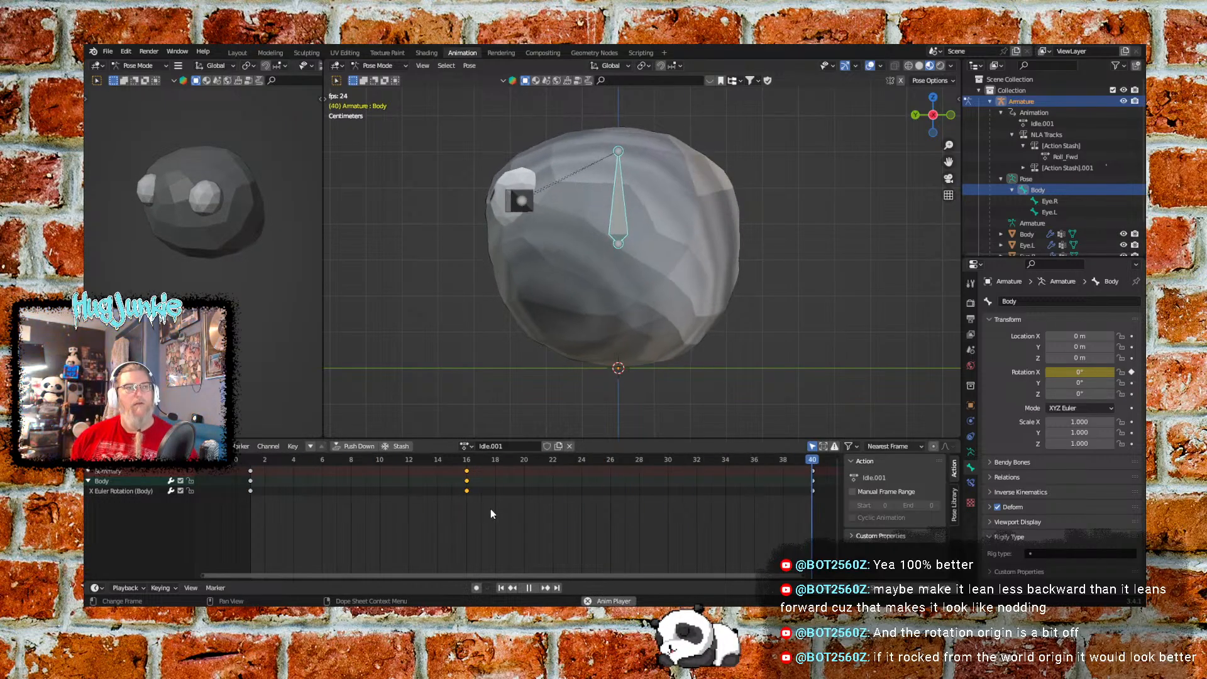
{"action": "key", "text": "space"}
Try the Body bone's middle keyframe at frame 26 and play the action from the start
{"action": "left_click_drag", "start_coordinate": [459, 482], "coordinate": [607, 493]}
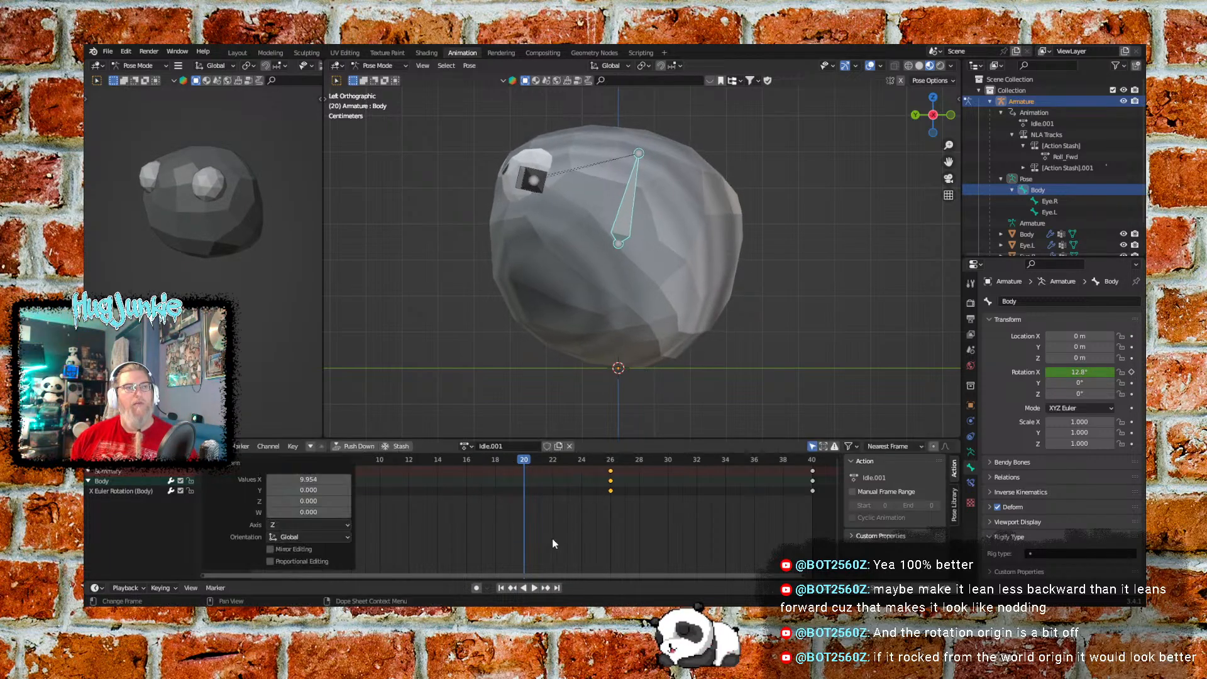
{"action": "left_click", "coordinate": [500, 588]}
{"action": "left_click", "coordinate": [534, 588]}
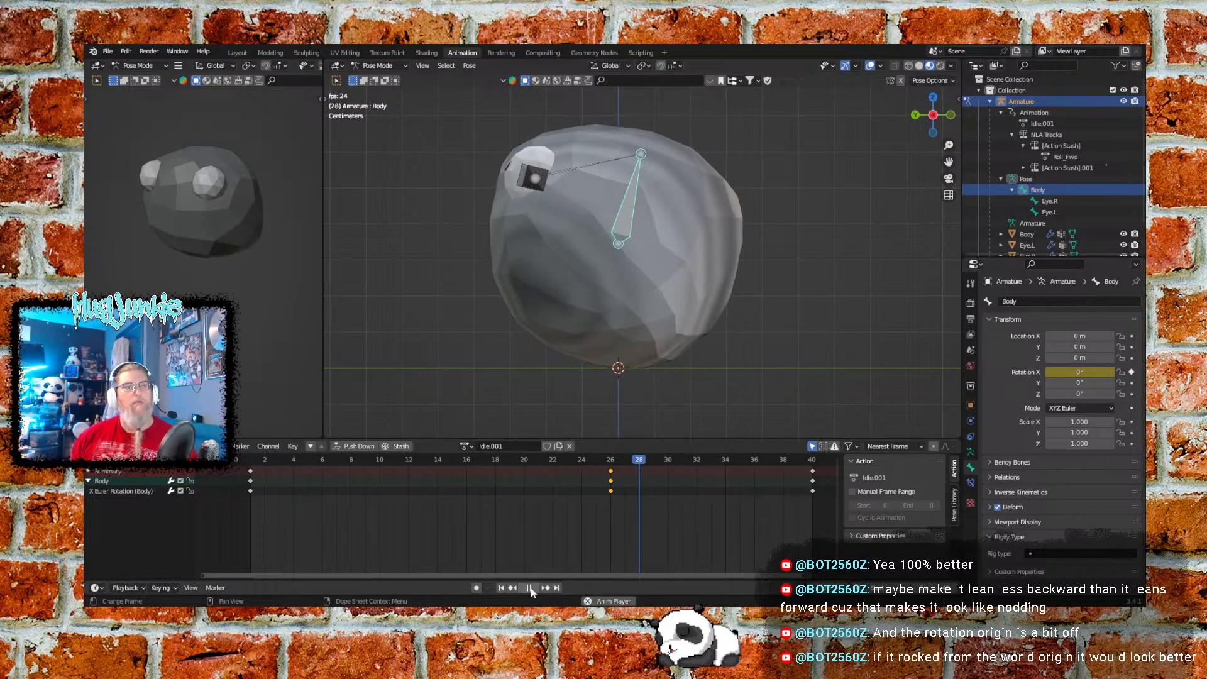
{"action": "left_click", "coordinate": [531, 587]}
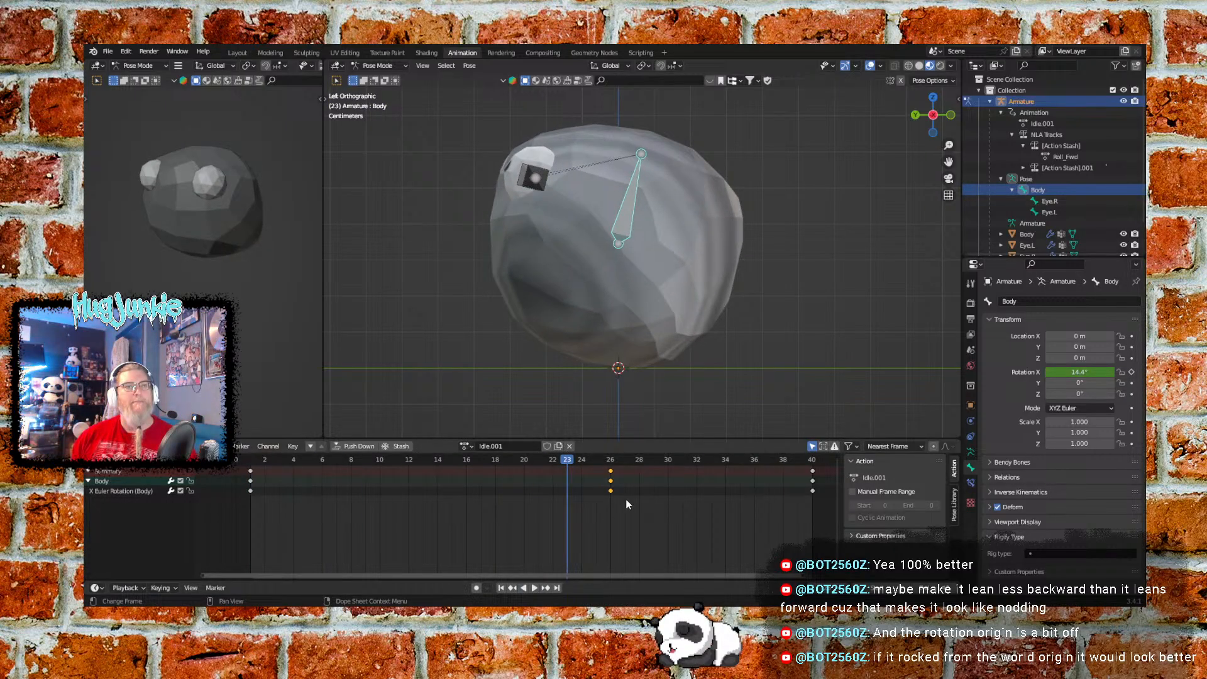
Move the Body bone's frame 26 keyframe back to frame 16 and replay the action from the start
{"action": "key", "text": "g"}
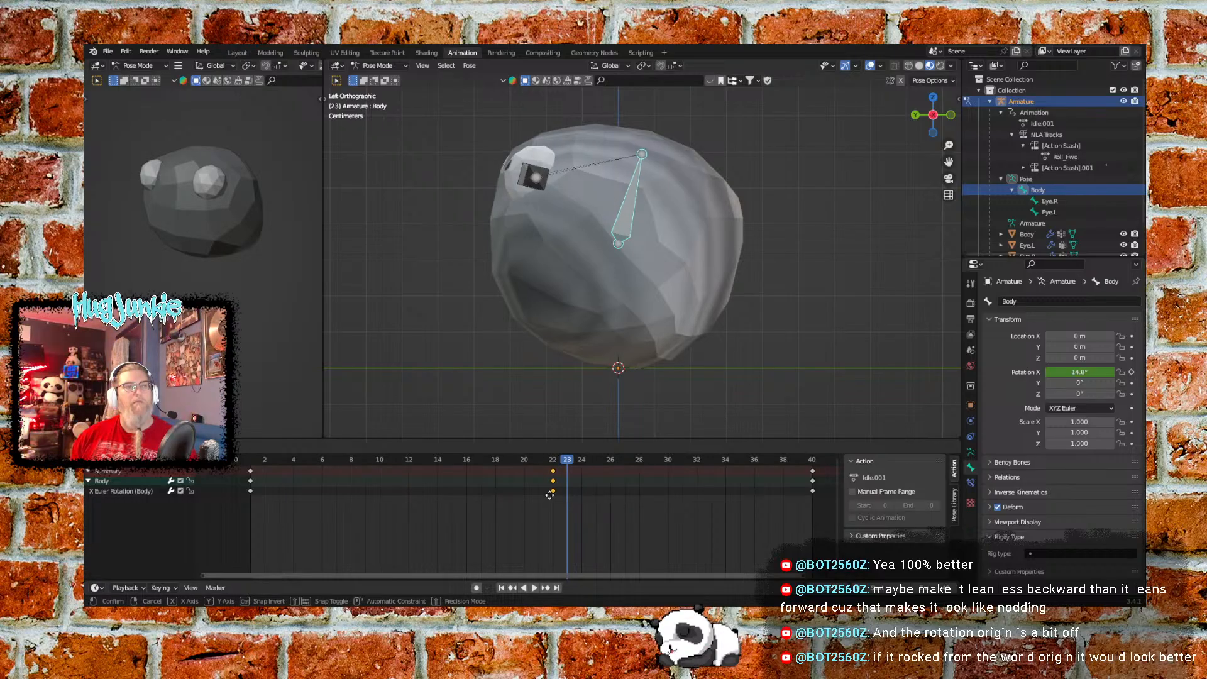
{"action": "left_click", "coordinate": [471, 498]}
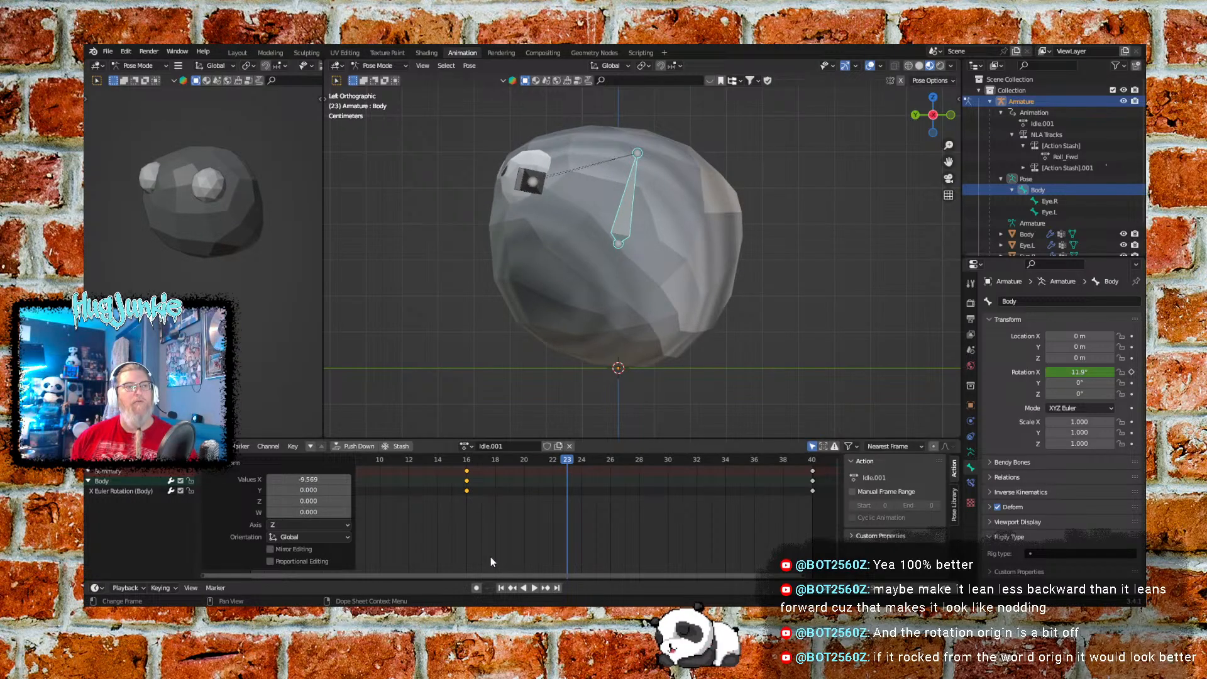
{"action": "left_click", "coordinate": [501, 588]}
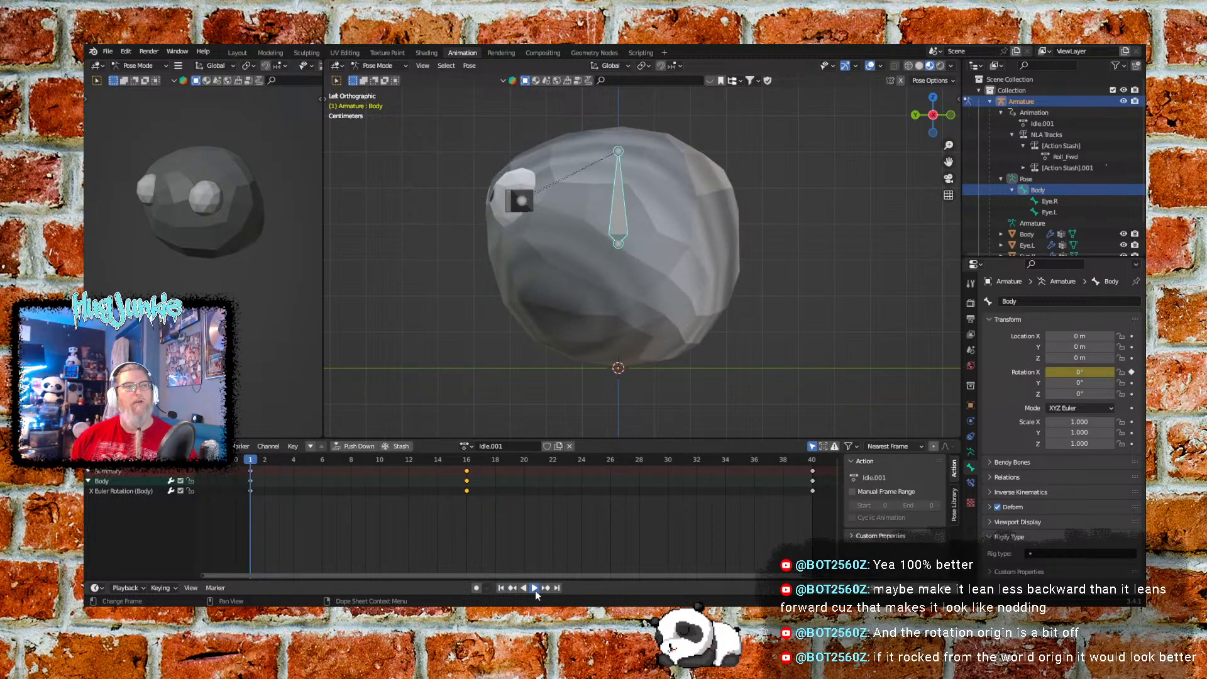
{"action": "left_click", "coordinate": [535, 587]}
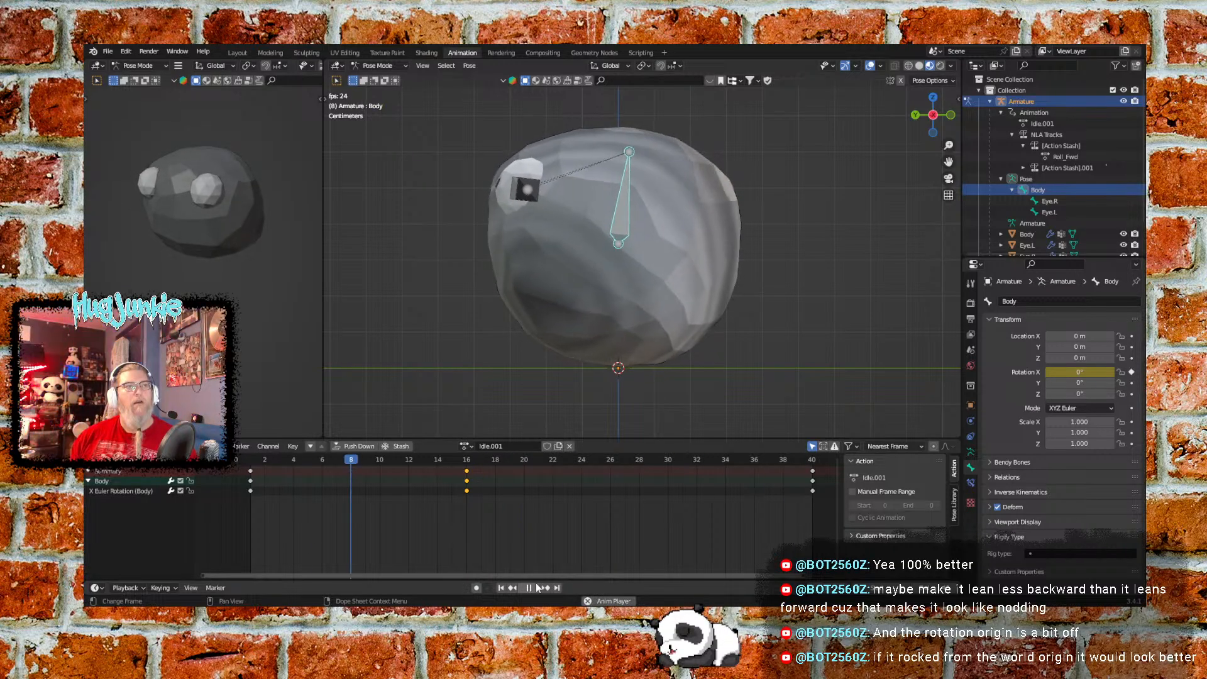
{"action": "left_click", "coordinate": [530, 588]}
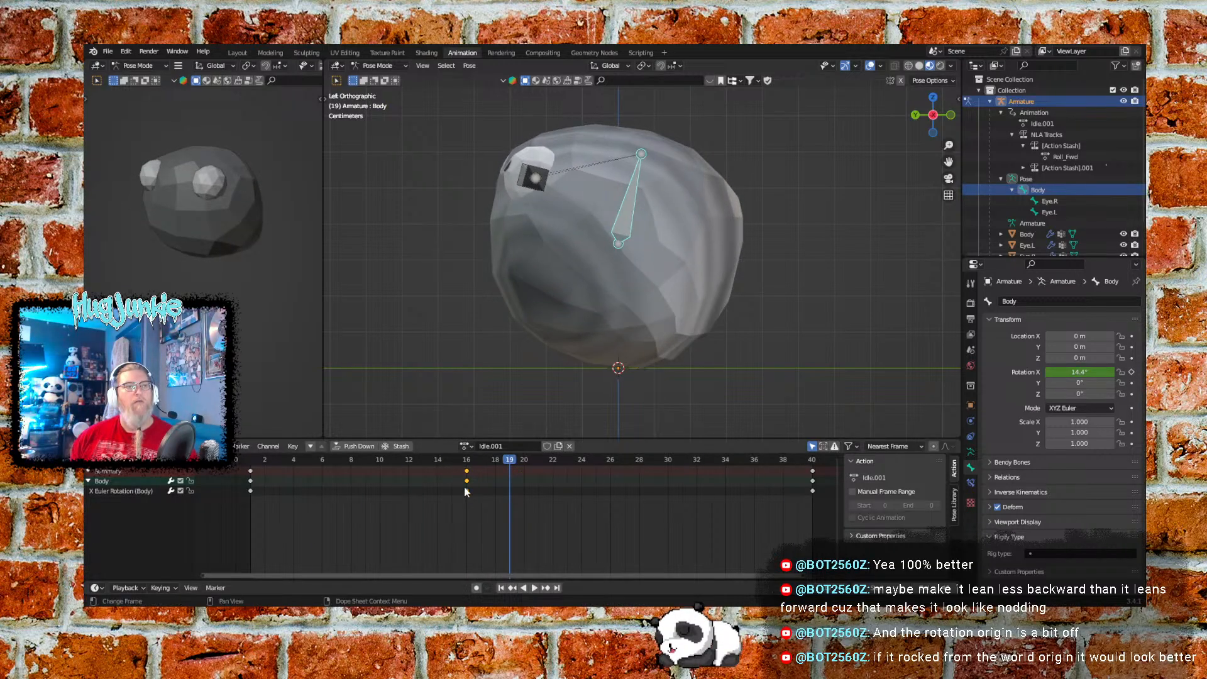
Shift the Body bone's middle keyframe to frame 15 and play the action from the first frame
{"action": "left_click_drag", "start_coordinate": [467, 492], "coordinate": [458, 491]}
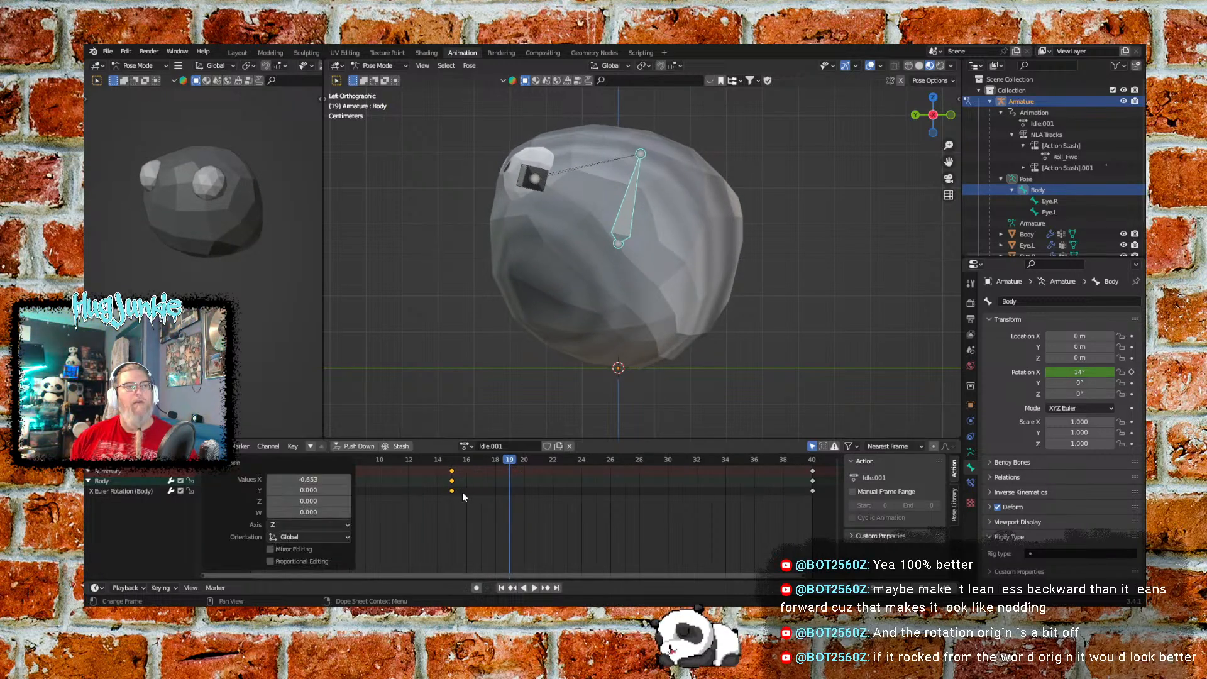
{"action": "left_click", "coordinate": [502, 588]}
{"action": "left_click", "coordinate": [533, 588]}
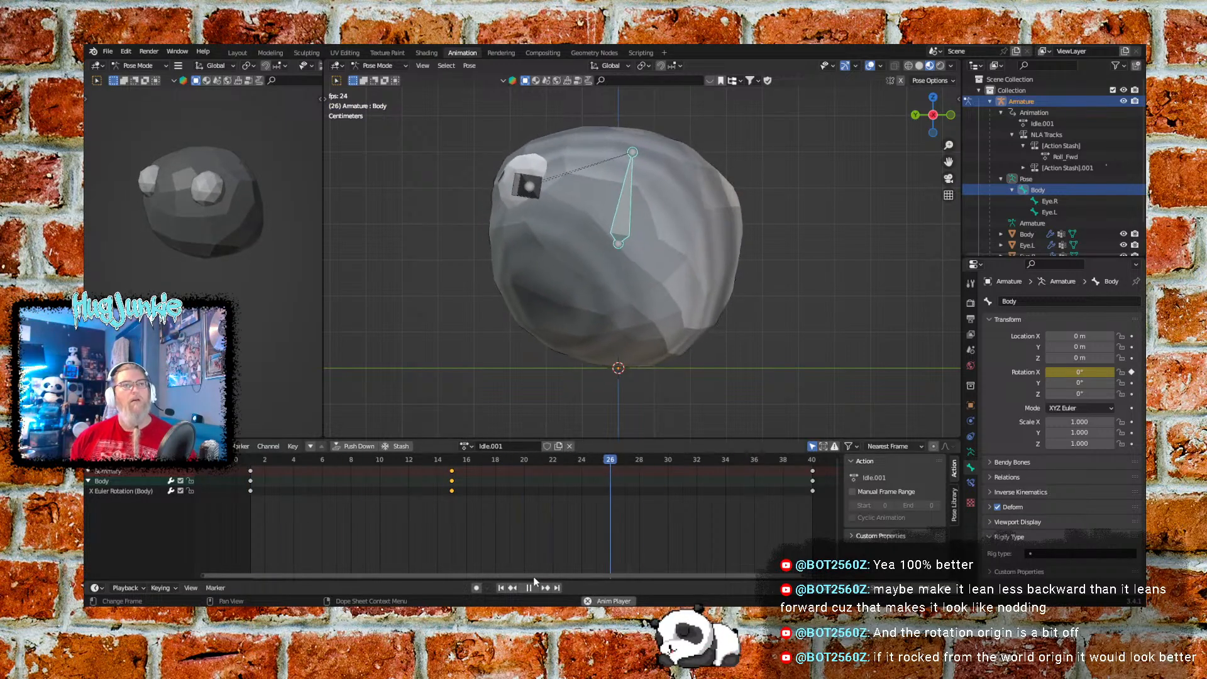
{"action": "left_click", "coordinate": [528, 588]}
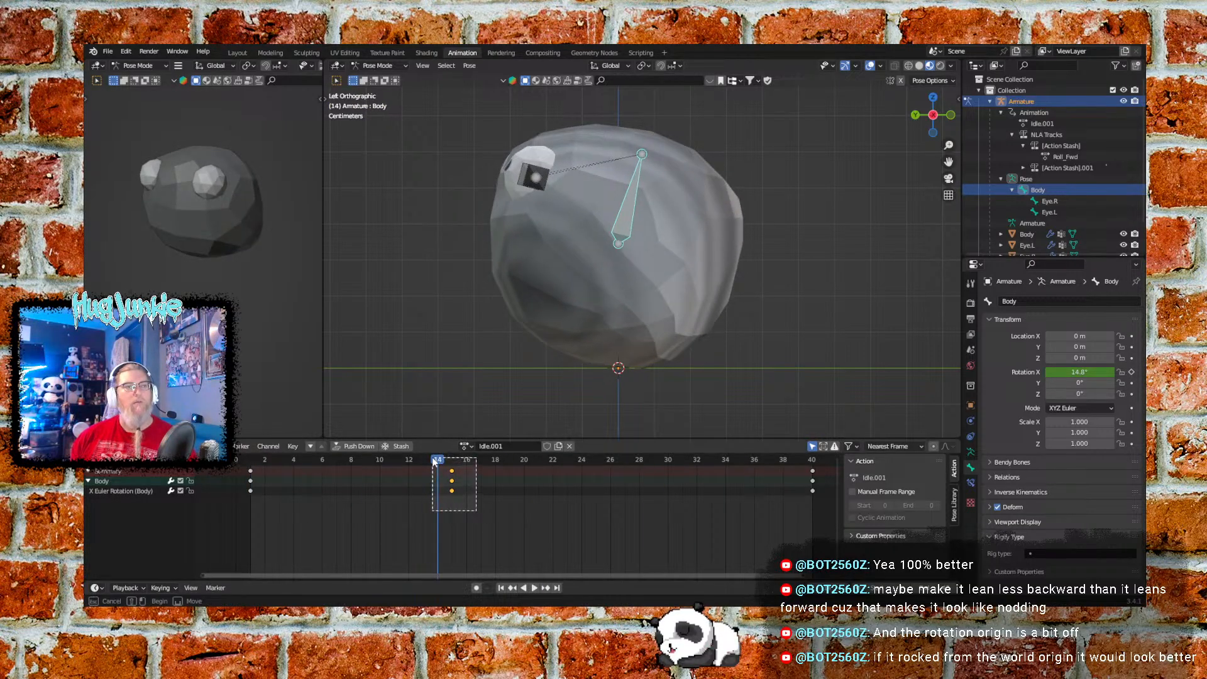
Move the Body bone's middle keyframe to frame 17 and play the action, checking the rocking from a front angle
{"action": "key", "text": "g"}
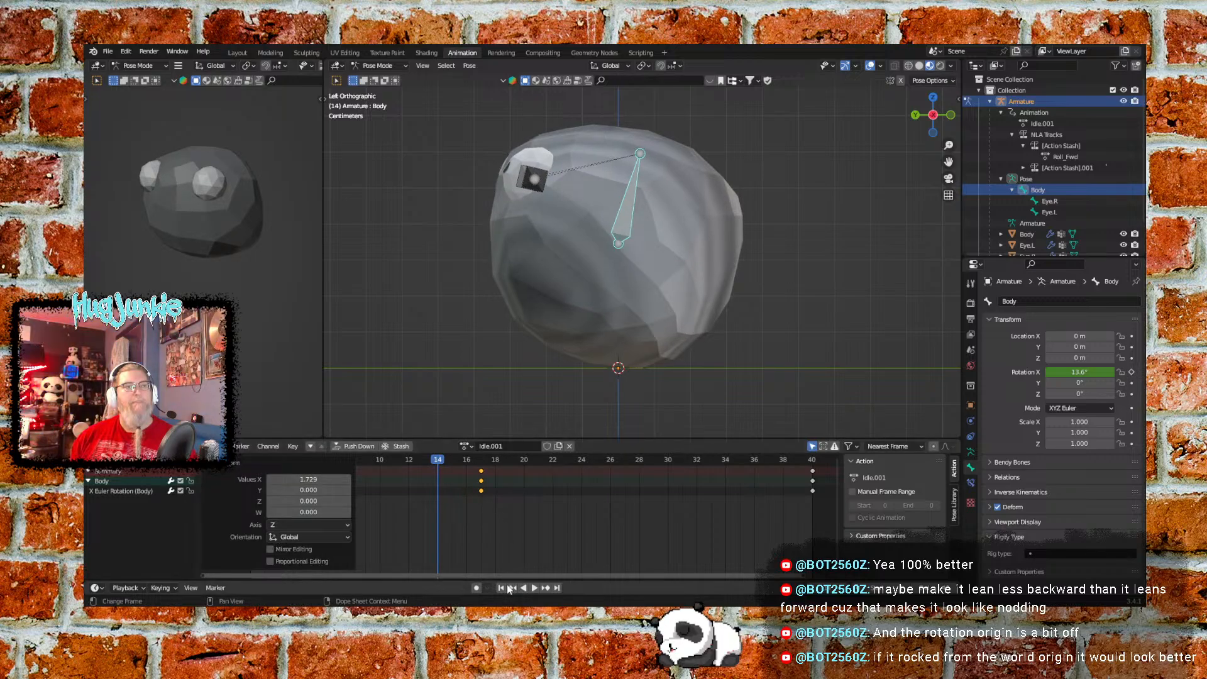
{"action": "left_click", "coordinate": [501, 588]}
{"action": "left_click", "coordinate": [530, 587]}
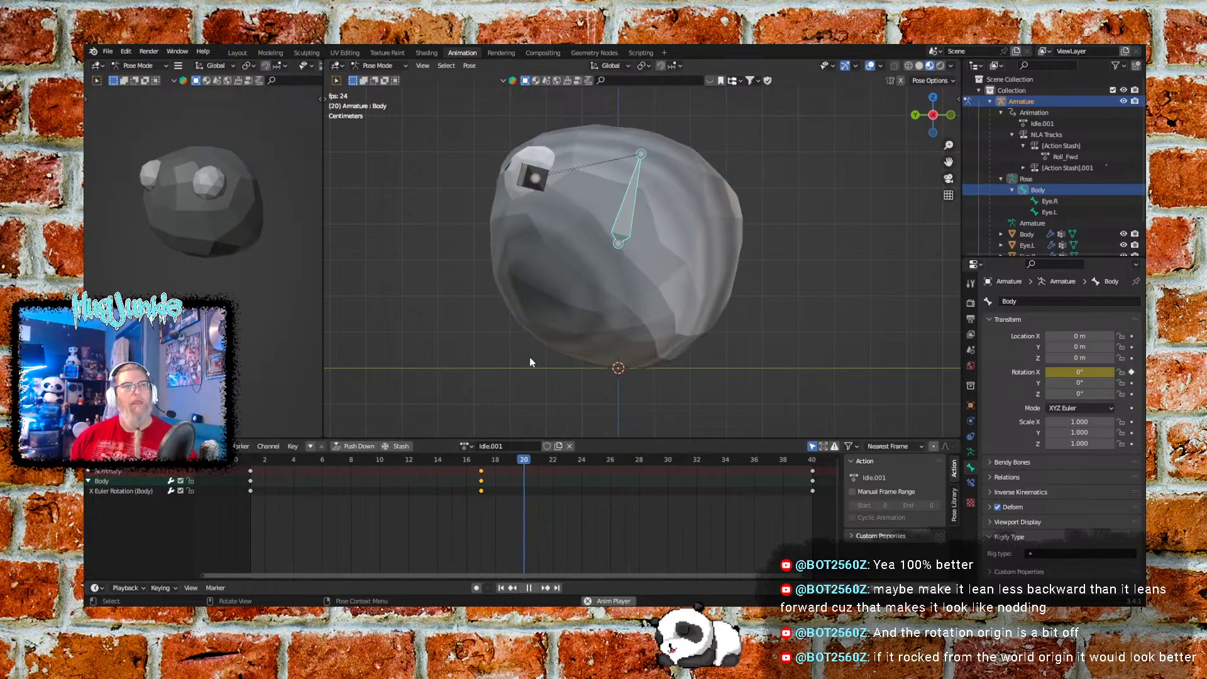
{"action": "middle_click_drag", "start_coordinate": [482, 332], "coordinate": [560, 356]}
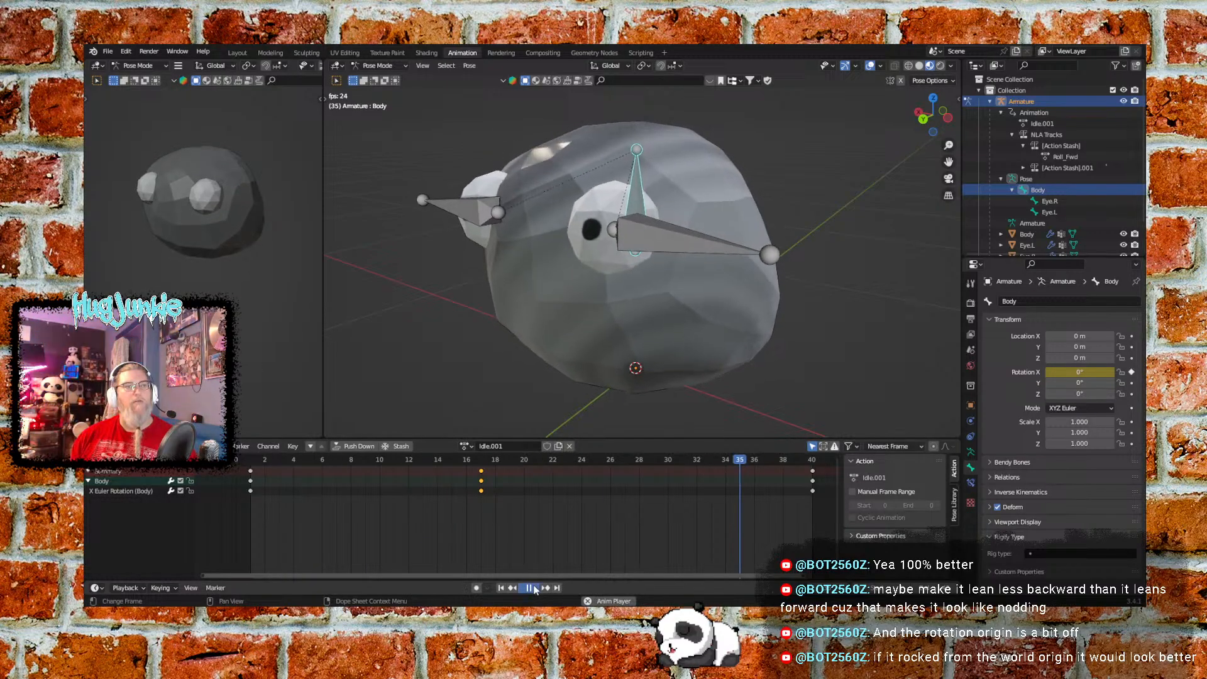
{"action": "key", "text": "space"}
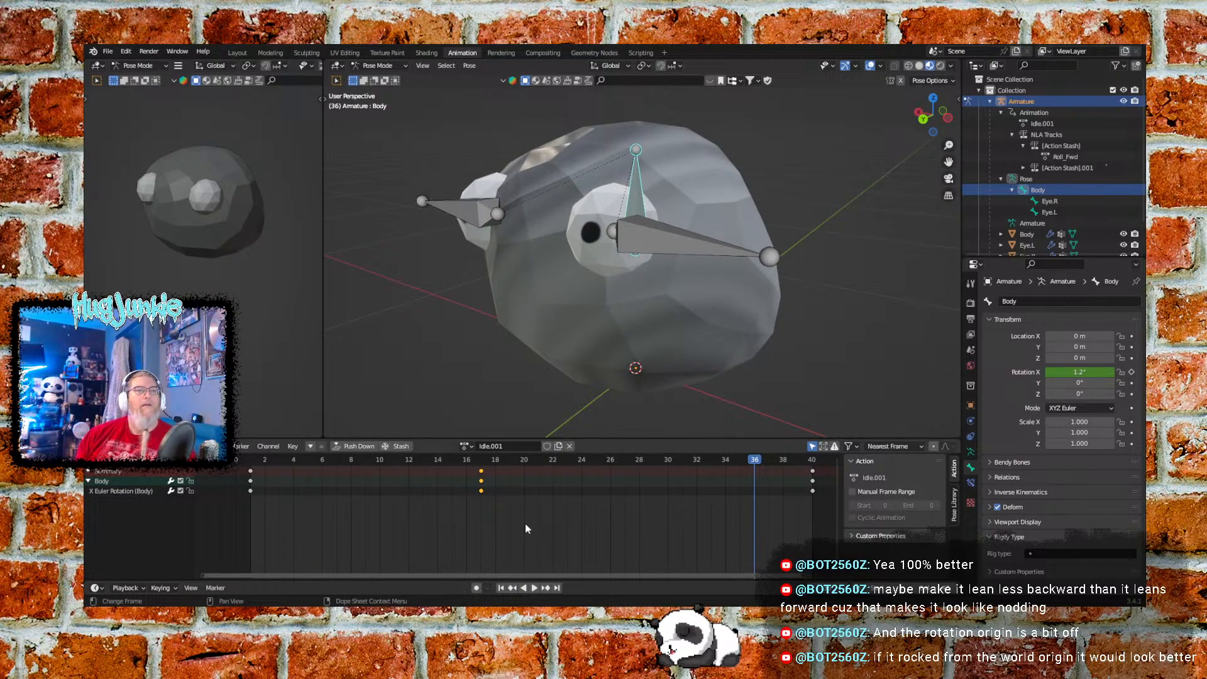
At frame 17, in the left side view, set the Body bone's Z location to 0.07 m and key it
{"action": "left_click", "coordinate": [485, 463]}
{"action": "key", "text": "space"}
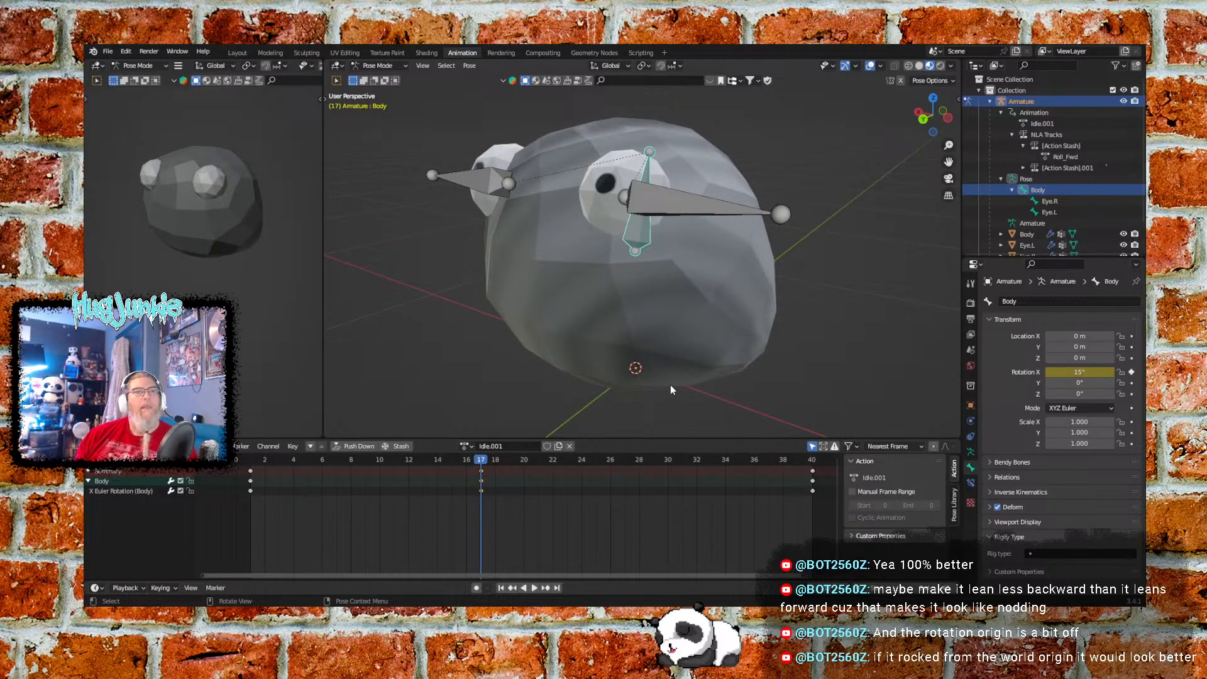
{"action": "middle_click_drag", "start_coordinate": [670, 385], "coordinate": [853, 243]}
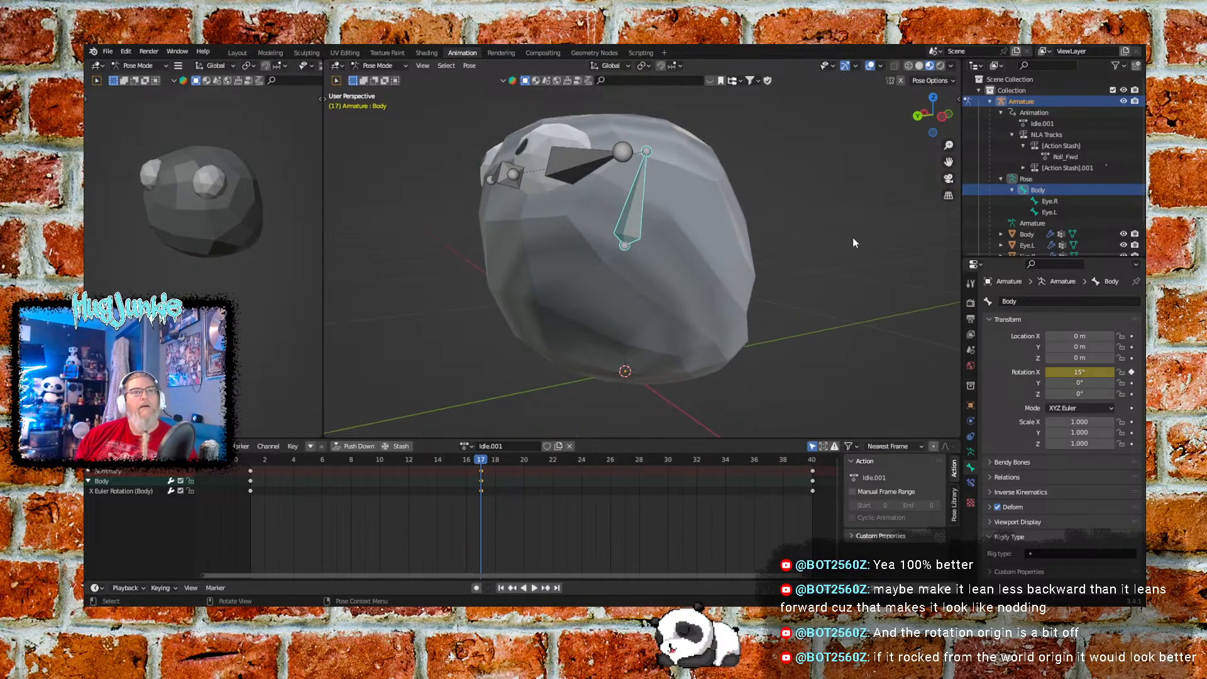
{"action": "left_click", "coordinate": [940, 117]}
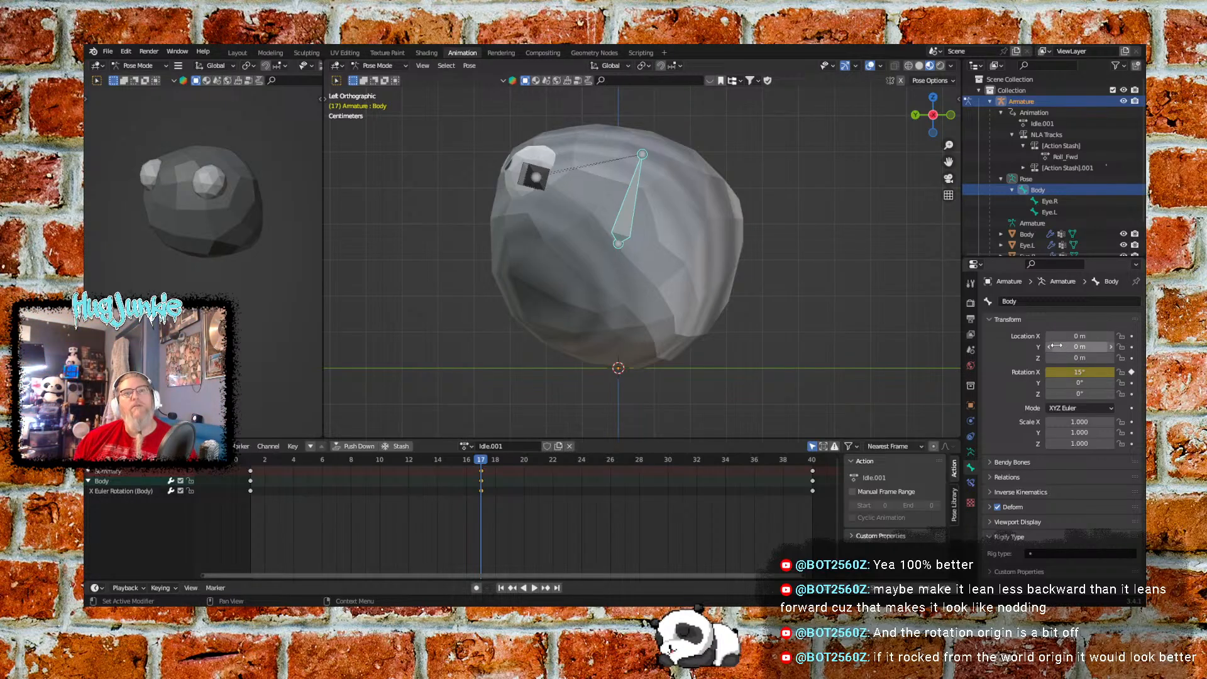
{"action": "left_click_drag", "start_coordinate": [1080, 347], "coordinate": [1069, 347]}
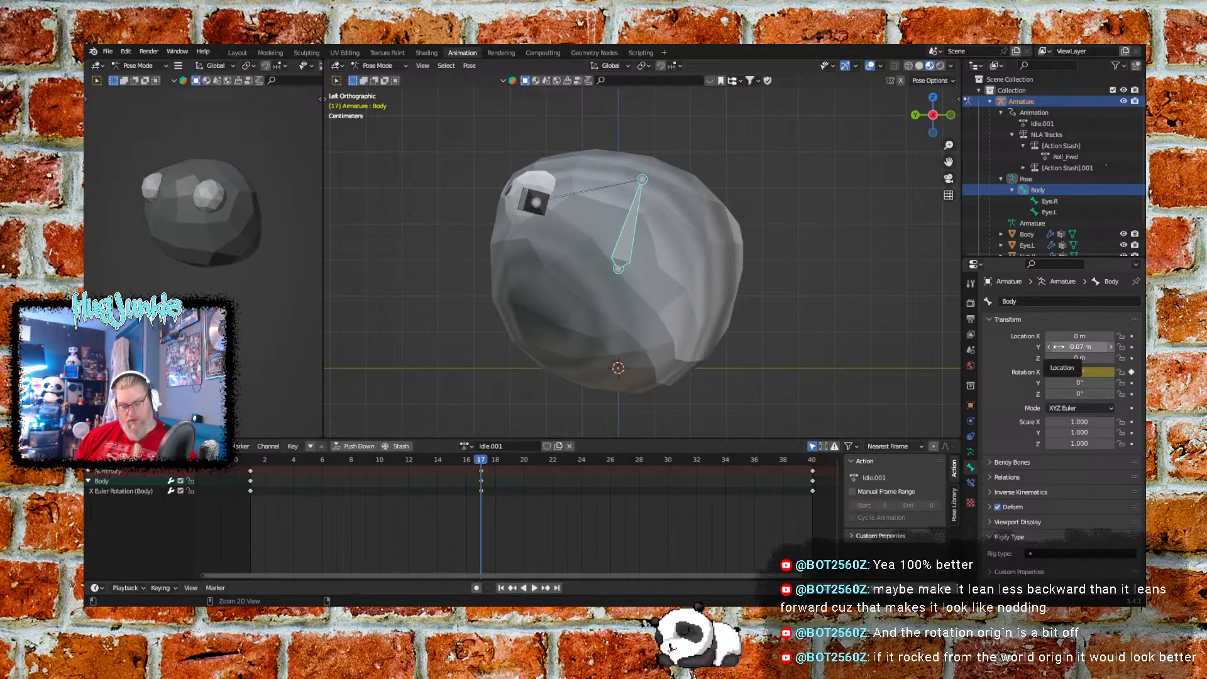
{"action": "key", "text": "ctrl+z"}
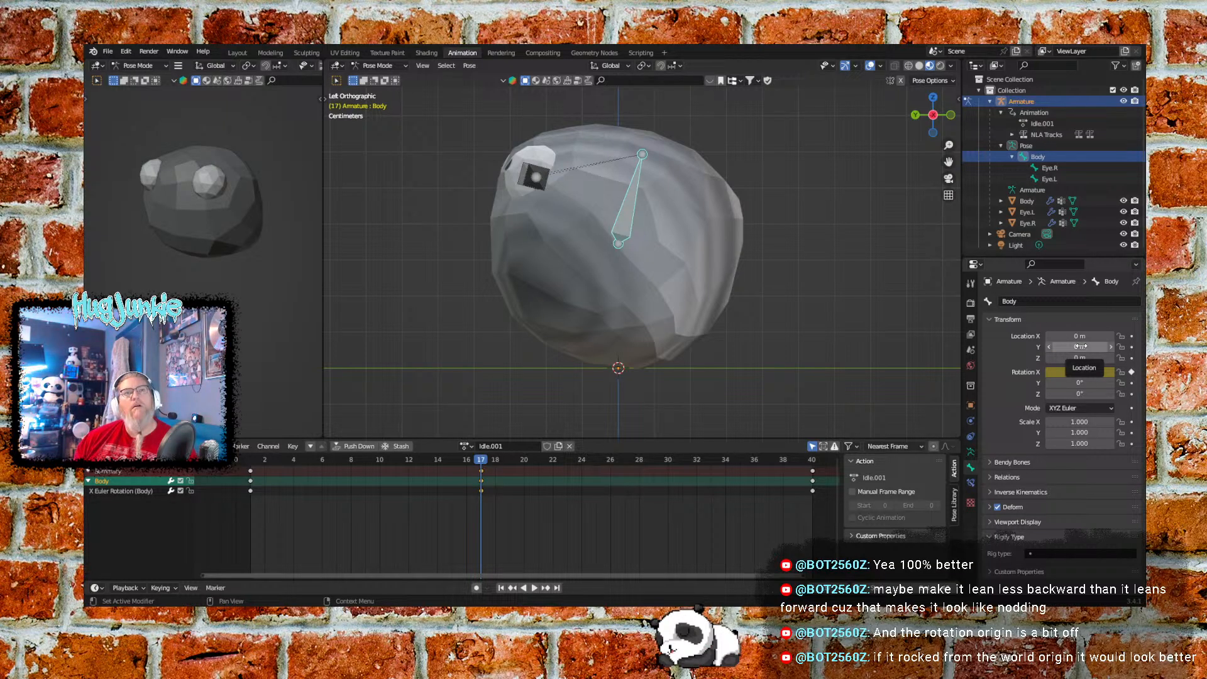
{"action": "left_click_drag", "start_coordinate": [1086, 357], "coordinate": [1095, 358]}
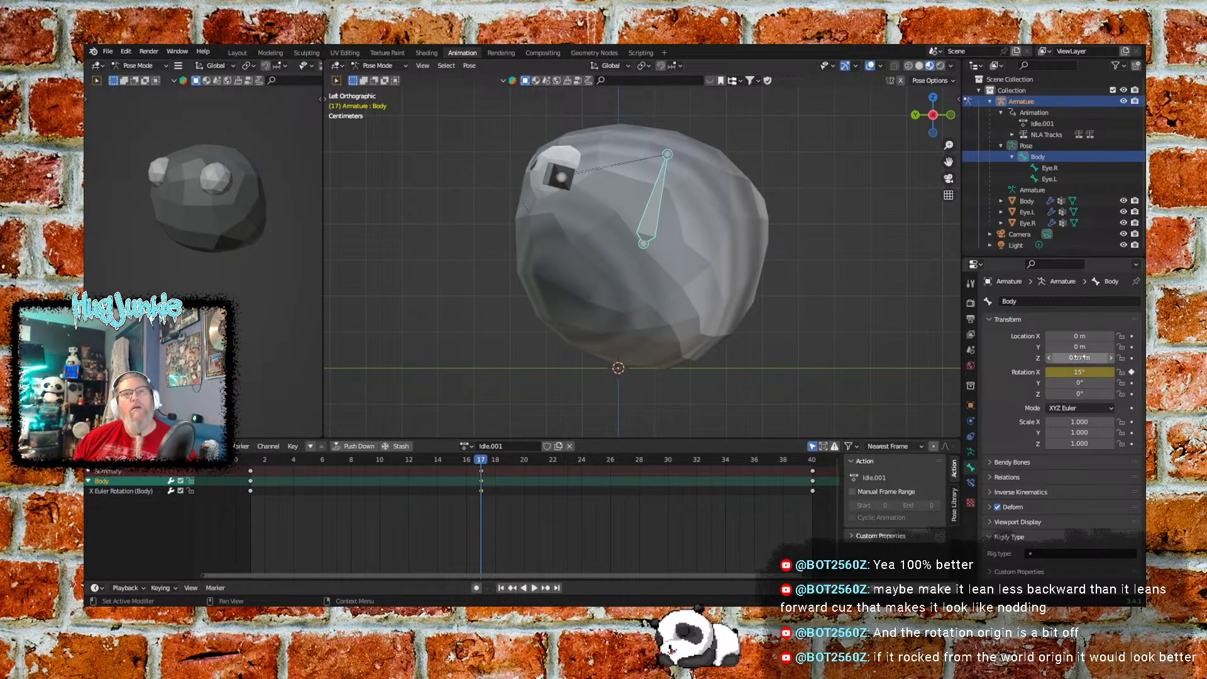
{"action": "left_click", "coordinate": [1132, 357]}
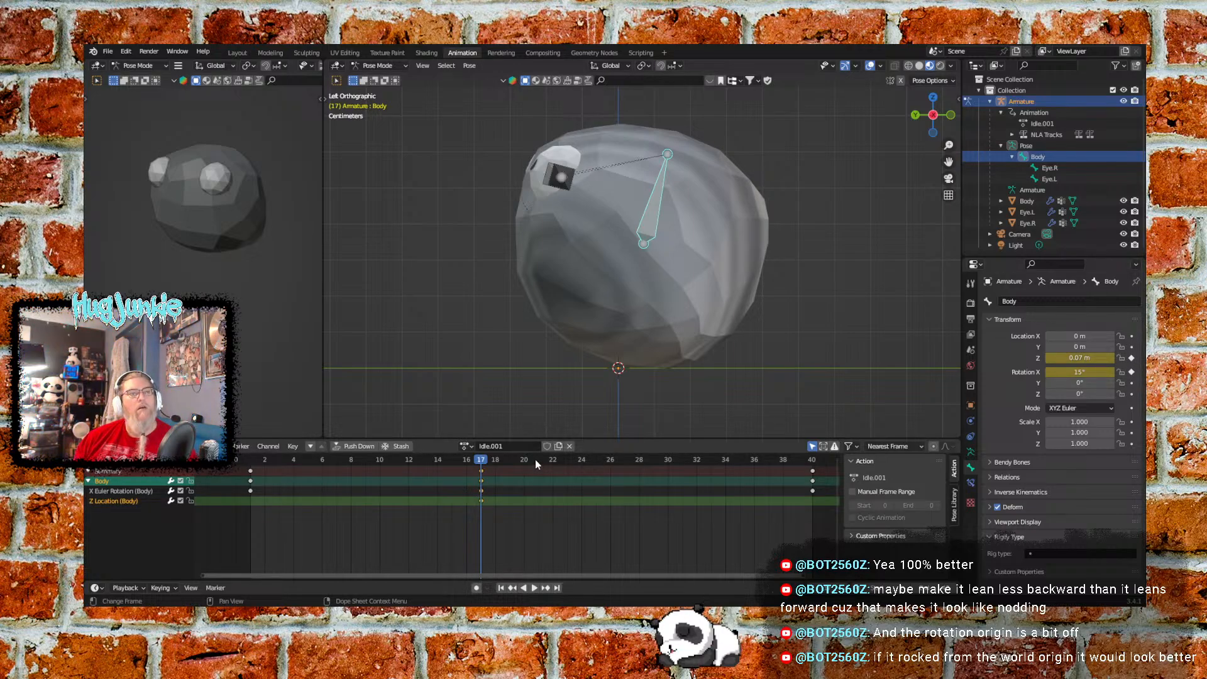
At frame 1, set the Body bone's Z location to 0 m and key it
{"action": "left_click", "coordinate": [501, 588]}
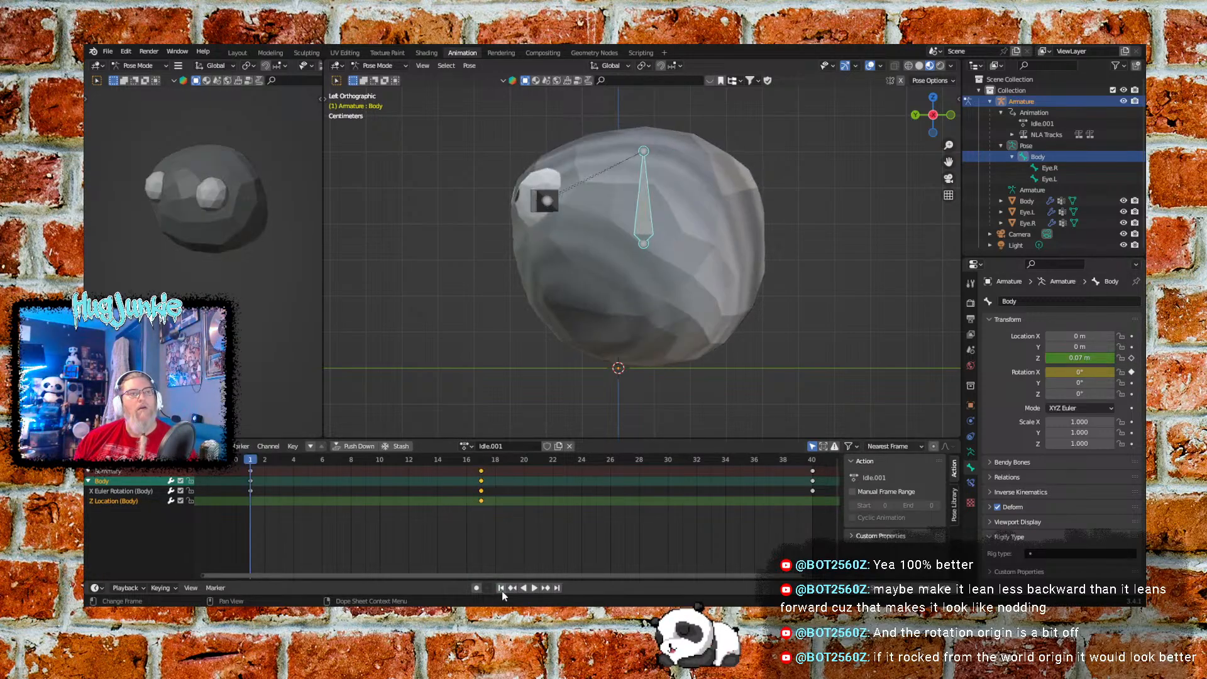
{"action": "left_click", "coordinate": [1075, 358]}
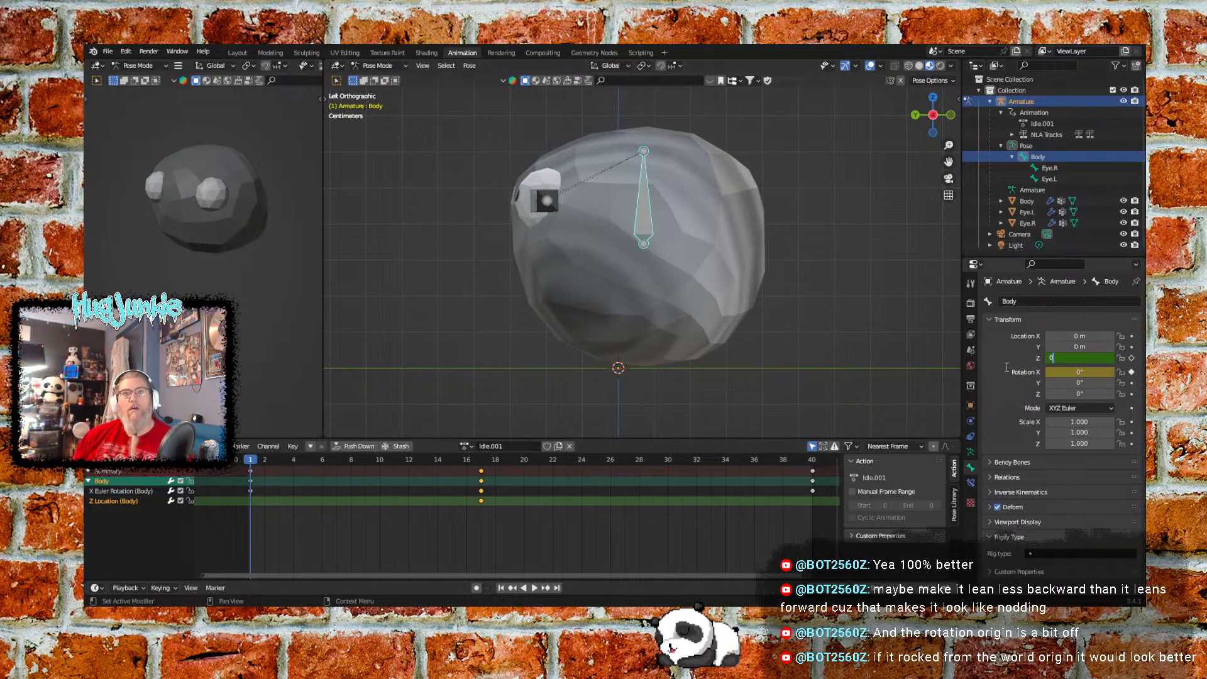
{"action": "type", "text": "0"}
{"action": "key", "text": "Return"}
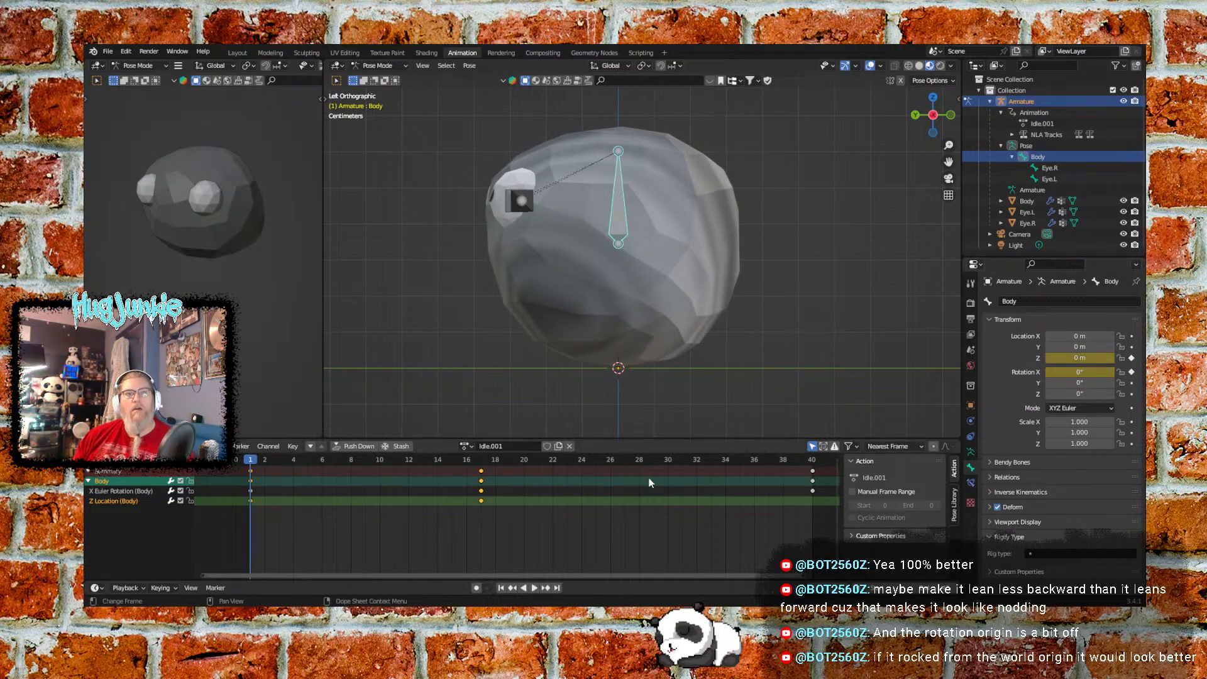
At the last frame, 40, set the Body bone's Z location to 0 m and key it
{"action": "left_click", "coordinate": [557, 588]}
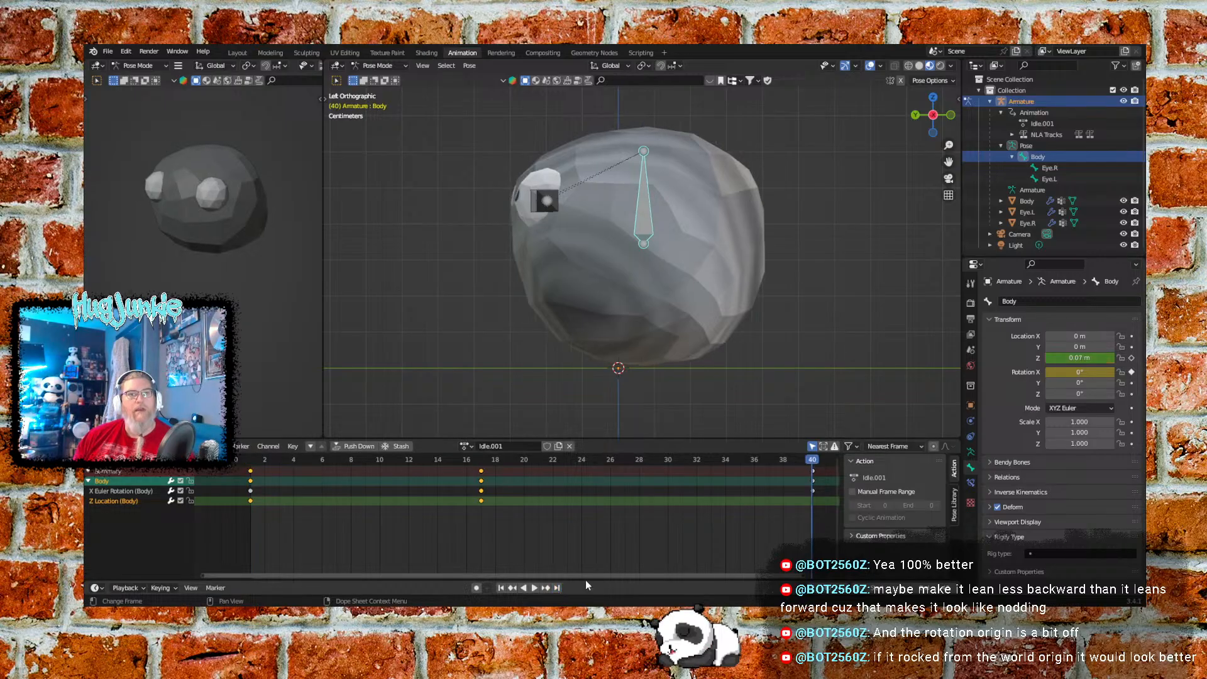
{"action": "left_click", "coordinate": [1099, 348]}
{"action": "key", "text": "Return"}
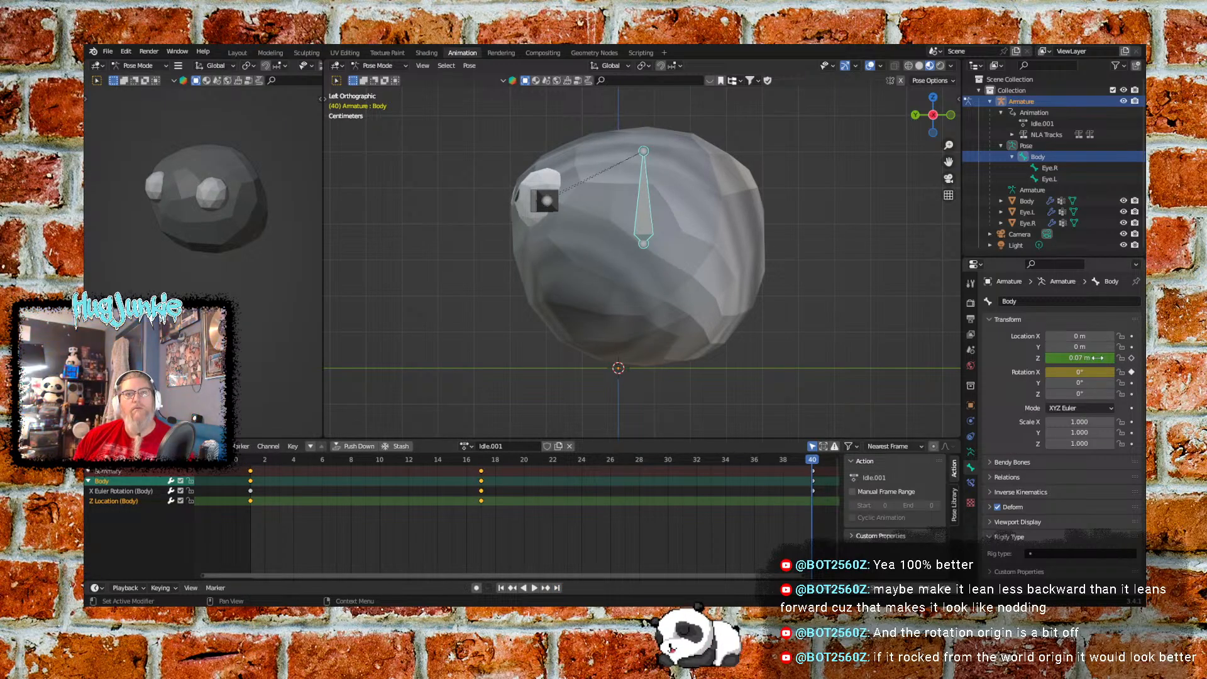
{"action": "left_click", "coordinate": [1097, 357]}
{"action": "type", "text": "0"}
{"action": "key", "text": "Return"}
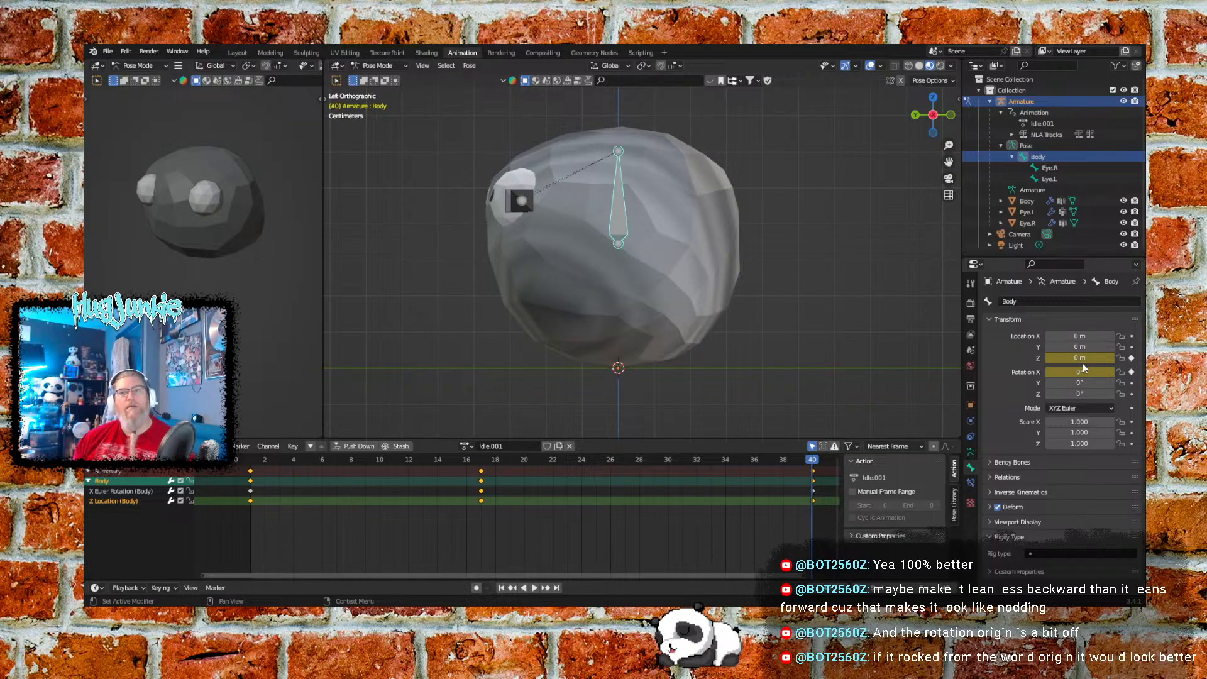
Play the action from the first frame and examine the rocking motion from the side, back and front angles
{"action": "left_click", "coordinate": [501, 589]}
{"action": "left_click", "coordinate": [534, 588]}
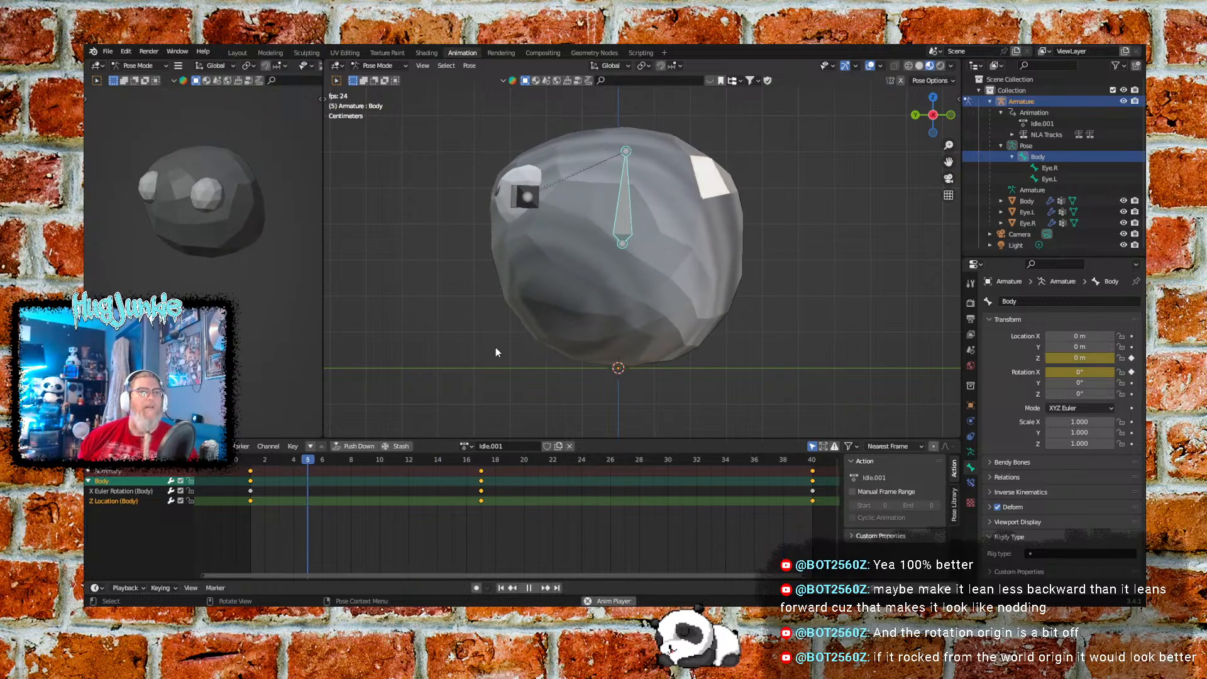
{"action": "middle_click_drag", "start_coordinate": [503, 326], "coordinate": [520, 361]}
{"action": "scroll", "coordinate": [520, 361], "scroll_direction": "down", "scroll_amount": 4}
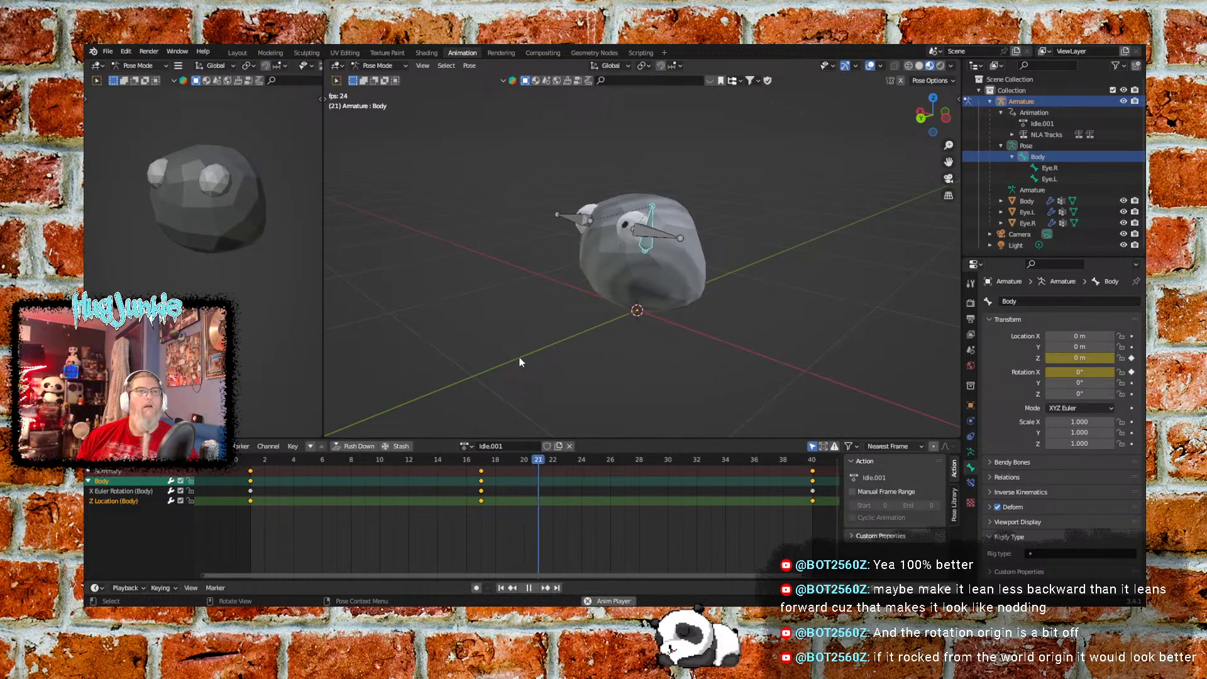
{"action": "middle_click_drag", "start_coordinate": [512, 361], "coordinate": [654, 325]}
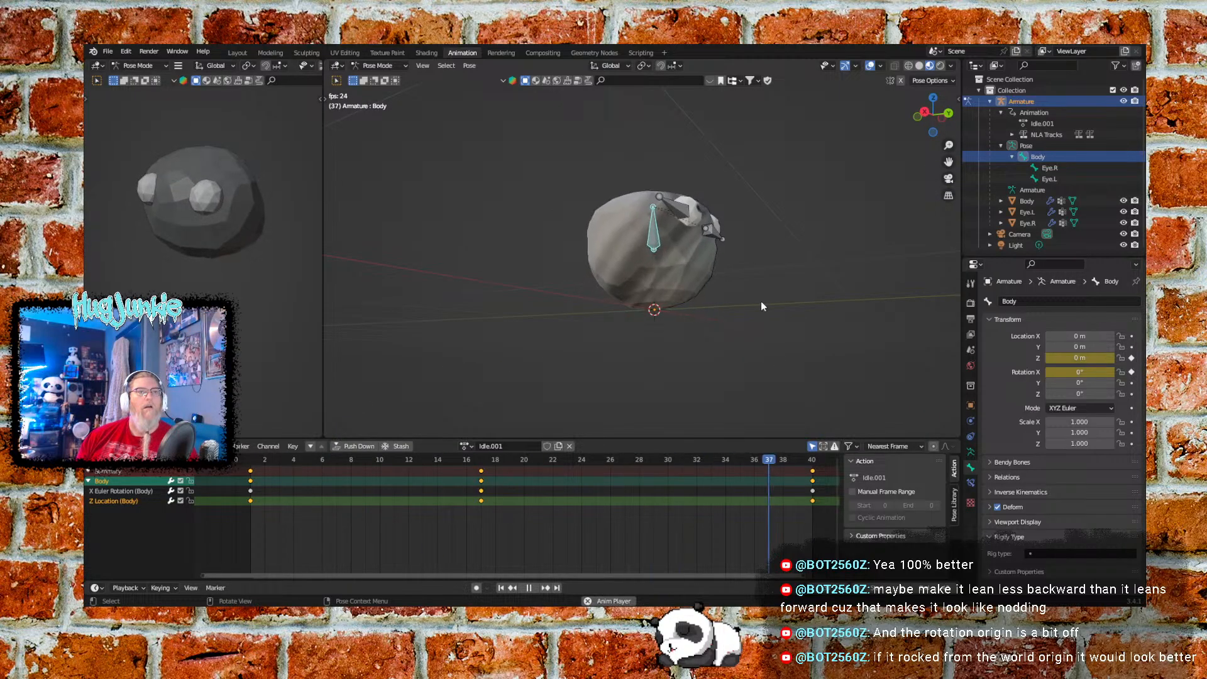
{"action": "middle_click_drag", "start_coordinate": [760, 306], "coordinate": [636, 356]}
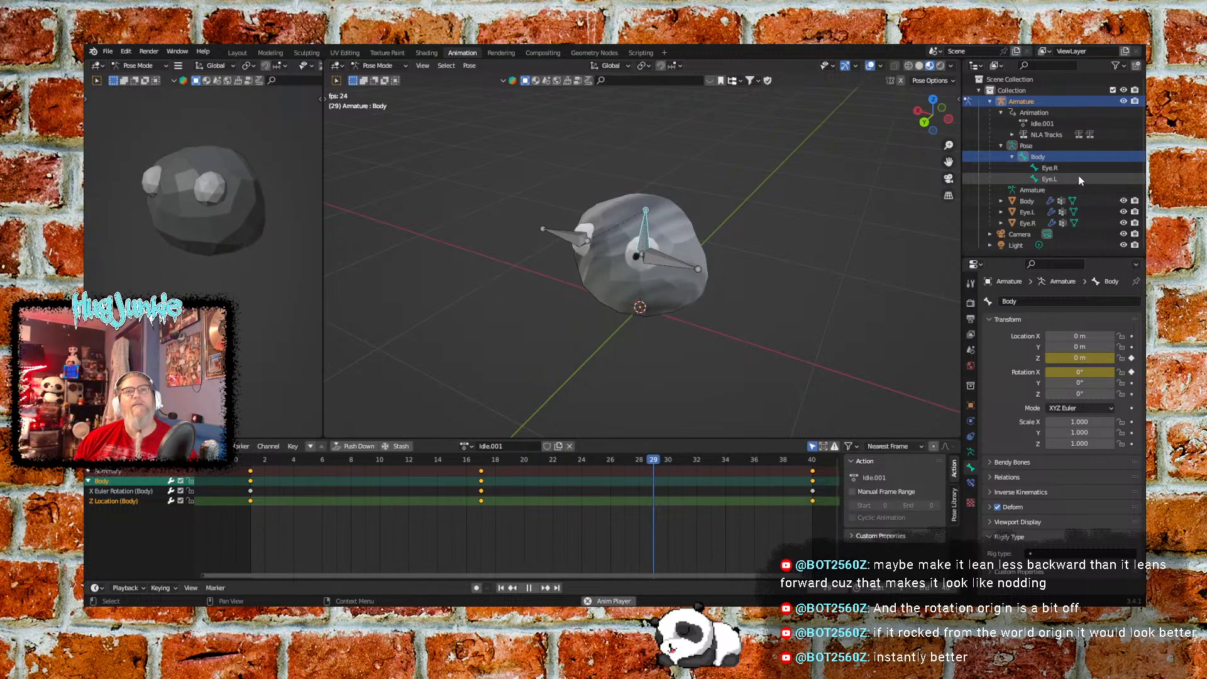
{"action": "middle_click_drag", "start_coordinate": [827, 343], "coordinate": [786, 329]}
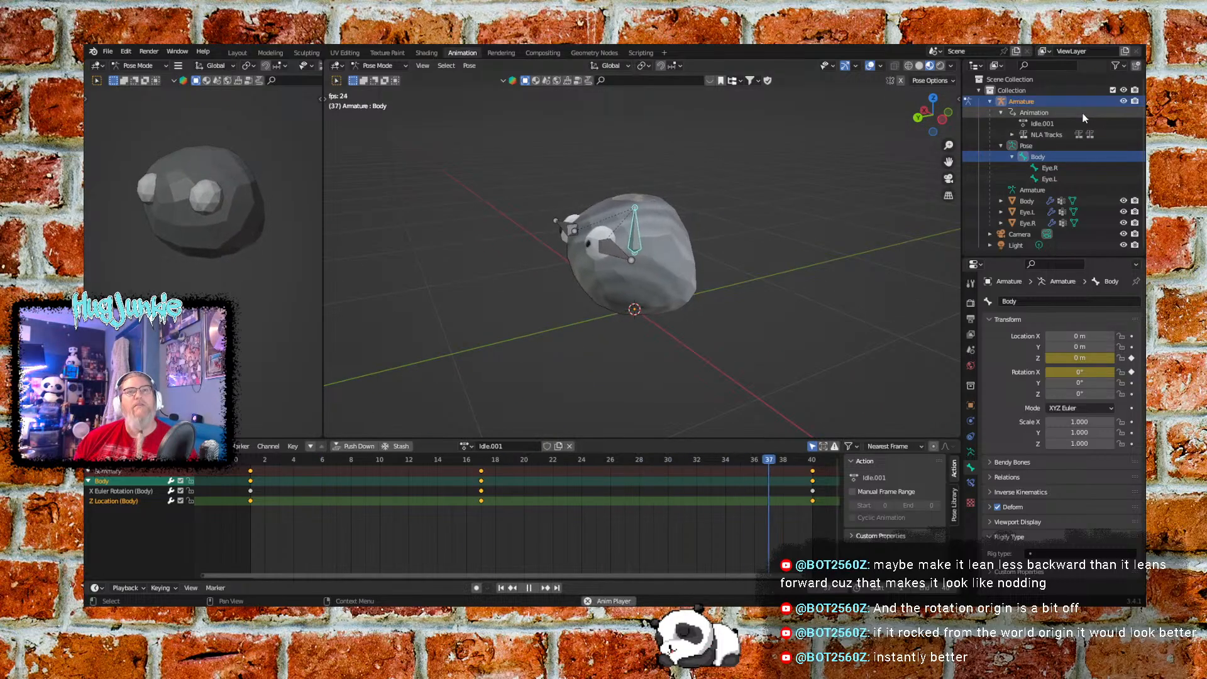
Hide the armature and check the playing rocking motion on the bare mesh from side and front angles
{"action": "left_click", "coordinate": [1124, 101]}
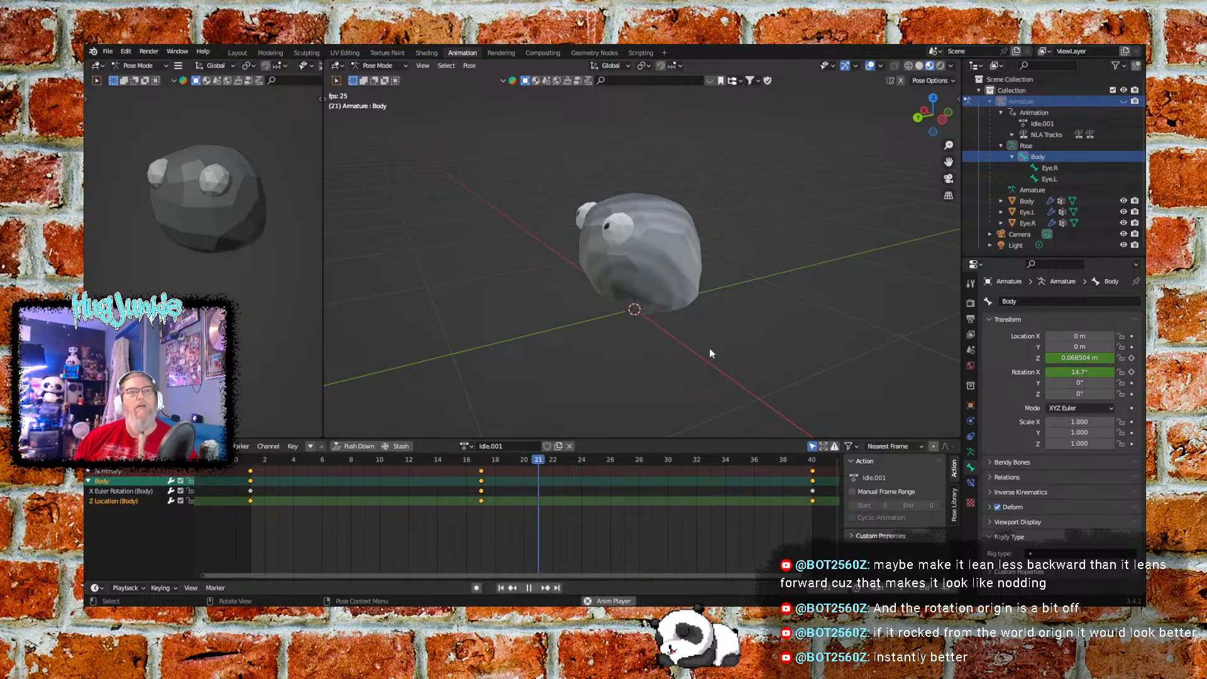
{"action": "middle_click_drag", "start_coordinate": [700, 349], "coordinate": [683, 327]}
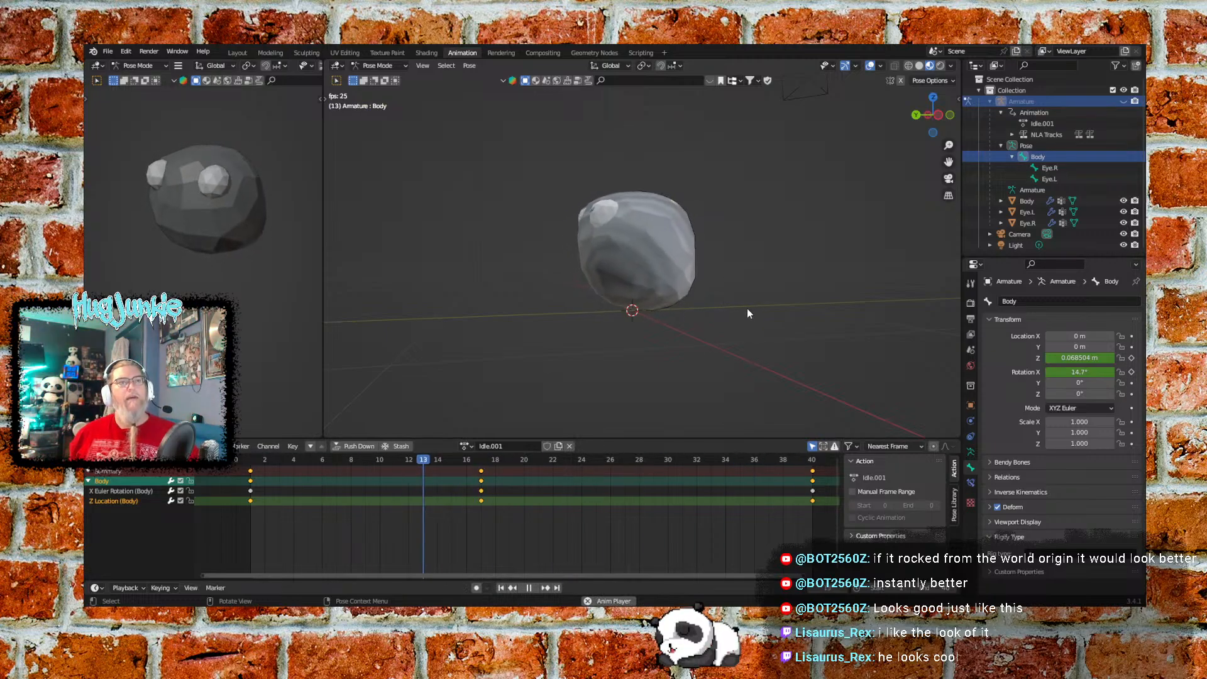
{"action": "middle_click_drag", "start_coordinate": [756, 315], "coordinate": [694, 326]}
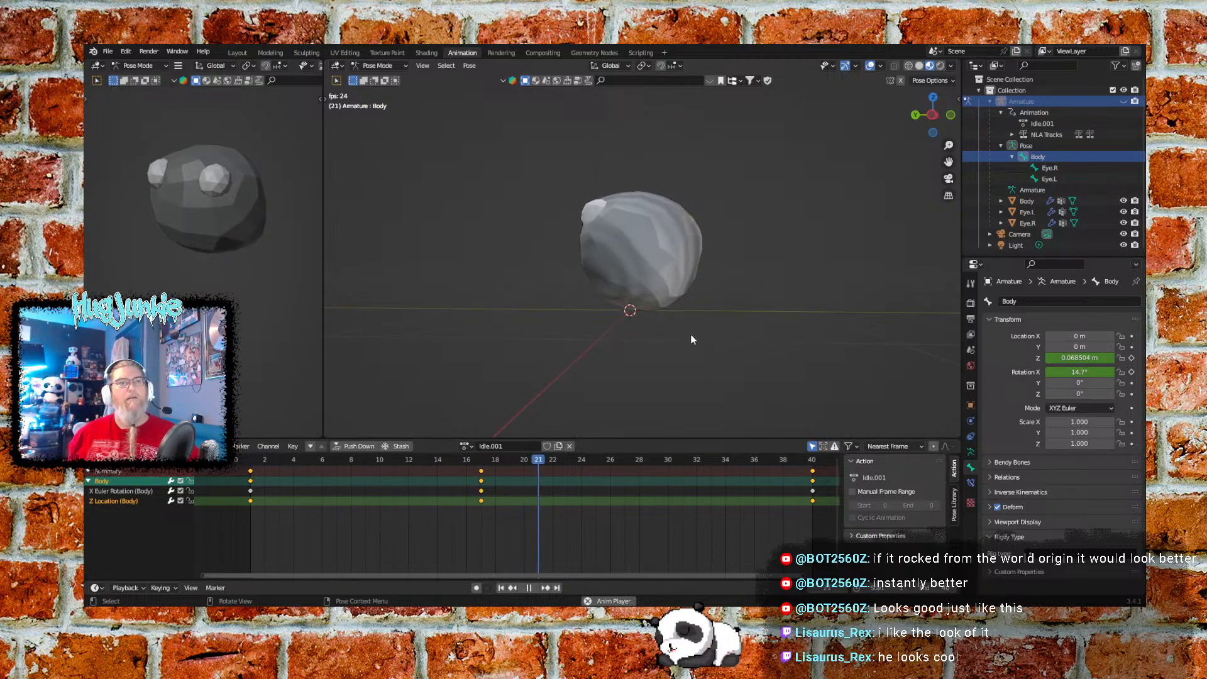
{"action": "middle_click_drag", "start_coordinate": [538, 333], "coordinate": [659, 343]}
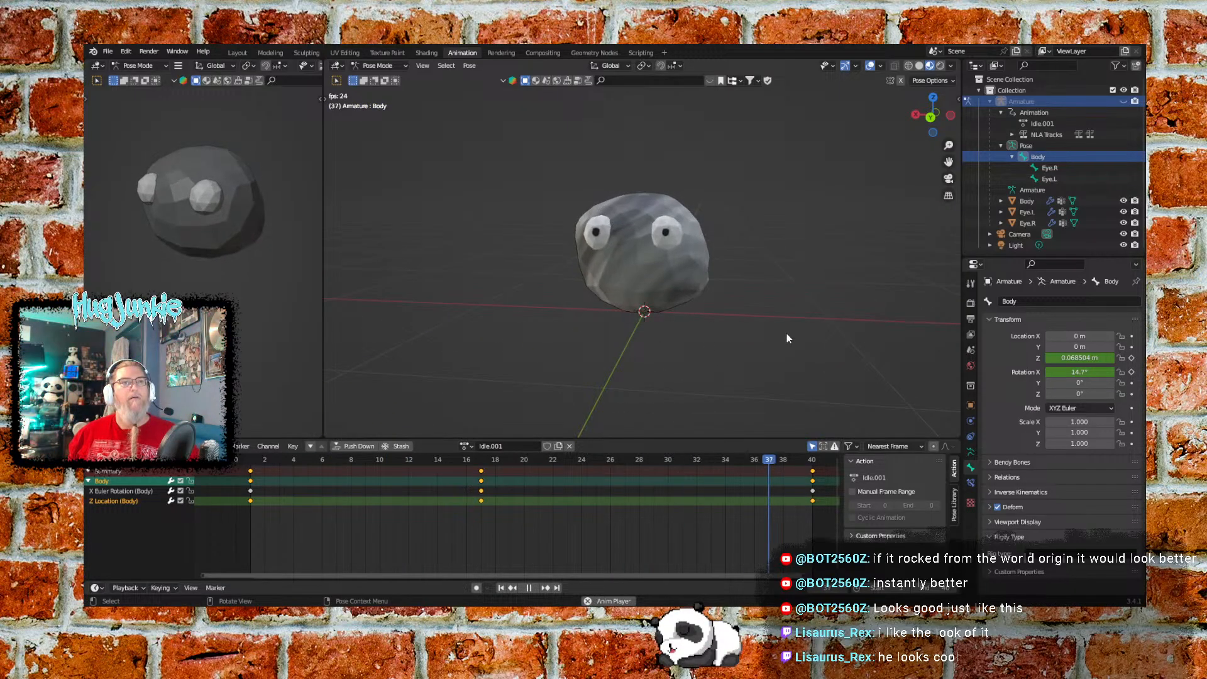
{"action": "middle_click_drag", "start_coordinate": [795, 326], "coordinate": [716, 325]}
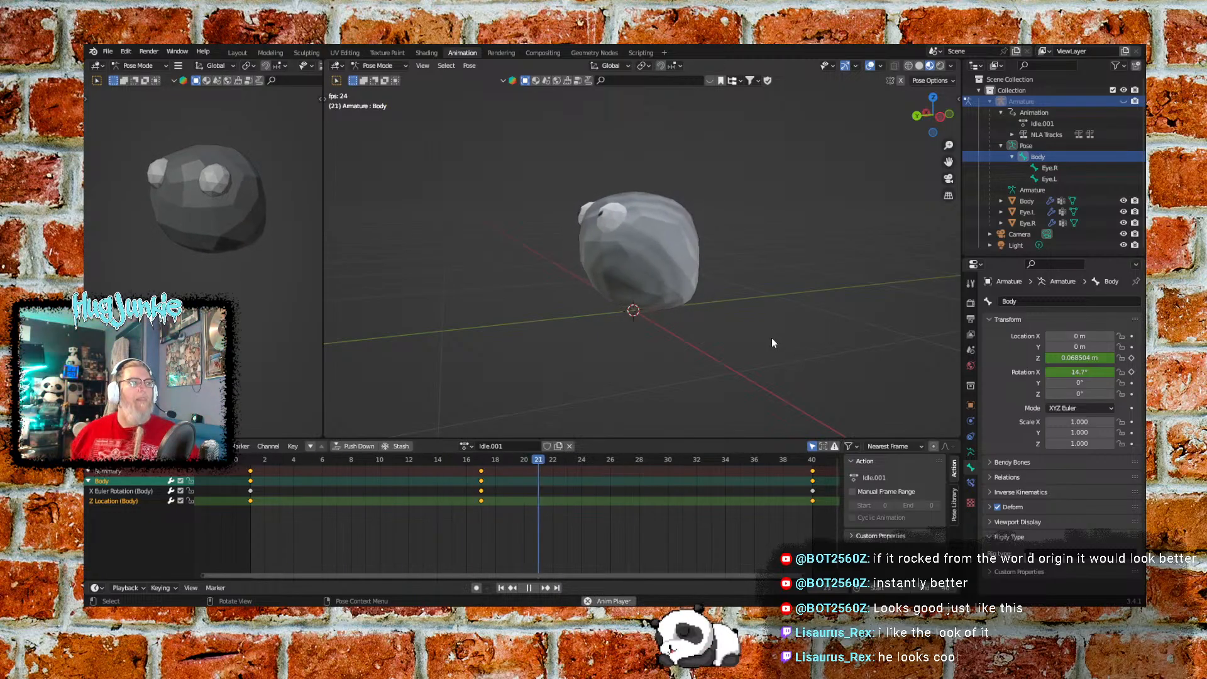
{"action": "mouse_move", "coordinate": [606, 342]}
{"action": "middle_mouse_down"}
{"action": "mouse_move", "coordinate": [598, 350]}
{"action": "mouse_move", "coordinate": [648, 350]}
{"action": "mouse_move", "coordinate": [601, 338]}
{"action": "middle_mouse_up"}
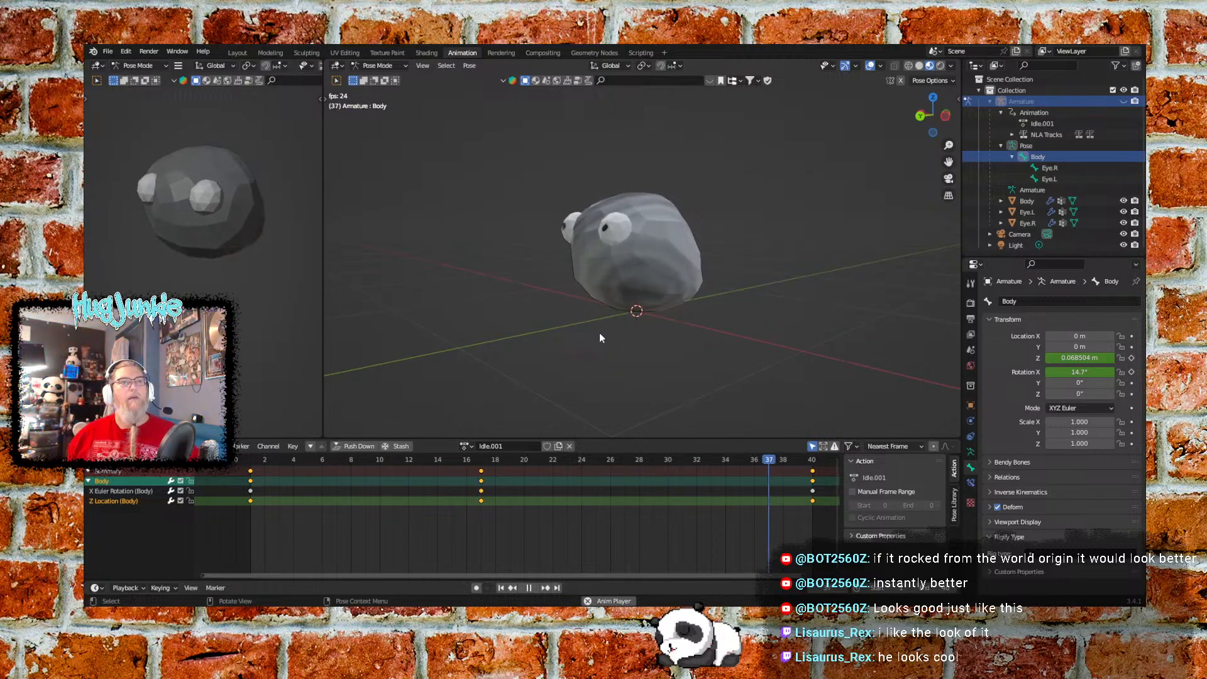
Stop the playback and save the file
{"action": "left_click", "coordinate": [529, 587]}
{"action": "left_click", "coordinate": [109, 52]}
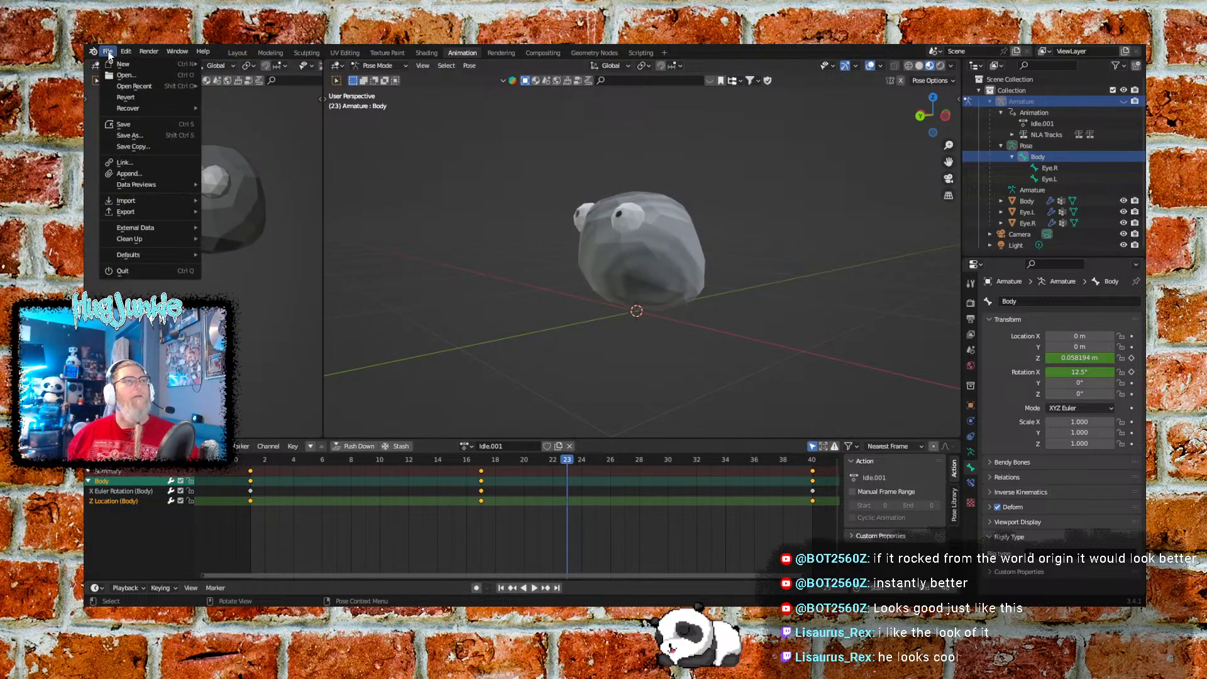
{"action": "left_click", "coordinate": [131, 120]}
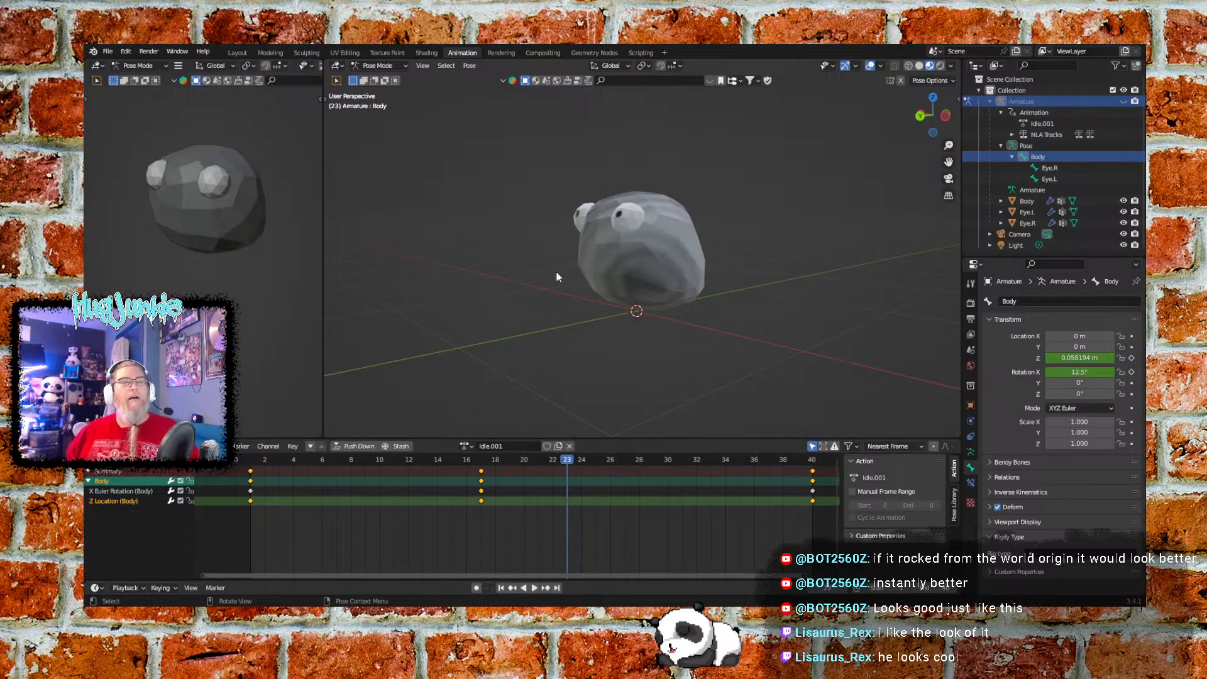
{"action": "middle_click_drag", "start_coordinate": [556, 274], "coordinate": [598, 286]}
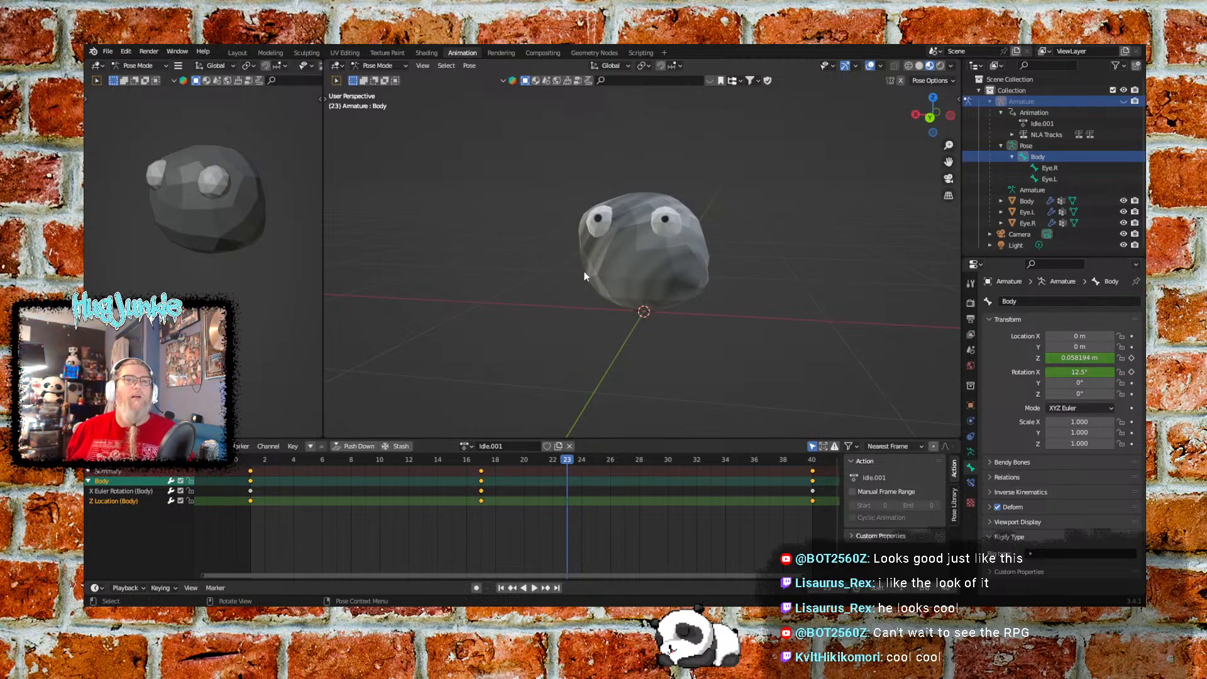
{"action": "mouse_move", "coordinate": [564, 269]}
{"action": "middle_mouse_down"}
{"action": "mouse_move", "coordinate": [660, 278]}
{"action": "mouse_move", "coordinate": [551, 250]}
{"action": "mouse_move", "coordinate": [549, 285]}
{"action": "mouse_move", "coordinate": [572, 287]}
{"action": "middle_mouse_up"}
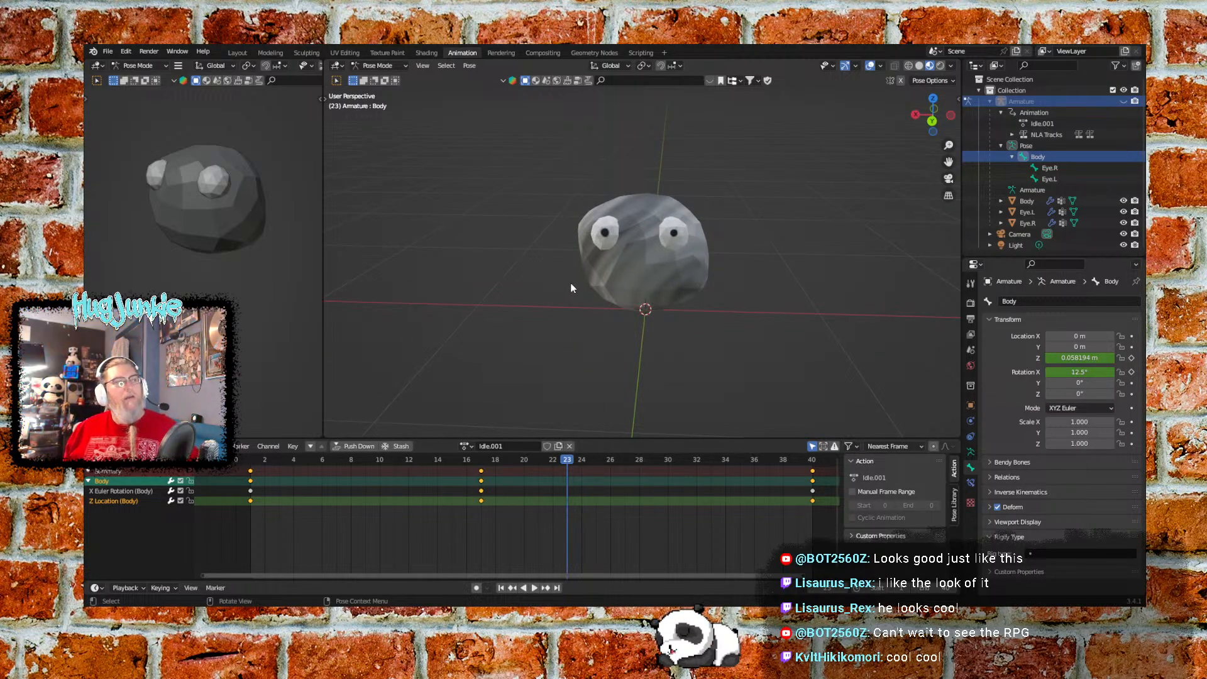